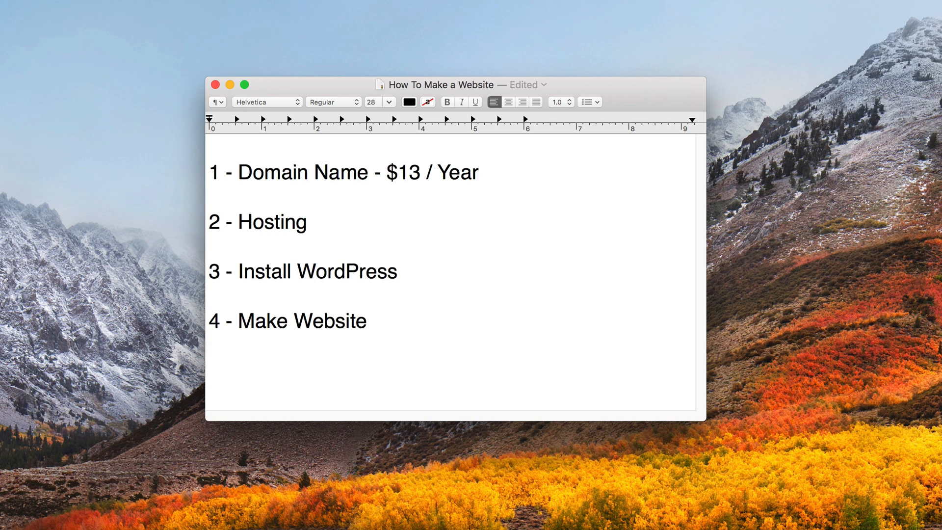
# Step: Append ' - $10 / Month' to the Hosting line
pyautogui.moveTo(308, 223); pyautogui.dragTo(208, 223)
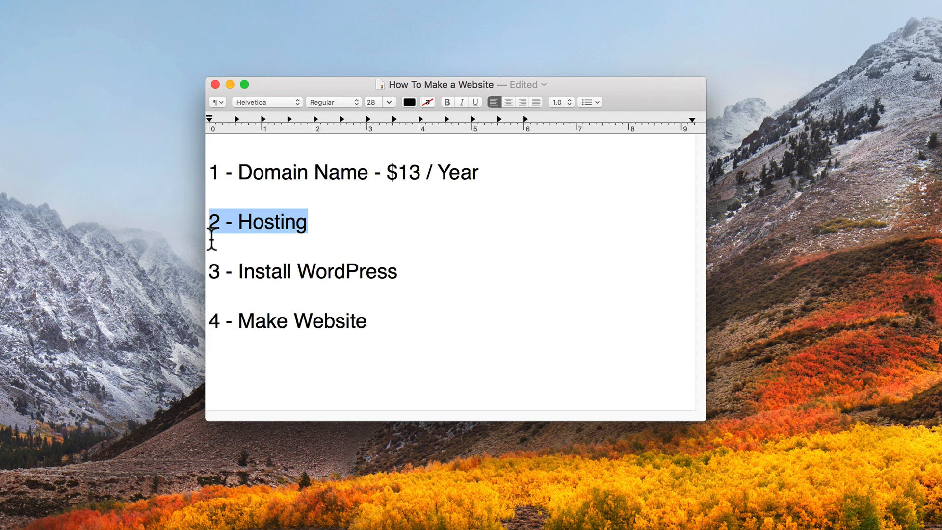
pyautogui.click(307, 220)
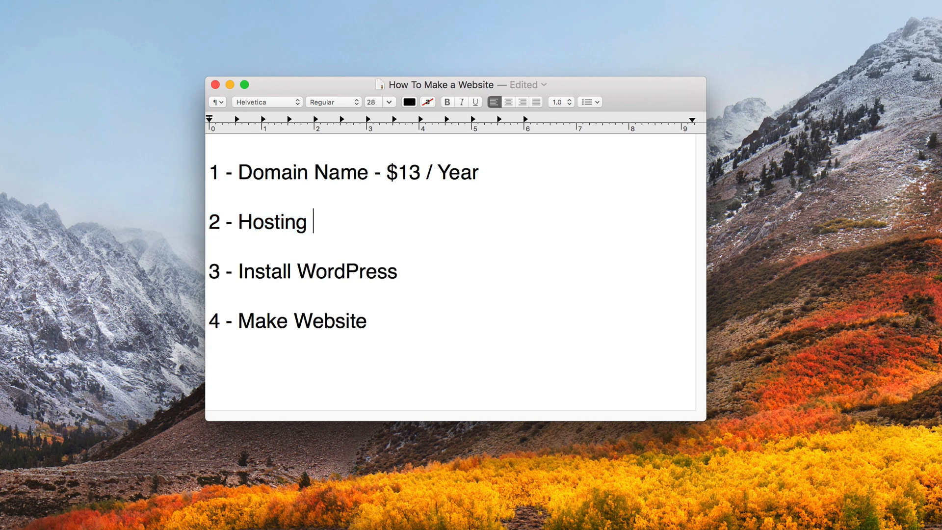
pyautogui.write('- $10 / Mo th')
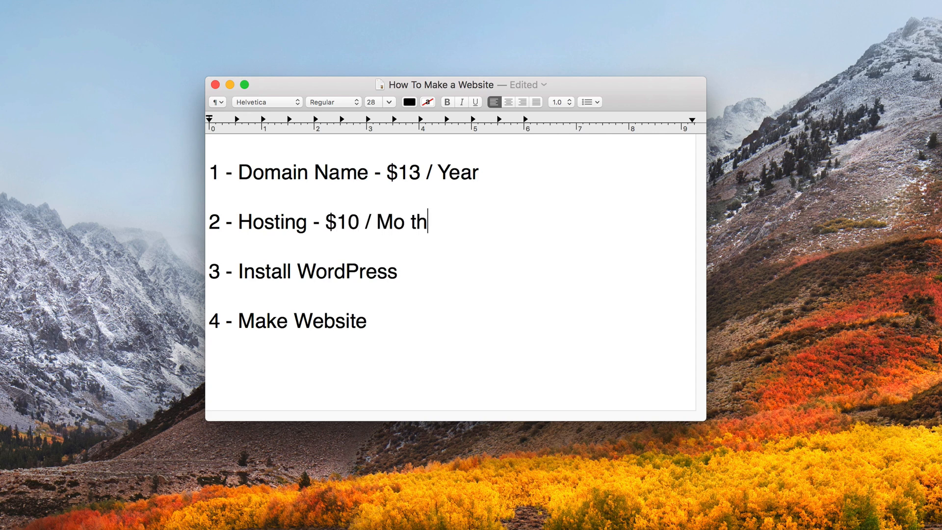
pyautogui.press('BackSpace')
pyautogui.press('BackSpace')
pyautogui.press('BackSpace')
pyautogui.write('nth')
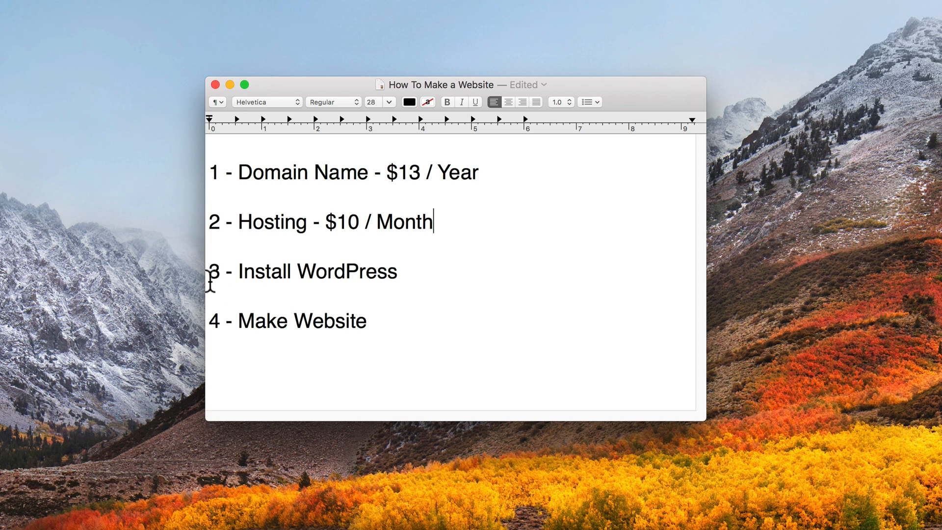
# Step: Append ' - Free' to the Install WordPress and Make Website lines
pyautogui.moveTo(211, 269); pyautogui.dragTo(397, 272)
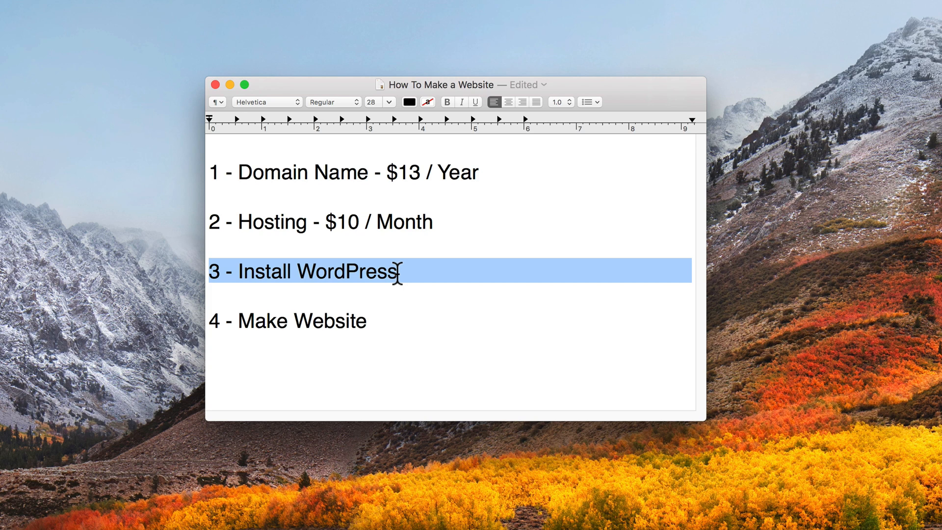
pyautogui.click(397, 271)
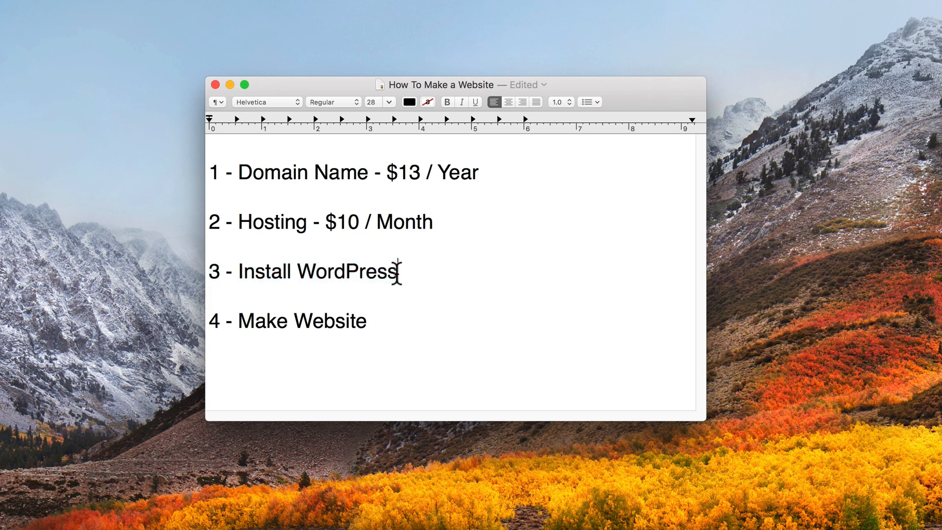
pyautogui.write('- Free')
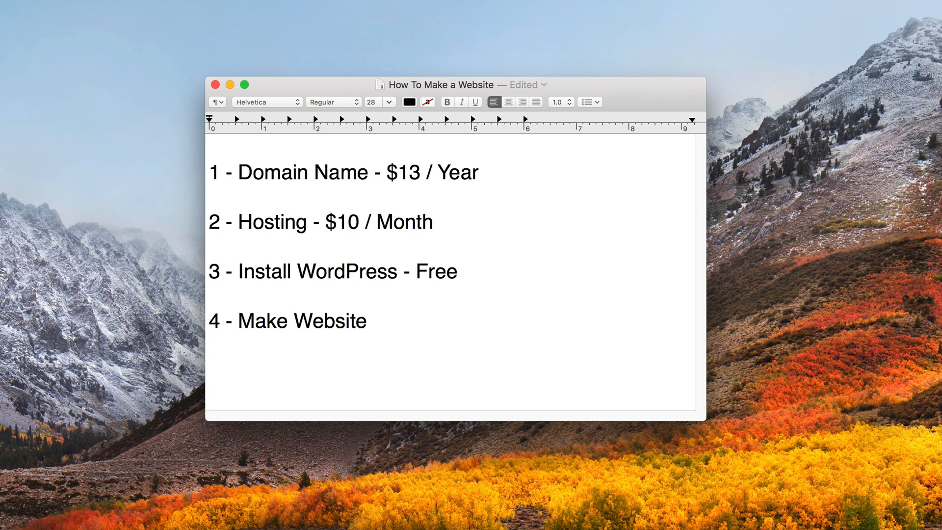
pyautogui.moveTo(210, 321); pyautogui.dragTo(368, 323)
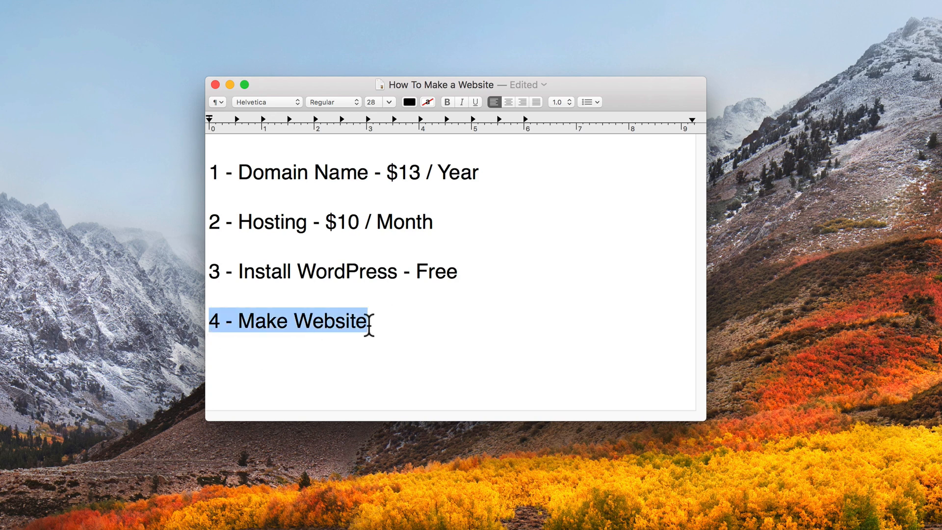
pyautogui.click(366, 322)
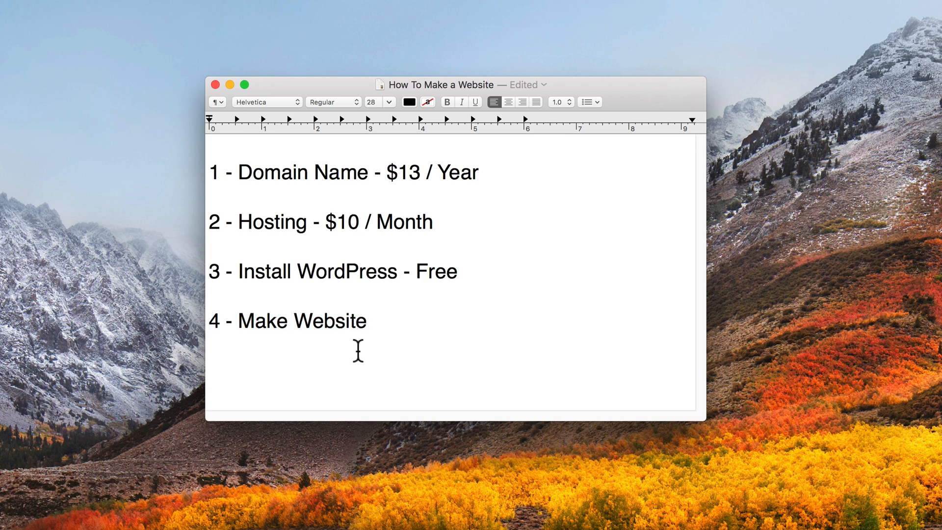
pyautogui.write('- Free')
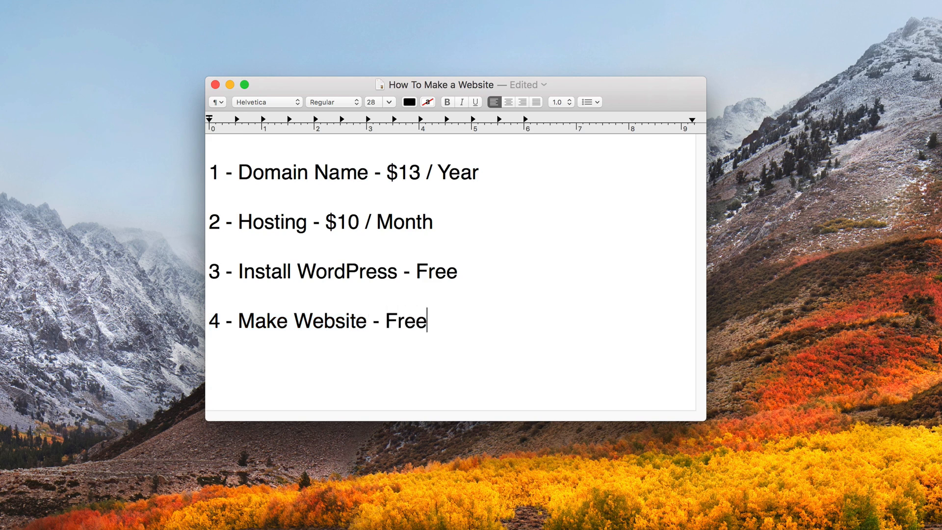
# Step: Add a 'Total = $36 / Year' line under the list, correcting the figure, and select it
pyautogui.press('Return')
pyautogui.press('Return')
pyautogui.write('Total = $')
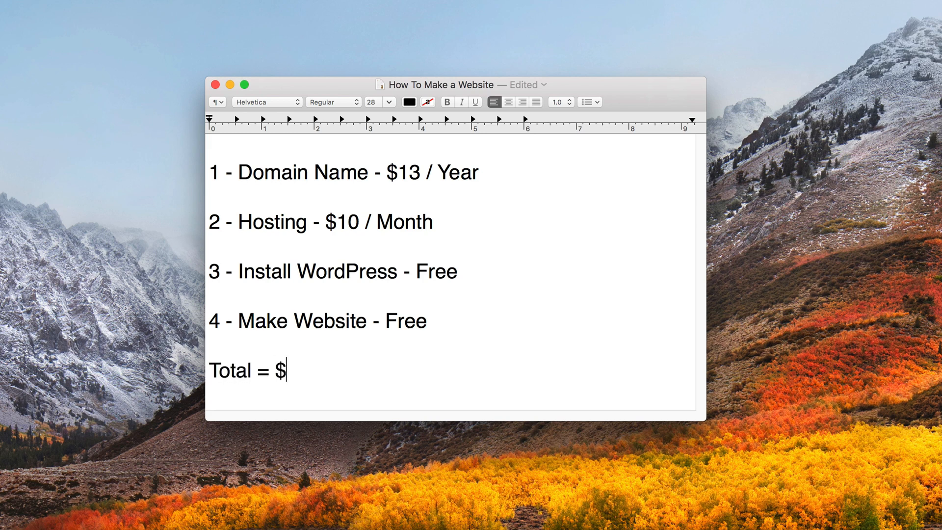
pyautogui.write('26')
pyautogui.press('BackSpace')
pyautogui.press('BackSpace')
pyautogui.write('10')
pyautogui.press('BackSpace')
pyautogui.press('BackSpace')
pyautogui.write('26')
pyautogui.press('BackSpace')
pyautogui.press('BackSpace')
pyautogui.write('36 / Year')
pyautogui.moveTo(367, 370); pyautogui.dragTo(274, 368)
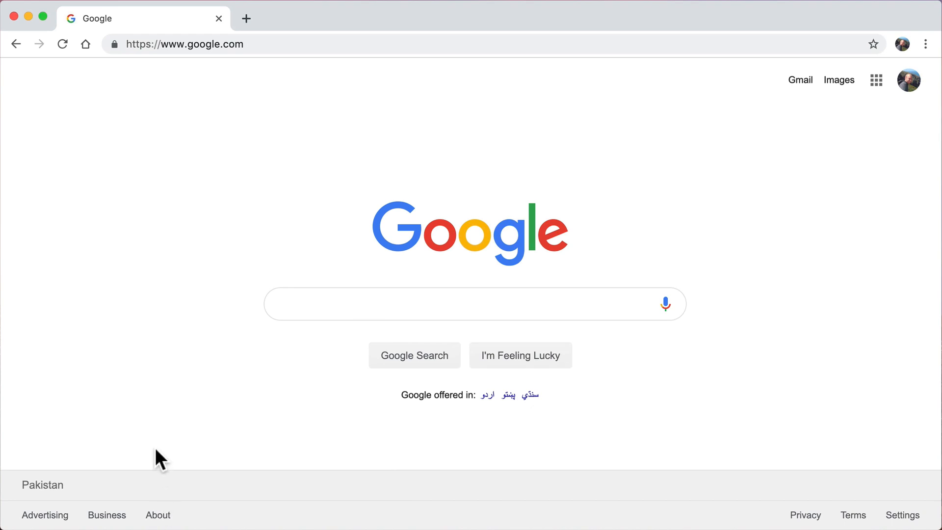
# Step: Go to hostgator.com in Chrome's address bar
pyautogui.click(257, 44)
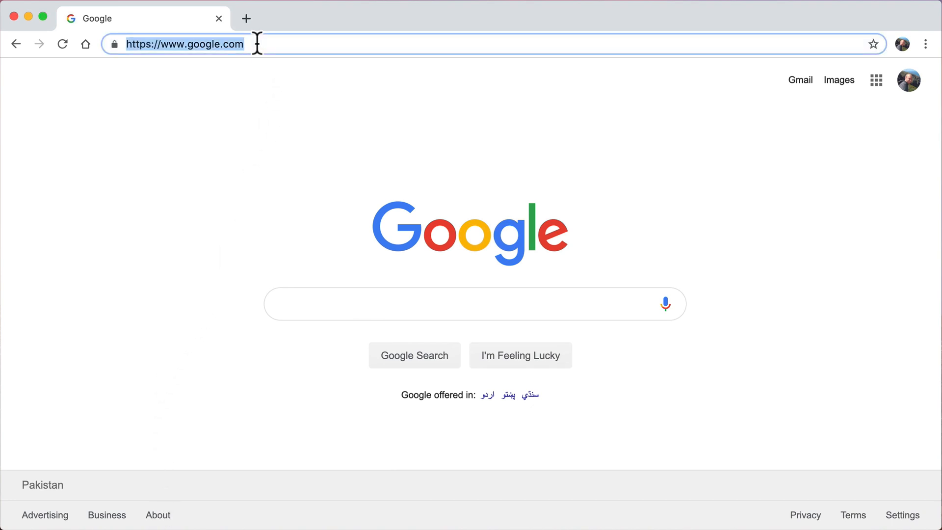
pyautogui.write('host')
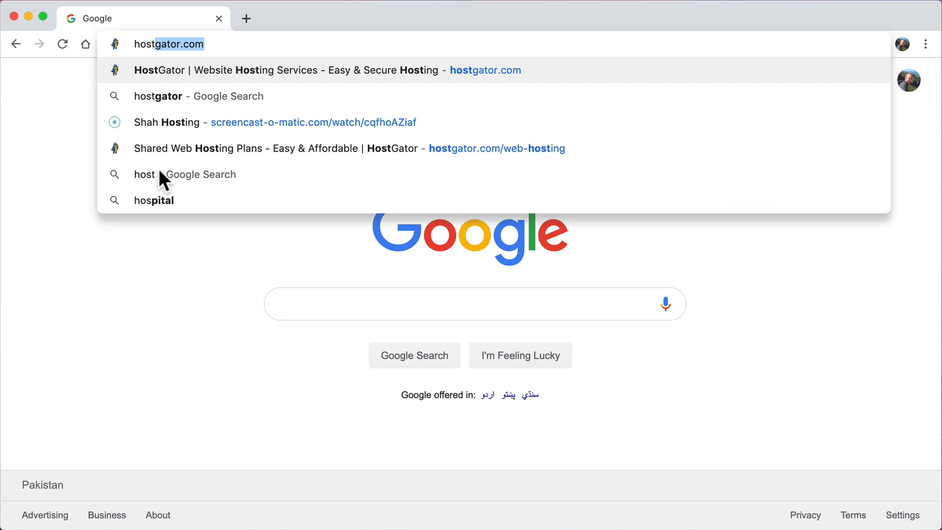
pyautogui.write('gator.com')
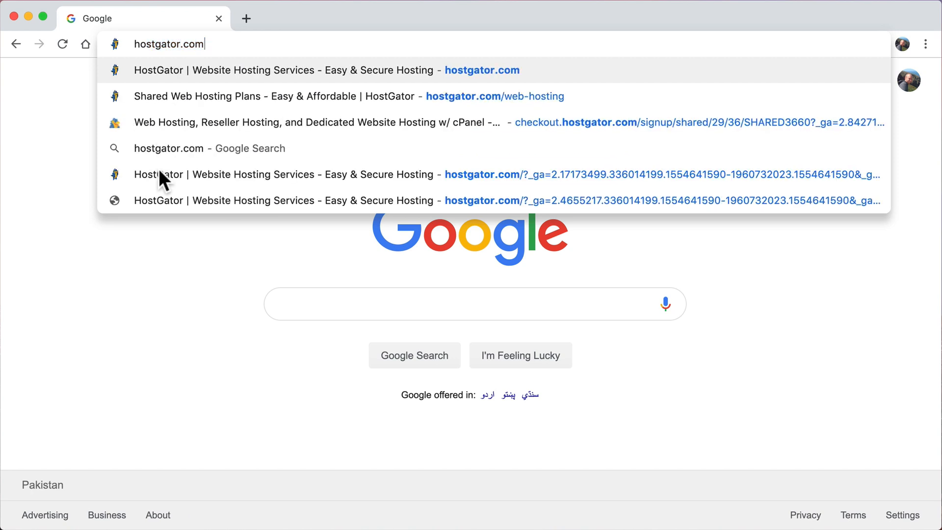
pyautogui.press('Return')
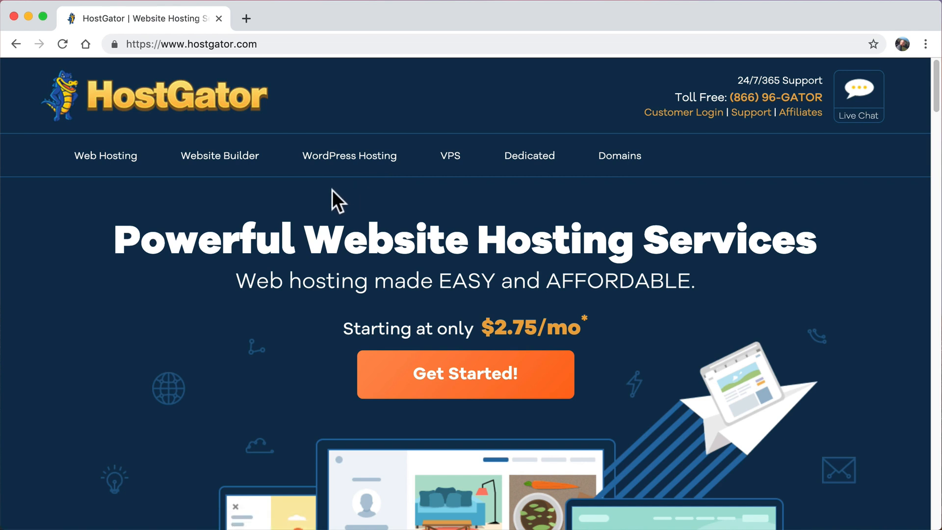
# Step: Compare Hatchling's Single Domain with Baby's Unlimited Domains, then choose Buy Now on Hatchling
pyautogui.click(98, 167)
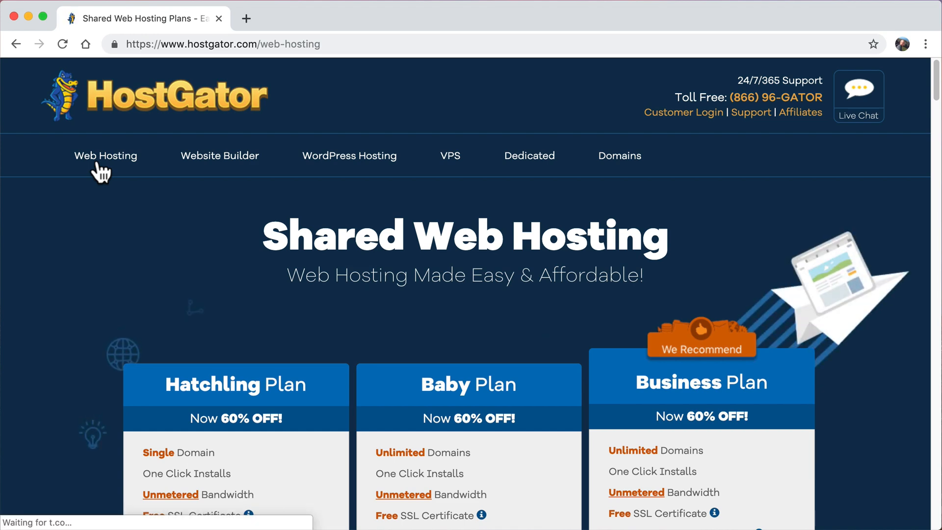
pyautogui.scroll(-2, 67, 221)
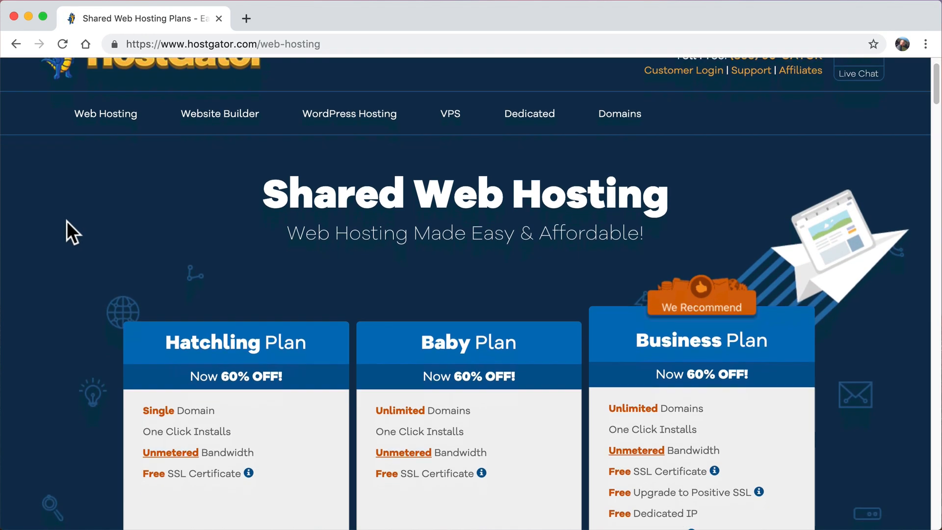
pyautogui.scroll(-5, 67, 221)
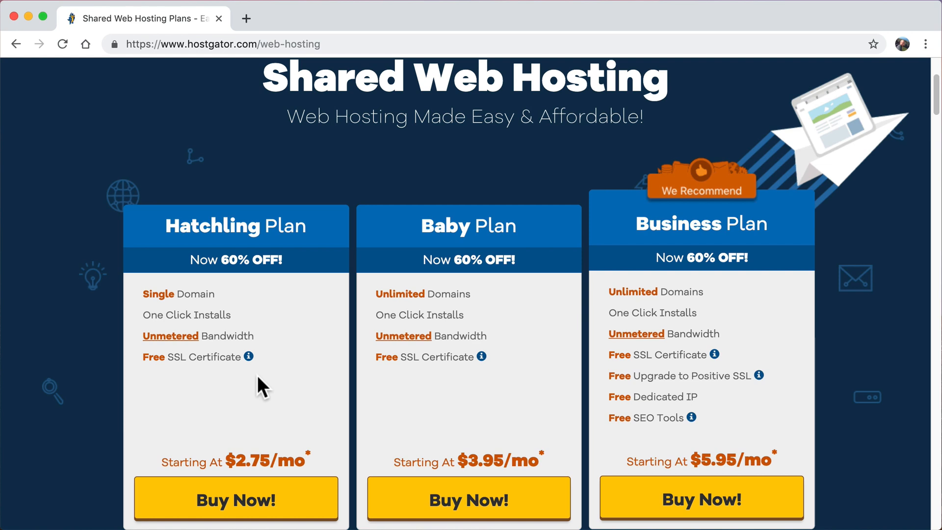
pyautogui.moveTo(143, 290); pyautogui.dragTo(214, 290)
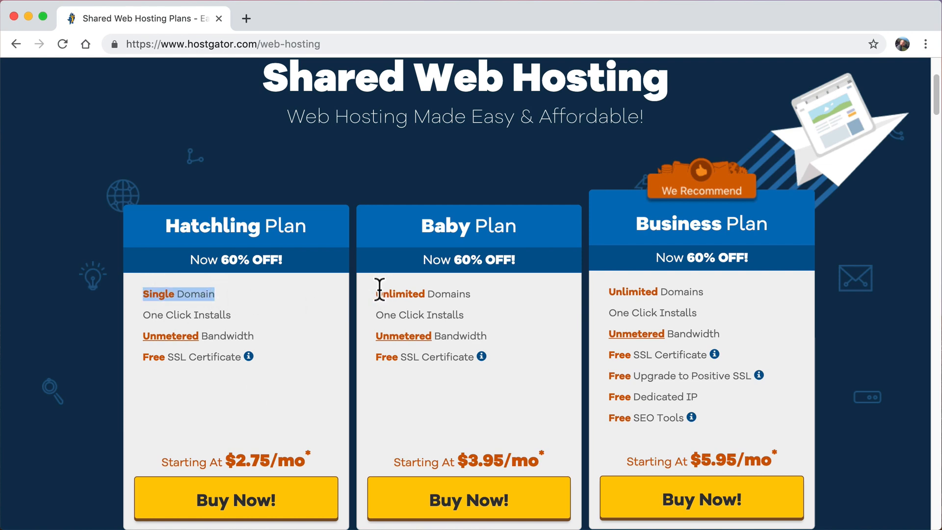
pyautogui.moveTo(377, 291); pyautogui.dragTo(472, 292)
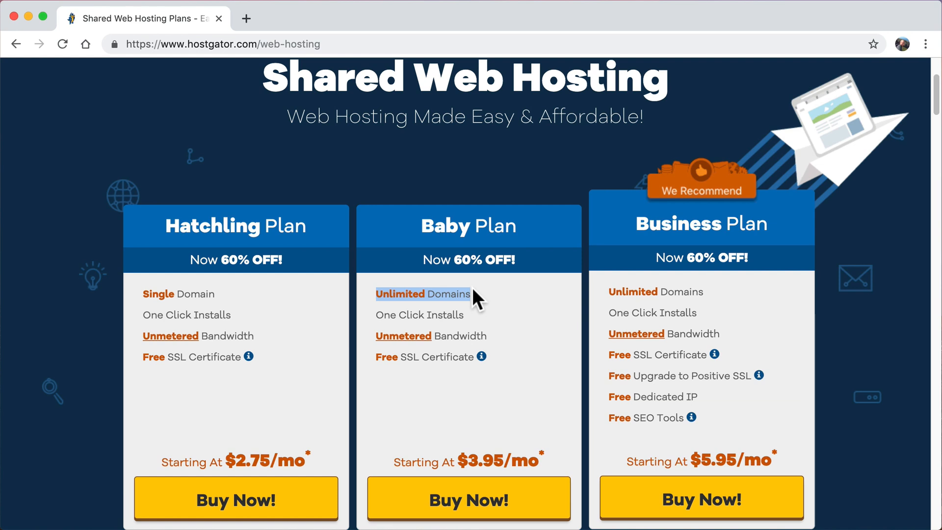
pyautogui.click(391, 407)
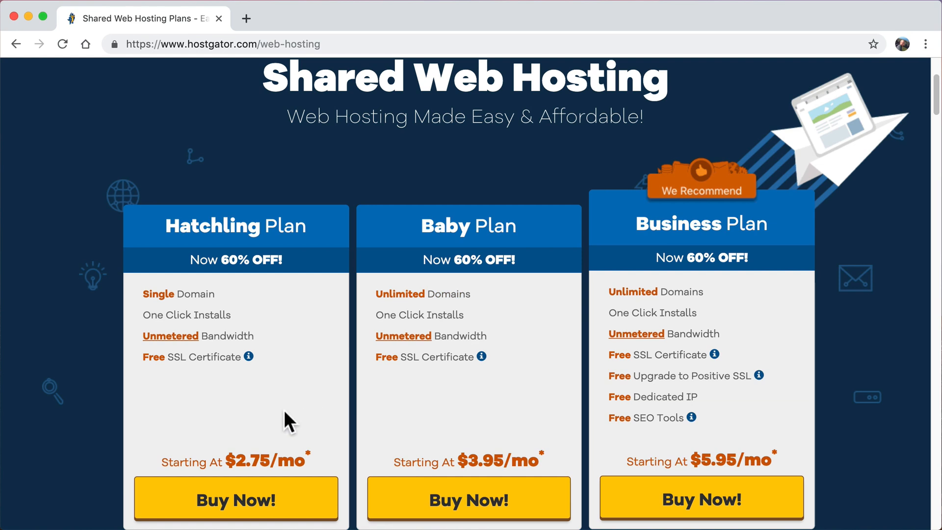
pyautogui.click(234, 507)
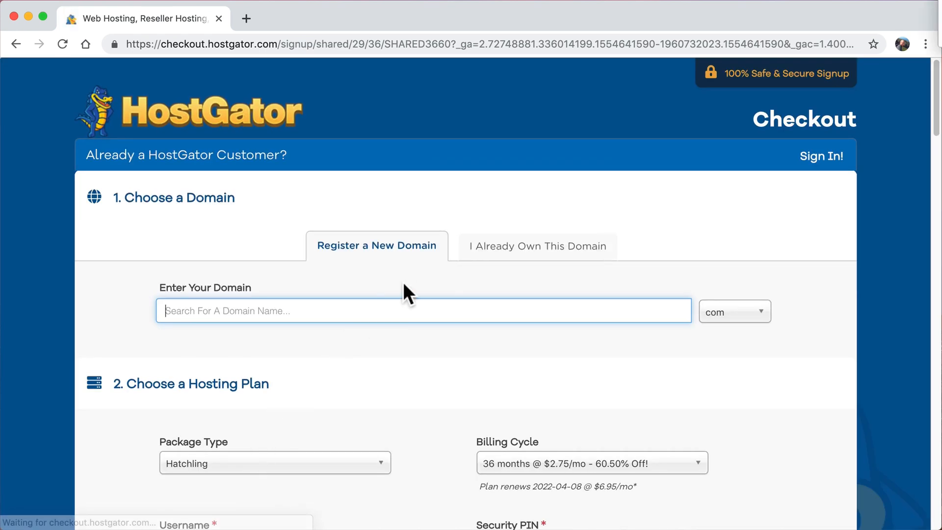
# Step: Briefly try the already-own-a-domain option, then erase the entry
pyautogui.click(483, 251)
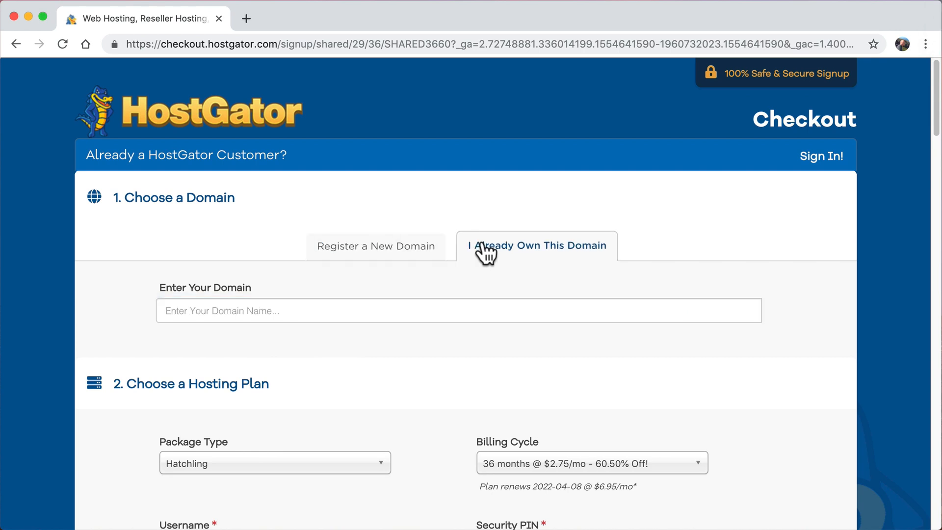
pyautogui.click(393, 313)
pyautogui.write('la')
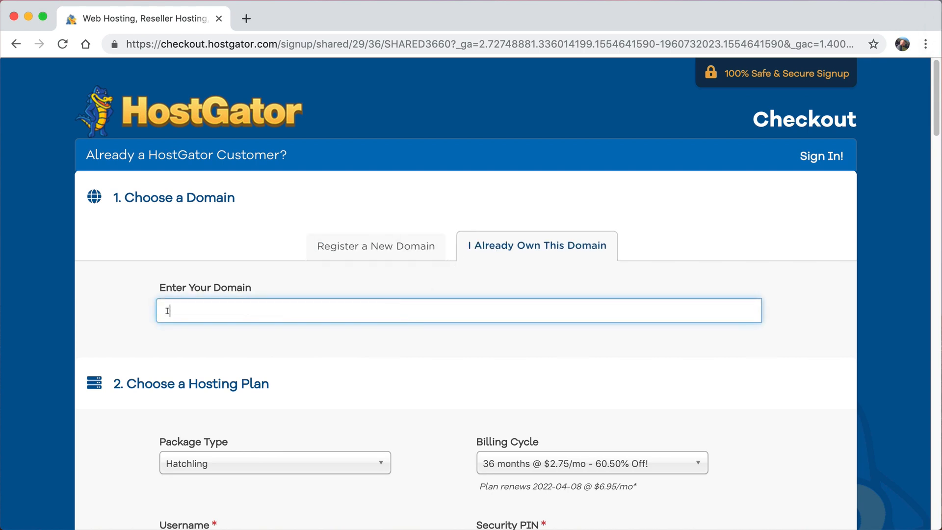
pyautogui.write('lreadyownit.com')
pyautogui.press('BackSpace')
pyautogui.press('BackSpace')
pyautogui.press('BackSpace')
pyautogui.press('BackSpace')
pyautogui.press('BackSpace')
pyautogui.press('BackSpace')
pyautogui.press('BackSpace')
pyautogui.press('BackSpace')
pyautogui.press('BackSpace')
pyautogui.press('BackSpace')
pyautogui.press('BackSpace')
pyautogui.press('BackSpace')
pyautogui.press('BackSpace')
pyautogui.press('BackSpace')
pyautogui.press('BackSpace')
pyautogui.press('BackSpace')
pyautogui.press('BackSpace')
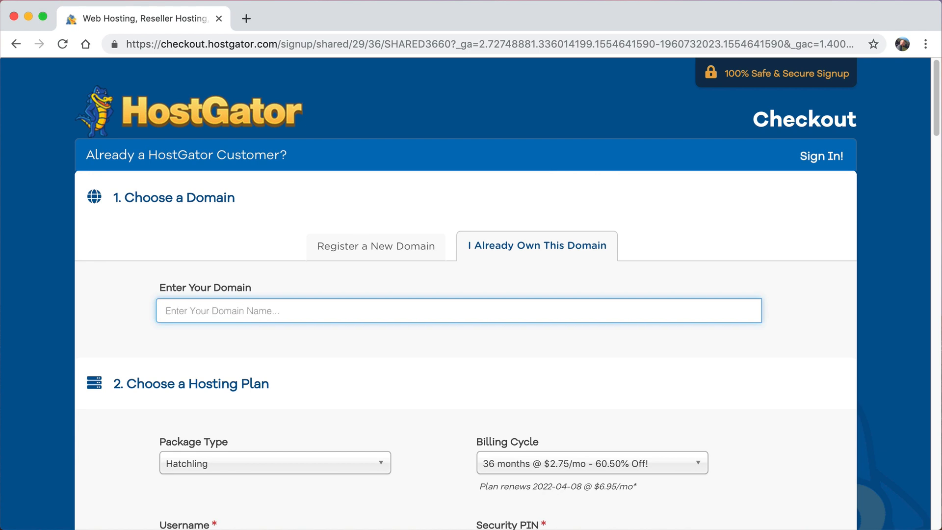
# Step: Register the new domain HAPPINESSCOMPASS, keeping .com as the extension
pyautogui.click(386, 261)
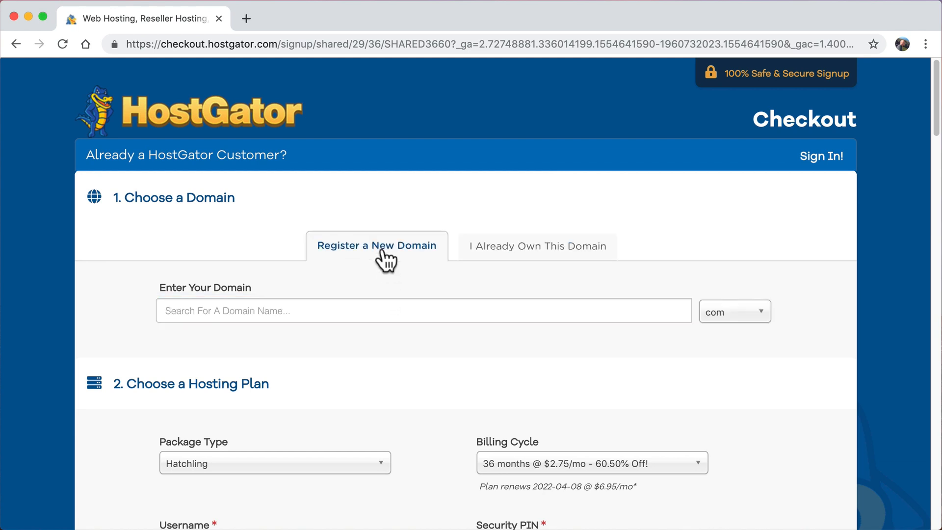
pyautogui.click(308, 312)
pyautogui.write('HAPP')
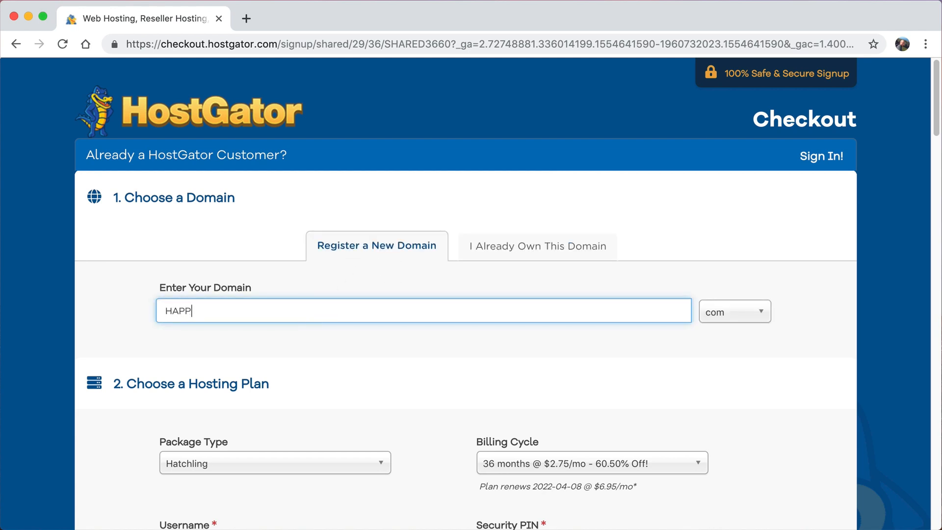
pyautogui.write('INESSCOMPASS')
pyautogui.click(730, 316)
pyautogui.scroll(-3, 733, 326)
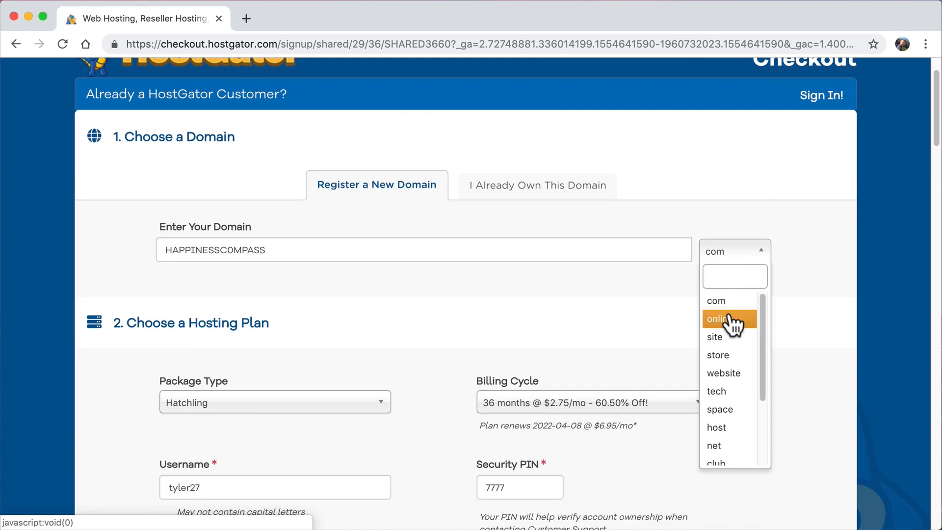
pyautogui.moveTo(762, 314)
pyautogui.mouseDown()
pyautogui.moveTo(766, 390)
pyautogui.moveTo(758, 301)
pyautogui.mouseUp()
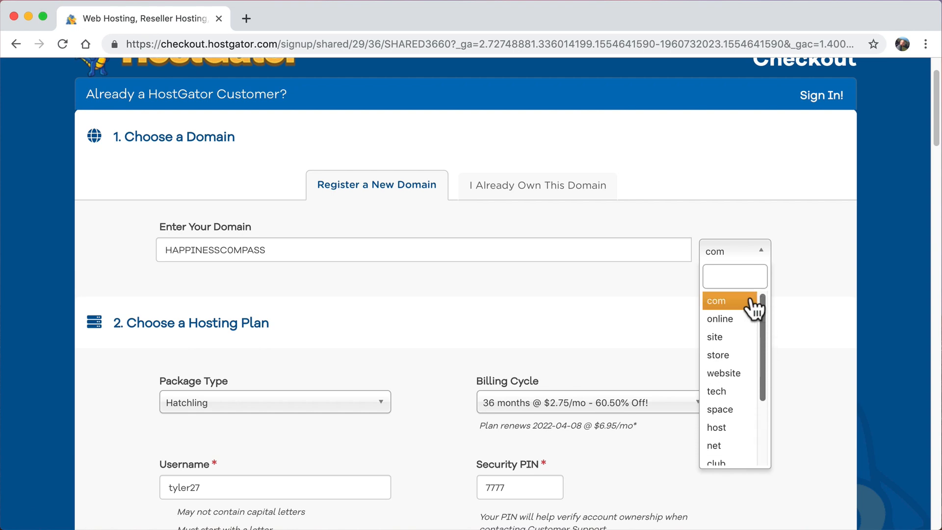
pyautogui.click(727, 307)
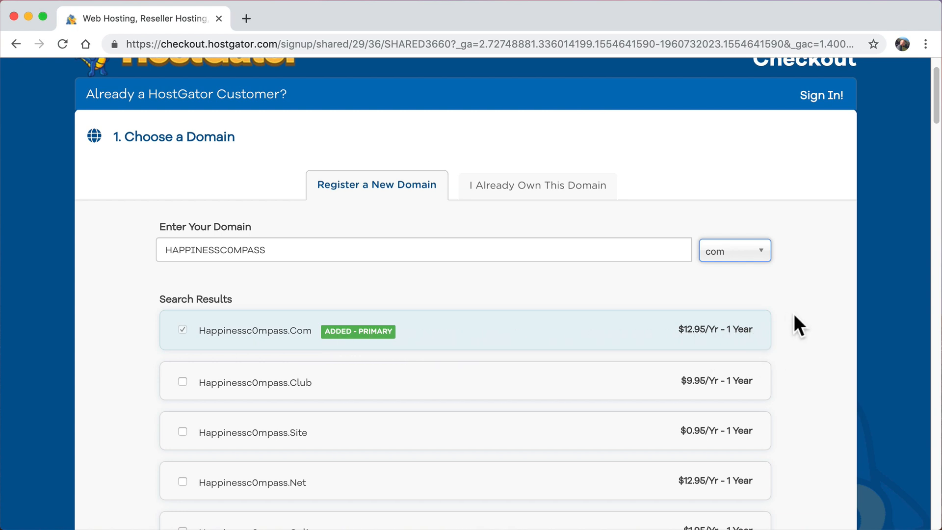
# Step: Uncheck the $14.95/yr Domain Privacy Protection add-on for the .Com domain
pyautogui.scroll(-8, 794, 316)
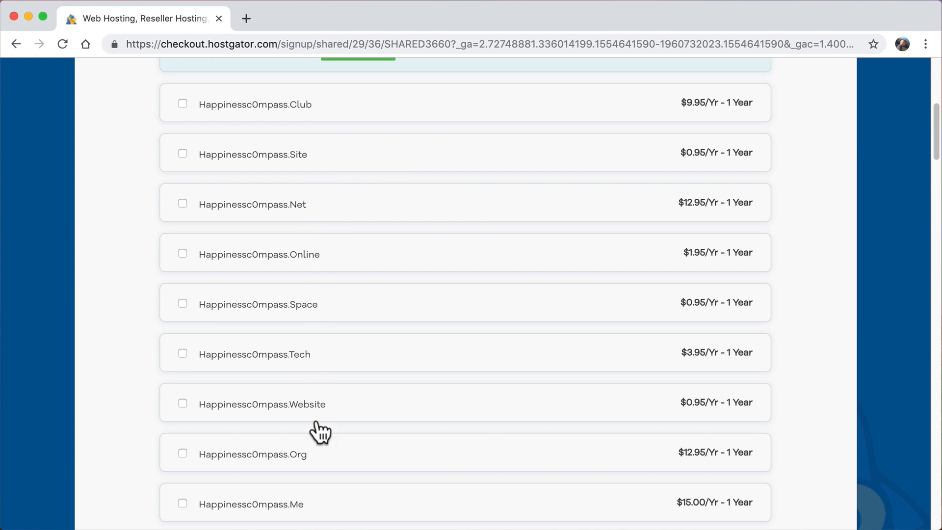
pyautogui.scroll(-1, 301, 505)
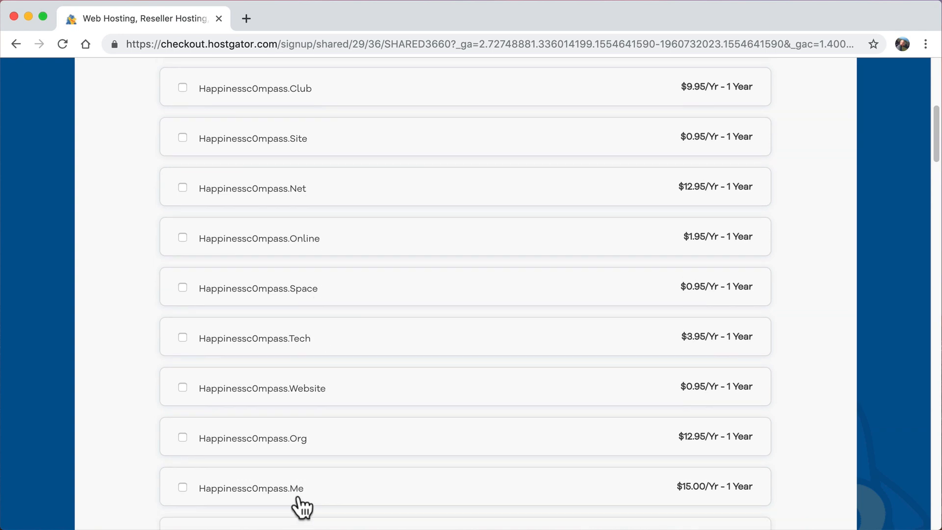
pyautogui.scroll(-4, 302, 505)
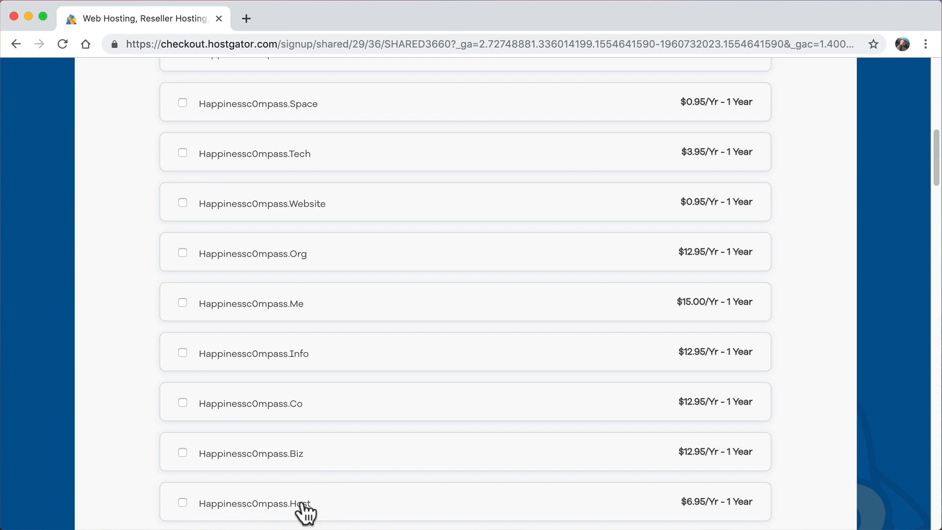
pyautogui.scroll(-1, 305, 512)
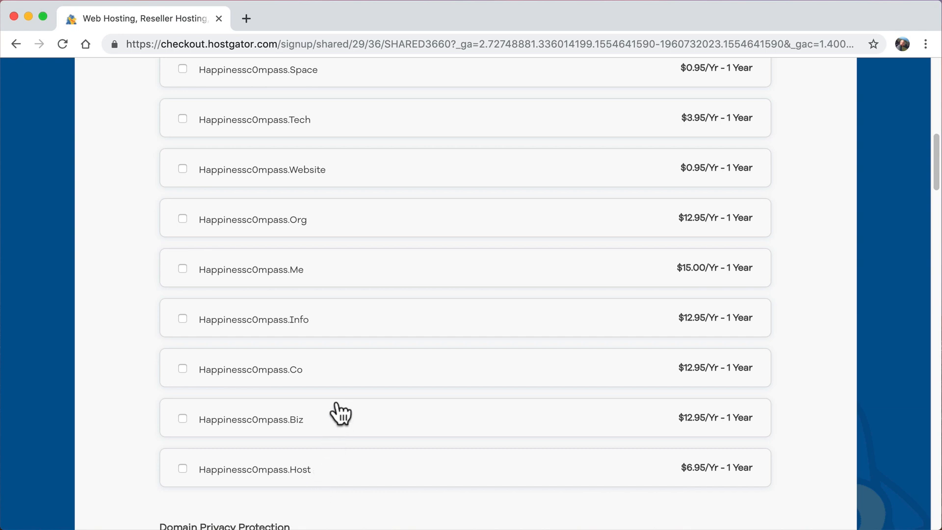
pyautogui.scroll(-5, 337, 403)
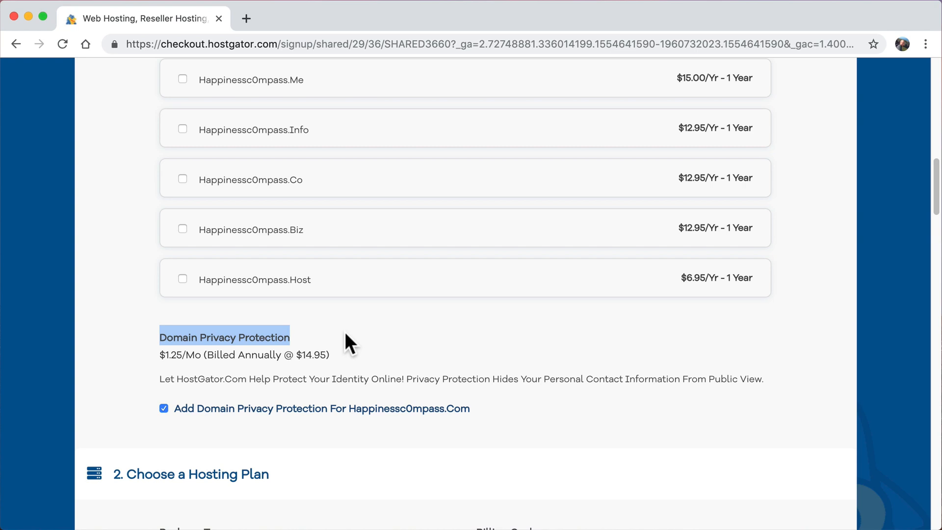
pyautogui.click(345, 332)
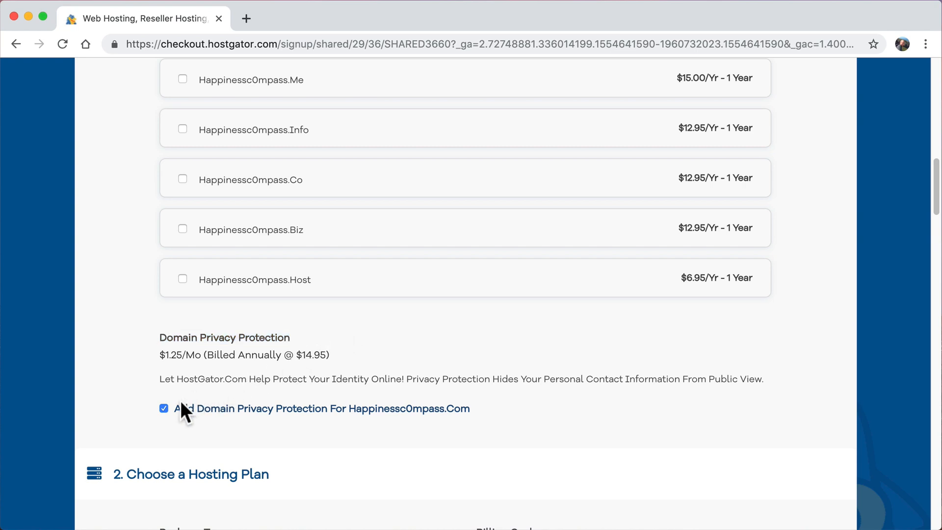
pyautogui.click(164, 411)
# Step: Scroll to Choose a Hosting Plan and open the Billing Cycle dropdown
pyautogui.scroll(-5, 263, 387)
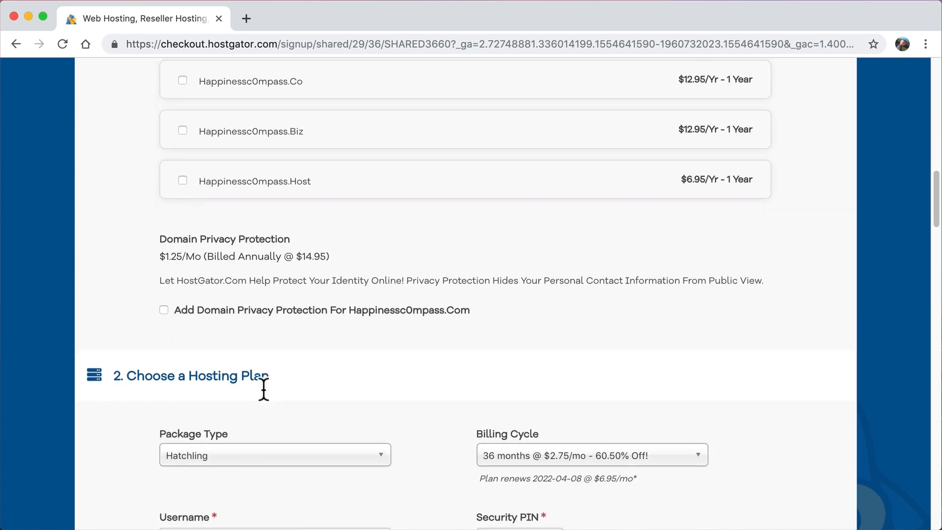
pyautogui.scroll(-2, 264, 389)
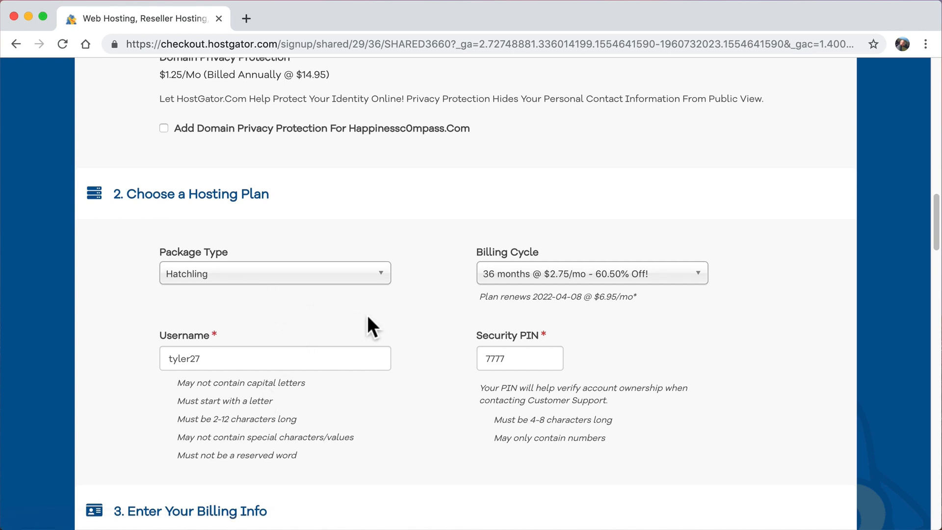
pyautogui.click(580, 274)
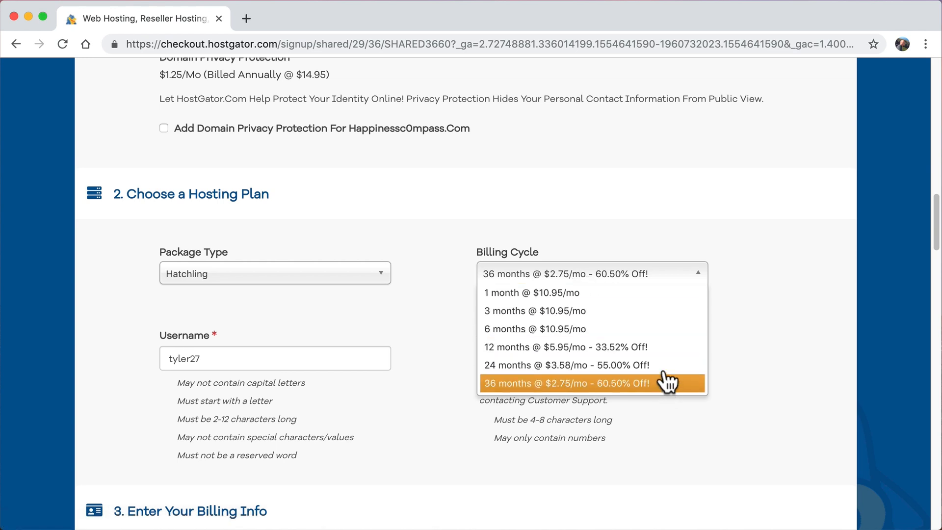
# Step: Pick the 1 month @ $10.95/mo billing cycle and validate the username and security PIN
pyautogui.click(646, 296)
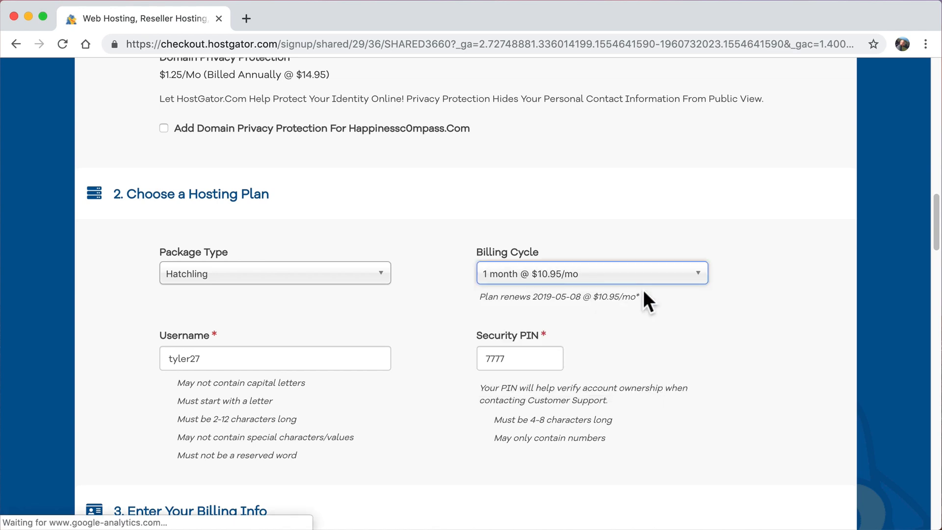
pyautogui.click(330, 359)
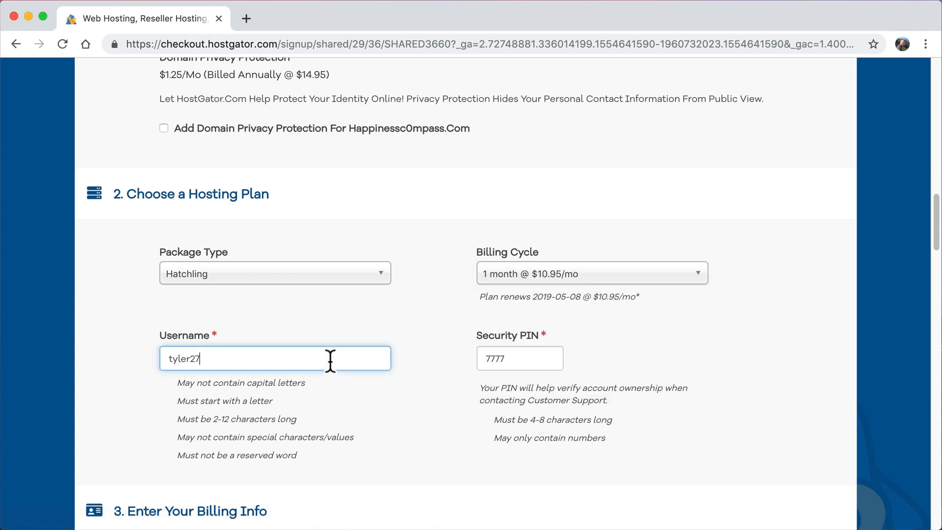
pyautogui.click(532, 361)
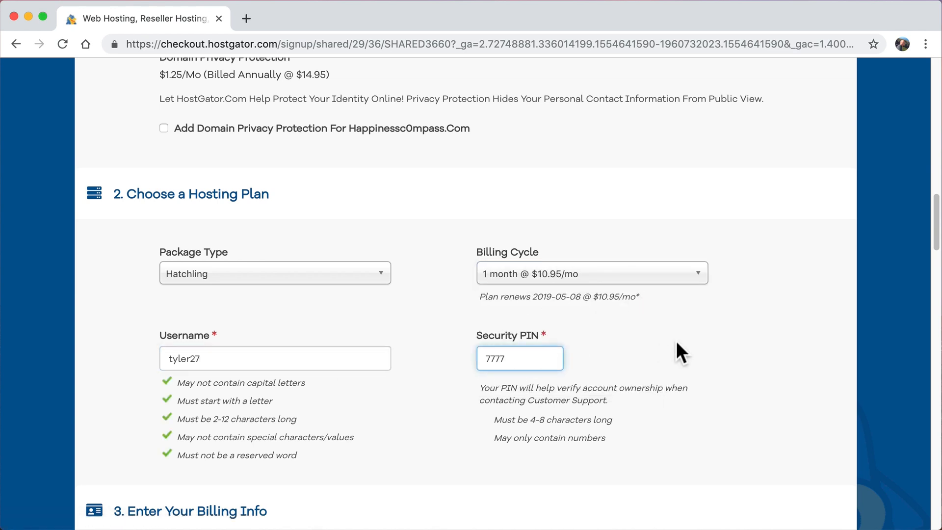
# Step: Set the card expiration year to 2021
pyautogui.scroll(-3, 696, 338)
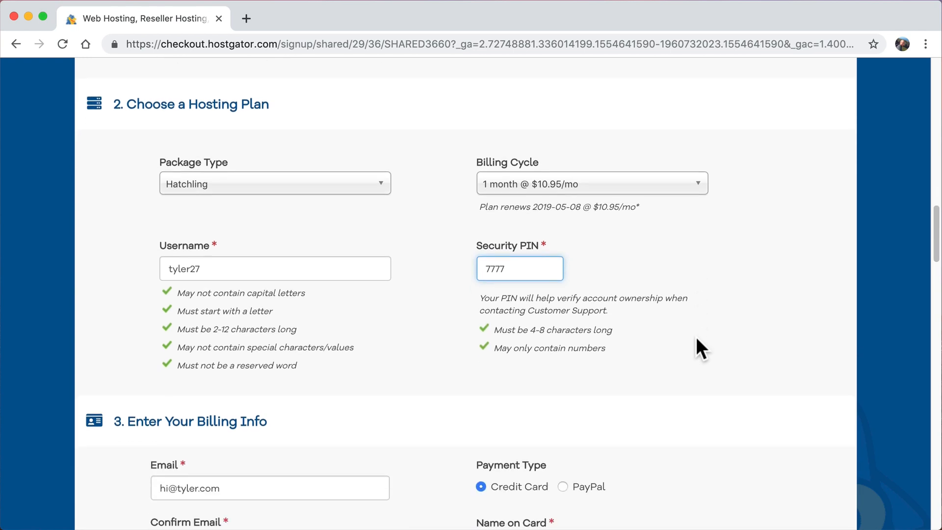
pyautogui.scroll(-8, 696, 338)
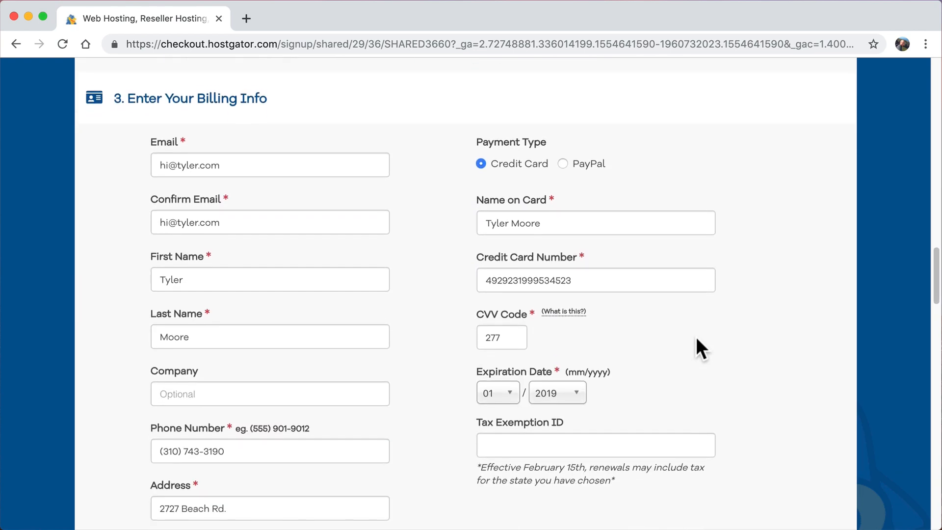
pyautogui.scroll(1, 696, 337)
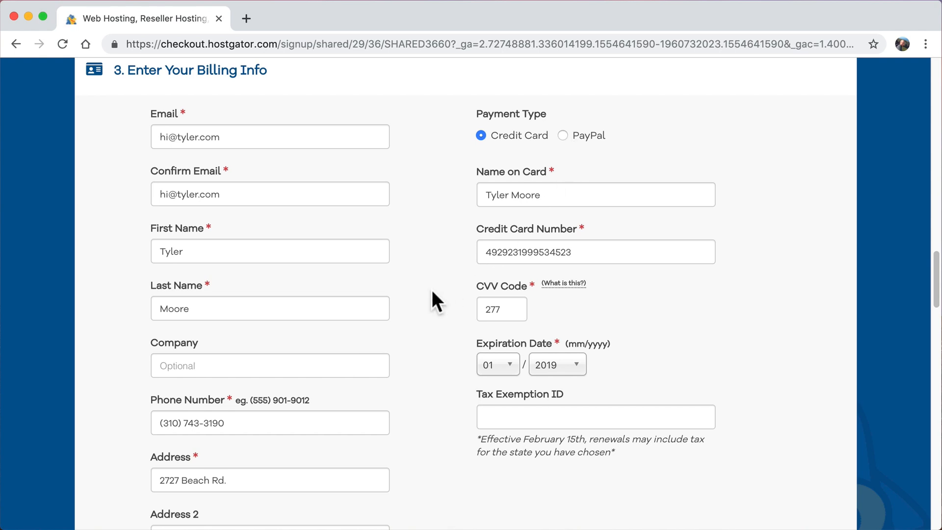
pyautogui.click(542, 365)
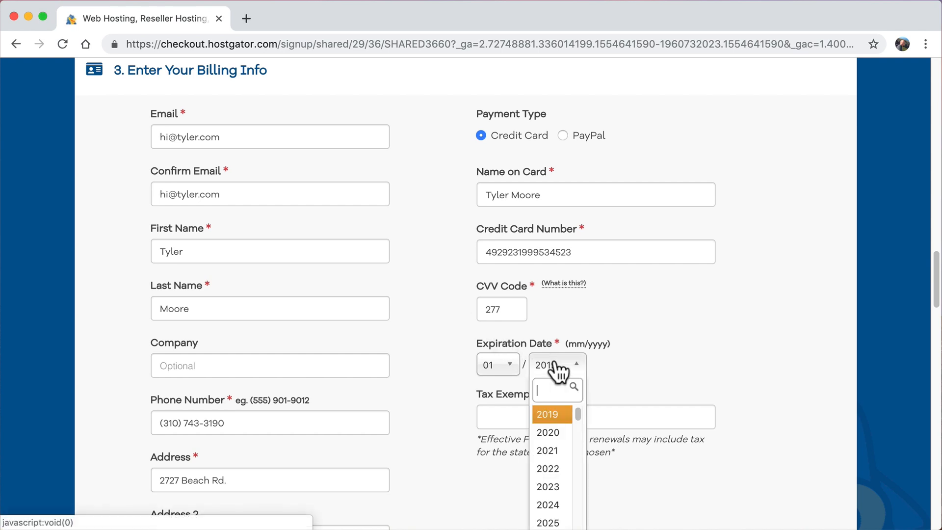
pyautogui.click(553, 450)
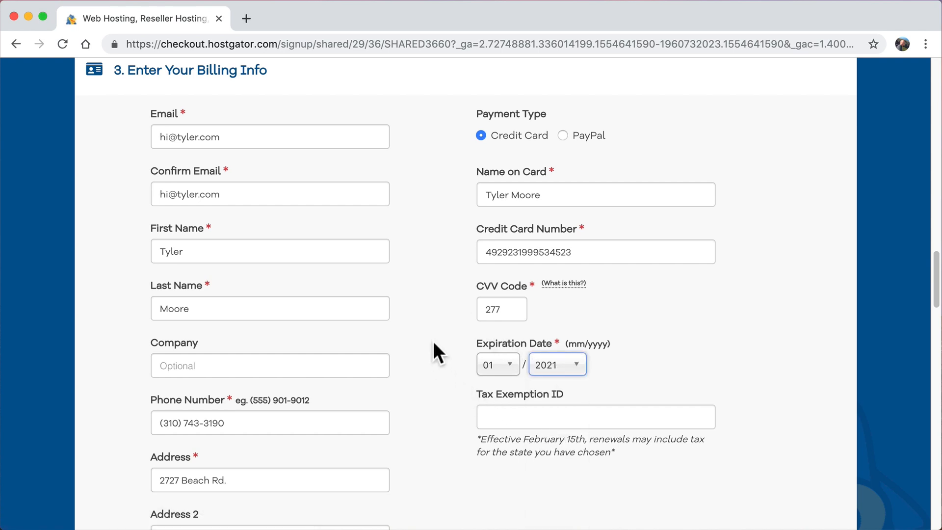
# Step: Choose CA as the billing state and enter the billing zip code
pyautogui.scroll(-4, 433, 343)
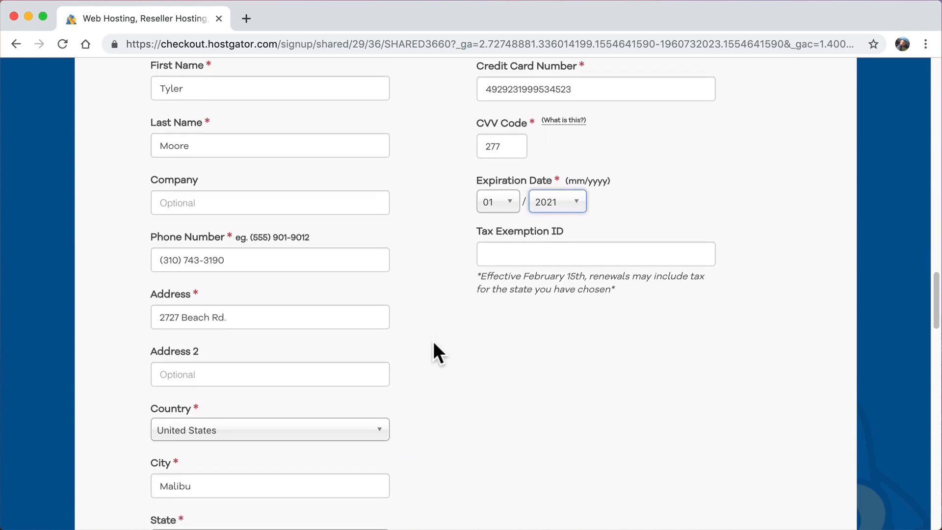
pyautogui.scroll(-5, 433, 340)
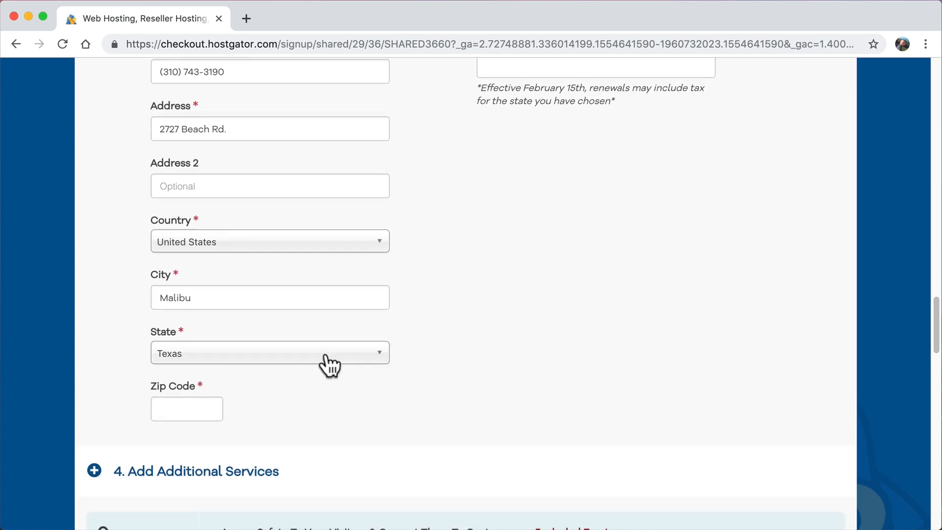
pyautogui.click(328, 365)
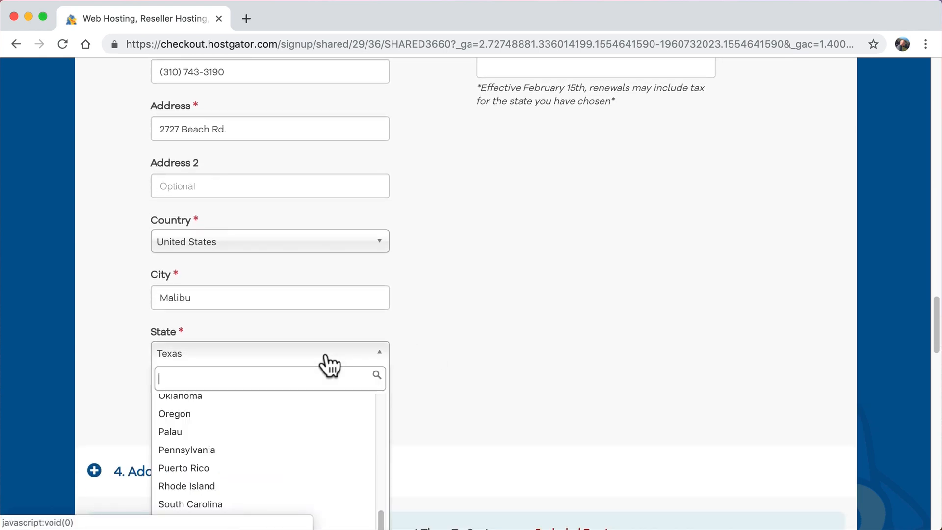
pyautogui.write('ca')
pyautogui.press('Return')
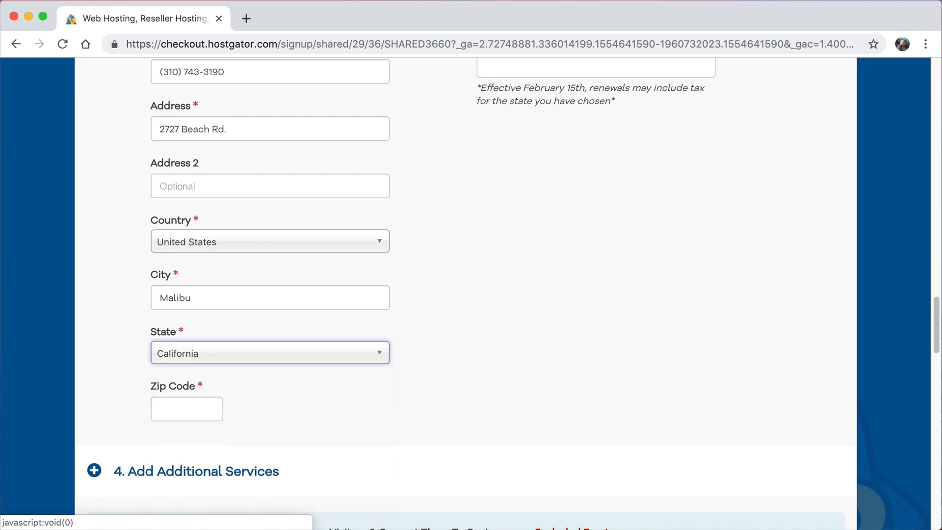
pyautogui.click(191, 410)
pyautogui.write('90265')
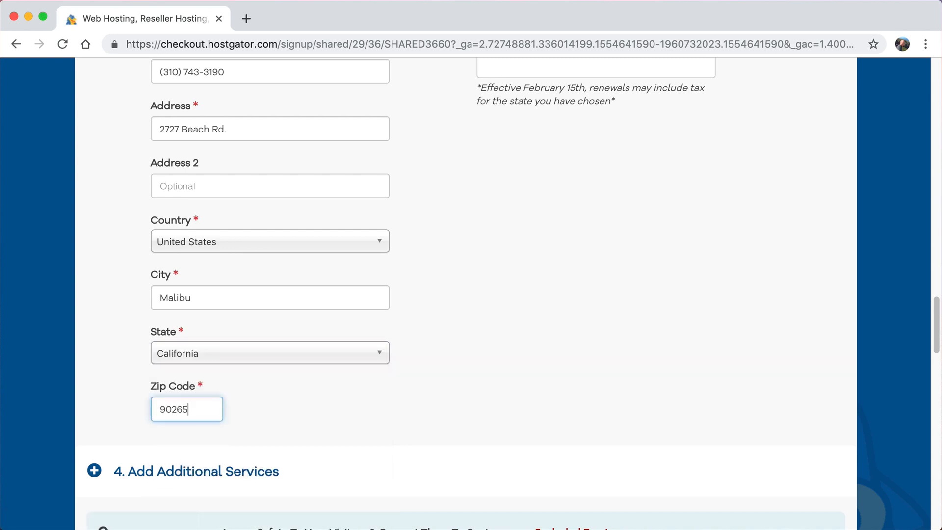
pyautogui.scroll(-5, 485, 310)
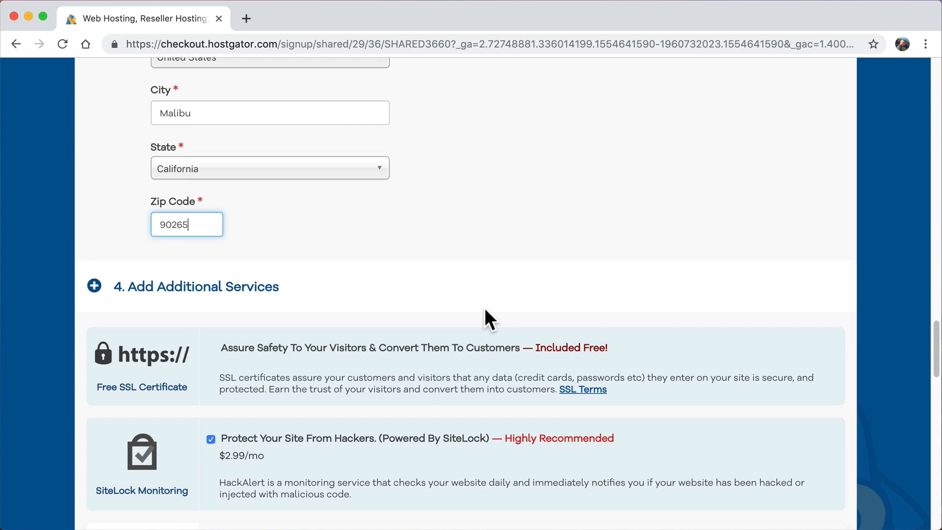
# Step: Uncheck the SiteLock Monitoring and CodeGuard Site Backup add-ons
pyautogui.scroll(-4, 484, 310)
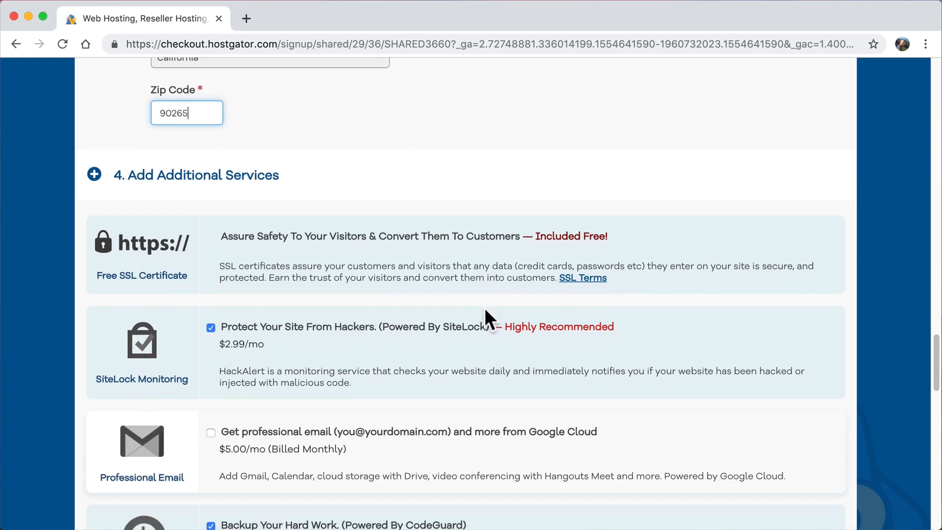
pyautogui.scroll(-2, 484, 309)
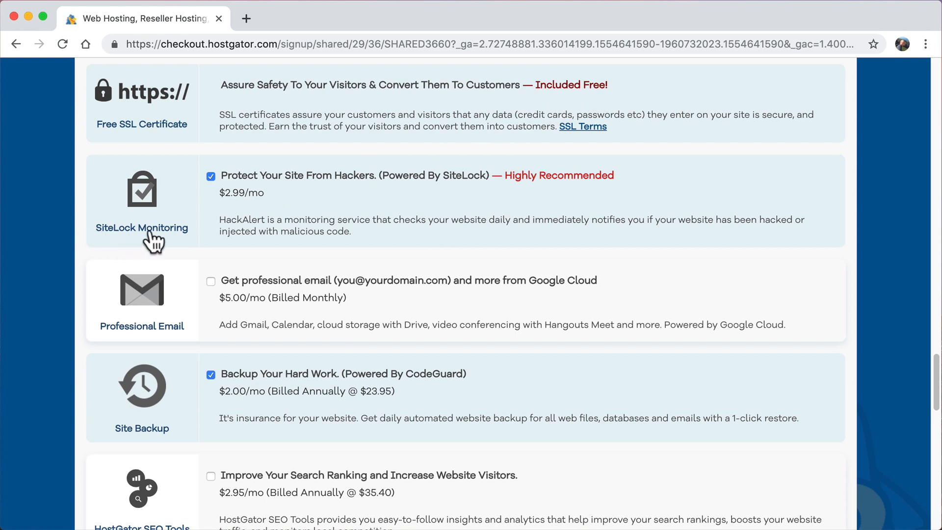
pyautogui.click(211, 176)
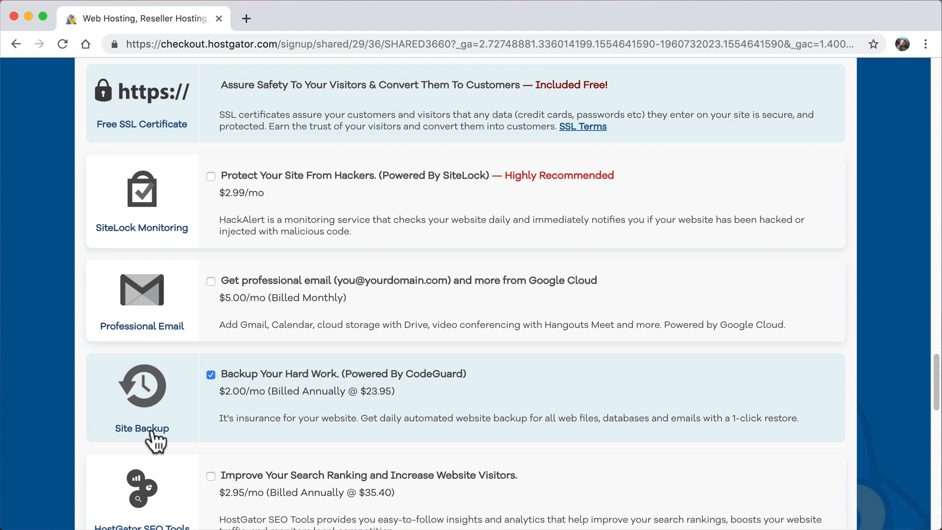
pyautogui.click(211, 374)
pyautogui.scroll(-3, 212, 385)
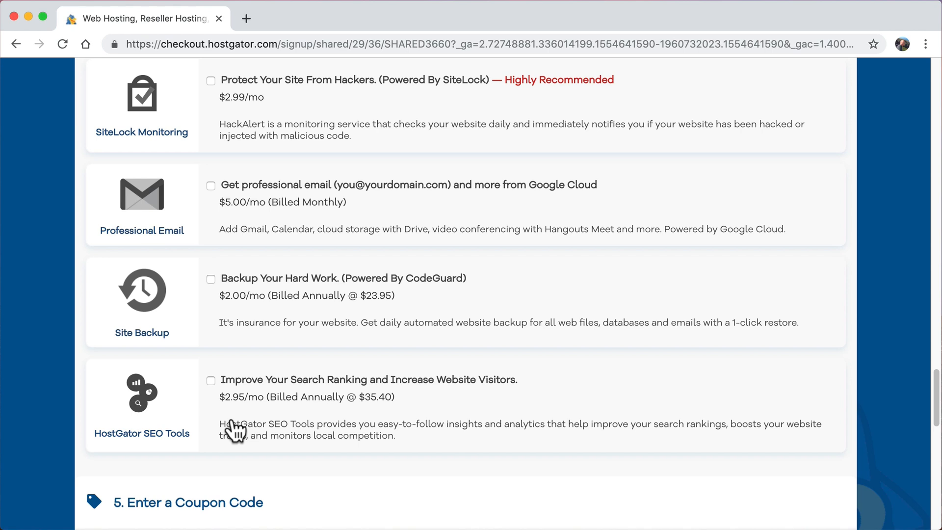
# Step: Swap coupon SHARED3660 for savecode and validate it, dropping the amount due from $23.90 to $10.37
pyautogui.scroll(-9, 233, 421)
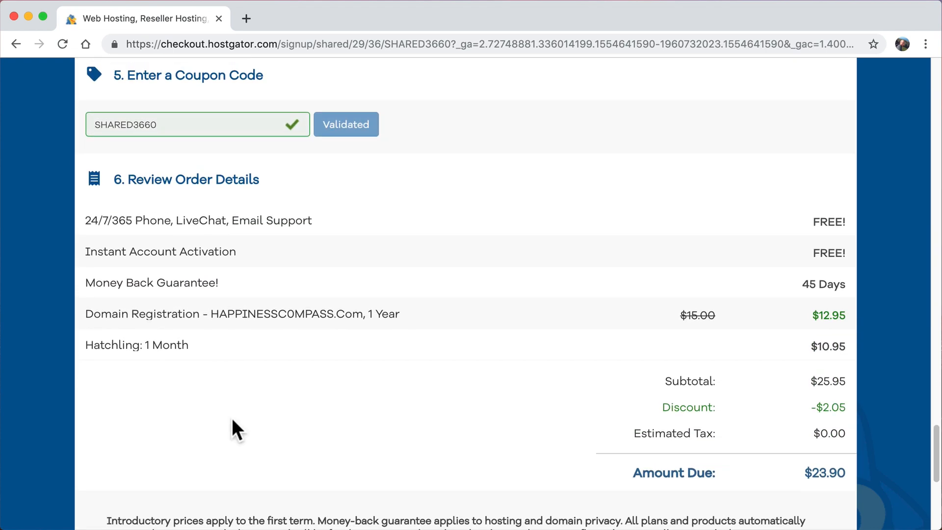
pyautogui.moveTo(804, 473); pyautogui.dragTo(845, 473)
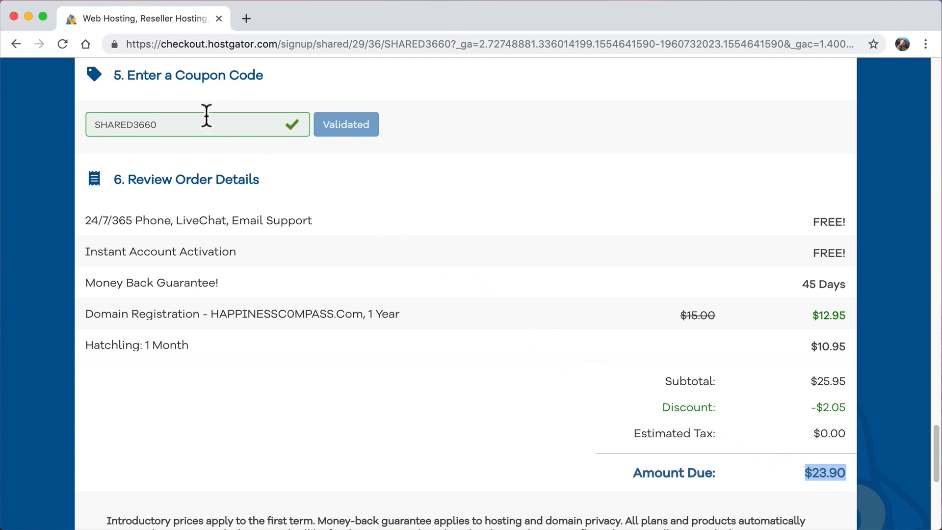
pyautogui.doubleClick(175, 123)
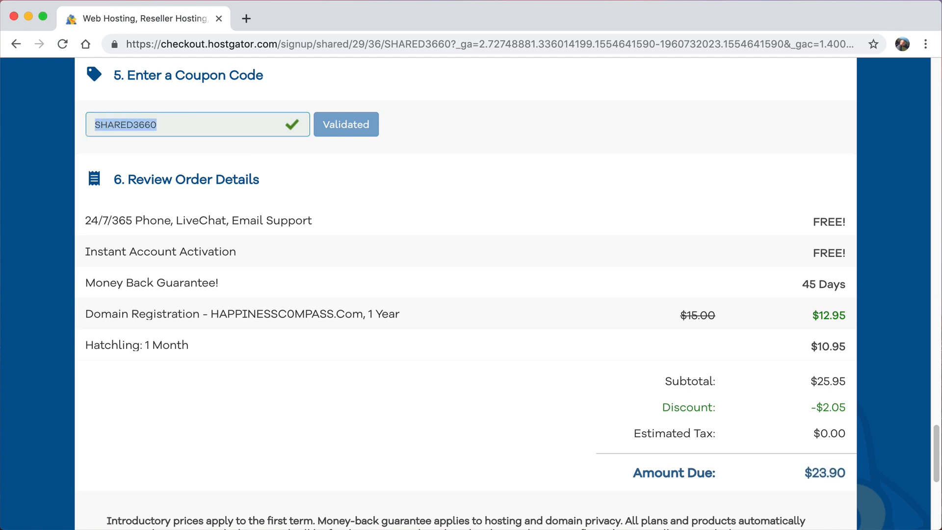
pyautogui.press('BackSpace')
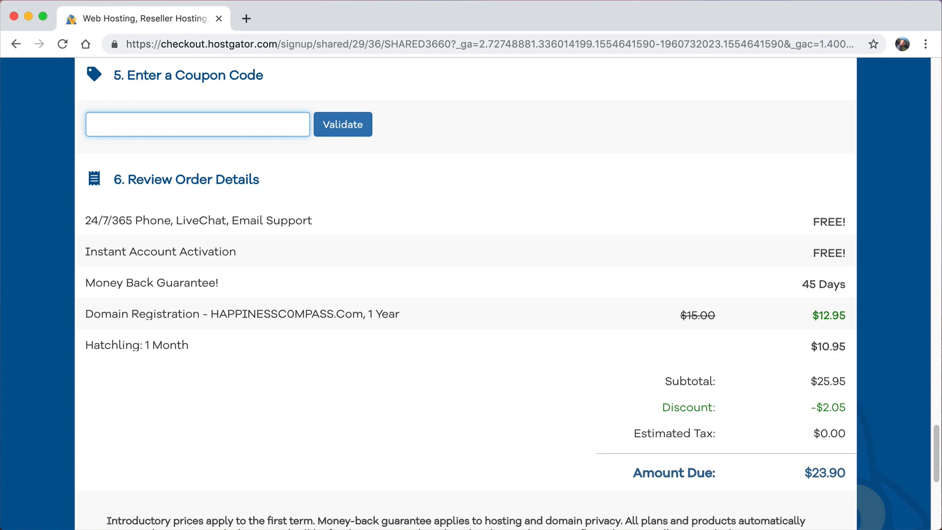
pyautogui.write('savecode')
pyautogui.click(341, 130)
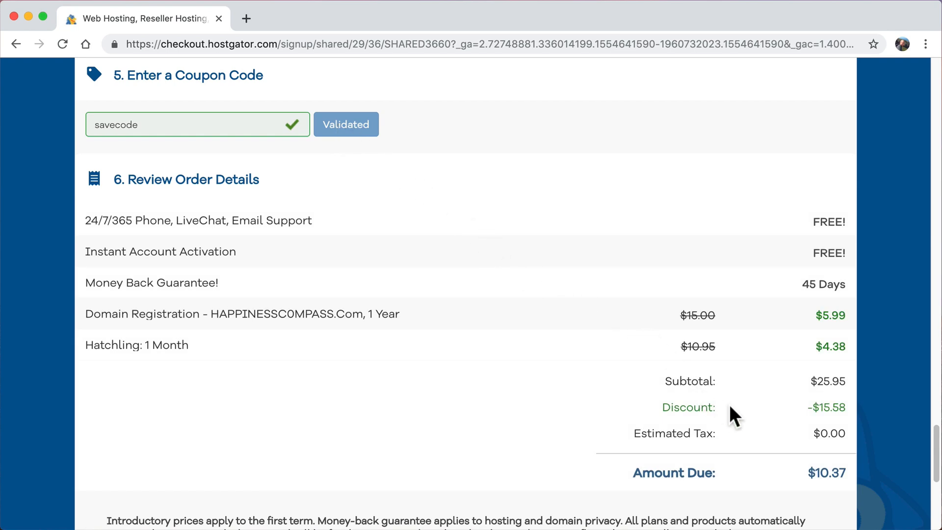
pyautogui.moveTo(803, 465); pyautogui.dragTo(847, 469)
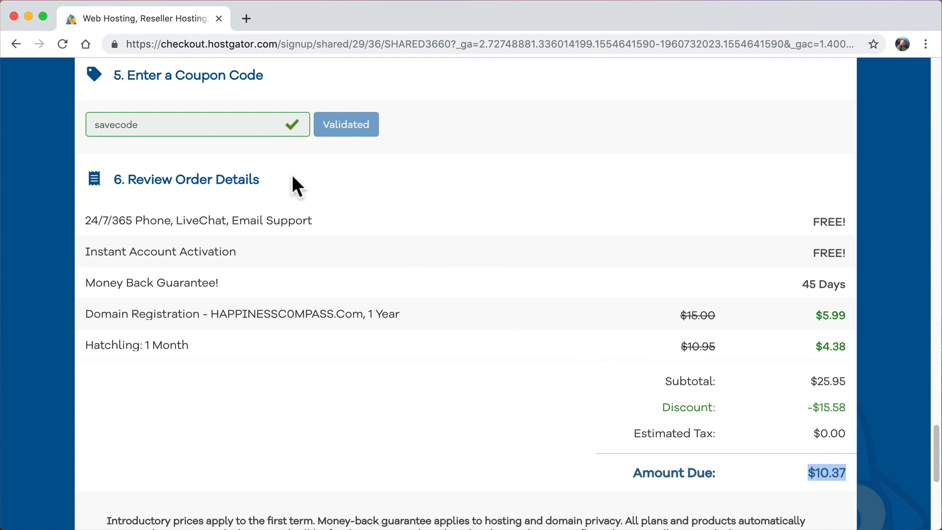
# Step: Replace savecode with startcode in the coupon field
pyautogui.click(210, 126)
pyautogui.doubleClick(106, 127)
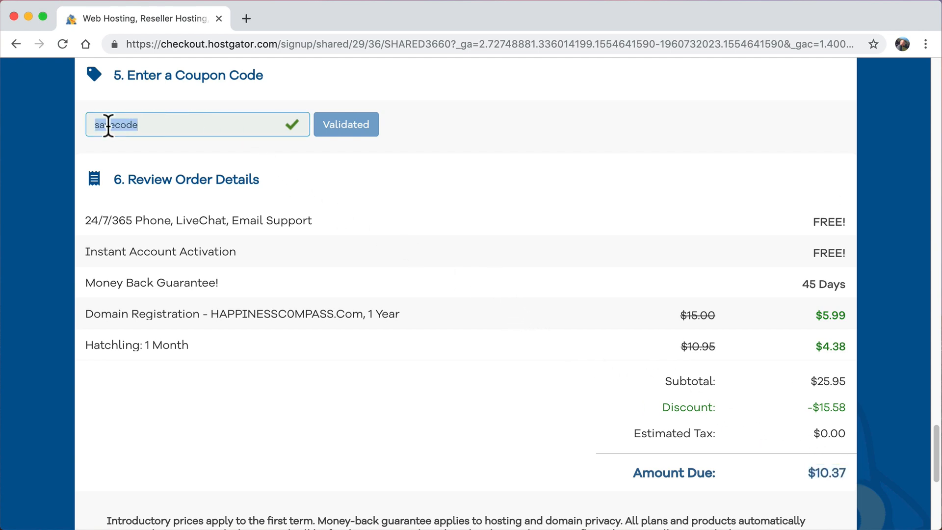
pyautogui.press('BackSpace')
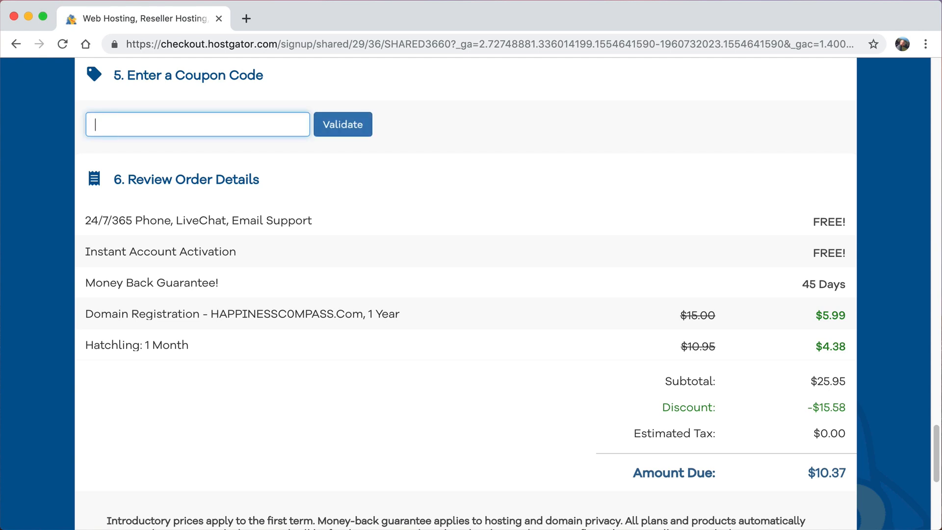
pyautogui.write('startcode')
# Step: Apply the startcode coupon for $9.38 due, accept the terms, check out and open Marketplace
pyautogui.click(336, 127)
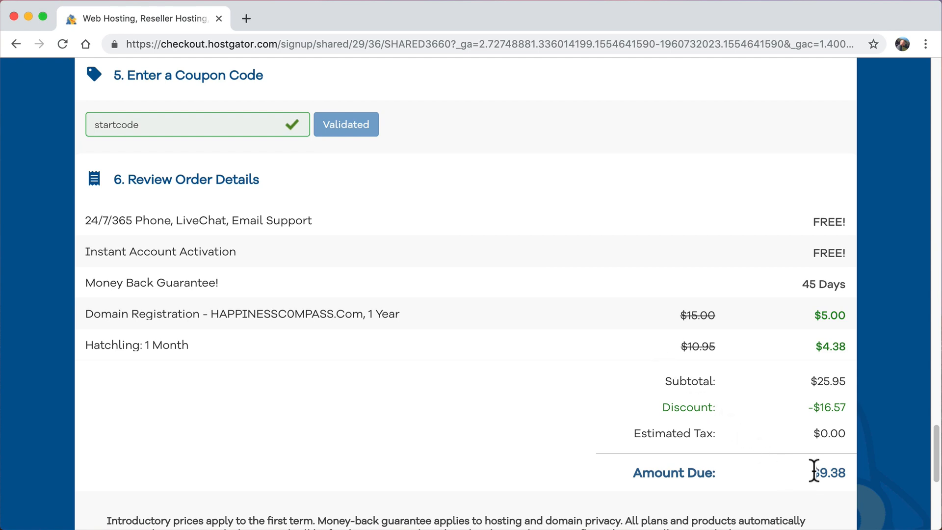
pyautogui.moveTo(814, 471); pyautogui.dragTo(848, 471)
pyautogui.scroll(-5, 376, 393)
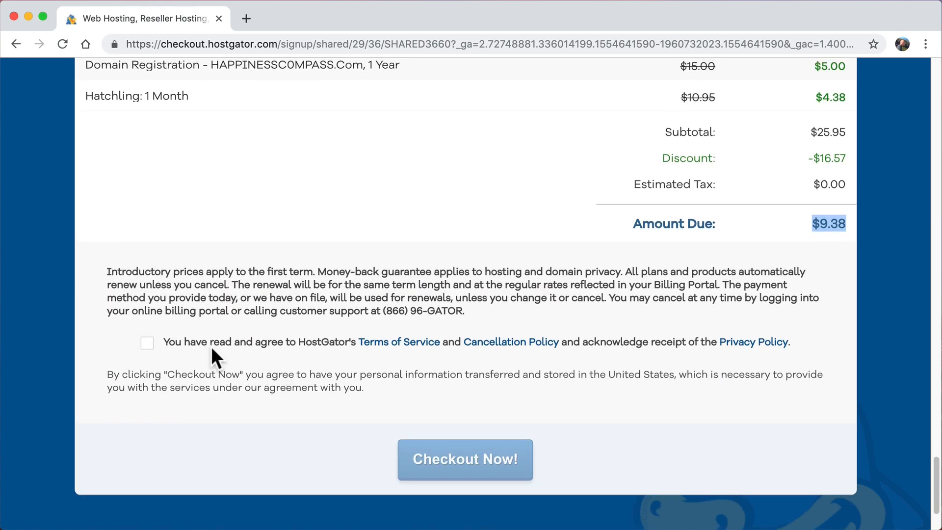
pyautogui.click(147, 343)
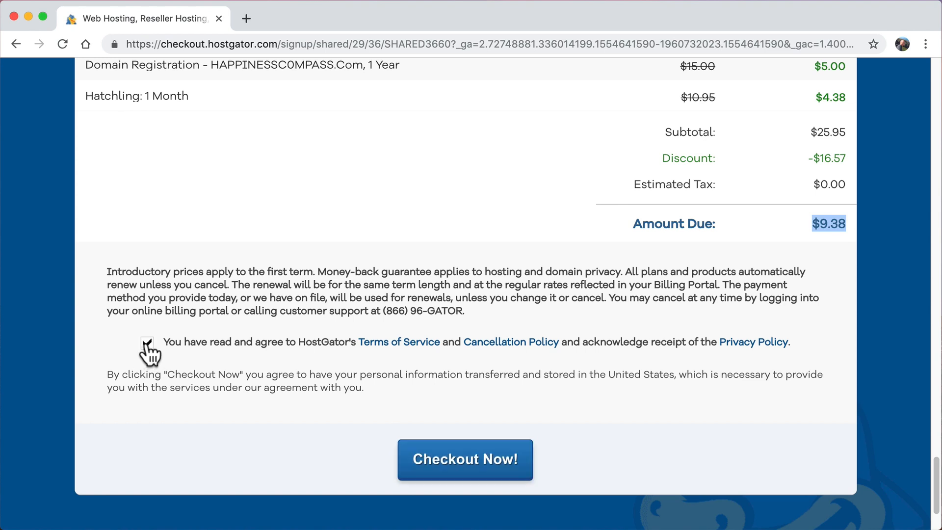
pyautogui.click(429, 476)
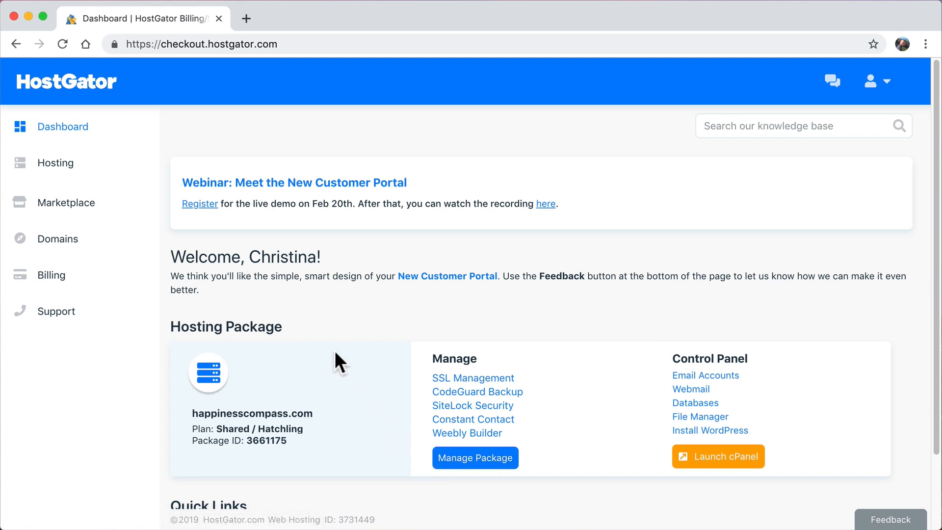
pyautogui.click(75, 207)
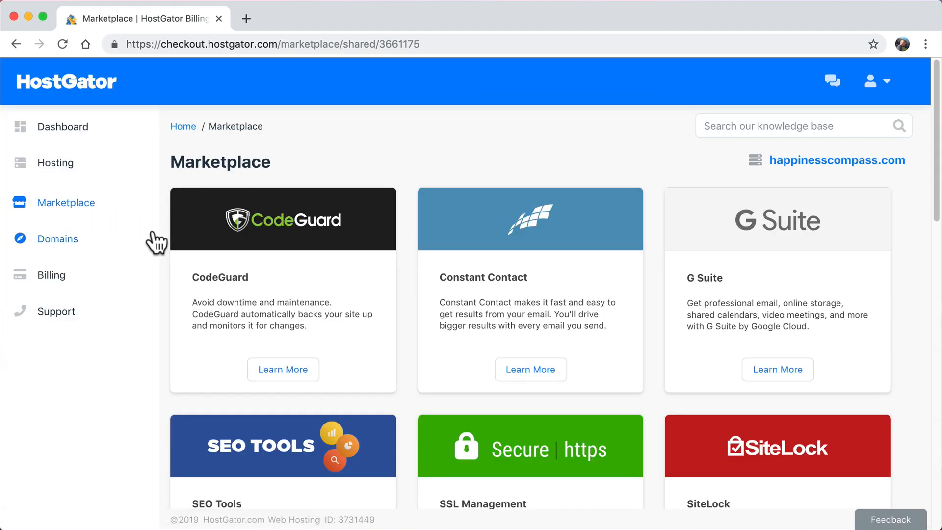
# Step: Scroll down to Related Services and open One-Click Installs
pyautogui.scroll(-8, 165, 255)
pyautogui.scroll(-5, 172, 250)
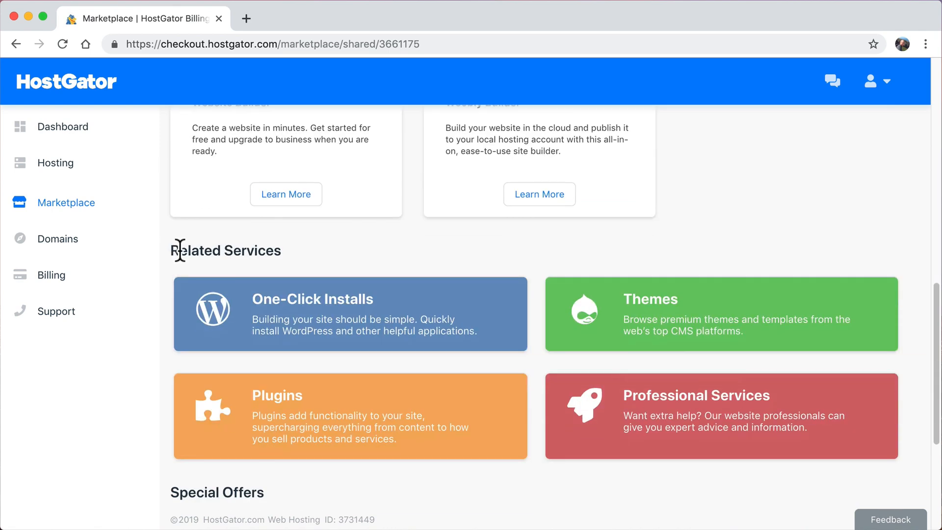
pyautogui.click(365, 285)
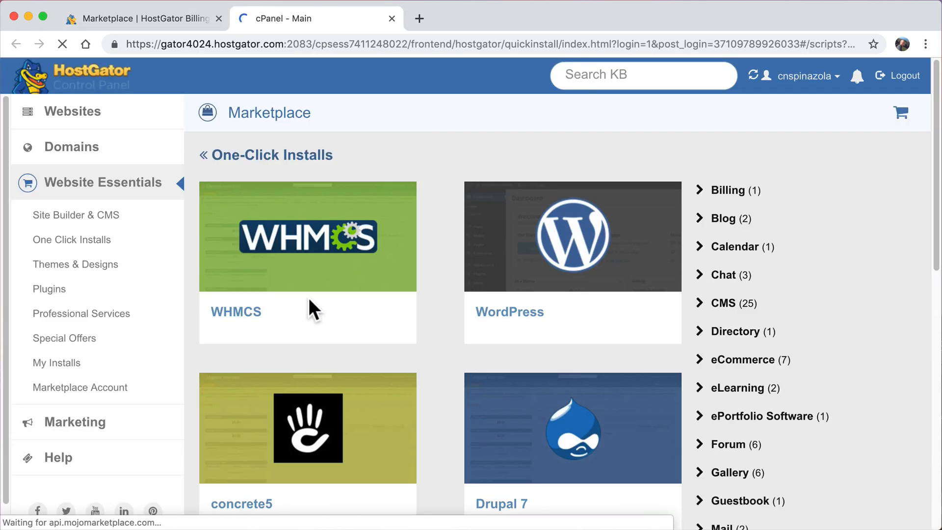
# Step: Start a WordPress install on happinesscompass.com and continue to its Install Settings
pyautogui.click(527, 311)
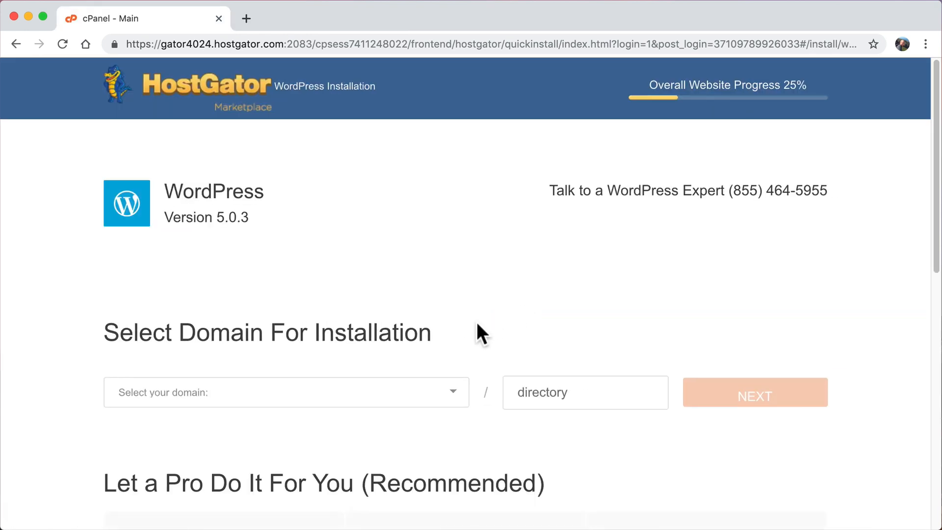
pyautogui.click(428, 399)
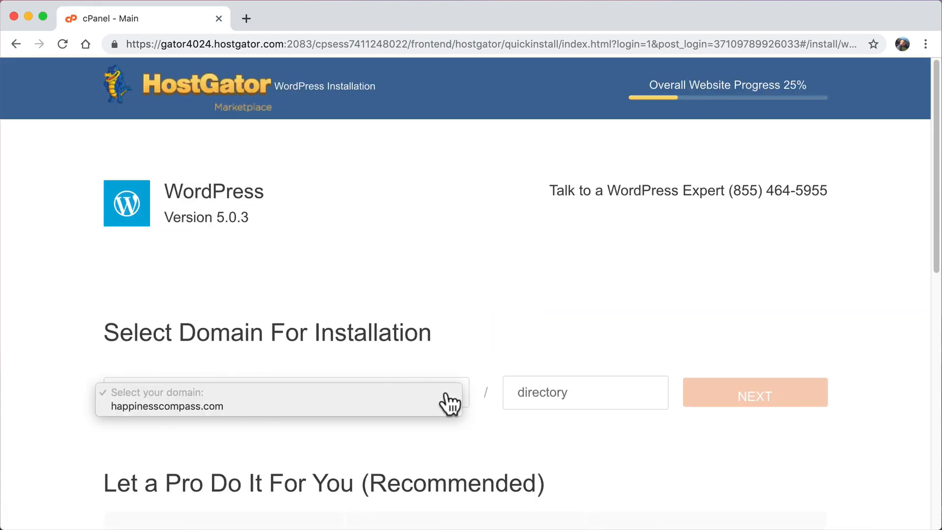
pyautogui.click(397, 408)
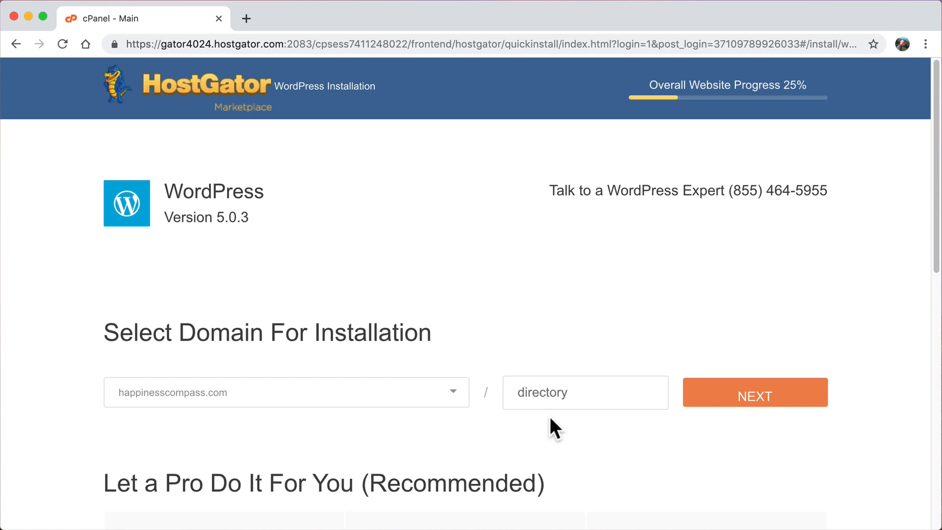
pyautogui.scroll(-3, 550, 419)
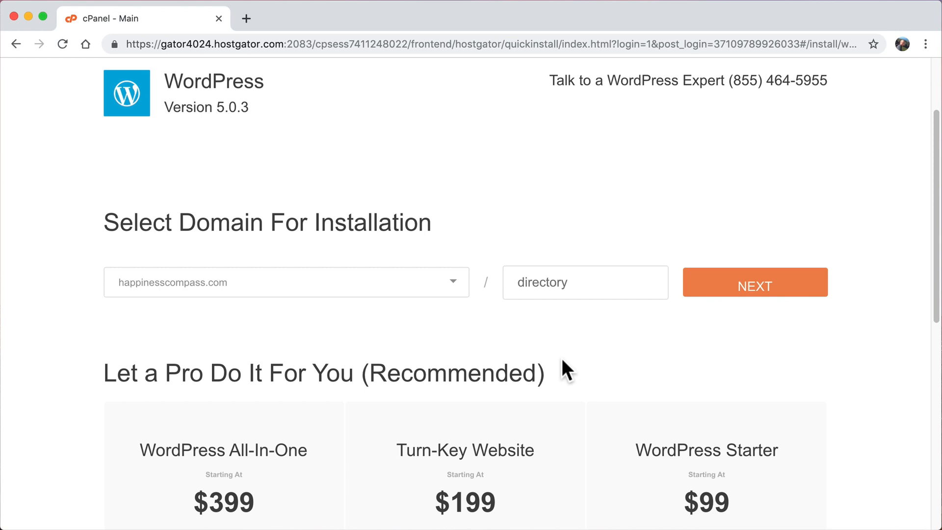
pyautogui.click(714, 294)
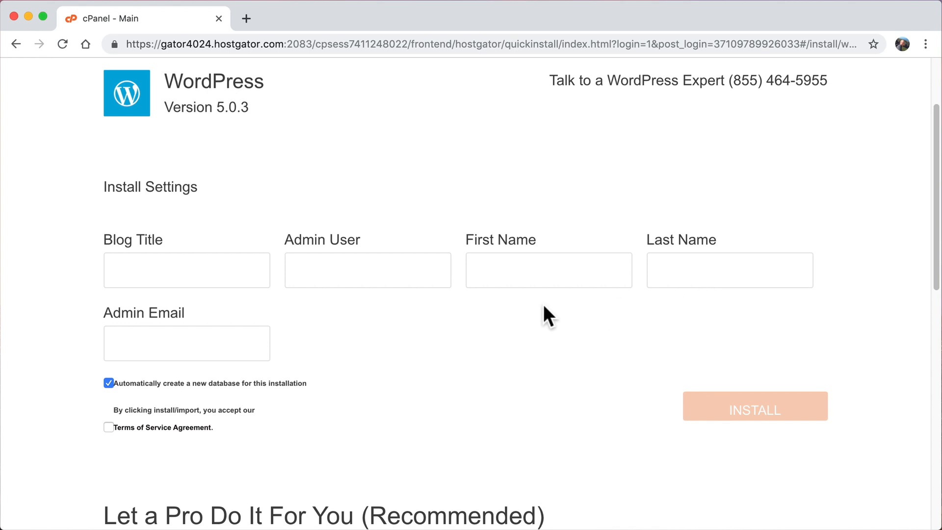
# Step: Install WordPress titled 'Happiness Compass' with admin user 'admin', the owner's name and e-mail, accepting the terms
pyautogui.click(219, 273)
pyautogui.write('Happiness C')
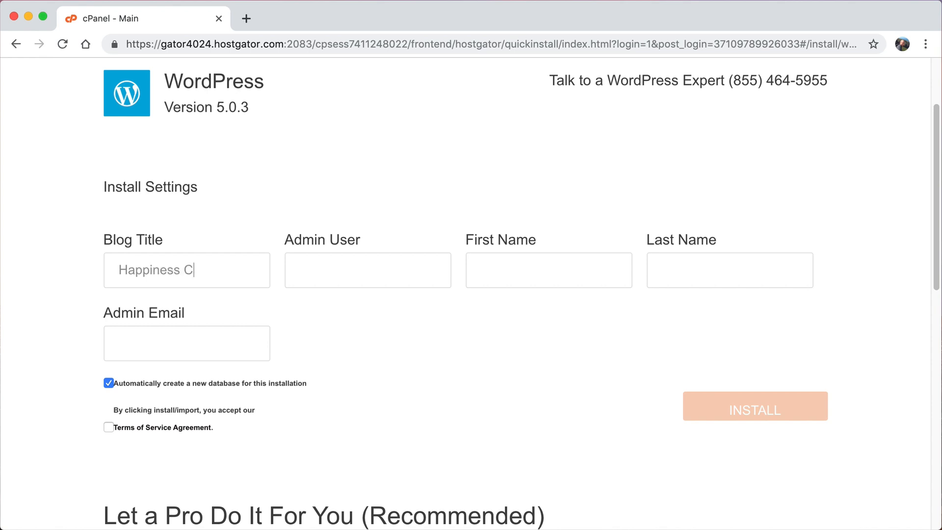
pyautogui.write('ompass')
pyautogui.press('Tab')
pyautogui.write('admin')
pyautogui.press('Tab')
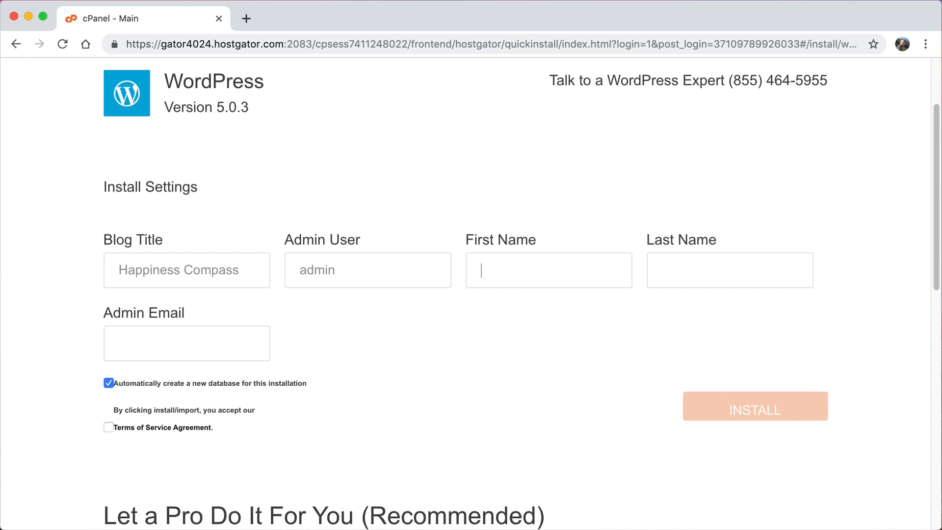
pyautogui.press('Tab')
pyautogui.press('Tab')
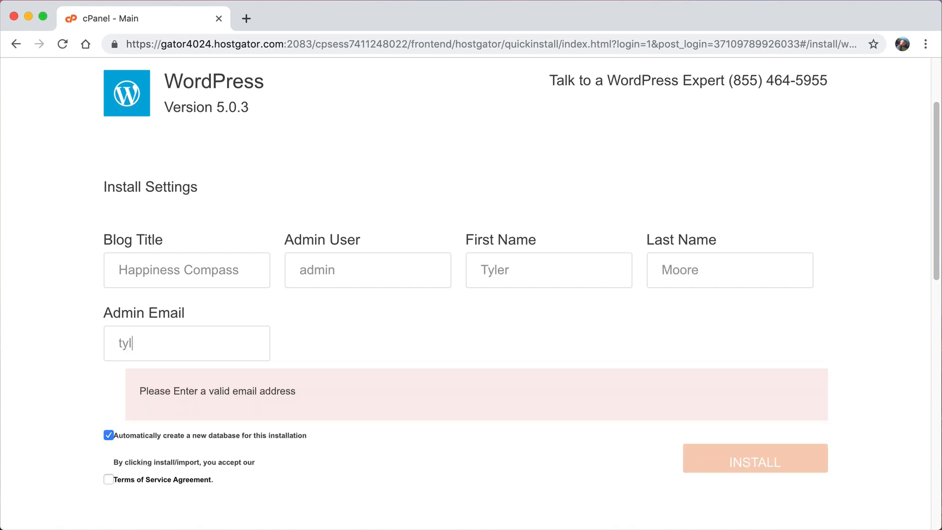
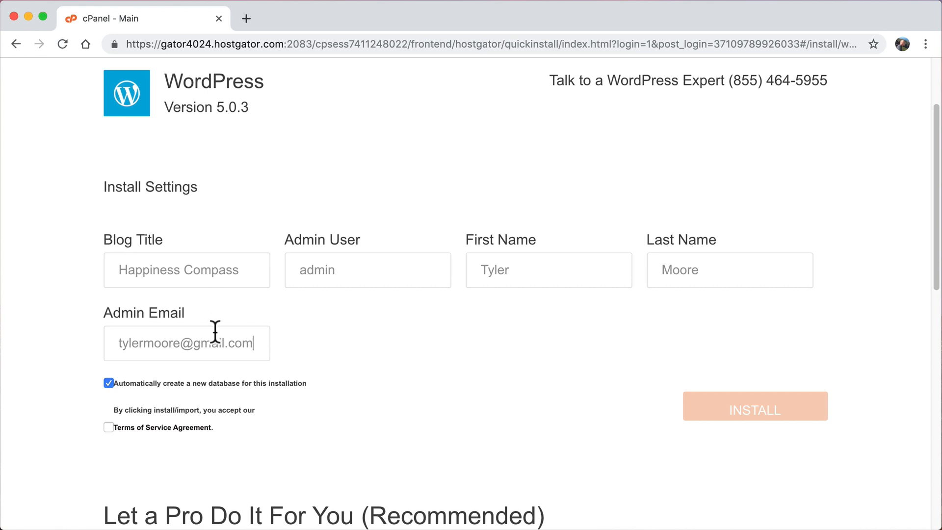
pyautogui.click(108, 426)
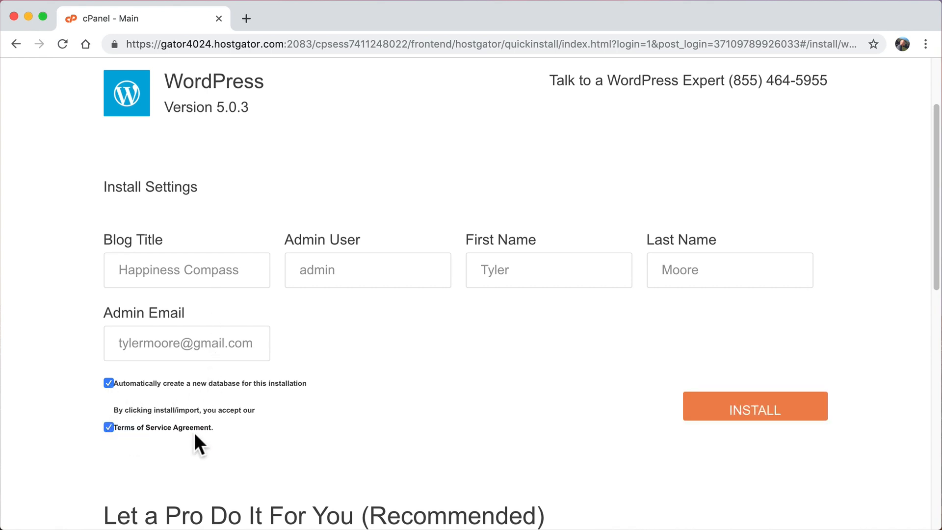
pyautogui.click(716, 410)
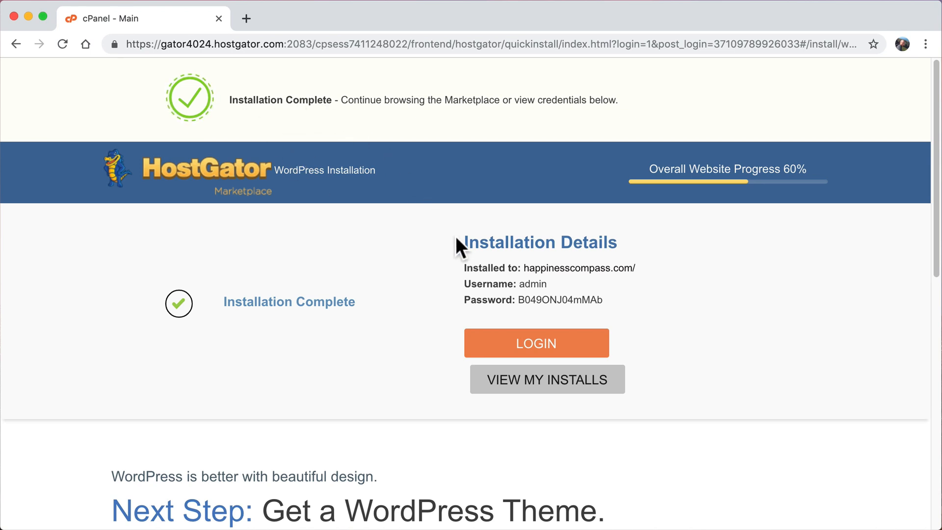
# Step: Copy the Installed to, Username and Password details, then open a new browser tab
pyautogui.tripleClick(617, 240)
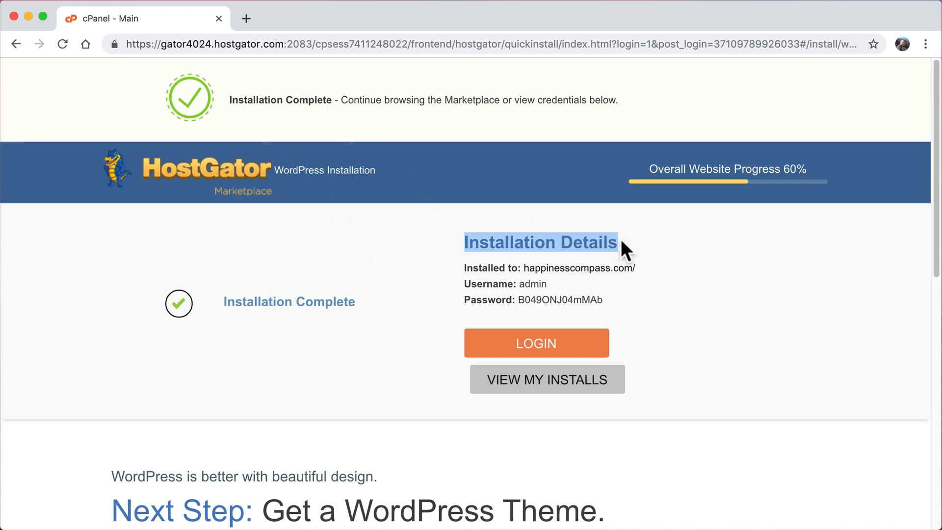
pyautogui.click(649, 251)
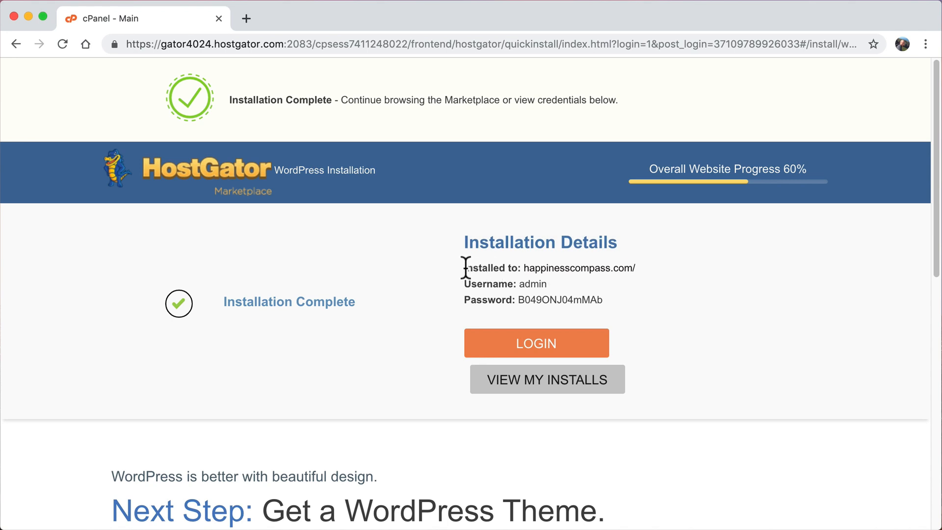
pyautogui.tripleClick(506, 273)
pyautogui.moveTo(506, 273); pyautogui.dragTo(597, 296)
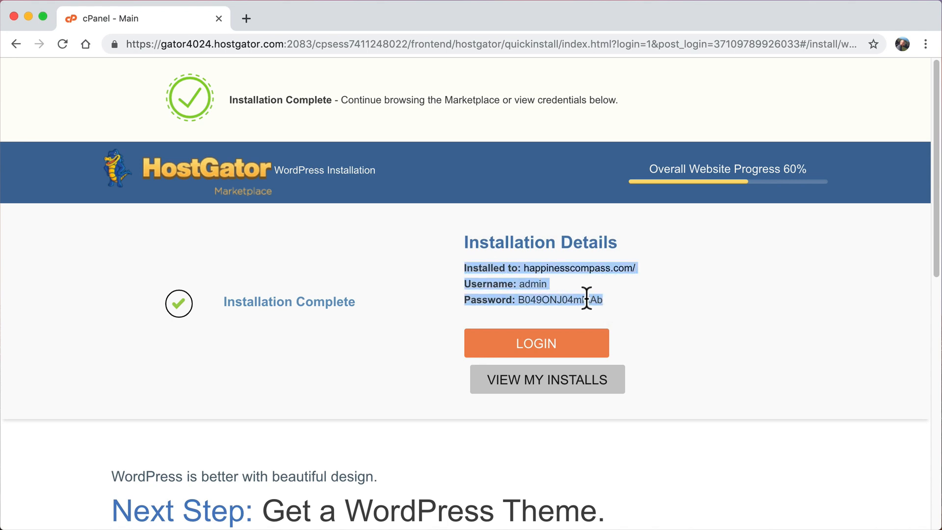
pyautogui.click(586, 298)
pyautogui.moveTo(464, 264); pyautogui.dragTo(603, 298)
pyautogui.rightClick(586, 297)
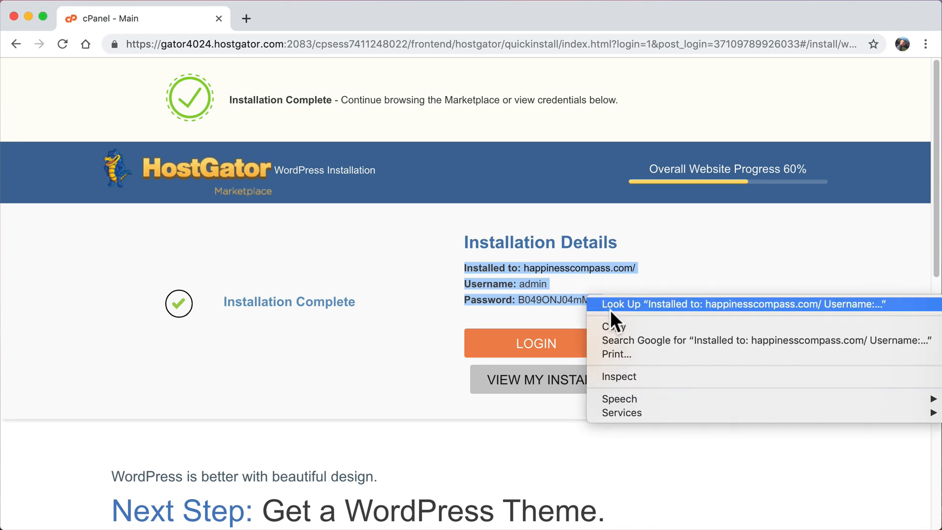
pyautogui.click(616, 326)
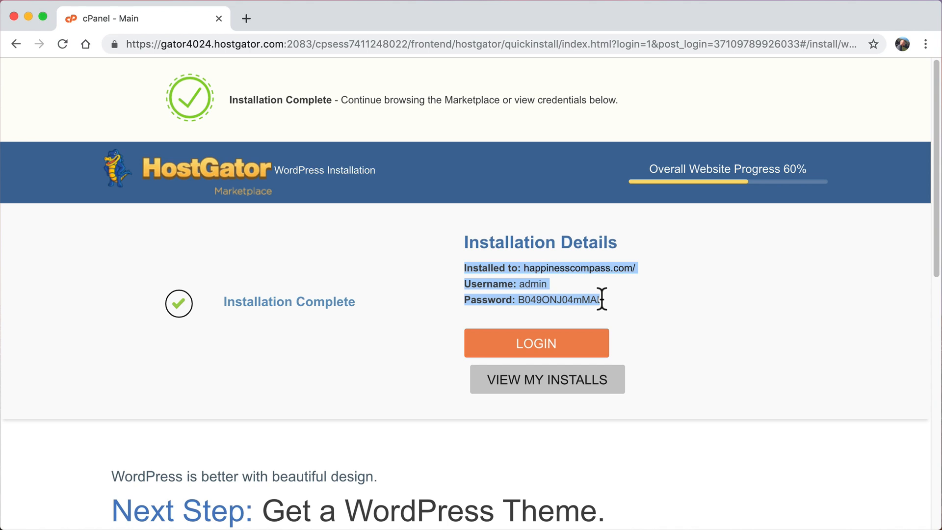
pyautogui.click(246, 18)
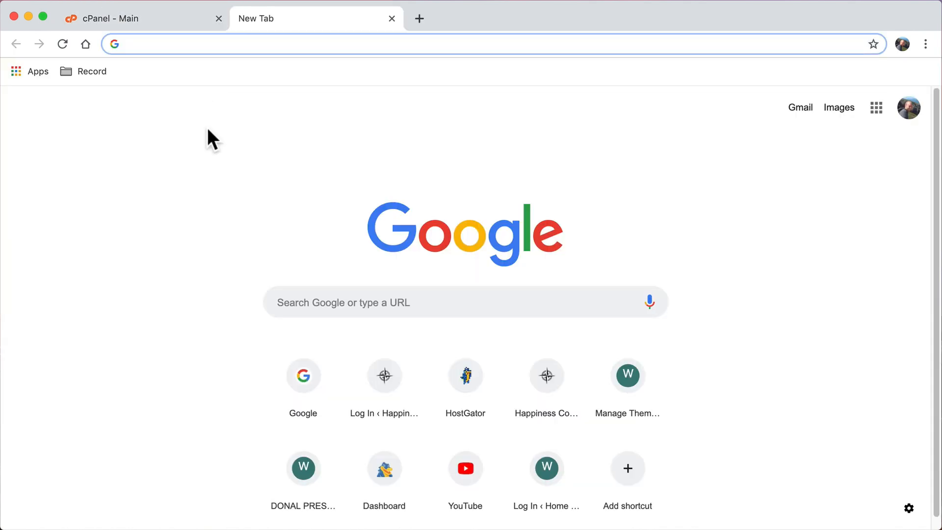
# Step: Load happinesscompass.com to see its 'Website Coming Soon' placeholder page
pyautogui.write('ha')
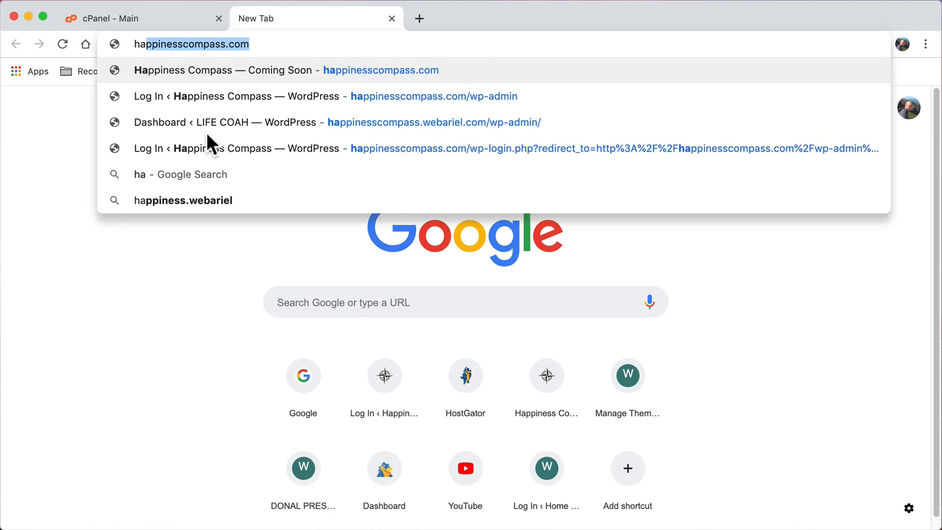
pyautogui.write('ppiness')
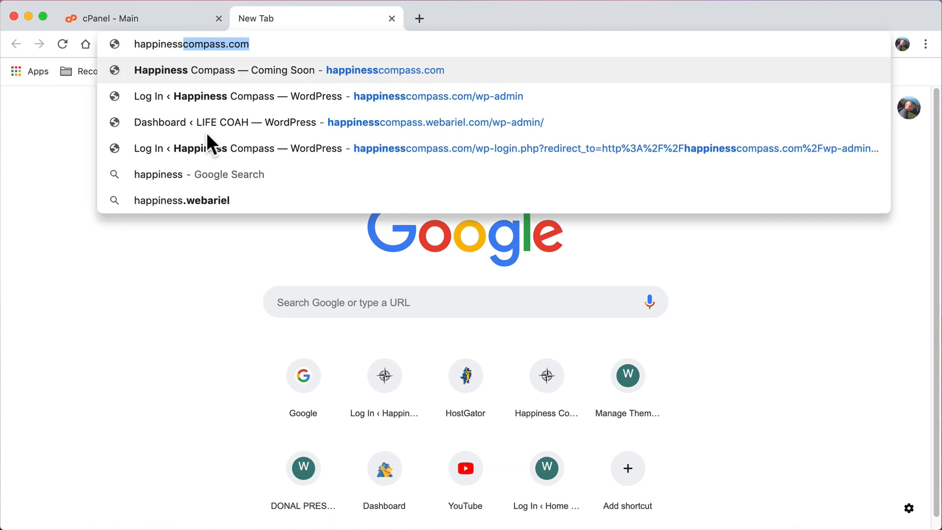
pyautogui.write('compass')
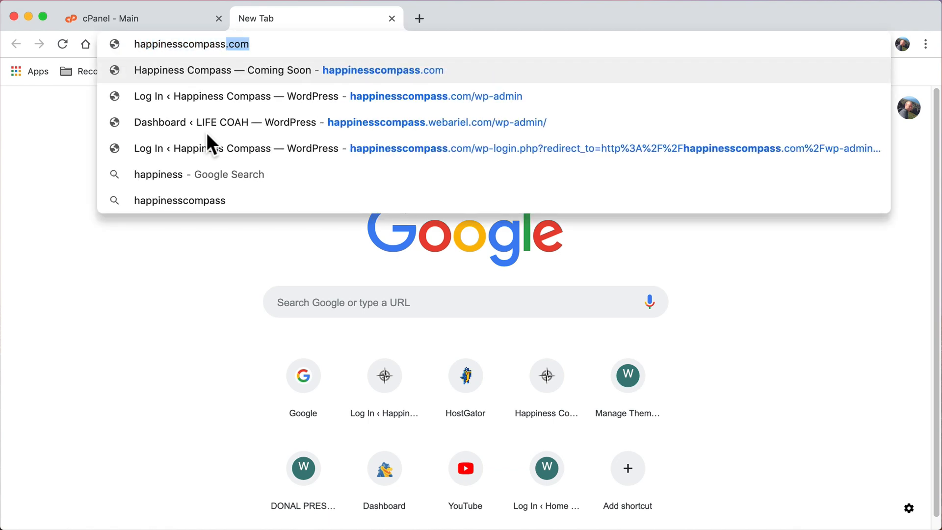
pyautogui.write('.com')
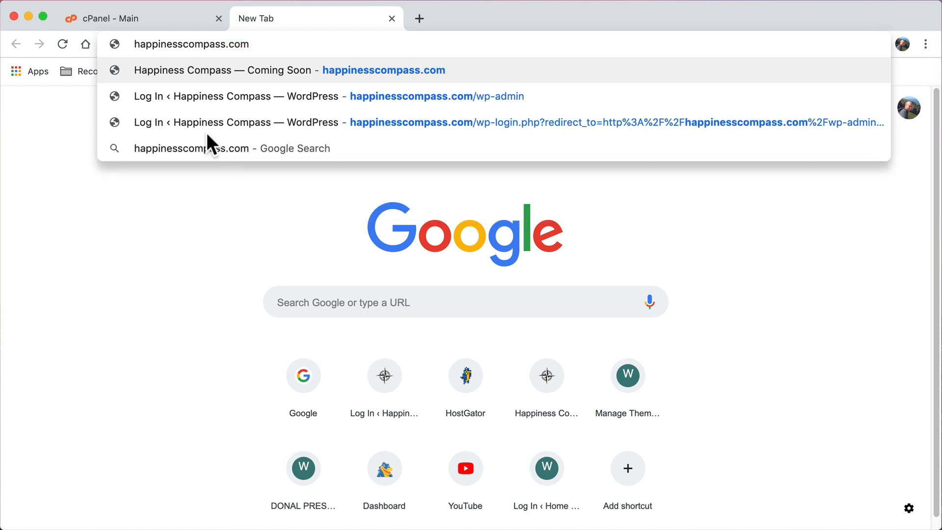
pyautogui.press('Return')
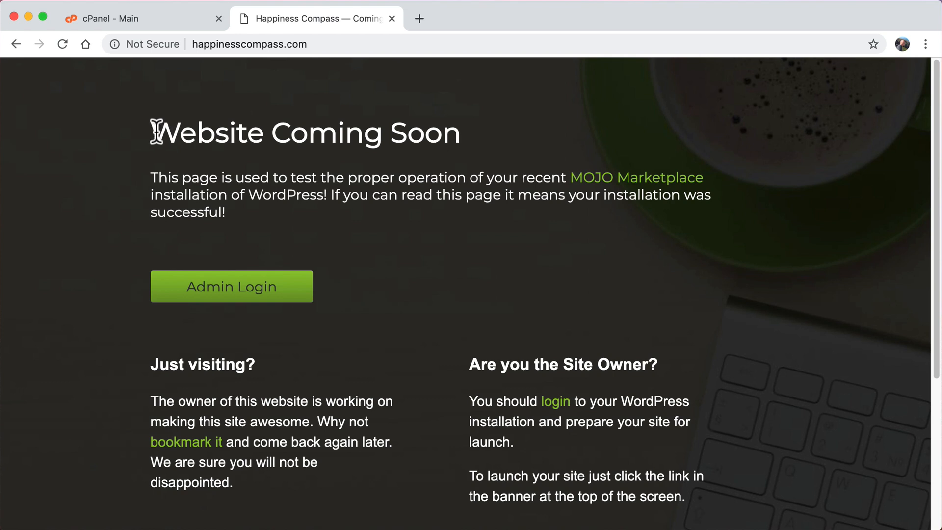
pyautogui.moveTo(151, 132); pyautogui.dragTo(457, 138)
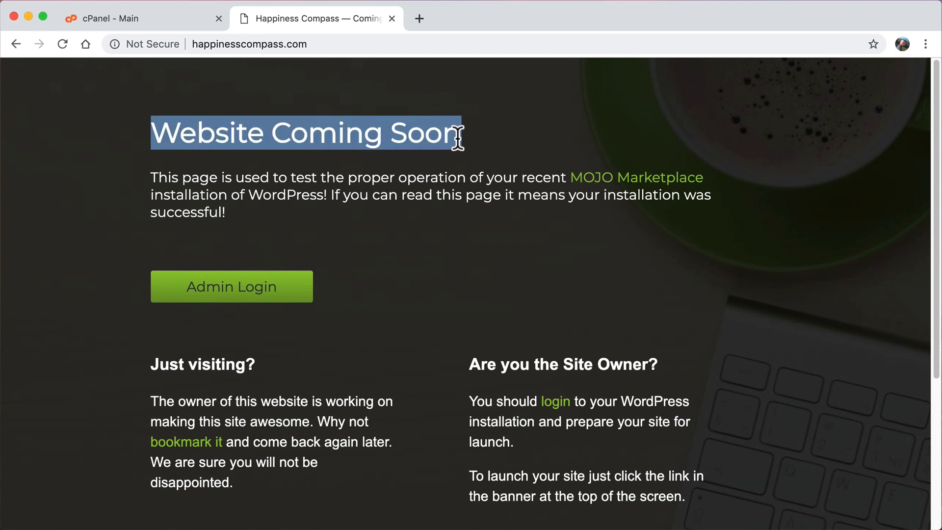
pyautogui.click(485, 138)
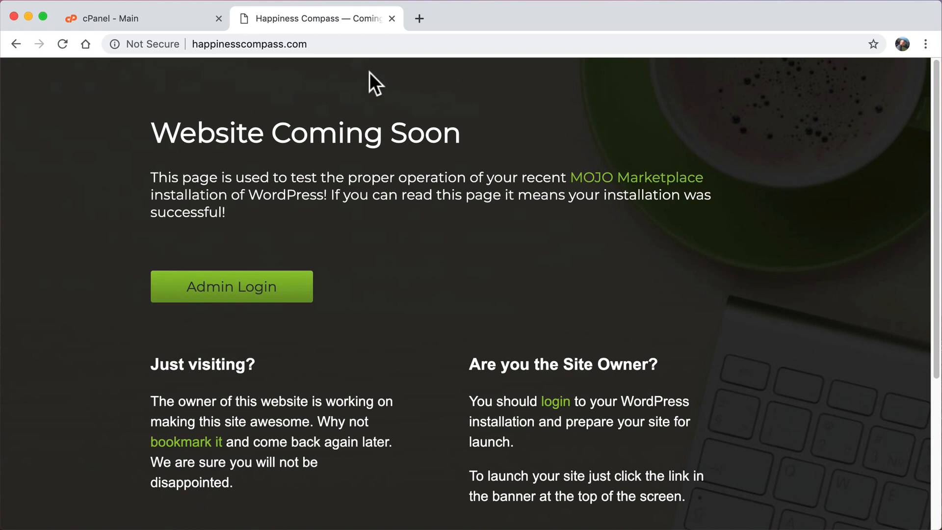
pyautogui.click(388, 43)
# Step: Go to the login page at happinesscompass.com/wp-admin/
pyautogui.click(387, 44)
pyautogui.write('/')
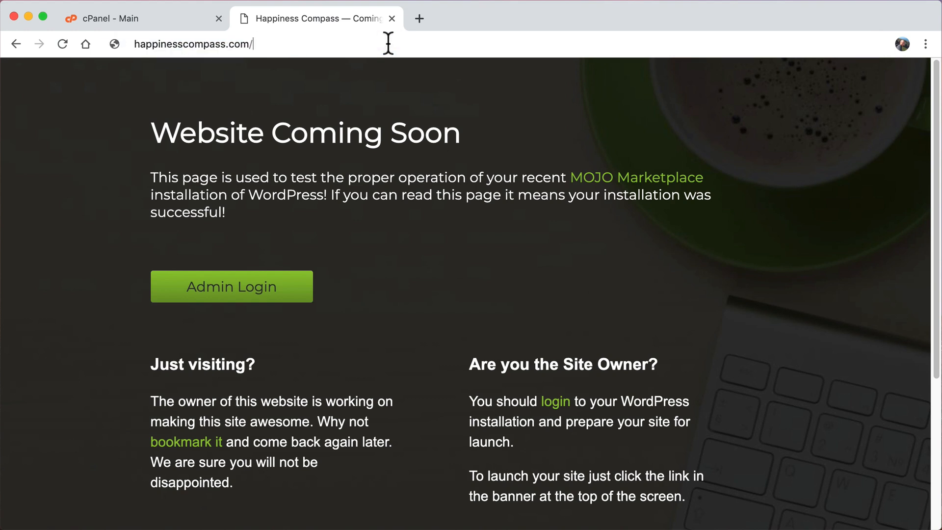
pyautogui.write('wp-admin')
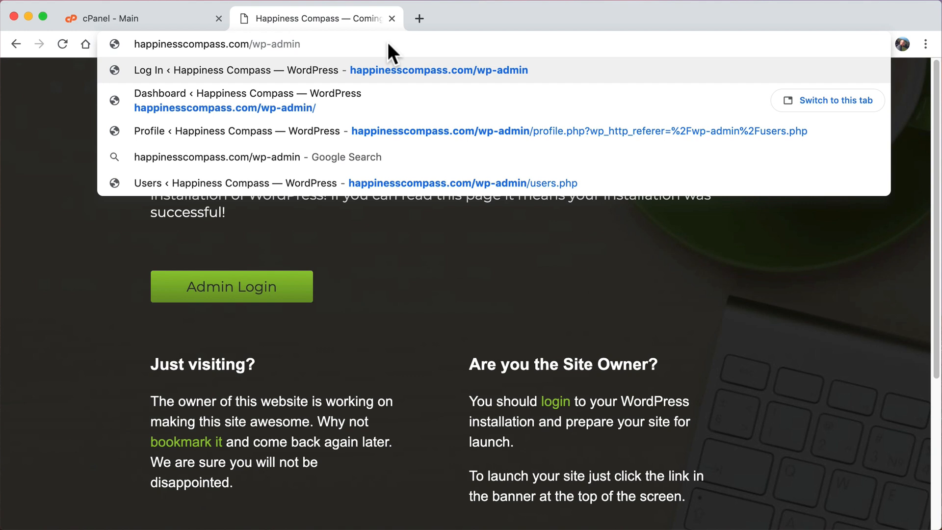
pyautogui.moveTo(249, 43); pyautogui.dragTo(324, 44)
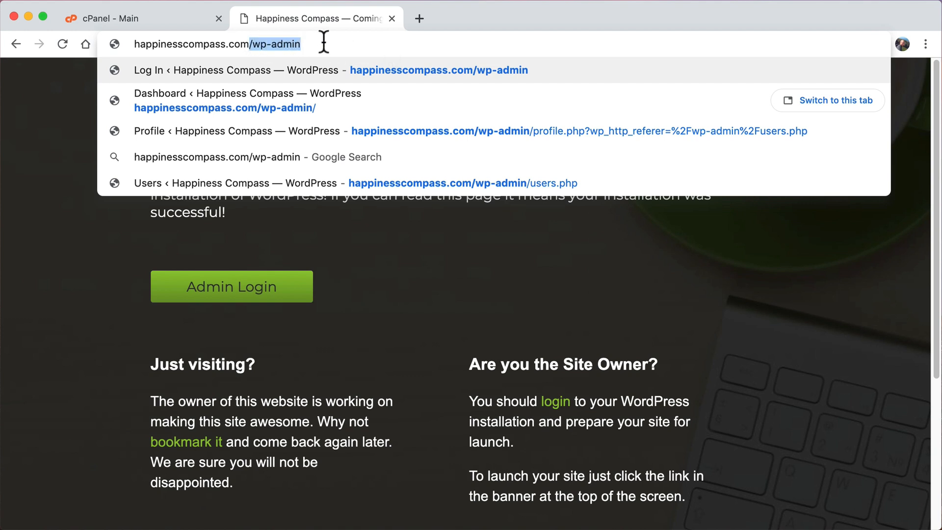
pyautogui.click(323, 44)
pyautogui.write('/wp-admin')
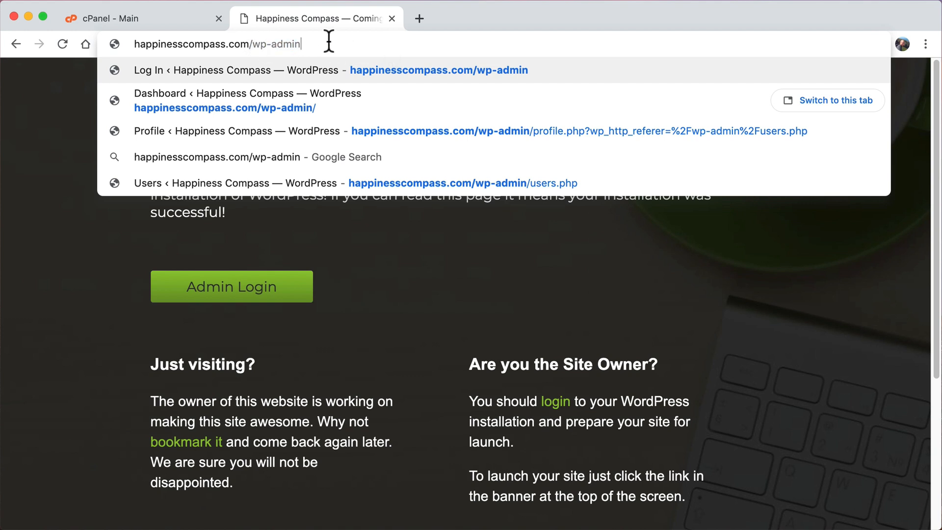
pyautogui.press('Return')
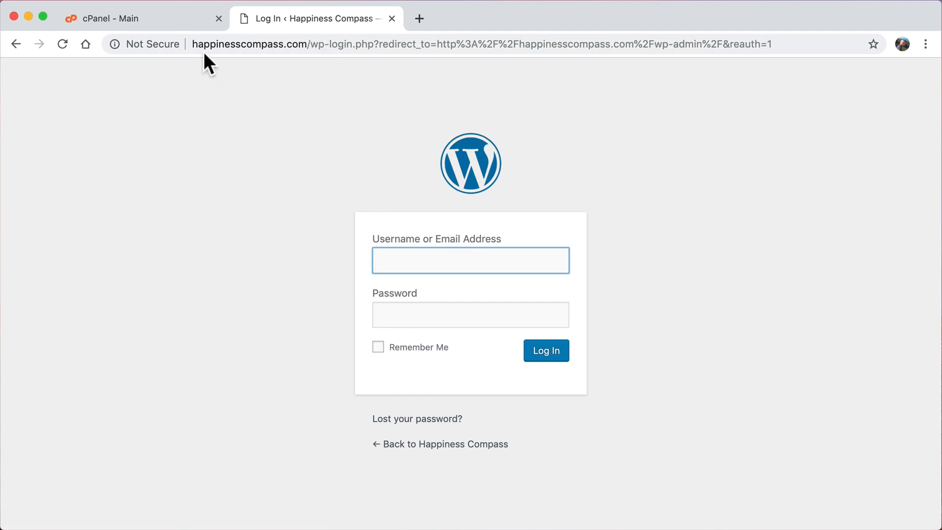
# Step: Copy the generated password from the cPanel tab and log in as admin with it
pyautogui.click(193, 17)
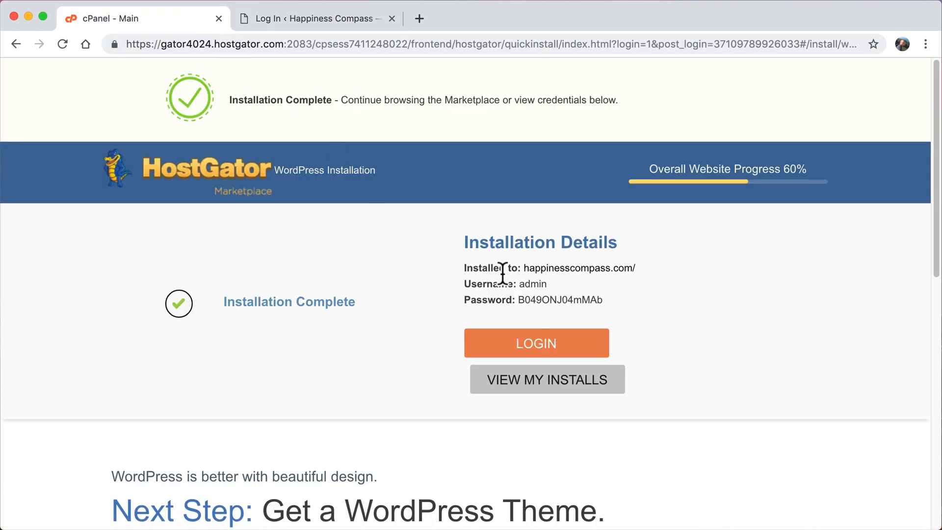
pyautogui.moveTo(519, 299); pyautogui.dragTo(602, 299)
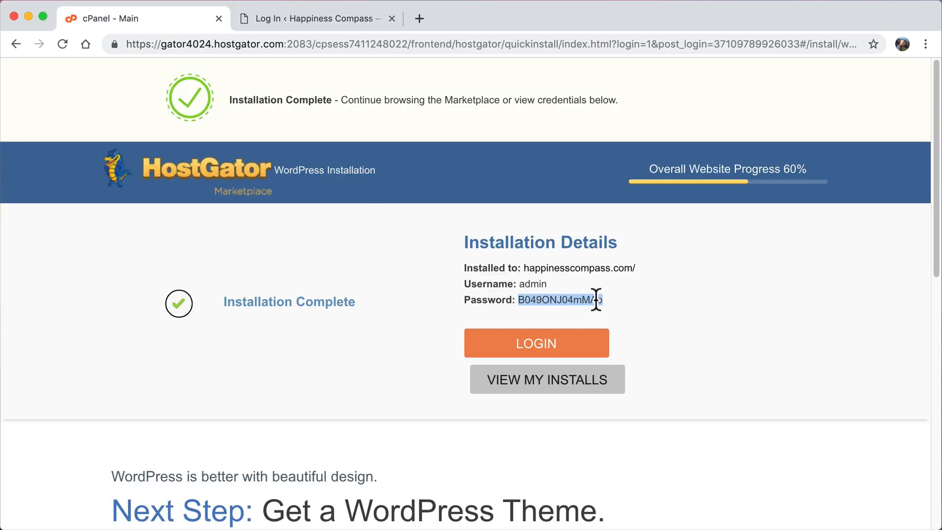
pyautogui.rightClick(602, 299)
pyautogui.click(627, 325)
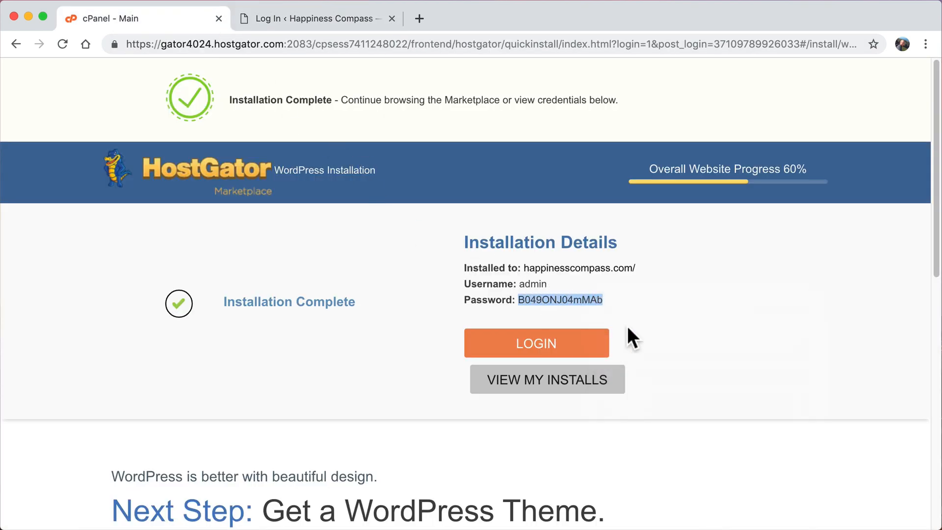
pyautogui.click(348, 19)
pyautogui.write('admin')
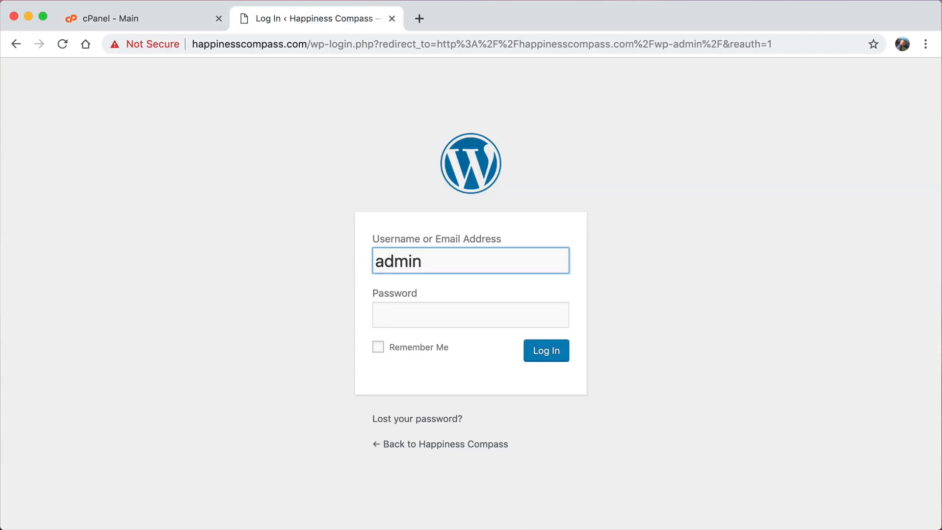
pyautogui.click(405, 316)
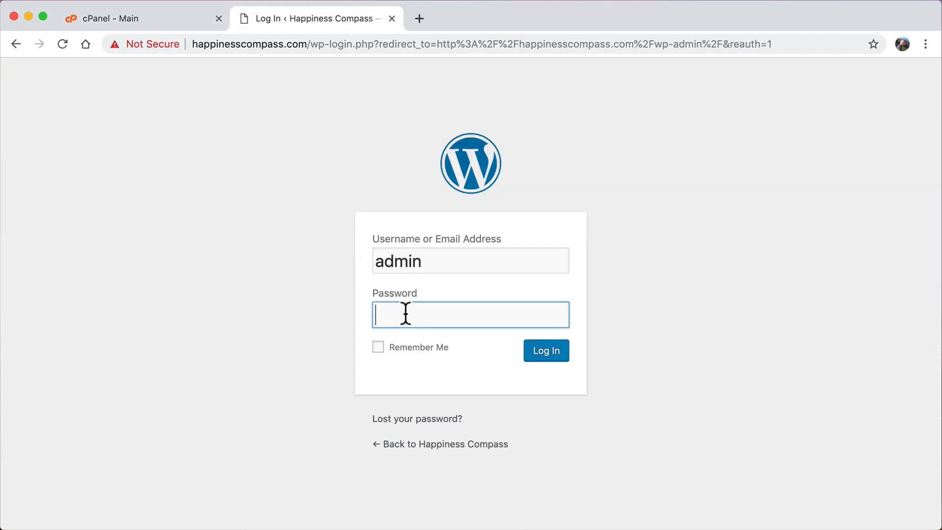
pyautogui.rightClick(405, 316)
pyautogui.click(447, 442)
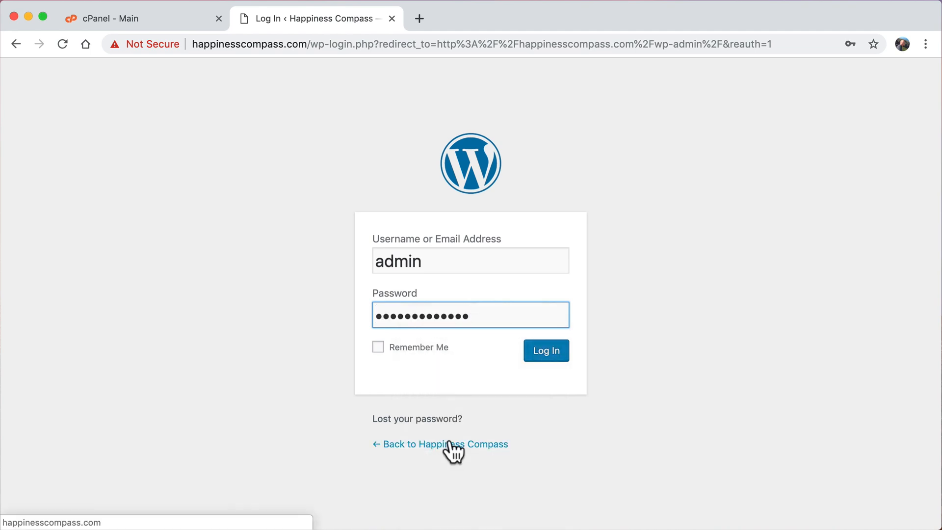
pyautogui.click(545, 353)
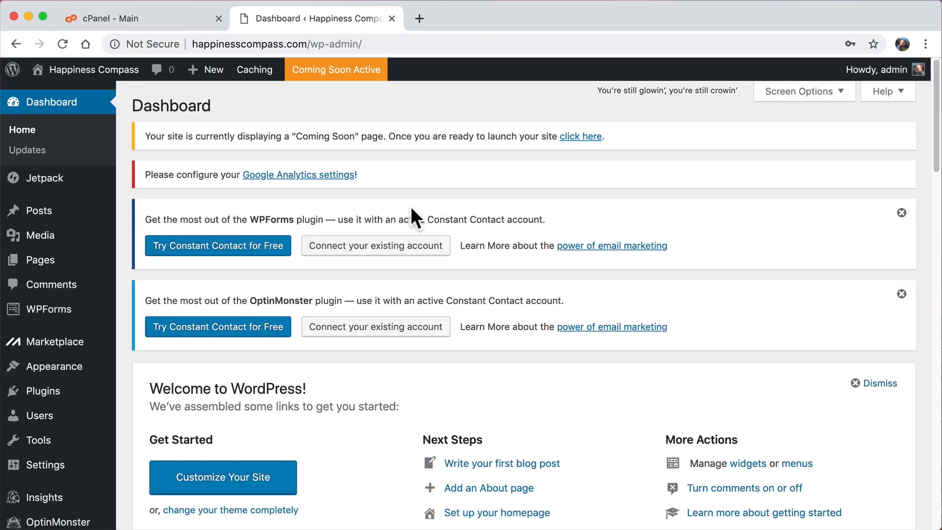
# Step: Close the cPanel tab and visit the Happiness Compass site from the admin bar
pyautogui.click(217, 18)
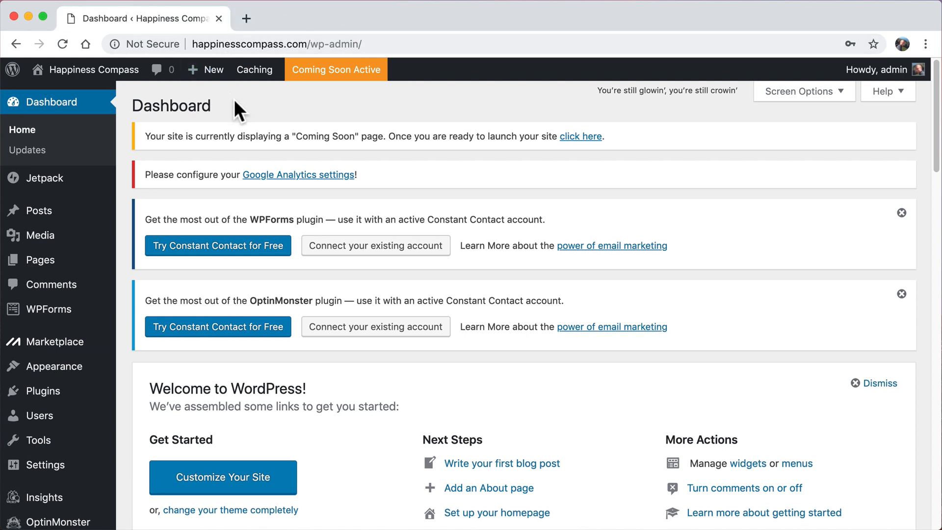
pyautogui.moveTo(64, 72)
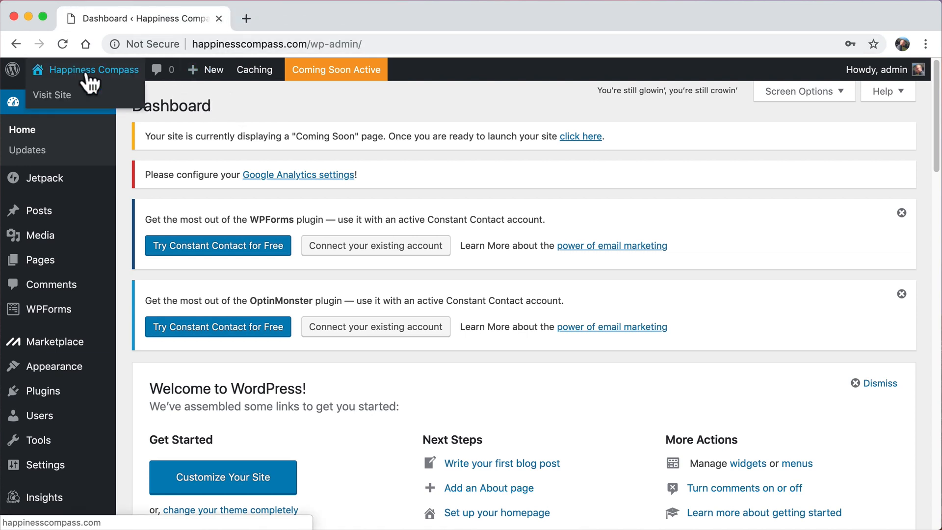
pyautogui.click(60, 97)
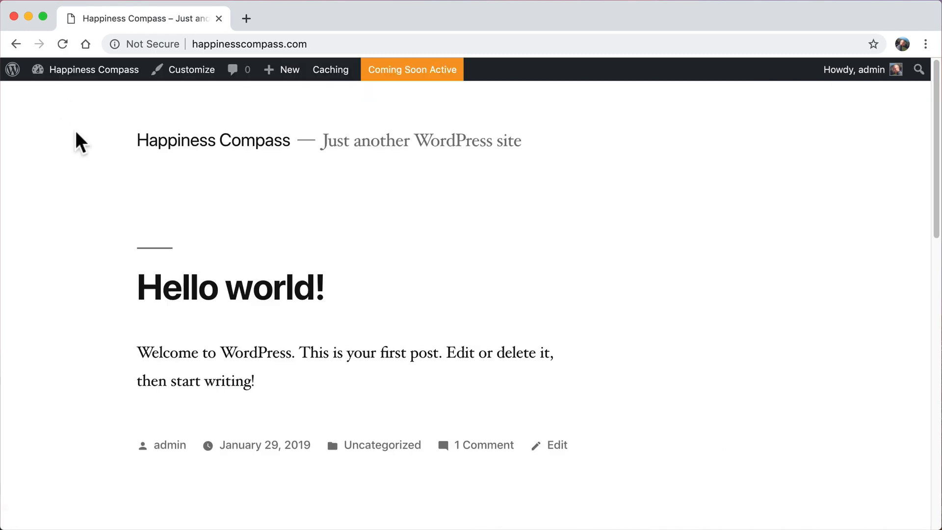
pyautogui.scroll(-10, 77, 142)
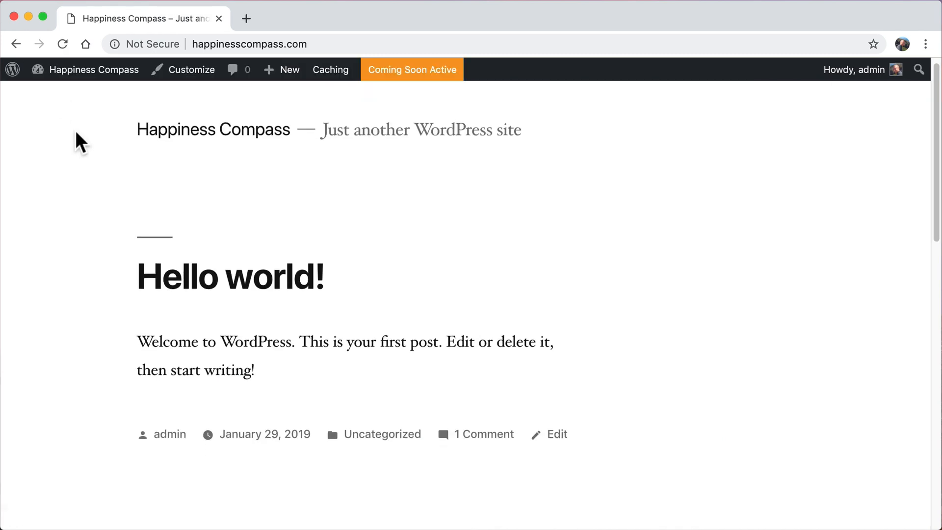
pyautogui.scroll(-5, 76, 132)
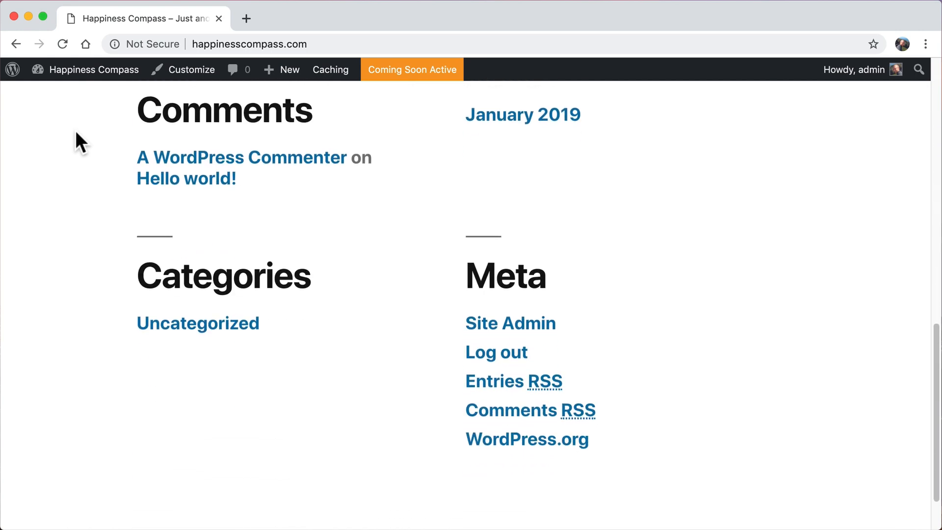
pyautogui.scroll(10, 76, 133)
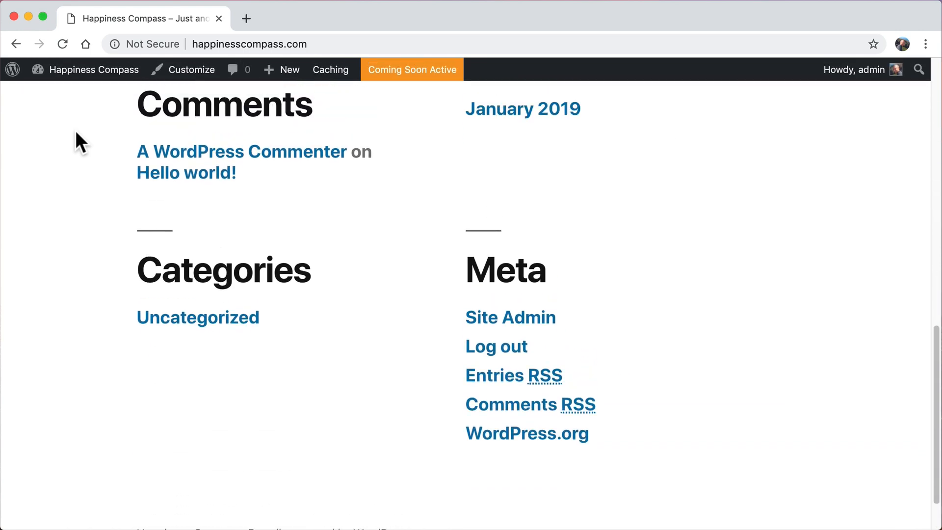
pyautogui.scroll(8, 74, 132)
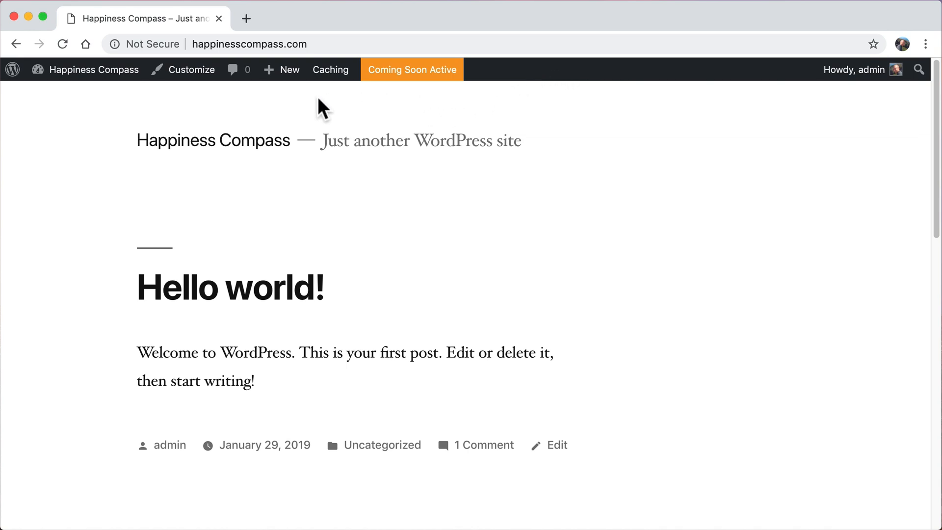
pyautogui.moveTo(105, 87)
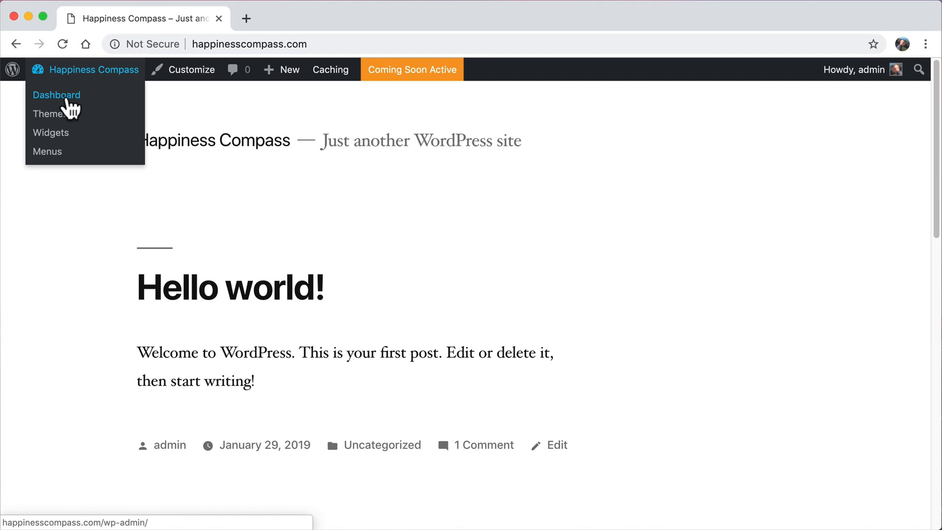
# Step: Go from the Dashboard to Users, edit the admin user, and scroll to the bottom
pyautogui.click(70, 109)
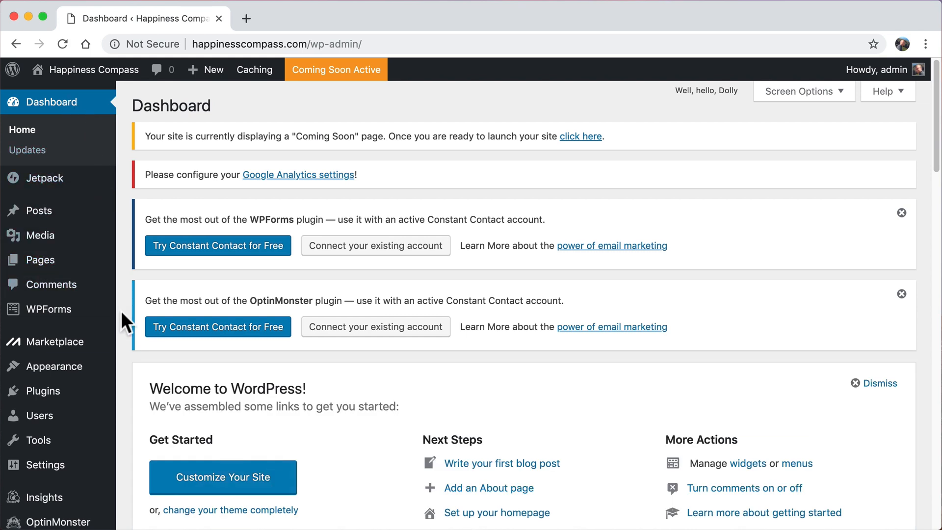
pyautogui.click(45, 416)
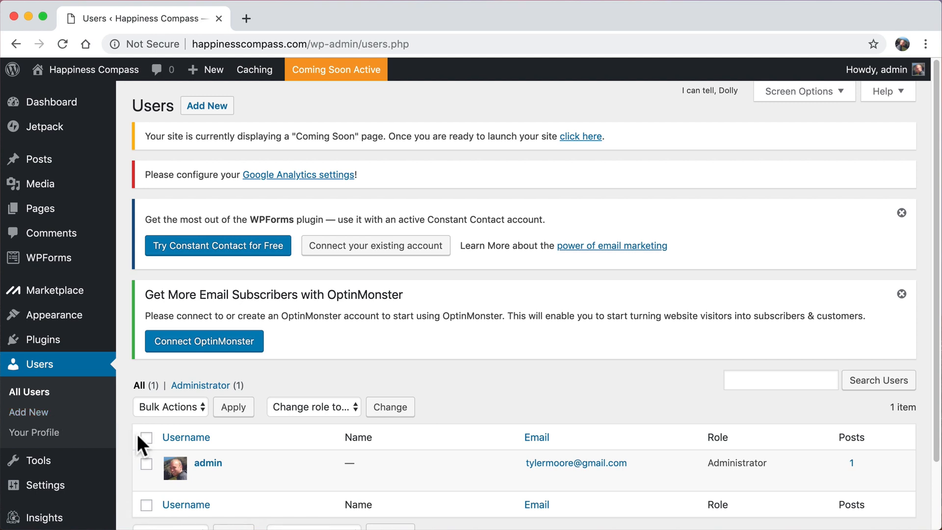
pyautogui.moveTo(187, 452)
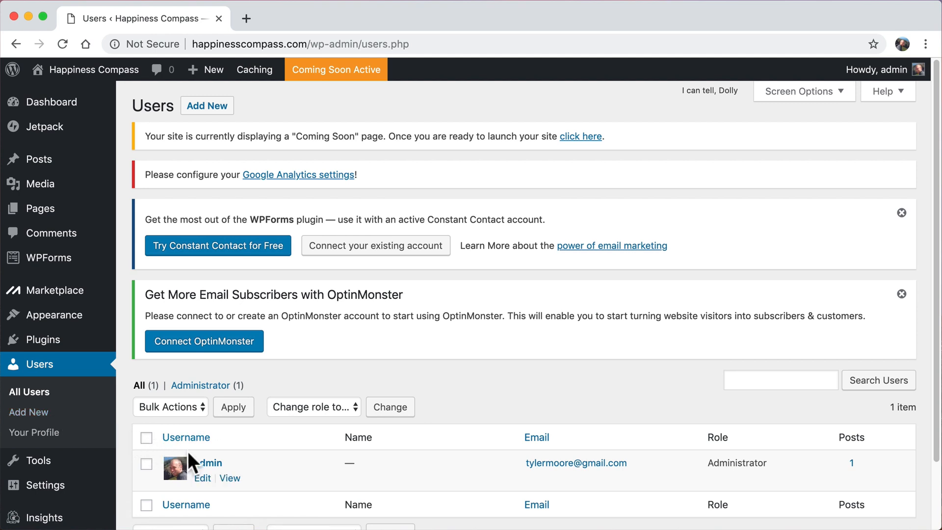
pyautogui.click(203, 478)
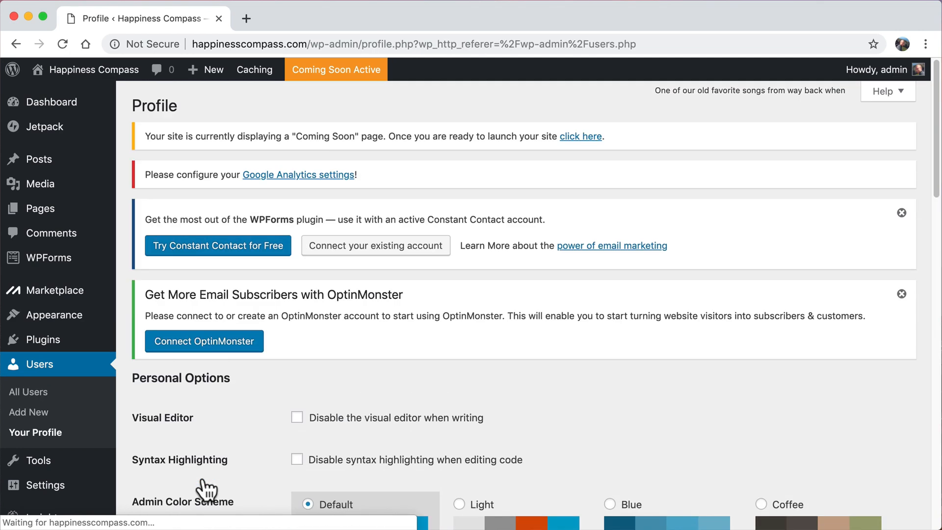
pyautogui.scroll(-20, 206, 489)
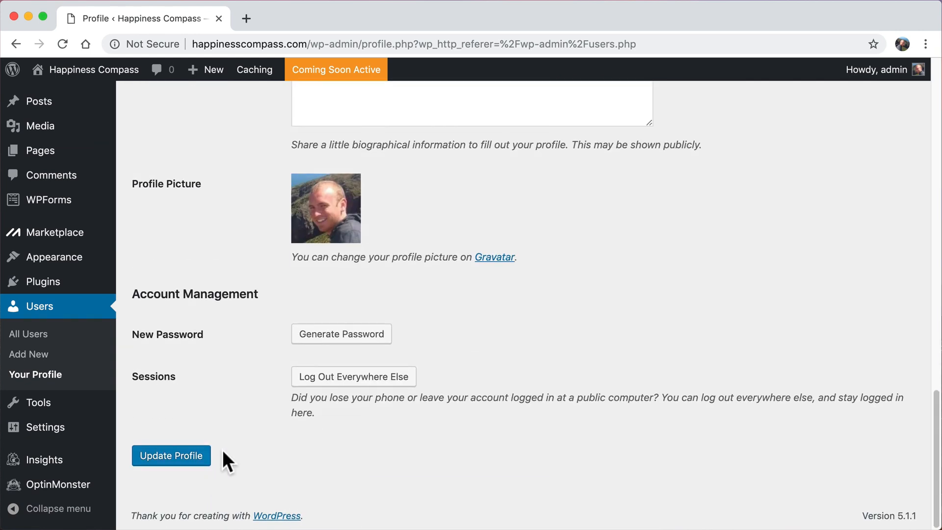
# Step: Generate a password, replace it with a custom new password, and update the admin profile
pyautogui.click(332, 333)
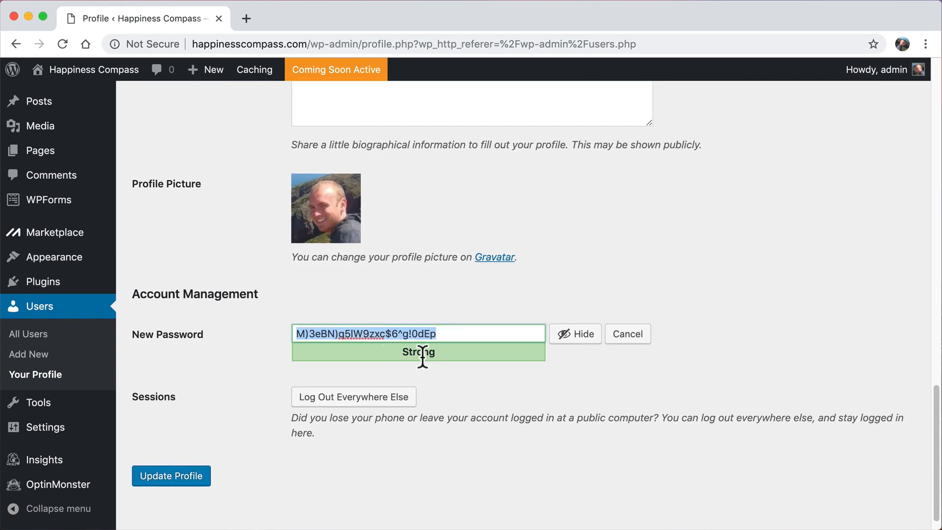
pyautogui.click(573, 334)
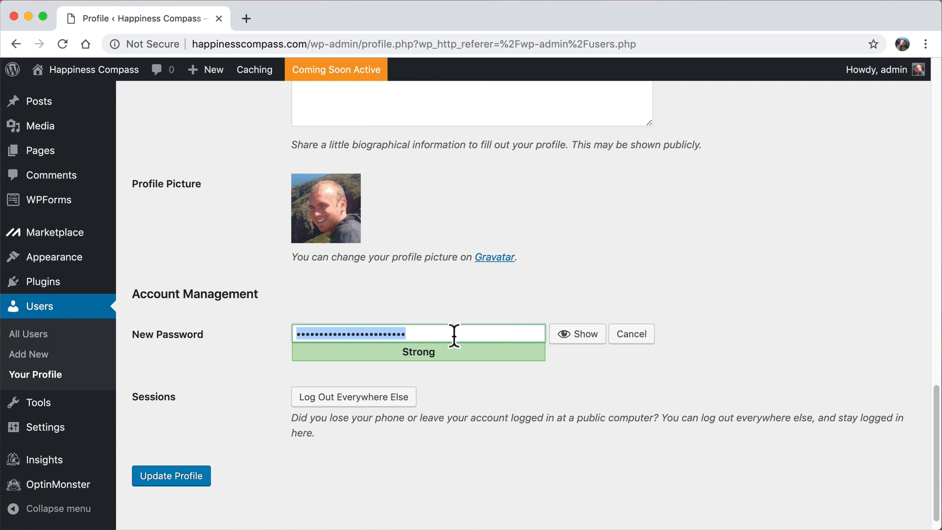
pyautogui.write('••••••••••')
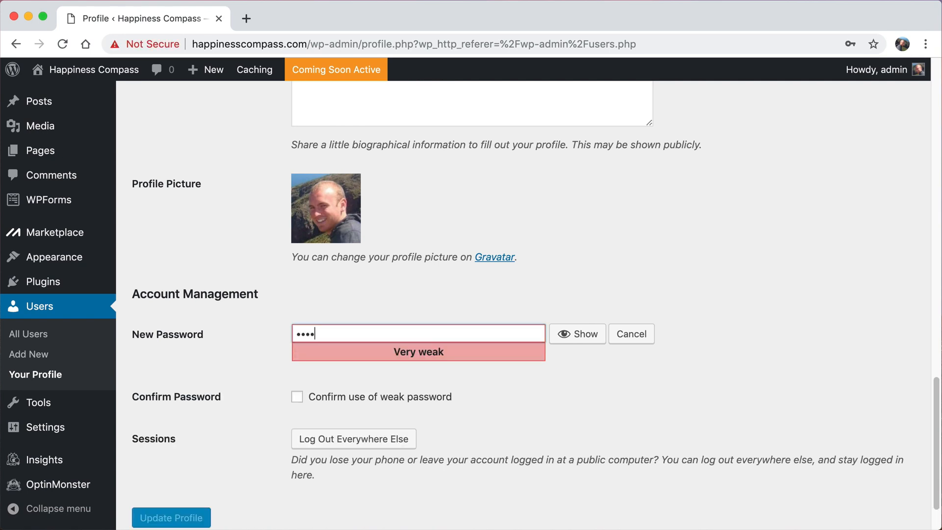
pyautogui.write('•••••••')
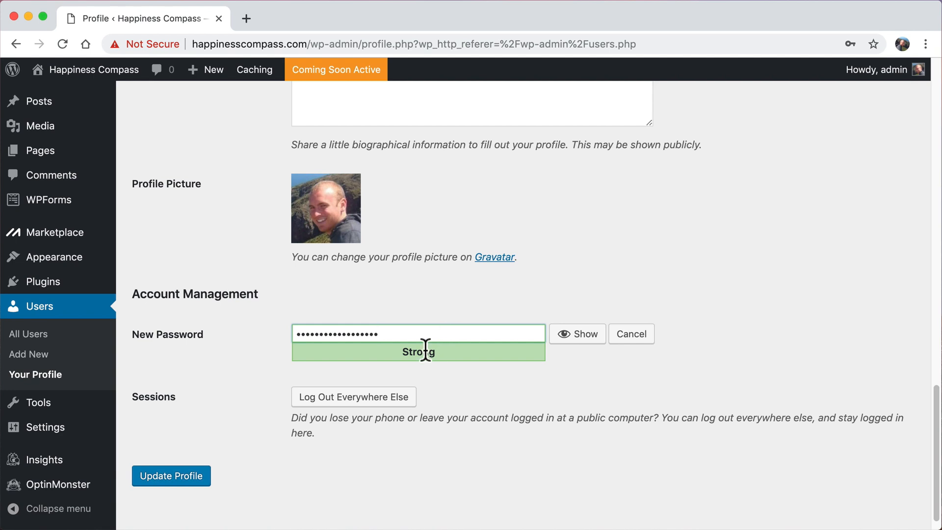
pyautogui.click(184, 482)
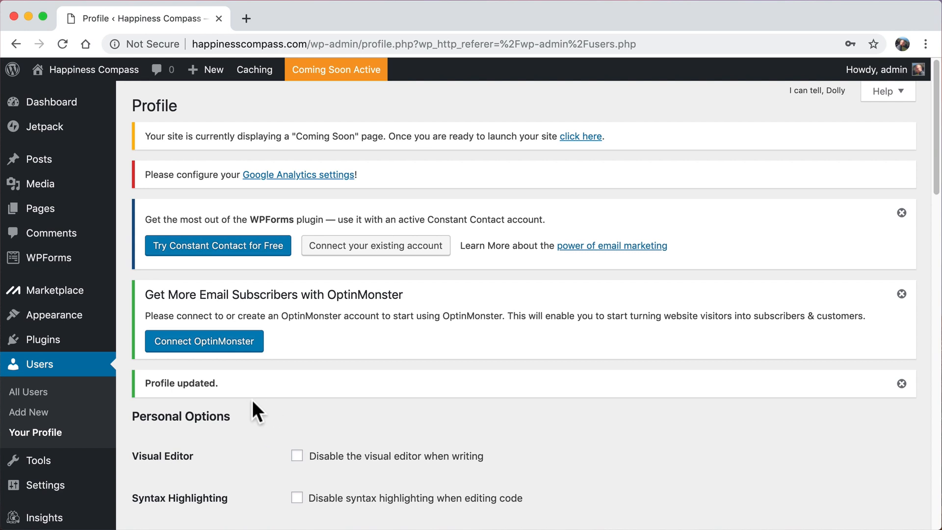
# Step: Deactivate all seven installed plugins at once with the Deactivate bulk action
pyautogui.click(43, 341)
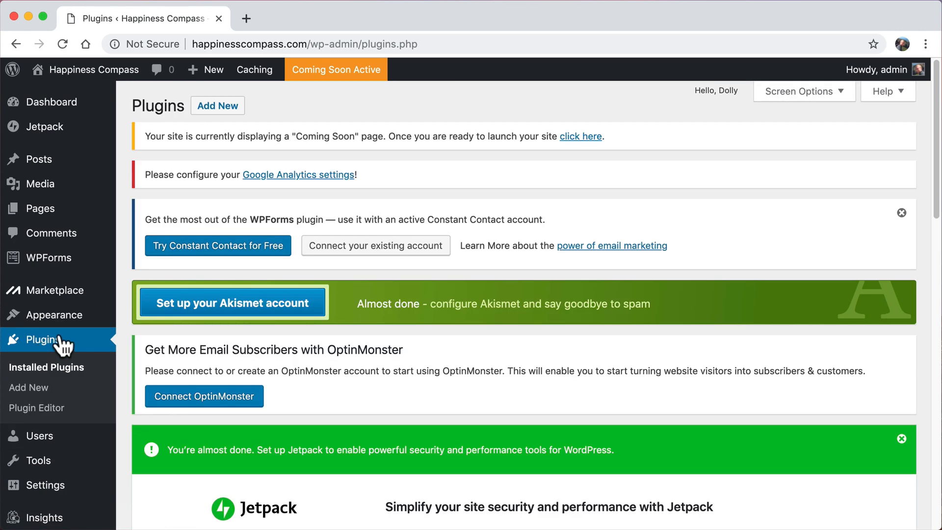
pyautogui.scroll(-10, 126, 333)
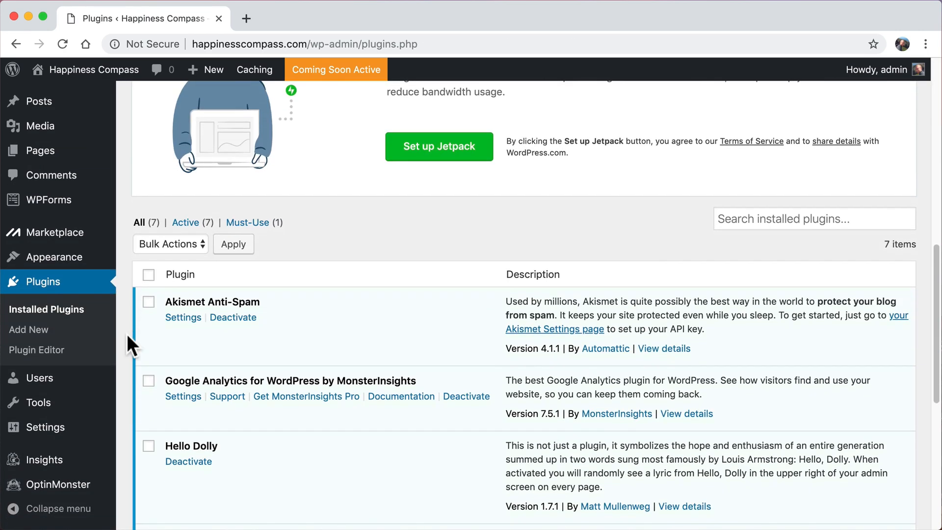
pyautogui.click(150, 275)
pyautogui.click(175, 242)
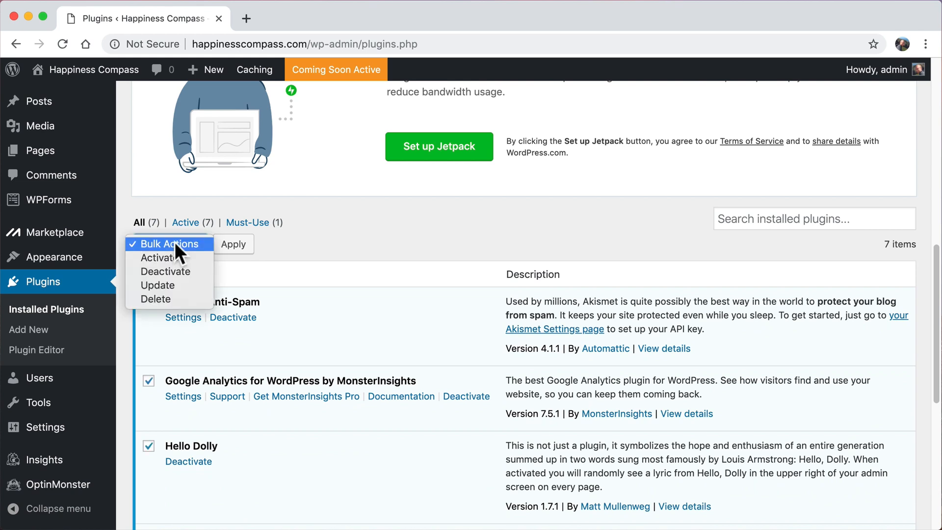
pyautogui.click(171, 270)
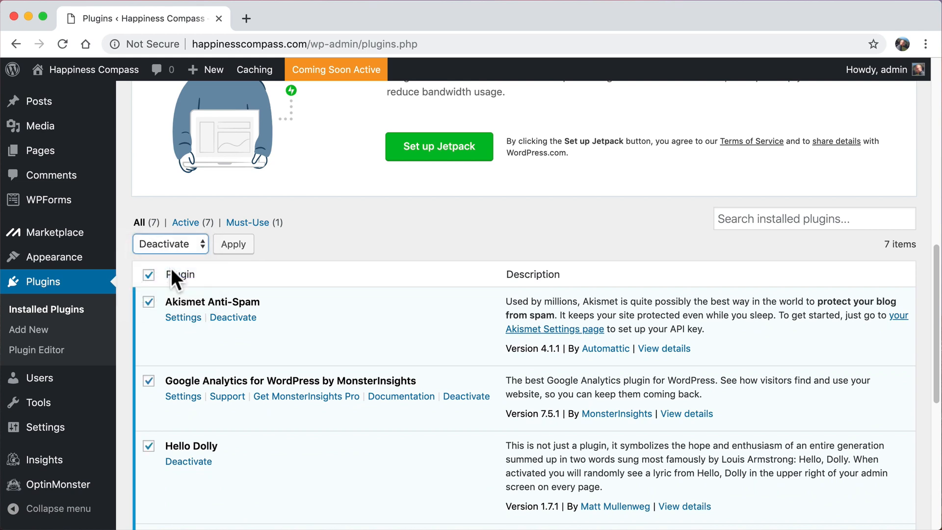
pyautogui.click(234, 247)
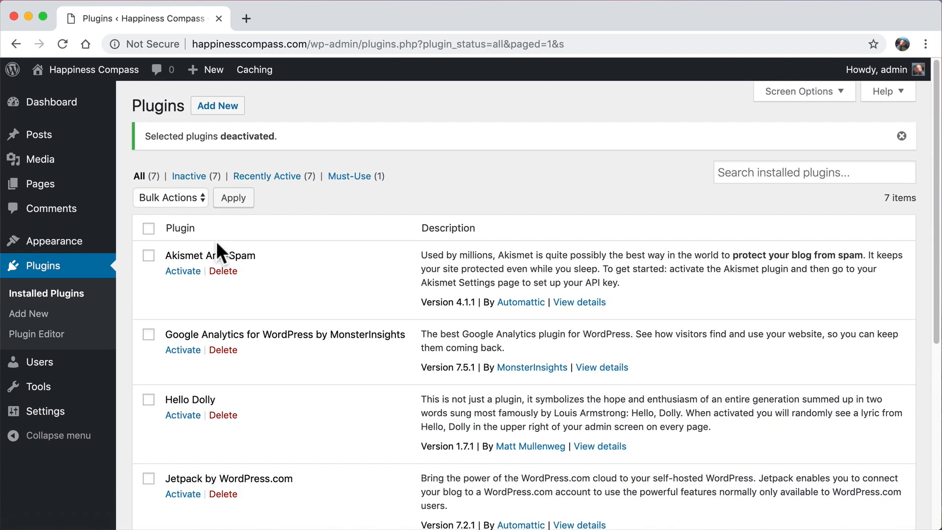
# Step: Bulk-delete all the deactivated plugins, confirming removal of their data
pyautogui.click(149, 229)
pyautogui.click(169, 195)
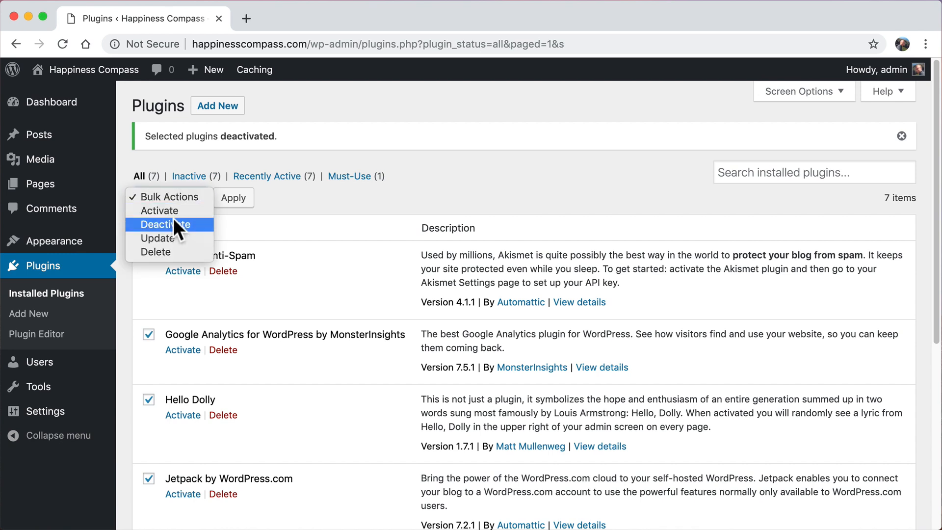
pyautogui.click(172, 251)
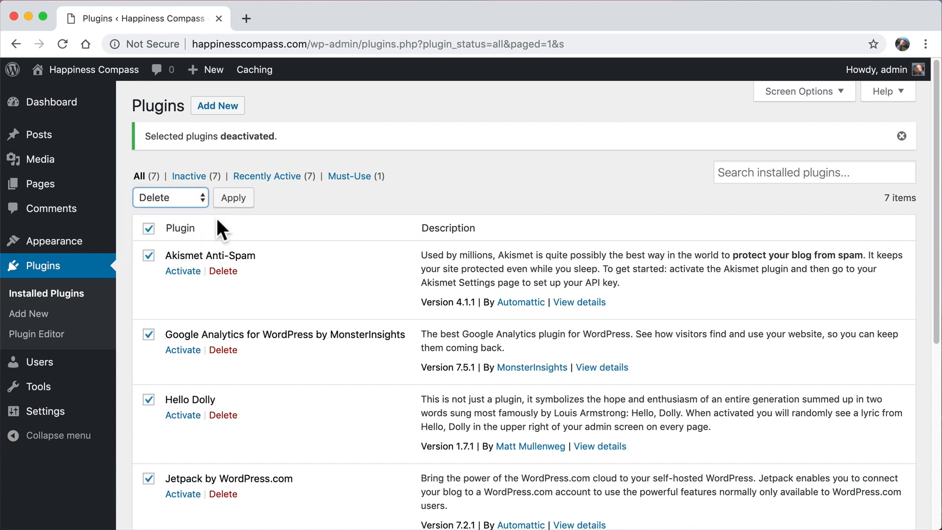
pyautogui.click(234, 198)
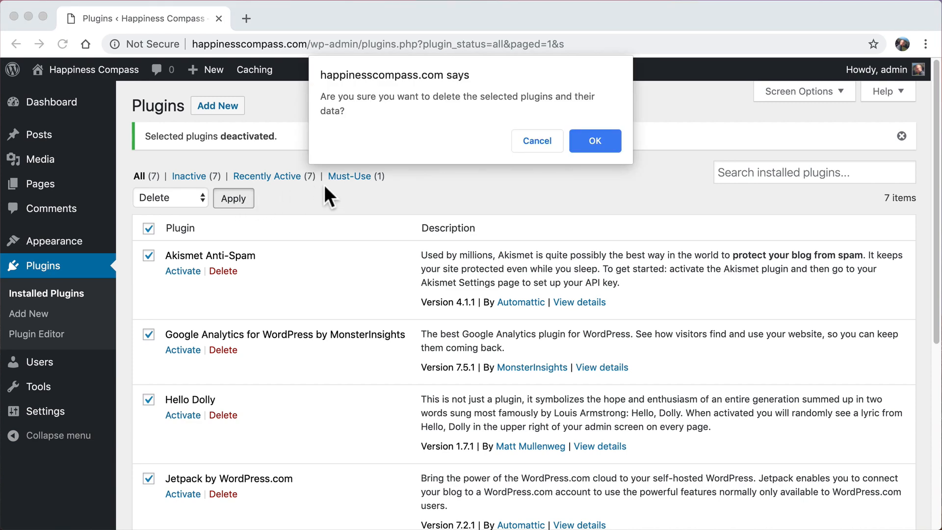
pyautogui.click(594, 141)
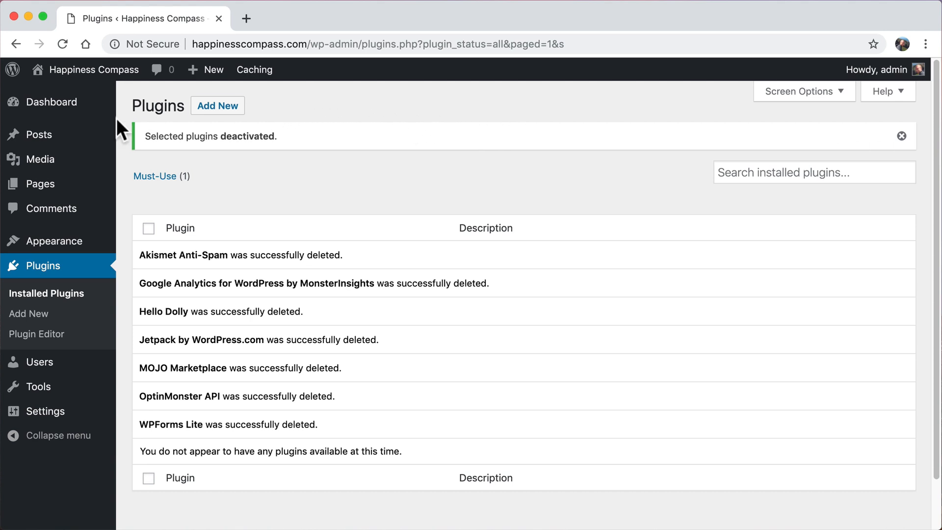
pyautogui.moveTo(65, 74)
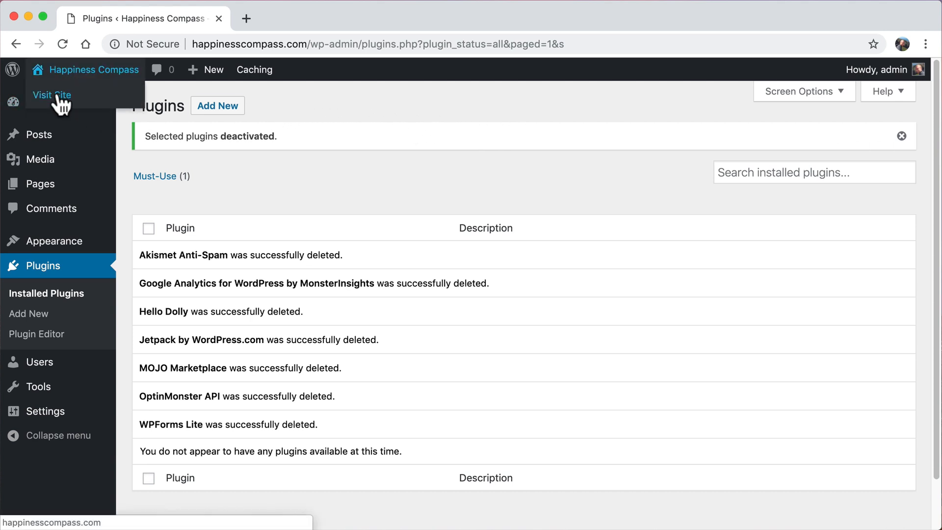
# Step: Visit the public site and open the Hello world! post
pyautogui.click(61, 96)
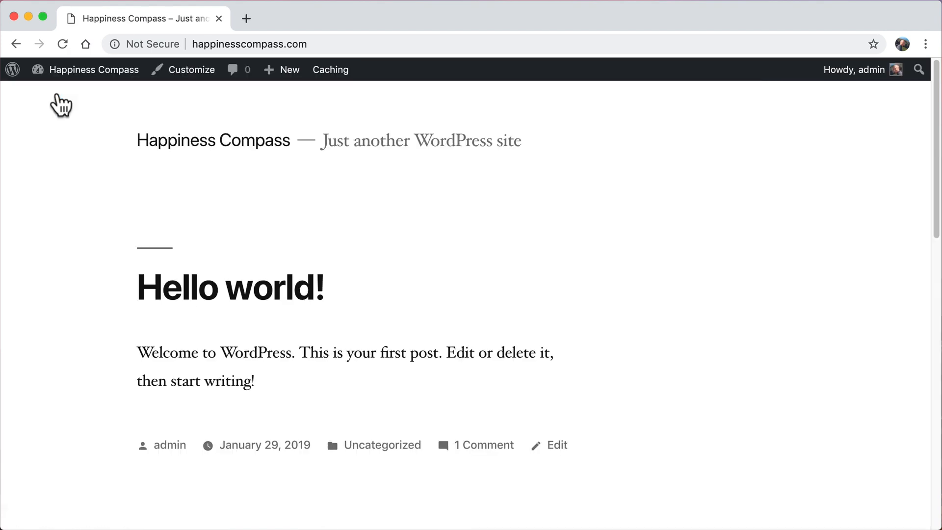
pyautogui.scroll(-6, 87, 167)
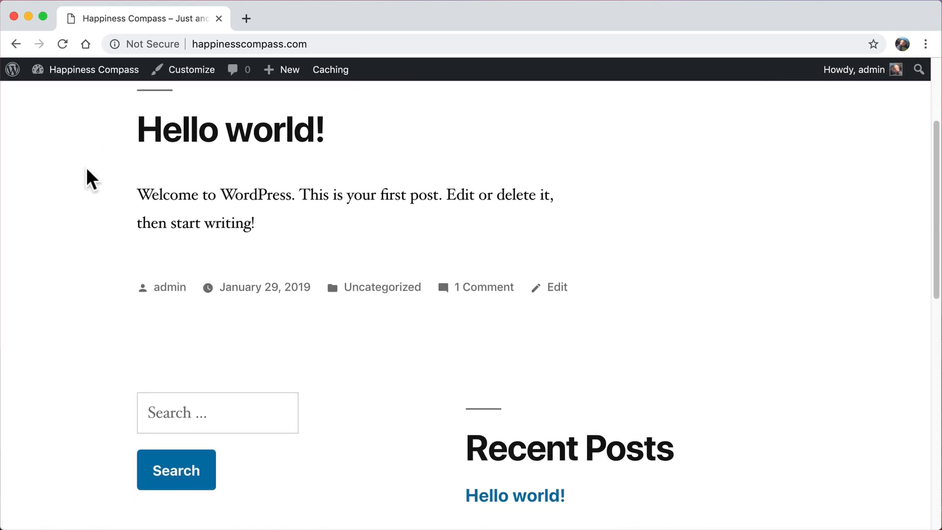
pyautogui.scroll(-1, 87, 167)
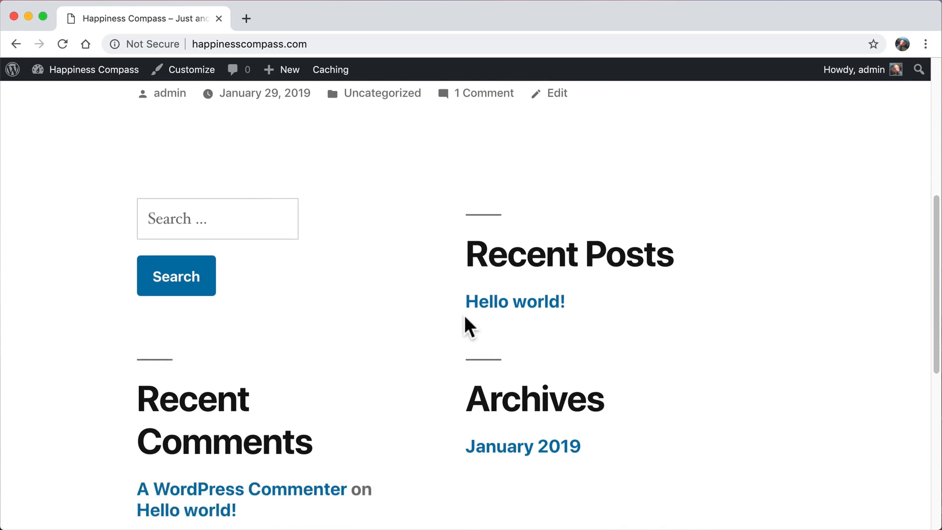
pyautogui.click(504, 312)
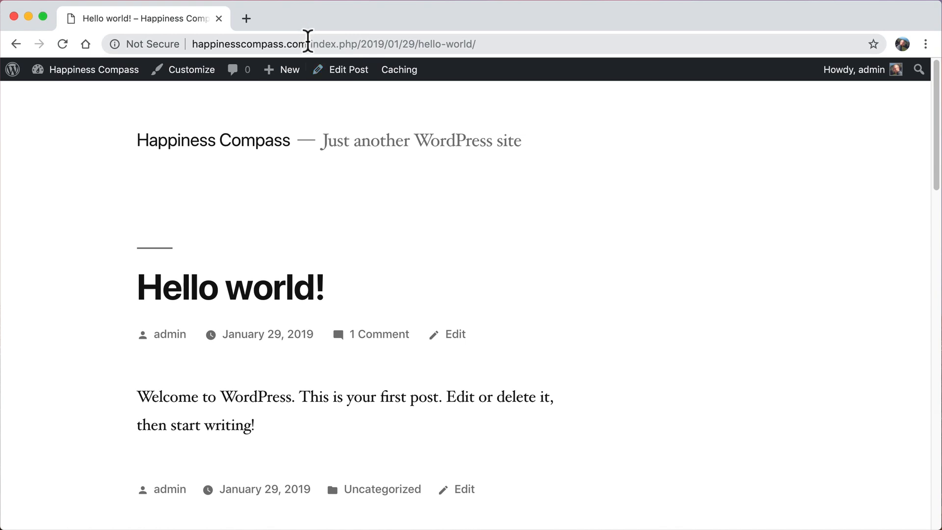
# Step: Highlight the /index.php and date parts of the post's address, then deselect it
pyautogui.moveTo(308, 44); pyautogui.dragTo(360, 44)
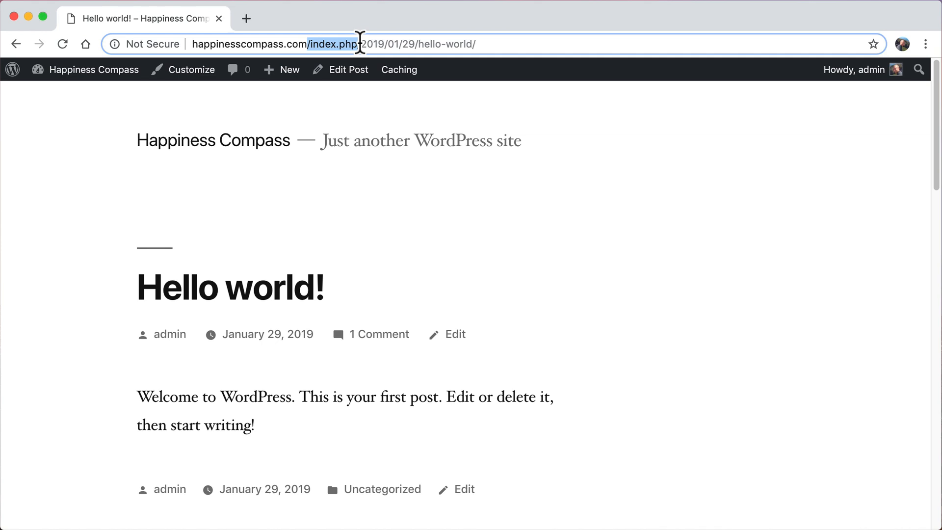
pyautogui.moveTo(360, 44); pyautogui.dragTo(484, 44)
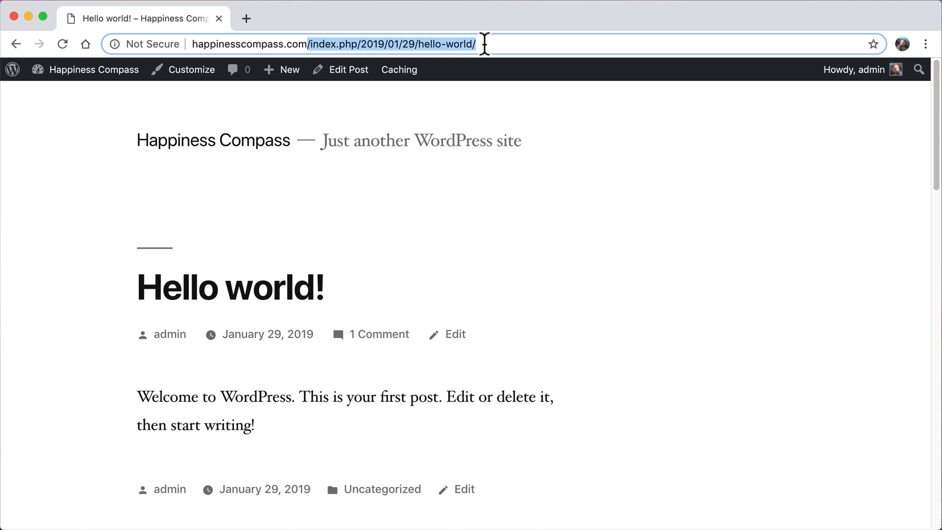
pyautogui.click(467, 93)
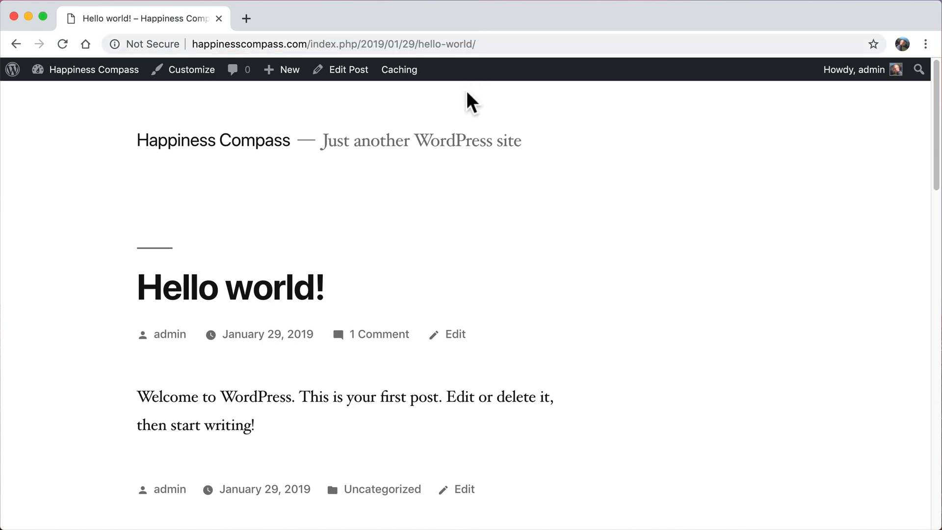
pyautogui.moveTo(81, 74)
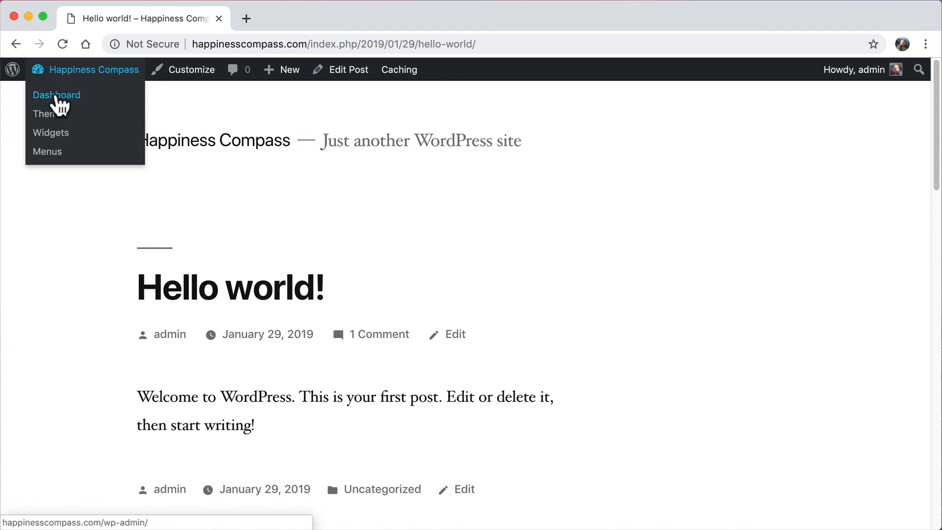
# Step: Switch the permalink structure from the custom one to Post name (/%postname%/) and save
pyautogui.click(58, 98)
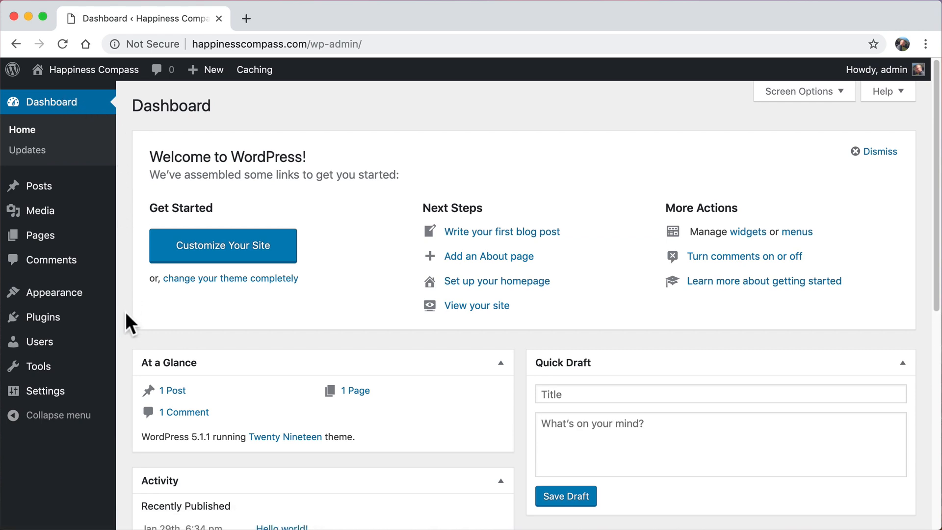
pyautogui.moveTo(74, 397)
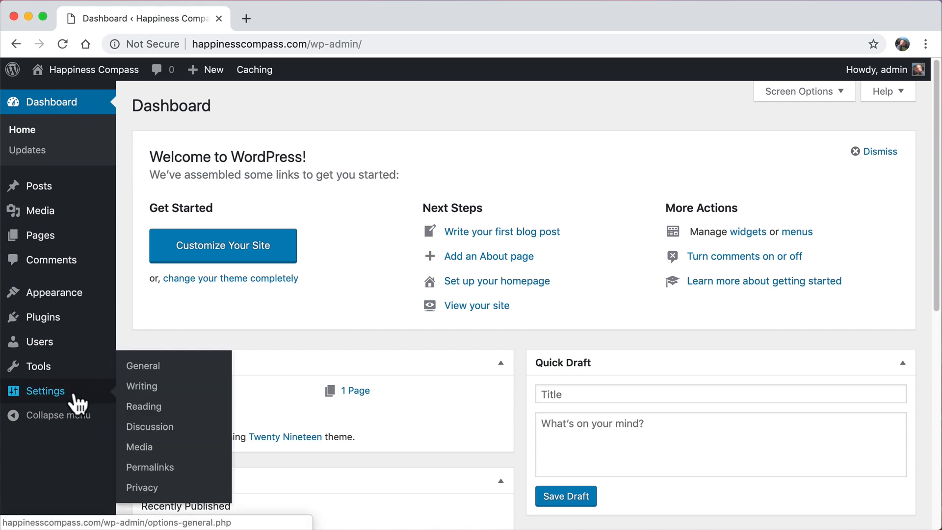
pyautogui.click(150, 467)
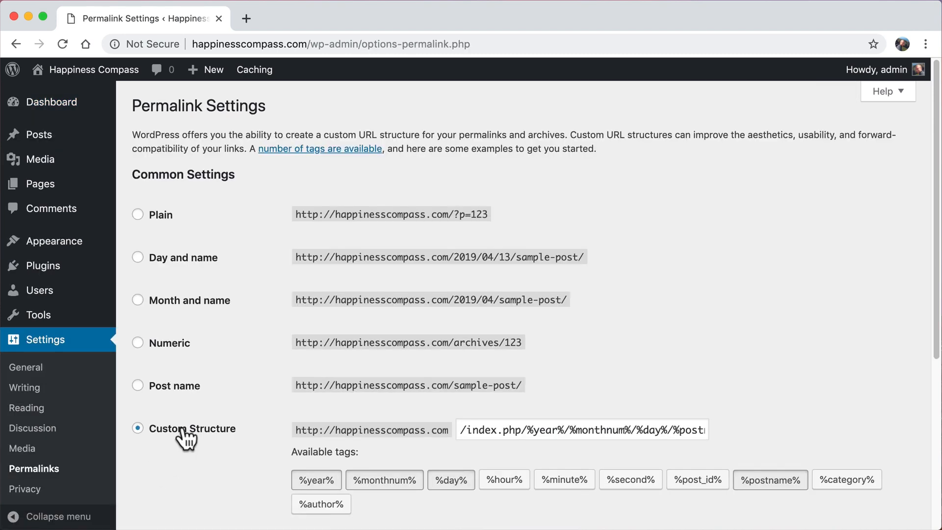
pyautogui.moveTo(456, 432); pyautogui.dragTo(709, 430)
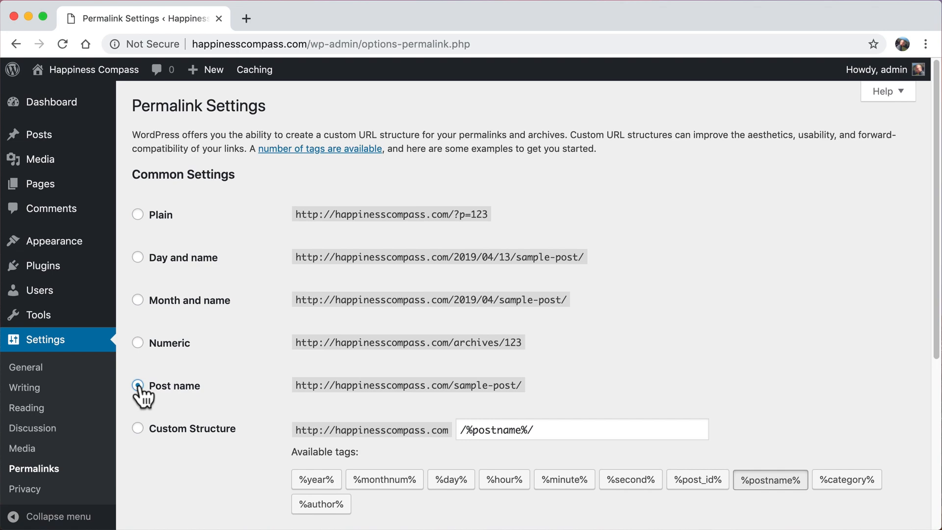
pyautogui.scroll(-5, 147, 397)
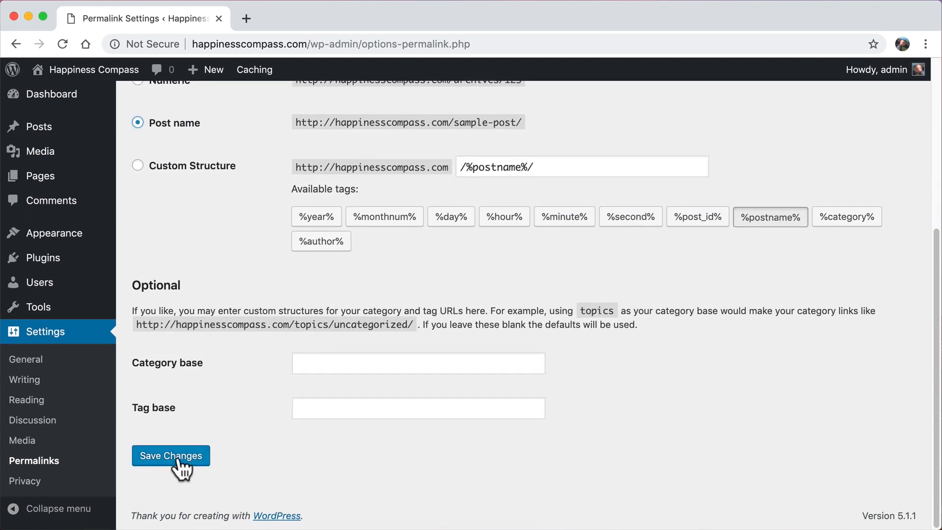
pyautogui.click(177, 457)
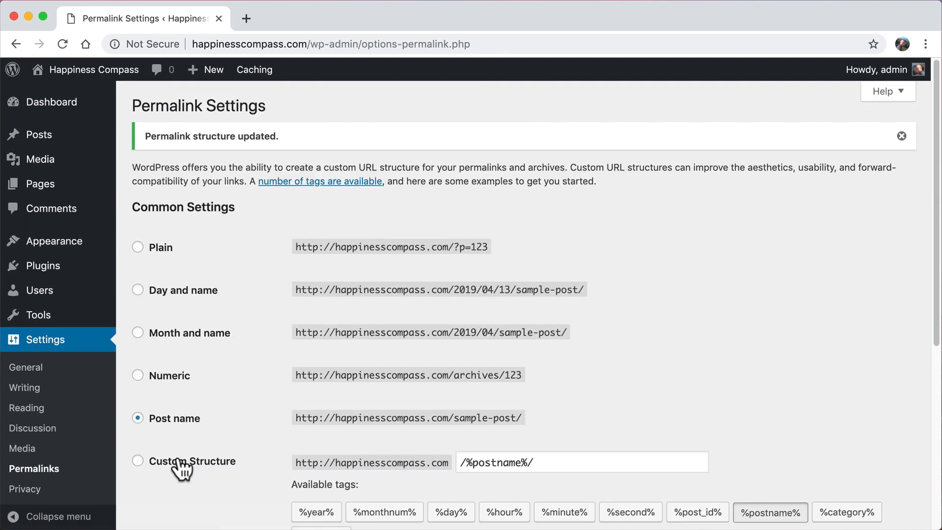
# Step: Open Hello world! from the front page and highlight its new /hello-world/ address
pyautogui.moveTo(63, 76)
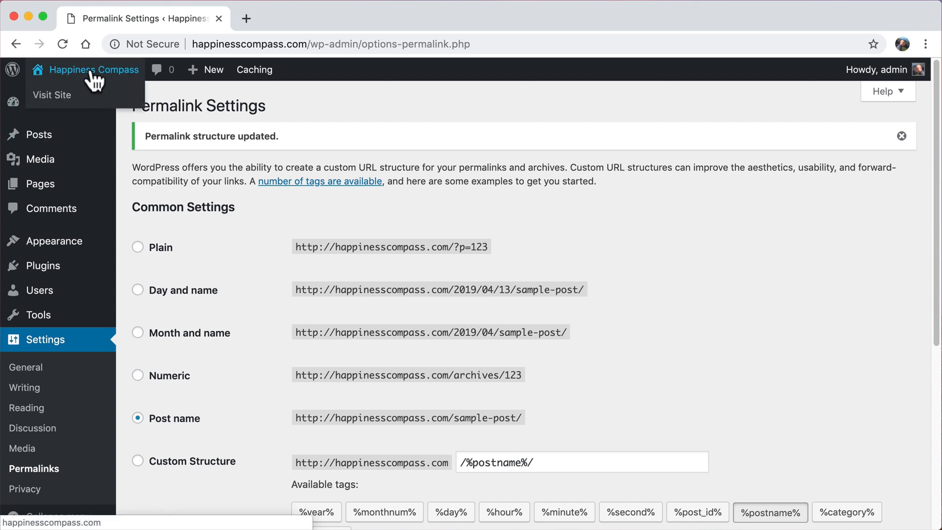
pyautogui.click(58, 96)
pyautogui.scroll(-7, 57, 101)
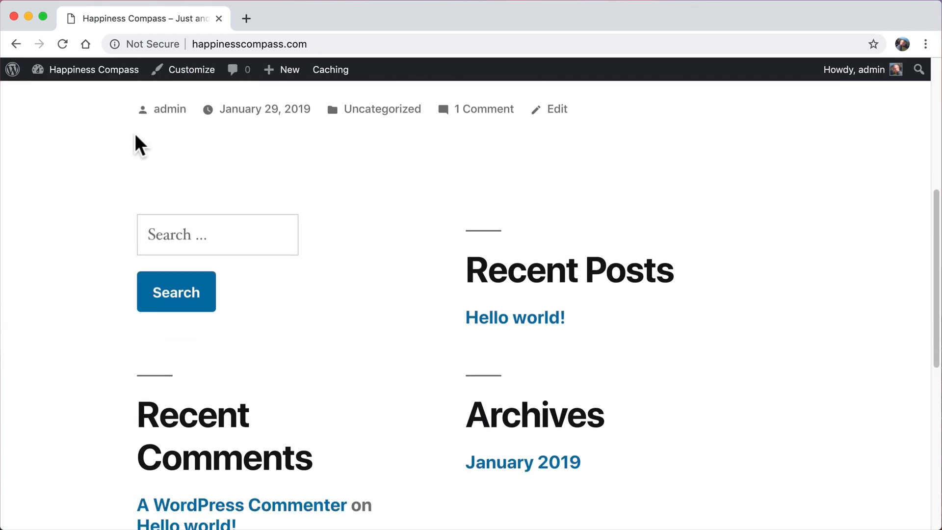
pyautogui.click(501, 327)
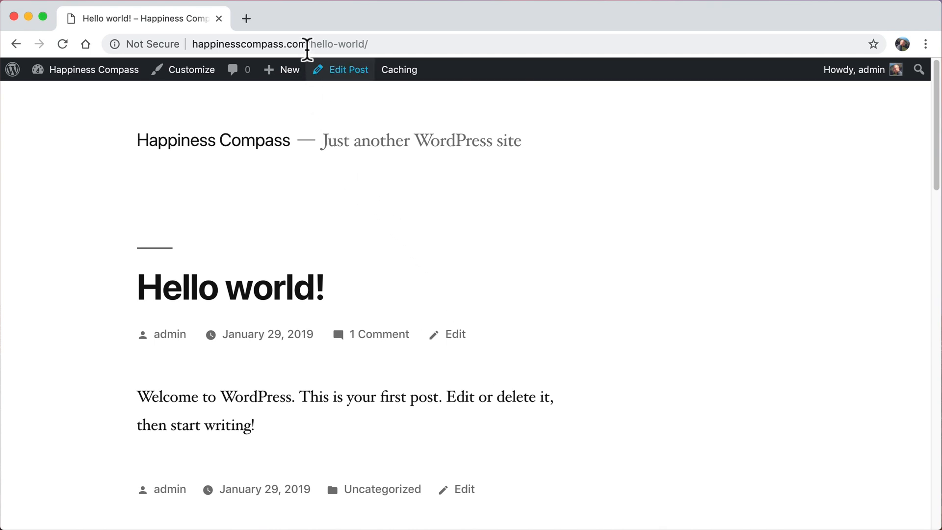
pyautogui.moveTo(308, 45); pyautogui.dragTo(375, 44)
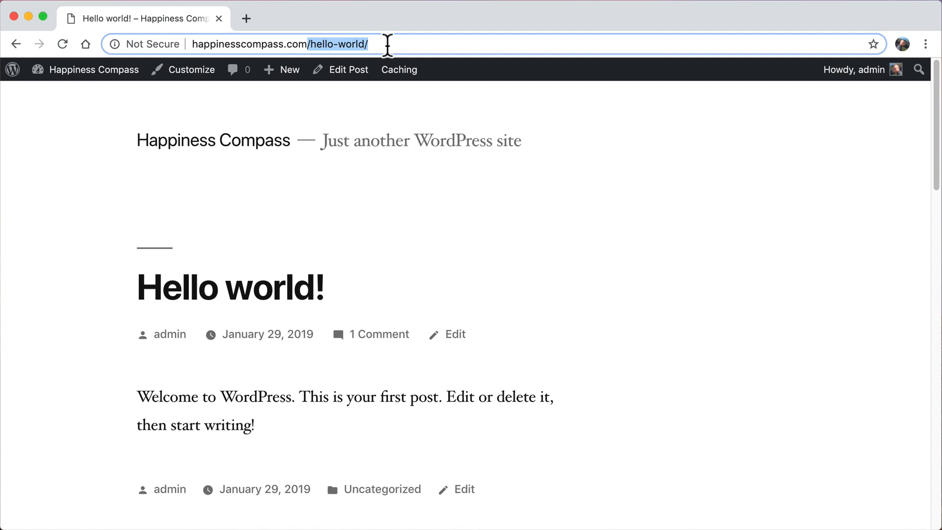
pyautogui.click(460, 104)
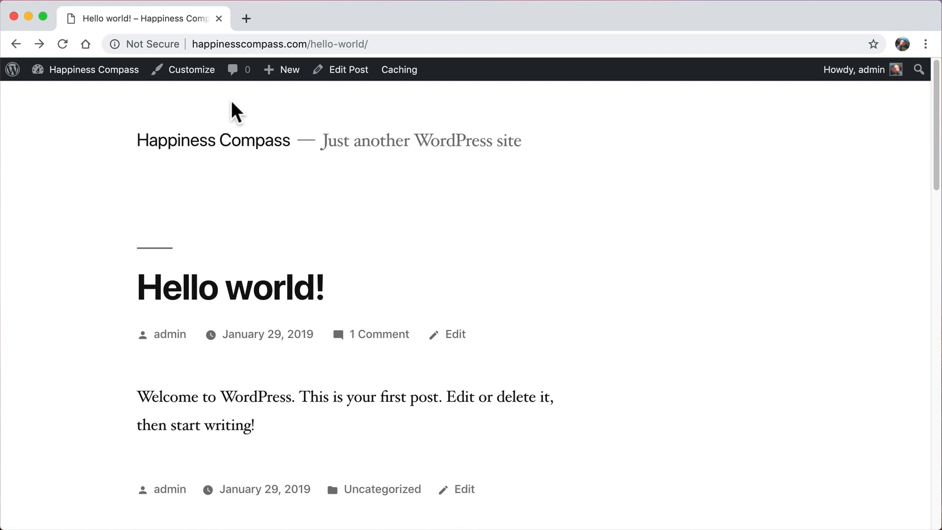
# Step: Check on the Updates page that WordPress 5.1.1 is current, then list all pages
pyautogui.moveTo(90, 75)
pyautogui.click(59, 95)
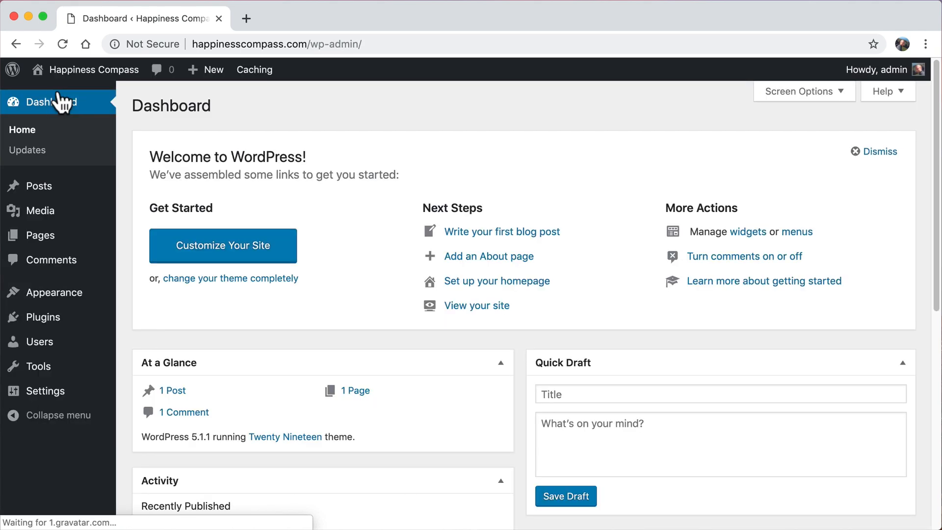
pyautogui.click(27, 151)
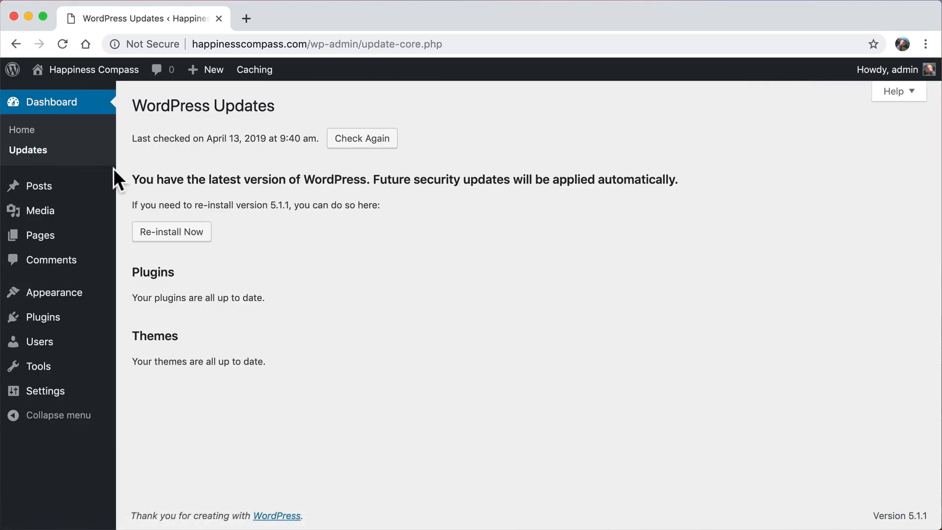
pyautogui.moveTo(128, 179); pyautogui.dragTo(671, 188)
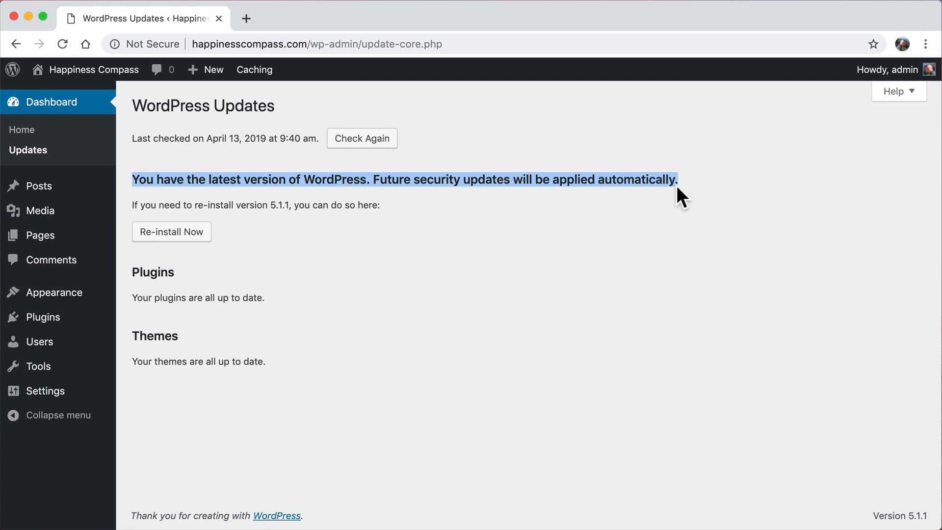
pyautogui.click(451, 197)
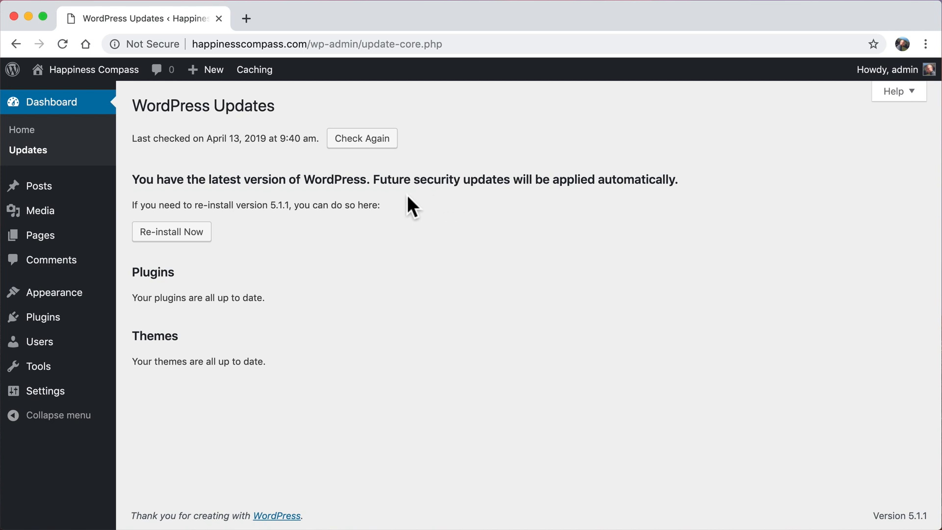
pyautogui.click(39, 240)
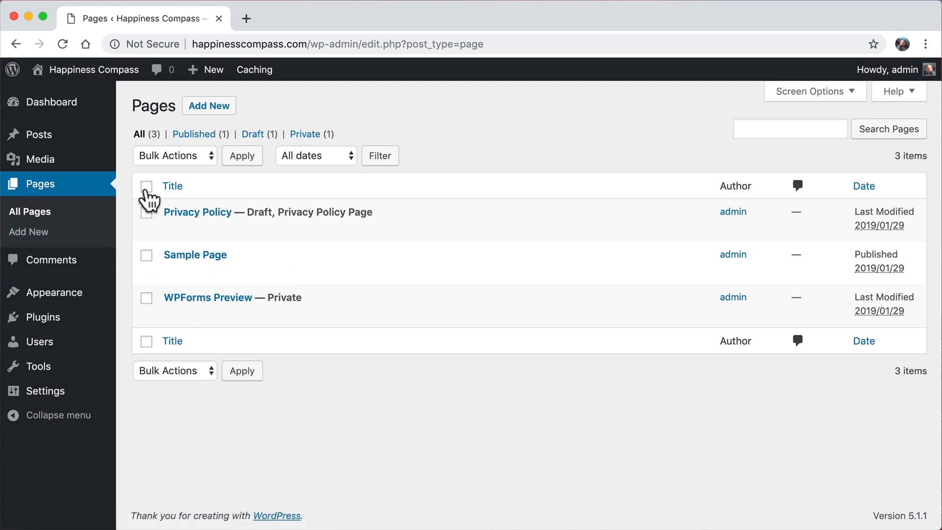
# Step: Move Privacy Policy, Sample Page and WPForms Preview to the Trash in one bulk action
pyautogui.click(146, 187)
pyautogui.click(172, 157)
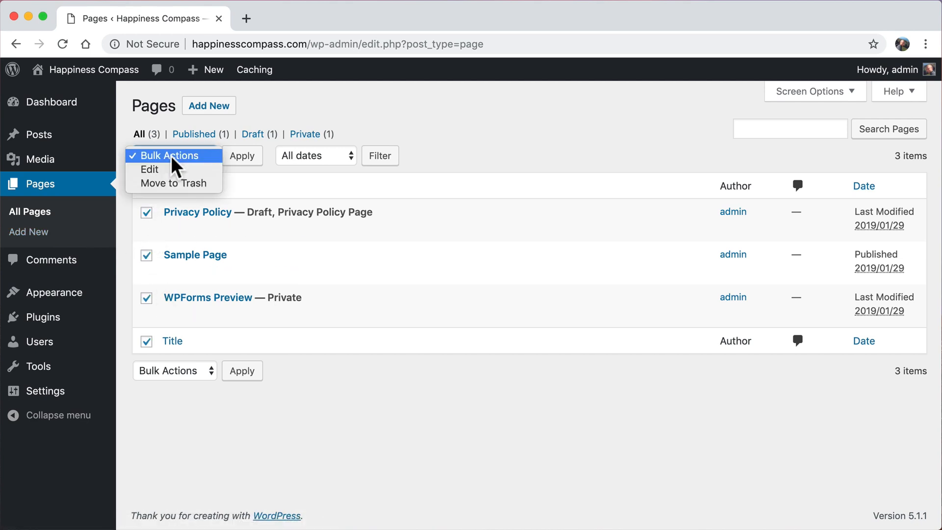
pyautogui.click(175, 183)
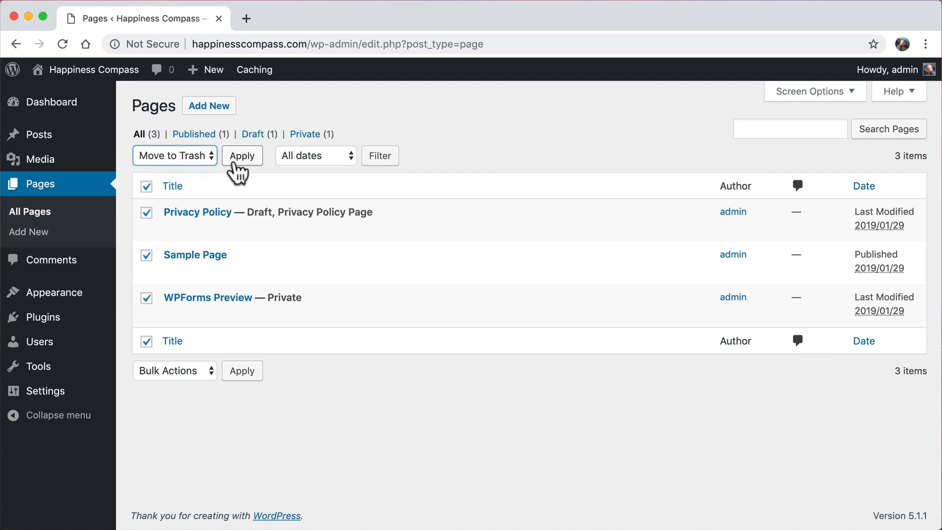
pyautogui.click(246, 168)
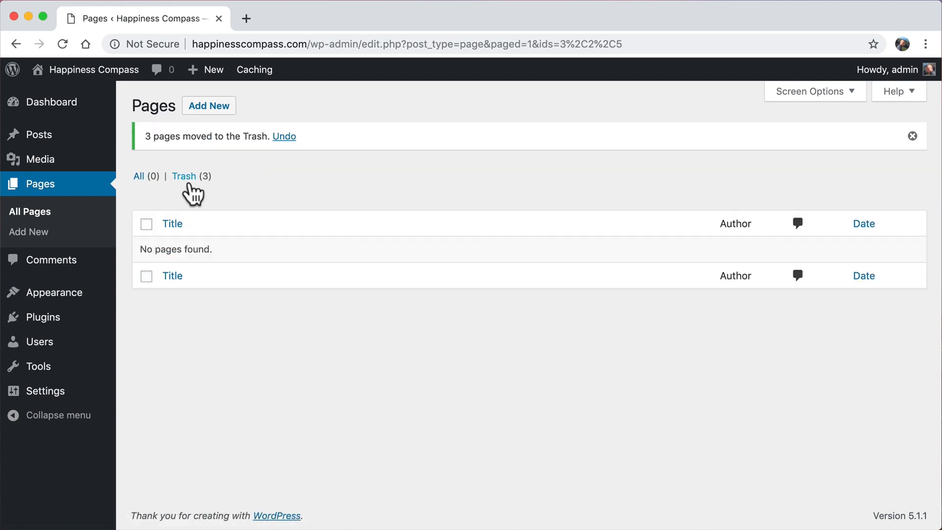
# Step: Empty the Trash by permanently deleting all three trashed pages
pyautogui.click(184, 177)
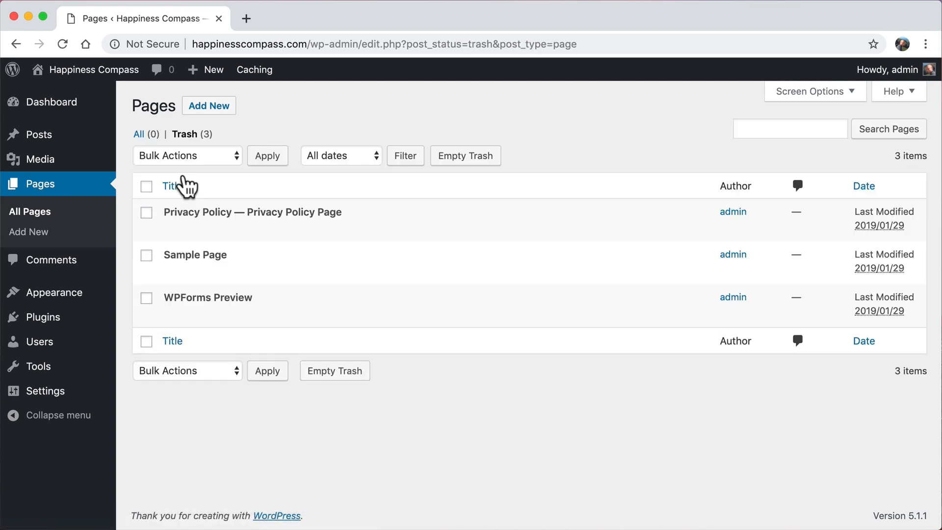
pyautogui.click(147, 186)
pyautogui.click(199, 157)
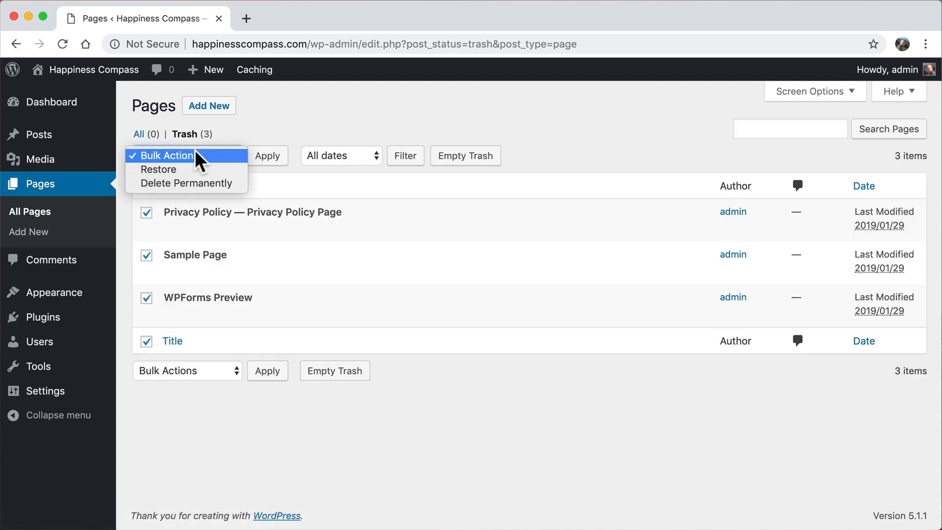
pyautogui.click(201, 183)
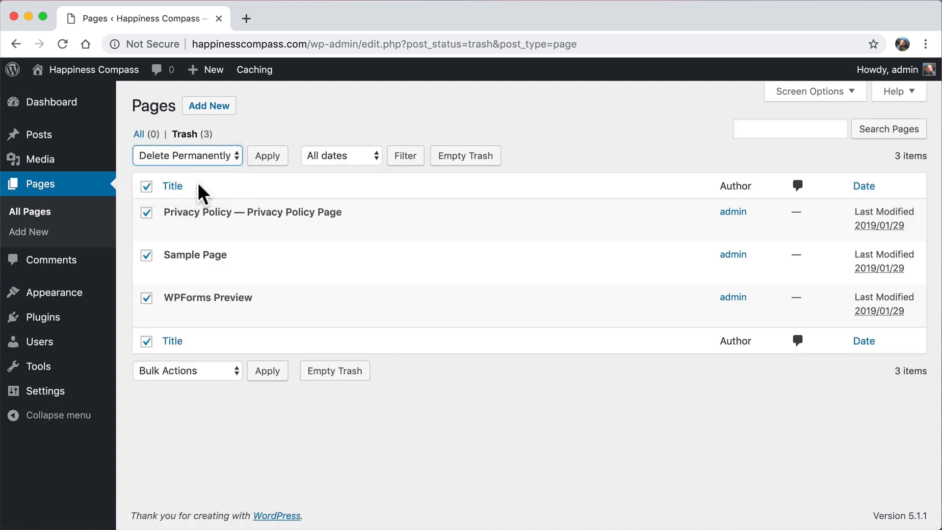
pyautogui.click(271, 158)
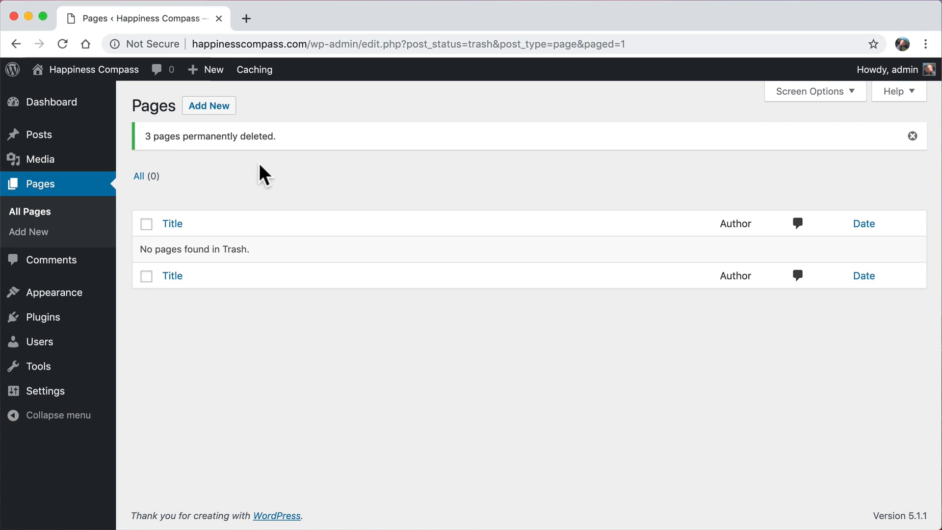
# Step: Search the theme directory for 'astra', then install and activate the Astra theme
pyautogui.moveTo(77, 297)
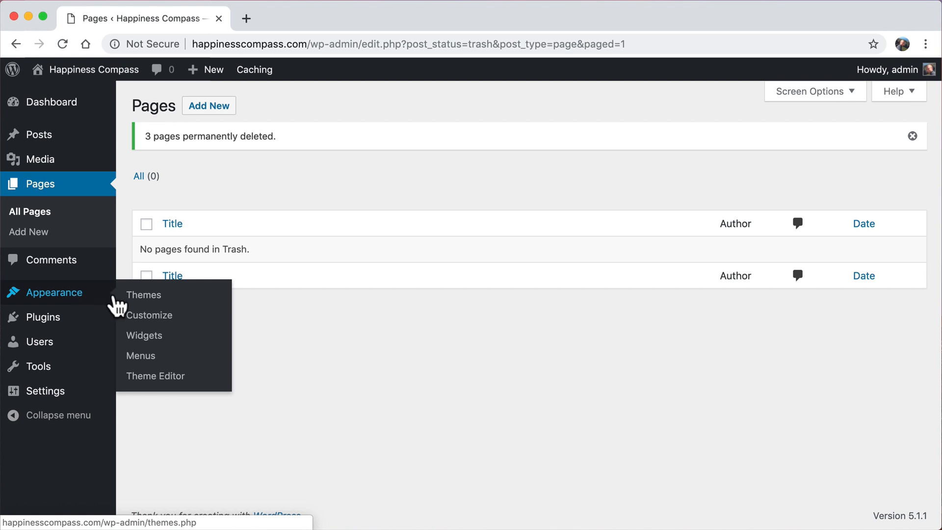
pyautogui.click(143, 299)
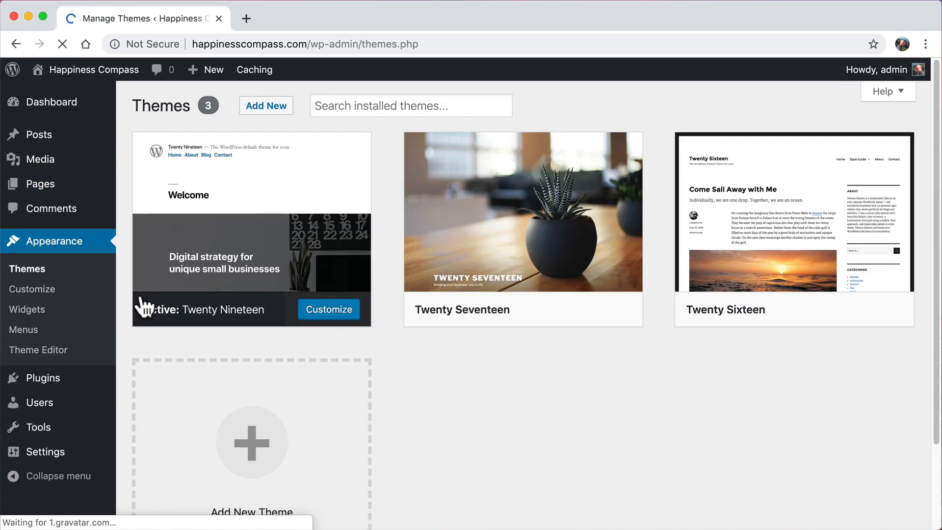
pyautogui.click(265, 107)
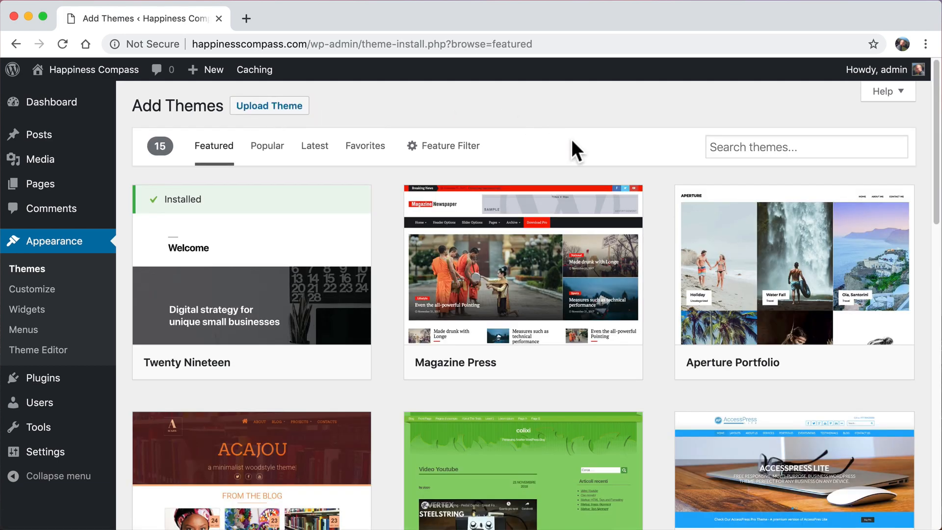
pyautogui.click(733, 149)
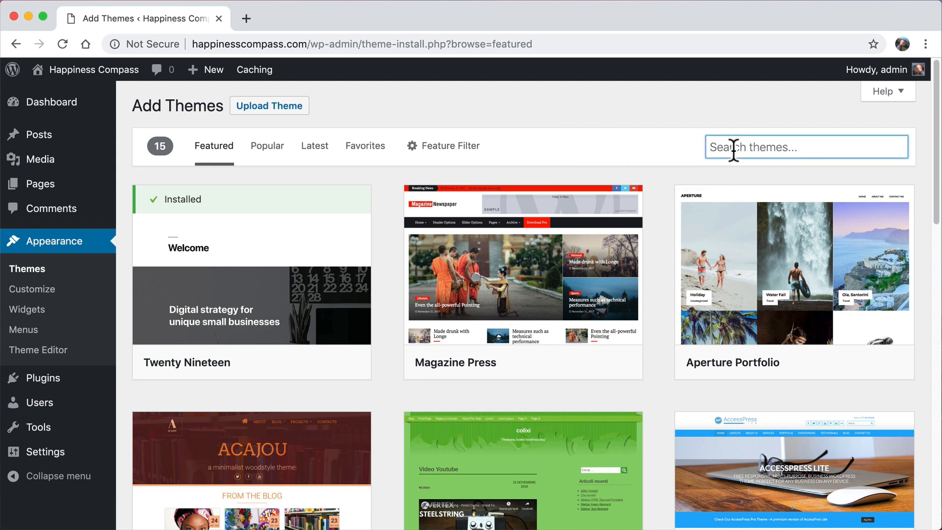
pyautogui.write('astra')
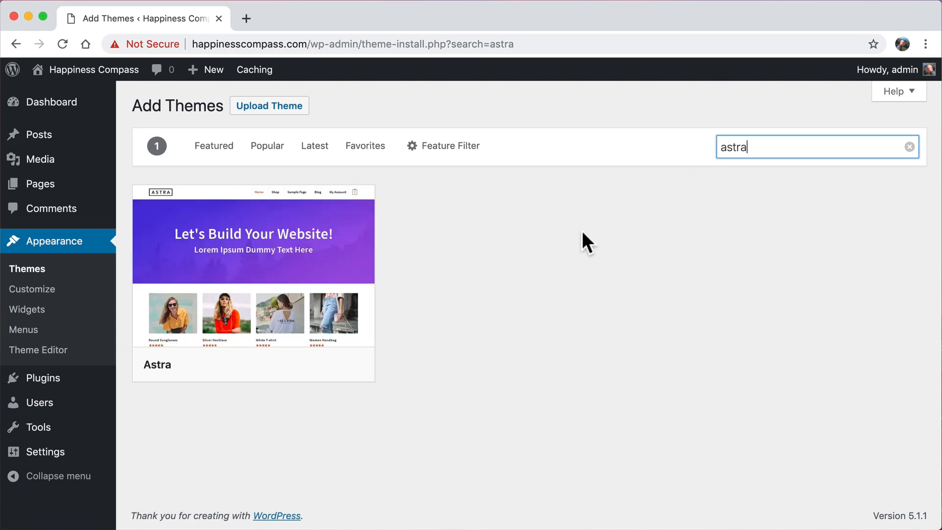
pyautogui.moveTo(227, 320)
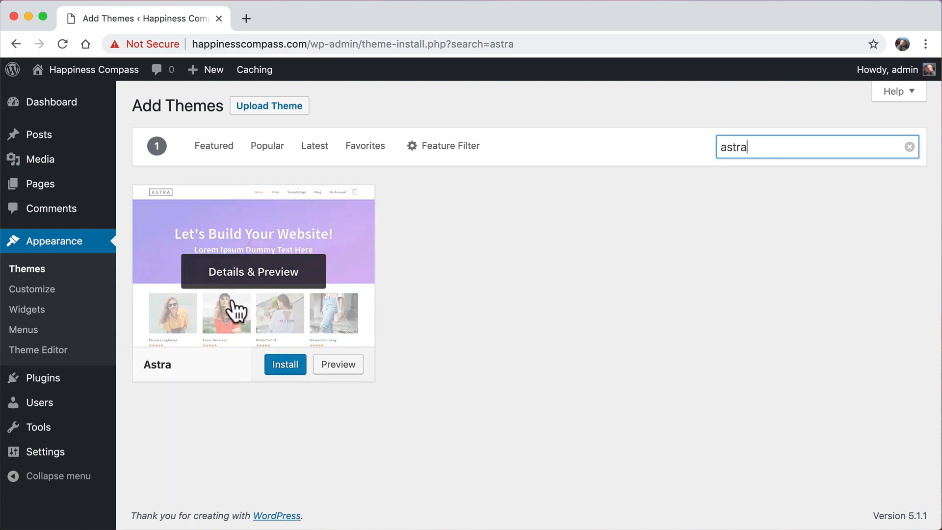
pyautogui.click(284, 375)
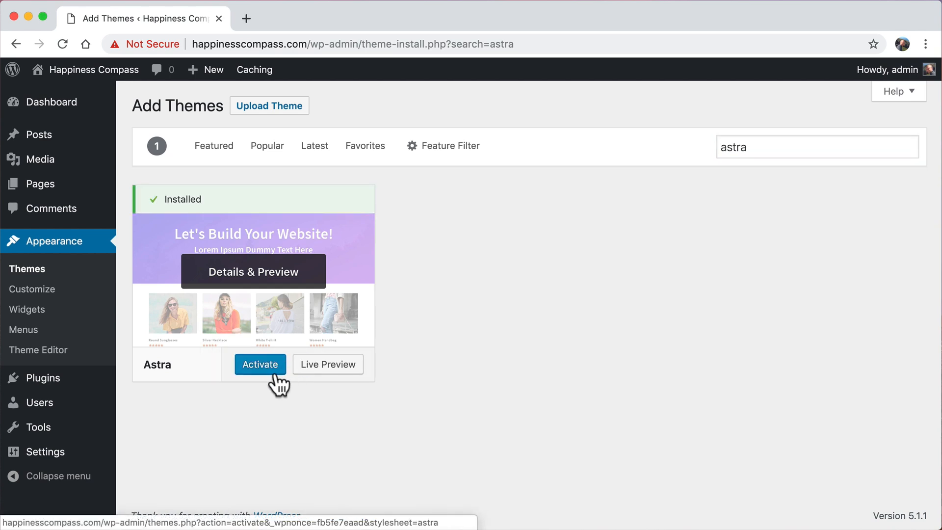
pyautogui.click(260, 371)
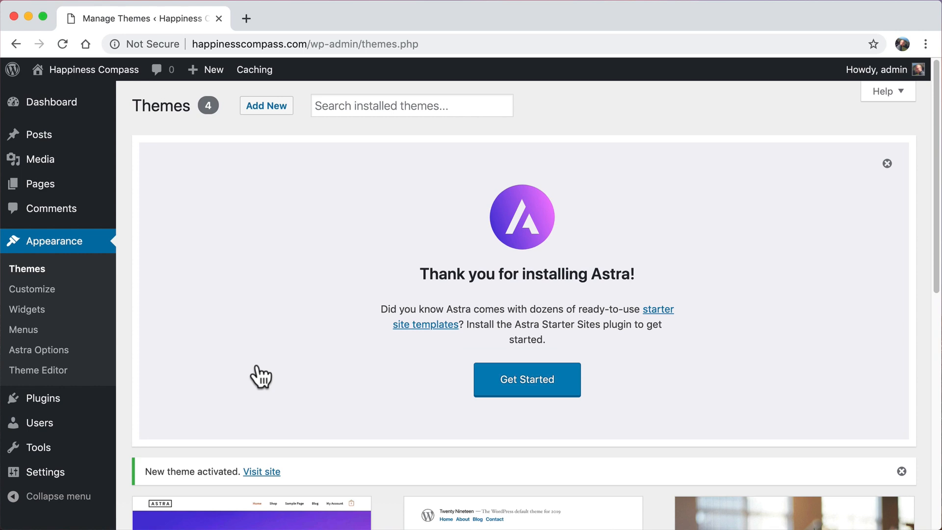
# Step: View the Happiness Compass homepage in Astra, scrolling down and back up
pyautogui.moveTo(123, 76)
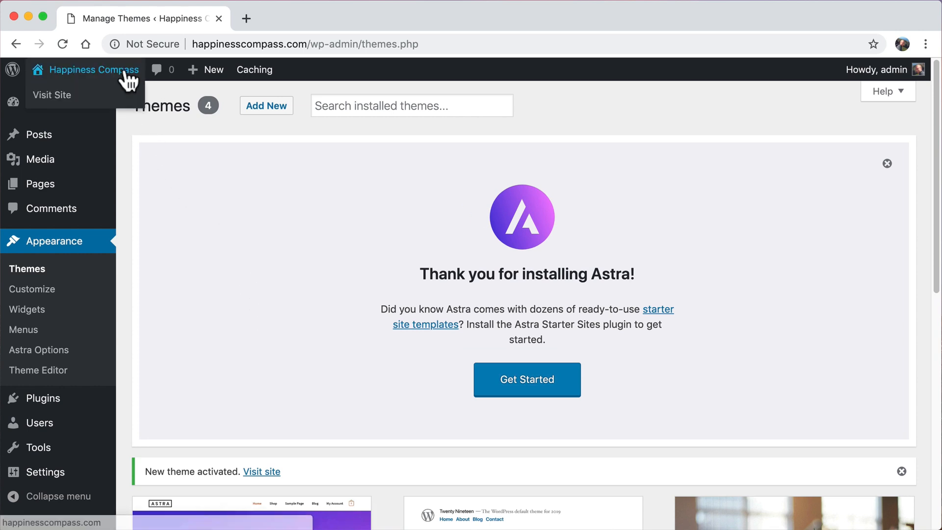
pyautogui.click(64, 96)
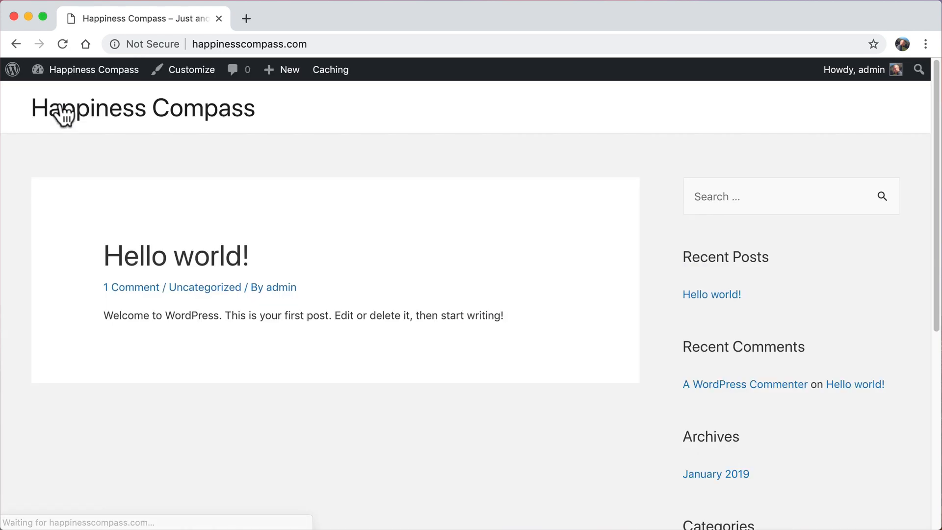
pyautogui.scroll(-7, 57, 154)
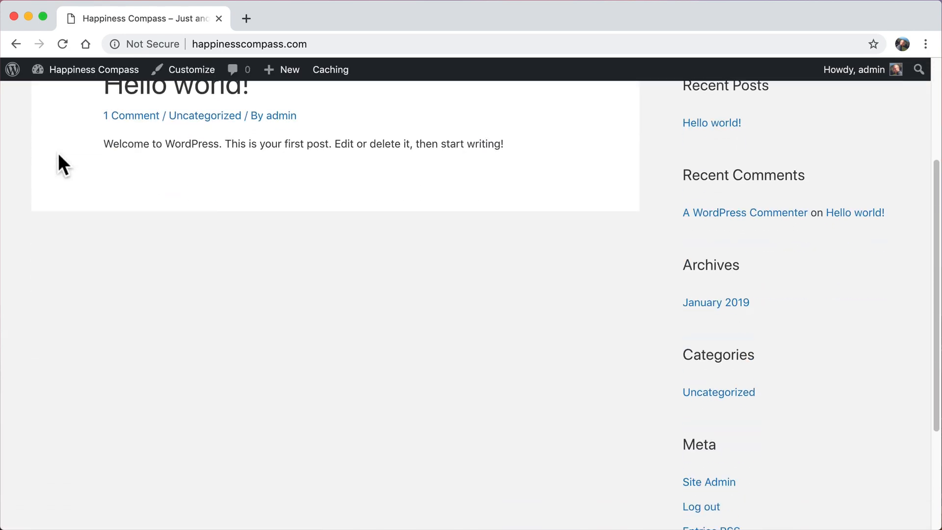
pyautogui.scroll(7, 58, 153)
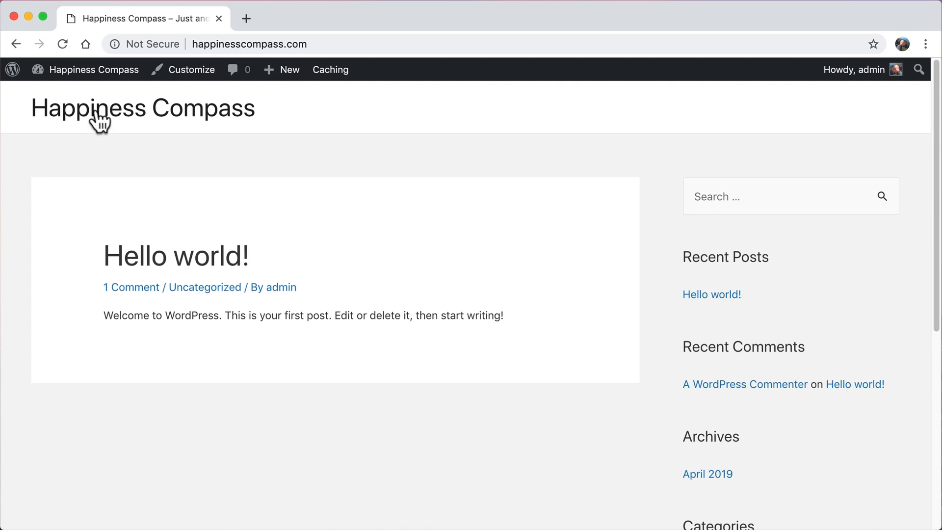
# Step: Search plugins for 'under construction', then install and activate WebFactory's Under Construction plugin
pyautogui.moveTo(98, 74)
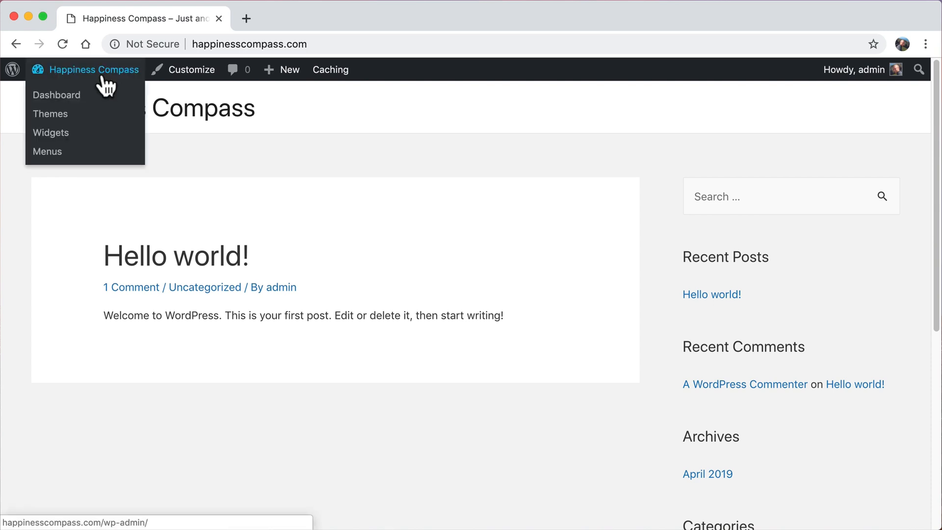
pyautogui.click(68, 97)
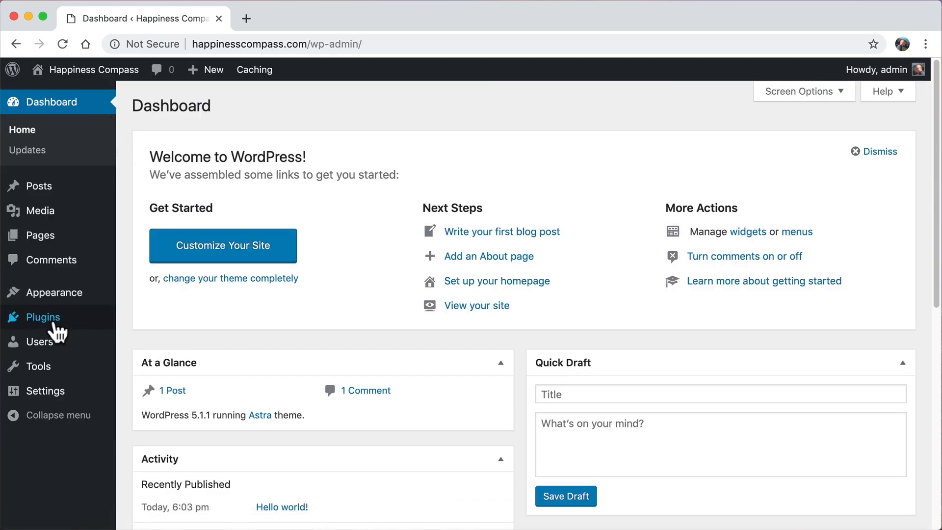
pyautogui.click(55, 324)
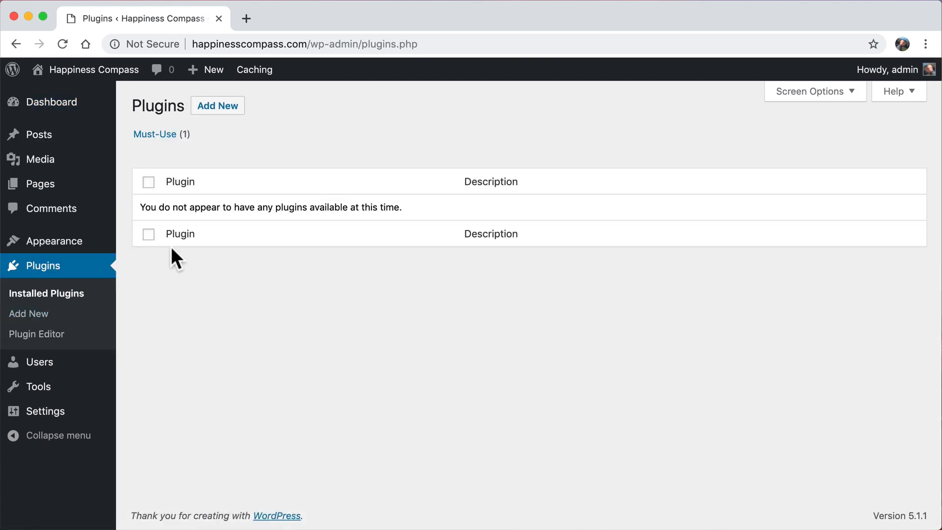
pyautogui.click(216, 109)
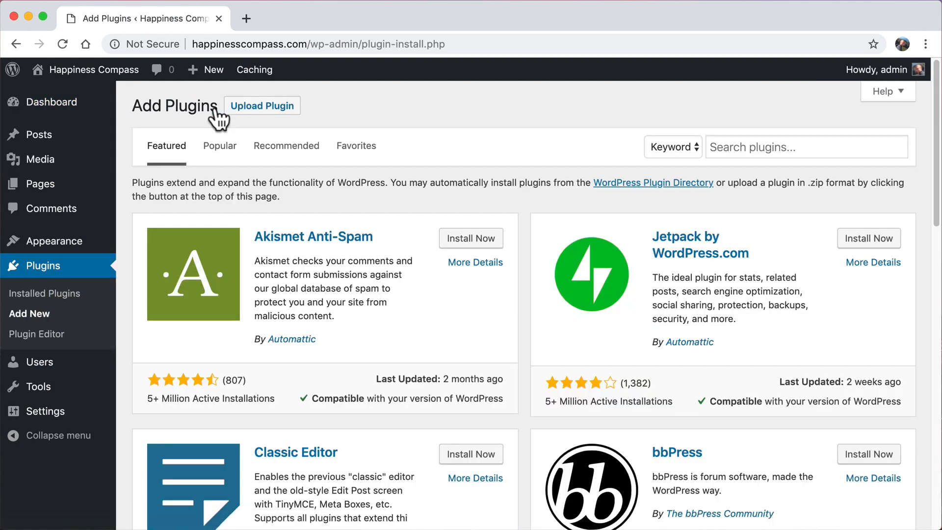
pyautogui.click(720, 147)
pyautogui.write('under construction')
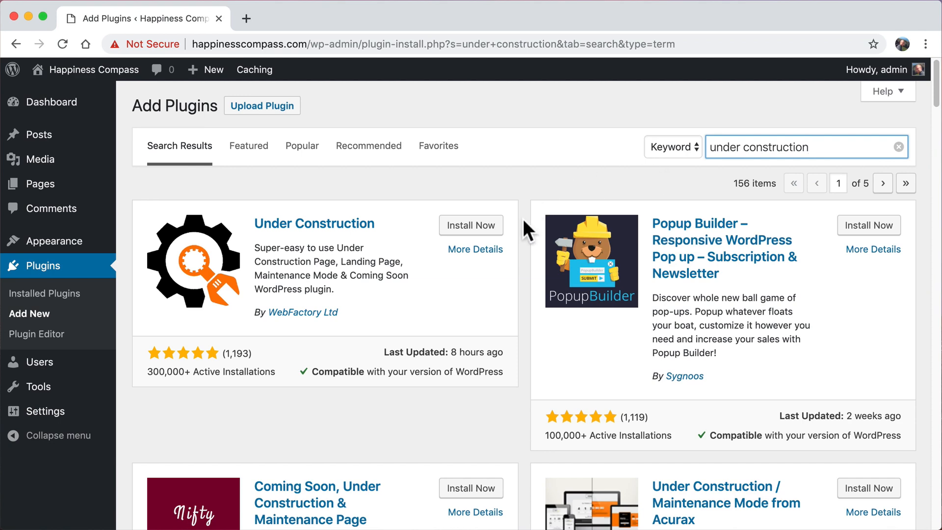
pyautogui.scroll(-3, 522, 218)
pyautogui.scroll(-5, 522, 219)
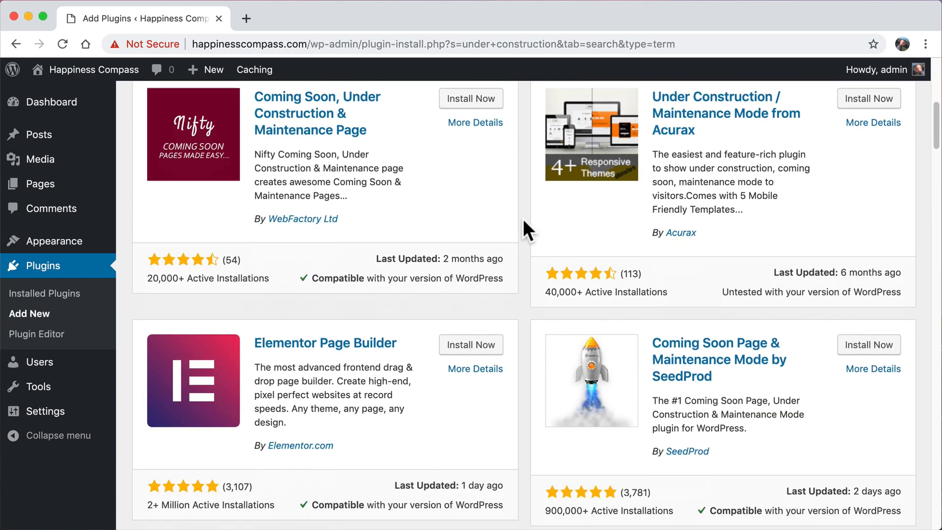
pyautogui.scroll(3, 522, 219)
pyautogui.scroll(5, 522, 219)
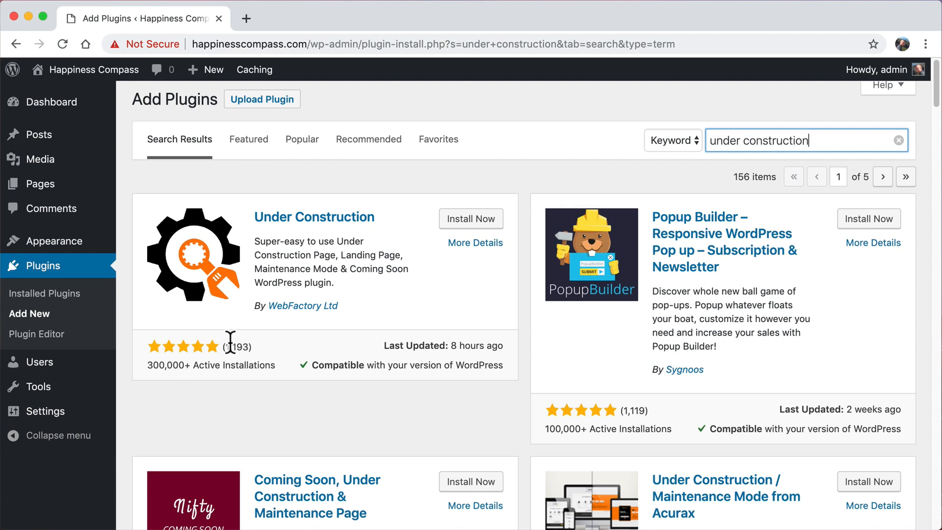
pyautogui.click(446, 222)
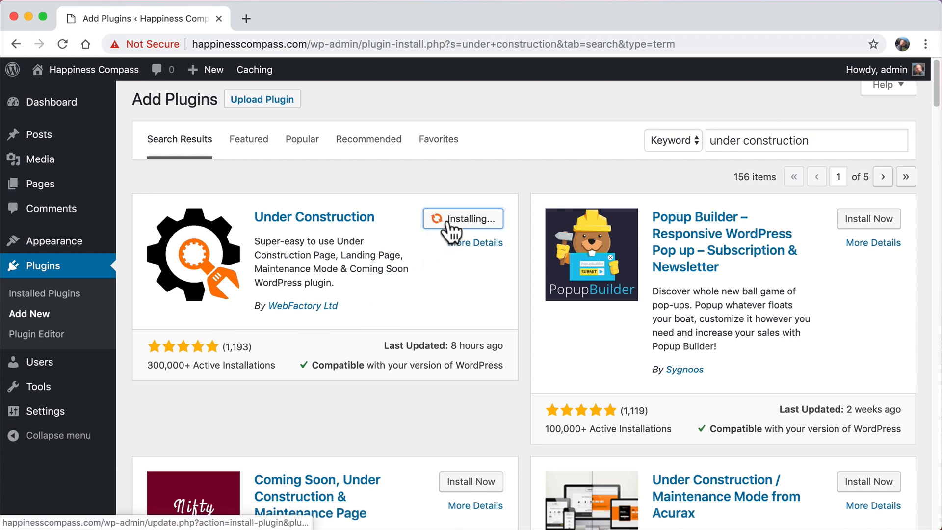
pyautogui.click(473, 222)
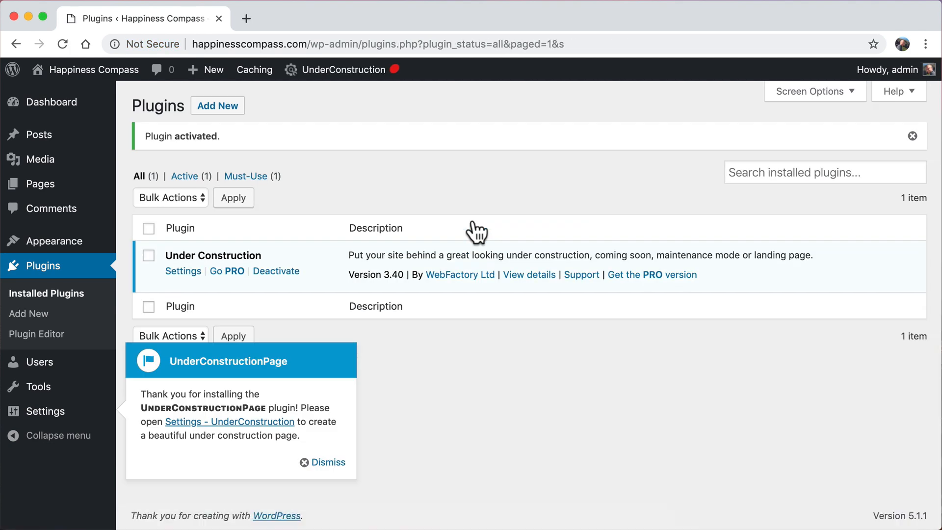
# Step: Dismiss the UnderConstructionPage welcome notice on the Plugins page
pyautogui.click(327, 461)
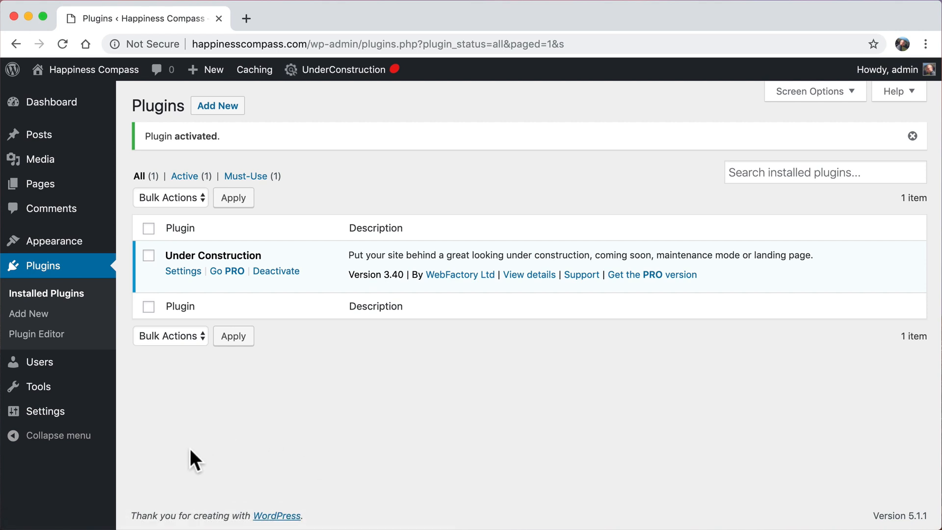
# Step: Activate the Cyber Chick theme in the UnderConstruction plugin's Design settings
pyautogui.moveTo(86, 419)
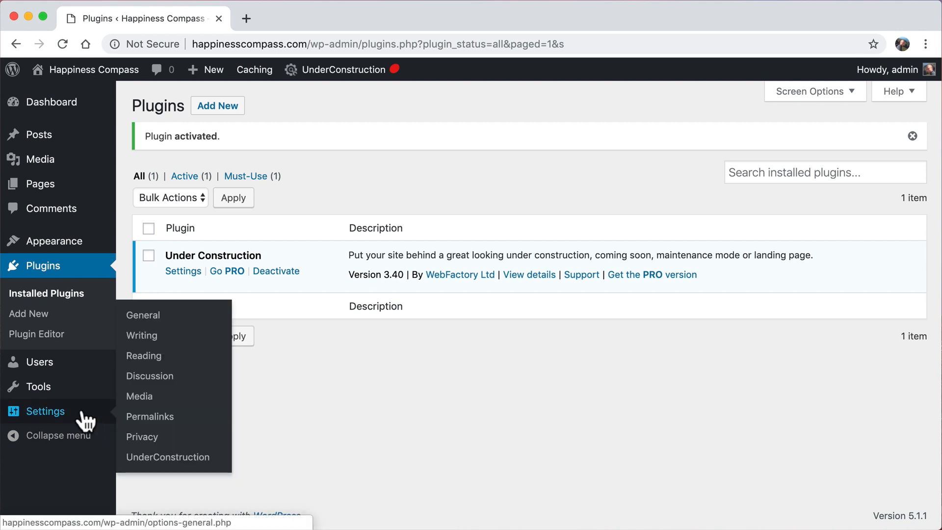
pyautogui.click(156, 457)
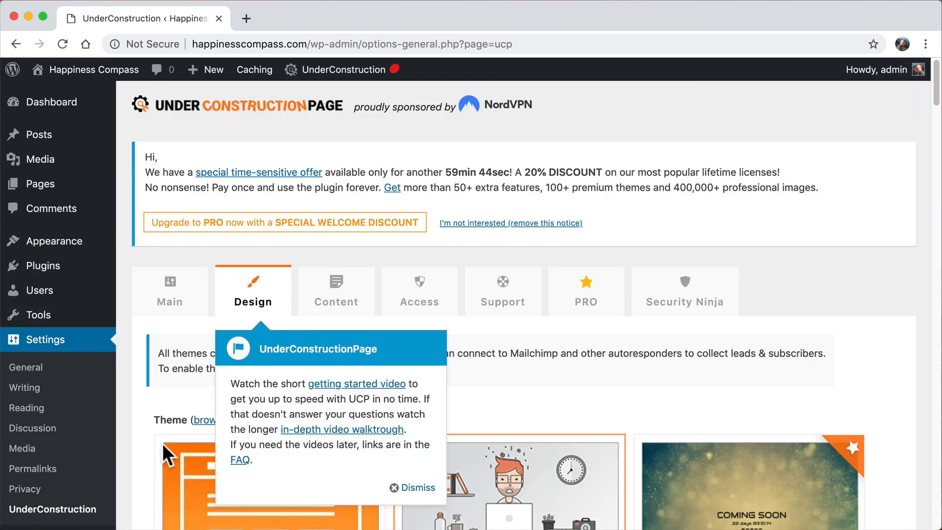
pyautogui.click(410, 486)
pyautogui.scroll(-10, 410, 483)
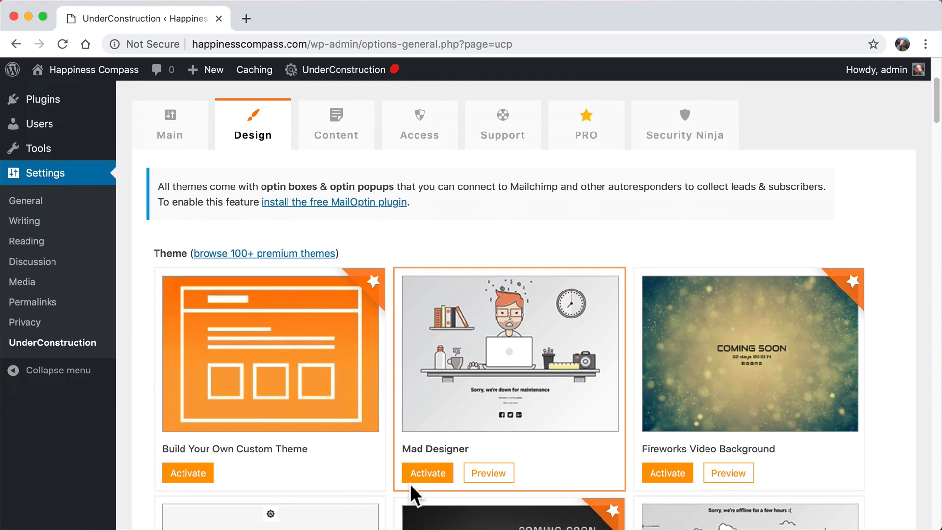
pyautogui.scroll(-6, 410, 483)
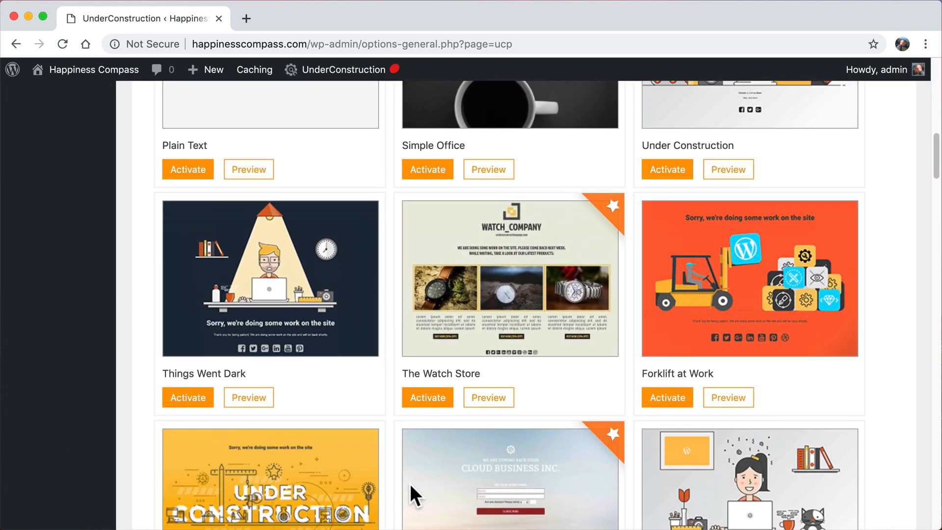
pyautogui.scroll(-2, 410, 483)
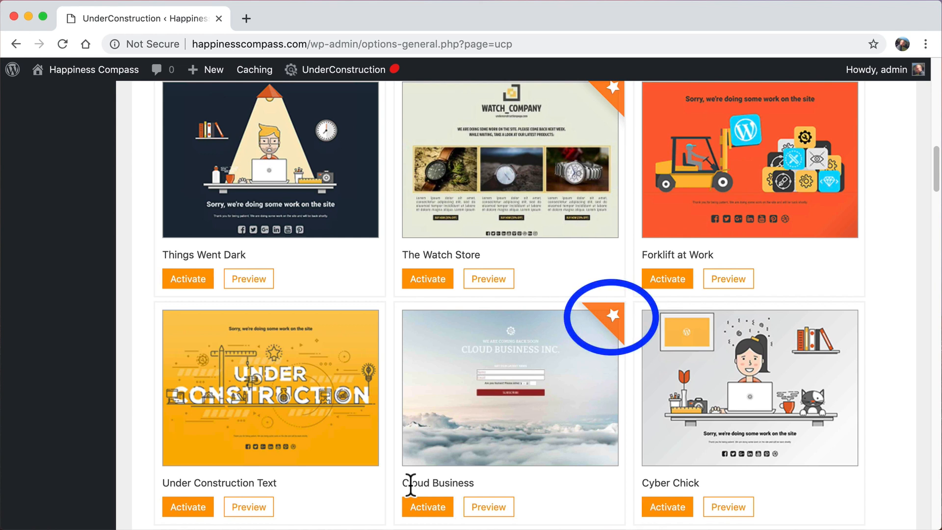
pyautogui.click(666, 510)
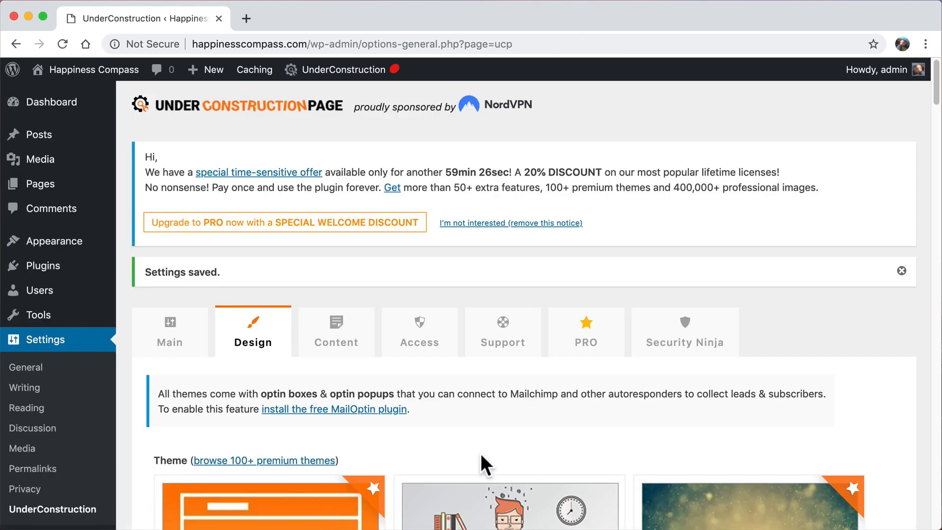
# Step: In the main settings, try the automatic end date option and leave it off
pyautogui.click(180, 340)
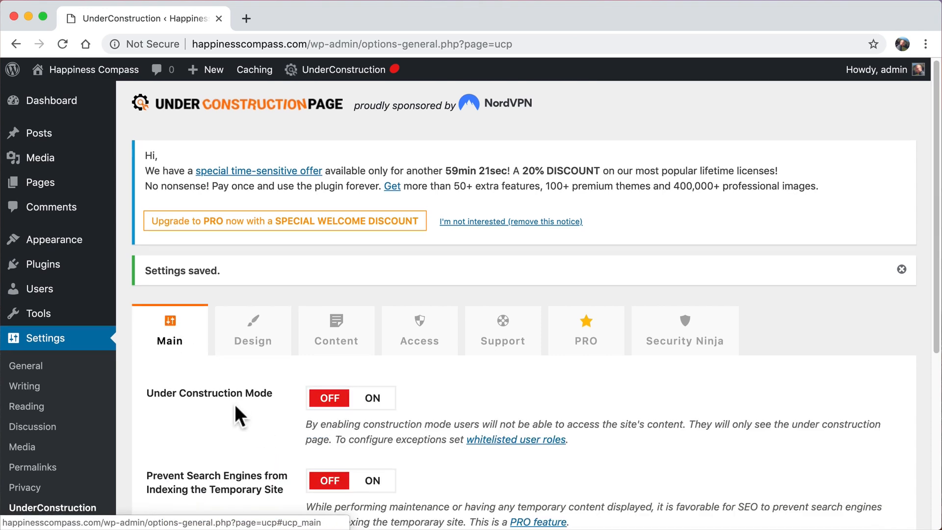
pyautogui.scroll(-3, 235, 405)
pyautogui.scroll(-8, 235, 406)
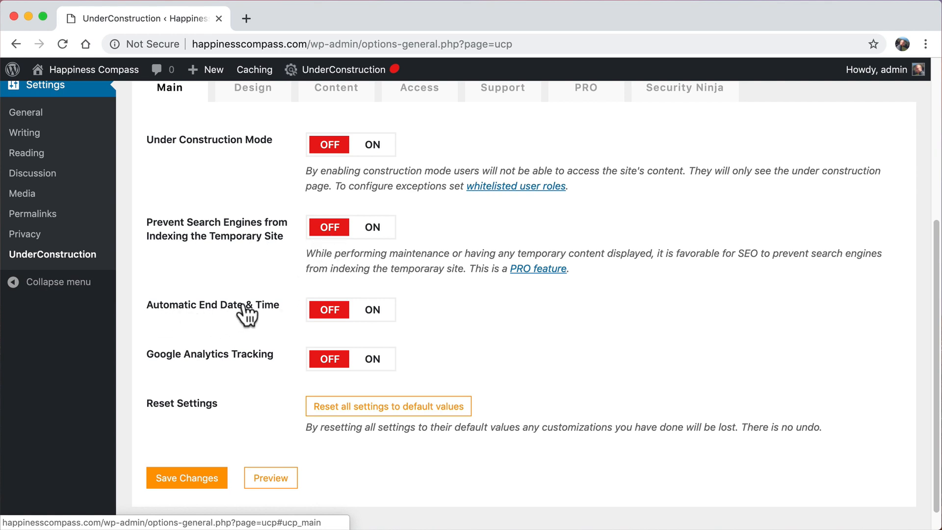
pyautogui.click(356, 316)
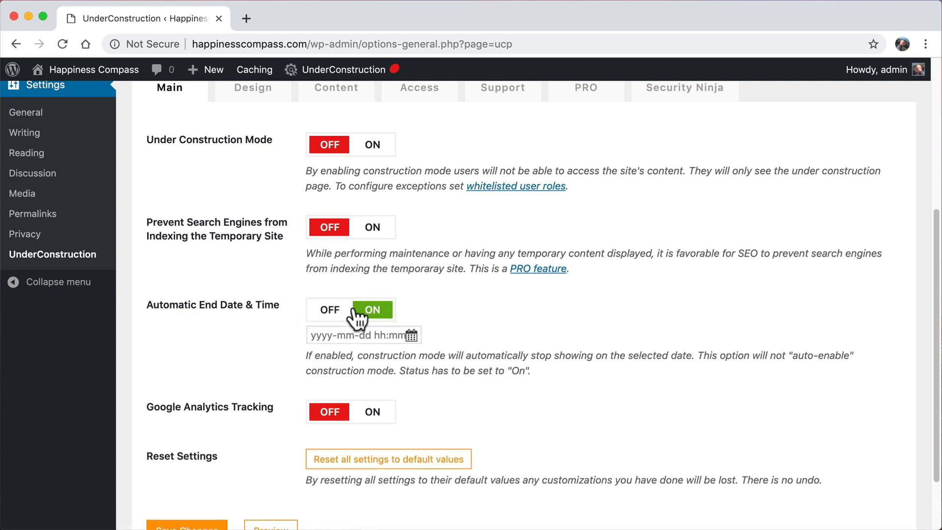
pyautogui.click(377, 335)
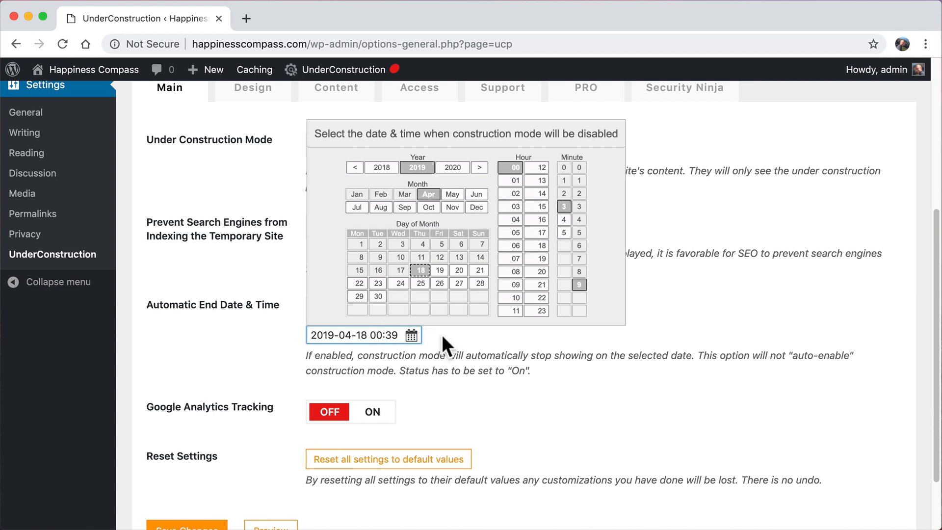
pyautogui.click(441, 334)
pyautogui.click(371, 312)
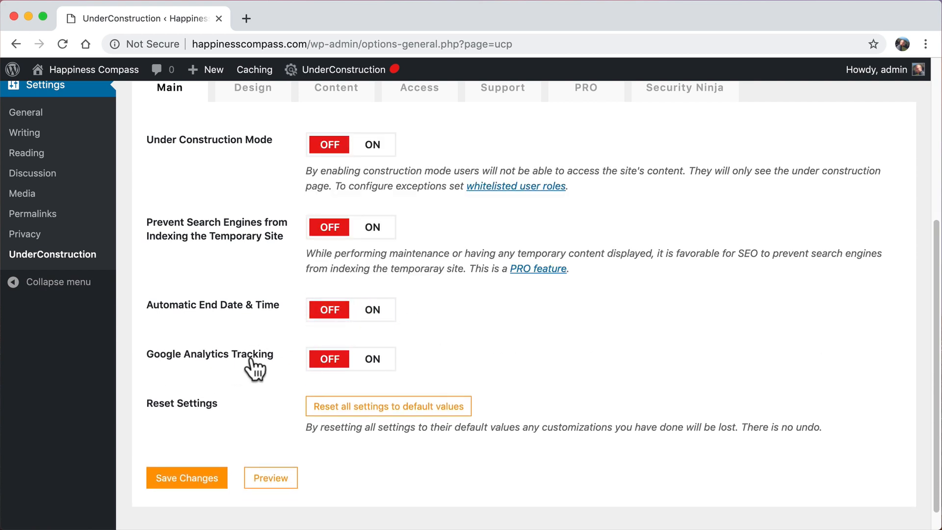
# Step: Leave Google Analytics tracking off, turn Under Construction Mode on, and save
pyautogui.click(345, 368)
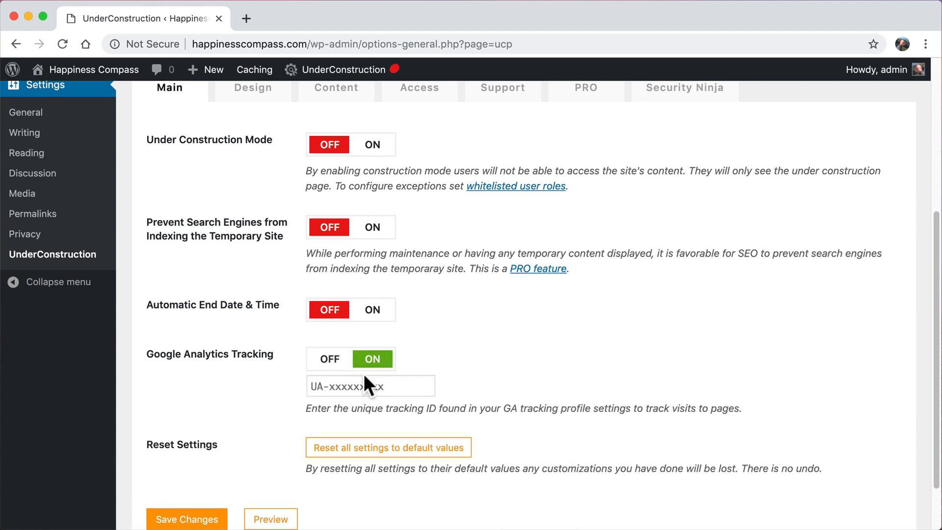
pyautogui.click(389, 385)
pyautogui.click(348, 362)
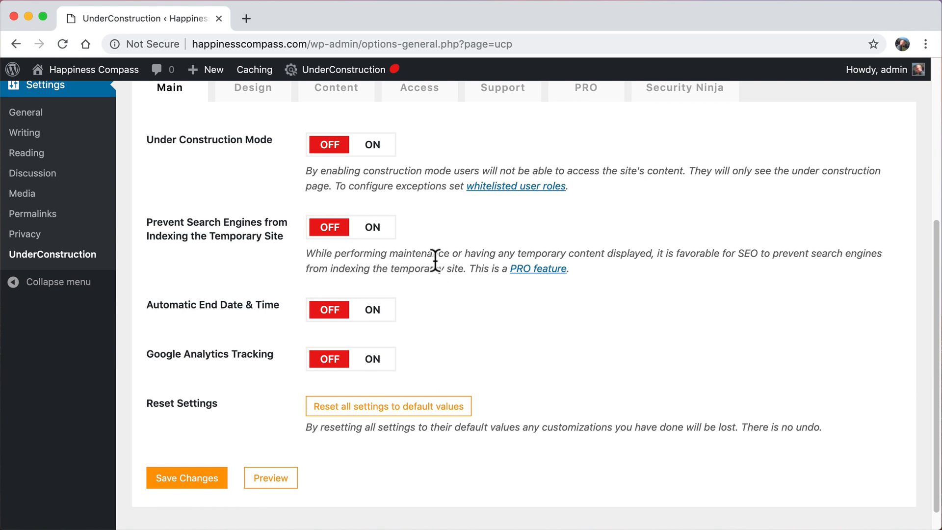
pyautogui.click(369, 148)
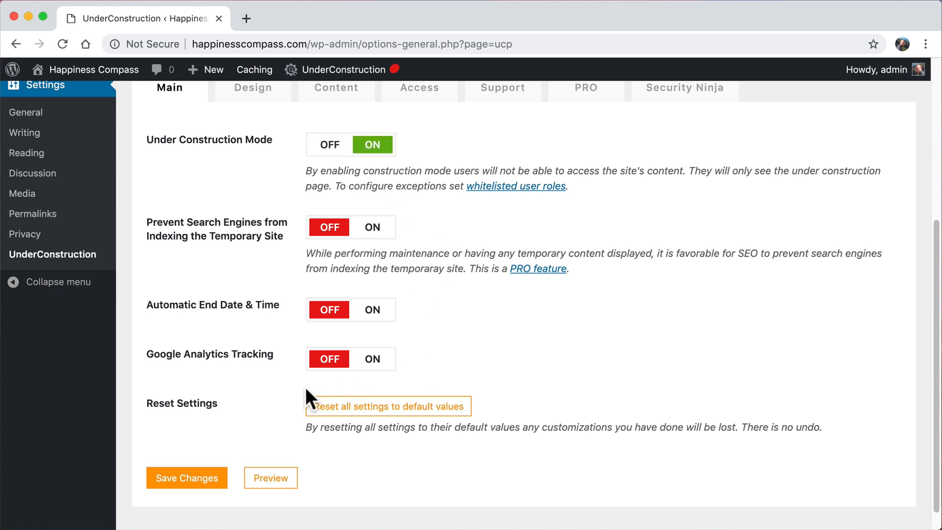
pyautogui.click(200, 479)
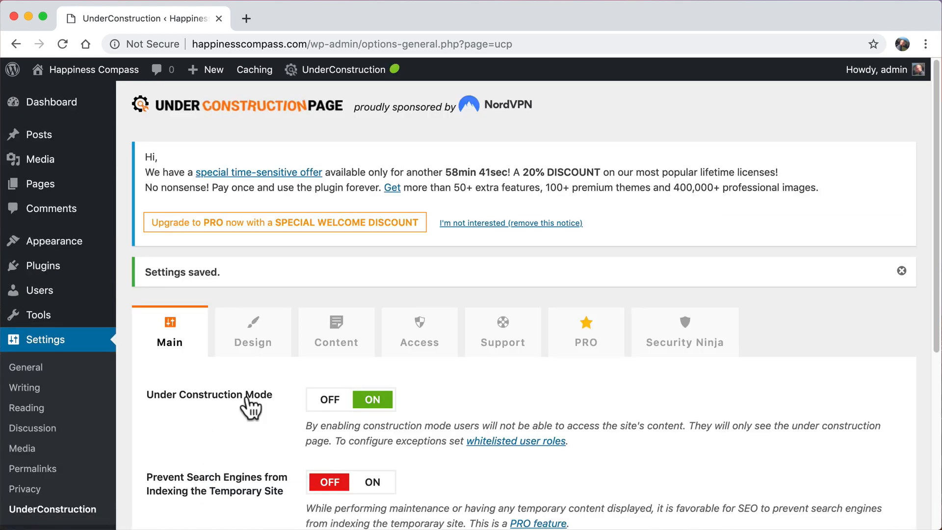
# Step: Preview the Cyber Chick under-construction page in a new tab, then return to the settings tab
pyautogui.moveTo(395, 78)
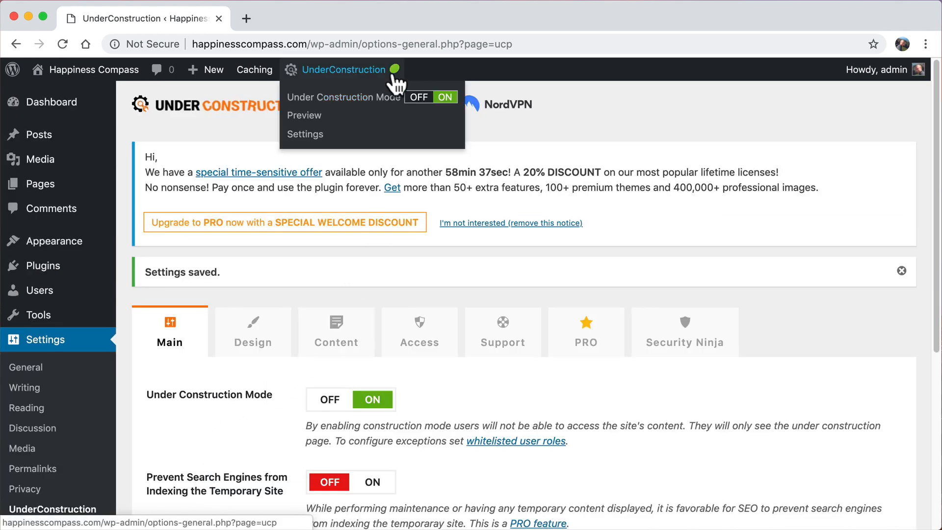
pyautogui.click(308, 116)
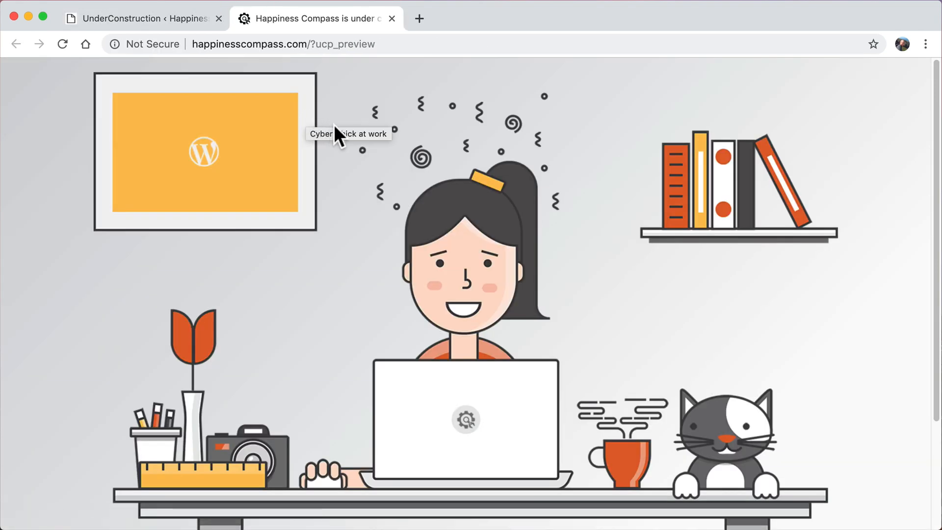
pyautogui.scroll(-5, 338, 185)
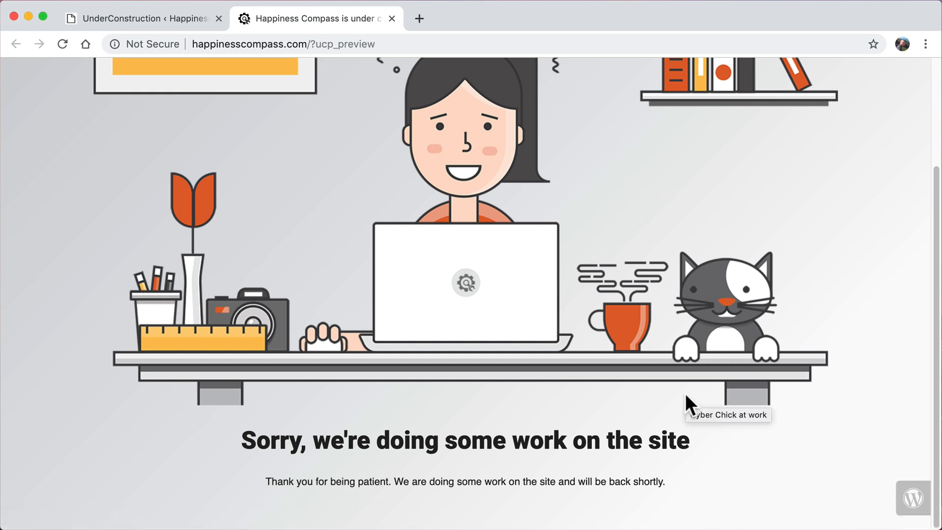
pyautogui.click(198, 18)
# Step: On the Content tab, replace the headline with 'Coming Soon!'
pyautogui.click(349, 333)
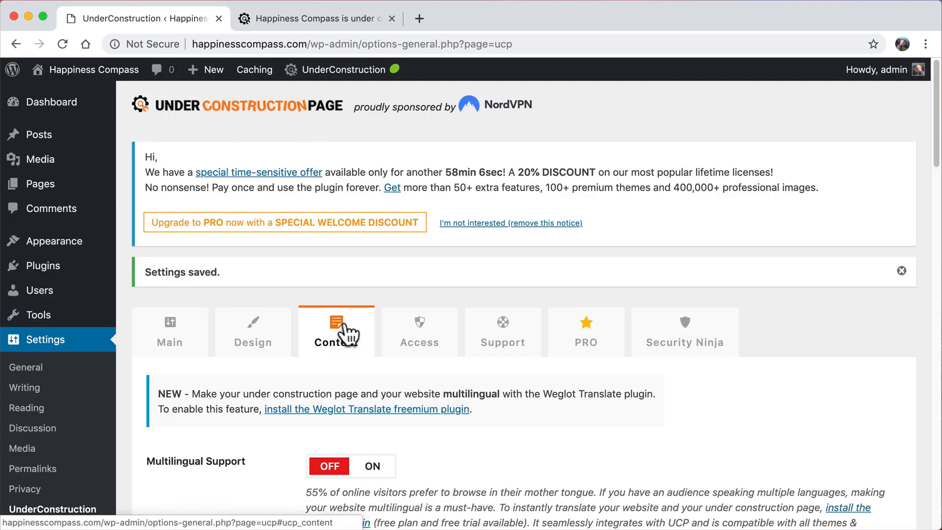
pyautogui.scroll(-10, 347, 332)
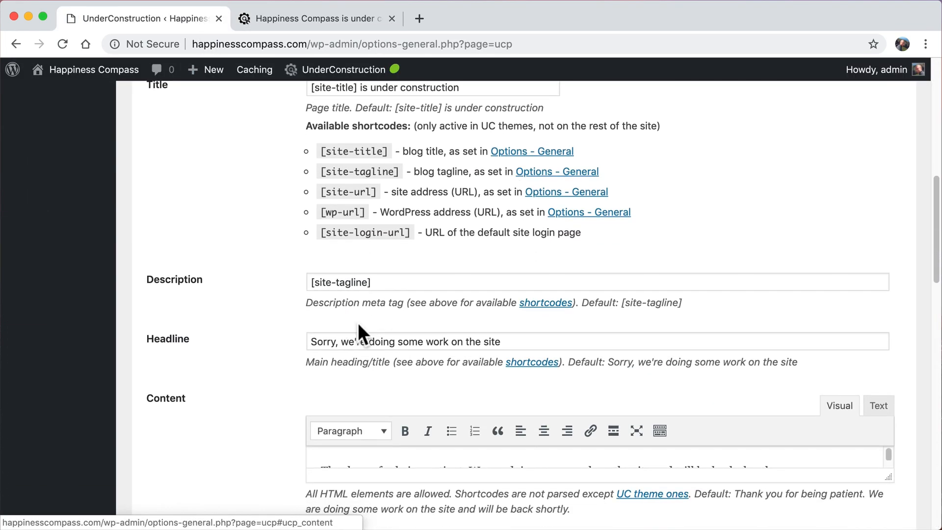
pyautogui.click(517, 339)
pyautogui.moveTo(517, 339); pyautogui.dragTo(311, 341)
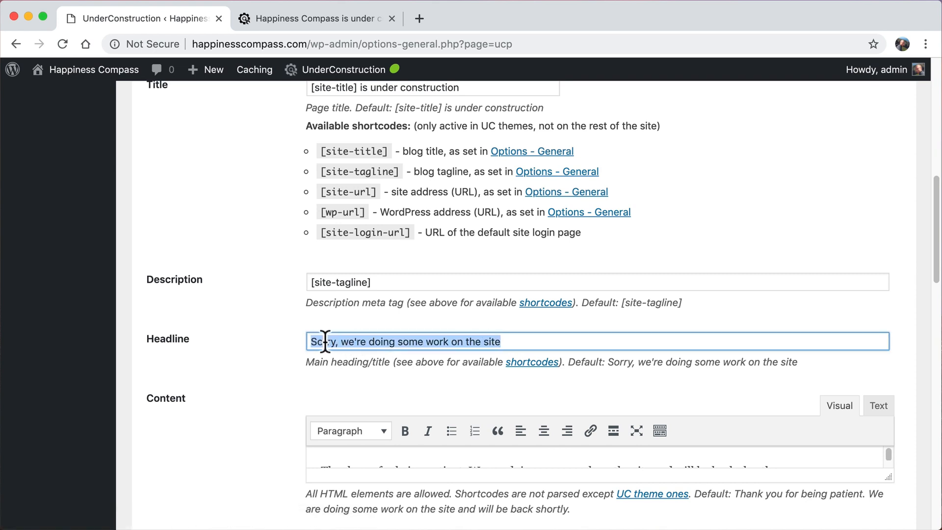
pyautogui.write('Comi')
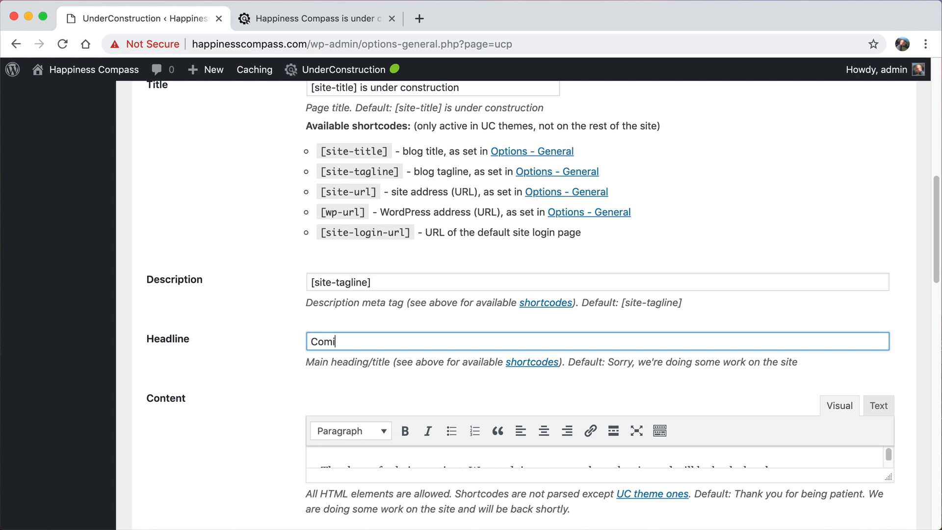
pyautogui.write('ng Soon!')
# Step: Replace the content with 'We are almost done...', turn the login button off, and save
pyautogui.moveTo(889, 477); pyautogui.dragTo(885, 482)
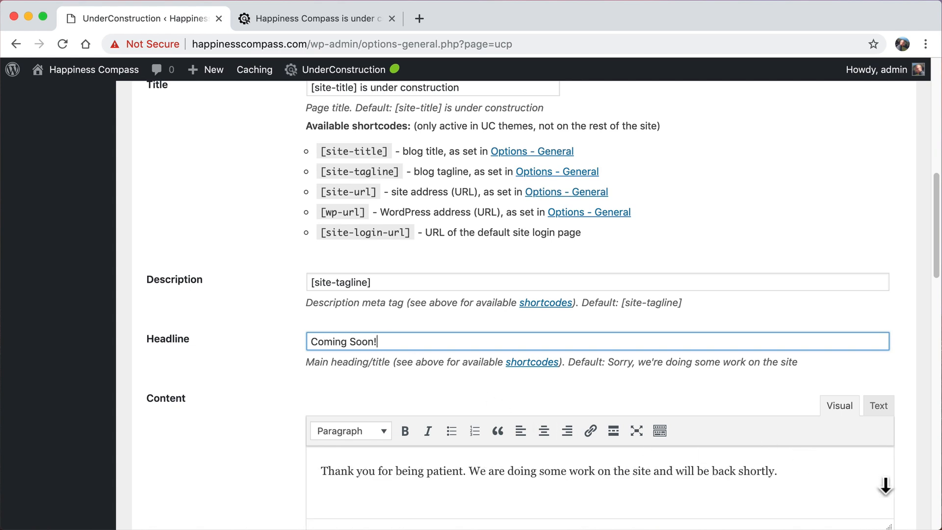
pyautogui.moveTo(780, 470); pyautogui.dragTo(318, 470)
pyautogui.write('We are almost done...')
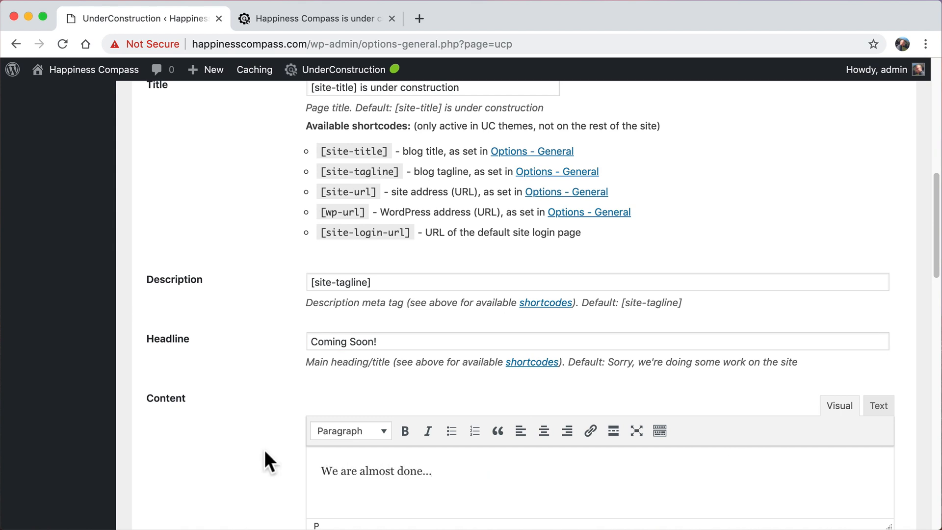
pyautogui.scroll(-10, 264, 449)
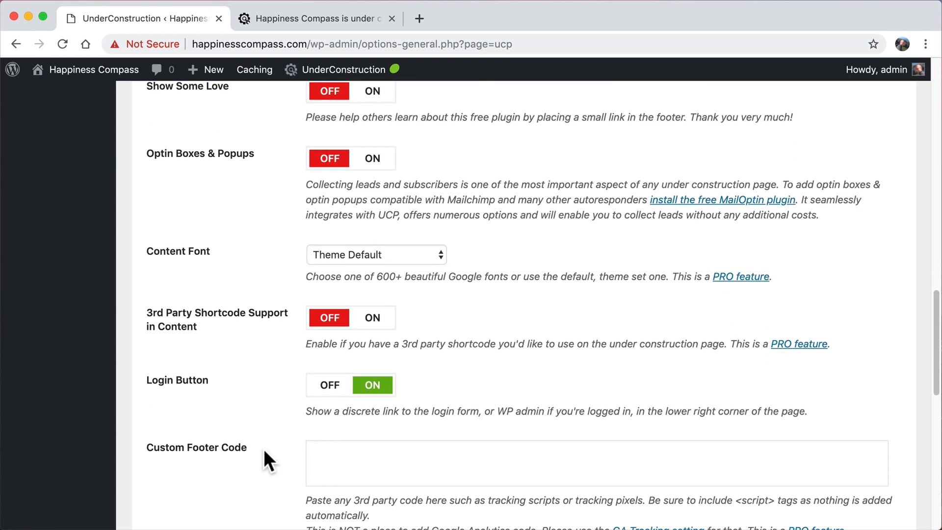
pyautogui.click(351, 387)
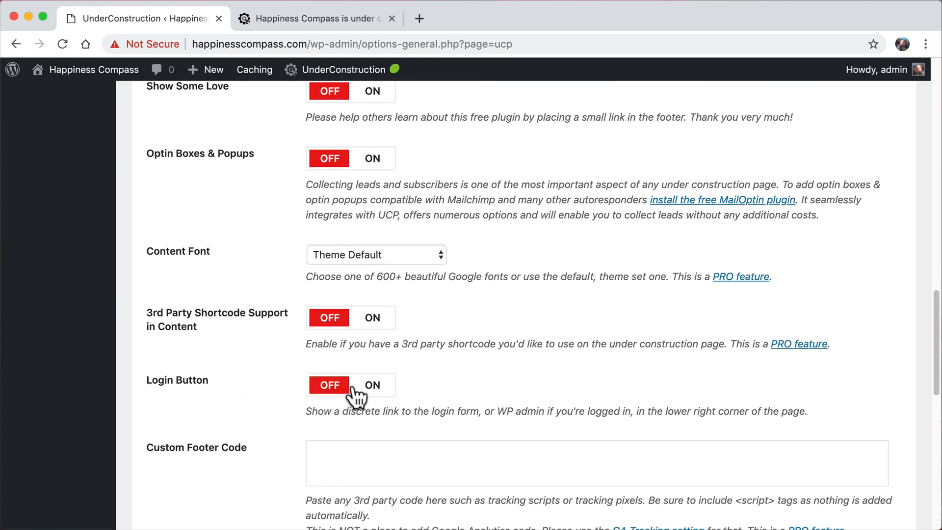
pyautogui.scroll(-3, 284, 412)
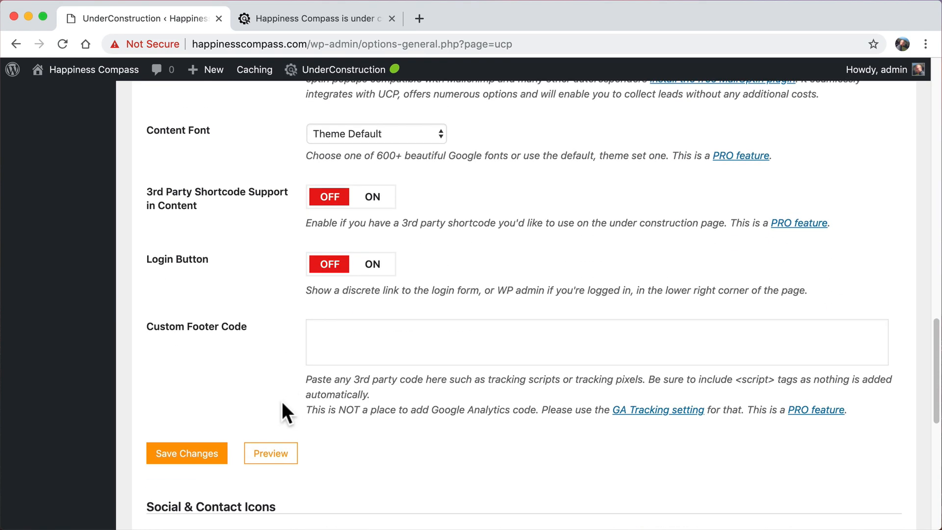
pyautogui.click(192, 456)
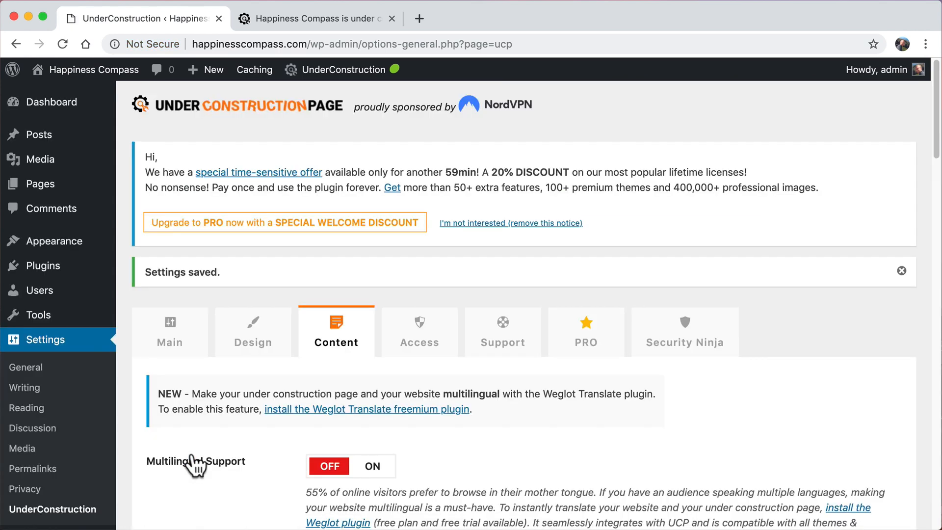
# Step: Reload the preview tab to show 'Coming Soon!' and 'We are almost done...', then return to settings
pyautogui.click(338, 18)
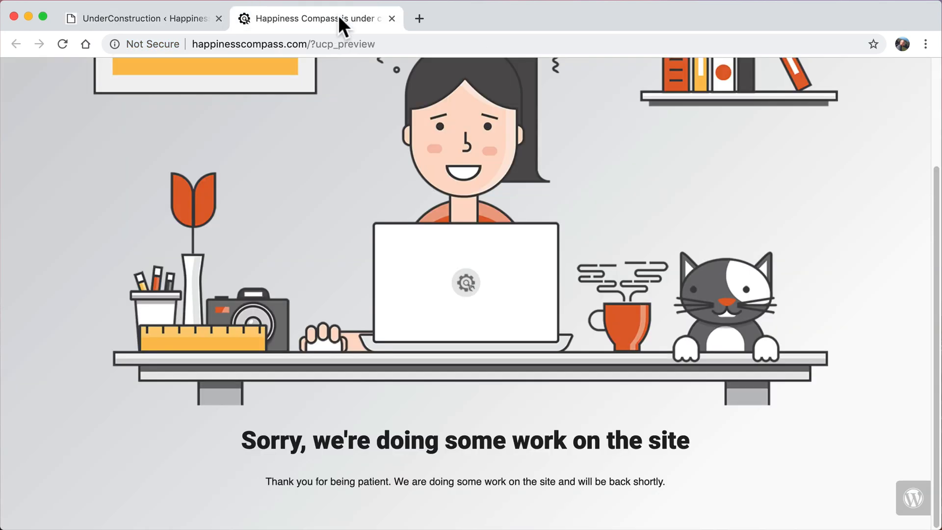
pyautogui.click(63, 44)
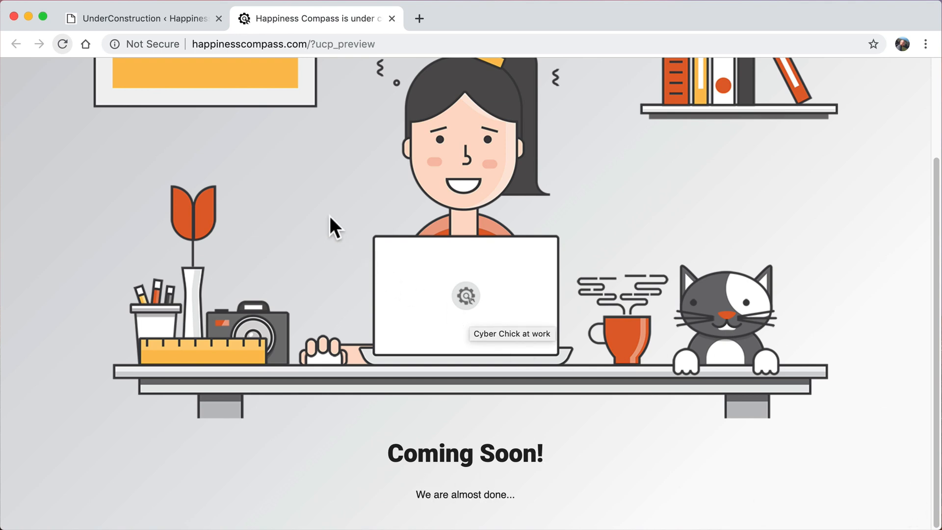
pyautogui.click(193, 17)
# Step: Visit the Happiness Compass front page and close the Under Construction whitelist notice
pyautogui.moveTo(104, 72)
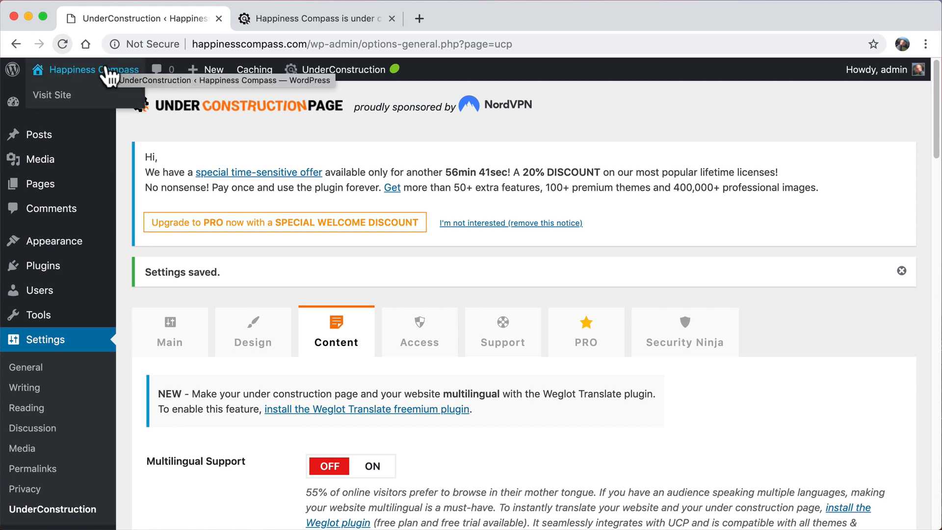
pyautogui.click(58, 98)
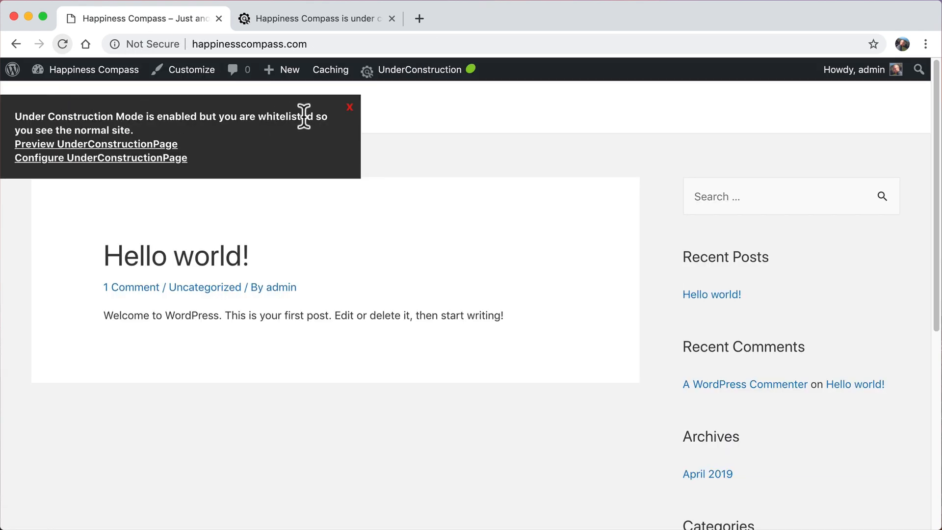
pyautogui.click(350, 109)
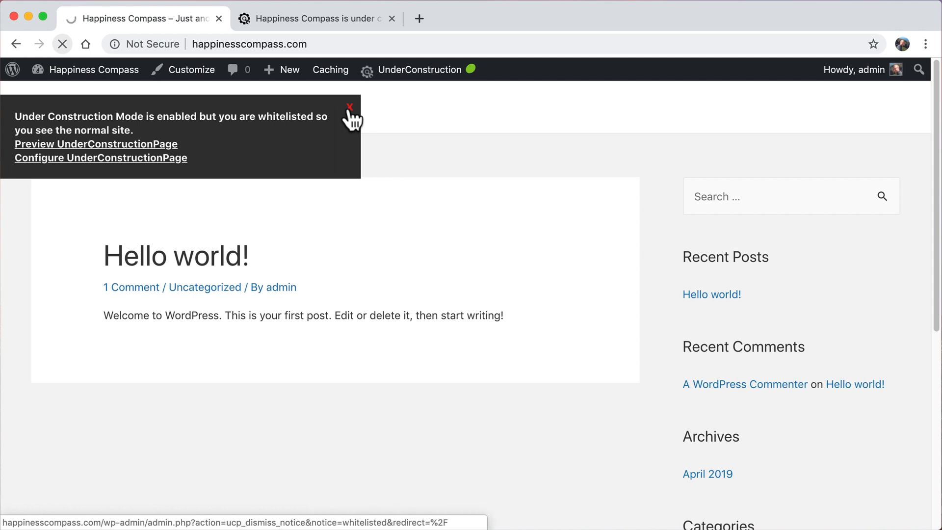
pyautogui.click(348, 109)
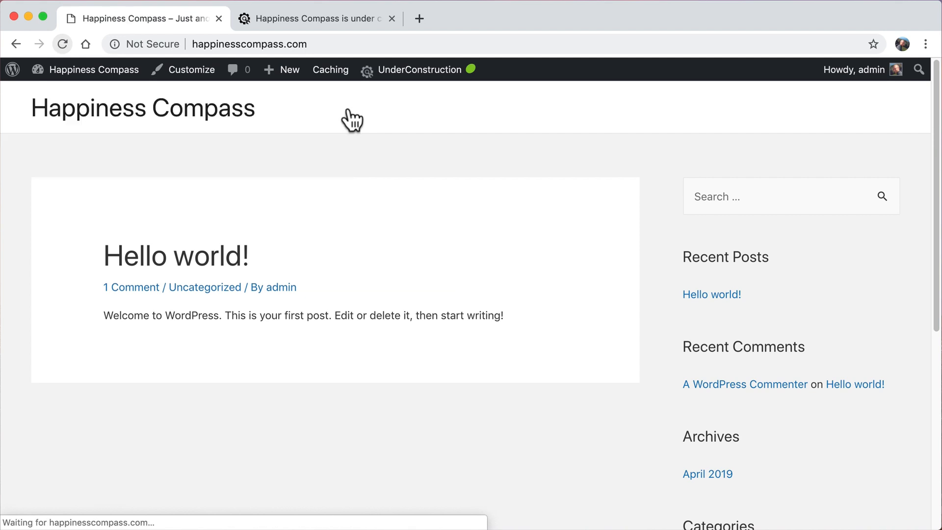
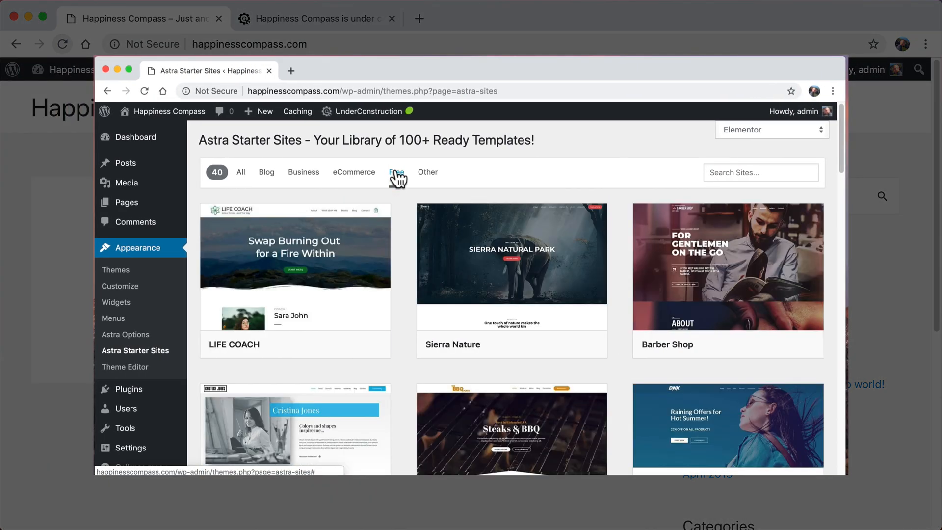
# Step: Scroll the Coming Soon front page, then close that site tab
pyautogui.click(397, 172)
pyautogui.scroll(-5, 405, 248)
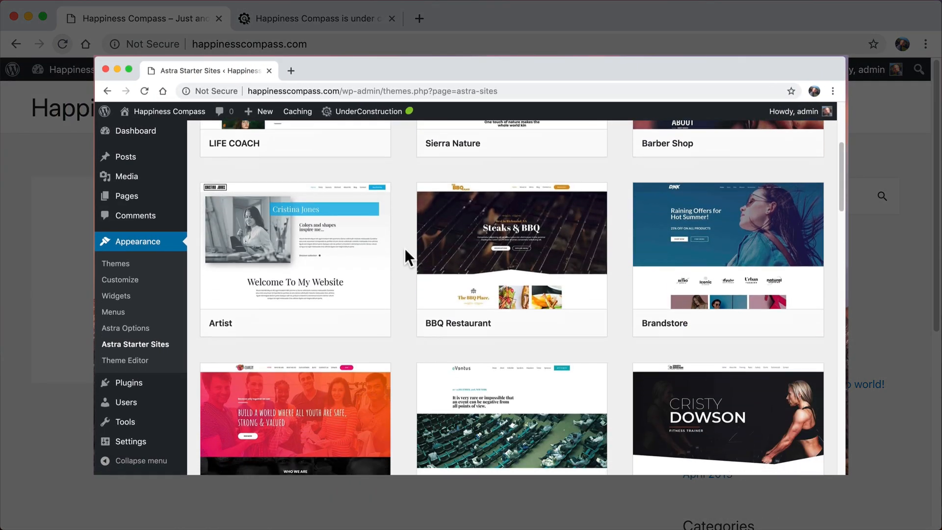
pyautogui.scroll(-15, 404, 248)
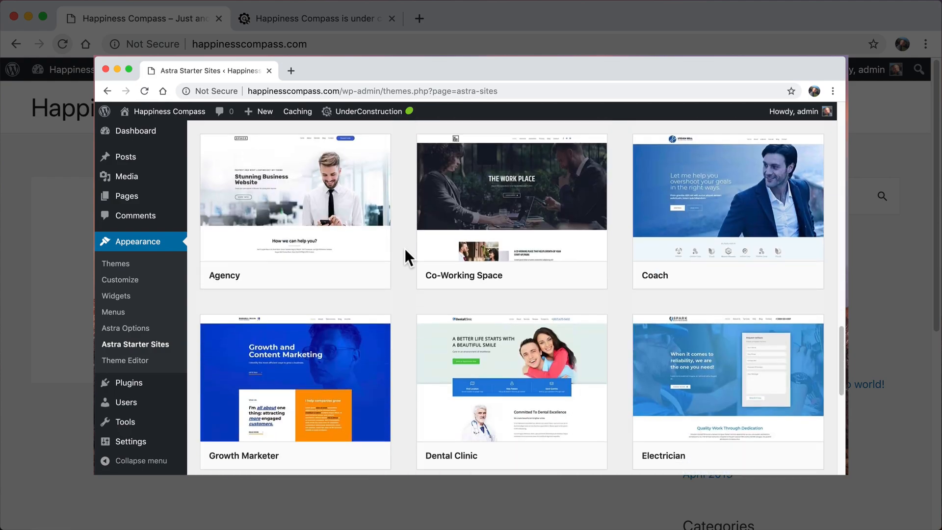
pyautogui.scroll(15, 405, 248)
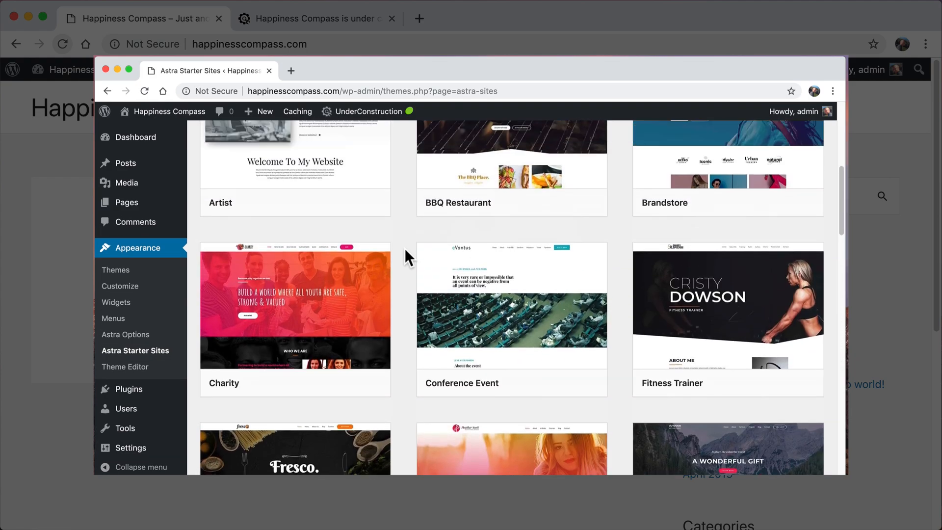
pyautogui.scroll(10, 405, 248)
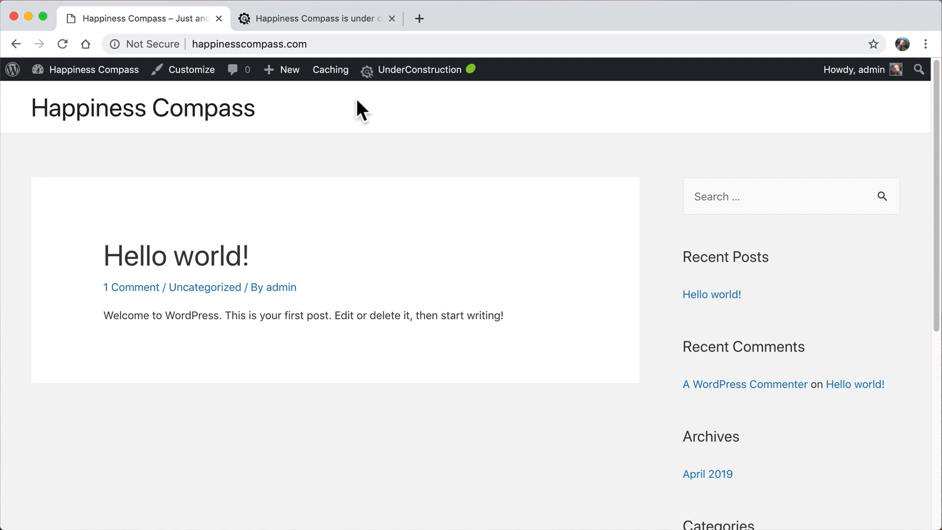
pyautogui.click(392, 19)
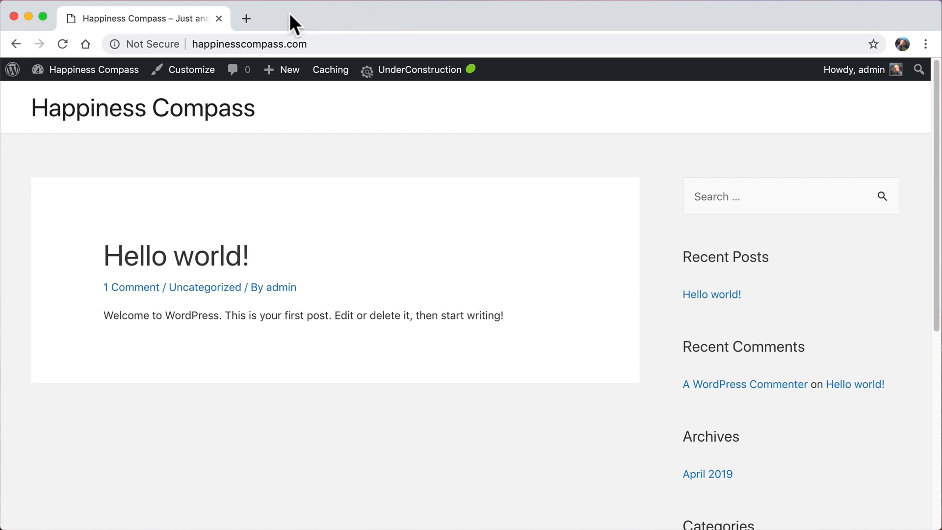
# Step: Search Plugins > Add New for 'astra starter sites', then install and activate it
pyautogui.moveTo(119, 78)
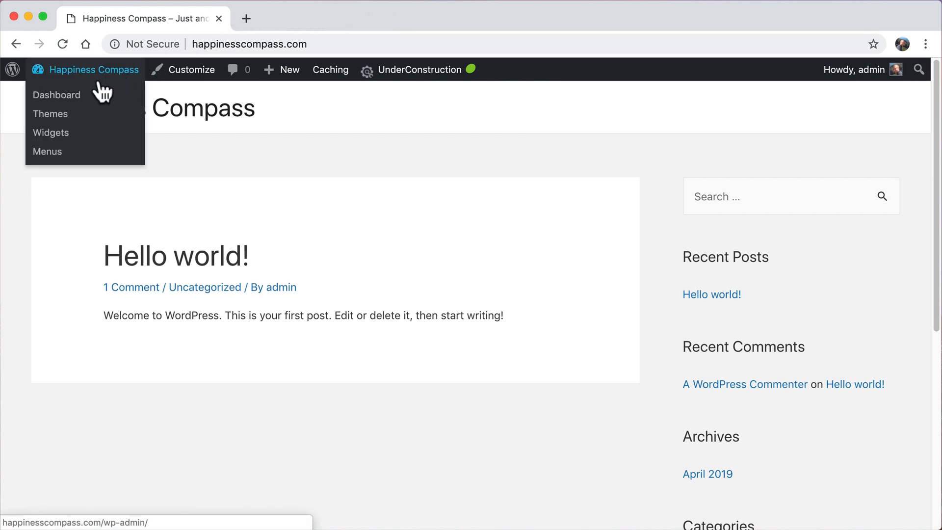
pyautogui.click(63, 98)
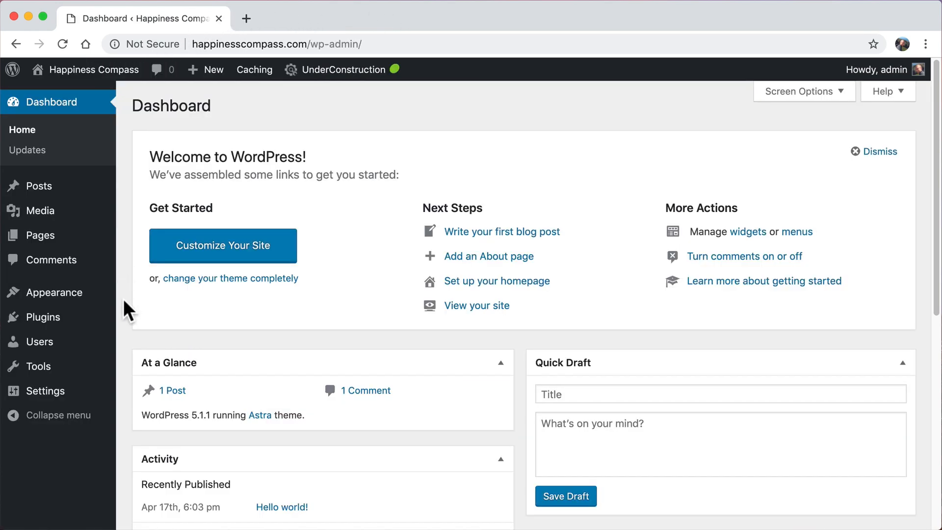
pyautogui.click(43, 317)
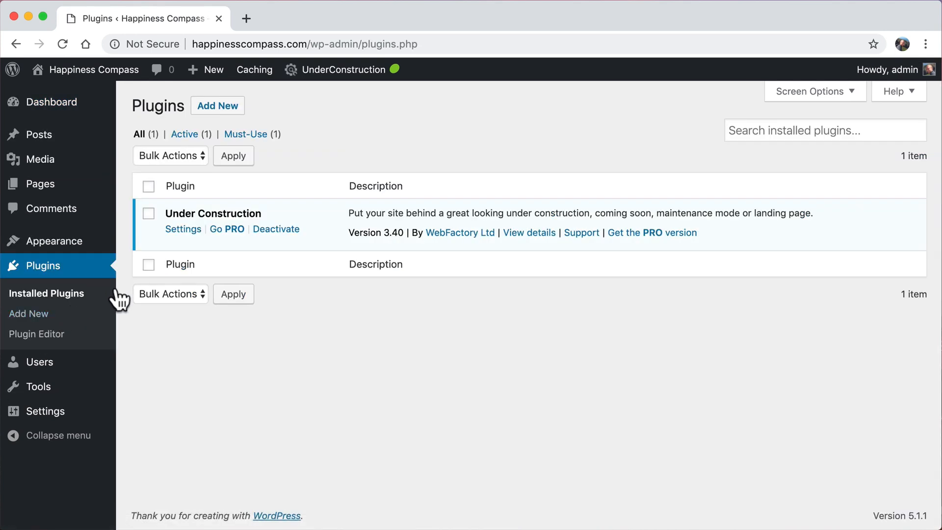
pyautogui.click(225, 107)
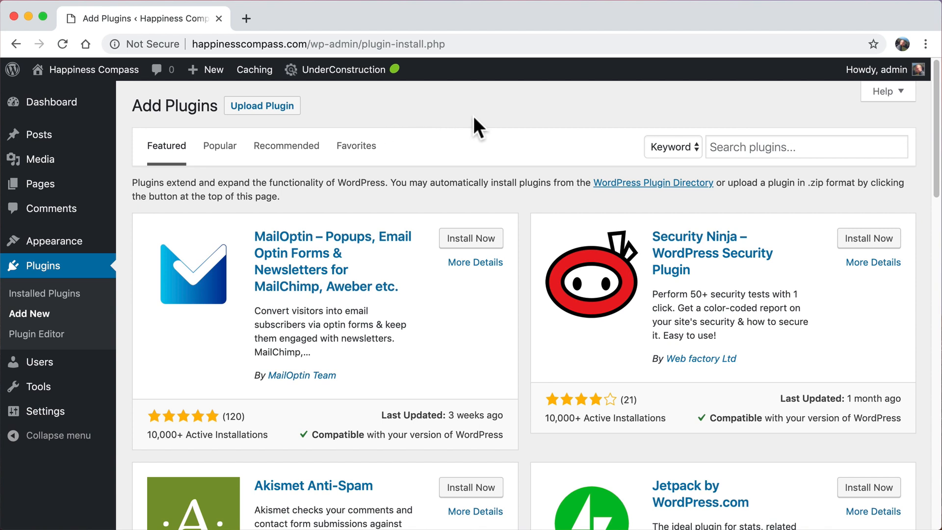
pyautogui.click(711, 146)
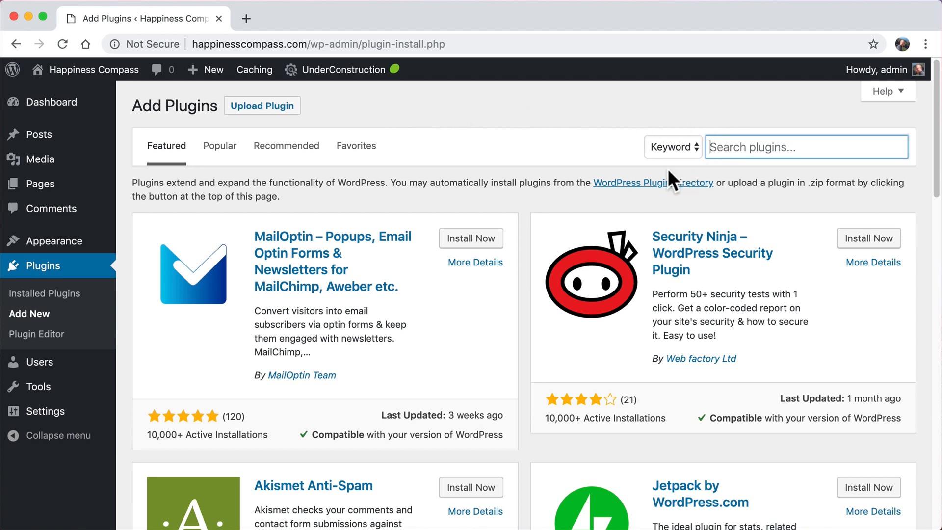
pyautogui.write('astra starter si')
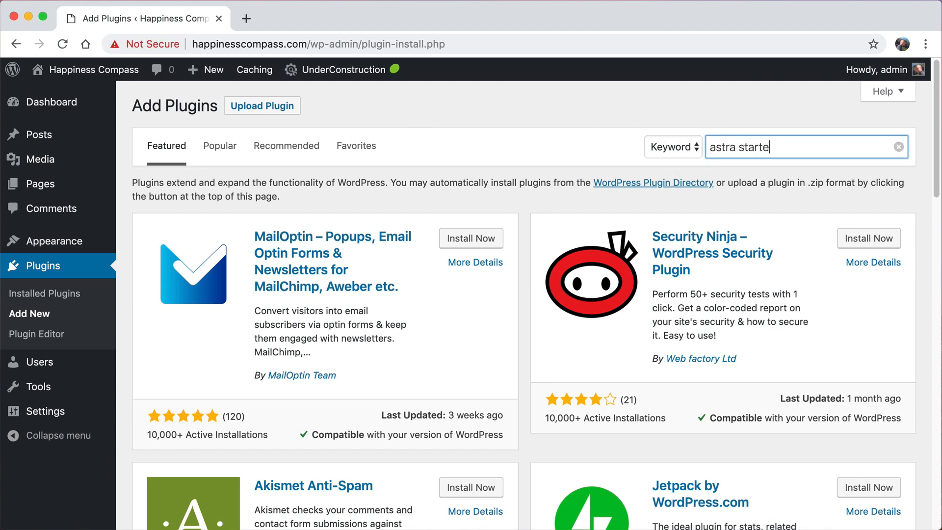
pyautogui.write('tes')
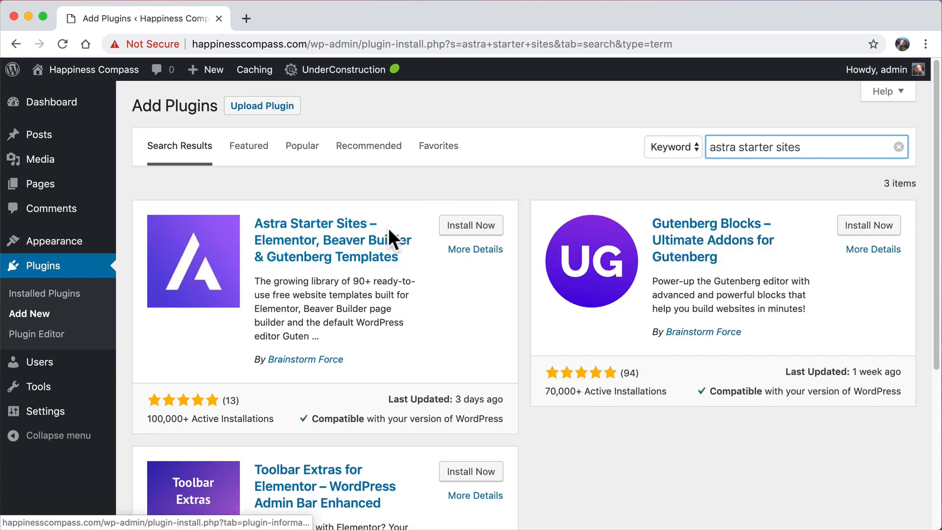
pyautogui.click(480, 227)
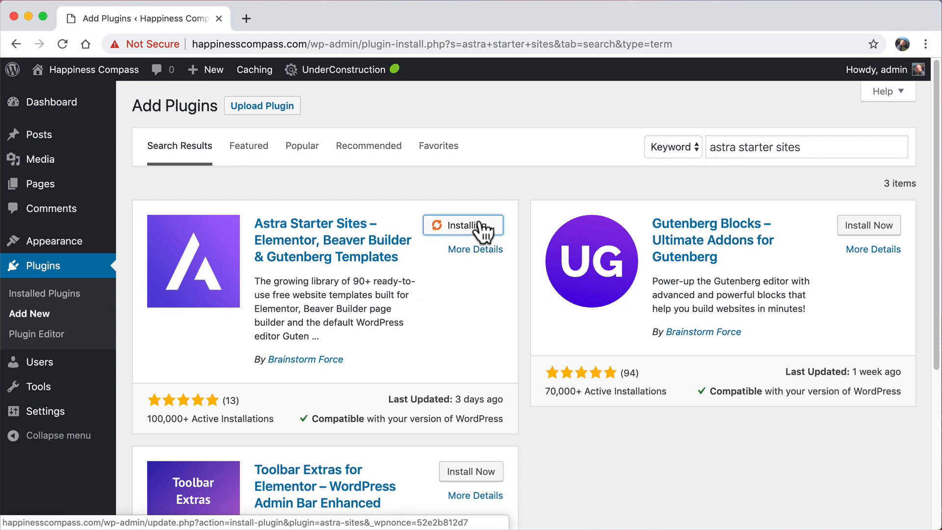
pyautogui.click(478, 228)
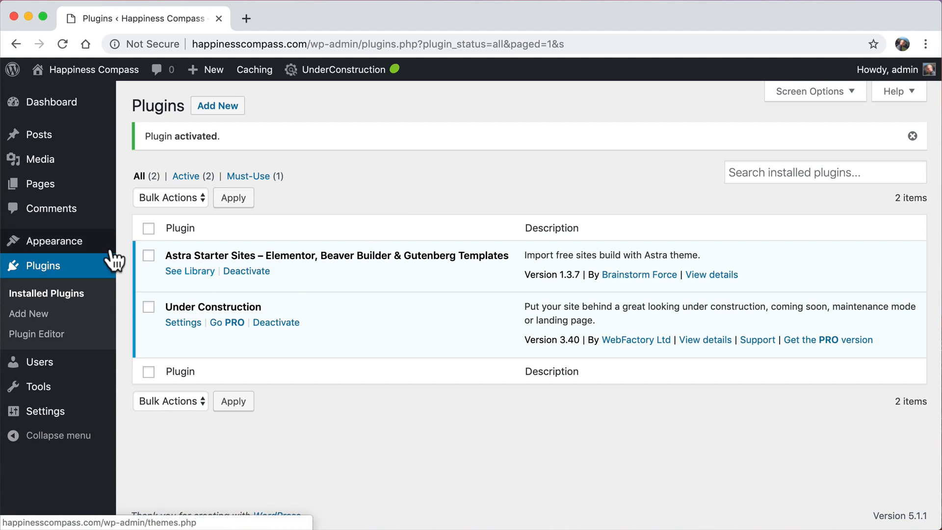
# Step: Open Appearance > Astra Starter Sites and choose Elementor as the page builder
pyautogui.moveTo(111, 251)
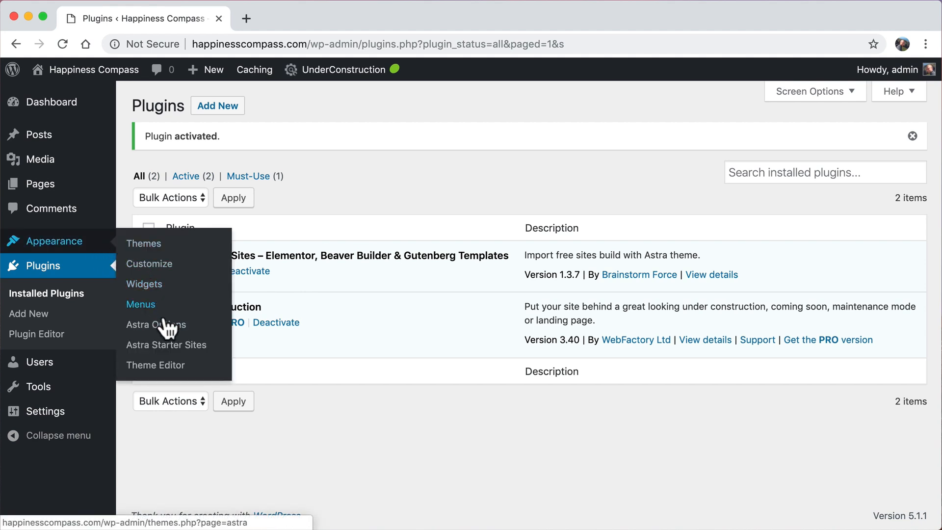
pyautogui.click(172, 346)
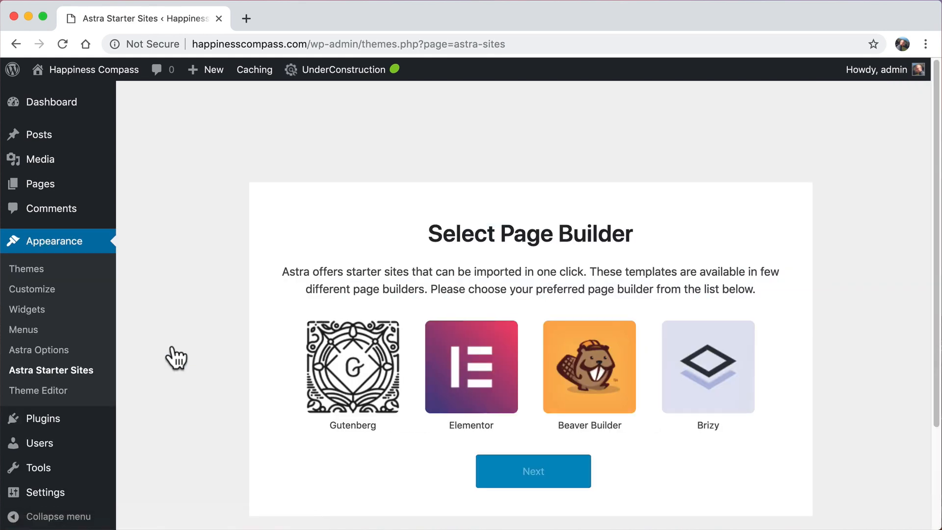
pyautogui.scroll(-3, 176, 357)
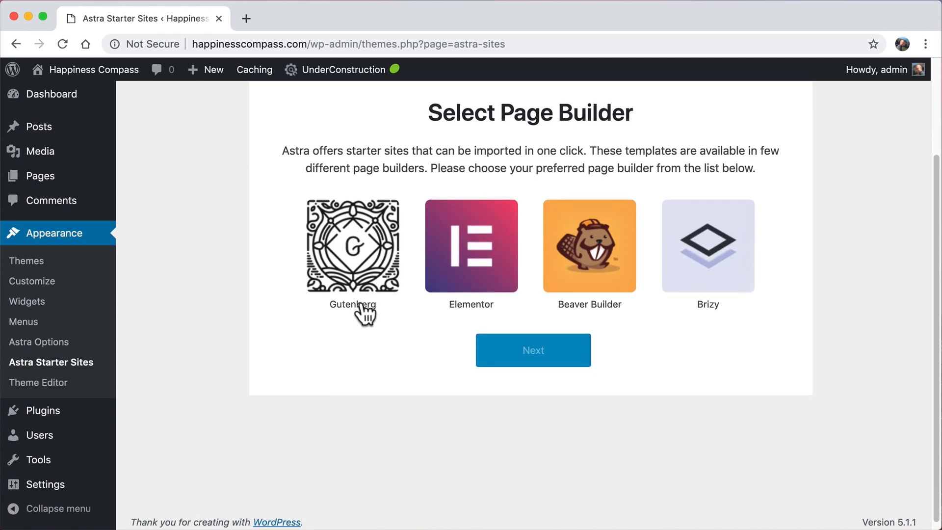
pyautogui.click(491, 279)
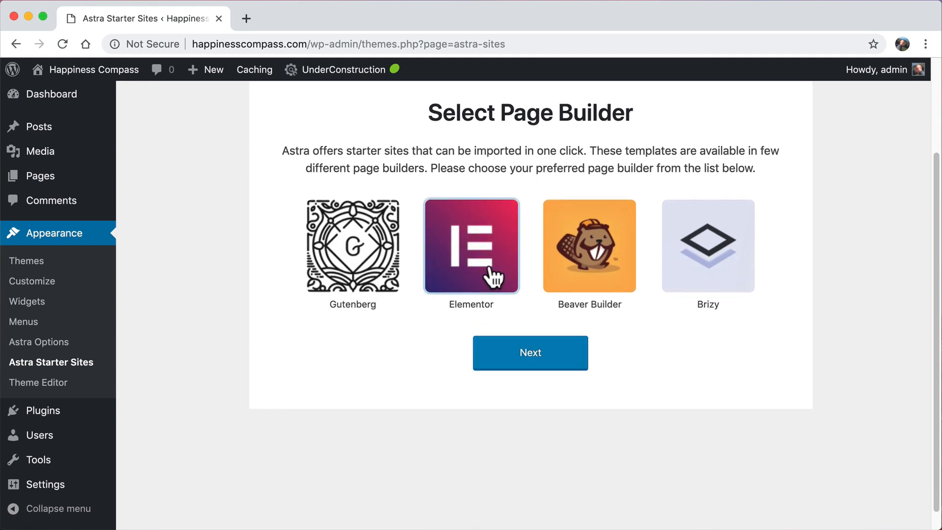
pyautogui.click(536, 365)
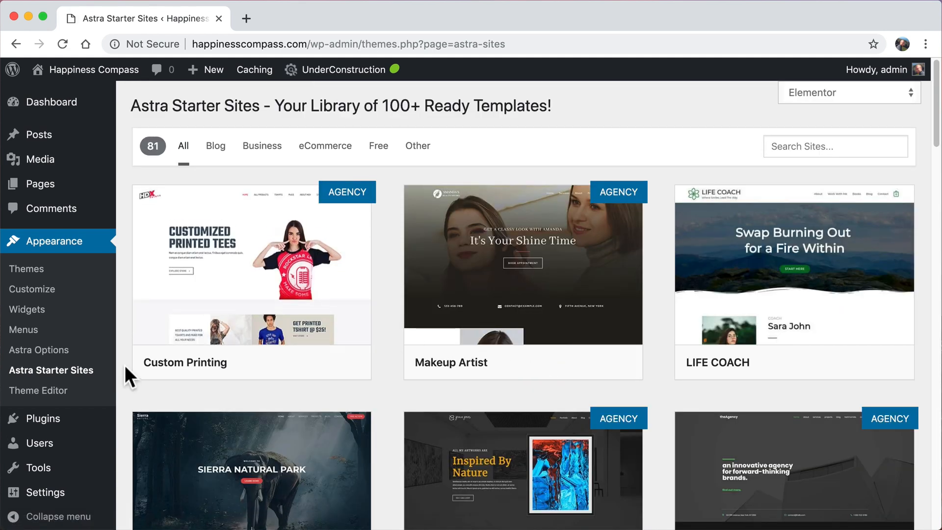
# Step: Filter the template library to the Free templates and browse them
pyautogui.scroll(-7, 126, 368)
pyautogui.scroll(-20, 125, 367)
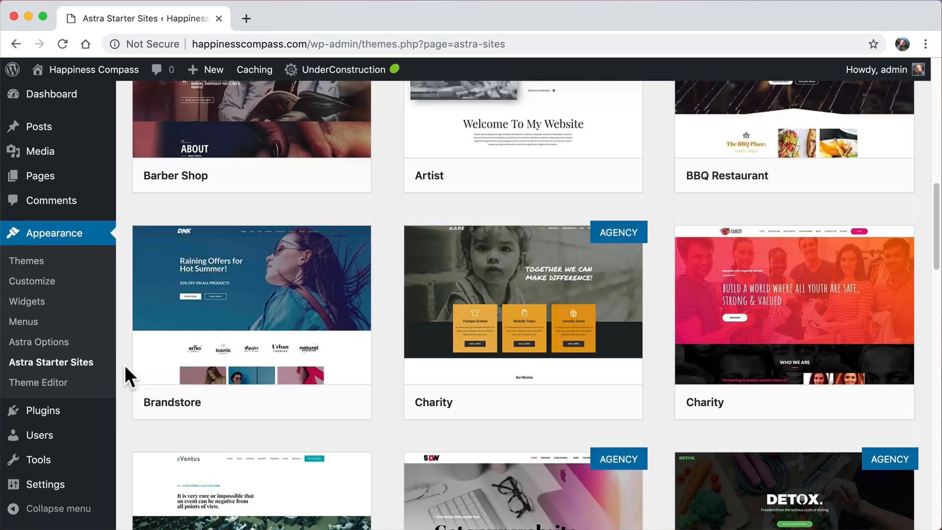
pyautogui.scroll(-4, 125, 365)
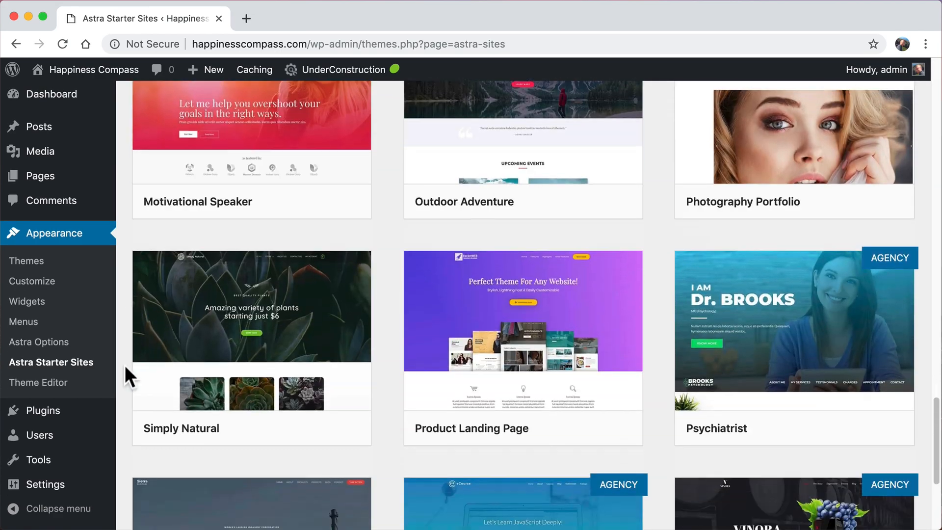
pyautogui.scroll(15, 124, 366)
pyautogui.scroll(20, 125, 365)
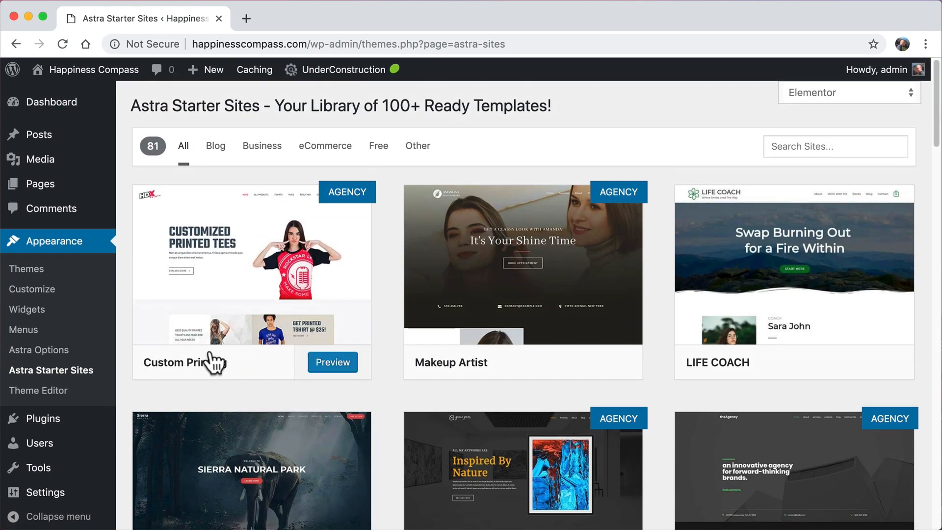
pyautogui.click(377, 155)
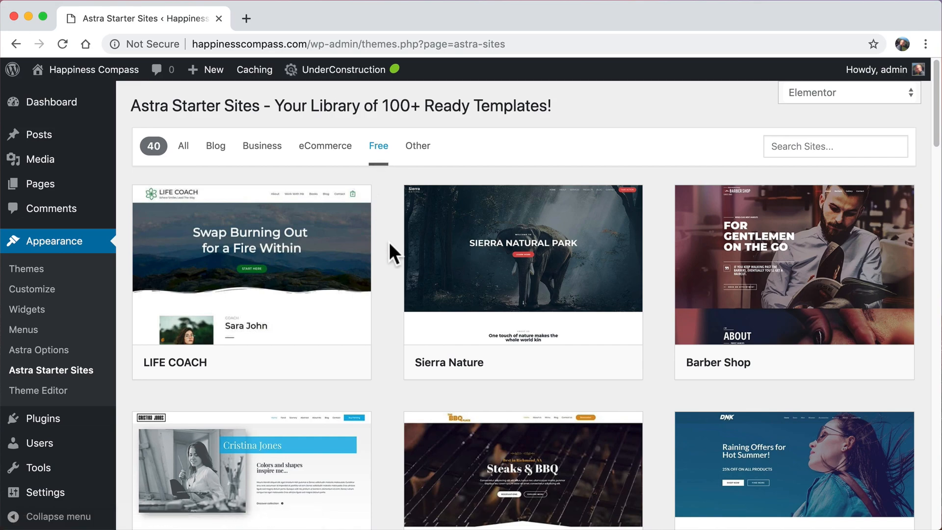
pyautogui.scroll(-10, 389, 243)
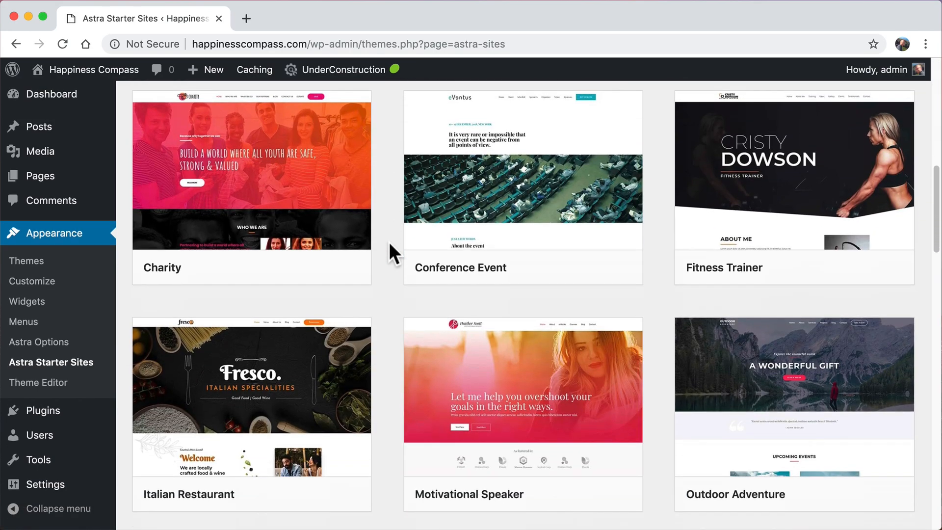
pyautogui.scroll(-18, 390, 243)
pyautogui.scroll(6, 389, 243)
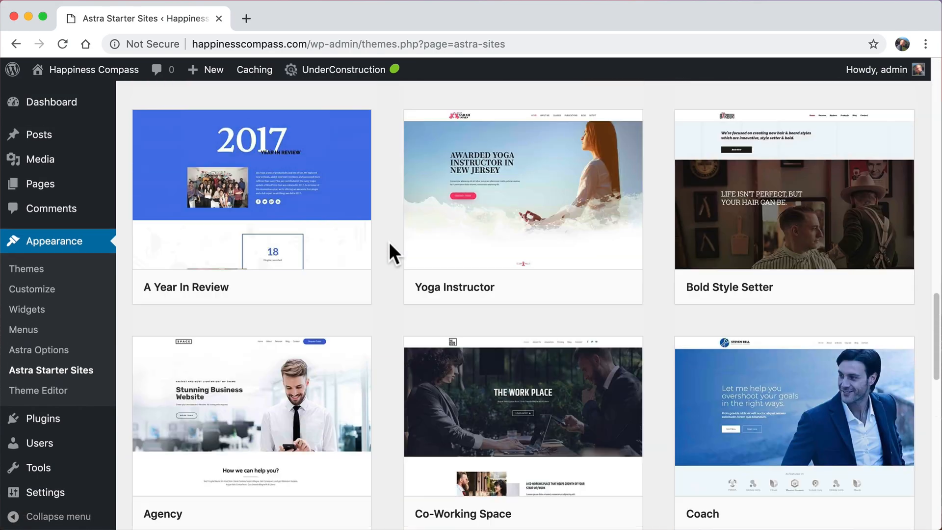
pyautogui.scroll(20, 389, 243)
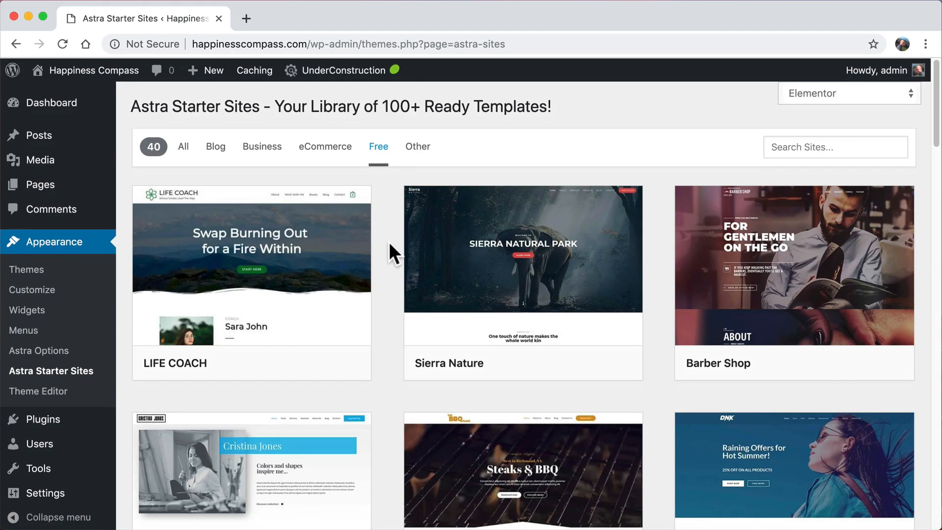
pyautogui.moveTo(319, 286)
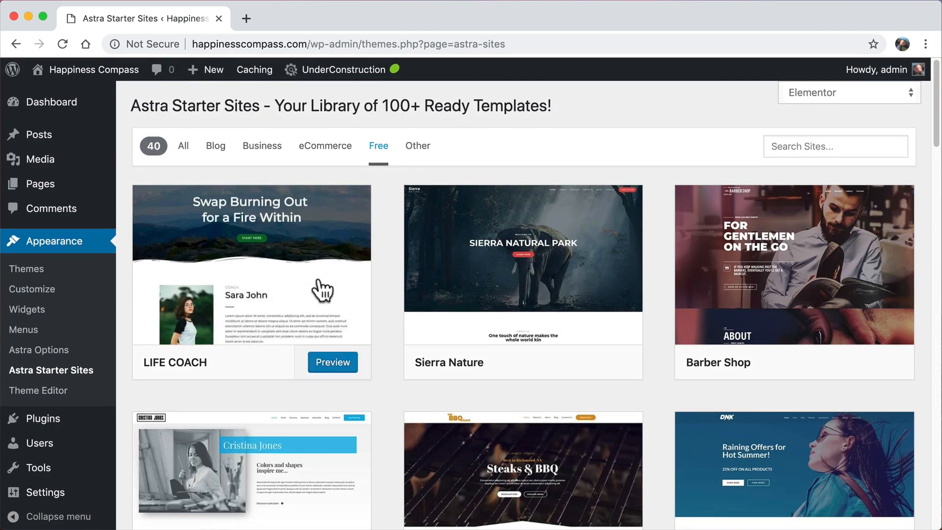
# Step: Preview the LIFE COACH starter site
pyautogui.click(327, 365)
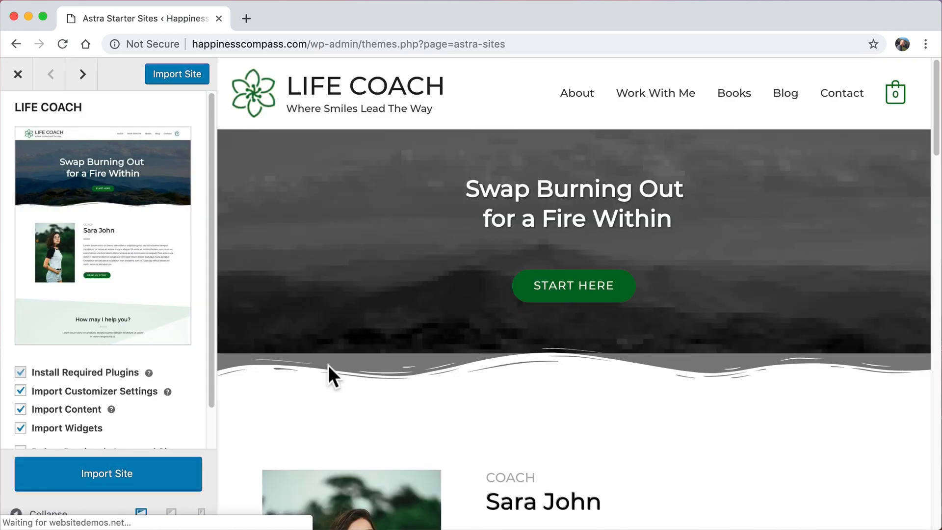
pyautogui.scroll(-20, 328, 366)
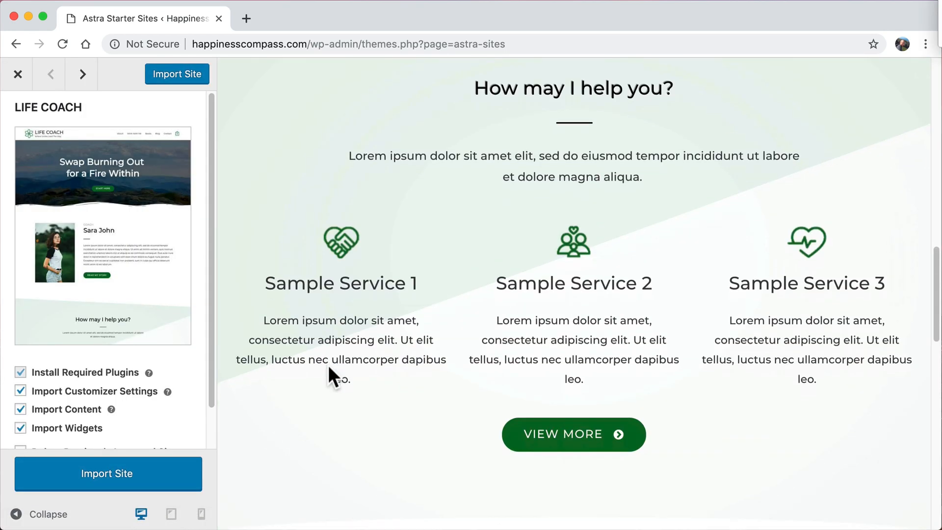
pyautogui.scroll(20, 327, 364)
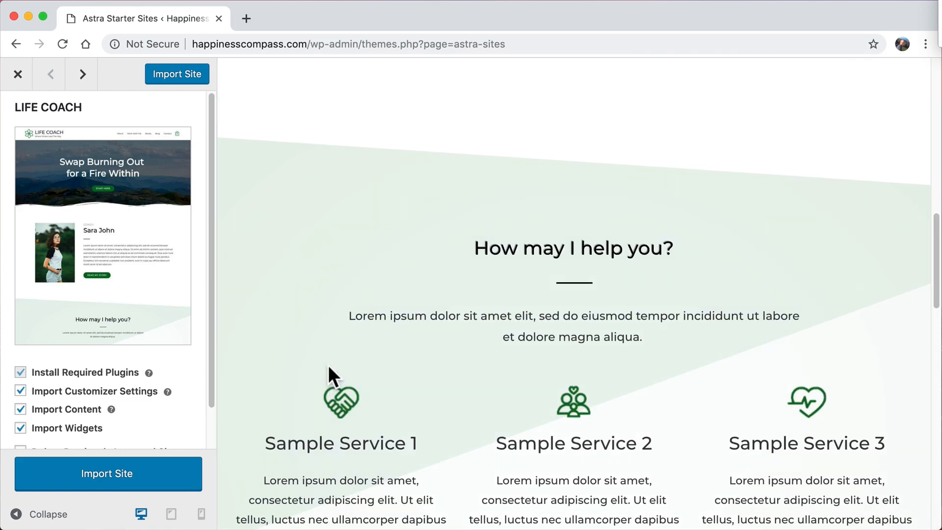
pyautogui.scroll(-2, 188, 378)
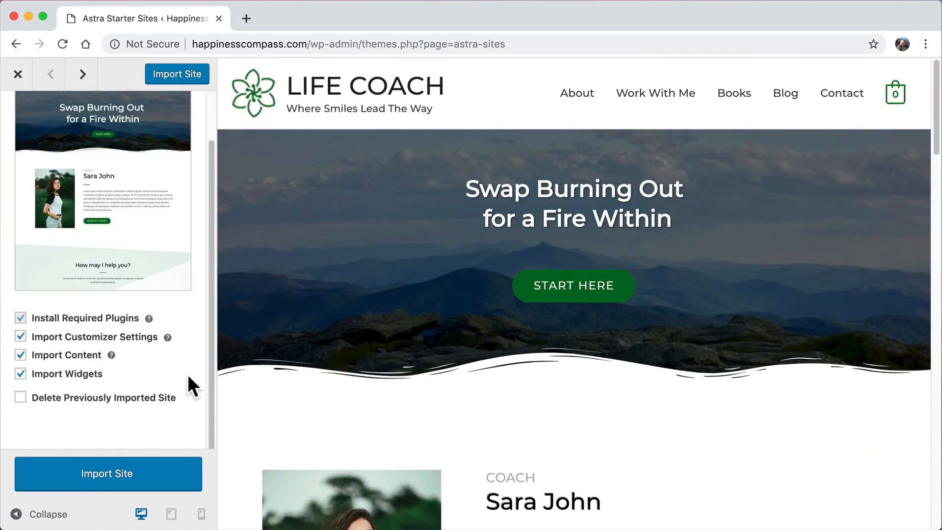
# Step: Keep the previously imported site and import LIFE COACH, noting the 2–10 minute estimate
pyautogui.click(21, 397)
pyautogui.click(21, 398)
pyautogui.click(103, 487)
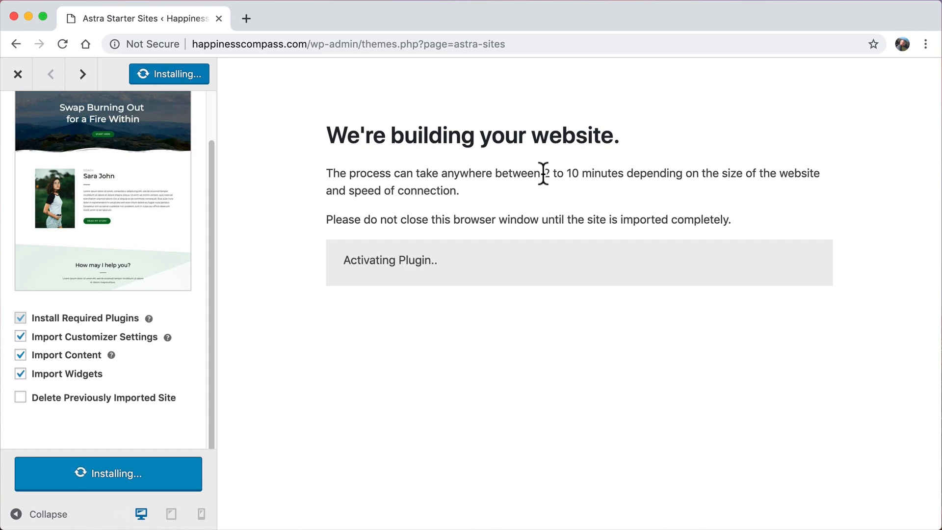
pyautogui.moveTo(543, 174); pyautogui.dragTo(578, 173)
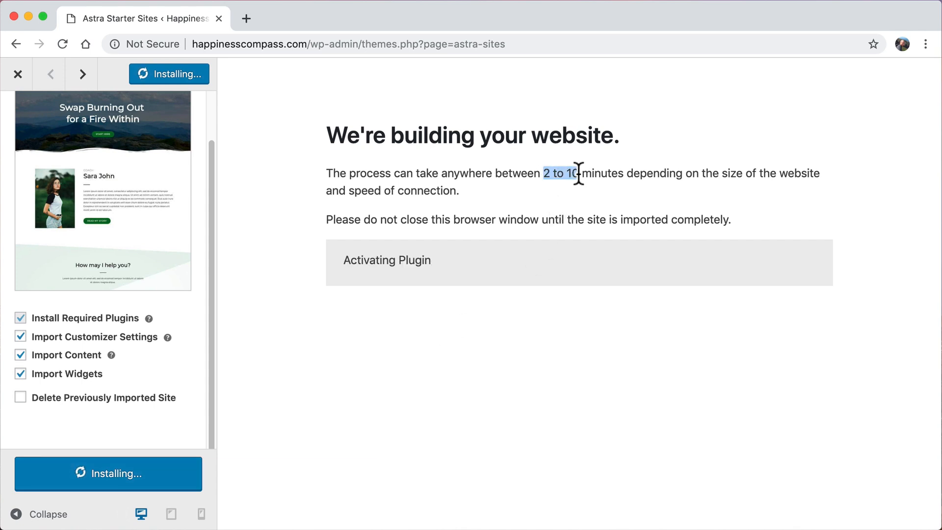
pyautogui.click(541, 187)
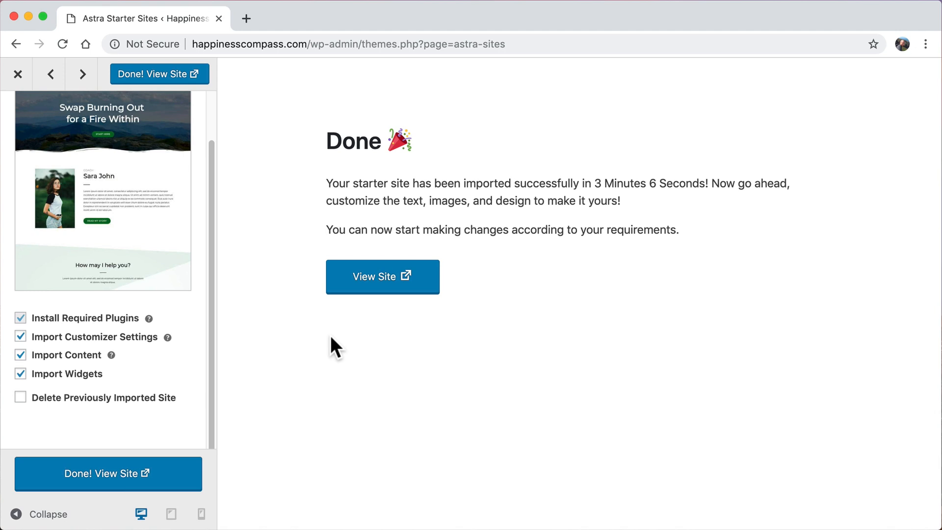
# Step: Open the imported site via View Site, close the importer tab, and scroll the homepage
pyautogui.click(383, 284)
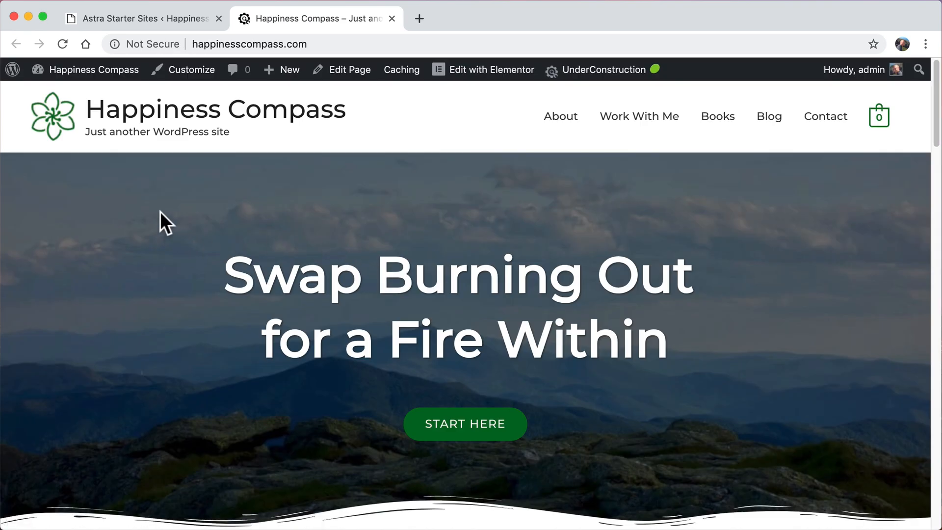
pyautogui.click(218, 18)
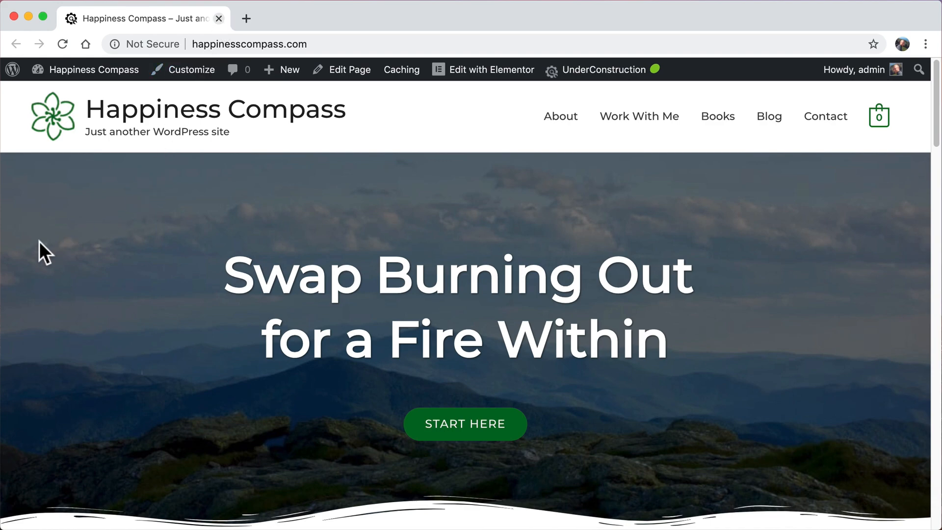
pyautogui.scroll(-10, 40, 241)
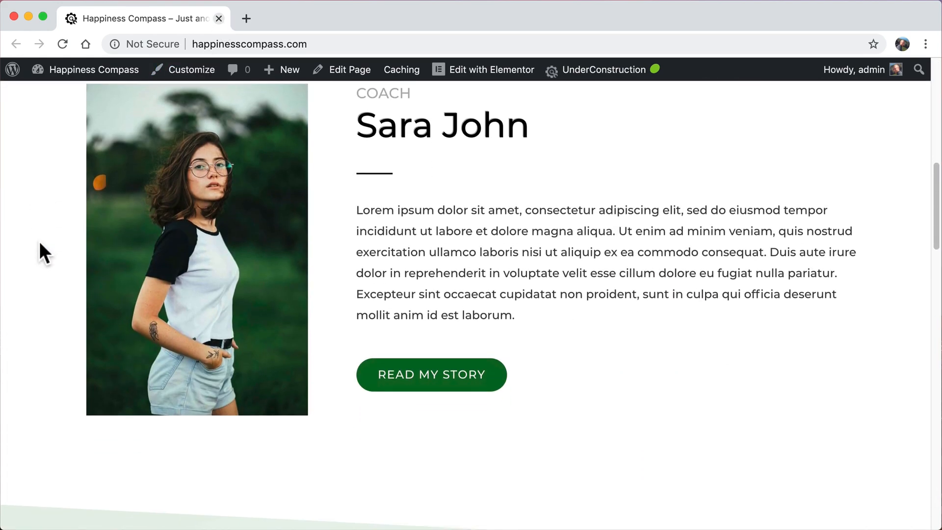
pyautogui.scroll(-20, 39, 242)
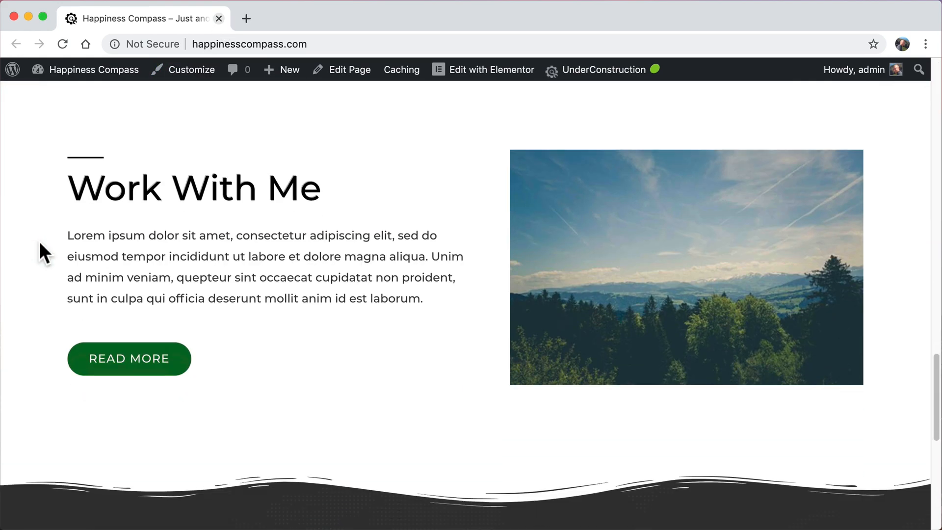
pyautogui.scroll(-9, 39, 241)
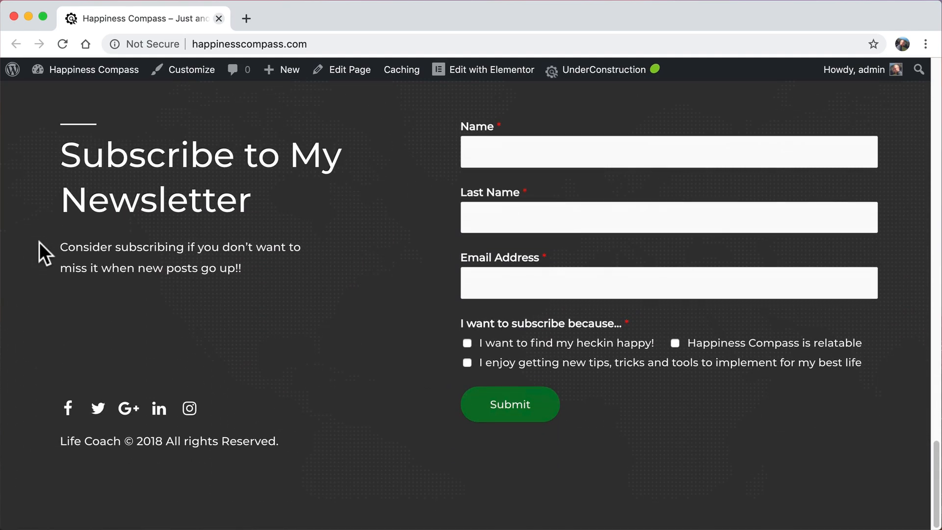
pyautogui.scroll(12, 39, 242)
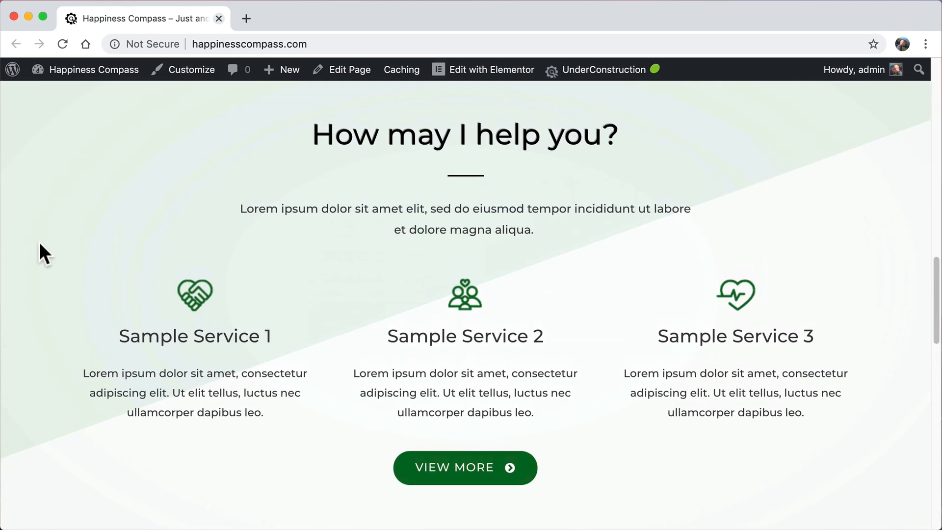
pyautogui.scroll(15, 39, 241)
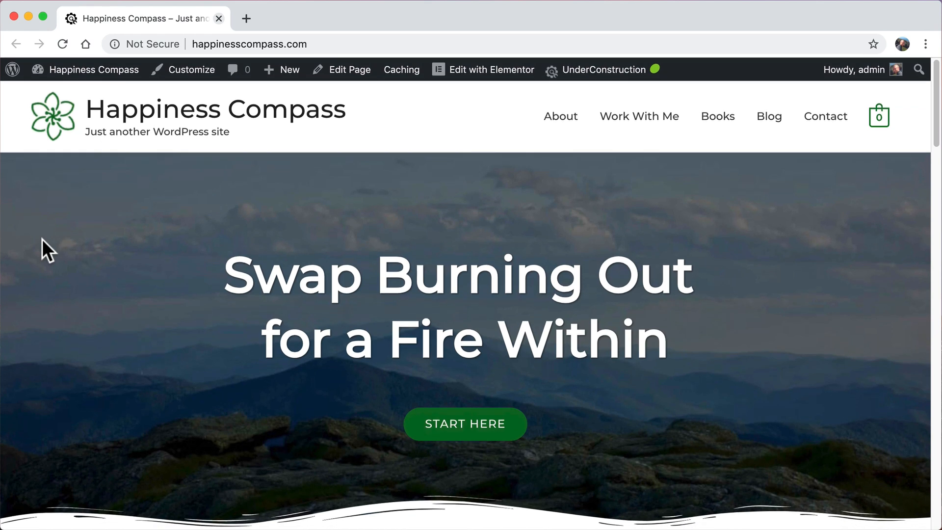
# Step: Browse the About page
pyautogui.click(555, 126)
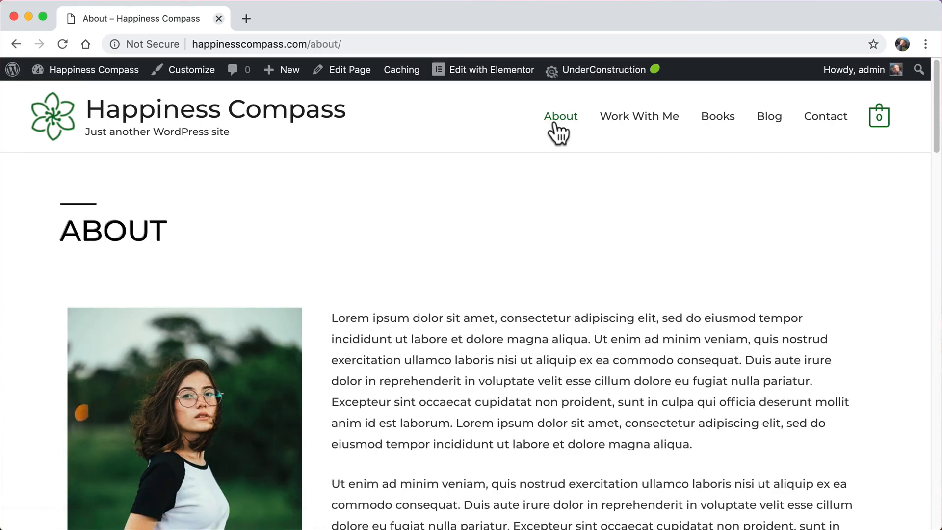
pyautogui.scroll(-15, 19, 305)
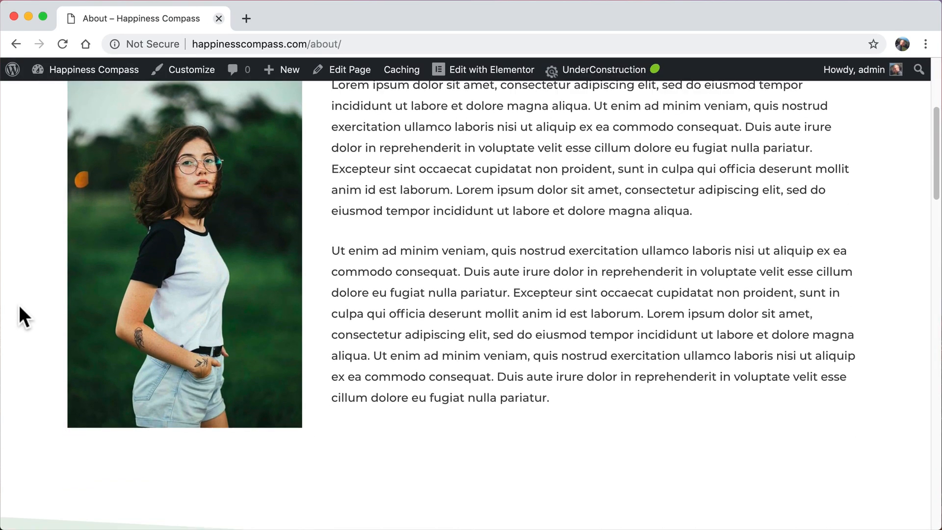
pyautogui.scroll(-15, 20, 308)
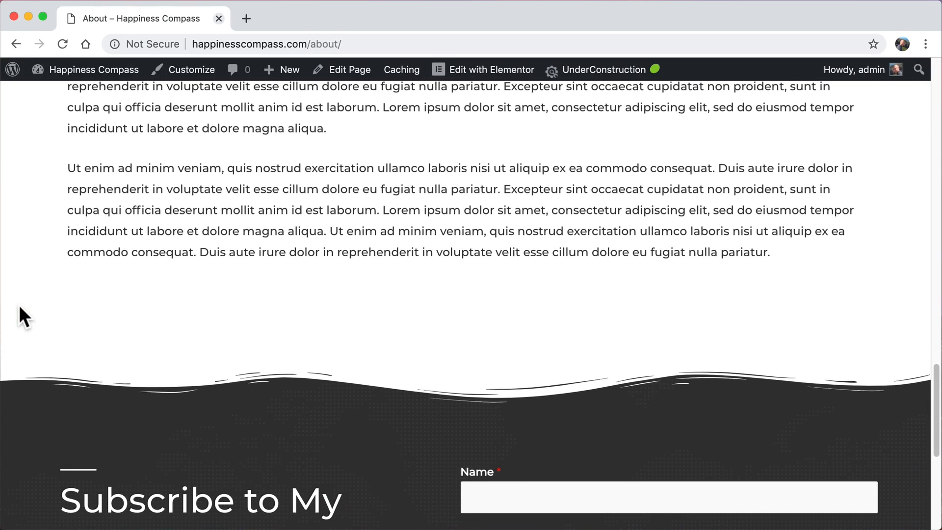
pyautogui.scroll(10, 20, 308)
pyautogui.scroll(15, 18, 304)
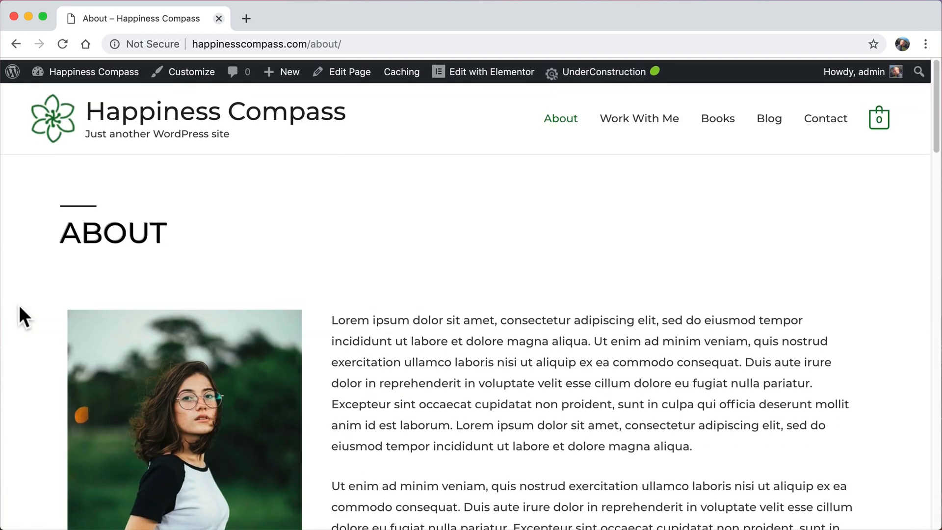
# Step: Open Work With Me and scroll through its coaching packages, FAQs and form
pyautogui.click(635, 122)
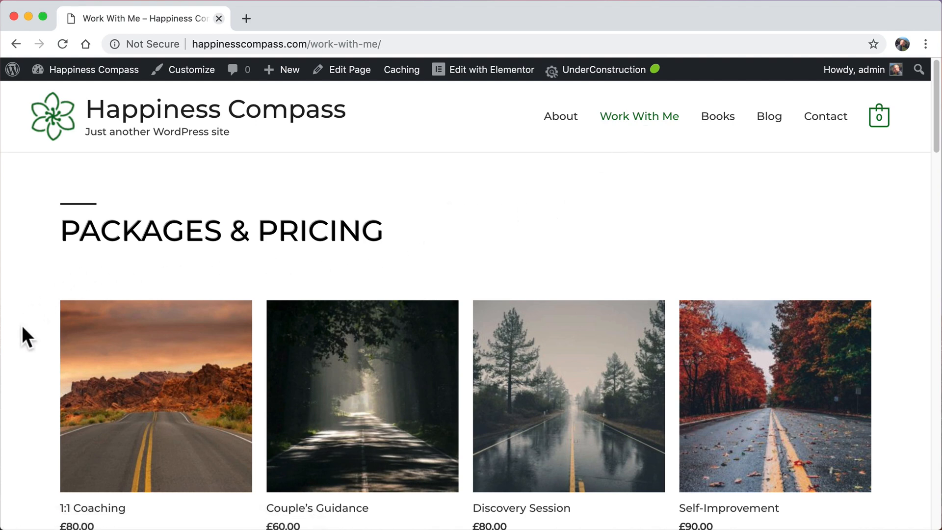
pyautogui.scroll(-5, 22, 325)
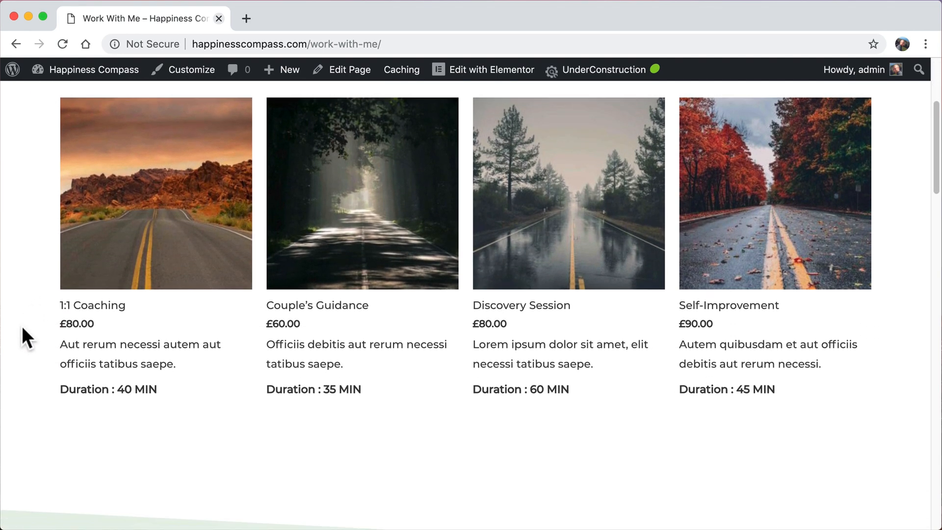
pyautogui.scroll(-10, 22, 325)
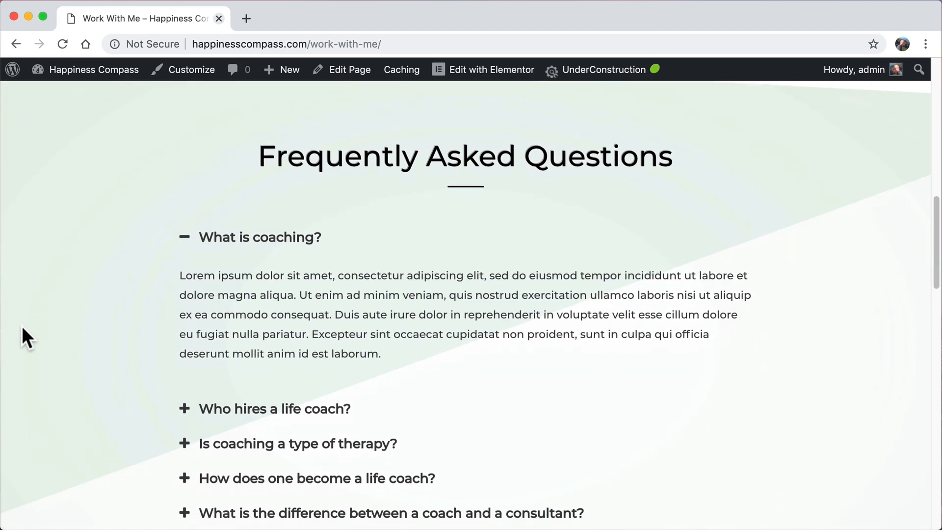
pyautogui.scroll(-5, 22, 326)
pyautogui.scroll(-3, 22, 326)
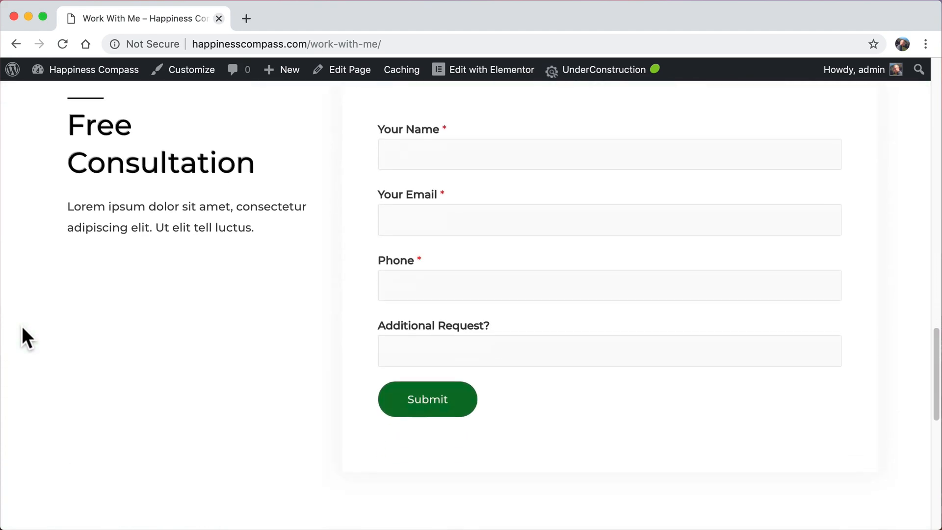
pyautogui.scroll(1, 22, 326)
pyautogui.scroll(15, 21, 327)
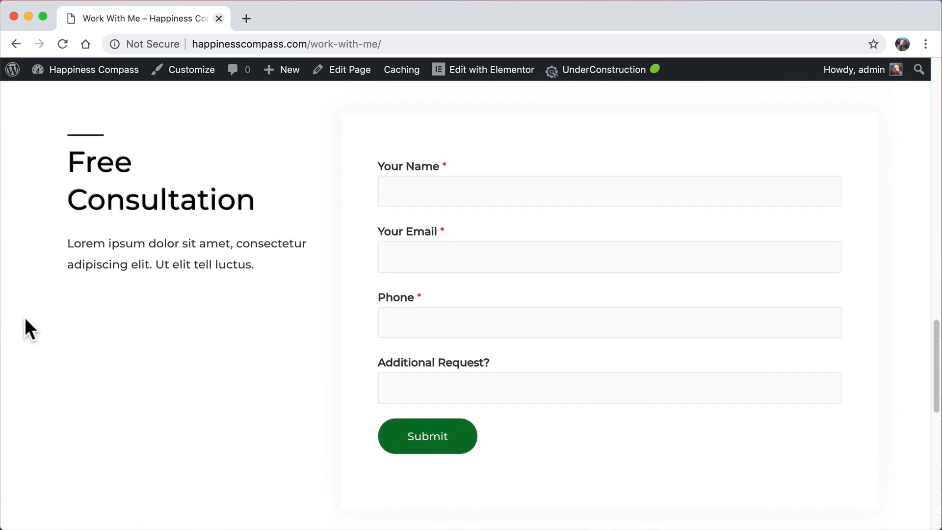
pyautogui.scroll(9, 26, 322)
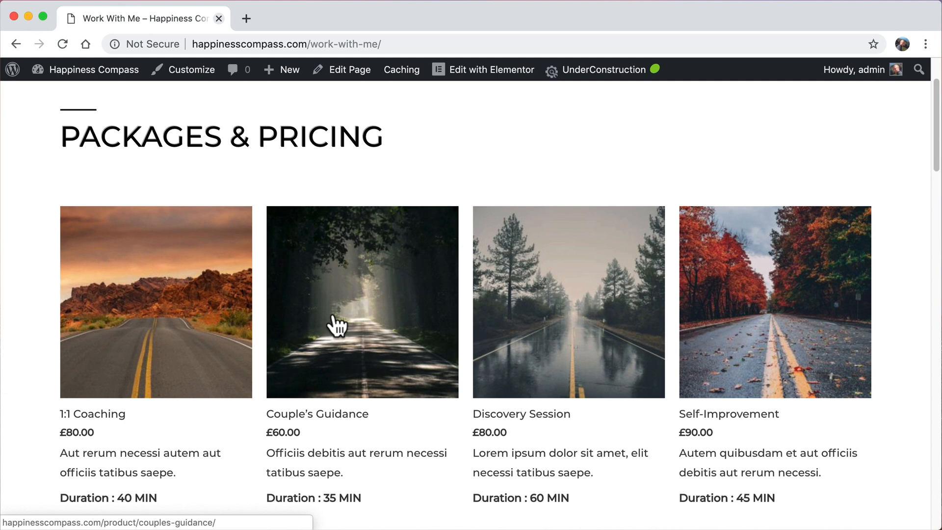
# Step: Open the 1:1 Coaching product page and add it to the cart
pyautogui.click(164, 347)
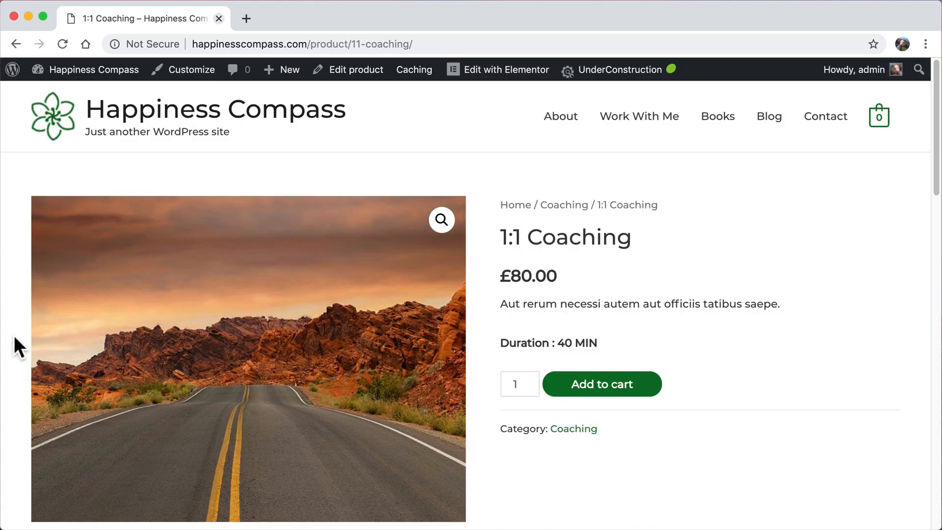
pyautogui.scroll(-5, 15, 337)
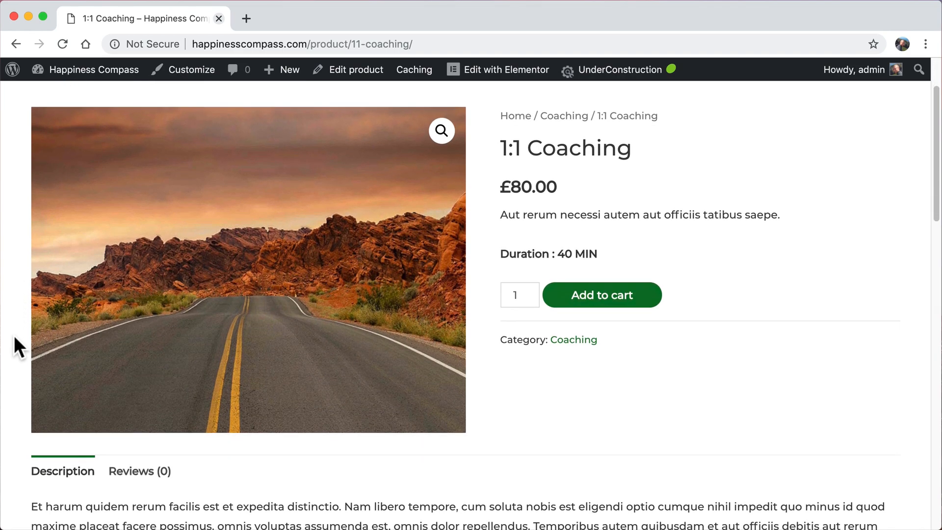
pyautogui.scroll(-20, 15, 338)
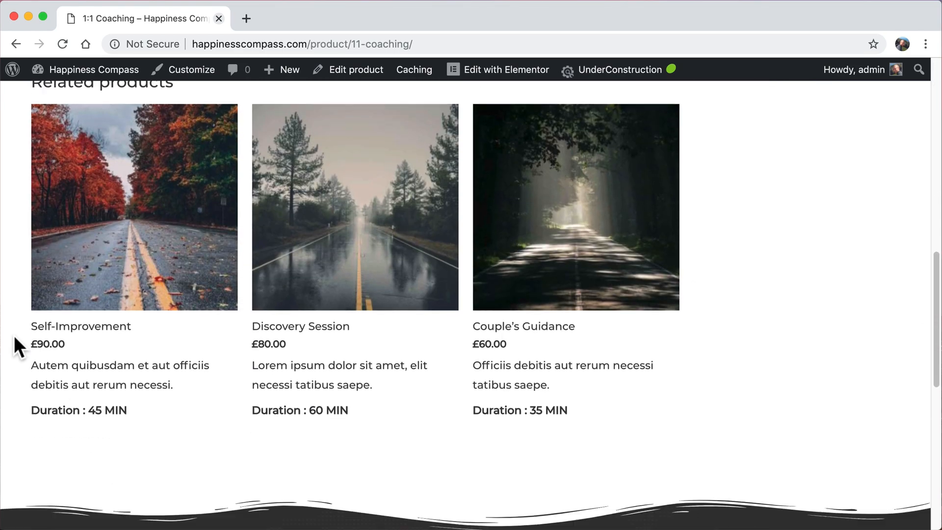
pyautogui.scroll(-3, 14, 338)
pyautogui.scroll(16, 15, 339)
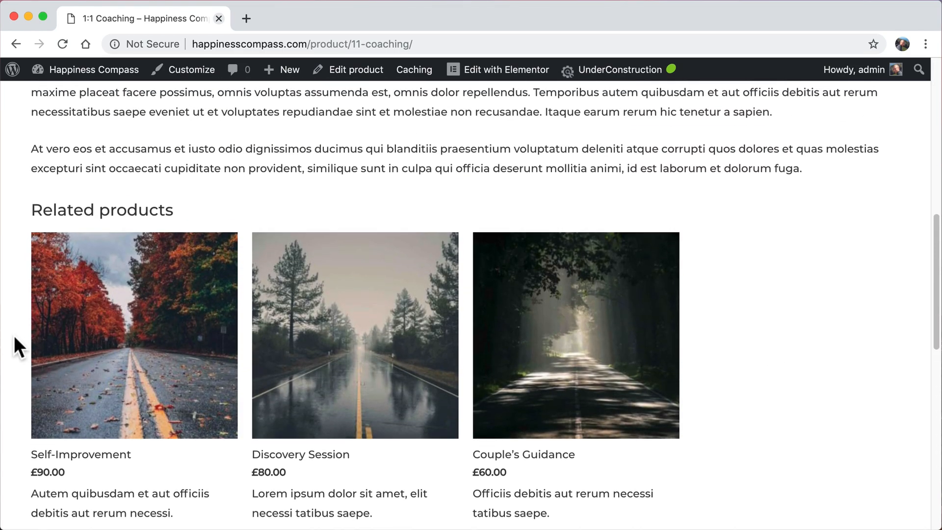
pyautogui.scroll(2, 14, 334)
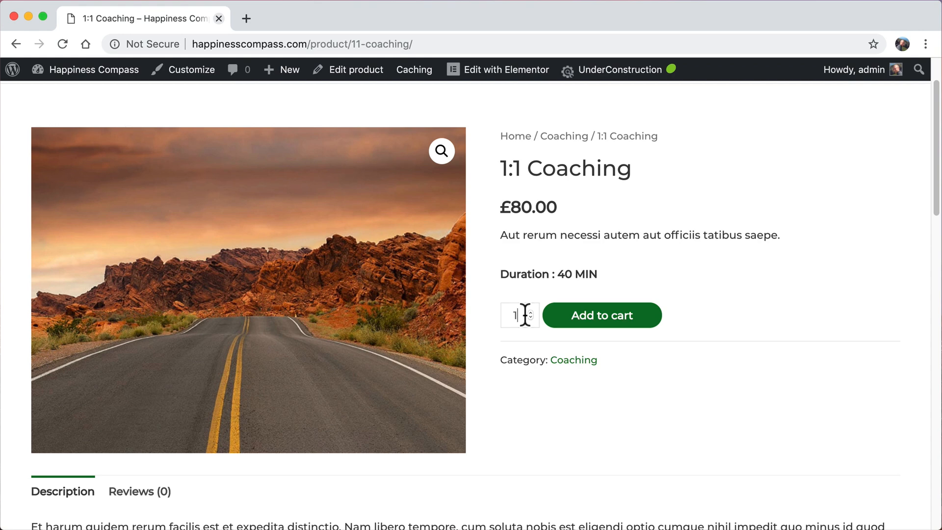
pyautogui.click(609, 318)
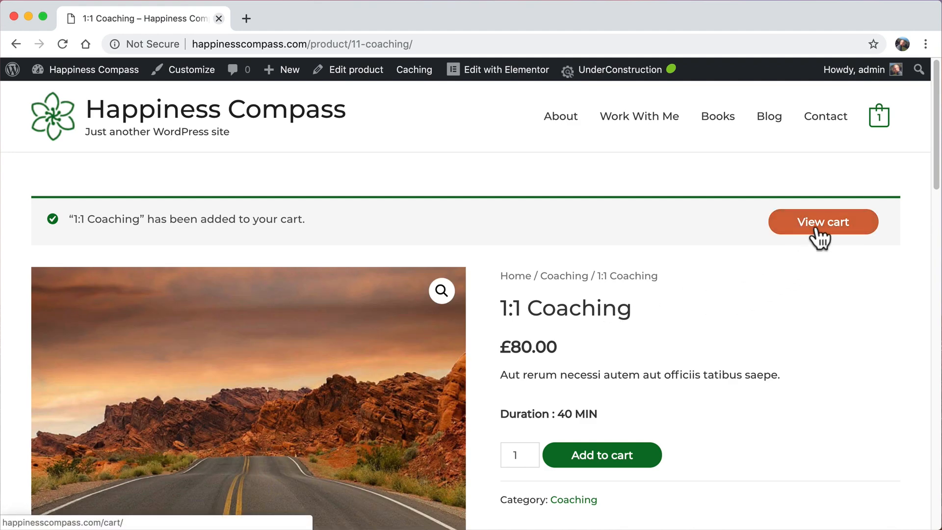
# Step: Go from the cart to Checkout and review the £80.00 order and billing form
pyautogui.moveTo(879, 127)
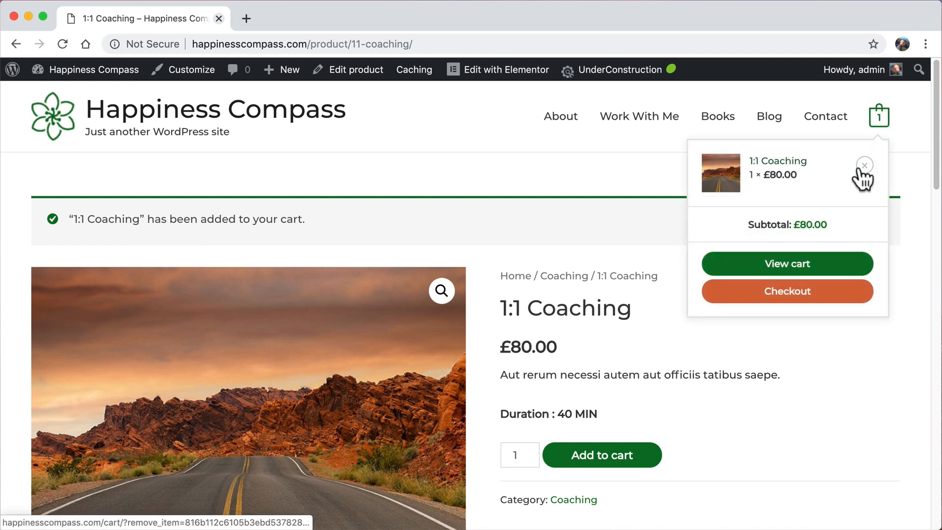
pyautogui.click(791, 265)
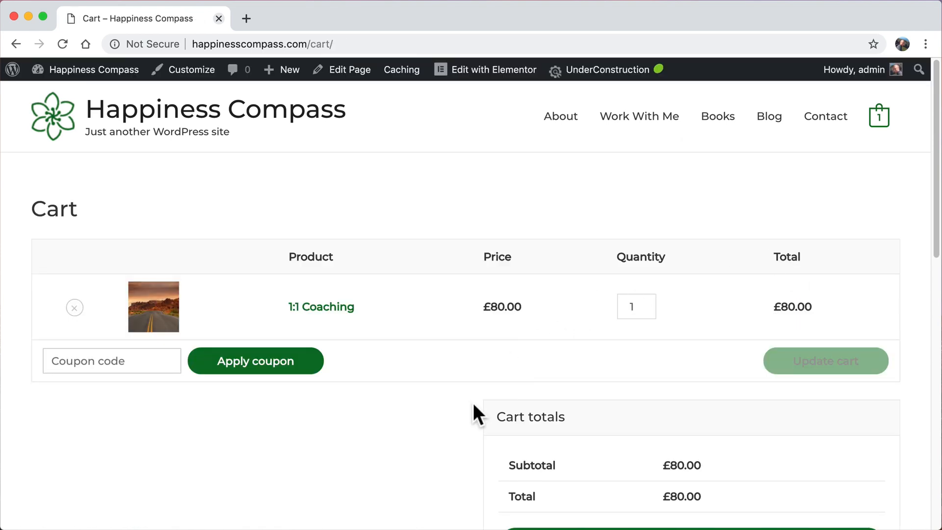
pyautogui.scroll(-4, 474, 405)
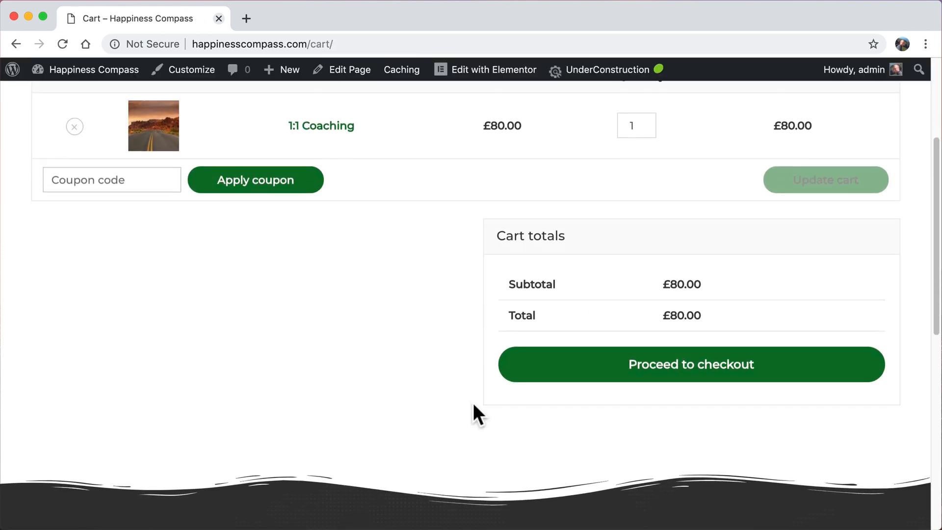
pyautogui.scroll(2, 474, 405)
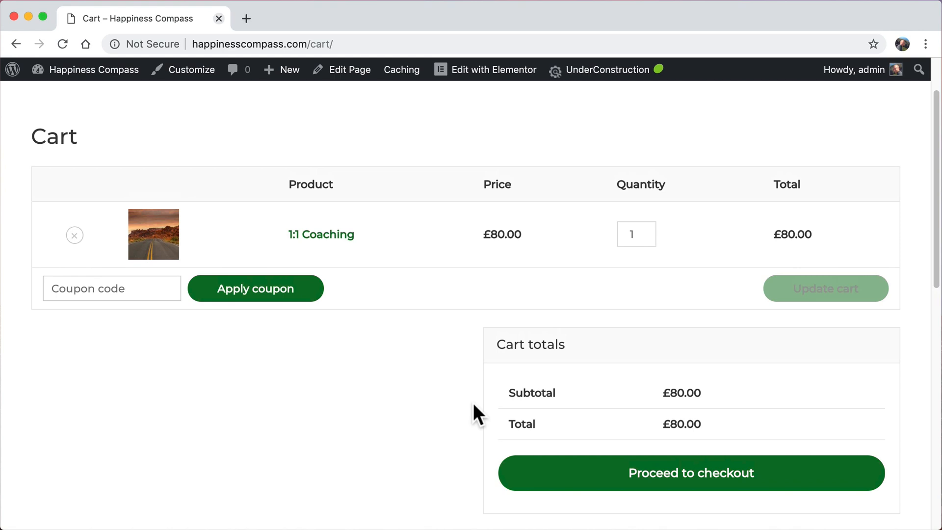
pyautogui.click(674, 489)
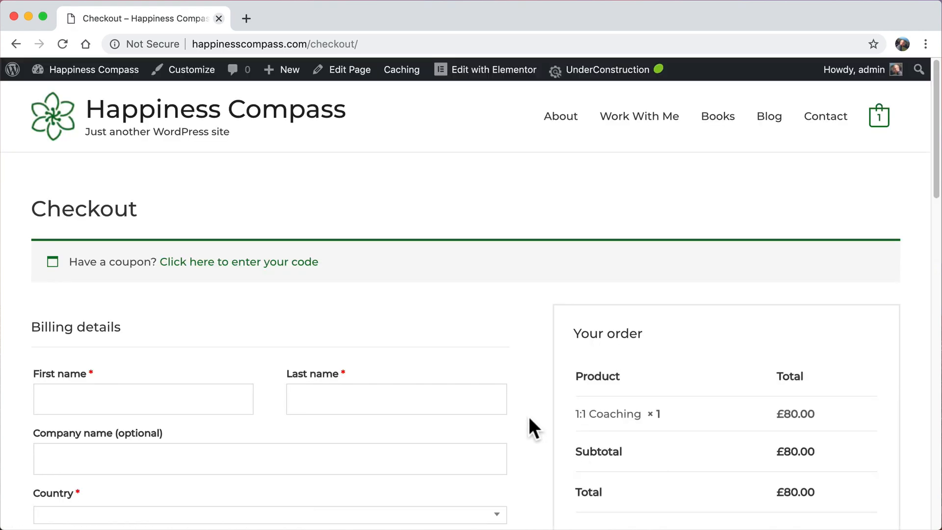
pyautogui.scroll(-7, 529, 419)
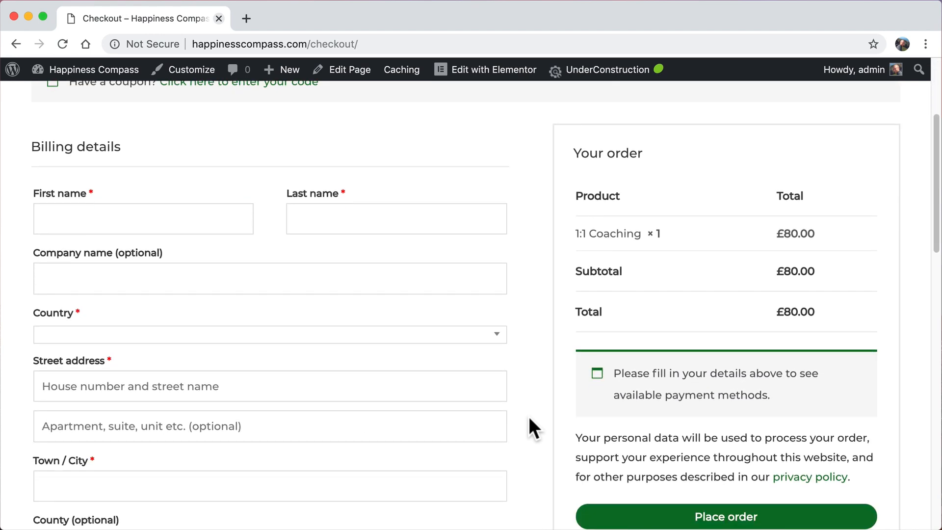
pyautogui.scroll(-8, 529, 420)
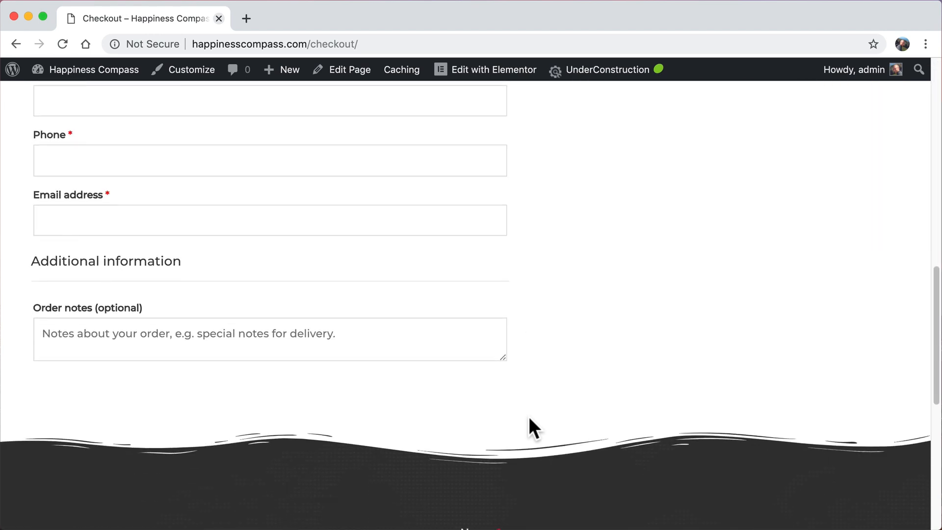
pyautogui.scroll(11, 529, 417)
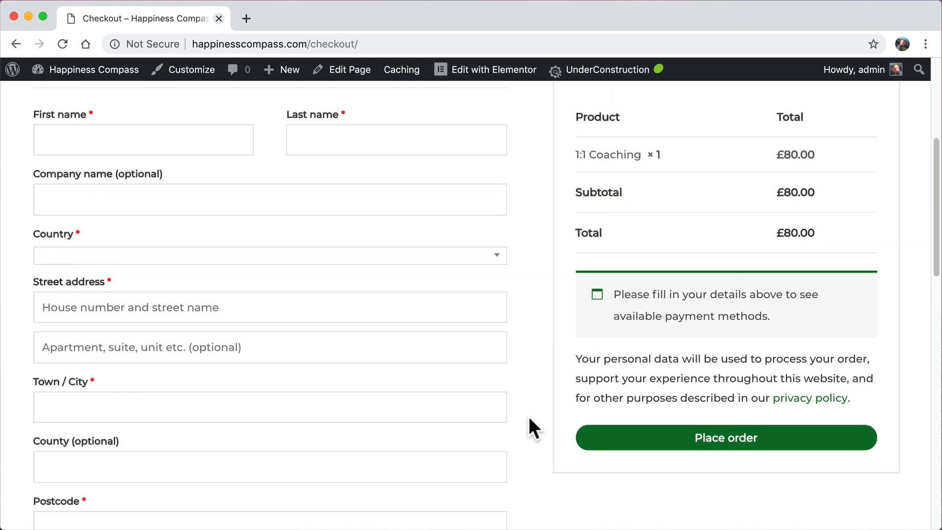
pyautogui.scroll(4, 529, 418)
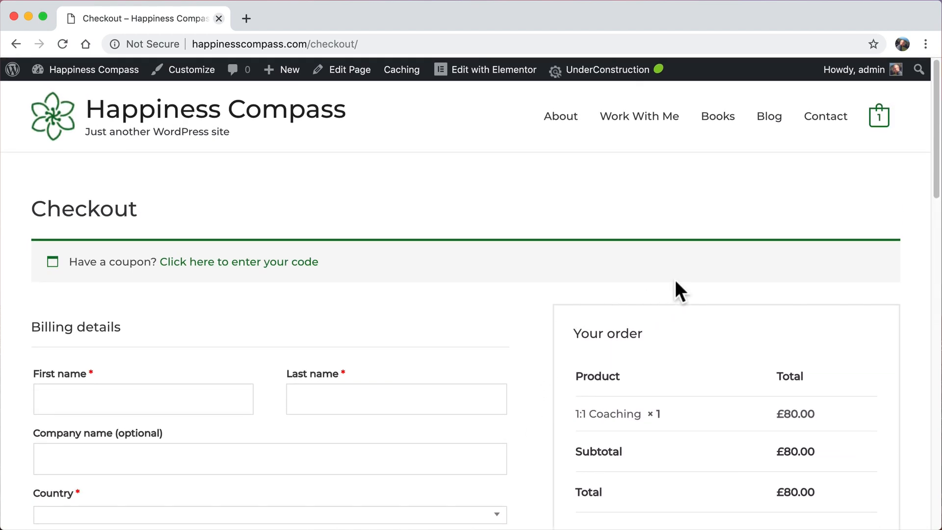
# Step: Browse the book categories on the Books I Love page
pyautogui.click(723, 122)
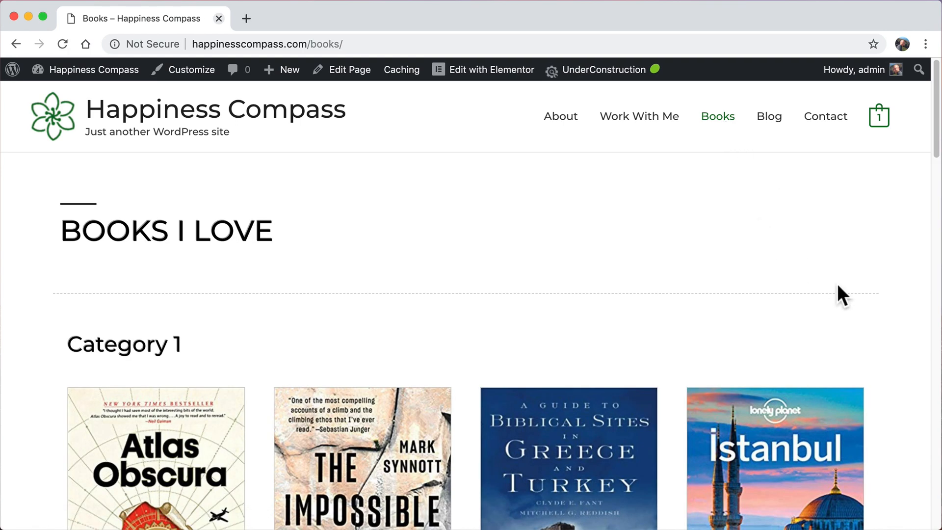
pyautogui.scroll(-4, 878, 361)
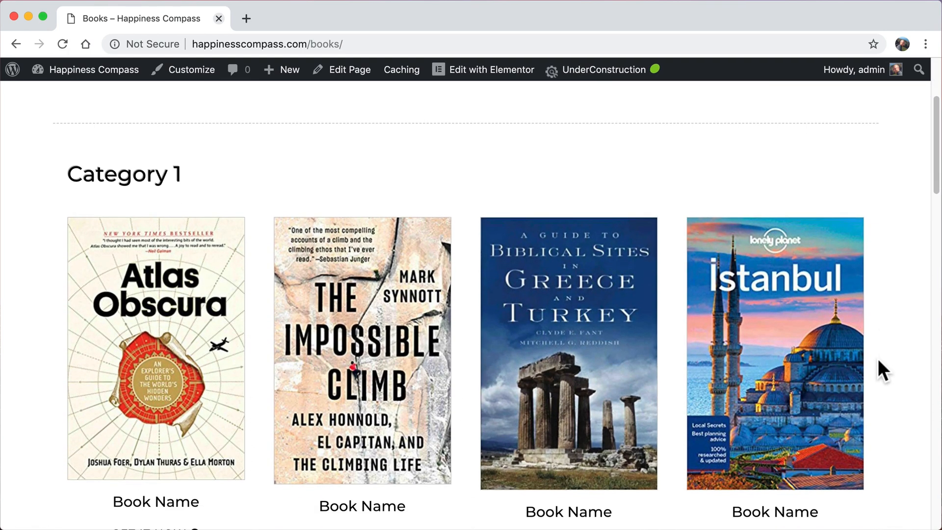
pyautogui.scroll(-10, 879, 361)
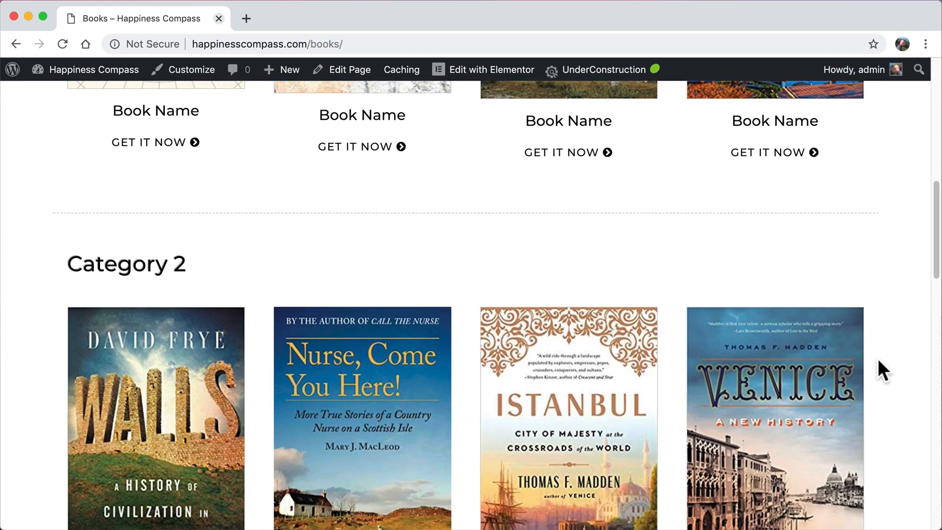
pyautogui.scroll(-12, 878, 361)
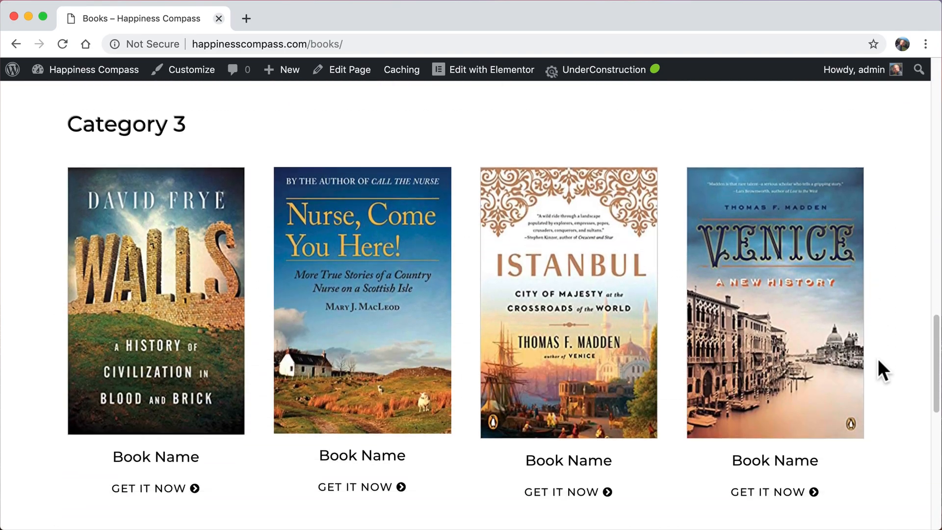
pyautogui.scroll(-8, 878, 361)
pyautogui.scroll(9, 877, 361)
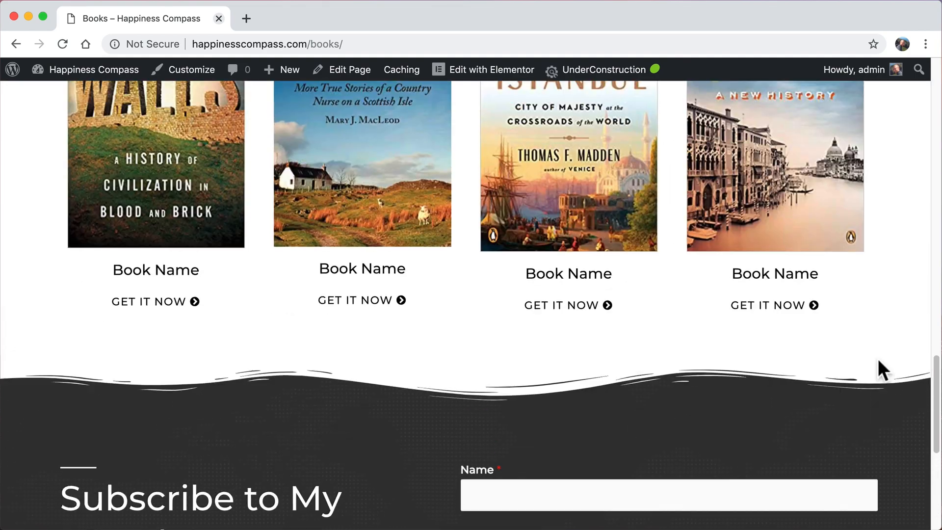
pyautogui.scroll(16, 878, 361)
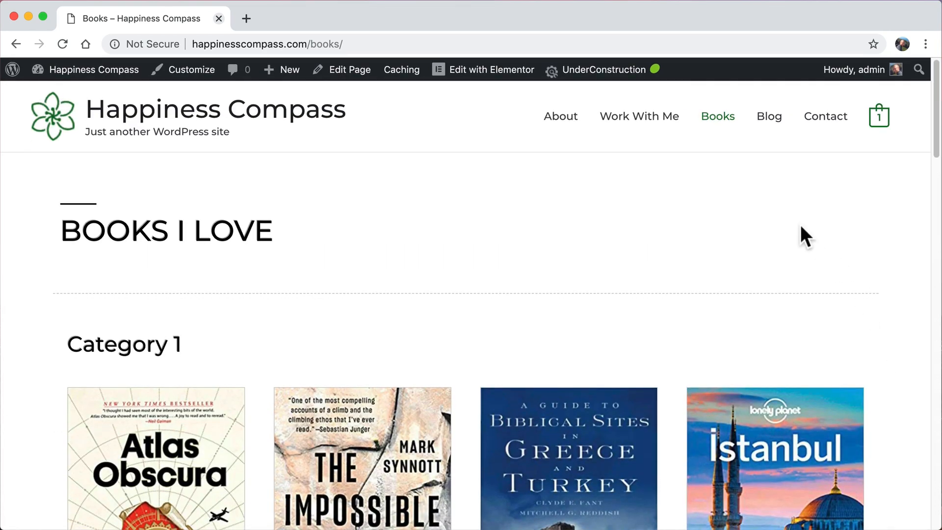
# Step: Open the Blog page and scroll through its sample posts
pyautogui.click(769, 117)
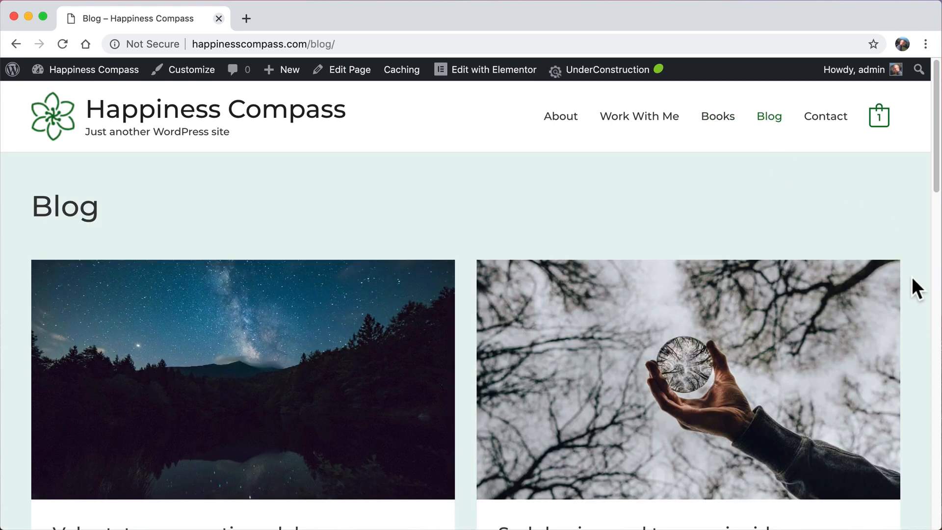
pyautogui.scroll(-6, 912, 279)
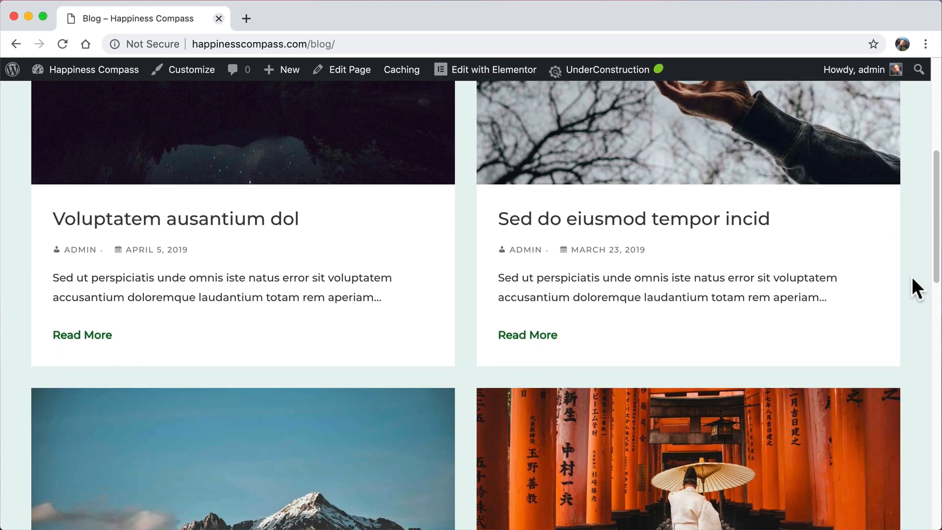
pyautogui.scroll(-8, 912, 279)
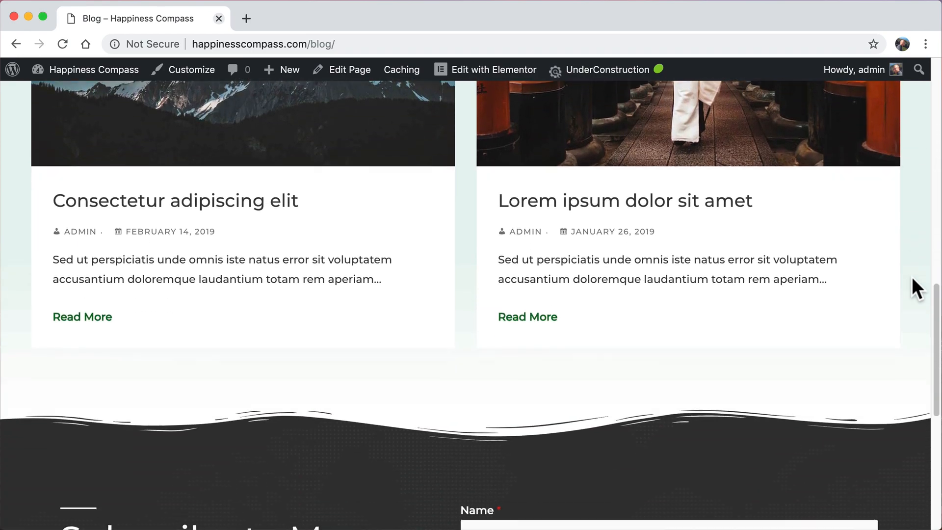
pyautogui.scroll(12, 911, 276)
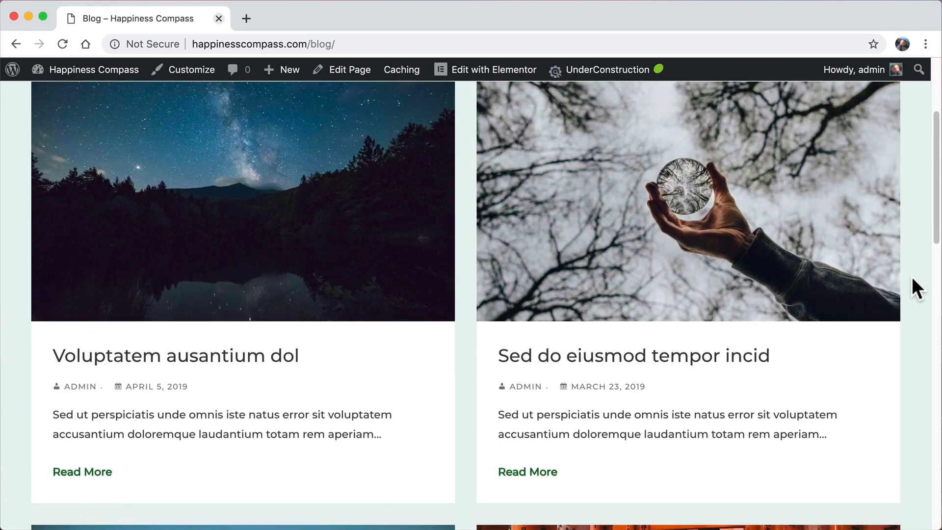
pyautogui.scroll(1, 911, 276)
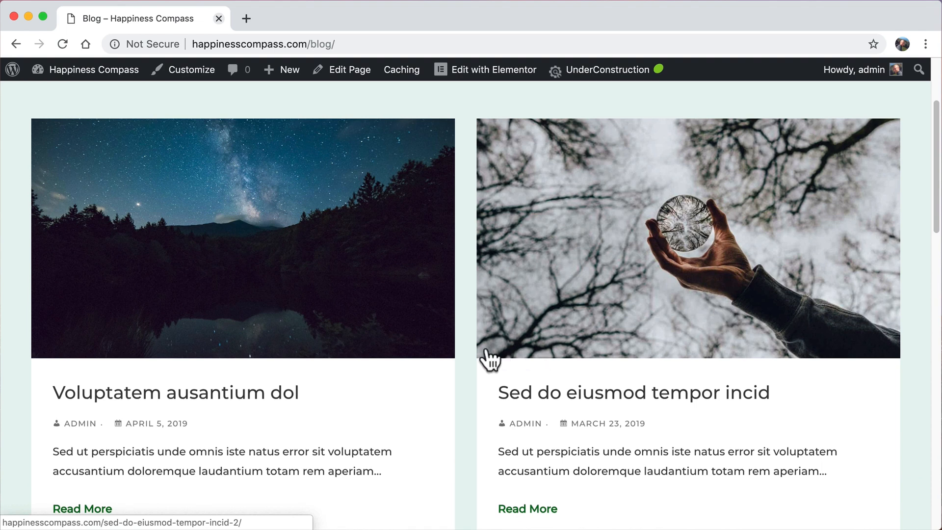
# Step: Read through the 'Voluptatem ausantium dol' blog post
pyautogui.click(208, 403)
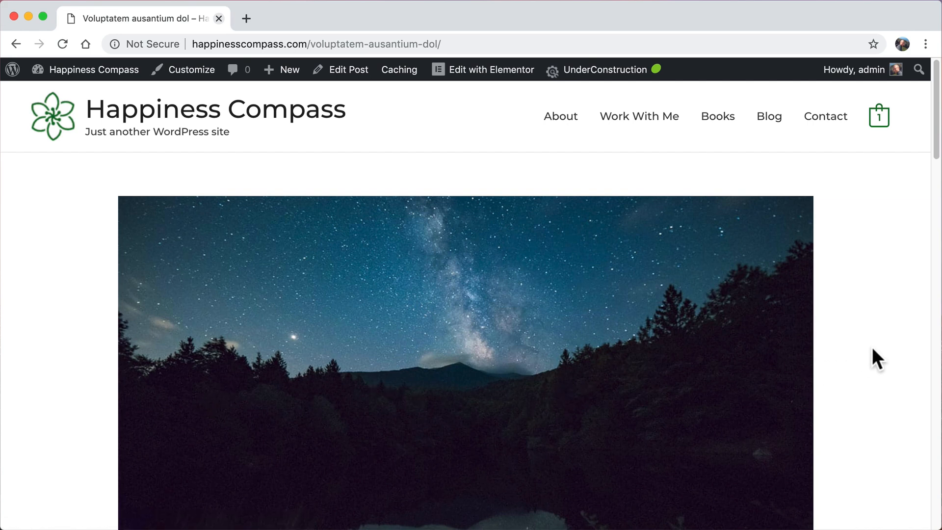
pyautogui.scroll(-5, 872, 348)
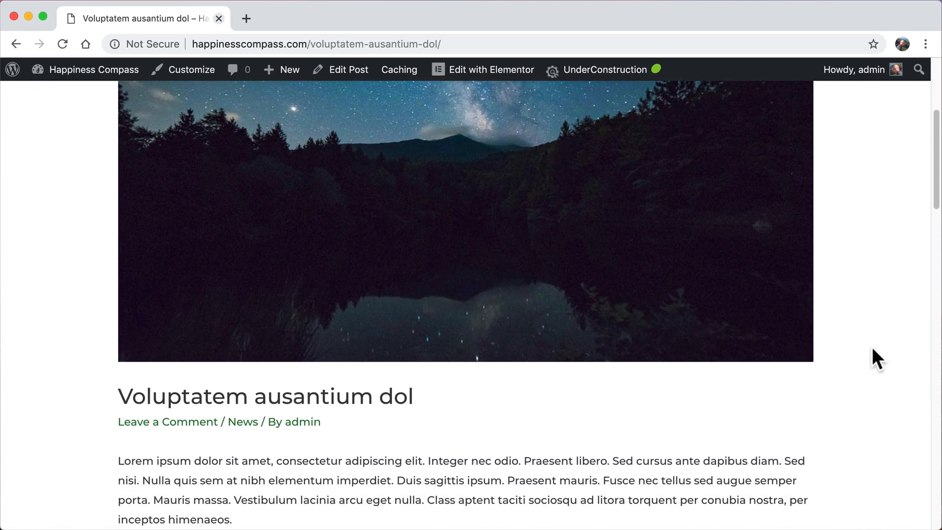
pyautogui.scroll(-13, 872, 347)
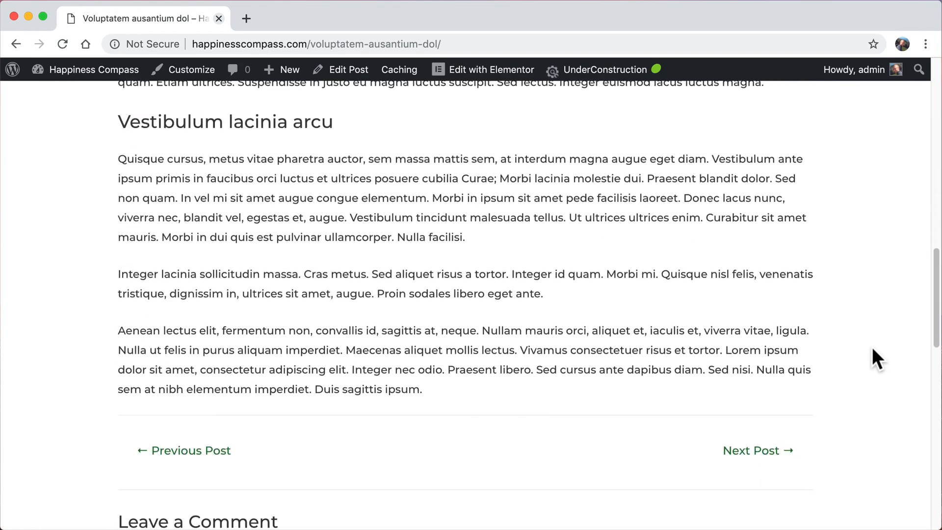
pyautogui.scroll(-7, 872, 346)
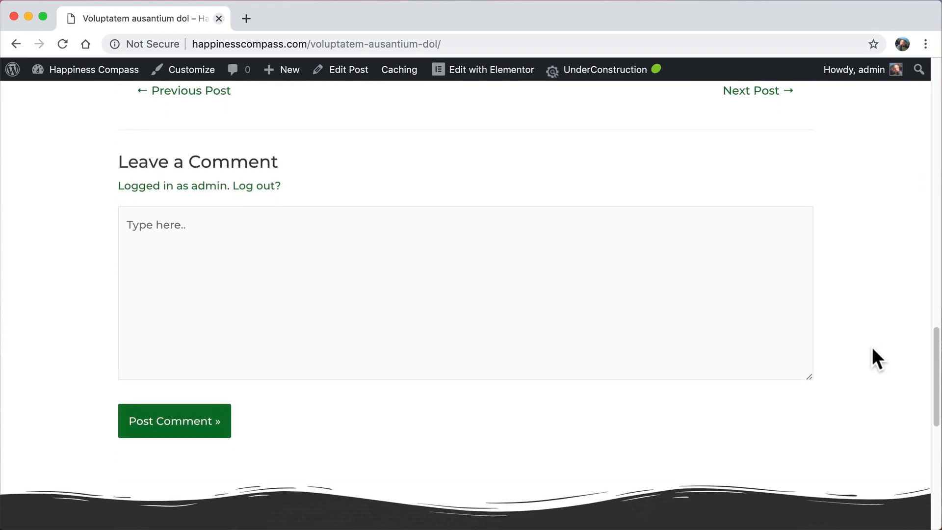
pyautogui.scroll(10, 872, 349)
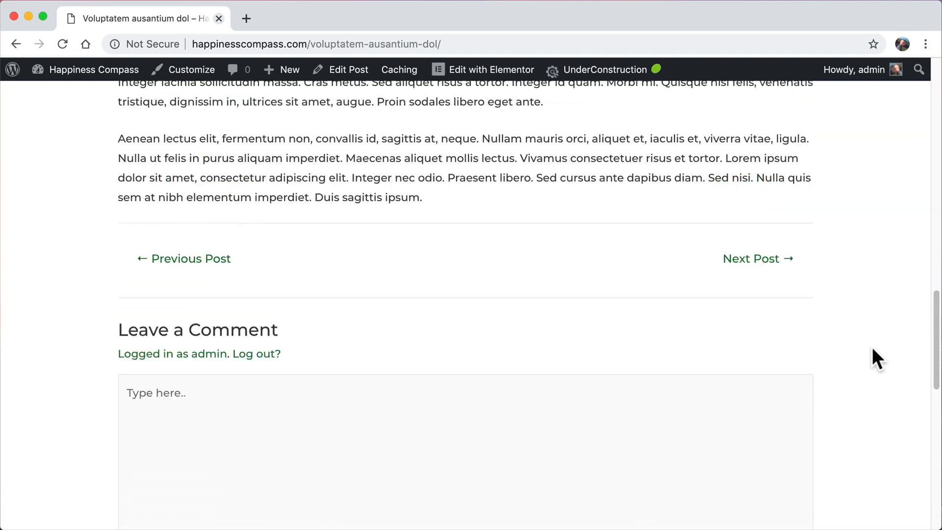
pyautogui.scroll(15, 872, 346)
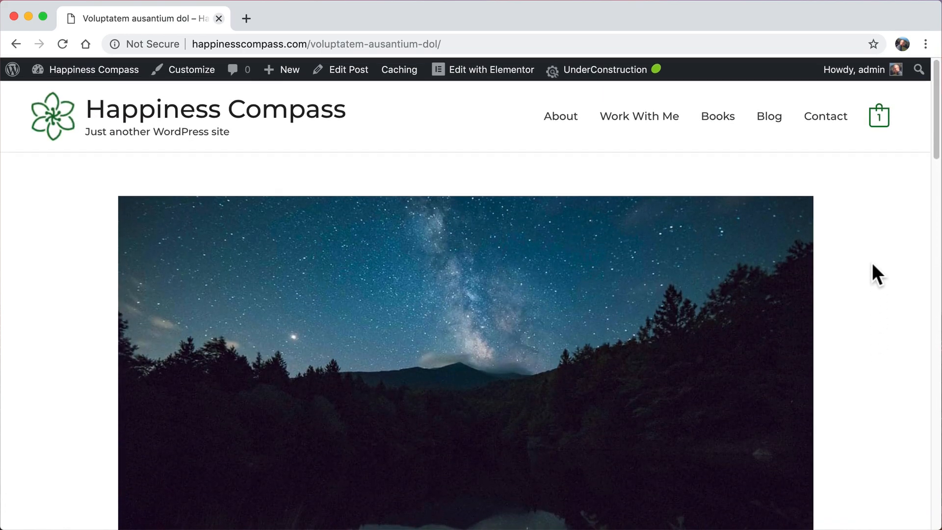
# Step: Open and scroll the Contact page
pyautogui.click(818, 120)
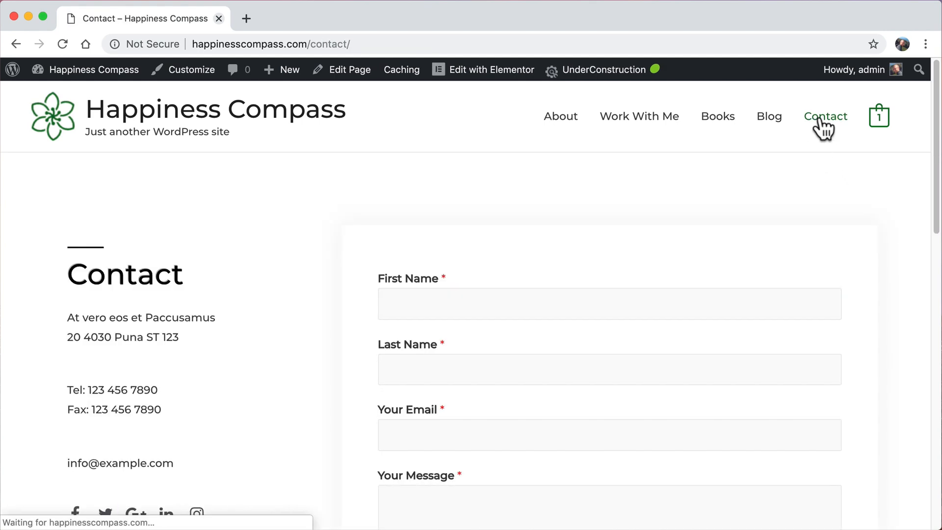
pyautogui.scroll(-10, 889, 226)
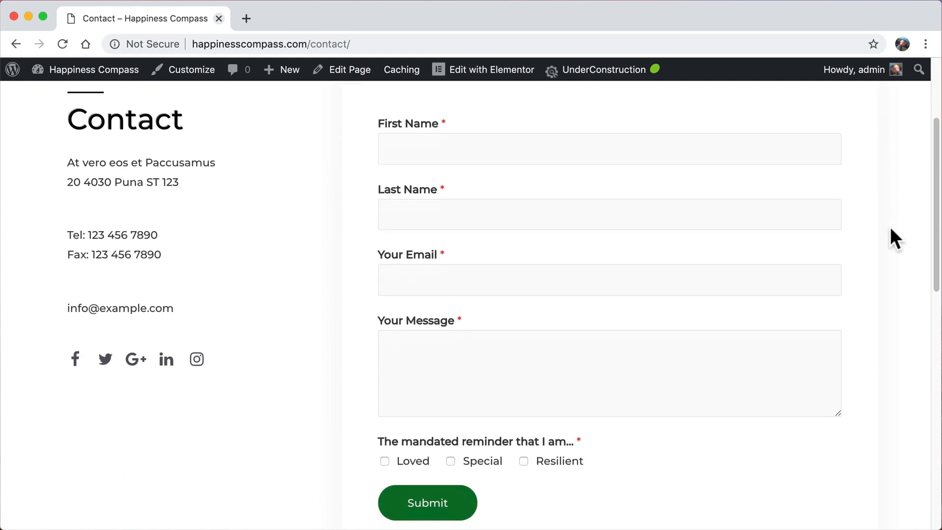
pyautogui.scroll(7, 890, 228)
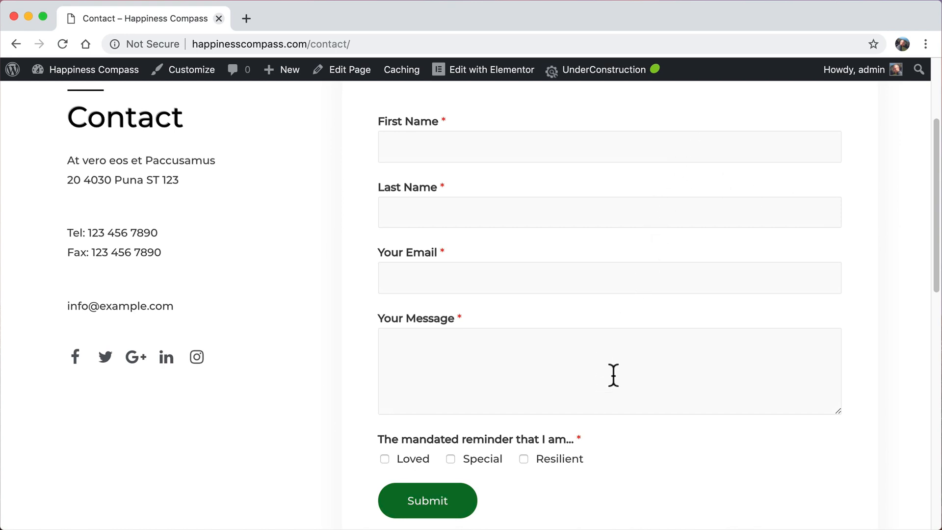
pyautogui.scroll(3, 906, 285)
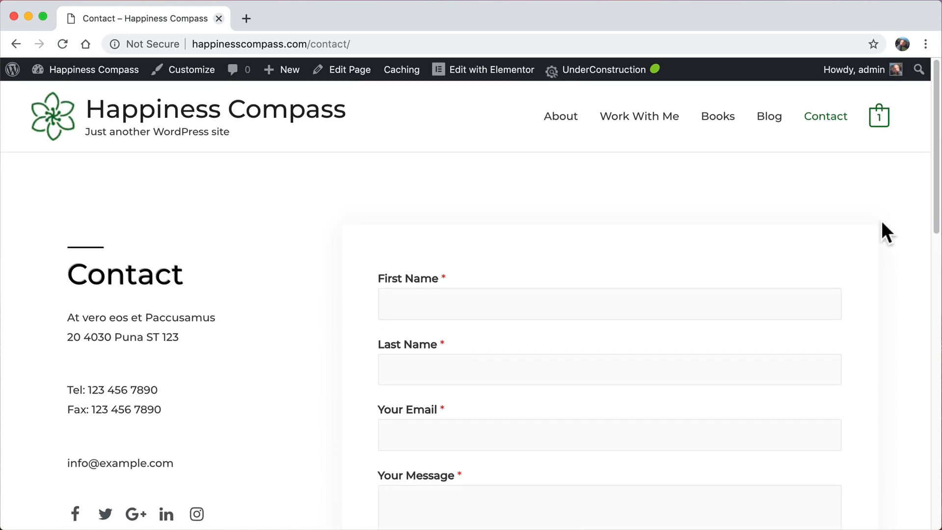
# Step: Remove 1:1 Coaching from the cart and return to the homepage
pyautogui.moveTo(879, 118)
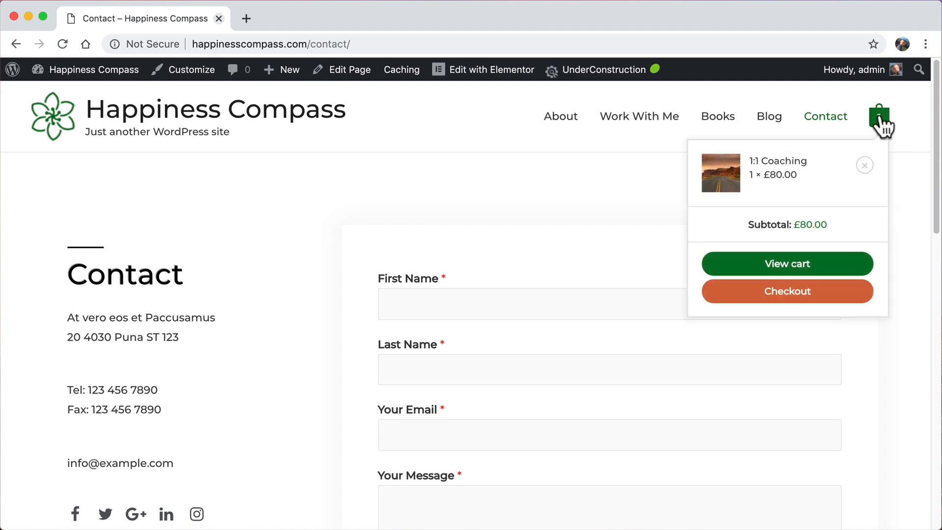
pyautogui.click(864, 165)
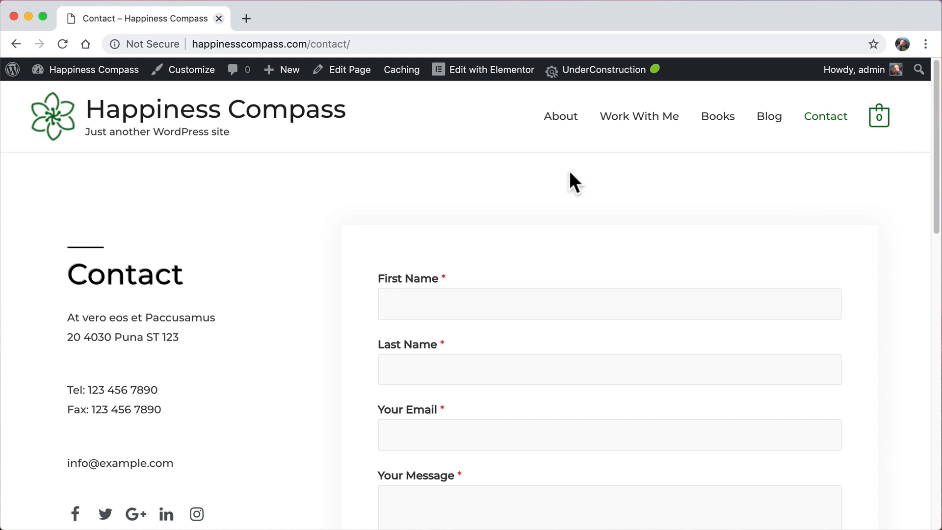
pyautogui.click(147, 123)
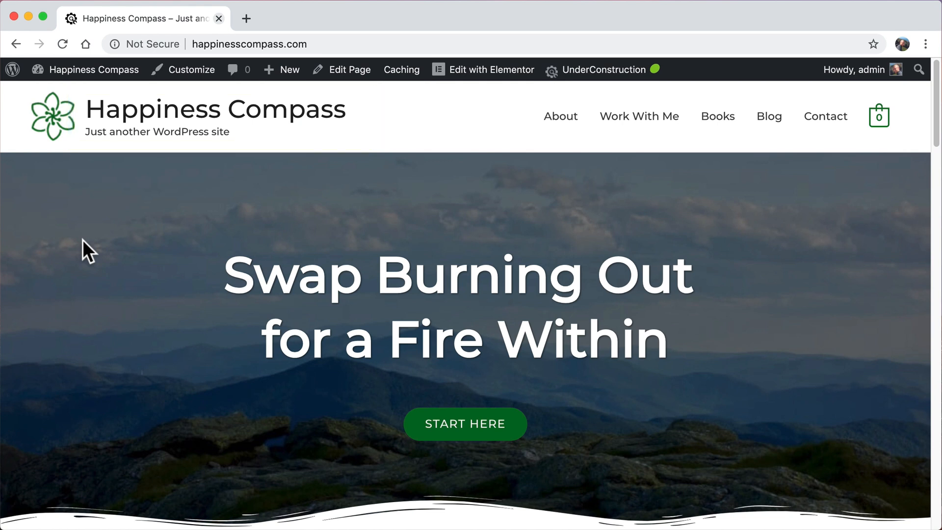
# Step: Go to the Customizer's Layout > Header > Site Identity settings
pyautogui.click(183, 76)
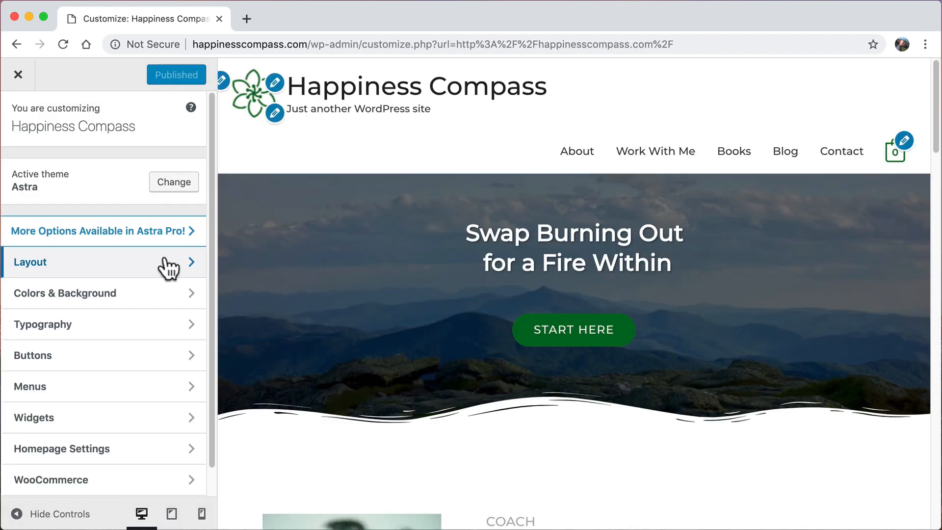
pyautogui.click(169, 263)
pyautogui.click(169, 175)
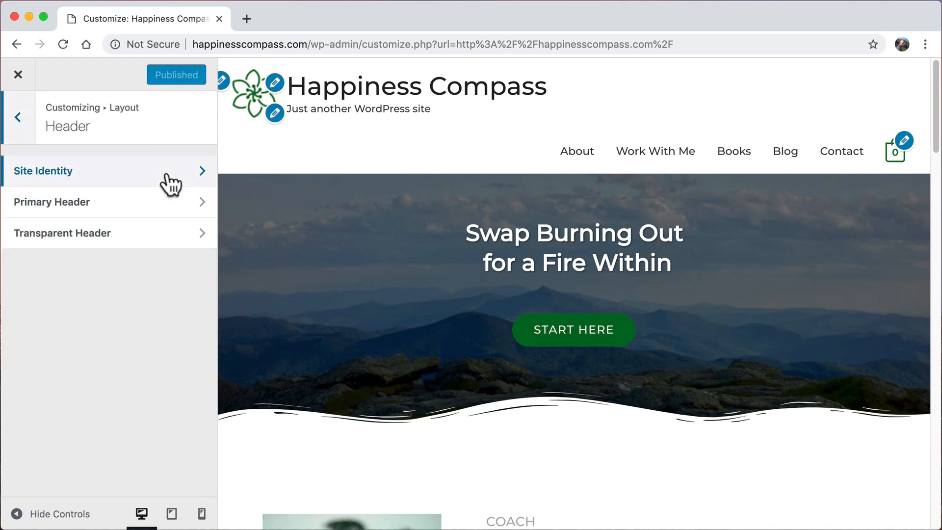
pyautogui.click(170, 184)
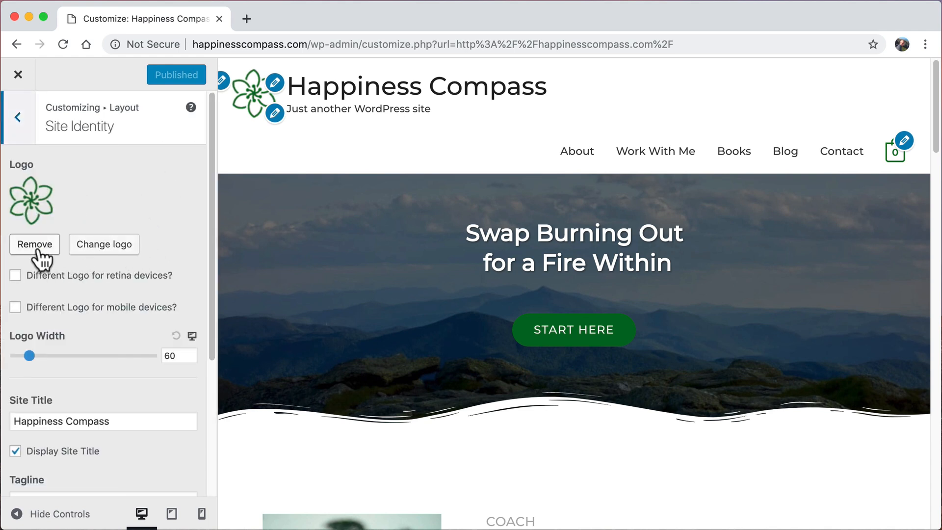
pyautogui.scroll(-5, 154, 235)
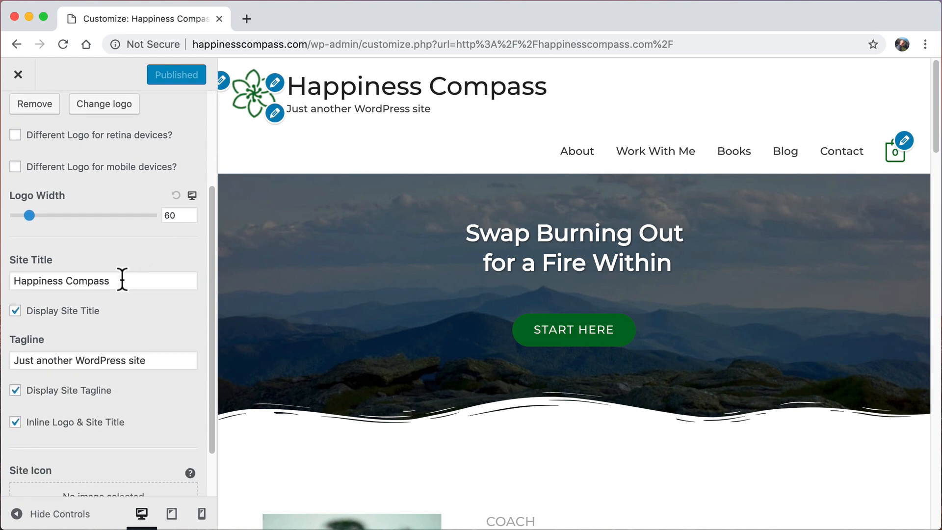
# Step: Set the site title to 'Happiness Compass'
pyautogui.moveTo(122, 281); pyautogui.dragTo(8, 282)
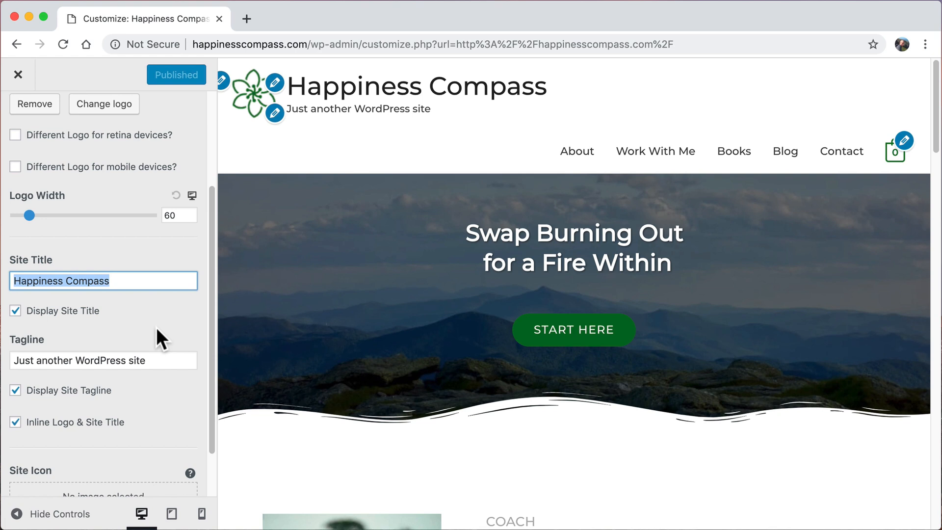
pyautogui.write('My Webs')
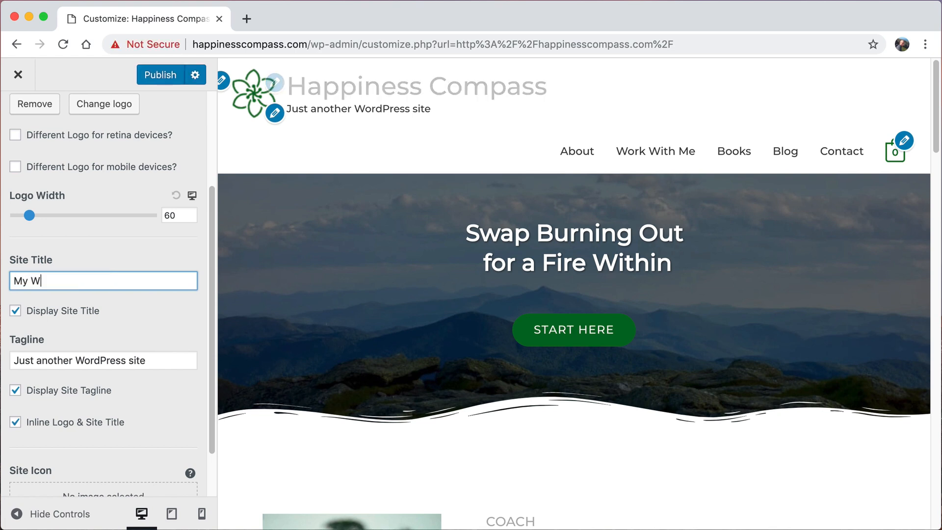
pyautogui.write('ite')
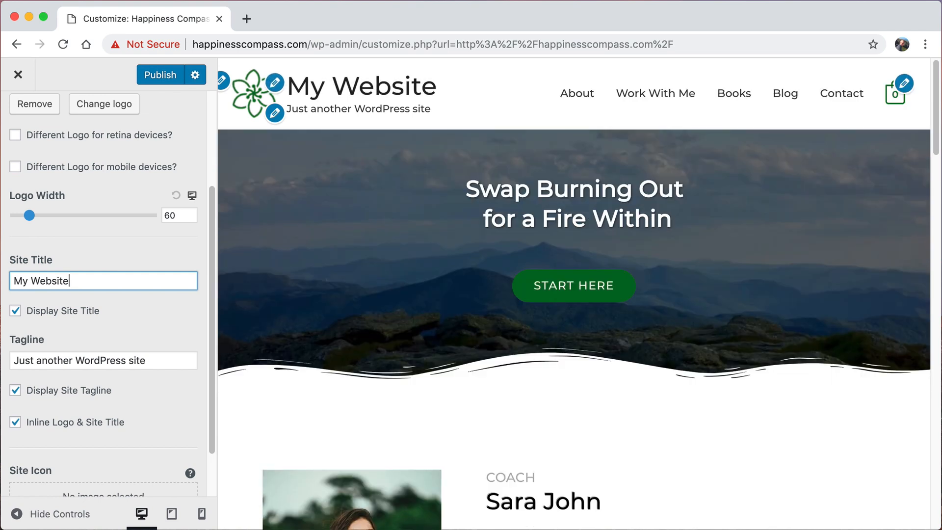
pyautogui.press('BackSpace')
pyautogui.press('BackSpace')
pyautogui.press('BackSpace')
pyautogui.press('BackSpace')
pyautogui.press('BackSpace')
pyautogui.press('BackSpace')
pyautogui.press('BackSpace')
pyautogui.press('BackSpace')
pyautogui.press('BackSpace')
pyautogui.press('BackSpace')
pyautogui.write('H')
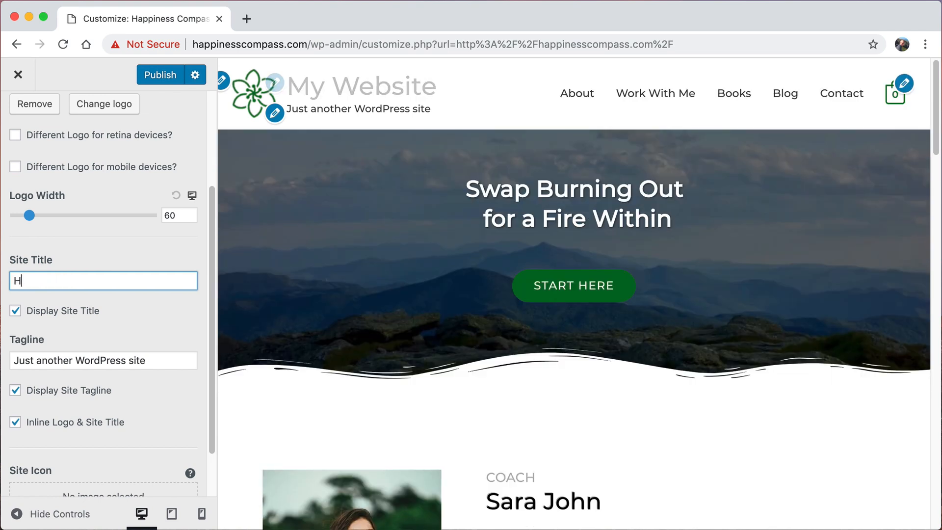
pyautogui.write('appiness Compass')
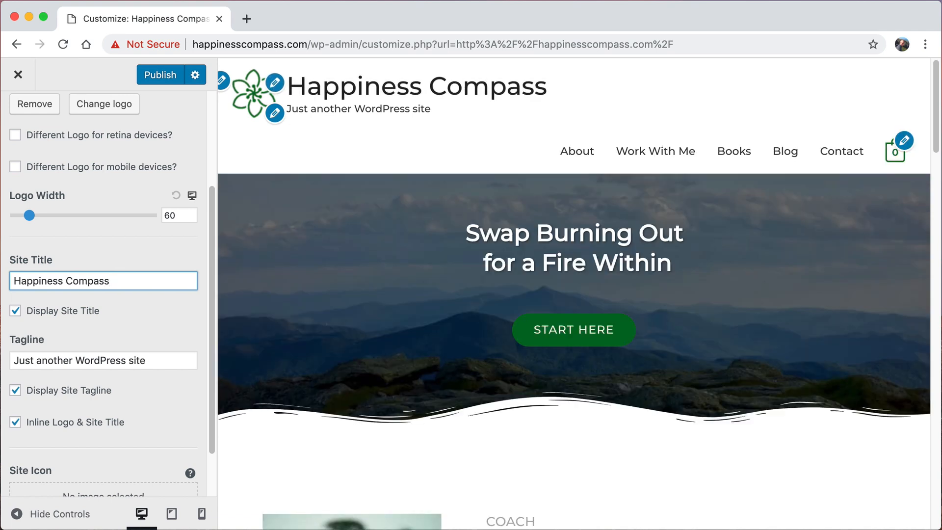
# Step: Change the tagline to 'Where Smiles Lead The Way' and turn off Display Site Tagline
pyautogui.click(155, 355)
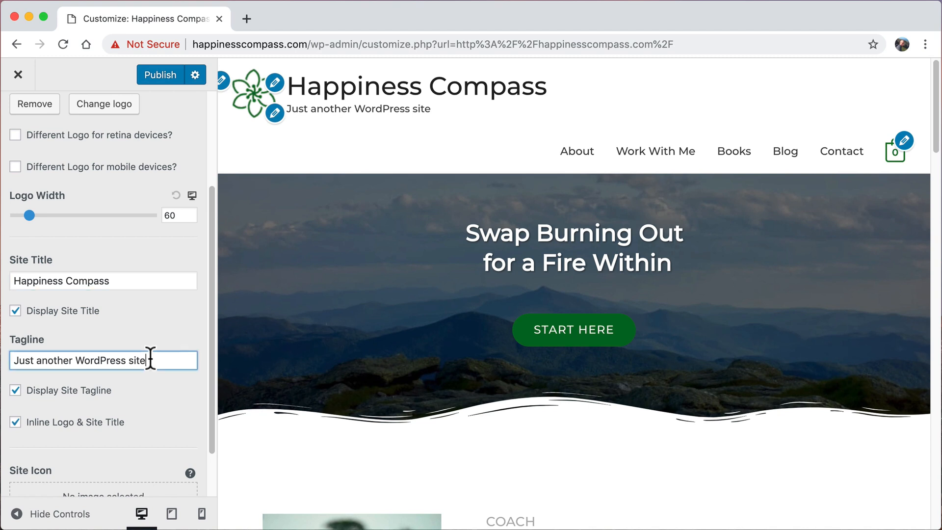
pyautogui.moveTo(149, 357); pyautogui.dragTo(10, 358)
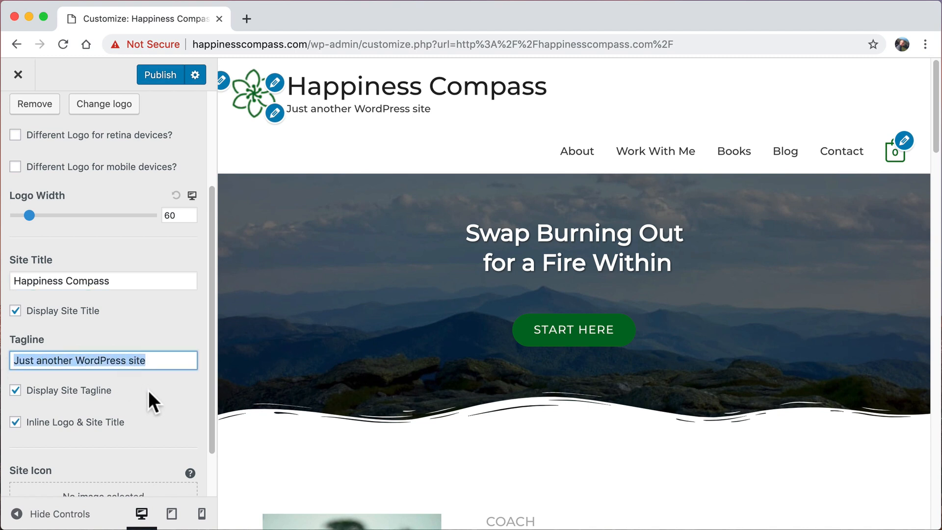
pyautogui.write('W')
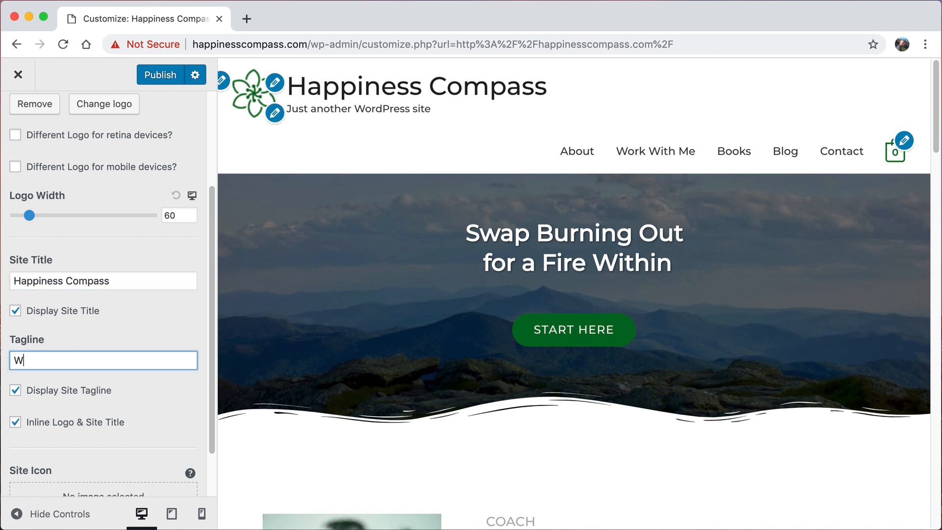
pyautogui.write('here Smile')
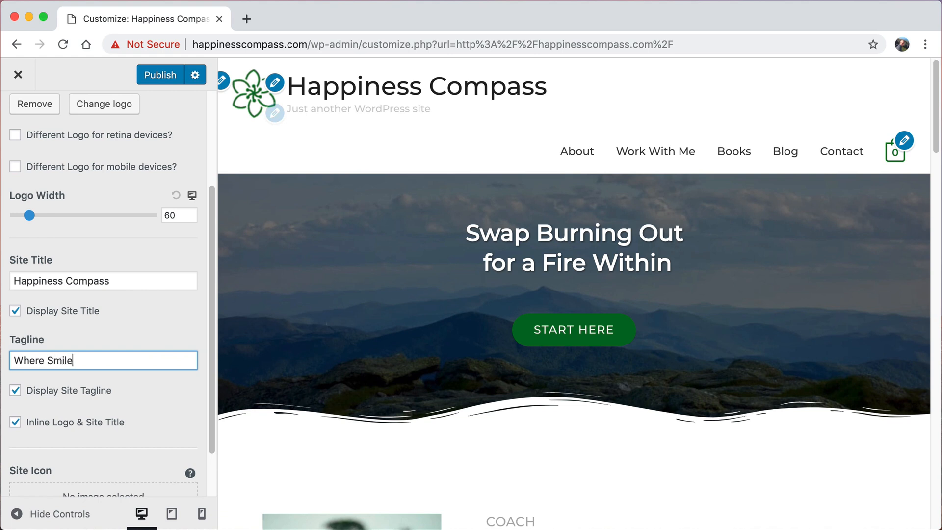
pyautogui.write('s Lead The Way')
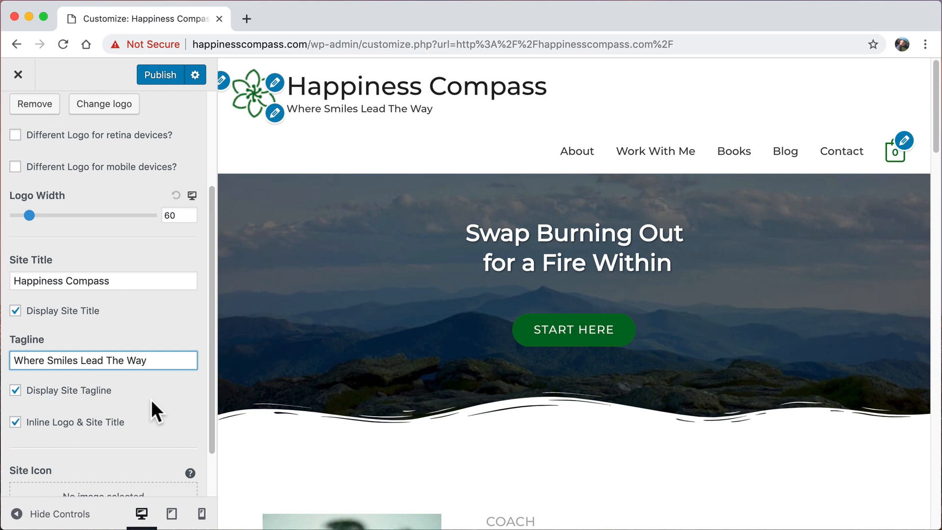
pyautogui.click(16, 391)
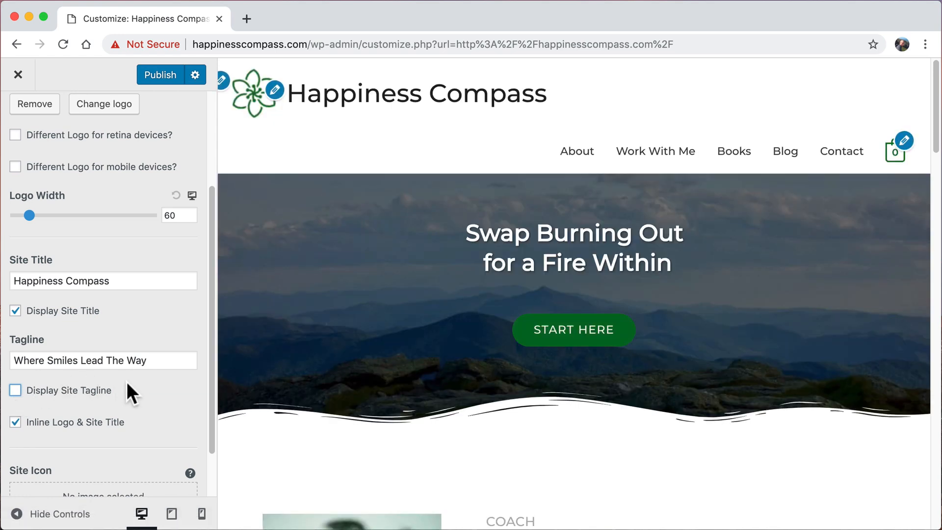
pyautogui.scroll(3, 128, 383)
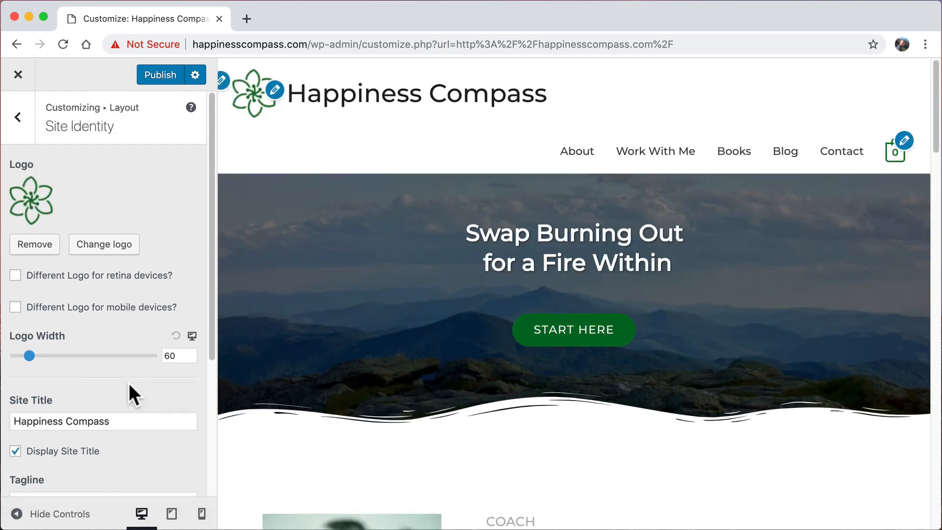
# Step: Change the Primary Header font size from 35 to 32, publish, and close the Customizer
pyautogui.click(24, 134)
pyautogui.click(24, 130)
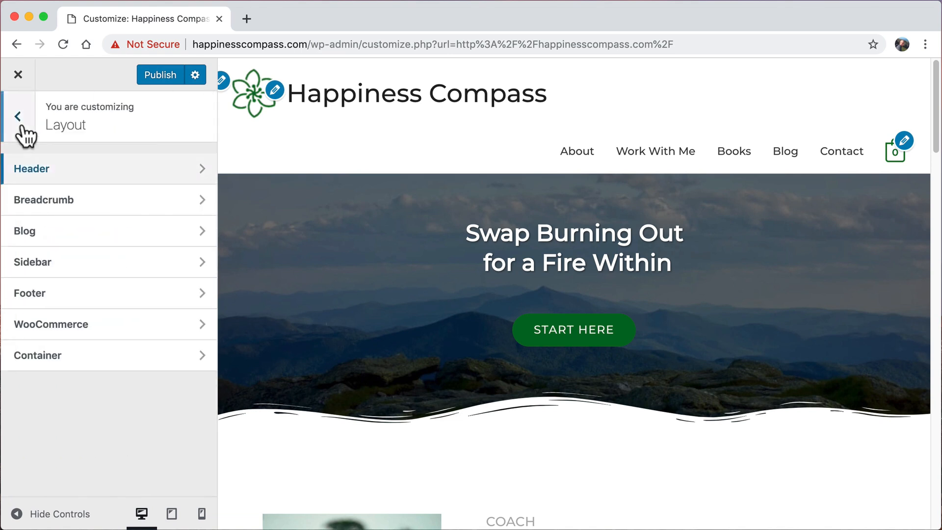
pyautogui.click(23, 129)
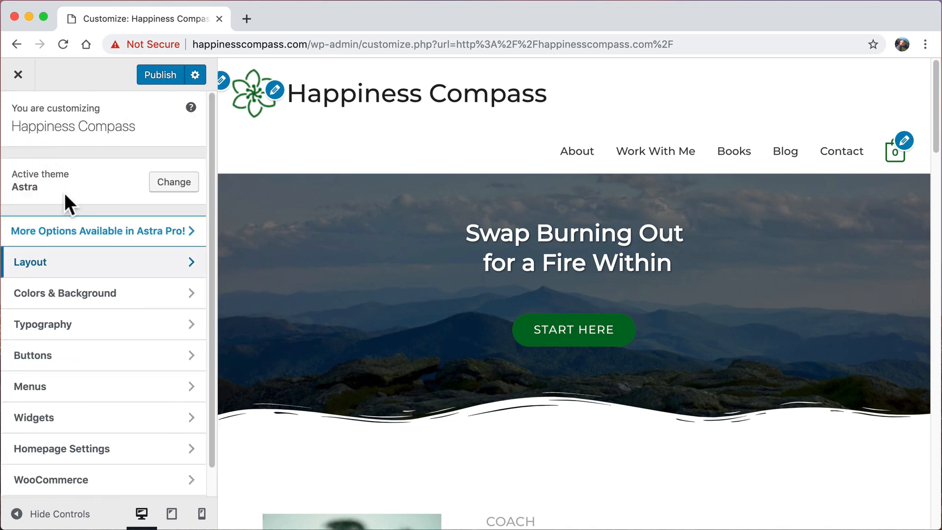
pyautogui.click(170, 338)
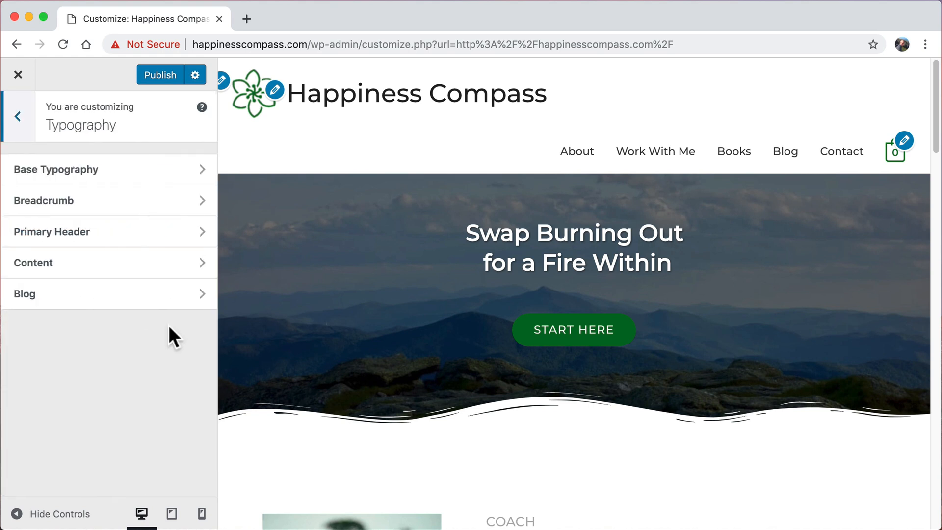
pyautogui.click(179, 232)
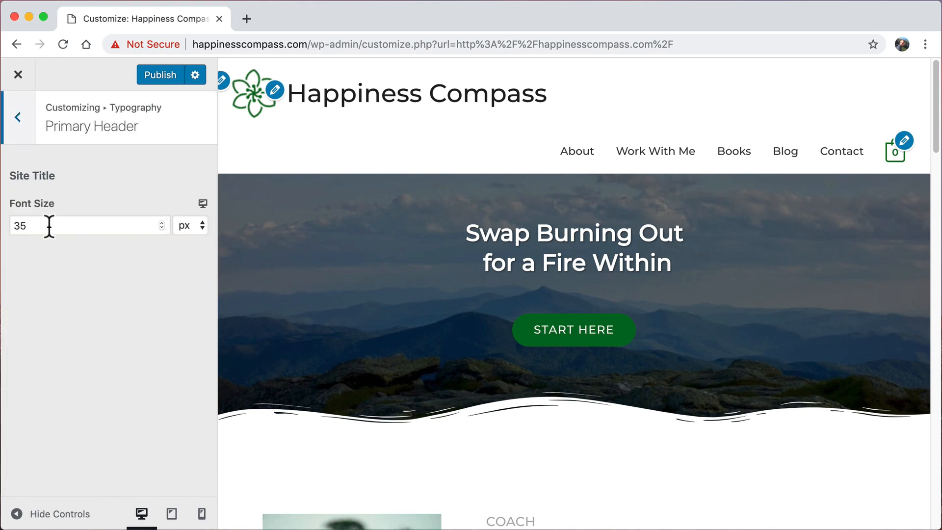
pyautogui.moveTo(49, 226); pyautogui.dragTo(15, 227)
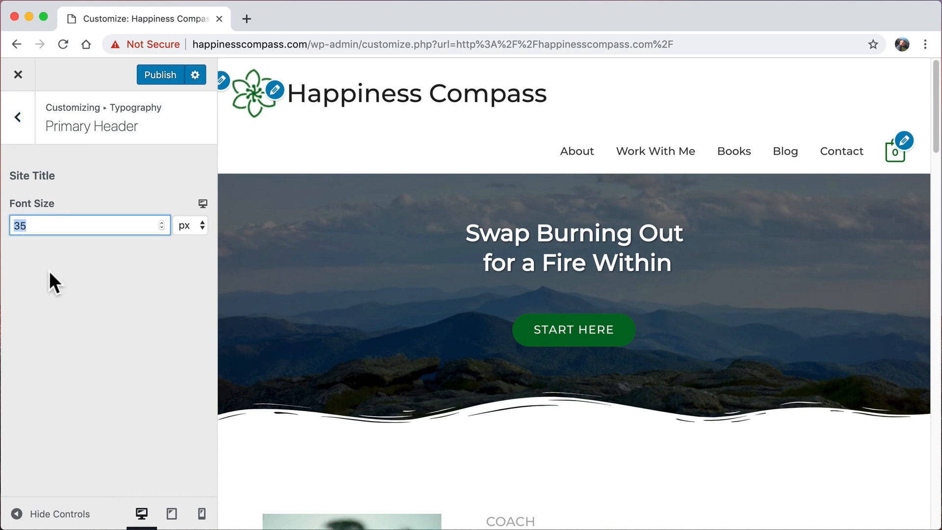
pyautogui.write('32')
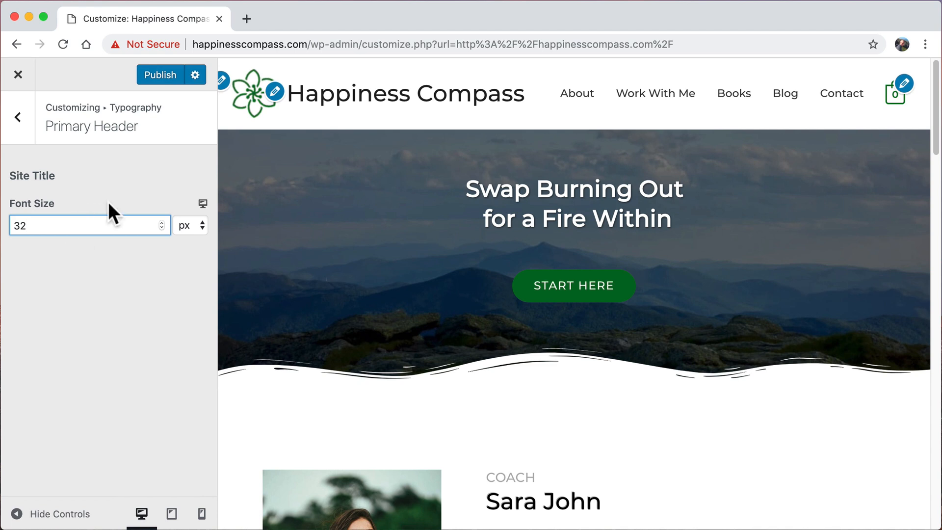
pyautogui.click(165, 74)
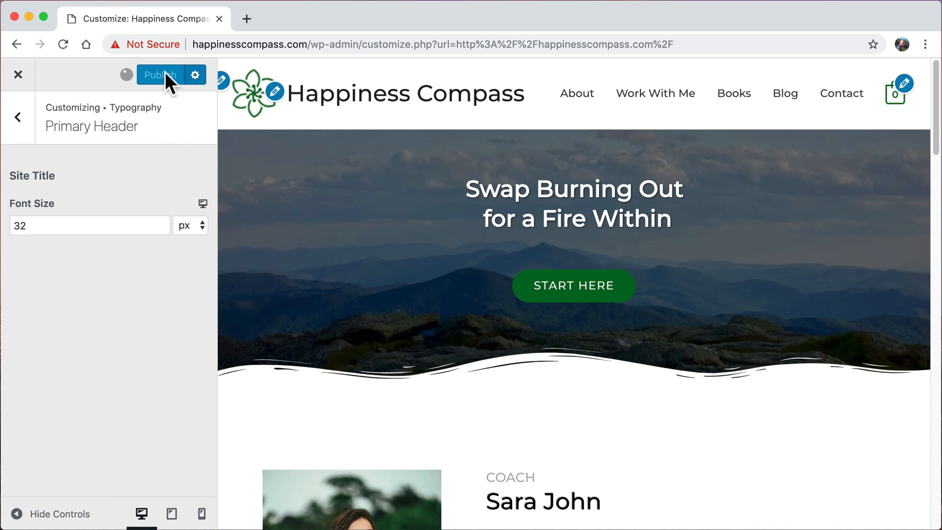
pyautogui.click(19, 76)
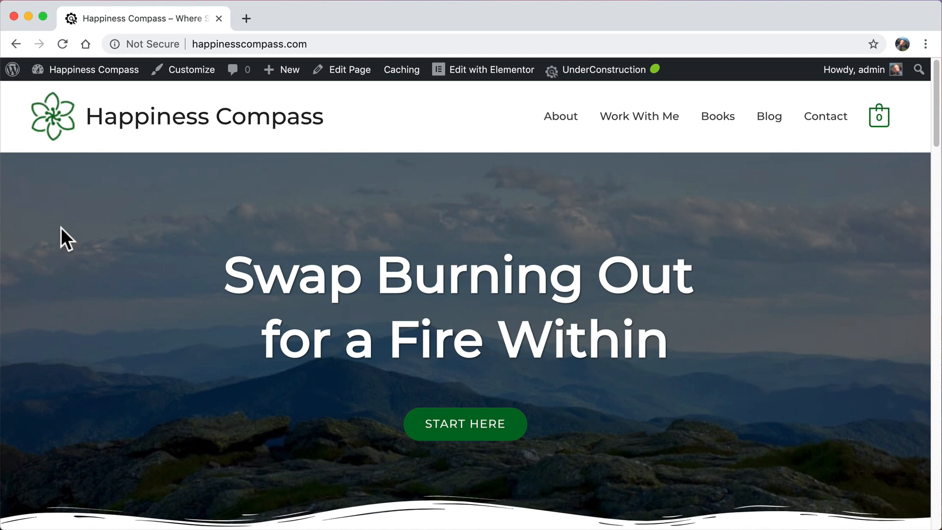
# Step: Open the homepage in Elementor and retype the hero heading as 'Adventure Inside'
pyautogui.click(470, 73)
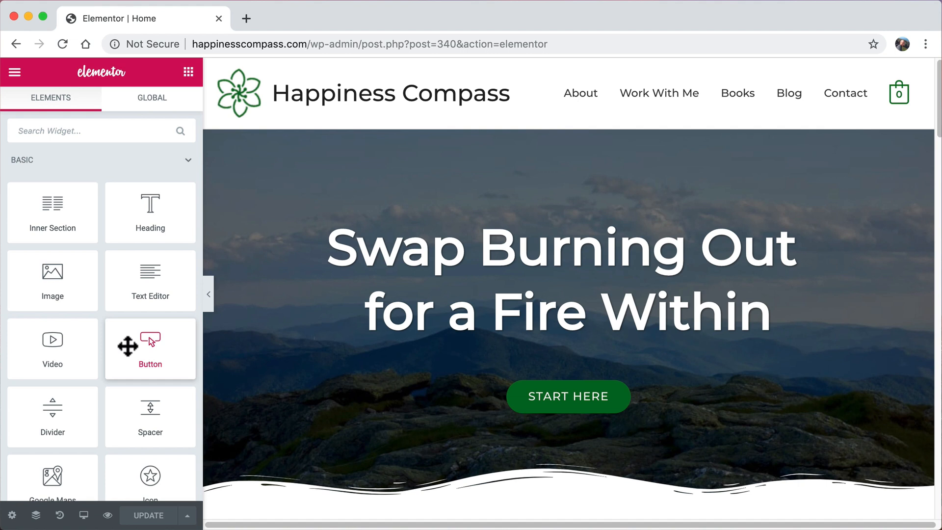
pyautogui.click(575, 267)
pyautogui.tripleClick(575, 267)
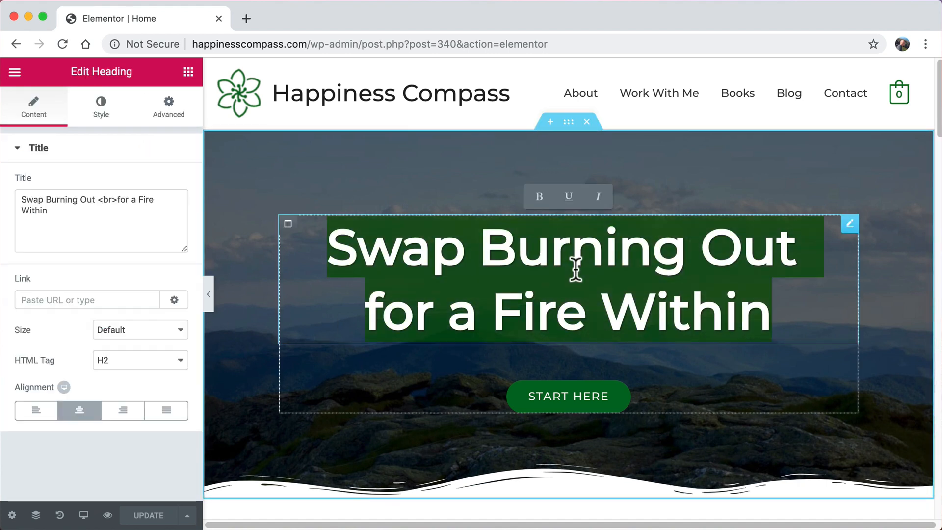
pyautogui.write('Adventure')
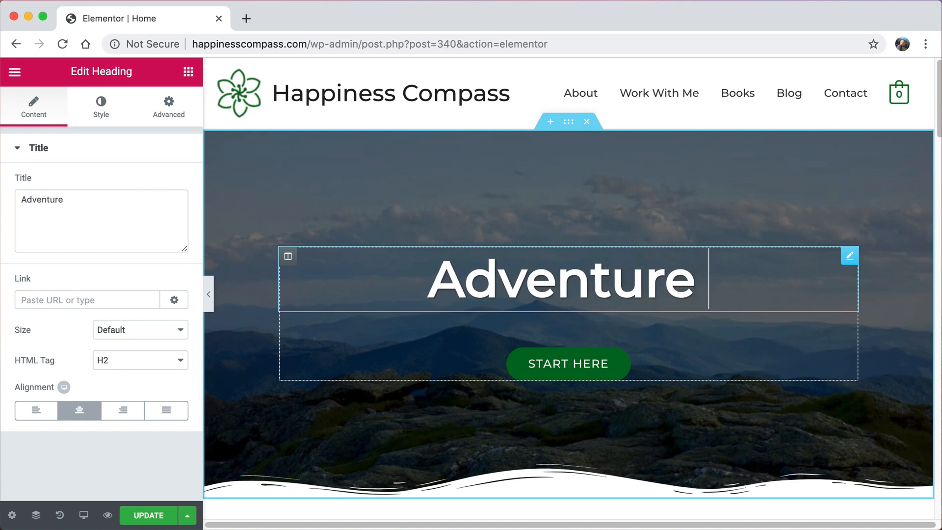
pyautogui.click(126, 199)
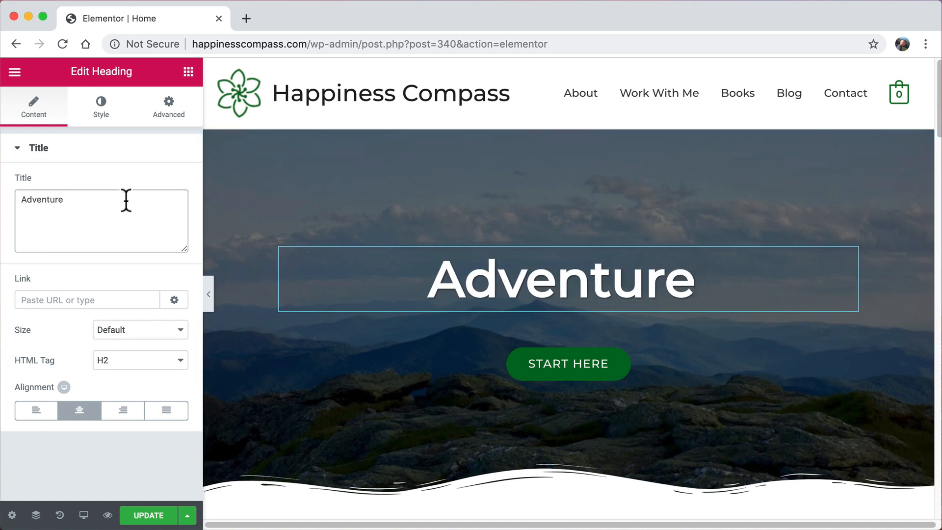
pyautogui.write('Inside')
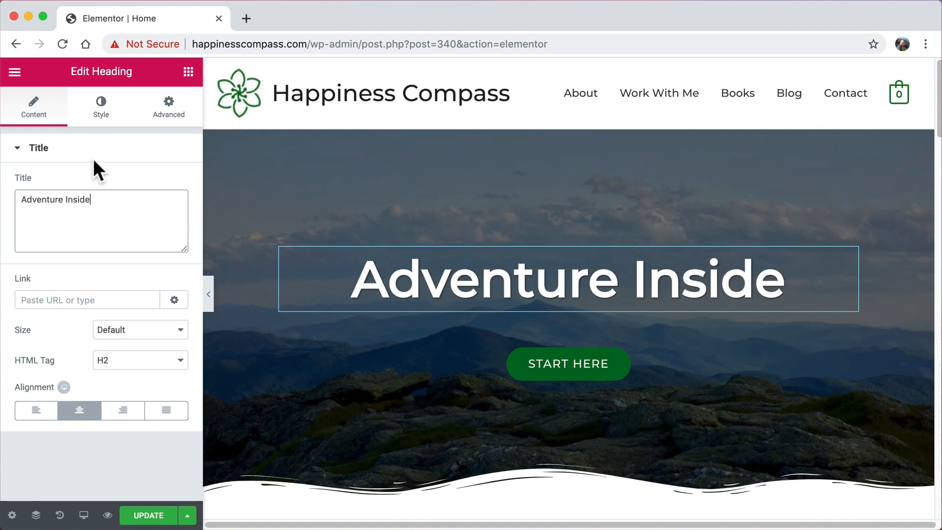
pyautogui.click(102, 104)
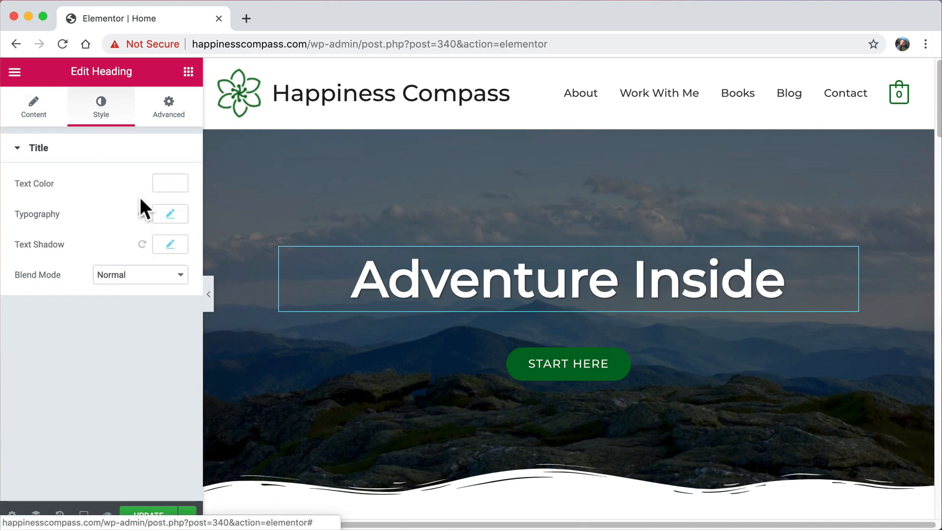
# Step: Try grey, black, green and dark purple on the Adventure Inside heading, then keep it white
pyautogui.click(173, 184)
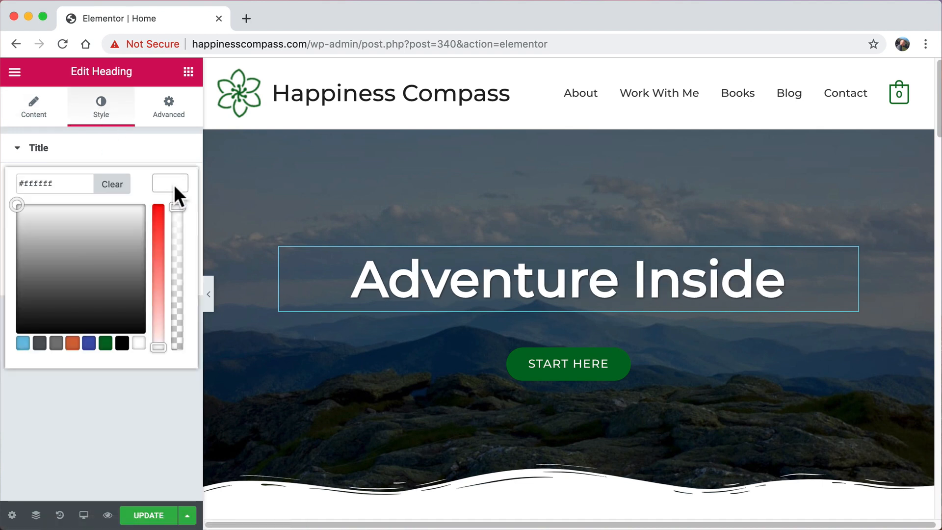
pyautogui.click(57, 343)
pyautogui.click(122, 343)
pyautogui.click(105, 344)
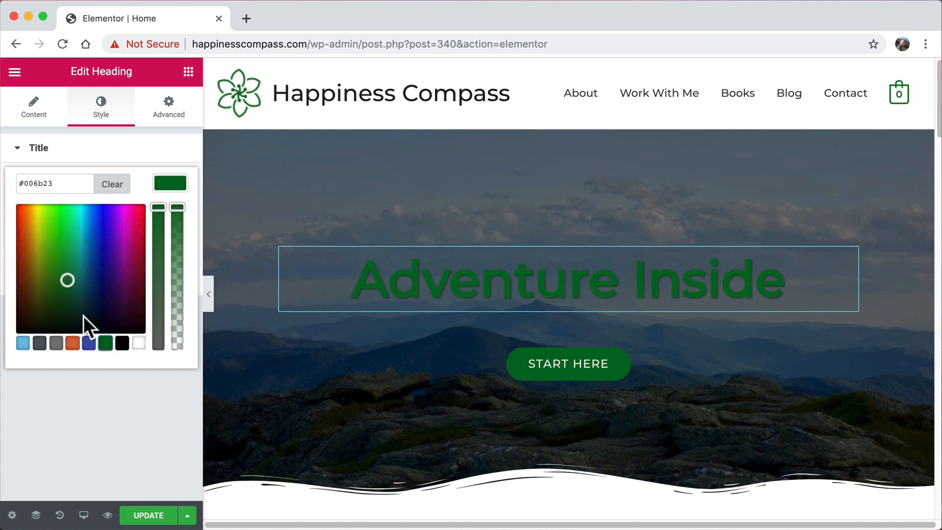
pyautogui.moveTo(67, 280); pyautogui.dragTo(107, 299)
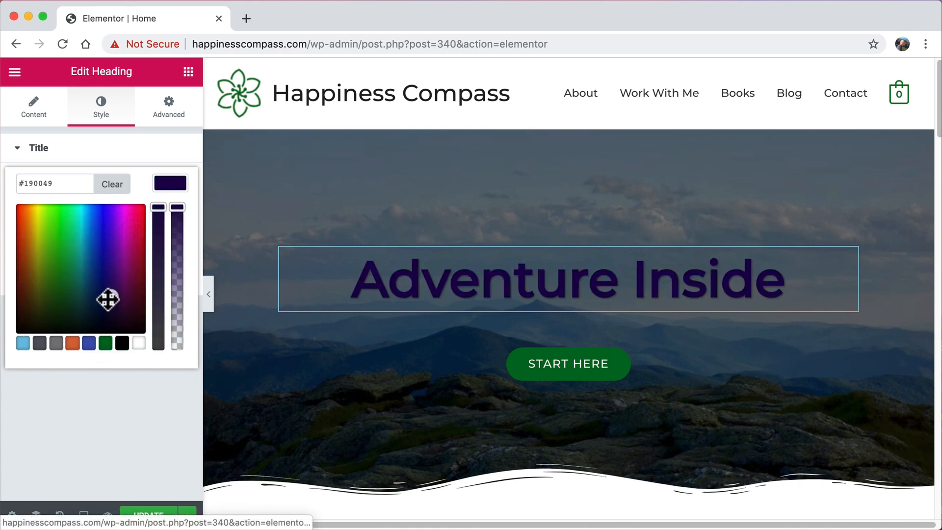
pyautogui.click(138, 343)
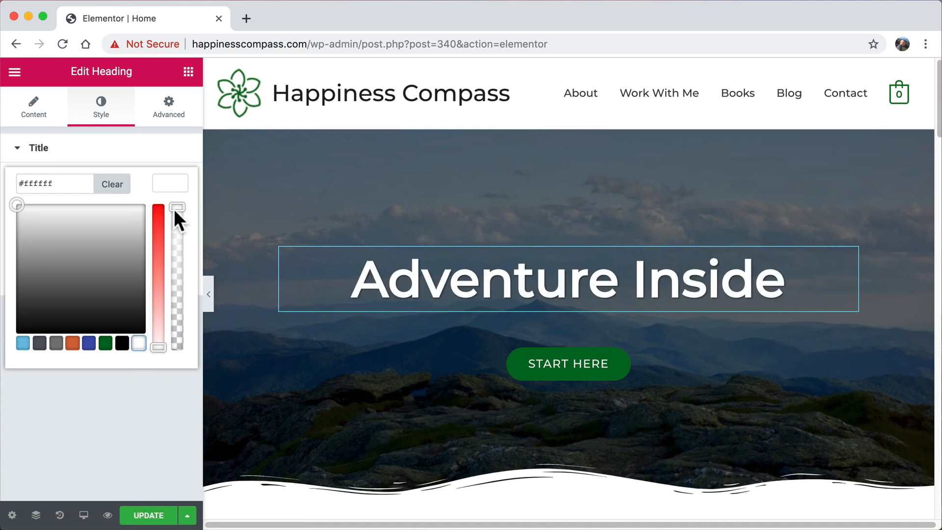
pyautogui.click(173, 183)
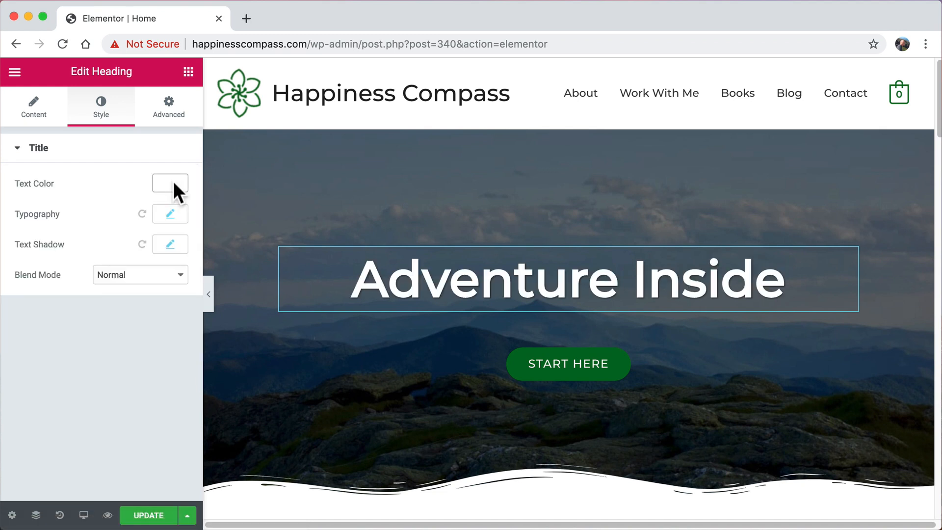
# Step: Adjust the heading's typography font size and duplicate the Adventure Inside heading
pyautogui.click(170, 215)
pyautogui.moveTo(81, 303); pyautogui.dragTo(62, 305)
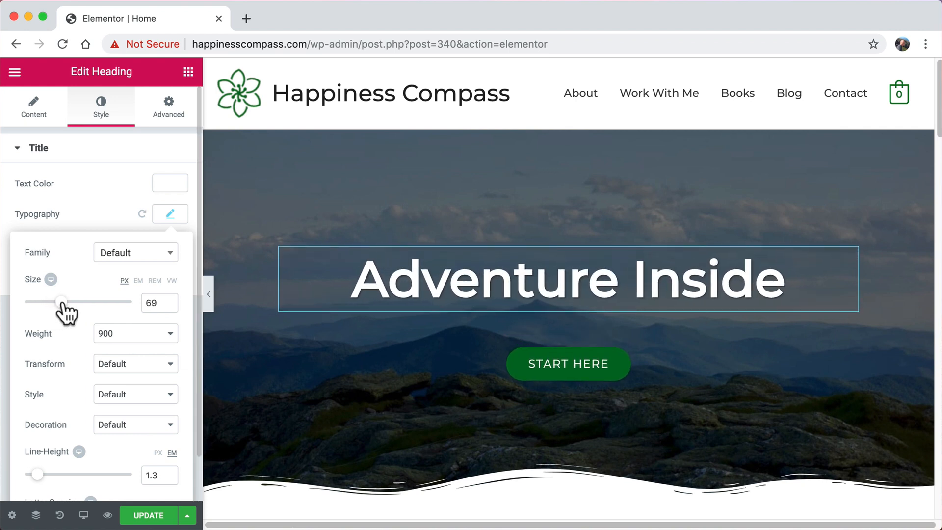
pyautogui.click(170, 214)
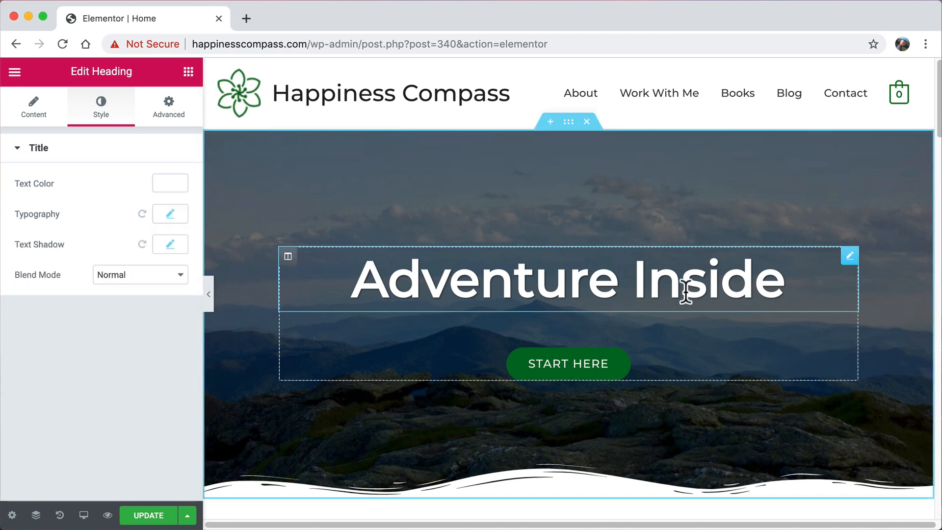
pyautogui.rightClick(850, 264)
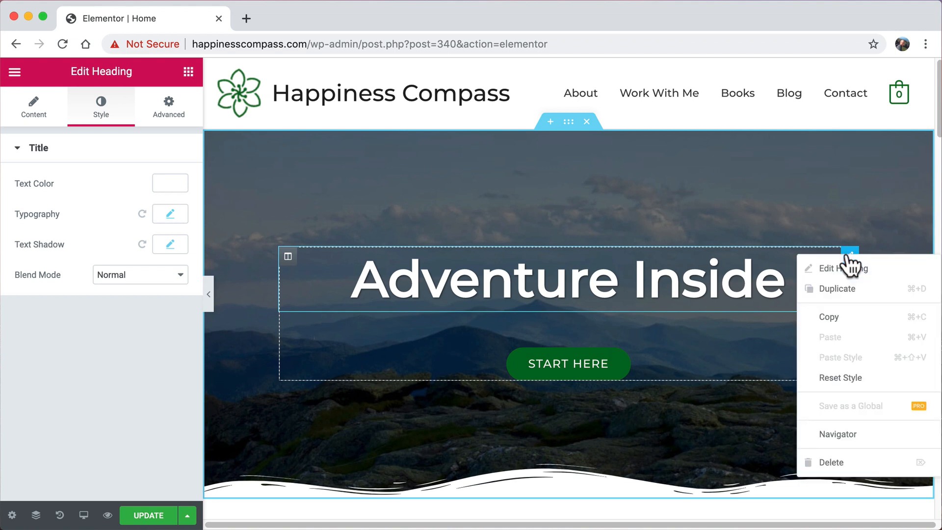
pyautogui.click(852, 293)
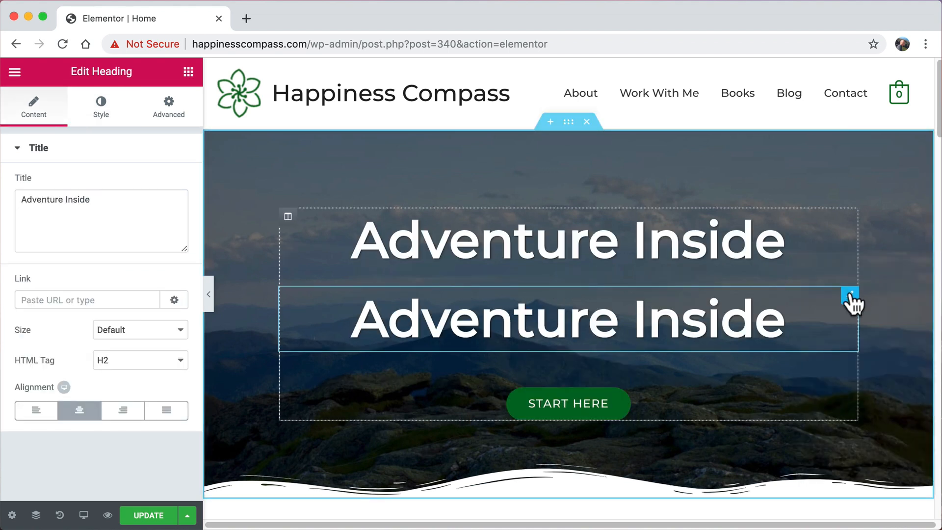
# Step: Delete the duplicate and add a centred heading 'Turn Troubles Into Triumphs' below Adventure Inside
pyautogui.rightClick(849, 294)
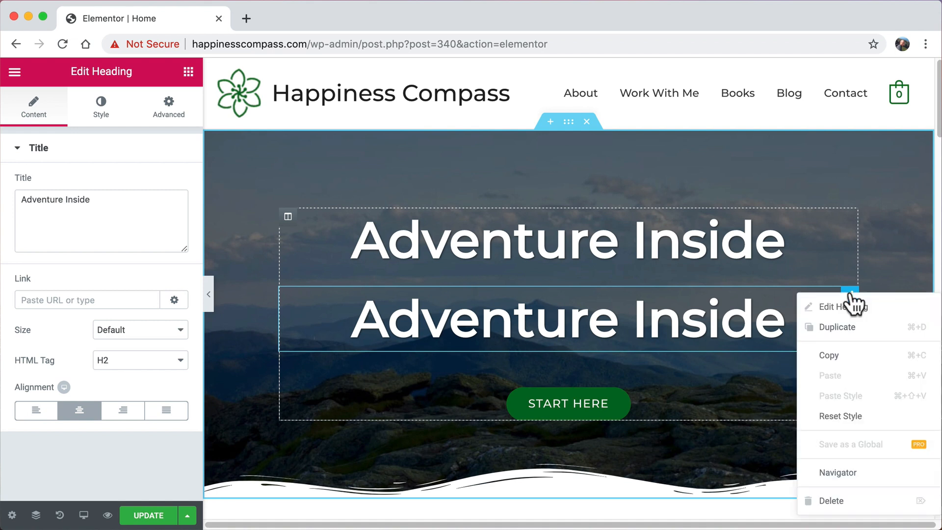
pyautogui.click(875, 505)
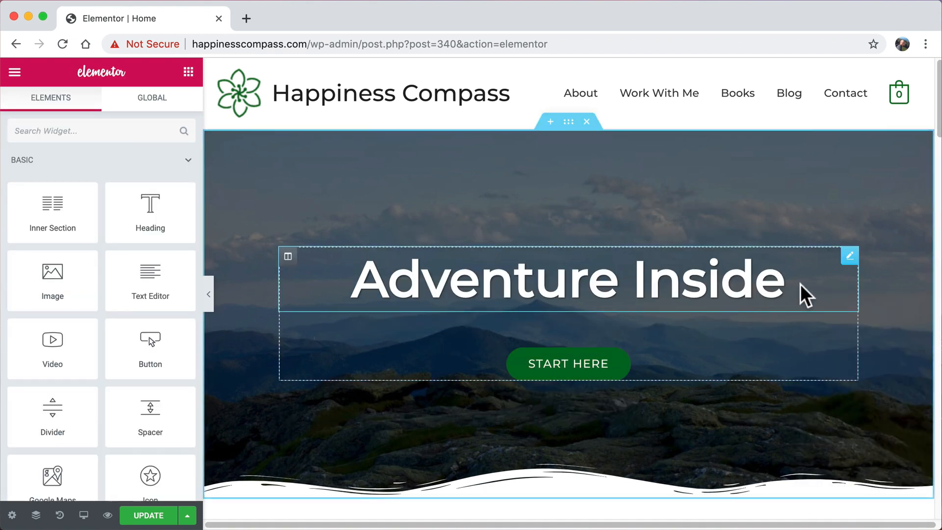
pyautogui.moveTo(161, 216); pyautogui.dragTo(594, 309)
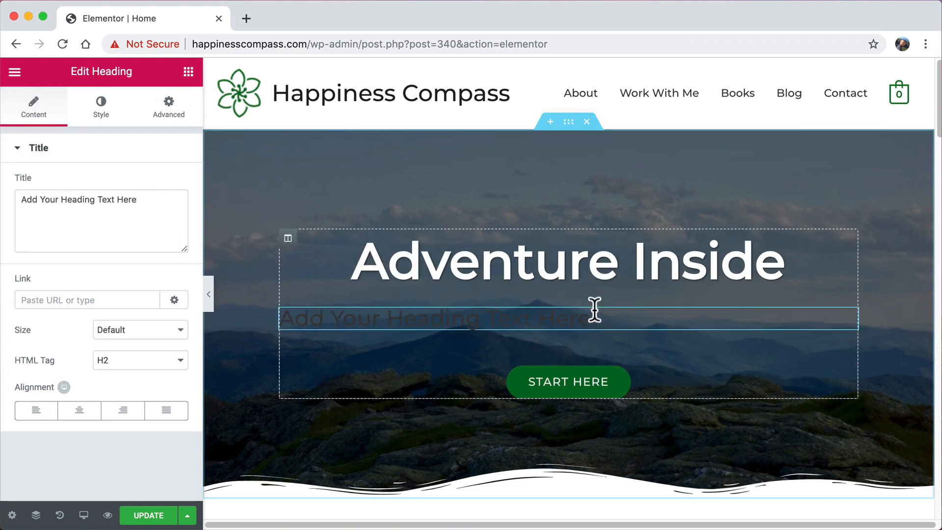
pyautogui.click(151, 201)
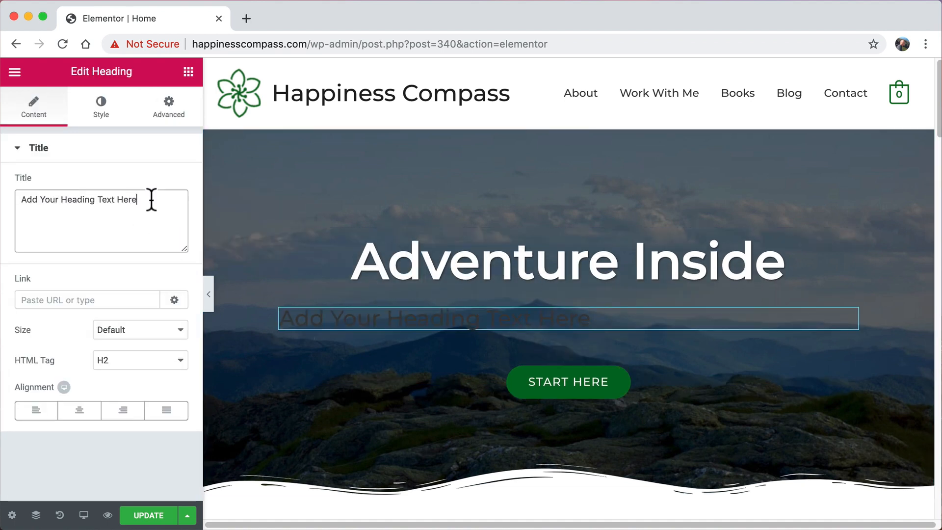
pyautogui.moveTo(152, 200); pyautogui.dragTo(46, 274)
pyautogui.write('Turn Tr')
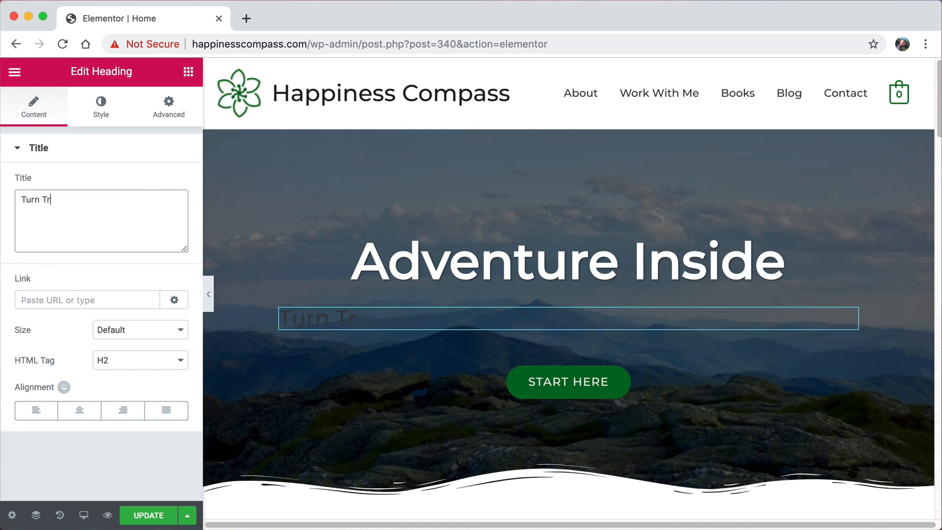
pyautogui.write('oubles Into Triumphs')
pyautogui.click(79, 411)
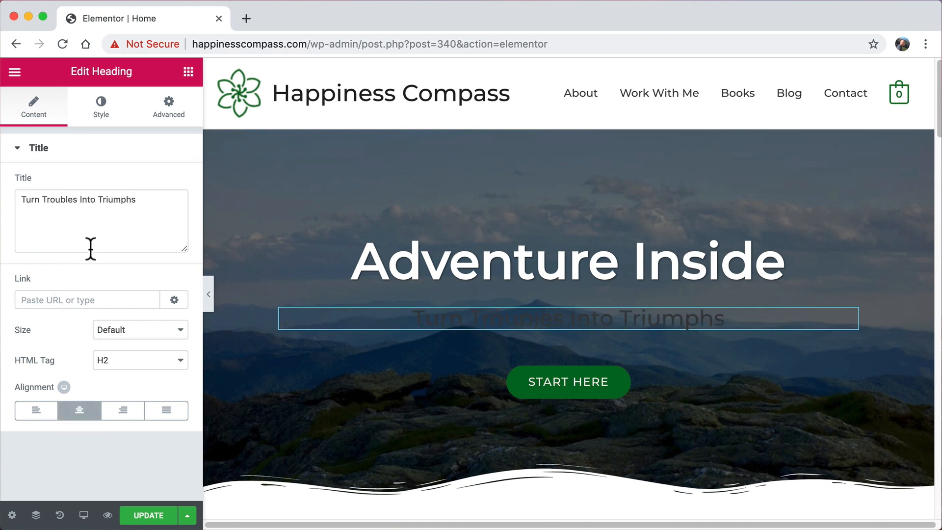
# Step: Style the subheading white at 30 px font size with wider letter spacing
pyautogui.click(98, 110)
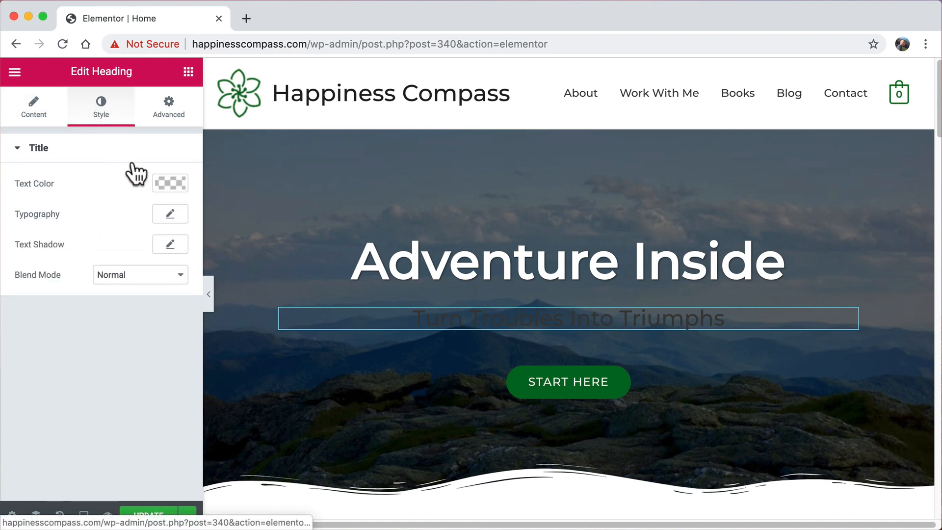
pyautogui.click(166, 183)
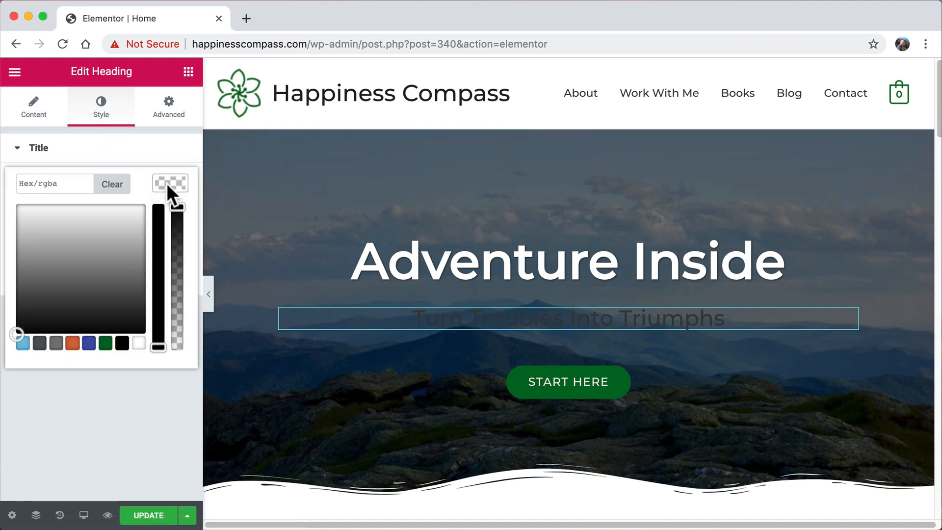
pyautogui.click(138, 343)
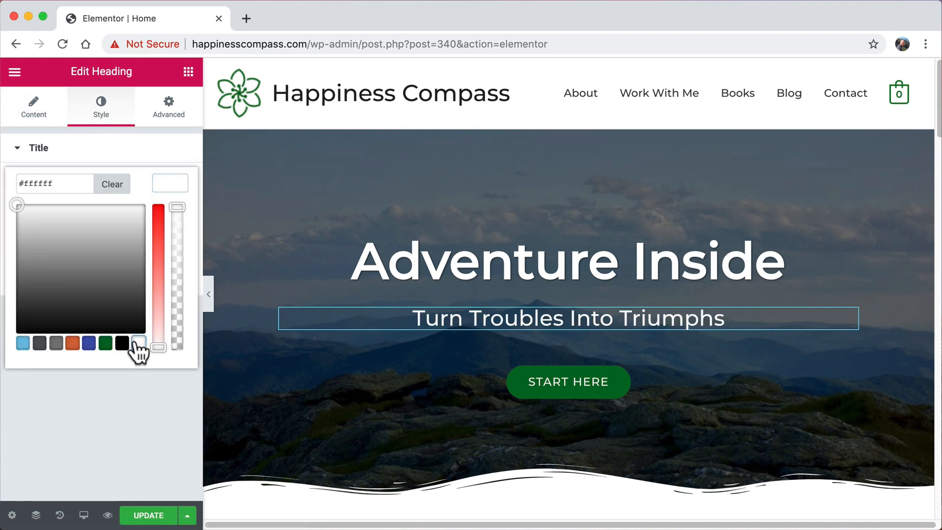
pyautogui.click(173, 183)
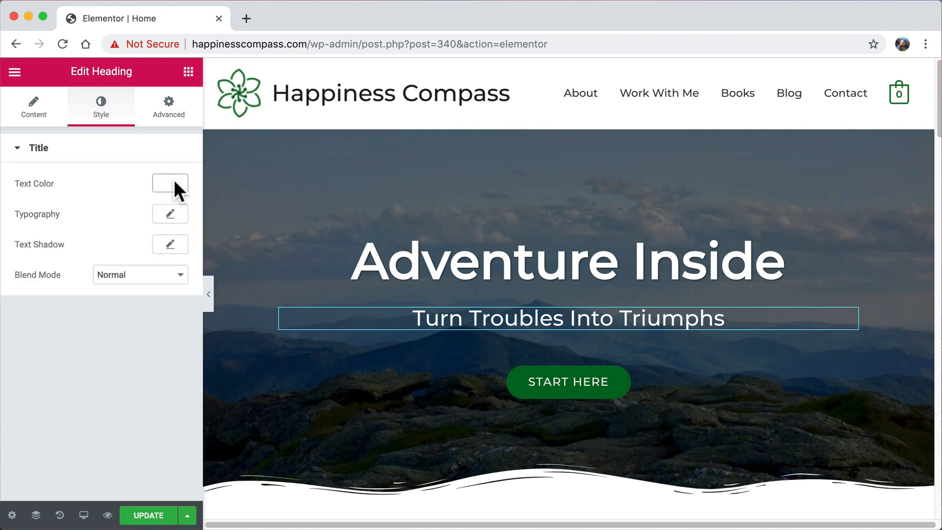
pyautogui.click(170, 214)
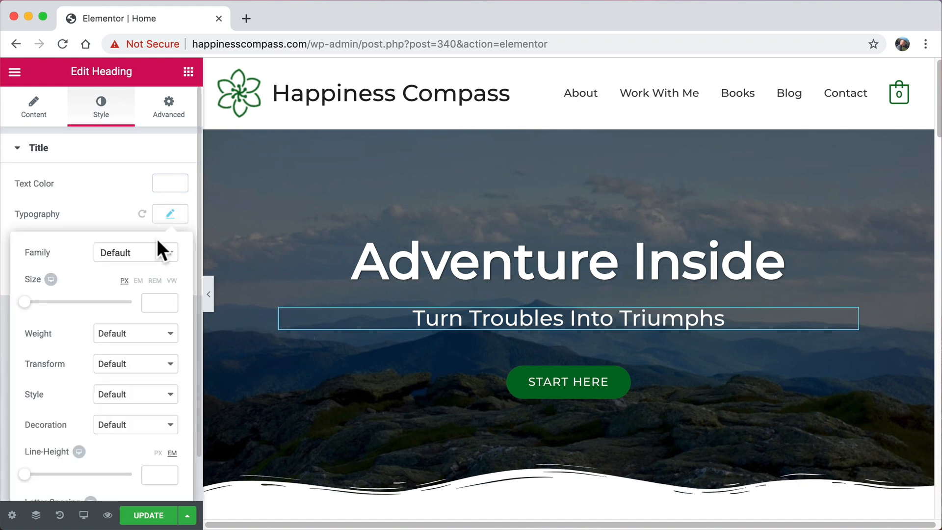
pyautogui.click(152, 303)
pyautogui.write('30')
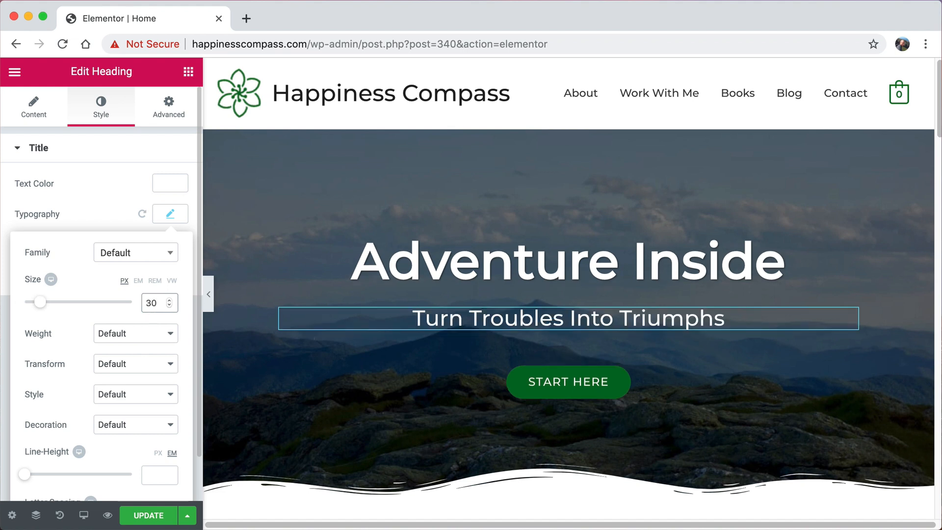
pyautogui.scroll(-2, 152, 303)
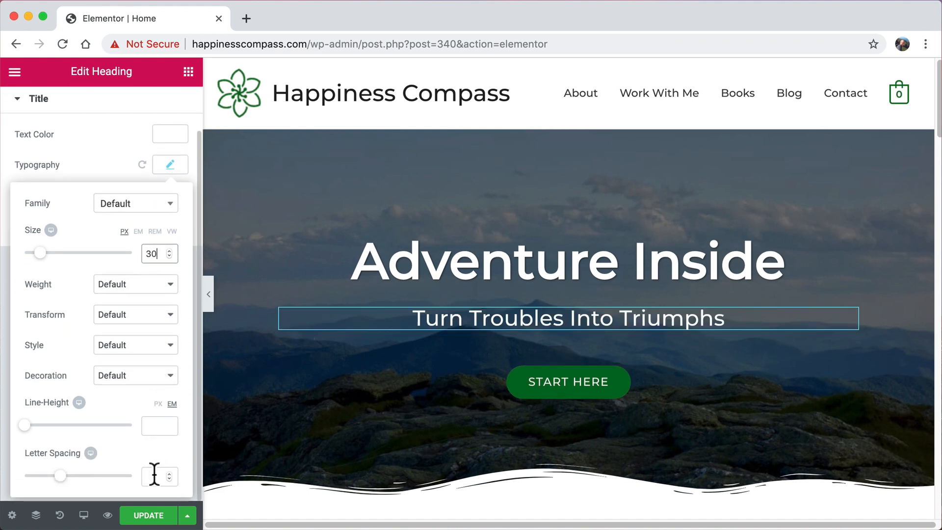
pyautogui.moveTo(60, 475)
pyautogui.mouseDown()
pyautogui.moveTo(77, 474)
pyautogui.moveTo(67, 475)
pyautogui.mouseUp()
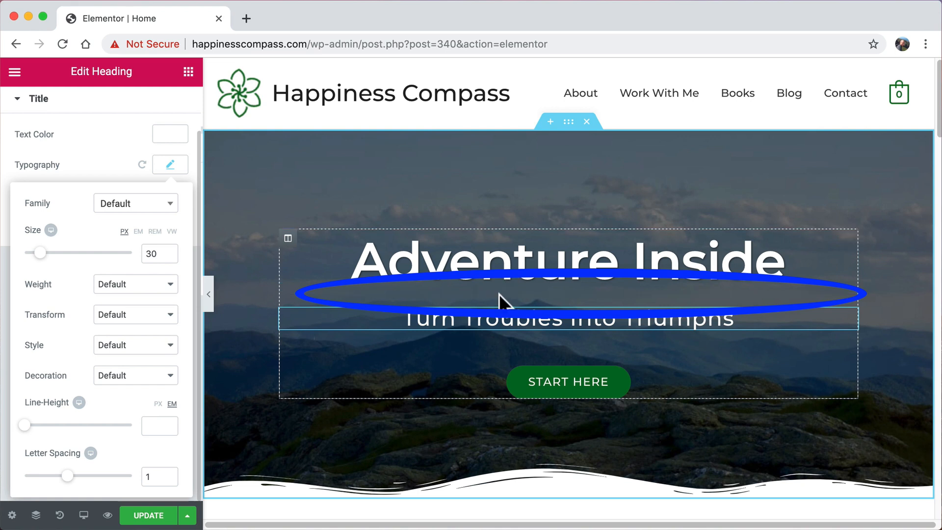
# Step: Unlink the subheading's margins and set its top margin to -20
pyautogui.click(168, 113)
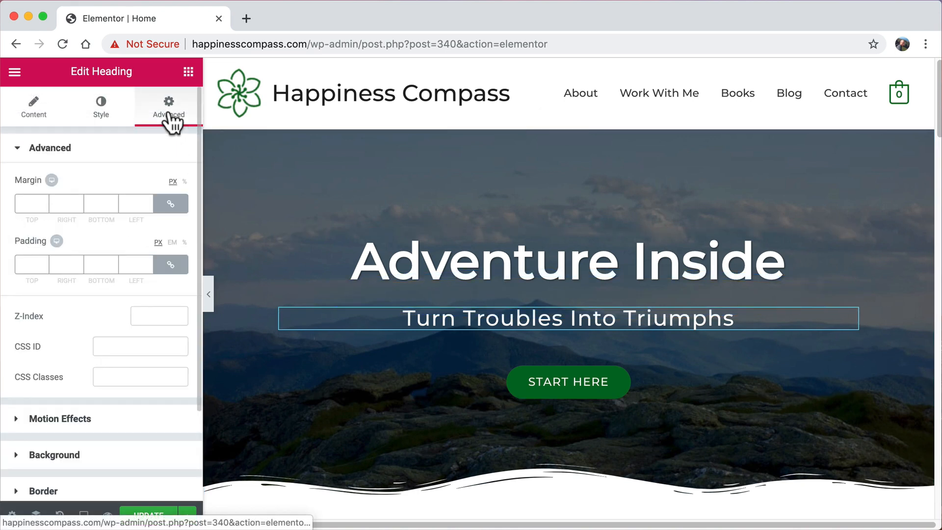
pyautogui.click(171, 204)
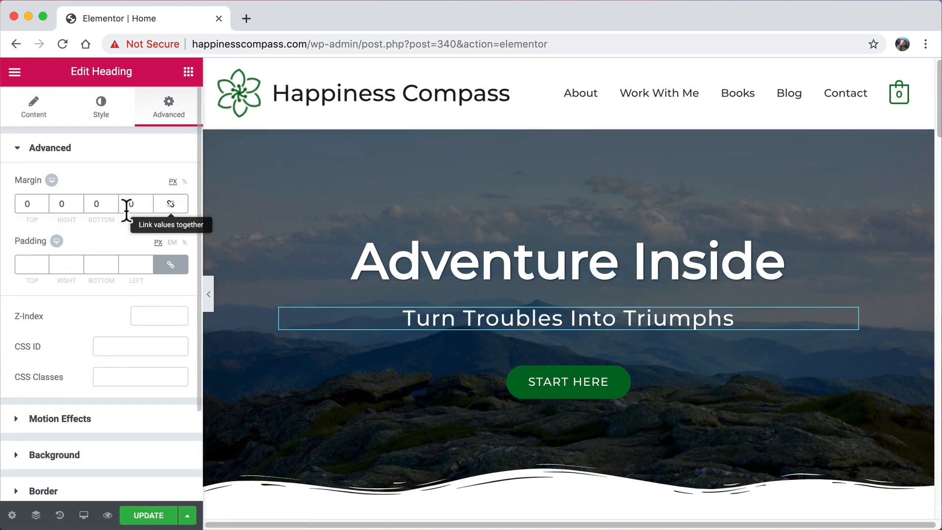
pyautogui.click(44, 206)
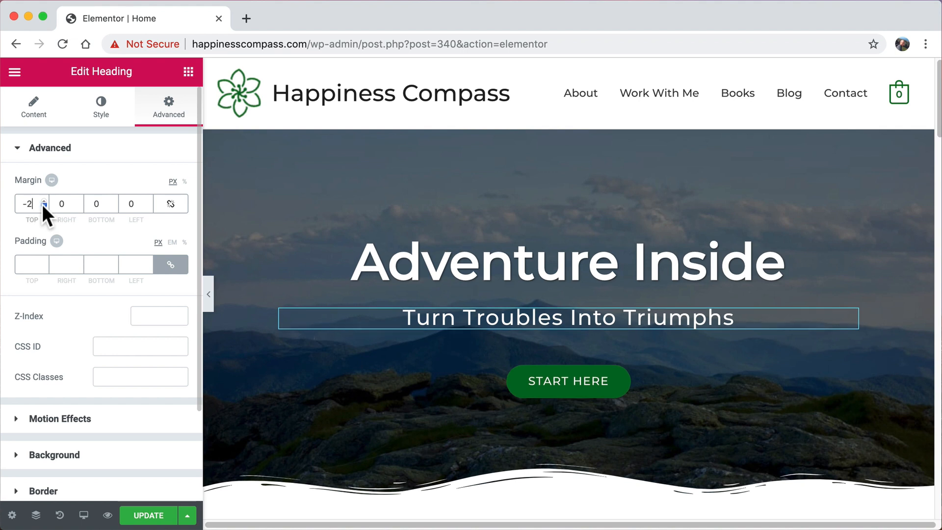
pyautogui.click(43, 206)
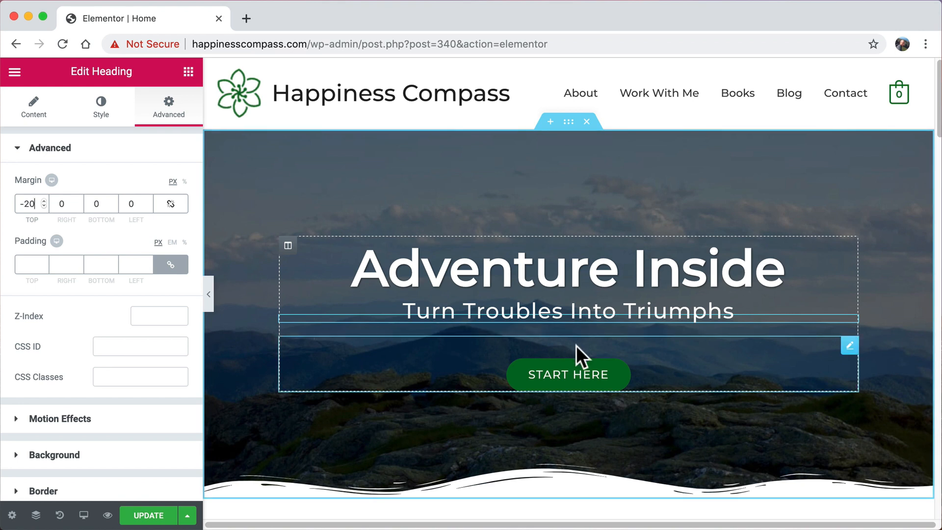
# Step: Try 'Get Started' on the START HERE button, then keep the label 'Start Here'
pyautogui.click(607, 383)
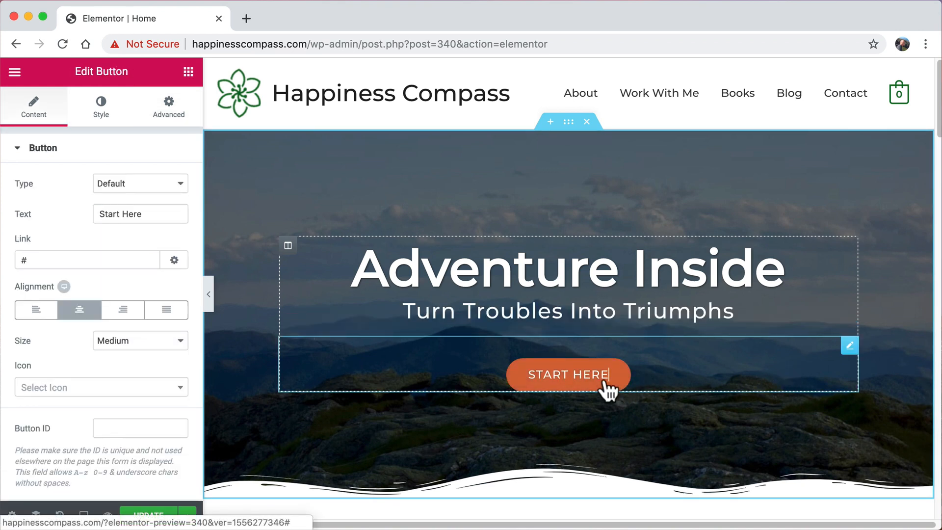
pyautogui.moveTo(153, 213); pyautogui.dragTo(99, 213)
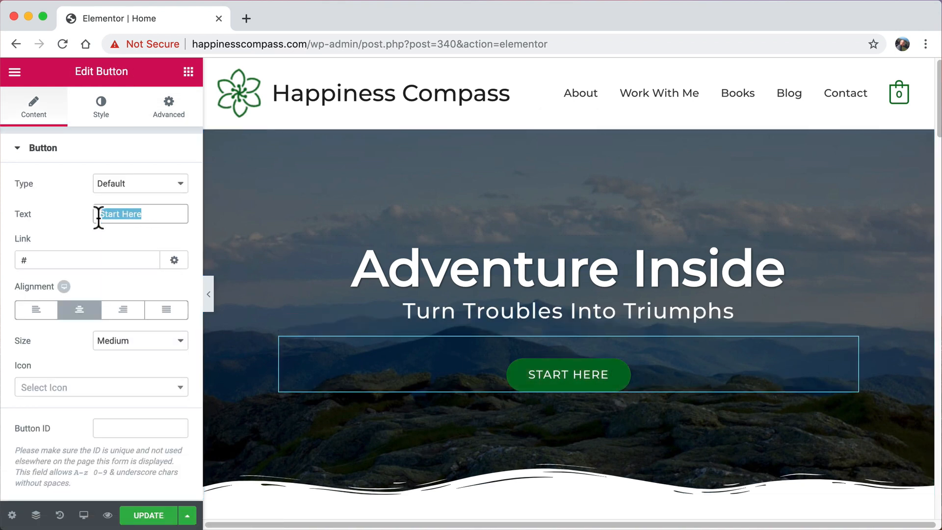
pyautogui.write('Get Started')
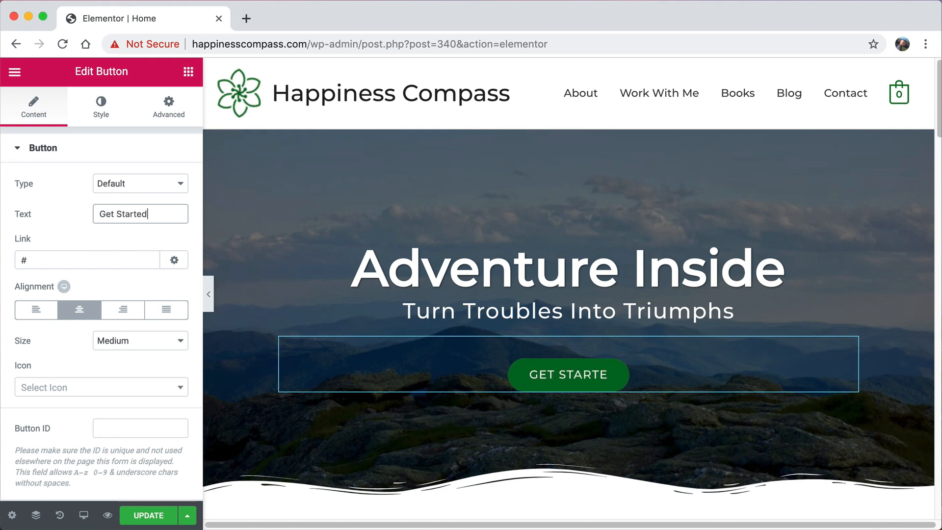
pyautogui.press('BackSpace')
pyautogui.press('BackSpace')
pyautogui.press('BackSpace')
pyautogui.press('BackSpace')
pyautogui.press('BackSpace')
pyautogui.press('BackSpace')
pyautogui.press('BackSpace')
pyautogui.press('BackSpace')
pyautogui.press('BackSpace')
pyautogui.press('BackSpace')
pyautogui.press('BackSpace')
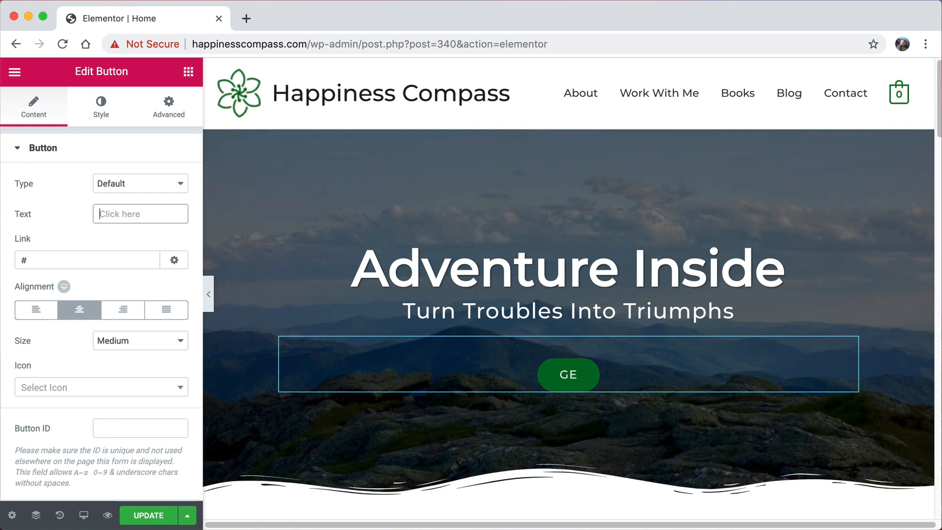
pyautogui.write('Start Here')
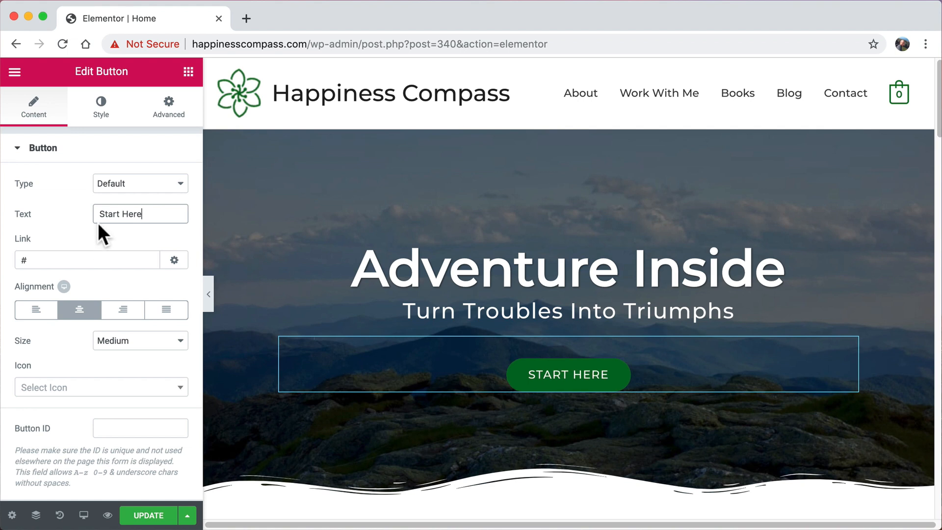
# Step: Replace the button's '#' link with the Blog page
pyautogui.click(41, 264)
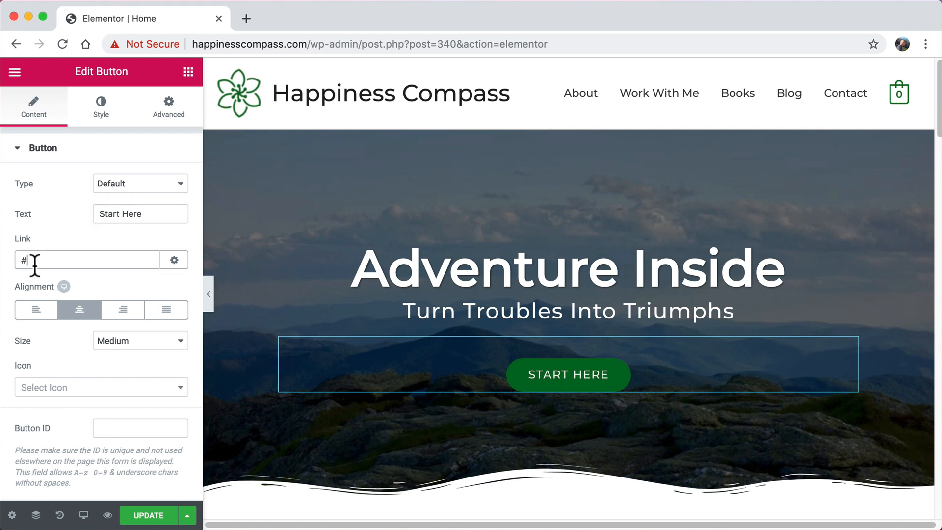
pyautogui.press('BackSpace')
pyautogui.press('super+z')
pyautogui.write('blog')
pyautogui.click(40, 287)
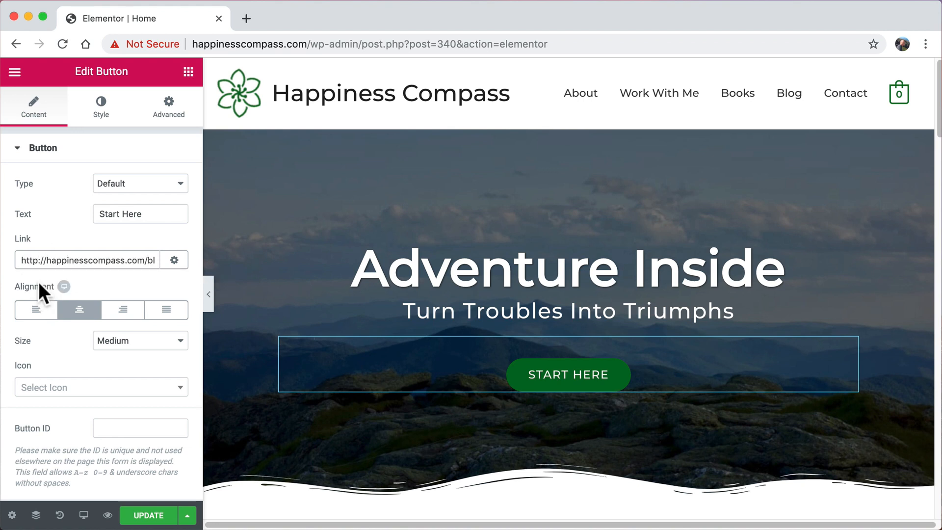
# Step: Try several background colours on the button, keeping it green
pyautogui.click(101, 114)
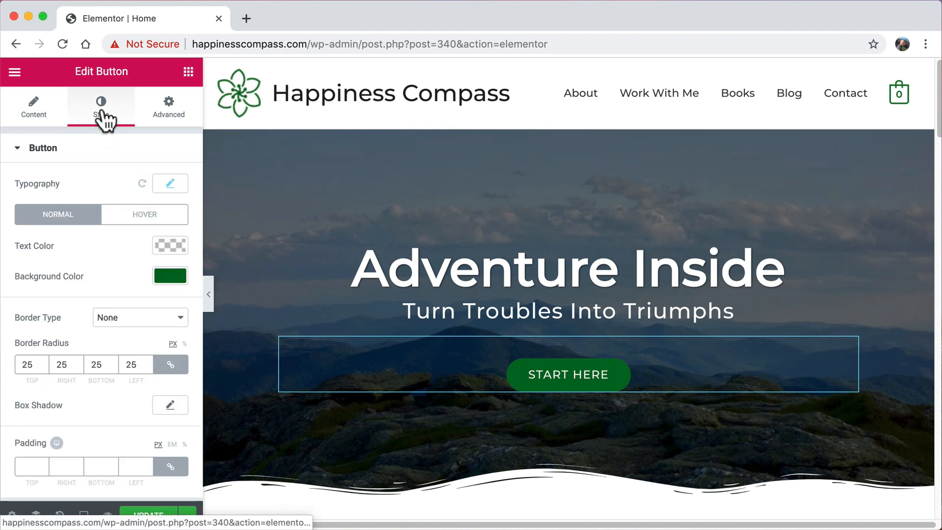
pyautogui.click(165, 277)
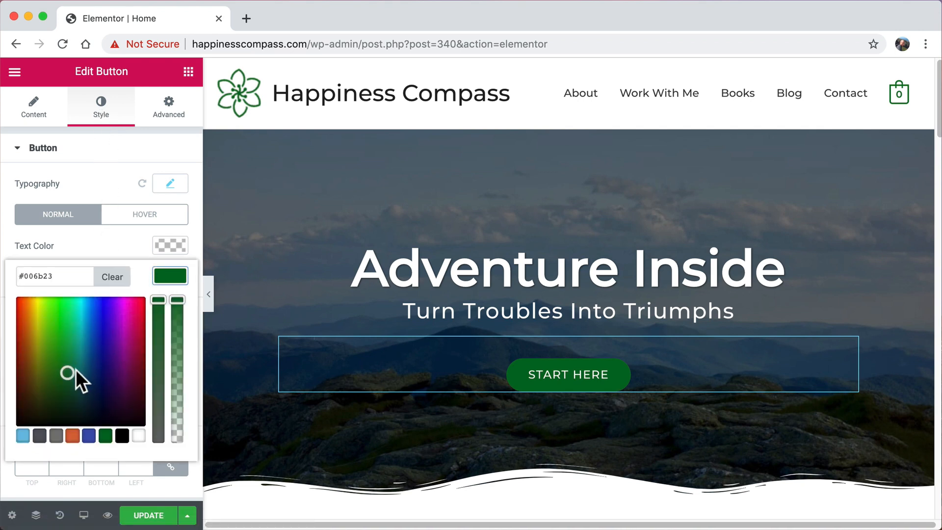
pyautogui.moveTo(76, 370); pyautogui.dragTo(137, 324)
pyautogui.click(89, 437)
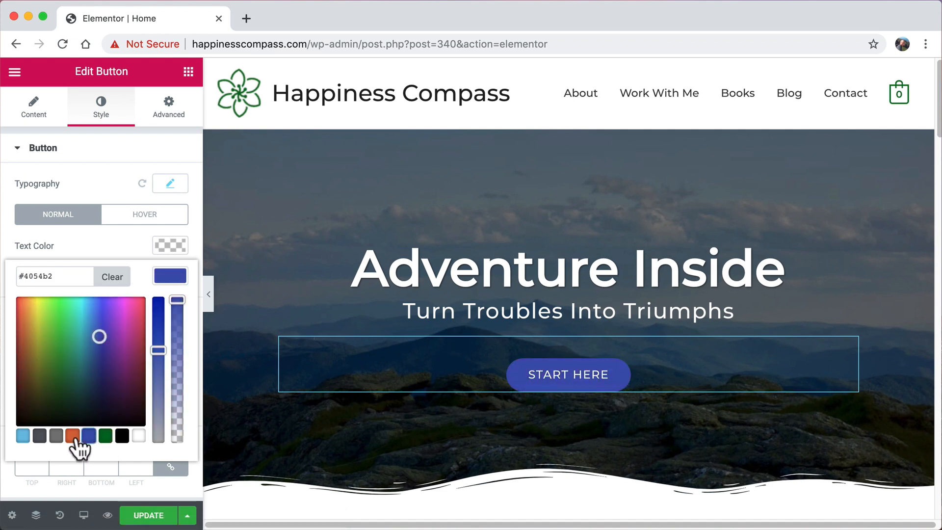
pyautogui.click(73, 436)
pyautogui.click(106, 435)
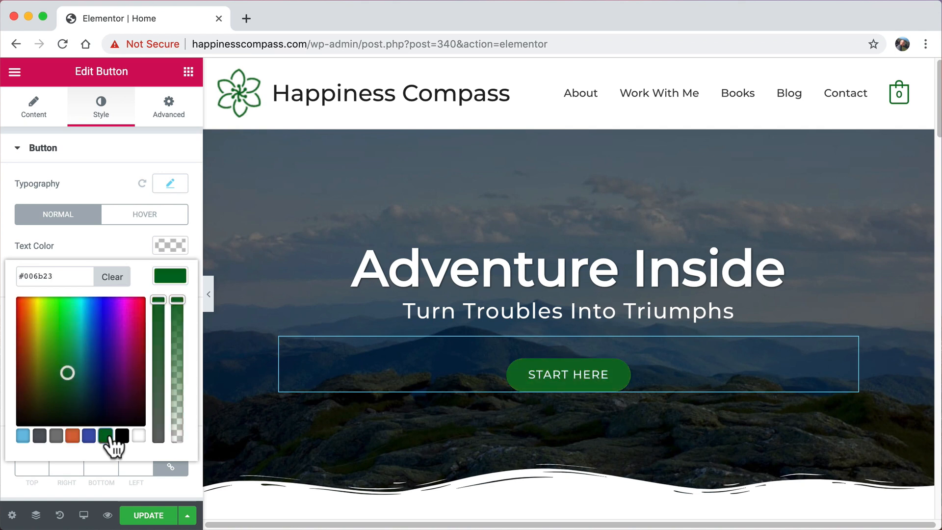
pyautogui.click(155, 279)
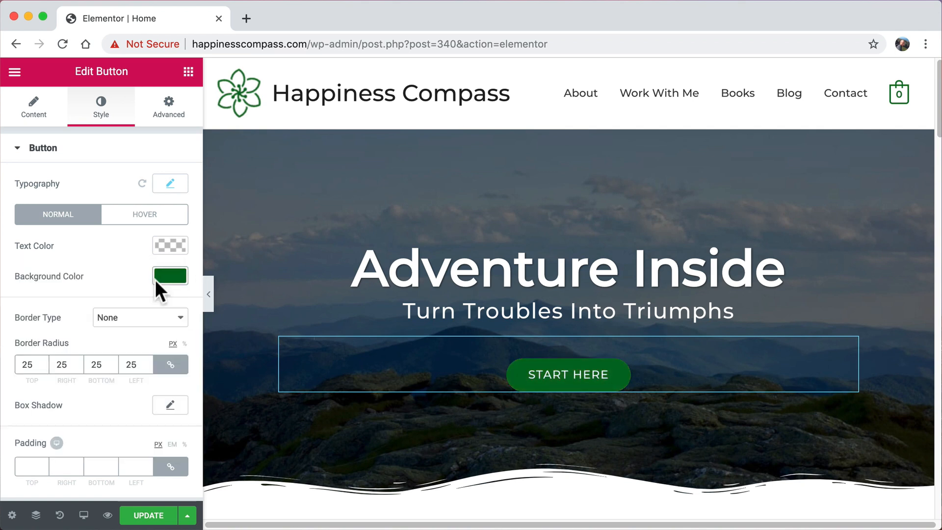
# Step: Set the button's hover background to orange after trying black
pyautogui.click(143, 216)
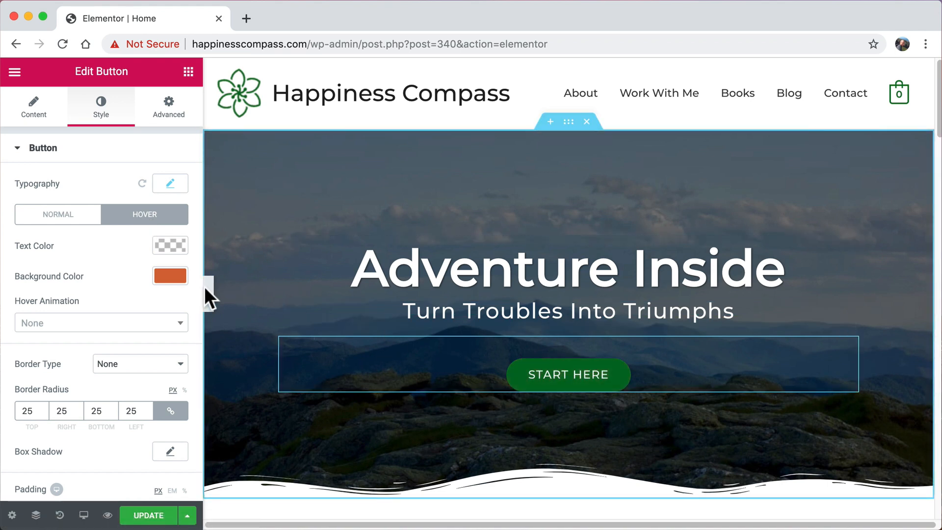
pyautogui.click(167, 276)
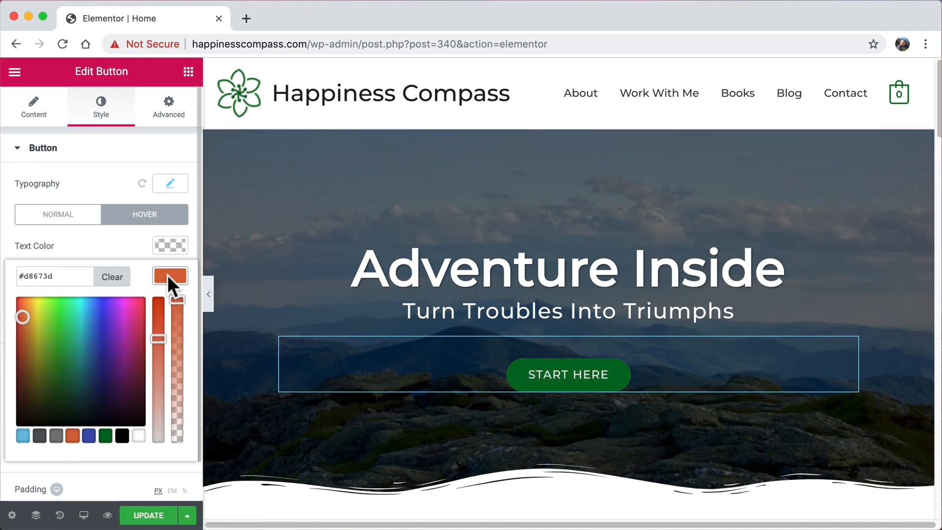
pyautogui.click(126, 441)
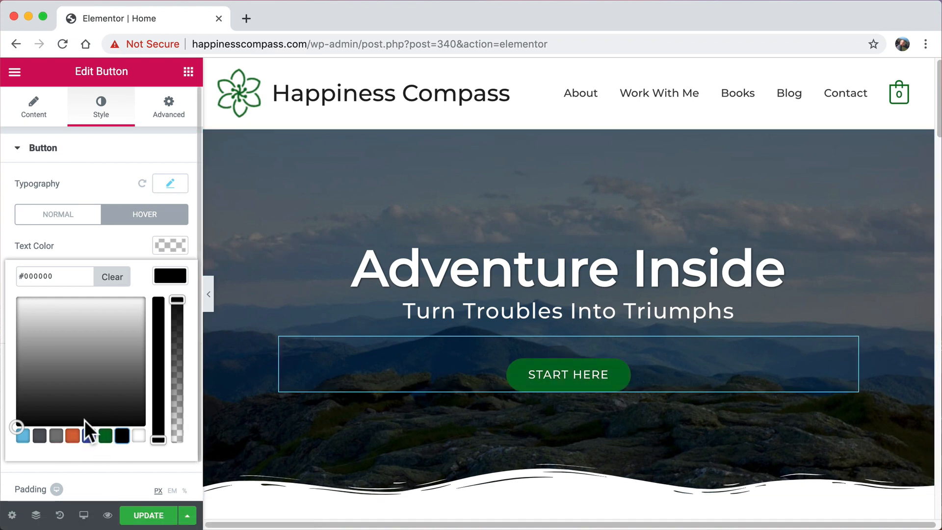
pyautogui.click(72, 436)
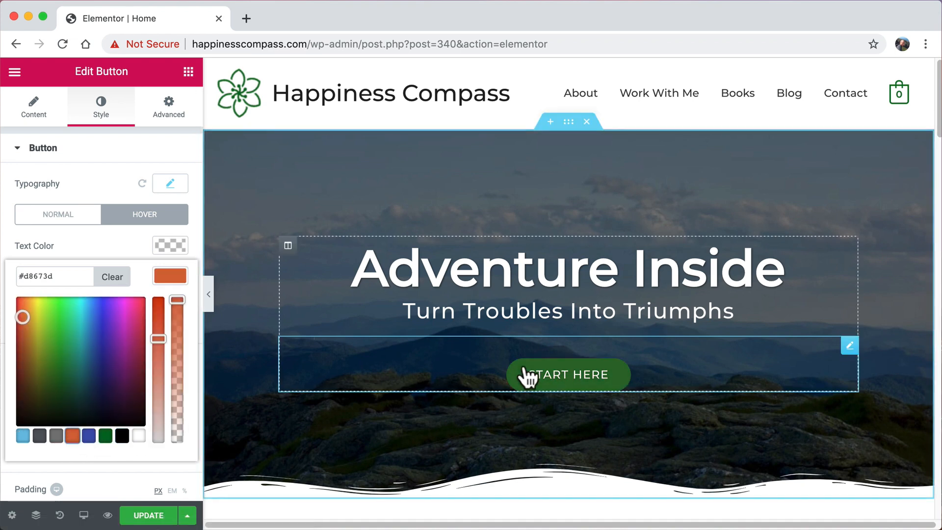
pyautogui.click(166, 276)
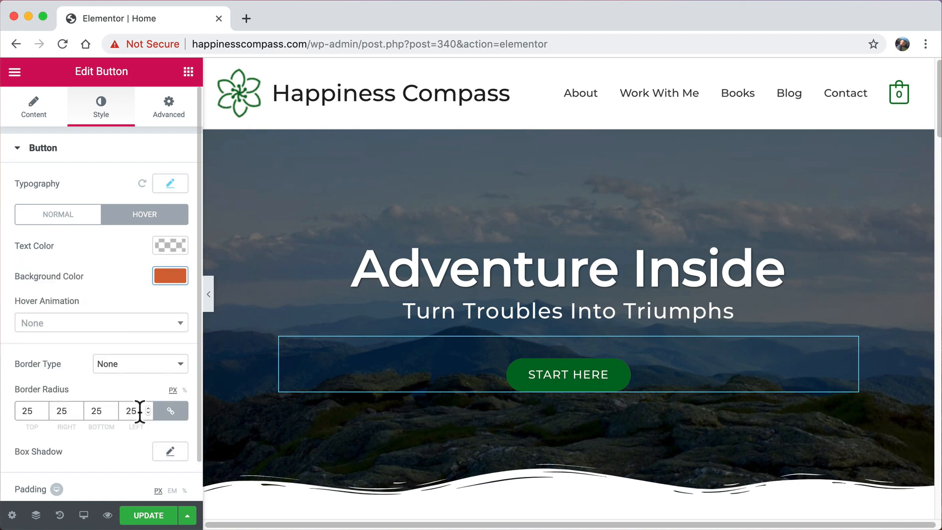
# Step: Try 0, then set the button's border radius to 25, and select the hero section
pyautogui.moveTo(140, 411); pyautogui.dragTo(123, 413)
pyautogui.write('0')
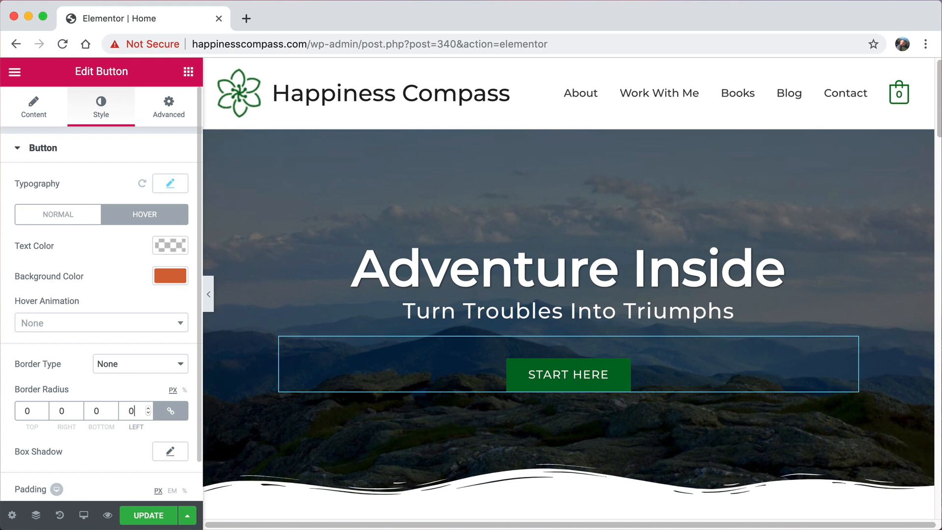
pyautogui.press('super+a')
pyautogui.write('25')
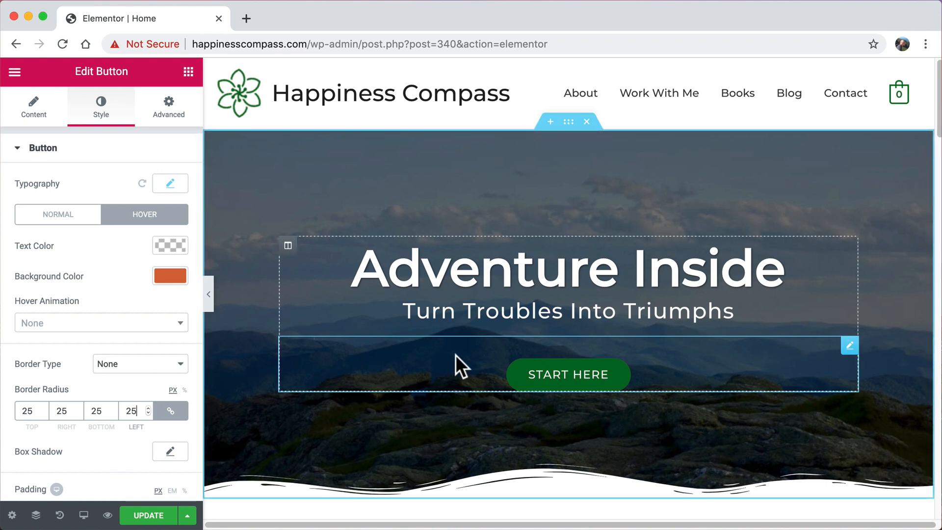
pyautogui.click(569, 122)
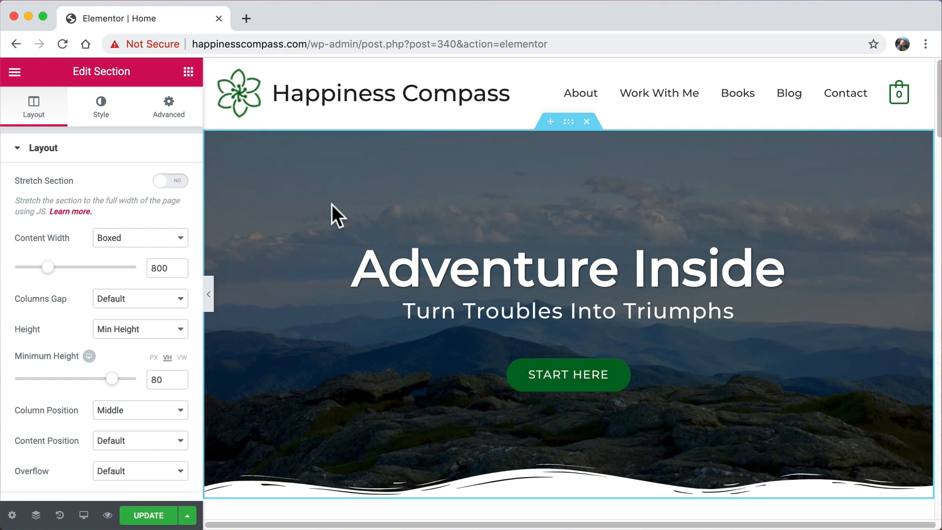
# Step: Open the hero section's background image chooser and browse the media library
pyautogui.click(102, 100)
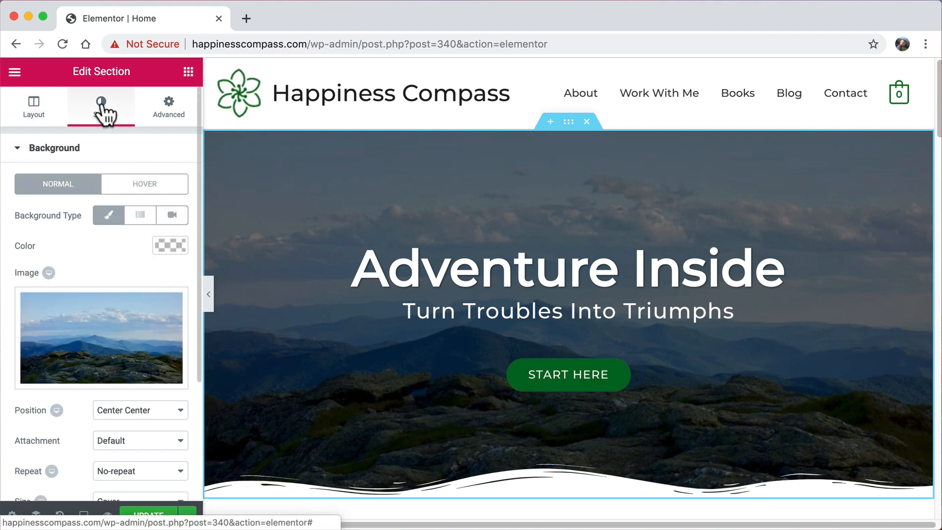
pyautogui.click(133, 335)
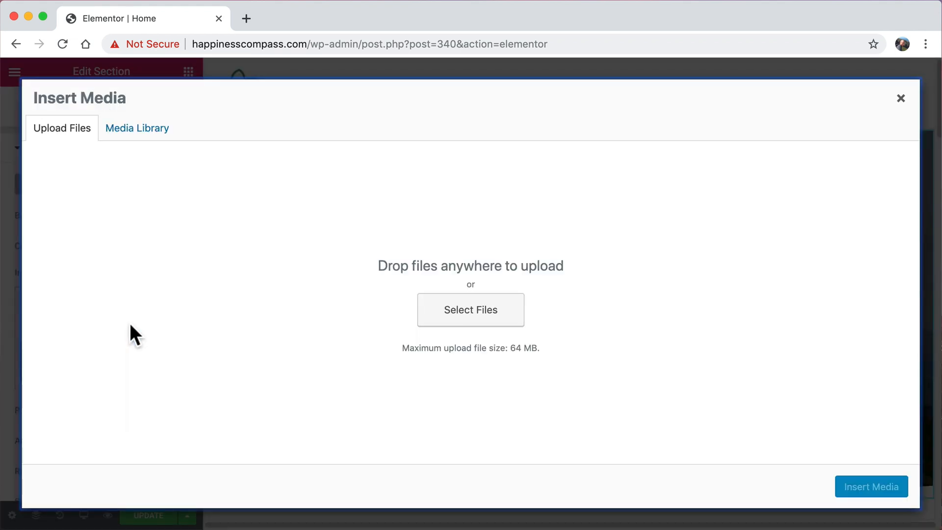
pyautogui.click(149, 131)
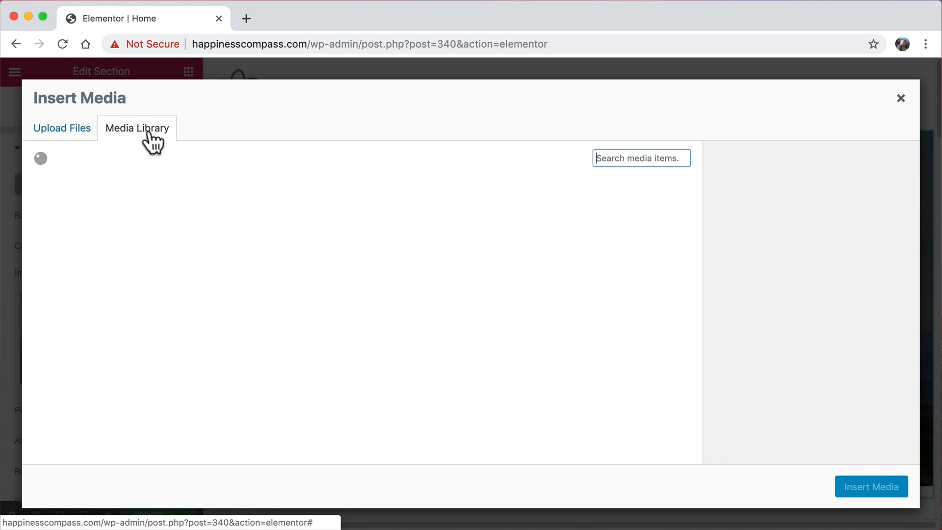
pyautogui.scroll(-8, 185, 222)
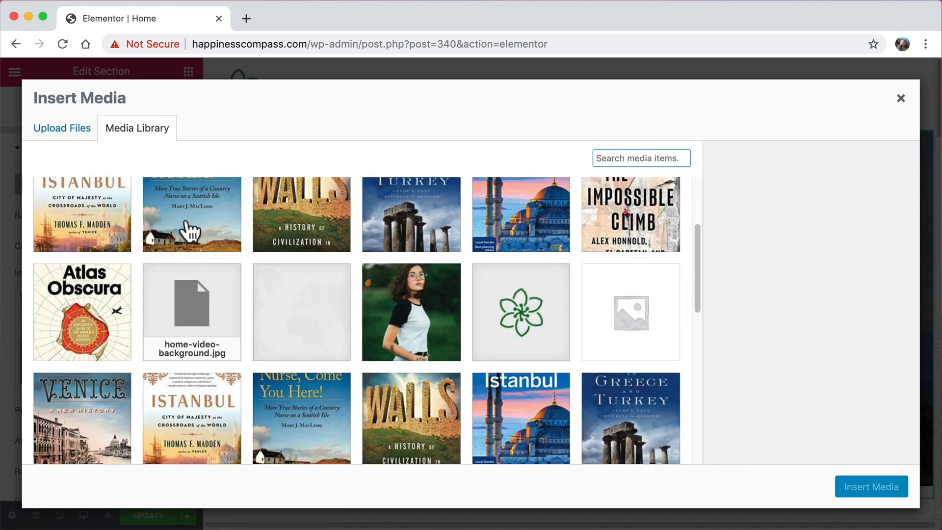
pyautogui.scroll(8, 185, 222)
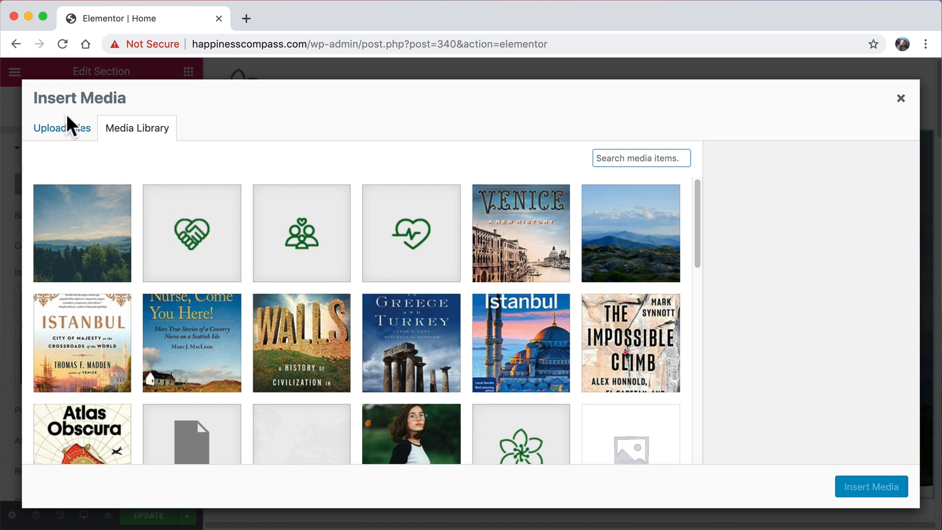
# Step: Upload Hero.jpg from the Desktop and insert it as the hero background
pyautogui.click(70, 127)
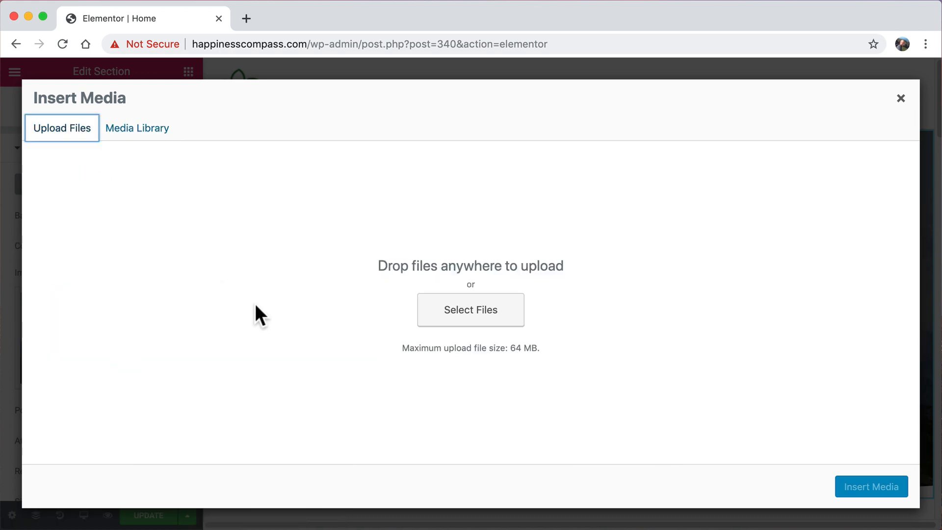
pyautogui.click(468, 319)
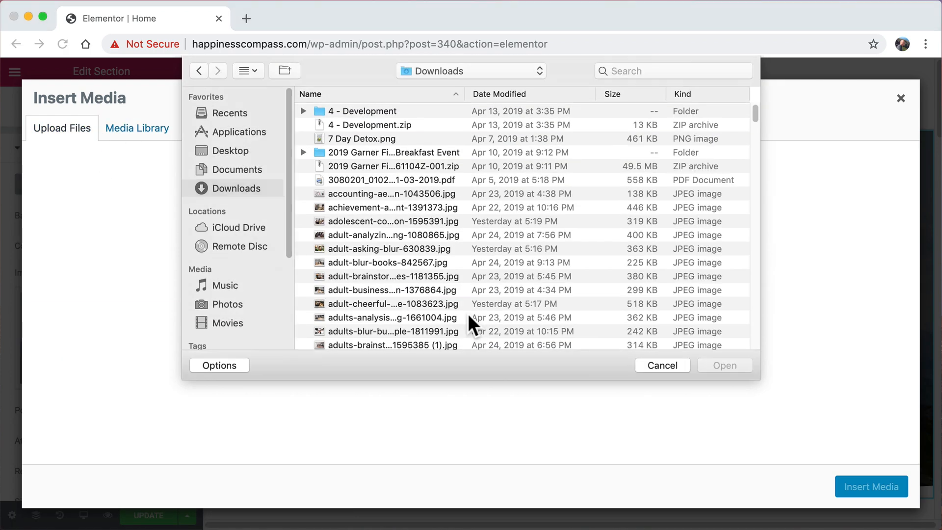
pyautogui.click(247, 148)
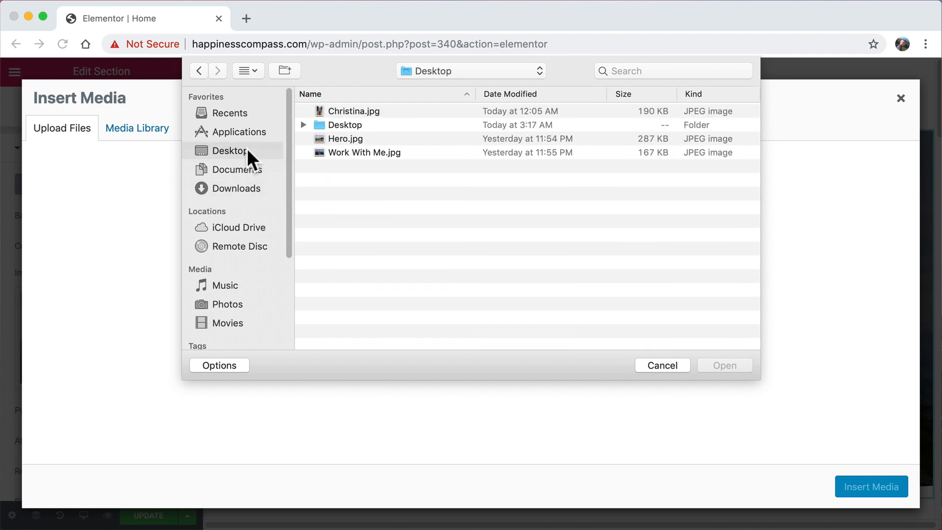
pyautogui.click(354, 137)
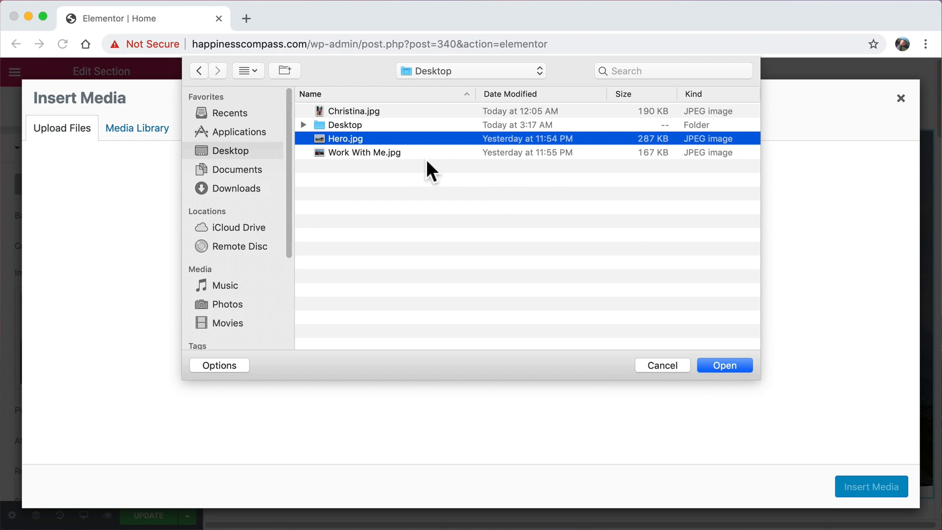
pyautogui.click(714, 367)
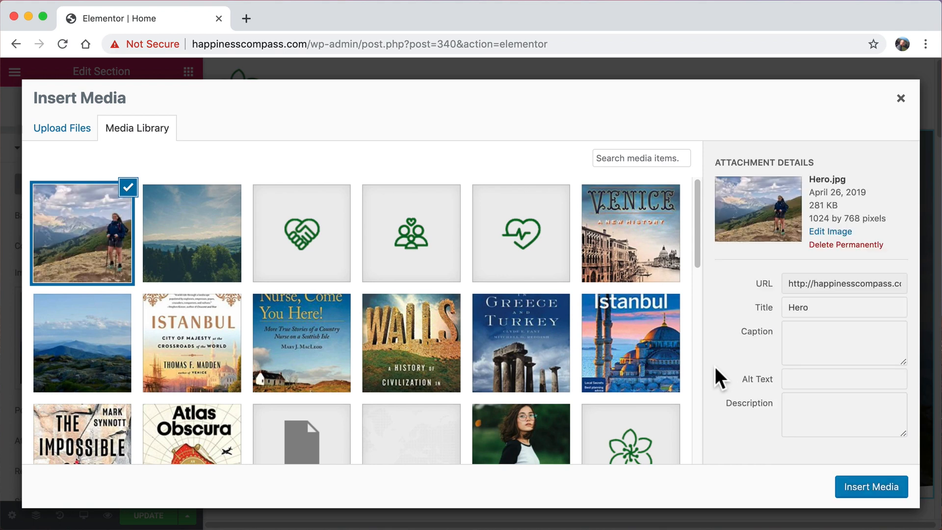
pyautogui.click(866, 495)
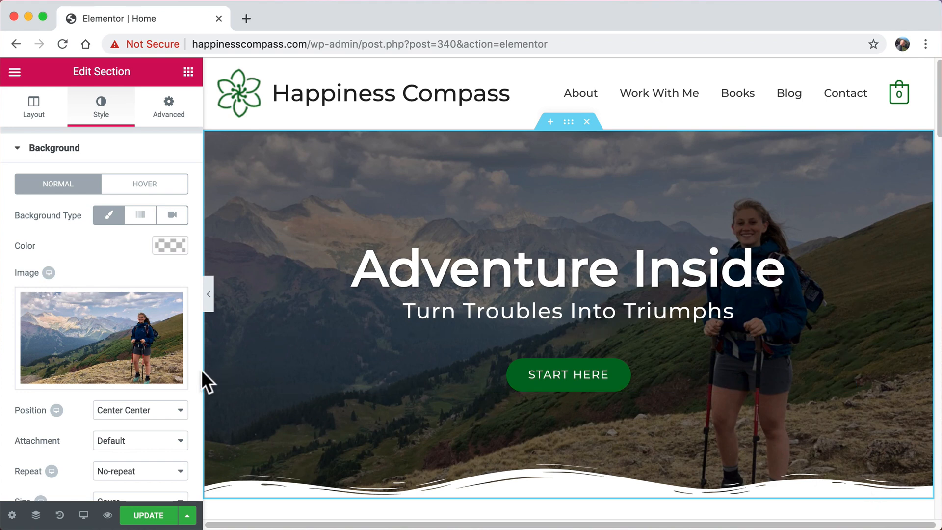
# Step: Try Top Center and Bottom Center, leaving the background position at Center Center
pyautogui.scroll(-3, 192, 366)
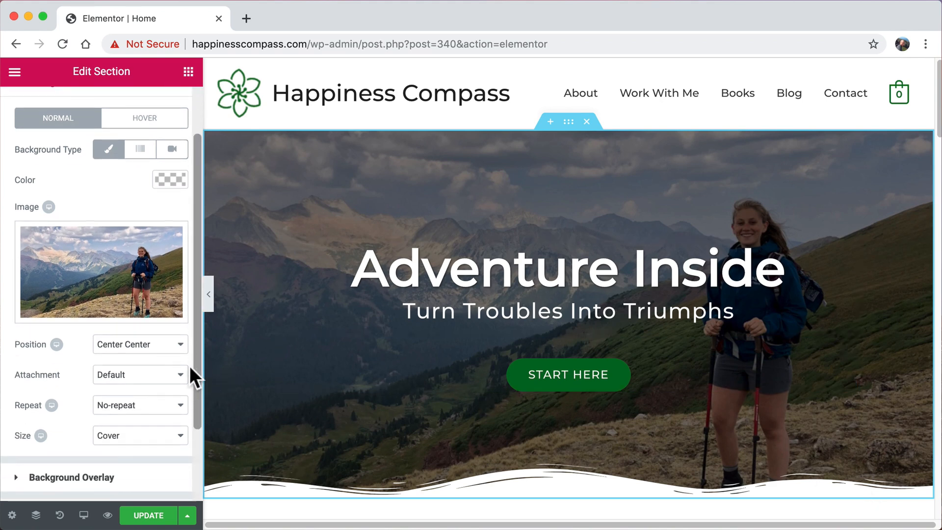
pyautogui.click(140, 346)
pyautogui.click(143, 307)
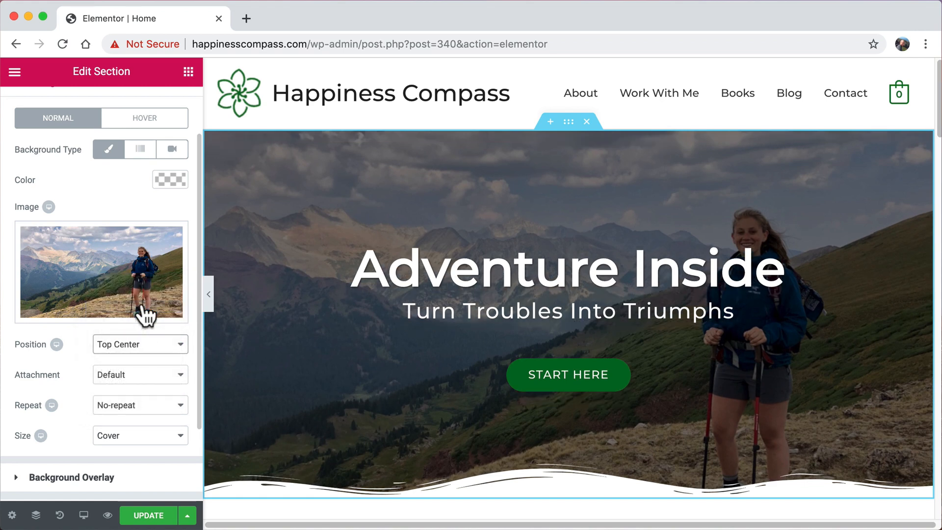
pyautogui.click(139, 348)
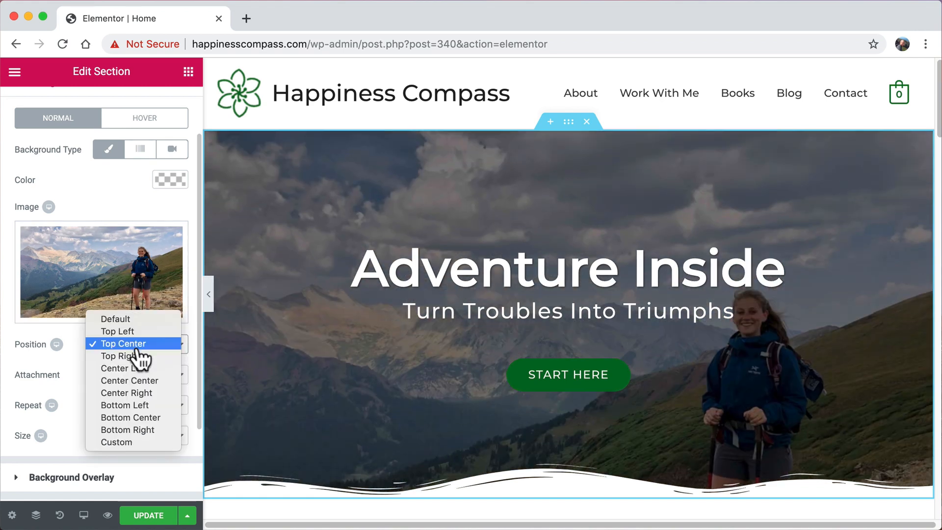
pyautogui.click(142, 417)
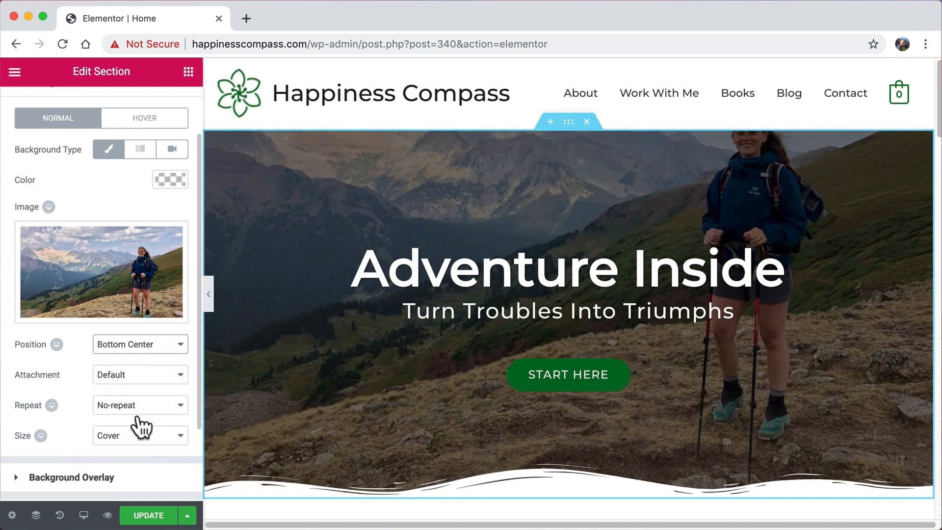
pyautogui.click(139, 346)
pyautogui.click(141, 307)
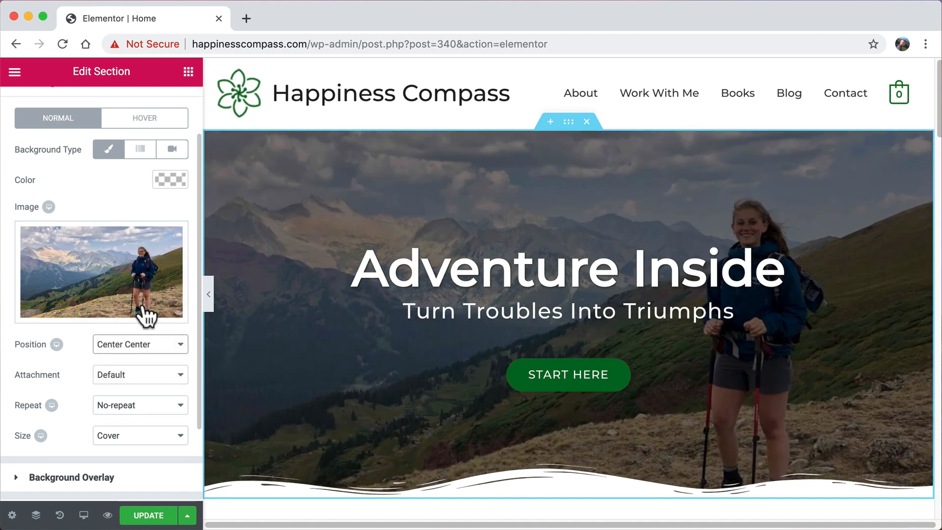
# Step: Try Fixed background attachment, then set it back to Scroll
pyautogui.click(123, 375)
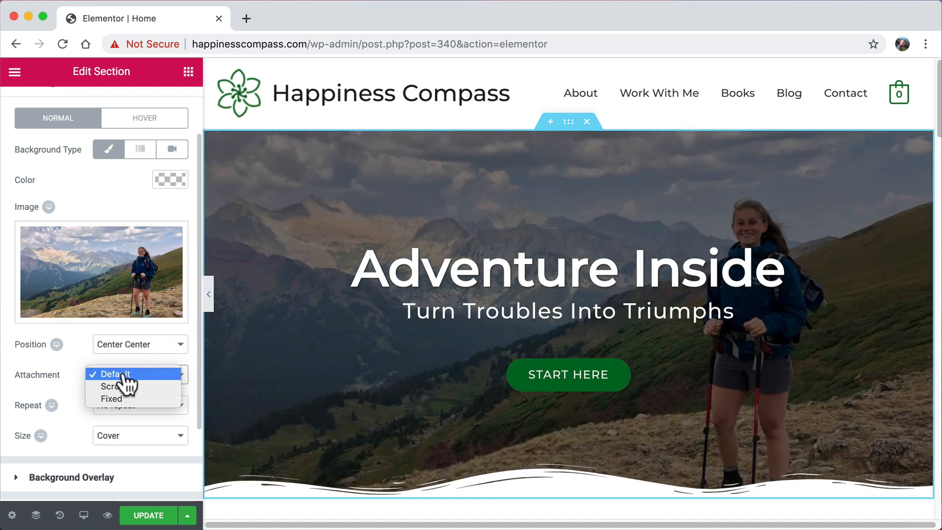
pyautogui.click(123, 398)
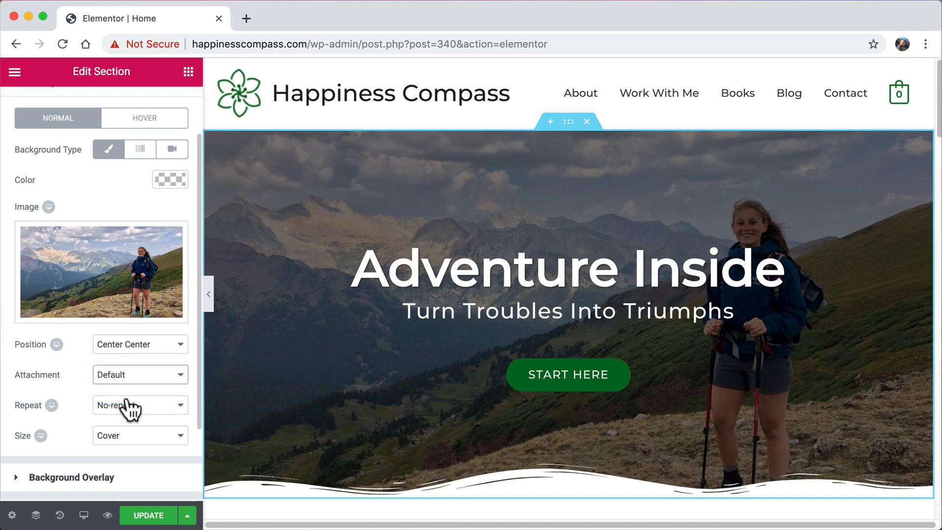
pyautogui.scroll(-4, 342, 357)
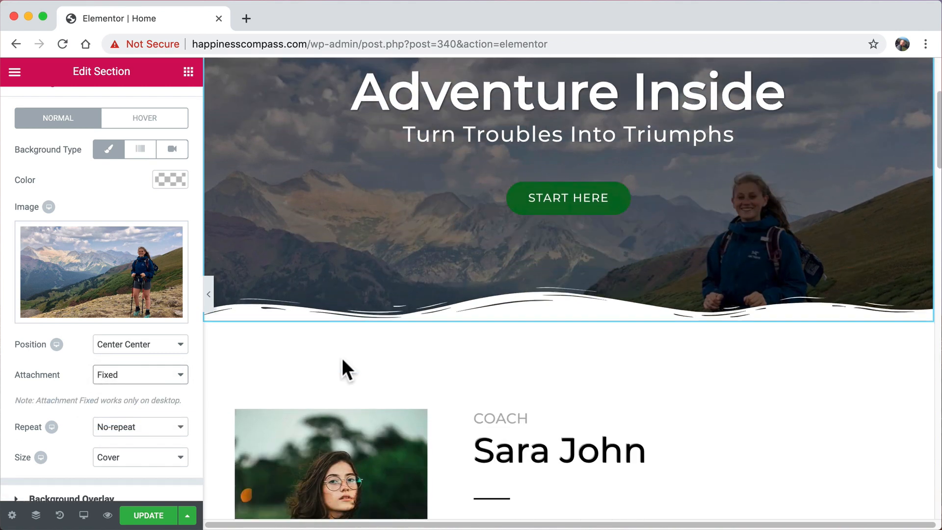
pyautogui.scroll(2, 342, 358)
pyautogui.scroll(2, 342, 357)
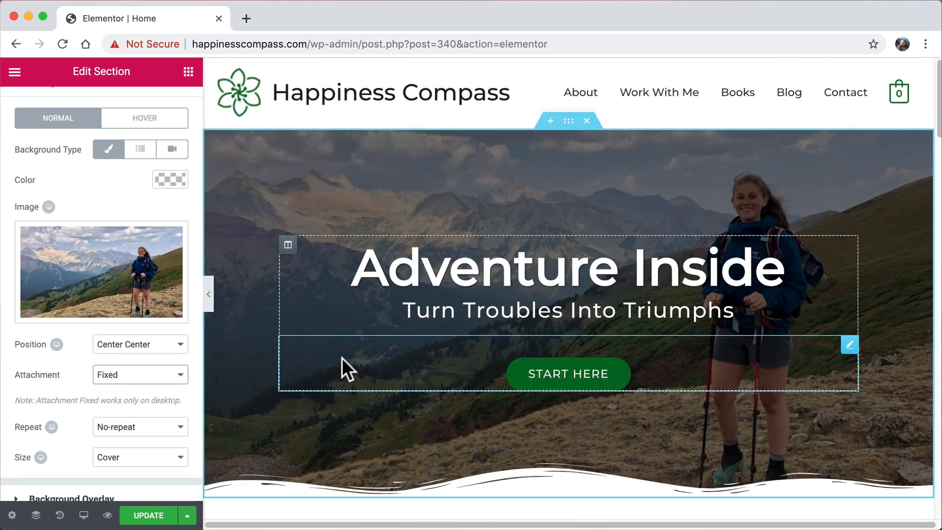
pyautogui.click(155, 376)
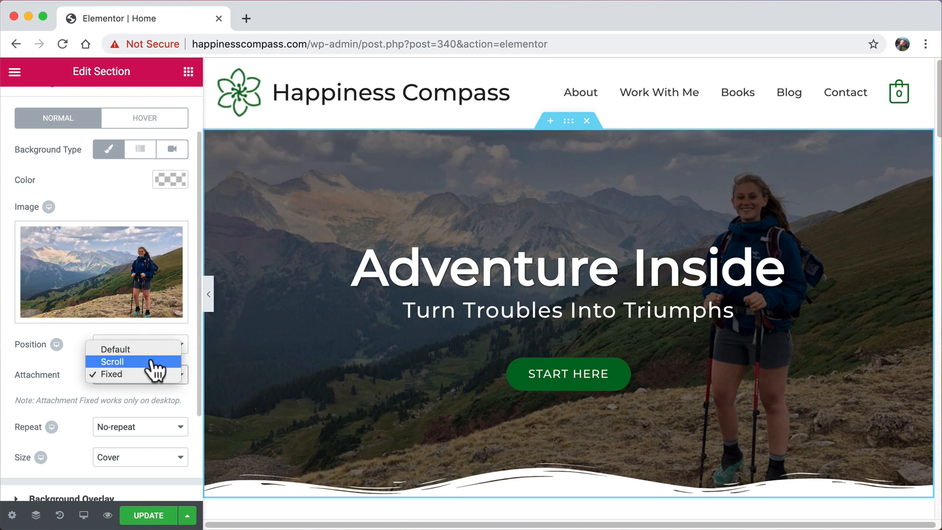
pyautogui.click(153, 362)
pyautogui.scroll(-4, 325, 343)
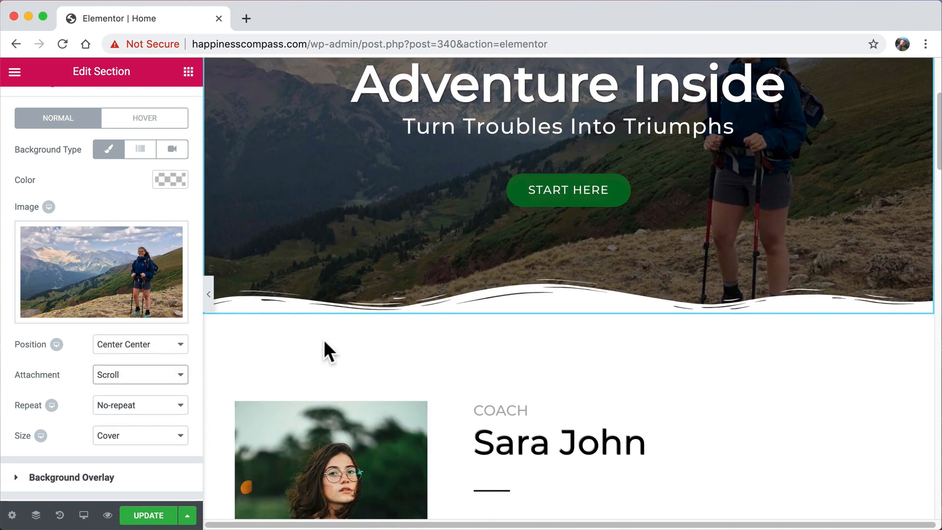
pyautogui.scroll(4, 325, 343)
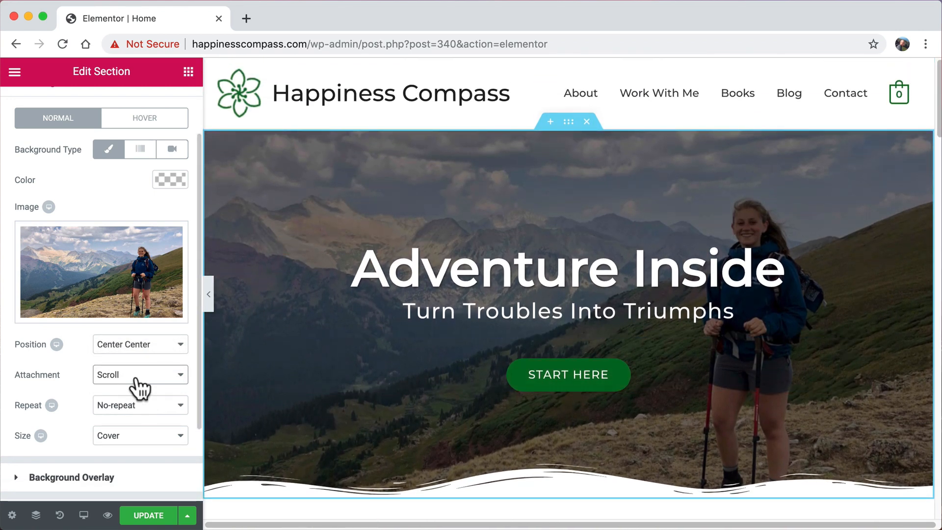
# Step: Set the hiker photo's background size to Cover after trying Contain
pyautogui.click(128, 438)
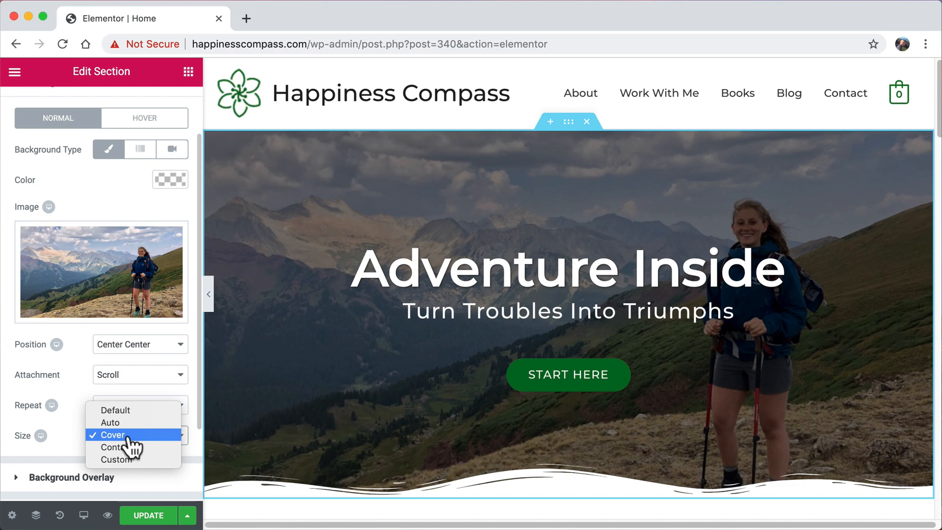
pyautogui.click(130, 447)
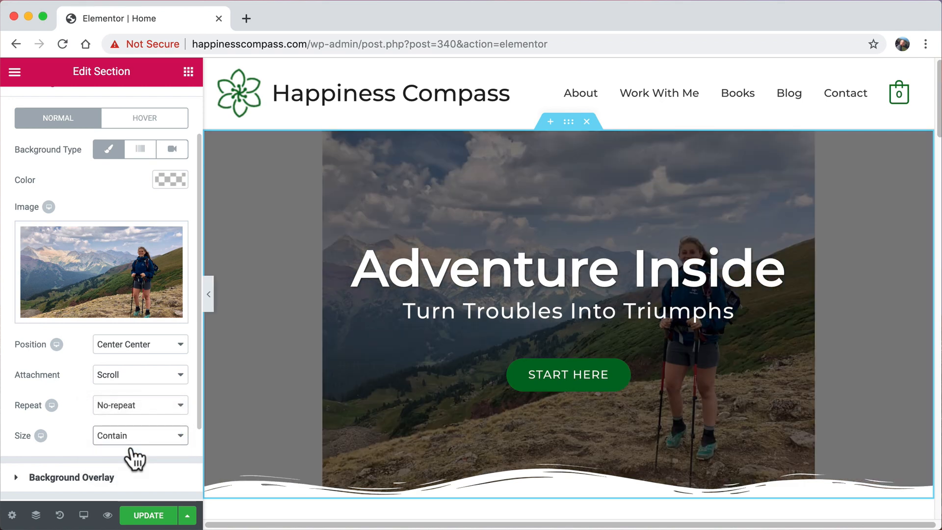
pyautogui.click(130, 441)
pyautogui.click(134, 422)
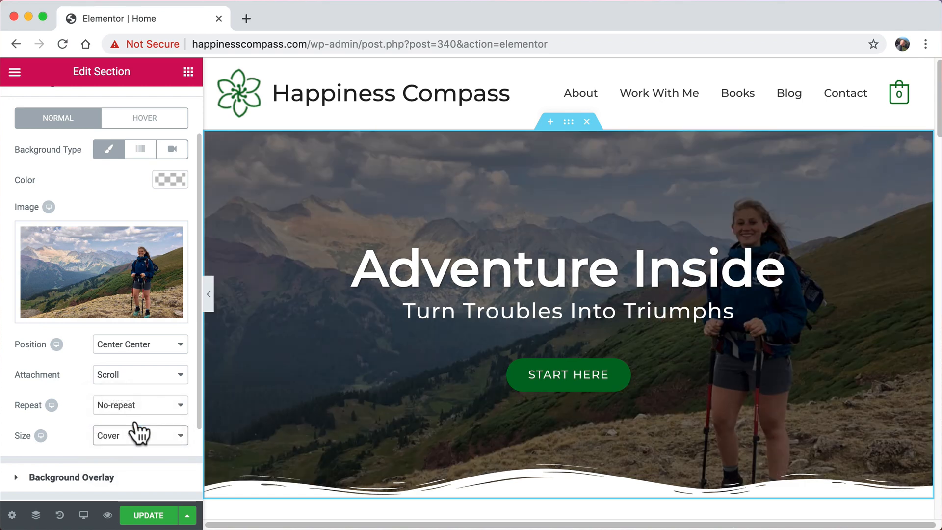
pyautogui.scroll(-3, 139, 431)
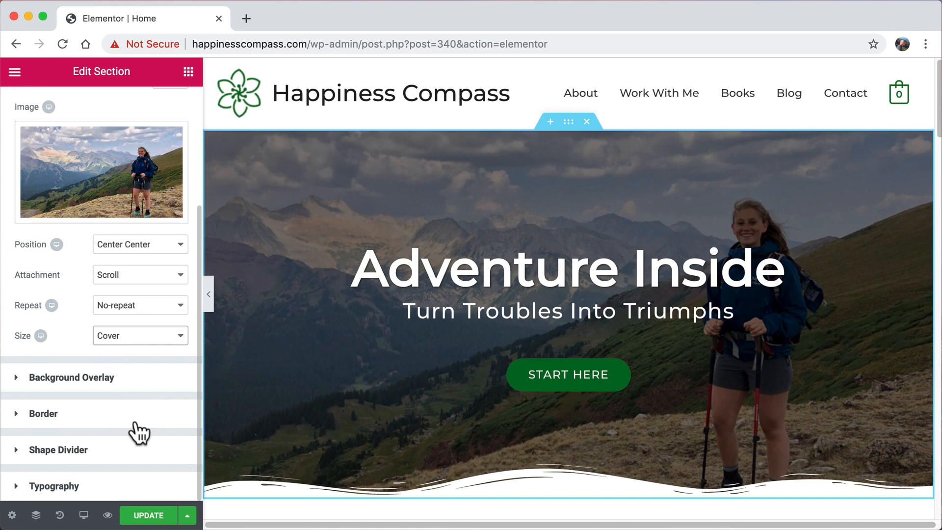
# Step: Try green, blue and orange overlay colours, then keep the overlay black at 0.5 opacity
pyautogui.click(117, 379)
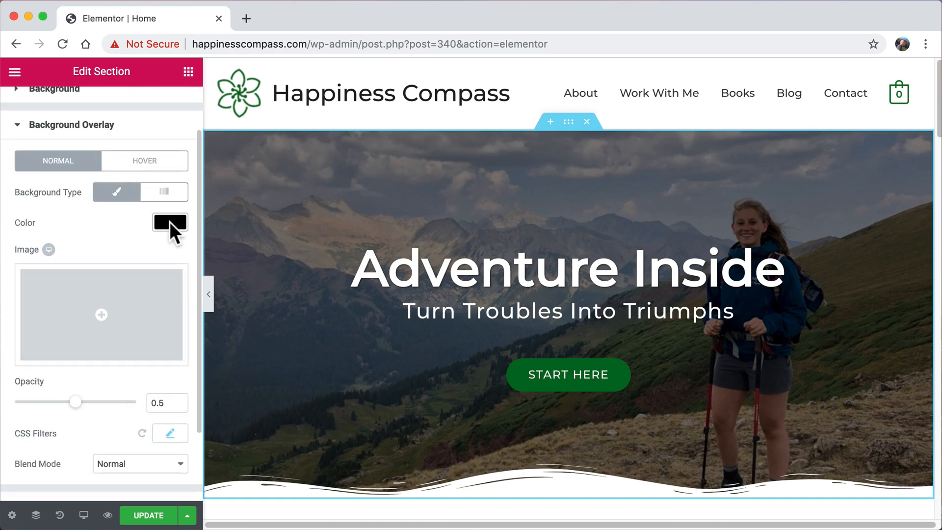
pyautogui.click(170, 224)
pyautogui.click(106, 382)
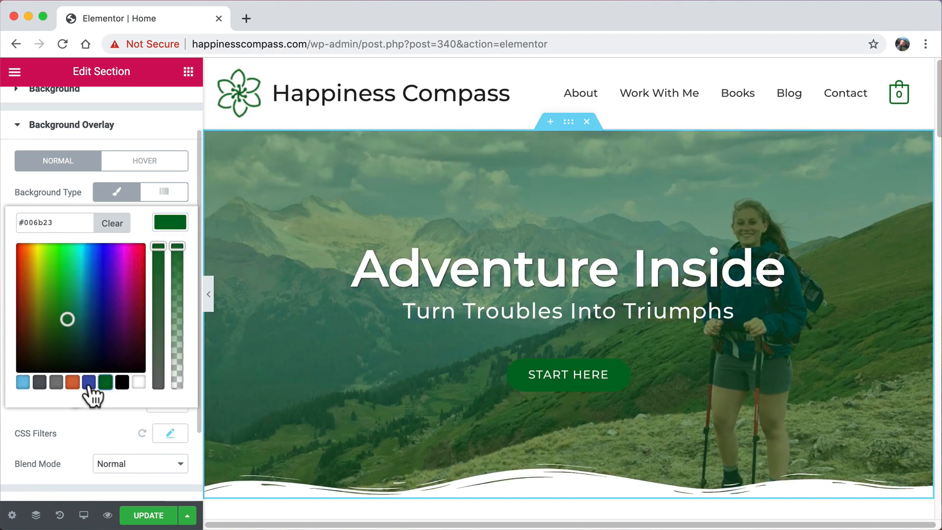
pyautogui.click(89, 383)
pyautogui.click(72, 382)
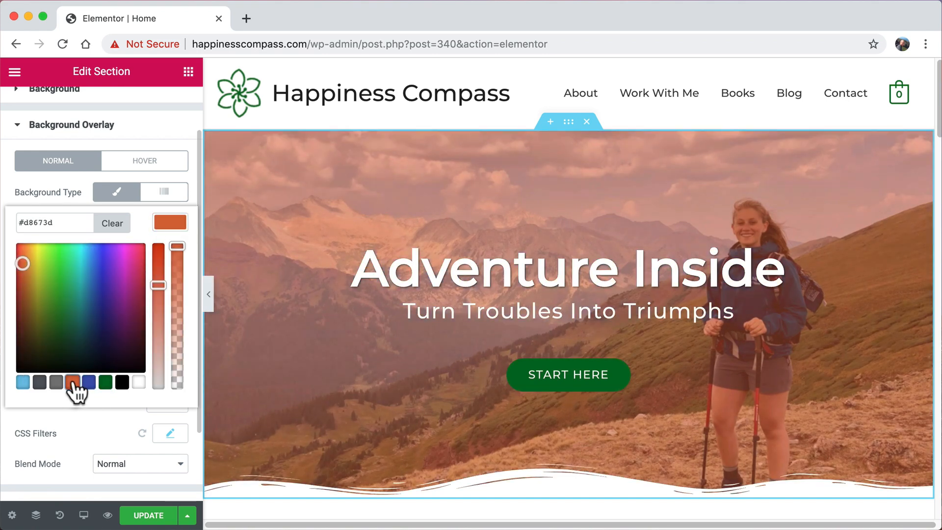
pyautogui.click(122, 383)
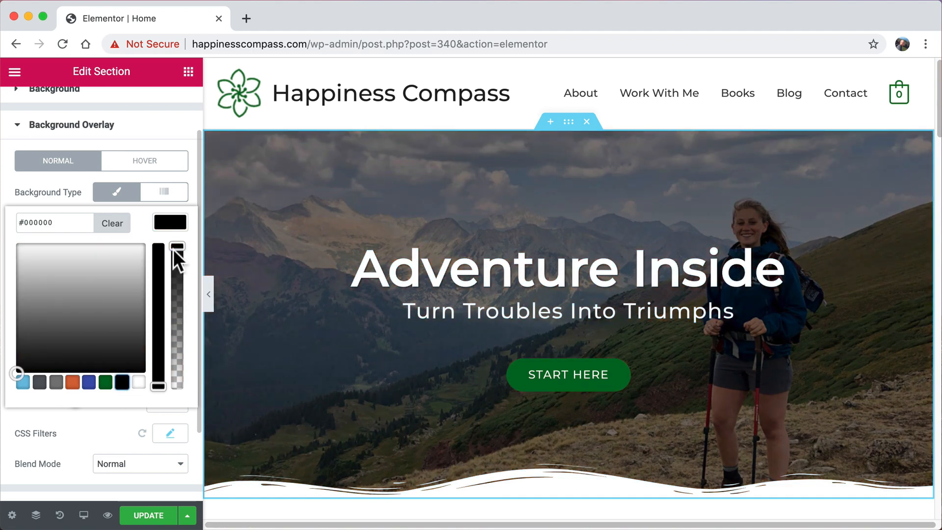
pyautogui.click(169, 222)
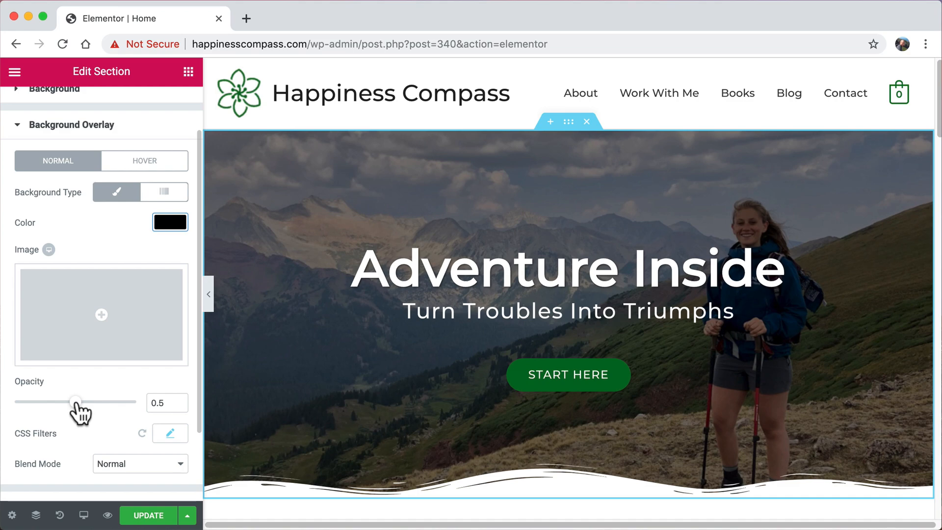
pyautogui.moveTo(75, 402)
pyautogui.mouseDown()
pyautogui.moveTo(123, 402)
pyautogui.moveTo(31, 402)
pyautogui.moveTo(77, 402)
pyautogui.mouseUp()
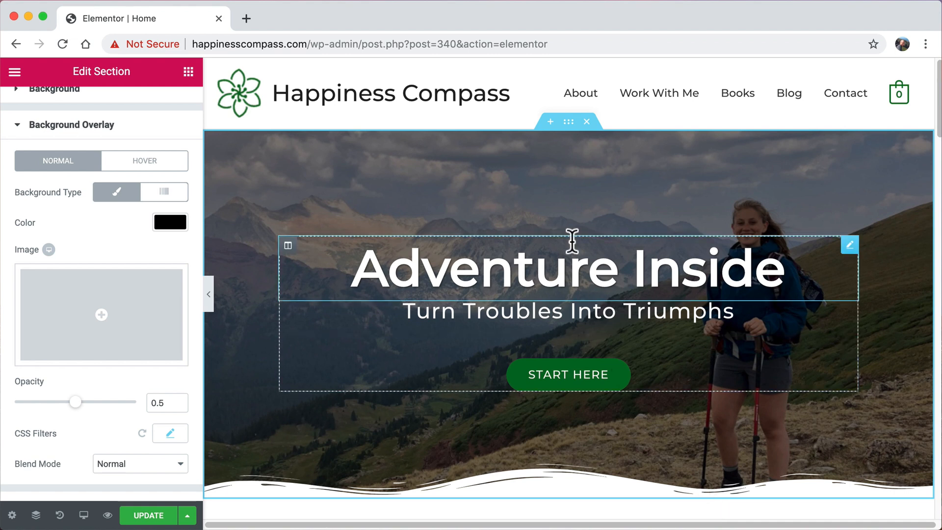
# Step: Set the hero's top shape divider to None after trying Mountains and Waves Brush
pyautogui.scroll(2, 100, 142)
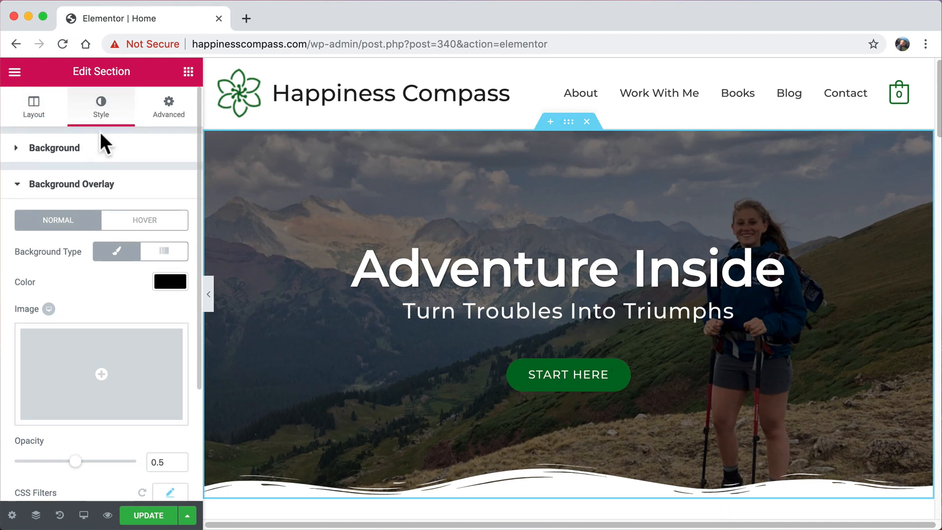
pyautogui.click(9, 158)
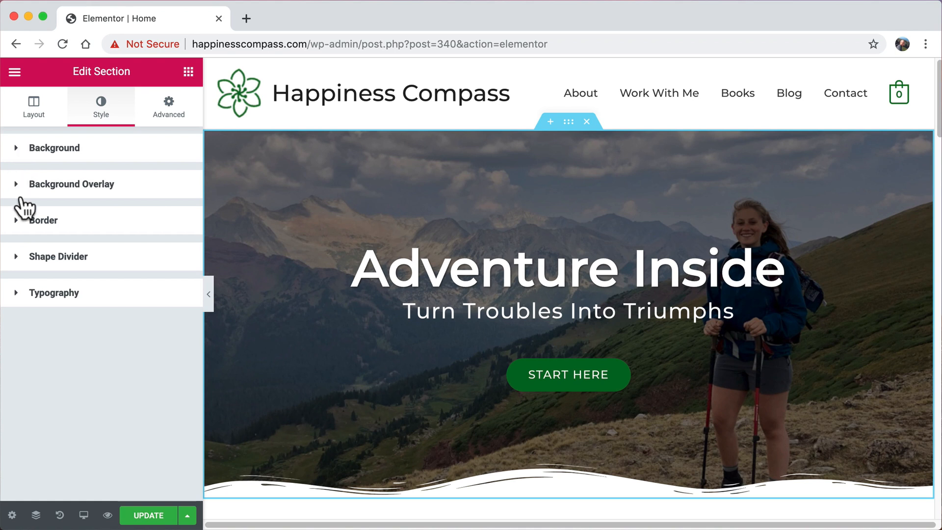
pyautogui.click(62, 257)
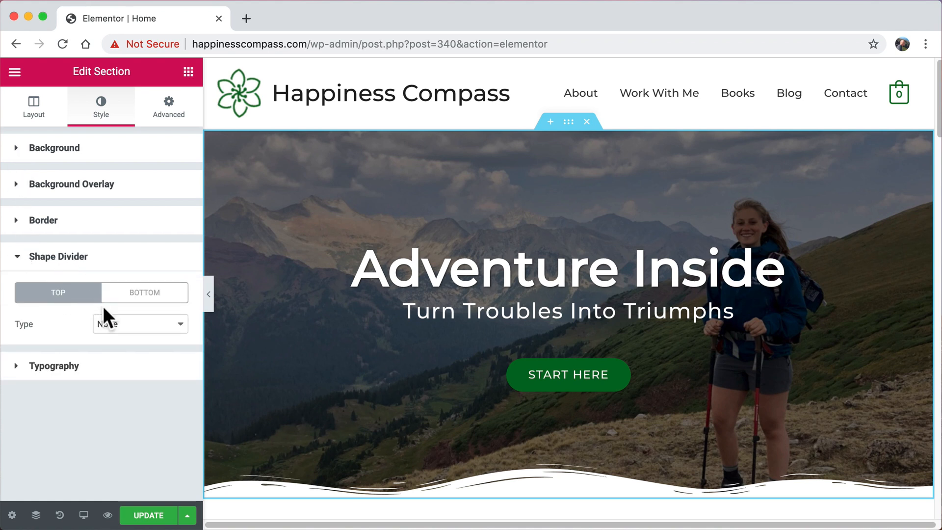
pyautogui.click(116, 326)
pyautogui.click(119, 336)
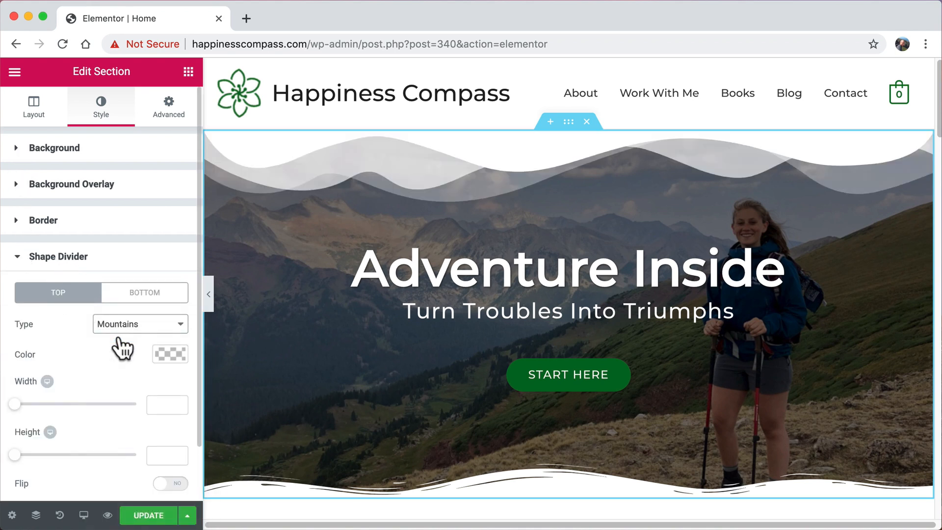
pyautogui.click(125, 327)
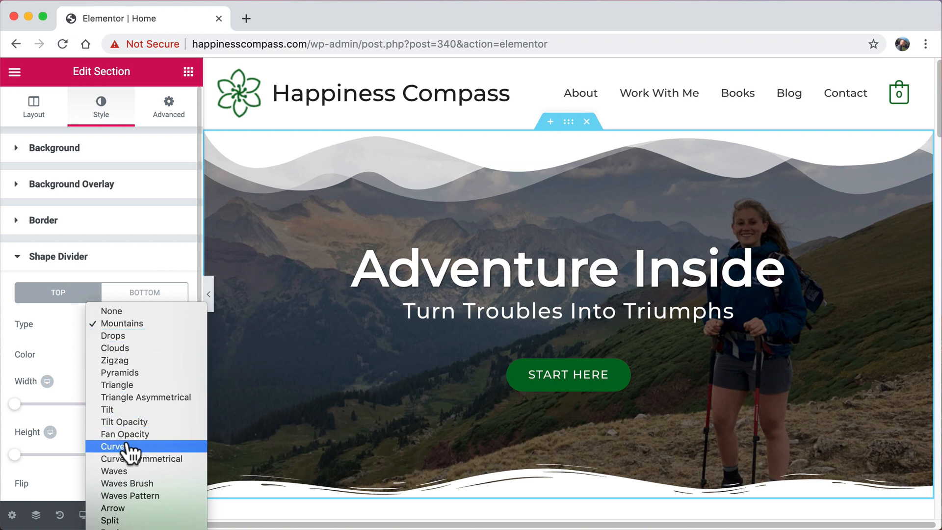
pyautogui.click(128, 483)
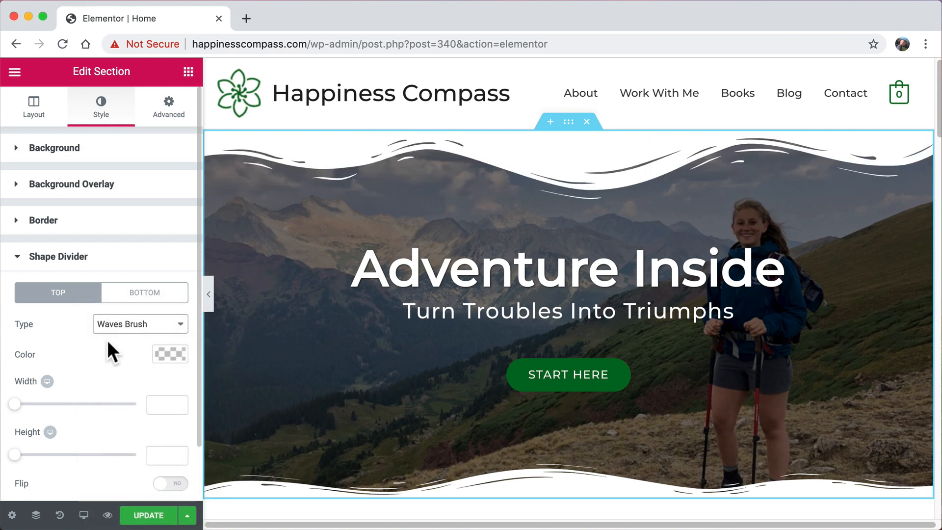
pyautogui.click(120, 325)
pyautogui.click(145, 155)
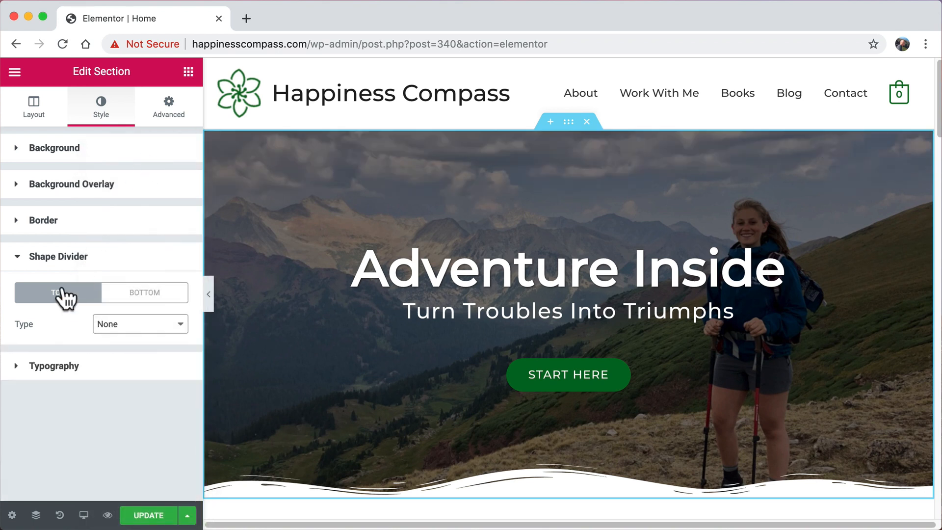
# Step: Give the bottom a Waves Brush divider at height 50, after trying Waves Pattern and Mountains
pyautogui.click(156, 307)
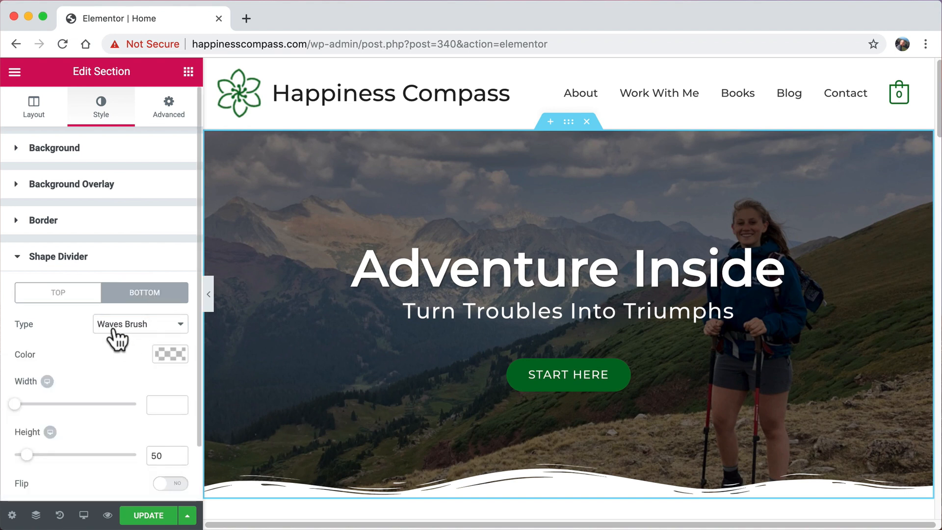
pyautogui.click(146, 336)
pyautogui.click(143, 336)
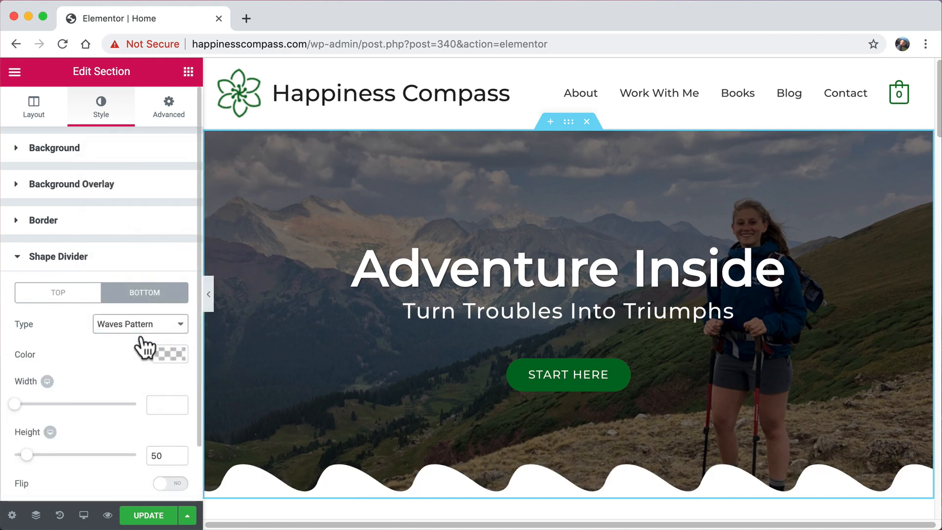
pyautogui.click(141, 332)
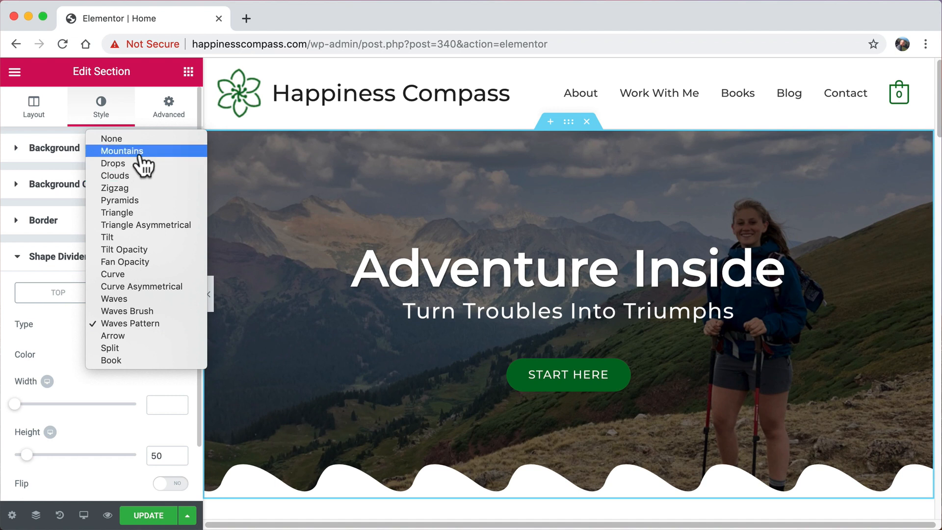
pyautogui.click(139, 153)
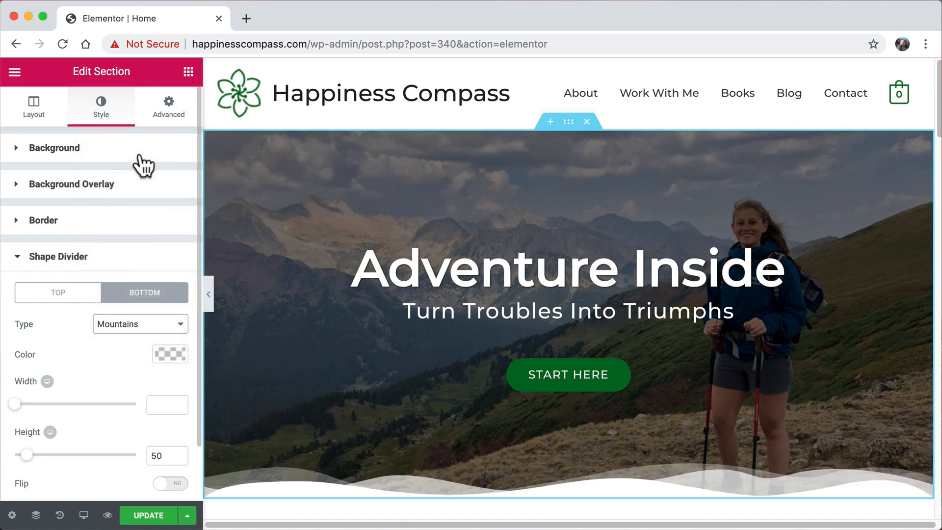
pyautogui.click(131, 333)
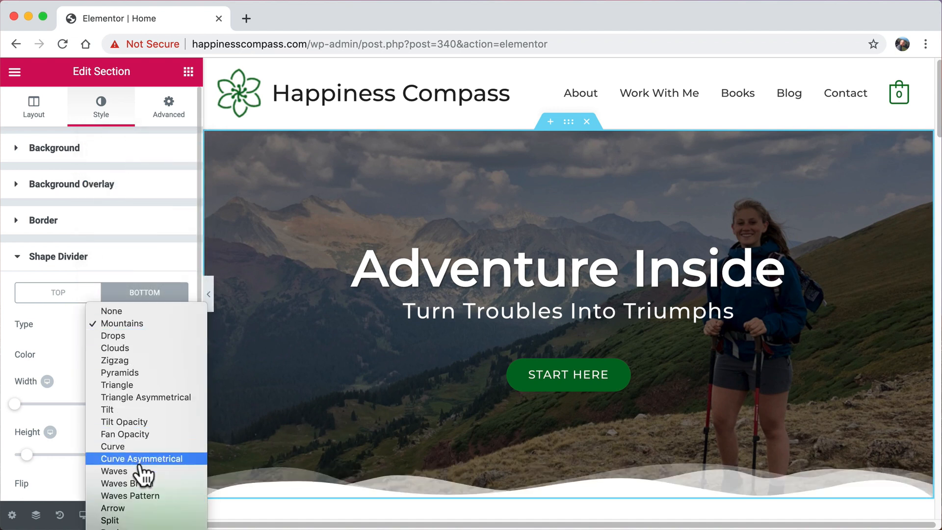
pyautogui.click(143, 484)
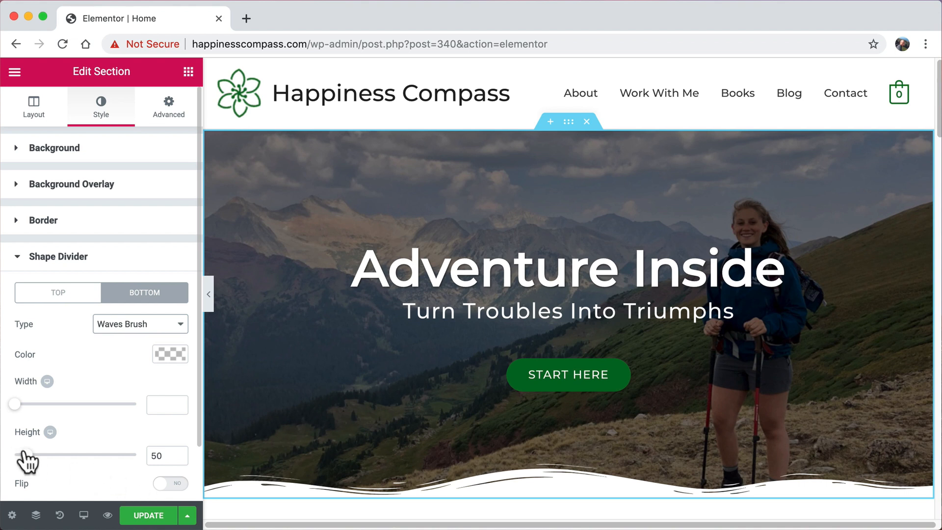
pyautogui.moveTo(27, 456)
pyautogui.mouseDown()
pyautogui.moveTo(54, 456)
pyautogui.moveTo(27, 455)
pyautogui.mouseUp()
pyautogui.scroll(-2, 26, 454)
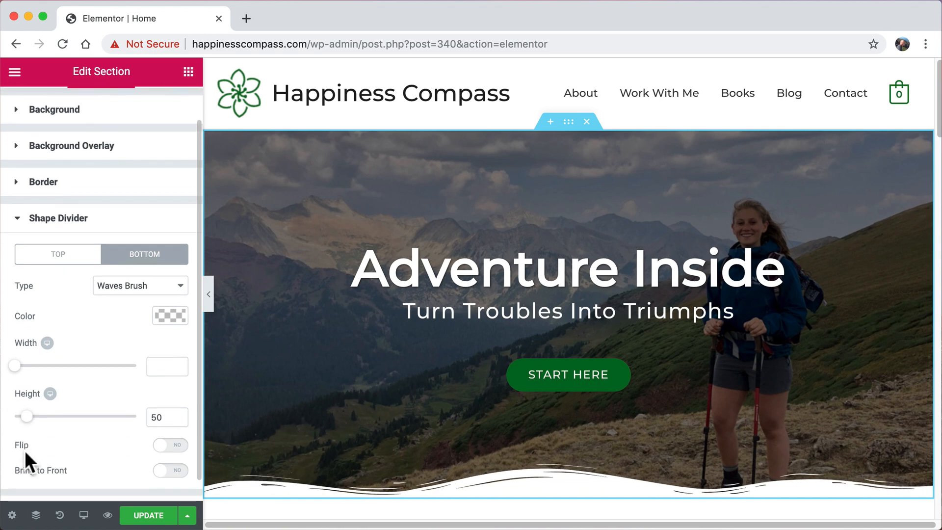
# Step: Replace the placeholder heading in the bio section with the coach's name
pyautogui.scroll(-10, 343, 383)
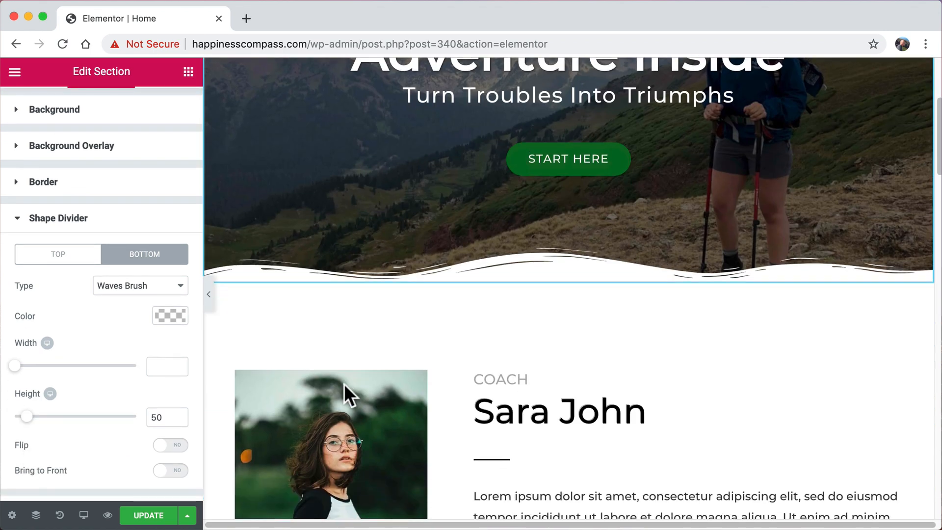
pyautogui.click(664, 188)
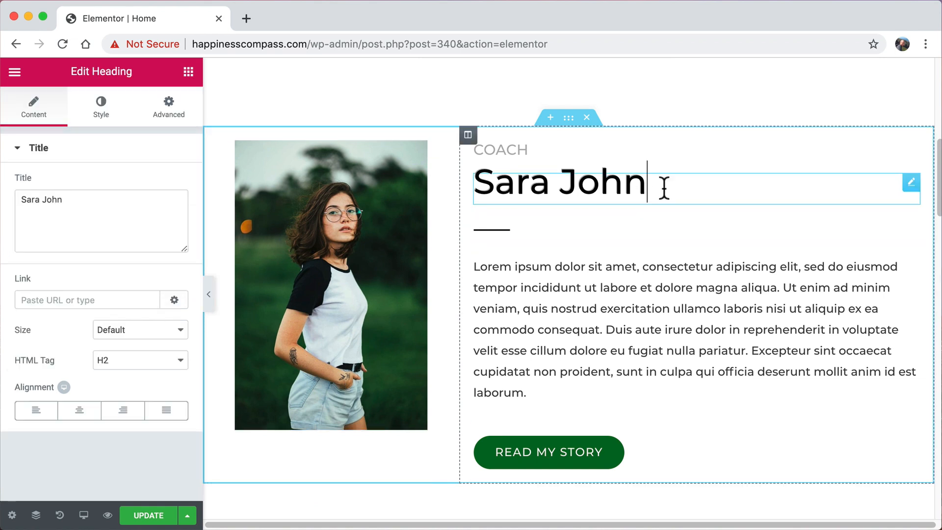
pyautogui.press('BackSpace')
pyautogui.press('BackSpace')
pyautogui.press('BackSpace')
pyautogui.press('BackSpace')
pyautogui.press('BackSpace')
pyautogui.press('BackSpace')
pyautogui.press('BackSpace')
pyautogui.press('BackSpace')
pyautogui.press('BackSpace')
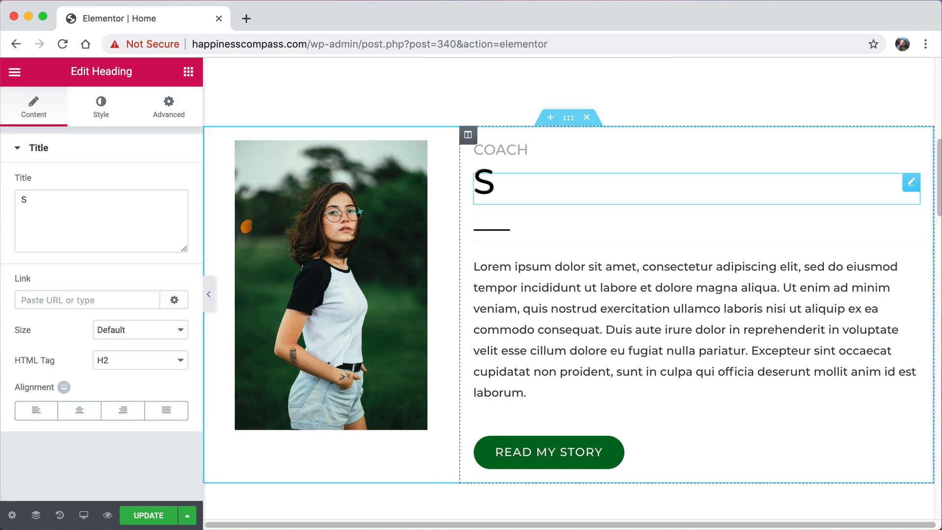
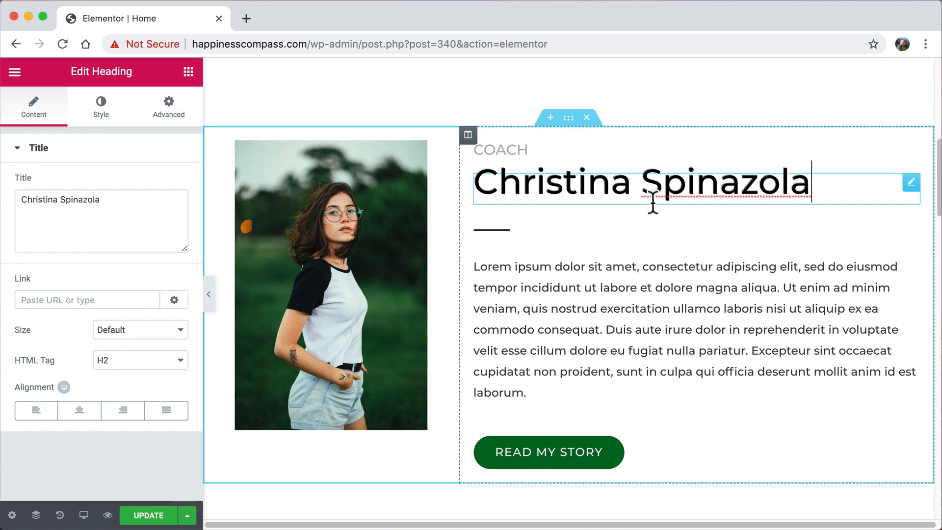
# Step: Try divider colours and weights, keep it black, and set the divider width to 50
pyautogui.click(534, 238)
pyautogui.click(164, 259)
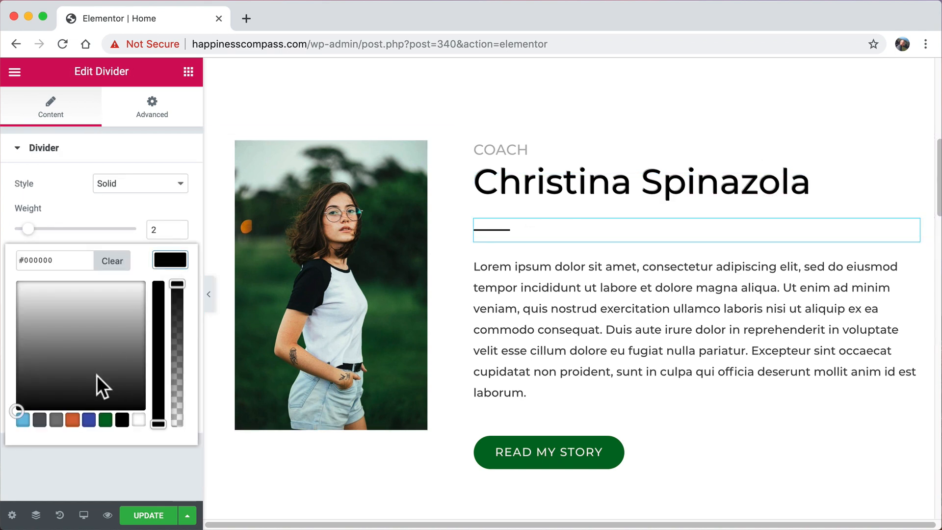
pyautogui.click(72, 420)
pyautogui.click(121, 420)
pyautogui.click(105, 420)
pyautogui.click(122, 419)
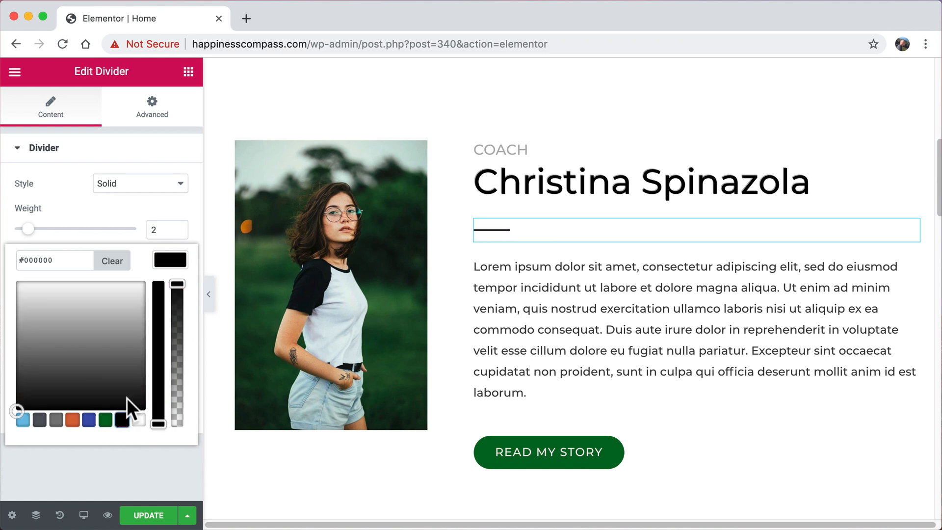
pyautogui.click(172, 259)
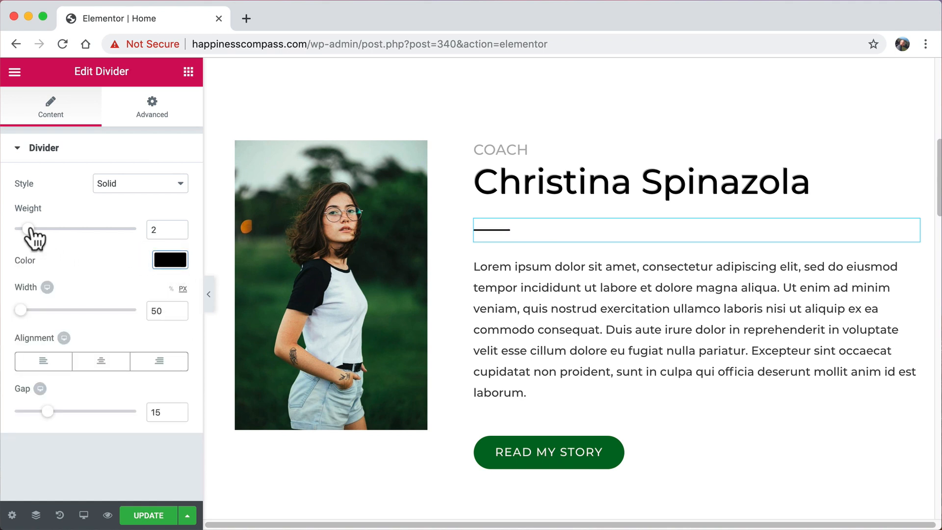
pyautogui.moveTo(31, 230)
pyautogui.mouseDown()
pyautogui.moveTo(78, 229)
pyautogui.moveTo(30, 229)
pyautogui.mouseUp()
pyautogui.moveTo(21, 310)
pyautogui.mouseDown()
pyautogui.moveTo(74, 311)
pyautogui.moveTo(16, 310)
pyautogui.mouseUp()
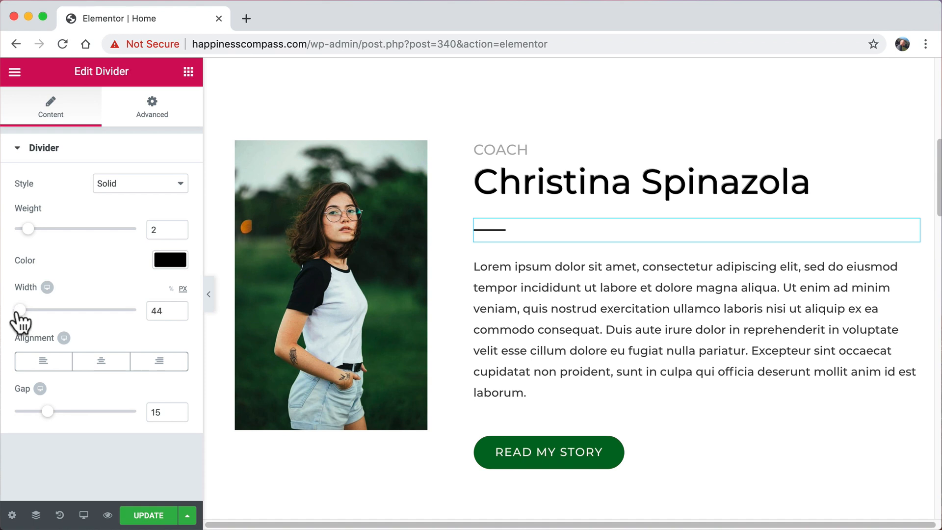
pyautogui.click(176, 307)
pyautogui.click(176, 307)
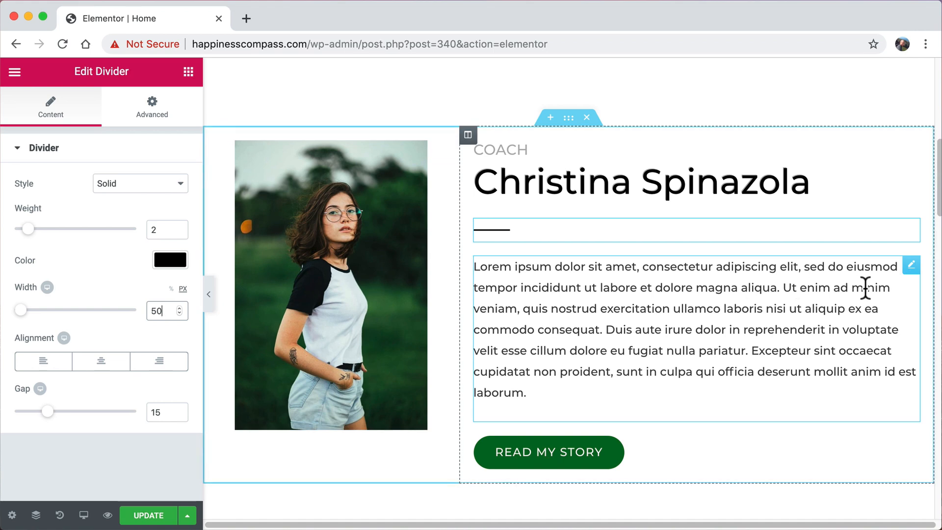
# Step: Replace the placeholder bio paragraph with the pasted new bio text
pyautogui.click(910, 267)
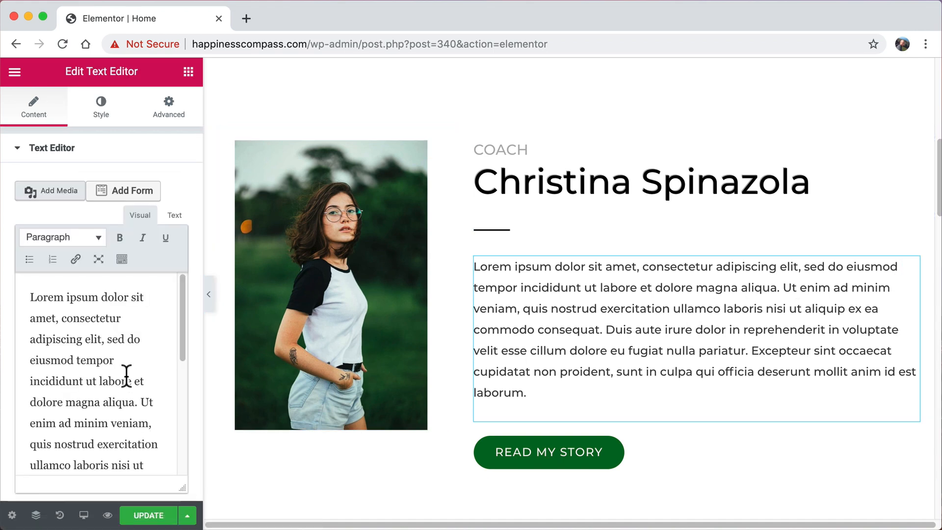
pyautogui.click(139, 357)
pyautogui.press('super+a')
pyautogui.rightClick(133, 339)
pyautogui.click(167, 457)
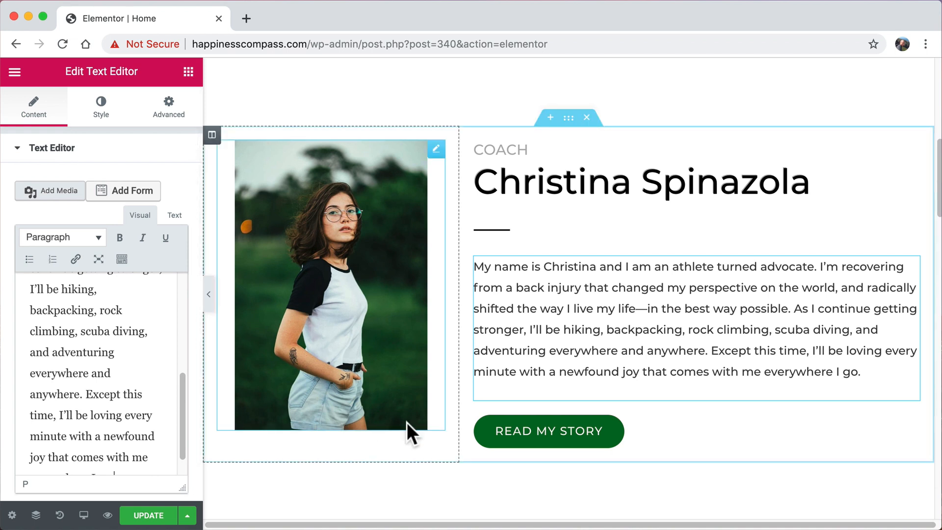
# Step: Change the Read My Story button's link from # to the About page
pyautogui.click(578, 441)
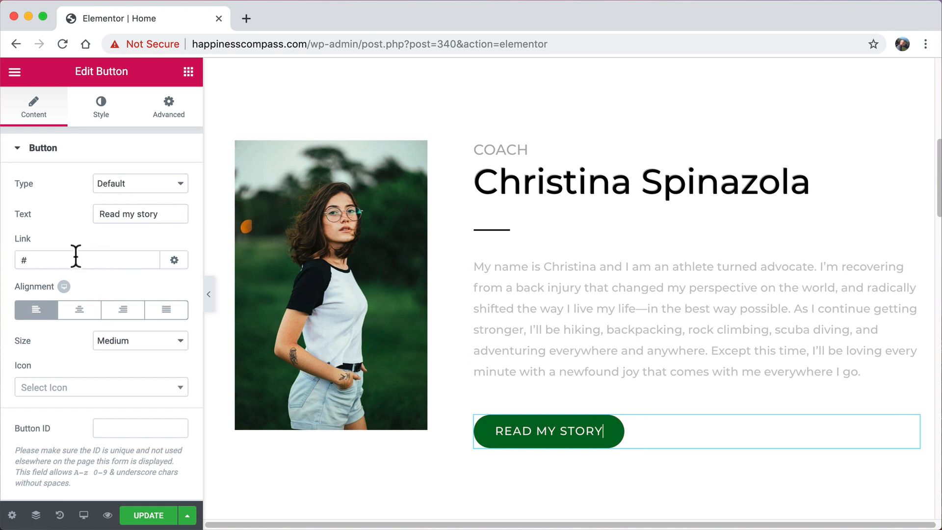
pyautogui.click(38, 263)
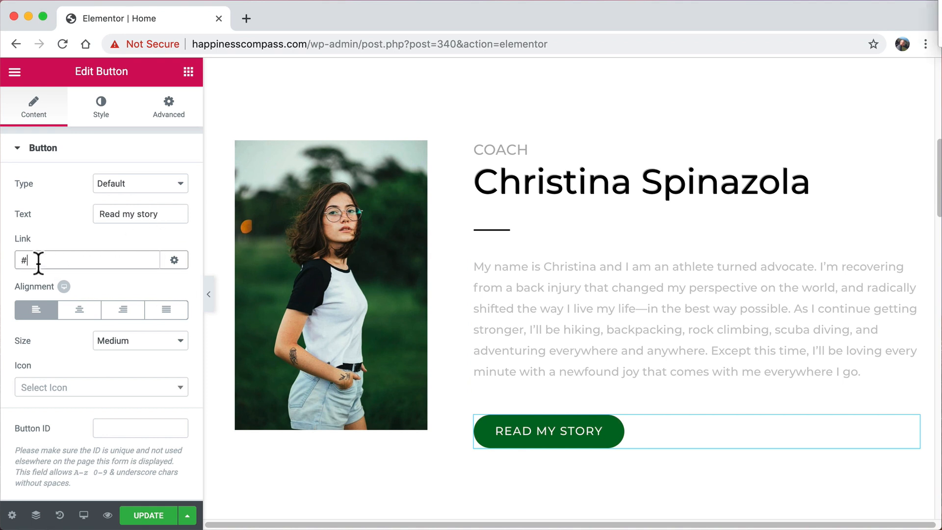
pyautogui.press('BackSpace')
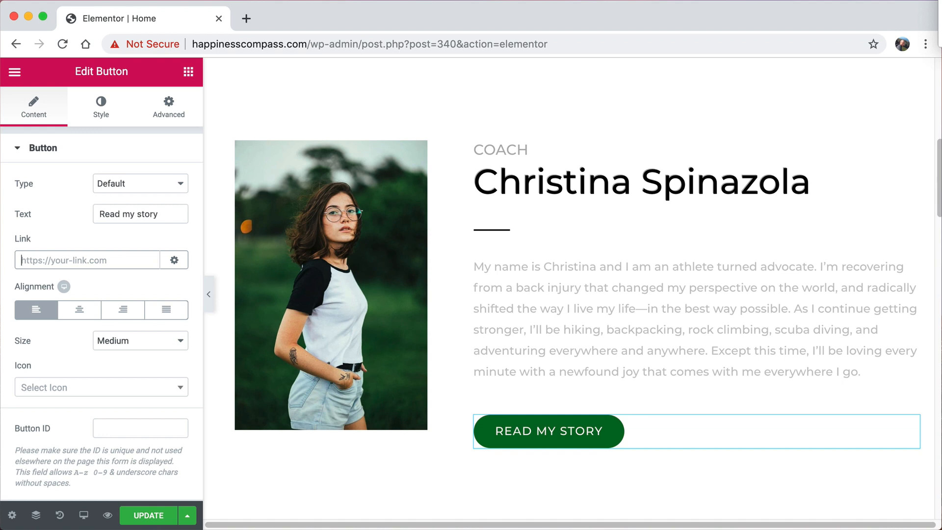
pyautogui.write('about')
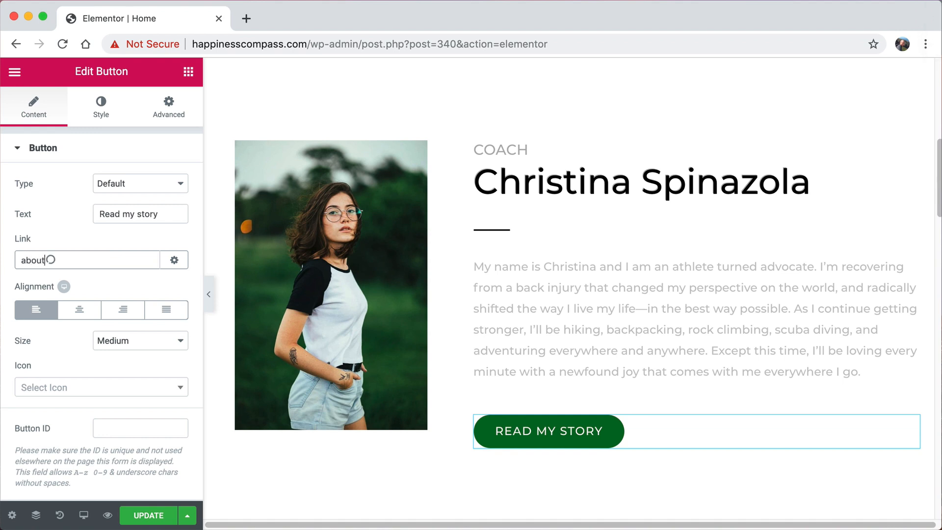
pyautogui.click(43, 283)
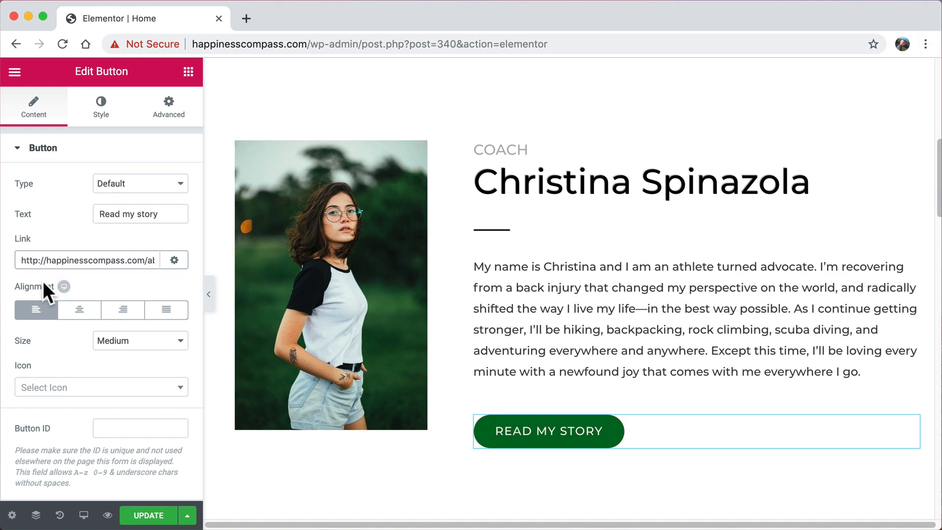
# Step: Upload Christina.jpg, the hiking portrait, and insert it as the bio section's photo
pyautogui.click(436, 149)
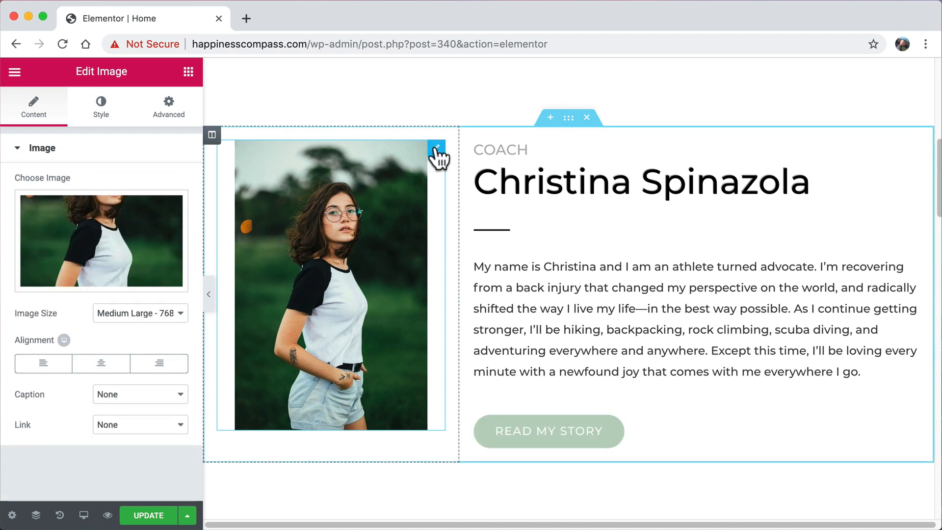
pyautogui.click(134, 239)
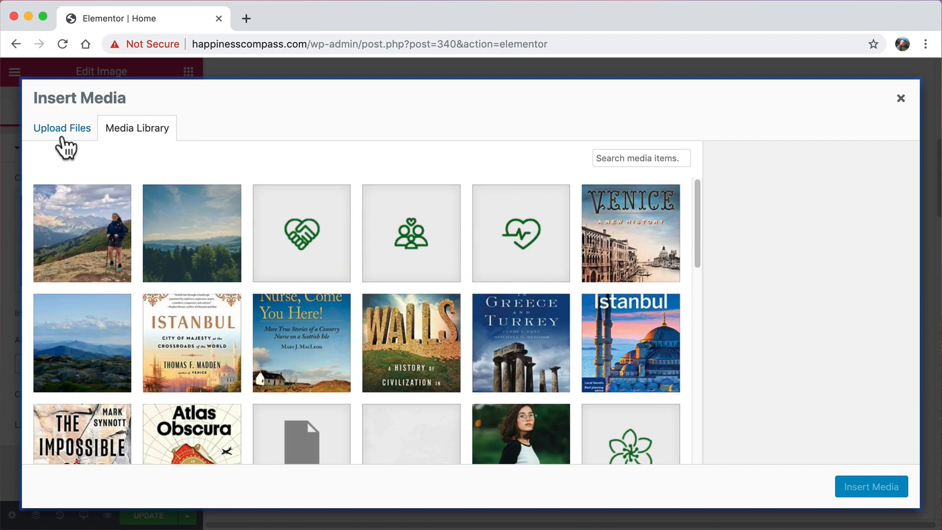
pyautogui.click(62, 128)
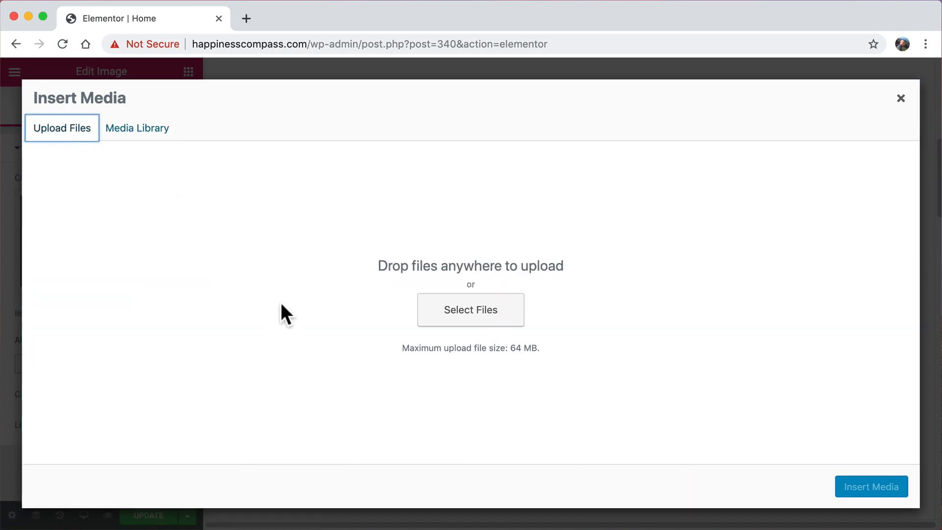
pyautogui.click(450, 322)
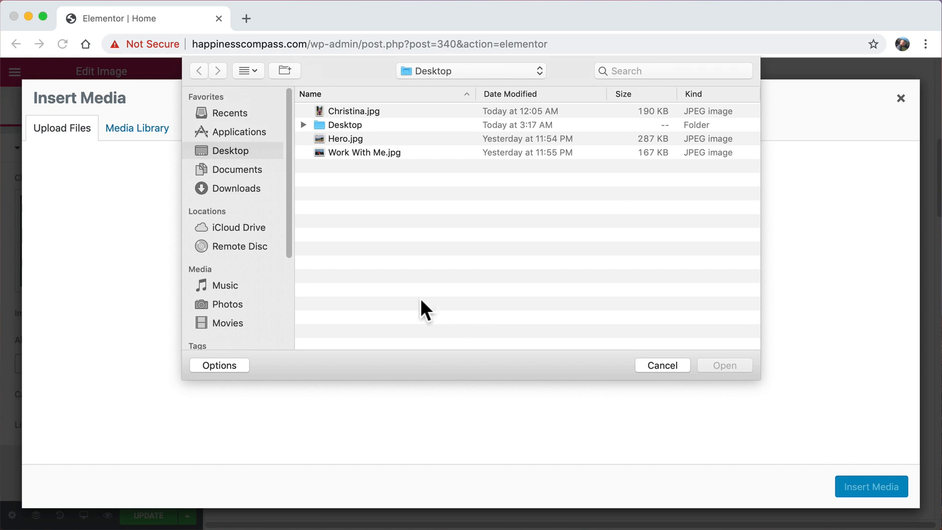
pyautogui.click(360, 111)
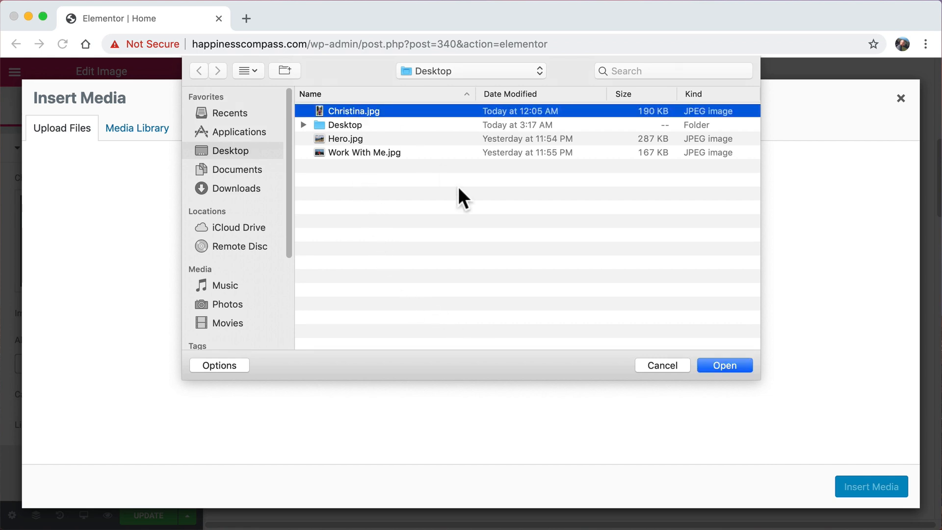
pyautogui.click(714, 366)
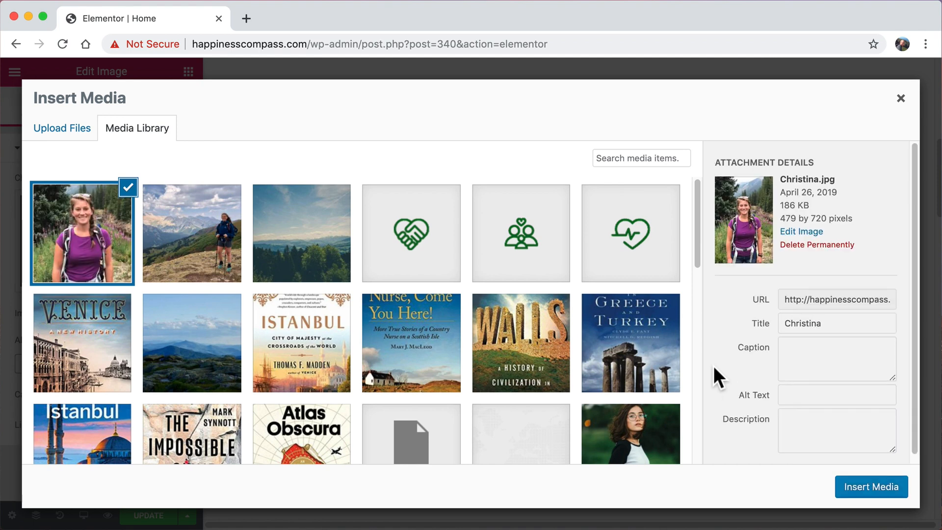
pyautogui.click(867, 493)
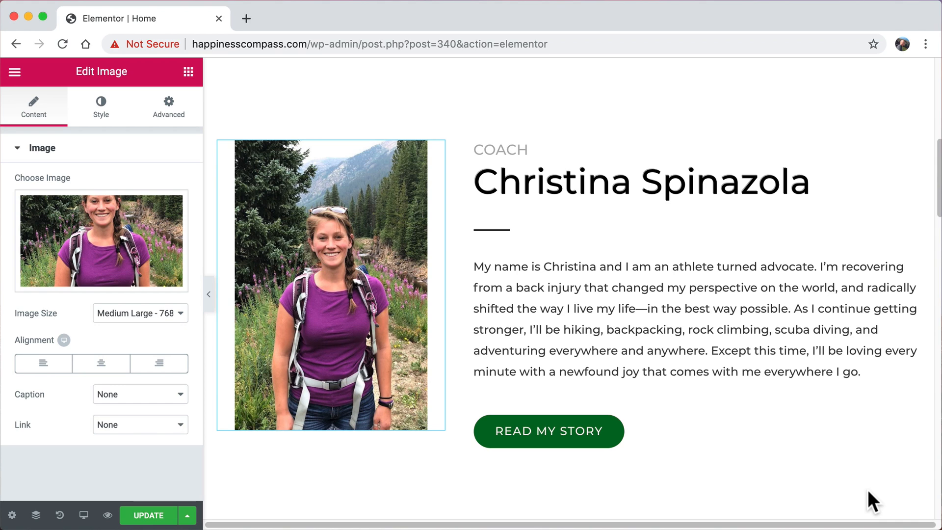
pyautogui.scroll(-10, 867, 440)
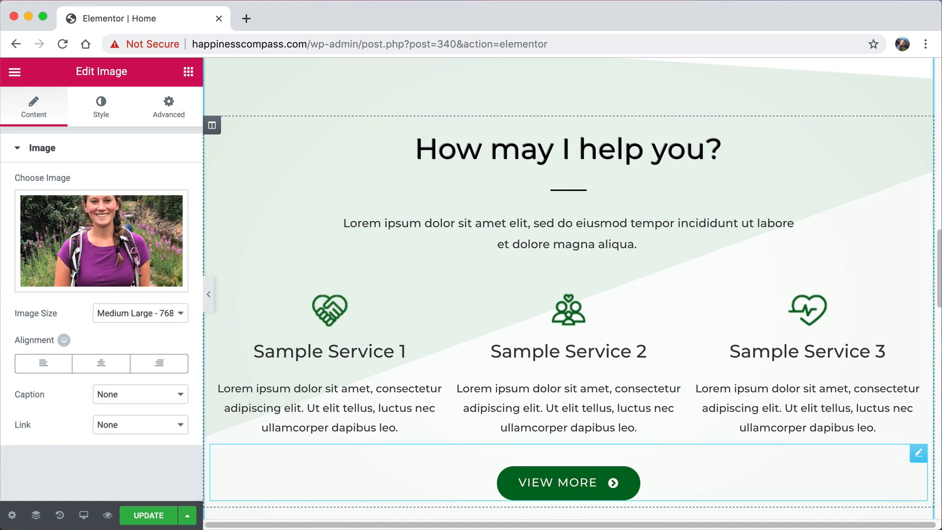
# Step: Paste the coaching text over the Work With Me placeholder paragraph
pyautogui.scroll(-10, 783, 417)
pyautogui.click(485, 205)
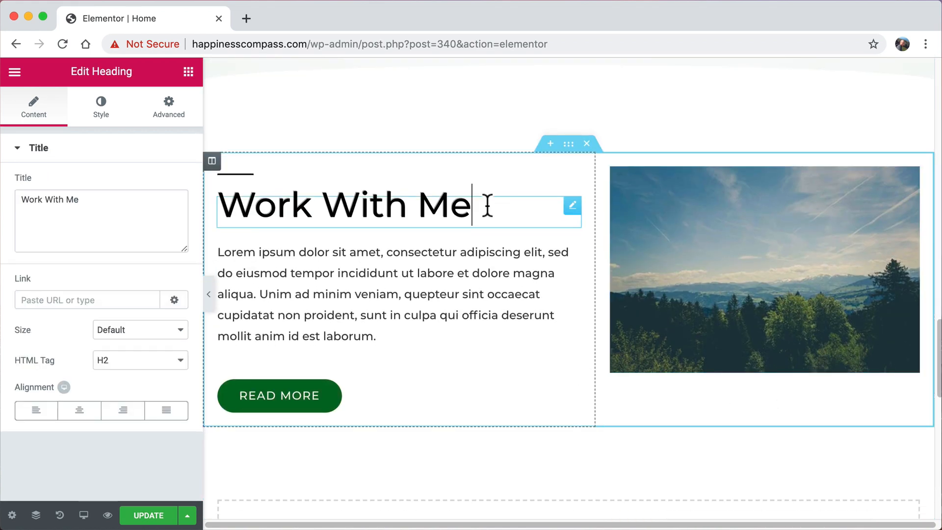
pyautogui.click(572, 256)
pyautogui.click(152, 343)
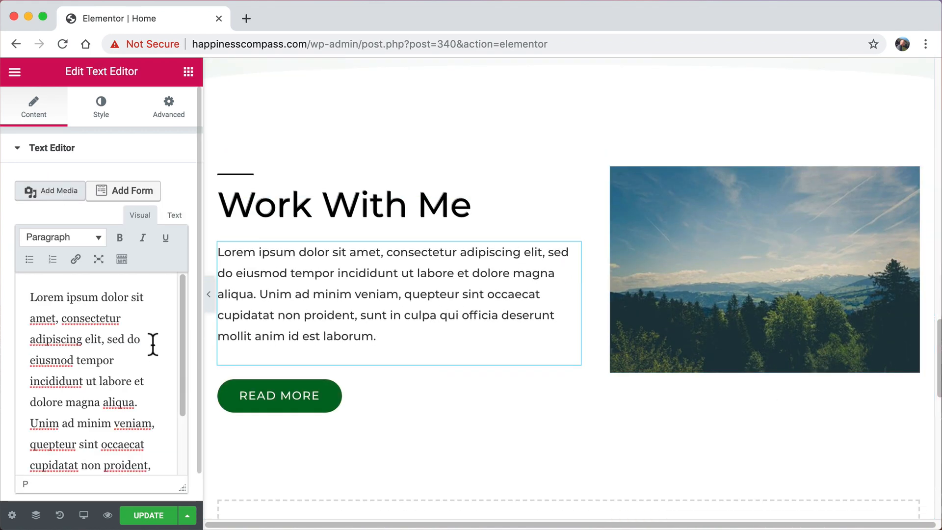
pyautogui.press('super+a')
pyautogui.rightClick(152, 343)
pyautogui.click(186, 460)
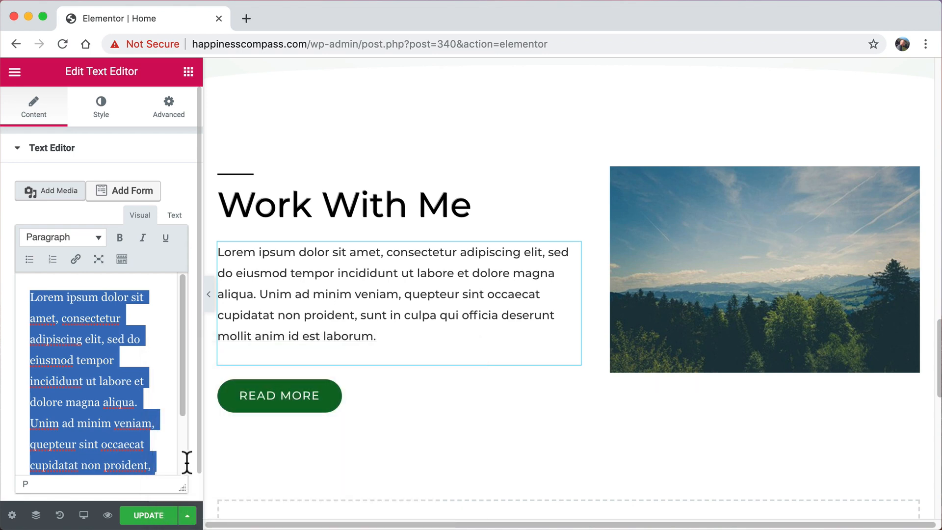
# Step: Link the Read More button to the Work With Me page
pyautogui.click(405, 394)
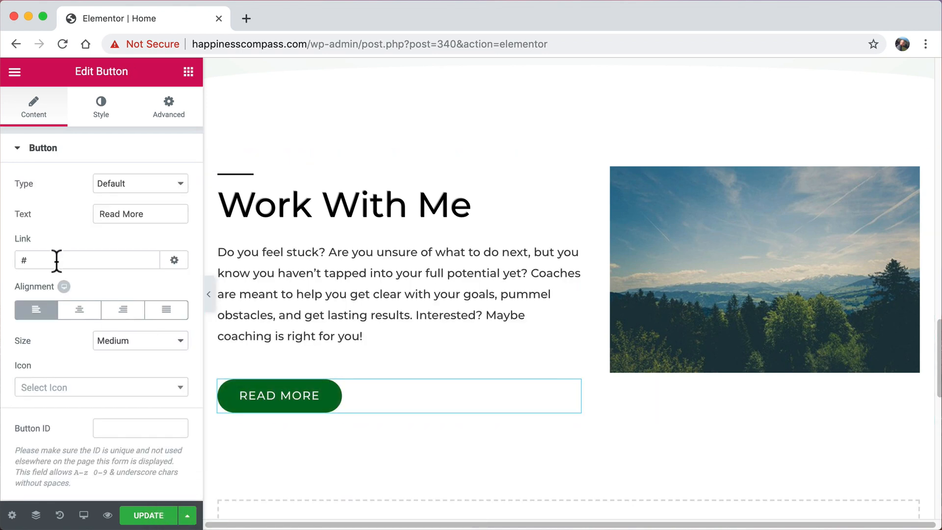
pyautogui.click(23, 260)
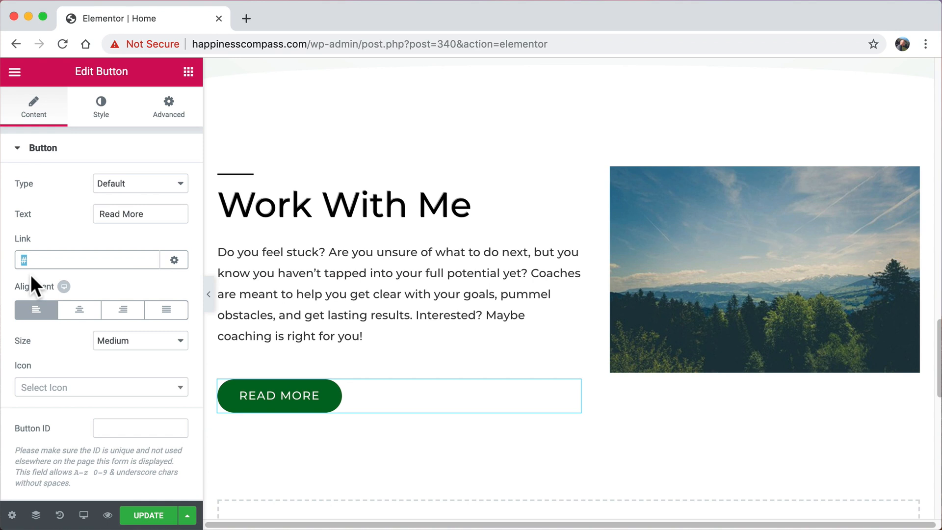
pyautogui.write('work')
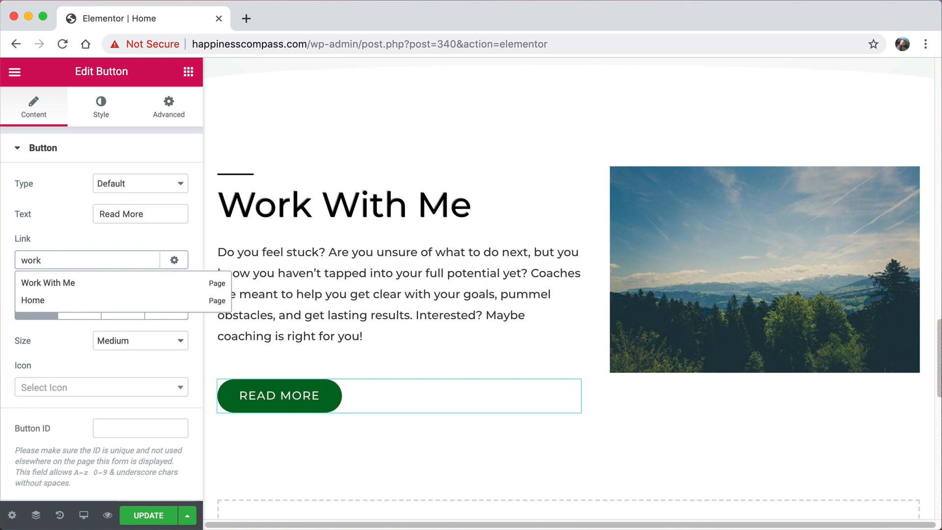
pyautogui.click(46, 283)
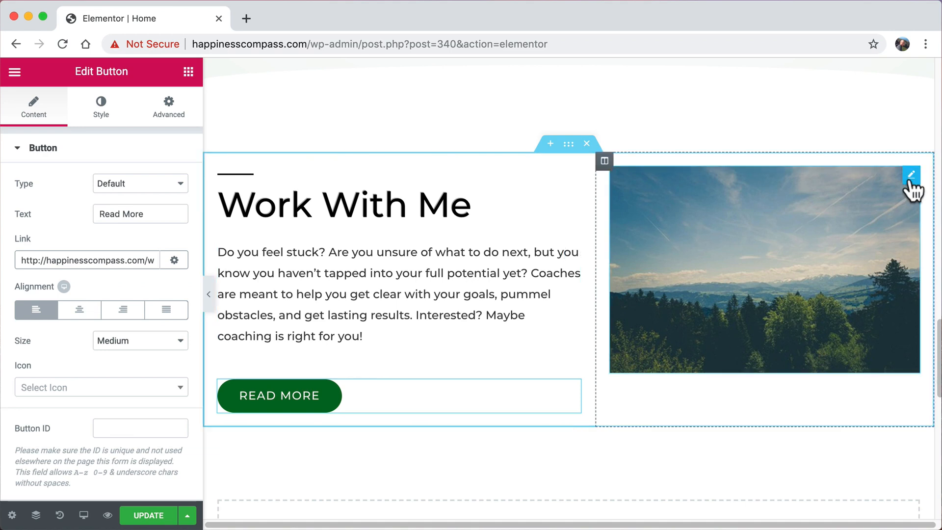
pyautogui.click(911, 177)
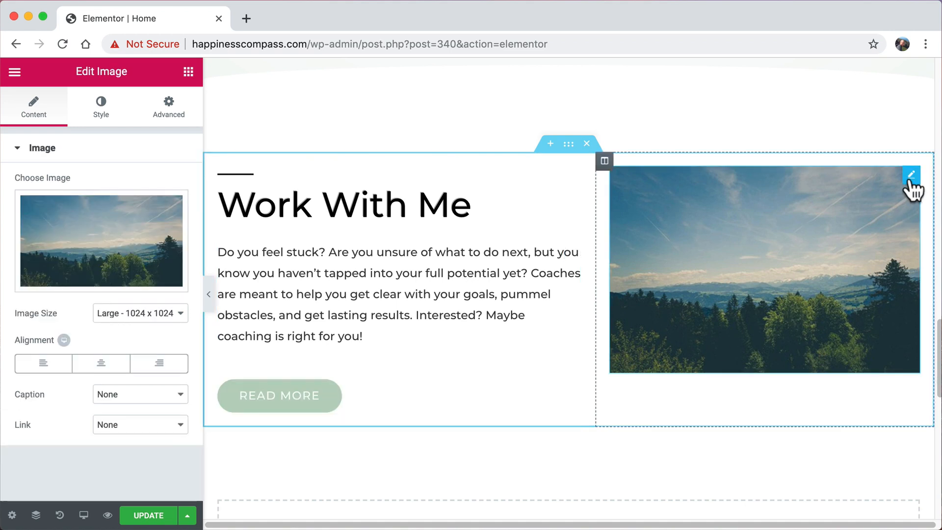
# Step: Upload Work With Me.jpg and insert it as the Work With Me section's image
pyautogui.click(138, 254)
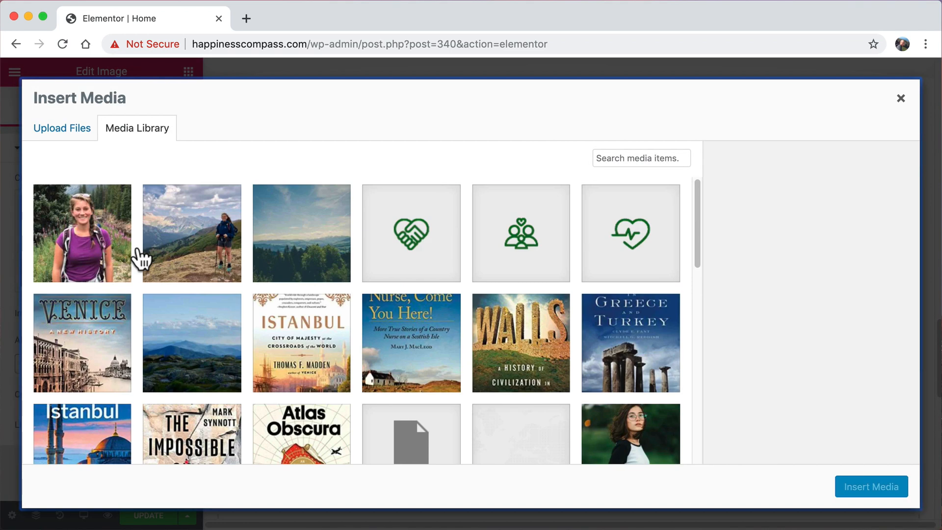
pyautogui.click(62, 129)
pyautogui.click(456, 322)
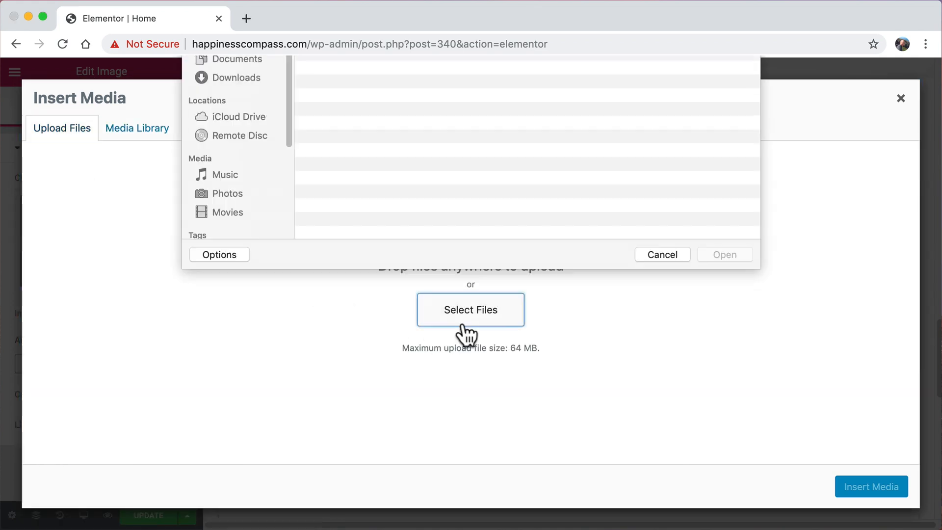
pyautogui.click(369, 152)
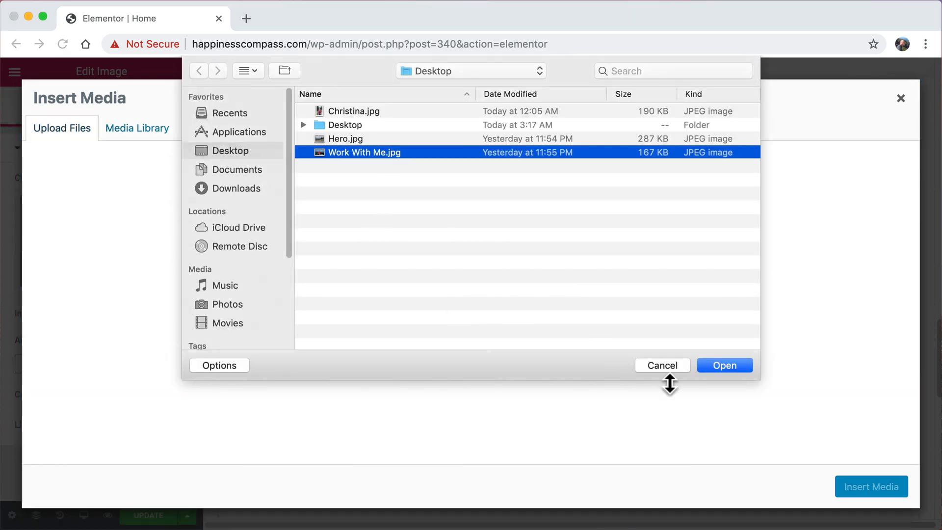
pyautogui.click(724, 365)
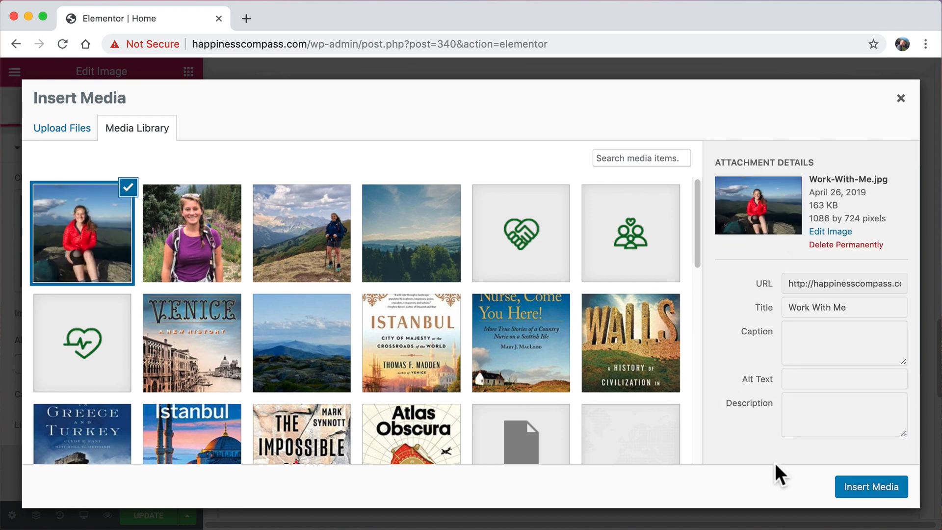
pyautogui.click(861, 490)
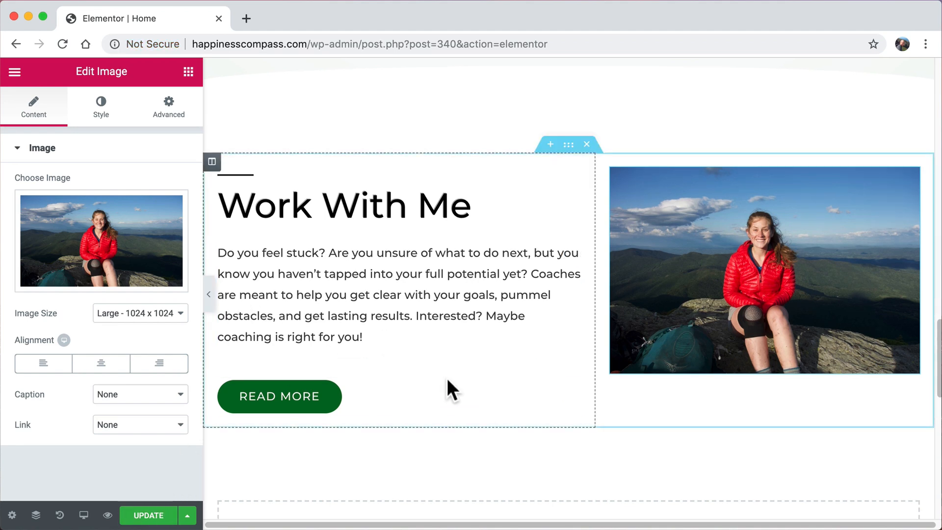
pyautogui.click(205, 293)
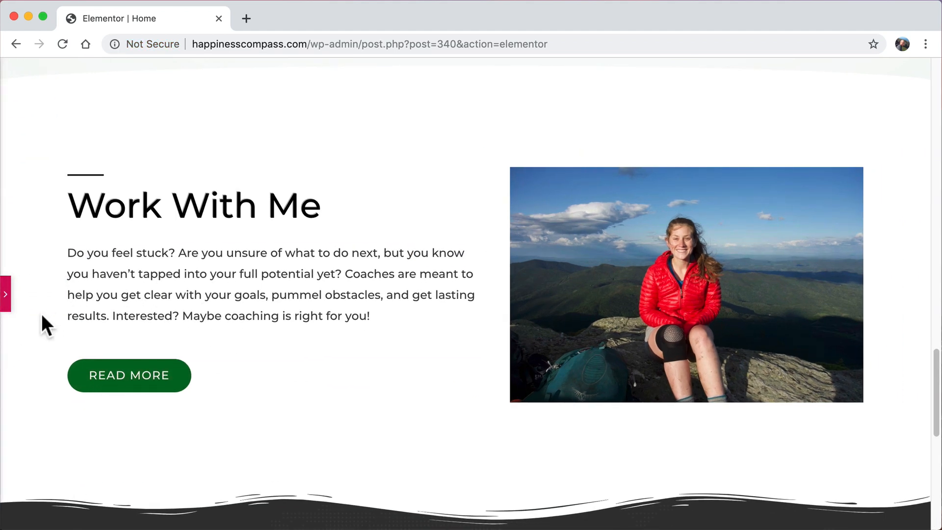
# Step: Scroll through the finished homepage preview, then restore the editor panel and save with UPDATE
pyautogui.scroll(5, 42, 322)
pyautogui.scroll(15, 42, 315)
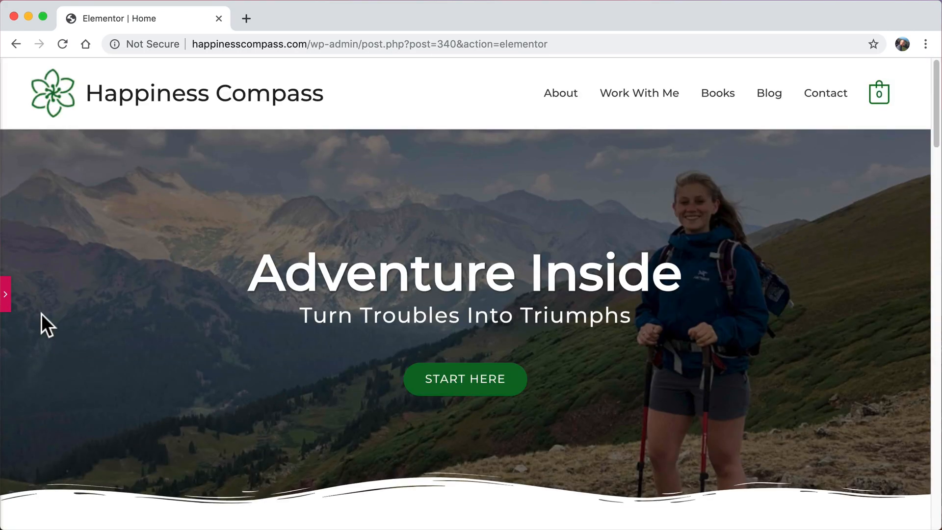
pyautogui.scroll(-15, 43, 323)
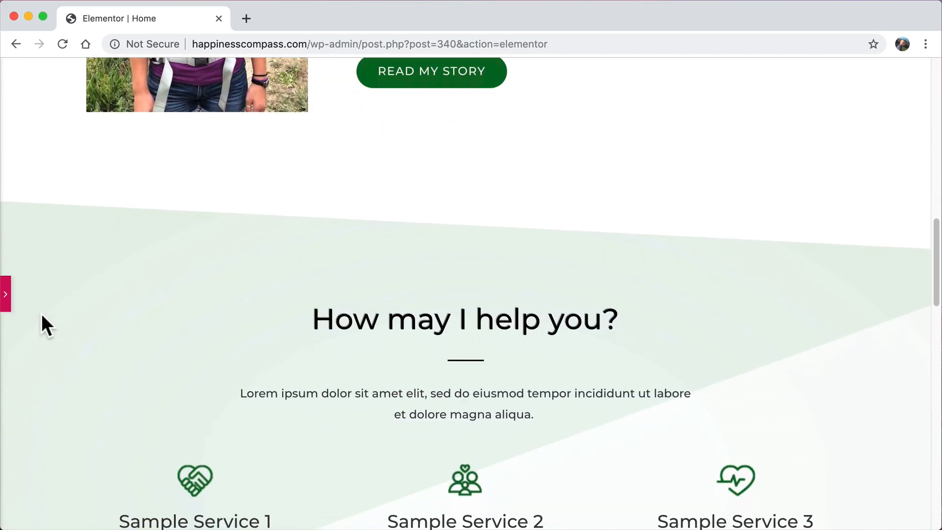
pyautogui.scroll(-4, 42, 321)
pyautogui.scroll(10, 42, 321)
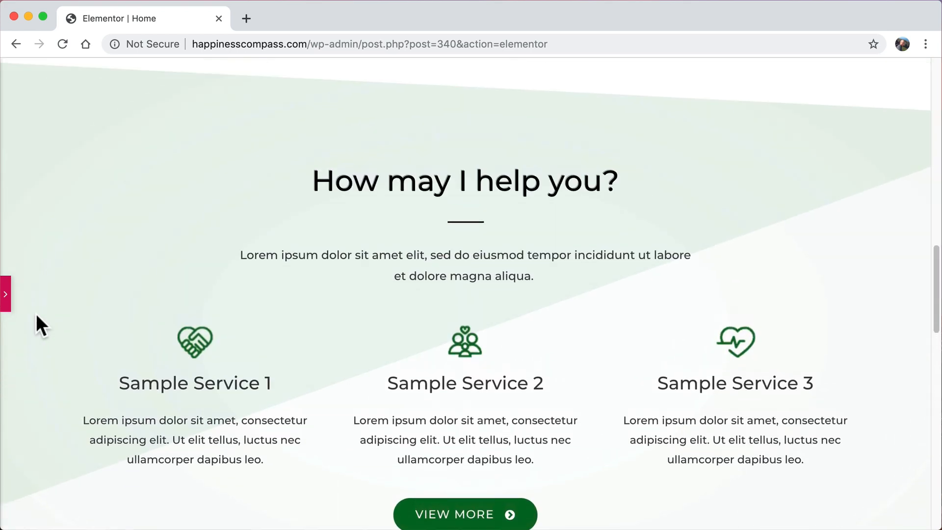
pyautogui.click(7, 306)
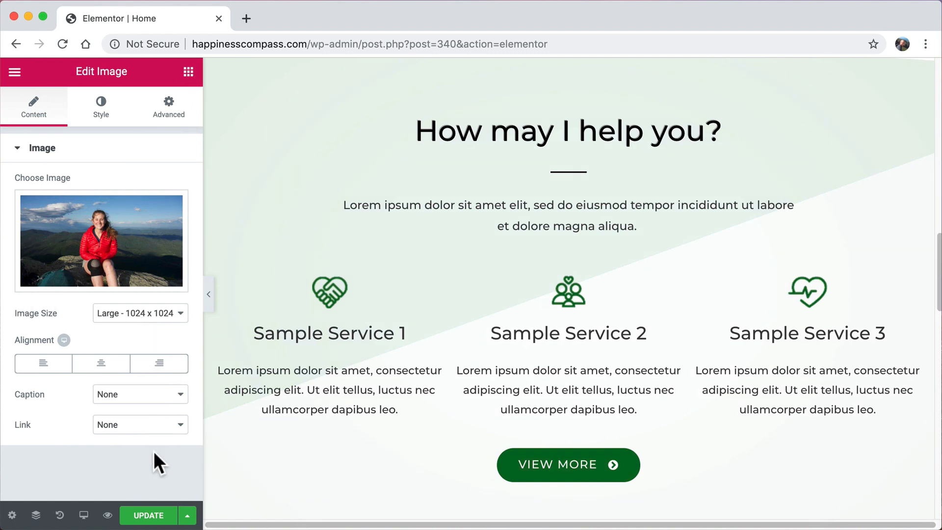
pyautogui.click(150, 513)
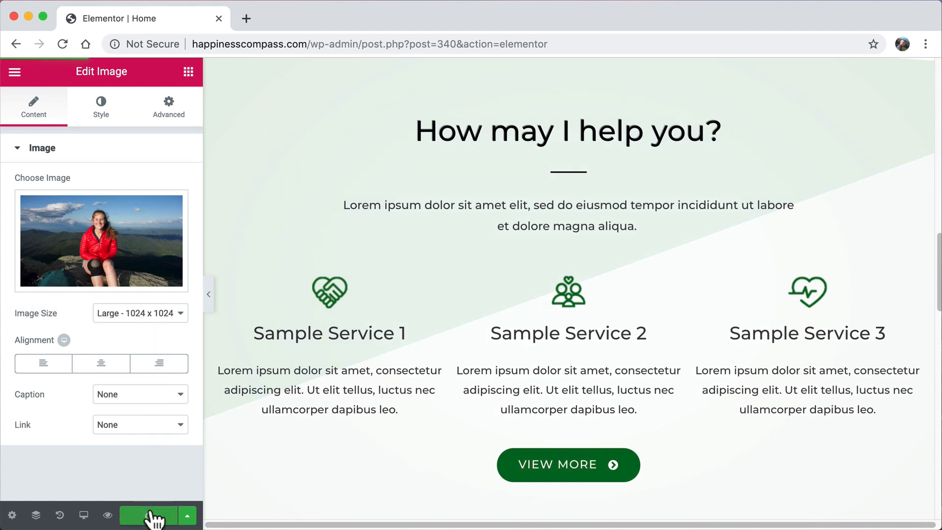
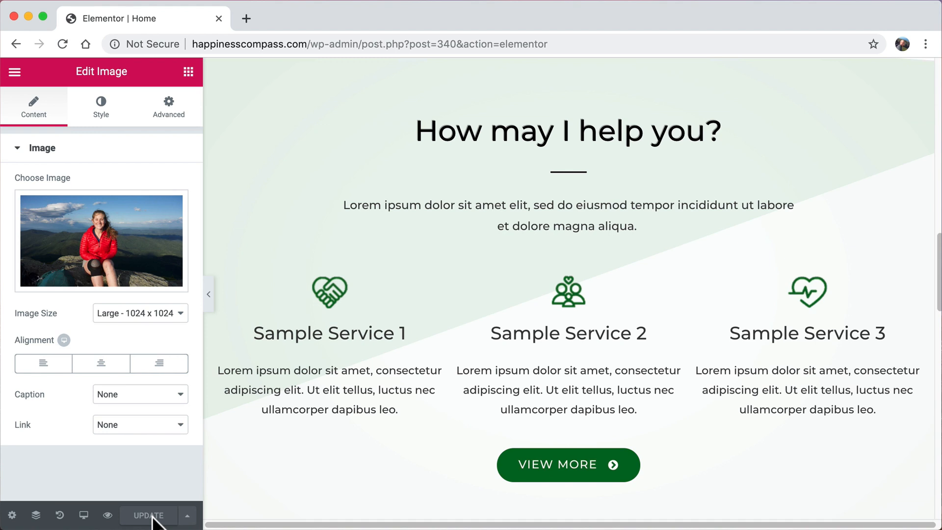
# Step: Exit Elementor to the dashboard and search Add New plugins for Essential Addons for Elementor
pyautogui.click(15, 71)
pyautogui.click(78, 455)
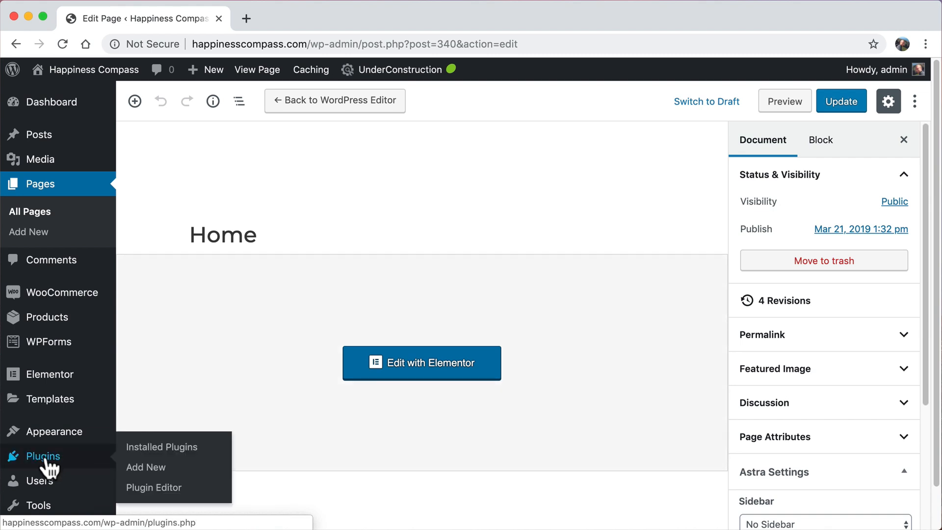
pyautogui.click(46, 460)
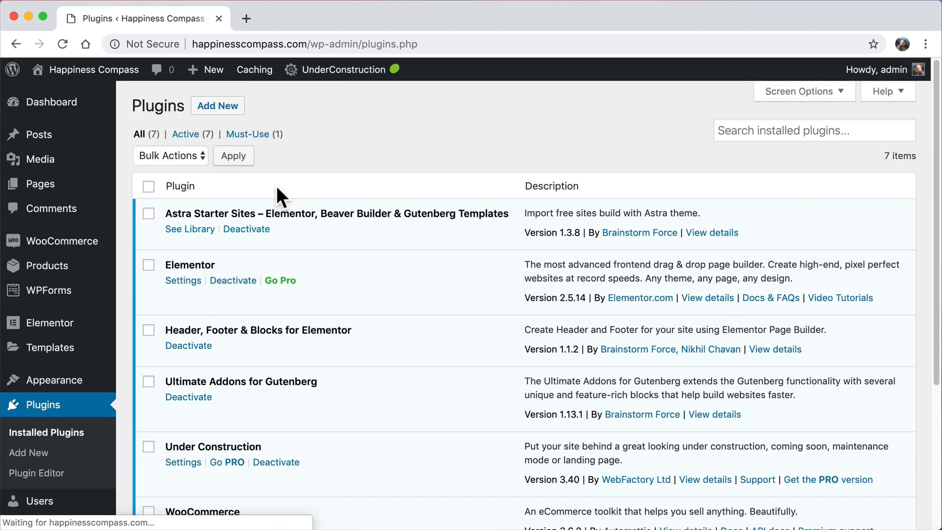
pyautogui.click(206, 107)
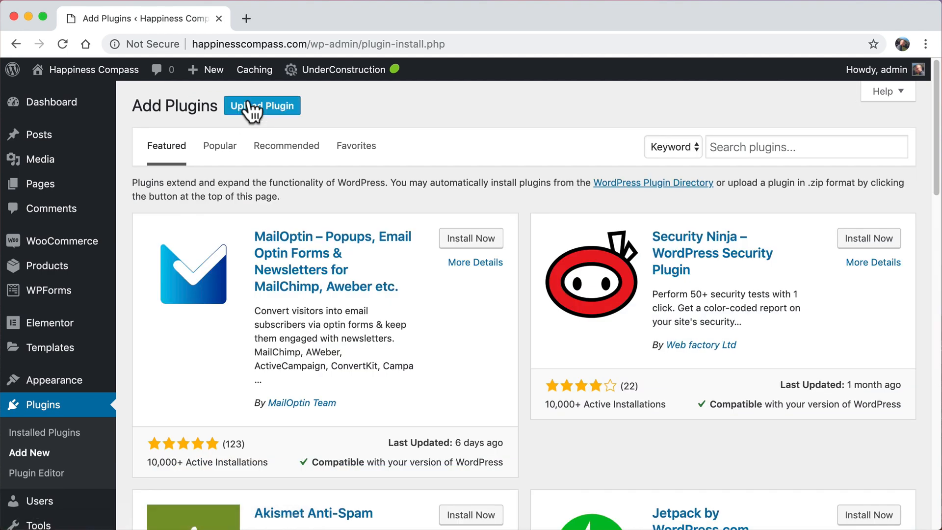
pyautogui.click(714, 147)
pyautogui.write('Essent')
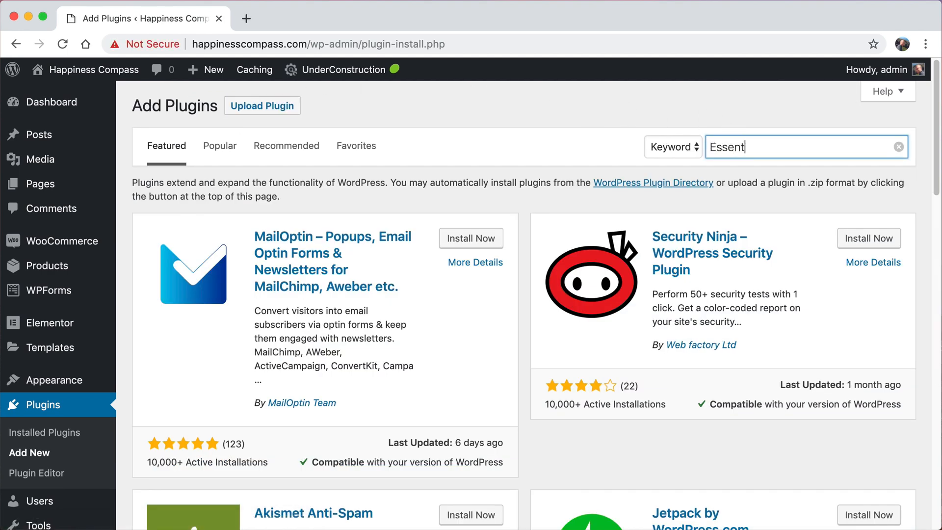
pyautogui.write('ials Addons for Elemen')
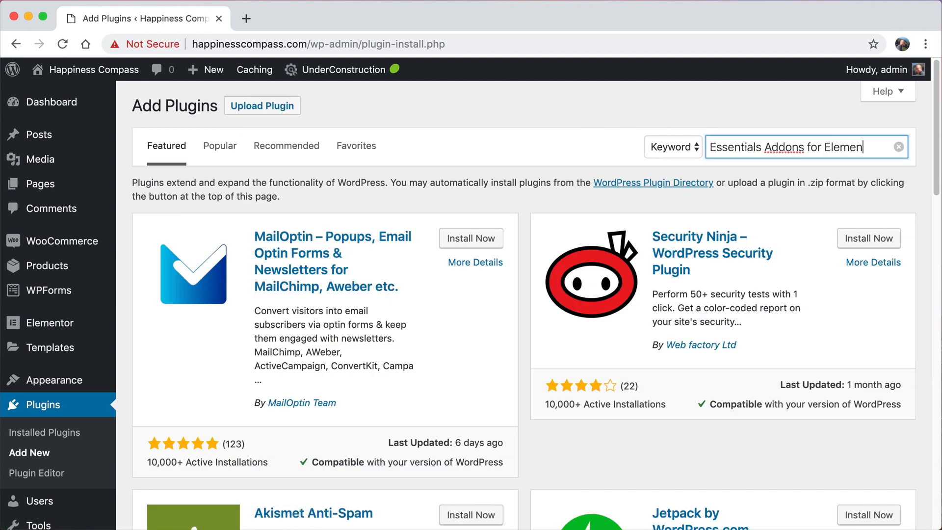
pyautogui.write('tor')
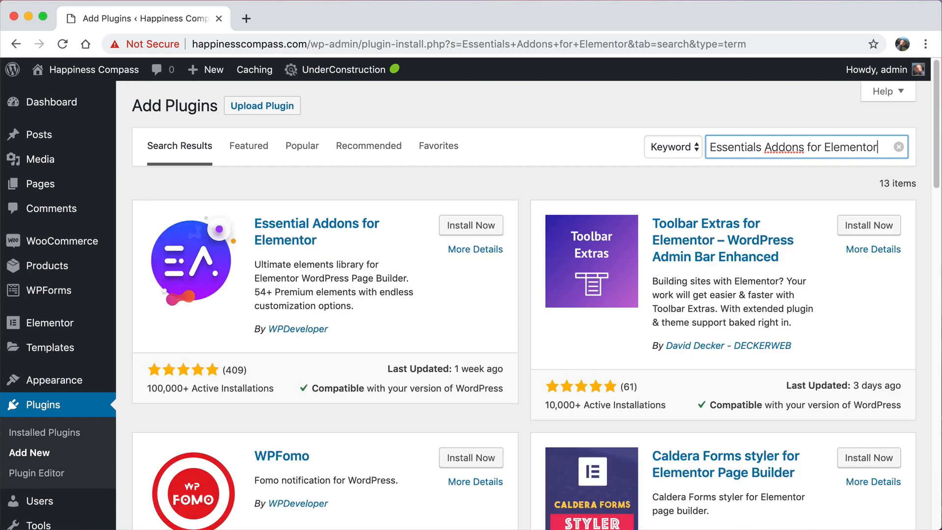
# Step: Install and activate Essential Addons for Elementor, then visit the live site
pyautogui.click(480, 230)
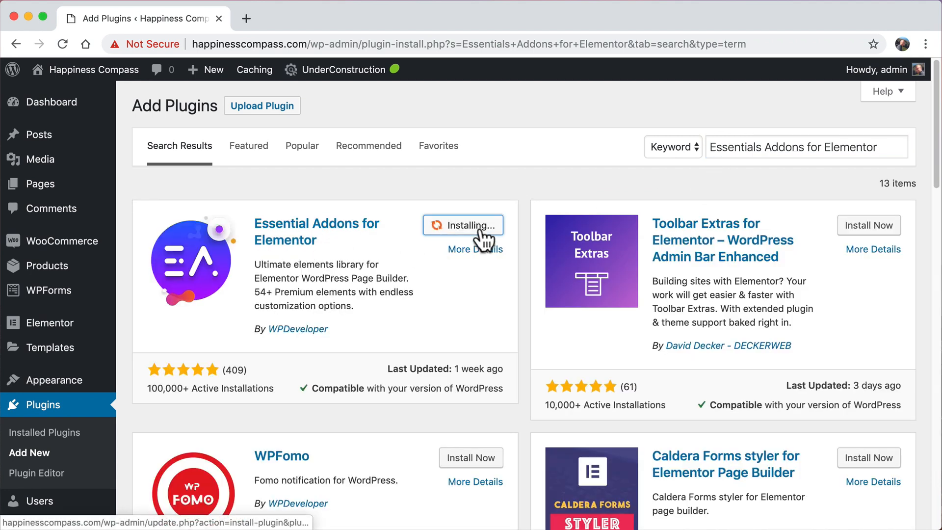
pyautogui.click(480, 230)
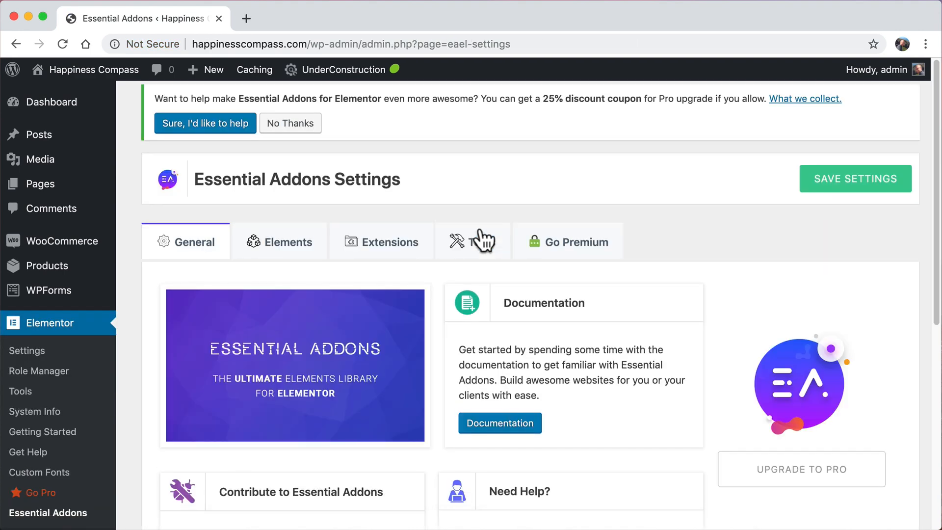
pyautogui.moveTo(84, 76)
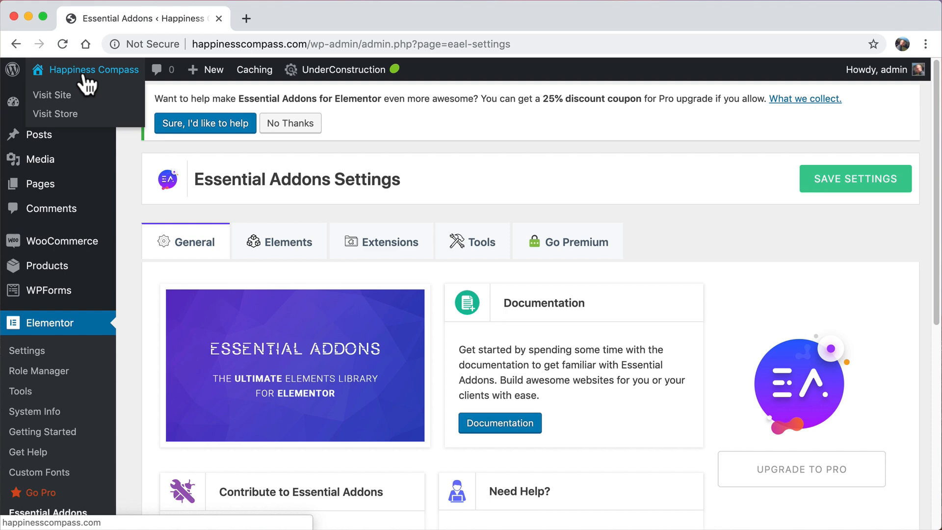
pyautogui.click(59, 96)
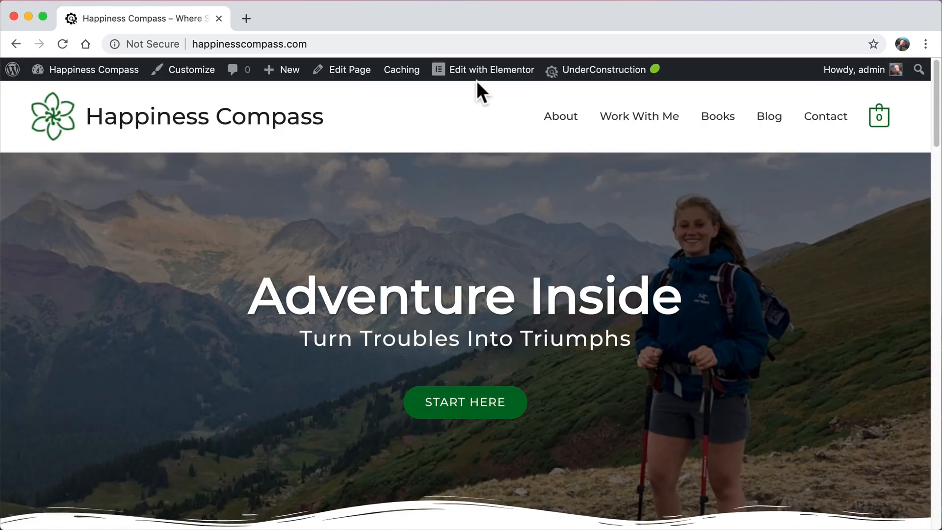
# Step: Open the homepage in Elementor and retype the How may I help you? heading as 'Recent Posts'
pyautogui.click(475, 72)
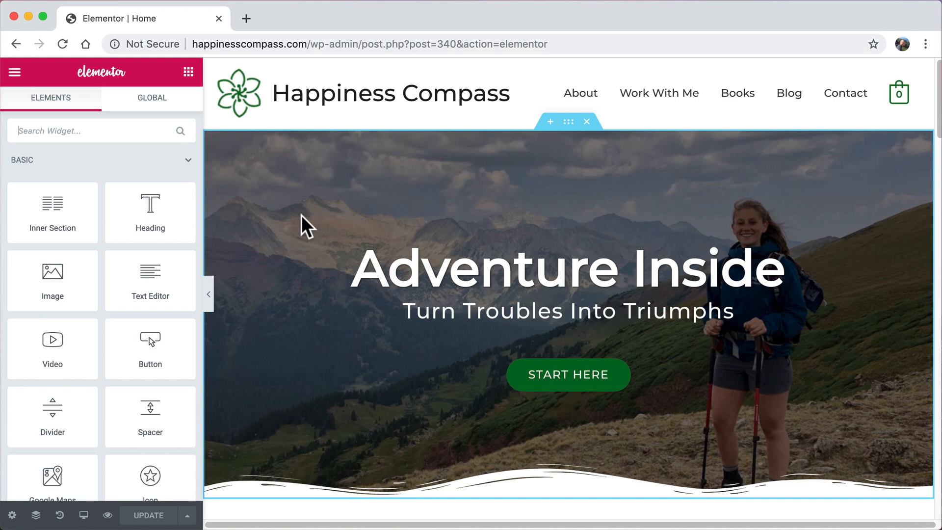
pyautogui.scroll(-15, 266, 276)
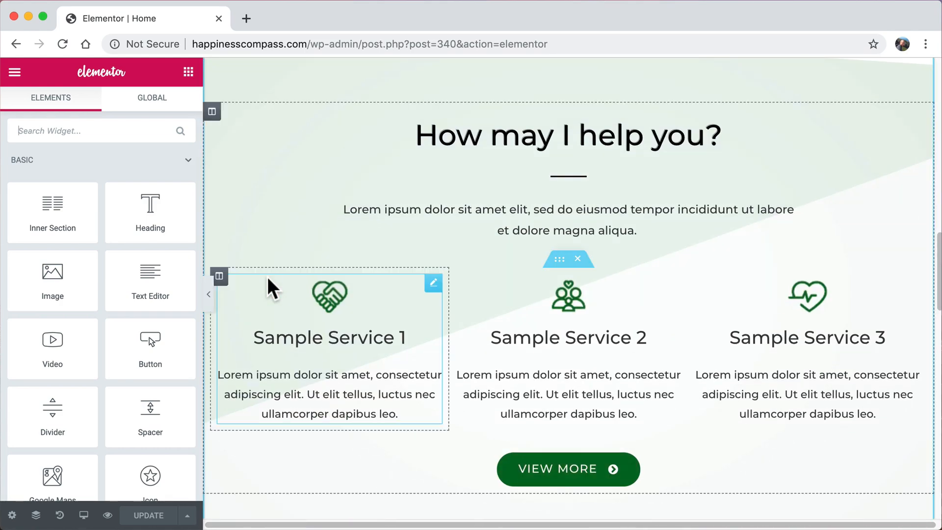
pyautogui.scroll(1, 267, 275)
pyautogui.click(573, 147)
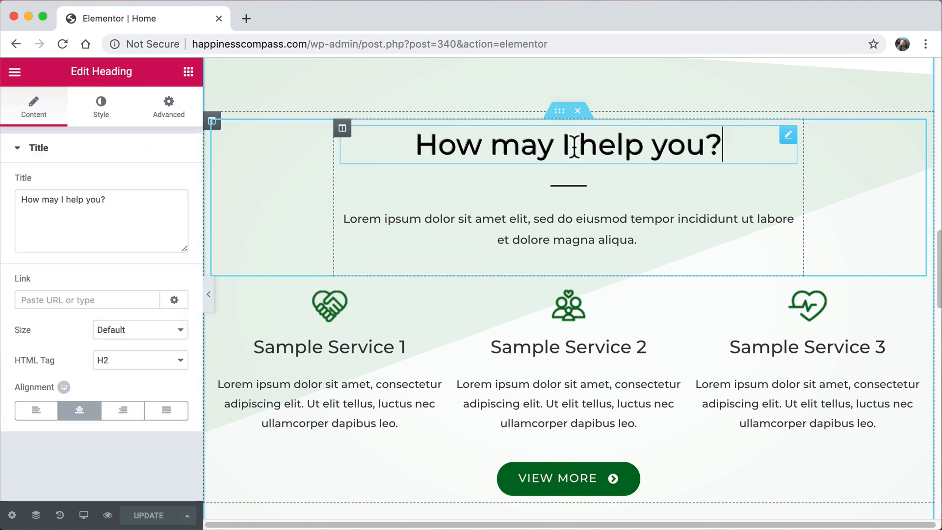
pyautogui.tripleClick(575, 146)
pyautogui.write('Recent P')
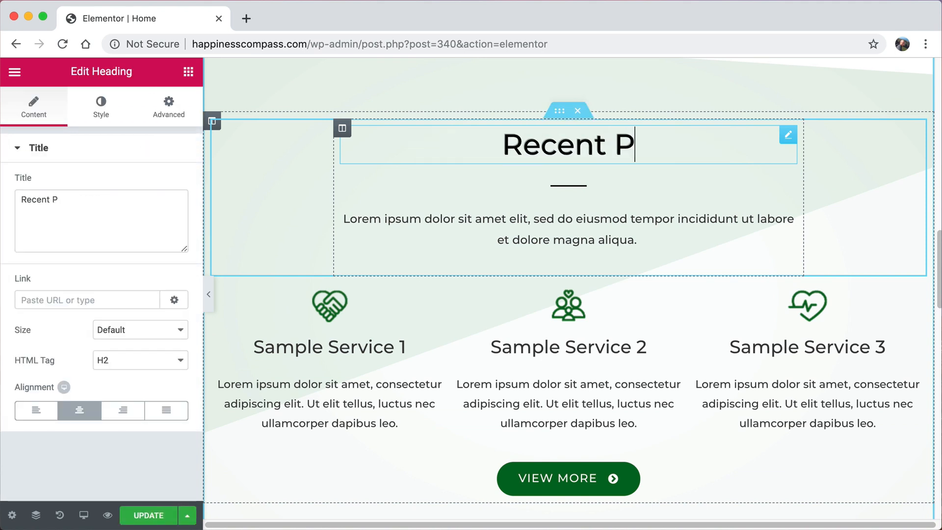
pyautogui.write('osts')
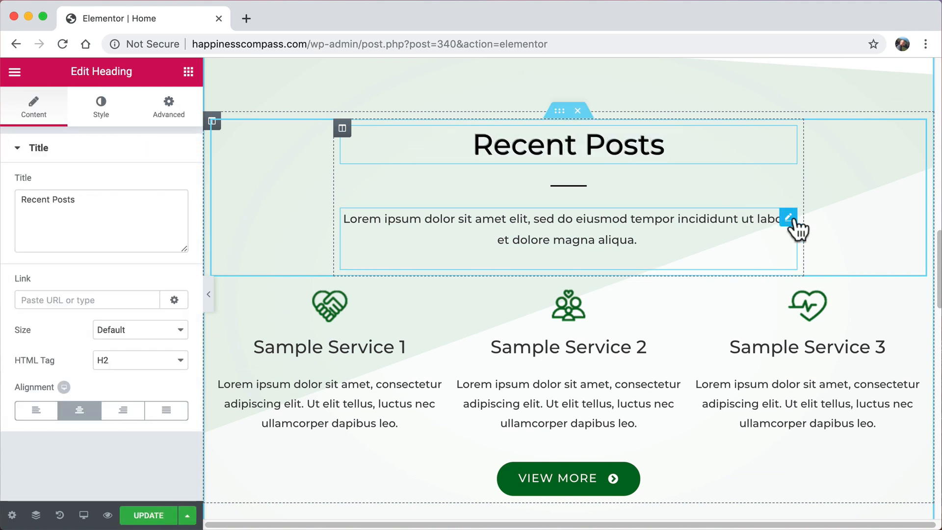
# Step: Delete the lorem intro text and the Sample Service 1, 2 and 3 columns
pyautogui.rightClick(791, 221)
pyautogui.click(847, 424)
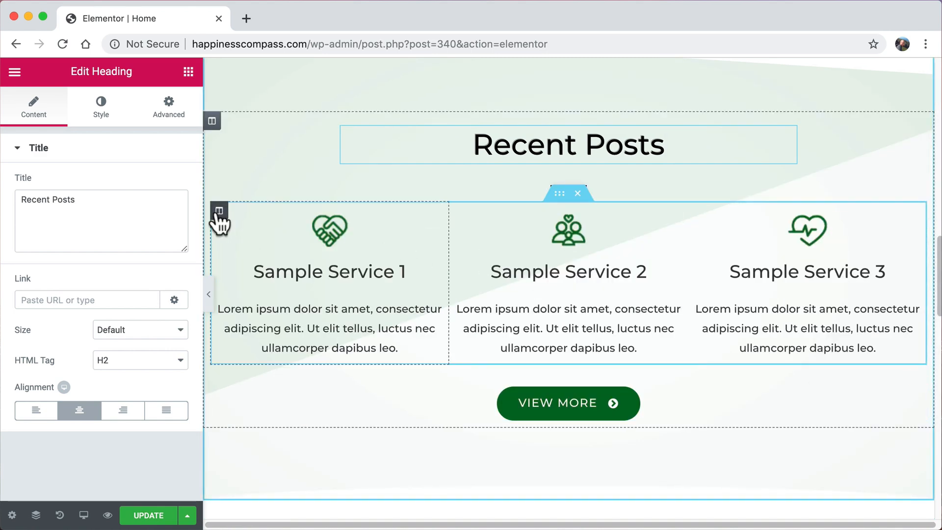
pyautogui.rightClick(217, 213)
pyautogui.click(280, 420)
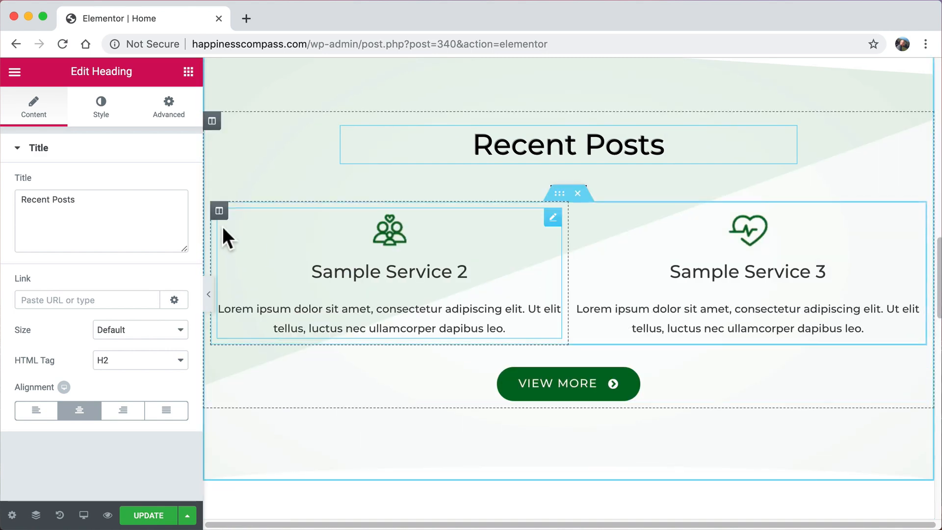
pyautogui.rightClick(219, 212)
pyautogui.click(282, 419)
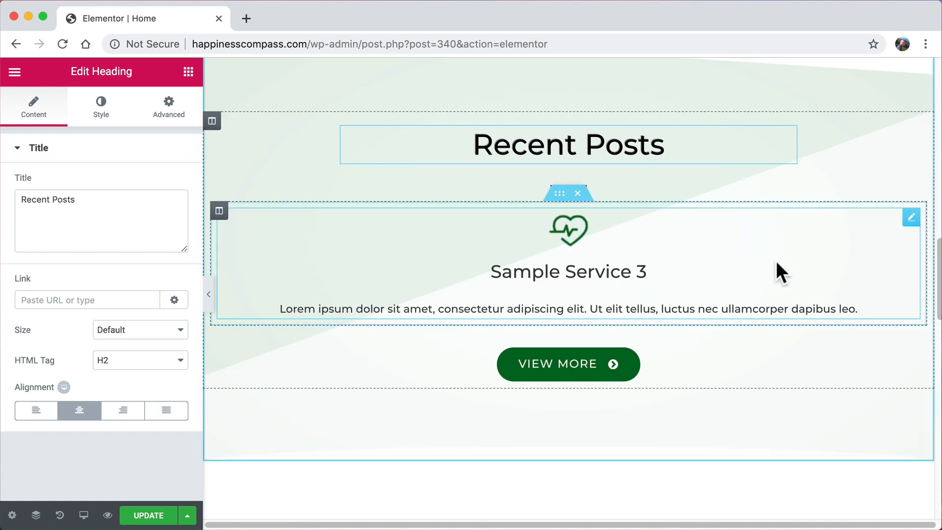
pyautogui.rightClick(910, 221)
pyautogui.click(872, 422)
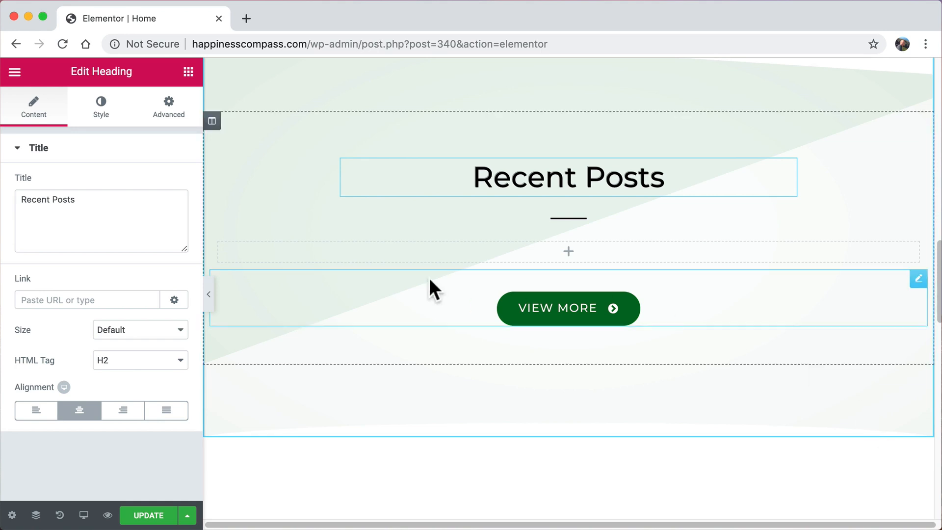
# Step: Drag an EA Post Grid below Recent Posts and set Posts Per Page to 3
pyautogui.click(188, 72)
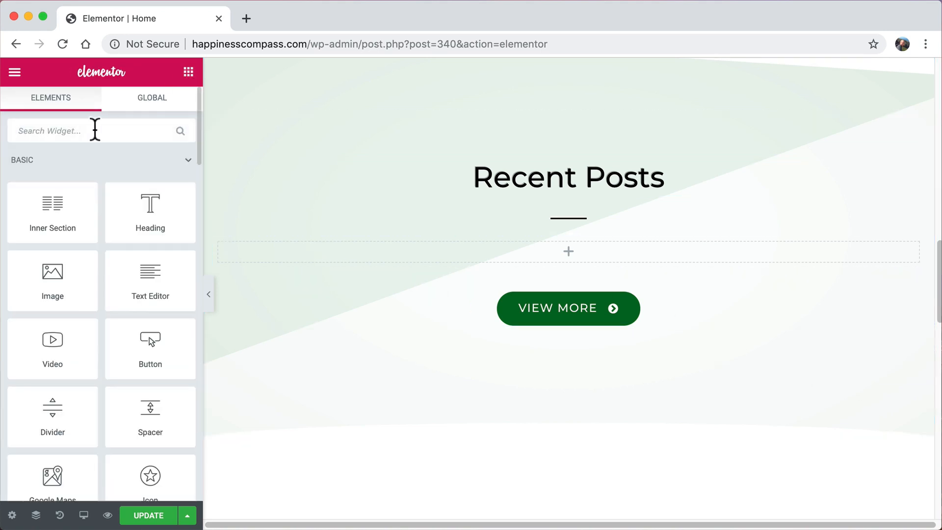
pyautogui.write('post')
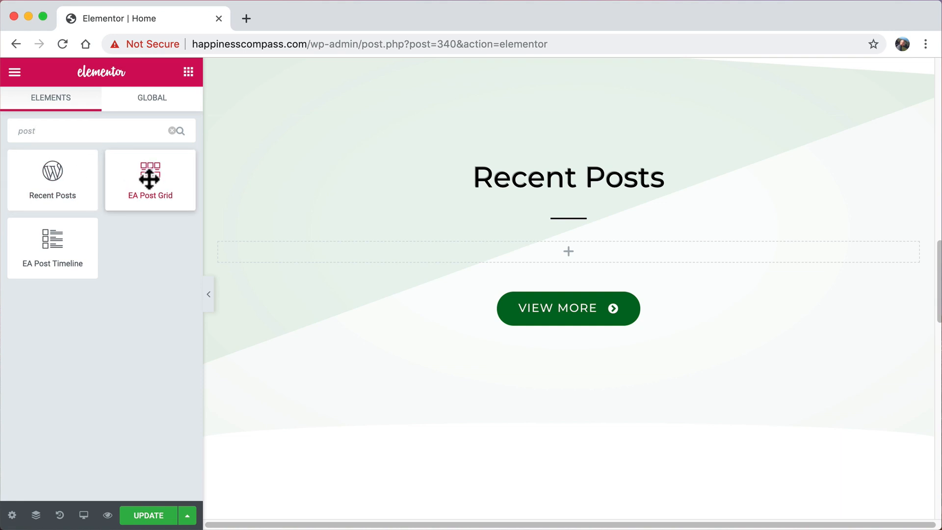
pyautogui.moveTo(149, 179); pyautogui.dragTo(465, 254)
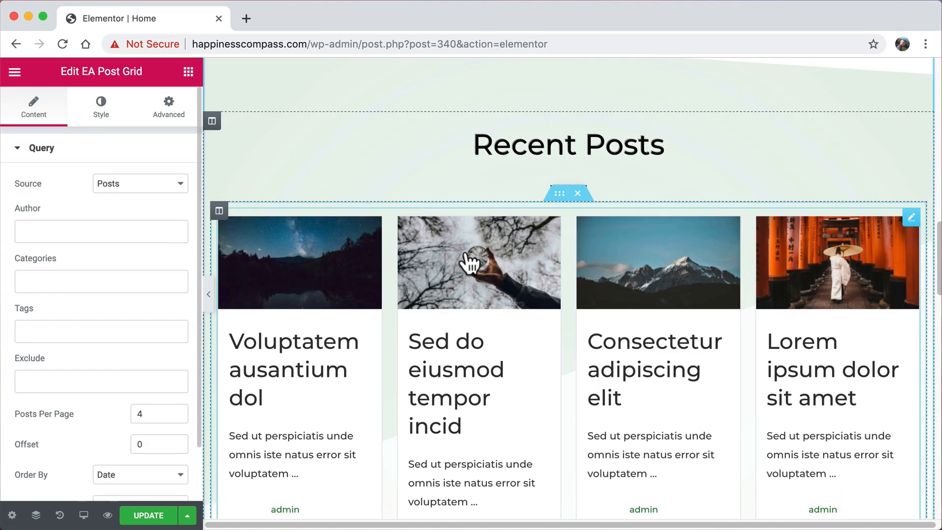
pyautogui.scroll(-1, 392, 290)
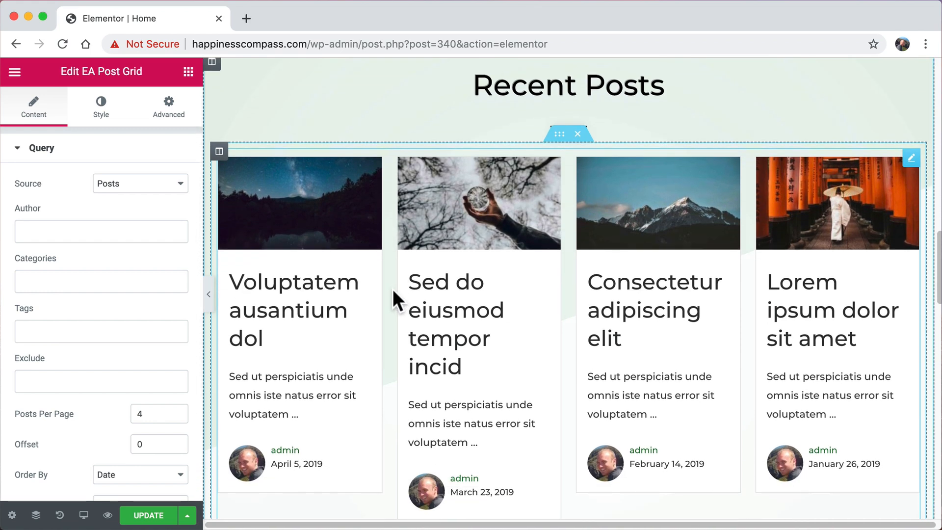
pyautogui.click(144, 413)
pyautogui.press('BackSpace')
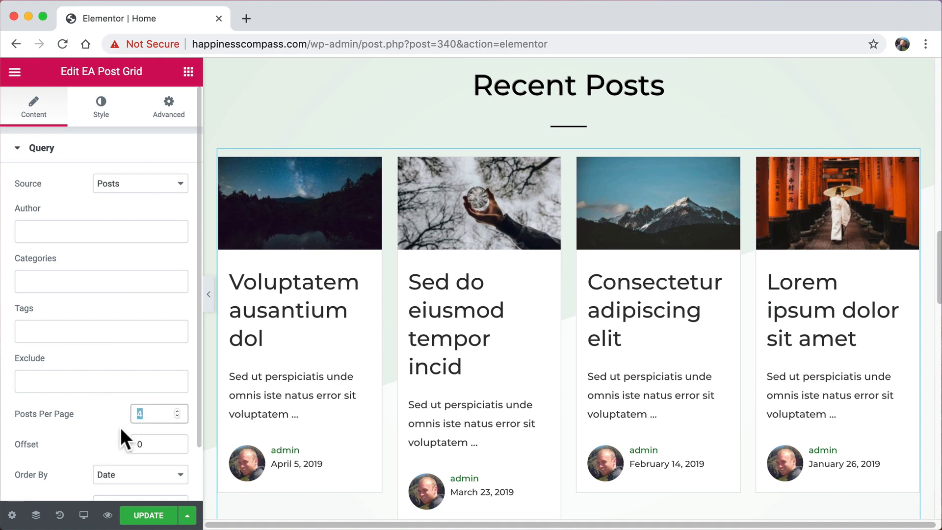
pyautogui.write('3')
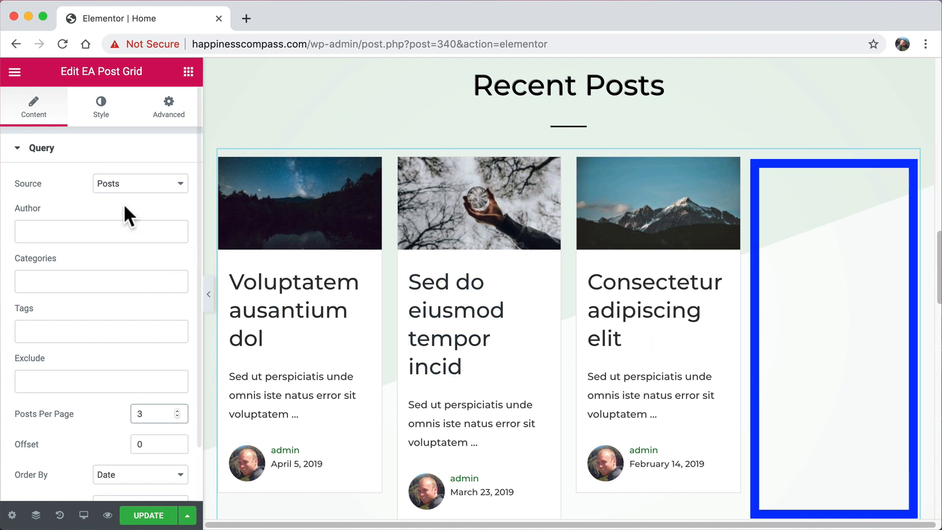
pyautogui.click(109, 148)
# Step: Set the grid to three columns with Meta Position at Entry Header
pyautogui.click(90, 186)
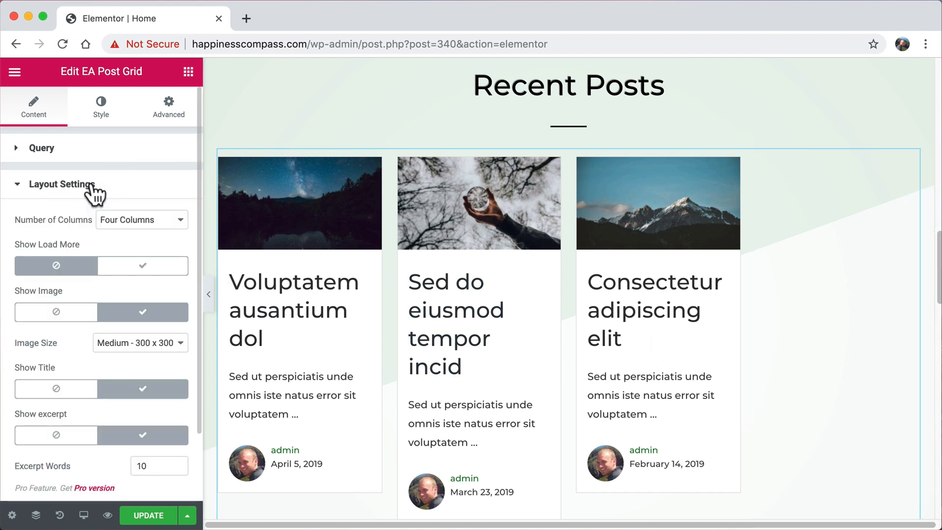
pyautogui.click(120, 223)
pyautogui.click(139, 210)
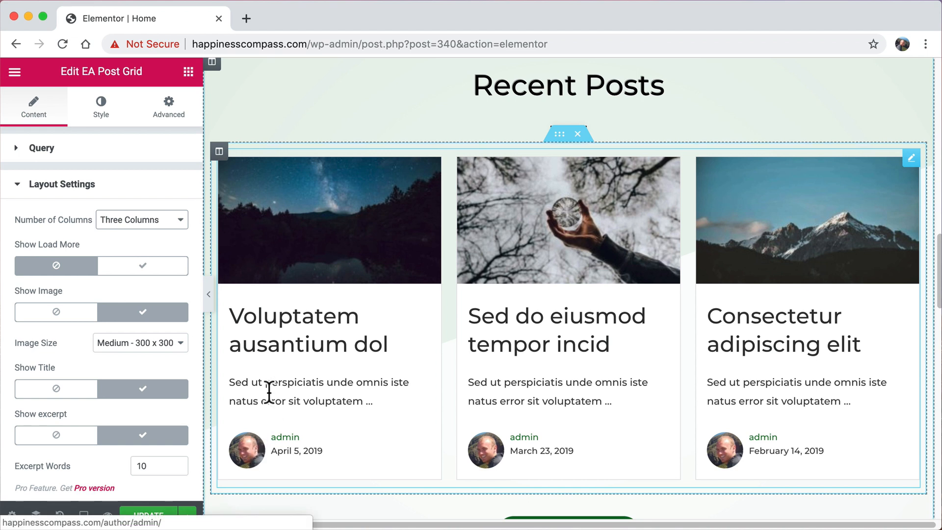
pyautogui.scroll(-3, 163, 366)
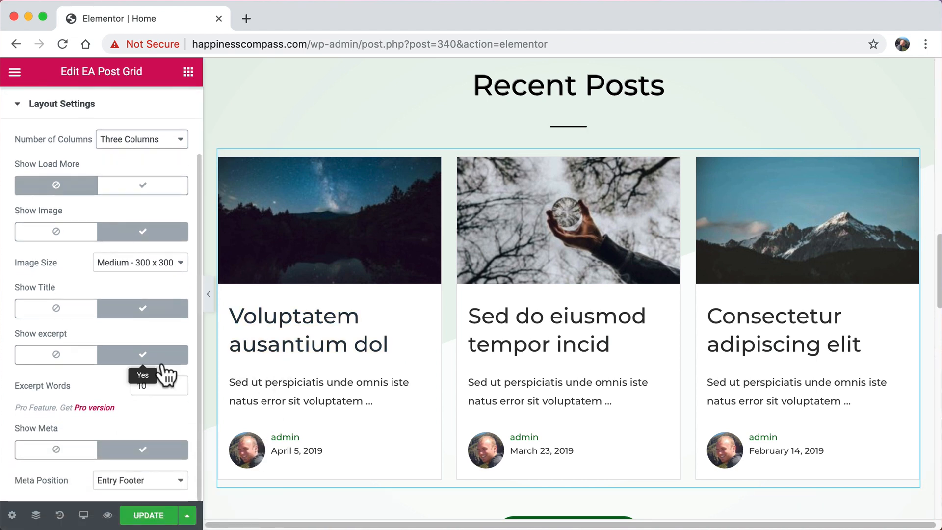
pyautogui.click(134, 486)
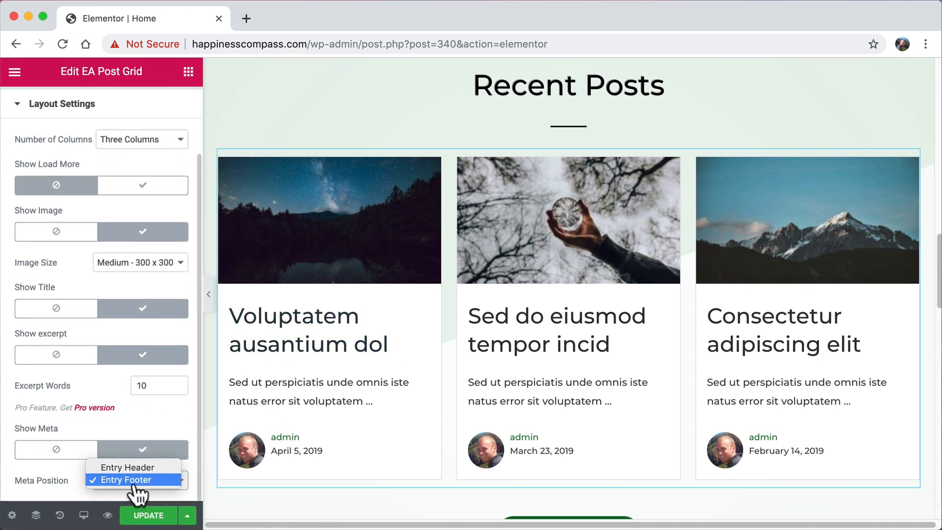
pyautogui.click(139, 468)
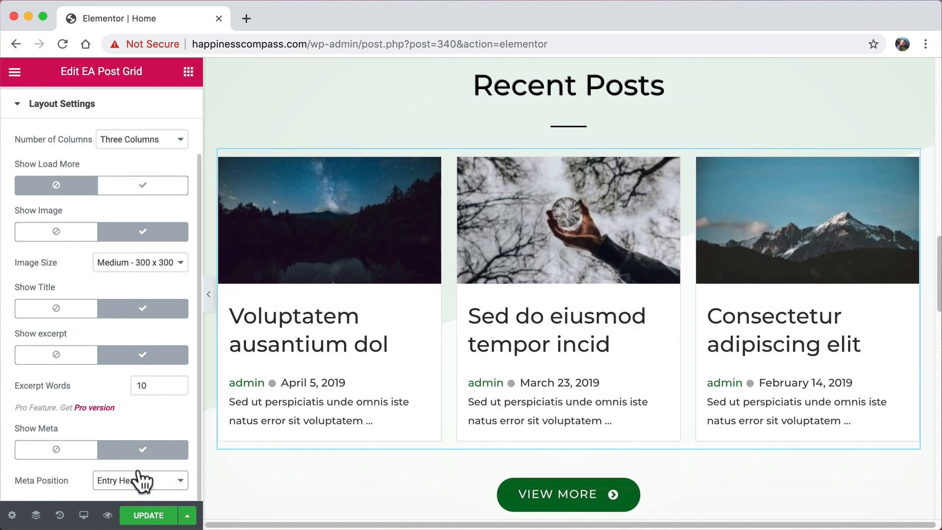
pyautogui.scroll(3, 138, 471)
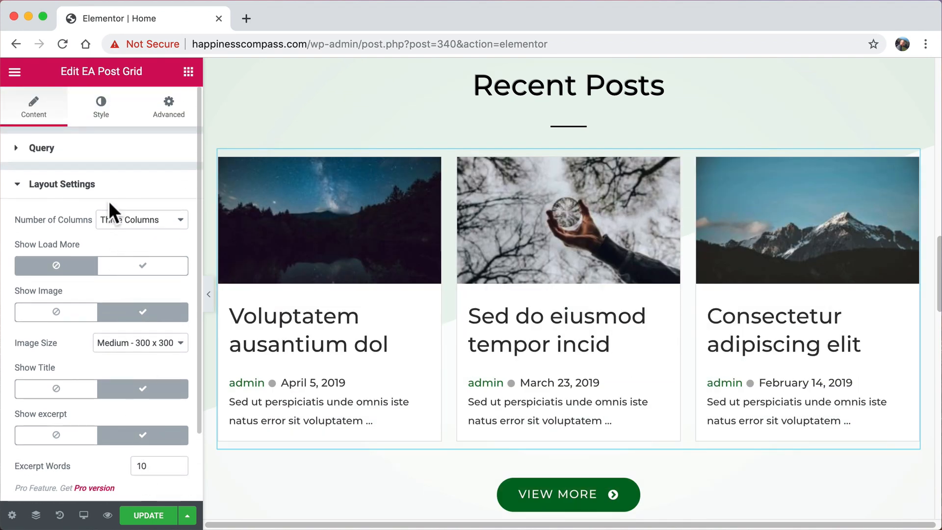
# Step: Try grey, green and purple post backgrounds in the Style tab, keeping the cards white
pyautogui.click(101, 110)
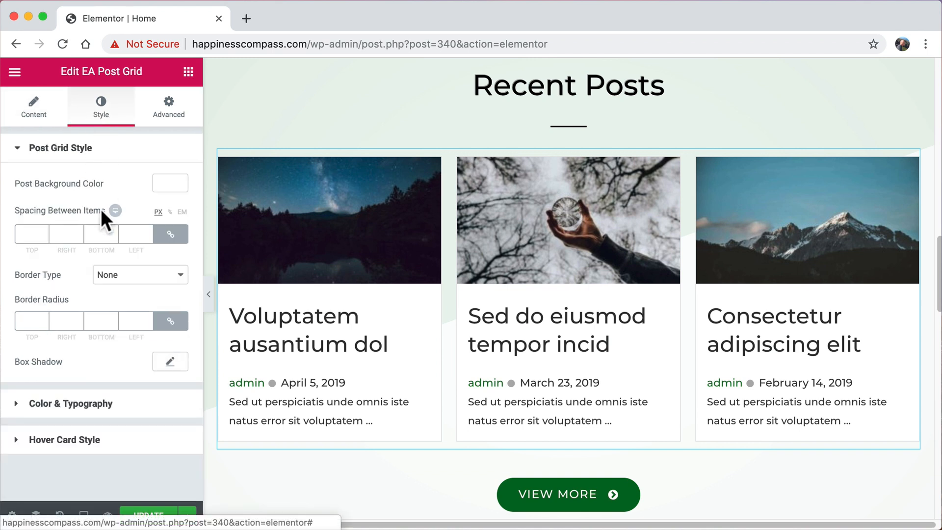
pyautogui.click(172, 182)
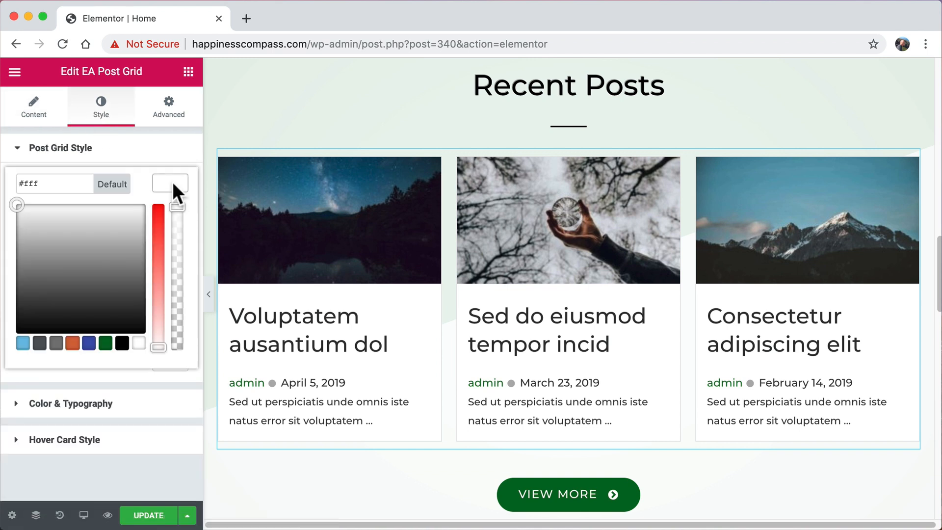
pyautogui.moveTo(21, 206); pyautogui.dragTo(108, 225)
pyautogui.click(105, 343)
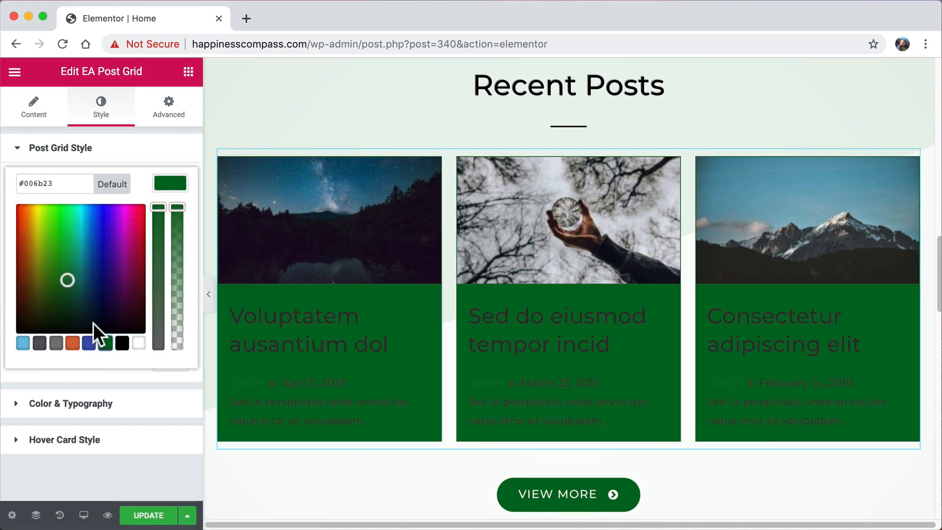
pyautogui.moveTo(67, 282); pyautogui.dragTo(118, 227)
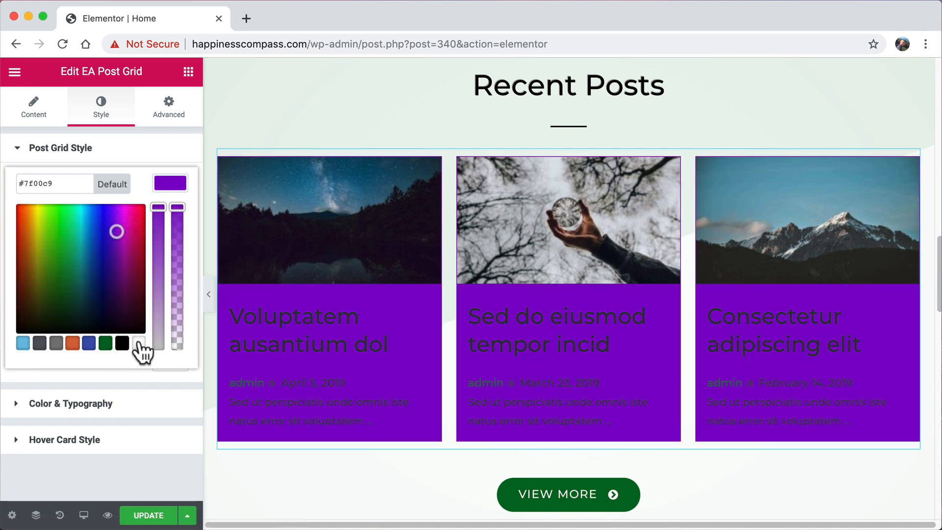
pyautogui.click(139, 343)
pyautogui.click(170, 184)
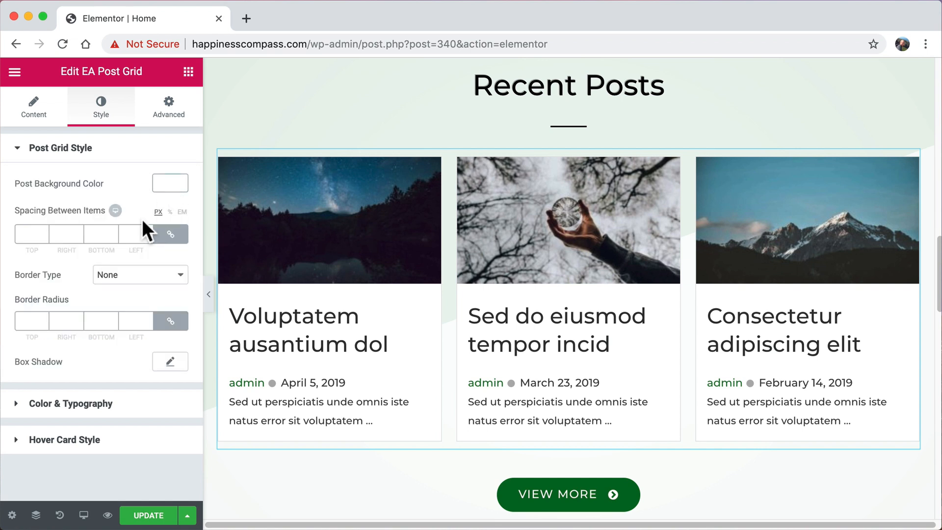
# Step: Set the post title hover colour to dark green and the title font size to 20px
pyautogui.click(103, 402)
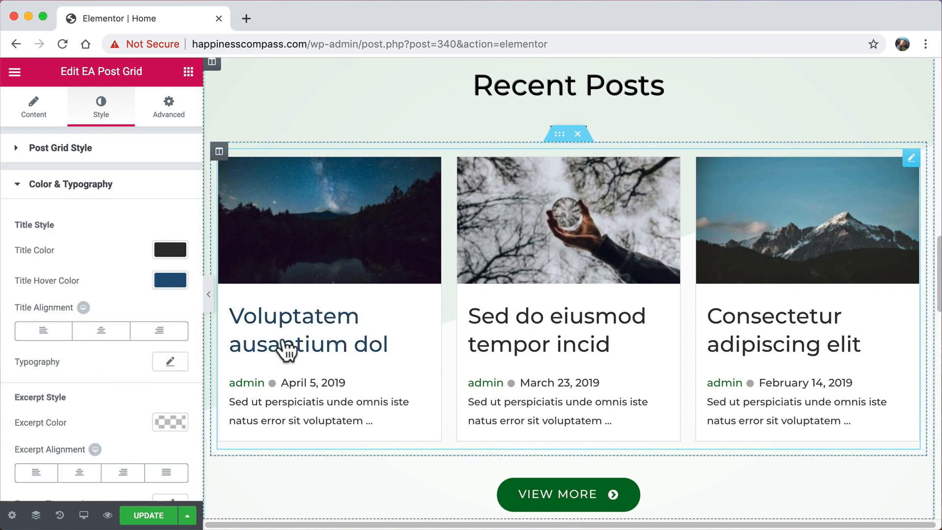
pyautogui.click(181, 279)
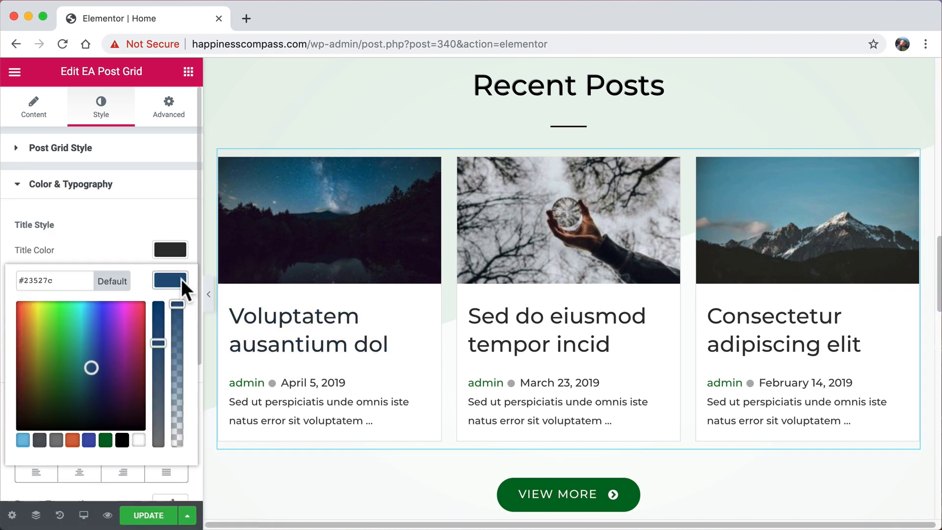
pyautogui.click(105, 440)
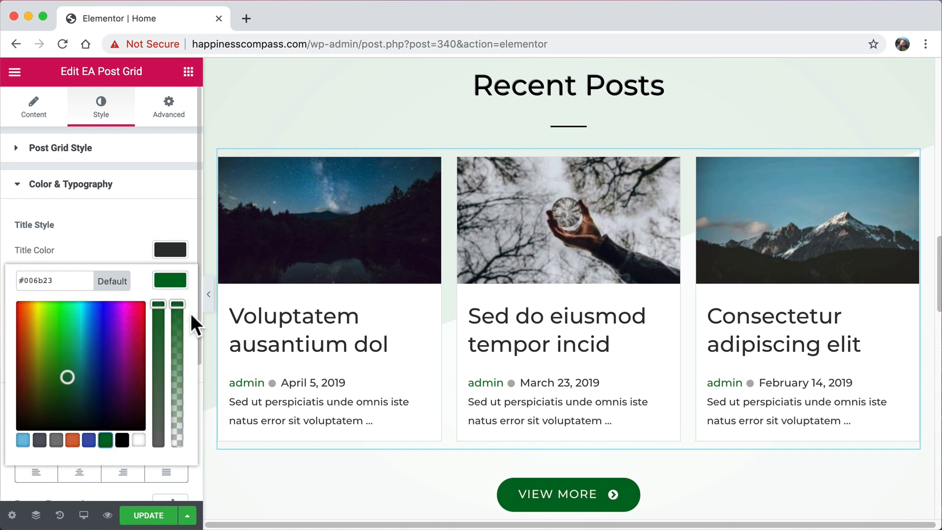
pyautogui.click(173, 280)
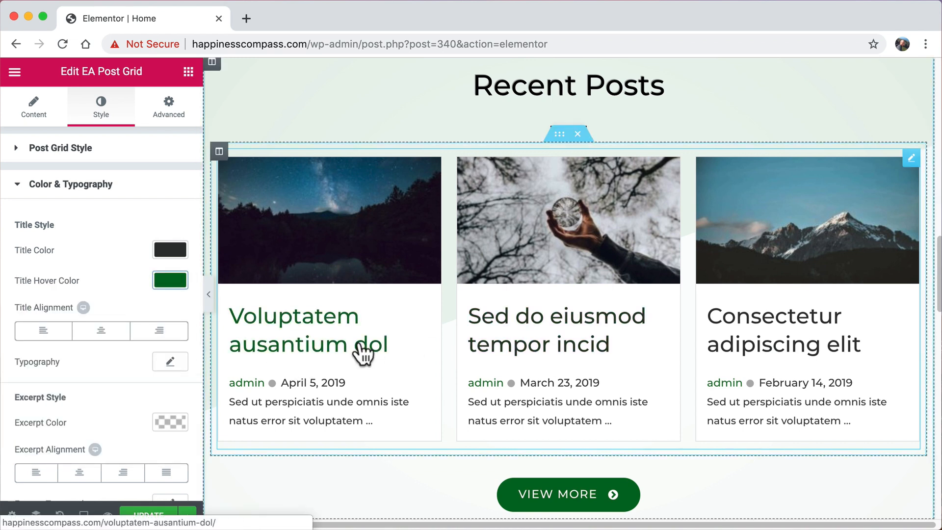
pyautogui.click(170, 362)
pyautogui.scroll(-3, 173, 367)
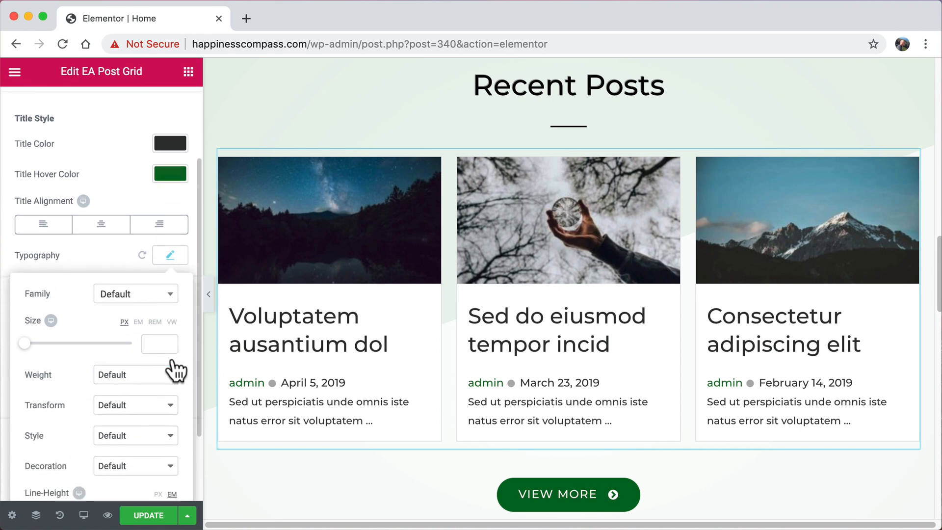
pyautogui.click(159, 321)
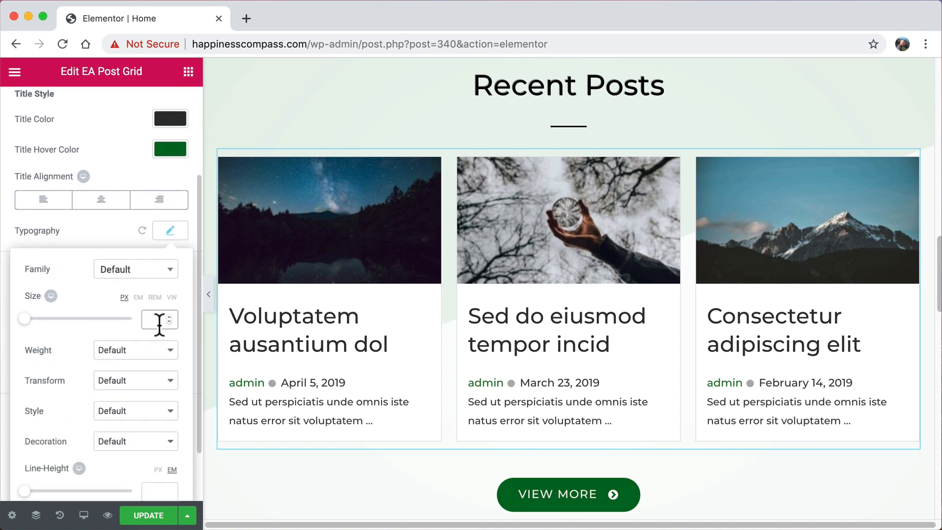
pyautogui.write('20')
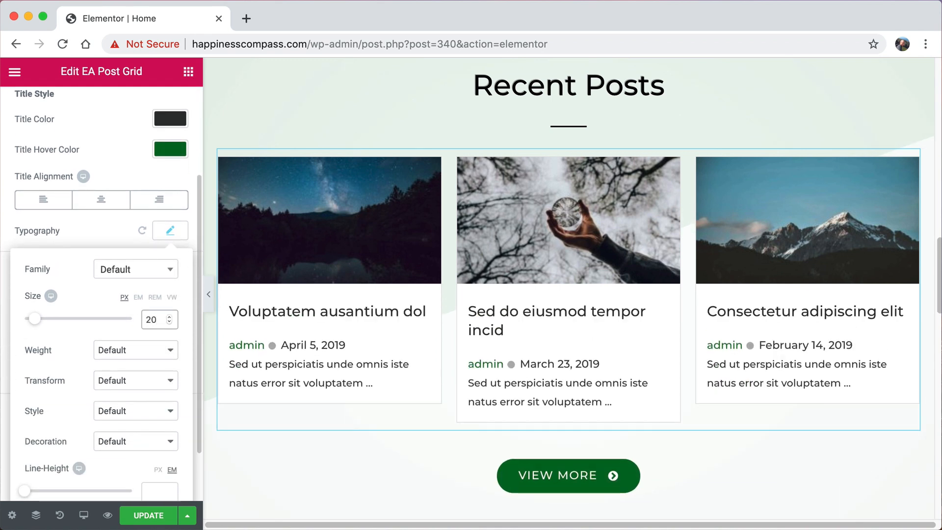
pyautogui.click(170, 231)
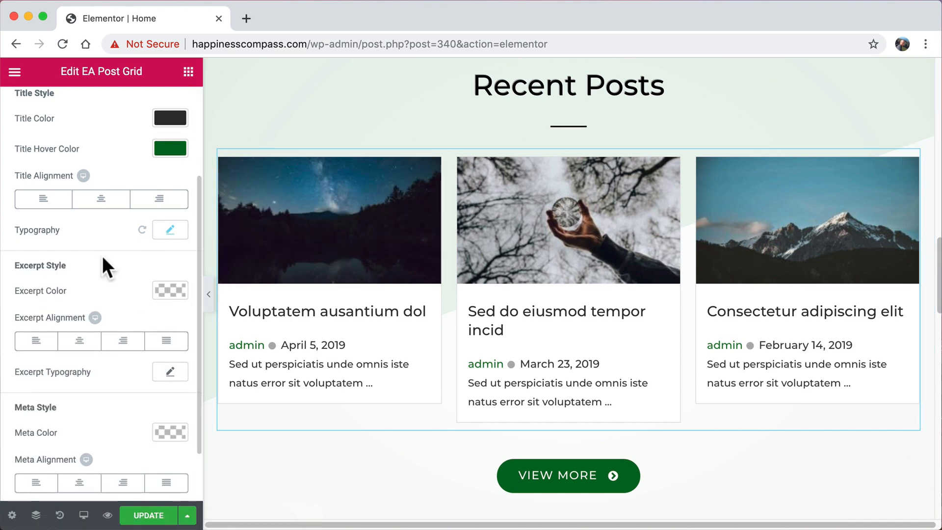
pyautogui.scroll(3, 102, 255)
pyautogui.click(121, 186)
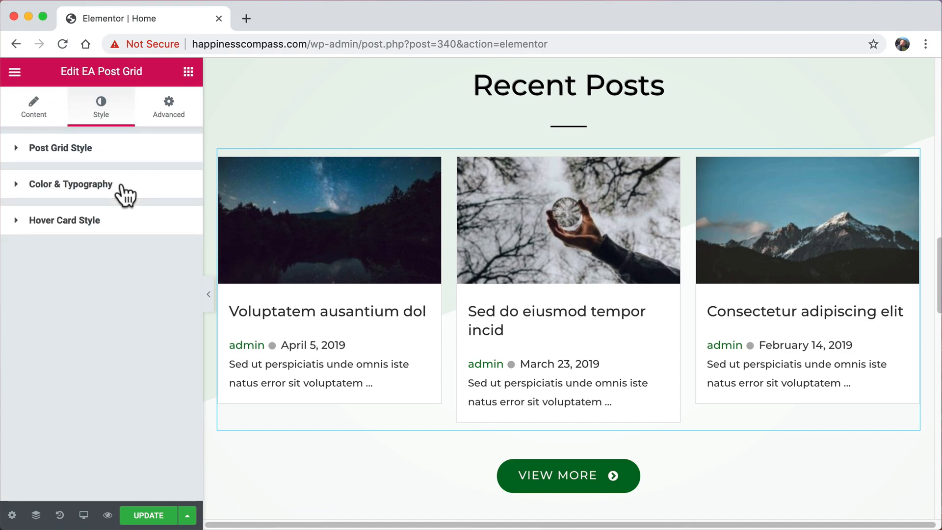
# Step: Set the Post Hover Icon to long-arrow-right, after briefly trying the magic icon
pyautogui.click(130, 225)
pyautogui.click(137, 286)
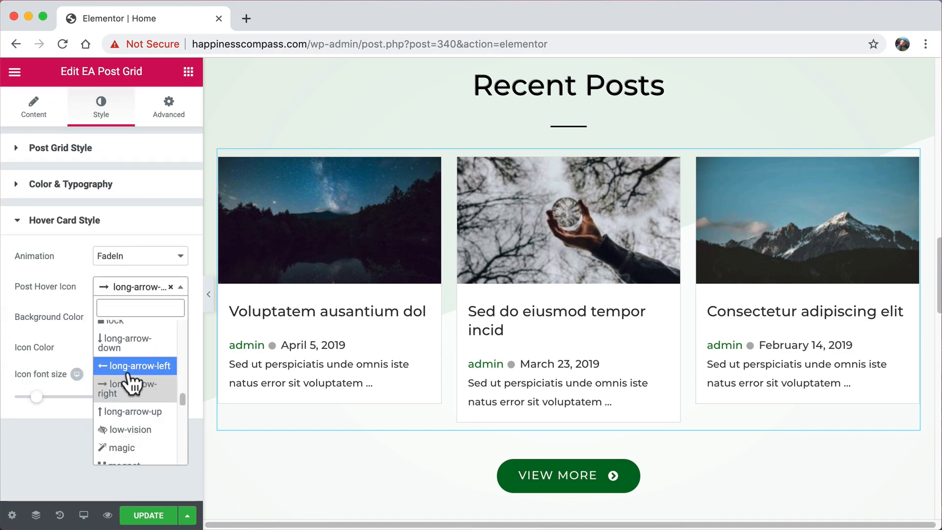
pyautogui.scroll(-2, 130, 385)
pyautogui.click(123, 407)
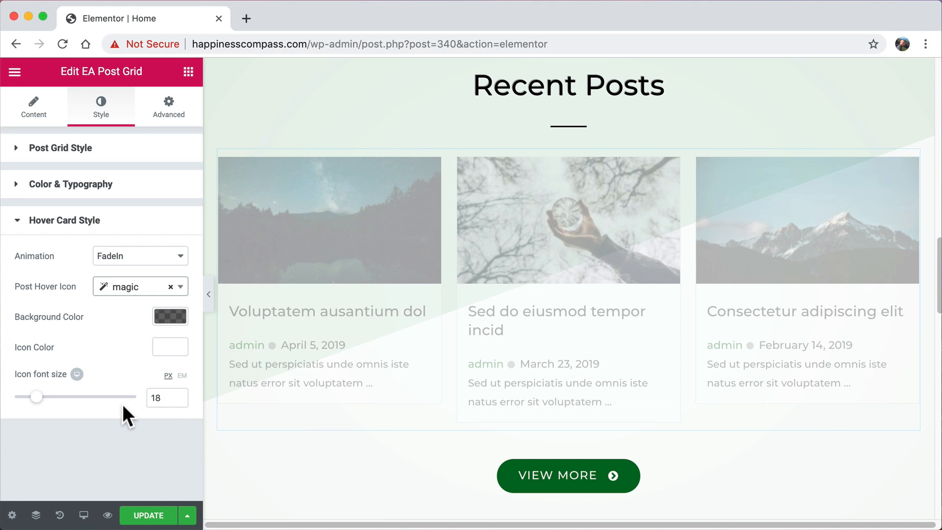
pyautogui.moveTo(569, 226)
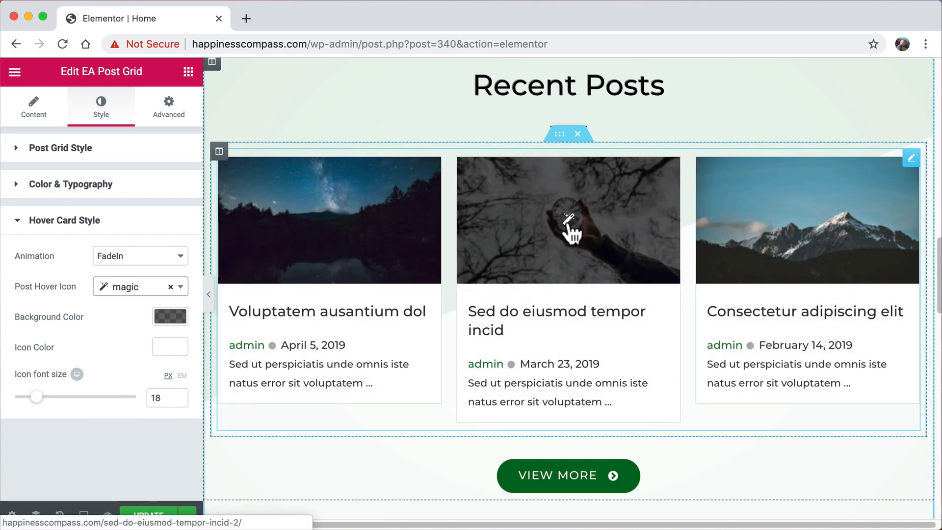
pyautogui.click(129, 287)
pyautogui.scroll(2, 128, 380)
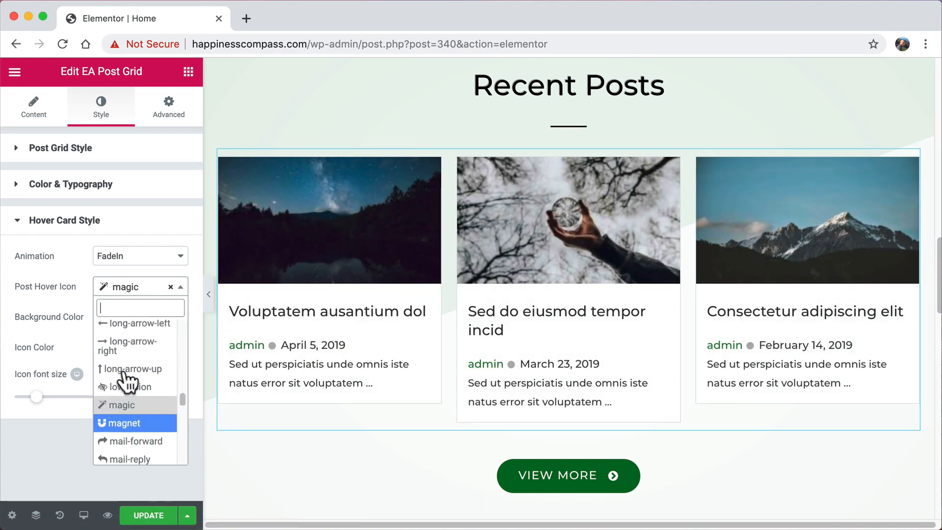
pyautogui.click(132, 354)
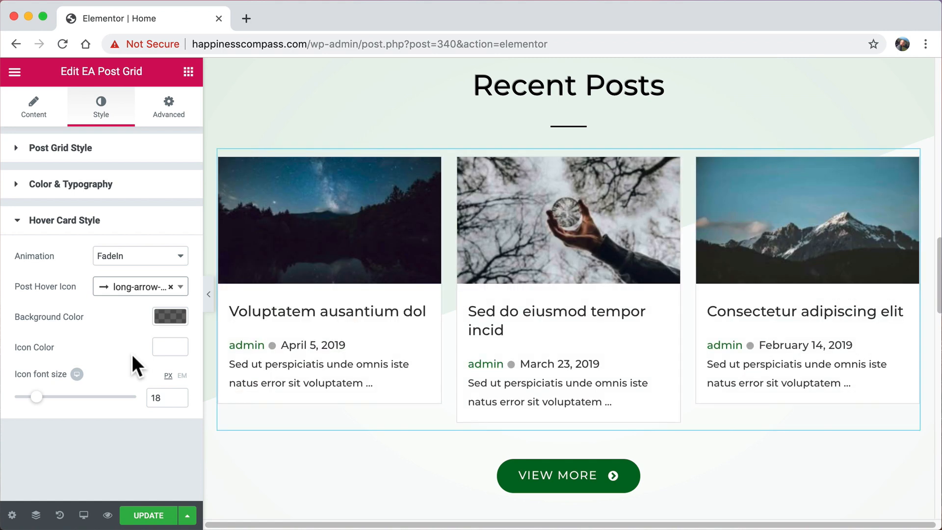
# Step: Make the hover overlay background green and lower its alpha for translucency
pyautogui.moveTo(347, 263)
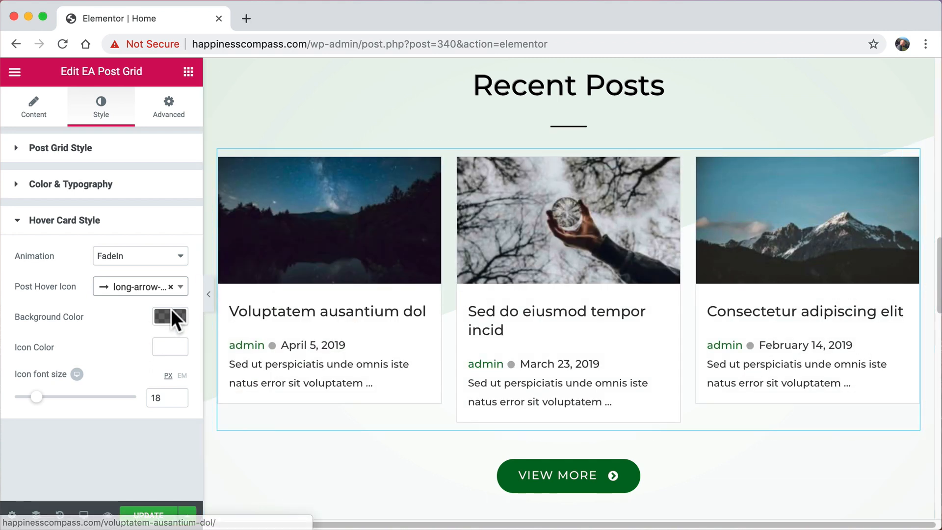
pyautogui.click(167, 316)
pyautogui.click(105, 476)
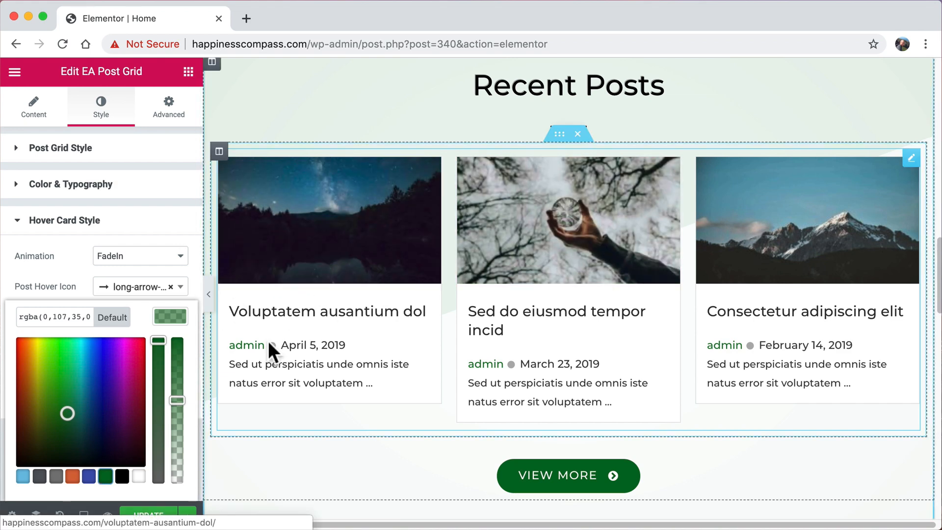
pyautogui.moveTo(177, 400); pyautogui.dragTo(177, 438)
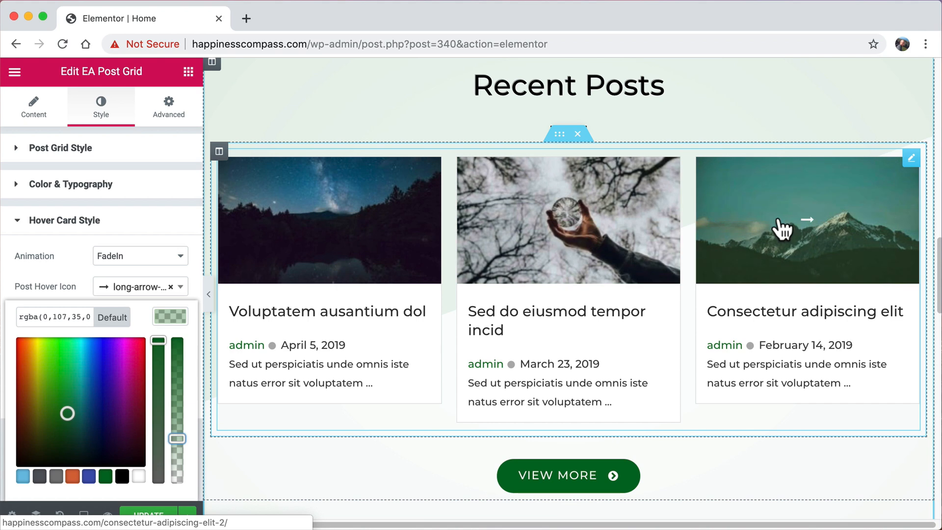
pyautogui.click(173, 318)
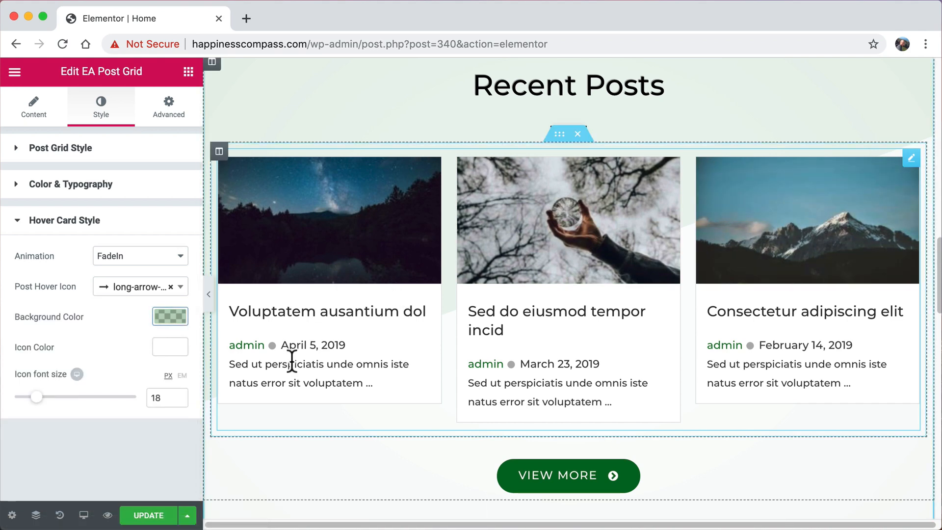
# Step: Change the View More button's label to 'Visit Blog'
pyautogui.click(587, 482)
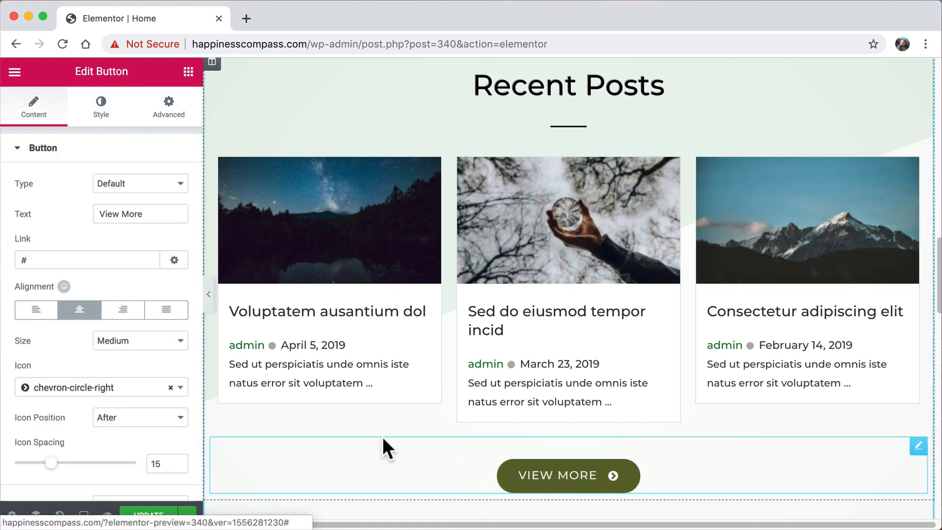
pyautogui.moveTo(151, 214); pyautogui.dragTo(100, 214)
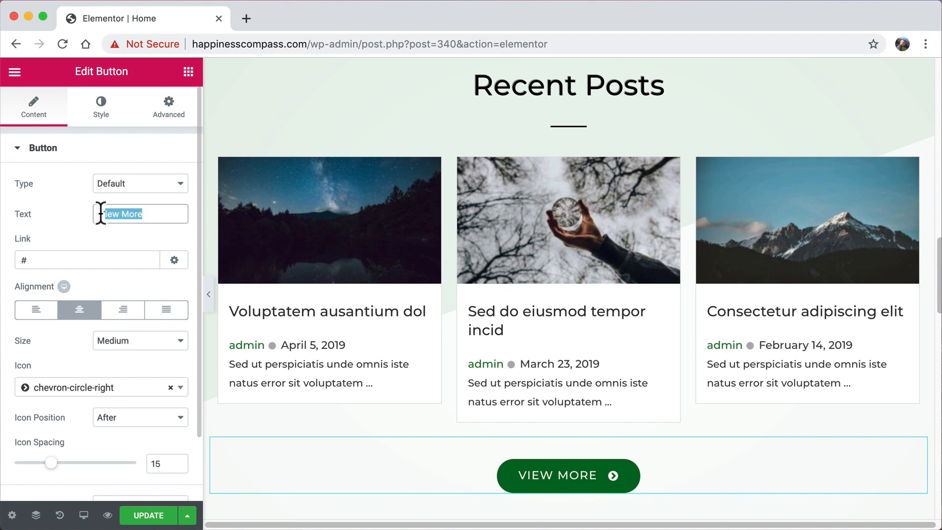
pyautogui.write('Visit Blog')
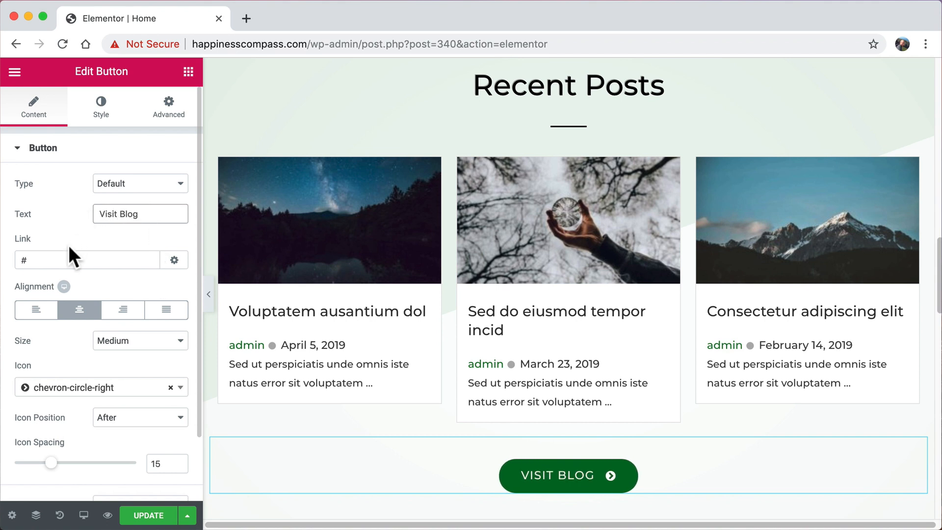
# Step: Link the button to the Blog page, save with UPDATE, and open a preview
pyautogui.moveTo(54, 260); pyautogui.dragTo(21, 260)
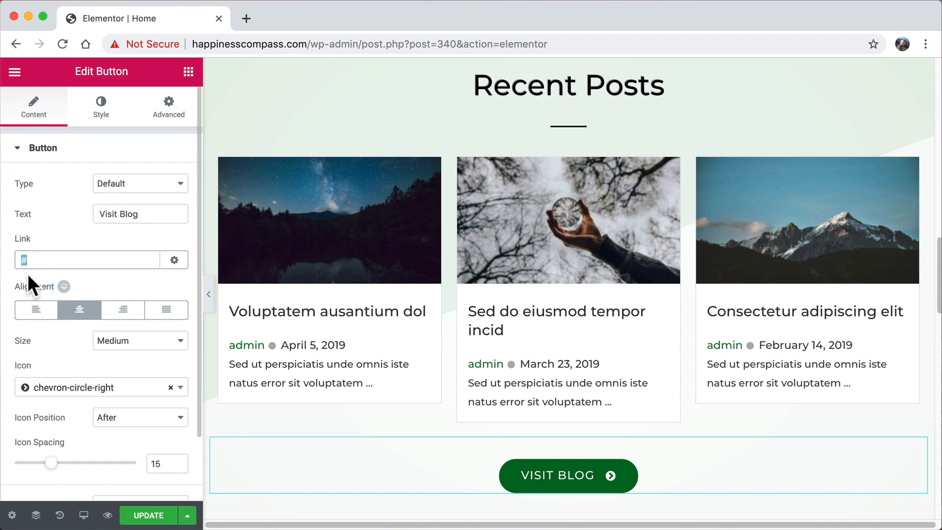
pyautogui.write('blog')
pyautogui.click(47, 279)
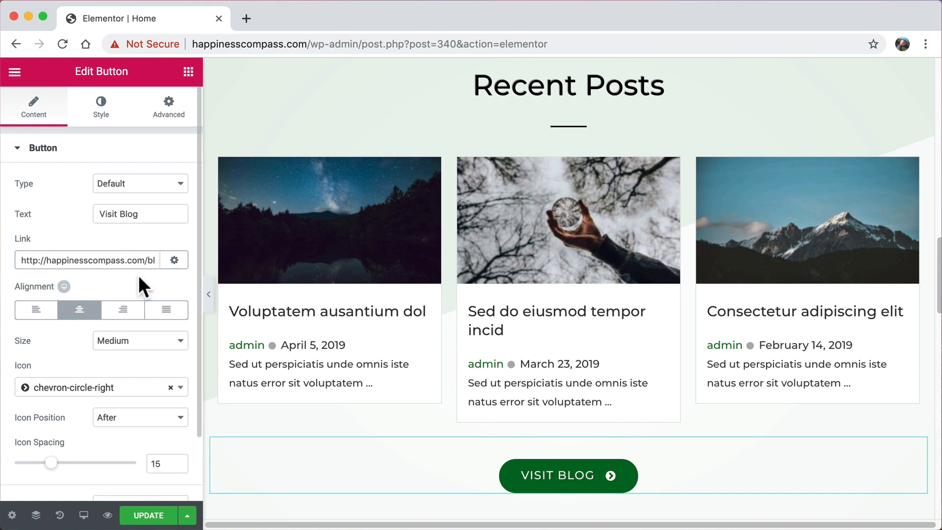
pyautogui.click(156, 515)
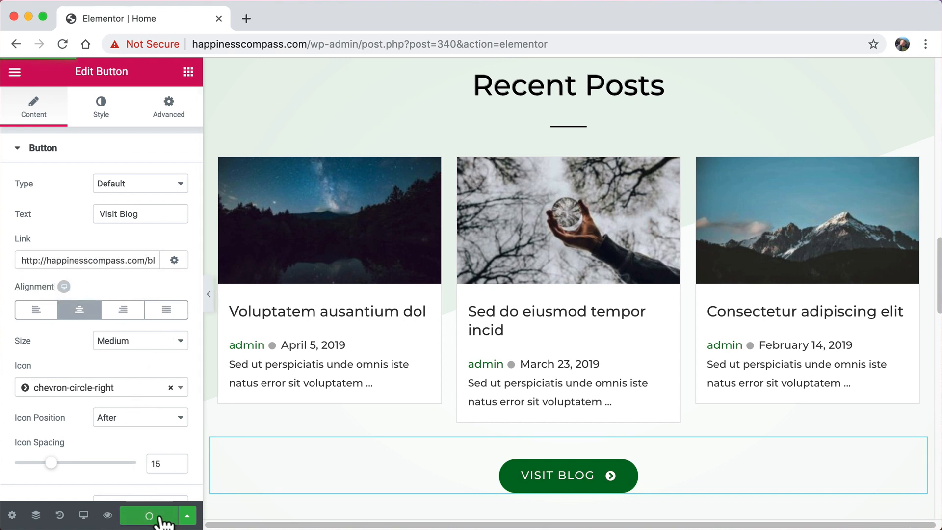
pyautogui.click(108, 515)
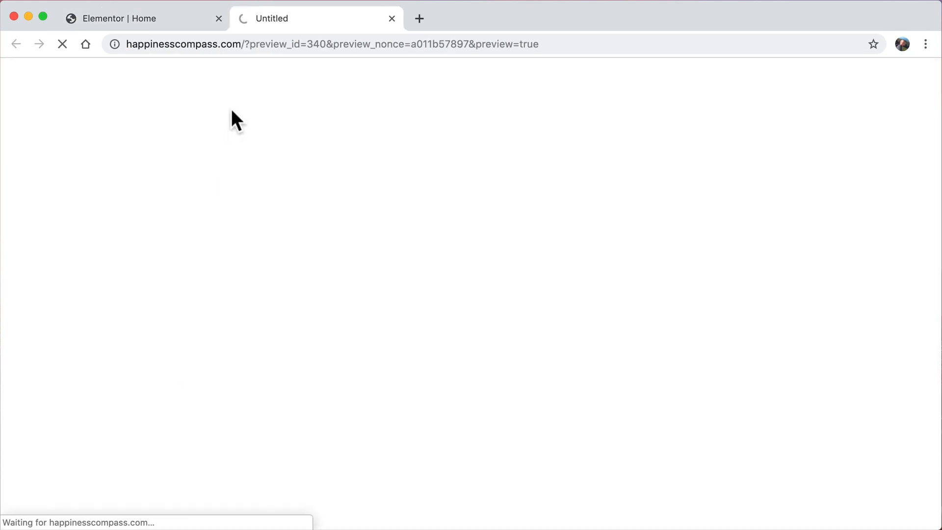
pyautogui.moveTo(245, 39); pyautogui.dragTo(622, 46)
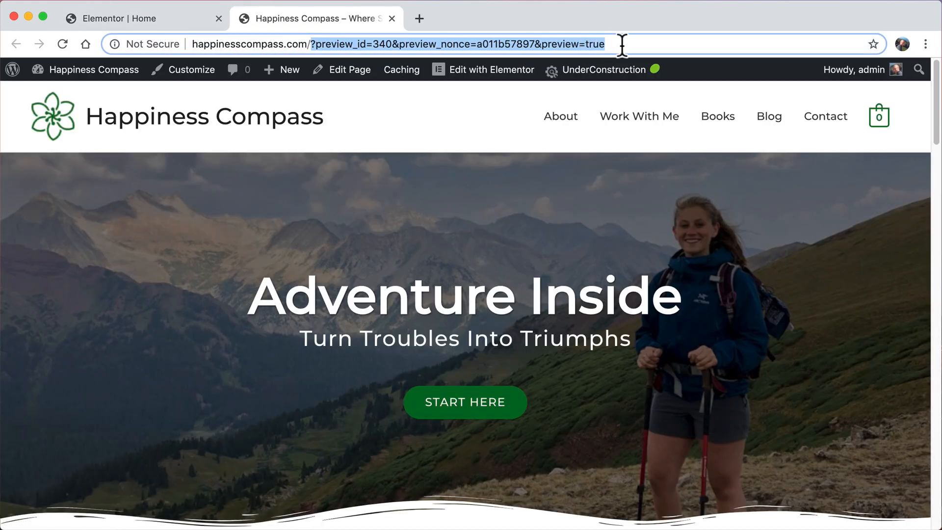
pyautogui.press('BackSpace')
pyautogui.press('Return')
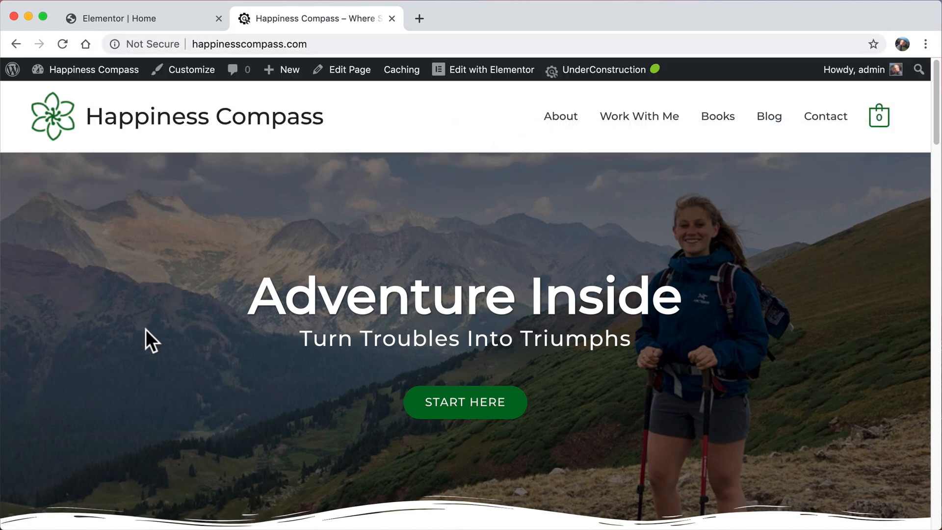
pyautogui.scroll(-9, 51, 395)
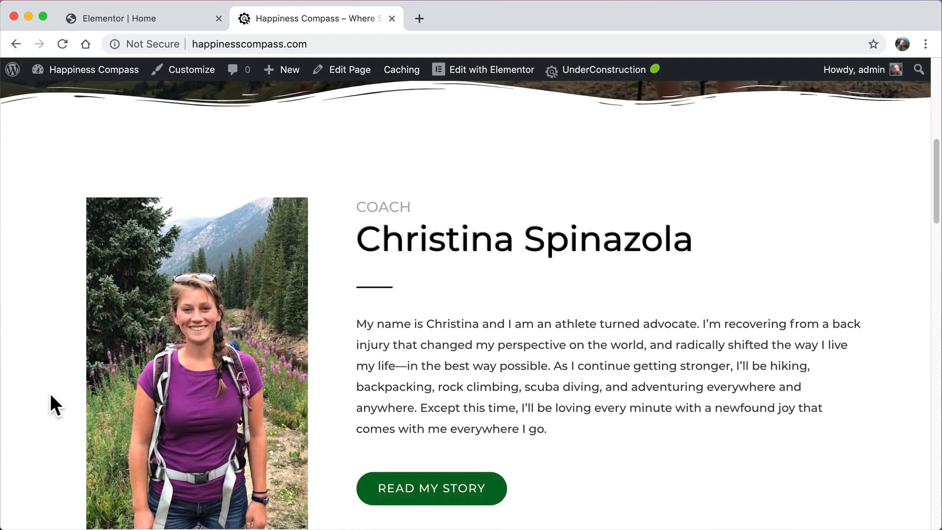
pyautogui.scroll(-15, 51, 395)
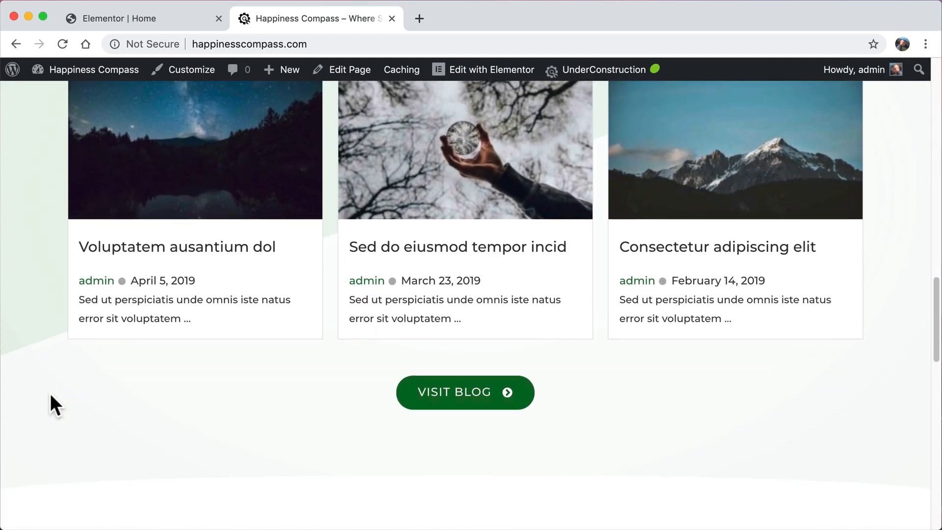
pyautogui.scroll(-15, 51, 395)
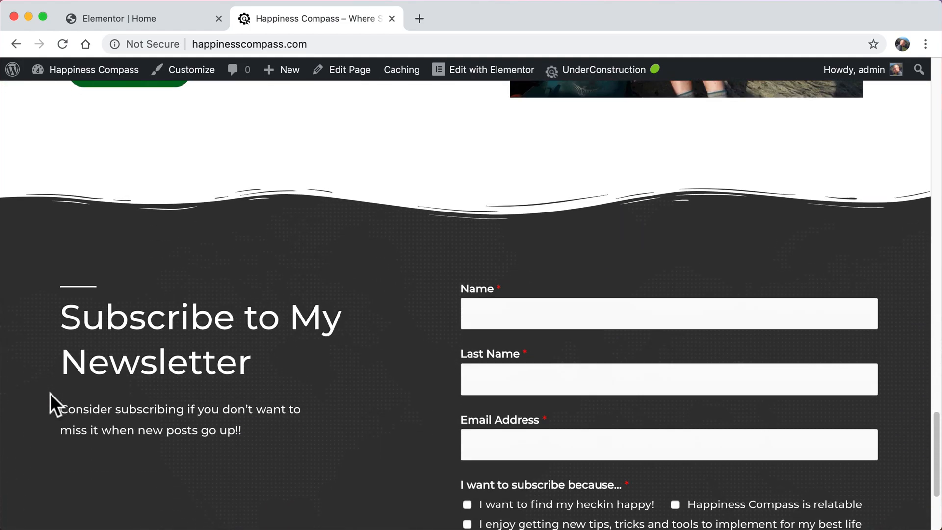
pyautogui.scroll(-3, 51, 395)
pyautogui.scroll(20, 50, 395)
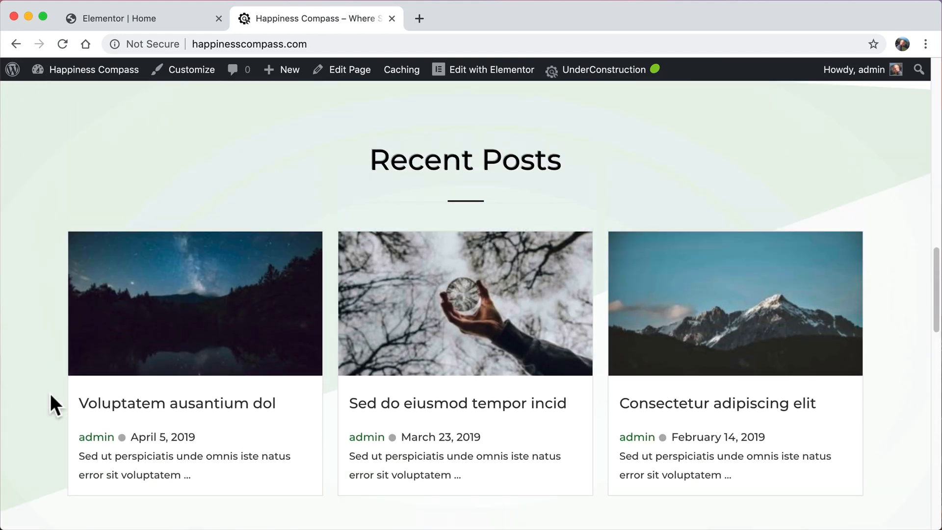
pyautogui.scroll(20, 50, 393)
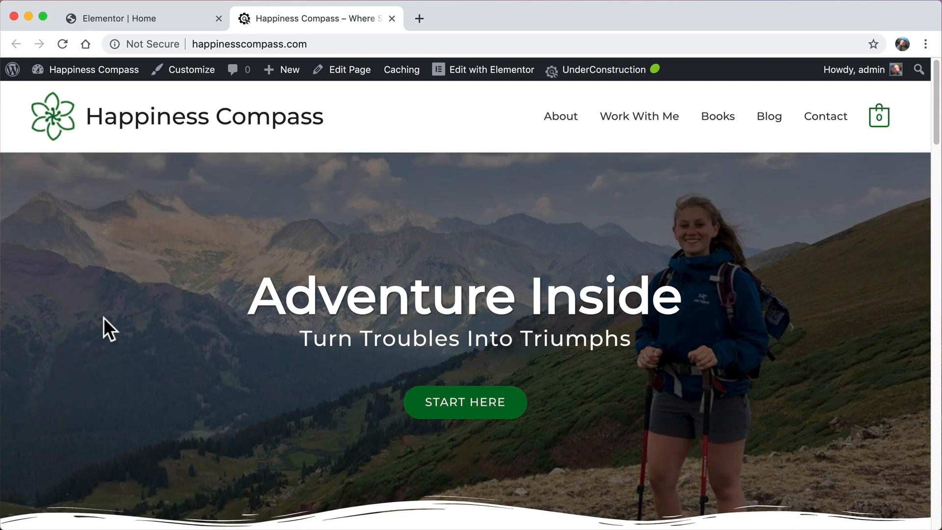
# Step: Close the site tab and add a single-column section above the newsletter area
pyautogui.click(392, 18)
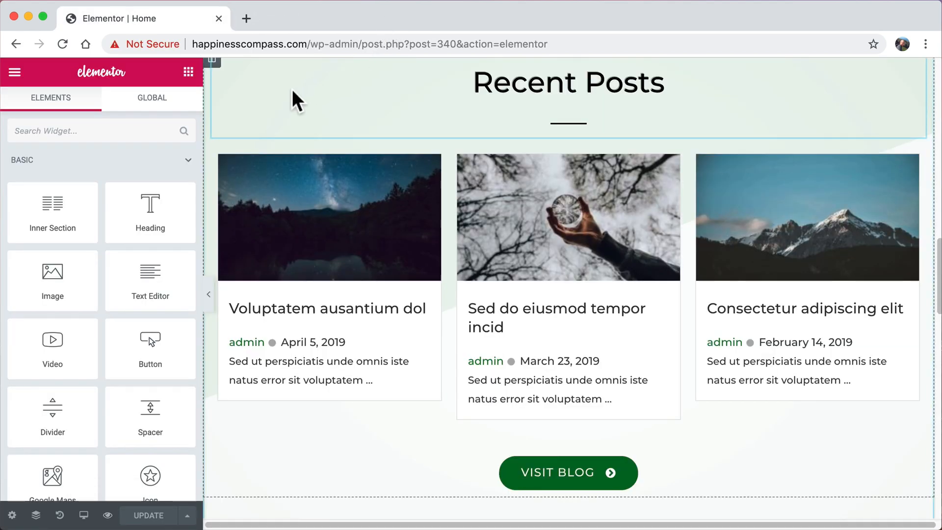
pyautogui.scroll(-1, 291, 90)
pyautogui.scroll(-15, 290, 90)
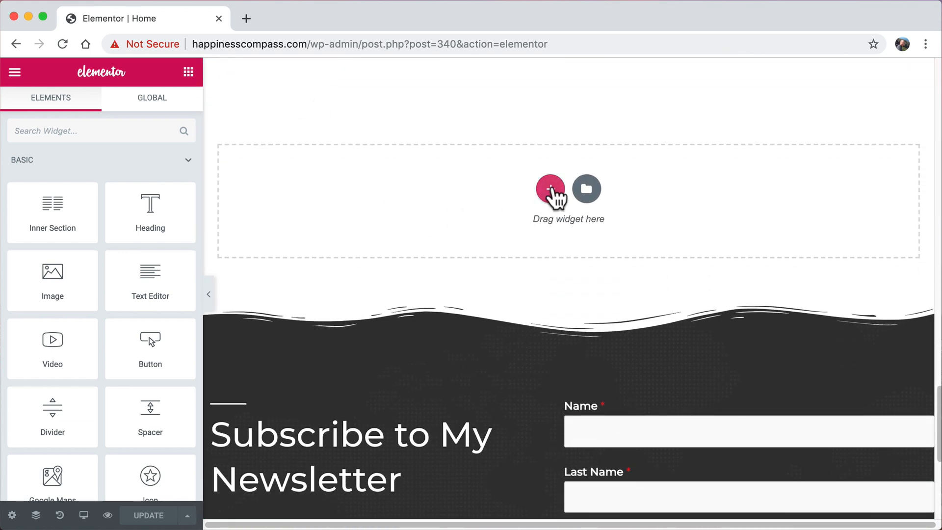
pyautogui.click(553, 193)
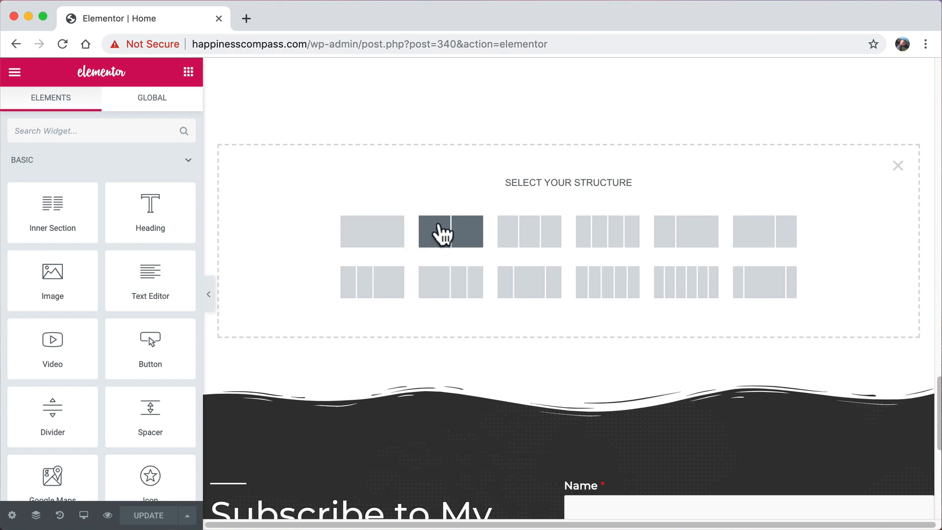
pyautogui.scroll(5, 458, 184)
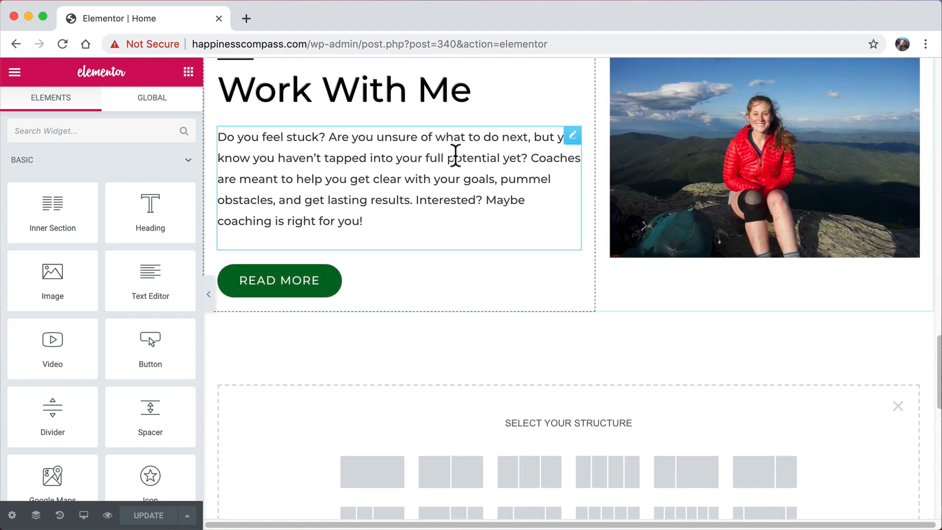
pyautogui.scroll(-5, 434, 264)
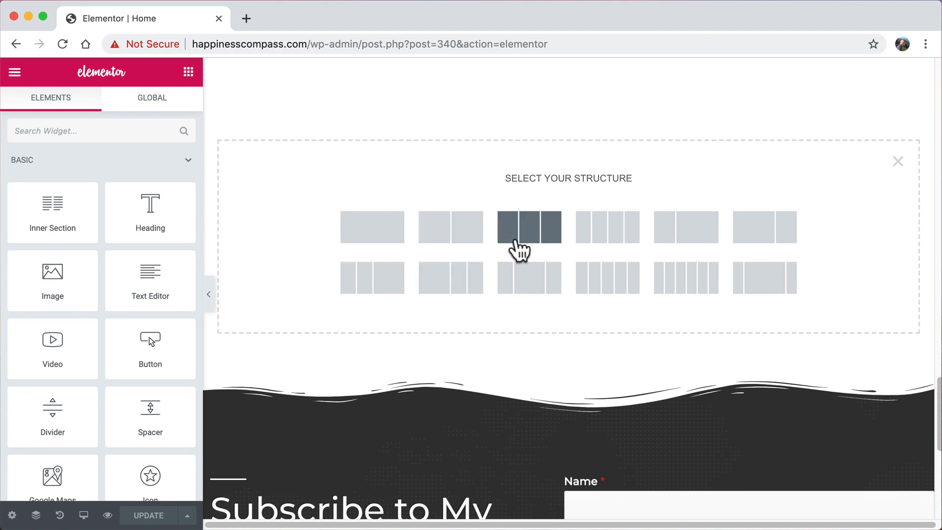
pyautogui.click(384, 221)
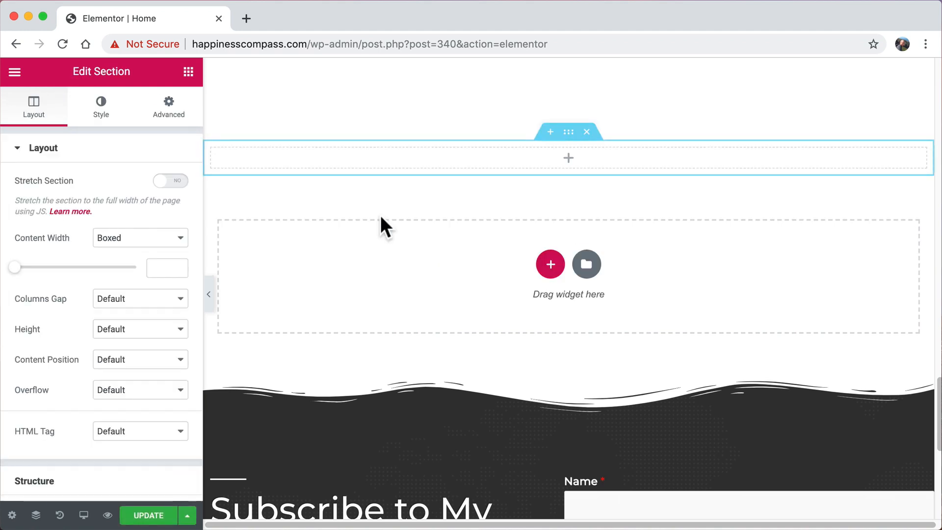
pyautogui.click(189, 72)
# Step: Place a heading in the new section, make it read 'WordPress', and center it
pyautogui.moveTo(146, 209); pyautogui.dragTo(372, 152)
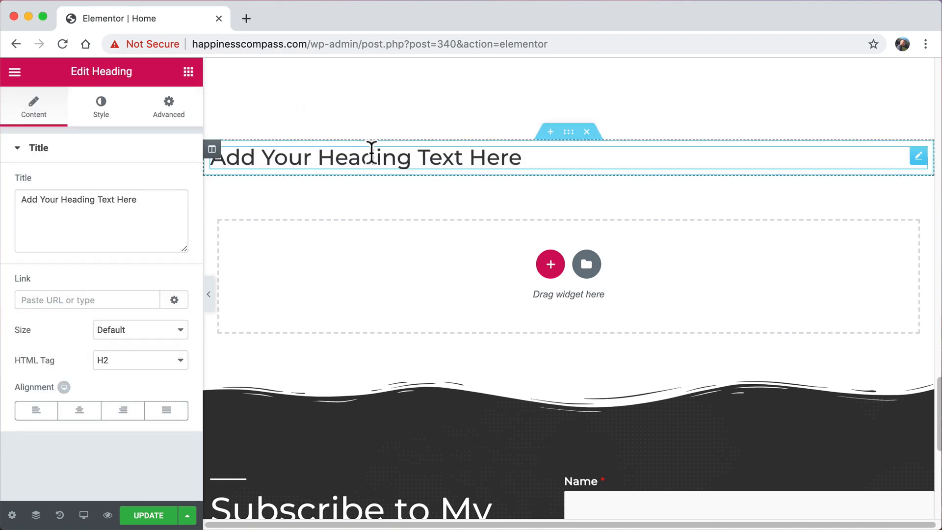
pyautogui.tripleClick(372, 152)
pyautogui.write('WordP')
pyautogui.write('ress')
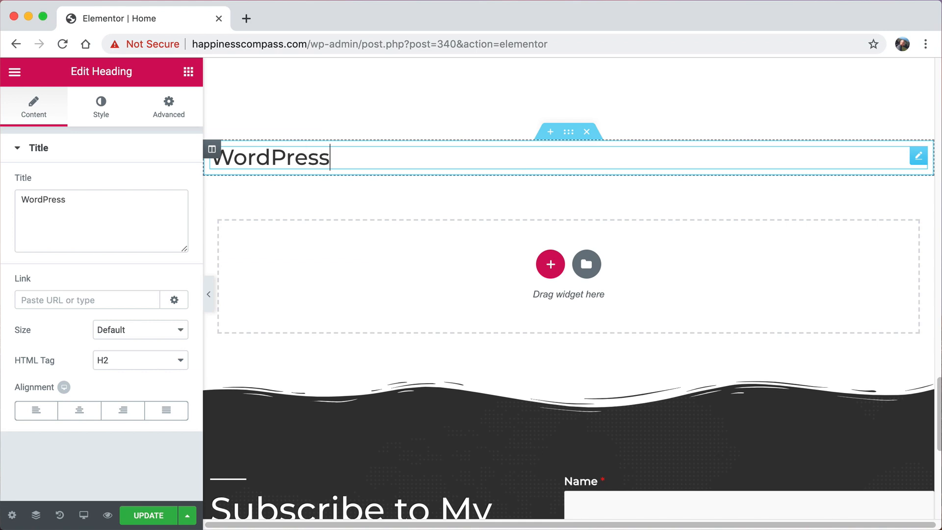
pyautogui.click(76, 411)
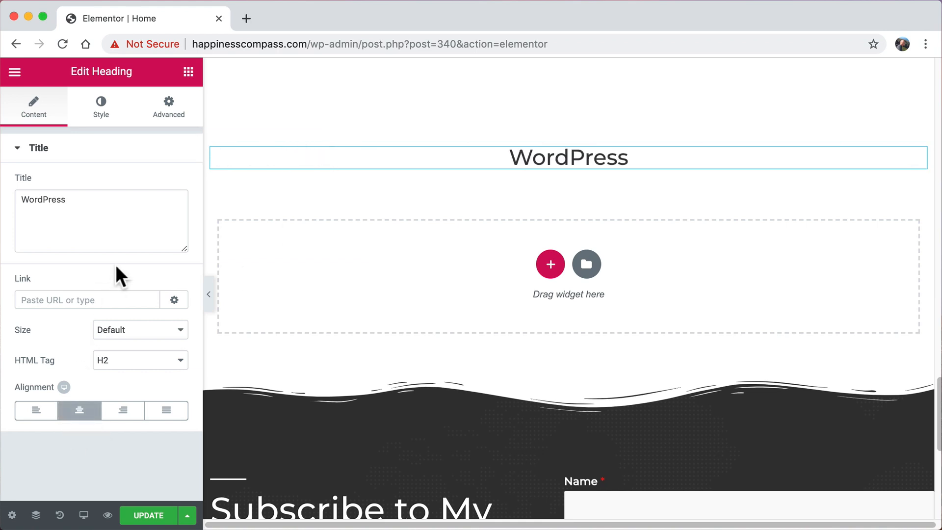
# Step: Set the heading font to Lato at size 100, after trying Permanent Marker at 80
pyautogui.click(101, 108)
pyautogui.click(170, 214)
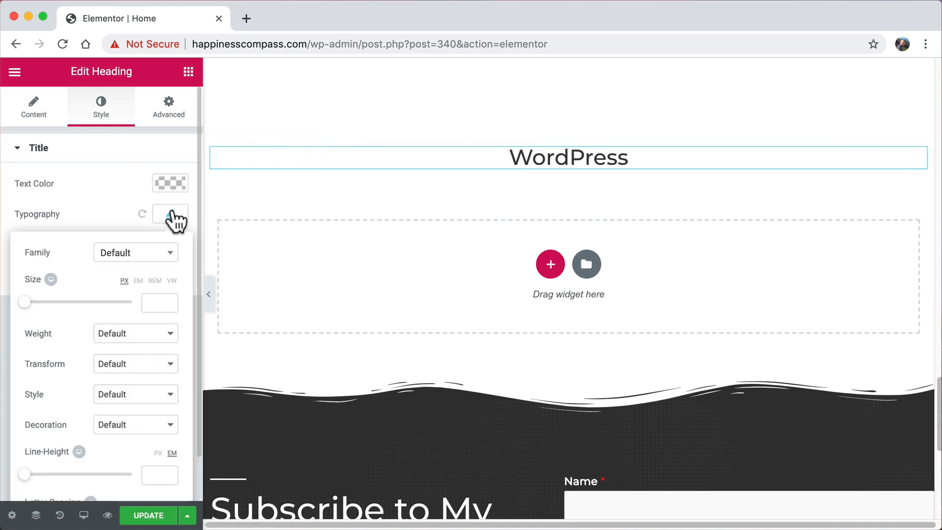
pyautogui.click(146, 259)
pyautogui.write('perma')
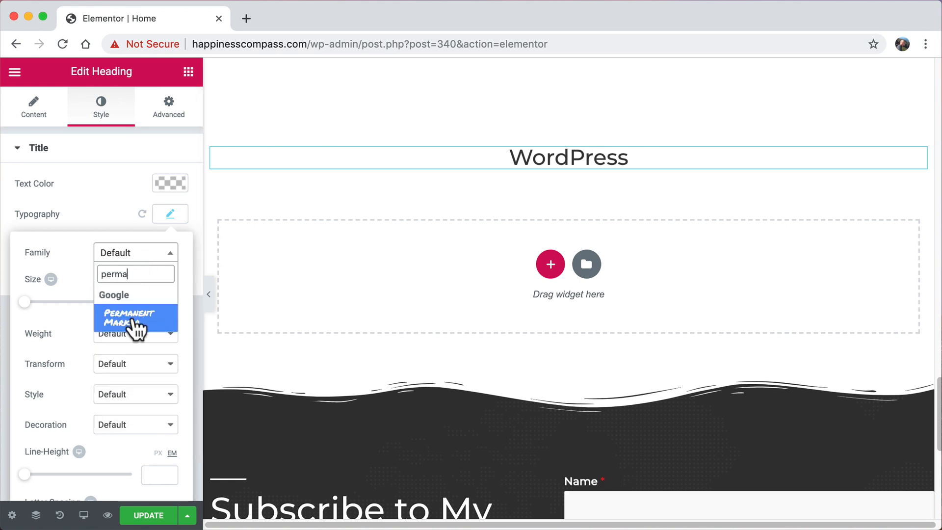
pyautogui.click(133, 318)
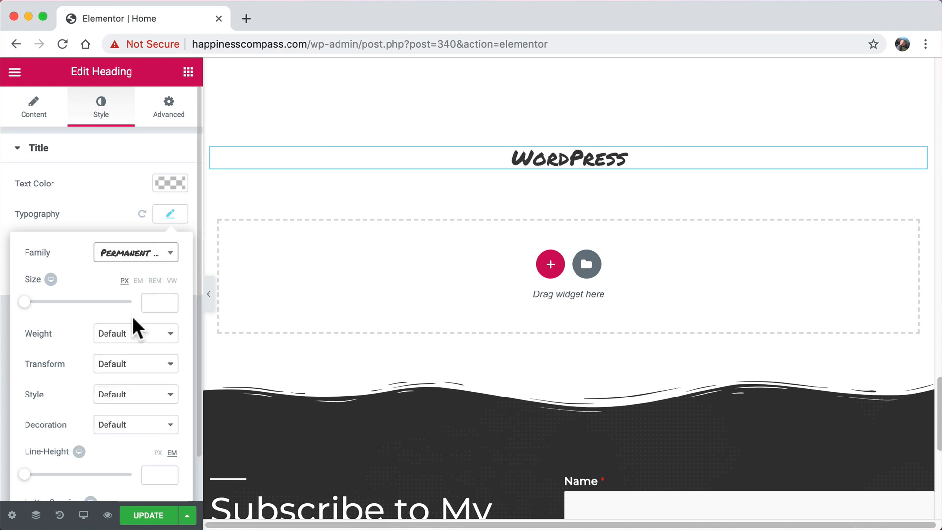
pyautogui.click(154, 303)
pyautogui.write('80')
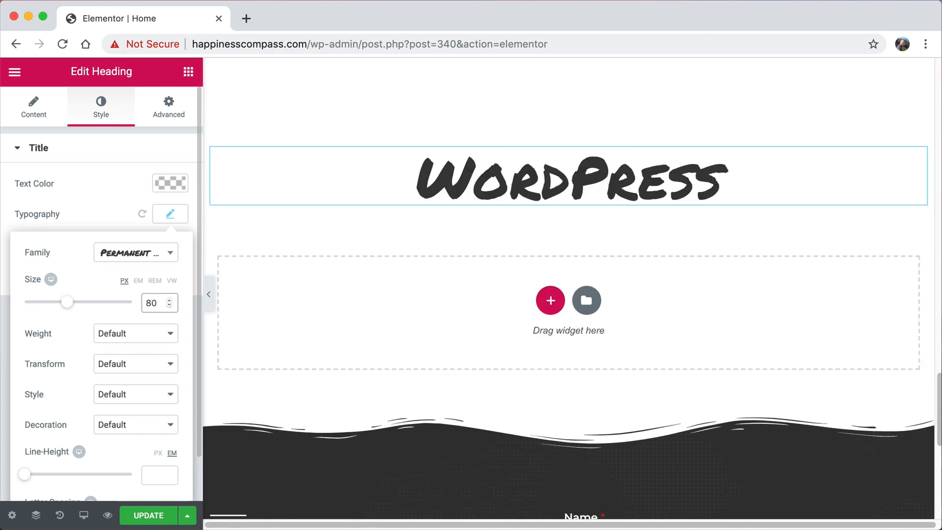
pyautogui.click(140, 259)
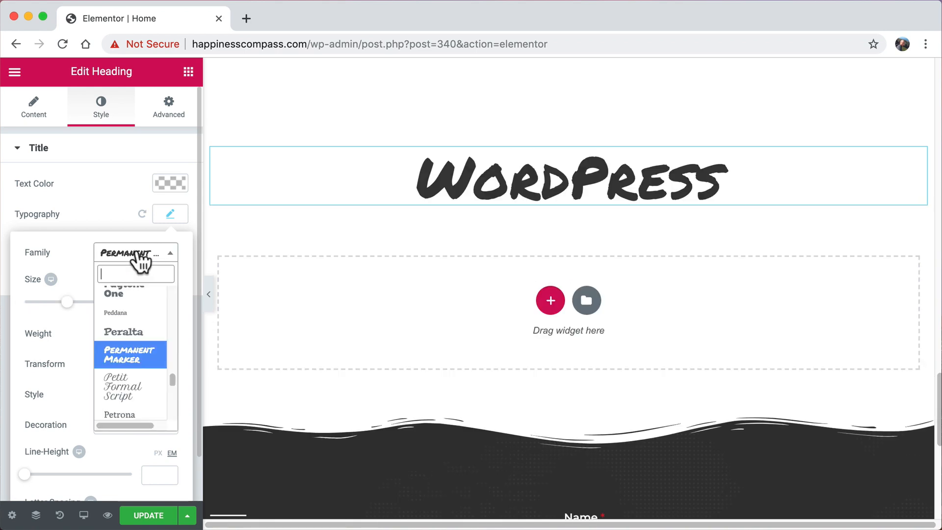
pyautogui.write('lato')
pyautogui.press('Return')
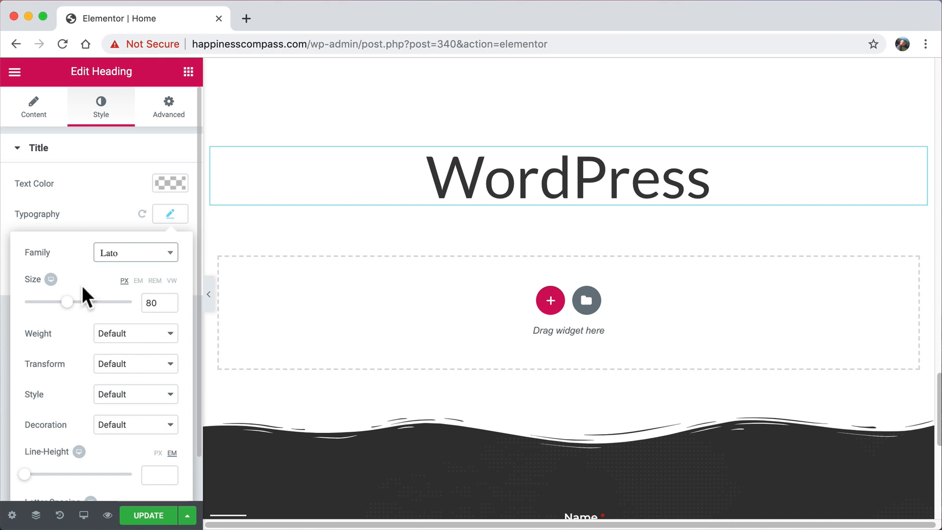
pyautogui.moveTo(70, 309); pyautogui.dragTo(82, 312)
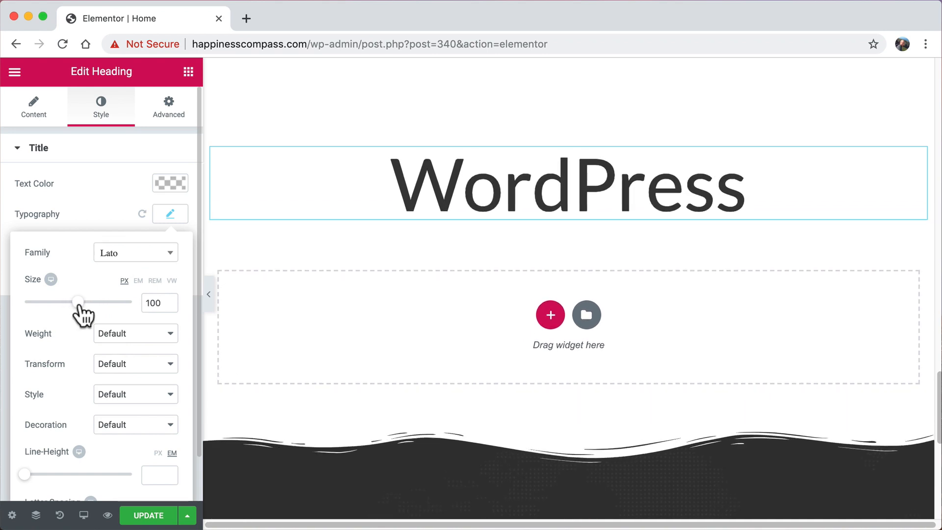
# Step: Try weights 700 and 100 before resetting to Default, make it uppercase, keep style non-italic
pyautogui.click(121, 337)
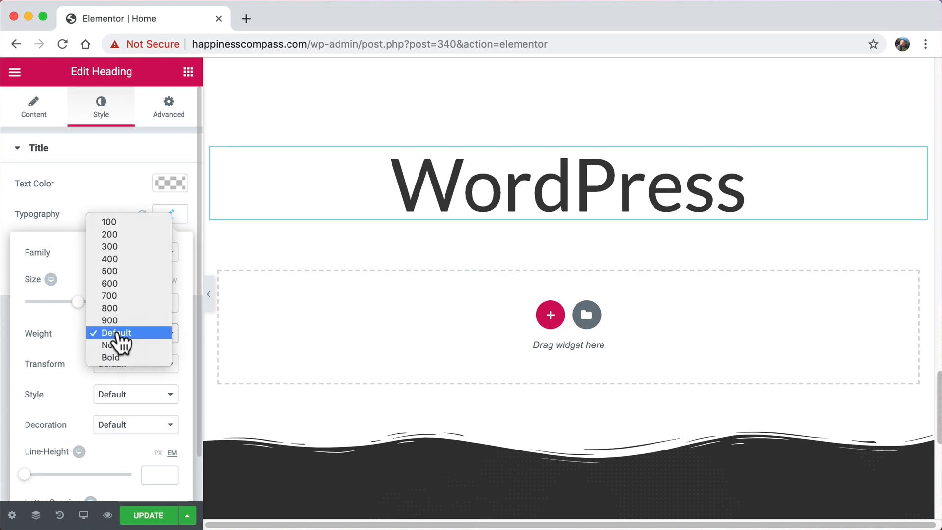
pyautogui.click(126, 296)
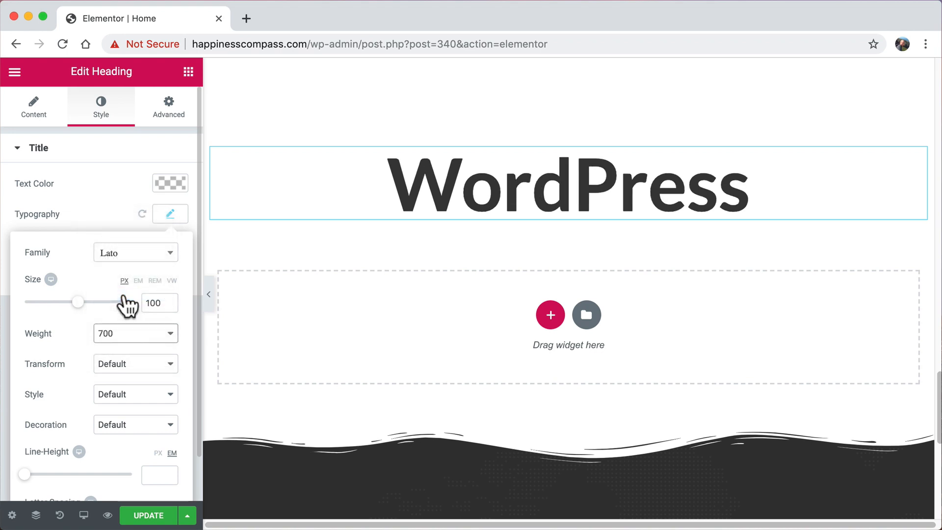
pyautogui.click(120, 338)
pyautogui.click(131, 267)
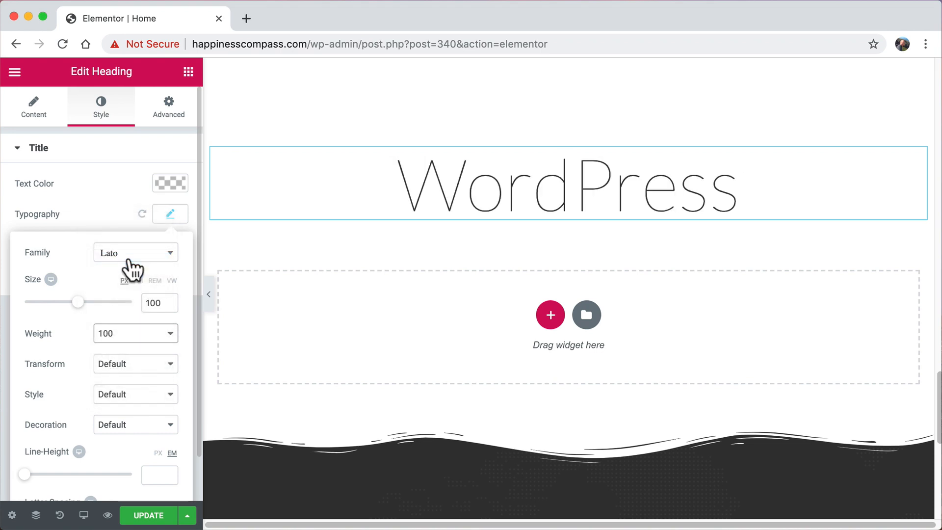
pyautogui.click(119, 337)
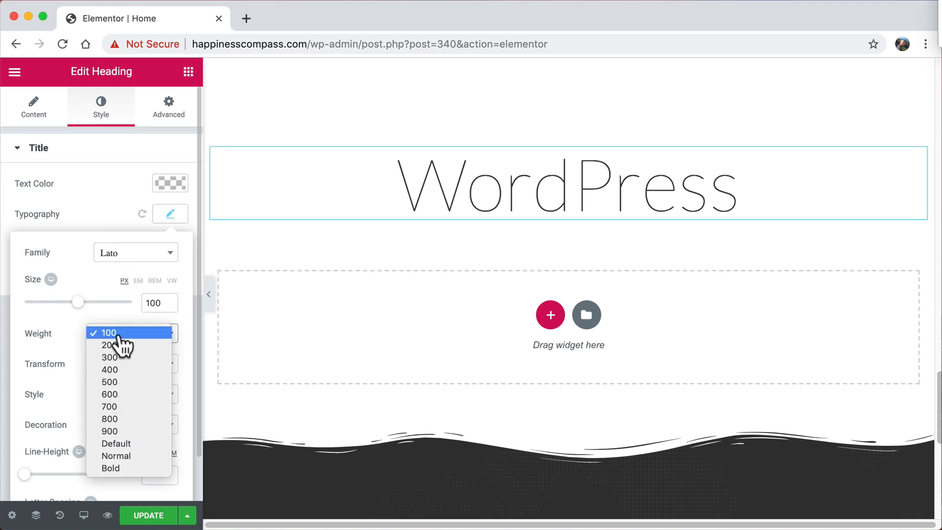
pyautogui.click(129, 444)
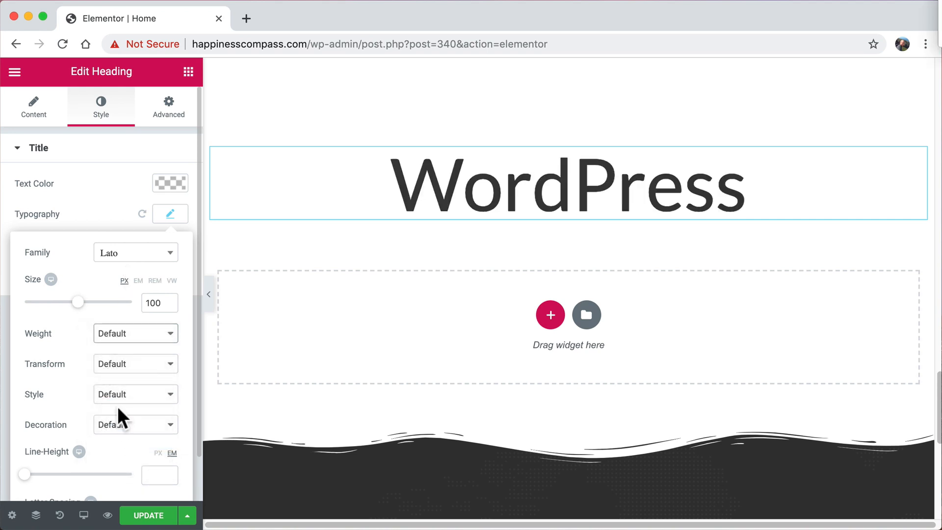
pyautogui.click(119, 372)
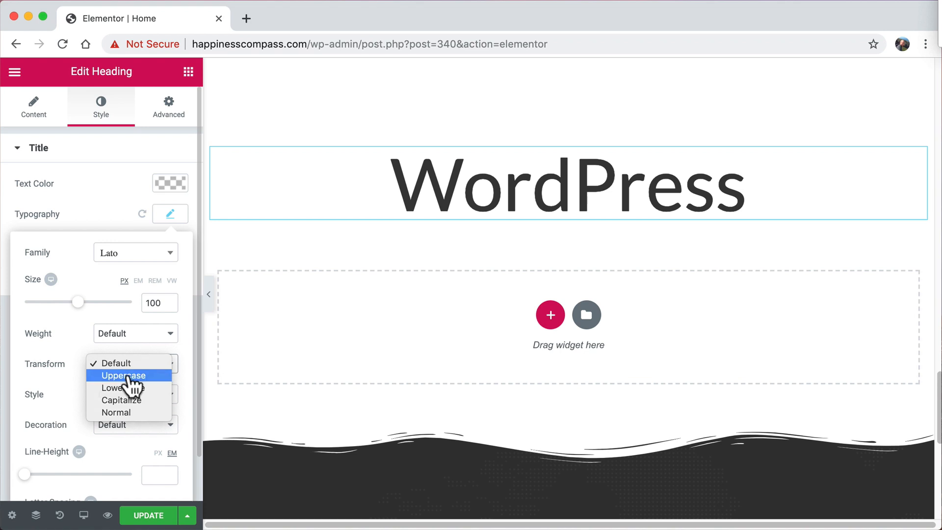
pyautogui.click(129, 375)
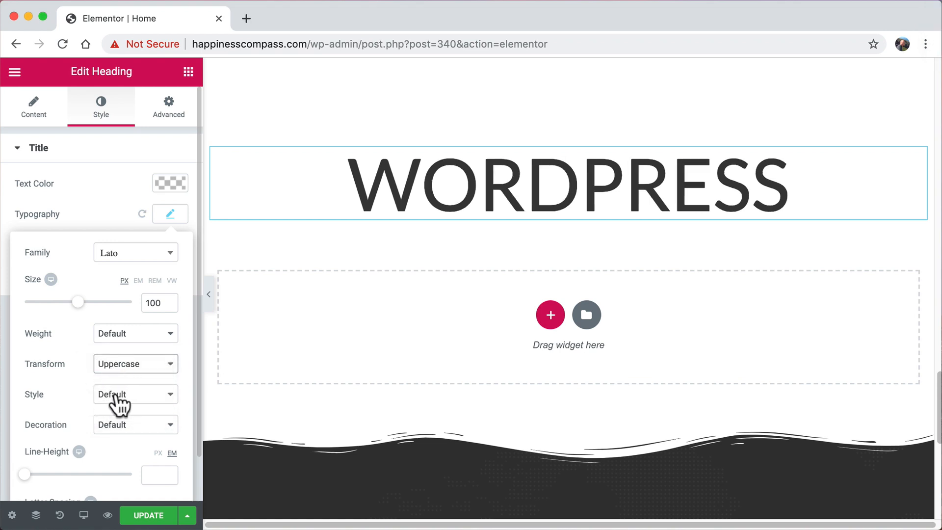
pyautogui.click(116, 399)
pyautogui.click(119, 416)
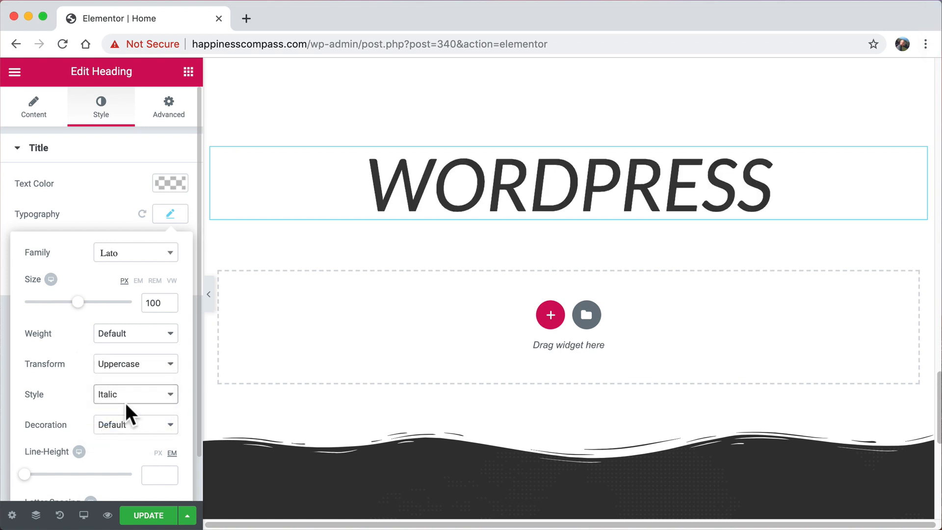
pyautogui.click(131, 395)
pyautogui.click(133, 370)
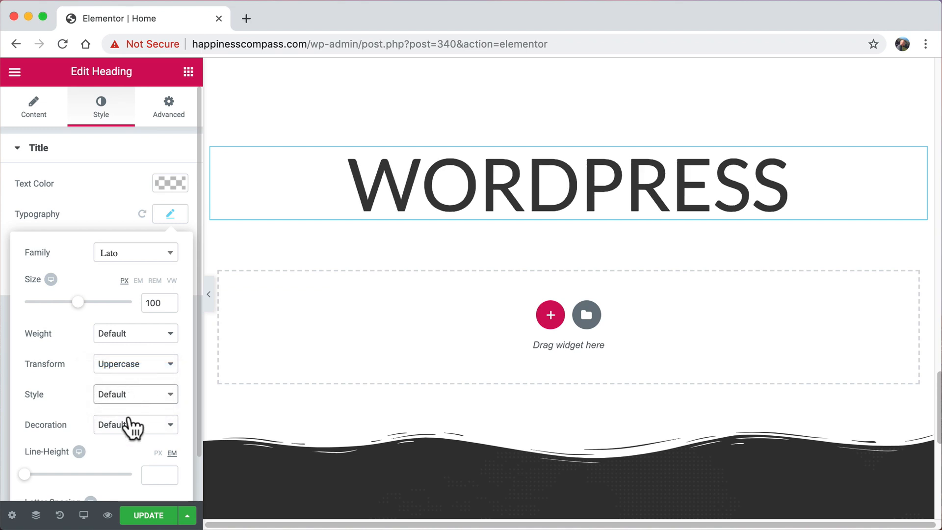
# Step: Try underline and overline decorations, then set the heading decoration back to Default
pyautogui.click(128, 432)
pyautogui.click(129, 435)
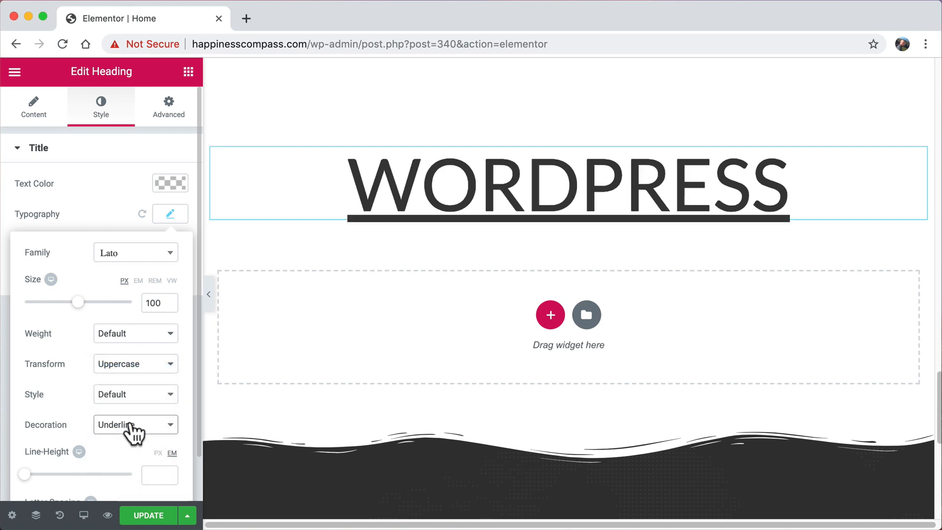
pyautogui.click(131, 427)
pyautogui.click(131, 436)
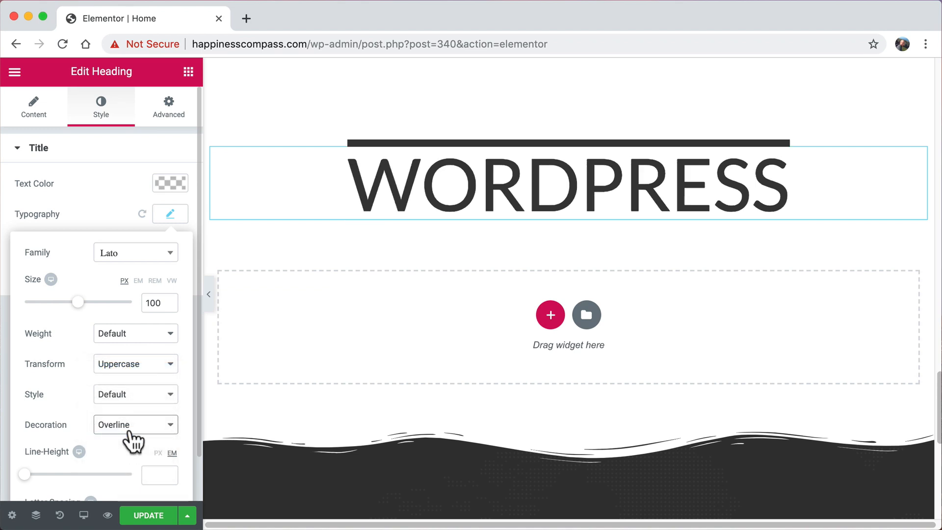
pyautogui.click(131, 425)
pyautogui.click(129, 400)
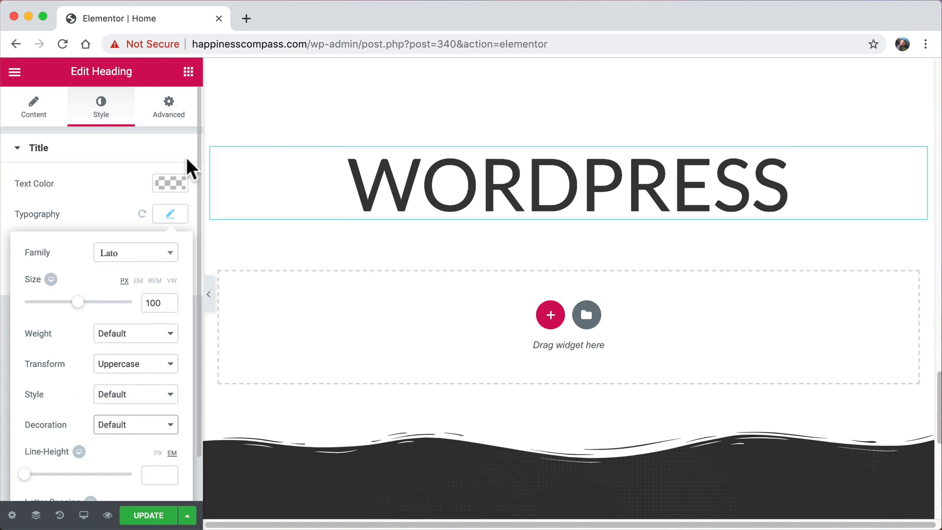
pyautogui.click(189, 72)
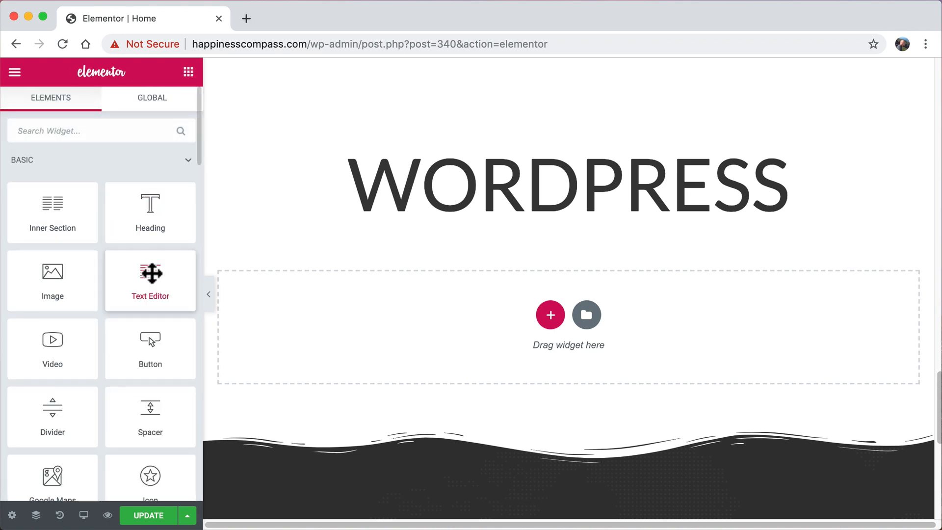
# Step: Add a text block under the heading reading 'You are in control of everything, great.'
pyautogui.moveTo(151, 273); pyautogui.dragTo(487, 192)
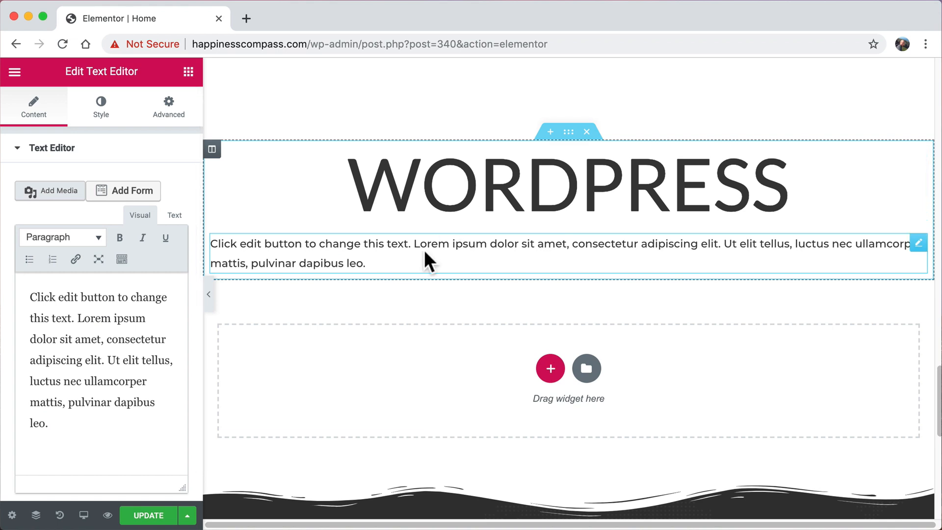
pyautogui.moveTo(78, 429); pyautogui.dragTo(31, 294)
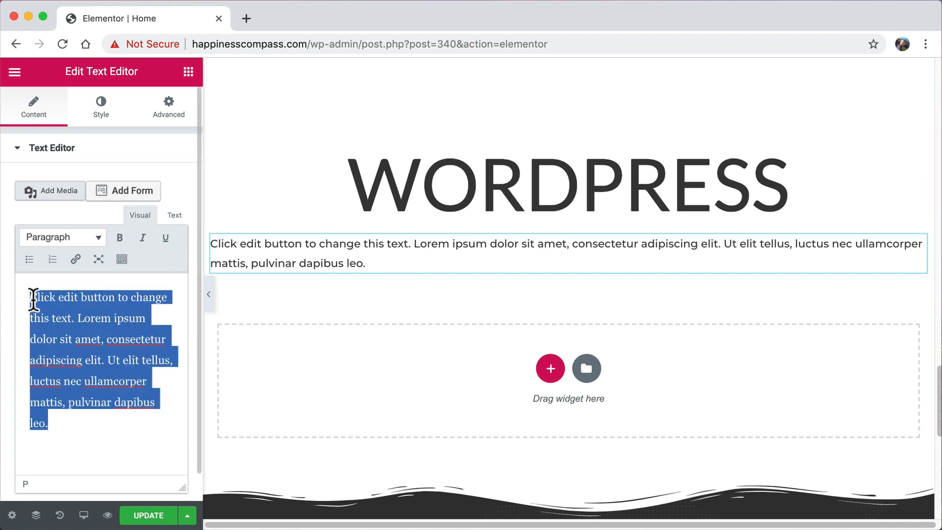
pyautogui.write('You are in control of ev')
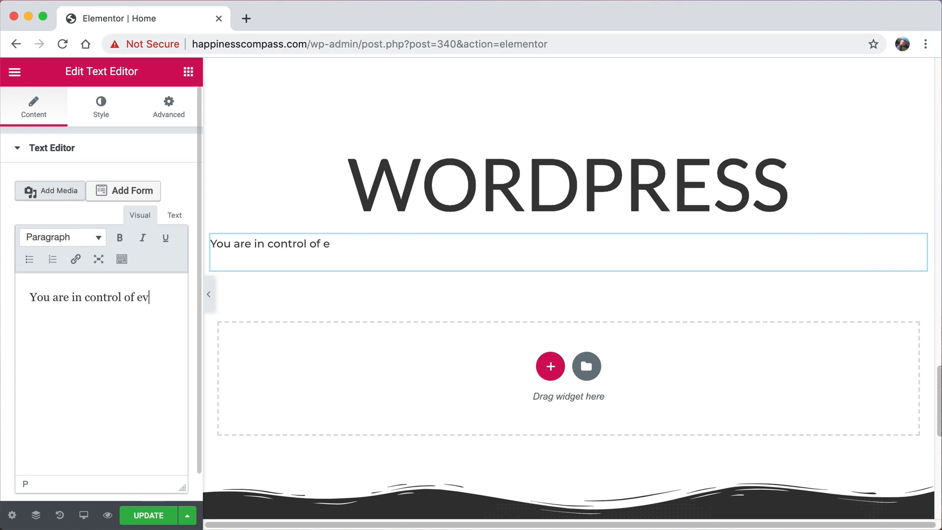
pyautogui.write('erything, great.')
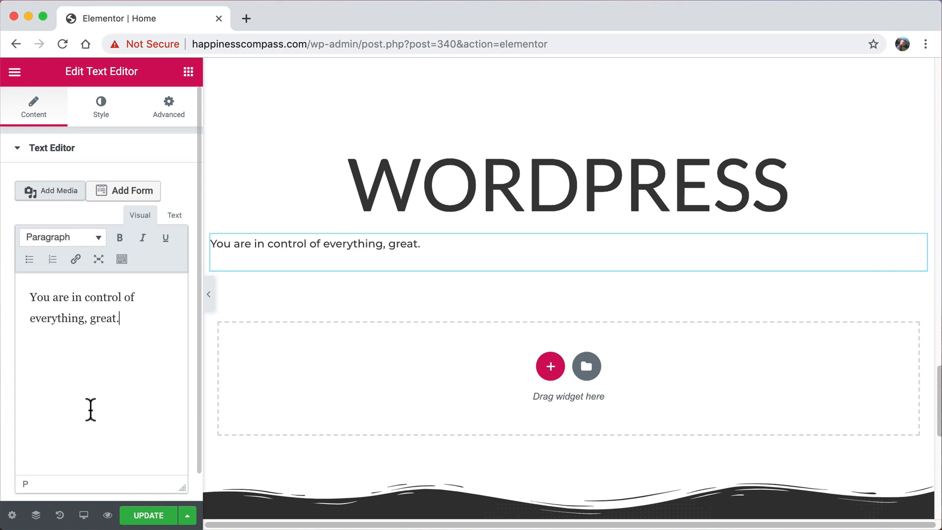
# Step: Center the paragraph and set its font size to 20
pyautogui.click(101, 110)
pyautogui.click(78, 205)
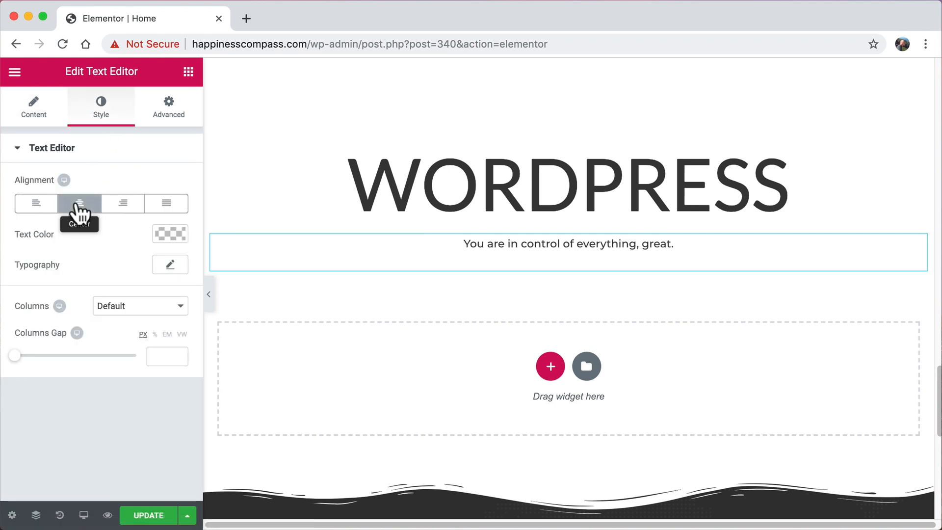
pyautogui.click(169, 265)
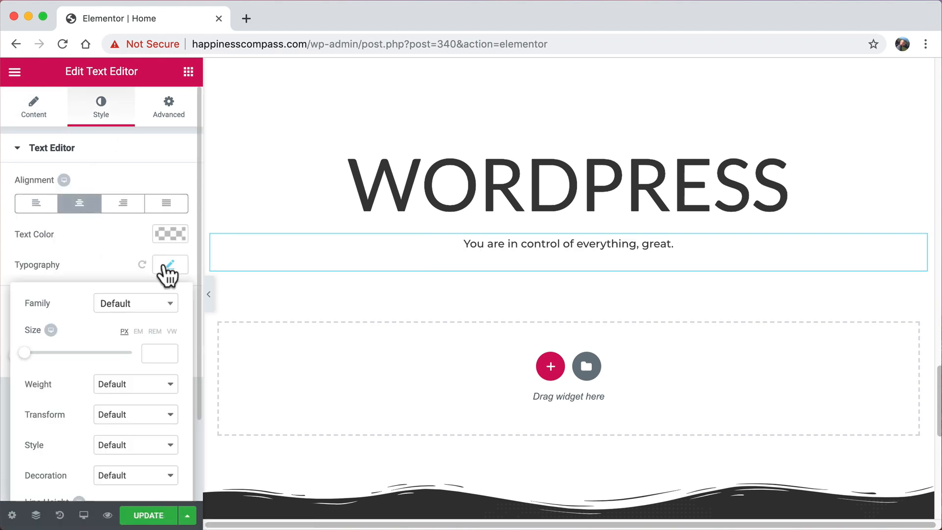
pyautogui.click(150, 354)
pyautogui.write('20')
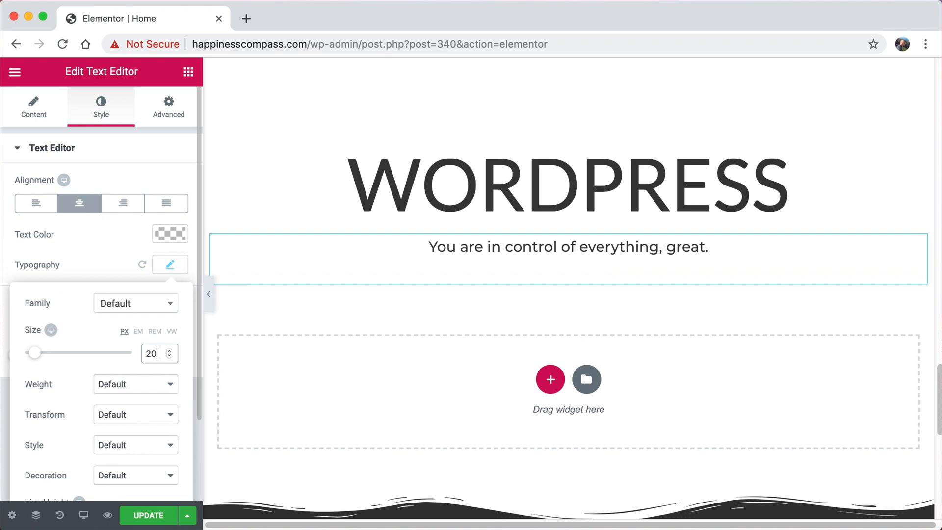
pyautogui.click(169, 266)
pyautogui.click(188, 72)
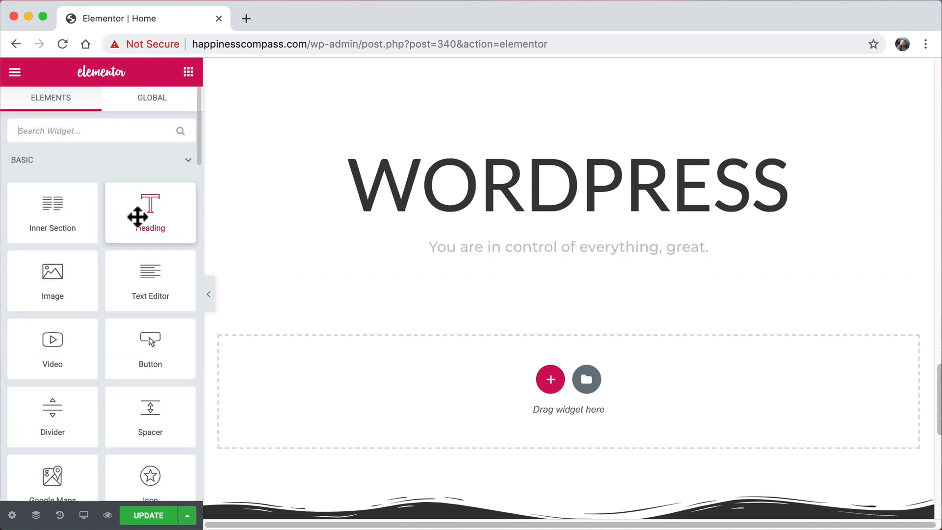
# Step: Add a Button widget below the paragraph and paste the READ MORE button's style onto it
pyautogui.moveTo(147, 351); pyautogui.dragTo(514, 279)
pyautogui.scroll(3, 513, 278)
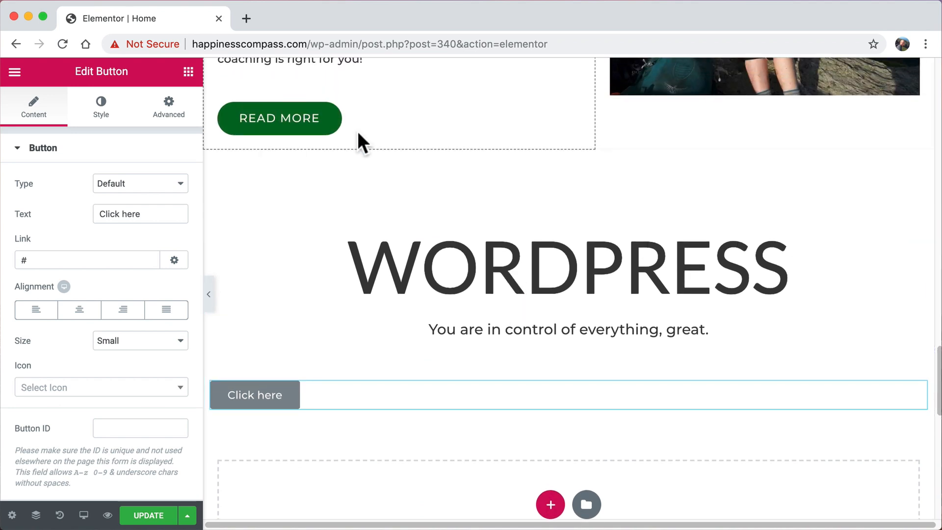
pyautogui.rightClick(316, 120)
pyautogui.click(350, 181)
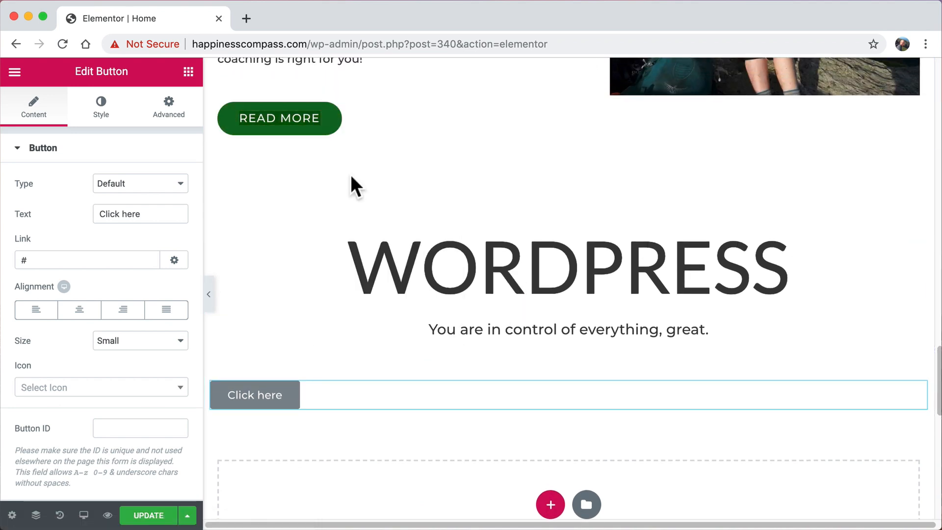
pyautogui.rightClick(258, 396)
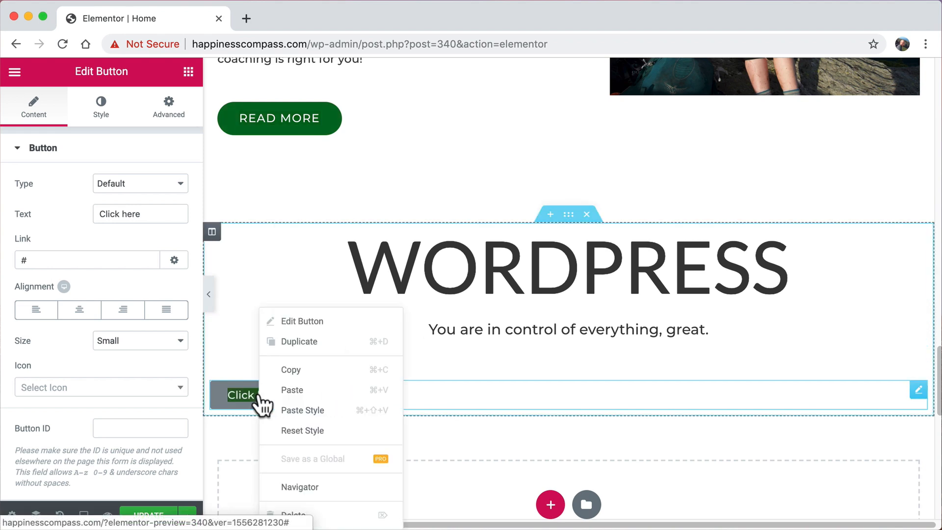
pyautogui.click(303, 411)
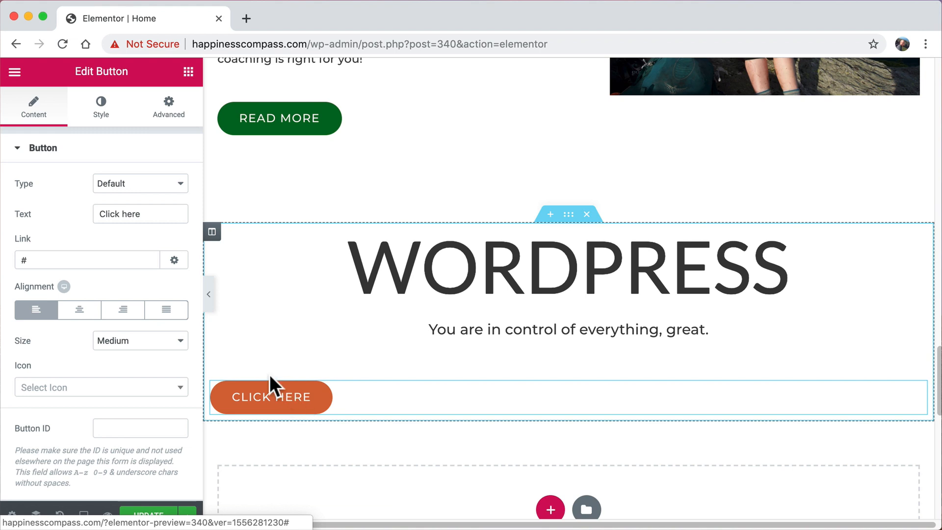
# Step: Center the new button, label it Contact and link it to the Contact page
pyautogui.click(80, 310)
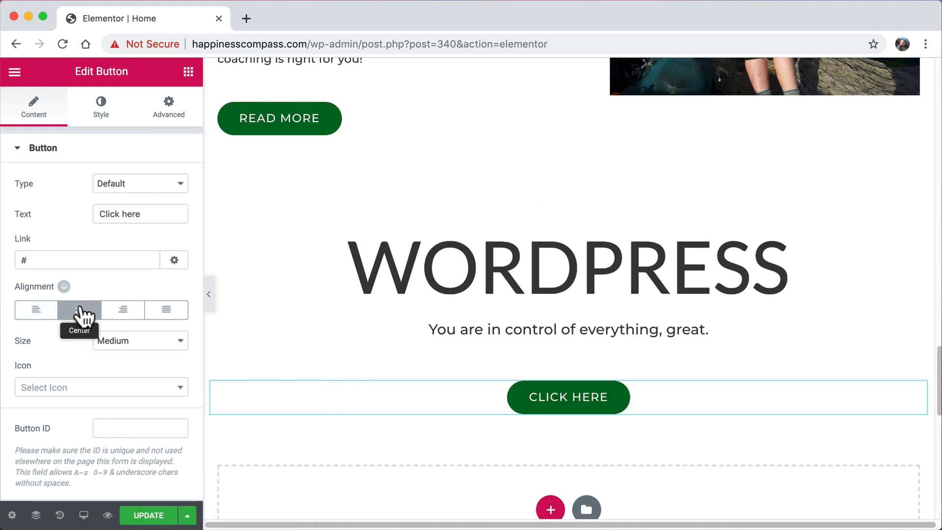
pyautogui.moveTo(148, 214); pyautogui.dragTo(98, 216)
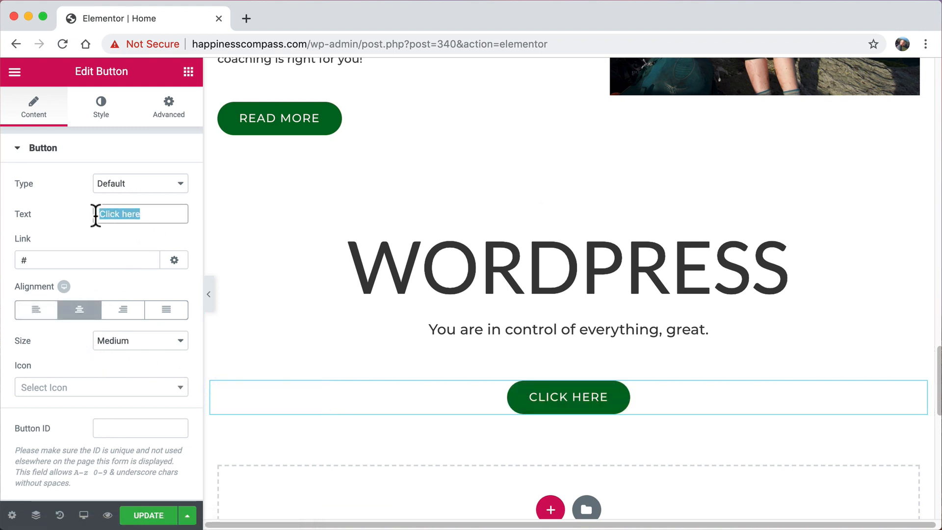
pyautogui.write('Contact')
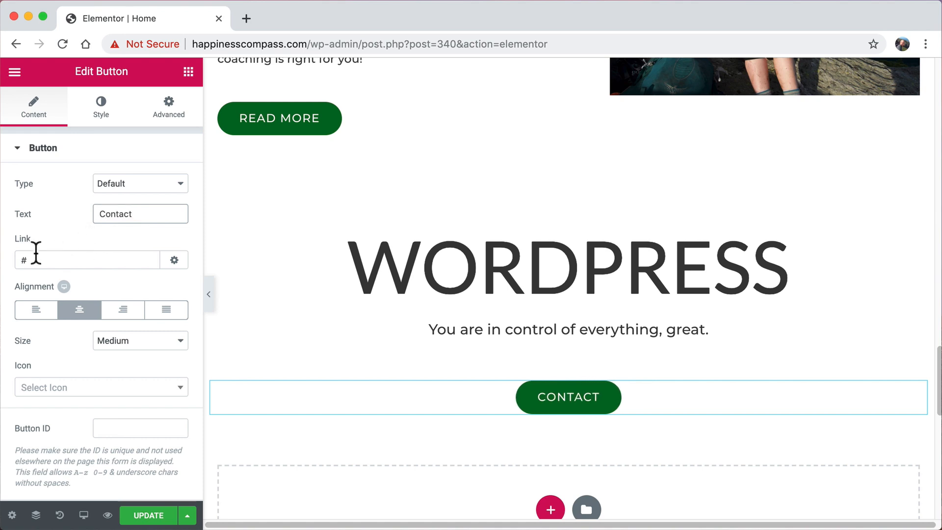
pyautogui.moveTo(36, 255); pyautogui.dragTo(21, 258)
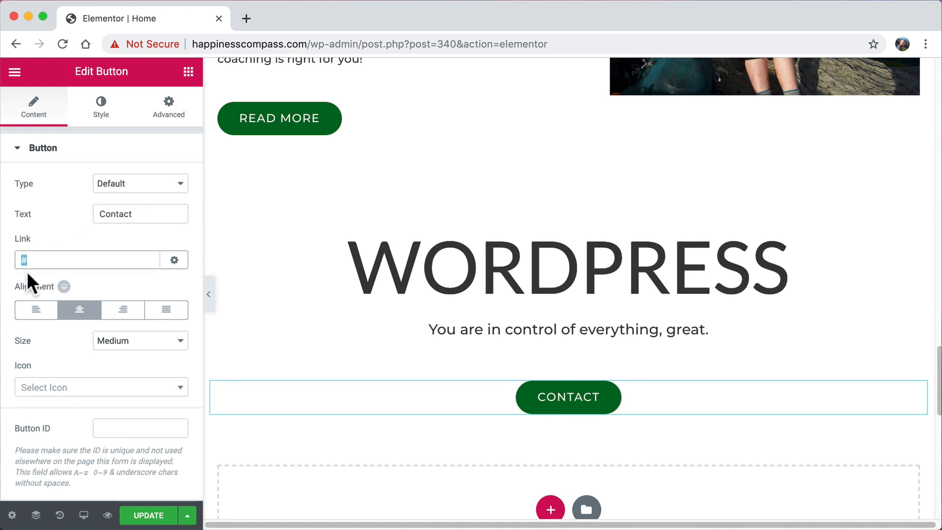
pyautogui.write('contact')
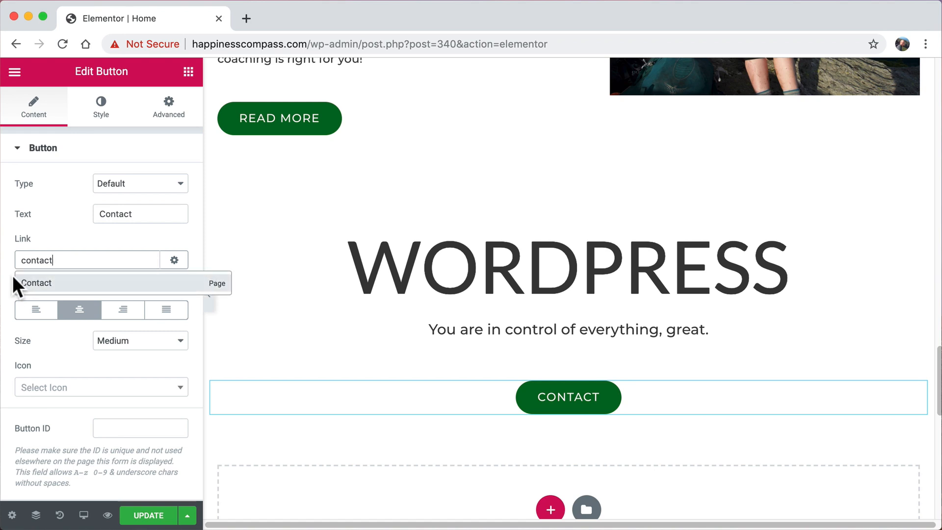
pyautogui.click(13, 278)
# Step: Give the WORDPRESS section a Classic dark green (#006b23) background
pyautogui.click(568, 216)
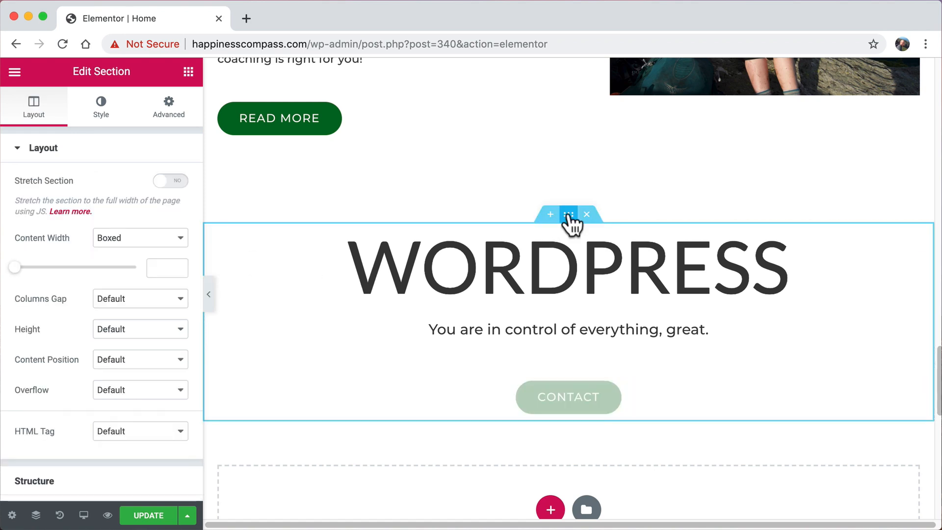
pyautogui.click(115, 119)
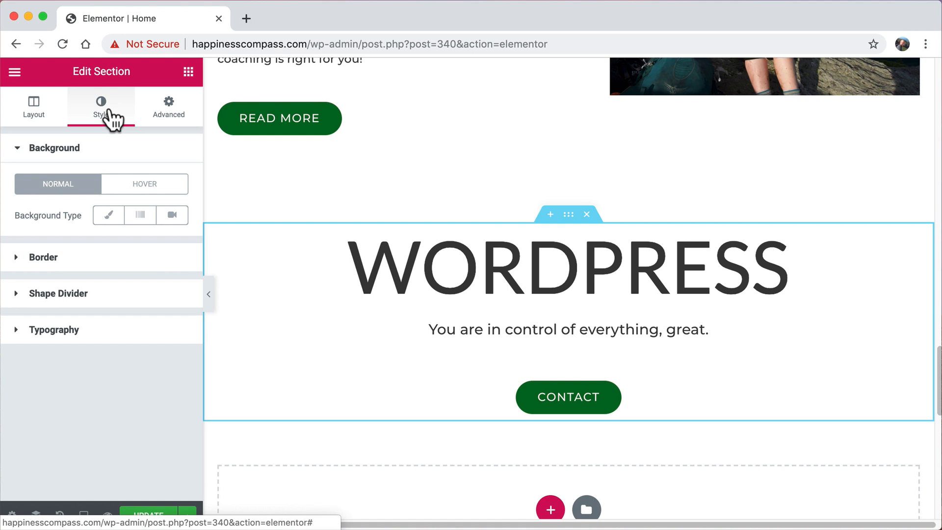
pyautogui.click(110, 217)
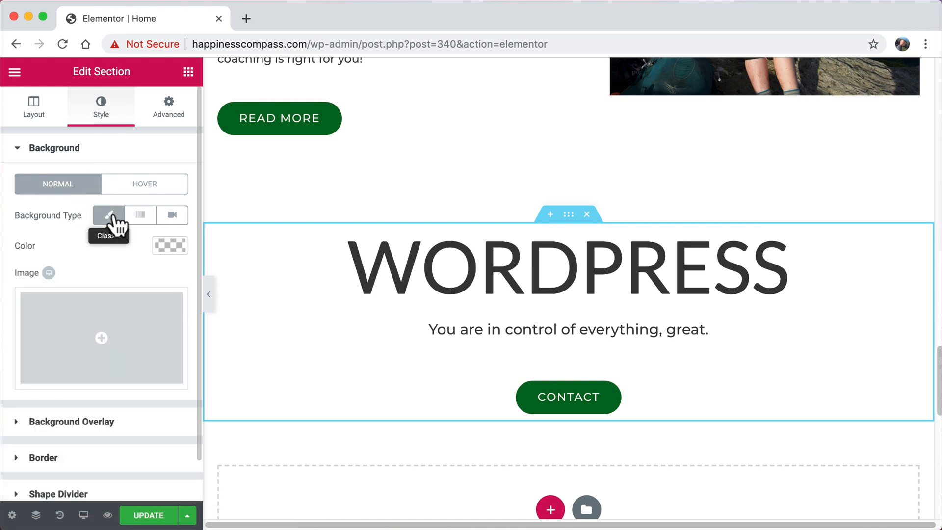
pyautogui.click(173, 246)
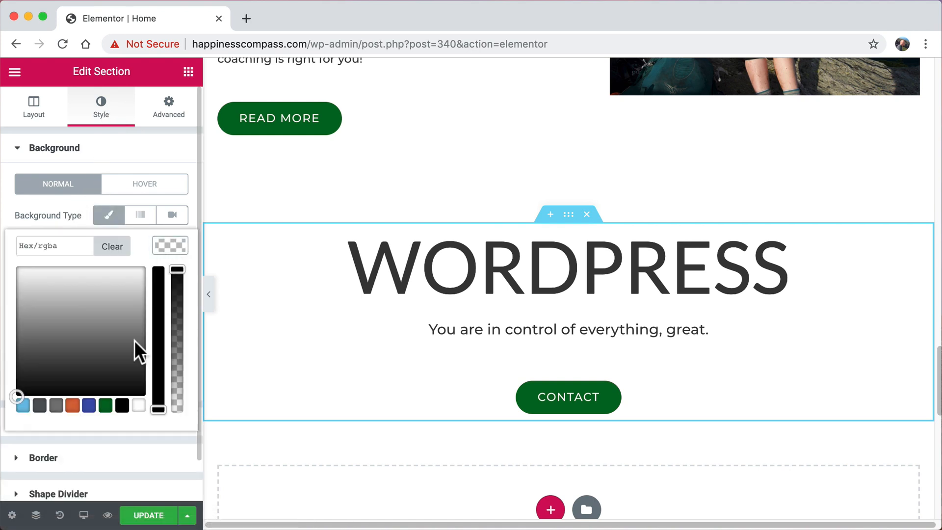
pyautogui.click(73, 406)
pyautogui.click(88, 408)
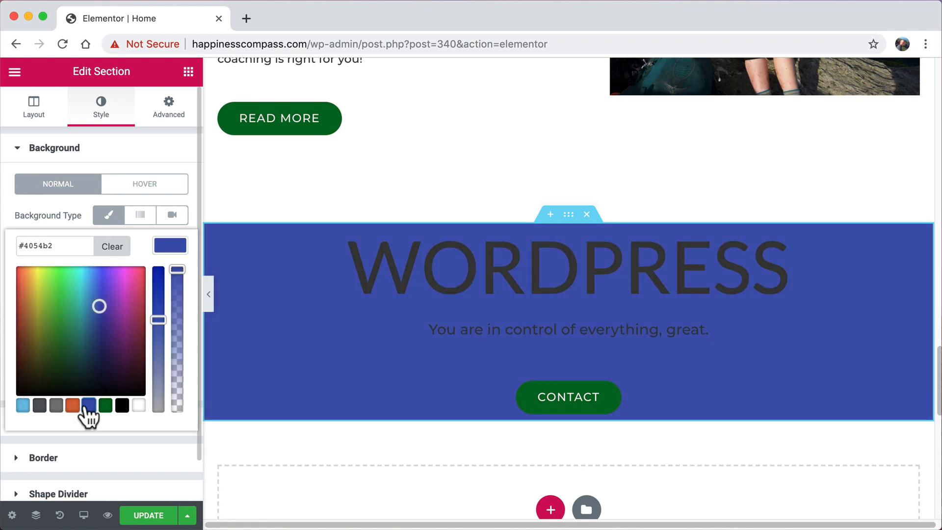
pyautogui.click(105, 406)
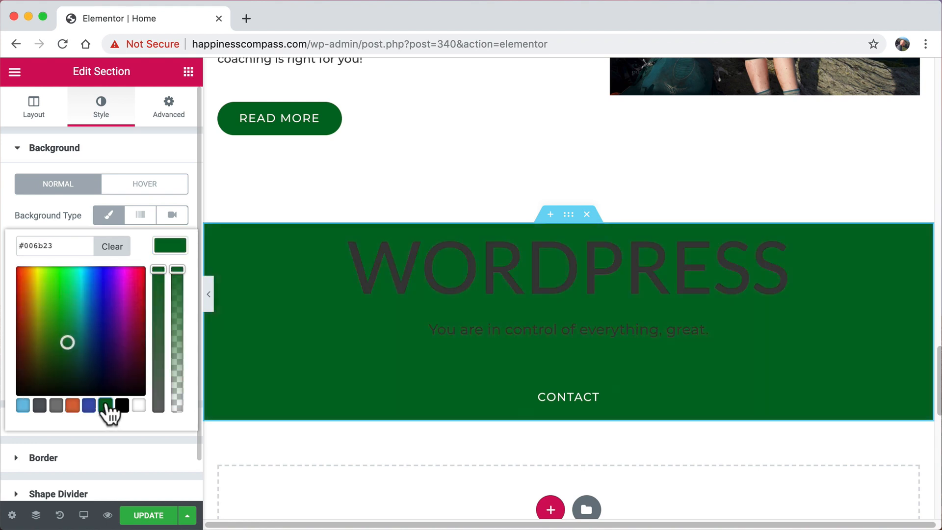
pyautogui.click(172, 241)
# Step: Make the WORDPRESS heading and subtitle paragraph text white
pyautogui.click(374, 258)
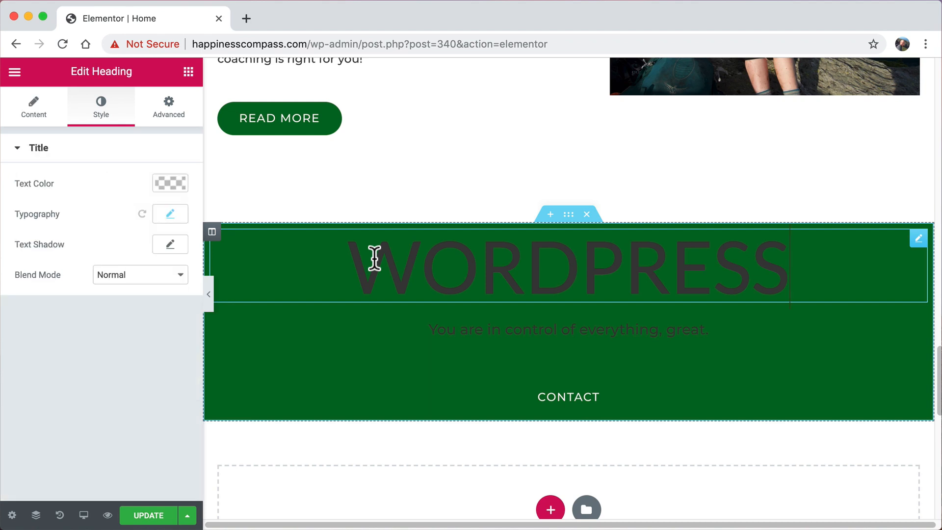
pyautogui.click(169, 184)
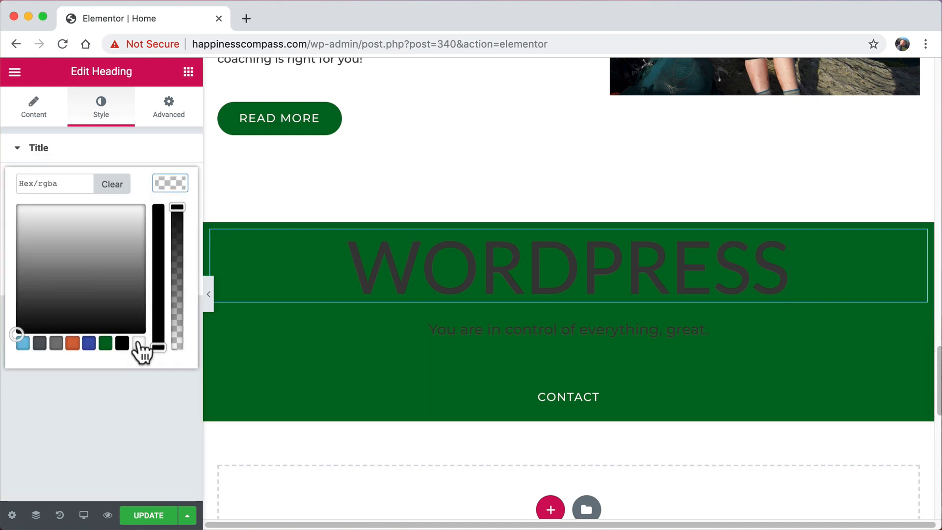
pyautogui.click(139, 342)
pyautogui.click(424, 322)
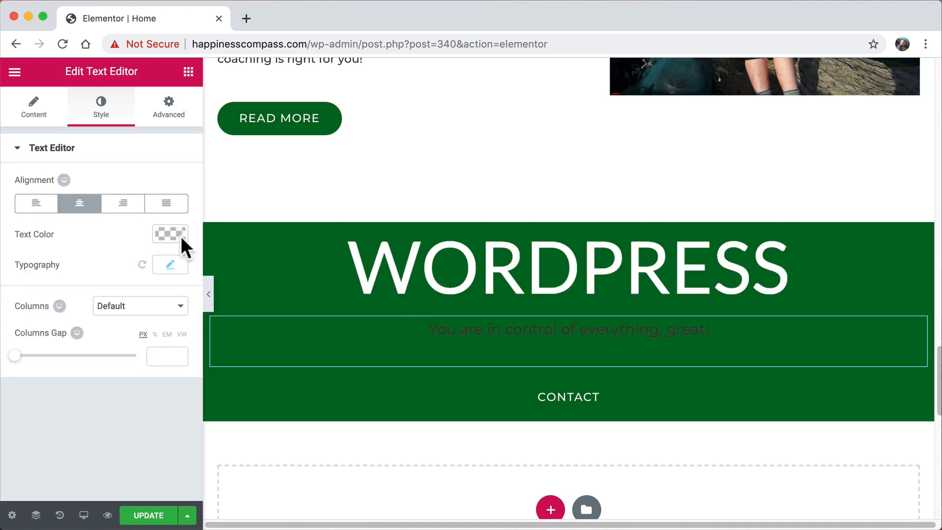
pyautogui.click(177, 235)
pyautogui.click(139, 393)
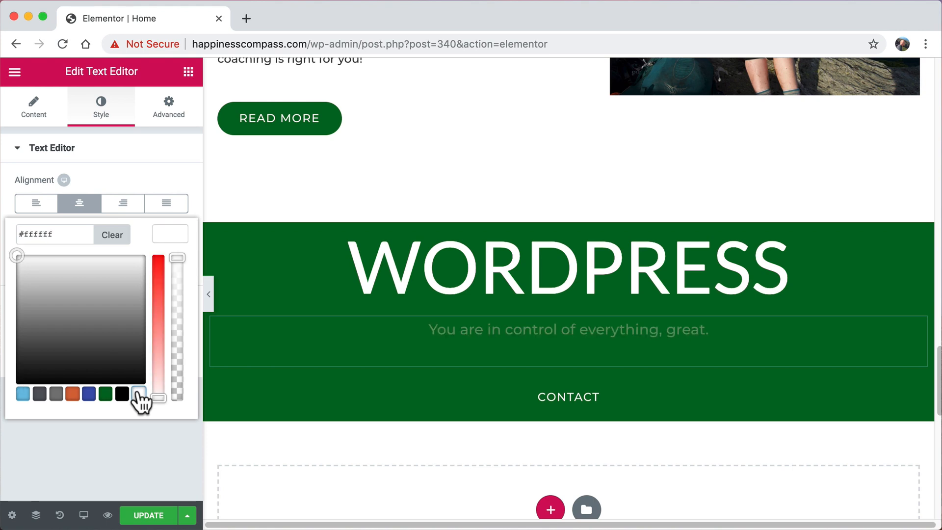
pyautogui.click(568, 214)
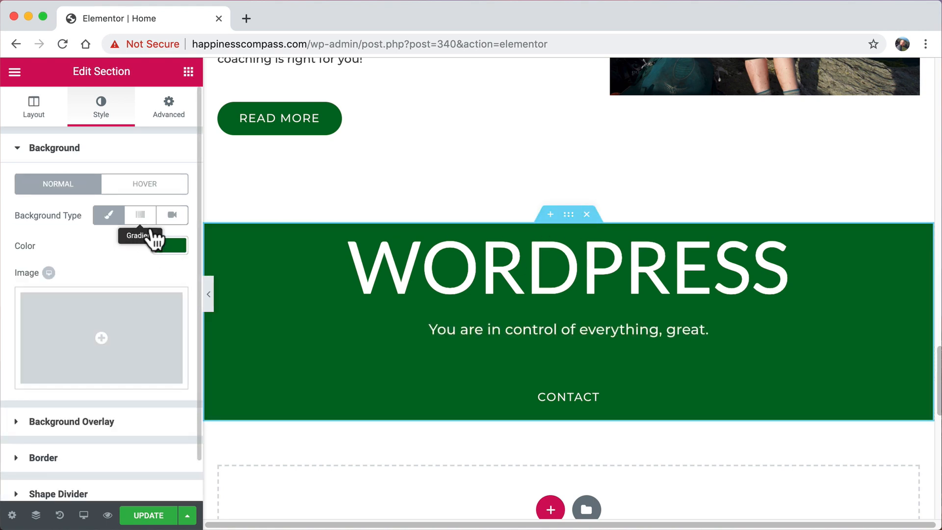
# Step: Switch the section background to a dark green to light blue gradient and adjust its locations
pyautogui.click(169, 246)
pyautogui.click(73, 406)
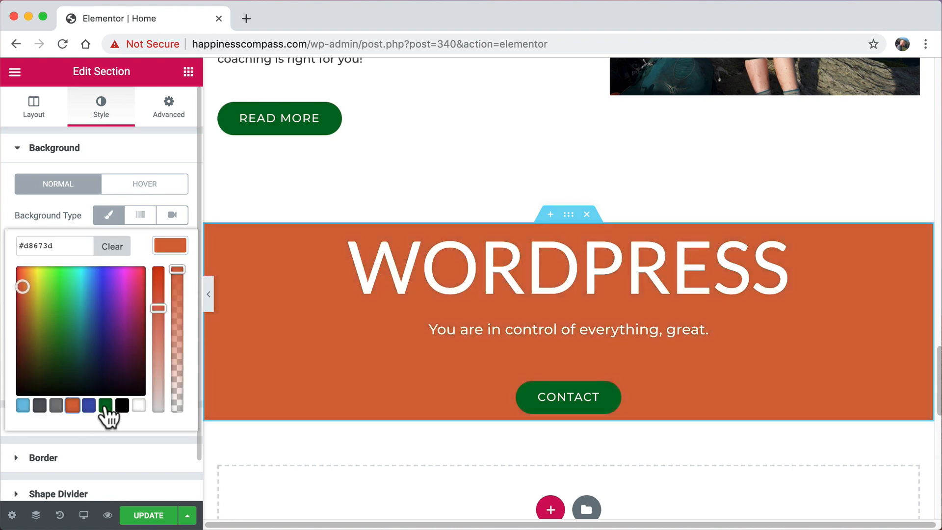
pyautogui.click(105, 406)
pyautogui.click(140, 218)
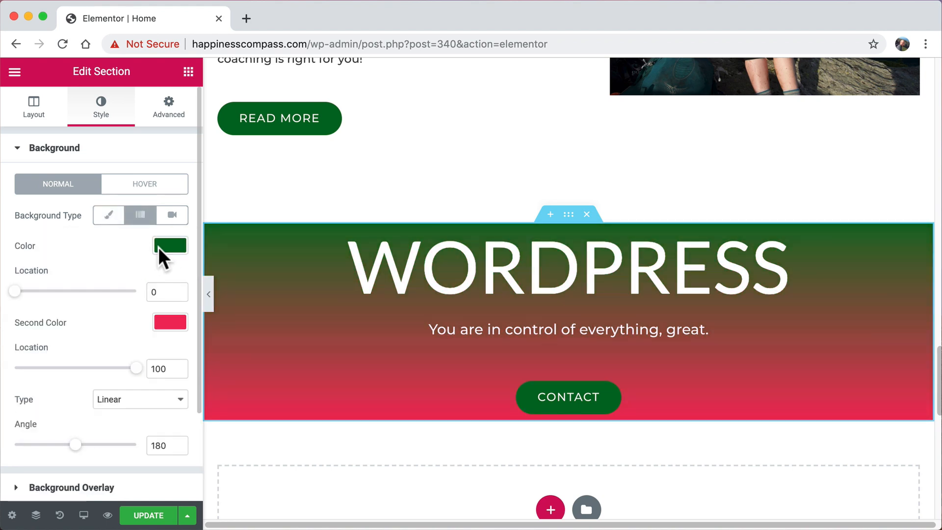
pyautogui.click(169, 324)
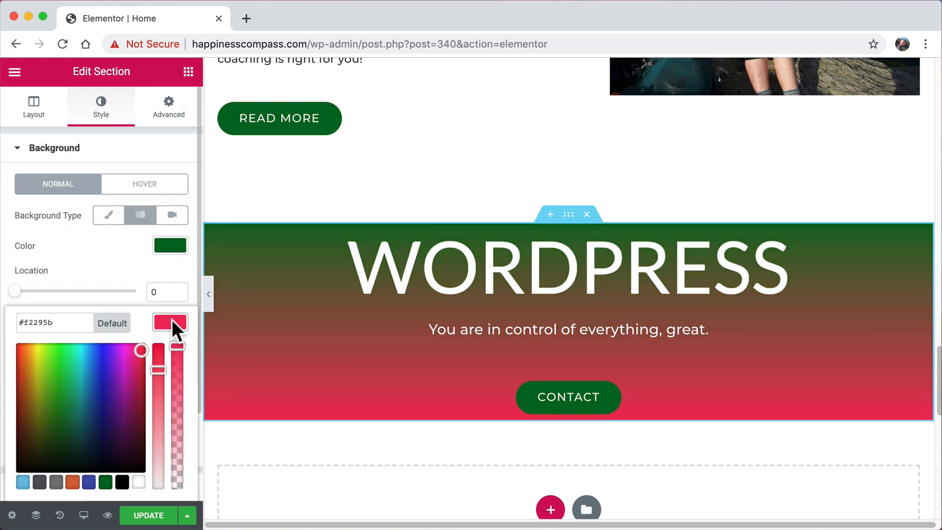
pyautogui.click(89, 482)
pyautogui.click(23, 483)
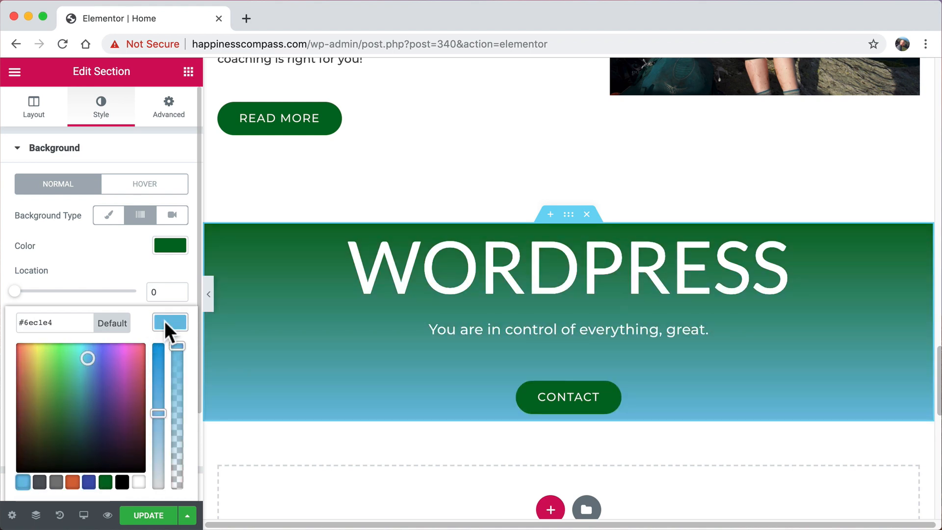
pyautogui.click(165, 323)
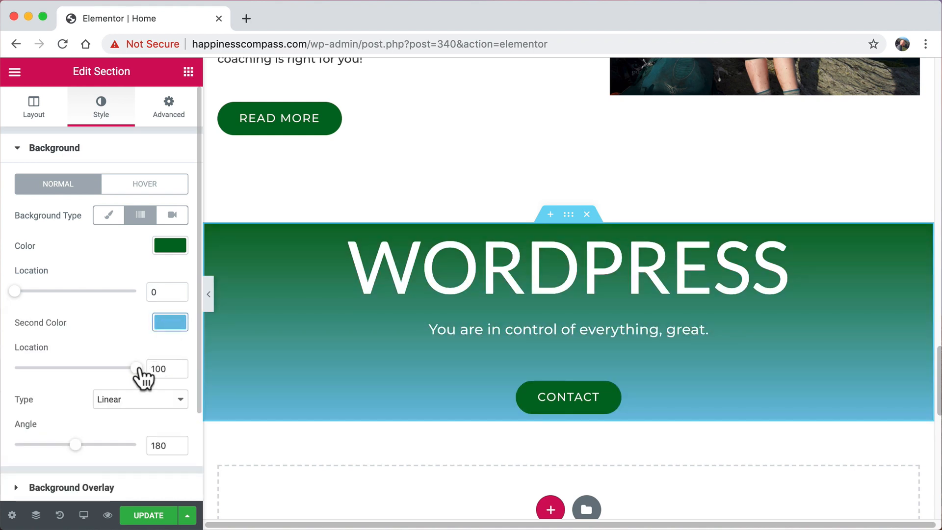
pyautogui.moveTo(78, 449)
pyautogui.mouseDown()
pyautogui.moveTo(19, 450)
pyautogui.moveTo(175, 439)
pyautogui.moveTo(108, 454)
pyautogui.moveTo(77, 446)
pyautogui.mouseUp()
pyautogui.moveTo(16, 293)
pyautogui.mouseDown()
pyautogui.moveTo(158, 289)
pyautogui.moveTo(19, 292)
pyautogui.mouseUp()
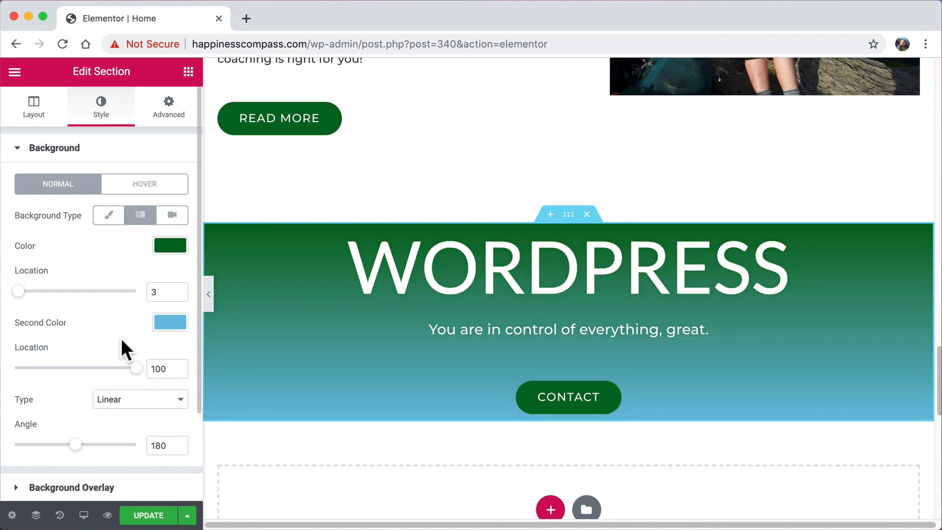
pyautogui.moveTo(136, 368)
pyautogui.mouseDown()
pyautogui.moveTo(10, 369)
pyautogui.moveTo(131, 356)
pyautogui.mouseUp()
# Step: Set the section's Classic background image to nature-image-1.jpg from the media library
pyautogui.click(107, 216)
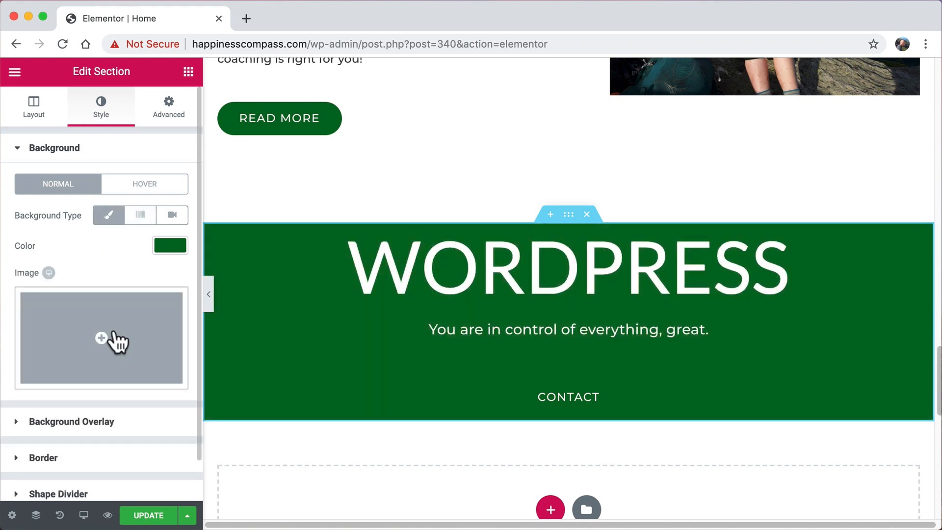
pyautogui.click(103, 338)
pyautogui.click(415, 252)
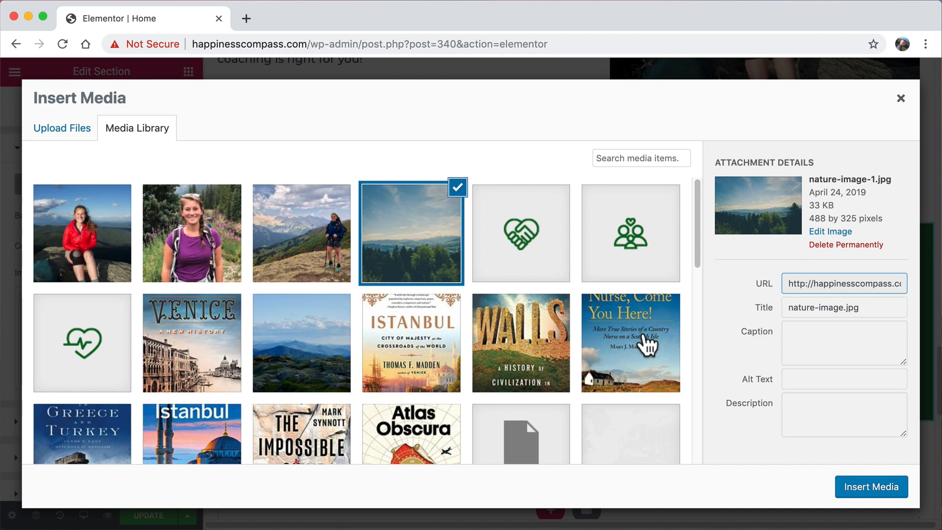
pyautogui.click(864, 487)
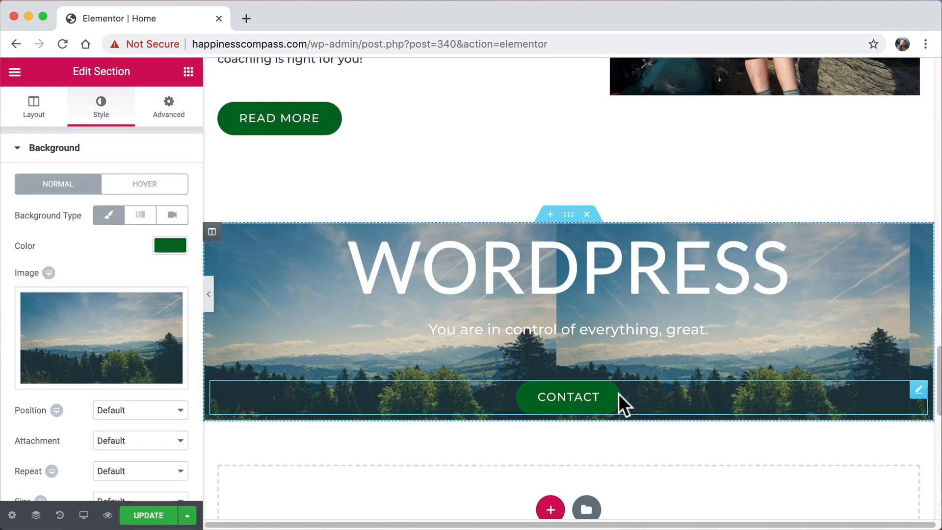
# Step: Set the background image Size to Cover and Position to Center Center
pyautogui.scroll(-2, 176, 387)
pyautogui.scroll(-1, 175, 386)
pyautogui.click(129, 373)
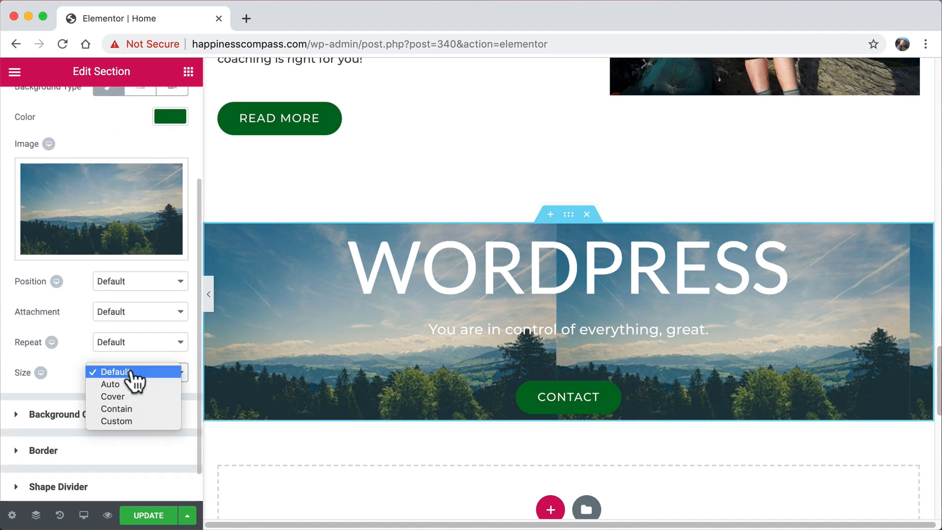
pyautogui.click(126, 393)
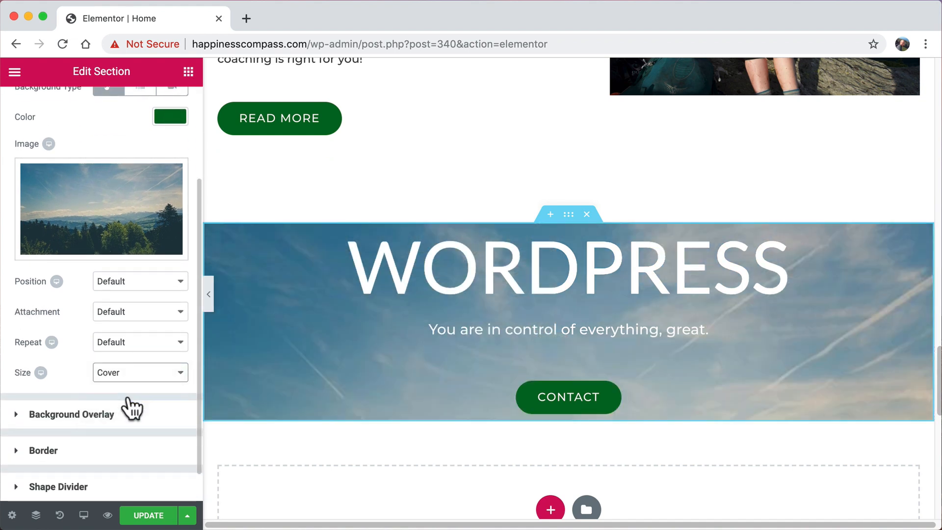
pyautogui.click(140, 283)
pyautogui.click(146, 340)
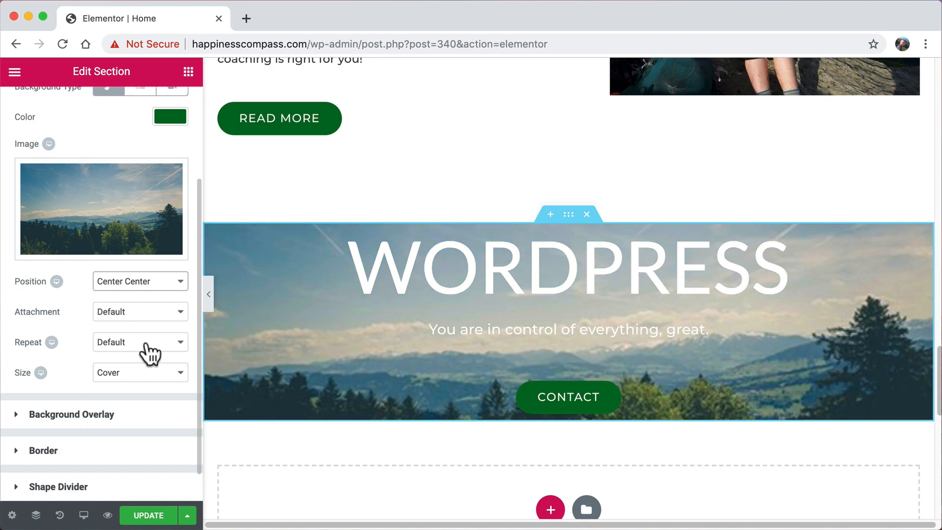
pyautogui.scroll(3, 147, 344)
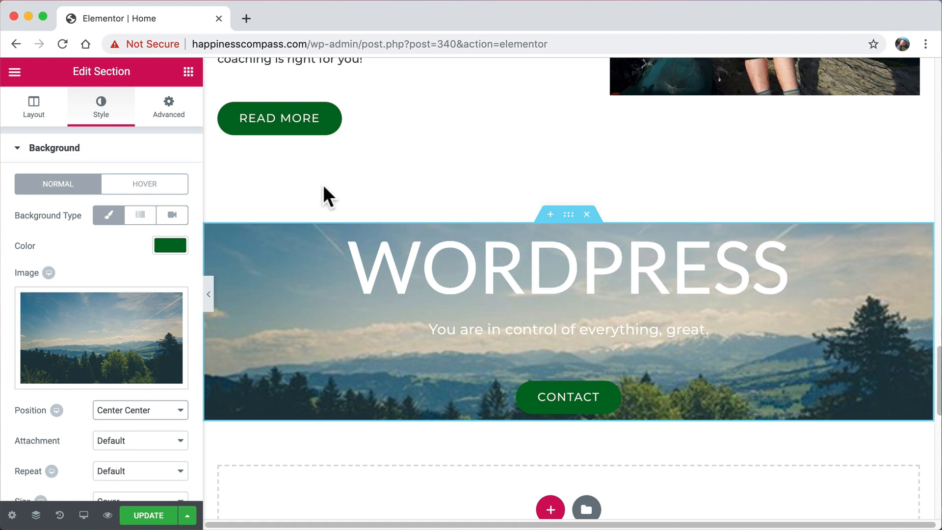
# Step: Unlink the section padding and set Top and Bottom padding to 100 px
pyautogui.click(167, 119)
pyautogui.click(170, 264)
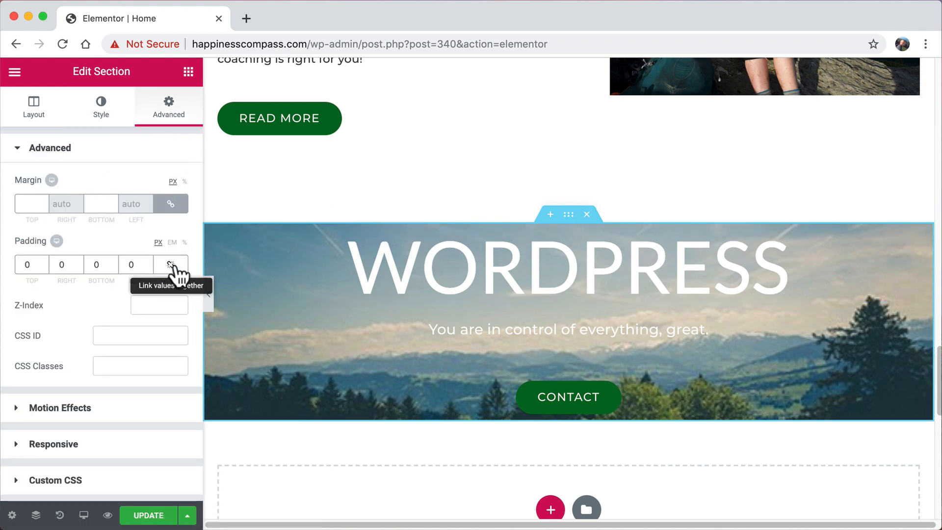
pyautogui.click(22, 264)
pyautogui.write('100')
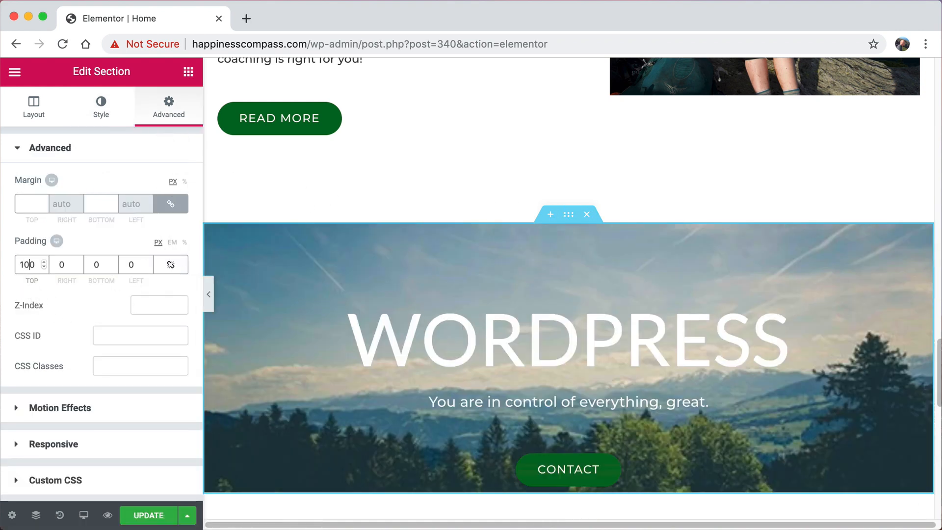
pyautogui.click(94, 264)
pyautogui.write('100')
pyautogui.scroll(-1, 333, 326)
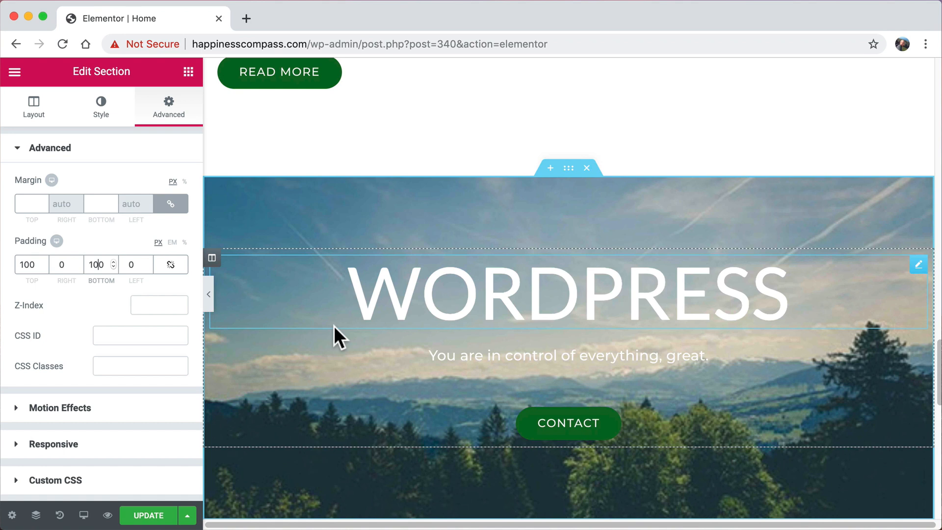
pyautogui.scroll(-1, 333, 326)
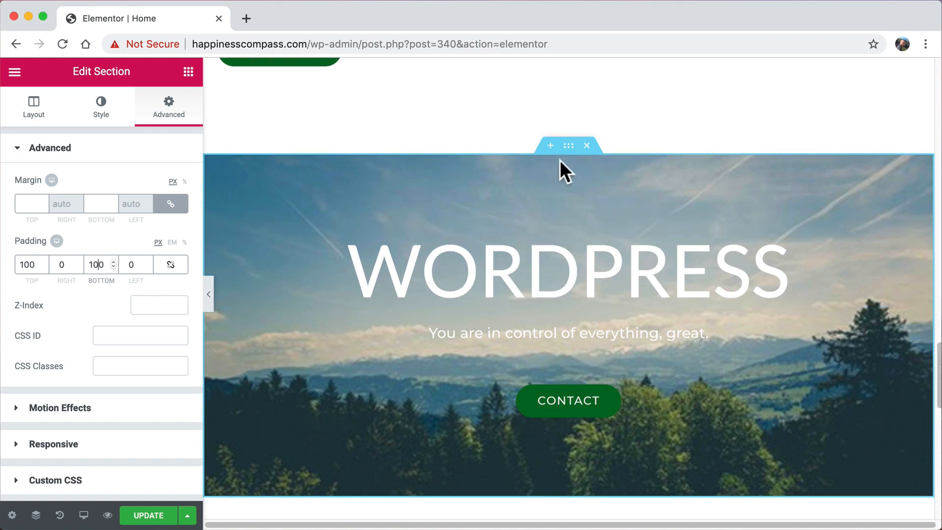
# Step: Add a Classic black Background Overlay with 0.3 opacity over the section's landscape photo
pyautogui.click(101, 113)
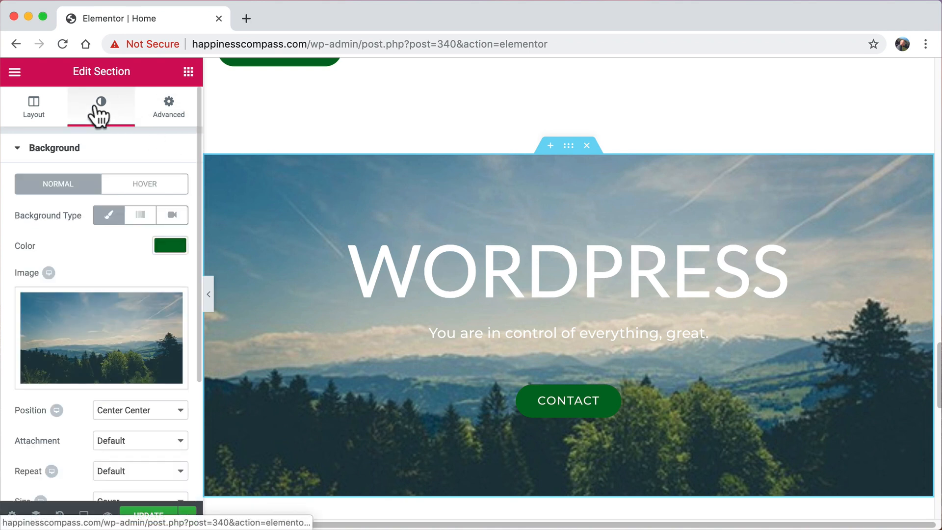
pyautogui.click(96, 149)
pyautogui.click(94, 189)
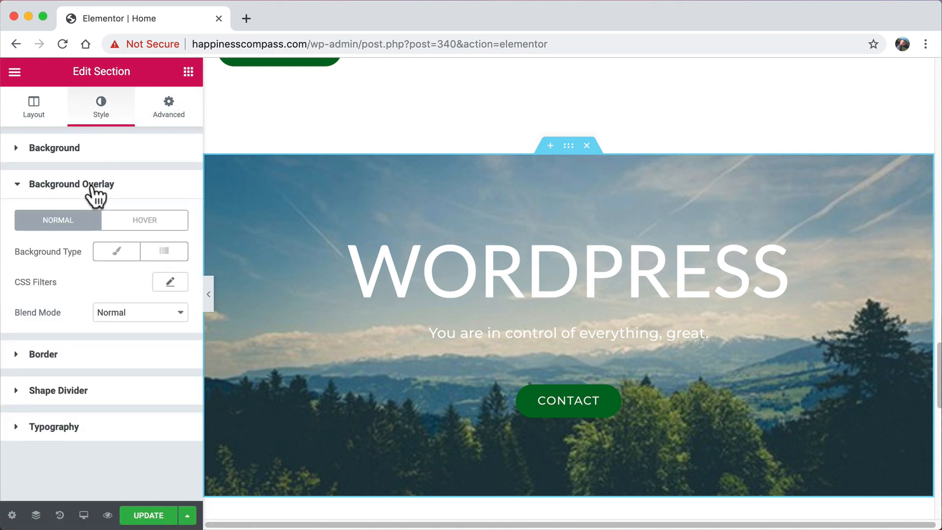
pyautogui.click(117, 251)
pyautogui.click(170, 281)
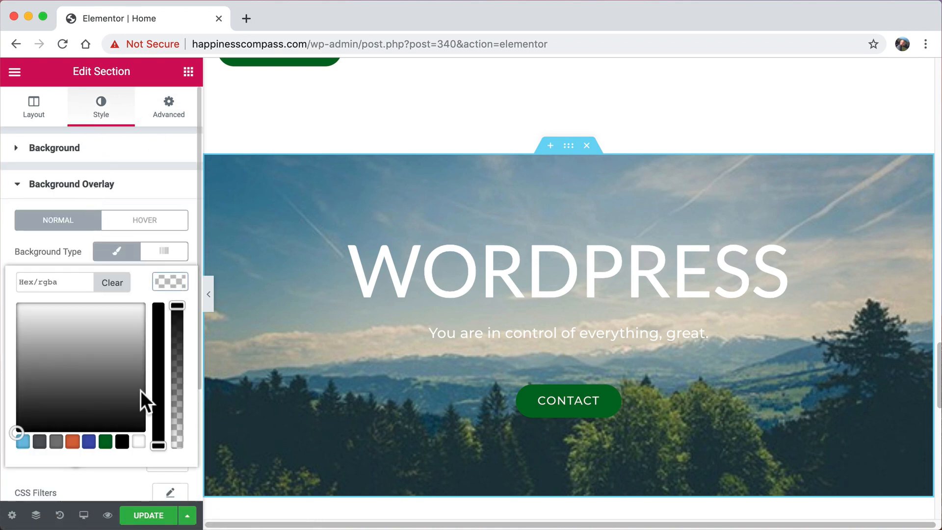
pyautogui.click(122, 441)
pyautogui.click(178, 279)
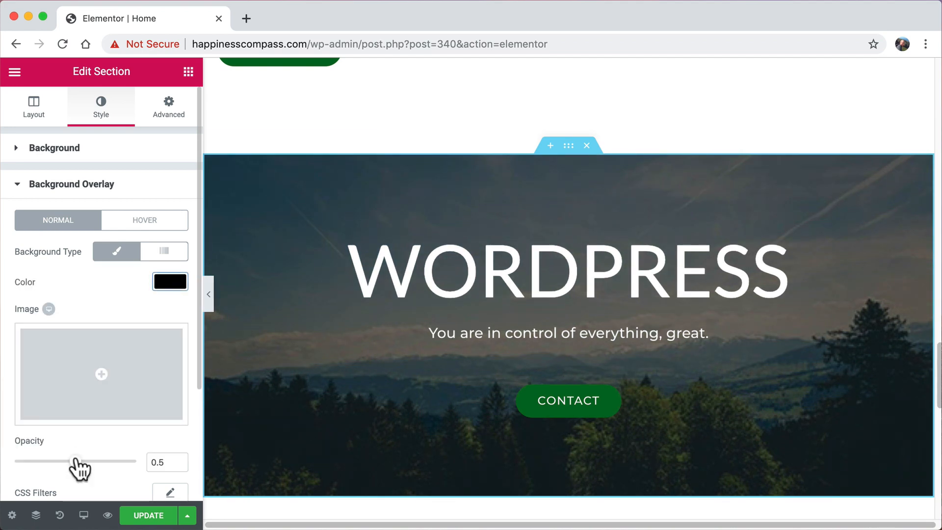
pyautogui.moveTo(76, 463); pyautogui.dragTo(52, 465)
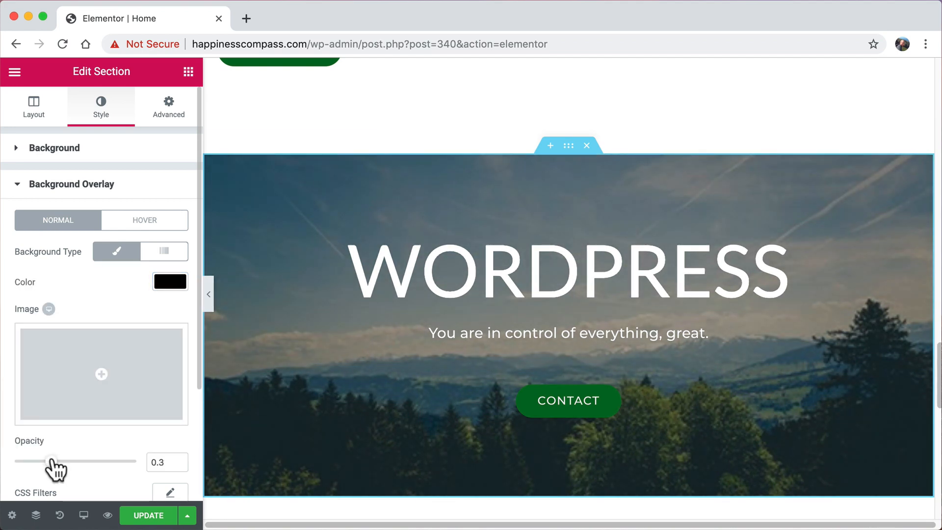
pyautogui.click(156, 192)
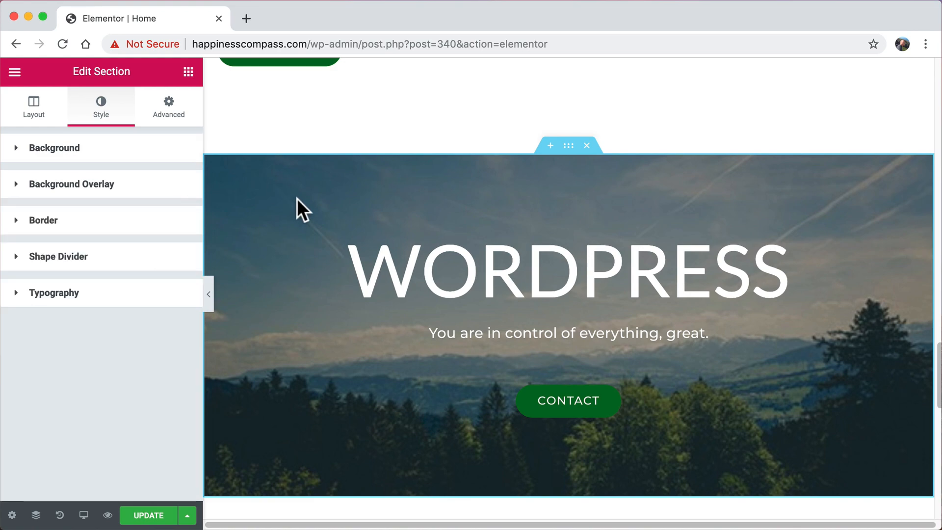
pyautogui.scroll(8, 296, 198)
pyautogui.scroll(-15, 296, 198)
pyautogui.scroll(7, 296, 198)
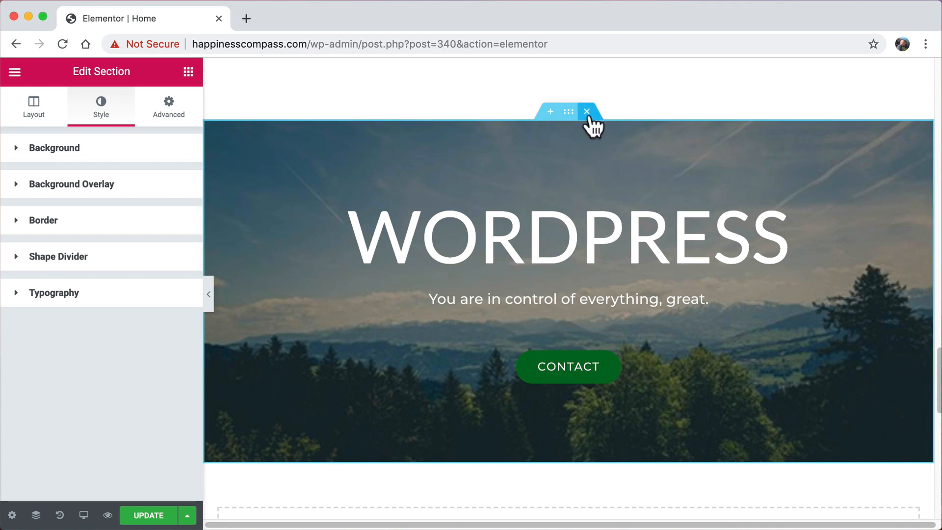
# Step: Delete the WORDPRESS section and save the homepage with UPDATE
pyautogui.click(586, 112)
pyautogui.scroll(3, 589, 111)
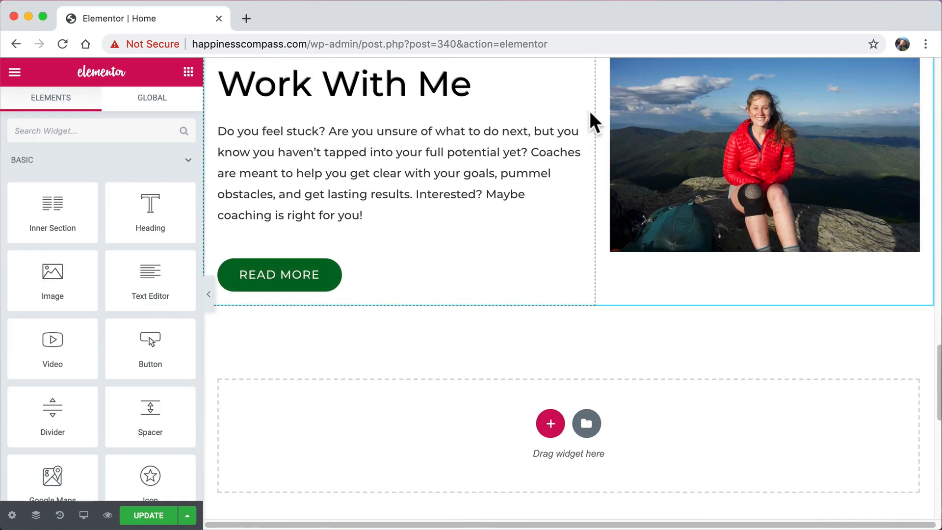
pyautogui.click(150, 515)
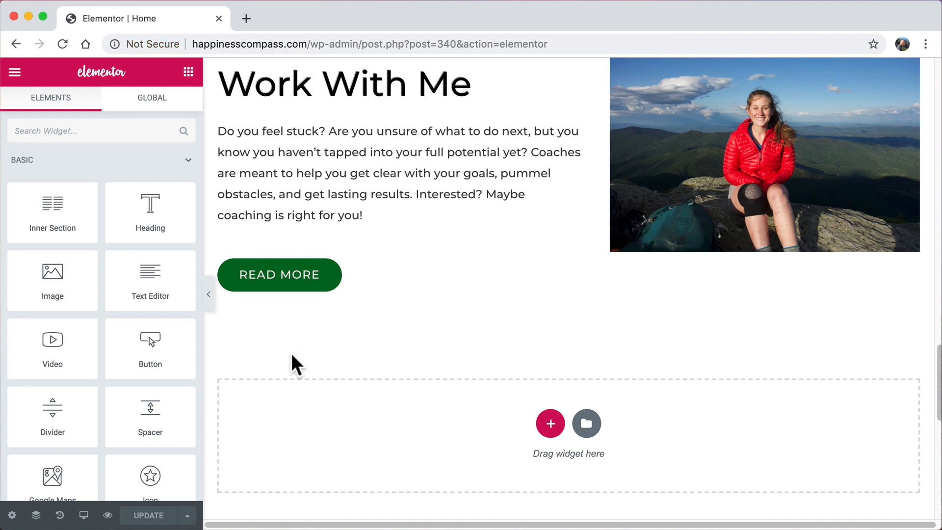
# Step: Switch the editor to Mobile responsive mode and scroll the preview back to the top
pyautogui.click(83, 515)
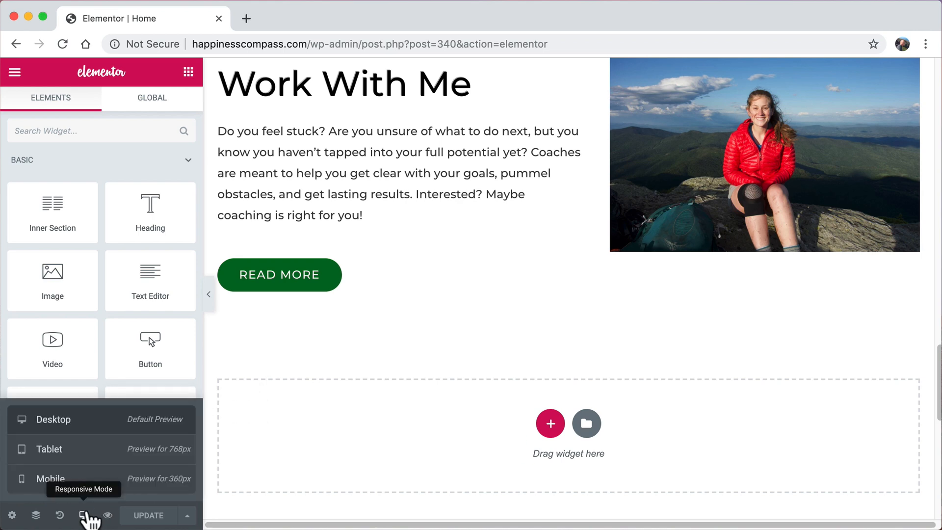
pyautogui.click(77, 487)
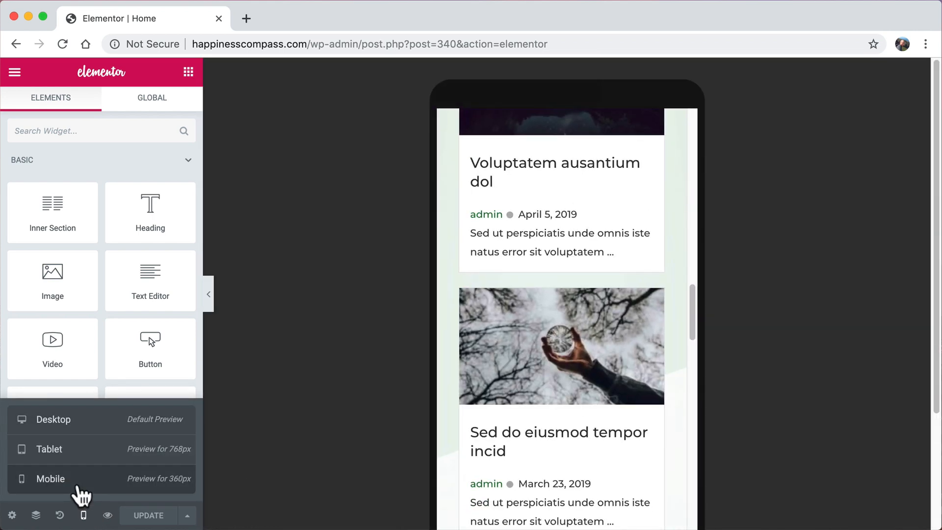
pyautogui.click(85, 514)
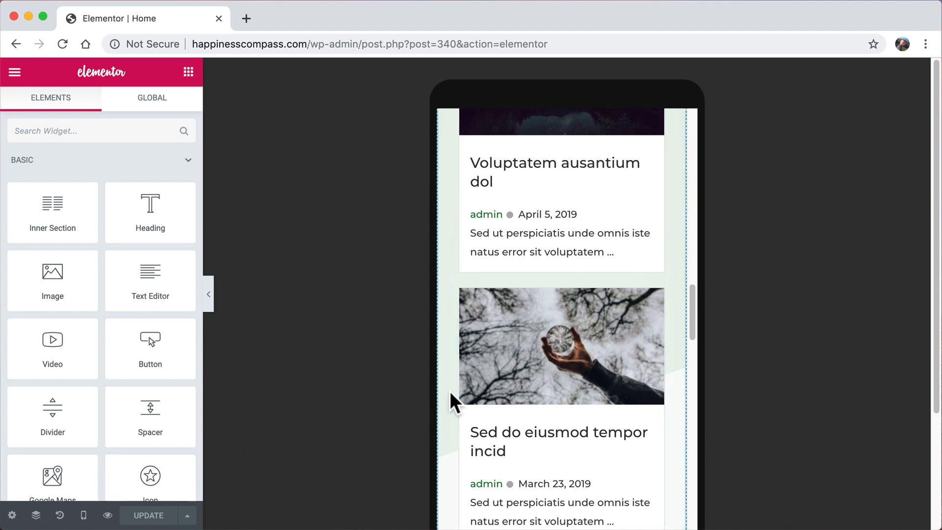
pyautogui.scroll(15, 449, 390)
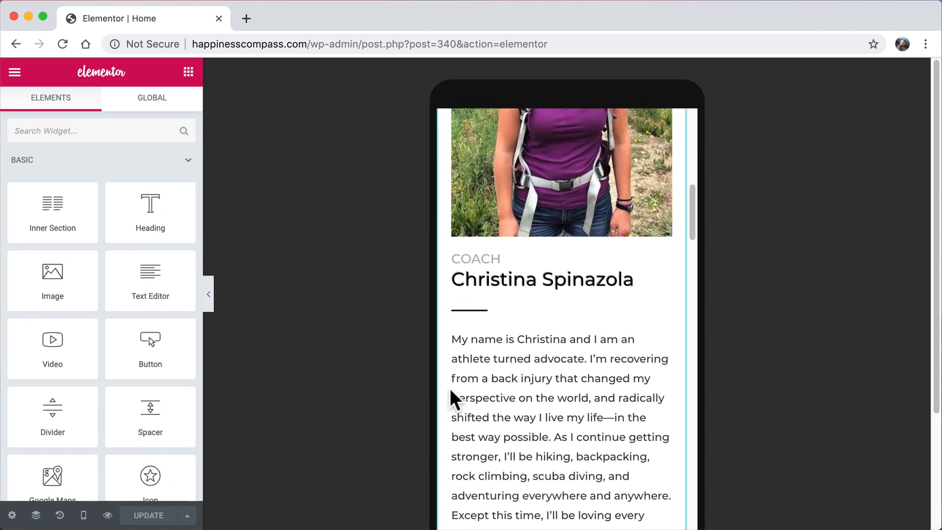
pyautogui.scroll(15, 449, 387)
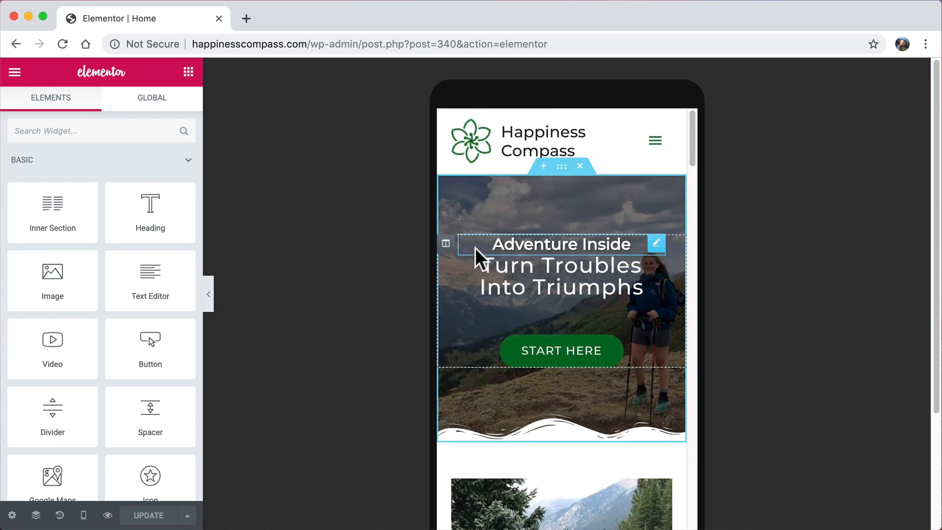
# Step: Set the hero column's mobile padding to 0, 20, 0, 20 px
pyautogui.click(445, 244)
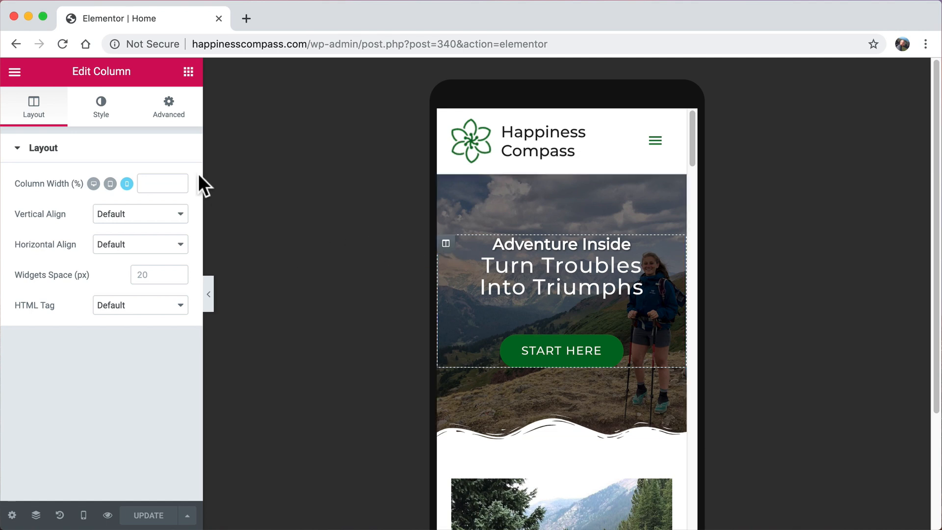
pyautogui.click(168, 110)
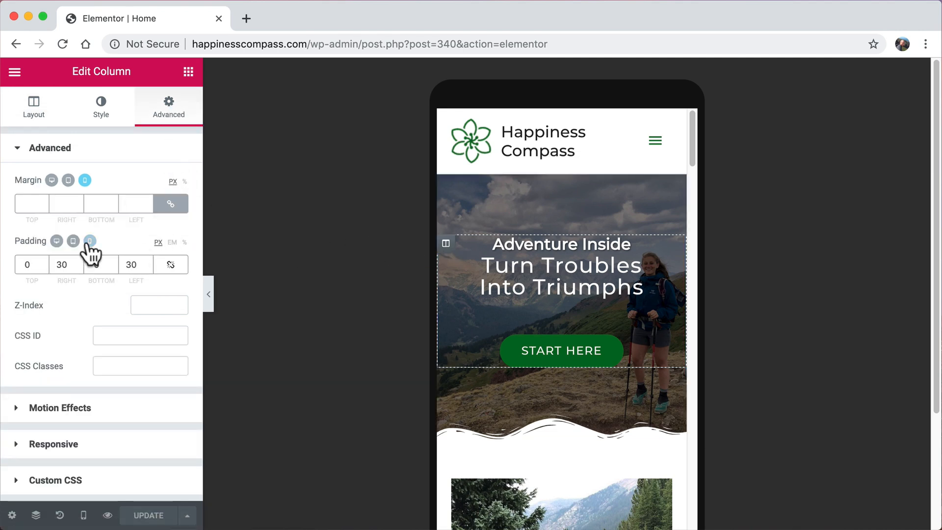
pyautogui.doubleClick(62, 265)
pyautogui.write('20')
pyautogui.doubleClick(129, 264)
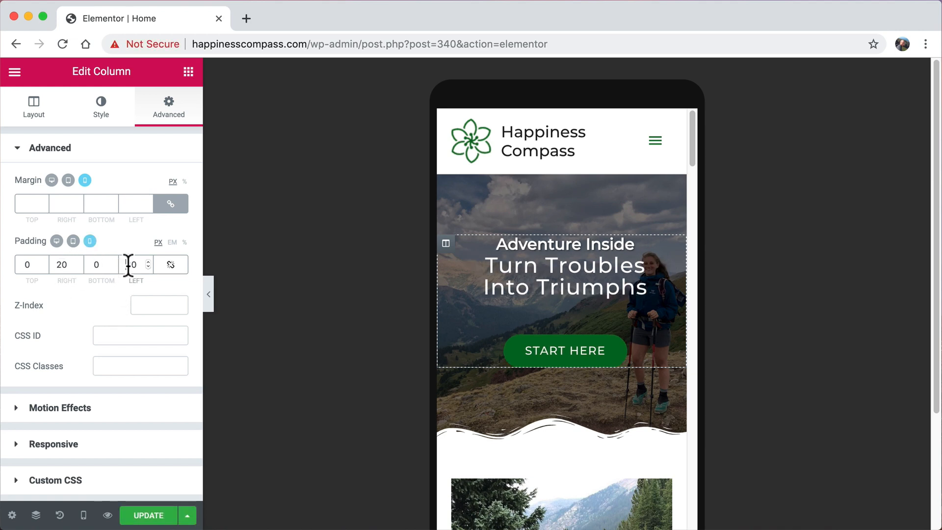
pyautogui.write('20')
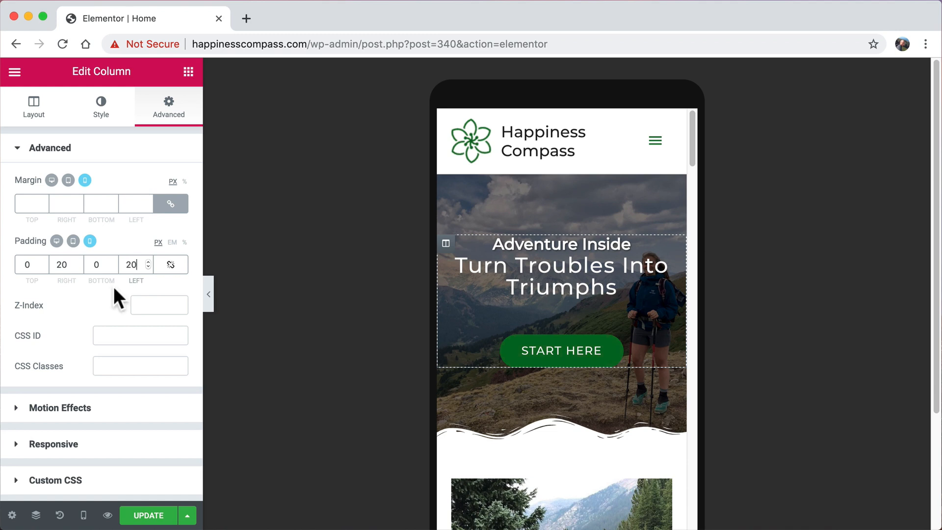
pyautogui.click(525, 245)
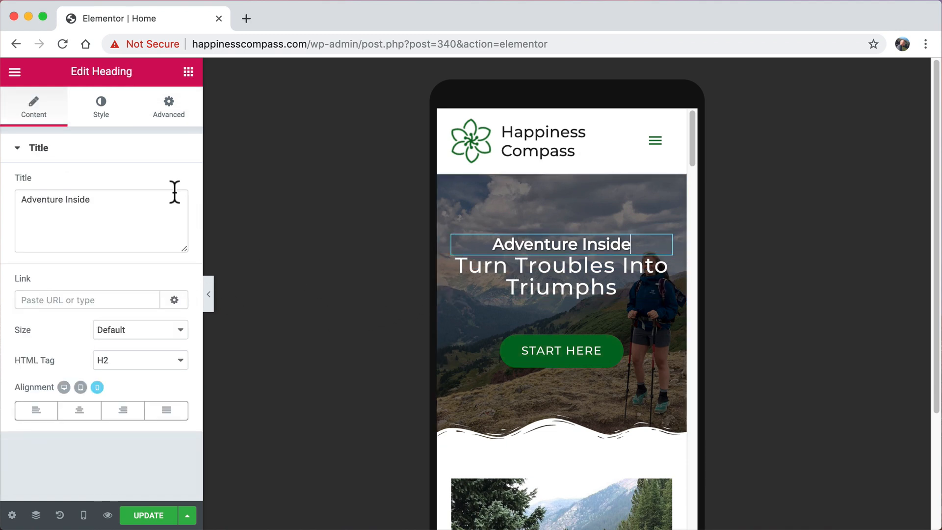
# Step: Set the Adventure Inside heading's typography size to 34 px
pyautogui.click(111, 129)
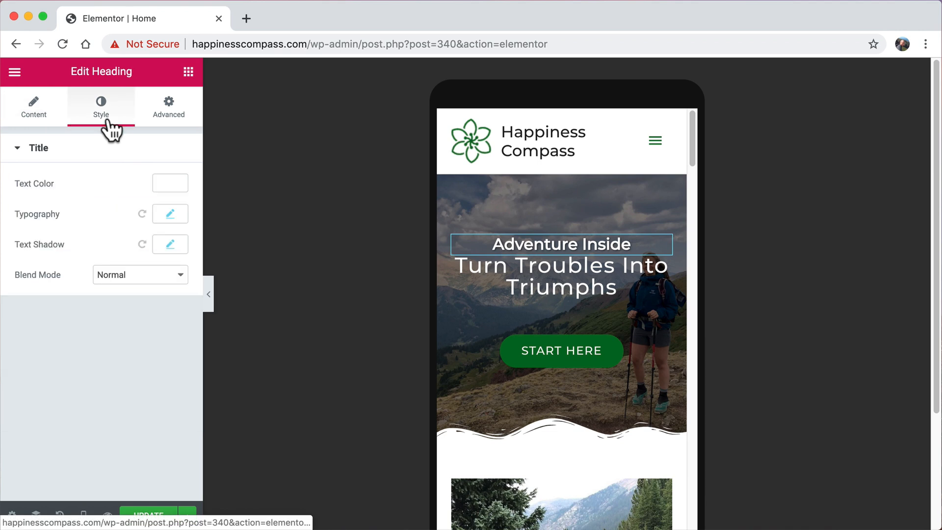
pyautogui.click(171, 214)
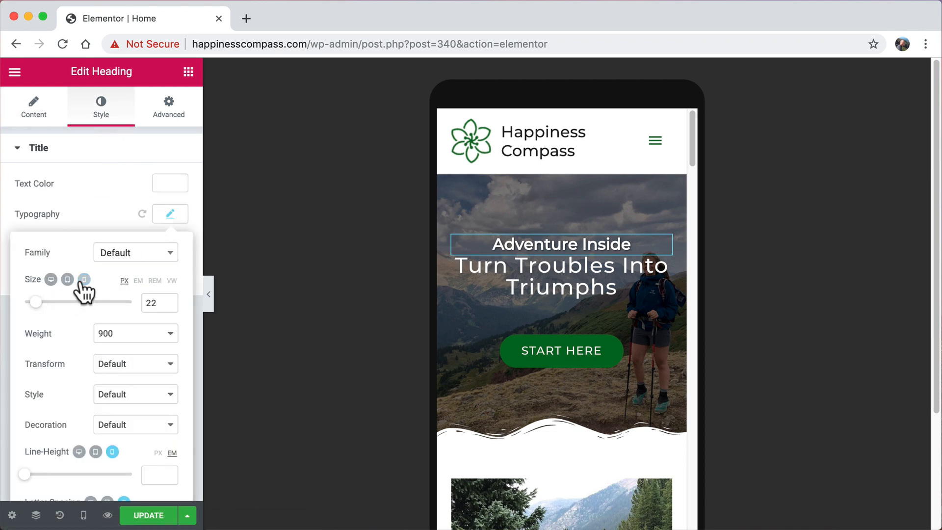
pyautogui.moveTo(39, 303); pyautogui.dragTo(46, 304)
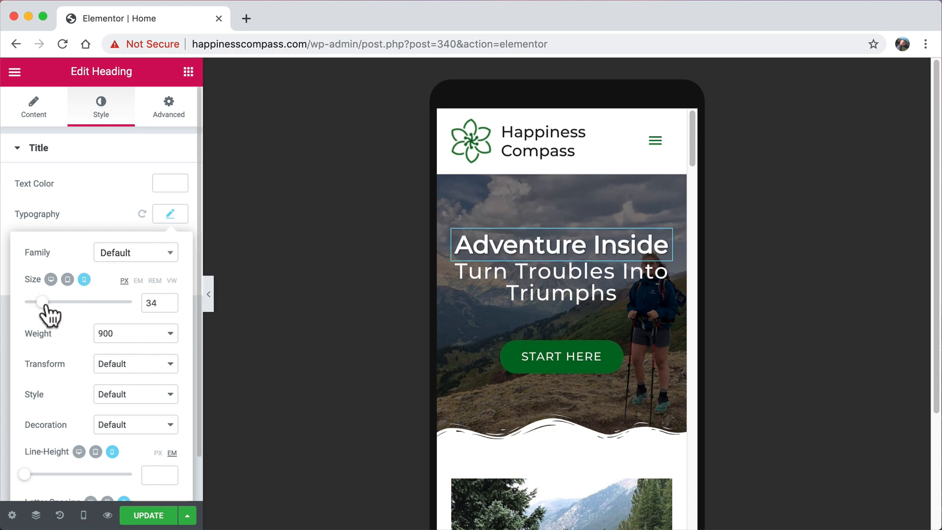
pyautogui.click(170, 215)
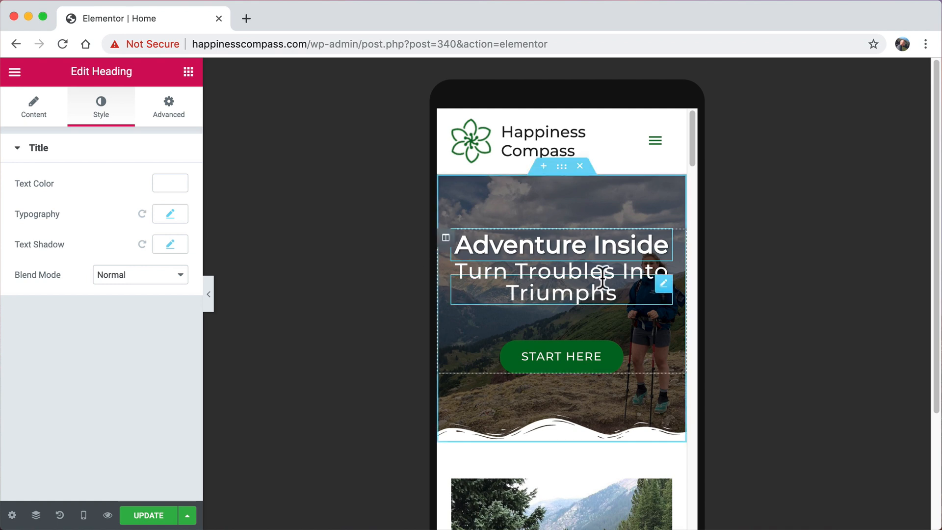
# Step: Shrink the Turn Troubles Into Triumphs subheading's font size to 18 px
pyautogui.click(663, 283)
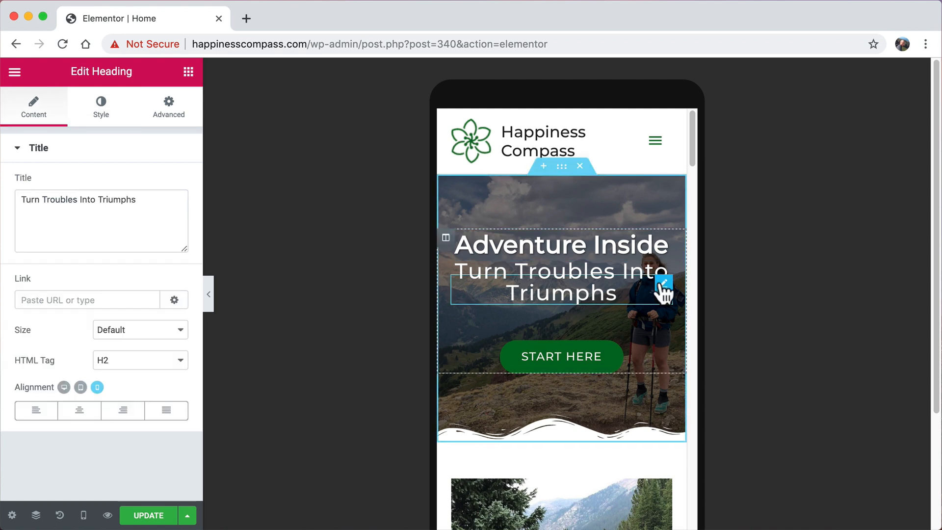
pyautogui.click(103, 121)
pyautogui.click(170, 214)
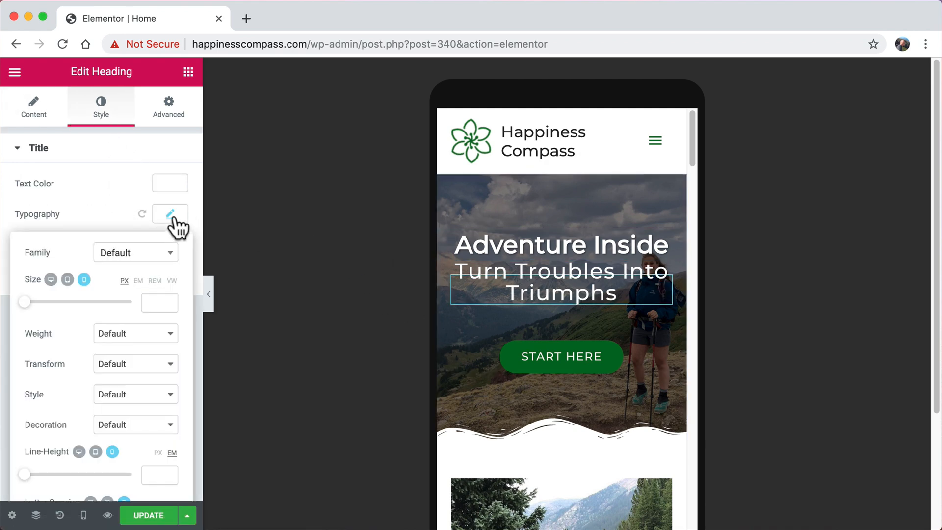
pyautogui.click(32, 302)
pyautogui.moveTo(32, 303); pyautogui.dragTo(34, 303)
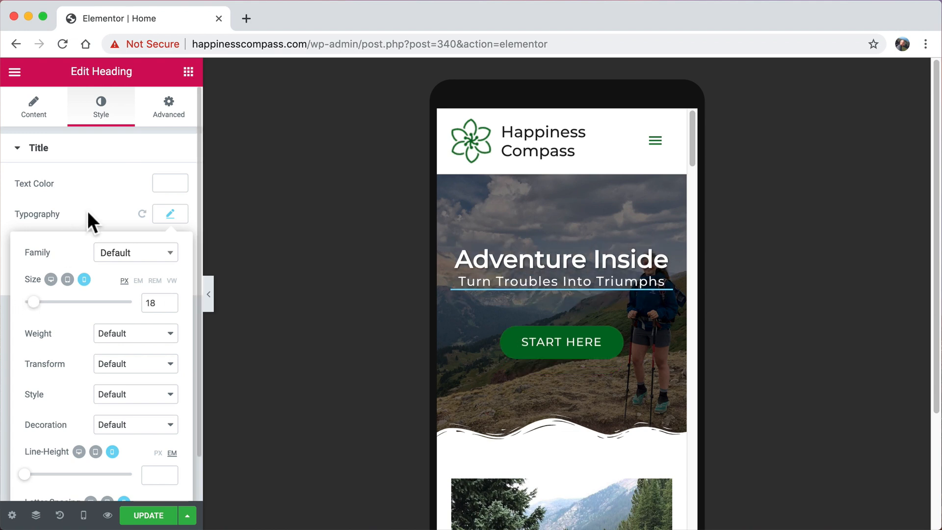
pyautogui.click(170, 213)
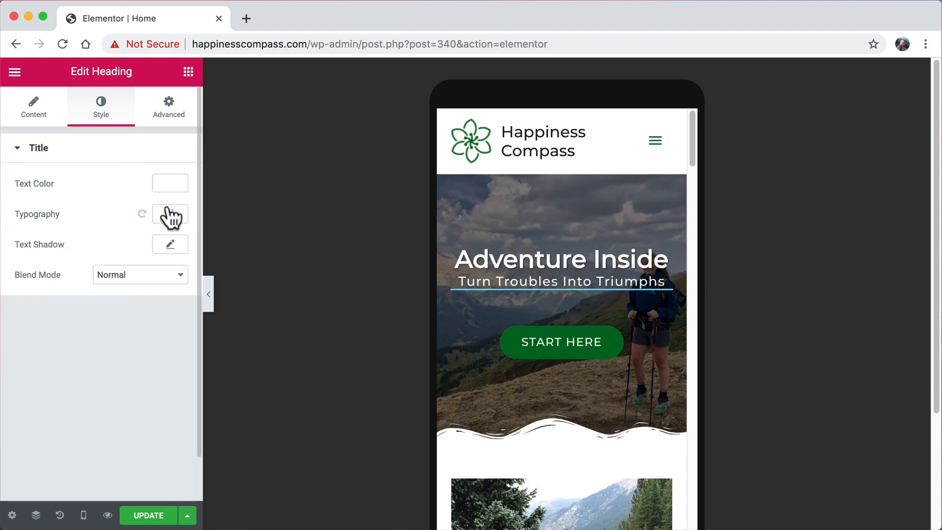
# Step: Unlink the subheading's margins and set its top margin to -10 px
pyautogui.click(181, 125)
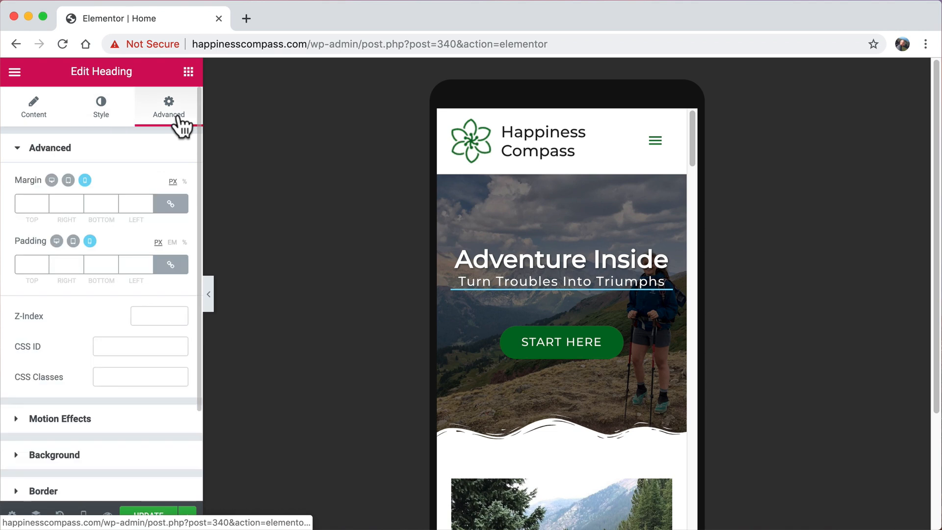
pyautogui.click(168, 206)
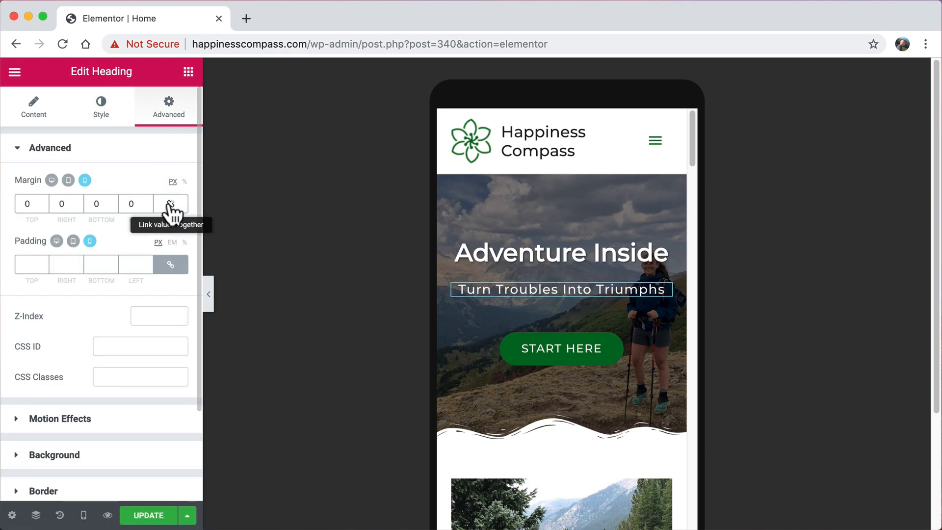
pyautogui.click(43, 206)
pyautogui.click(44, 206)
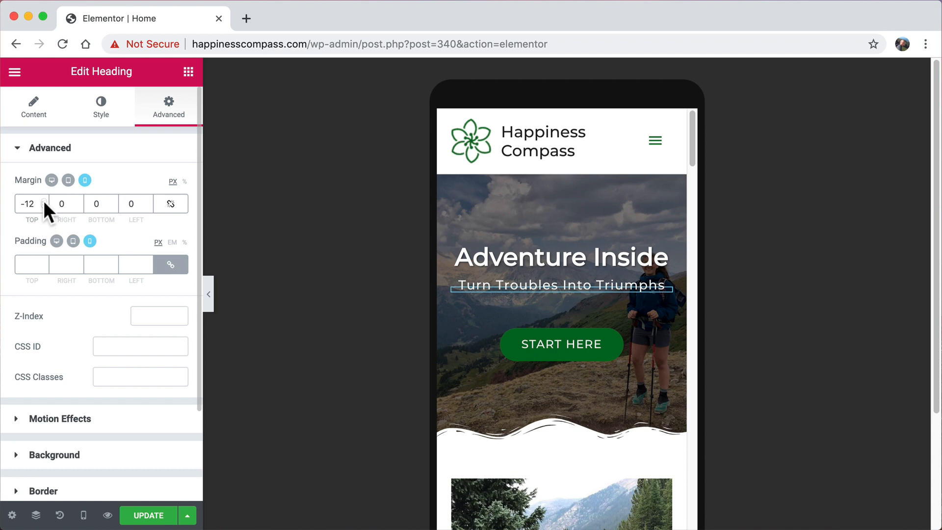
pyautogui.click(42, 200)
pyautogui.click(43, 199)
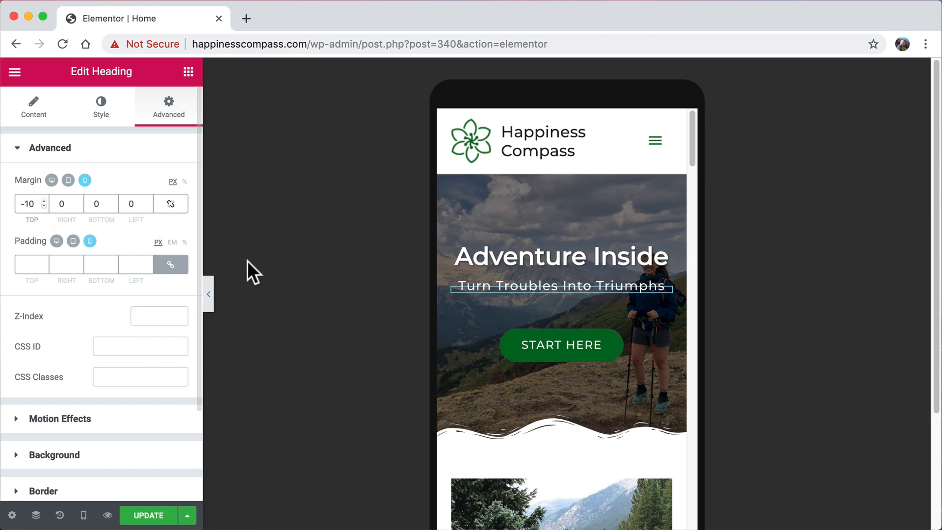
# Step: Scroll the mobile preview down to the coach bio section
pyautogui.scroll(-5, 457, 324)
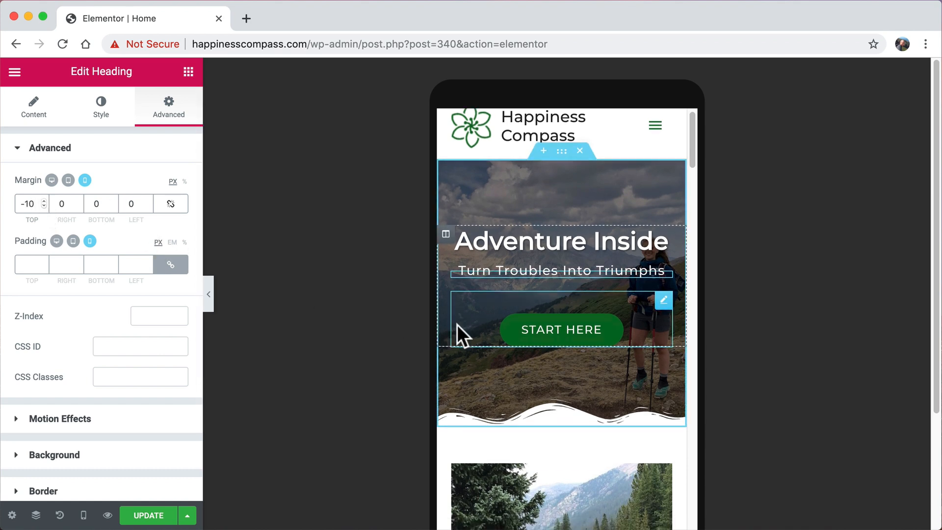
pyautogui.scroll(-3, 459, 336)
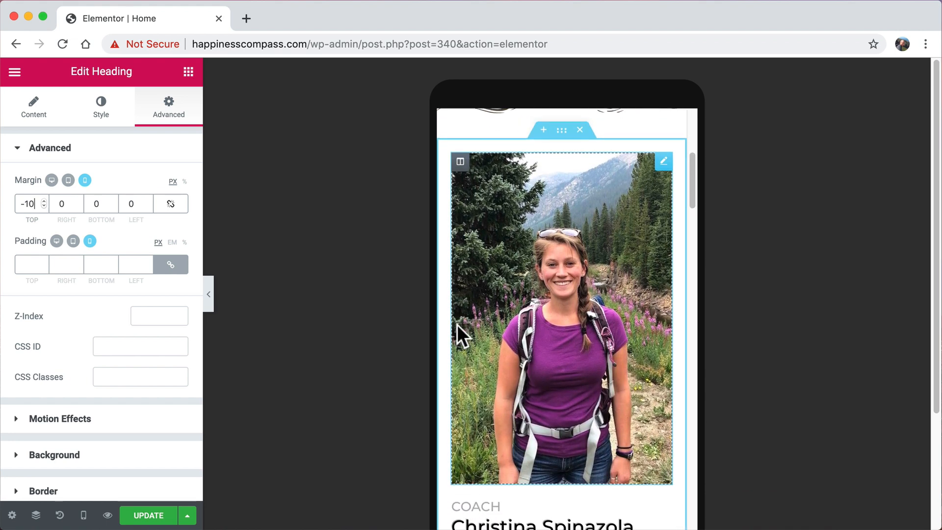
pyautogui.scroll(-3, 446, 334)
pyautogui.scroll(-6, 446, 331)
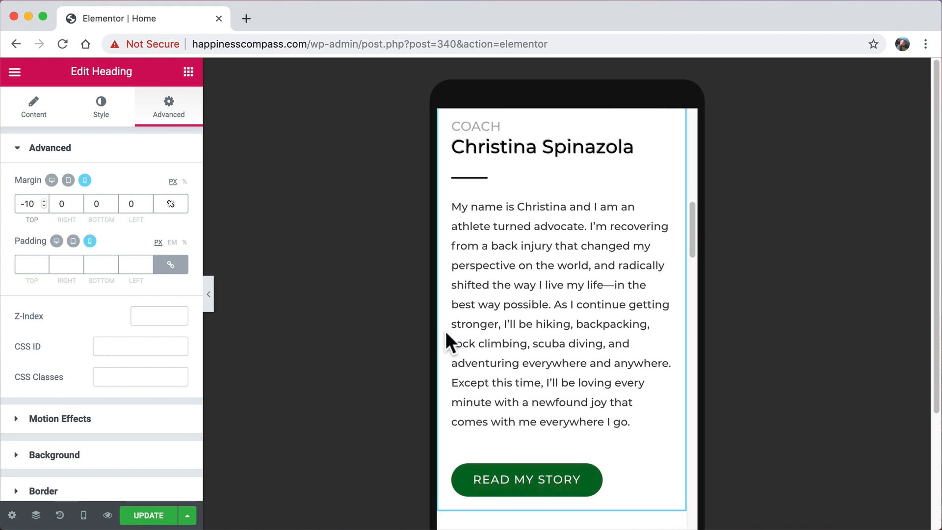
# Step: Center the COACH label, the coach's name heading and the divider on mobile
pyautogui.click(663, 129)
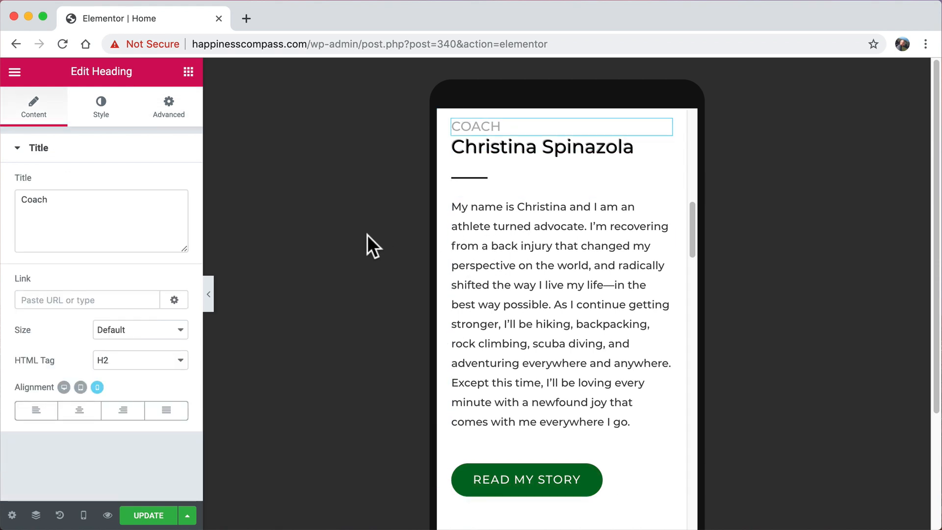
pyautogui.click(82, 415)
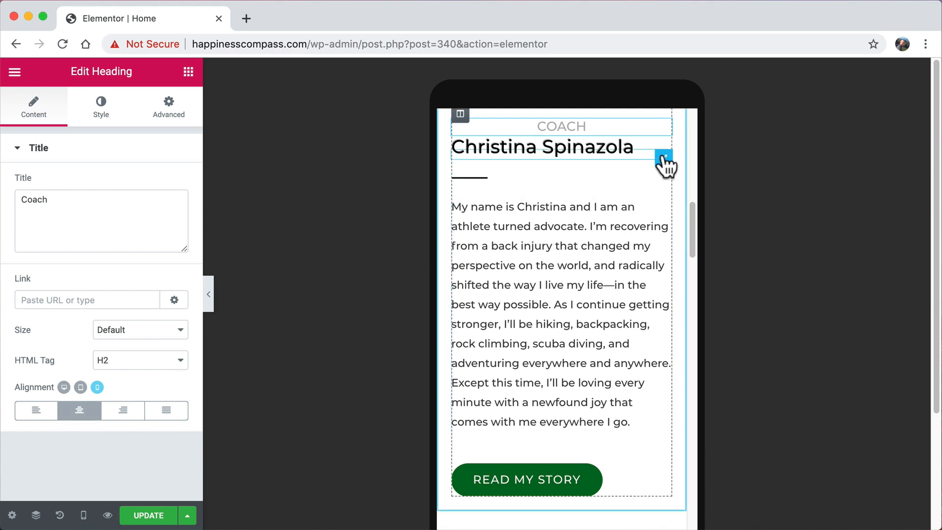
pyautogui.click(664, 156)
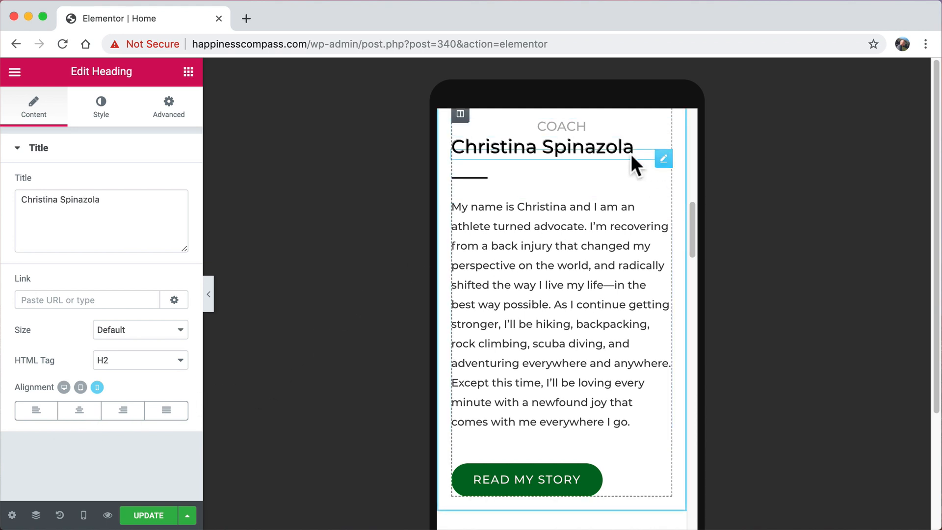
pyautogui.click(79, 414)
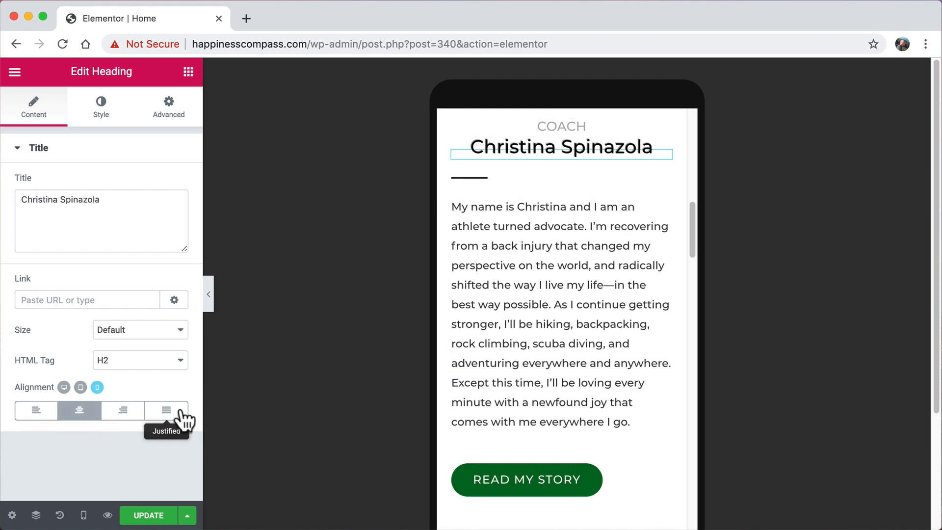
pyautogui.click(662, 180)
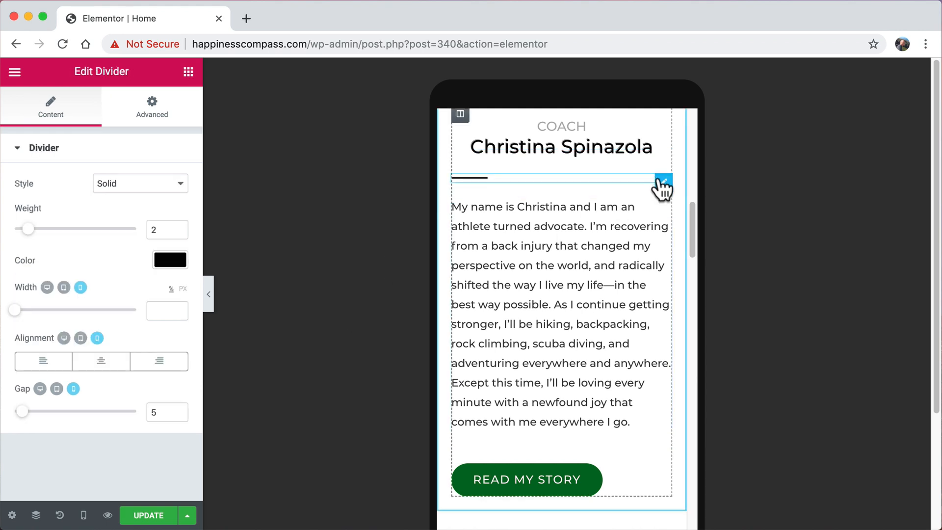
pyautogui.click(104, 363)
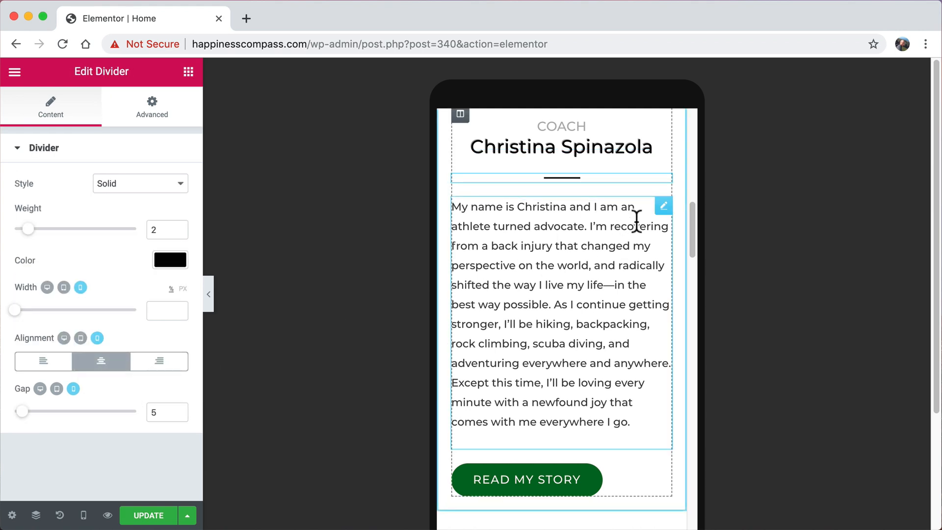
# Step: Center-align the bio paragraph and the READ MY STORY button on mobile
pyautogui.click(663, 207)
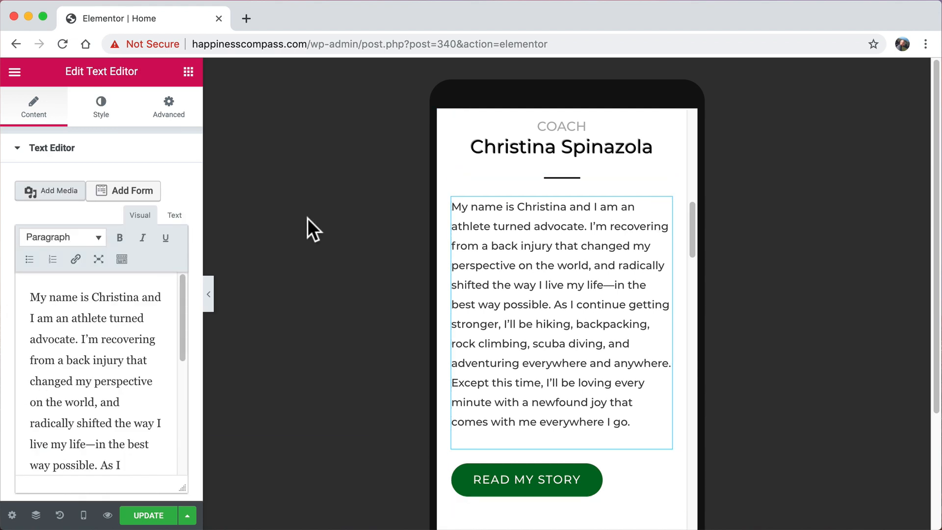
pyautogui.click(104, 117)
pyautogui.click(77, 203)
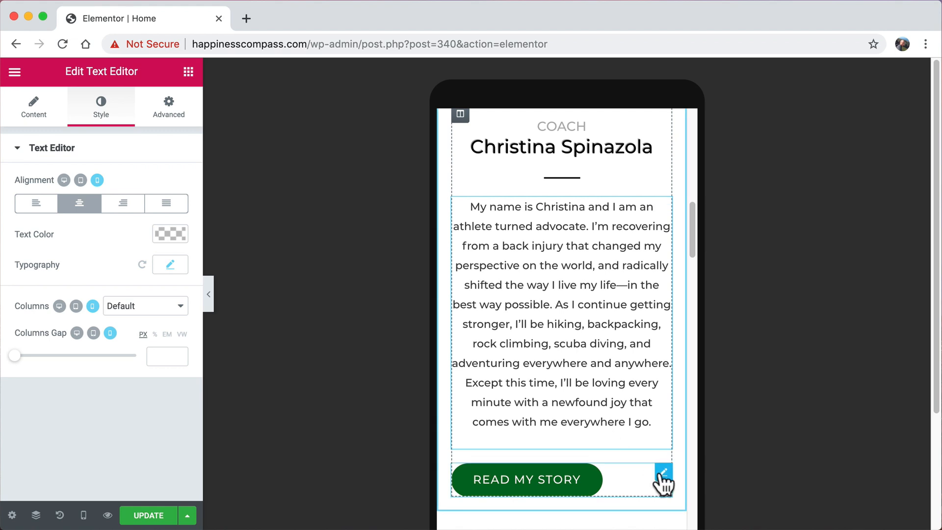
pyautogui.click(663, 476)
pyautogui.click(79, 309)
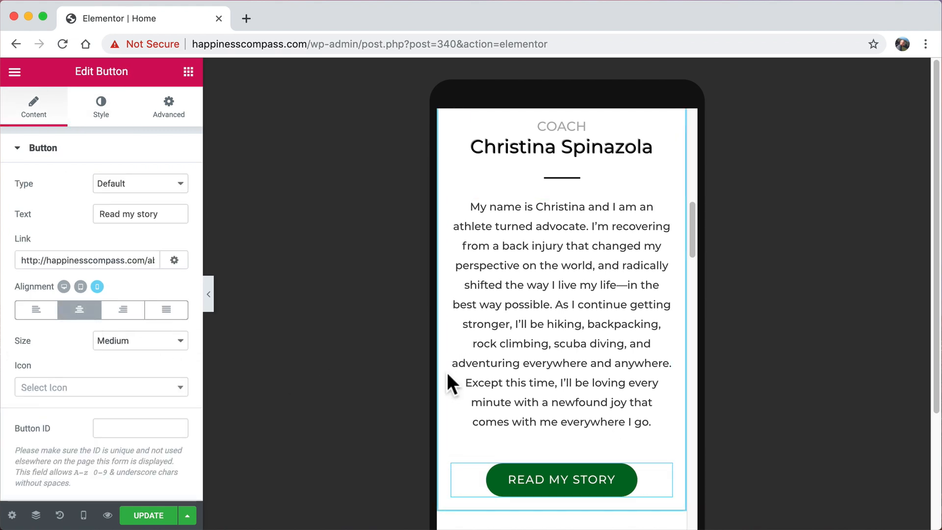
pyautogui.scroll(-5, 446, 378)
pyautogui.scroll(-5, 446, 377)
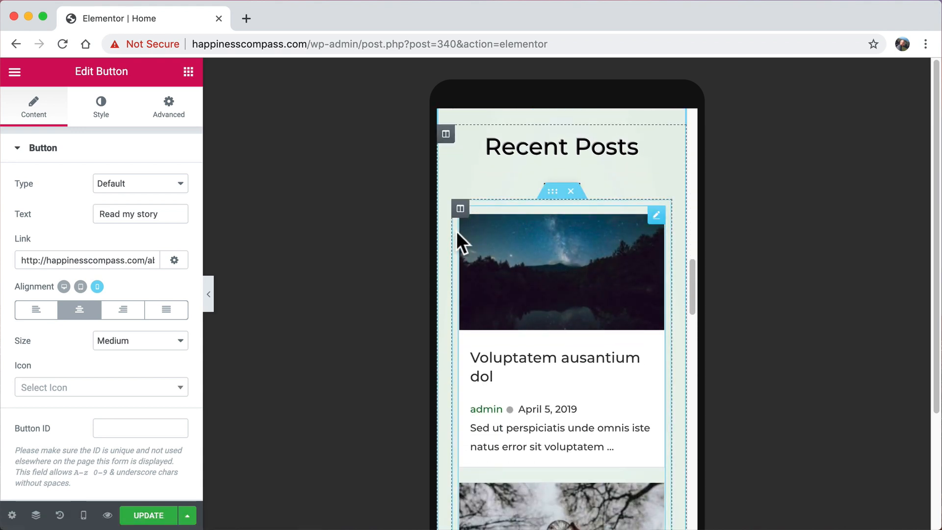
# Step: Remove the padding from the column holding the Recent Posts grid so the cards widen
pyautogui.click(460, 208)
pyautogui.click(174, 112)
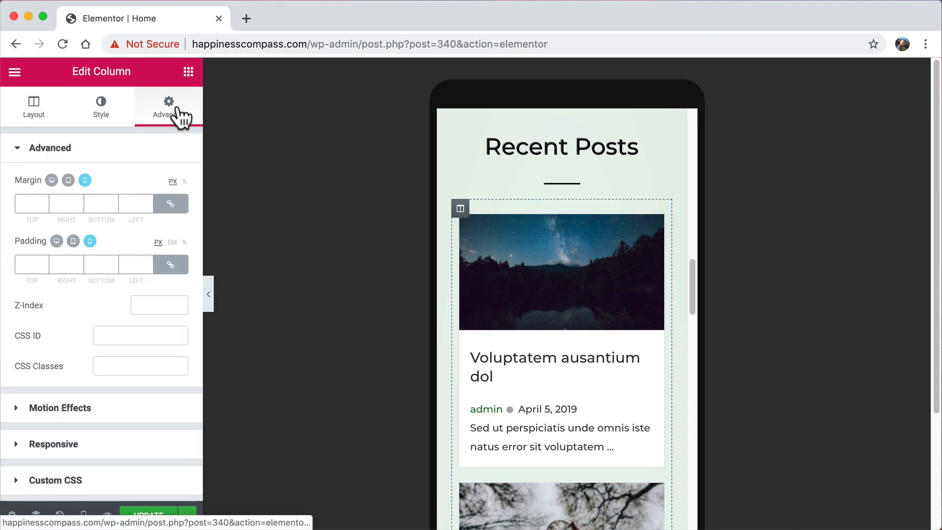
pyautogui.click(169, 267)
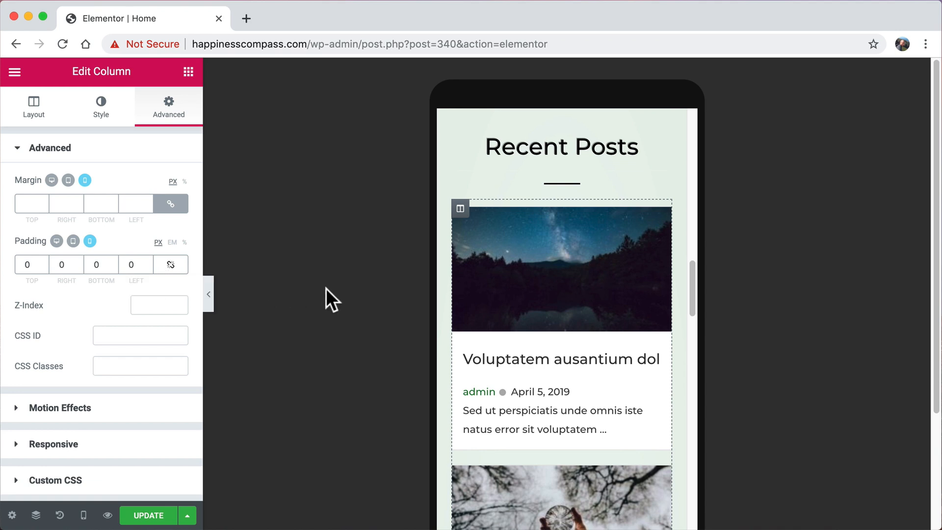
# Step: Shrink the post grid's Title Typography size slightly on mobile
pyautogui.click(662, 210)
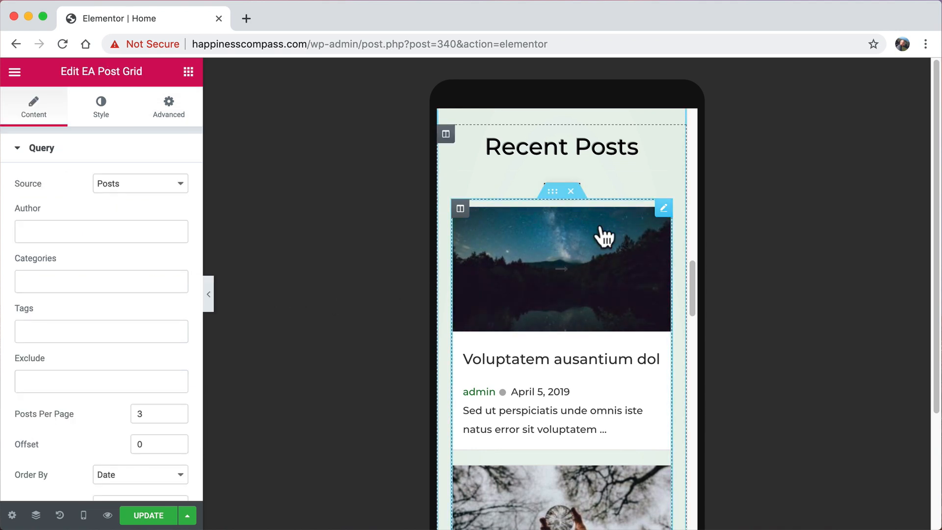
pyautogui.click(101, 109)
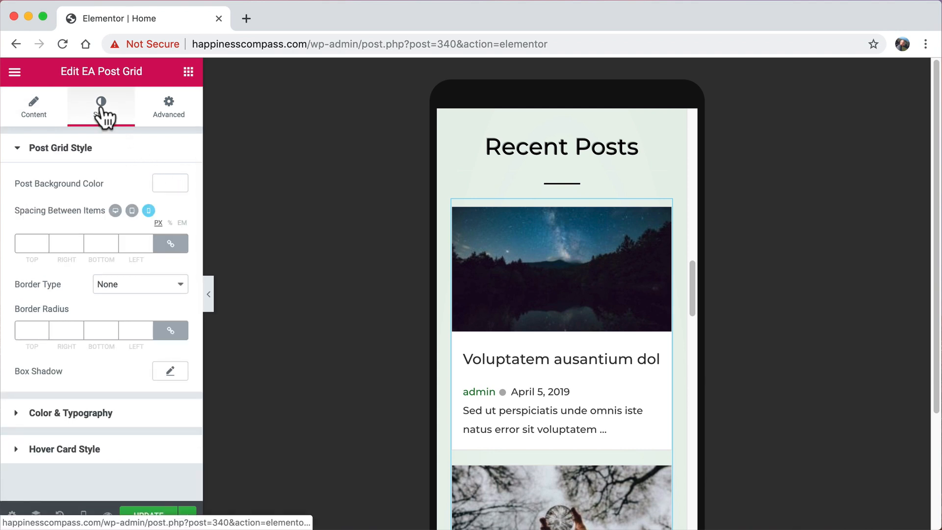
pyautogui.click(94, 149)
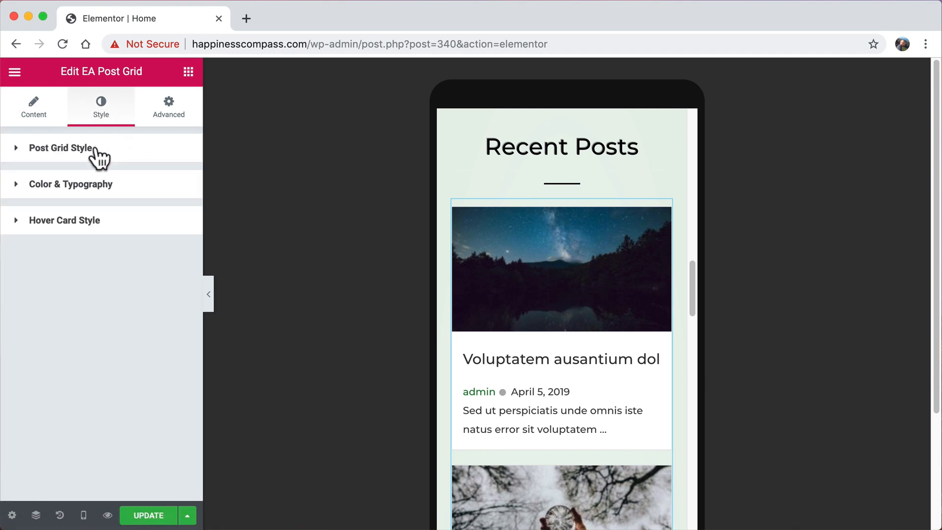
pyautogui.click(89, 186)
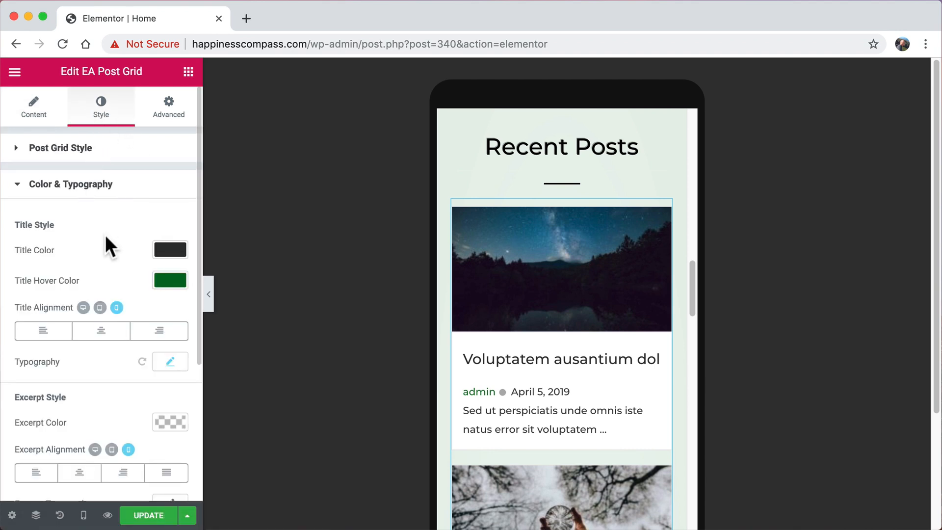
pyautogui.scroll(-2, 105, 234)
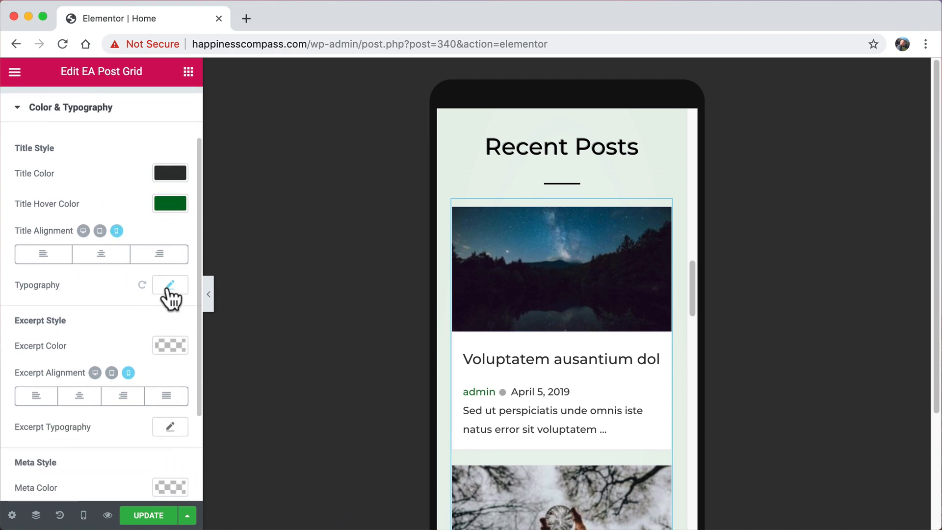
pyautogui.click(169, 285)
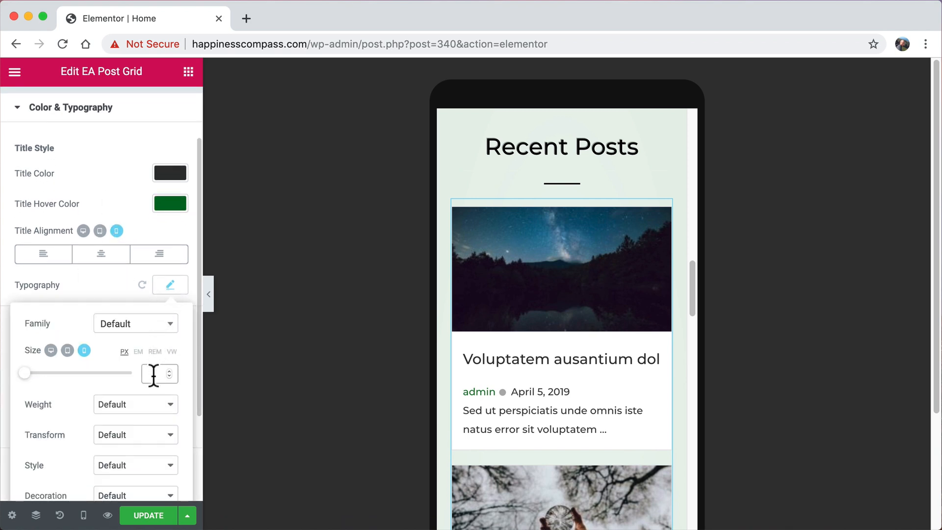
pyautogui.moveTo(25, 373); pyautogui.dragTo(33, 374)
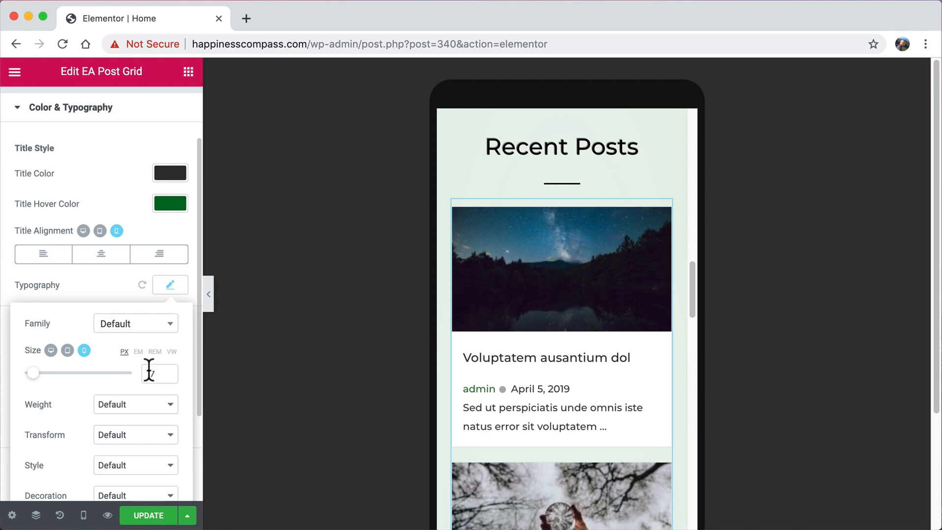
pyautogui.click(167, 368)
pyautogui.click(172, 293)
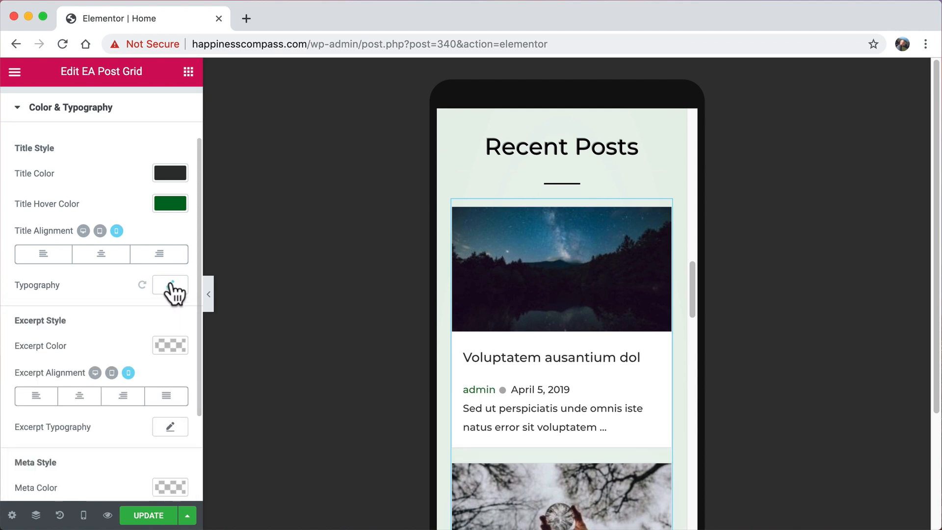
# Step: Center the divider and the Work With Me heading on mobile
pyautogui.scroll(-2, 442, 328)
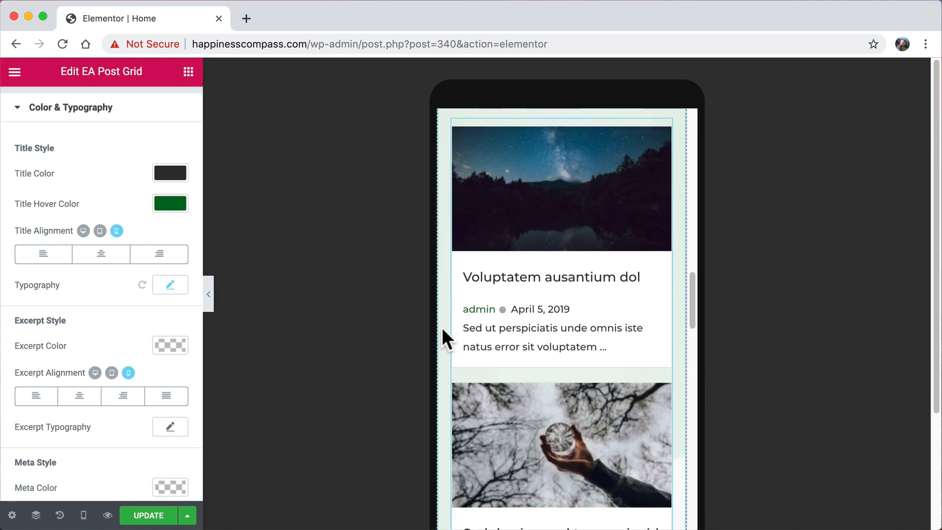
pyautogui.scroll(-10, 441, 328)
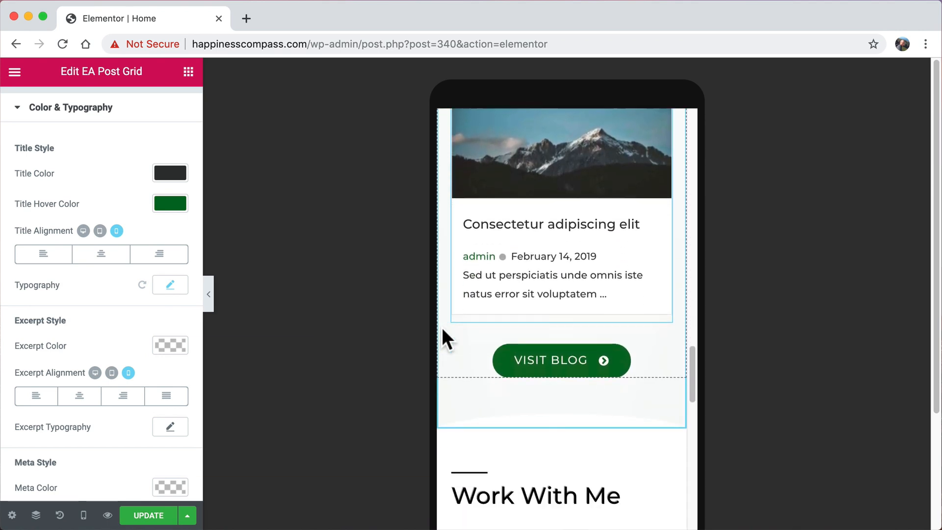
pyautogui.scroll(-8, 441, 328)
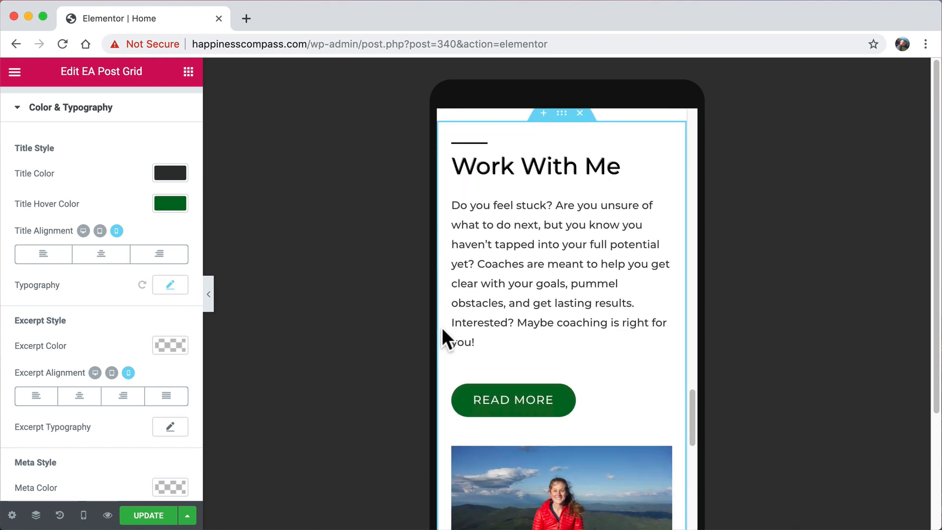
pyautogui.click(662, 145)
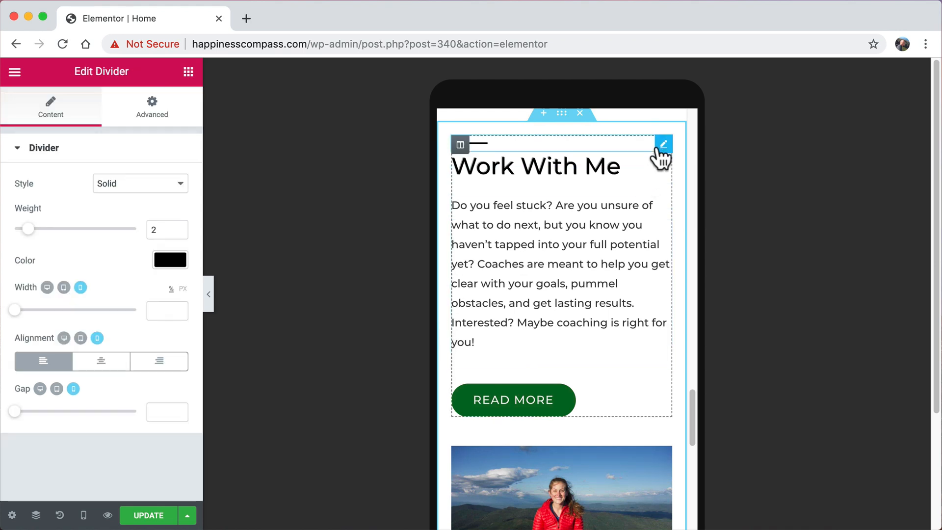
pyautogui.click(110, 363)
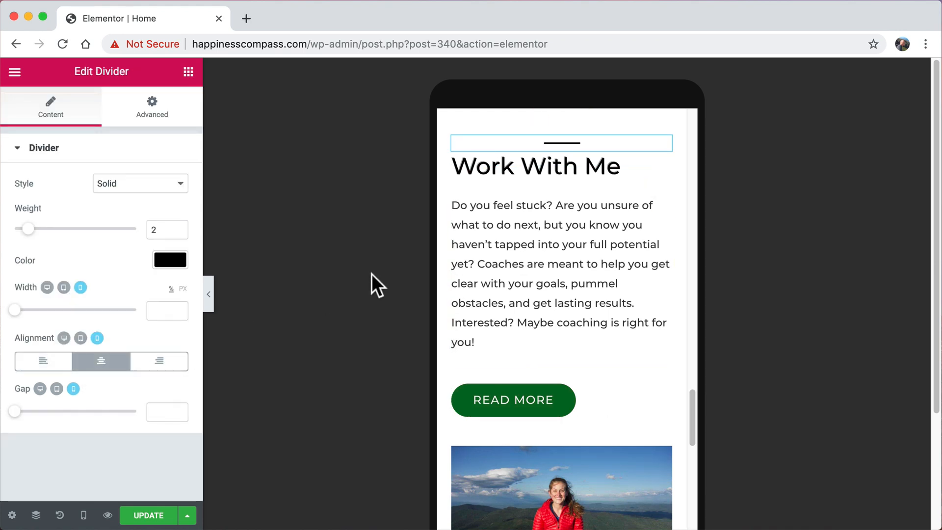
pyautogui.click(659, 173)
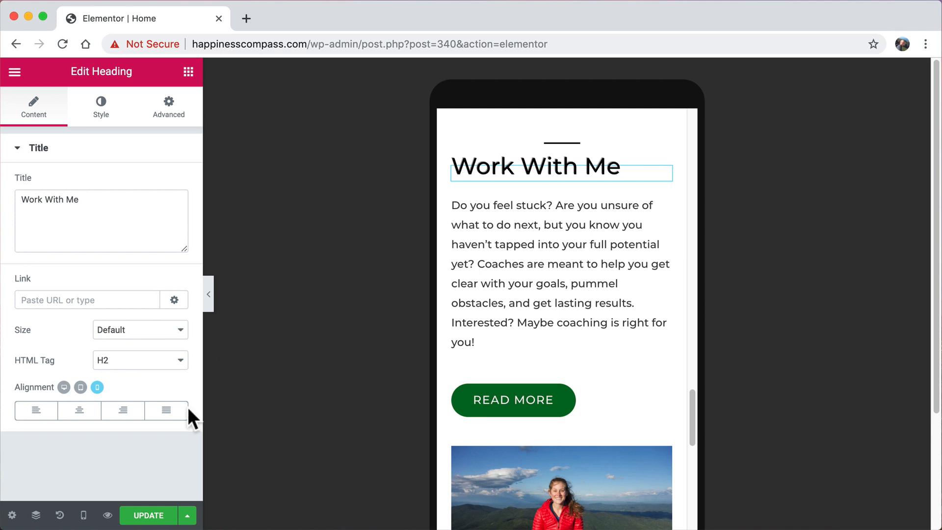
pyautogui.click(79, 415)
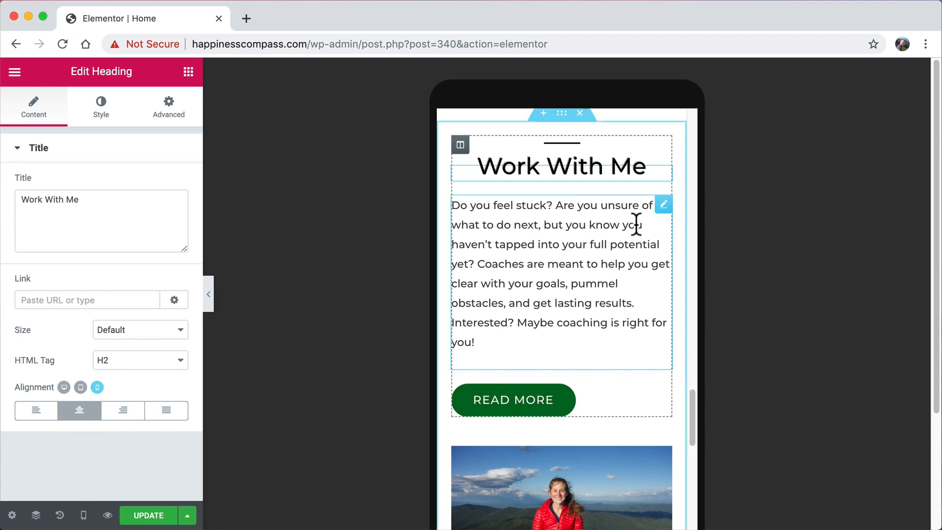
# Step: Center the Work With Me paragraph text and the READ MORE button on mobile
pyautogui.click(664, 206)
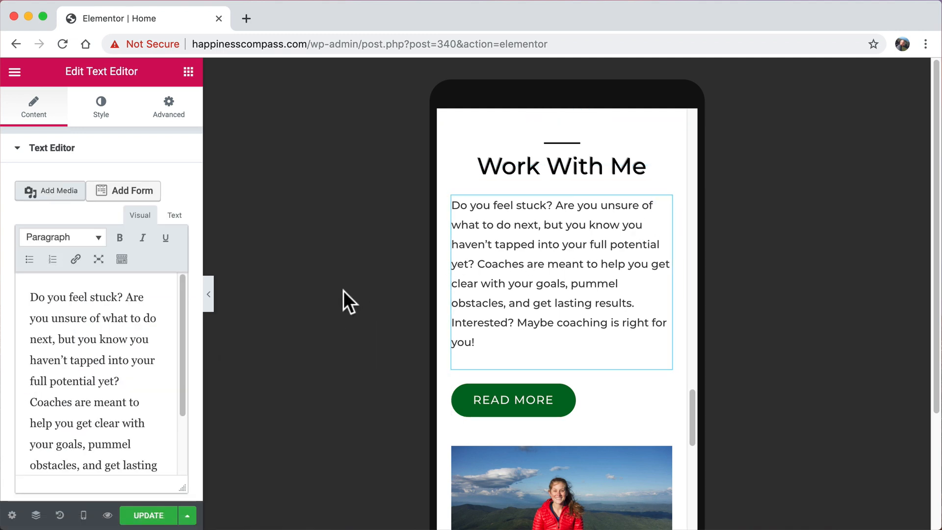
pyautogui.click(100, 112)
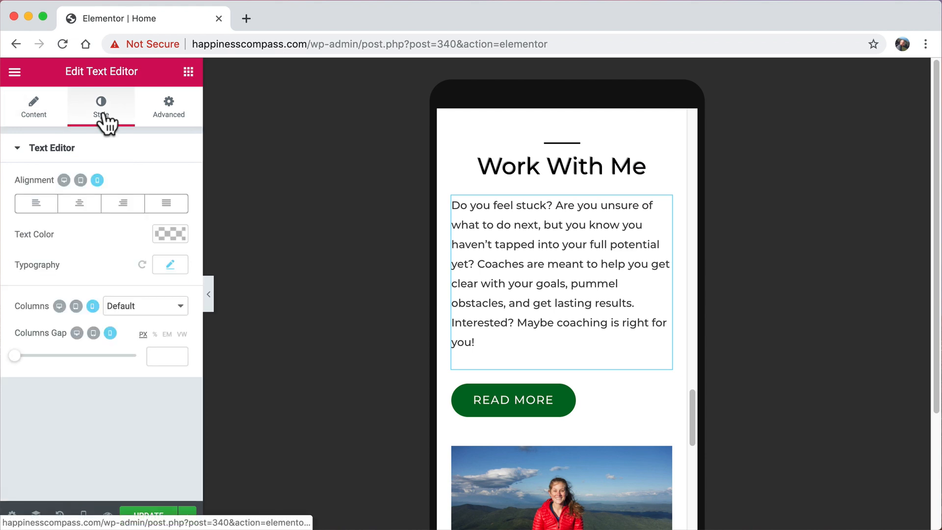
pyautogui.click(80, 206)
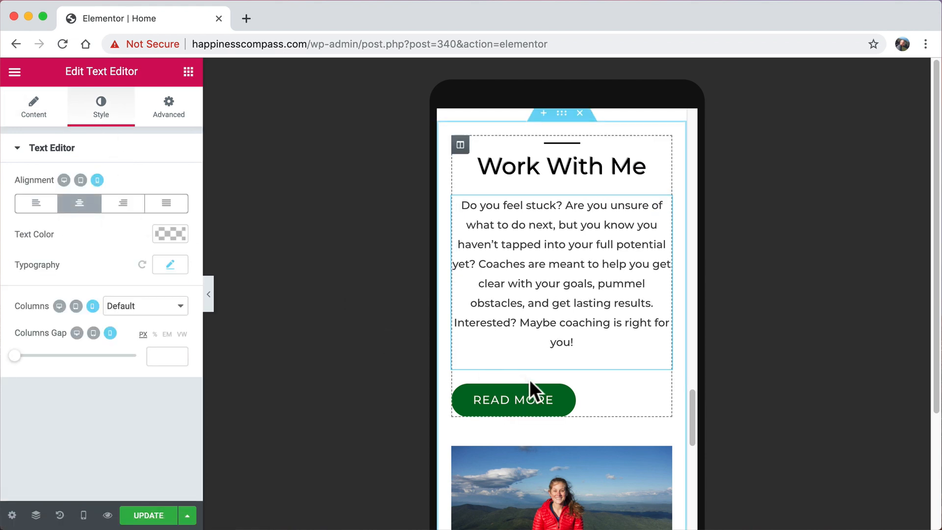
pyautogui.click(662, 393)
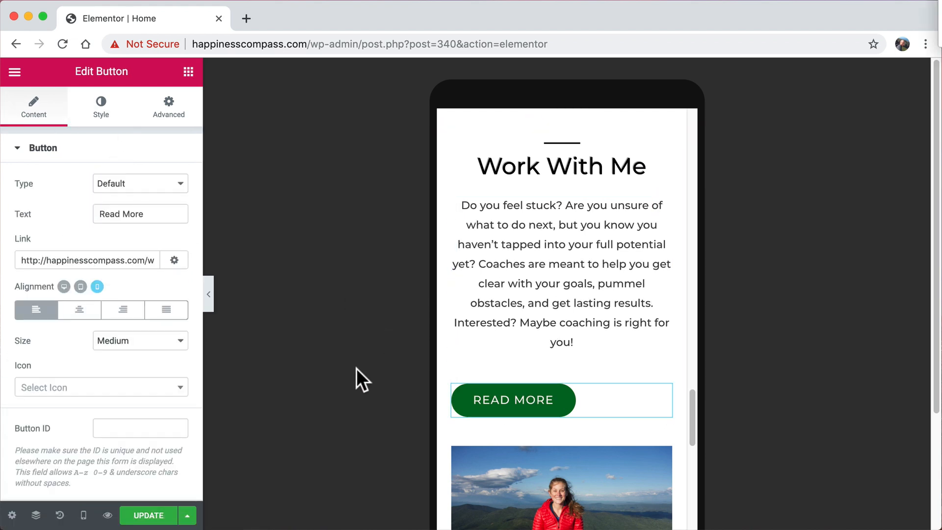
pyautogui.click(81, 314)
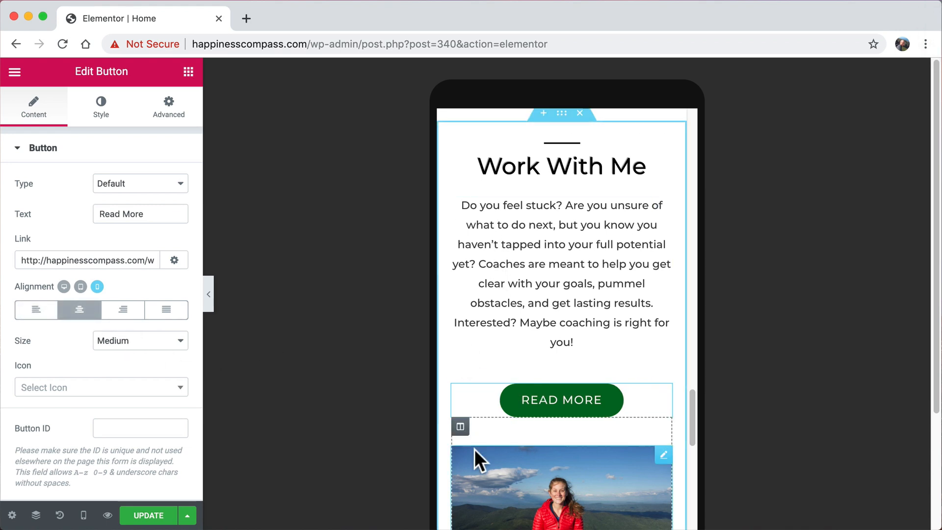
pyautogui.scroll(-5, 475, 449)
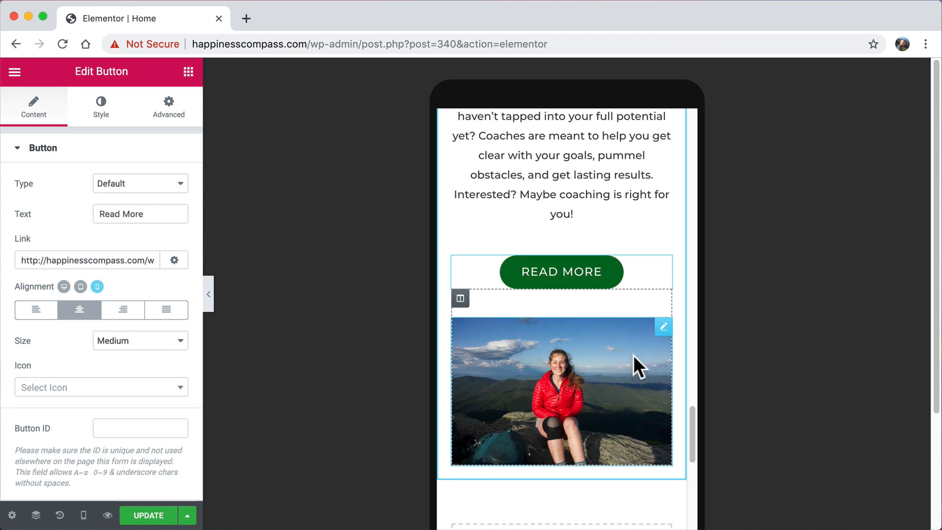
# Step: Try Hide On Mobile on the hiker photo, preview it, then switch it back off
pyautogui.click(663, 328)
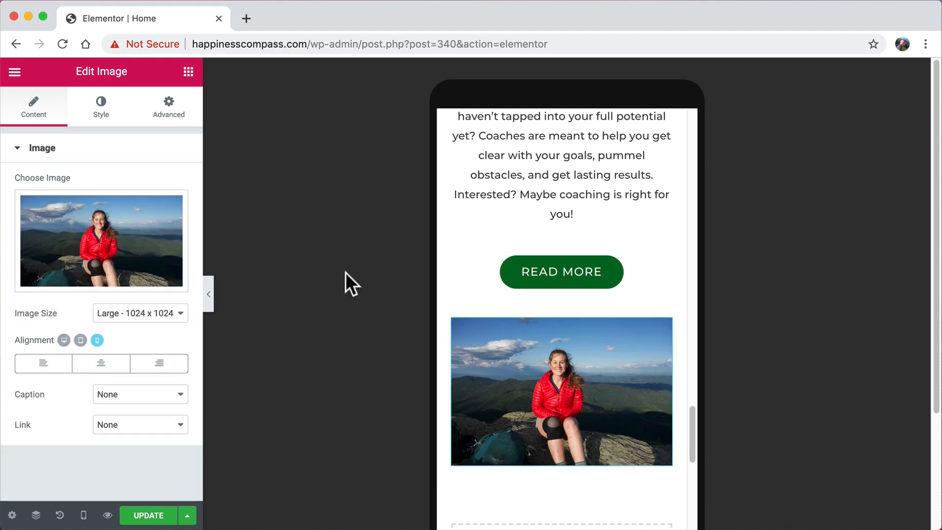
pyautogui.click(184, 118)
pyautogui.scroll(-2, 143, 235)
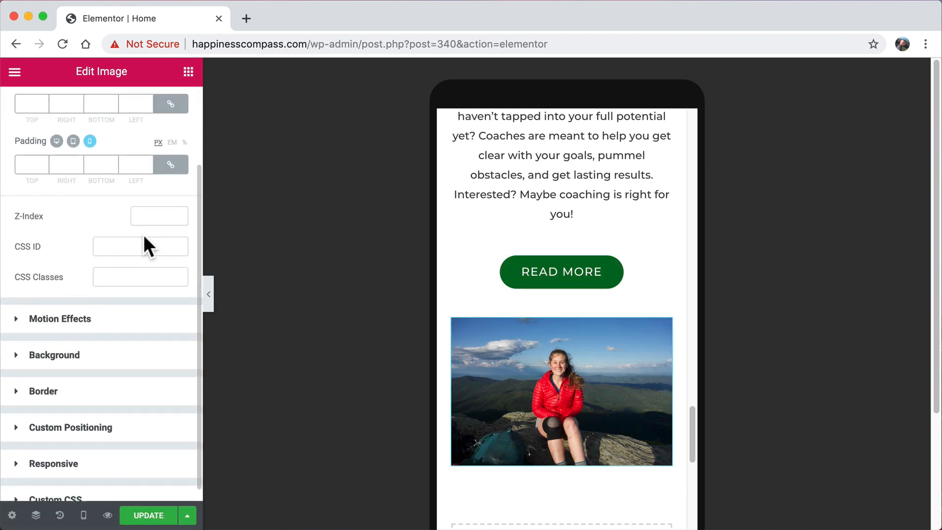
pyautogui.click(110, 447)
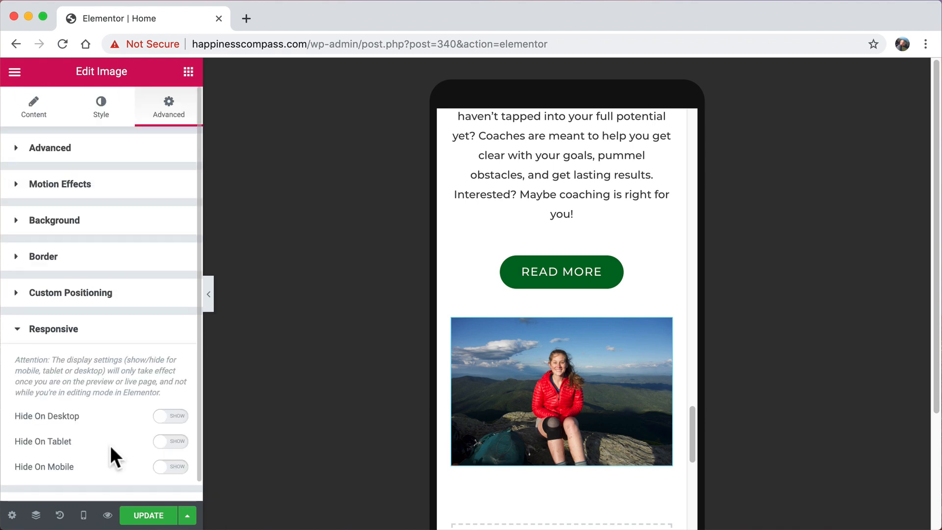
pyautogui.scroll(-1, 110, 445)
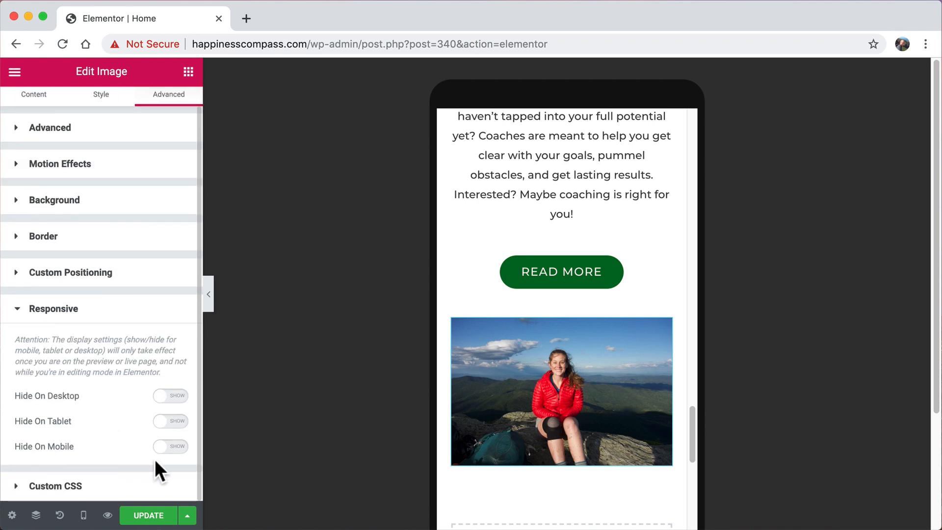
pyautogui.click(174, 447)
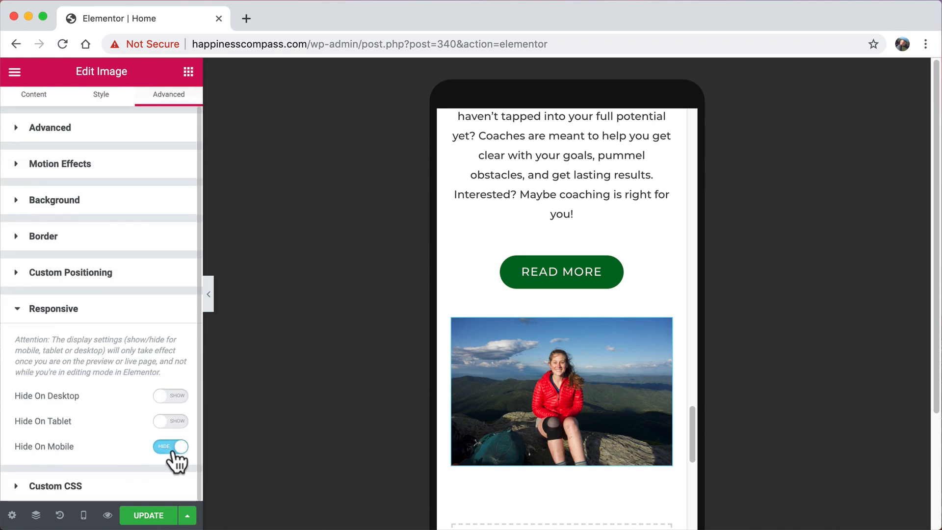
pyautogui.click(210, 308)
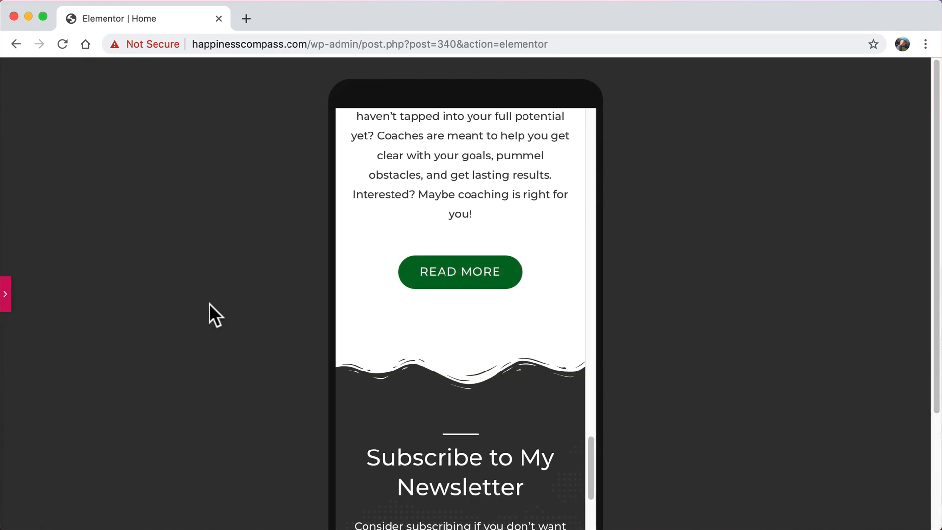
pyautogui.click(7, 300)
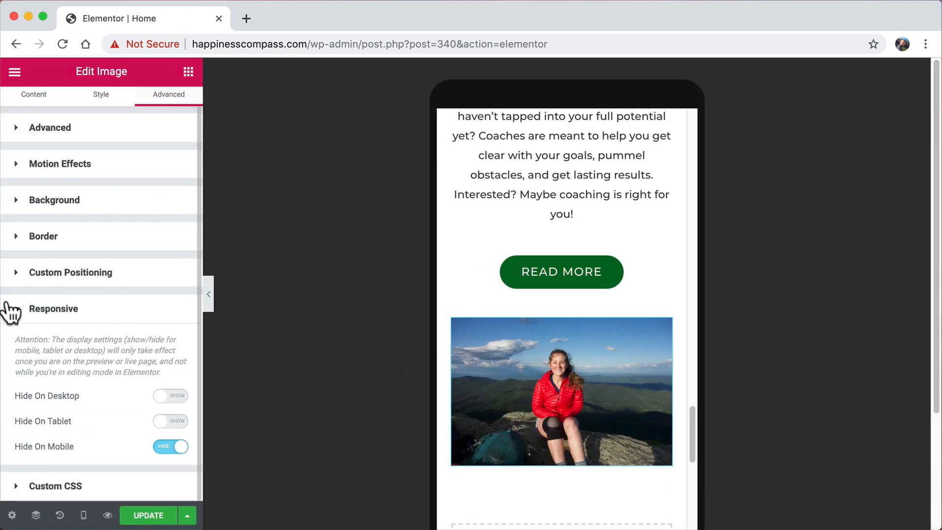
pyautogui.click(170, 447)
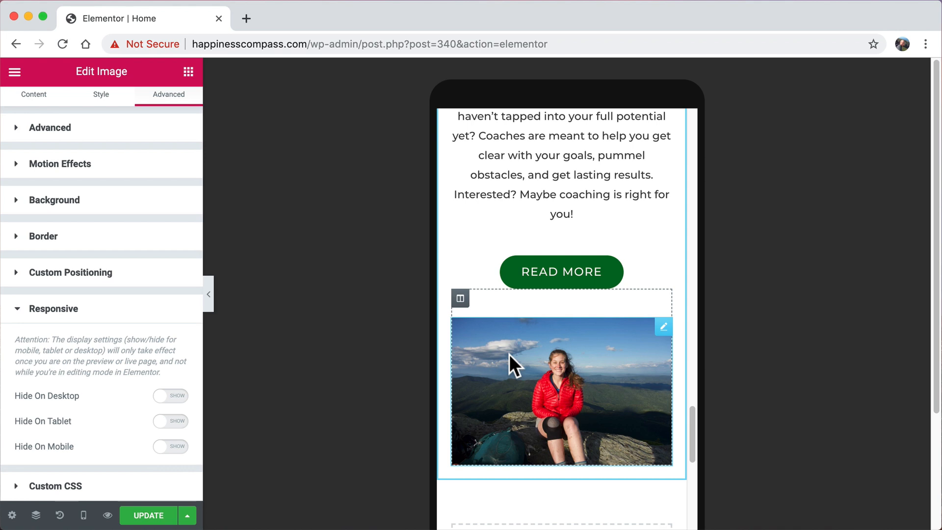
# Step: Set Reverse Columns (Mobile) to YES on the Work With Me section
pyautogui.scroll(3, 508, 354)
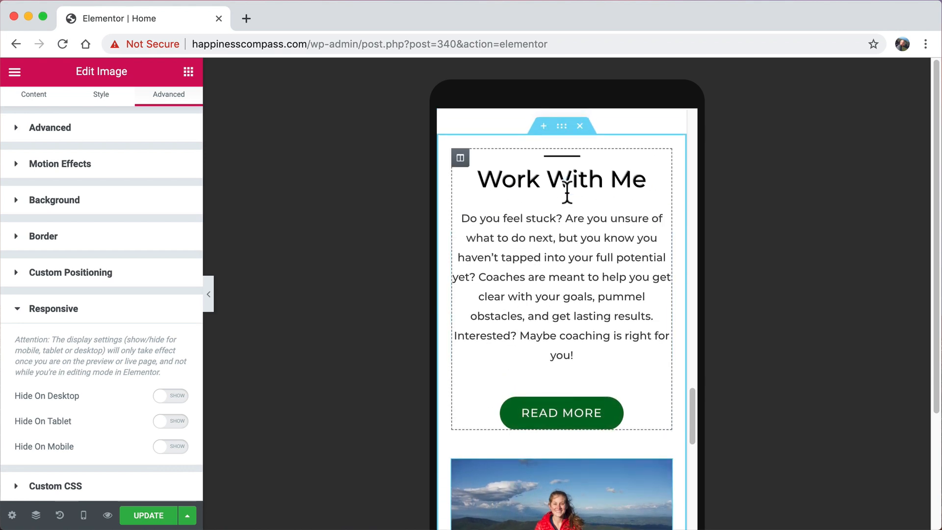
pyautogui.click(562, 132)
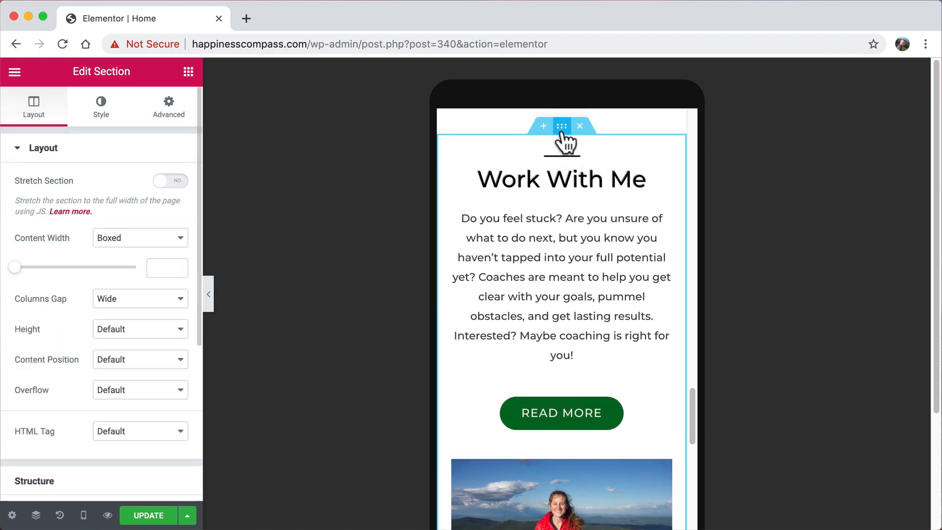
pyautogui.click(177, 118)
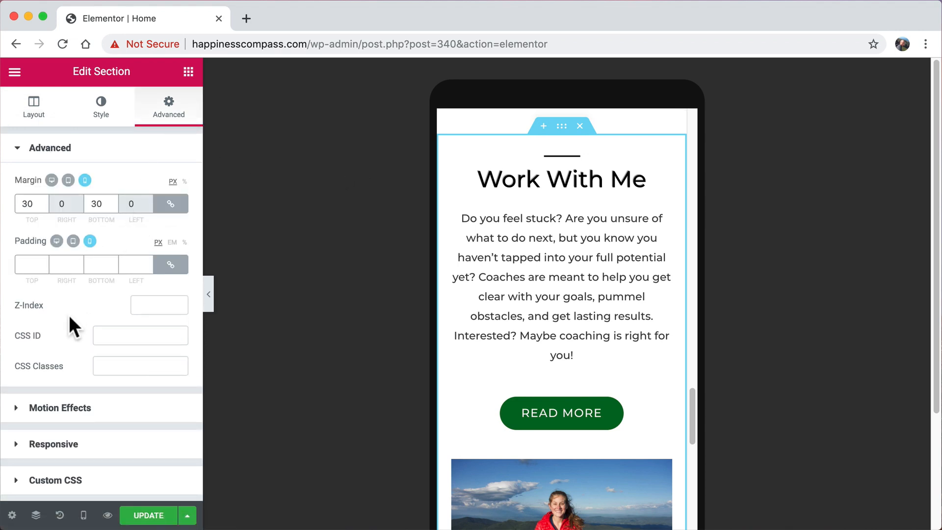
pyautogui.click(100, 444)
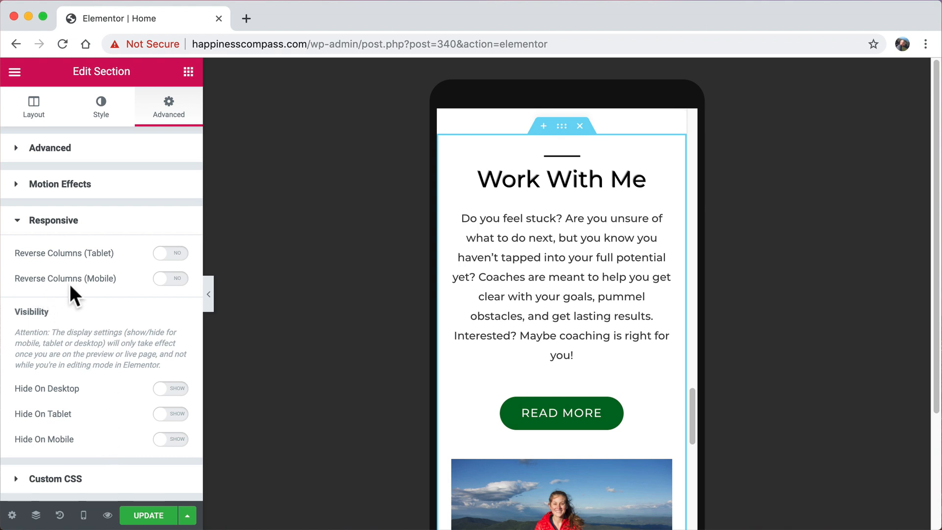
pyautogui.click(171, 279)
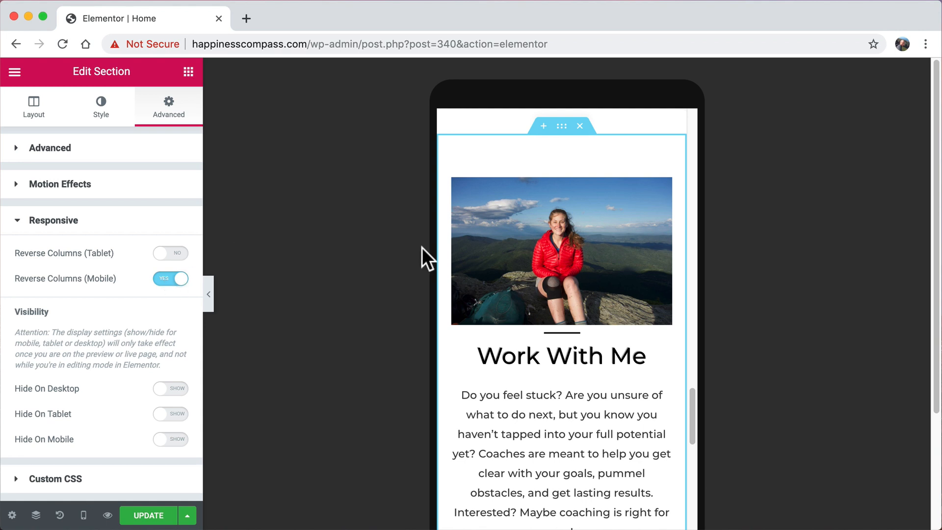
pyautogui.scroll(2, 506, 231)
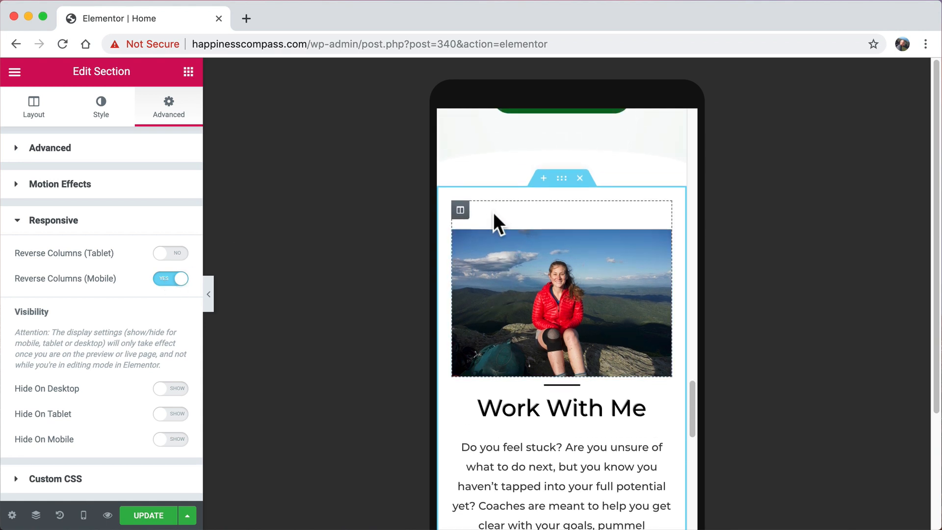
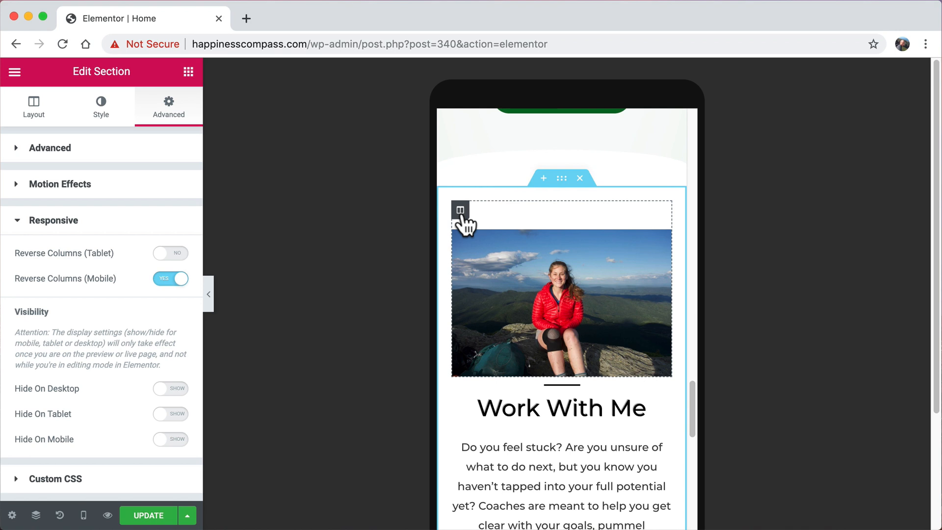
# Step: Set the Work With Me photo column's mobile margin to 0 top and 20 px bottom
pyautogui.click(460, 211)
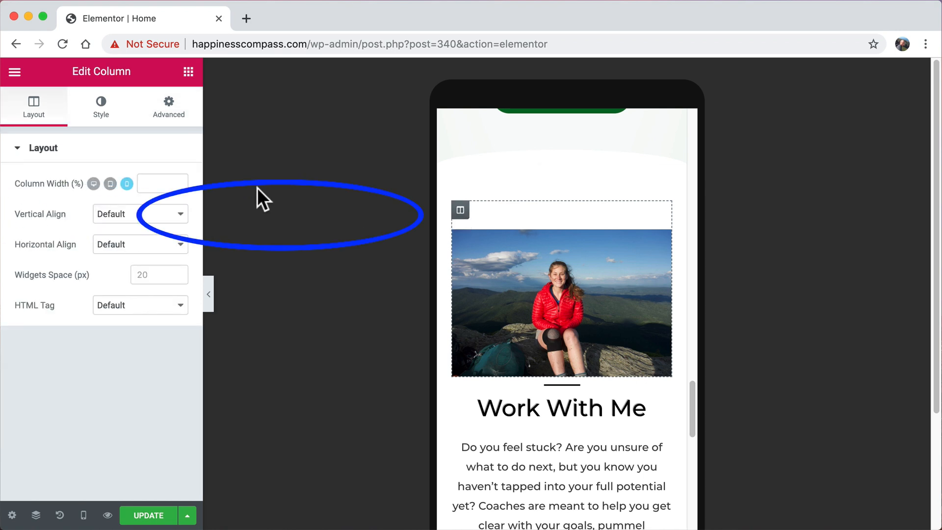
pyautogui.click(168, 112)
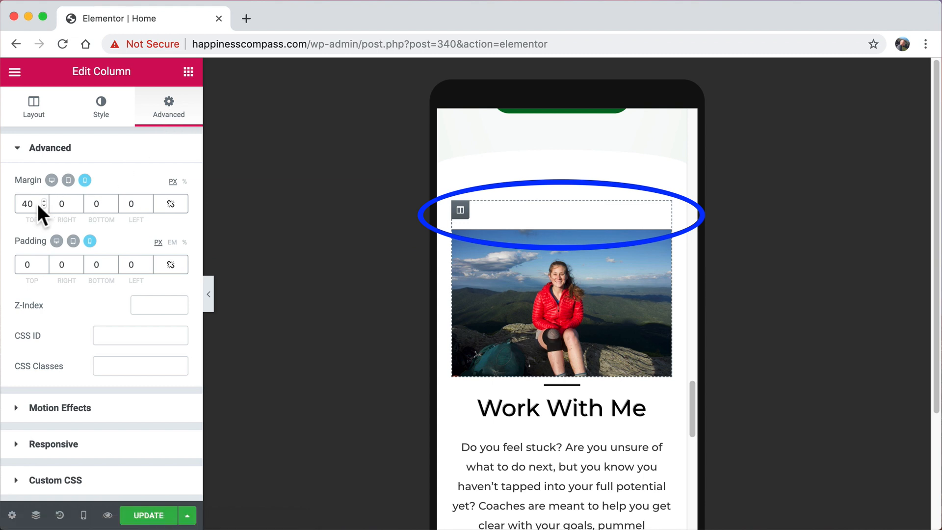
pyautogui.doubleClick(25, 205)
pyautogui.write('0')
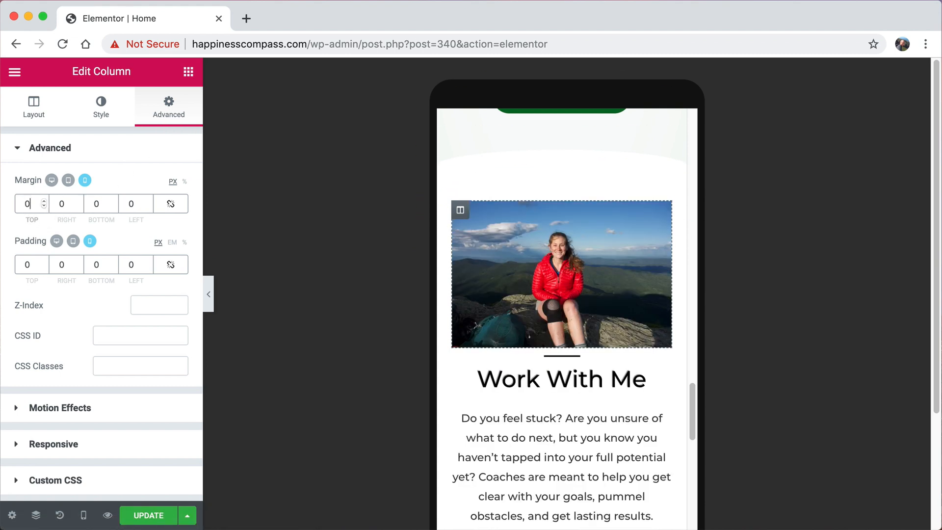
pyautogui.click(93, 203)
pyautogui.write('2')
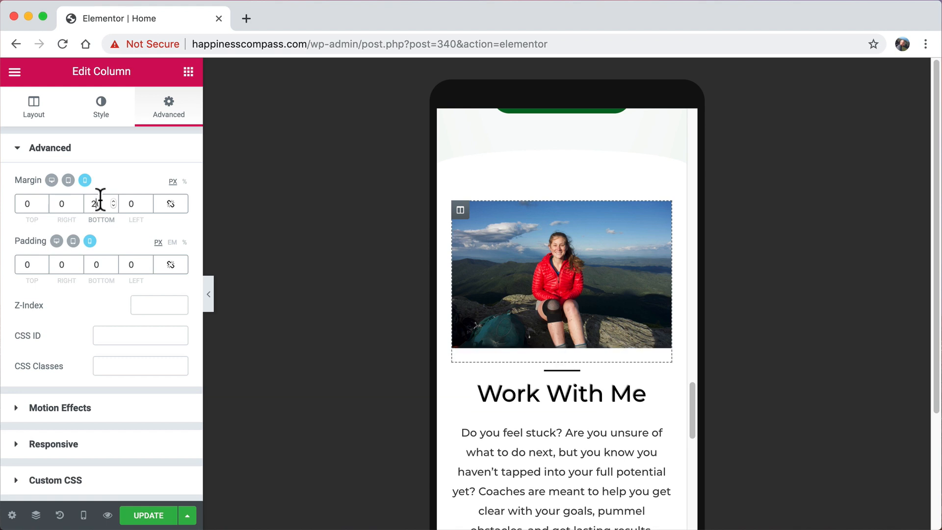
# Step: Update the page and collapse the Elementor panel
pyautogui.scroll(-3, 442, 299)
pyautogui.scroll(-3, 442, 299)
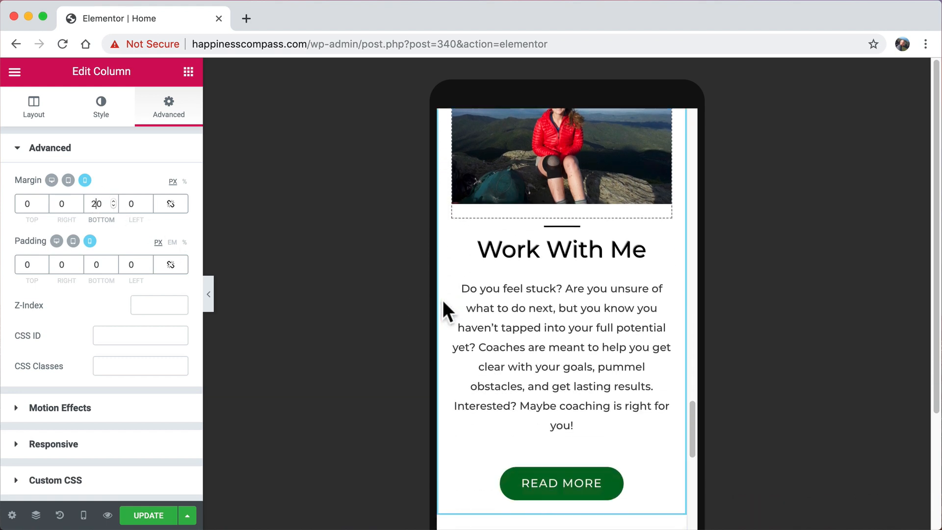
pyautogui.scroll(2, 442, 300)
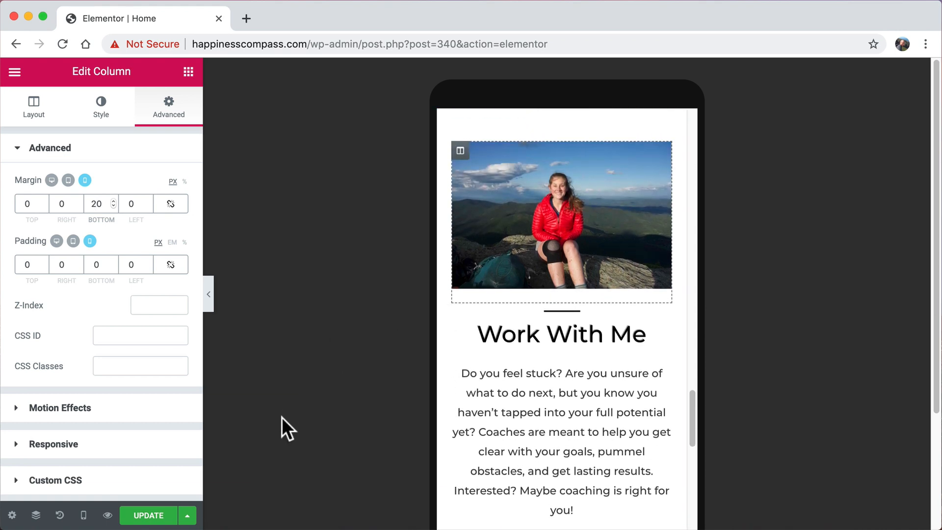
pyautogui.click(149, 515)
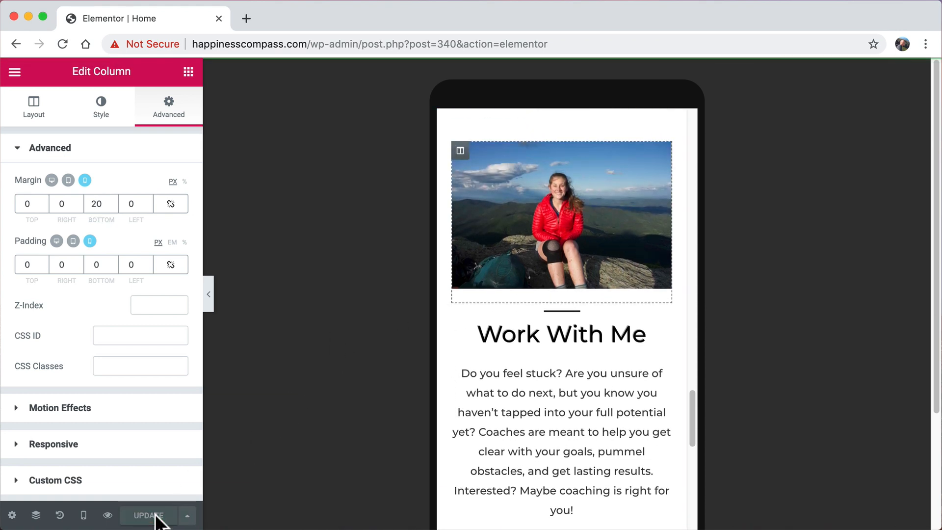
pyautogui.click(208, 297)
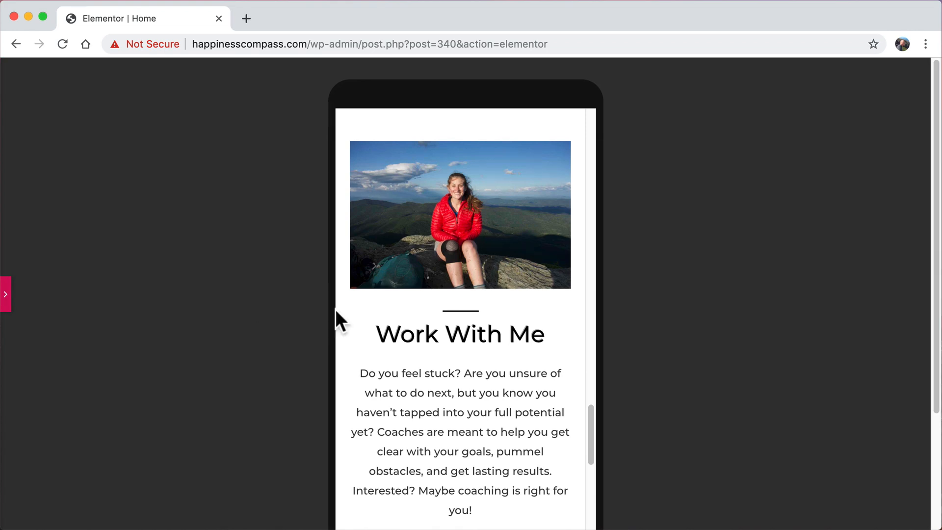
# Step: Scroll the mobile preview from the hero down to Work With Me, then reopen the editor panel
pyautogui.scroll(10, 342, 316)
pyautogui.scroll(10, 343, 312)
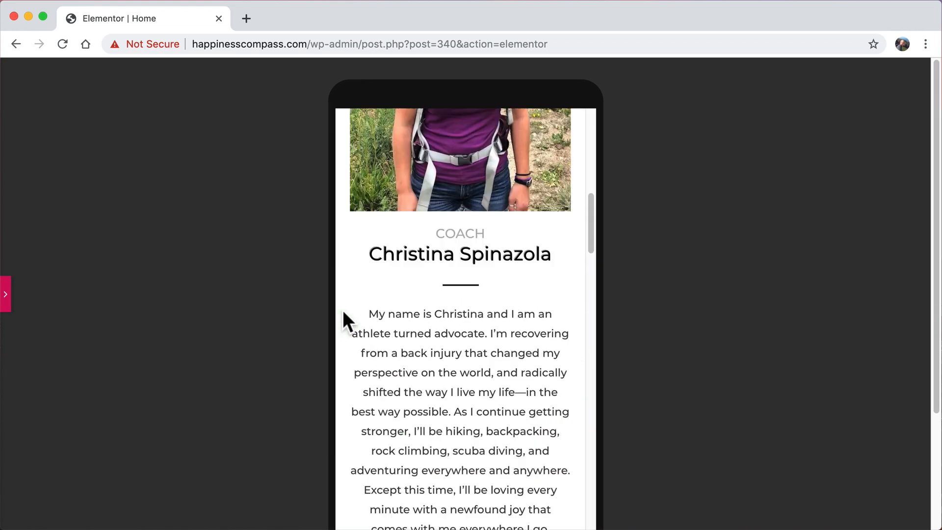
pyautogui.scroll(-8, 343, 311)
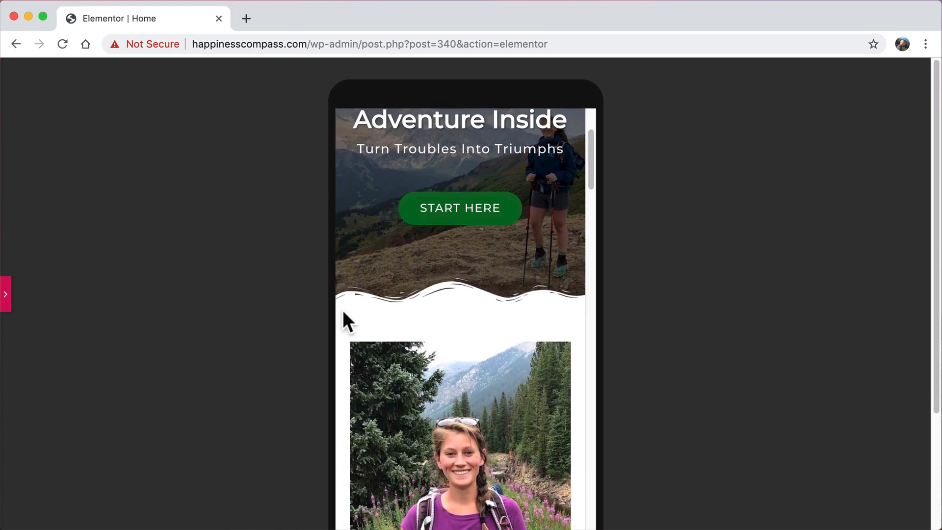
pyautogui.scroll(-10, 343, 313)
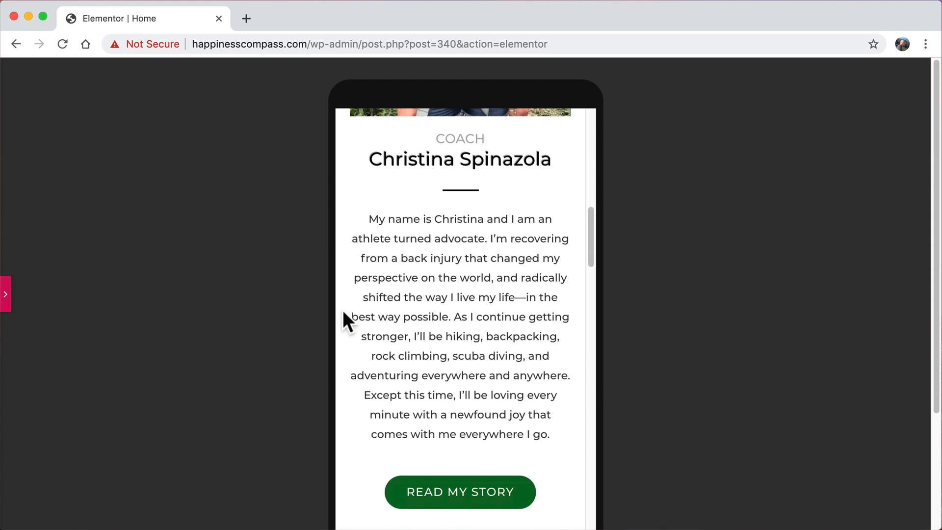
pyautogui.scroll(-10, 343, 310)
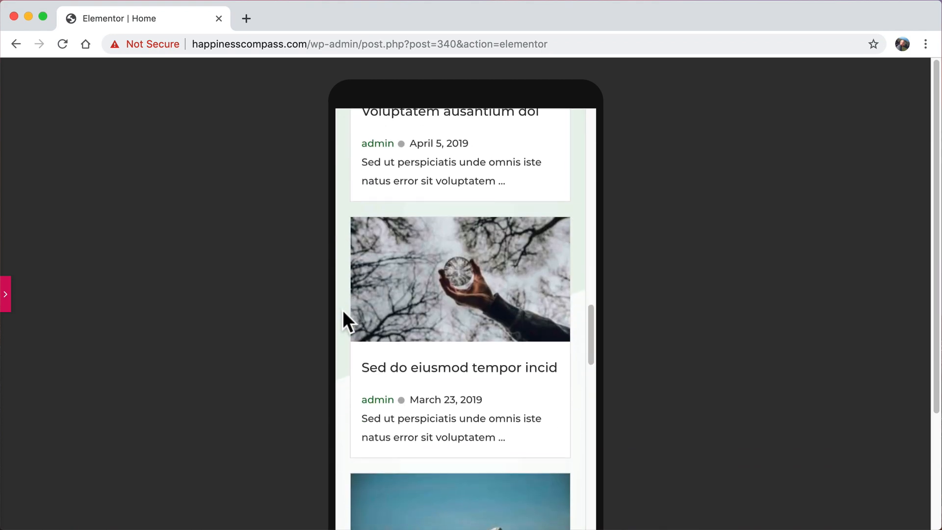
pyautogui.scroll(-10, 343, 310)
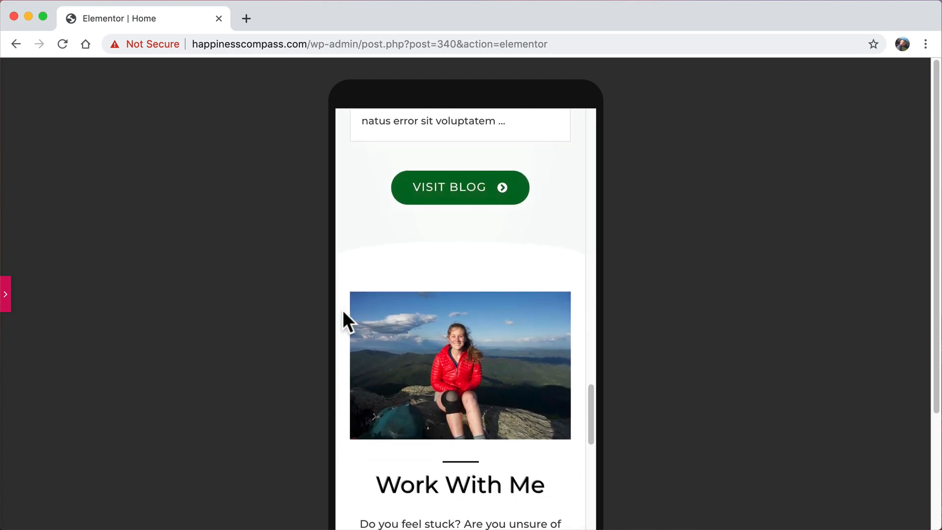
pyautogui.scroll(-3, 342, 310)
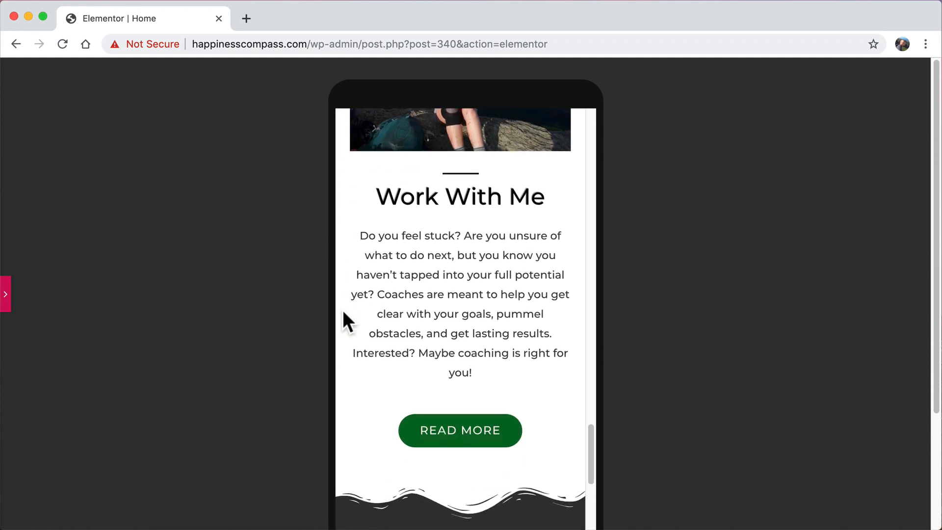
pyautogui.scroll(4, 343, 310)
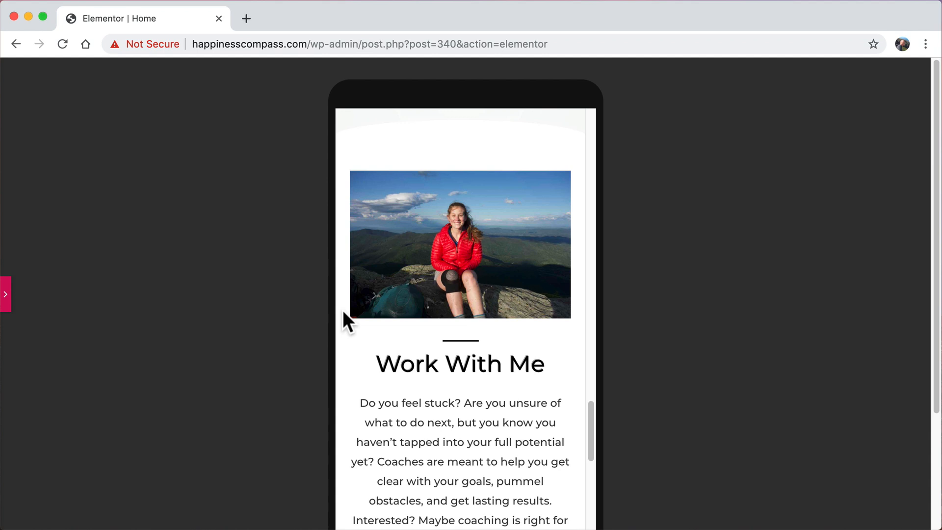
pyautogui.click(7, 302)
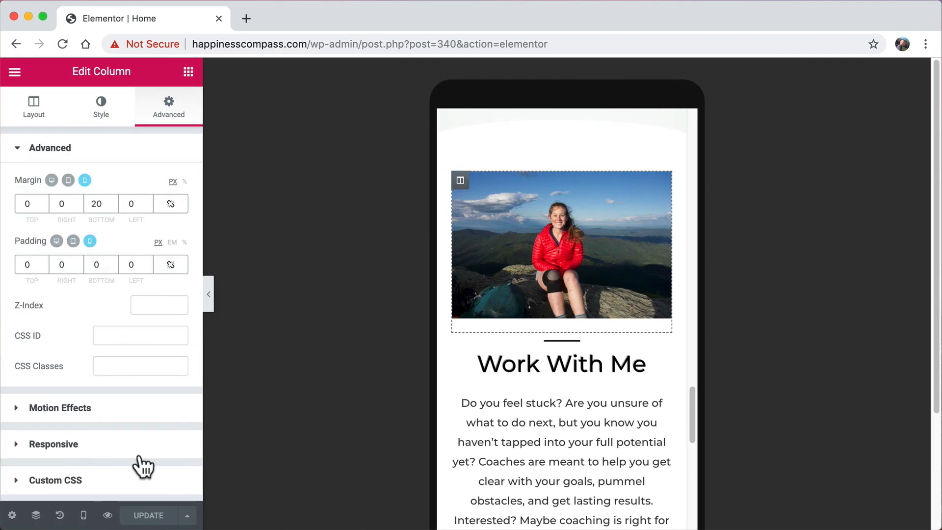
# Step: Switch the editor preview back to Desktop width
pyautogui.click(84, 515)
pyautogui.click(147, 421)
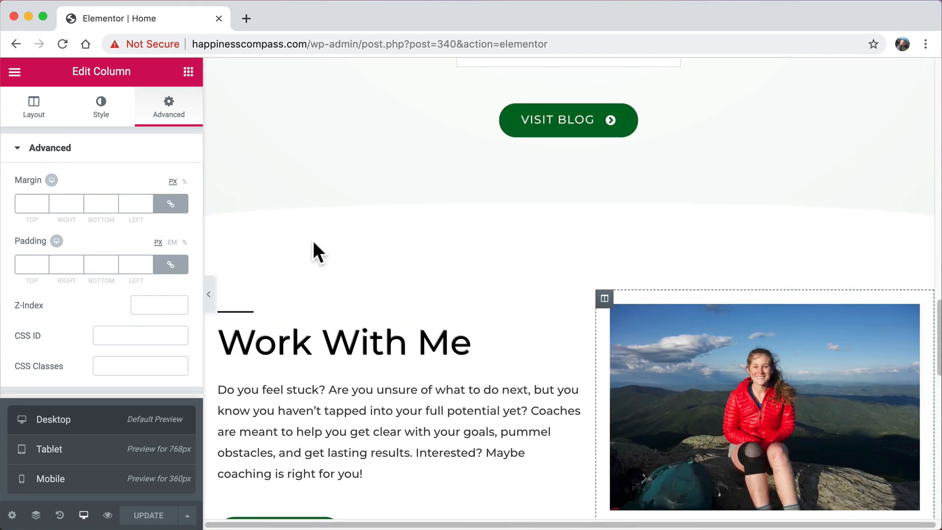
pyautogui.click(84, 515)
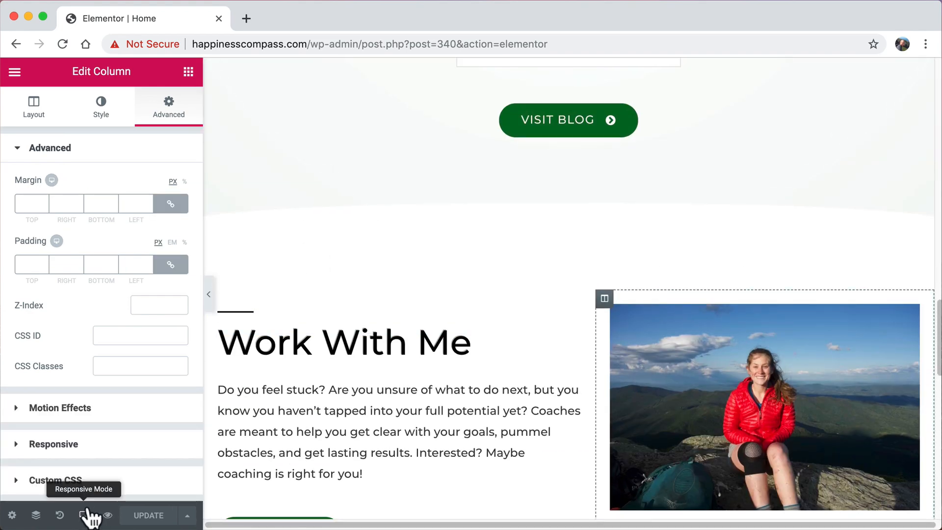
# Step: Show the Adventure Inside hero full-width and clear the wp-admin path from the address bar
pyautogui.scroll(20, 328, 283)
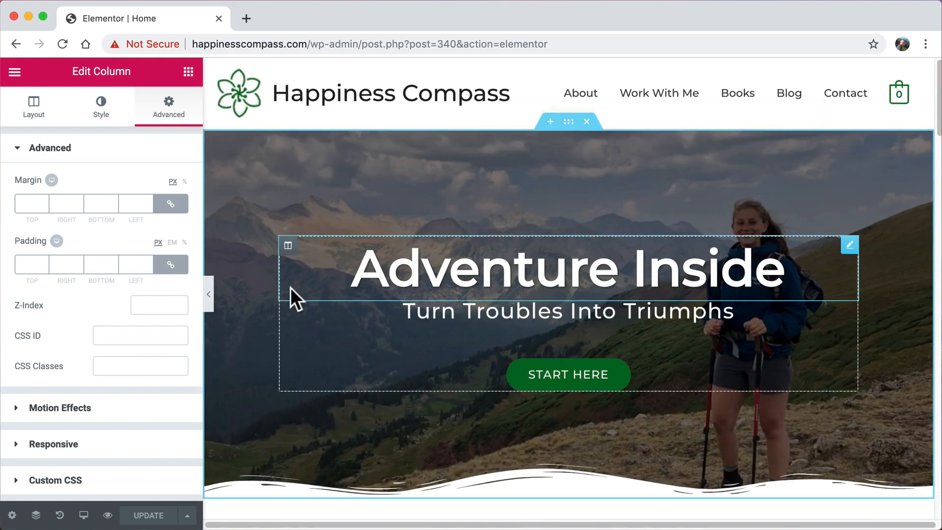
pyautogui.click(208, 308)
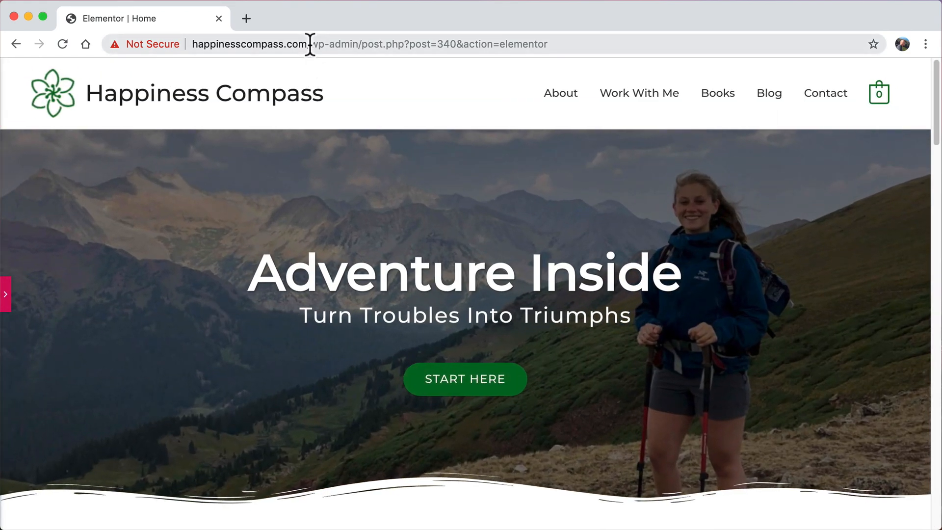
pyautogui.moveTo(310, 45); pyautogui.dragTo(565, 38)
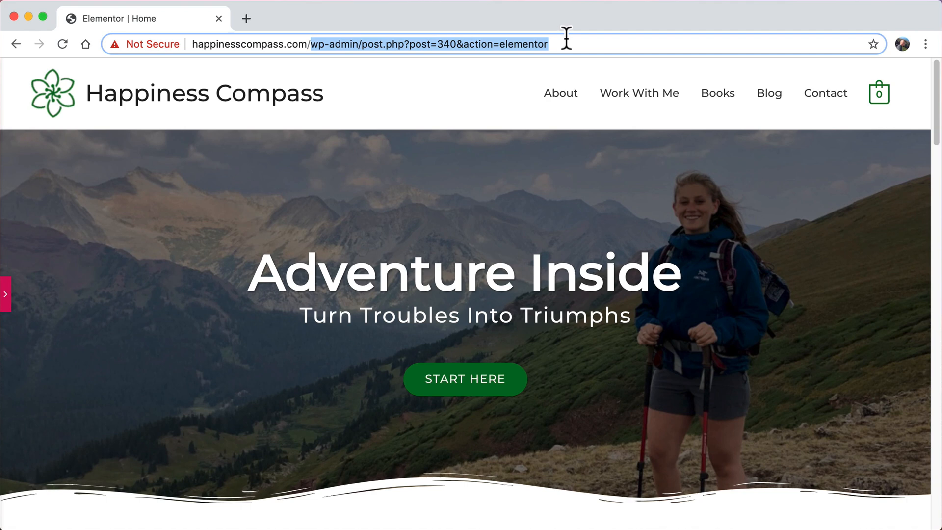
pyautogui.press('BackSpace')
# Step: Load happinesscompass.com, go to the About page and open it with Edit with Elementor
pyautogui.press('Return')
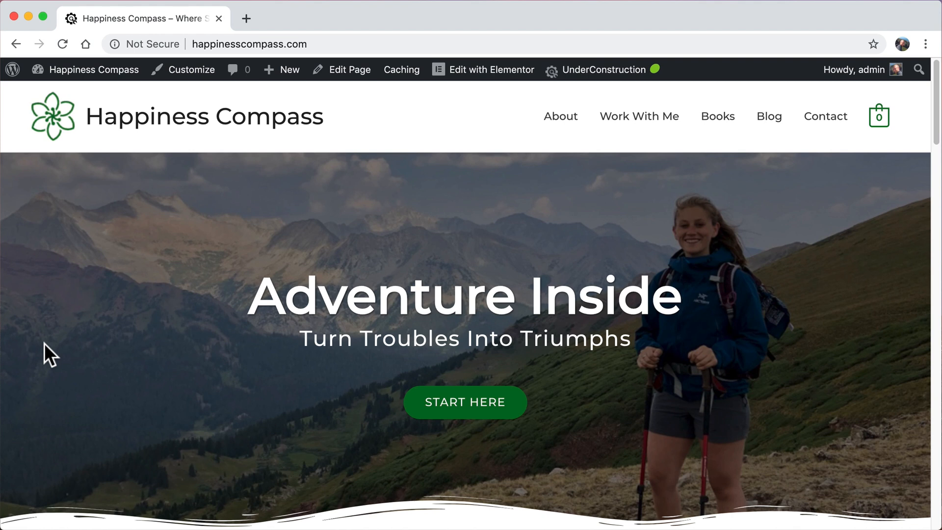
pyautogui.click(560, 123)
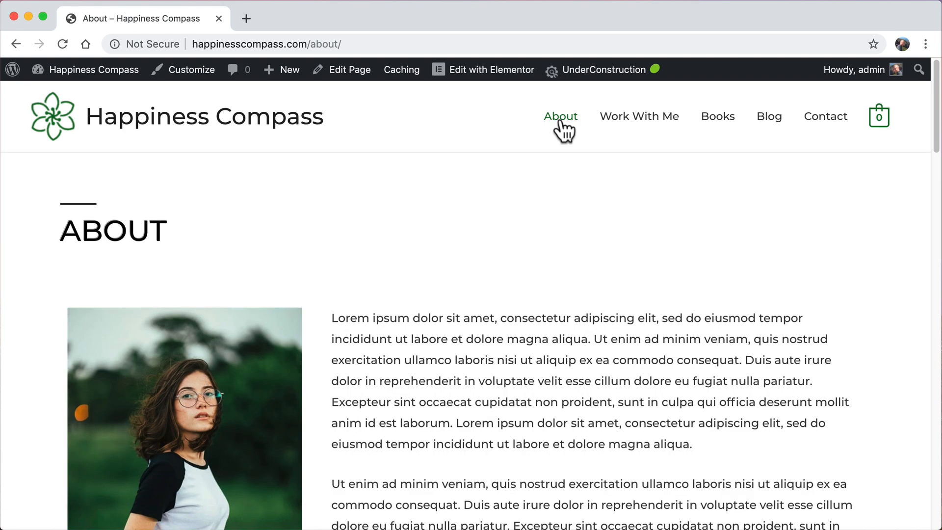
pyautogui.click(484, 71)
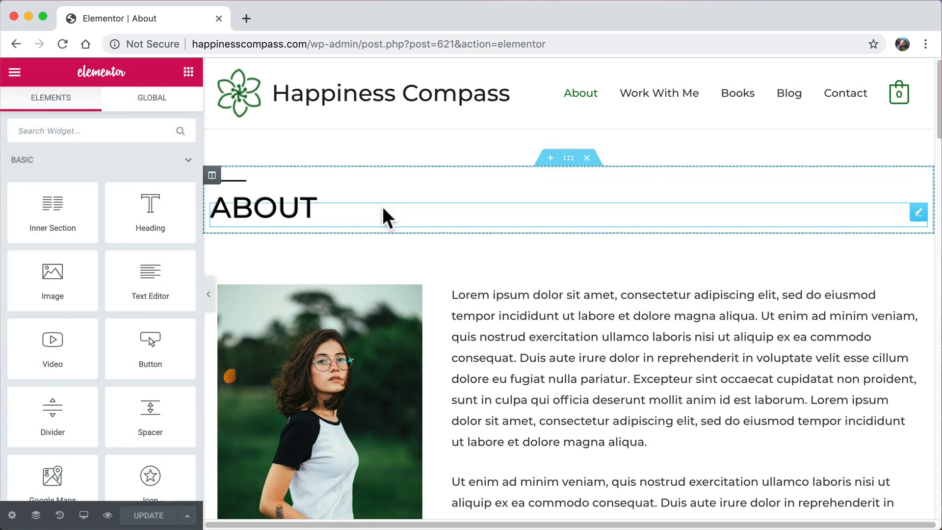
# Step: Give the ABOUT heading a Fade In Up entrance, after trying Fade In Left, Zoom In and Bounce In
pyautogui.click(382, 207)
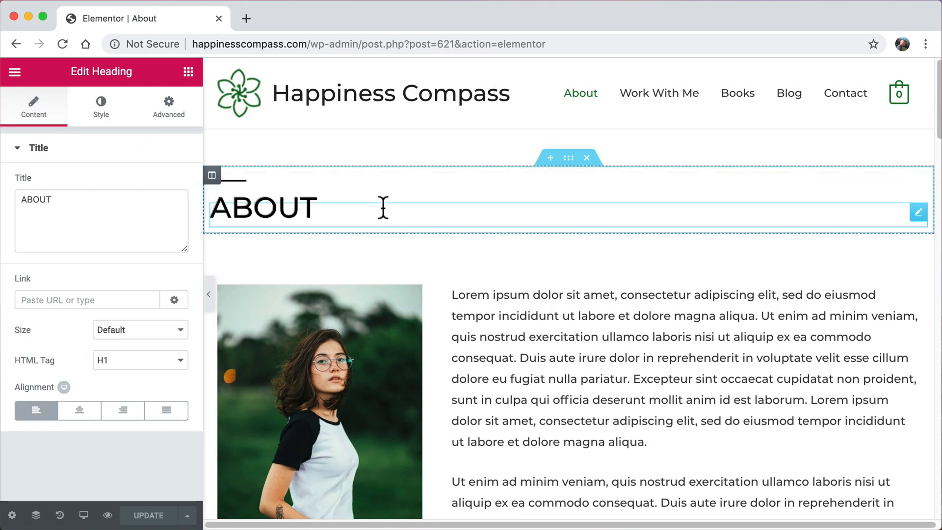
pyautogui.click(180, 113)
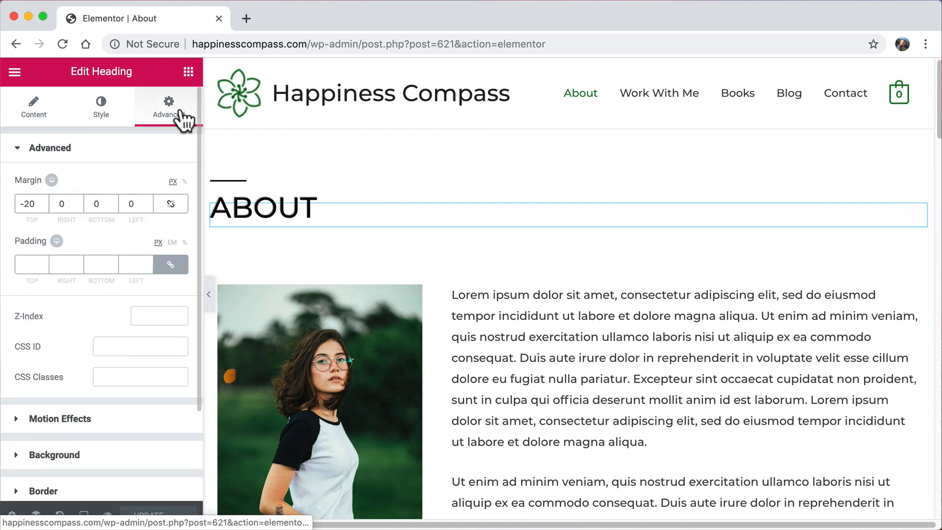
pyautogui.click(118, 418)
pyautogui.click(131, 243)
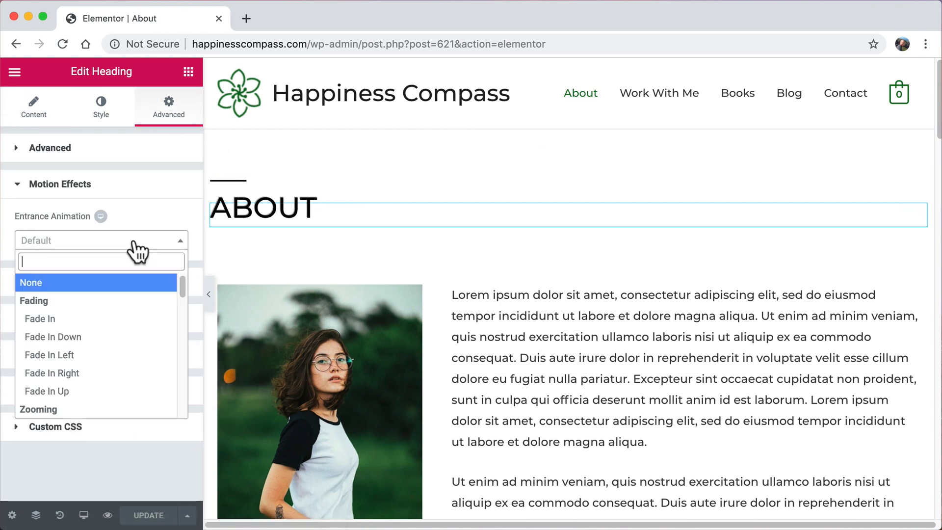
pyautogui.click(109, 358)
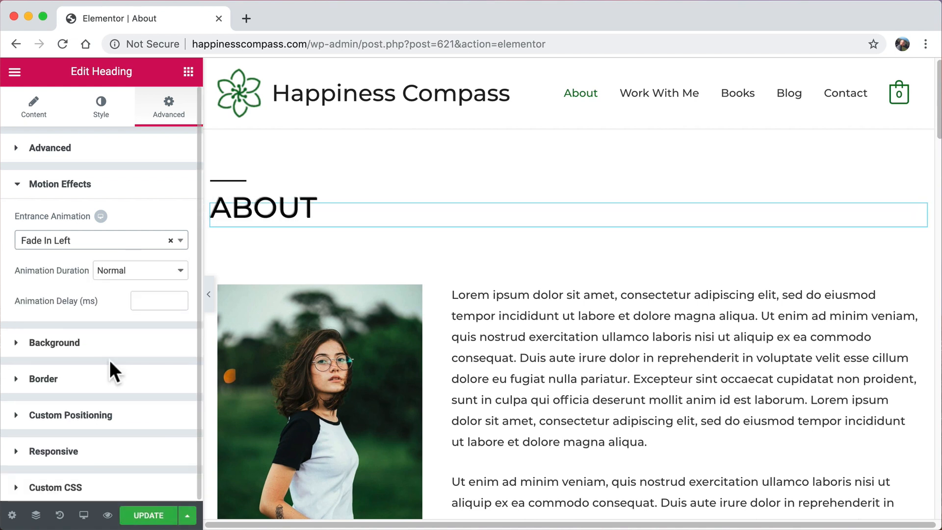
pyautogui.click(132, 240)
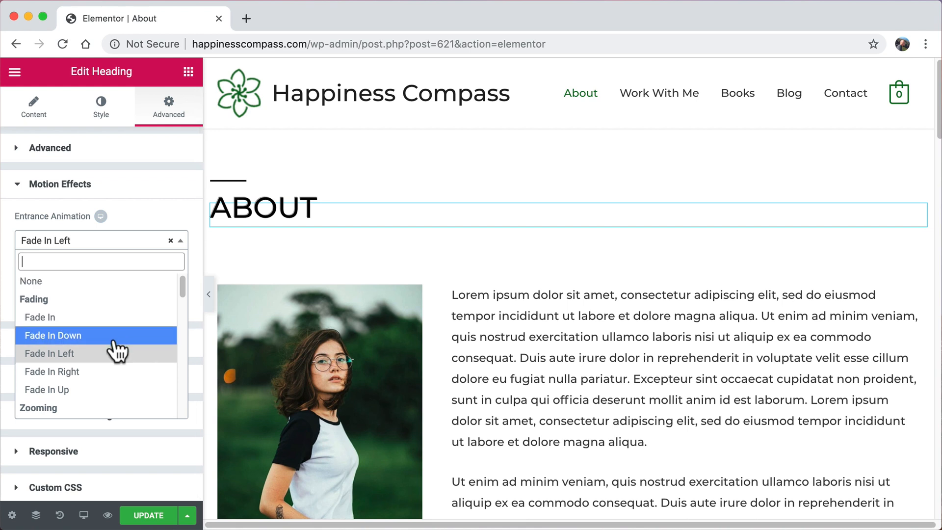
pyautogui.scroll(-2, 116, 348)
pyautogui.click(109, 379)
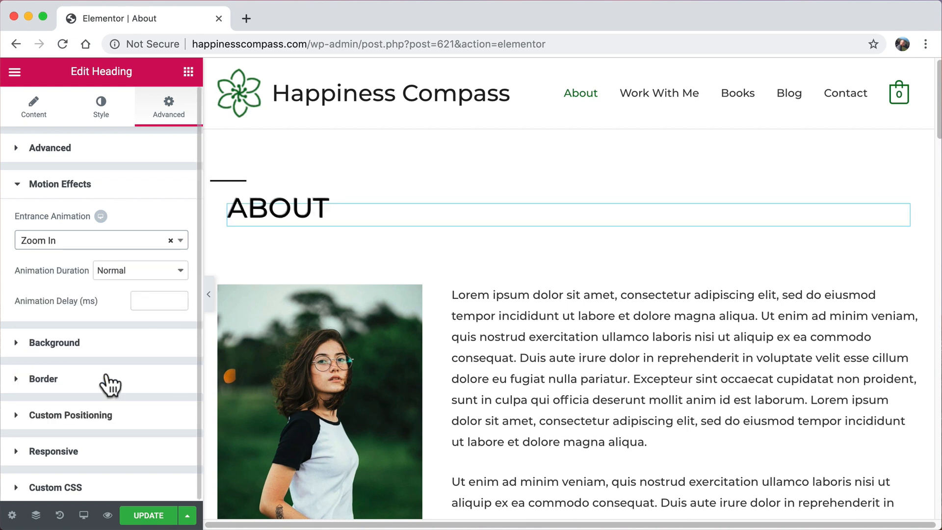
pyautogui.click(133, 242)
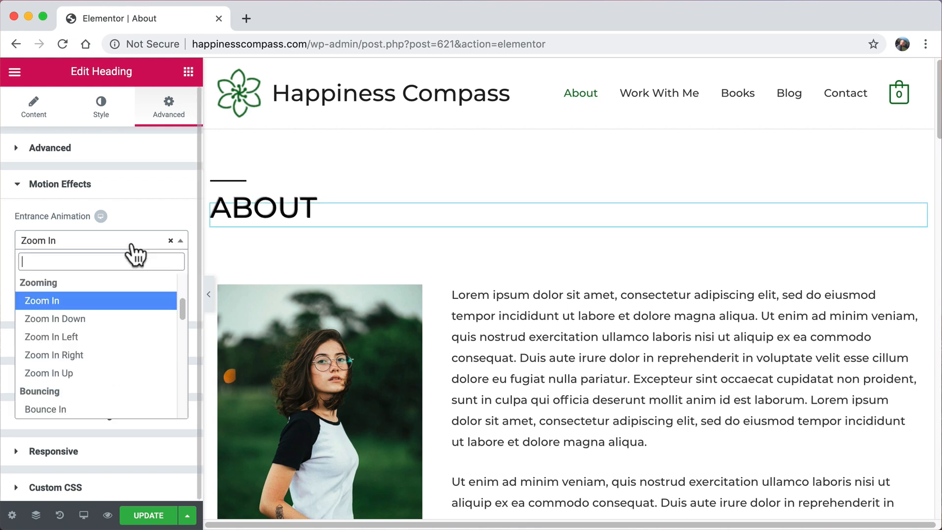
pyautogui.click(94, 409)
pyautogui.click(132, 245)
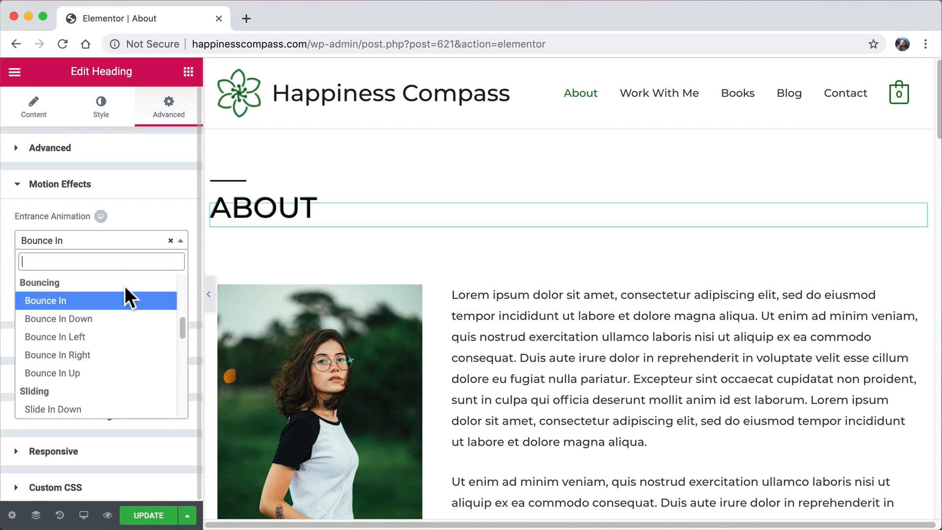
pyautogui.scroll(5, 122, 338)
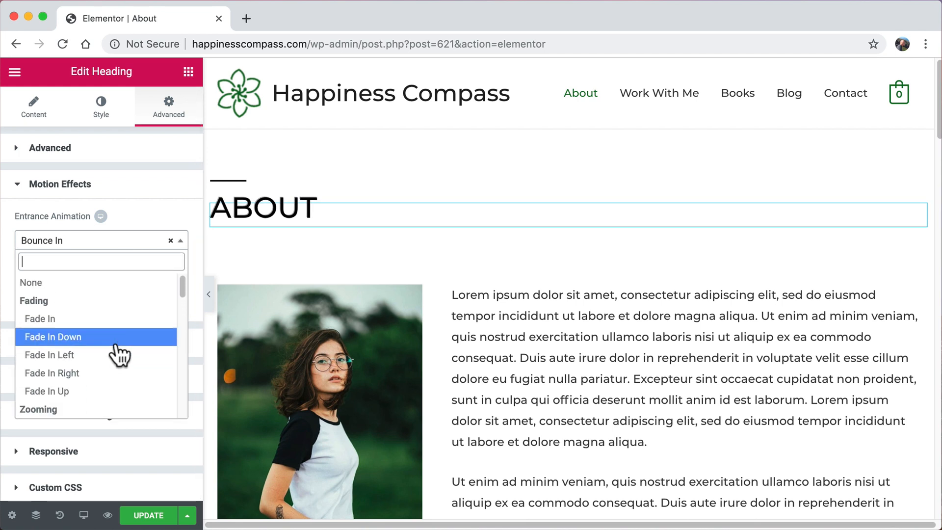
pyautogui.click(115, 391)
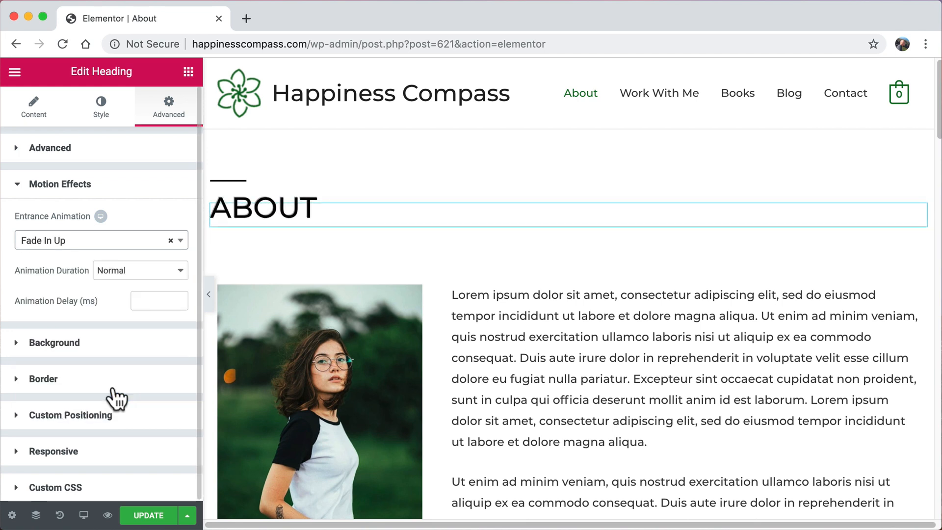
# Step: Set the short divider above ABOUT to a Fade In Down entrance animation
pyautogui.click(285, 180)
pyautogui.click(166, 122)
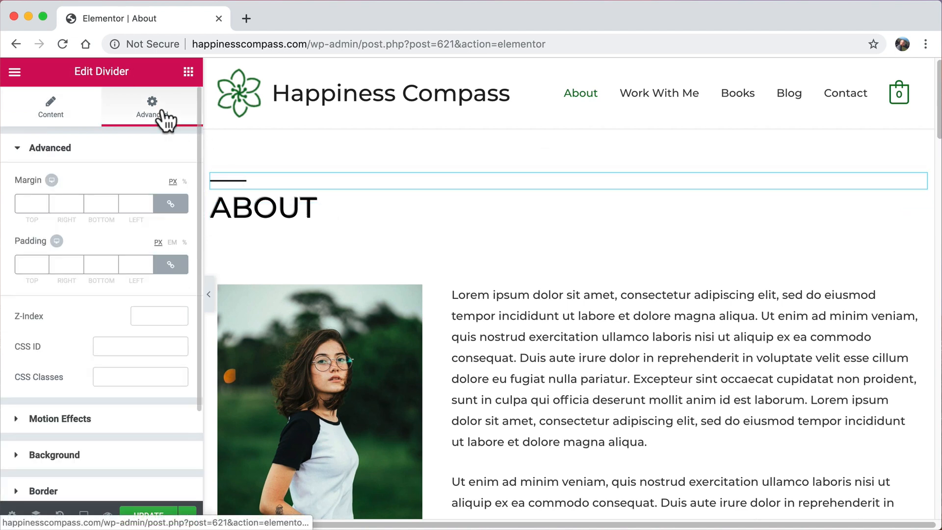
pyautogui.click(77, 419)
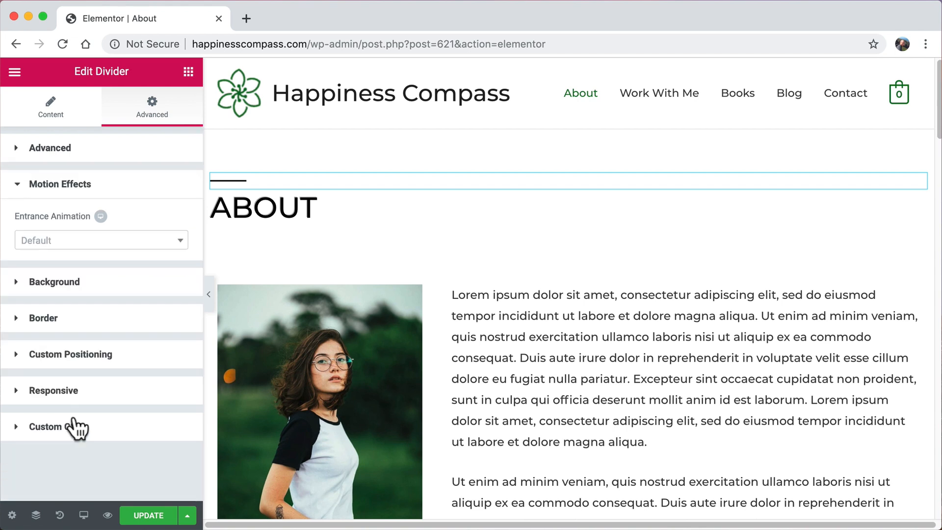
pyautogui.click(147, 248)
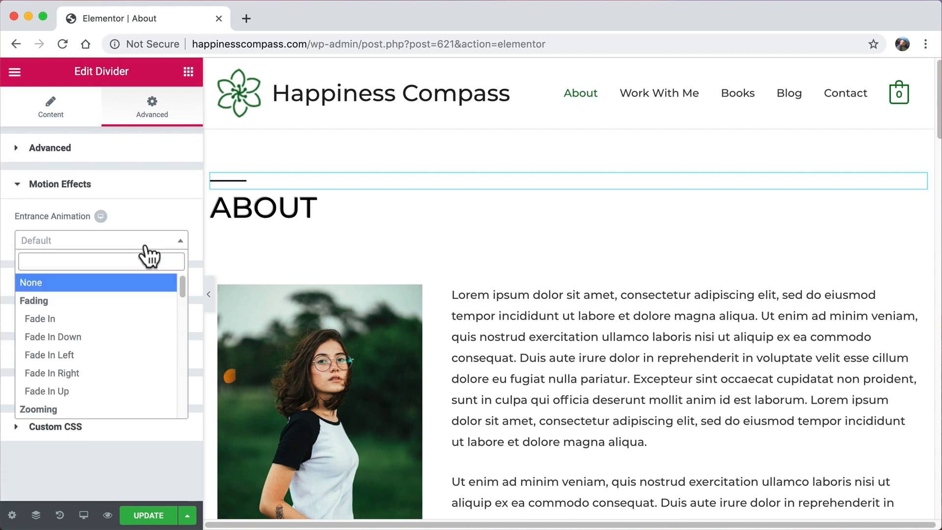
pyautogui.click(130, 336)
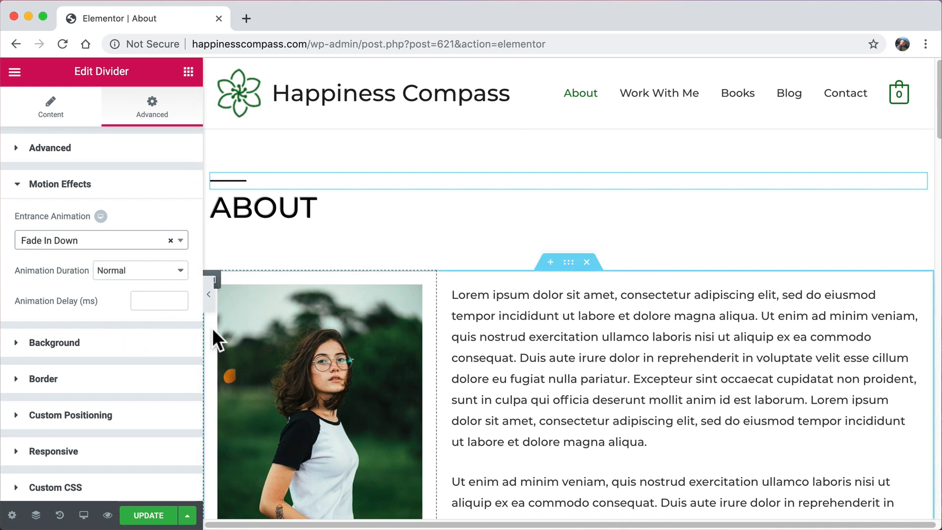
pyautogui.click(416, 298)
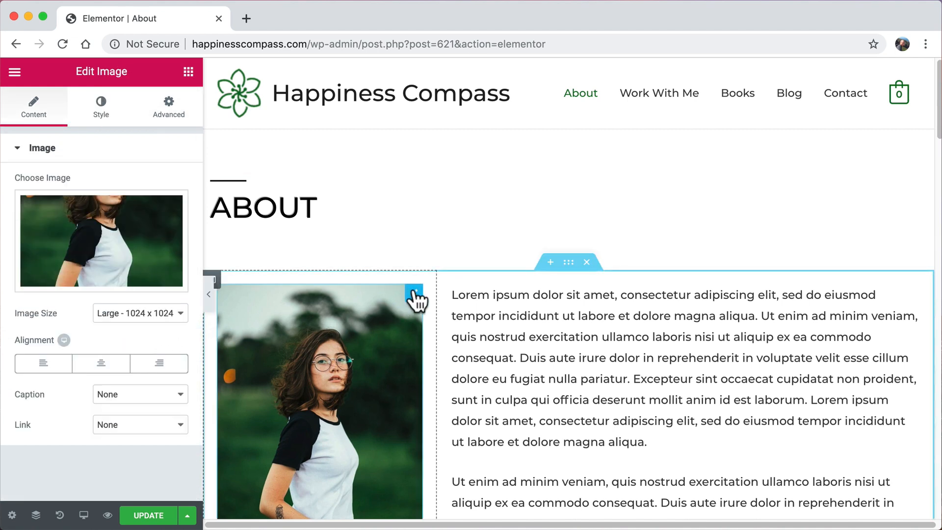
# Step: Swap the About portrait for the Media Library hiking photo of the woman in purple
pyautogui.click(108, 239)
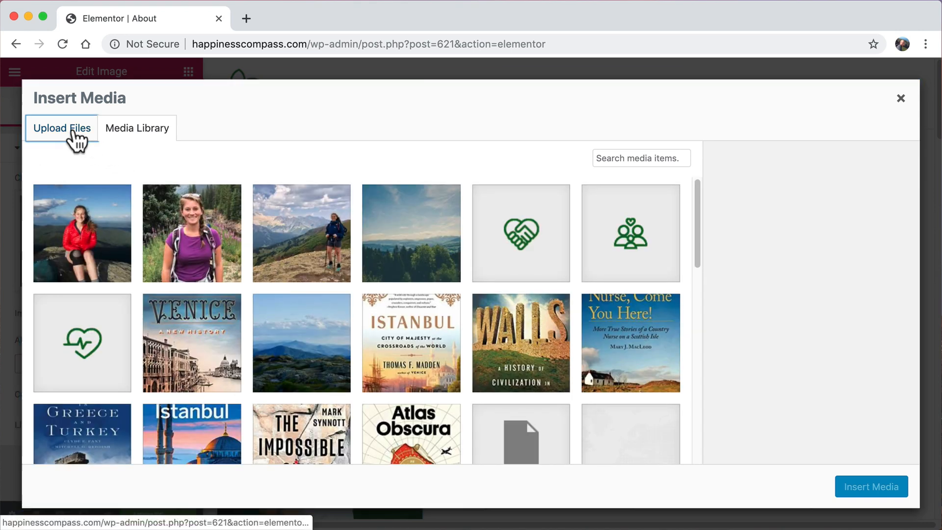
pyautogui.click(71, 131)
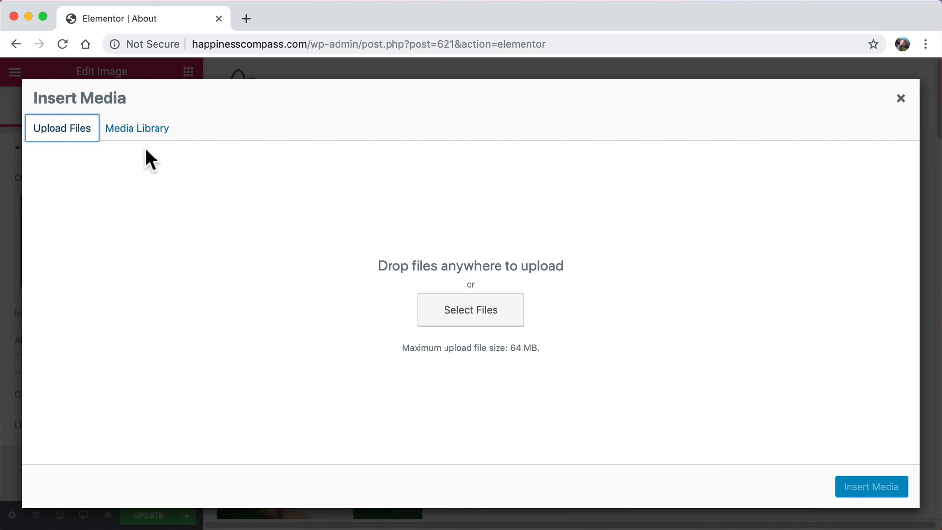
pyautogui.click(146, 132)
pyautogui.click(188, 234)
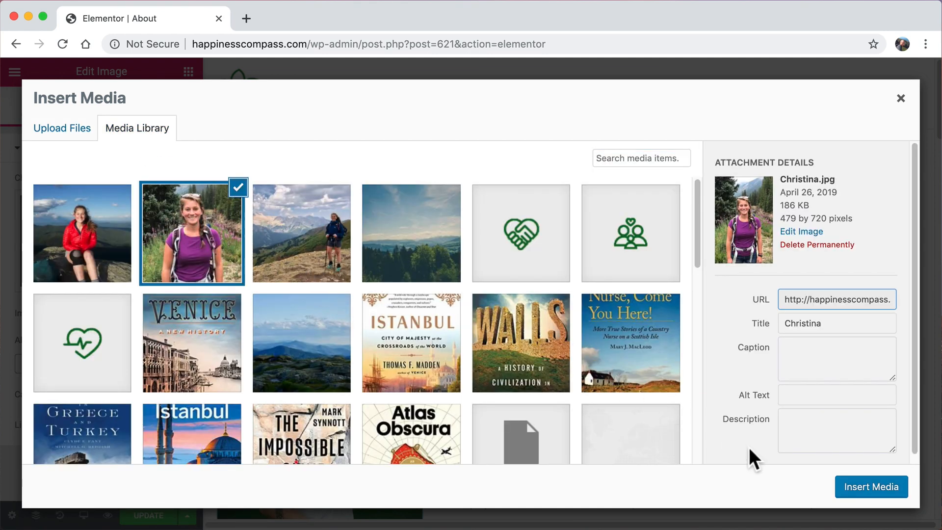
pyautogui.click(864, 488)
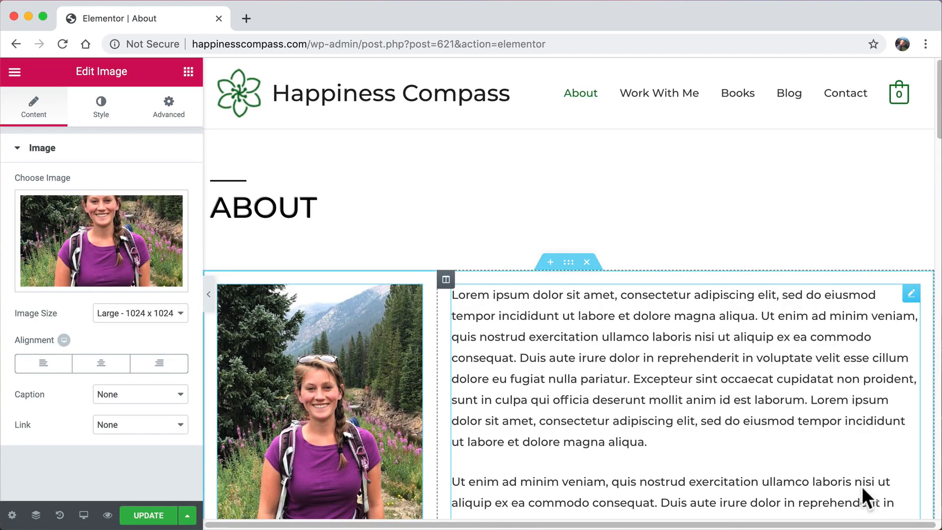
pyautogui.scroll(-4, 560, 378)
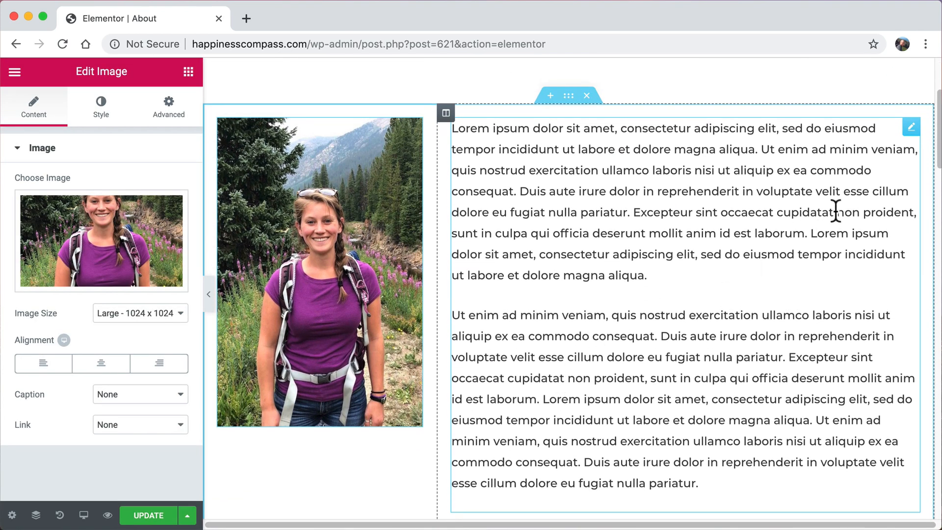
# Step: Paste the first-person Vermont Long Trail biography over the Lorem ipsum placeholder text
pyautogui.click(911, 127)
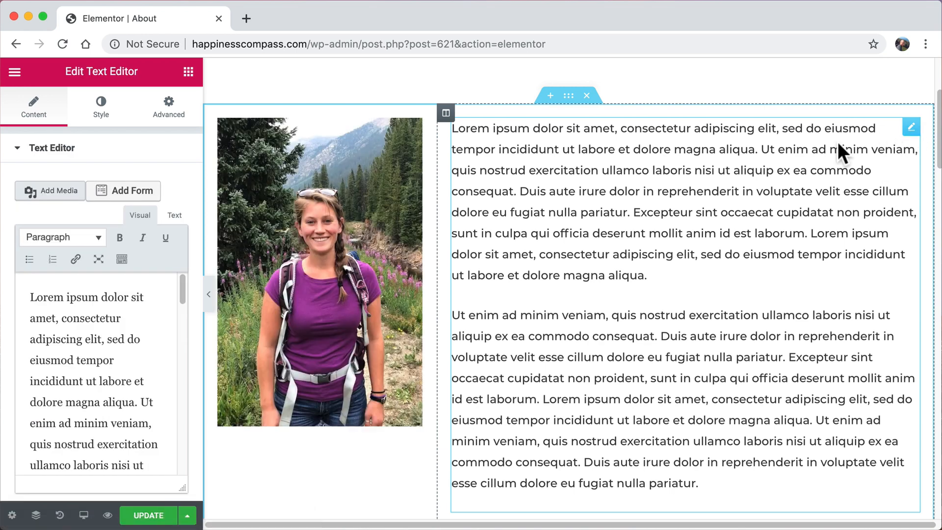
pyautogui.click(140, 354)
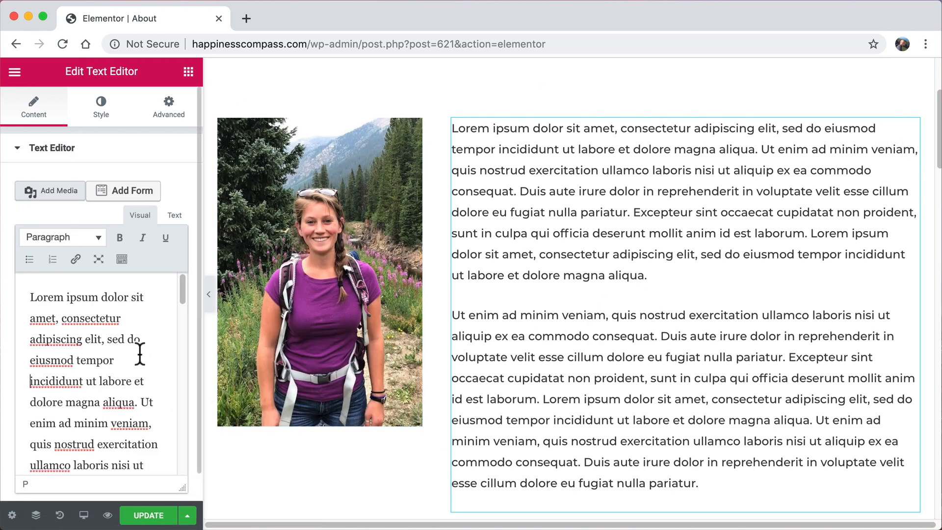
pyautogui.press('super+a')
pyautogui.rightClick(140, 352)
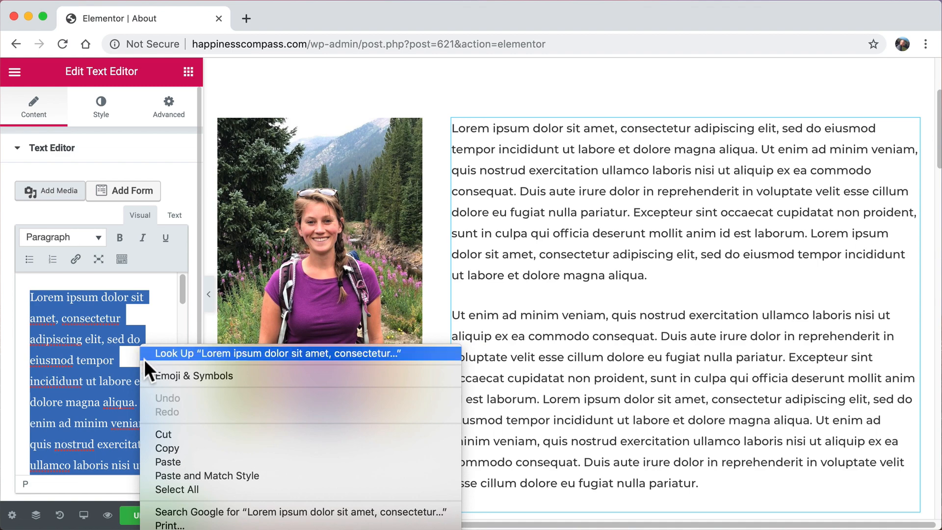
pyautogui.click(167, 460)
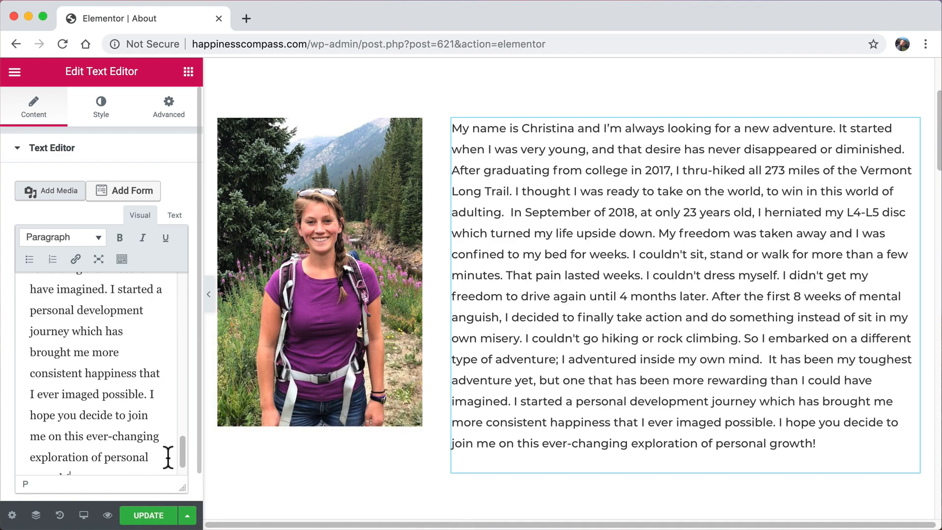
# Step: Give the My Passion heading a Fade In Down entrance animation
pyautogui.scroll(-10, 206, 388)
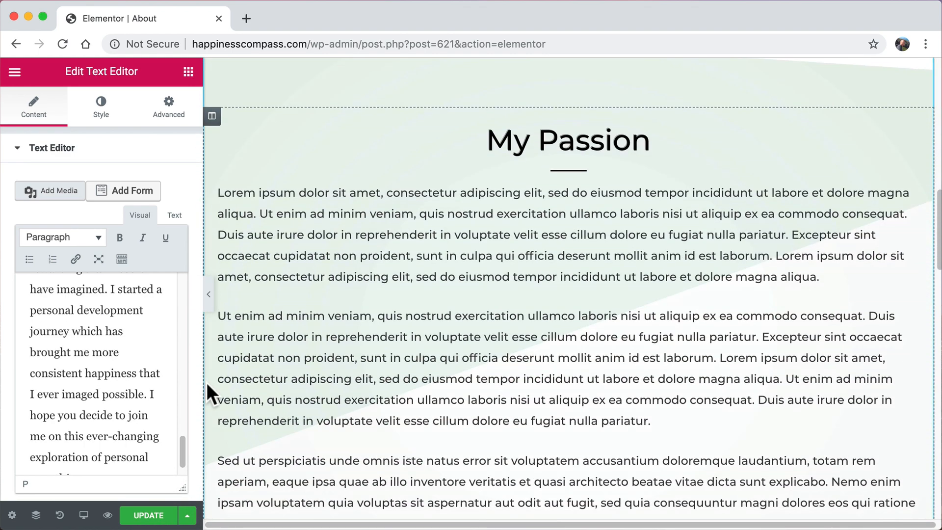
pyautogui.scroll(-1, 207, 382)
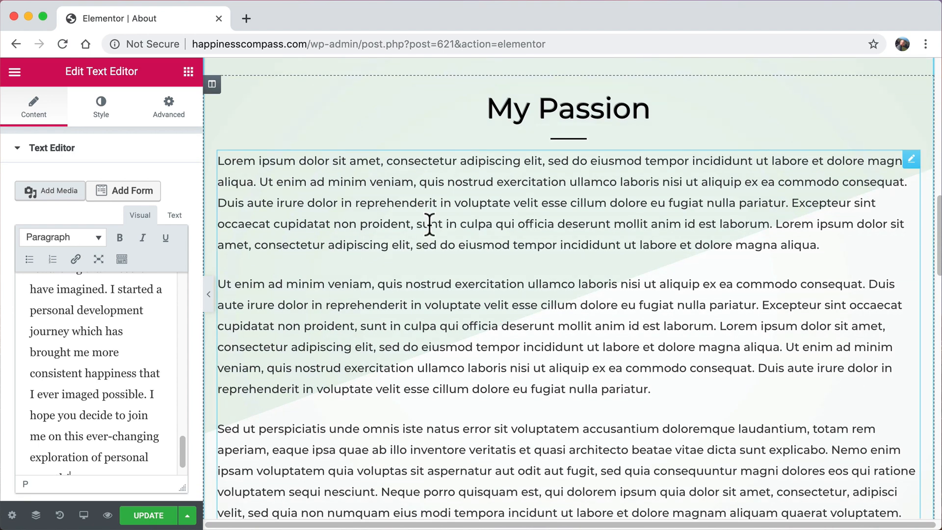
pyautogui.click(669, 104)
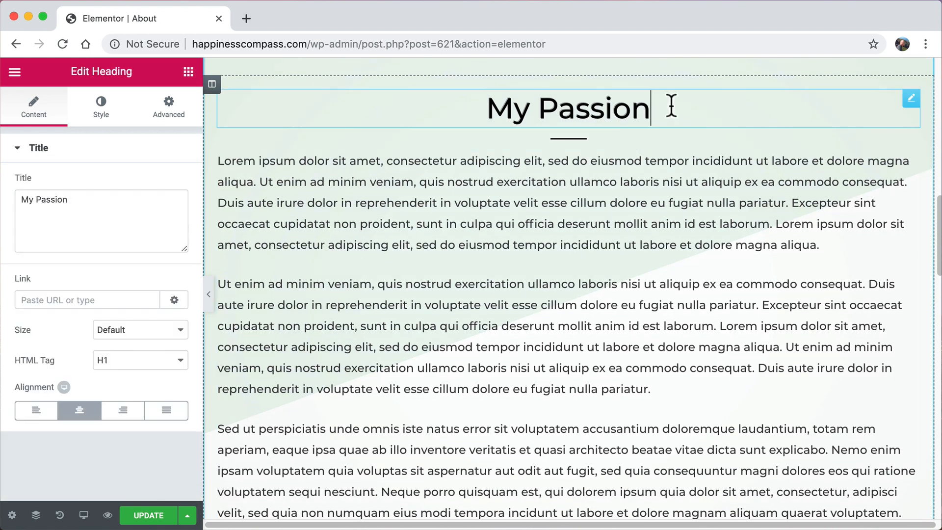
pyautogui.click(166, 110)
pyautogui.click(99, 419)
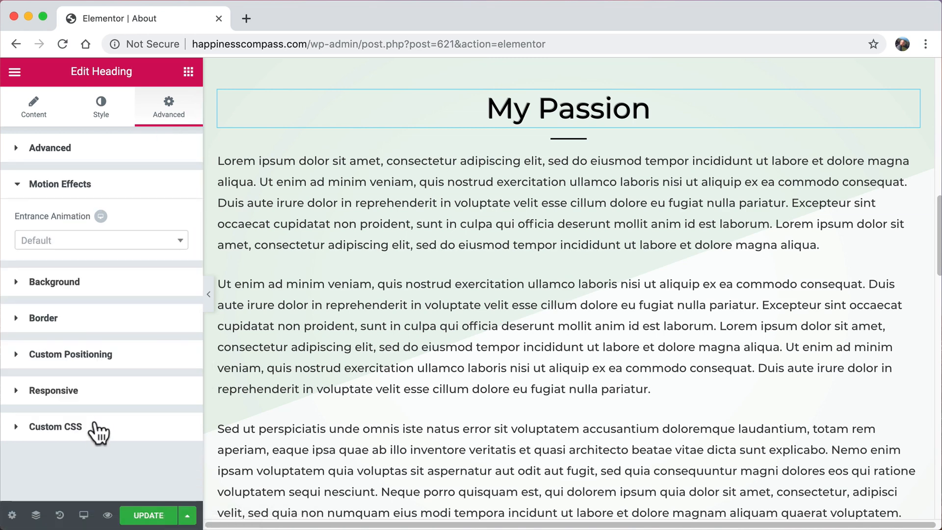
pyautogui.click(144, 248)
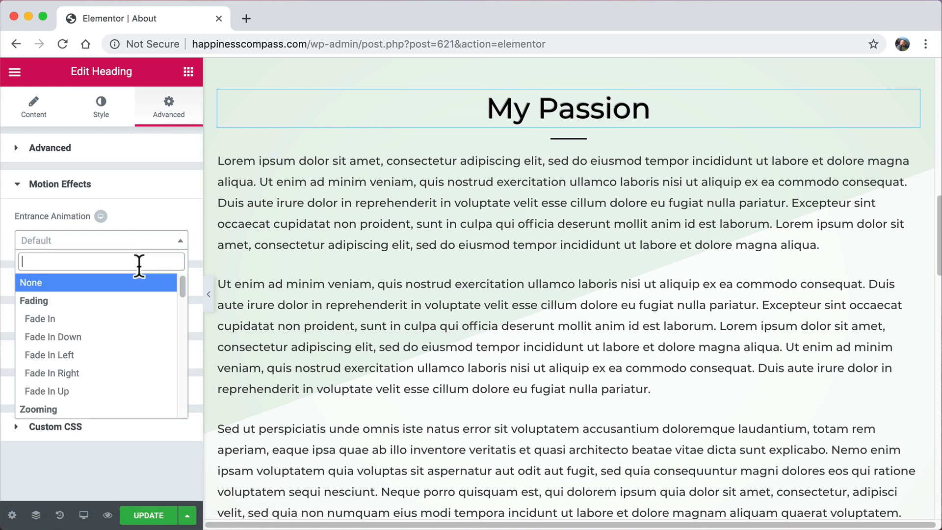
pyautogui.click(128, 337)
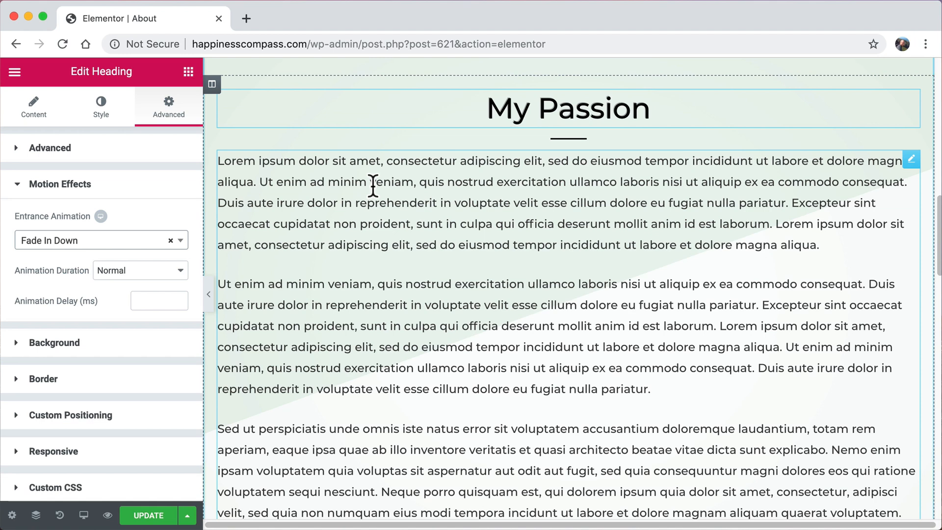
# Step: Set the divider under My Passion to a Fade In Up entrance animation
pyautogui.click(522, 134)
pyautogui.click(166, 115)
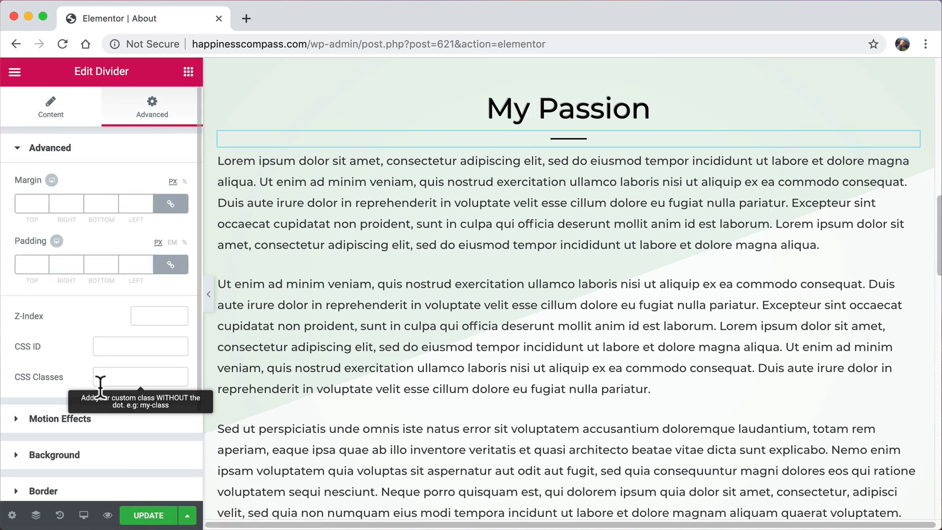
pyautogui.click(103, 418)
pyautogui.click(143, 249)
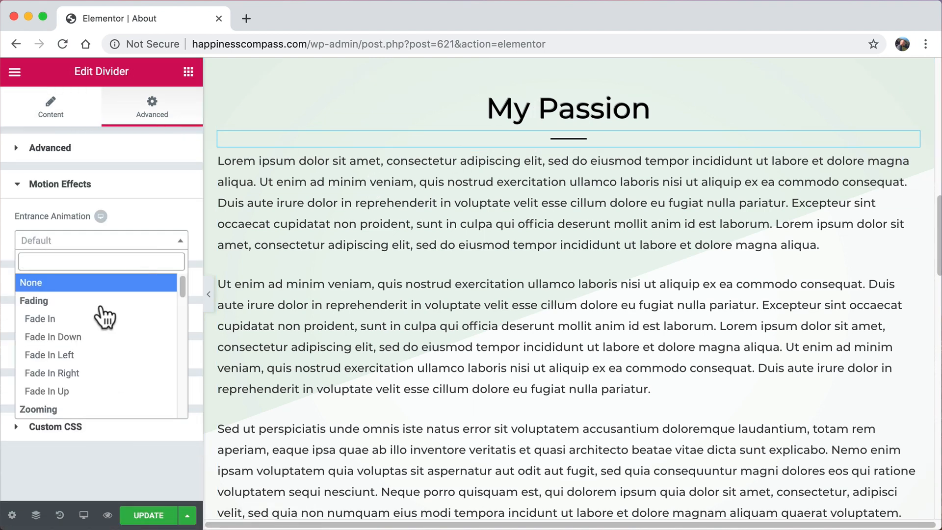
pyautogui.click(100, 391)
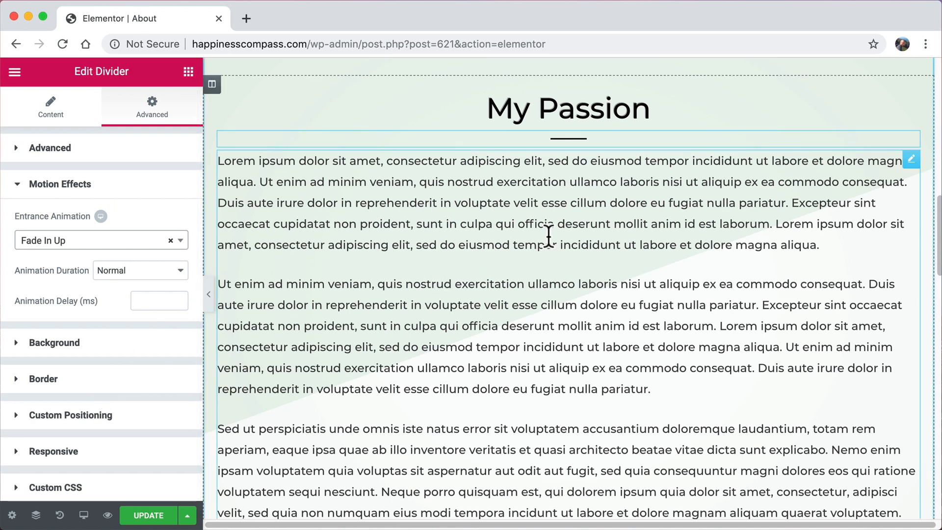
# Step: Paste the Happiness Compass blog description over the My Passion placeholder paragraph
pyautogui.click(910, 160)
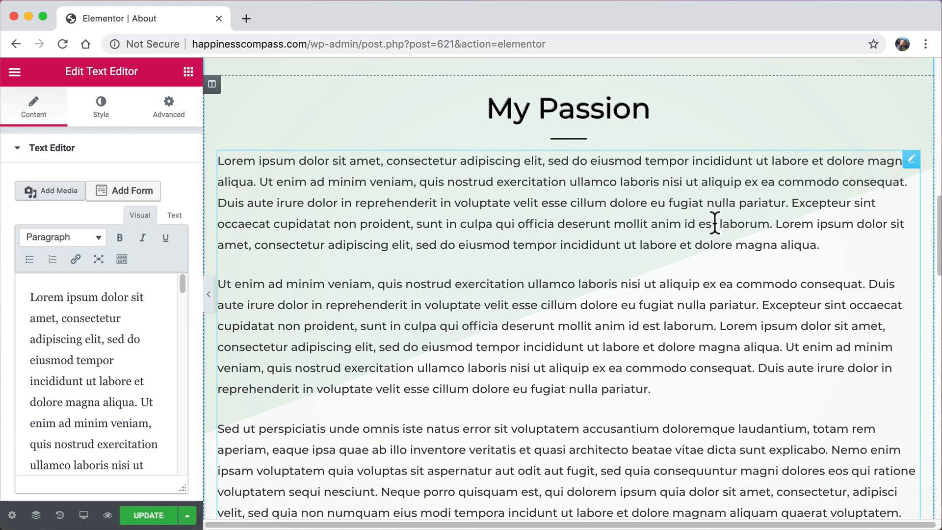
pyautogui.click(120, 356)
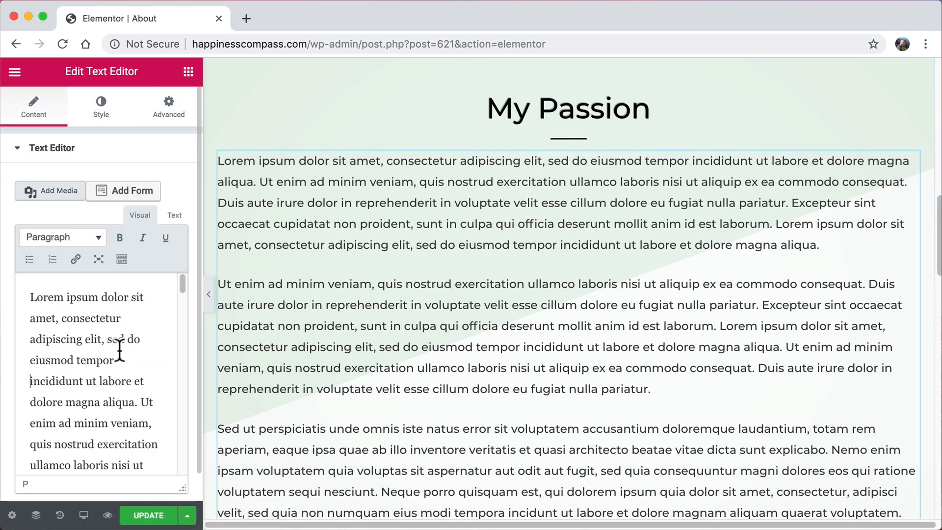
pyautogui.press('super+a')
pyautogui.rightClick(119, 350)
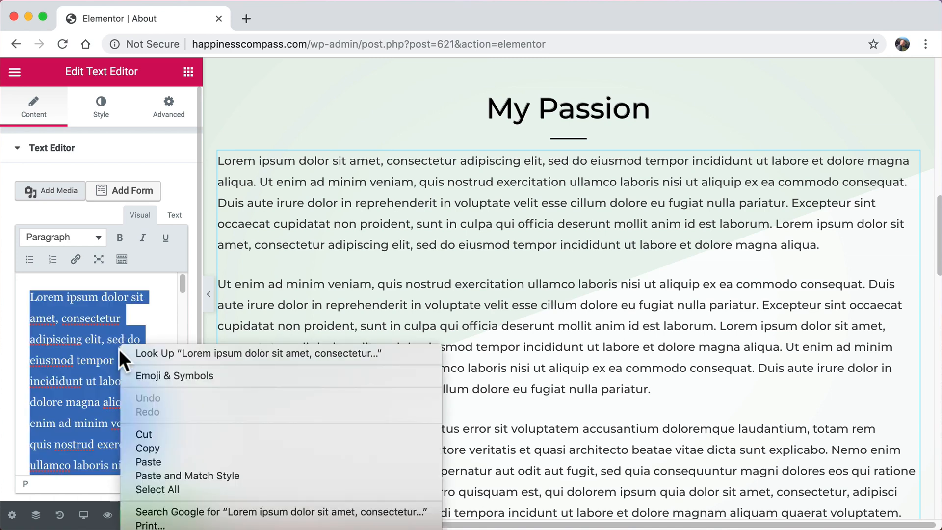
pyautogui.click(151, 461)
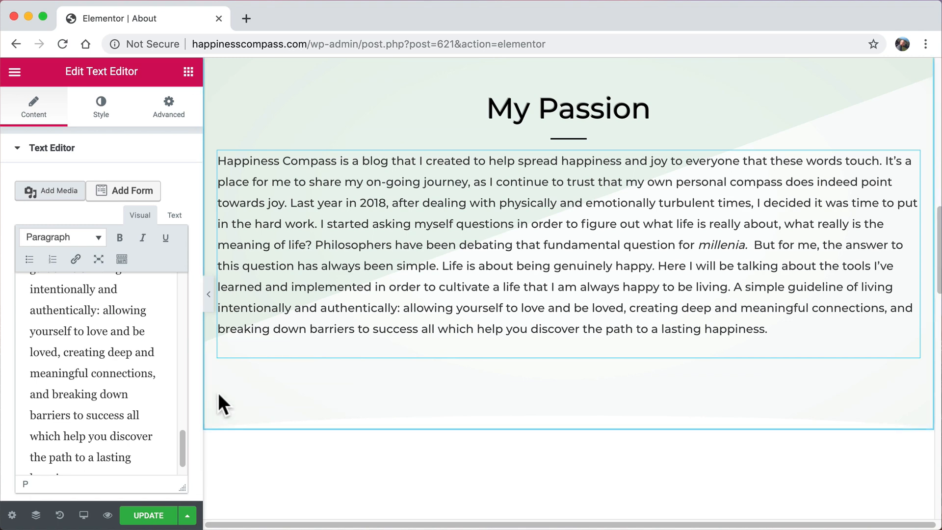
pyautogui.scroll(-5, 219, 395)
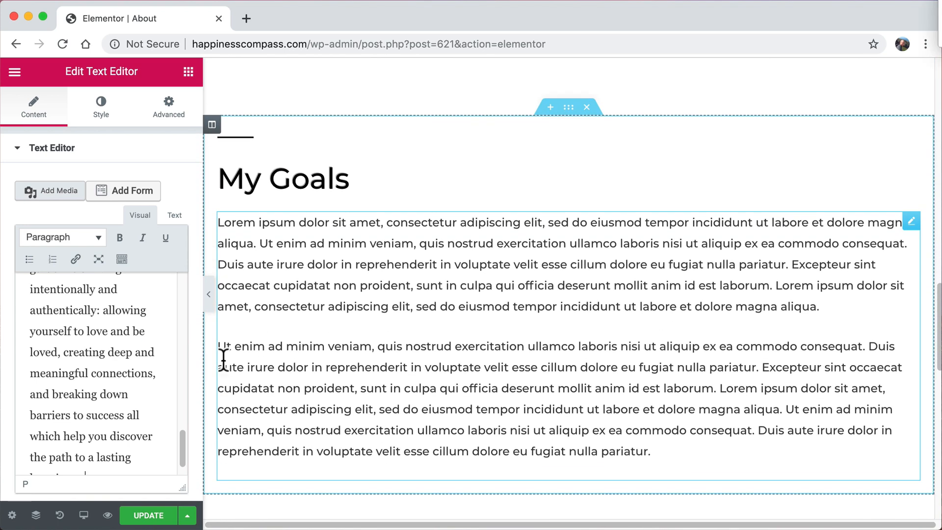
# Step: Set the divider above My Goals to a Fade In Down entrance animation
pyautogui.click(380, 143)
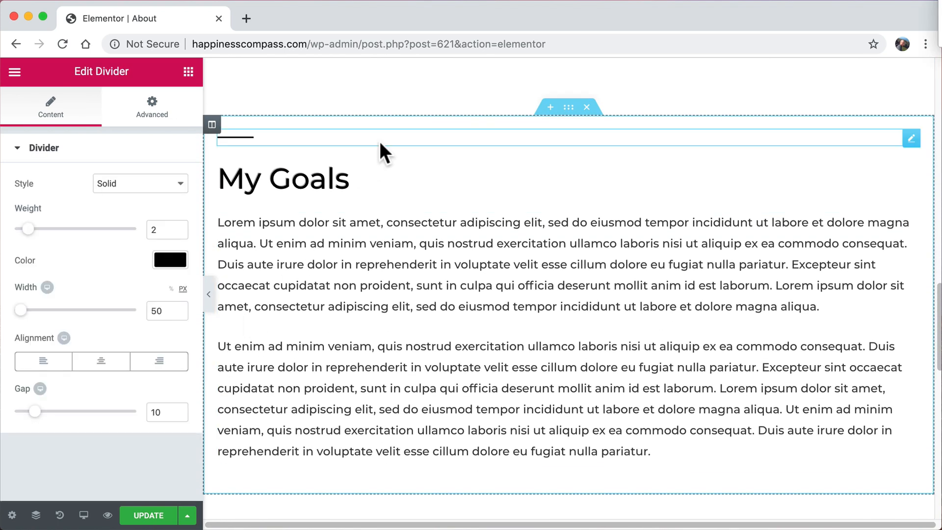
pyautogui.click(169, 117)
pyautogui.click(133, 422)
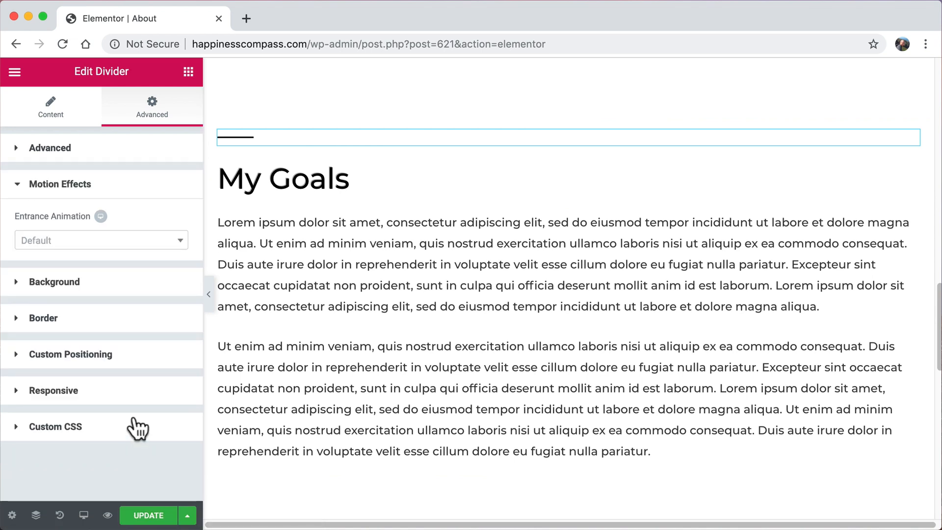
pyautogui.click(150, 246)
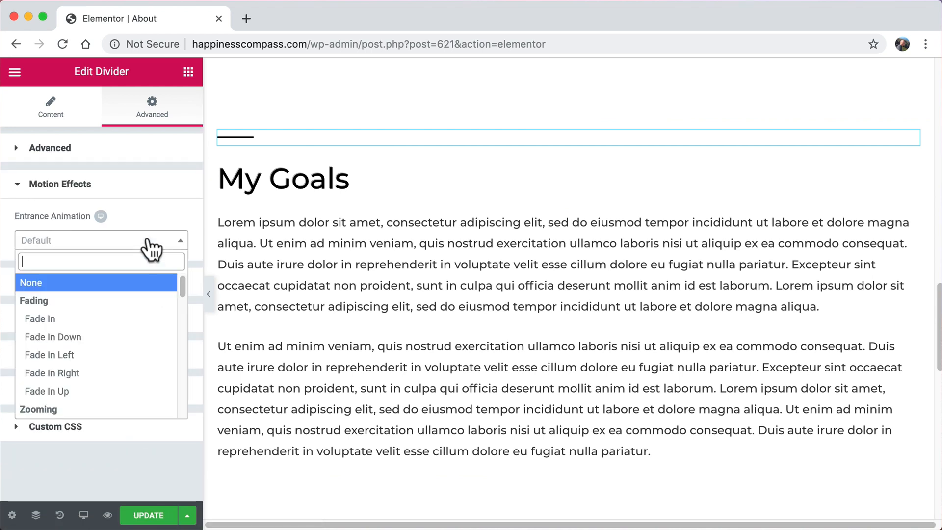
pyautogui.click(121, 339)
# Step: Give the My Goals heading a Fade In Up entrance animation
pyautogui.click(368, 169)
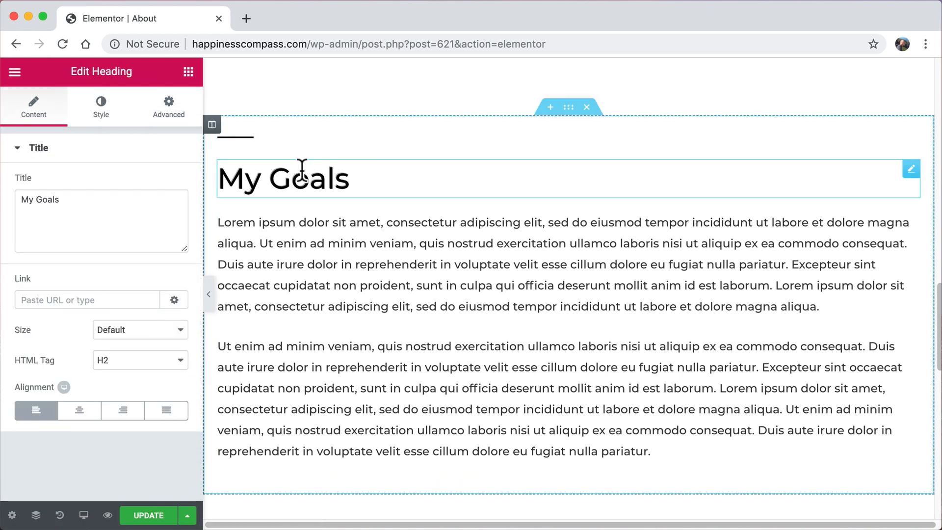
pyautogui.click(182, 118)
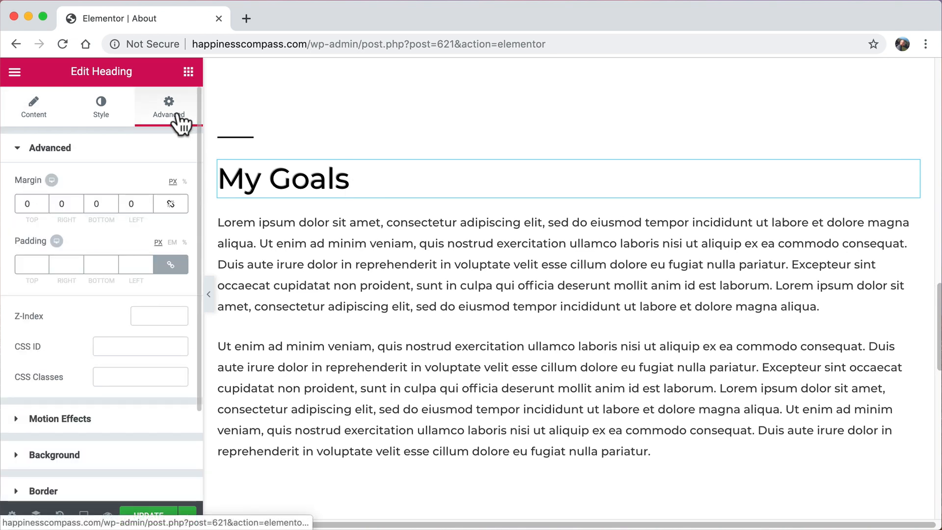
pyautogui.click(109, 417)
pyautogui.click(149, 244)
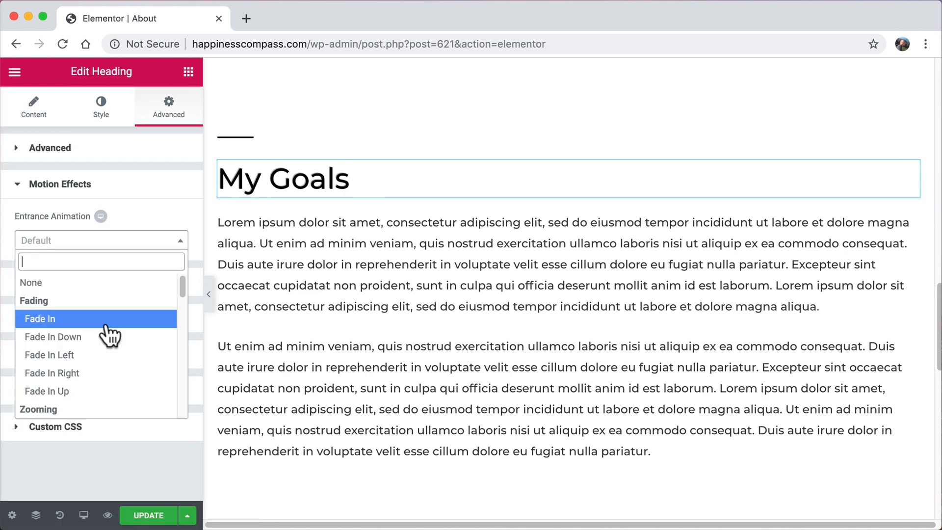
pyautogui.click(102, 391)
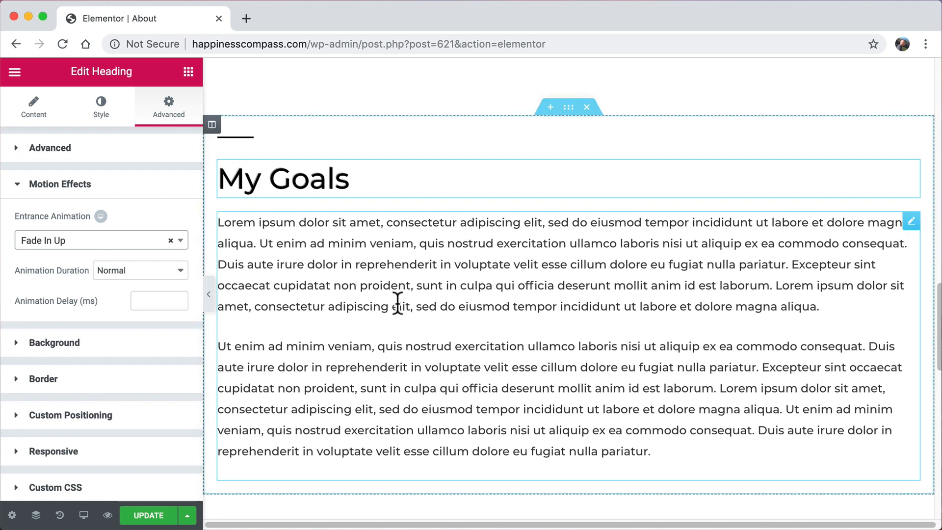
# Step: Paste the Happiness Revolution mission paragraphs over the My Goals Lorem text and update the page
pyautogui.click(912, 222)
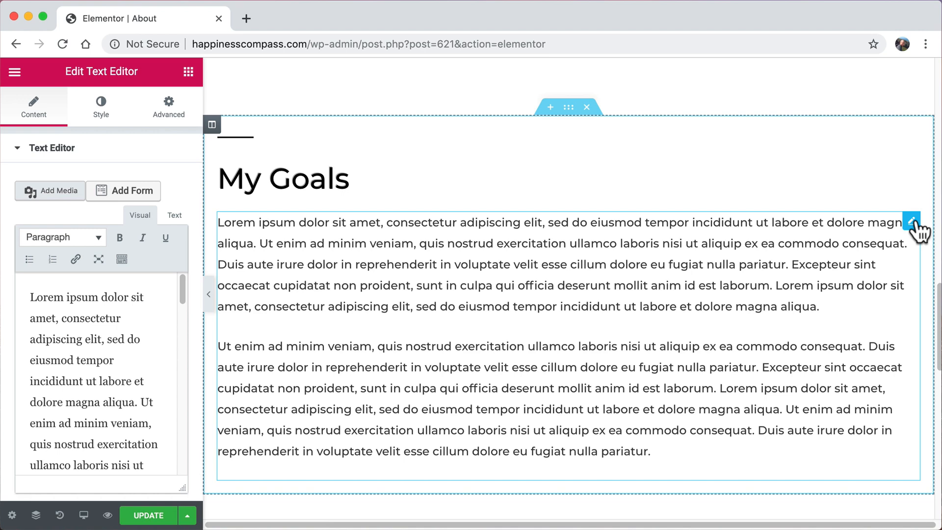
pyautogui.click(147, 340)
pyautogui.press('super+a')
pyautogui.rightClick(145, 340)
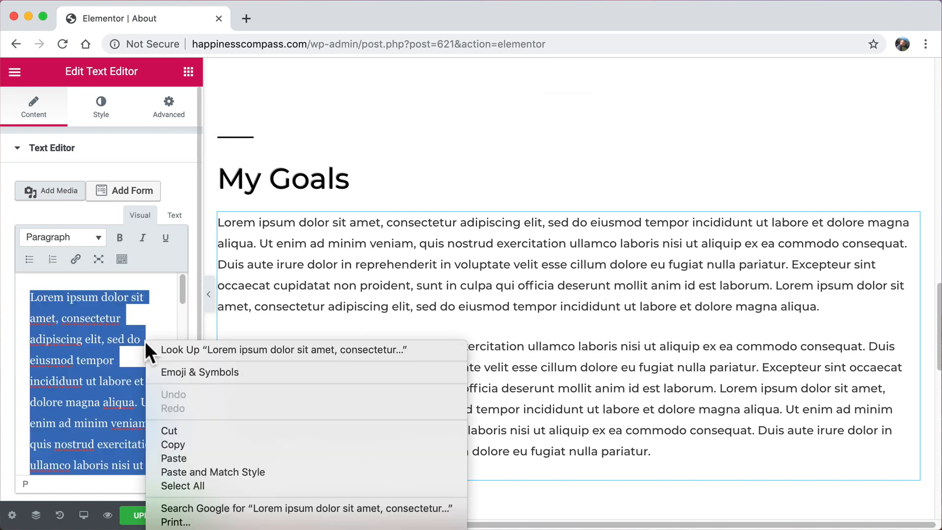
pyautogui.click(175, 455)
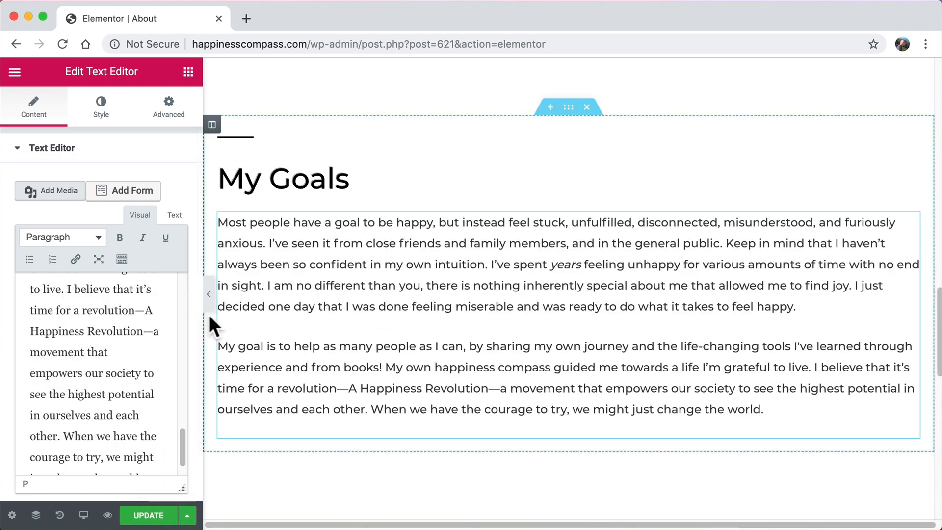
pyautogui.click(162, 516)
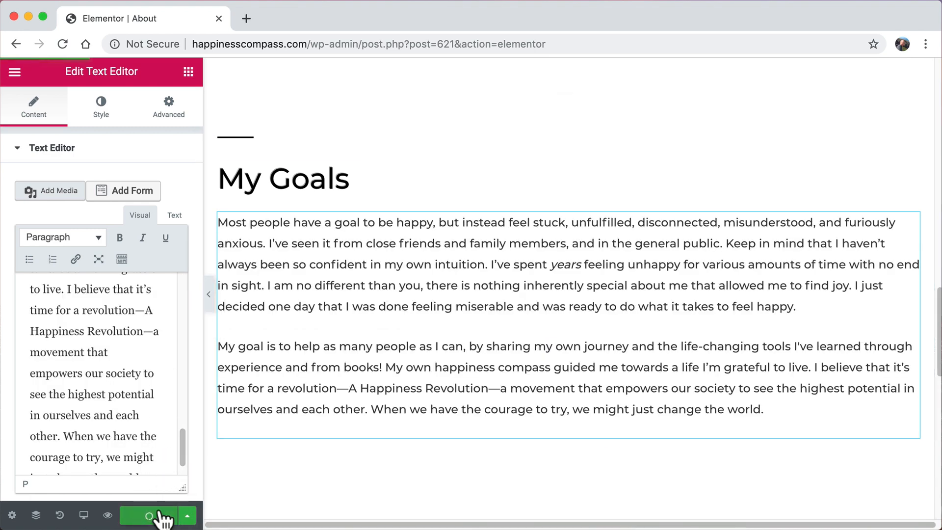
# Step: Preview the About page down to My Goals, then close the Elementor | About tab
pyautogui.click(109, 515)
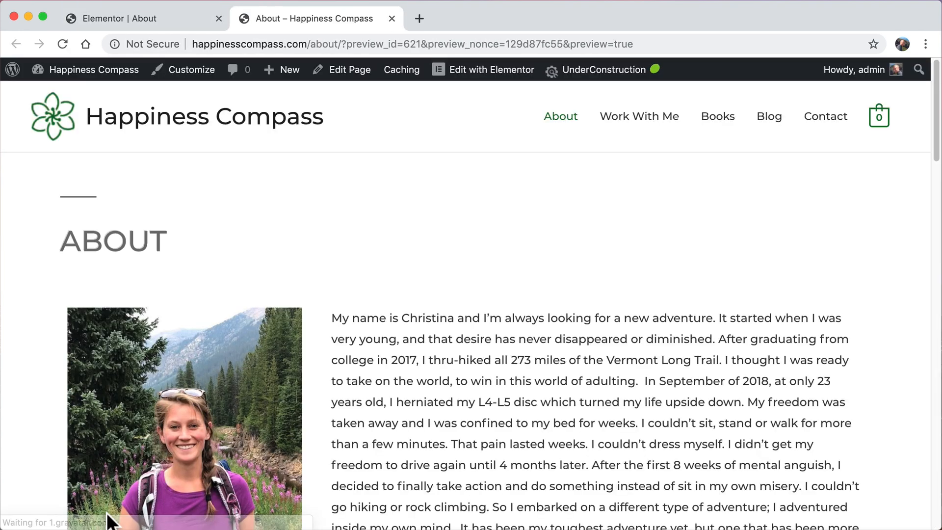
pyautogui.scroll(-4, 42, 399)
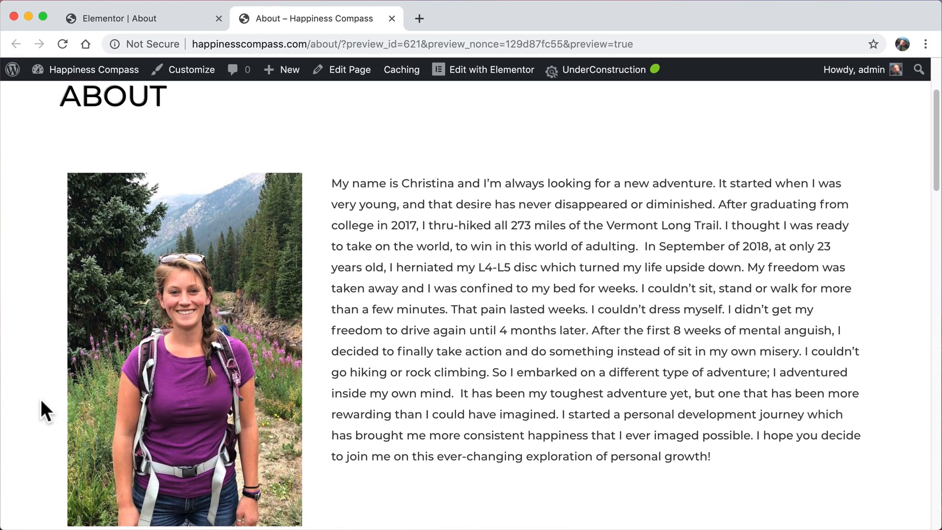
pyautogui.scroll(-10, 40, 399)
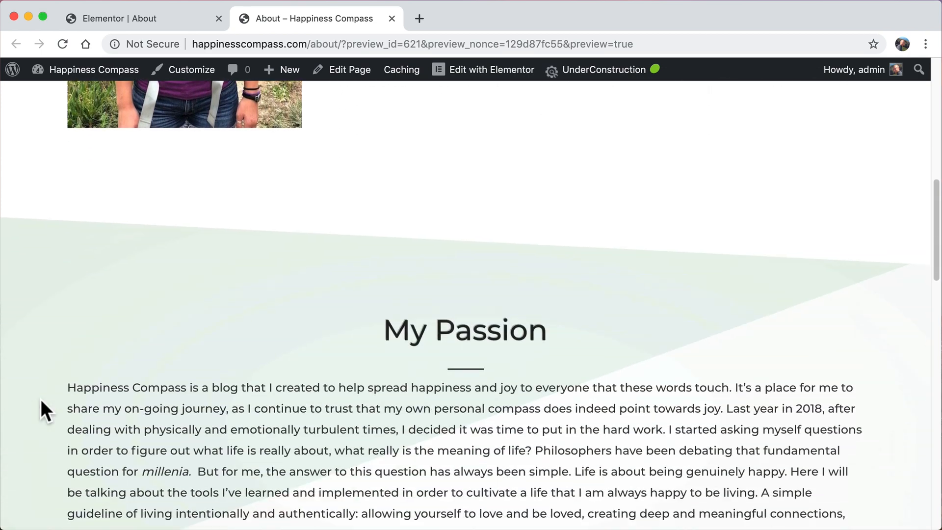
pyautogui.scroll(-7, 40, 398)
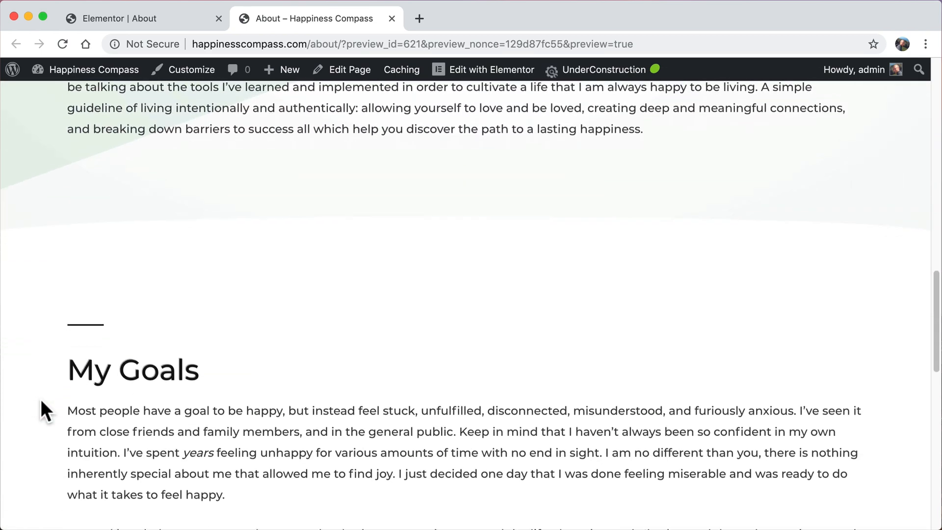
pyautogui.scroll(-2, 40, 398)
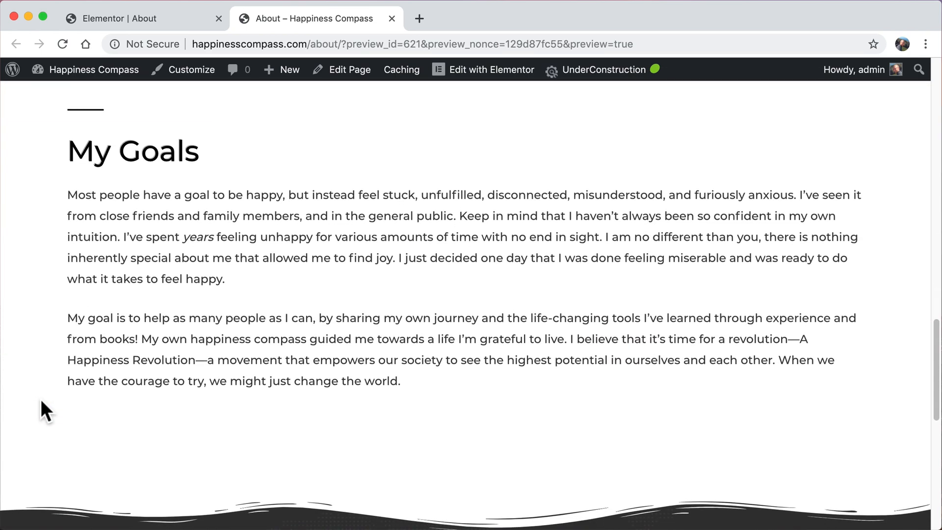
pyautogui.scroll(10, 40, 399)
pyautogui.scroll(10, 42, 401)
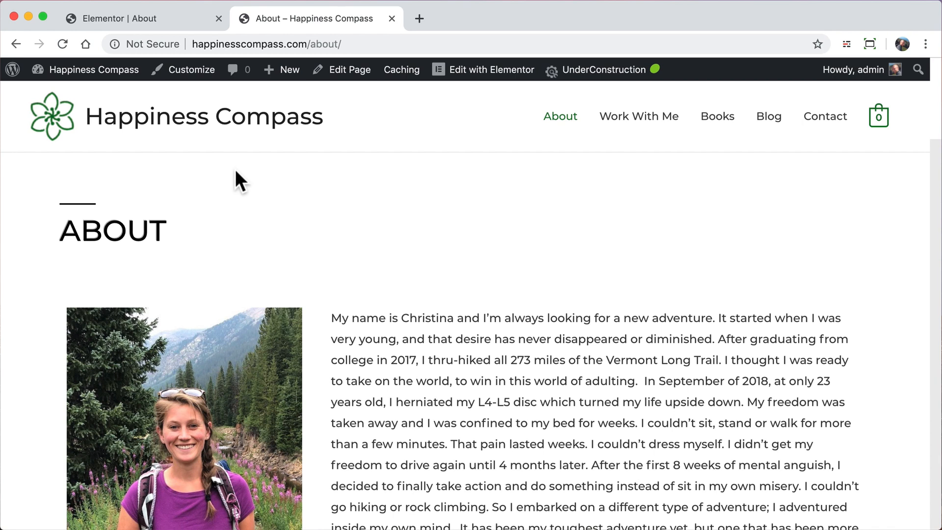
pyautogui.click(218, 19)
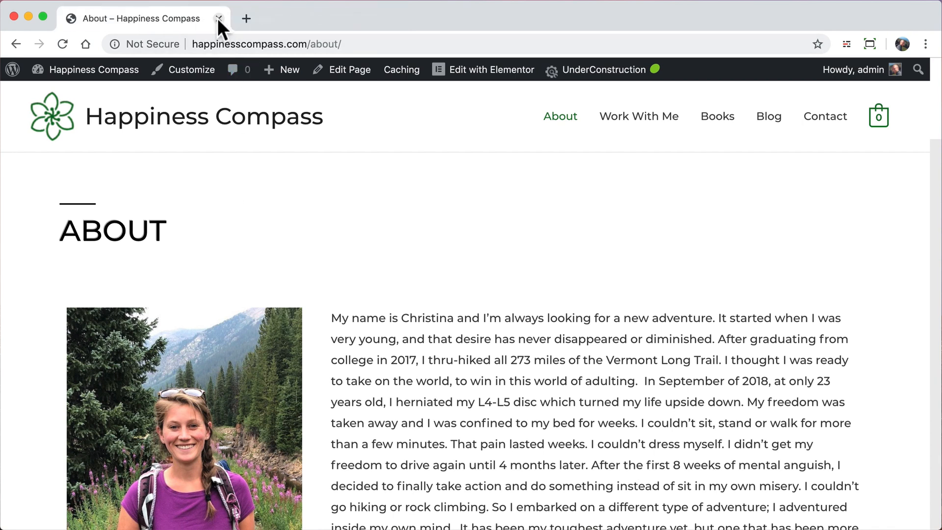
# Step: Open the Work With Me page in Elementor and edit the products shortcode widget under Packages & Pricing
pyautogui.click(640, 123)
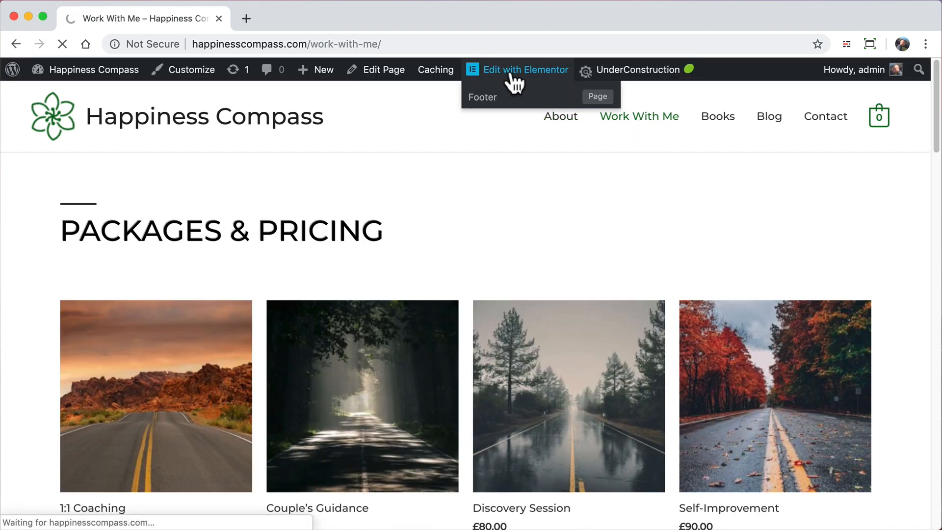
pyautogui.click(510, 74)
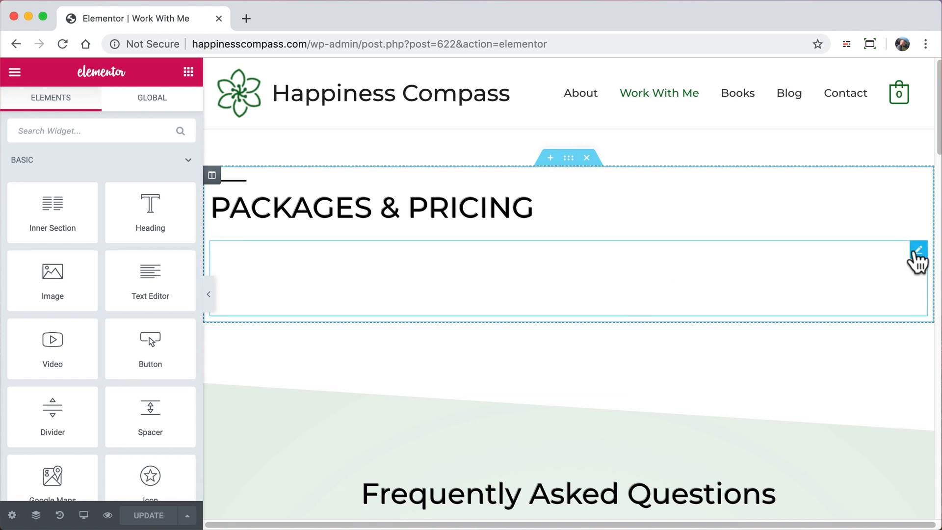
pyautogui.click(917, 252)
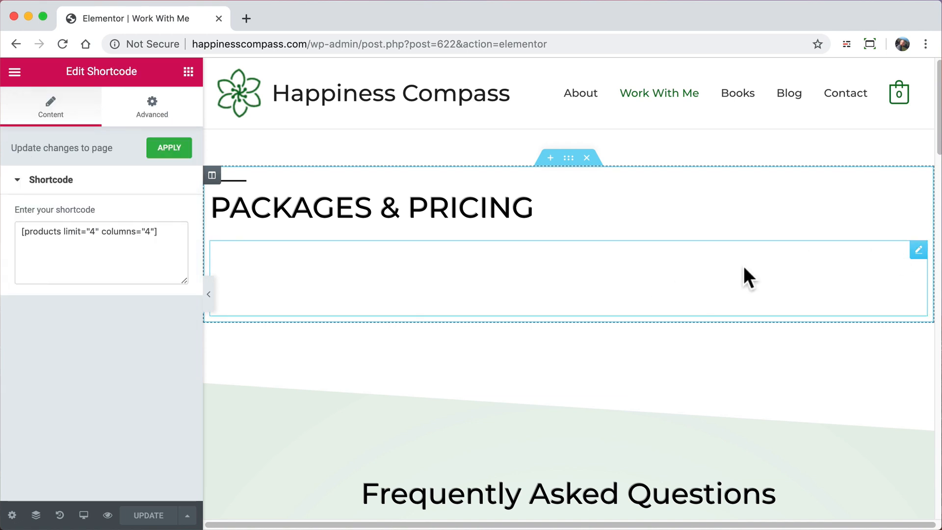
# Step: Review the [products limit="4" columns="4"] shortcode text, then scroll the page toward the FAQ
pyautogui.moveTo(159, 233); pyautogui.dragTo(17, 235)
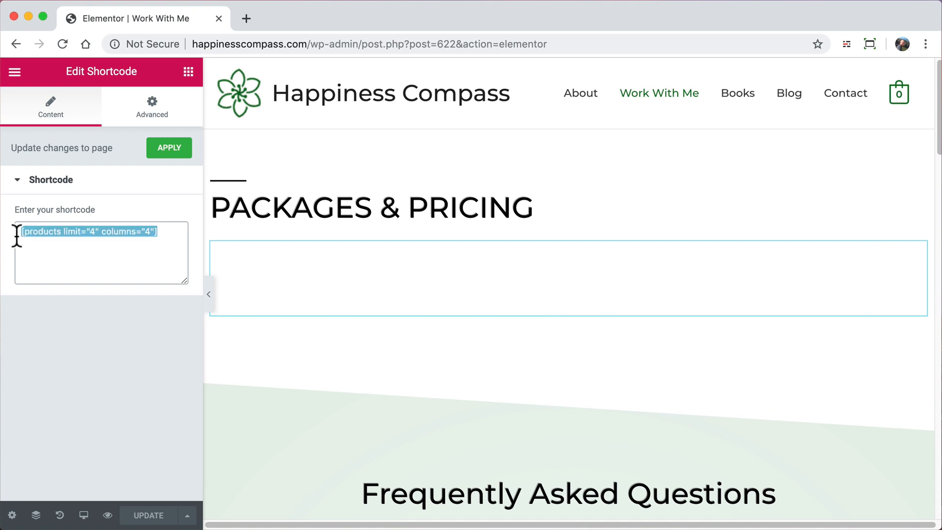
pyautogui.click(114, 332)
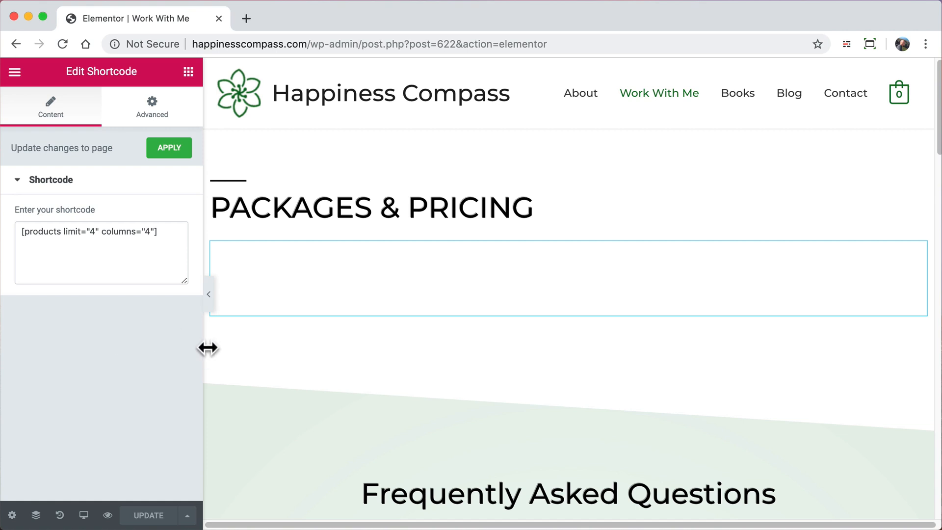
pyautogui.scroll(-6, 218, 343)
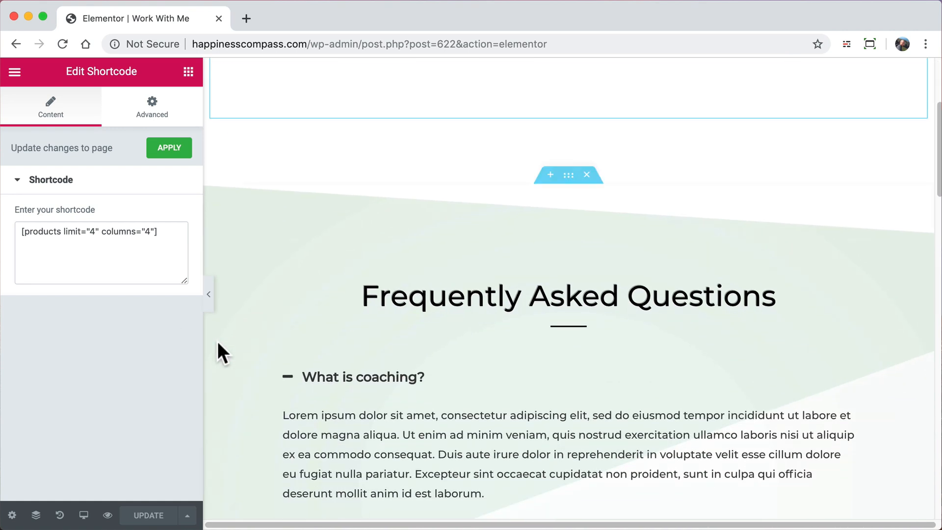
pyautogui.scroll(-3, 218, 343)
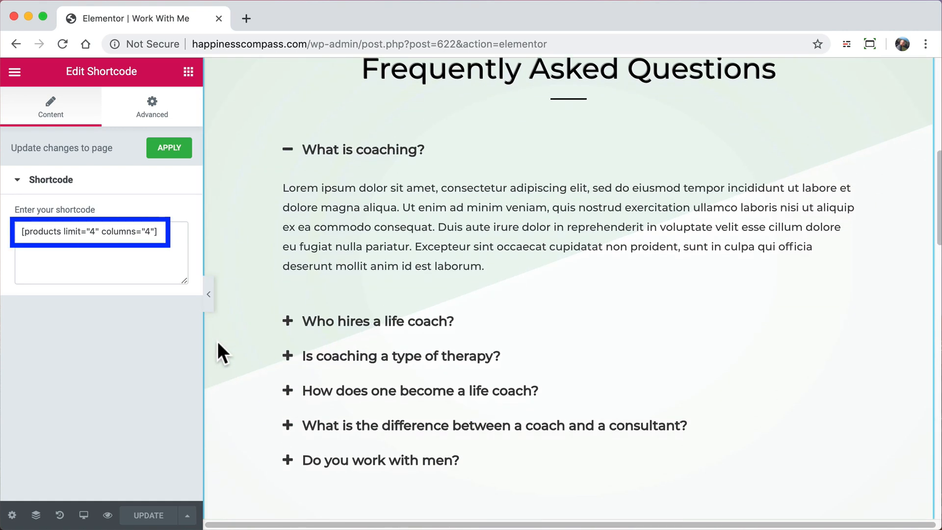
pyautogui.scroll(1, 218, 342)
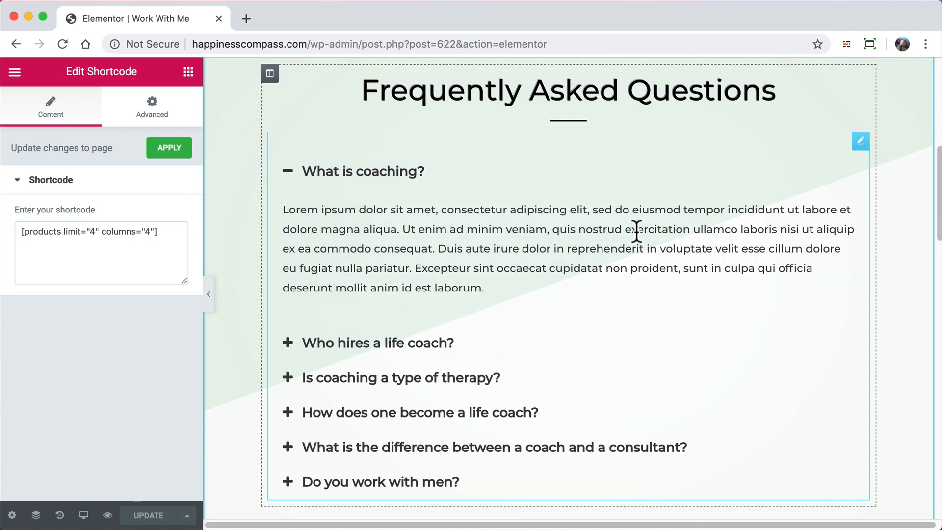
# Step: Paste the FAQ accordion's first title, changing 'What is coaching?' to 'What is coaching / what is a life coach?'
pyautogui.click(861, 142)
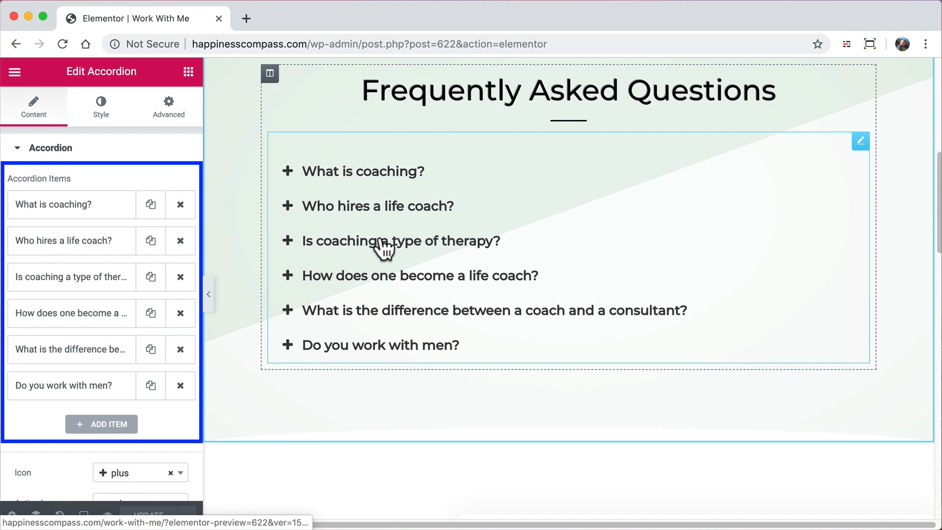
pyautogui.click(93, 206)
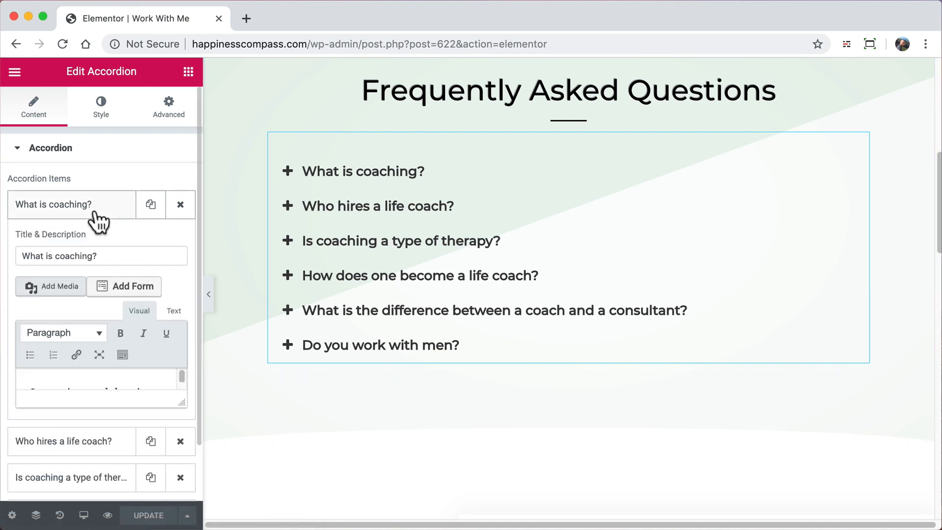
pyautogui.moveTo(103, 254); pyautogui.dragTo(27, 255)
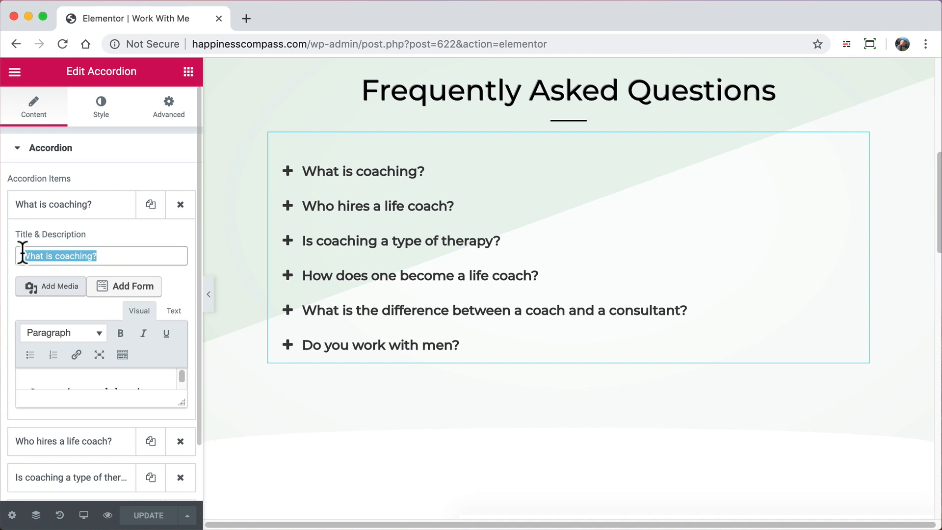
pyautogui.rightClick(21, 252)
pyautogui.click(73, 367)
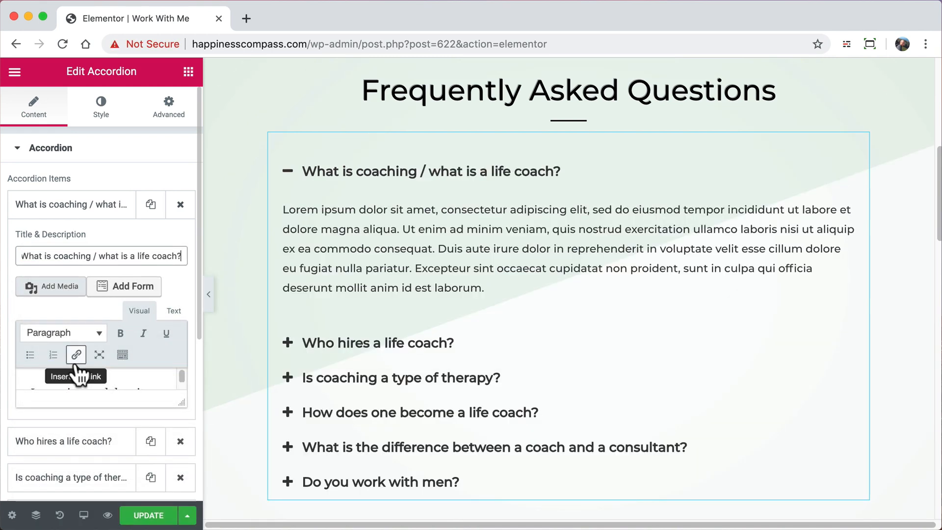
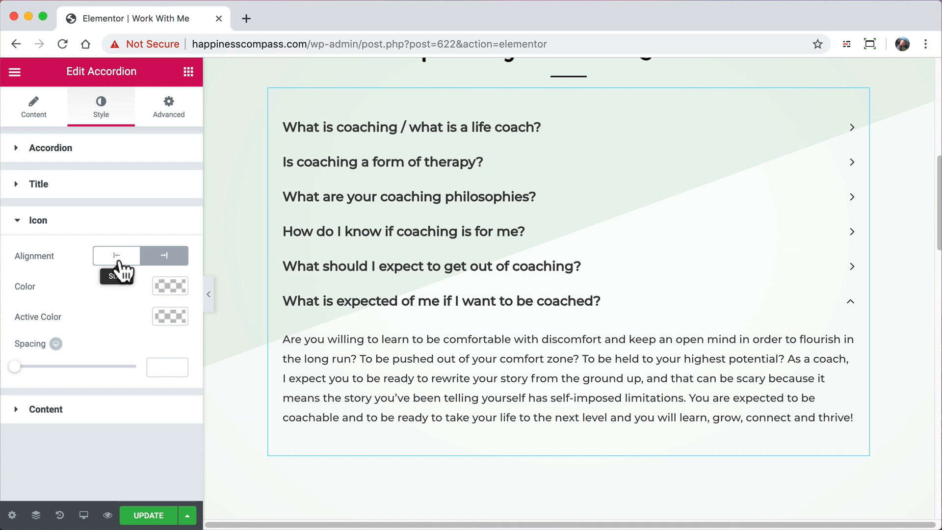
# Step: Set the accordion icon alignment to Start, then try answer background colours and clear them
pyautogui.click(118, 256)
pyautogui.click(114, 222)
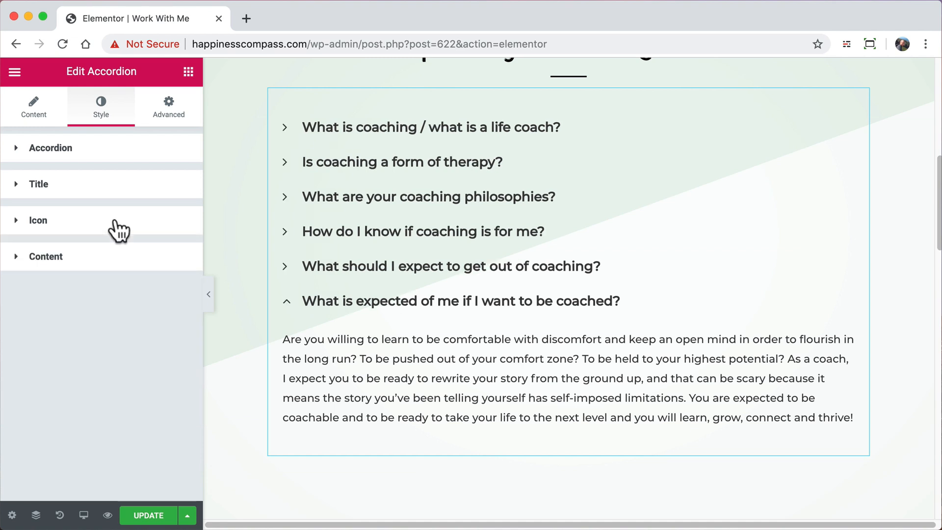
pyautogui.click(112, 259)
pyautogui.click(180, 290)
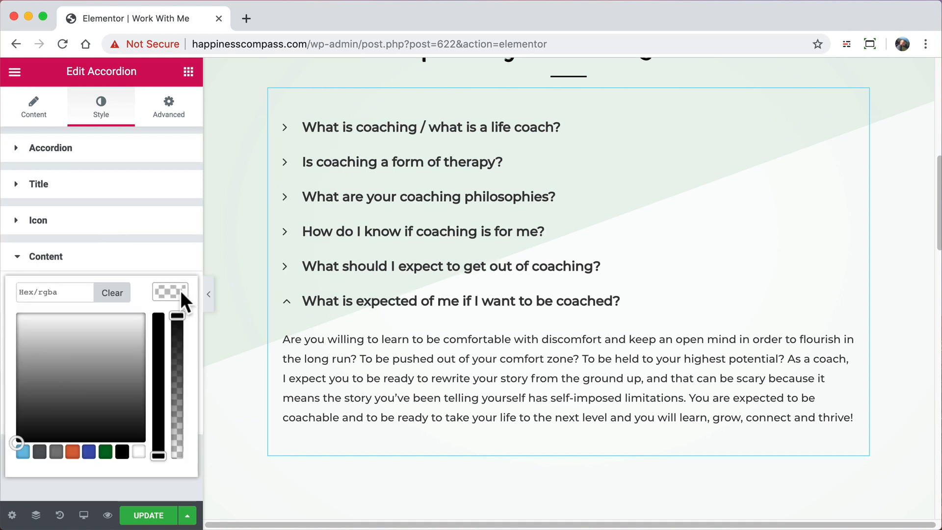
pyautogui.click(138, 451)
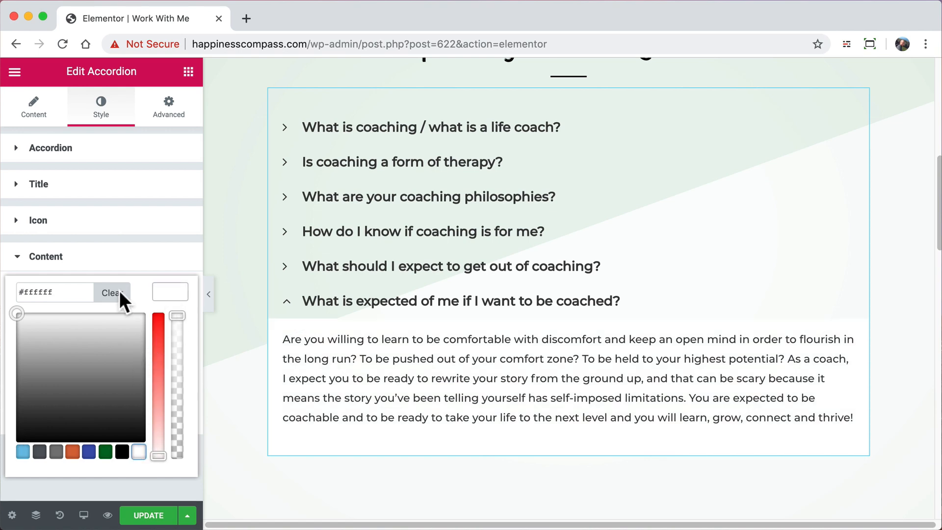
pyautogui.click(73, 451)
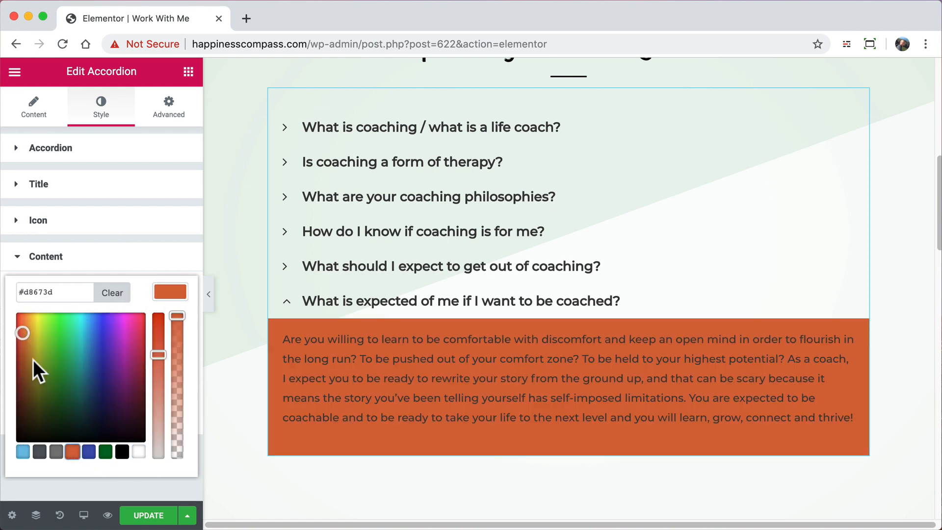
pyautogui.moveTo(54, 343)
pyautogui.mouseDown()
pyautogui.moveTo(61, 332)
pyautogui.moveTo(59, 352)
pyautogui.mouseUp()
pyautogui.click(115, 292)
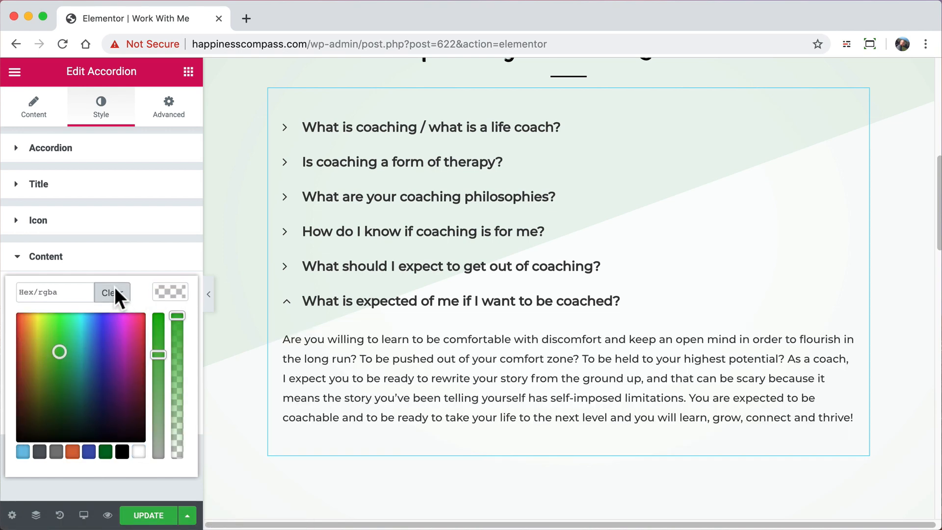
pyautogui.click(170, 290)
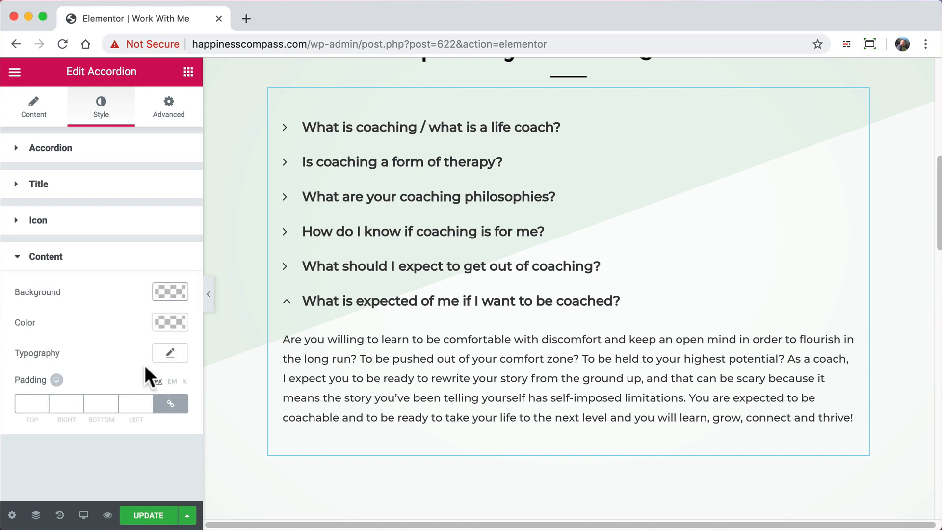
# Step: Try a 35 answer padding, then clear it back to the default
pyautogui.click(143, 398)
pyautogui.write('11')
pyautogui.moveTo(147, 401); pyautogui.dragTo(123, 406)
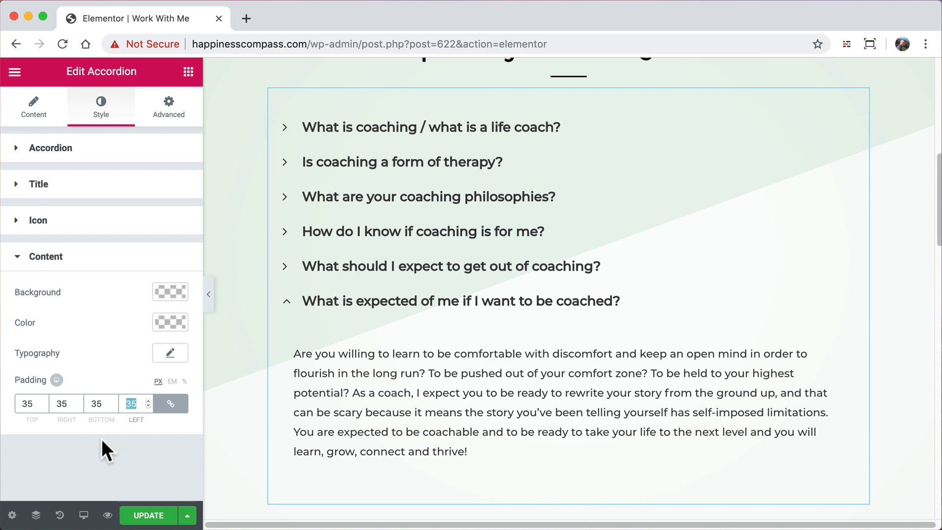
pyautogui.press('BackSpace')
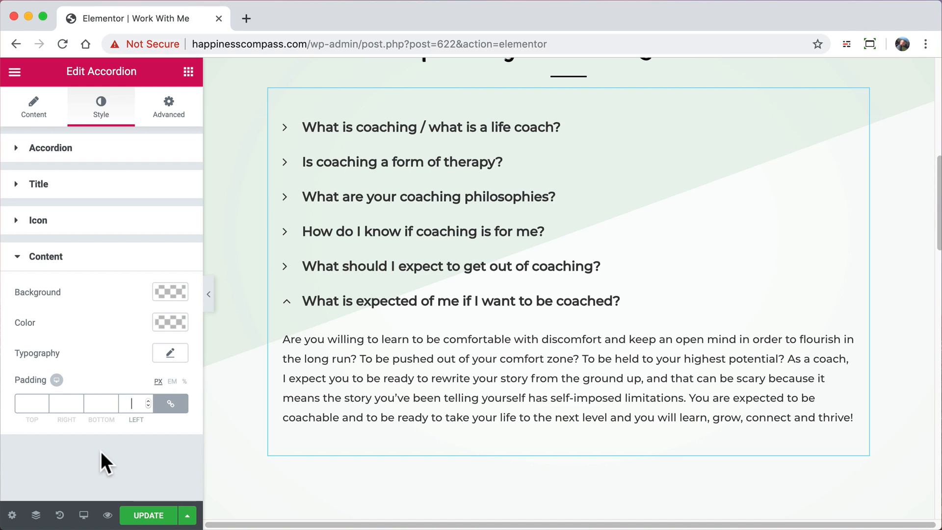
pyautogui.scroll(-5, 230, 384)
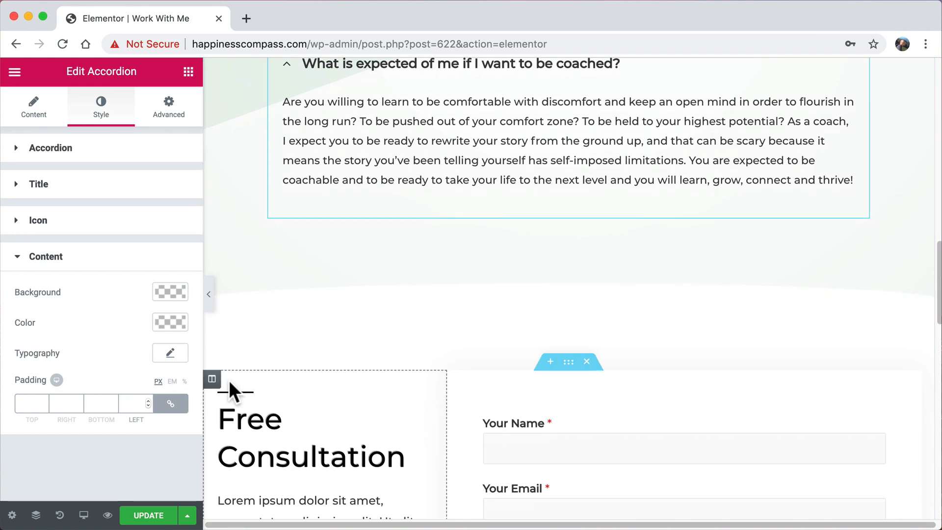
# Step: Replace the Free Consultation heading text with '30 minute Clarity call (NO PRESSURE!)'
pyautogui.scroll(-6, 229, 380)
pyautogui.click(423, 143)
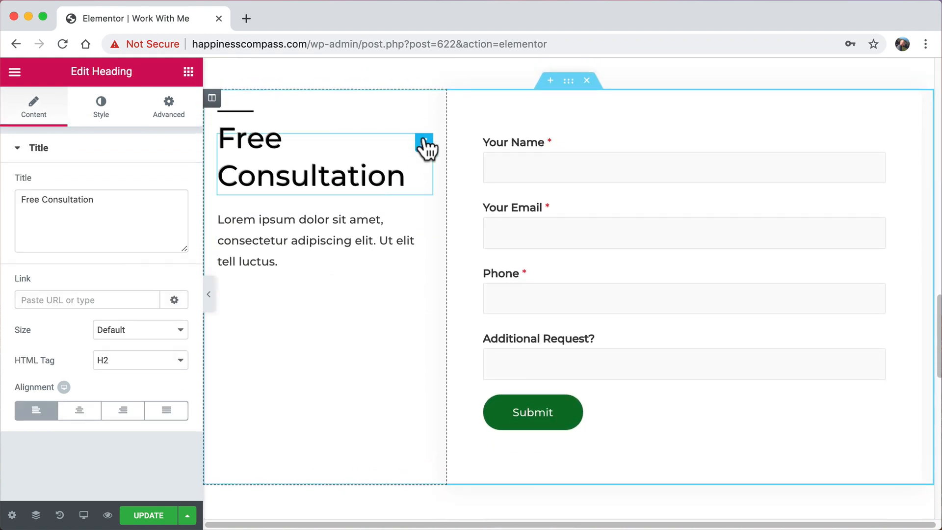
pyautogui.moveTo(21, 202); pyautogui.dragTo(72, 255)
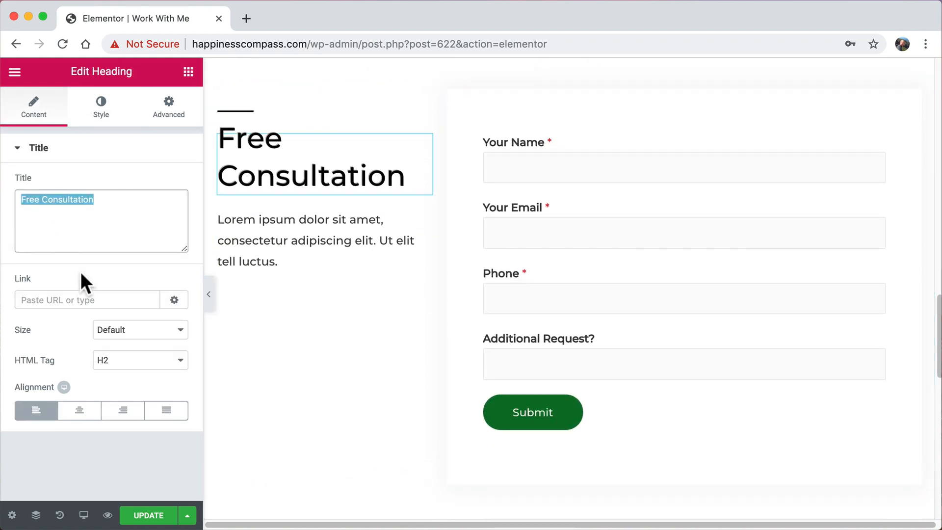
pyautogui.write('30 minute Cl')
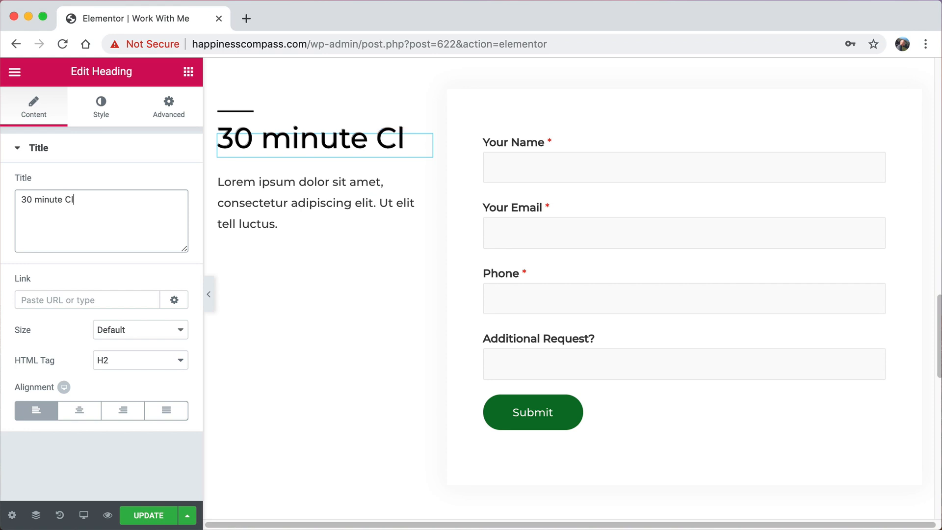
pyautogui.write('arity call ()')
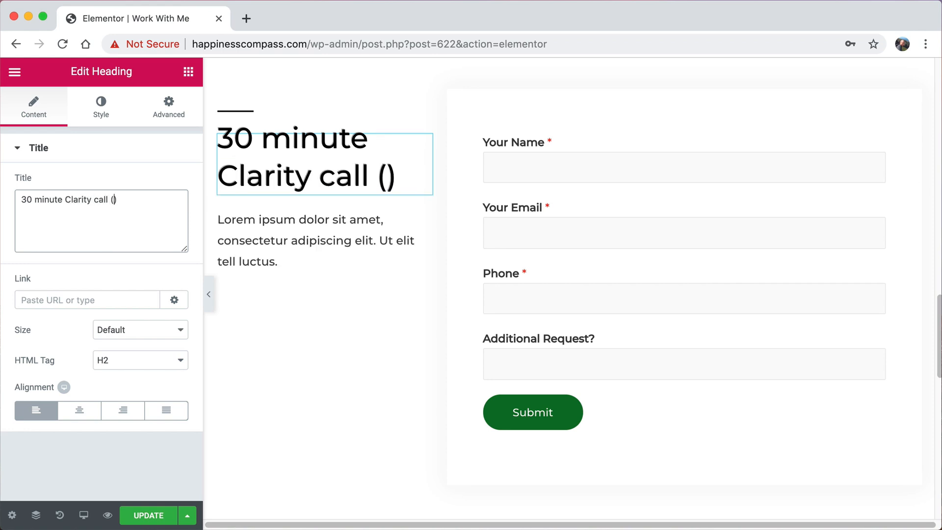
pyautogui.write('NO PRESSURE!')
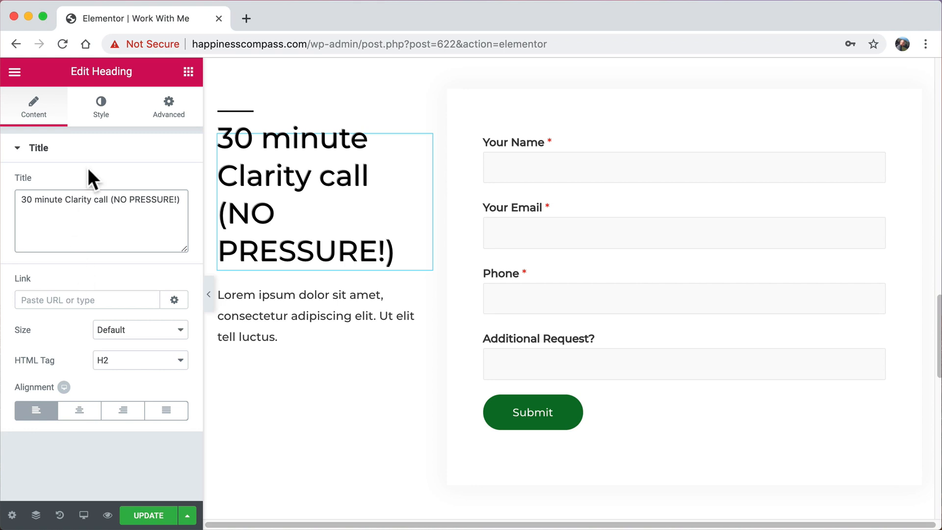
# Step: Set the heading's typography font size to 34 px
pyautogui.click(101, 113)
pyautogui.click(169, 214)
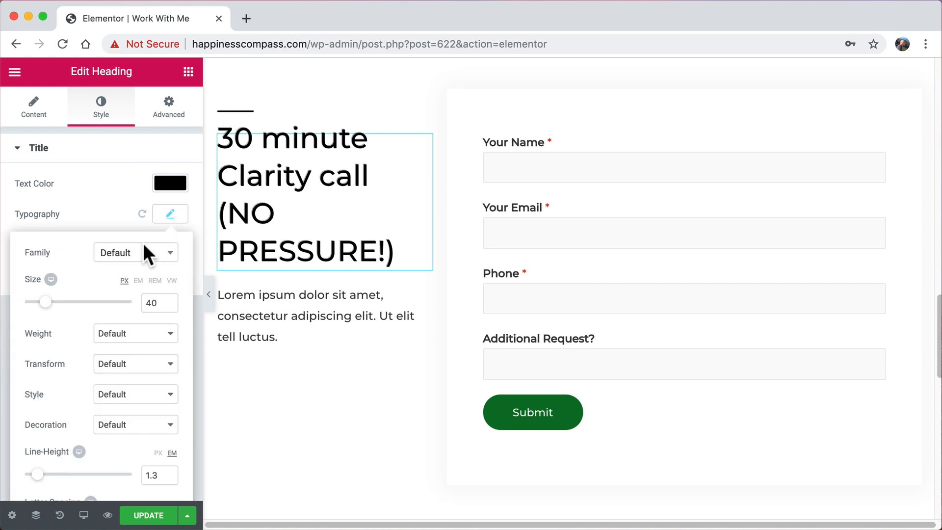
pyautogui.moveTo(45, 302); pyautogui.dragTo(44, 303)
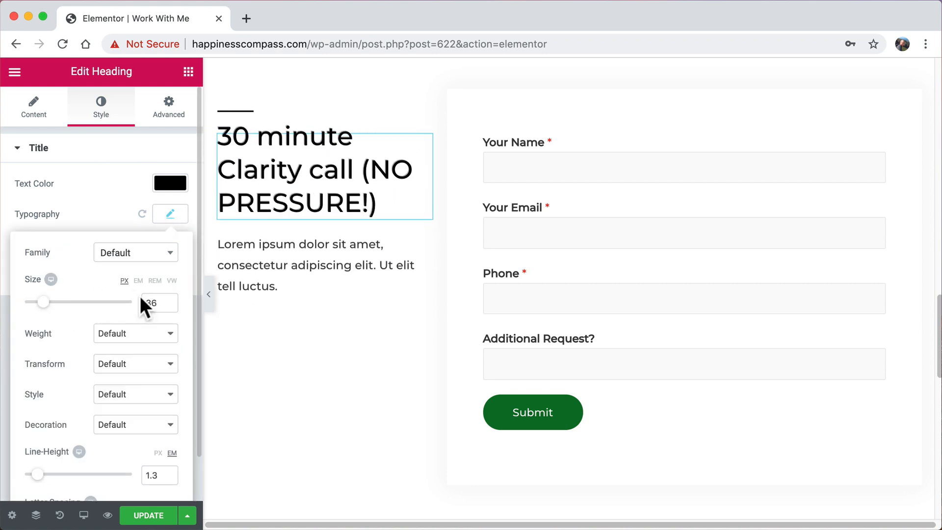
pyautogui.click(169, 304)
pyautogui.click(169, 305)
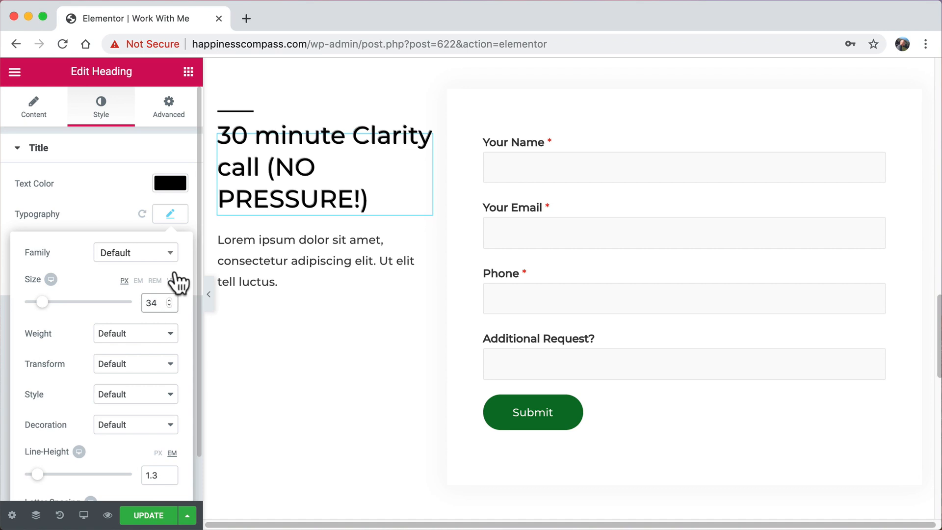
pyautogui.click(170, 215)
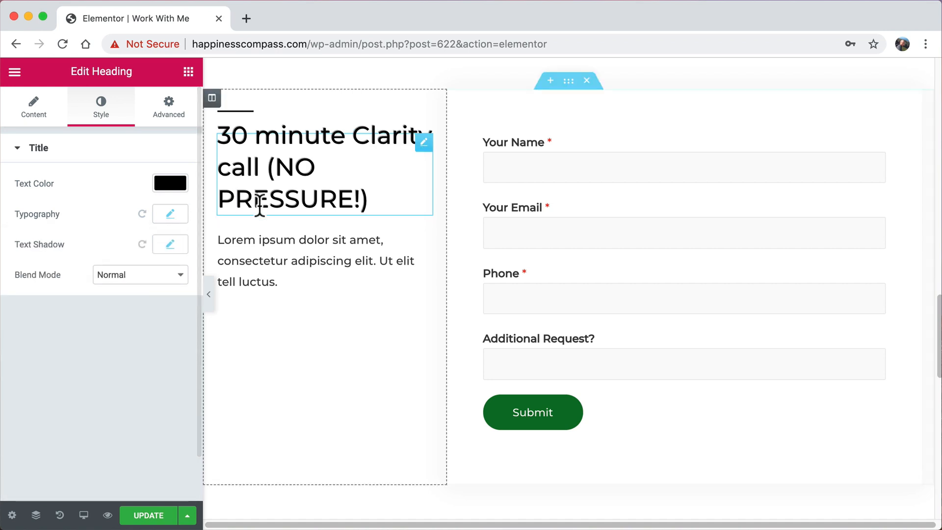
# Step: Widen the section's left column to a 42% column width
pyautogui.moveTo(444, 229); pyautogui.dragTo(470, 228)
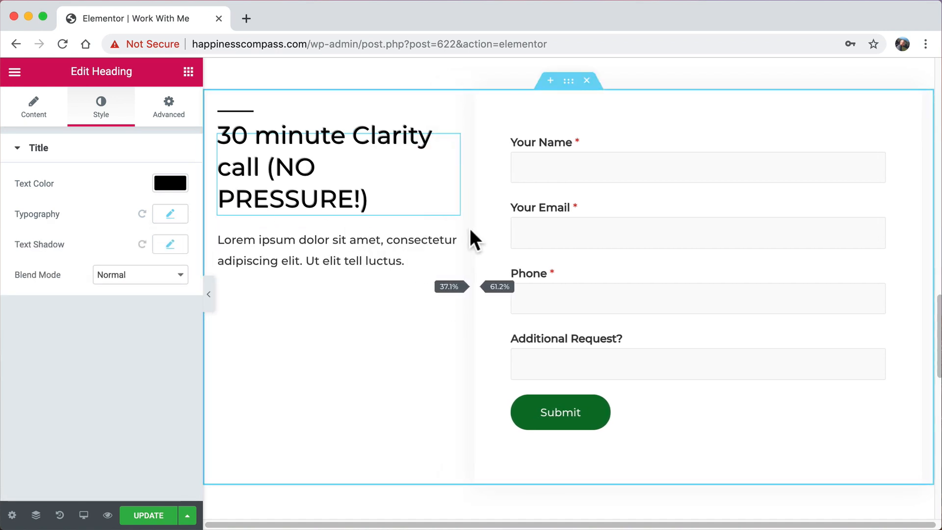
pyautogui.click(212, 98)
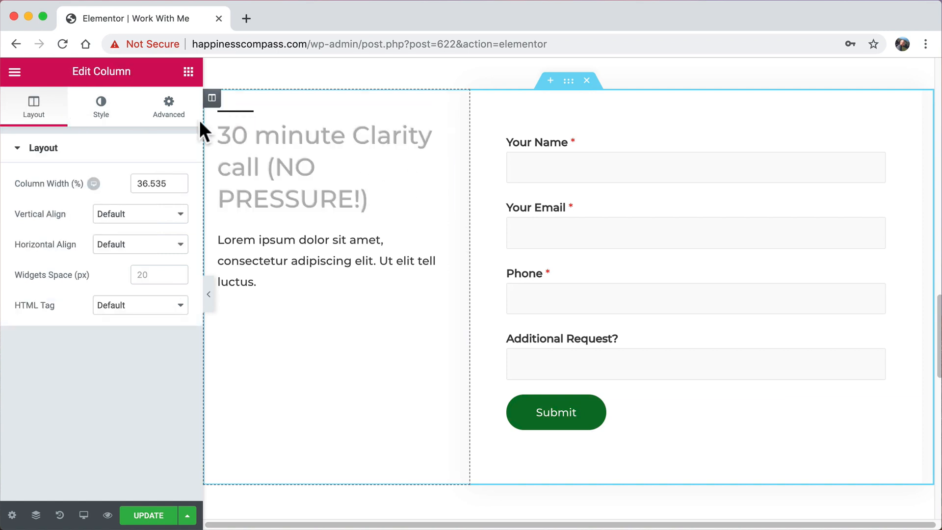
pyautogui.moveTo(167, 182); pyautogui.dragTo(127, 183)
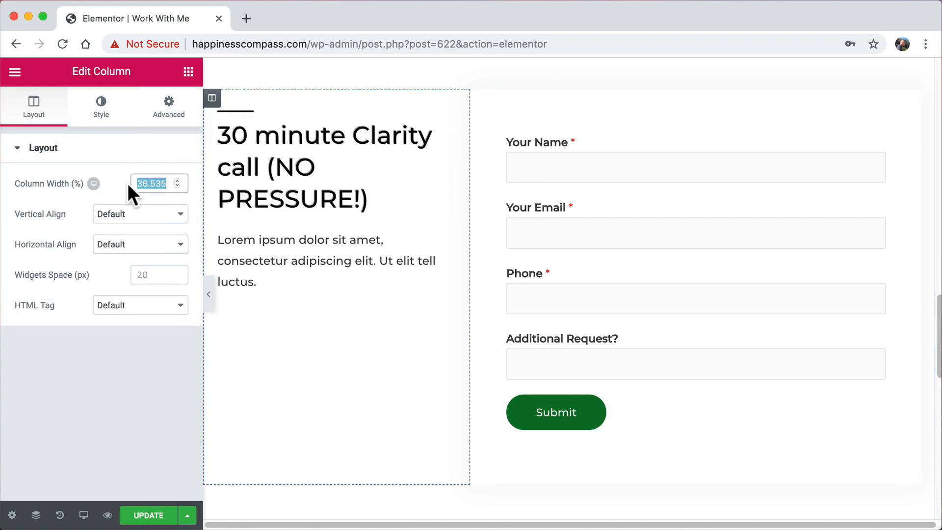
pyautogui.write('42')
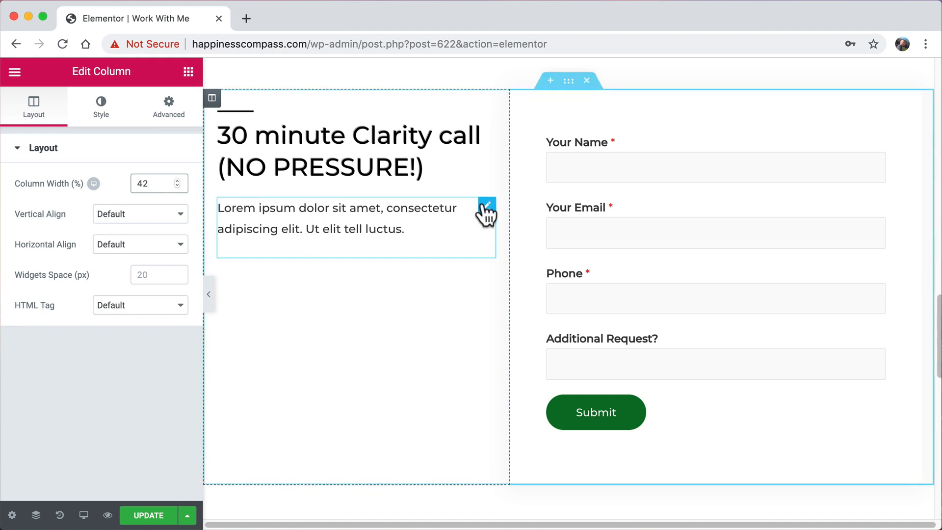
# Step: Delete the lorem paragraph below the heading
pyautogui.click(485, 206)
pyautogui.rightClick(485, 206)
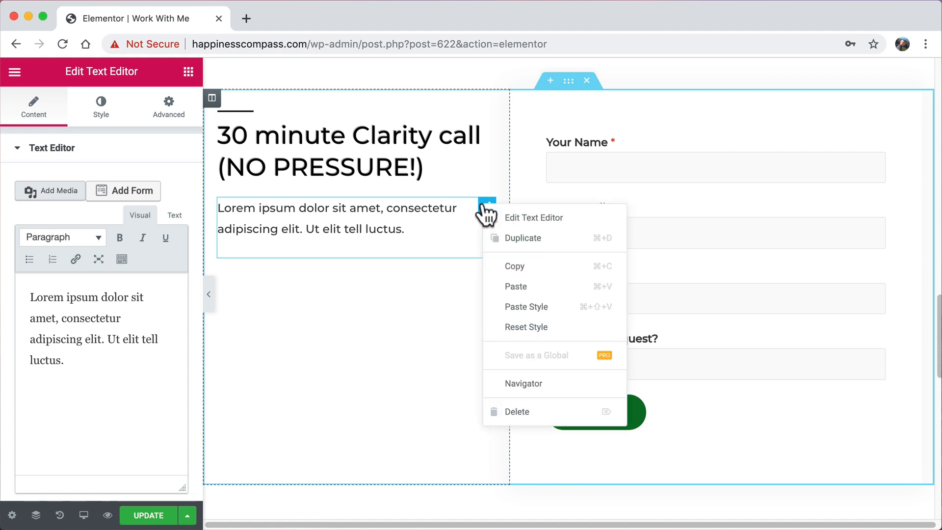
pyautogui.click(510, 410)
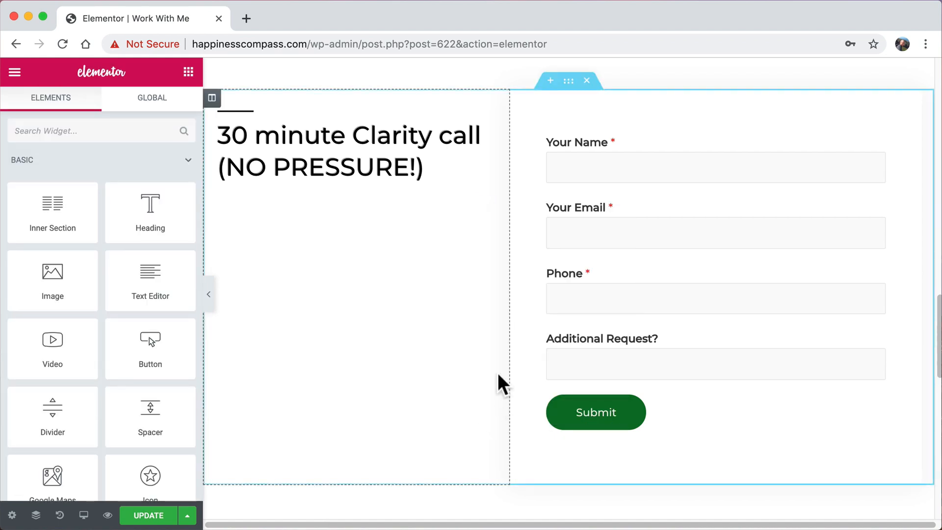
# Step: Place an Icon List under the heading and give its first item a check-square-o icon
pyautogui.click(126, 131)
pyautogui.write('icon')
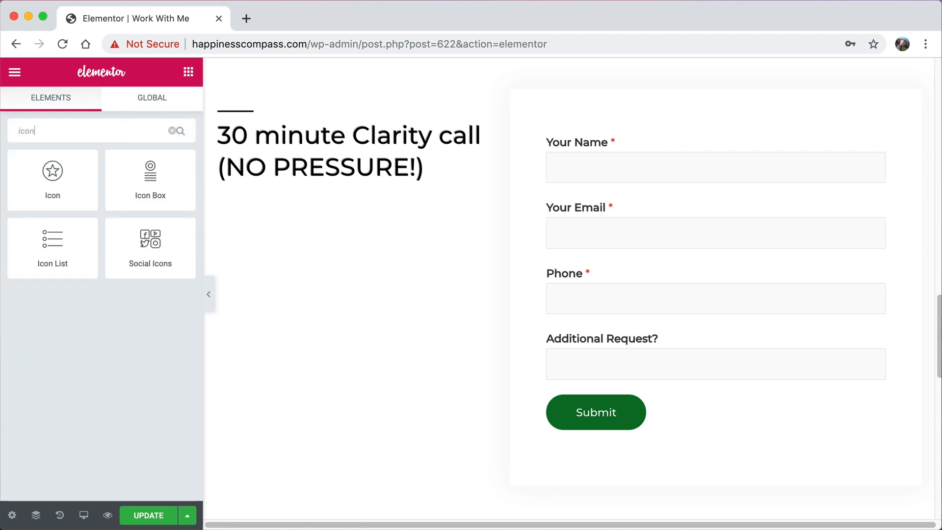
pyautogui.moveTo(53, 248); pyautogui.dragTo(300, 169)
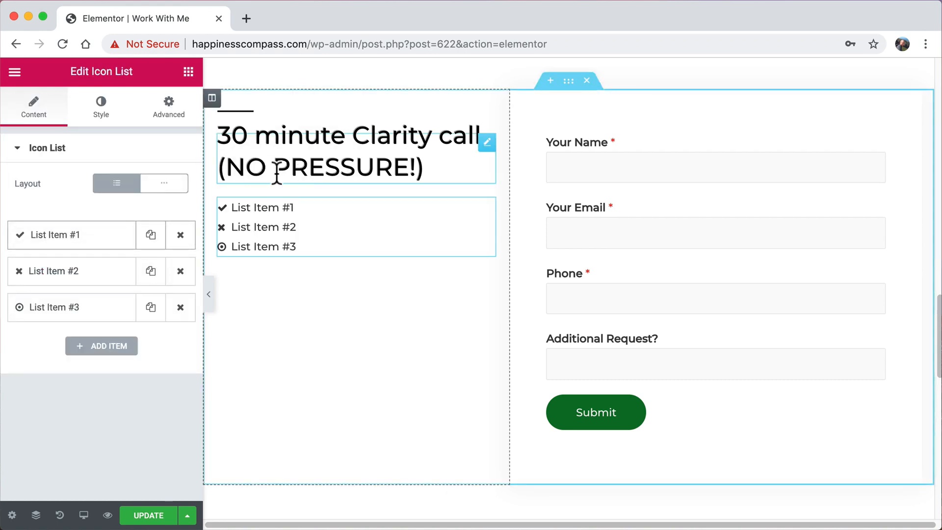
pyautogui.click(85, 238)
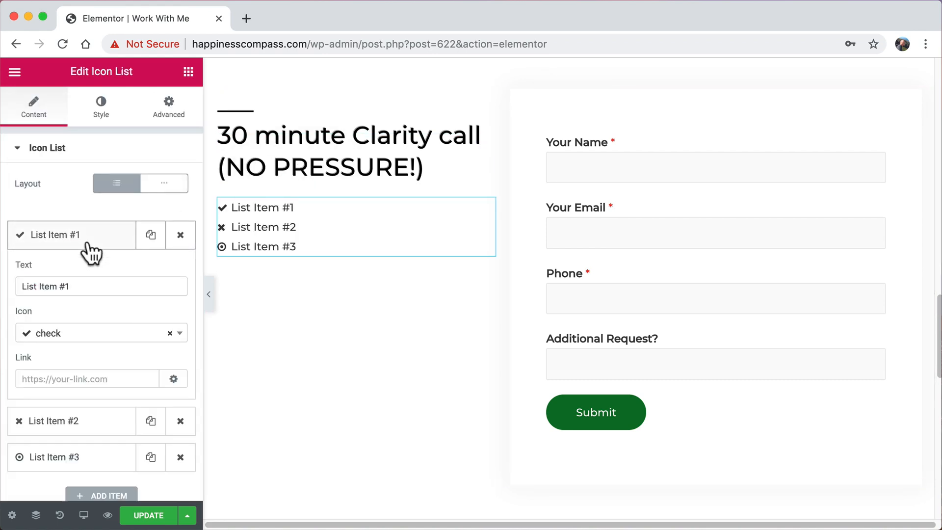
pyautogui.click(120, 333)
pyautogui.click(112, 373)
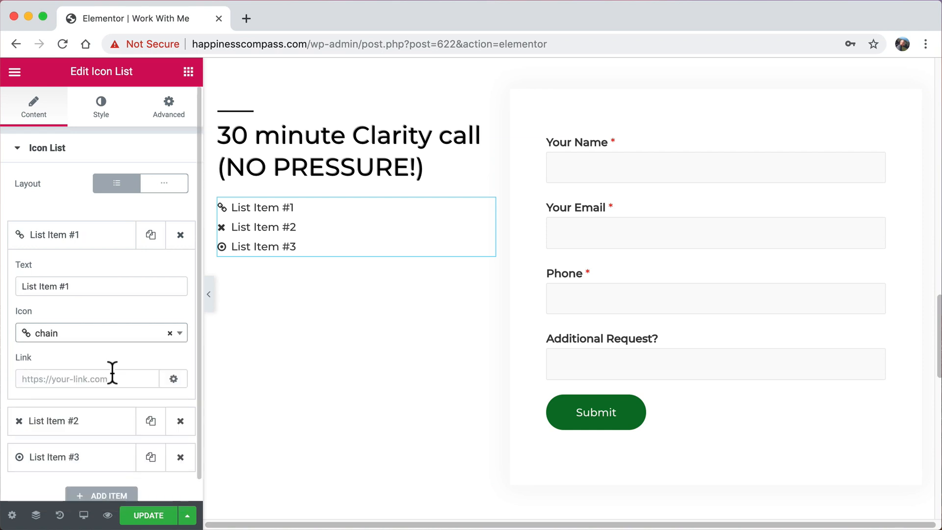
pyautogui.click(89, 339)
pyautogui.click(95, 468)
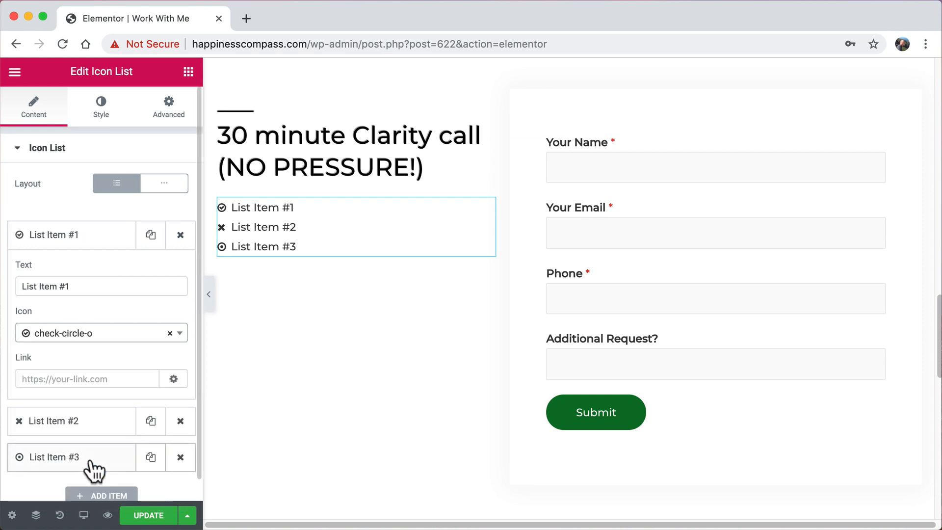
pyautogui.click(111, 334)
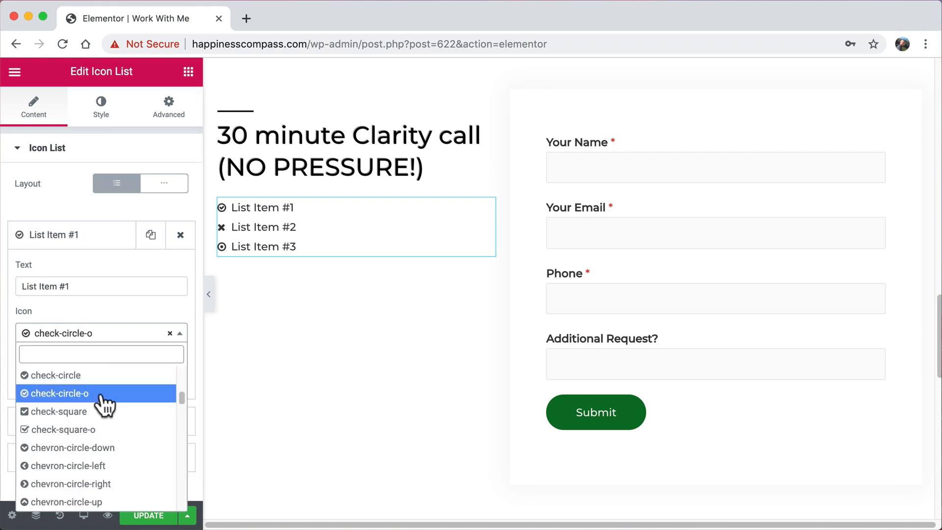
pyautogui.click(99, 430)
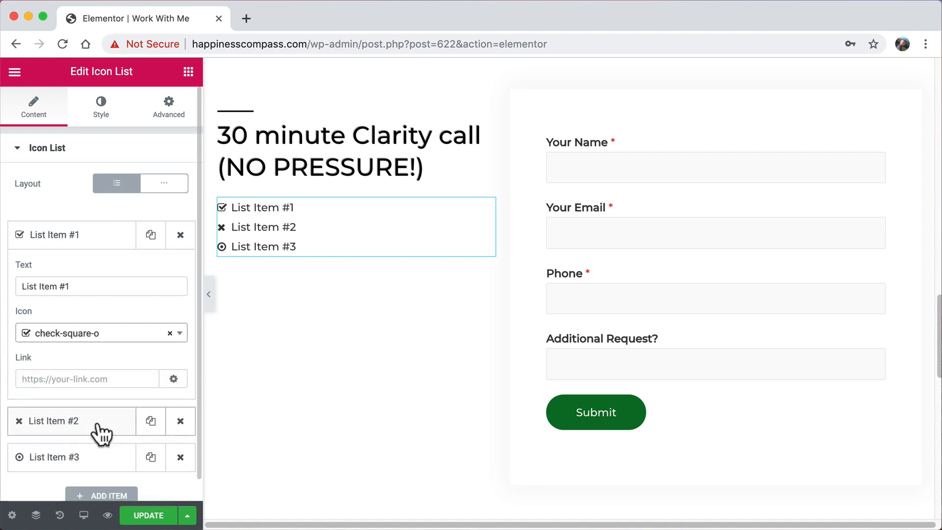
pyautogui.click(111, 248)
# Step: Delete the second and third list items and duplicate the first item twice
pyautogui.click(179, 272)
pyautogui.click(181, 276)
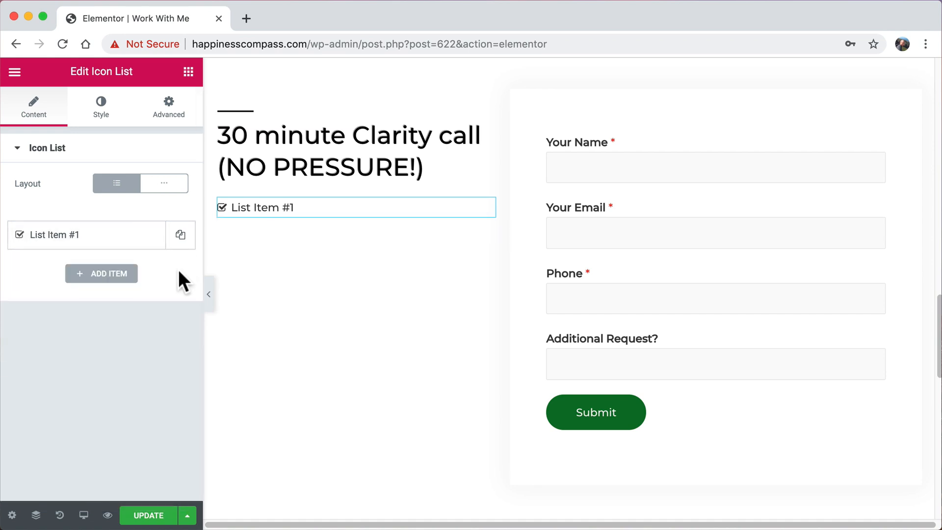
pyautogui.click(180, 235)
pyautogui.click(150, 237)
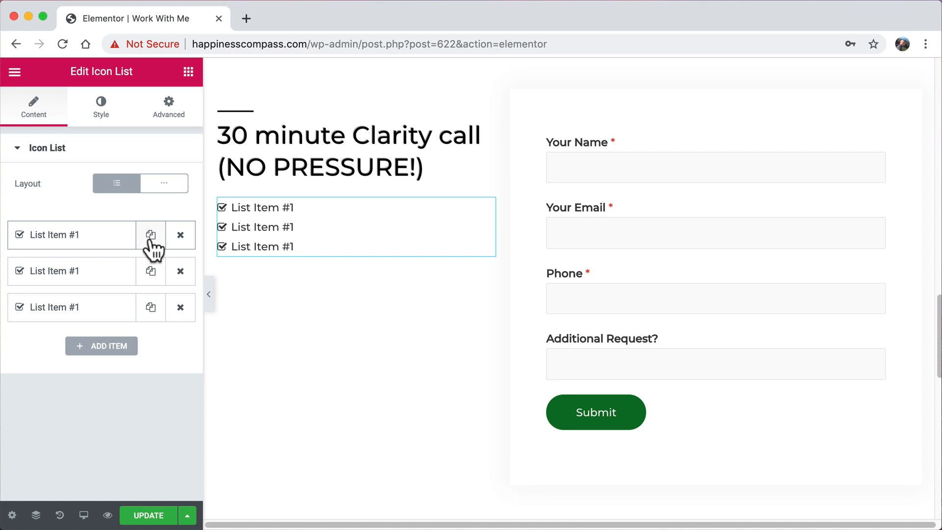
# Step: Style the list with 10 item spacing, larger icons and a roughly 10 text indent
pyautogui.click(100, 109)
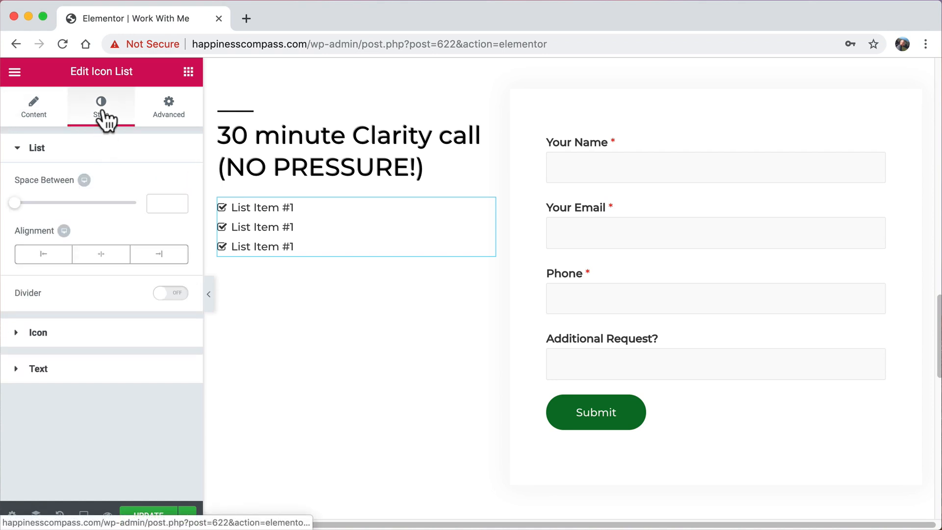
pyautogui.moveTo(17, 205); pyautogui.dragTo(39, 203)
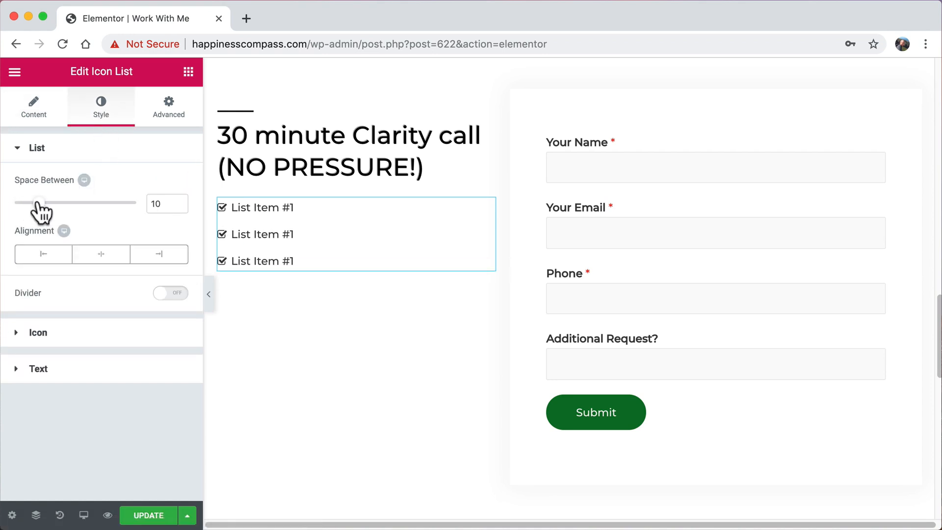
pyautogui.click(167, 294)
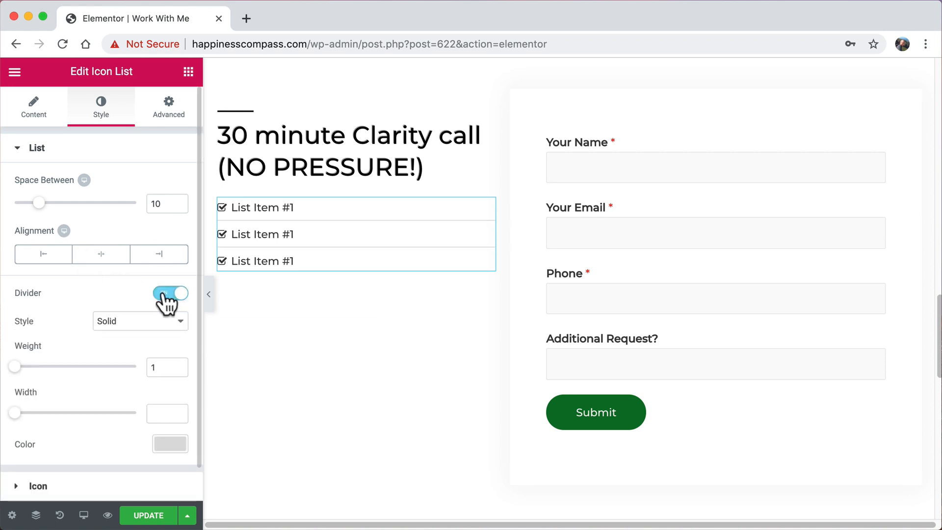
pyautogui.click(167, 294)
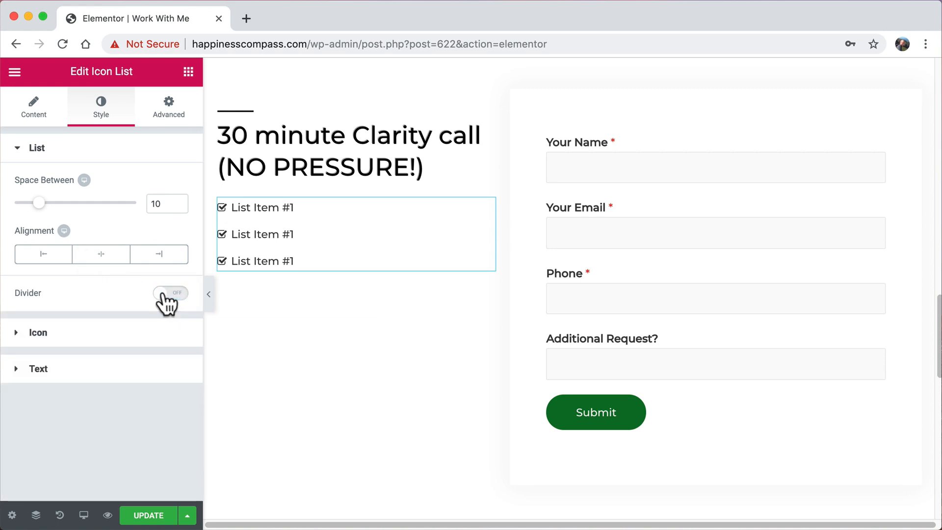
pyautogui.click(79, 338)
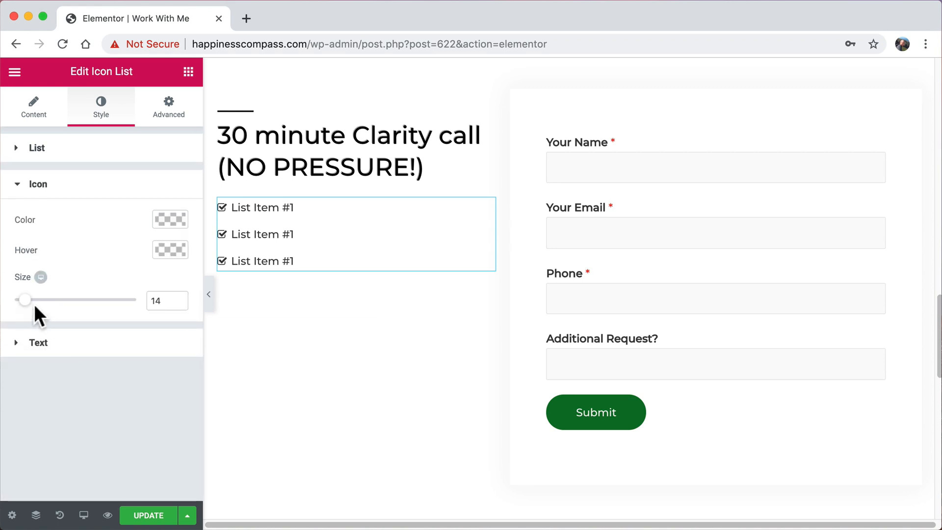
pyautogui.moveTo(24, 300); pyautogui.dragTo(29, 301)
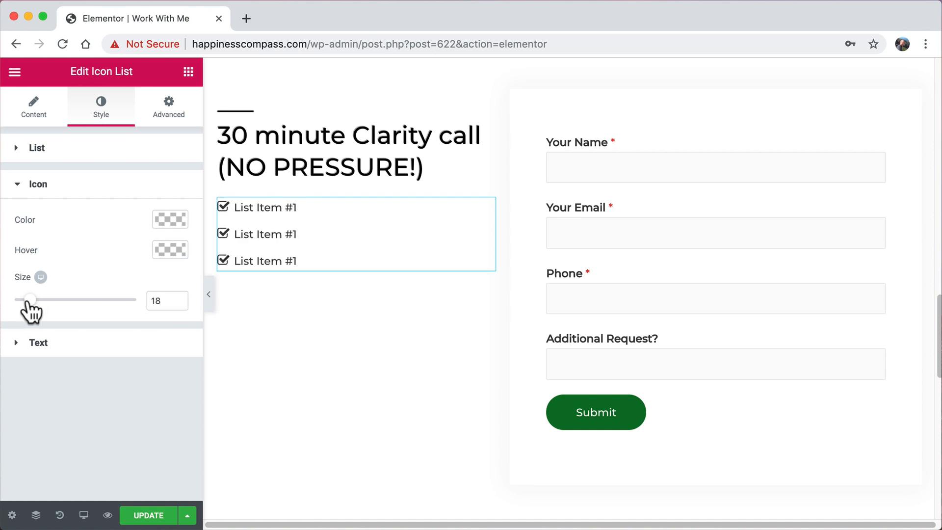
pyautogui.click(155, 346)
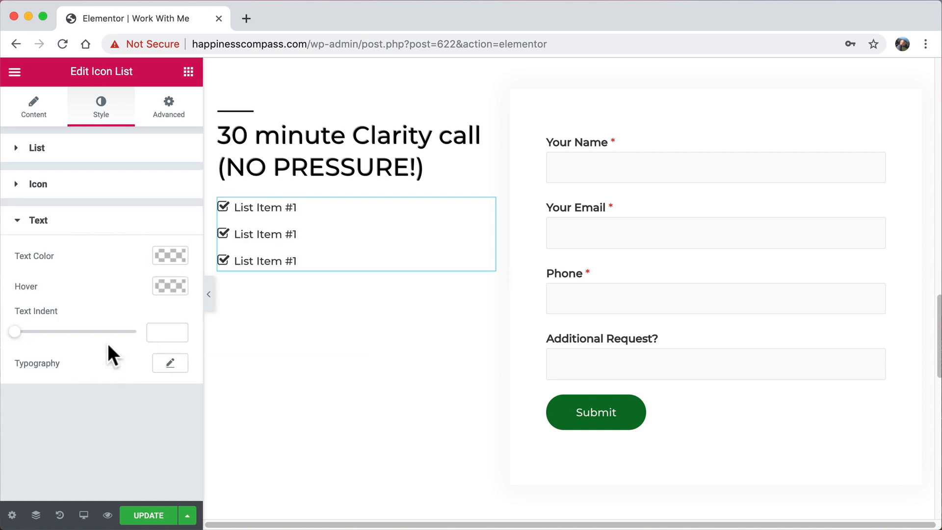
pyautogui.moveTo(18, 336); pyautogui.dragTo(43, 337)
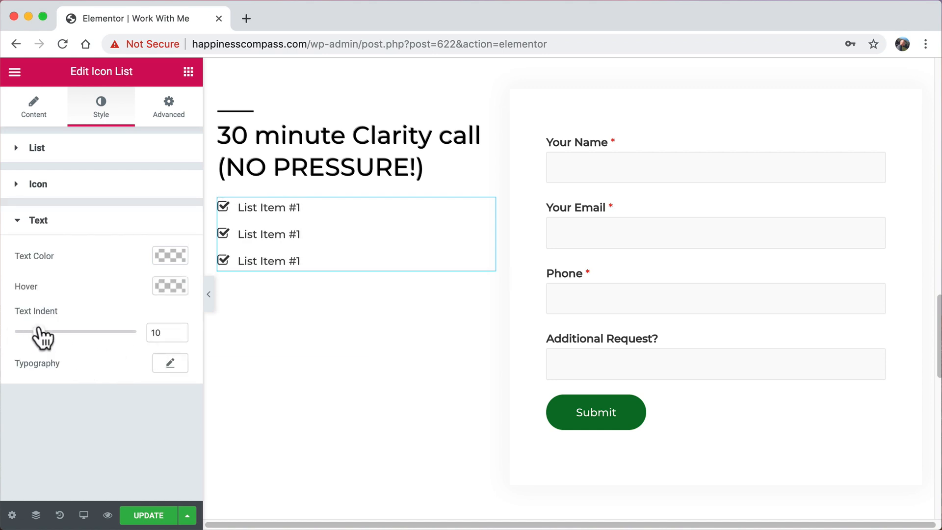
pyautogui.click(179, 334)
pyautogui.click(118, 223)
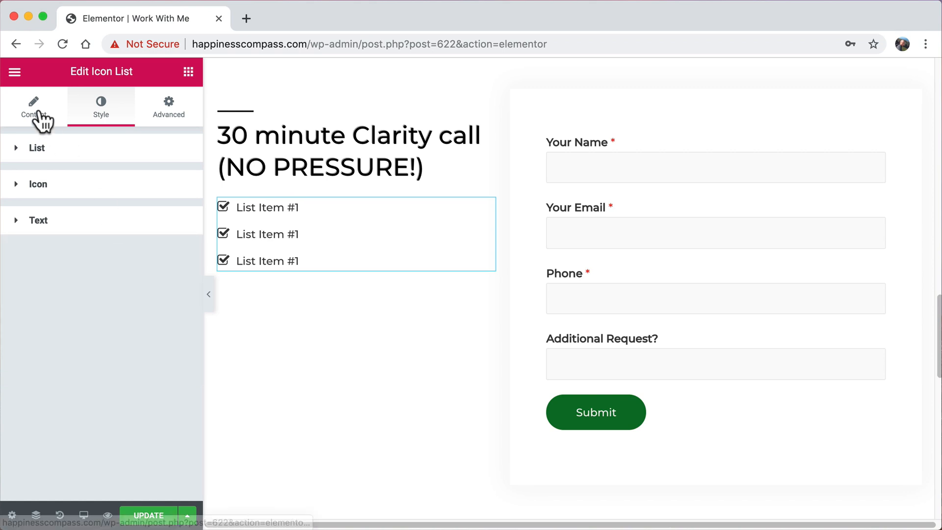
# Step: Set the first two items to 'Talk about your goals and the obstacles in your way' and 'See if we're a good fit to work together'
pyautogui.click(39, 114)
pyautogui.click(76, 243)
pyautogui.moveTo(78, 287); pyautogui.dragTo(23, 286)
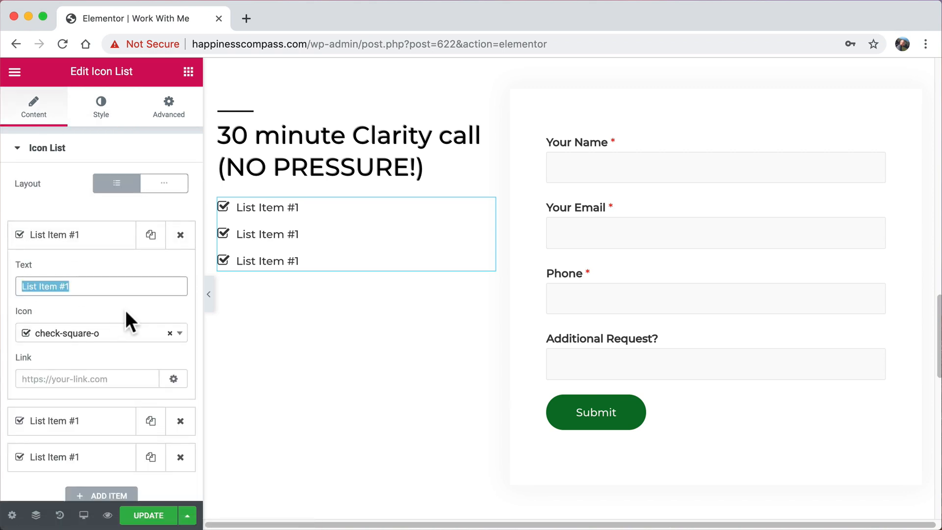
pyautogui.write('Talk ')
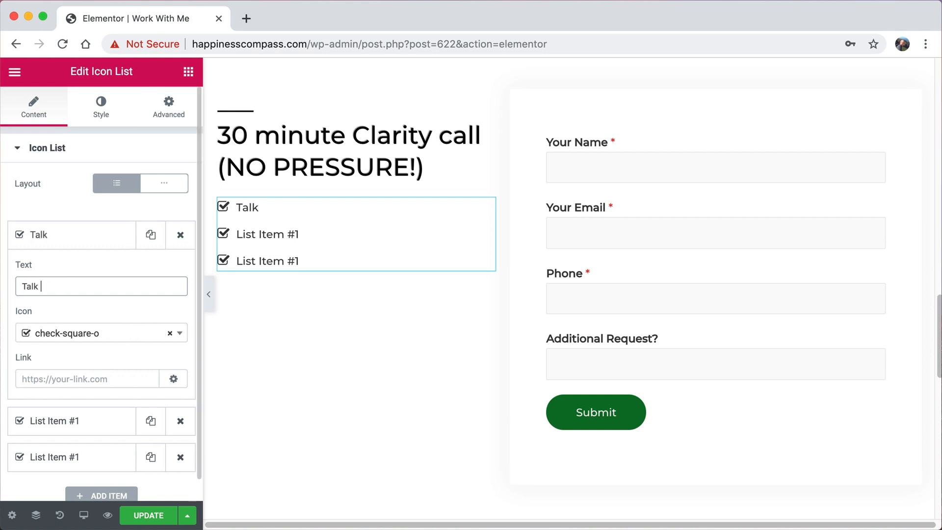
pyautogui.write('about your goals and')
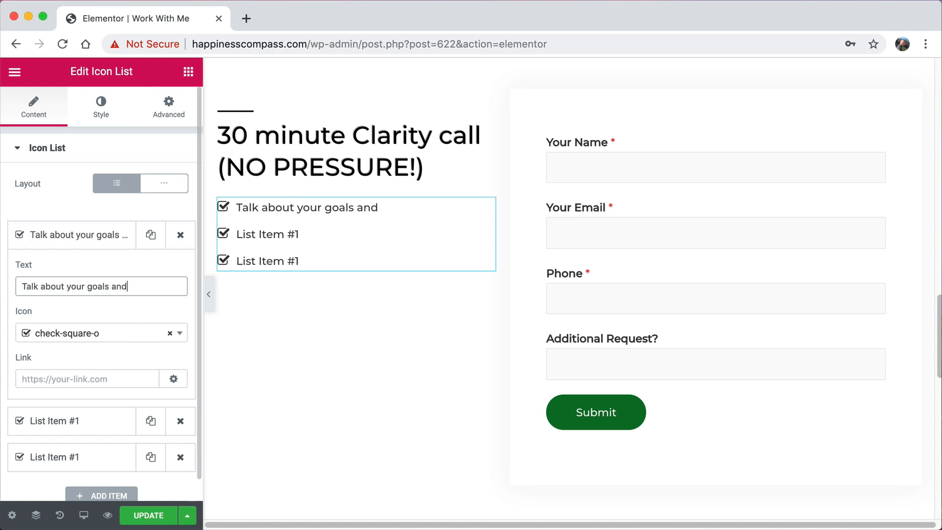
pyautogui.write(' the obstacles in your way')
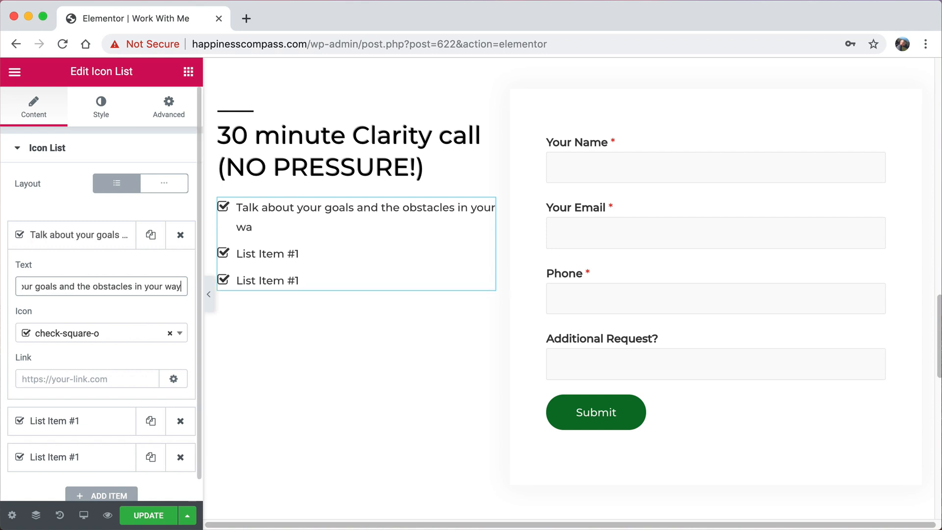
pyautogui.click(101, 243)
pyautogui.click(94, 271)
pyautogui.tripleClick(90, 320)
pyautogui.write('See i')
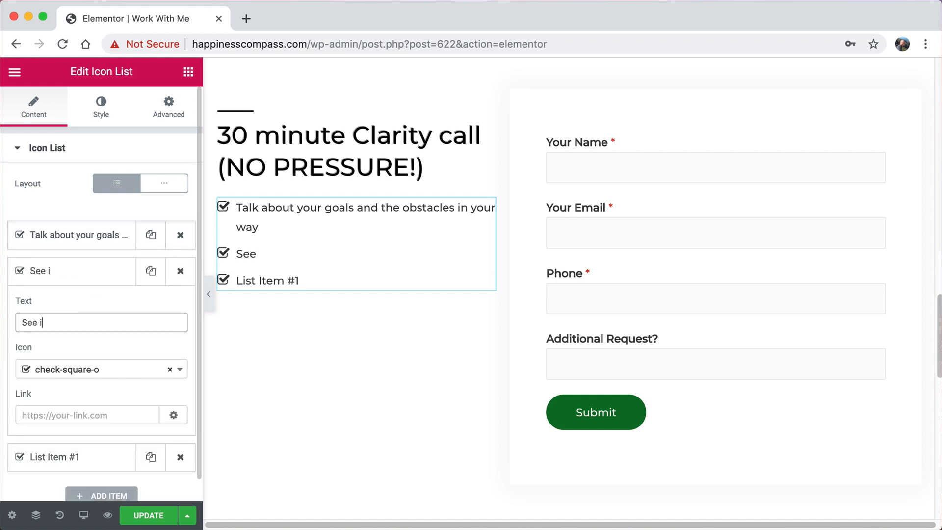
pyautogui.write("f we're a good fit to work together")
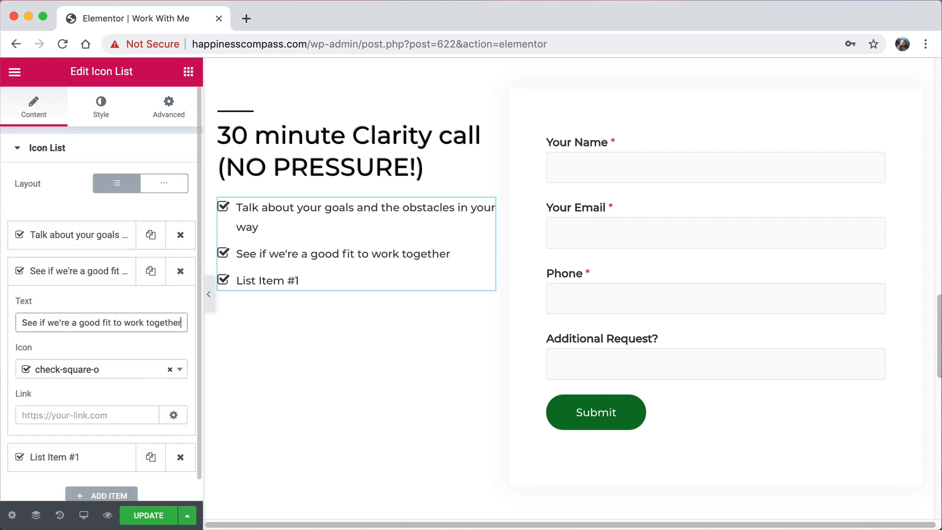
# Step: Set the third item to 'Answer any questions you have about the process!'
pyautogui.click(93, 270)
pyautogui.click(91, 309)
pyautogui.tripleClick(22, 358)
pyautogui.write('Answer a')
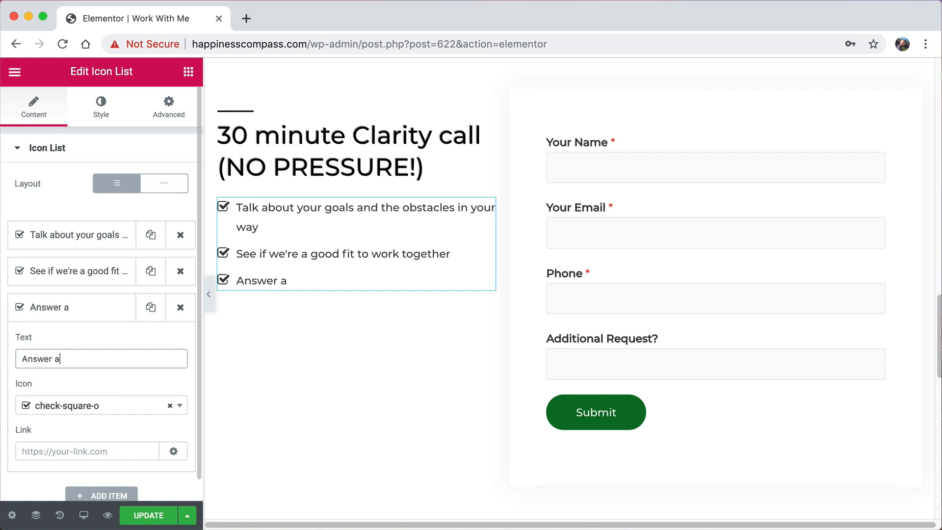
pyautogui.write('ny questions your have ab')
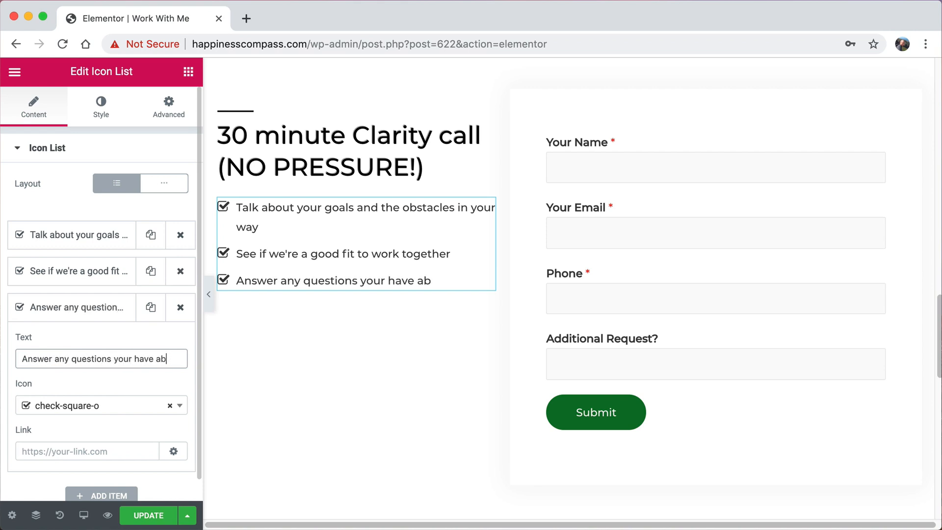
pyautogui.write('out the process!')
pyautogui.click(80, 358)
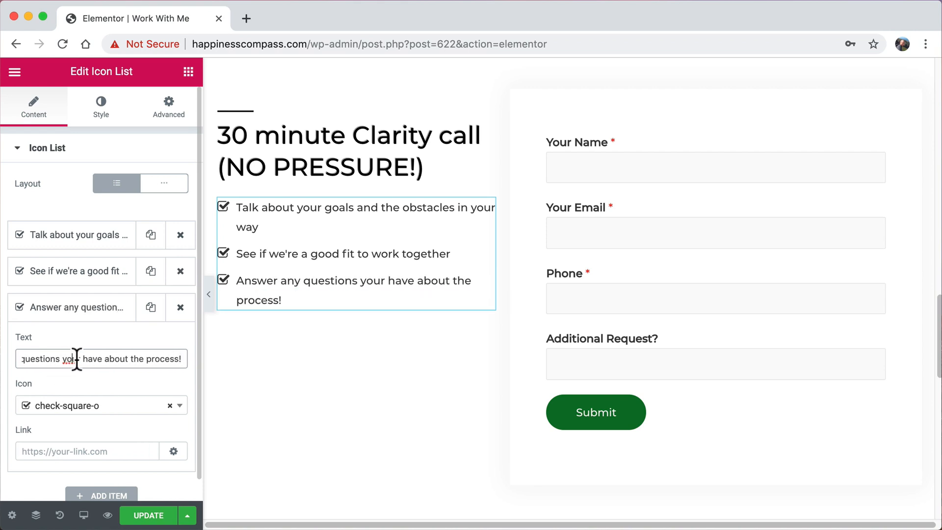
pyautogui.press('BackSpace')
pyautogui.click(116, 310)
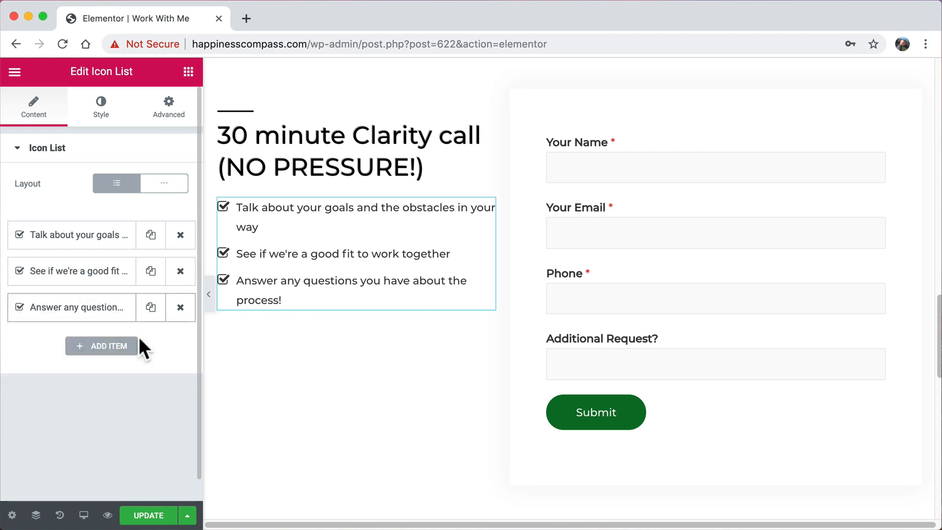
# Step: Check the contact form widget's shortcode, then save the Work With Me page with UPDATE
pyautogui.click(876, 137)
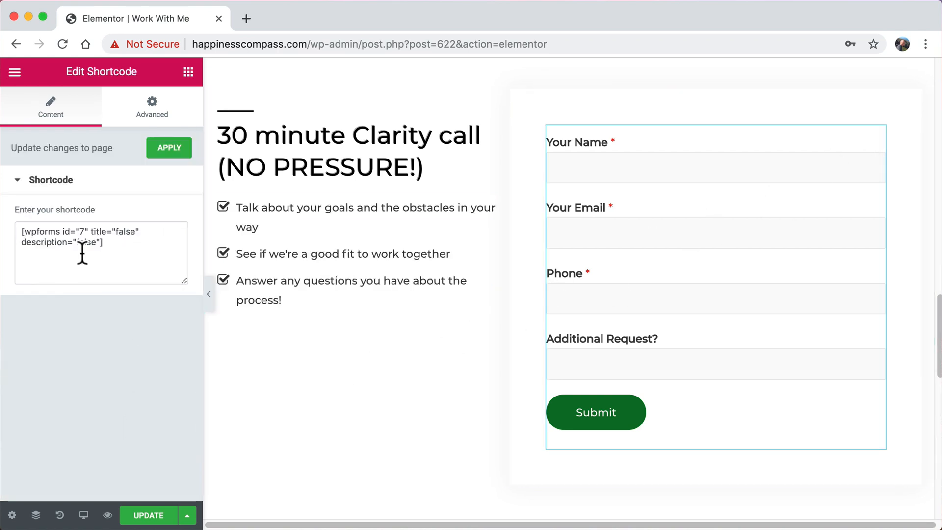
pyautogui.moveTo(104, 242); pyautogui.dragTo(20, 231)
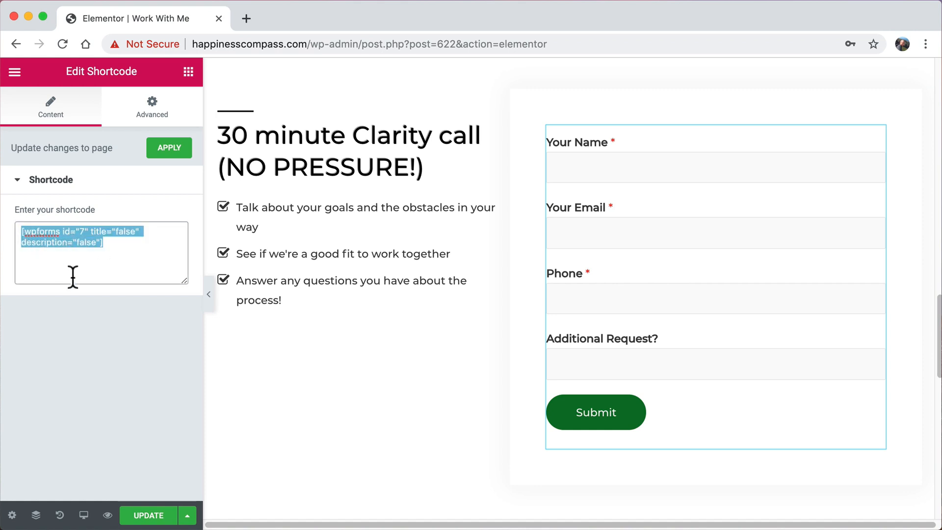
pyautogui.click(99, 349)
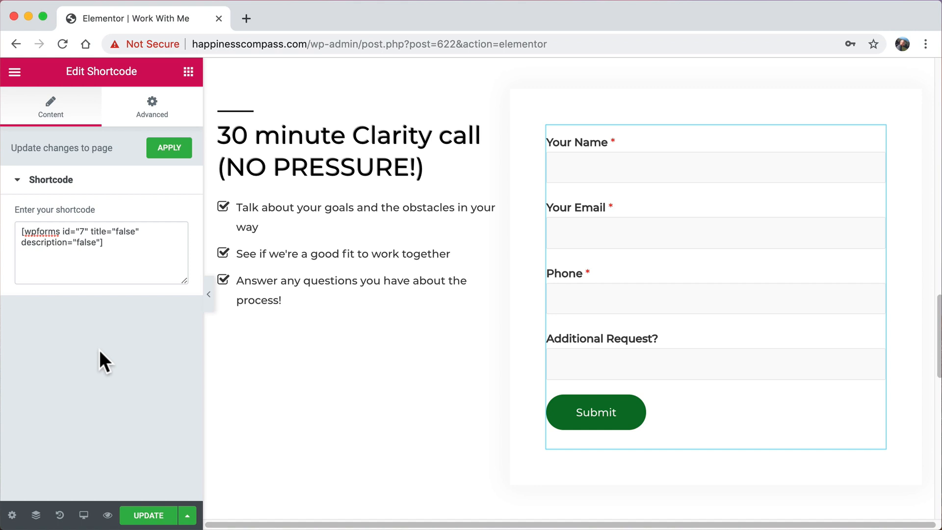
pyautogui.click(150, 515)
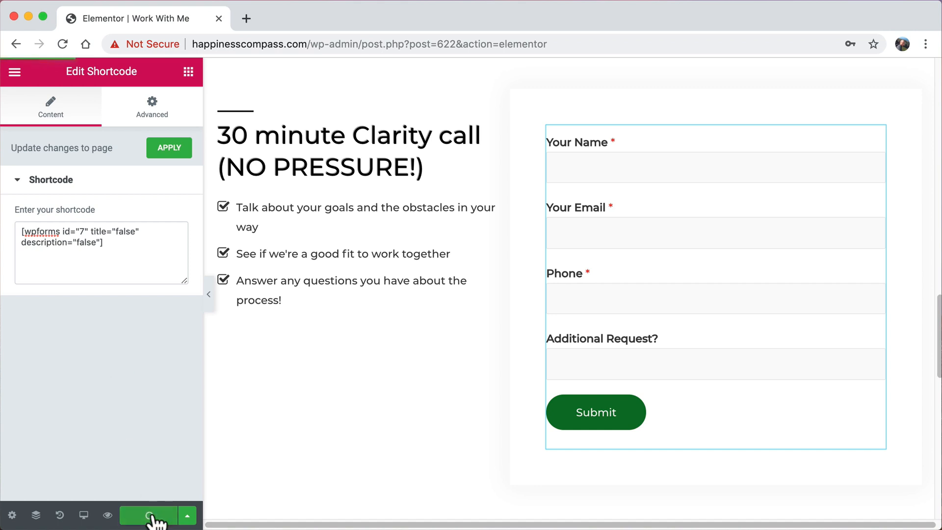
# Step: Preview the updated Work With Me page, scroll through it, and close the Elementor editor tab
pyautogui.click(108, 514)
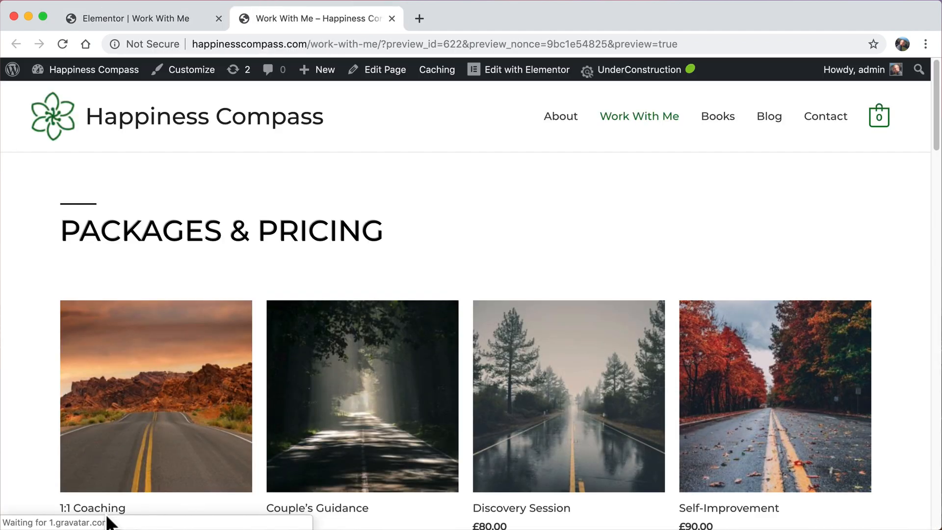
pyautogui.scroll(-6, 31, 326)
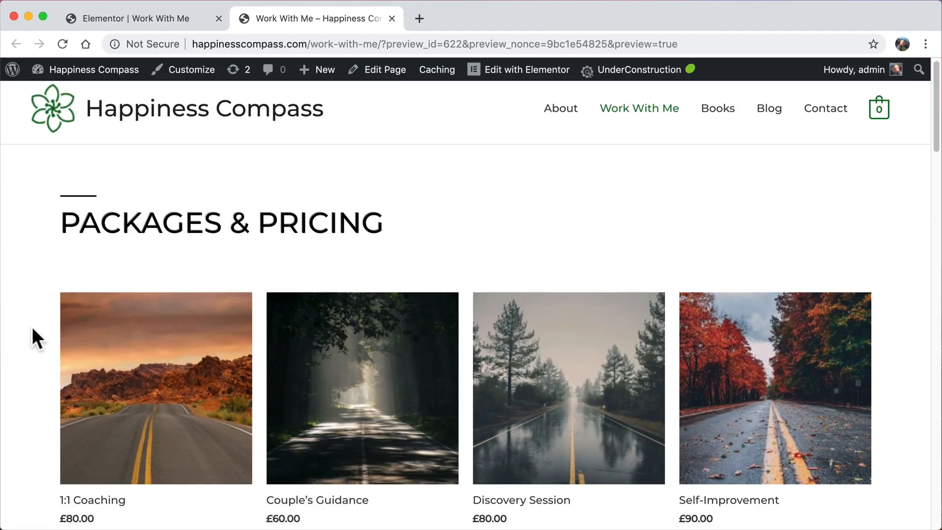
pyautogui.scroll(-8, 32, 326)
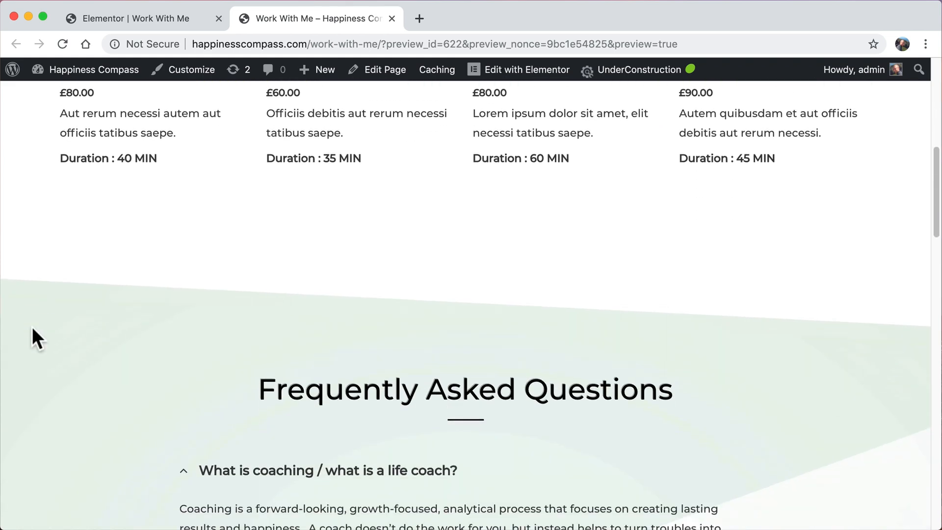
pyautogui.scroll(-6, 33, 328)
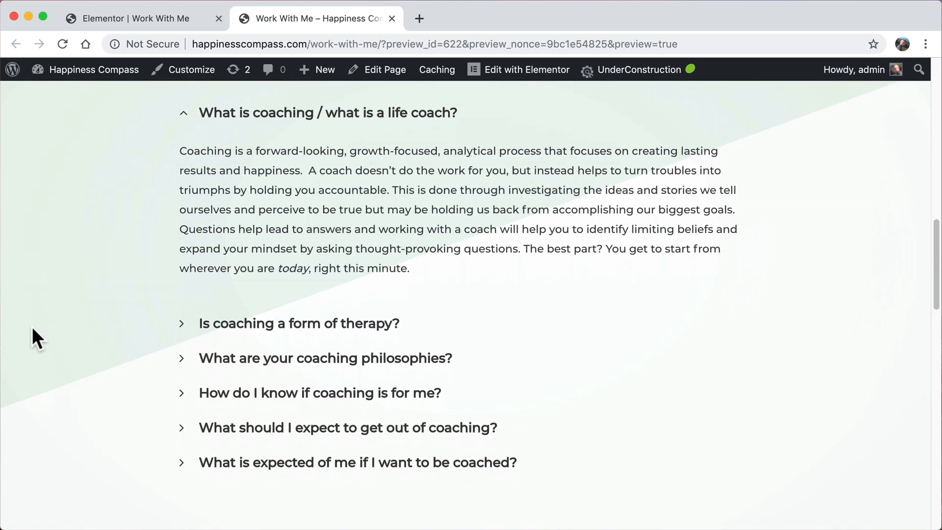
pyautogui.scroll(-6, 32, 329)
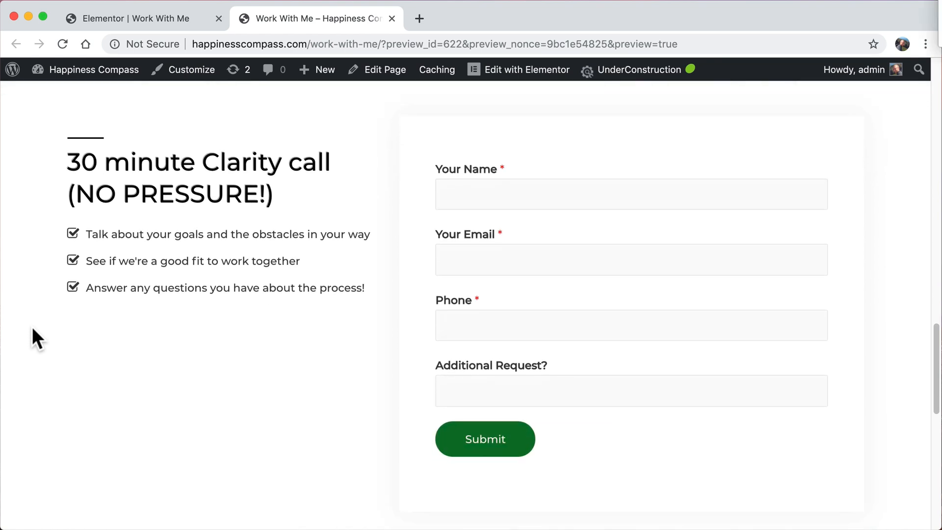
pyautogui.scroll(-1, 33, 329)
pyautogui.scroll(13, 32, 329)
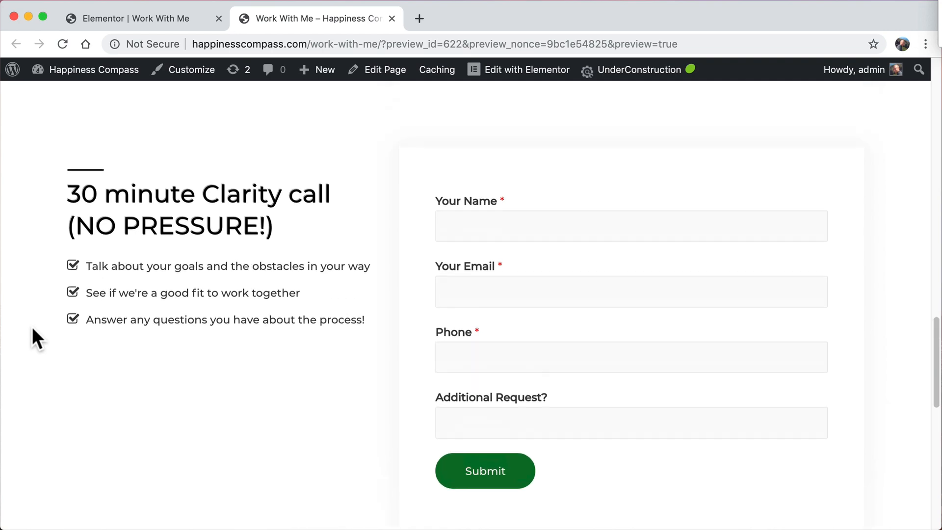
pyautogui.scroll(10, 33, 328)
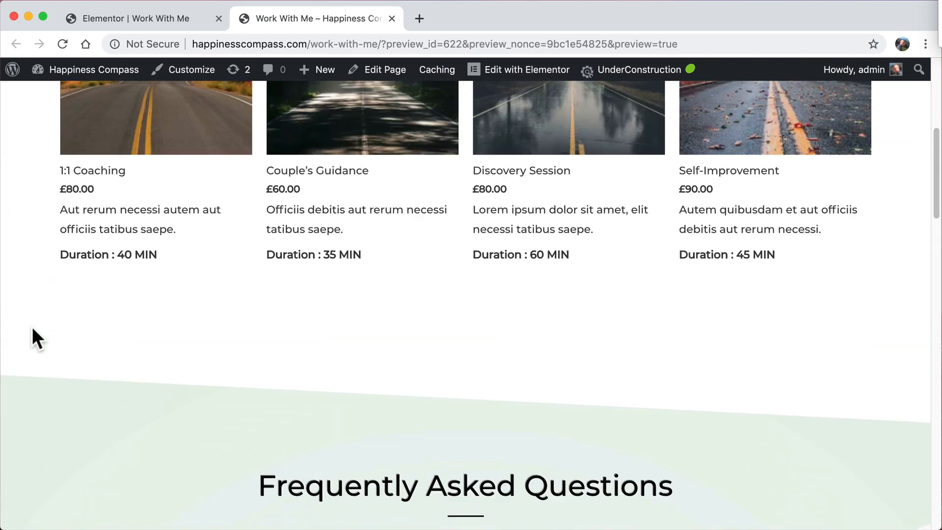
pyautogui.scroll(-1, 32, 328)
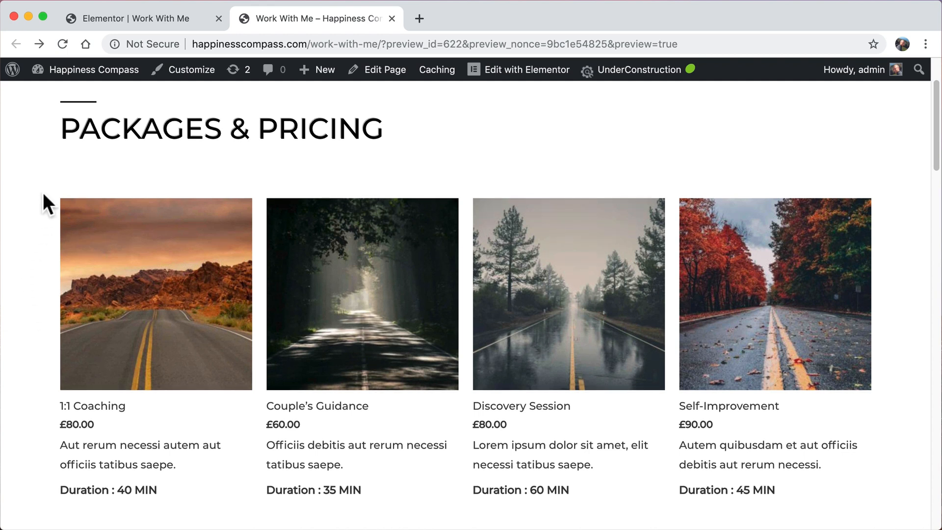
pyautogui.click(219, 19)
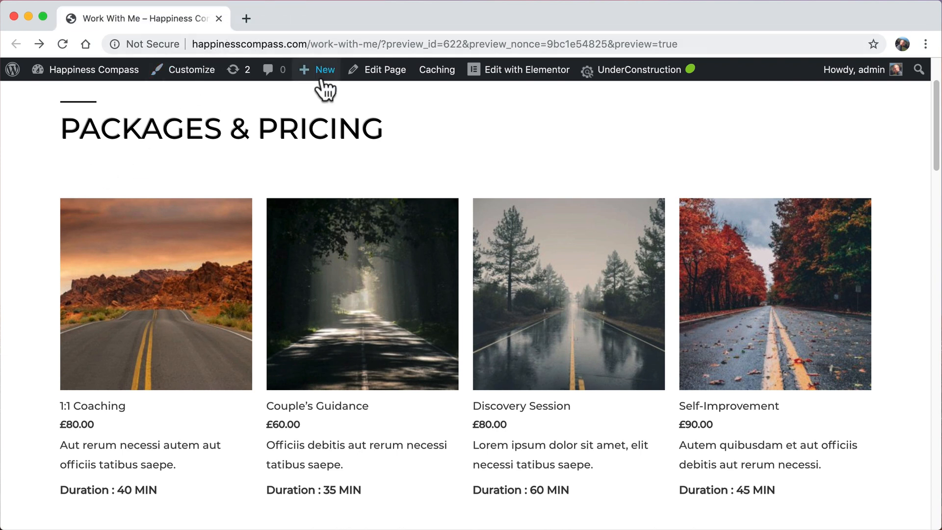
pyautogui.scroll(3, 419, 127)
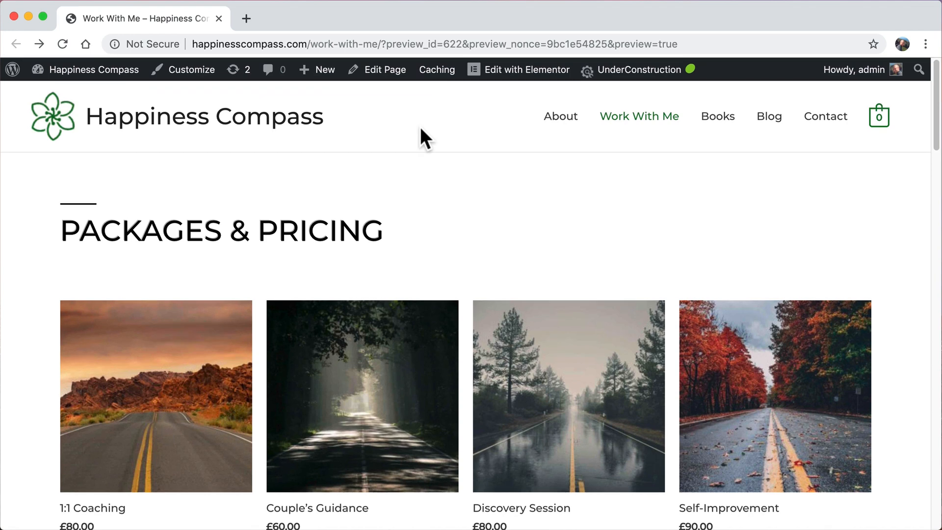
# Step: Go to Books from the site menu and launch Edit with Elementor from the admin bar
pyautogui.click(719, 122)
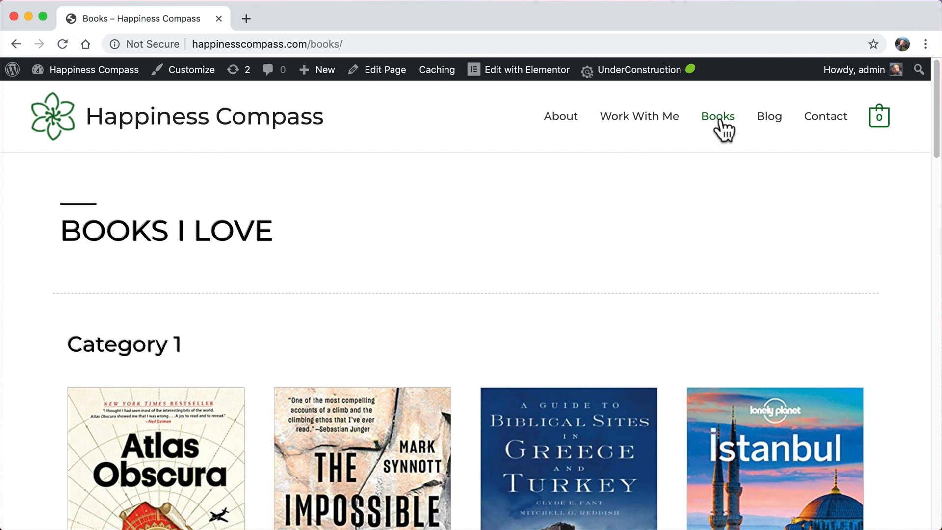
pyautogui.click(500, 75)
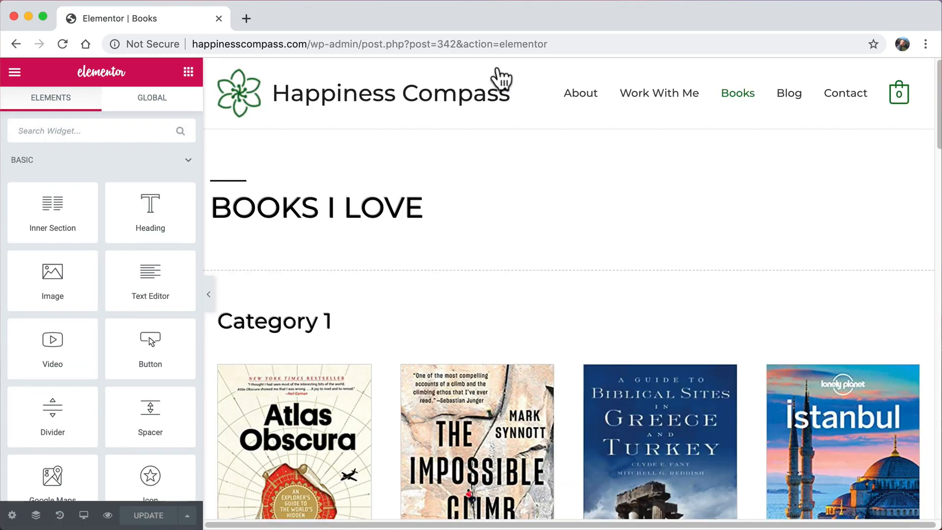
# Step: Retitle the Category 1 heading as 'Mindset for Achievement'
pyautogui.scroll(-5, 222, 267)
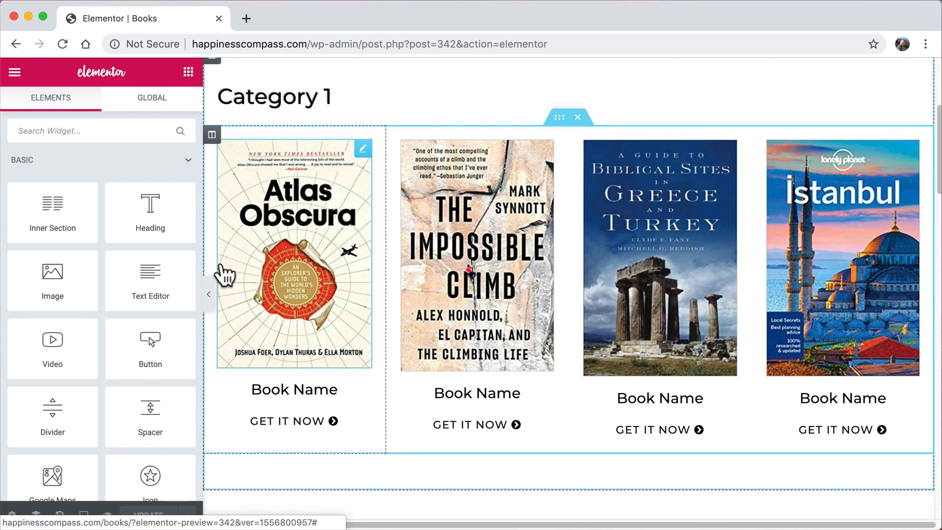
pyautogui.click(362, 98)
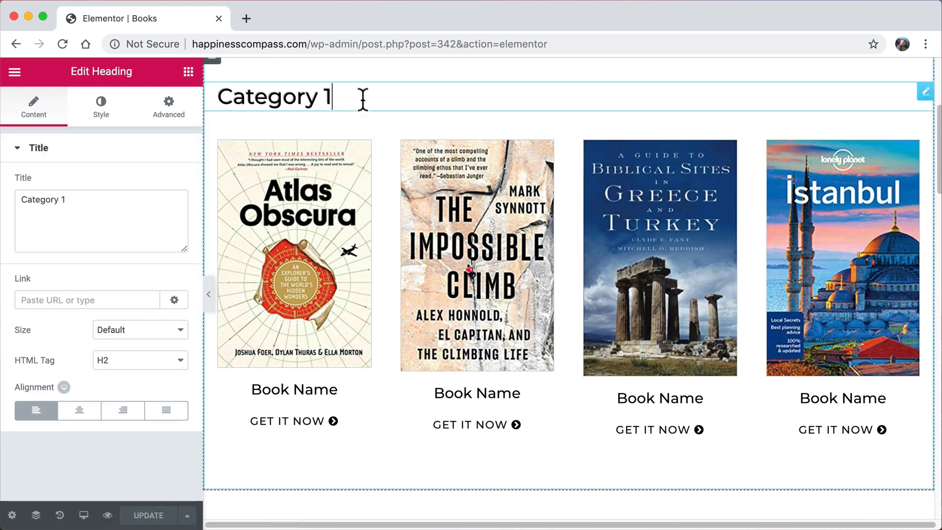
pyautogui.moveTo(74, 199); pyautogui.dragTo(18, 198)
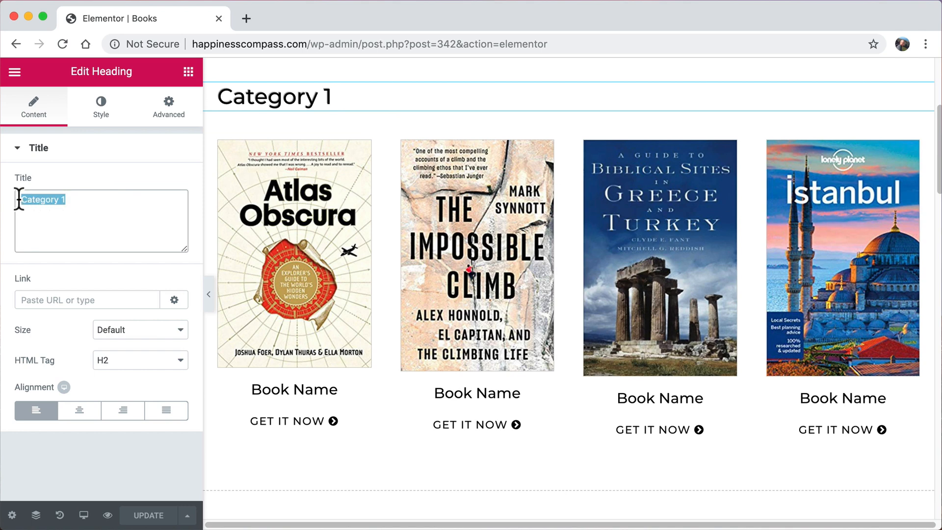
pyautogui.write('Mindse')
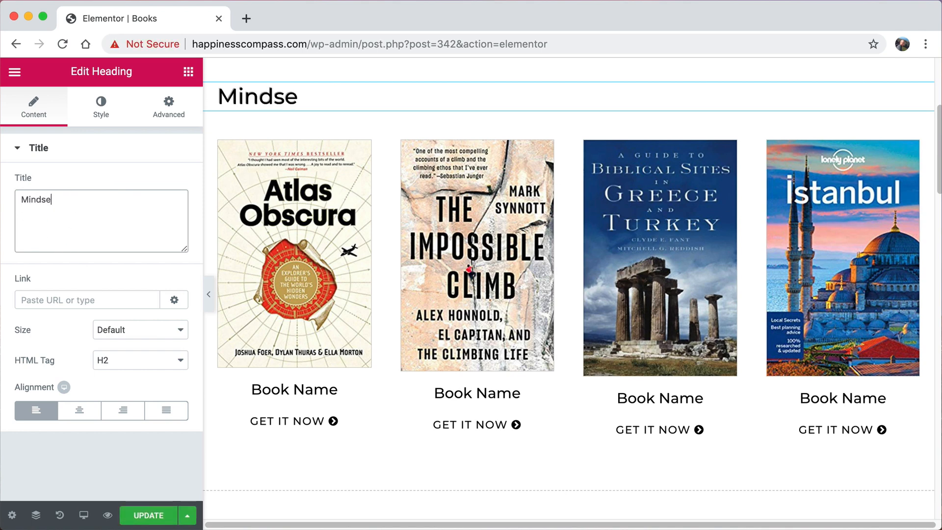
pyautogui.write('t for Achievement')
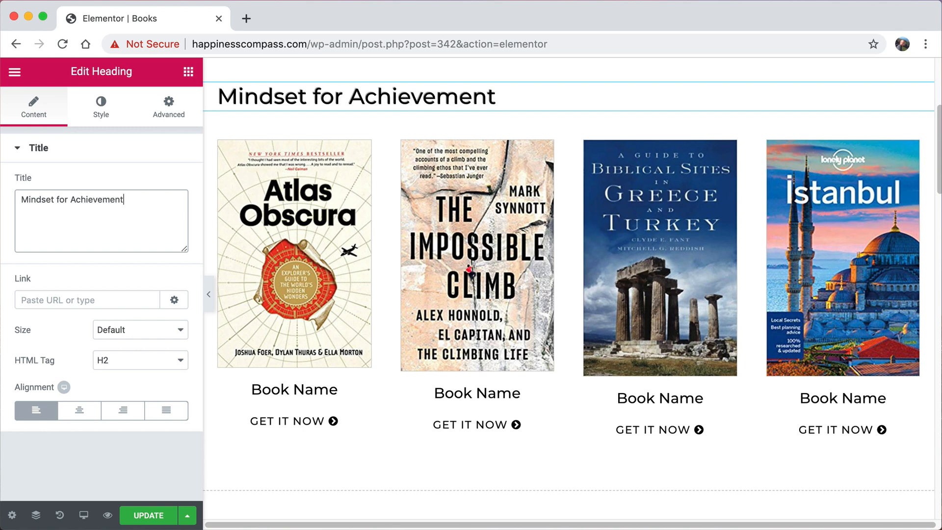
# Step: Upload The Confidence Code.png and insert it in place of the Atlas Obscura cover
pyautogui.click(364, 156)
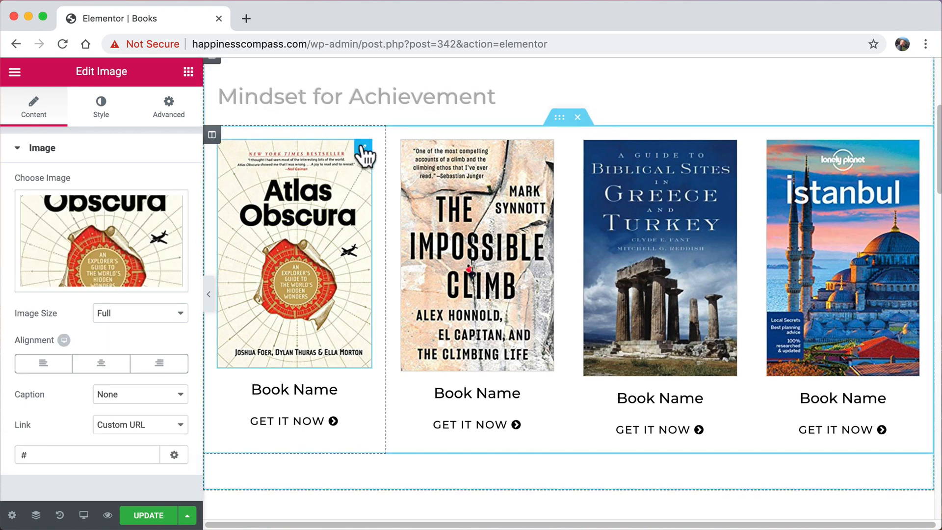
pyautogui.click(132, 228)
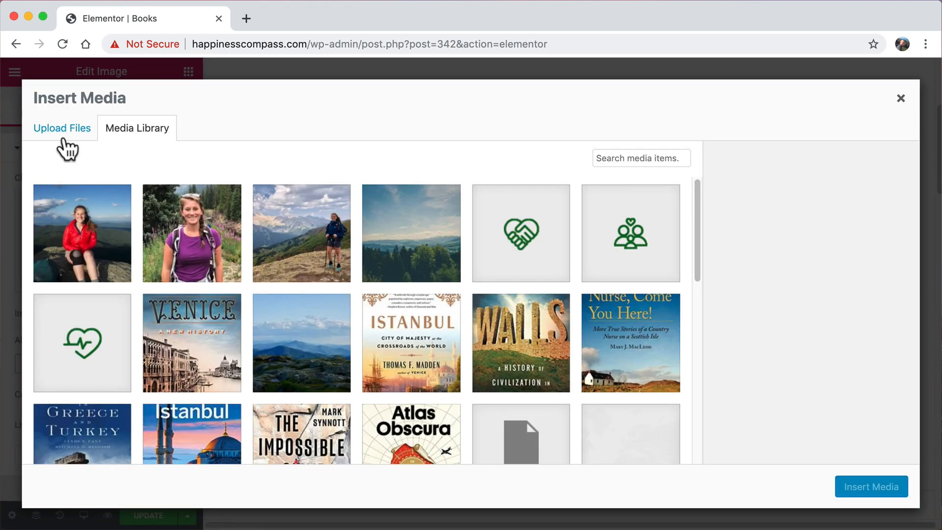
pyautogui.click(63, 129)
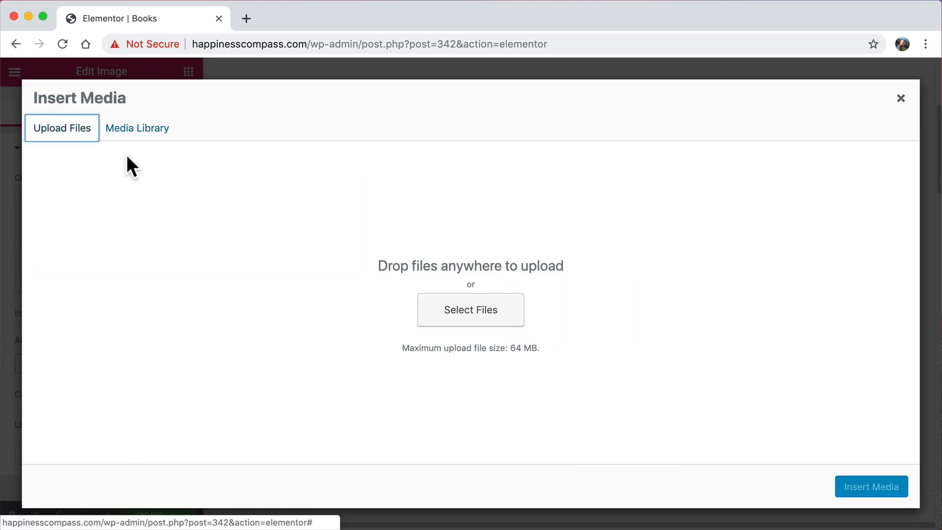
pyautogui.click(450, 317)
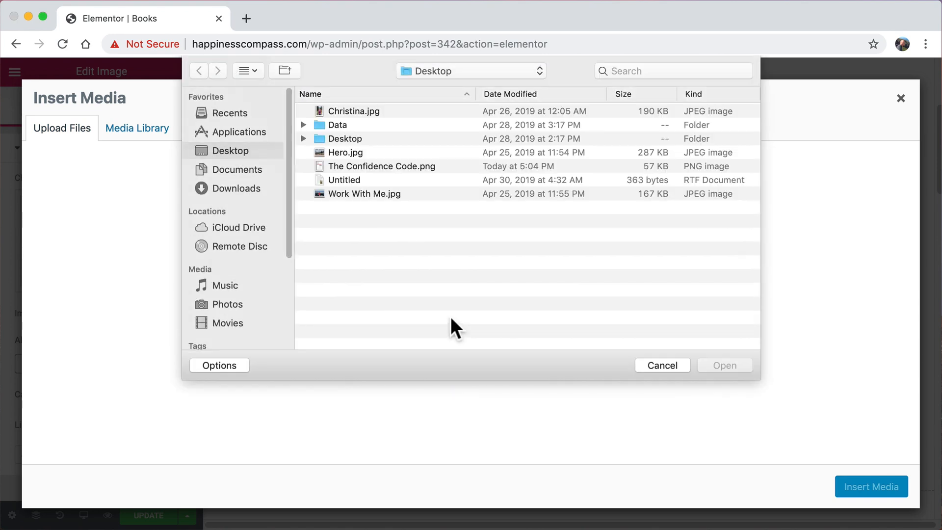
pyautogui.click(414, 166)
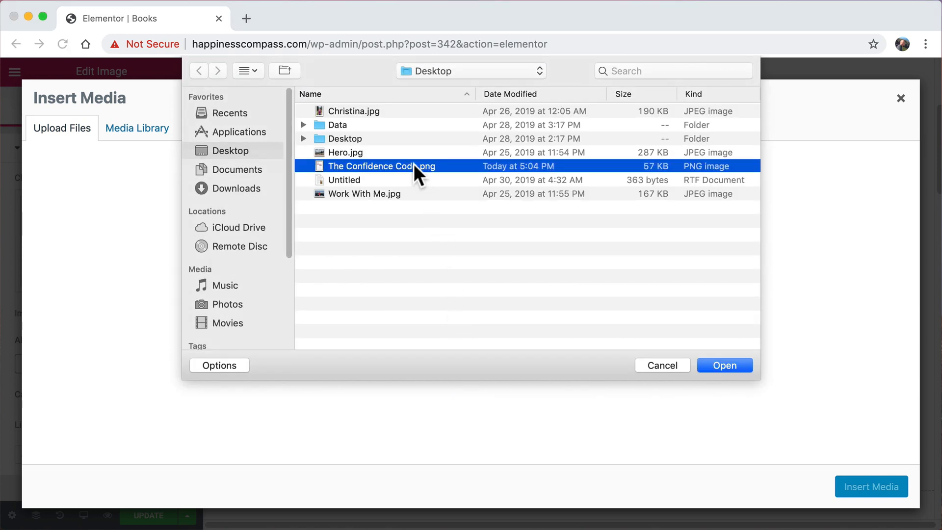
pyautogui.click(711, 367)
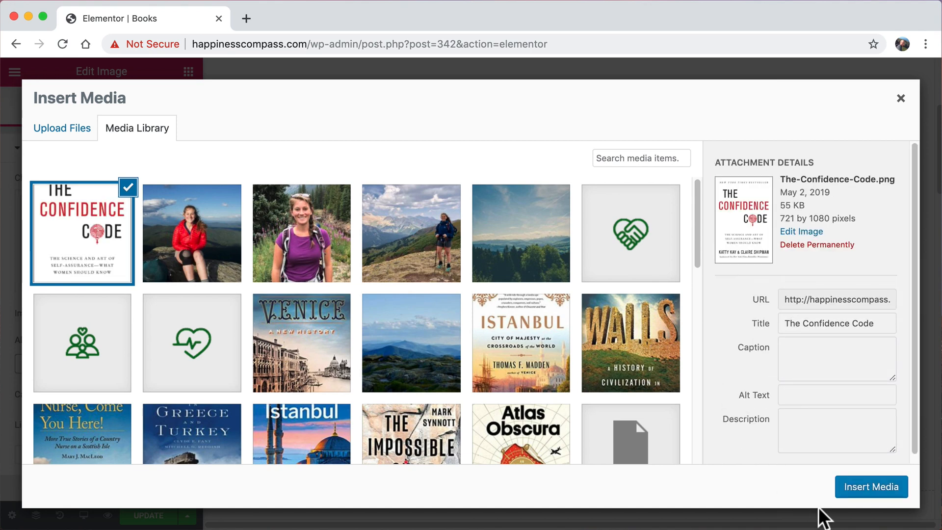
pyautogui.click(866, 492)
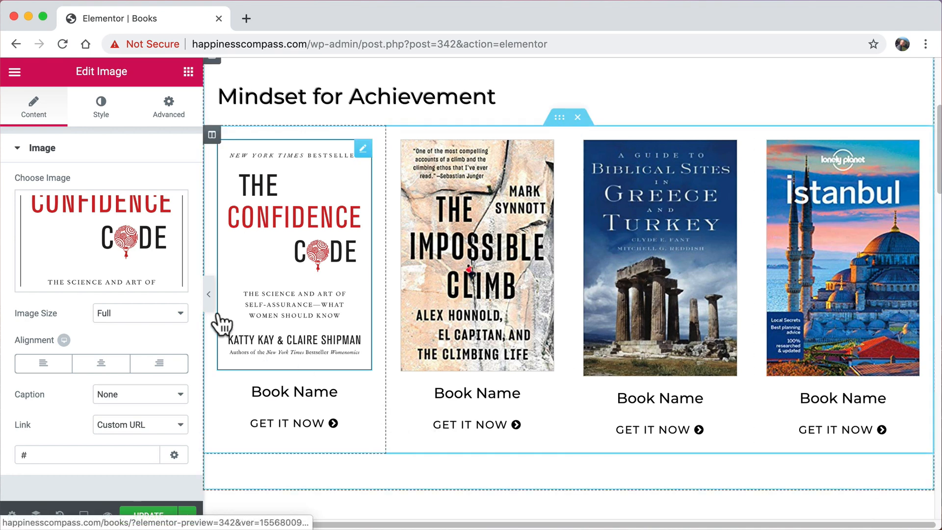
# Step: In the image's hover style, try about 0.44 opacity and a 1.6 transition duration
pyautogui.click(101, 114)
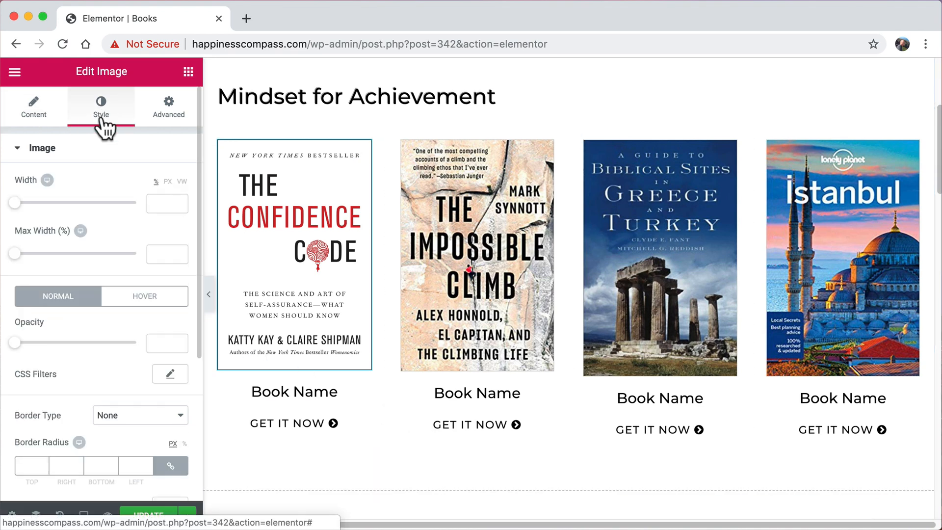
pyautogui.scroll(-1, 113, 319)
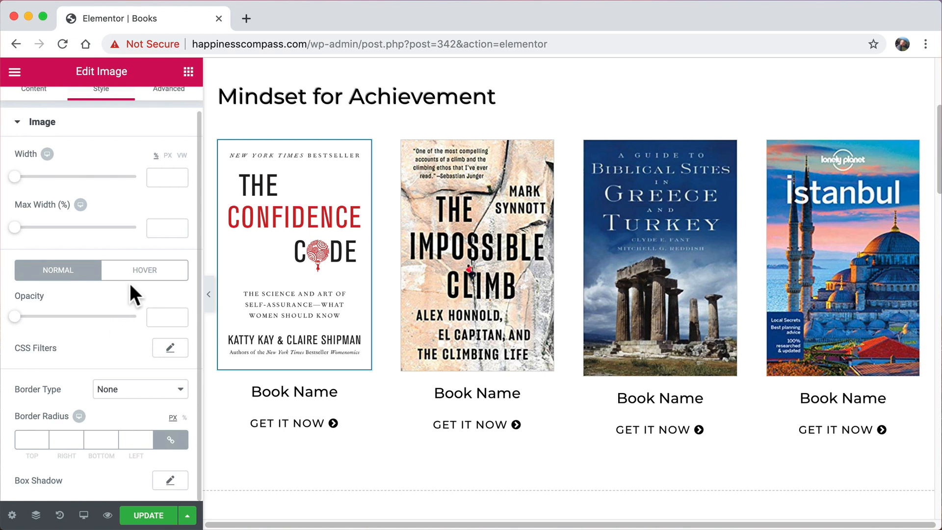
pyautogui.click(143, 267)
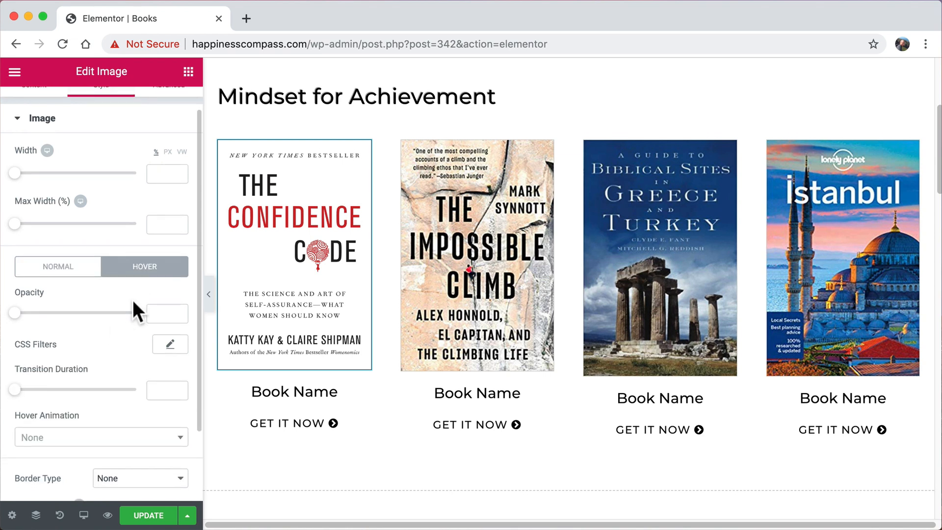
pyautogui.scroll(-3, 133, 299)
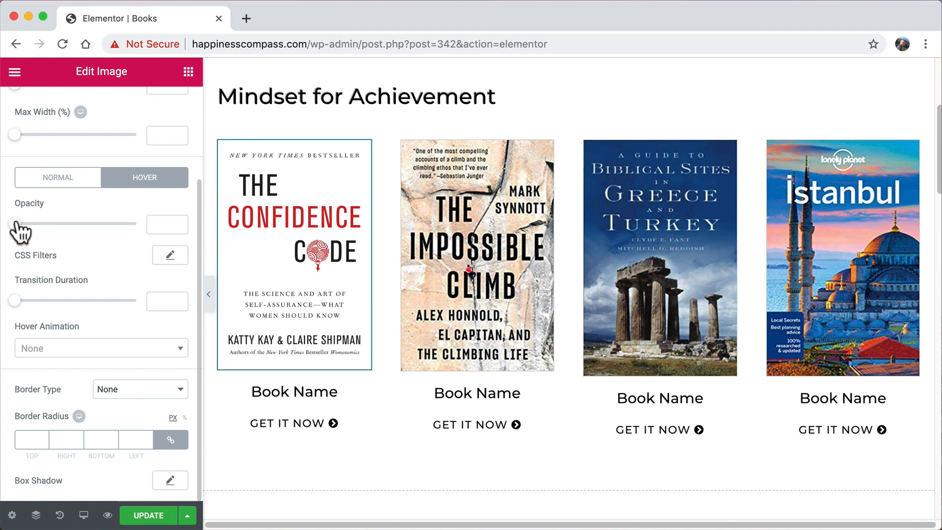
pyautogui.moveTo(16, 223); pyautogui.dragTo(68, 223)
pyautogui.moveTo(17, 301)
pyautogui.mouseDown()
pyautogui.moveTo(84, 304)
pyautogui.moveTo(35, 304)
pyautogui.mouseUp()
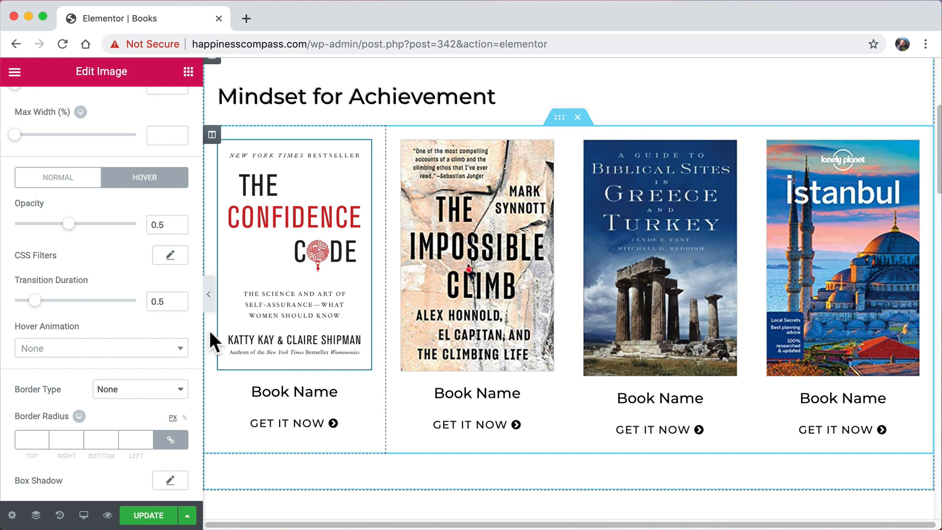
# Step: Clear the hover opacity and transition duration, and set the hover animation to Grow
pyautogui.doubleClick(154, 224)
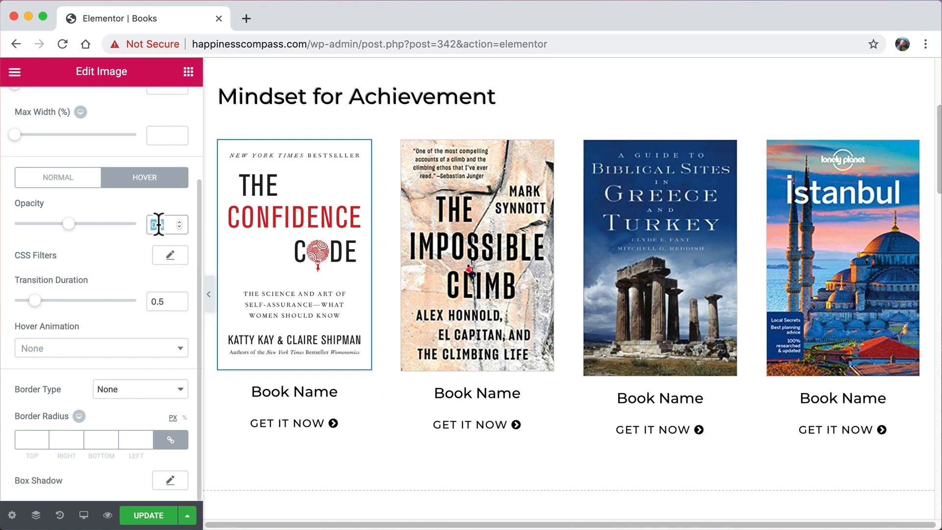
pyautogui.press('BackSpace')
pyautogui.doubleClick(155, 301)
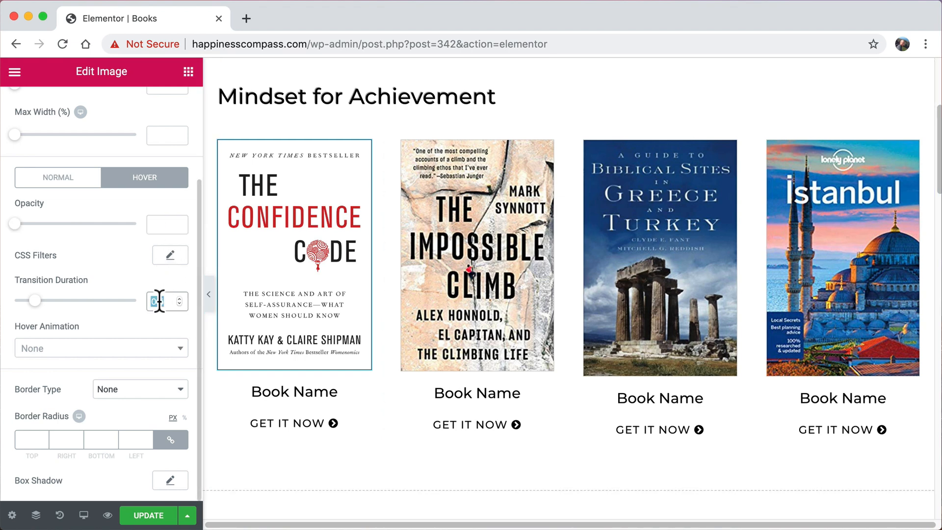
pyautogui.press('BackSpace')
pyautogui.click(91, 349)
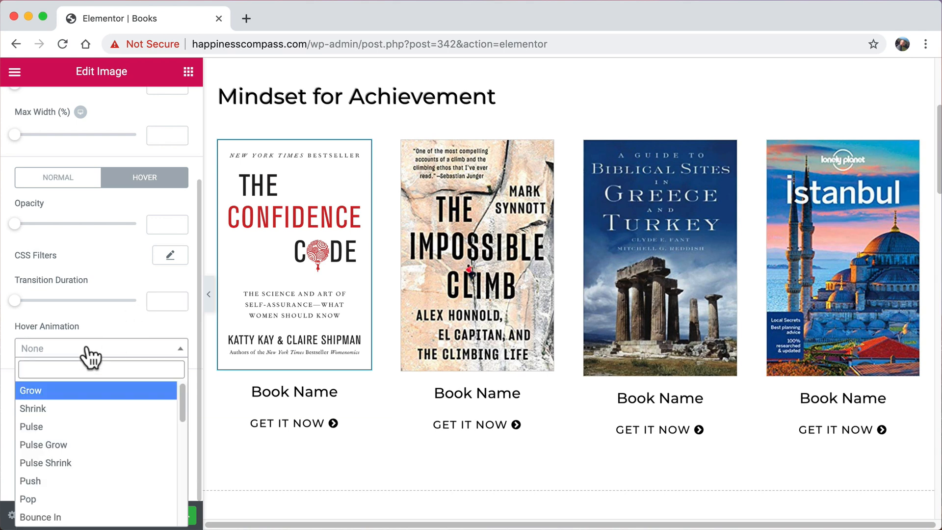
pyautogui.click(61, 409)
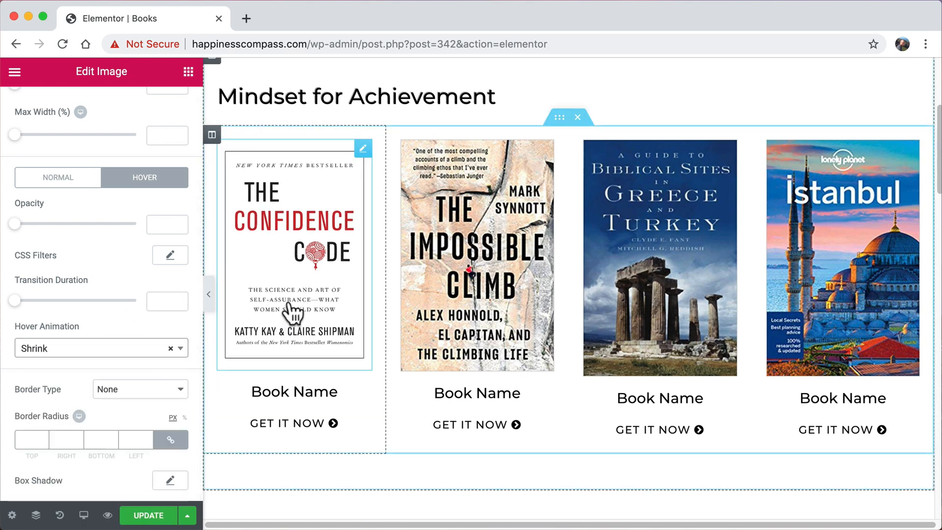
pyautogui.click(70, 353)
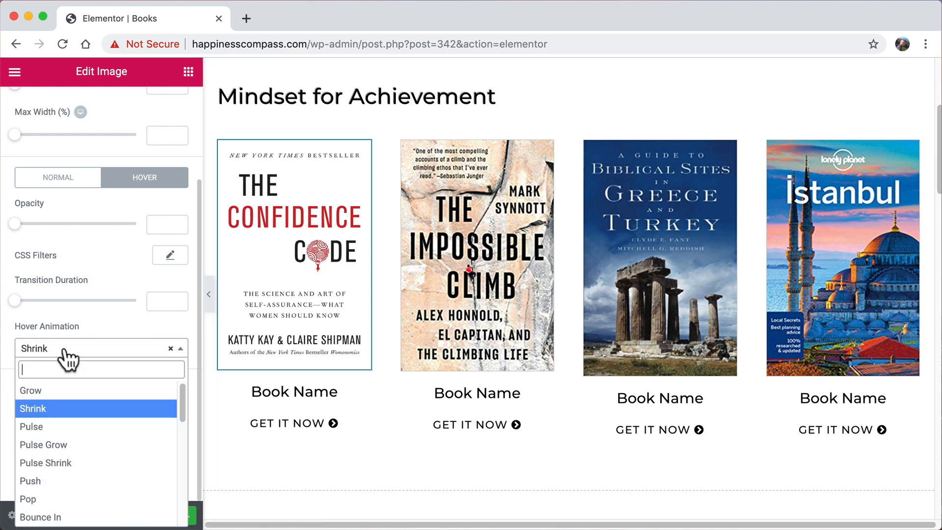
pyautogui.click(53, 388)
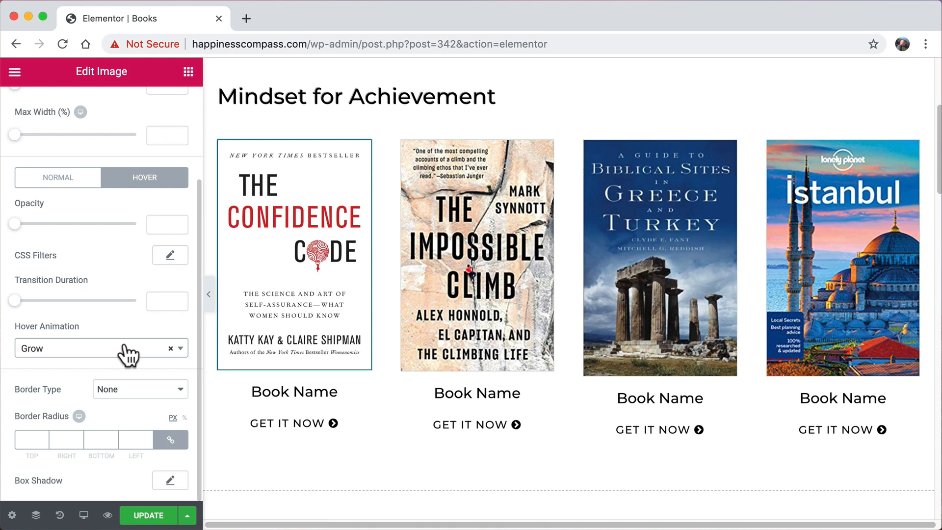
# Step: Copy the first cover image and paste its style onto the second, third and Istanbul covers
pyautogui.rightClick(365, 157)
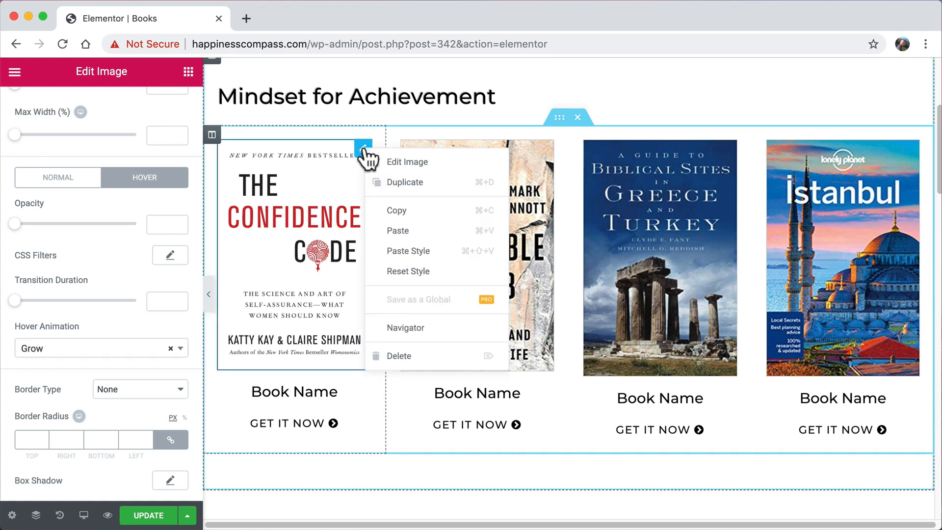
pyautogui.click(393, 209)
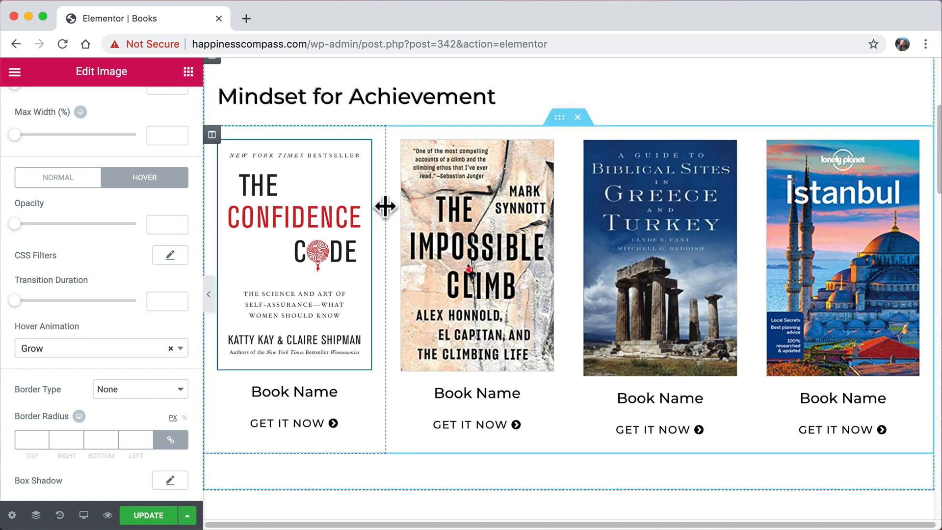
pyautogui.rightClick(548, 156)
pyautogui.click(575, 244)
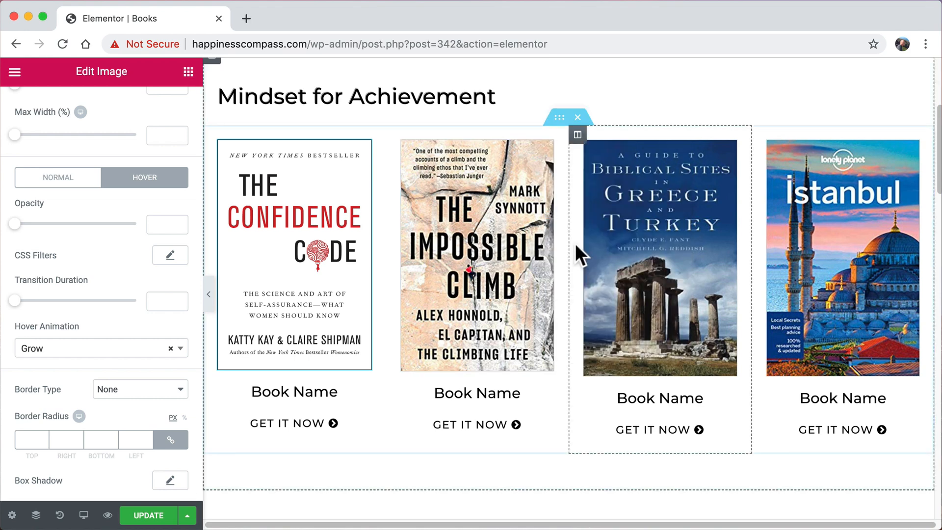
pyautogui.rightClick(730, 155)
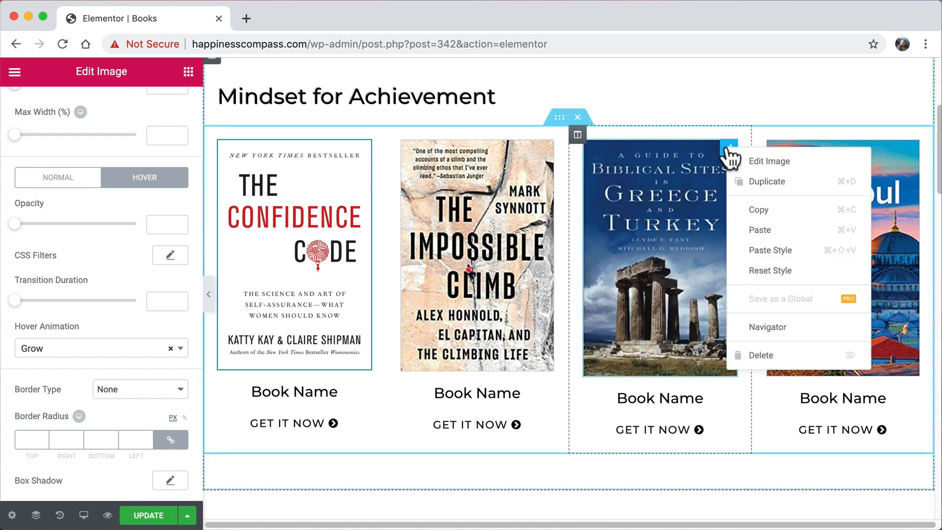
pyautogui.click(763, 249)
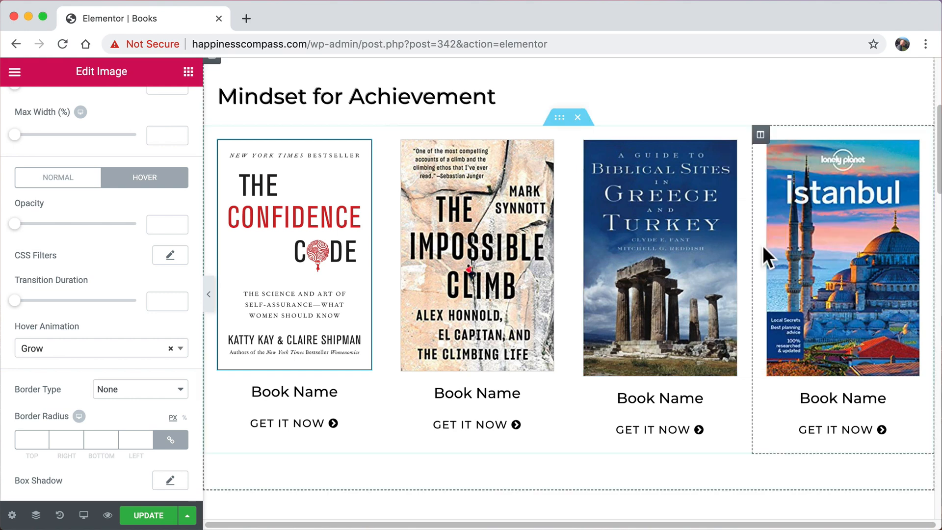
pyautogui.rightClick(913, 155)
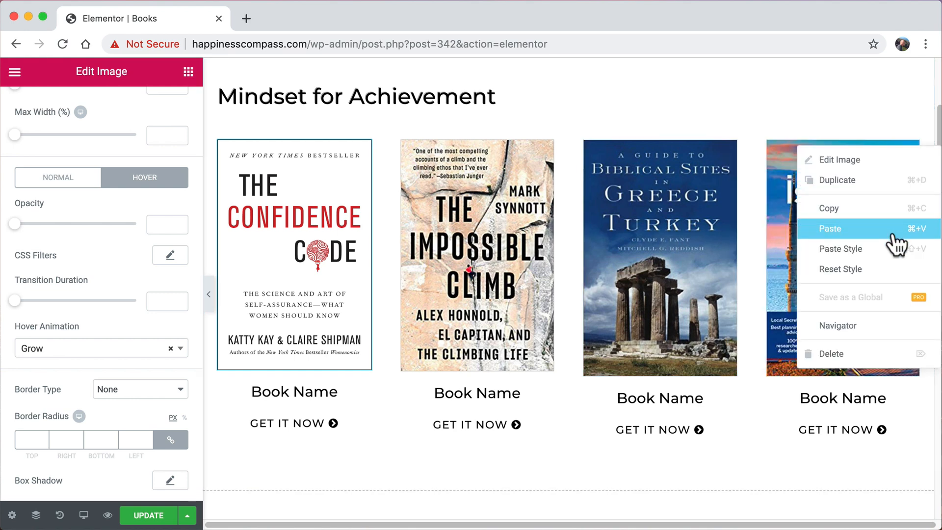
pyautogui.click(863, 249)
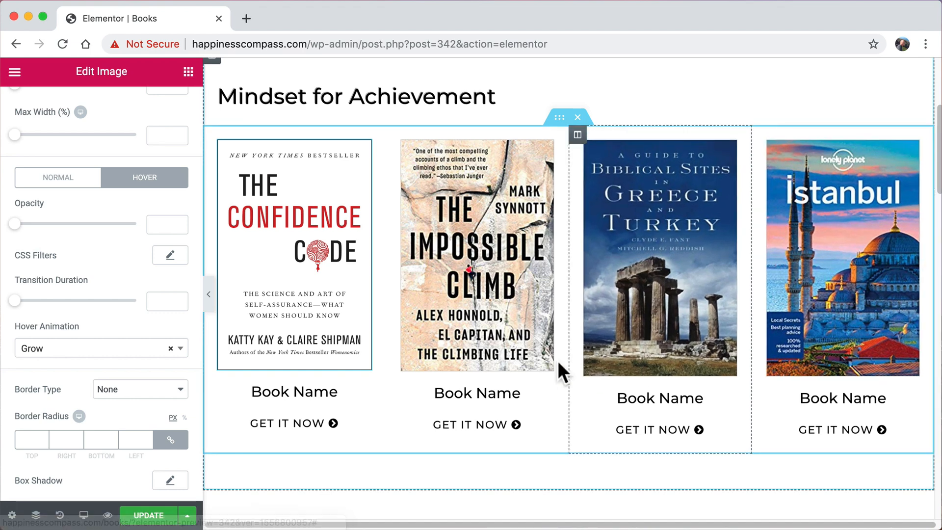
# Step: Change the first Book Name heading's title to 'The Confidence Code'
pyautogui.click(364, 394)
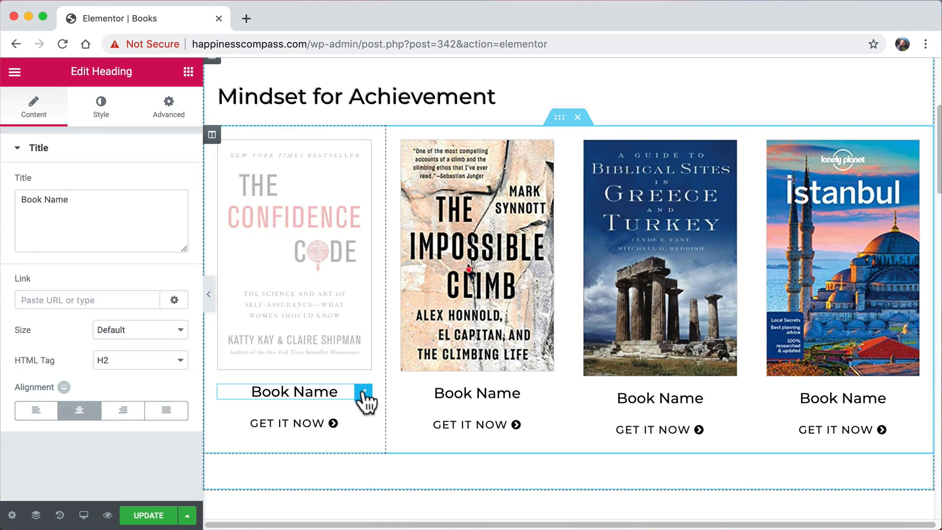
pyautogui.click(87, 200)
pyautogui.moveTo(87, 200); pyautogui.dragTo(19, 200)
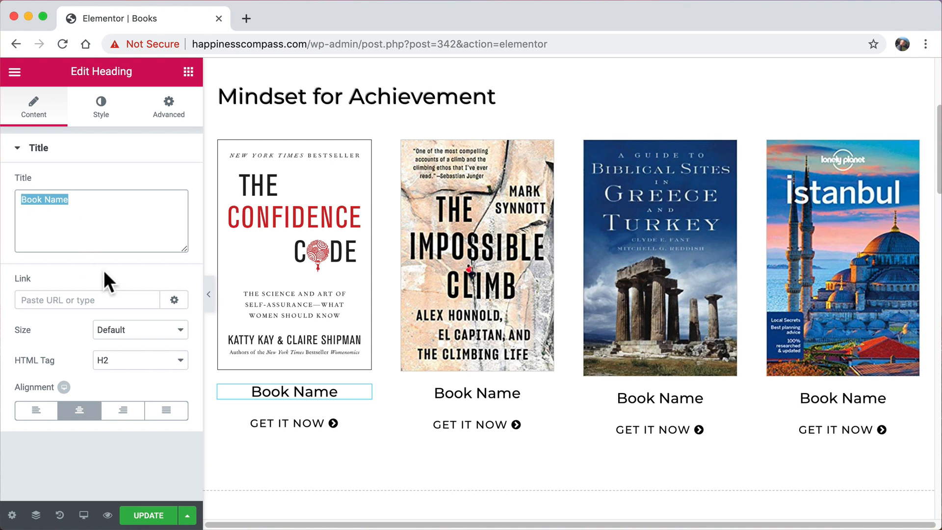
pyautogui.write('The Confi')
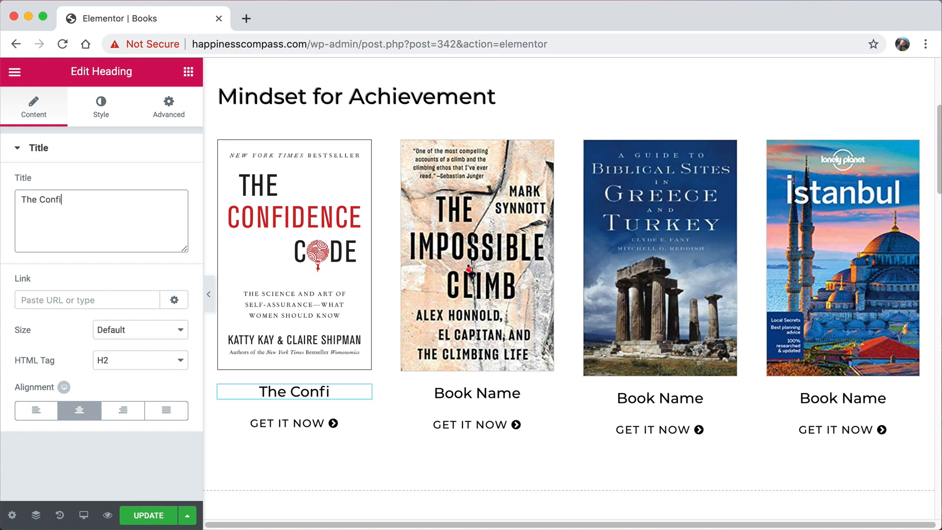
pyautogui.write('dence Co')
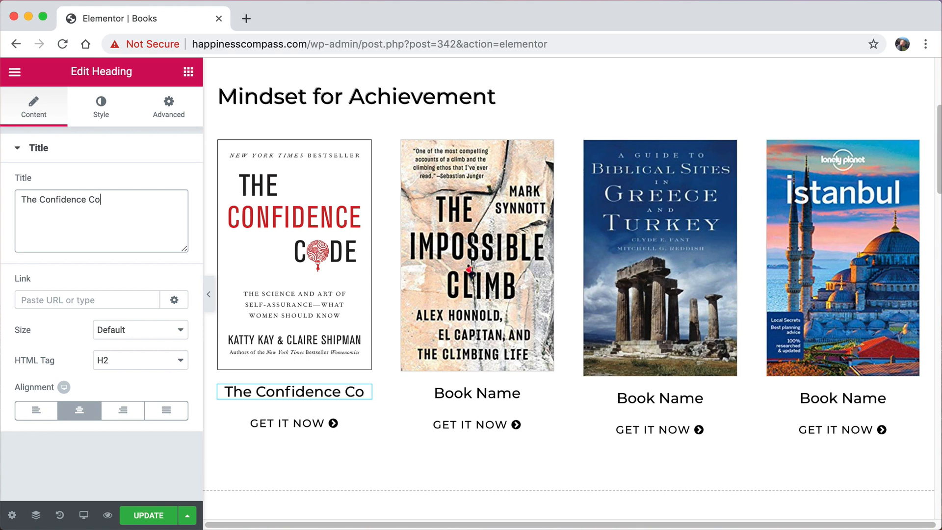
pyautogui.write('de')
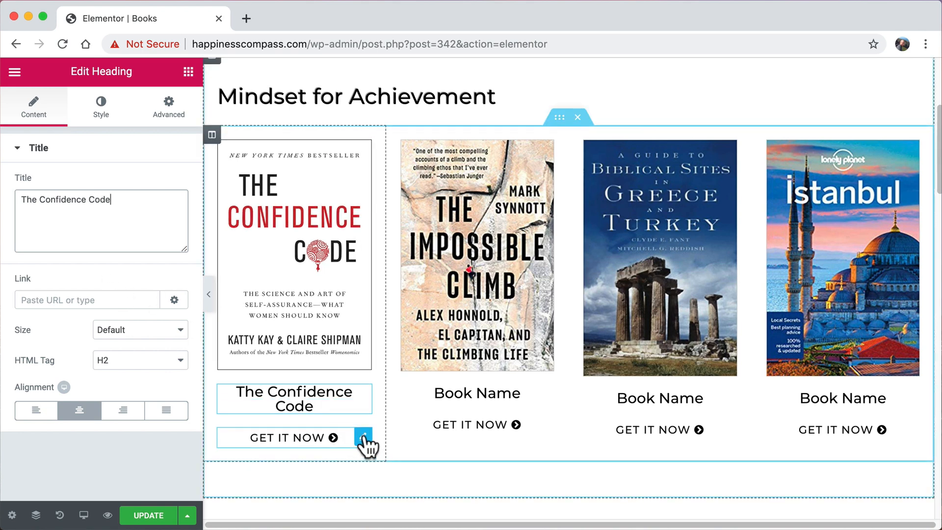
# Step: Review the GET IT NOW button's label and link, leave them unchanged, and save the Books page
pyautogui.click(363, 436)
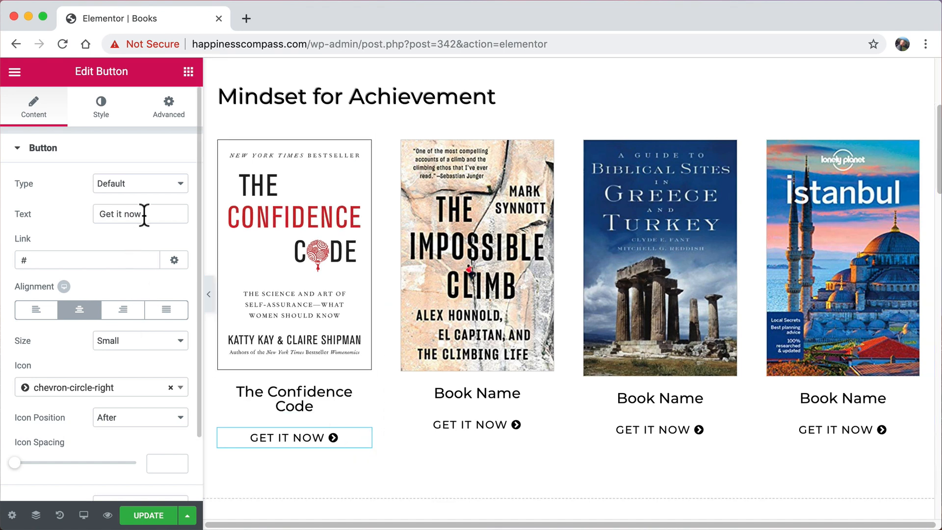
pyautogui.moveTo(143, 214); pyautogui.dragTo(90, 215)
pyautogui.click(104, 230)
pyautogui.click(24, 259)
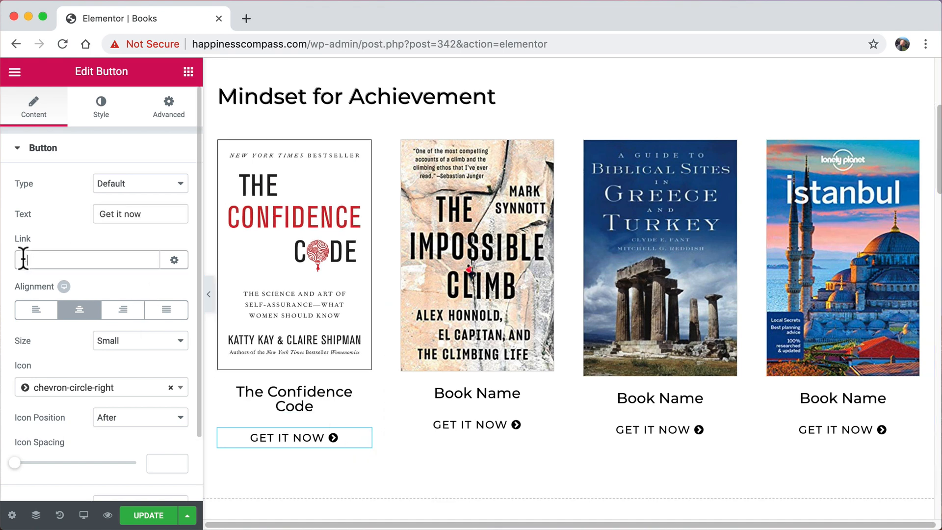
pyautogui.click(107, 276)
pyautogui.click(155, 516)
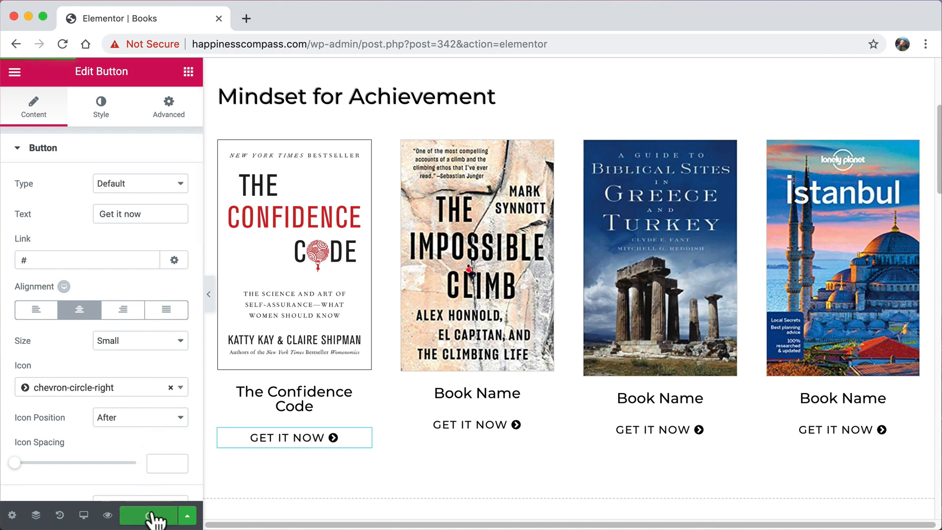
# Step: Preview the updated Books page and scroll through it
pyautogui.click(108, 515)
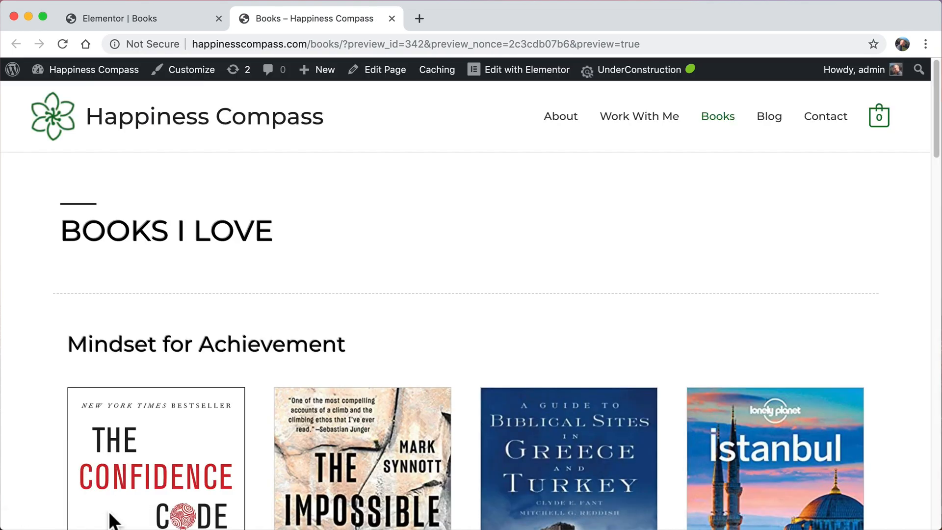
pyautogui.scroll(-5, 27, 370)
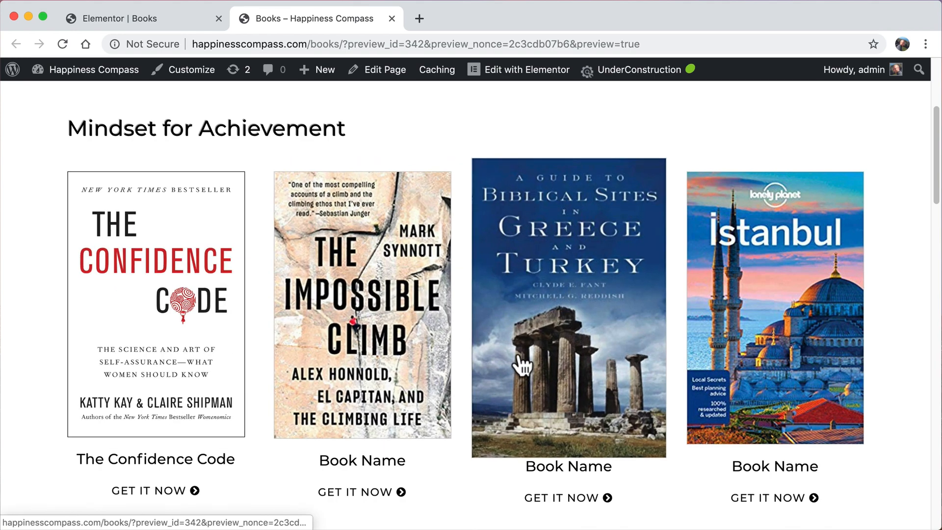
pyautogui.scroll(5, 902, 364)
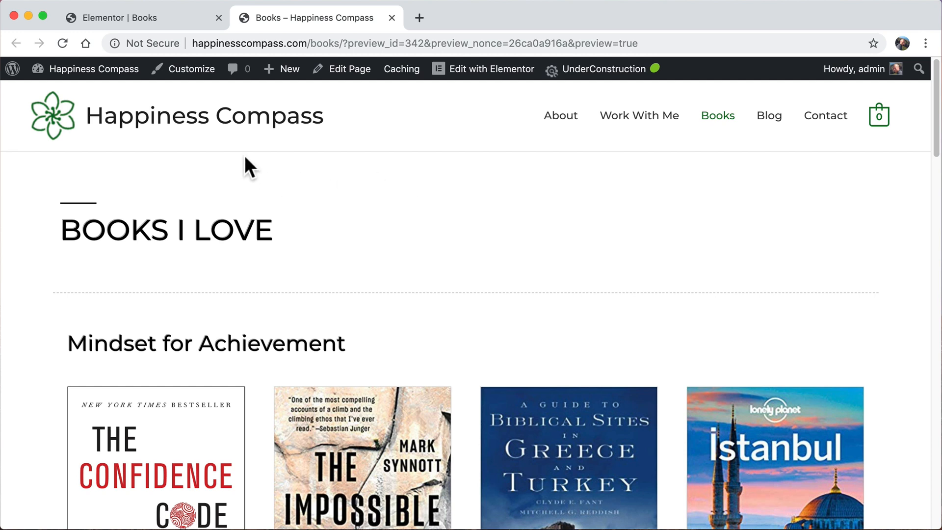
# Step: Close the editor and open the Contact page with Elementor
pyautogui.click(218, 18)
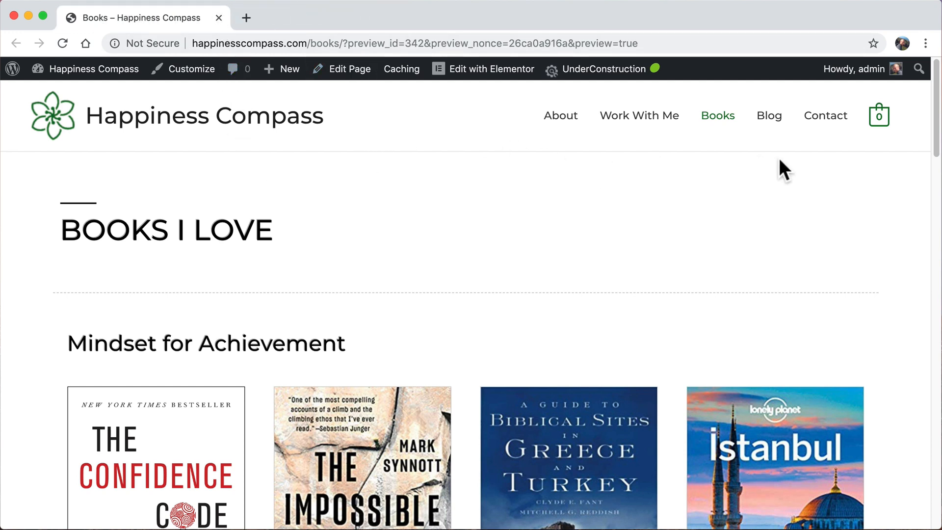
pyautogui.click(833, 123)
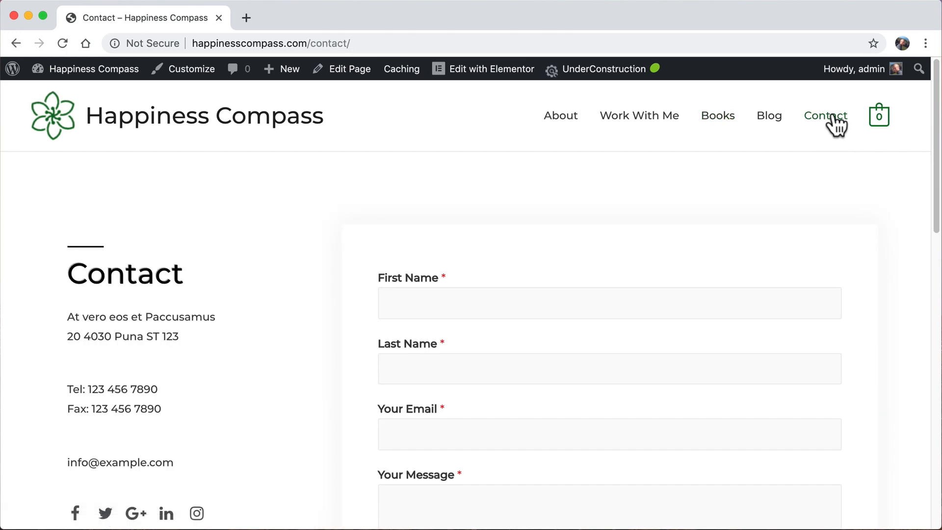
pyautogui.click(476, 72)
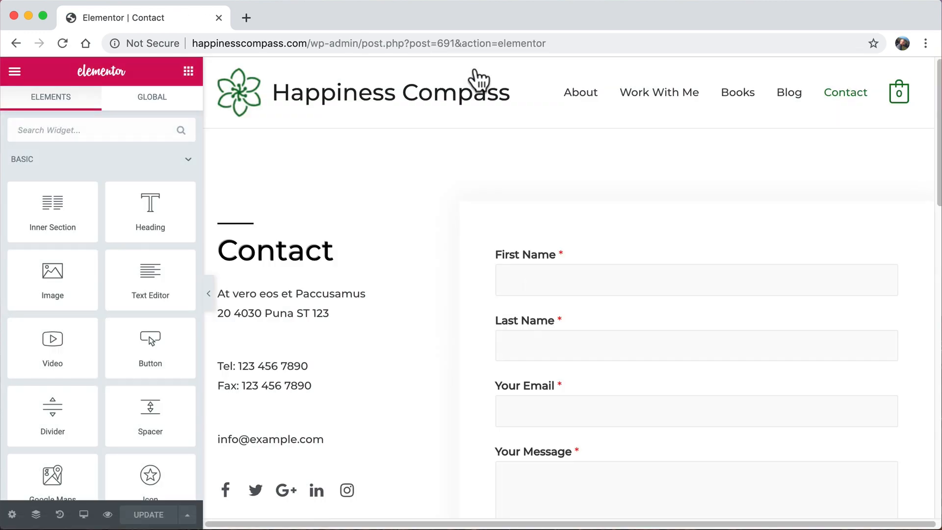
pyautogui.scroll(-3, 431, 231)
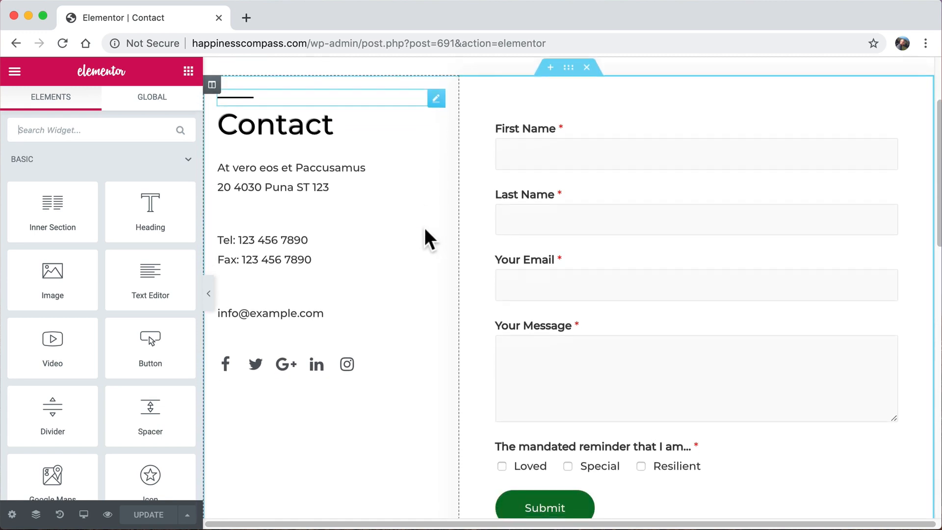
pyautogui.click(436, 152)
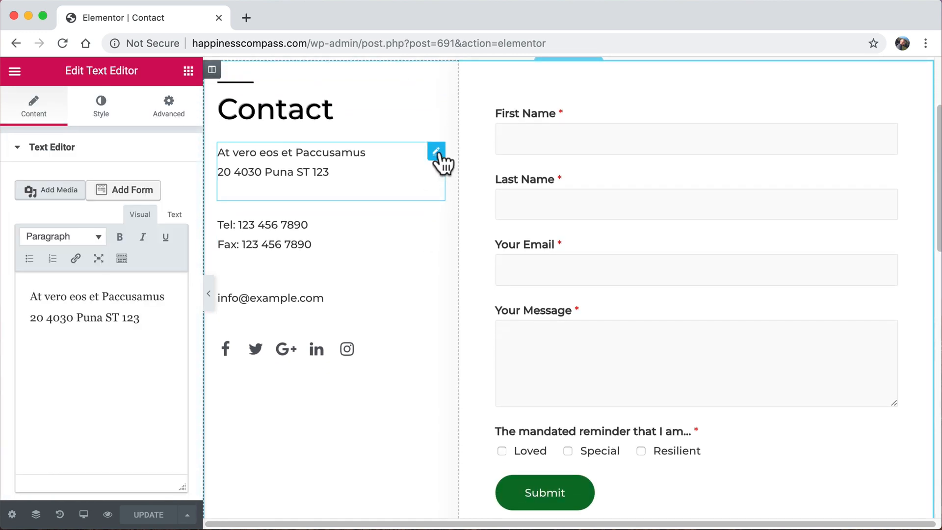
pyautogui.moveTo(148, 317); pyautogui.dragTo(26, 299)
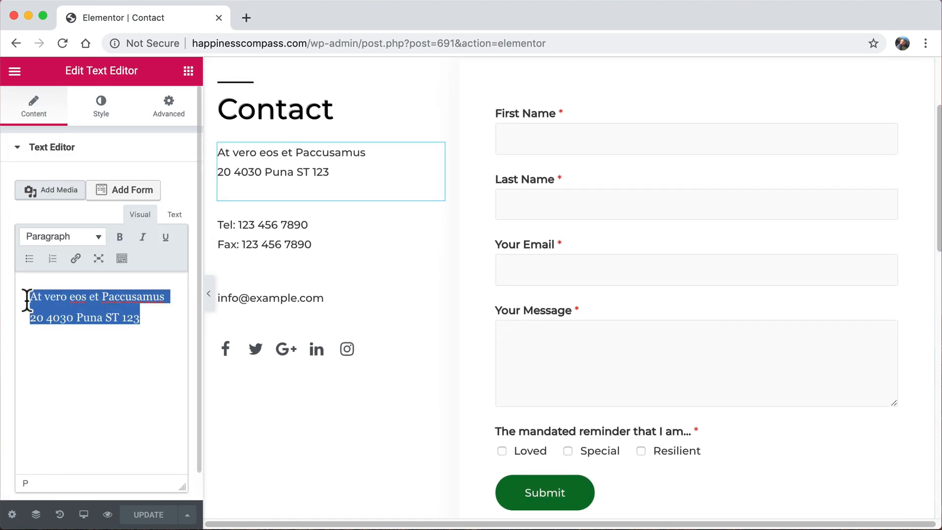
pyautogui.click(436, 223)
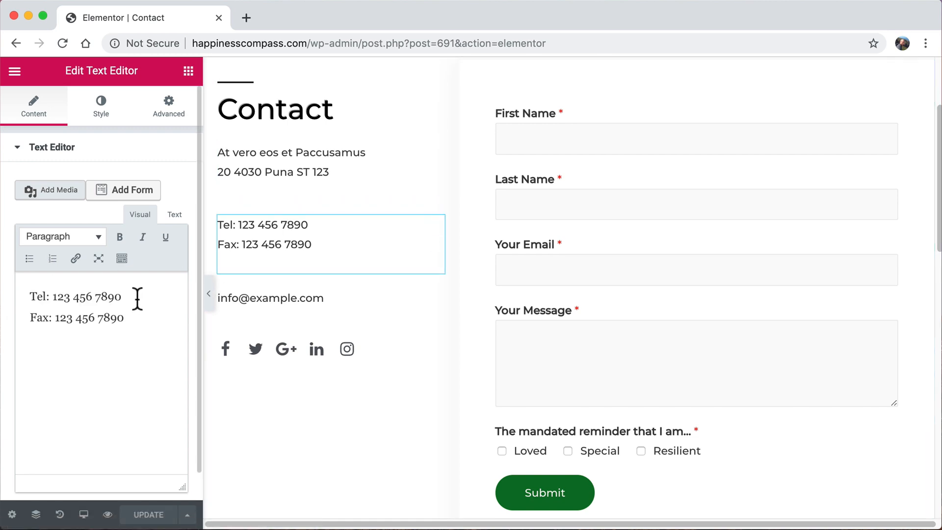
pyautogui.moveTo(137, 298); pyautogui.dragTo(51, 296)
pyautogui.write('123')
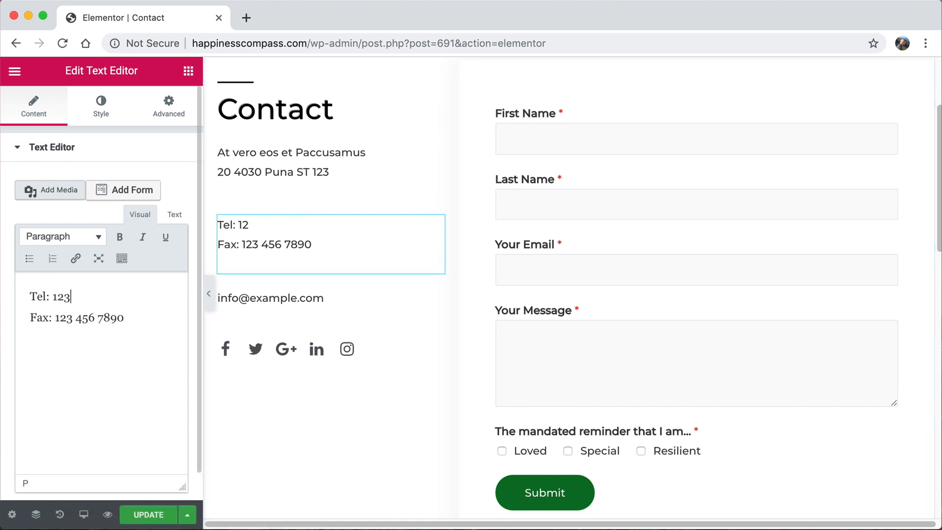
pyautogui.write(' 123 1234')
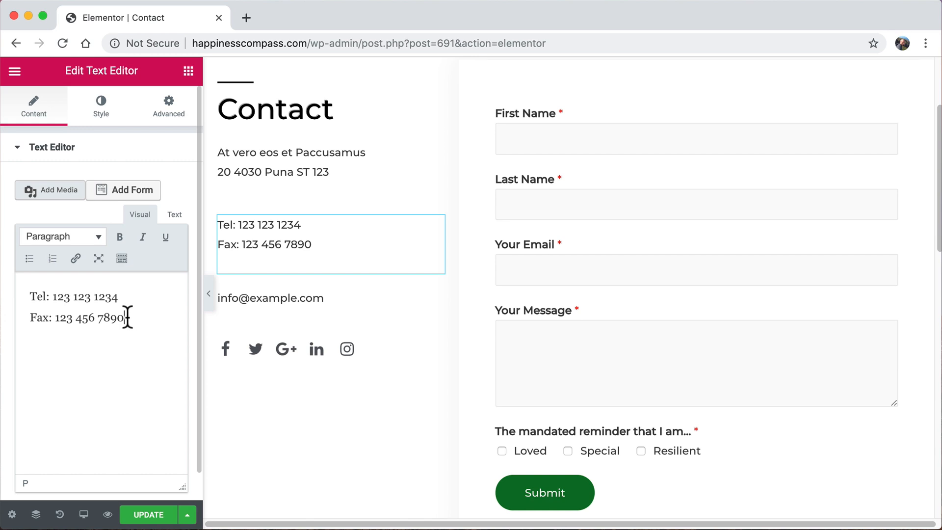
pyautogui.moveTo(127, 317); pyautogui.dragTo(56, 324)
pyautogui.write('123 123 ')
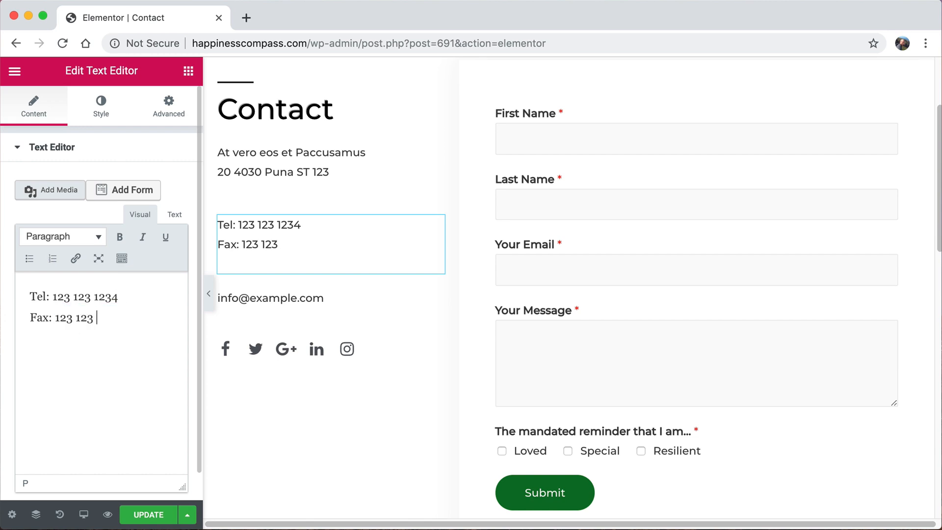
pyautogui.write('1234')
pyautogui.click(433, 302)
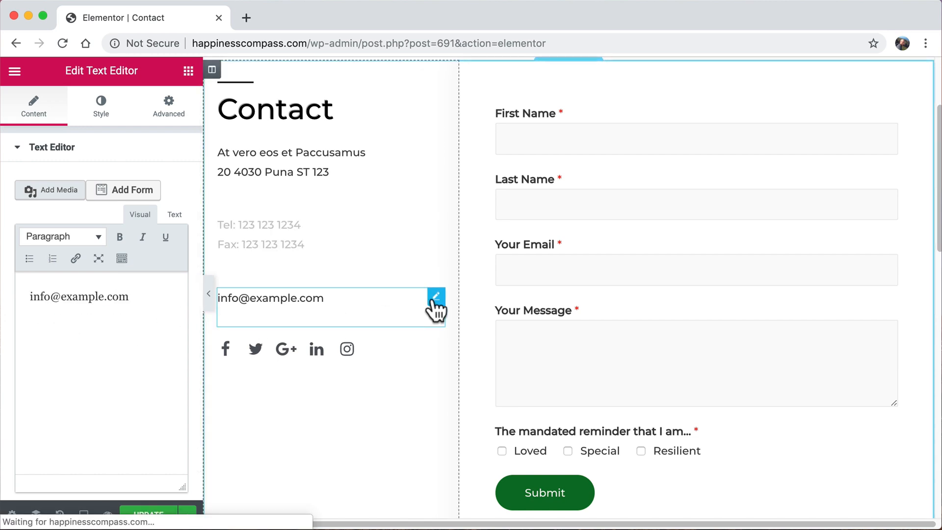
pyautogui.moveTo(145, 298); pyautogui.dragTo(25, 297)
pyautogui.press('BackSpace')
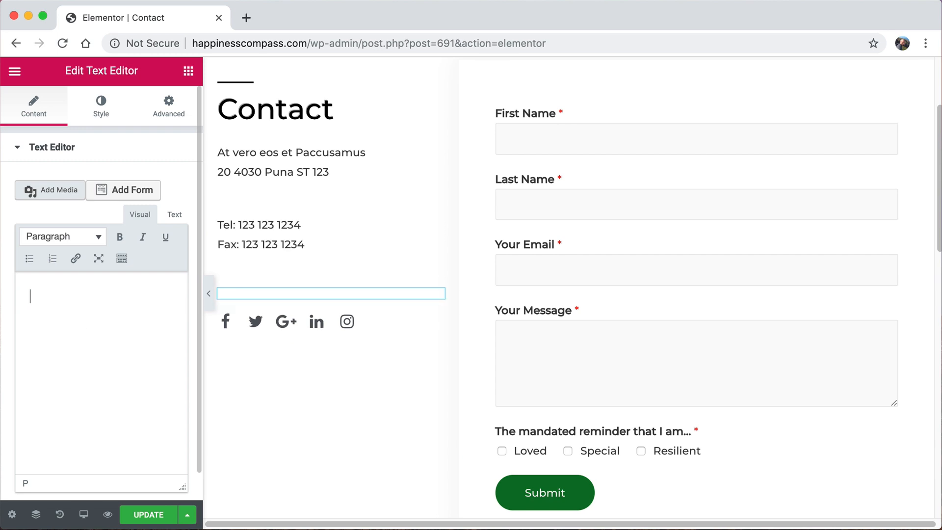
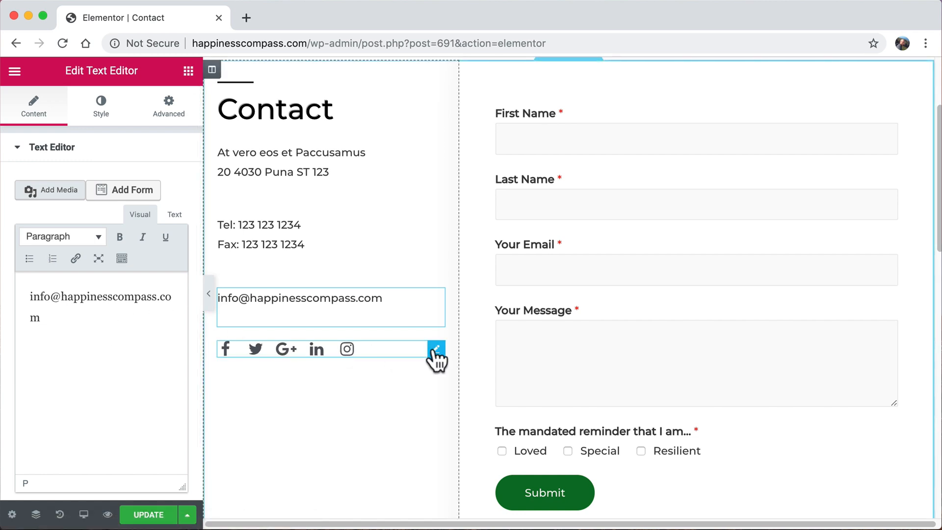
# Step: Set the Facebook social icon's link to '#' after trying facebook.com/something
pyautogui.click(435, 349)
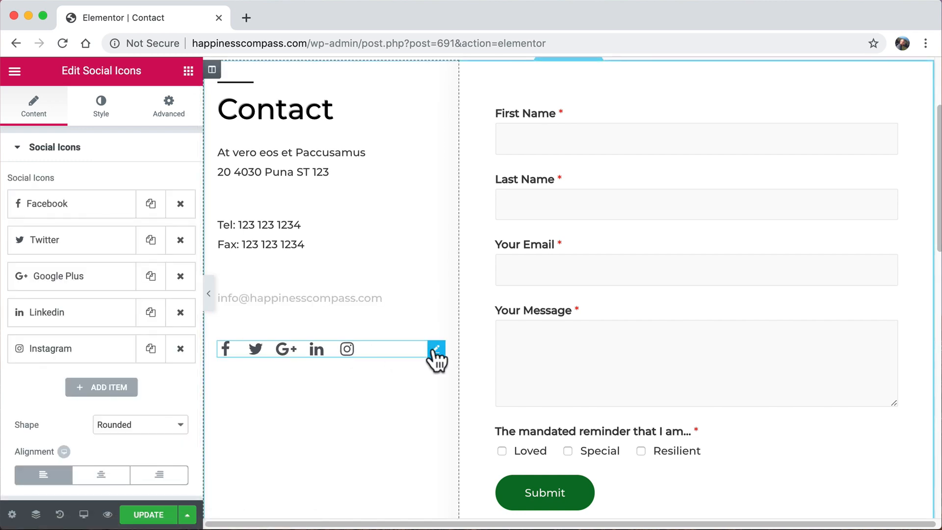
pyautogui.click(84, 206)
pyautogui.moveTo(29, 301); pyautogui.dragTo(21, 300)
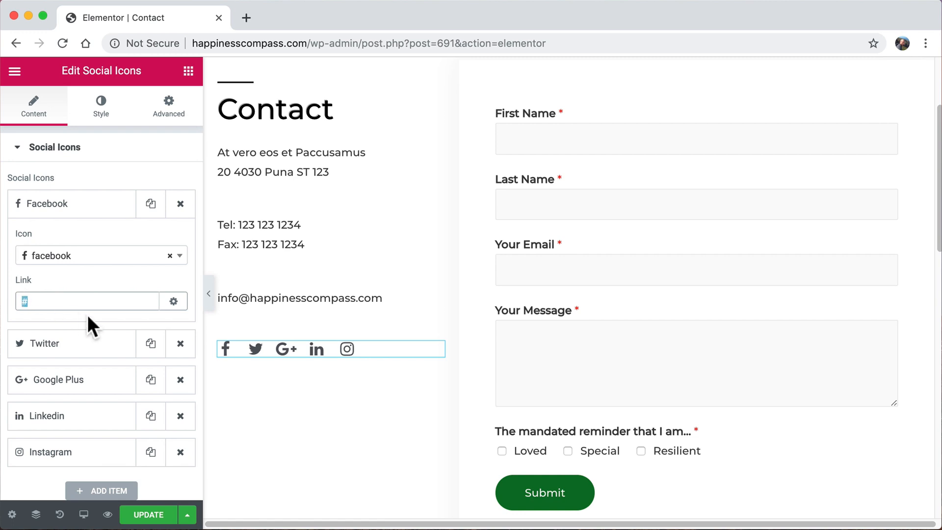
pyautogui.write('facebook.c')
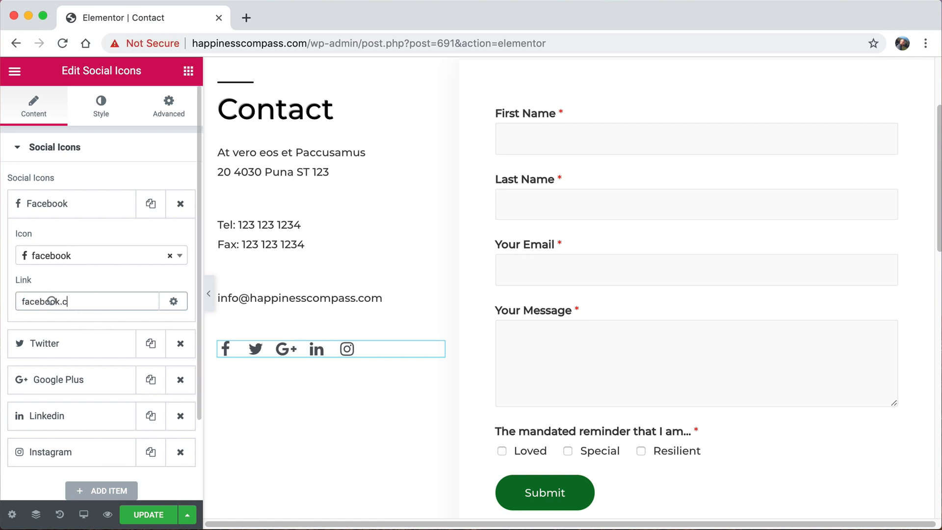
pyautogui.write('om/something')
pyautogui.moveTo(126, 301); pyautogui.dragTo(21, 301)
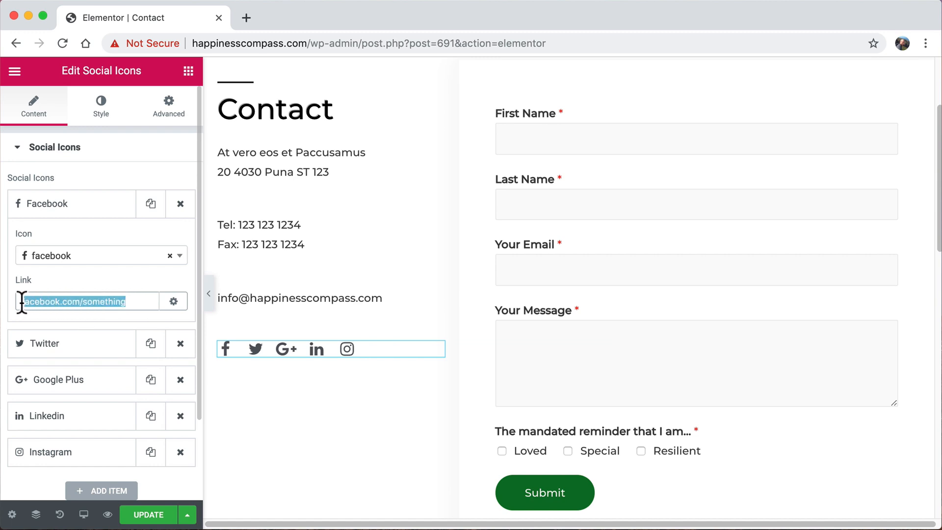
pyautogui.write('#')
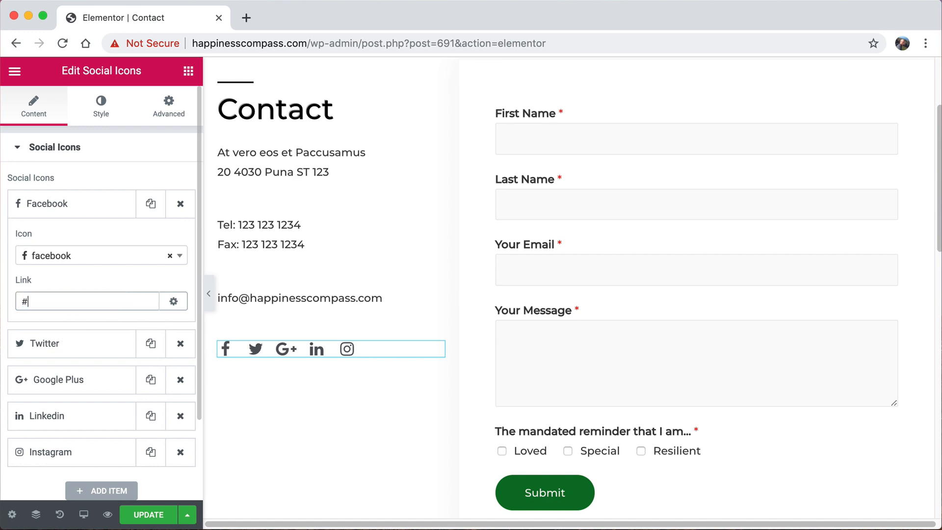
pyautogui.click(100, 210)
# Step: Give the social icons a green hover colour (#006b23) in their Icon Hover style
pyautogui.click(104, 117)
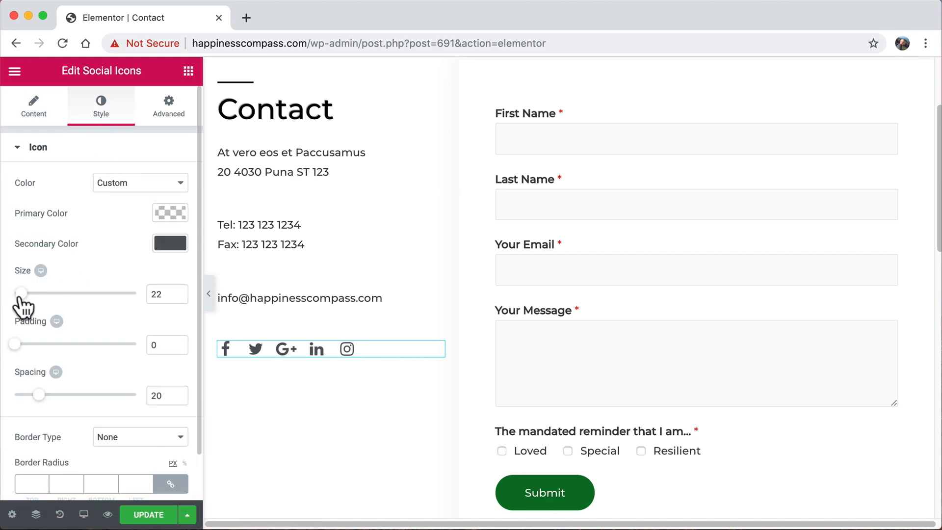
pyautogui.moveTo(20, 293)
pyautogui.mouseDown()
pyautogui.moveTo(48, 293)
pyautogui.moveTo(20, 294)
pyautogui.mouseUp()
pyautogui.click(103, 147)
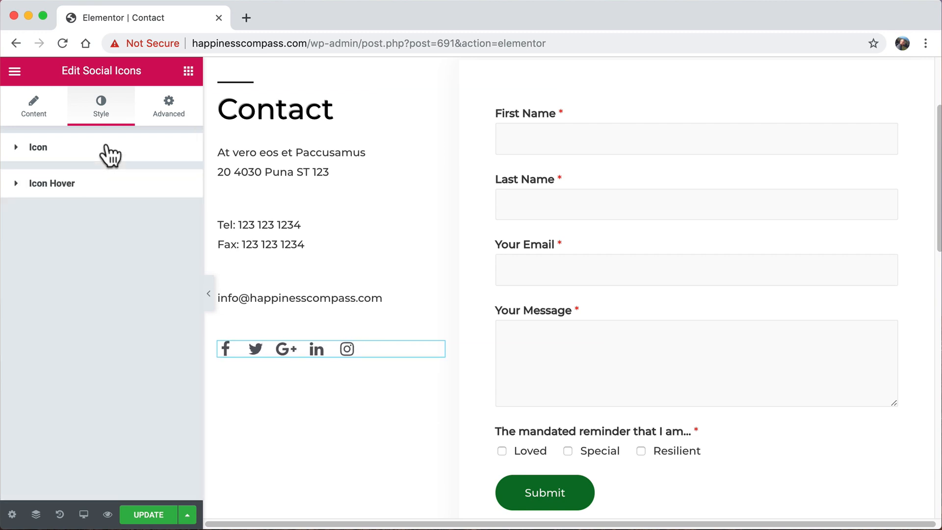
pyautogui.click(100, 197)
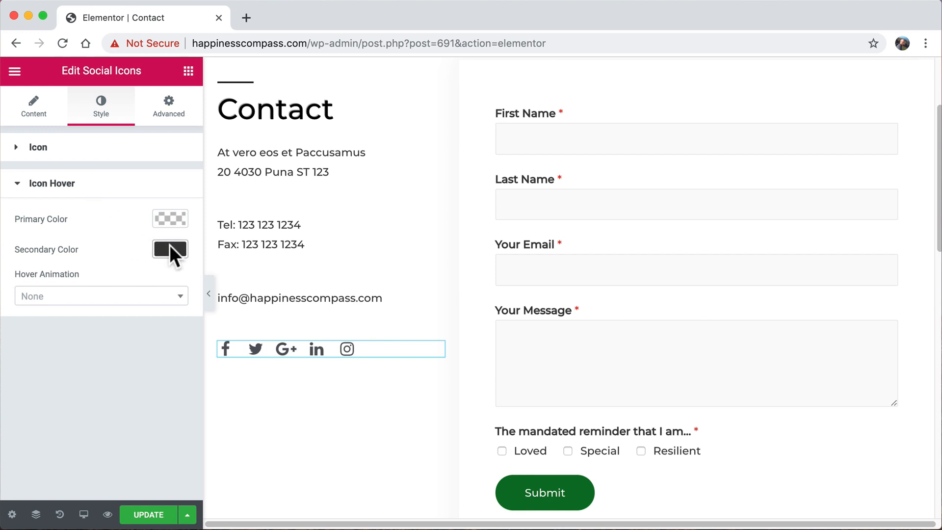
pyautogui.click(170, 249)
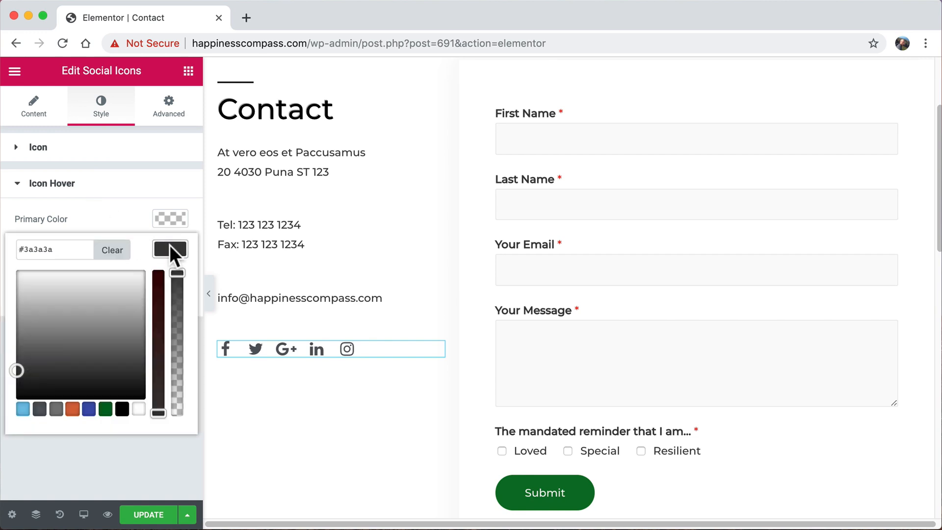
pyautogui.click(72, 408)
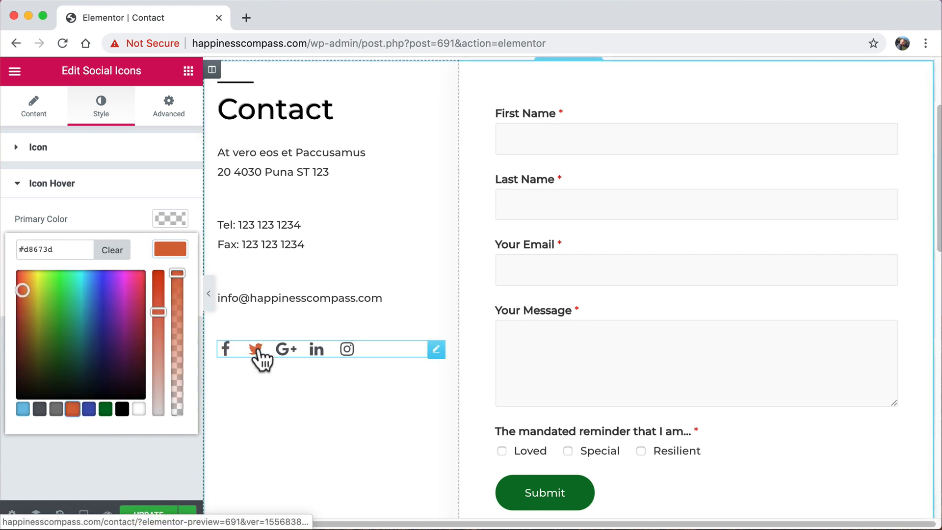
pyautogui.click(108, 409)
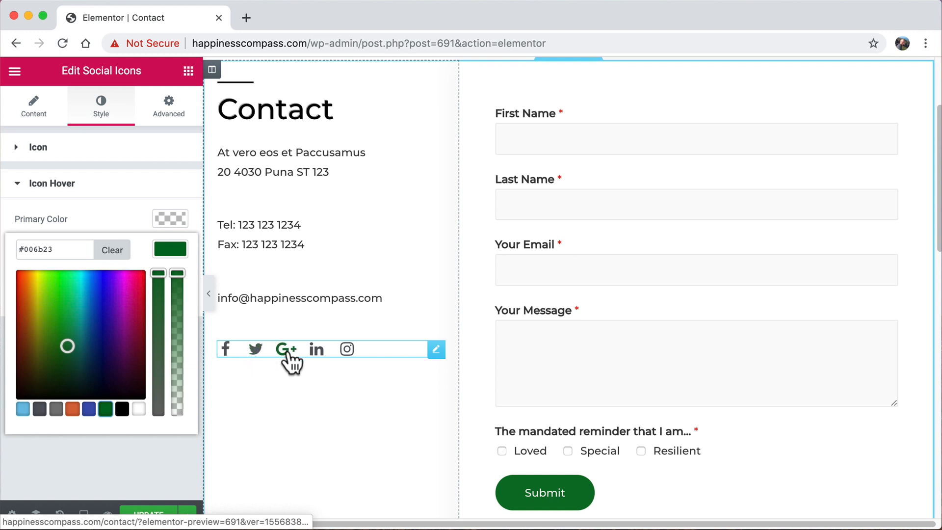
pyautogui.click(175, 250)
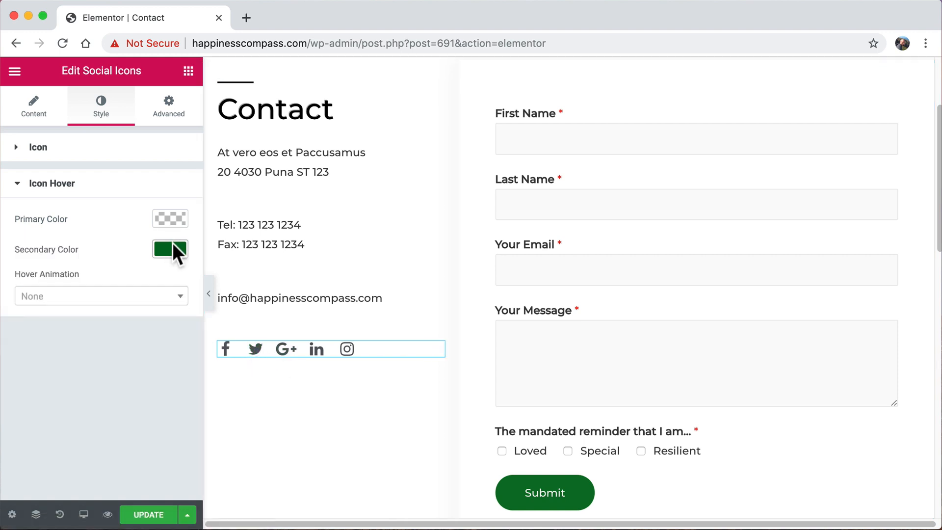
# Step: Try Shrink and Push, then set the icons' hover animation to Grow
pyautogui.click(79, 301)
pyautogui.click(77, 356)
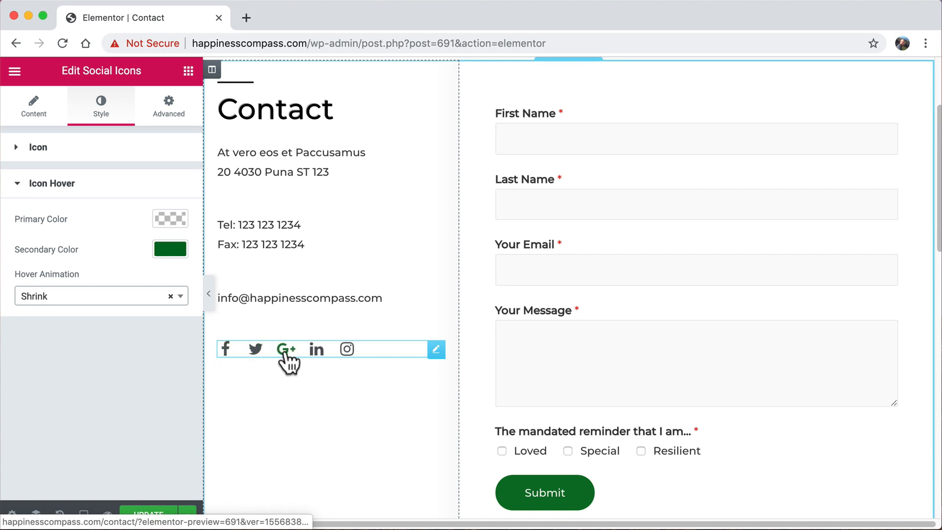
pyautogui.click(125, 302)
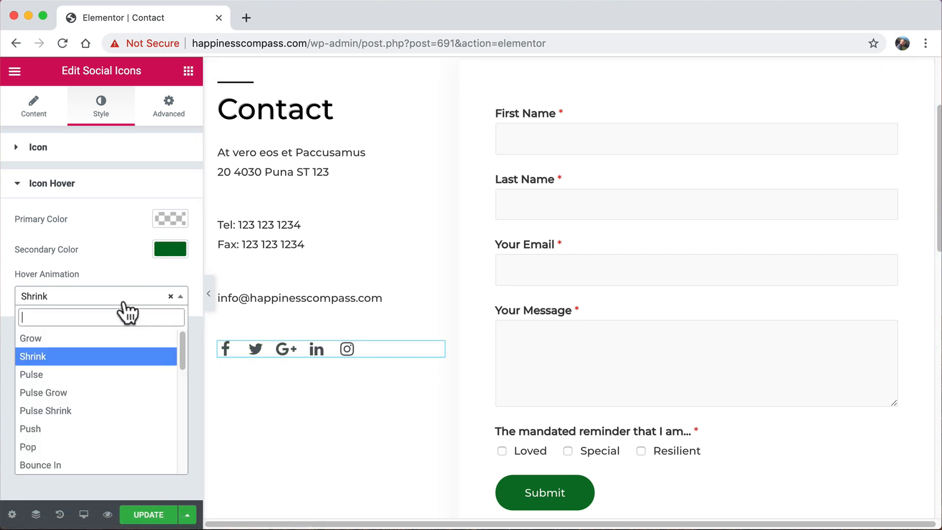
pyautogui.click(118, 423)
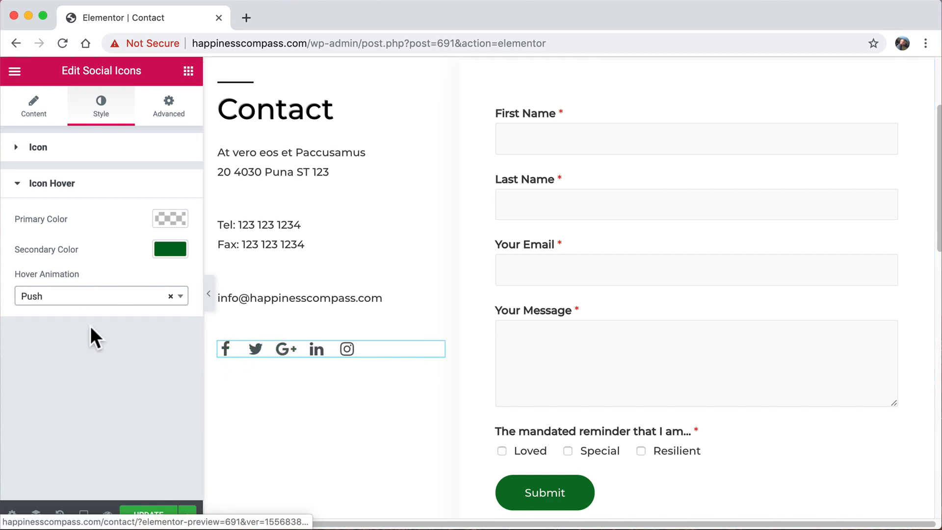
pyautogui.click(97, 300)
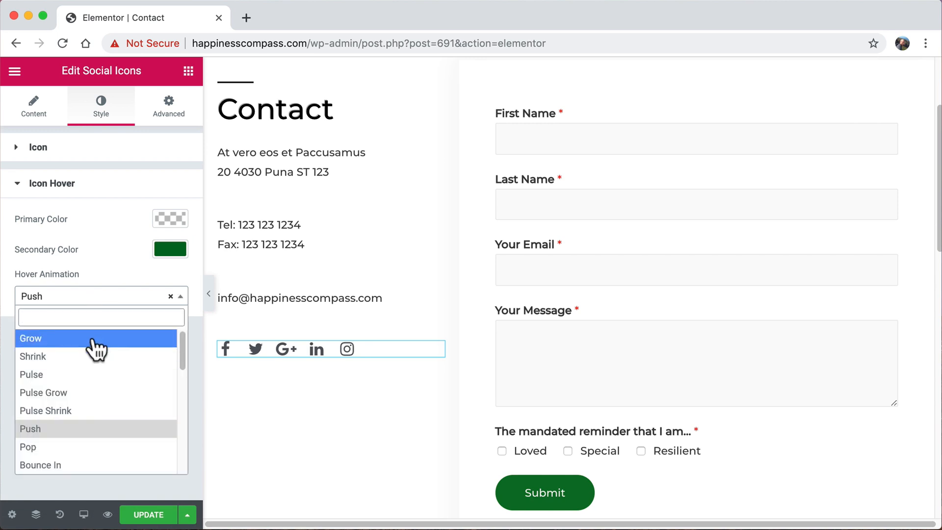
pyautogui.click(93, 336)
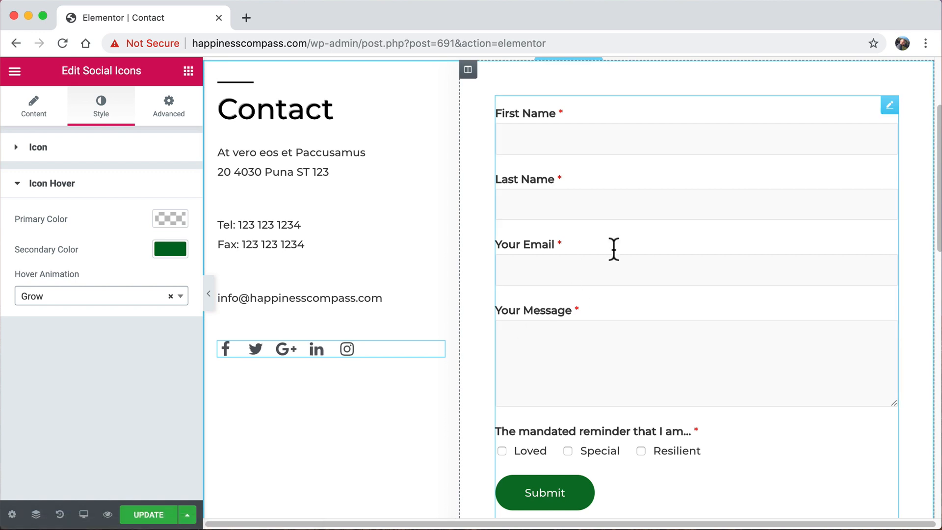
# Step: Review the form's wpforms shortcode (id 8), leave it unchanged, and save the Contact page
pyautogui.click(890, 104)
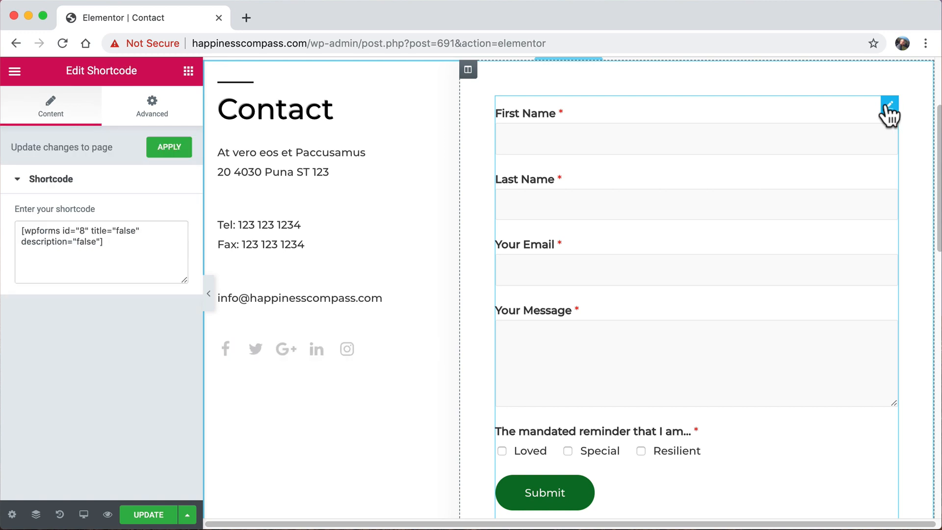
pyautogui.moveTo(119, 262); pyautogui.dragTo(23, 233)
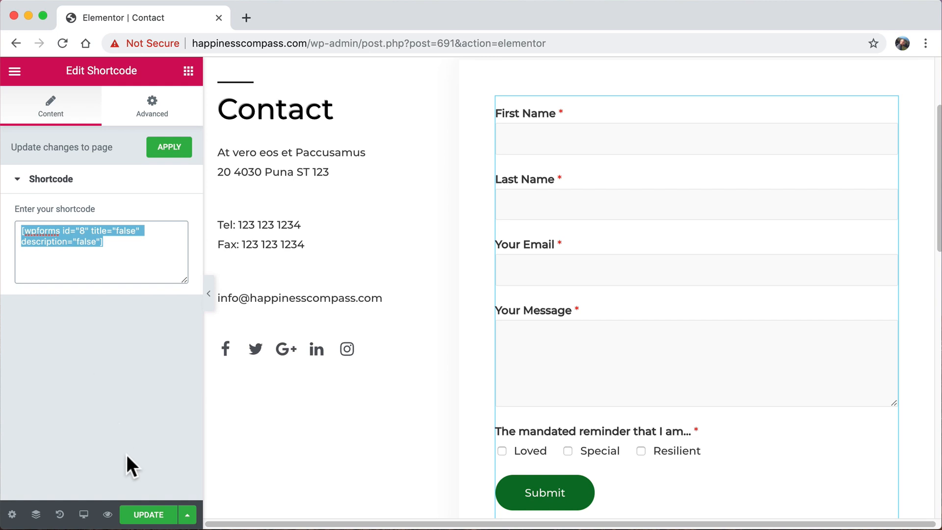
pyautogui.click(148, 514)
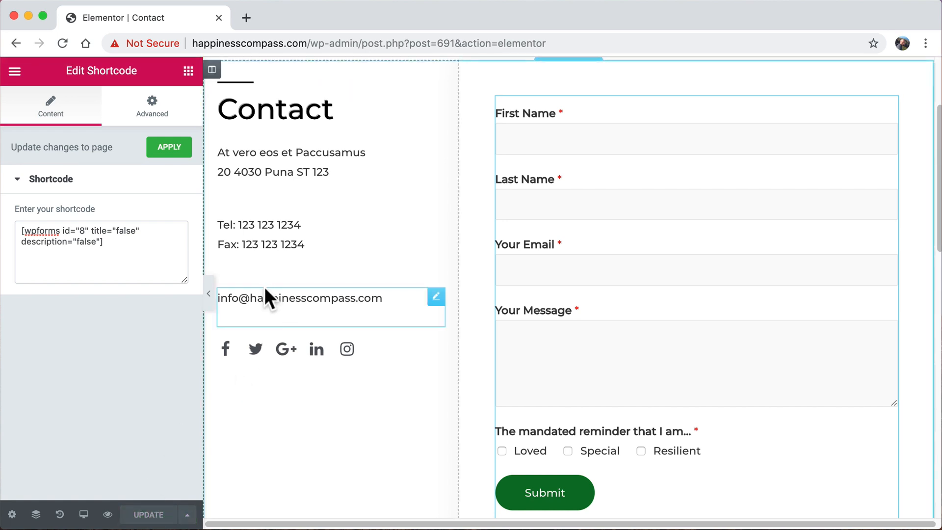
pyautogui.moveTo(361, 43); pyautogui.dragTo(555, 40)
# Step: Go to /wp-admin/ and edit 'Contact page contact form' from WPForms All Forms
pyautogui.press('BackSpace')
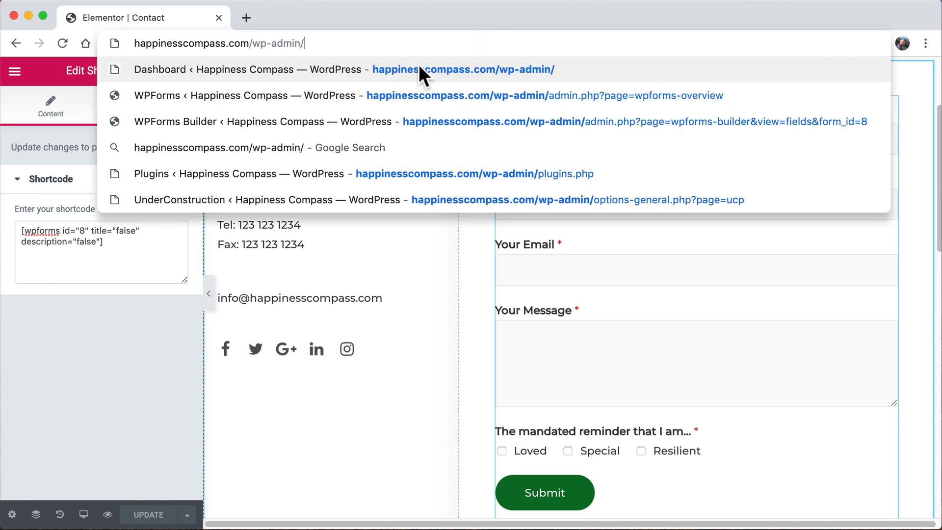
pyautogui.press('Return')
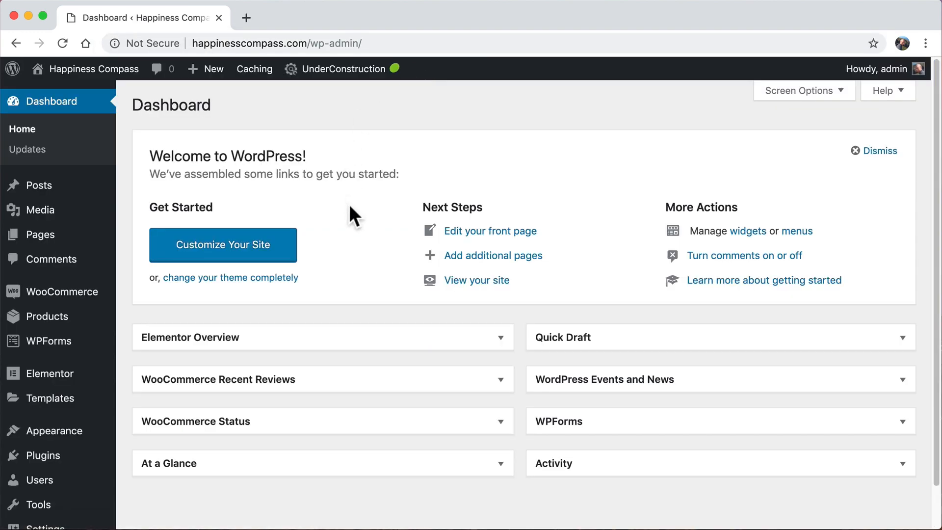
pyautogui.click(82, 346)
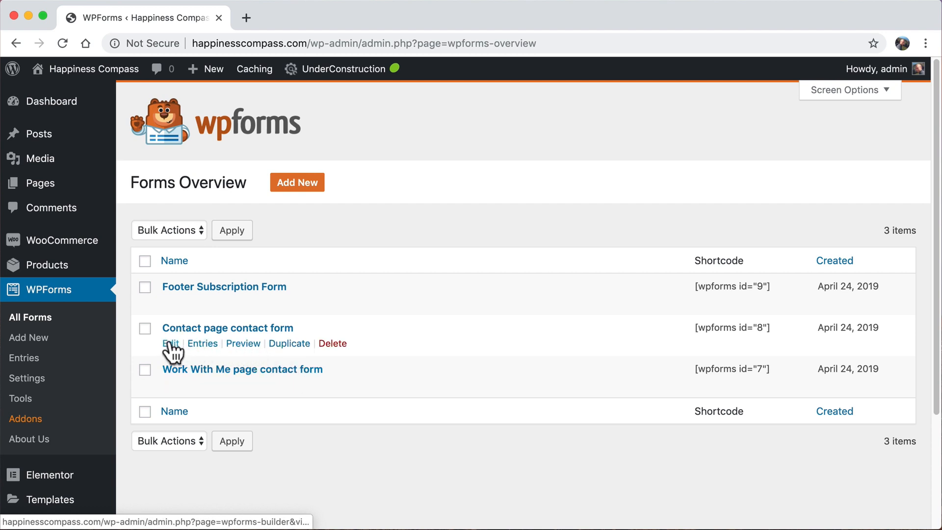
pyautogui.click(170, 343)
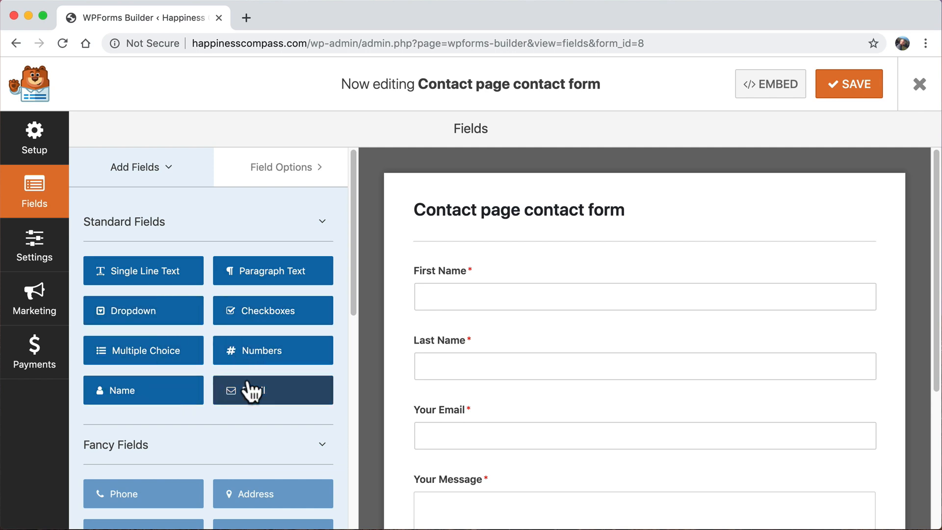
# Step: Try 'Your Name' as the First Name field's label, then restore the original label
pyautogui.scroll(-10, 342, 366)
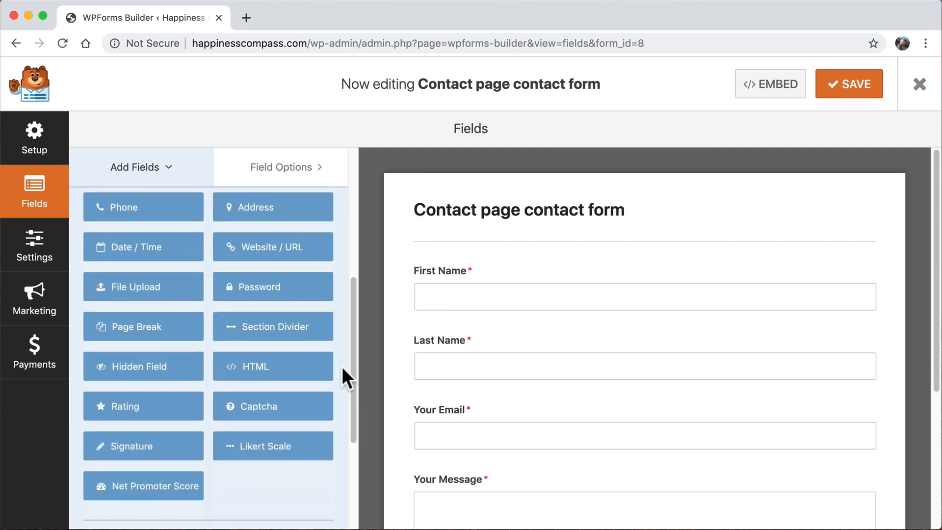
pyautogui.scroll(8, 341, 368)
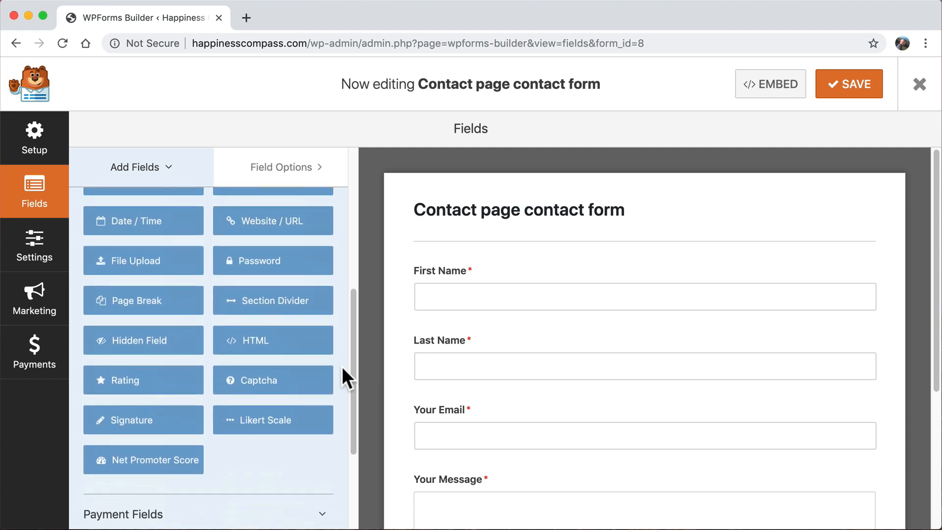
pyautogui.scroll(3, 341, 366)
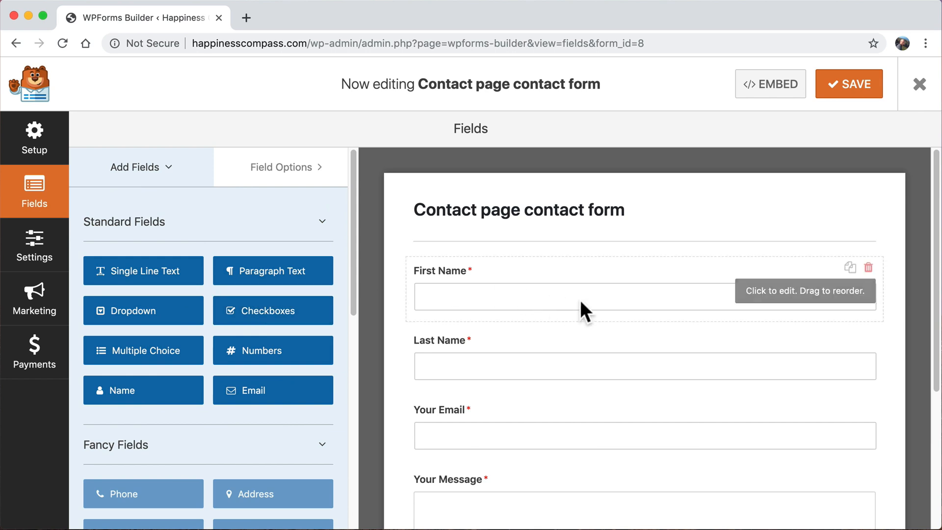
pyautogui.click(792, 300)
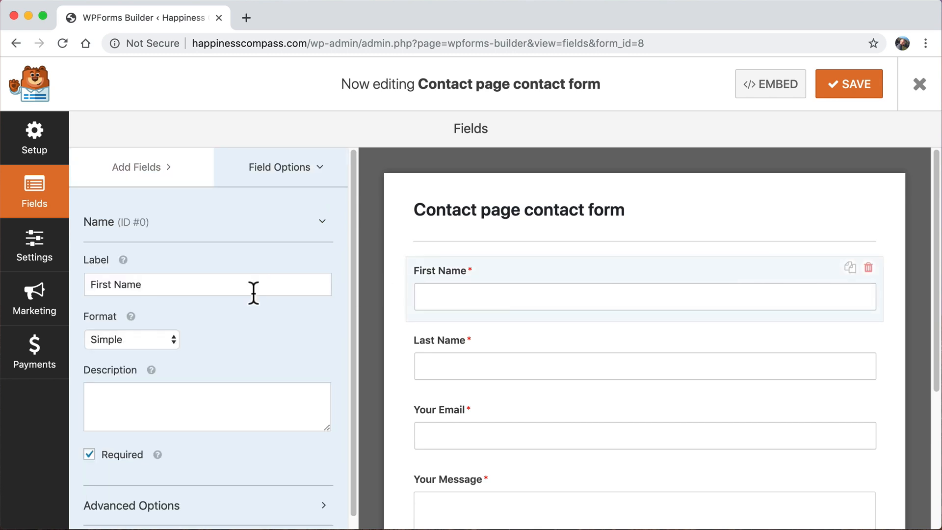
pyautogui.moveTo(147, 285); pyautogui.dragTo(90, 285)
pyautogui.write('Your Name')
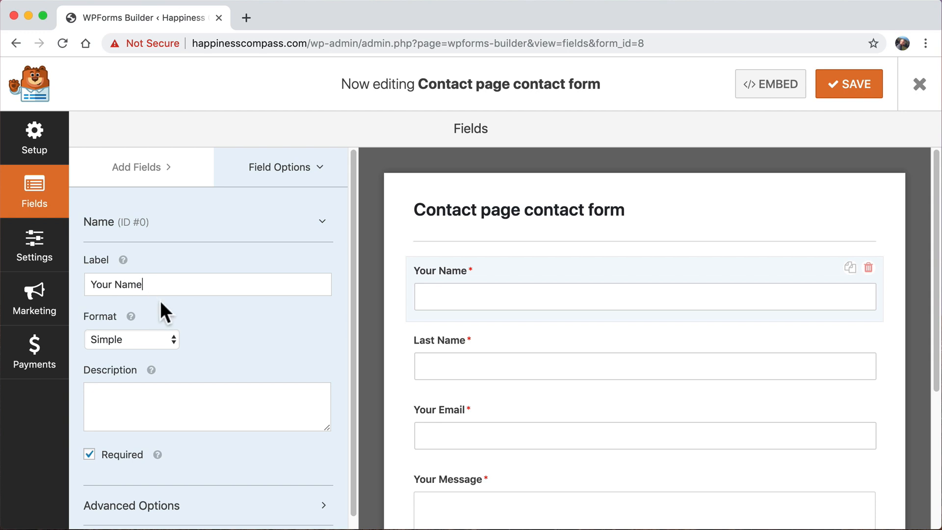
pyautogui.press('super+z')
pyautogui.press('super+z')
pyautogui.press('super+z')
pyautogui.press('super+z')
pyautogui.press('super+z')
pyautogui.press('super+z')
pyautogui.press('super+z')
pyautogui.press('super+z')
pyautogui.press('super+z')
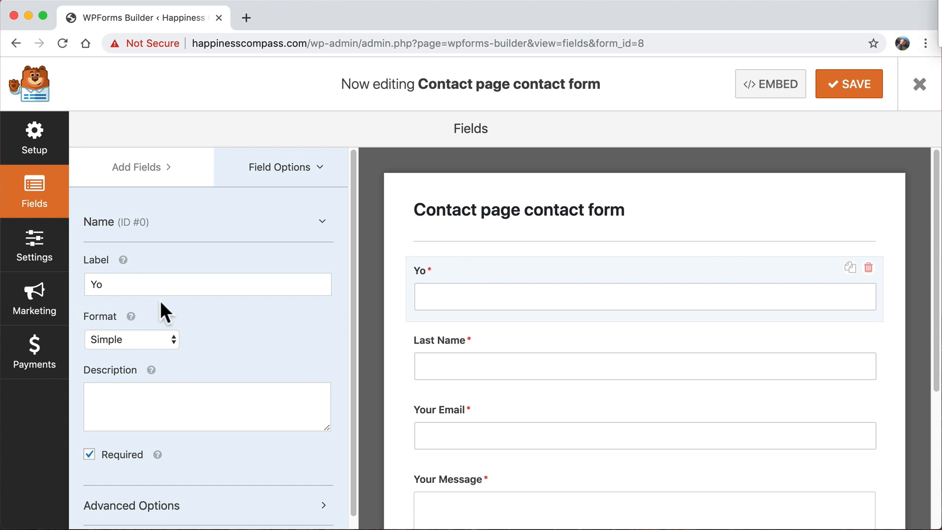
pyautogui.press('Tab')
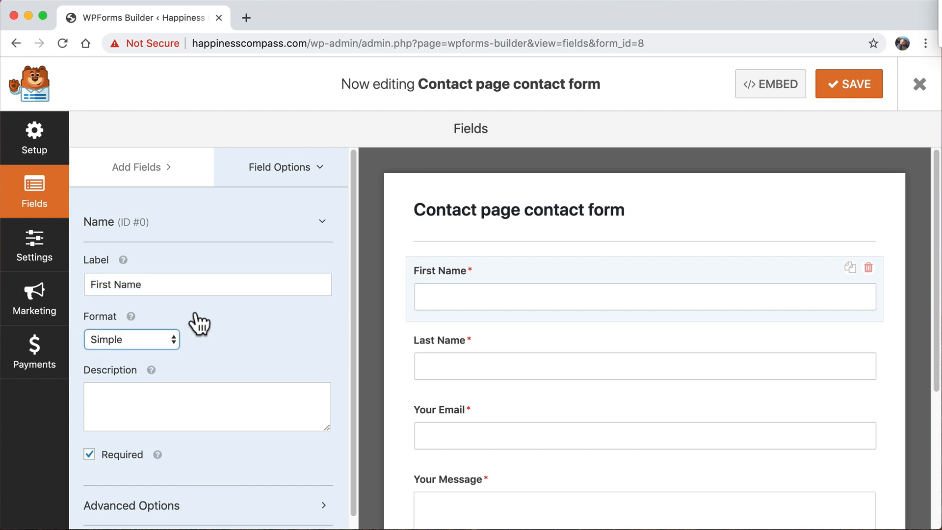
# Step: Cycle the name format through First Last and First Middle Last back to Simple, toggle Required, expand Advanced Options
pyautogui.click(119, 340)
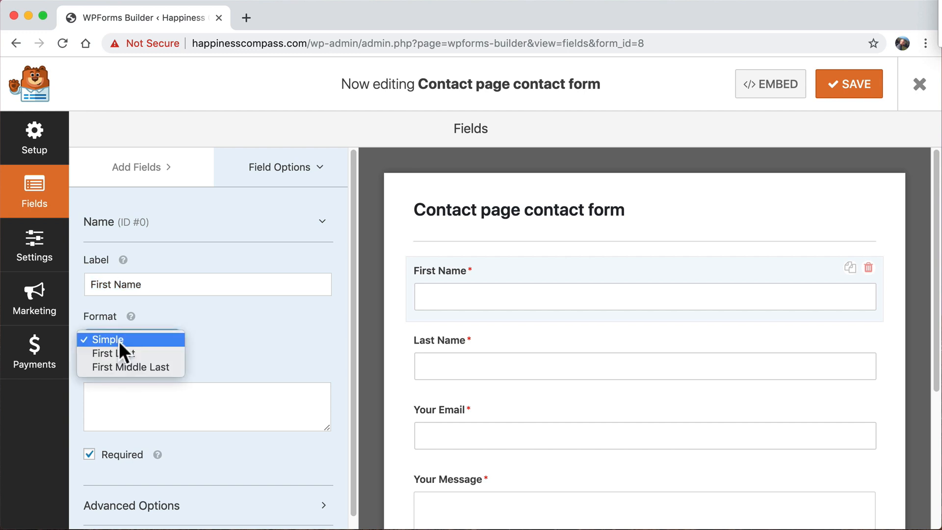
pyautogui.click(128, 349)
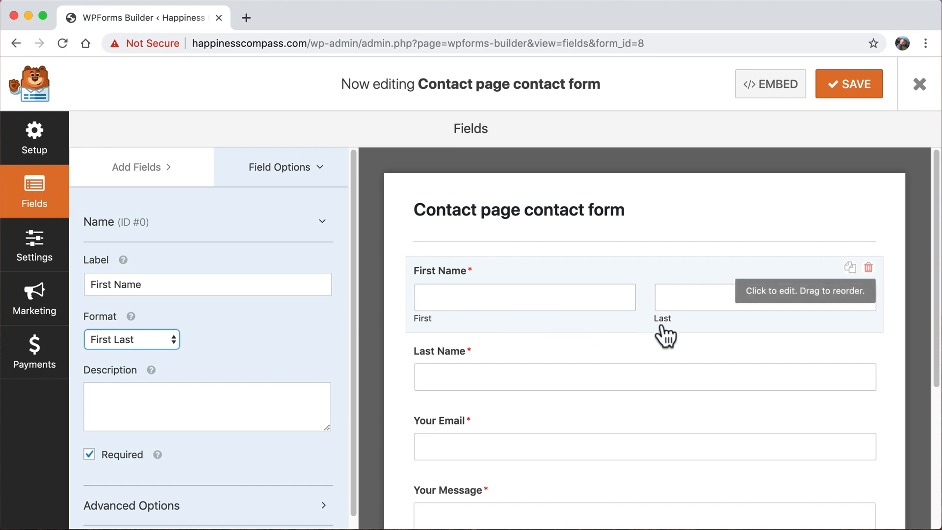
pyautogui.click(156, 341)
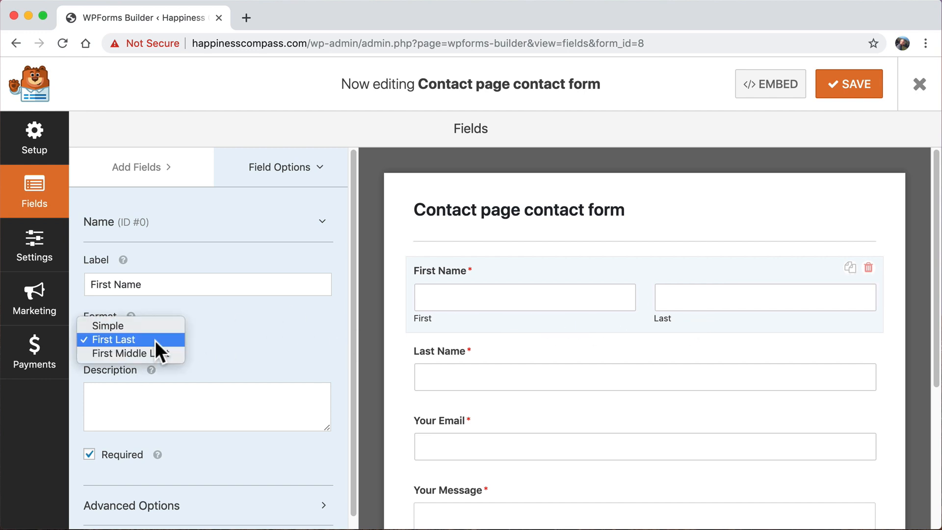
pyautogui.click(154, 353)
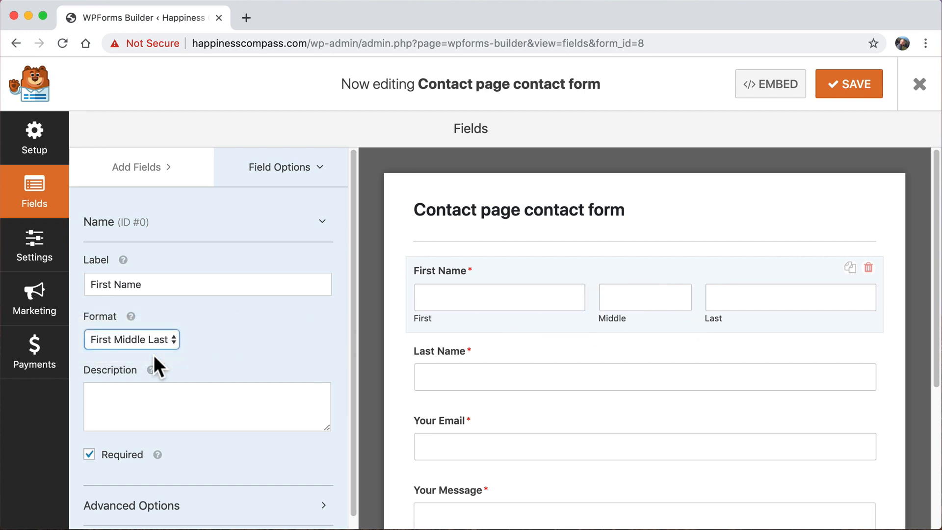
pyautogui.click(152, 337)
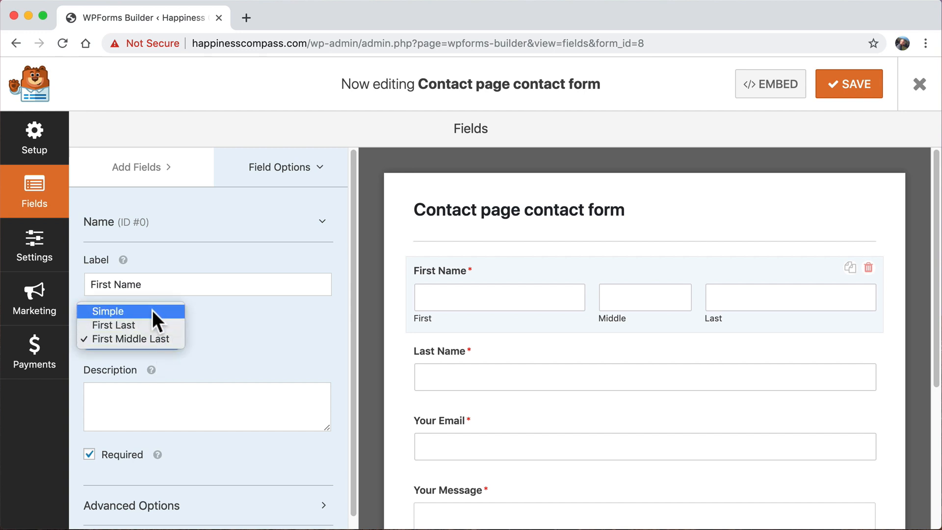
pyautogui.click(152, 310)
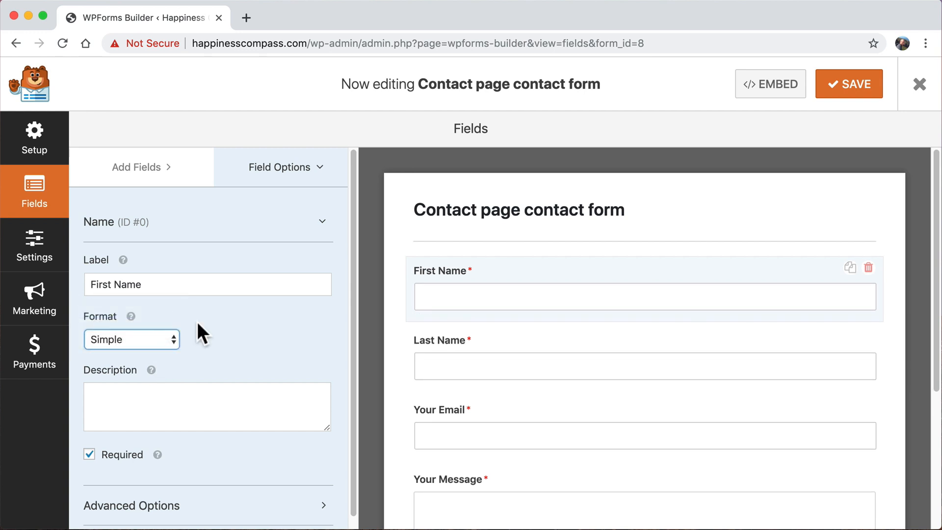
pyautogui.click(89, 455)
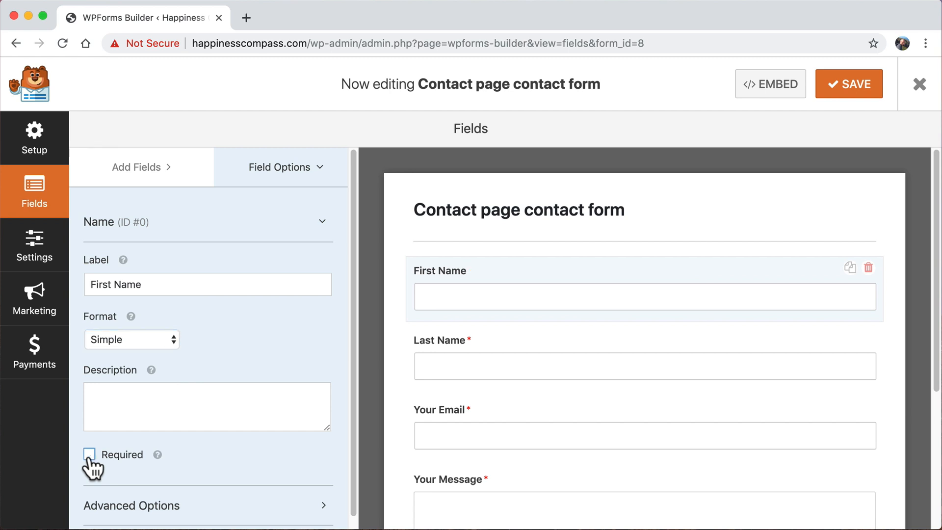
pyautogui.click(204, 505)
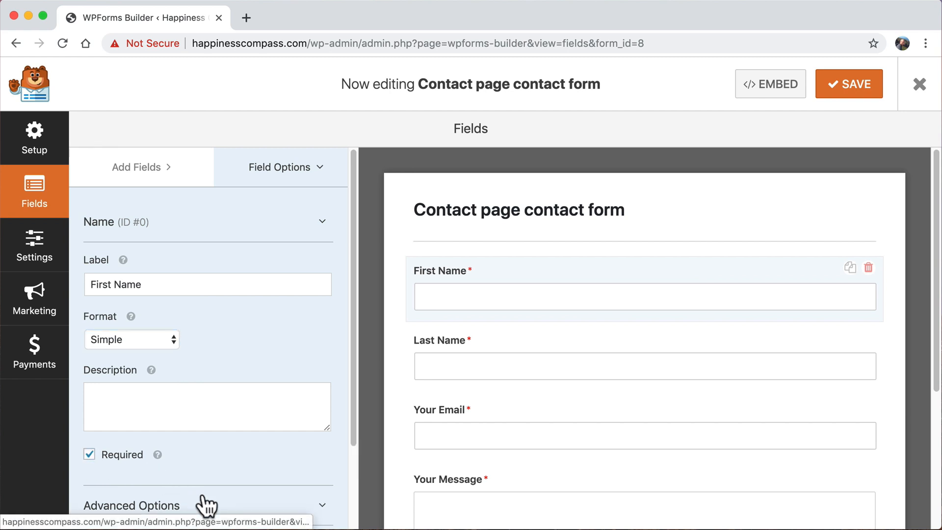
pyautogui.scroll(-5, 337, 455)
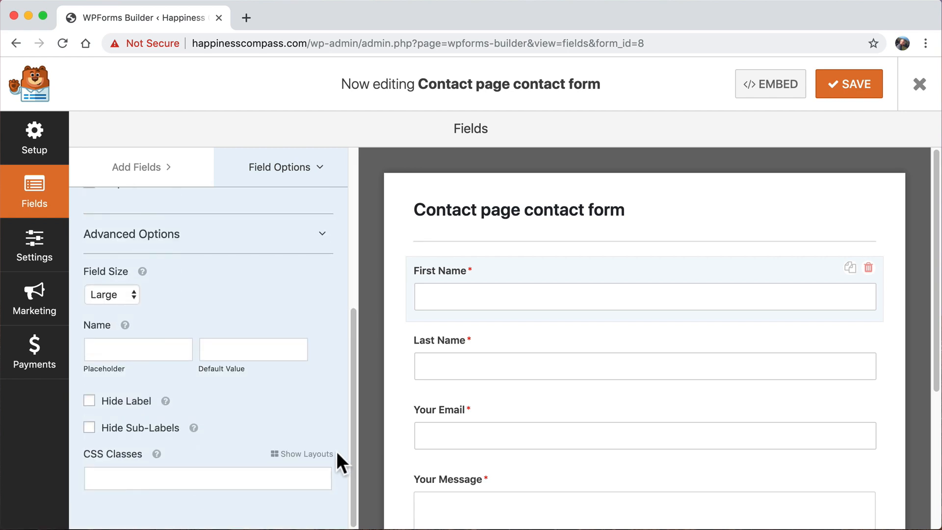
pyautogui.click(117, 294)
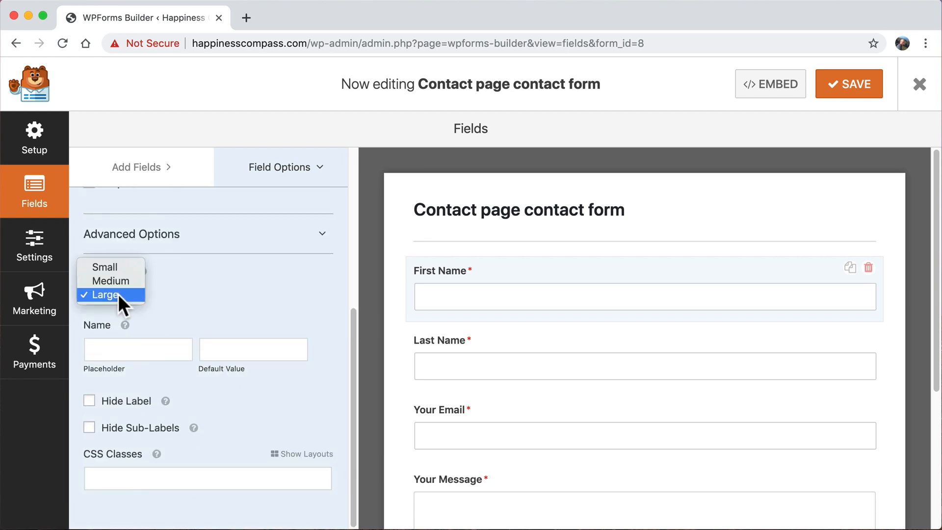
pyautogui.click(116, 269)
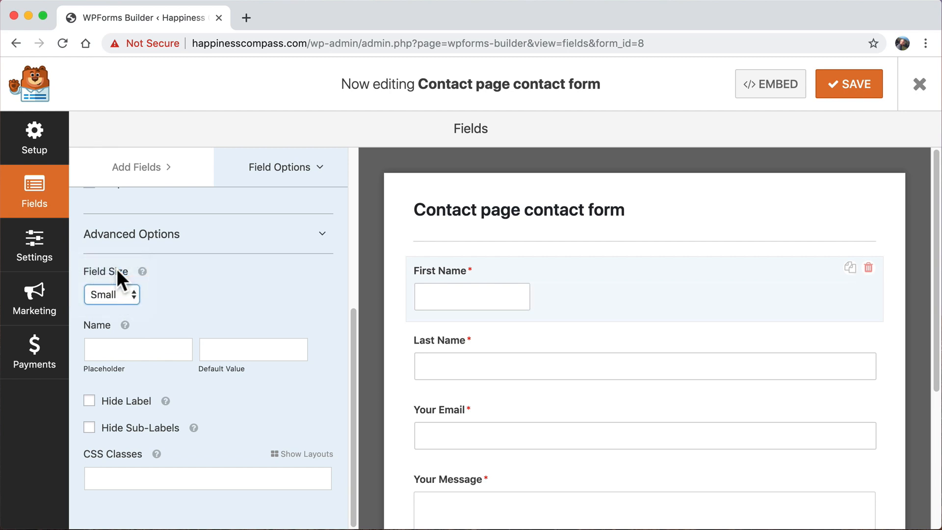
pyautogui.click(117, 293)
pyautogui.click(121, 307)
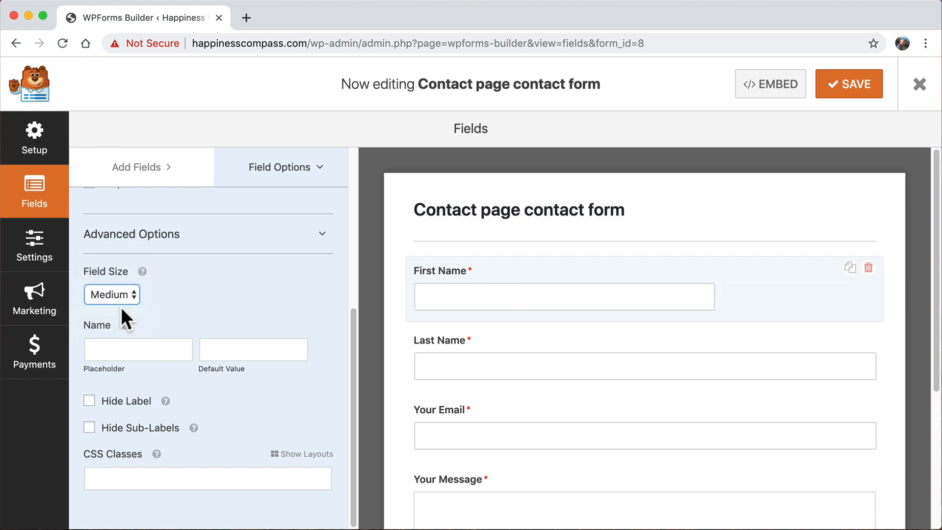
pyautogui.click(120, 293)
pyautogui.click(120, 305)
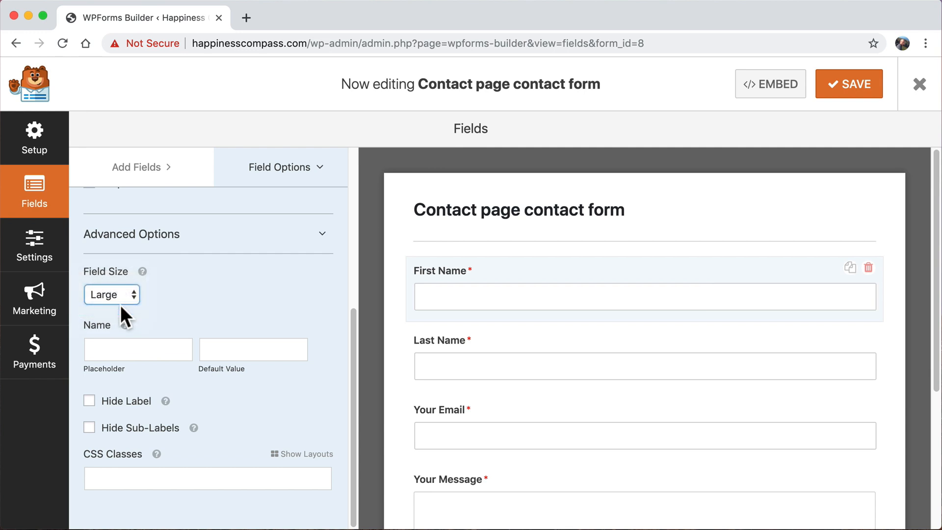
pyautogui.click(128, 351)
pyautogui.write('Enter')
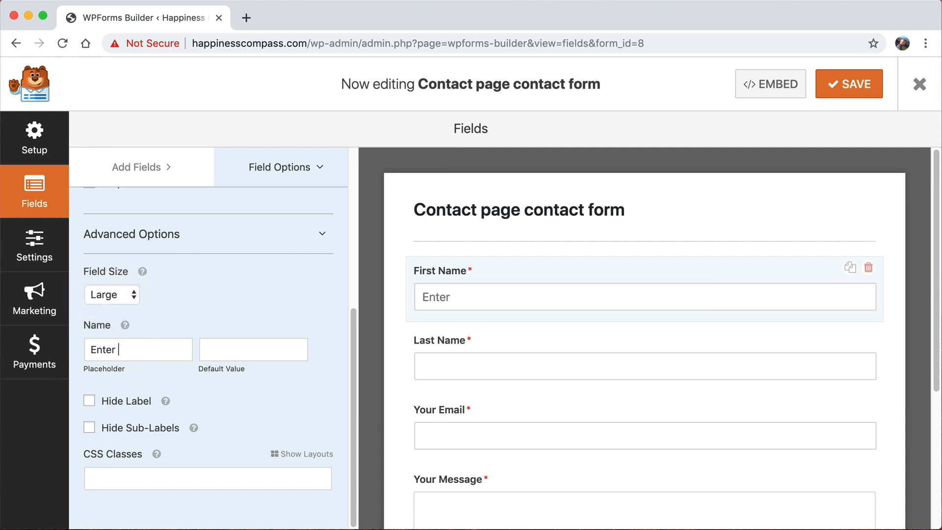
pyautogui.write(' your first name')
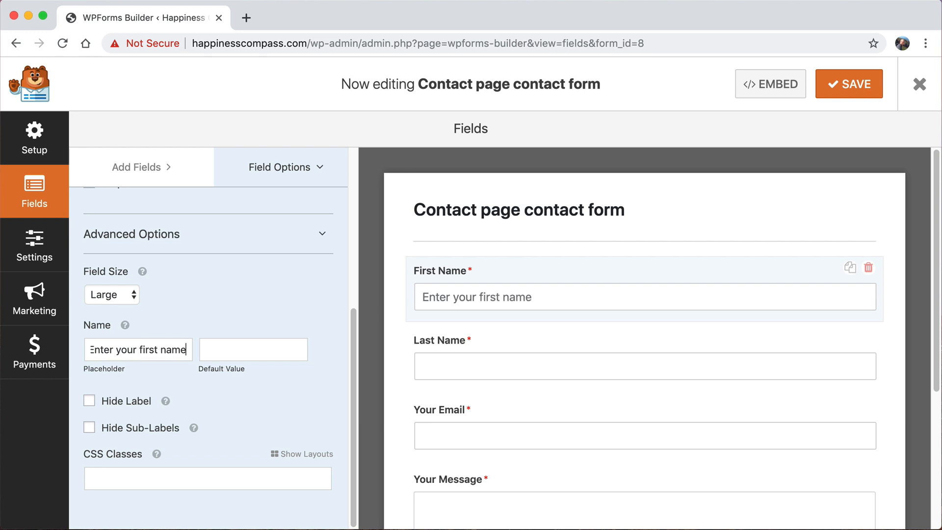
pyautogui.press('super+a')
pyautogui.press('BackSpace')
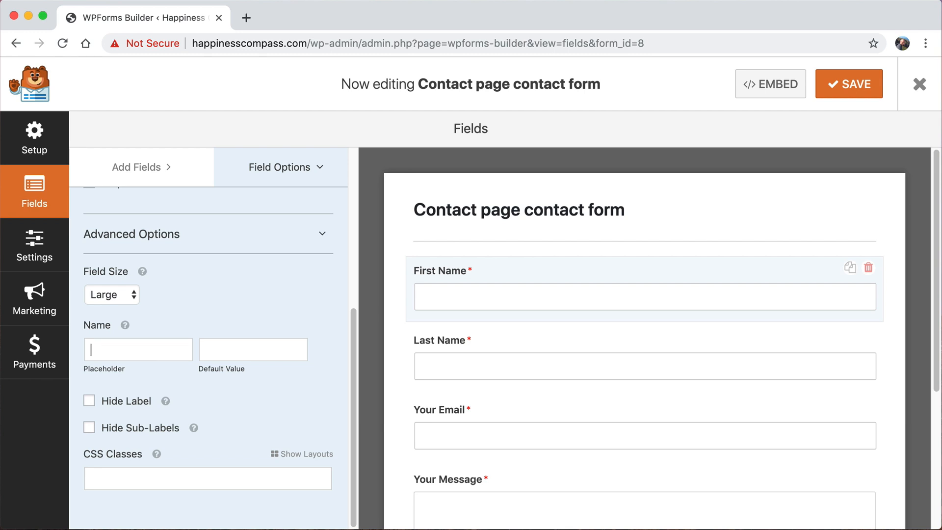
pyautogui.click(89, 401)
pyautogui.click(90, 401)
pyautogui.click(146, 477)
pyautogui.click(300, 454)
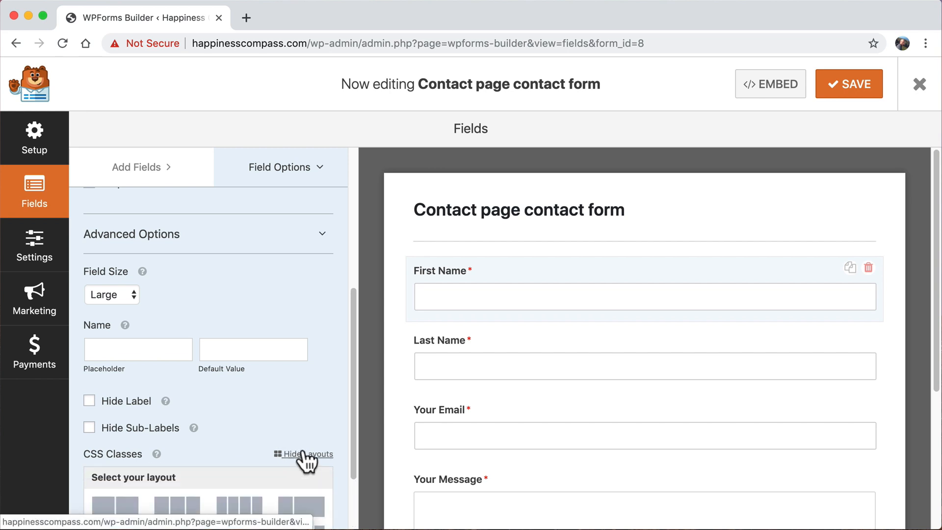
pyautogui.scroll(-4, 336, 417)
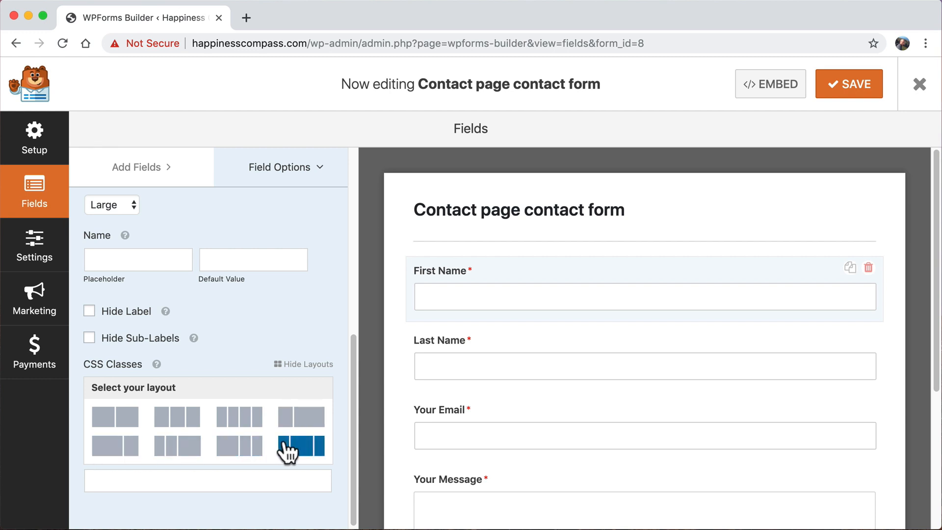
pyautogui.click(319, 363)
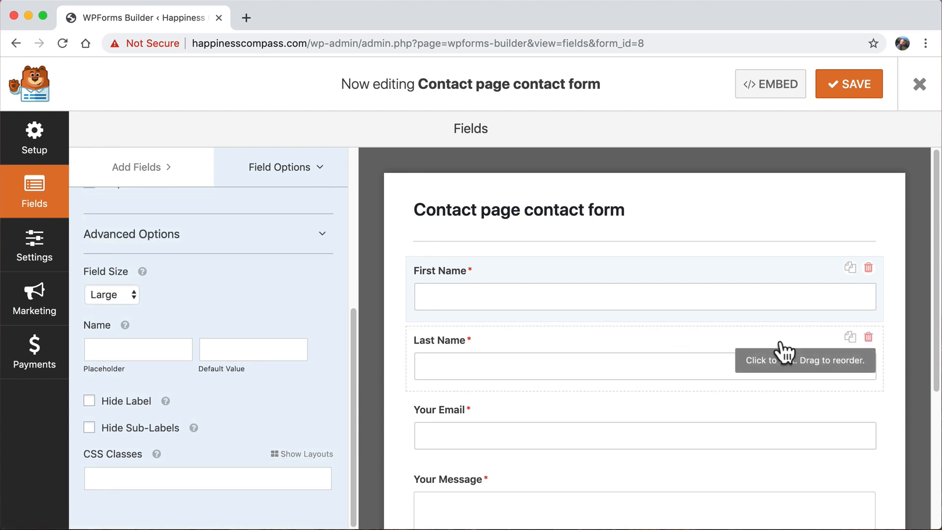
# Step: Add a confirmation email box to the Your Email field, then remove it again
pyautogui.click(813, 340)
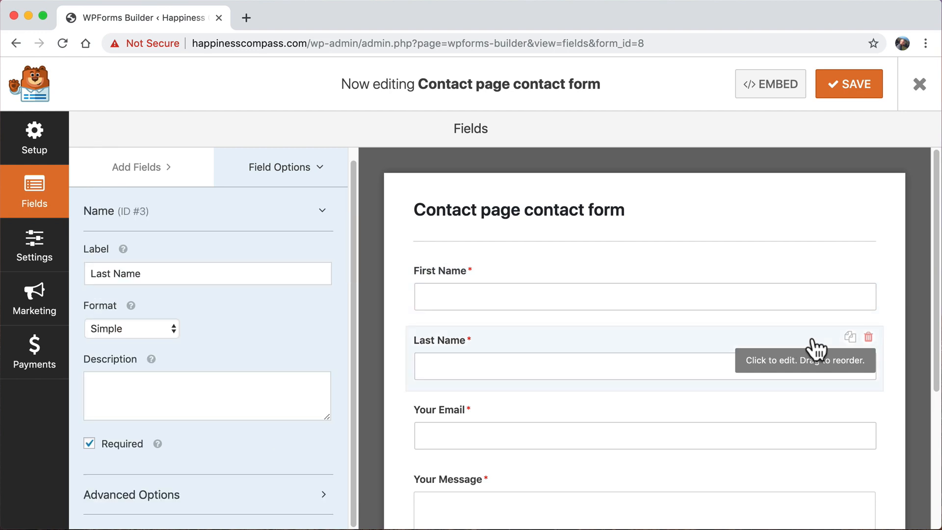
pyautogui.click(835, 417)
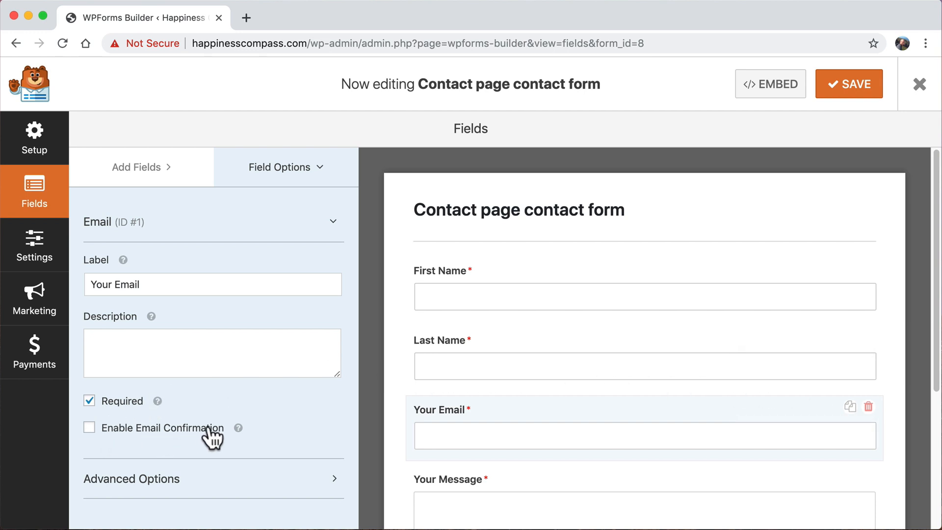
pyautogui.click(89, 428)
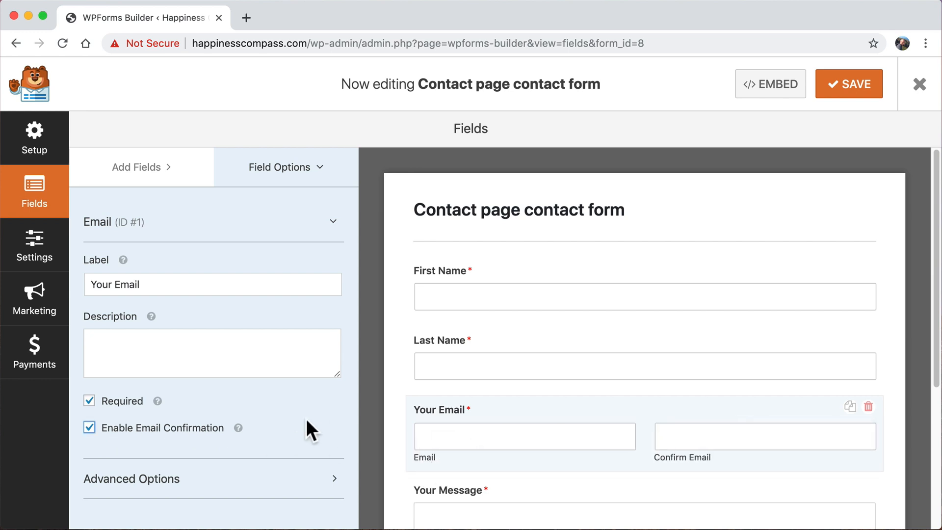
pyautogui.click(136, 438)
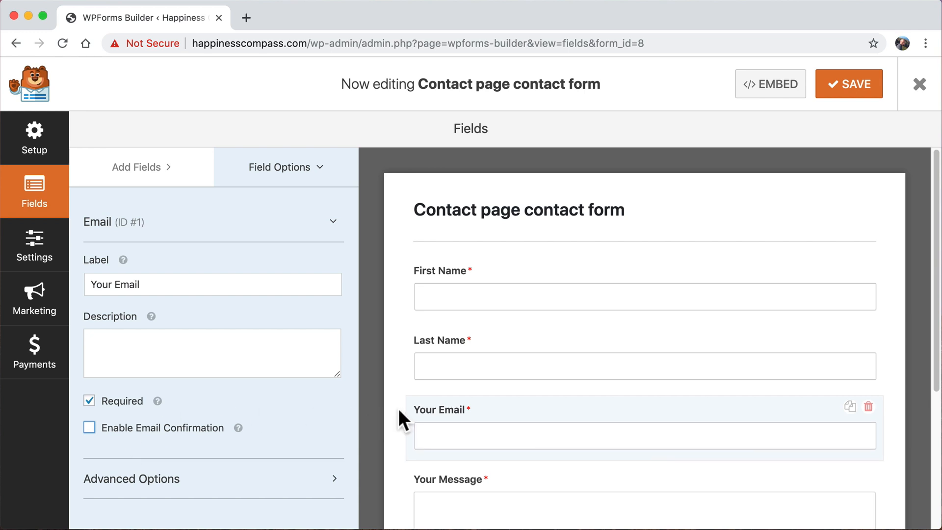
pyautogui.scroll(-5, 398, 408)
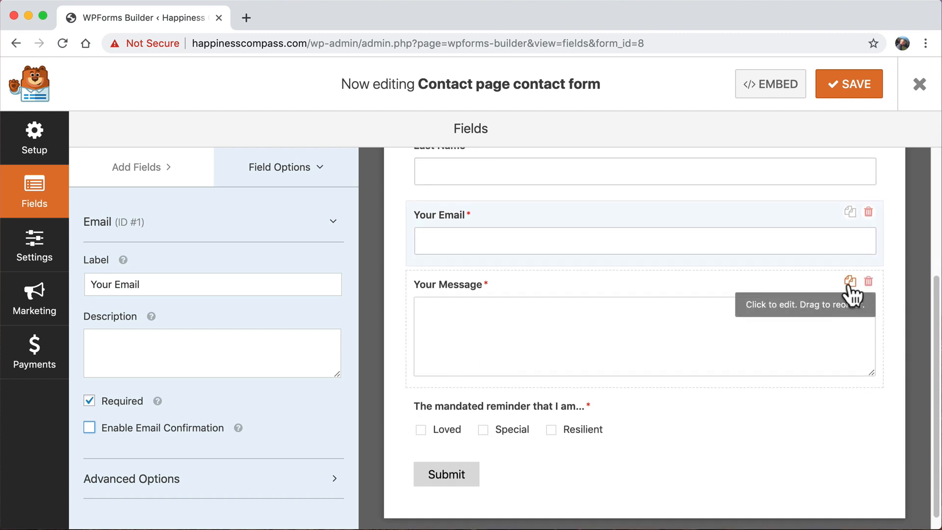
# Step: Set the Your Message field size to Large, then back to Medium
pyautogui.click(837, 309)
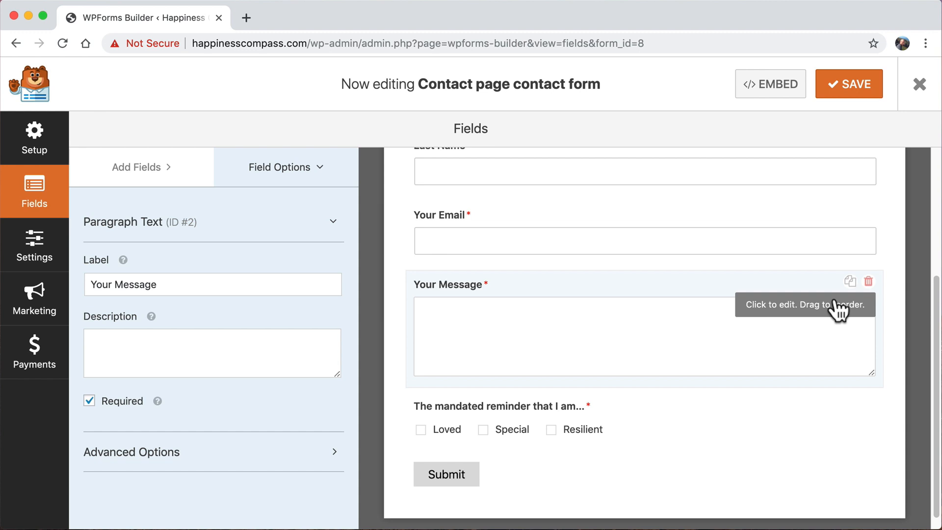
pyautogui.click(195, 458)
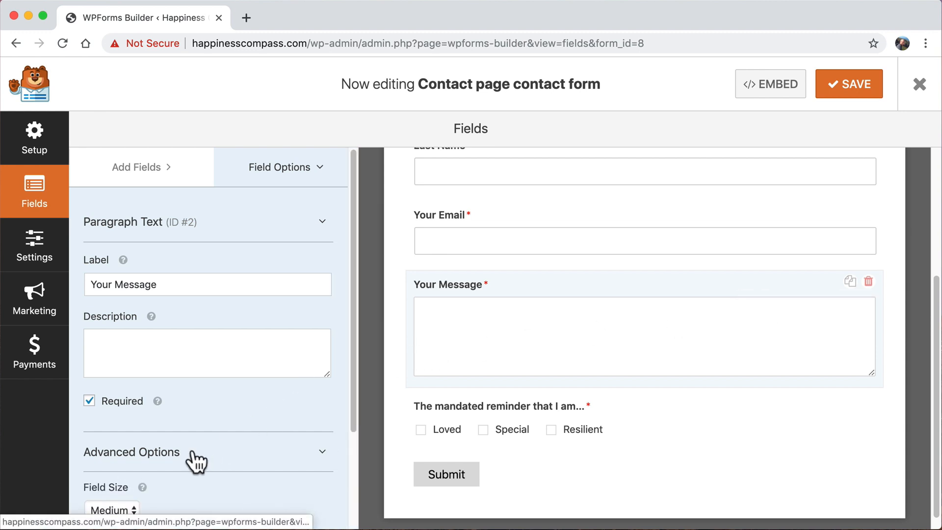
pyautogui.scroll(-5, 193, 458)
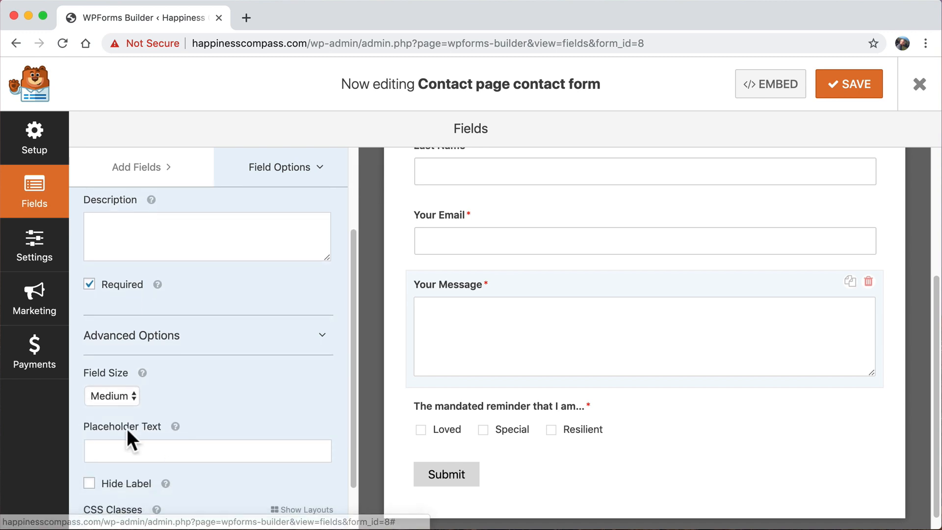
pyautogui.click(116, 395)
pyautogui.click(117, 380)
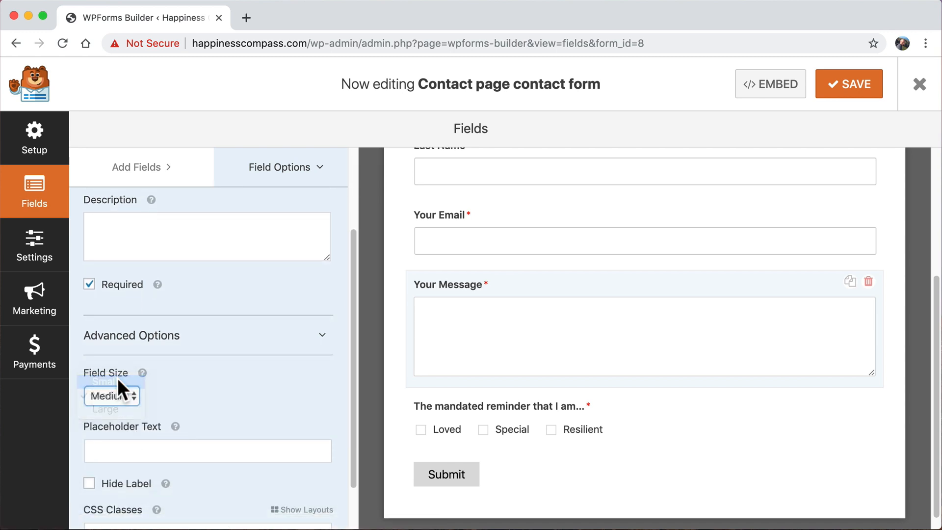
pyautogui.click(116, 395)
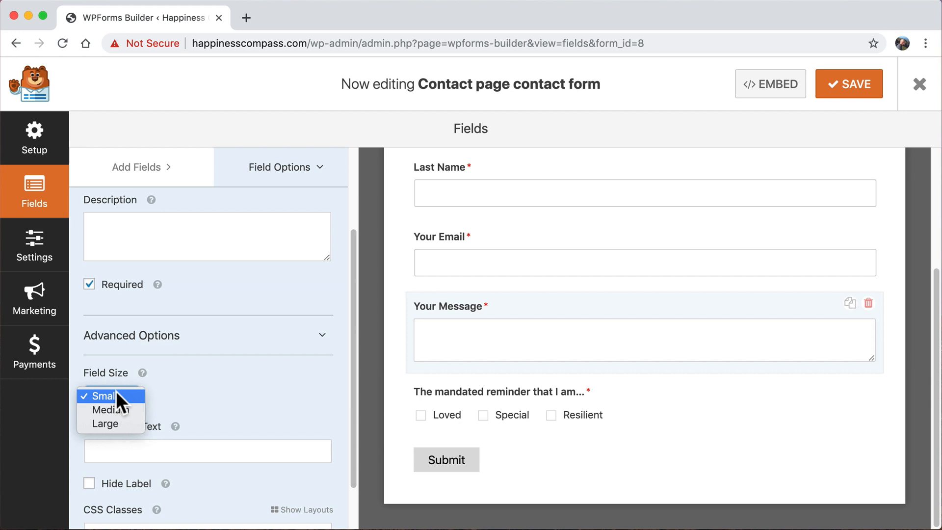
pyautogui.click(119, 421)
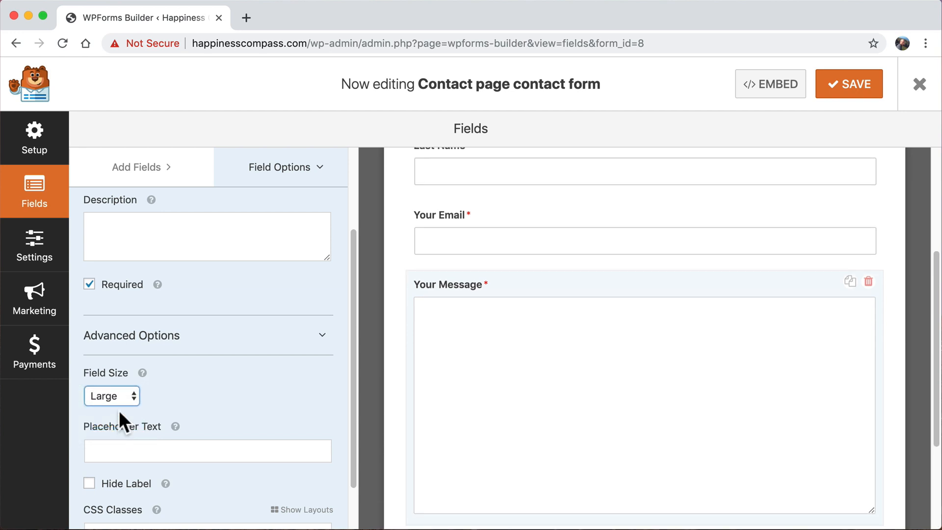
pyautogui.click(123, 394)
pyautogui.click(124, 382)
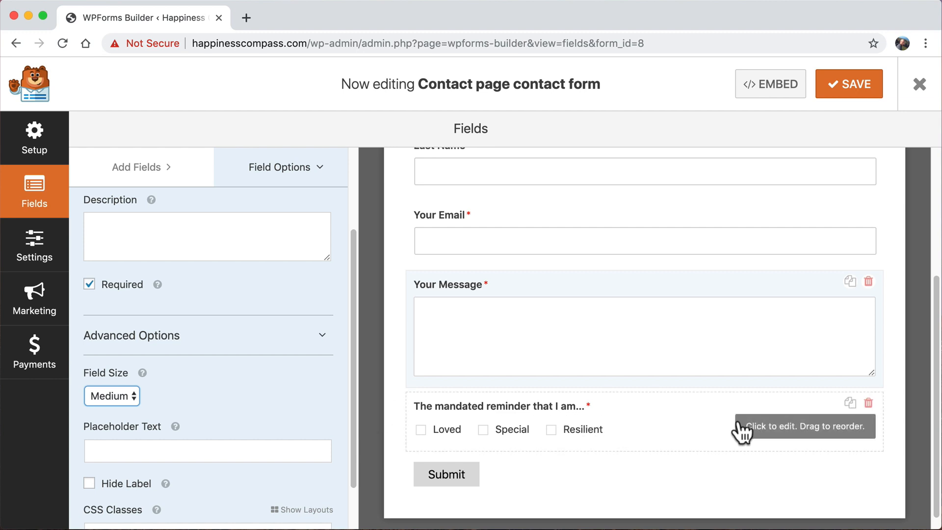
# Step: Add an 'Excellent' fourth choice to the checkbox question, then remove it
pyautogui.click(792, 434)
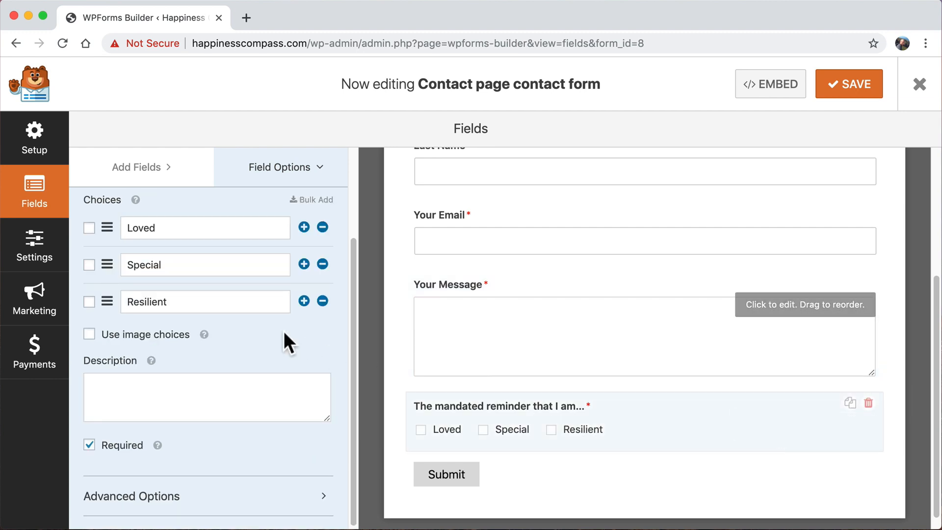
pyautogui.scroll(3, 215, 297)
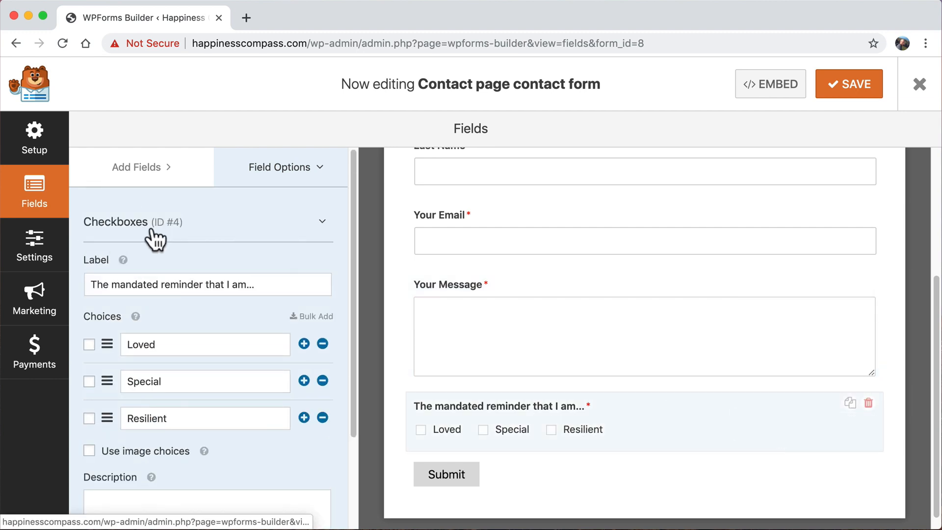
pyautogui.moveTo(266, 284); pyautogui.dragTo(88, 282)
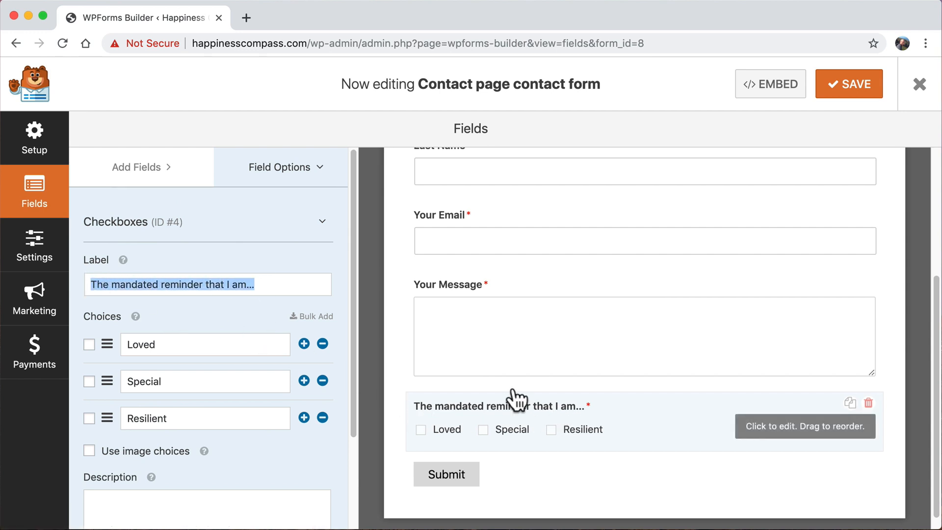
pyautogui.click(237, 305)
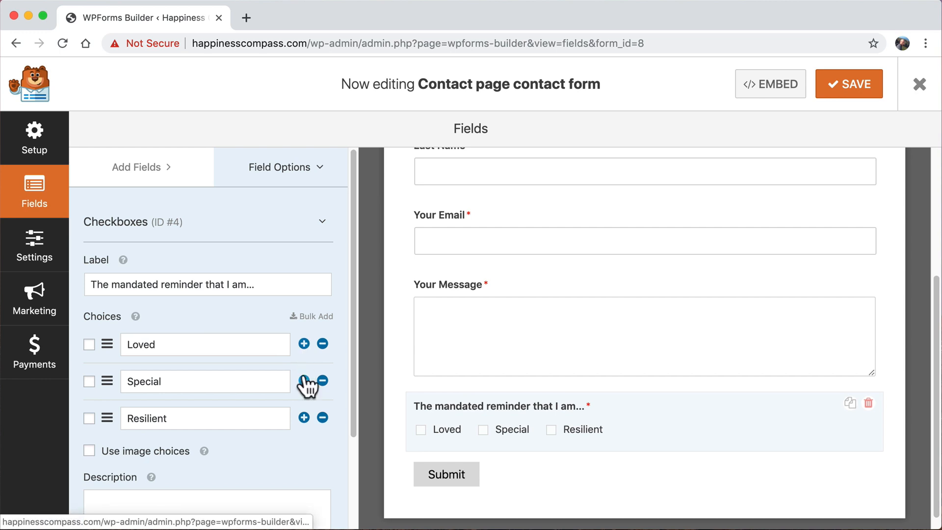
pyautogui.click(303, 417)
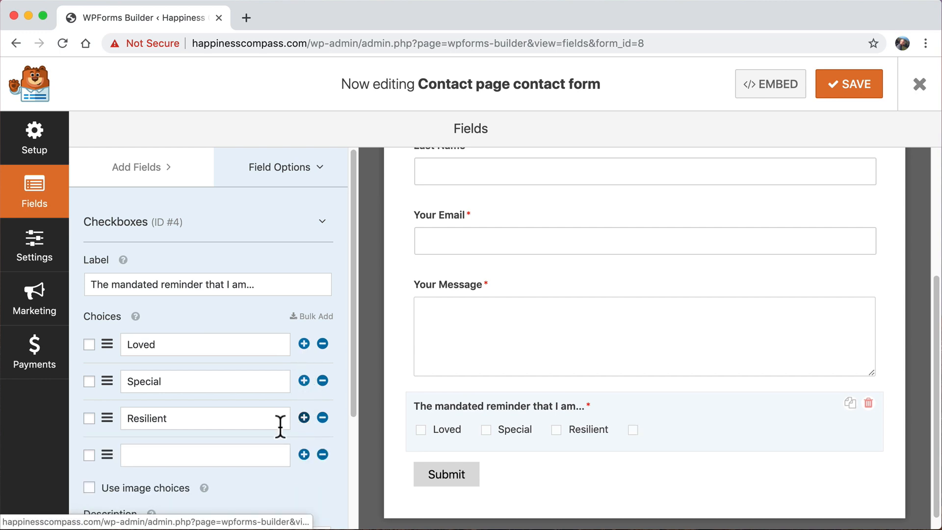
pyautogui.click(236, 451)
pyautogui.write('Excellent')
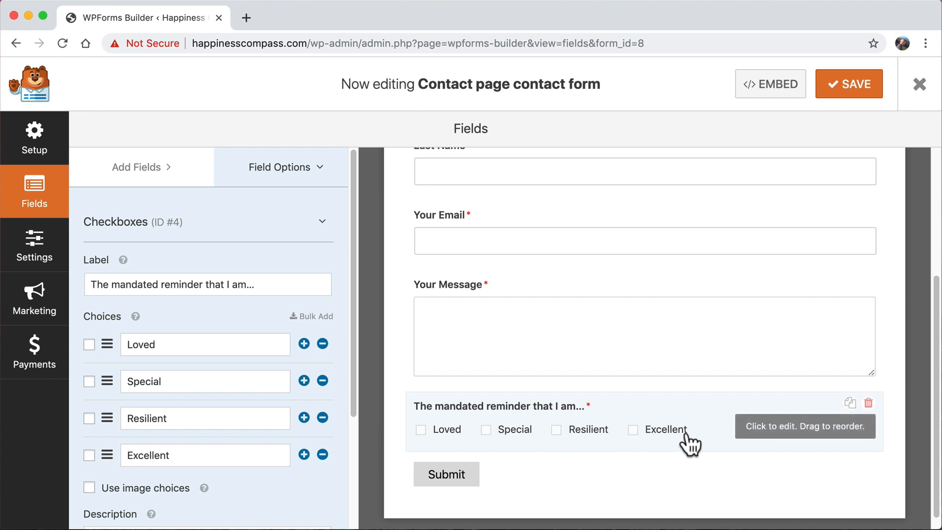
pyautogui.click(323, 454)
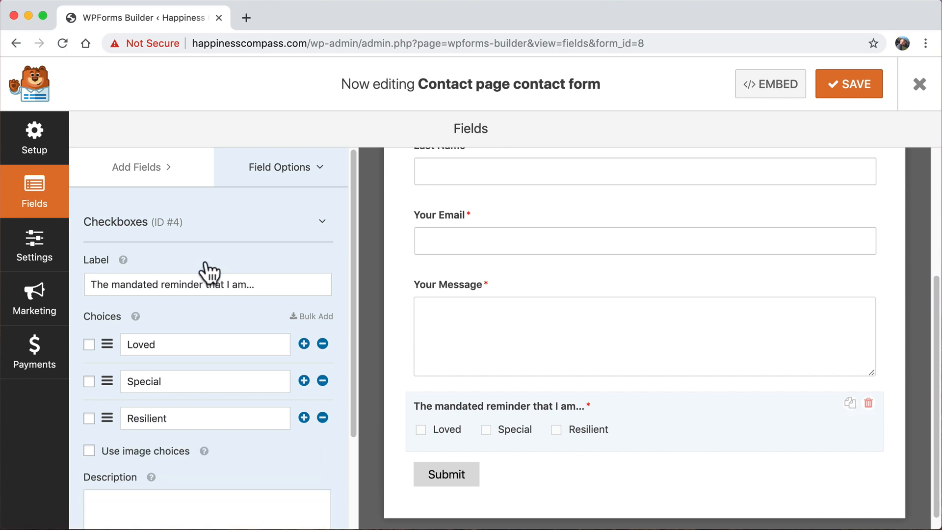
pyautogui.click(145, 167)
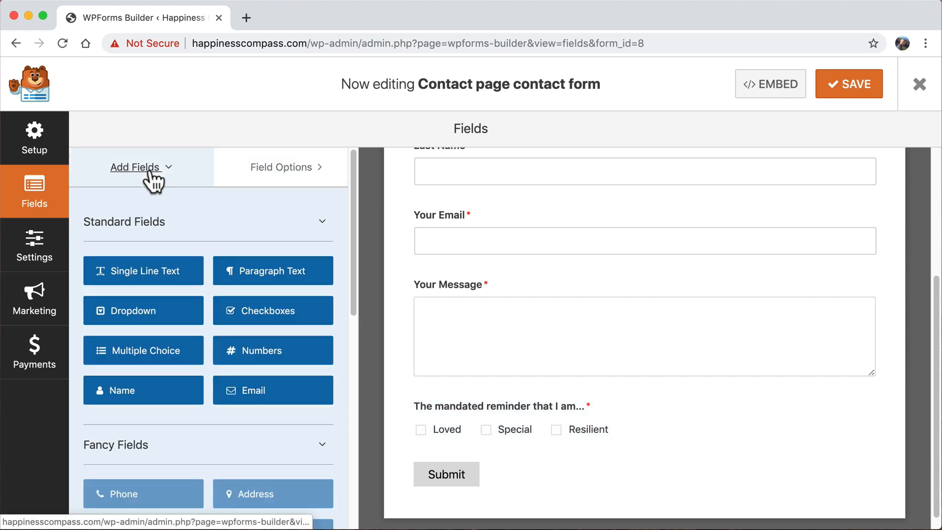
# Step: Add a Numbers field above Your Email and label it 'Your Phone'
pyautogui.click(257, 357)
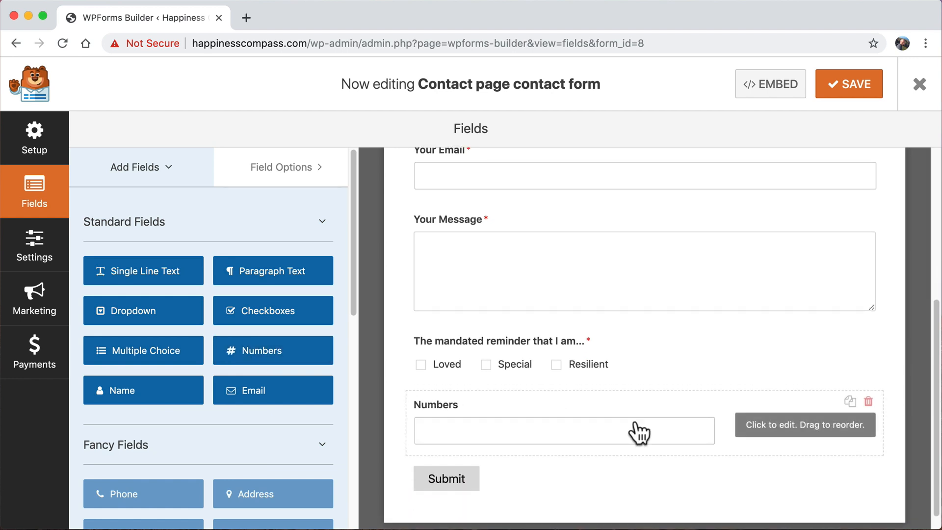
pyautogui.moveTo(791, 434); pyautogui.dragTo(805, 225)
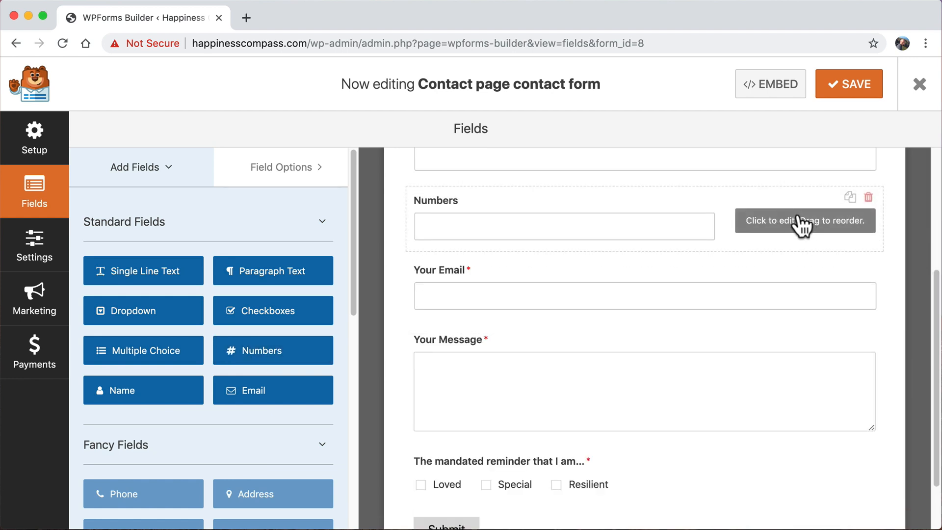
pyautogui.click(805, 228)
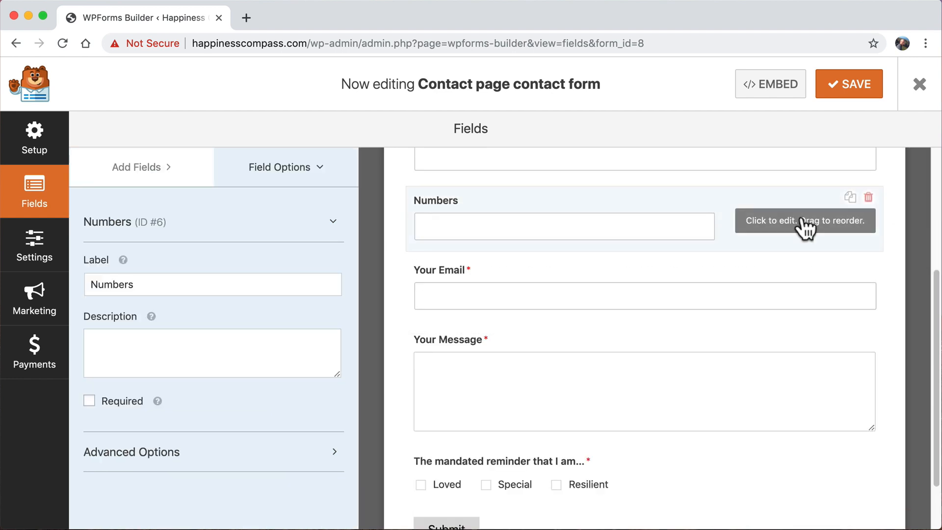
pyautogui.doubleClick(153, 284)
pyautogui.write('Your ')
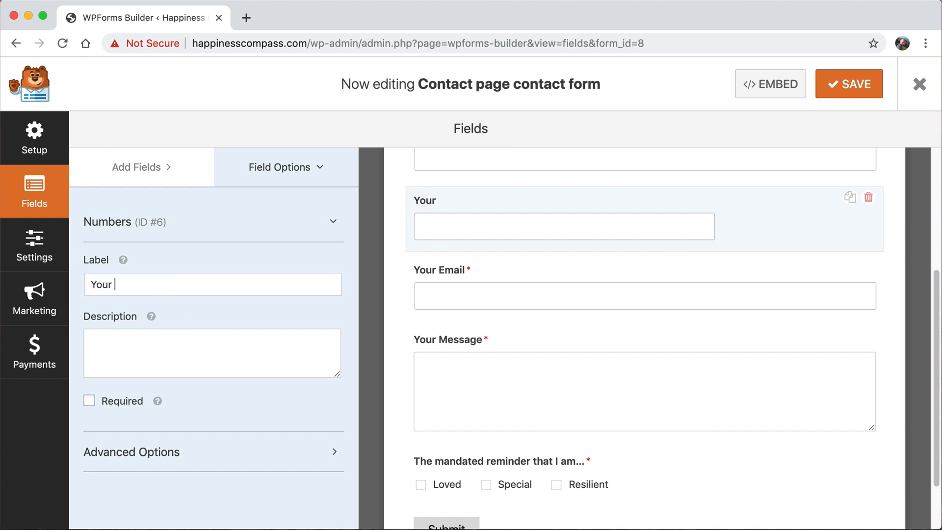
pyautogui.write('Phone')
# Step: Set the Your Phone field to Large size, then delete the field
pyautogui.click(208, 454)
pyautogui.scroll(-5, 332, 414)
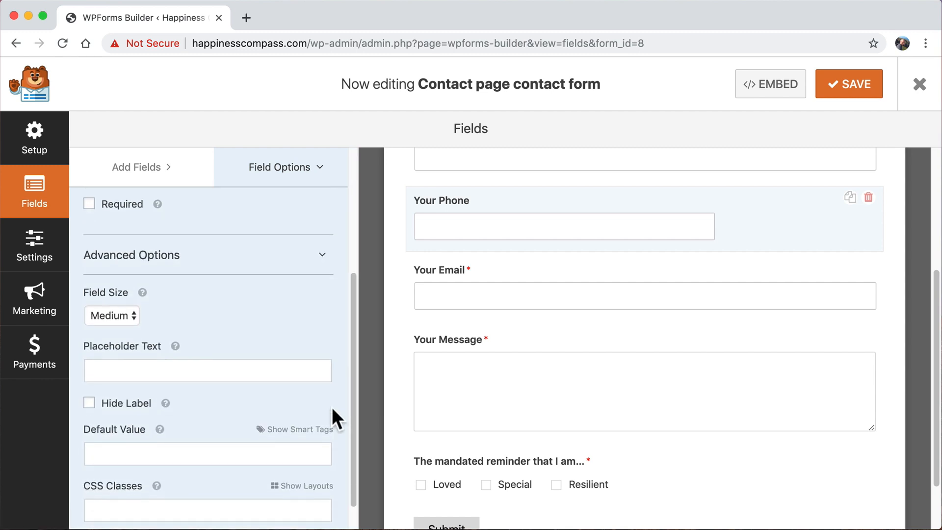
pyautogui.click(122, 313)
pyautogui.click(121, 327)
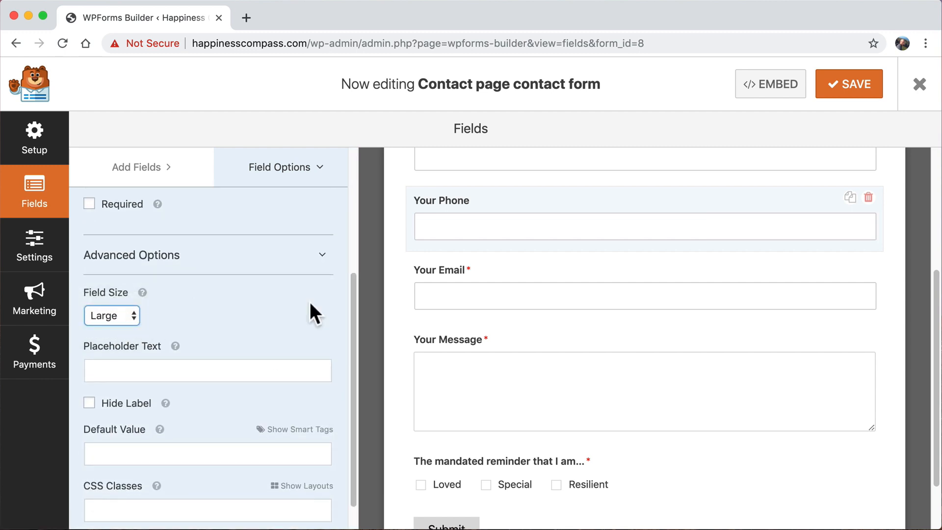
pyautogui.scroll(2, 466, 297)
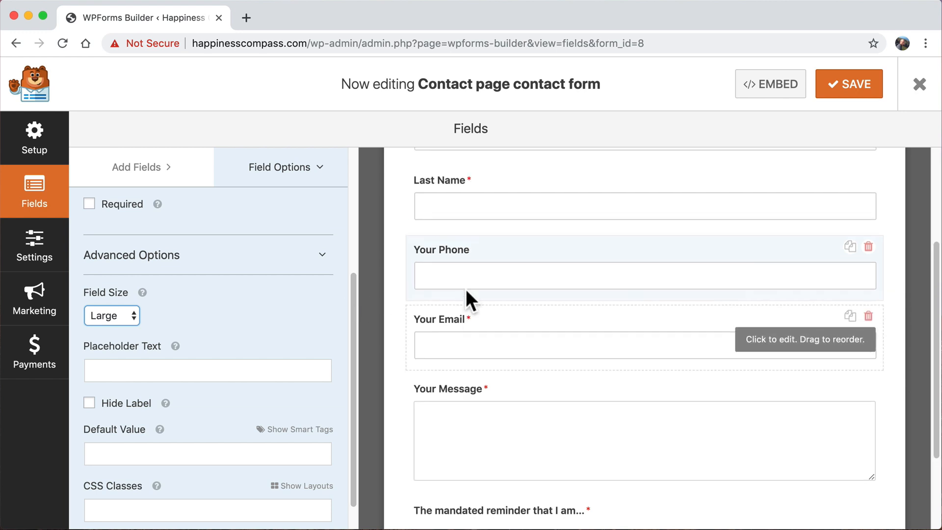
pyautogui.click(868, 245)
pyautogui.click(434, 336)
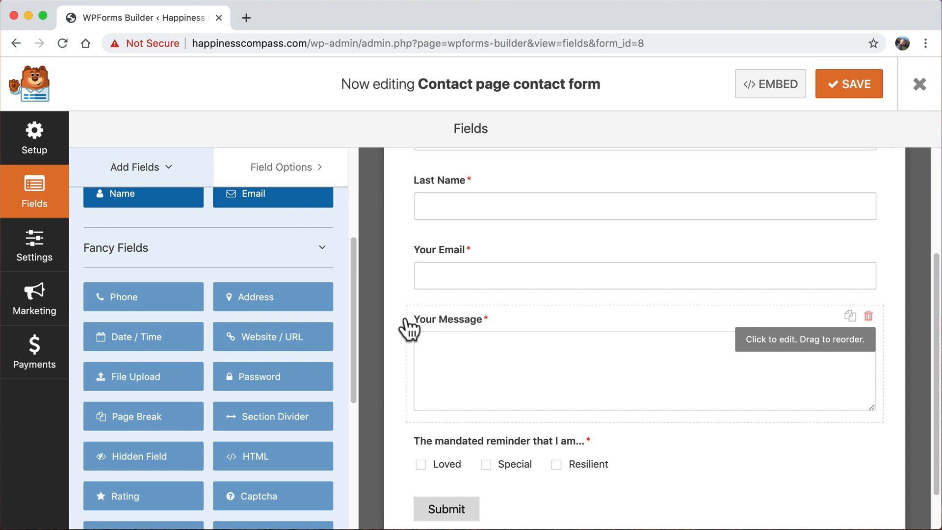
pyautogui.click(48, 261)
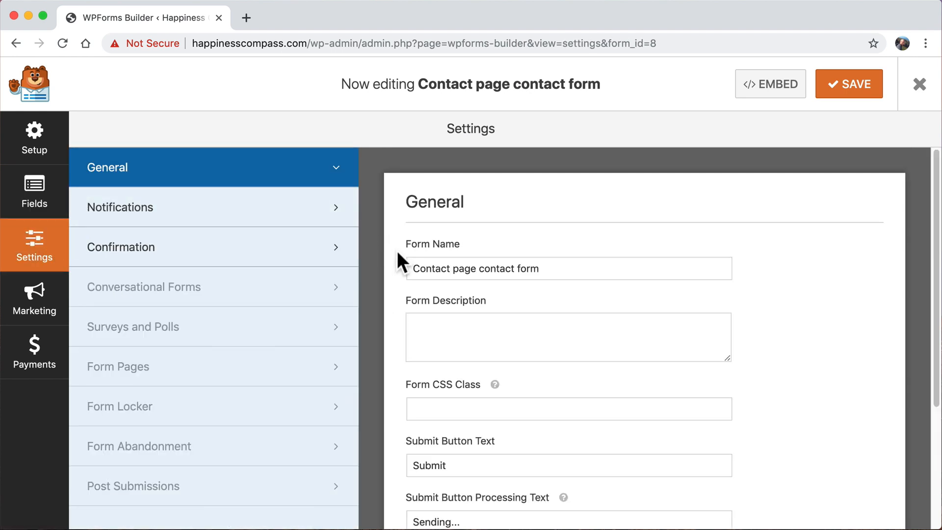
# Step: Uncheck 'Enable anti-spam honeypot' in General settings, then switch to Notifications
pyautogui.click(417, 325)
pyautogui.scroll(-2, 387, 329)
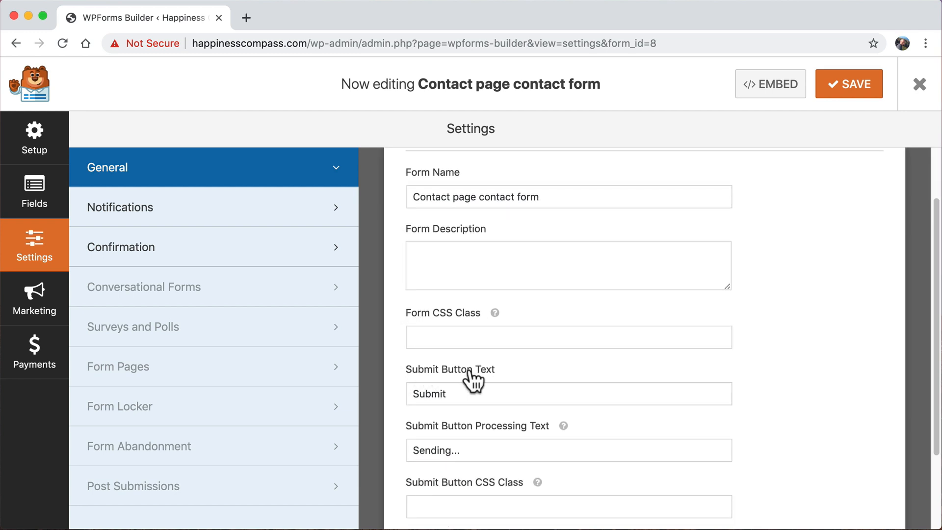
pyautogui.scroll(-3, 398, 400)
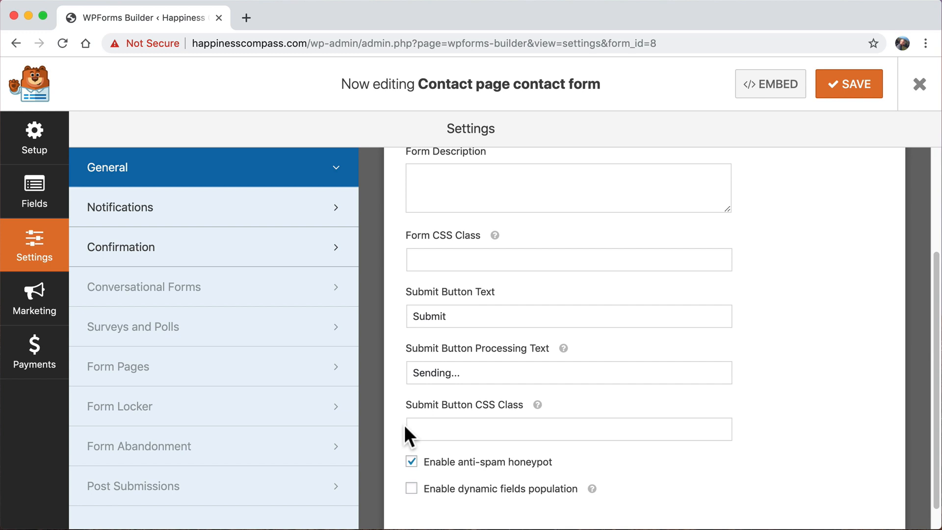
pyautogui.click(410, 462)
pyautogui.click(269, 210)
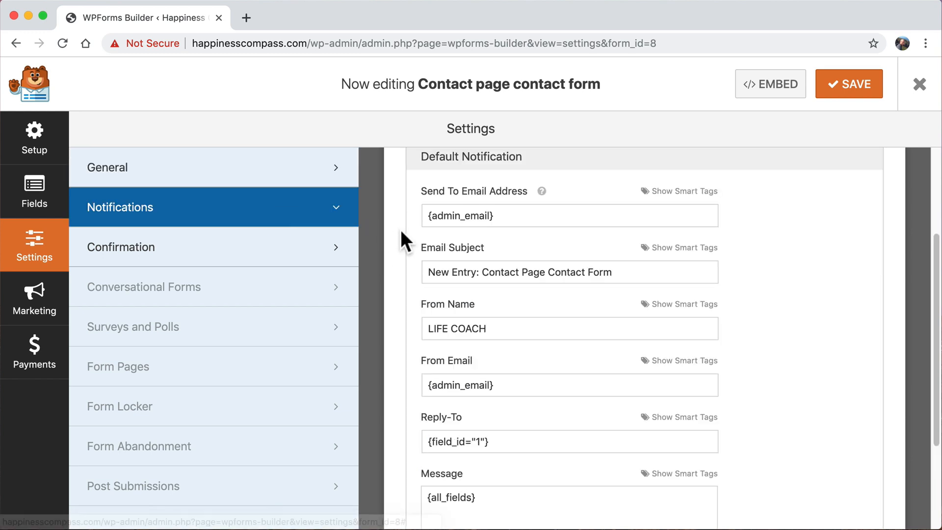
# Step: Keep notifications enabled and replace the Send To address with the recipient's e-mail address
pyautogui.scroll(2, 400, 229)
pyautogui.scroll(1, 401, 228)
pyautogui.click(414, 256)
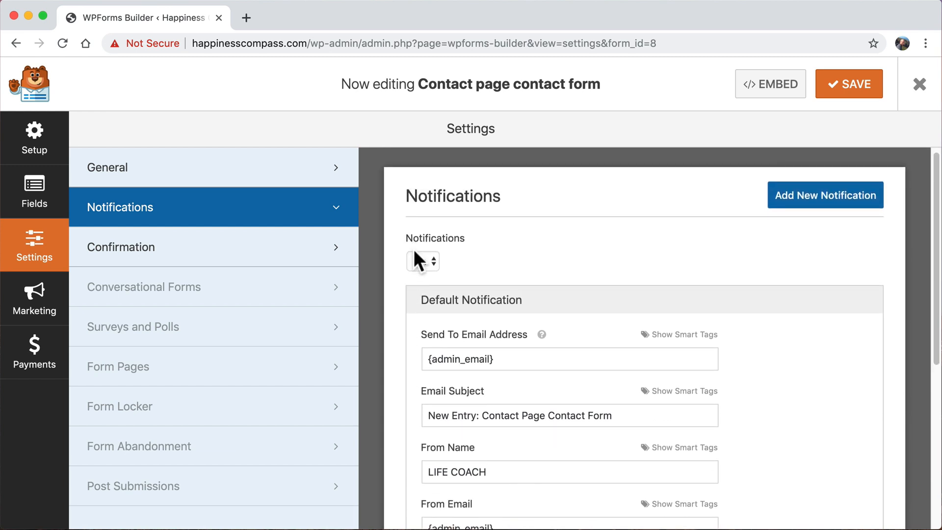
pyautogui.click(468, 256)
pyautogui.scroll(-2, 396, 331)
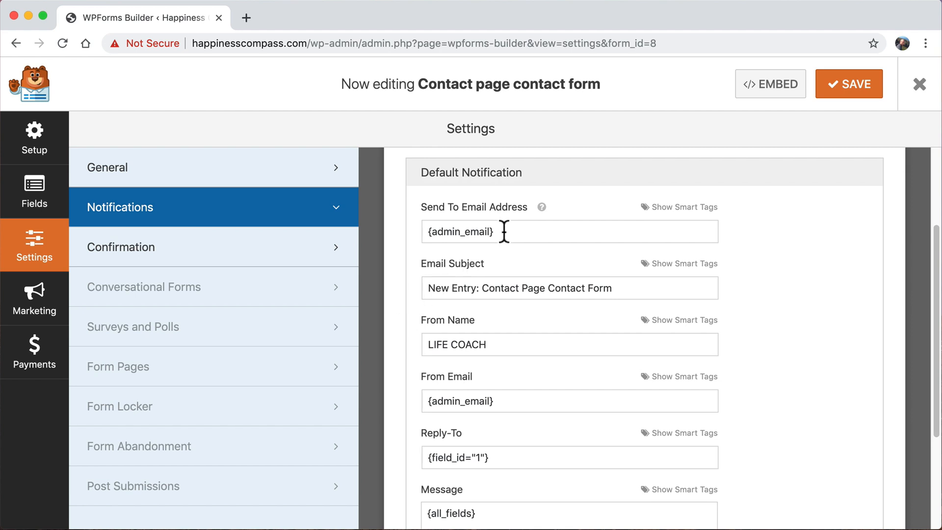
pyautogui.moveTo(504, 230); pyautogui.dragTo(424, 231)
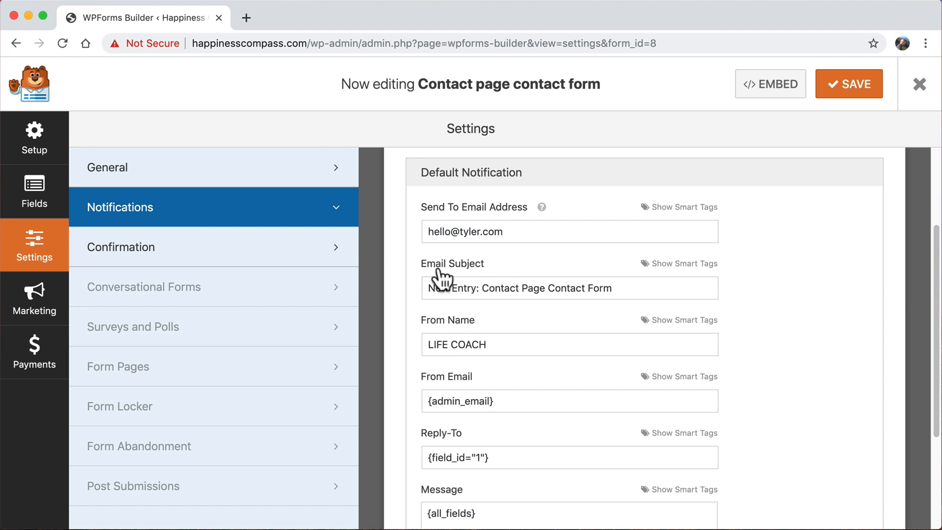
# Step: Replace the email subject with the First Name smart tag
pyautogui.moveTo(624, 289); pyautogui.dragTo(427, 288)
pyautogui.press('BackSpace')
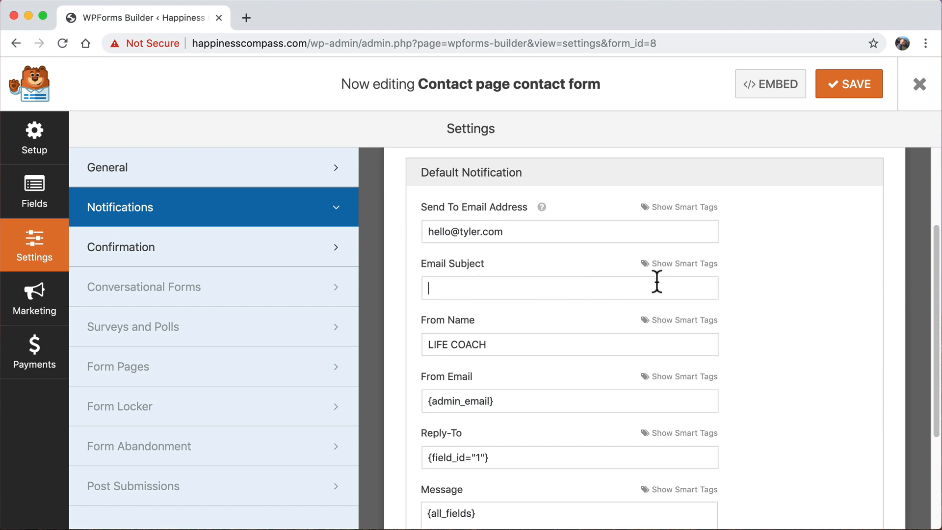
pyautogui.click(677, 264)
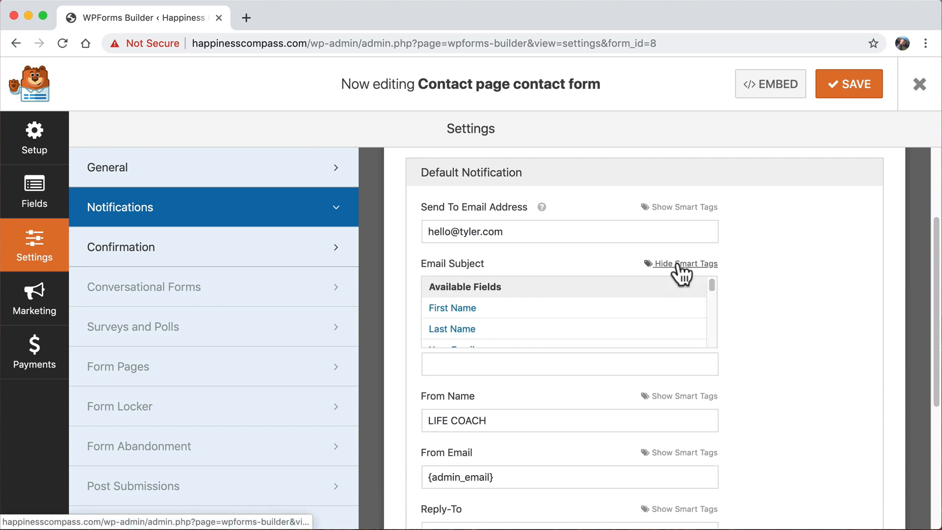
pyautogui.click(452, 308)
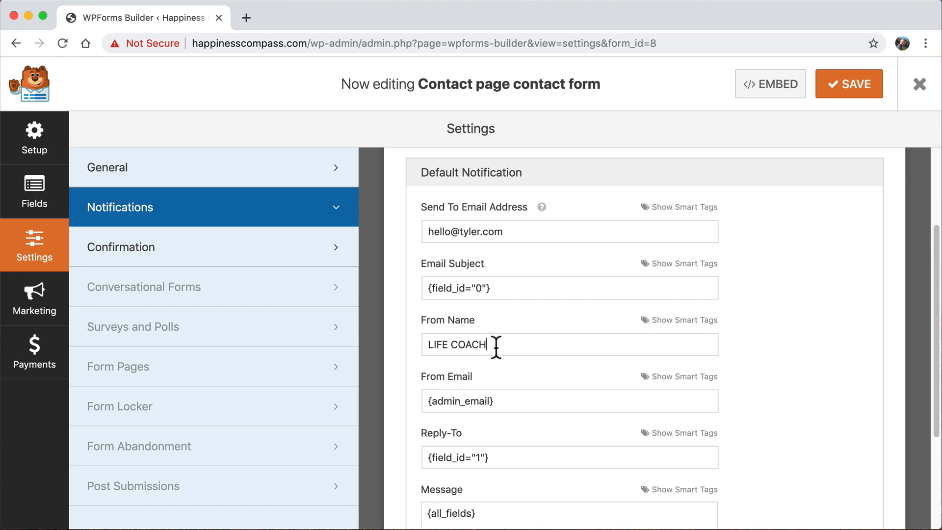
# Step: Set From Name to the First Name field and From Email to the site's wordpress@ address
pyautogui.moveTo(495, 344); pyautogui.dragTo(425, 345)
pyautogui.press('BackSpace')
pyautogui.click(680, 320)
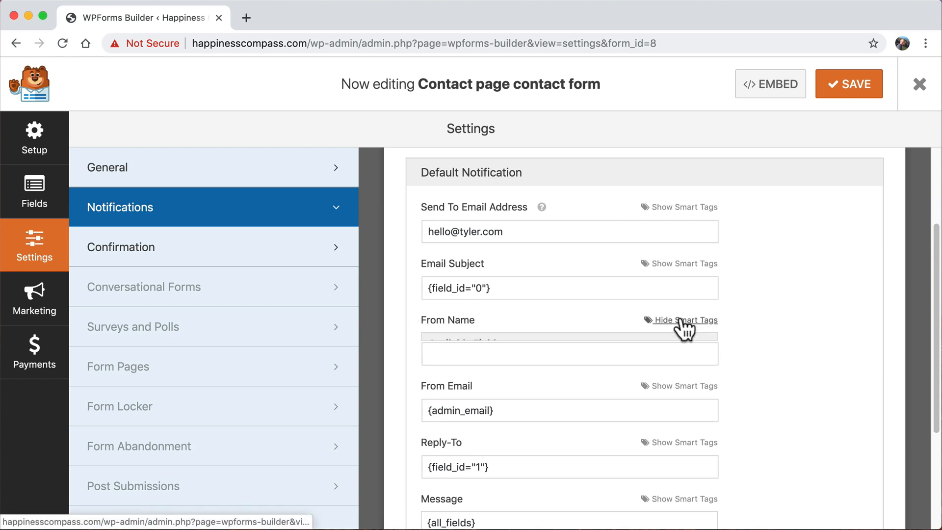
pyautogui.click(456, 365)
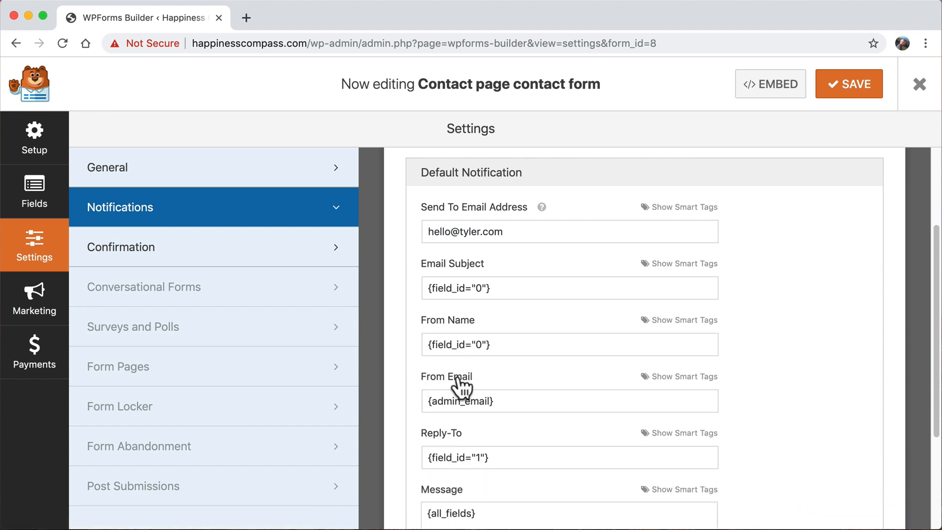
pyautogui.moveTo(497, 400); pyautogui.dragTo(424, 400)
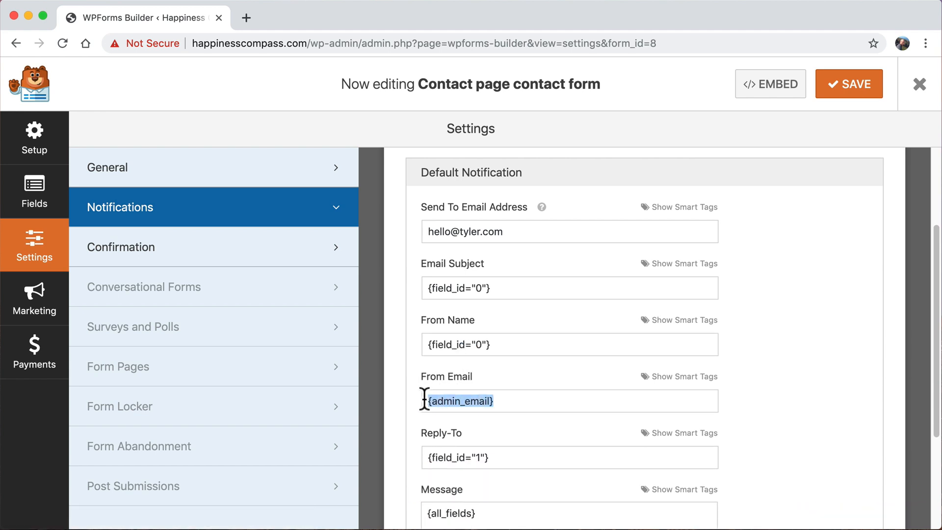
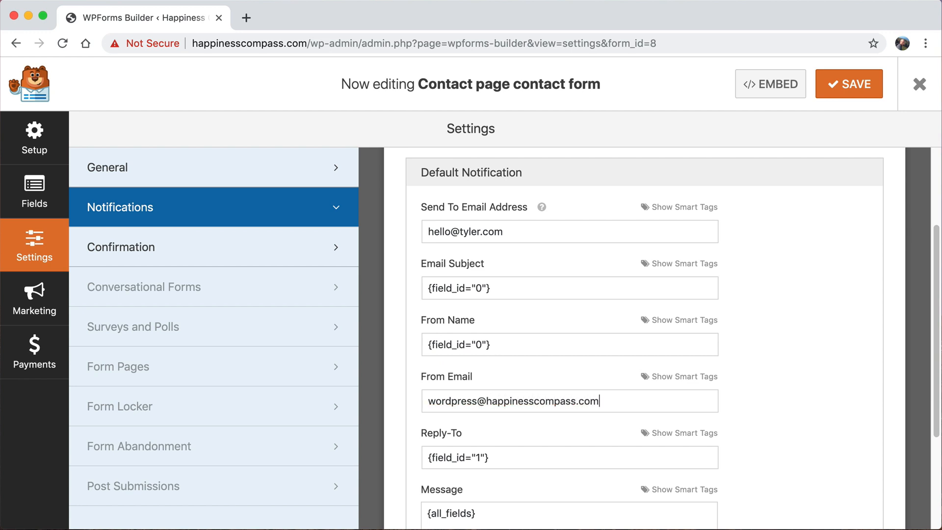
# Step: Set Reply-To to the Your Email field, leaving the {all_fields} message tag unchanged
pyautogui.scroll(-3, 419, 434)
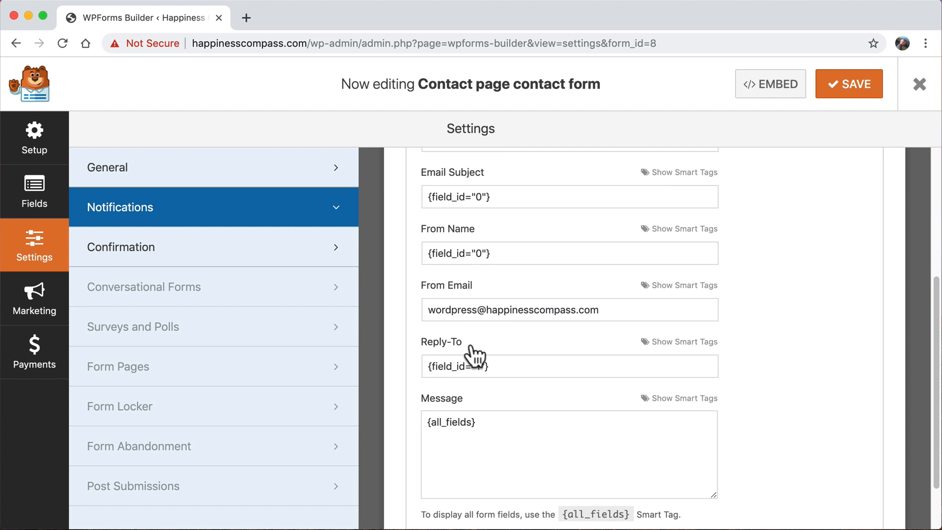
pyautogui.tripleClick(496, 366)
pyautogui.press('BackSpace')
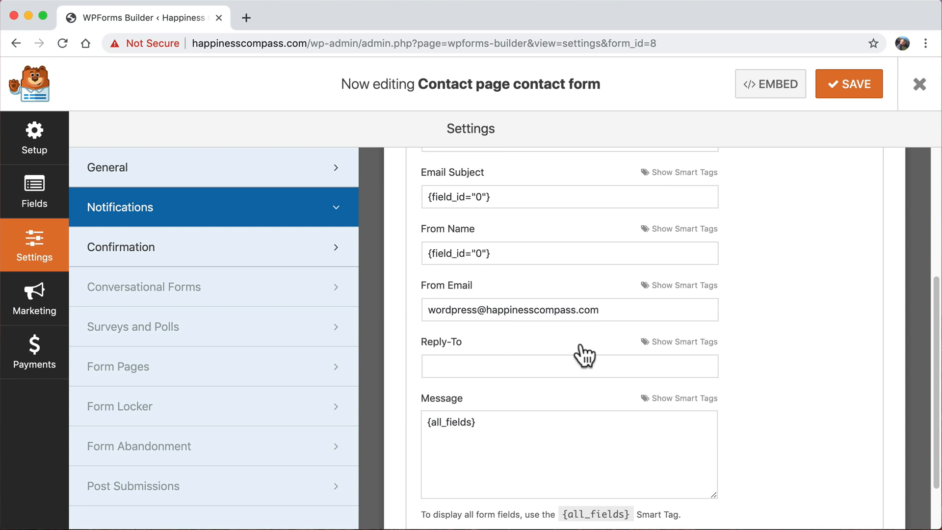
pyautogui.click(676, 342)
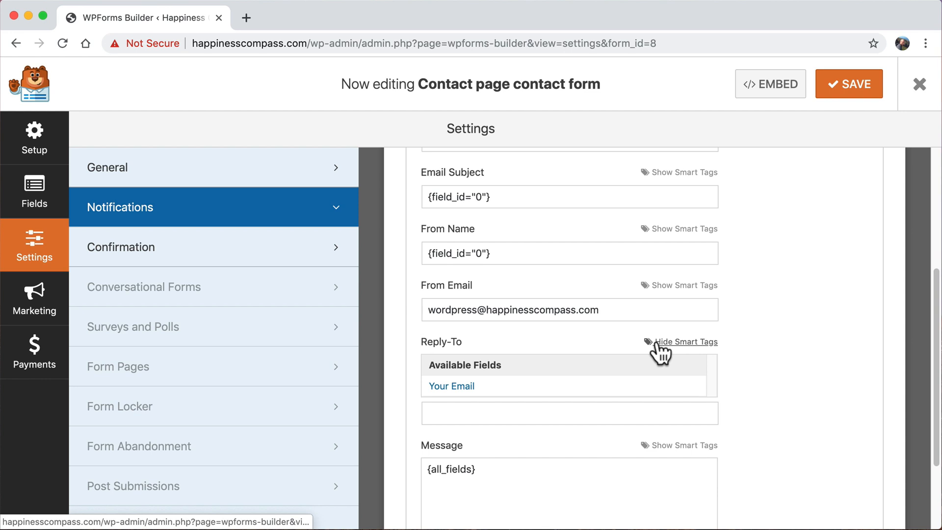
pyautogui.click(456, 387)
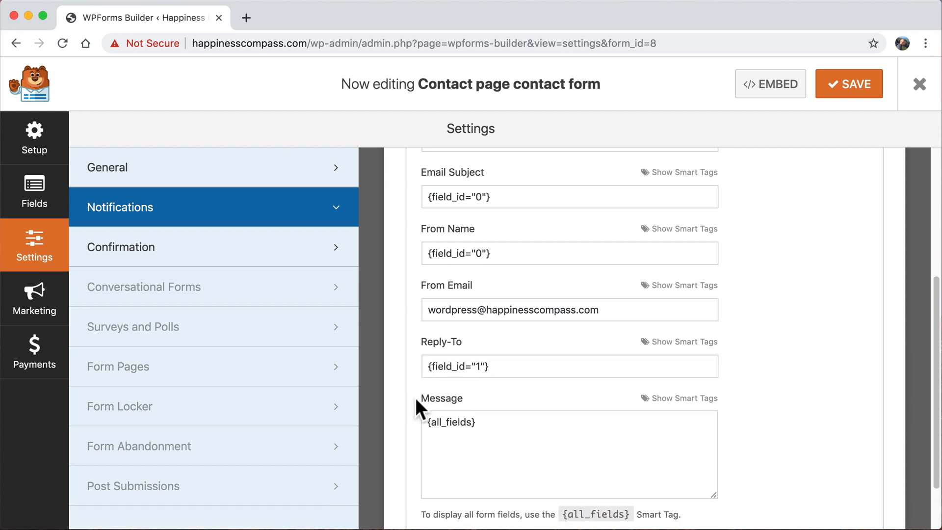
pyautogui.moveTo(424, 422); pyautogui.dragTo(481, 422)
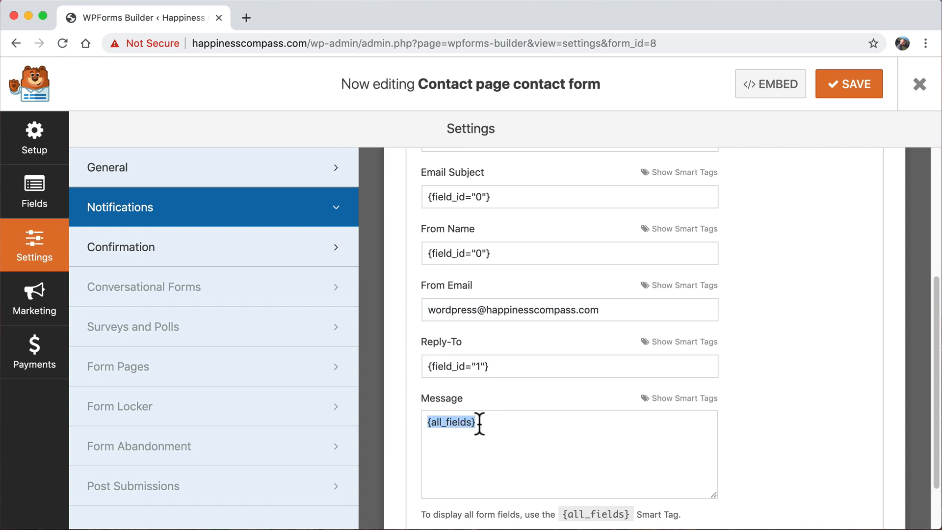
pyautogui.click(417, 423)
pyautogui.scroll(-3, 416, 424)
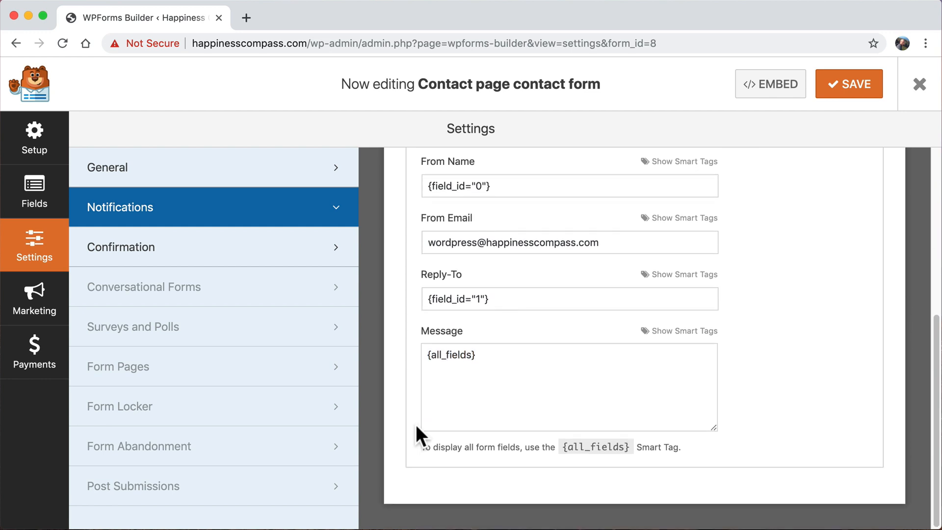
# Step: Open the form's Confirmation settings, keeping type Message and the default thank-you text
pyautogui.click(280, 248)
pyautogui.scroll(2, 395, 252)
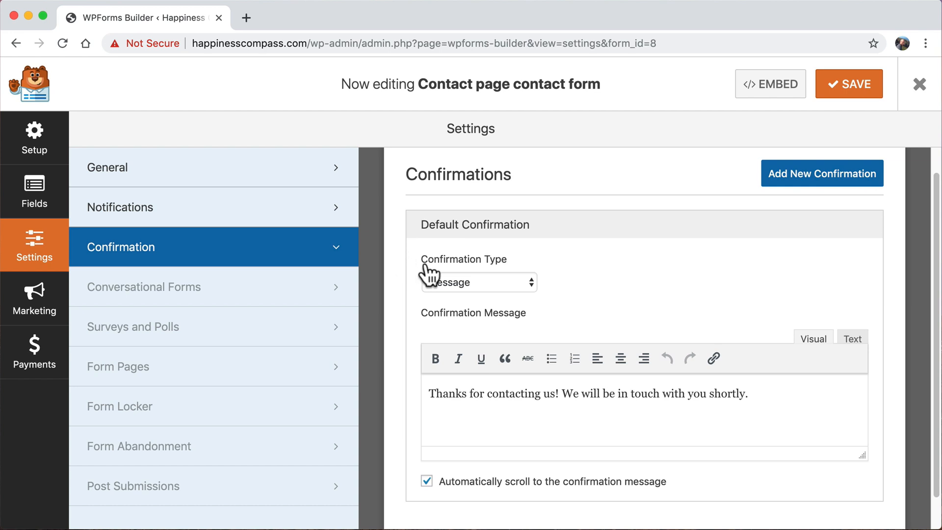
pyautogui.click(482, 277)
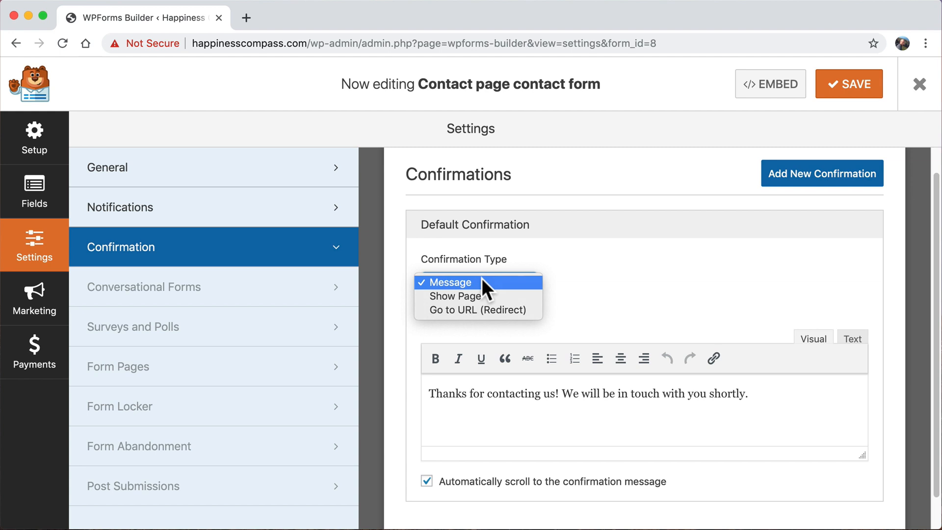
pyautogui.click(481, 282)
pyautogui.moveTo(429, 392); pyautogui.dragTo(725, 406)
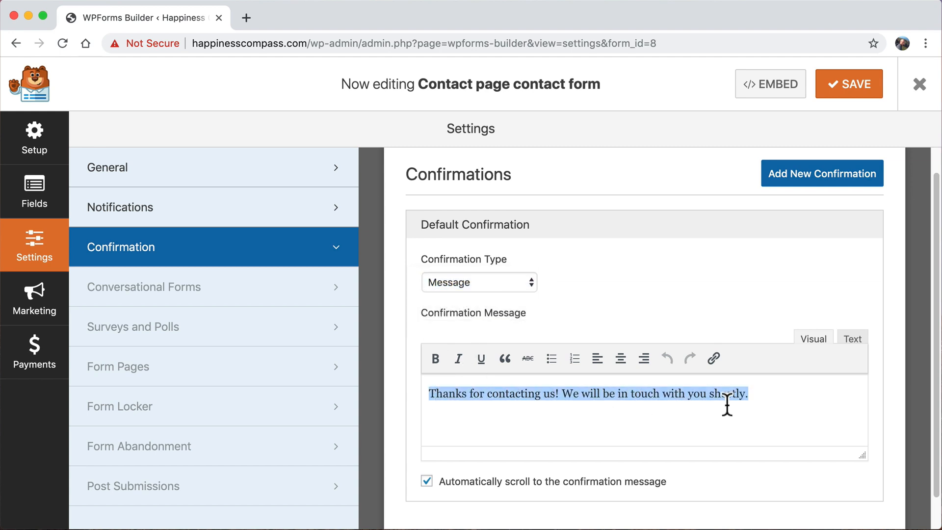
pyautogui.click(750, 399)
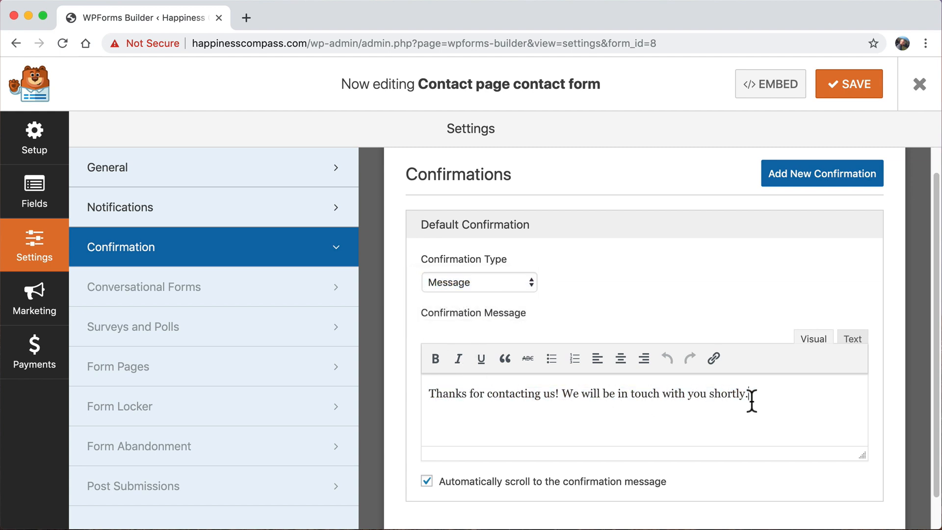
# Step: Try the Show Page and Go to URL confirmation types, then revert to Message
pyautogui.click(498, 285)
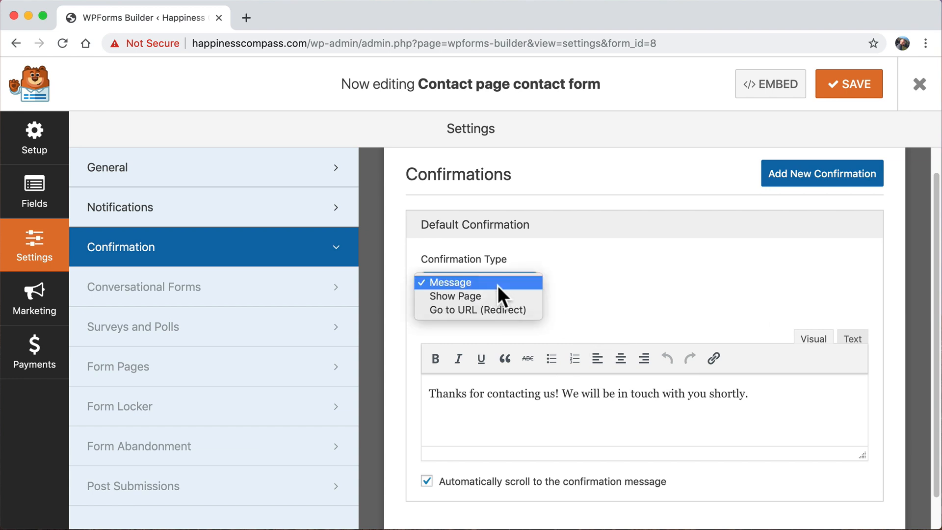
pyautogui.click(486, 296)
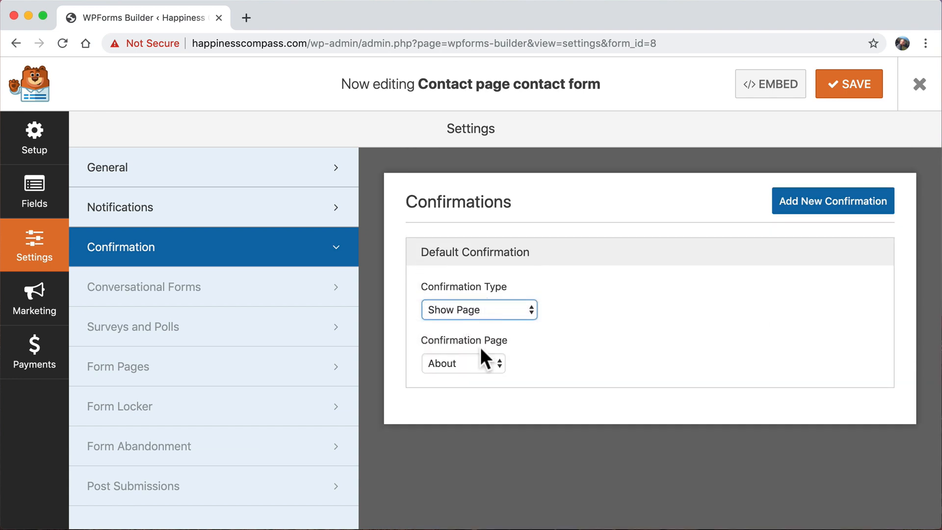
pyautogui.click(479, 361)
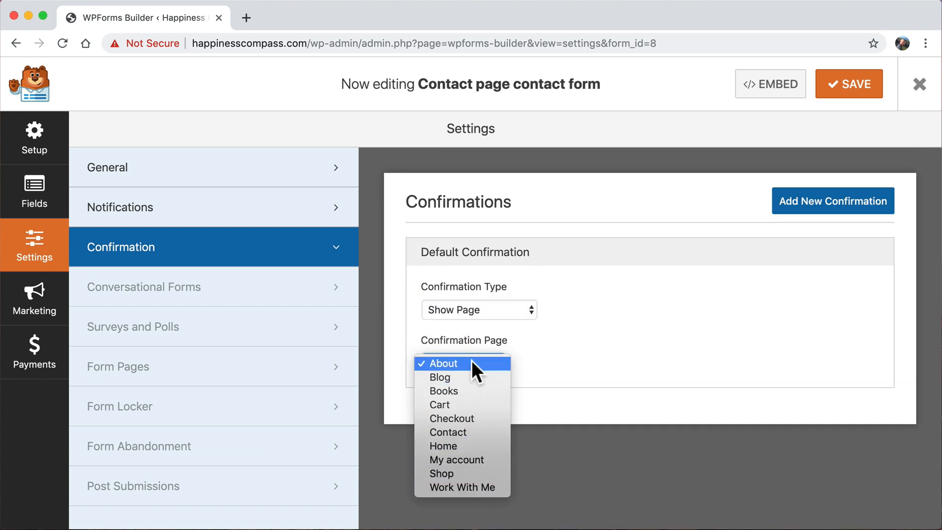
pyautogui.click(499, 305)
pyautogui.click(499, 305)
pyautogui.click(492, 324)
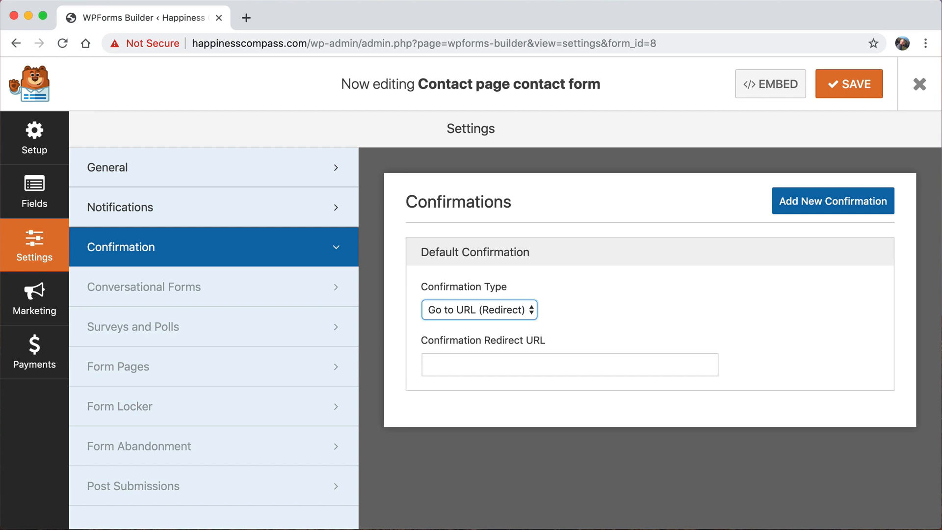
pyautogui.click(506, 312)
pyautogui.click(492, 283)
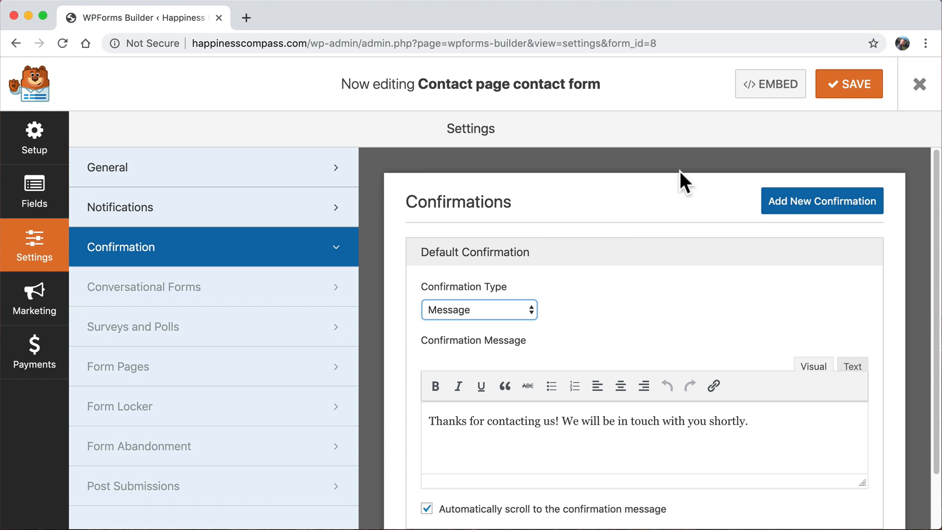
# Step: Save the contact form, select its embed shortcode, and exit to the Forms Overview list
pyautogui.click(835, 91)
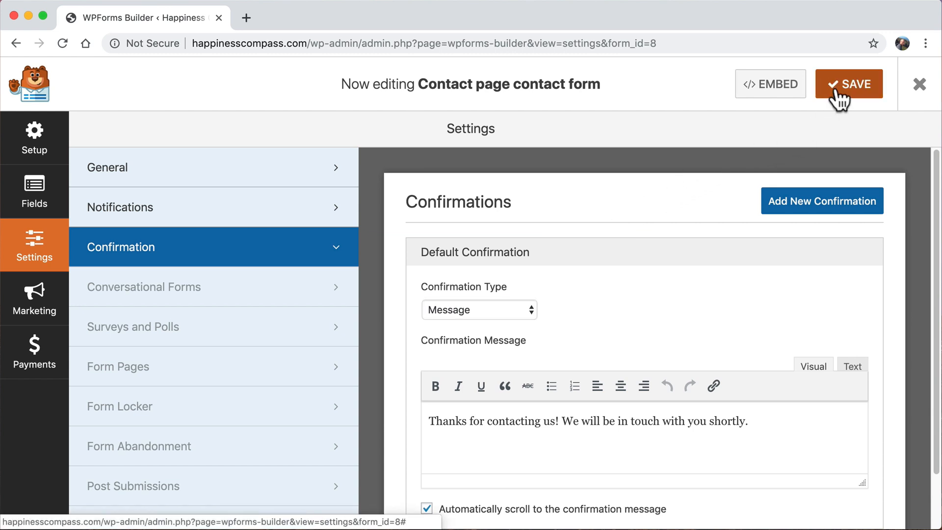
pyautogui.click(772, 91)
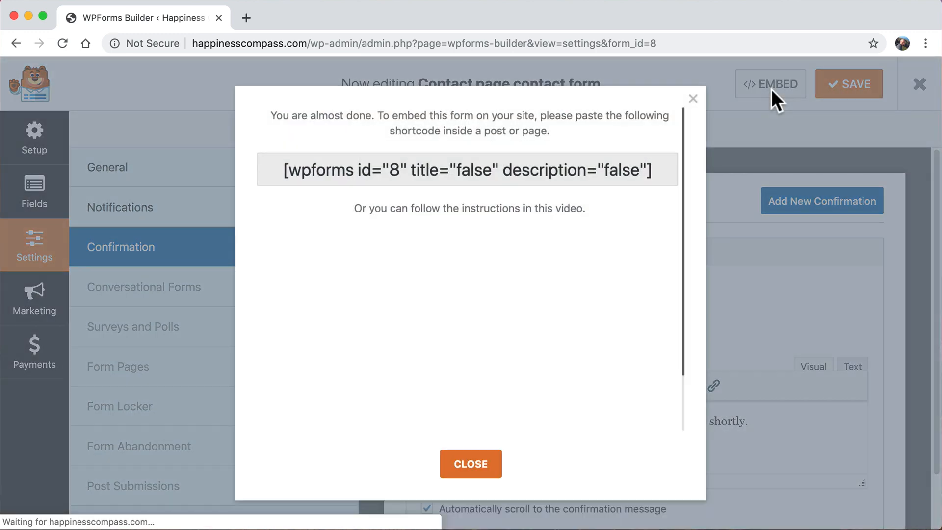
pyautogui.tripleClick(655, 169)
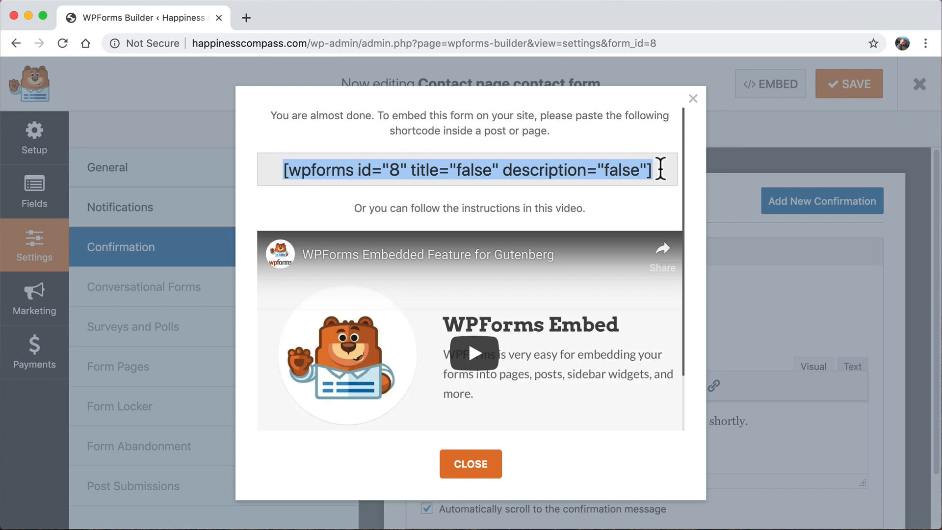
pyautogui.click(693, 99)
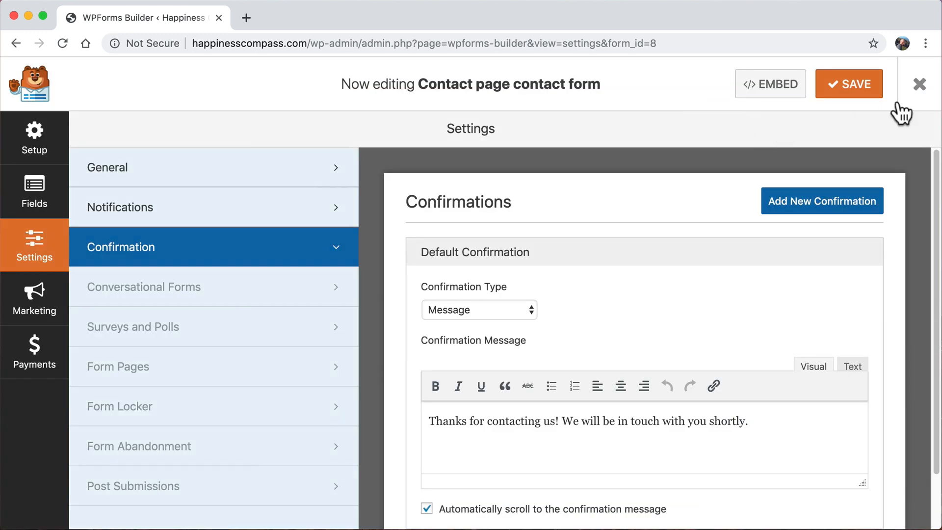
pyautogui.click(915, 89)
# Step: Go to the live site's Contact page to reach the form
pyautogui.moveTo(59, 69)
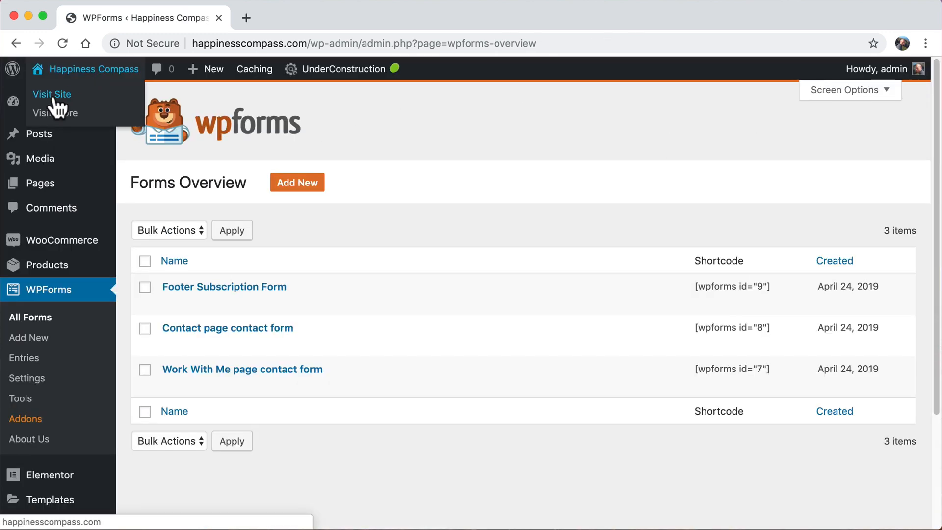
pyautogui.click(30, 97)
pyautogui.click(824, 118)
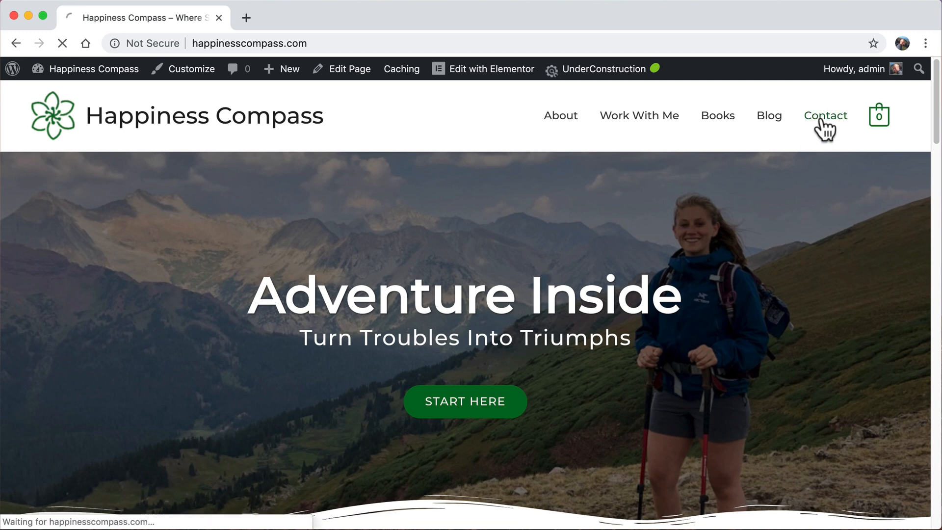
pyautogui.scroll(-5, 897, 249)
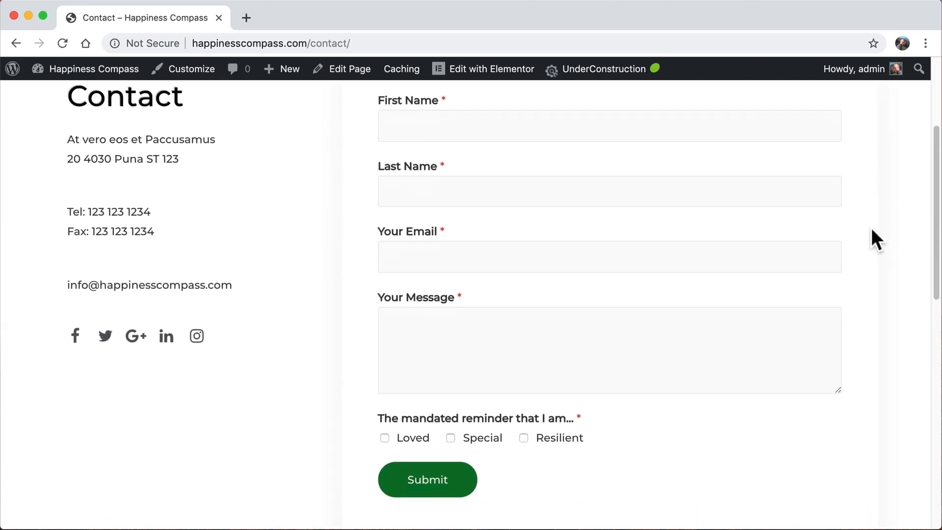
# Step: Enter a test name and e-mail, message 'It is great!!!', tick Loved, and submit
pyautogui.click(437, 127)
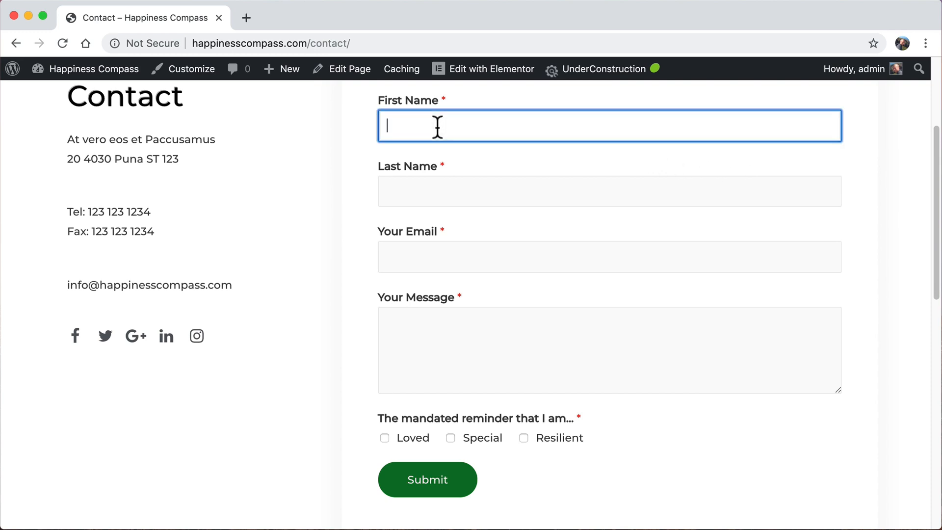
pyautogui.write('Tyler')
pyautogui.press('Tab')
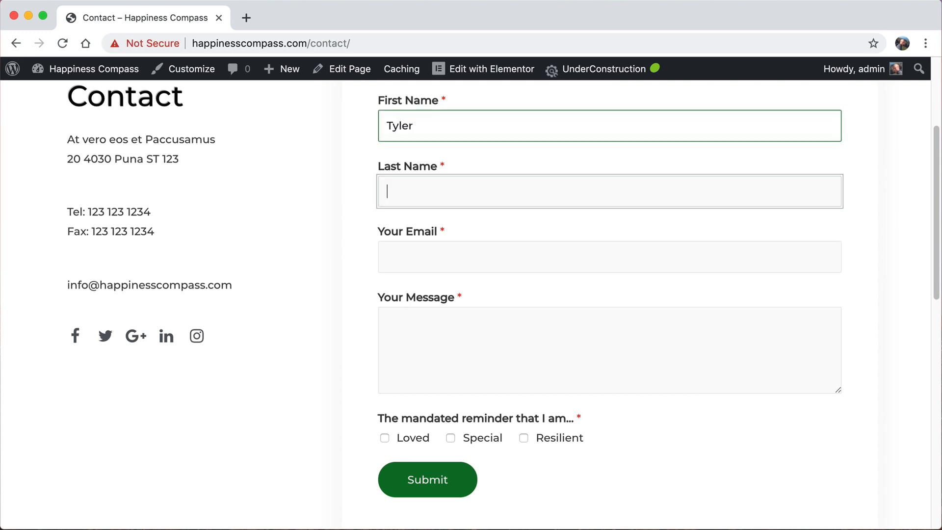
pyautogui.write('MMMM')
pyautogui.press('Tab')
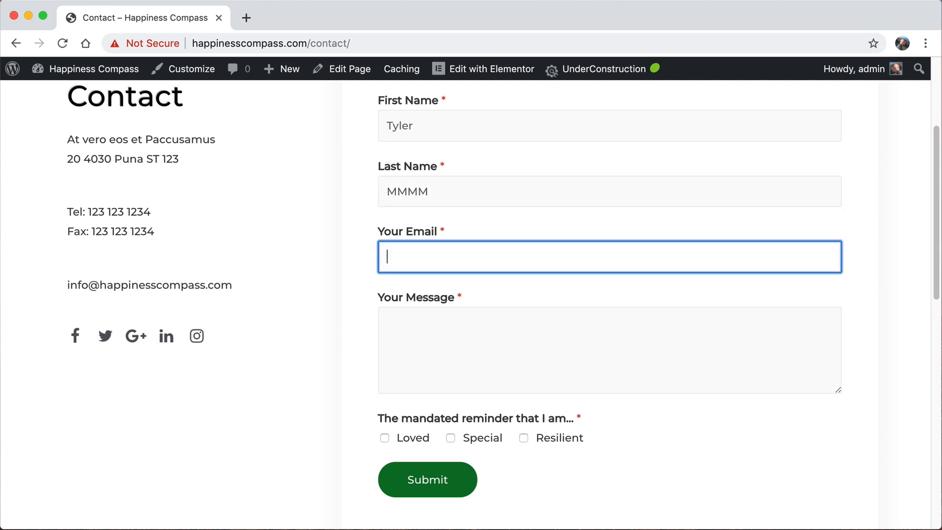
pyautogui.write('r')
pyautogui.press('BackSpace')
pyautogui.press('Tab')
pyautogui.write('It')
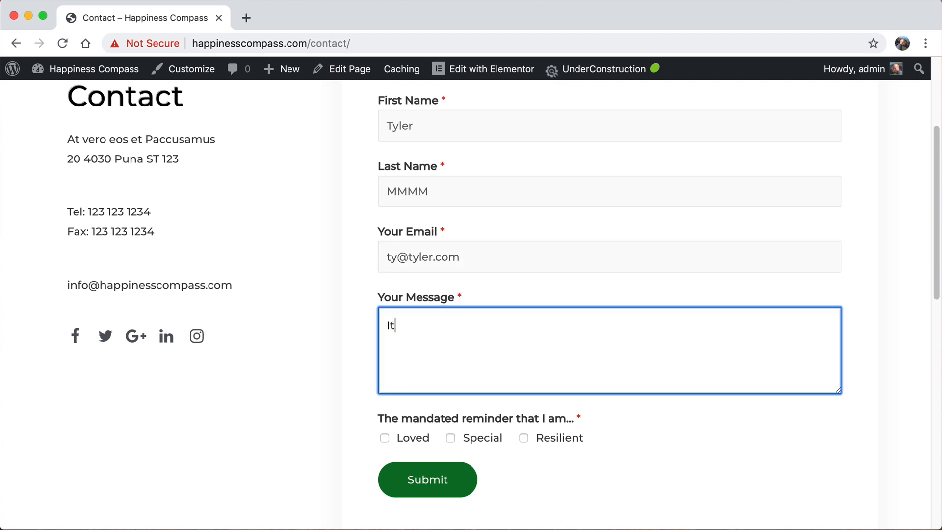
pyautogui.write(' is great!!!')
pyautogui.click(396, 436)
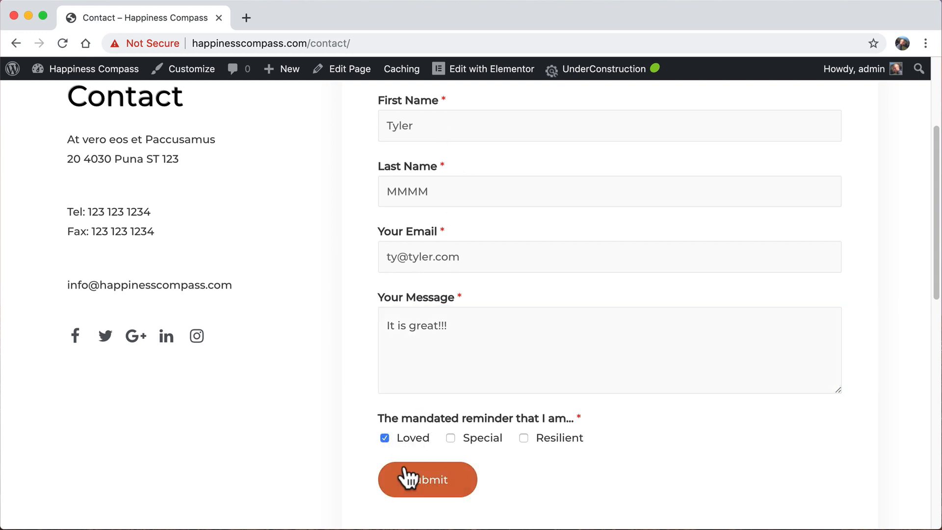
pyautogui.click(425, 474)
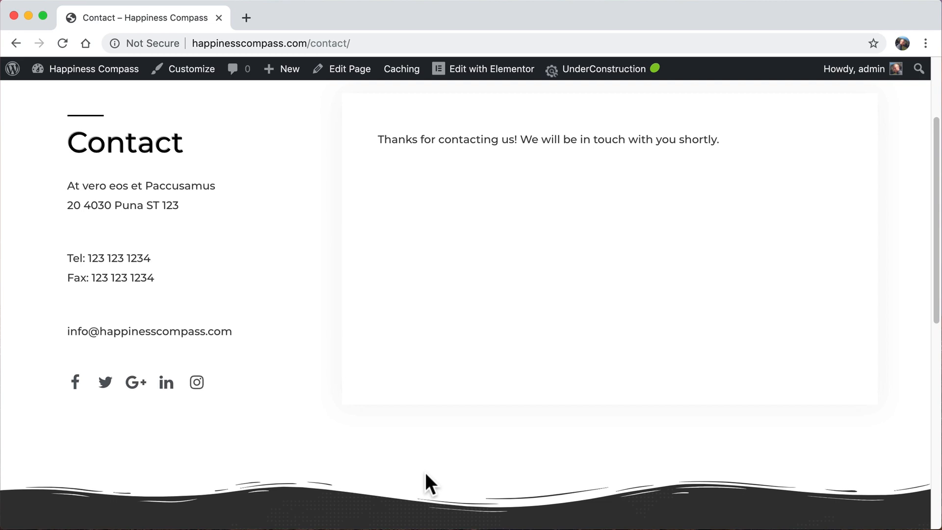
# Step: Check the form notification email in Gmail in a new tab, then close that tab
pyautogui.click(246, 18)
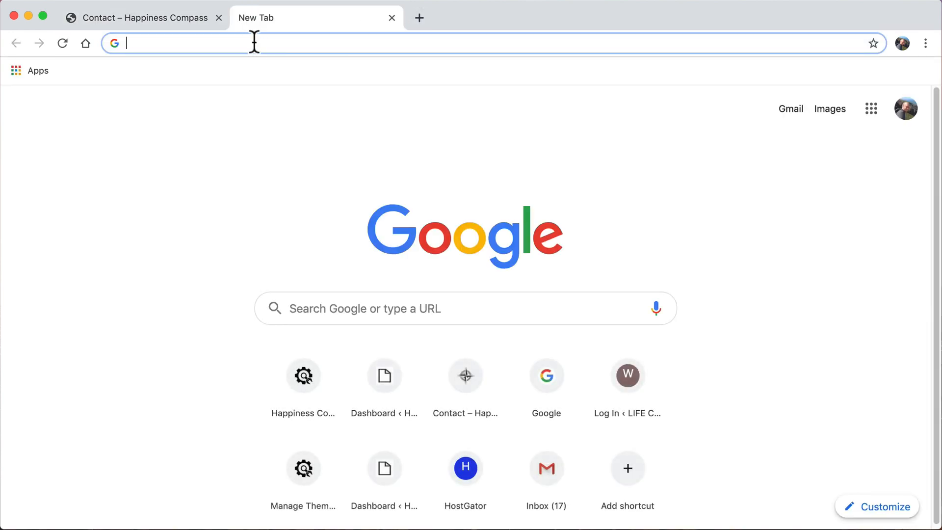
pyautogui.write('gmail.')
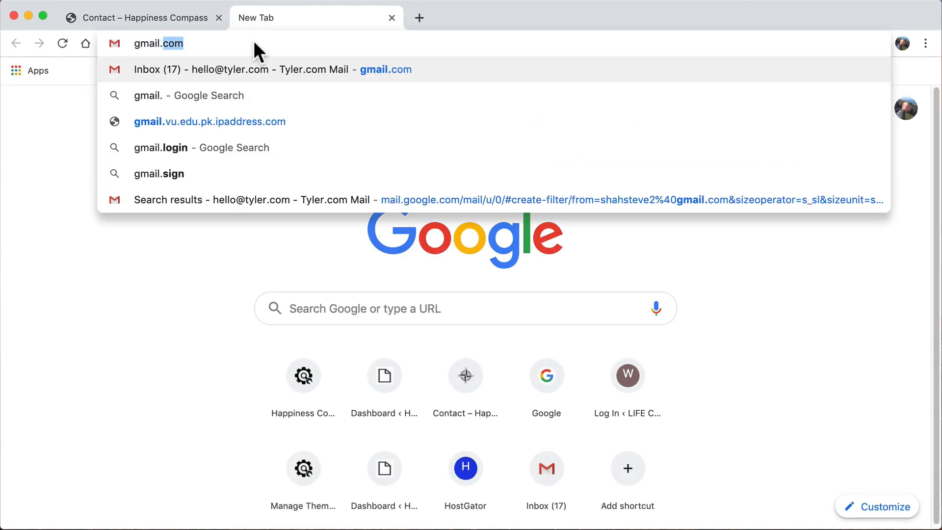
pyautogui.write('com')
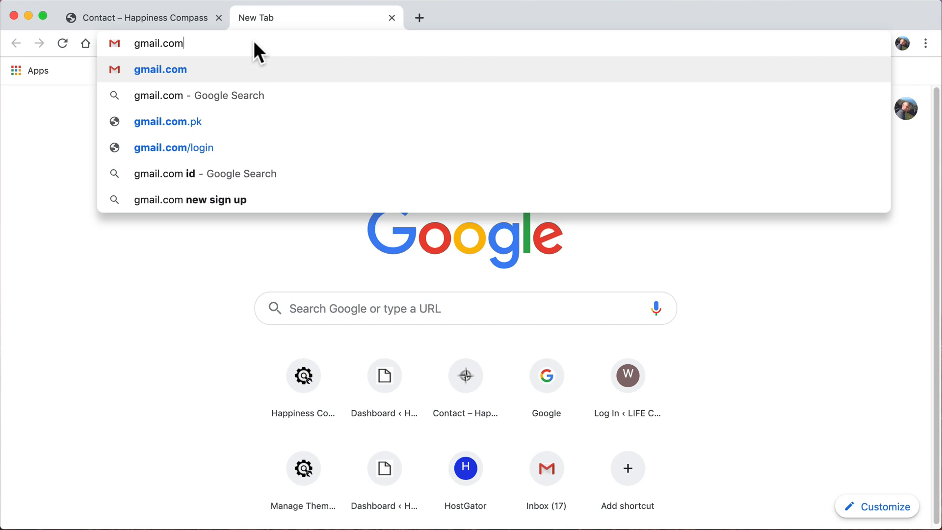
pyautogui.press('Return')
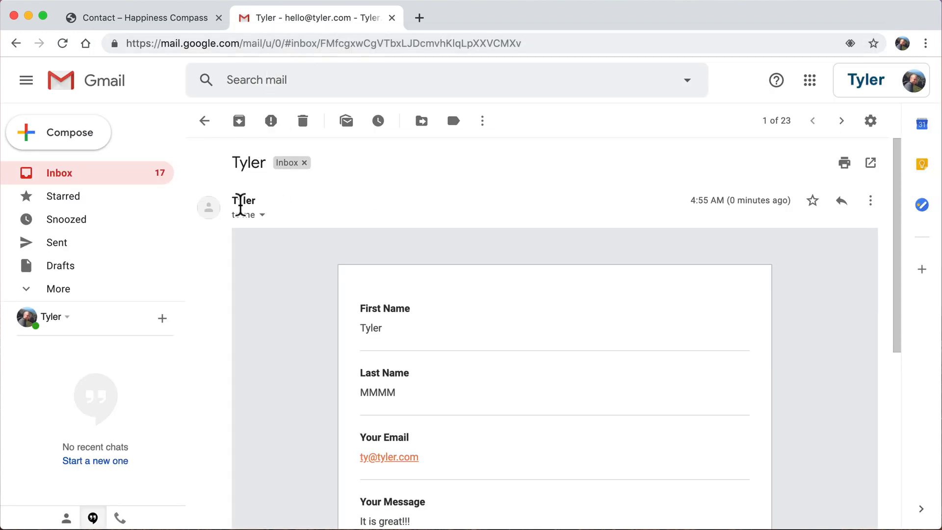
pyautogui.moveTo(240, 205)
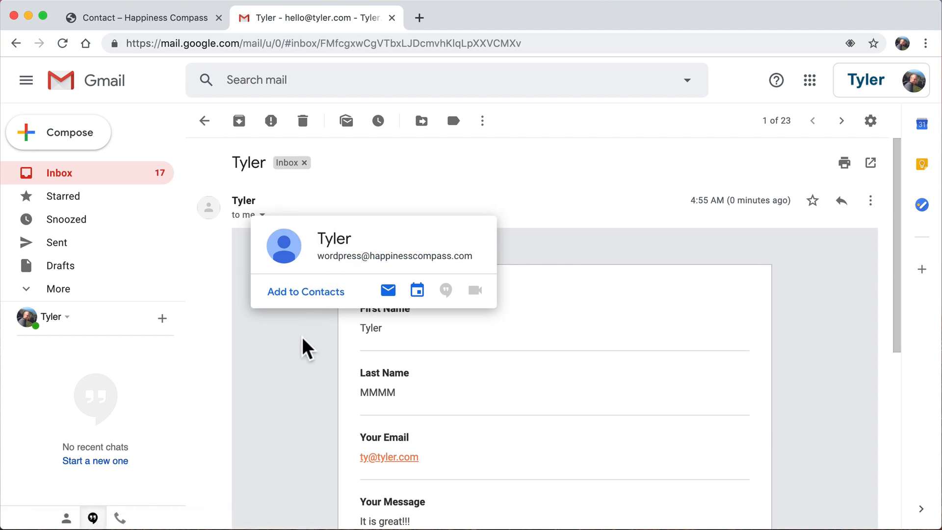
pyautogui.scroll(-1, 303, 347)
pyautogui.scroll(-3, 303, 347)
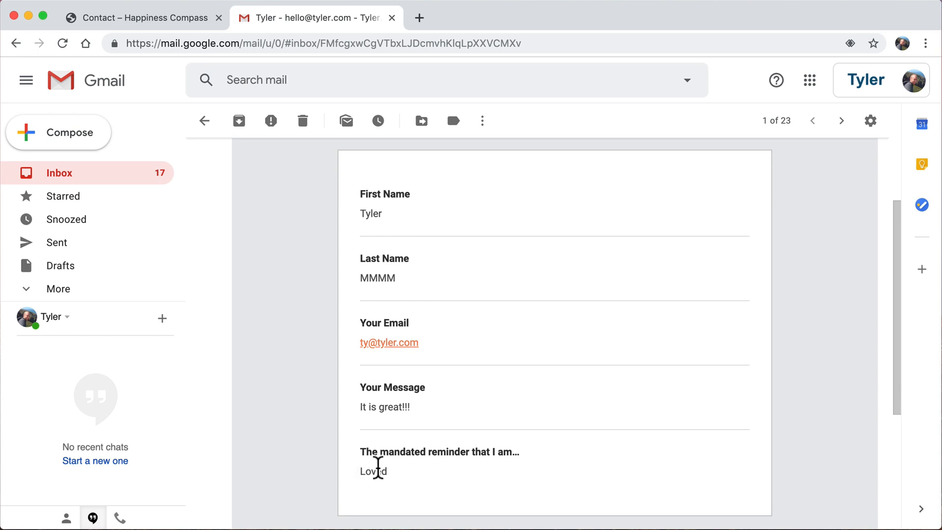
pyautogui.scroll(-2, 293, 385)
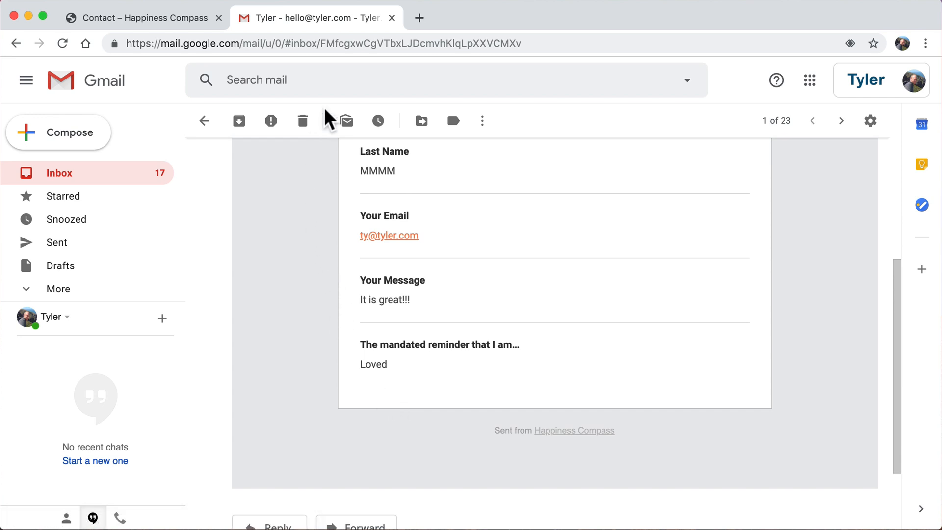
pyautogui.click(392, 18)
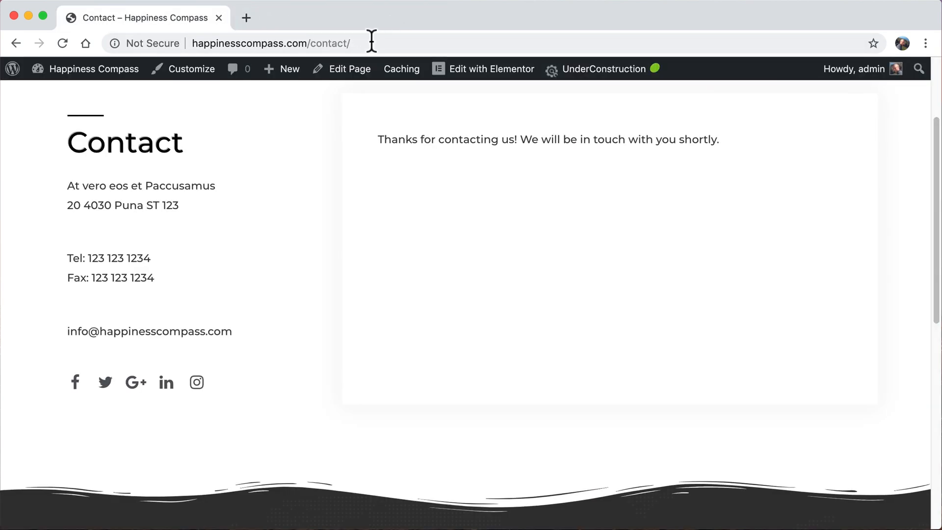
# Step: Switch from the live Contact page to the admin Dashboard, then go to Pages
pyautogui.scroll(3, 291, 271)
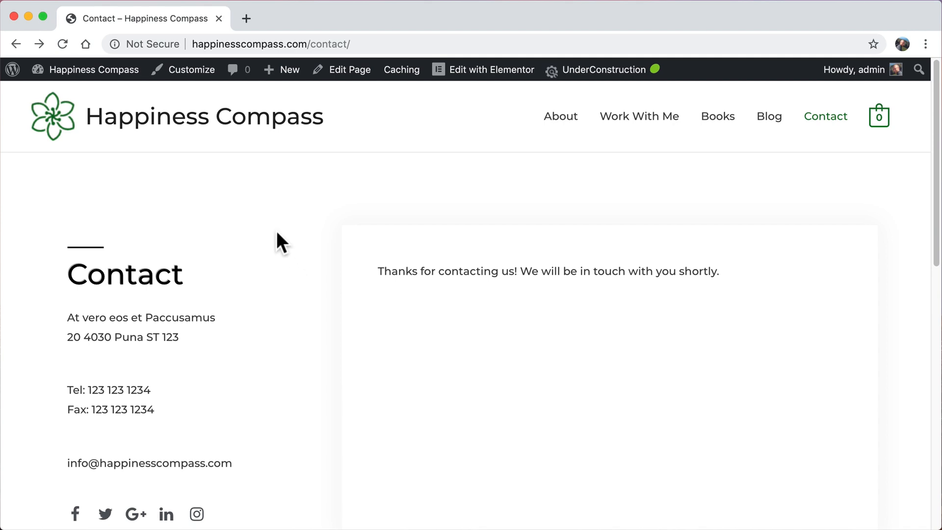
pyautogui.moveTo(98, 73)
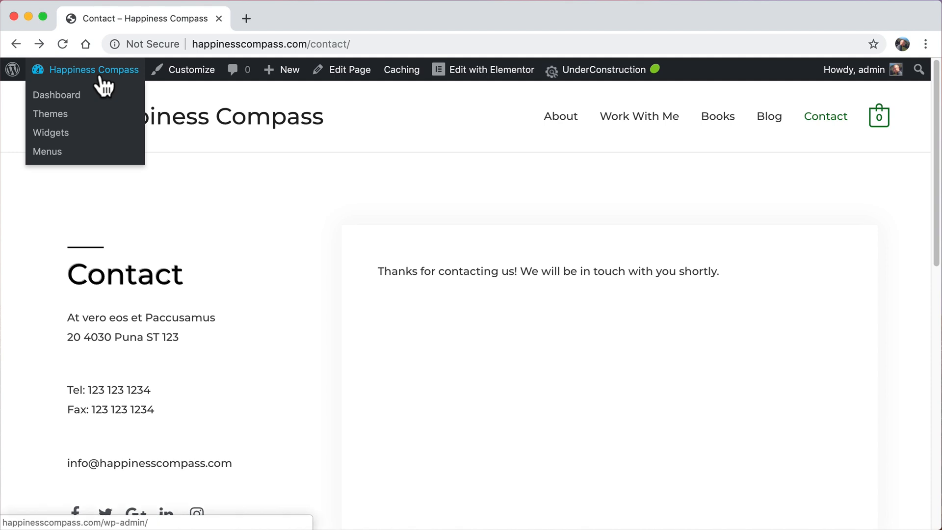
pyautogui.click(56, 100)
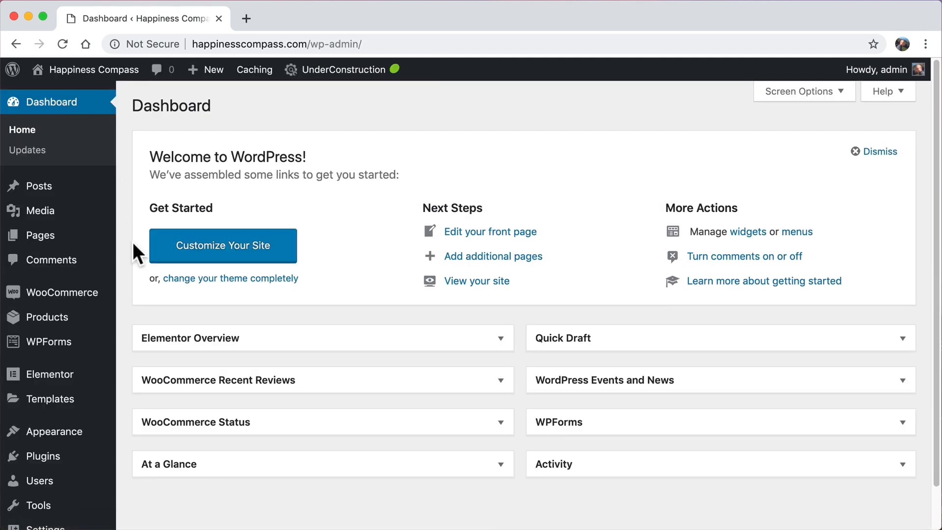
pyautogui.click(55, 238)
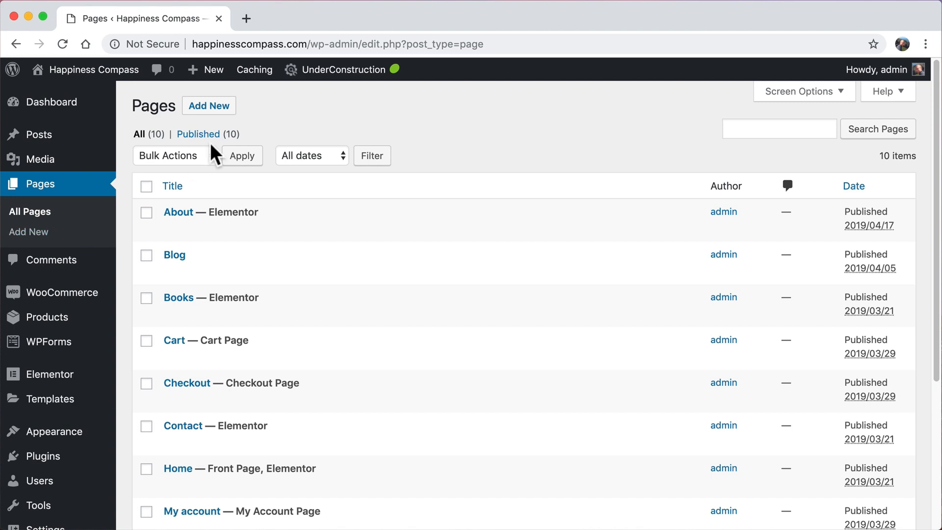
# Step: Add a new page titled 'Why Me?', dismissing the welcome tip
pyautogui.click(211, 109)
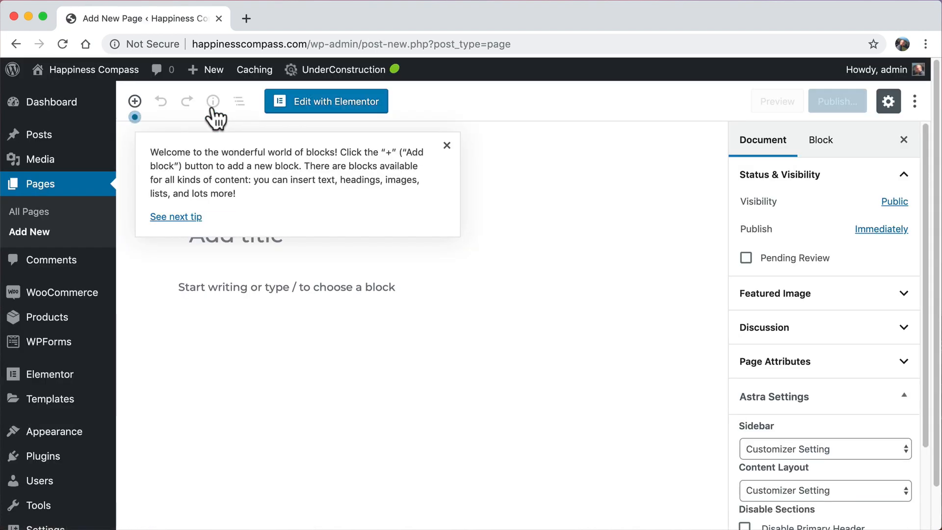
pyautogui.click(446, 146)
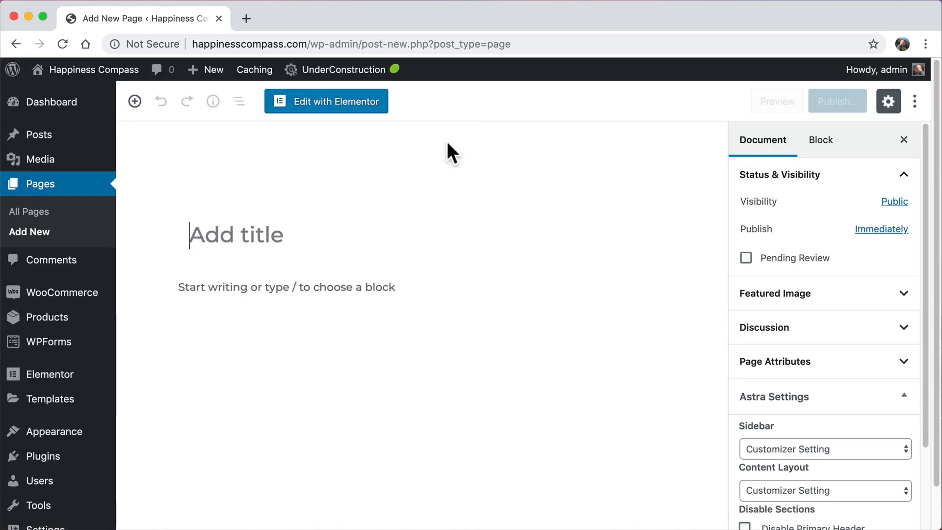
pyautogui.write('Wh')
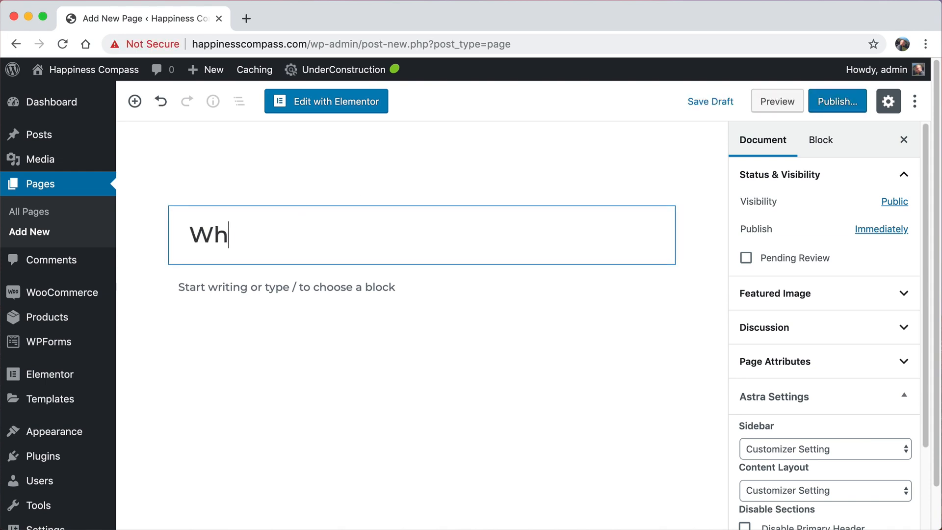
pyautogui.write('y Me?')
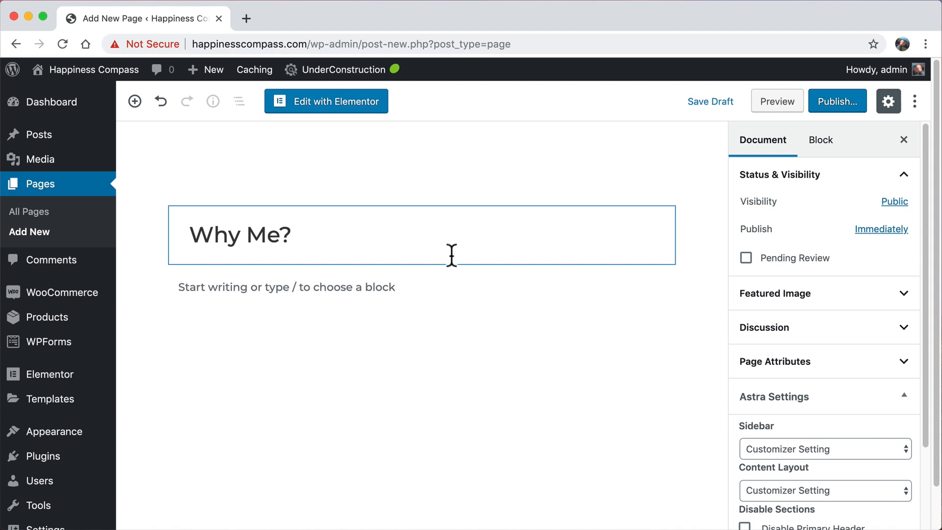
# Step: Set the page template to Elementor Full Width and open the page in Elementor
pyautogui.click(904, 365)
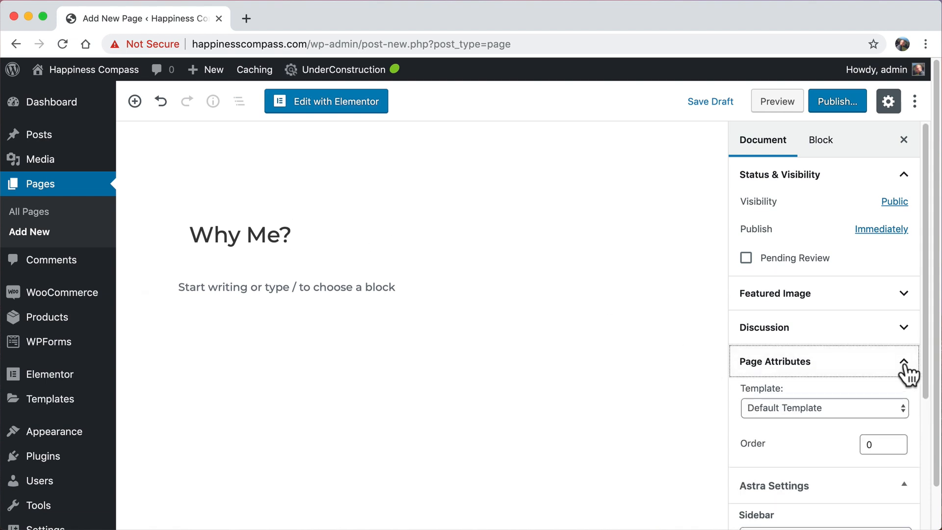
pyautogui.click(847, 406)
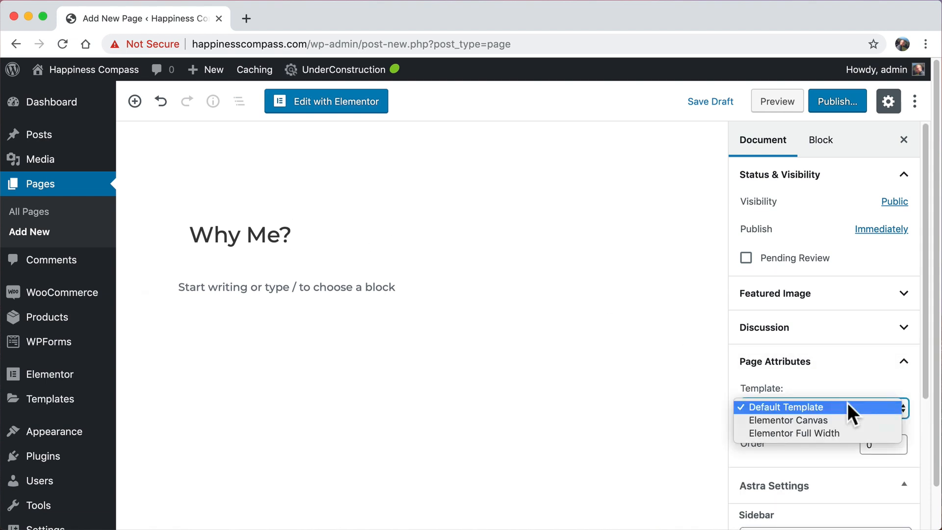
pyautogui.click(828, 433)
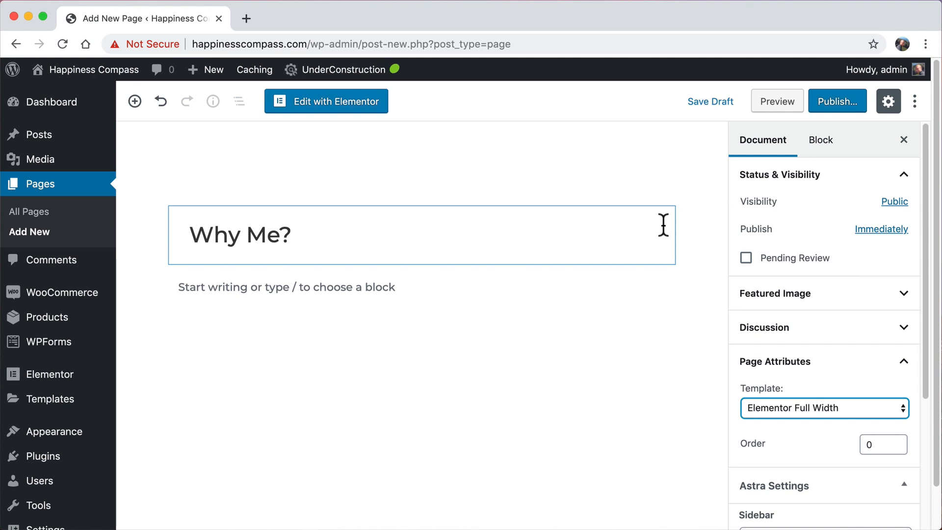
pyautogui.click(336, 103)
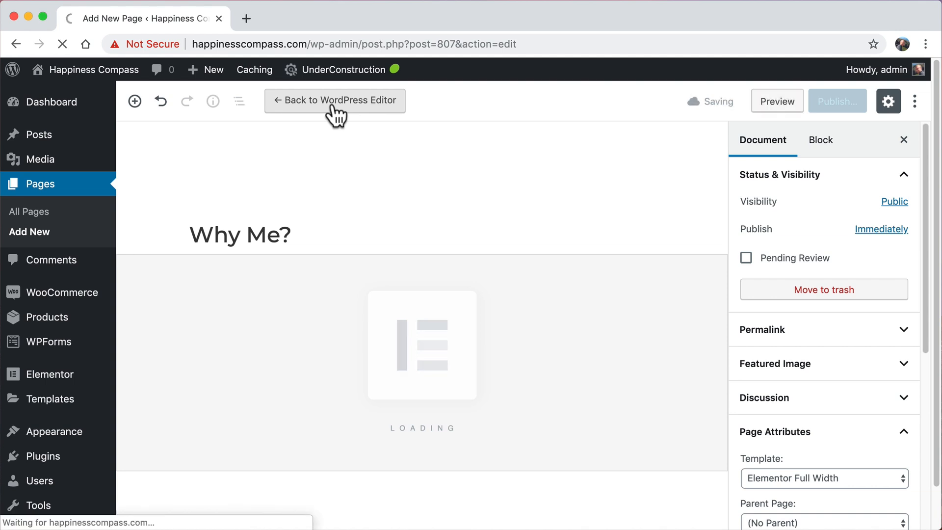
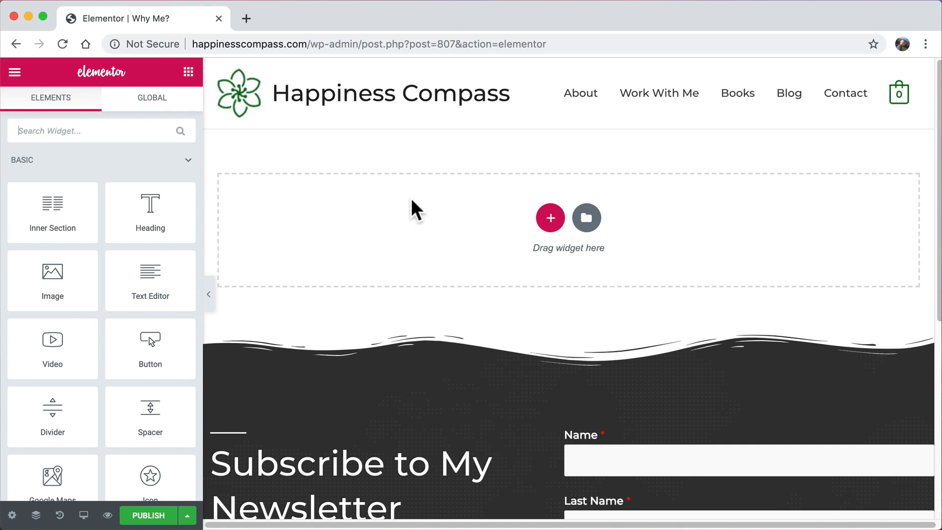
# Step: Try out the Homepage – Fitness page template, preview it, then undo the insertion
pyautogui.click(586, 218)
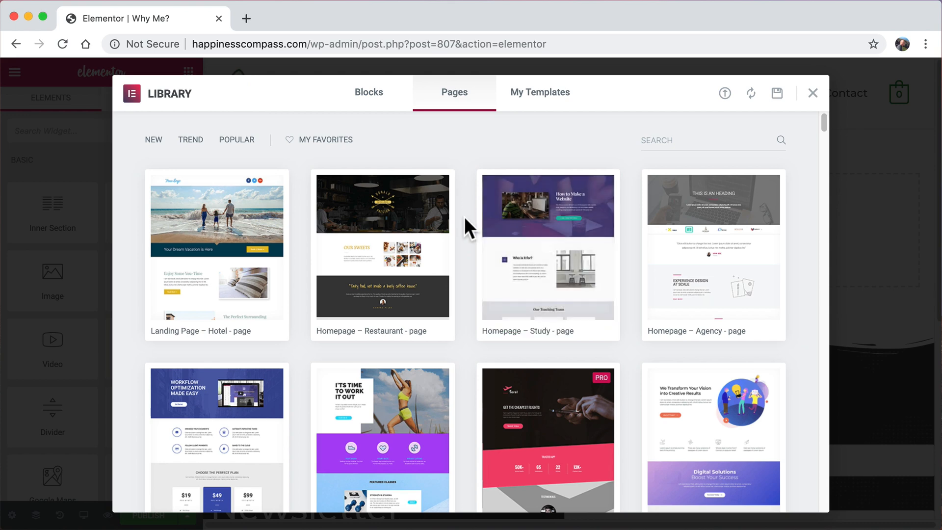
pyautogui.scroll(-3, 463, 216)
pyautogui.scroll(-1, 464, 216)
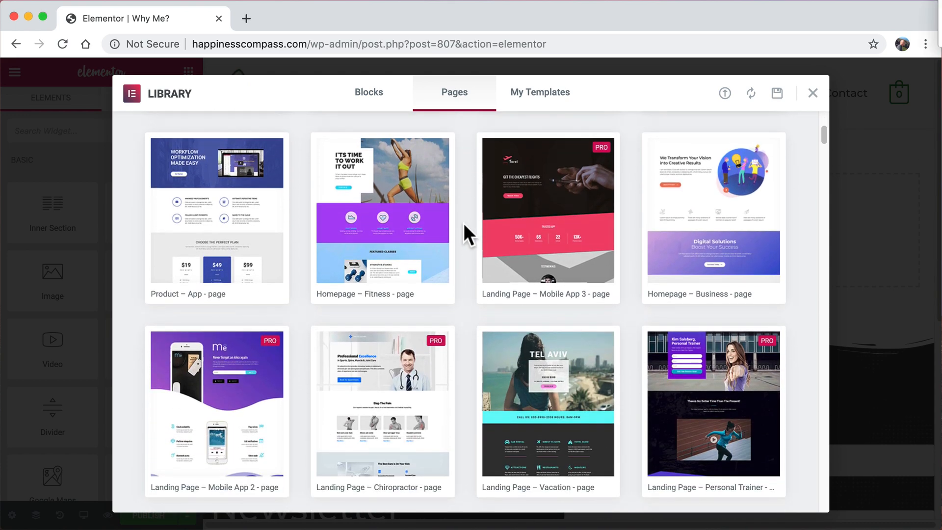
pyautogui.scroll(-3, 463, 223)
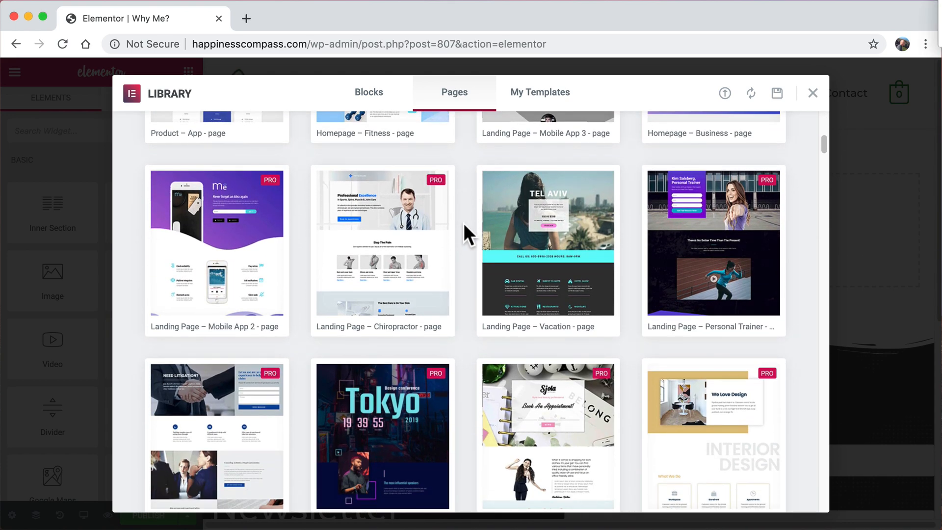
pyautogui.scroll(6, 463, 223)
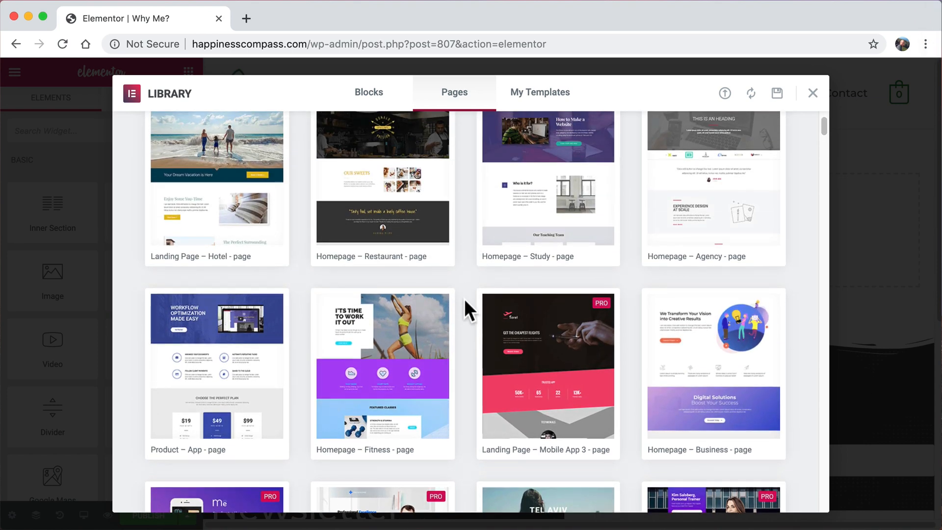
pyautogui.click(392, 427)
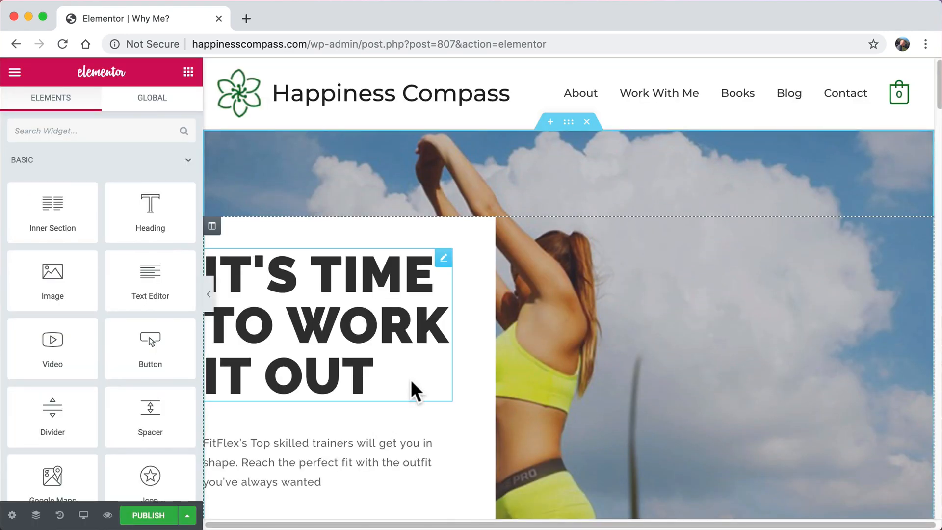
pyautogui.click(207, 297)
pyautogui.click(208, 297)
pyautogui.scroll(-20, 403, 314)
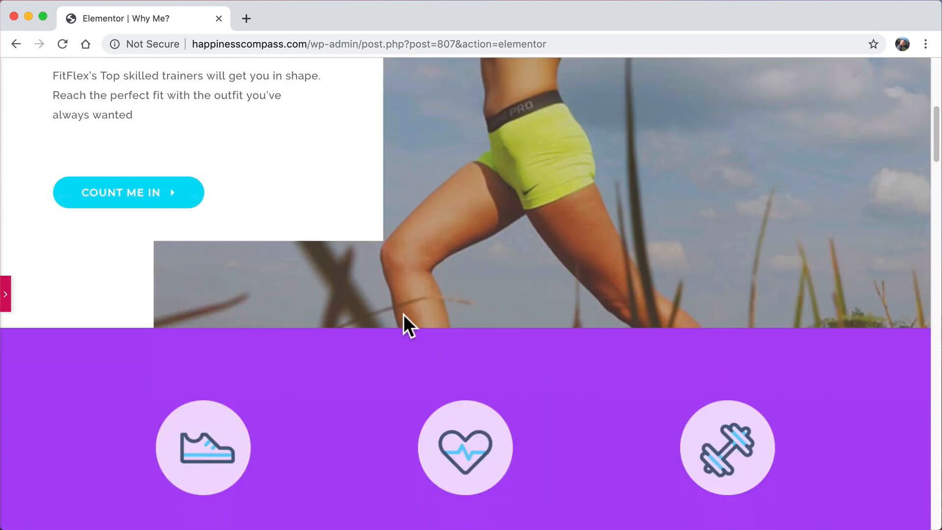
pyautogui.scroll(20, 403, 313)
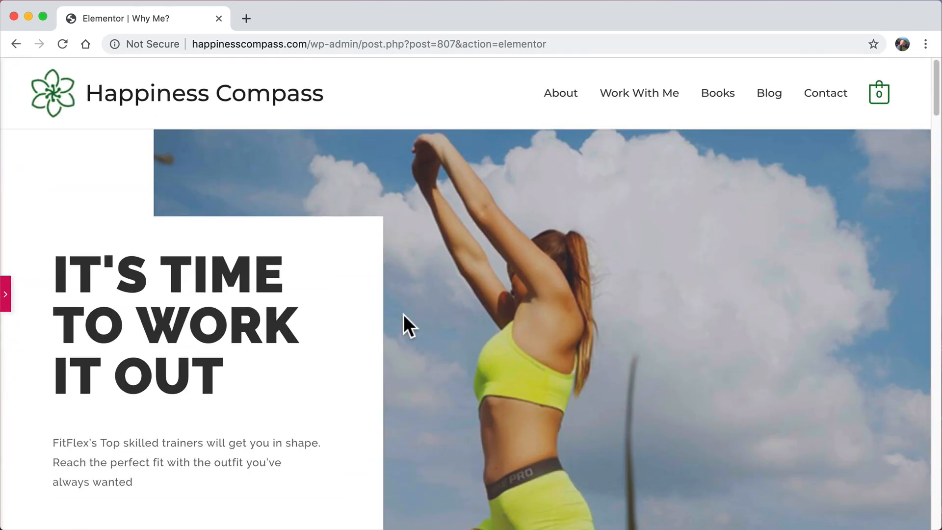
pyautogui.click(6, 294)
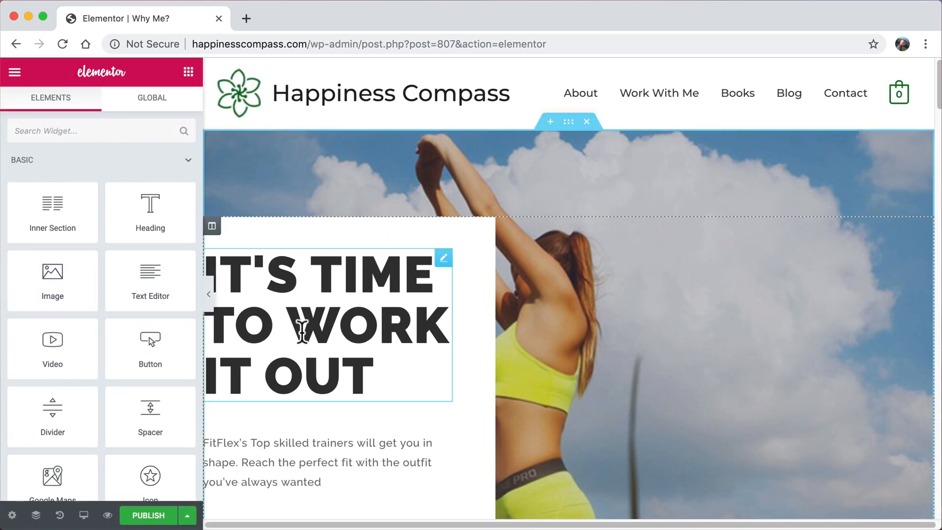
pyautogui.press('super+z')
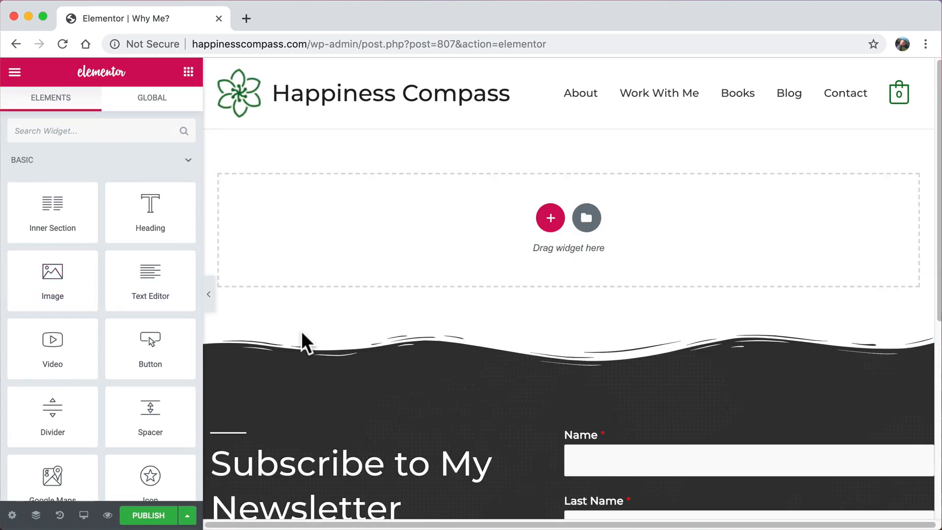
# Step: Insert the 'Manage all your customer support in one place' hero block from the Hero blocks
pyautogui.click(586, 219)
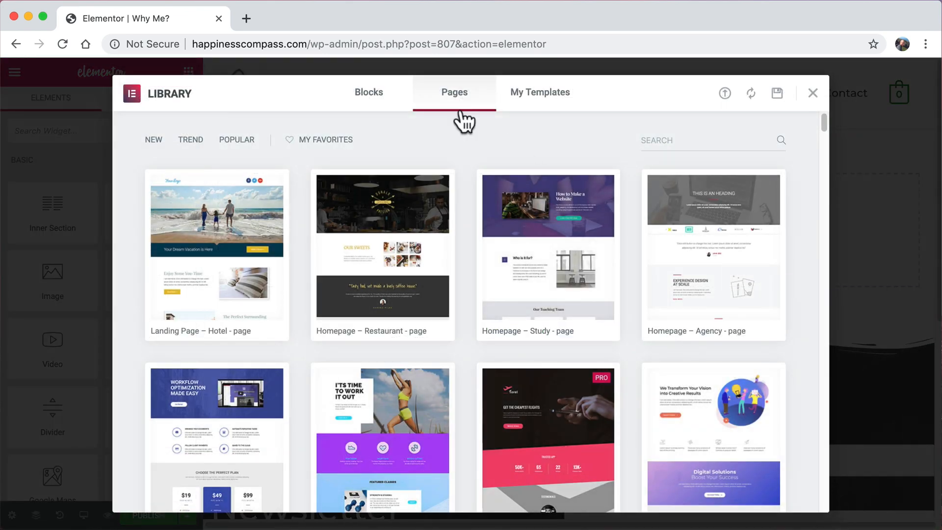
pyautogui.click(369, 95)
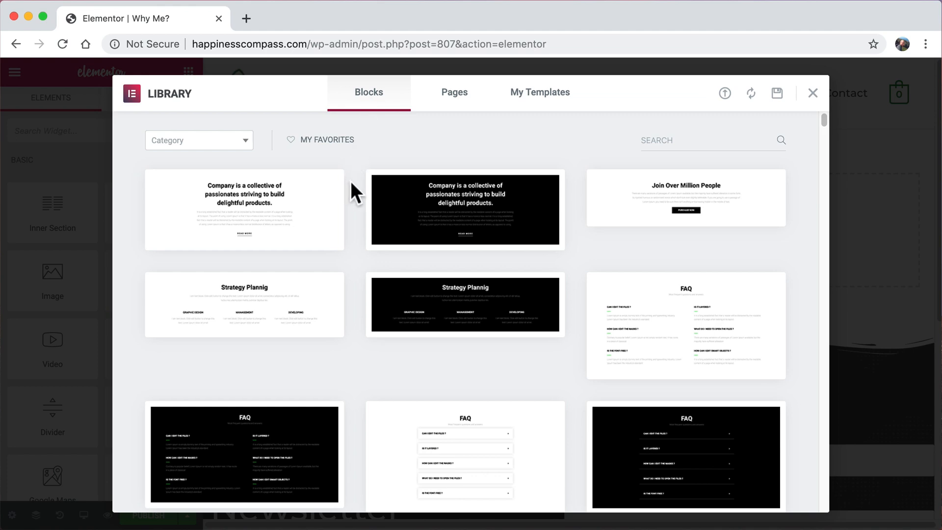
pyautogui.scroll(-10, 351, 181)
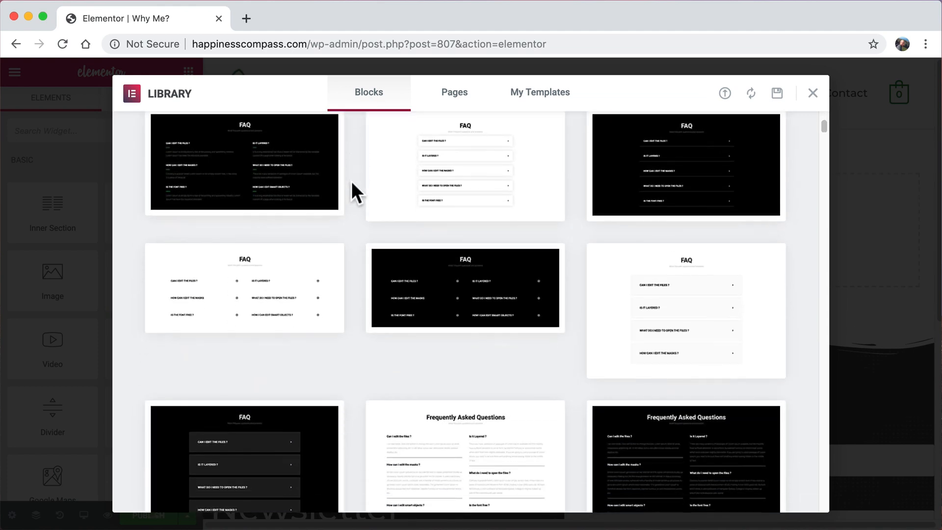
pyautogui.scroll(-6, 351, 181)
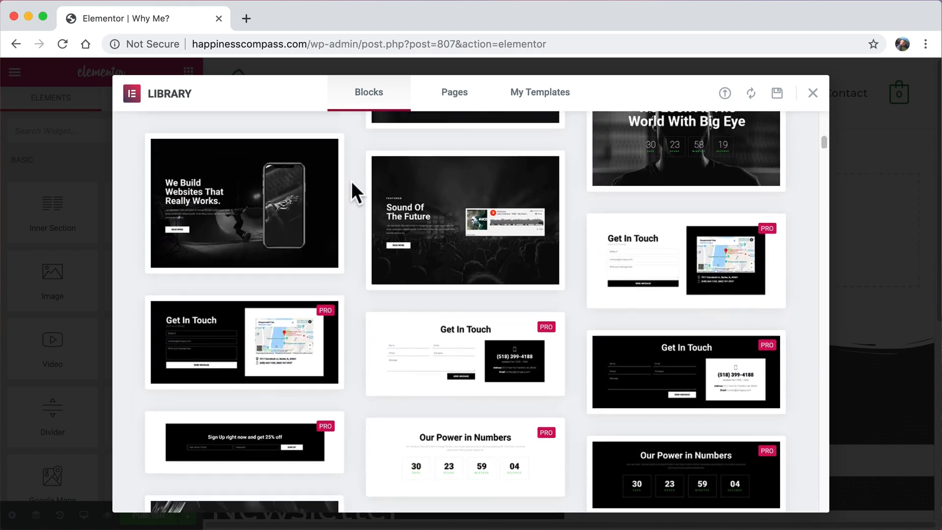
pyautogui.scroll(15, 351, 181)
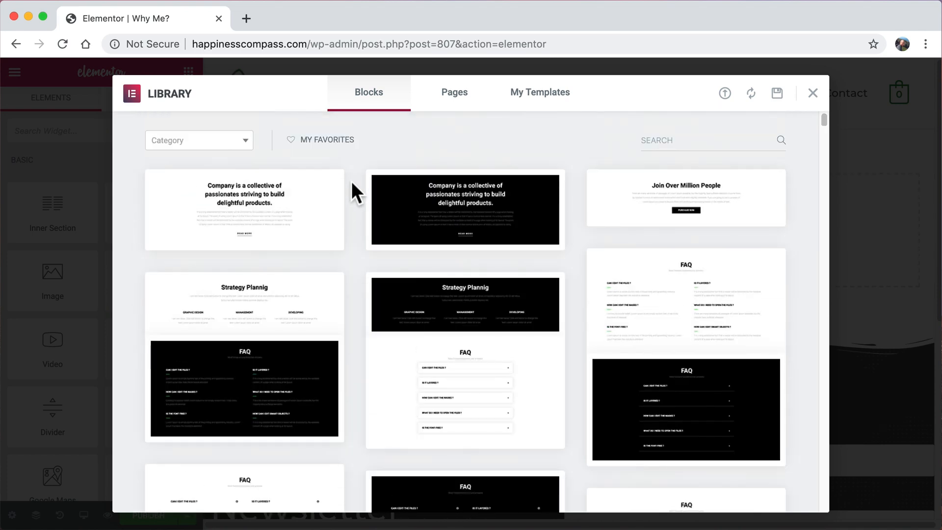
pyautogui.click(215, 142)
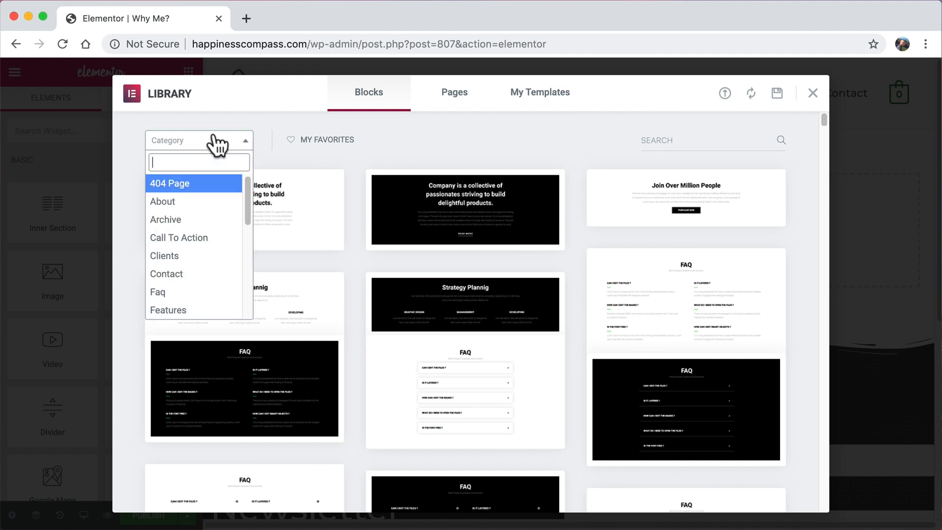
pyautogui.scroll(-7, 208, 225)
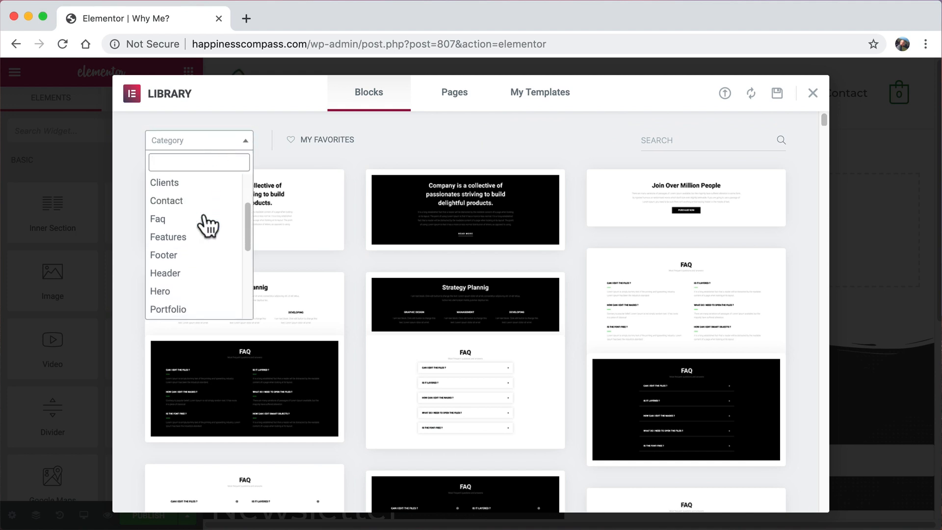
pyautogui.scroll(-1, 209, 226)
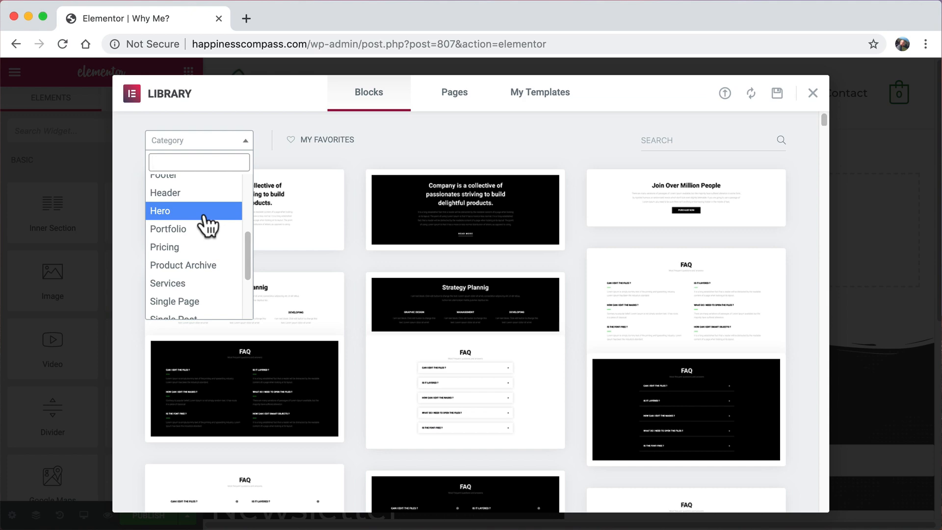
pyautogui.click(205, 216)
pyautogui.scroll(-4, 350, 213)
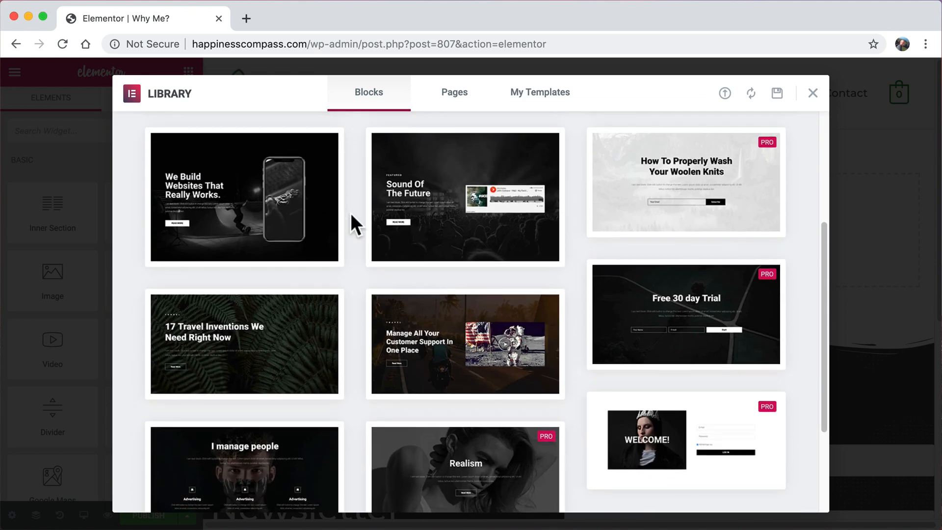
pyautogui.scroll(-1, 350, 213)
pyautogui.click(392, 323)
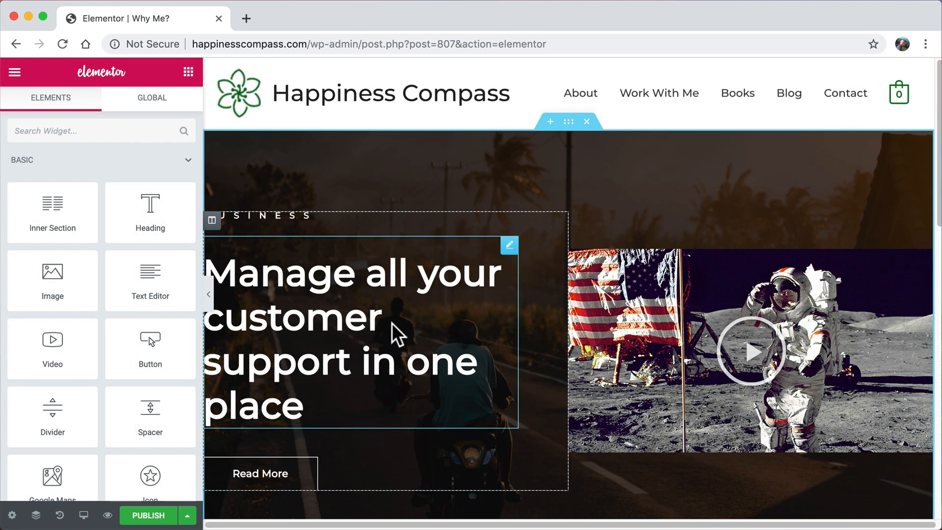
# Step: Delete the hero's image column and the small Business heading
pyautogui.rightClick(578, 219)
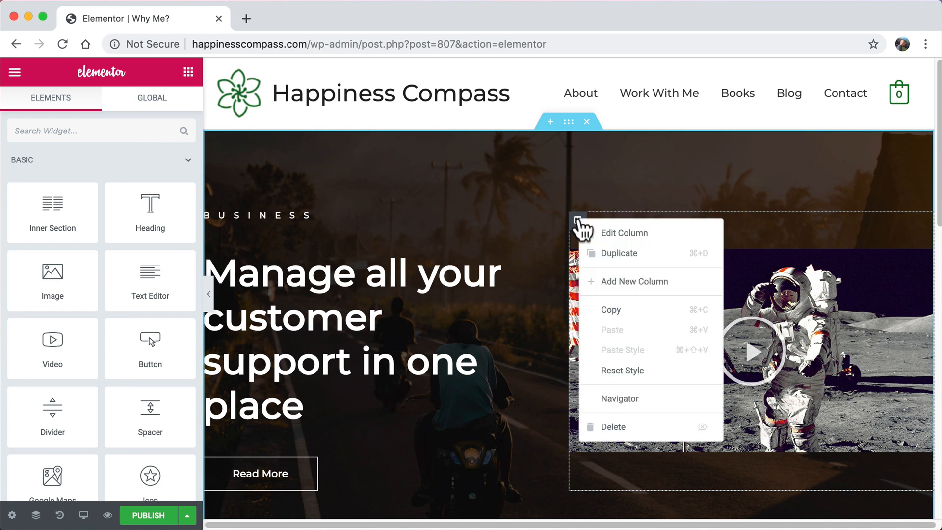
pyautogui.click(620, 426)
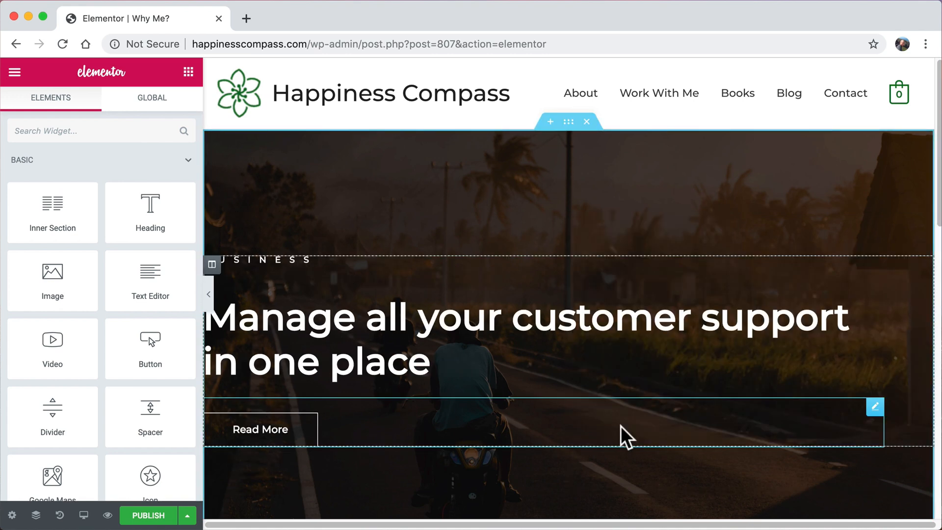
pyautogui.click(620, 425)
pyautogui.click(448, 264)
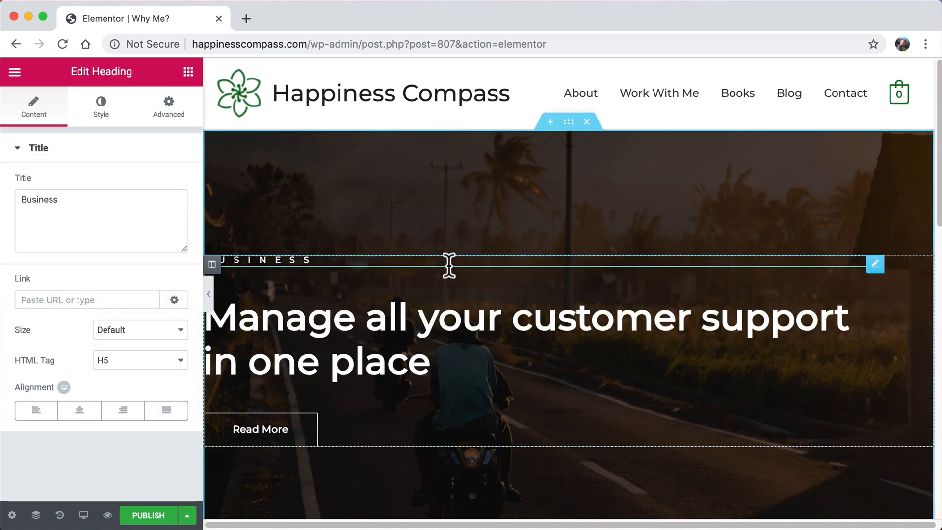
pyautogui.rightClick(448, 264)
pyautogui.click(495, 470)
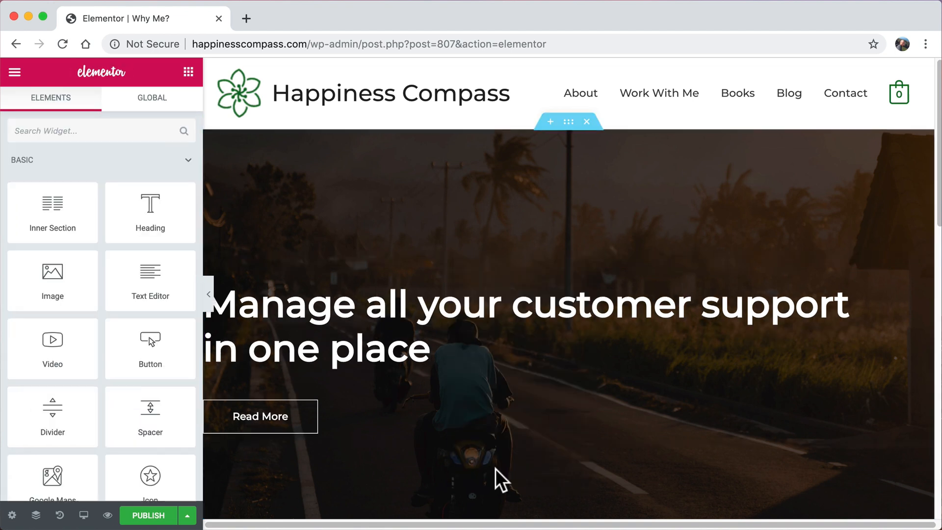
# Step: Retitle the main hero heading 'Why Me?' and centre it
pyautogui.click(872, 287)
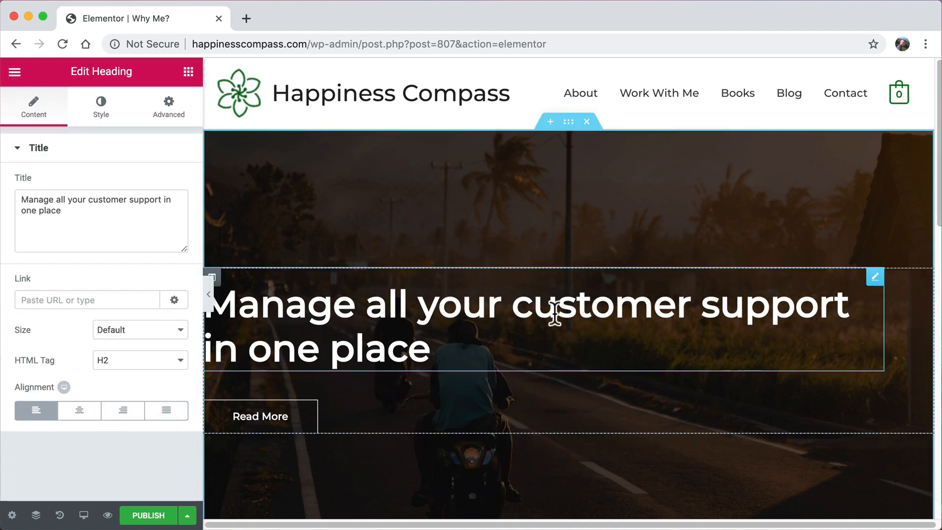
pyautogui.click(98, 231)
pyautogui.press('super+a')
pyautogui.write('Wh')
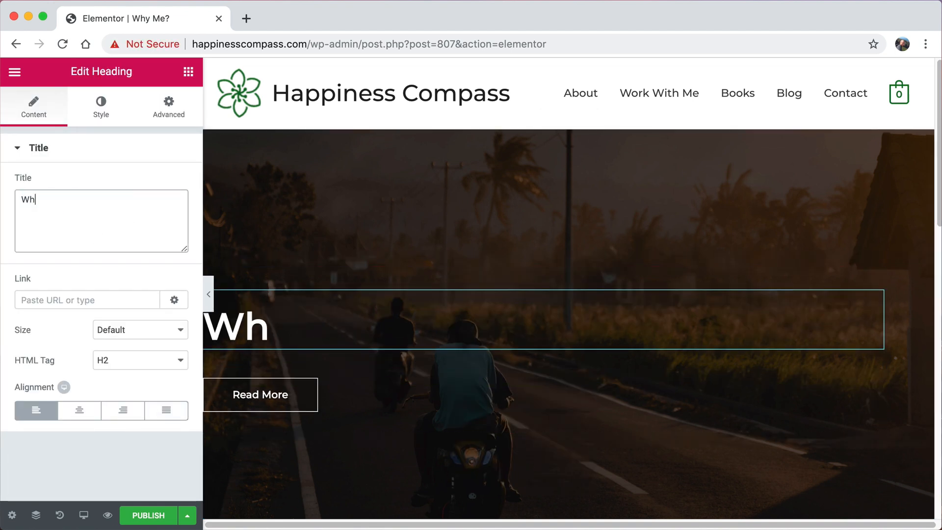
pyautogui.write('y Me?')
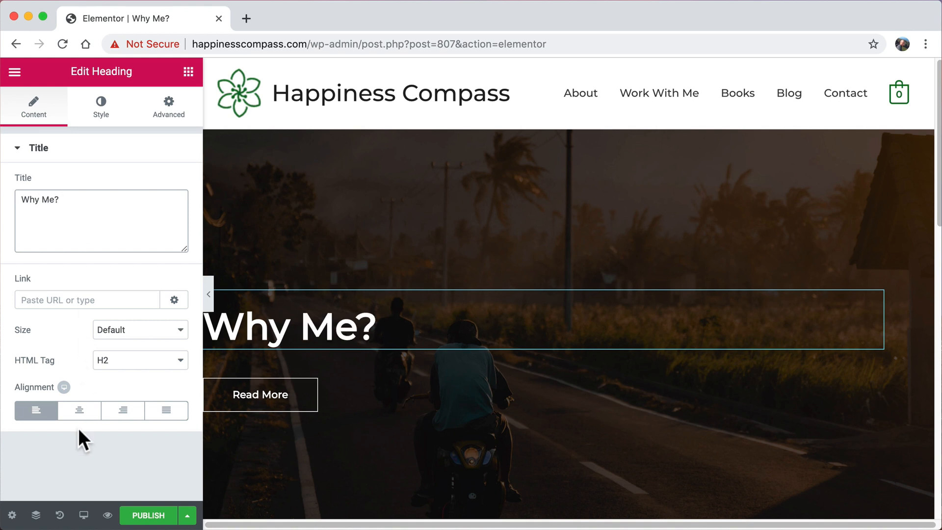
pyautogui.click(79, 410)
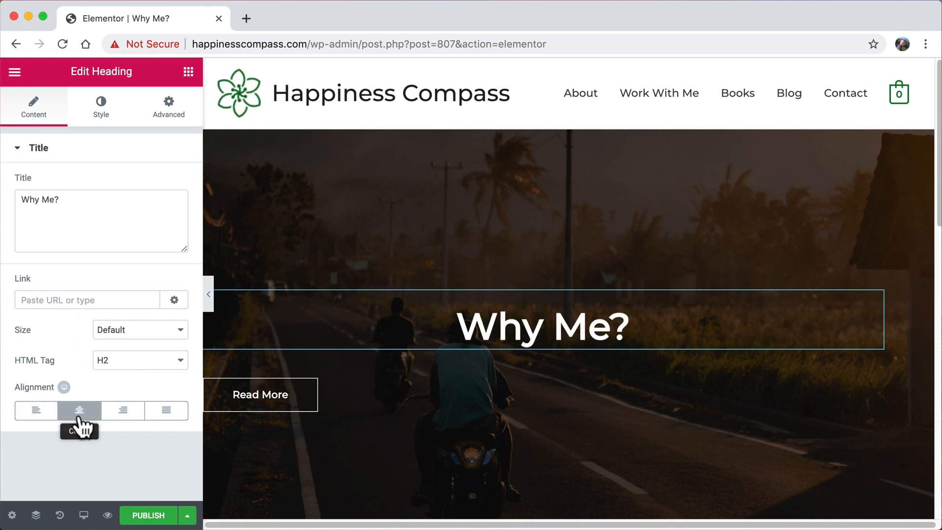
# Step: Add a text block below the heading with white (#ffffff), centre-aligned text
pyautogui.click(189, 72)
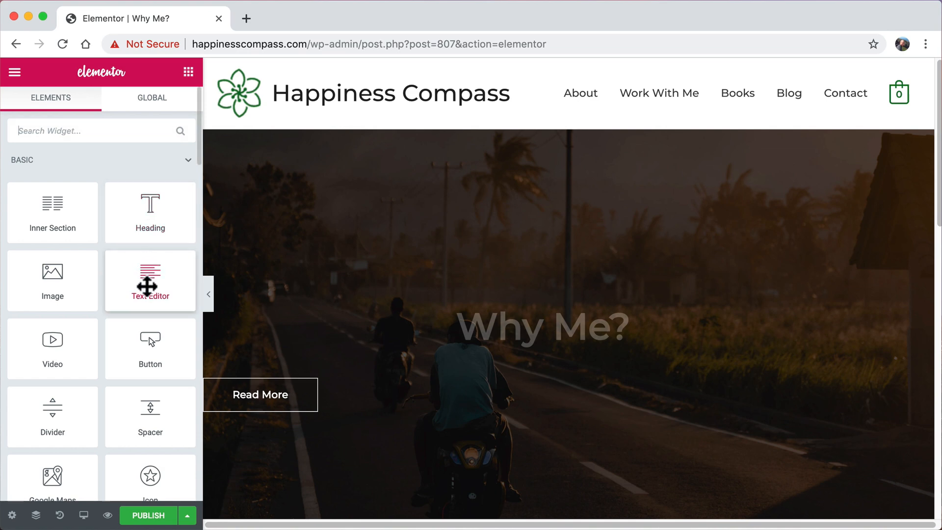
pyautogui.moveTo(146, 287); pyautogui.dragTo(466, 343)
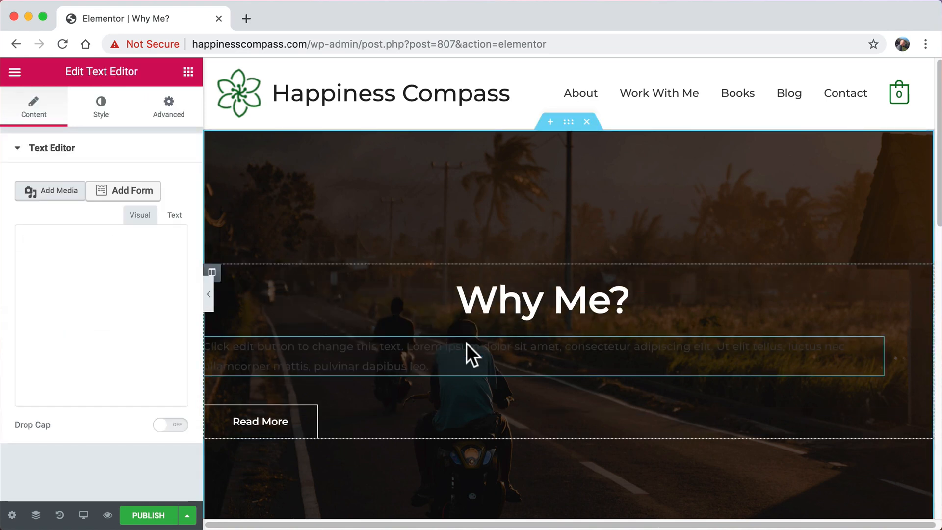
pyautogui.click(101, 105)
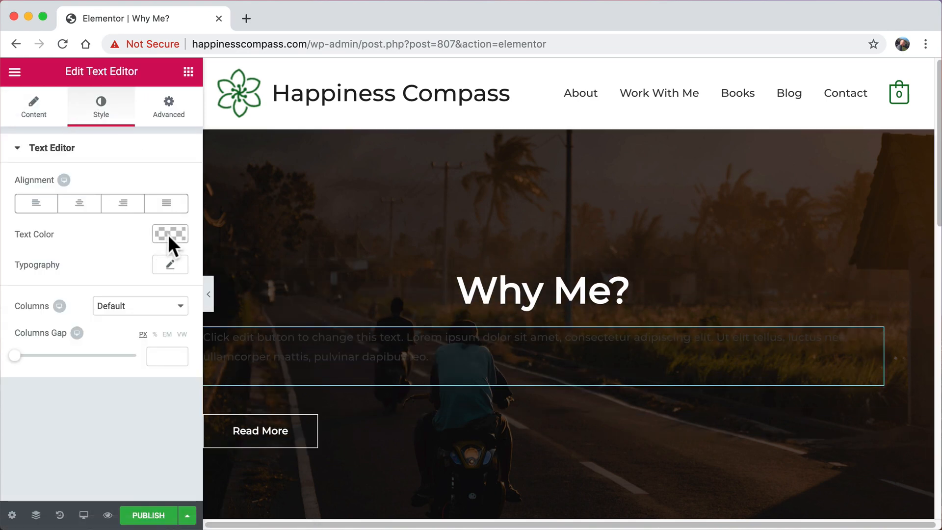
pyautogui.click(167, 234)
pyautogui.click(139, 394)
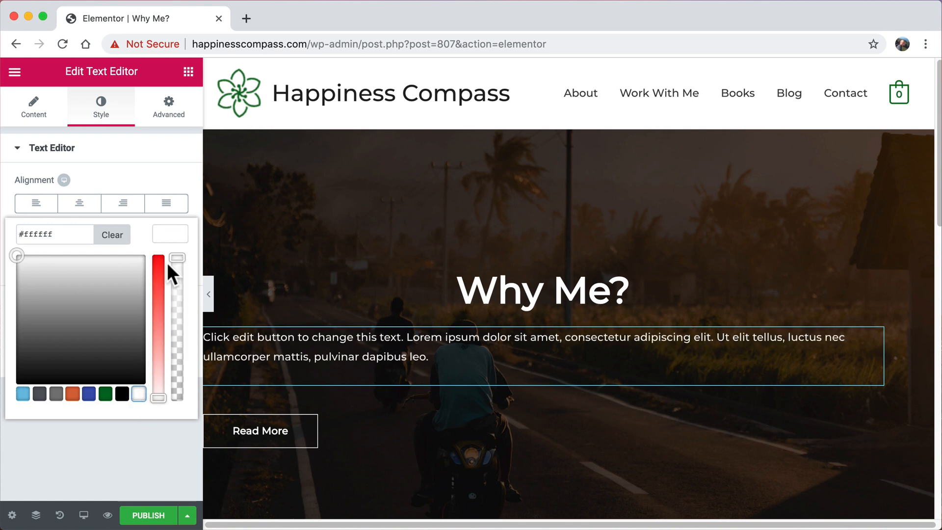
pyautogui.click(178, 232)
pyautogui.click(80, 206)
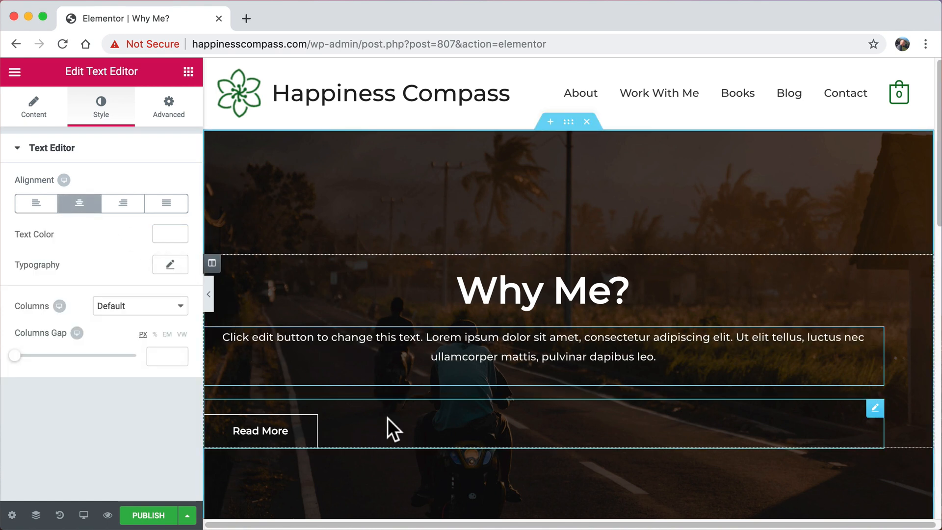
# Step: Relabel the Read More button 'CONTACT ME'
pyautogui.click(336, 423)
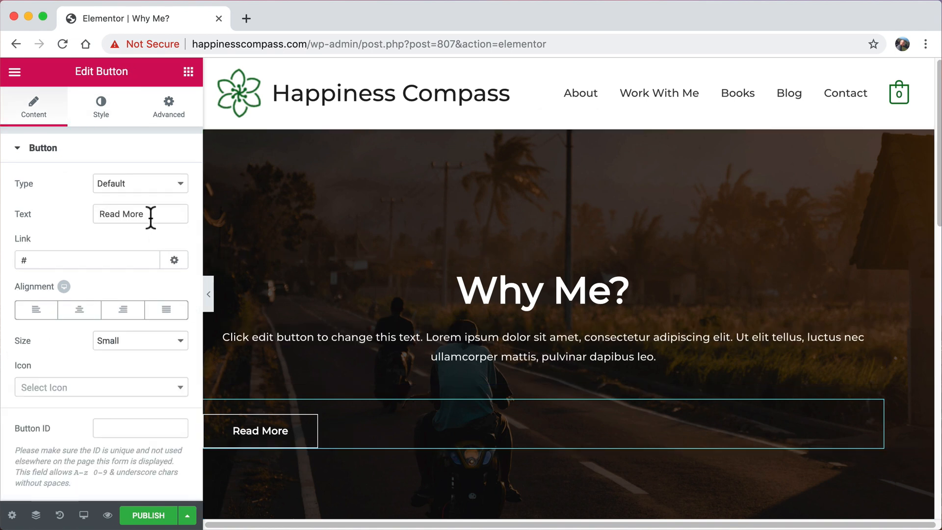
pyautogui.moveTo(149, 214); pyautogui.dragTo(99, 228)
pyautogui.write('Co')
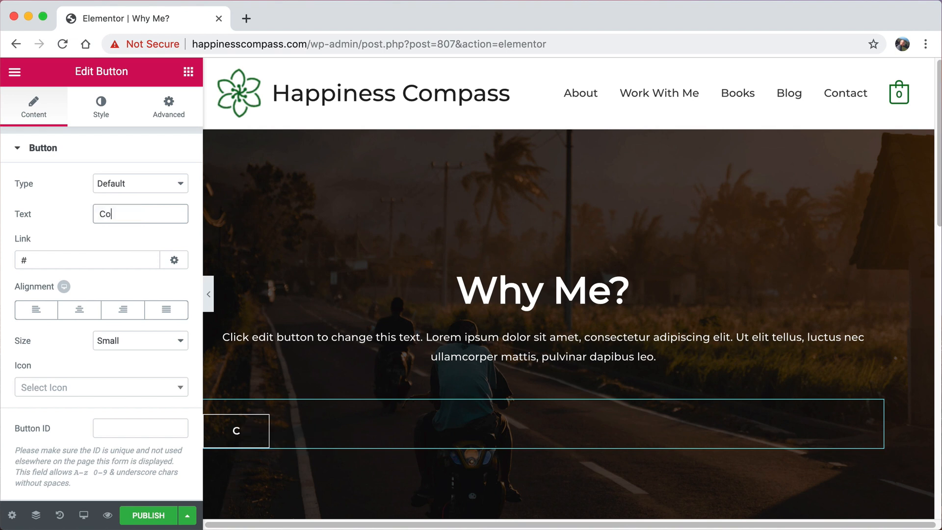
pyautogui.write('ntact')
pyautogui.press('super+a')
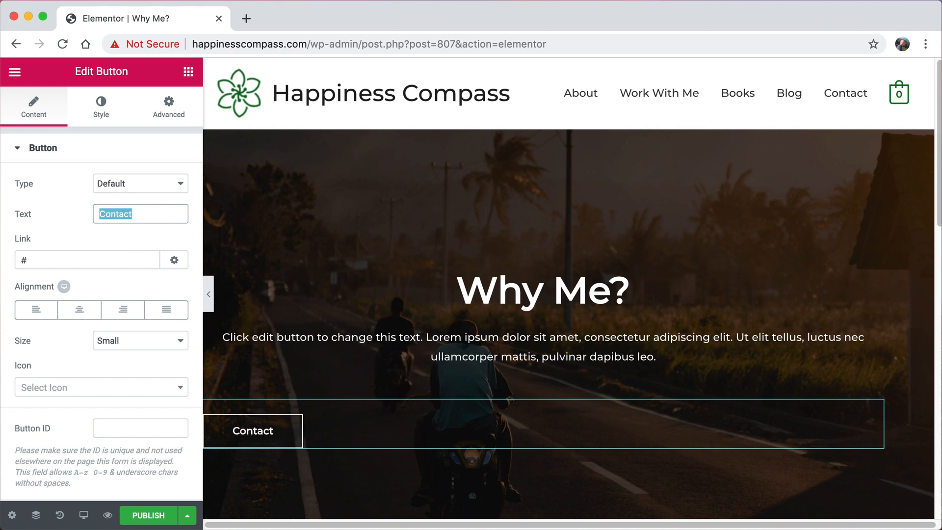
pyautogui.write('CONTACT ME')
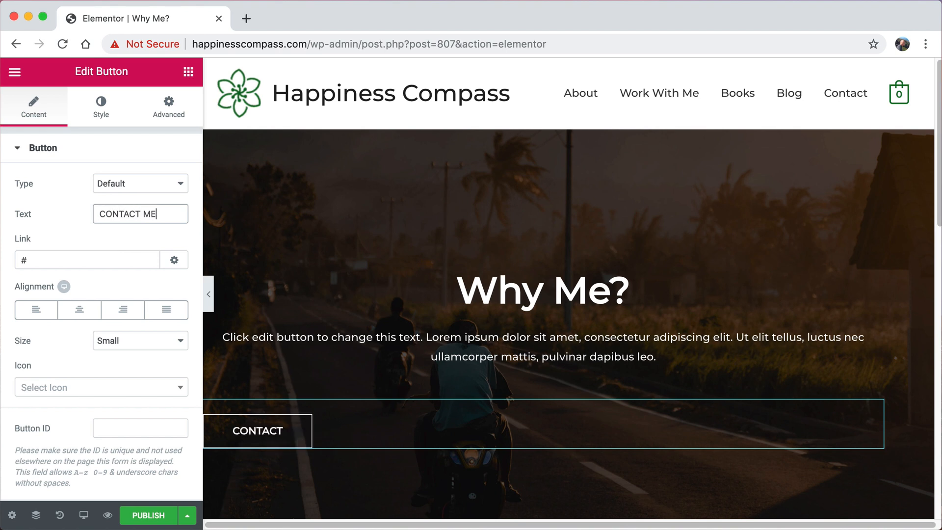
# Step: Link the button to the Contact page and centre-align it
pyautogui.click(61, 259)
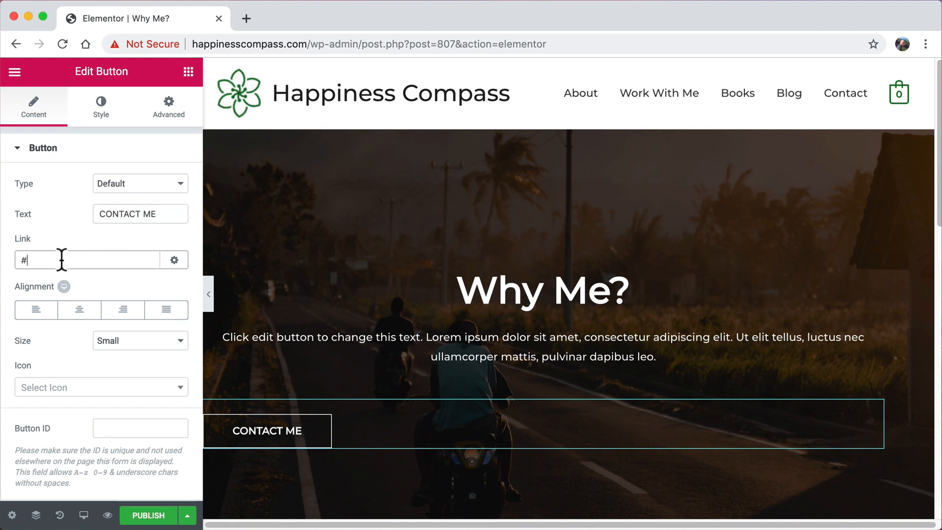
pyautogui.press('super+a')
pyautogui.write('contact')
pyautogui.click(55, 283)
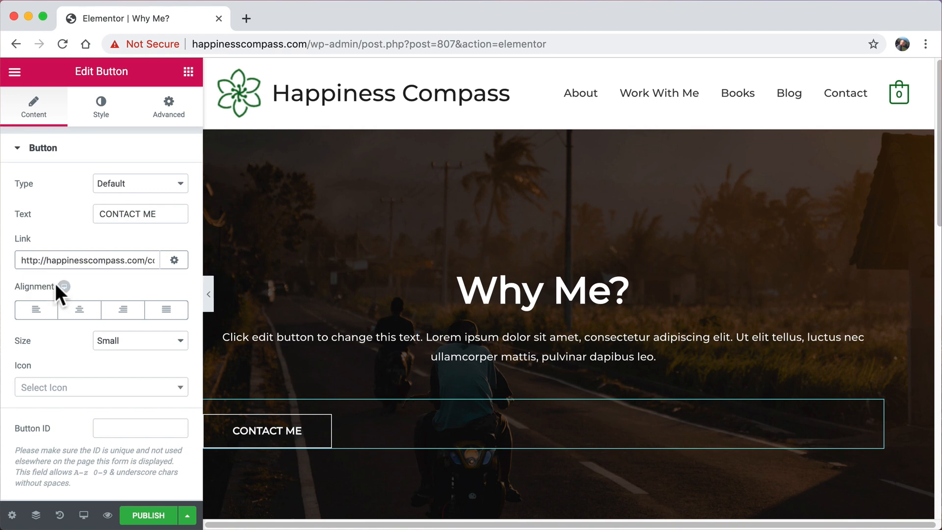
pyautogui.click(76, 310)
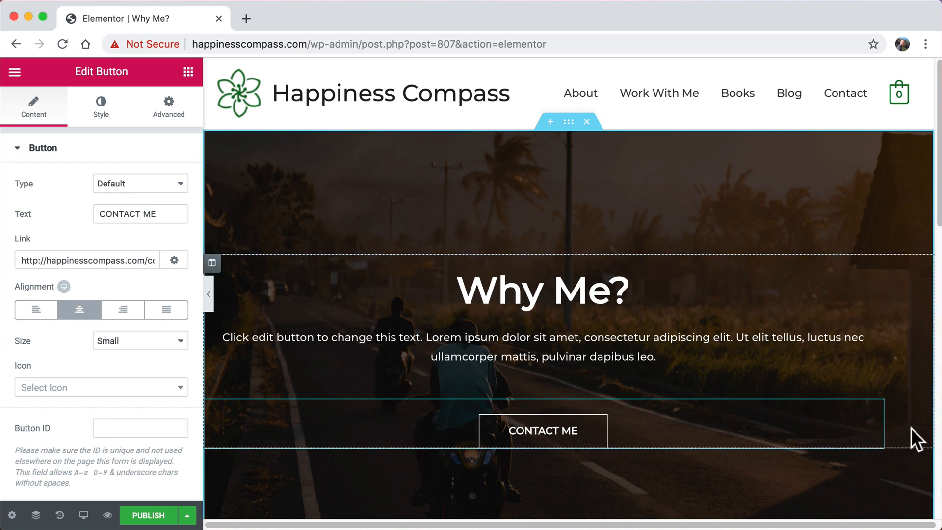
# Step: Clear the hero column's right padding of 70
pyautogui.click(212, 263)
pyautogui.click(170, 119)
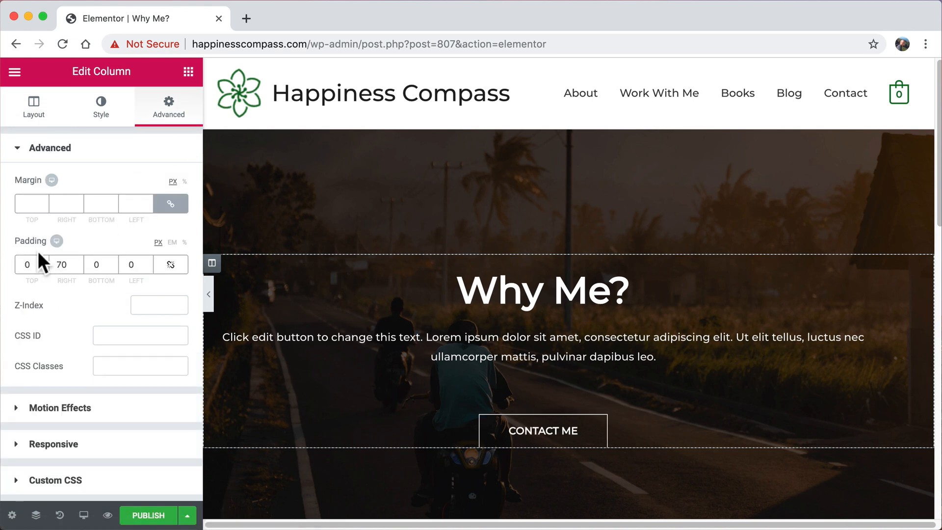
pyautogui.doubleClick(62, 265)
pyautogui.press('BackSpace')
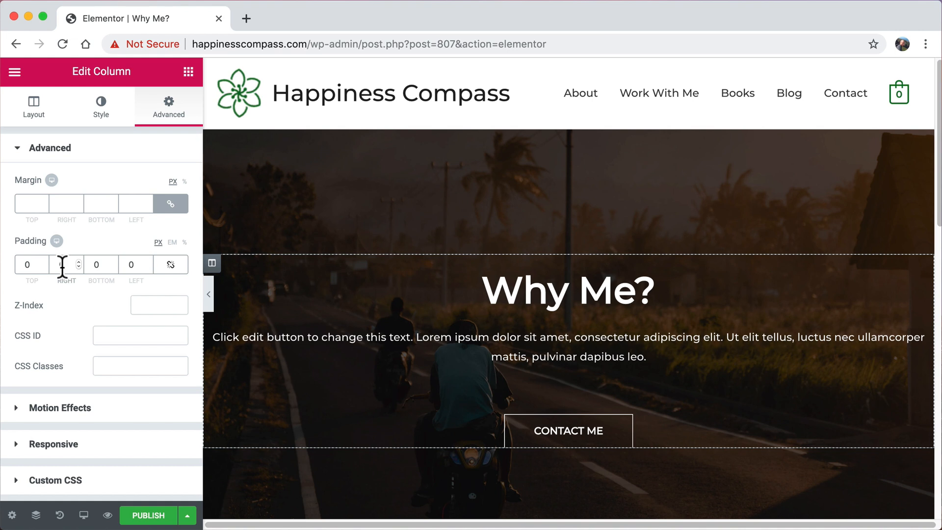
# Step: Set the hero section's content width to 670 and minimum height to 85
pyautogui.click(568, 122)
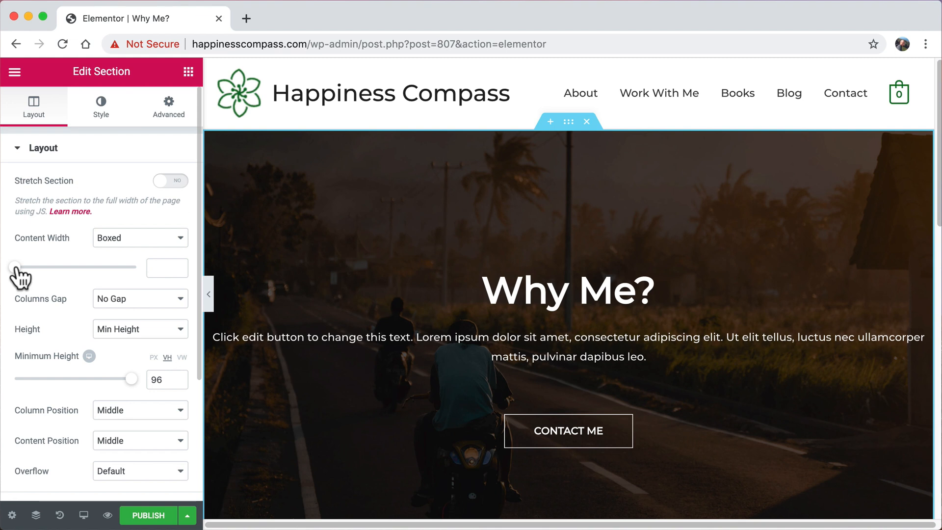
pyautogui.moveTo(16, 268); pyautogui.dragTo(34, 269)
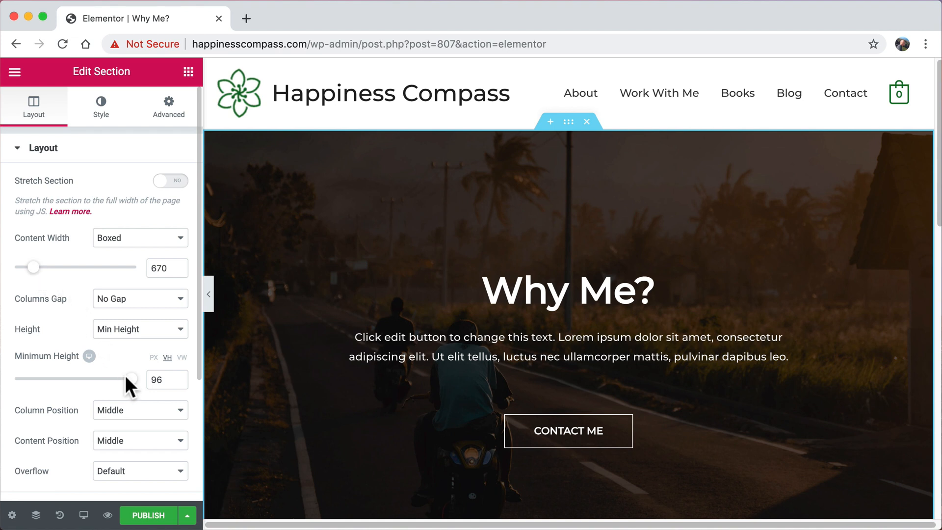
pyautogui.moveTo(130, 383)
pyautogui.mouseDown()
pyautogui.moveTo(106, 378)
pyautogui.moveTo(119, 386)
pyautogui.mouseUp()
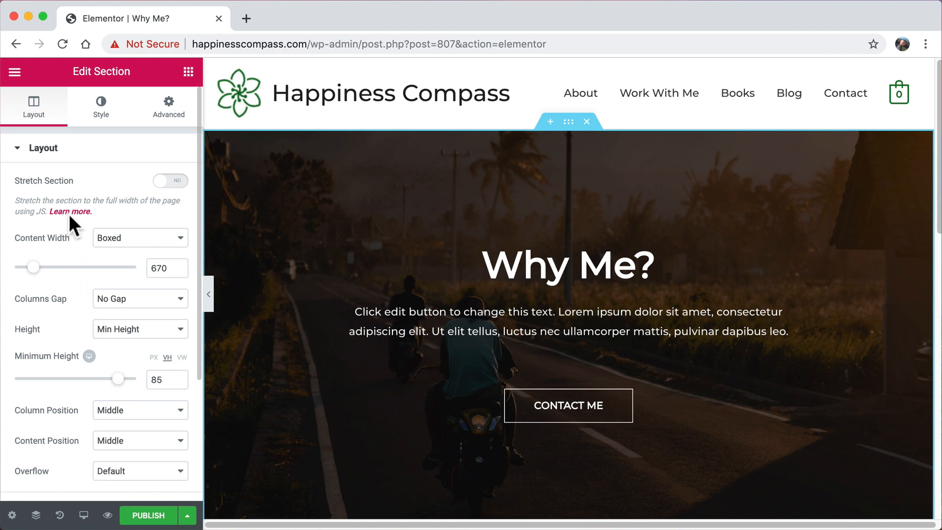
# Step: Set the mountain hiker photo as the hero section's background image
pyautogui.click(101, 104)
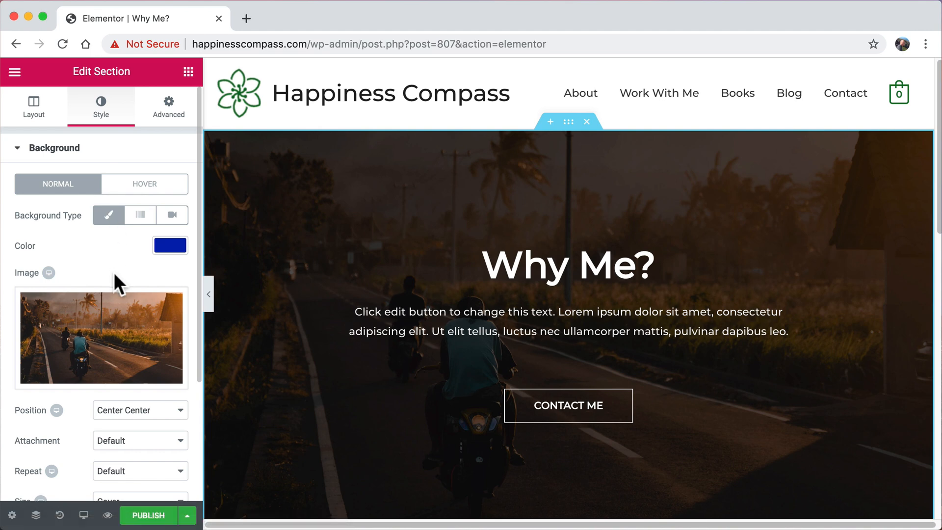
pyautogui.click(121, 328)
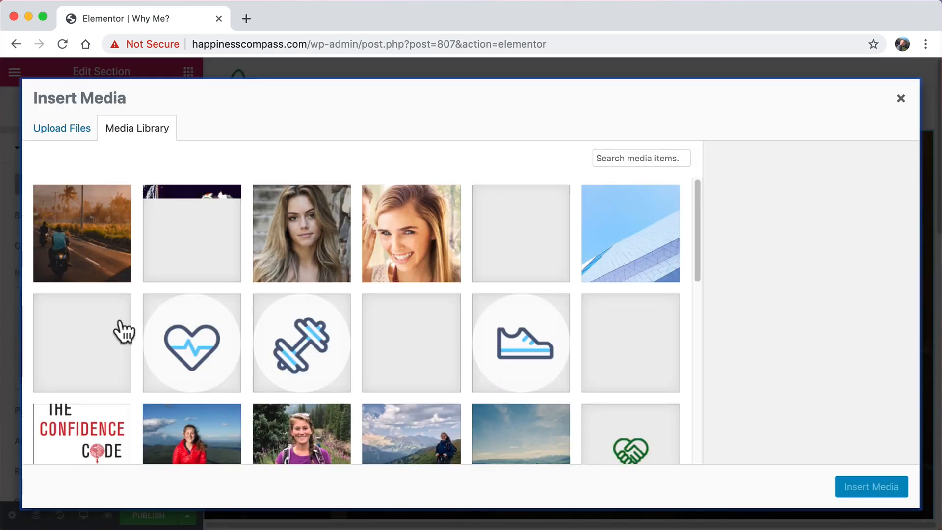
pyautogui.scroll(-3, 122, 330)
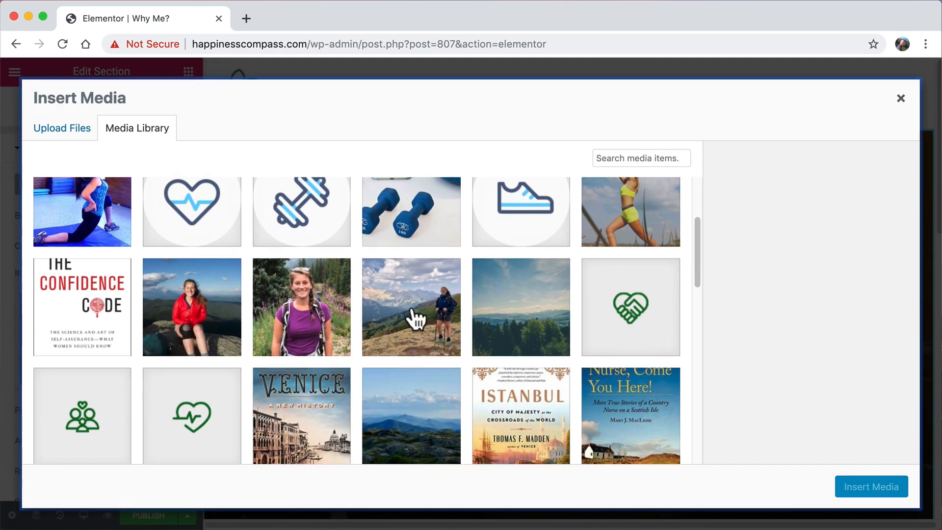
pyautogui.click(415, 319)
pyautogui.click(854, 495)
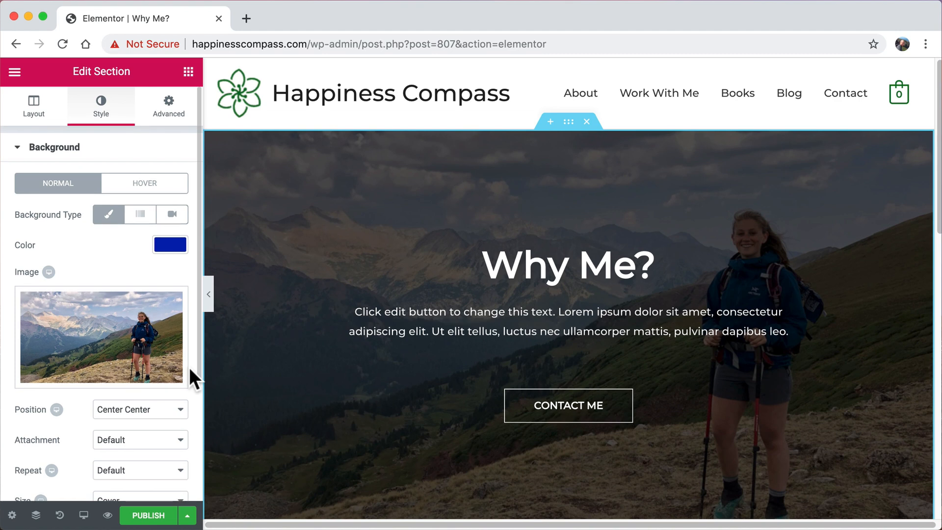
# Step: Lower the background overlay opacity from 0.58 to 0.5
pyautogui.scroll(-5, 190, 367)
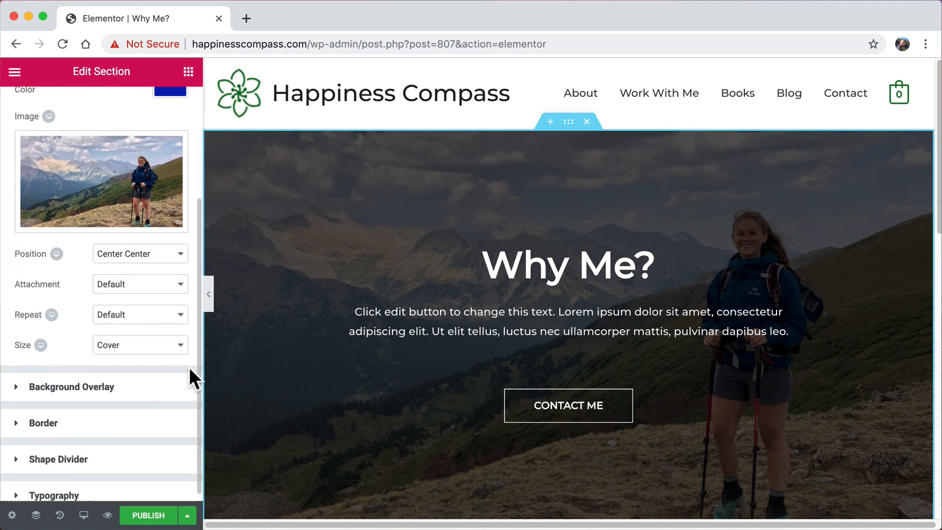
pyautogui.click(115, 391)
pyautogui.moveTo(93, 461); pyautogui.dragTo(75, 461)
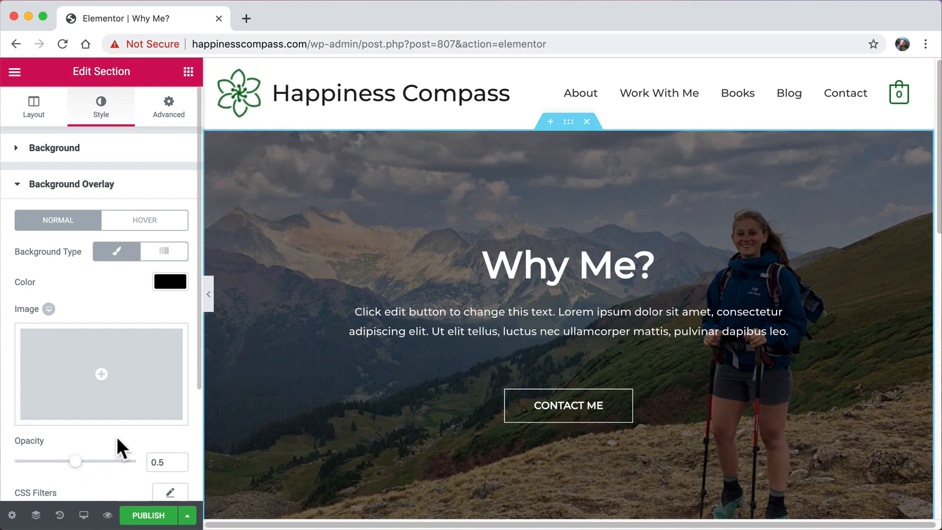
# Step: Add a bottom shape divider of type Waves Brush with height 50
pyautogui.scroll(-5, 117, 441)
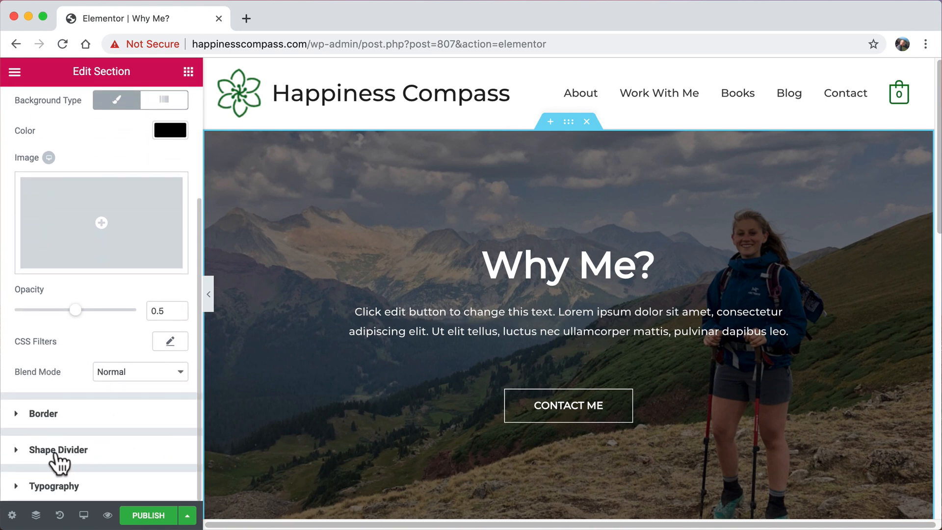
pyautogui.click(131, 448)
pyautogui.click(153, 299)
pyautogui.click(152, 326)
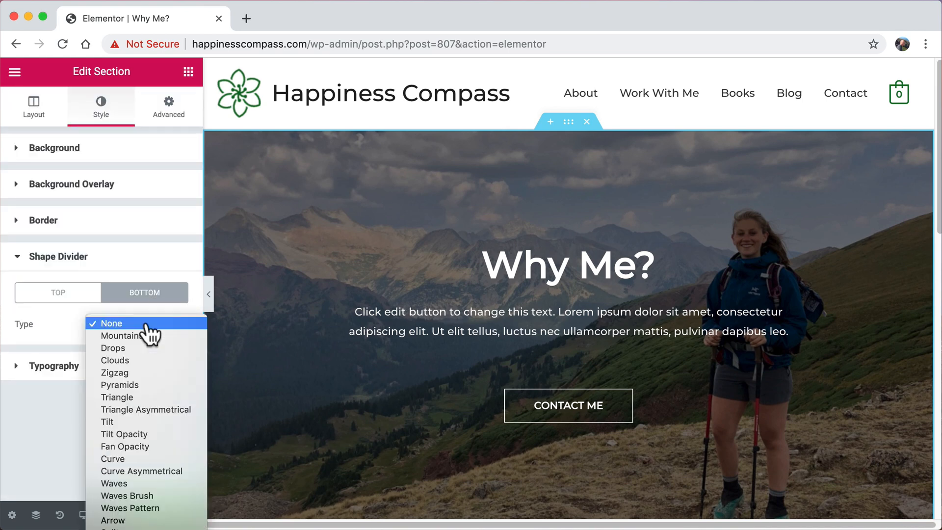
pyautogui.click(142, 495)
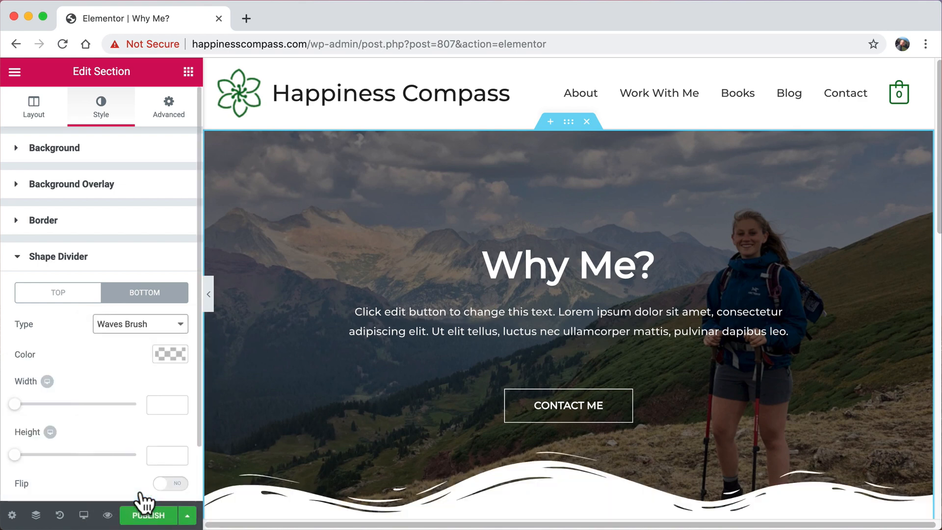
pyautogui.moveTo(22, 456); pyautogui.dragTo(27, 457)
pyautogui.click(178, 458)
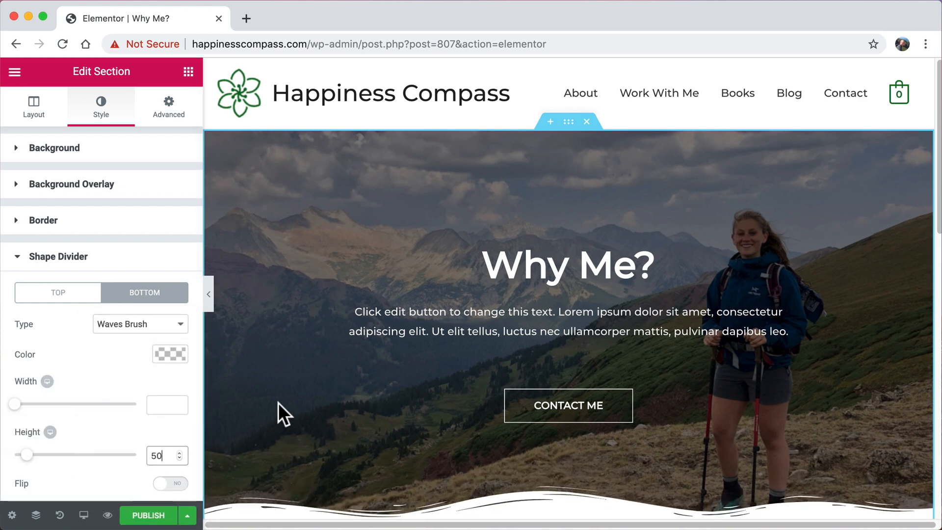
pyautogui.scroll(-5, 278, 402)
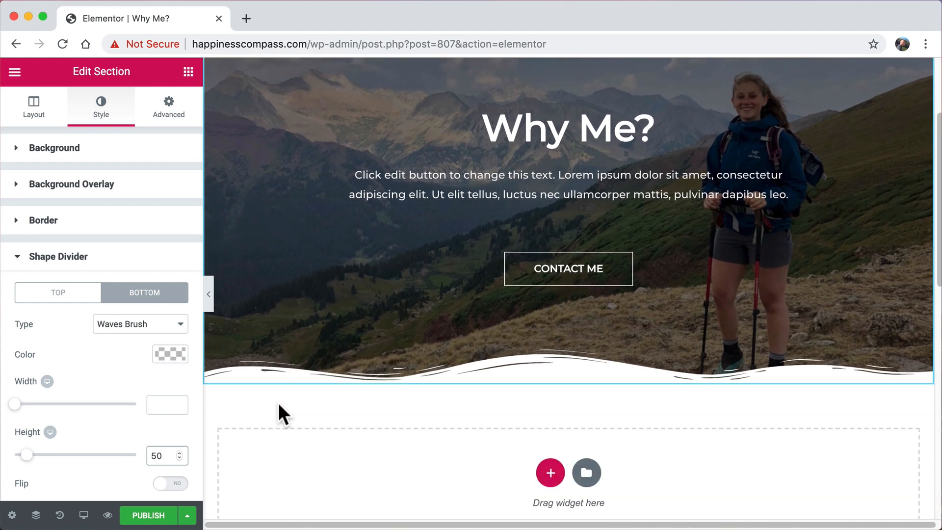
# Step: Insert the Check Out Our Testimonials block from the Testimonials category below the hero
pyautogui.click(586, 371)
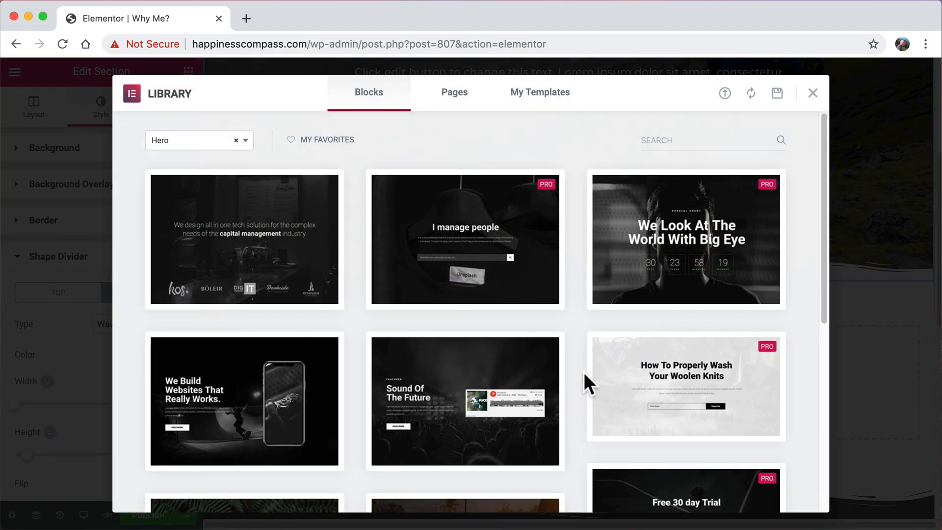
pyautogui.click(208, 145)
pyautogui.scroll(-3, 210, 243)
pyautogui.scroll(-1, 210, 244)
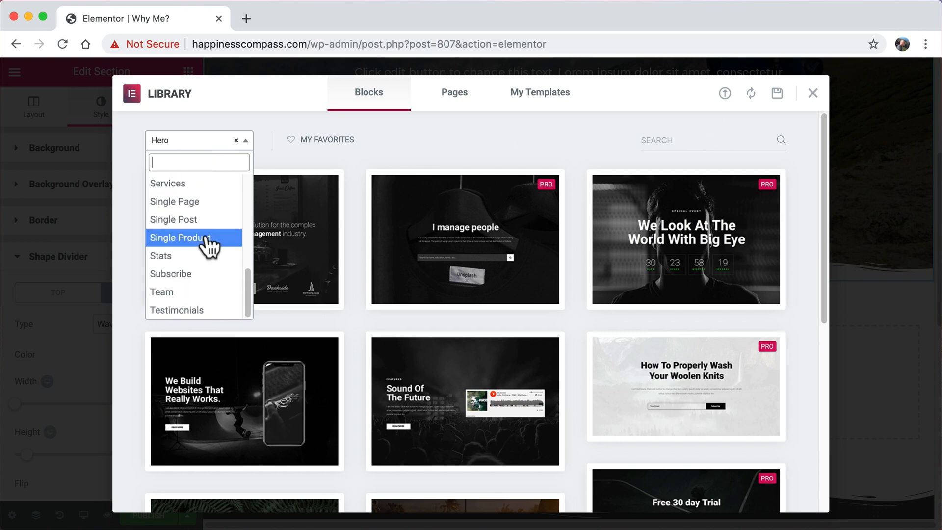
pyautogui.click(190, 314)
pyautogui.scroll(-5, 134, 294)
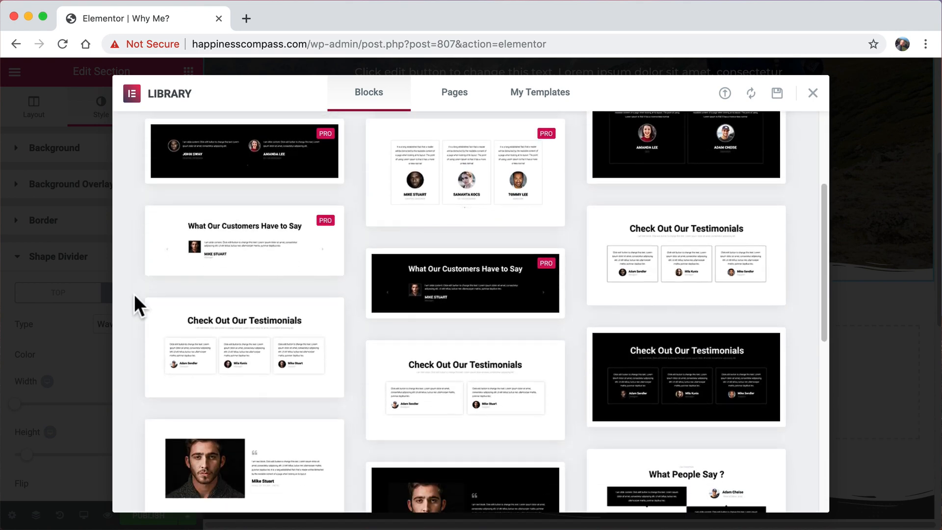
pyautogui.click(172, 318)
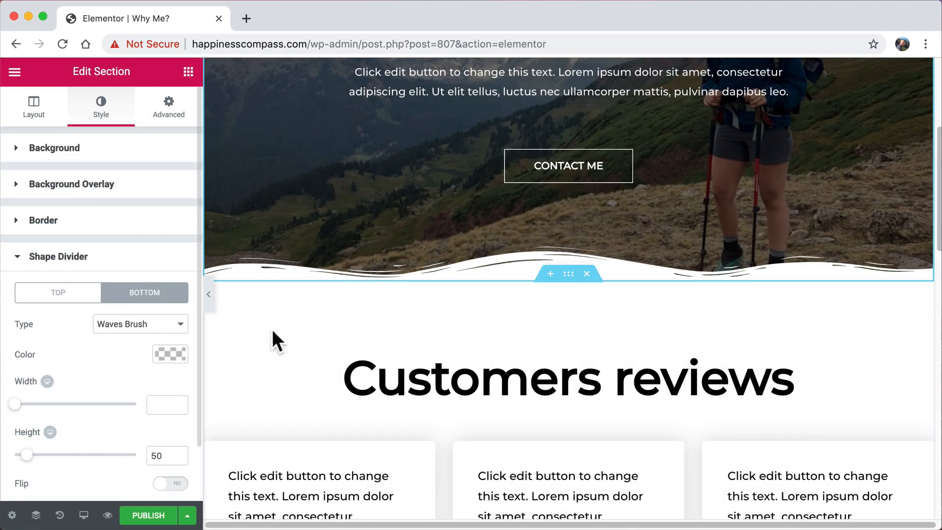
# Step: Change the 'Customers reviews' heading to 'Reviews' and set its font size to 50 px
pyautogui.moveTo(633, 380); pyautogui.dragTo(343, 374)
pyautogui.write('R')
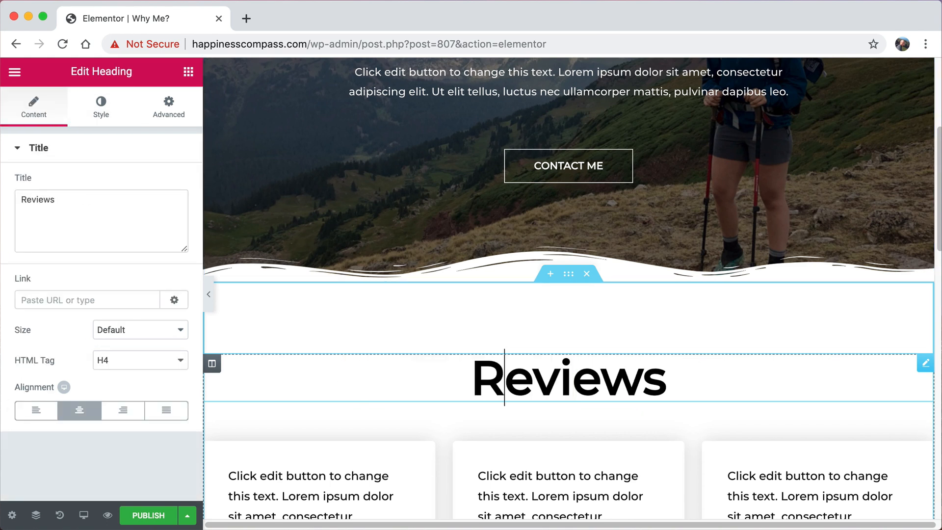
pyautogui.click(102, 122)
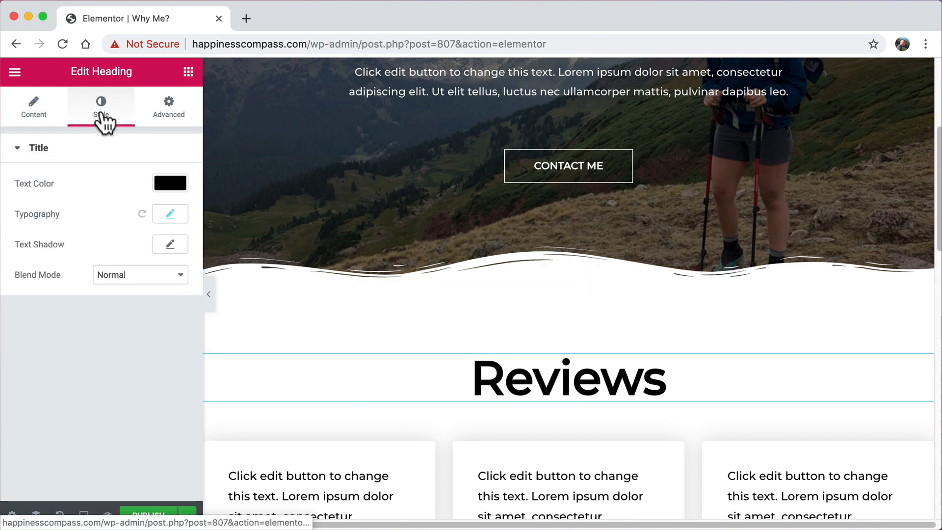
pyautogui.click(170, 214)
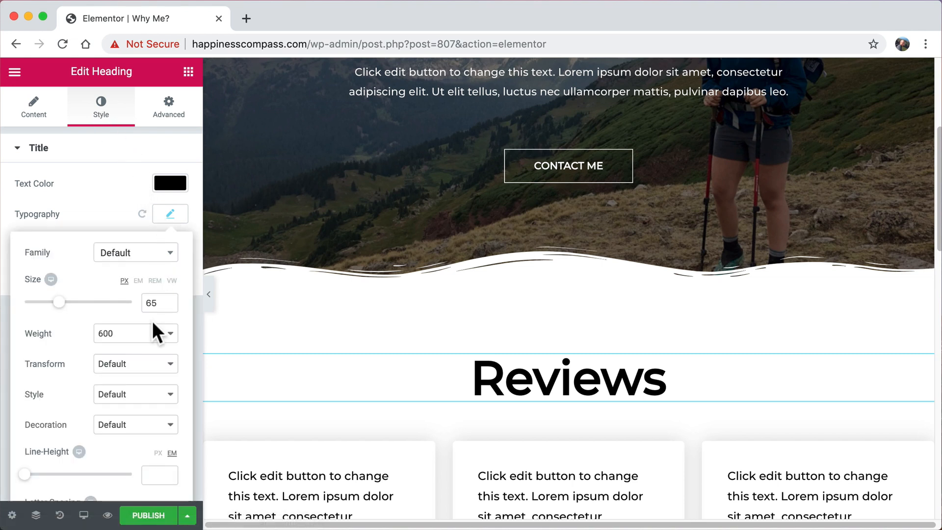
pyautogui.write('50')
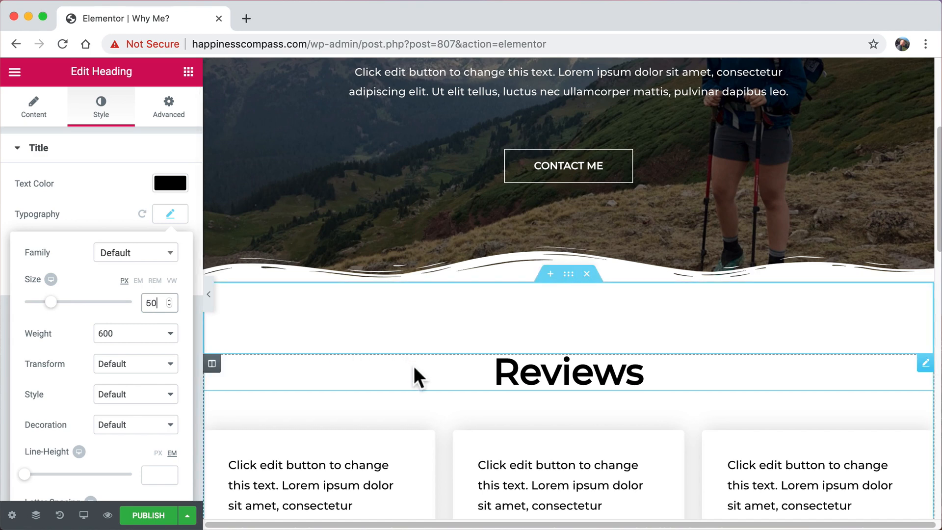
pyautogui.scroll(-3, 413, 366)
pyautogui.scroll(-1, 413, 366)
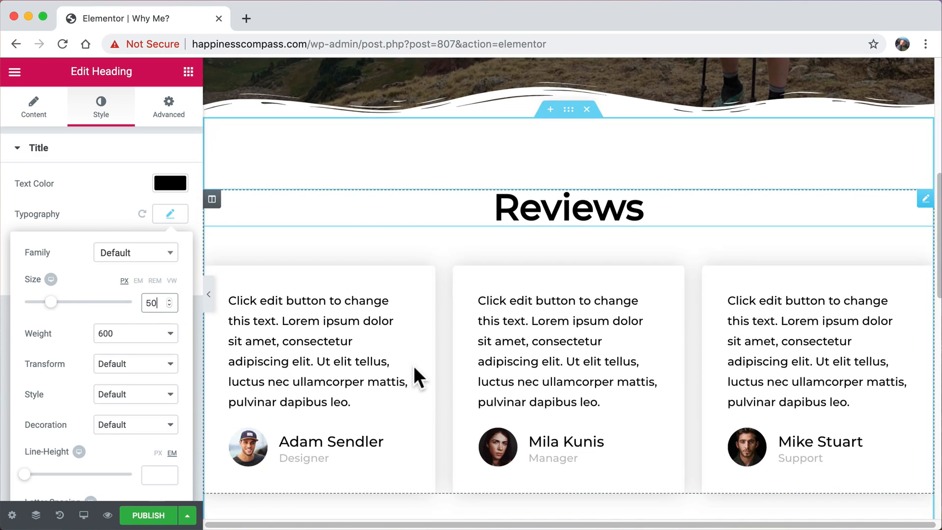
pyautogui.scroll(-5, 414, 366)
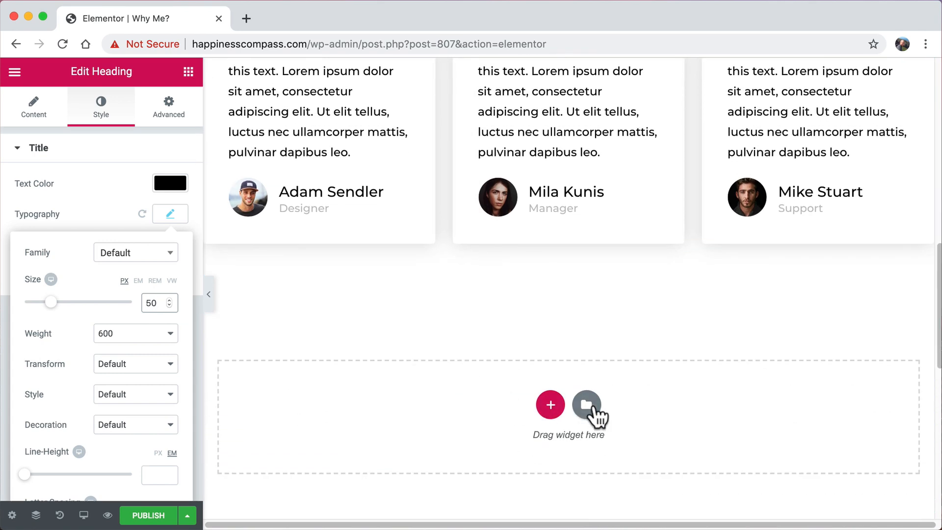
# Step: Insert the Enlightenment call-to-action block from the Call To Action category
pyautogui.click(588, 406)
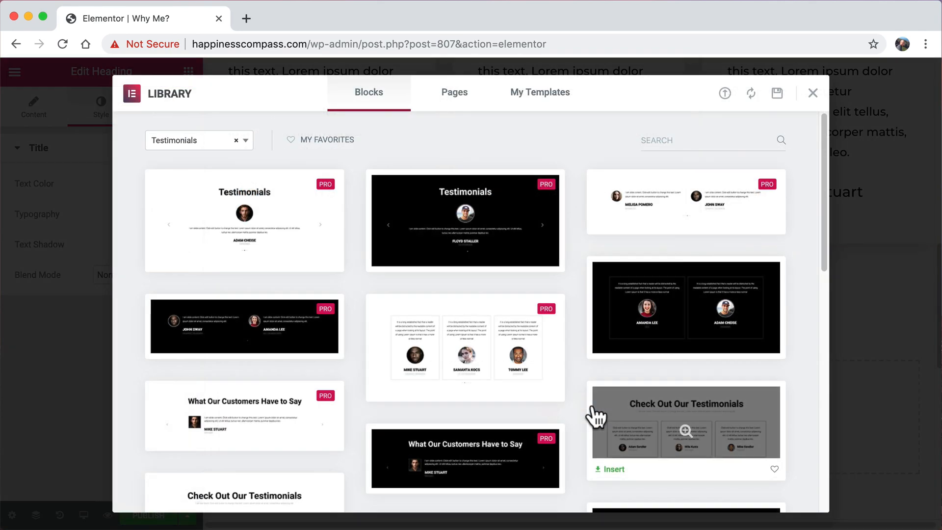
pyautogui.click(210, 152)
pyautogui.scroll(10, 200, 273)
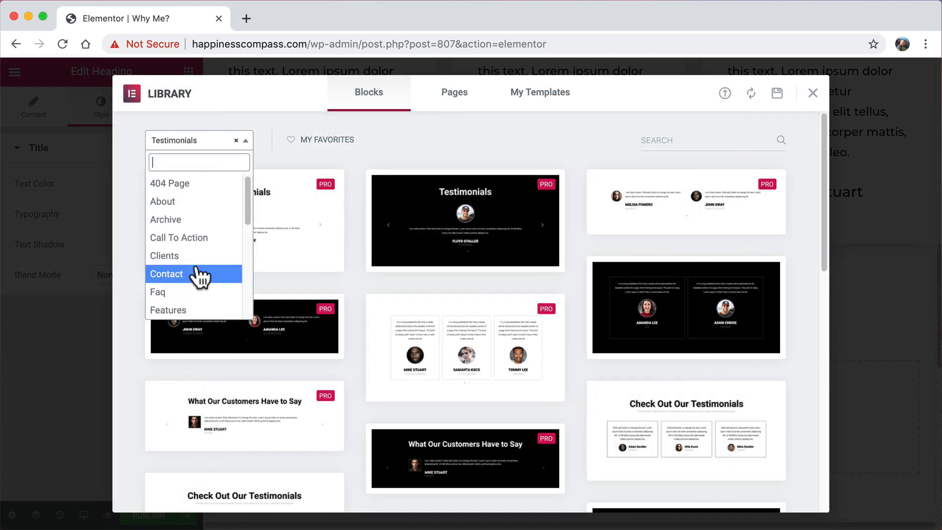
pyautogui.click(192, 238)
pyautogui.scroll(-2, 137, 252)
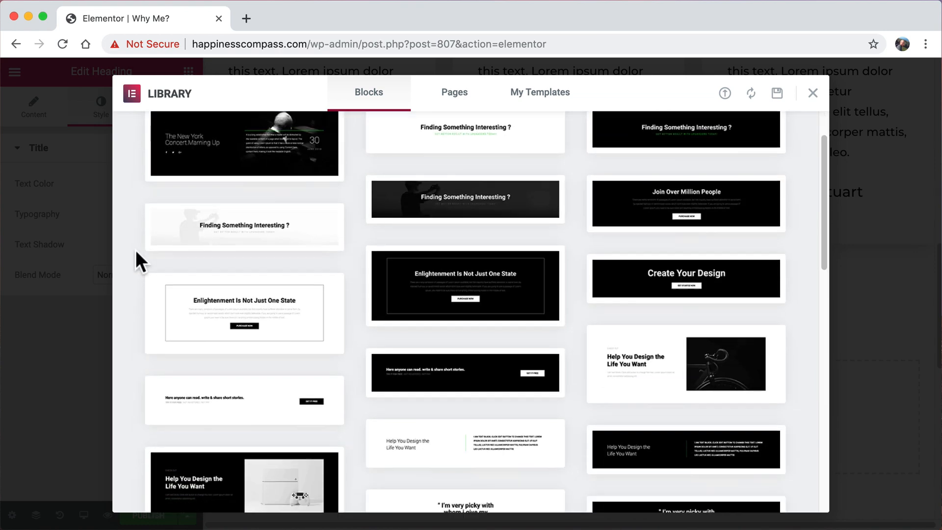
pyautogui.scroll(-8, 135, 250)
pyautogui.scroll(7, 135, 253)
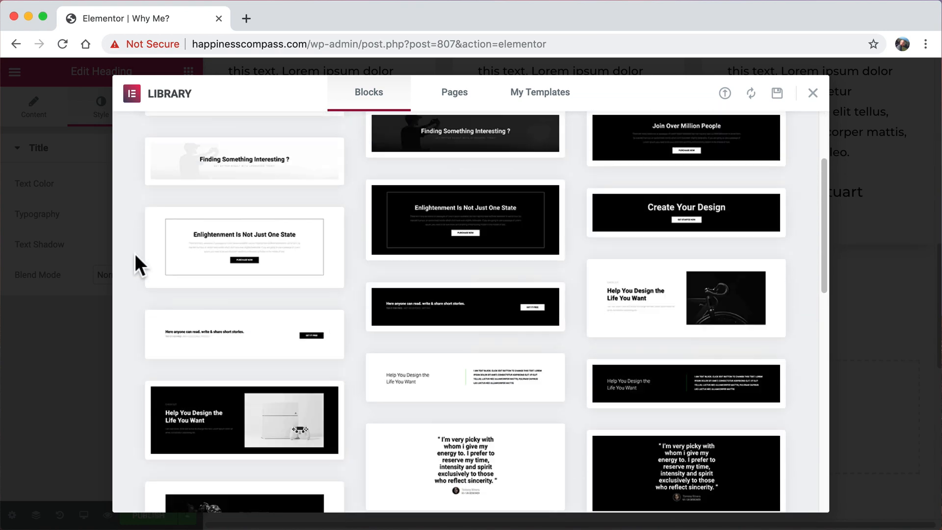
pyautogui.scroll(4, 135, 253)
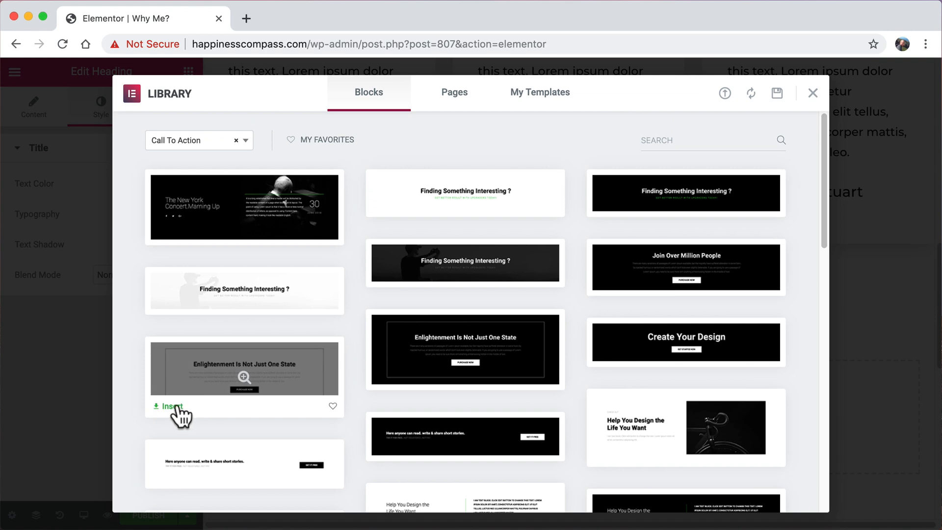
pyautogui.click(172, 406)
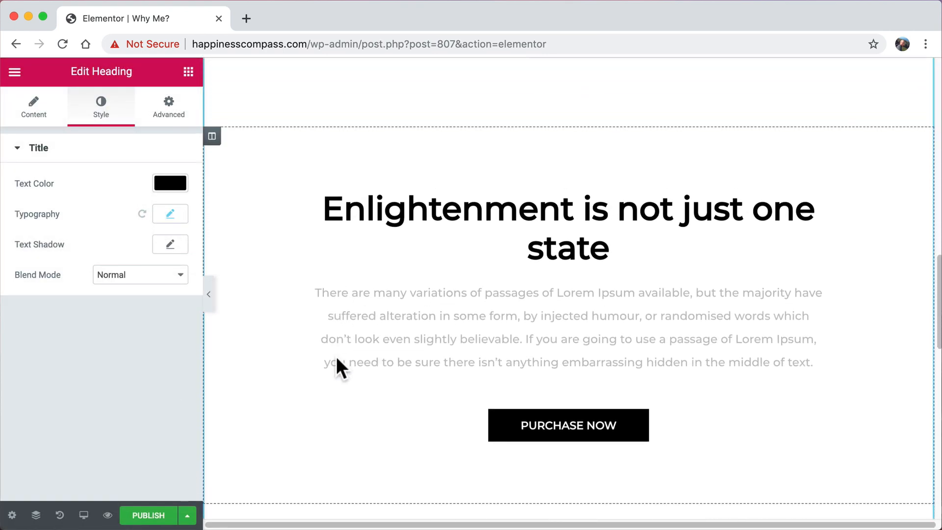
# Step: Retitle the block 'Get in Touch' and make its paragraph text black
pyautogui.click(528, 220)
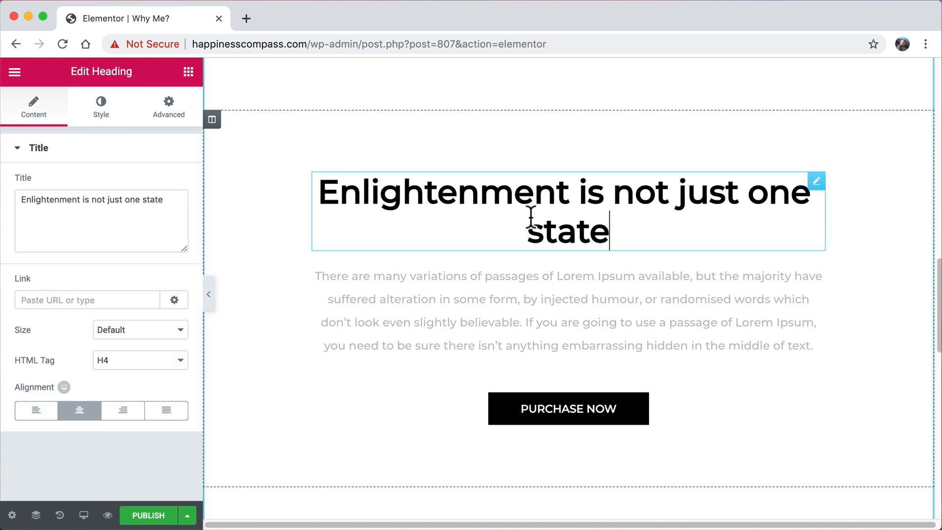
pyautogui.tripleClick(530, 217)
pyautogui.write('Get in ')
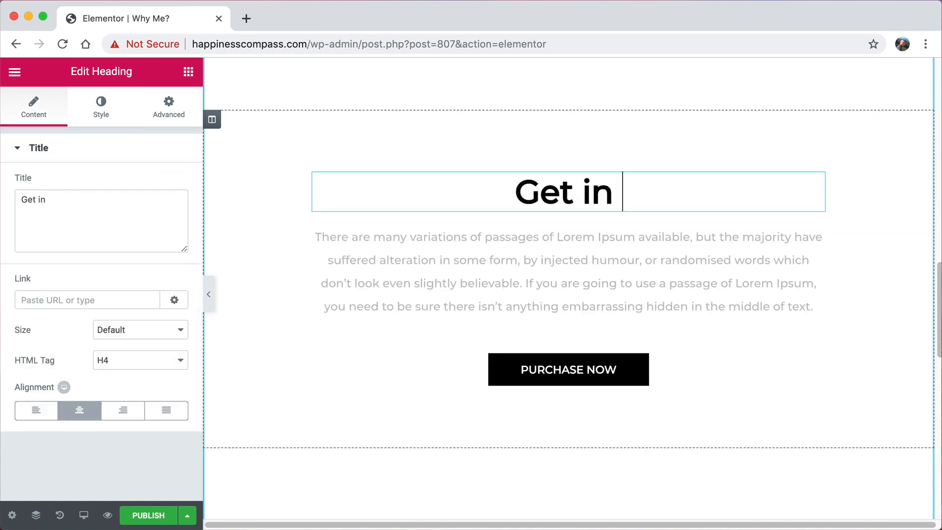
pyautogui.write('Touch')
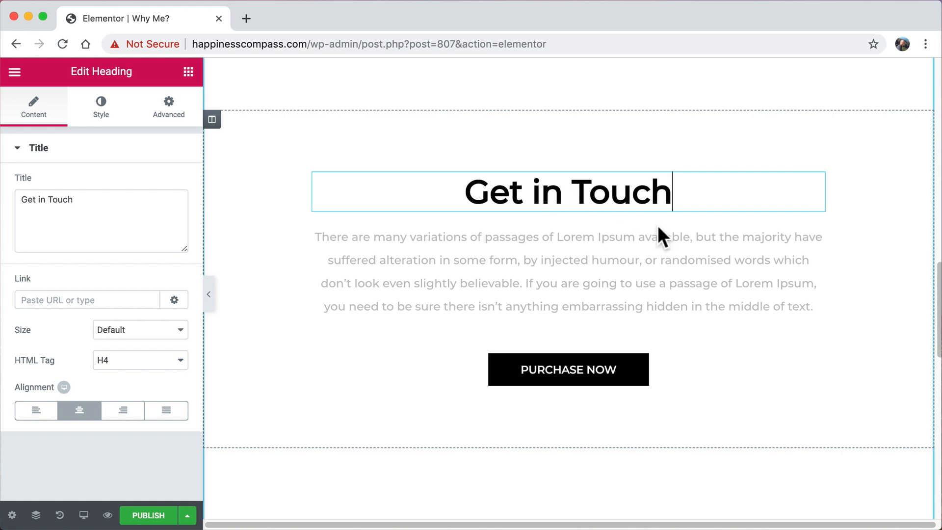
pyautogui.click(809, 239)
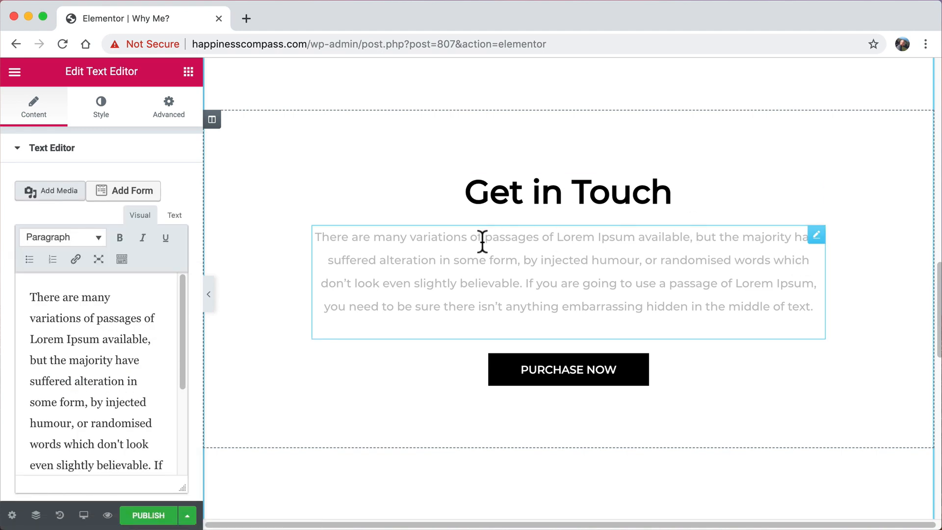
pyautogui.click(109, 110)
pyautogui.click(170, 234)
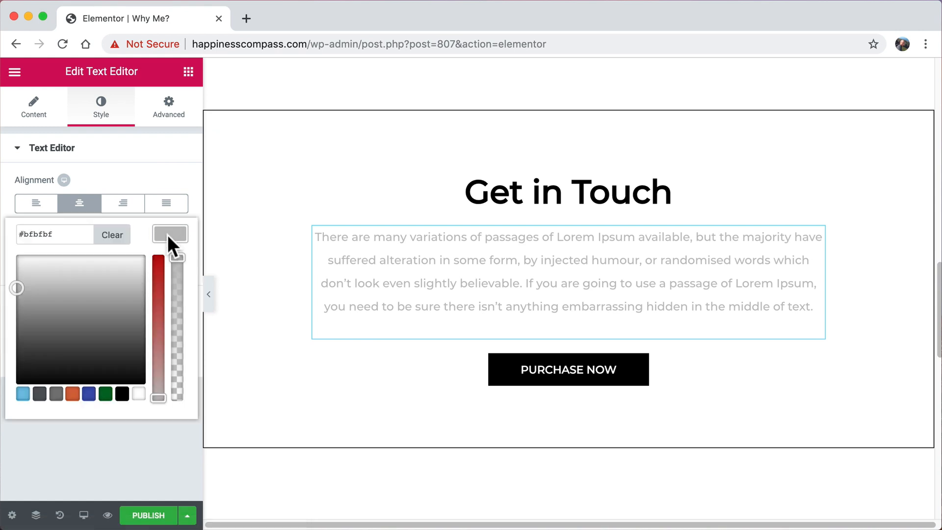
pyautogui.click(123, 394)
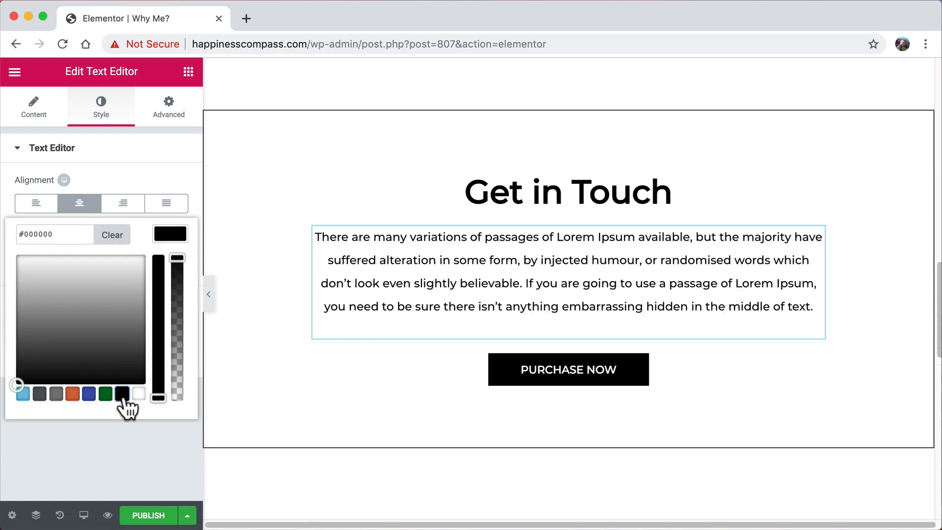
pyautogui.click(170, 234)
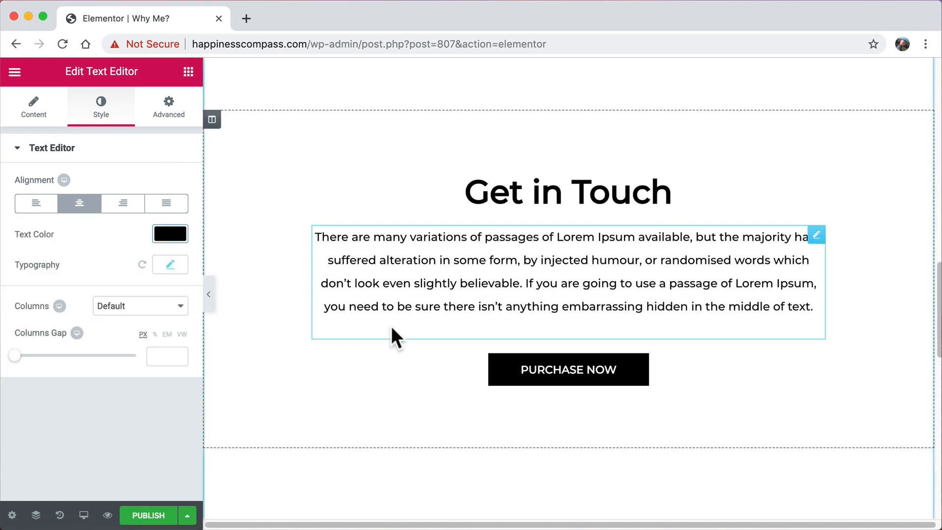
# Step: Change the Purchase Now button to 'Contact Now' linking to the Contact page
pyautogui.click(817, 363)
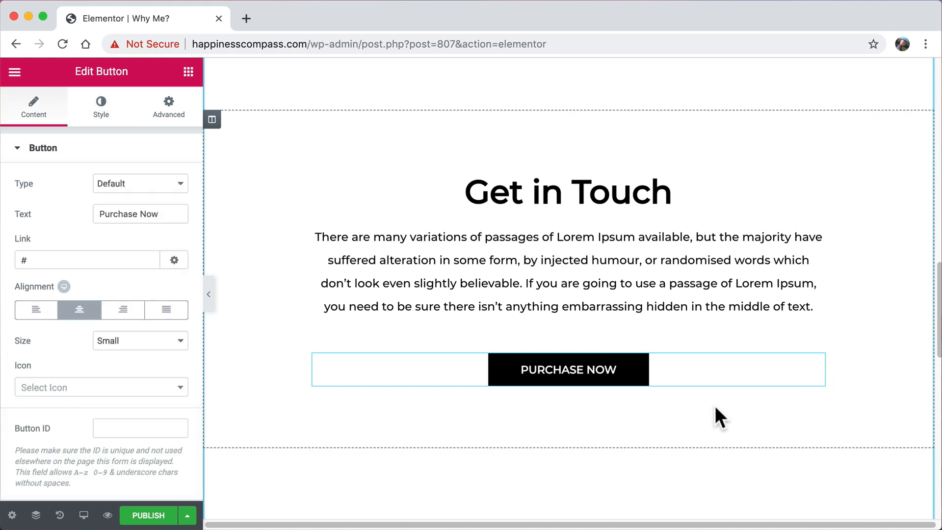
pyautogui.doubleClick(127, 215)
pyautogui.write('Contact')
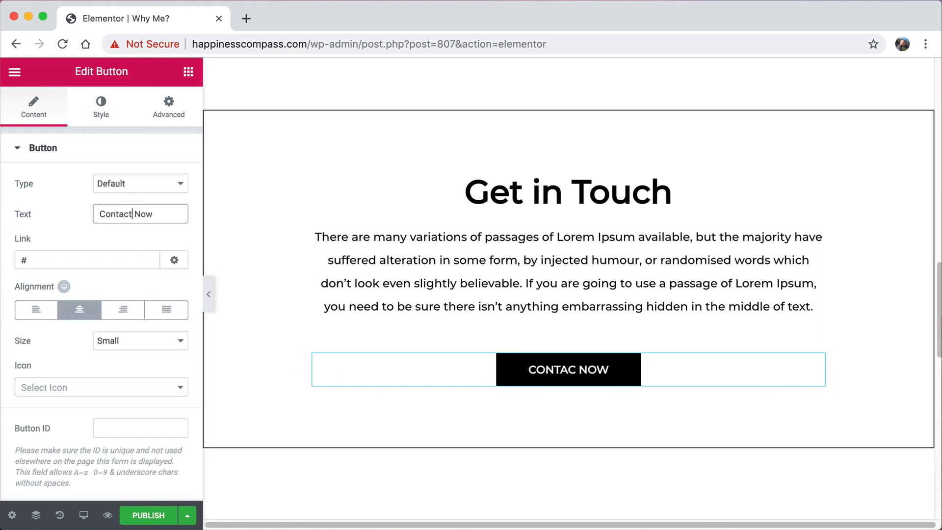
pyautogui.click(24, 261)
pyautogui.press('BackSpace')
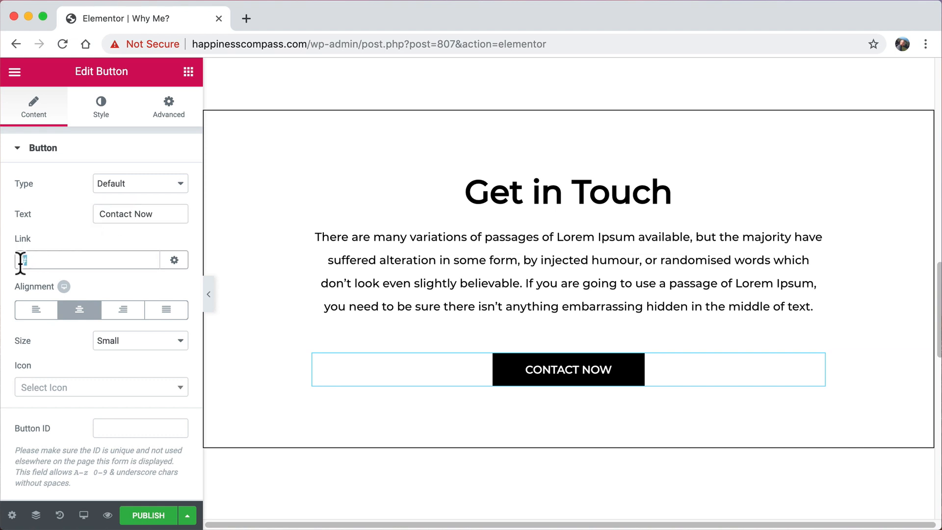
pyautogui.write('Contact')
pyautogui.click(65, 285)
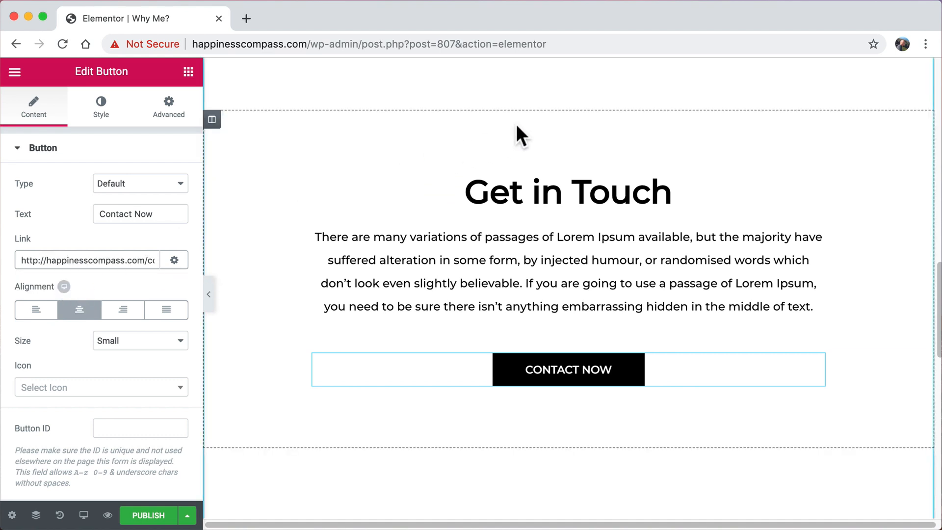
pyautogui.scroll(1, 536, 119)
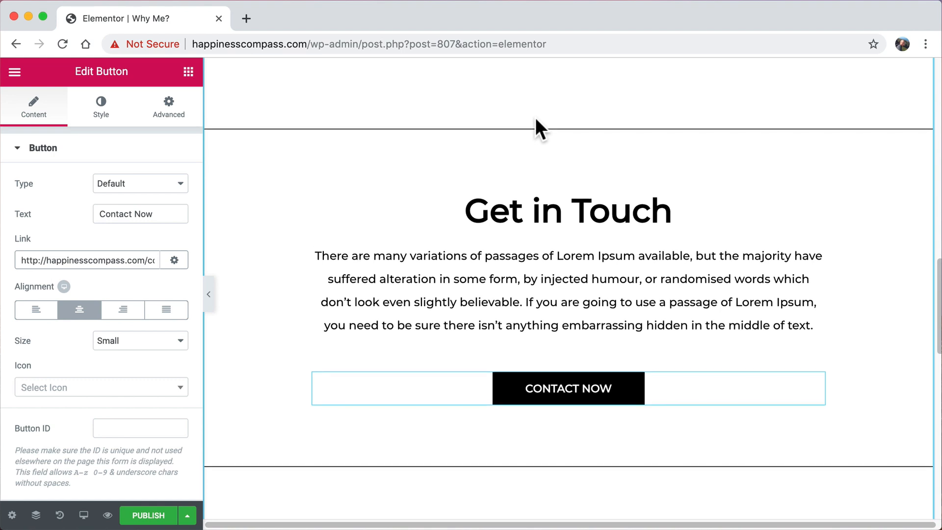
pyautogui.scroll(1, 548, 122)
# Step: Give the Get in Touch section a classic #006b23 green background with reduced opacity
pyautogui.click(568, 74)
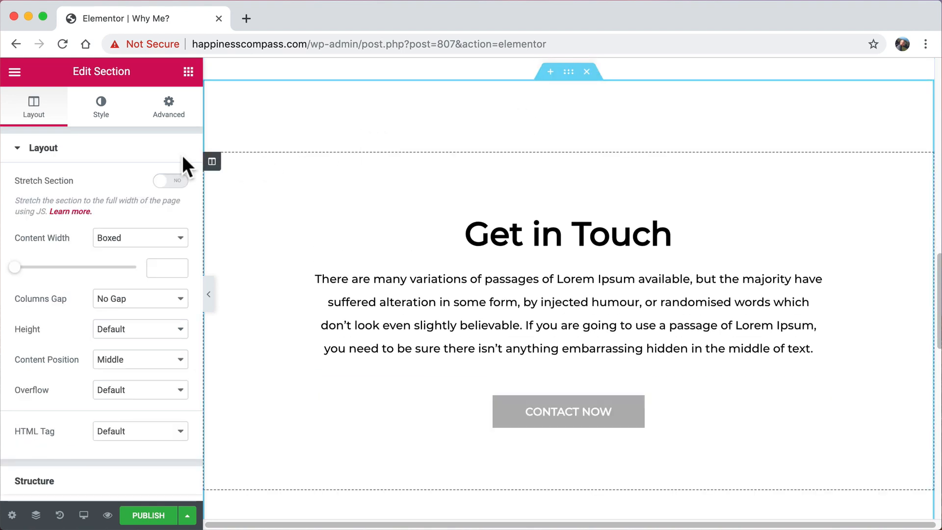
pyautogui.click(104, 115)
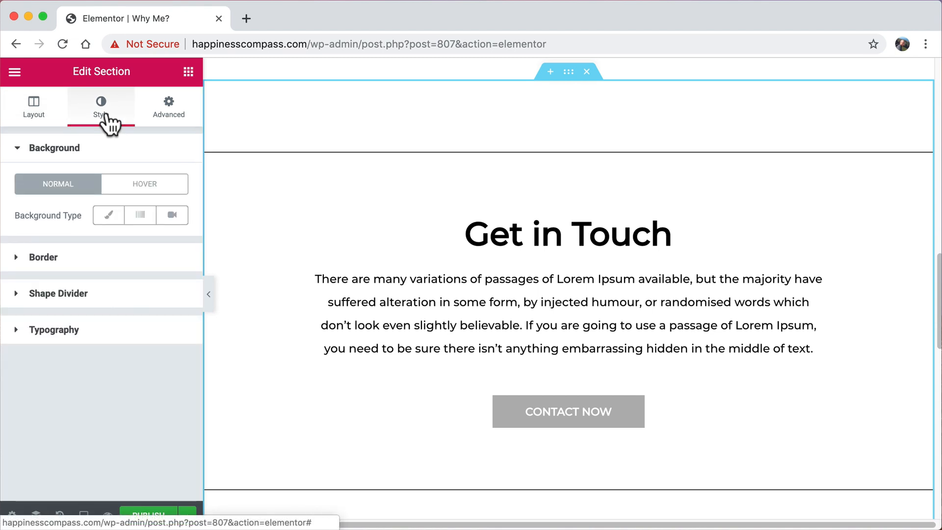
pyautogui.click(114, 216)
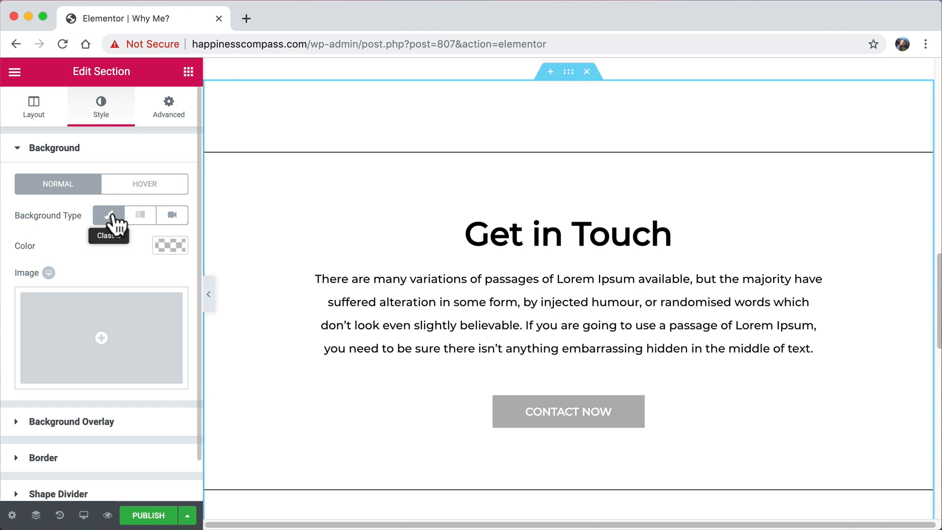
pyautogui.click(172, 242)
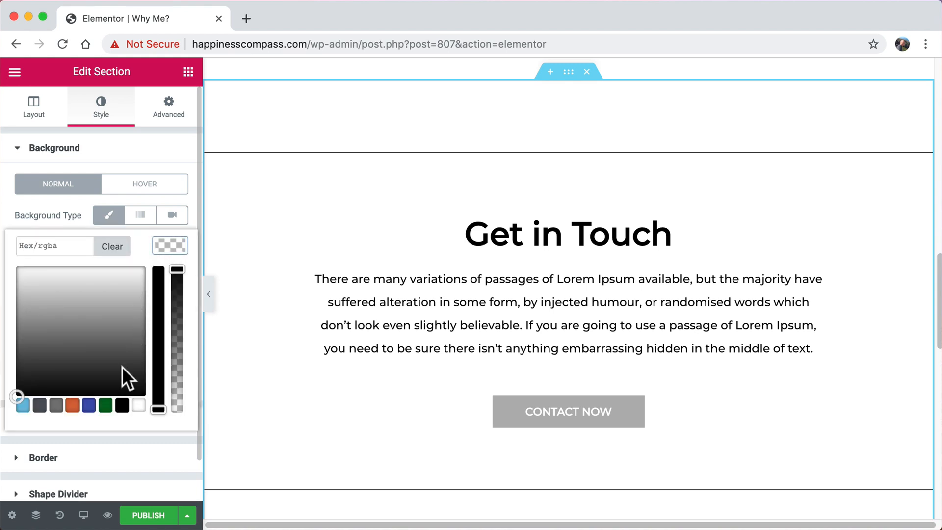
pyautogui.click(106, 406)
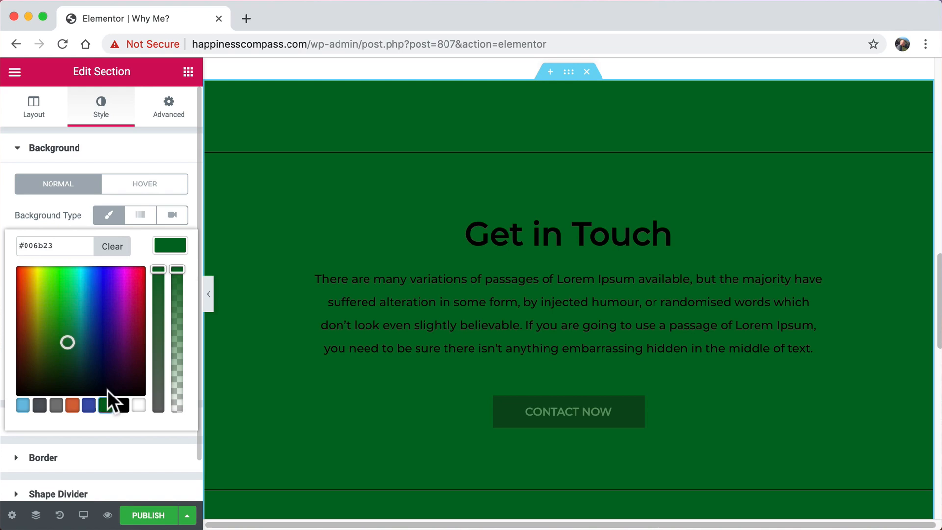
pyautogui.moveTo(174, 272); pyautogui.dragTo(175, 361)
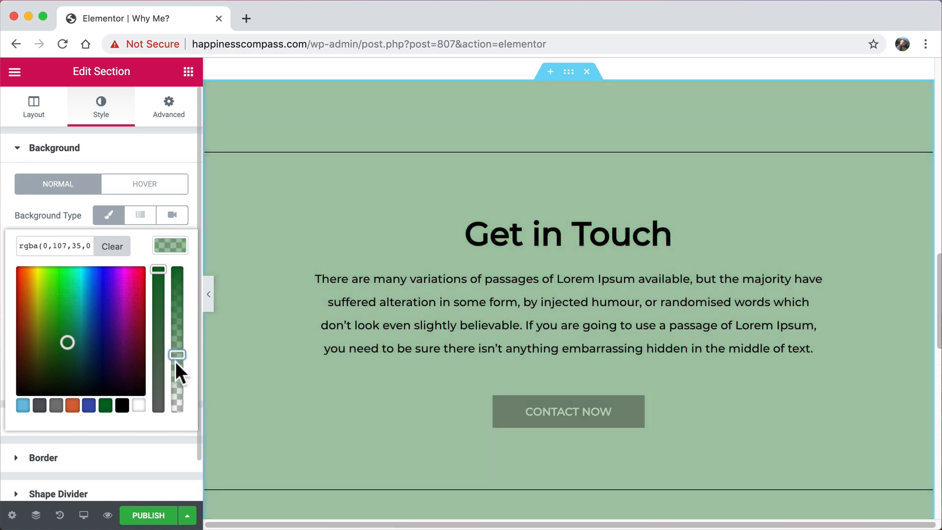
# Step: Switch the section background to a gradient whose second colour is fully transparent dark green
pyautogui.click(172, 243)
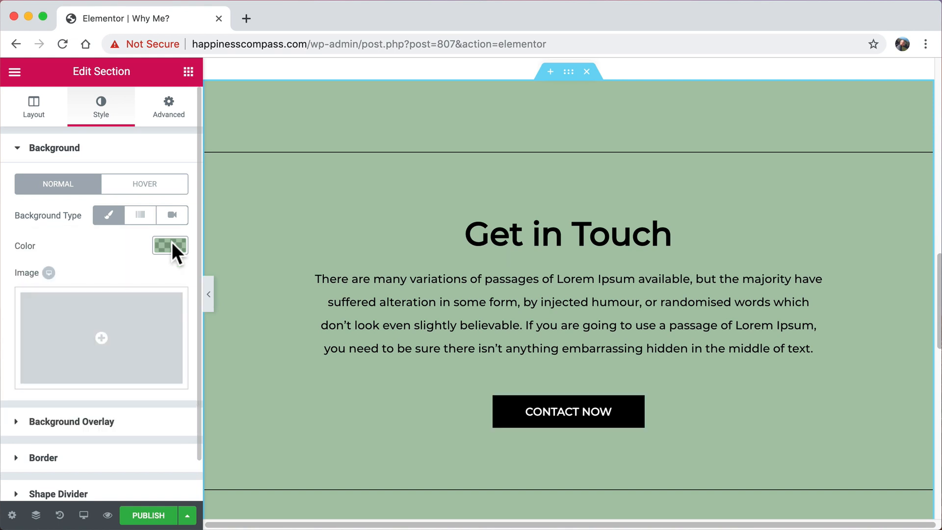
pyautogui.click(142, 219)
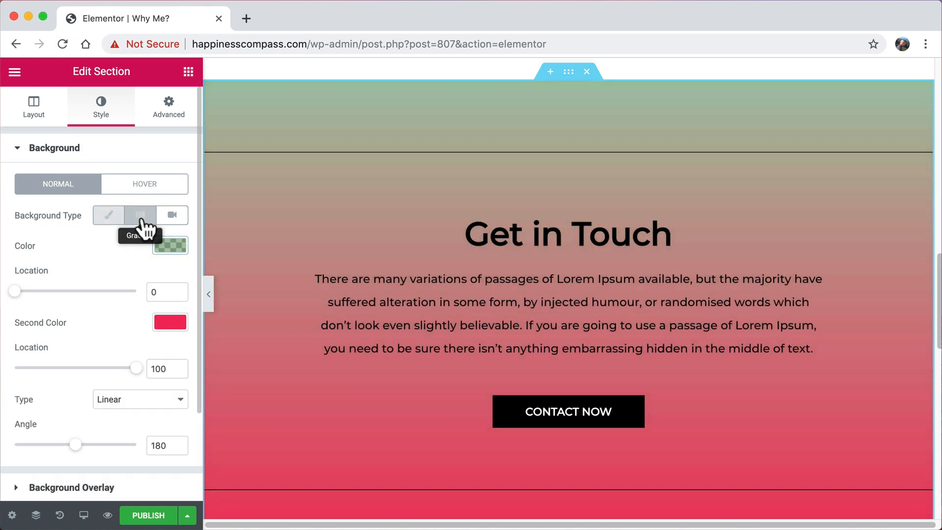
pyautogui.click(167, 323)
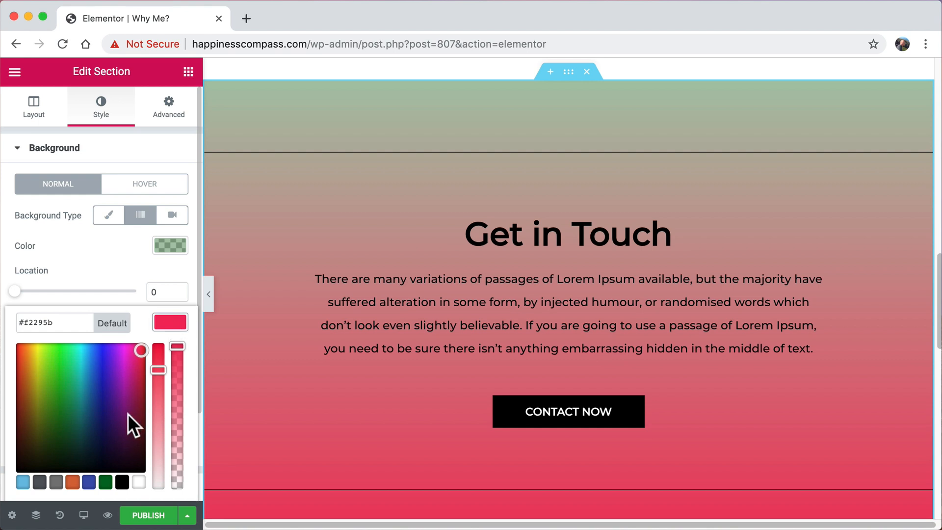
pyautogui.click(105, 481)
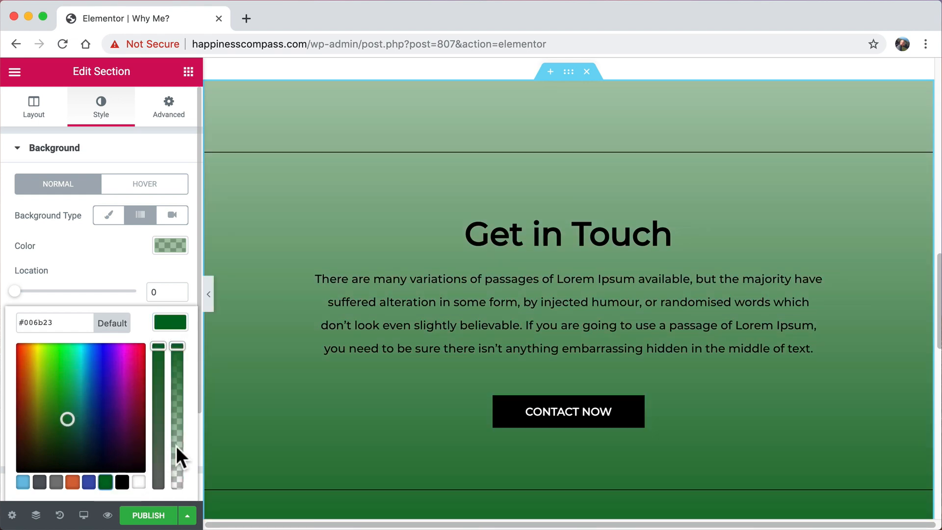
pyautogui.moveTo(175, 445); pyautogui.dragTo(177, 463)
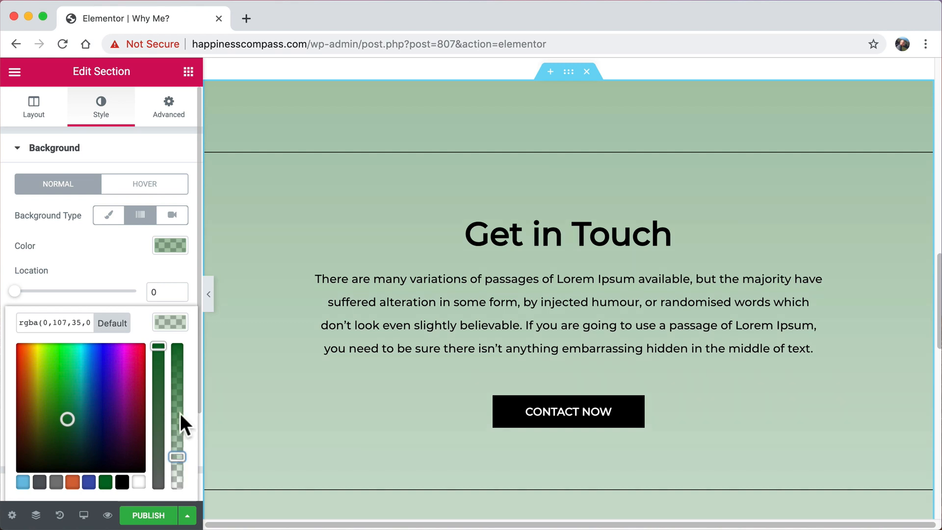
pyautogui.click(170, 323)
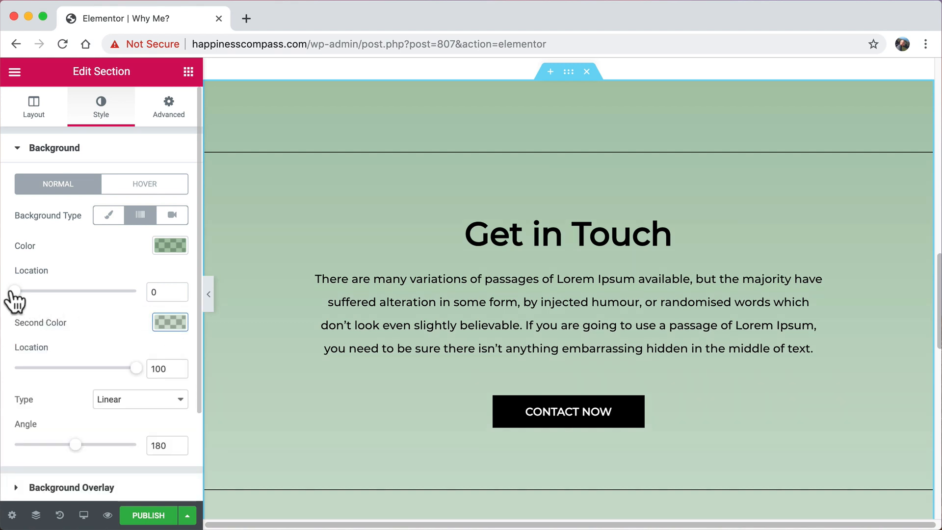
# Step: Set both gradient locations to 50 and the angle to 160°, and make the first colour more transparent
pyautogui.moveTo(15, 291); pyautogui.dragTo(76, 292)
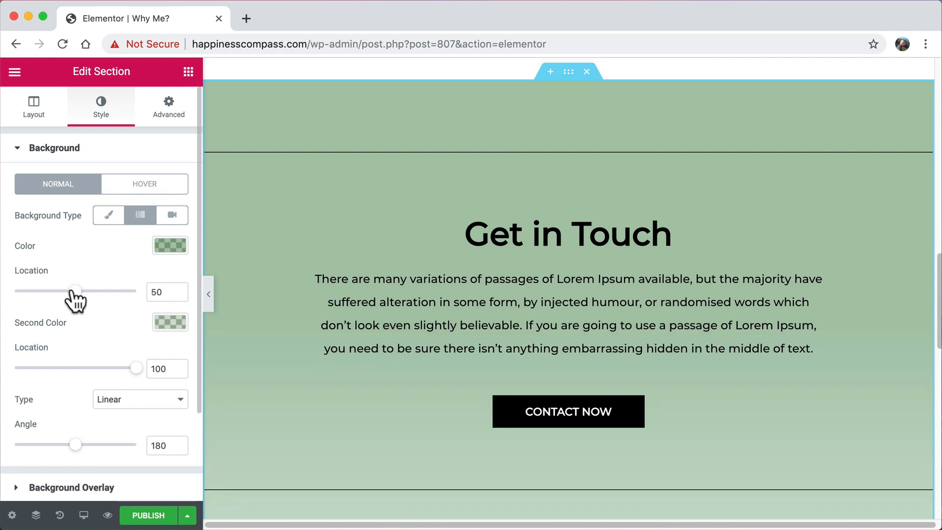
pyautogui.moveTo(134, 368); pyautogui.dragTo(74, 367)
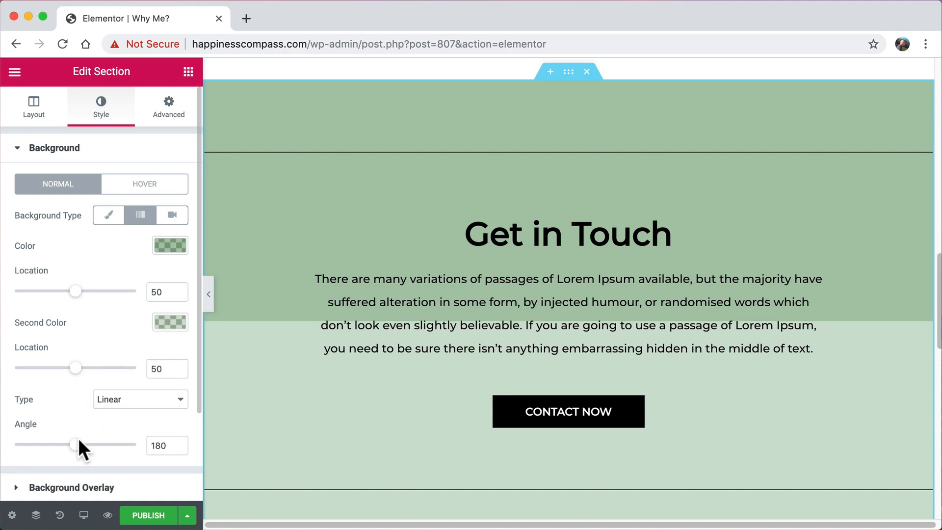
pyautogui.moveTo(75, 444); pyautogui.dragTo(69, 444)
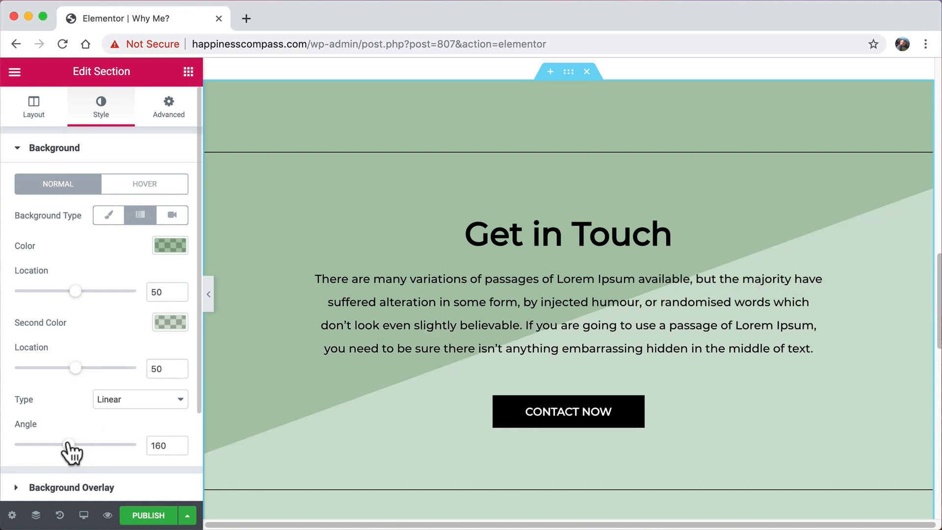
pyautogui.click(172, 245)
pyautogui.moveTo(180, 359); pyautogui.dragTo(182, 373)
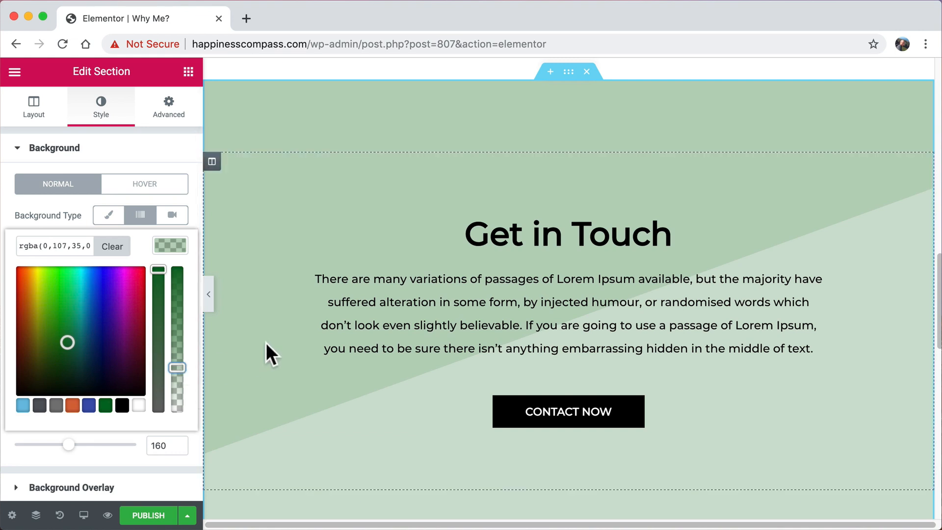
# Step: Insert the 'Check Out Our Work' block from the Library's Portfolio category below Get in Touch
pyautogui.scroll(-6, 266, 343)
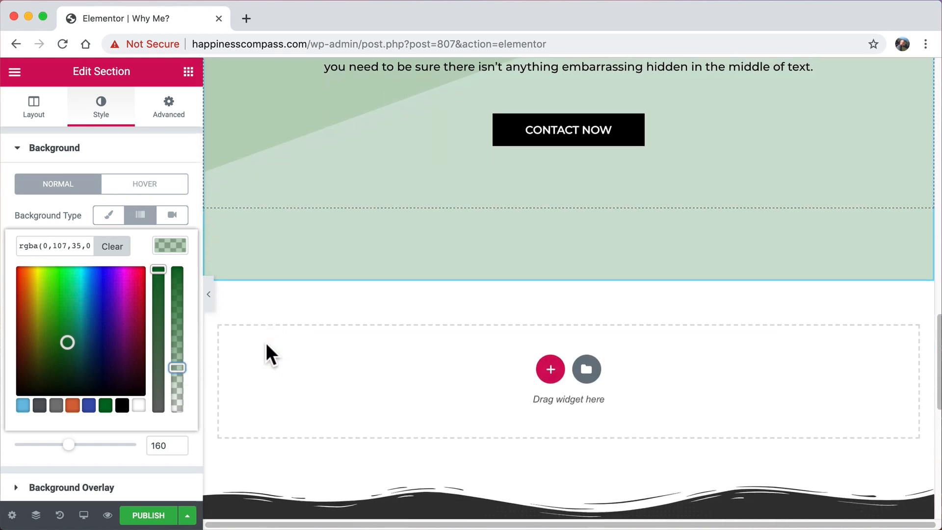
pyautogui.click(587, 368)
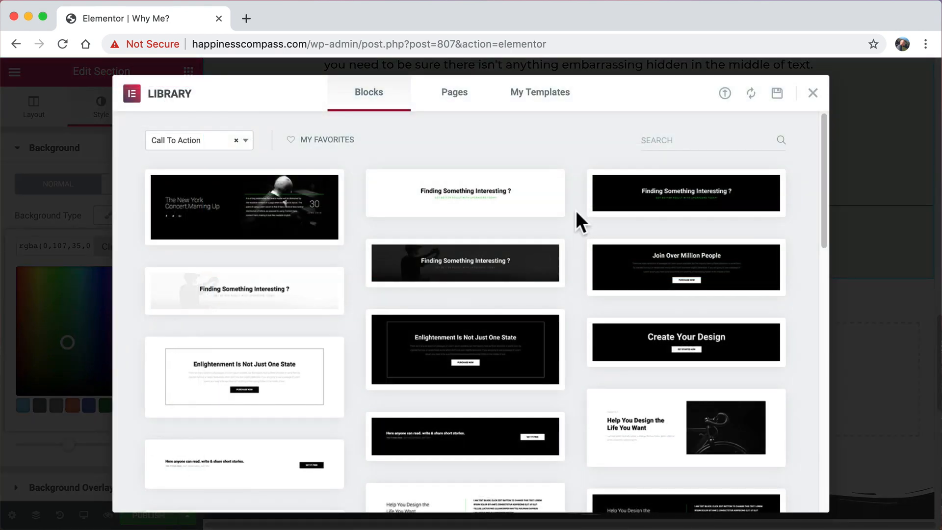
pyautogui.click(208, 143)
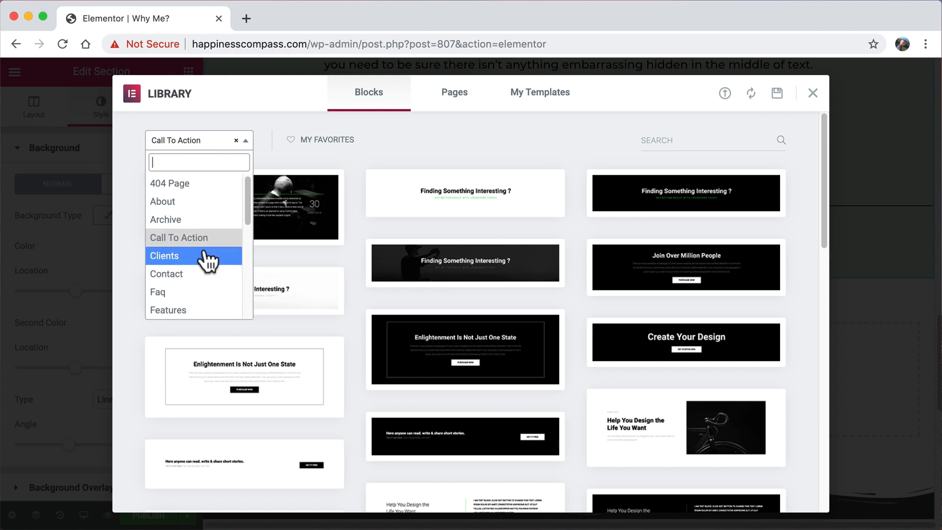
pyautogui.scroll(-3, 209, 260)
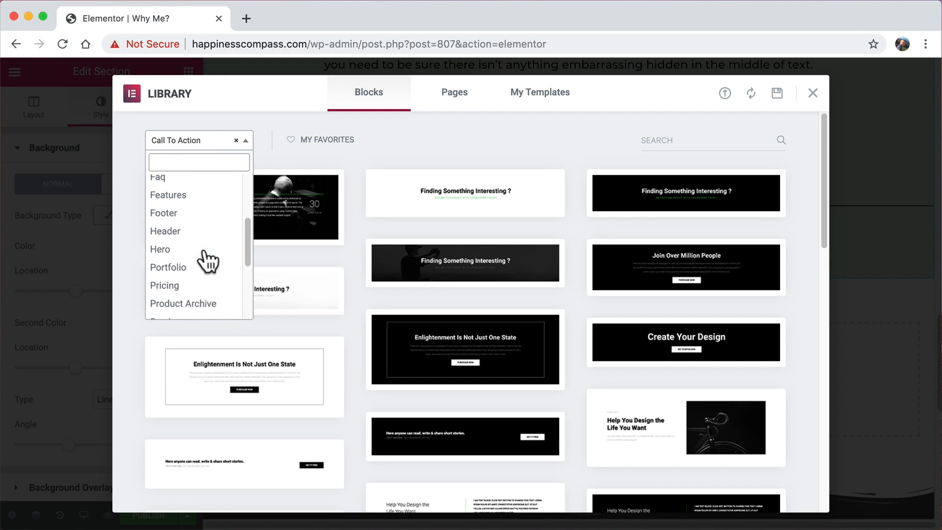
pyautogui.click(185, 270)
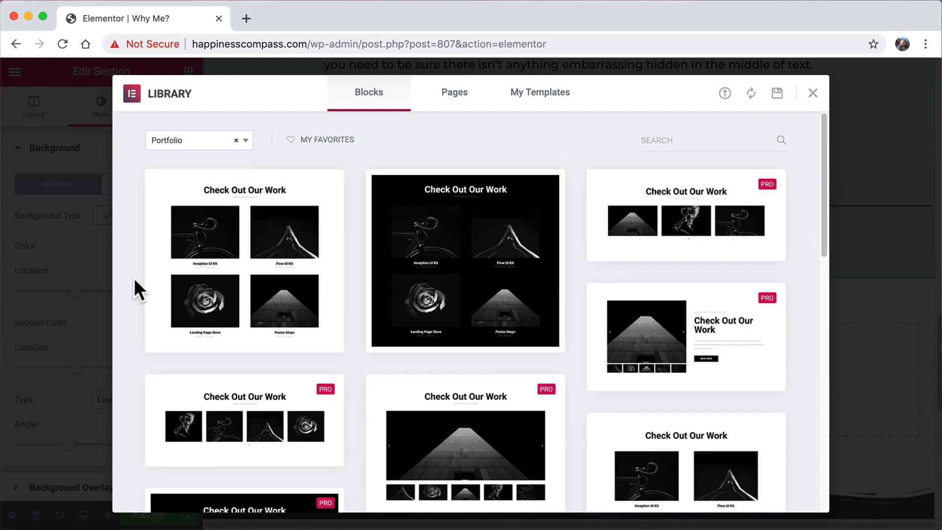
pyautogui.scroll(-3, 134, 277)
pyautogui.scroll(-10, 134, 278)
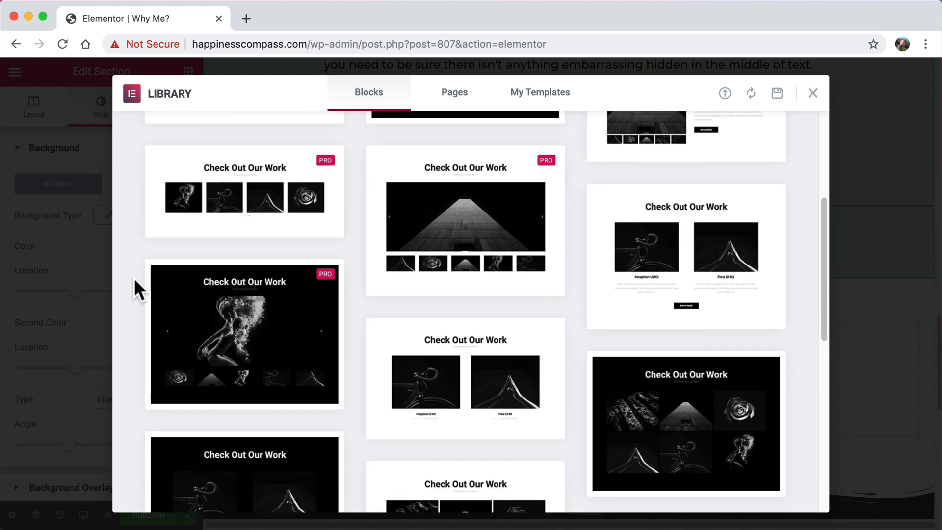
pyautogui.scroll(-2, 134, 278)
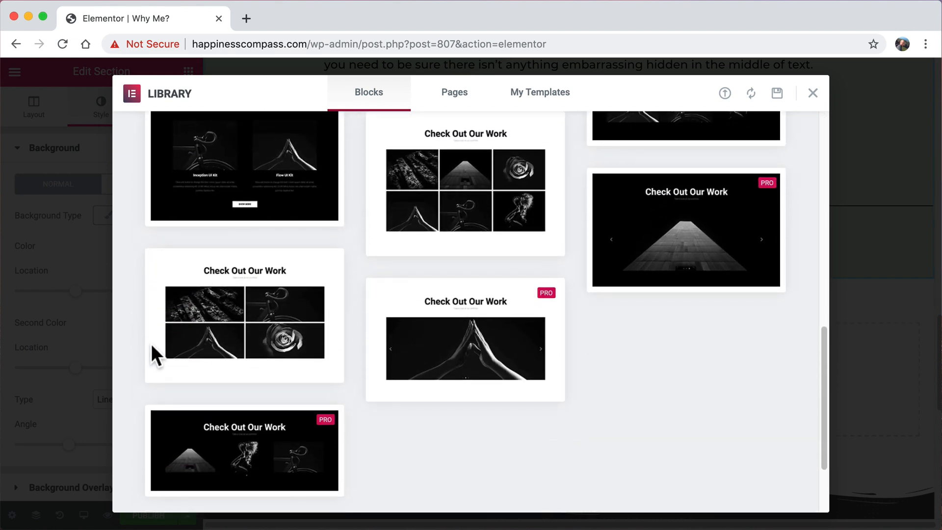
pyautogui.click(169, 372)
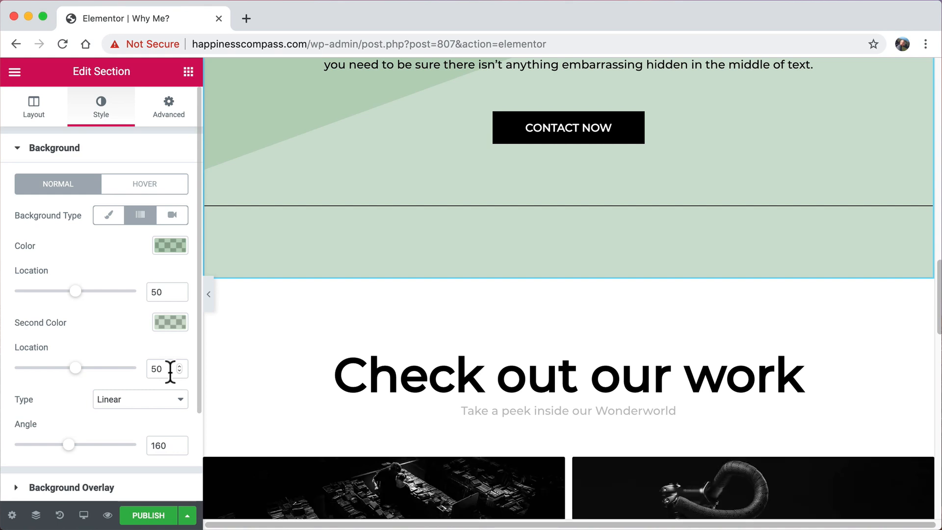
# Step: Change the portfolio heading to 'Gallery' and delete the 'Take a peek' subtitle
pyautogui.scroll(-4, 270, 372)
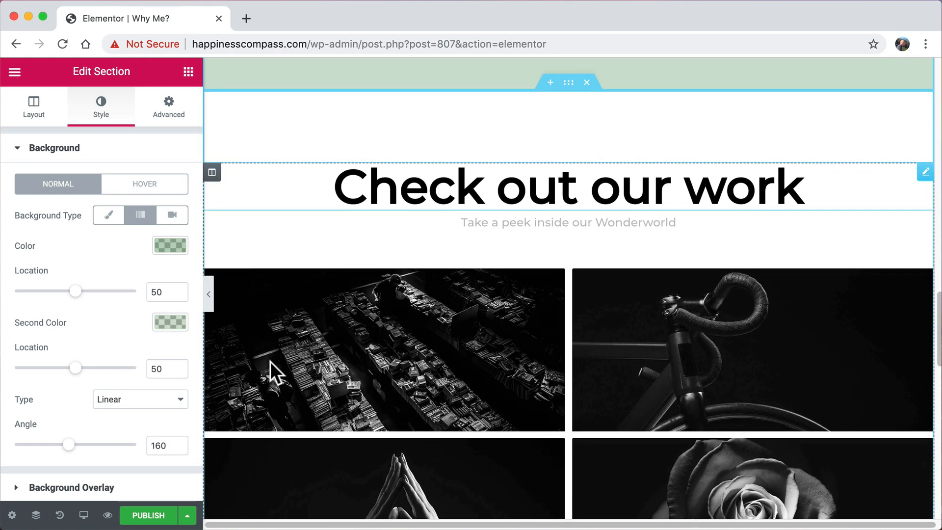
pyautogui.scroll(-2, 272, 376)
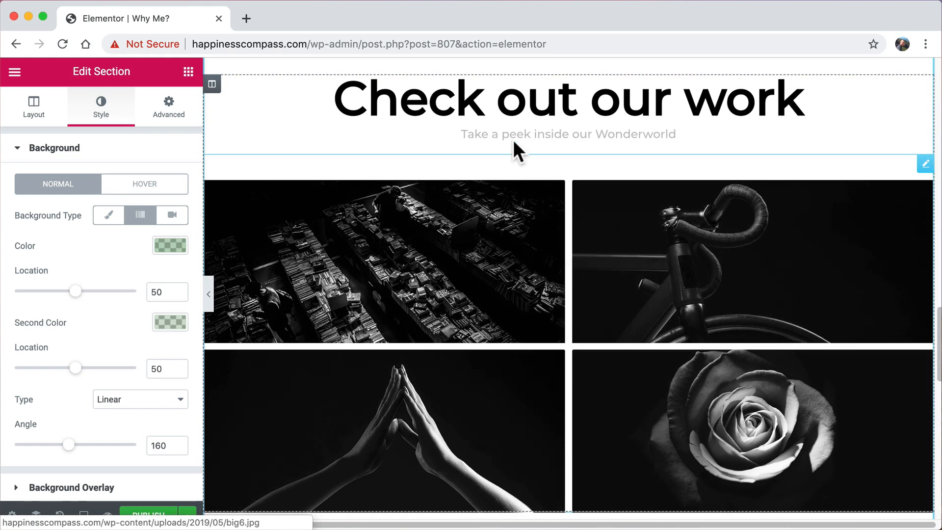
pyautogui.click(528, 103)
pyautogui.tripleClick(528, 103)
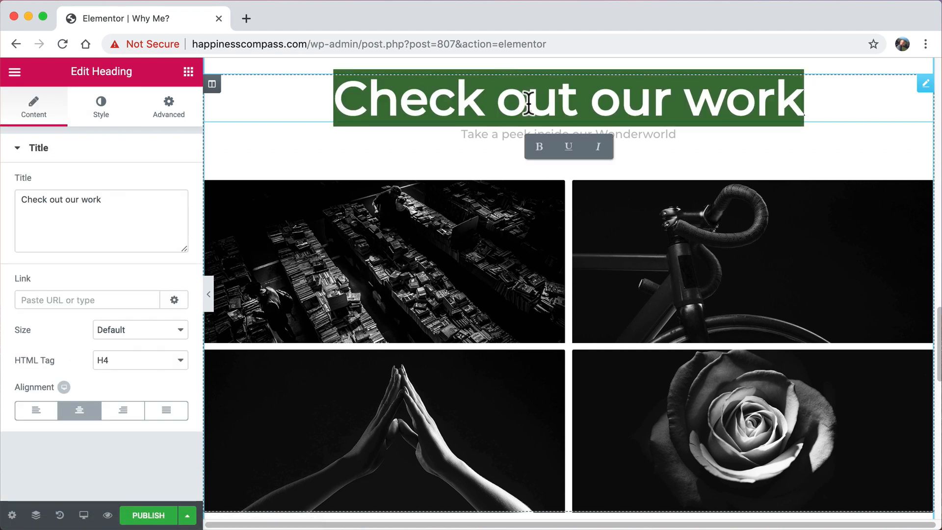
pyautogui.write('Gallery')
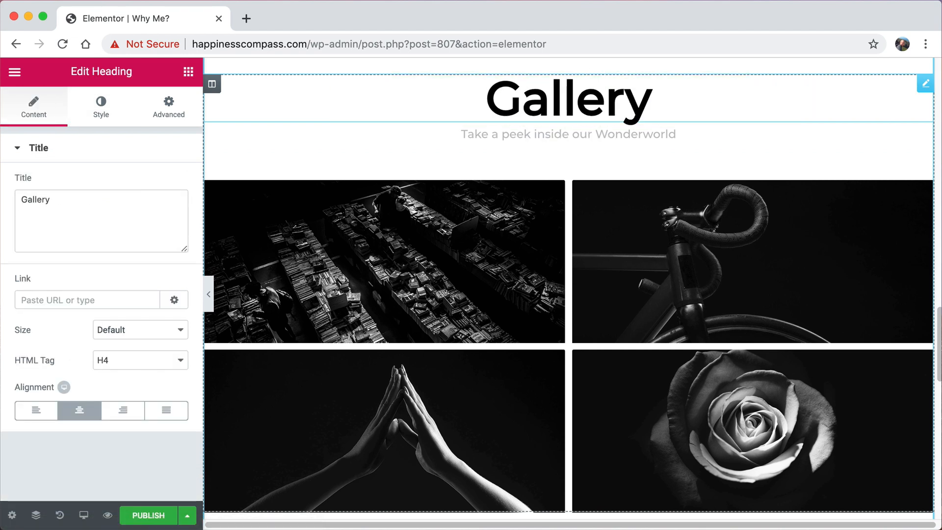
pyautogui.rightClick(667, 132)
pyautogui.click(720, 341)
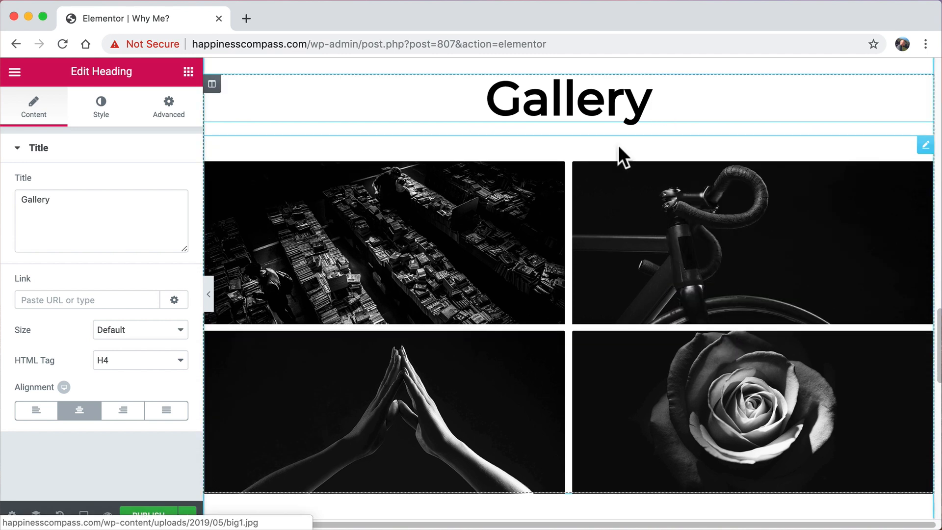
# Step: Set the Gallery heading's typography size to 50 px
pyautogui.click(117, 118)
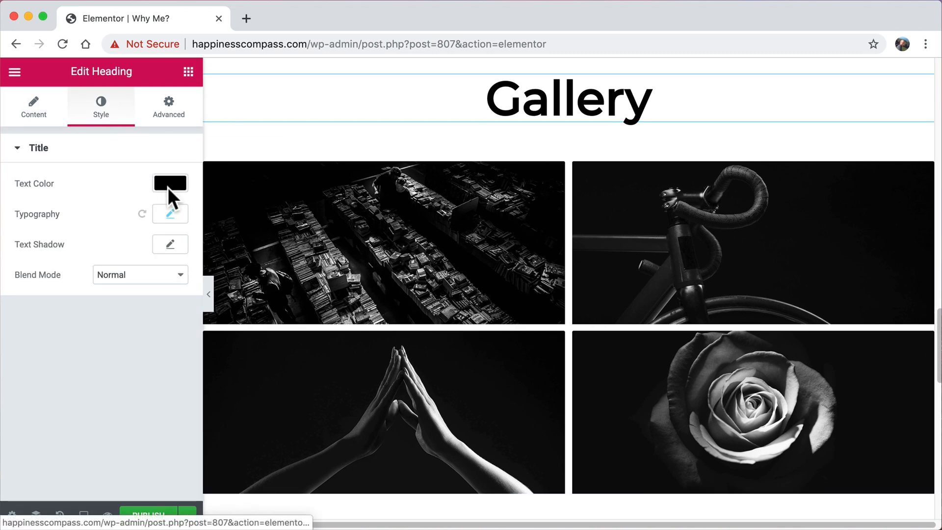
pyautogui.click(172, 216)
pyautogui.doubleClick(153, 298)
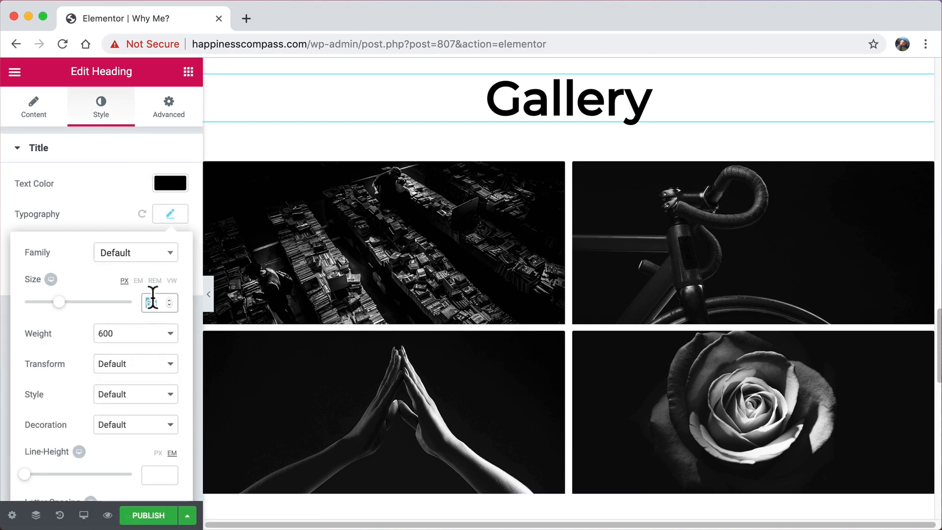
pyautogui.write('50')
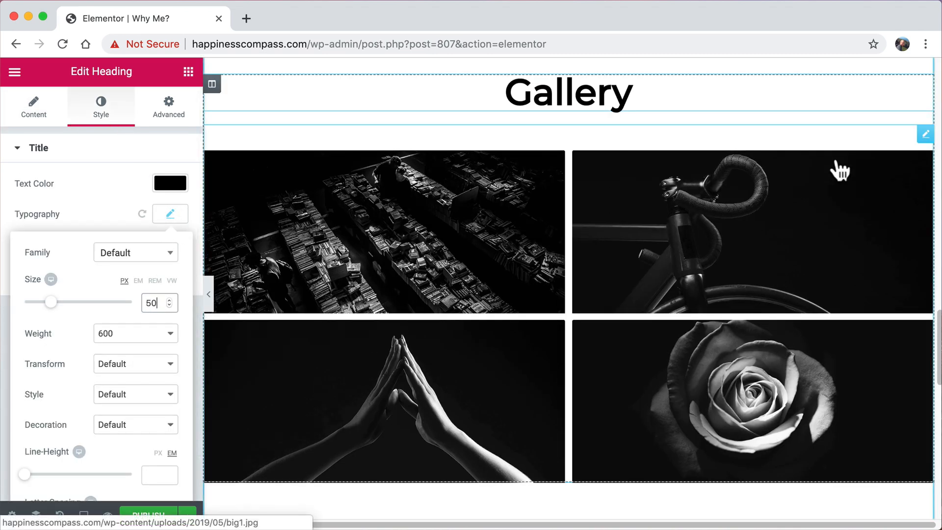
pyautogui.click(924, 135)
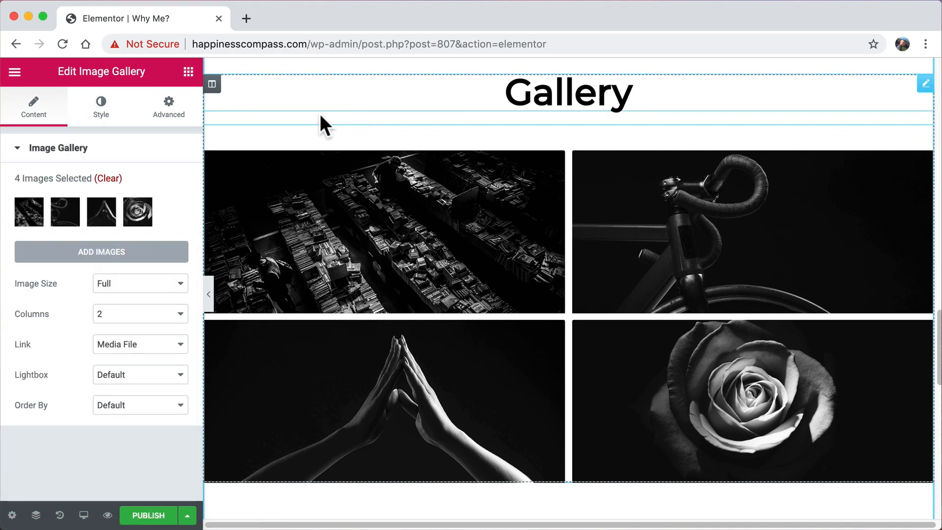
# Step: Remove all existing images from the gallery and browse the media library
pyautogui.click(109, 178)
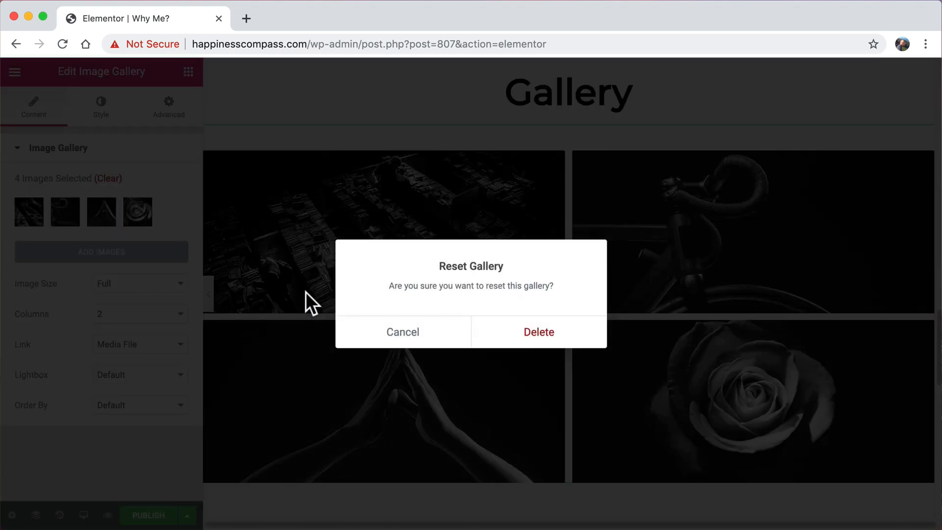
pyautogui.click(541, 335)
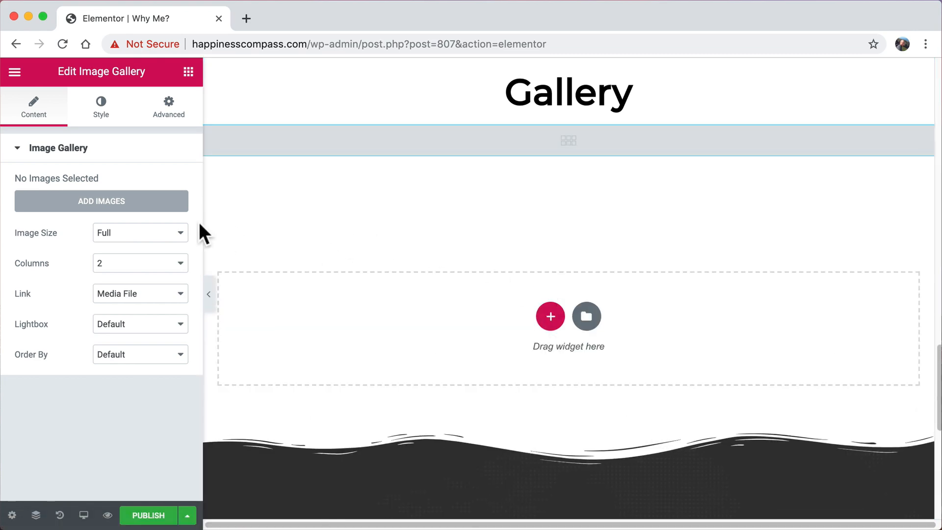
pyautogui.click(122, 202)
pyautogui.scroll(-5, 374, 300)
pyautogui.scroll(-15, 374, 301)
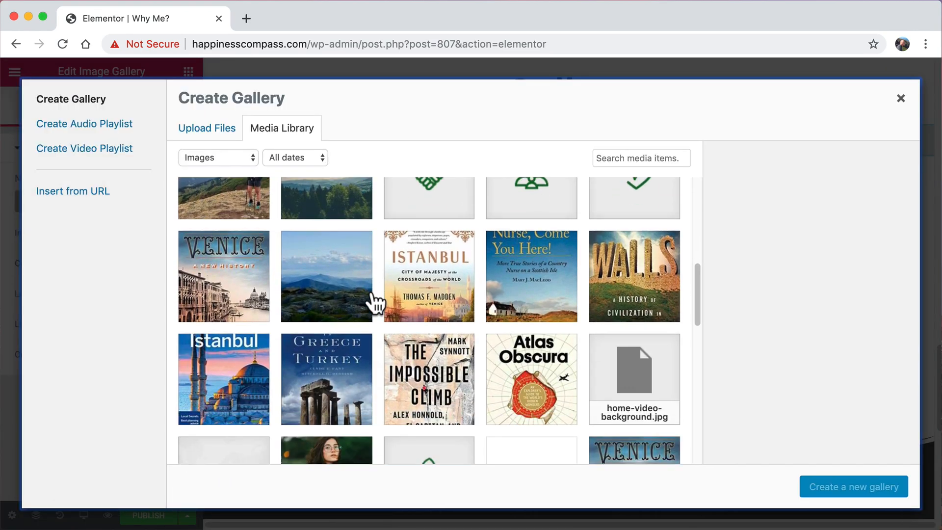
pyautogui.scroll(-1, 374, 300)
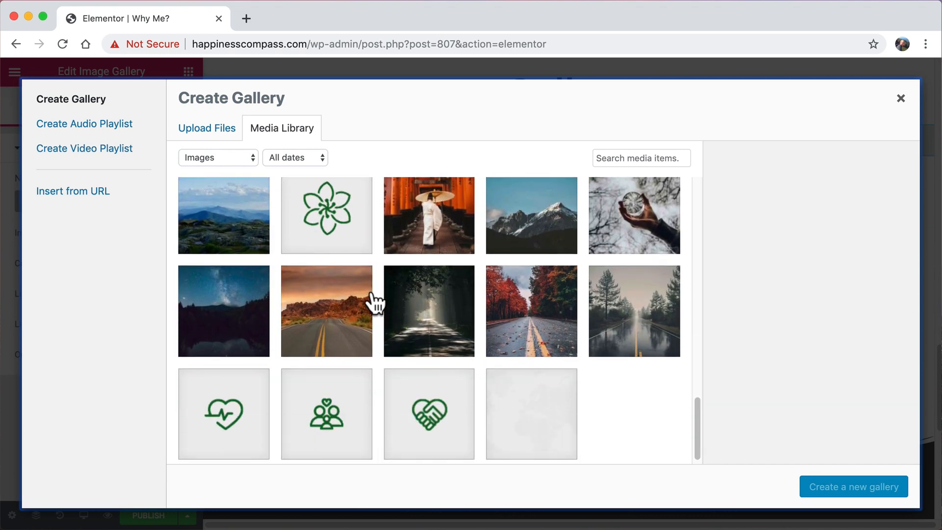
# Step: Insert a gallery of the night sky, crystal ball, snowy mountain and torii walkway photos, then publish
pyautogui.click(205, 315)
pyautogui.click(631, 232)
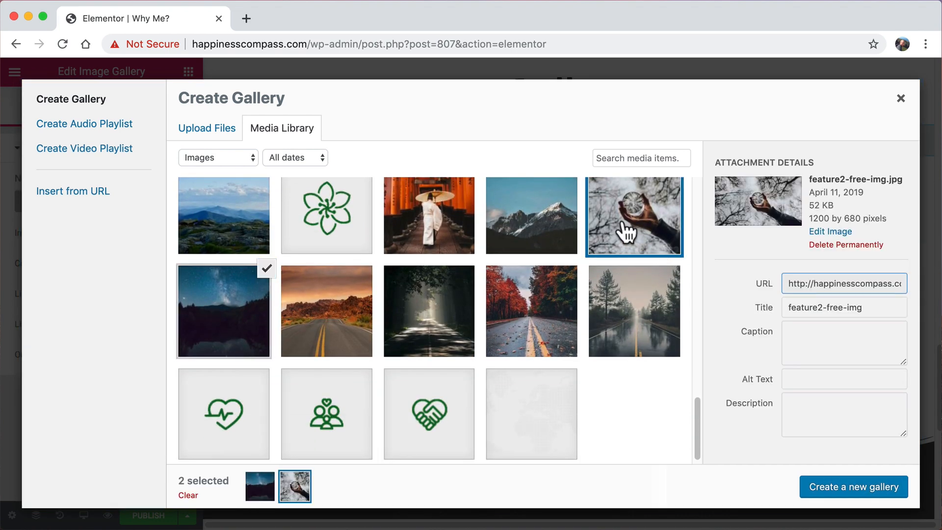
pyautogui.click(522, 228)
pyautogui.click(430, 228)
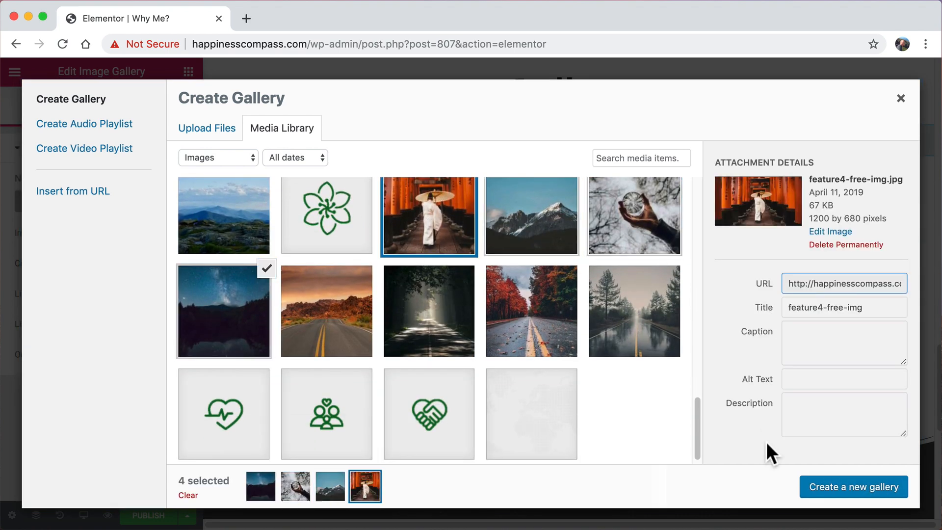
pyautogui.click(834, 494)
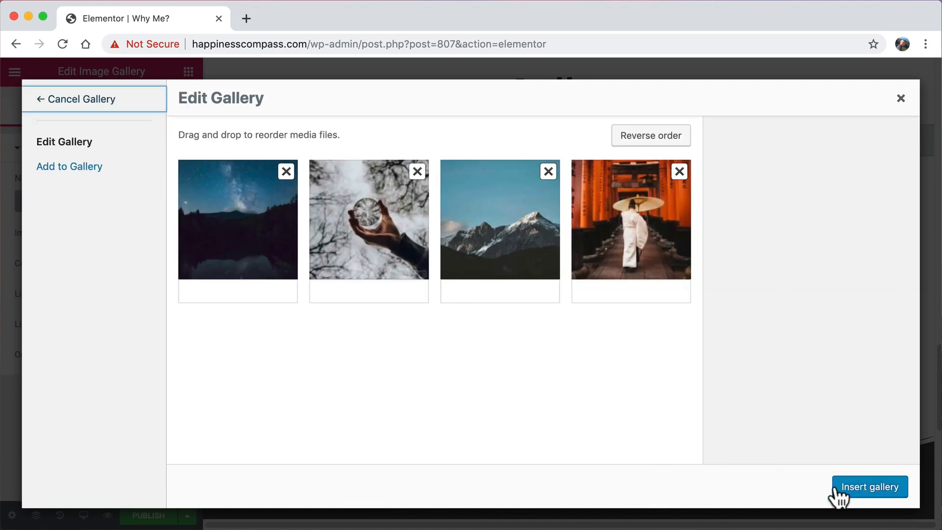
pyautogui.click(866, 494)
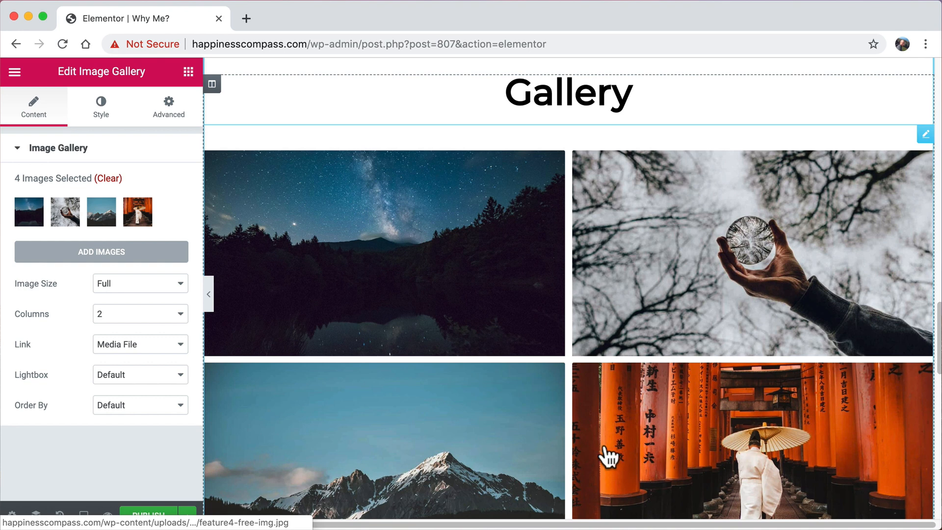
pyautogui.scroll(-3, 566, 419)
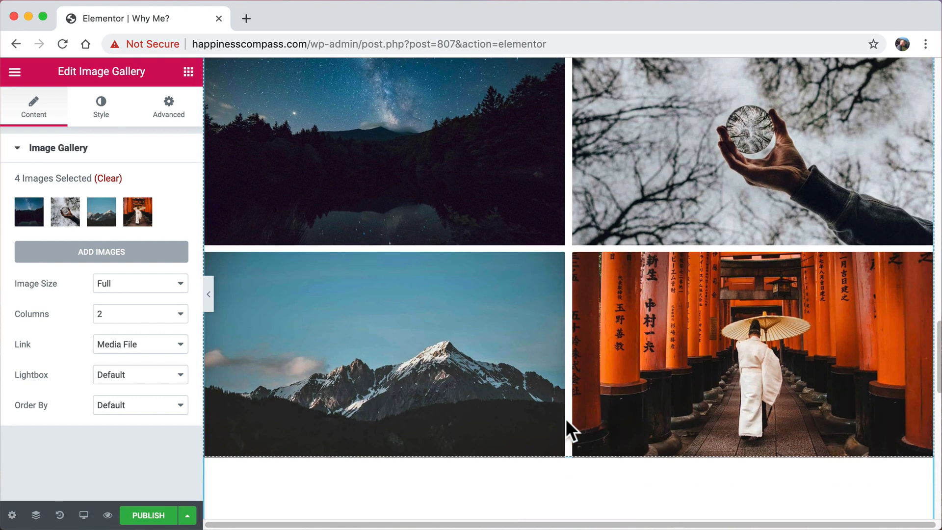
pyautogui.click(153, 516)
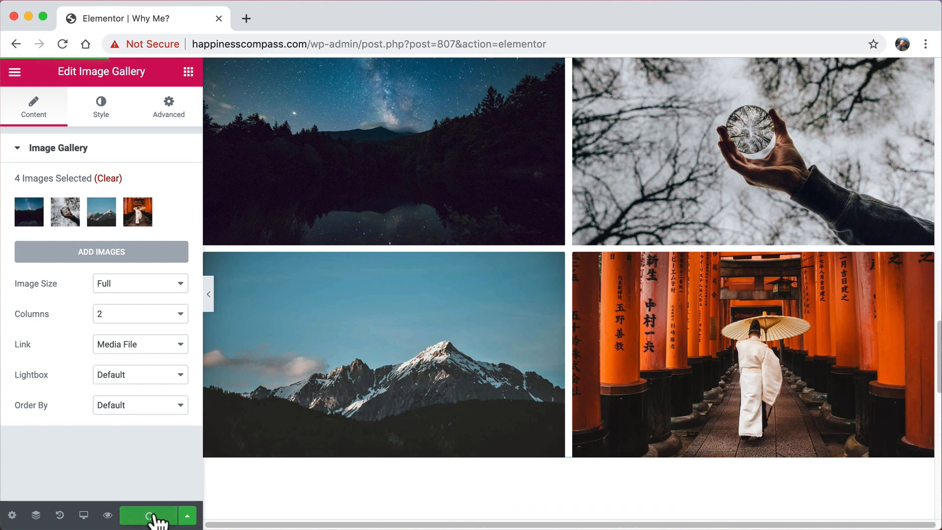
# Step: Preview the published Why Me? page, close the Elementor tab, and scroll through the gallery and back up
pyautogui.click(108, 515)
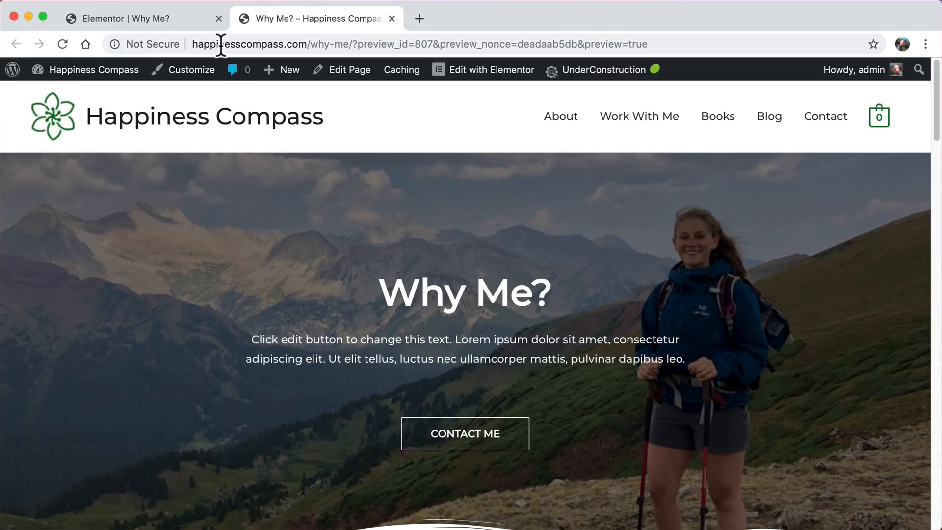
pyautogui.click(219, 19)
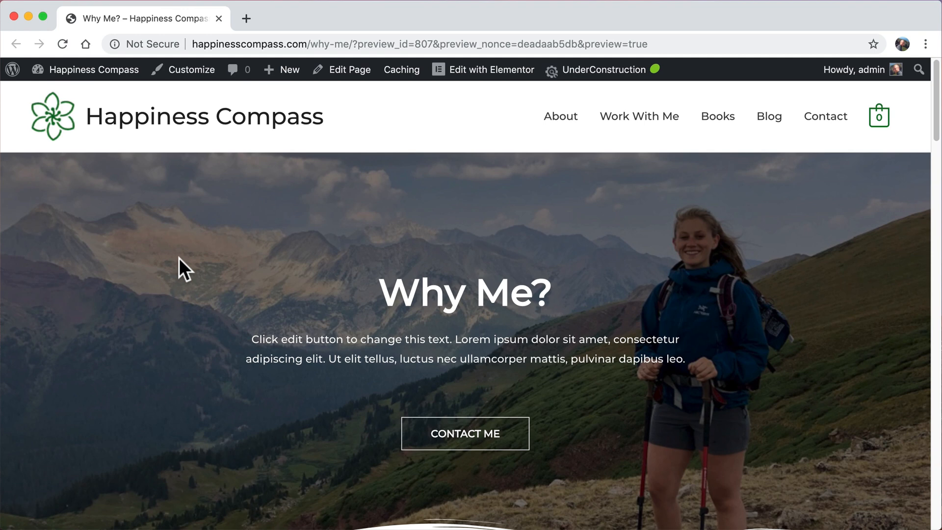
pyautogui.scroll(-7, 178, 259)
pyautogui.scroll(-10, 179, 258)
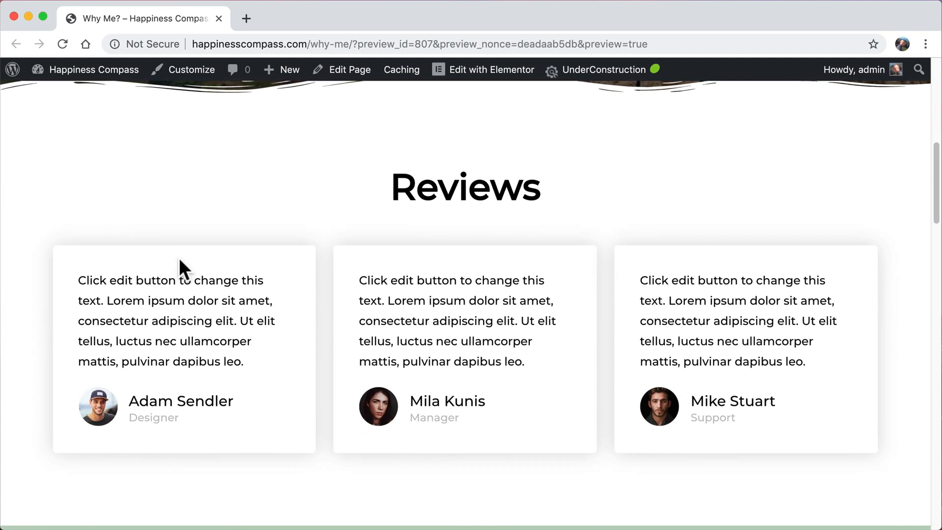
pyautogui.scroll(-10, 179, 258)
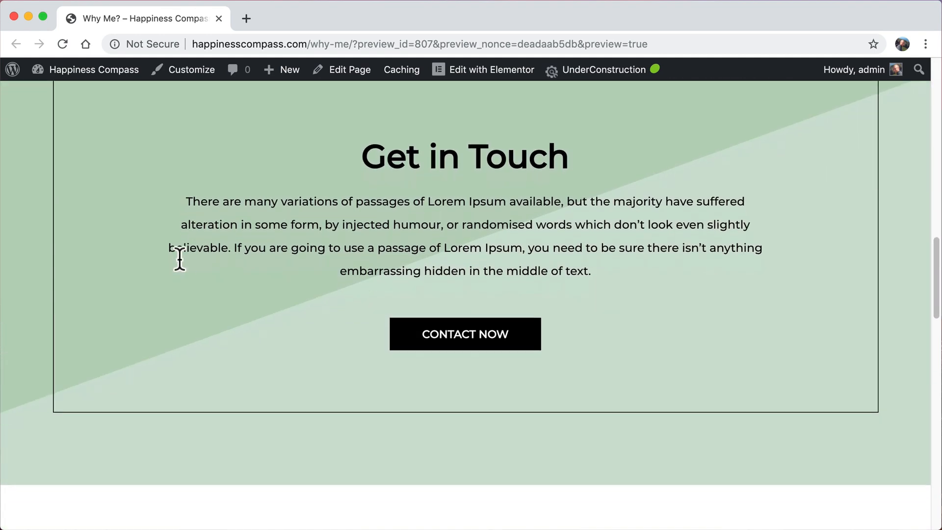
pyautogui.scroll(-10, 179, 258)
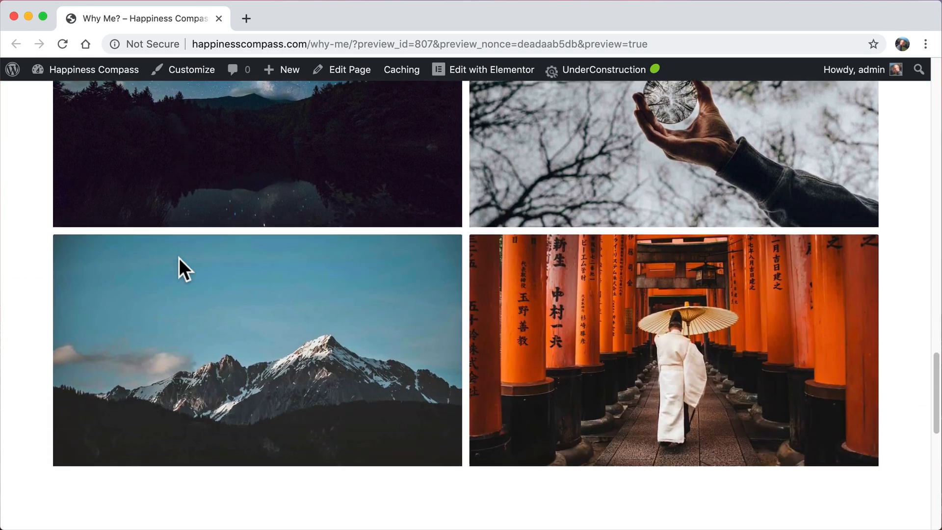
pyautogui.scroll(15, 180, 259)
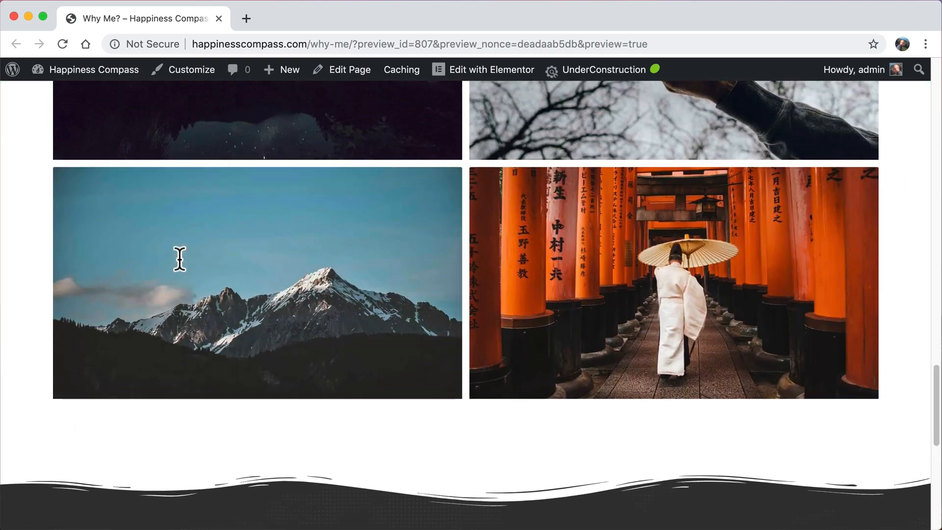
pyautogui.scroll(6, 179, 259)
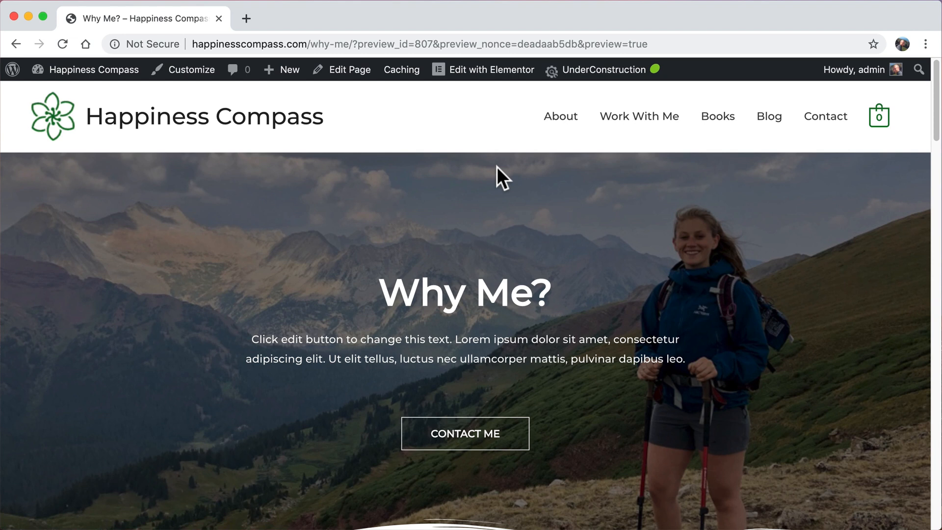
pyautogui.click(185, 73)
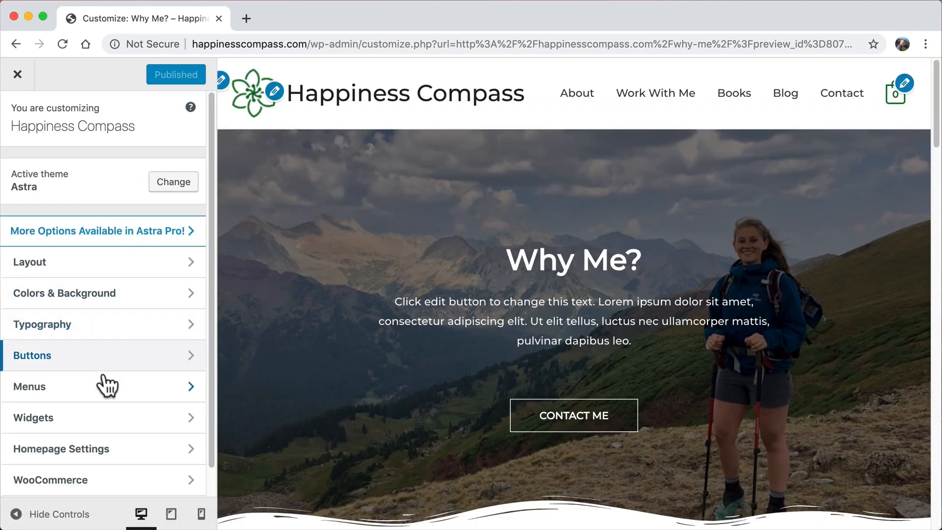
# Step: Add the Why Me? page to the Main Menu in the Customizer
pyautogui.click(140, 392)
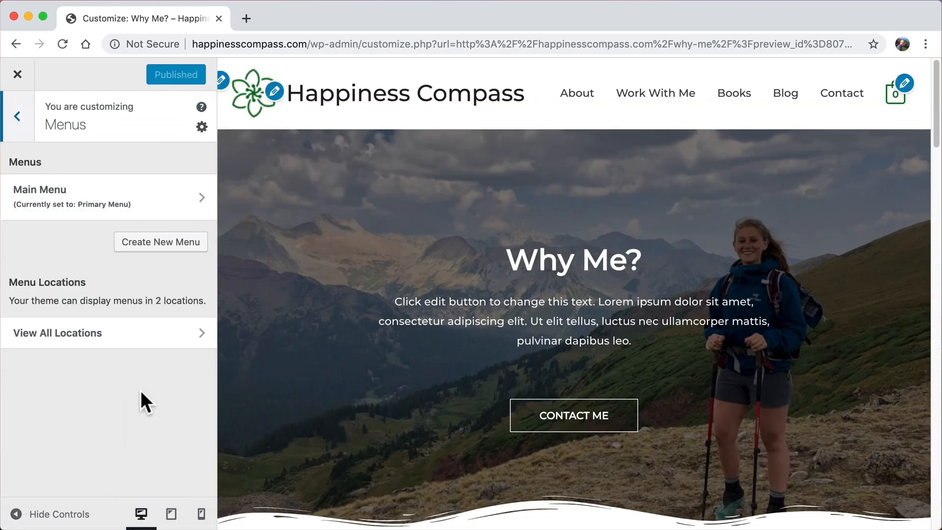
pyautogui.click(149, 213)
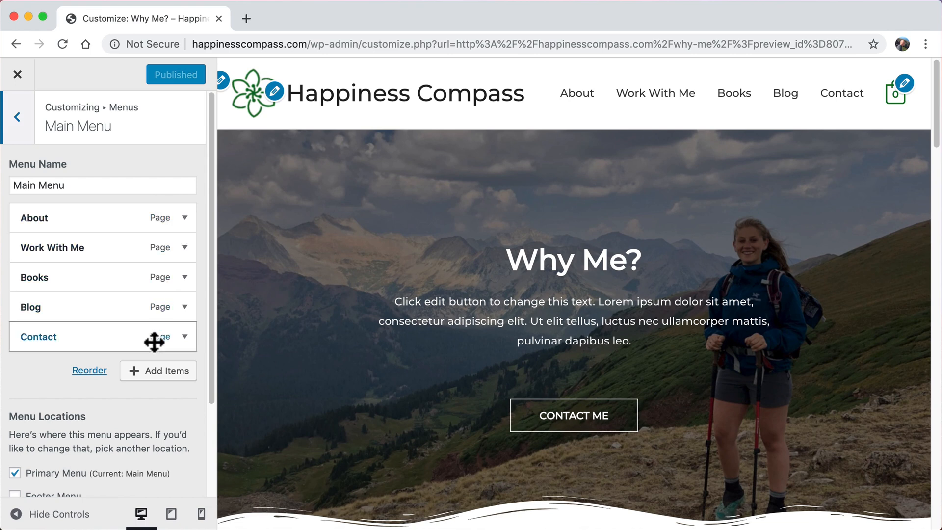
pyautogui.click(164, 378)
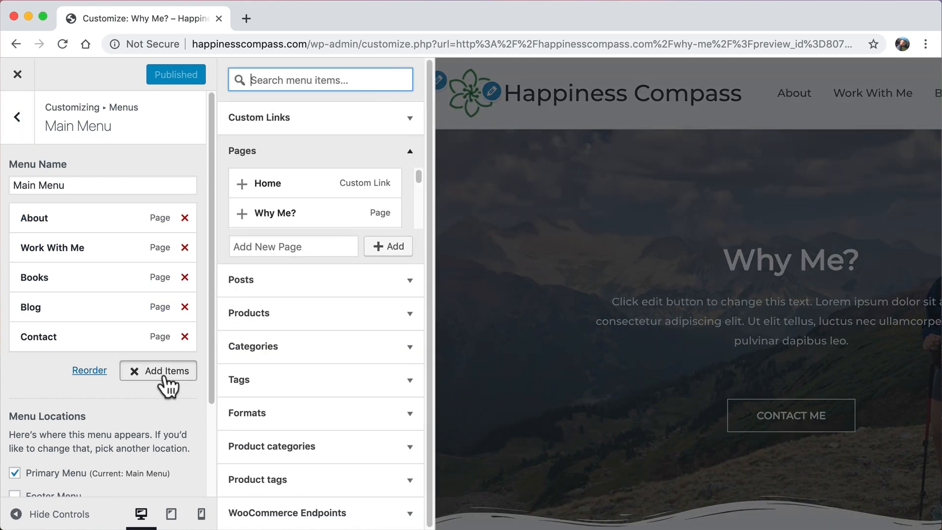
pyautogui.scroll(-3, 332, 210)
pyautogui.scroll(3, 330, 212)
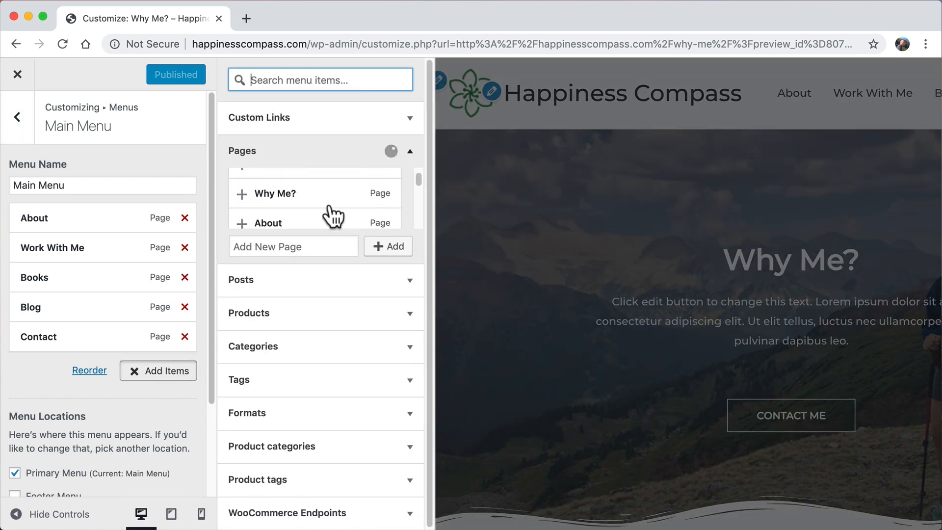
pyautogui.scroll(1, 333, 215)
pyautogui.click(242, 213)
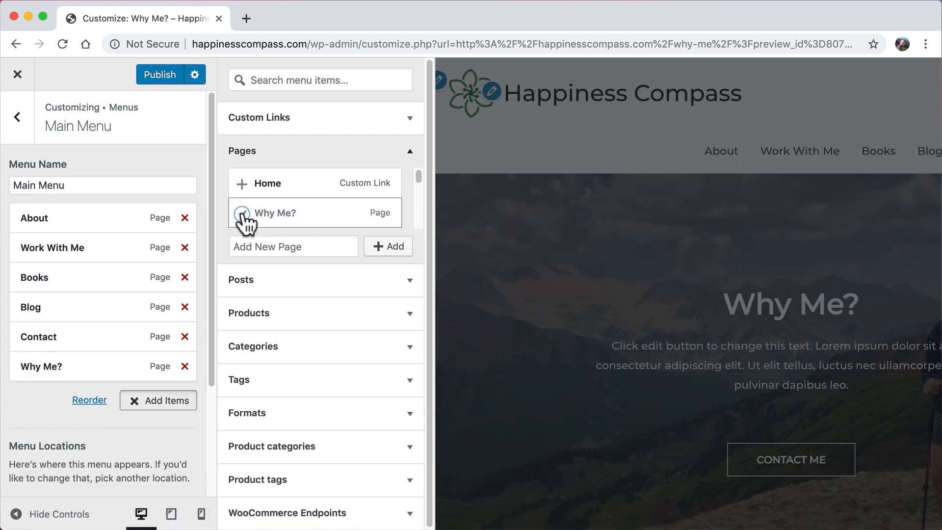
pyautogui.click(156, 401)
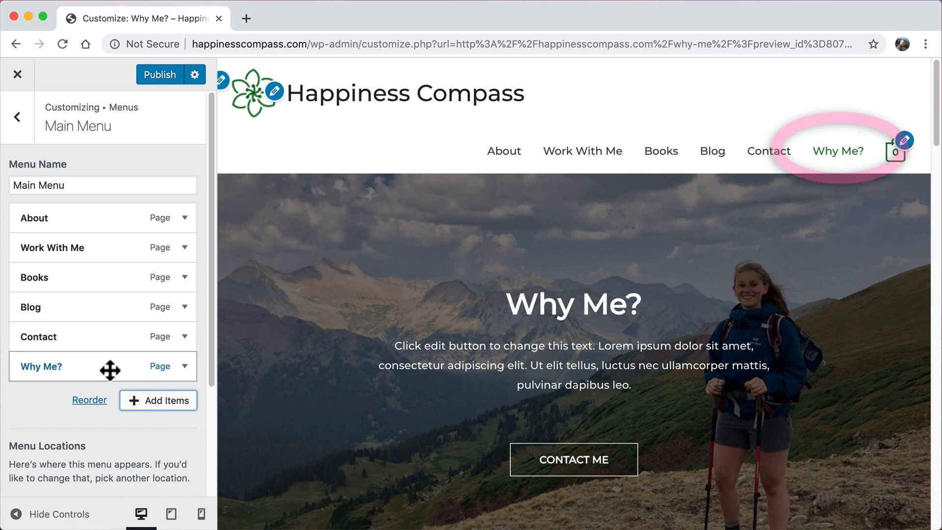
# Step: Move Why Me? right after About and indent it as an About sub-item
pyautogui.moveTo(110, 370); pyautogui.dragTo(103, 244)
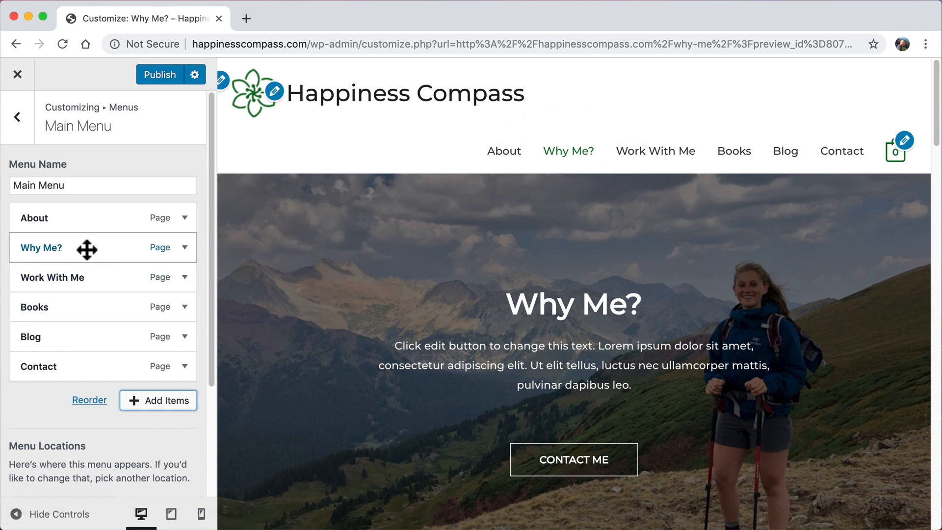
pyautogui.moveTo(82, 249); pyautogui.dragTo(102, 248)
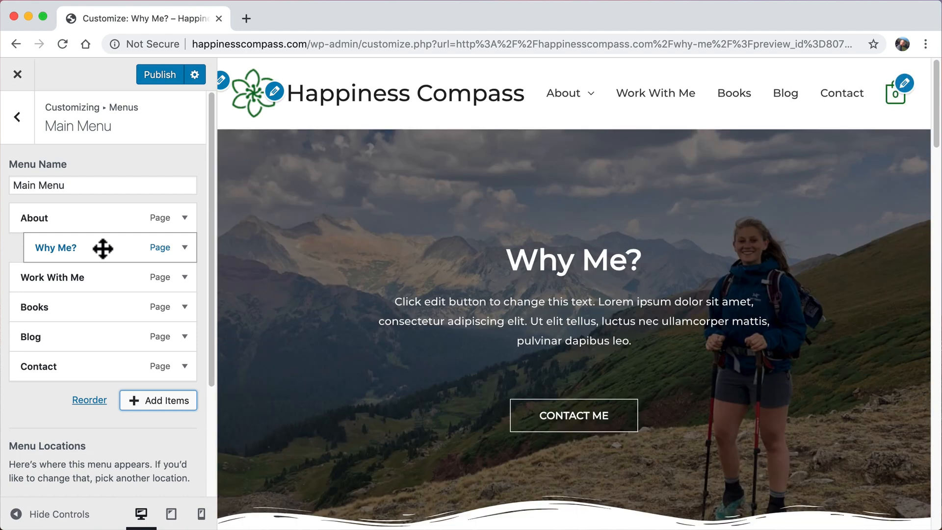
pyautogui.moveTo(563, 101)
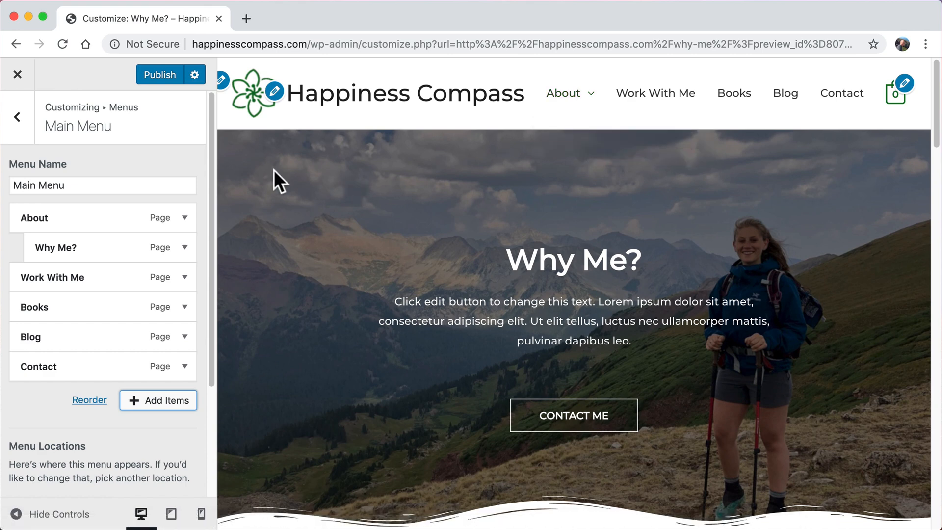
pyautogui.click(20, 77)
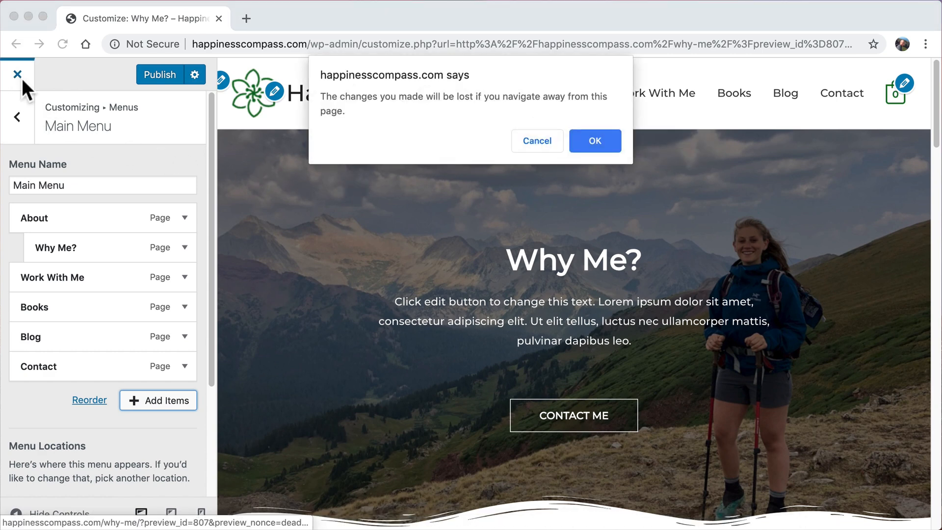
# Step: Leave the Customizer and open the Footer template from Header Footer Builder in Elementor
pyautogui.click(587, 147)
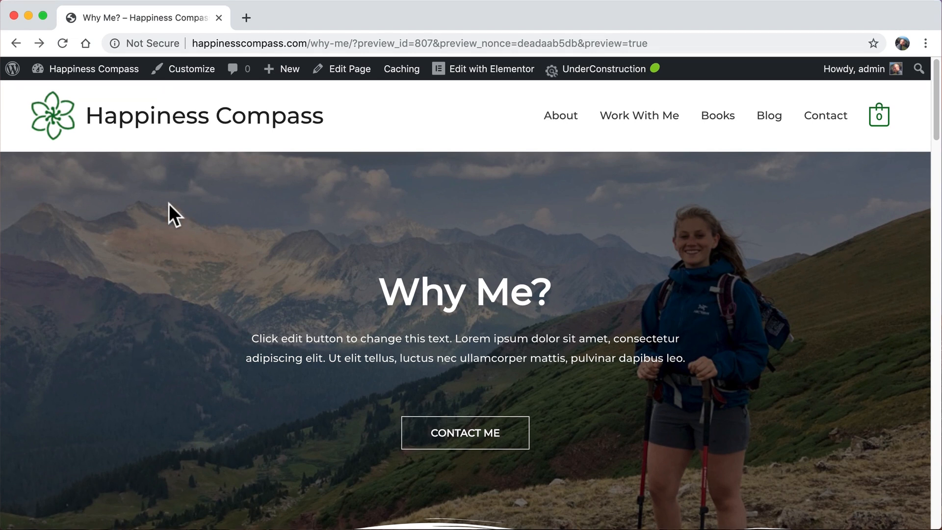
pyautogui.moveTo(117, 69)
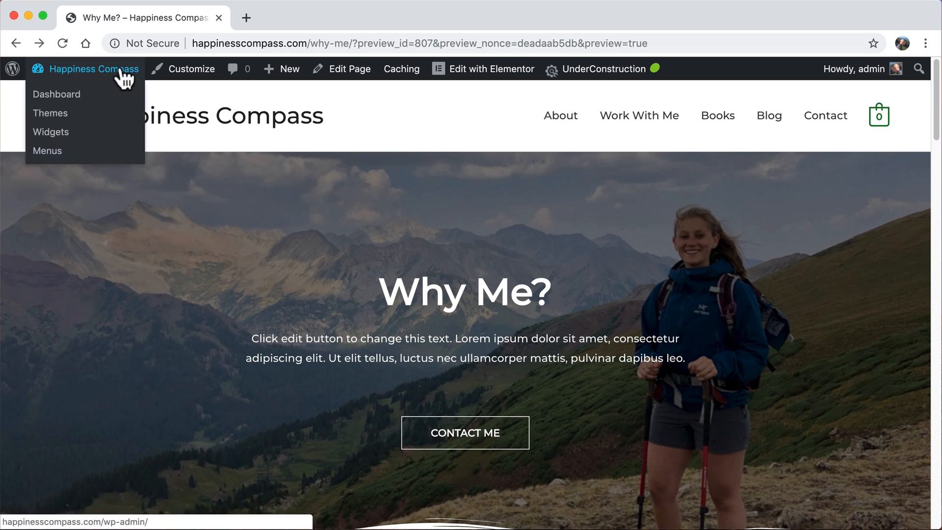
pyautogui.click(73, 106)
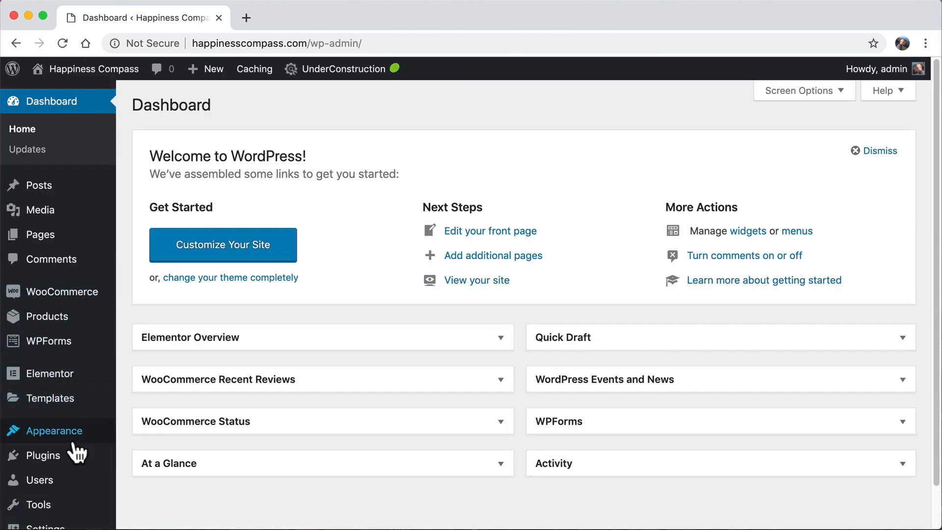
pyautogui.moveTo(73, 441)
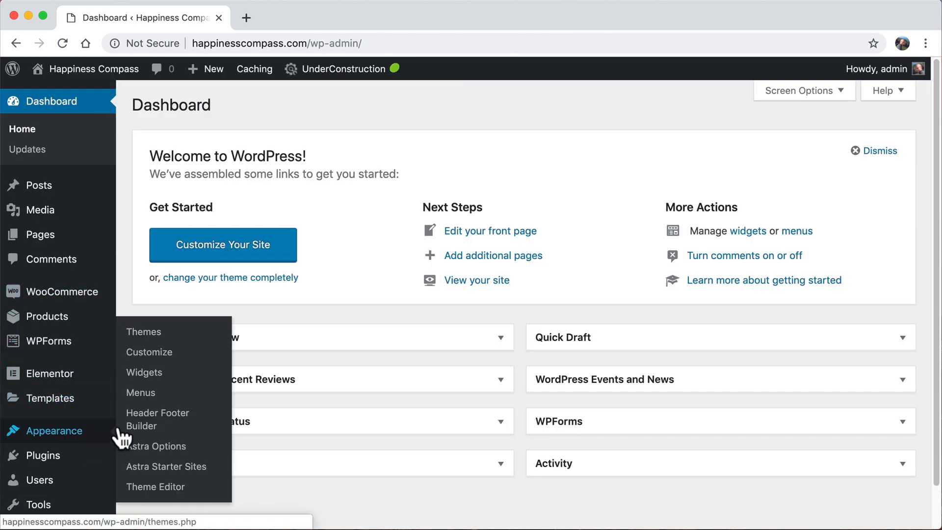
pyautogui.click(167, 431)
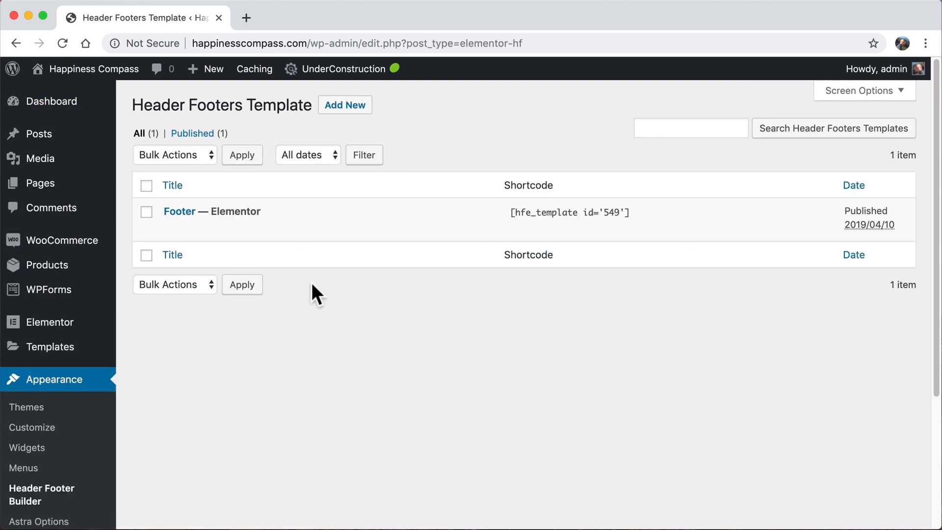
pyautogui.moveTo(312, 237)
pyautogui.click(327, 236)
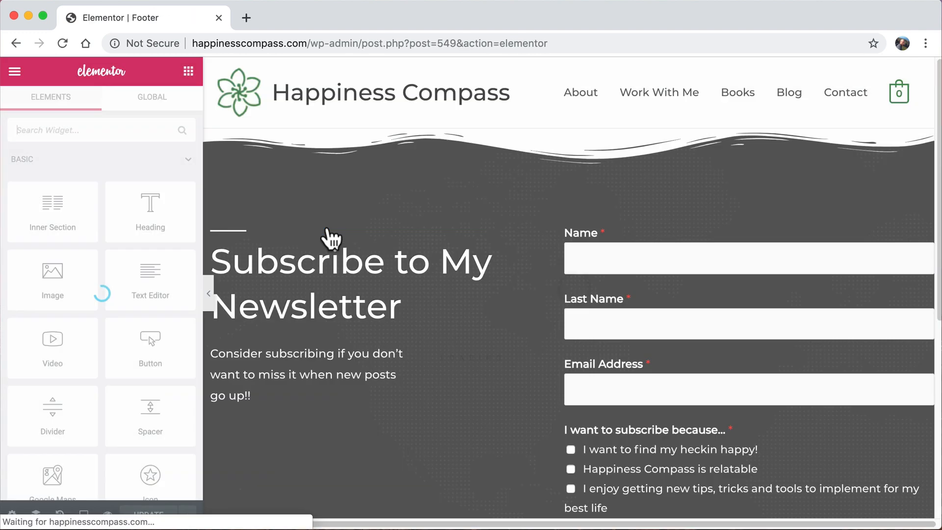
# Step: Shorten the footer heading to just 'Subscribe'
pyautogui.scroll(-3, 529, 296)
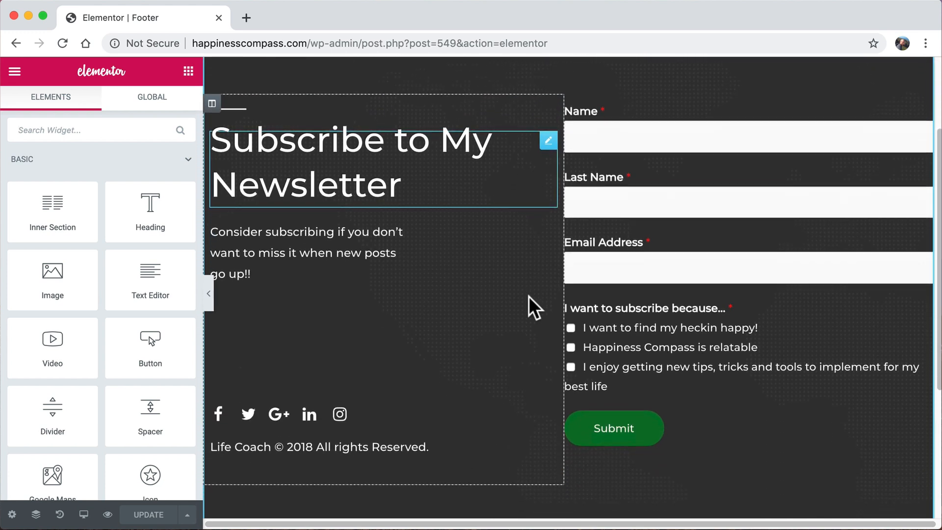
pyautogui.click(478, 174)
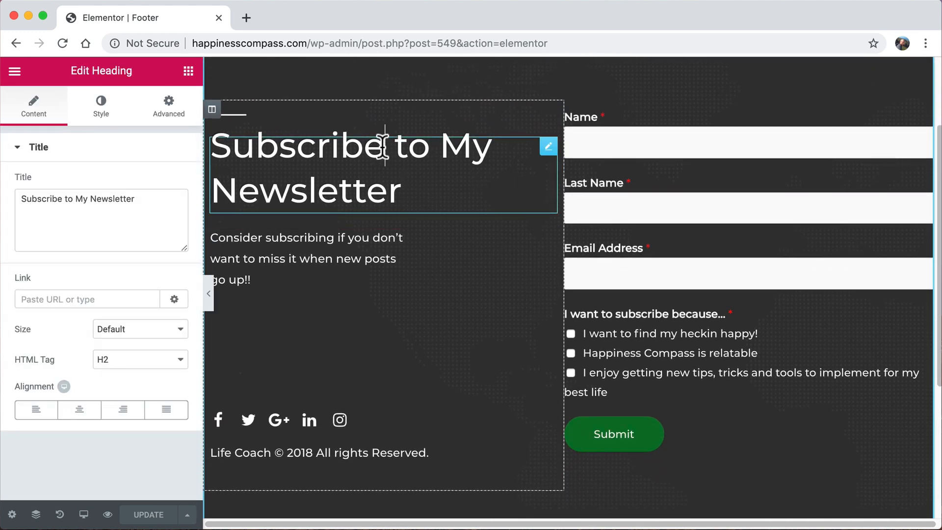
pyautogui.moveTo(382, 145); pyautogui.dragTo(412, 193)
pyautogui.press('BackSpace')
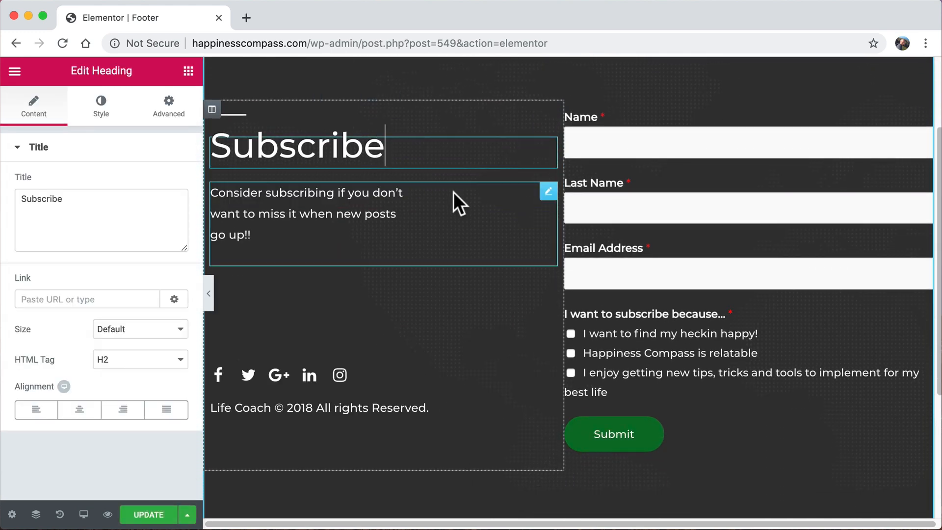
# Step: Paste two newsletter paragraphs over the old blurb and set the text's right margin to 100
pyautogui.click(548, 191)
pyautogui.tripleClick(127, 343)
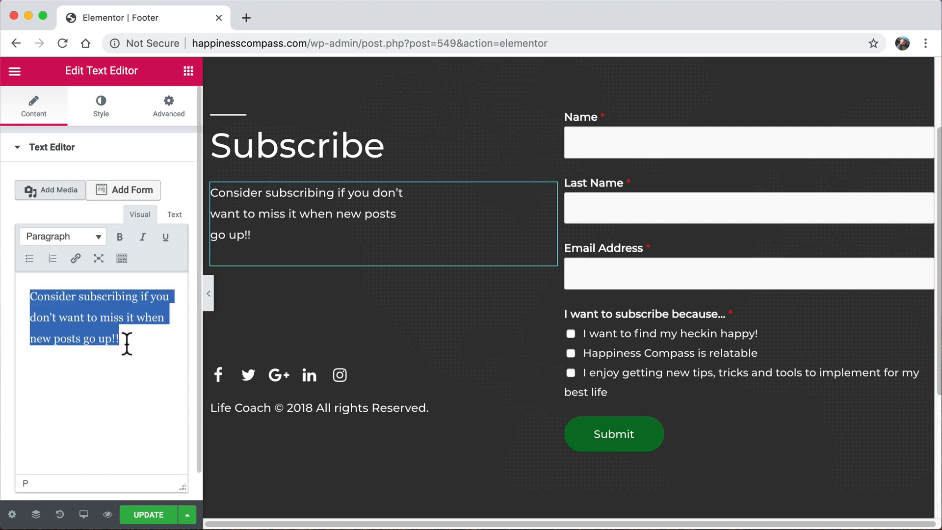
pyautogui.rightClick(127, 343)
pyautogui.click(169, 452)
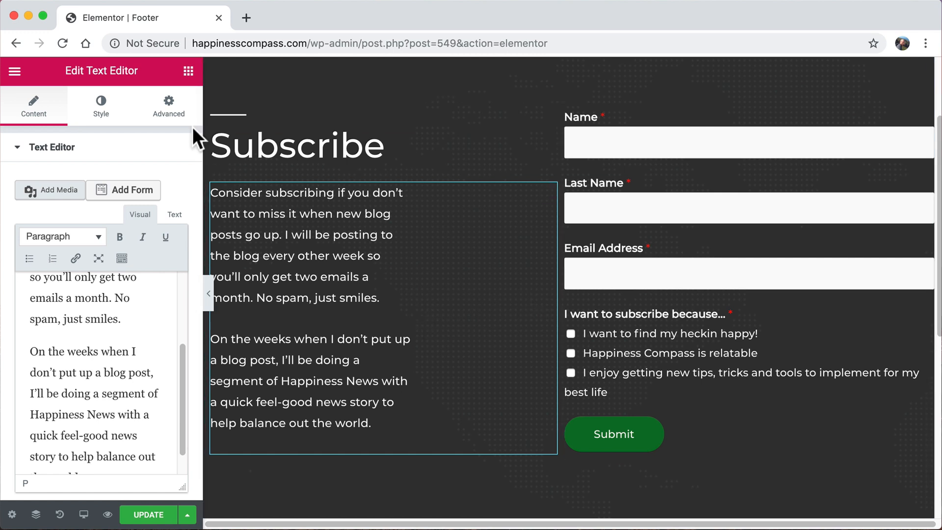
pyautogui.click(176, 112)
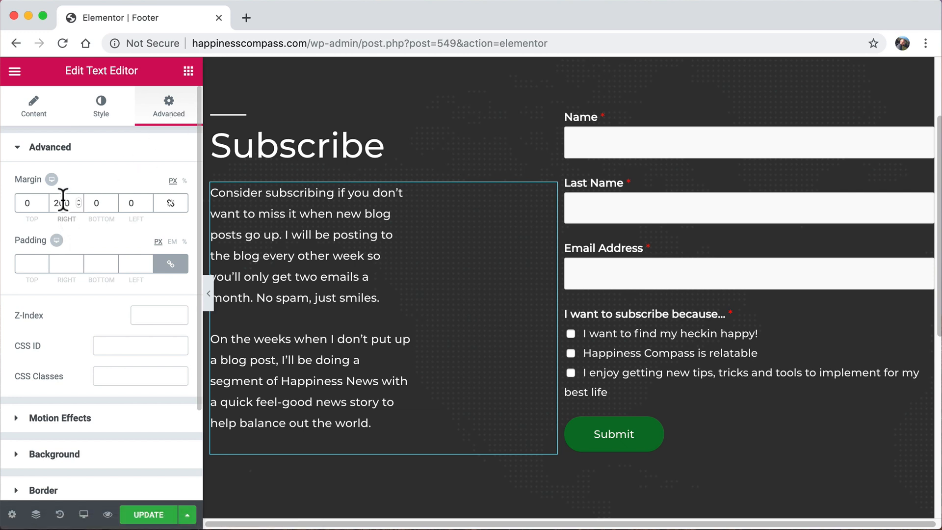
pyautogui.write('100')
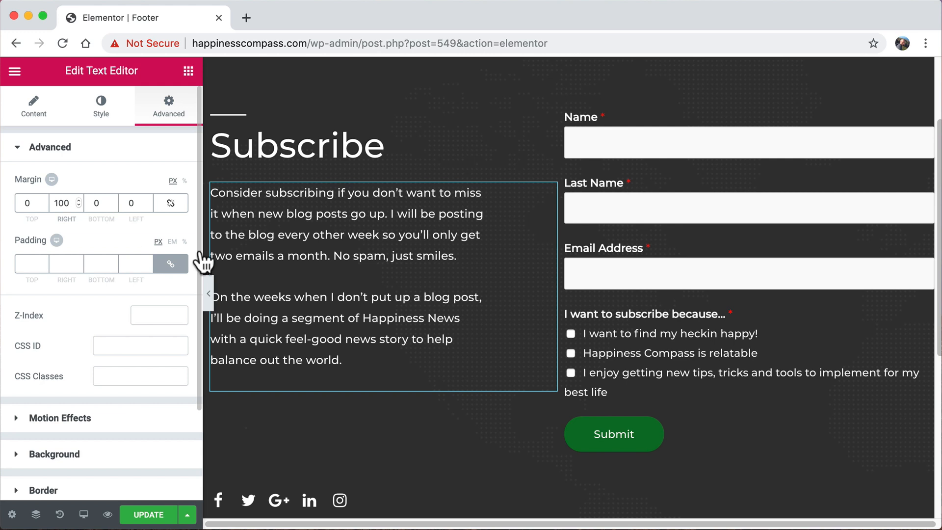
# Step: Delete the empty spacer below the text
pyautogui.click(548, 415)
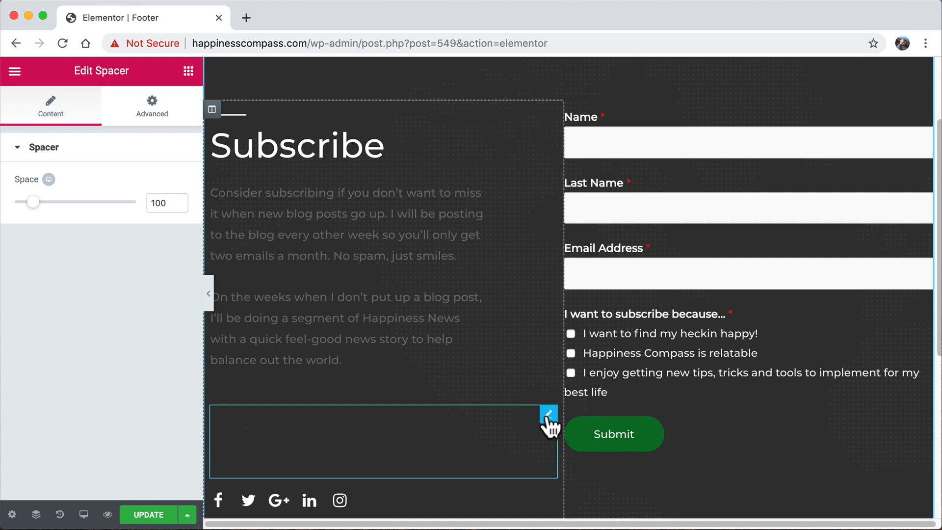
pyautogui.rightClick(548, 425)
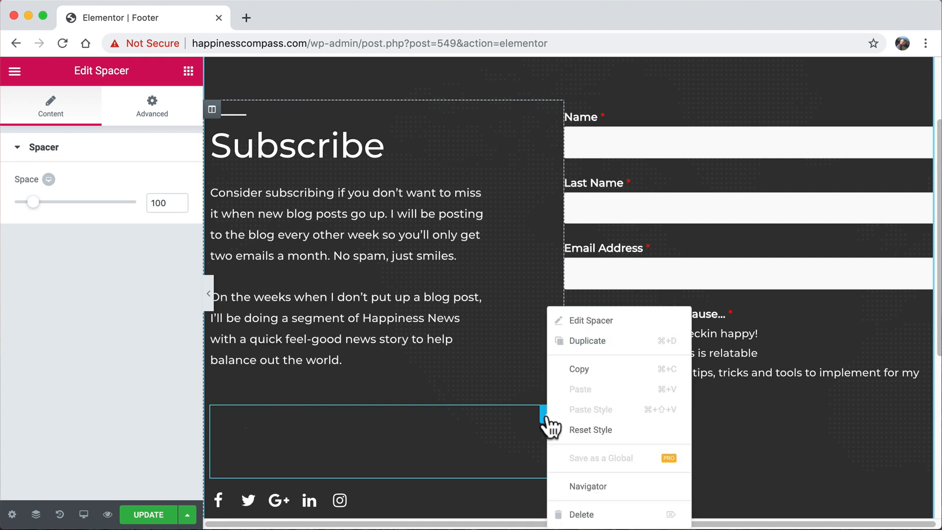
pyautogui.click(591, 511)
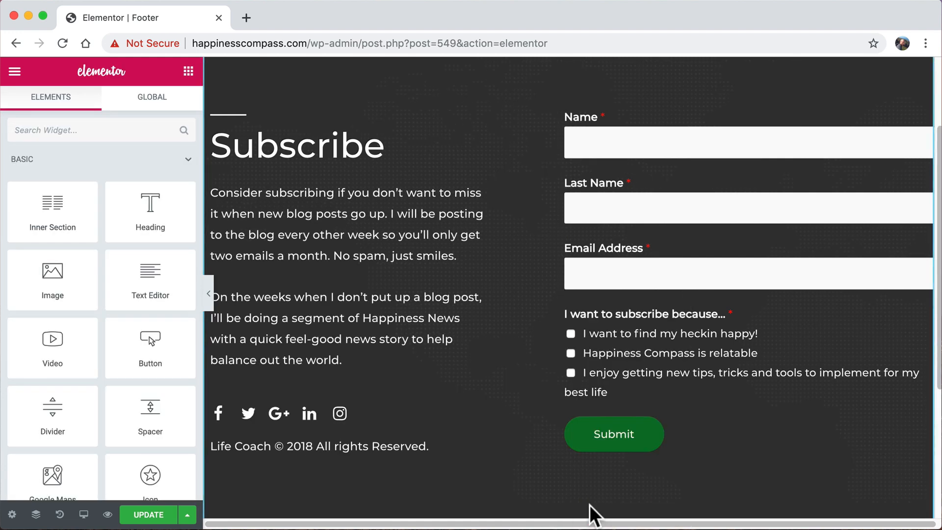
# Step: Try a facebook.com/something link on the Facebook social icon, then clear it again
pyautogui.click(548, 414)
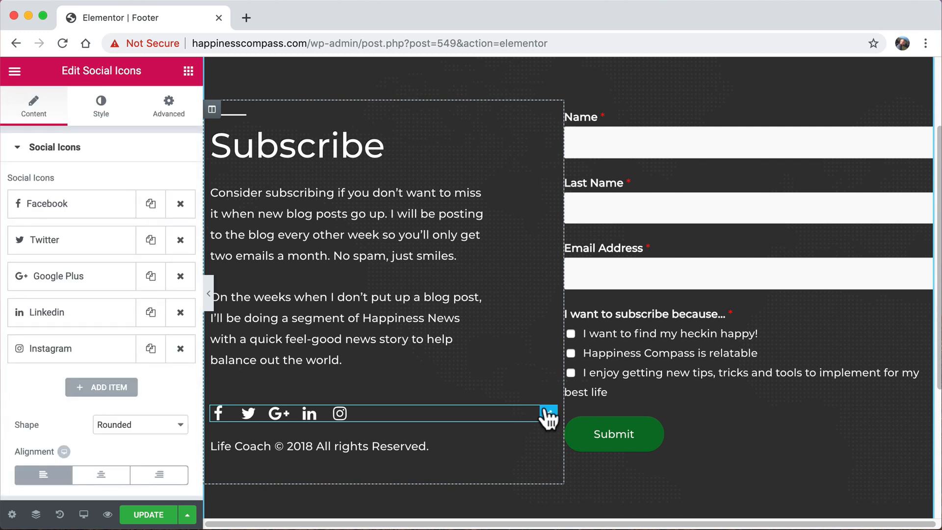
pyautogui.click(83, 209)
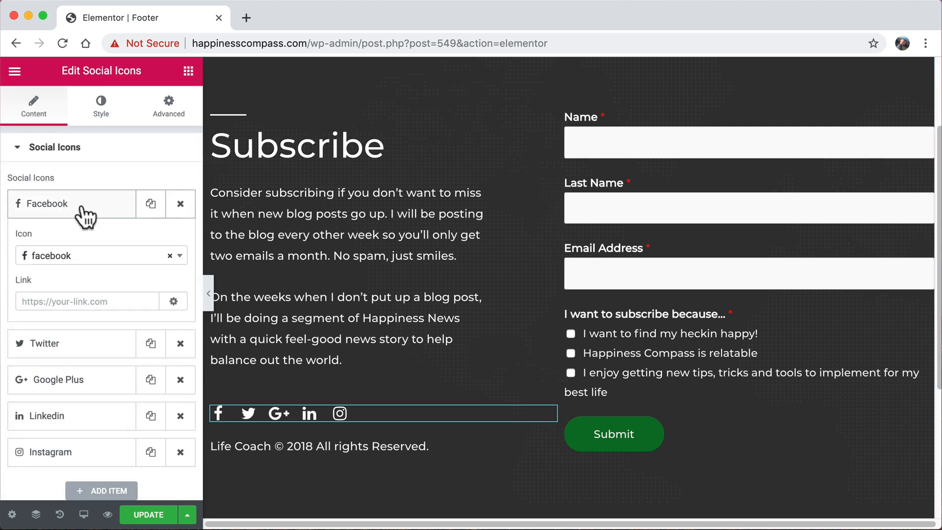
pyautogui.click(65, 300)
pyautogui.write('facebook.com')
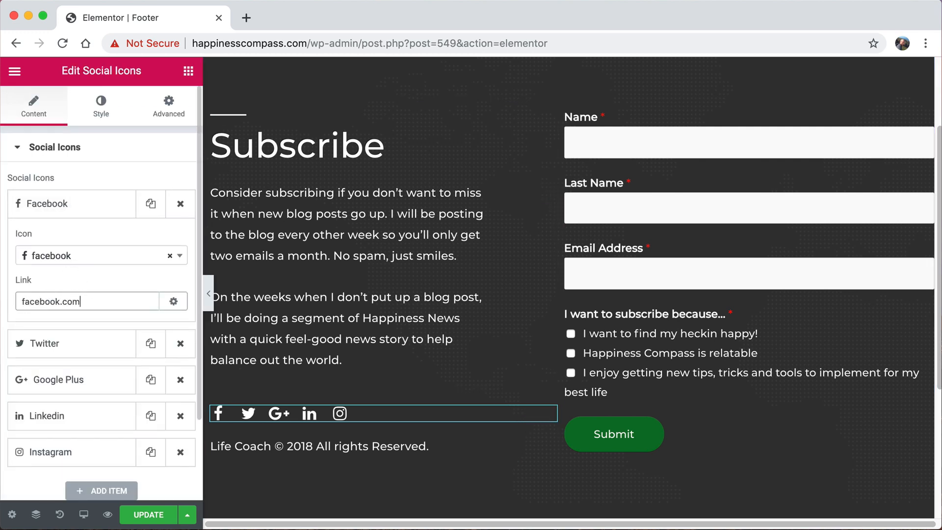
pyautogui.write('/something')
pyautogui.press('super+a')
pyautogui.press('BackSpace')
pyautogui.click(88, 206)
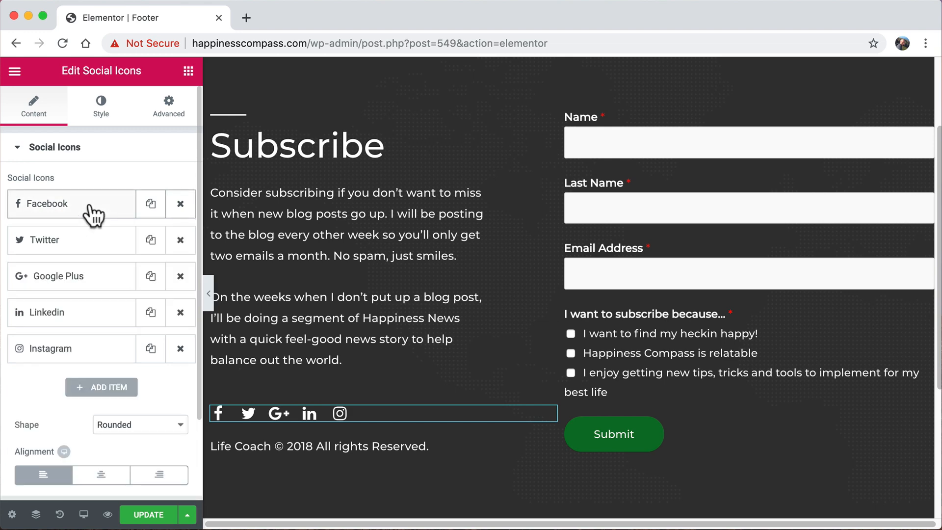
# Step: Preview the footer at full width, then begin a new section below the content
pyautogui.click(208, 293)
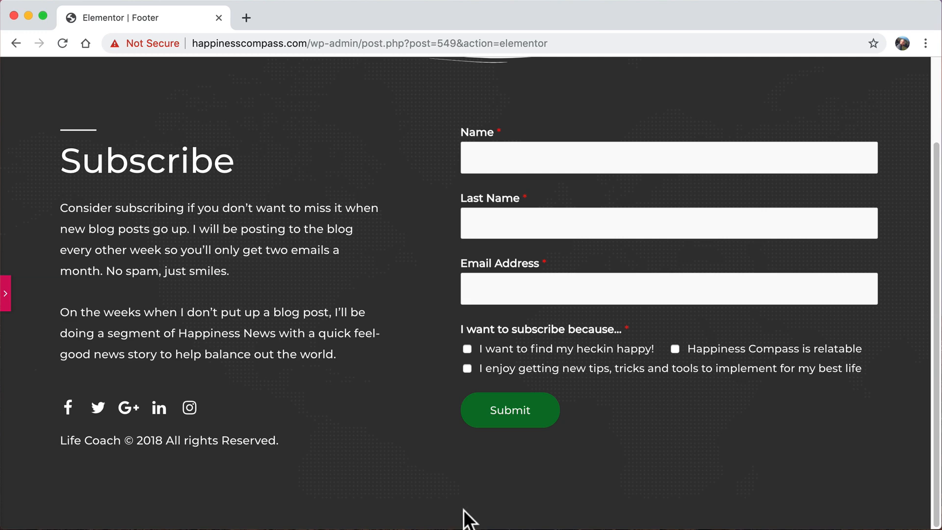
pyautogui.click(6, 294)
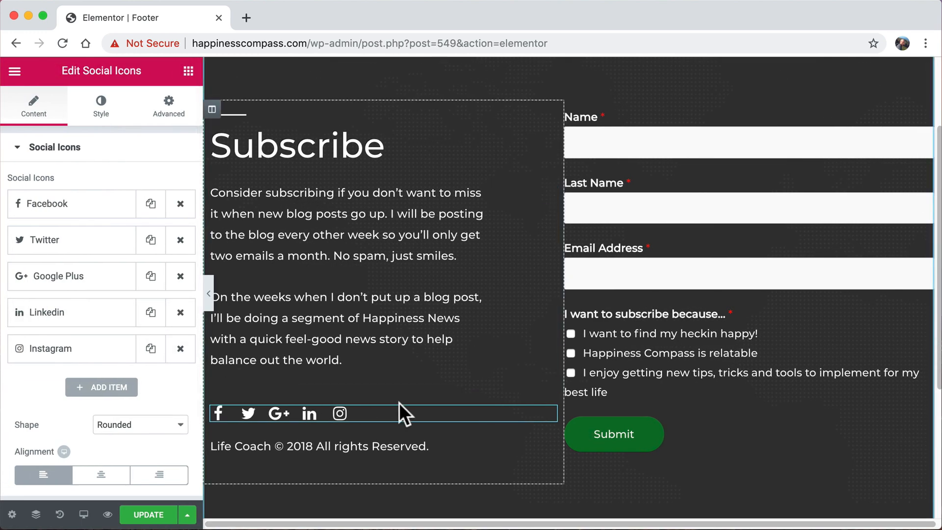
pyautogui.scroll(-5, 399, 409)
pyautogui.click(551, 406)
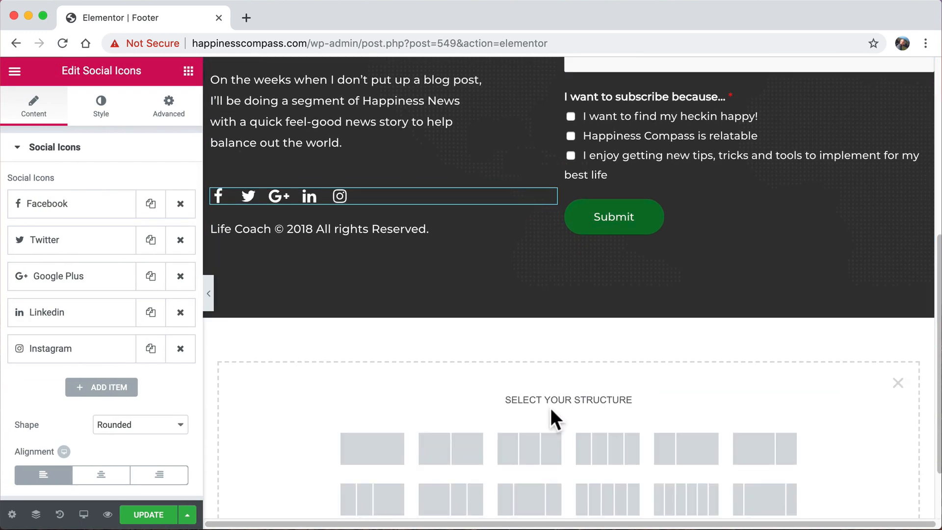
# Step: Create a single-column section with a classic #333333 background
pyautogui.click(385, 443)
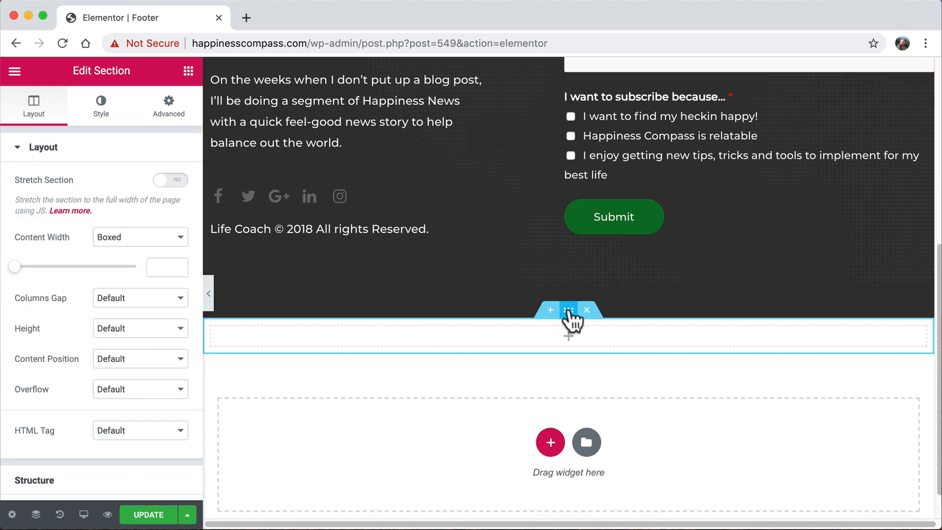
pyautogui.click(100, 110)
pyautogui.click(98, 215)
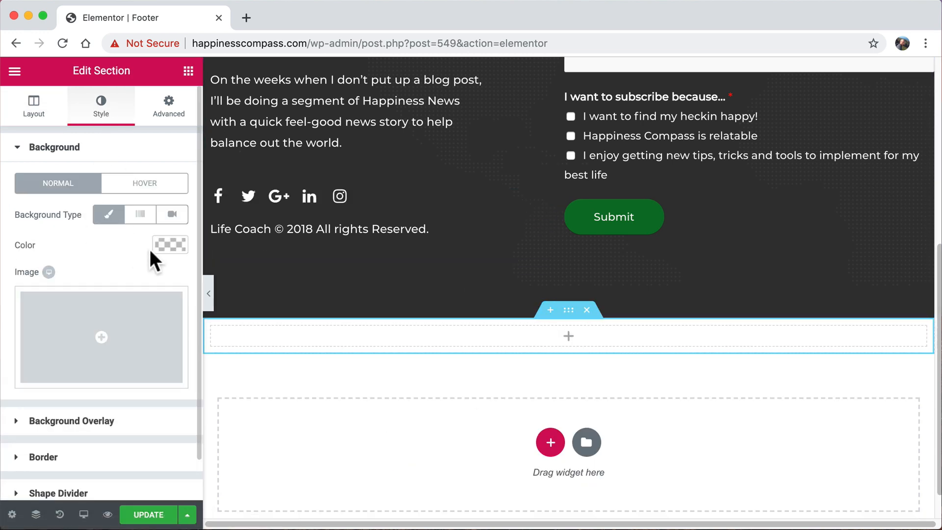
pyautogui.click(170, 245)
pyautogui.click(89, 405)
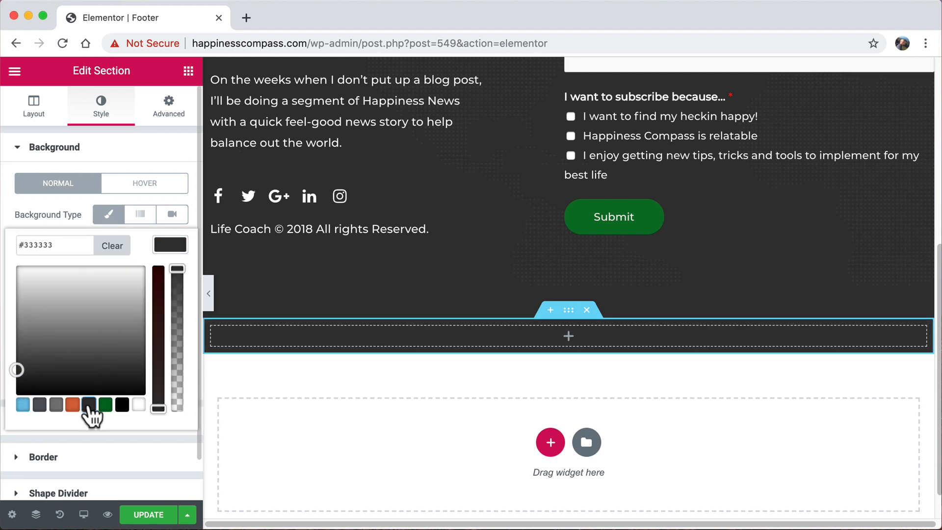
pyautogui.click(173, 244)
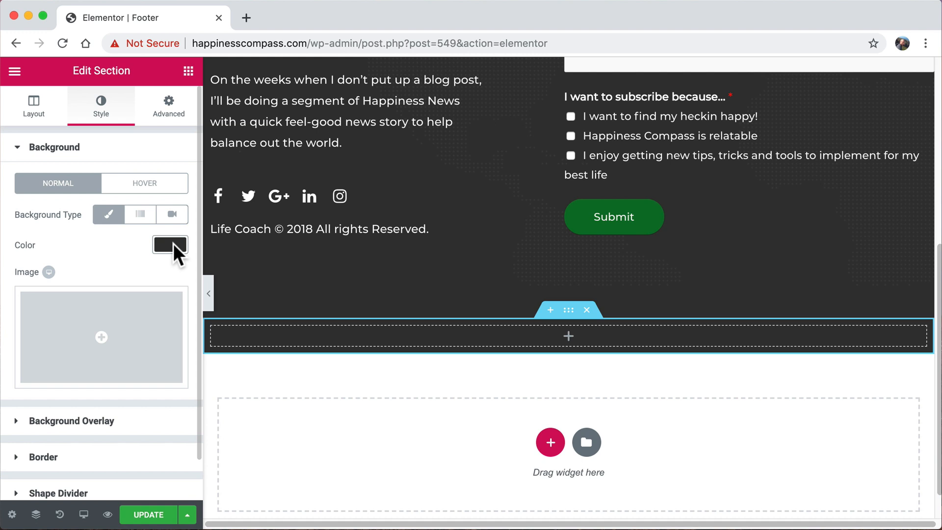
# Step: Give the new section 20 px top and bottom padding
pyautogui.click(174, 116)
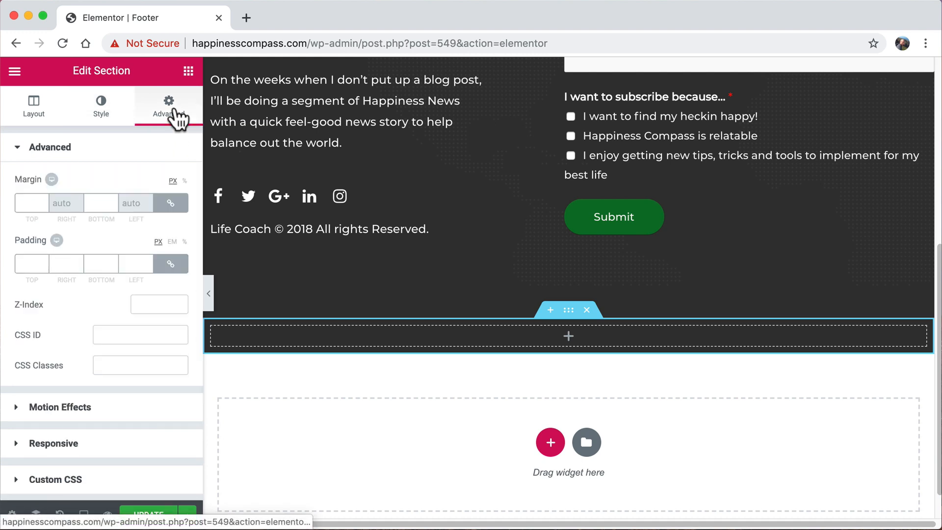
pyautogui.click(170, 267)
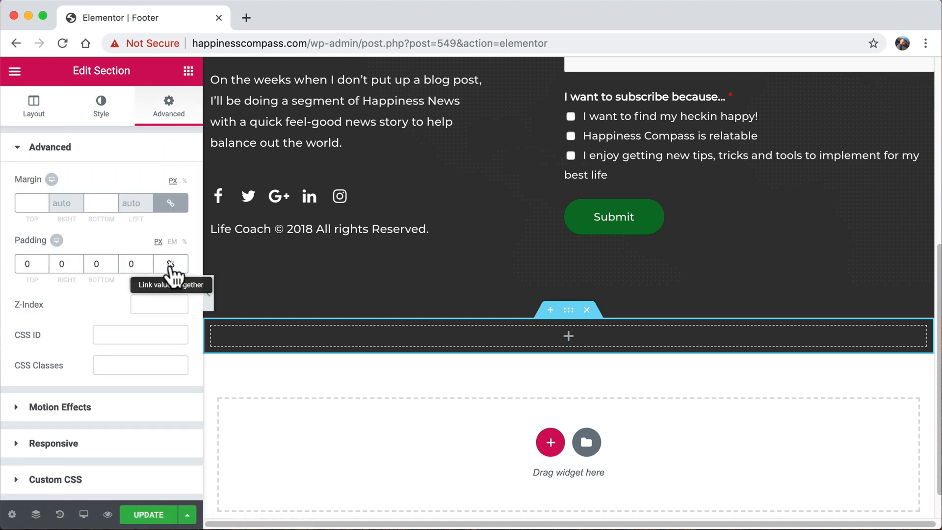
pyautogui.click(26, 265)
pyautogui.write('2')
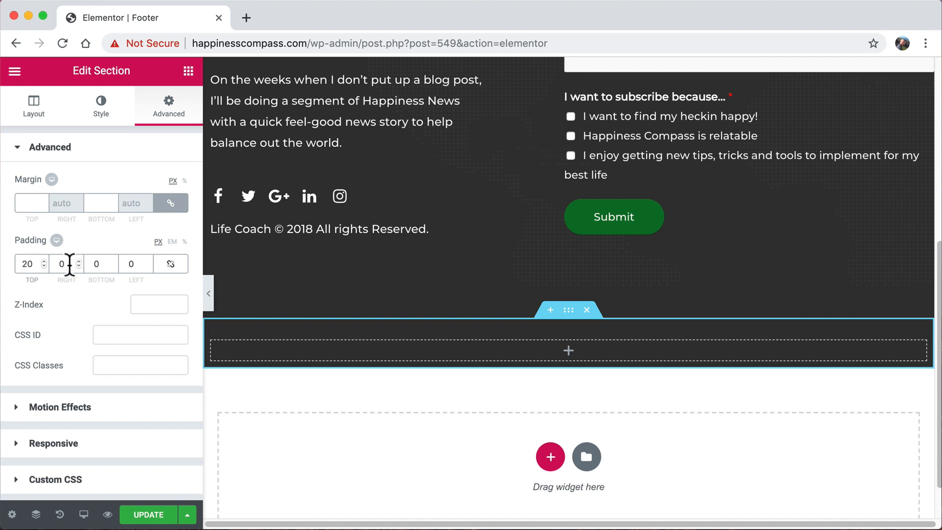
pyautogui.click(92, 265)
pyautogui.write('2')
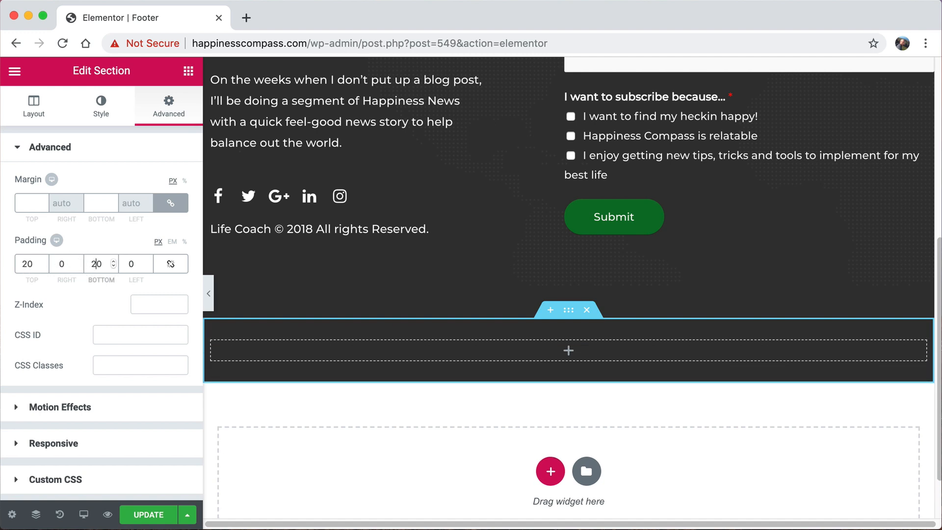
# Step: Replace the copyright text with a new Heading widget in the dark section
pyautogui.moveTo(550, 230); pyautogui.dragTo(570, 336)
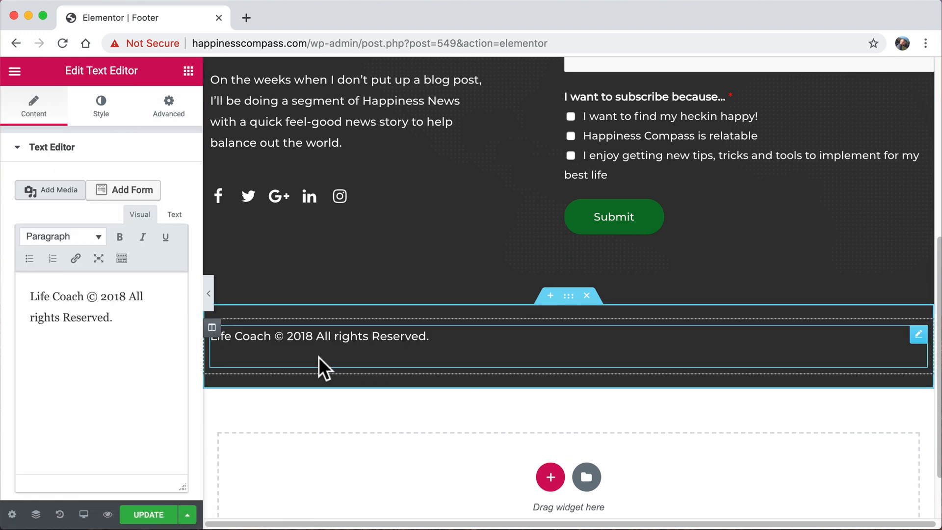
pyautogui.rightClick(918, 339)
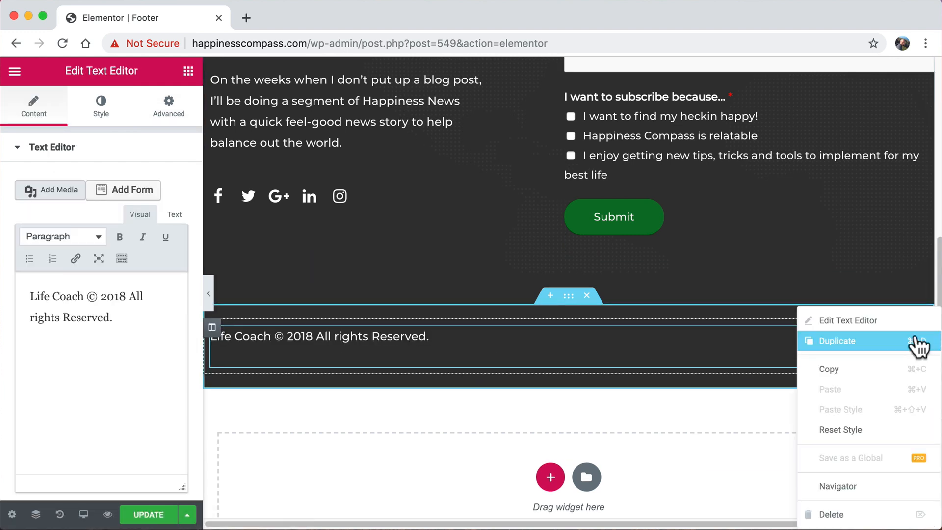
pyautogui.click(853, 520)
pyautogui.moveTo(162, 214); pyautogui.dragTo(579, 336)
pyautogui.click(101, 112)
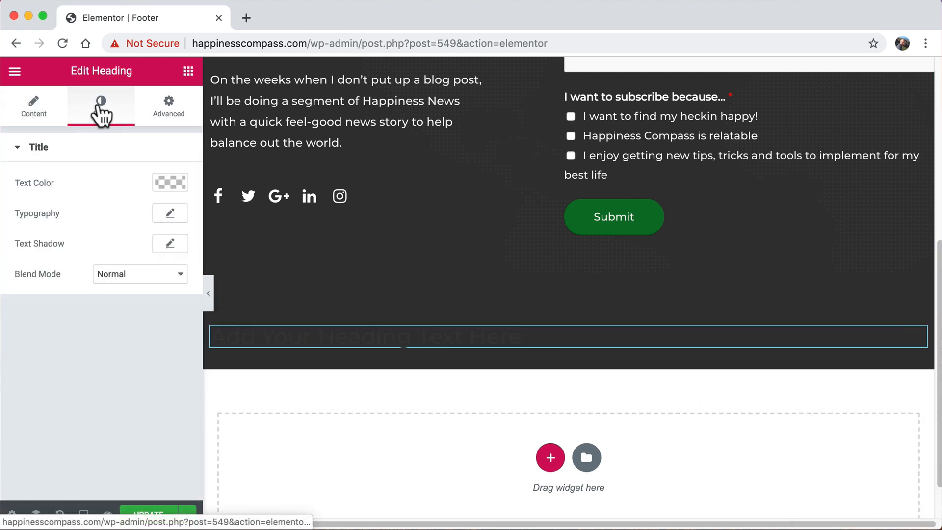
pyautogui.click(172, 184)
# Step: Make the footer heading text white with a 16 px font size
pyautogui.click(139, 343)
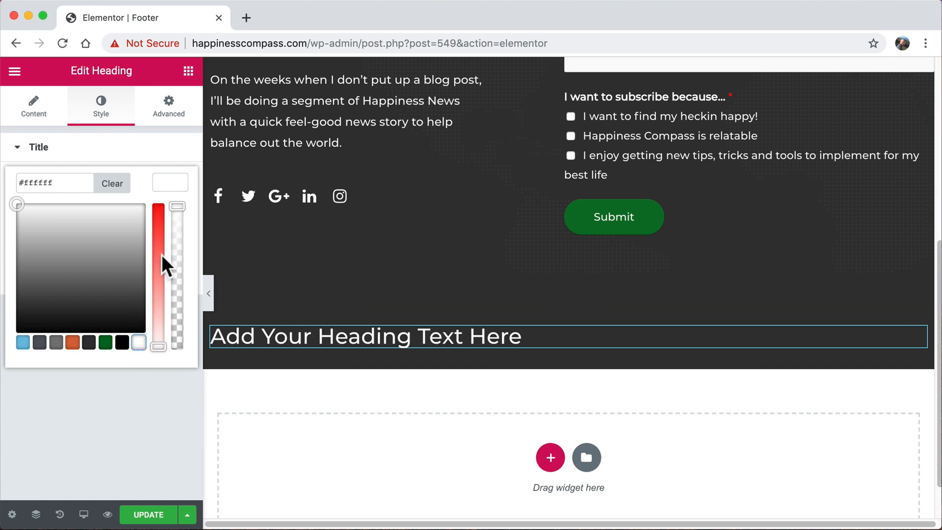
pyautogui.click(164, 177)
pyautogui.click(170, 214)
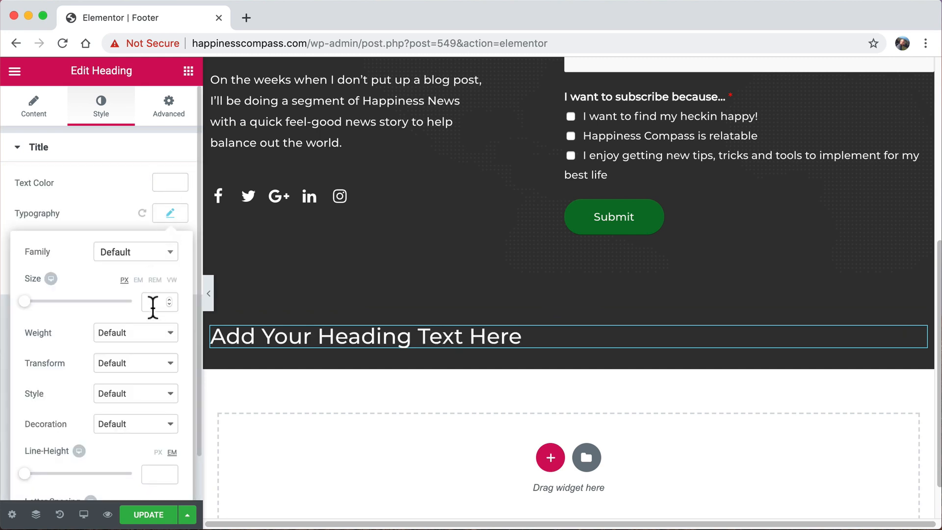
pyautogui.click(153, 302)
pyautogui.write('16')
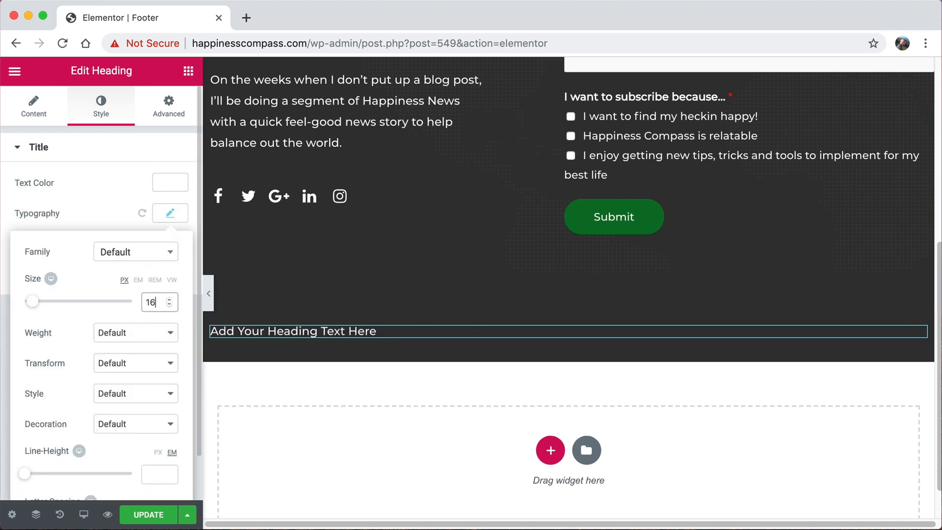
pyautogui.click(176, 217)
# Step: Centre the heading and change its text to 'Happiness Compass © 2019 - All Rights Reserved'
pyautogui.click(39, 114)
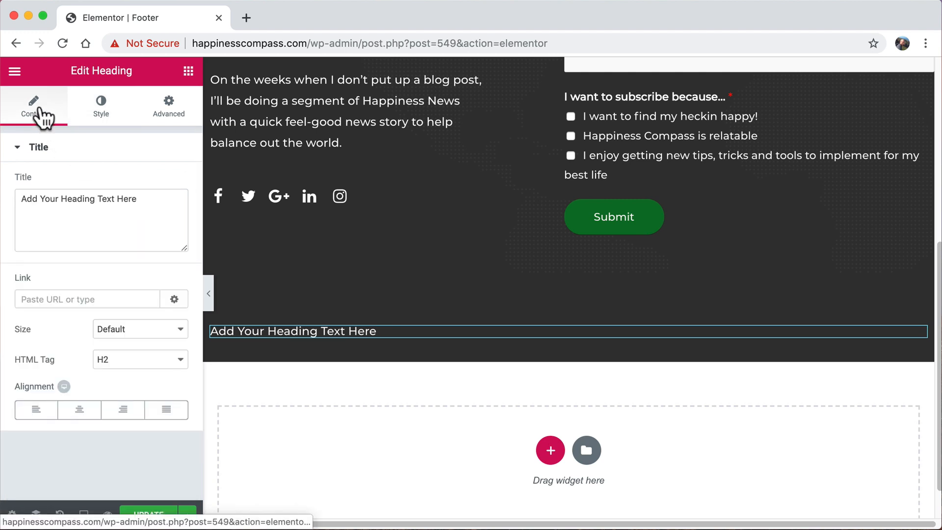
pyautogui.click(81, 415)
pyautogui.moveTo(158, 204); pyautogui.dragTo(26, 194)
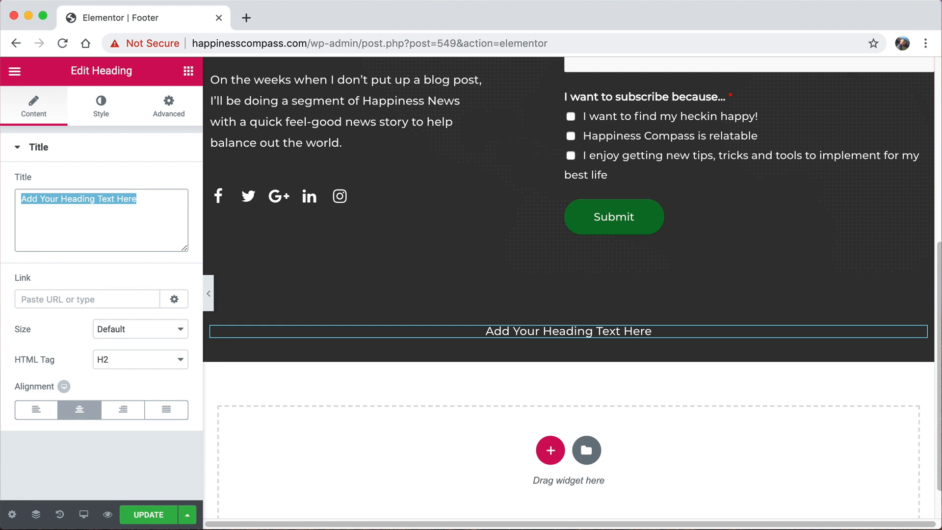
pyautogui.write('Happiness Com')
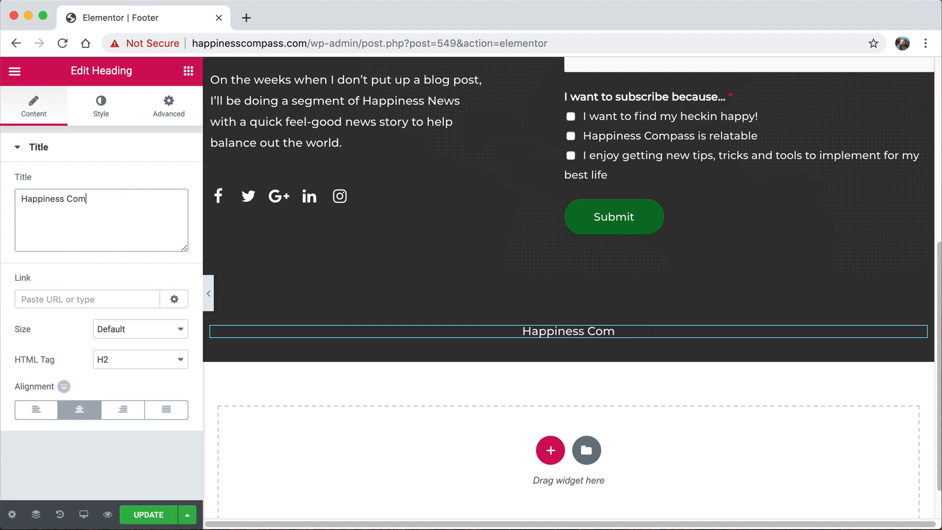
pyautogui.write('pass ©')
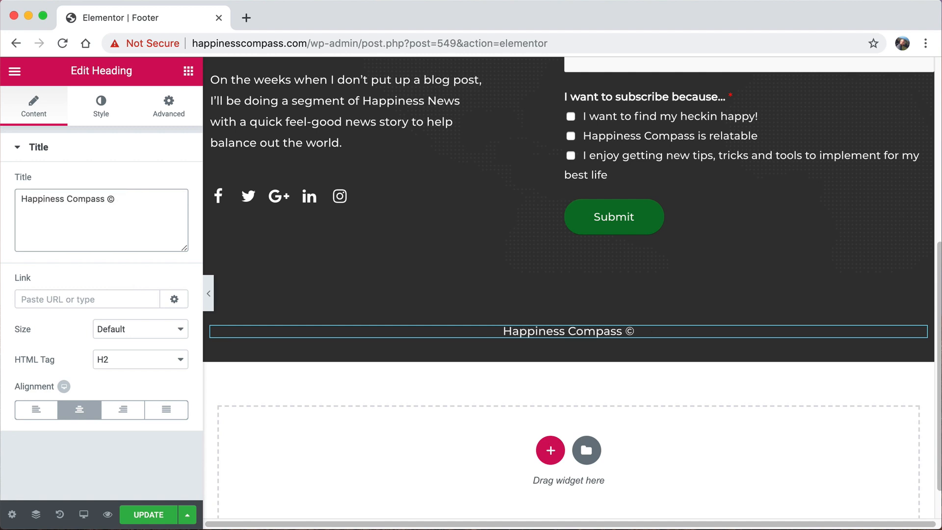
pyautogui.write(' 2019 - All Rights')
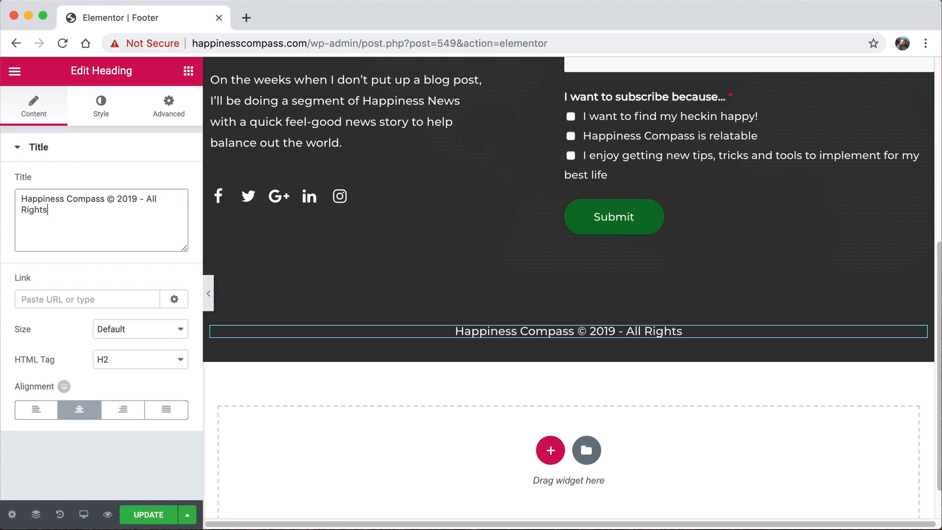
pyautogui.write(' Reserved')
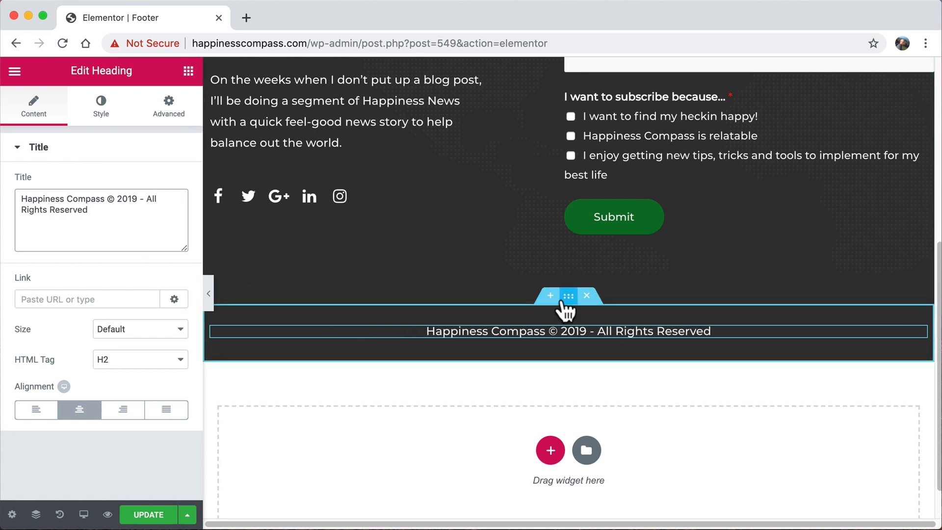
# Step: Give the footer section a solid border, 1 px wide on the top only
pyautogui.click(569, 297)
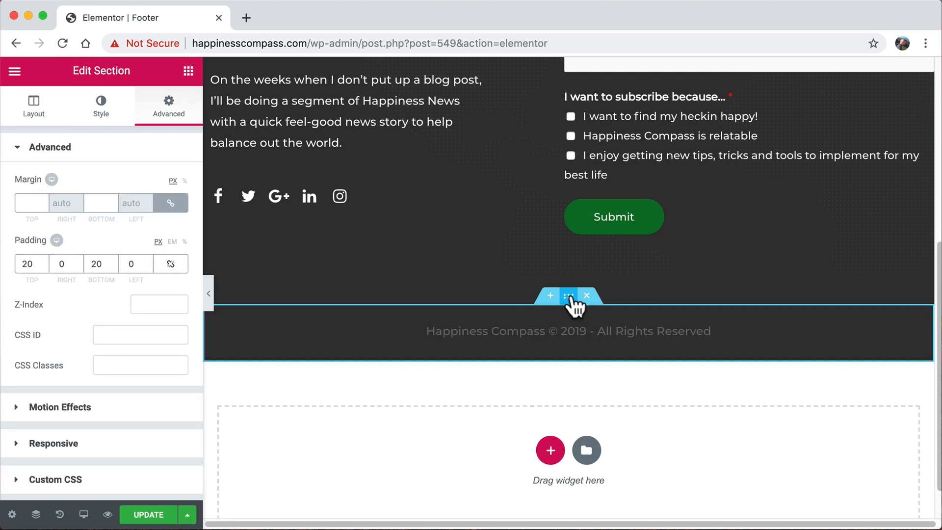
pyautogui.click(100, 119)
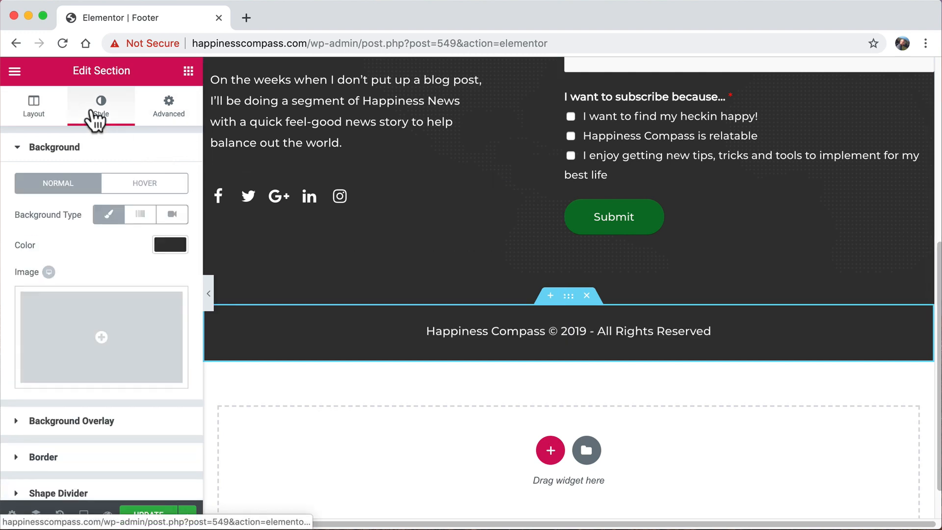
pyautogui.click(137, 457)
pyautogui.click(149, 288)
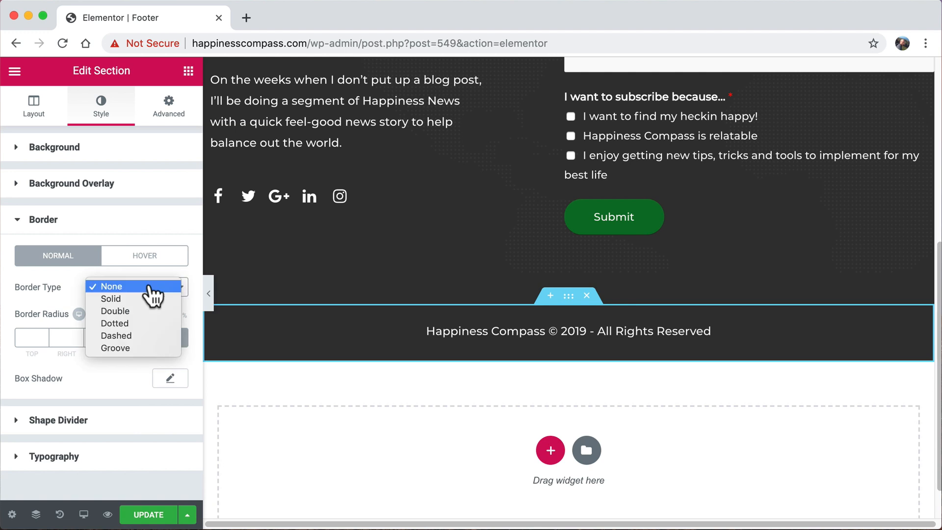
pyautogui.click(152, 297)
pyautogui.click(170, 338)
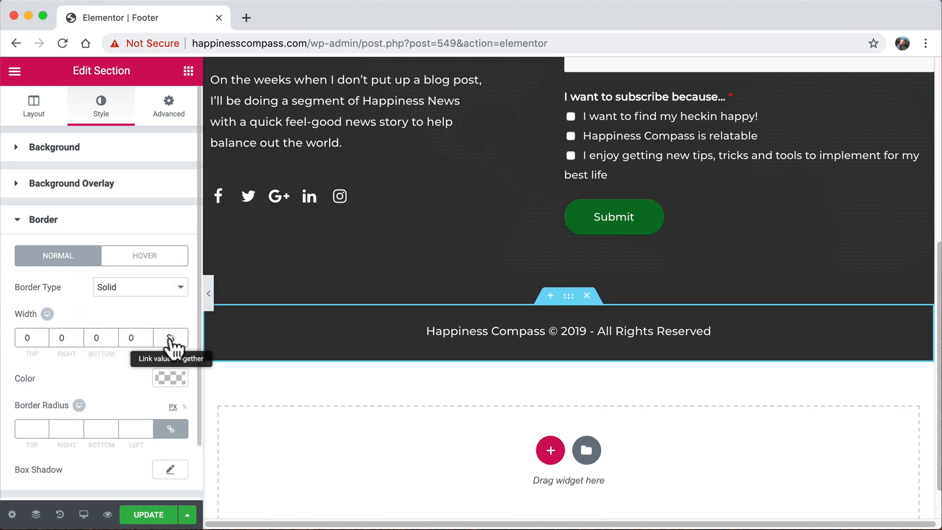
pyautogui.click(44, 334)
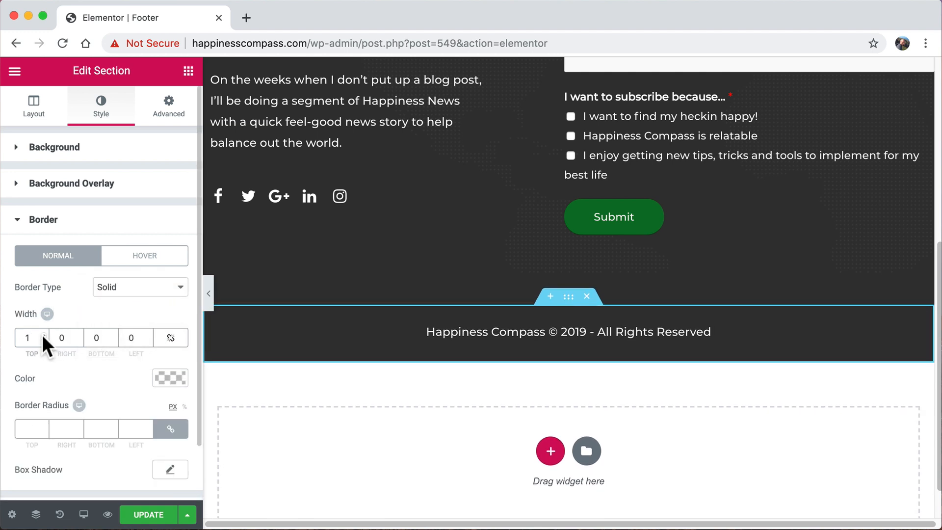
# Step: Colour the border a mostly transparent white and collapse the panel to preview full width
pyautogui.click(171, 378)
pyautogui.scroll(-2, 160, 402)
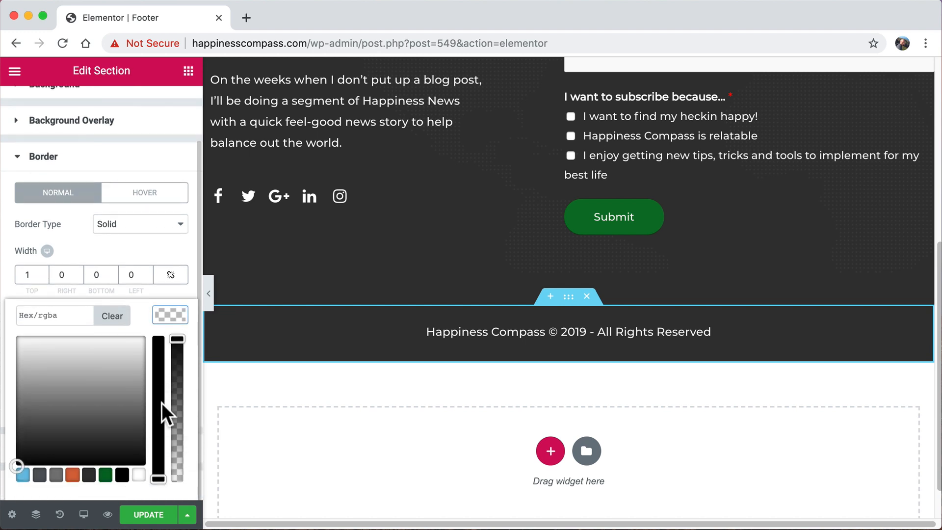
pyautogui.click(139, 475)
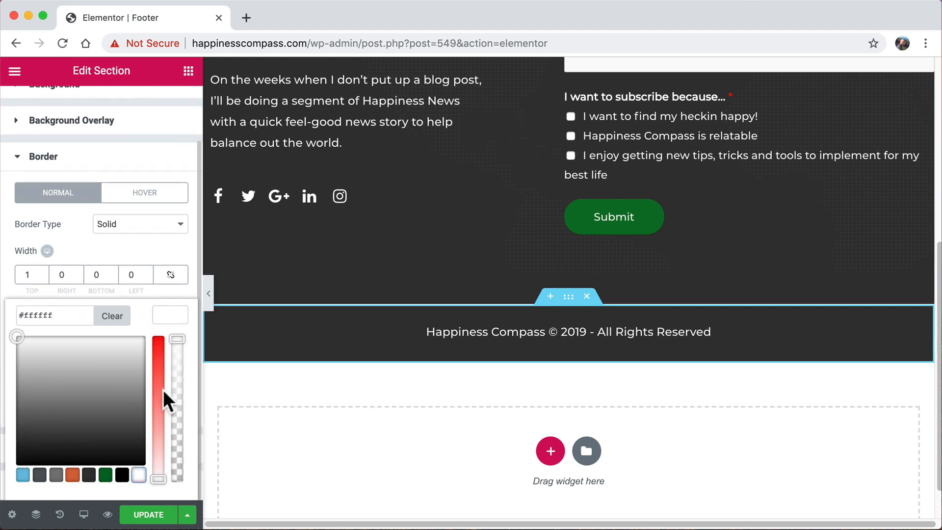
pyautogui.click(178, 434)
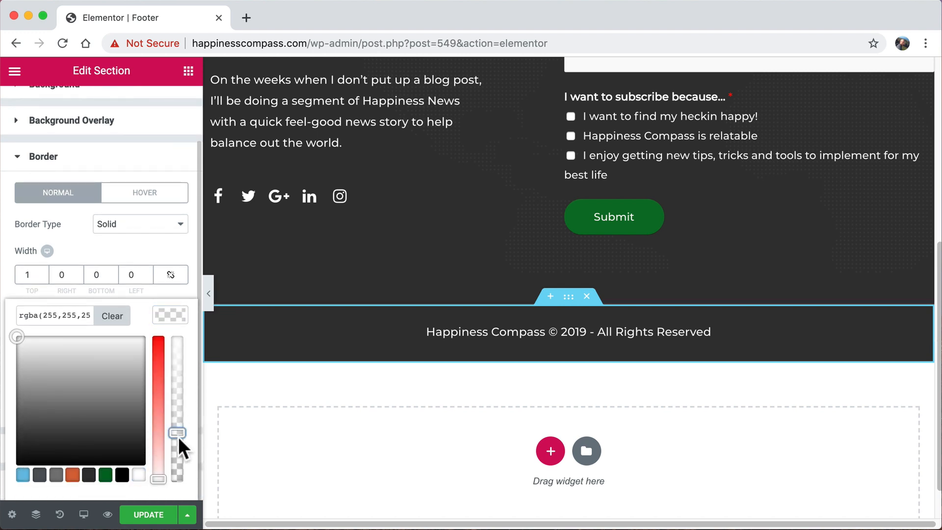
pyautogui.click(170, 315)
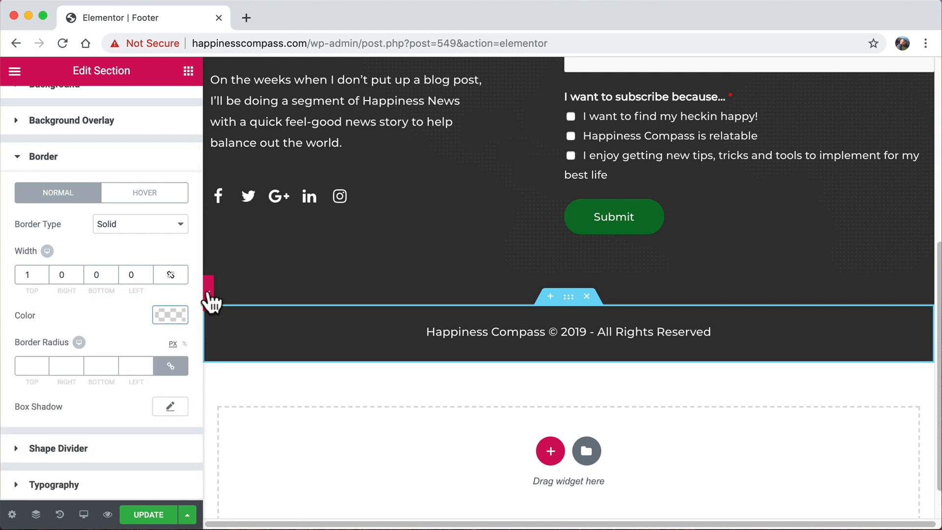
pyautogui.click(208, 294)
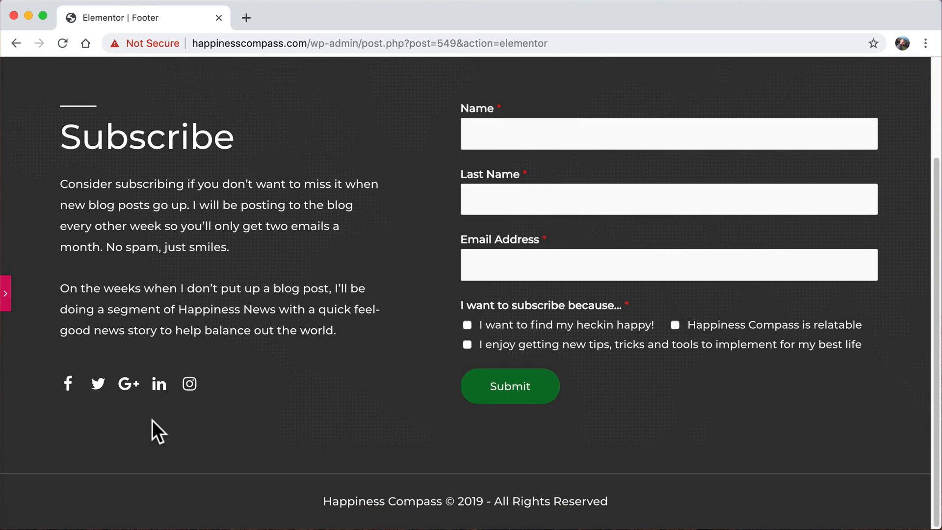
# Step: Bring the editing panel back and save the footer changes with Update
pyautogui.click(6, 294)
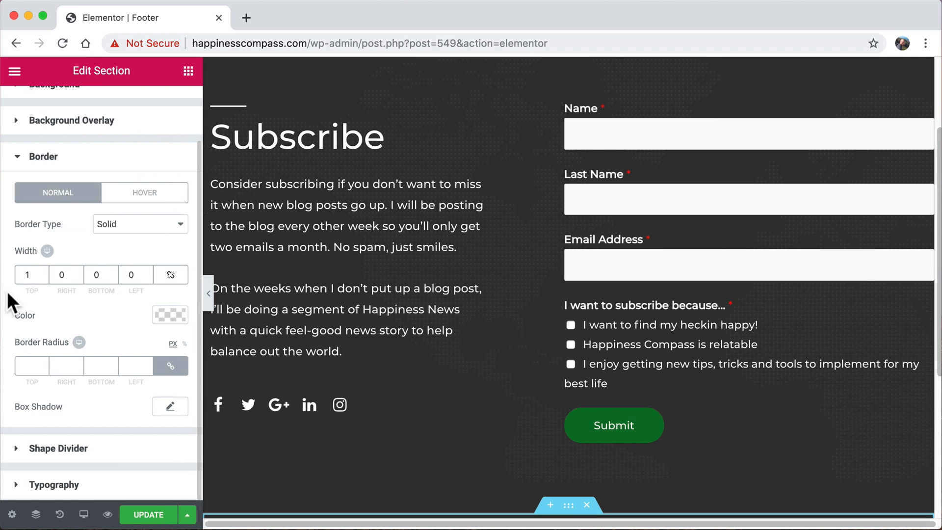
pyautogui.click(925, 101)
pyautogui.moveTo(126, 252); pyautogui.dragTo(21, 224)
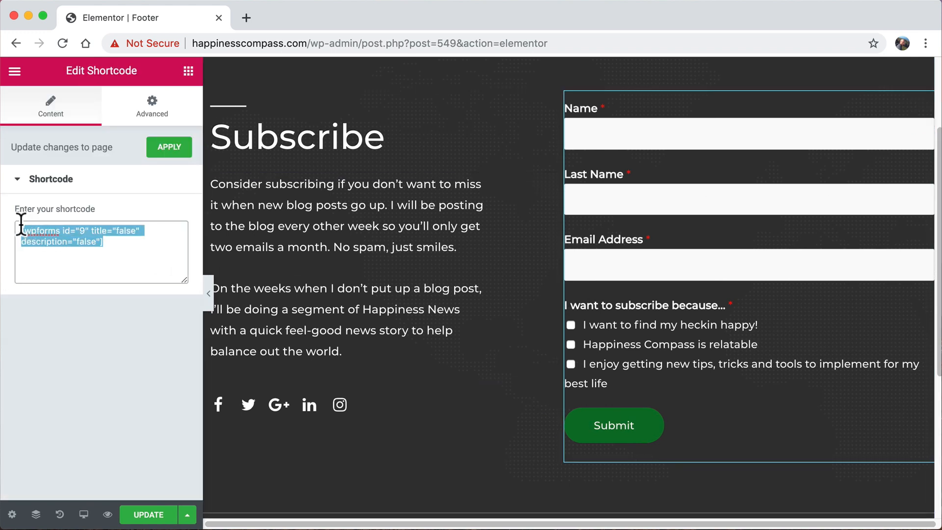
pyautogui.click(96, 340)
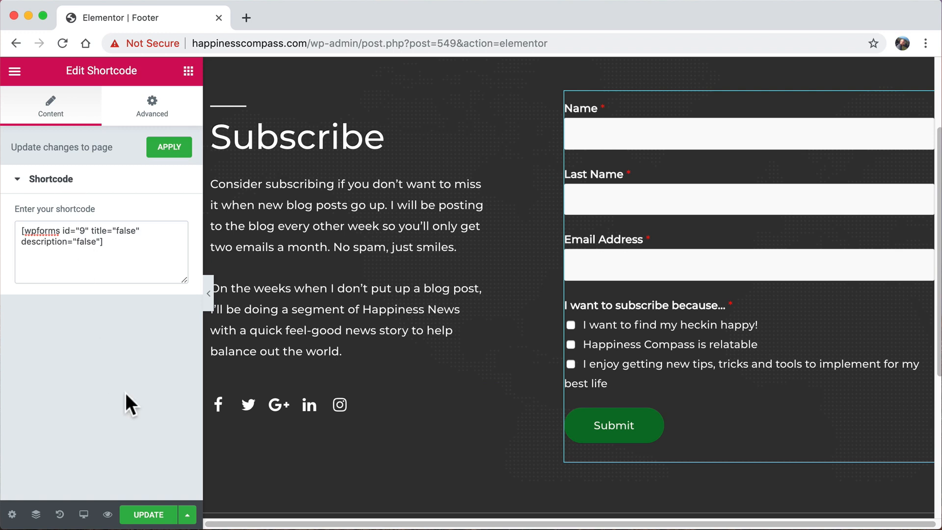
pyautogui.click(150, 519)
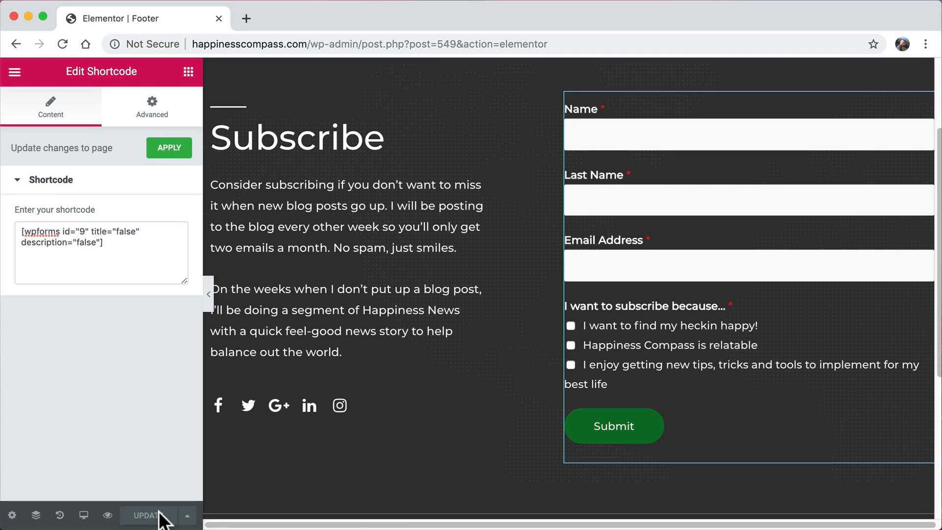
# Step: Remove the /wp-admin path from the address to load the Happiness Compass home page
pyautogui.moveTo(308, 44); pyautogui.dragTo(547, 44)
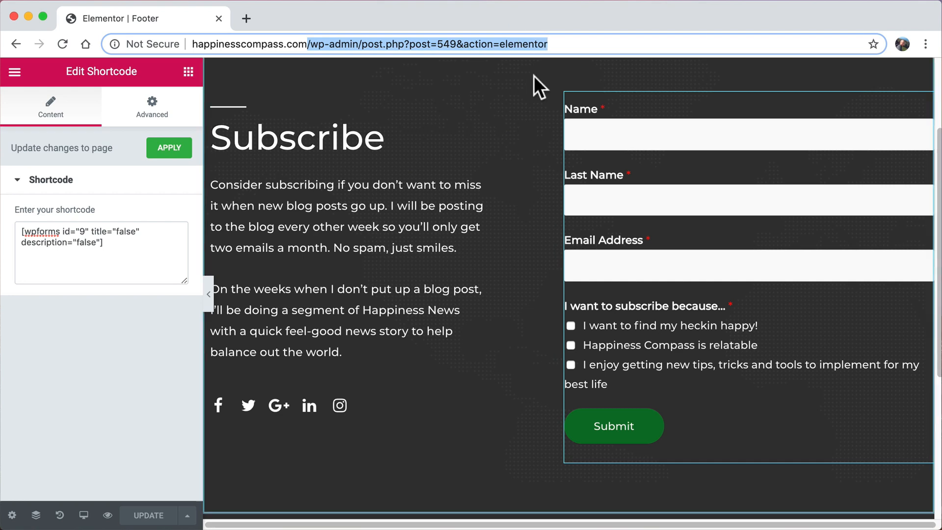
pyautogui.press('BackSpace')
pyautogui.press('Return')
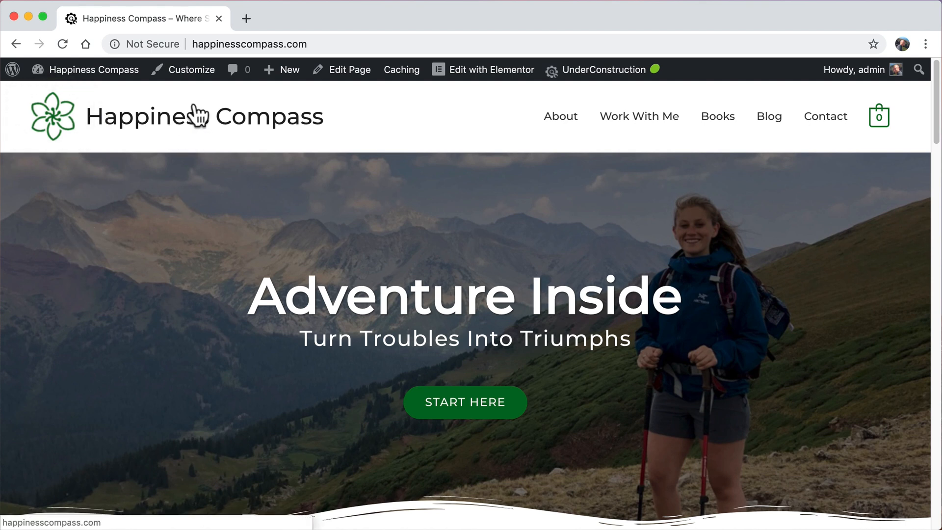
# Step: Load logomakr.com in a new Chrome tab
pyautogui.click(246, 18)
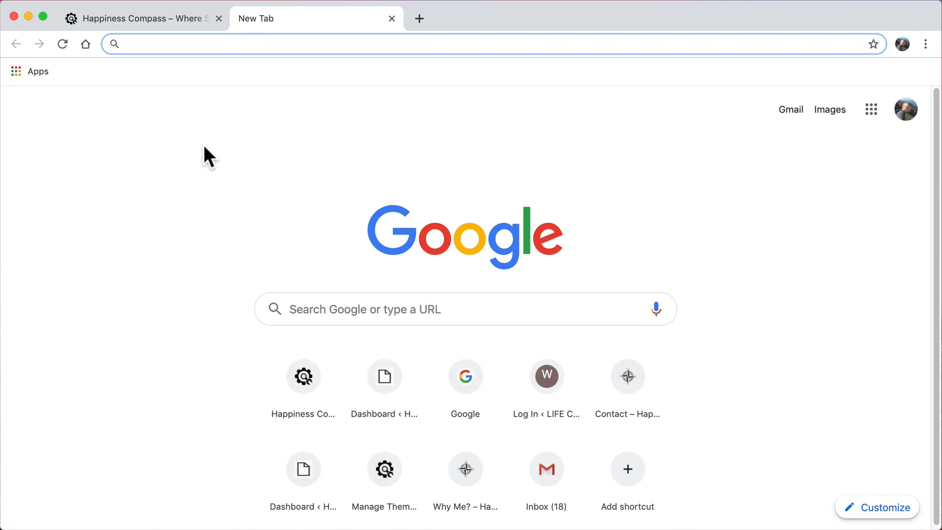
pyautogui.write('logo')
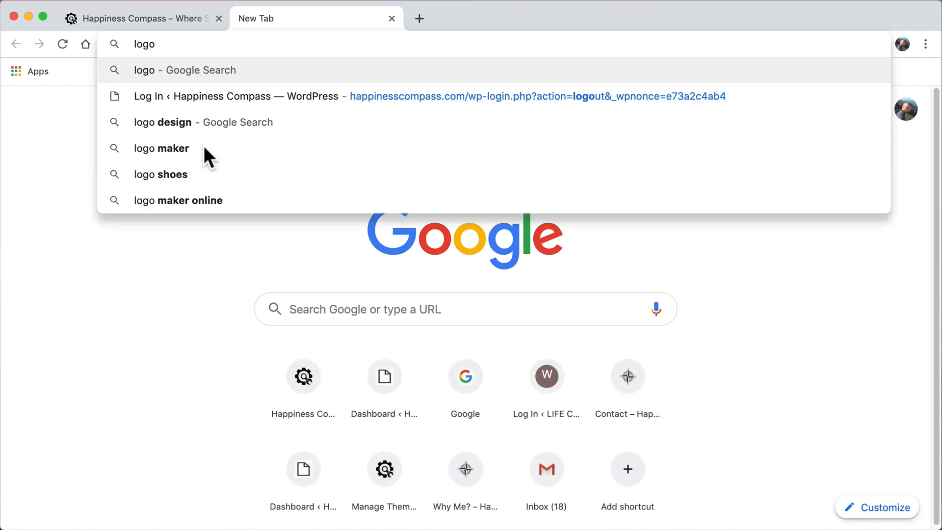
pyautogui.write('makr.com')
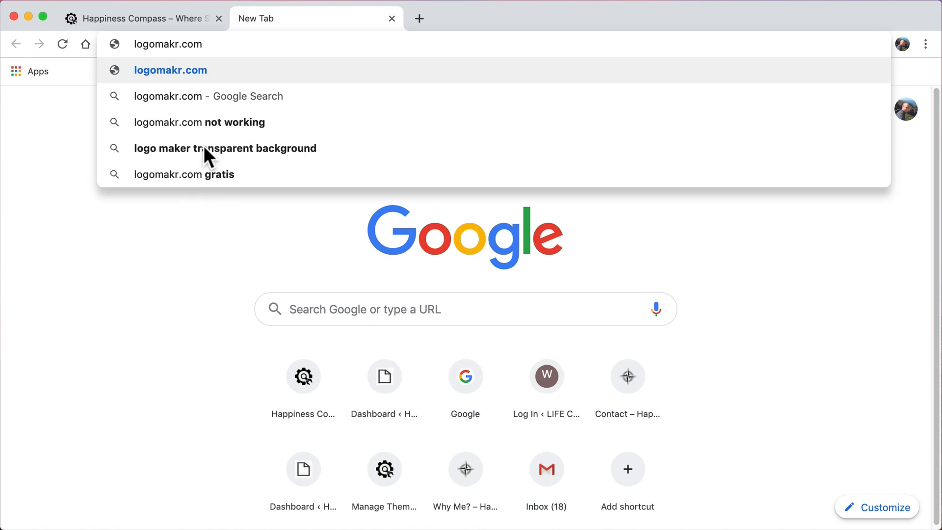
pyautogui.press('Return')
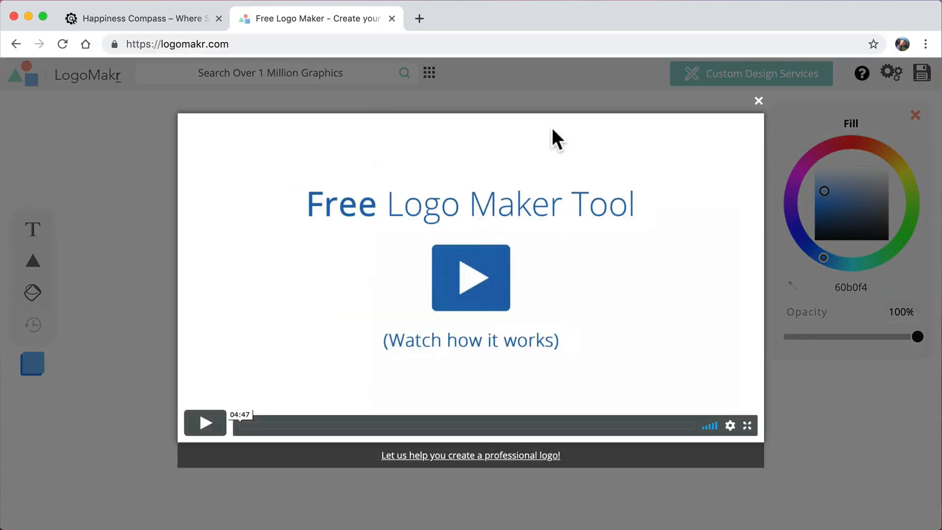
# Step: Close the intro video and popup, then search the graphics library for 'na' (nature)
pyautogui.click(754, 99)
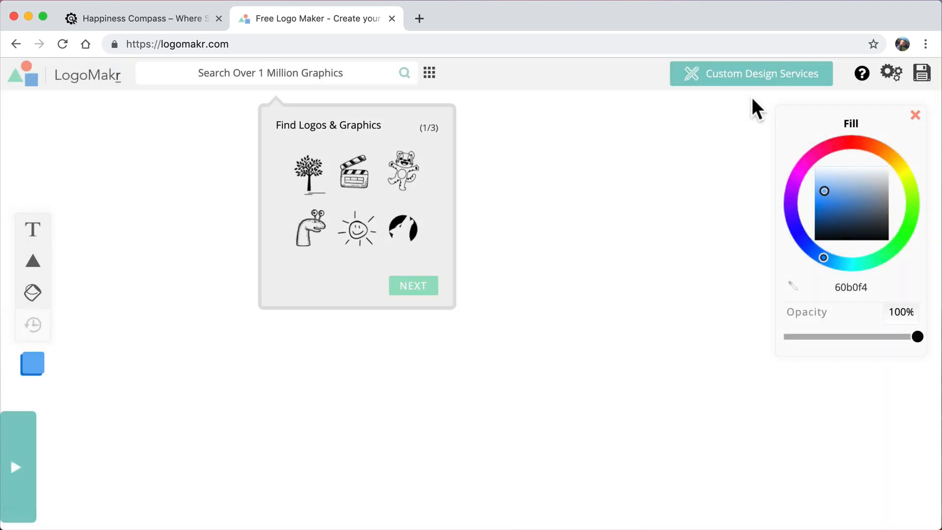
pyautogui.click(273, 72)
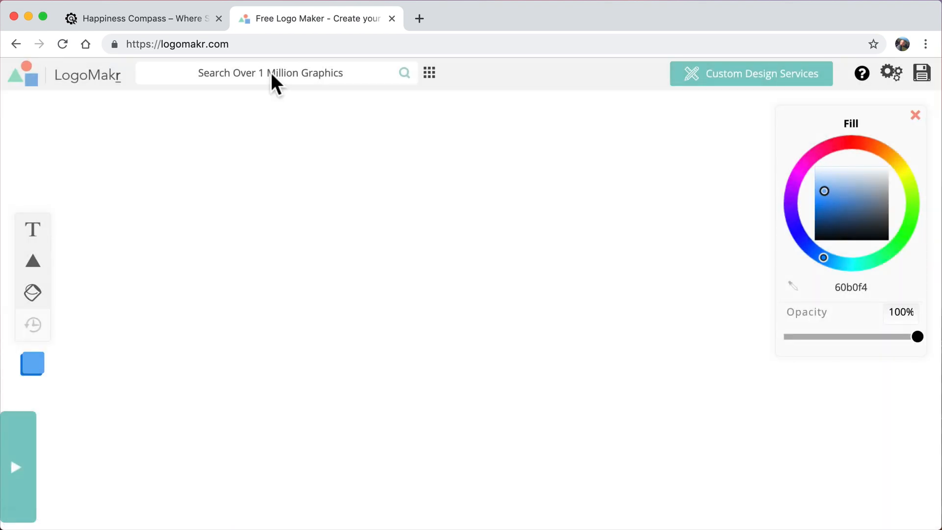
pyautogui.click(257, 73)
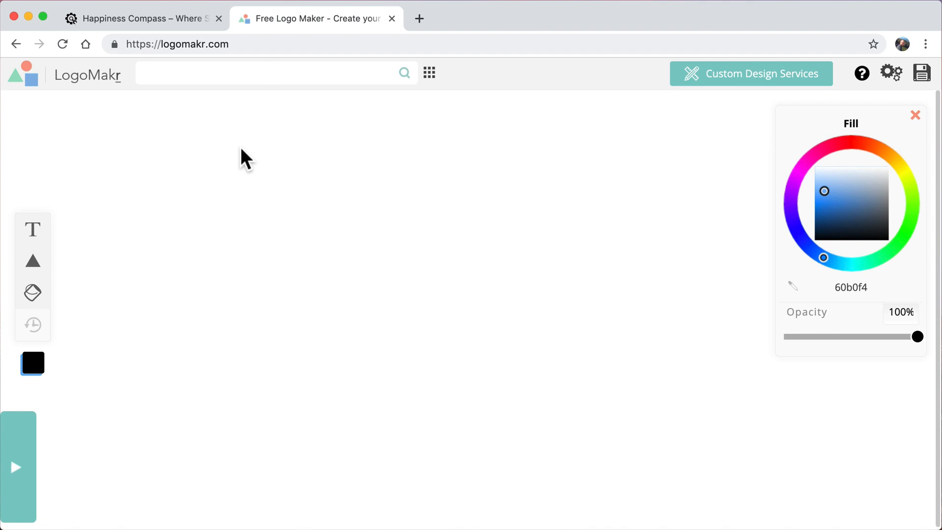
pyautogui.write('nature')
pyautogui.press('Return')
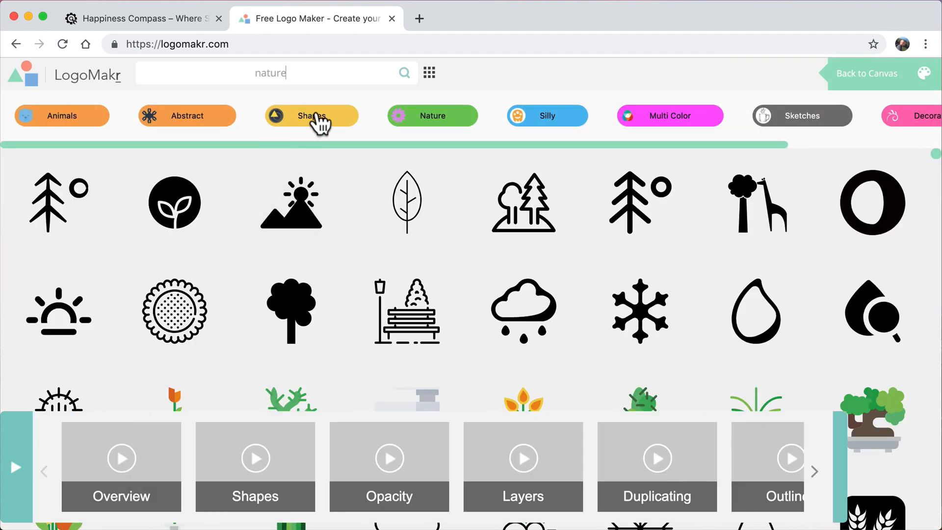
# Step: Add the hiker-in-circle clipart from the Nature category to the canvas
pyautogui.click(431, 116)
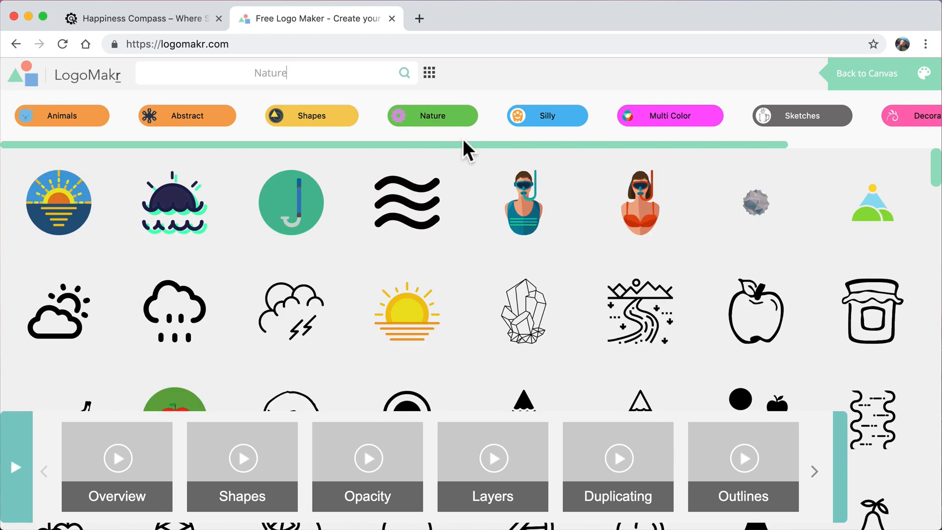
pyautogui.scroll(-10, 464, 230)
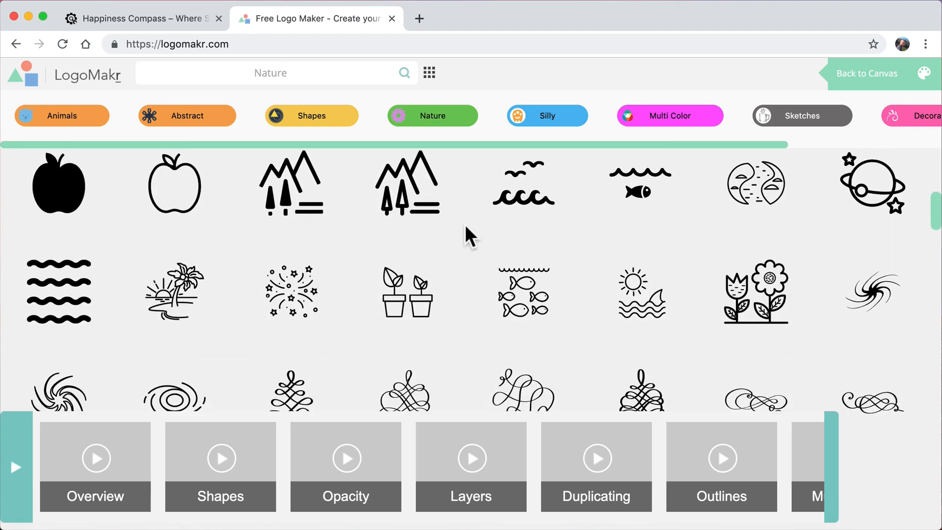
pyautogui.scroll(-15, 464, 227)
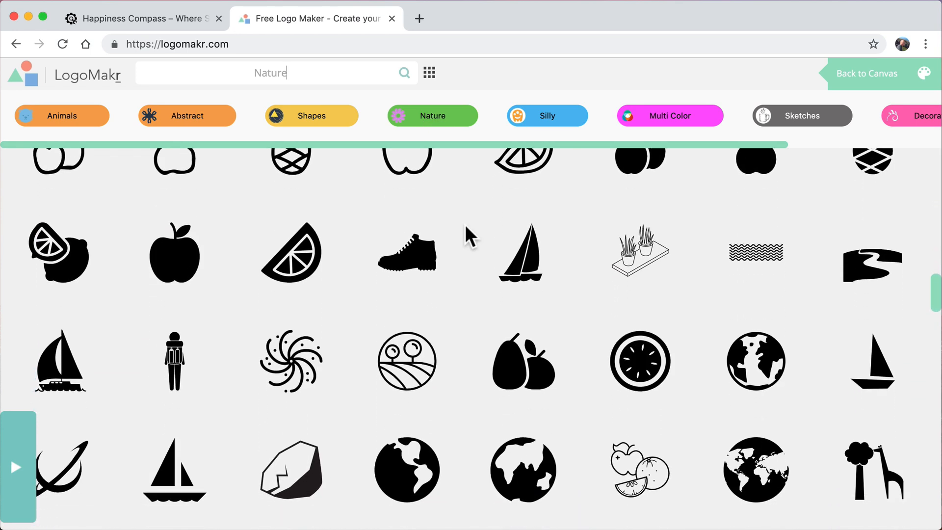
pyautogui.scroll(-10, 465, 227)
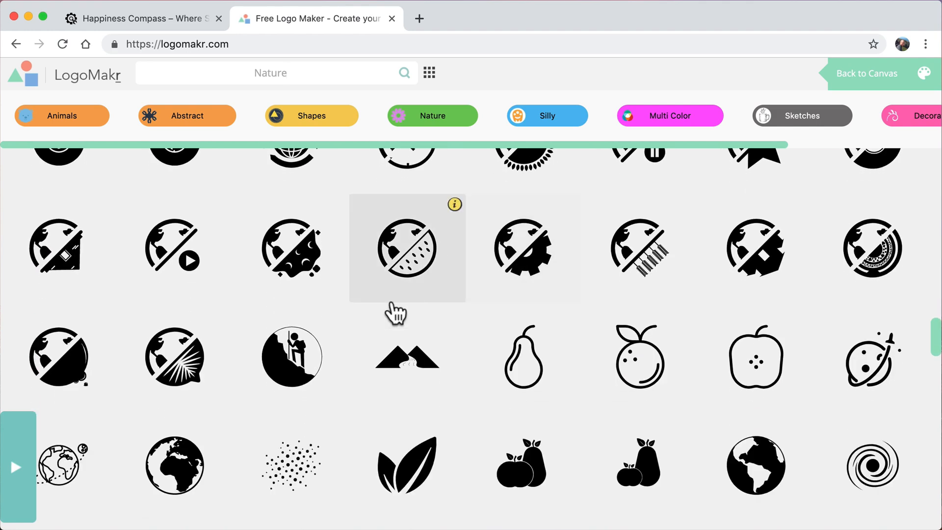
pyautogui.click(312, 356)
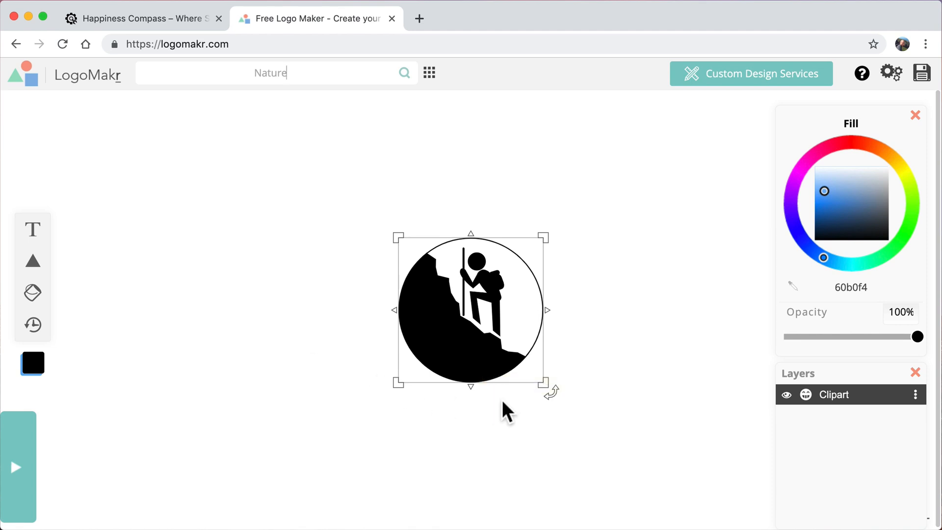
# Step: Shrink, move and slightly rotate the hiker clipart, trying horizontal and vertical flips then undoing them
pyautogui.moveTo(544, 383); pyautogui.dragTo(508, 346)
pyautogui.moveTo(455, 312); pyautogui.dragTo(251, 221)
pyautogui.moveTo(314, 268)
pyautogui.mouseDown()
pyautogui.moveTo(326, 250)
pyautogui.moveTo(290, 296)
pyautogui.moveTo(311, 278)
pyautogui.mouseUp()
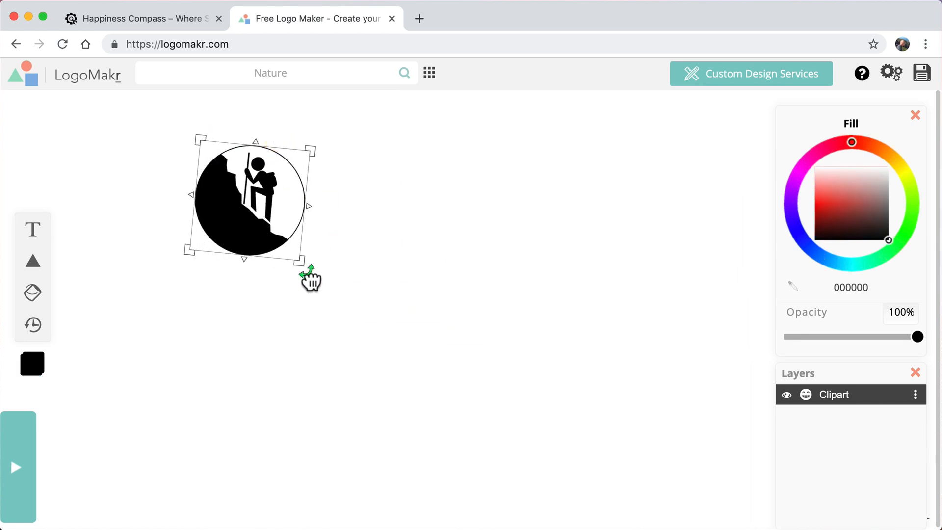
pyautogui.rightClick(277, 208)
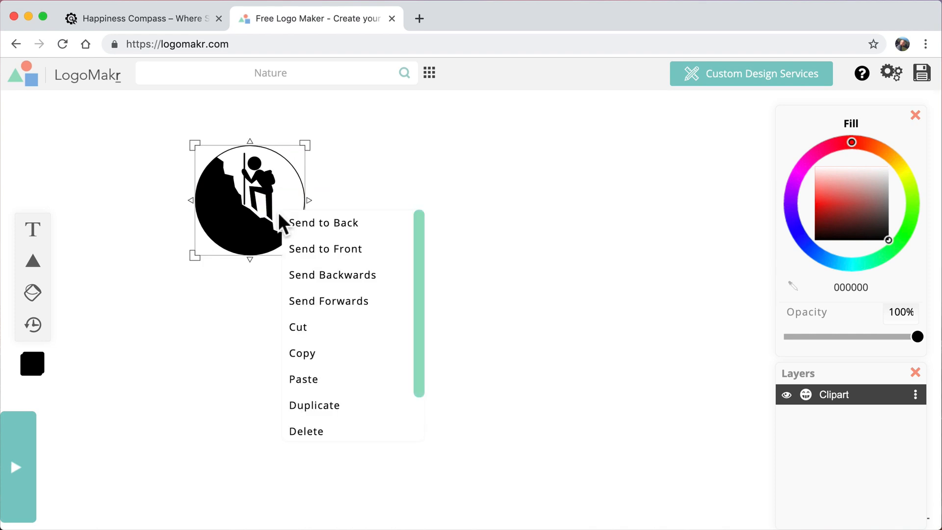
pyautogui.scroll(-2, 343, 299)
pyautogui.click(358, 407)
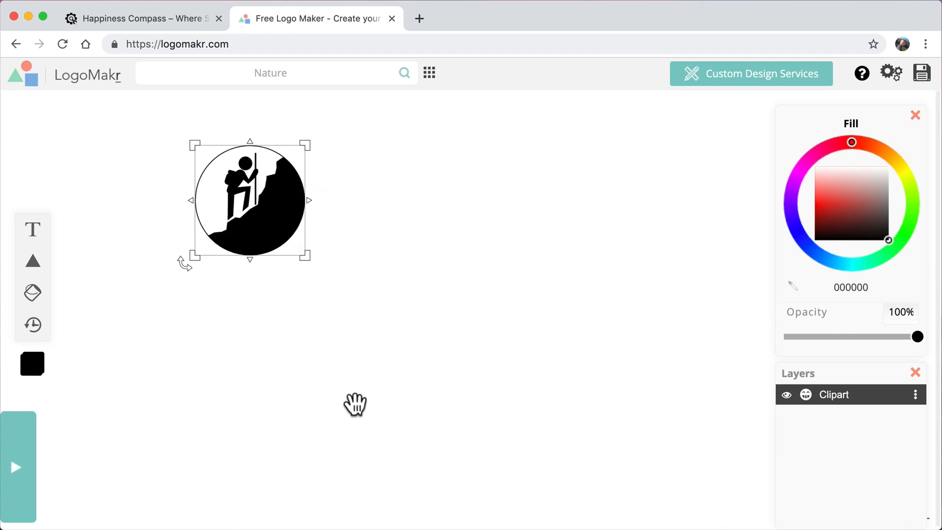
pyautogui.rightClick(263, 213)
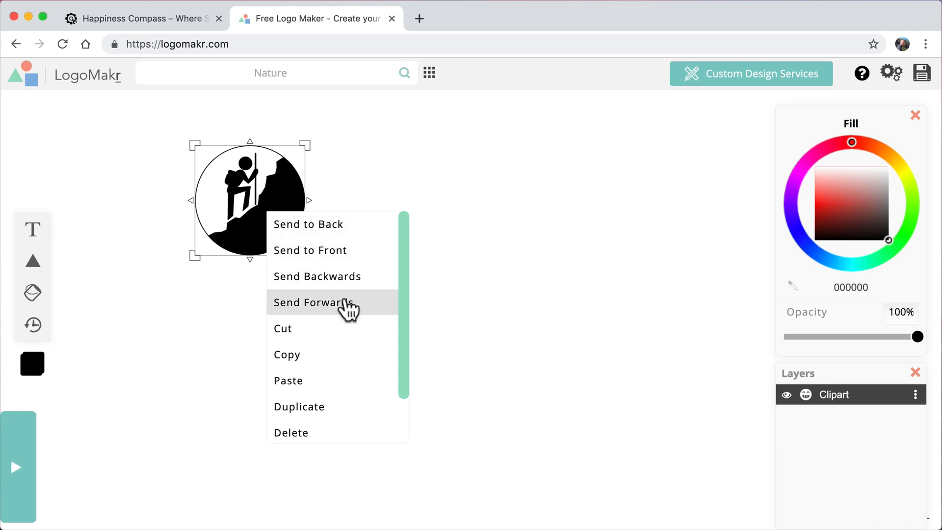
pyautogui.scroll(-2, 338, 329)
pyautogui.click(334, 428)
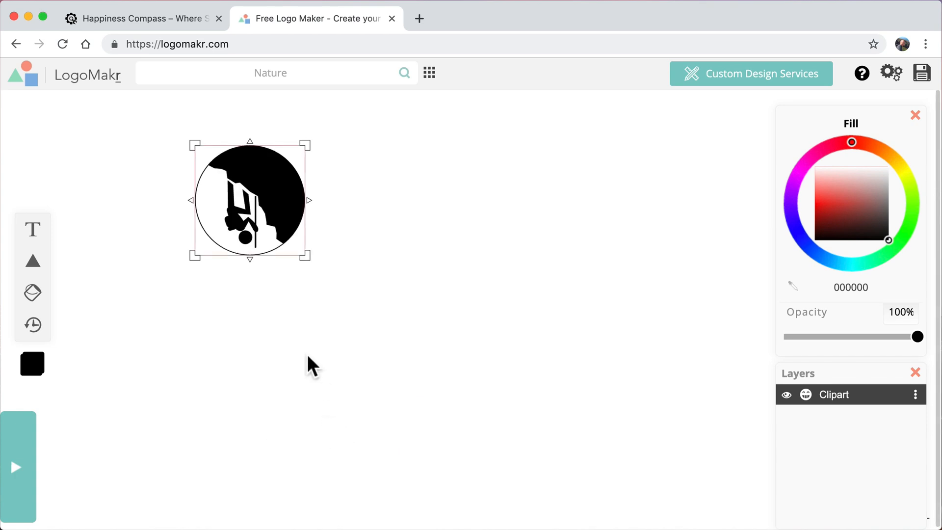
pyautogui.press('super+z')
pyautogui.press('super+z')
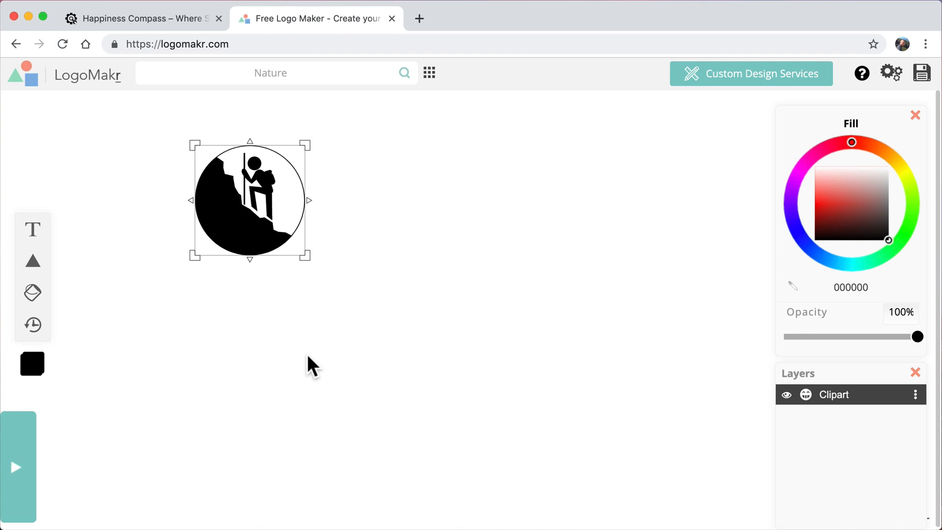
# Step: Add black 'Happiness Compass' text and move it up and to the right
pyautogui.click(33, 234)
pyautogui.write('H')
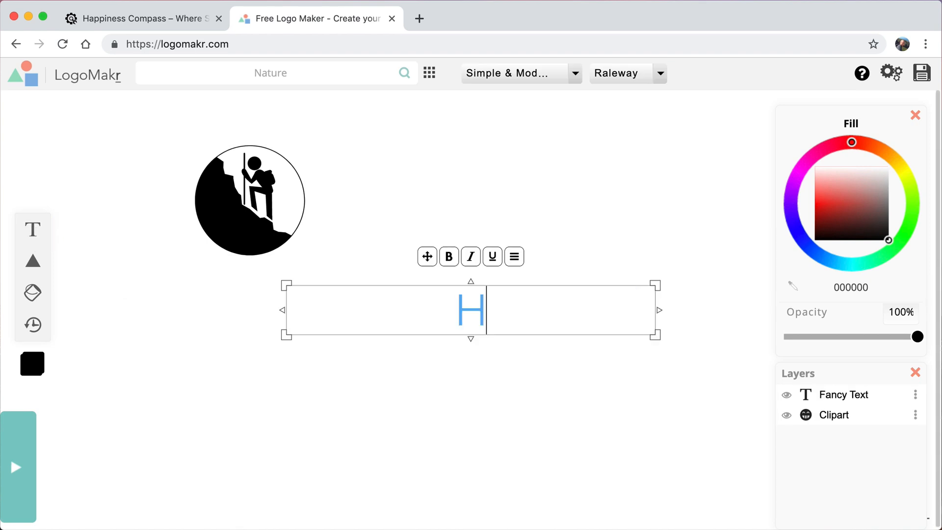
pyautogui.write('appiness')
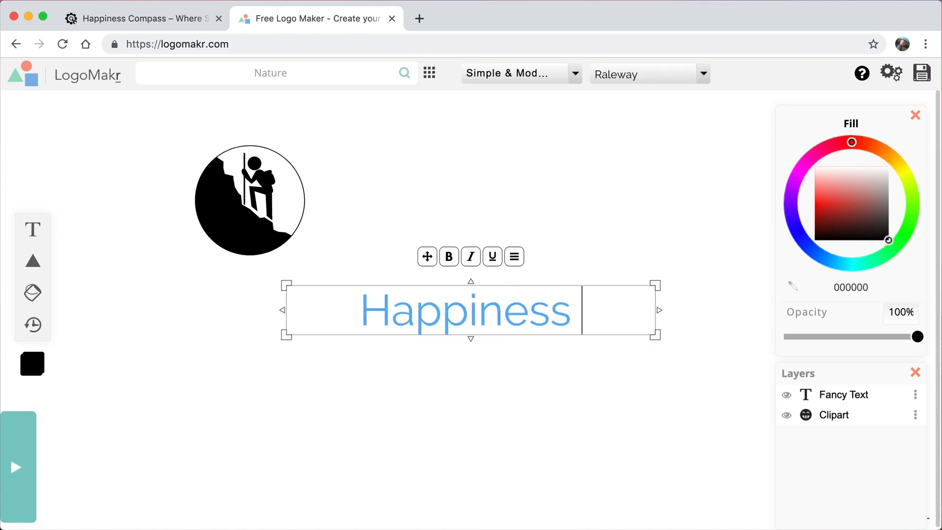
pyautogui.write(' Compass')
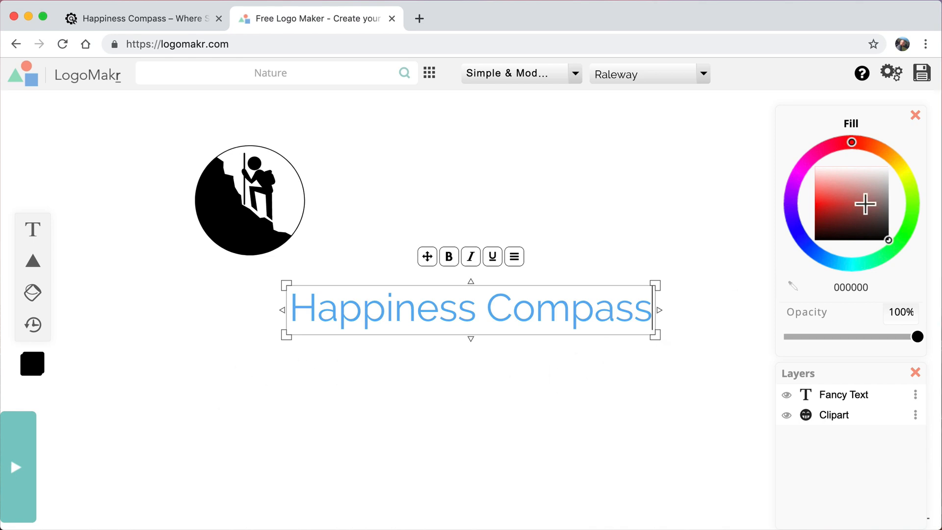
pyautogui.moveTo(864, 203)
pyautogui.mouseDown()
pyautogui.moveTo(846, 203)
pyautogui.moveTo(802, 259)
pyautogui.mouseUp()
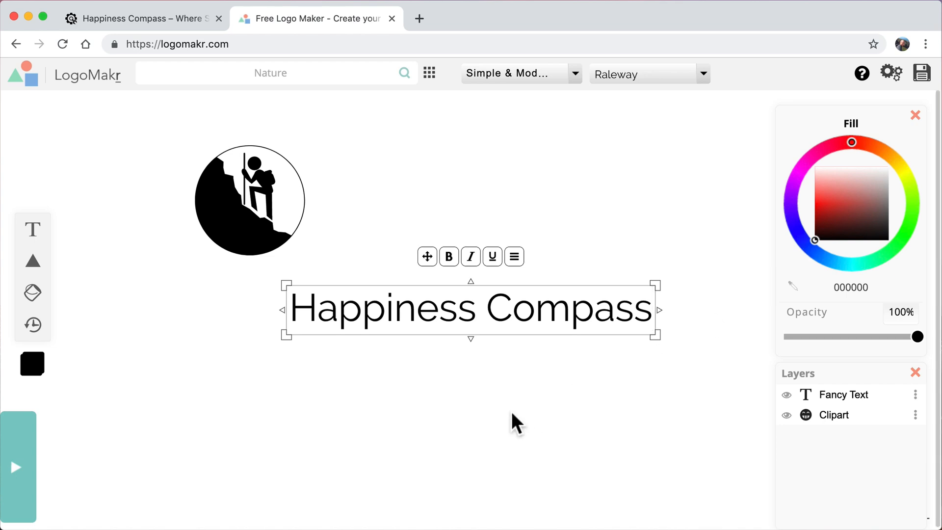
pyautogui.click(498, 399)
pyautogui.click(483, 321)
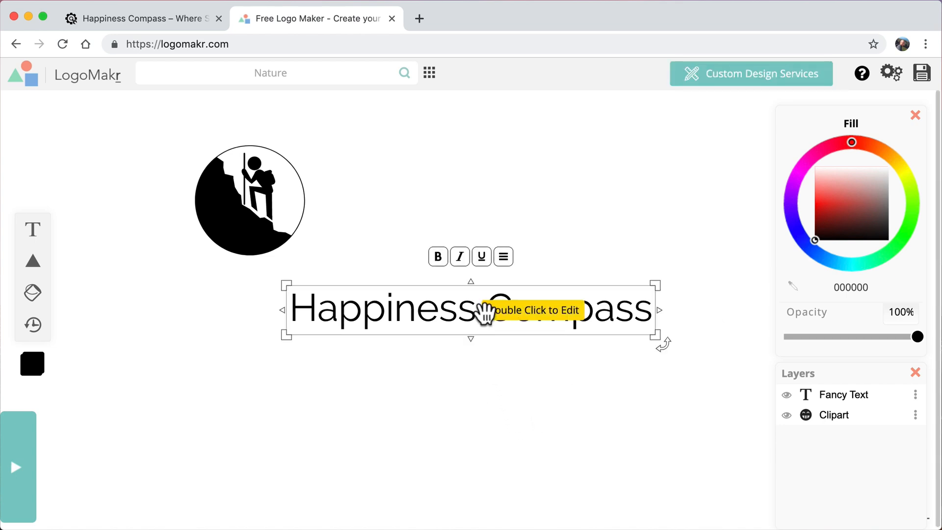
pyautogui.moveTo(483, 321); pyautogui.dragTo(523, 302)
# Step: Shrink the hiker circle to 86.3 px so it sits beside the text
pyautogui.click(275, 250)
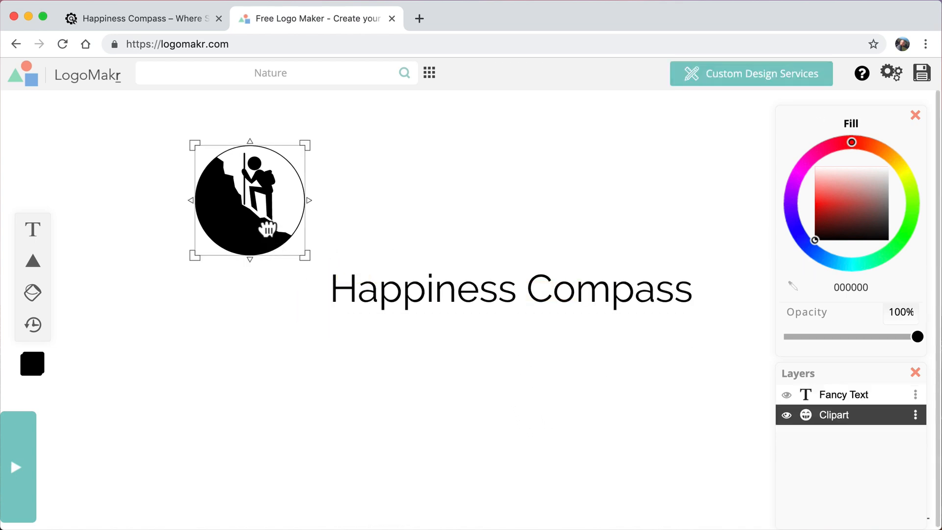
pyautogui.moveTo(307, 253); pyautogui.dragTo(293, 298)
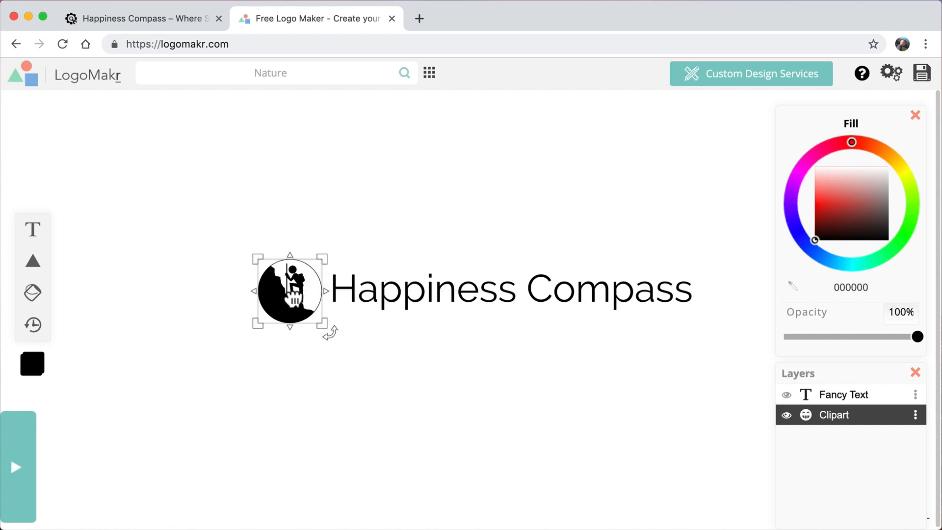
pyautogui.click(388, 358)
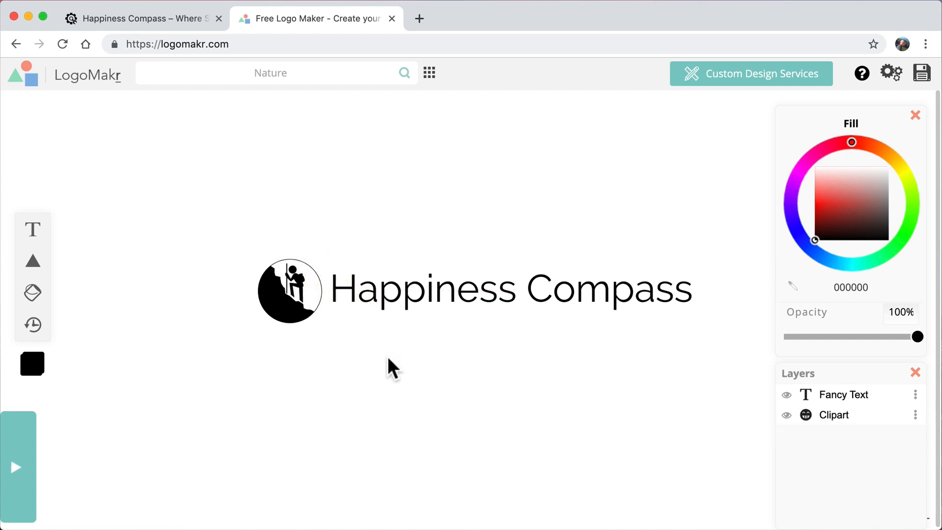
# Step: Add a square behind the icon and text, stretched into a slim pale green banner
pyautogui.moveTo(32, 268)
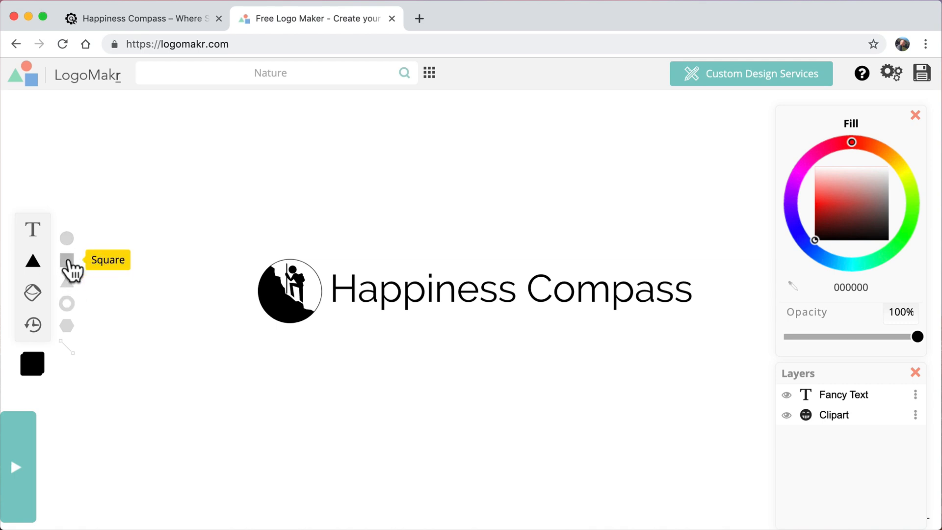
pyautogui.click(68, 265)
pyautogui.moveTo(505, 347); pyautogui.dragTo(505, 327)
pyautogui.rightClick(489, 239)
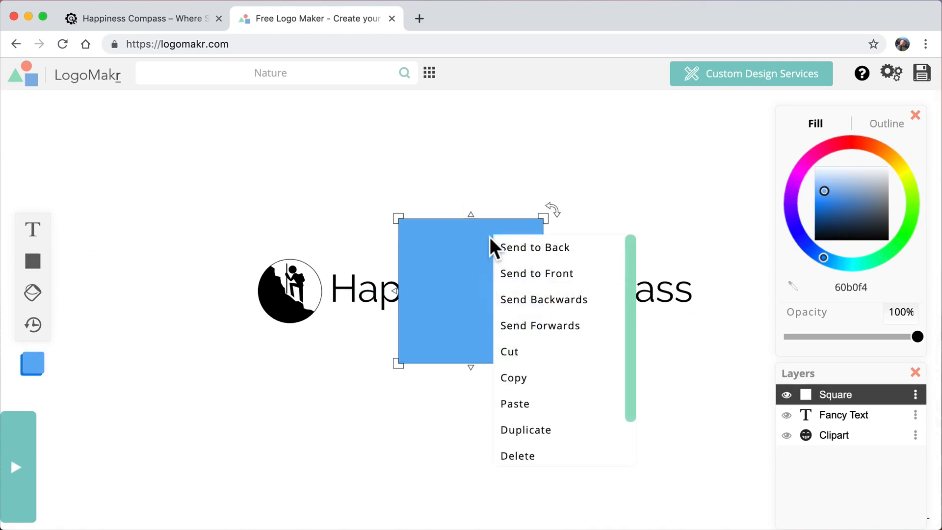
pyautogui.click(550, 246)
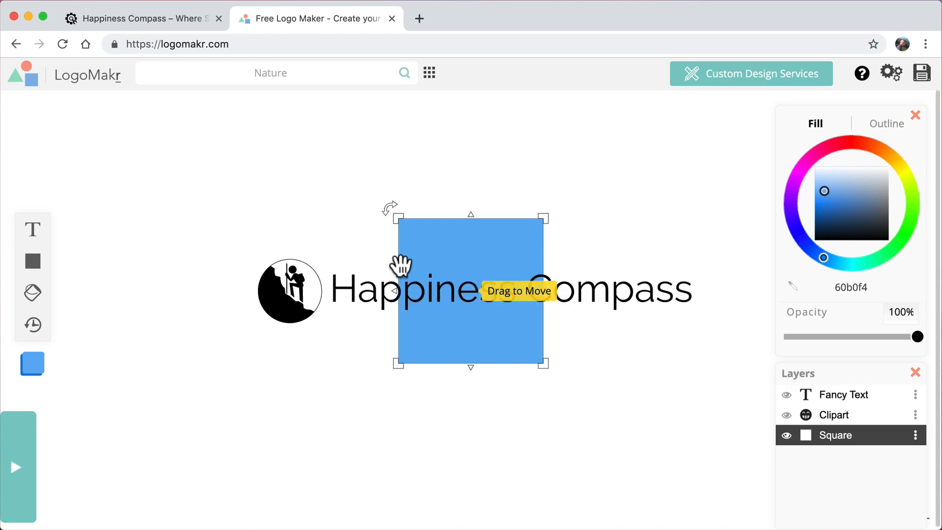
pyautogui.moveTo(394, 274); pyautogui.dragTo(251, 275)
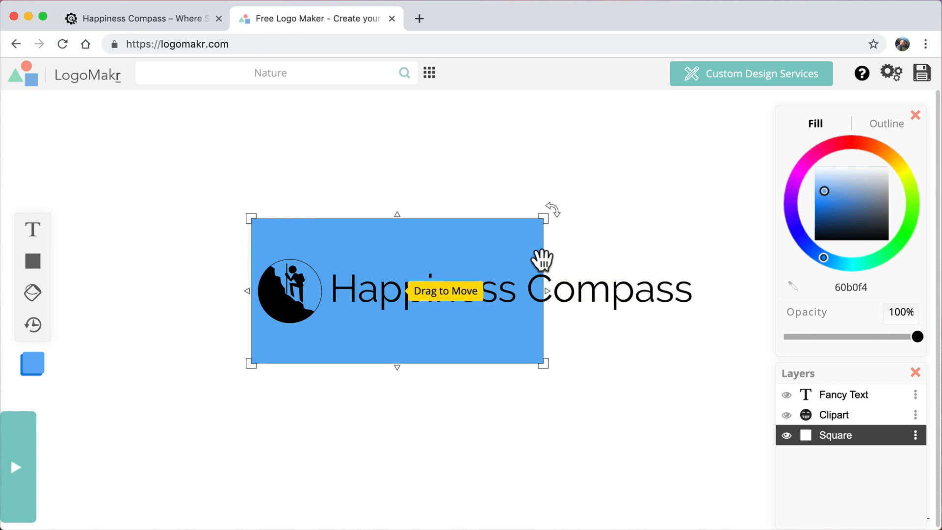
pyautogui.moveTo(560, 271); pyautogui.dragTo(718, 267)
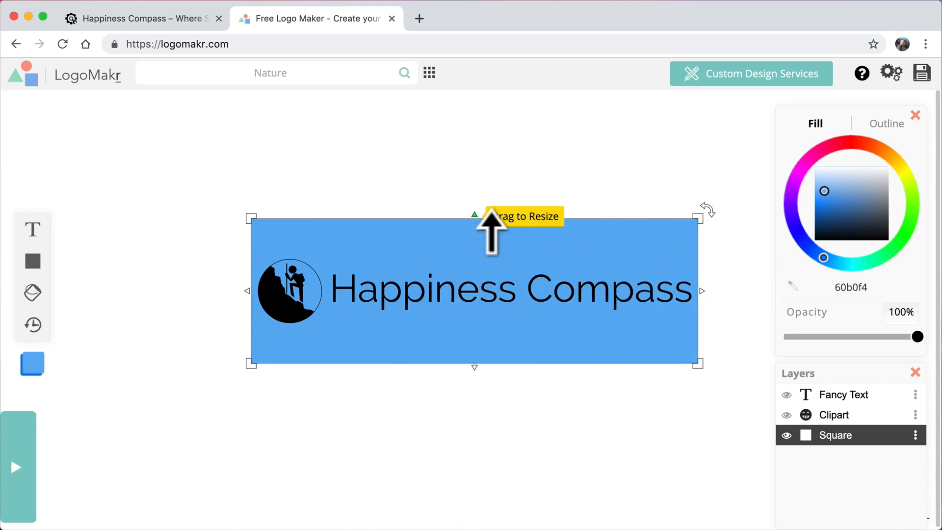
pyautogui.moveTo(492, 228); pyautogui.dragTo(493, 266)
pyautogui.moveTo(491, 378); pyautogui.dragTo(493, 343)
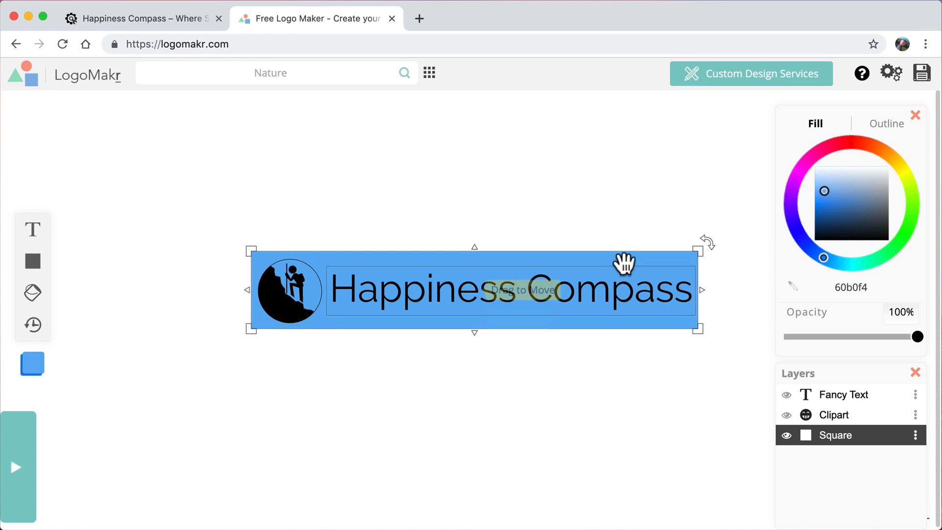
pyautogui.click(895, 248)
pyautogui.moveTo(817, 201); pyautogui.dragTo(839, 176)
pyautogui.click(622, 400)
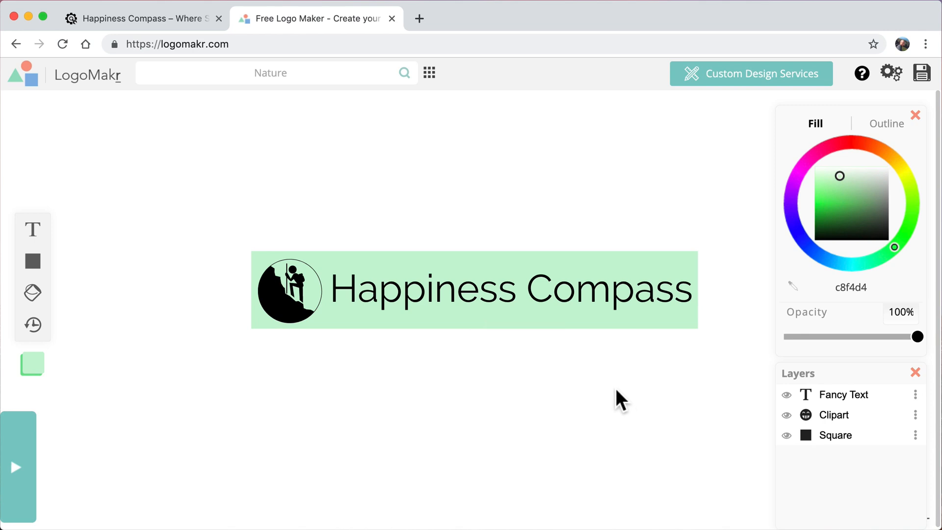
# Step: Delete the banner square and the Happiness Compass text
pyautogui.click(560, 326)
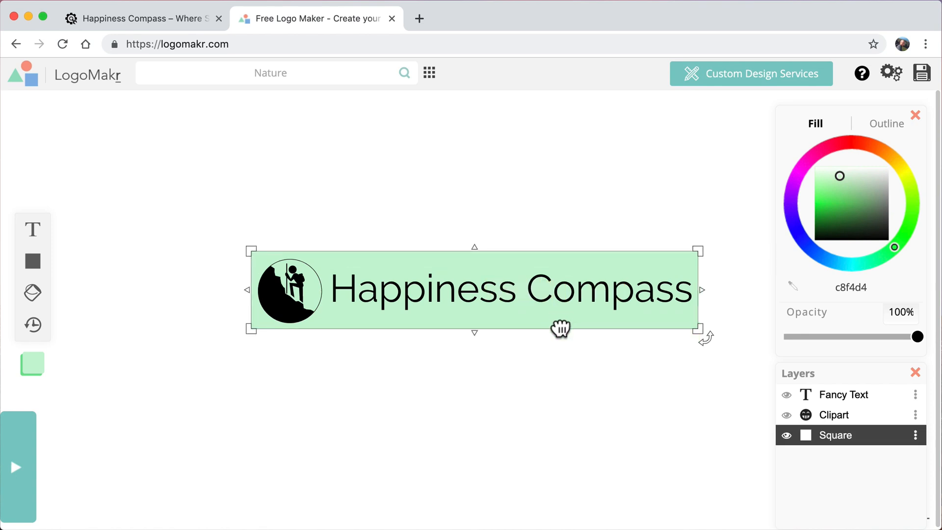
pyautogui.rightClick(560, 326)
pyautogui.click(583, 312)
pyautogui.click(542, 293)
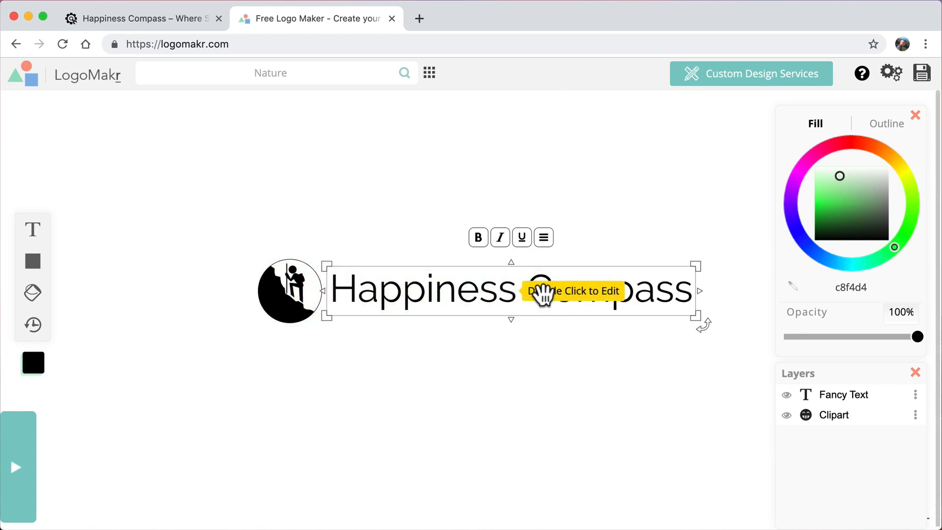
pyautogui.rightClick(543, 293)
pyautogui.click(609, 511)
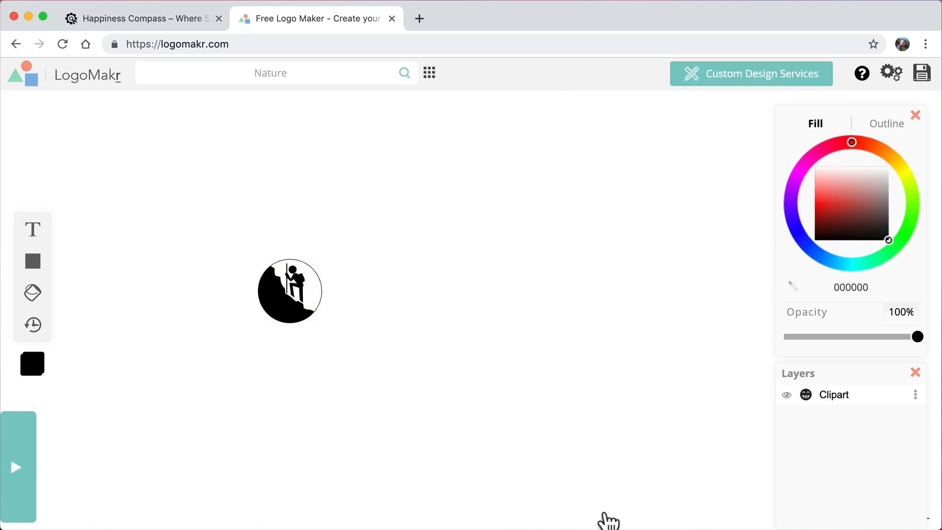
# Step: Enlarge the hiker logo to about 200 px, move it up-right, and colour it dark green 2f7226
pyautogui.moveTo(321, 320)
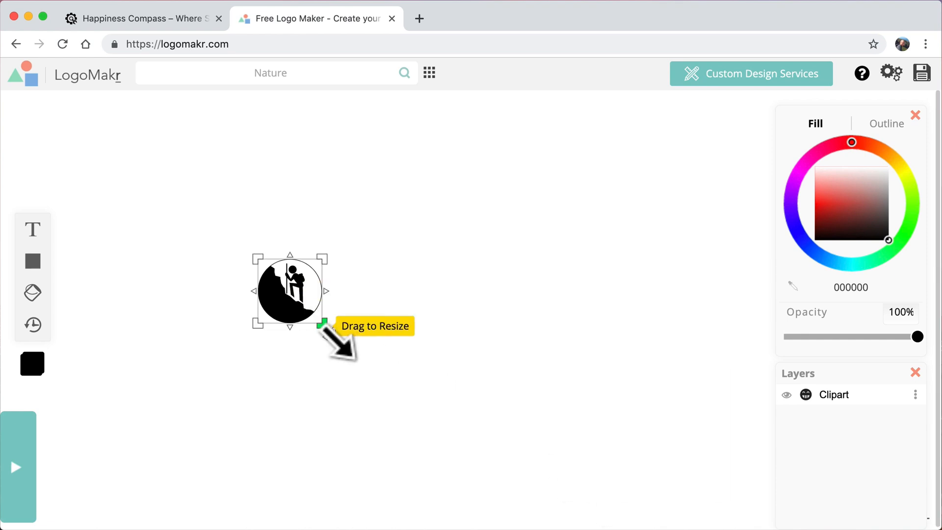
pyautogui.moveTo(323, 325); pyautogui.dragTo(413, 398)
pyautogui.moveTo(363, 356); pyautogui.dragTo(442, 309)
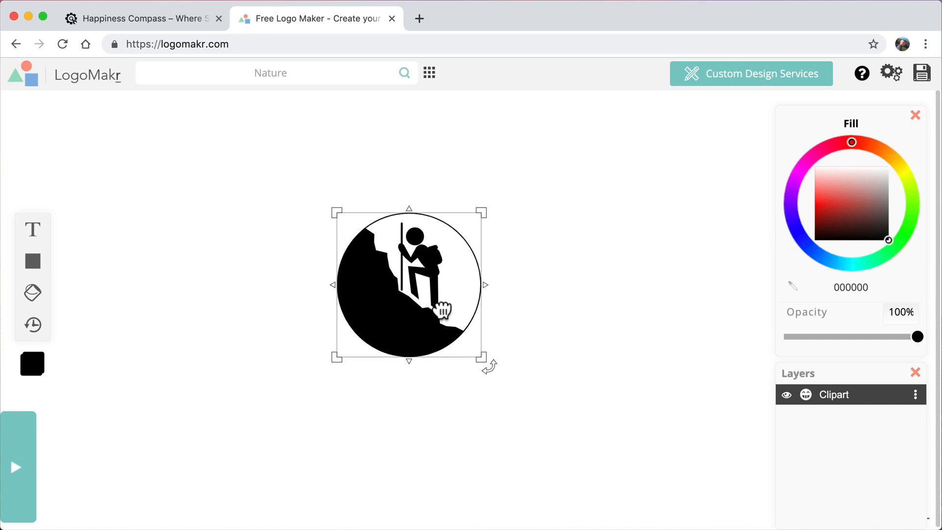
pyautogui.click(909, 228)
pyautogui.moveTo(815, 204); pyautogui.dragTo(851, 219)
pyautogui.click(704, 239)
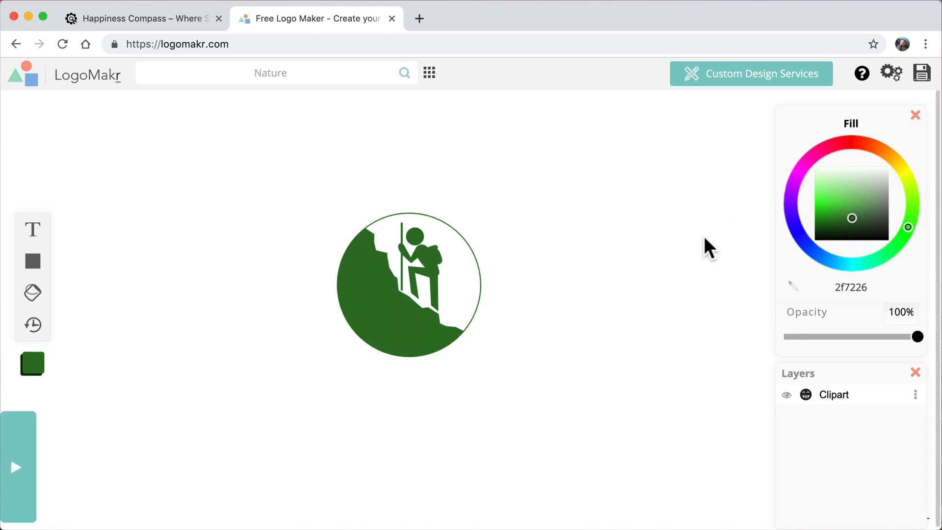
# Step: Download the logo as a free low-resolution PNG and close the LogoMakr tab
pyautogui.click(922, 76)
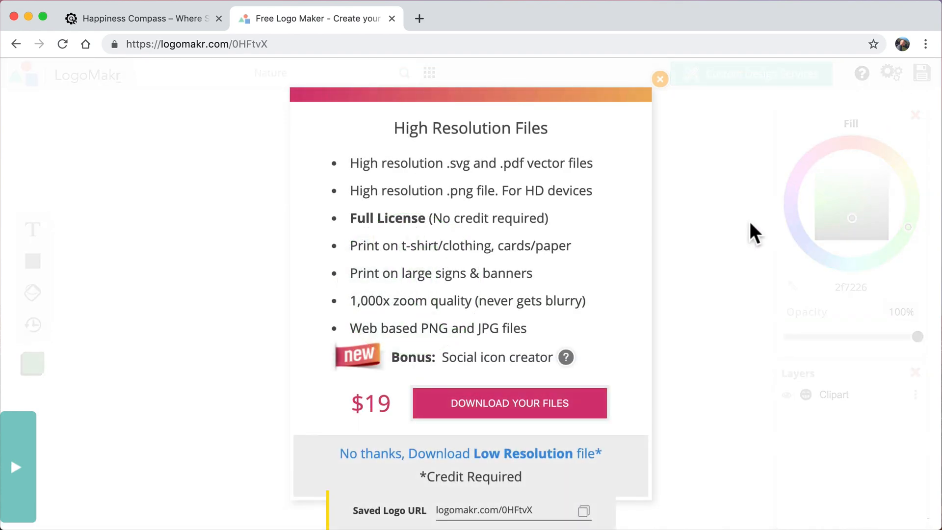
pyautogui.click(497, 458)
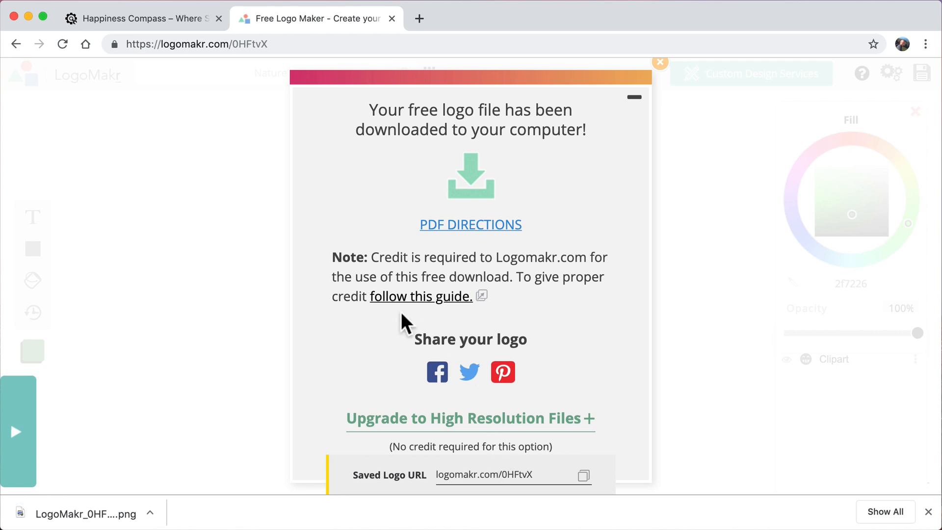
pyautogui.click(392, 18)
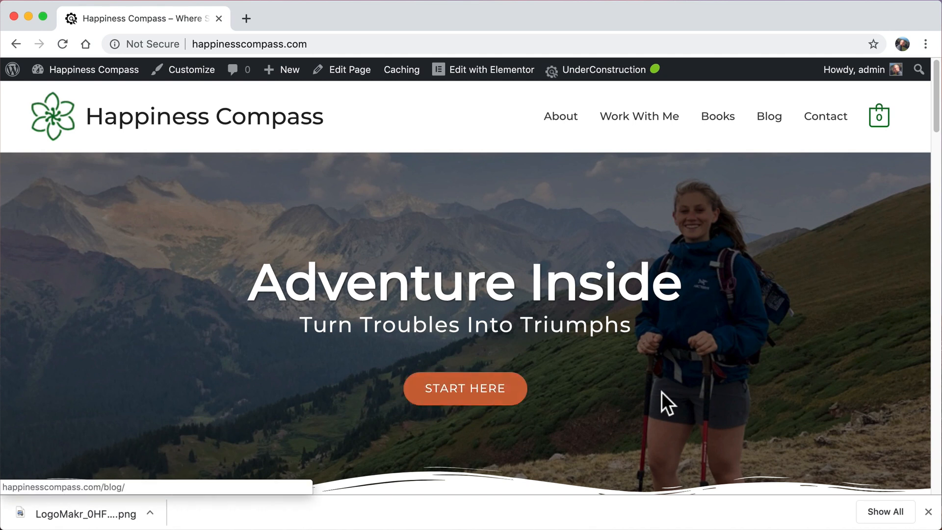
# Step: In the Customizer, go to Layout > Header > Site Identity and choose to change the logo
pyautogui.click(929, 512)
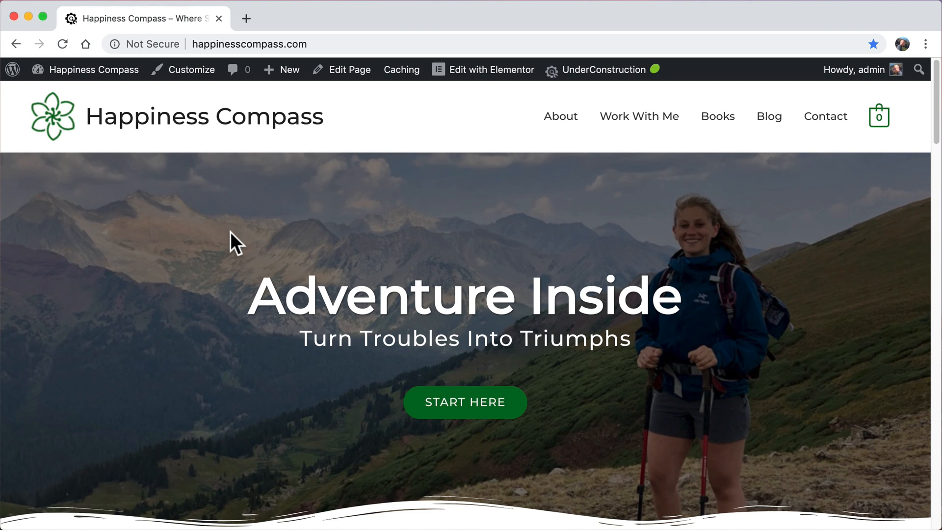
pyautogui.click(193, 73)
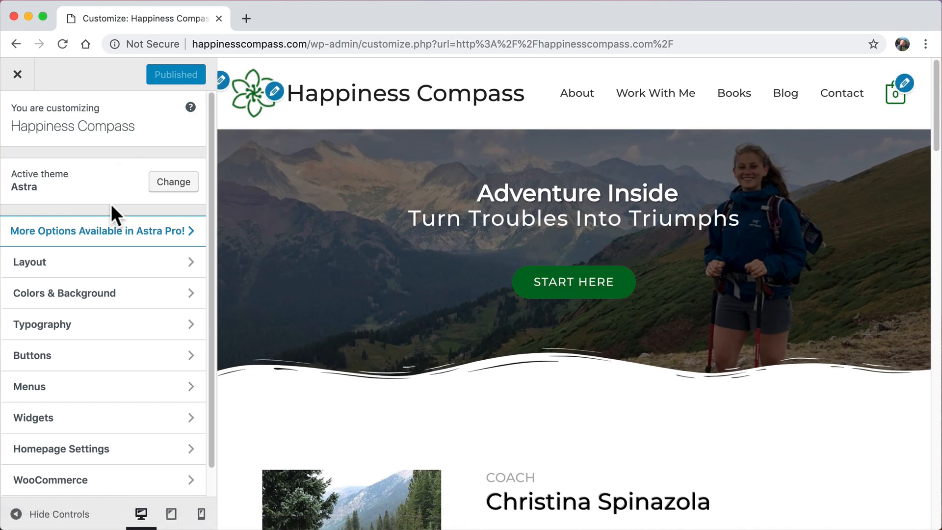
pyautogui.click(164, 268)
pyautogui.click(168, 172)
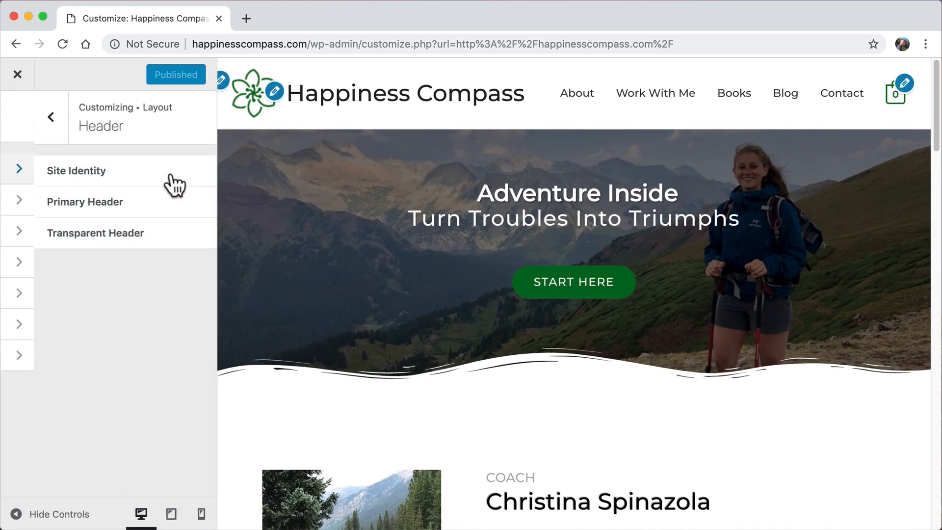
pyautogui.click(149, 178)
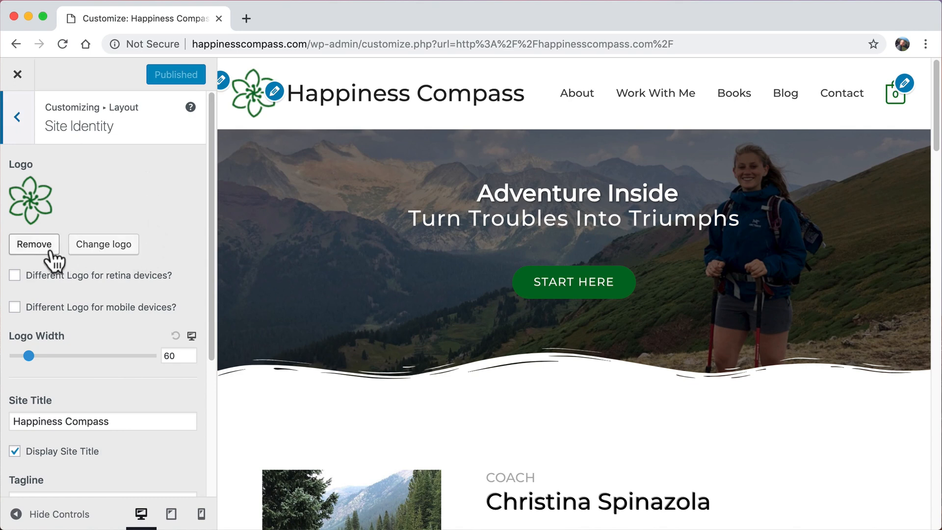
pyautogui.click(122, 250)
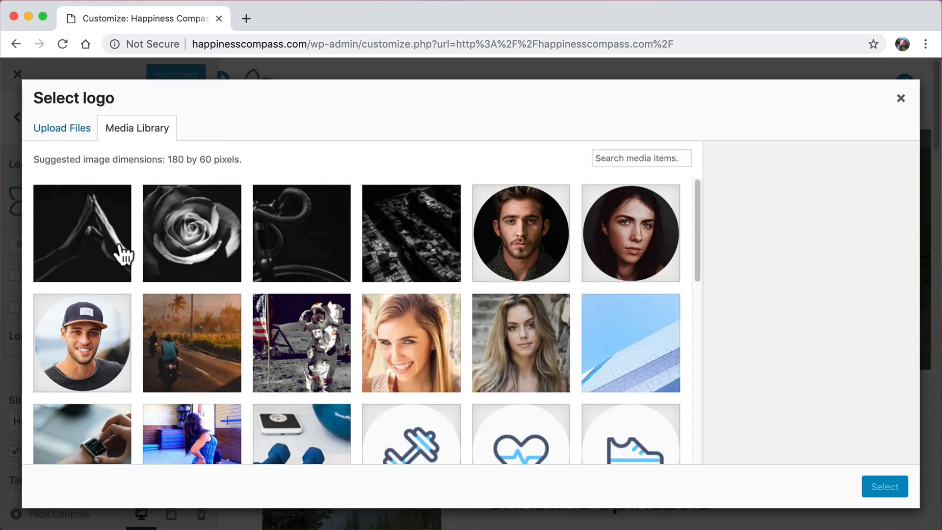
# Step: Upload Logo.png and set it as the site logo, skipping cropping
pyautogui.click(78, 131)
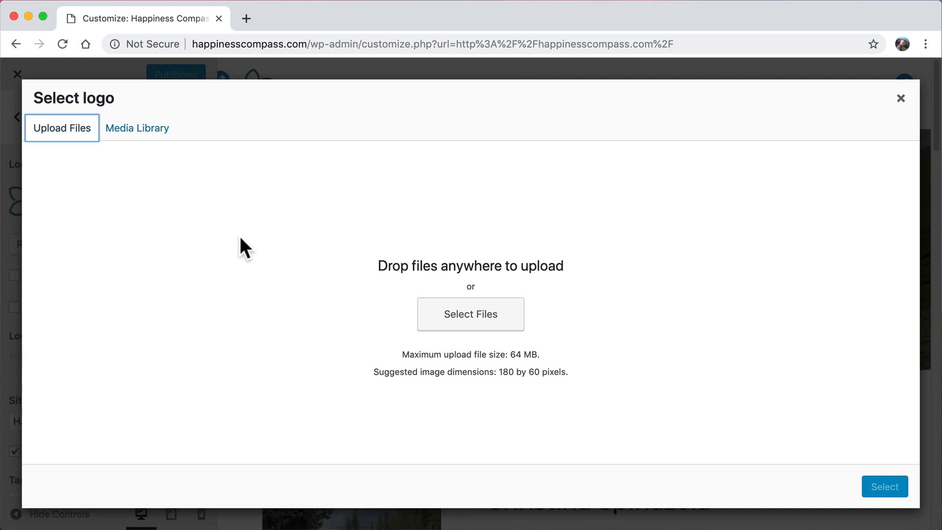
pyautogui.click(460, 321)
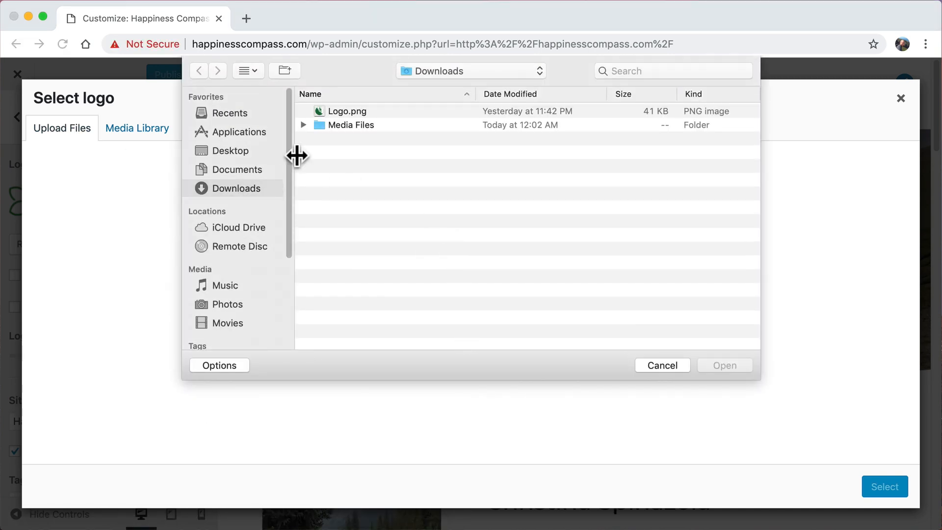
pyautogui.click(354, 110)
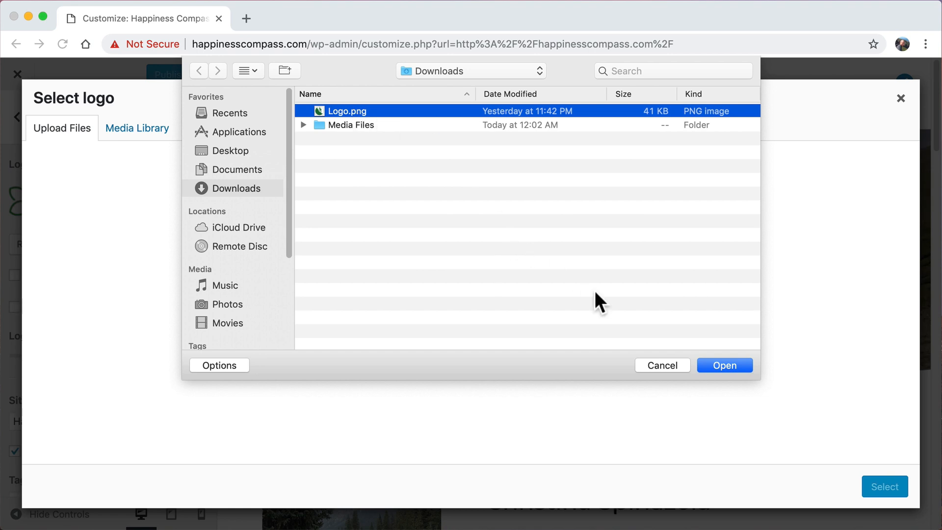
pyautogui.click(725, 367)
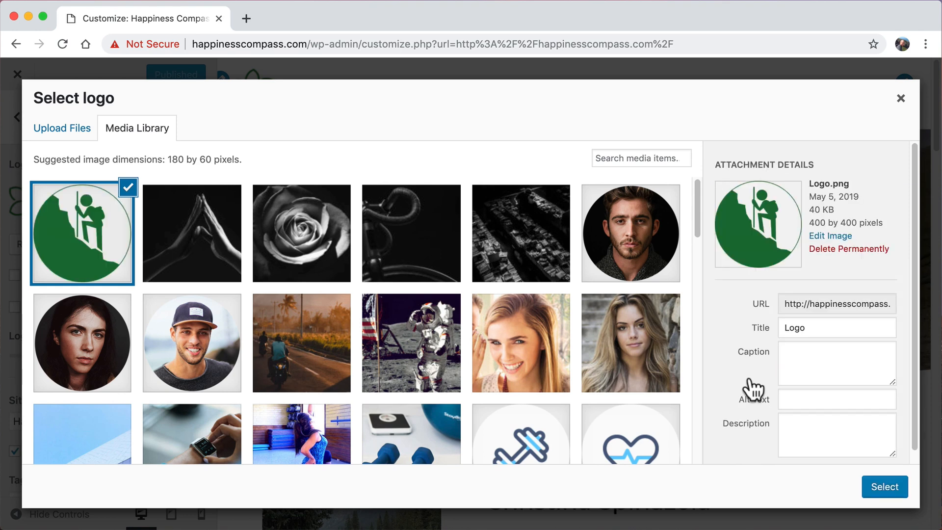
pyautogui.click(882, 488)
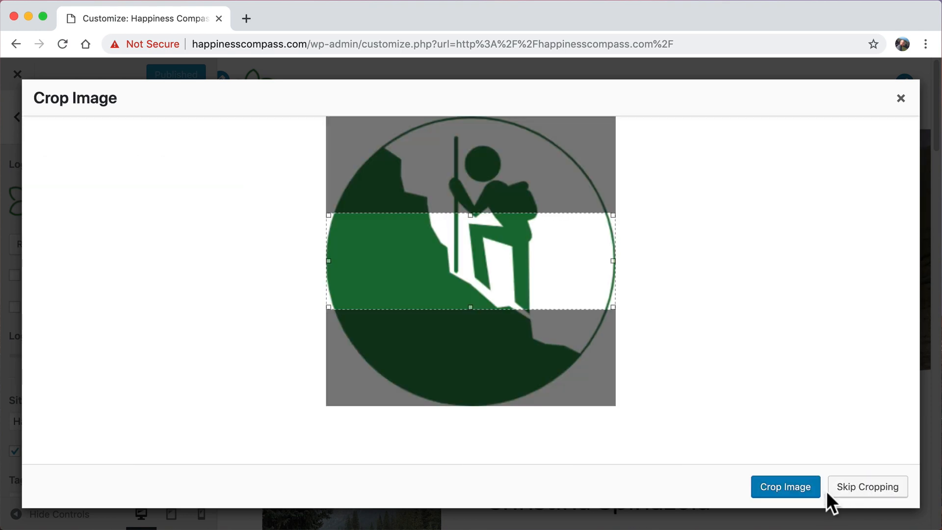
pyautogui.click(859, 491)
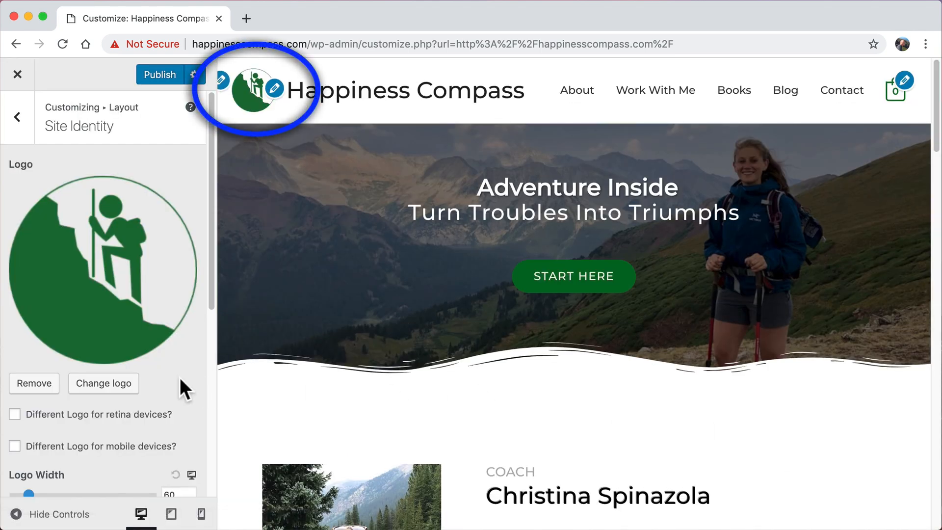
# Step: Toggle Display Site Title off and back on, then check Inline Logo & Site Title in the header settings
pyautogui.scroll(-5, 179, 377)
pyautogui.moveTo(31, 296)
pyautogui.mouseDown()
pyautogui.moveTo(20, 295)
pyautogui.moveTo(28, 295)
pyautogui.mouseUp()
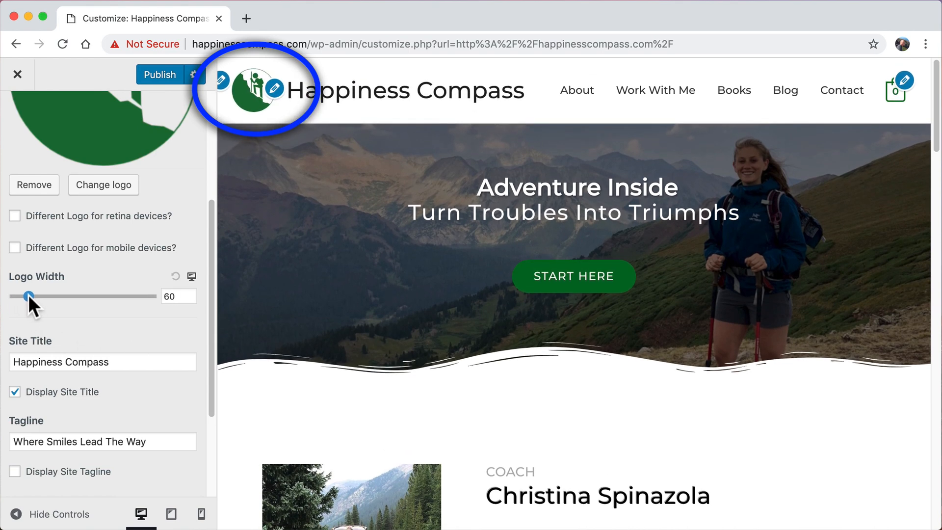
pyautogui.click(15, 392)
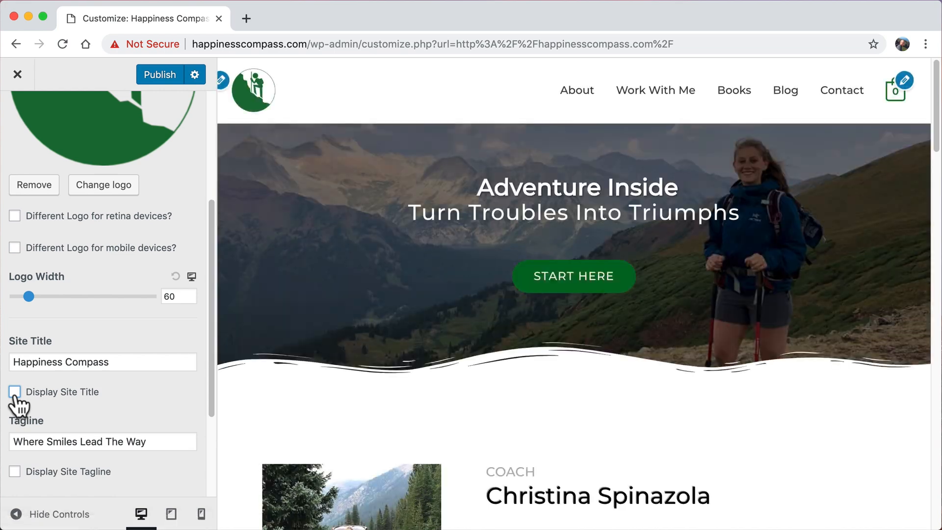
pyautogui.click(15, 393)
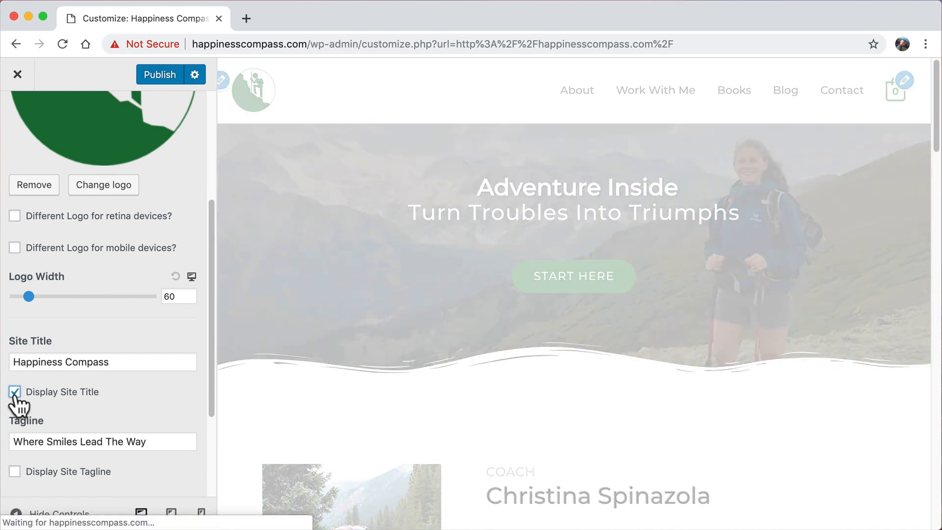
pyautogui.scroll(-3, 201, 385)
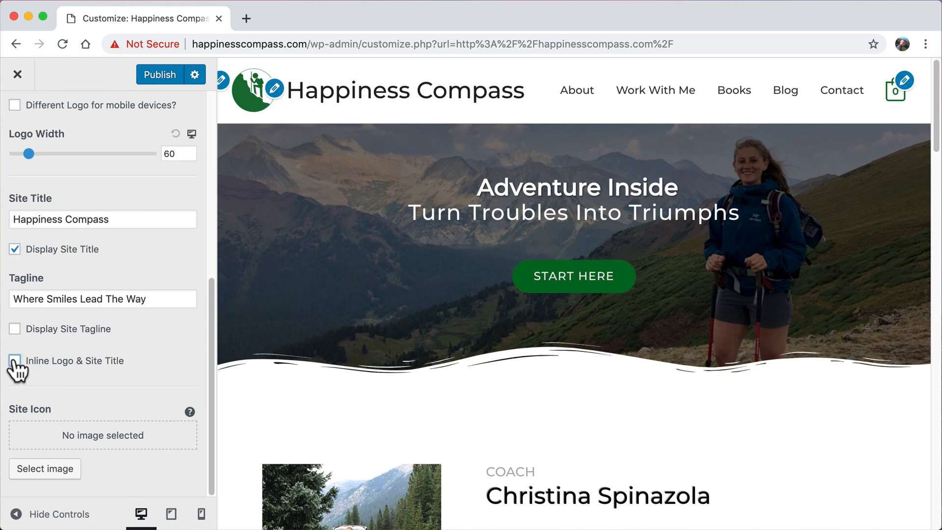
pyautogui.click(15, 361)
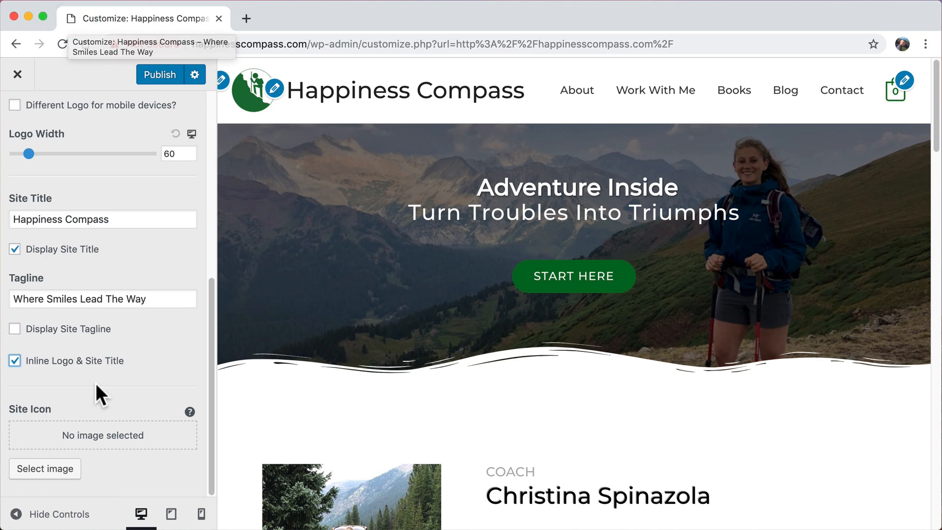
# Step: Use the green hiker Logo image uncropped as the site icon, publish, and exit the Customizer
pyautogui.click(59, 470)
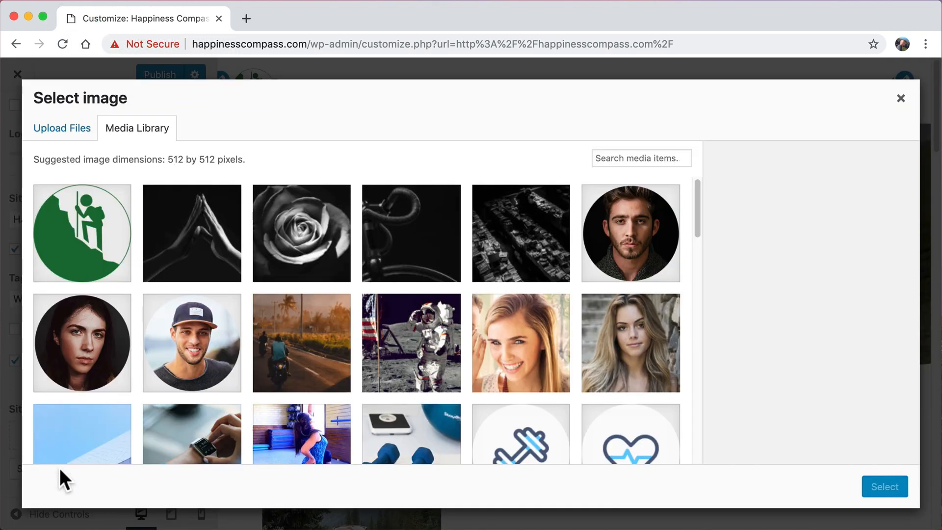
pyautogui.click(89, 259)
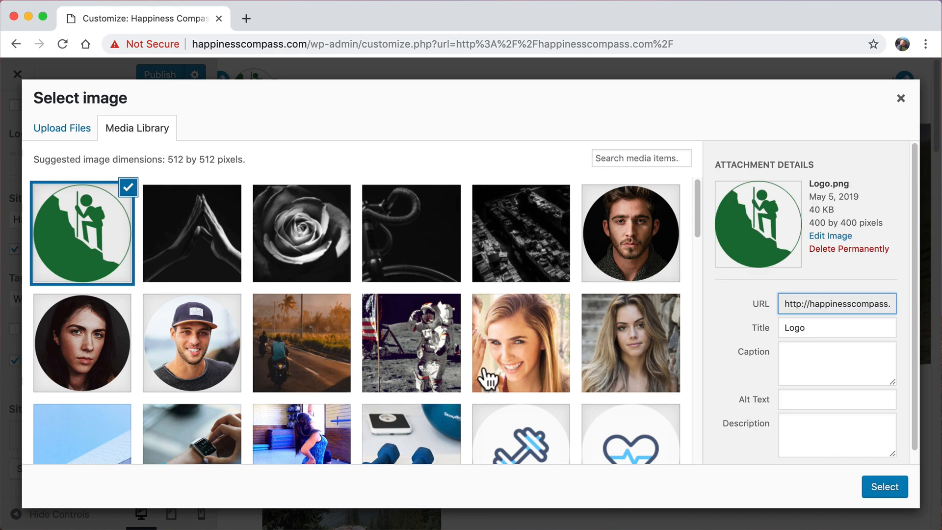
pyautogui.click(867, 496)
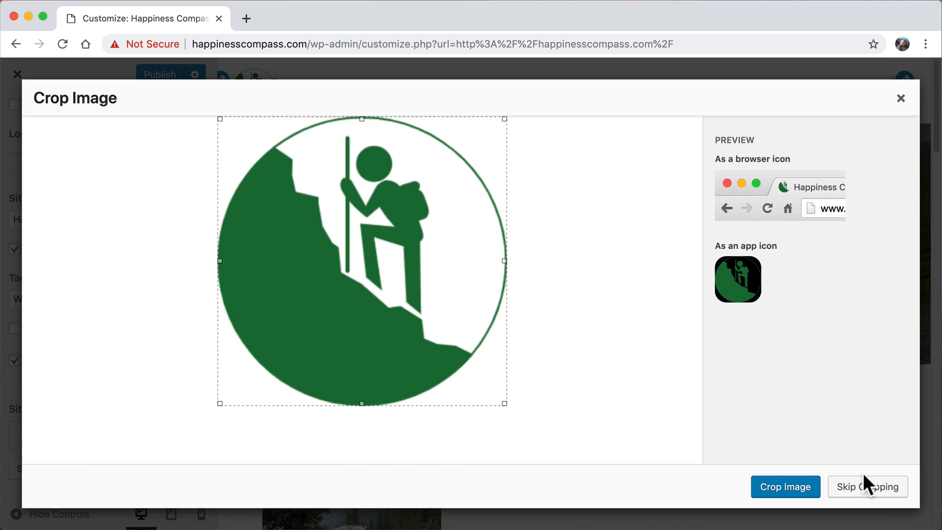
pyautogui.click(840, 493)
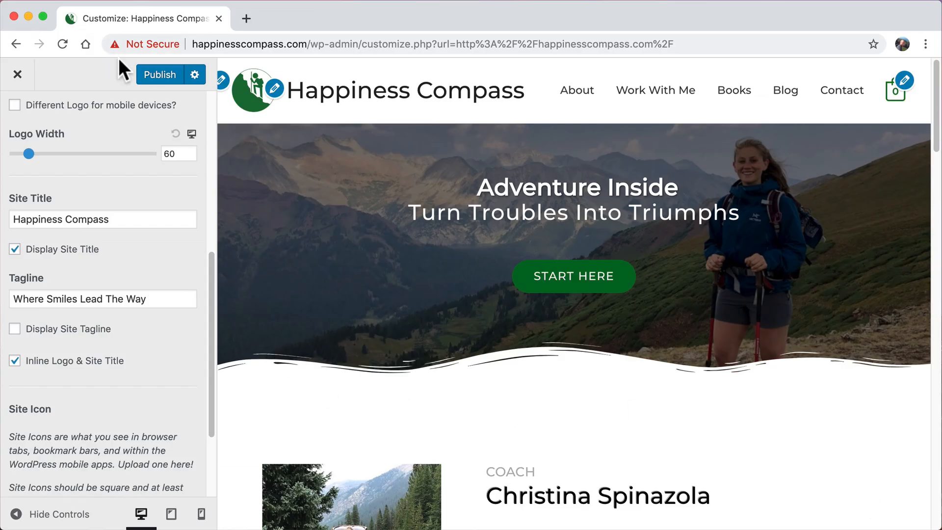
pyautogui.click(161, 74)
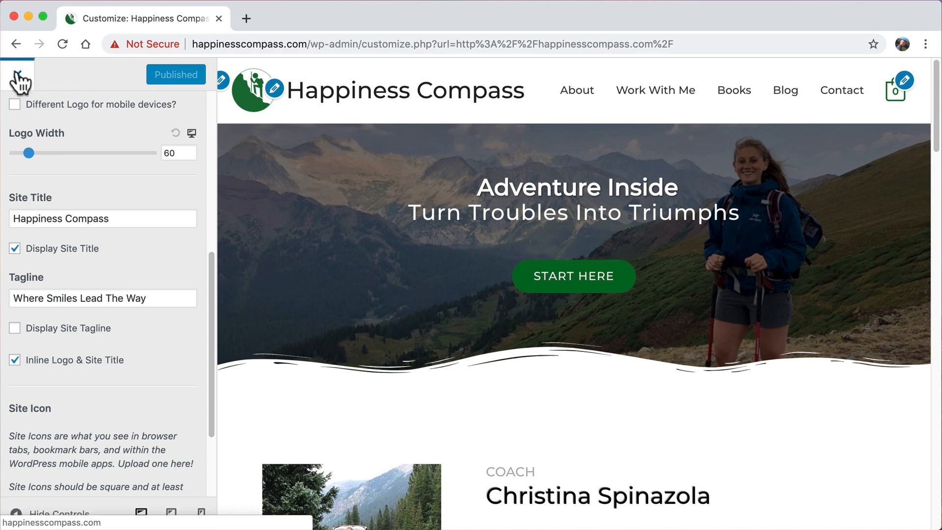
pyautogui.click(18, 74)
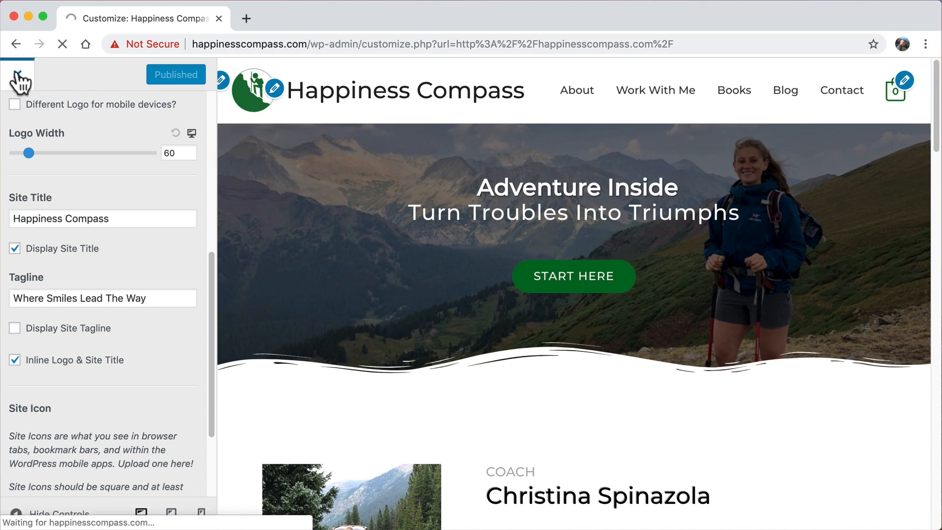
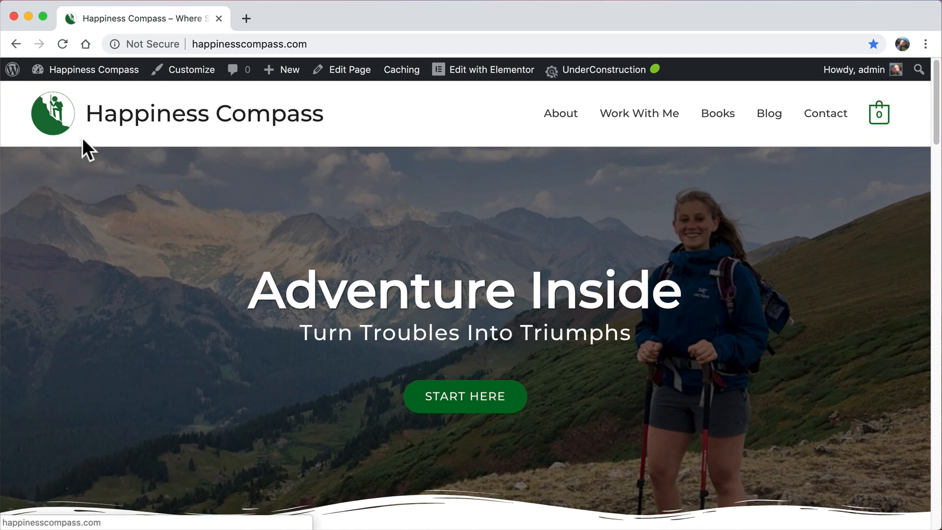
# Step: Remove the logo under Layout > Header > Site Identity, publish, and exit the Customizer
pyautogui.click(185, 76)
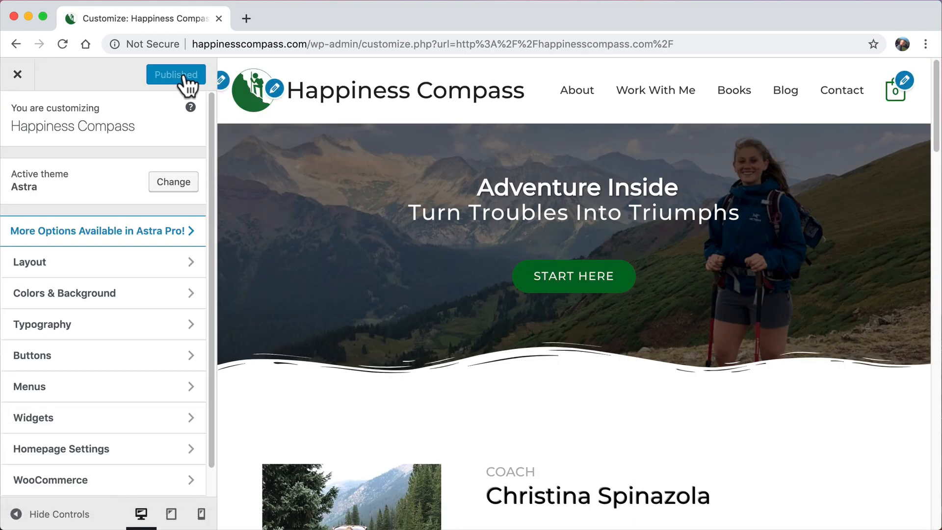
pyautogui.click(156, 264)
pyautogui.click(174, 174)
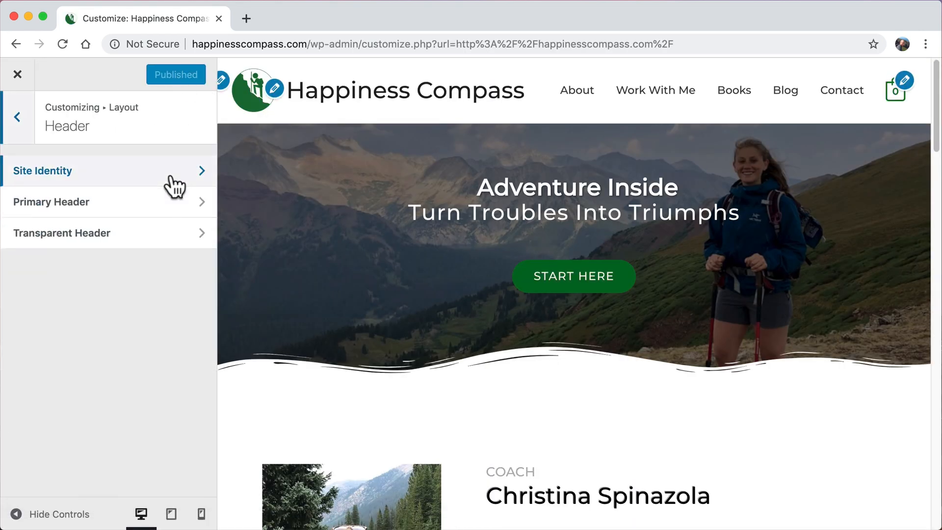
pyautogui.click(164, 185)
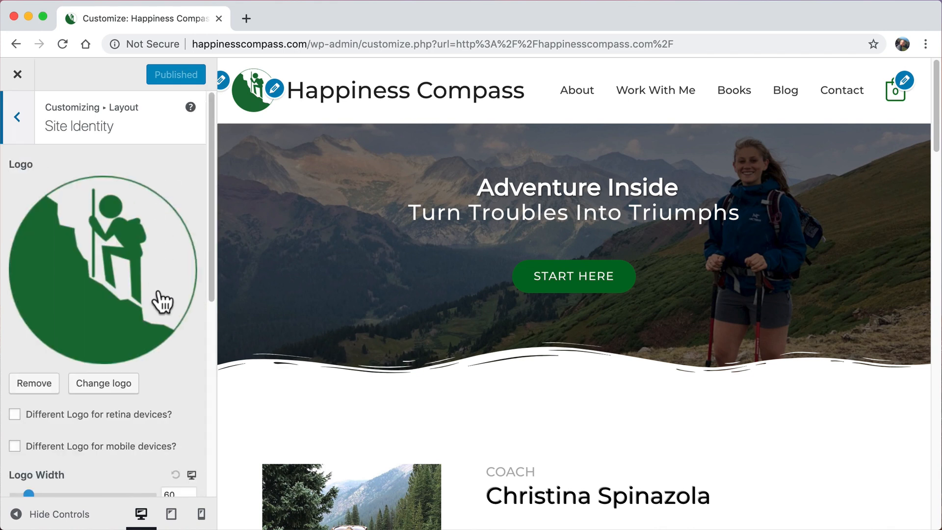
pyautogui.click(35, 385)
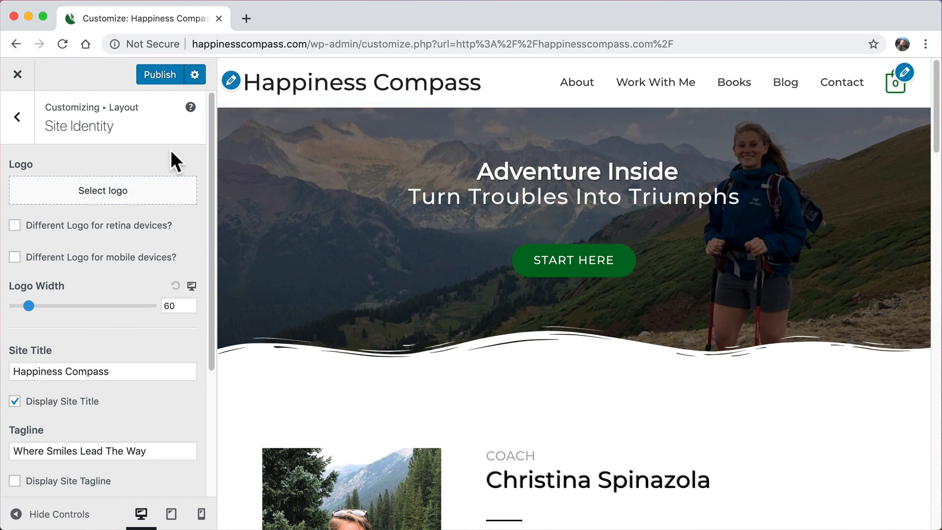
pyautogui.click(163, 74)
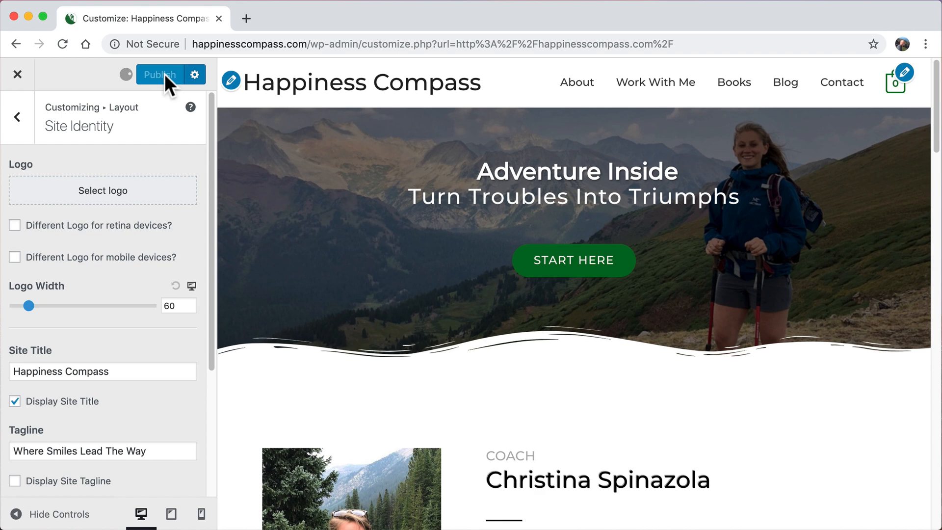
pyautogui.click(18, 74)
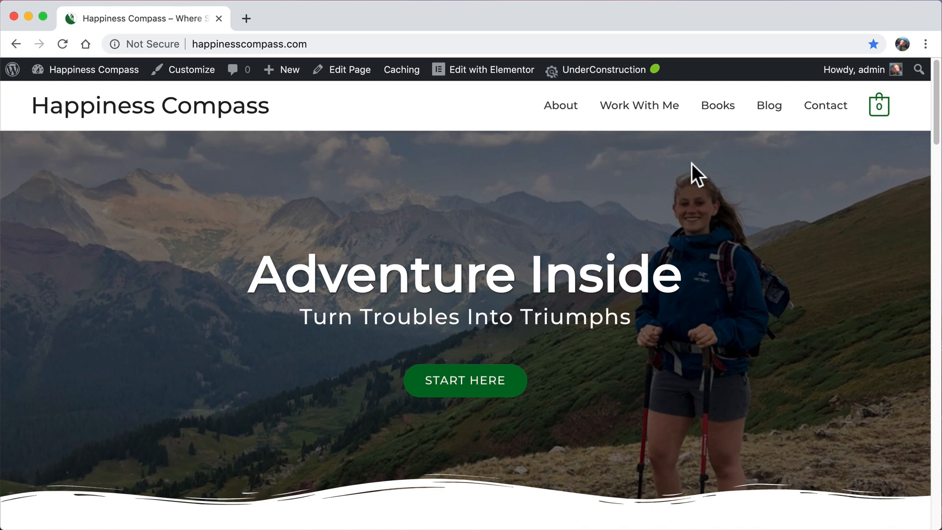
# Step: Go to the Blog page from the site menu and open it with Edit Page
pyautogui.click(769, 111)
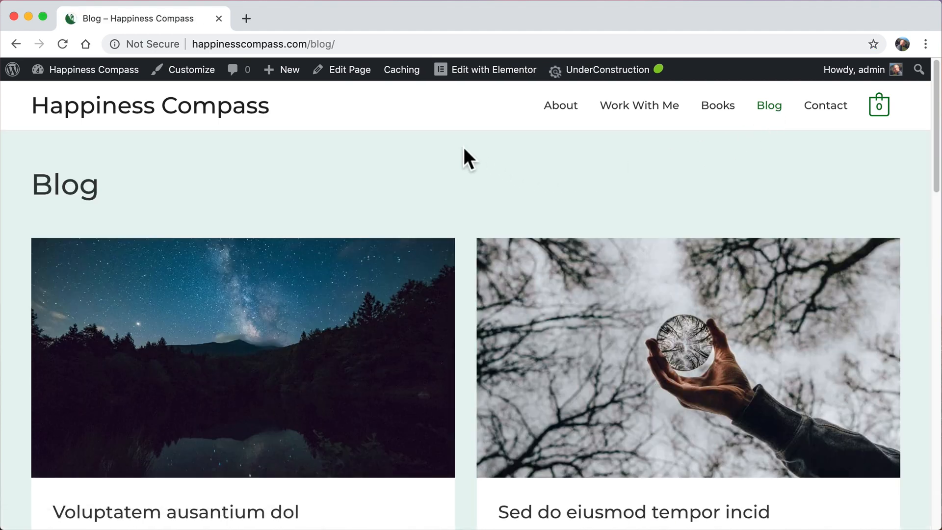
pyautogui.click(353, 75)
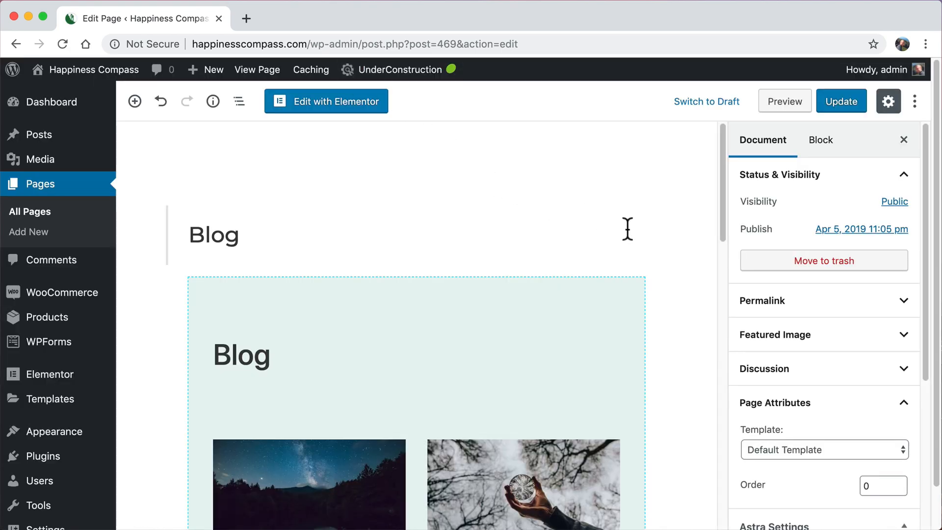
pyautogui.scroll(-3, 669, 251)
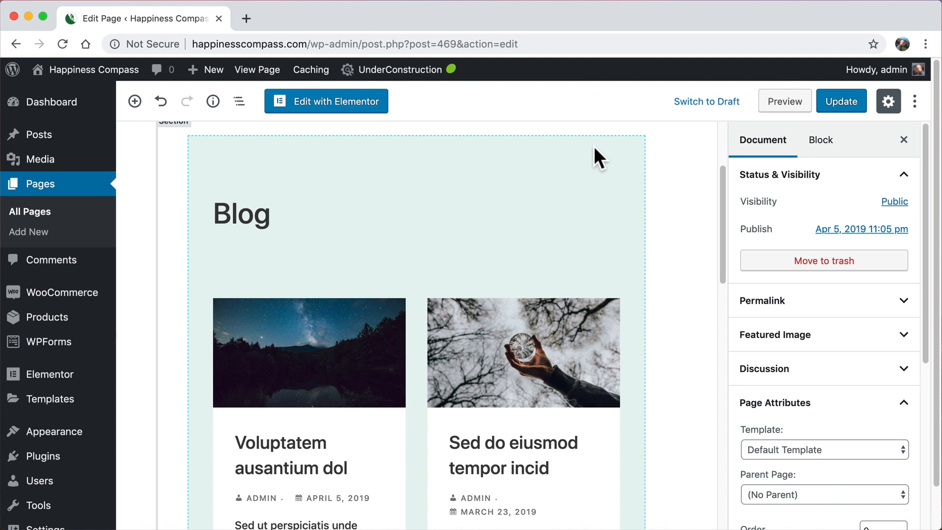
# Step: Select the Blog section block and set its background to Gradient after briefly trying a solid color
pyautogui.click(594, 148)
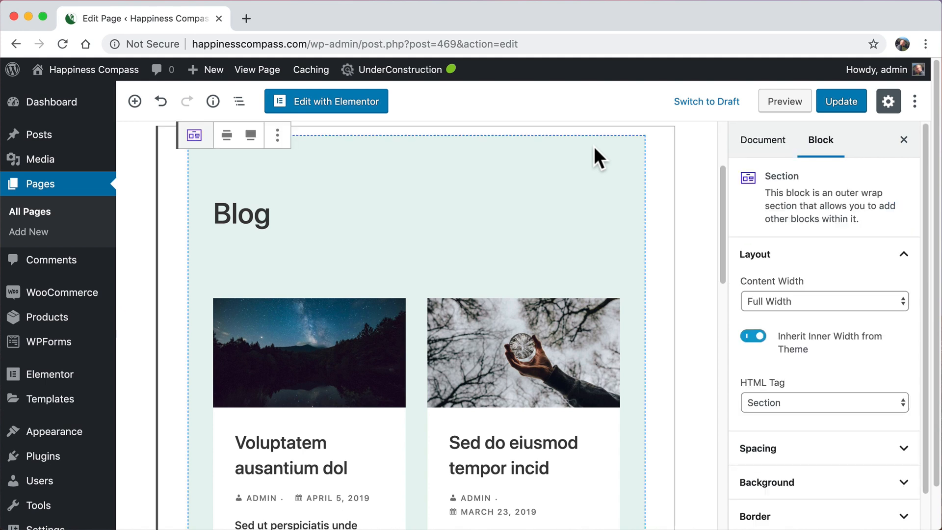
pyautogui.click(900, 255)
pyautogui.click(896, 326)
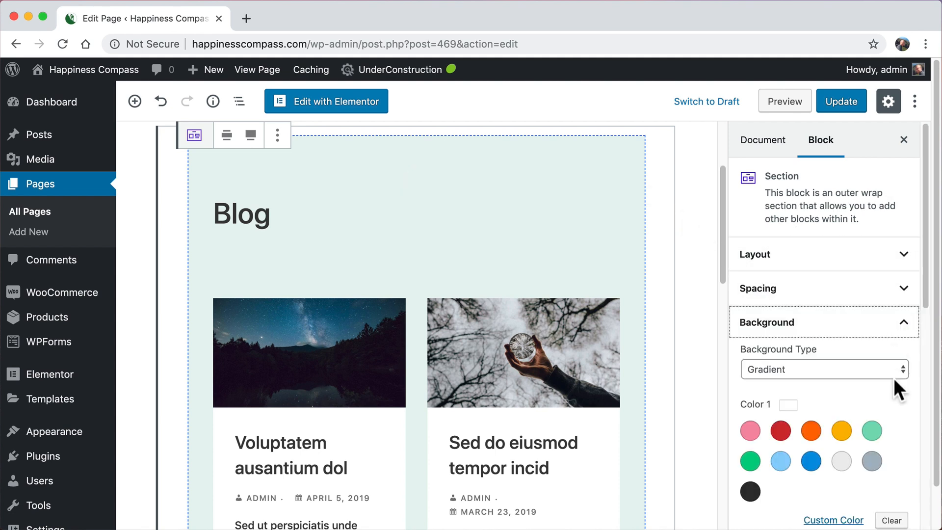
pyautogui.scroll(-3, 893, 377)
pyautogui.scroll(-5, 893, 378)
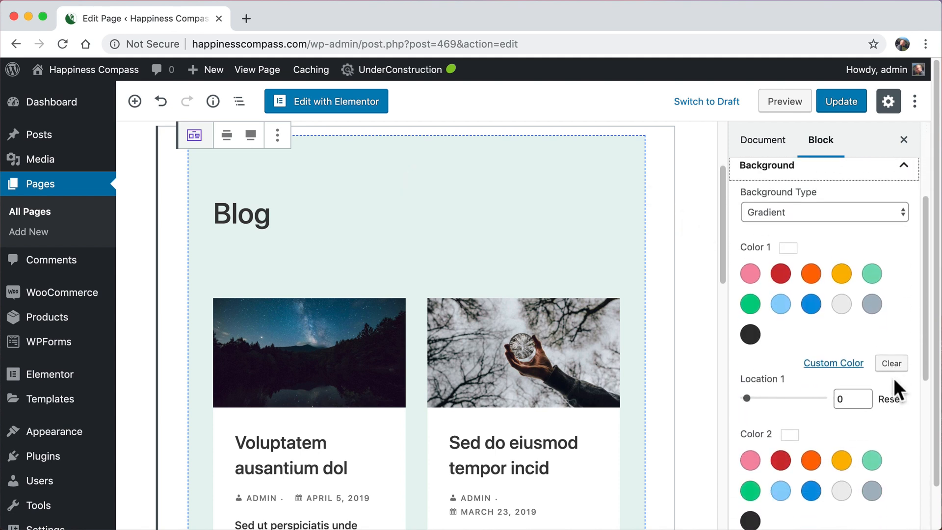
pyautogui.scroll(1, 893, 378)
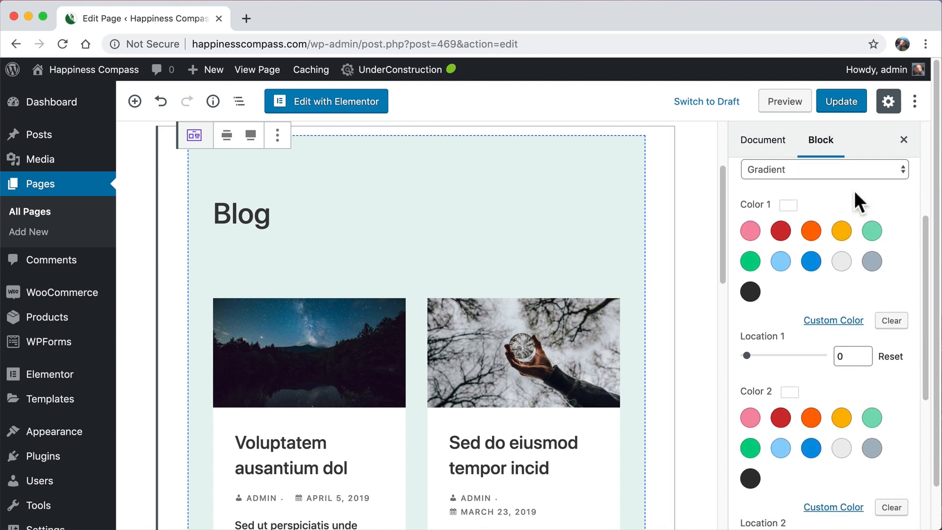
pyautogui.click(834, 171)
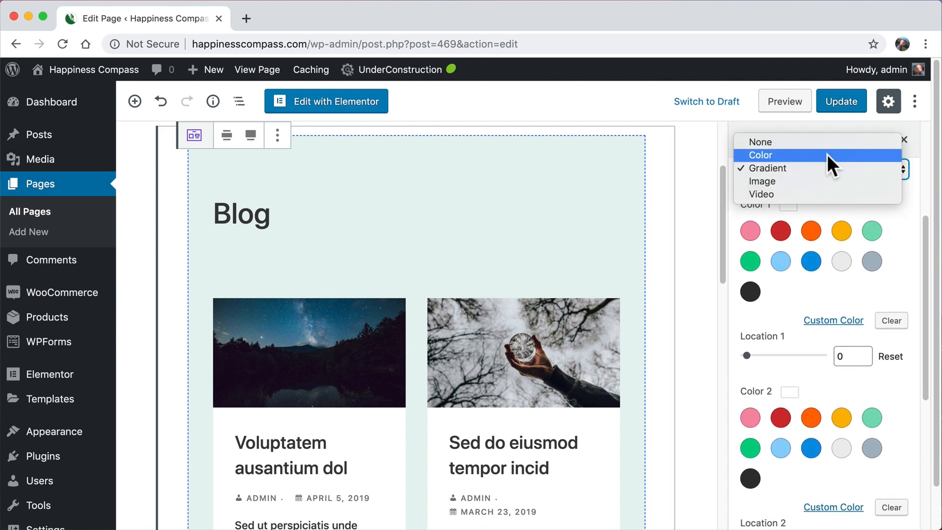
pyautogui.click(826, 154)
pyautogui.click(800, 246)
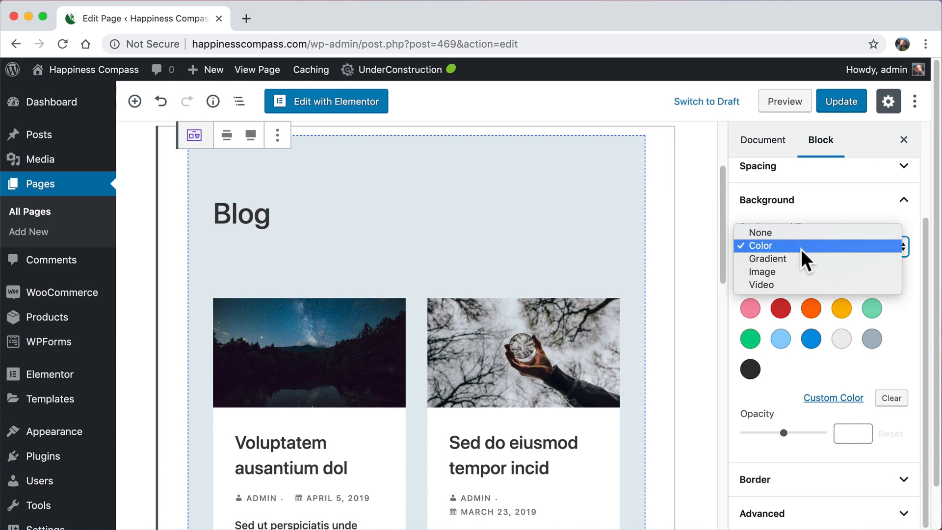
pyautogui.click(800, 254)
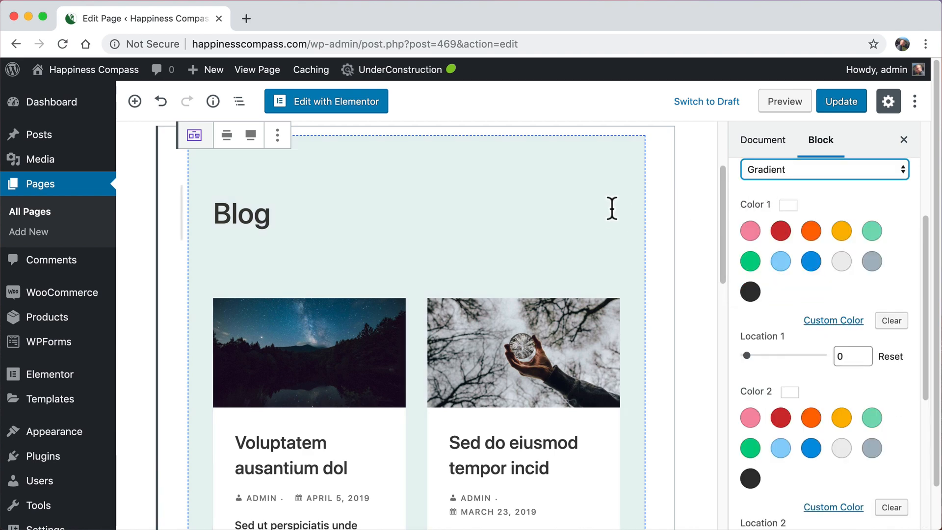
pyautogui.scroll(-5, 663, 304)
pyautogui.scroll(-10, 659, 295)
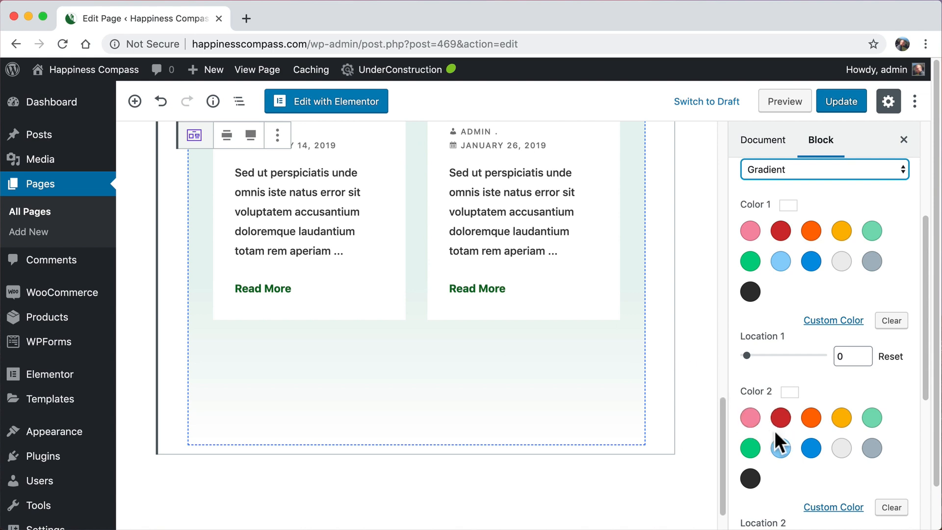
# Step: Set the gradient to teal Color 2 and light blue Color 1, then undo the change
pyautogui.click(872, 420)
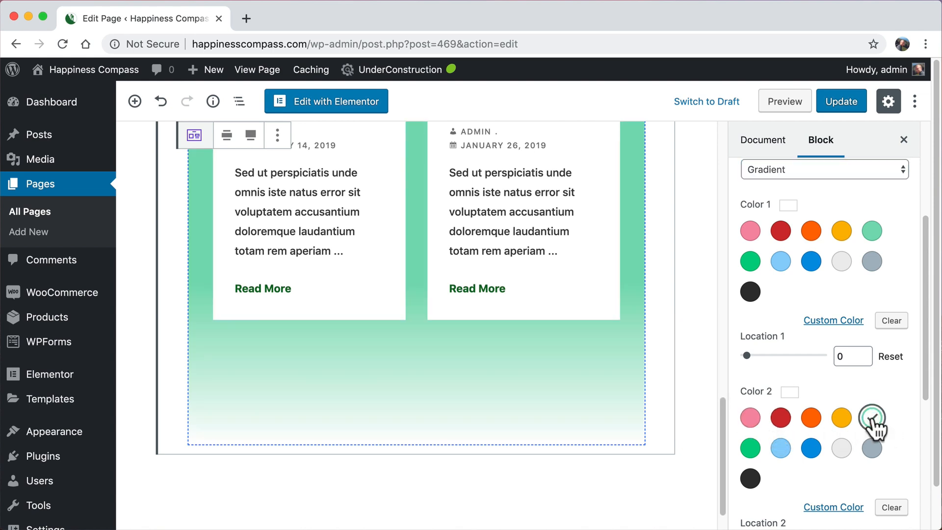
pyautogui.click(780, 261)
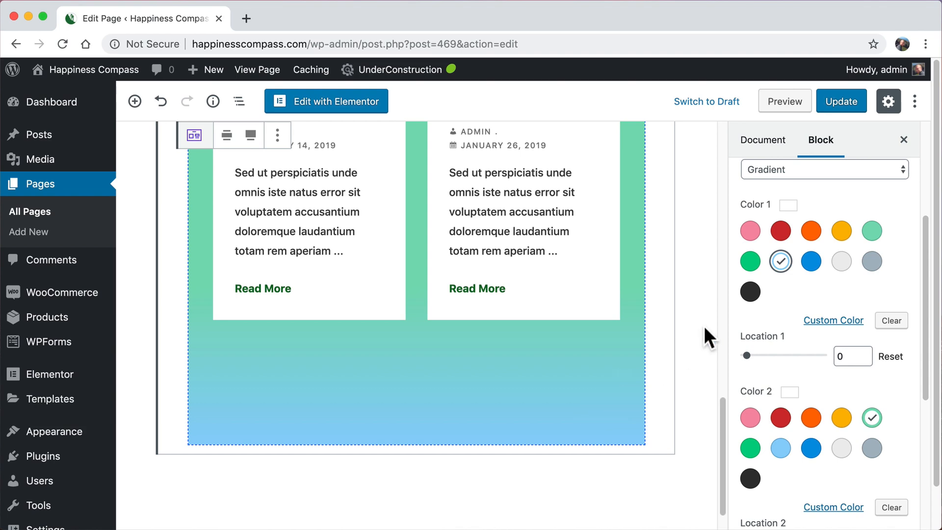
pyautogui.scroll(15, 704, 326)
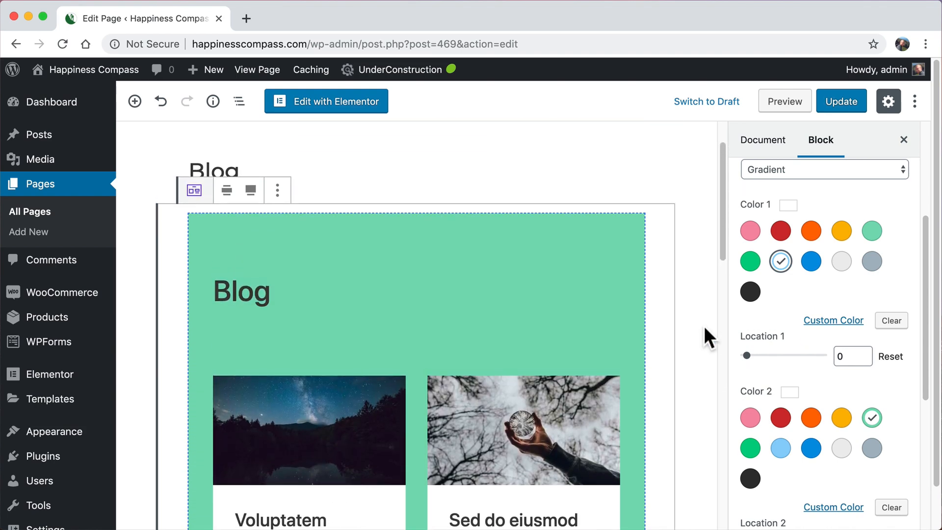
pyautogui.press('super+z')
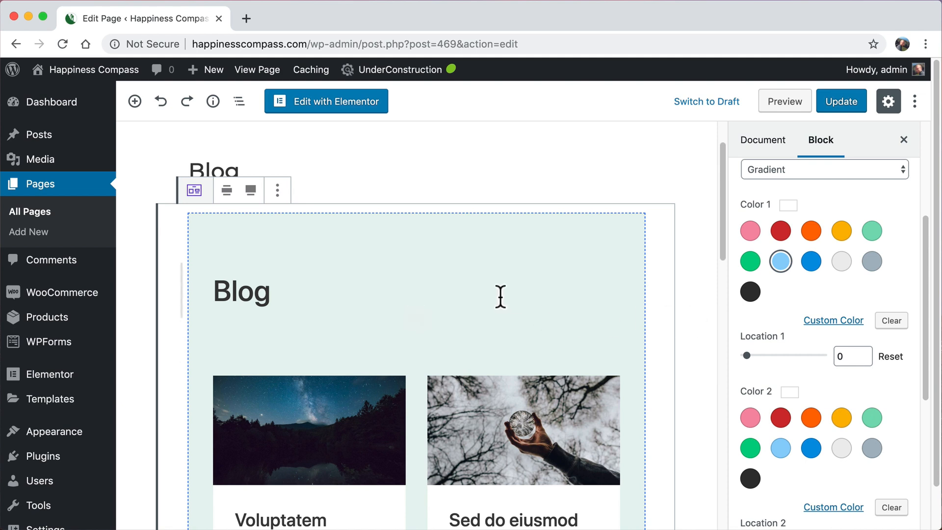
# Step: Rename the heading to 'Articles' and back to 'Blog', trying center and right before keeping left alignment
pyautogui.click(284, 293)
pyautogui.doubleClick(284, 294)
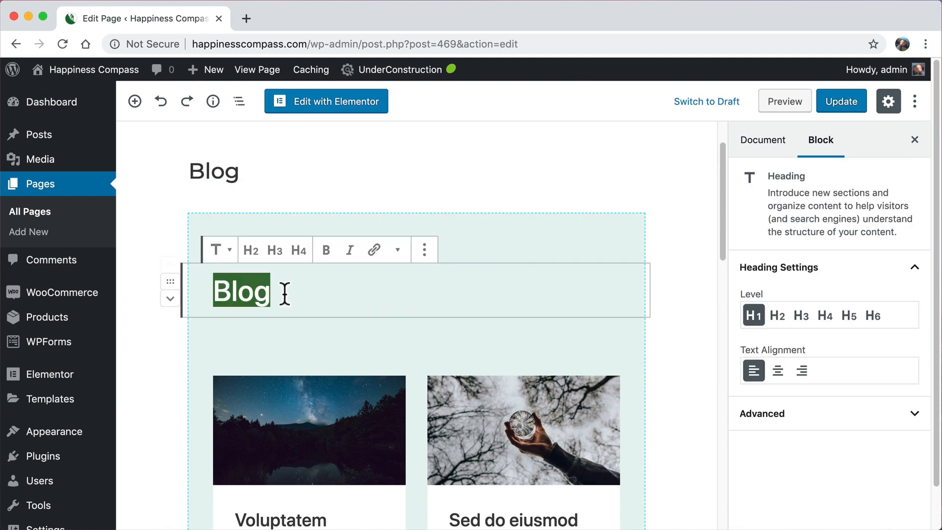
pyautogui.write('Articles')
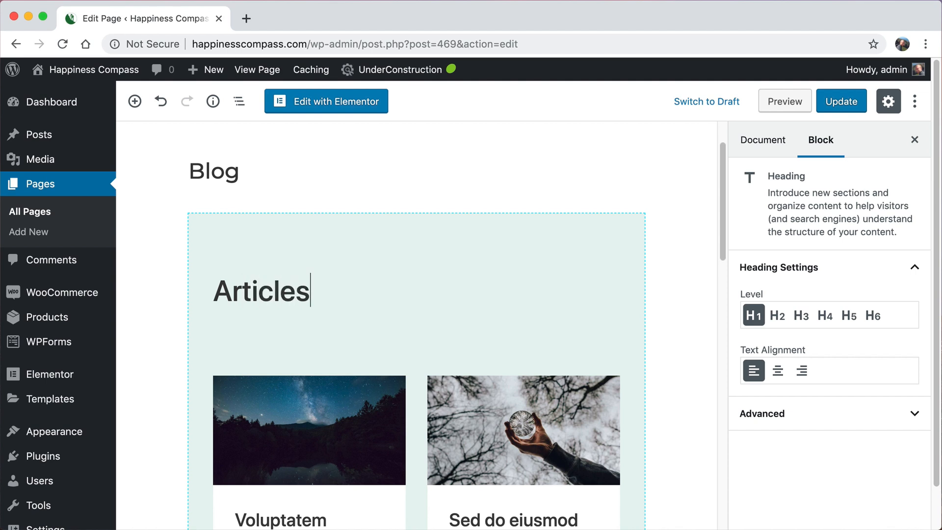
pyautogui.press('super+a')
pyautogui.write('Blog')
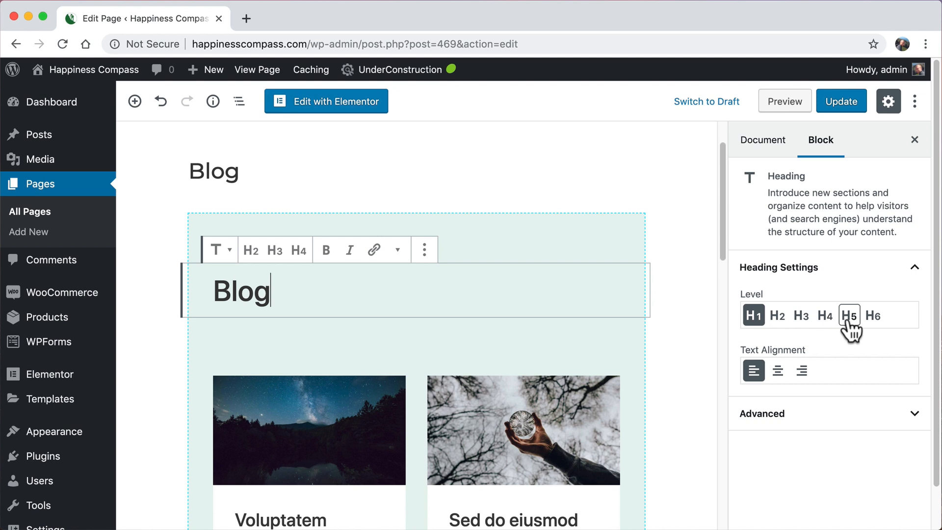
pyautogui.click(778, 370)
pyautogui.click(800, 372)
pyautogui.click(754, 372)
# Step: Add a paragraph 'This is a blog page...' below the heading, then remove that block
pyautogui.click(417, 317)
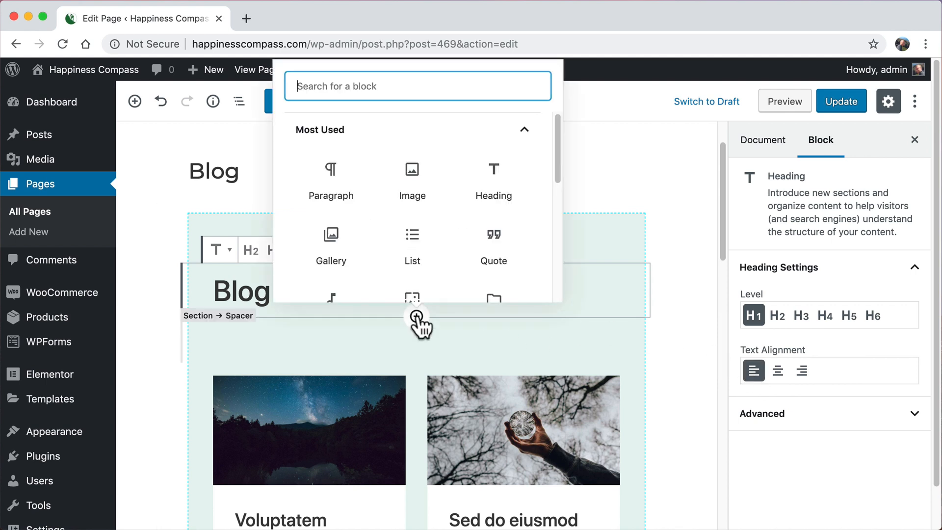
pyautogui.scroll(-2, 437, 245)
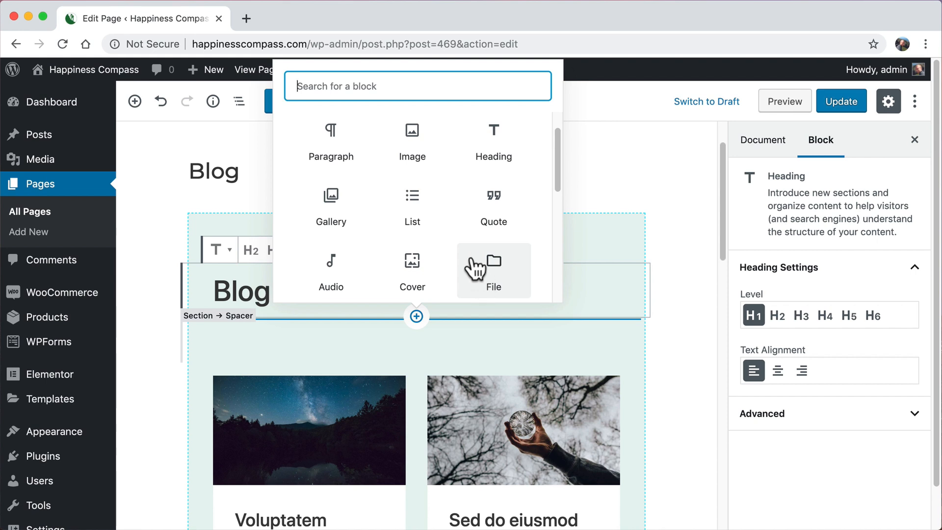
pyautogui.click(347, 149)
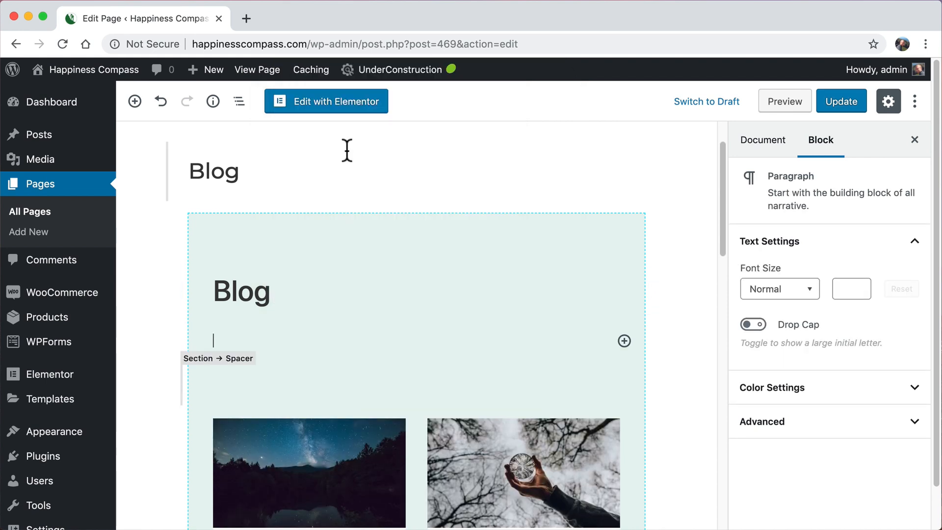
pyautogui.write('This is a blog page')
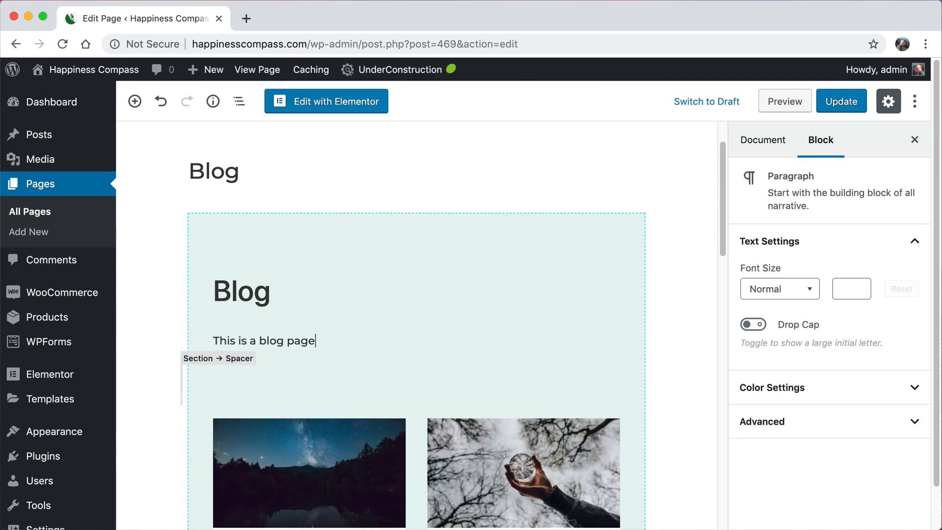
pyautogui.write('...')
pyautogui.click(425, 308)
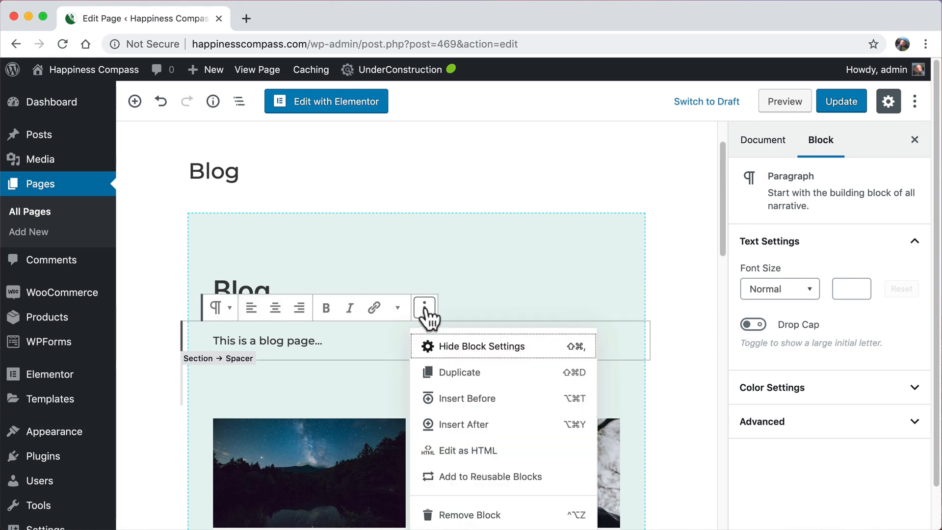
pyautogui.click(454, 511)
pyautogui.scroll(-5, 657, 379)
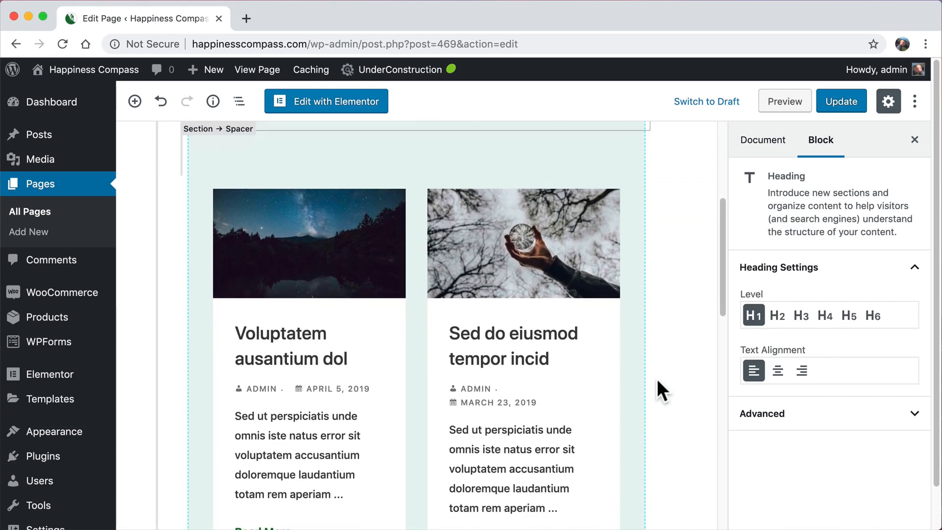
# Step: Set the post grid to show Posts from All categories, with up to 100 items
pyautogui.click(632, 228)
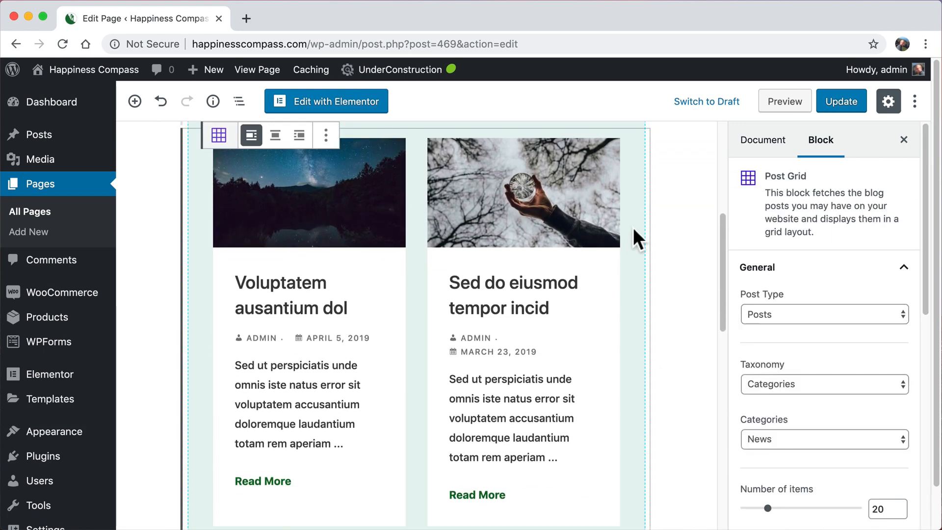
pyautogui.click(826, 314)
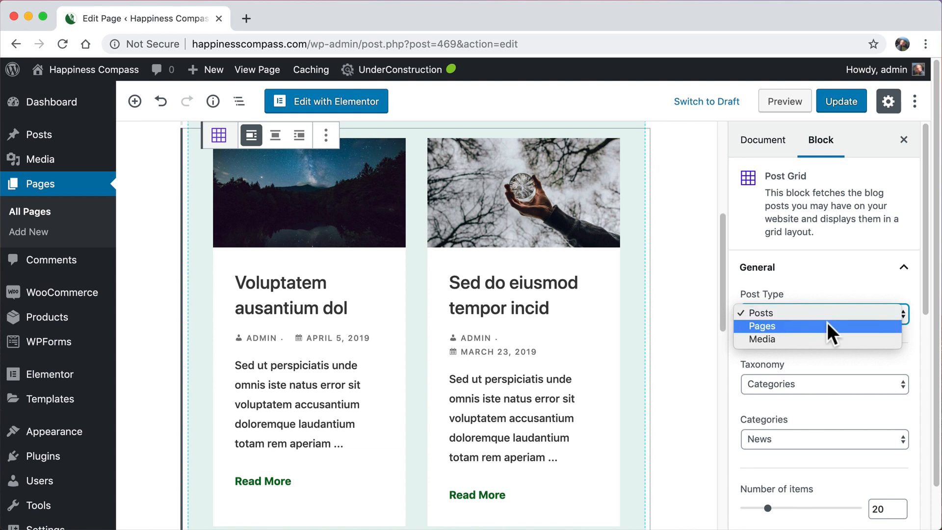
pyautogui.click(831, 312)
pyautogui.scroll(-1, 884, 334)
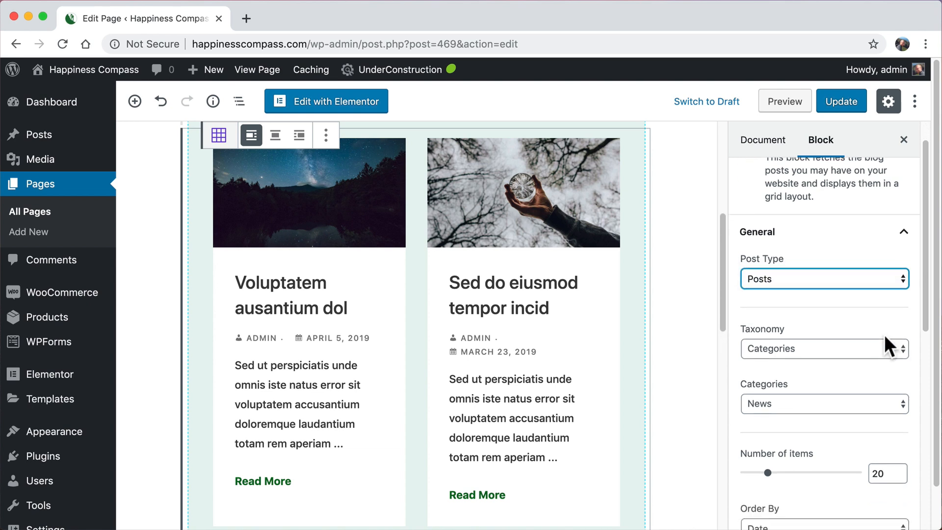
pyautogui.scroll(-2, 884, 334)
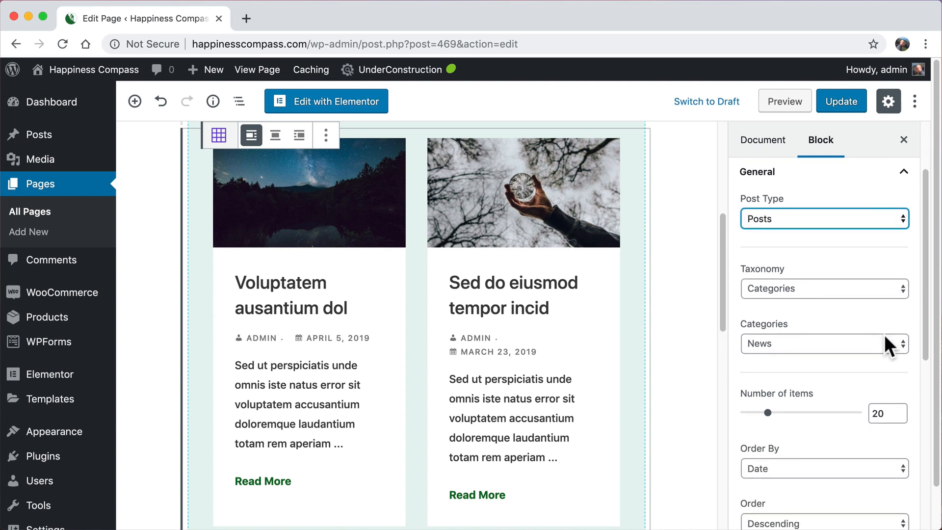
pyautogui.click(822, 288)
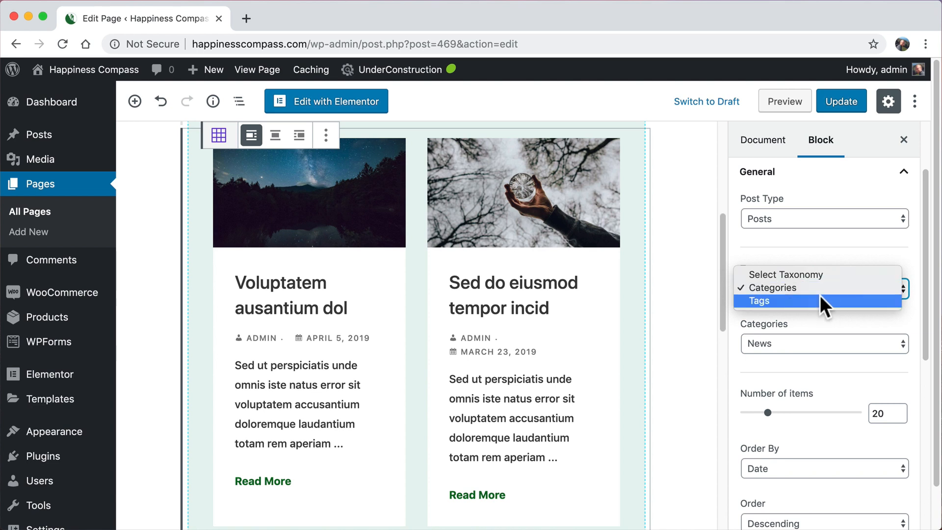
pyautogui.click(880, 320)
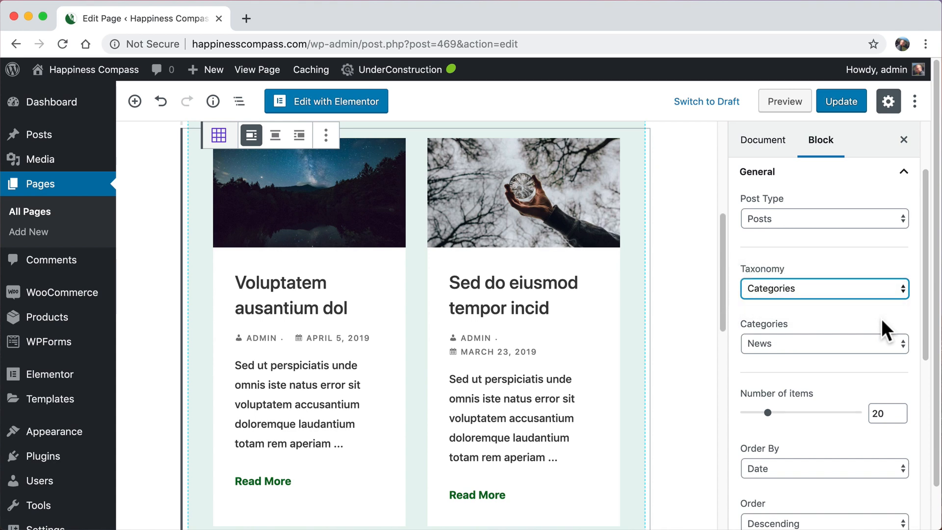
pyautogui.click(784, 342)
pyautogui.click(776, 329)
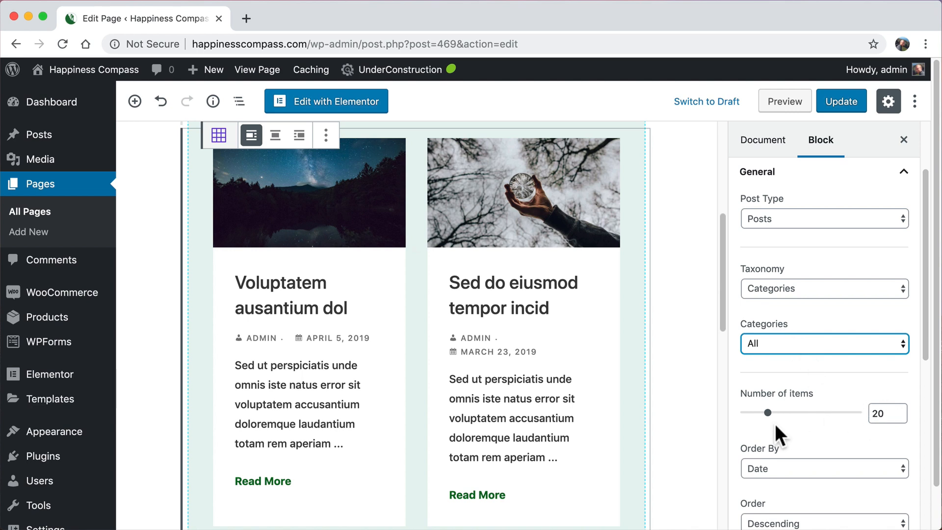
pyautogui.moveTo(767, 412); pyautogui.dragTo(856, 413)
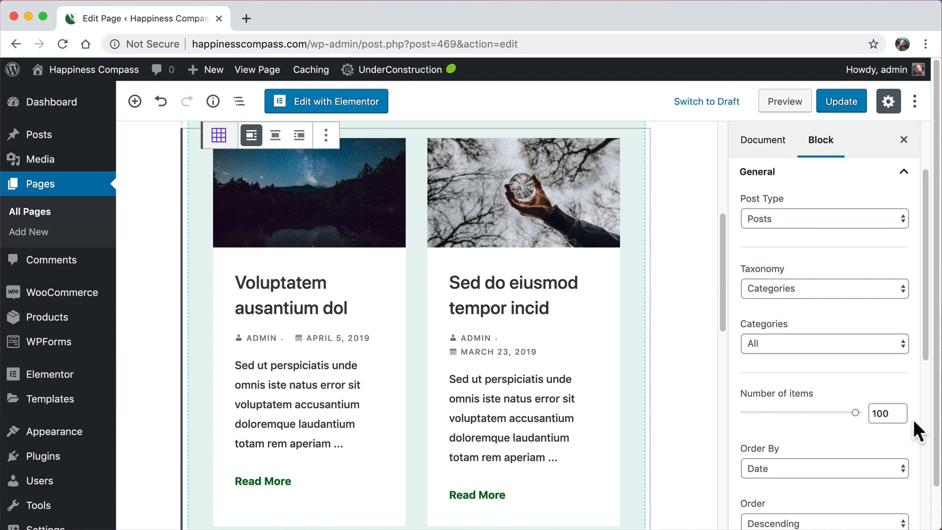
pyautogui.scroll(-5, 913, 420)
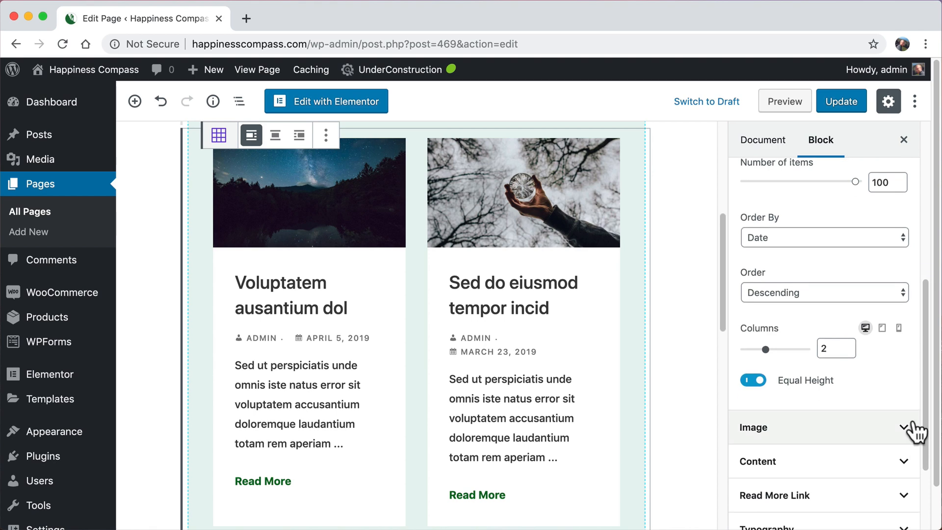
pyautogui.moveTo(764, 349)
pyautogui.mouseDown()
pyautogui.moveTo(803, 349)
pyautogui.moveTo(765, 349)
pyautogui.mouseUp()
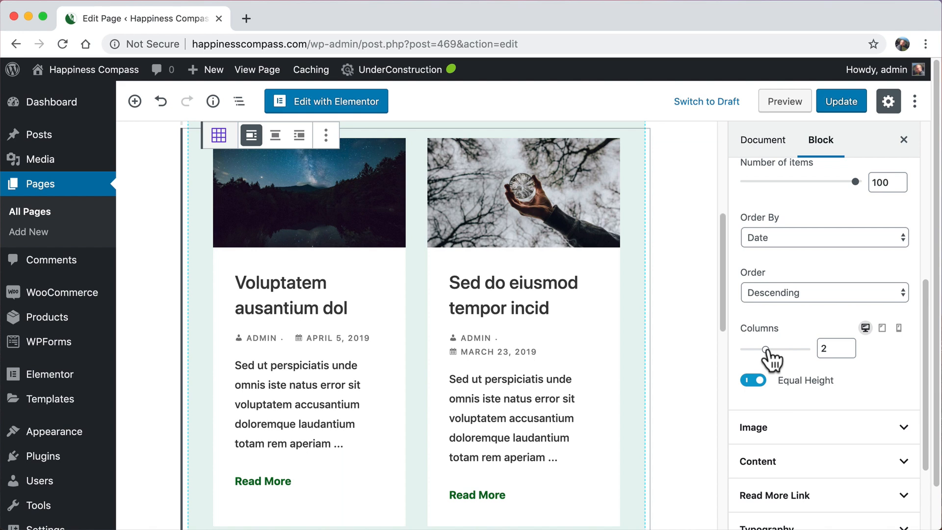
# Step: Toggle the grid's featured images off and back on in the Image settings
pyautogui.click(883, 427)
pyautogui.scroll(-5, 879, 422)
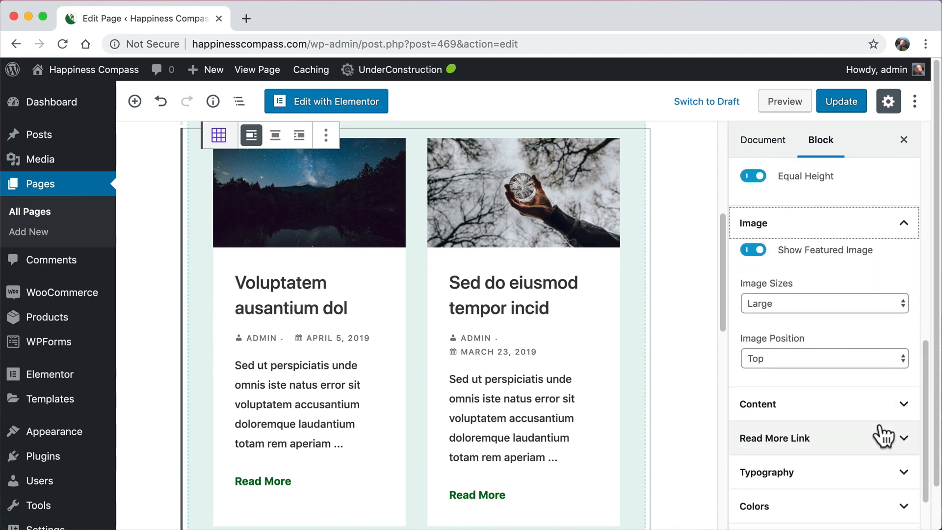
pyautogui.click(756, 251)
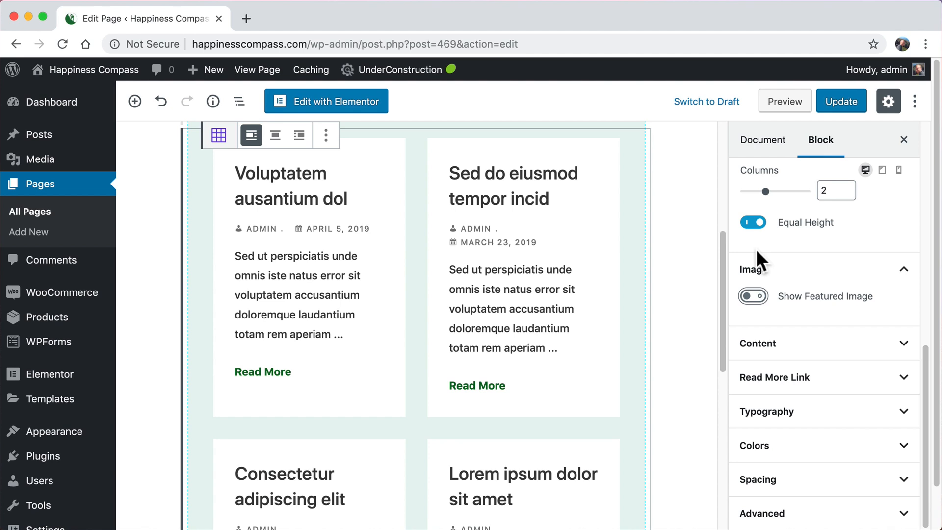
pyautogui.click(755, 295)
pyautogui.click(902, 223)
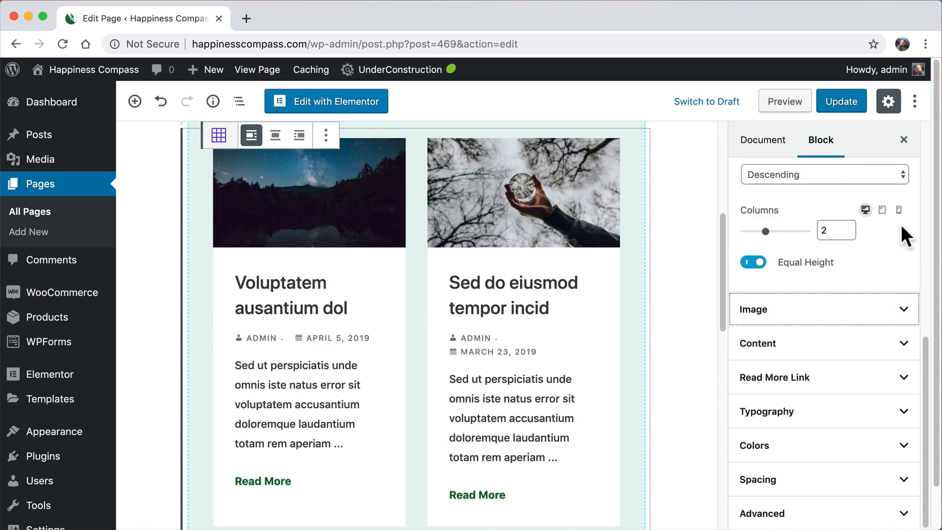
# Step: Test the author, date, comments and excerpt toggles, keeping defaults, and set excerpt length to 16 words
pyautogui.click(886, 343)
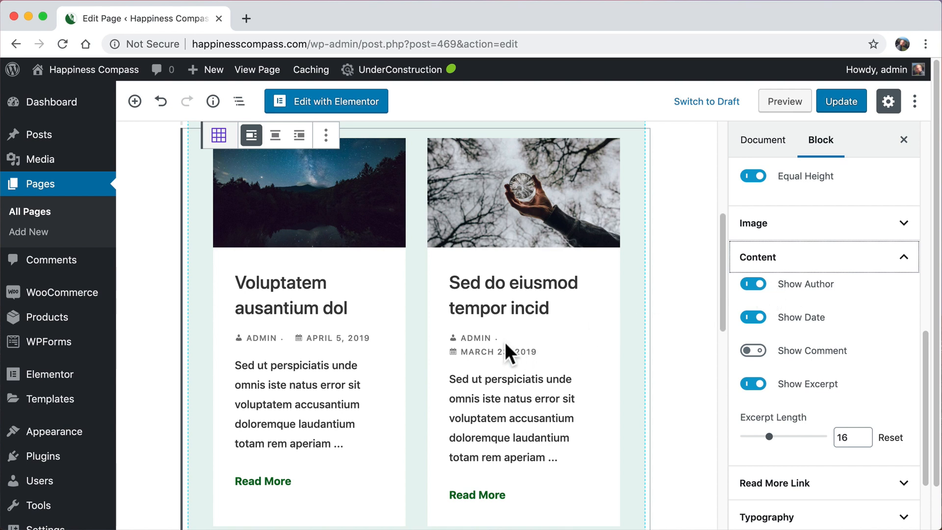
pyautogui.click(752, 284)
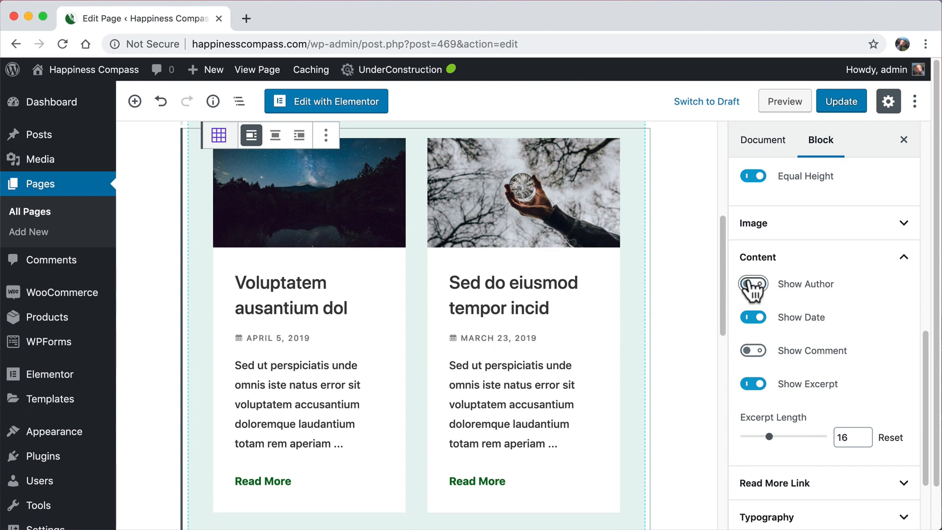
pyautogui.click(752, 285)
pyautogui.click(752, 317)
pyautogui.click(753, 317)
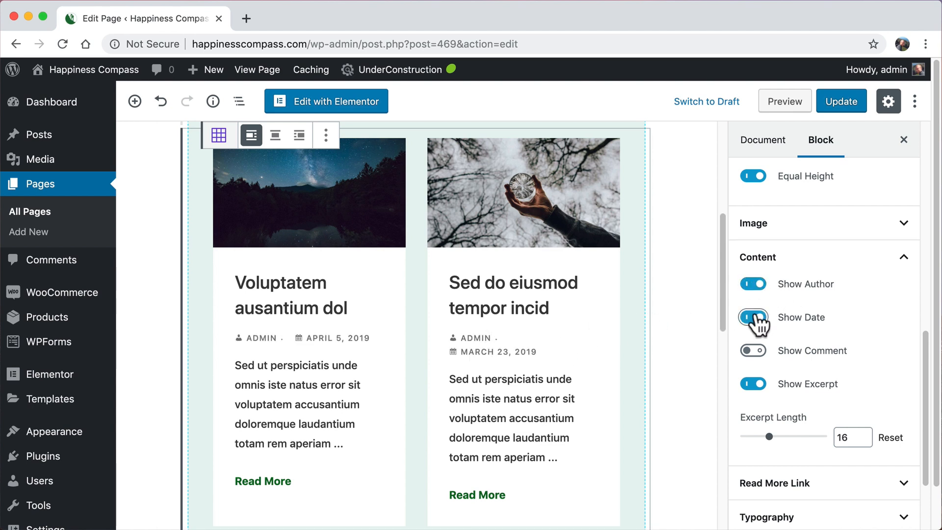
pyautogui.click(753, 351)
pyautogui.click(753, 351)
pyautogui.click(754, 383)
pyautogui.click(754, 384)
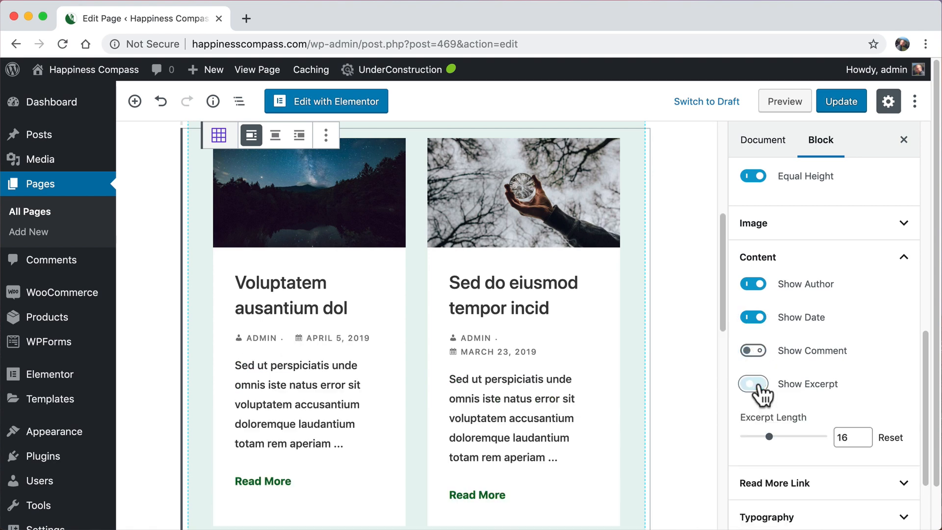
pyautogui.moveTo(768, 436)
pyautogui.mouseDown()
pyautogui.moveTo(751, 436)
pyautogui.moveTo(790, 436)
pyautogui.moveTo(769, 437)
pyautogui.mouseUp()
# Step: Expand Read More Link settings and toggle the link display and new-tab options off and back
pyautogui.click(876, 483)
pyautogui.scroll(-5, 875, 485)
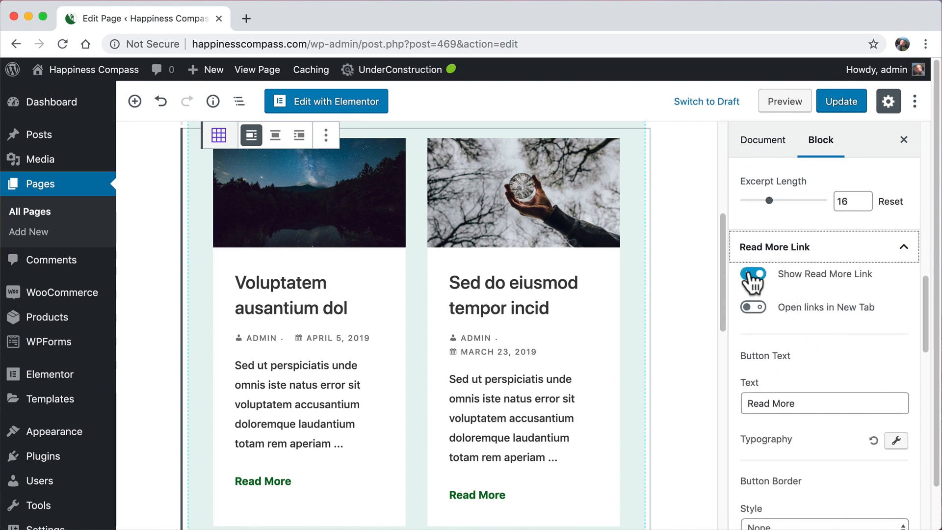
pyautogui.click(752, 273)
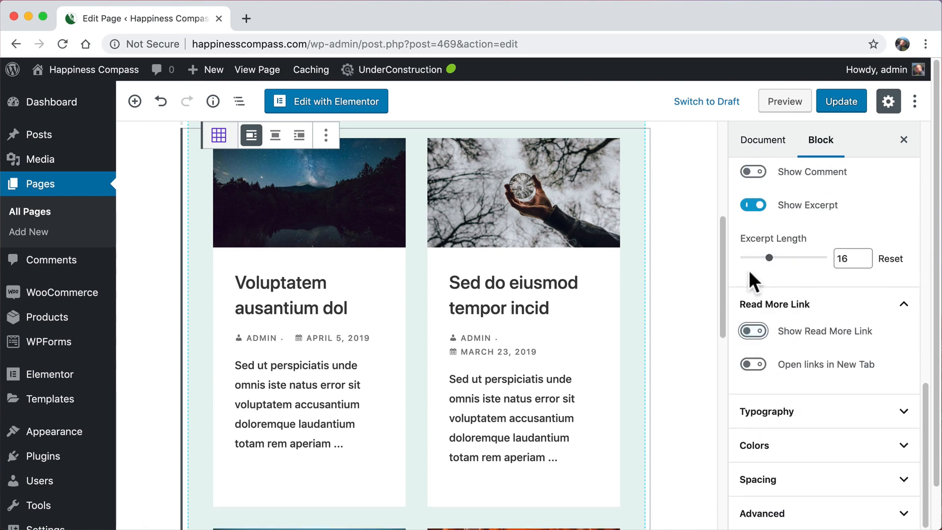
pyautogui.click(753, 330)
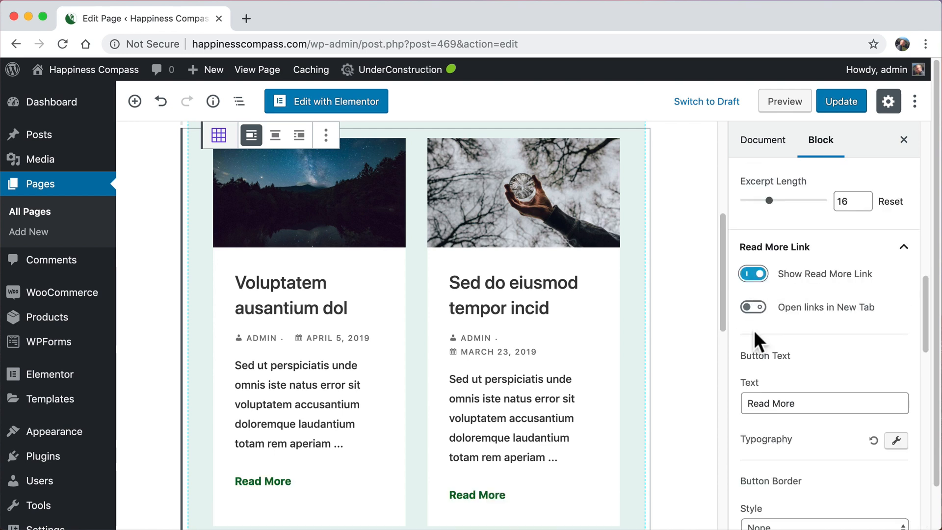
pyautogui.click(753, 307)
pyautogui.click(753, 307)
# Step: Change the link text to 'Learn More', then restore it to 'Read More'
pyautogui.moveTo(808, 406); pyautogui.dragTo(748, 403)
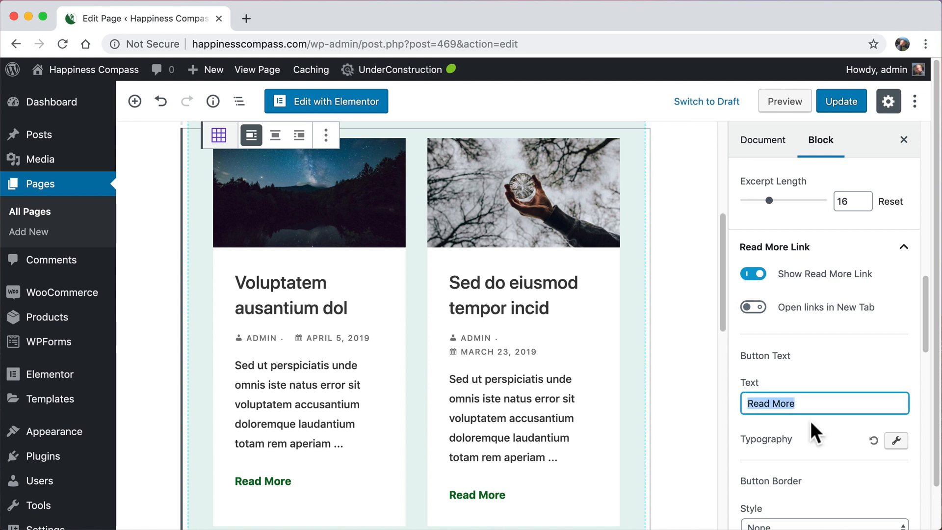
pyautogui.write('LEar')
pyautogui.press('BackSpace')
pyautogui.press('BackSpace')
pyautogui.press('BackSpace')
pyautogui.write('earn More')
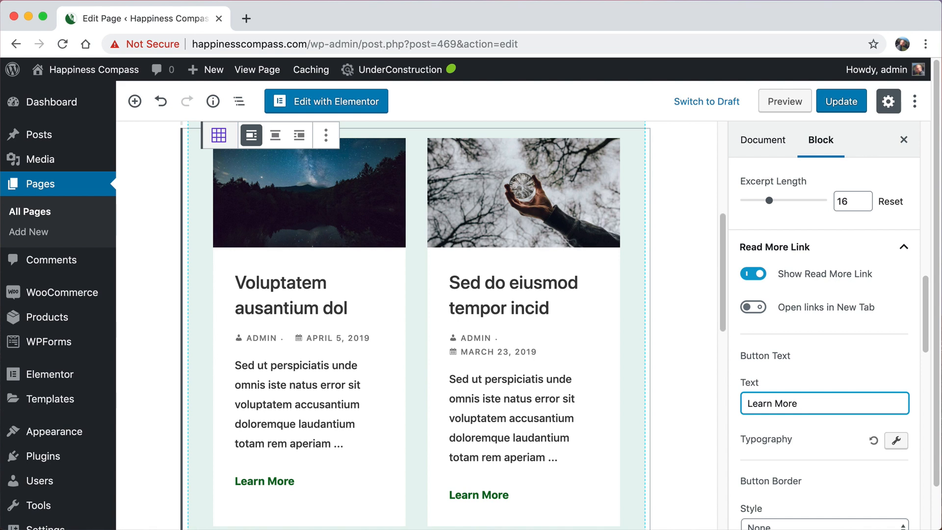
pyautogui.press('super+a')
pyautogui.write('Read More')
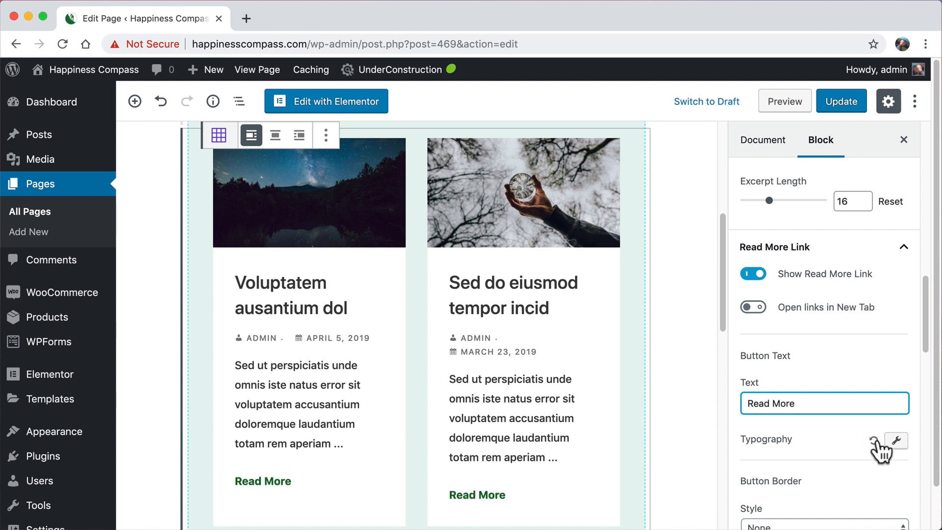
# Step: Adjust the Read More font size in its Typography options, leaving it at default
pyautogui.click(895, 440)
pyautogui.scroll(-5, 872, 450)
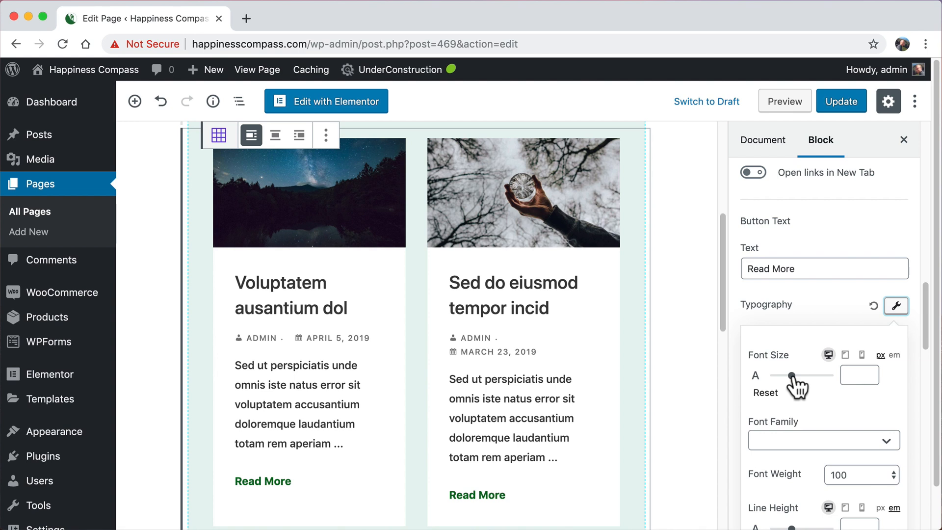
pyautogui.moveTo(792, 377); pyautogui.dragTo(783, 377)
pyautogui.click(895, 306)
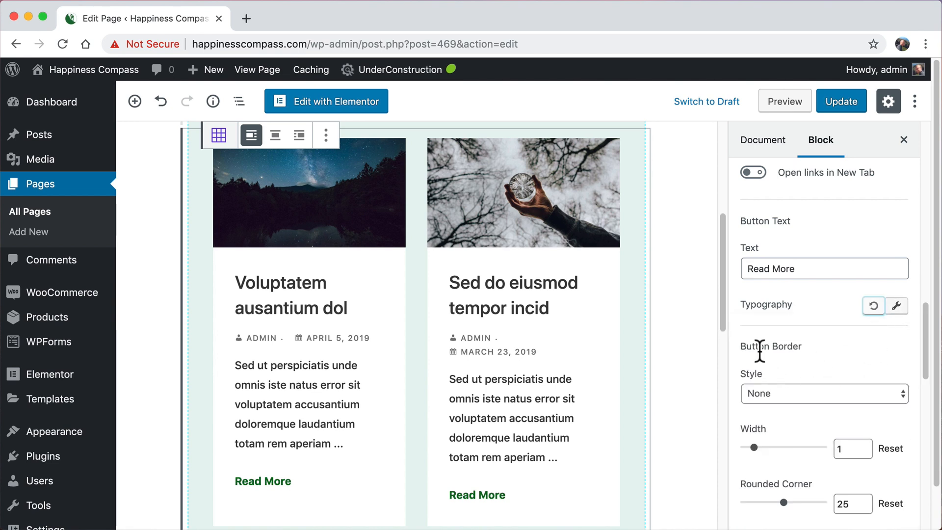
# Step: Give the Read More buttons a Solid 1 px border and remove the corner rounding
pyautogui.click(804, 388)
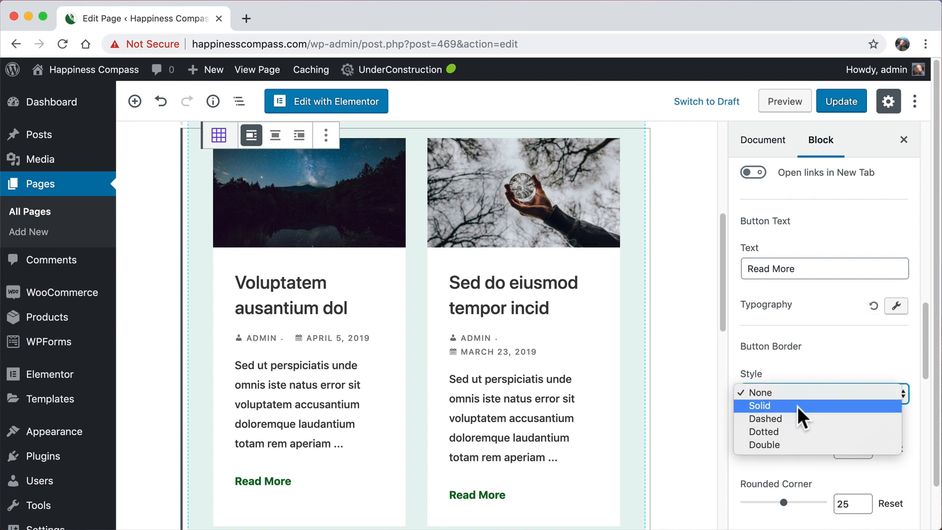
pyautogui.click(796, 406)
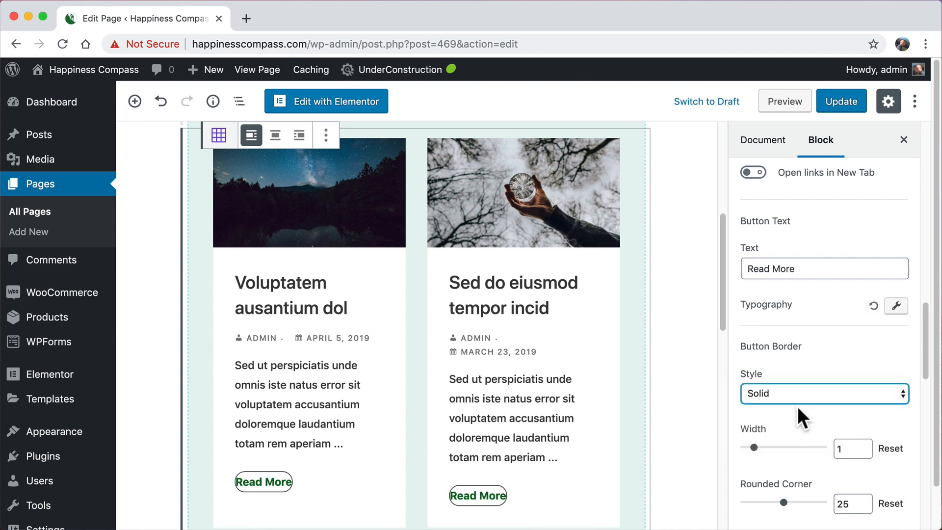
pyautogui.moveTo(753, 447)
pyautogui.mouseDown()
pyautogui.moveTo(771, 449)
pyautogui.moveTo(752, 447)
pyautogui.mouseUp()
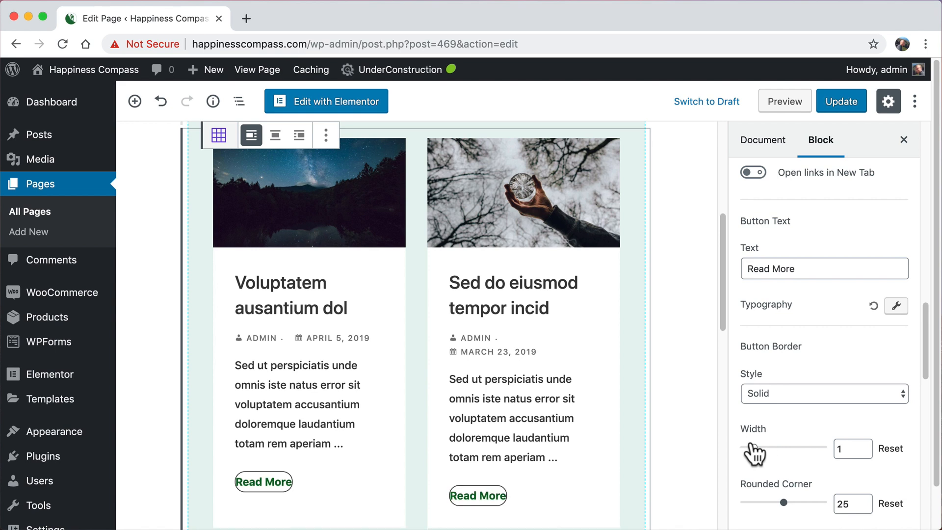
pyautogui.moveTo(784, 502); pyautogui.dragTo(736, 501)
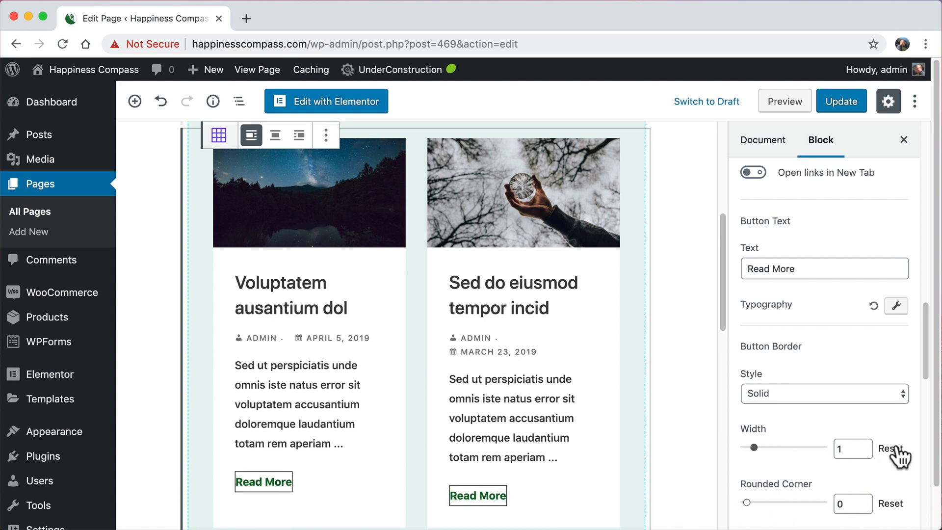
pyautogui.scroll(-5, 898, 451)
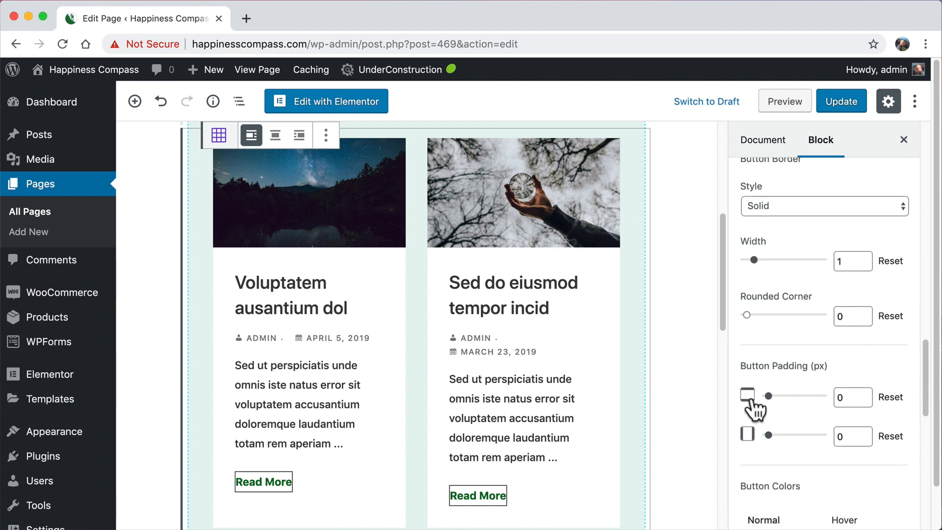
# Step: Reset the button padding to the default 4 and 15, and set the border style to None
pyautogui.moveTo(768, 396)
pyautogui.mouseDown()
pyautogui.moveTo(787, 396)
pyautogui.moveTo(773, 397)
pyautogui.mouseUp()
pyautogui.moveTo(768, 435); pyautogui.dragTo(784, 434)
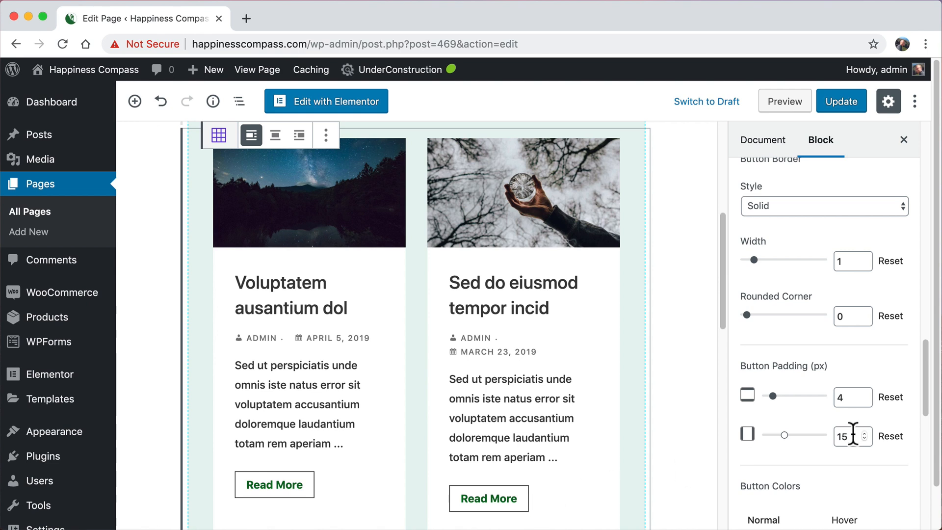
pyautogui.click(890, 436)
pyautogui.click(890, 397)
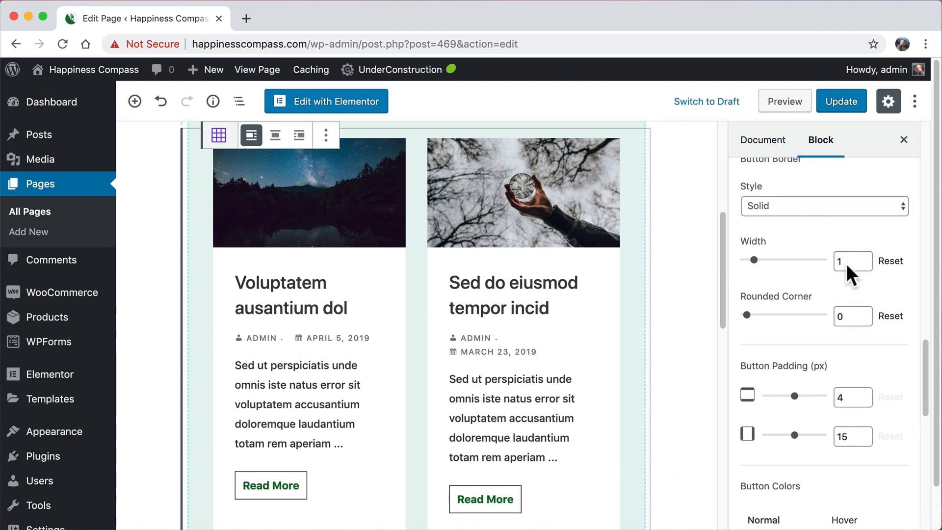
pyautogui.click(843, 205)
pyautogui.click(829, 193)
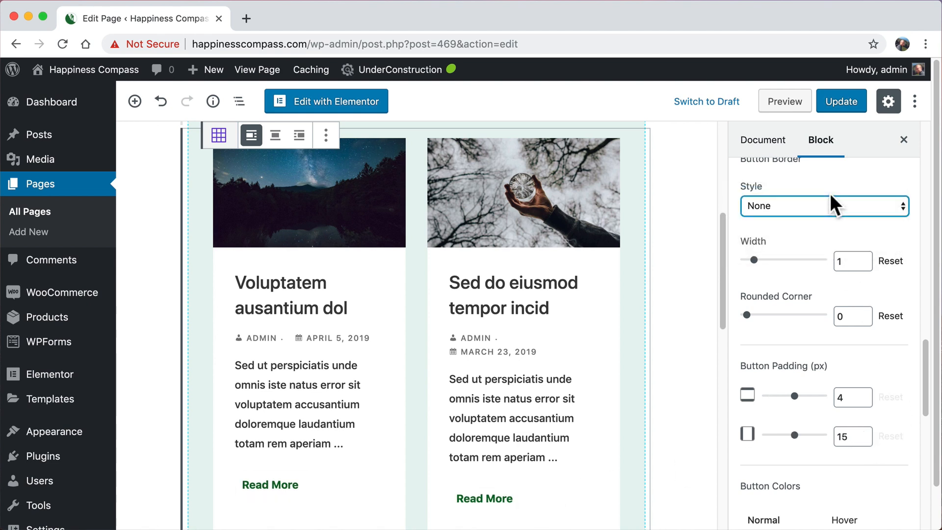
pyautogui.scroll(-10, 904, 346)
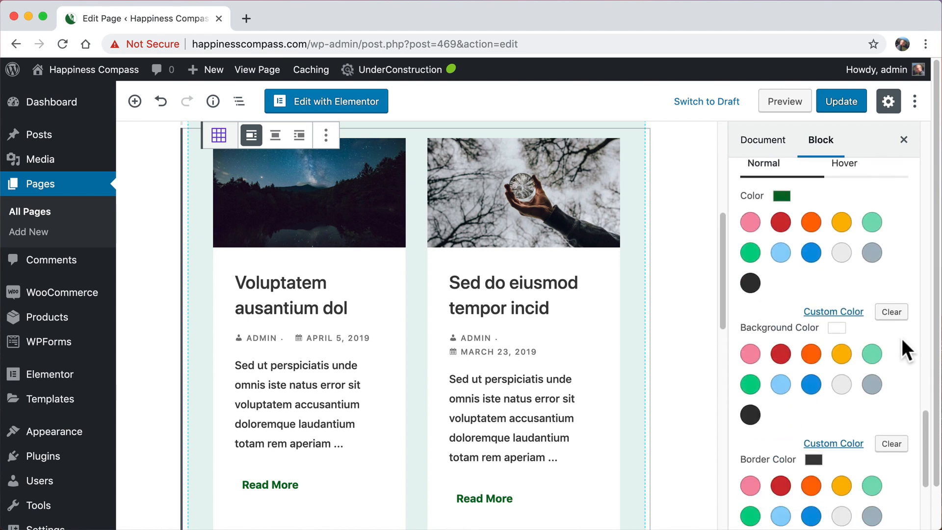
# Step: Expand the grid's Typography and try H2 and H4 title tags before keeping H3
pyautogui.scroll(-8, 901, 343)
pyautogui.click(890, 421)
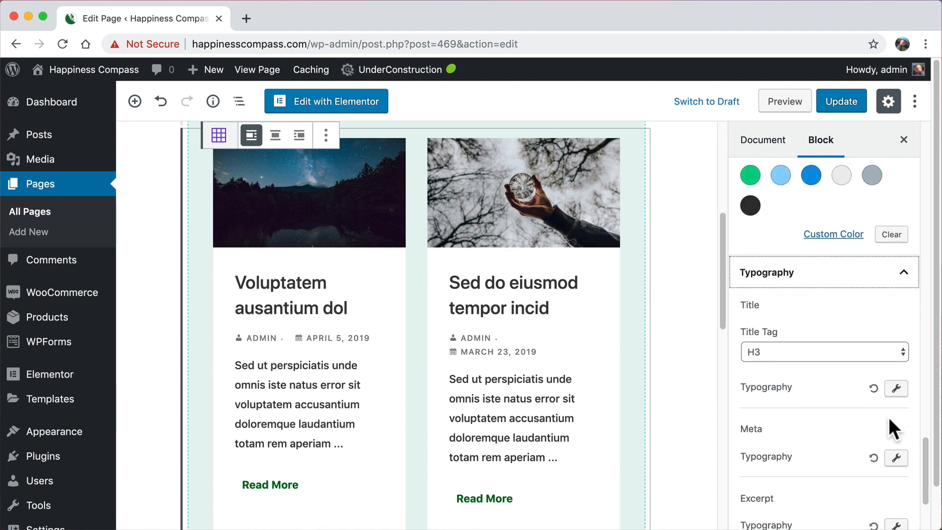
pyautogui.scroll(-2, 887, 417)
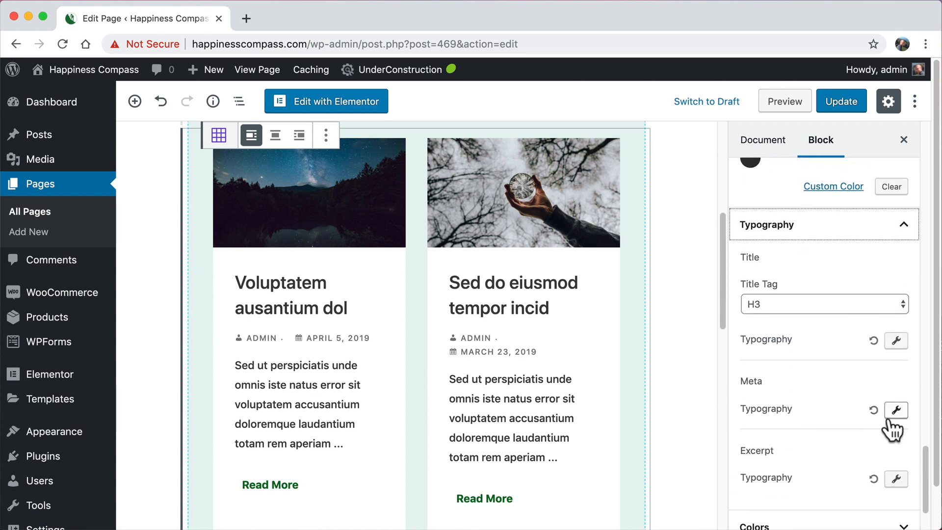
pyautogui.click(791, 299)
pyautogui.click(790, 287)
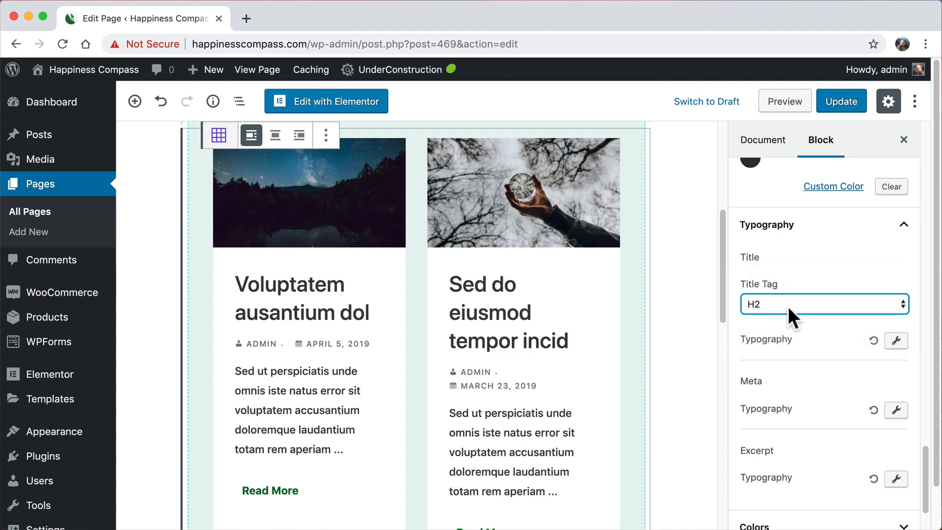
pyautogui.click(787, 306)
pyautogui.click(781, 327)
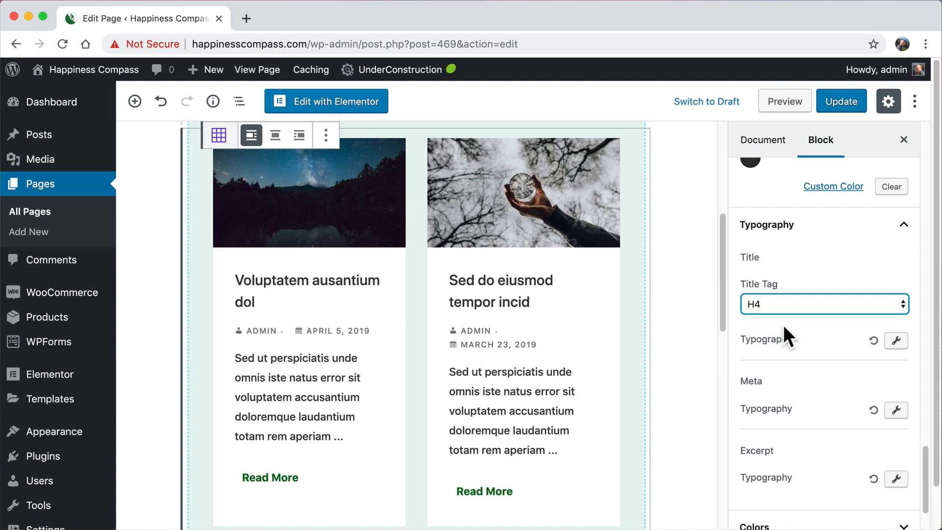
pyautogui.click(793, 307)
pyautogui.click(794, 290)
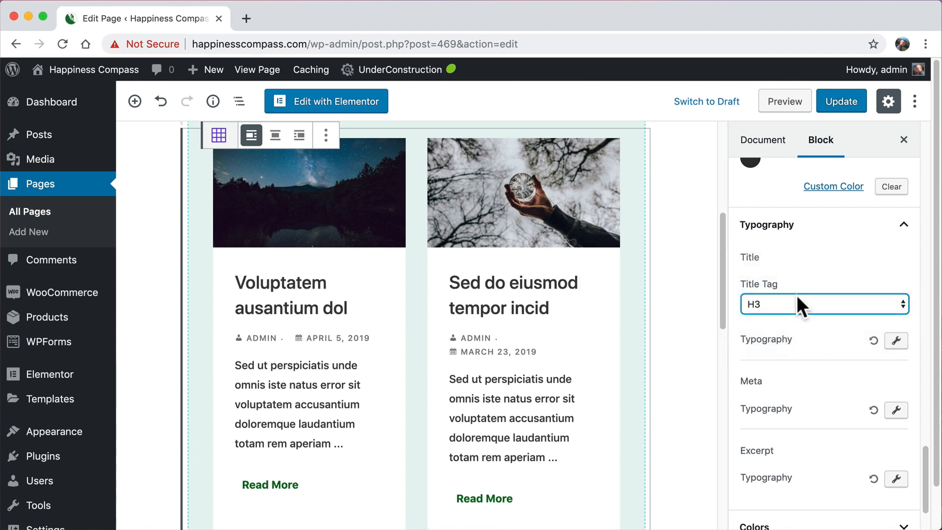
# Step: Set the title font size to 18 then reset it, and try different meta font sizes
pyautogui.click(898, 344)
pyautogui.click(858, 408)
pyautogui.write('18')
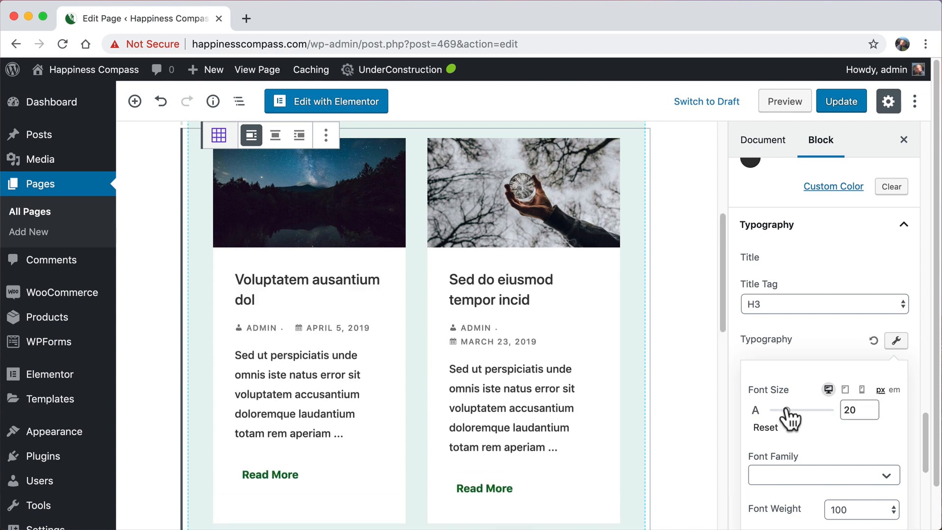
pyautogui.click(873, 342)
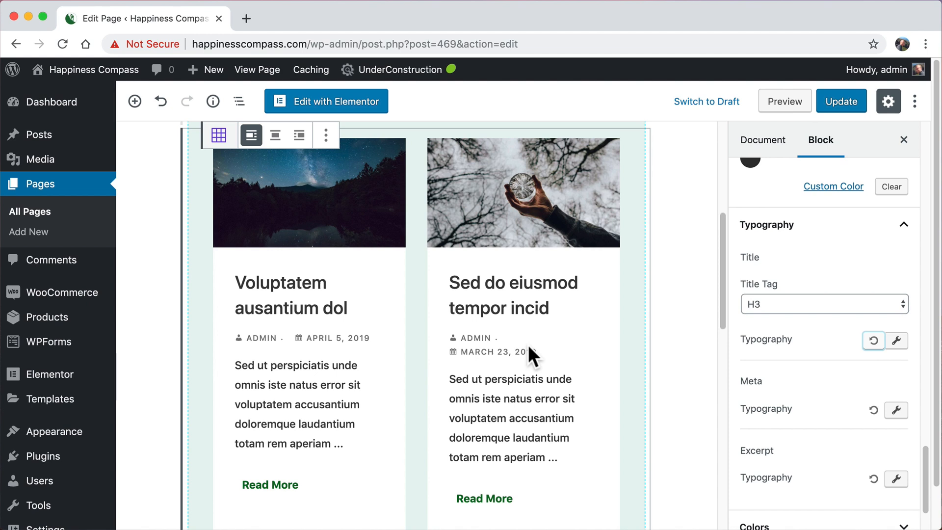
pyautogui.click(896, 409)
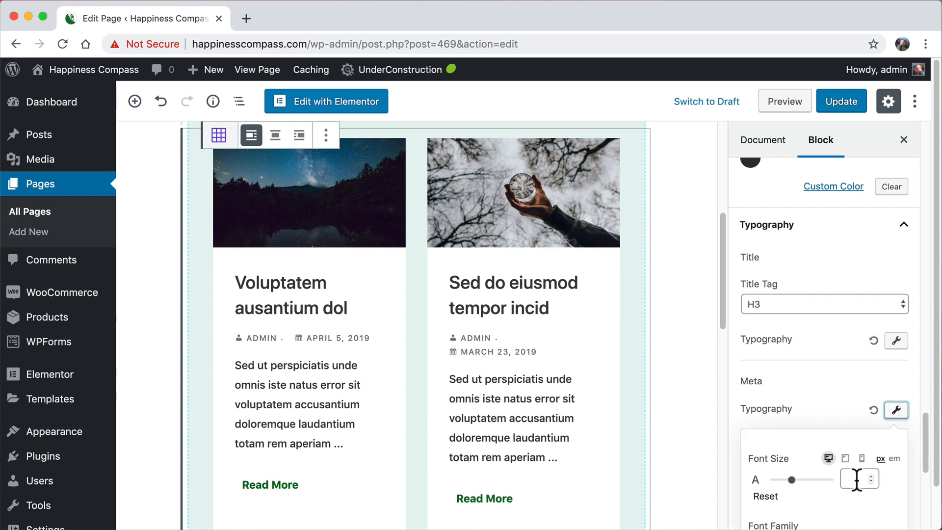
pyautogui.moveTo(791, 479); pyautogui.dragTo(785, 481)
pyautogui.click(883, 411)
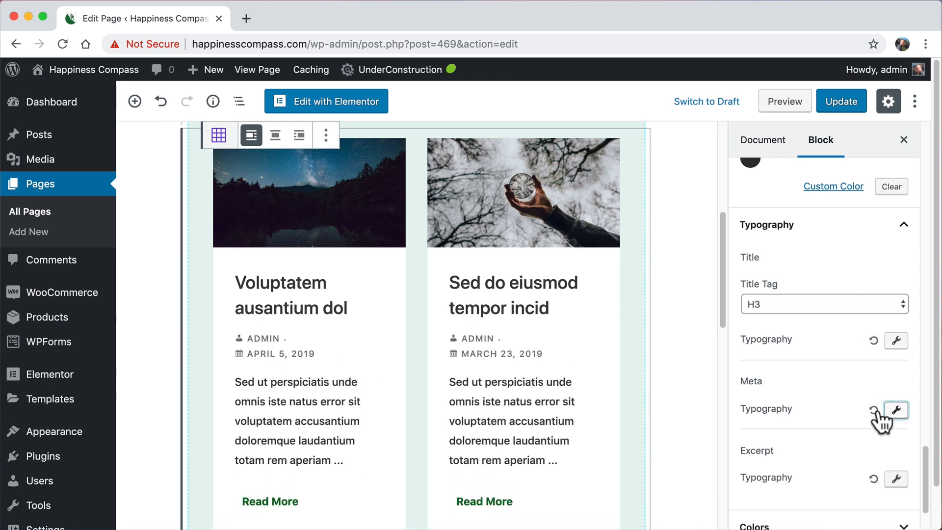
# Step: Enter an excerpt font size of 14, then clear the value
pyautogui.scroll(-2, 785, 412)
pyautogui.click(896, 426)
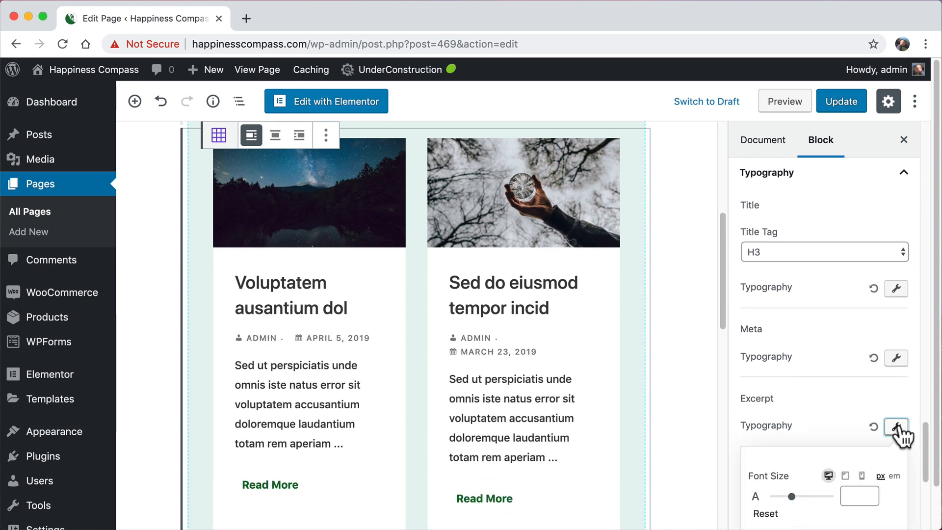
pyautogui.scroll(-5, 865, 439)
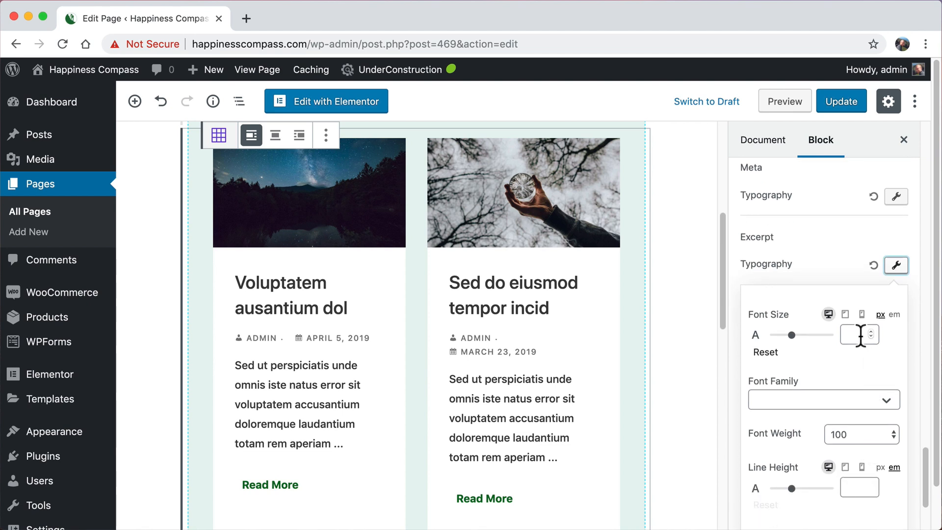
pyautogui.click(861, 336)
pyautogui.write('14')
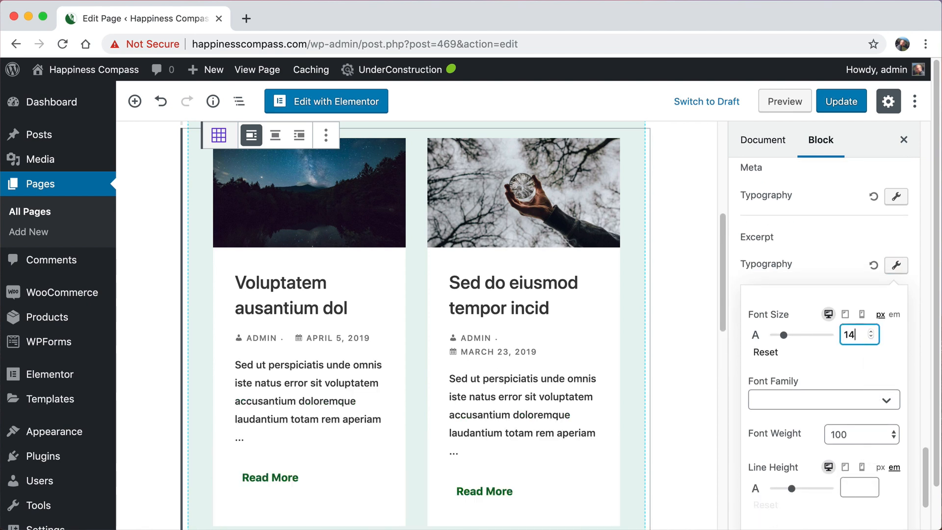
pyautogui.doubleClick(857, 336)
pyautogui.press('BackSpace')
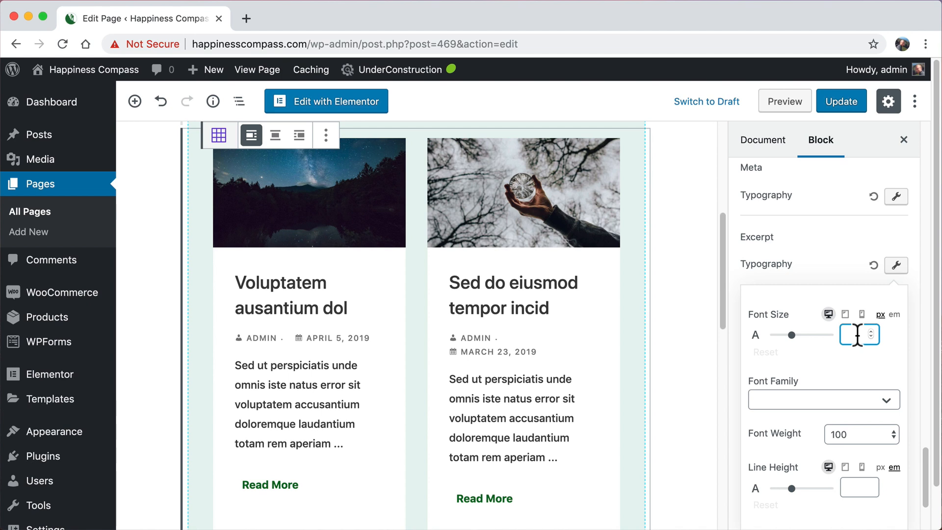
# Step: Try excerpt font weights 100 to 500, reset the excerpt typography, and expand Colors
pyautogui.click(864, 435)
pyautogui.click(863, 440)
pyautogui.press('Down')
pyautogui.click(862, 433)
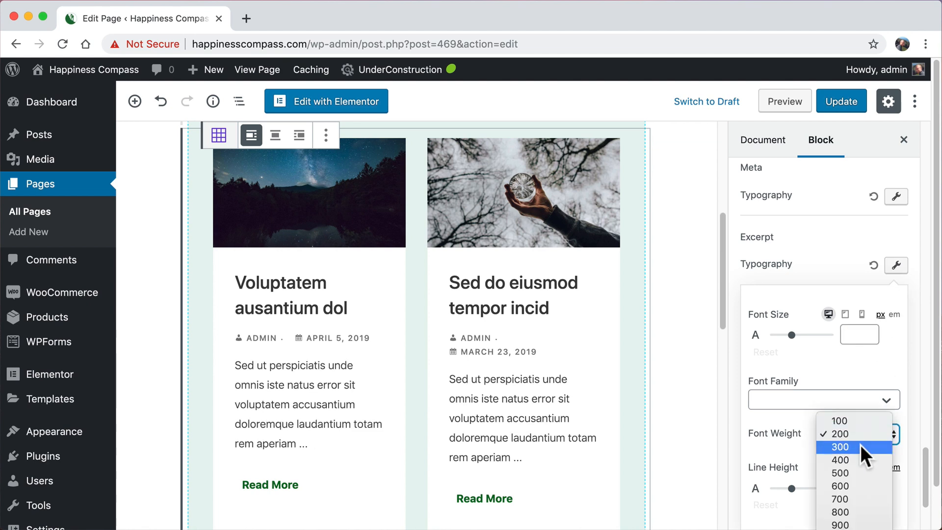
pyautogui.click(858, 445)
pyautogui.click(854, 439)
pyautogui.click(854, 409)
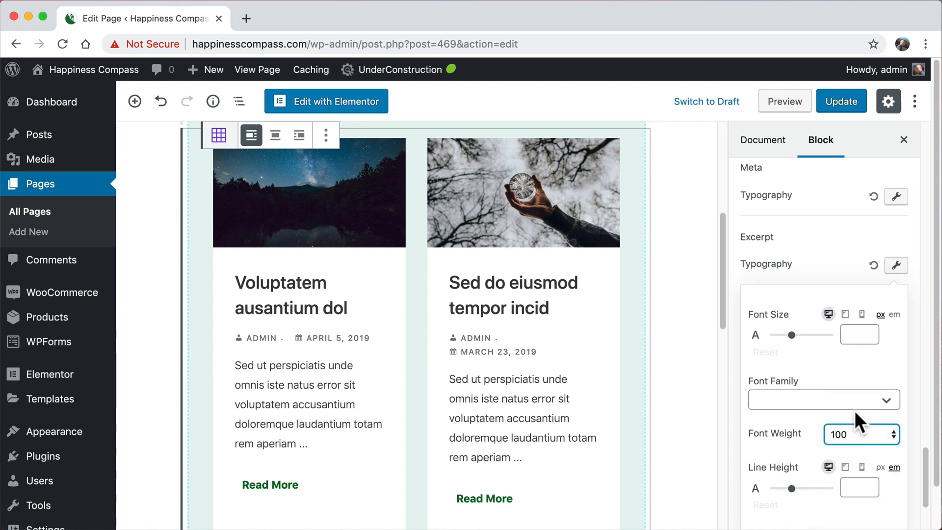
pyautogui.click(856, 431)
pyautogui.click(855, 481)
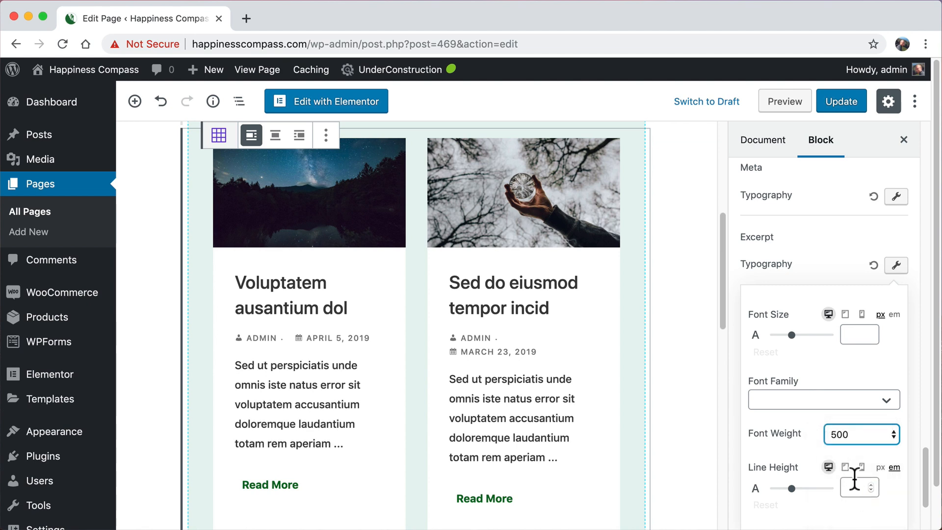
pyautogui.click(896, 269)
pyautogui.click(873, 396)
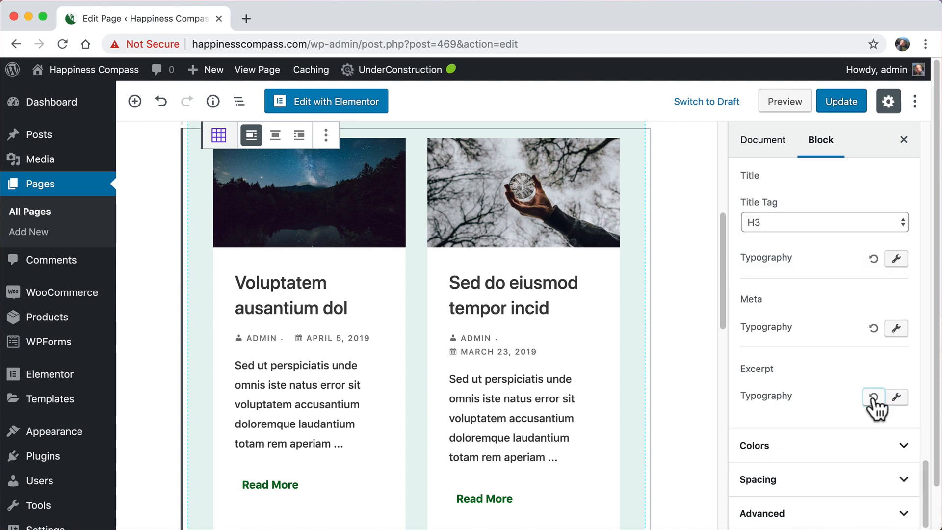
pyautogui.scroll(-2, 874, 400)
pyautogui.click(903, 447)
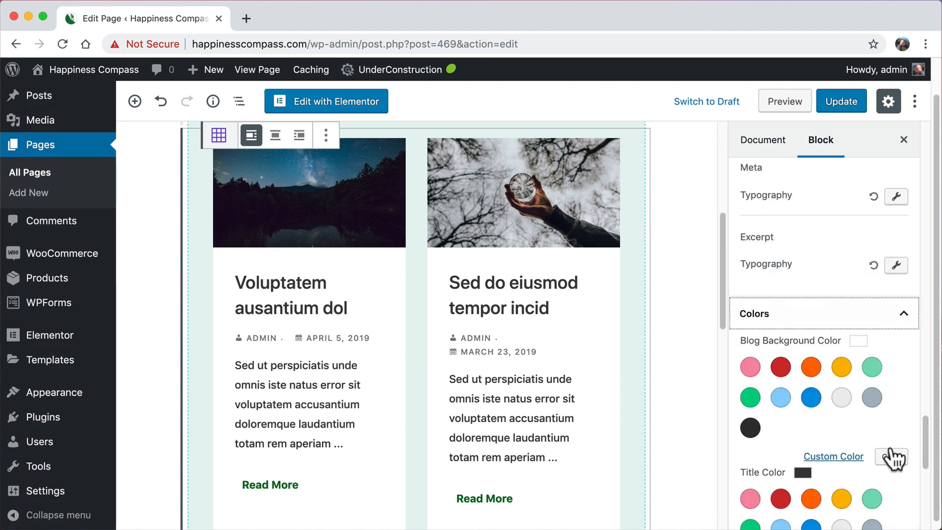
# Step: Try card background colours, leaving the cards white, and set the post titles to black
pyautogui.scroll(-3, 903, 402)
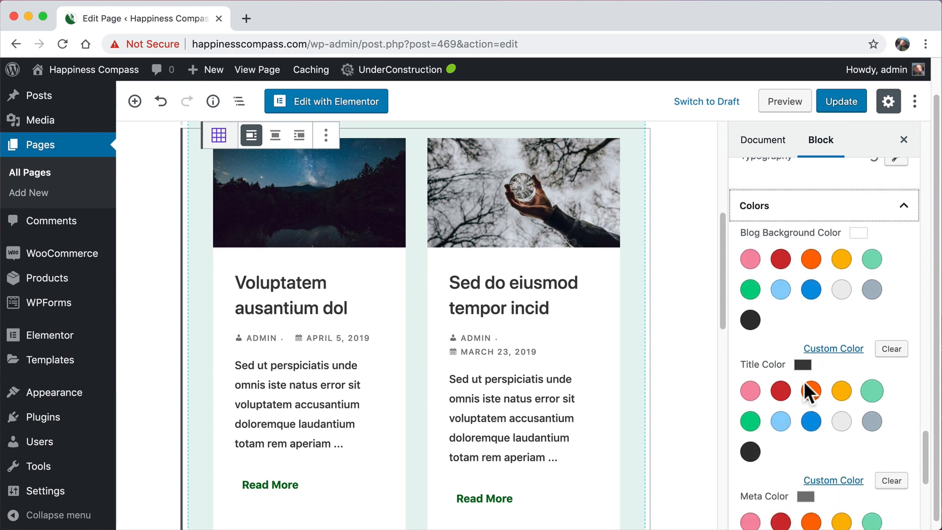
pyautogui.click(872, 259)
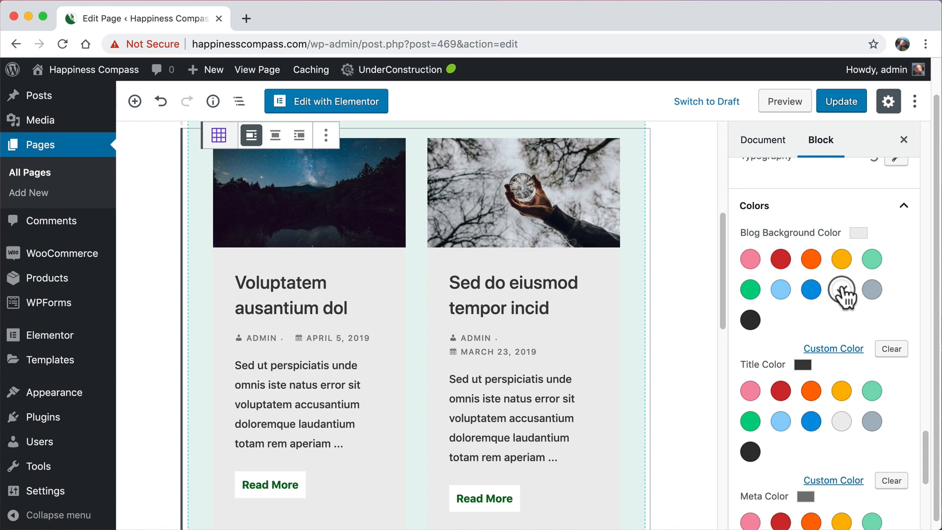
pyautogui.click(835, 349)
pyautogui.click(751, 178)
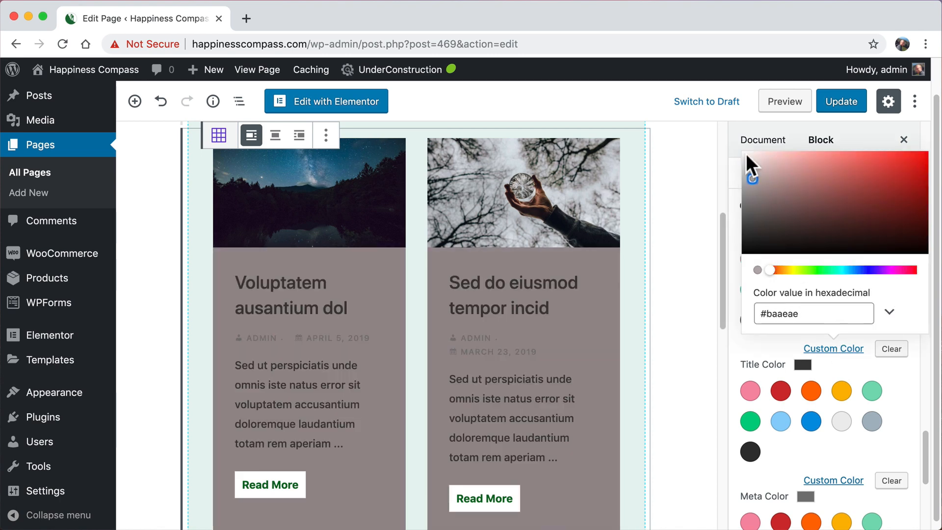
pyautogui.moveTo(745, 154); pyautogui.dragTo(733, 131)
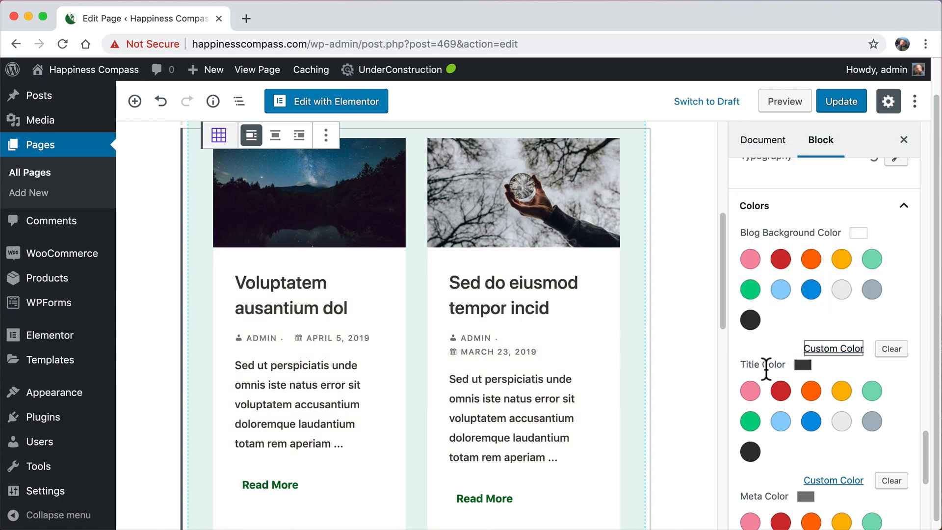
pyautogui.click(779, 391)
pyautogui.click(809, 392)
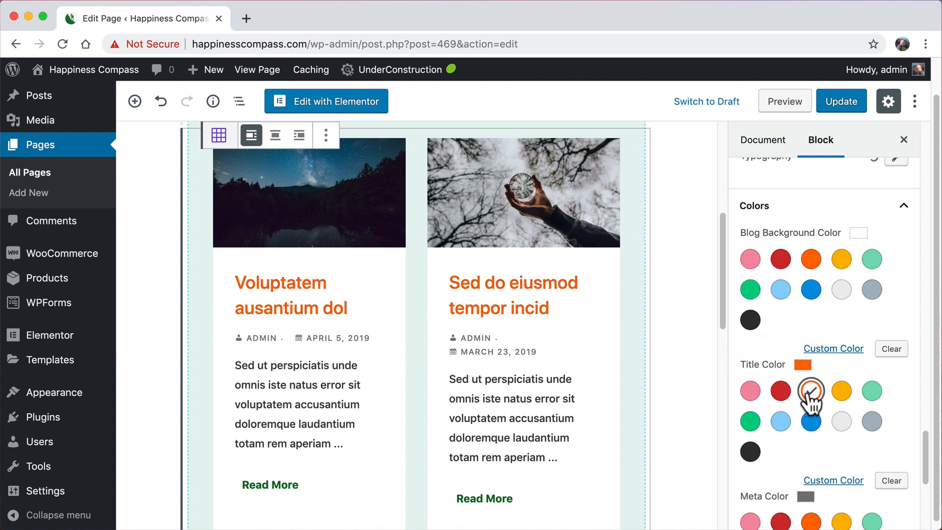
pyautogui.click(750, 451)
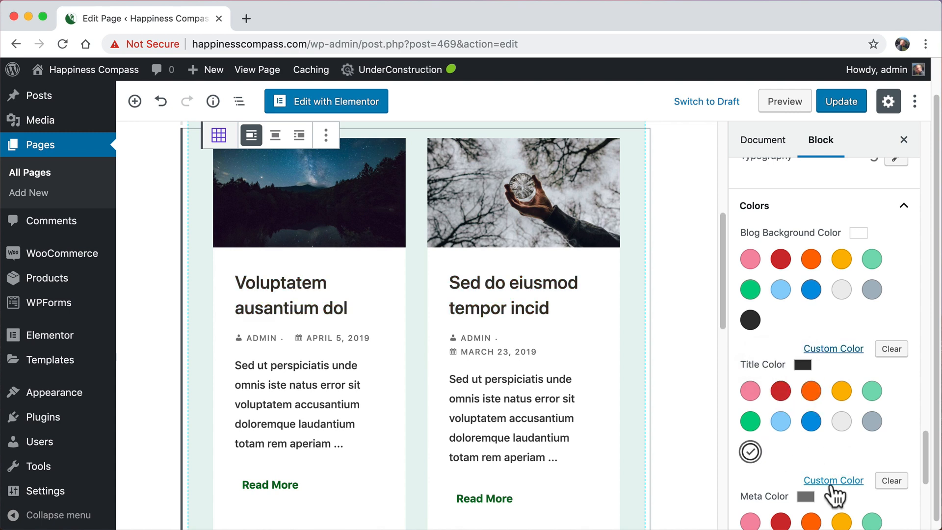
# Step: Set the post meta text to a custom brownish-grey colour
pyautogui.scroll(-3, 866, 450)
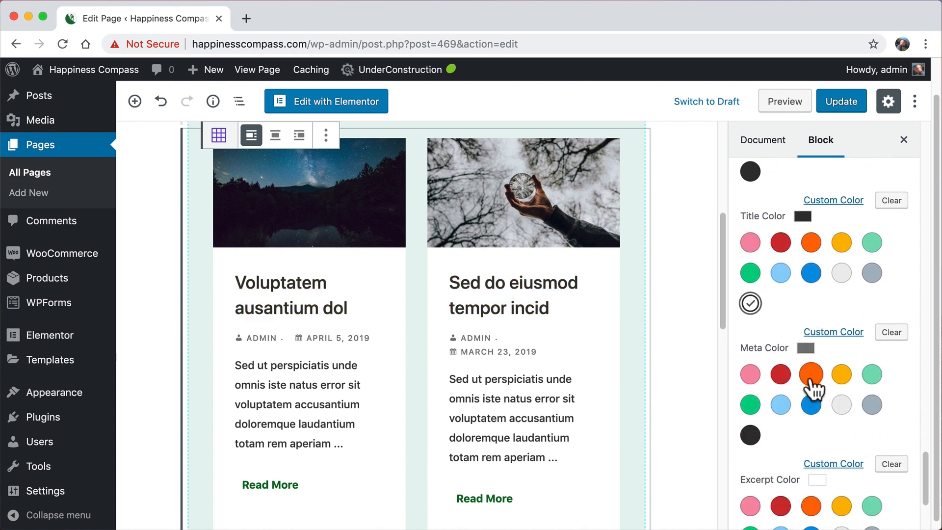
pyautogui.click(812, 385)
pyautogui.click(812, 405)
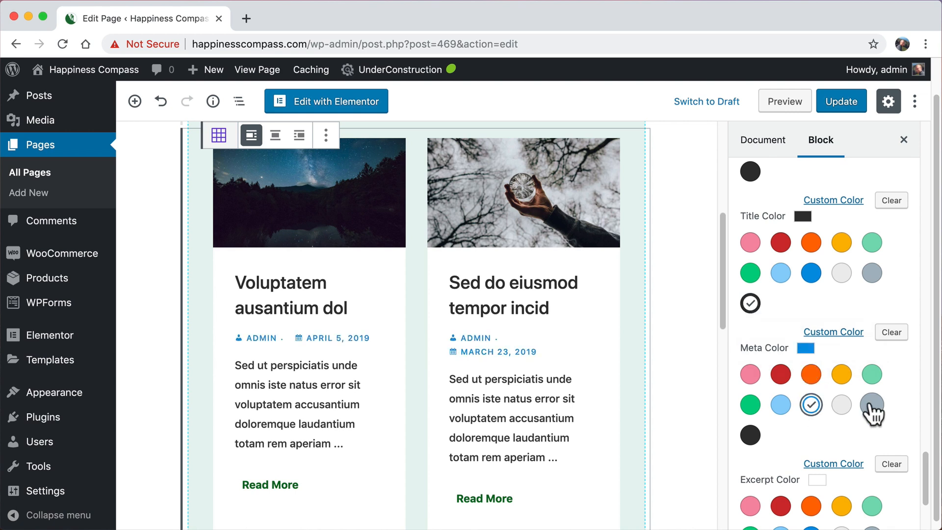
pyautogui.click(872, 405)
pyautogui.click(751, 434)
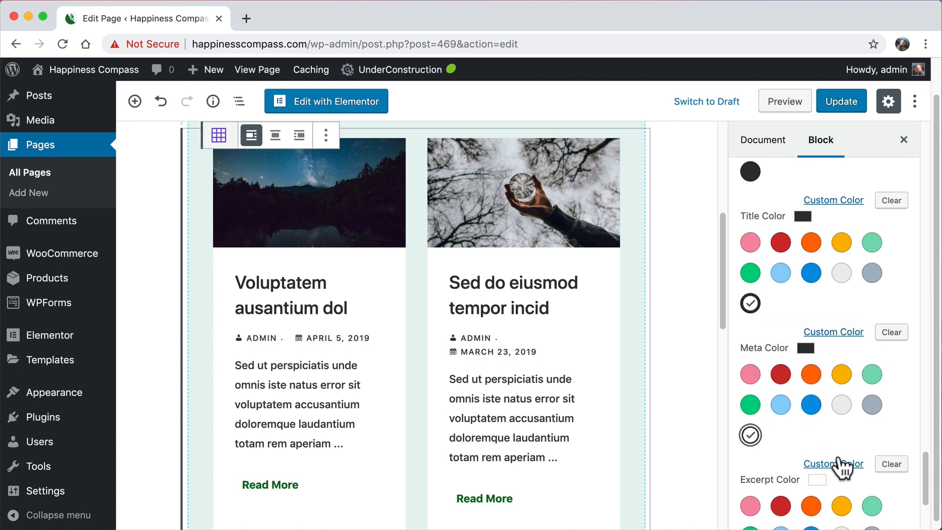
pyautogui.click(838, 462)
pyautogui.moveTo(752, 309); pyautogui.dragTo(752, 307)
pyautogui.click(730, 354)
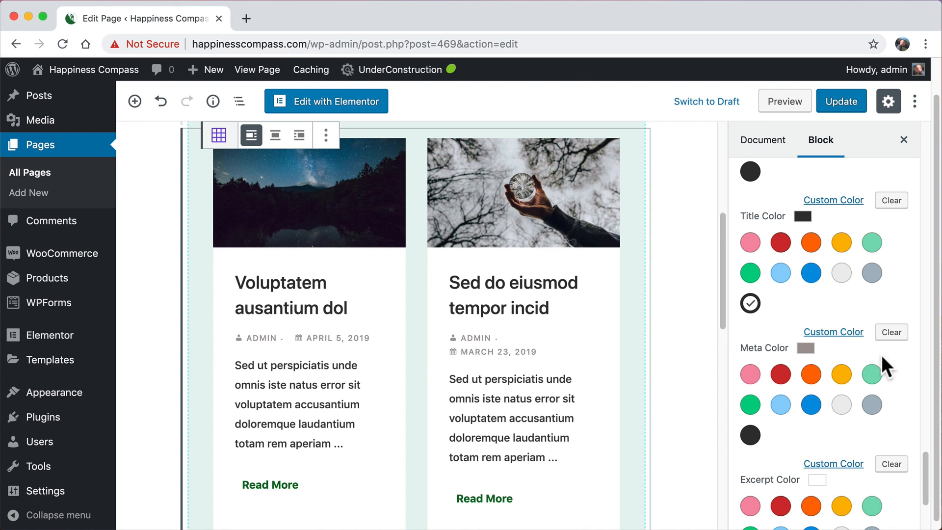
# Step: Set the excerpt text to black and expand the grid's Spacing settings
pyautogui.scroll(-5, 880, 356)
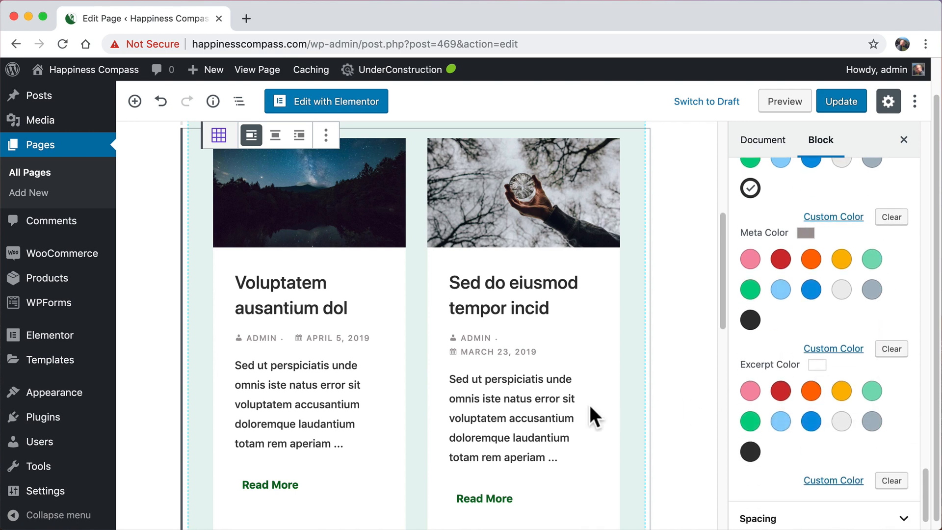
pyautogui.click(811, 422)
pyautogui.click(751, 452)
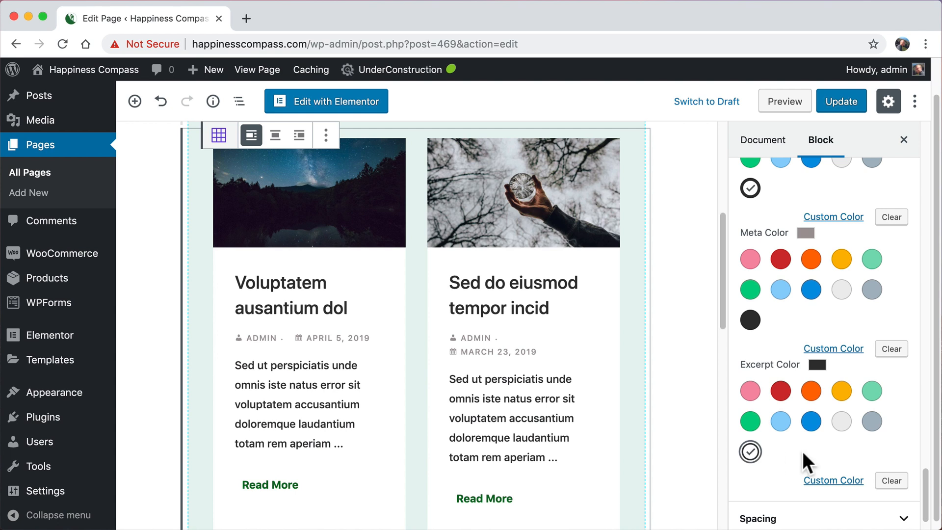
pyautogui.scroll(-2, 802, 452)
pyautogui.click(887, 483)
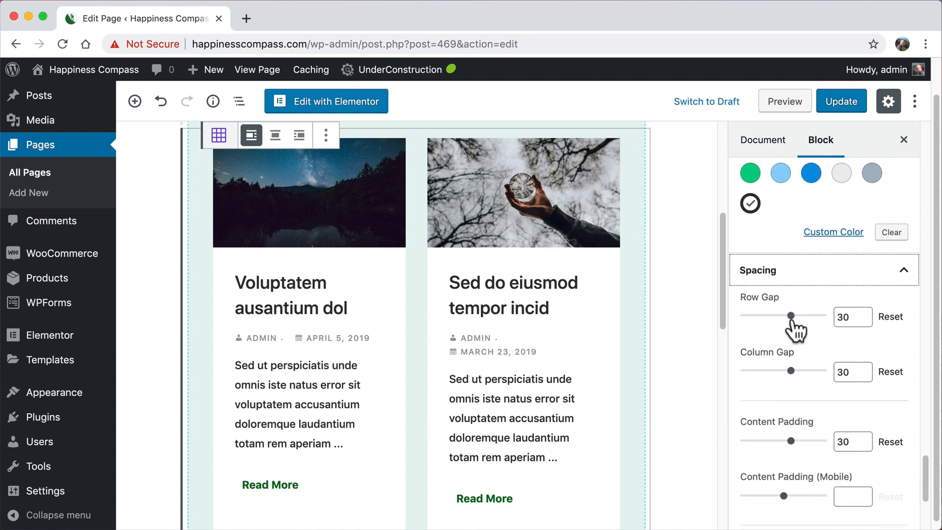
pyautogui.scroll(-3, 590, 358)
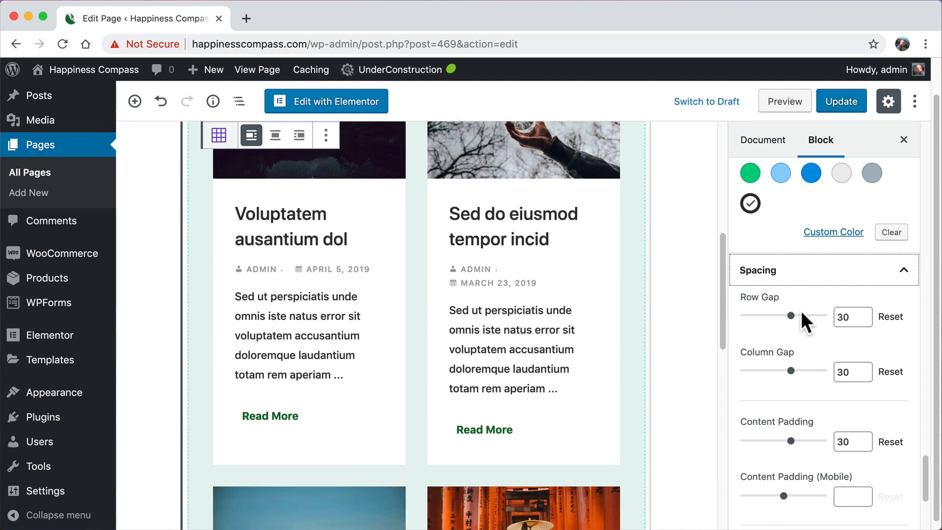
pyautogui.moveTo(791, 316)
pyautogui.mouseDown()
pyautogui.moveTo(765, 315)
pyautogui.moveTo(791, 315)
pyautogui.mouseUp()
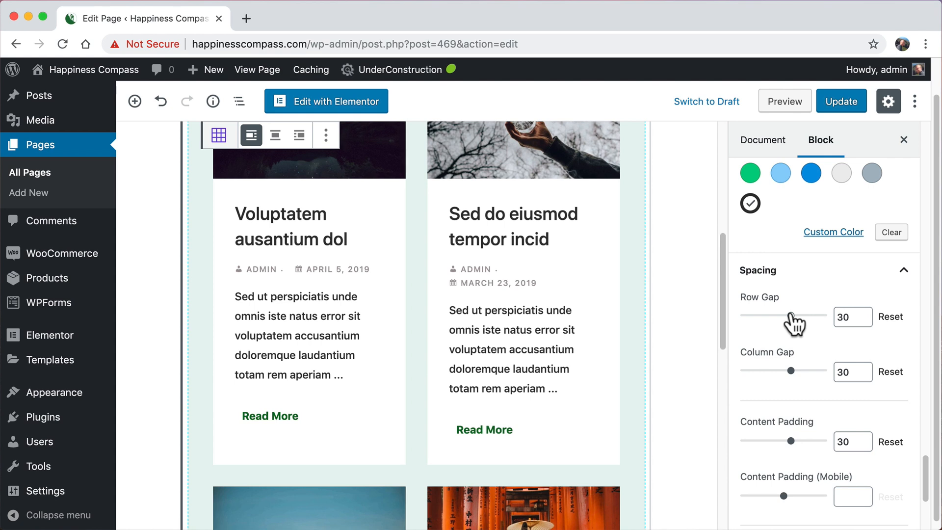
pyautogui.moveTo(790, 371)
pyautogui.mouseDown()
pyautogui.moveTo(757, 371)
pyautogui.moveTo(790, 370)
pyautogui.mouseUp()
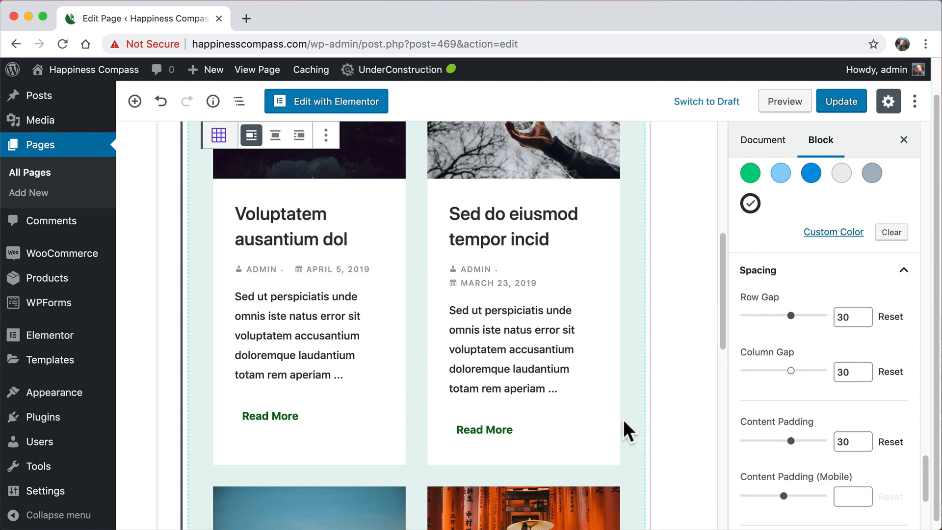
pyautogui.click(790, 441)
pyautogui.moveTo(790, 441)
pyautogui.mouseDown()
pyautogui.moveTo(752, 441)
pyautogui.moveTo(790, 440)
pyautogui.mouseUp()
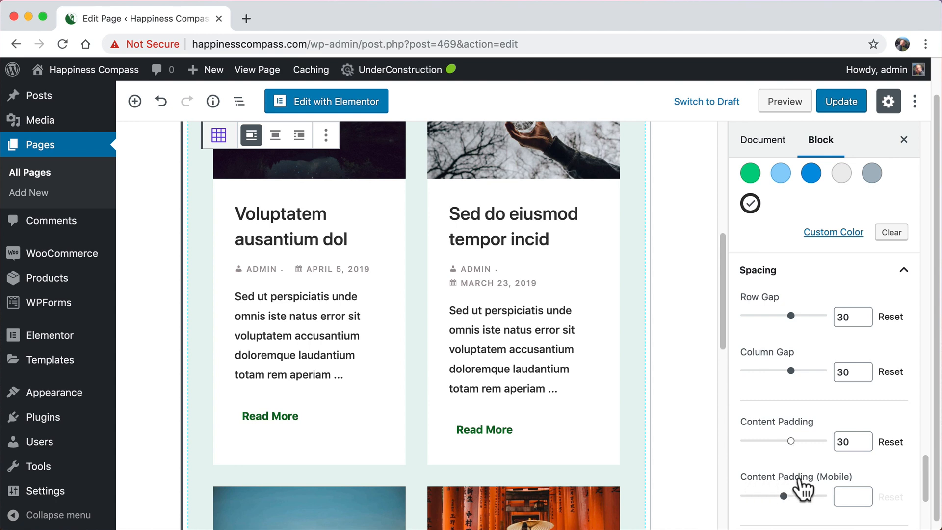
pyautogui.scroll(-3, 802, 488)
pyautogui.scroll(-2, 803, 487)
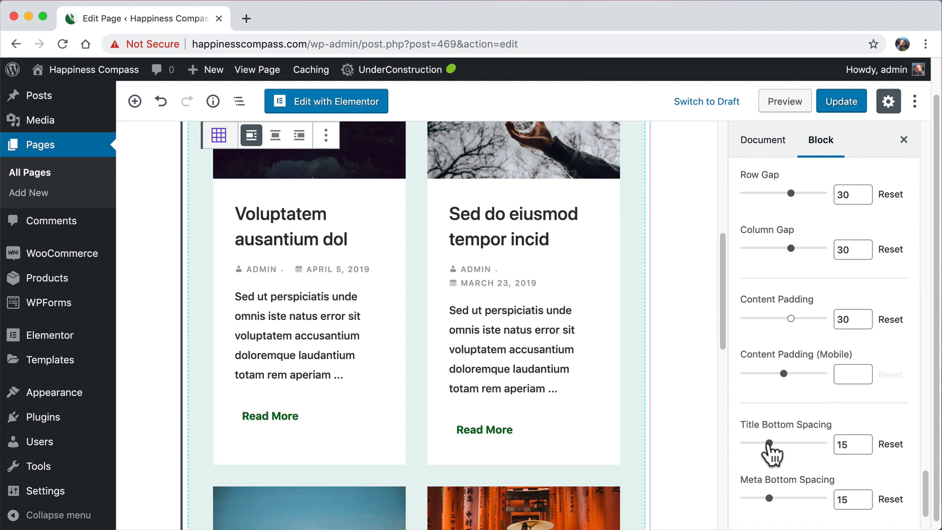
pyautogui.moveTo(769, 443)
pyautogui.mouseDown()
pyautogui.moveTo(754, 443)
pyautogui.moveTo(769, 443)
pyautogui.mouseUp()
pyautogui.moveTo(769, 498)
pyautogui.mouseDown()
pyautogui.moveTo(742, 499)
pyautogui.moveTo(769, 499)
pyautogui.mouseUp()
pyautogui.scroll(8, 694, 403)
pyautogui.scroll(-4, 692, 400)
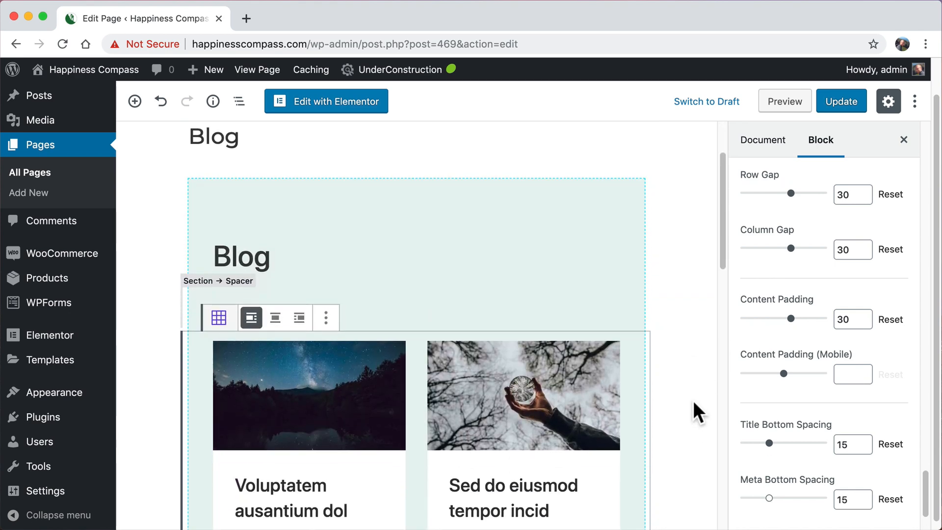
# Step: Update the Blog page and view it live, scrolling through the post grid
pyautogui.click(851, 102)
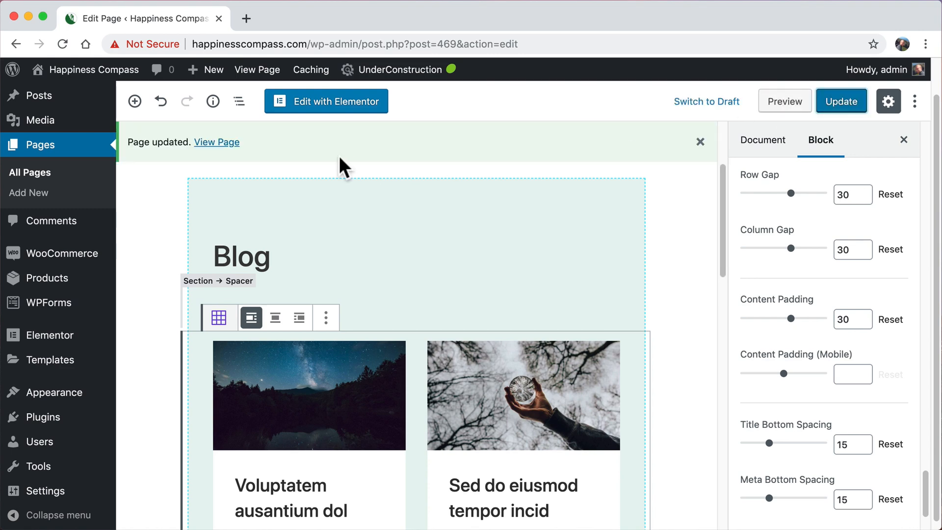
pyautogui.click(212, 145)
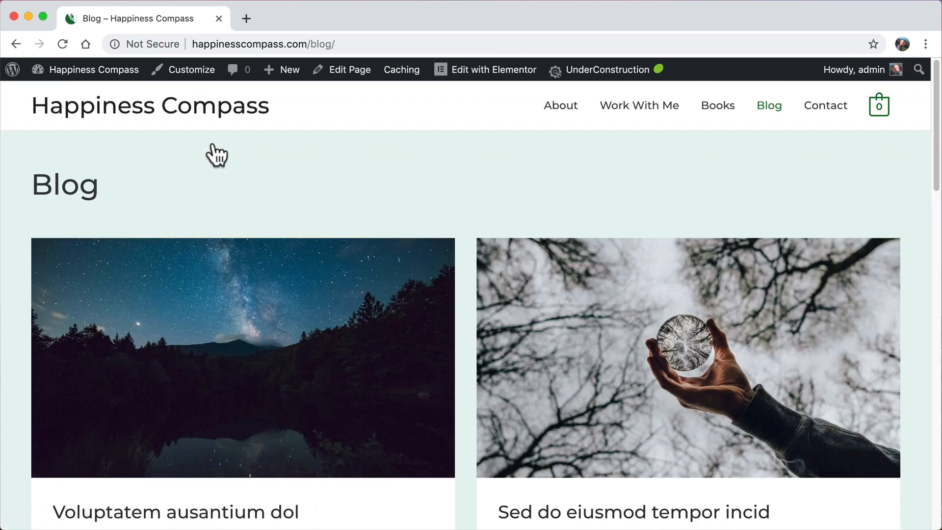
pyautogui.scroll(-10, 21, 259)
pyautogui.scroll(1, 21, 259)
pyautogui.scroll(10, 20, 255)
# Step: From the admin Dashboard, go to Pages and add a new page
pyautogui.moveTo(123, 79)
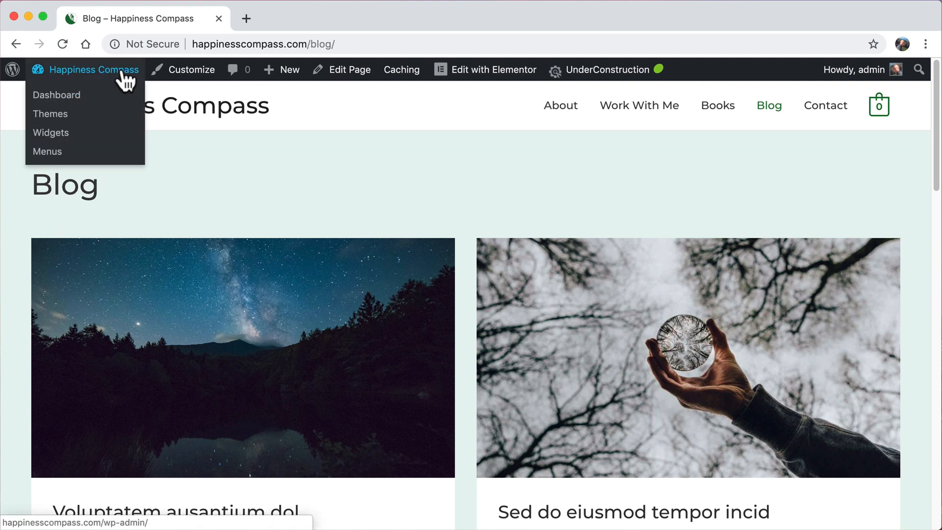
pyautogui.click(71, 96)
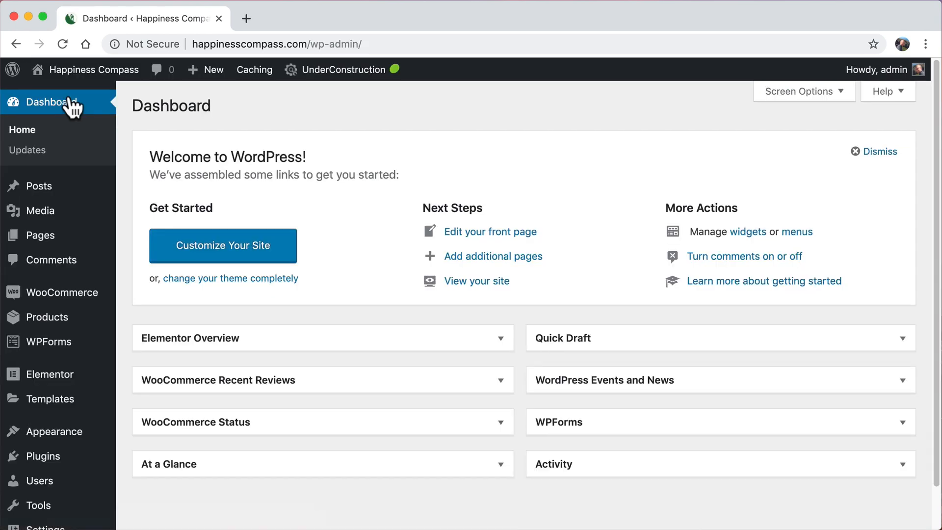
pyautogui.click(57, 237)
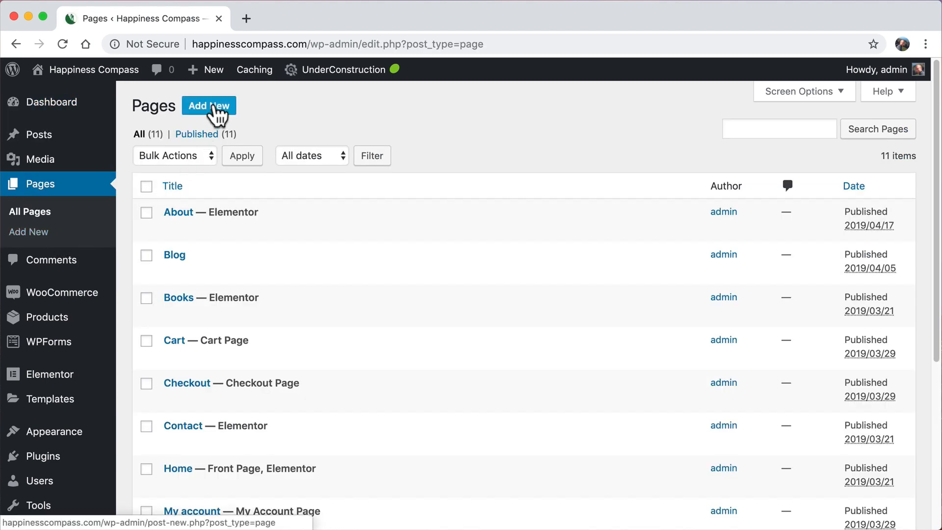
pyautogui.click(214, 108)
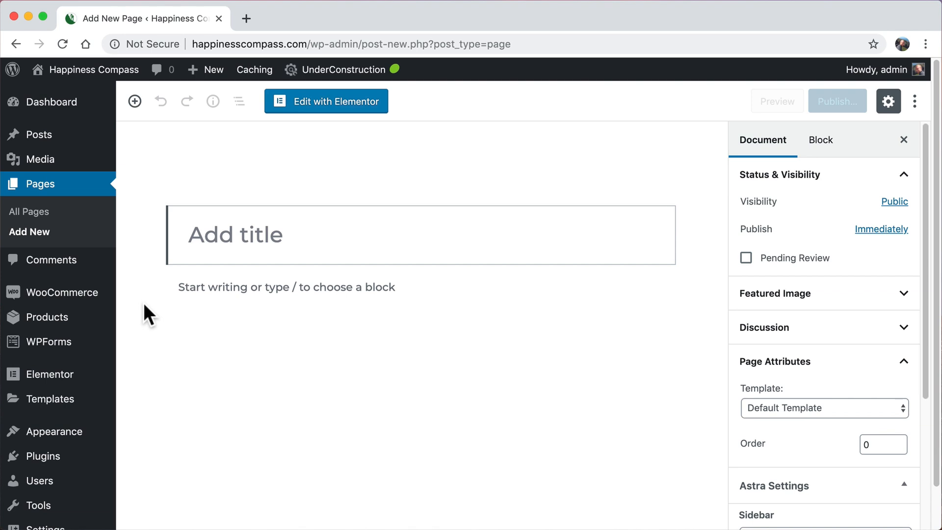
# Step: Publish a blank page titled 'Blog 2', view it live, then return to the Dashboard
pyautogui.write('B')
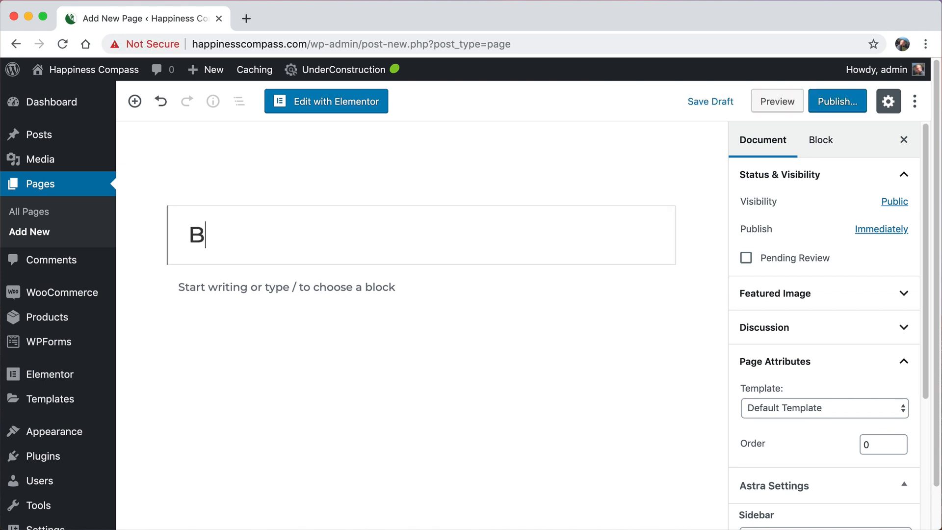
pyautogui.write('log 2')
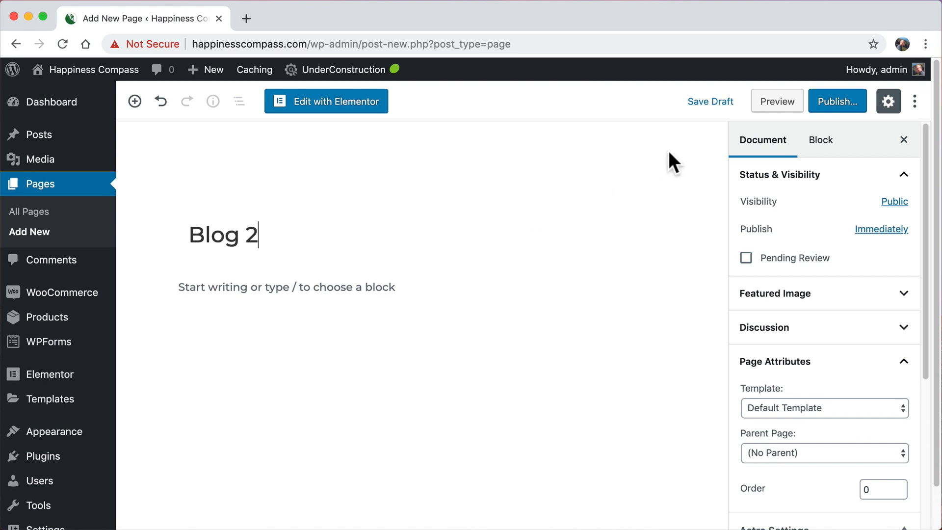
pyautogui.click(840, 103)
pyautogui.click(838, 103)
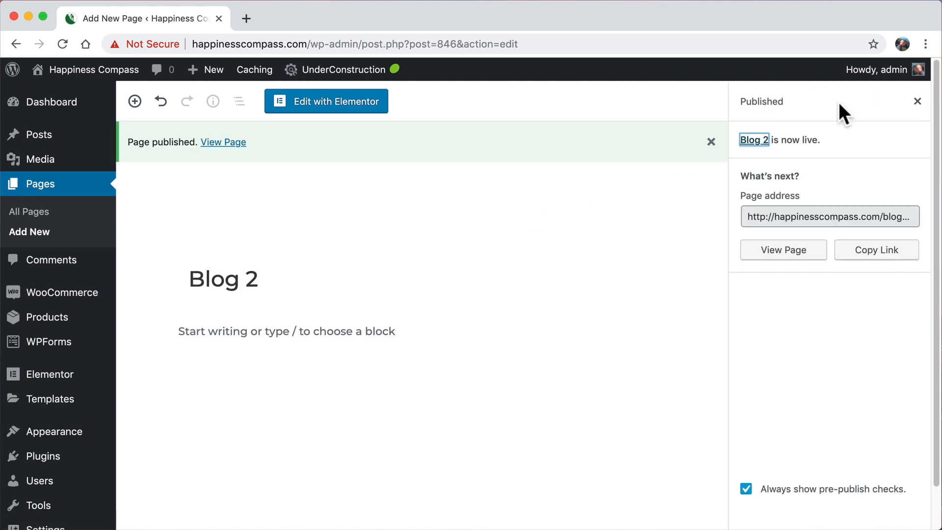
pyautogui.click(228, 142)
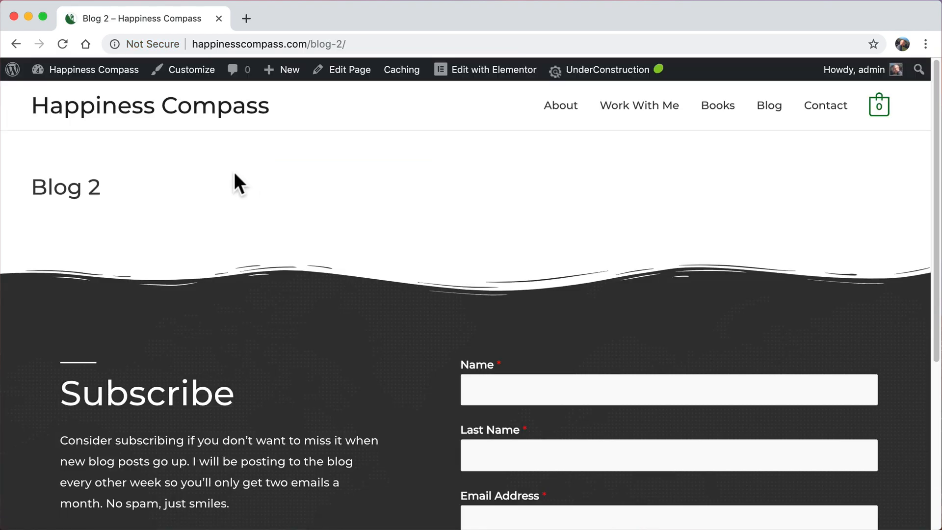
pyautogui.moveTo(123, 79)
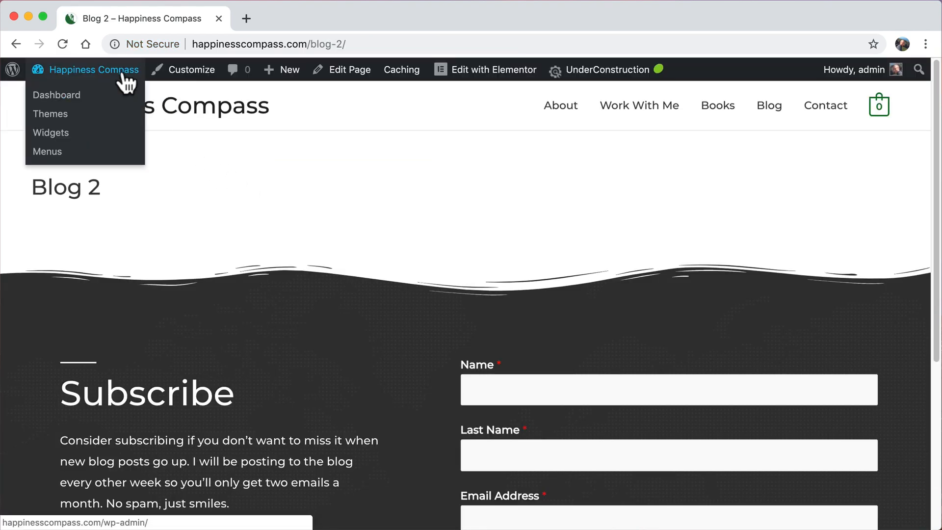
pyautogui.click(80, 96)
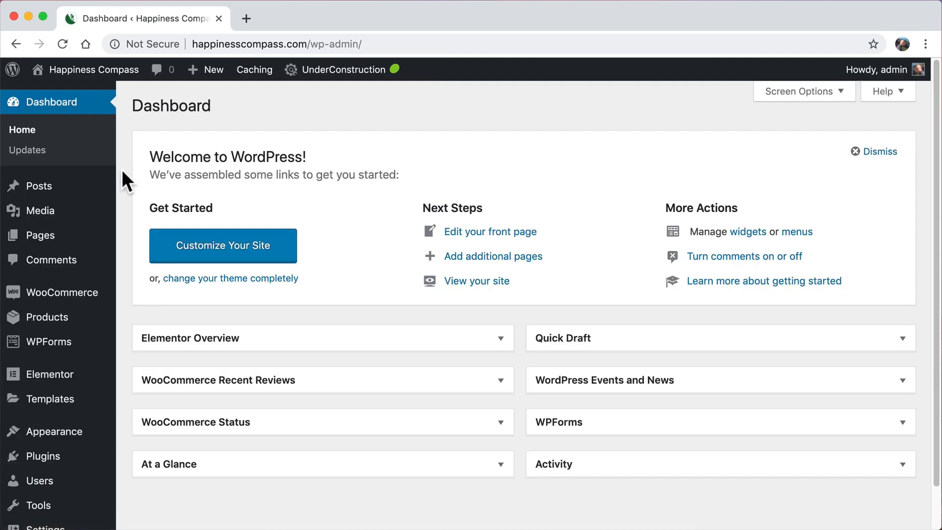
# Step: In Reading Settings, save Blog 2 as the Posts page, then open the Pages list
pyautogui.scroll(-1, 121, 169)
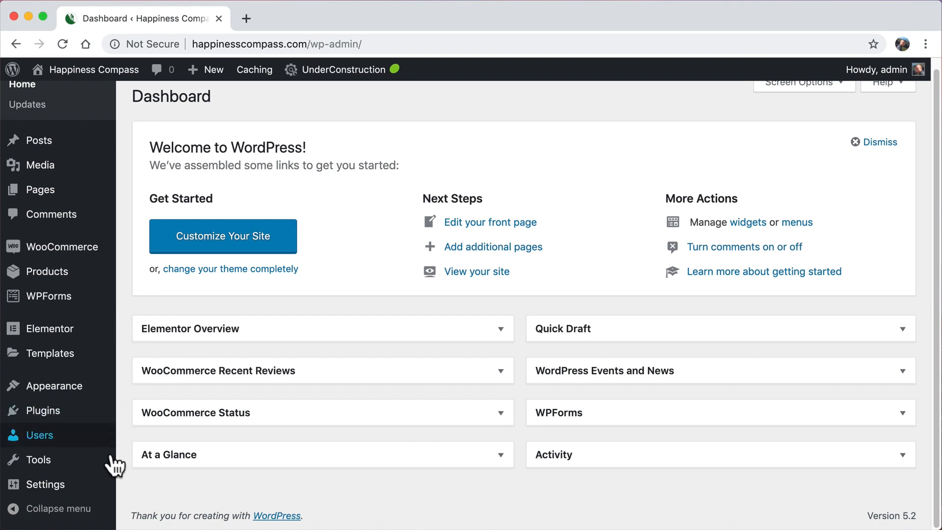
pyautogui.moveTo(83, 488)
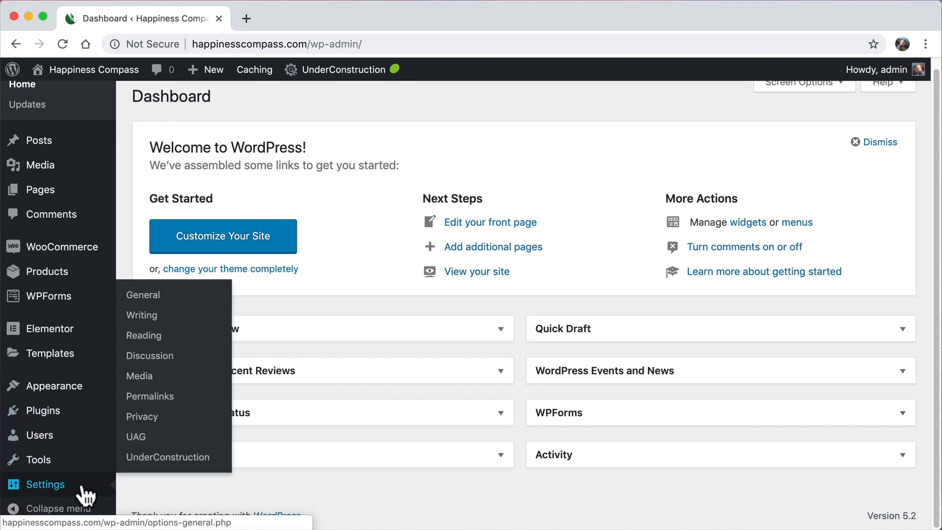
pyautogui.click(156, 338)
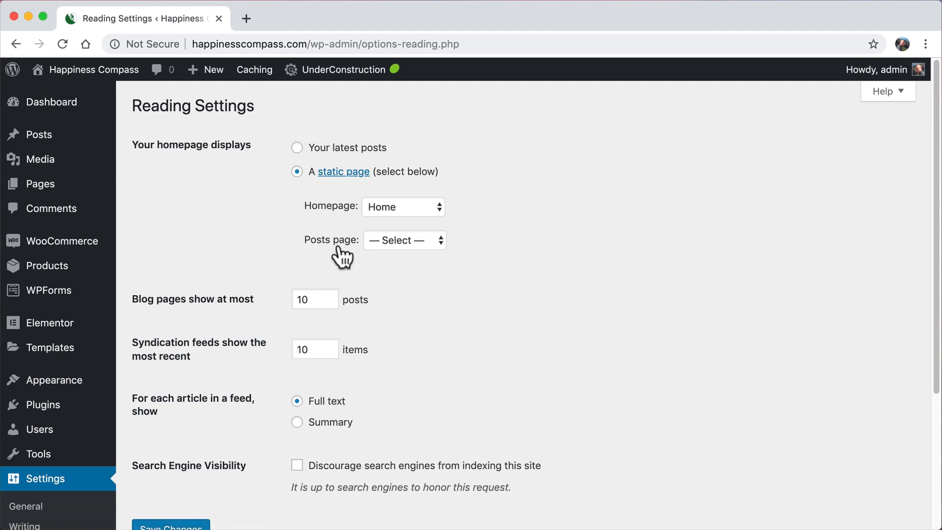
pyautogui.click(422, 249)
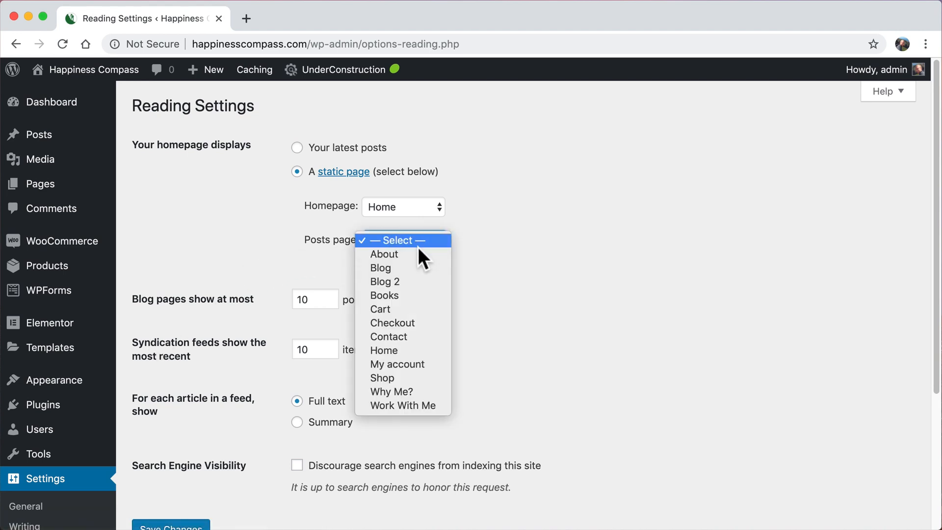
pyautogui.click(432, 281)
pyautogui.scroll(-3, 432, 281)
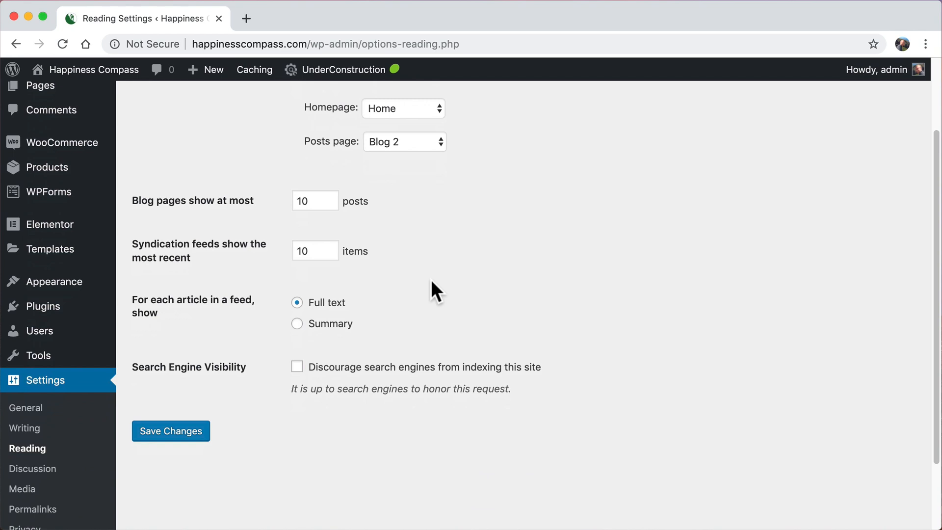
pyautogui.click(197, 437)
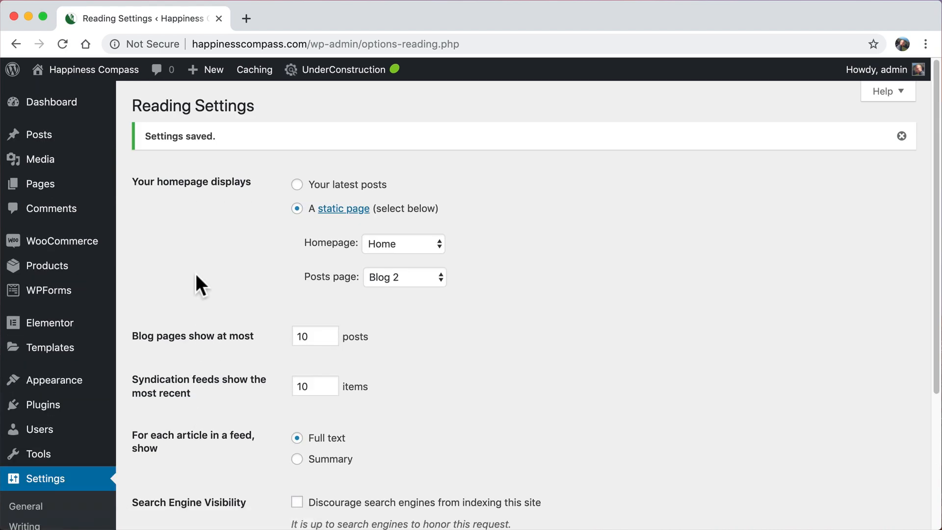
pyautogui.click(91, 183)
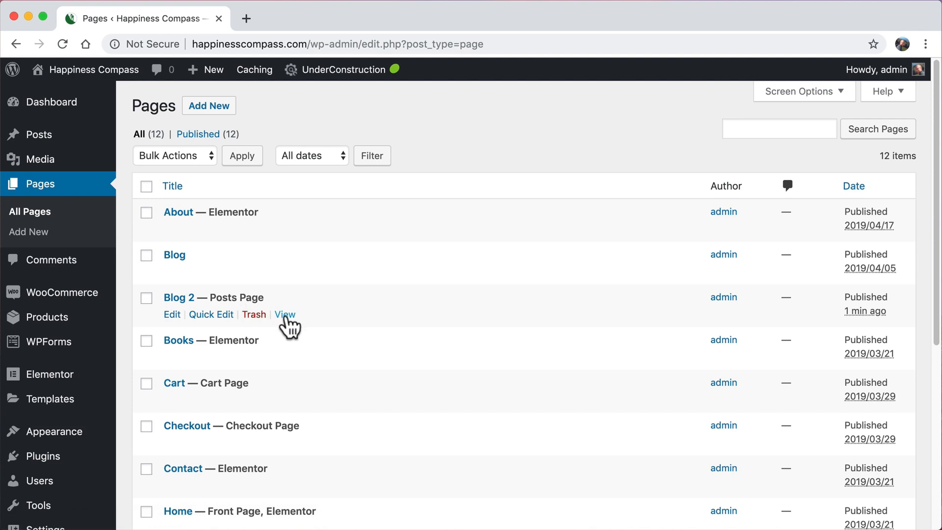
# Step: View the Blog 2 posts page on the live site, then open it in the Customizer
pyautogui.click(285, 315)
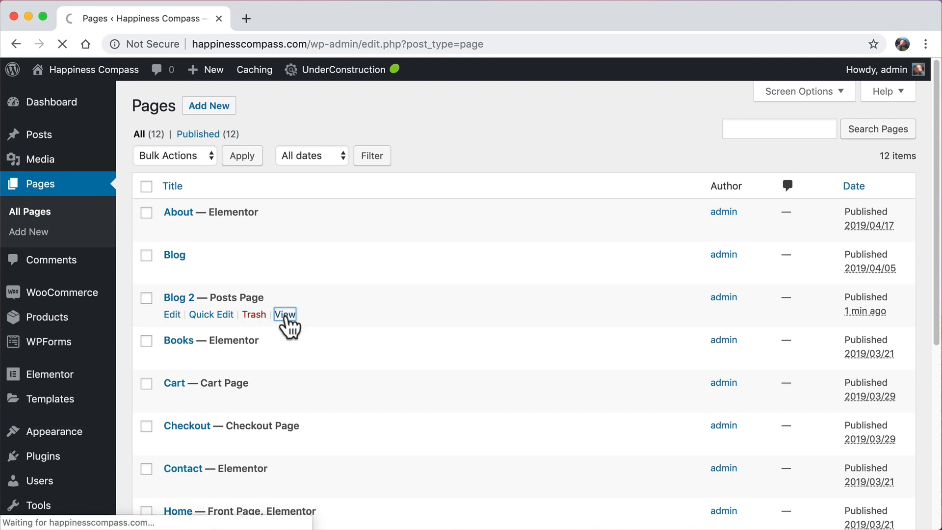
pyautogui.scroll(-3, 83, 318)
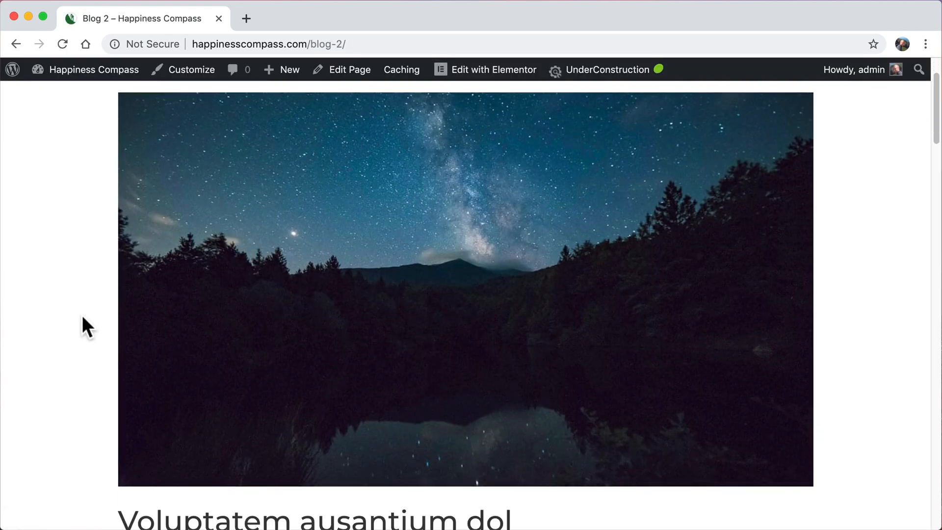
pyautogui.scroll(-12, 82, 315)
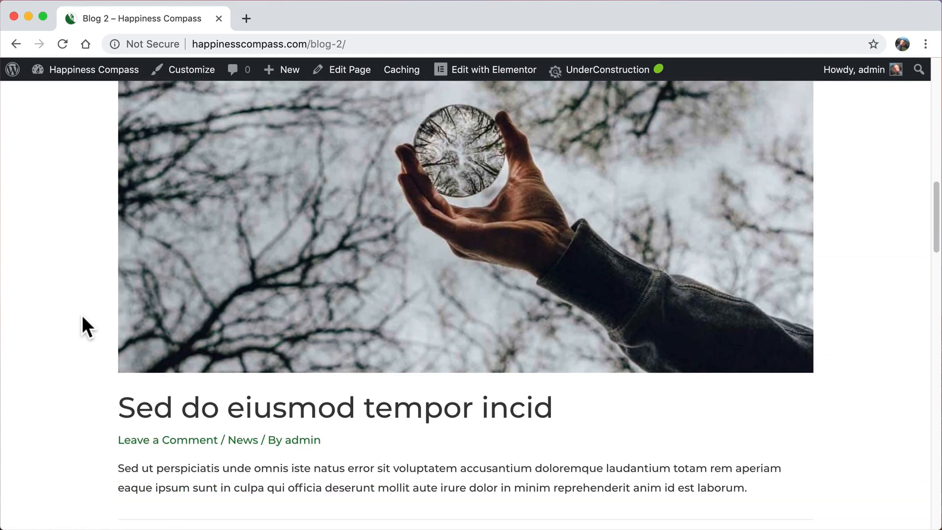
pyautogui.scroll(-12, 82, 315)
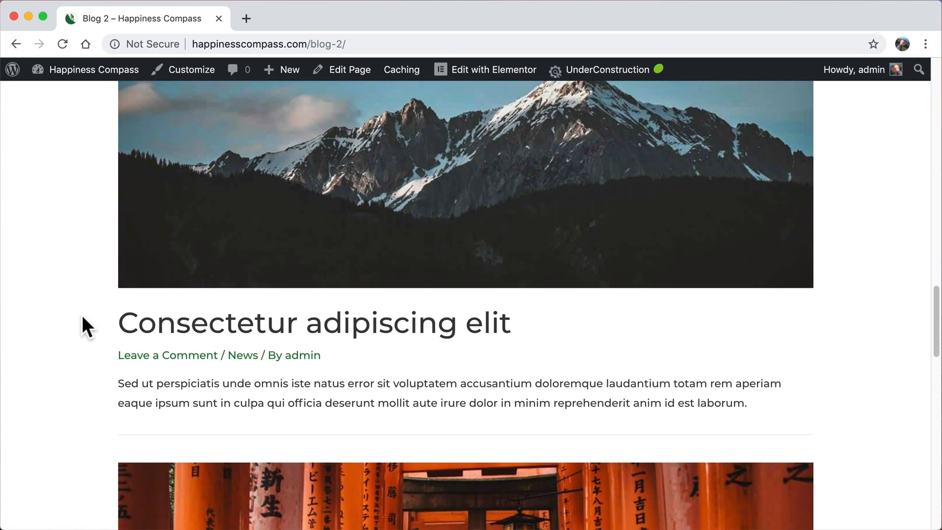
pyautogui.scroll(15, 82, 315)
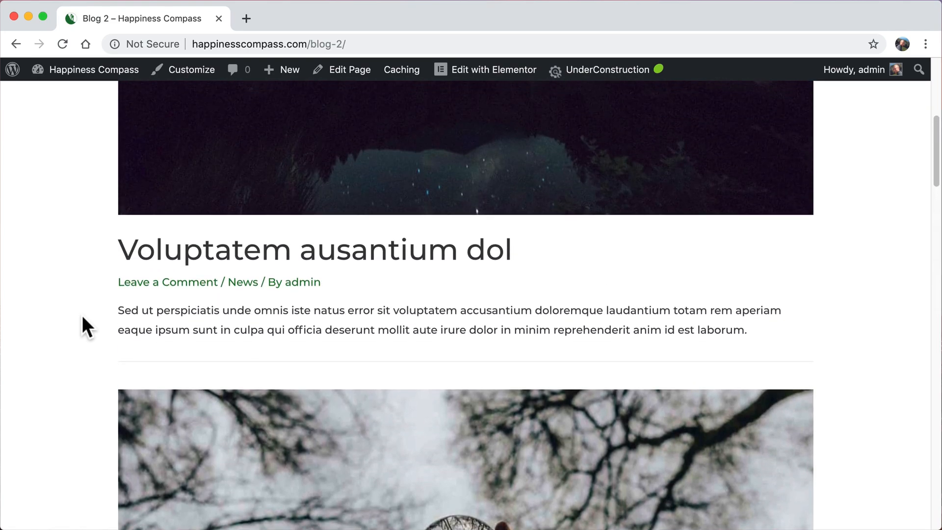
pyautogui.scroll(7, 81, 315)
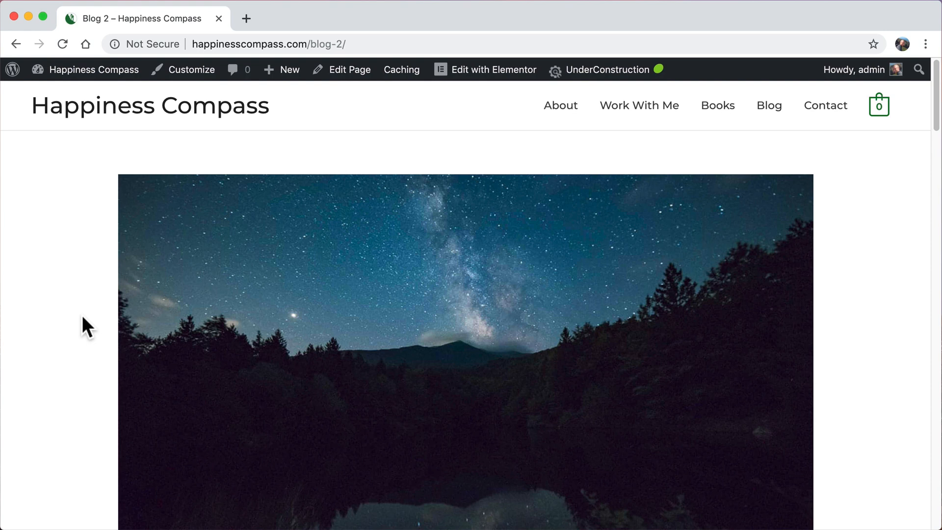
pyautogui.click(195, 74)
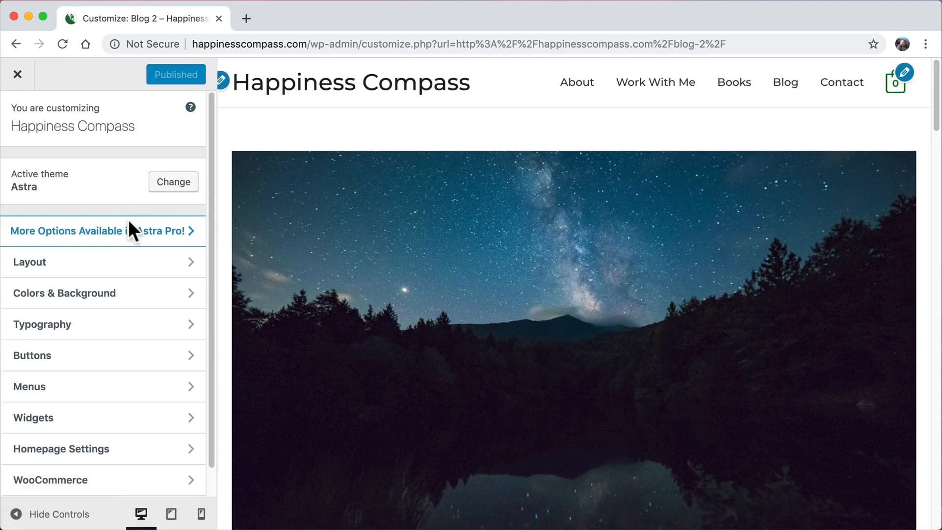
# Step: Under Layout > Sidebar, set Blog Post Archives to Right Sidebar after trying Left Sidebar
pyautogui.click(158, 263)
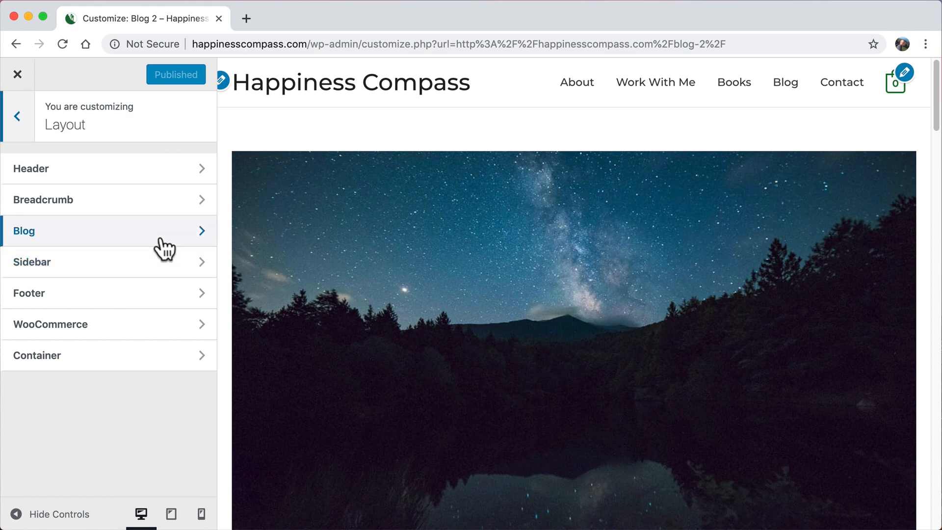
pyautogui.click(168, 268)
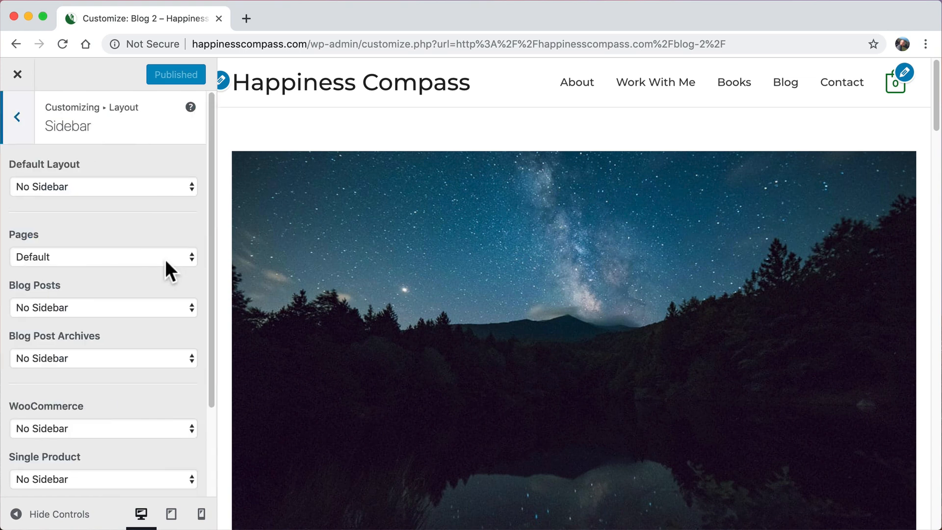
pyautogui.click(116, 358)
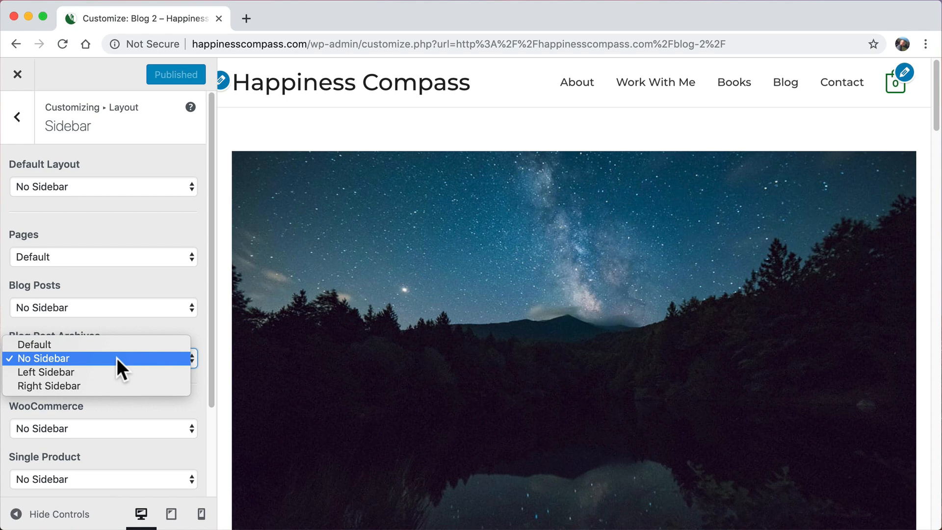
pyautogui.click(117, 369)
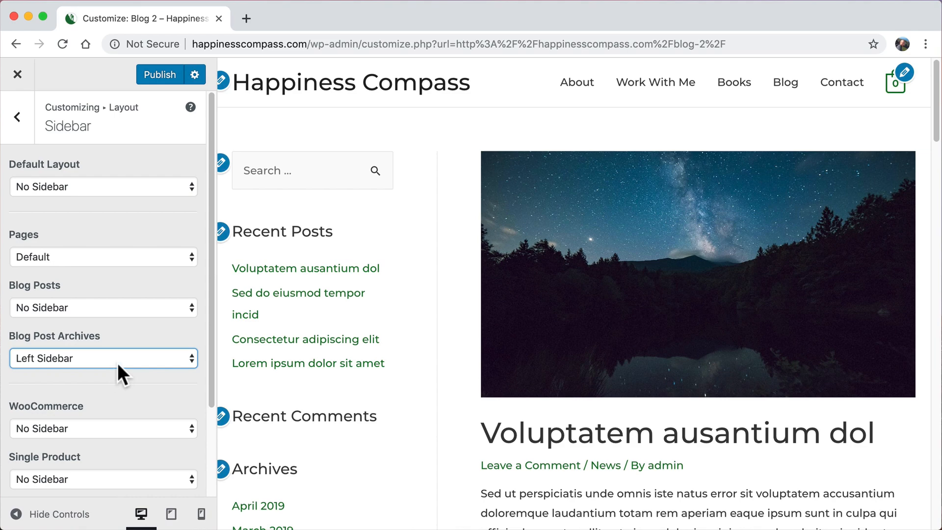
pyautogui.click(129, 358)
pyautogui.click(125, 372)
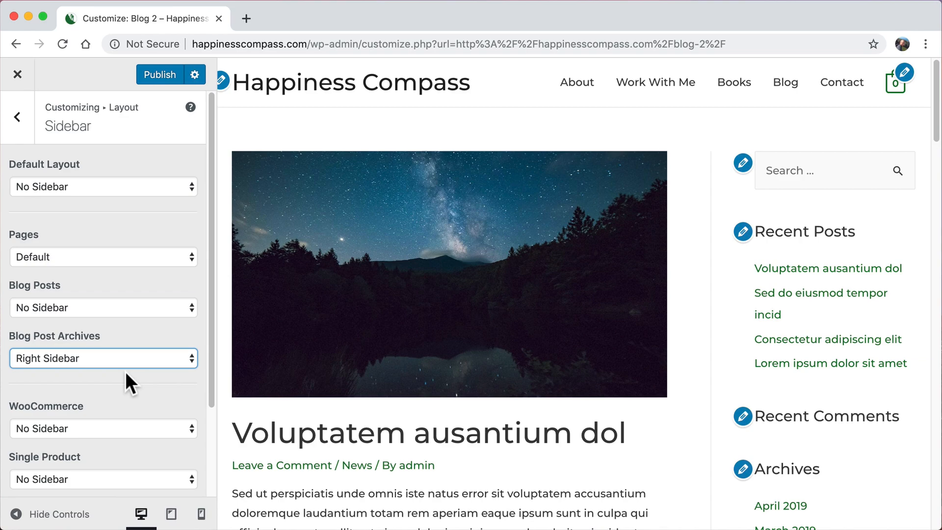
# Step: Preview the Blog 2 archive with controls hidden, then show the controls again
pyautogui.click(54, 513)
pyautogui.scroll(-3, 88, 390)
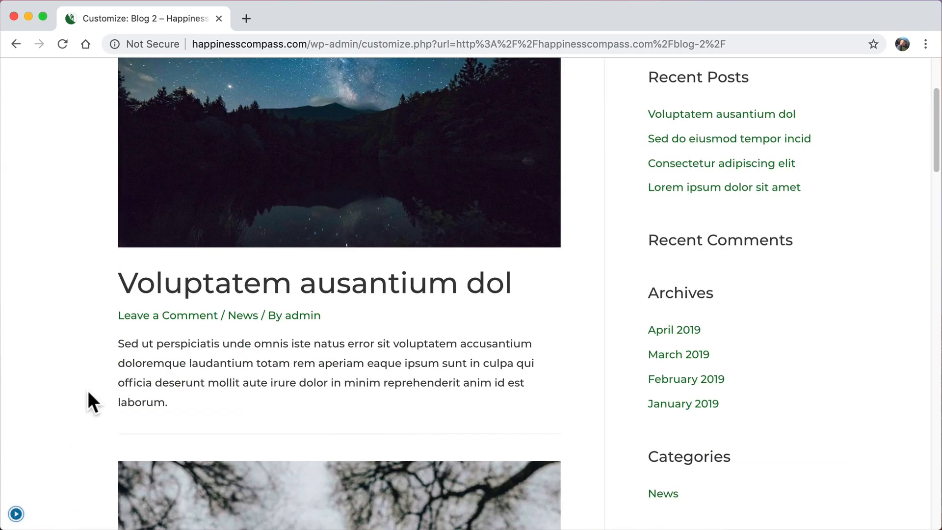
pyautogui.scroll(-13, 87, 389)
pyautogui.scroll(6, 87, 390)
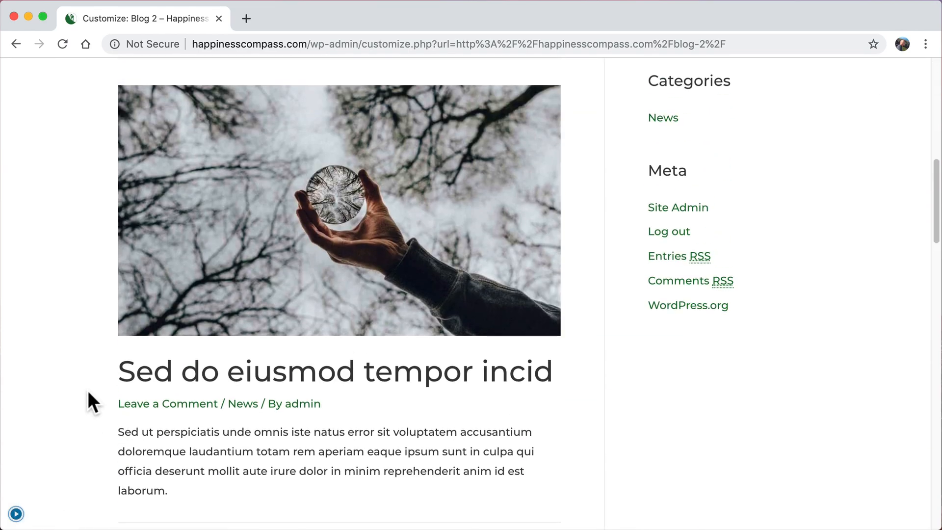
pyautogui.scroll(7, 87, 389)
pyautogui.click(16, 514)
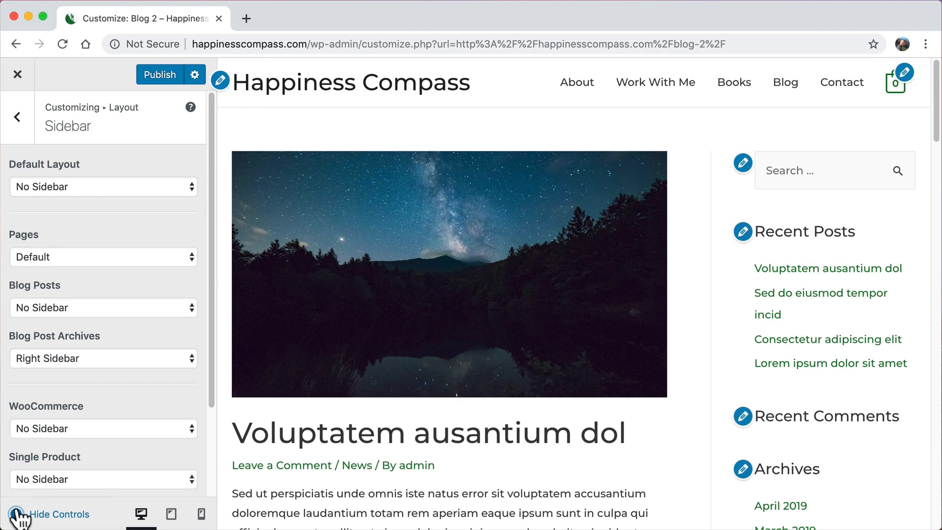
# Step: In Blog / Archive layout, try Full Content for post text, then return to Excerpt
pyautogui.click(27, 137)
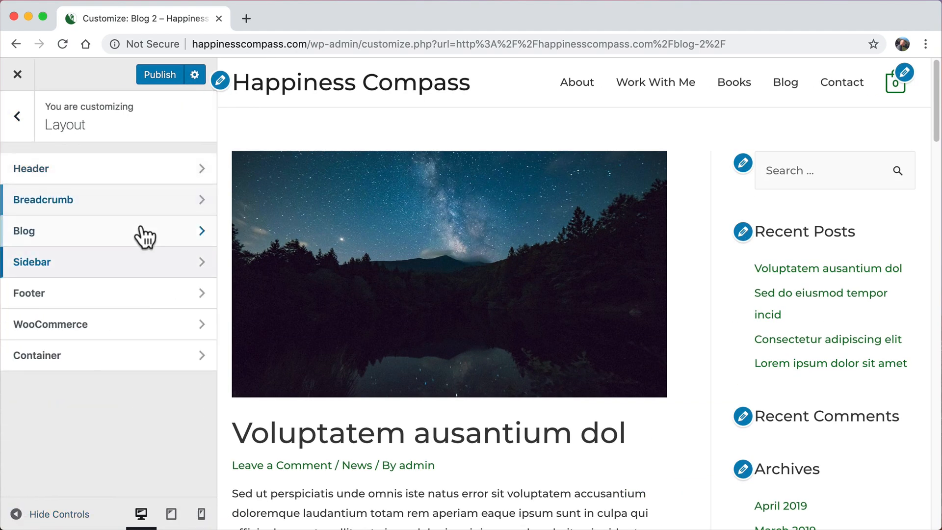
pyautogui.click(161, 231)
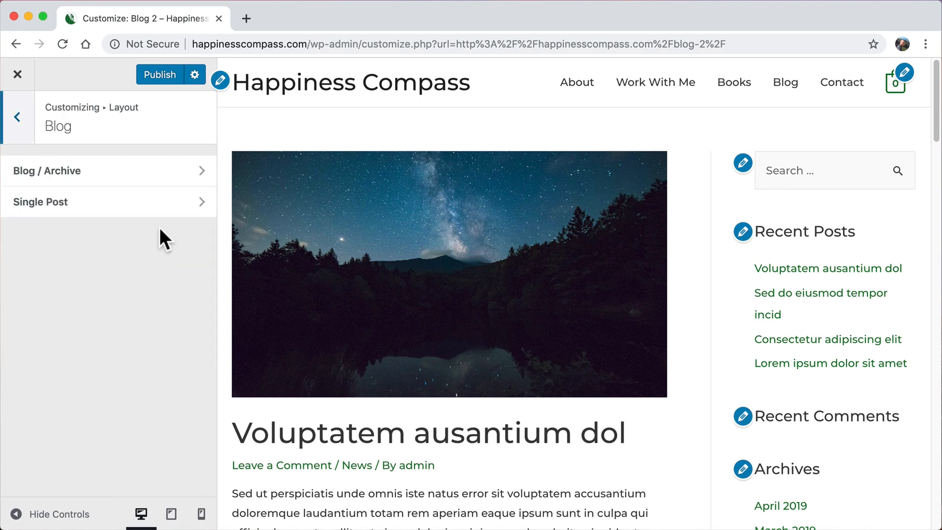
pyautogui.click(172, 175)
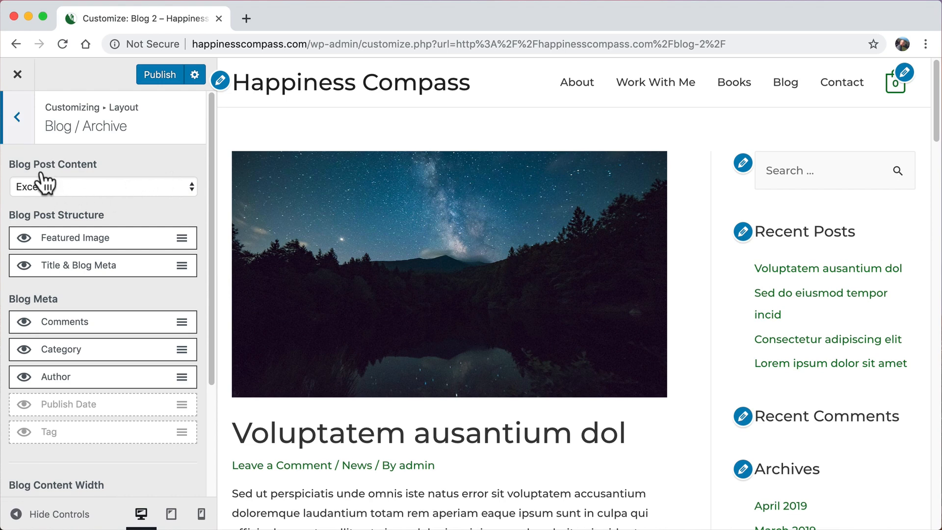
pyautogui.click(142, 189)
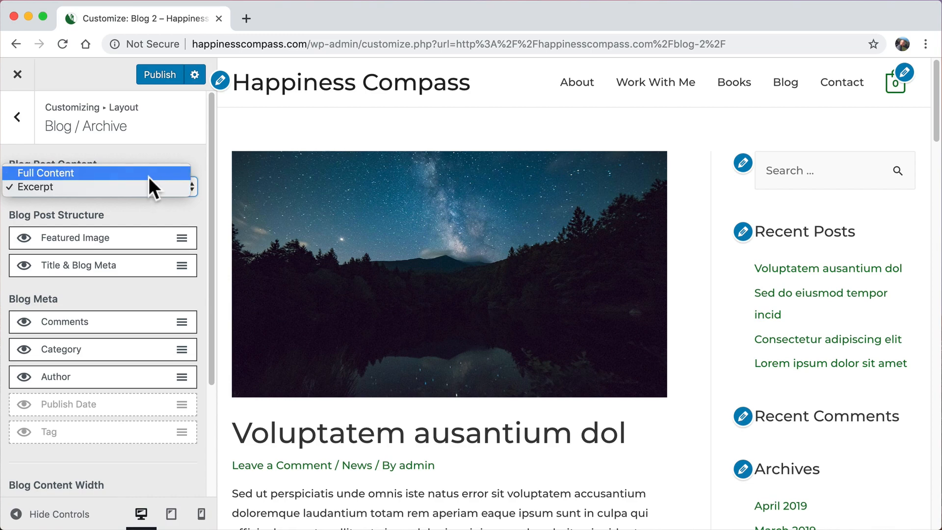
pyautogui.click(148, 176)
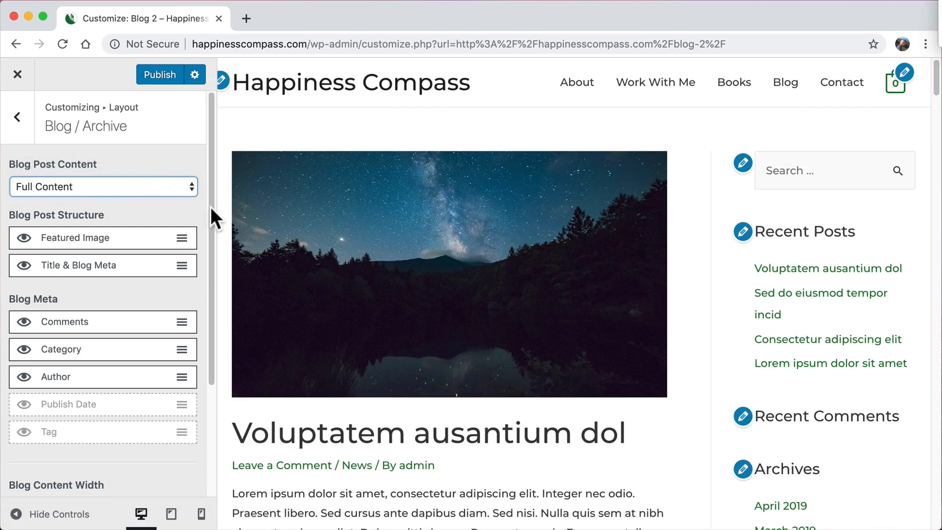
pyautogui.scroll(-6, 222, 210)
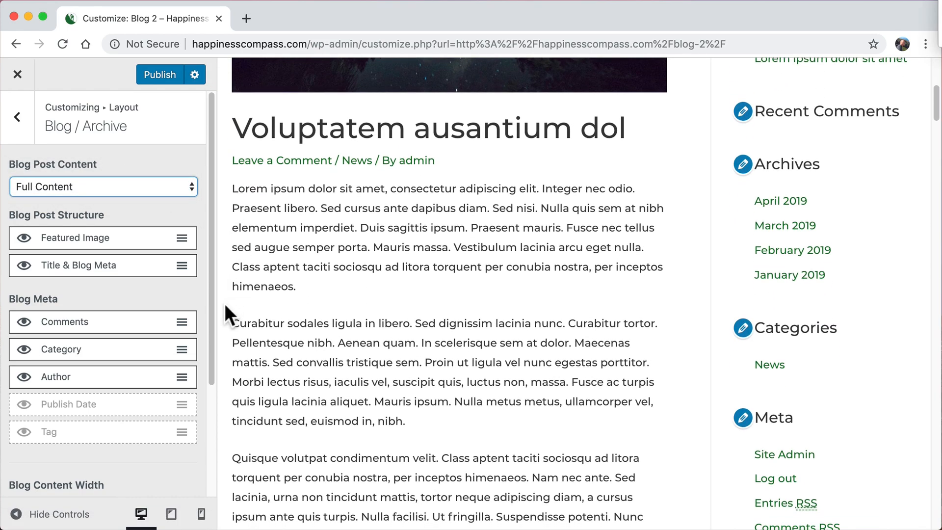
pyautogui.scroll(-12, 224, 309)
pyautogui.scroll(-18, 225, 307)
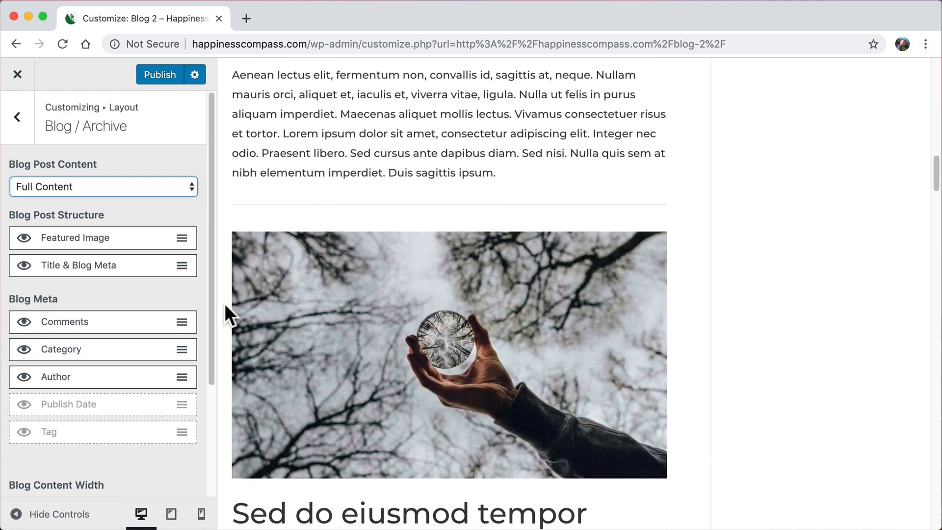
pyautogui.scroll(20, 225, 303)
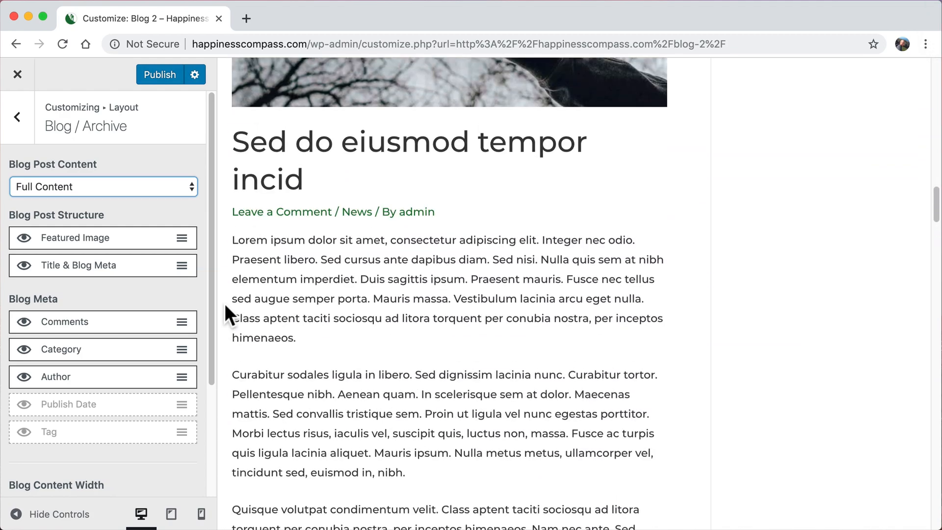
pyautogui.scroll(5, 224, 303)
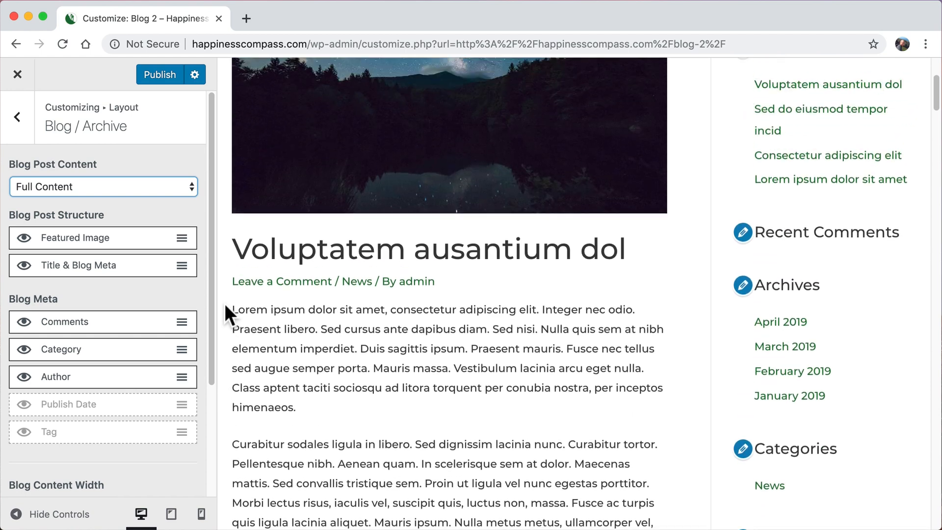
pyautogui.click(157, 184)
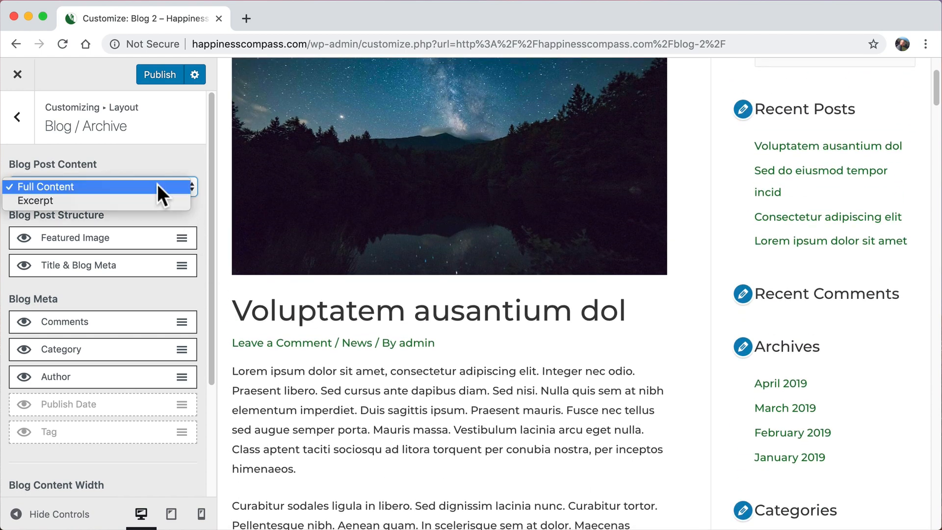
pyautogui.click(146, 205)
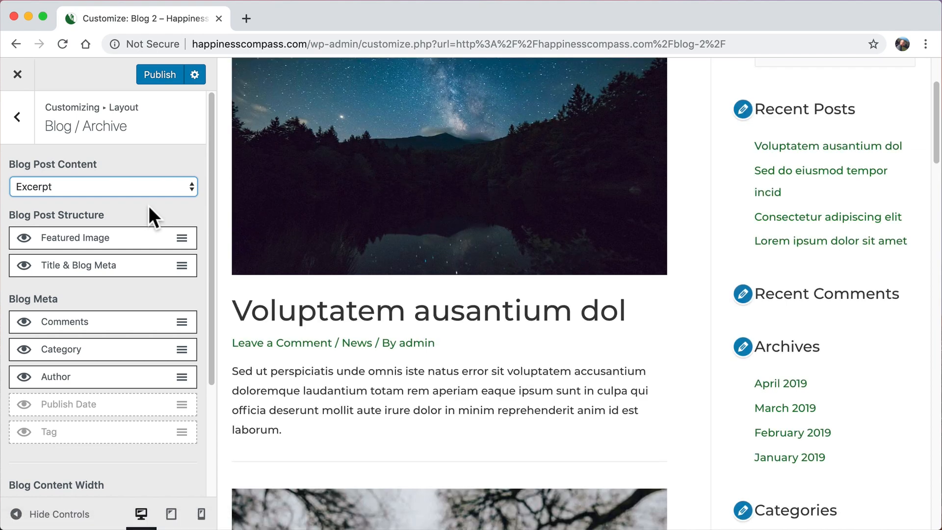
# Step: Hide the Featured Image in the Blog Post Structure
pyautogui.scroll(-10, 228, 372)
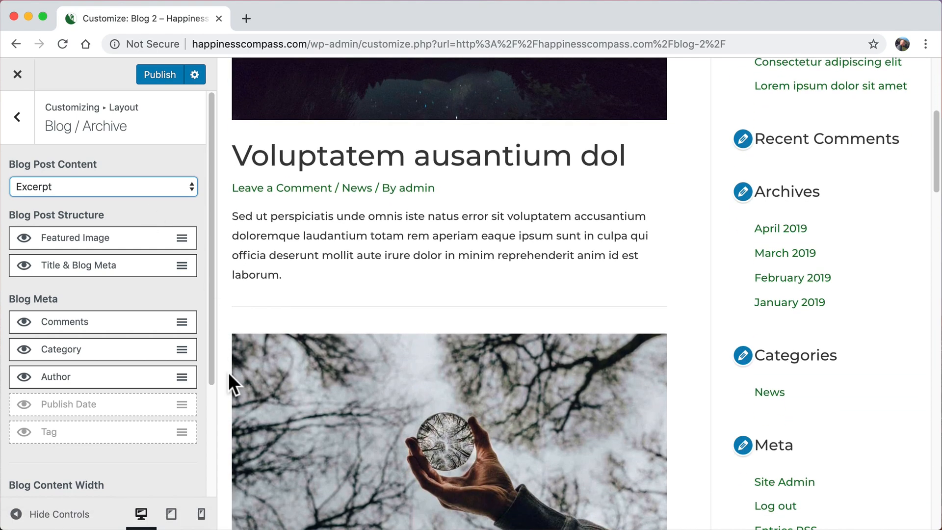
pyautogui.scroll(10, 228, 372)
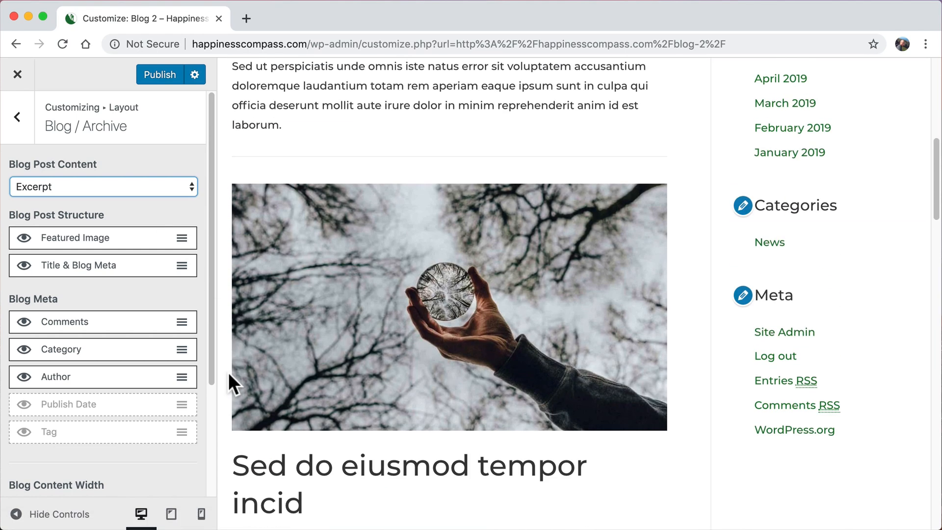
pyautogui.scroll(-1, 228, 381)
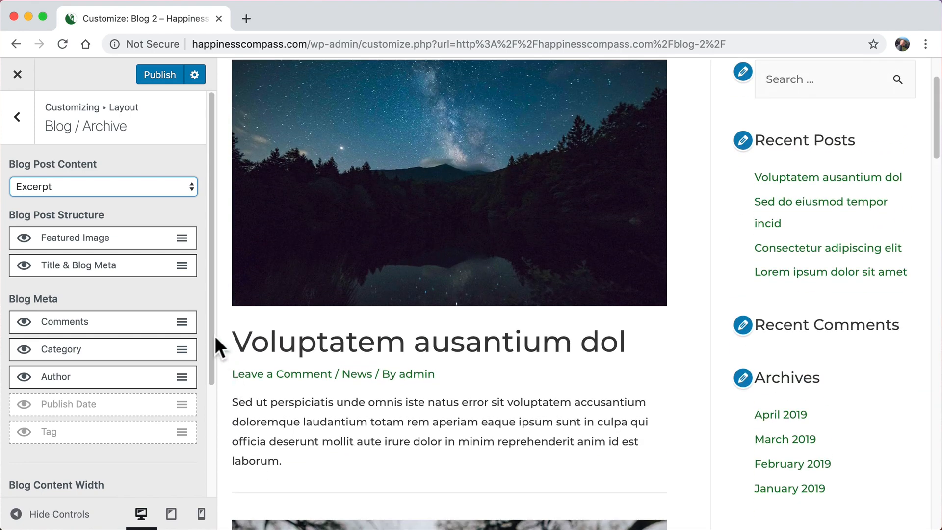
pyautogui.click(23, 238)
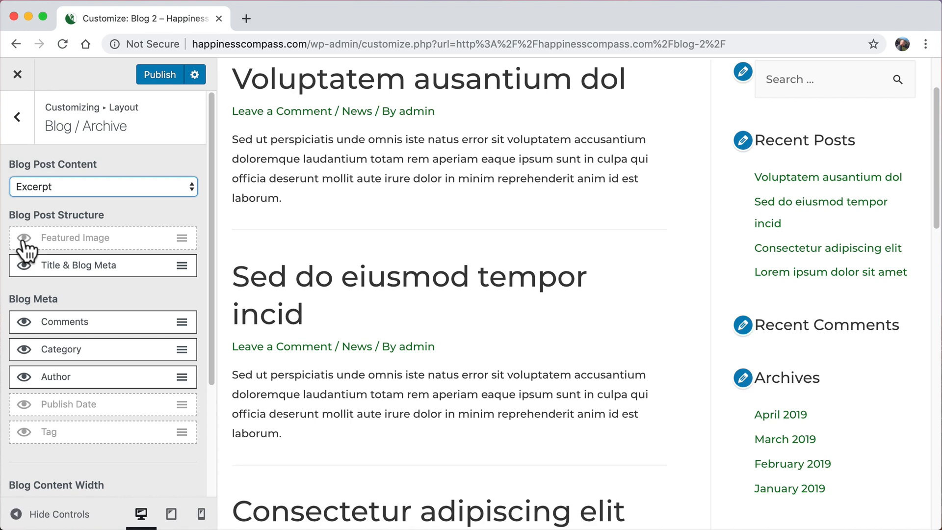
# Step: Show the featured image again, with Title & Blog Meta placed below it after trying a reorder
pyautogui.click(24, 238)
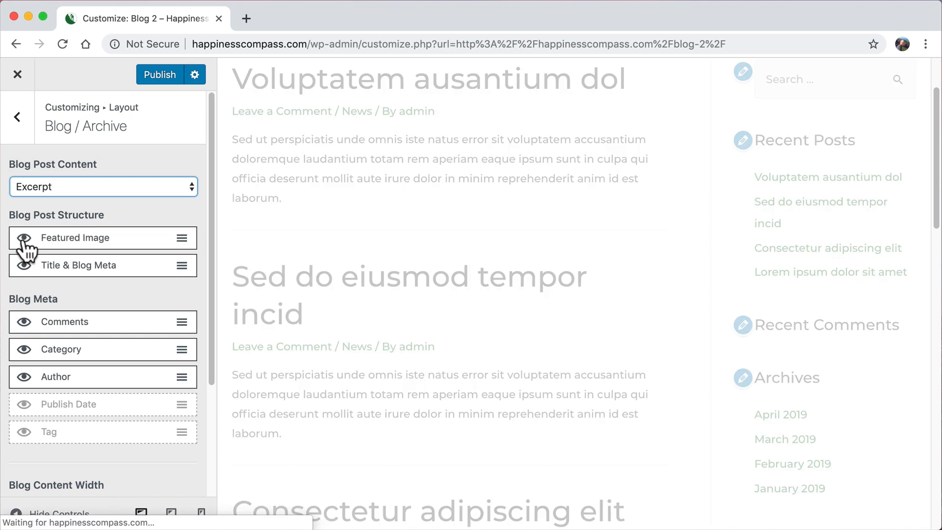
pyautogui.click(24, 266)
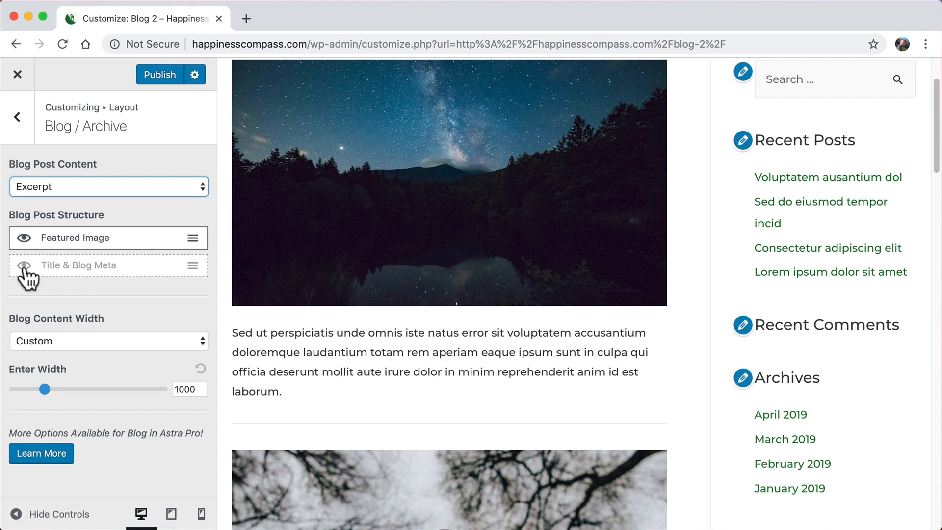
pyautogui.click(24, 265)
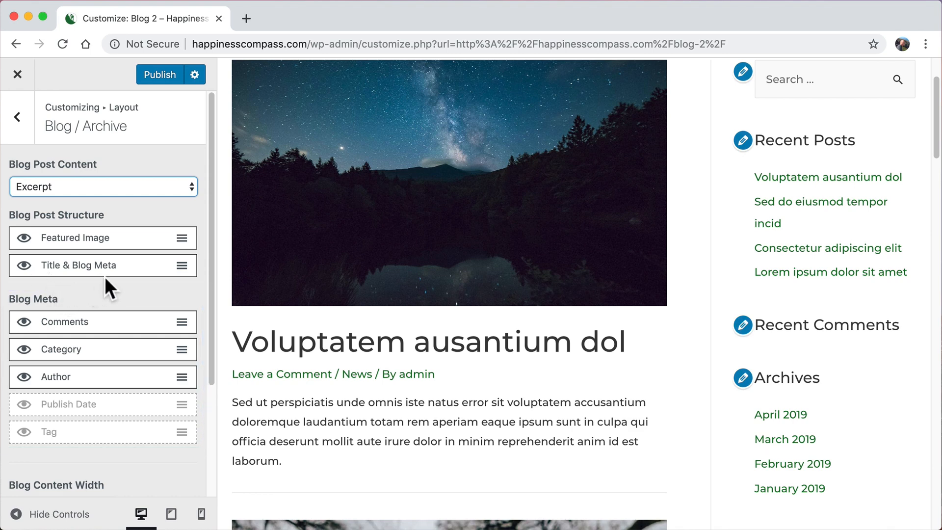
pyautogui.moveTo(176, 266); pyautogui.dragTo(179, 234)
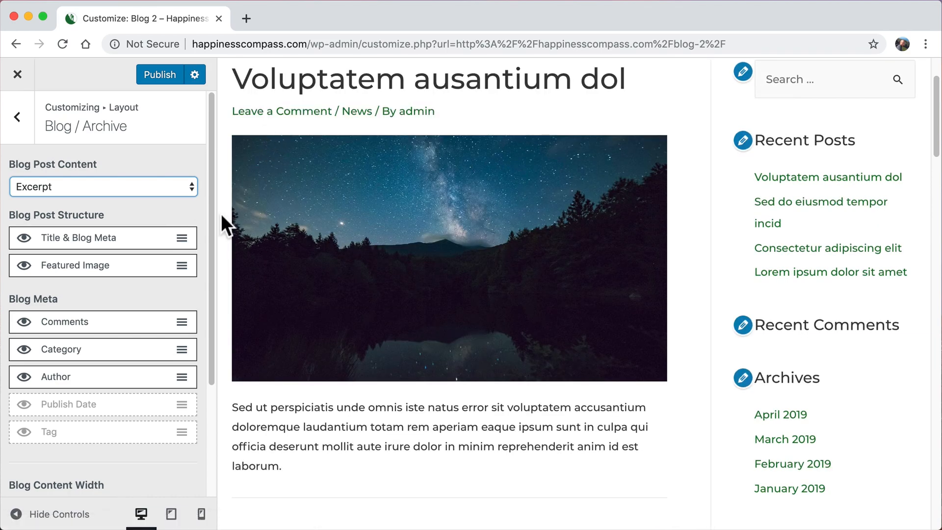
pyautogui.scroll(-6, 220, 213)
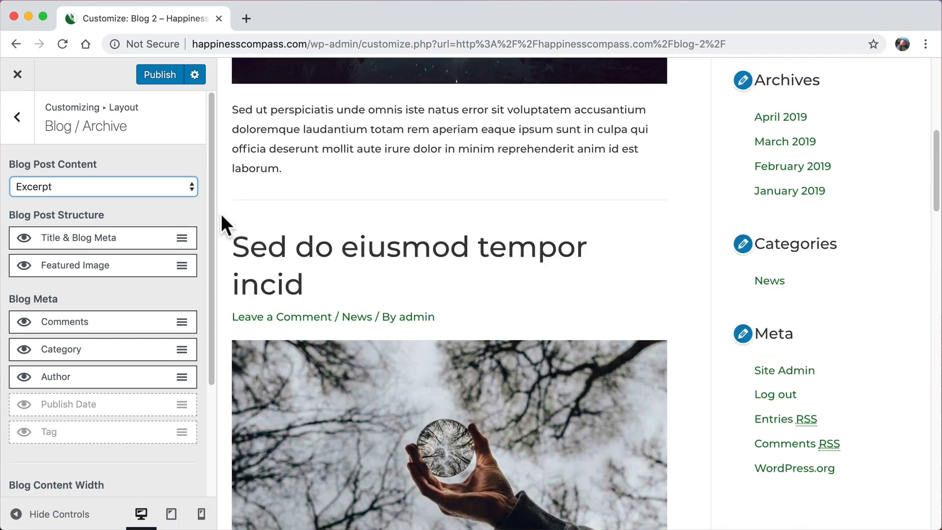
pyautogui.scroll(6, 221, 214)
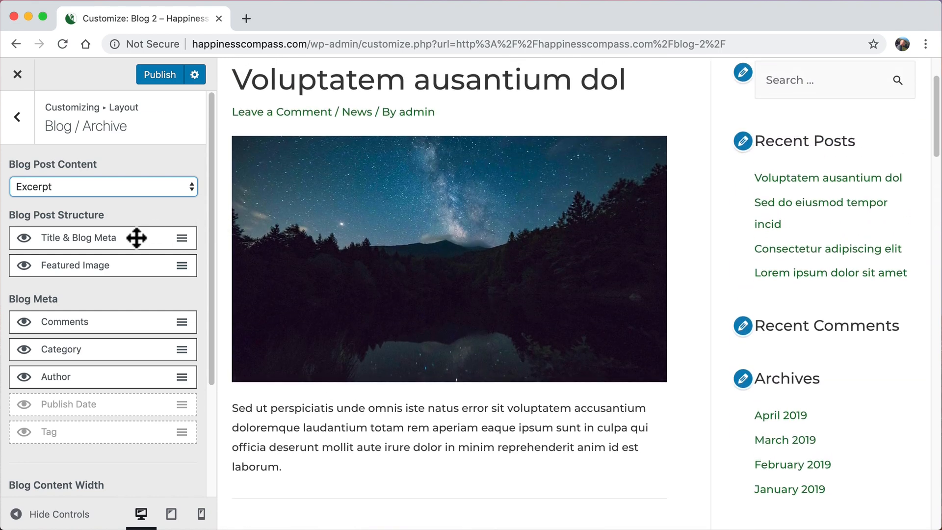
pyautogui.moveTo(137, 238); pyautogui.dragTo(152, 273)
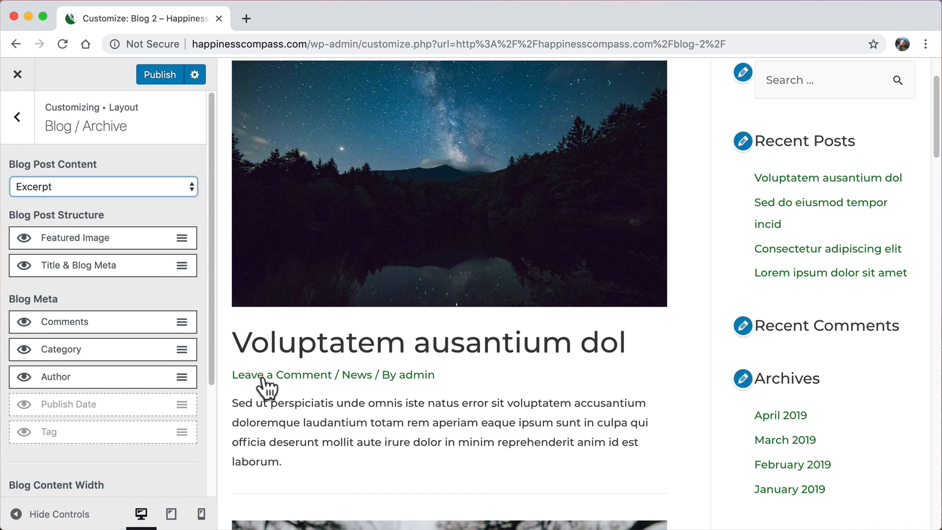
# Step: Enable Publish Date in the archive post meta, keeping Comments and Category shown
pyautogui.click(22, 325)
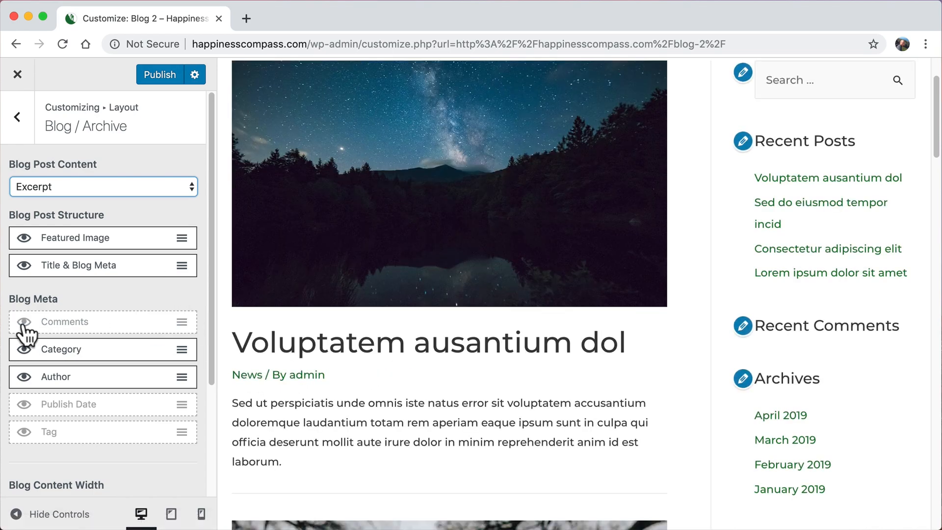
pyautogui.click(23, 325)
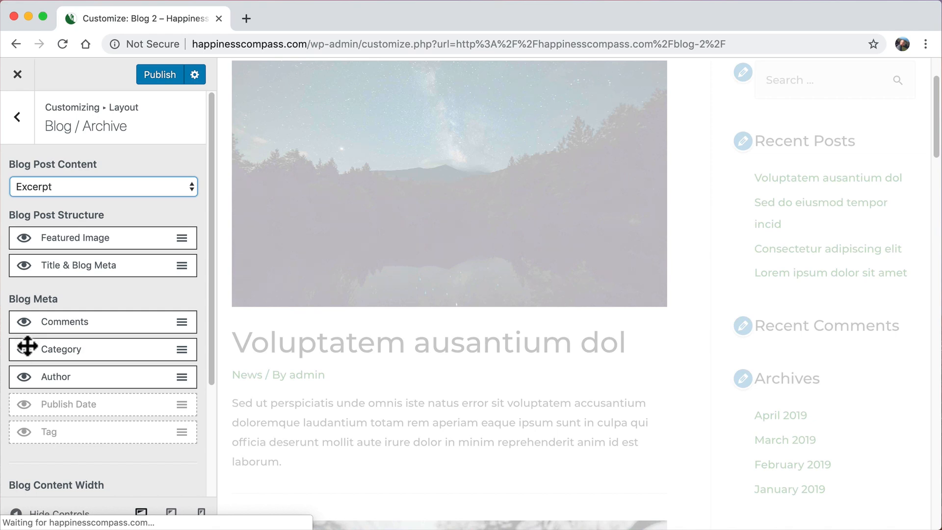
pyautogui.click(25, 351)
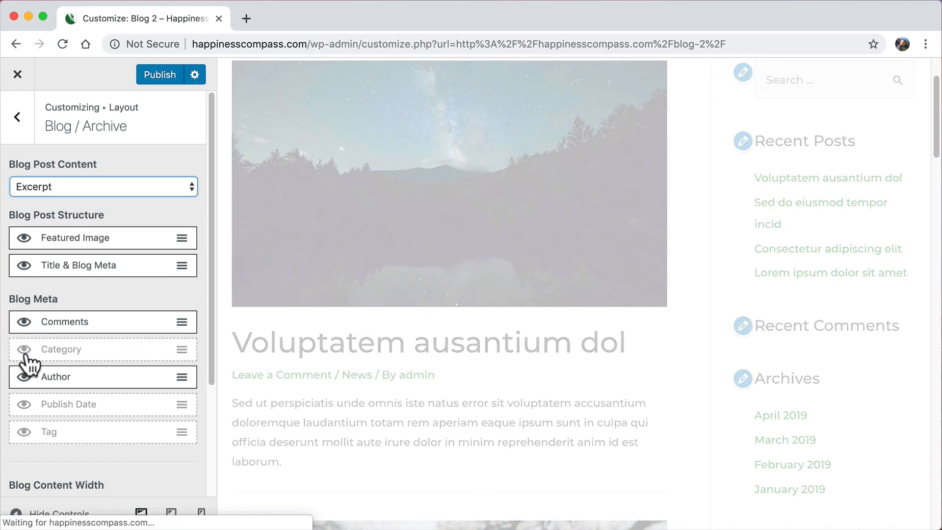
pyautogui.click(25, 351)
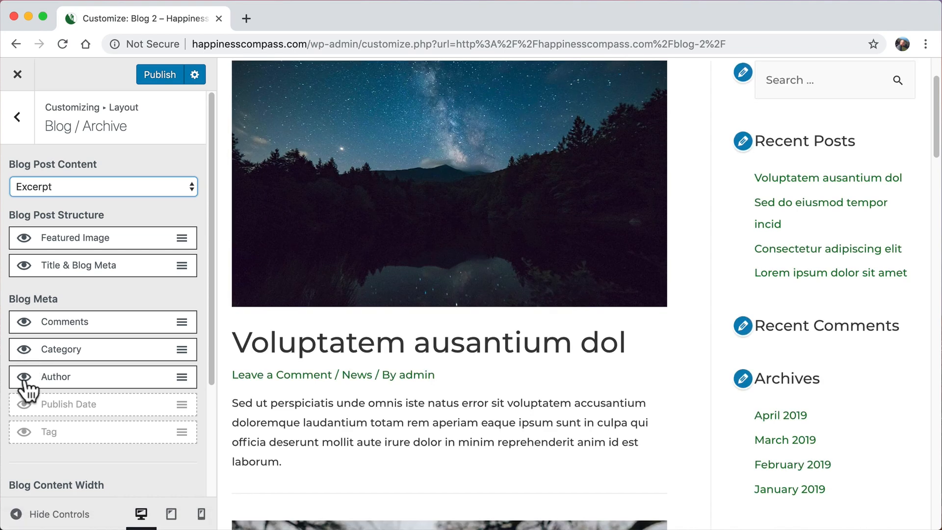
pyautogui.click(24, 405)
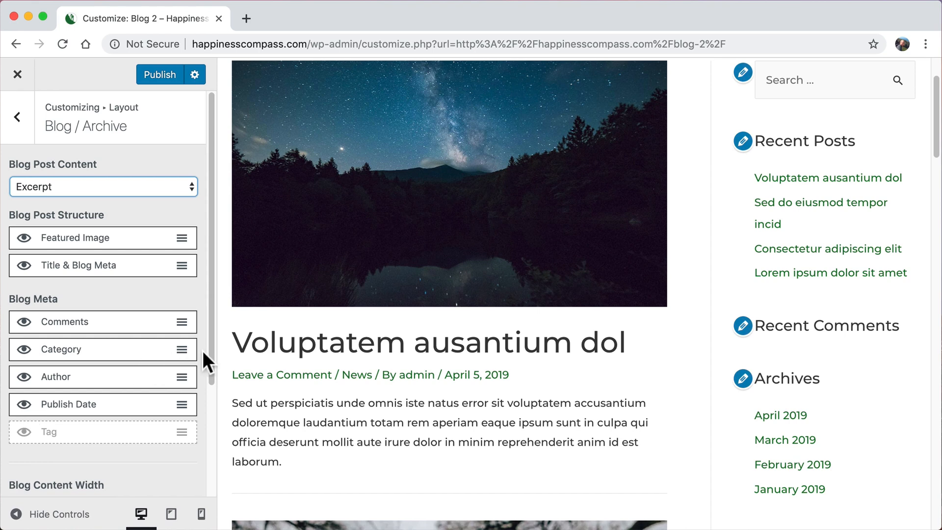
pyautogui.scroll(-3, 200, 351)
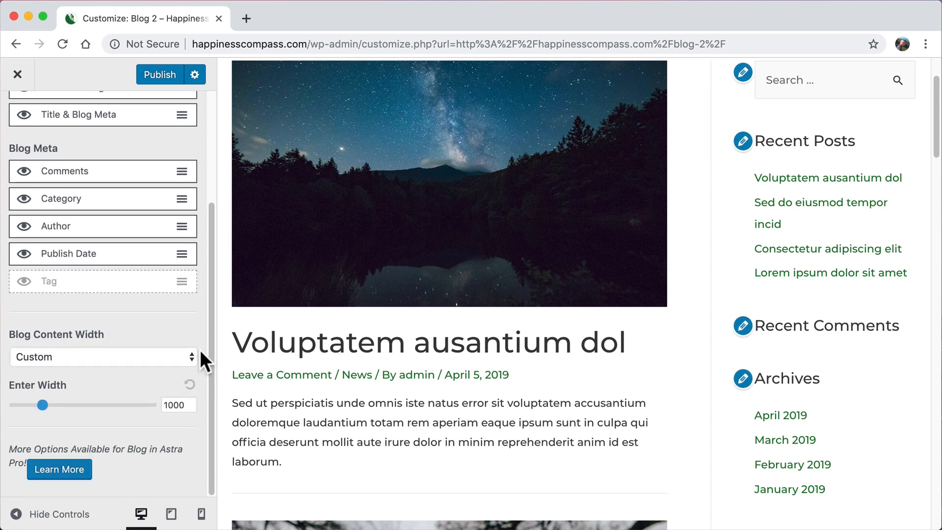
pyautogui.click(152, 358)
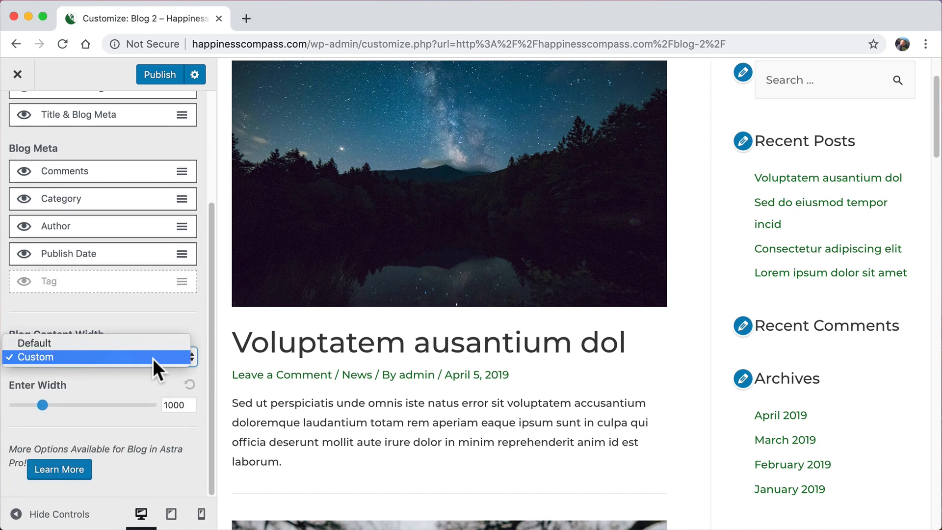
pyautogui.click(152, 358)
pyautogui.moveTo(43, 405); pyautogui.dragTo(16, 405)
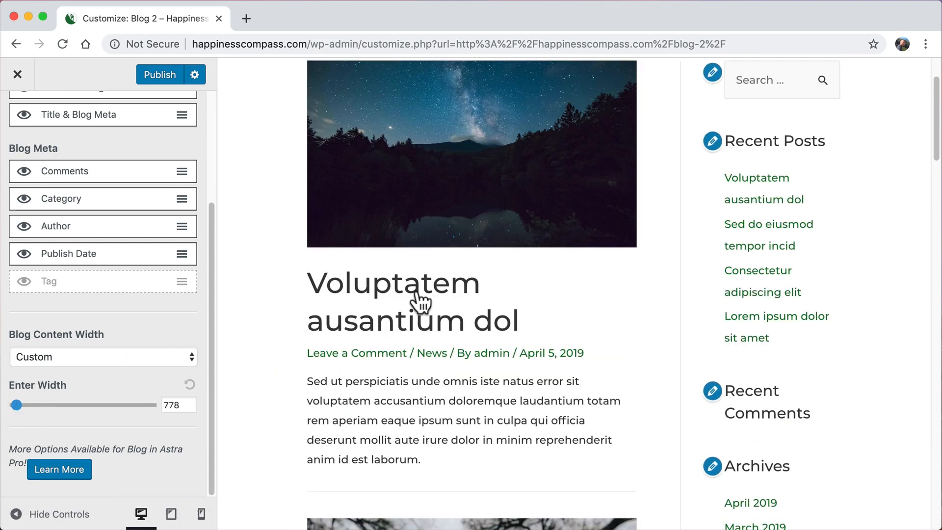
pyautogui.doubleClick(173, 407)
pyautogui.write('1000')
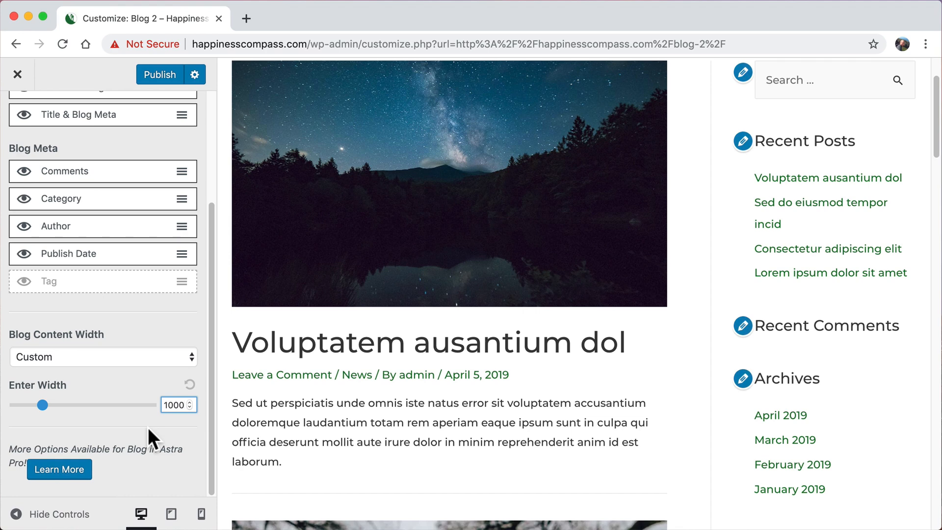
pyautogui.click(76, 515)
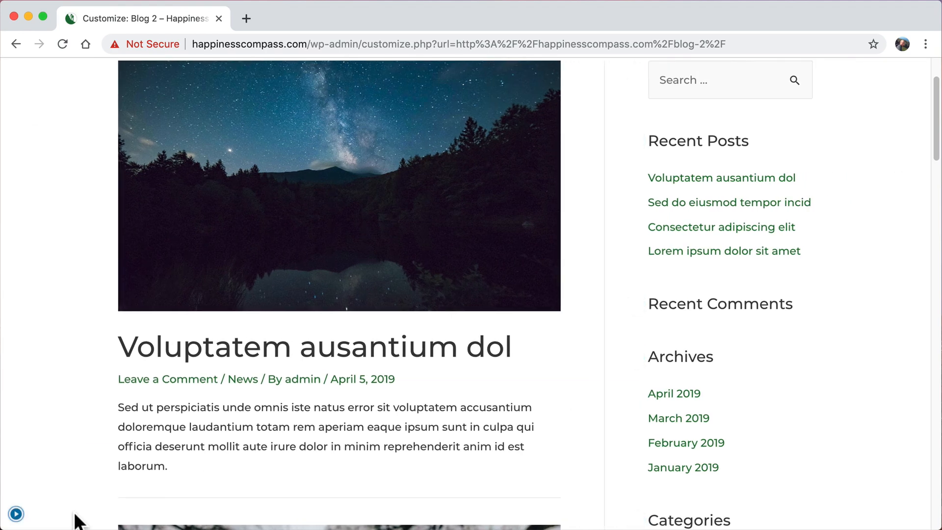
pyautogui.scroll(2, 67, 413)
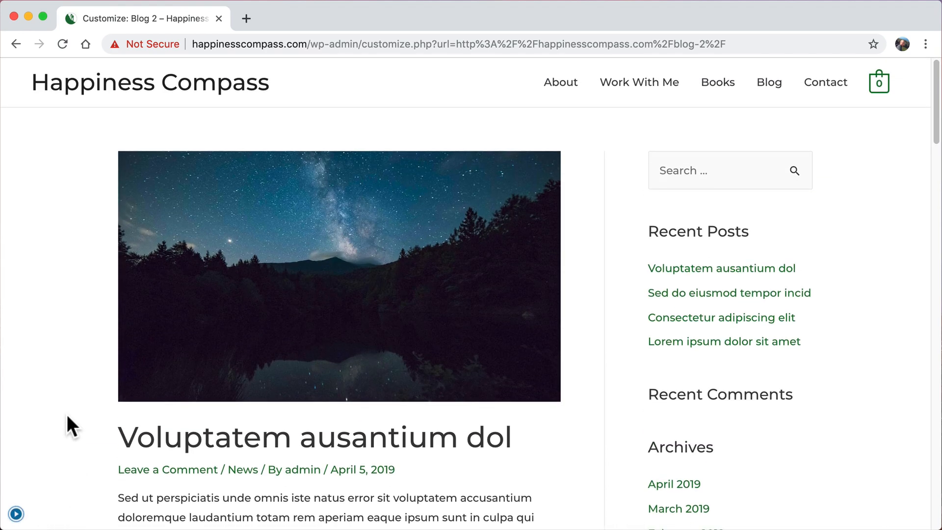
pyautogui.click(16, 514)
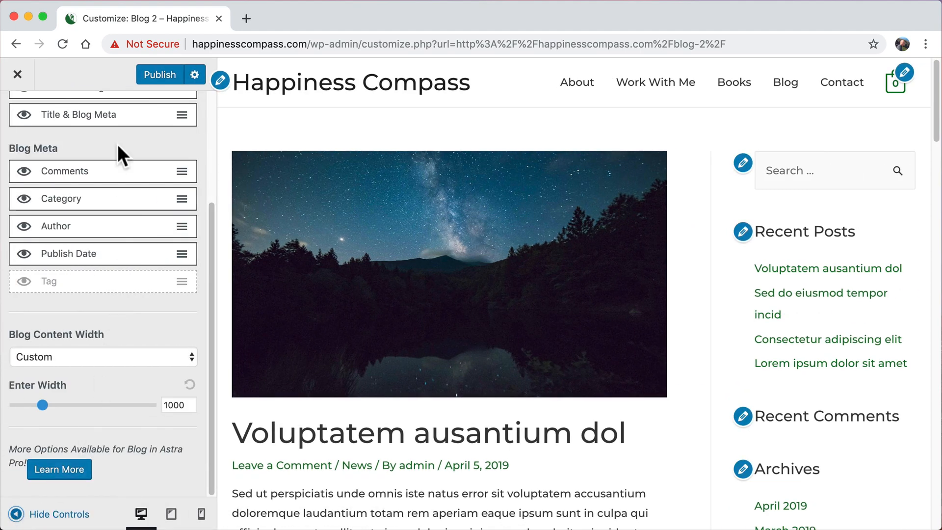
pyautogui.scroll(3, 117, 140)
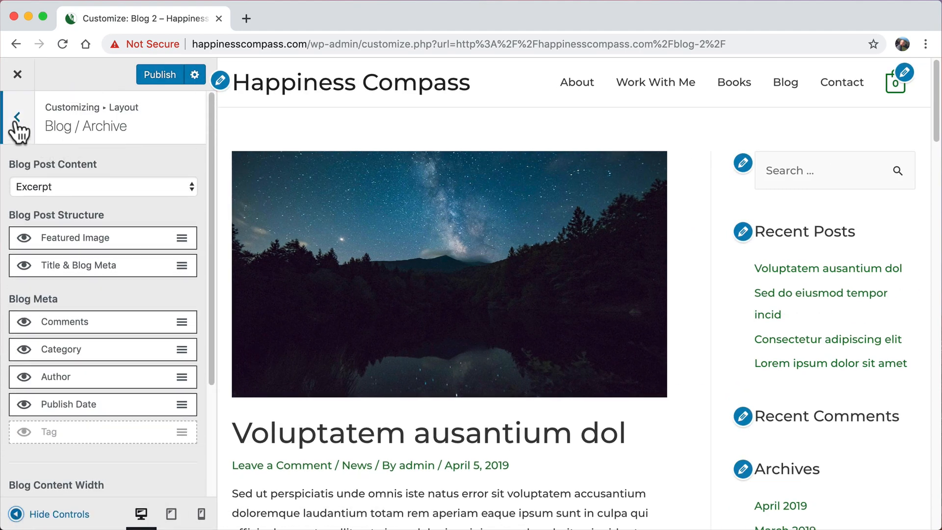
# Step: Leave the Blog / Archive layout settings and open Typography > Blog > Blog / Archive
pyautogui.click(18, 118)
pyautogui.click(18, 118)
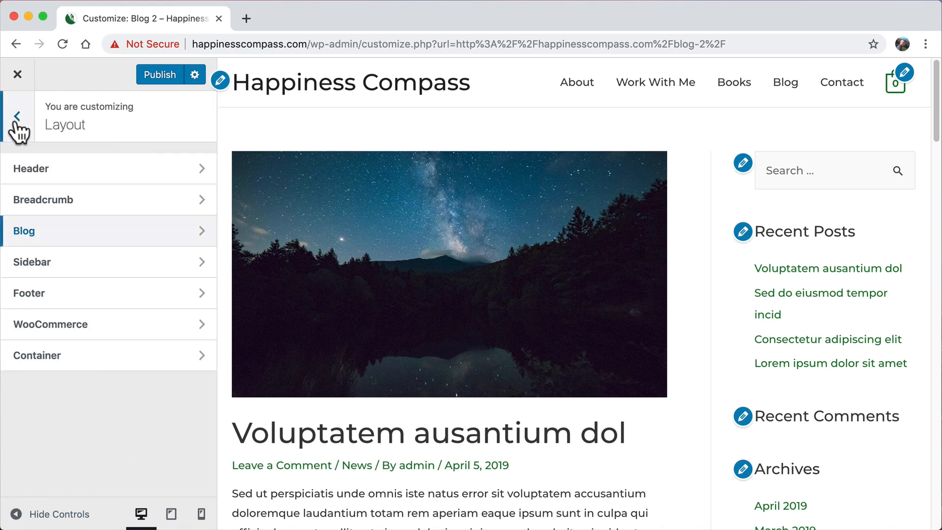
pyautogui.click(17, 118)
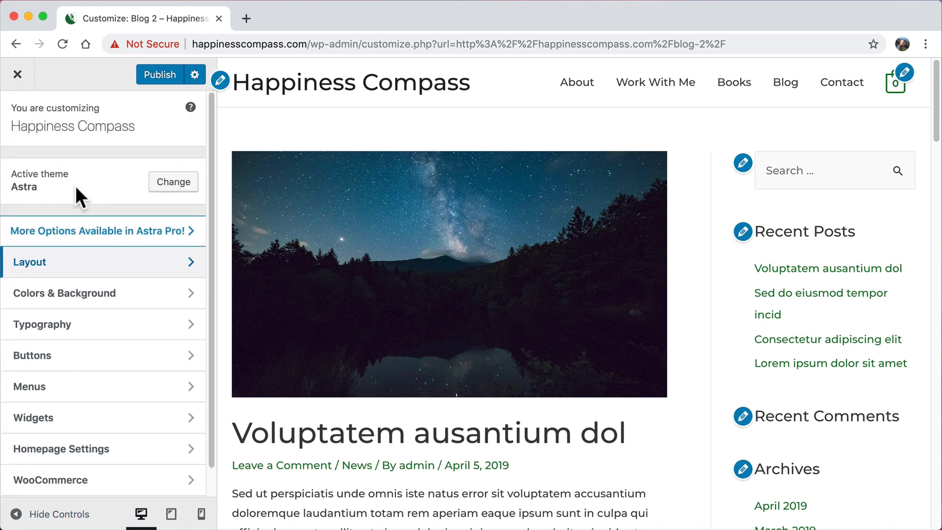
pyautogui.click(150, 326)
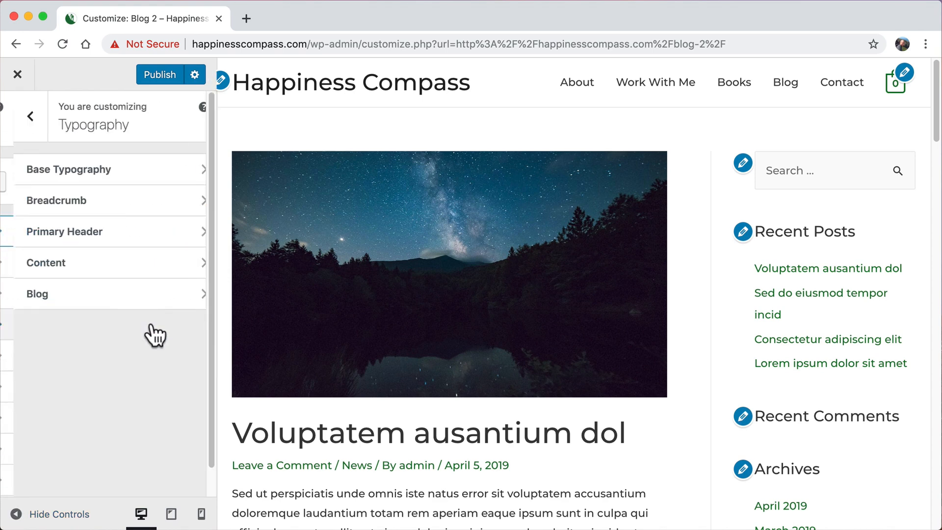
pyautogui.click(161, 295)
pyautogui.click(169, 170)
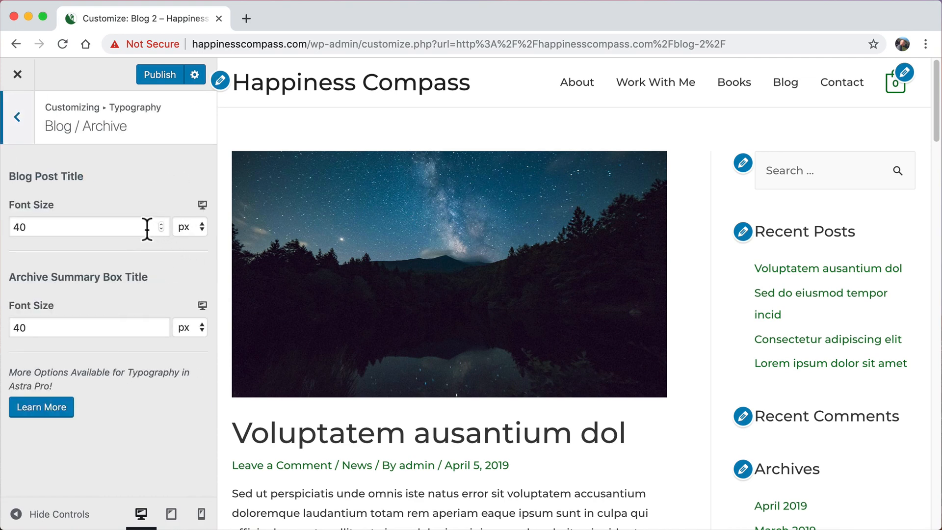
# Step: Set the Blog Post Title font size to 36 px and step back to the Typography sections
pyautogui.doubleClick(18, 228)
pyautogui.write('32')
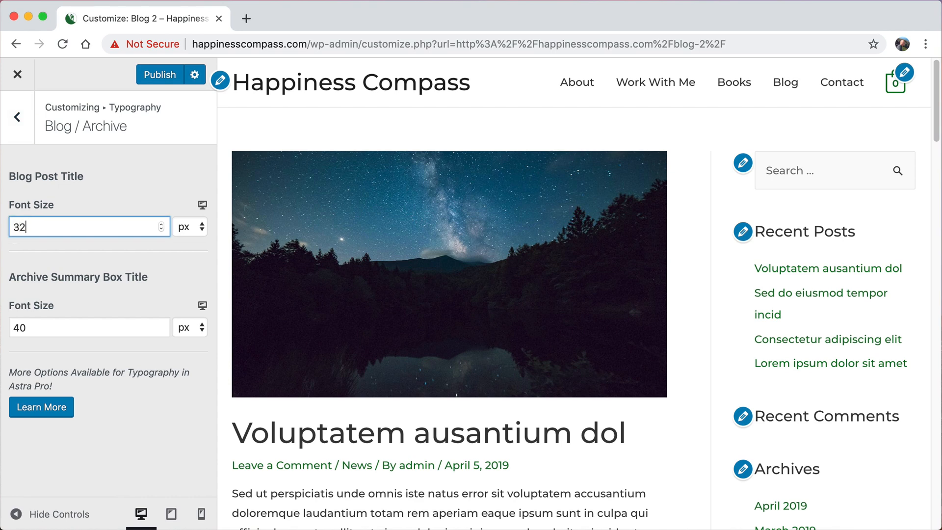
pyautogui.click(161, 223)
pyautogui.click(161, 223)
pyautogui.click(161, 223)
pyautogui.click(161, 223)
pyautogui.click(161, 223)
pyautogui.click(161, 223)
pyautogui.click(161, 224)
pyautogui.click(161, 224)
pyautogui.click(160, 229)
pyautogui.click(160, 229)
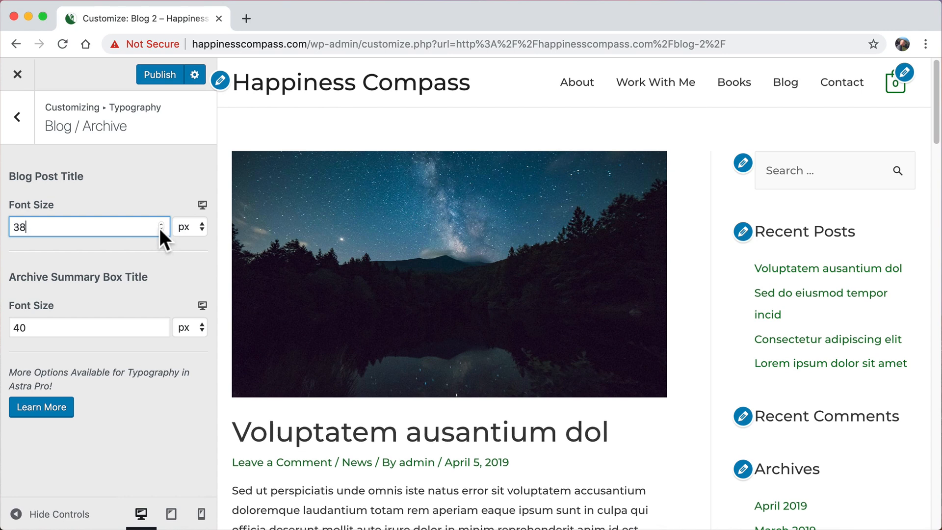
pyautogui.click(161, 229)
pyautogui.click(160, 229)
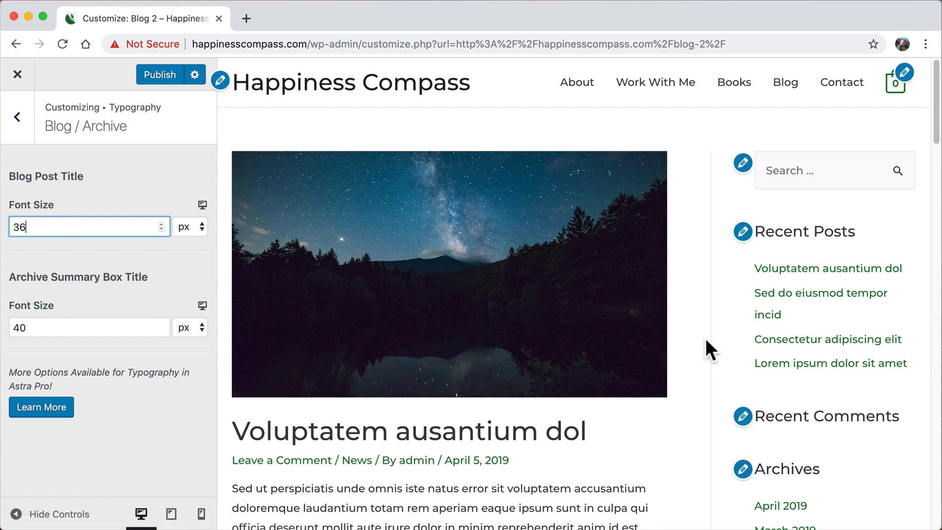
pyautogui.click(17, 120)
pyautogui.click(17, 120)
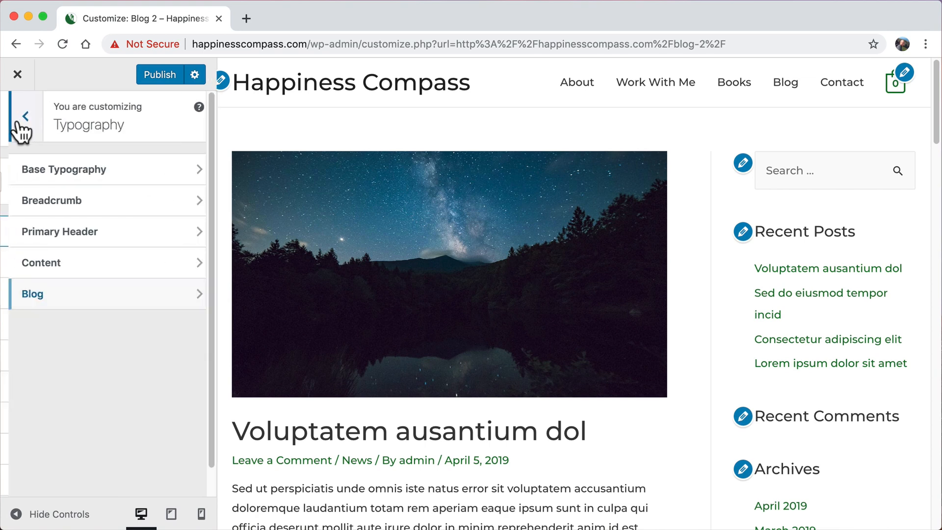
pyautogui.click(17, 122)
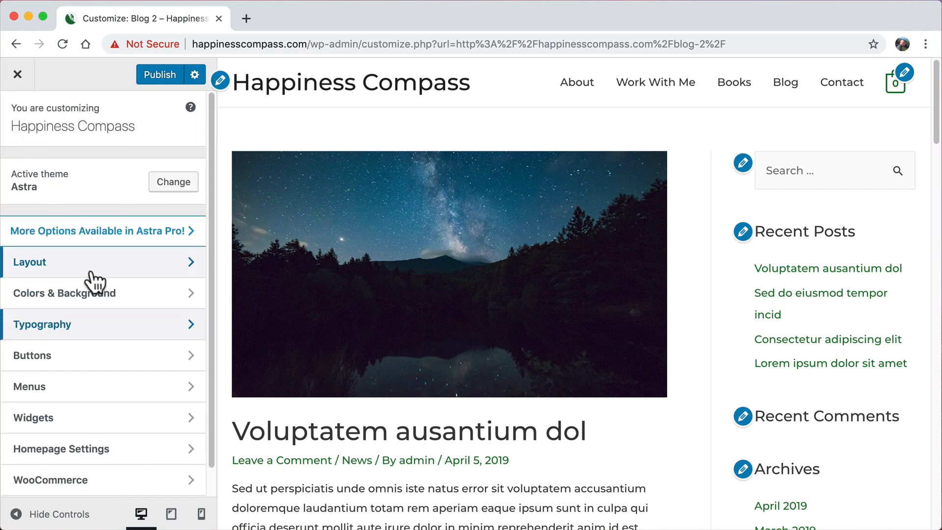
# Step: In Widgets > Main Sidebar, delete the Recent Comments widget, then the Meta widget via its preview pencil
pyautogui.click(156, 422)
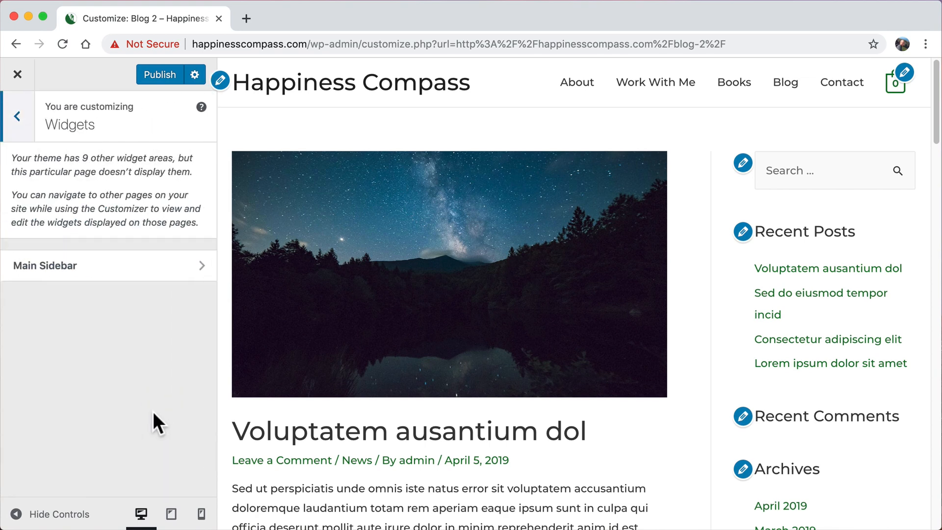
pyautogui.click(173, 279)
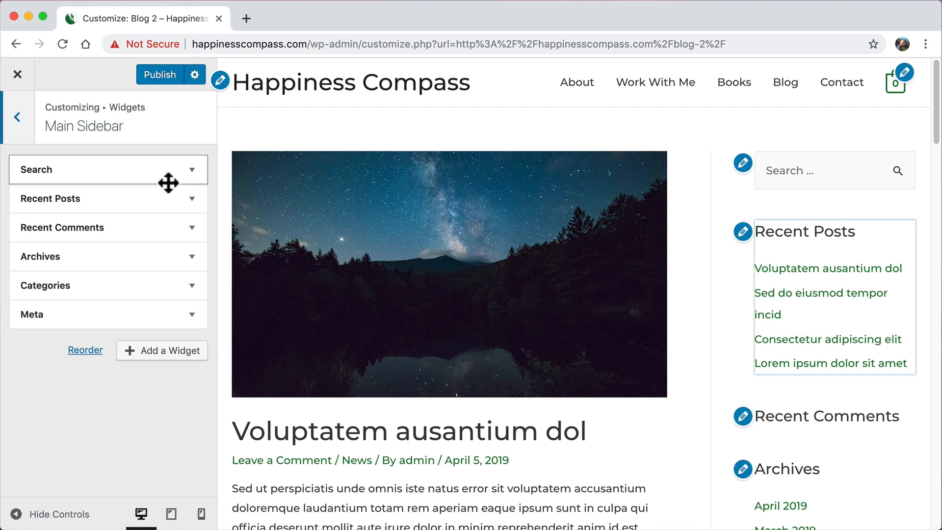
pyautogui.moveTo(169, 170); pyautogui.dragTo(190, 176)
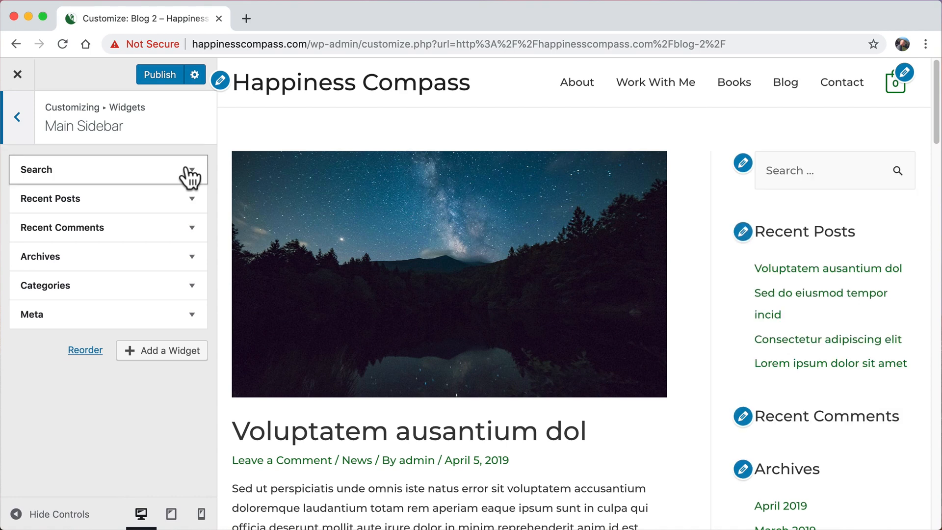
pyautogui.click(191, 229)
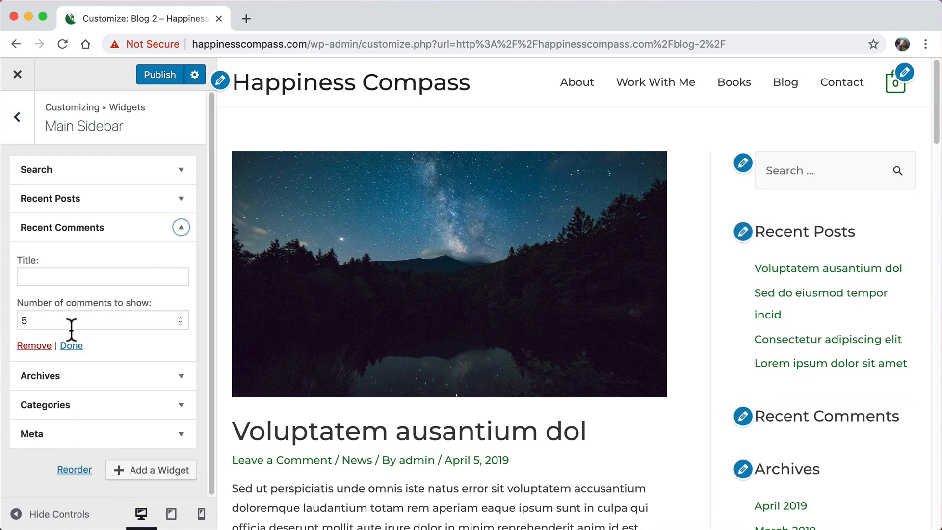
pyautogui.click(43, 345)
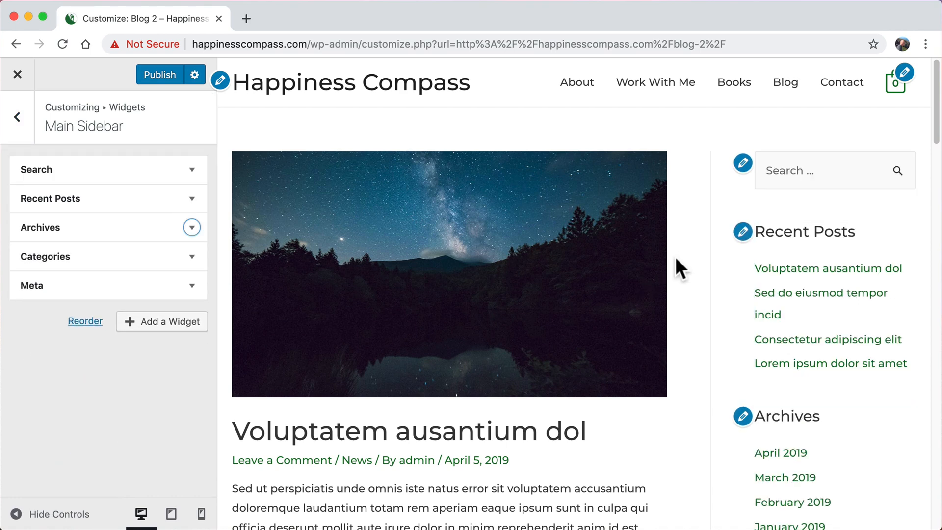
pyautogui.scroll(-5, 679, 253)
pyautogui.scroll(-2, 680, 251)
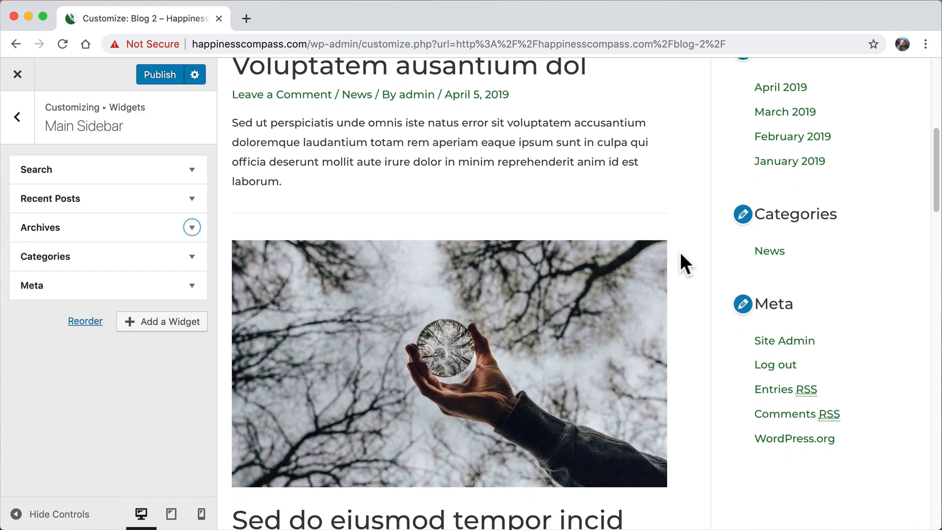
pyautogui.click(742, 302)
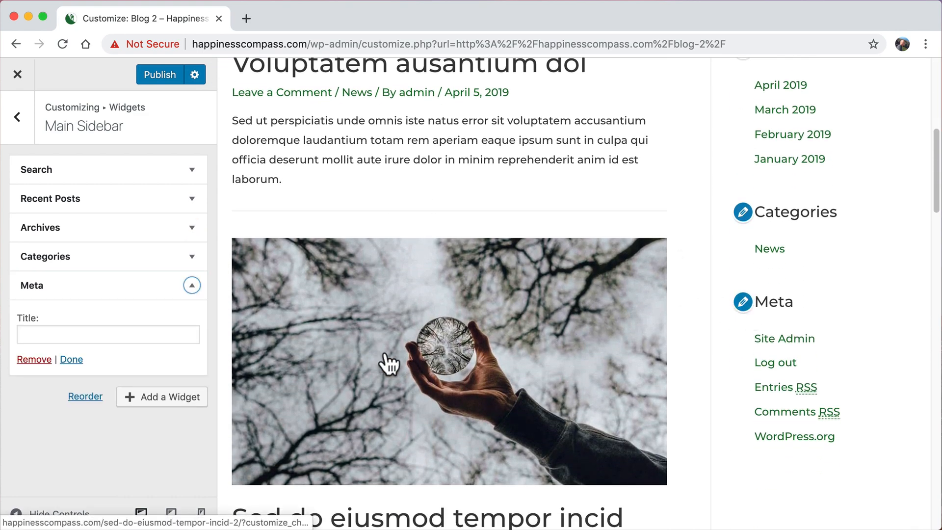
pyautogui.click(34, 358)
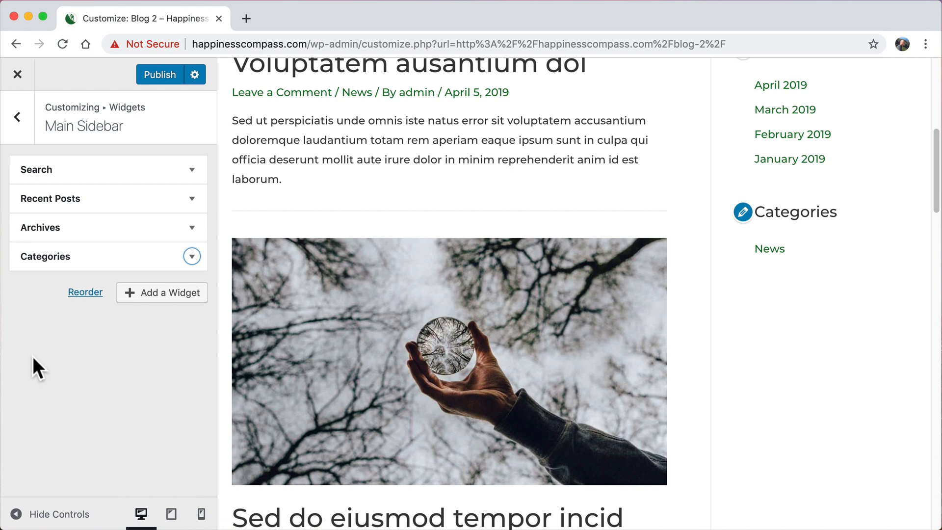
# Step: Add a Calendar widget to the Main Sidebar
pyautogui.click(166, 295)
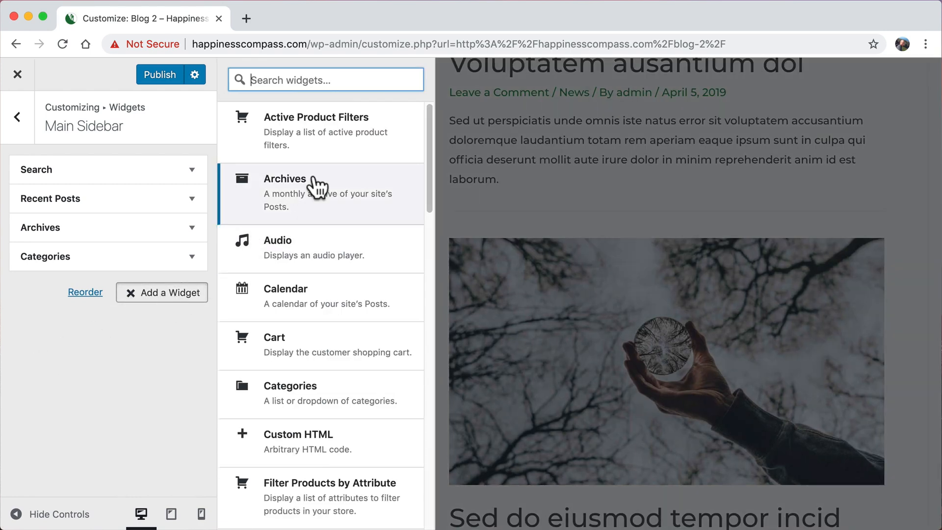
pyautogui.scroll(-6, 314, 187)
pyautogui.scroll(-5, 316, 188)
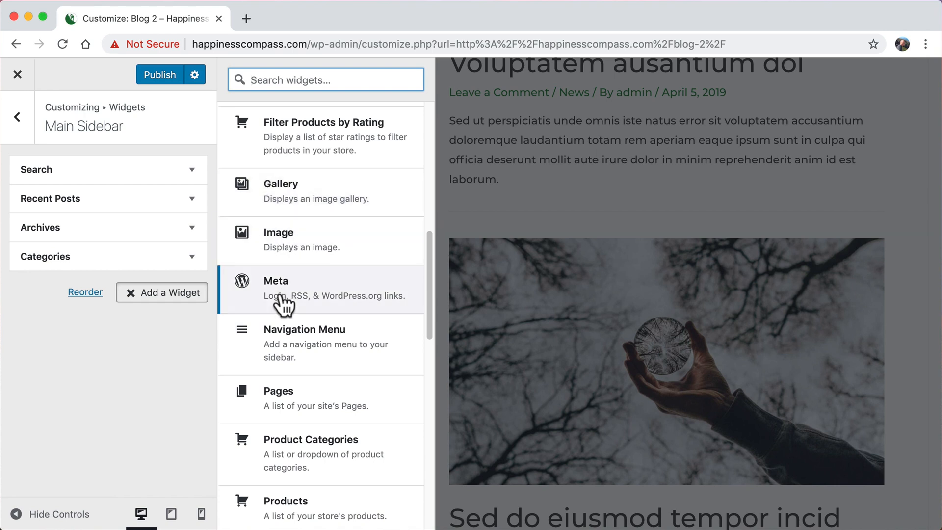
pyautogui.scroll(-12, 339, 395)
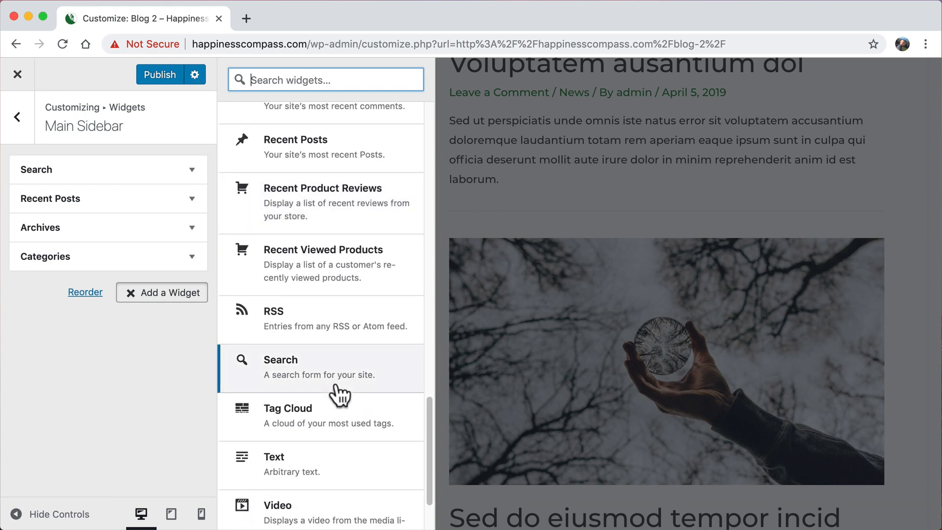
pyautogui.scroll(15, 340, 395)
pyautogui.scroll(10, 339, 394)
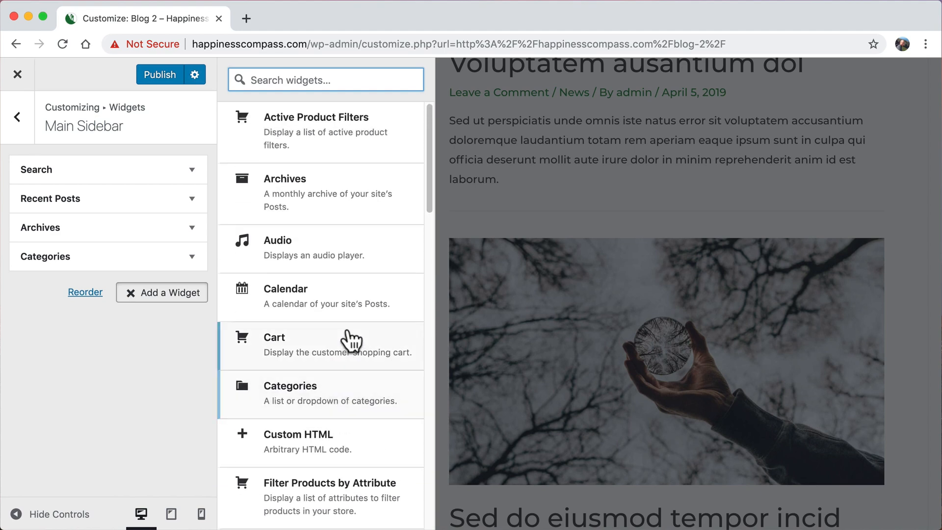
pyautogui.click(316, 297)
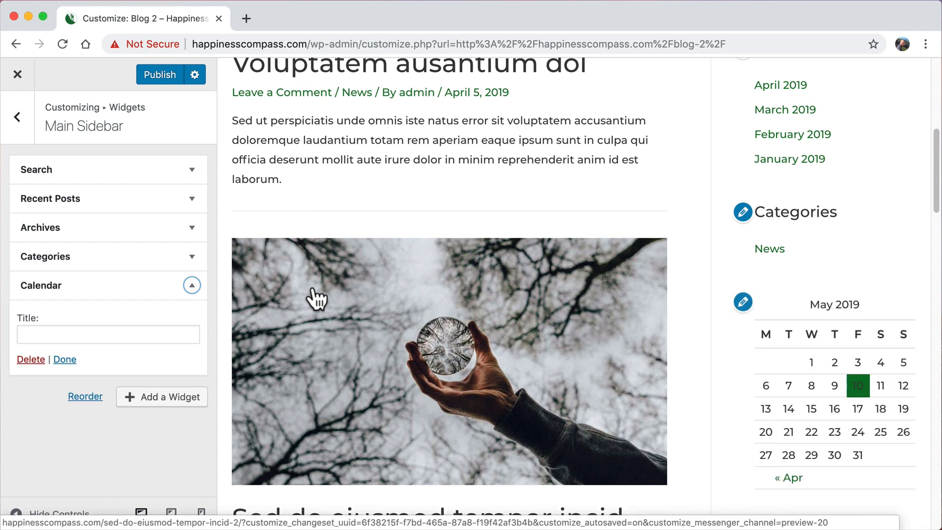
# Step: Title the widget 'Calendar', delete it again, and publish the sidebar changes
pyautogui.click(120, 336)
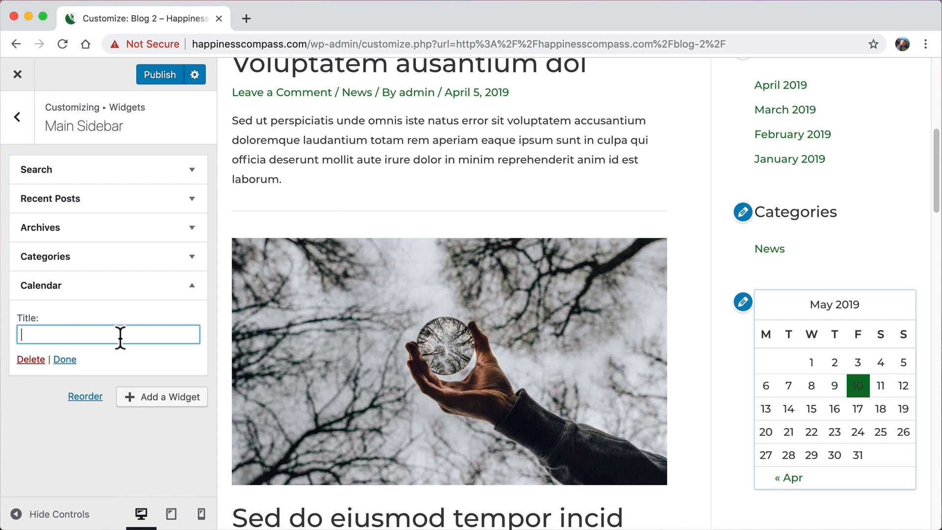
pyautogui.write('Calendar')
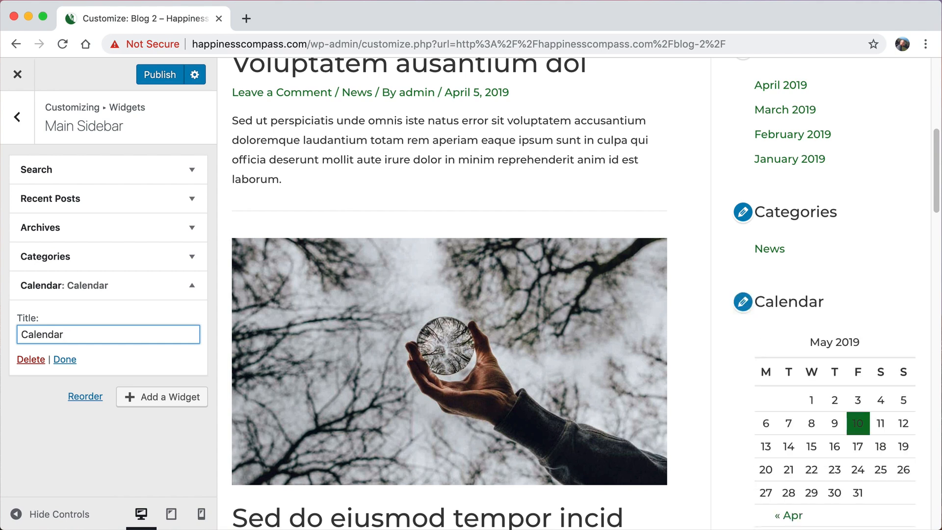
pyautogui.click(32, 359)
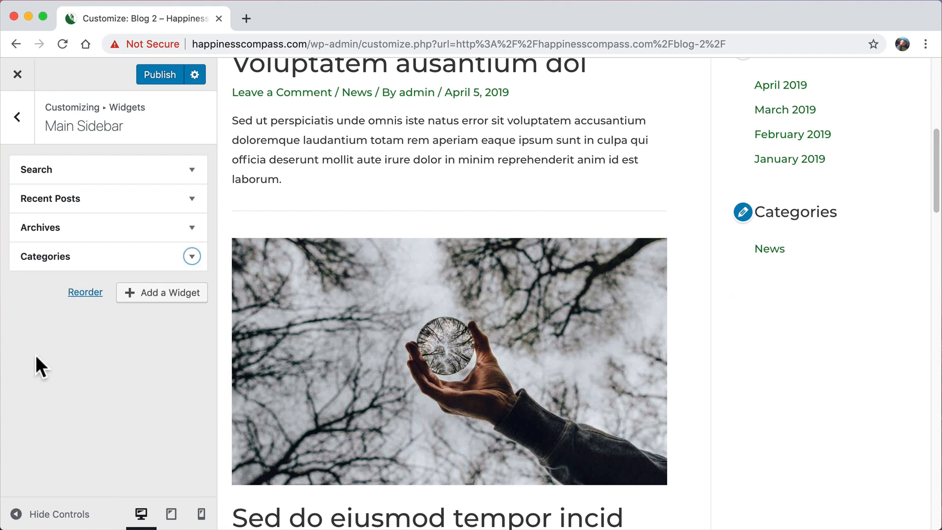
pyautogui.click(165, 75)
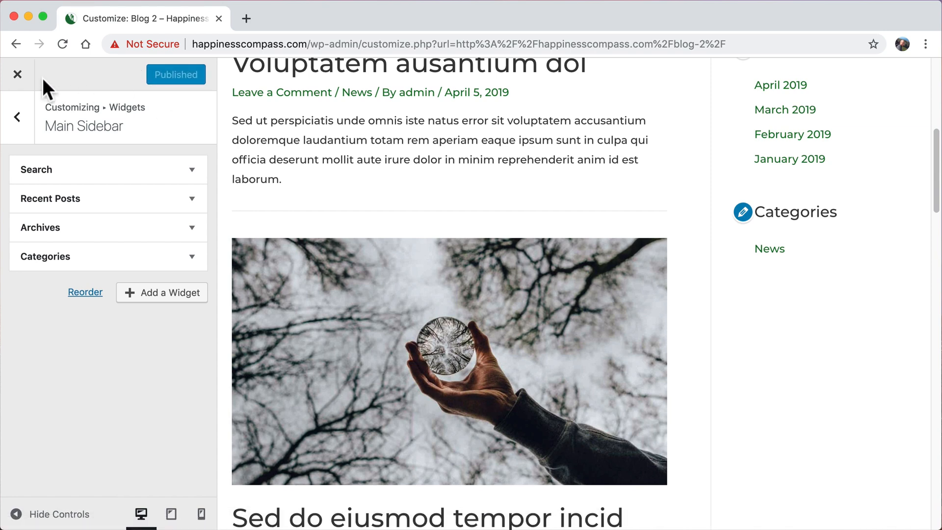
pyautogui.click(22, 75)
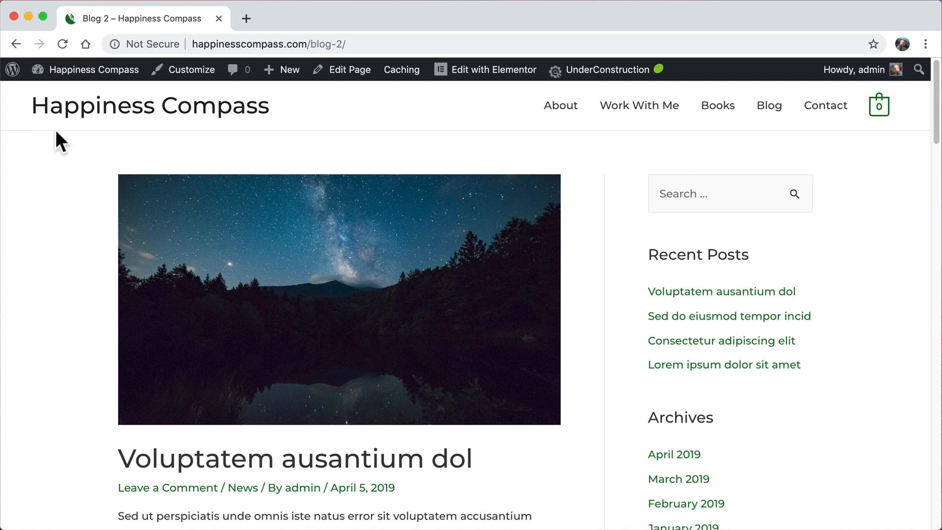
# Step: From the Dashboard's Pages list, move the Blog 2 page to the Trash
pyautogui.moveTo(96, 63)
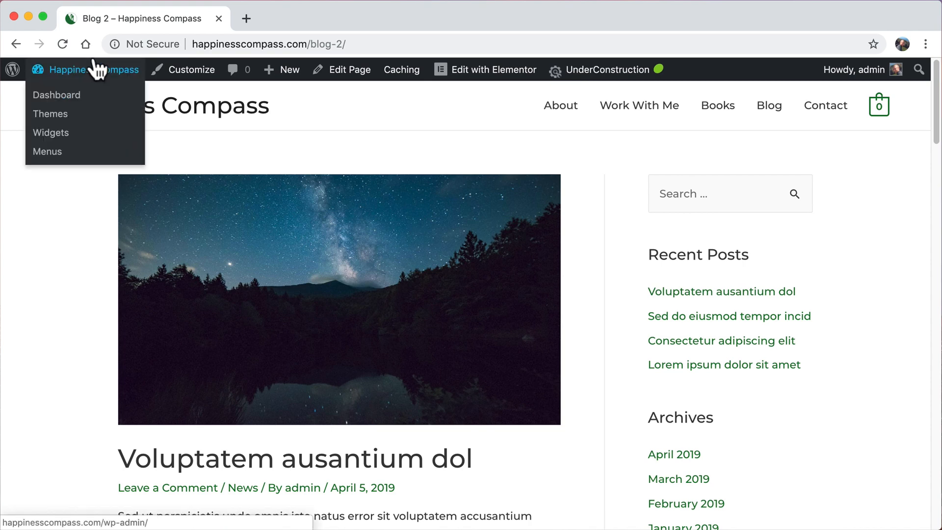
pyautogui.click(77, 102)
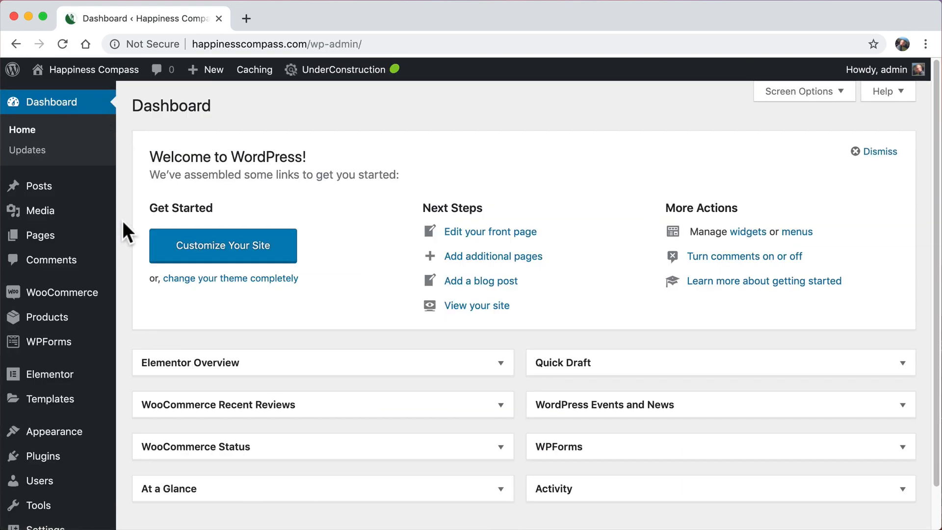
pyautogui.click(74, 236)
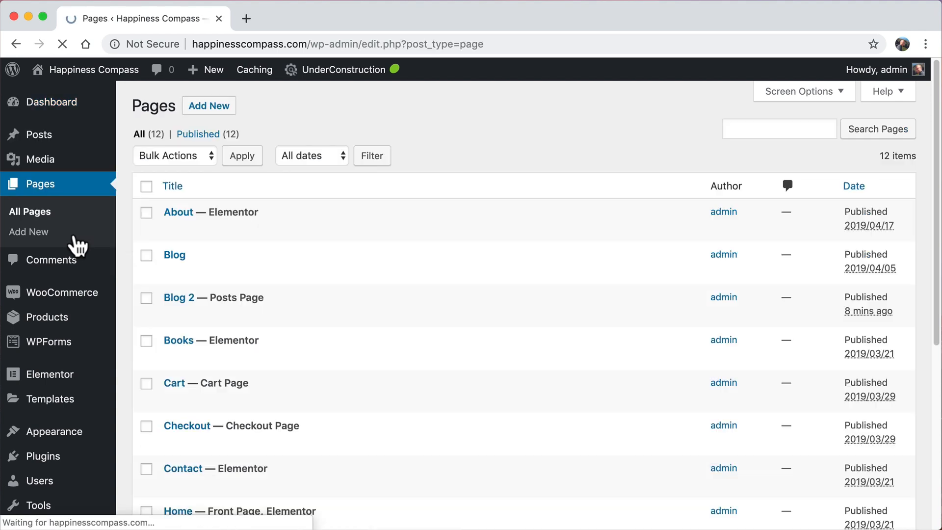
pyautogui.moveTo(153, 311)
pyautogui.click(254, 315)
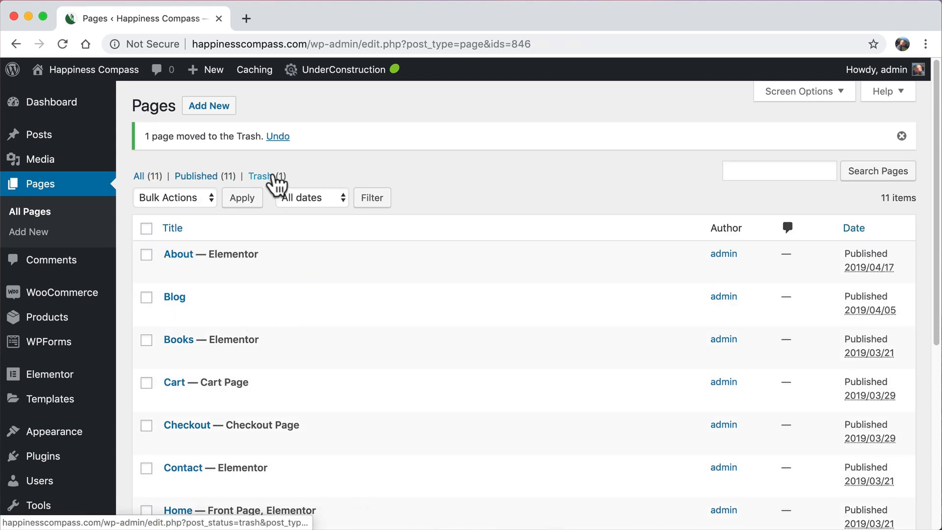
# Step: Permanently delete all pages in the Trash, then visit the live front page
pyautogui.click(272, 177)
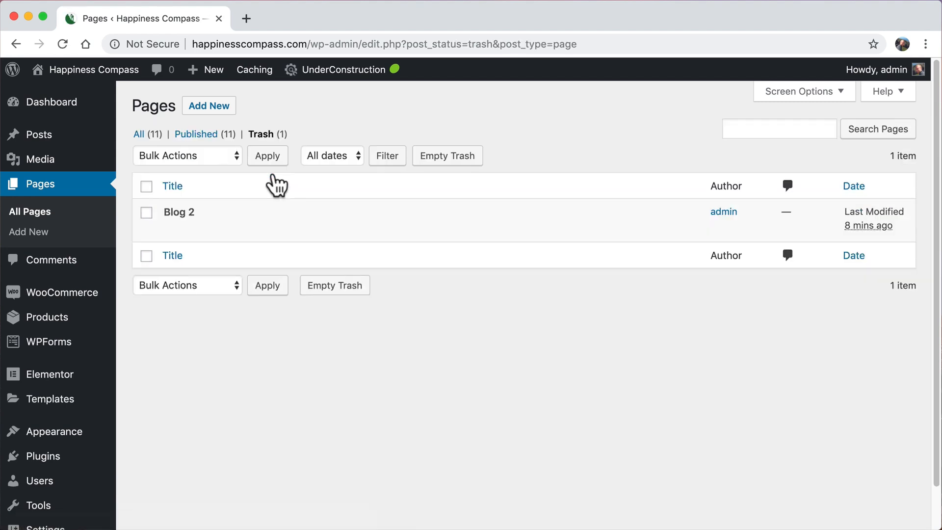
pyautogui.click(147, 186)
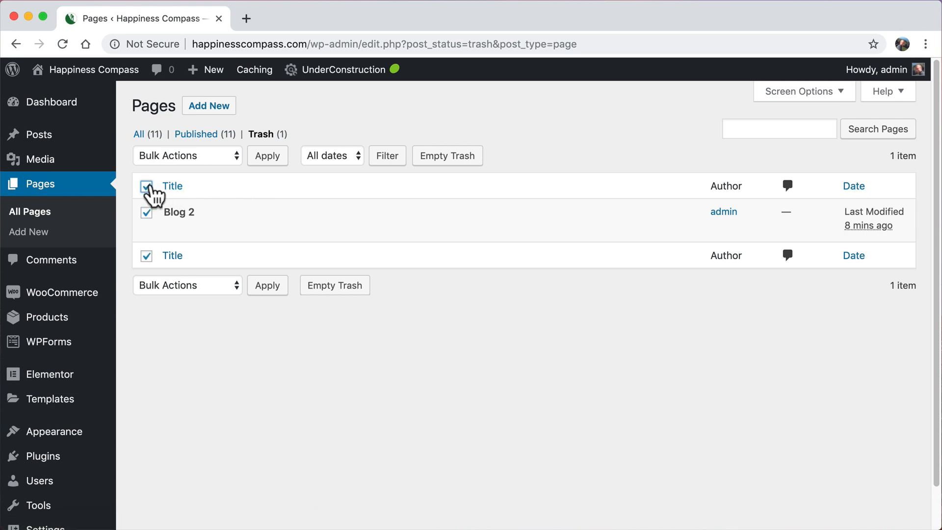
pyautogui.click(199, 159)
pyautogui.click(198, 182)
pyautogui.click(266, 155)
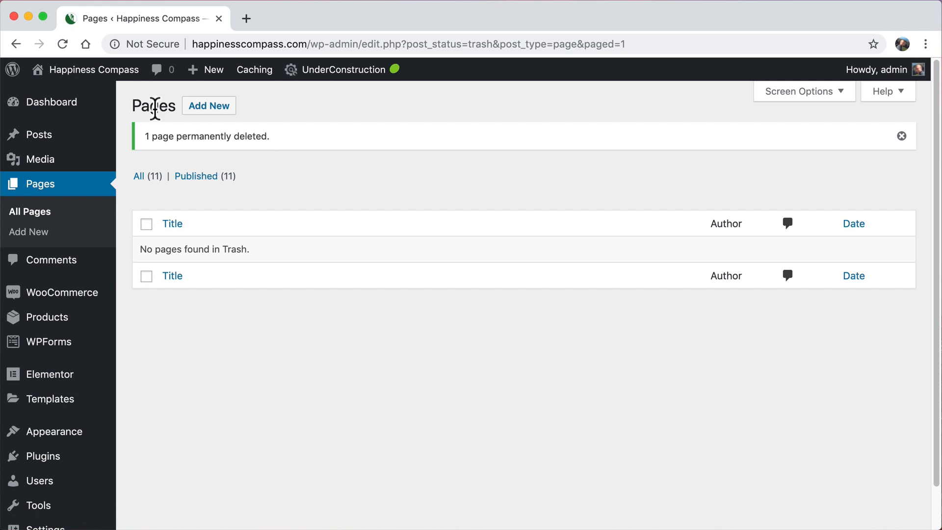
pyautogui.click(96, 74)
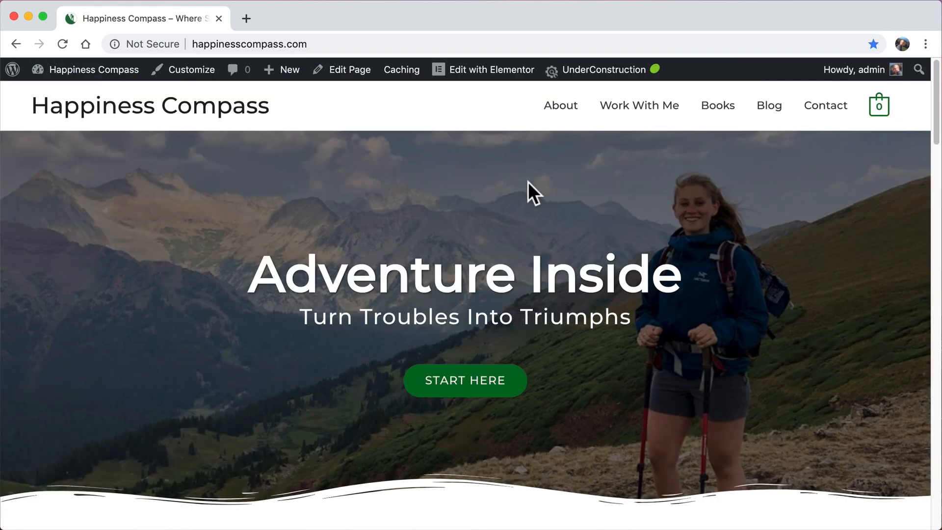
# Step: Open the Blog page and view the 'Voluptatem ausantium dol' post from its grid
pyautogui.click(769, 108)
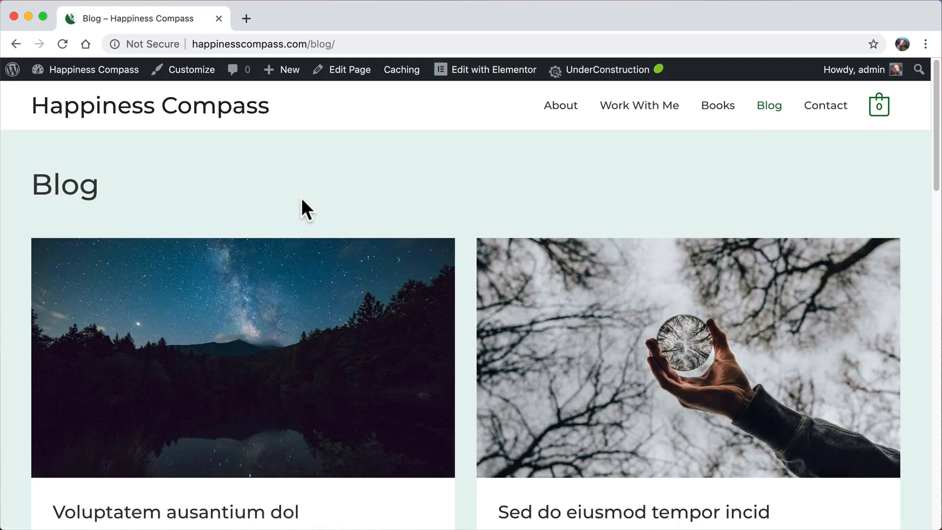
pyautogui.scroll(-7, 17, 302)
pyautogui.scroll(-5, 16, 299)
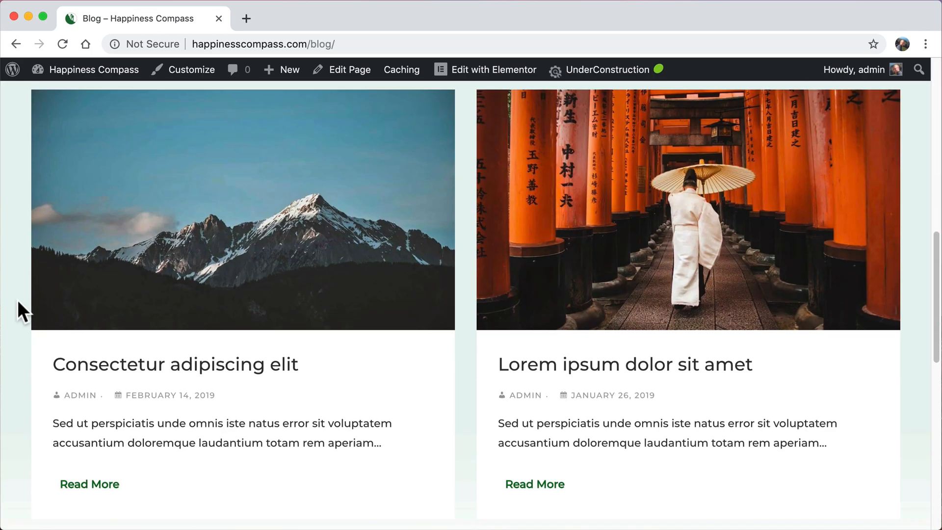
pyautogui.scroll(10, 17, 299)
pyautogui.click(201, 392)
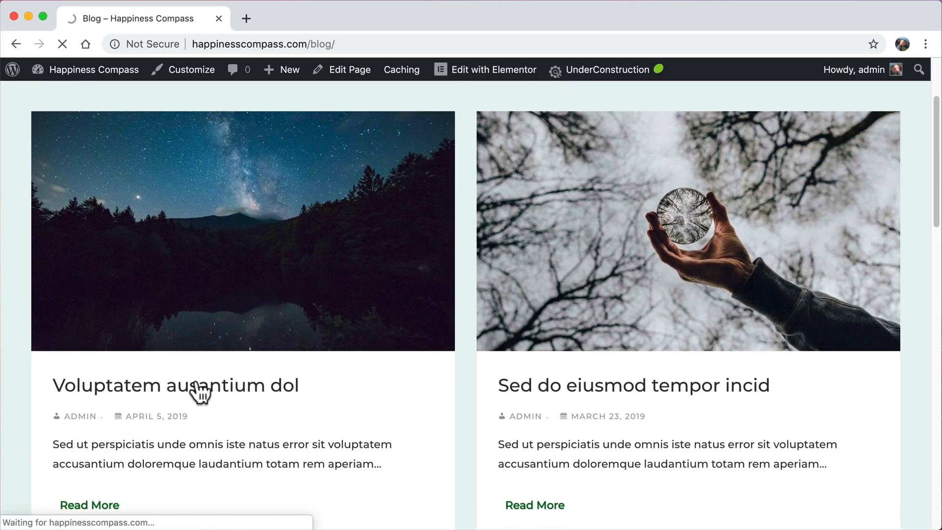
pyautogui.scroll(-7, 85, 326)
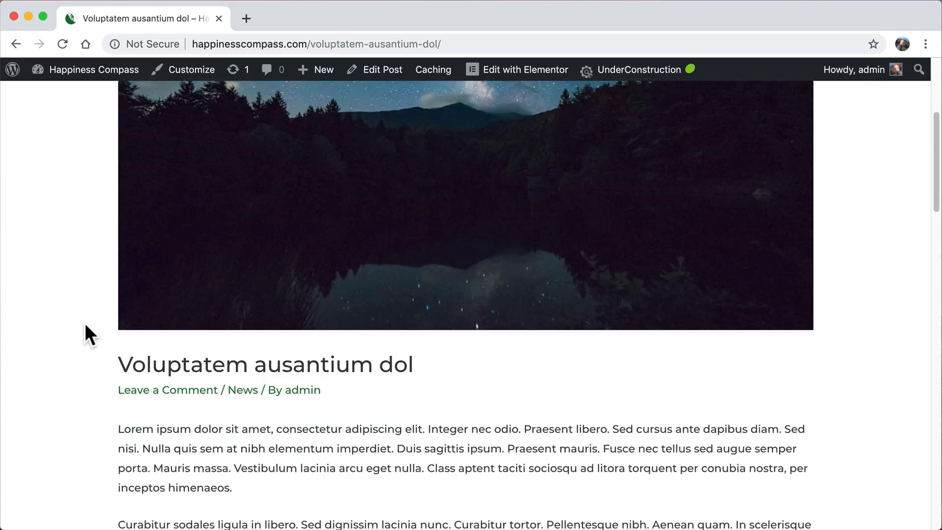
pyautogui.scroll(-15, 86, 325)
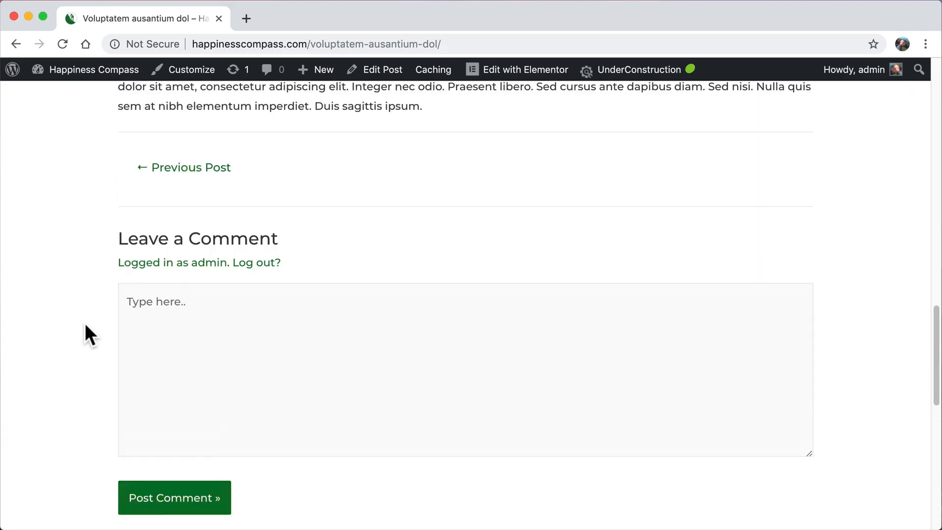
pyautogui.scroll(12, 85, 326)
pyautogui.scroll(5, 85, 323)
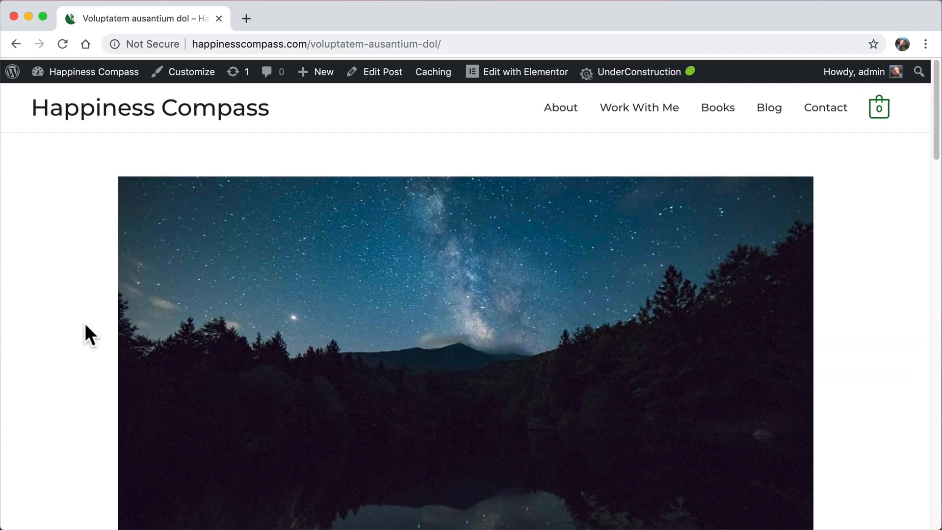
# Step: In Customizer > Layout > Sidebar, set Blog Posts to Left, then to Right
pyautogui.click(202, 73)
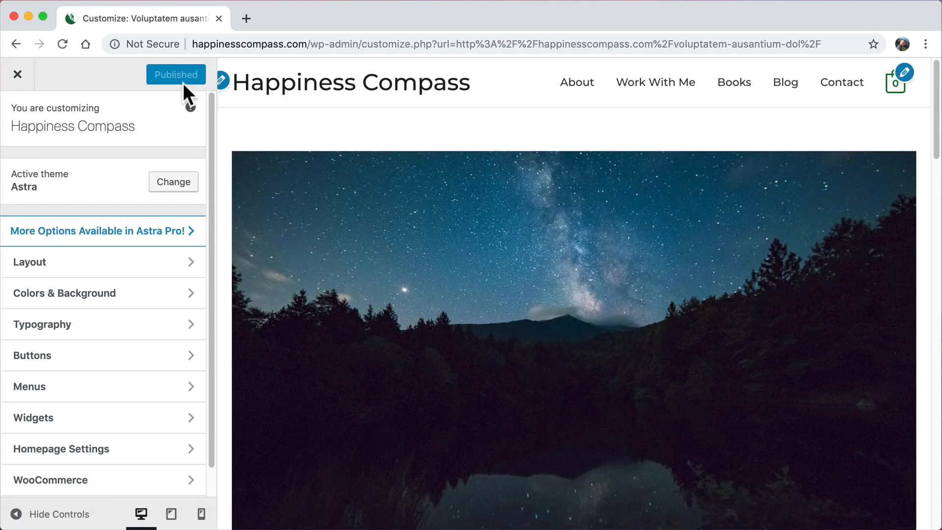
pyautogui.click(166, 266)
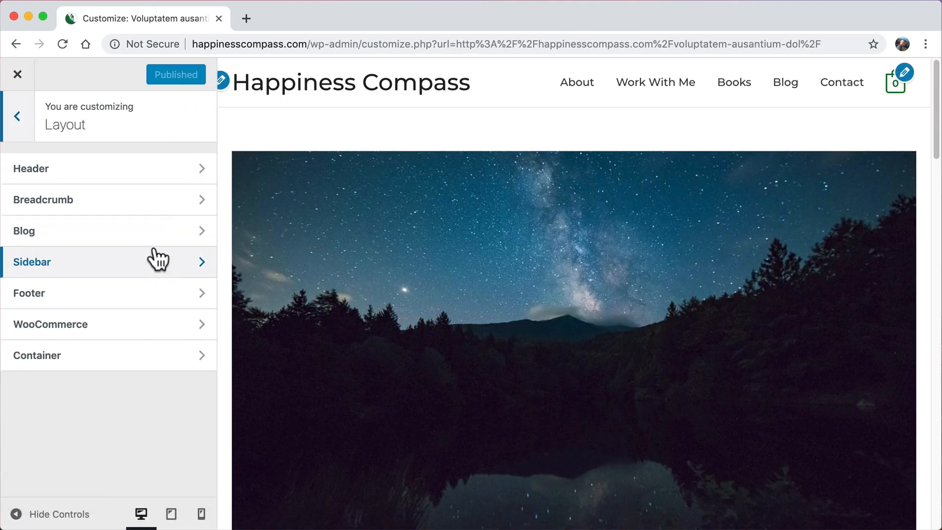
pyautogui.click(173, 261)
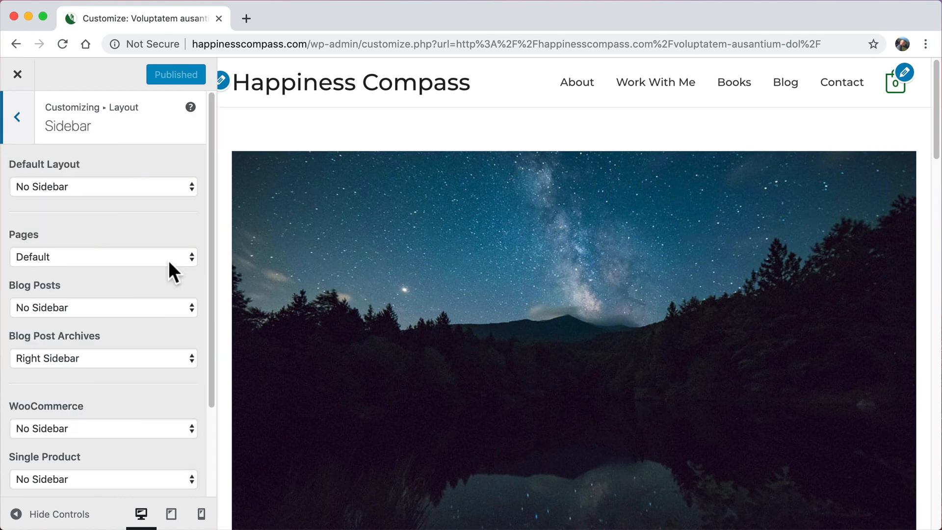
pyautogui.click(158, 307)
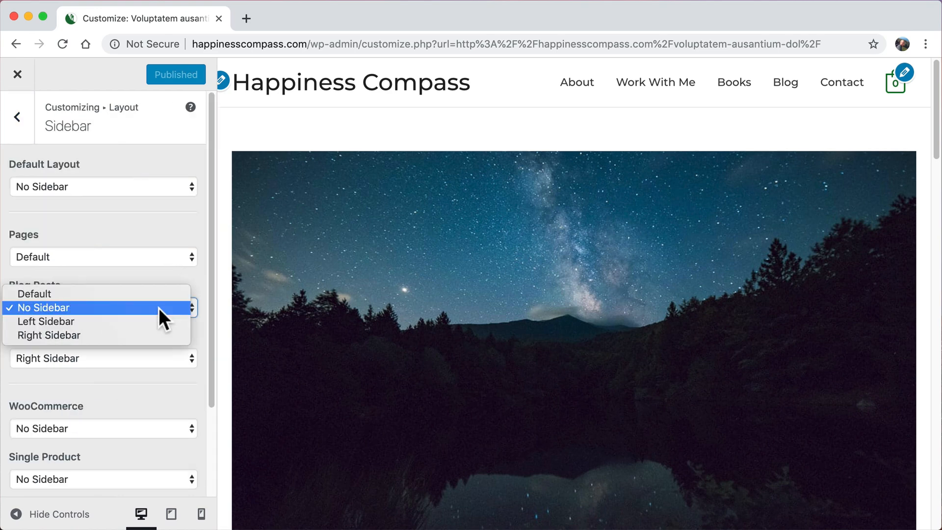
pyautogui.click(158, 316)
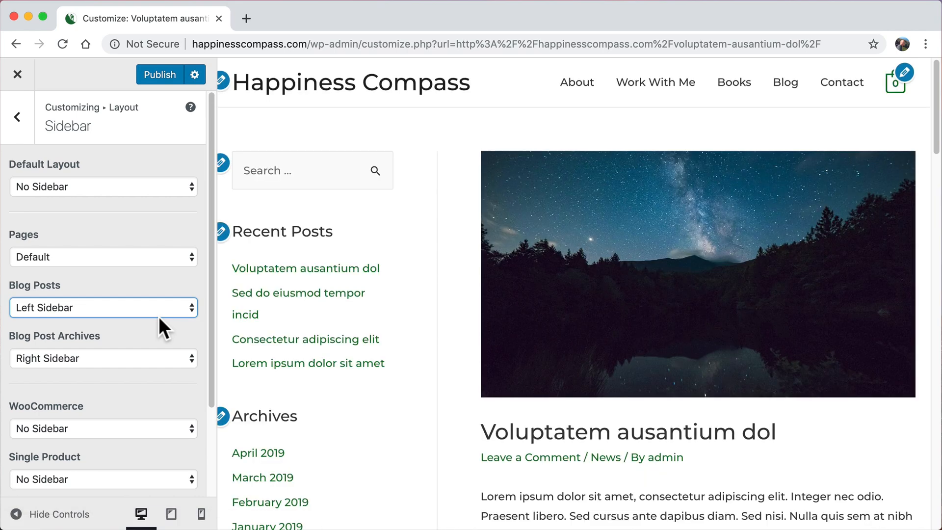
pyautogui.click(158, 309)
pyautogui.click(157, 319)
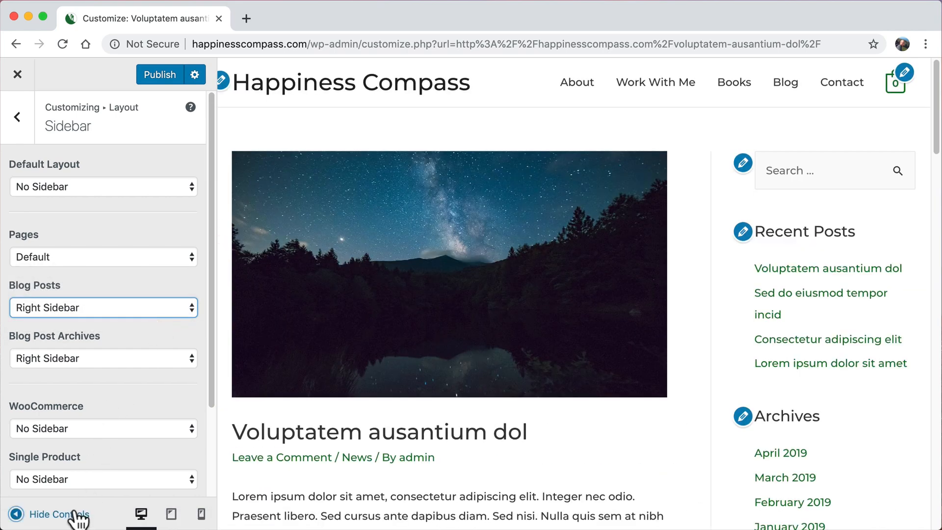
# Step: Preview the post full width, set Blog Posts to No Sidebar, and open Layout > Blog
pyautogui.click(78, 514)
pyautogui.scroll(-10, 84, 369)
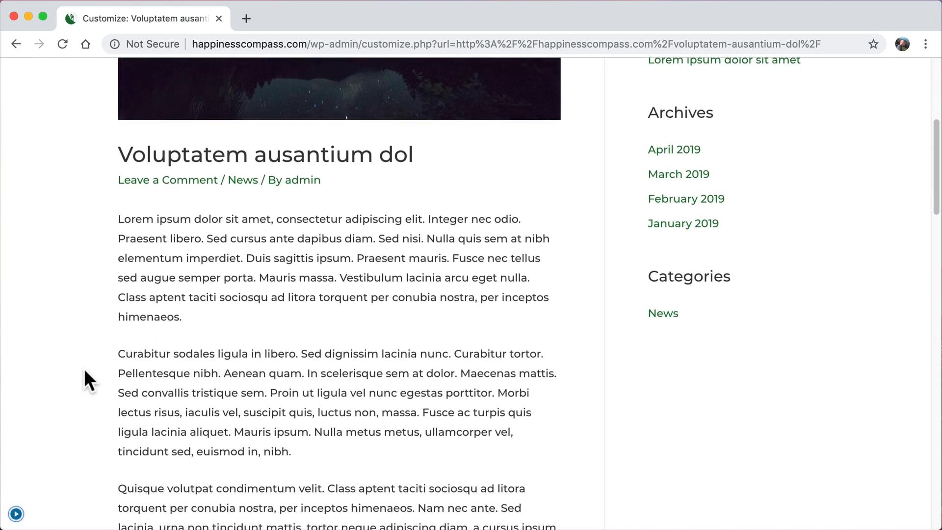
pyautogui.scroll(-15, 84, 368)
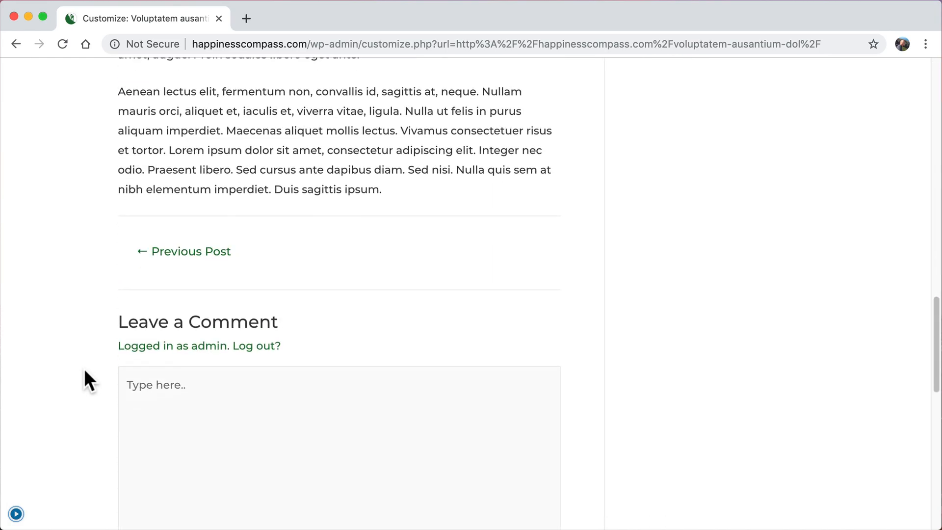
pyautogui.scroll(20, 84, 369)
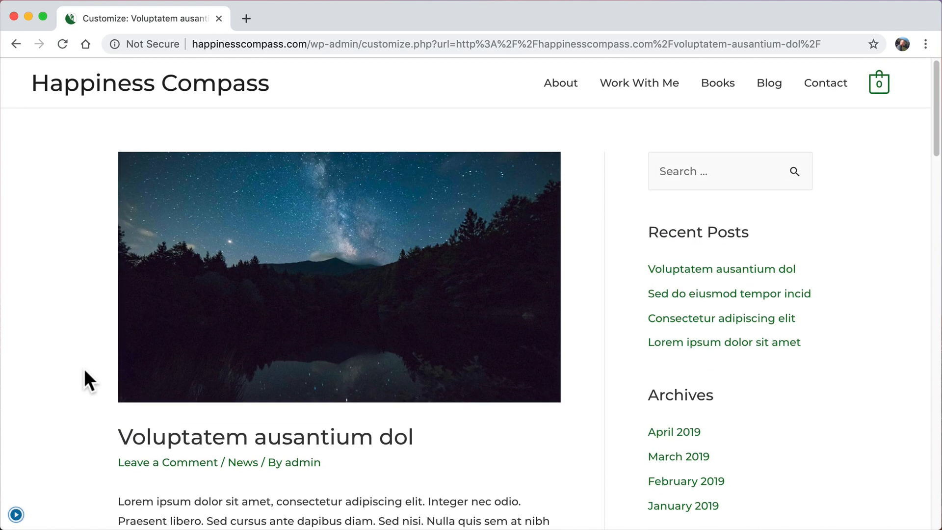
pyautogui.click(16, 514)
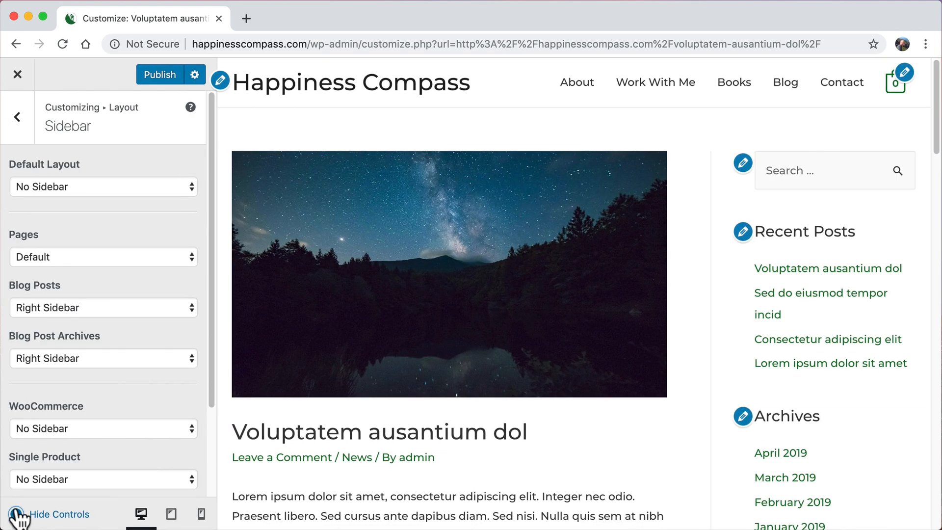
pyautogui.click(143, 308)
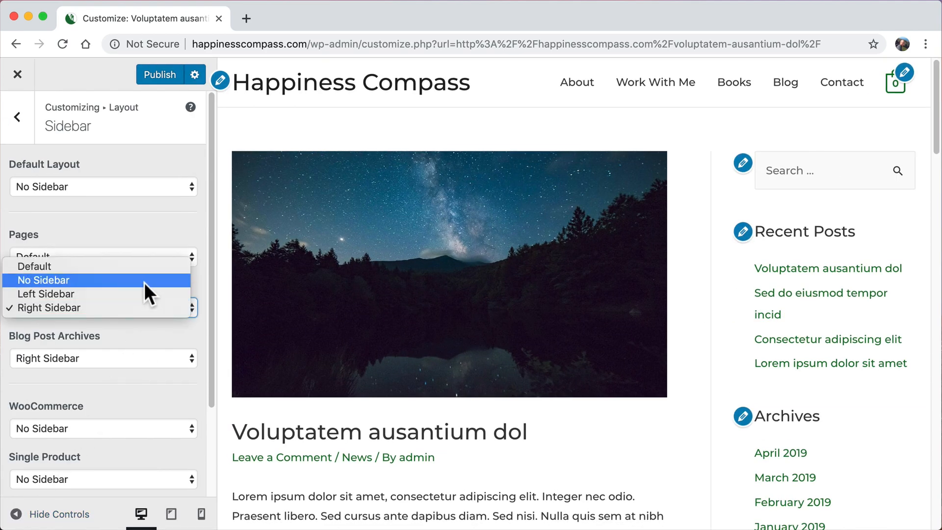
pyautogui.click(144, 281)
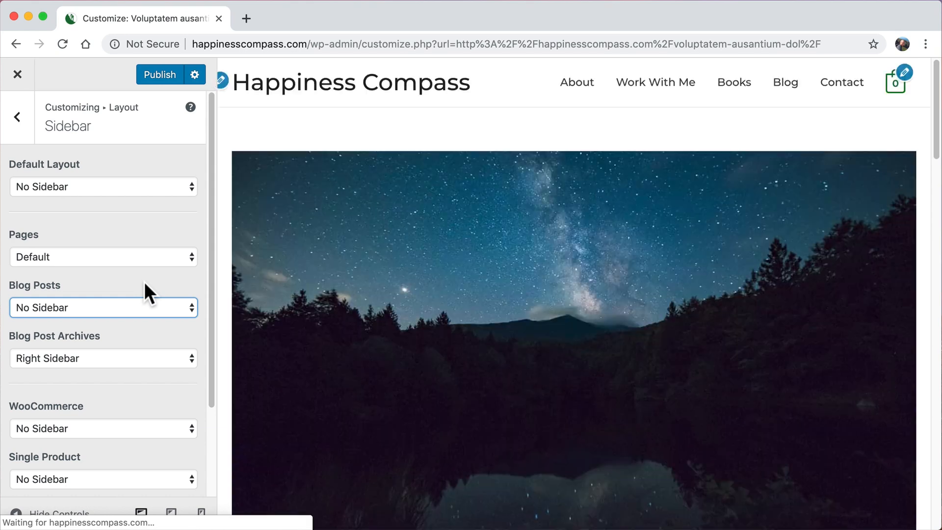
pyautogui.click(22, 137)
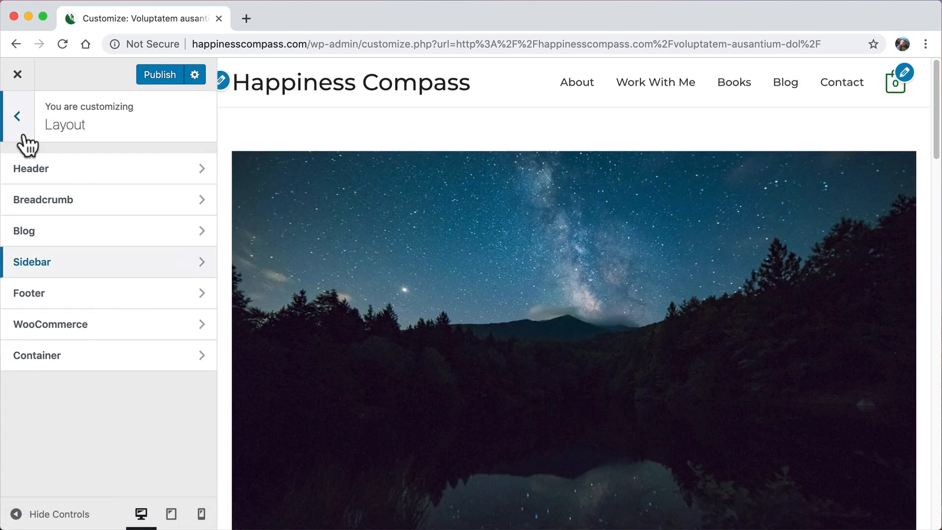
pyautogui.click(144, 231)
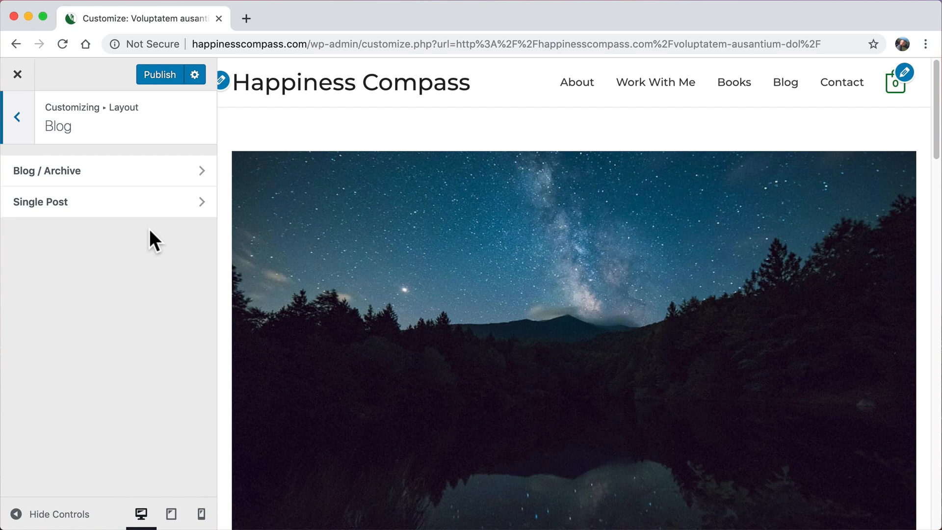
# Step: In Single Post settings, toggle the featured image and the title and meta off and back on
pyautogui.click(166, 208)
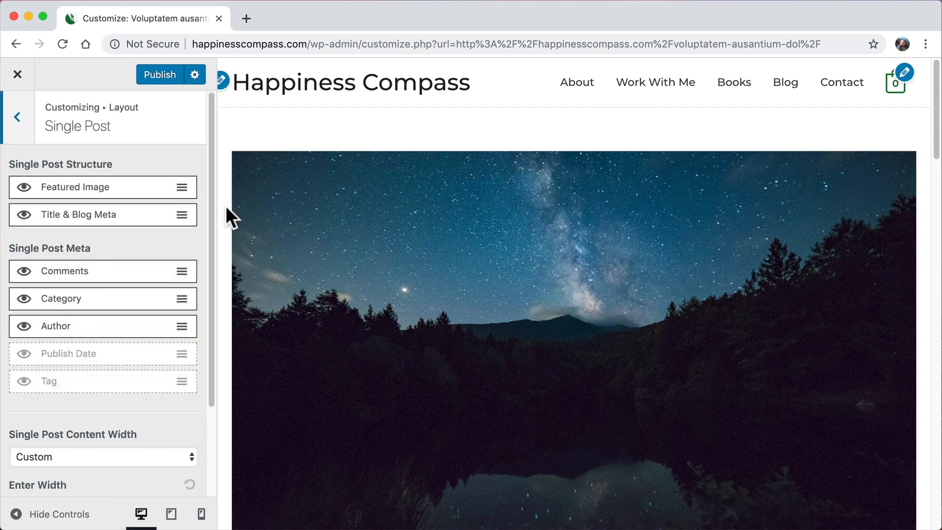
pyautogui.scroll(-3, 222, 205)
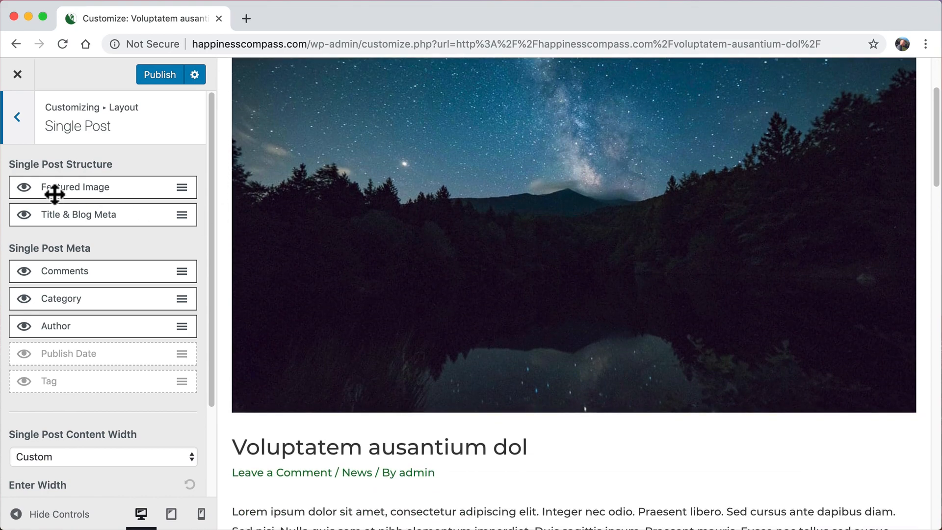
pyautogui.click(24, 187)
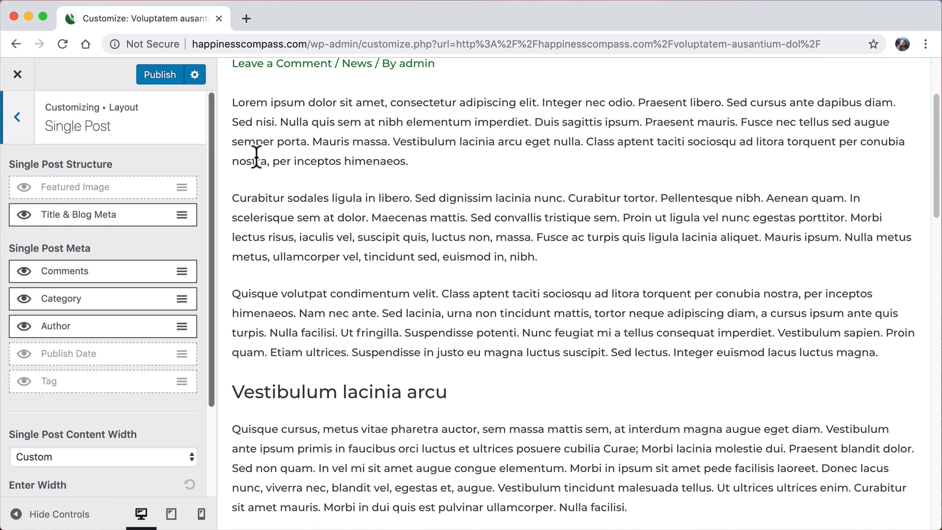
pyautogui.scroll(3, 256, 157)
pyautogui.click(24, 187)
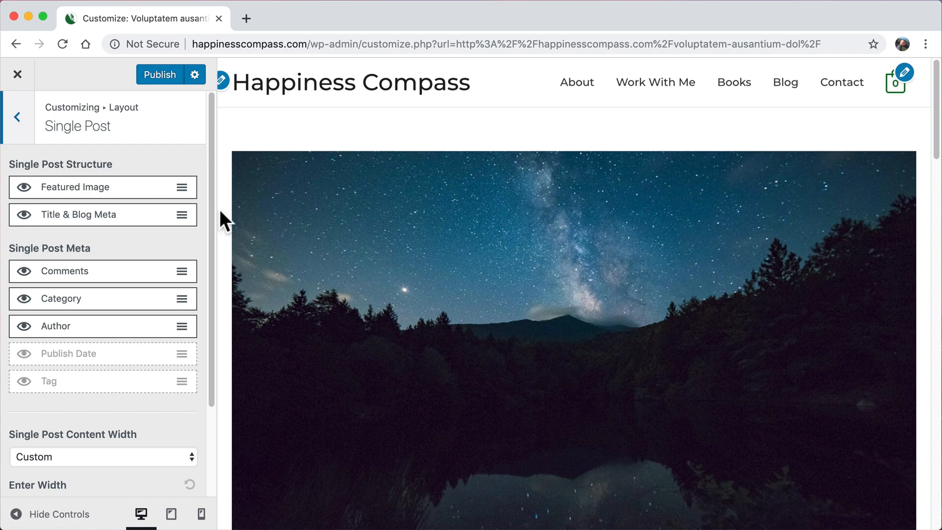
pyautogui.scroll(-5, 221, 212)
pyautogui.click(24, 215)
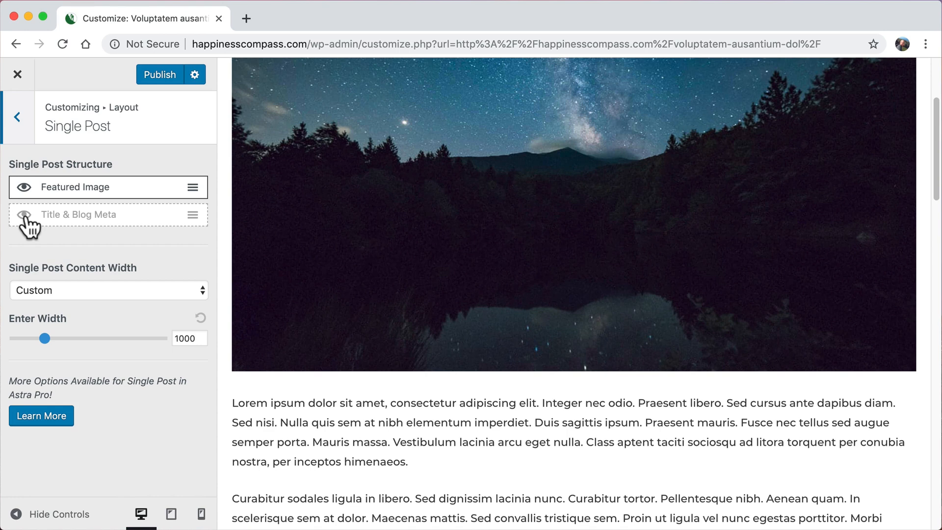
pyautogui.click(24, 215)
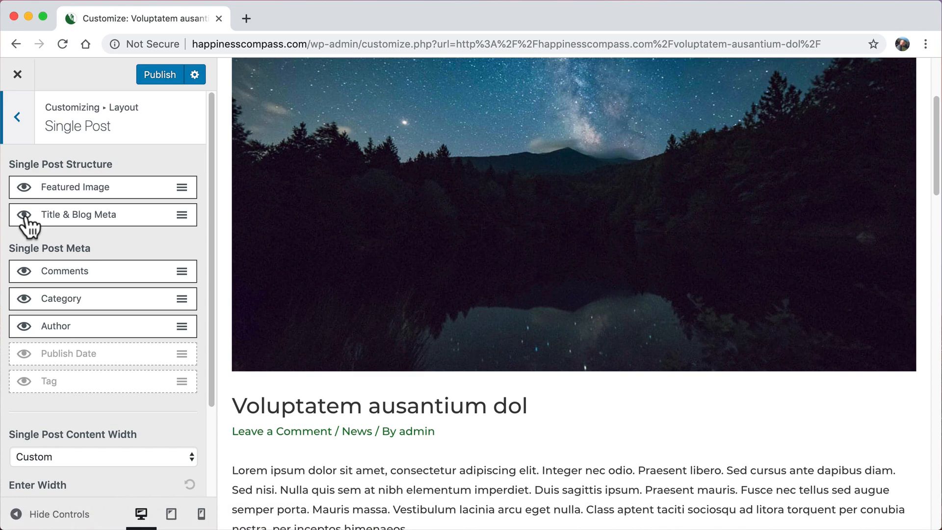
# Step: Keep Comments shown, show Category in the post meta, and leave Publish Date hidden
pyautogui.click(24, 271)
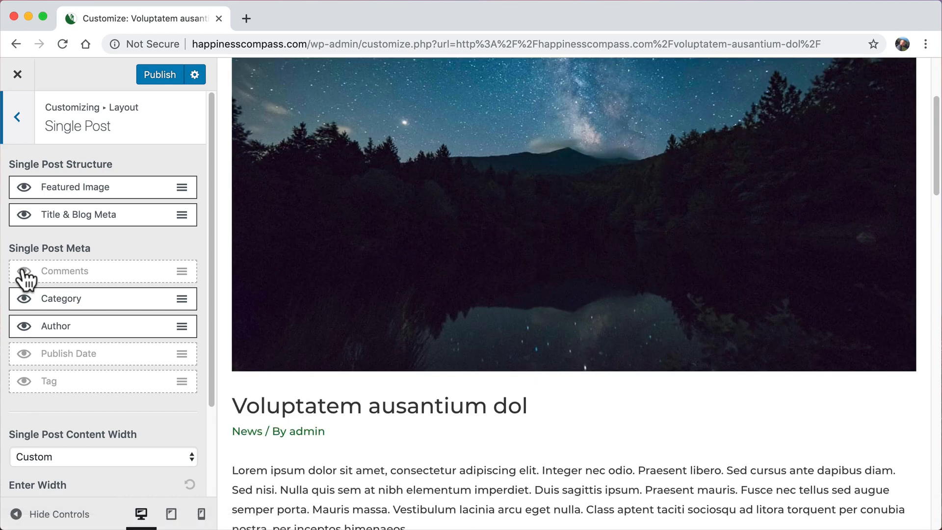
pyautogui.click(24, 271)
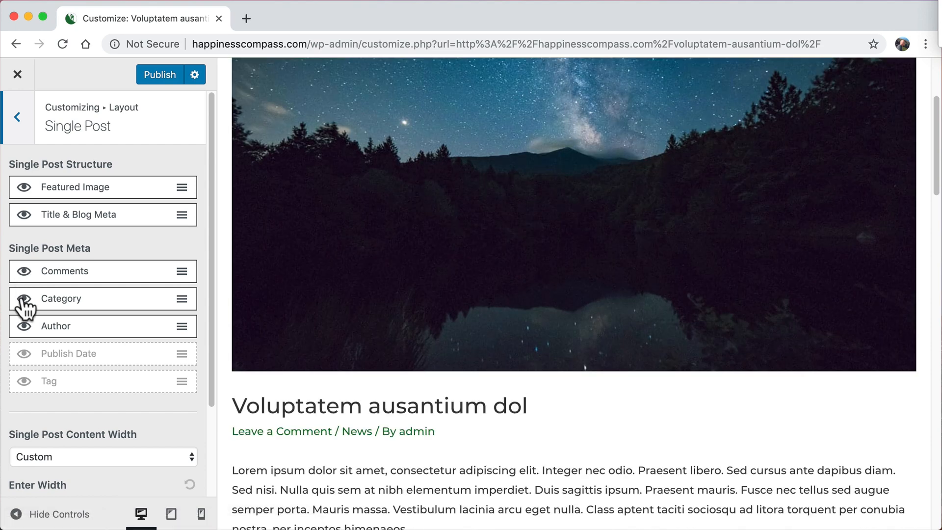
pyautogui.click(23, 299)
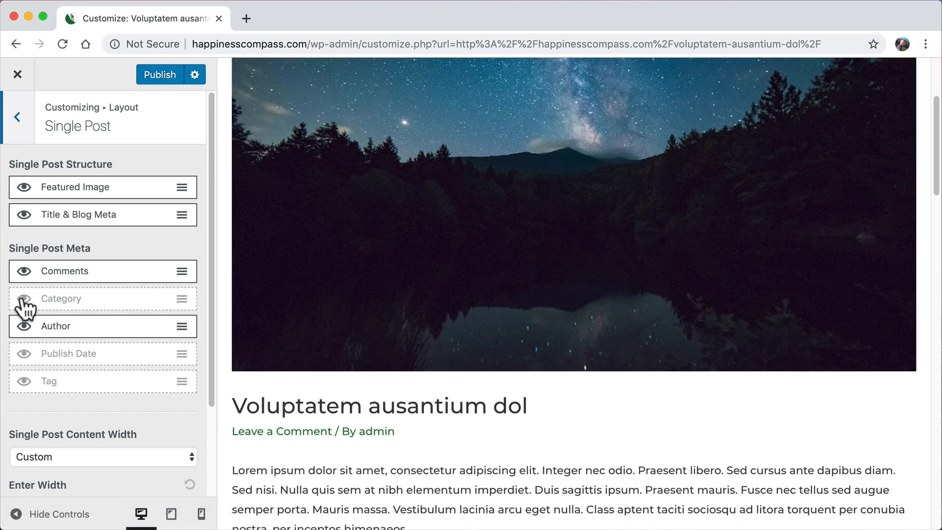
pyautogui.click(23, 299)
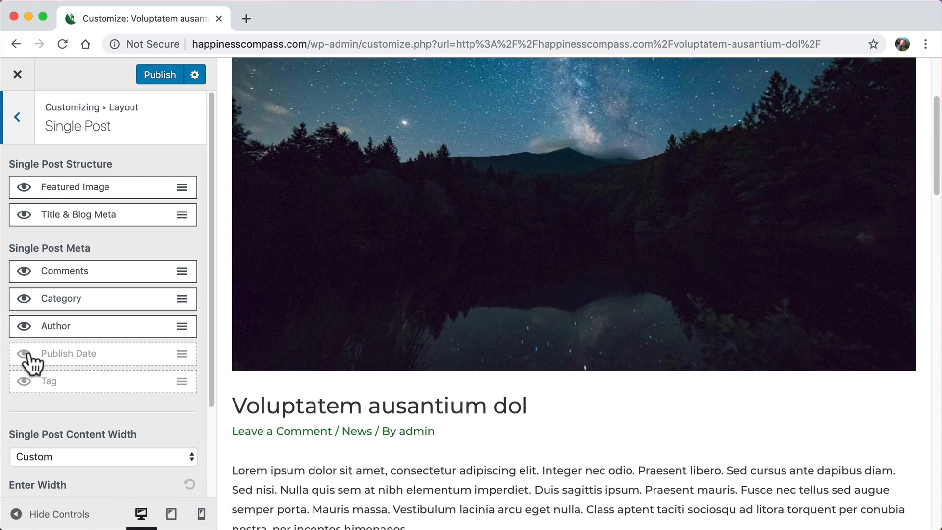
pyautogui.click(25, 353)
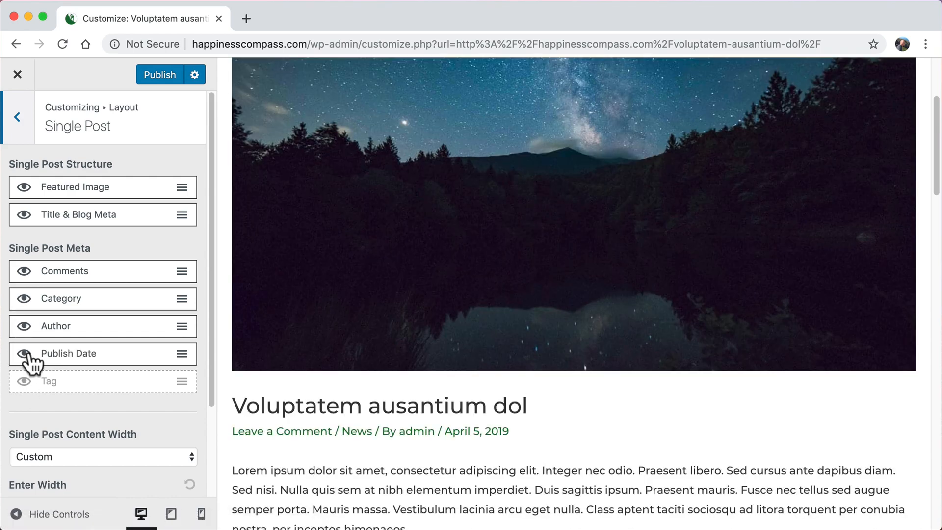
pyautogui.click(24, 354)
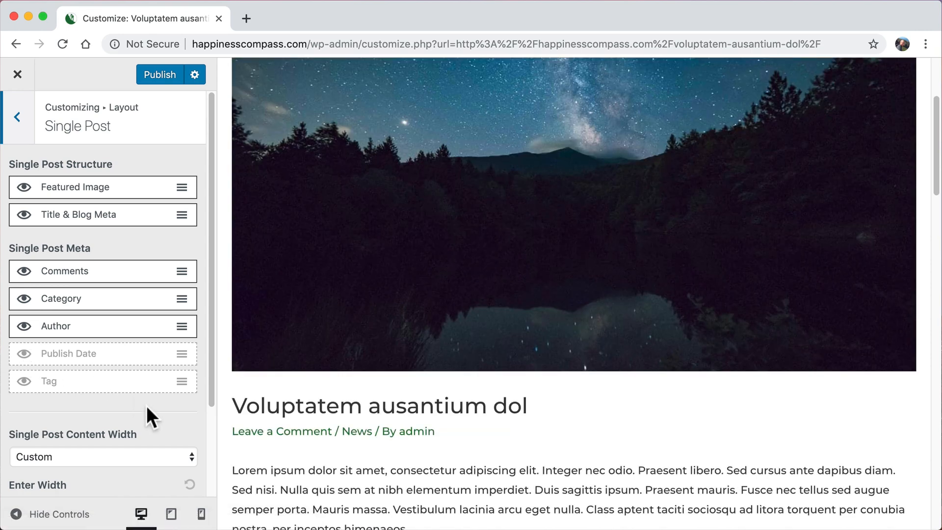
pyautogui.scroll(-3, 146, 407)
pyautogui.moveTo(43, 428); pyautogui.dragTo(10, 431)
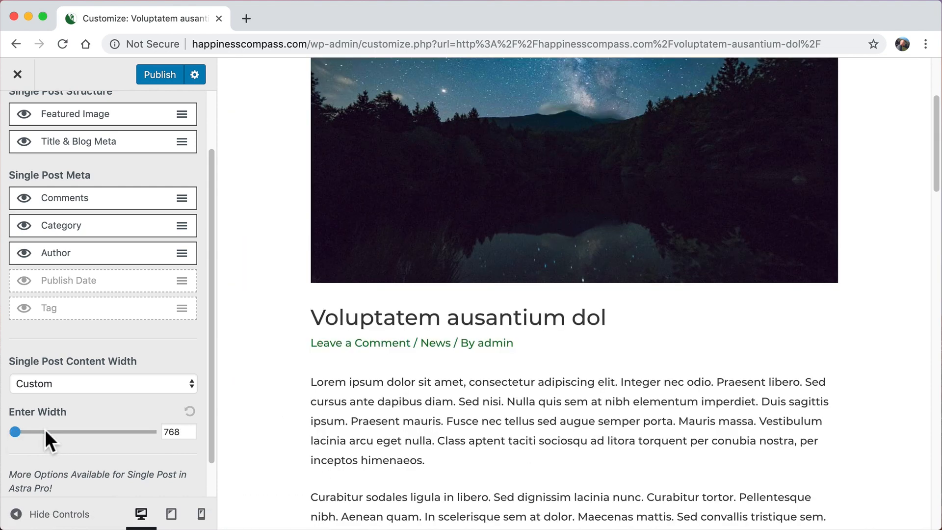
pyautogui.doubleClick(169, 427)
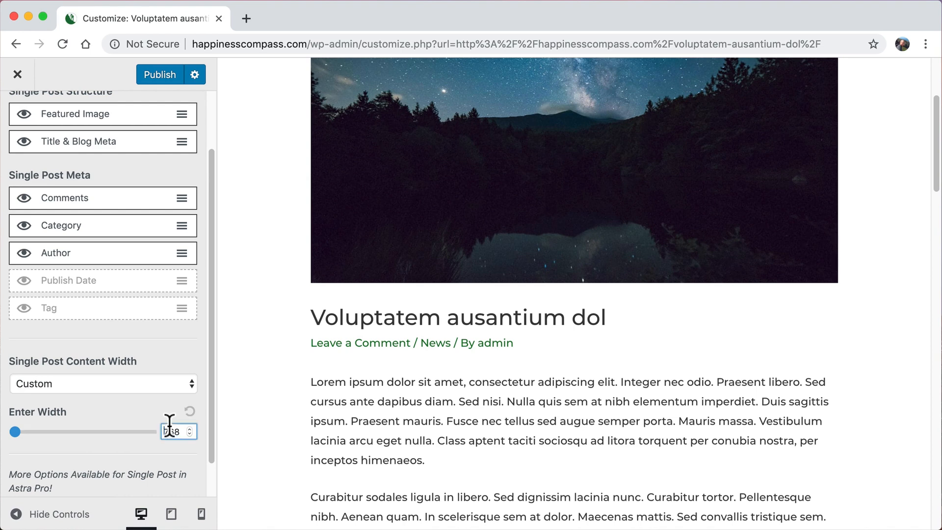
pyautogui.write('1000')
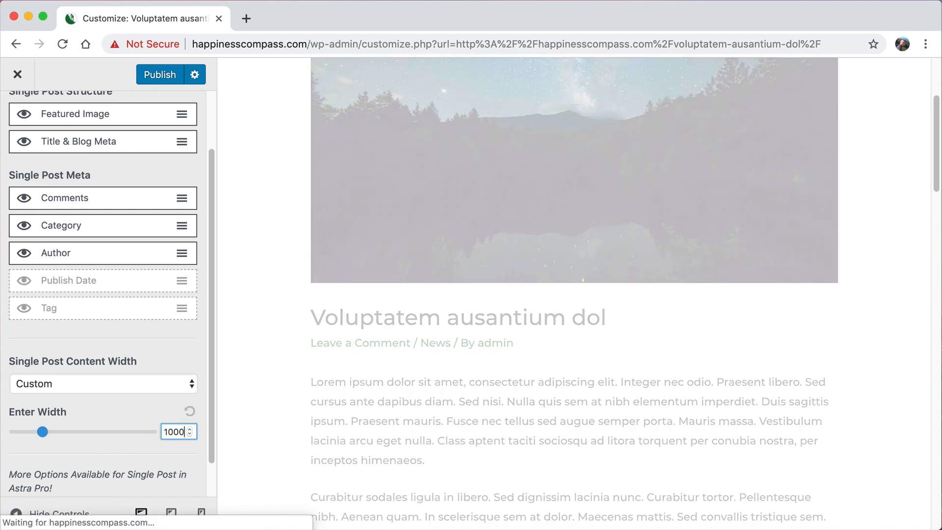
pyautogui.scroll(3, 173, 404)
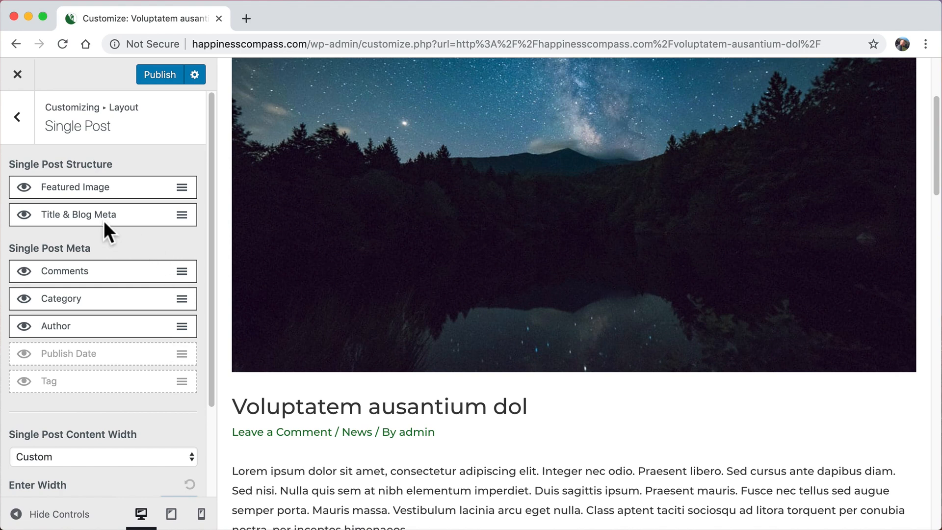
# Step: Go back to the Customizer root and open Typography > Blog > Single Post
pyautogui.click(29, 135)
pyautogui.click(28, 133)
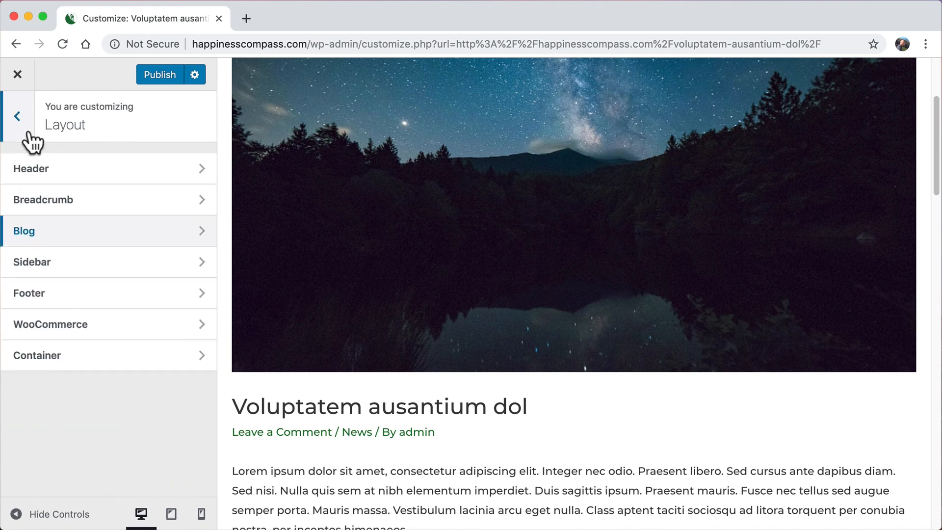
pyautogui.click(30, 134)
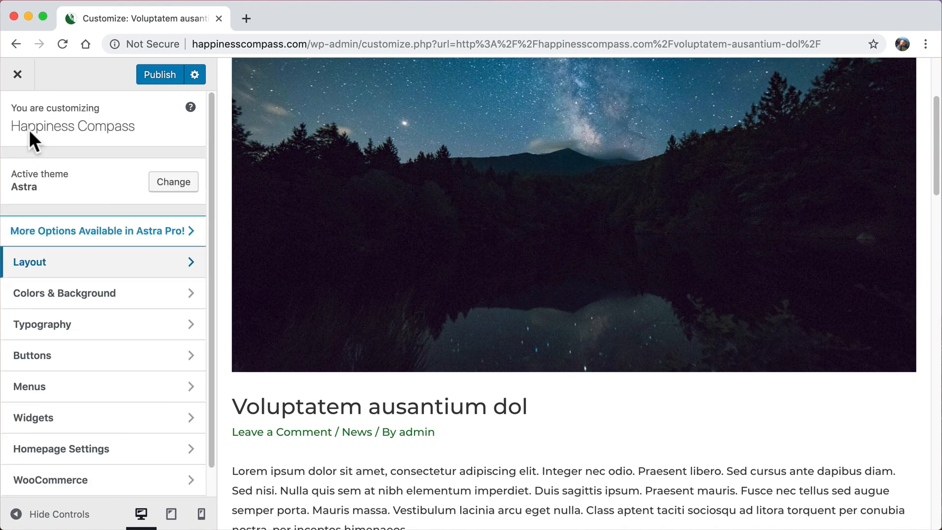
pyautogui.click(157, 328)
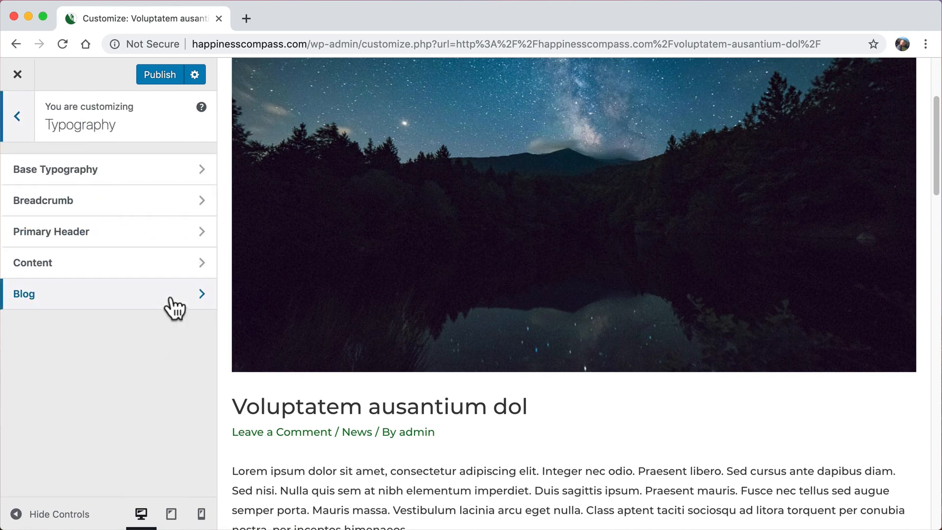
pyautogui.click(172, 307)
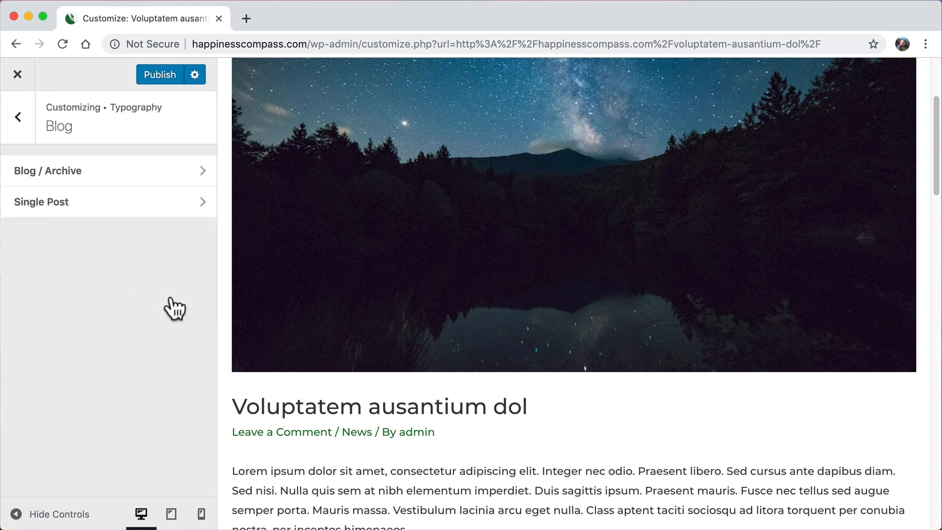
pyautogui.click(173, 218)
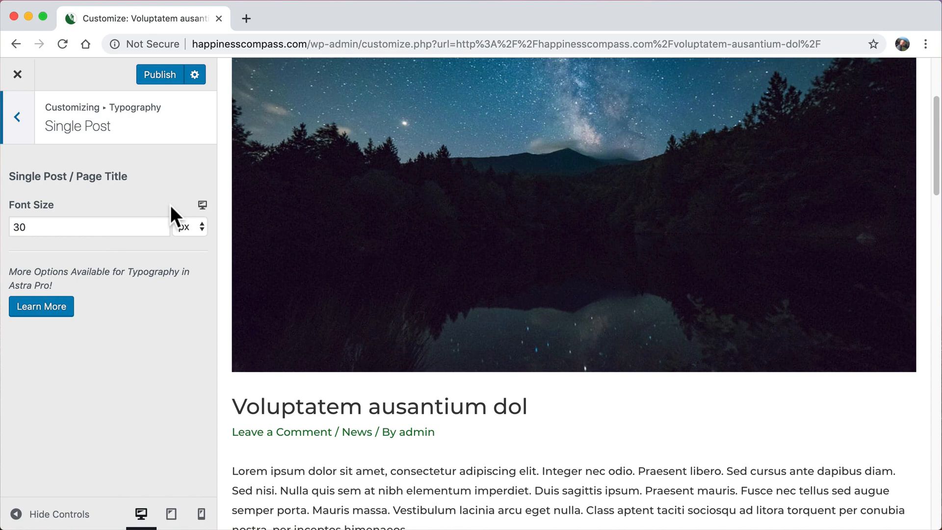
# Step: Try a 40 px post title size, return it to 30 px, then publish and close
pyautogui.click(20, 229)
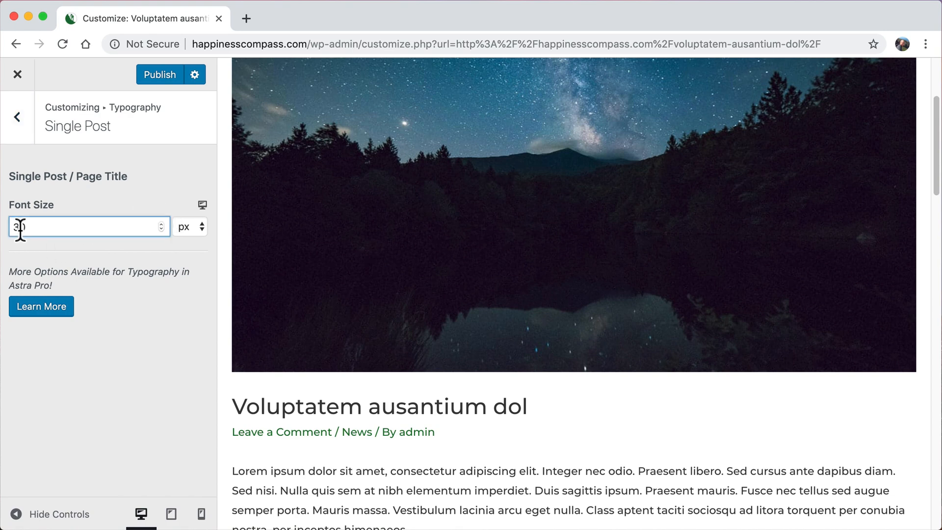
pyautogui.doubleClick(23, 230)
pyautogui.write('40')
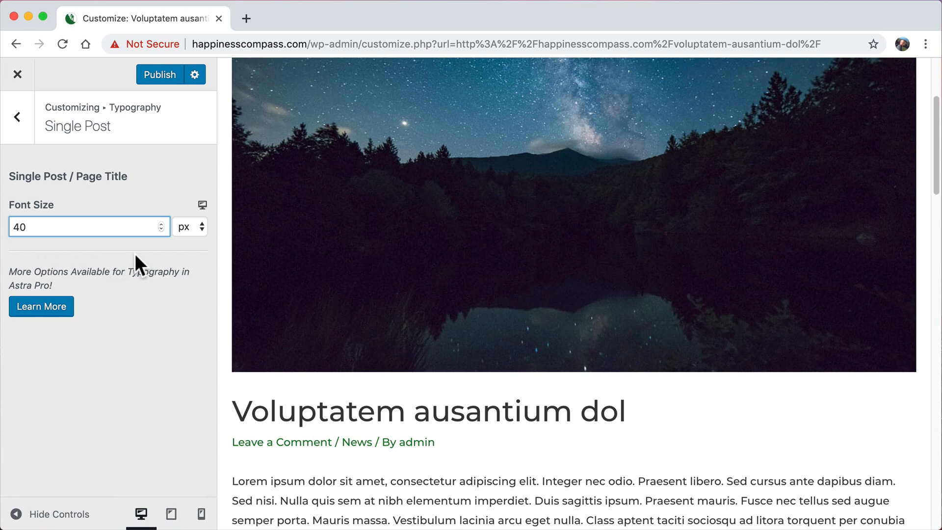
pyautogui.click(160, 229)
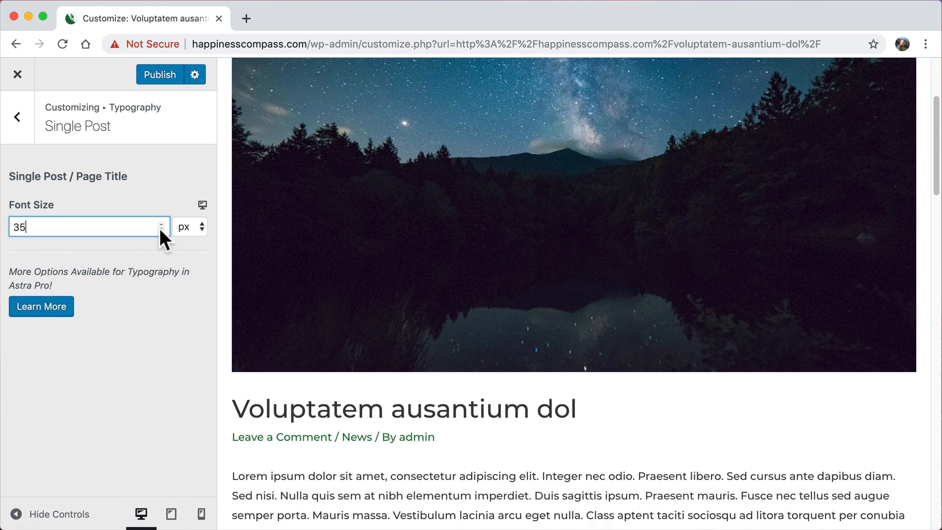
pyautogui.click(160, 229)
pyautogui.click(161, 229)
pyautogui.click(160, 229)
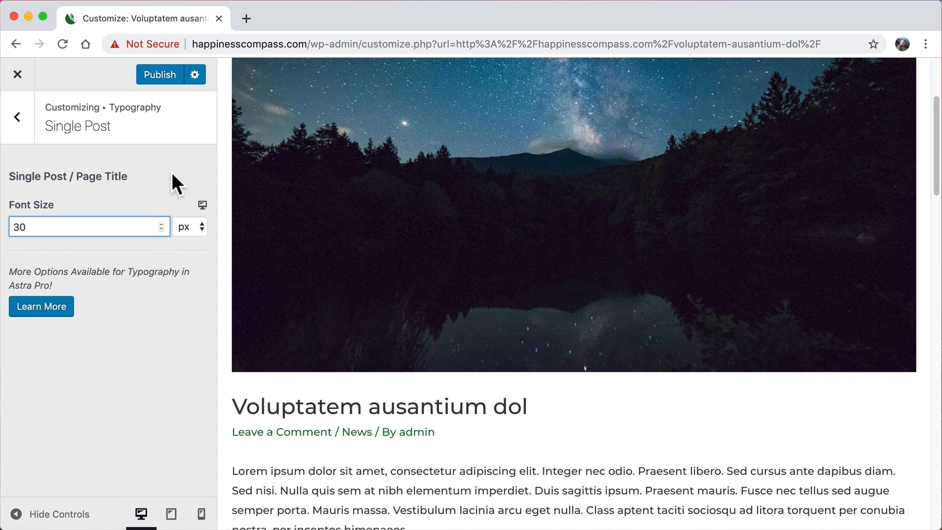
pyautogui.click(160, 76)
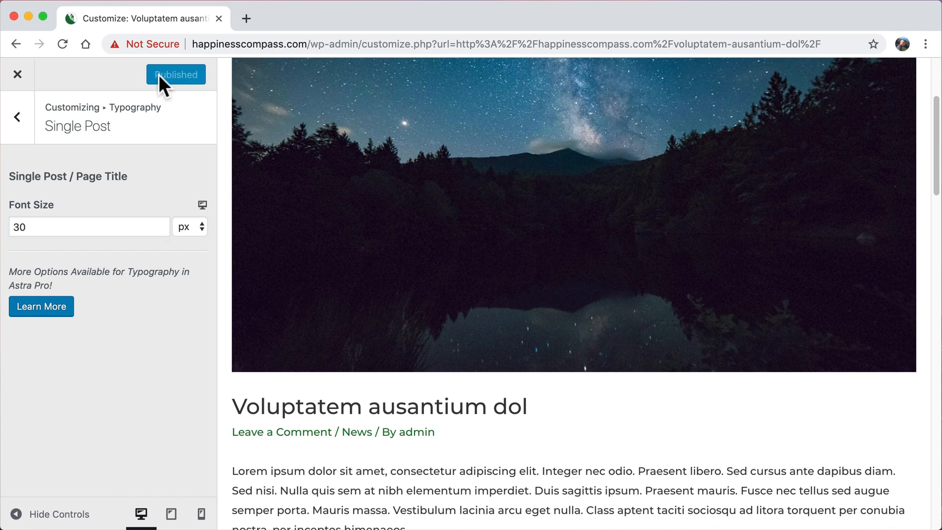
pyautogui.click(18, 82)
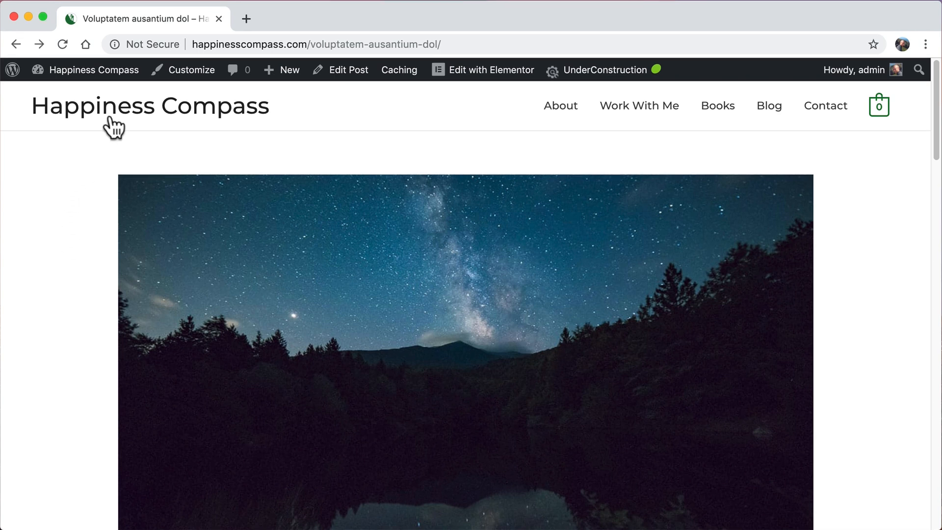
# Step: Go to the admin Dashboard from the admin bar and open the Posts list
pyautogui.moveTo(103, 72)
pyautogui.click(69, 97)
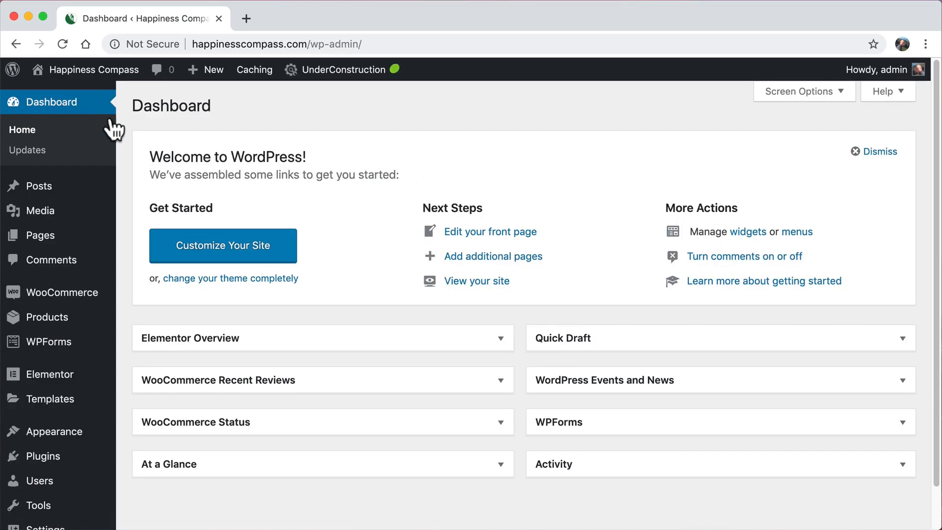
pyautogui.click(51, 192)
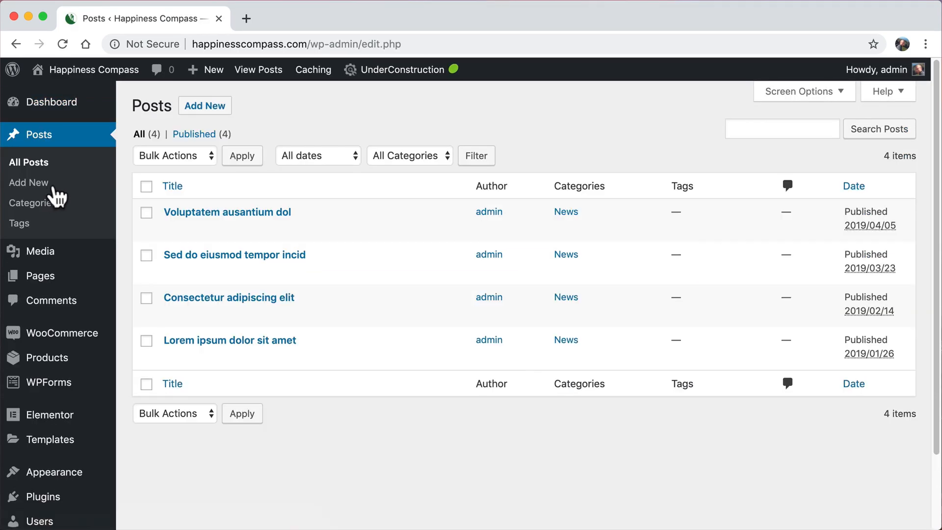
# Step: Select all four posts, apply the Move to Trash bulk action, and view the Trash
pyautogui.click(146, 186)
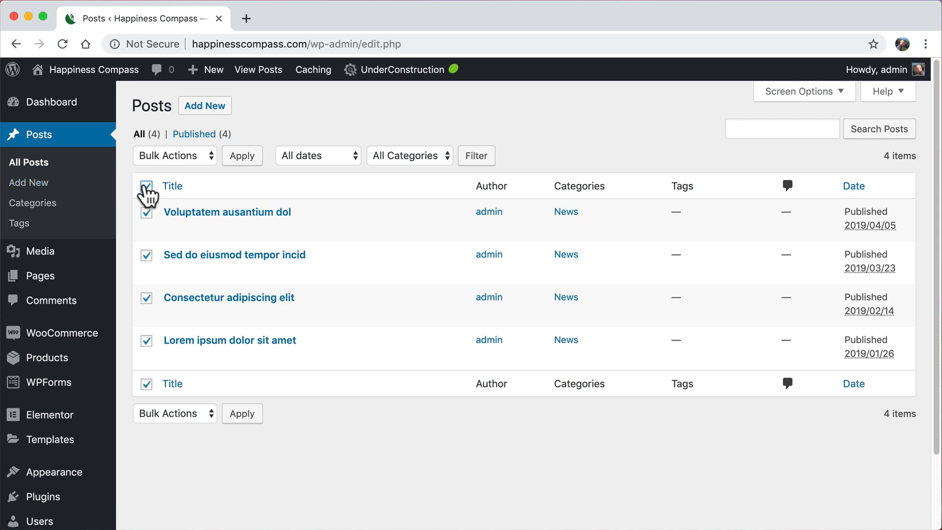
pyautogui.click(202, 161)
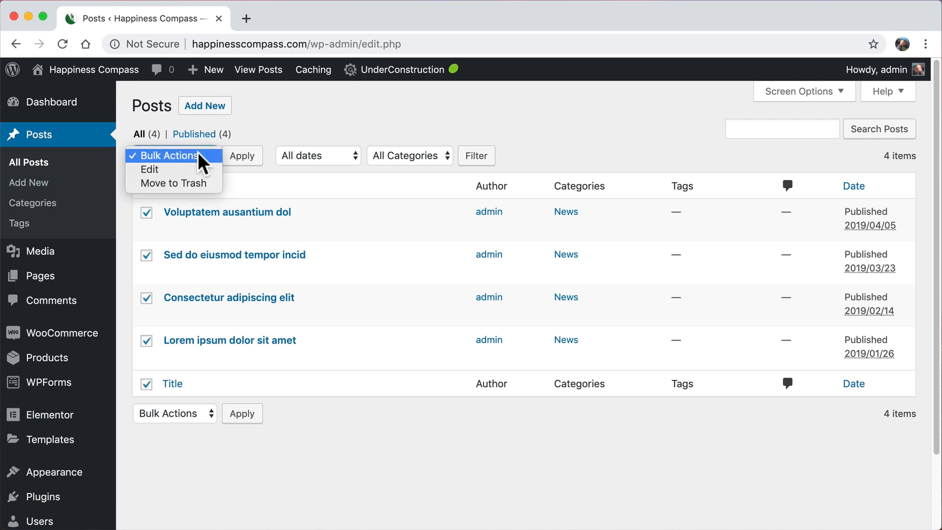
pyautogui.click(201, 183)
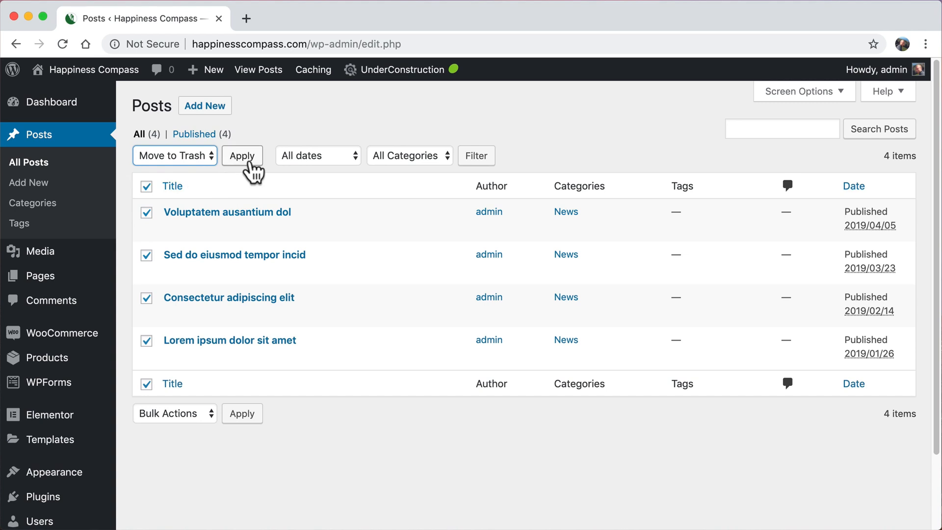
pyautogui.click(249, 163)
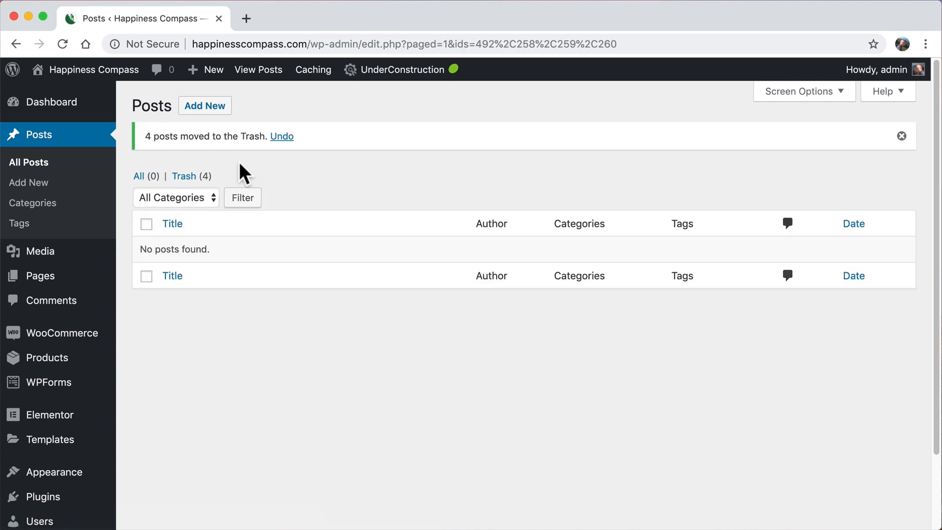
pyautogui.click(187, 179)
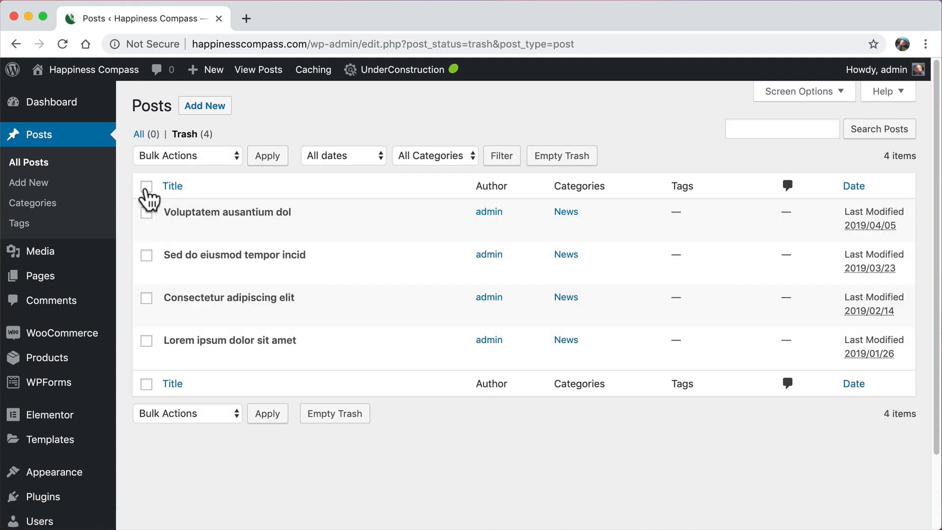
# Step: Select all four trashed posts and apply the Delete Permanently bulk action
pyautogui.click(146, 188)
pyautogui.click(207, 157)
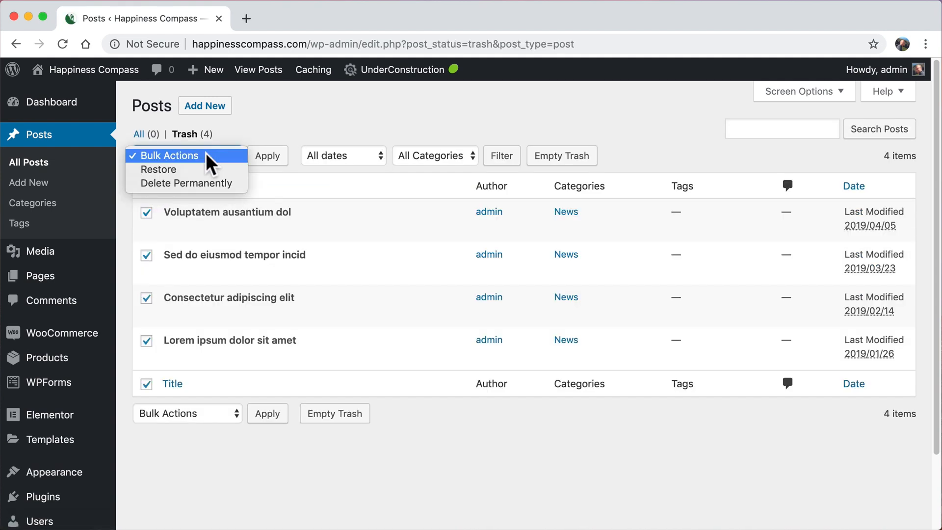
pyautogui.click(232, 182)
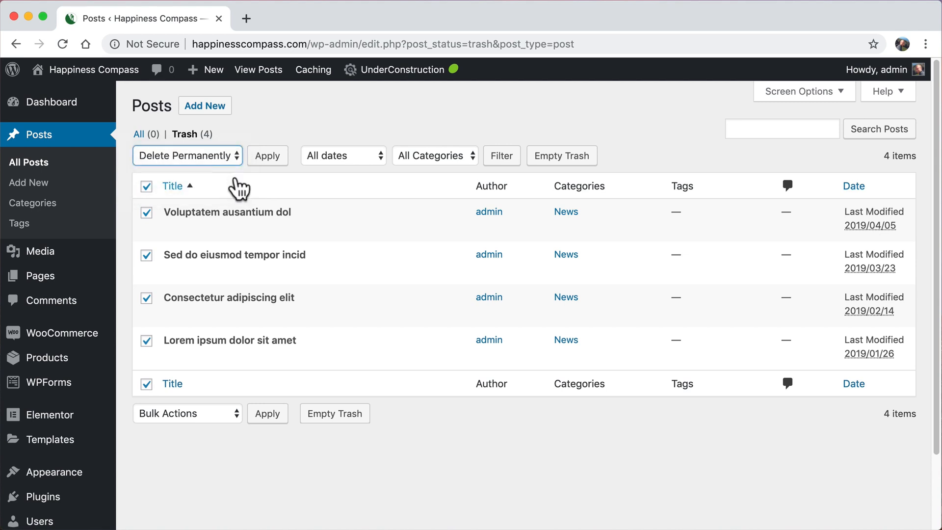
pyautogui.click(267, 156)
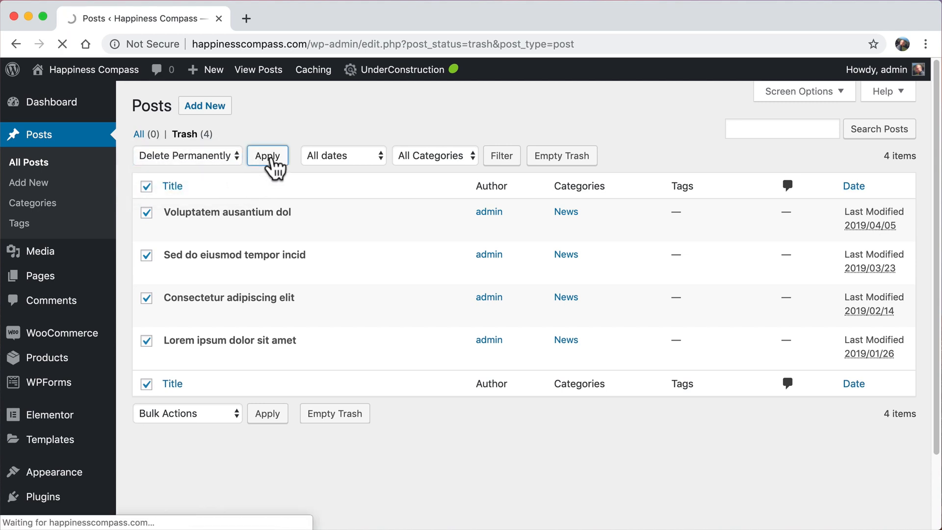
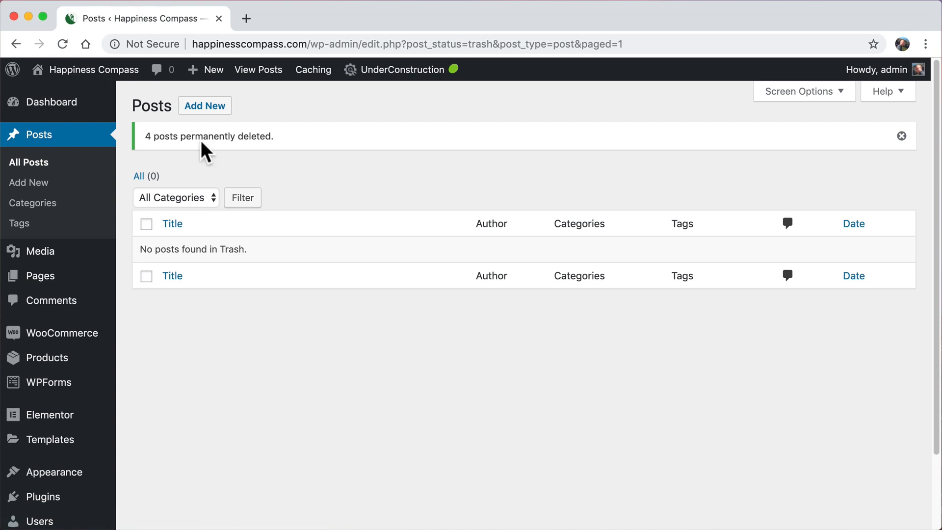
# Step: Open a blank Add New Post editor from the Posts list
pyautogui.click(214, 105)
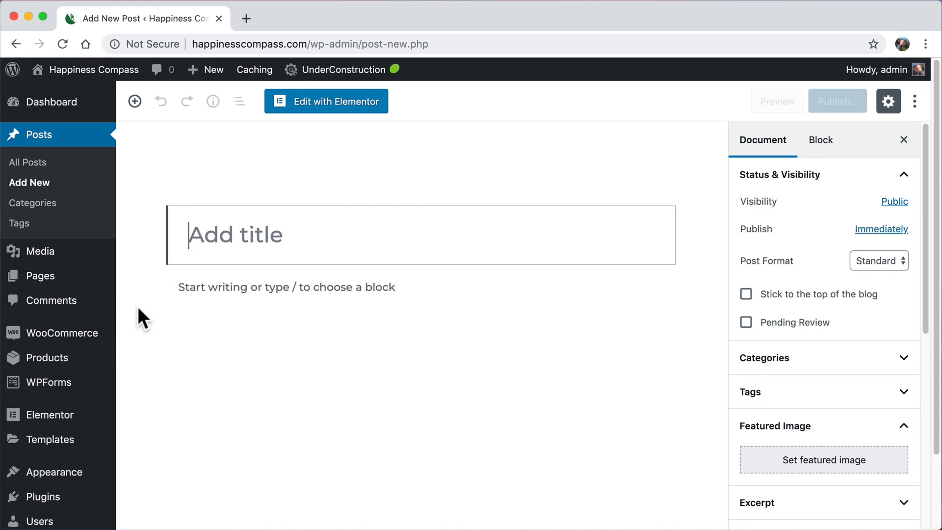
# Step: Title the post '2018 In Review' and paste the opening paragraphs into the body
pyautogui.write('2018 In R')
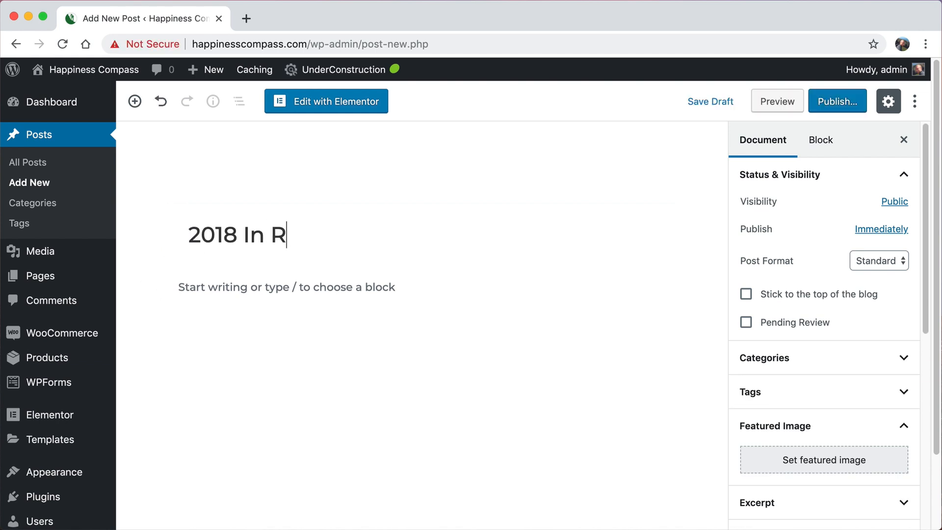
pyautogui.write('eview')
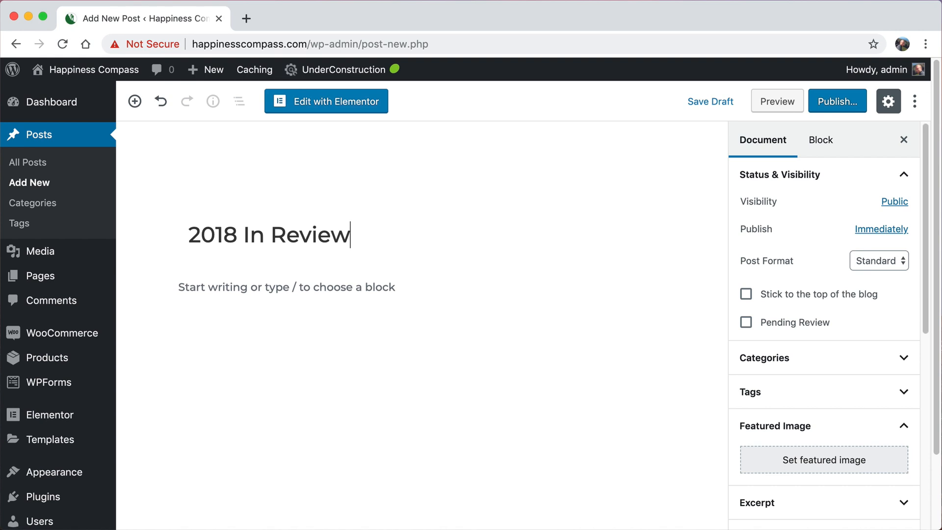
pyautogui.click(234, 286)
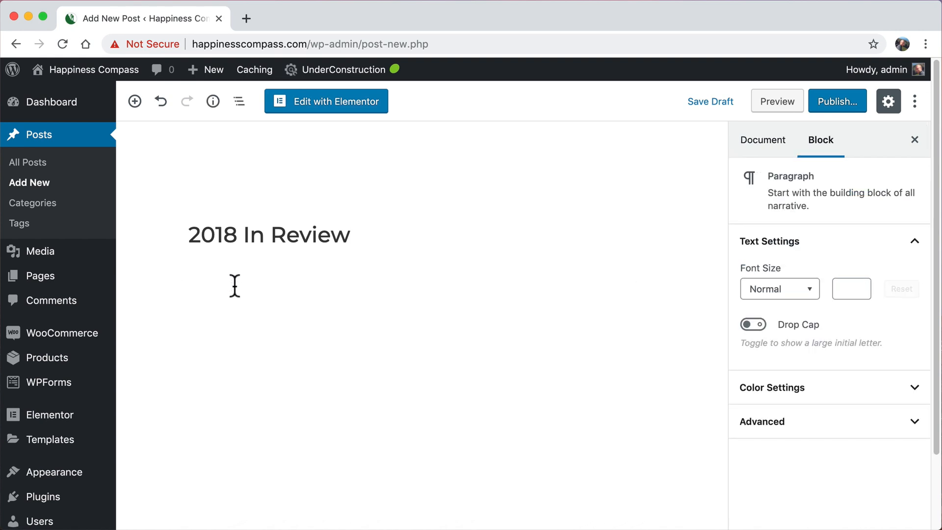
pyautogui.rightClick(235, 286)
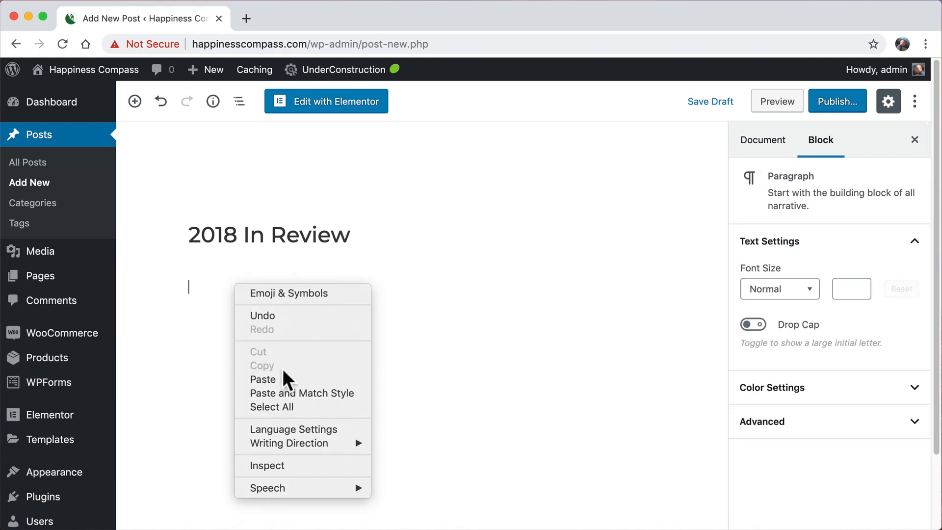
pyautogui.click(263, 379)
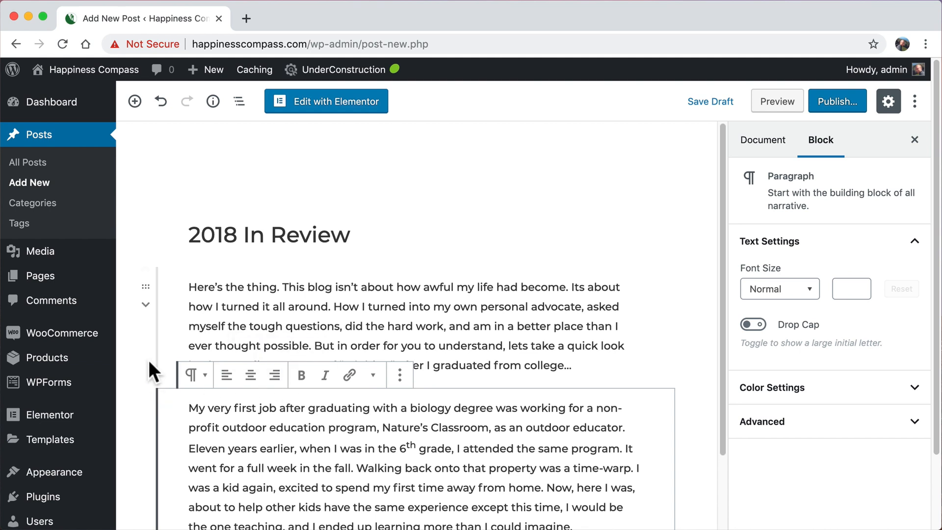
pyautogui.scroll(-2, 149, 360)
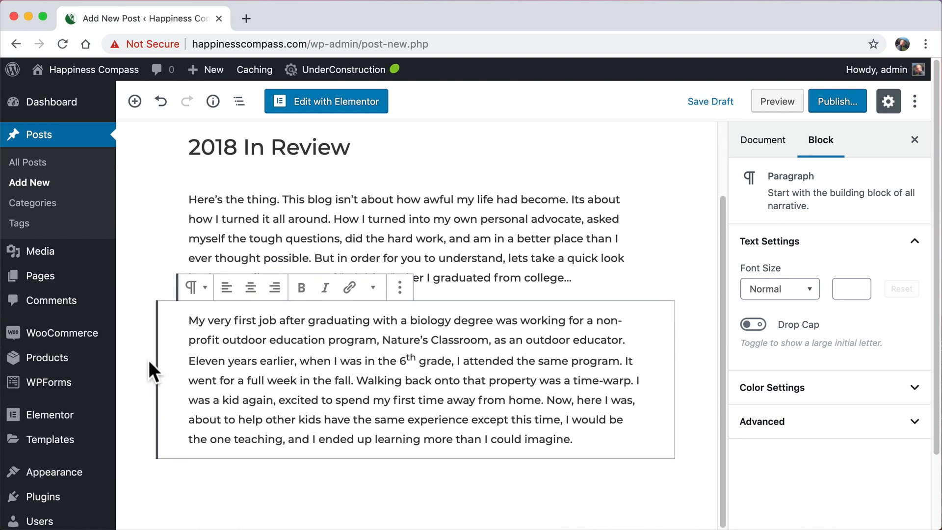
# Step: Add an H2 heading 'My Three Months at Nature's Classroom' after the second paragraph
pyautogui.click(399, 288)
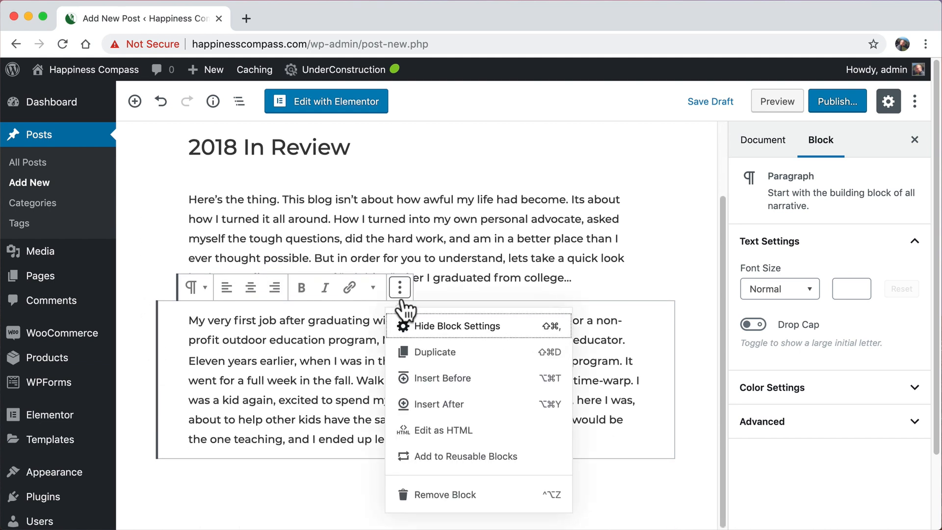
pyautogui.click(448, 404)
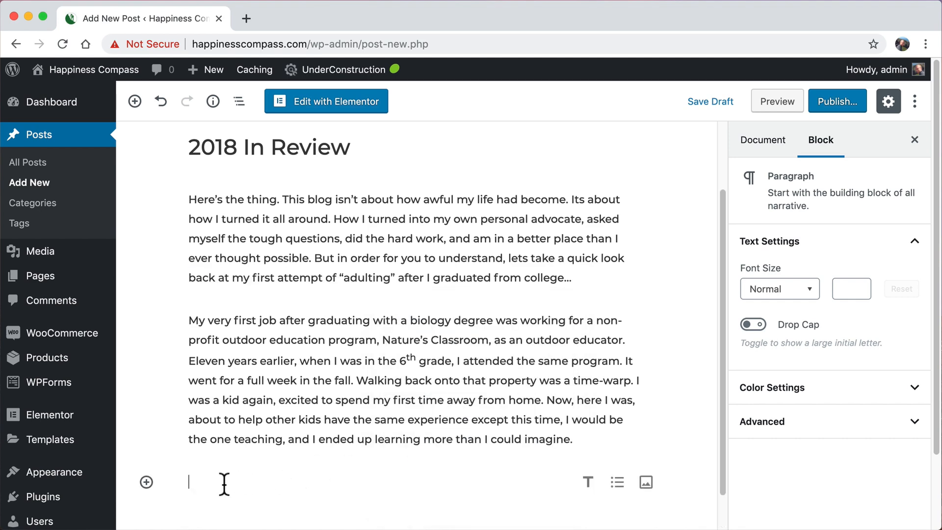
pyautogui.click(146, 482)
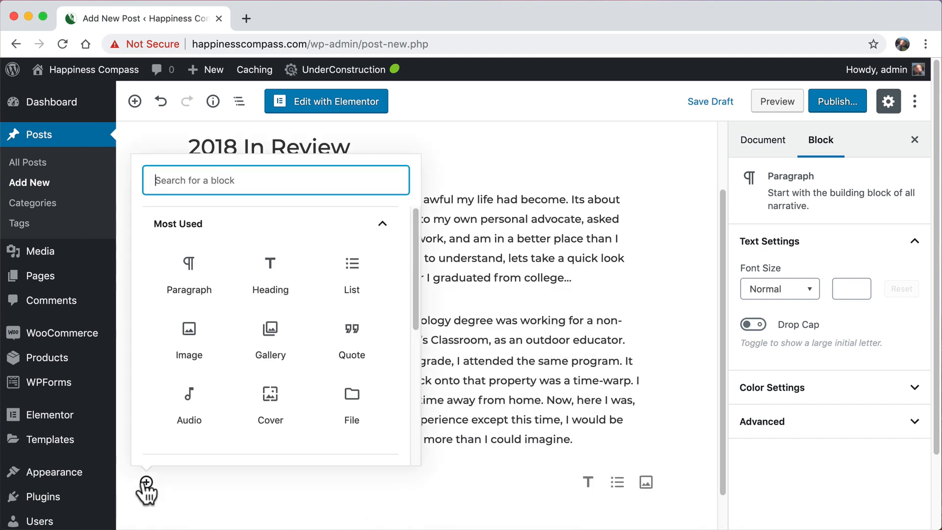
pyautogui.click(283, 303)
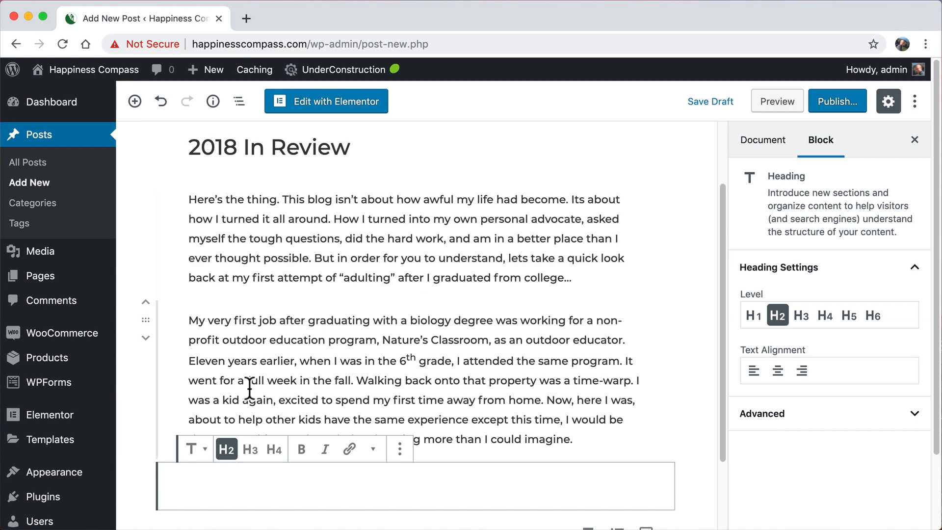
pyautogui.write("My Three Months at Nature's Classroom")
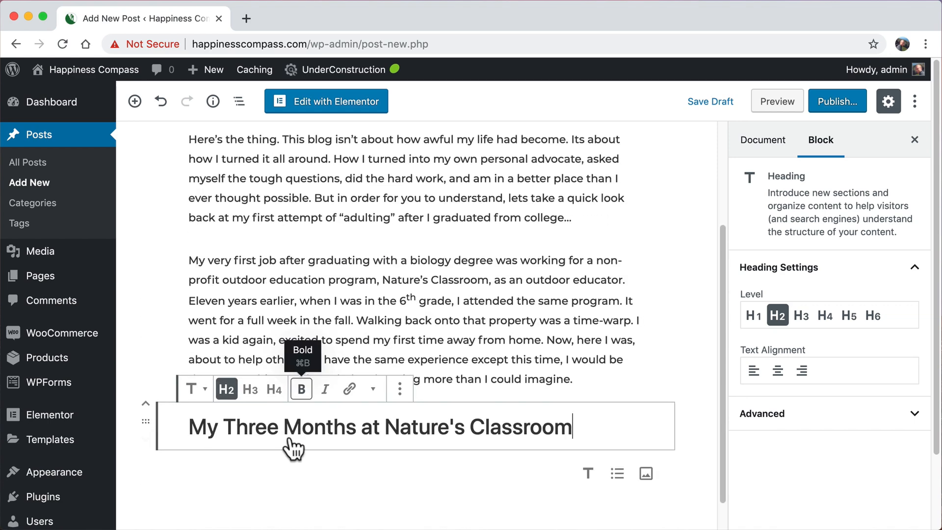
# Step: Paste the next two paragraphs below the Nature's Classroom heading
pyautogui.scroll(-1, 290, 441)
pyautogui.click(325, 455)
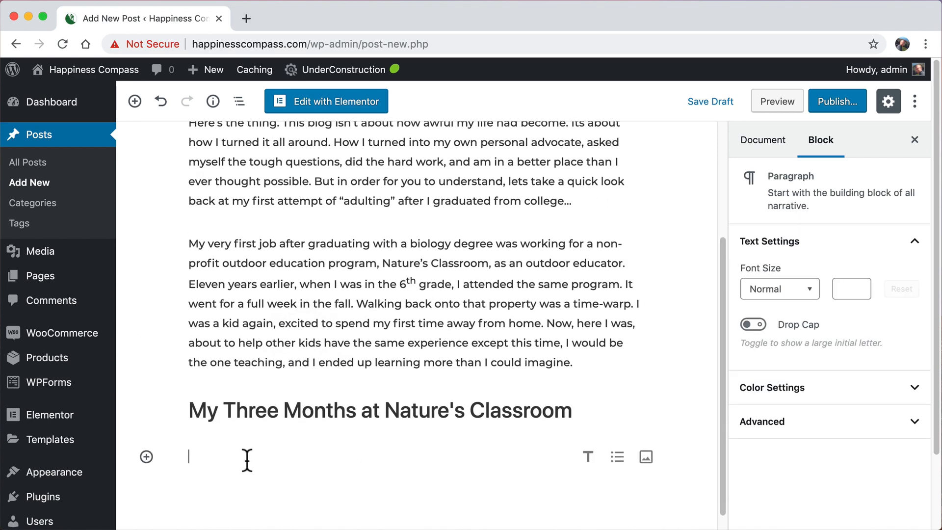
pyautogui.rightClick(211, 457)
pyautogui.click(255, 506)
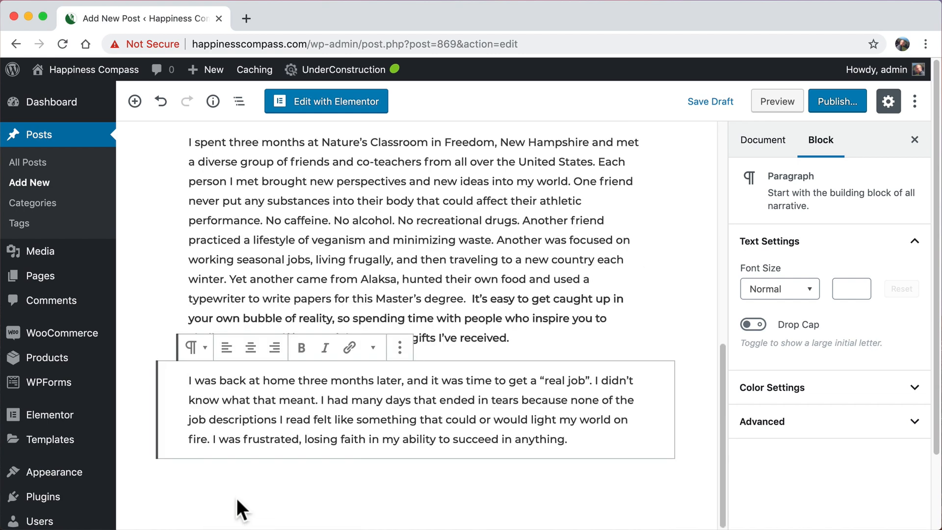
pyautogui.click(164, 484)
# Step: Add an H2 heading 'My Three Months To Find a Job' after the last paragraph
pyautogui.click(185, 382)
pyautogui.click(400, 347)
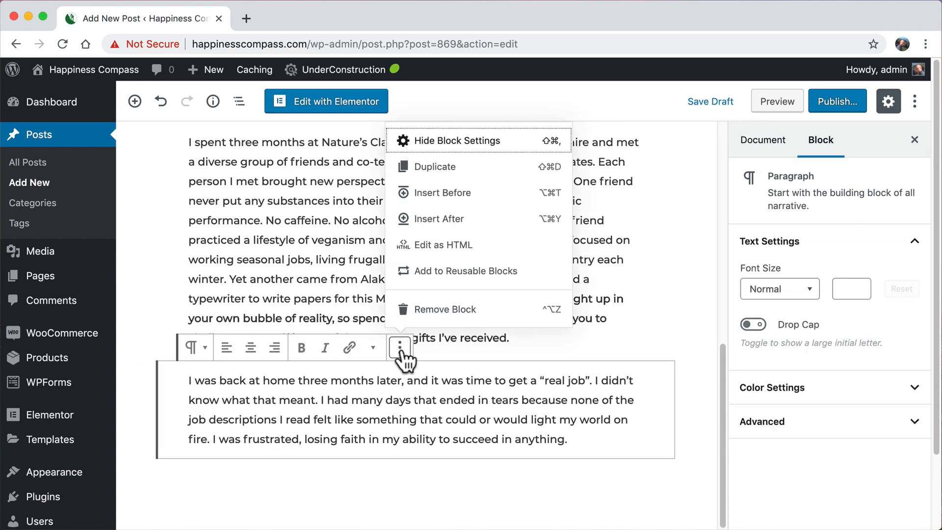
pyautogui.click(505, 220)
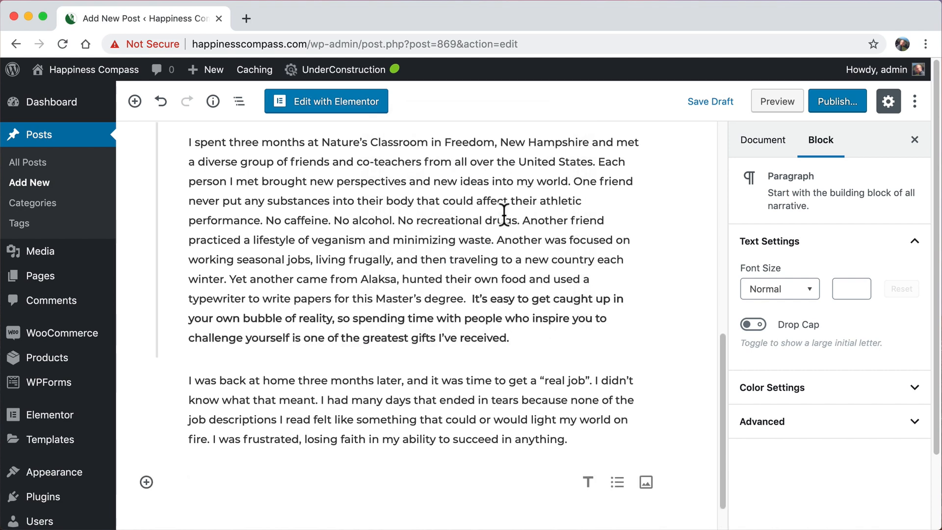
pyautogui.click(144, 481)
pyautogui.click(273, 291)
pyautogui.write('My Three M')
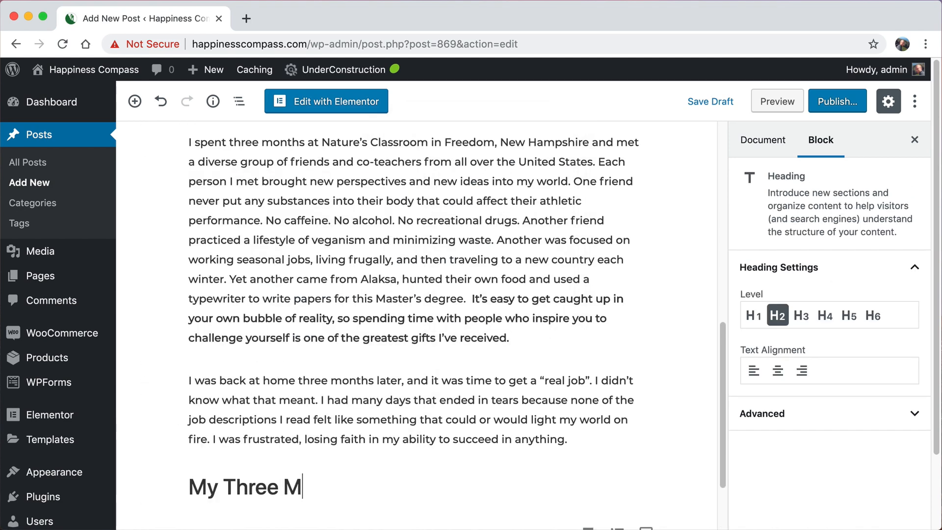
pyautogui.write('onths To Find a Job')
pyautogui.press('Return')
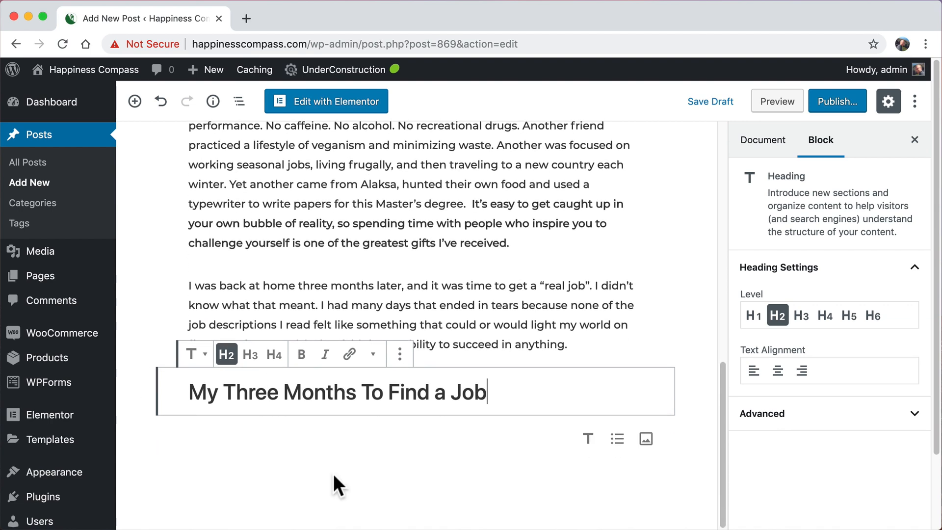
pyautogui.click(146, 439)
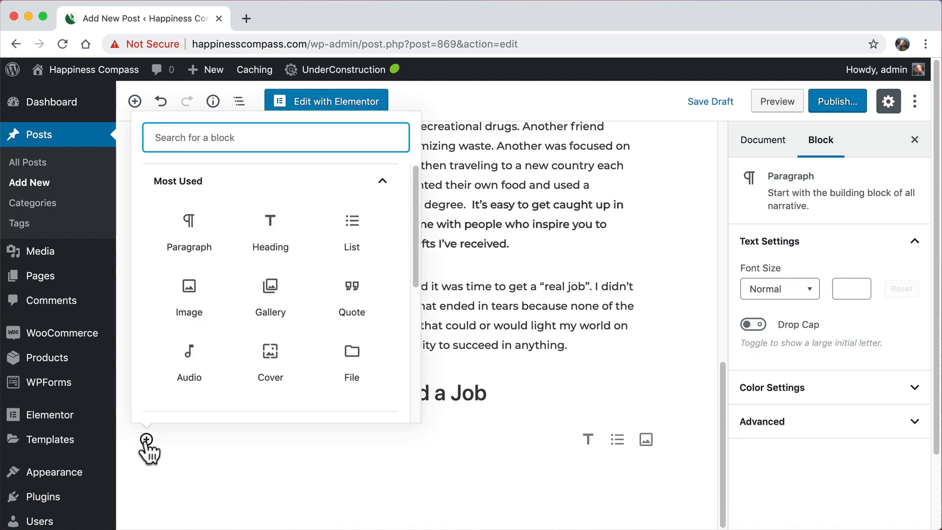
# Step: Insert a two-column block below the heading and paste the job story into the left column
pyautogui.scroll(-4, 226, 350)
pyautogui.click(362, 324)
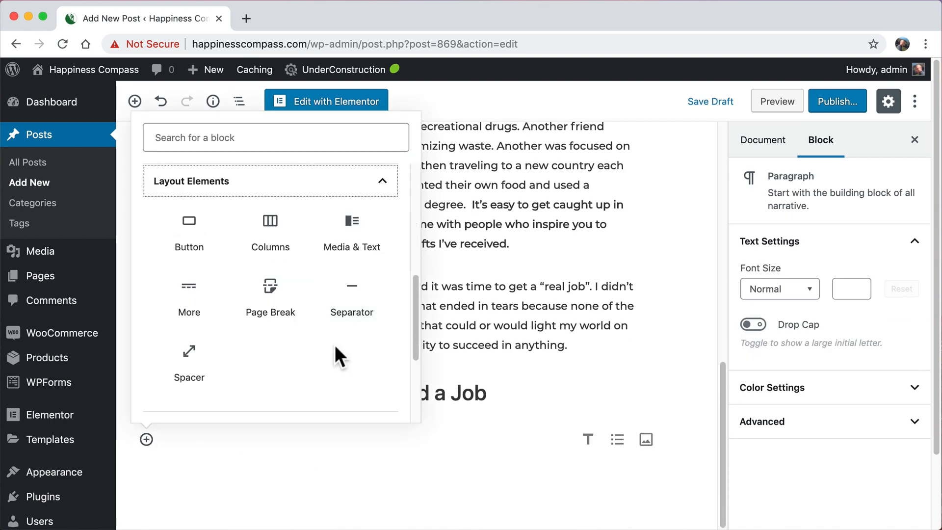
pyautogui.click(271, 233)
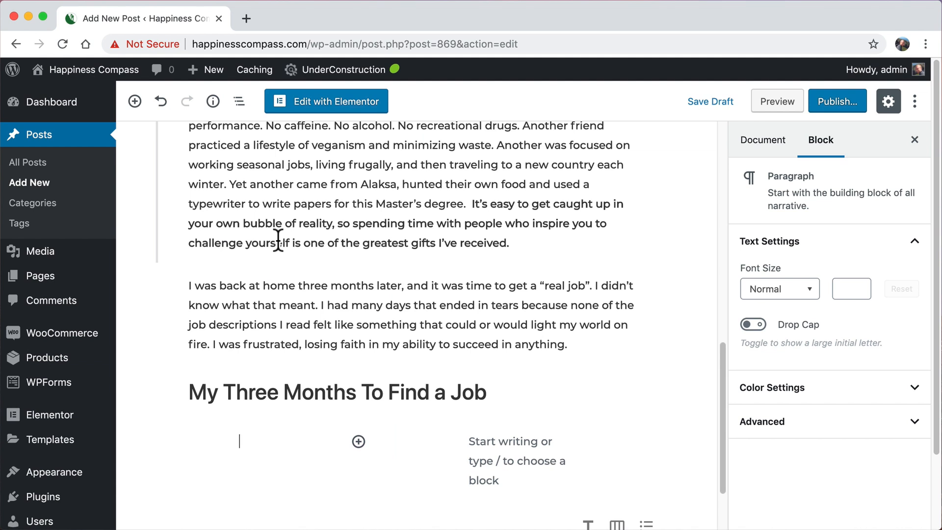
pyautogui.rightClick(243, 439)
pyautogui.click(281, 504)
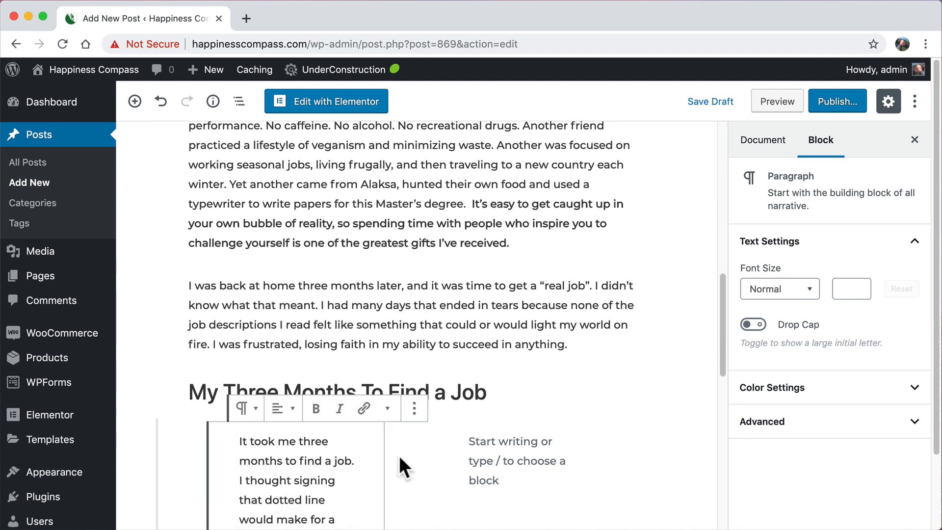
# Step: Add an Image block to the right column and upload Finding Job.jpg from the Desktop
pyautogui.scroll(-4, 398, 455)
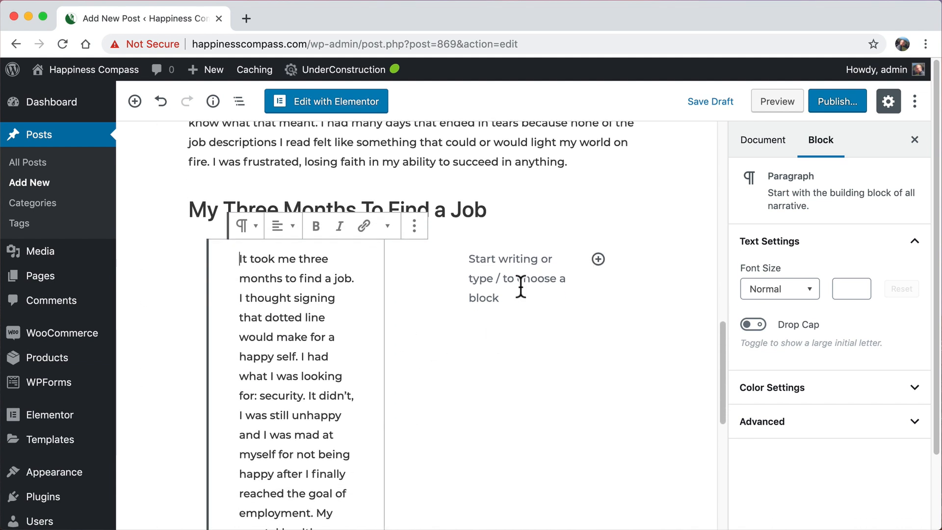
pyautogui.click(504, 305)
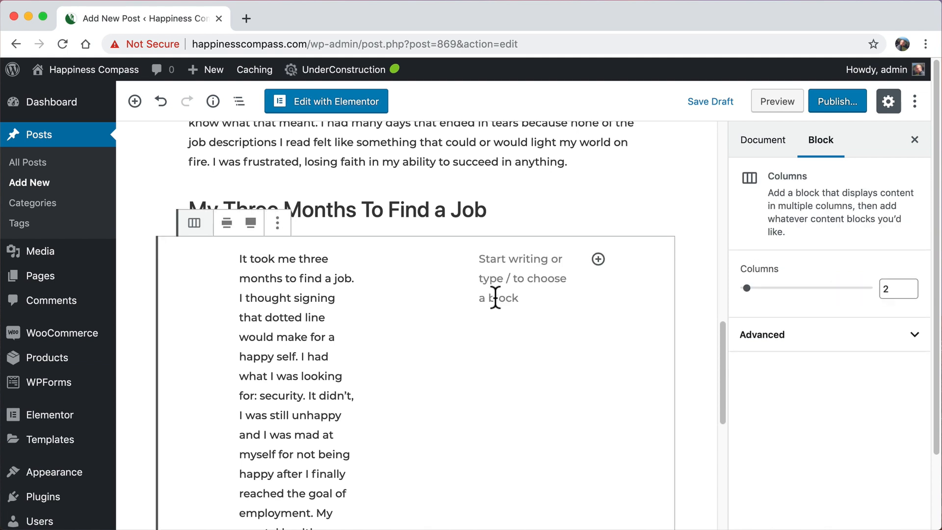
pyautogui.click(598, 259)
pyautogui.scroll(-2, 630, 351)
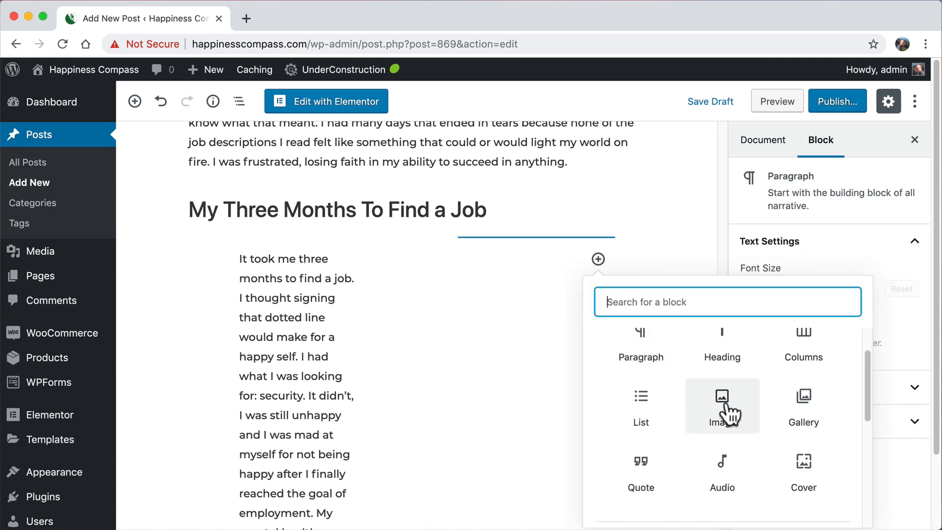
pyautogui.click(699, 397)
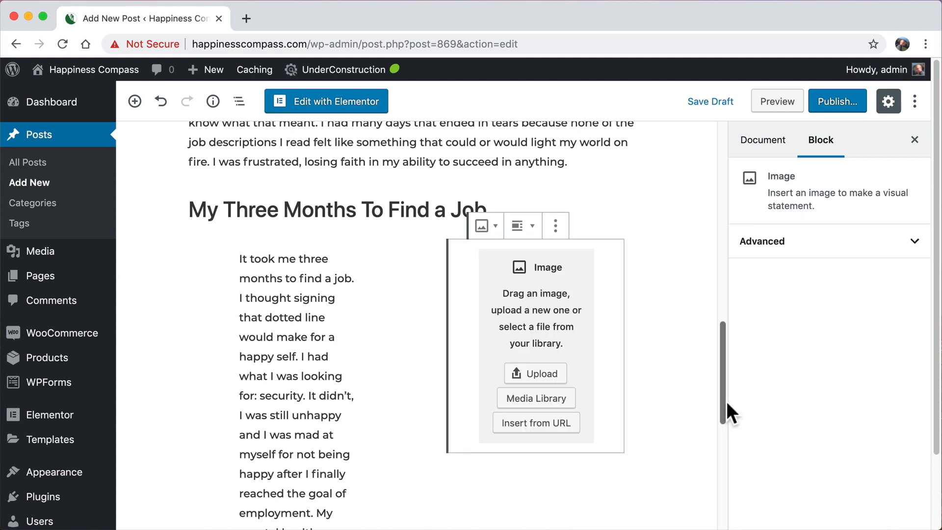
pyautogui.click(545, 373)
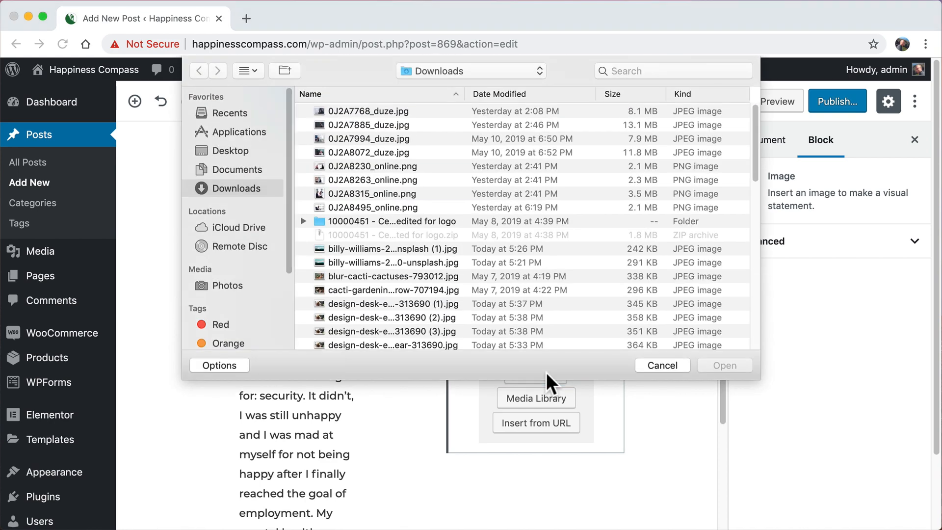
pyautogui.click(237, 150)
pyautogui.click(352, 167)
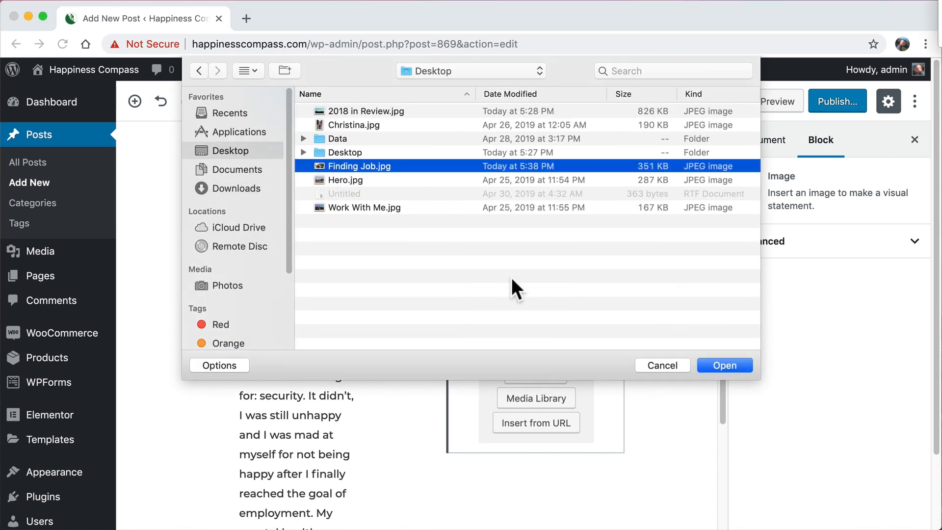
pyautogui.click(718, 367)
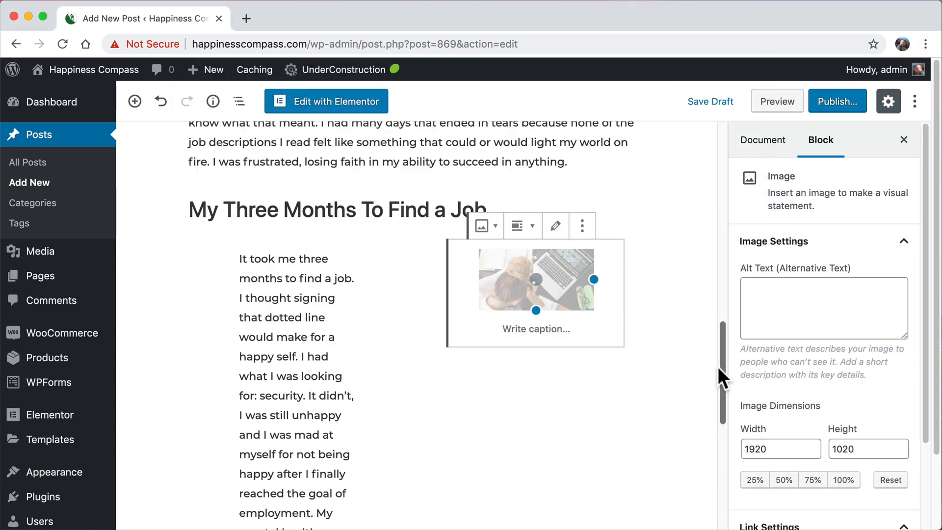
pyautogui.scroll(-5, 605, 392)
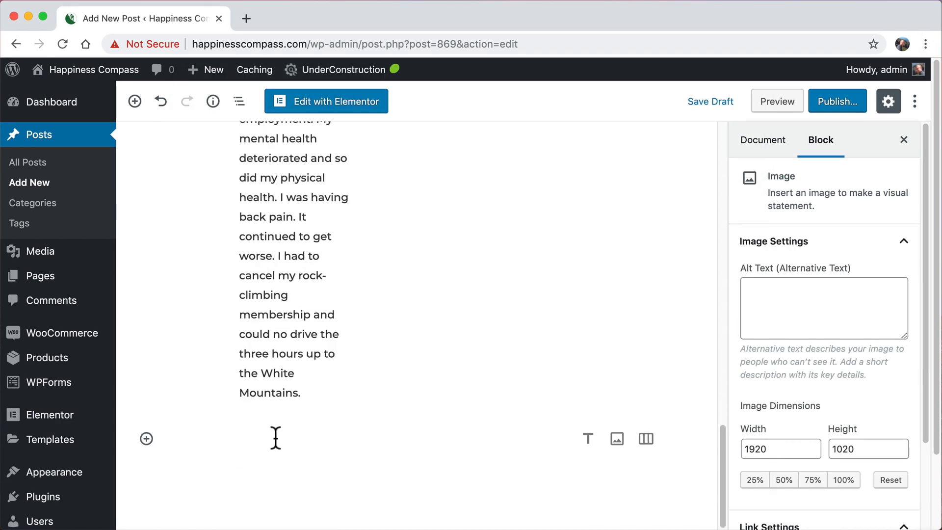
# Step: Paste the next story paragraph at the end of the post
pyautogui.click(198, 438)
pyautogui.rightClick(198, 438)
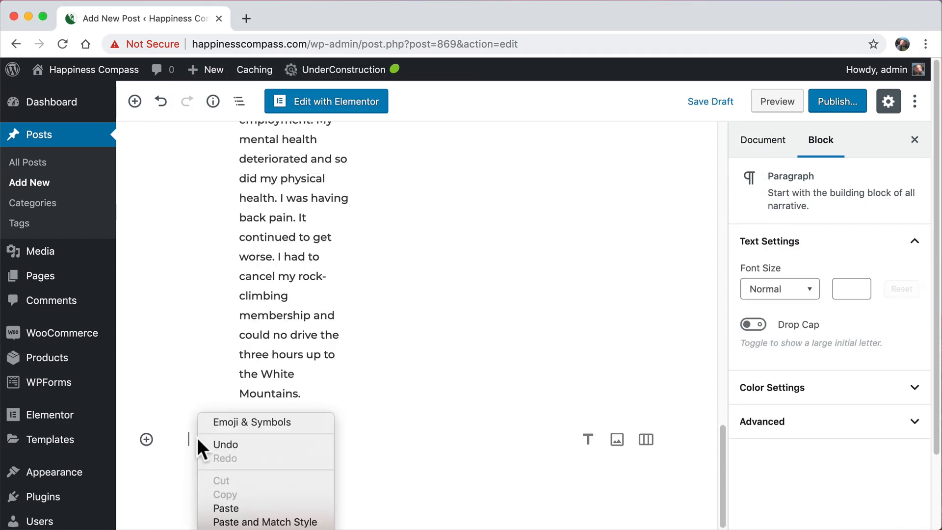
pyautogui.click(236, 508)
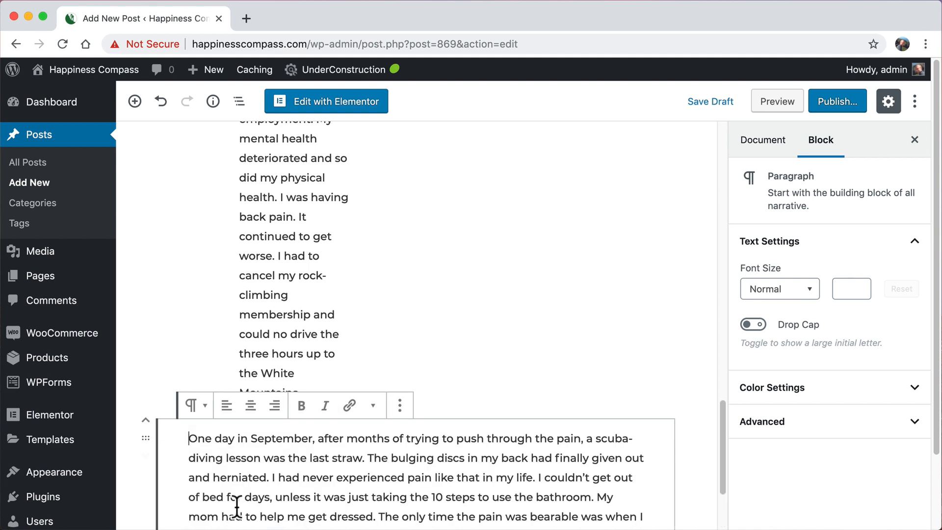
pyautogui.scroll(-4, 309, 470)
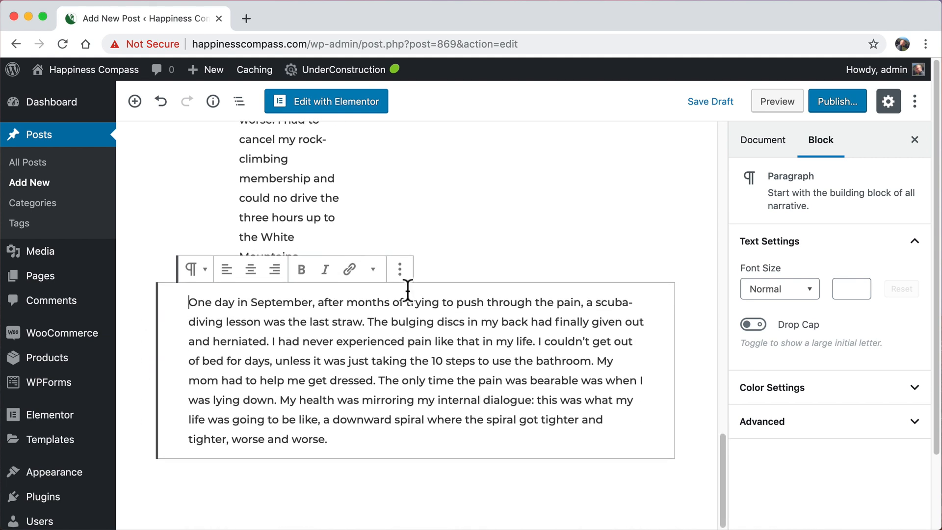
# Step: Add an H2 heading 'I Was Bedridden.' and paste the following paragraphs beneath it
pyautogui.click(399, 269)
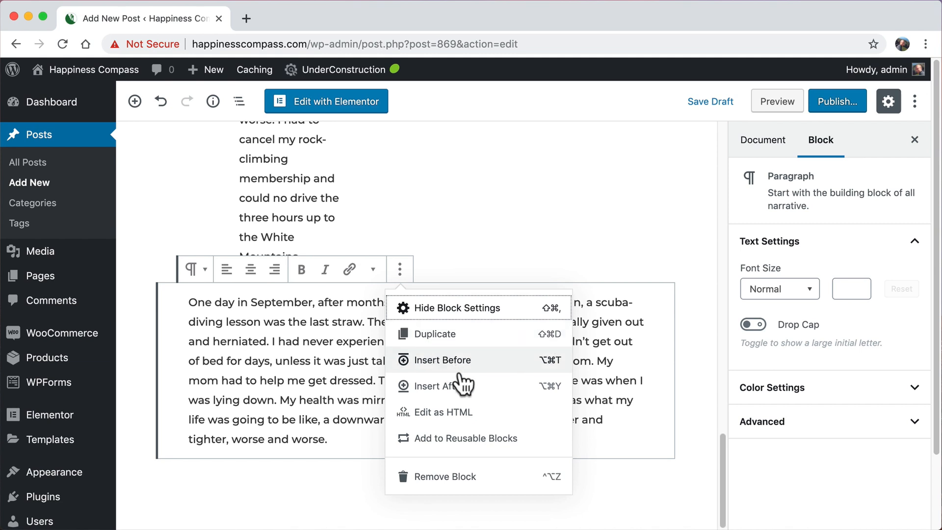
pyautogui.click(523, 389)
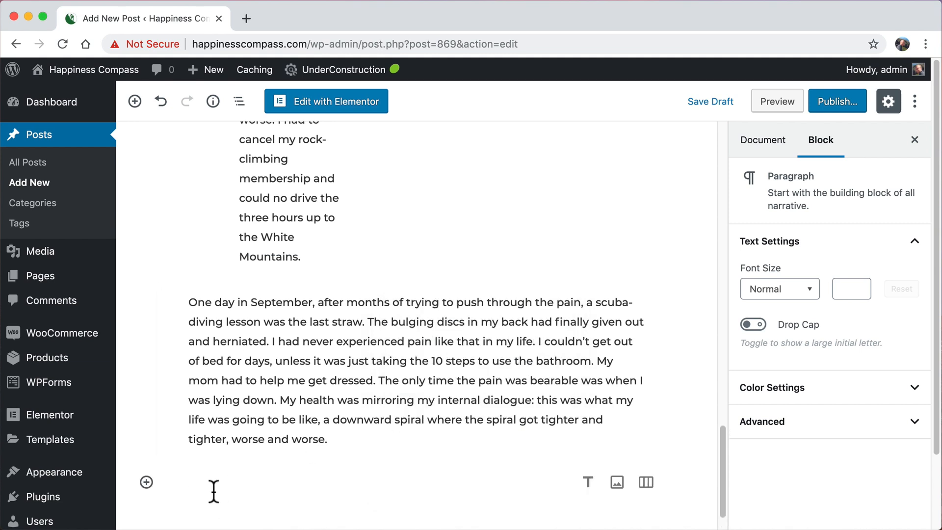
pyautogui.click(146, 482)
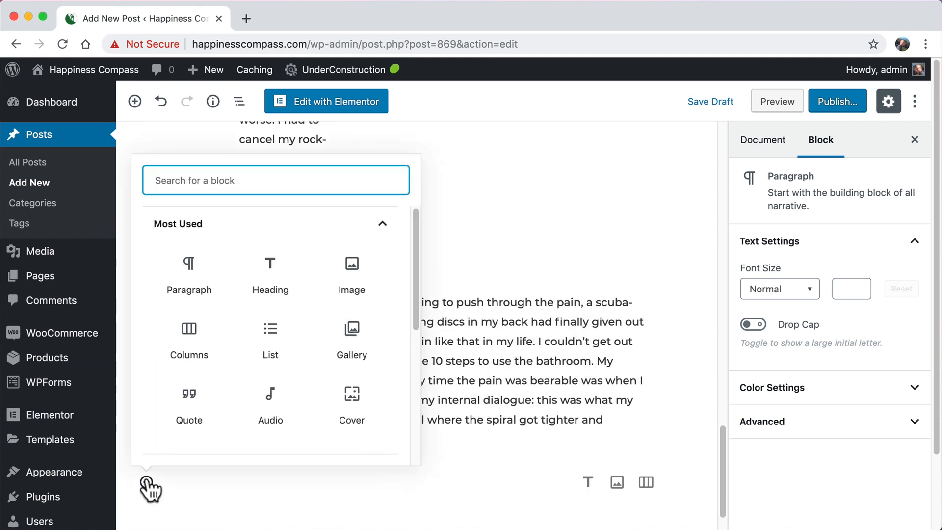
pyautogui.click(269, 295)
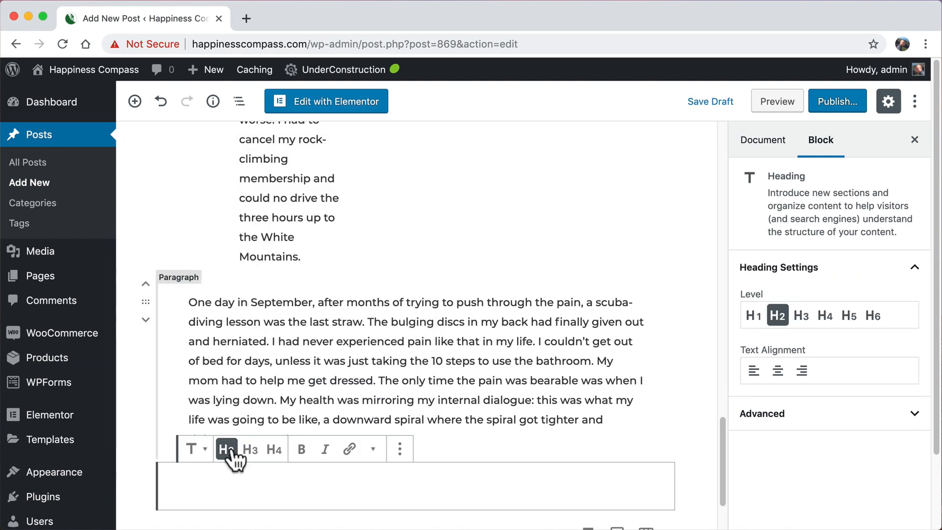
pyautogui.write('I Was Bedridden.')
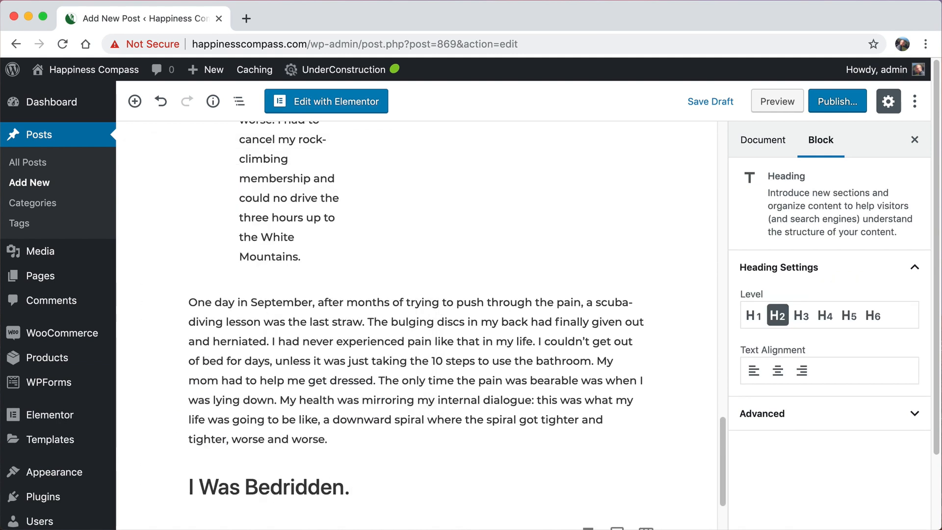
pyautogui.press('Return')
pyautogui.rightClick(212, 444)
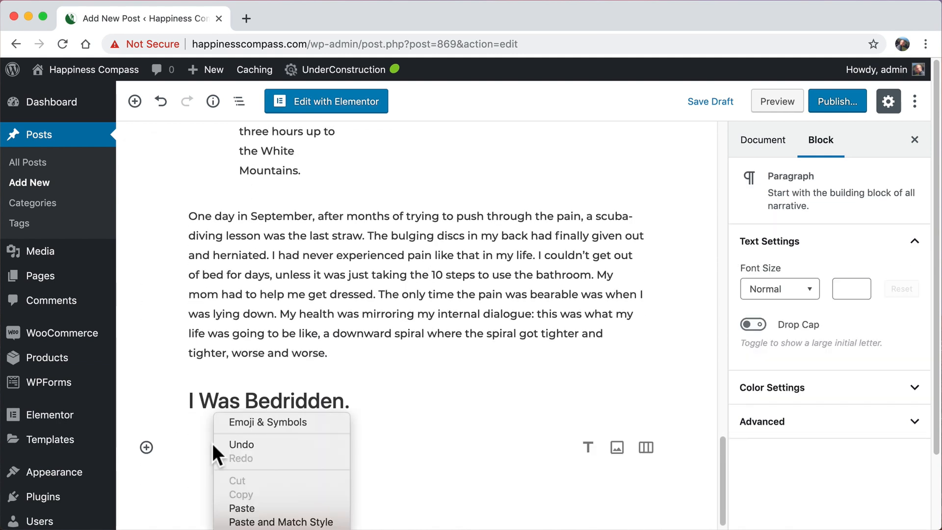
pyautogui.click(255, 507)
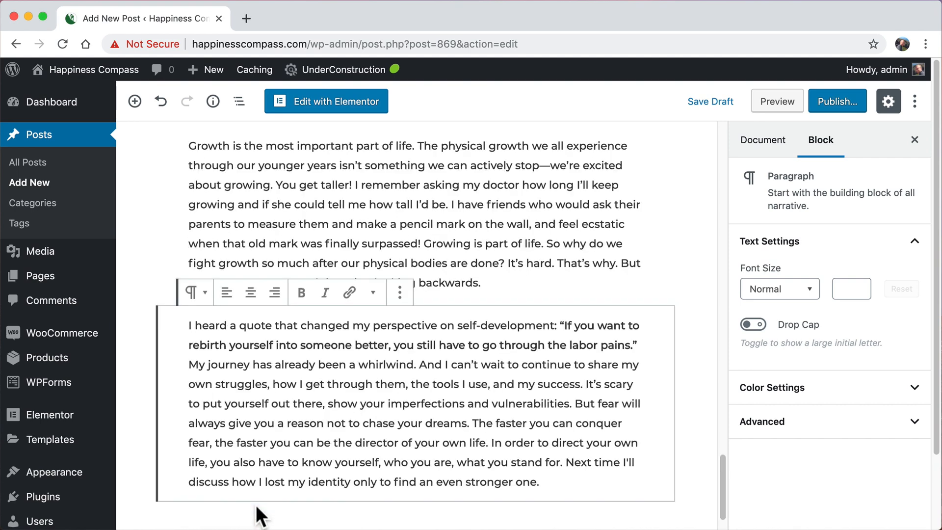
pyautogui.click(144, 437)
# Step: Convert the fed-up paragraph into a Quote block, after trying Verse first
pyautogui.scroll(10, 144, 437)
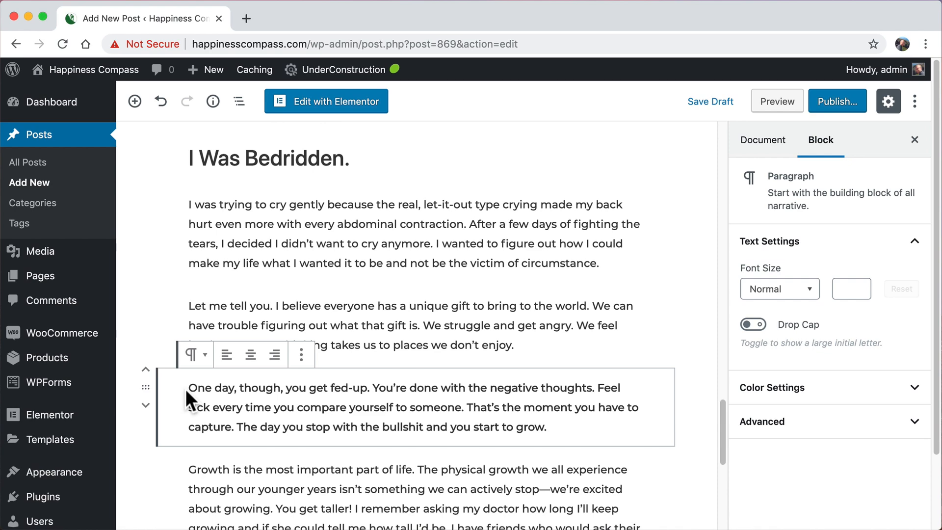
pyautogui.click(199, 355)
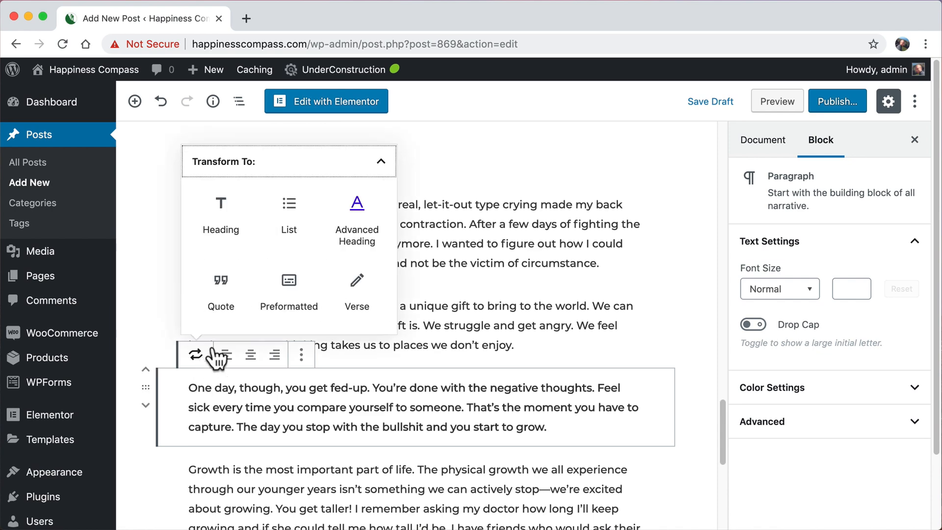
pyautogui.click(355, 309)
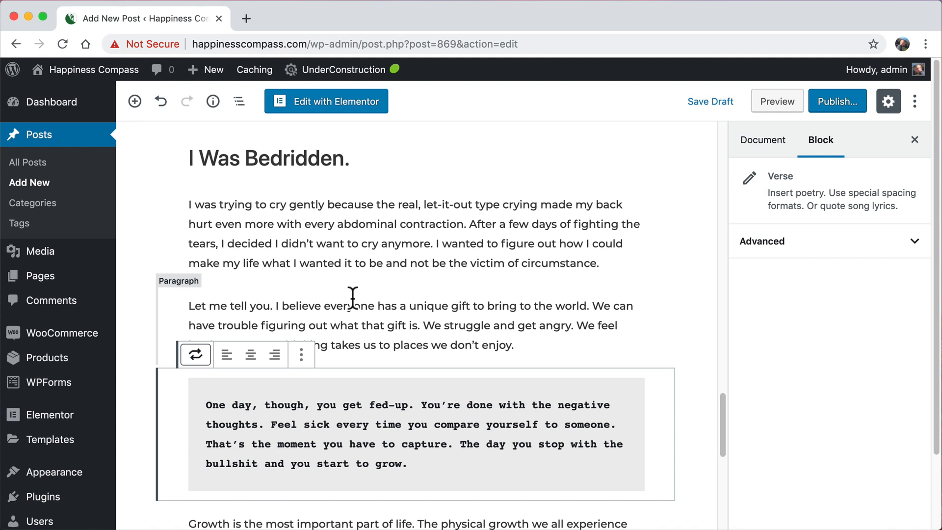
pyautogui.click(196, 354)
pyautogui.click(218, 432)
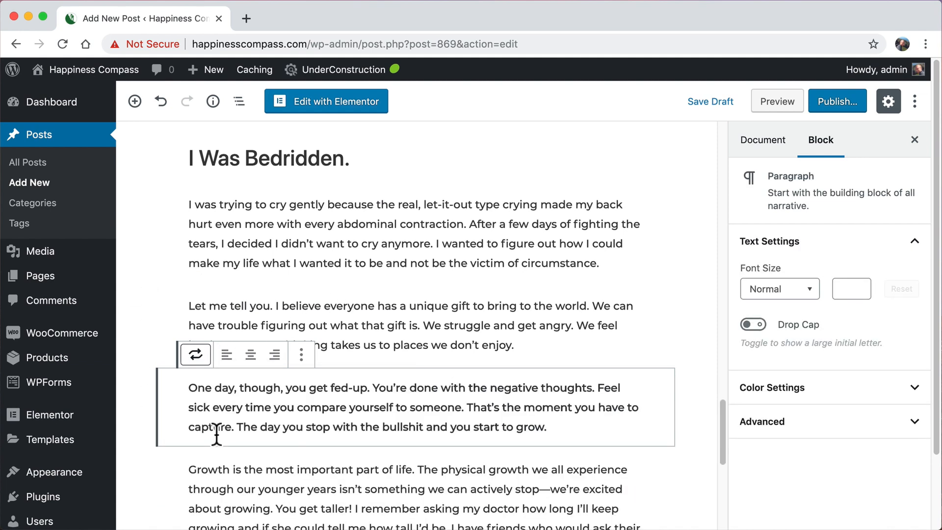
pyautogui.click(196, 354)
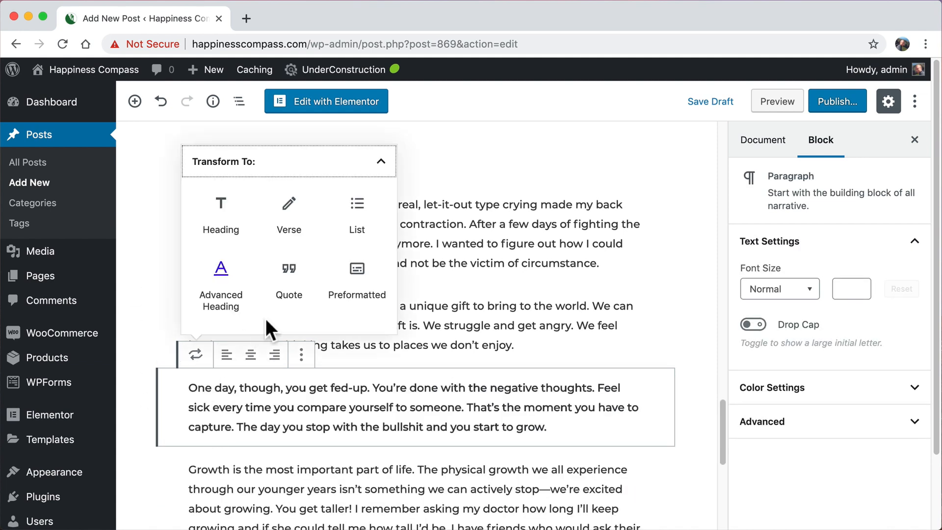
pyautogui.click(289, 279)
# Step: Add an H2 heading 'Some Questions Before You Adventure Off...' after the final paragraph
pyautogui.scroll(-10, 145, 434)
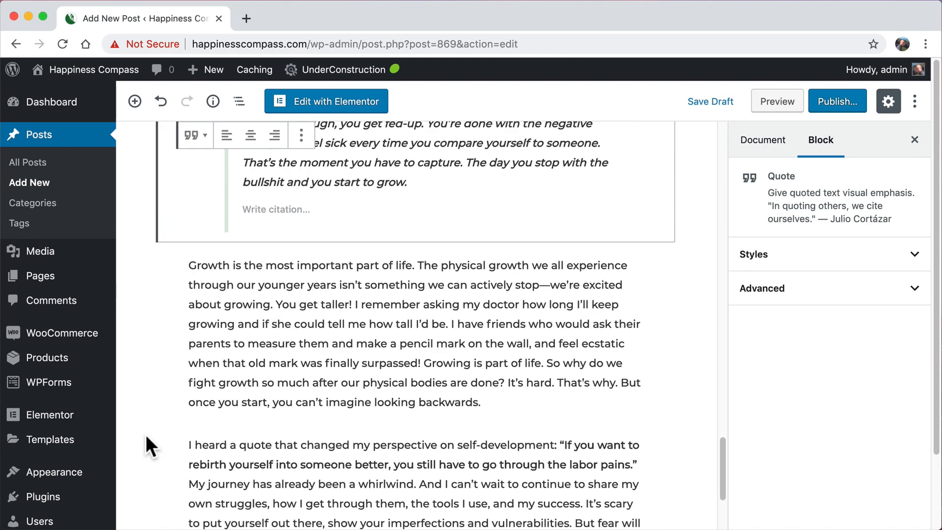
pyautogui.click(213, 469)
pyautogui.click(181, 371)
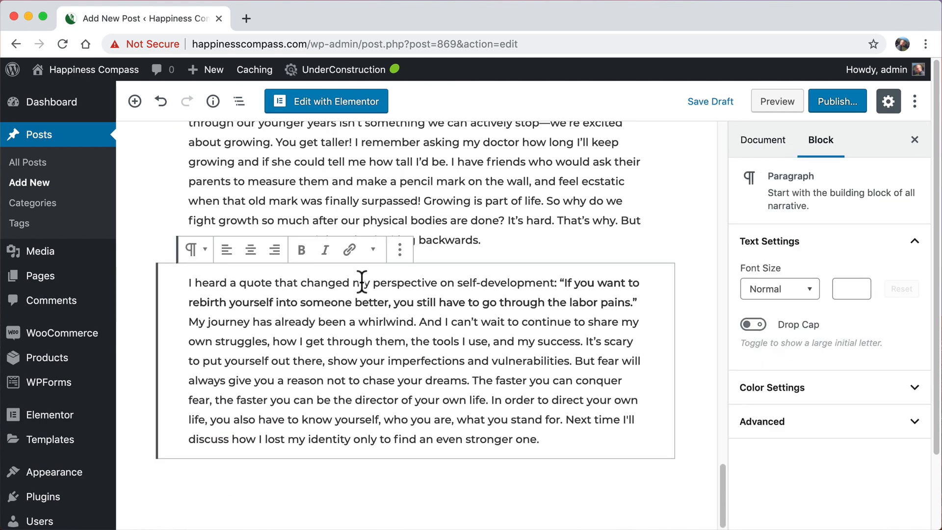
pyautogui.click(400, 250)
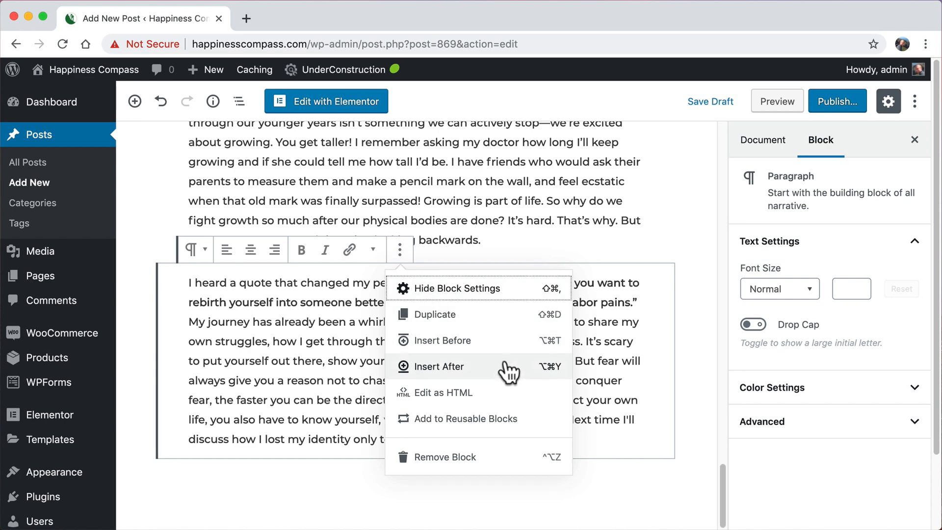
pyautogui.click(507, 331)
pyautogui.click(147, 482)
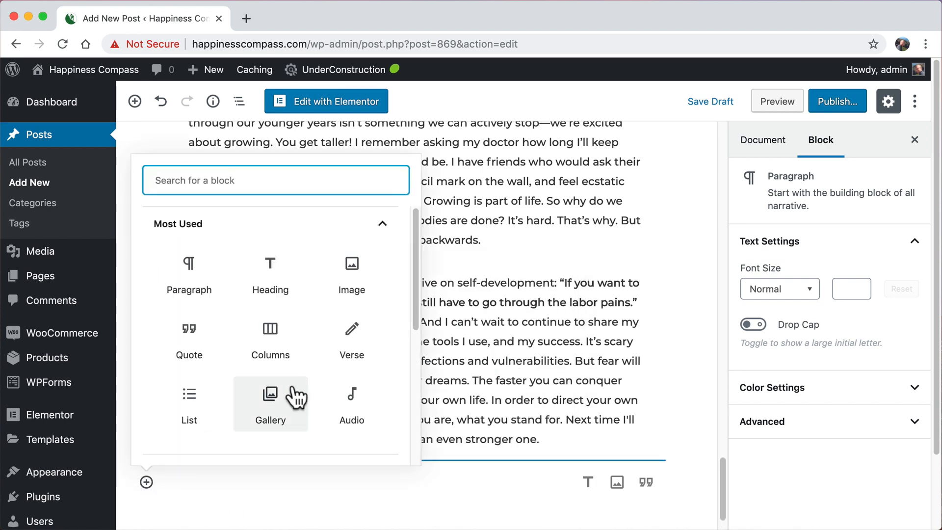
pyautogui.click(286, 299)
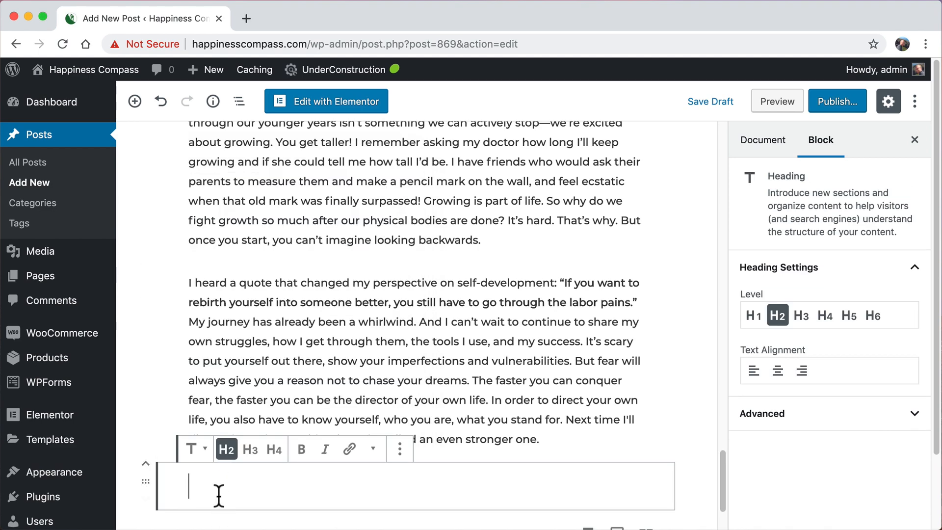
pyautogui.write('Some Questions Before You Adventure Off...')
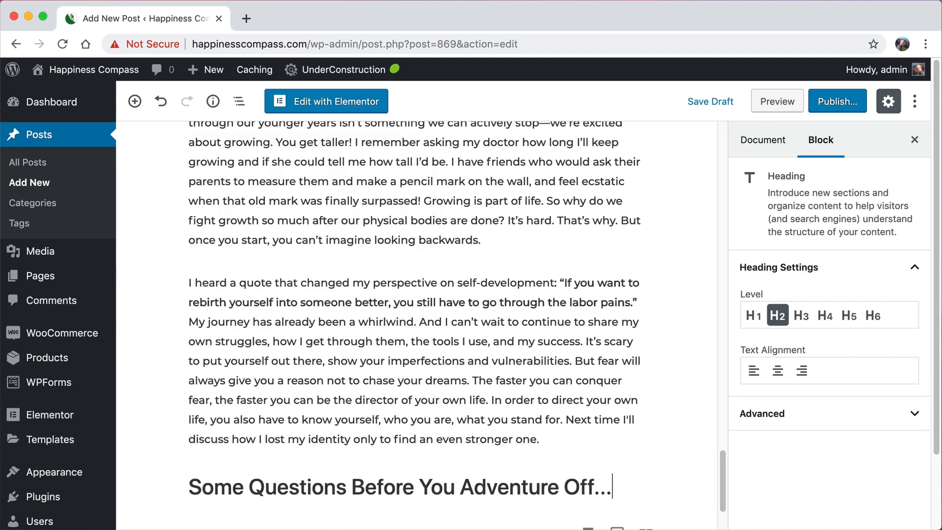
pyautogui.press('Return')
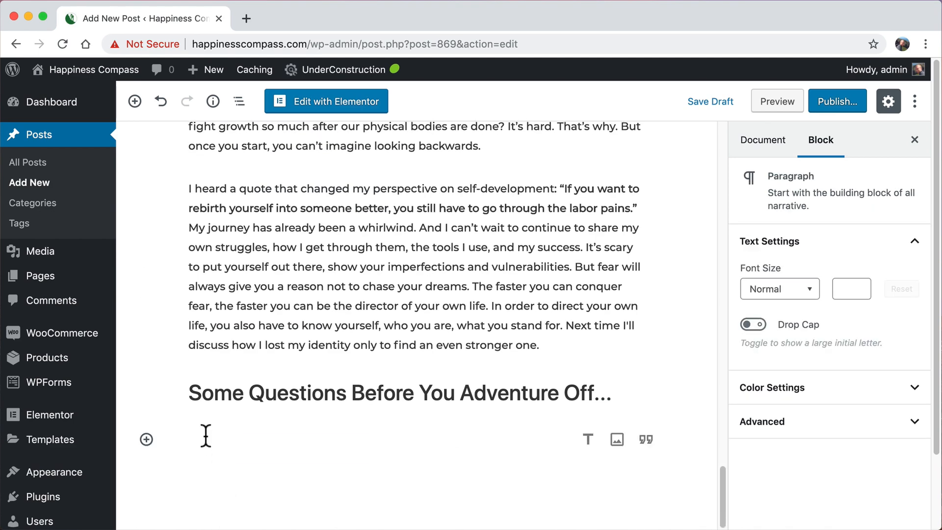
# Step: Add a numbered list of three questions about happiness, giving more, and a joyful life
pyautogui.click(146, 440)
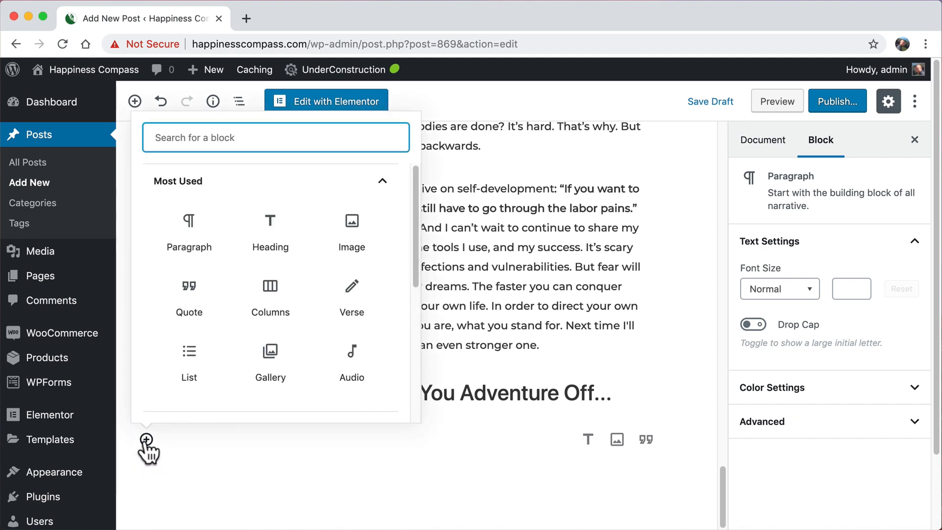
pyautogui.click(185, 373)
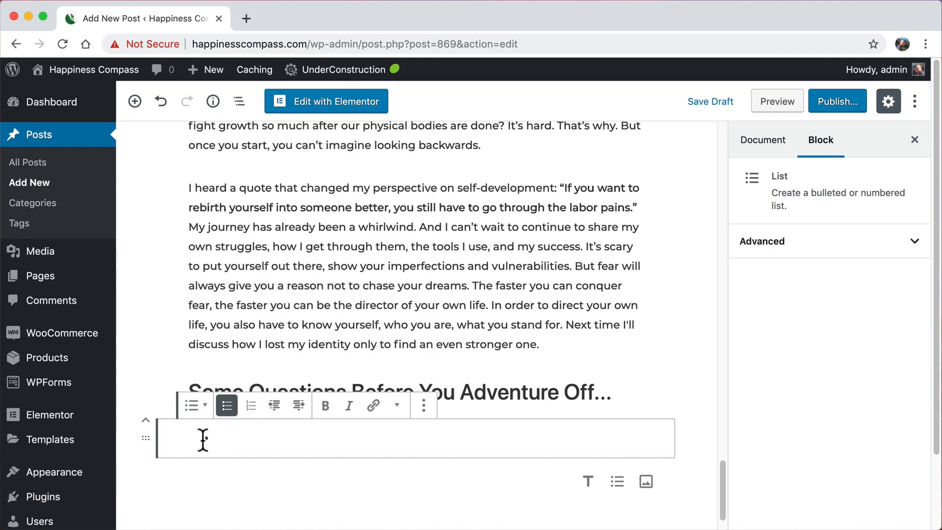
pyautogui.click(251, 405)
pyautogui.write('Do you feel you are living your happiest life? Are you currently happy?')
pyautogui.press('Return')
pyautogui.write('Have you ever felt like')
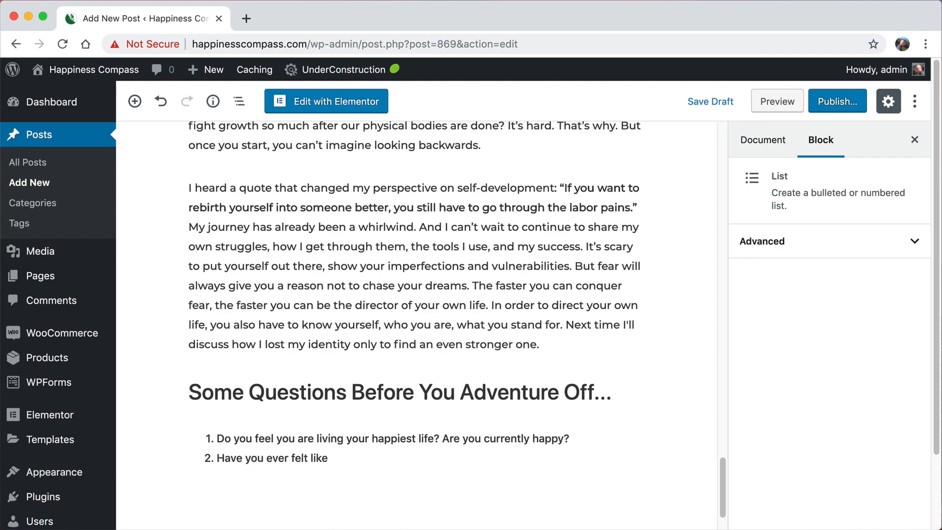
pyautogui.write(" you had more to give but didn't know how?")
pyautogui.press('Return')
pyautogui.write('Do you know that you are capable of a joyful life?')
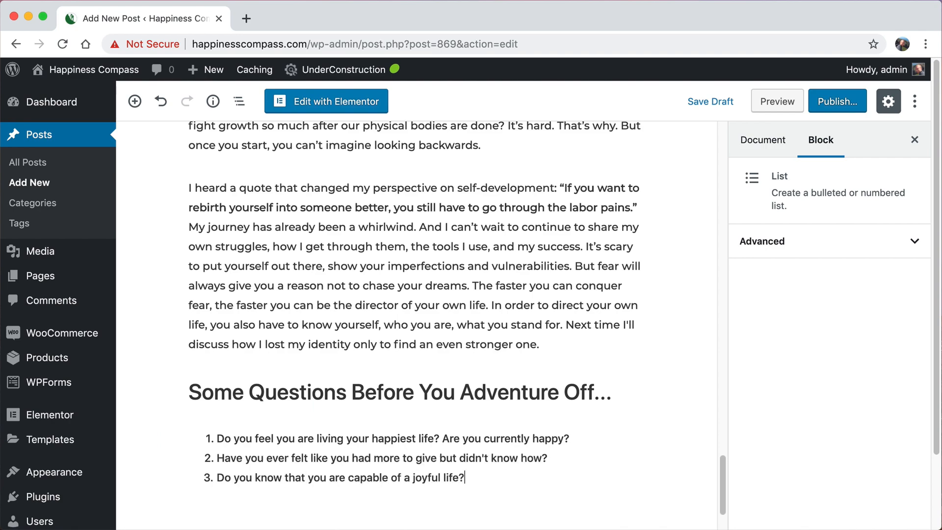
pyautogui.scroll(15, 684, 387)
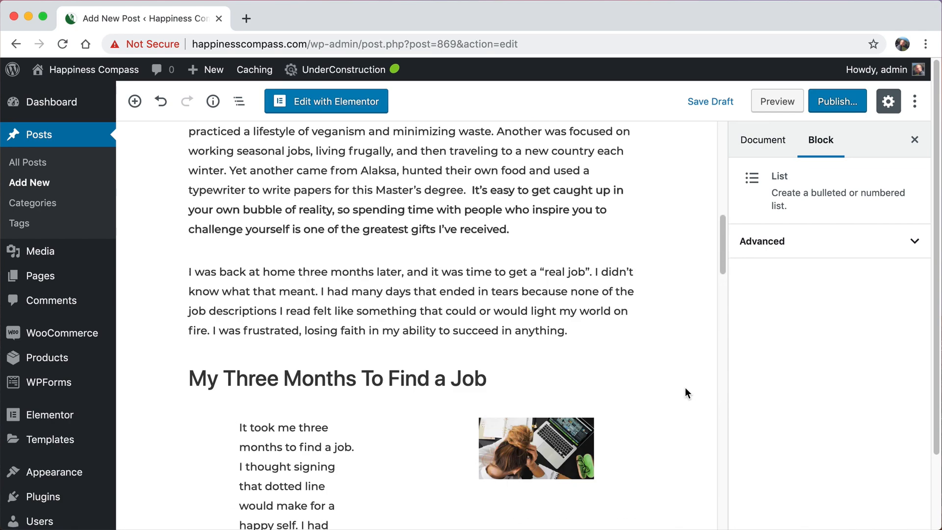
pyautogui.scroll(10, 685, 387)
# Step: Add the tag '2018 In Review' to the post in the Document settings
pyautogui.click(764, 143)
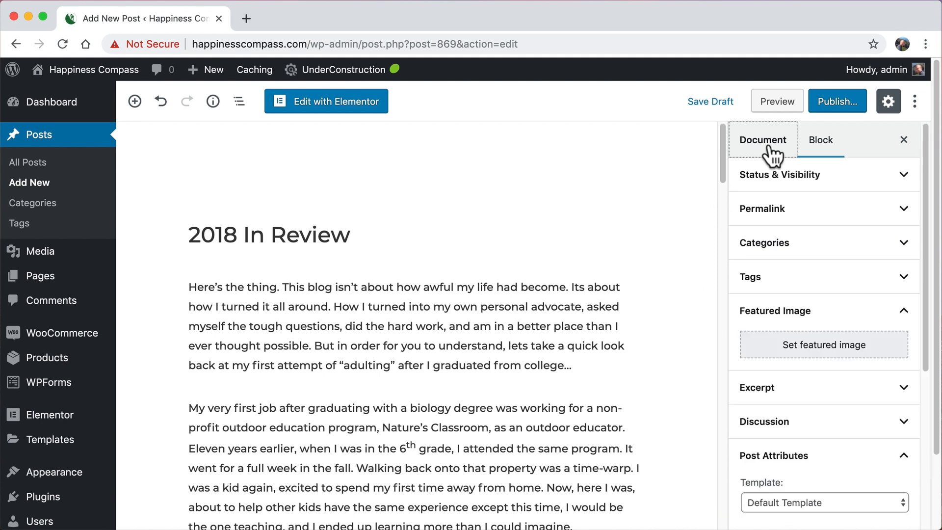
pyautogui.click(902, 245)
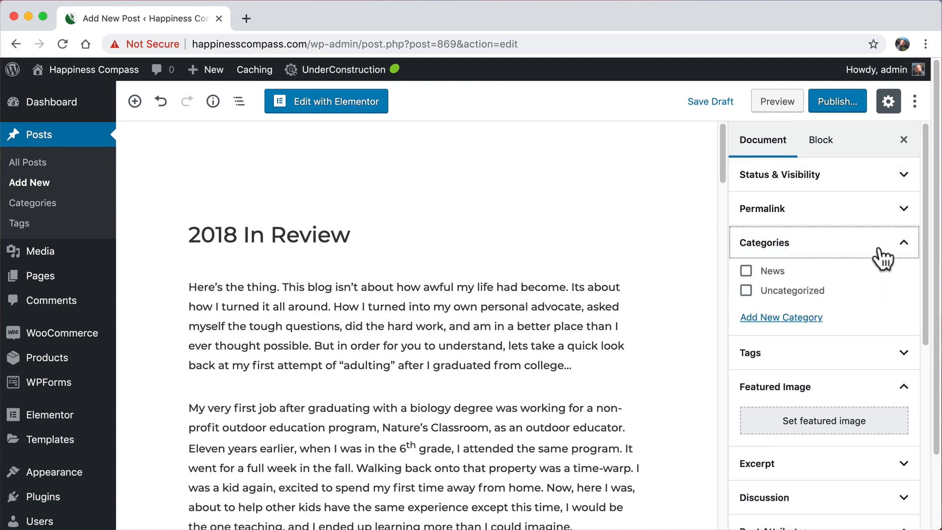
pyautogui.click(784, 318)
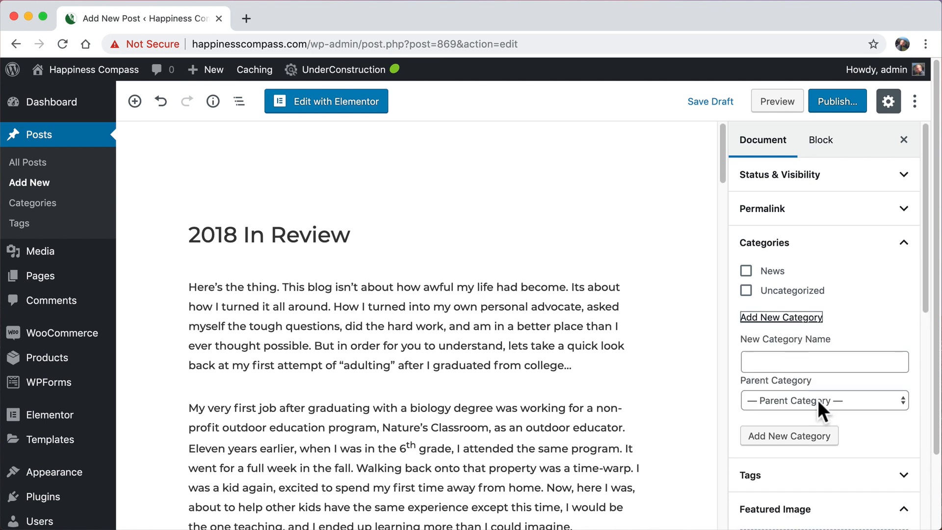
pyautogui.click(903, 248)
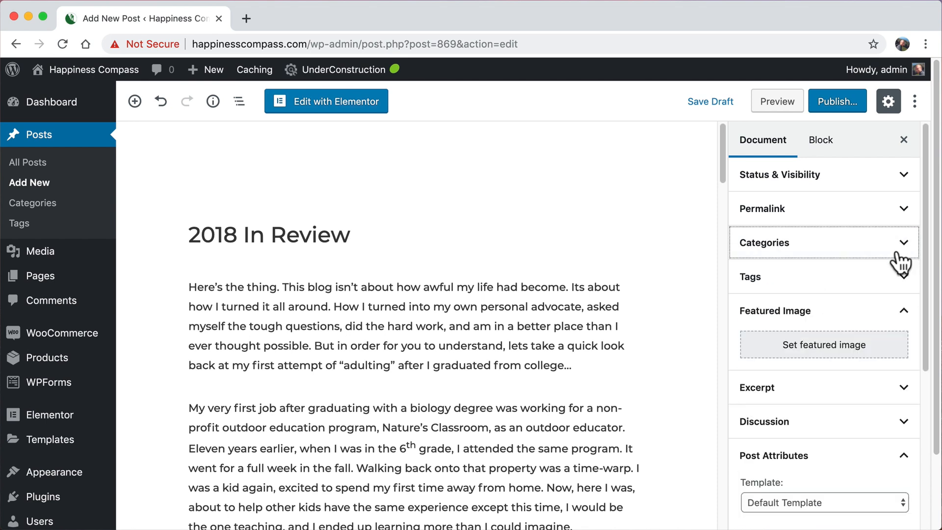
pyautogui.click(885, 283)
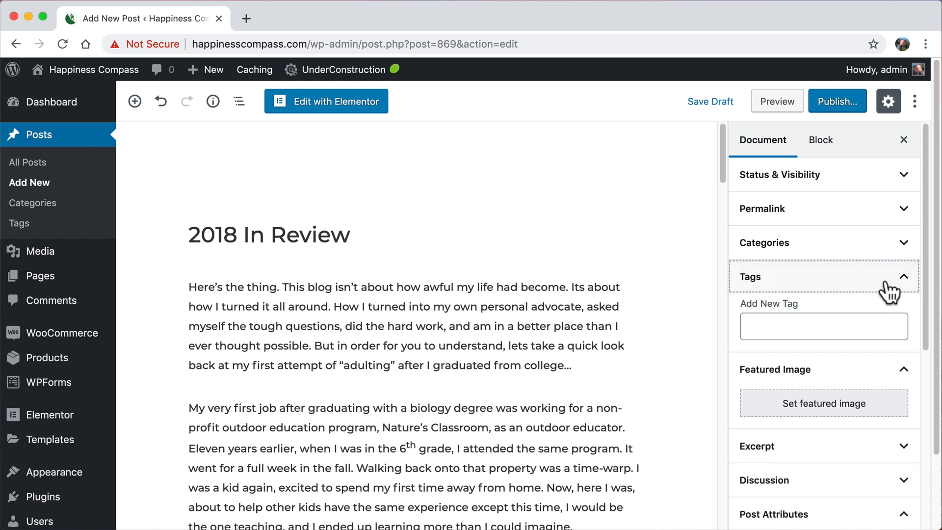
pyautogui.click(811, 327)
pyautogui.write('2018')
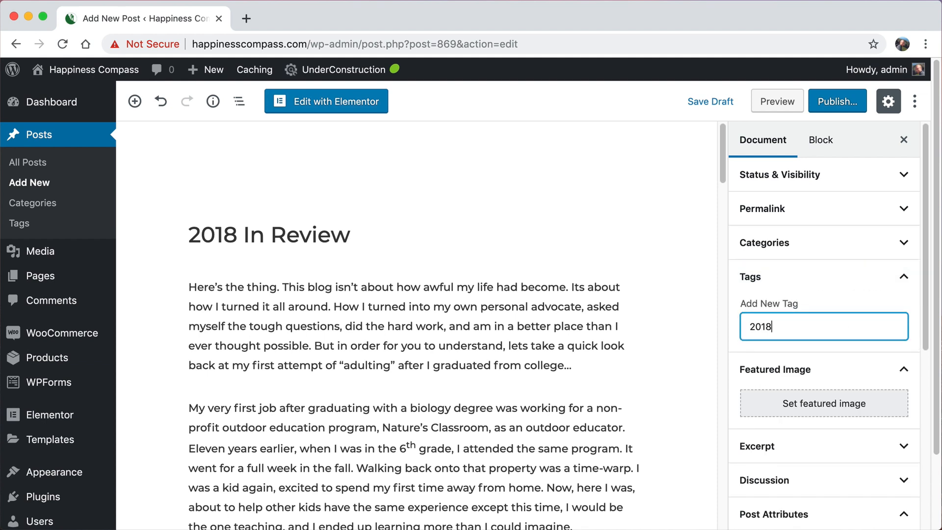
pyautogui.write(' In Re')
pyautogui.write('view')
pyautogui.press('Return')
pyautogui.click(900, 287)
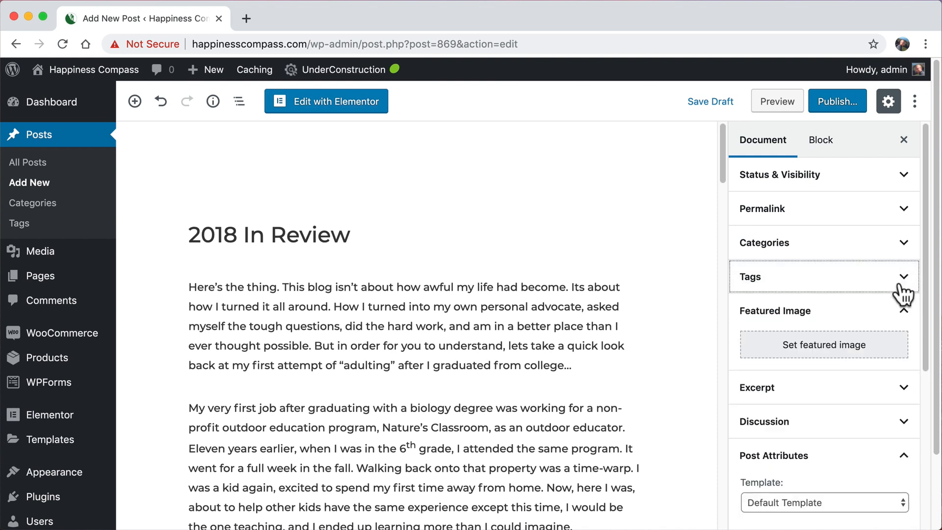
# Step: Upload 2018 in Review.jpg and set it as the post's featured image
pyautogui.click(825, 348)
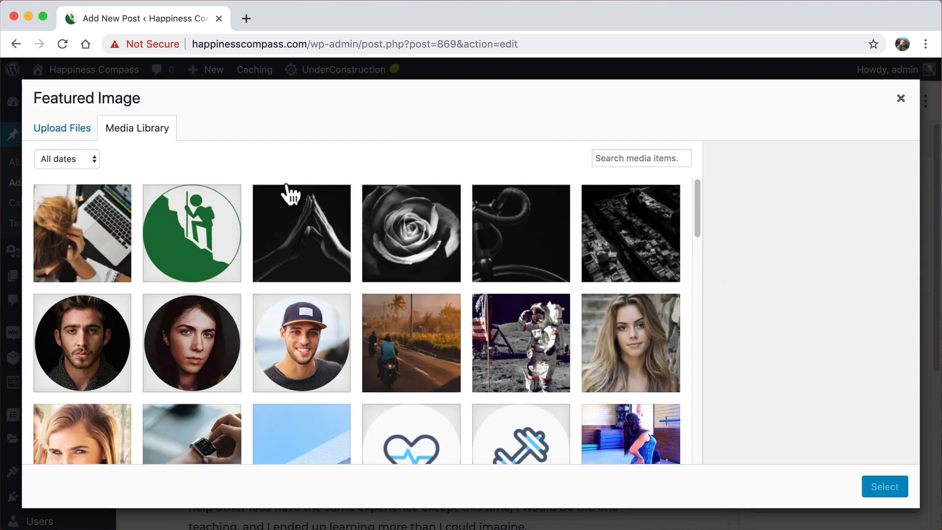
pyautogui.click(74, 132)
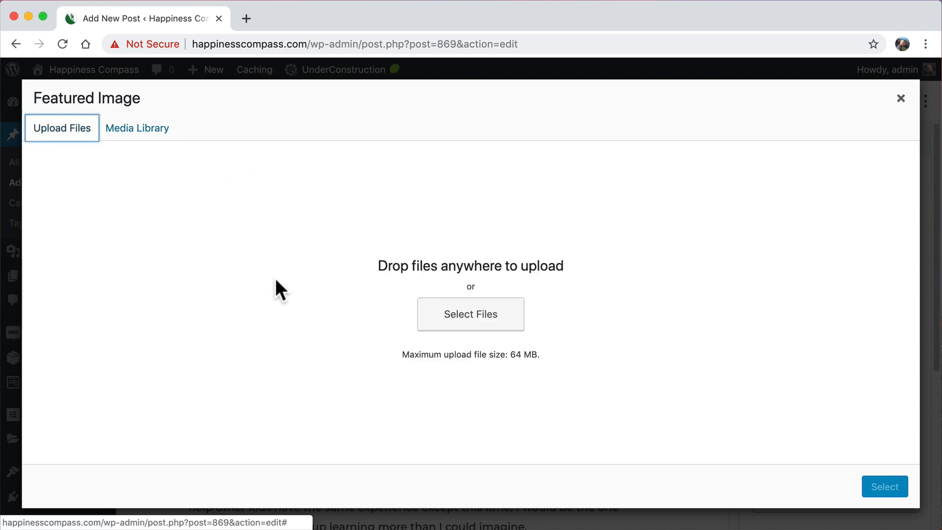
pyautogui.click(459, 323)
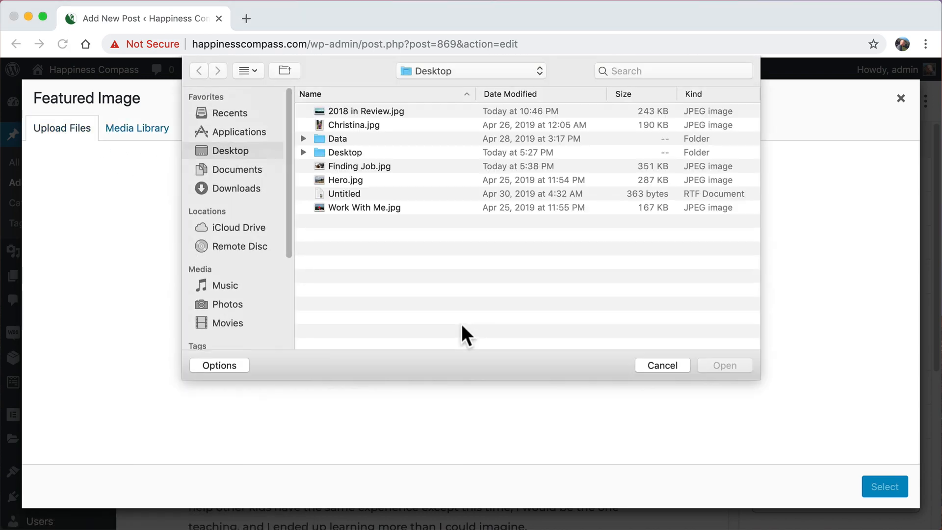
pyautogui.click(393, 110)
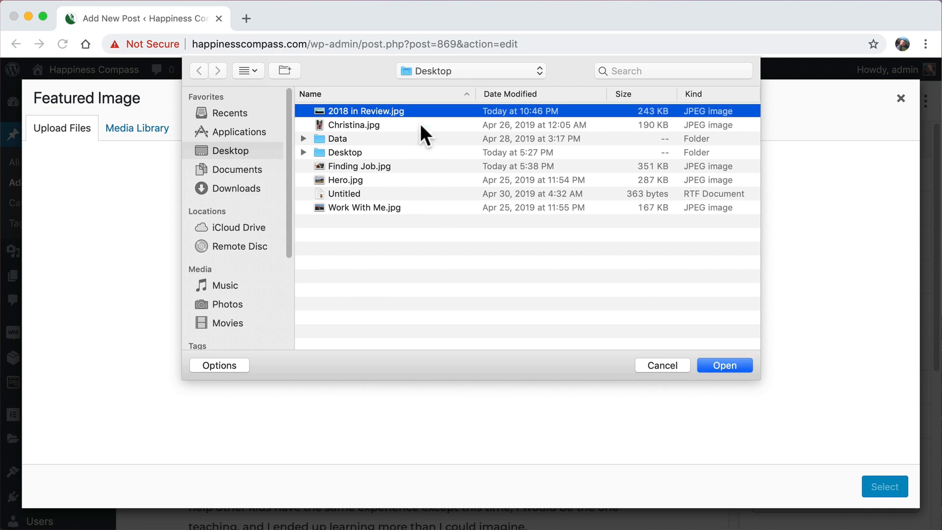
pyautogui.click(723, 365)
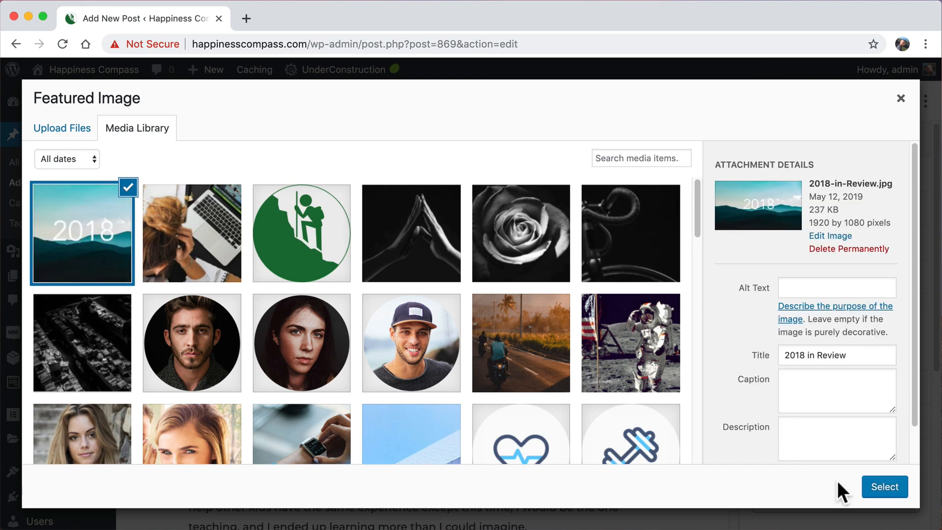
pyautogui.click(883, 487)
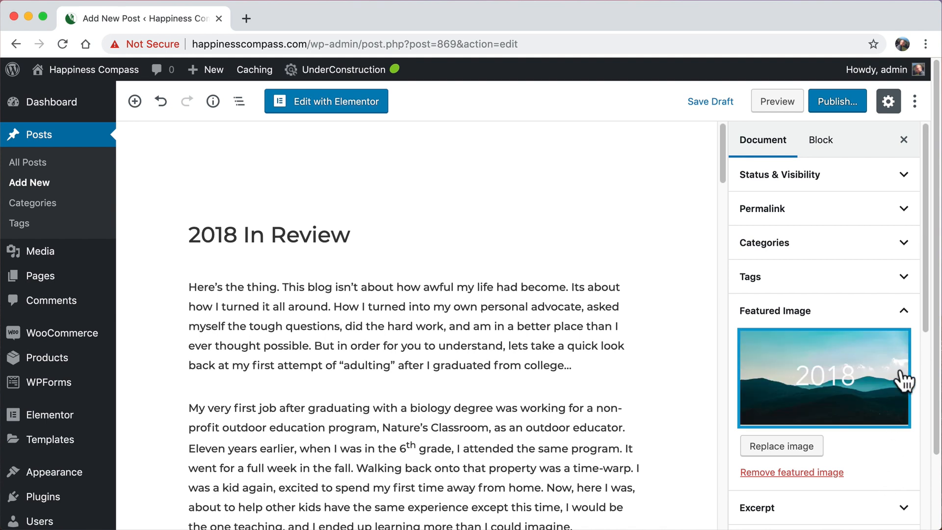
pyautogui.click(903, 314)
pyautogui.click(903, 349)
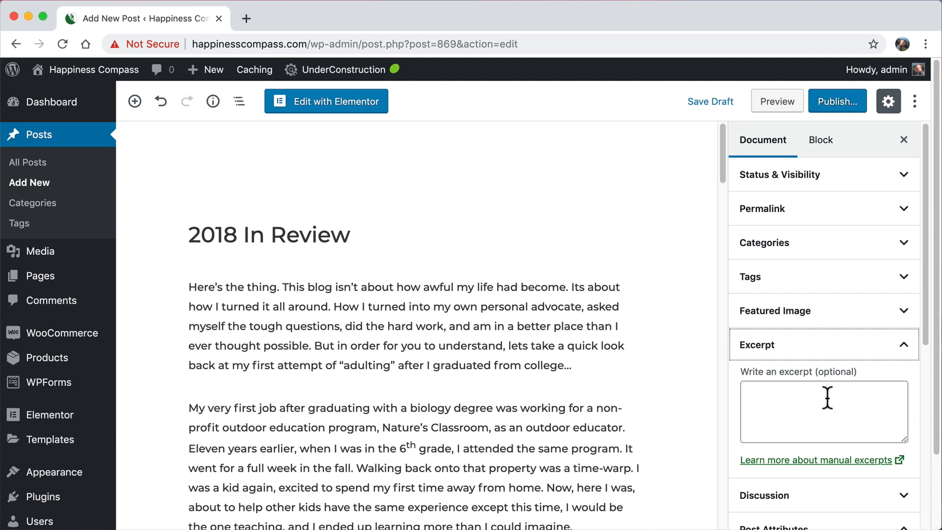
# Step: Publish '2018 In Review' with Allow Comments left enabled in Discussion
pyautogui.click(904, 346)
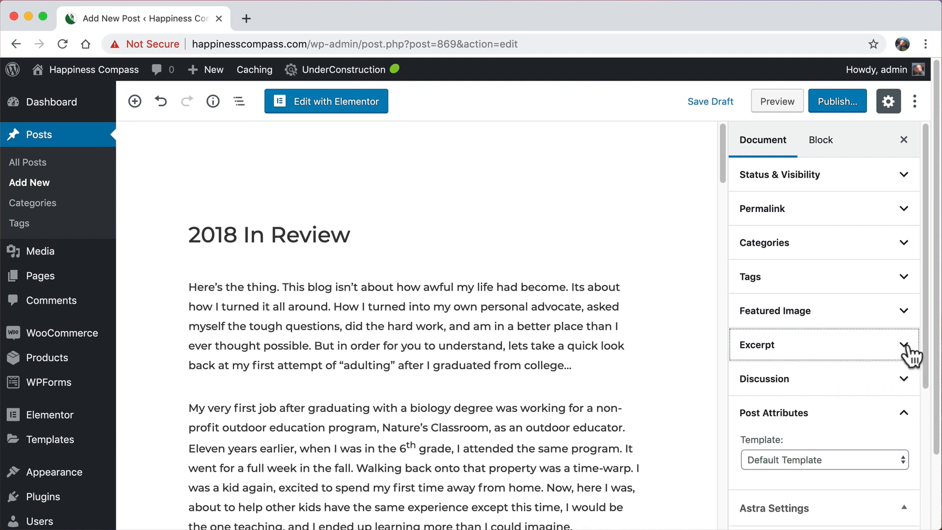
pyautogui.click(904, 378)
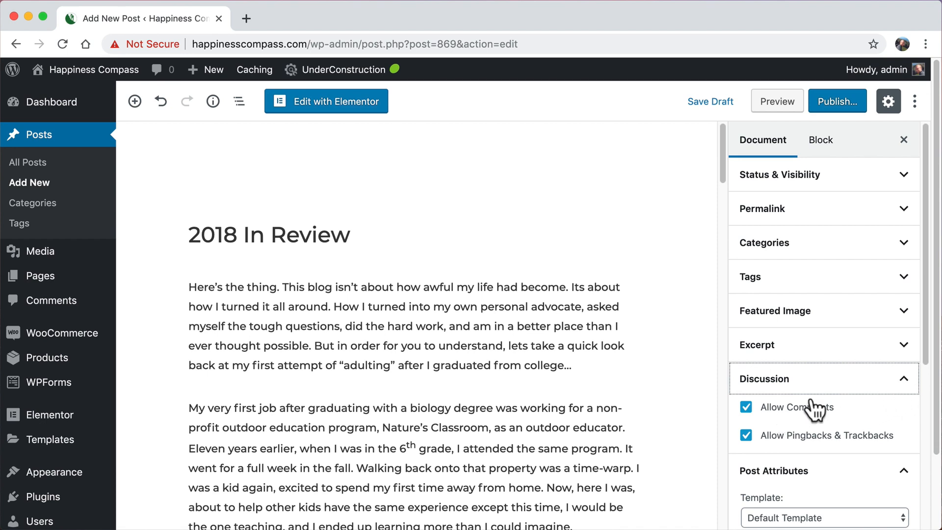
pyautogui.click(745, 409)
pyautogui.click(745, 408)
pyautogui.click(904, 380)
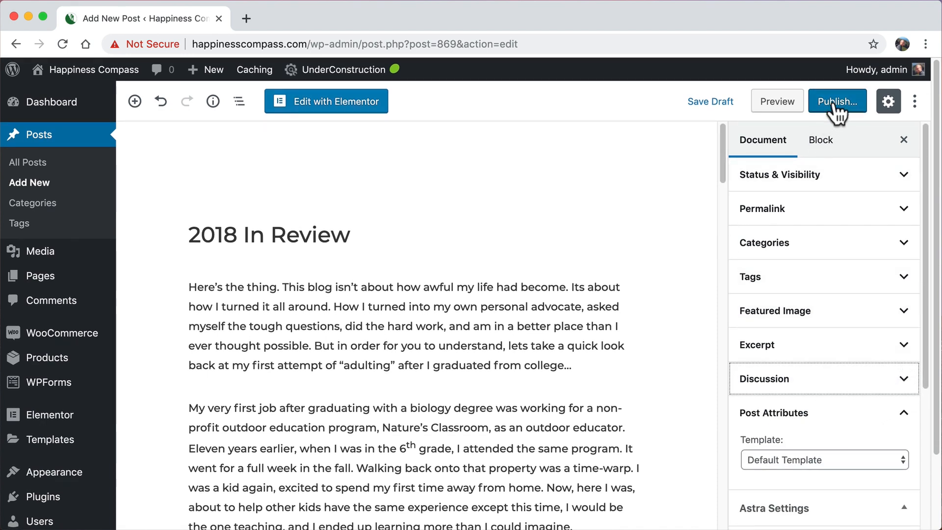
pyautogui.click(836, 103)
pyautogui.click(834, 100)
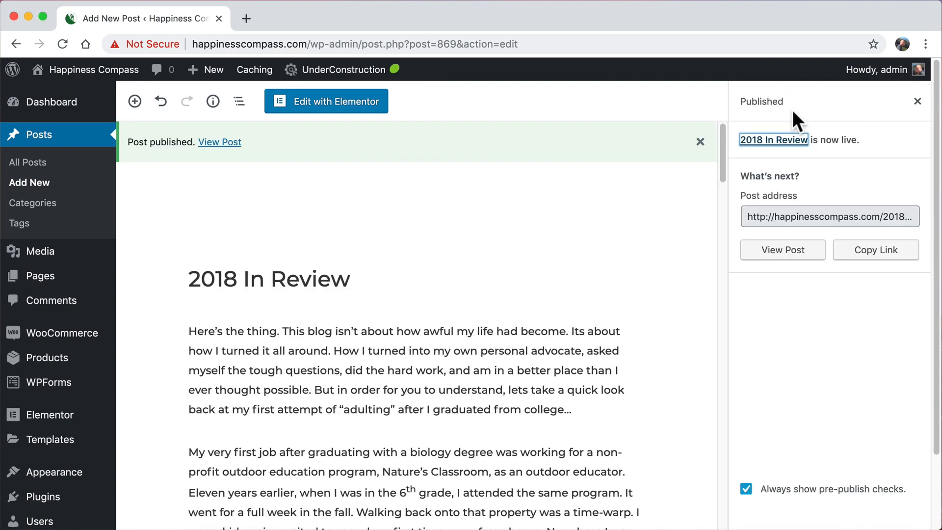
# Step: View the live '2018 In Review' post and scroll through its content
pyautogui.click(222, 143)
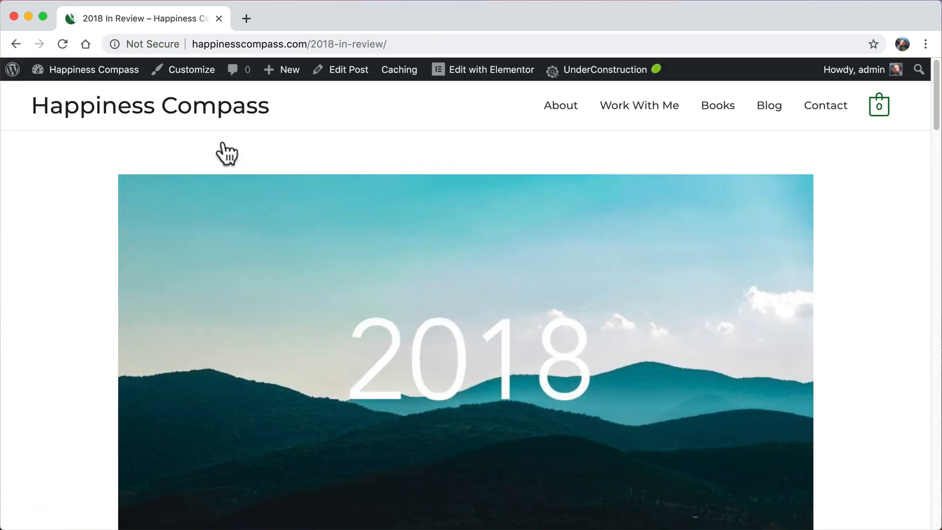
pyautogui.scroll(-10, 68, 255)
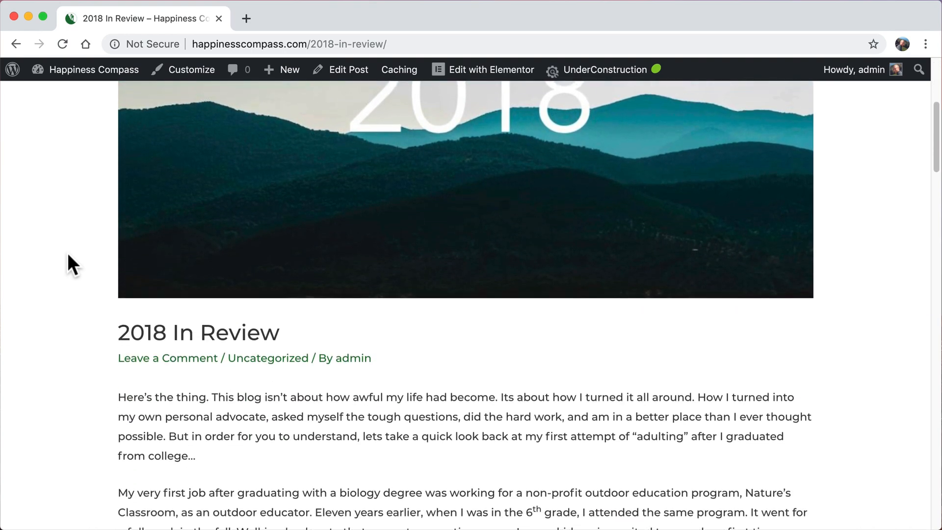
pyautogui.scroll(-8, 68, 254)
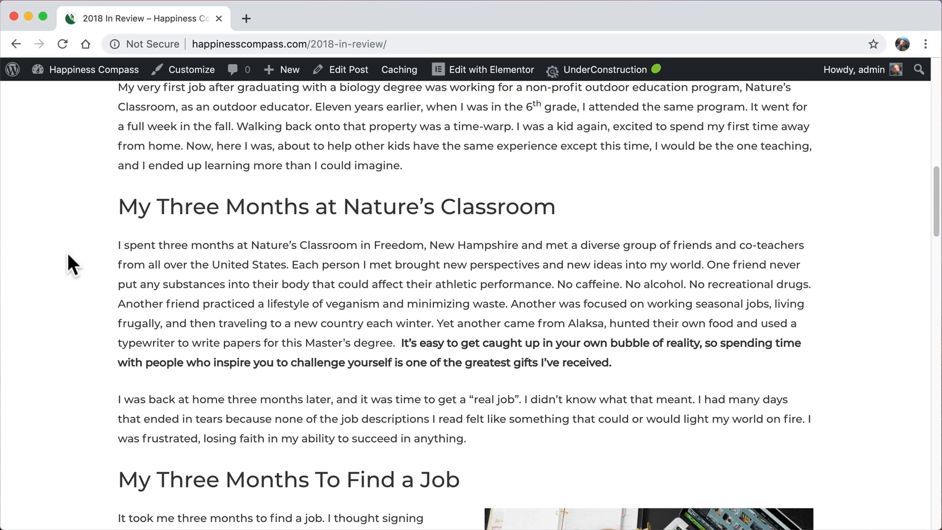
pyautogui.scroll(-7, 65, 270)
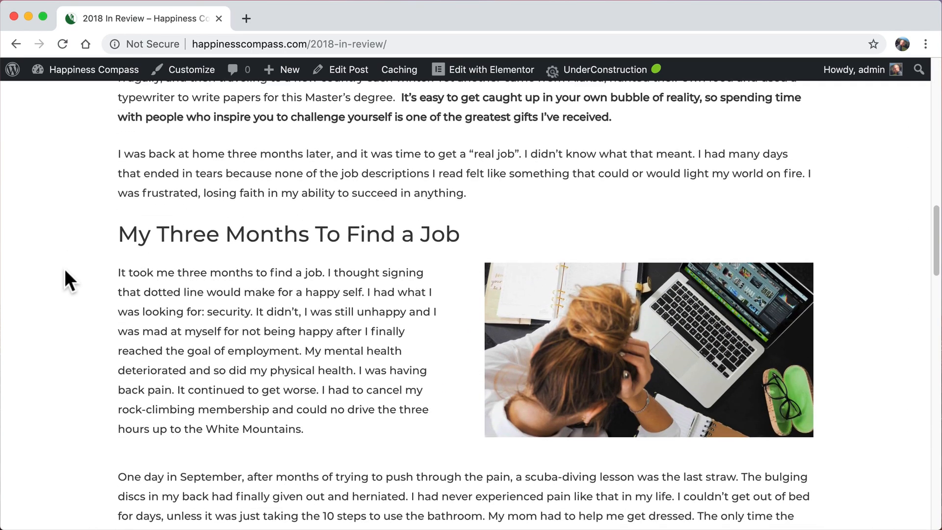
pyautogui.scroll(-6, 64, 269)
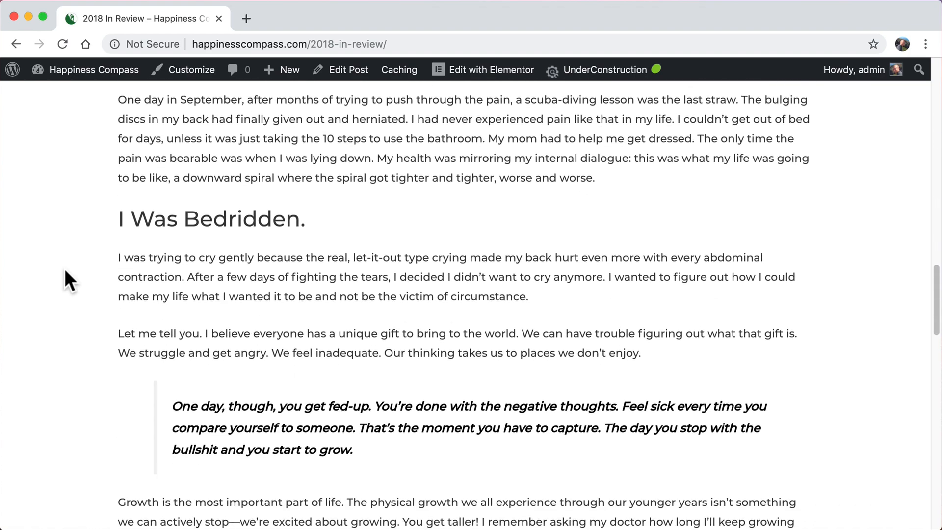
pyautogui.scroll(-6, 85, 278)
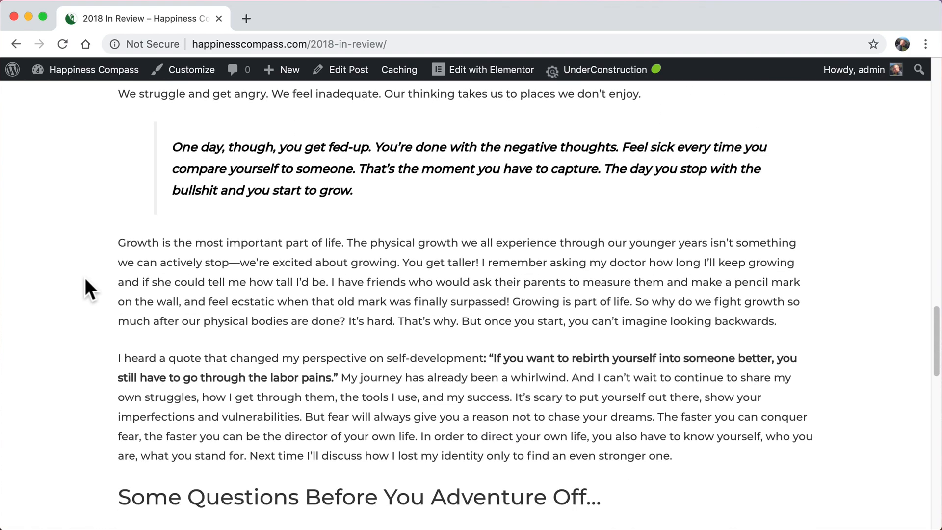
pyautogui.scroll(-5, 85, 278)
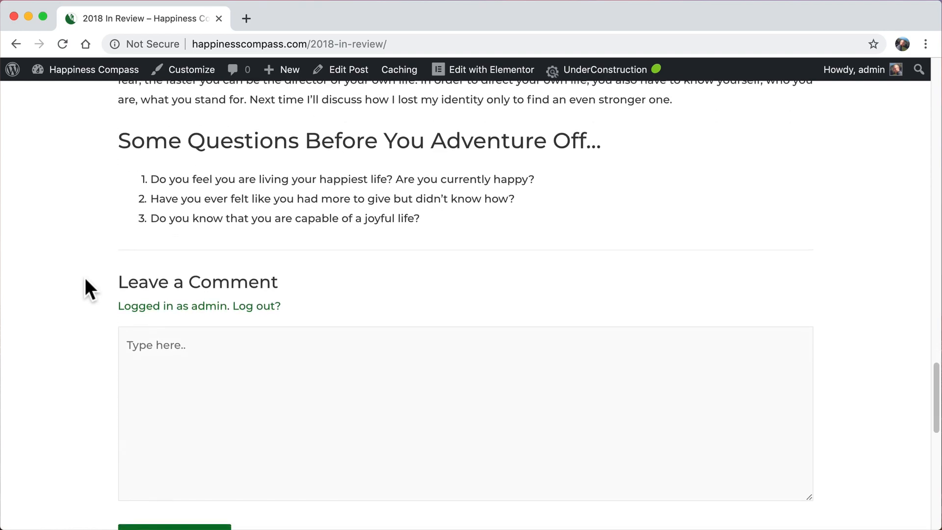
pyautogui.scroll(-2, 84, 289)
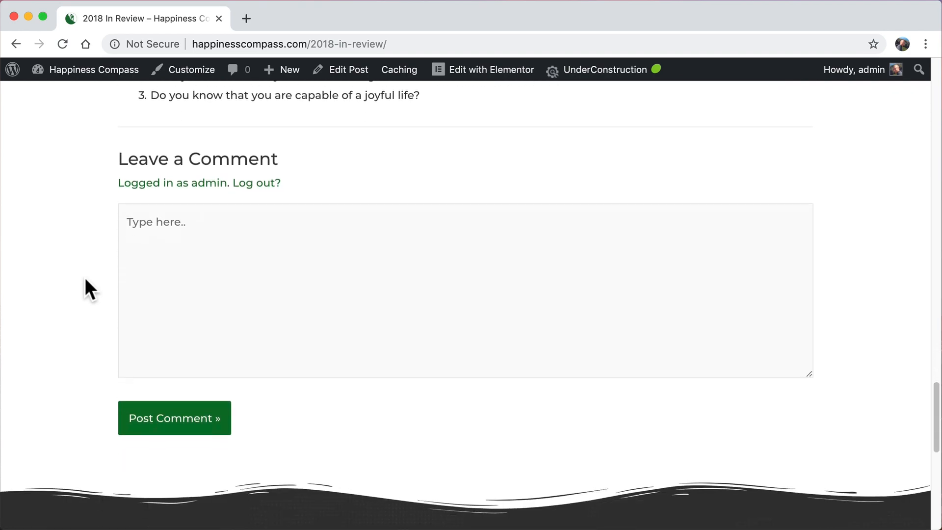
pyautogui.scroll(10, 85, 279)
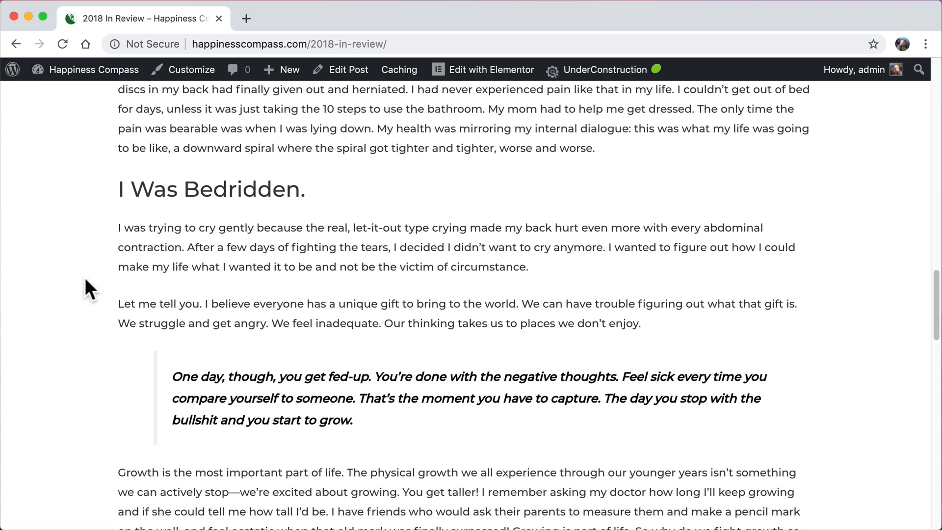
pyautogui.scroll(10, 85, 280)
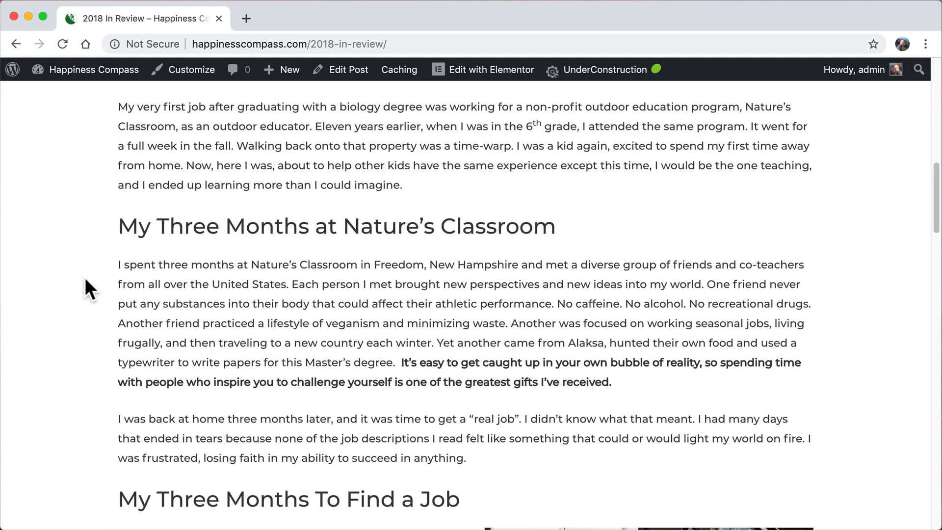
pyautogui.scroll(8, 84, 277)
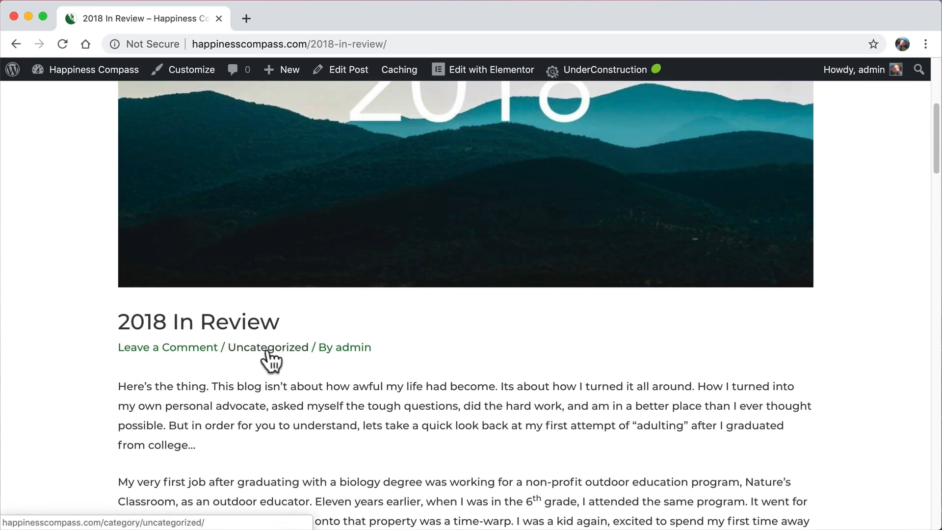
pyautogui.scroll(5, 87, 336)
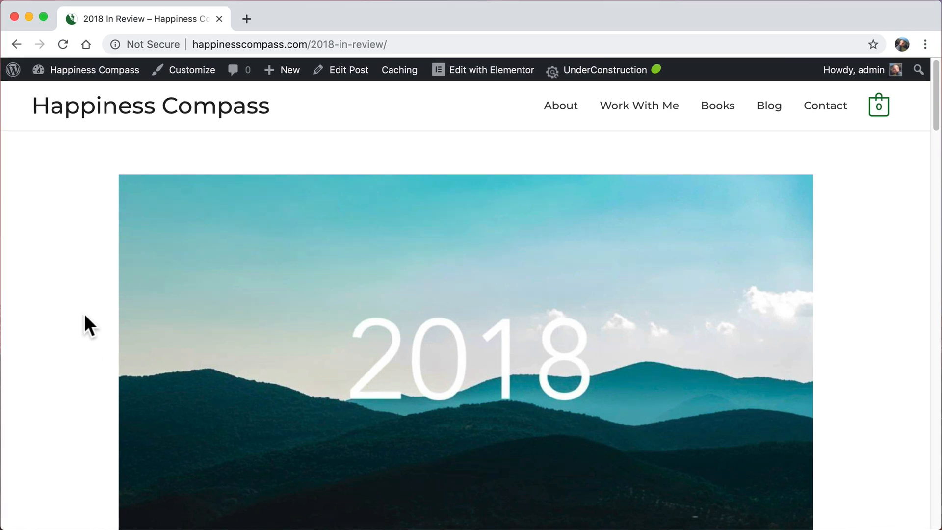
# Step: Go to the admin Dashboard, then Posts > Categories
pyautogui.moveTo(118, 72)
pyautogui.click(74, 98)
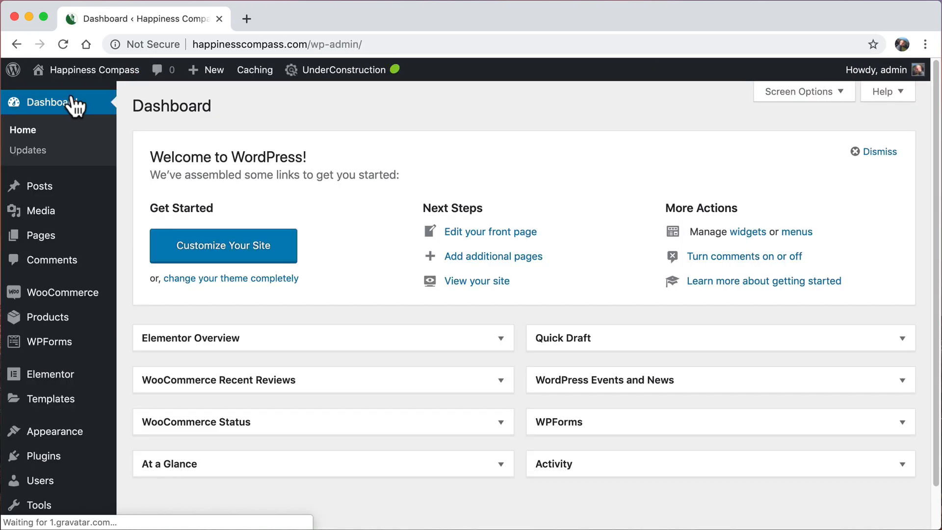
pyautogui.click(60, 189)
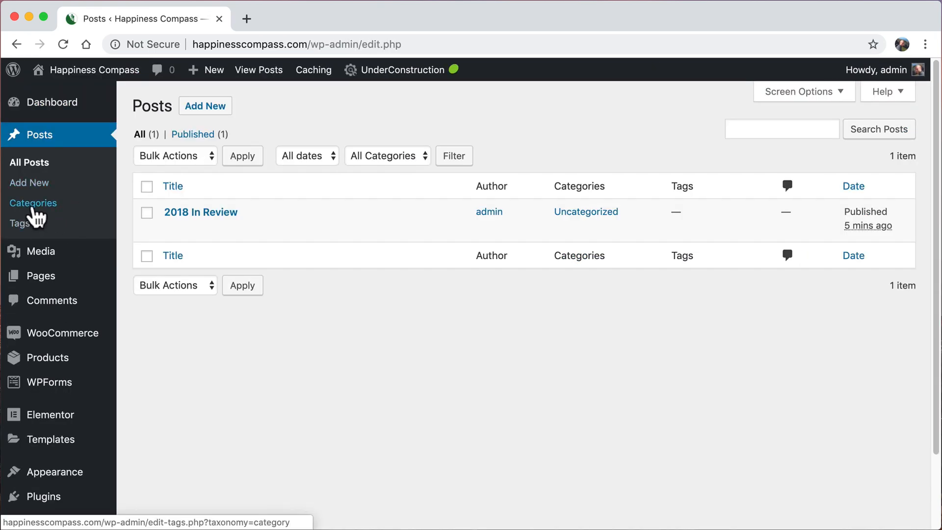
pyautogui.click(33, 205)
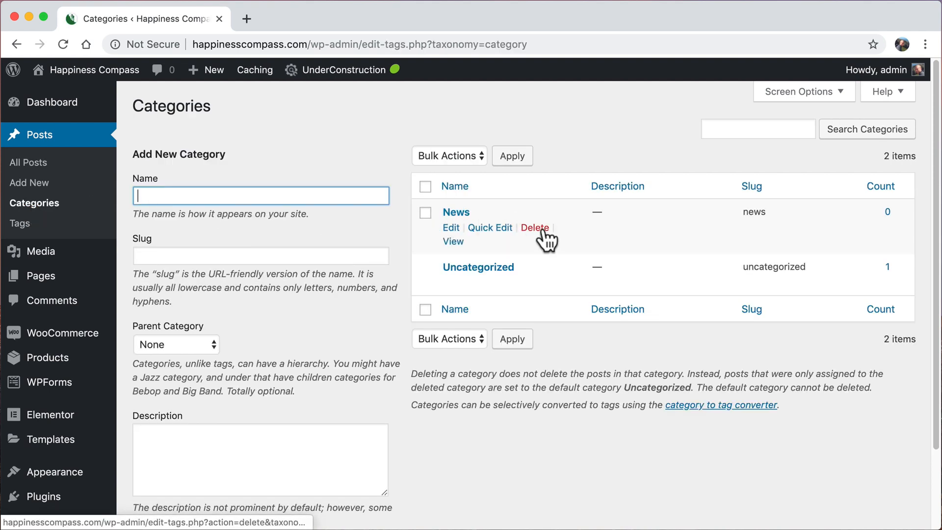
# Step: Delete the News category and create a Self Help category with no parent
pyautogui.click(540, 230)
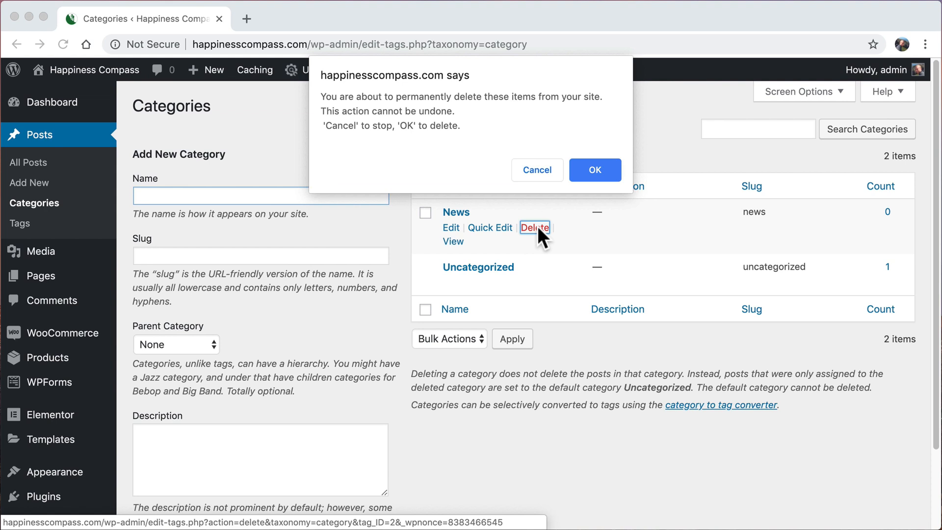
pyautogui.click(605, 170)
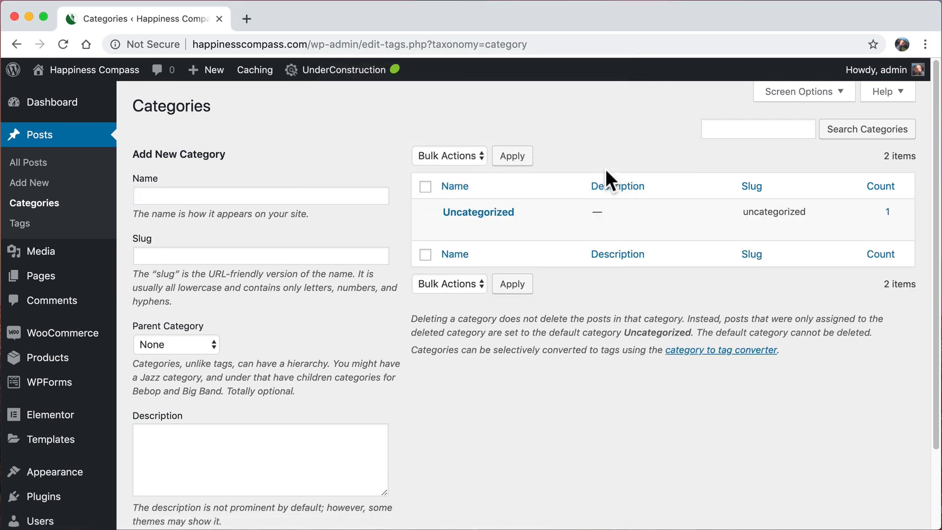
pyautogui.click(194, 197)
pyautogui.write('Self ')
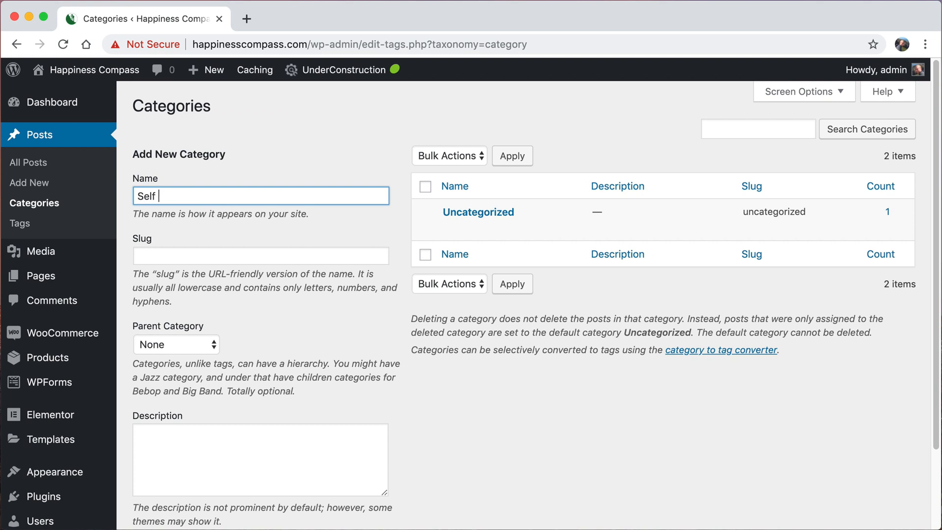
pyautogui.write('Help')
pyautogui.click(175, 255)
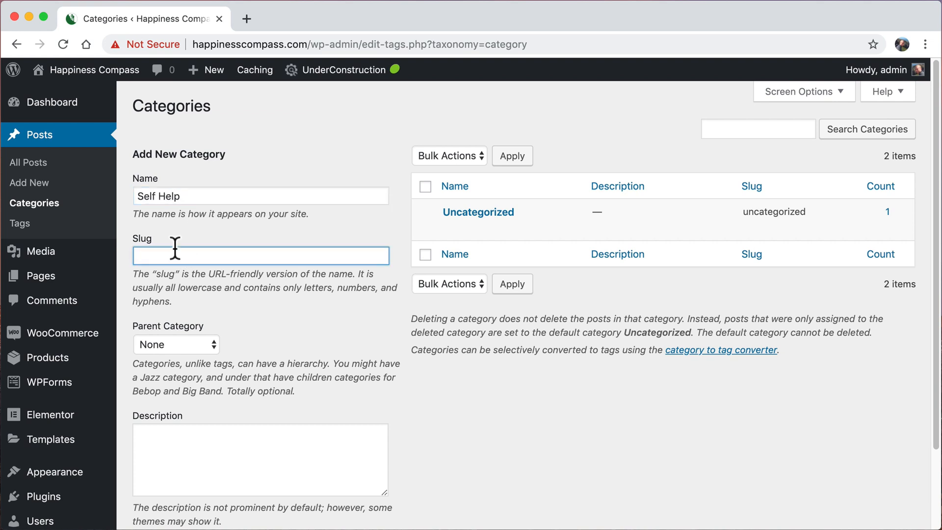
pyautogui.click(187, 346)
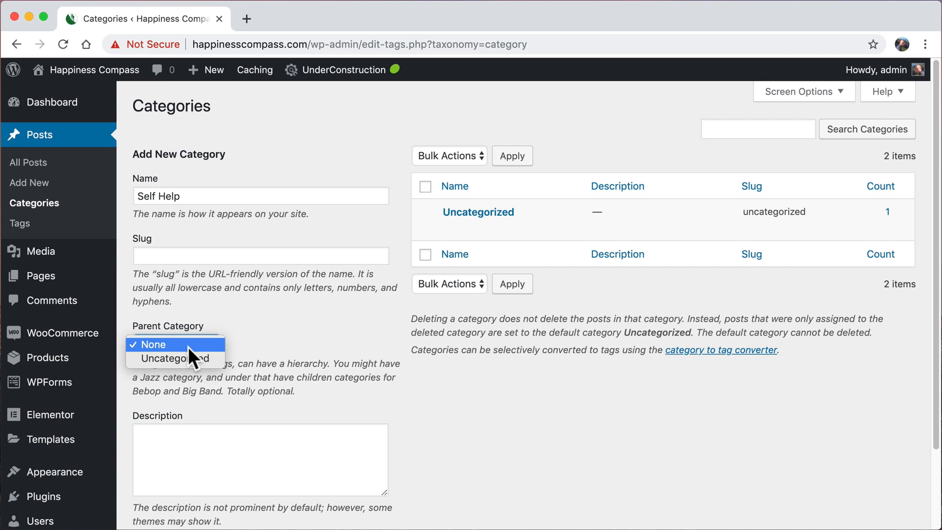
pyautogui.click(187, 346)
pyautogui.click(236, 444)
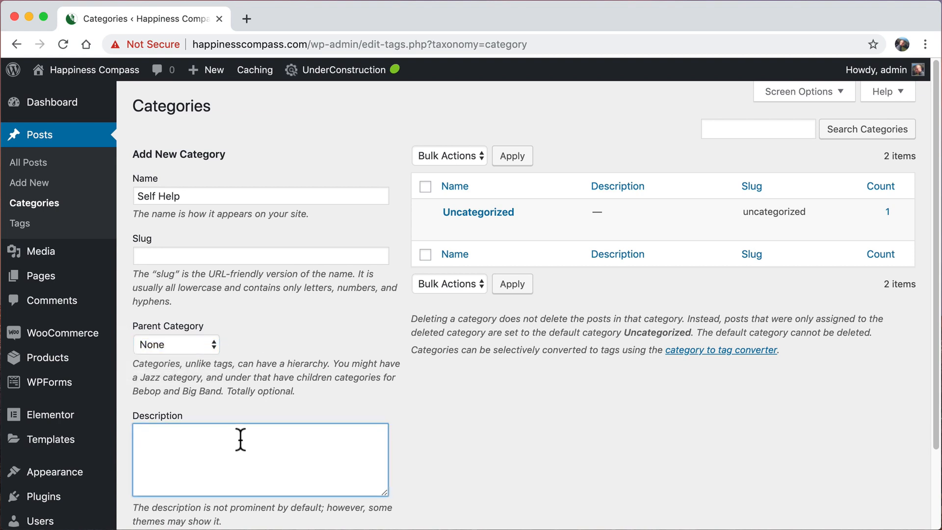
pyautogui.scroll(-4, 400, 398)
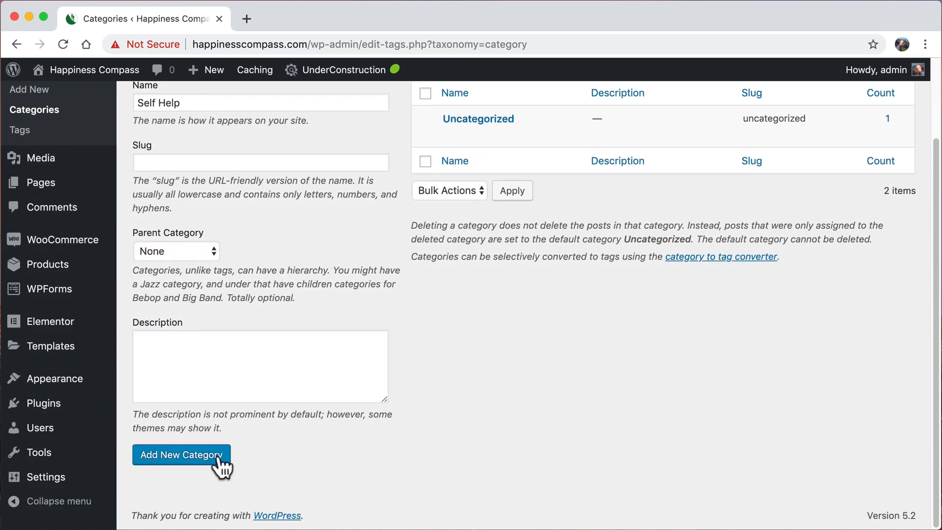
pyautogui.click(217, 458)
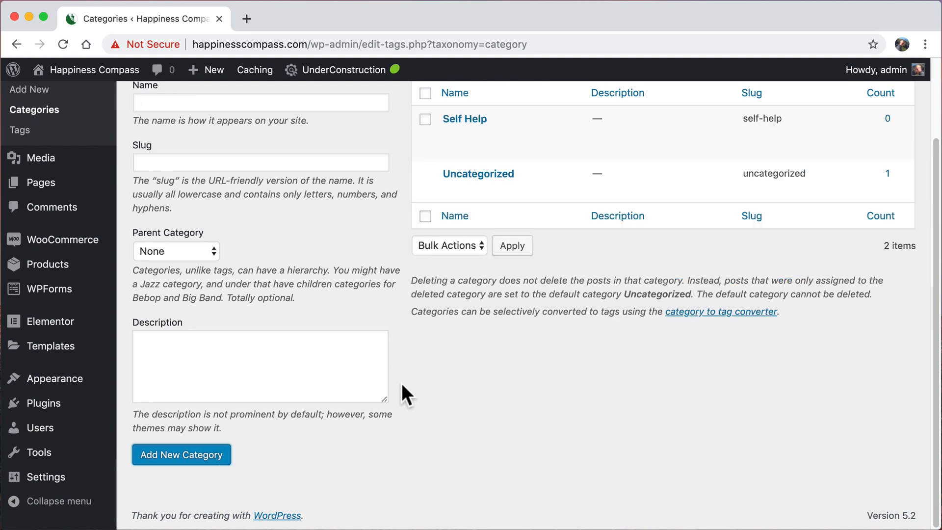
pyautogui.scroll(2, 402, 390)
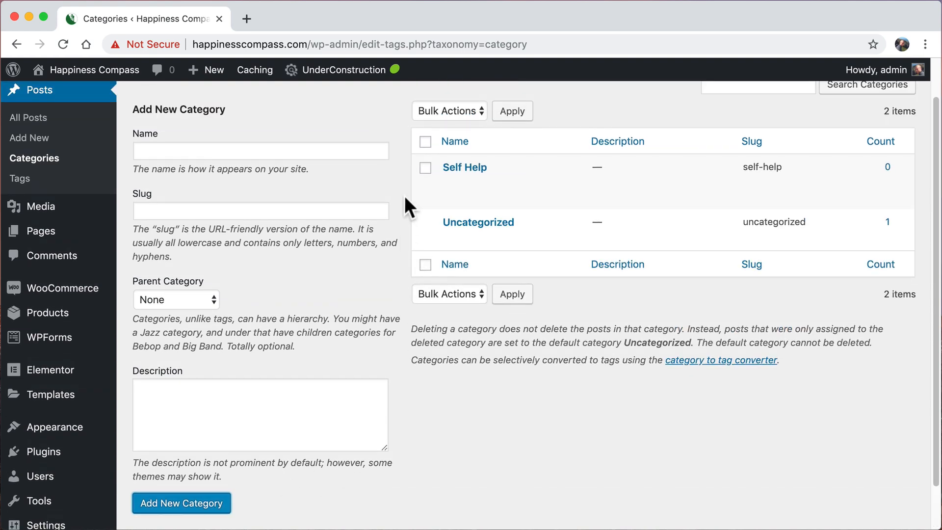
# Step: Create the Nature and Books categories, then return to All Posts
pyautogui.click(211, 152)
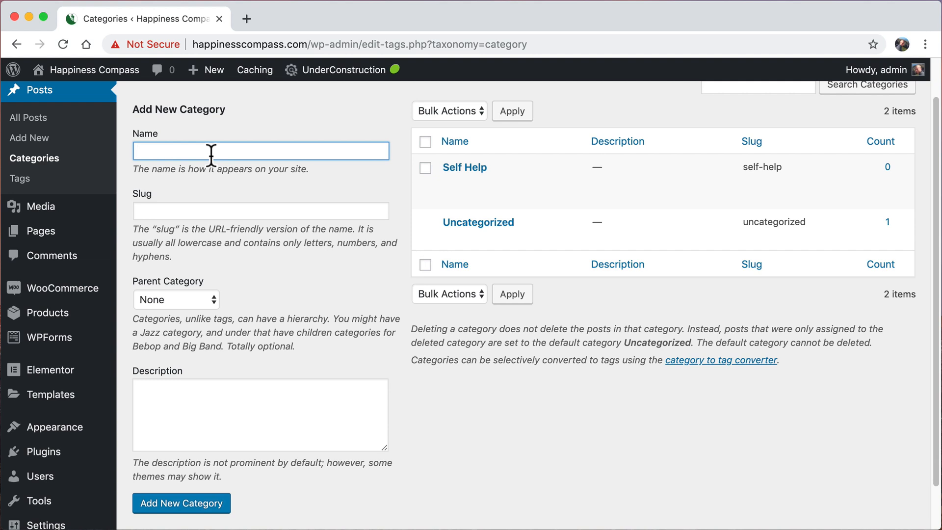
pyautogui.write('Nature')
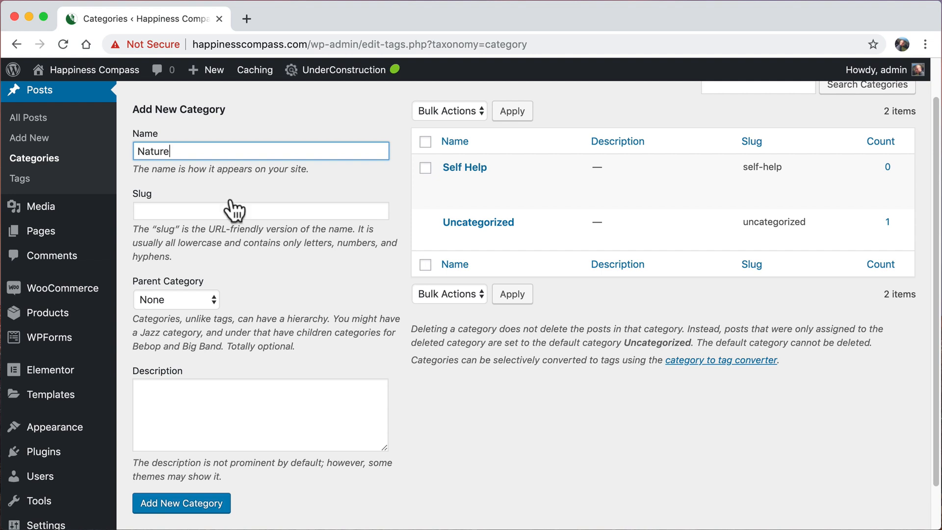
pyautogui.click(198, 508)
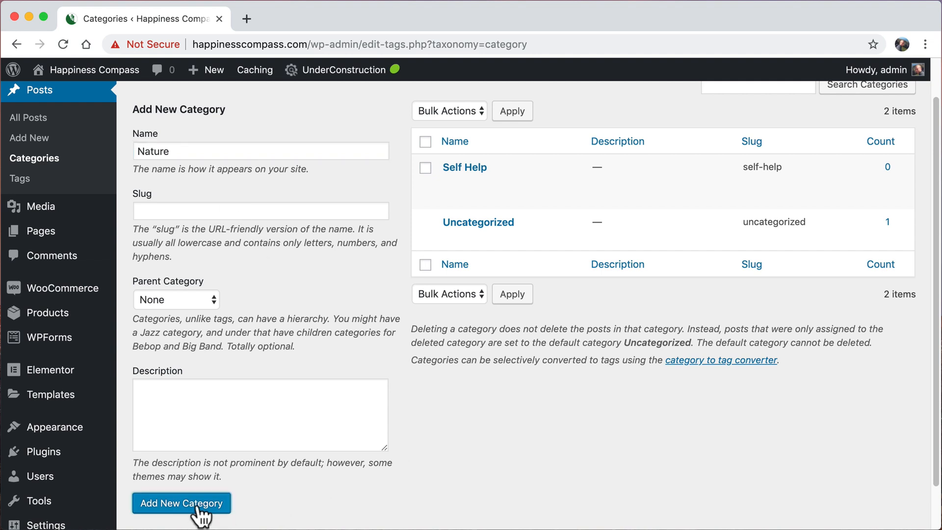
pyautogui.click(264, 156)
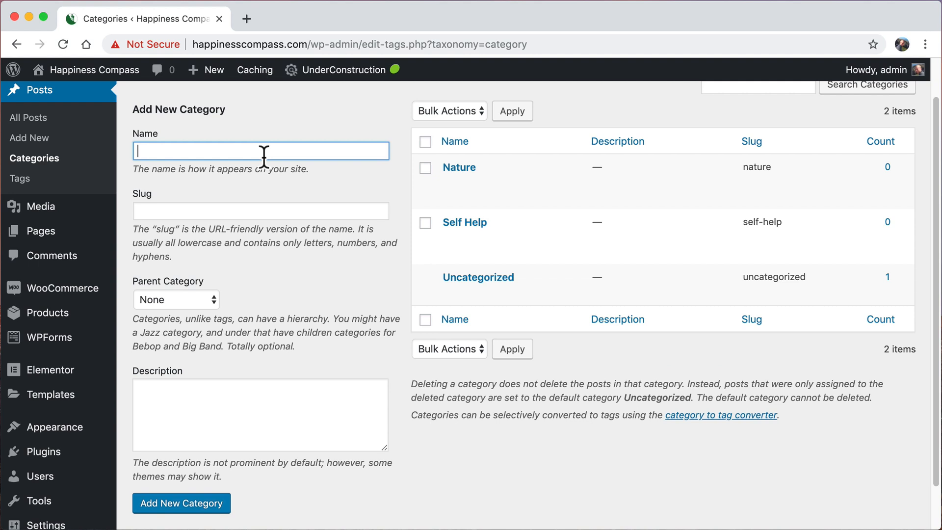
pyautogui.write('Books')
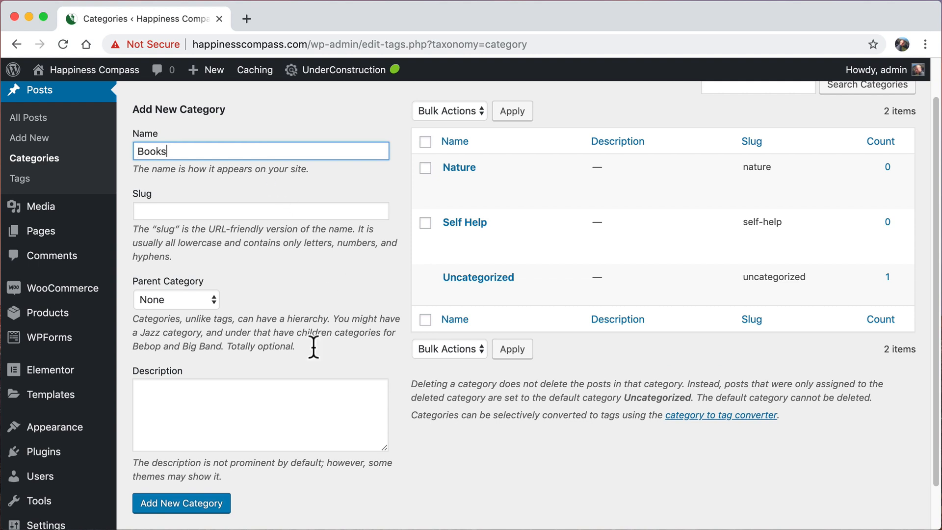
pyautogui.click(196, 510)
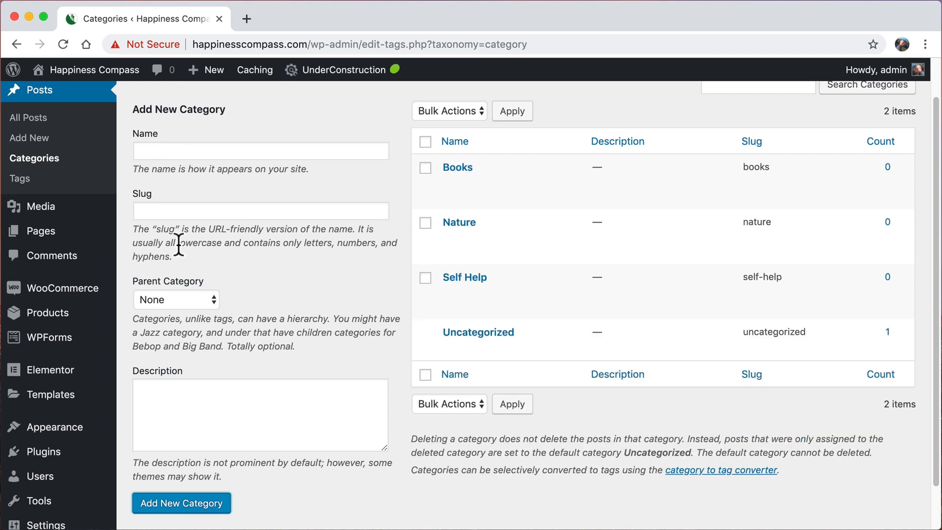
pyautogui.click(49, 129)
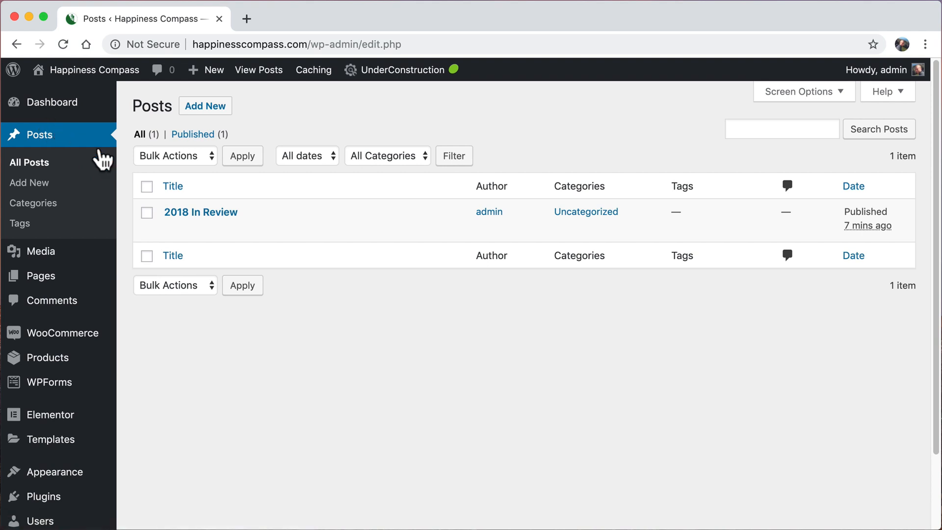
# Step: Check the 2018 In Review post's categories in Quick Edit, then close it without changes
pyautogui.moveTo(200, 217)
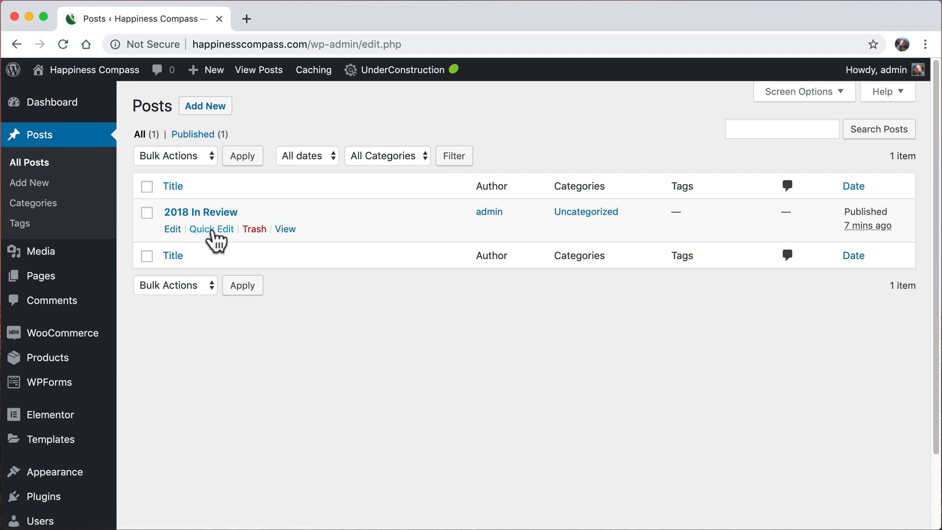
pyautogui.click(211, 230)
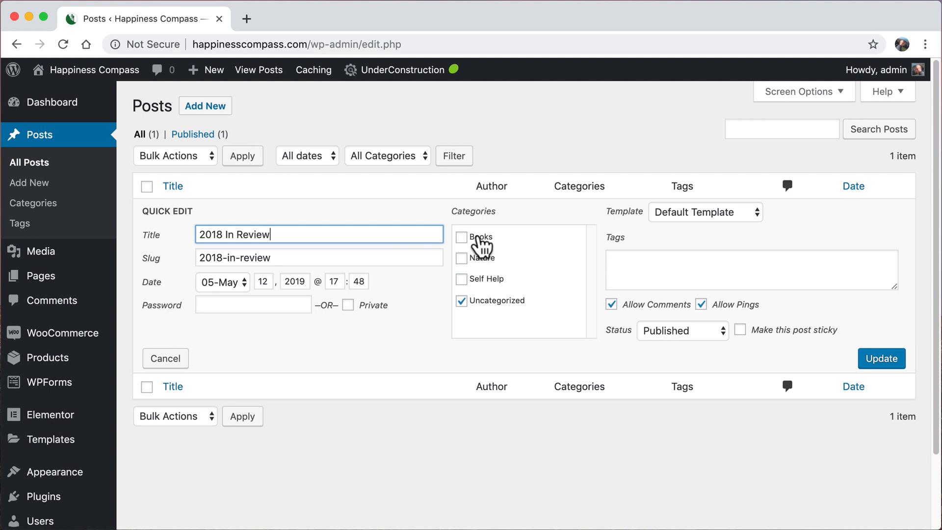
pyautogui.click(461, 238)
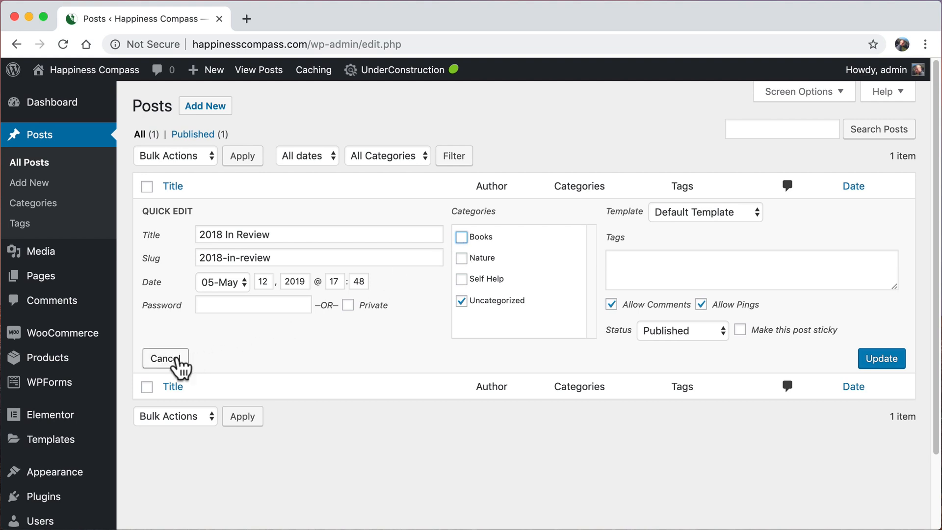
pyautogui.click(177, 359)
# Step: Move the post from Uncategorized to Self Help, update it, and view the live post
pyautogui.click(172, 229)
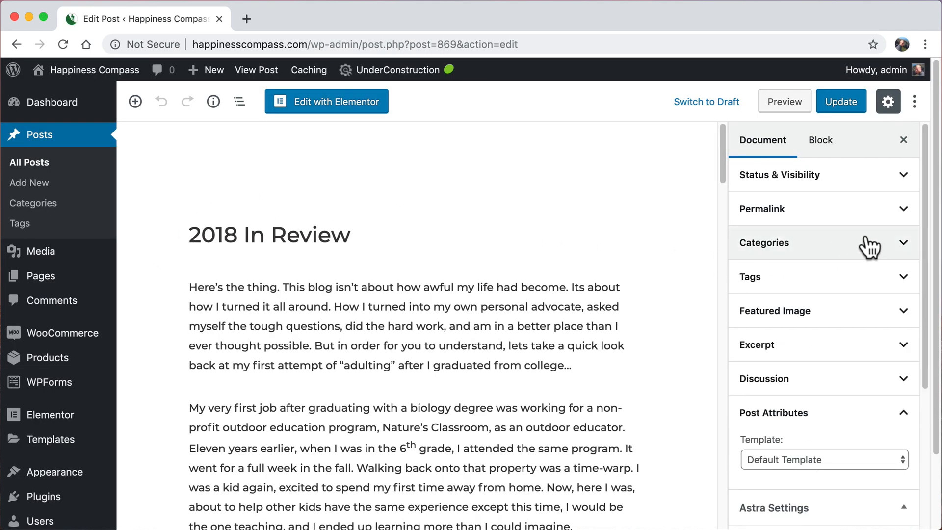
pyautogui.click(896, 245)
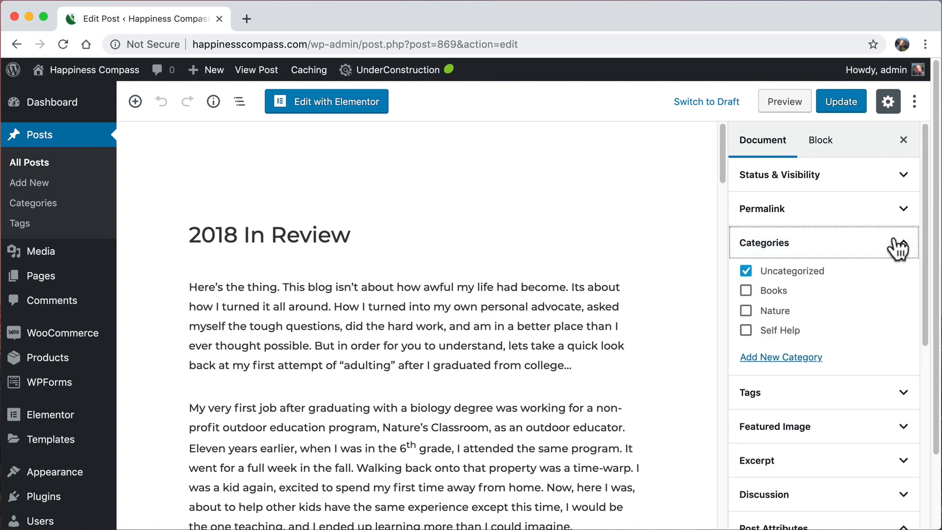
pyautogui.click(745, 330)
pyautogui.click(745, 270)
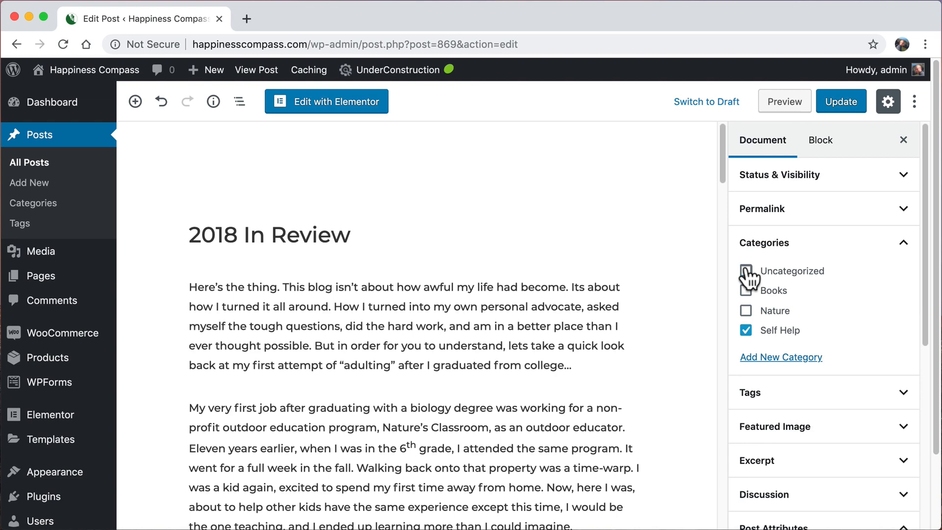
pyautogui.click(840, 108)
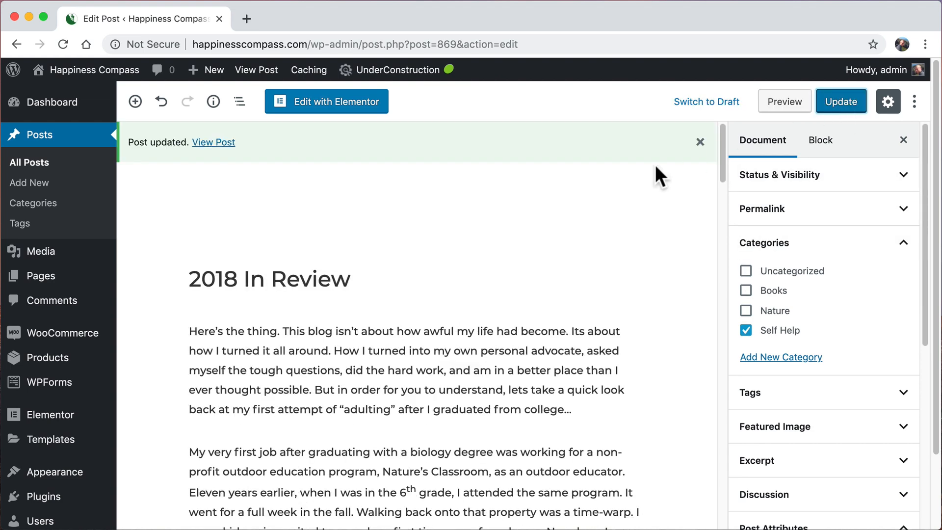
pyautogui.click(216, 143)
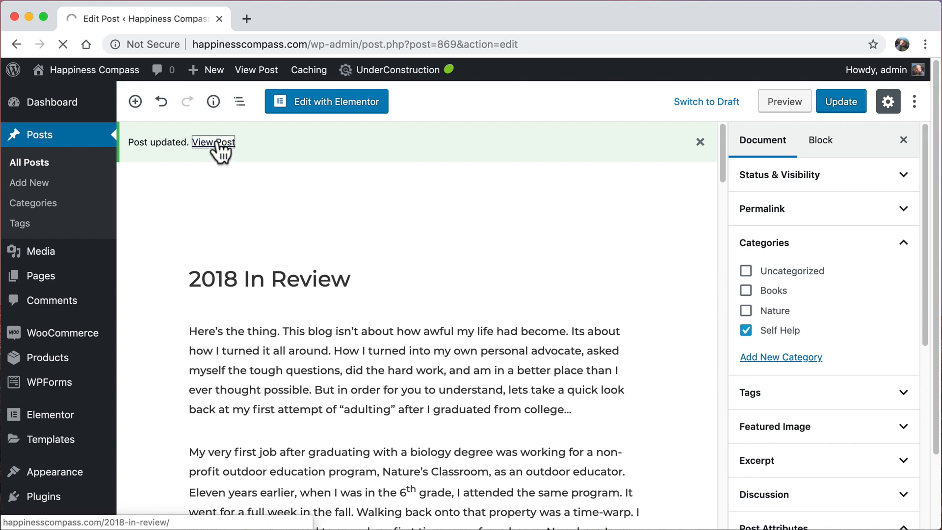
# Step: Scroll the live 2018 In Review post to check its Self Help category link, then return to the top
pyautogui.scroll(-5, 73, 235)
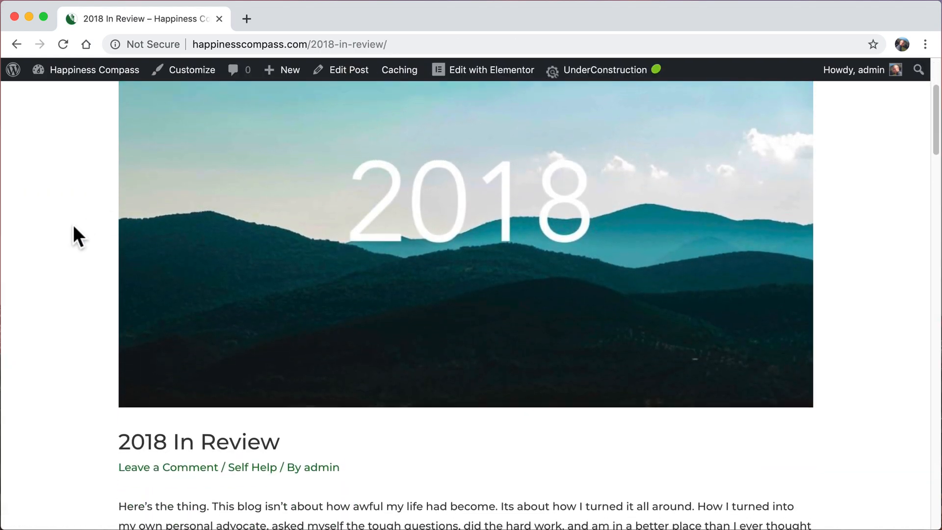
pyautogui.scroll(-1, 73, 227)
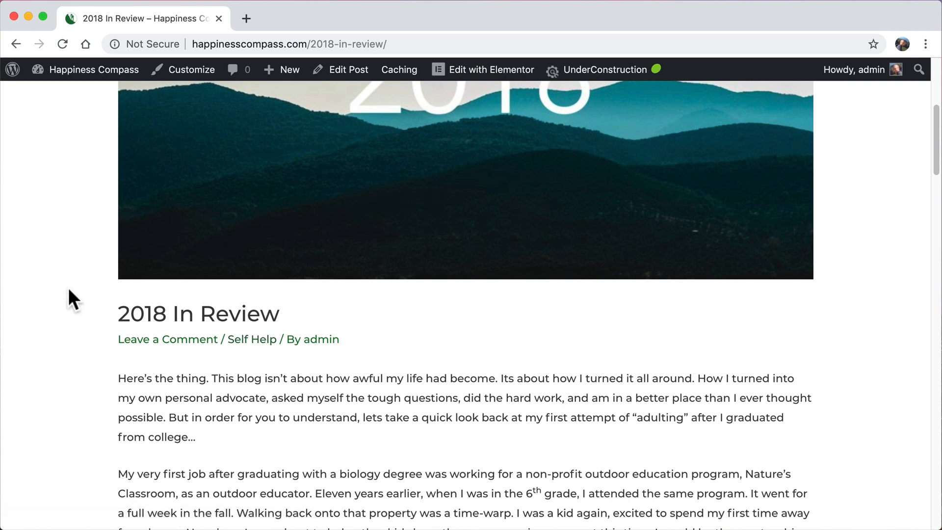
pyautogui.scroll(5, 68, 289)
pyautogui.scroll(2, 68, 289)
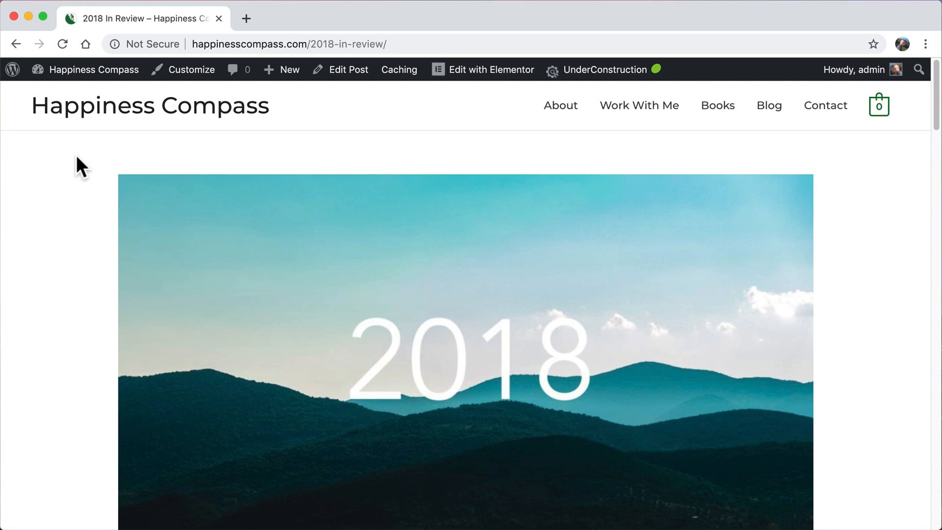
pyautogui.moveTo(96, 74)
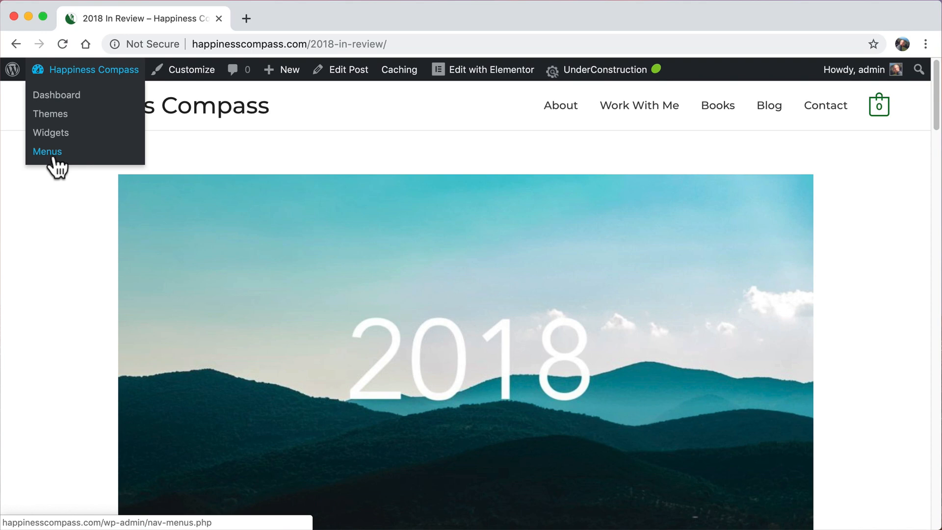
# Step: Add the Self Help category to the Main Menu from the full category list
pyautogui.click(53, 158)
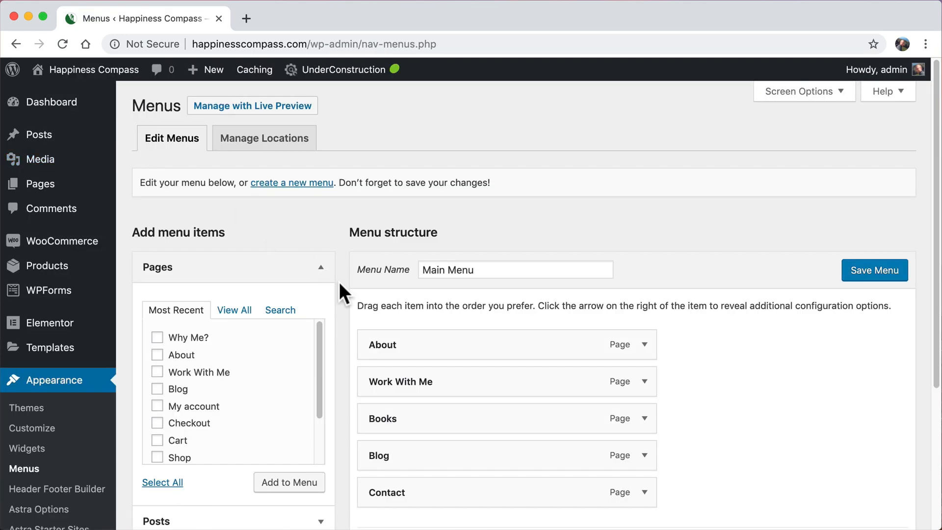
pyautogui.scroll(-5, 339, 282)
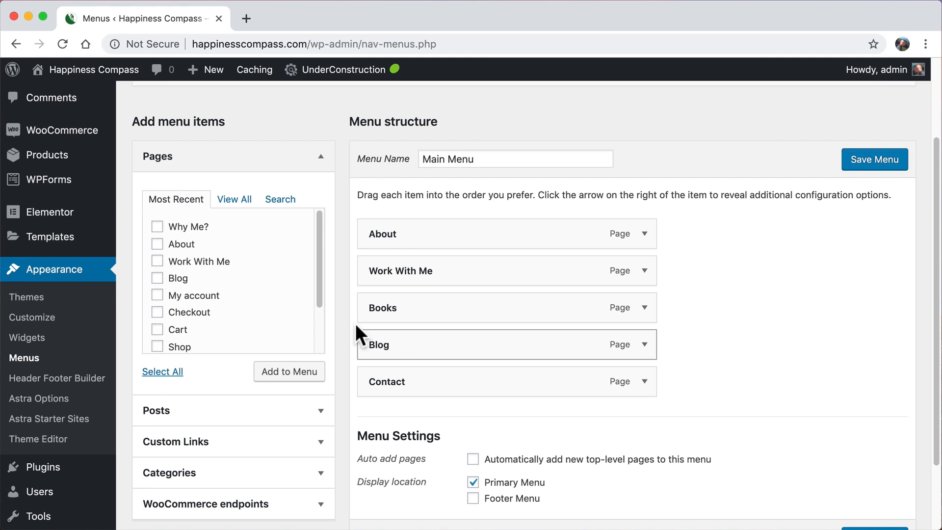
pyautogui.click(316, 474)
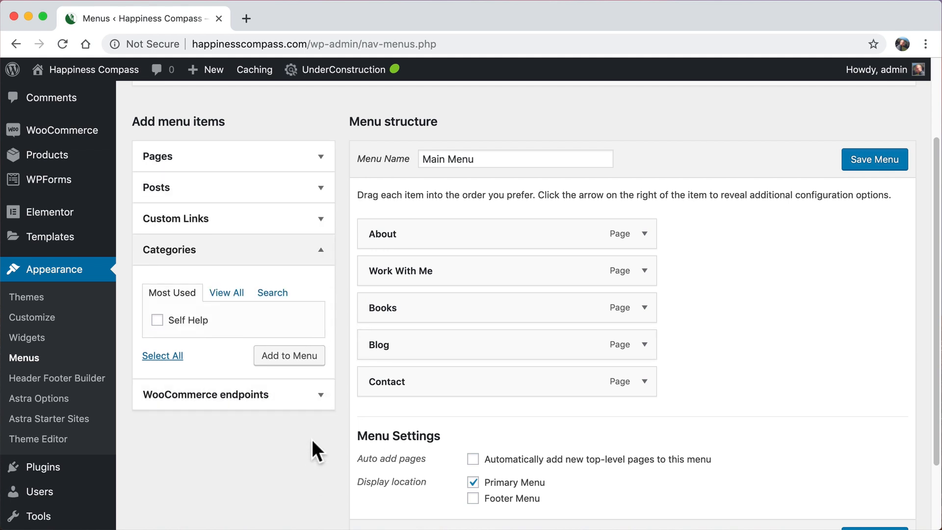
pyautogui.click(226, 294)
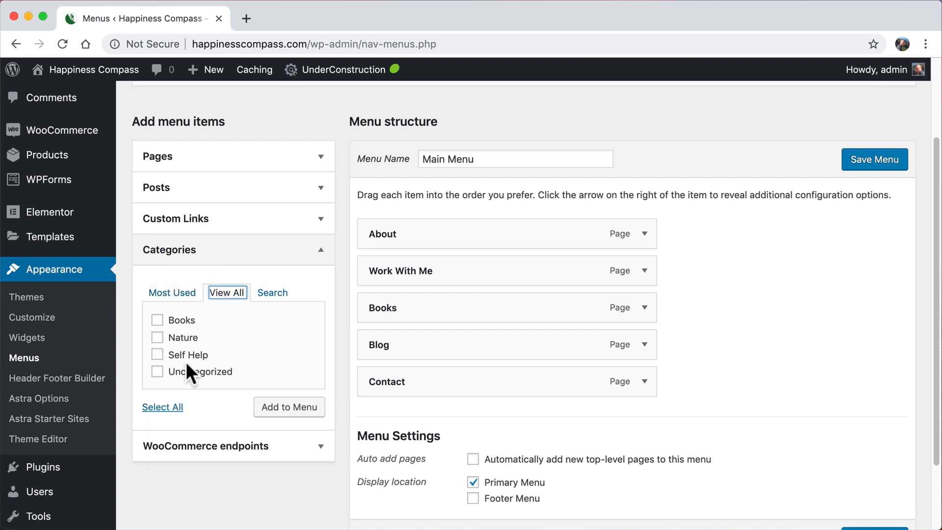
pyautogui.click(157, 355)
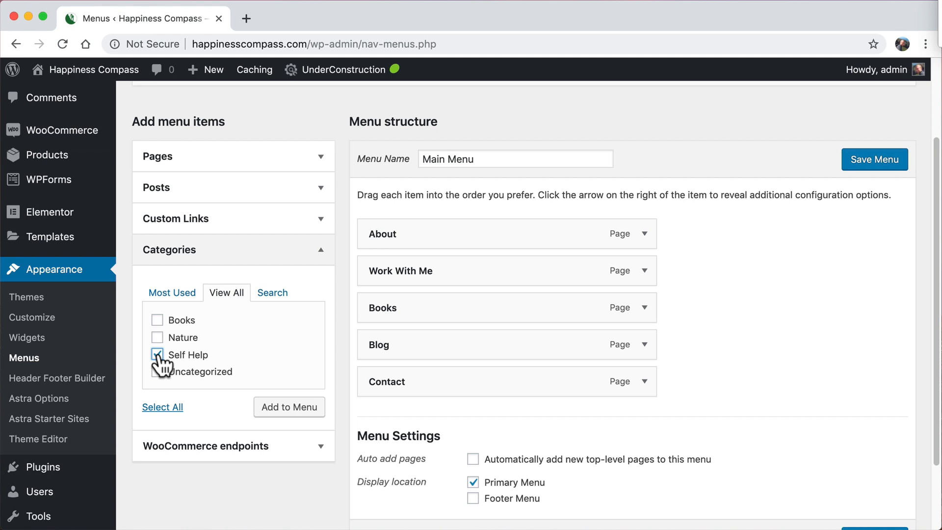
pyautogui.click(285, 407)
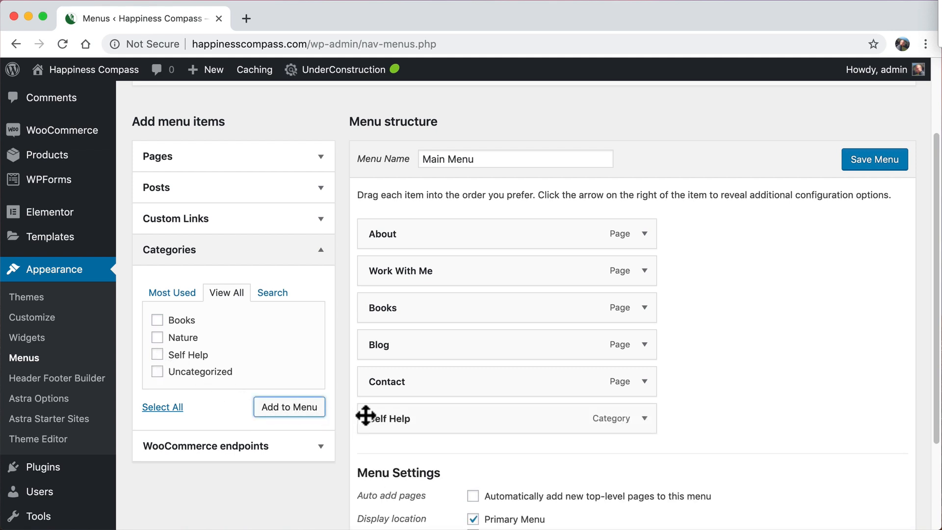
# Step: Nest Self Help under Blog, save the Main Menu, and visit the site
pyautogui.moveTo(458, 421); pyautogui.dragTo(485, 381)
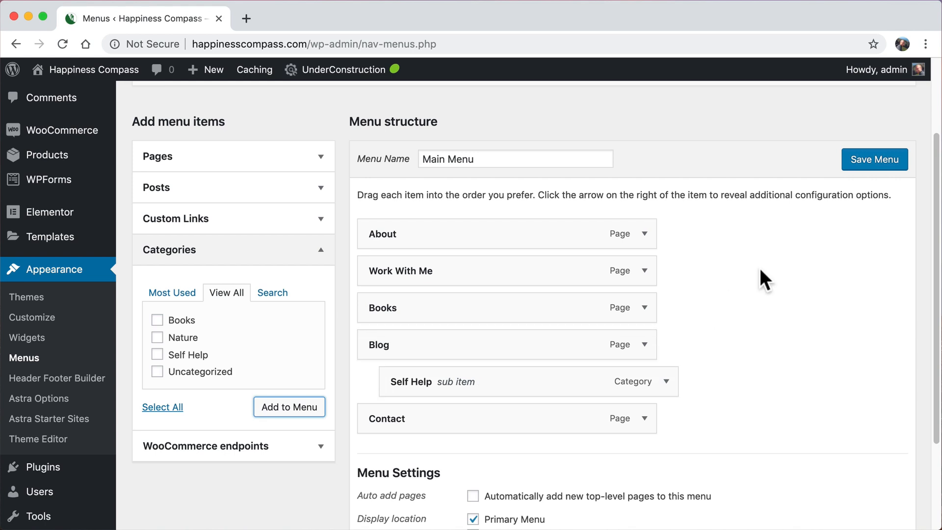
pyautogui.click(872, 165)
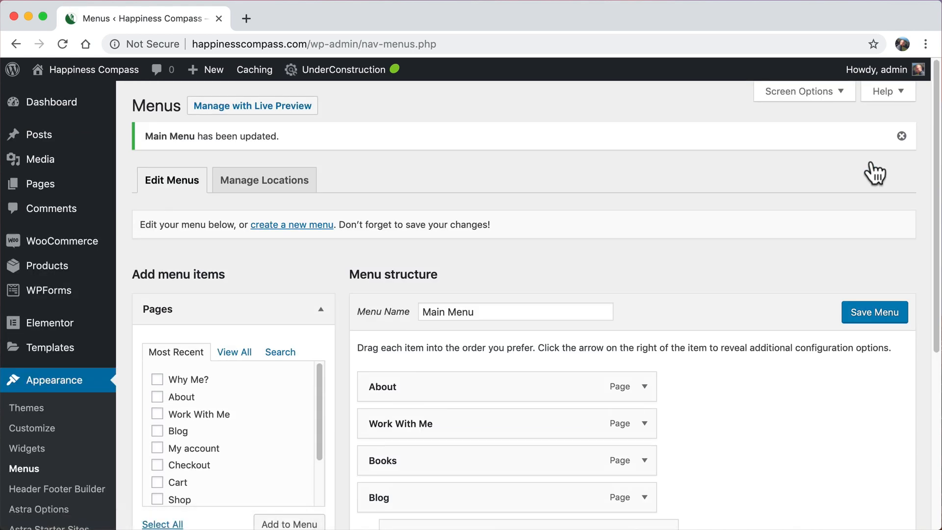
pyautogui.moveTo(34, 78)
pyautogui.click(52, 96)
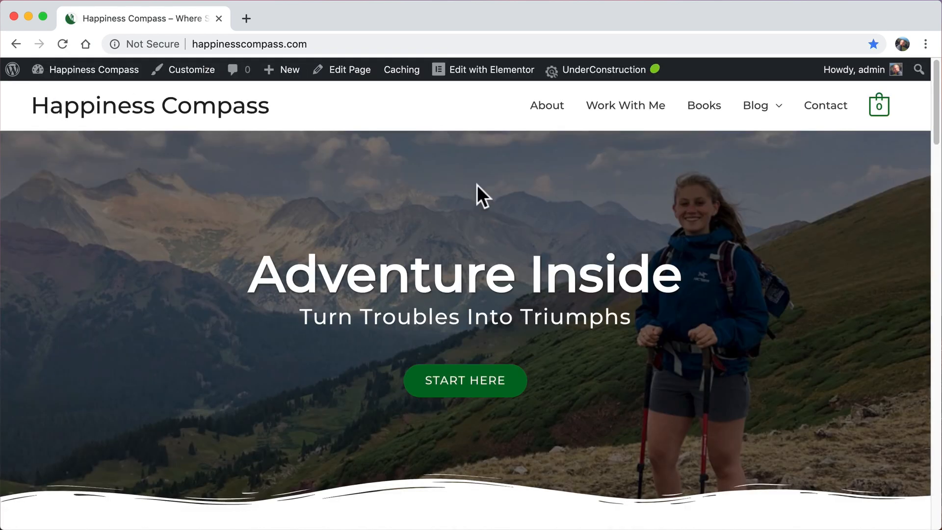
# Step: Go to Blog > Self Help in the site navigation and scroll through the category archive
pyautogui.moveTo(765, 116)
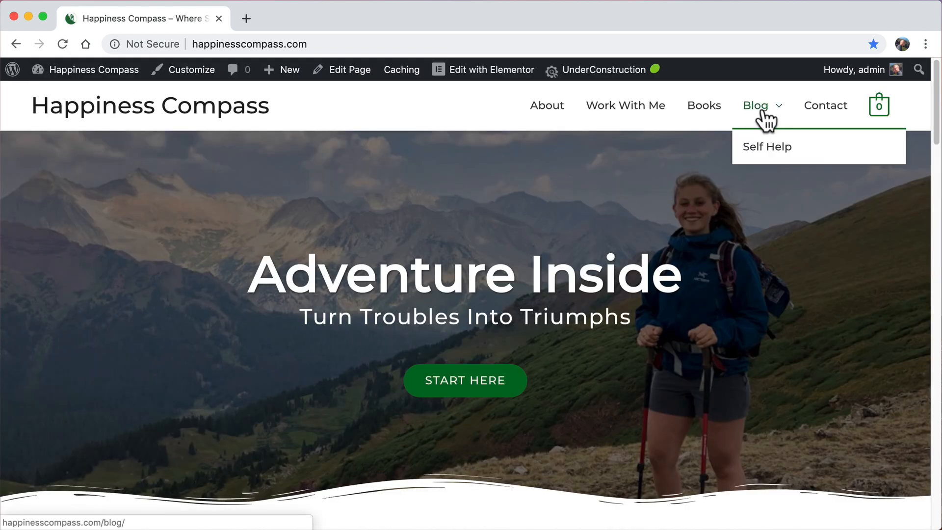
pyautogui.click(764, 151)
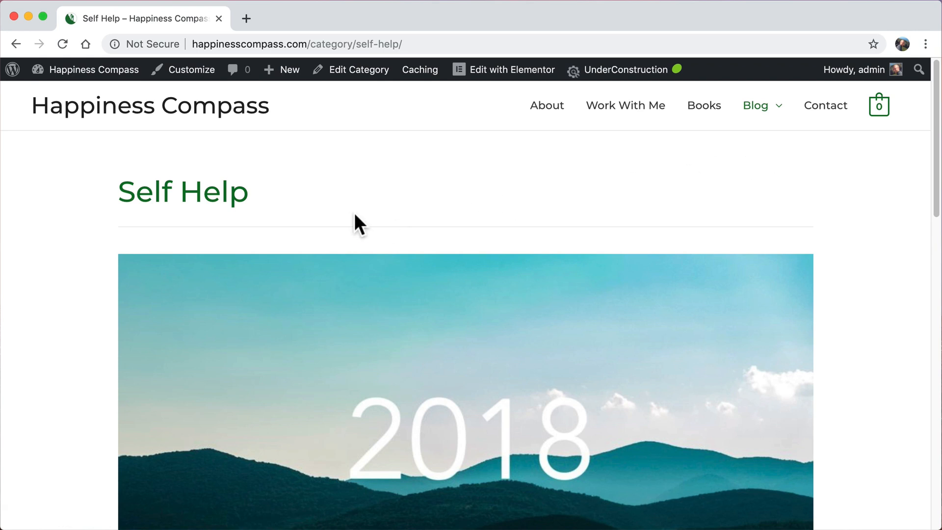
pyautogui.scroll(-2, 73, 275)
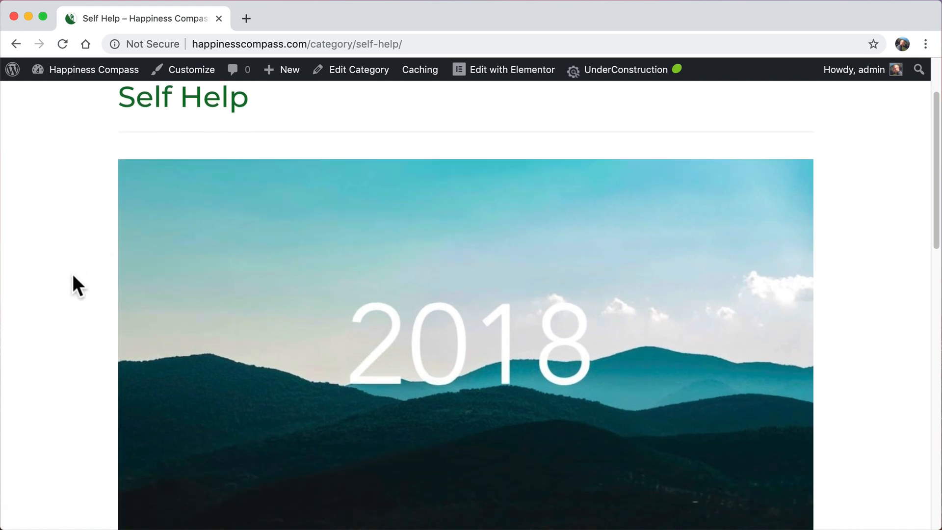
pyautogui.scroll(-7, 73, 277)
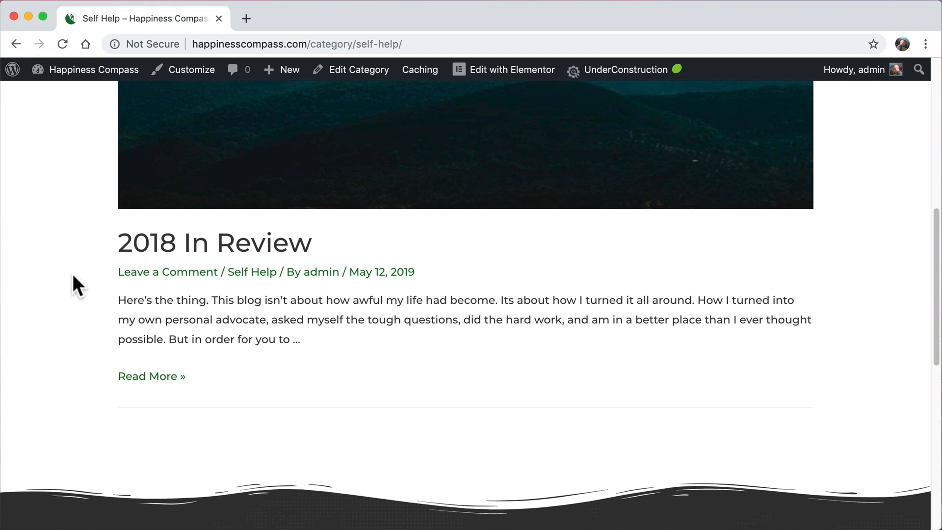
pyautogui.scroll(10, 73, 276)
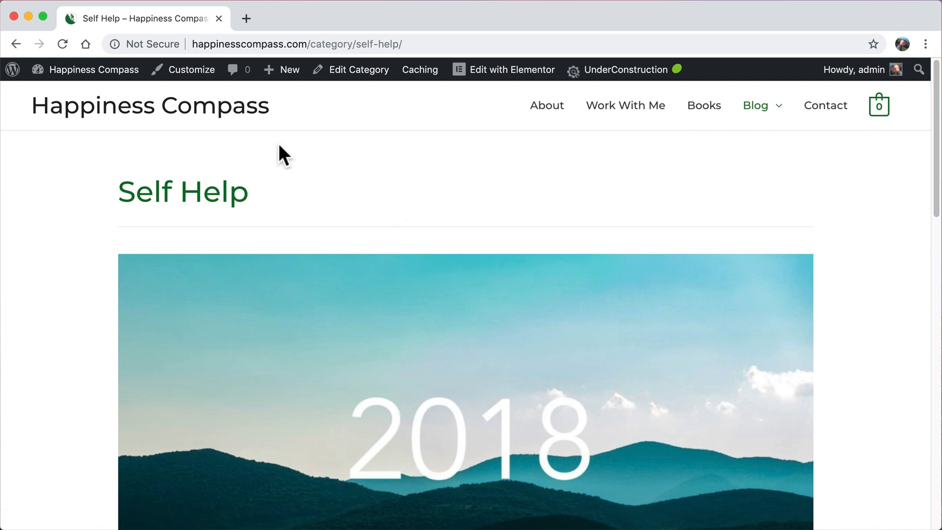
# Step: Delete the Self Help item from the Main Menu, save the menu, and return to the live site
pyautogui.moveTo(107, 74)
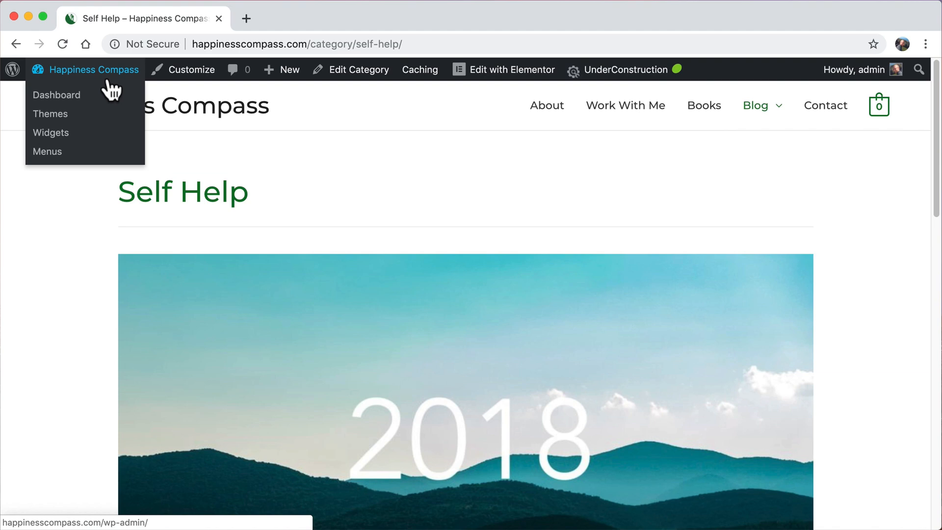
pyautogui.click(62, 154)
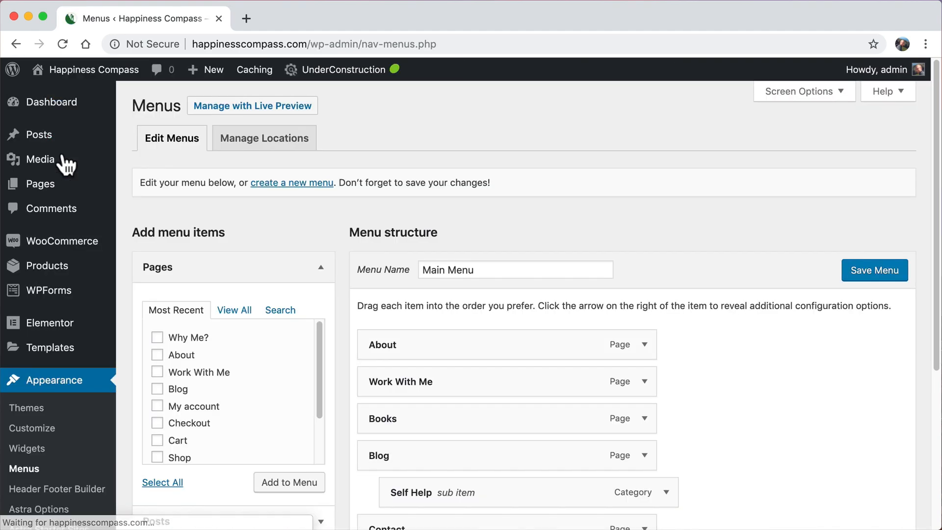
pyautogui.scroll(-3, 344, 265)
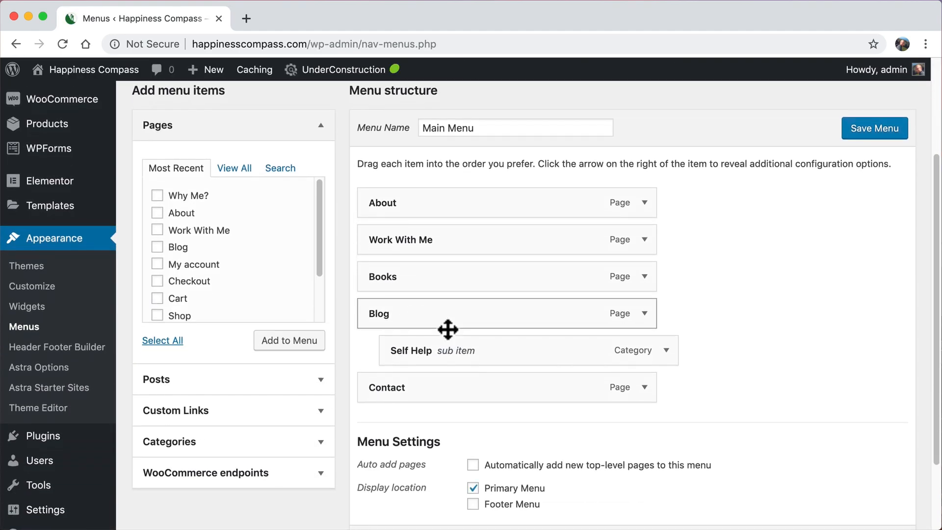
pyautogui.click(665, 350)
pyautogui.click(410, 479)
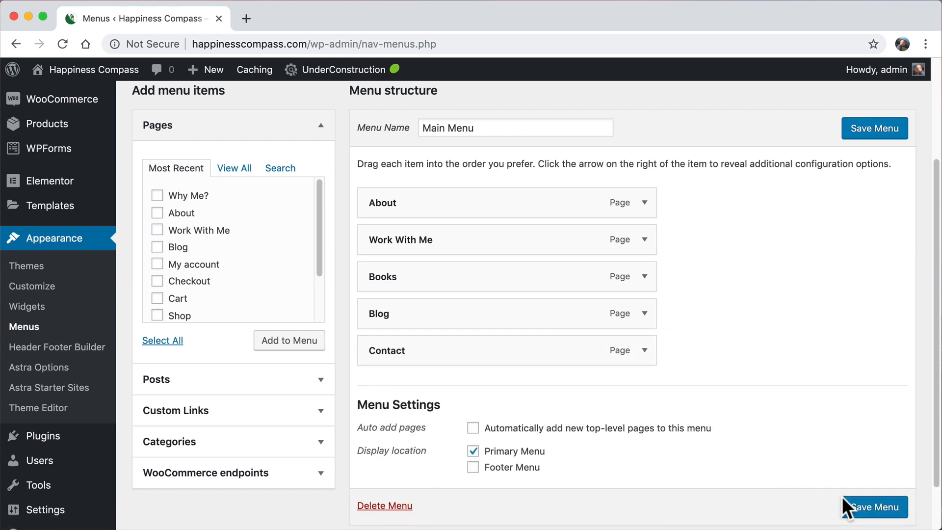
pyautogui.click(874, 510)
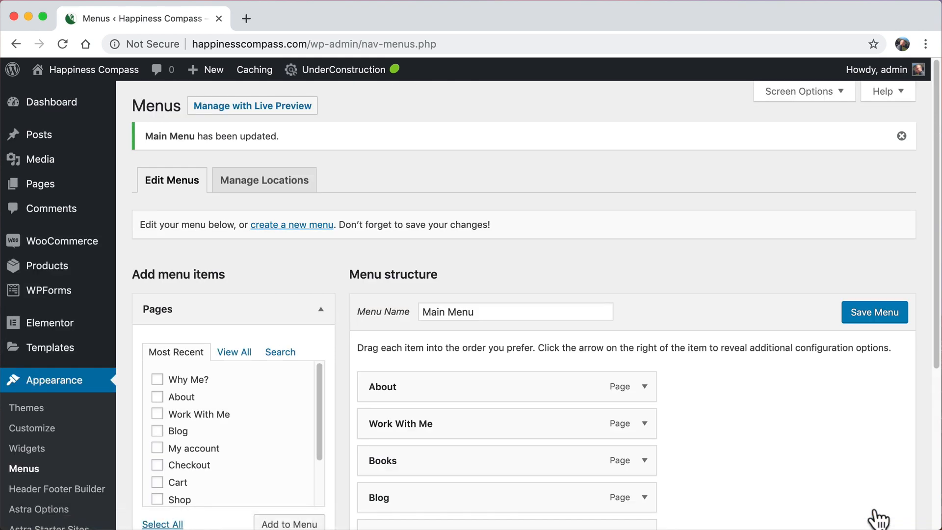
pyautogui.moveTo(83, 71)
pyautogui.click(52, 98)
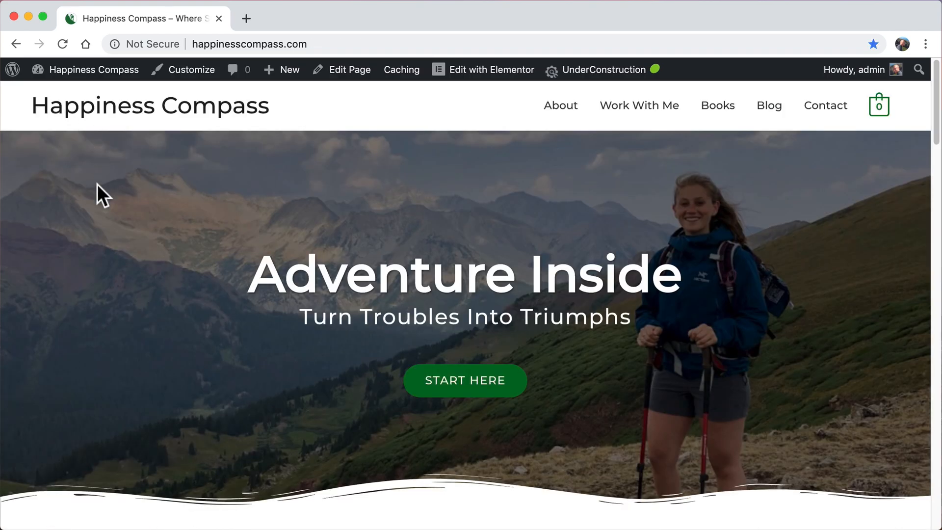
# Step: Scroll down to the homepage Subscribe form, then go back to the admin Dashboard
pyautogui.scroll(-15, 97, 184)
pyautogui.scroll(-7, 98, 184)
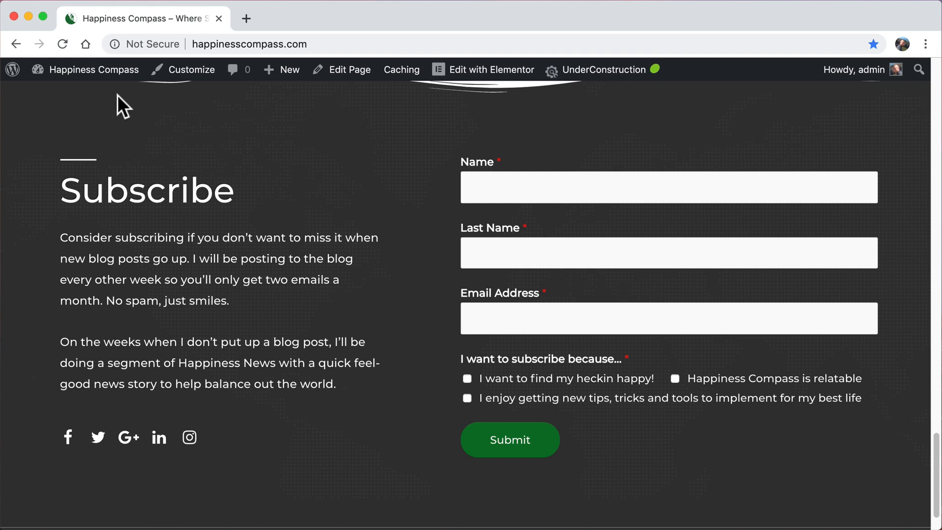
pyautogui.click(65, 95)
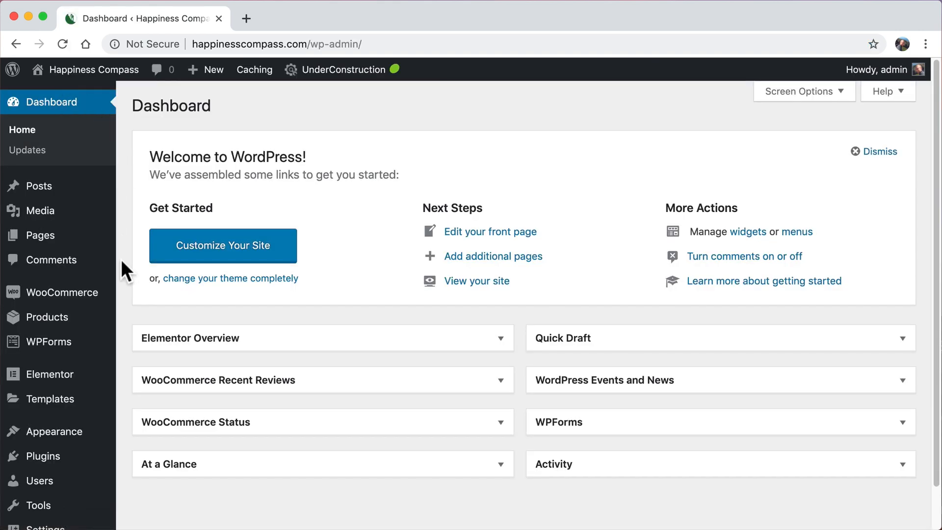
# Step: Edit the Footer template in Elementor and inspect the Subscribe form's [wpforms id="9"] shortcode
pyautogui.moveTo(32, 435)
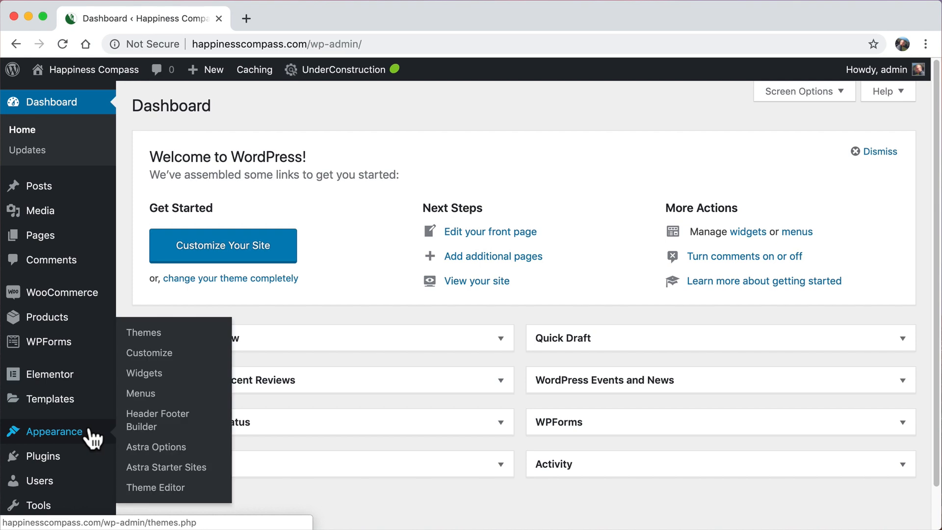
pyautogui.click(165, 425)
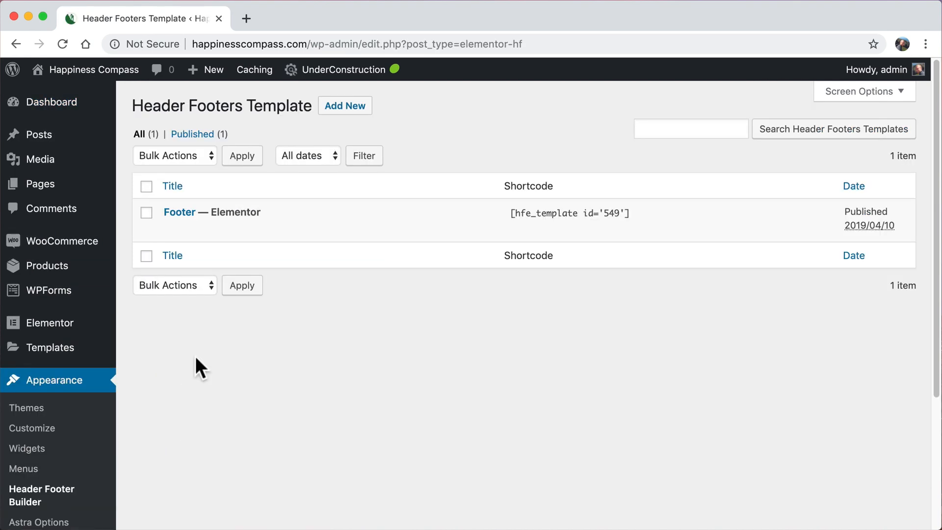
pyautogui.click(349, 229)
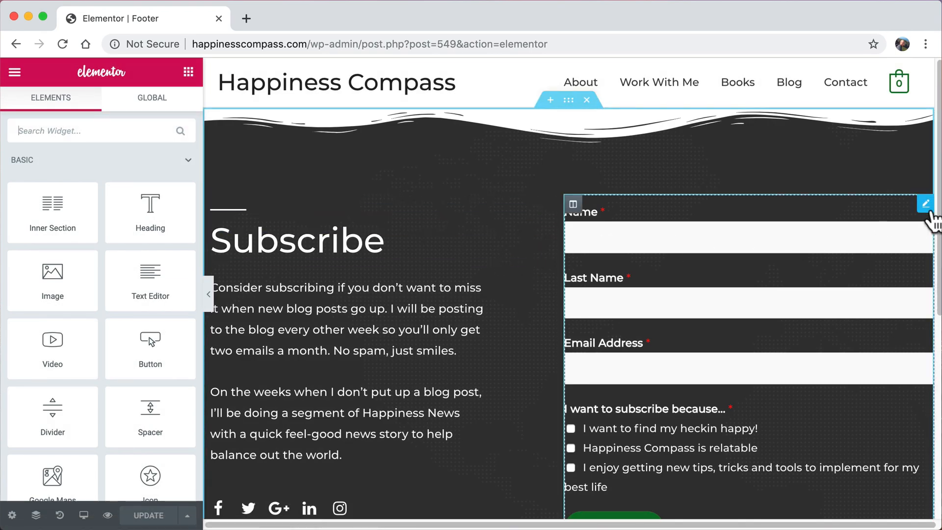
pyautogui.click(925, 205)
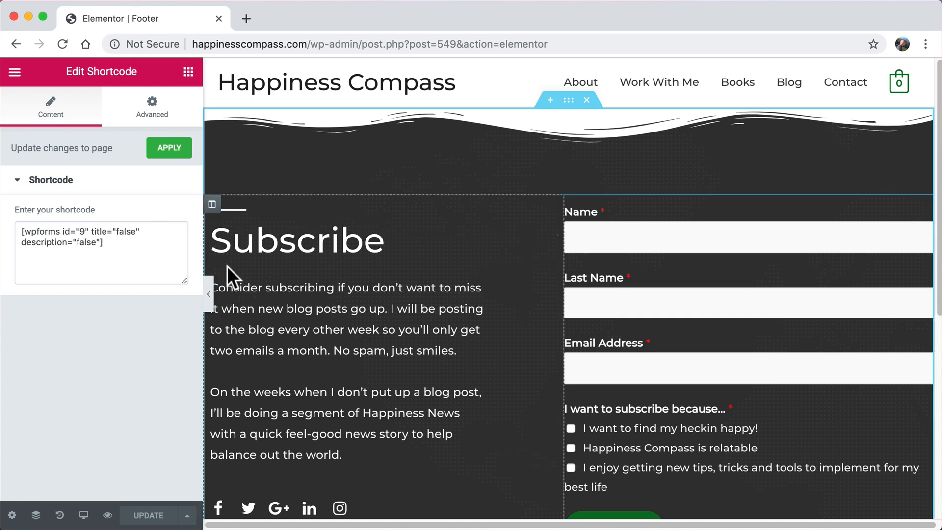
pyautogui.doubleClick(48, 232)
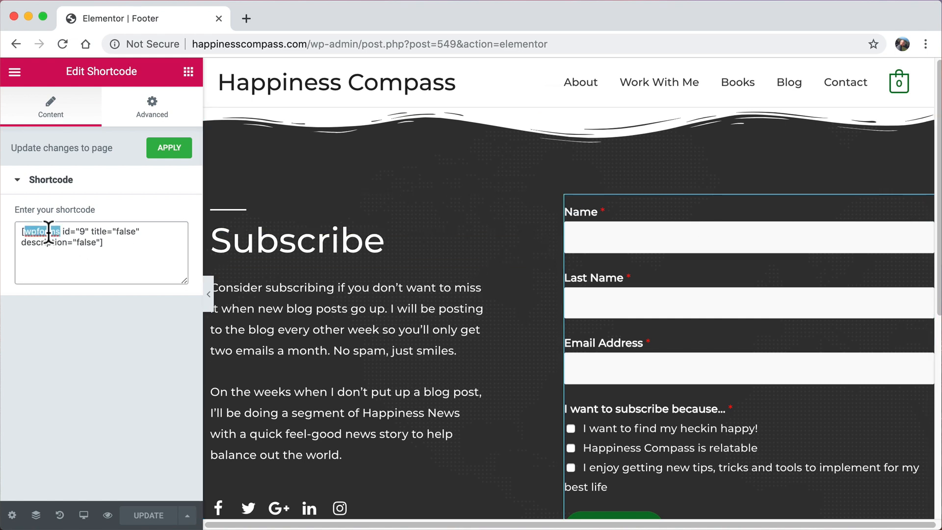
pyautogui.click(93, 314)
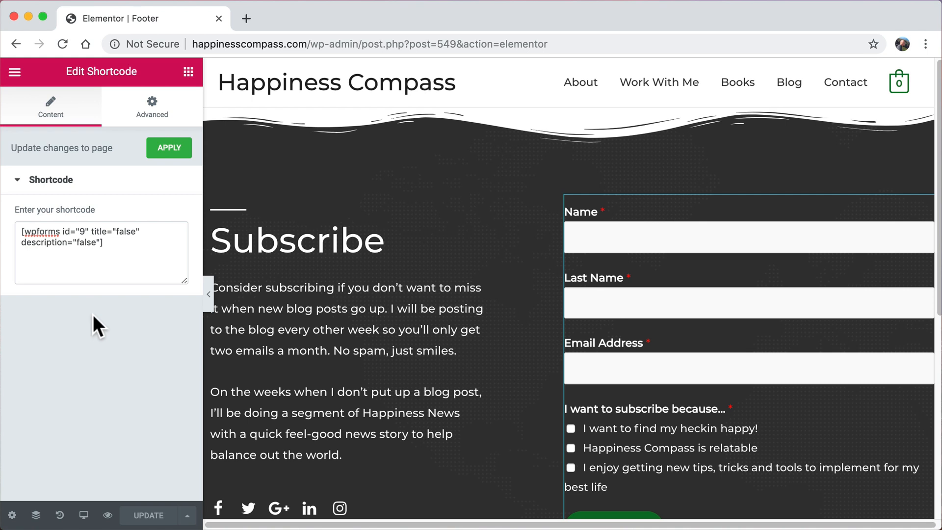
# Step: Load mailchimp.com in a new Chrome tab
pyautogui.click(246, 19)
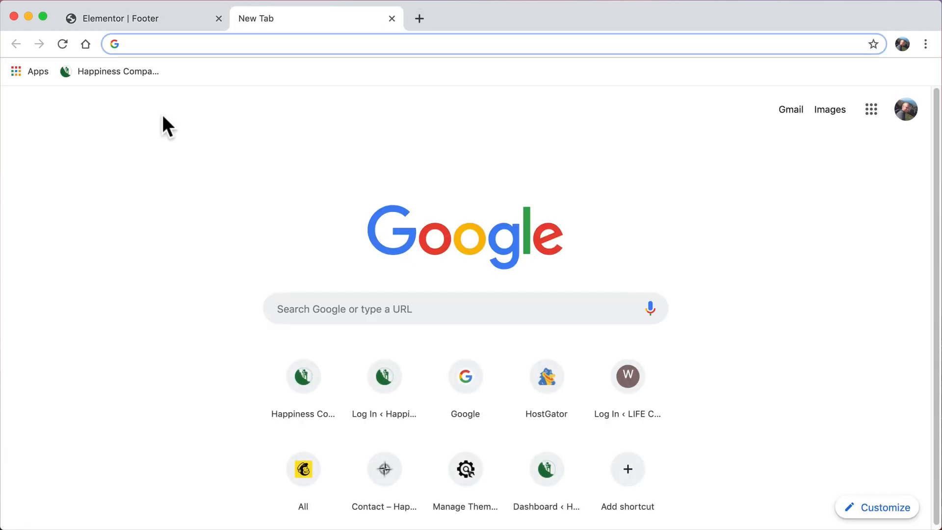
pyautogui.write('mailchimp.com')
pyautogui.press('Return')
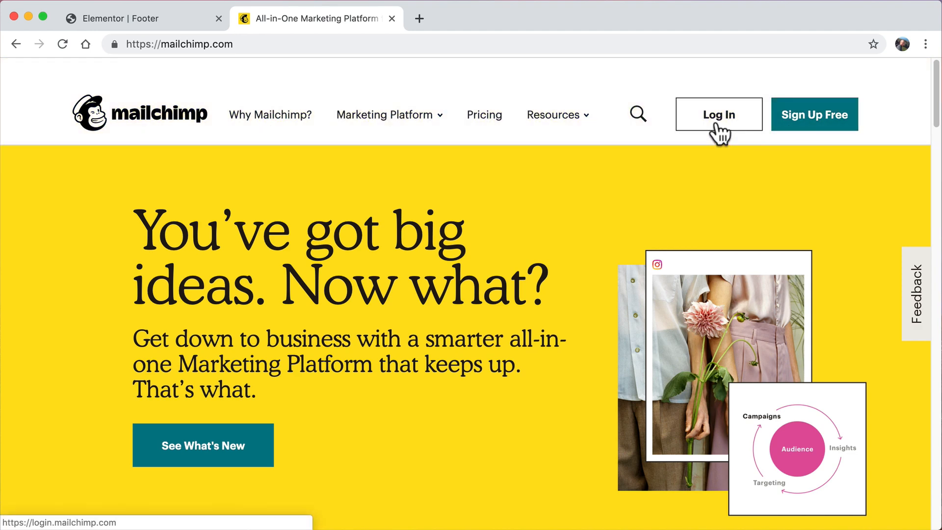
# Step: Log in to Mailchimp using the saved credentials
pyautogui.click(716, 125)
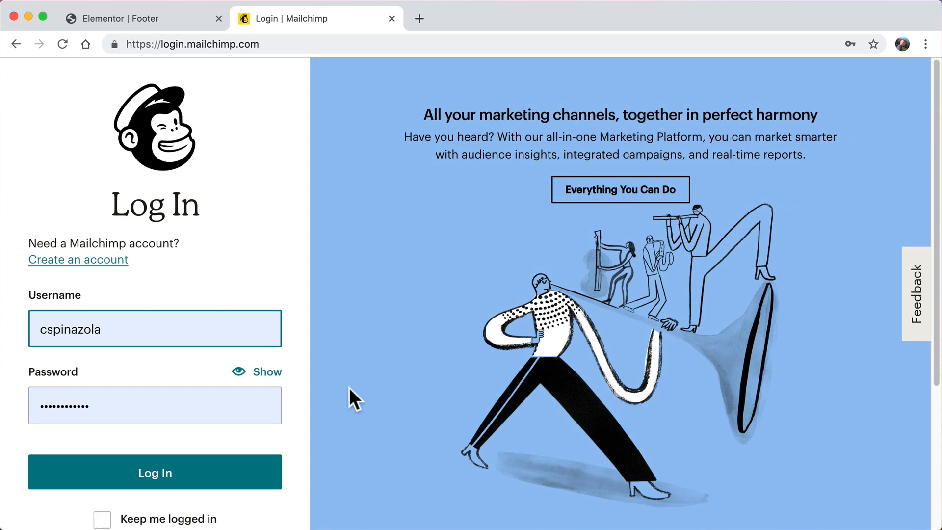
pyautogui.click(187, 485)
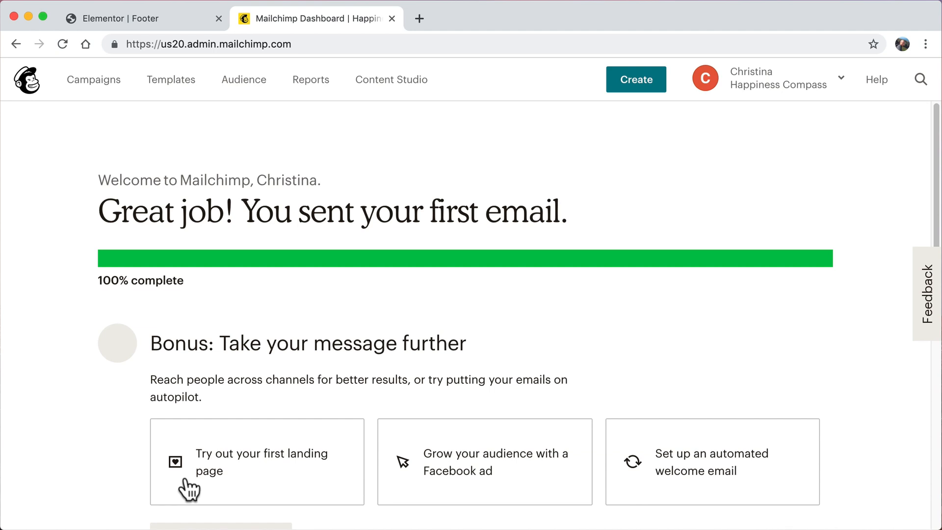
# Step: From Audience > View audiences, choose Create Audience to reach the blank new-audience form
pyautogui.click(243, 85)
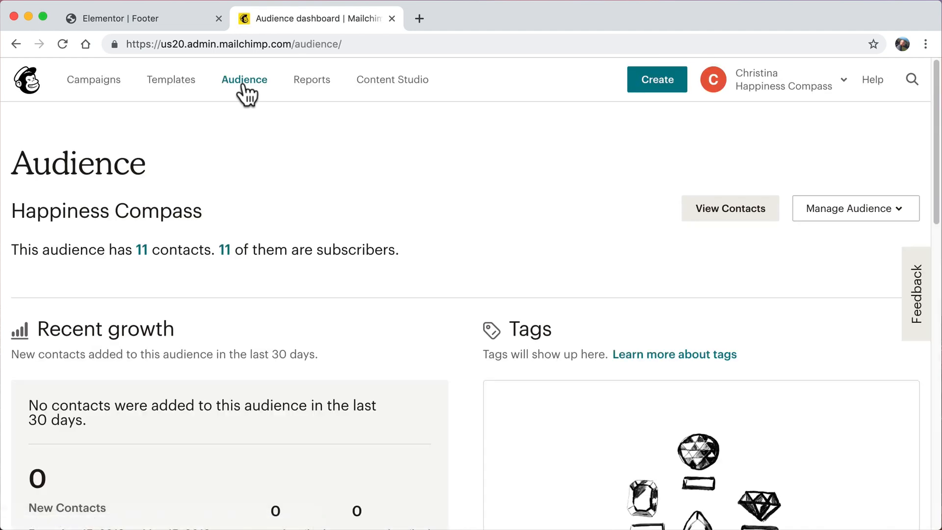
pyautogui.click(893, 219)
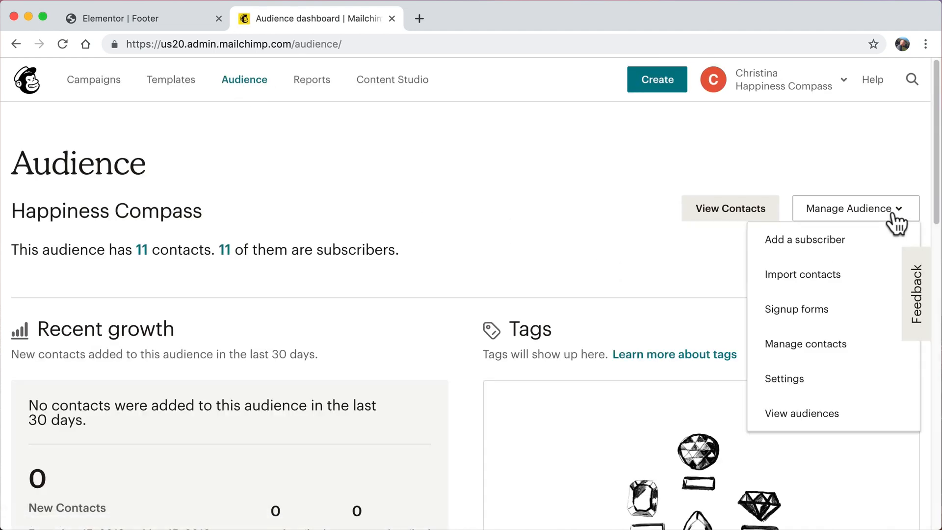
pyautogui.click(810, 416)
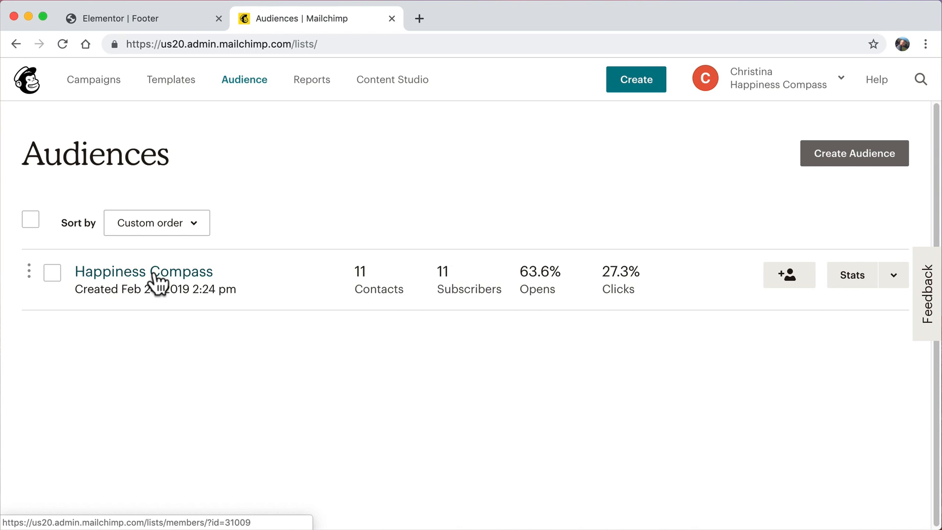
pyautogui.click(851, 171)
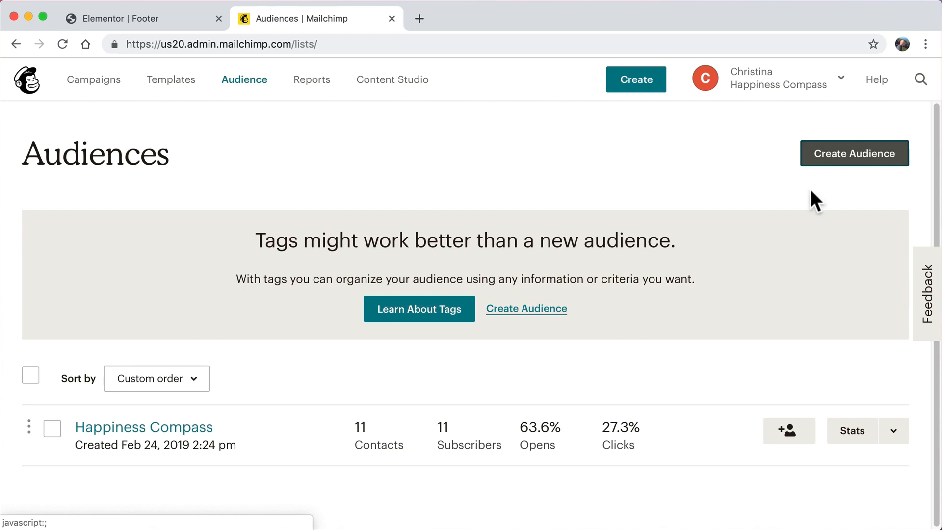
pyautogui.click(529, 309)
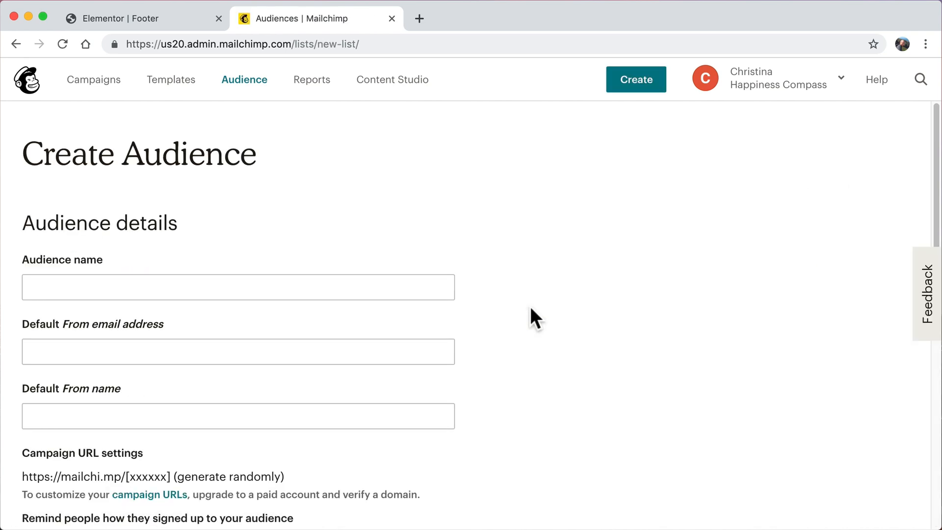
# Step: Name the audience 'Happiness Compass Newsletter' and fill in the default sender email and sender name
pyautogui.click(219, 289)
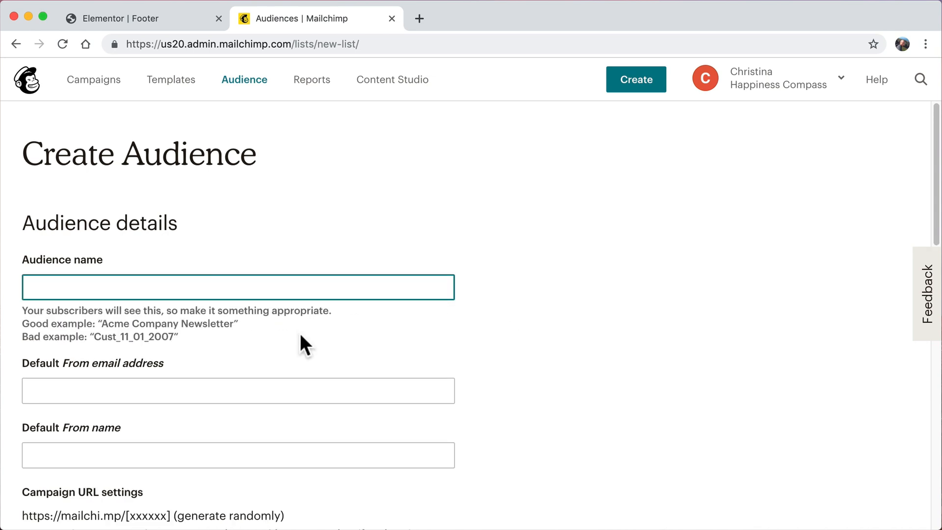
pyautogui.write('Happiness Compass New')
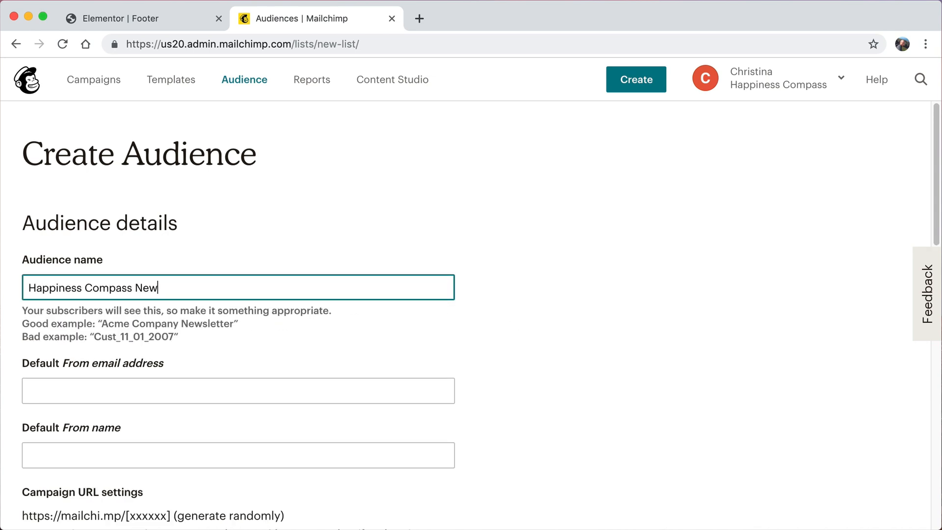
pyautogui.write('sletter')
pyautogui.click(139, 389)
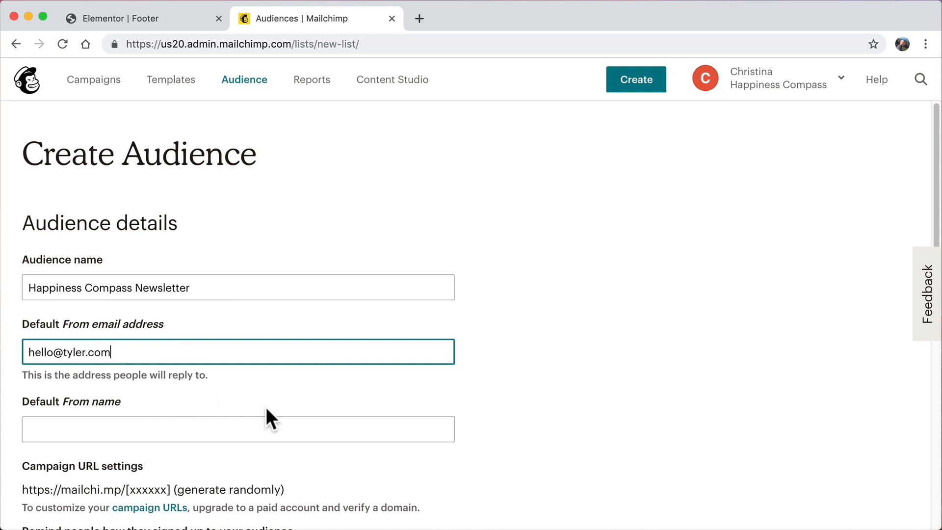
pyautogui.click(218, 429)
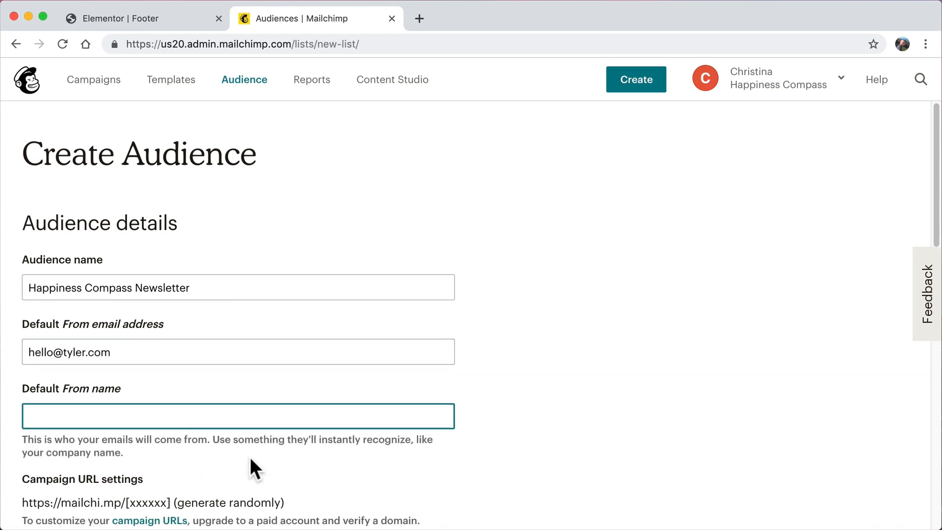
pyautogui.scroll(-5, 478, 388)
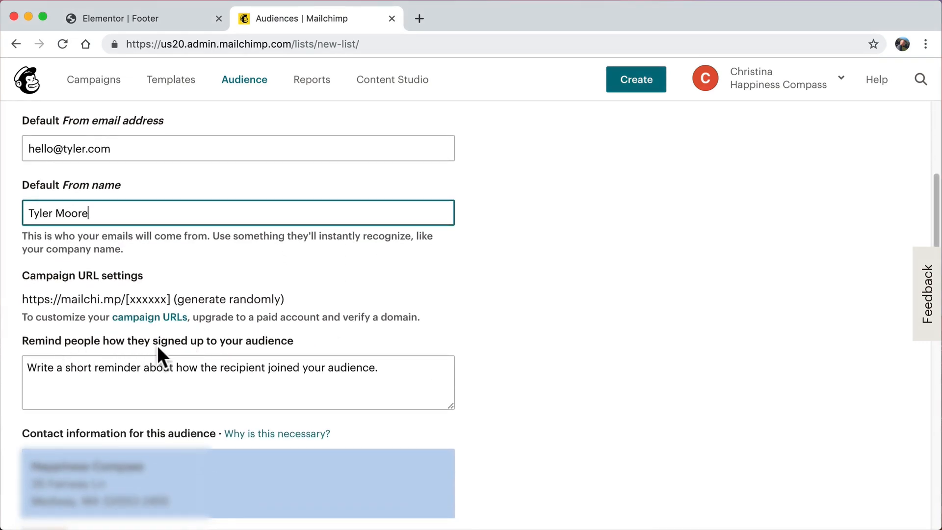
# Step: Set the reminder to 'You are receiving this email because you opted in at our website: HappinessCompass.com'
pyautogui.click(184, 377)
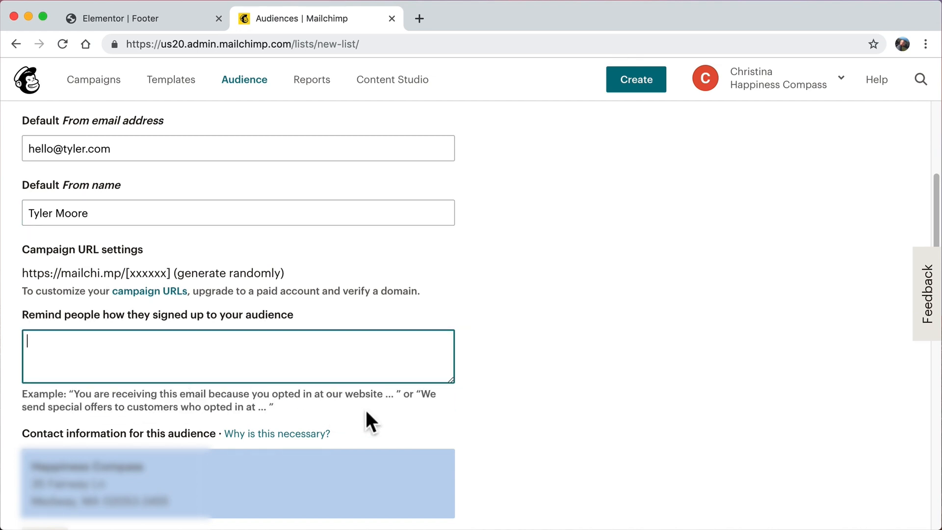
pyautogui.write('You are receiving this email be')
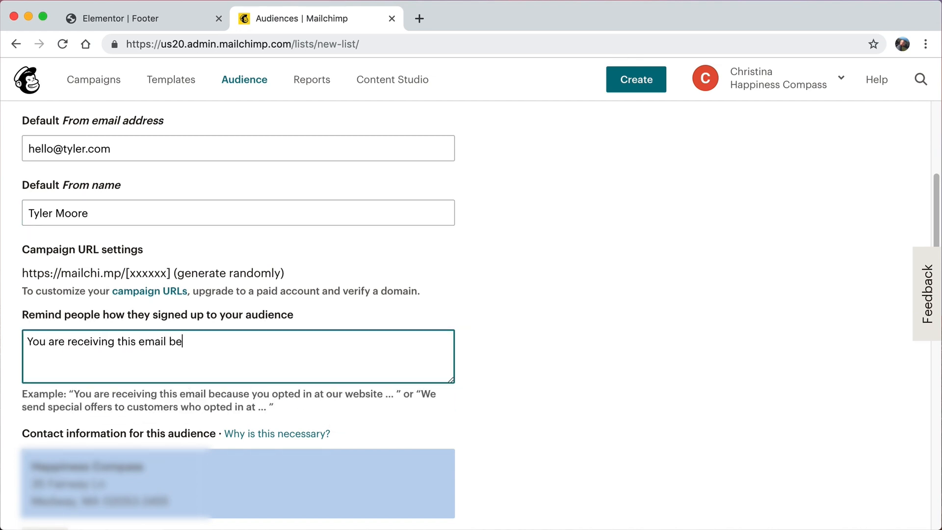
pyautogui.write('cause you opted i')
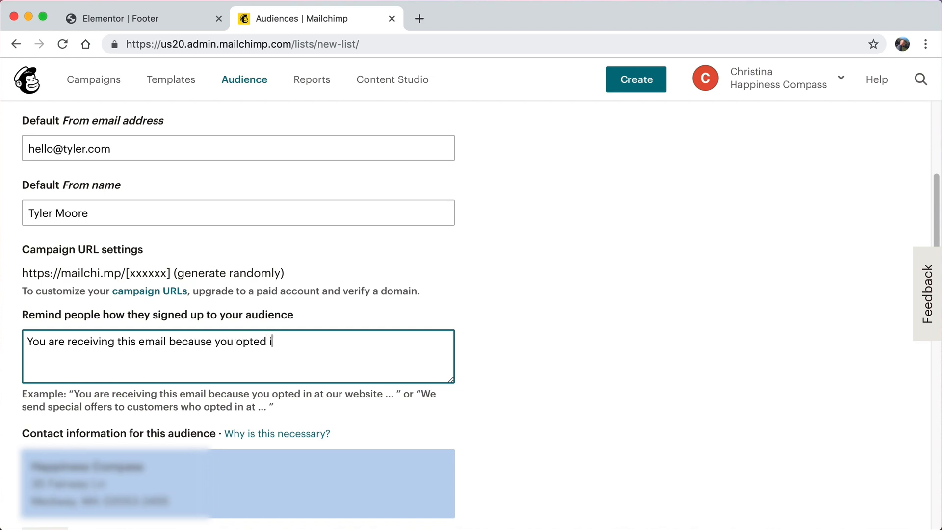
pyautogui.write('n at our website:')
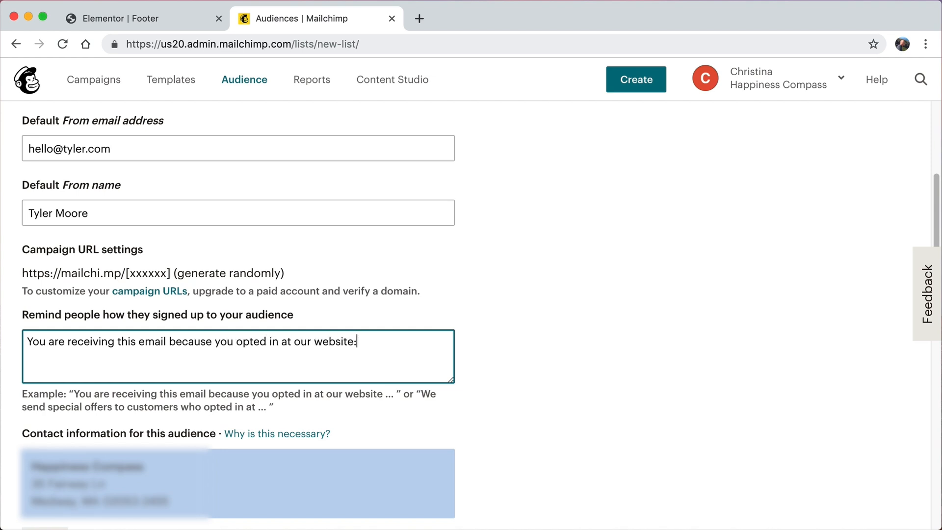
pyautogui.write(' HappinessCompass')
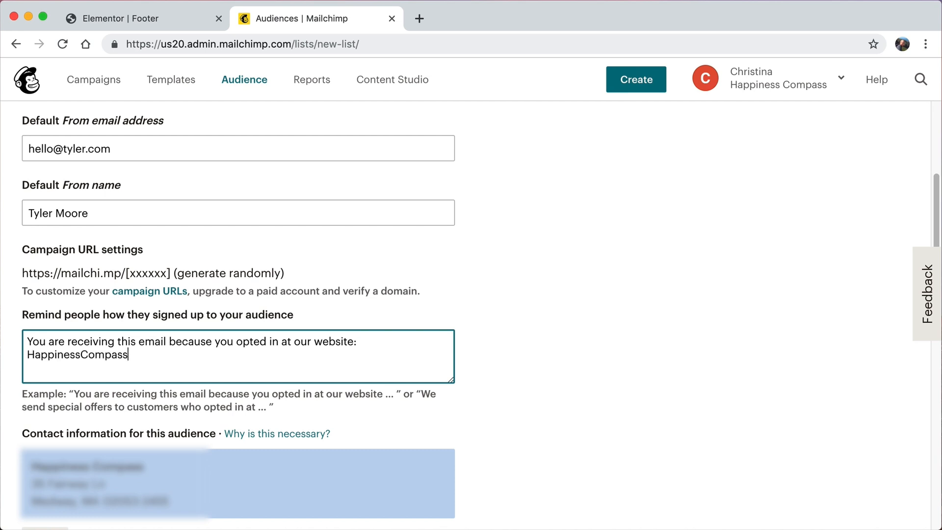
pyautogui.write('.com')
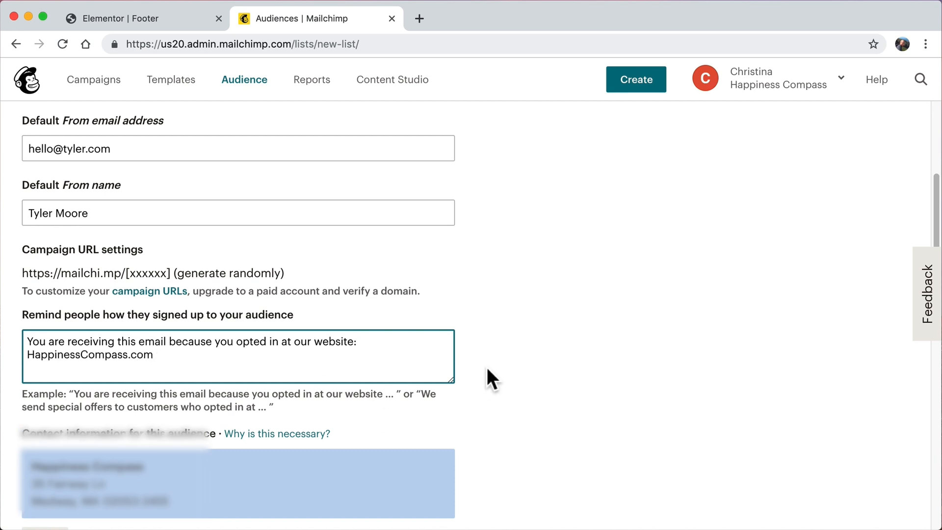
# Step: Turn on Daily summary notifications, leave double opt-in off, and return to the Audience dashboard
pyautogui.scroll(-6, 486, 367)
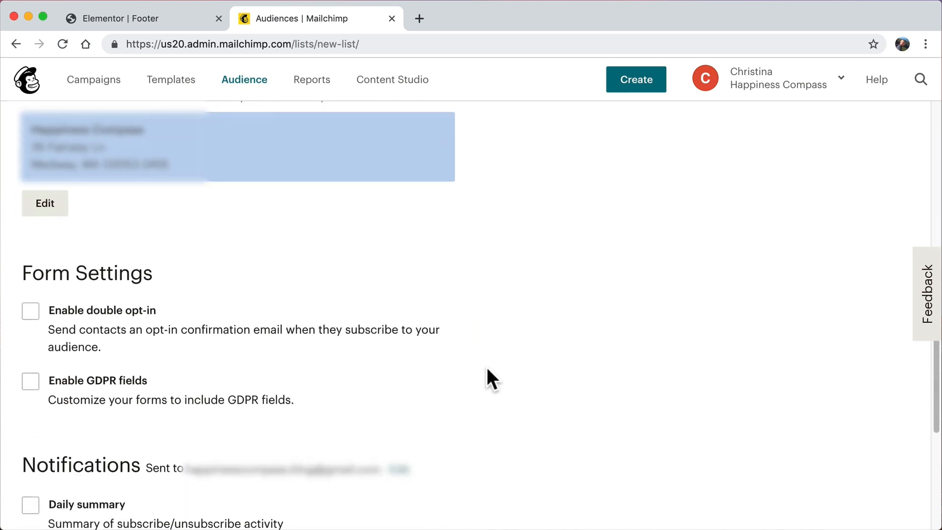
pyautogui.scroll(-2, 486, 368)
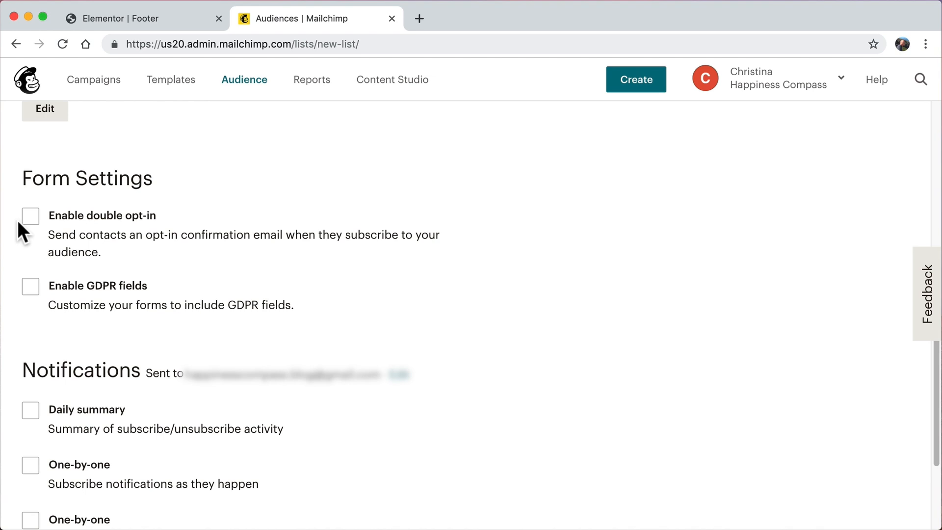
pyautogui.click(31, 217)
pyautogui.click(31, 218)
pyautogui.scroll(-5, 453, 327)
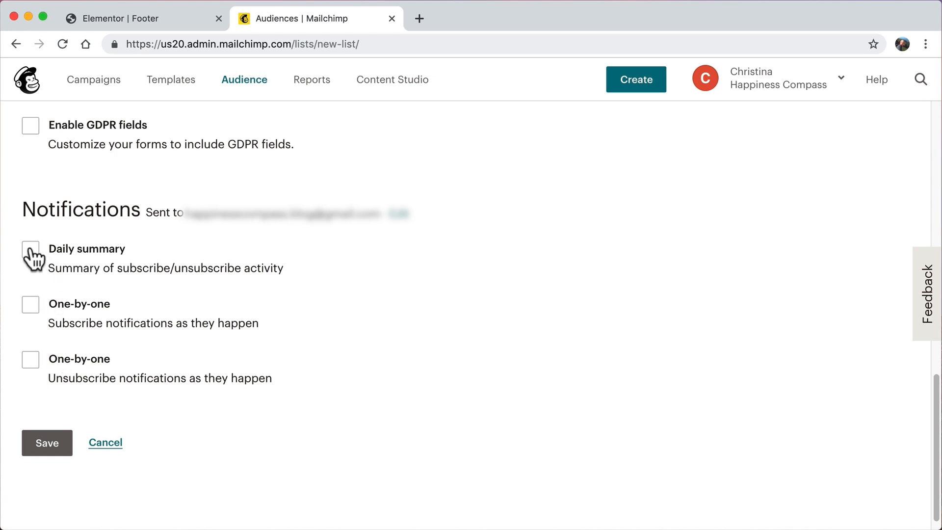
pyautogui.click(30, 250)
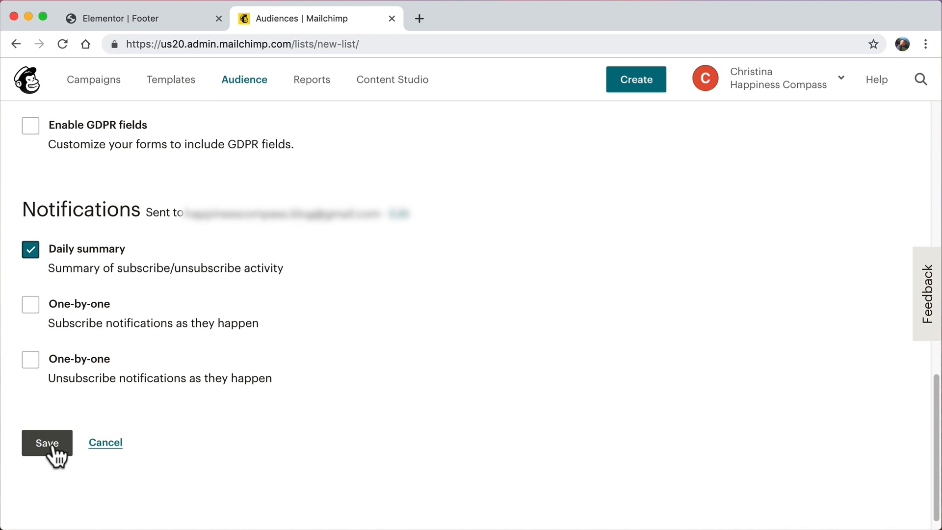
pyautogui.scroll(15, 366, 260)
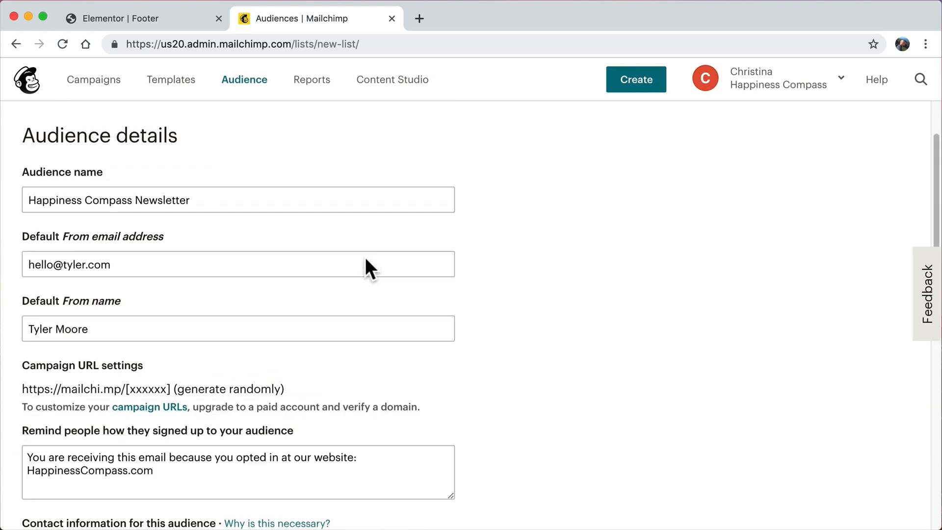
pyautogui.click(244, 88)
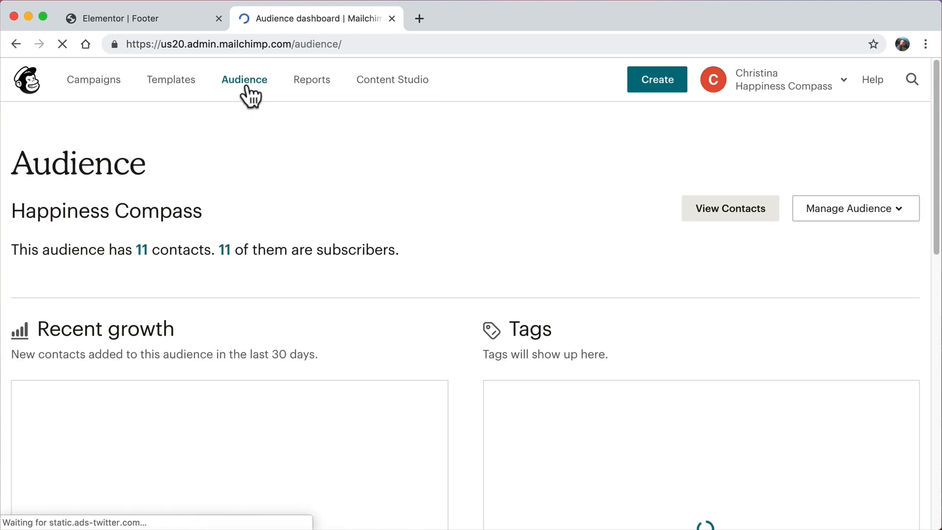
# Step: Go through View audiences to Happiness Compass's Signup forms and choose Form builder
pyautogui.click(899, 212)
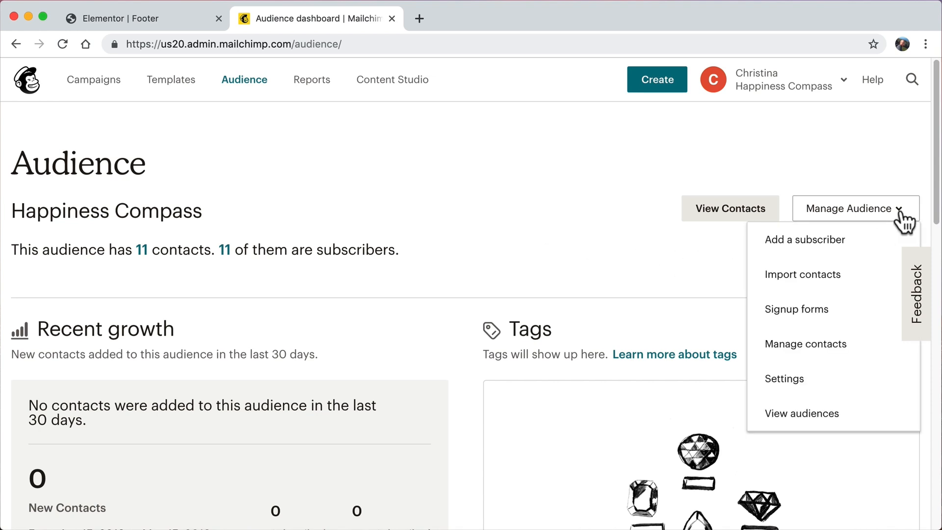
pyautogui.click(834, 412)
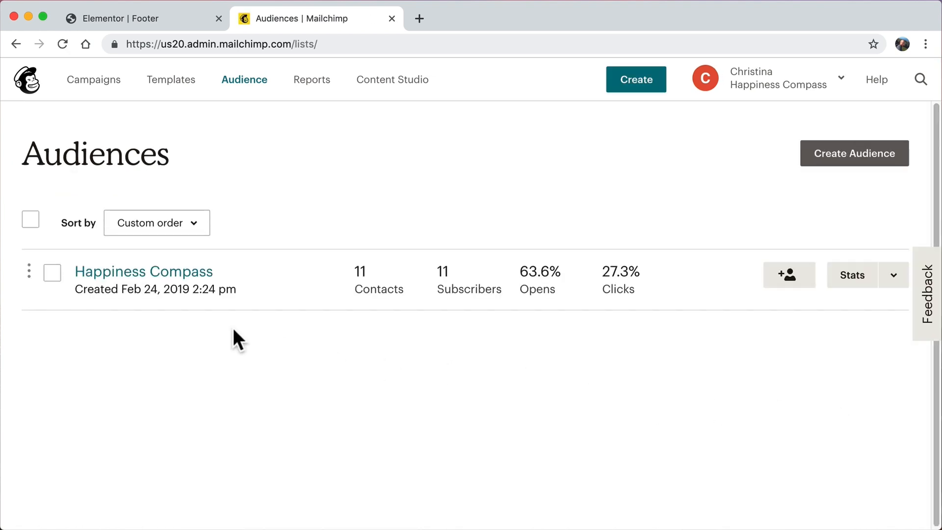
pyautogui.click(158, 274)
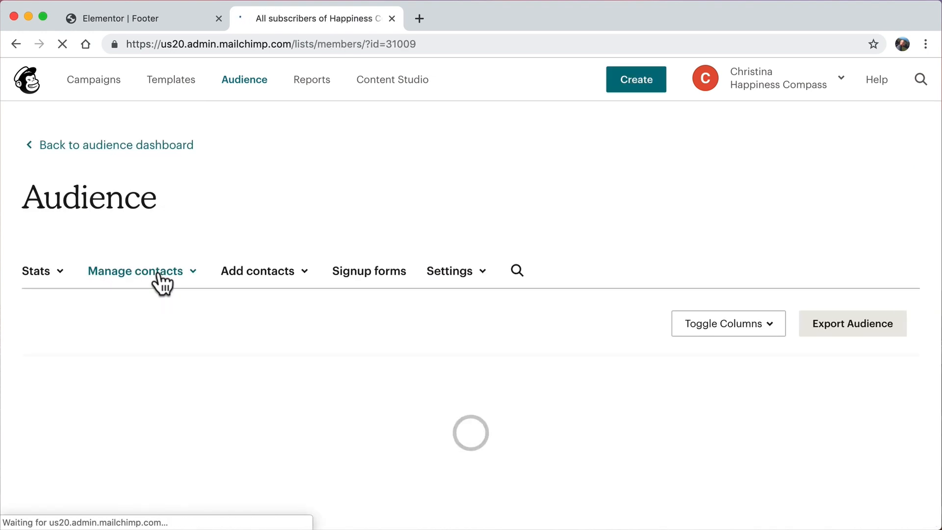
pyautogui.scroll(-4, 151, 414)
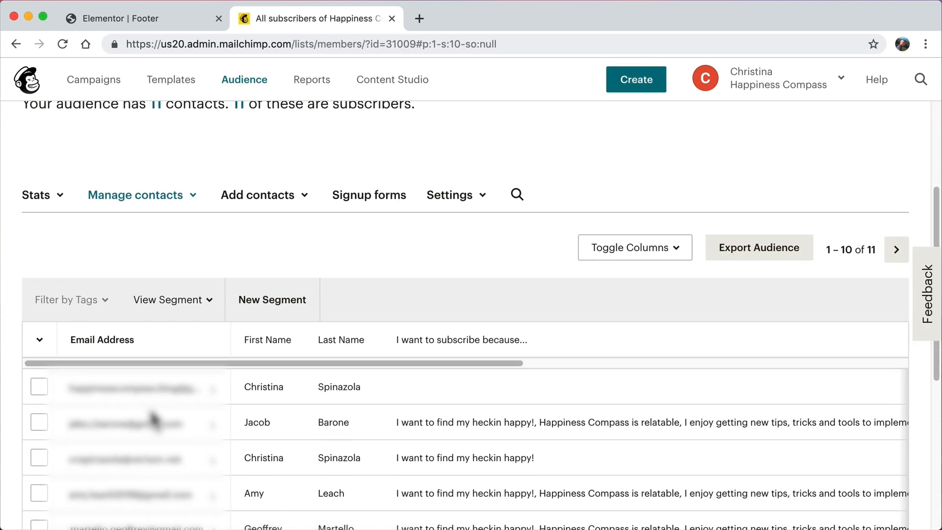
pyautogui.click(369, 198)
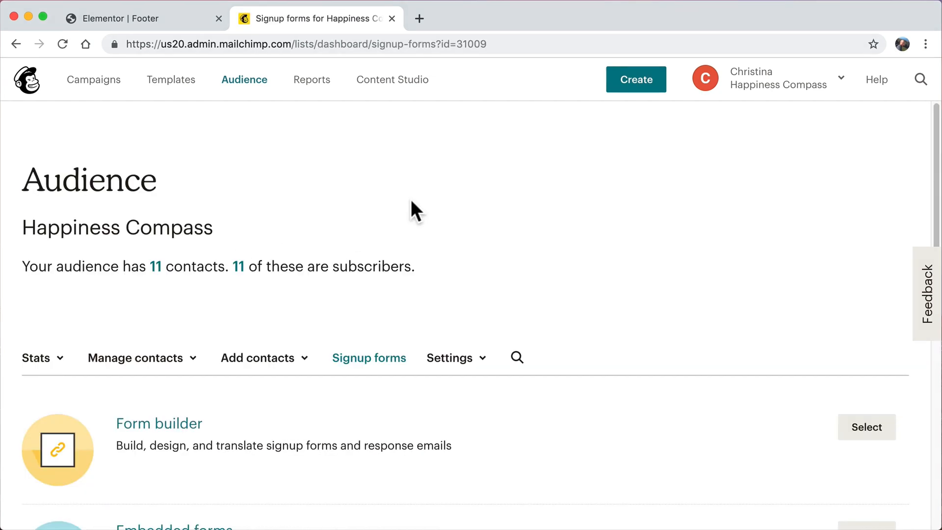
pyautogui.scroll(-7, 537, 293)
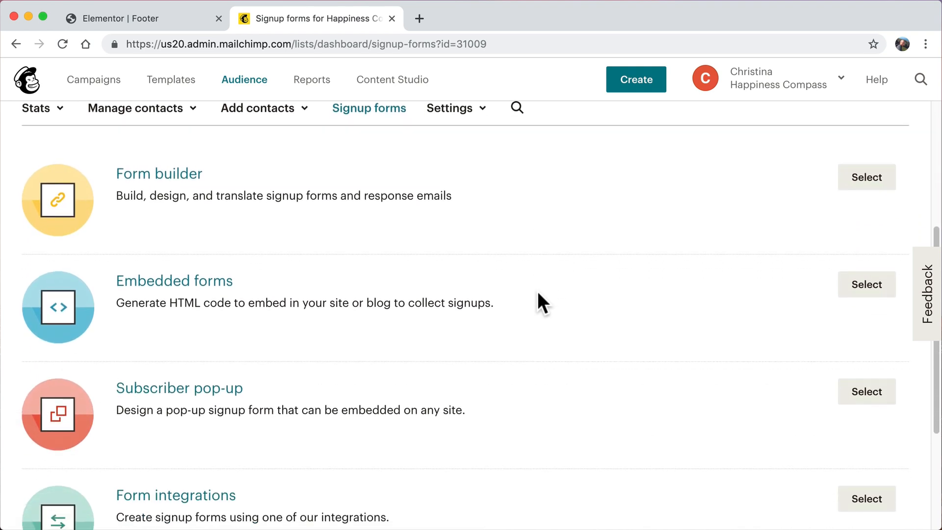
pyautogui.scroll(-2, 538, 293)
pyautogui.scroll(4, 538, 293)
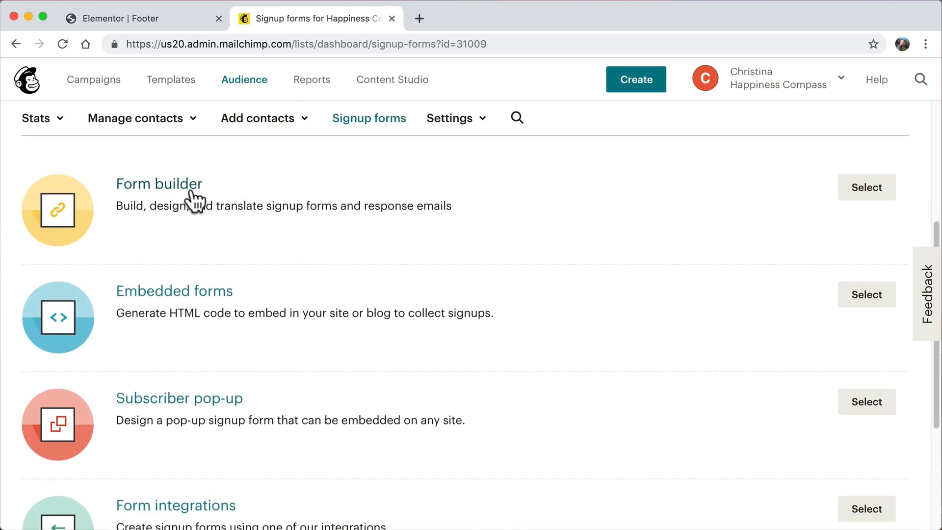
pyautogui.click(873, 199)
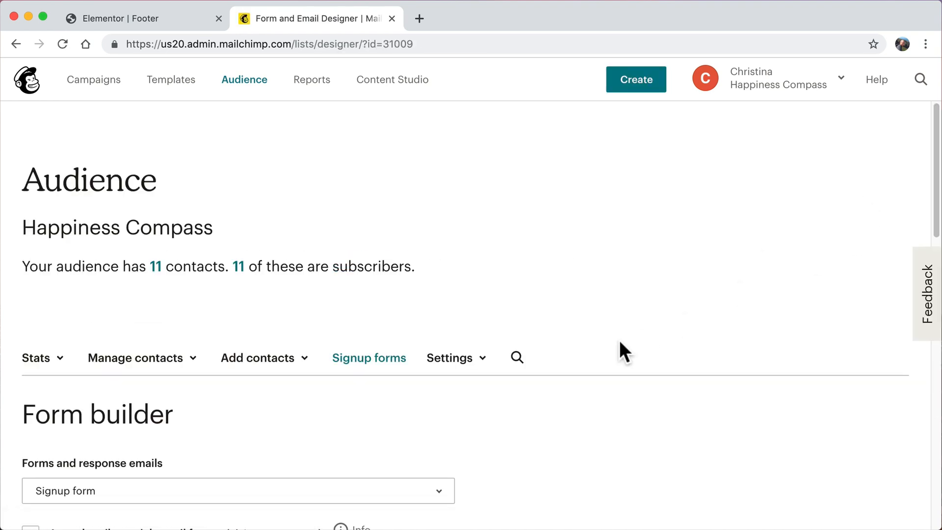
# Step: Drag the Email Address field to a new position in the signup form
pyautogui.scroll(-5, 614, 344)
pyautogui.scroll(-10, 614, 346)
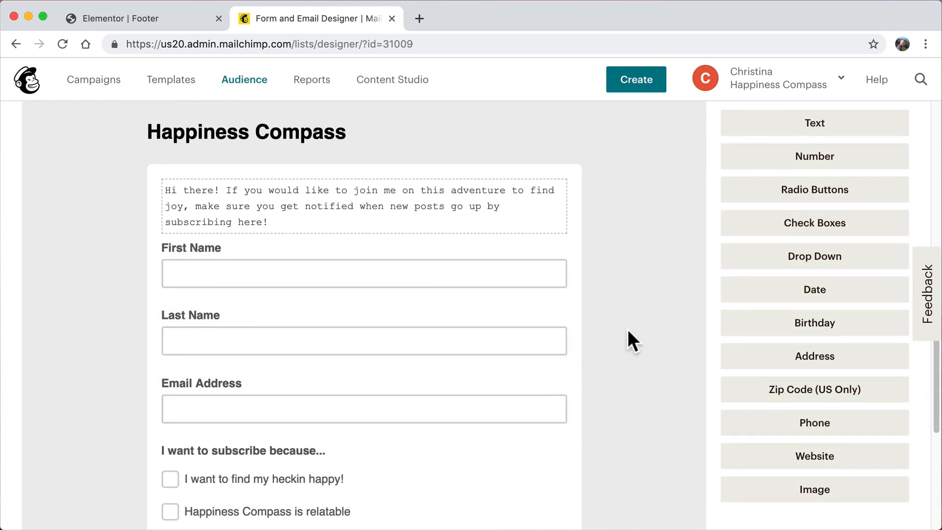
pyautogui.scroll(-3, 627, 329)
pyautogui.scroll(2, 627, 328)
pyautogui.moveTo(513, 339); pyautogui.dragTo(466, 276)
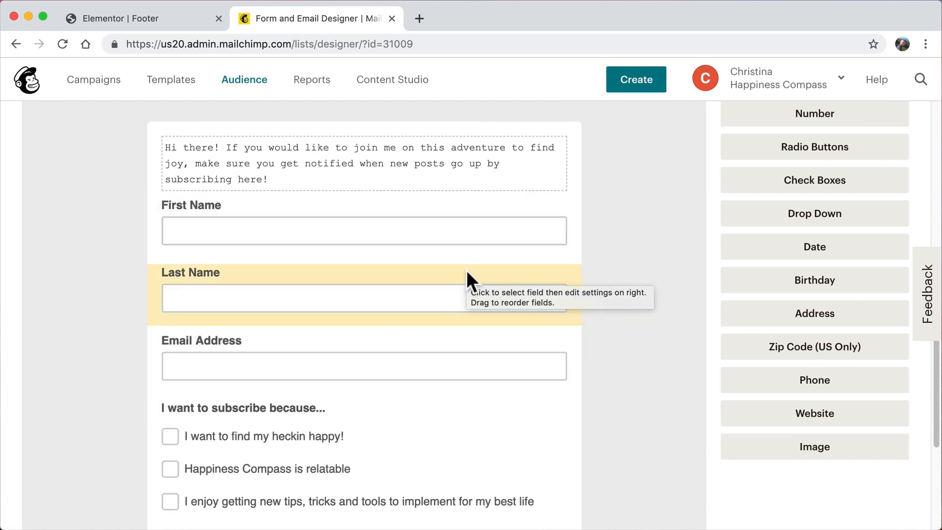
pyautogui.scroll(2, 757, 221)
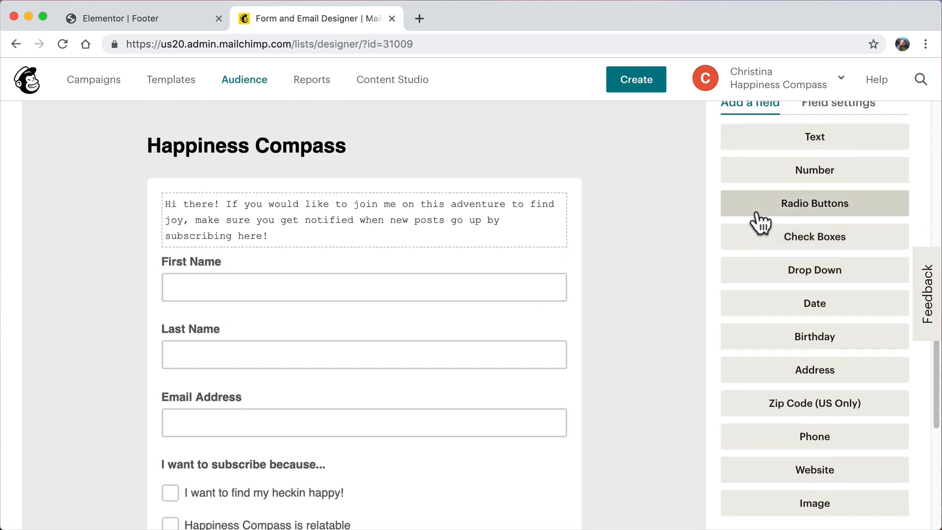
# Step: Add a required number field labelled 'Phone Number' and save its settings
pyautogui.click(860, 166)
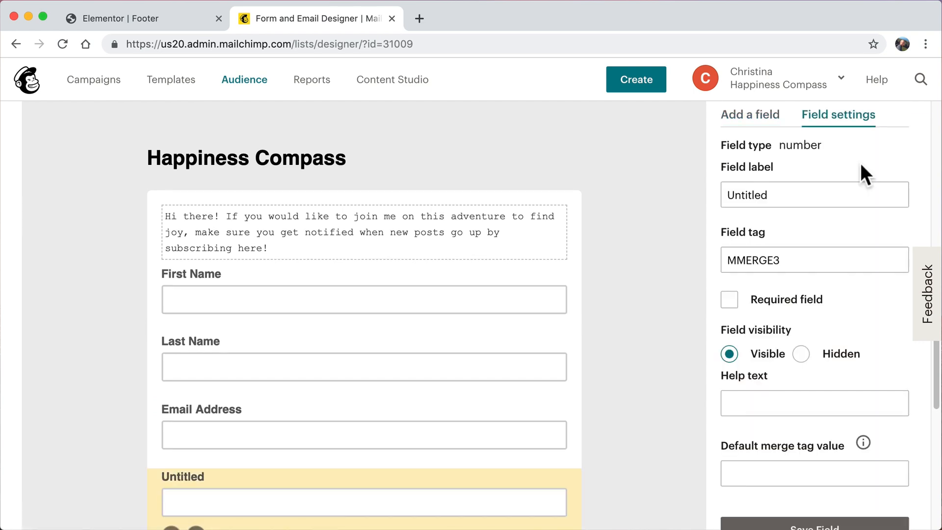
pyautogui.scroll(-2, 656, 296)
pyautogui.scroll(2, 656, 296)
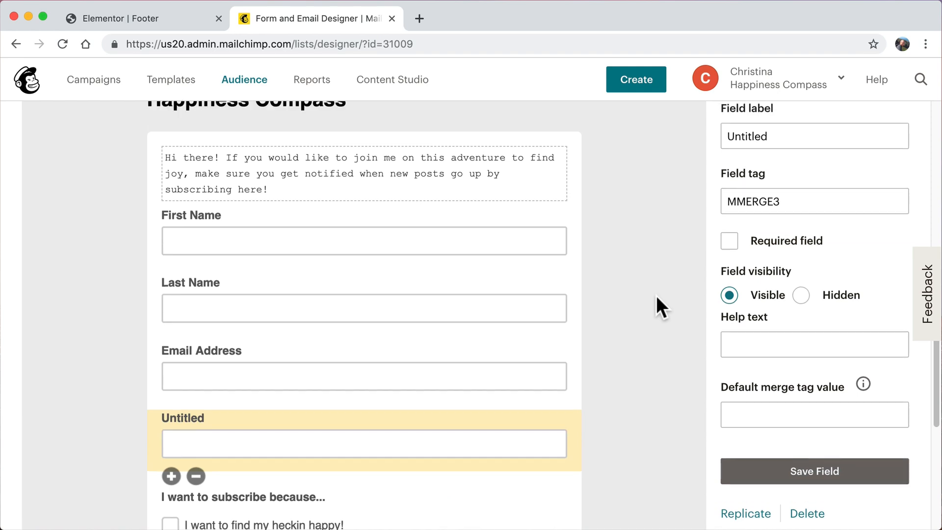
pyautogui.scroll(1, 655, 295)
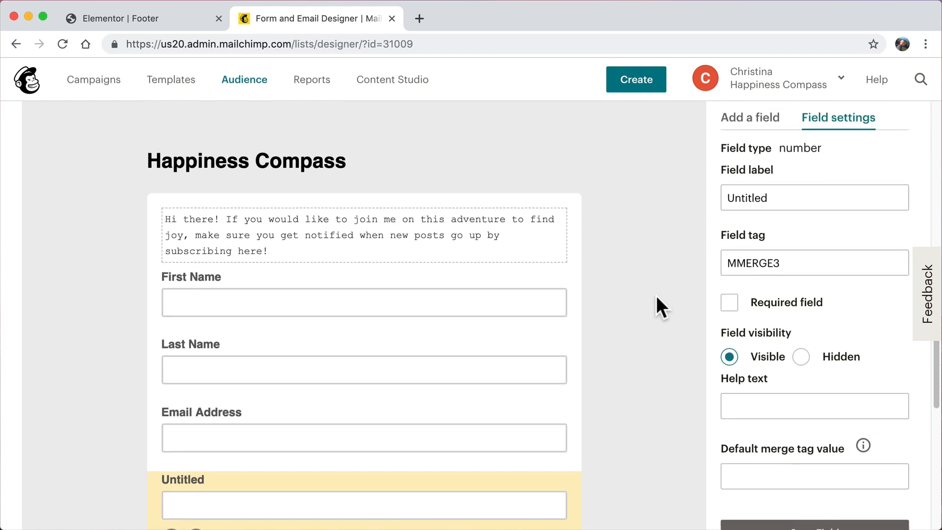
pyautogui.click(761, 198)
pyautogui.doubleClick(760, 198)
pyautogui.write('Pho')
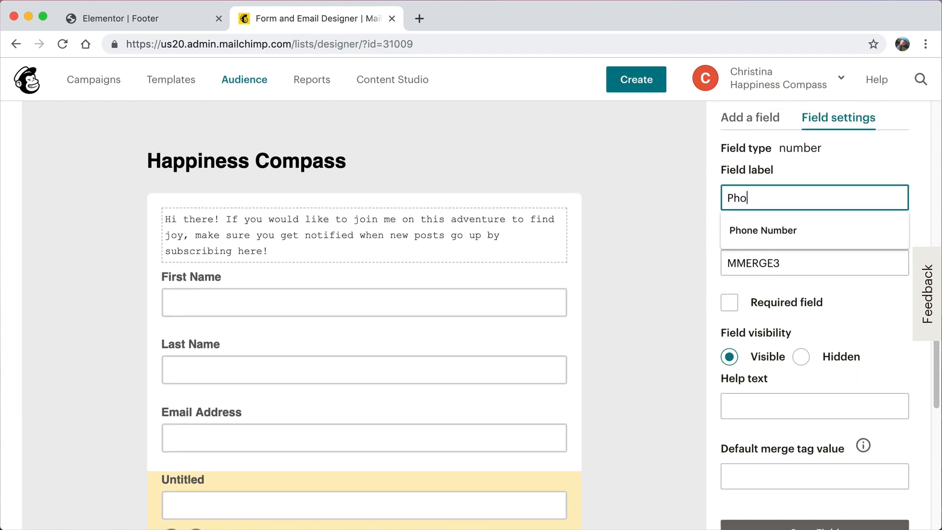
pyautogui.write('ne Number')
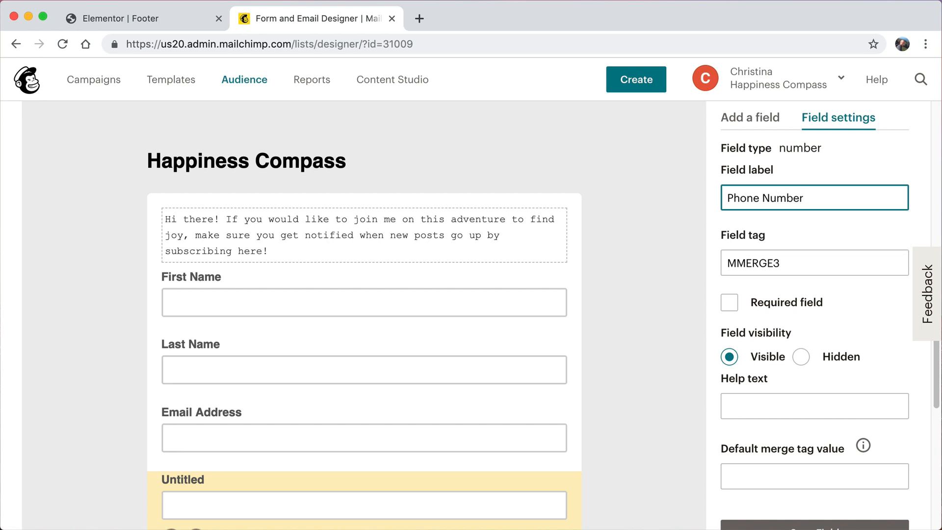
pyautogui.click(730, 304)
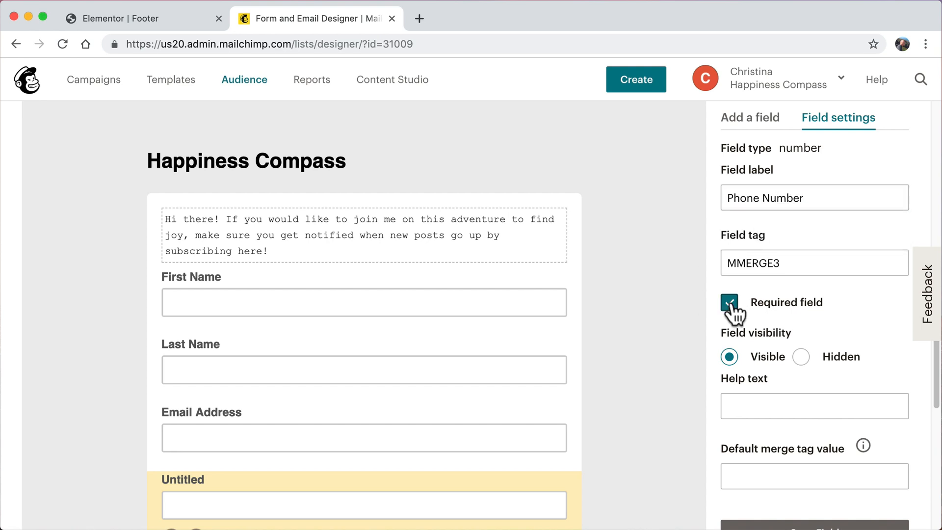
pyautogui.scroll(-2, 767, 332)
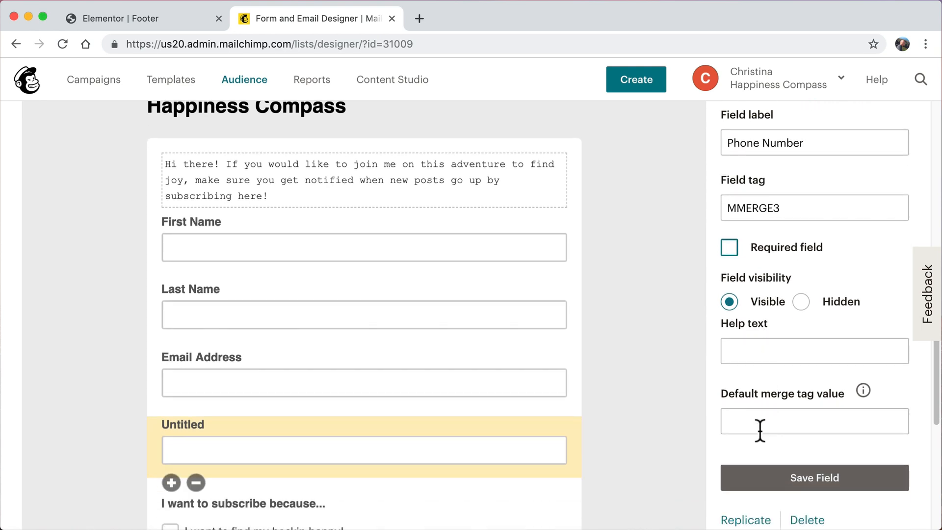
pyautogui.click(815, 493)
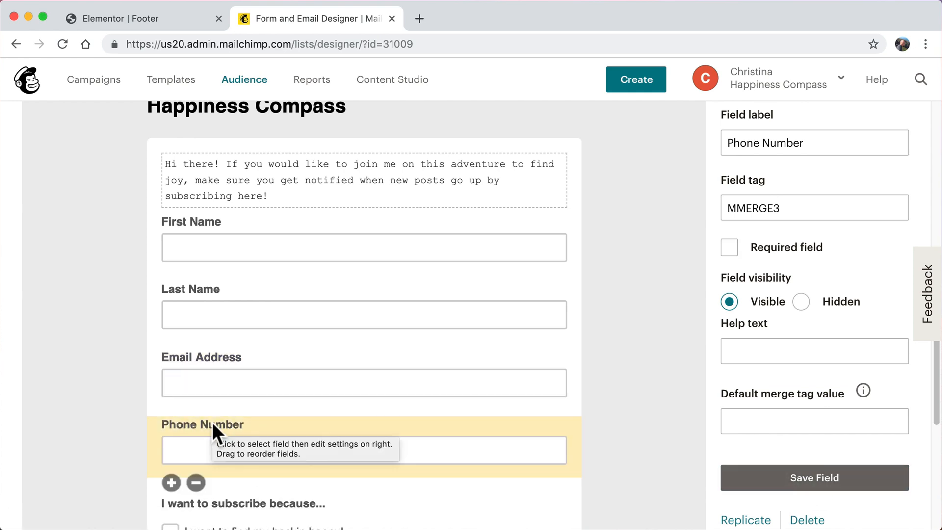
# Step: Delete the Phone Number field, confirming by typing DELETE
pyautogui.click(195, 483)
pyautogui.click(353, 312)
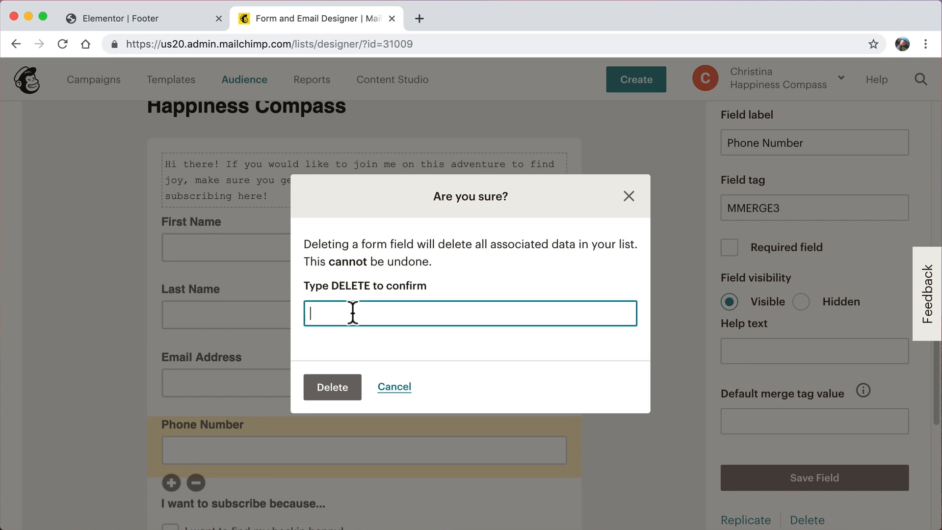
pyautogui.write('DELETE')
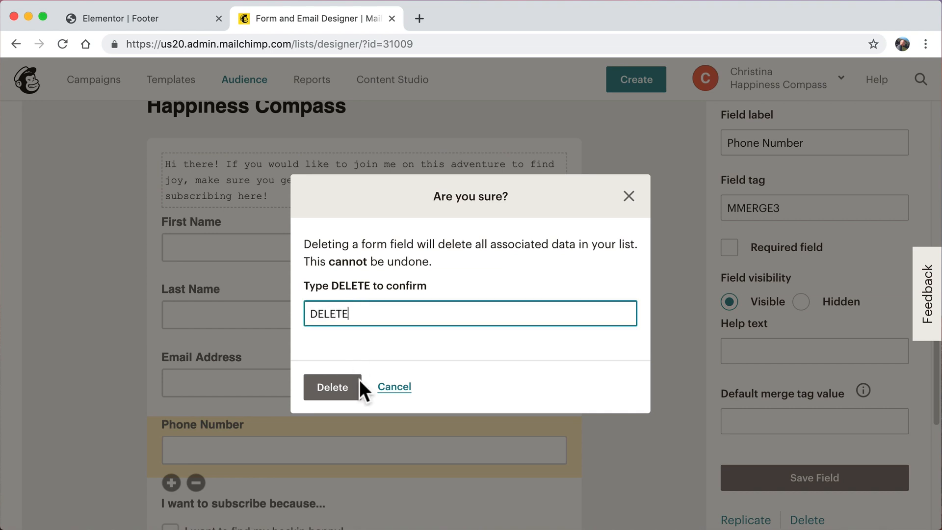
pyautogui.click(335, 392)
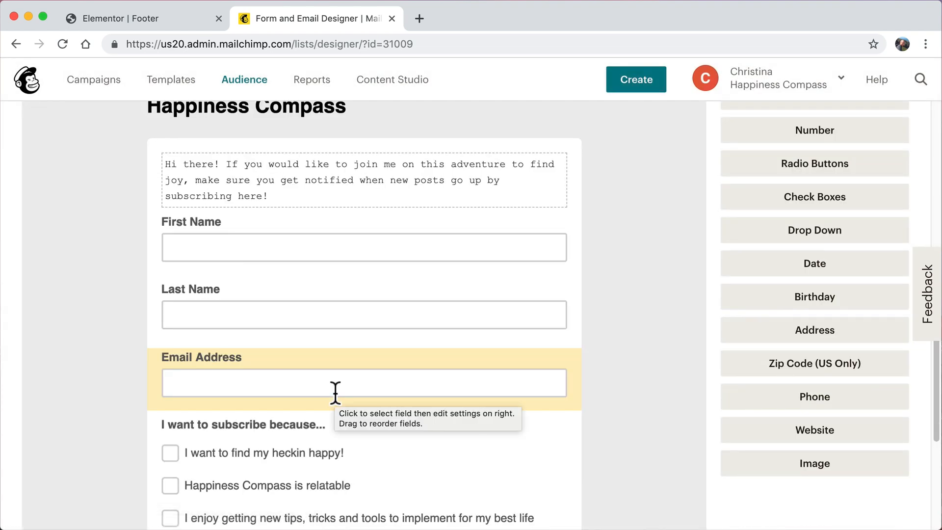
pyautogui.click(524, 225)
pyautogui.scroll(-3, 594, 296)
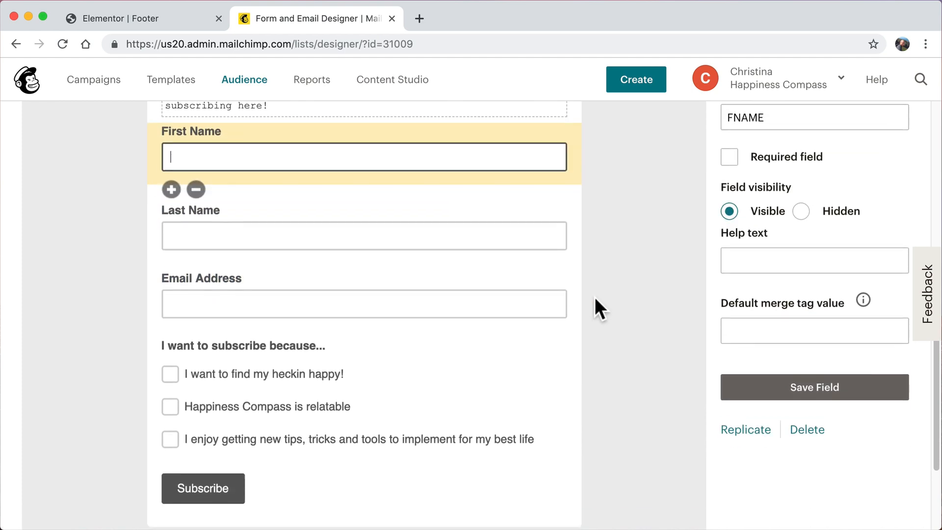
pyautogui.click(502, 339)
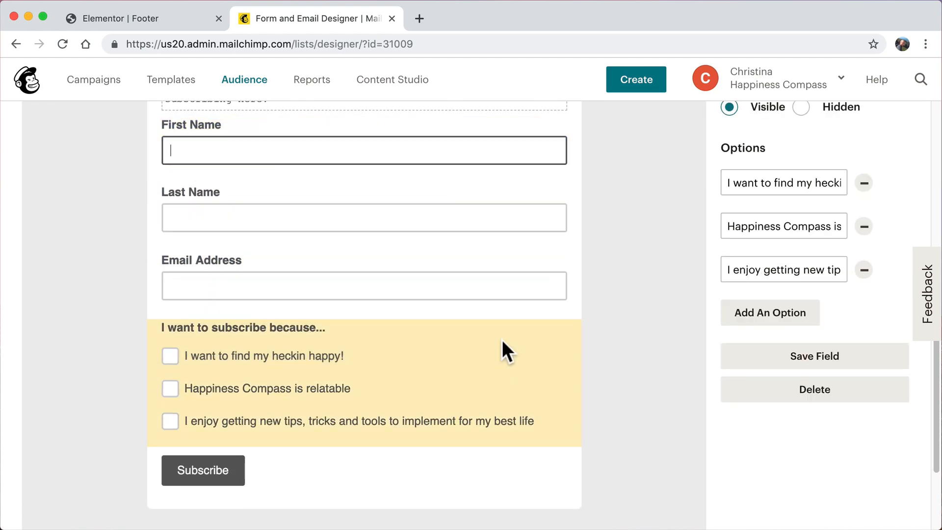
pyautogui.scroll(4, 755, 253)
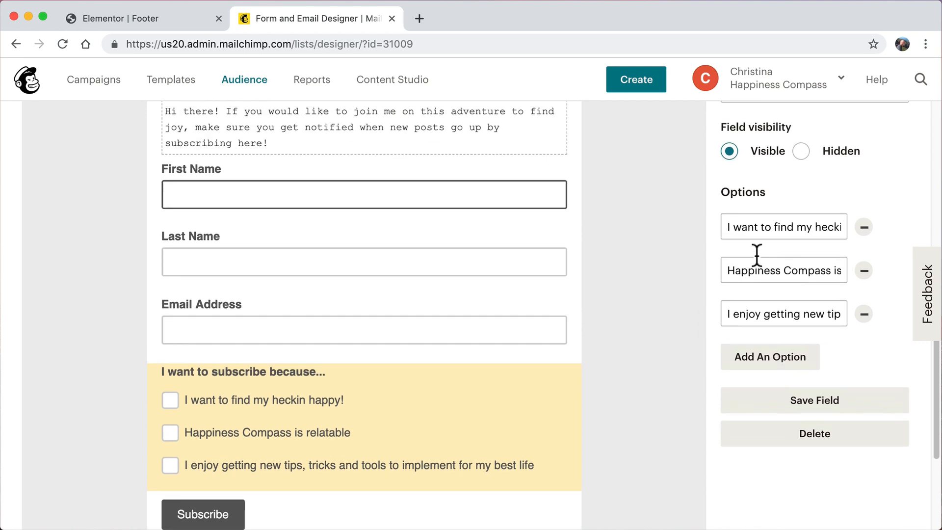
pyautogui.scroll(1, 755, 254)
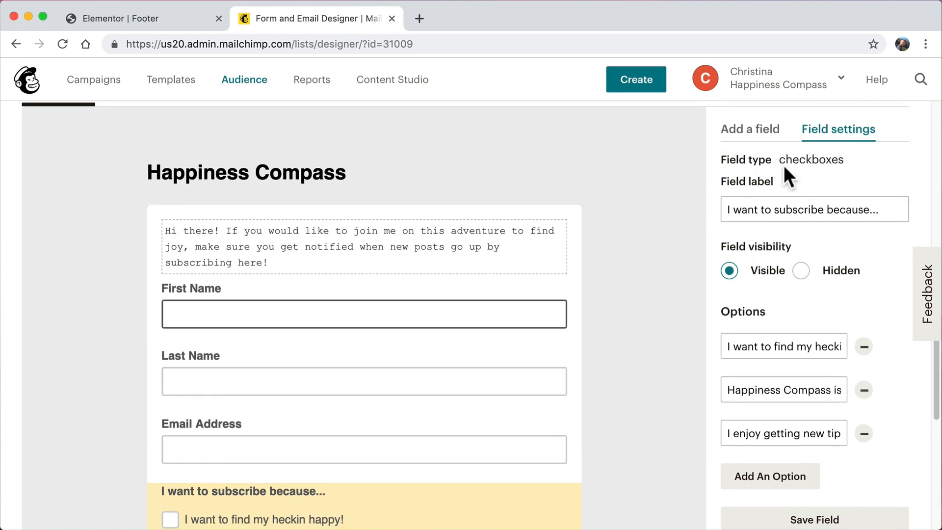
pyautogui.scroll(-2, 867, 314)
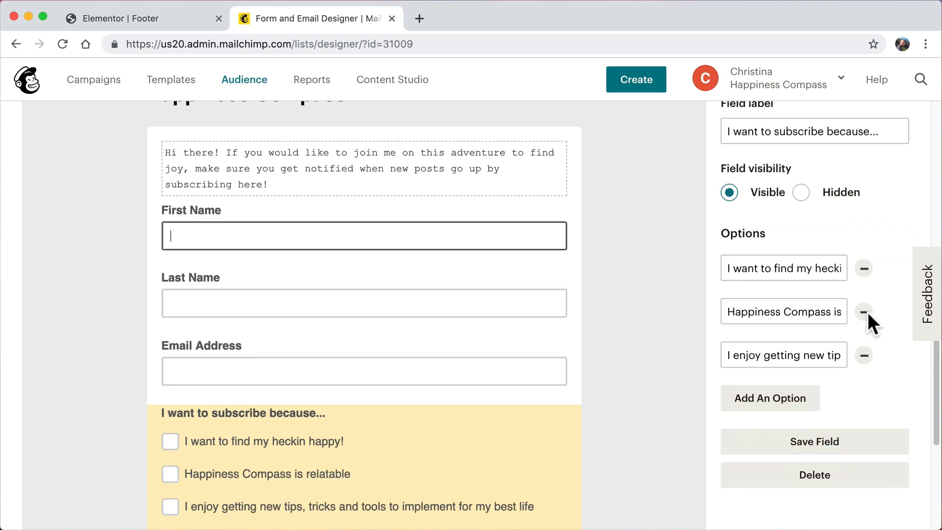
pyautogui.click(796, 412)
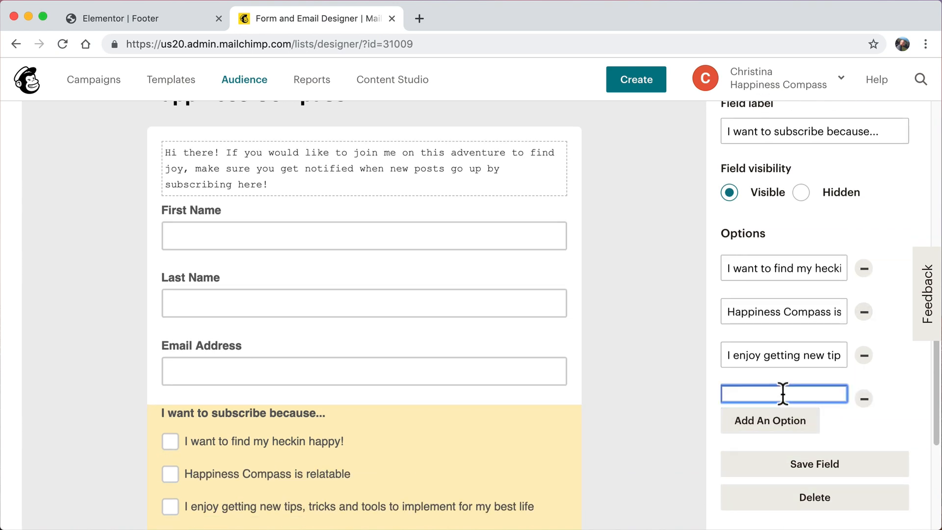
pyautogui.write('Add Option')
pyautogui.click(796, 432)
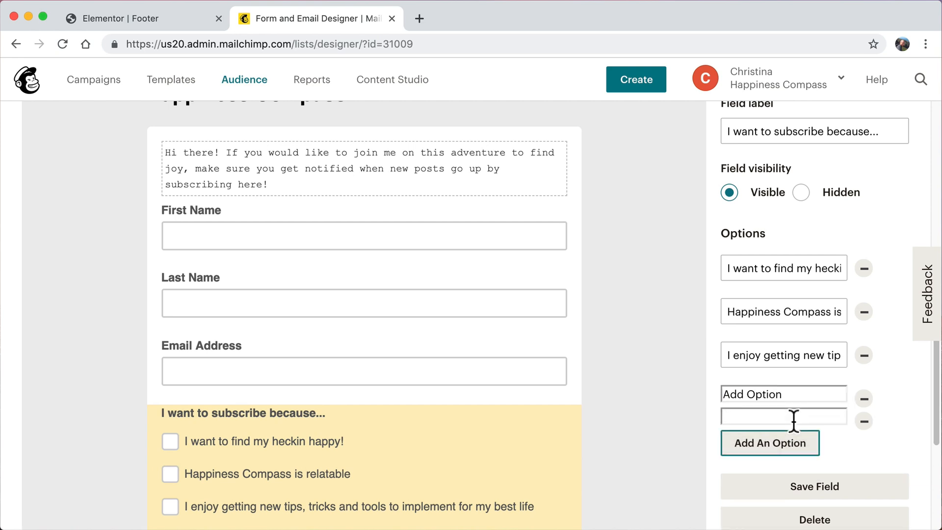
pyautogui.click(847, 494)
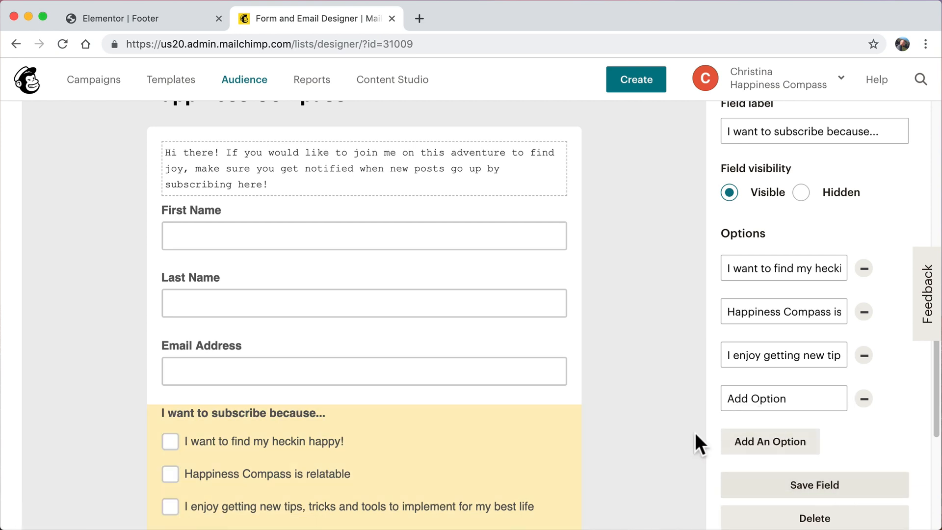
pyautogui.scroll(-2, 643, 411)
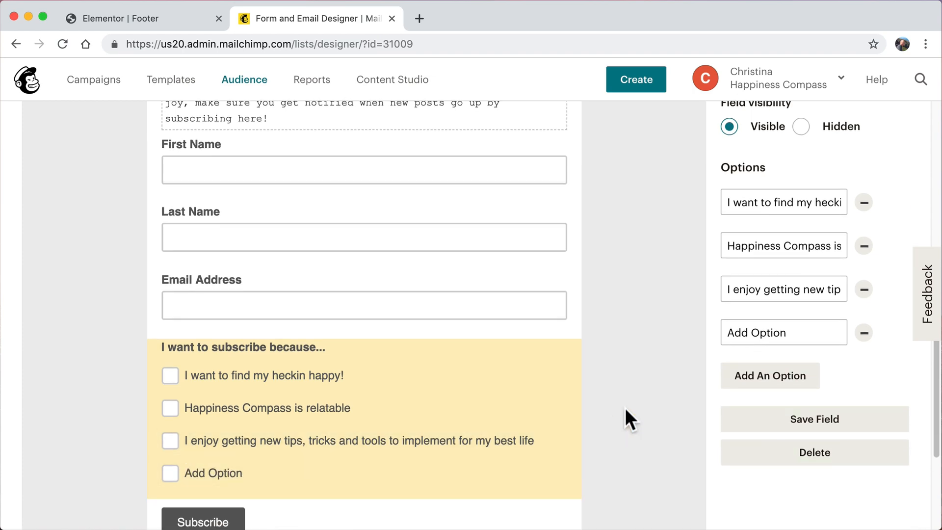
pyautogui.click(864, 333)
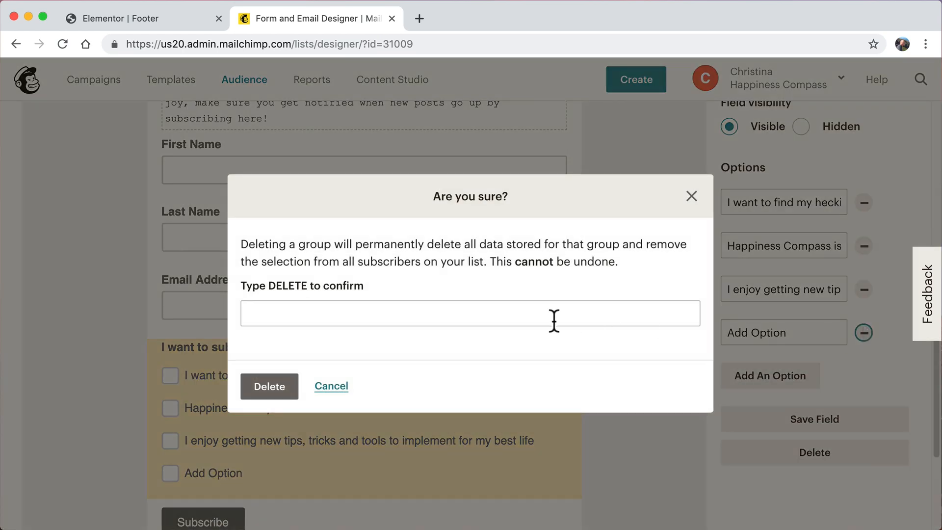
pyautogui.click(506, 314)
pyautogui.write('DELETE')
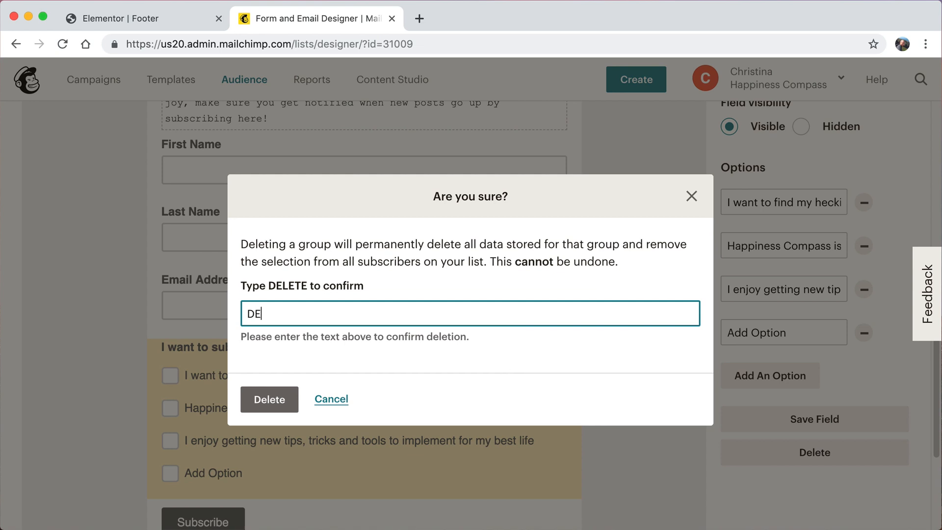
pyautogui.click(278, 402)
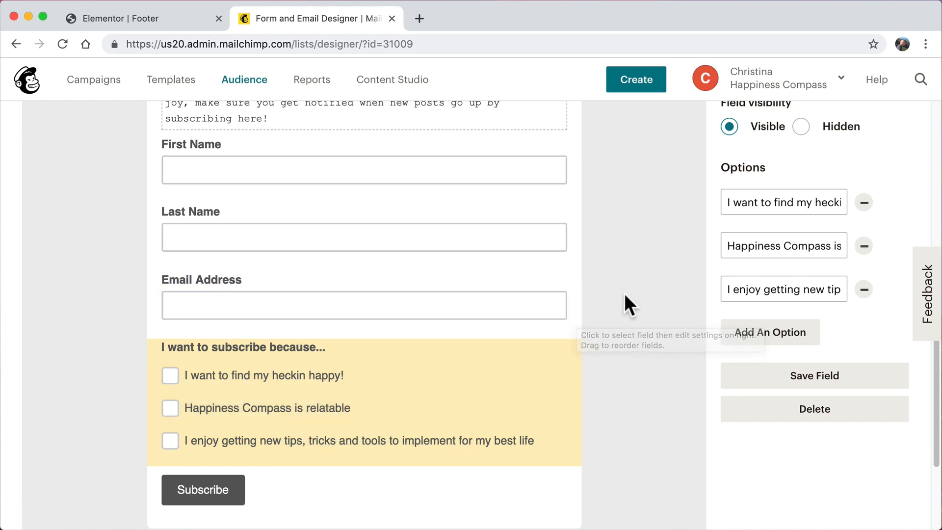
pyautogui.scroll(3, 624, 293)
pyautogui.scroll(2, 624, 293)
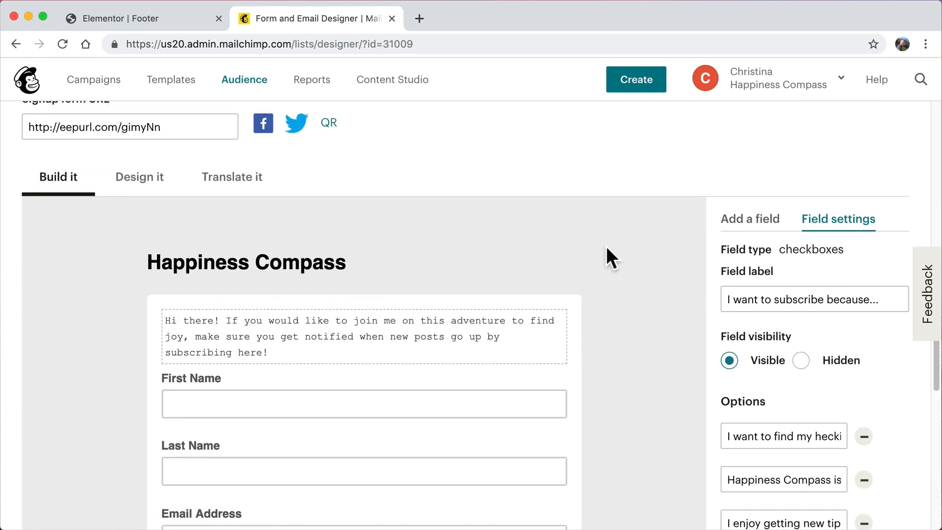
# Step: Go back to Signup forms and open the Embedded forms code generator
pyautogui.click(18, 44)
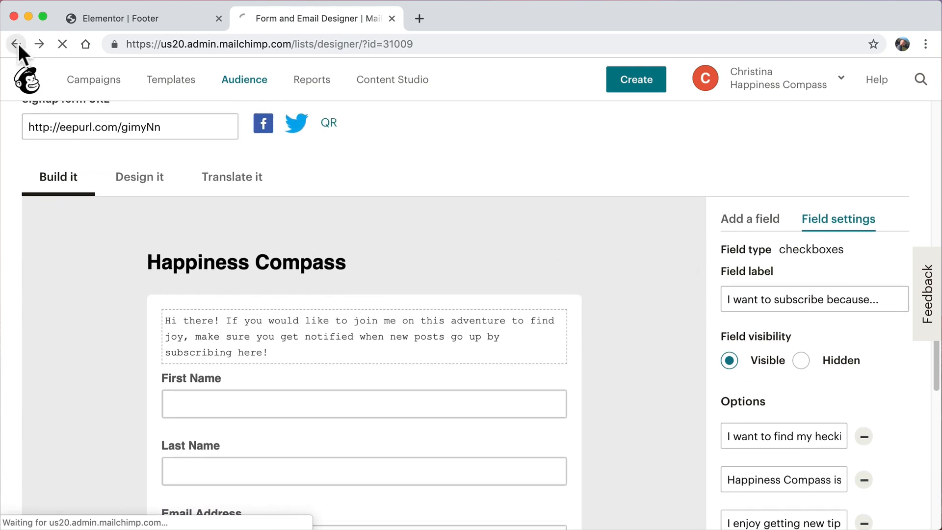
pyautogui.scroll(-3, 589, 400)
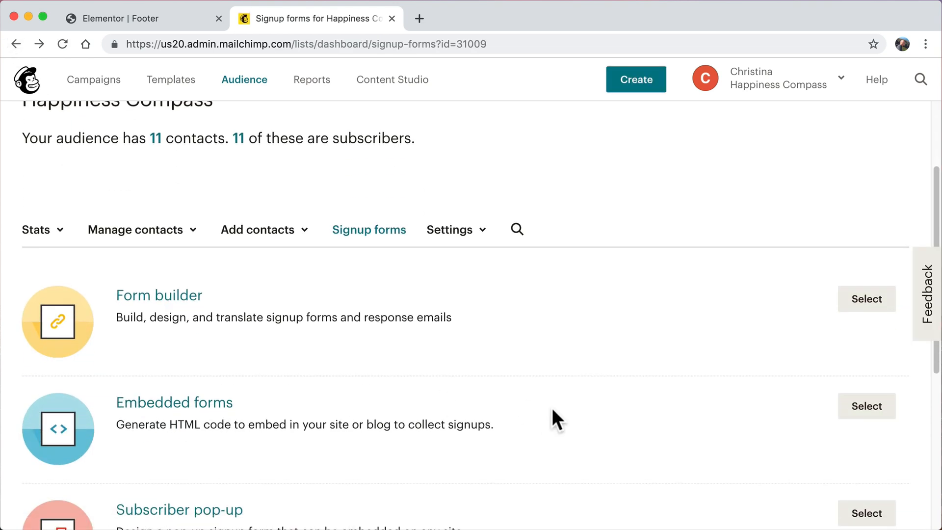
pyautogui.click(866, 406)
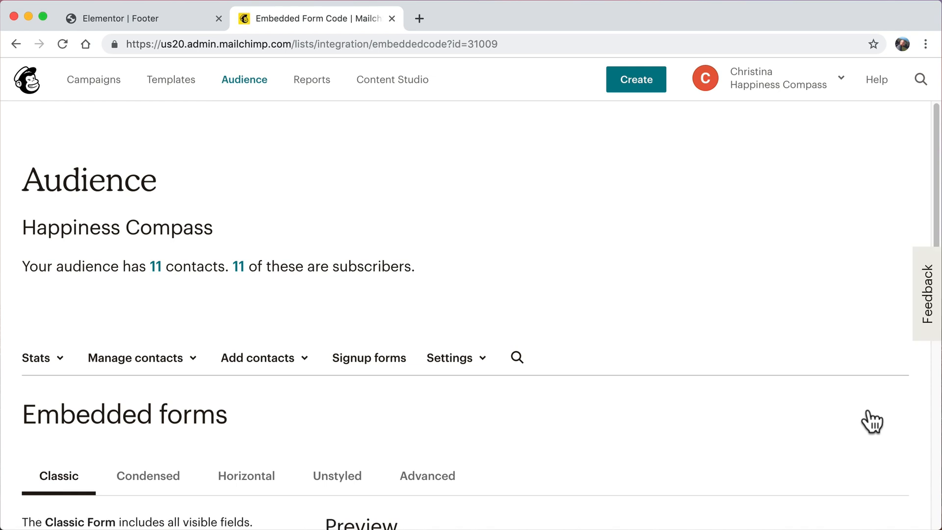
pyautogui.scroll(-8, 873, 356)
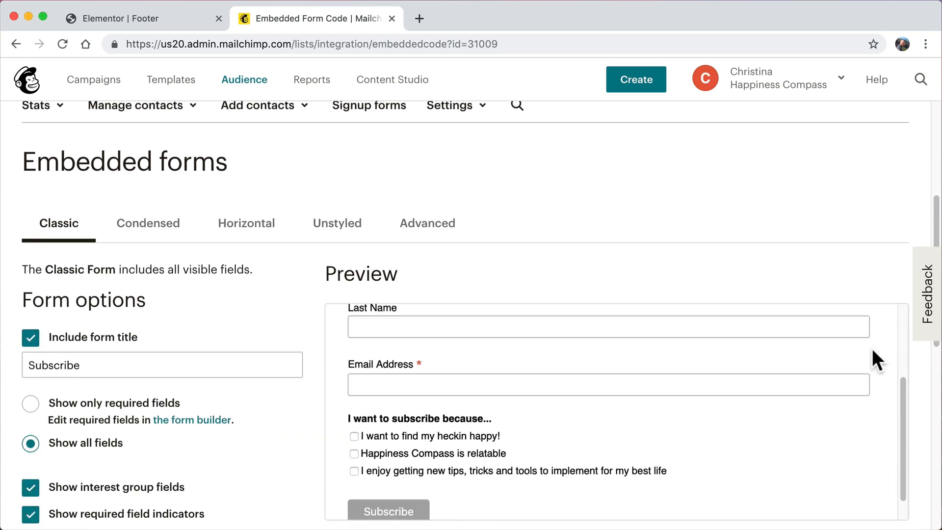
pyautogui.scroll(3, 872, 348)
pyautogui.scroll(-5, 923, 365)
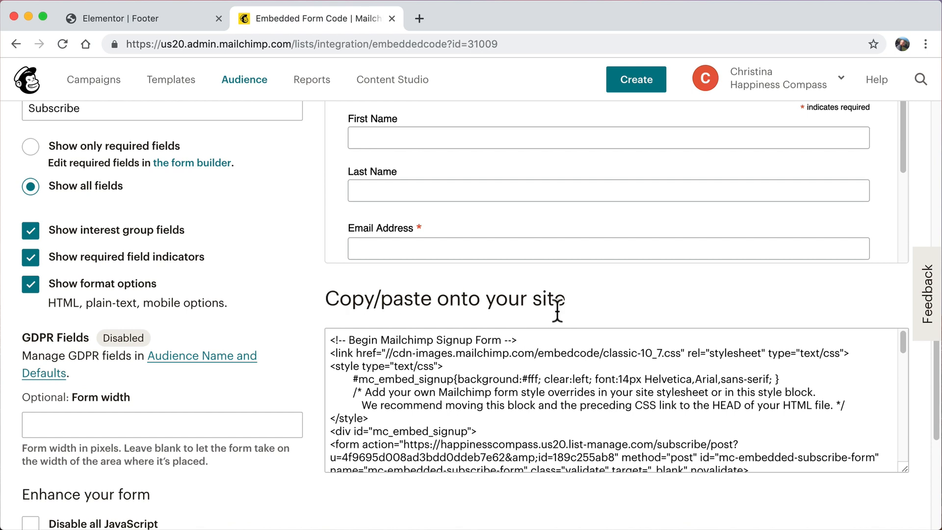
# Step: Copy the Classic embedded form code and switch to the Elementor | Footer tab
pyautogui.click(526, 338)
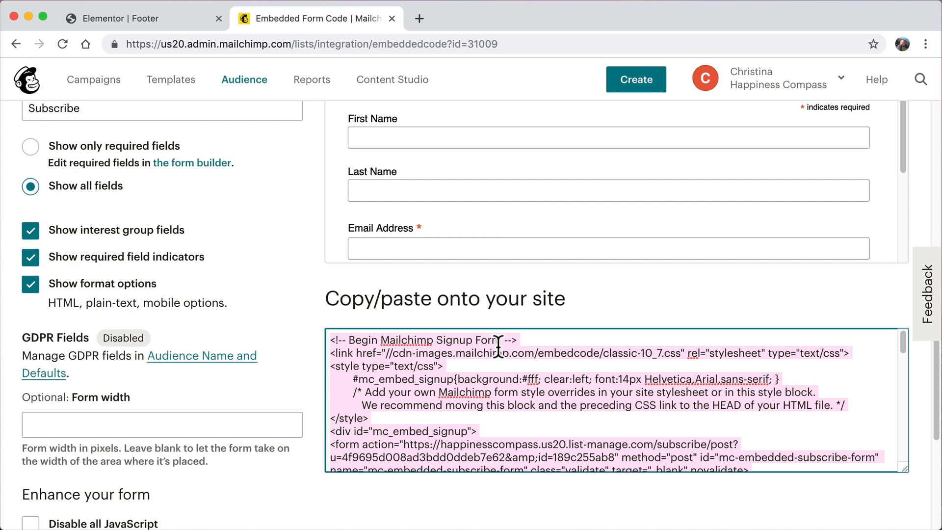
pyautogui.rightClick(499, 345)
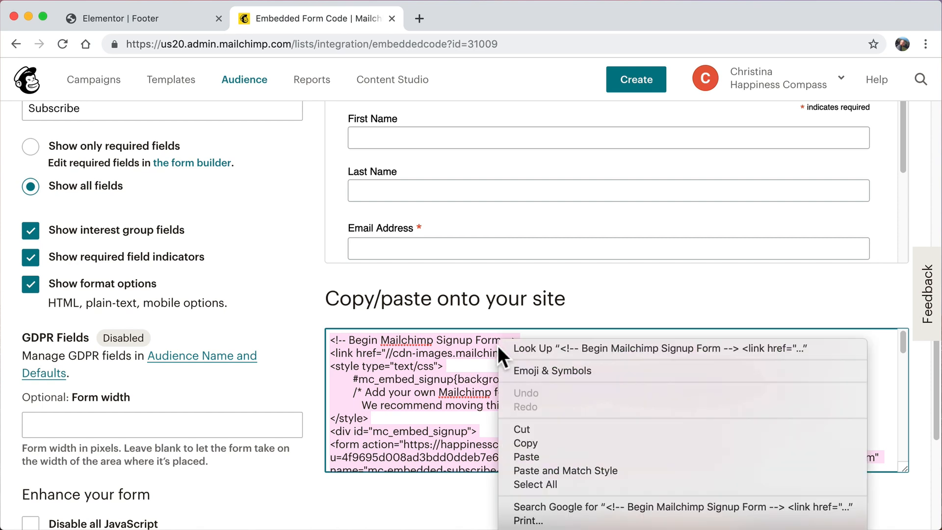
pyautogui.click(537, 444)
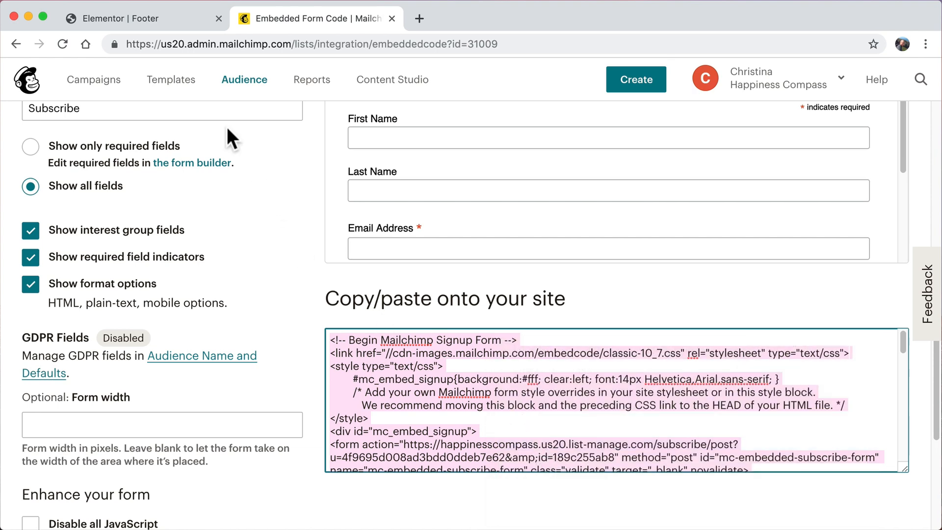
pyautogui.click(187, 25)
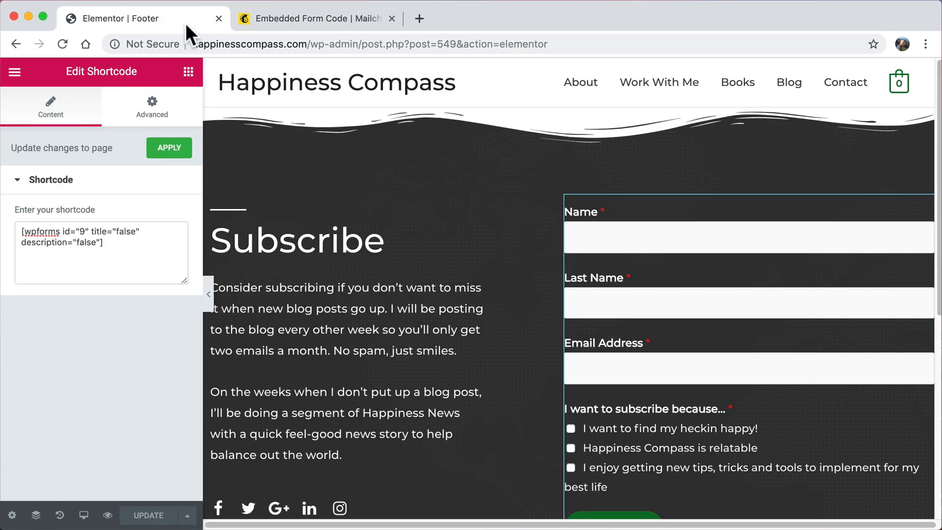
# Step: Delete the WPForms shortcode widget from the footer Subscribe column
pyautogui.click(667, 213)
pyautogui.rightClick(924, 207)
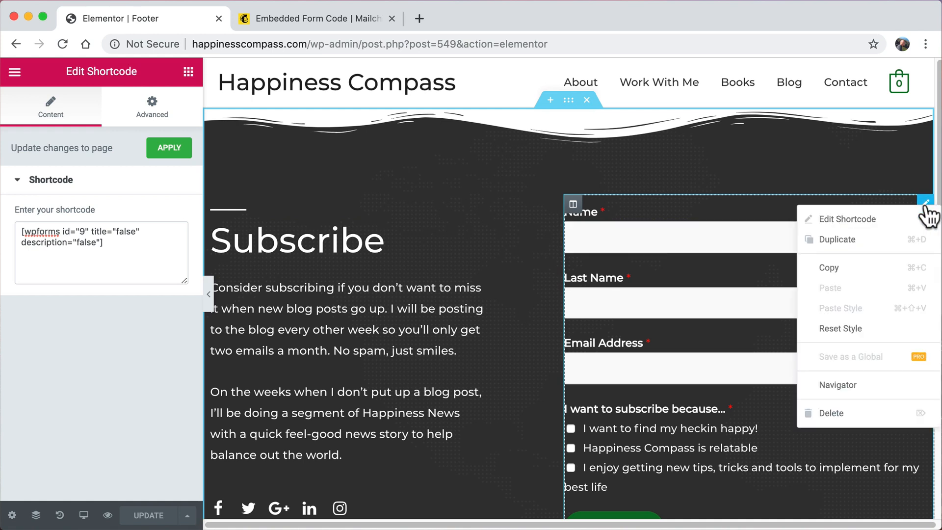
pyautogui.click(849, 411)
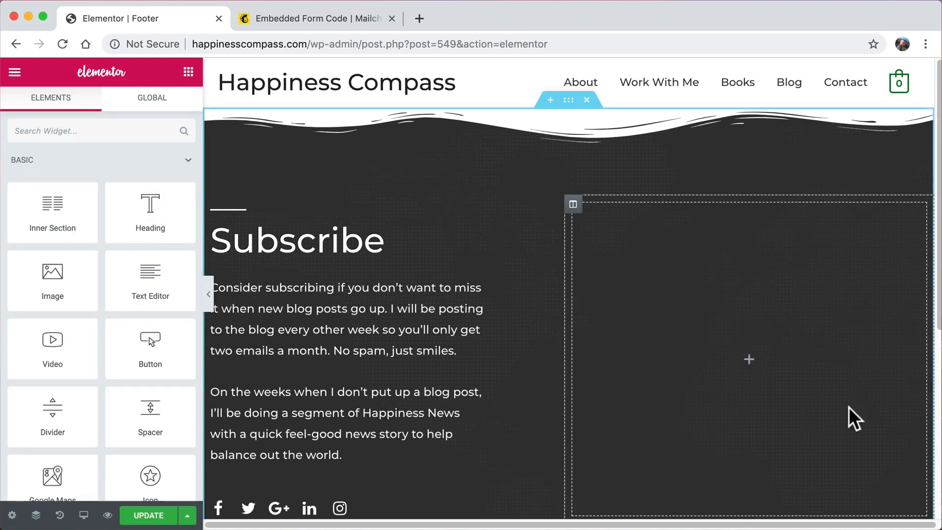
# Step: Drop an HTML widget into the empty Subscribe column and paste the Mailchimp embed code
pyautogui.click(123, 133)
pyautogui.write('HTML')
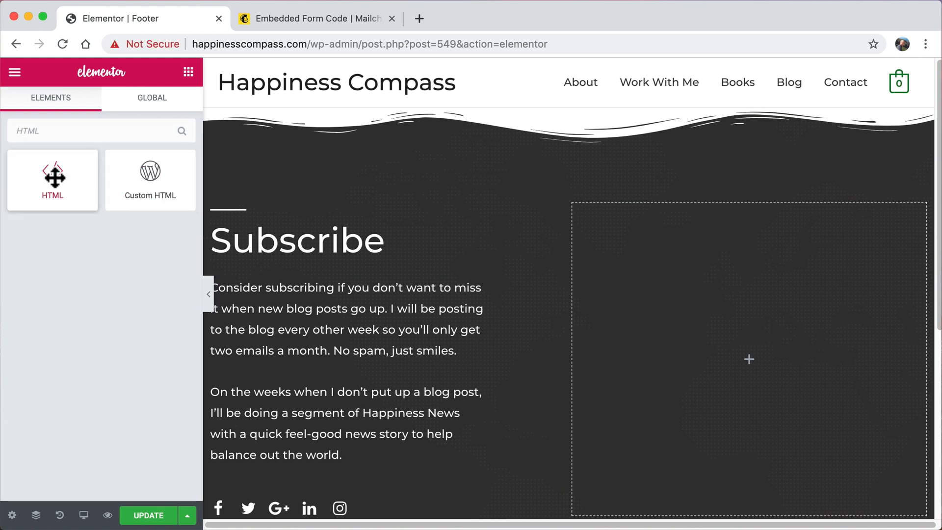
pyautogui.moveTo(55, 171); pyautogui.dragTo(739, 338)
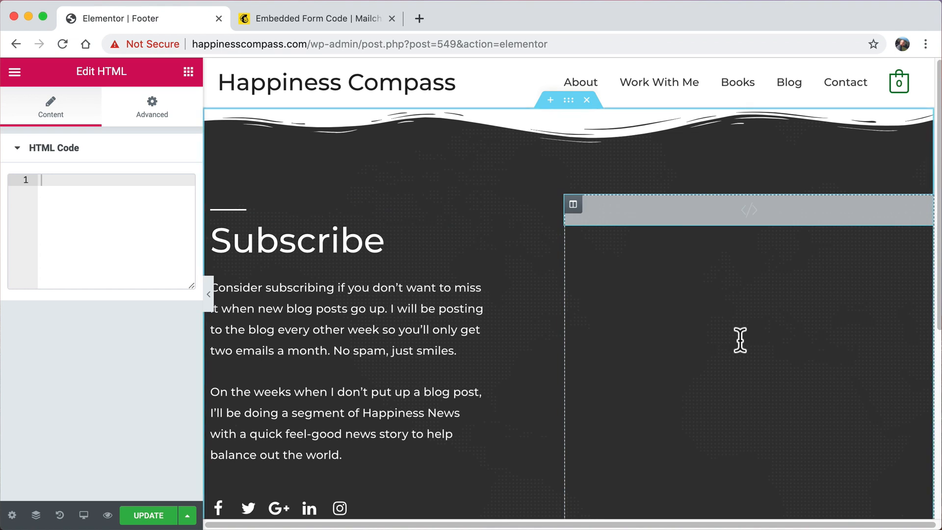
pyautogui.click(58, 183)
pyautogui.rightClick(57, 183)
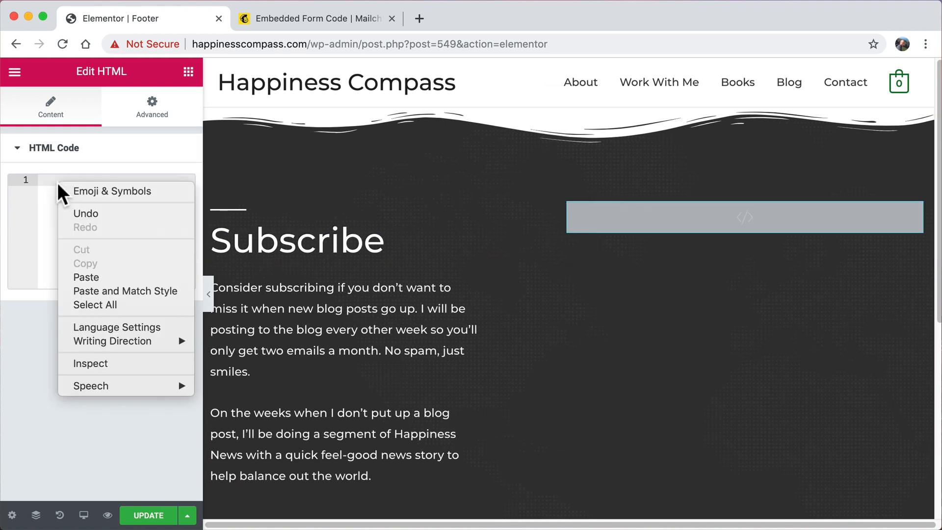
pyautogui.click(101, 278)
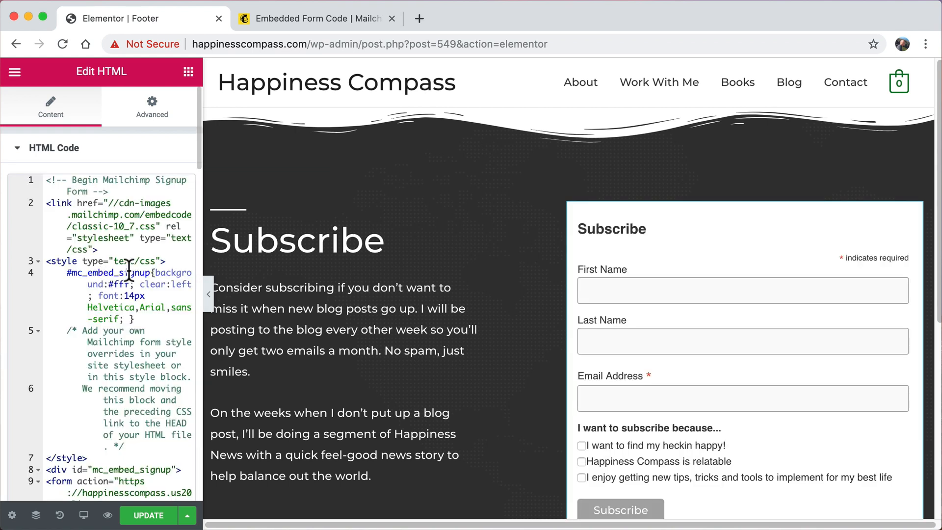
pyautogui.scroll(-3, 516, 310)
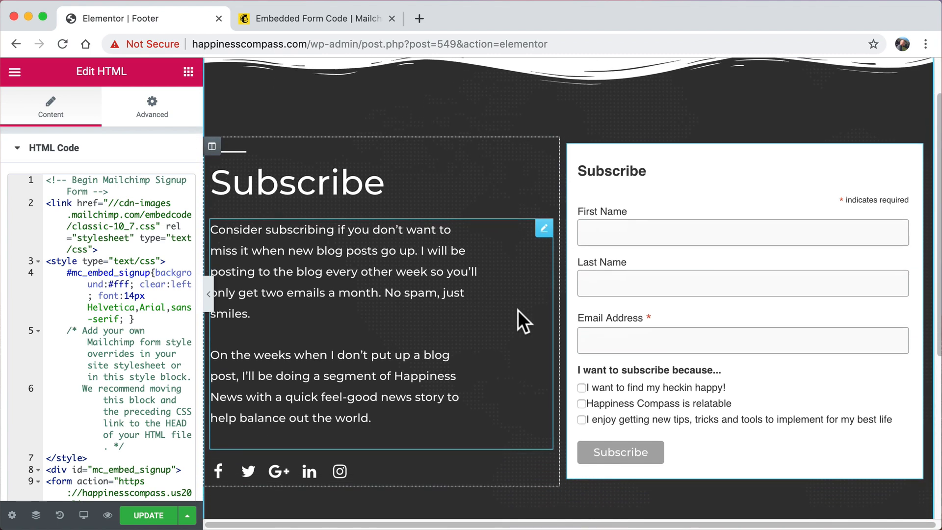
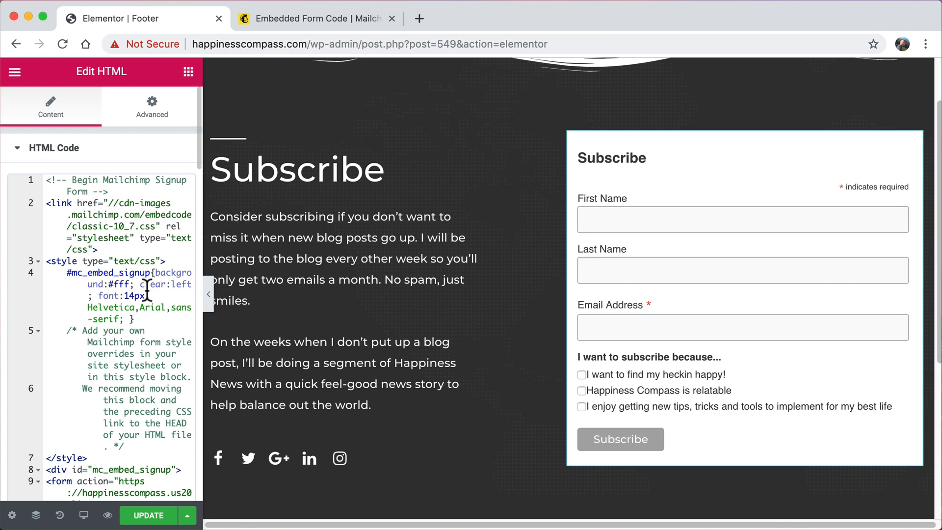
# Step: Delete the <h2>Subscribe</h2> heading line from the Mailchimp embed code in the HTML widget
pyautogui.scroll(-8, 147, 289)
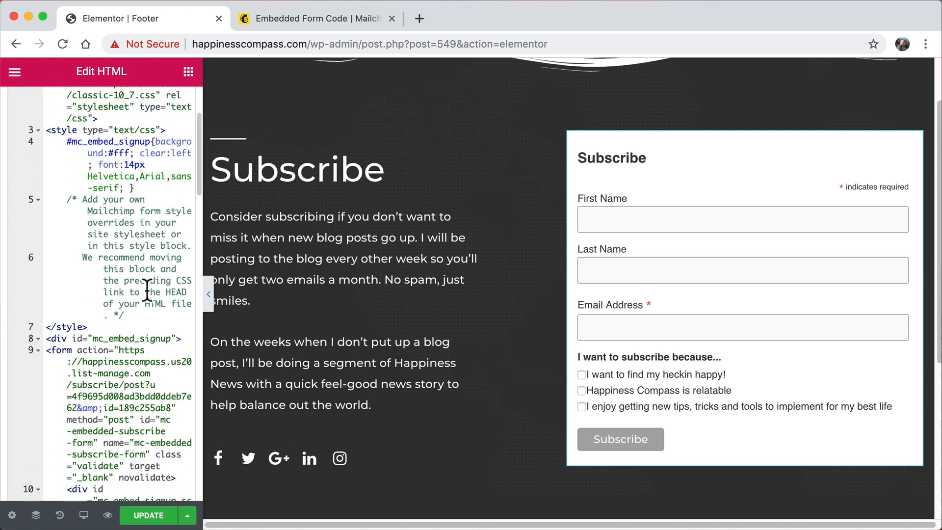
pyautogui.scroll(-2, 147, 290)
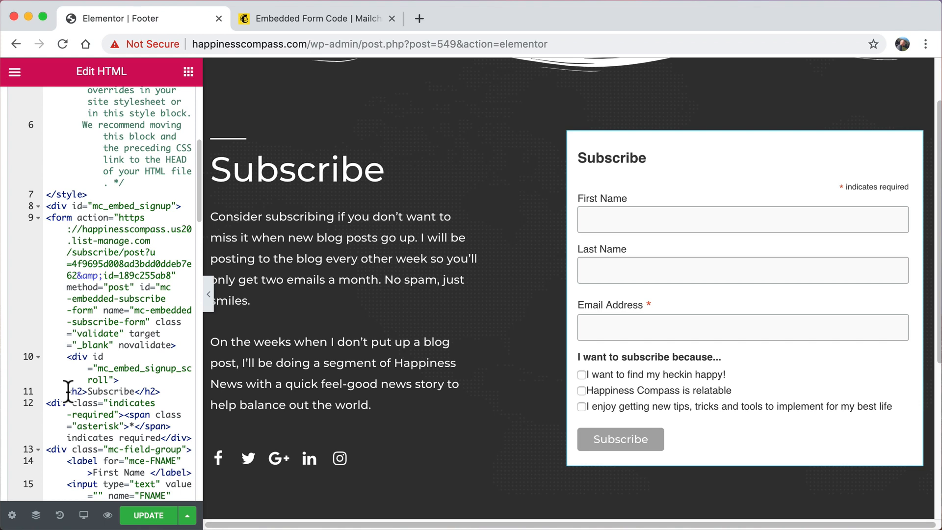
pyautogui.moveTo(69, 391); pyautogui.dragTo(162, 390)
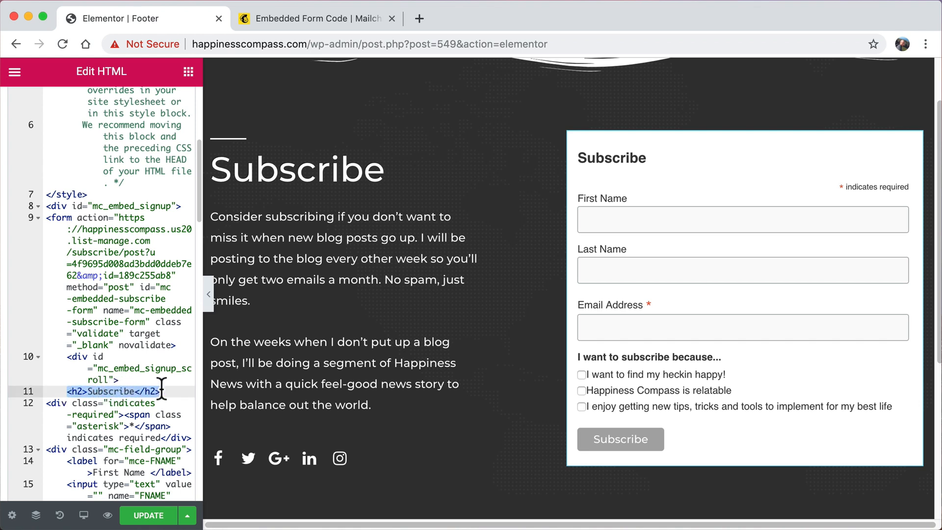
pyautogui.press('BackSpace')
pyautogui.scroll(2, 167, 310)
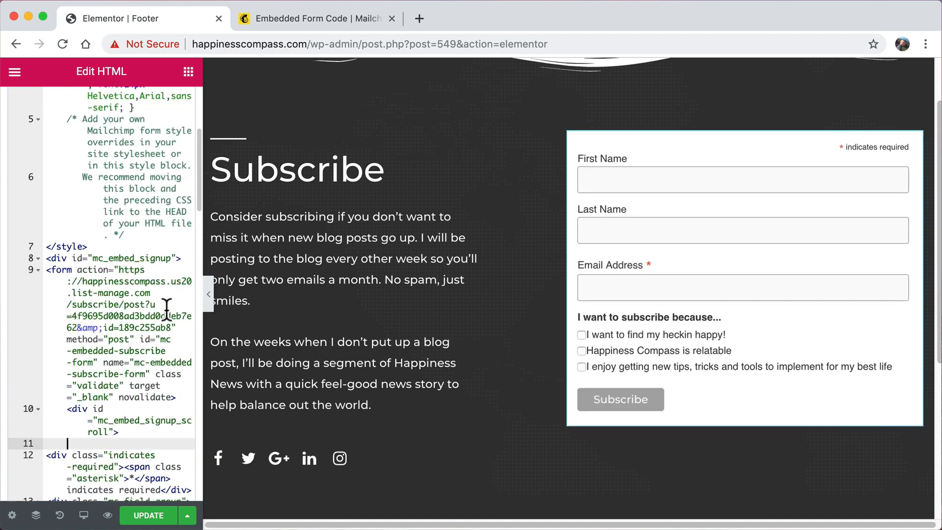
pyautogui.scroll(4, 167, 310)
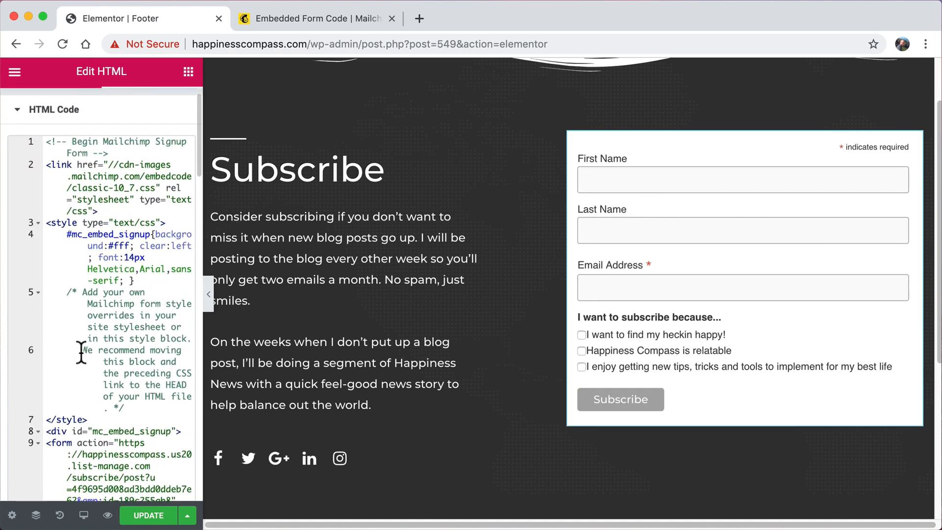
# Step: Cut the #mc_embed_signup rule on line 4 and delete the leftover <style>…</style> block
pyautogui.moveTo(83, 349); pyautogui.dragTo(193, 401)
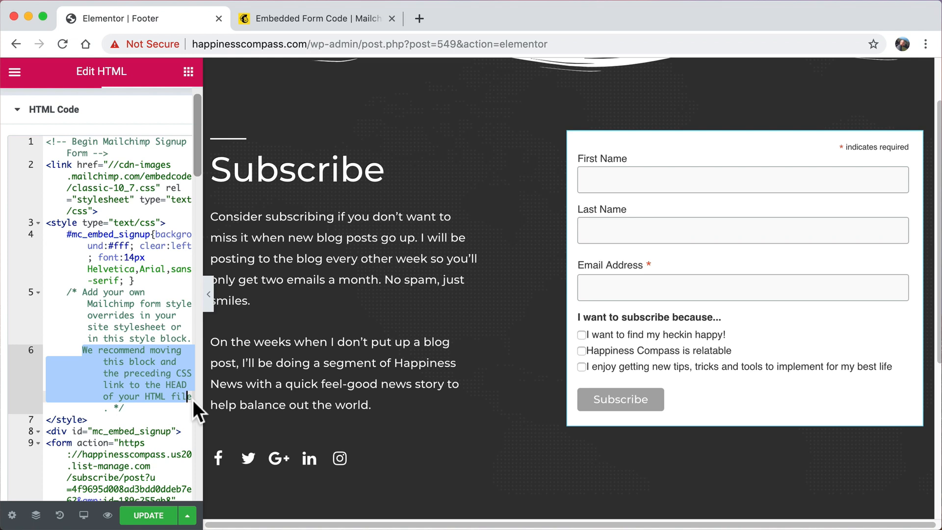
pyautogui.click(64, 224)
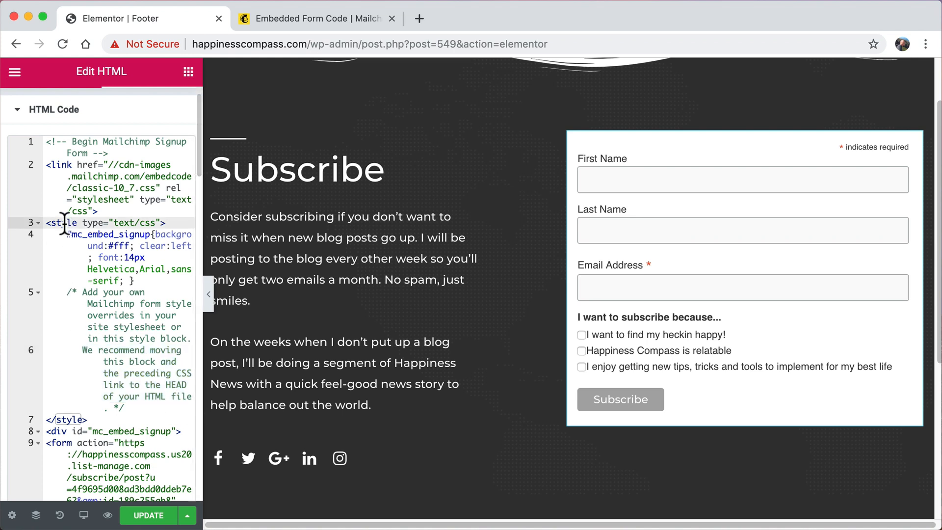
pyautogui.click(63, 409)
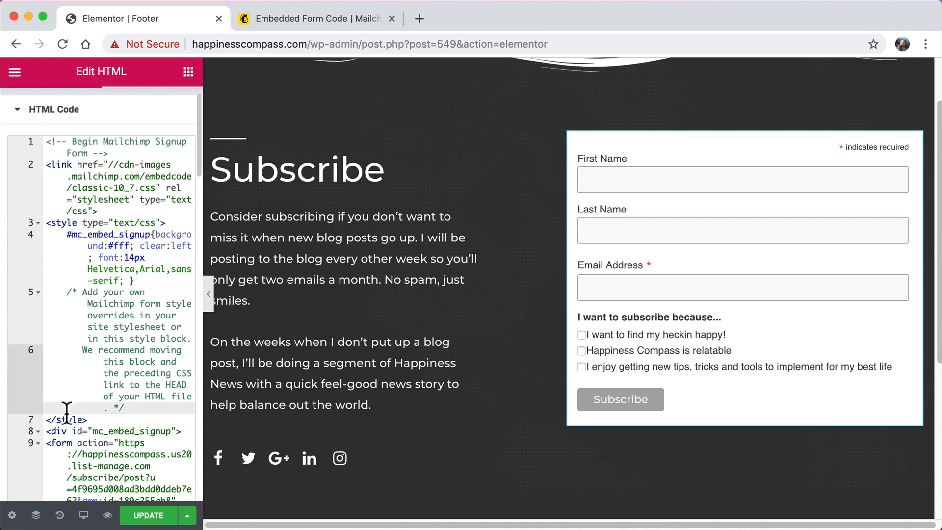
pyautogui.click(126, 409)
pyautogui.moveTo(67, 234); pyautogui.dragTo(150, 282)
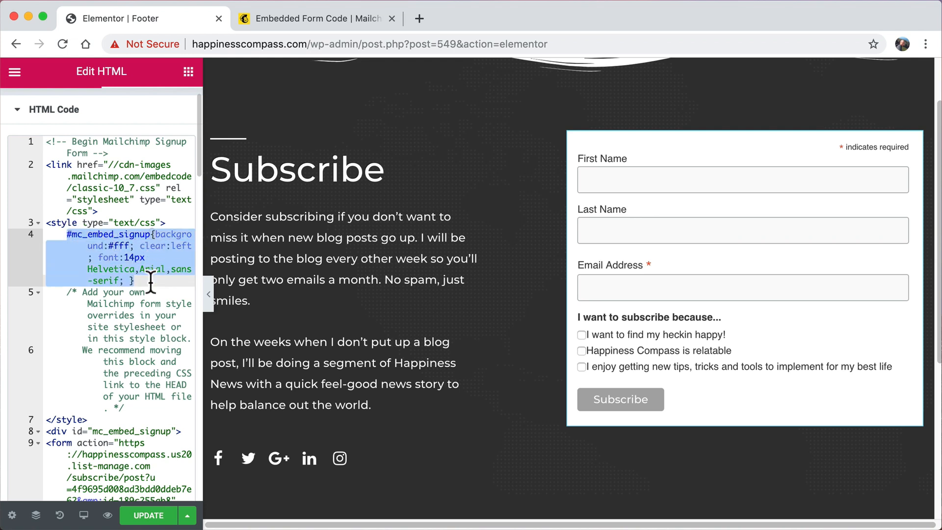
pyautogui.rightClick(127, 267)
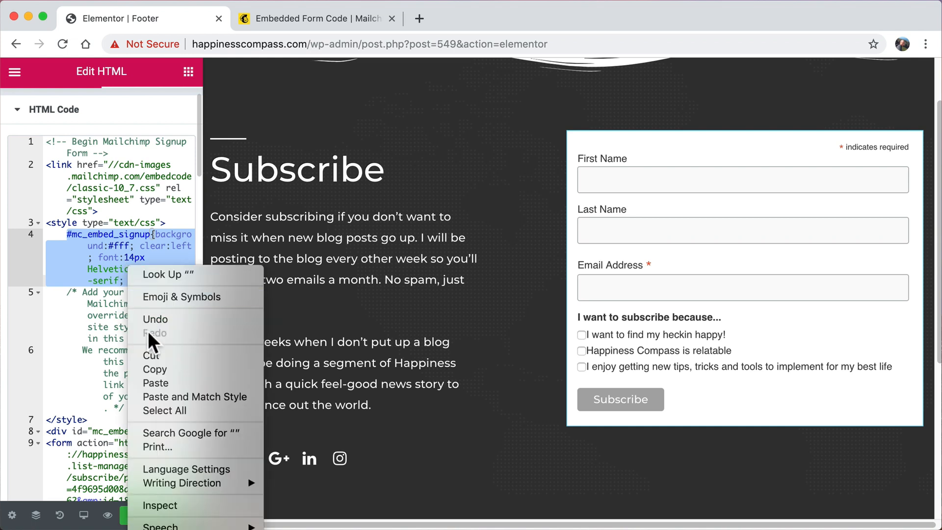
pyautogui.click(155, 352)
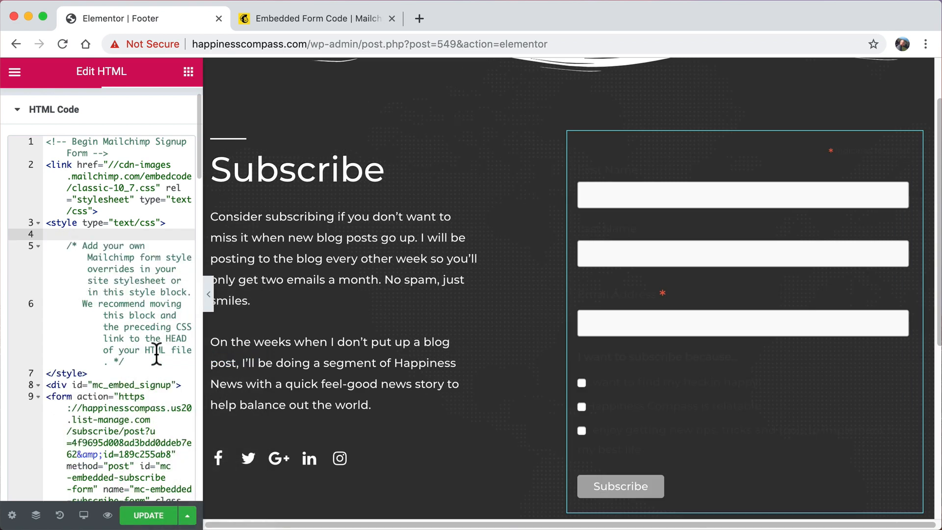
pyautogui.moveTo(89, 373); pyautogui.dragTo(46, 216)
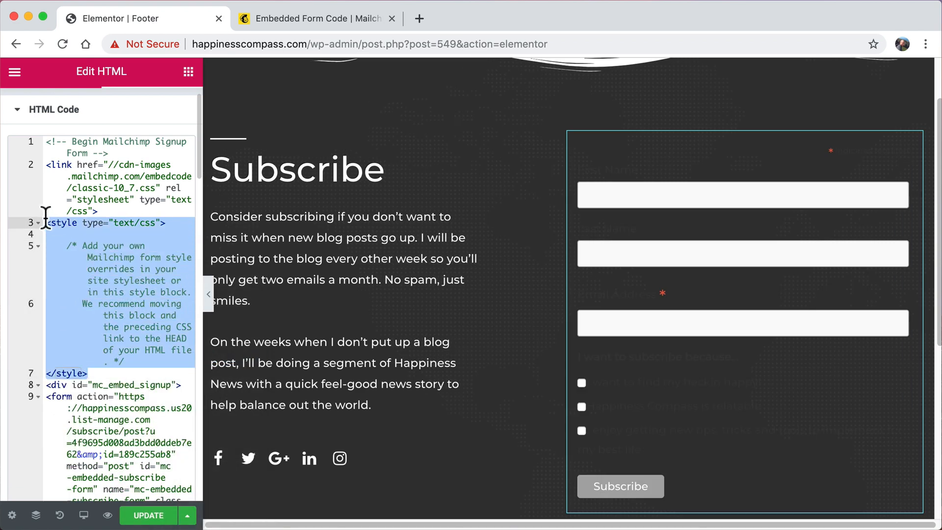
pyautogui.press('BackSpace')
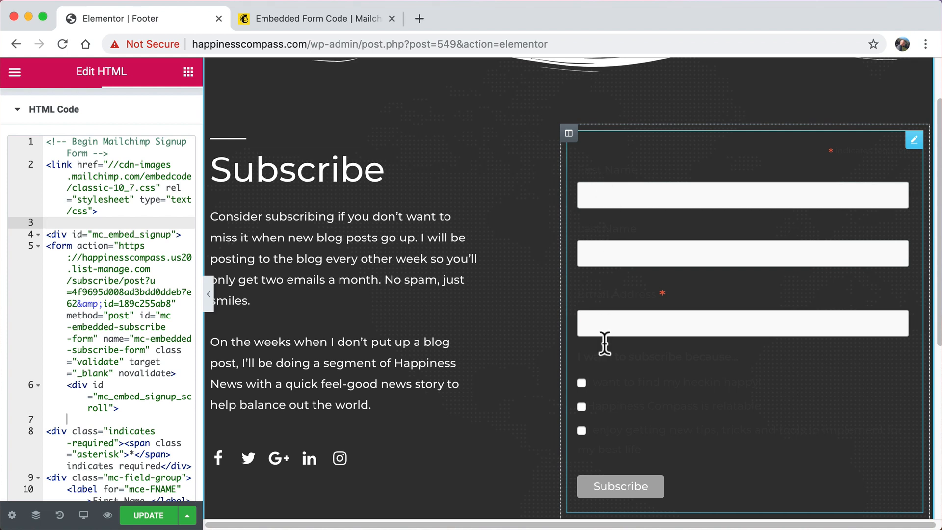
# Step: Set the form column's Typography text colour to white, clear it again, and update the footer
pyautogui.click(569, 133)
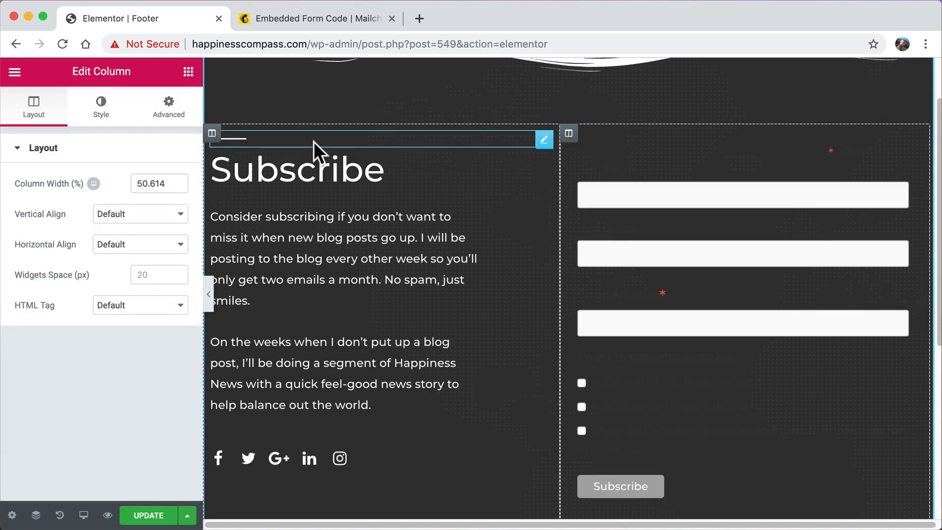
pyautogui.click(101, 112)
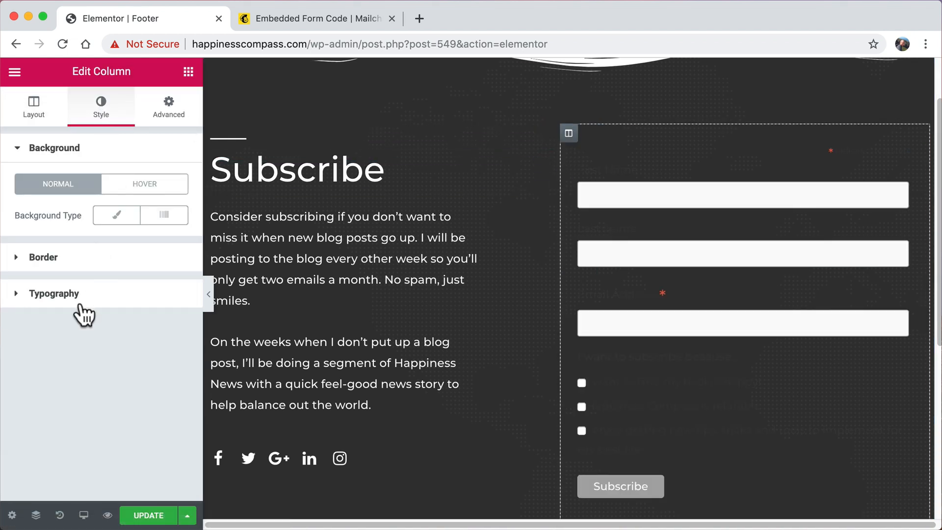
pyautogui.click(148, 294)
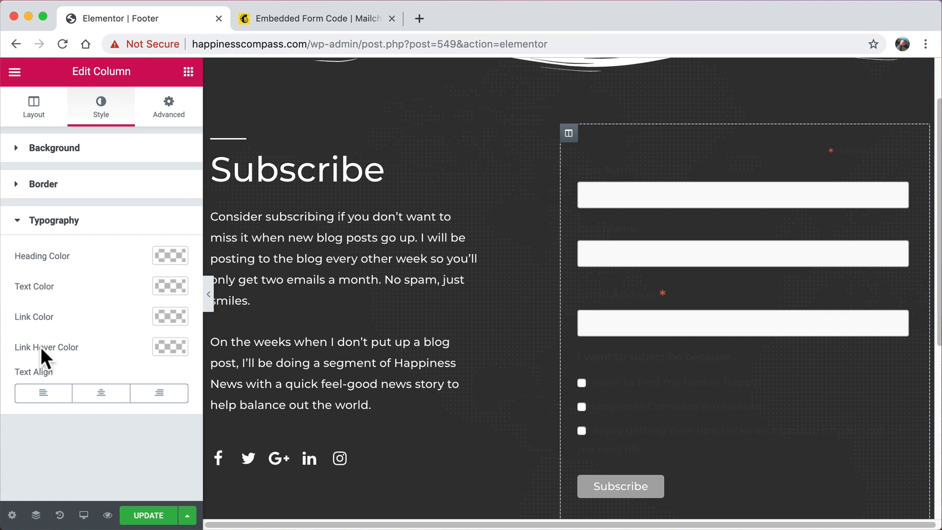
pyautogui.click(158, 285)
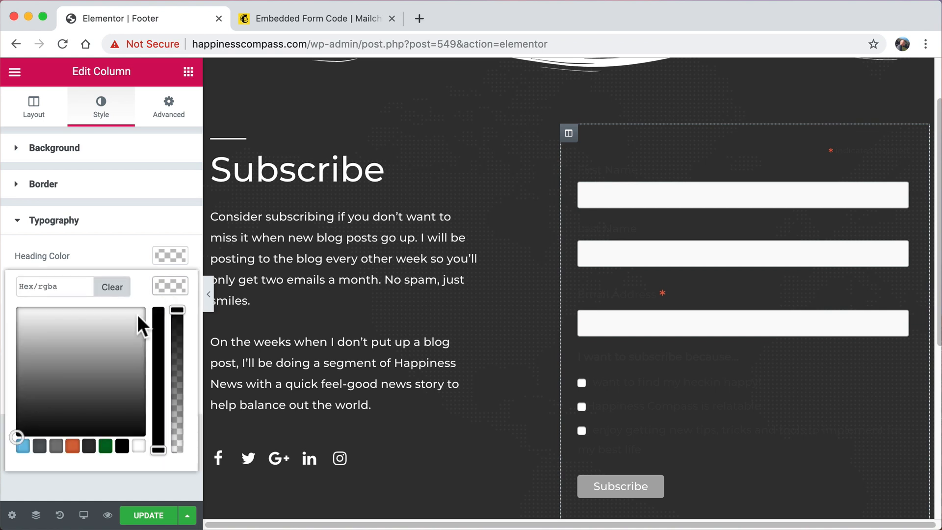
pyautogui.click(138, 446)
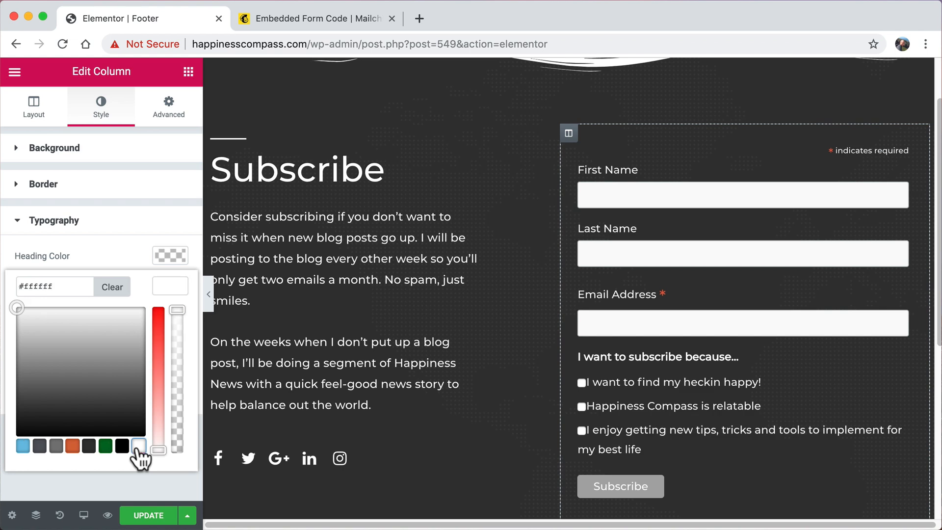
pyautogui.click(172, 286)
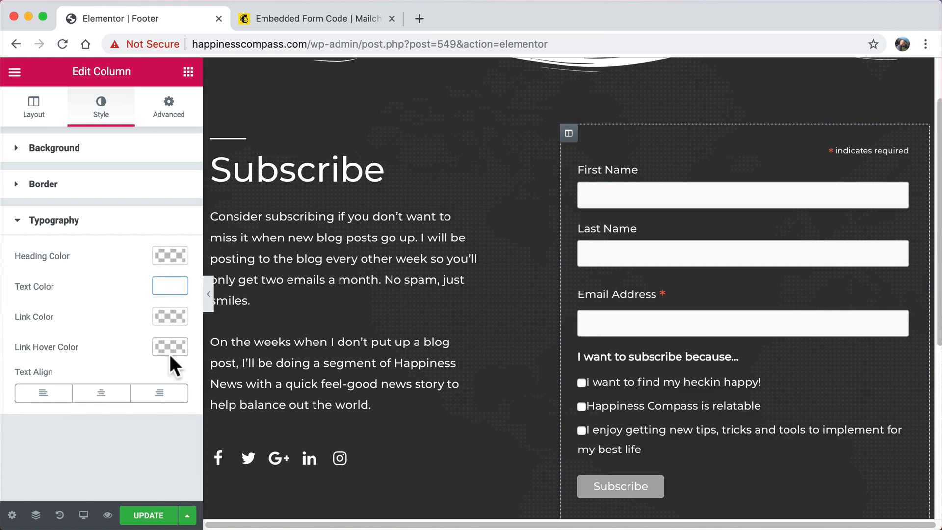
pyautogui.click(170, 287)
pyautogui.click(111, 286)
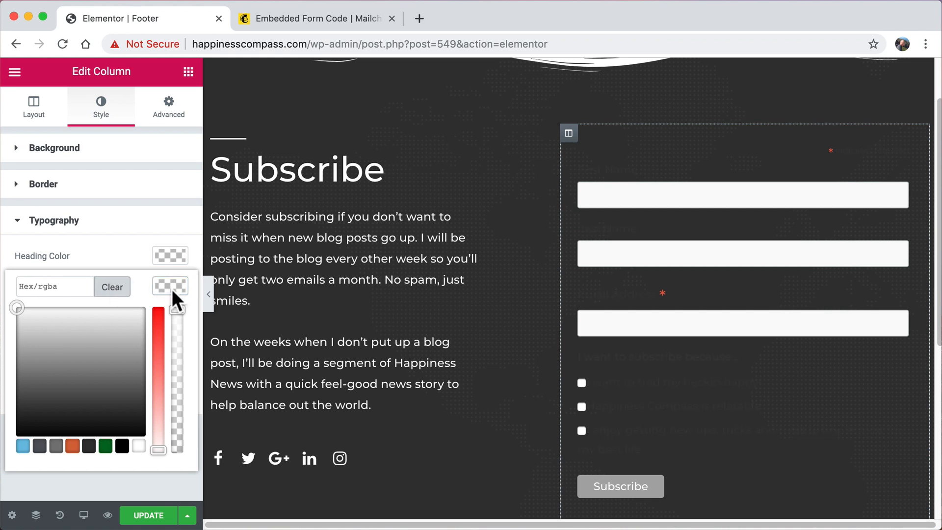
pyautogui.click(171, 290)
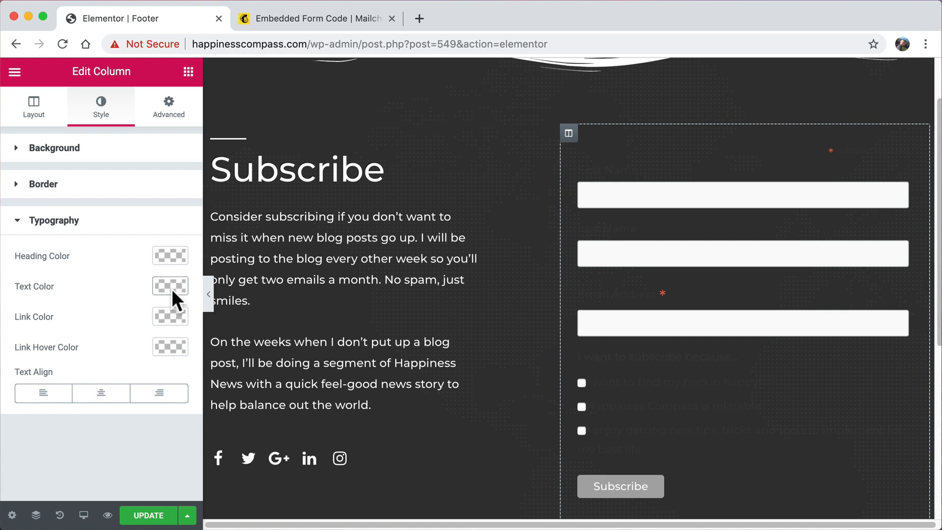
pyautogui.click(149, 515)
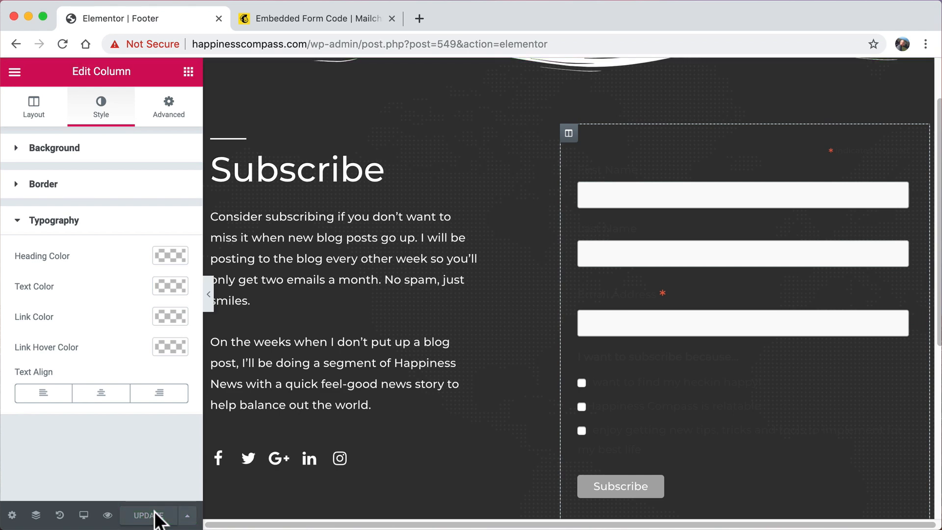
# Step: Preview the footer, close the Mailchimp tab, and open the Customizer's Additional CSS panel
pyautogui.click(108, 515)
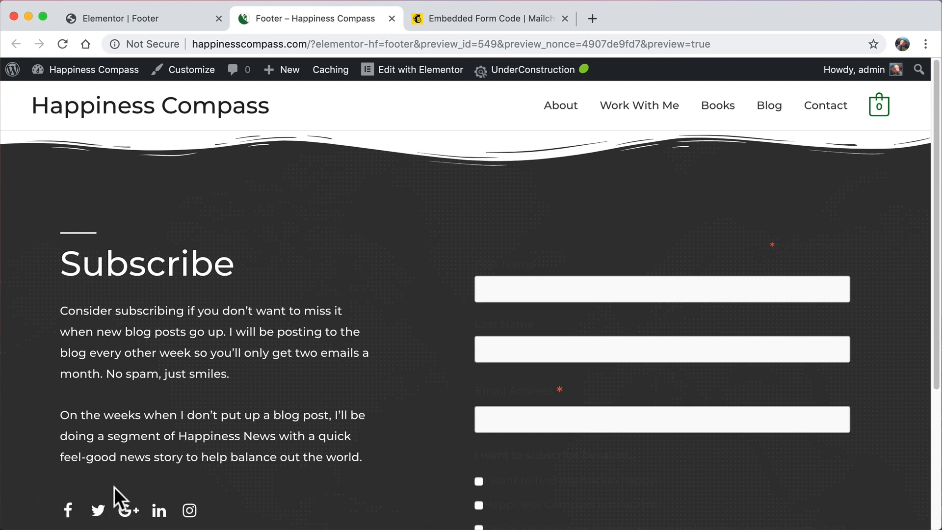
pyautogui.click(564, 18)
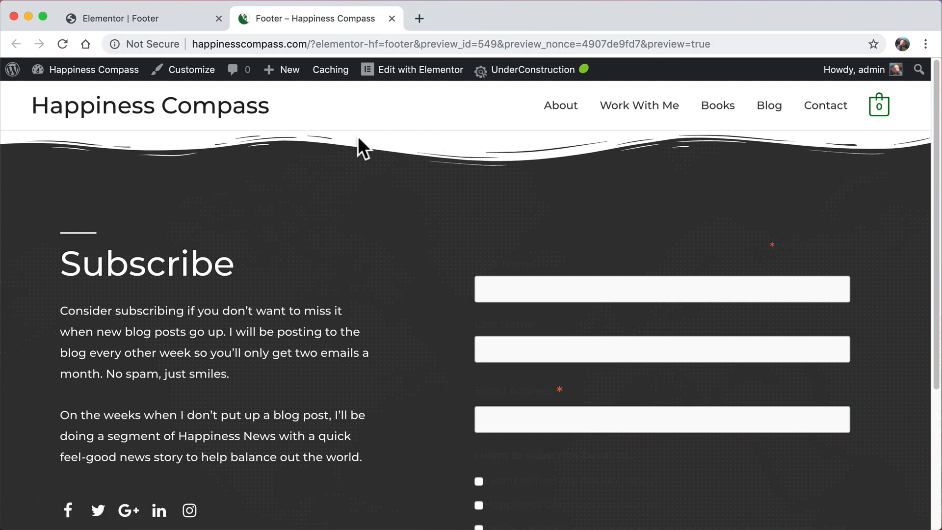
pyautogui.click(196, 73)
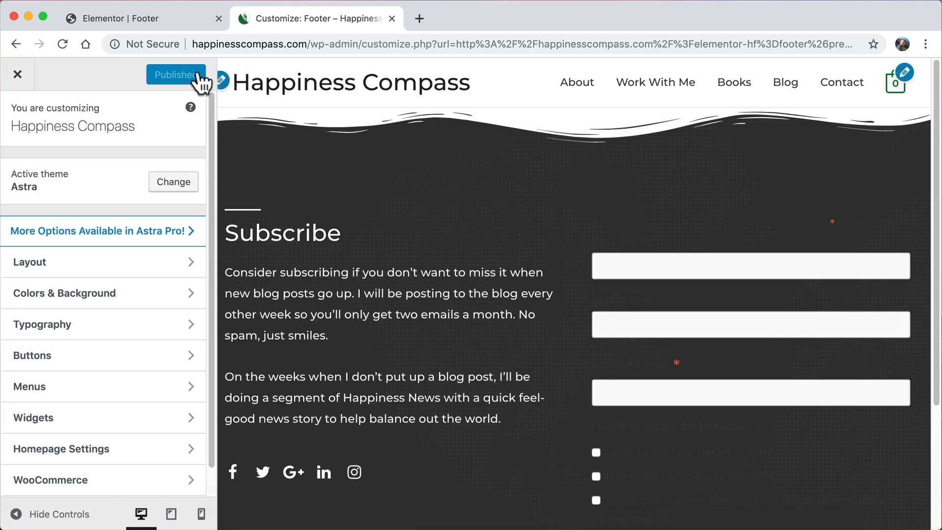
pyautogui.scroll(-1, 164, 269)
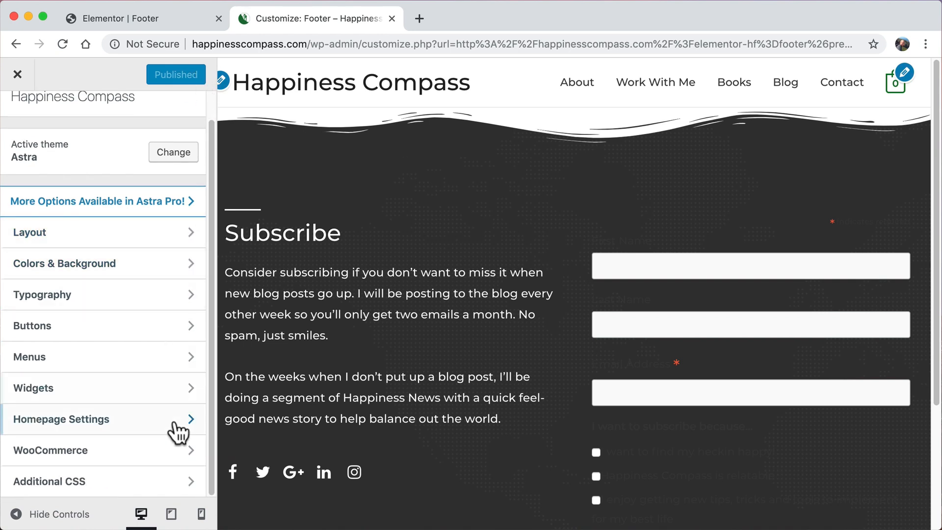
pyautogui.click(162, 485)
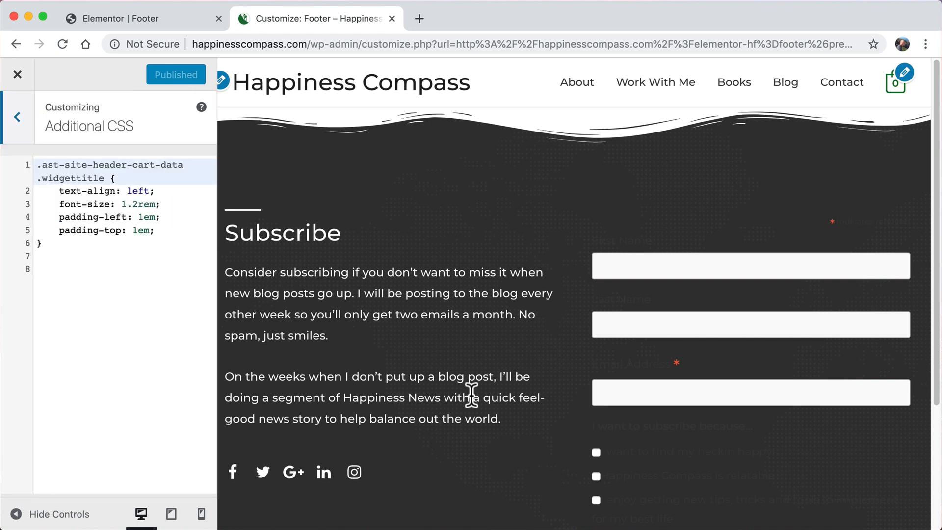
pyautogui.scroll(-1, 471, 395)
pyautogui.scroll(-2, 471, 395)
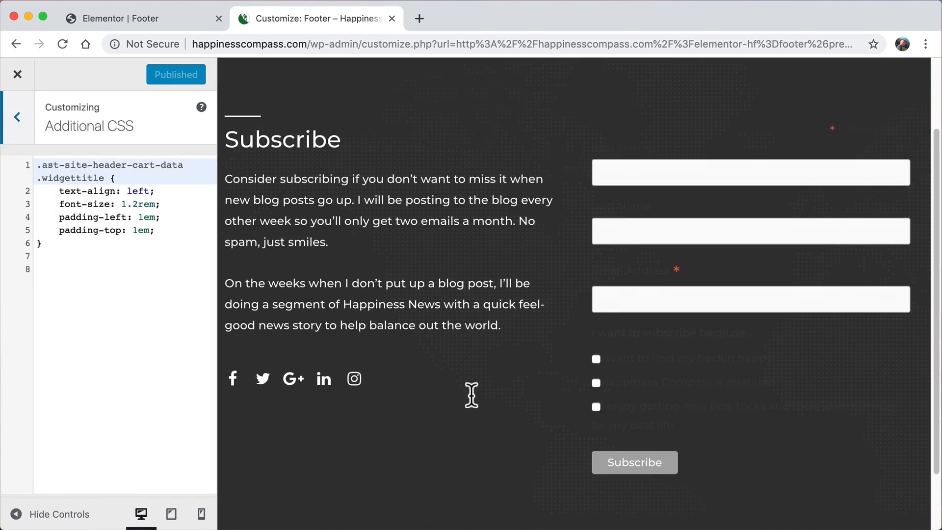
# Step: Paste the #mc_embed_signup rule on line 8 of Additional CSS and put its declarations on separate lines
pyautogui.click(75, 278)
pyautogui.rightClick(52, 267)
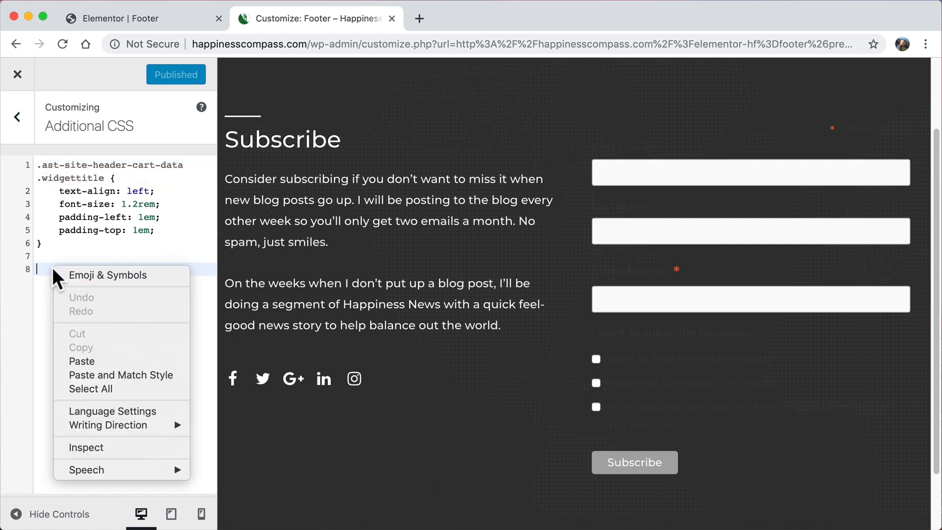
pyautogui.click(102, 360)
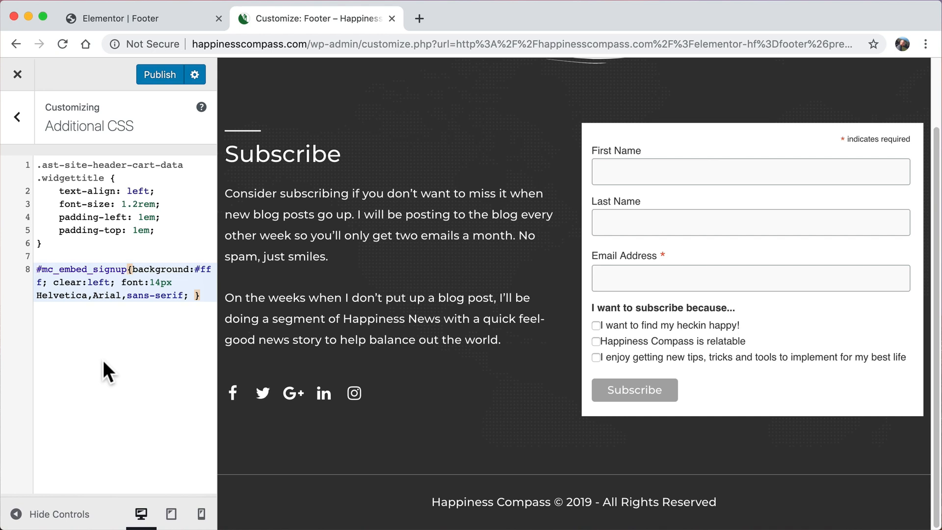
pyautogui.click(133, 269)
pyautogui.press('Return')
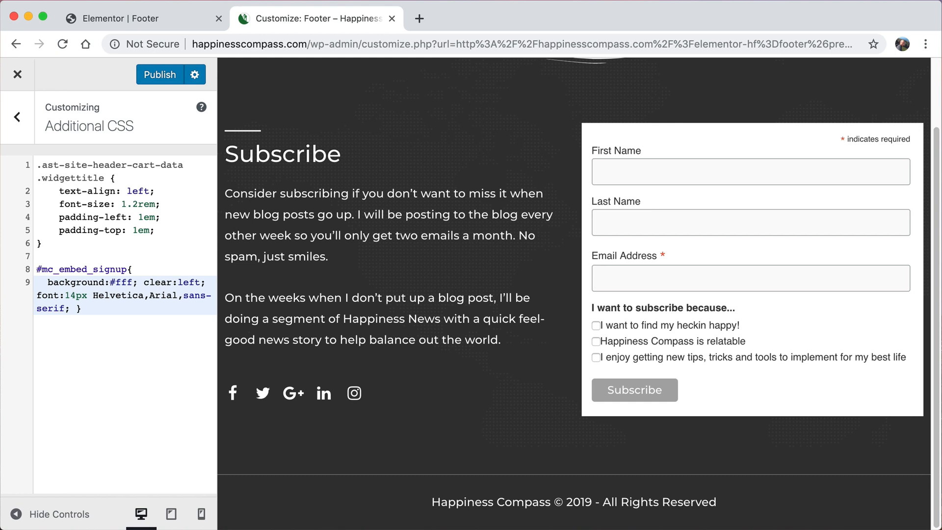
pyautogui.press('Return')
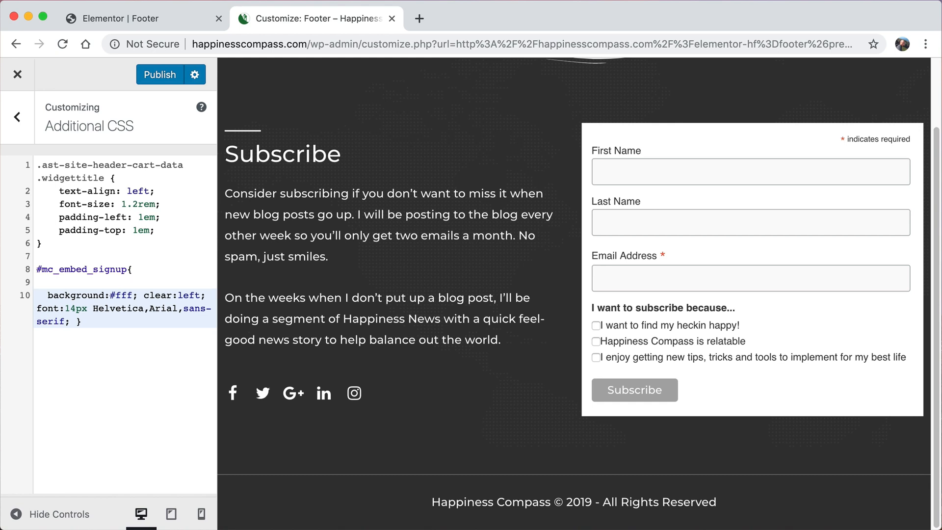
pyautogui.click(77, 321)
pyautogui.press('Return')
pyautogui.press('Return')
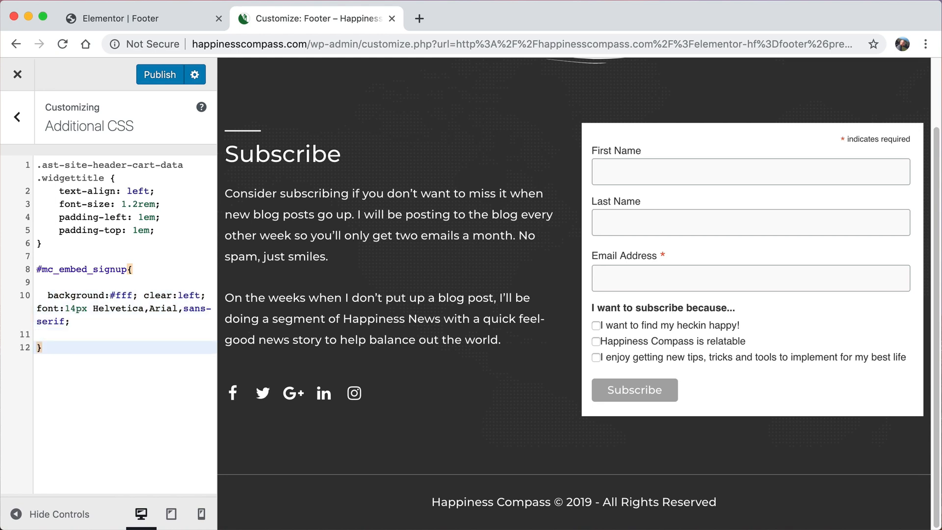
# Step: Test background:red, then delete the background and clear:left declarations, keeping only the font line
pyautogui.moveTo(47, 295); pyautogui.dragTo(140, 295)
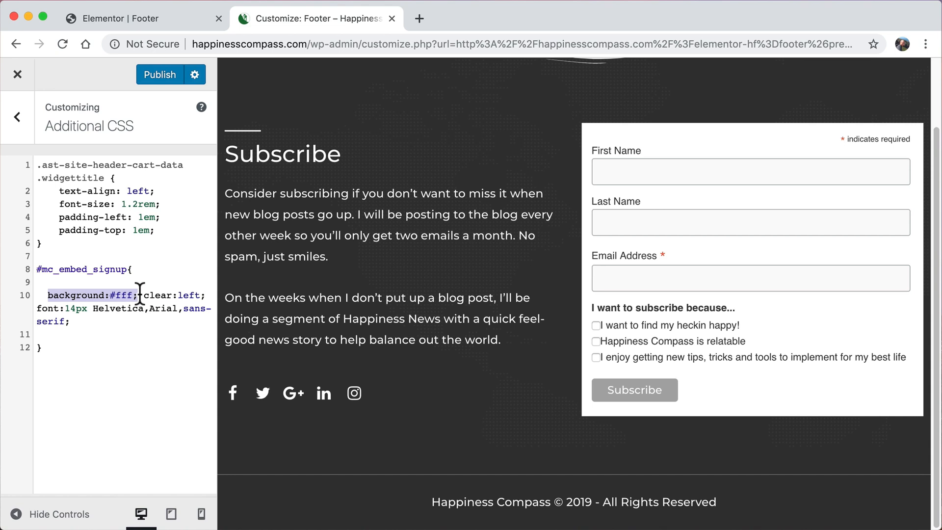
pyautogui.write('background:red;')
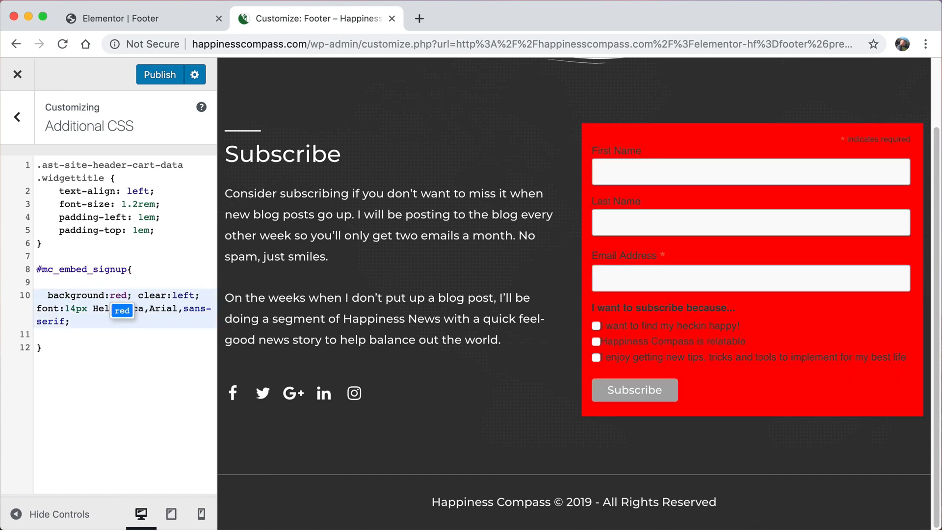
pyautogui.moveTo(133, 295); pyautogui.dragTo(50, 294)
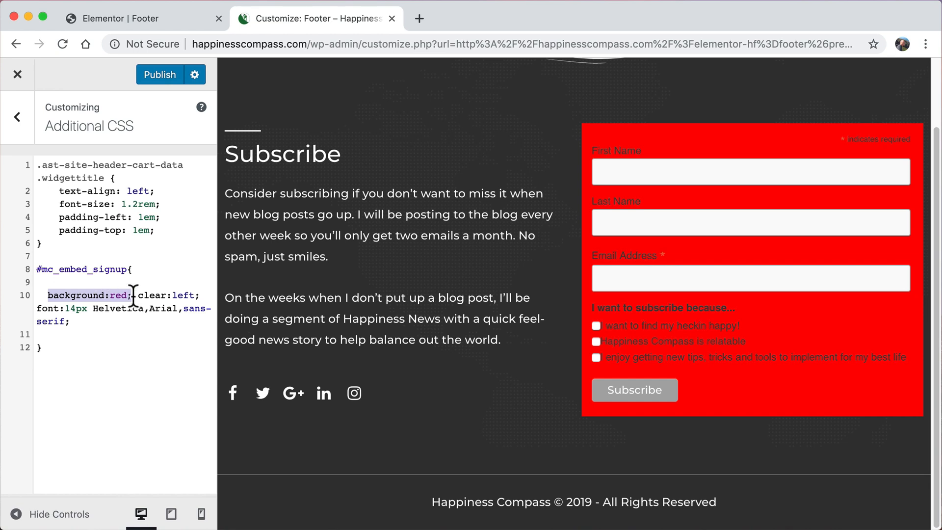
pyautogui.press('BackSpace')
pyautogui.moveTo(52, 295); pyautogui.dragTo(116, 295)
pyautogui.press('BackSpace')
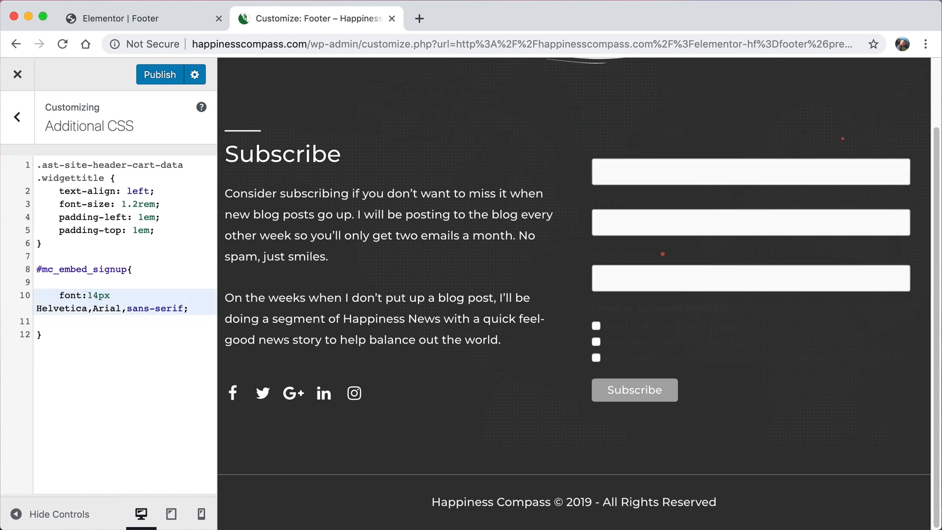
# Step: Replace the font shorthand with font-size:14px; and color:white; in the #mc_embed_signup rule
pyautogui.moveTo(57, 295)
pyautogui.mouseDown()
pyautogui.moveTo(186, 307)
pyautogui.moveTo(62, 295)
pyautogui.mouseUp()
pyautogui.click(98, 297)
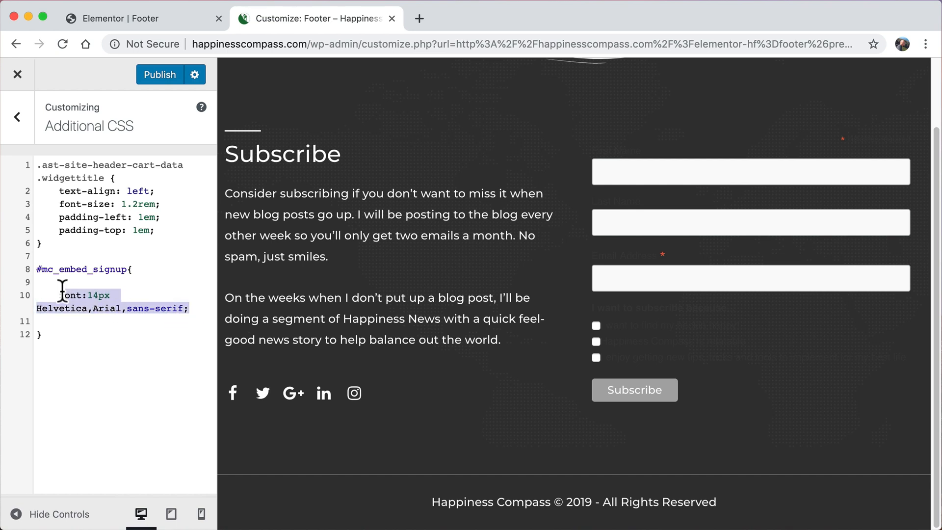
pyautogui.press('BackSpace')
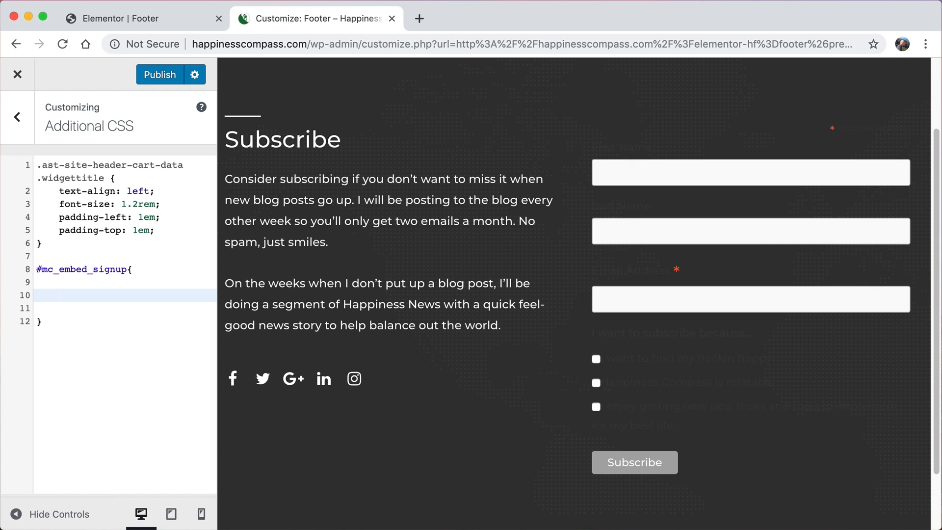
pyautogui.write('font-s')
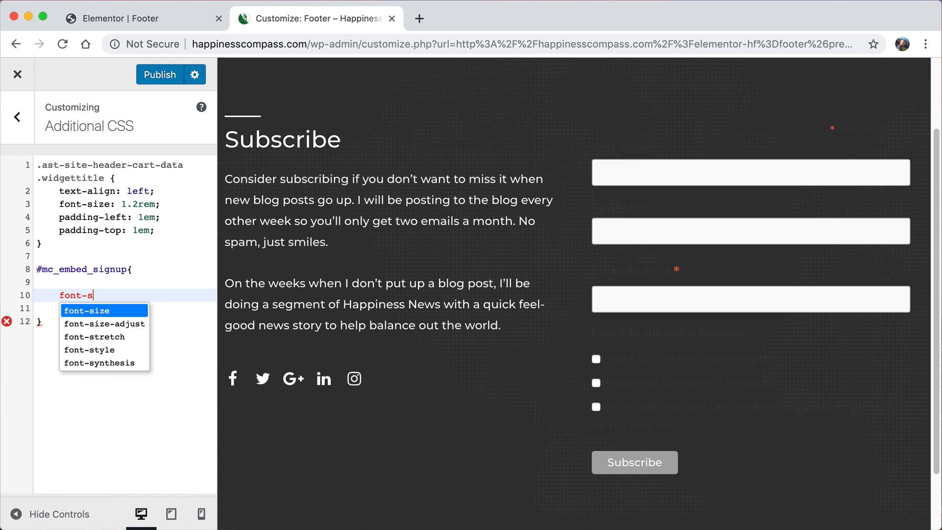
pyautogui.press('Return')
pyautogui.write(':')
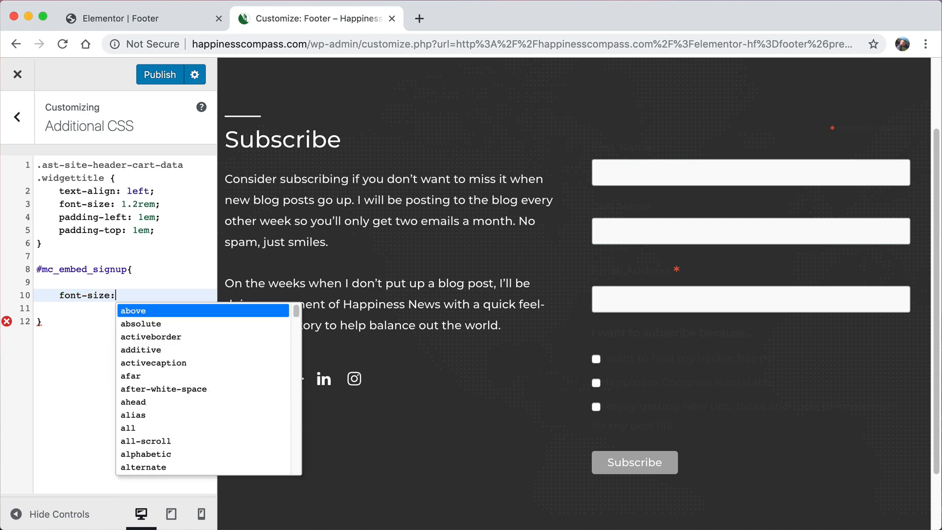
pyautogui.write('14px')
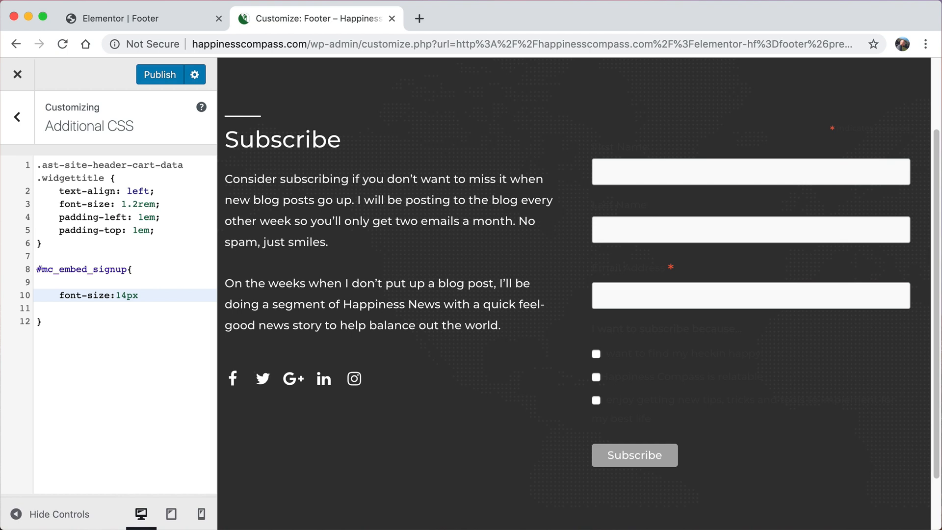
pyautogui.write(';')
pyautogui.press('Return')
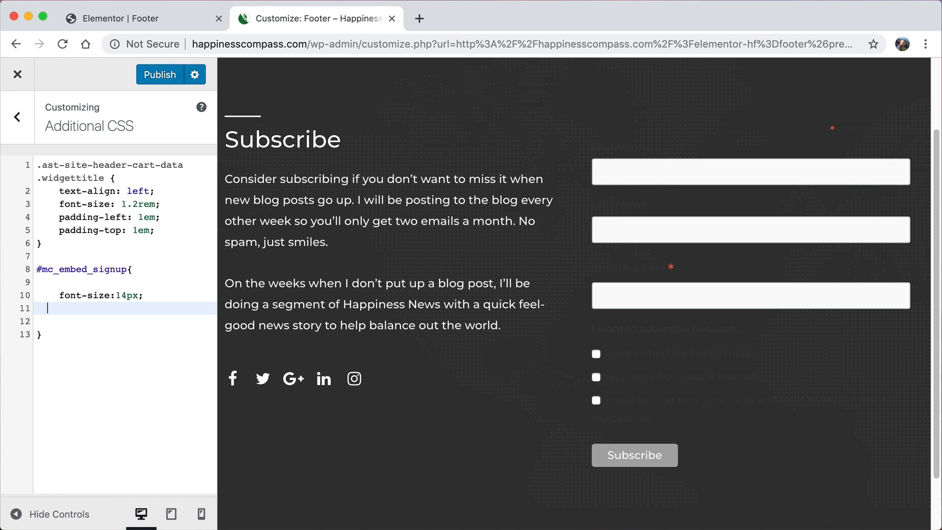
pyautogui.write('c')
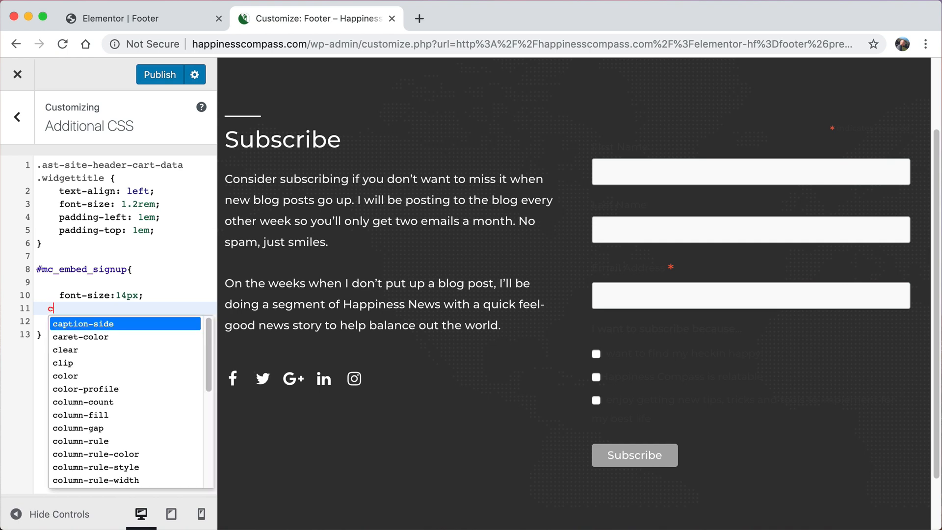
pyautogui.write('olor:white;')
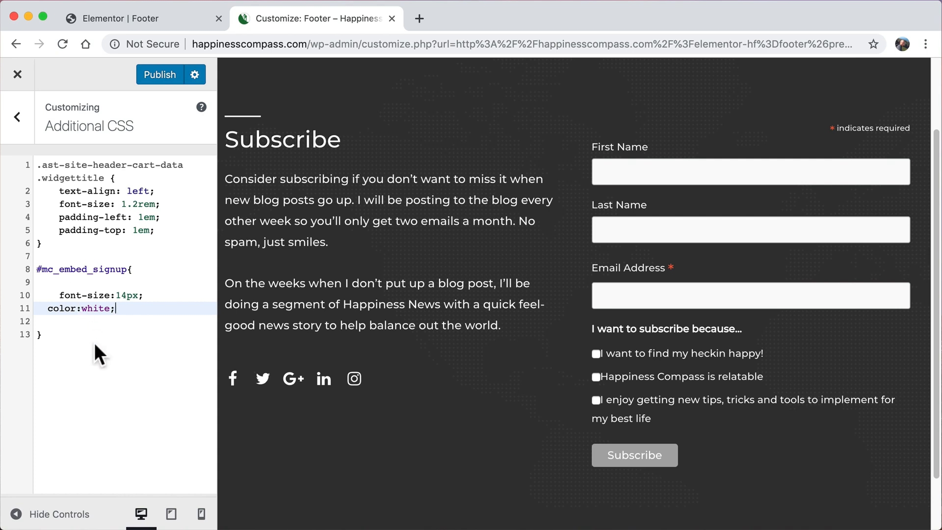
# Step: Check the full-width preview with controls hidden, then publish the CSS
pyautogui.click(74, 513)
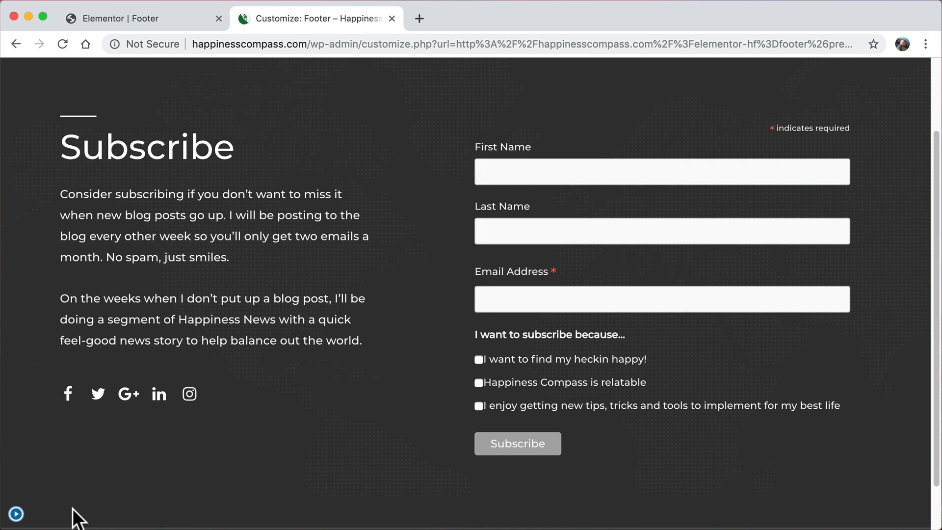
pyautogui.click(16, 513)
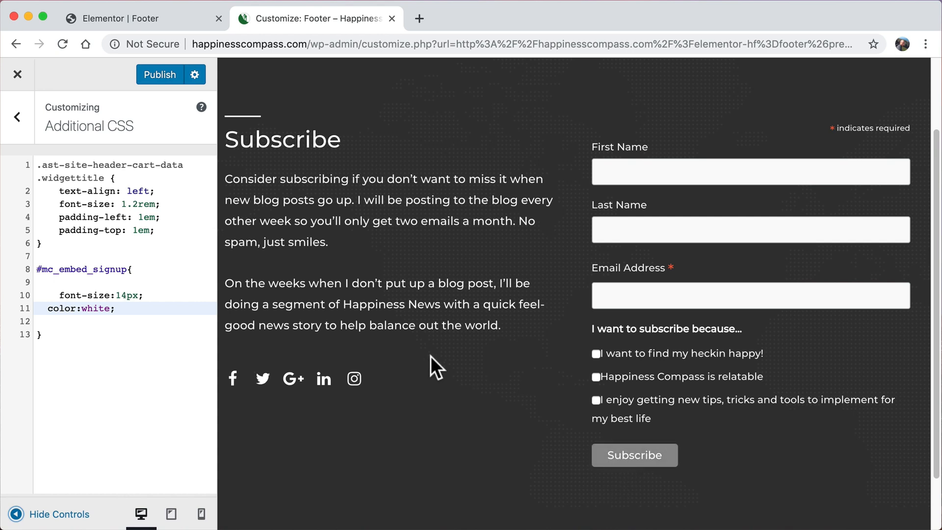
pyautogui.click(166, 78)
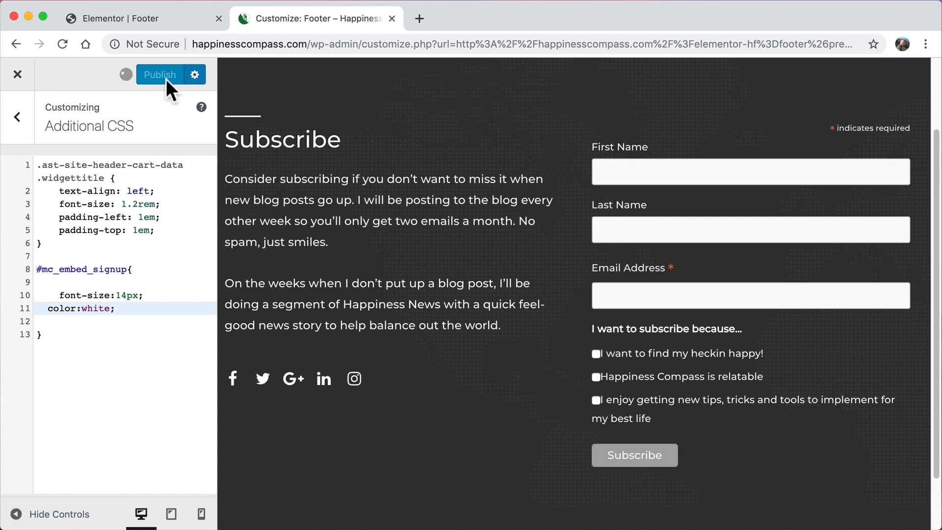
# Step: Load happinesscompass.com in a new tab, scroll to the footer, and inspect the Subscribe button
pyautogui.click(418, 19)
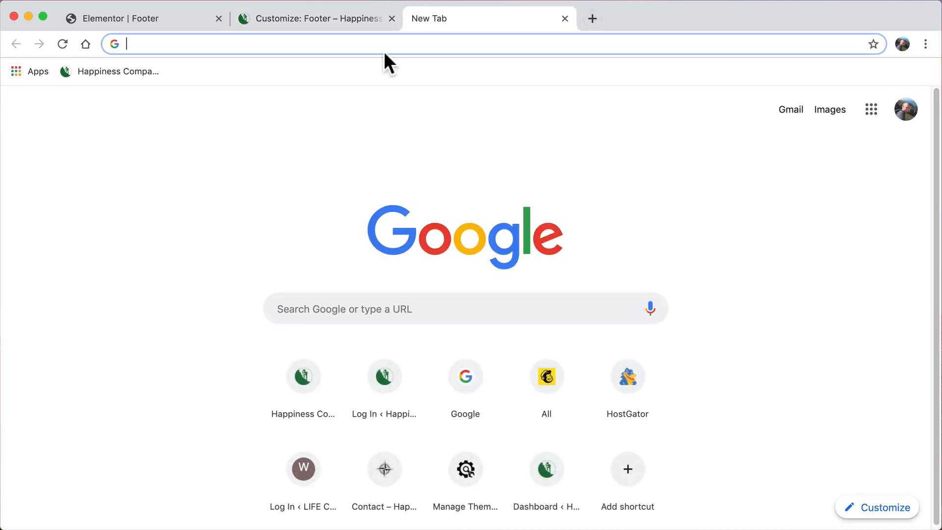
pyautogui.write('happiness')
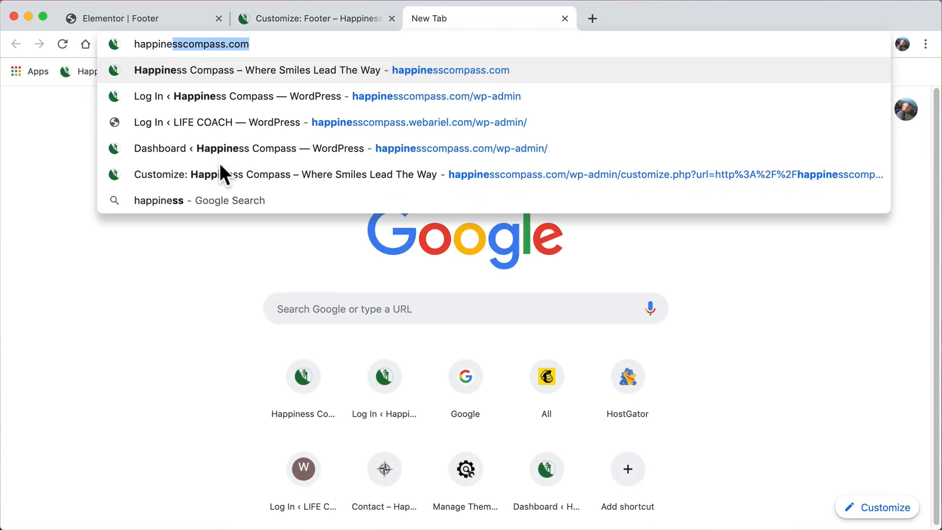
pyautogui.write('compass.com')
pyautogui.press('Return')
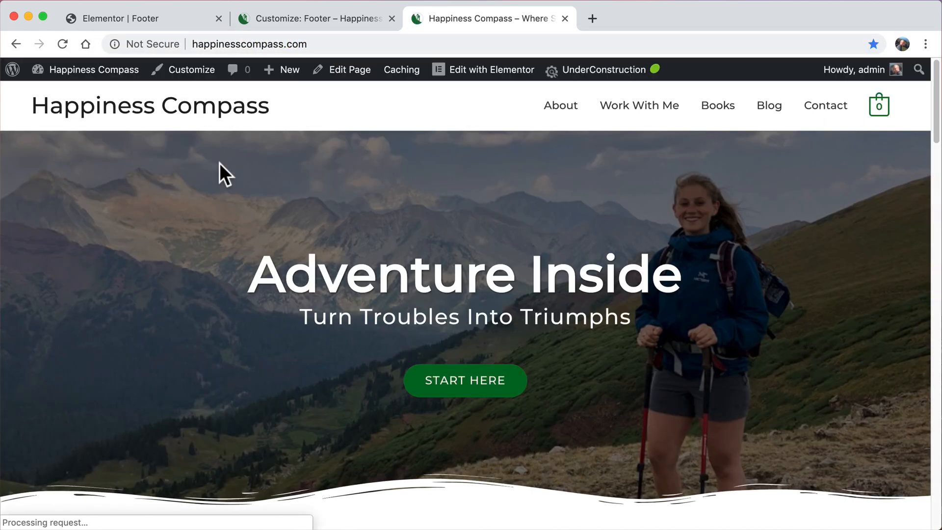
pyautogui.scroll(-20, 815, 274)
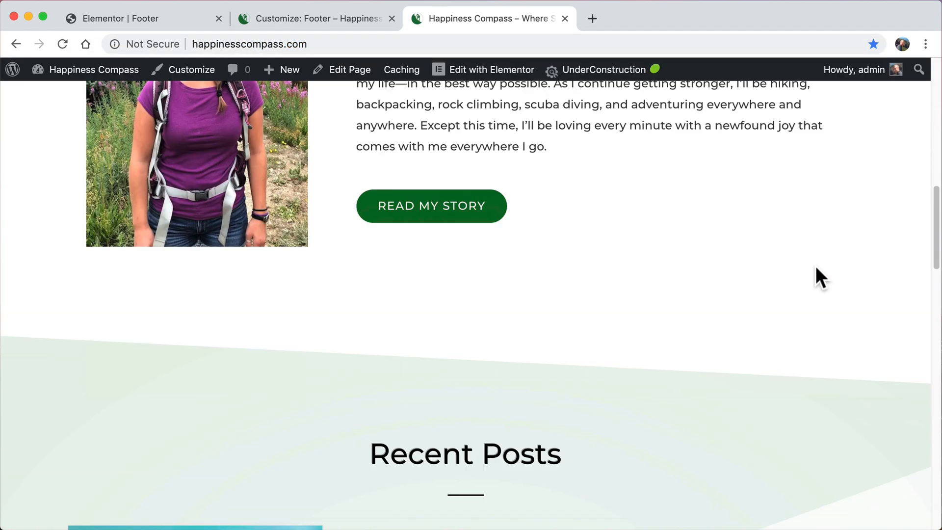
pyautogui.scroll(-9, 815, 265)
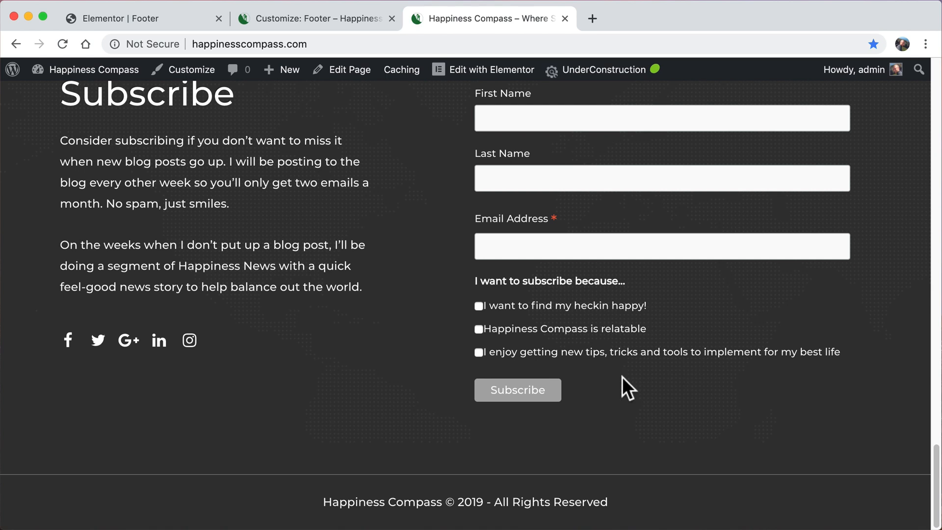
pyautogui.rightClick(555, 379)
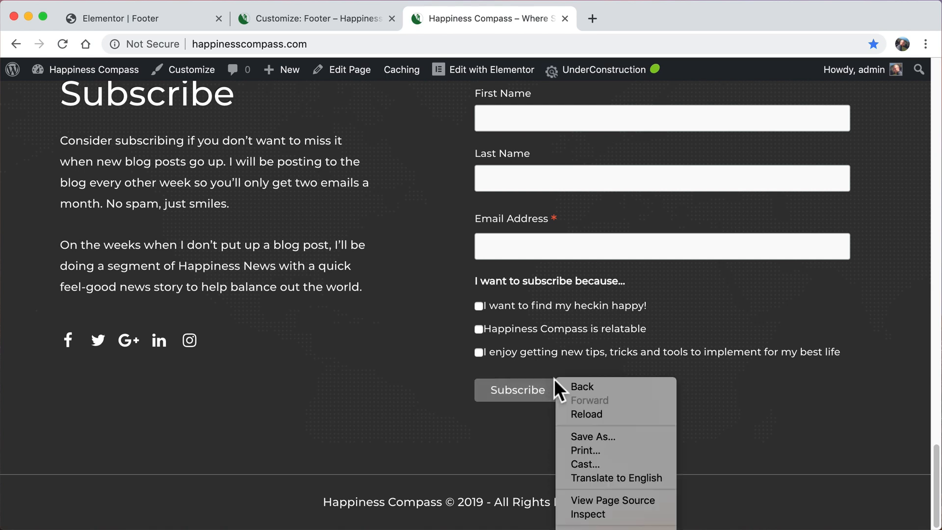
pyautogui.click(602, 514)
# Step: In DevTools, make the Subscribe button background green and set its border-radius to 25px
pyautogui.scroll(-3, 733, 297)
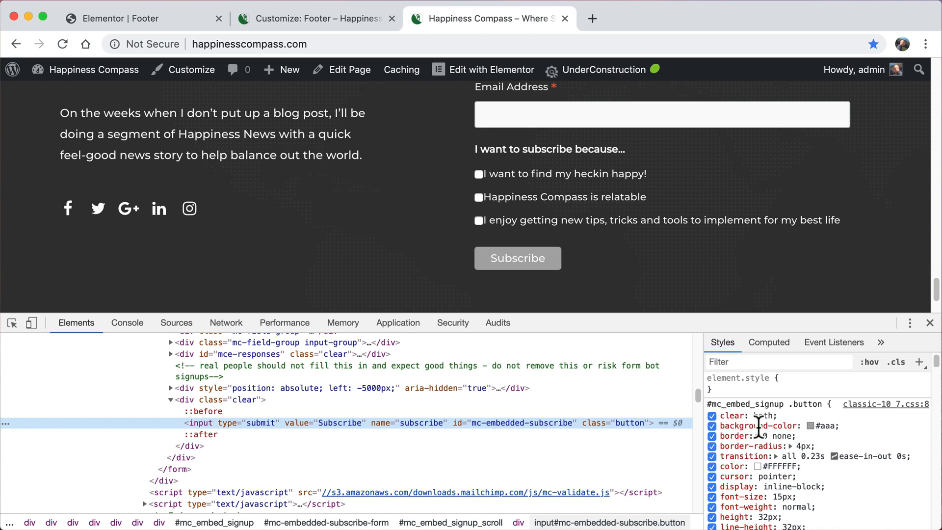
pyautogui.click(809, 425)
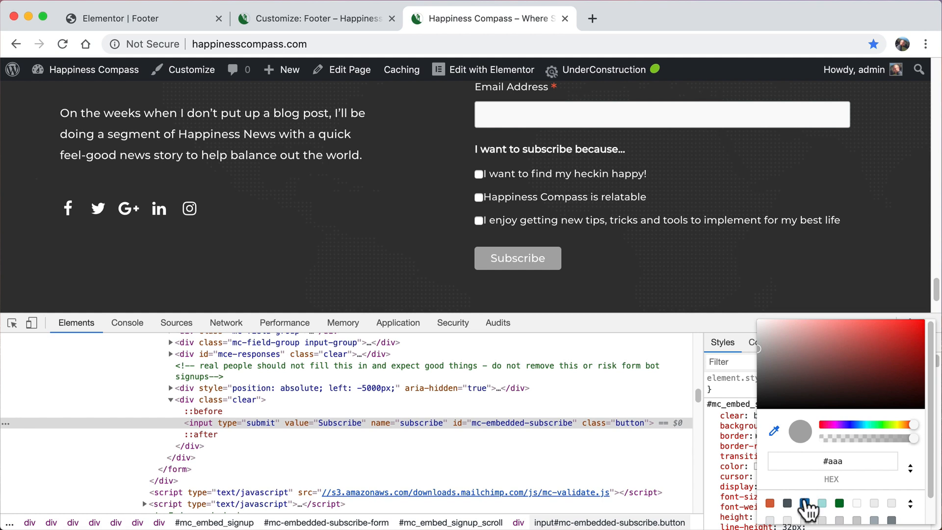
pyautogui.click(804, 503)
pyautogui.click(822, 504)
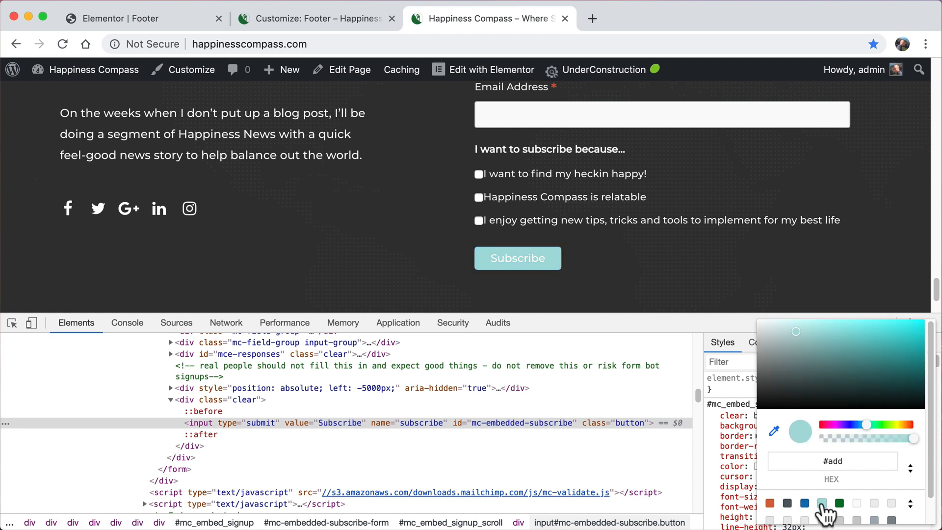
pyautogui.click(839, 504)
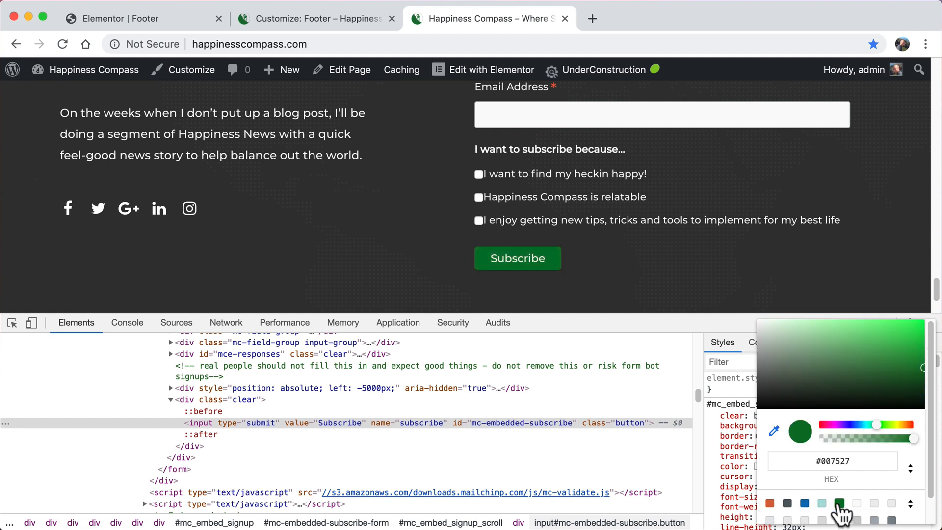
pyautogui.click(743, 390)
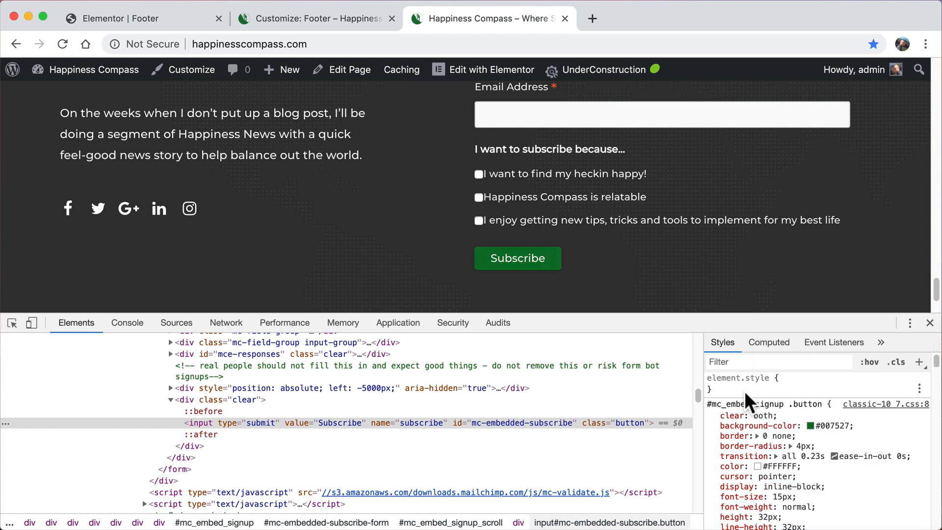
pyautogui.click(798, 445)
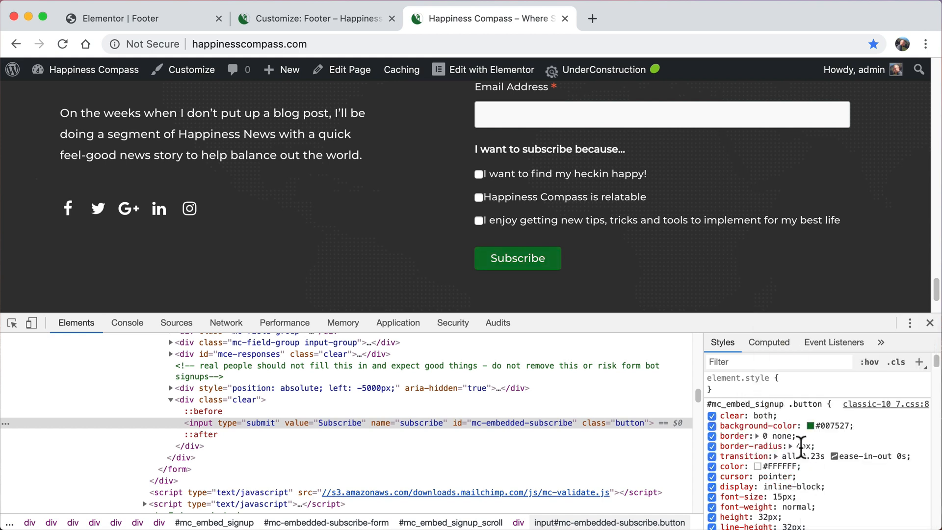
pyautogui.write('25px')
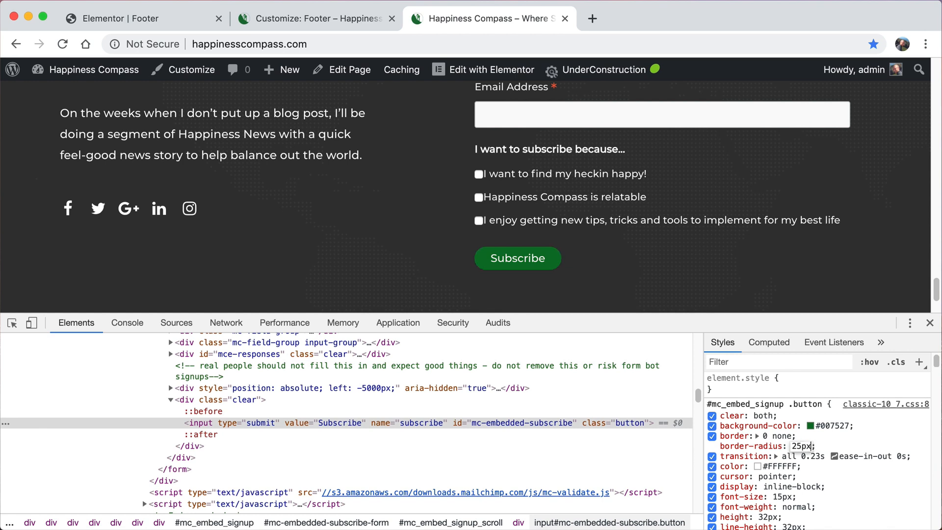
pyautogui.press('Return')
# Step: Experiment with the Subscribe button's text colour in the colour picker, ending on white
pyautogui.scroll(-1, 857, 439)
pyautogui.scroll(-2, 857, 439)
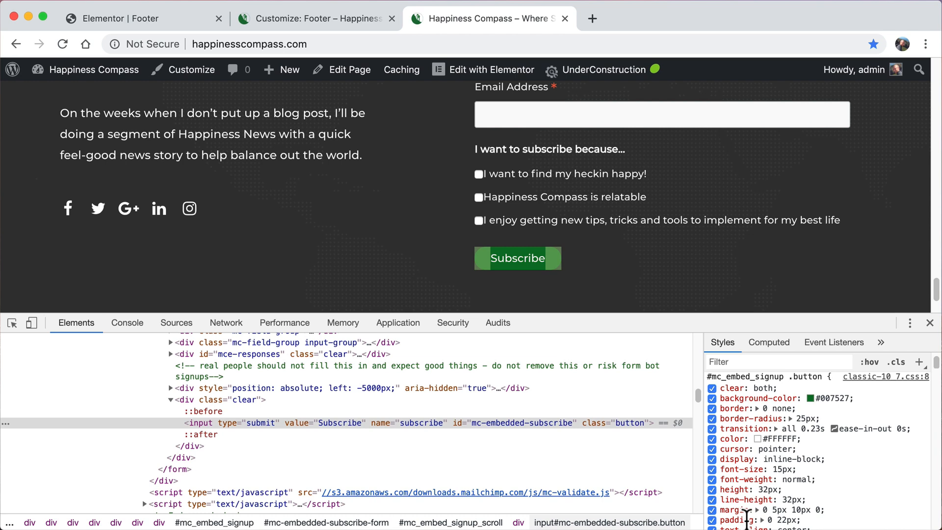
pyautogui.click(757, 439)
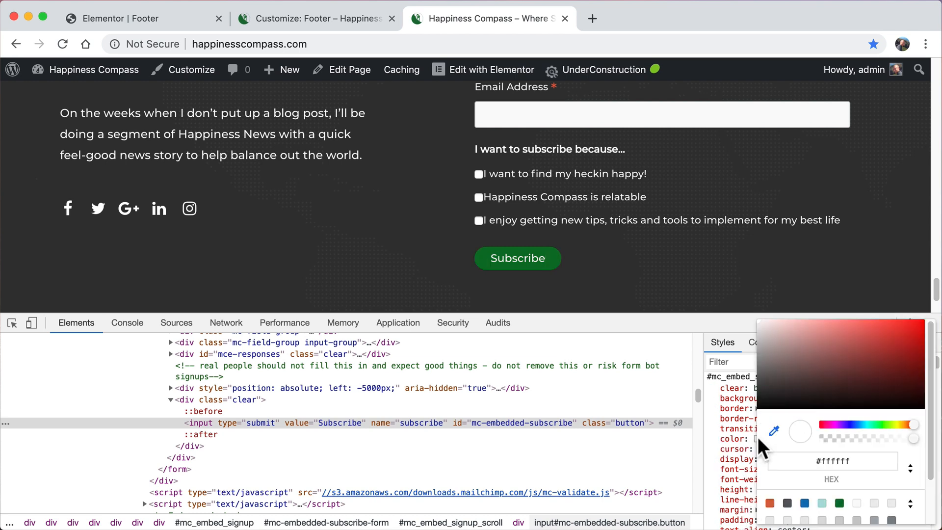
pyautogui.moveTo(902, 353); pyautogui.dragTo(752, 267)
pyautogui.click(728, 338)
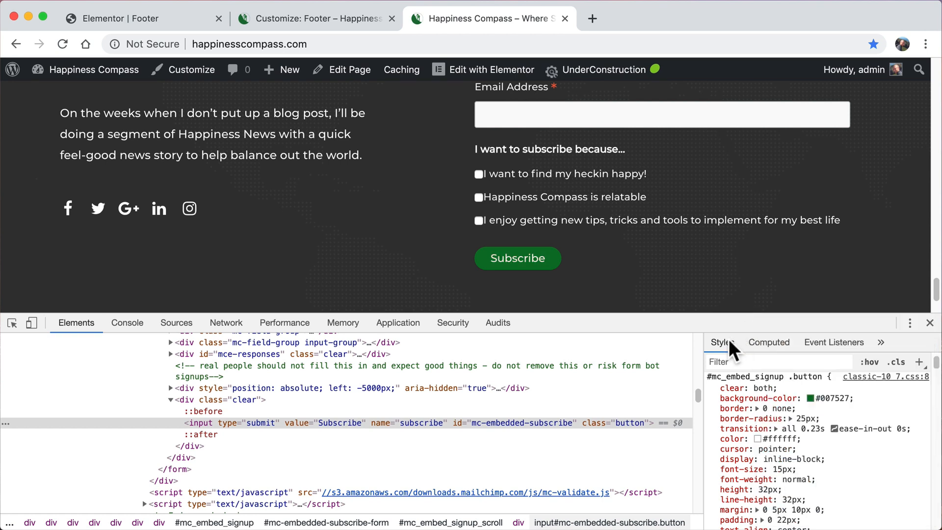
pyautogui.scroll(1, 828, 443)
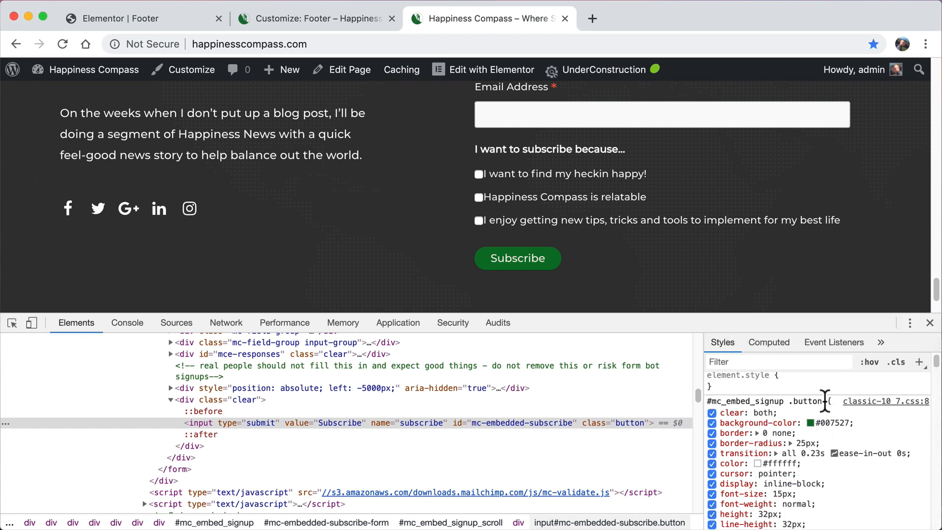
pyautogui.scroll(-1, 777, 425)
pyautogui.moveTo(827, 400); pyautogui.dragTo(783, 502)
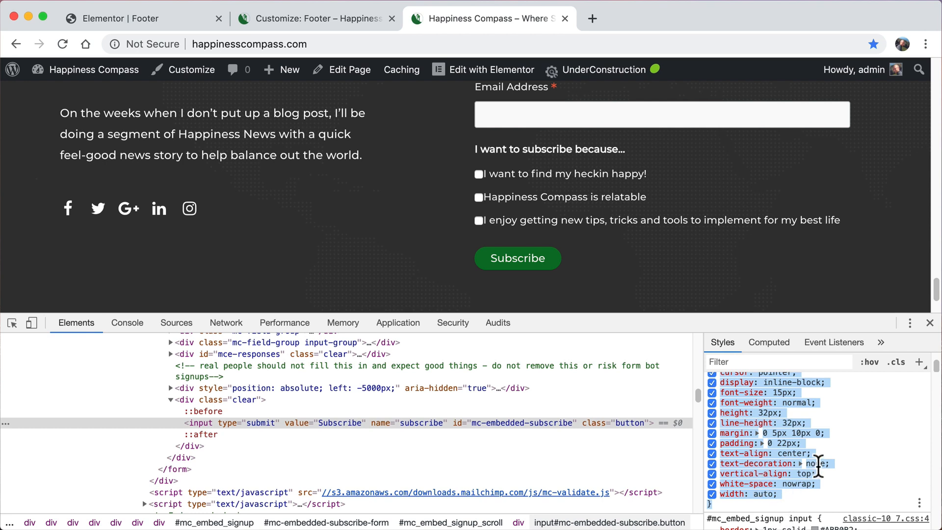
pyautogui.scroll(5, 818, 464)
pyautogui.moveTo(707, 391)
pyautogui.mouseDown()
pyautogui.moveTo(821, 390)
pyautogui.moveTo(707, 392)
pyautogui.mouseUp()
# Step: Copy the #mc_embed_signup .button selector from the Styles pane
pyautogui.click(823, 390)
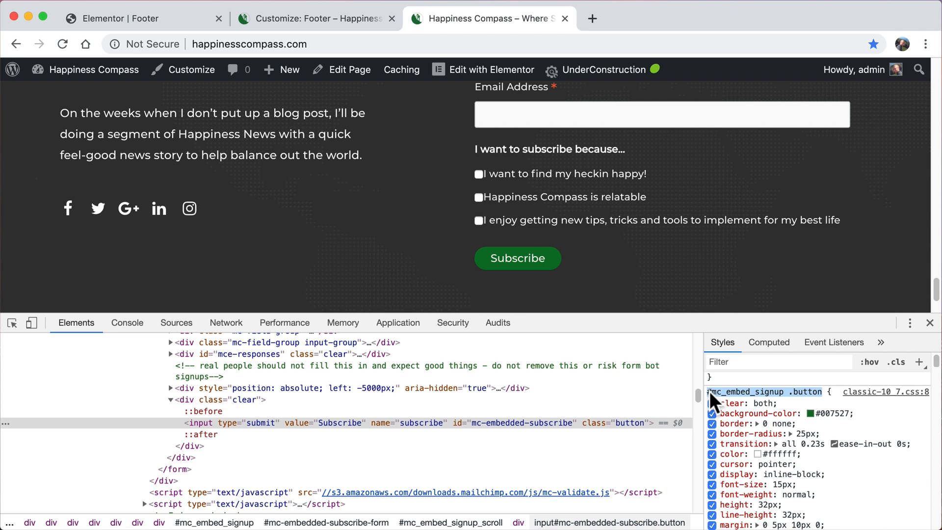
pyautogui.rightClick(720, 387)
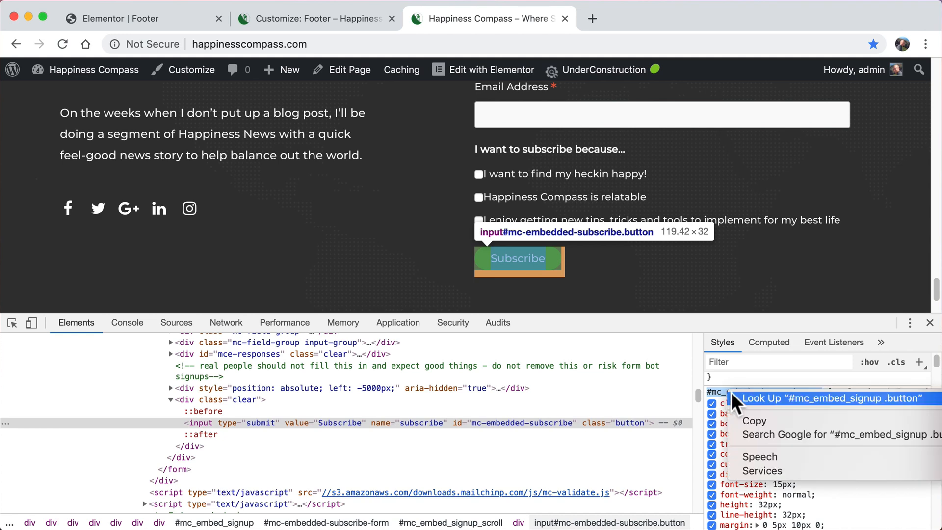
pyautogui.click(777, 418)
# Step: Paste the #mc_embed_signup .button selector on line 15 of Additional CSS and open its braces
pyautogui.click(337, 20)
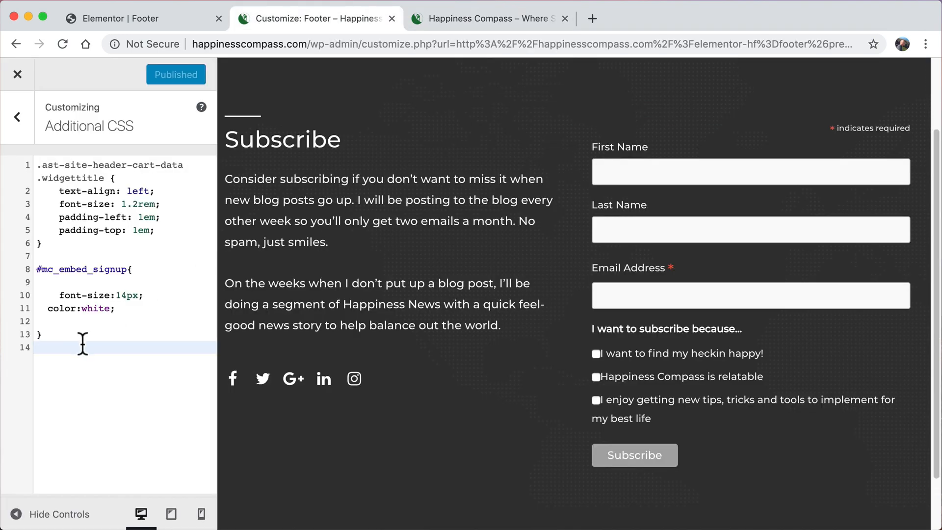
pyautogui.click(63, 349)
pyautogui.press('Return')
pyautogui.rightClick(37, 360)
pyautogui.click(99, 454)
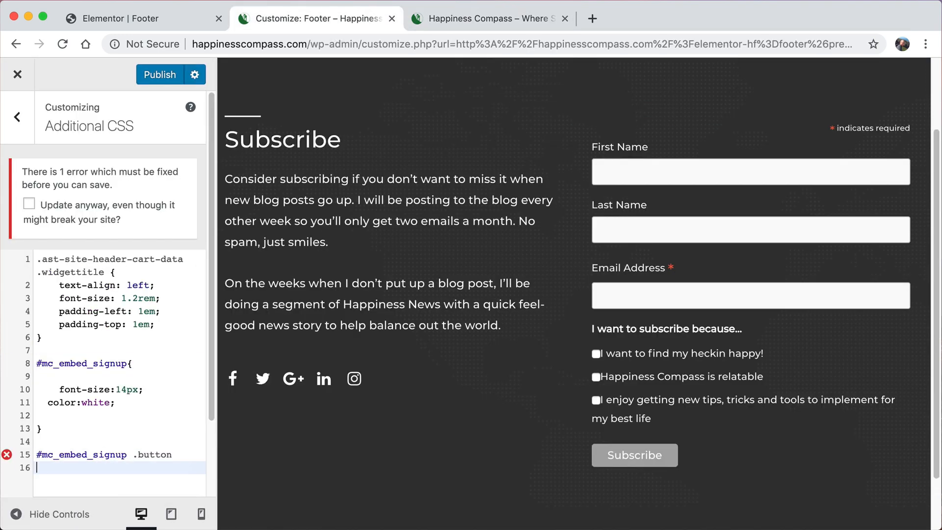
pyautogui.press('Return')
pyautogui.write('{')
pyautogui.press('Return')
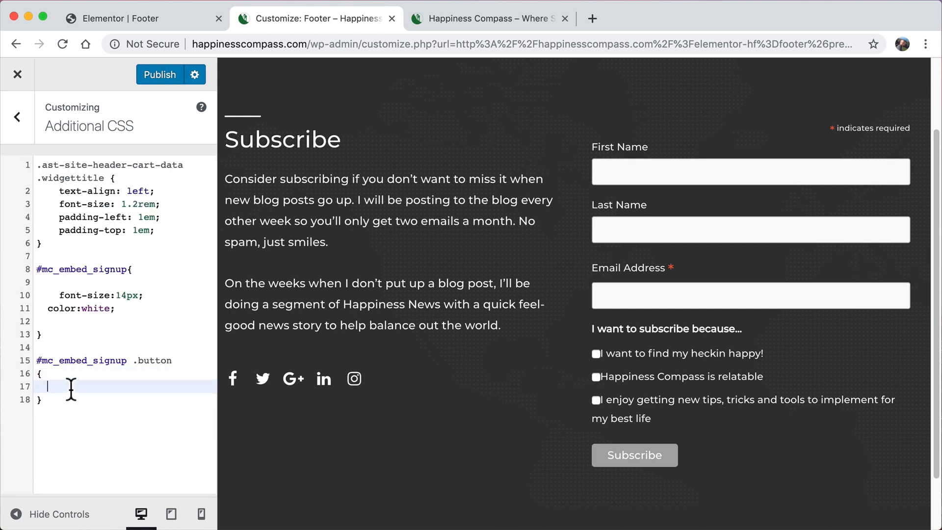
# Step: Copy the button's background-color, border and border-radius declarations from DevTools into the rule
pyautogui.click(521, 24)
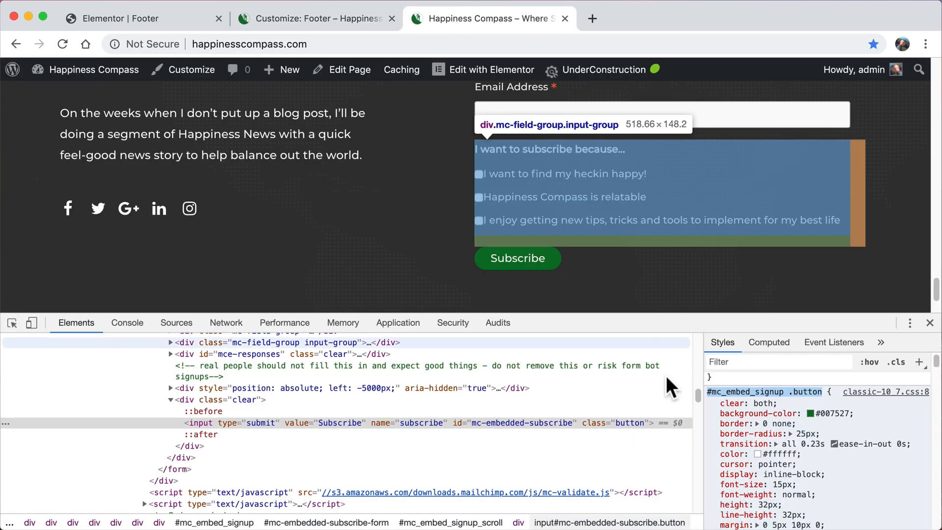
pyautogui.moveTo(719, 413); pyautogui.dragTo(853, 431)
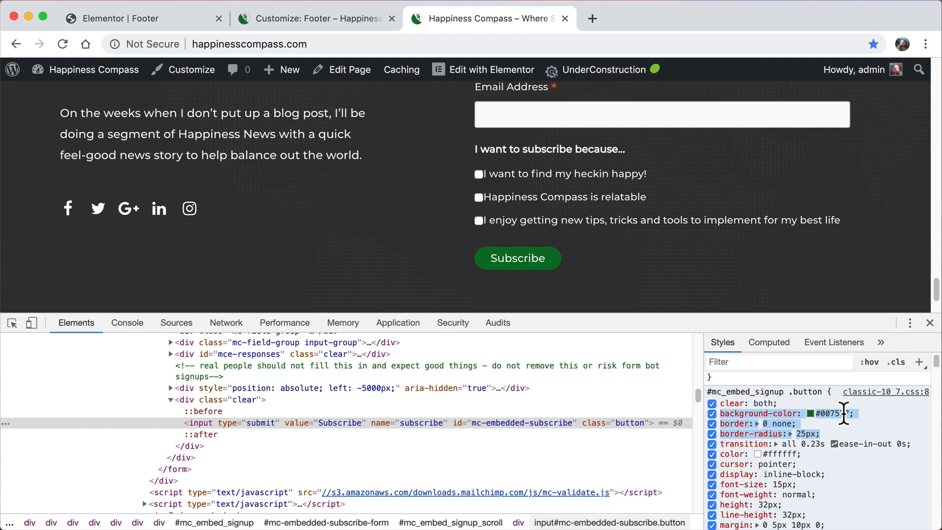
pyautogui.rightClick(843, 413)
pyautogui.click(862, 442)
pyautogui.click(309, 18)
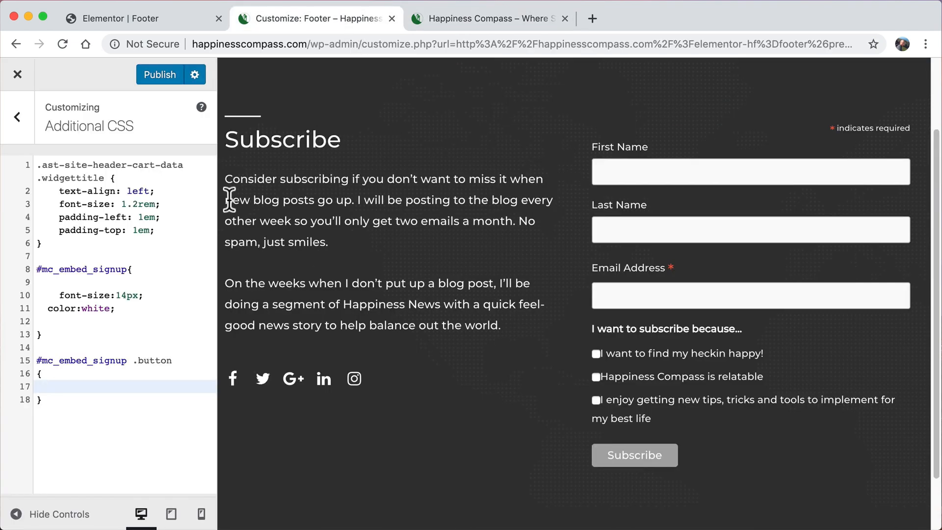
pyautogui.rightClick(54, 386)
pyautogui.click(93, 481)
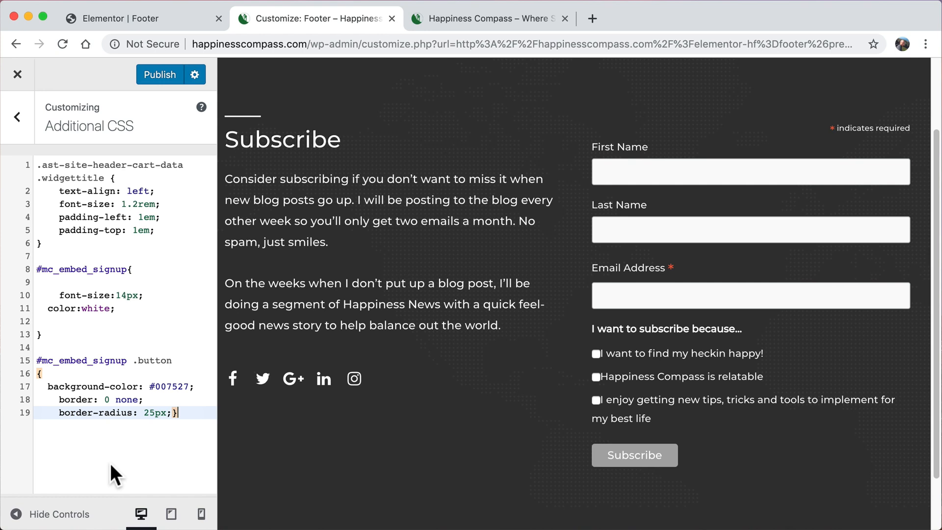
# Step: Mark background-color #007527 and border-radius 25px !important, and delete 'border: 0 none'
pyautogui.click(186, 386)
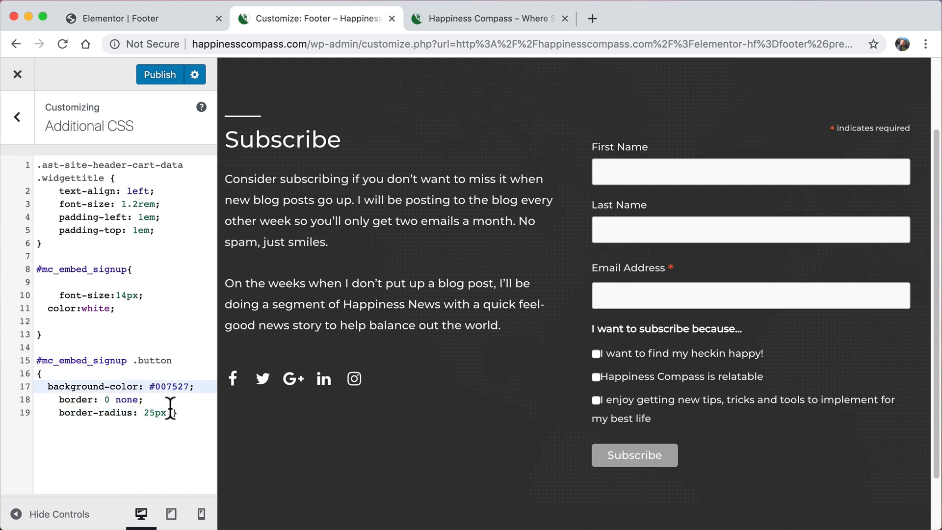
pyautogui.write('!importan')
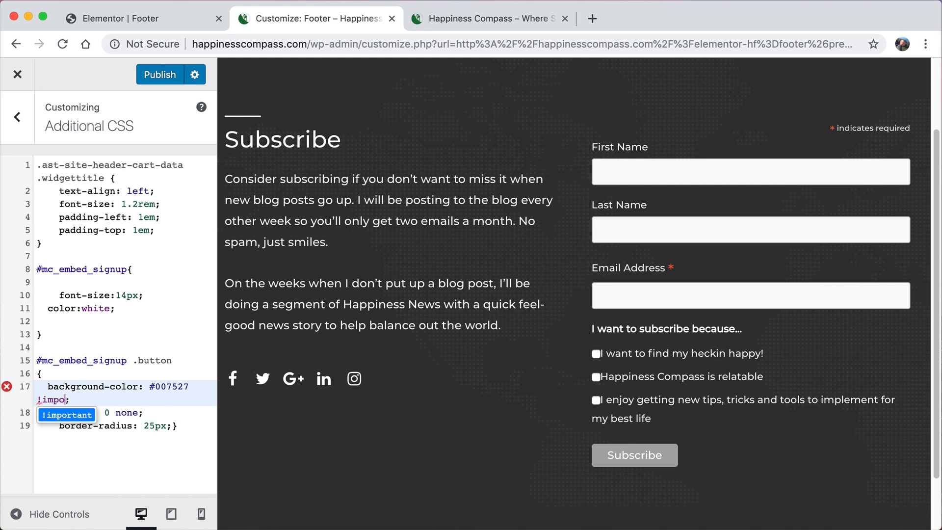
pyautogui.write('t')
pyautogui.click(117, 399)
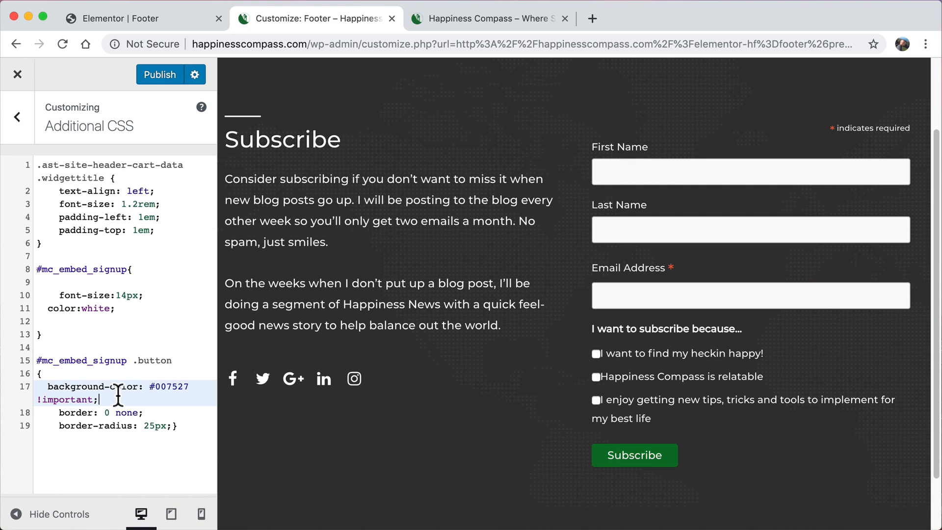
pyautogui.moveTo(53, 414); pyautogui.dragTo(142, 412)
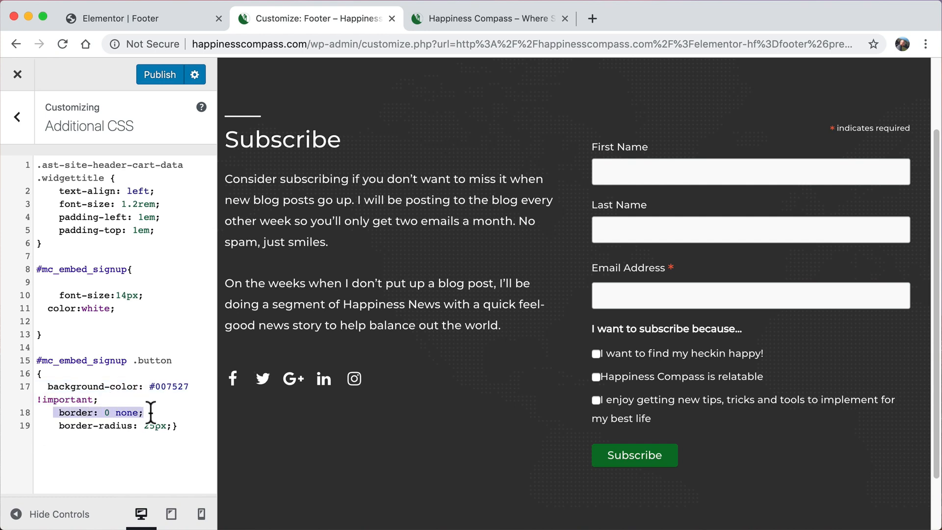
pyautogui.press('BackSpace')
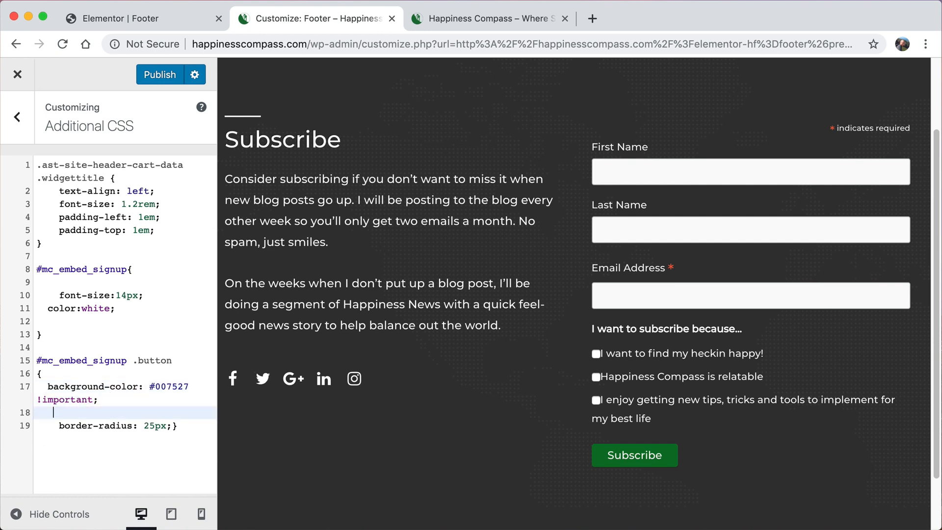
pyautogui.click(169, 422)
pyautogui.write(';')
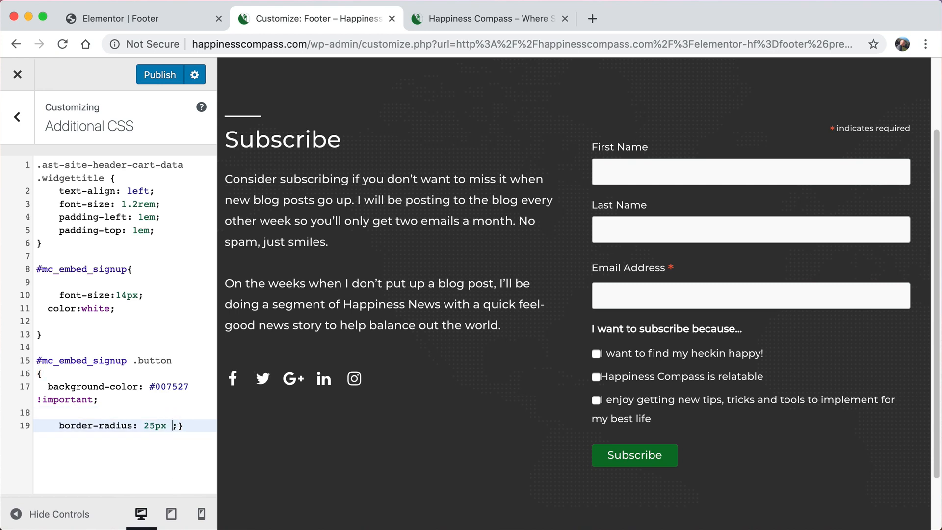
pyautogui.press('Left')
pyautogui.write('!importa')
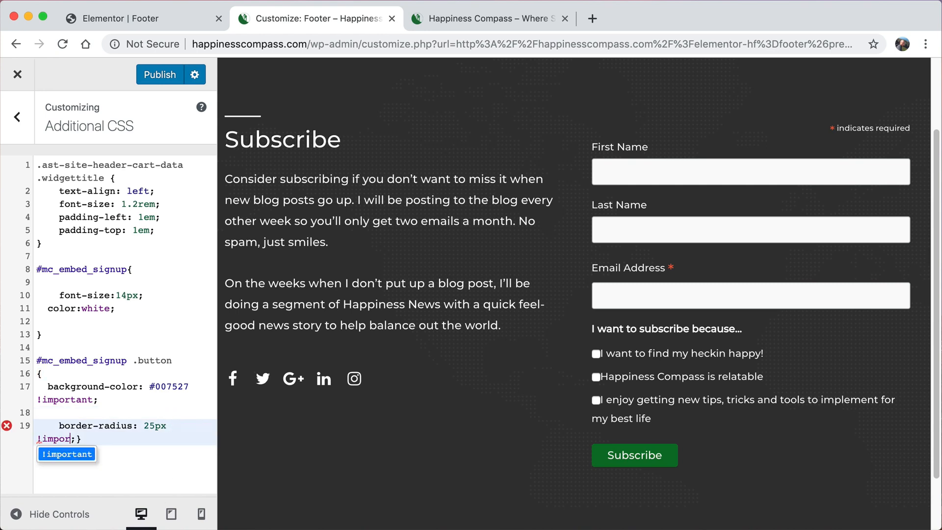
pyautogui.write('nt')
pyautogui.click(110, 438)
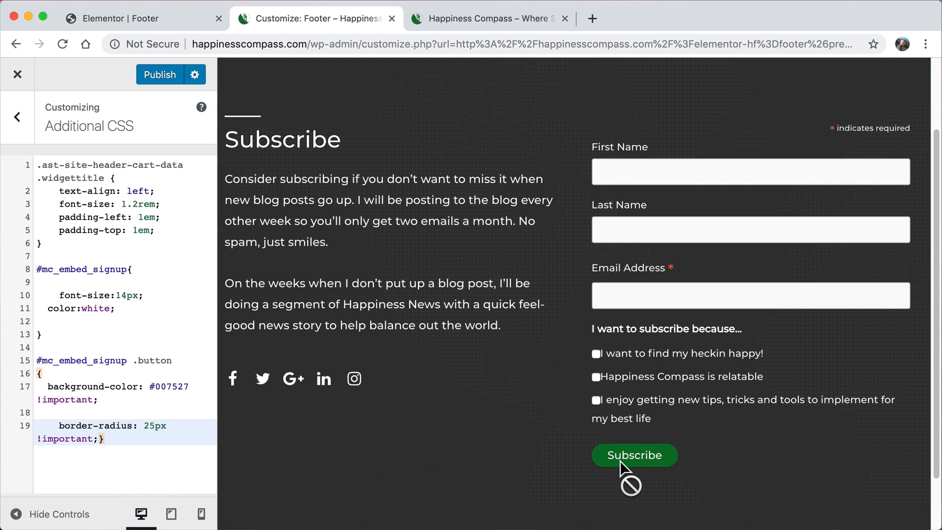
# Step: Force the Subscribe button's :hover state in DevTools and set its background to orange #d8673d
pyautogui.click(496, 20)
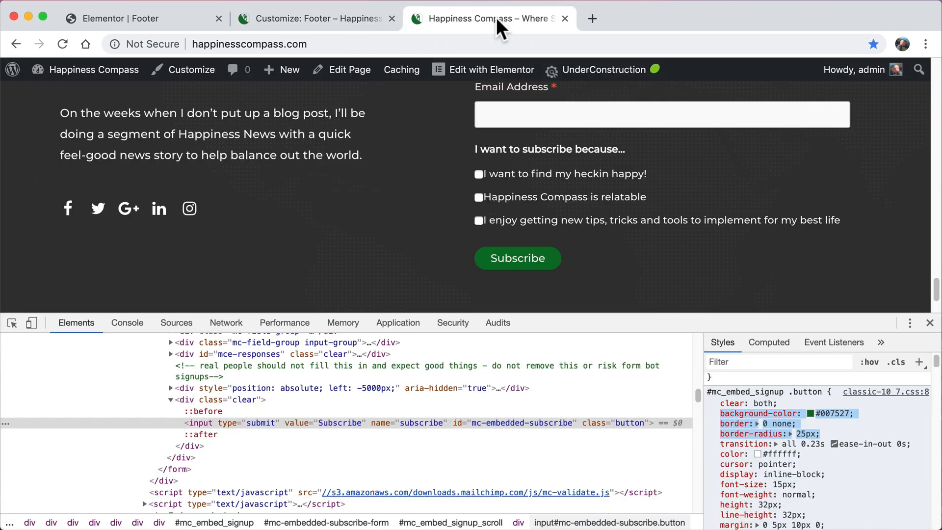
pyautogui.click(869, 363)
pyautogui.click(844, 399)
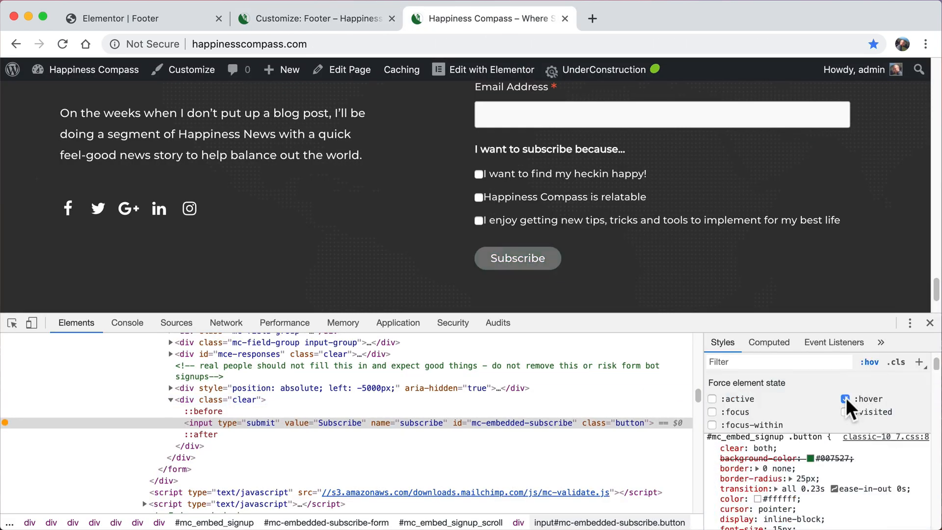
pyautogui.click(871, 365)
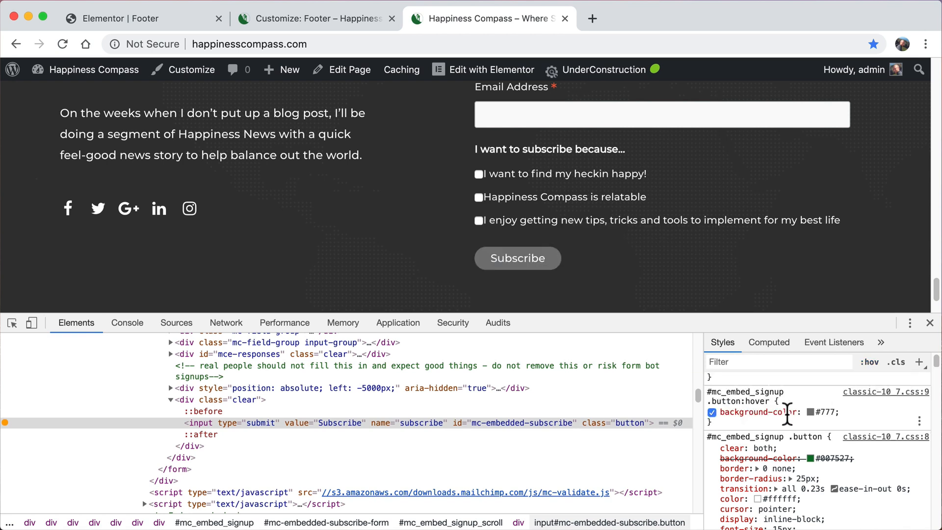
pyautogui.click(811, 411)
pyautogui.click(804, 503)
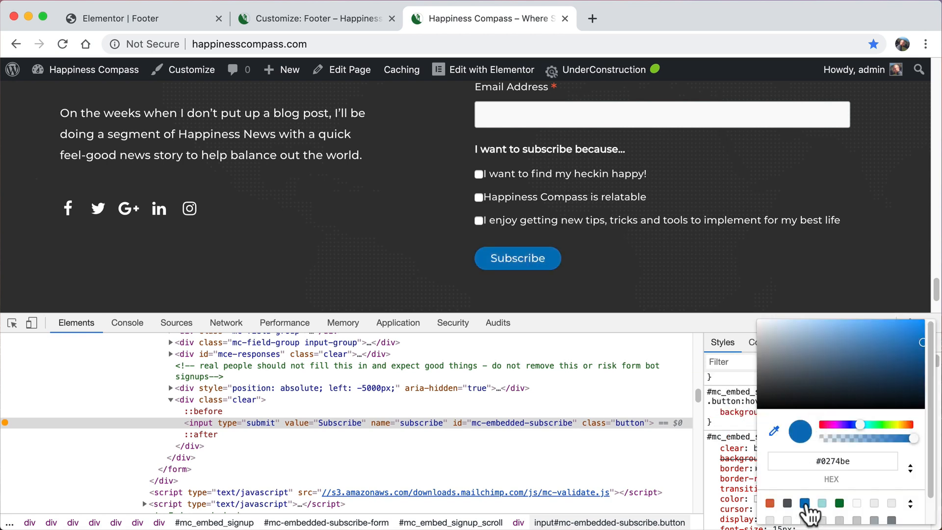
pyautogui.click(820, 503)
pyautogui.click(770, 503)
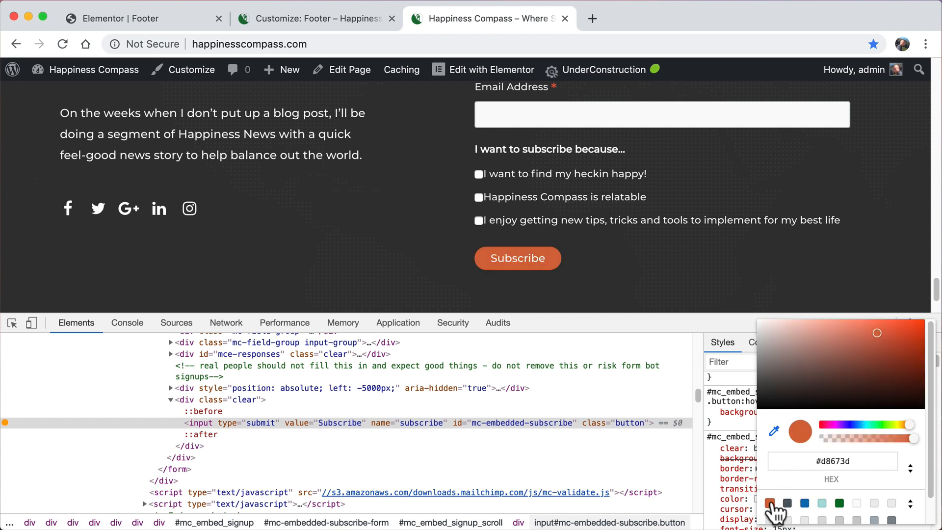
pyautogui.click(717, 421)
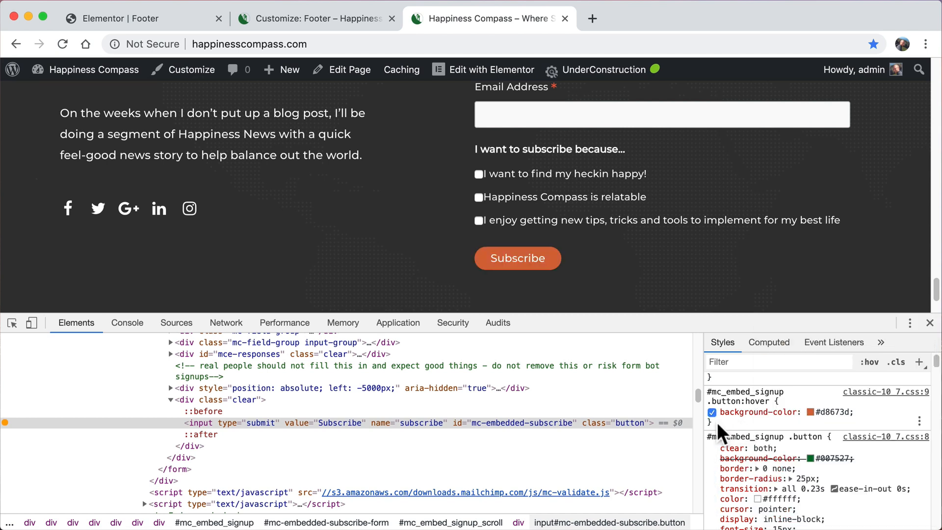
# Step: Copy the #mc_embed_signup .button:hover rule and return to the Customizer CSS after the border-radius line
pyautogui.click(706, 390)
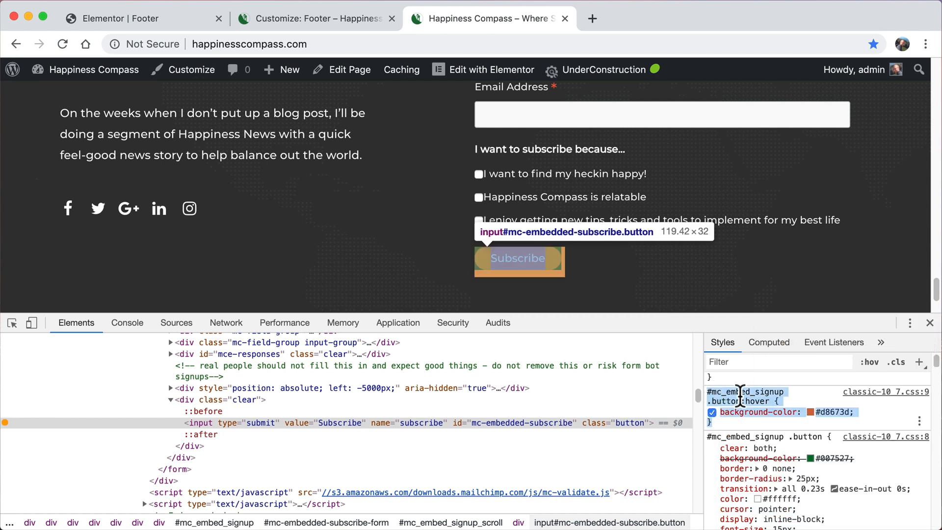
pyautogui.rightClick(740, 396)
pyautogui.click(777, 426)
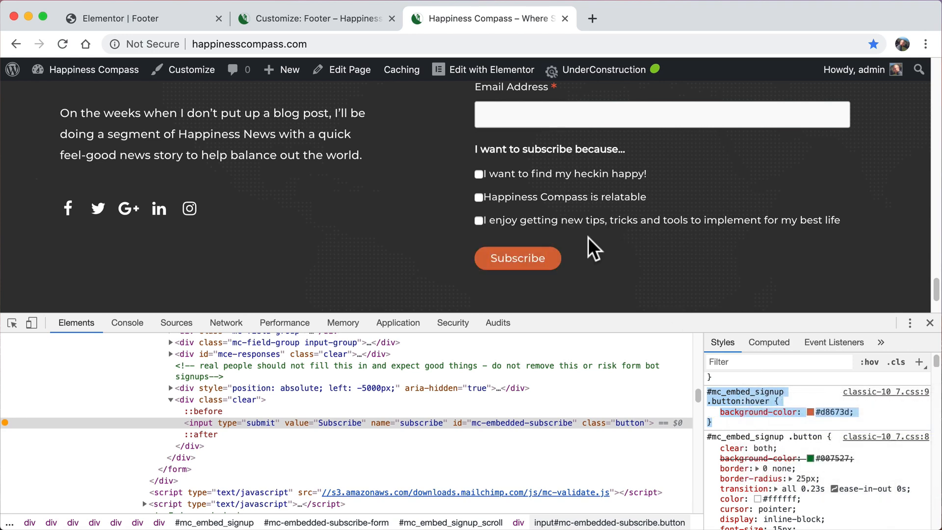
pyautogui.click(344, 24)
pyautogui.click(105, 438)
# Step: Paste the .button:hover rule into Additional CSS and add !important to its #d8673d colour
pyautogui.press('Return')
pyautogui.press('Return')
pyautogui.rightClick(43, 461)
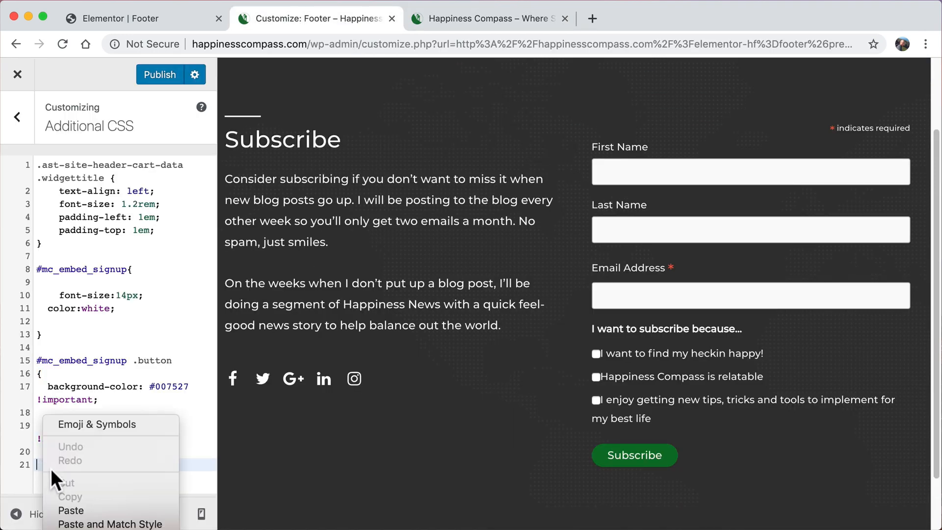
pyautogui.click(73, 509)
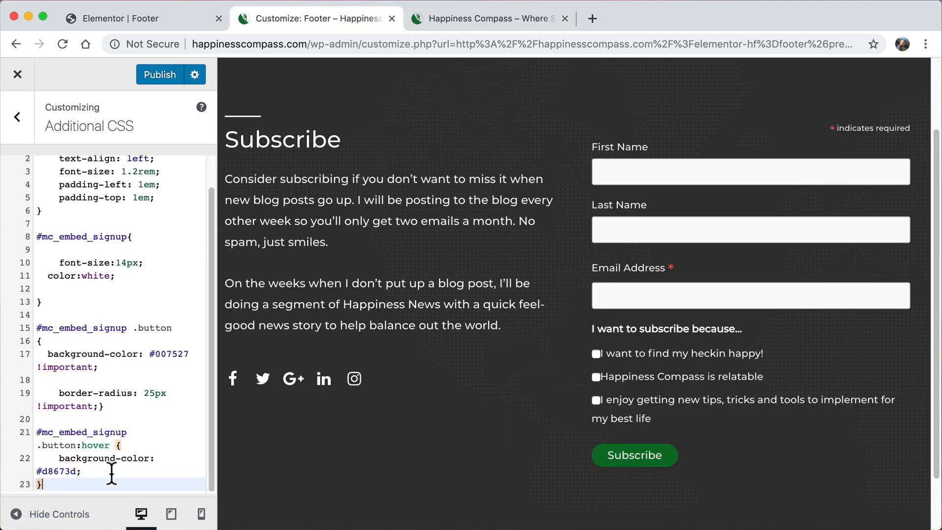
pyautogui.click(75, 472)
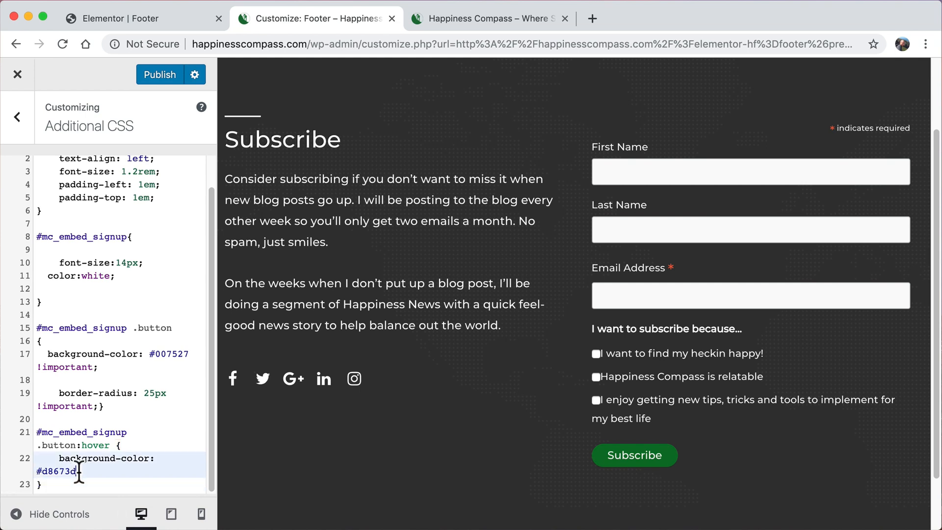
pyautogui.write('!important;')
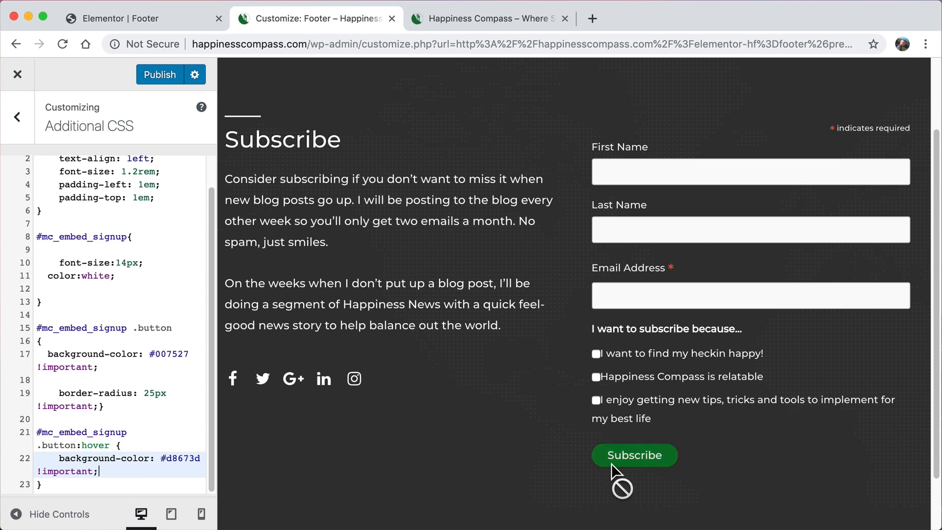
# Step: Publish the CSS, then close the Customizer and the DevTools panel
pyautogui.click(161, 76)
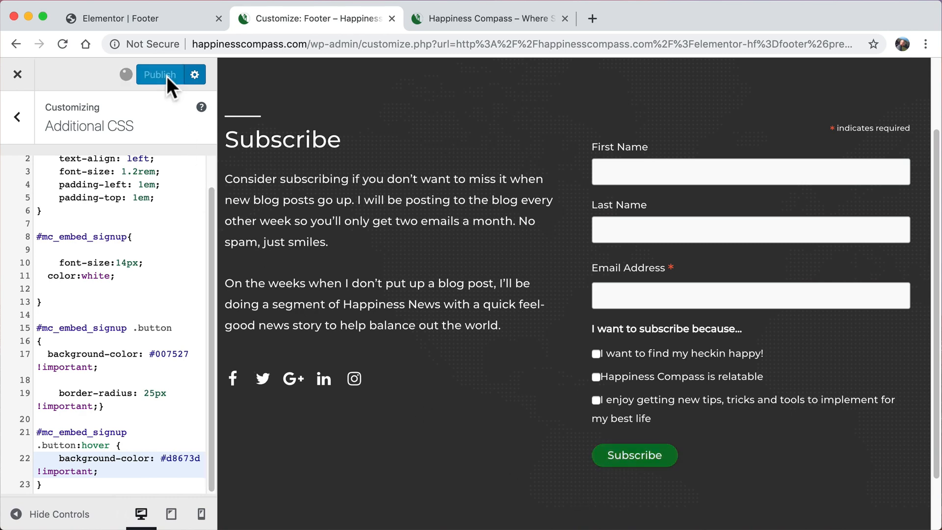
pyautogui.click(391, 18)
pyautogui.click(929, 322)
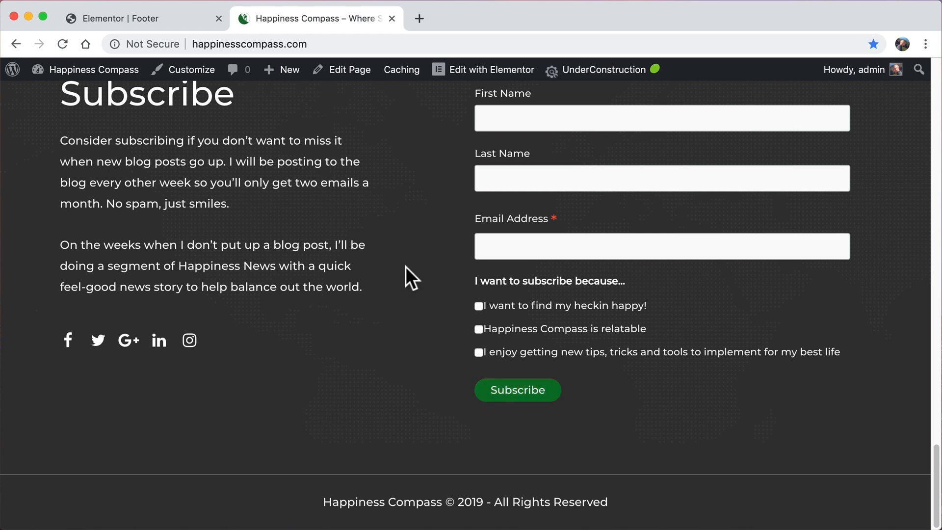
# Step: Close the Elementor Footer tab and enter a test subscriber's first name, last name and e-mail
pyautogui.click(219, 18)
pyautogui.scroll(2, 402, 235)
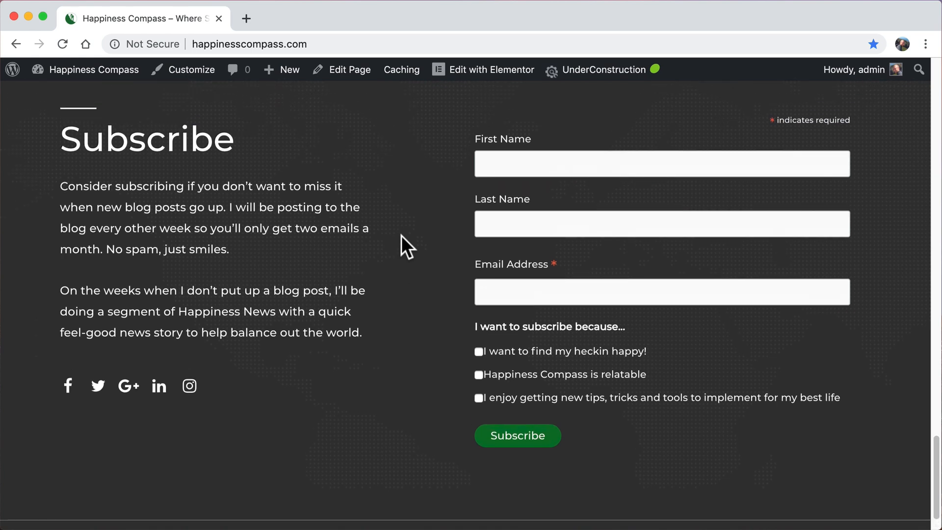
pyautogui.click(553, 164)
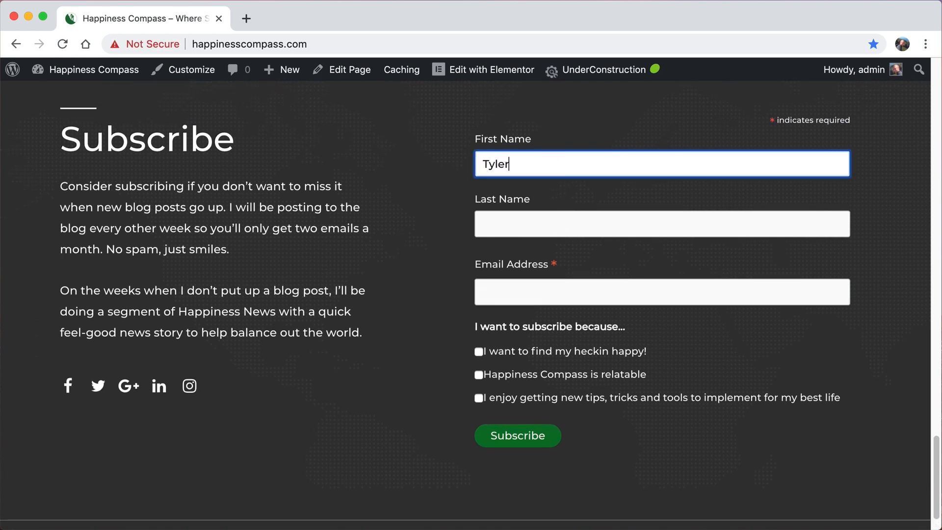
pyautogui.click(557, 223)
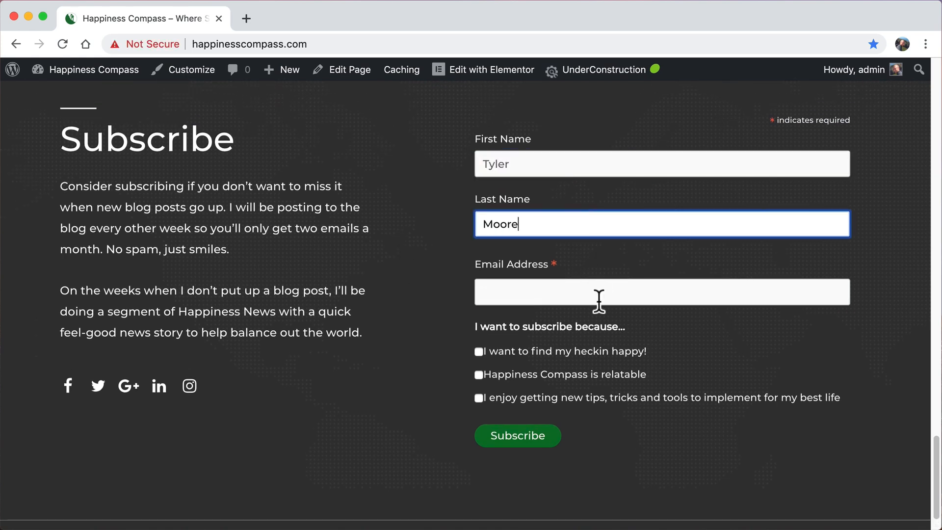
pyautogui.click(574, 296)
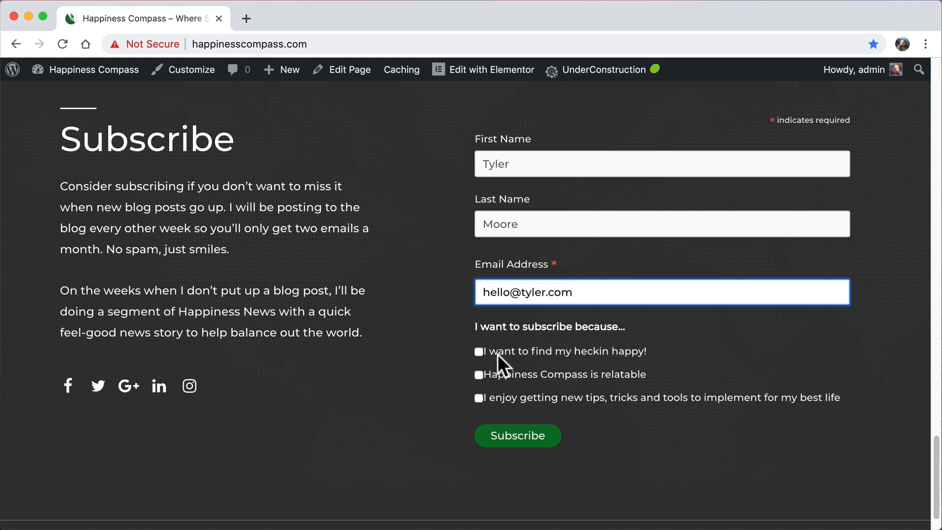
# Step: Tick 'Happiness Compass is relatable' and submit, getting the 'Thank you for subscribing!' message
pyautogui.click(479, 375)
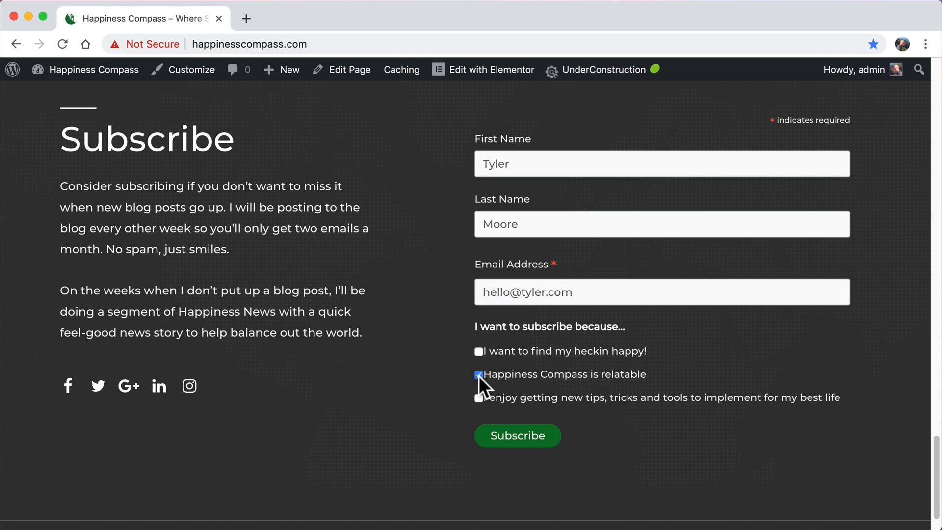
pyautogui.click(520, 437)
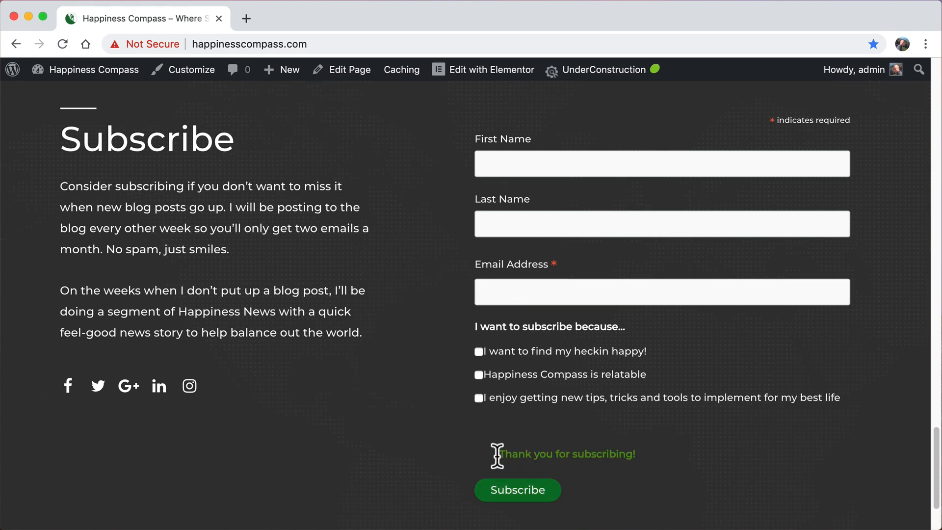
pyautogui.moveTo(496, 453); pyautogui.dragTo(636, 451)
pyautogui.click(645, 448)
# Step: Open mailchimp.com in a new tab and go to the account Dashboard
pyautogui.click(247, 18)
pyautogui.write('mailc')
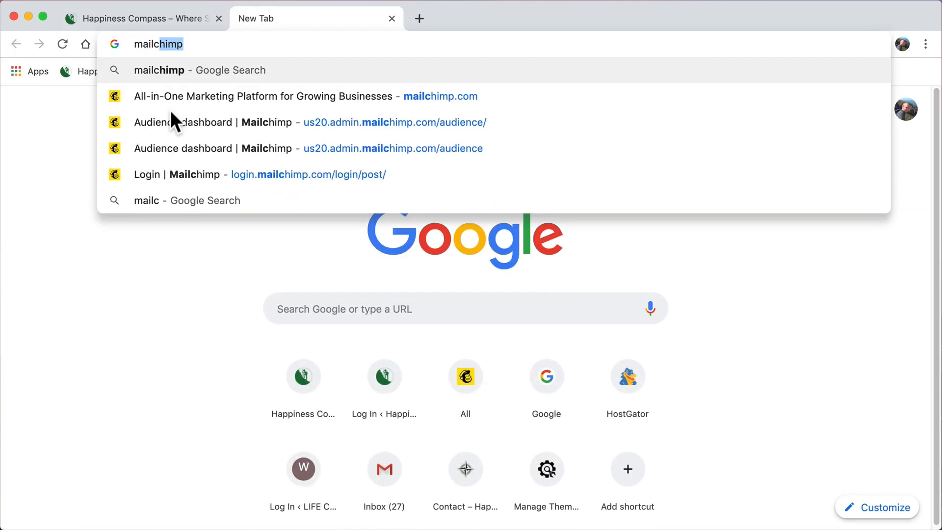
pyautogui.write('himp.com')
pyautogui.press('Return')
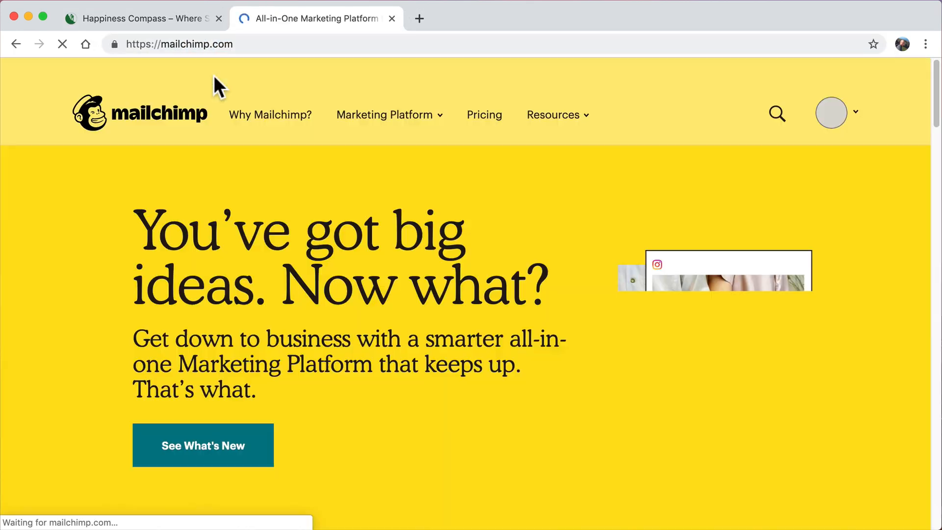
pyautogui.moveTo(851, 128)
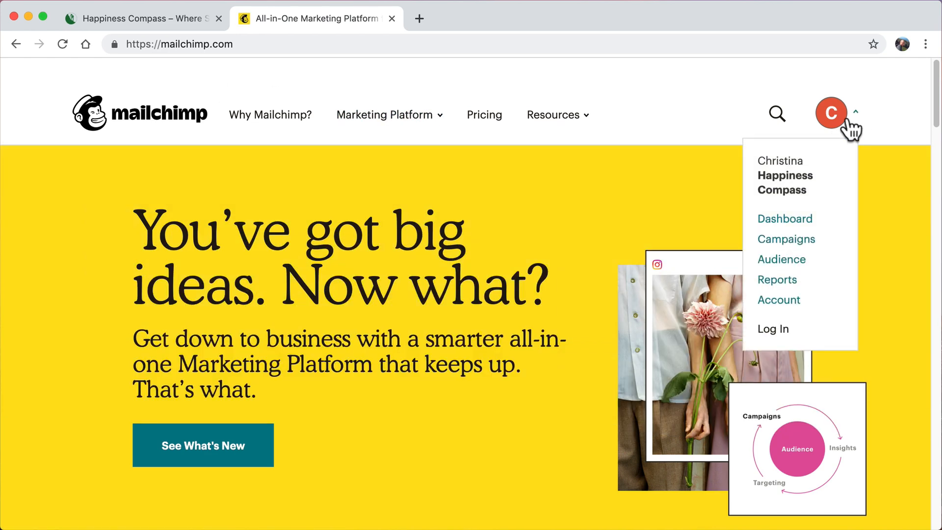
pyautogui.click(804, 220)
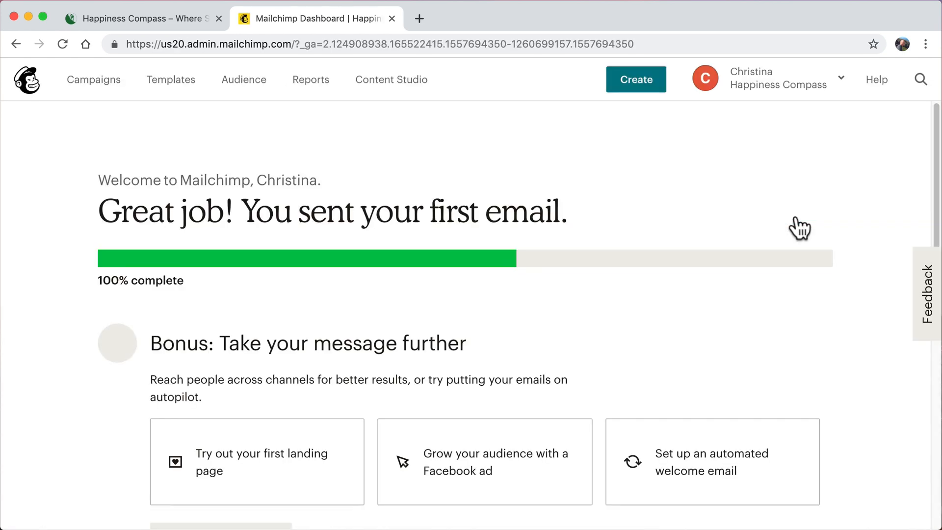
# Step: View the Happiness Compass audience's contacts and scroll the table to find the test subscriber
pyautogui.click(237, 87)
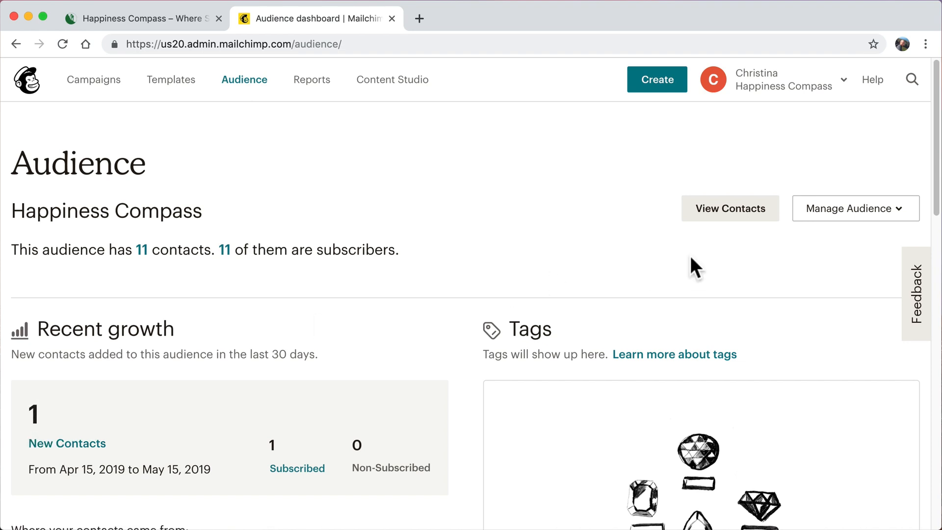
pyautogui.click(734, 215)
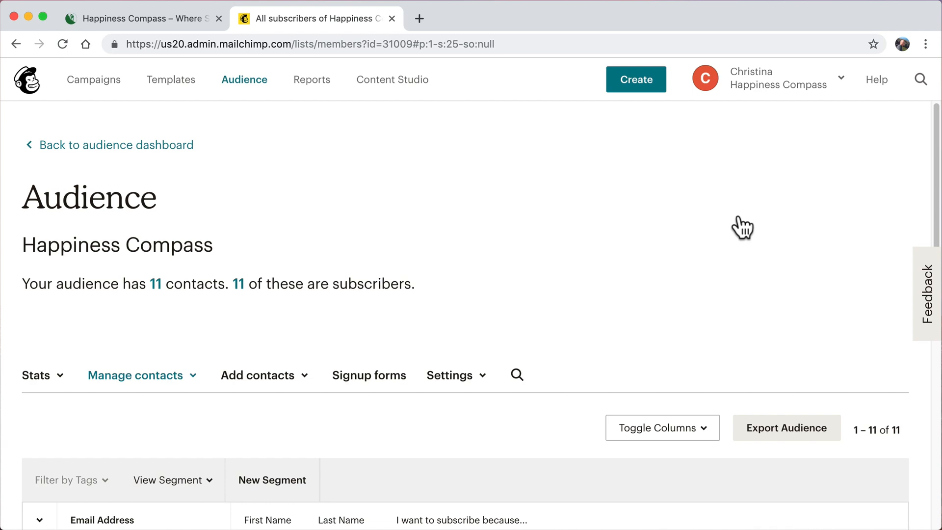
pyautogui.scroll(-10, 683, 237)
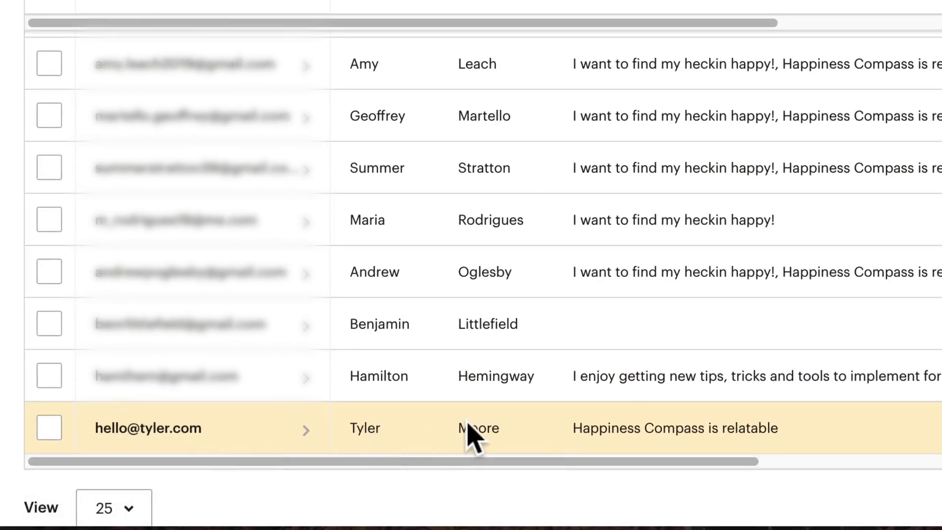
pyautogui.moveTo(710, 461); pyautogui.dragTo(824, 462)
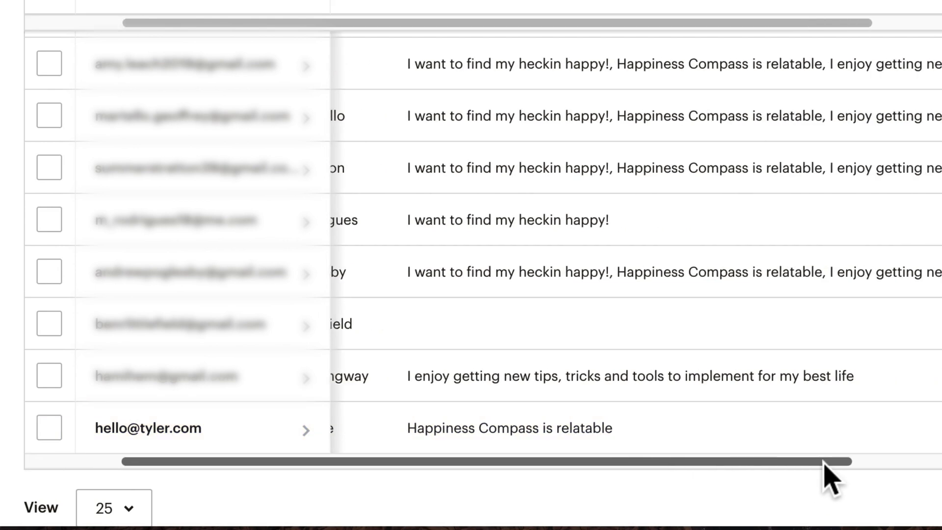
pyautogui.hscroll(10, 824, 462)
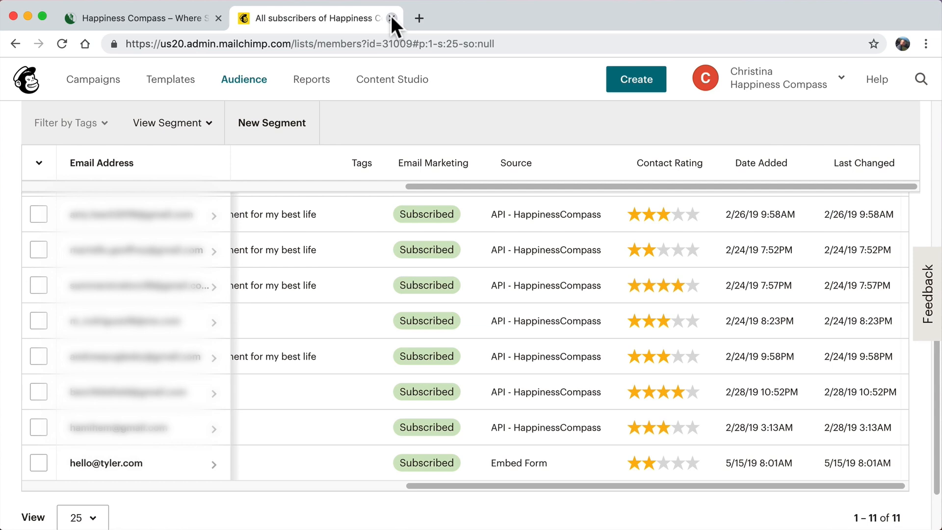
# Step: Close the Mailchimp tab and inspect the first checkbox label in DevTools
pyautogui.click(391, 19)
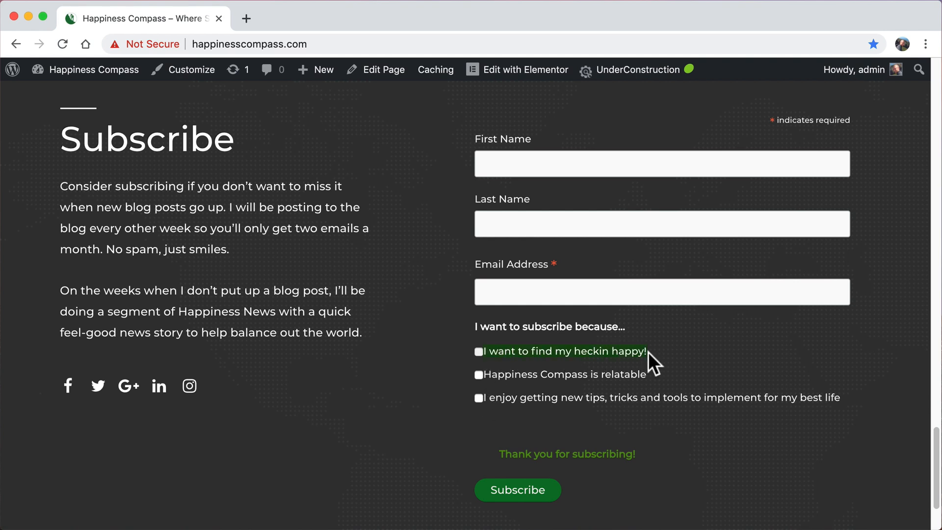
pyautogui.rightClick(615, 352)
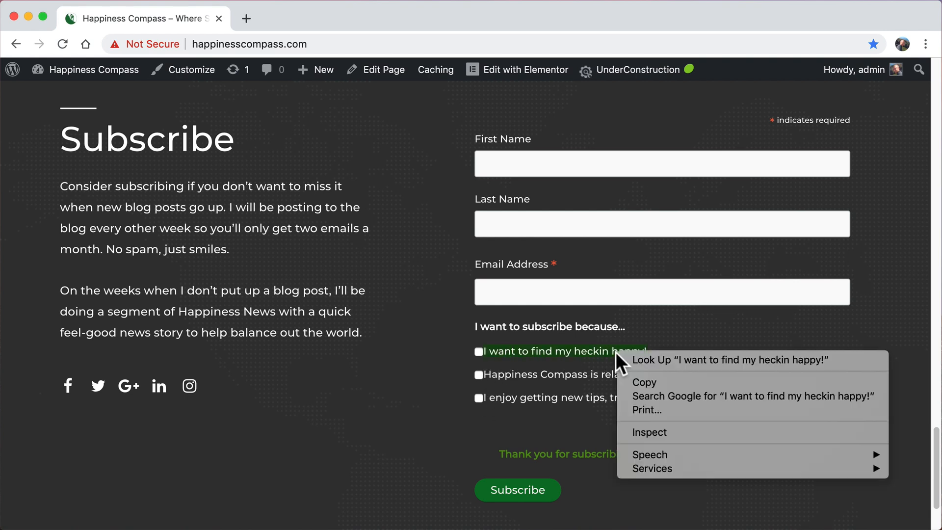
pyautogui.click(670, 429)
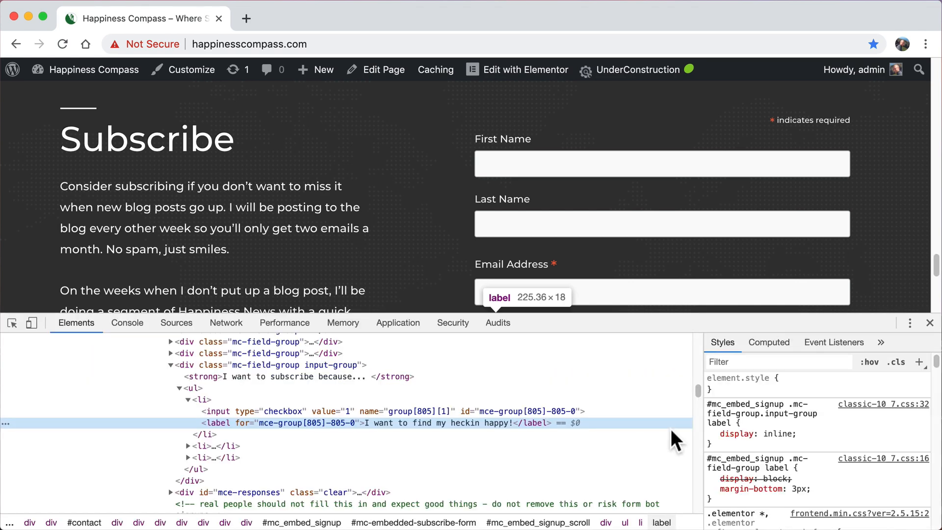
pyautogui.scroll(-3, 879, 265)
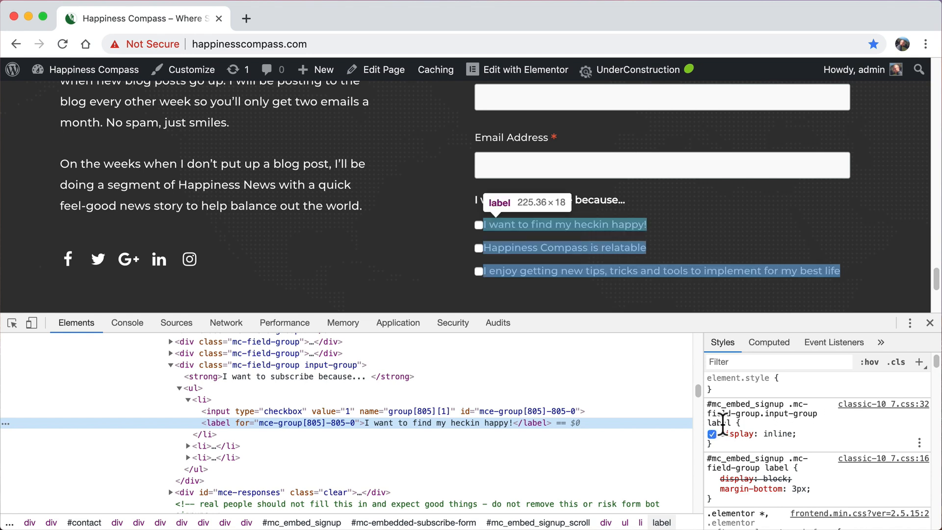
# Step: Add margin-left: 10px to the checkbox label's style rule
pyautogui.click(796, 434)
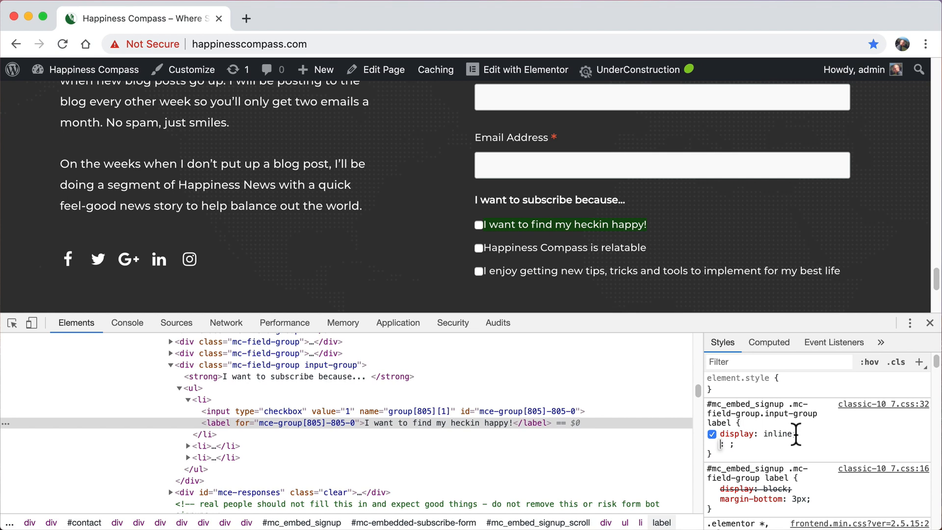
pyautogui.write('margin')
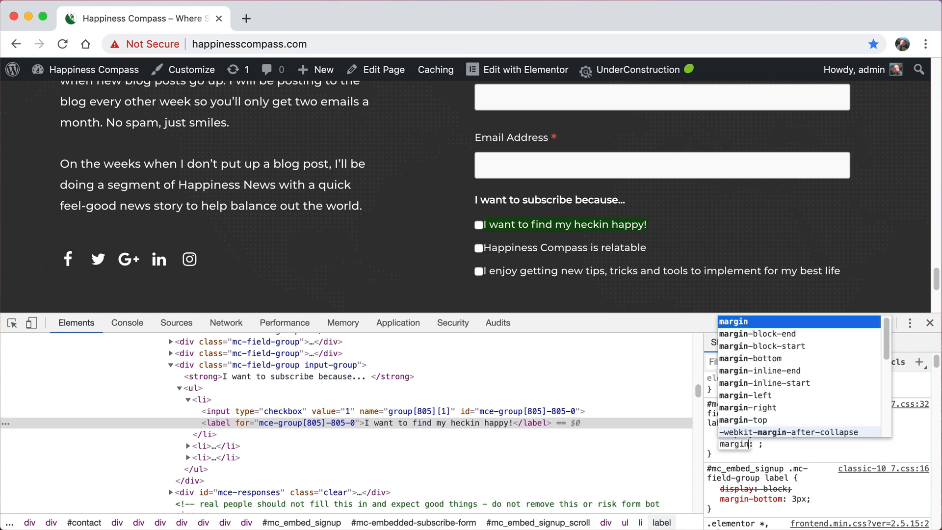
pyautogui.write('-left')
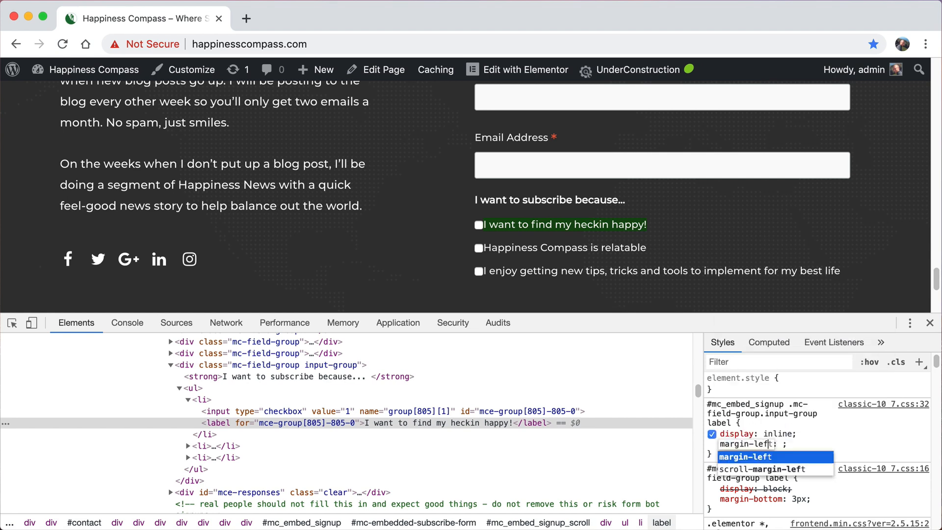
pyautogui.press('Tab')
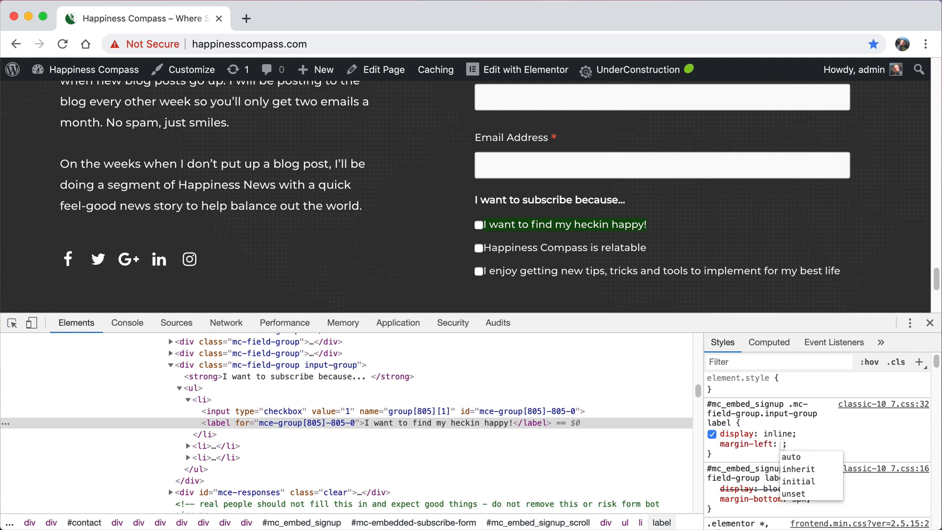
pyautogui.write('10px')
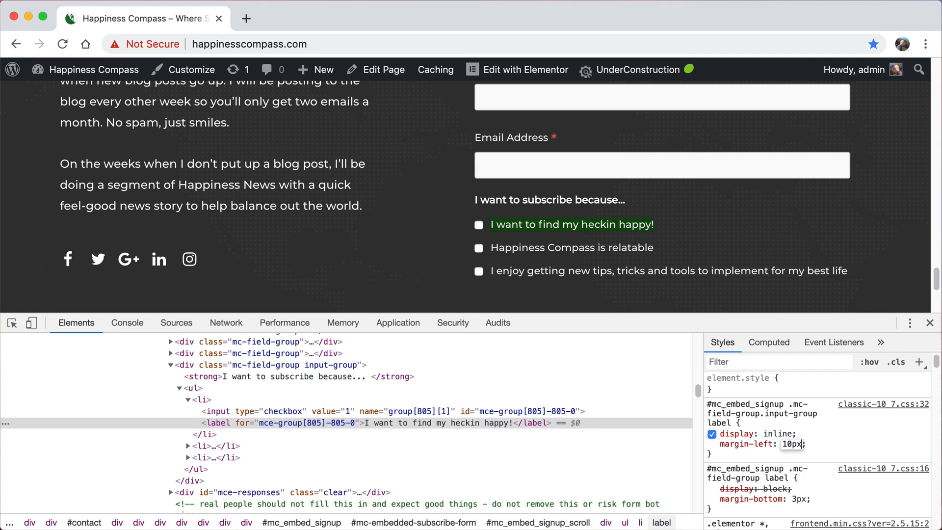
pyautogui.click(833, 447)
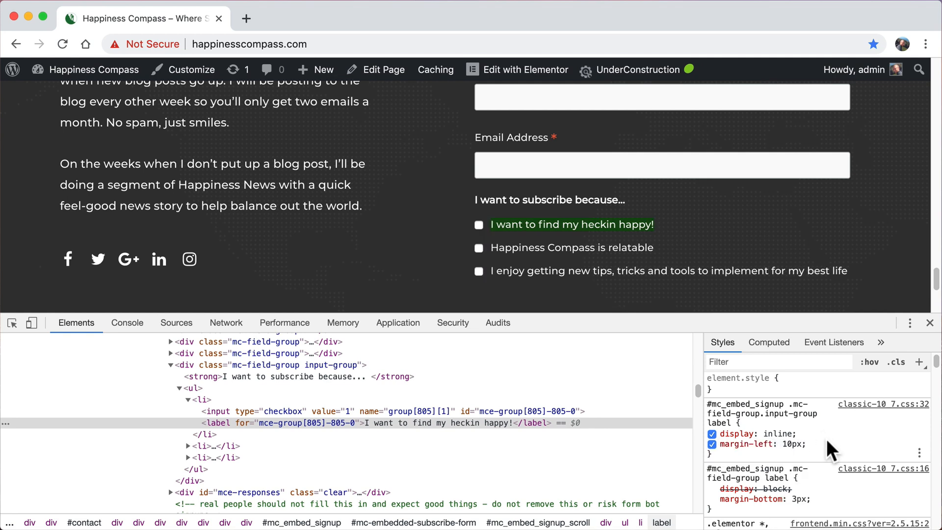
# Step: Copy the label CSS rule and close DevTools
pyautogui.moveTo(712, 458); pyautogui.dragTo(709, 407)
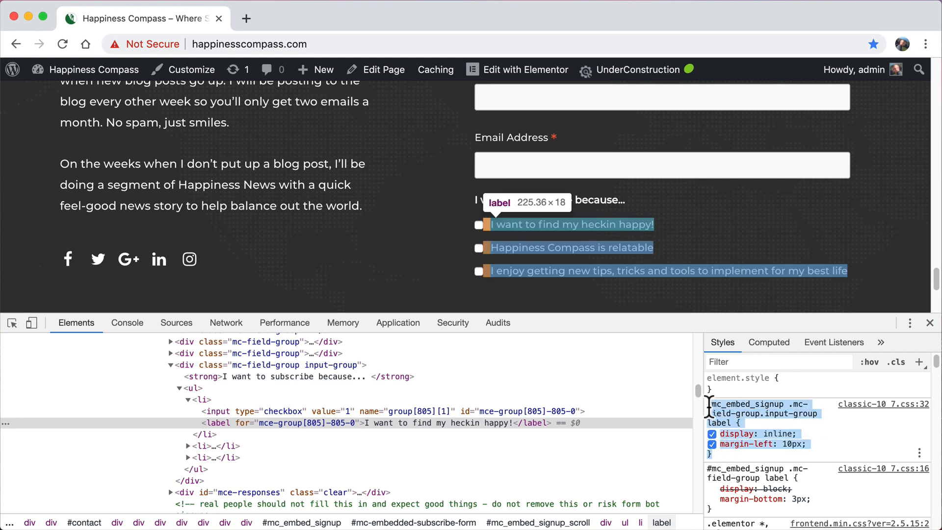
pyautogui.rightClick(709, 406)
pyautogui.click(730, 433)
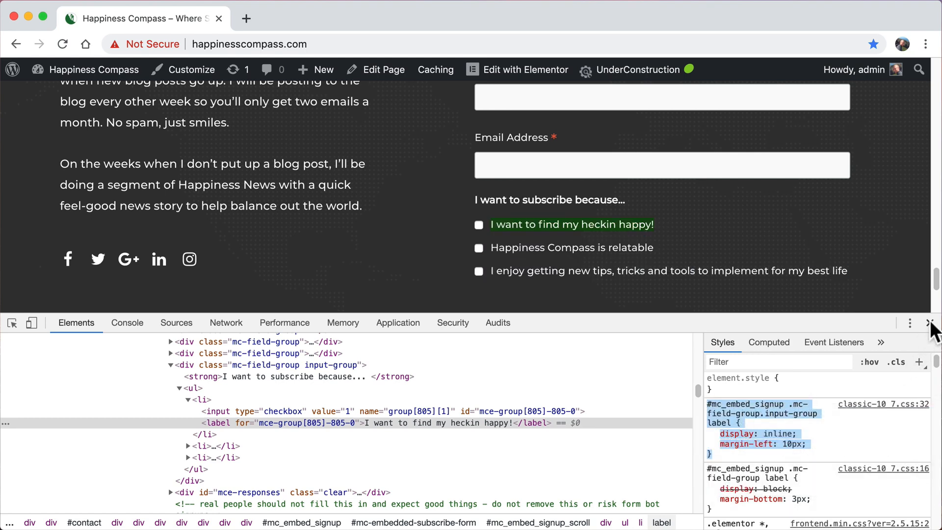
pyautogui.click(929, 323)
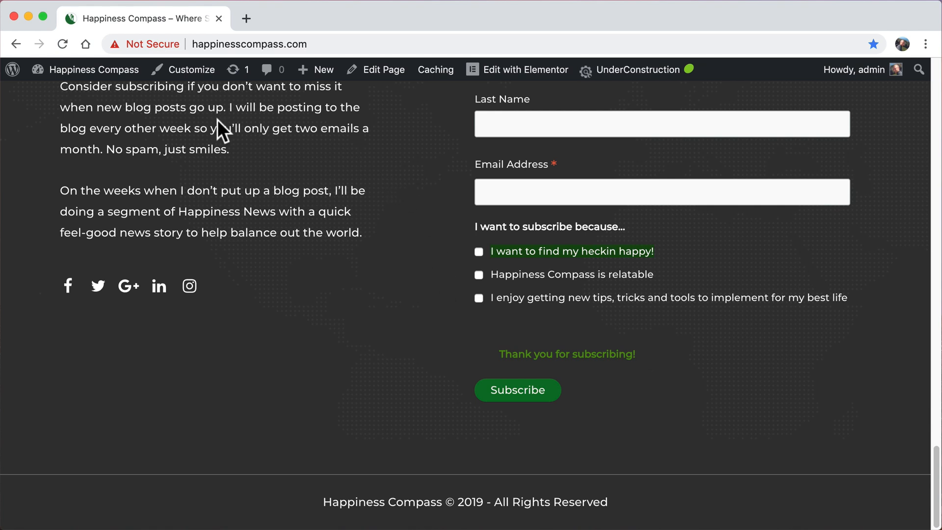
# Step: Open the Customizer's Additional CSS editor
pyautogui.click(196, 76)
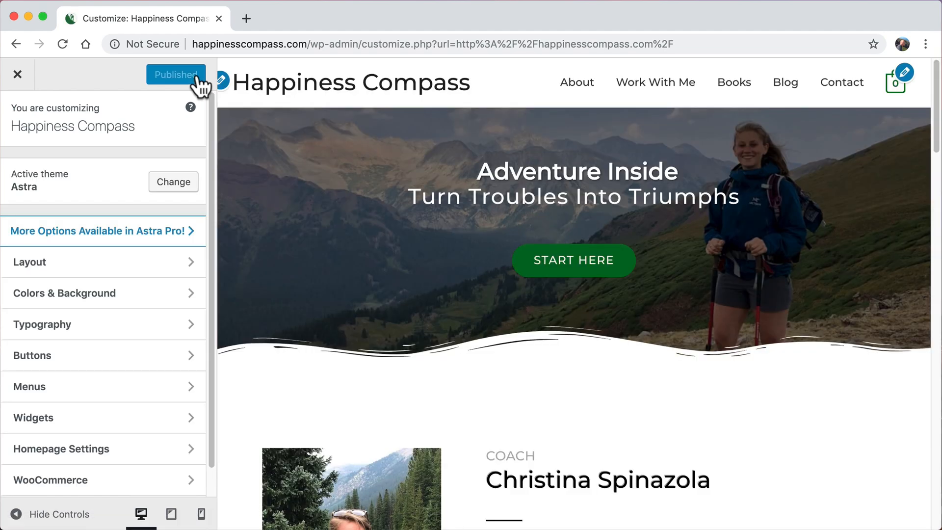
pyautogui.scroll(-10, 250, 297)
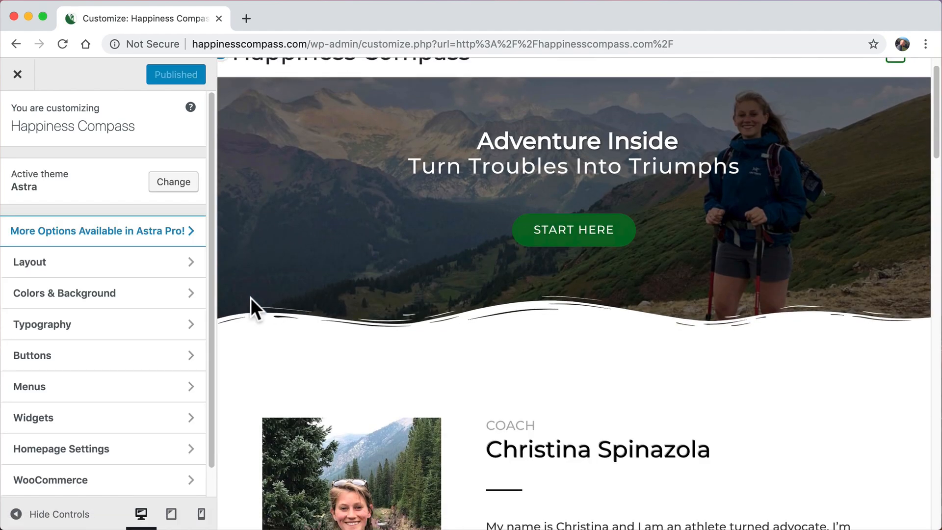
pyautogui.scroll(-10, 251, 300)
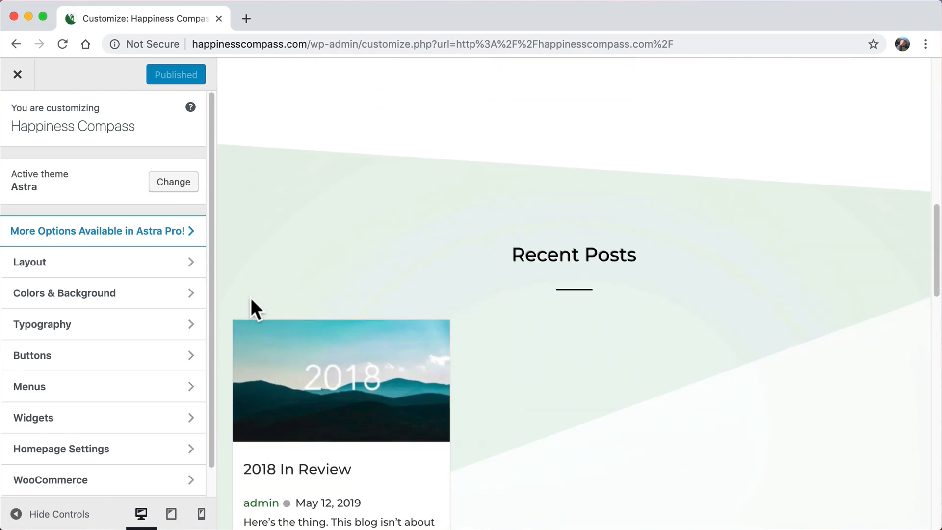
pyautogui.scroll(-10, 250, 297)
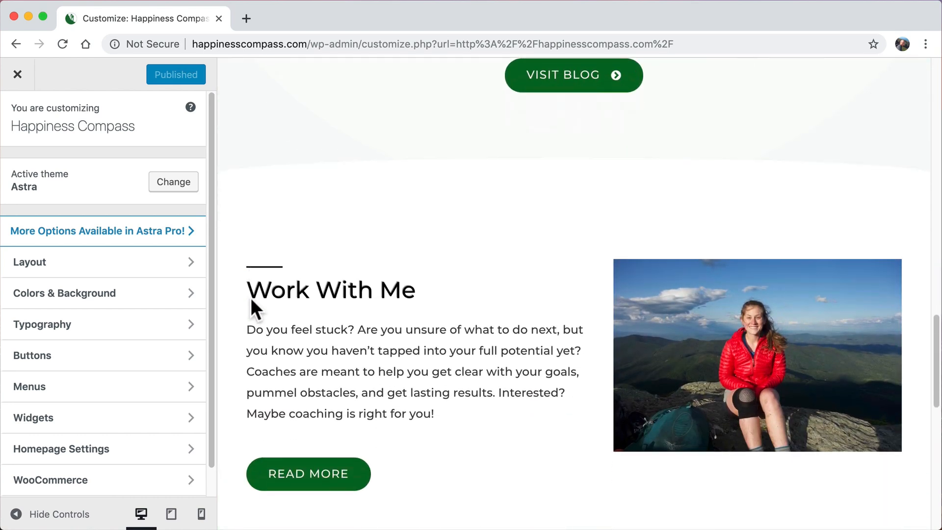
pyautogui.scroll(-3, 251, 298)
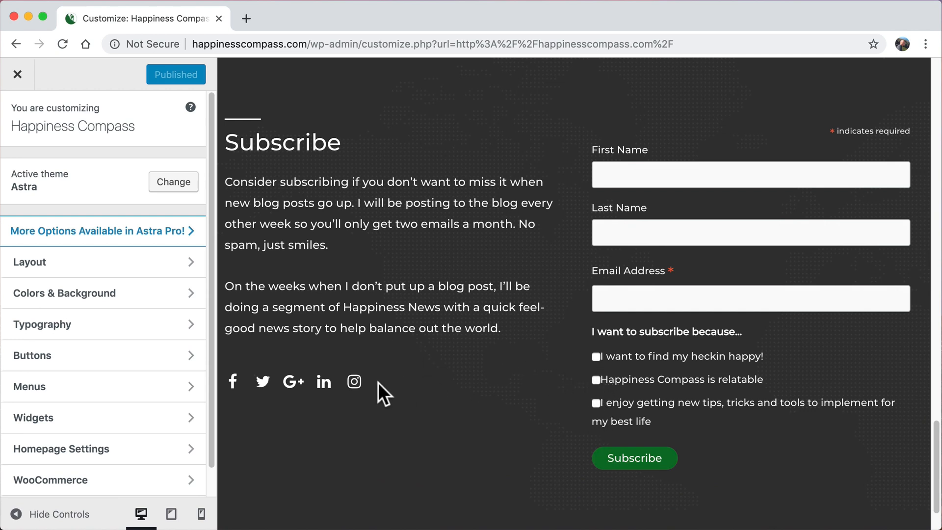
pyautogui.scroll(-1, 175, 392)
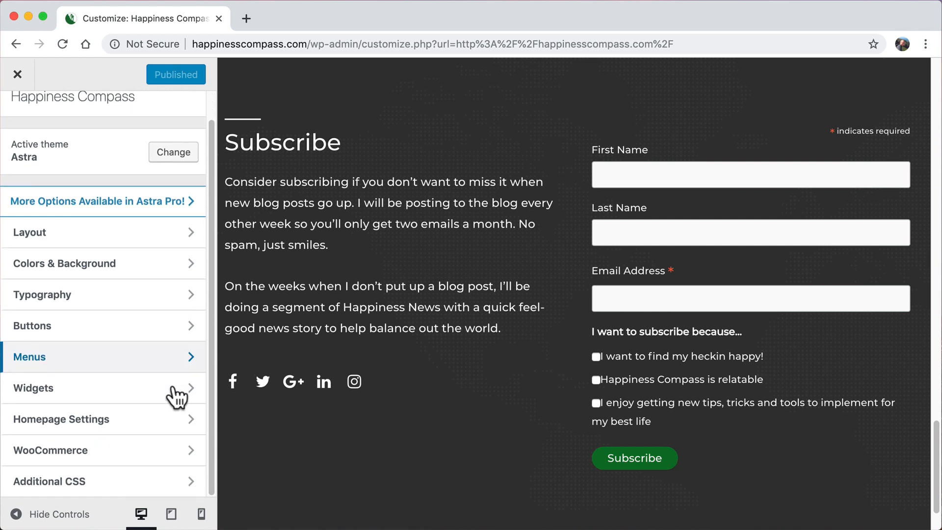
pyautogui.click(160, 480)
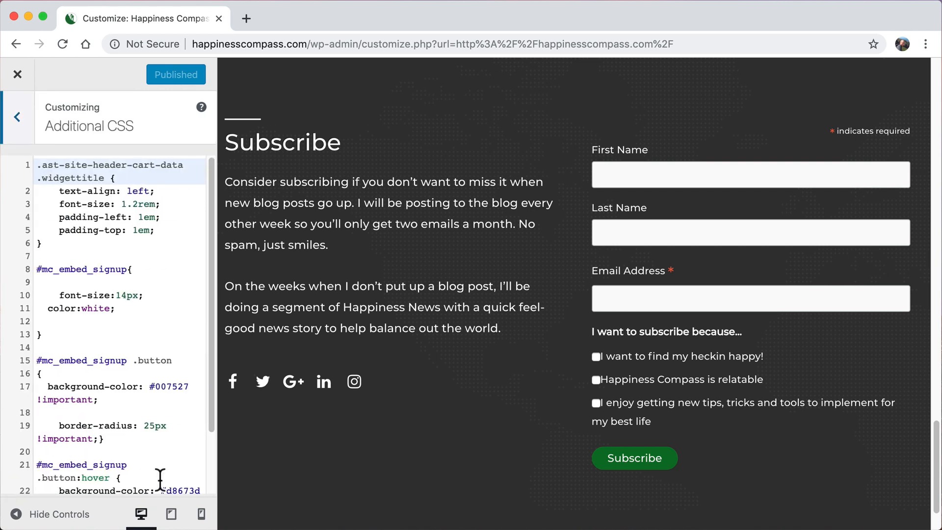
pyautogui.scroll(-2, 185, 435)
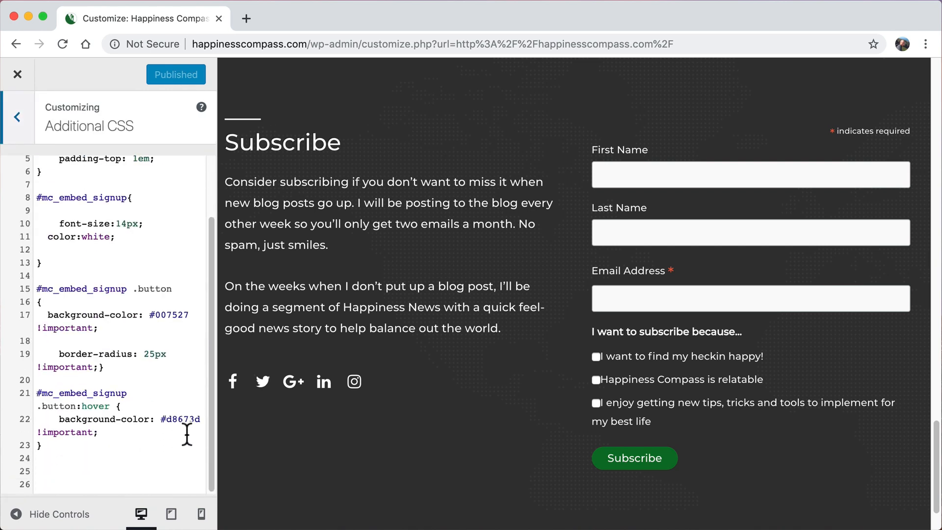
# Step: Paste the .mc-field-group.input-group label rule at line 25, publish, and close the Customizer
pyautogui.click(41, 470)
pyautogui.rightClick(40, 468)
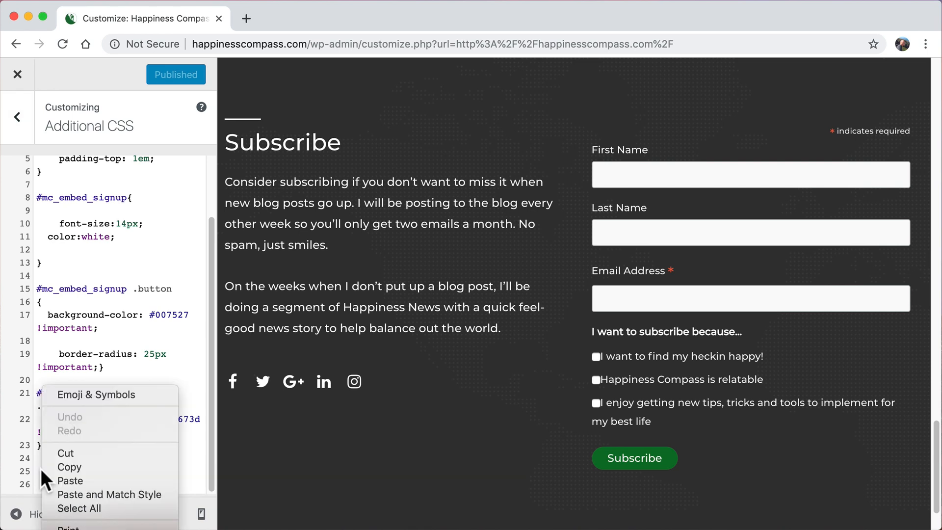
pyautogui.click(70, 480)
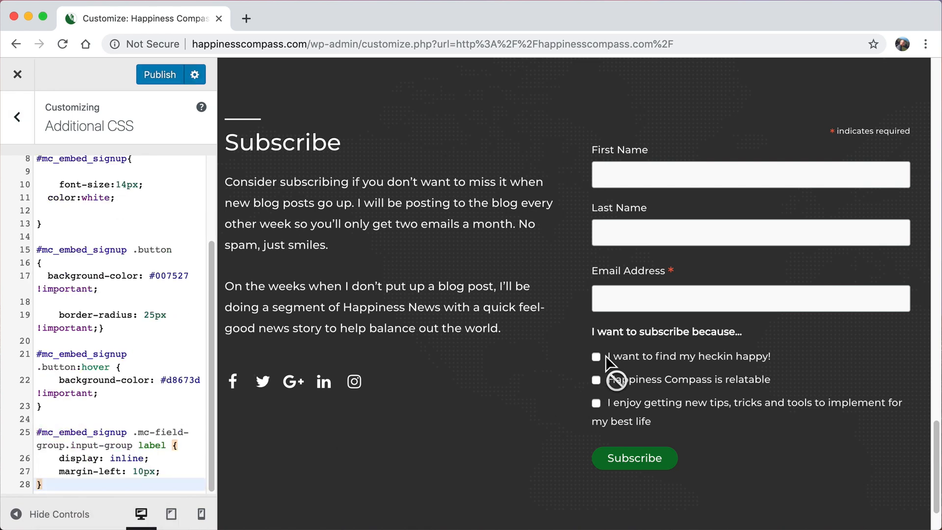
pyautogui.click(161, 75)
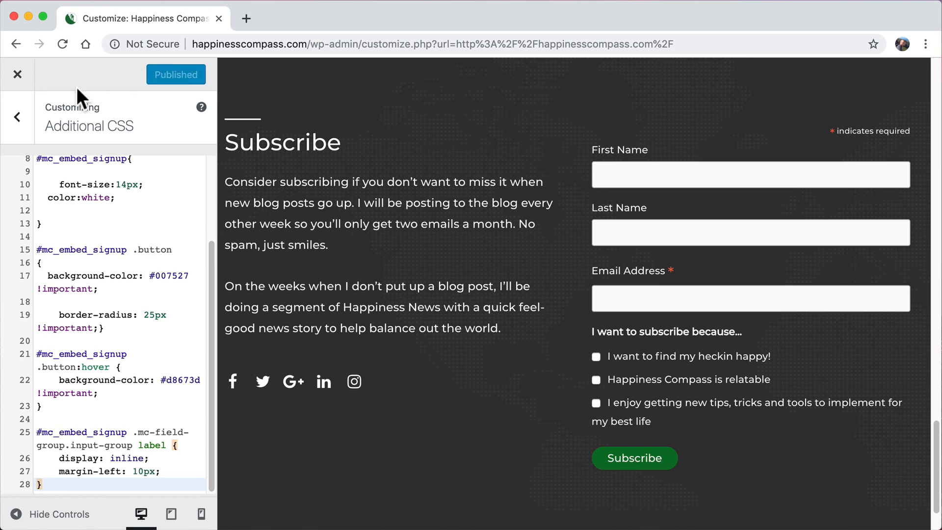
pyautogui.click(18, 75)
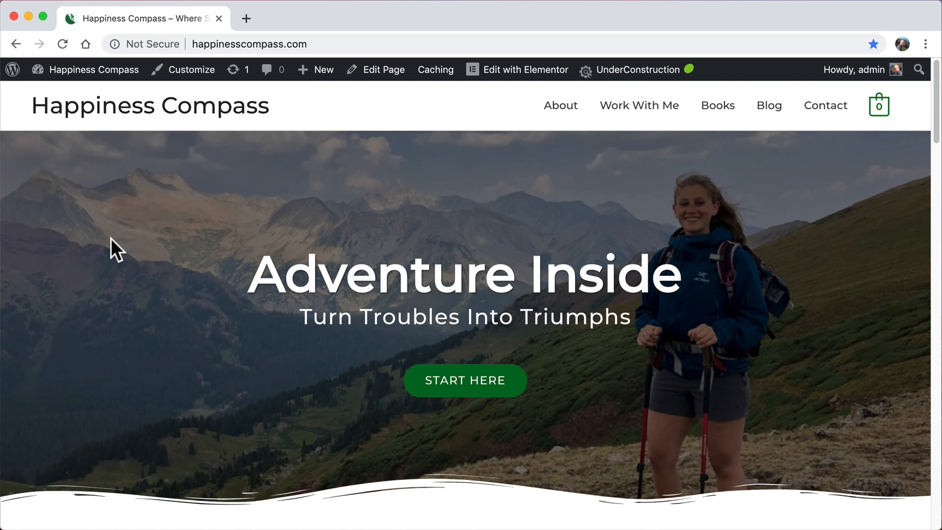
# Step: Go to the Dashboard and look over the empty WooCommerce Orders and Coupons pages
pyautogui.moveTo(110, 71)
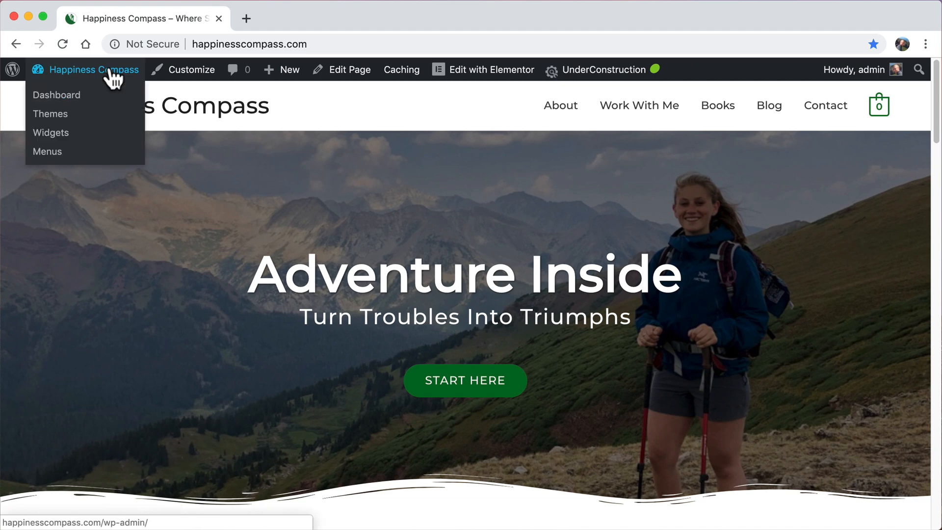
pyautogui.click(67, 99)
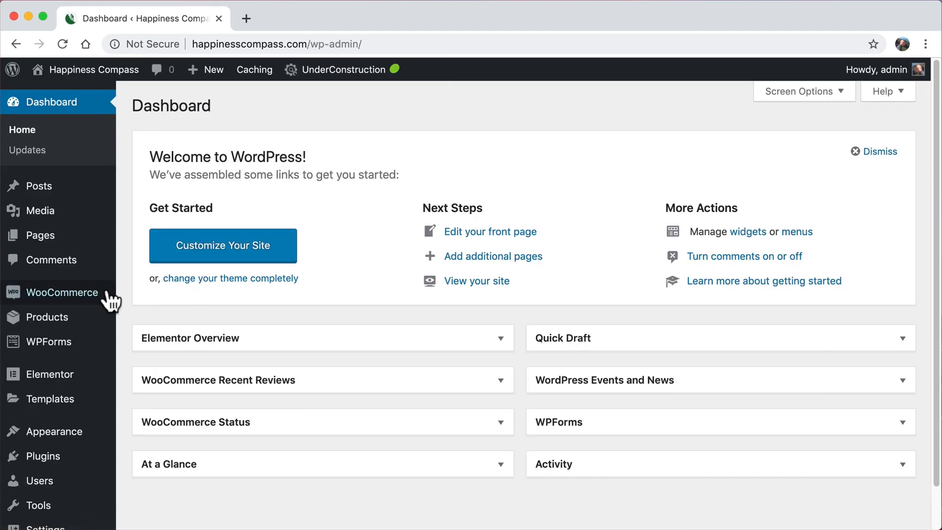
pyautogui.click(55, 300)
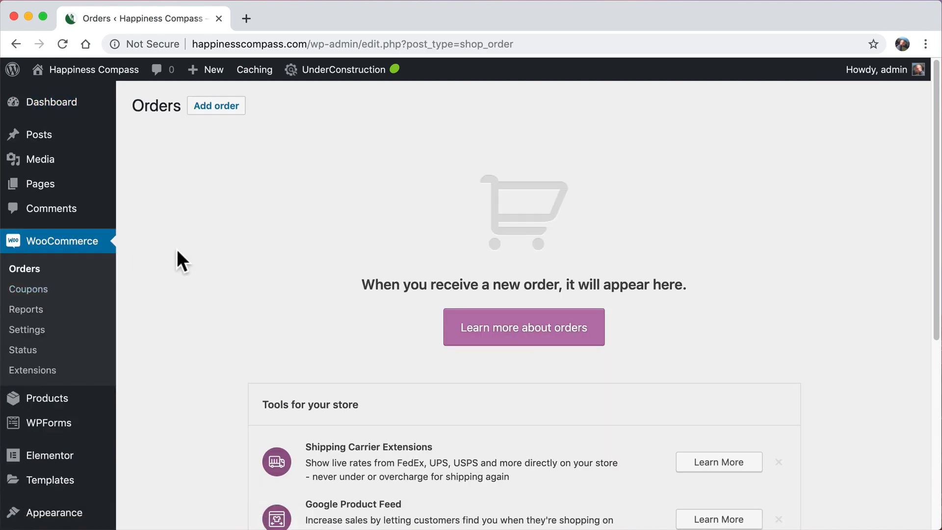
pyautogui.scroll(-3, 177, 251)
pyautogui.scroll(3, 178, 251)
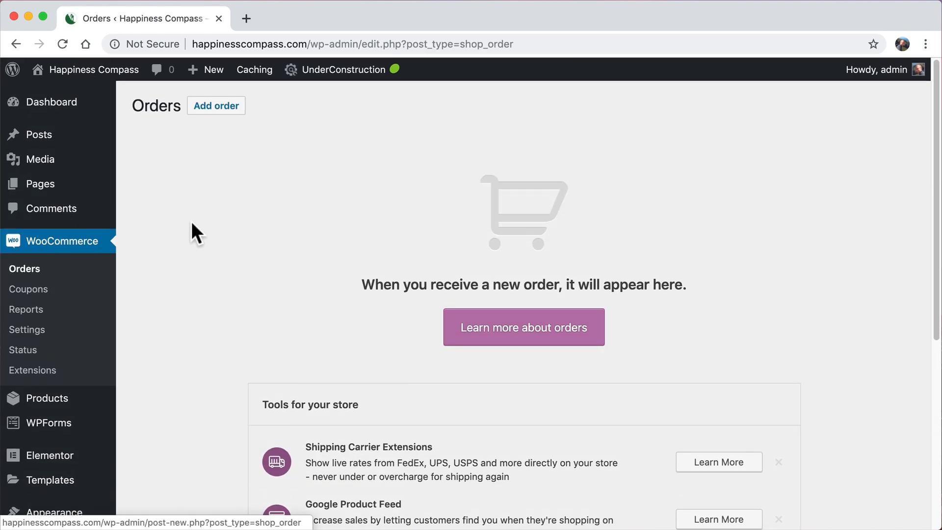
pyautogui.click(29, 291)
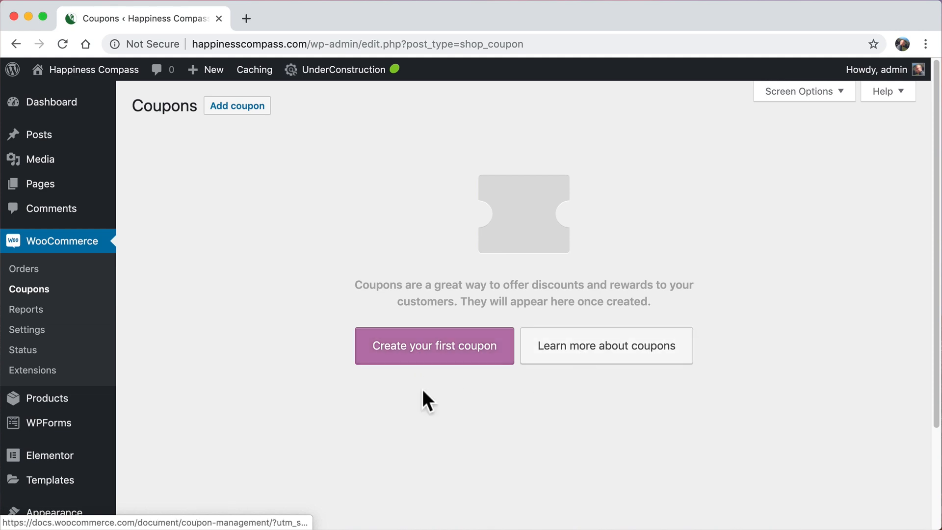
# Step: Check the This month, Customers and Stock reports, then open WooCommerce Settings
pyautogui.click(30, 313)
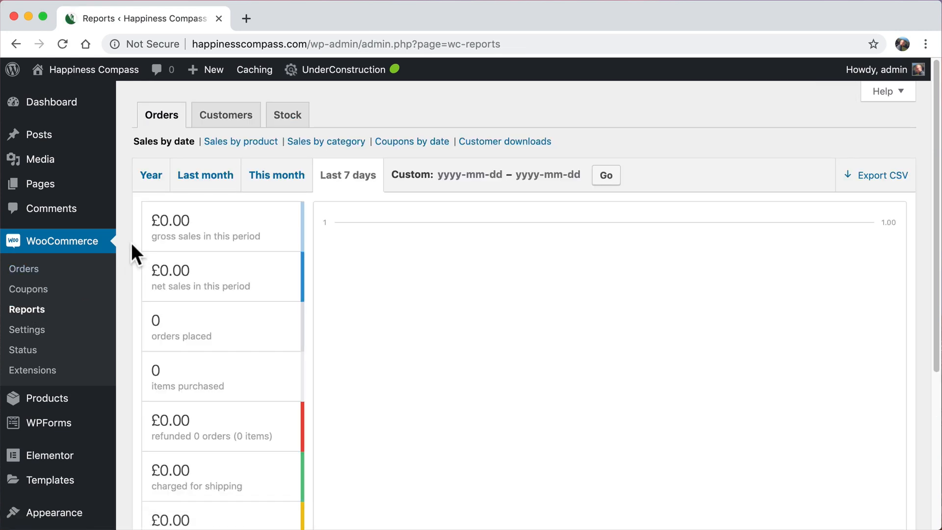
pyautogui.scroll(-3, 126, 243)
pyautogui.scroll(3, 127, 243)
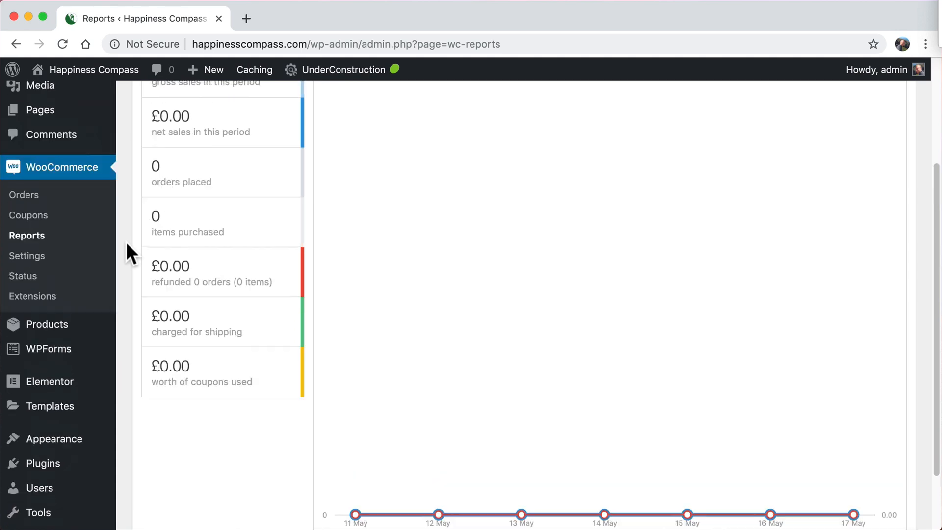
pyautogui.click(250, 177)
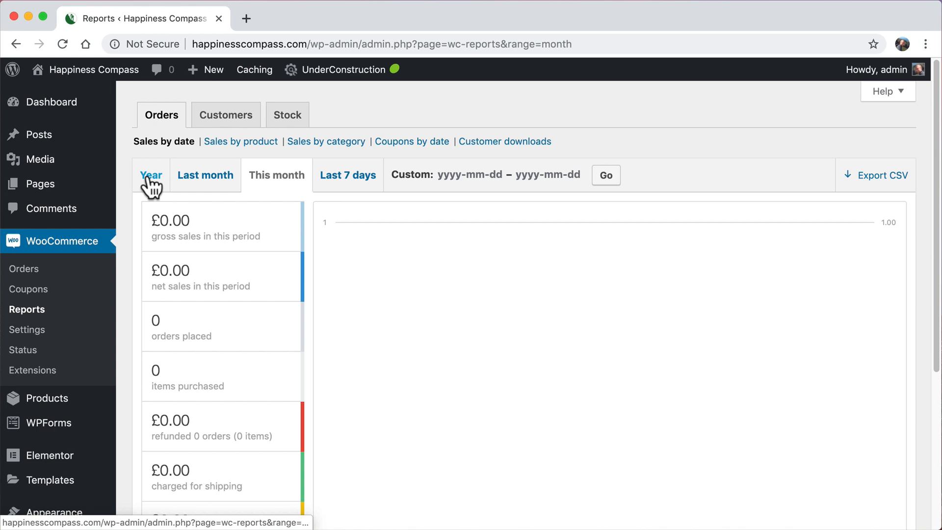
pyautogui.click(226, 123)
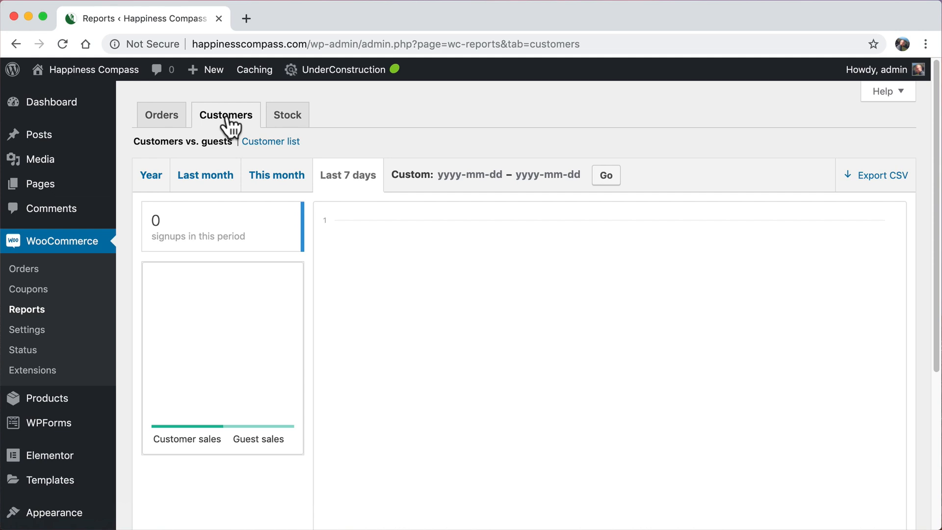
pyautogui.click(289, 126)
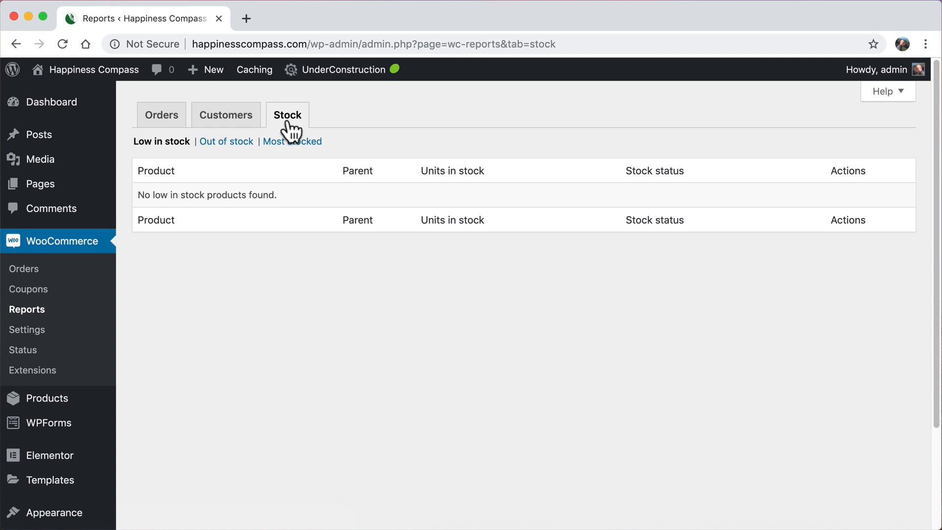
pyautogui.click(38, 330)
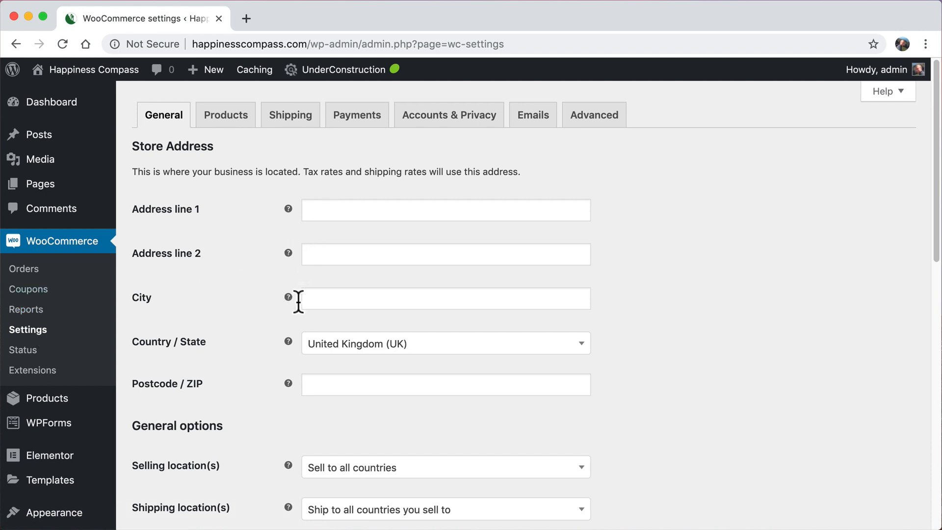
# Step: Set the store location to United States (US) — California, keeping sales to all countries
pyautogui.click(475, 345)
pyautogui.write('united states')
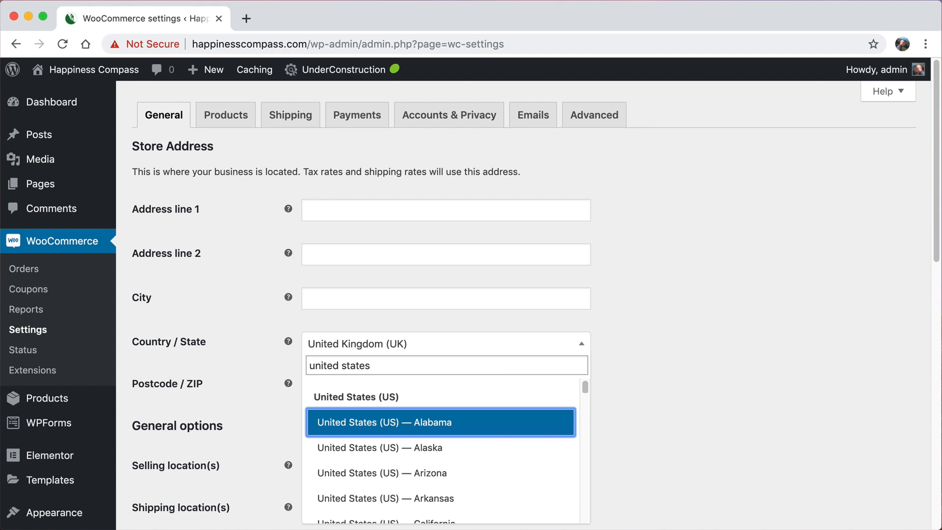
pyautogui.scroll(-2, 505, 463)
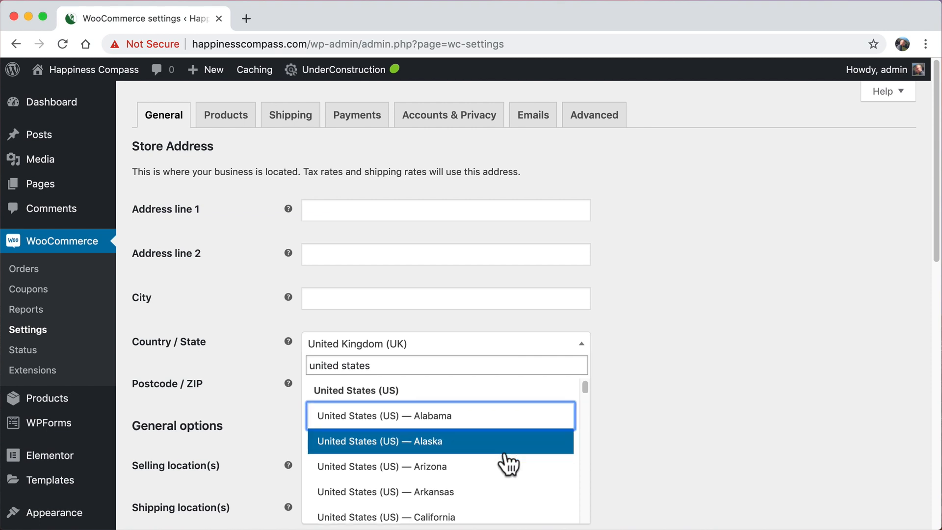
pyautogui.click(504, 467)
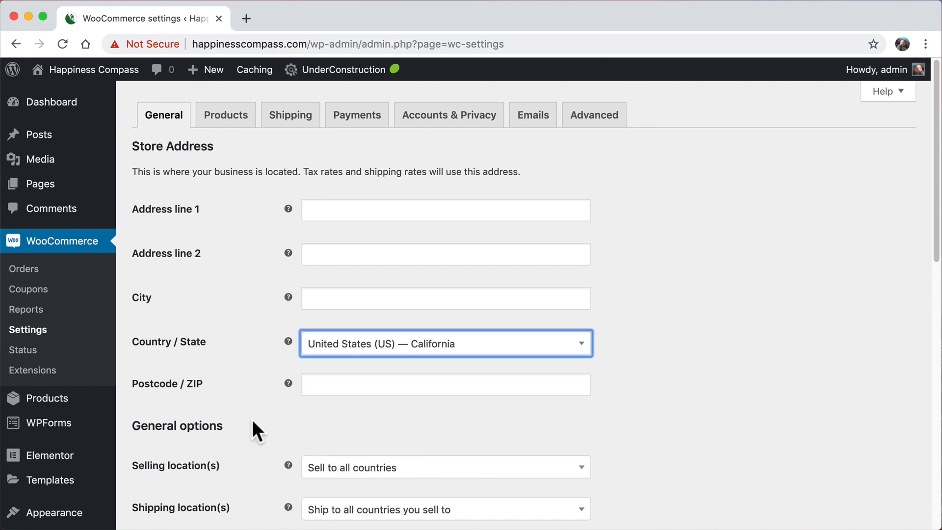
pyautogui.scroll(-3, 252, 421)
pyautogui.scroll(-3, 251, 419)
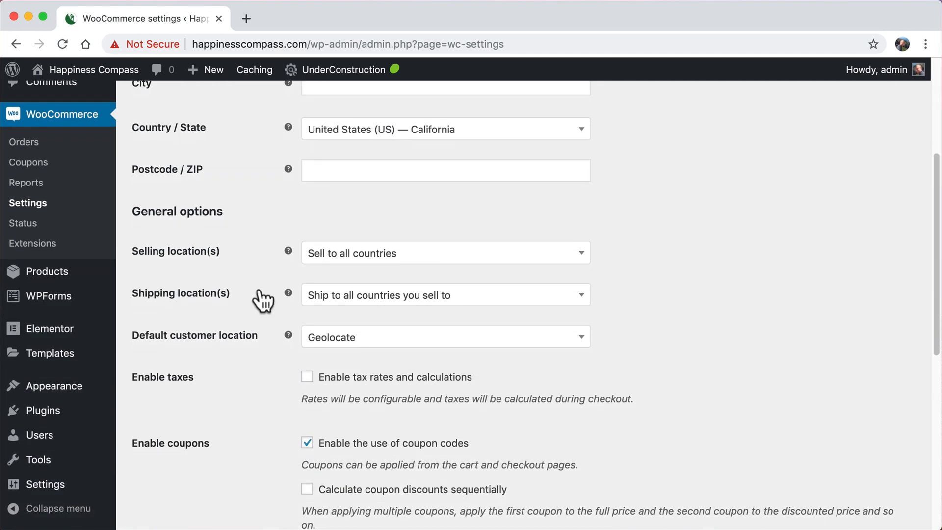
pyautogui.click(353, 260)
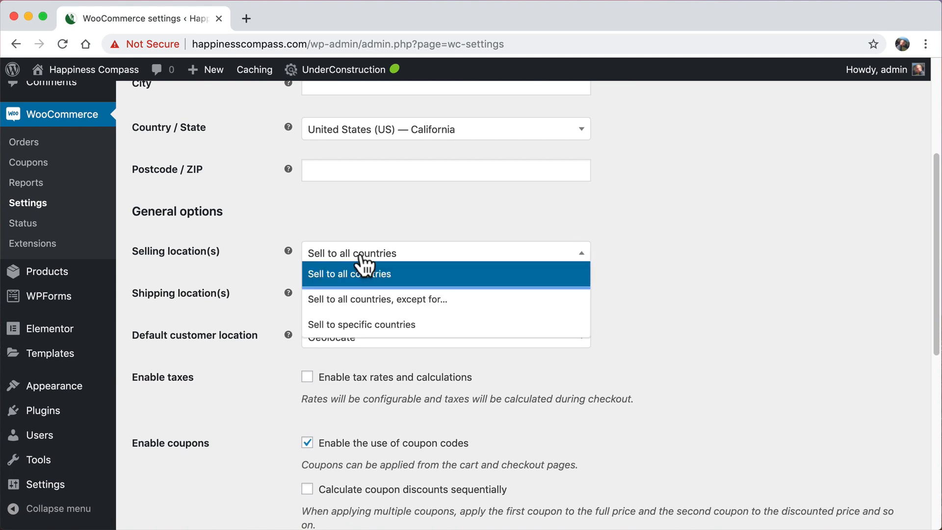
pyautogui.click(268, 281)
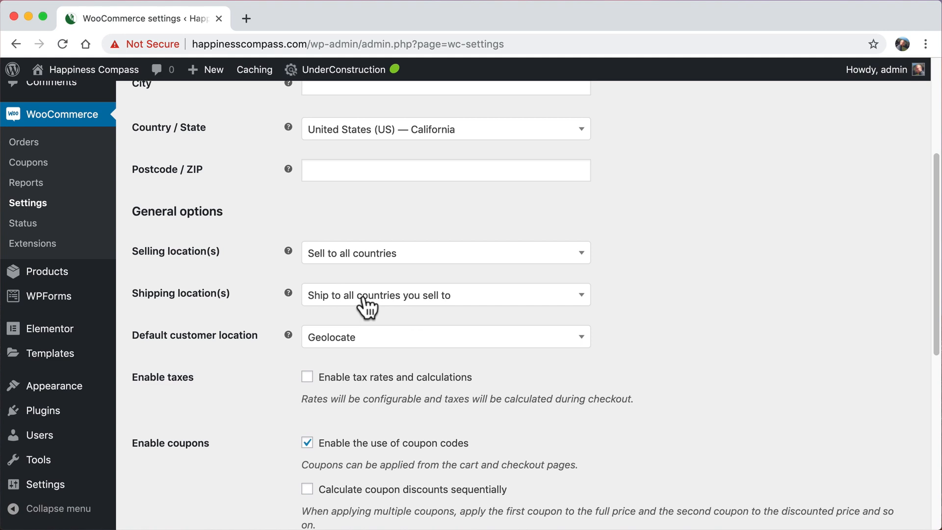
# Step: Switch the currency to US dollar, save the settings and open the Products tab
pyautogui.scroll(-5, 253, 355)
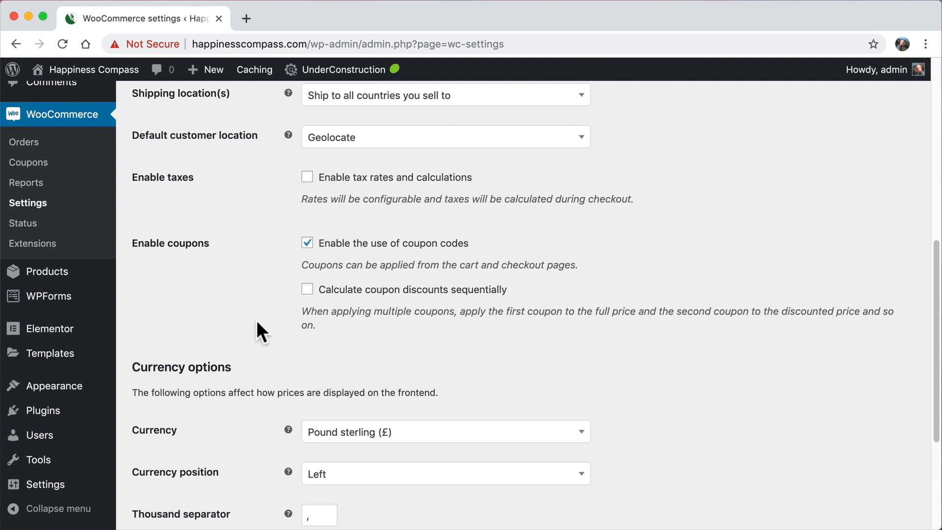
pyautogui.scroll(-5, 257, 330)
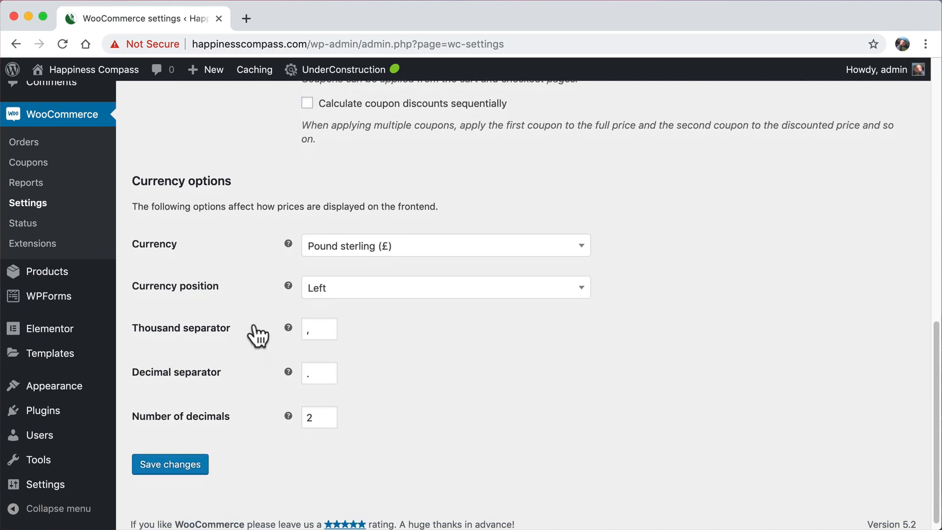
pyautogui.click(372, 250)
pyautogui.write('united')
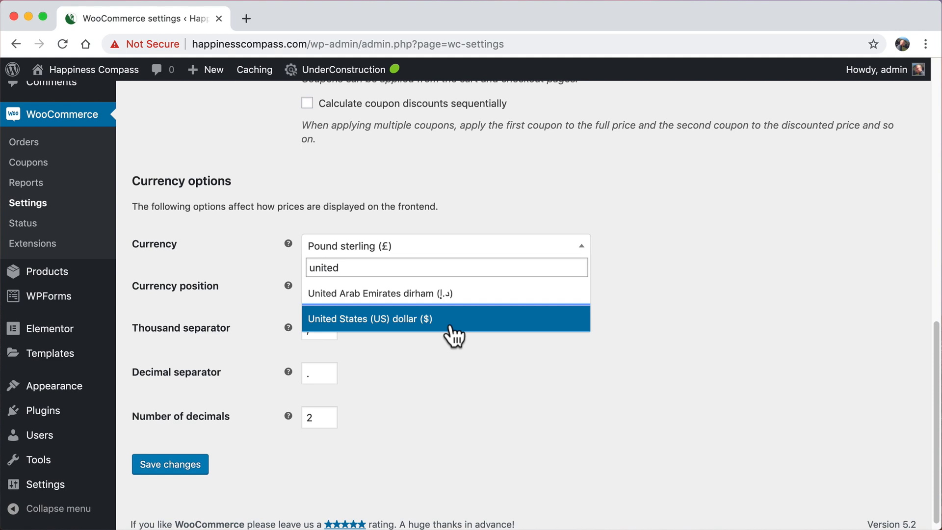
pyautogui.click(450, 324)
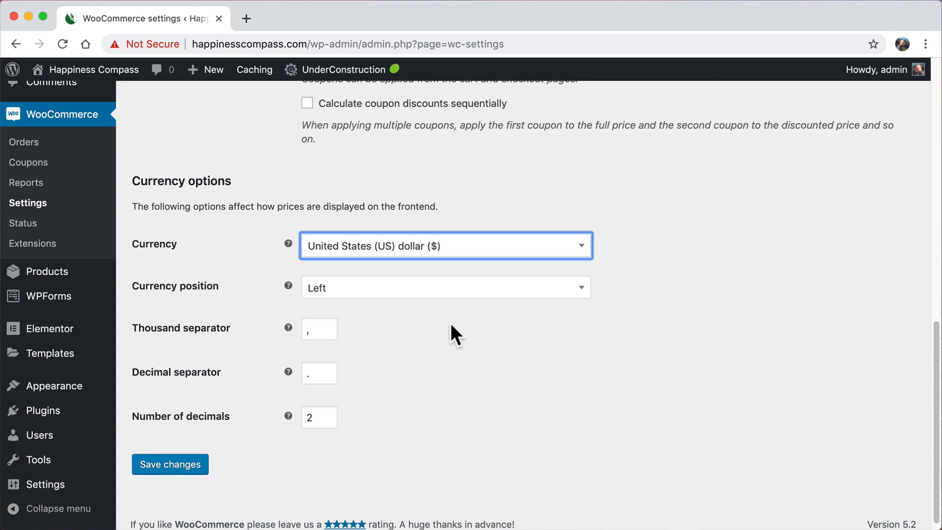
pyautogui.click(197, 469)
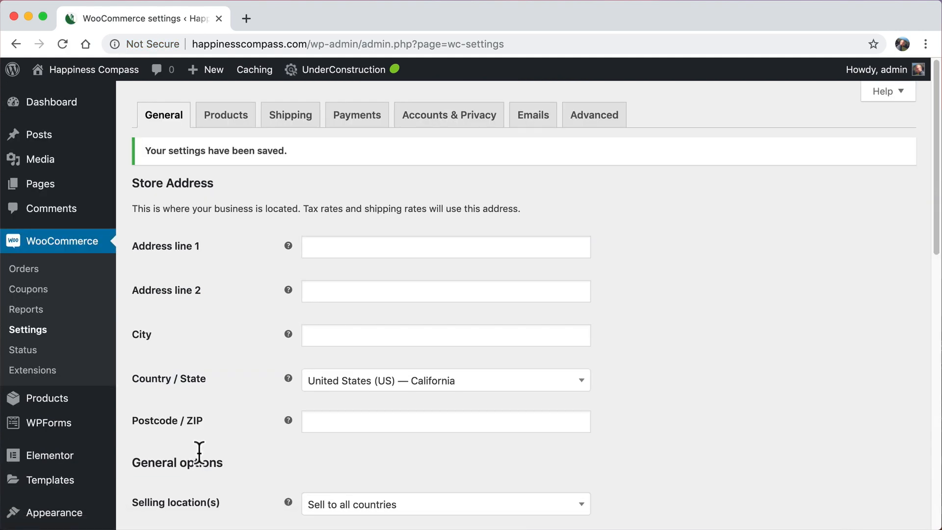
pyautogui.click(239, 123)
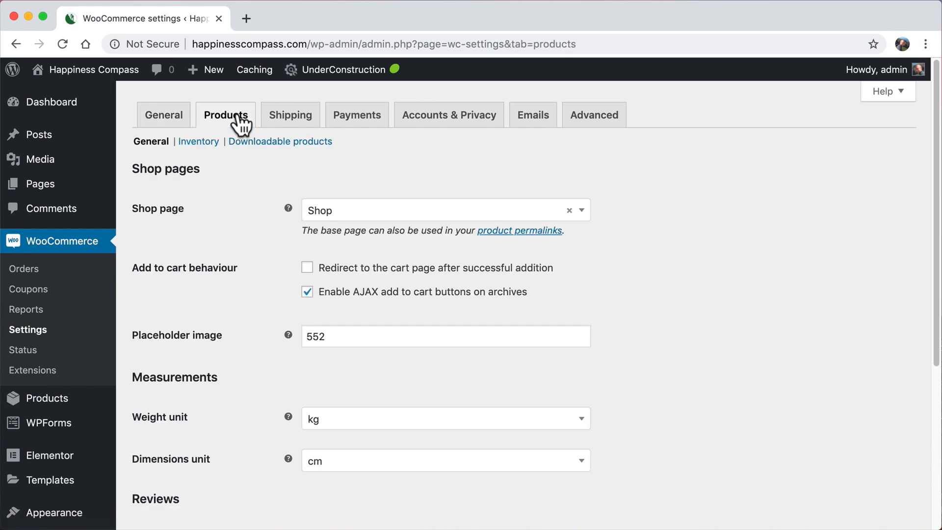
pyautogui.click(401, 212)
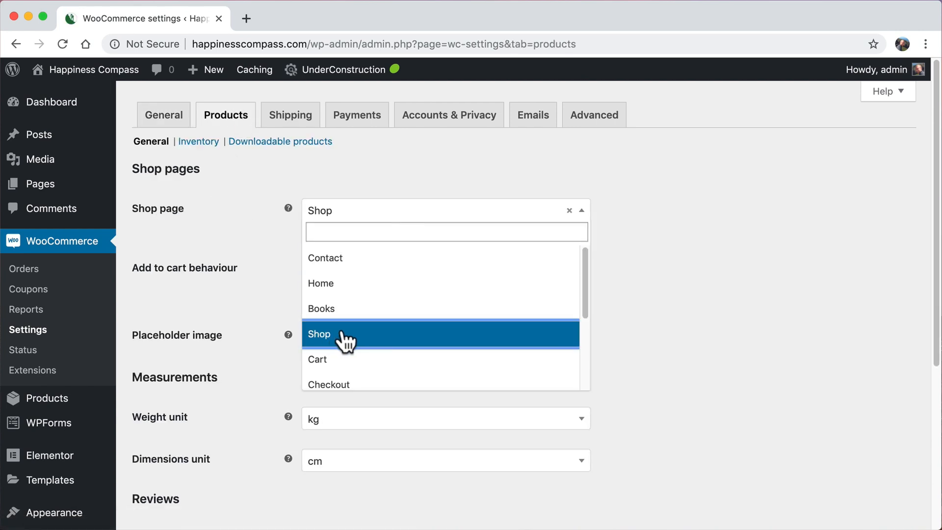
pyautogui.click(240, 223)
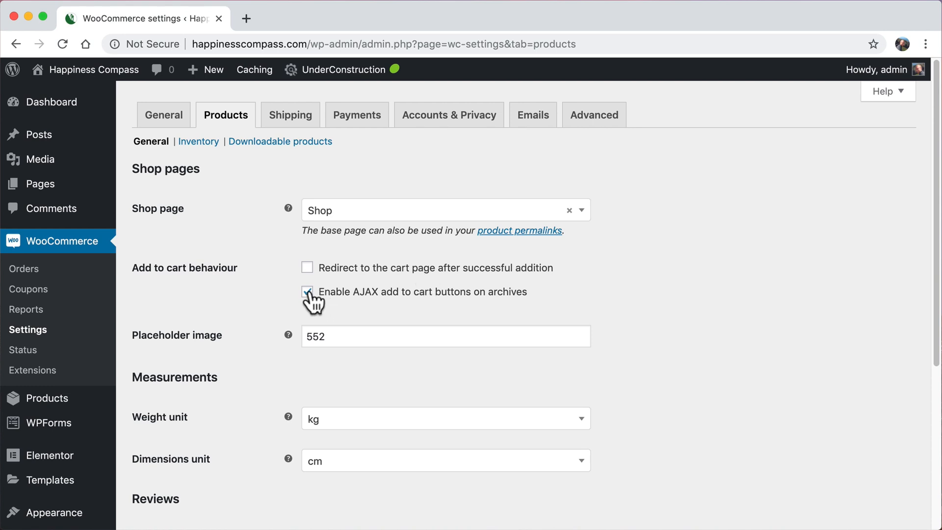
pyautogui.scroll(-5, 238, 246)
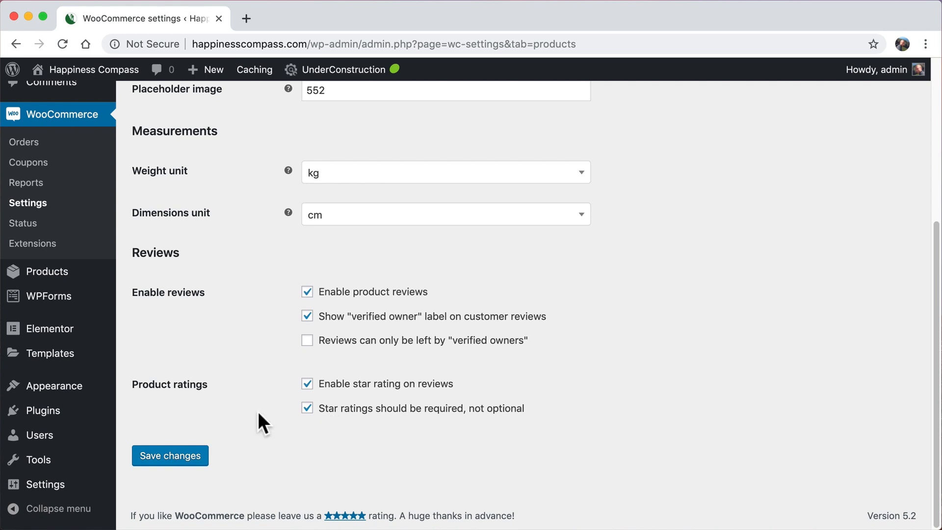
pyautogui.scroll(5, 258, 411)
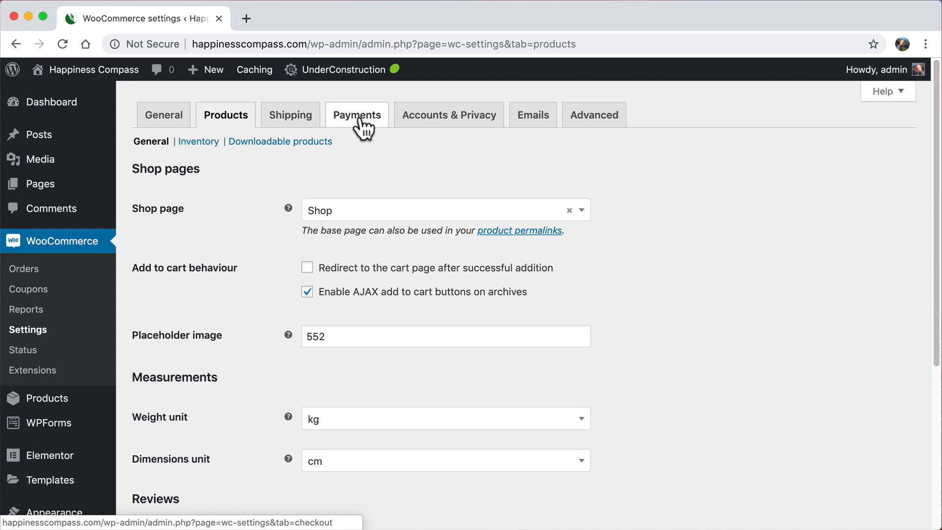
# Step: Review Accounts & Privacy with guest checkout allowed and no Privacy page chosen, then head to Emails
pyautogui.click(442, 120)
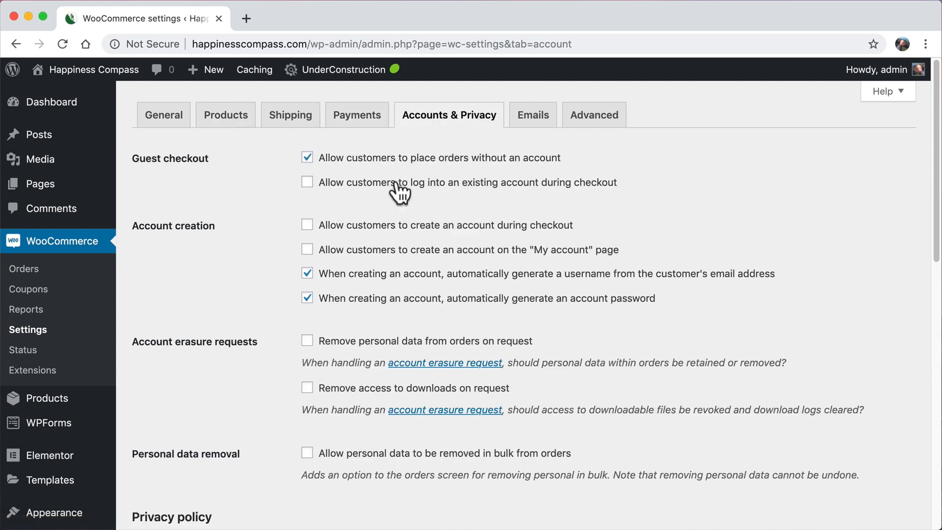
pyautogui.click(306, 186)
pyautogui.scroll(-7, 275, 289)
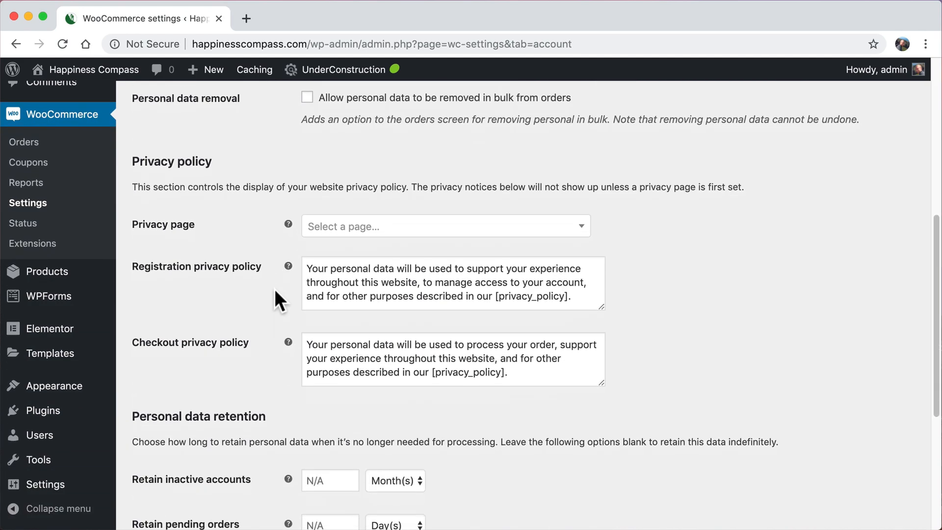
pyautogui.click(495, 215)
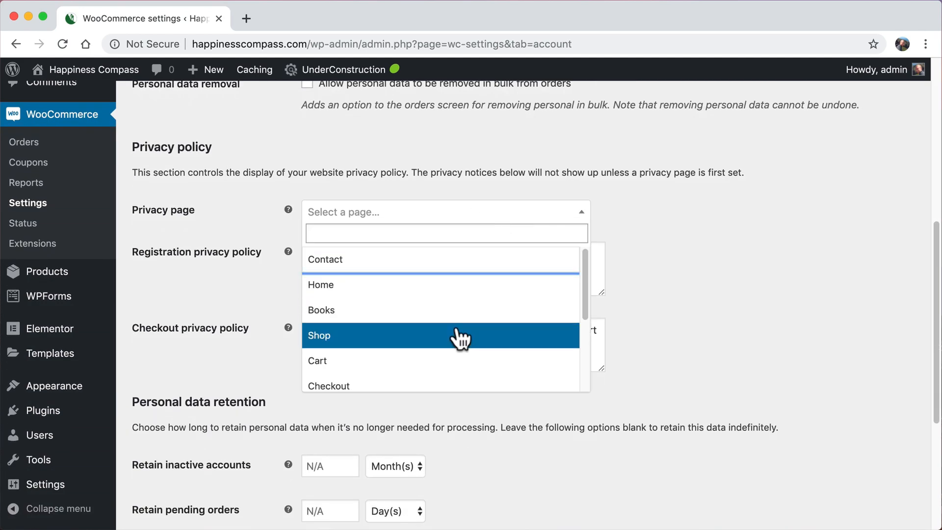
pyautogui.scroll(-3, 459, 338)
pyautogui.scroll(3, 458, 344)
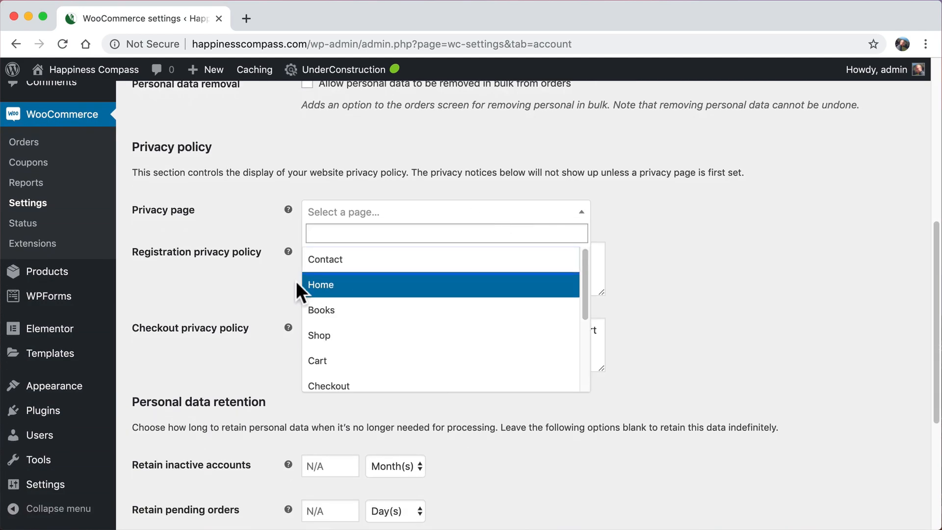
pyautogui.click(268, 278)
pyautogui.scroll(-1, 269, 277)
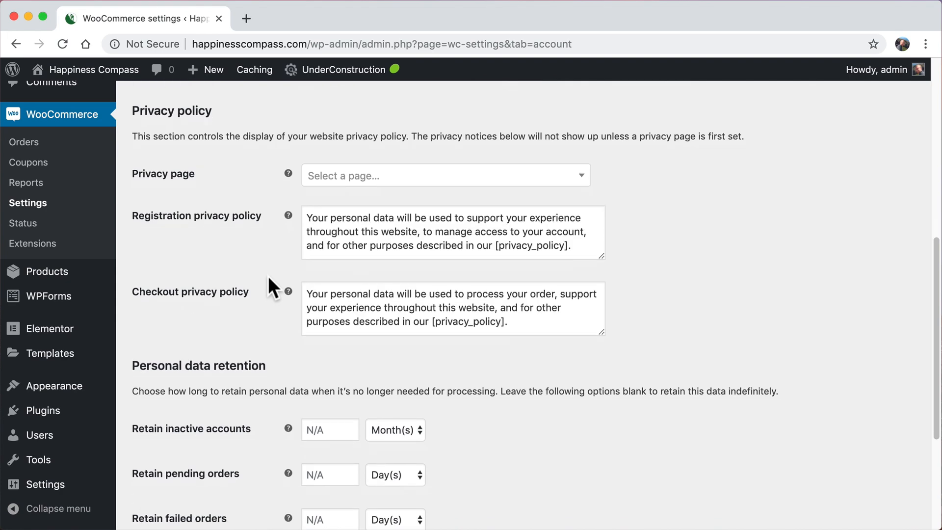
pyautogui.scroll(10, 268, 276)
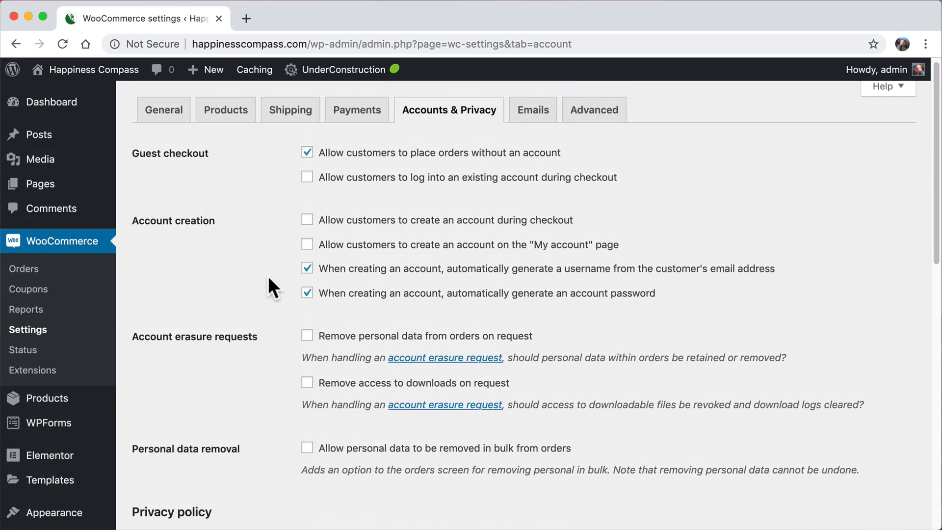
pyautogui.click(541, 122)
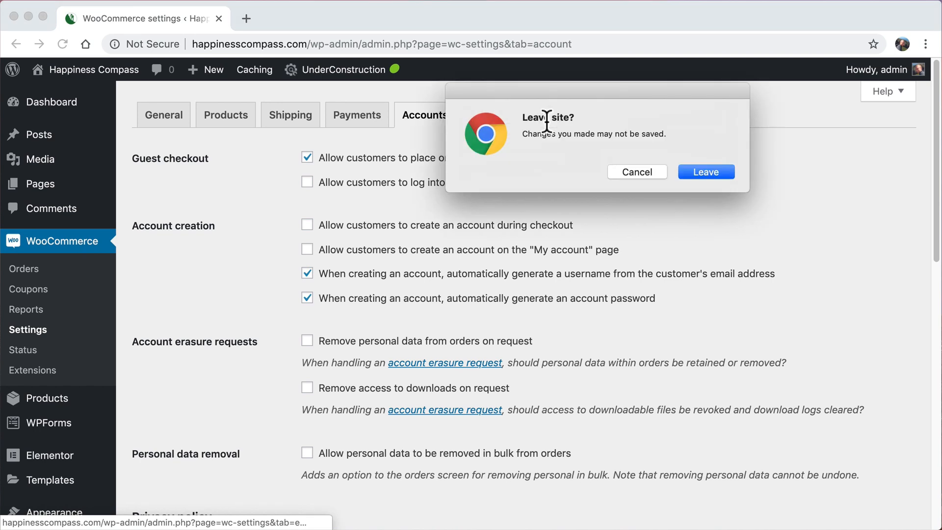
# Step: Leave without saving and scroll the Emails tab down to the email template options
pyautogui.click(705, 171)
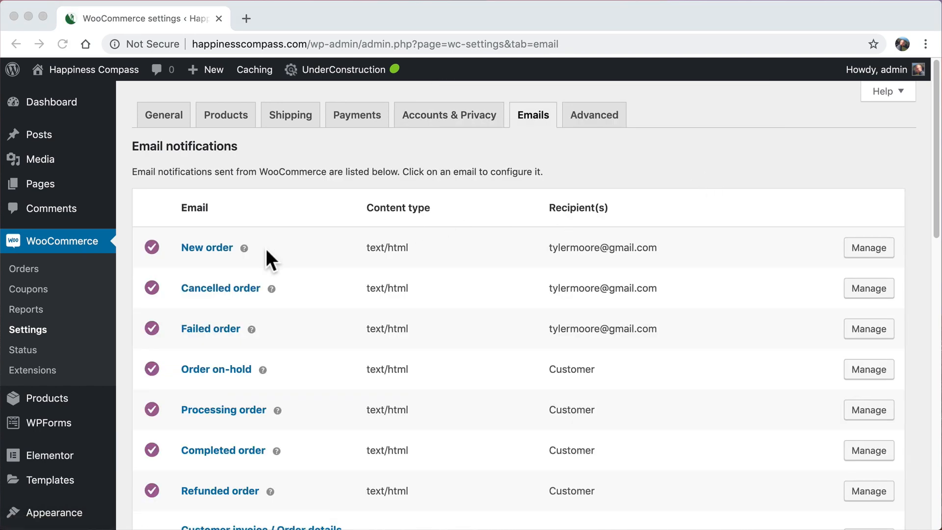
pyautogui.scroll(-5, 300, 252)
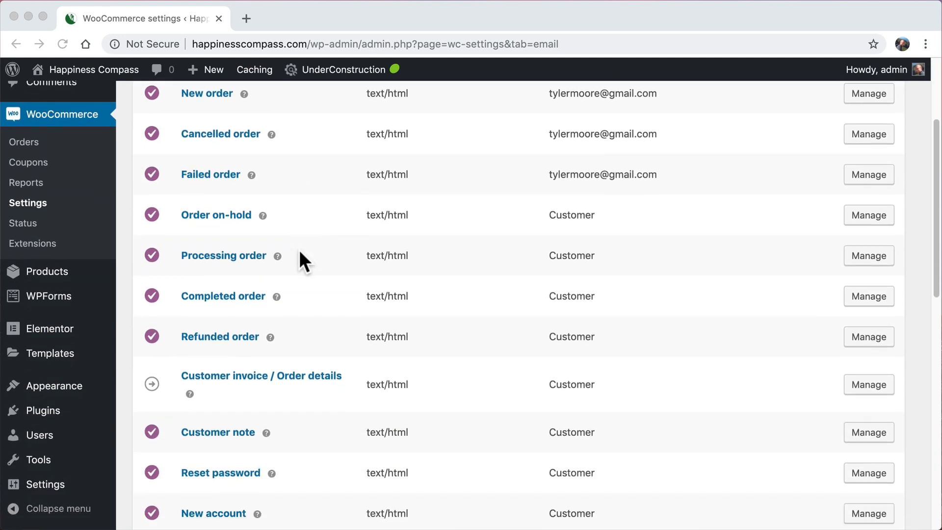
pyautogui.scroll(3, 299, 252)
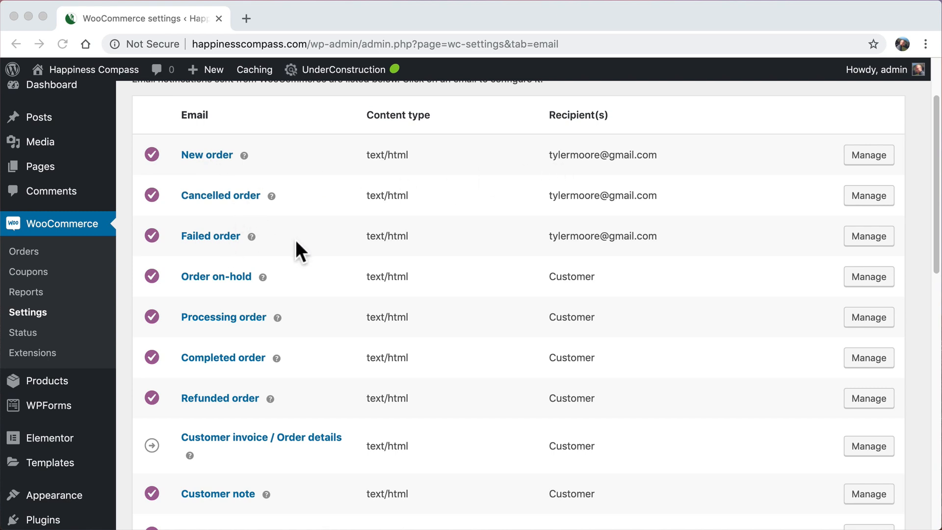
pyautogui.scroll(-10, 322, 267)
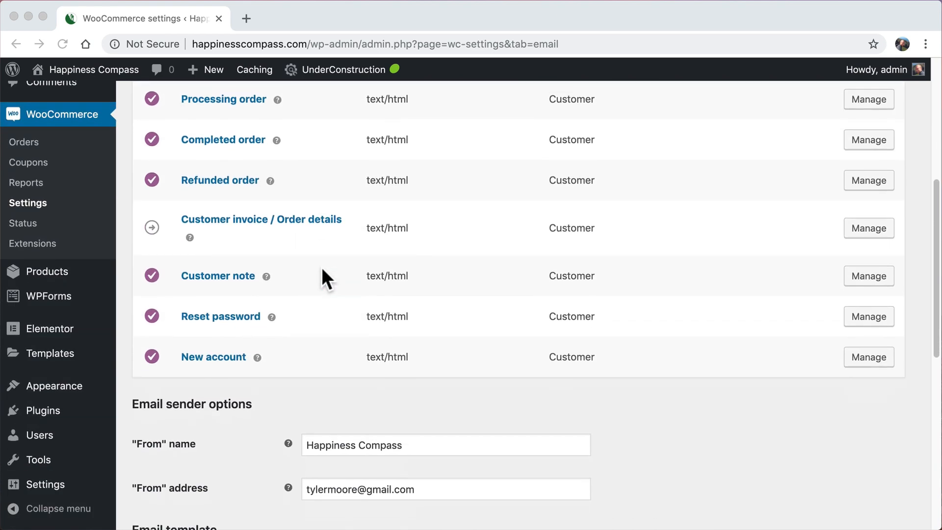
pyautogui.scroll(-4, 322, 267)
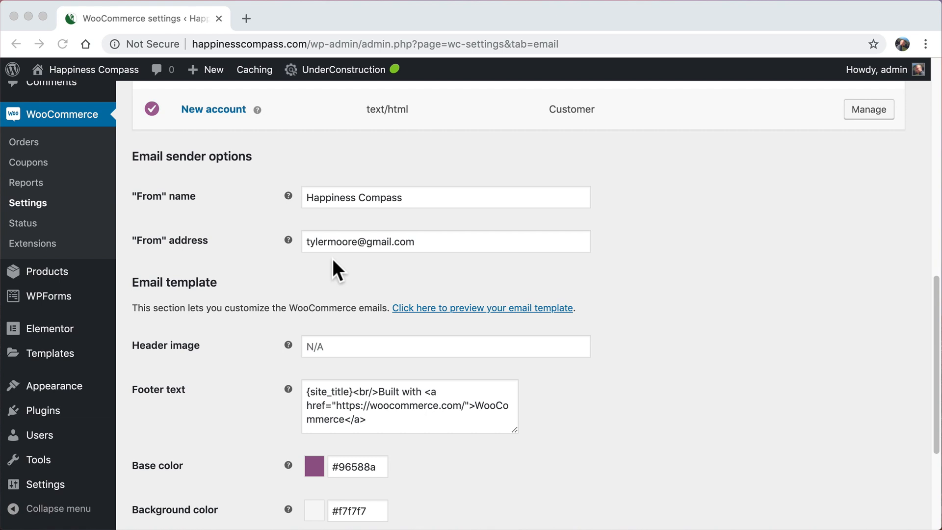
pyautogui.click(458, 306)
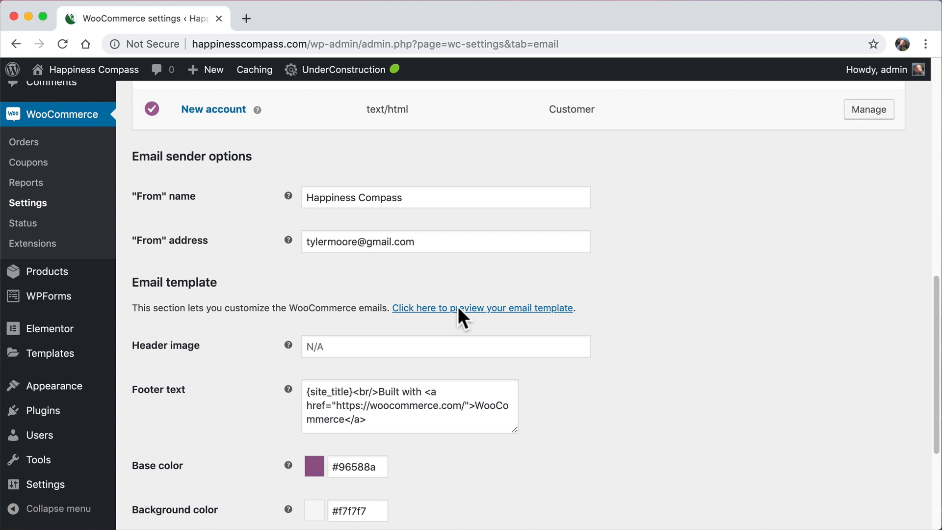
# Step: Preview the email template, then set the Base color to #007527 and save
pyautogui.click(458, 308)
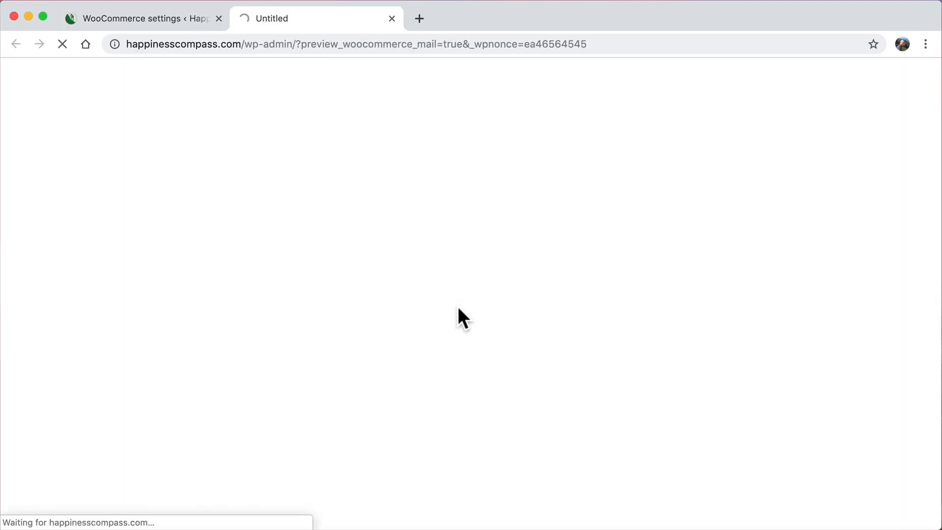
pyautogui.scroll(-2, 209, 303)
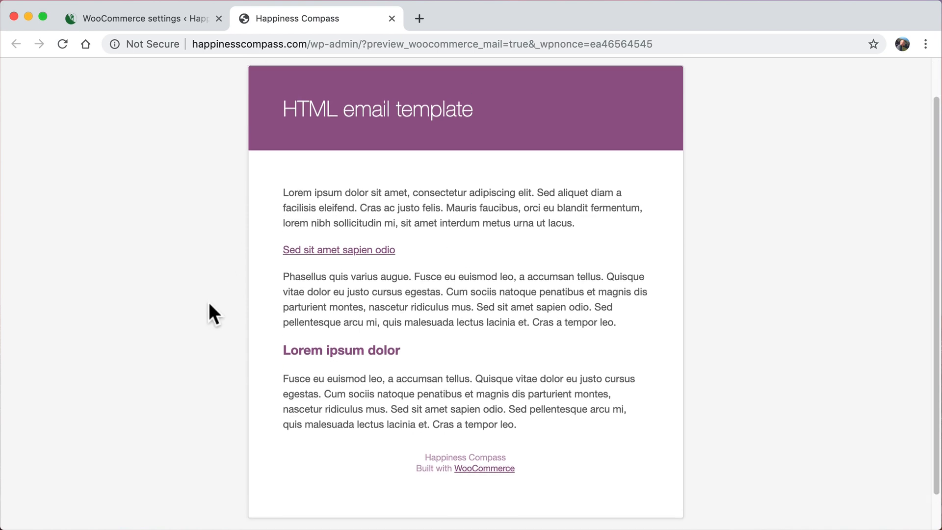
pyautogui.click(174, 19)
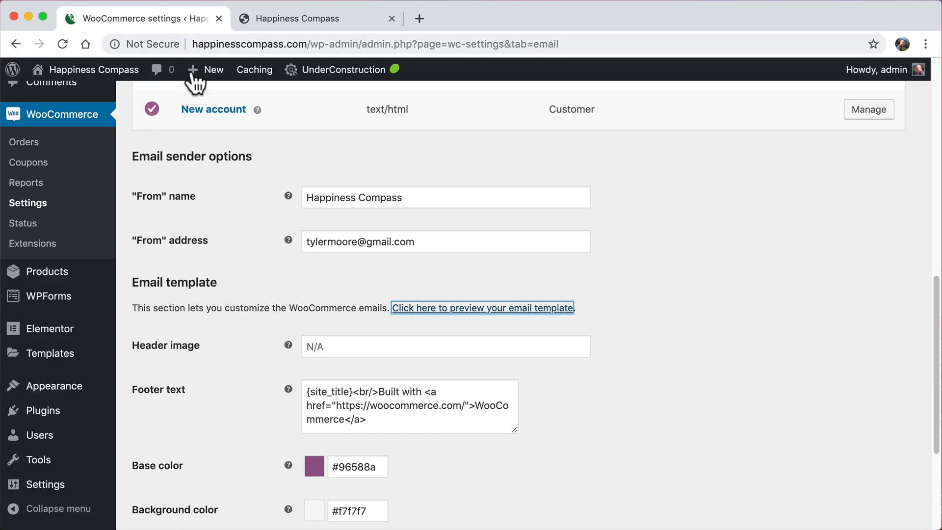
pyautogui.doubleClick(363, 466)
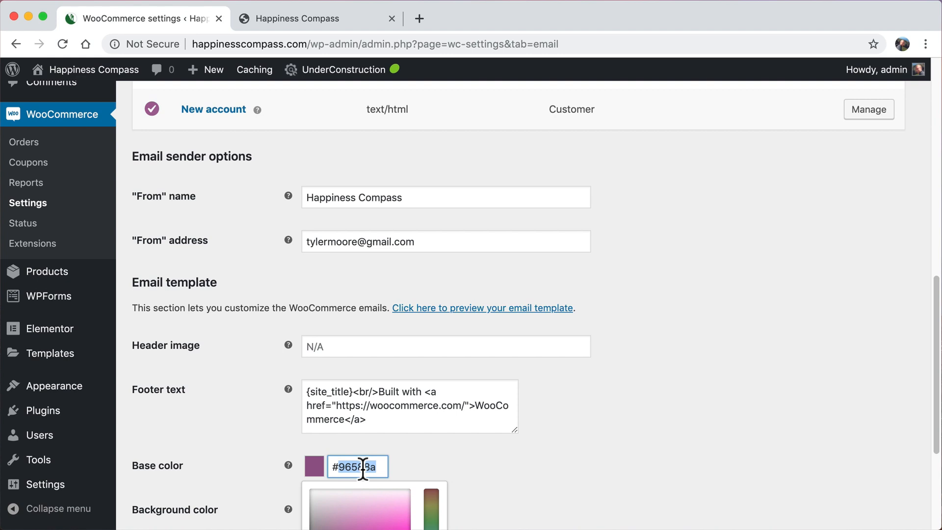
pyautogui.write('007527')
pyautogui.click(471, 454)
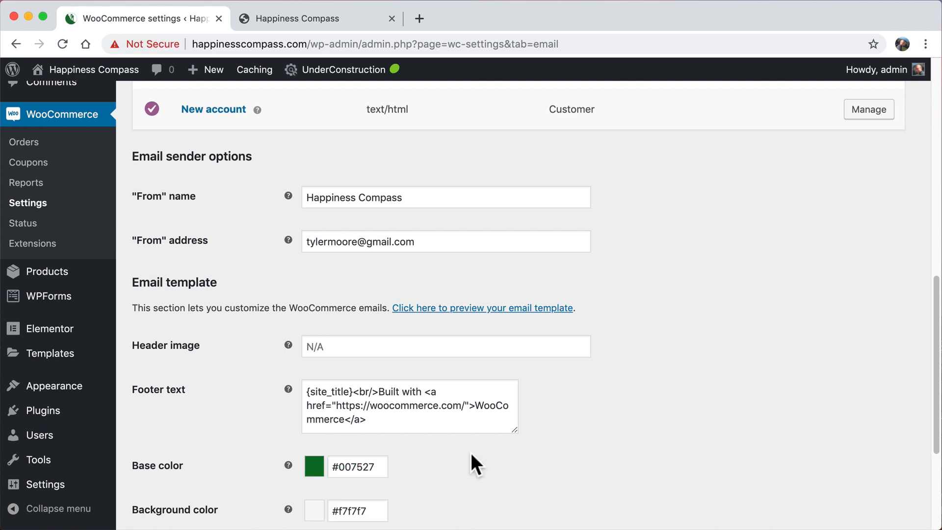
pyautogui.scroll(-5, 577, 426)
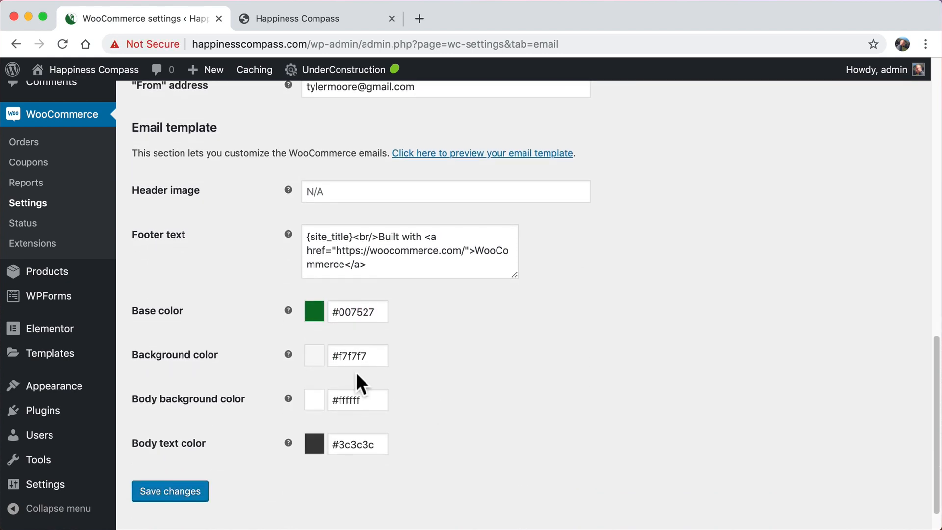
pyautogui.click(199, 493)
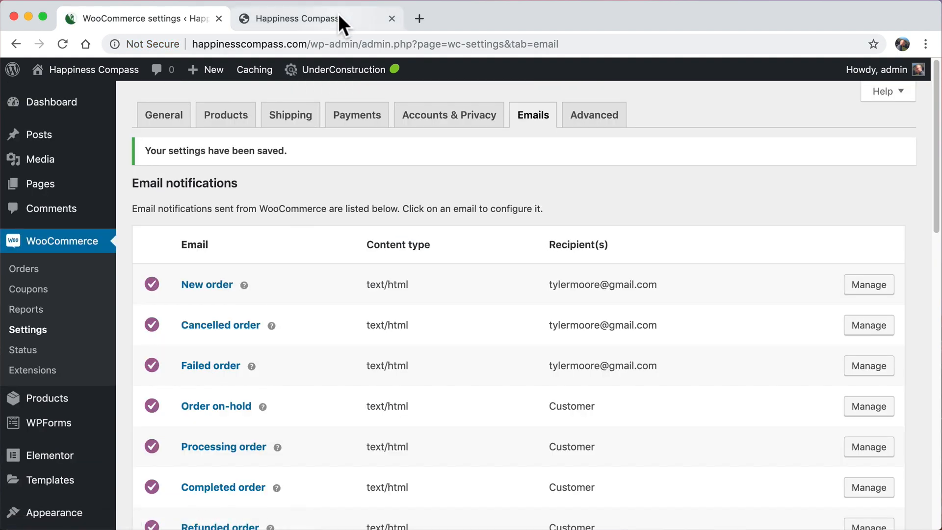
# Step: Reload the email preview to confirm it is green, close it, and open the Advanced tab
pyautogui.click(337, 18)
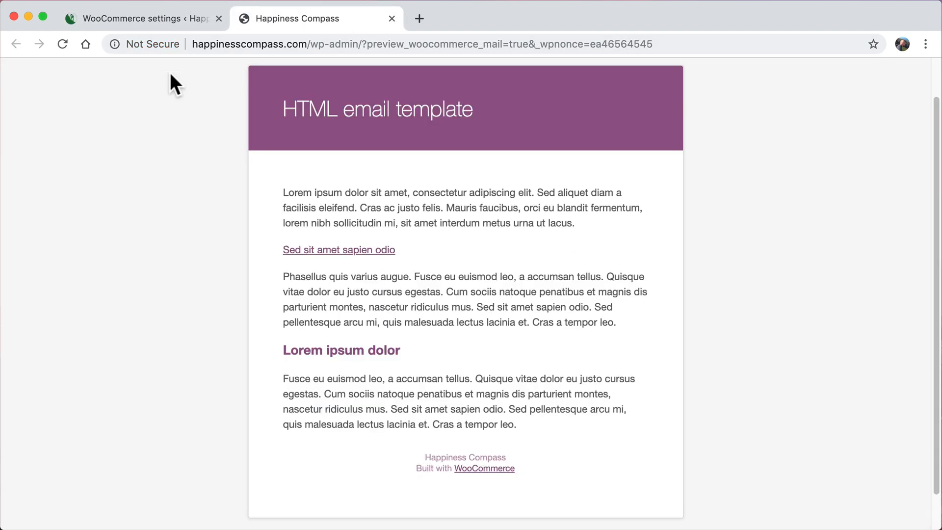
pyautogui.click(62, 43)
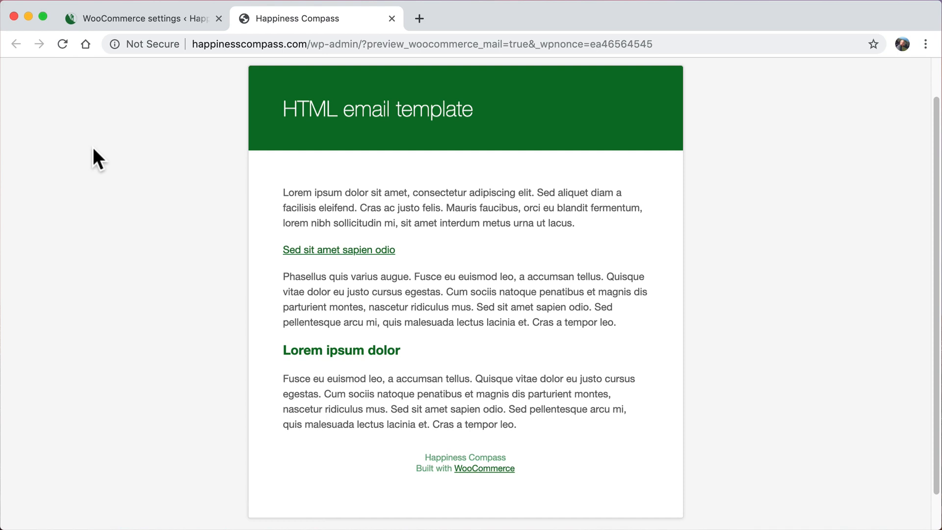
pyautogui.click(391, 19)
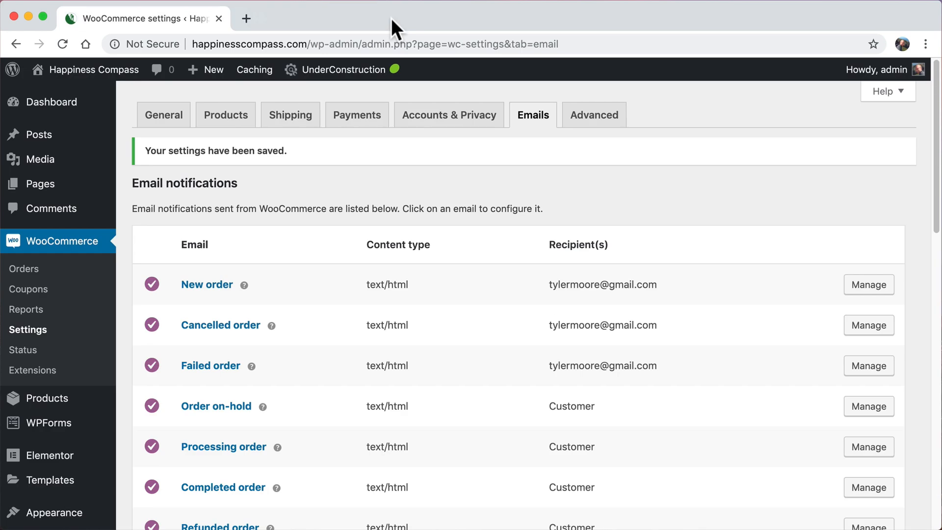
pyautogui.click(599, 124)
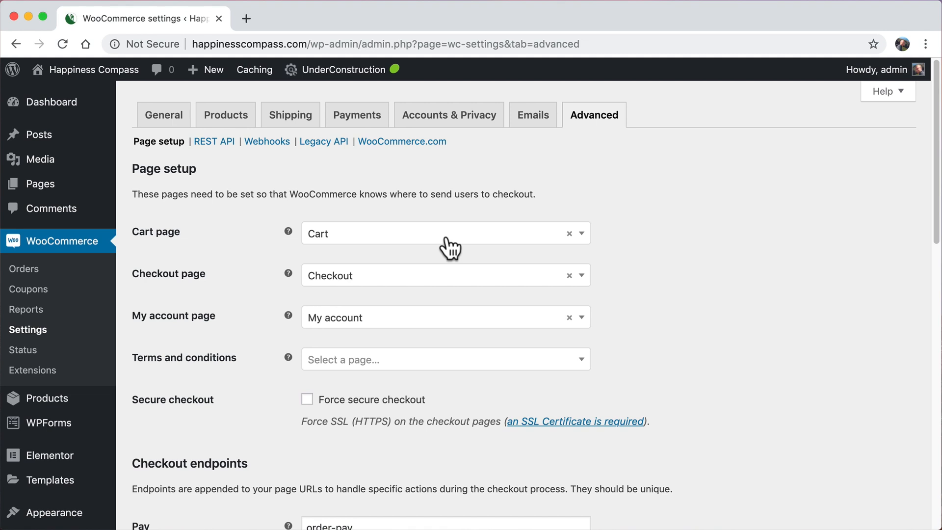
pyautogui.click(455, 238)
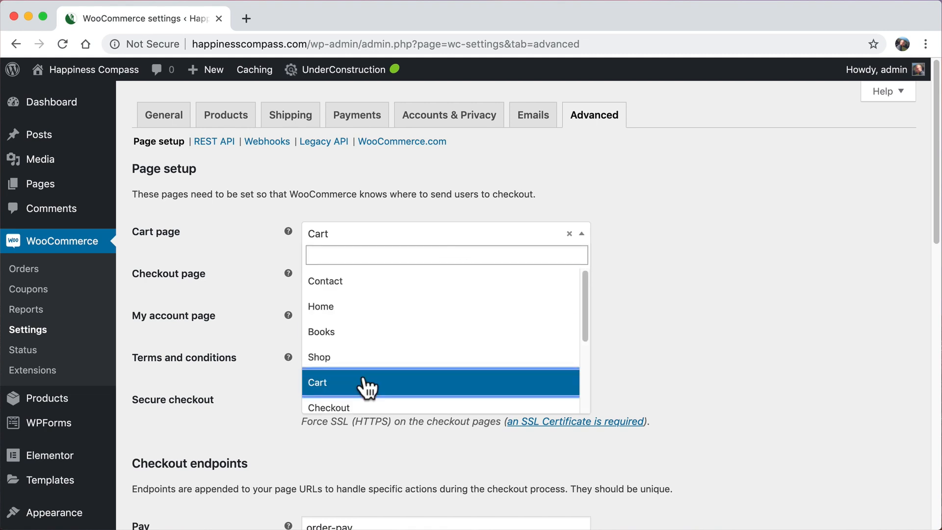
pyautogui.click(364, 381)
pyautogui.click(497, 359)
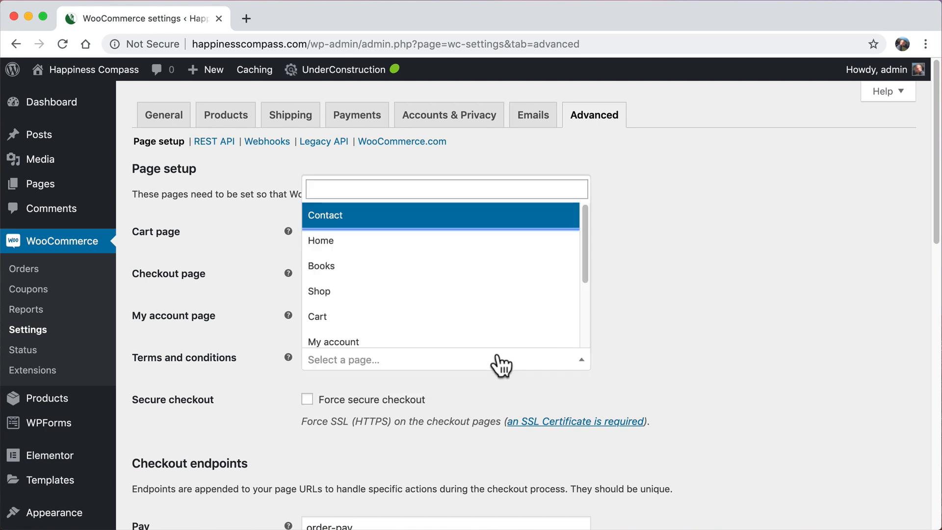
pyautogui.click(680, 306)
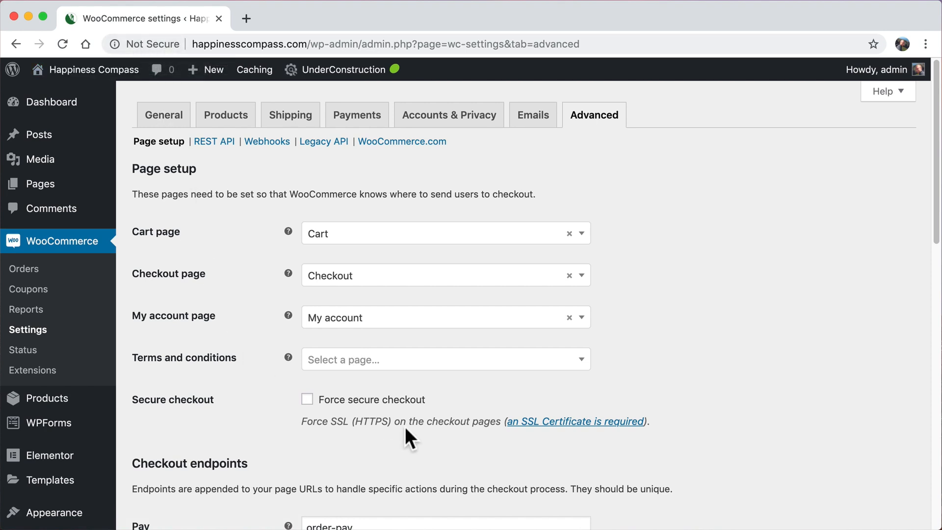
pyautogui.scroll(-5, 677, 395)
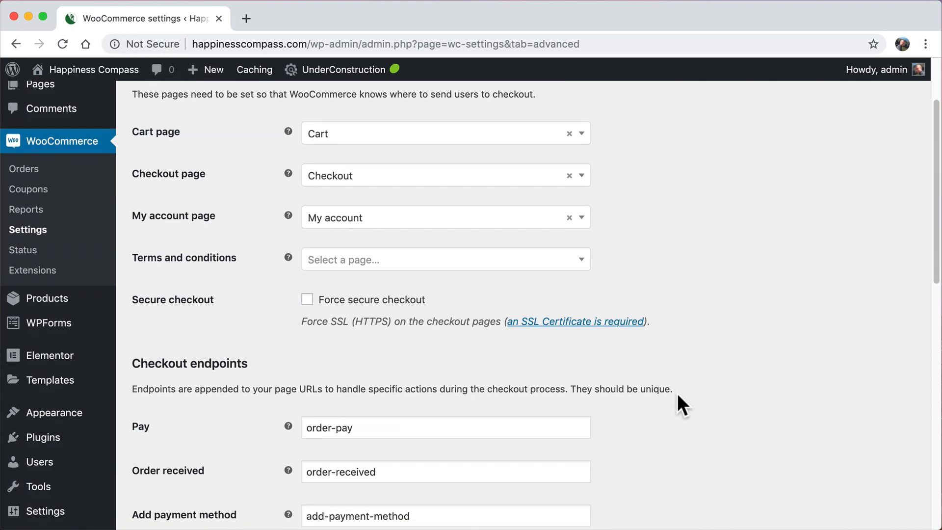
pyautogui.scroll(-9, 677, 394)
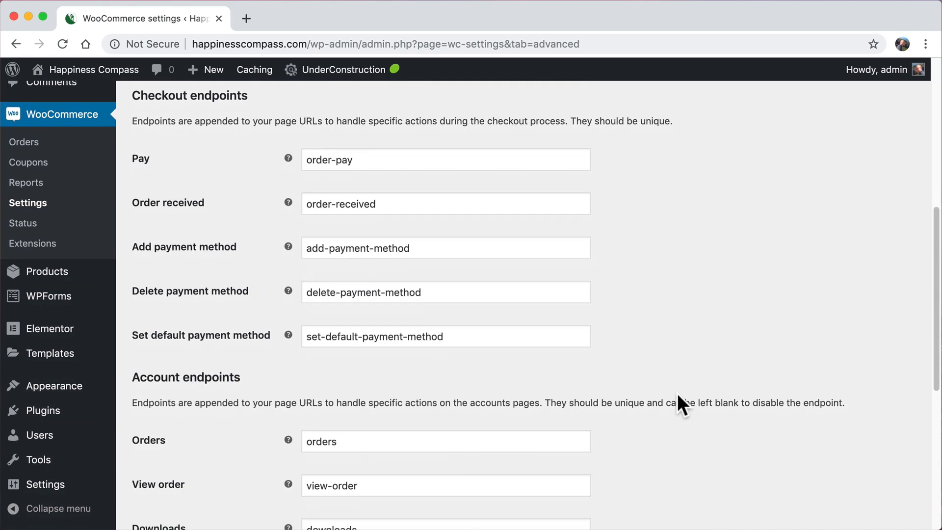
pyautogui.scroll(-8, 681, 405)
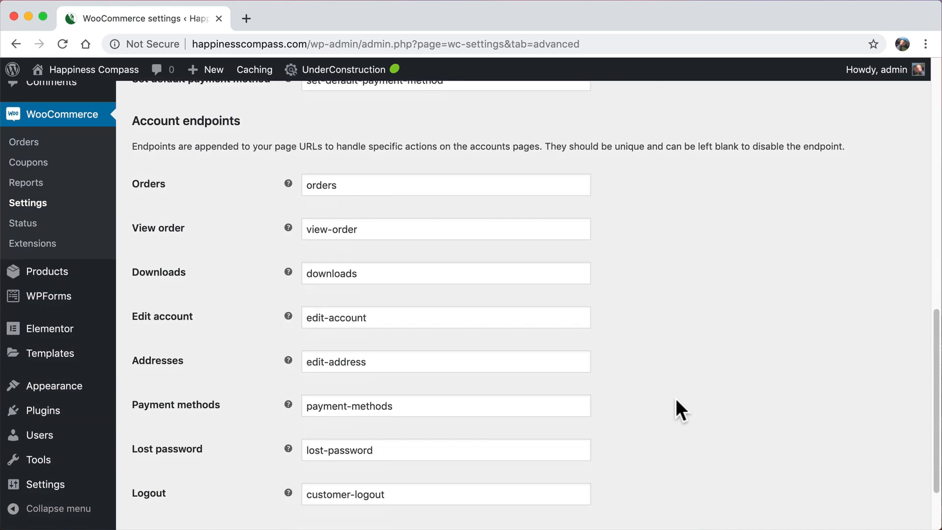
pyautogui.scroll(20, 675, 399)
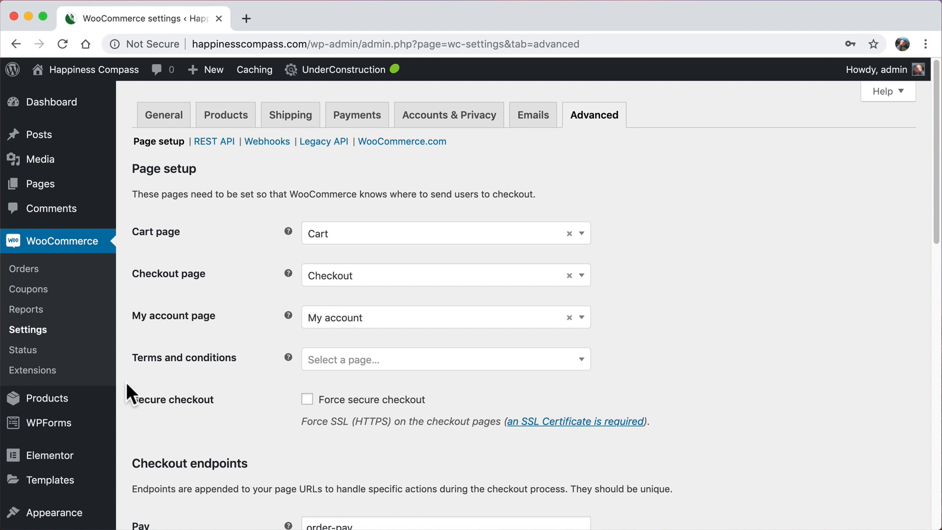
# Step: Move Discovery Session, 1:1 Coaching, Couple's Guidance and Self-Improvement to the trash
pyautogui.click(57, 399)
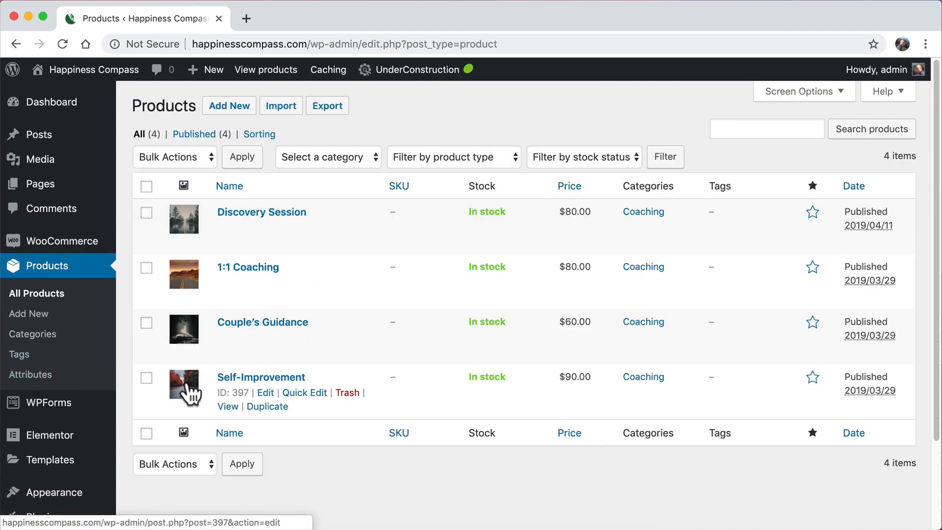
pyautogui.click(146, 187)
pyautogui.click(192, 157)
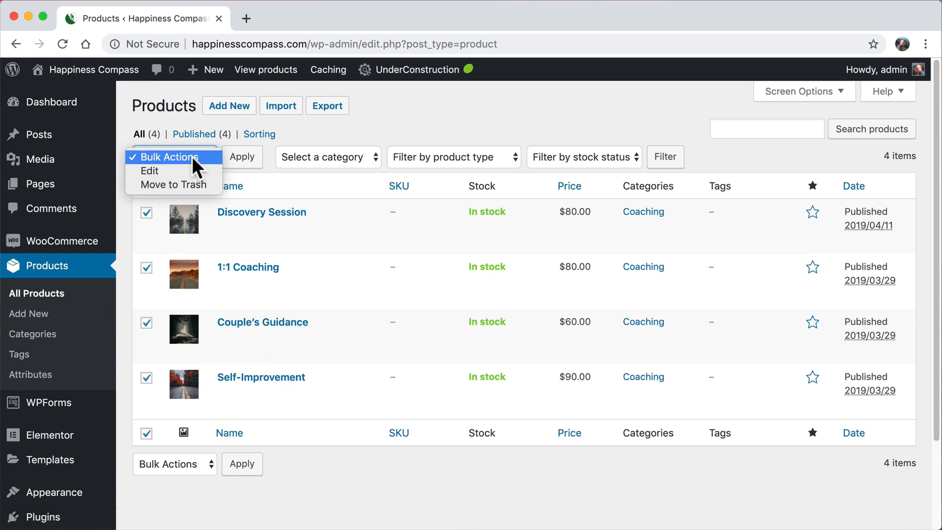
pyautogui.click(186, 183)
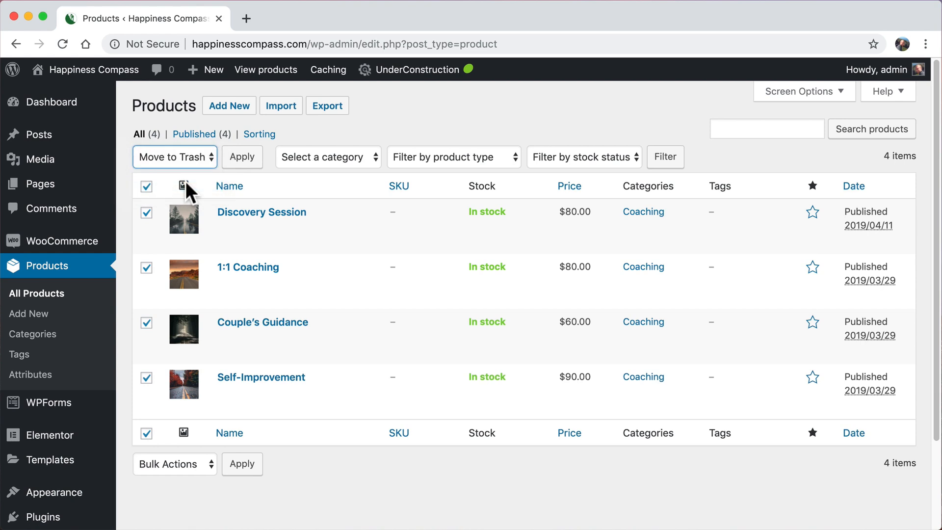
pyautogui.click(250, 164)
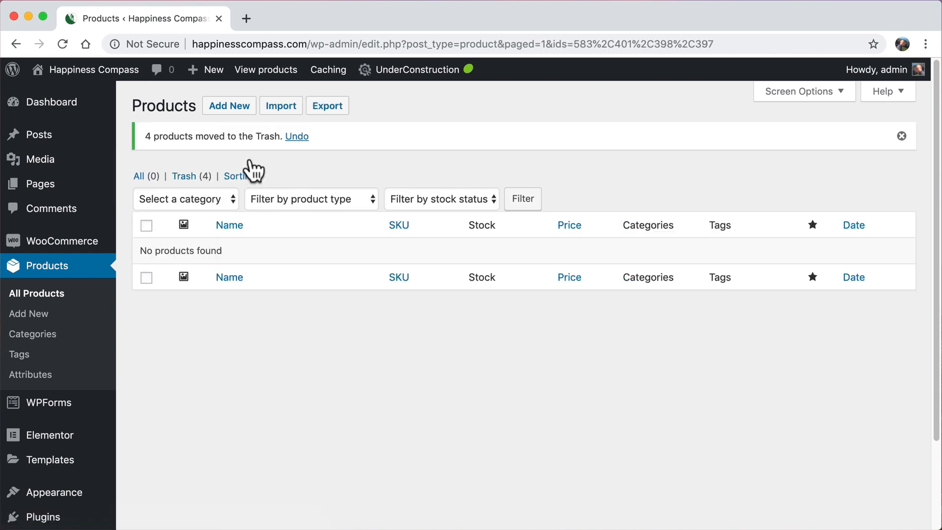
# Step: Permanently delete all four products from the Trash
pyautogui.click(195, 177)
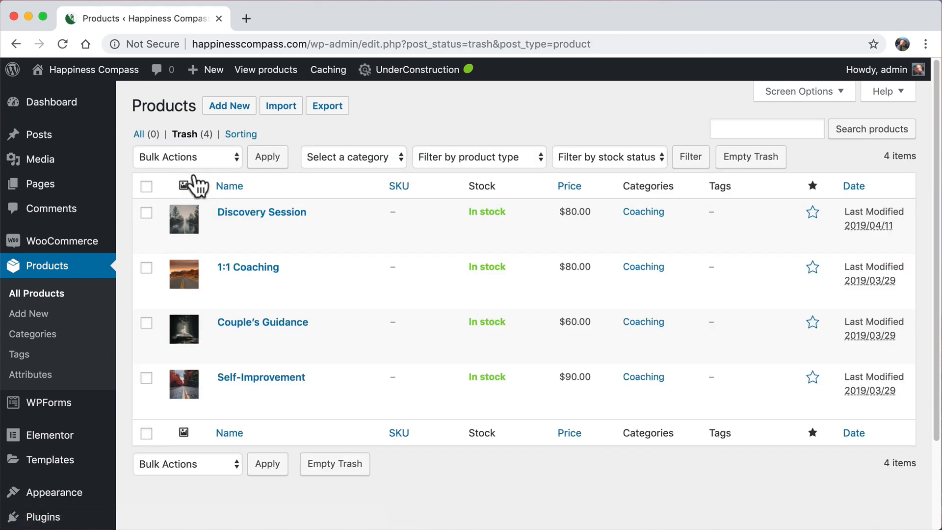
pyautogui.click(146, 186)
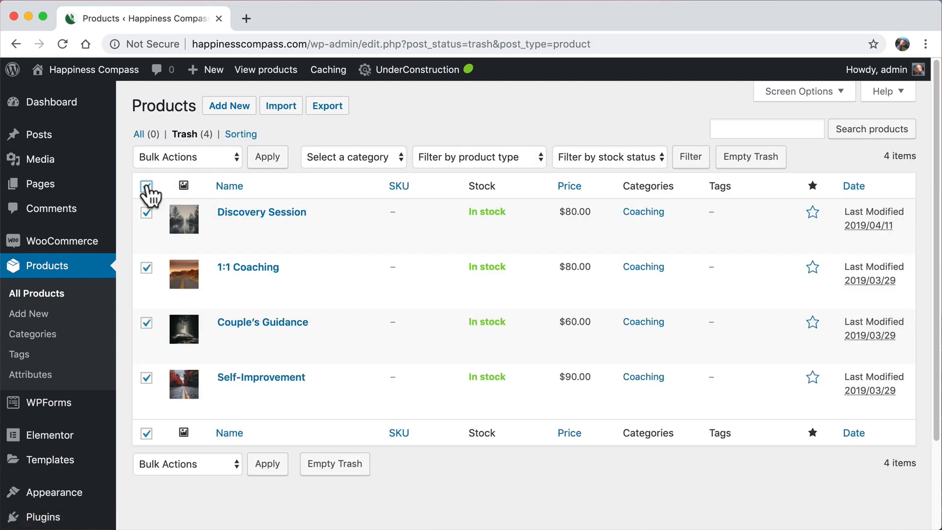
pyautogui.click(202, 157)
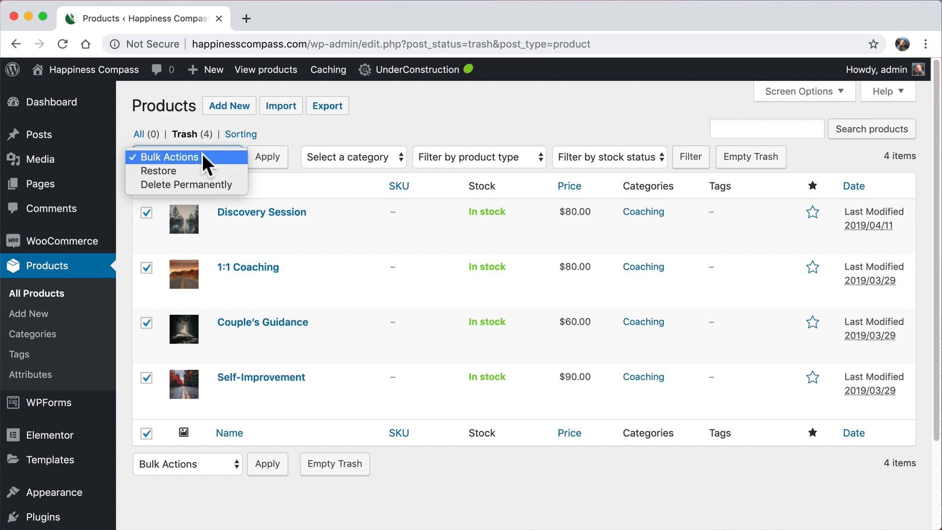
pyautogui.click(196, 184)
pyautogui.click(267, 158)
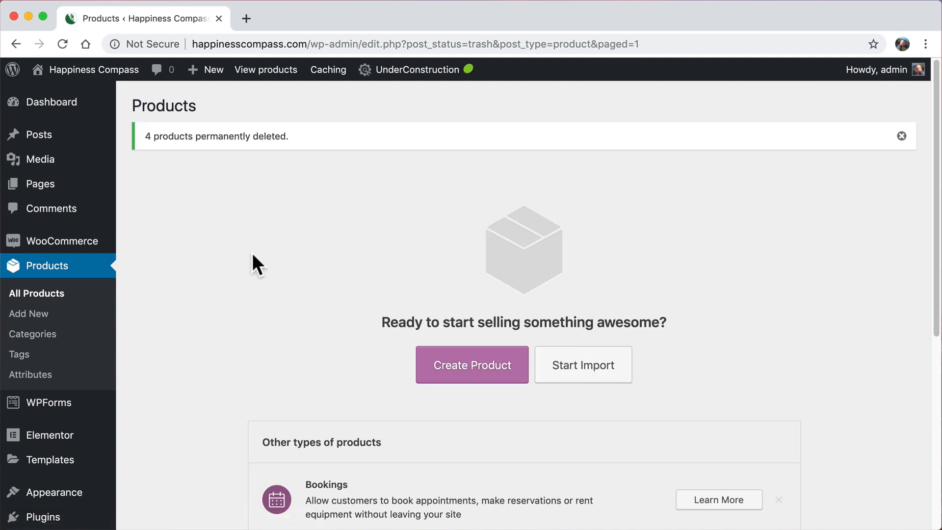
# Step: Start a new product titled 'The Base Camp' and let its draft save
pyautogui.click(38, 318)
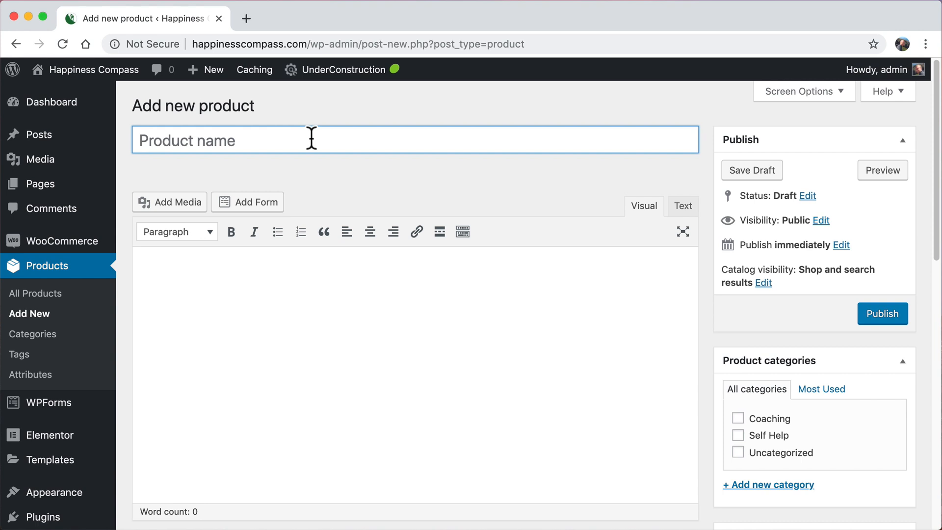
pyautogui.write('The B')
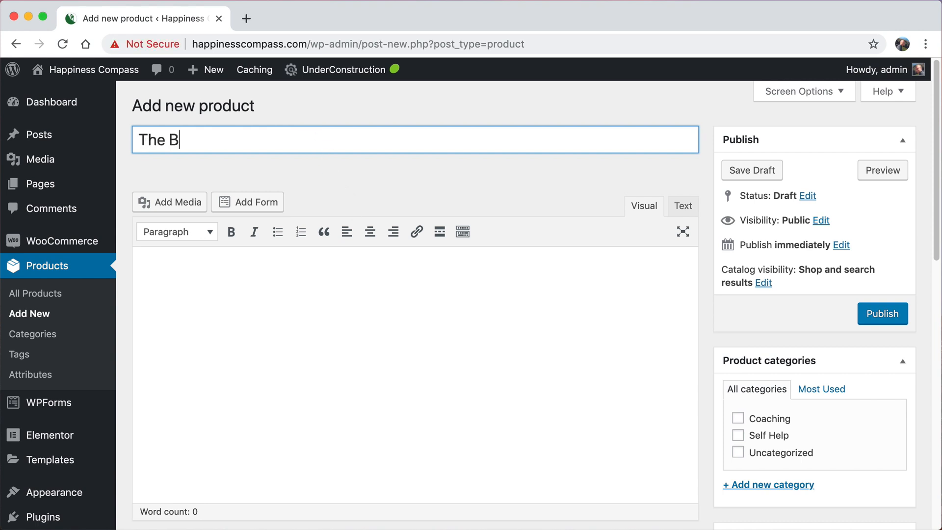
pyautogui.write('ase Camp')
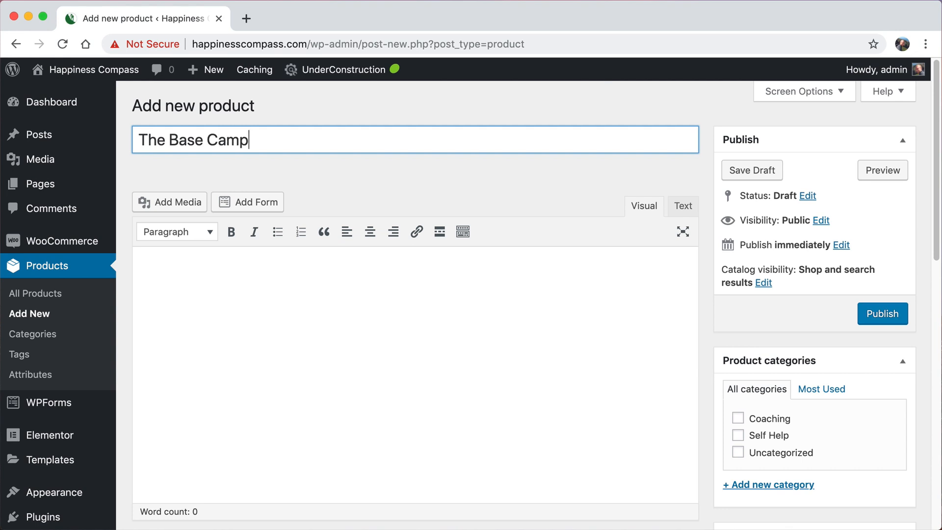
pyautogui.click(353, 281)
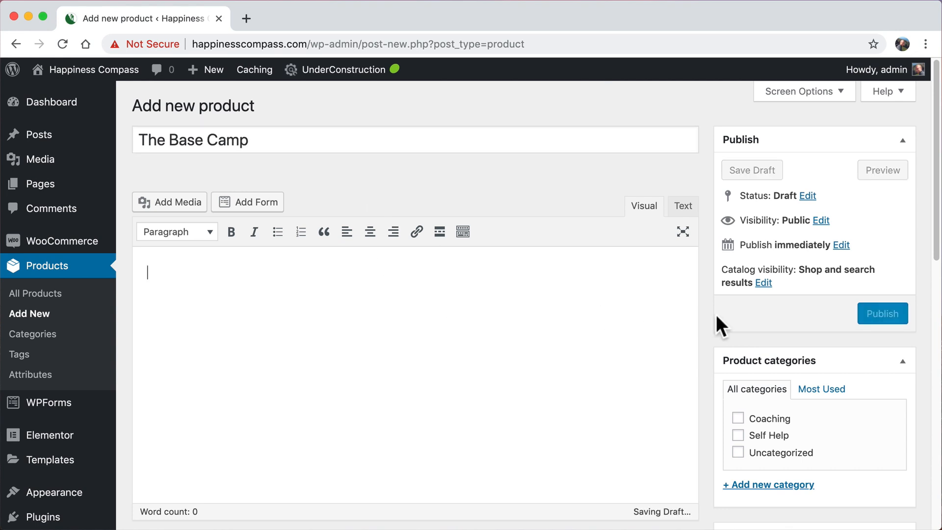
# Step: Set the regular price to 150 and leave reviews enabled under Advanced
pyautogui.scroll(-10, 698, 289)
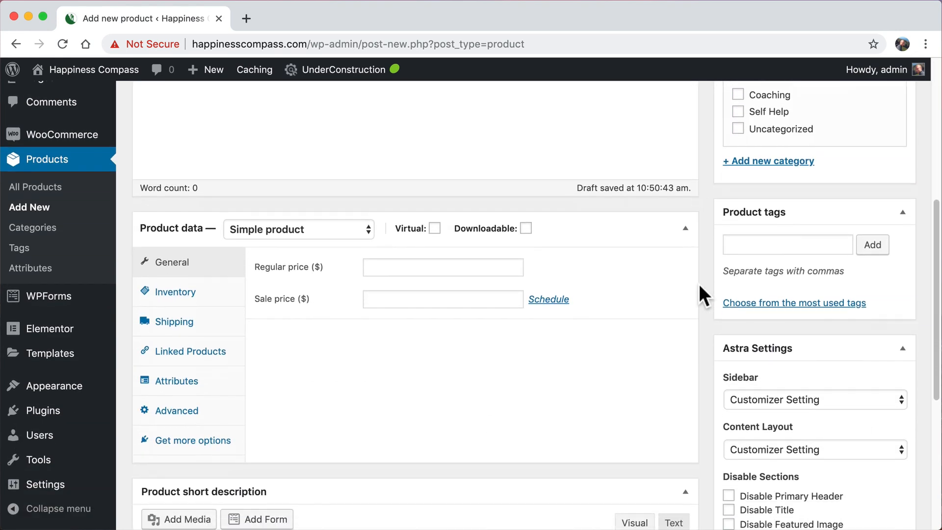
pyautogui.scroll(-1, 698, 284)
pyautogui.click(407, 226)
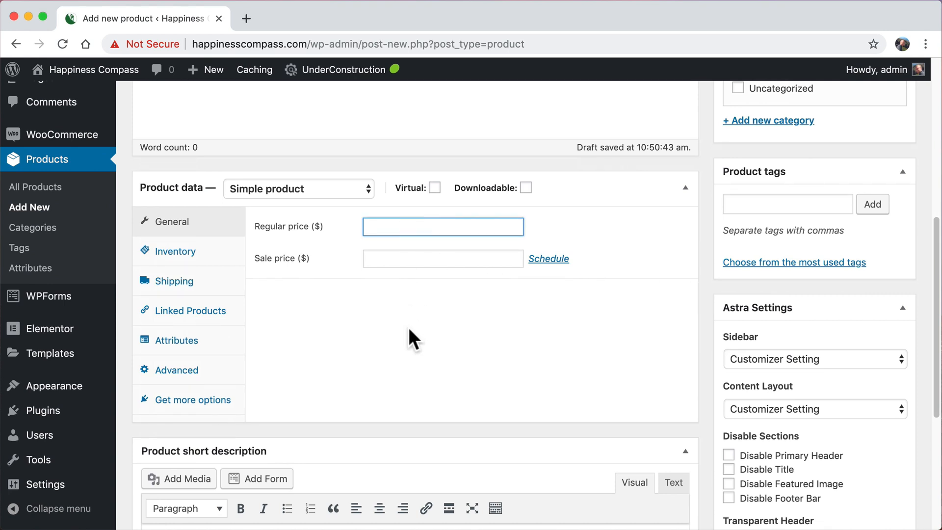
pyautogui.write('150')
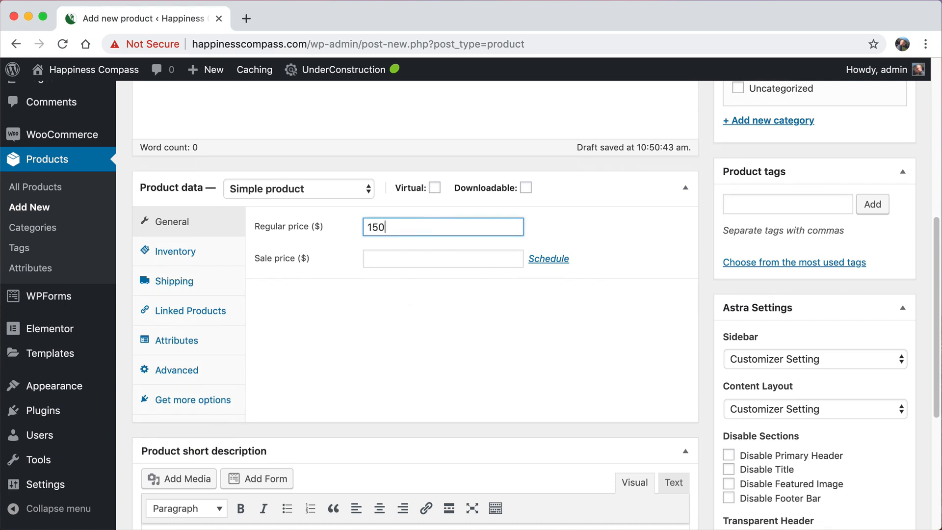
pyautogui.click(215, 377)
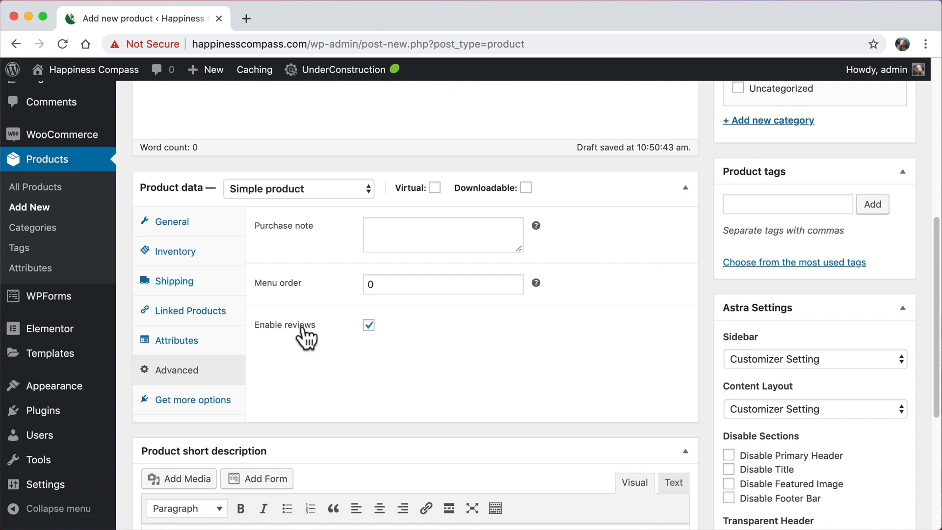
pyautogui.click(369, 325)
pyautogui.click(368, 325)
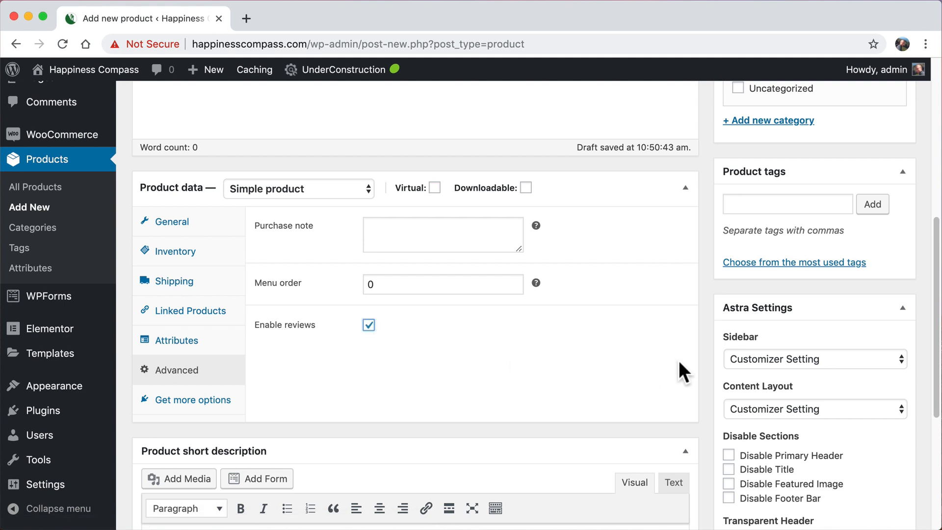
pyautogui.scroll(-5, 703, 328)
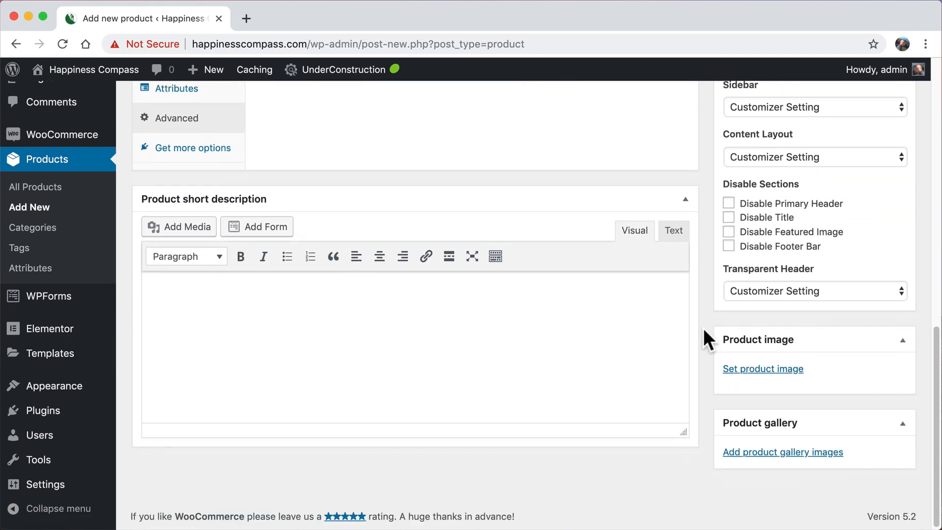
# Step: Write a bold 'Duration: 90 MINUTE EFFICIENT' short description, then bring up the product image picker
pyautogui.click(237, 307)
pyautogui.write('Duration: 90 MINUTE EFFICIENT')
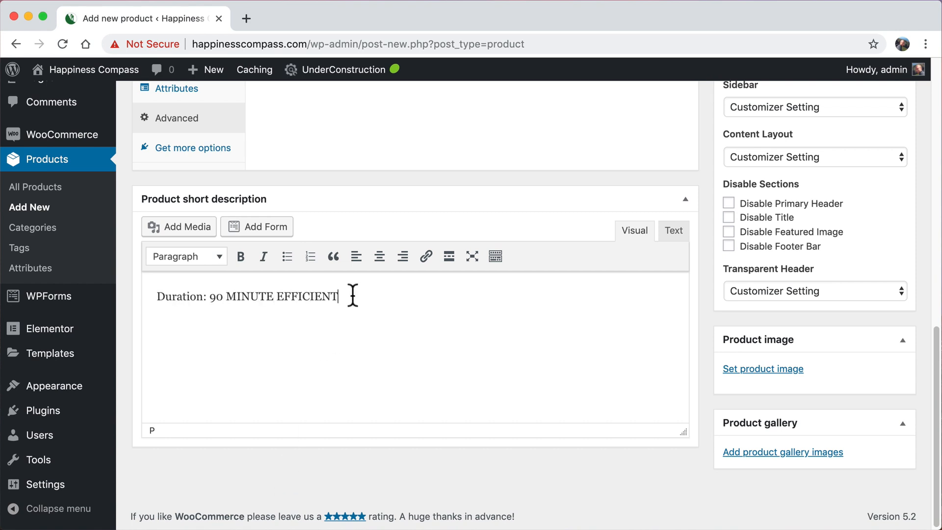
pyautogui.moveTo(353, 296); pyautogui.dragTo(176, 295)
pyautogui.click(240, 256)
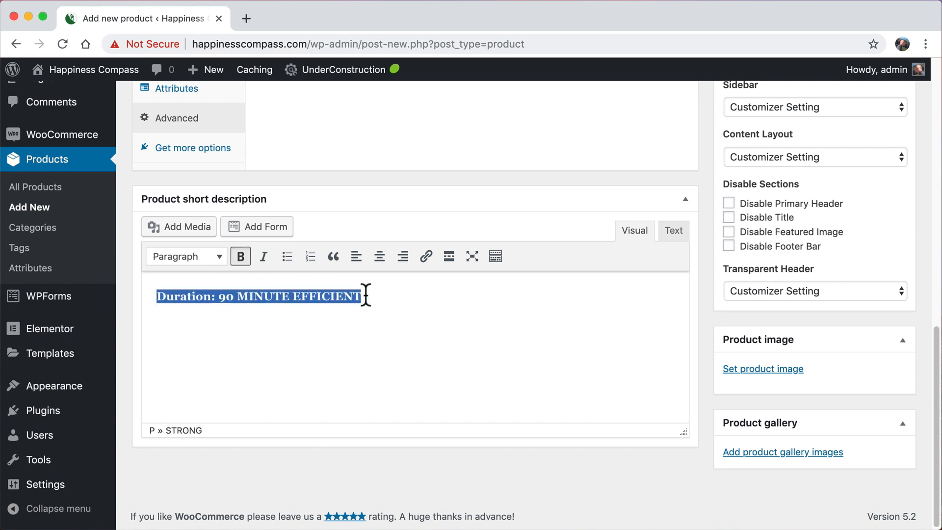
pyautogui.click(368, 296)
pyautogui.click(773, 373)
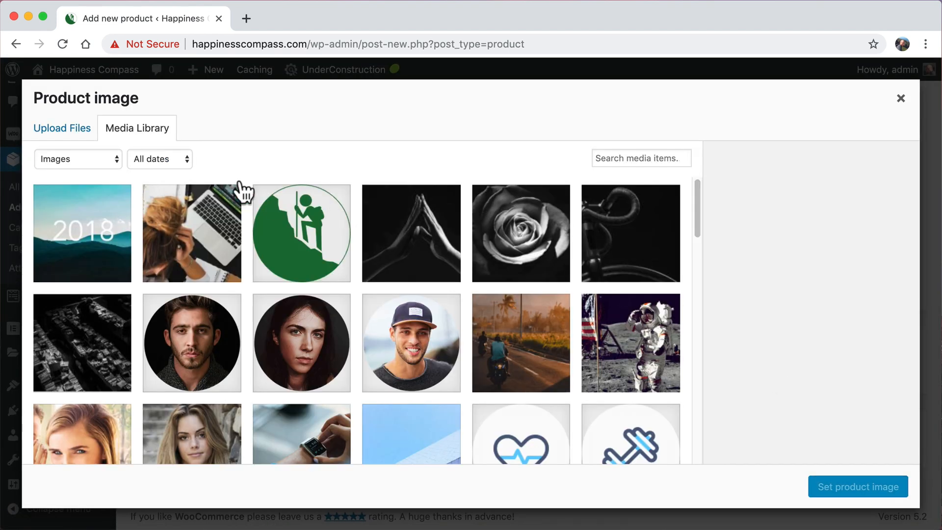
# Step: Upload The Base Camp.jpg and set it as the product image
pyautogui.click(67, 129)
pyautogui.click(464, 323)
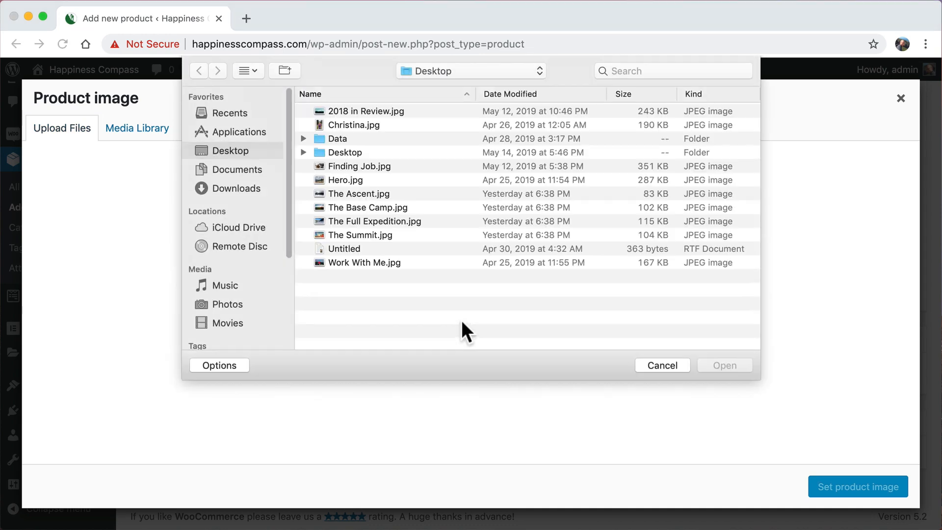
pyautogui.click(360, 207)
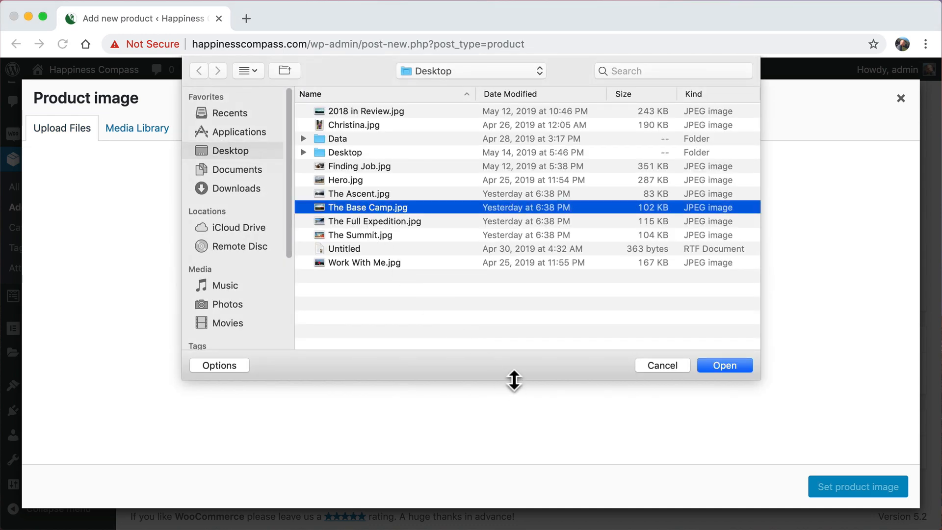
pyautogui.click(722, 365)
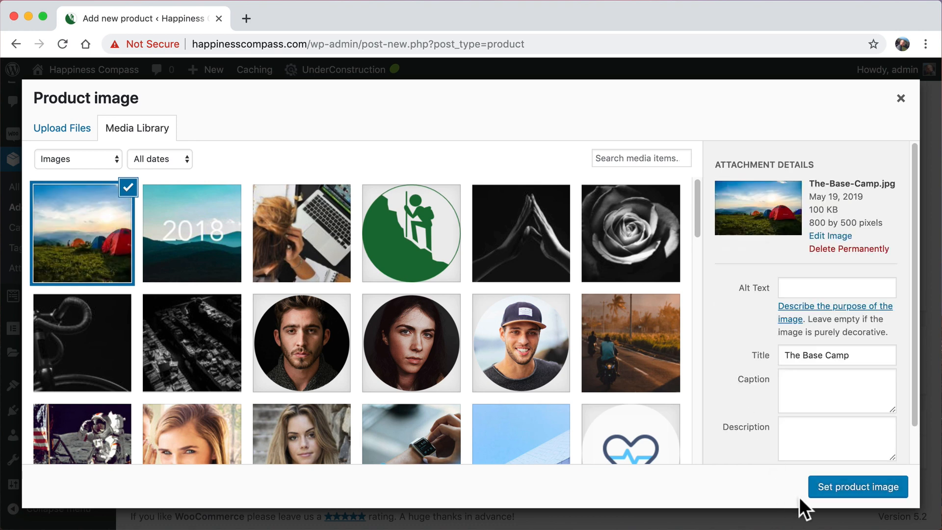
pyautogui.click(855, 488)
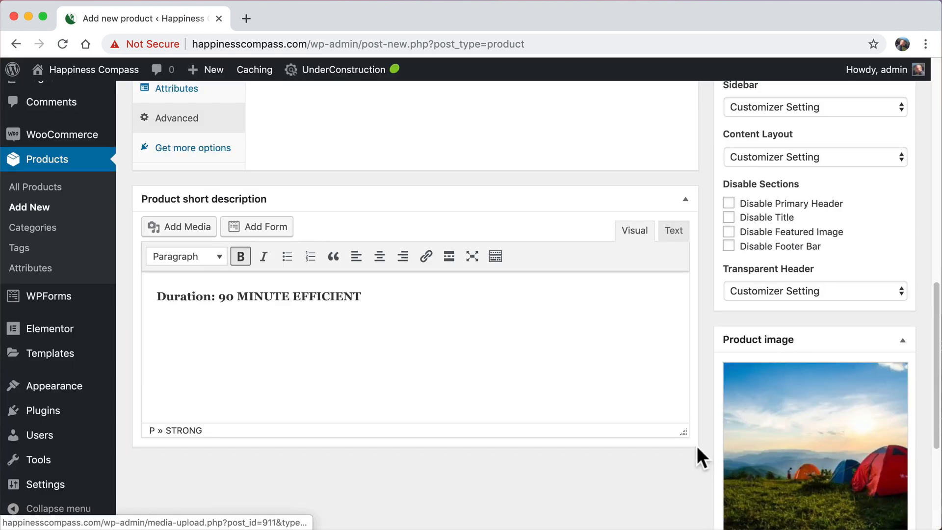
# Step: File The Base Camp under the Coaching category and publish it
pyautogui.scroll(4, 704, 436)
pyautogui.scroll(9, 705, 435)
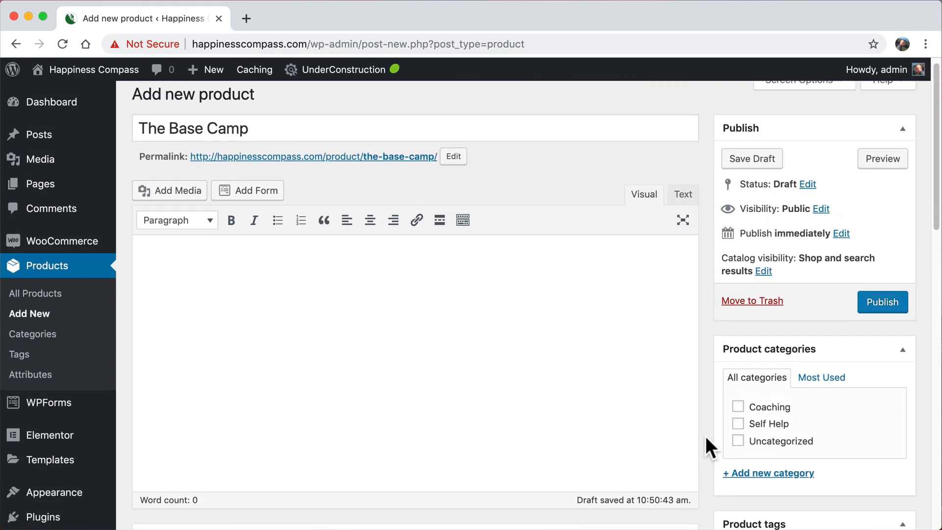
pyautogui.click(780, 473)
pyautogui.scroll(-2, 775, 499)
pyautogui.scroll(-2, 774, 499)
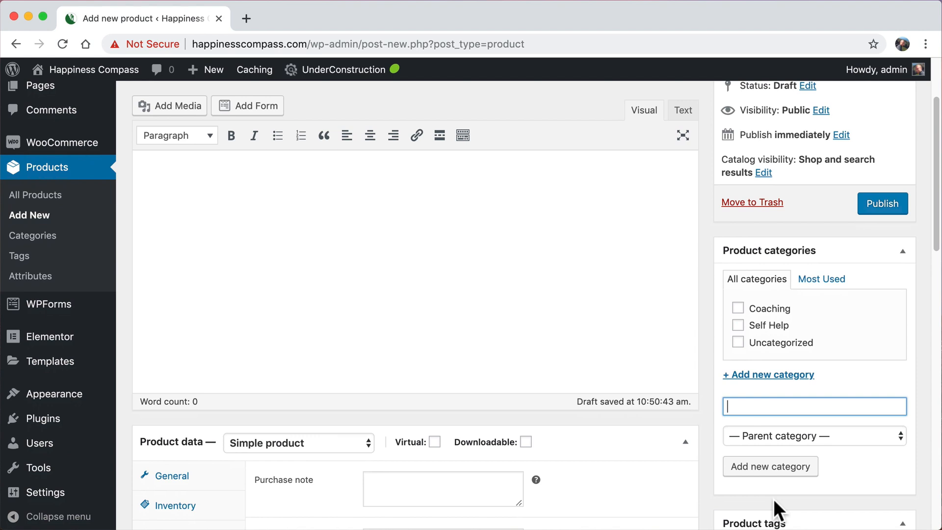
pyautogui.click(795, 442)
pyautogui.click(829, 420)
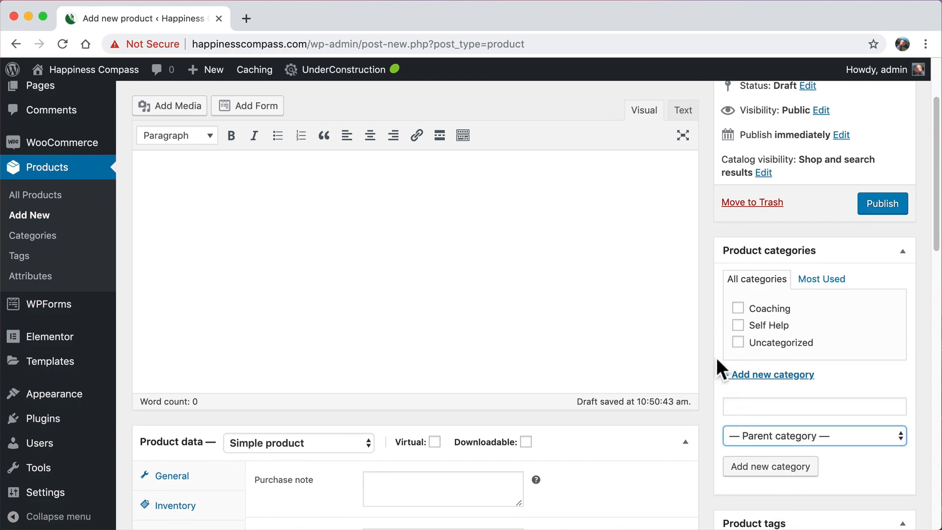
pyautogui.click(737, 308)
pyautogui.scroll(3, 710, 297)
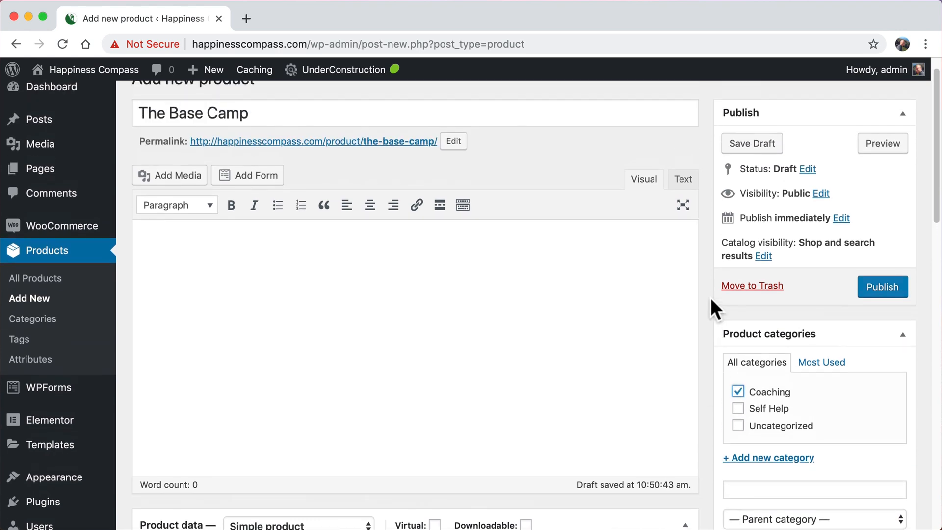
pyautogui.click(889, 316)
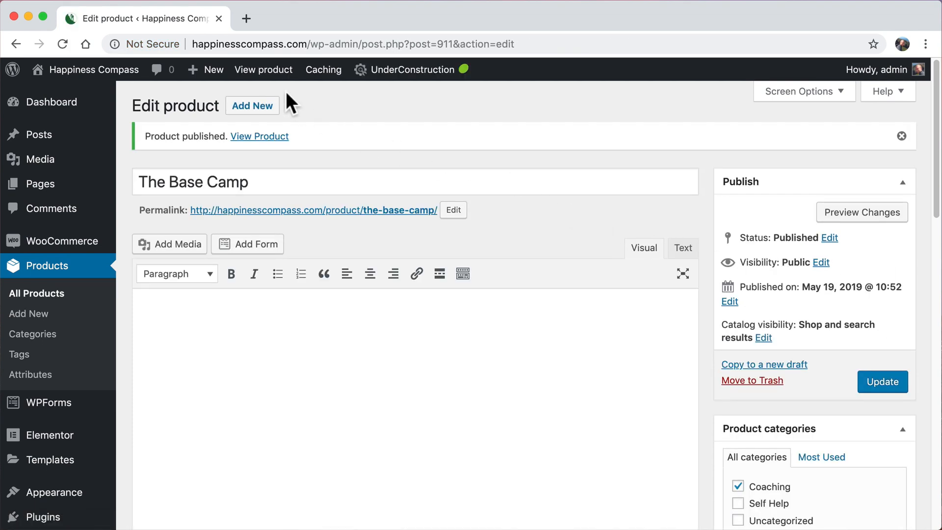
pyautogui.rightClick(259, 69)
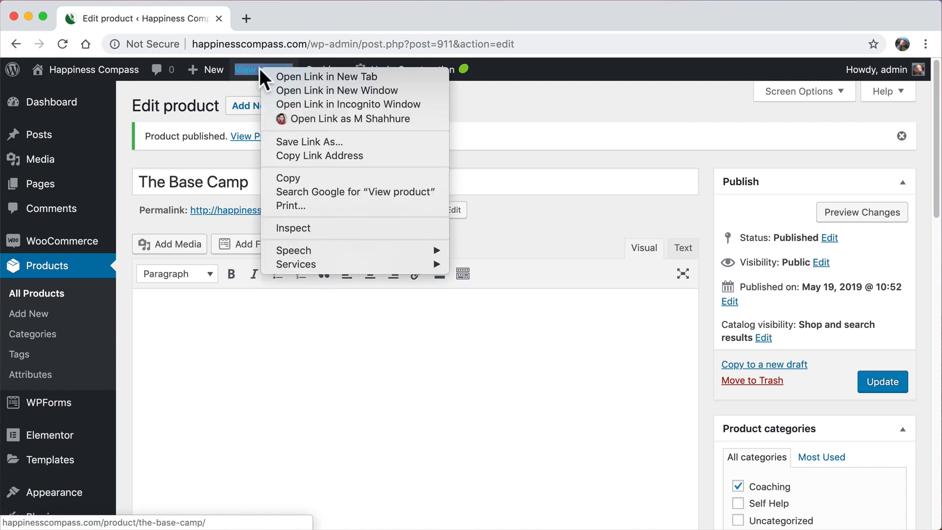
pyautogui.click(295, 76)
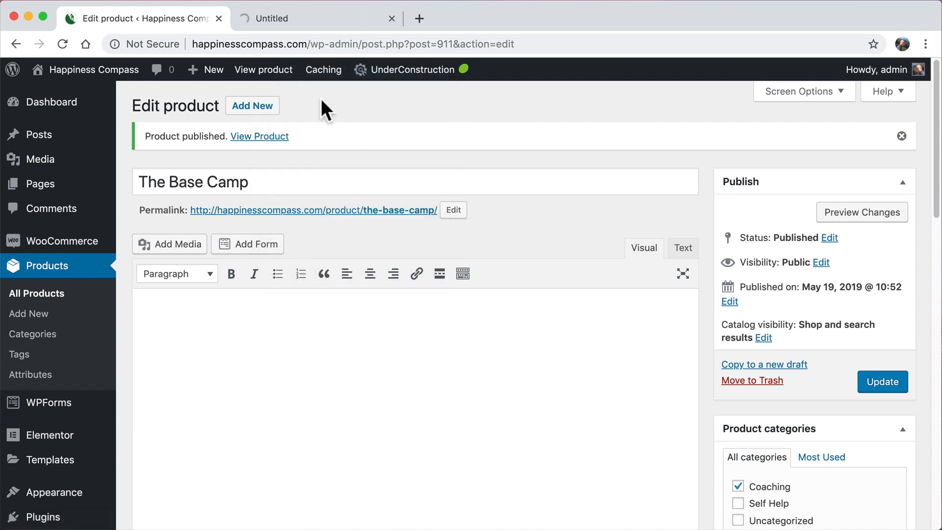
pyautogui.click(329, 18)
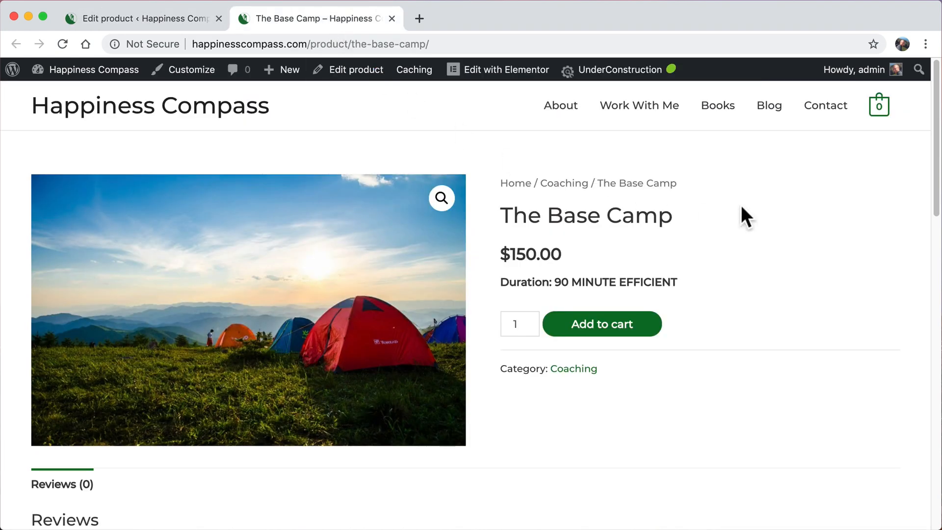
pyautogui.scroll(-7, 787, 221)
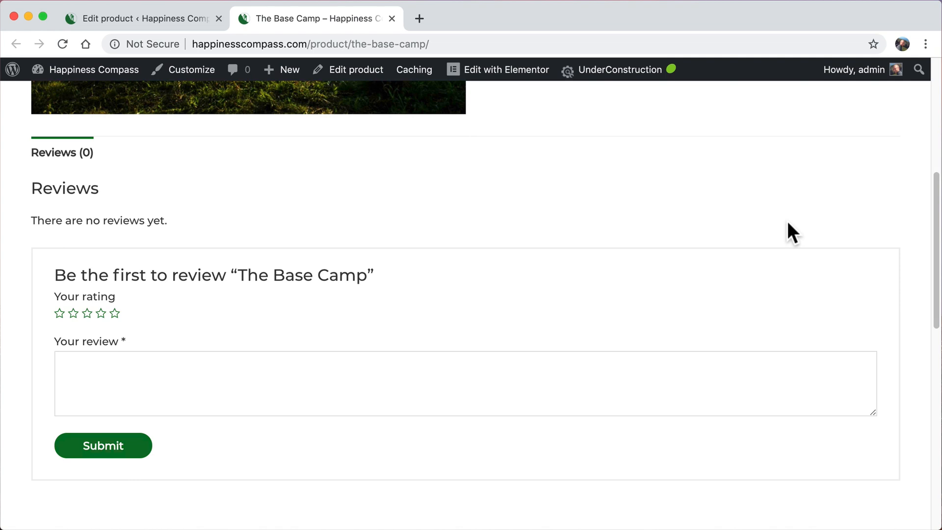
pyautogui.scroll(-4, 786, 221)
pyautogui.scroll(10, 786, 220)
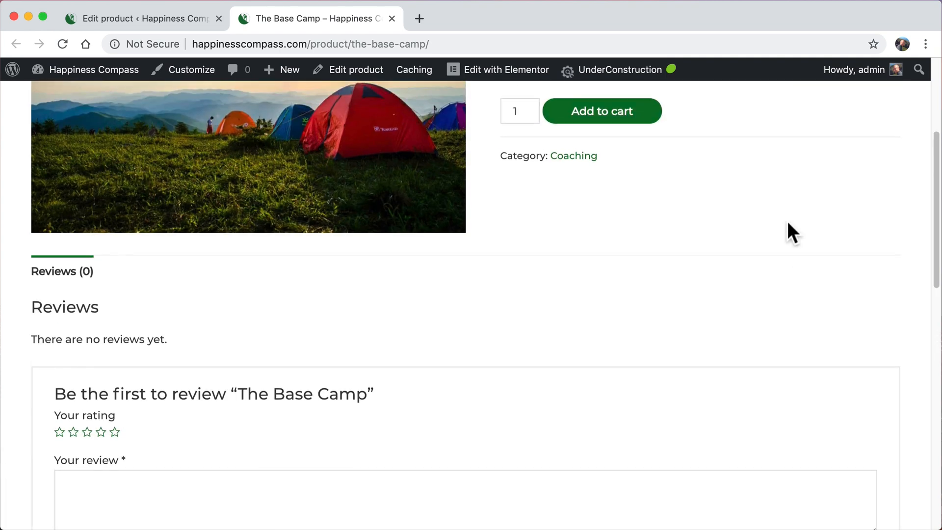
pyautogui.click(390, 19)
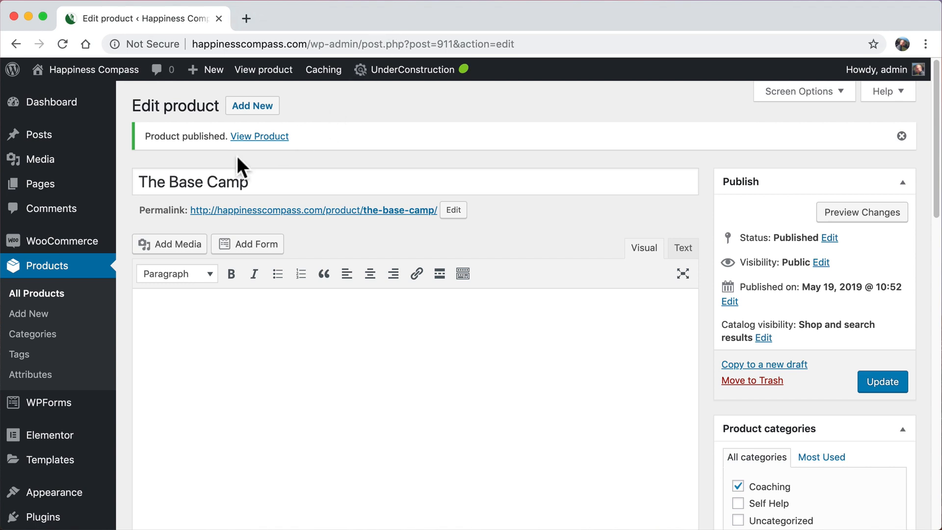
# Step: Start a new product named 'The Ascent' with a regular price of 400
pyautogui.click(251, 108)
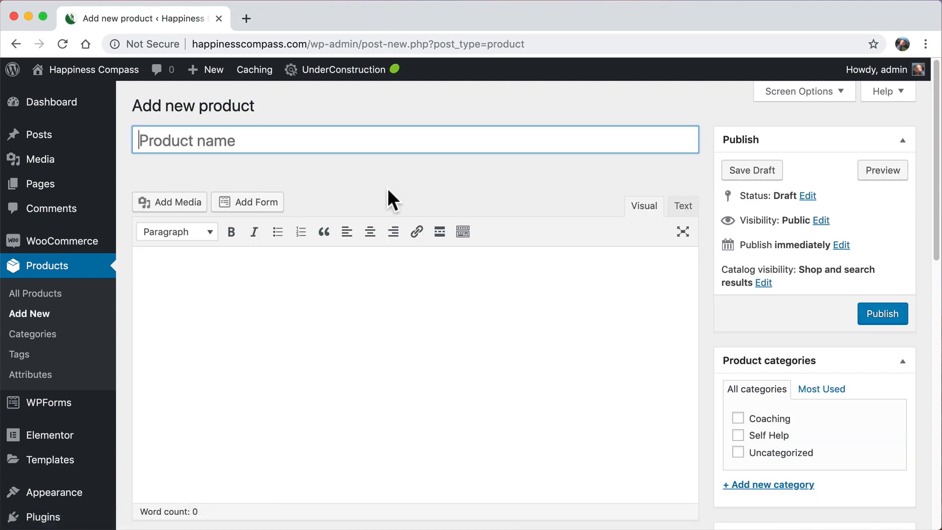
pyautogui.write('The Ascent')
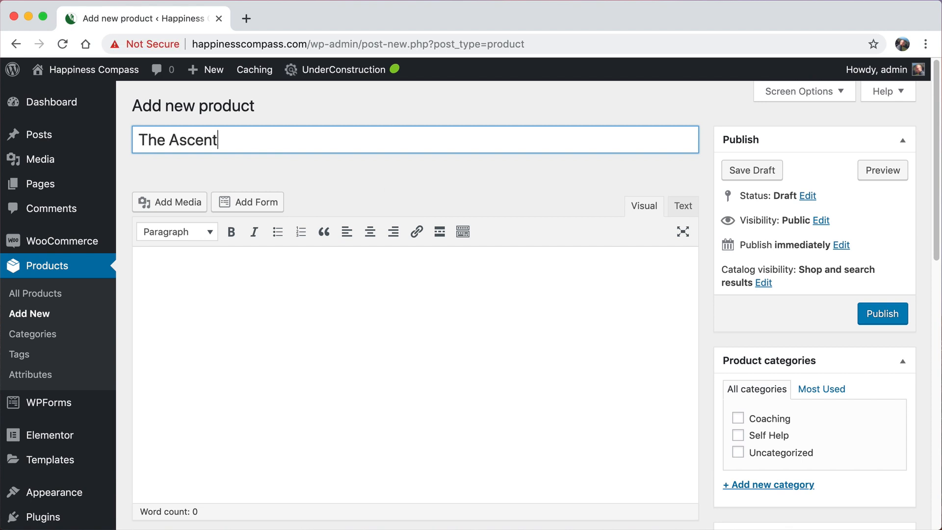
pyautogui.scroll(-7, 705, 222)
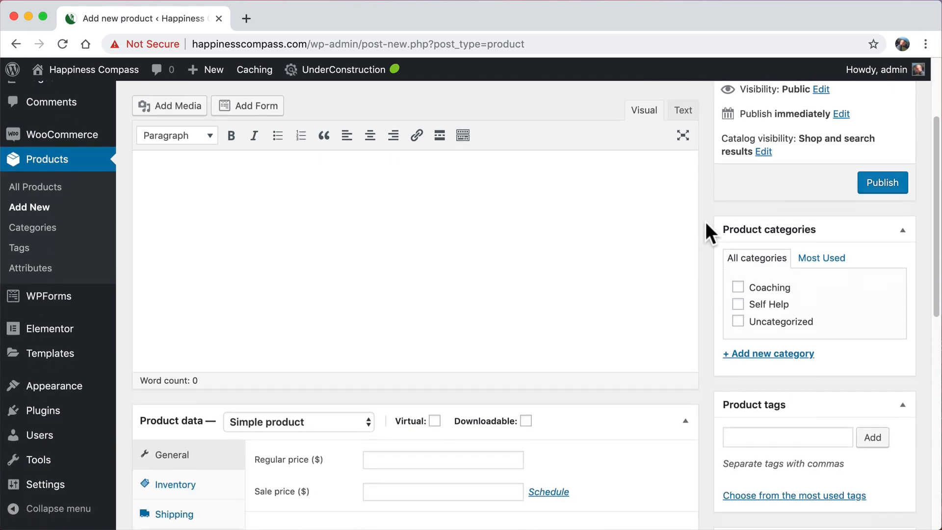
pyautogui.click(431, 244)
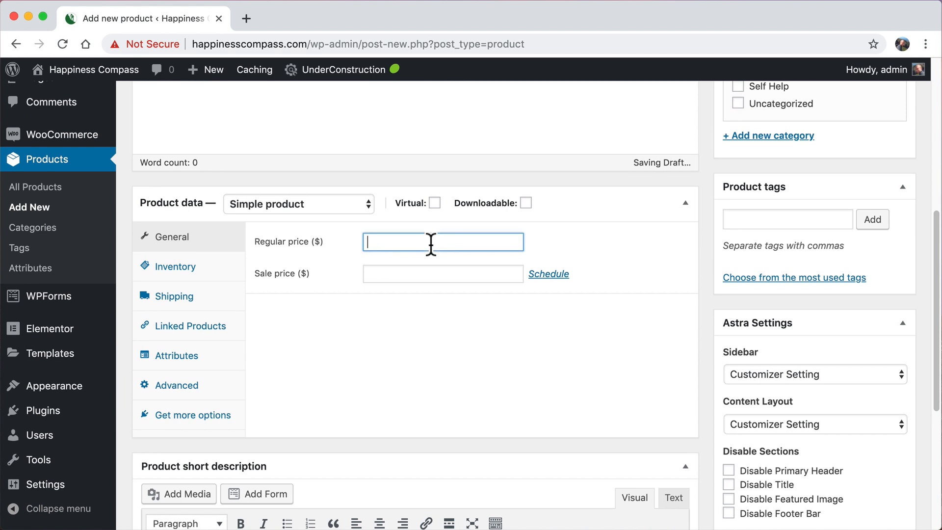
pyautogui.write('400')
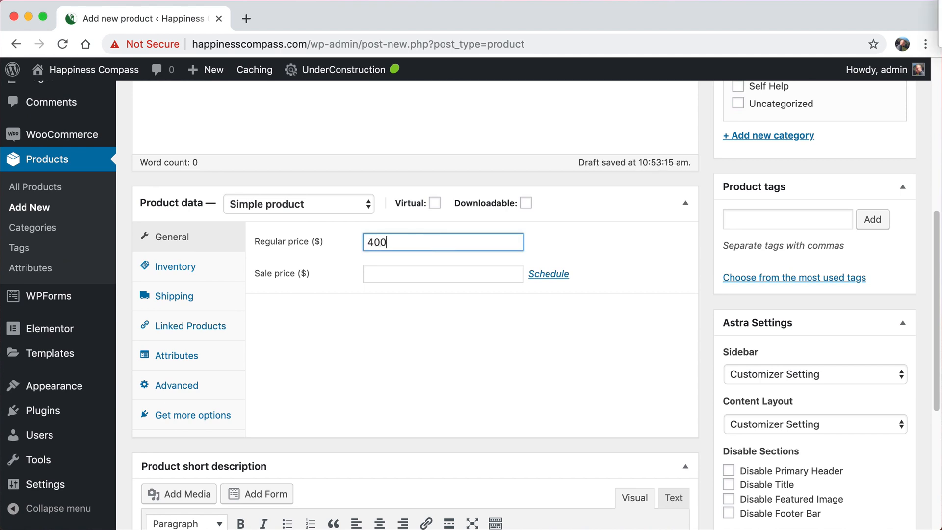
# Step: Leave stock management off and reviews enabled in the product settings
pyautogui.click(201, 270)
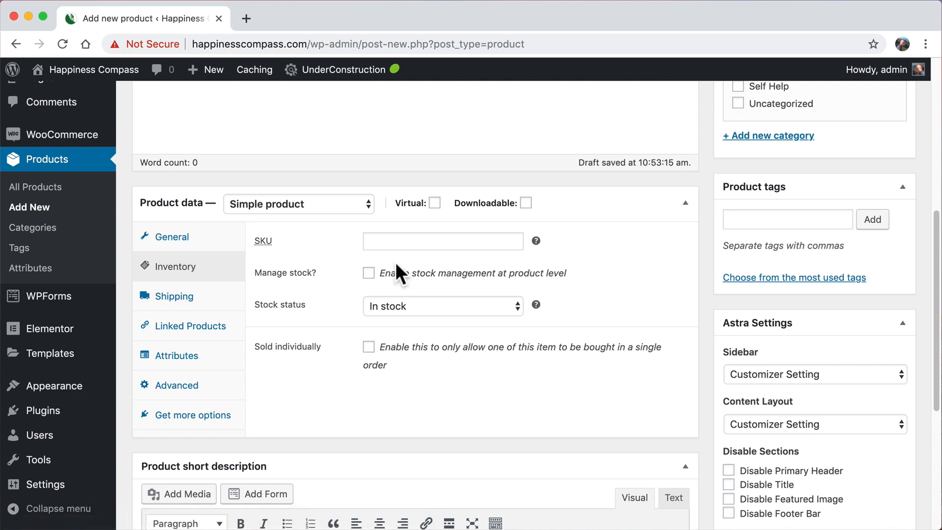
pyautogui.click(368, 273)
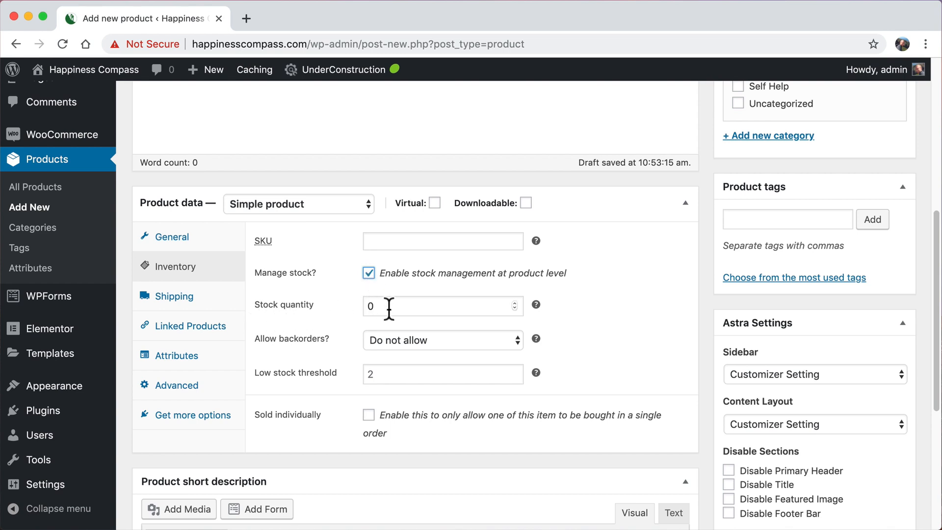
pyautogui.click(367, 273)
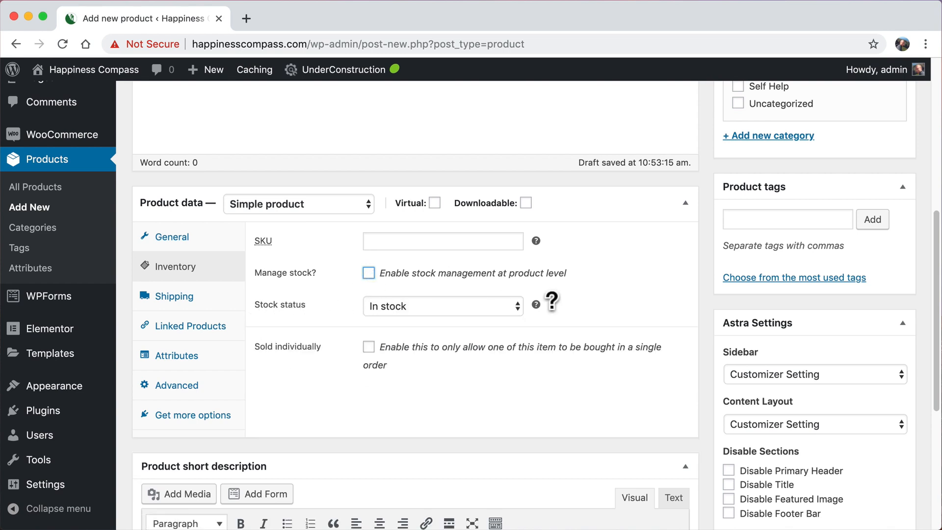
pyautogui.click(180, 386)
pyautogui.click(368, 340)
pyautogui.click(368, 340)
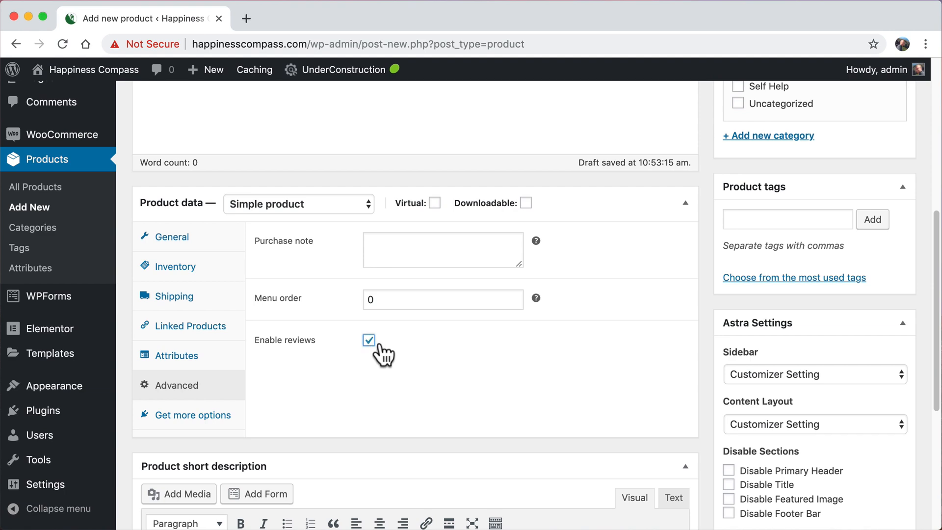
# Step: Write the short description '4 coaching sessions' and '- email access between sessions'
pyautogui.scroll(-5, 374, 343)
pyautogui.write('4 coaching sessions')
pyautogui.press('Return')
pyautogui.write('- email access between sessions')
# Step: Upload The Ascent.jpg and set it as the product image
pyautogui.click(784, 376)
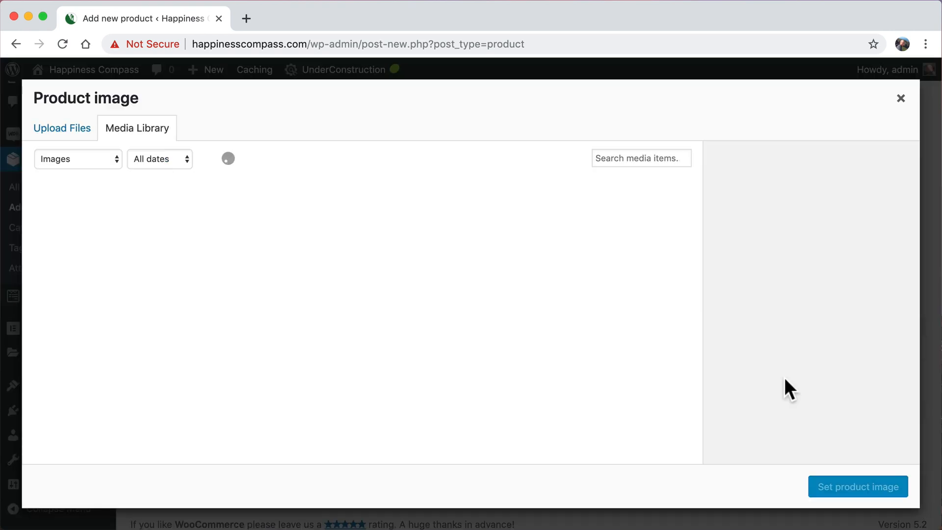
pyautogui.click(74, 130)
pyautogui.click(476, 318)
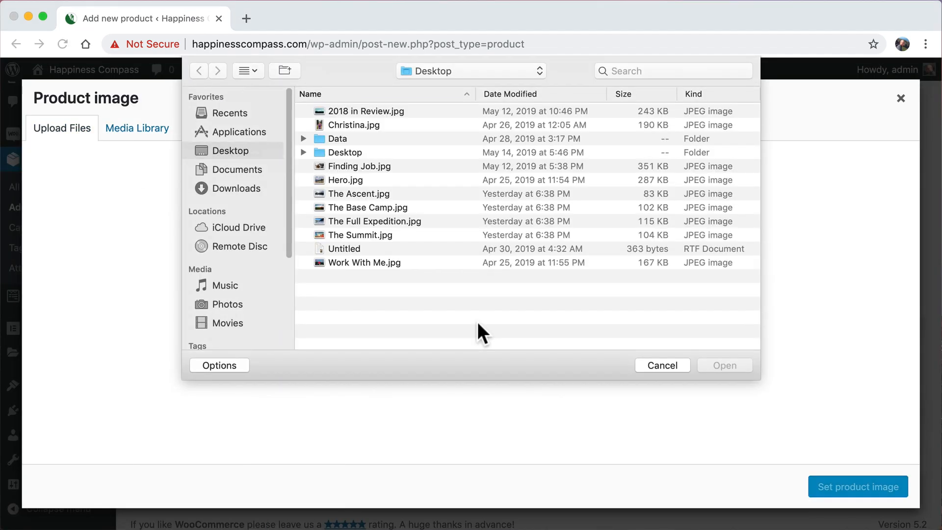
pyautogui.click(387, 194)
pyautogui.click(724, 366)
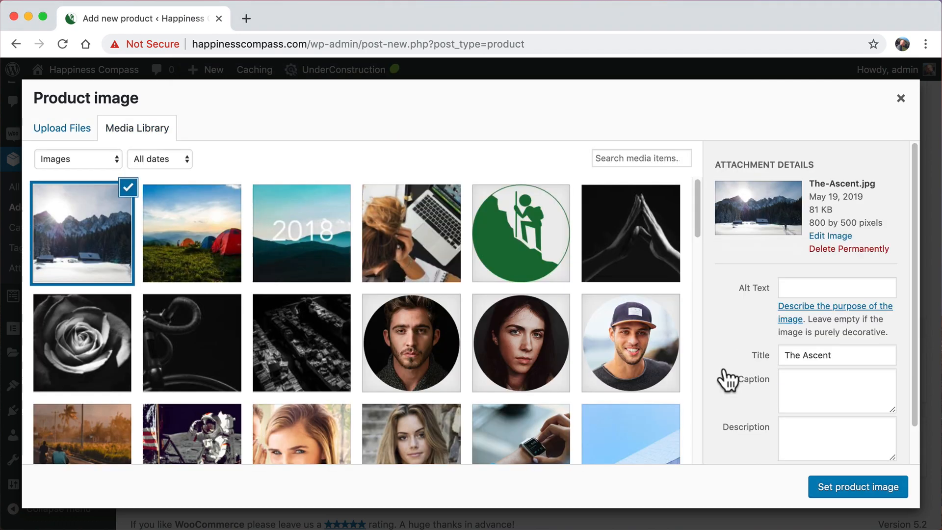
pyautogui.click(857, 491)
# Step: Add a bold 'Duration: 1 MONTH' line to the short description
pyautogui.click(404, 356)
pyautogui.press('Return')
pyautogui.write('Duration: 1 MONTH')
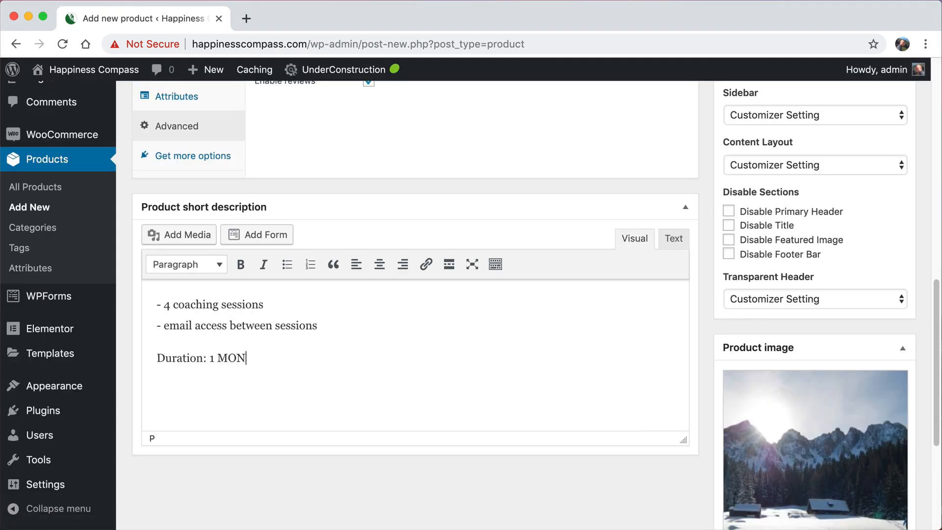
pyautogui.tripleClick(235, 357)
pyautogui.click(240, 265)
pyautogui.click(408, 360)
# Step: File The Ascent under Coaching and publish it
pyautogui.scroll(2, 702, 335)
pyautogui.scroll(15, 702, 334)
pyautogui.click(736, 398)
pyautogui.click(873, 300)
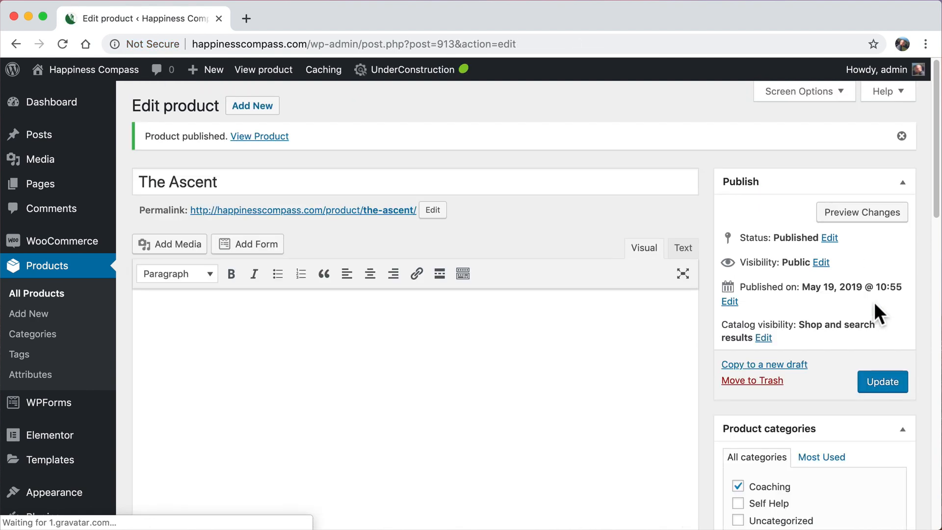
# Step: Start a new product named 'The Summit' with a regular price of 700
pyautogui.click(263, 109)
pyautogui.write('The Summit')
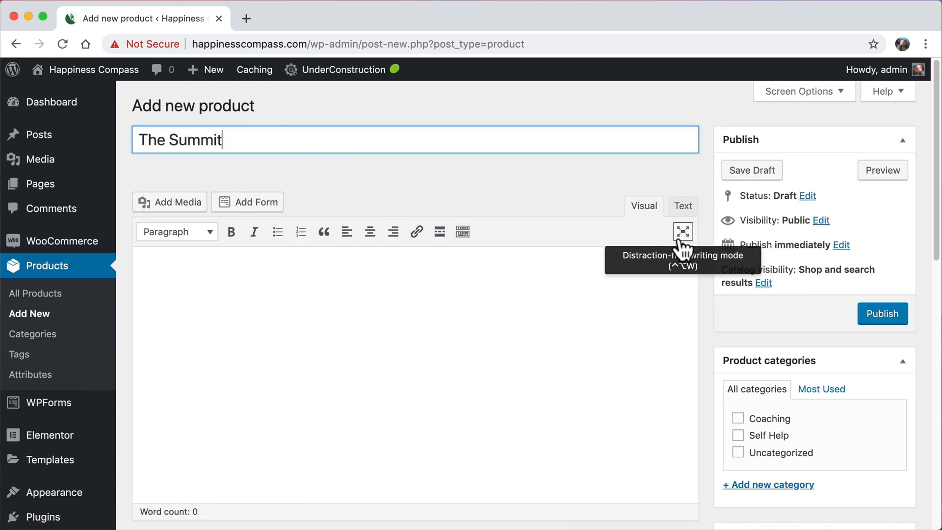
pyautogui.scroll(-8, 705, 245)
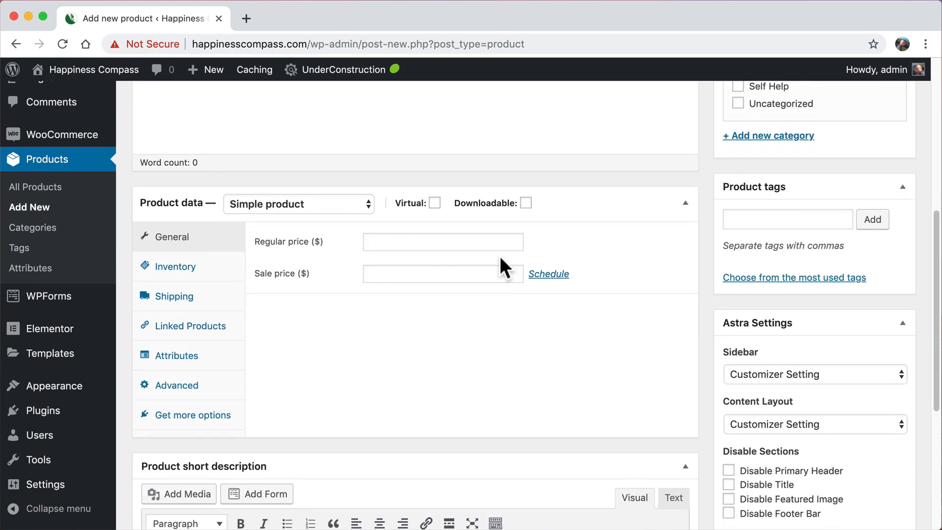
pyautogui.click(414, 241)
pyautogui.write('700')
# Step: Write the 8-session, email-and-text-access short description with a bold 'Duration: 2 MONTHS' line
pyautogui.scroll(-5, 215, 392)
pyautogui.click(216, 393)
pyautogui.write('- 8 coaching sessions')
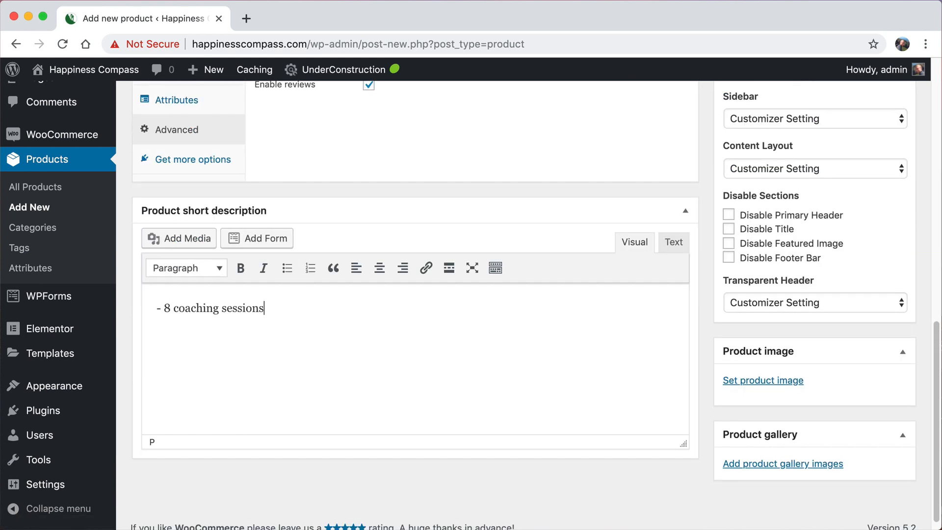
pyautogui.press('Return')
pyautogui.write('- email and text access between sessions')
pyautogui.press('Return')
pyautogui.write('Duration: 2 MONTHS')
pyautogui.moveTo(273, 361); pyautogui.dragTo(157, 361)
pyautogui.click(240, 269)
pyautogui.click(325, 357)
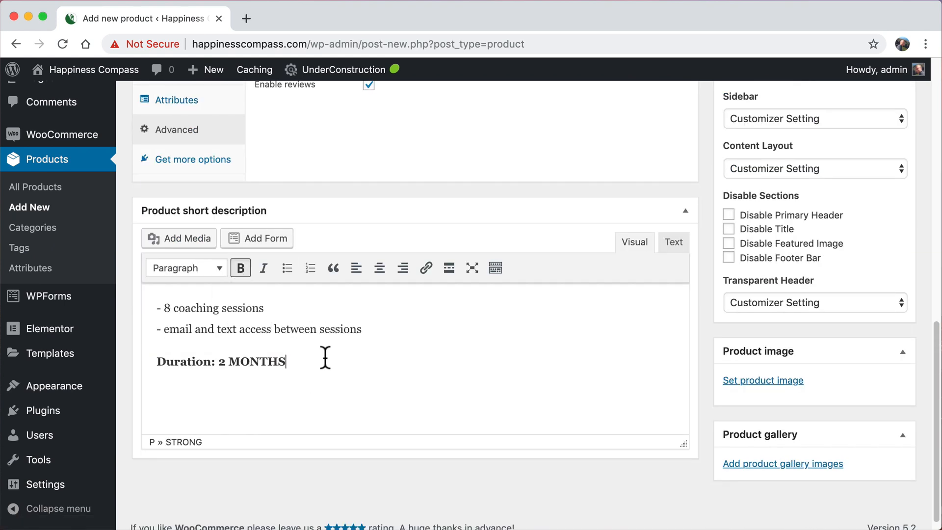
# Step: Upload The Summit image and set it as the product image
pyautogui.click(763, 380)
pyautogui.click(74, 128)
pyautogui.click(470, 318)
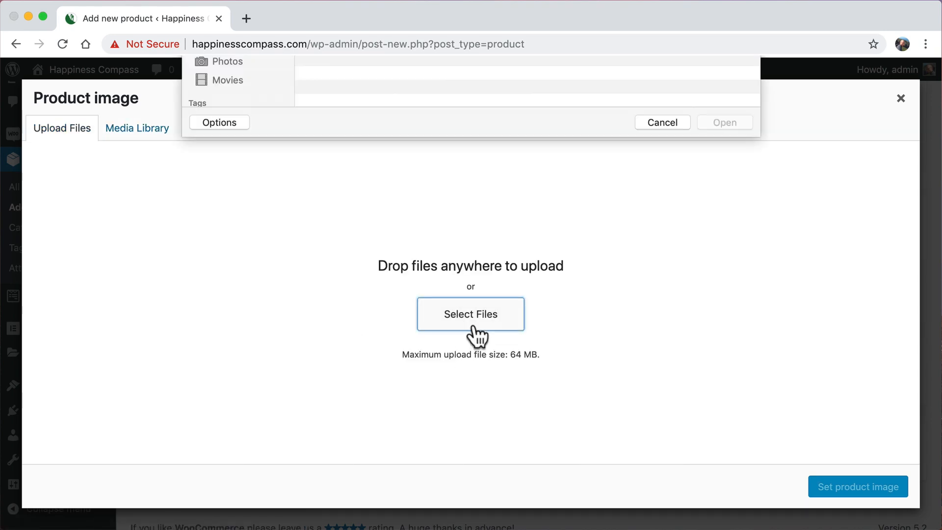
pyautogui.click(382, 235)
pyautogui.click(719, 363)
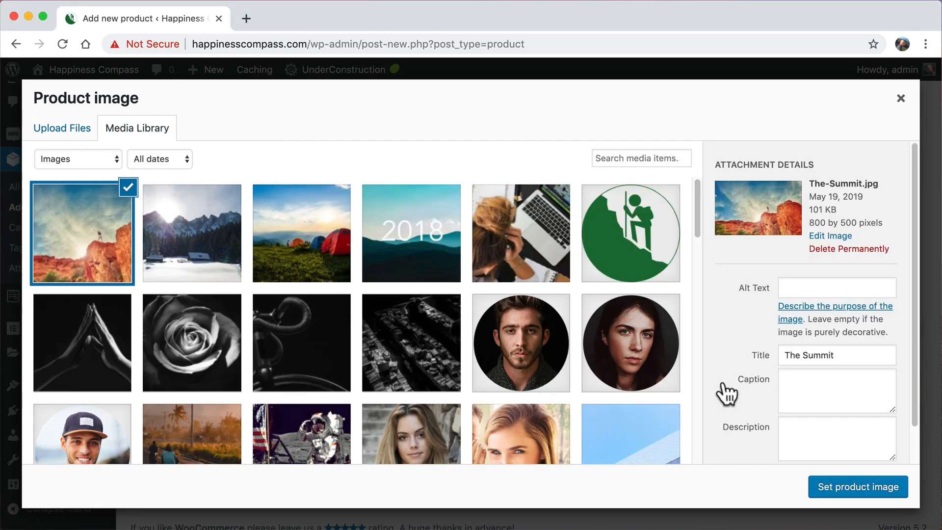
pyautogui.click(863, 487)
# Step: File The Summit under Coaching and publish it
pyautogui.scroll(15, 705, 434)
pyautogui.click(738, 381)
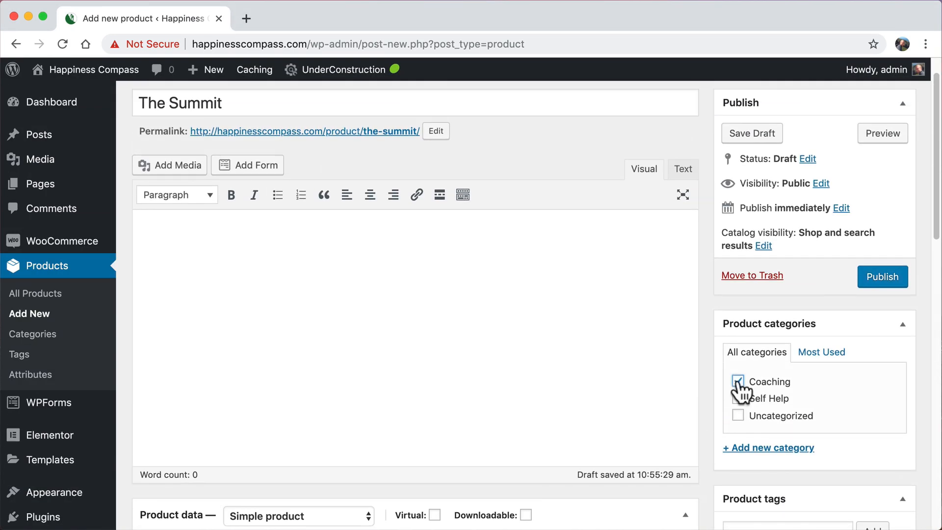
pyautogui.click(881, 280)
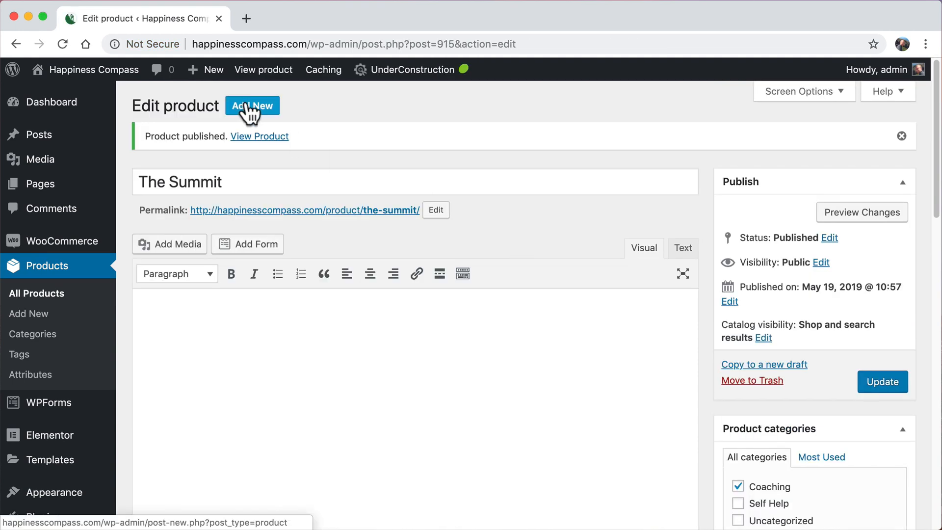
# Step: Start a new product named 'The Full Expedition' with a regular price of 900
pyautogui.click(252, 105)
pyautogui.write('The Full Expedition')
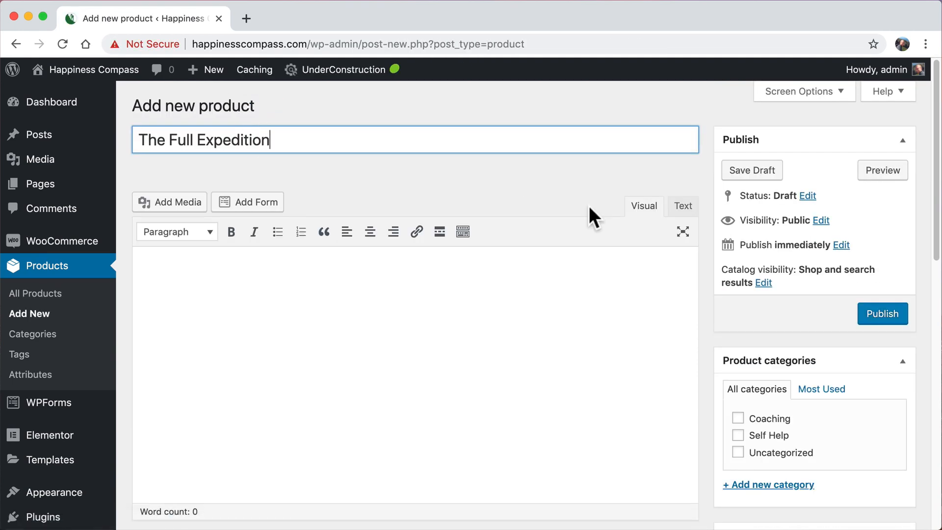
pyautogui.scroll(-7, 704, 238)
pyautogui.click(442, 236)
pyautogui.write('900')
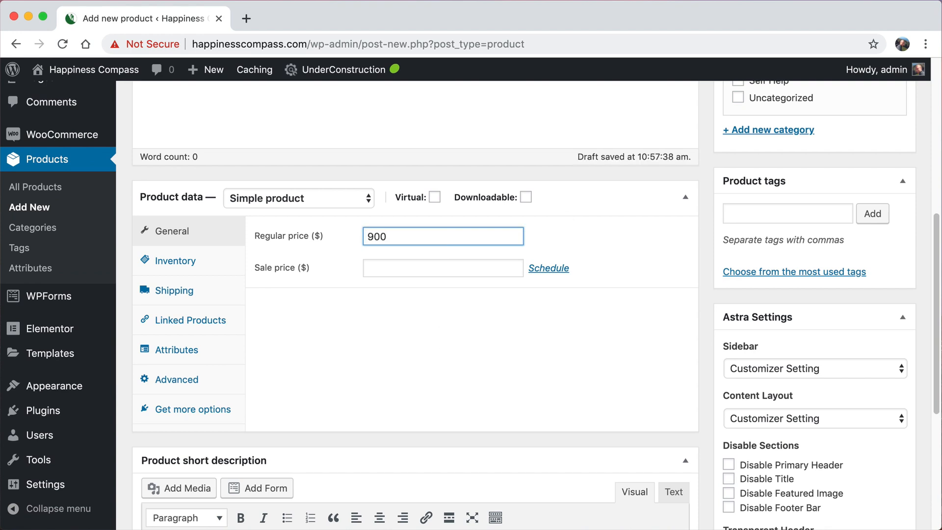
# Step: Write the 12-session short description with email, text and voxer access, duration and '(90 DAYS Habit Forming)'
pyautogui.click(177, 379)
pyautogui.scroll(-6, 708, 328)
pyautogui.click(314, 314)
pyautogui.write('- 12 coaching sessions')
pyautogui.hotkey('shift', 'Return')
pyautogui.write('- email, text and voxer access between sessions')
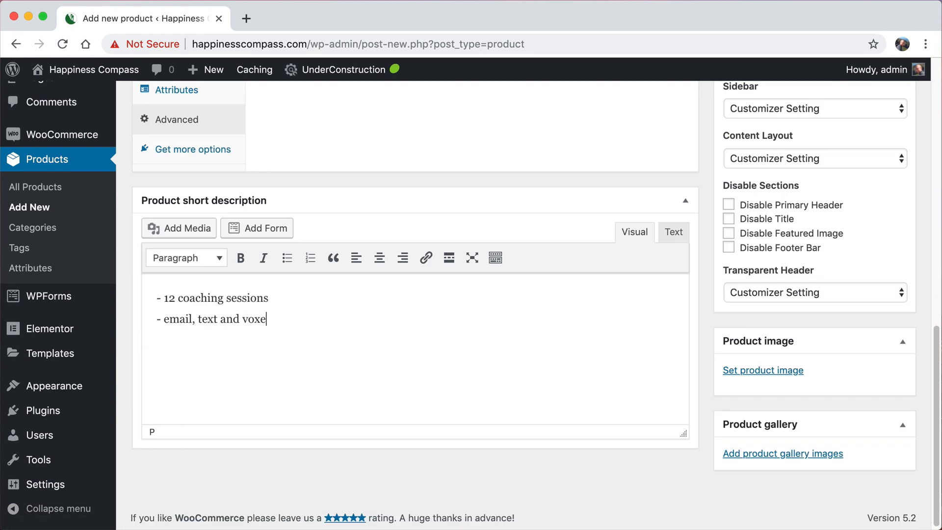
pyautogui.press('Return')
pyautogui.write('Duration: 5 MONTHS')
pyautogui.hotkey('shift', 'Return')
pyautogui.write('(90 DAYS Habit Forming)')
# Step: Upload The Full Expedition.jpg as the product image
pyautogui.click(749, 368)
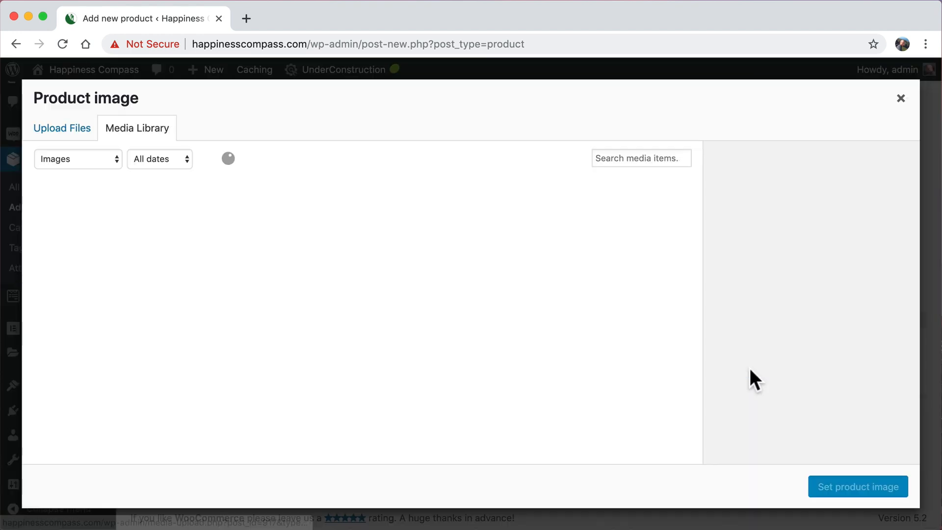
pyautogui.click(62, 128)
pyautogui.click(470, 311)
pyautogui.click(405, 363)
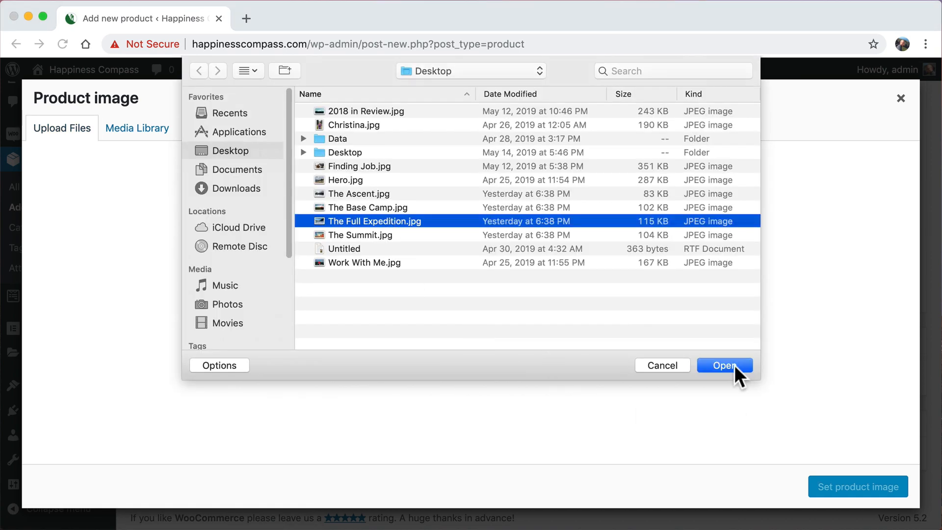
pyautogui.click(726, 366)
# Step: Make the Duration line of the short description bold
pyautogui.scroll(3, 706, 437)
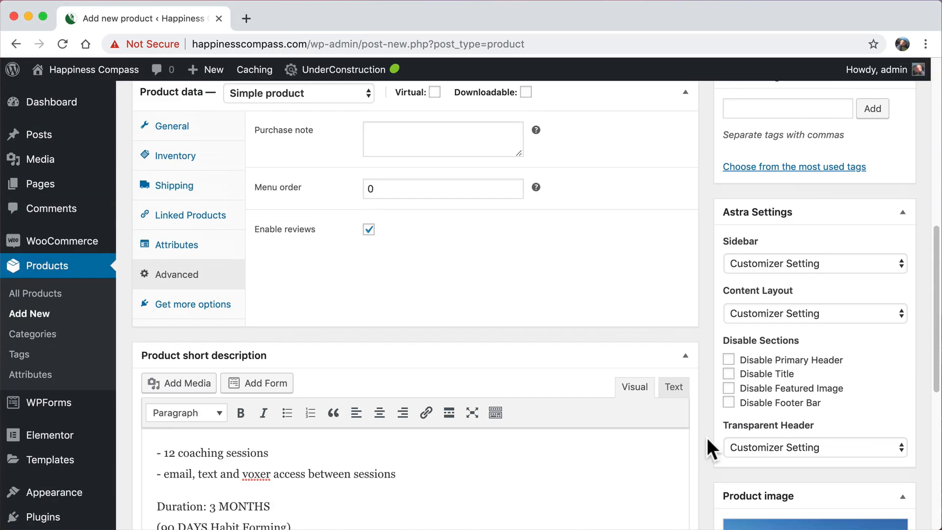
pyautogui.scroll(-1, 707, 436)
pyautogui.moveTo(287, 447); pyautogui.dragTo(156, 447)
pyautogui.hotkey('ctrl', 'b')
pyautogui.click(296, 469)
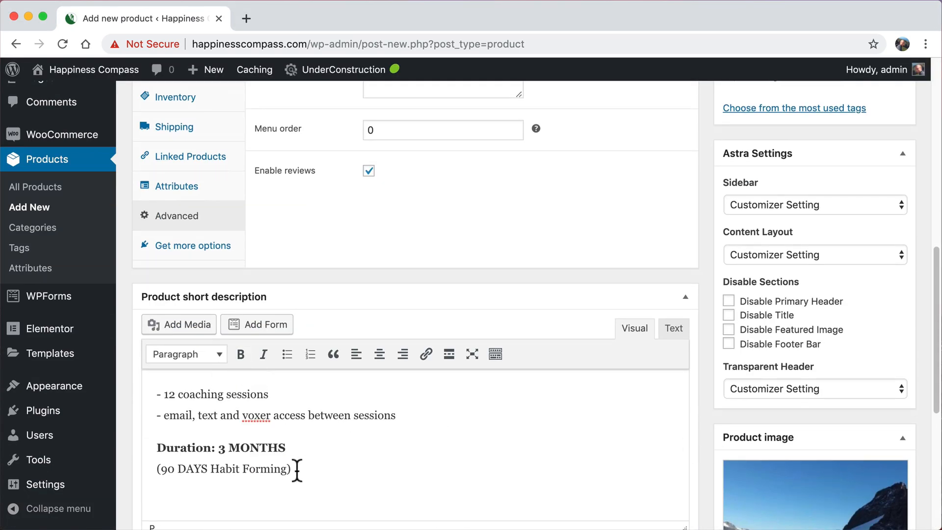
# Step: File The Full Expedition under Coaching and publish it
pyautogui.scroll(10, 701, 363)
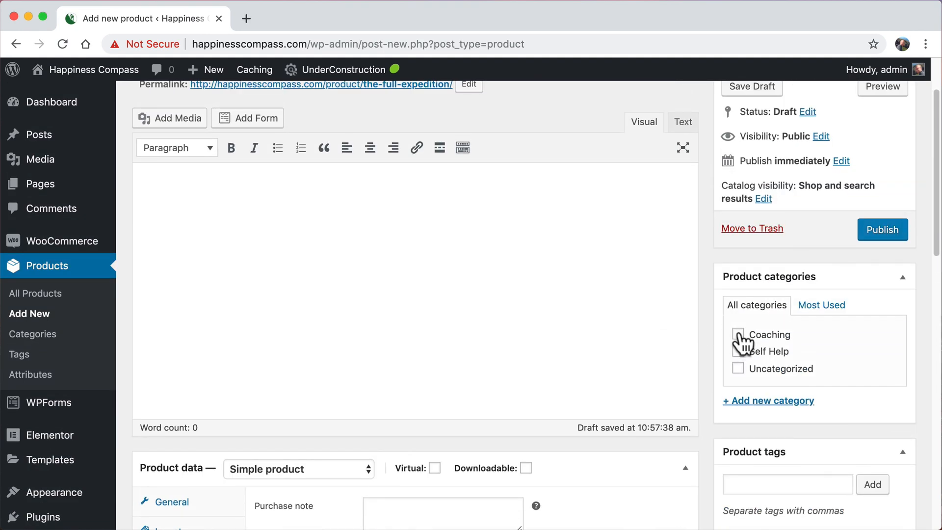
pyautogui.click(738, 334)
pyautogui.click(880, 234)
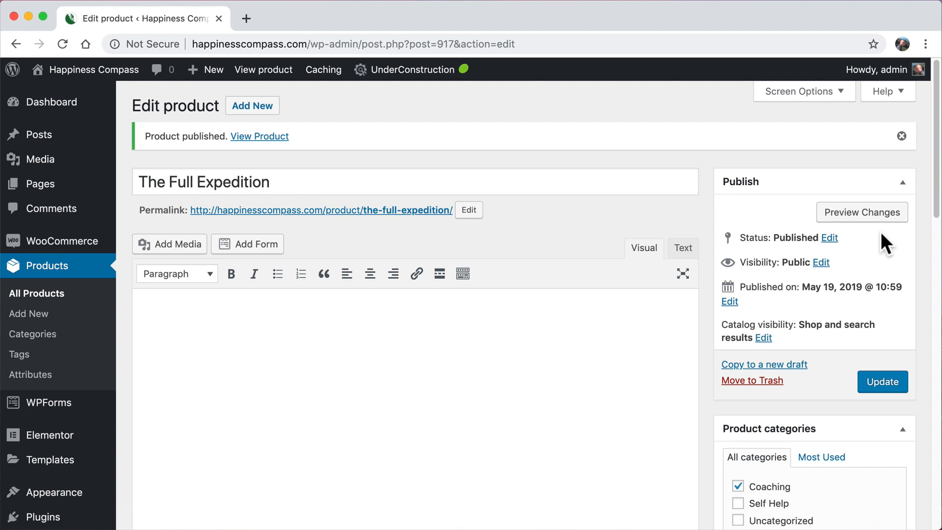
# Step: Visit the public site's Work With Me page and scroll through the four packages
pyautogui.click(102, 74)
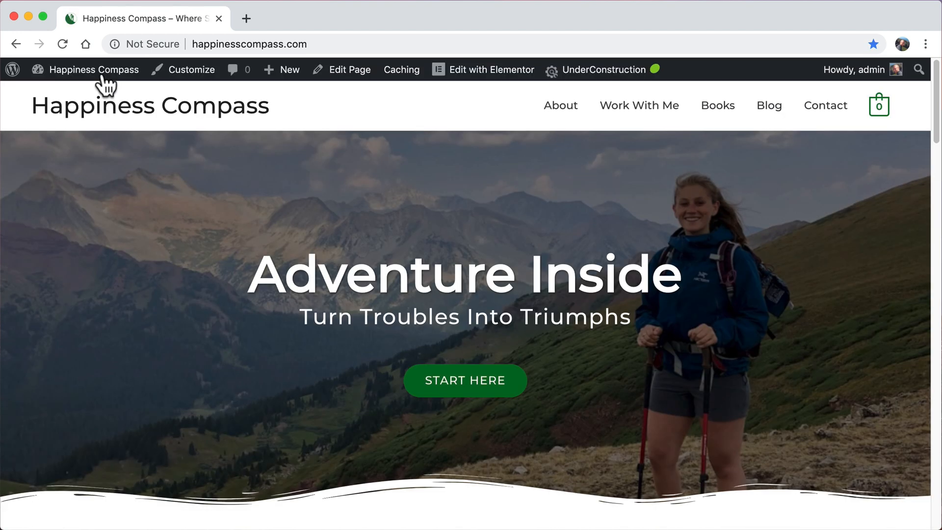
pyautogui.click(636, 109)
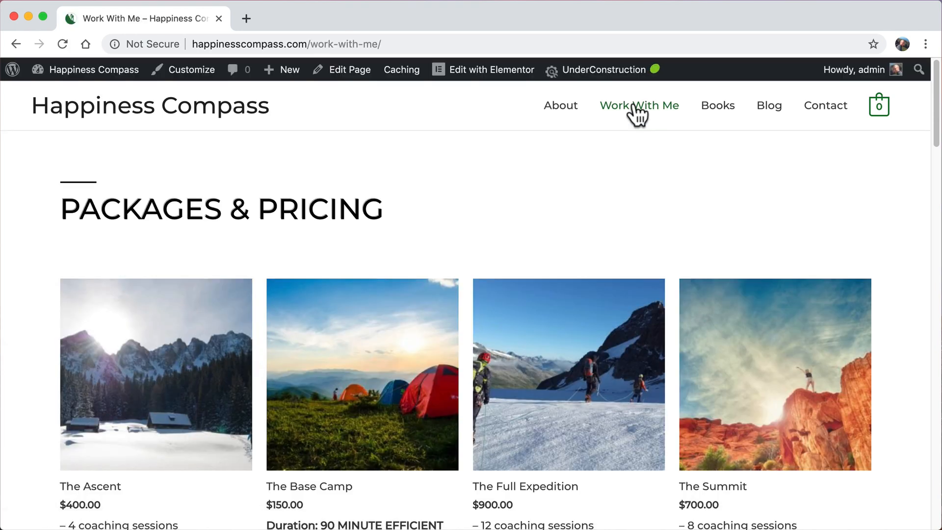
pyautogui.scroll(-4, 909, 250)
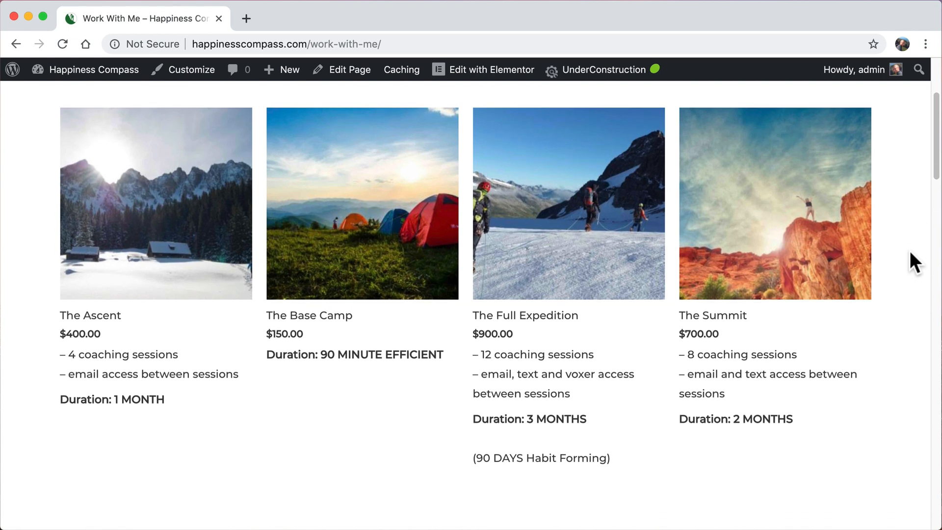
pyautogui.scroll(3, 910, 253)
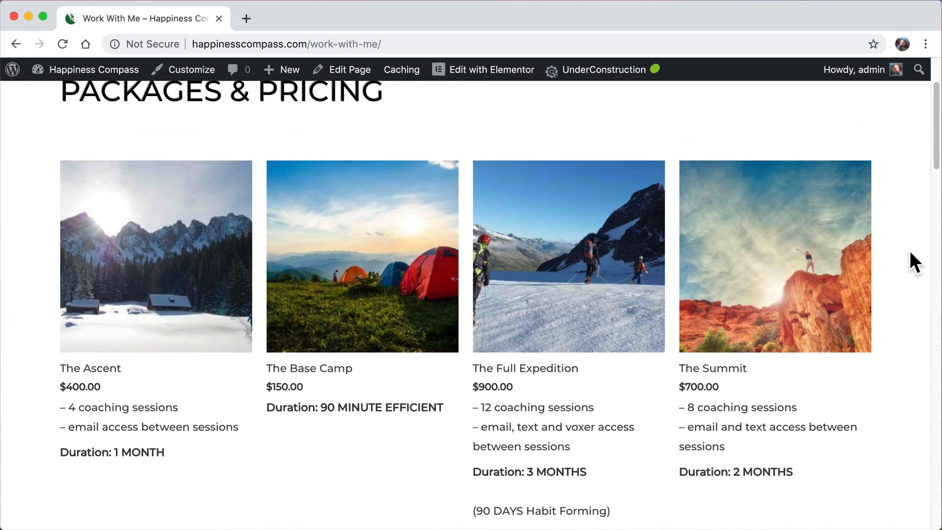
pyautogui.scroll(-2, 910, 253)
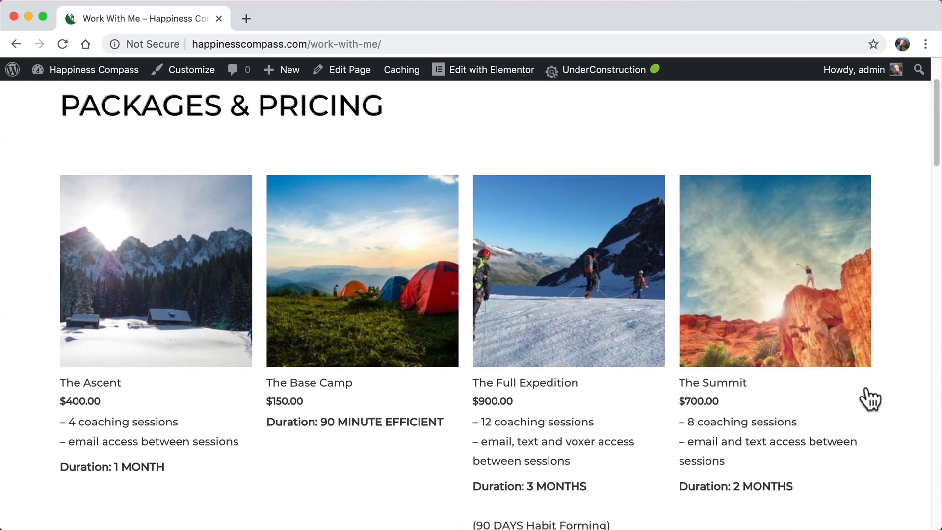
pyautogui.scroll(-2, 866, 399)
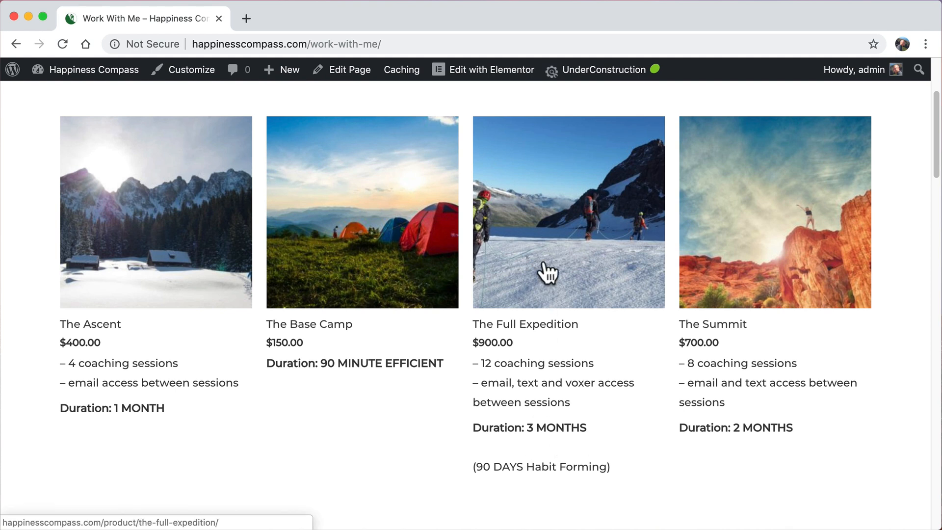
# Step: Open The Full Expedition's product page in a new tab and switch to it
pyautogui.rightClick(543, 262)
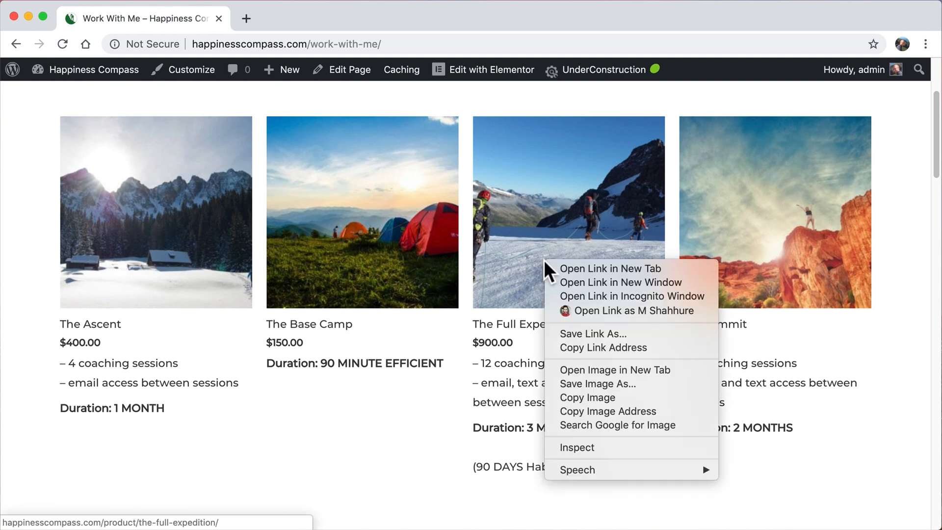
pyautogui.click(569, 264)
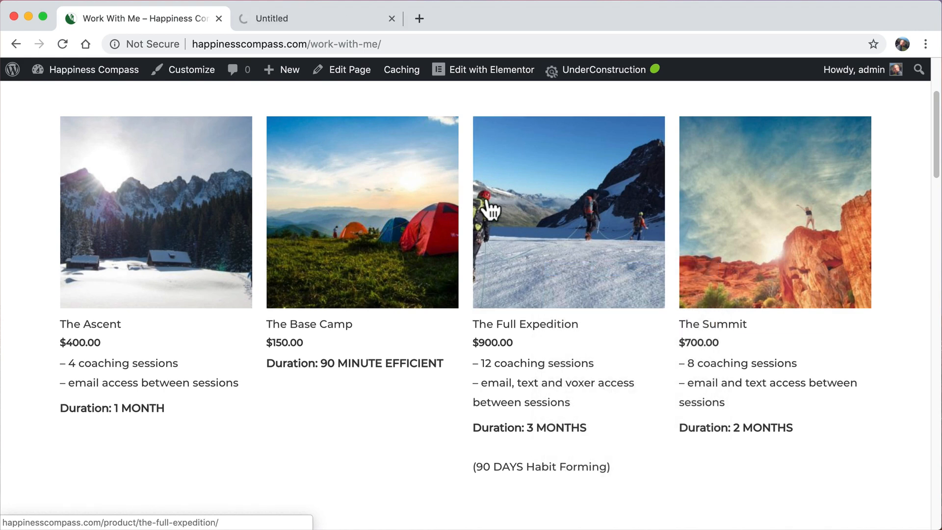
pyautogui.click(331, 19)
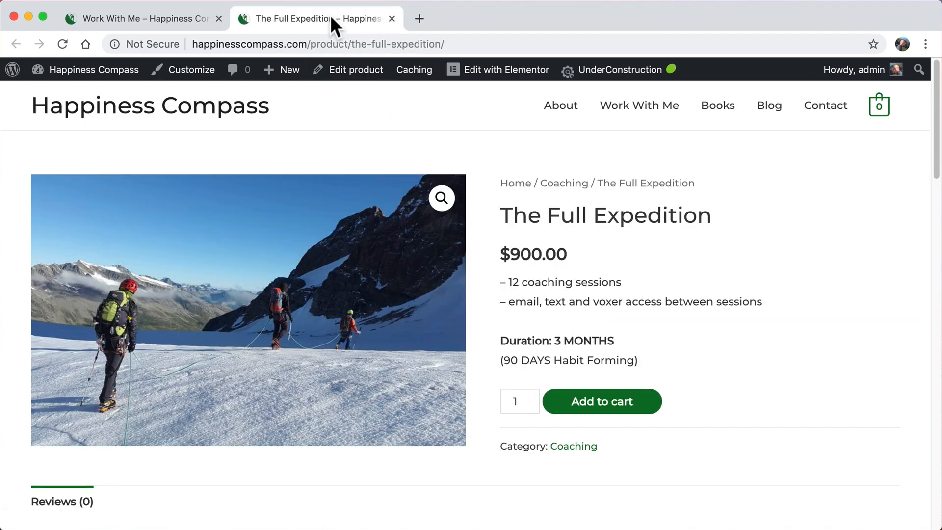
# Step: In The Full Expedition's short description, join the habit-forming note onto the duration line
pyautogui.click(356, 72)
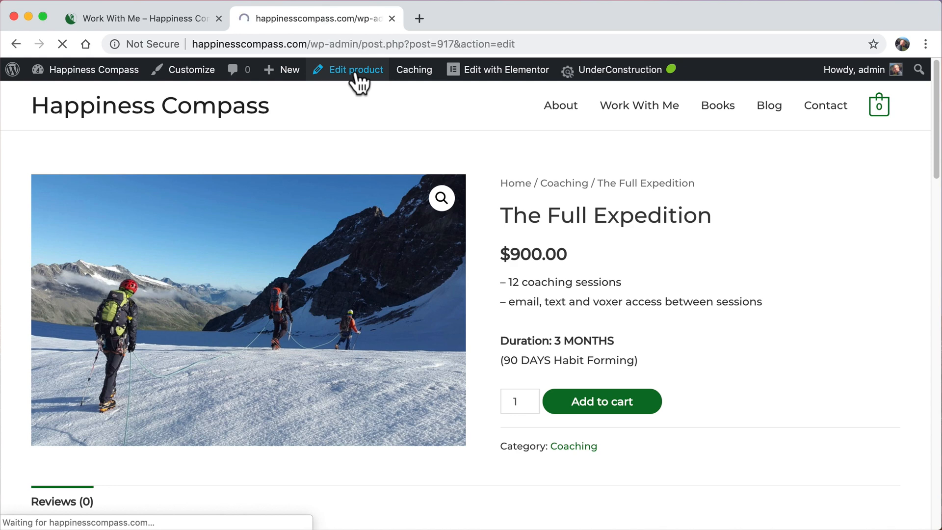
pyautogui.scroll(-7, 704, 245)
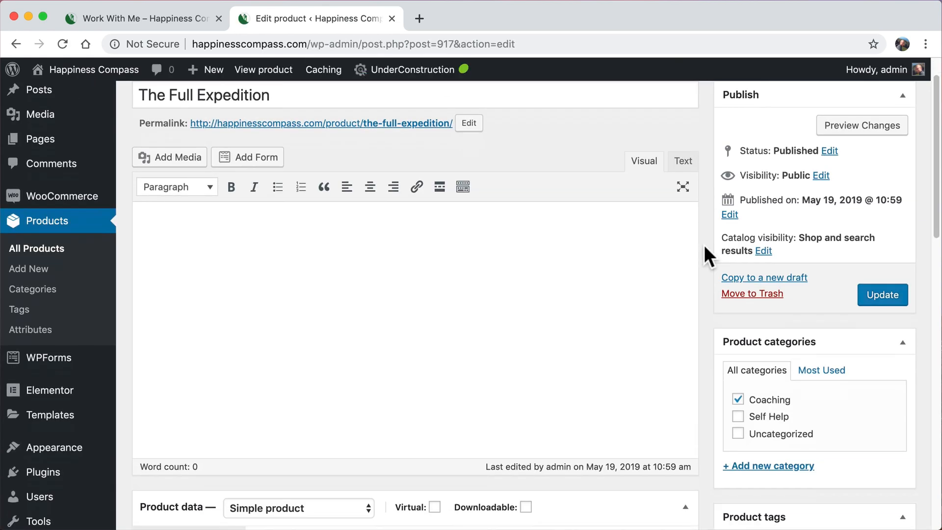
pyautogui.scroll(-6, 704, 244)
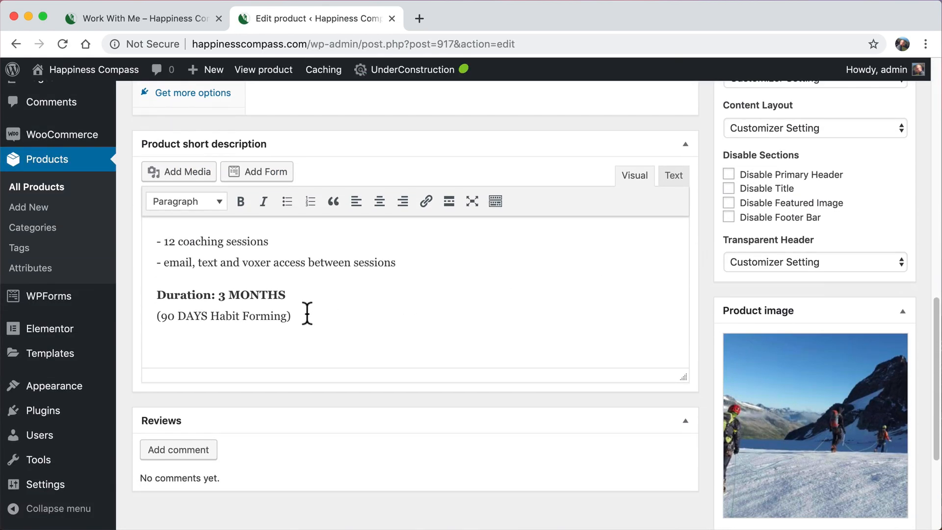
pyautogui.click(299, 316)
pyautogui.moveTo(300, 316); pyautogui.dragTo(254, 320)
pyautogui.click(156, 315)
pyautogui.press('BackSpace')
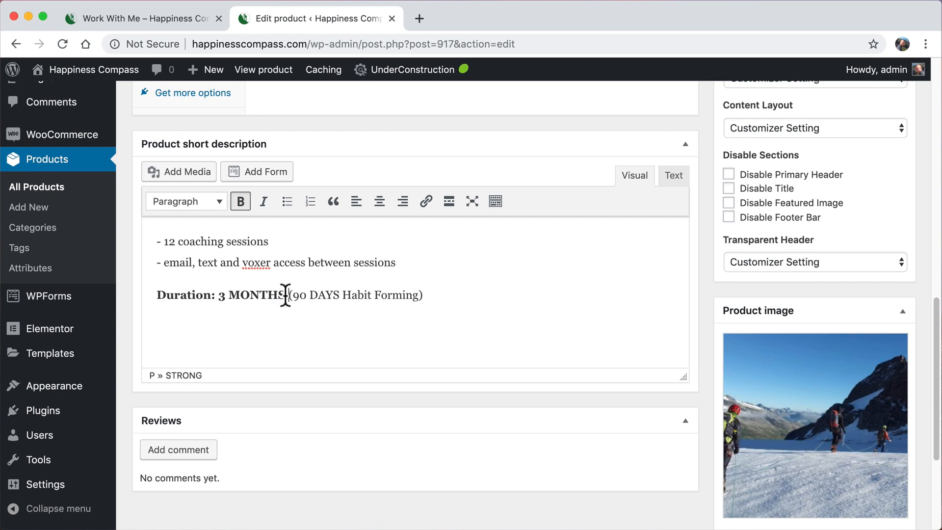
# Step: Make "(90 DAYS Habit Forming)" bold
pyautogui.moveTo(290, 295); pyautogui.dragTo(432, 294)
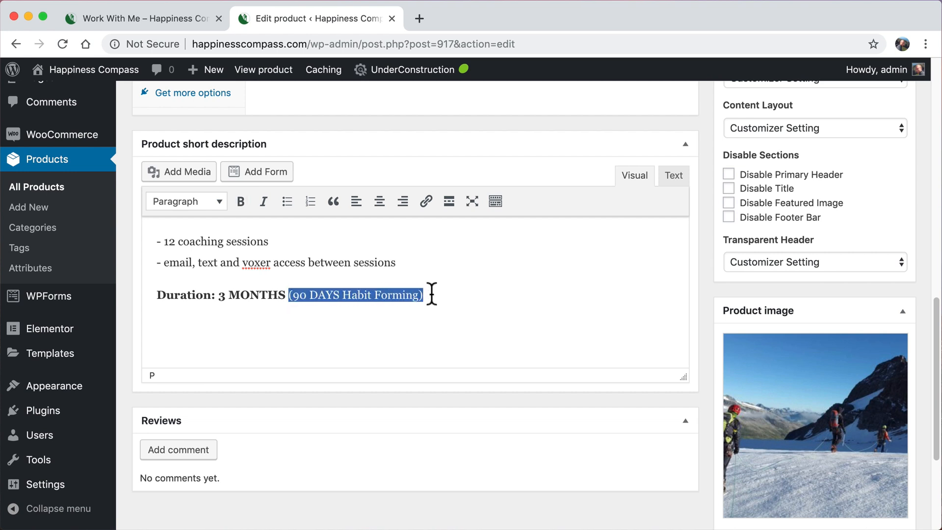
pyautogui.click(240, 203)
pyautogui.click(445, 295)
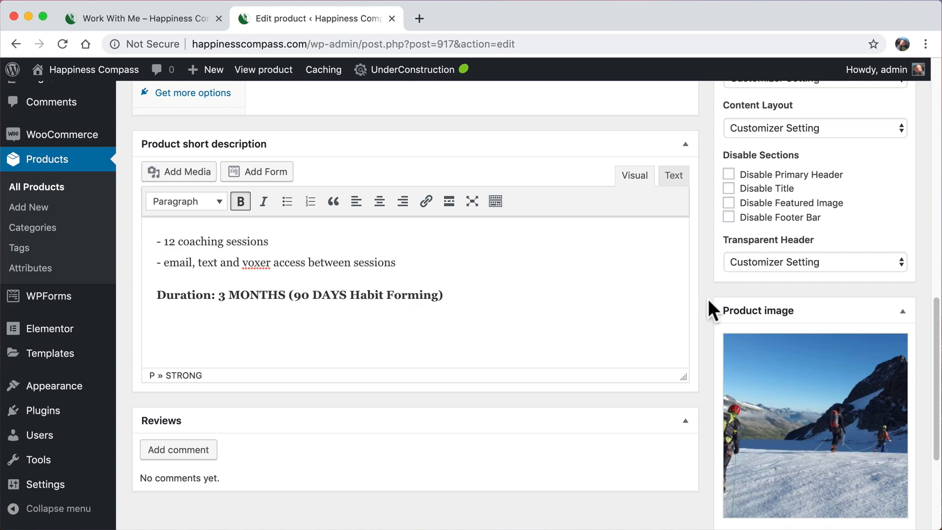
# Step: Update the product and reload the Work With Me page to confirm the change
pyautogui.scroll(7, 705, 296)
pyautogui.scroll(6, 705, 296)
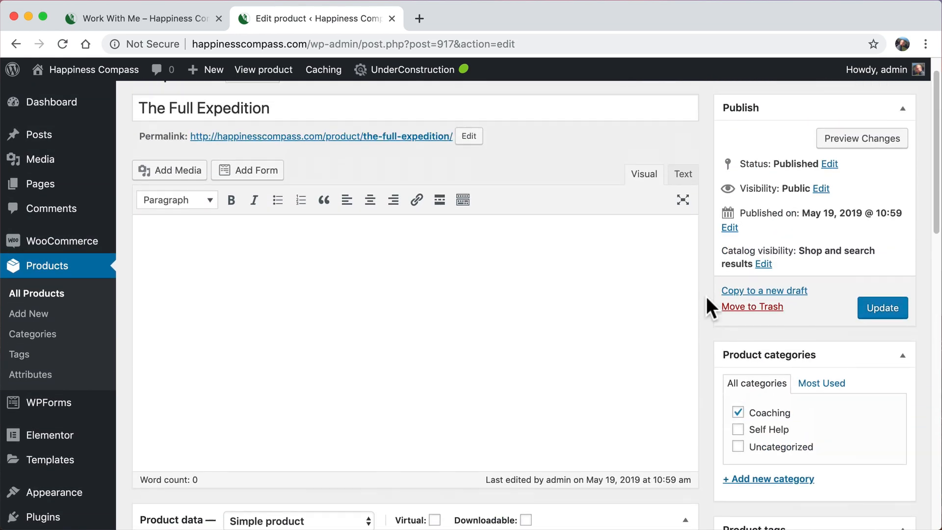
pyautogui.click(882, 339)
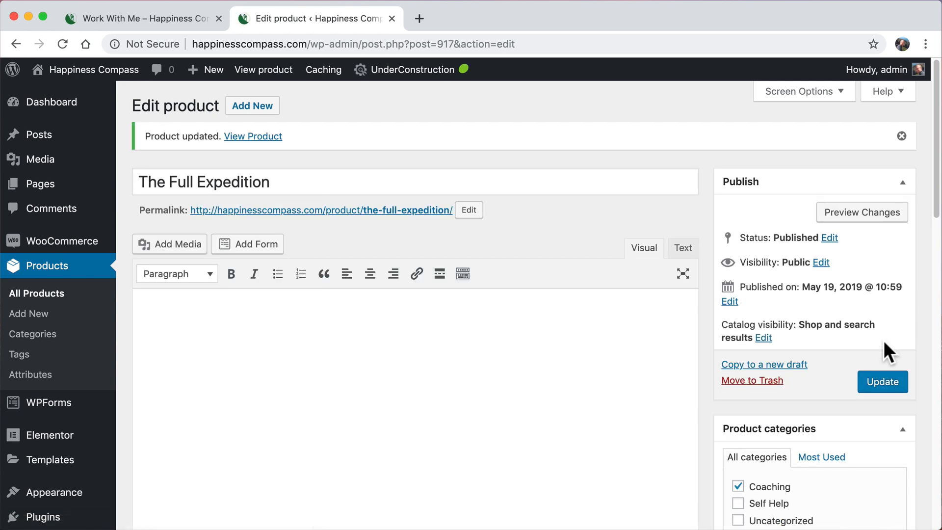
pyautogui.click(391, 18)
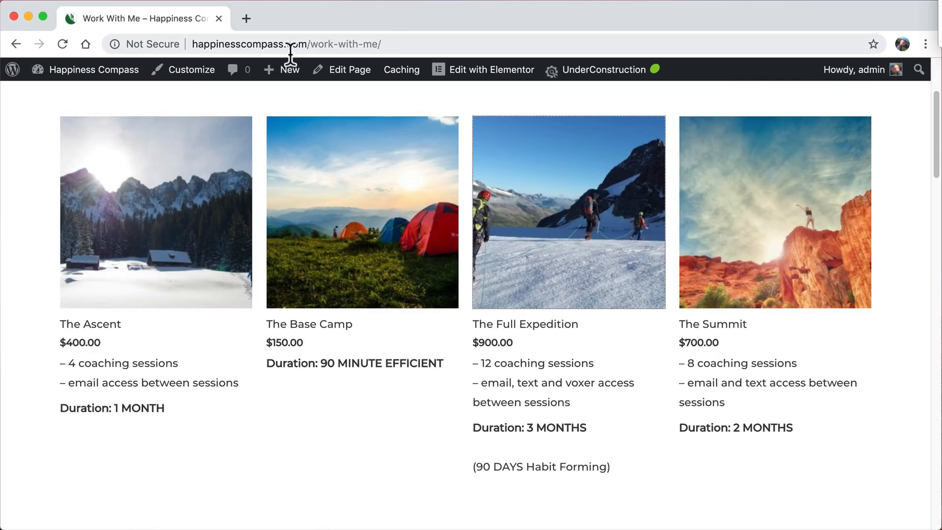
pyautogui.click(63, 44)
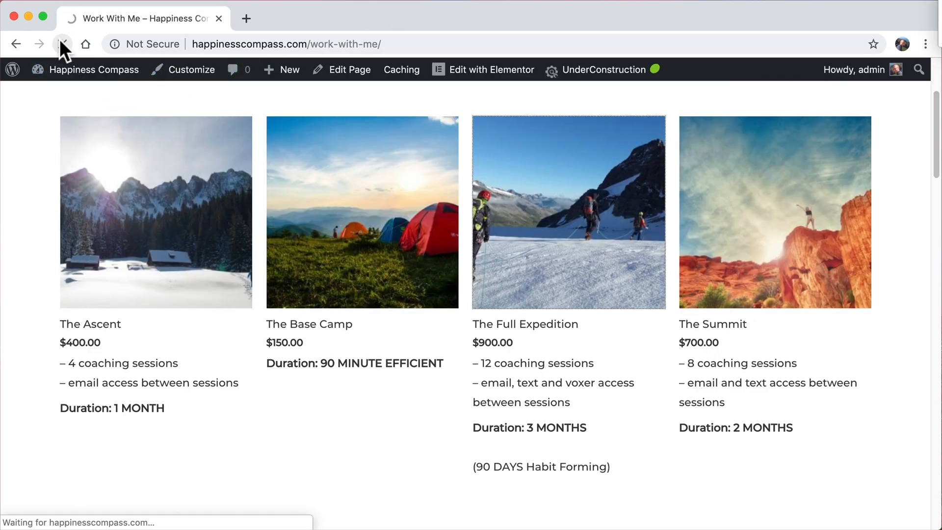
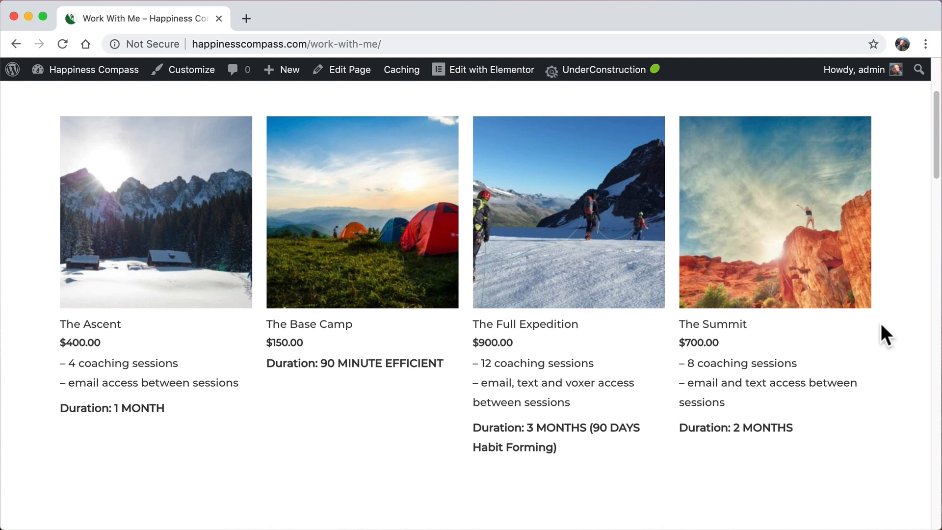
# Step: In Elementor, add orderby="id" to the Packages & Pricing products shortcode
pyautogui.scroll(4, 880, 325)
pyautogui.click(480, 73)
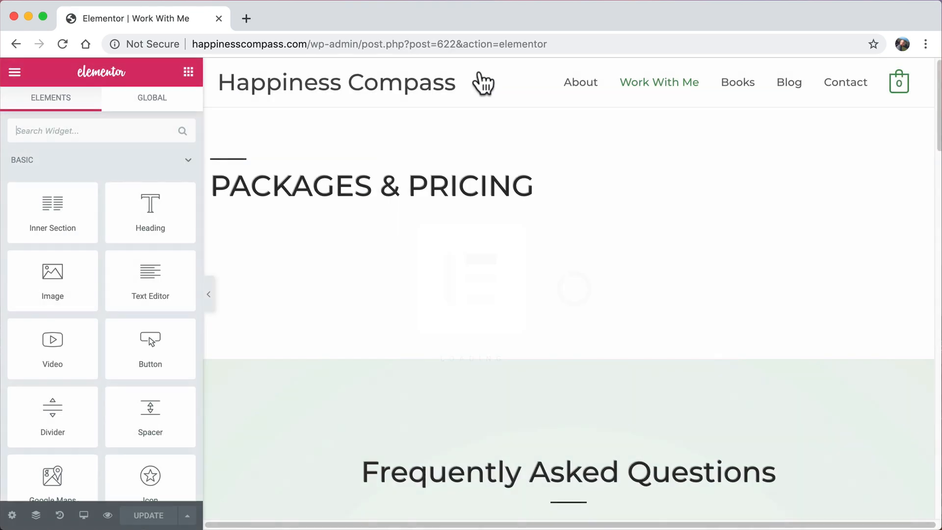
pyautogui.click(438, 244)
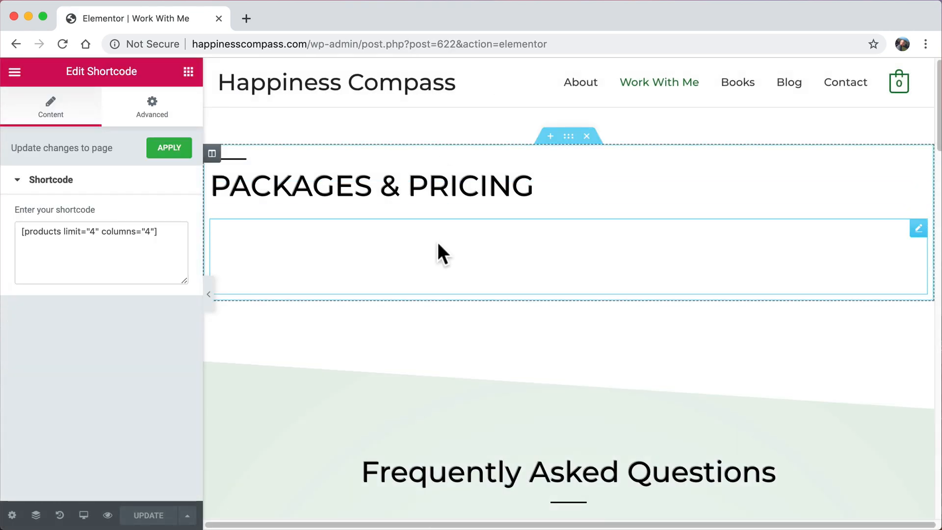
pyautogui.click(155, 237)
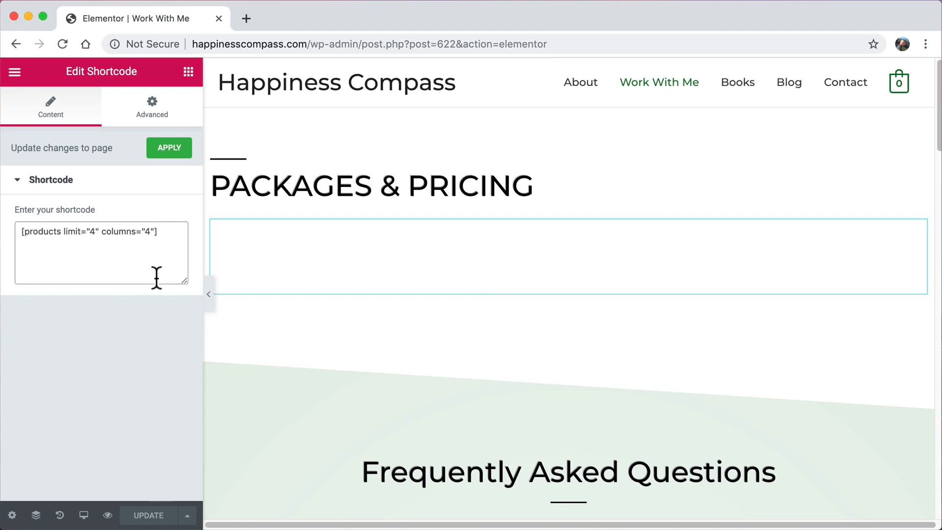
pyautogui.write('orderby')
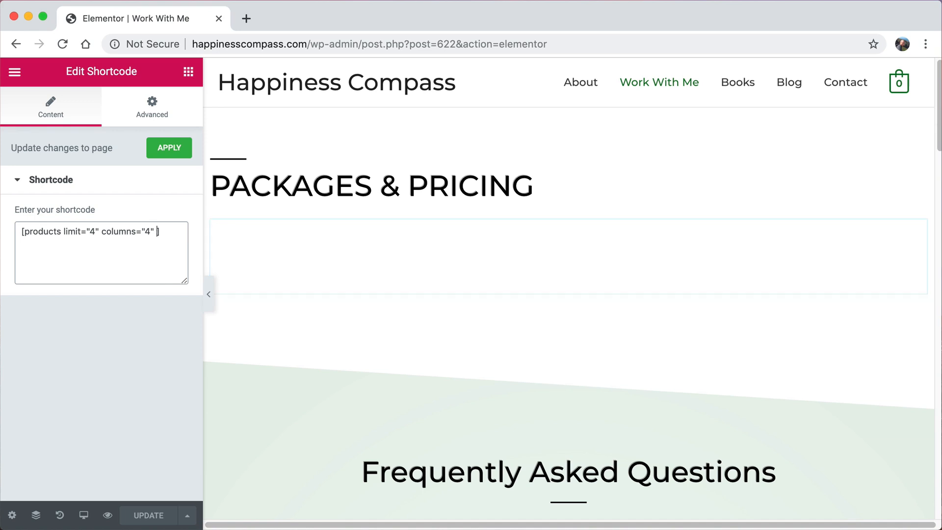
pyautogui.write('="id"')
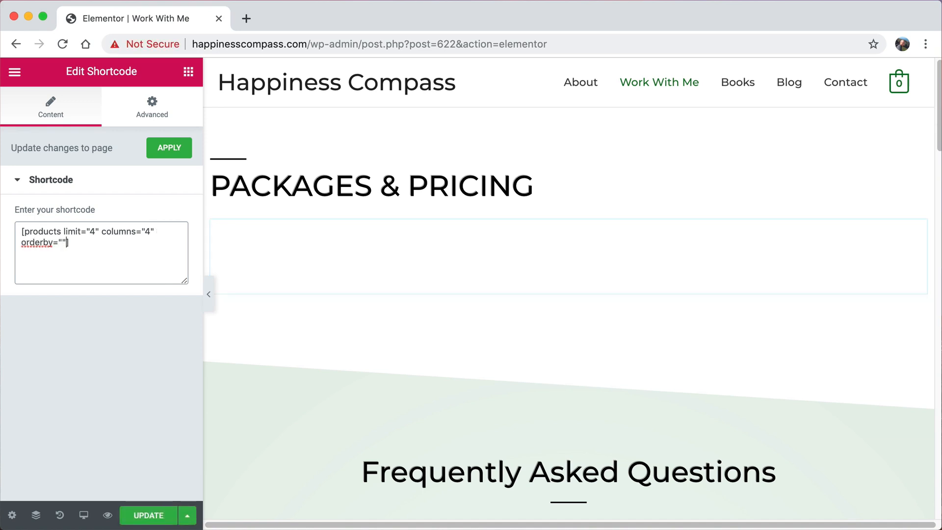
pyautogui.press('Left')
pyautogui.write('id')
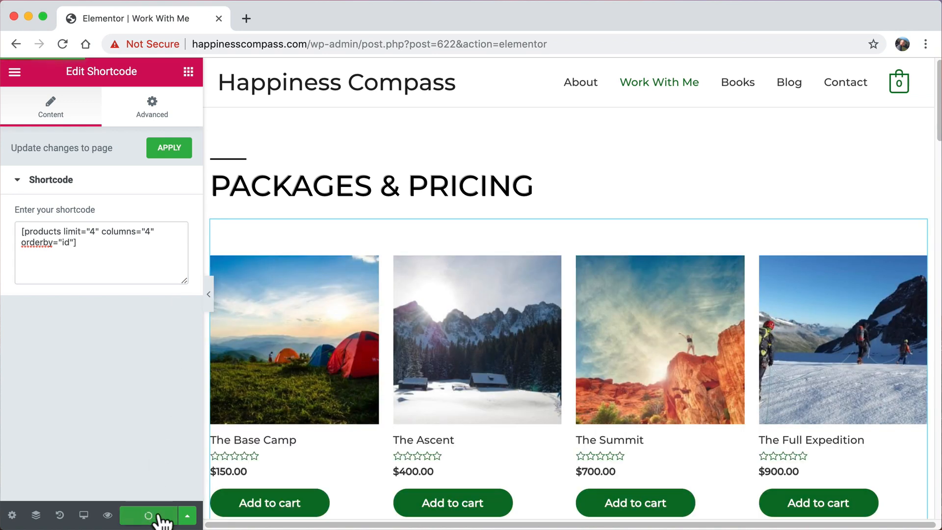
# Step: Update the page and preview it, confirming The Base Camp now lists first
pyautogui.click(159, 513)
pyautogui.click(106, 515)
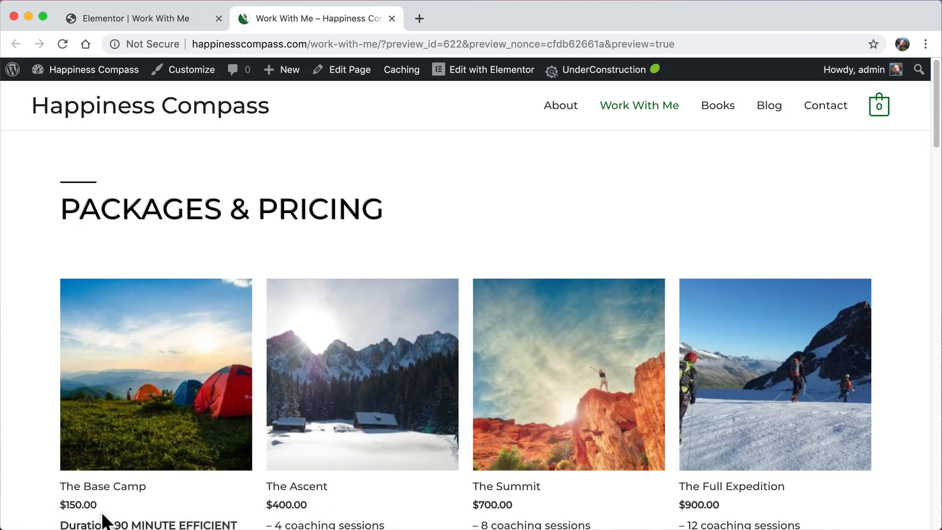
pyautogui.scroll(-3, 41, 365)
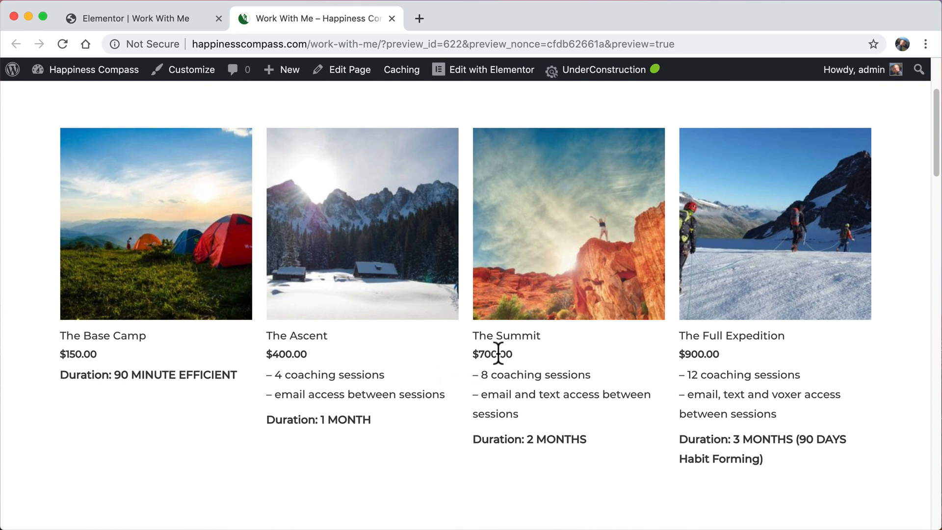
pyautogui.scroll(3, 34, 292)
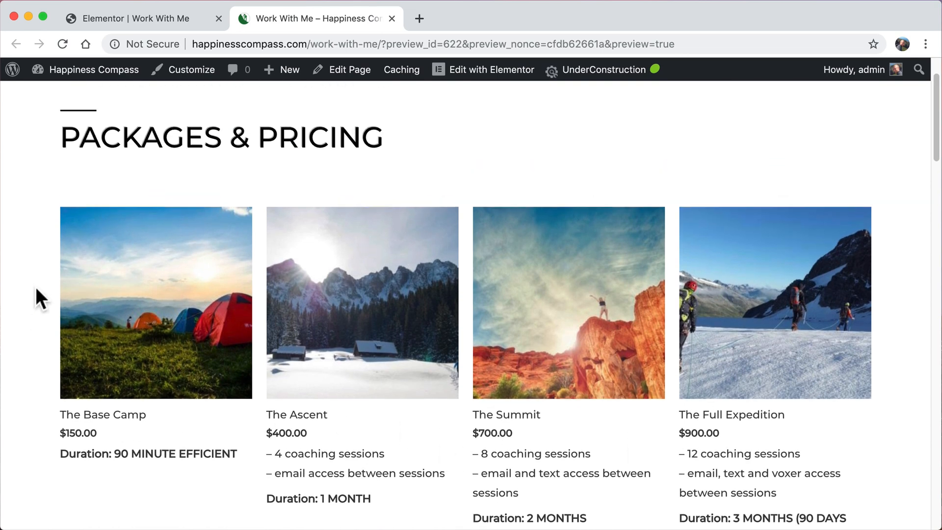
pyautogui.scroll(3, 899, 309)
pyautogui.click(219, 19)
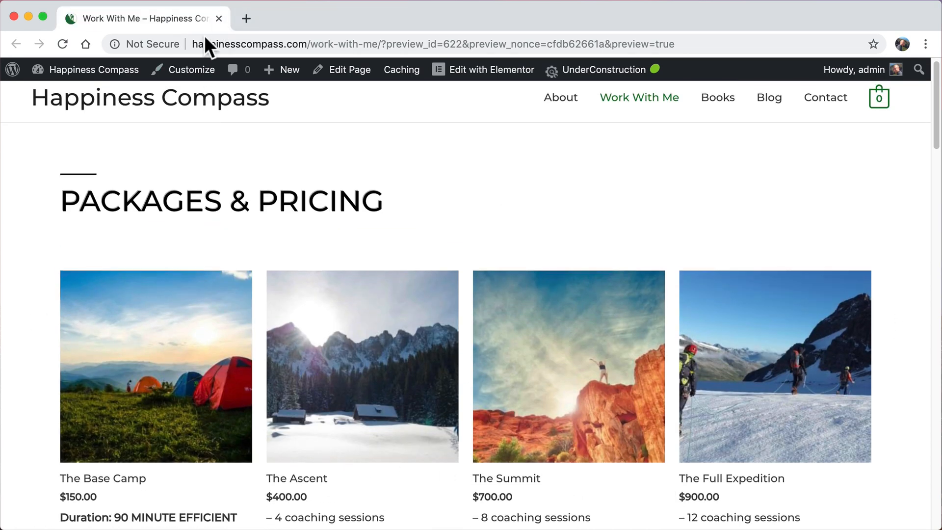
pyautogui.click(195, 72)
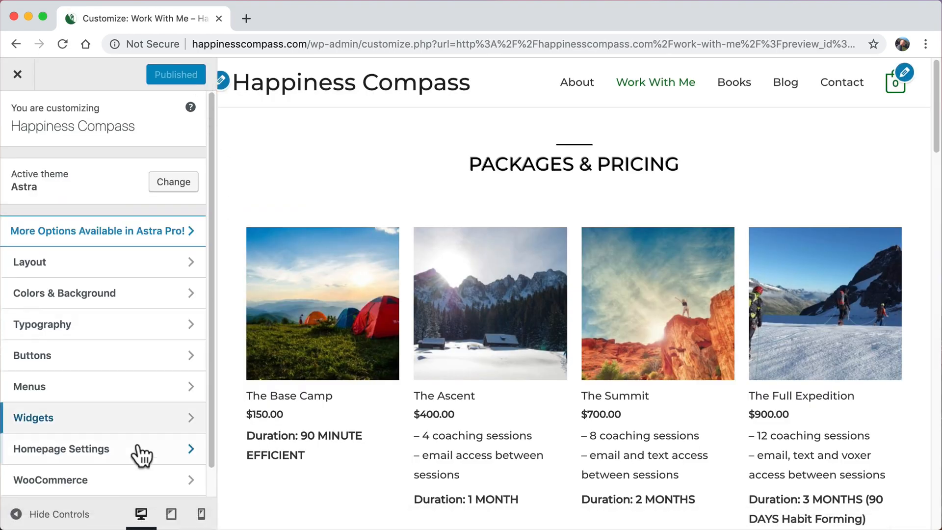
# Step: Set WooCommerce product thumbnails to Custom cropping at a 5:3 ratio and publish
pyautogui.click(139, 478)
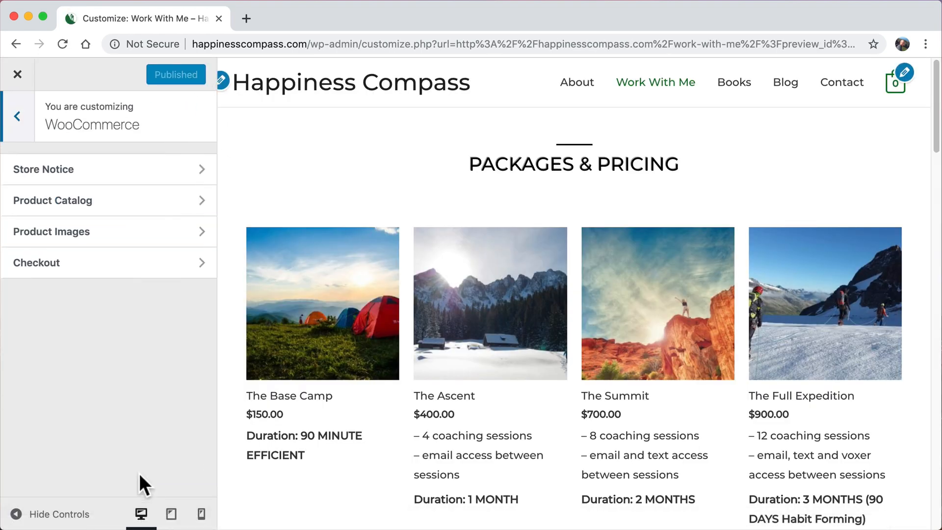
pyautogui.click(138, 233)
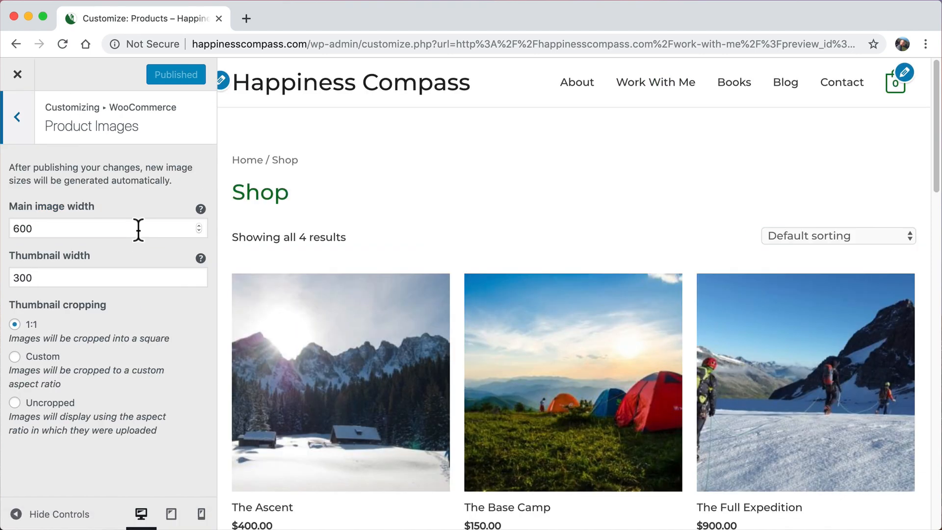
pyautogui.click(14, 356)
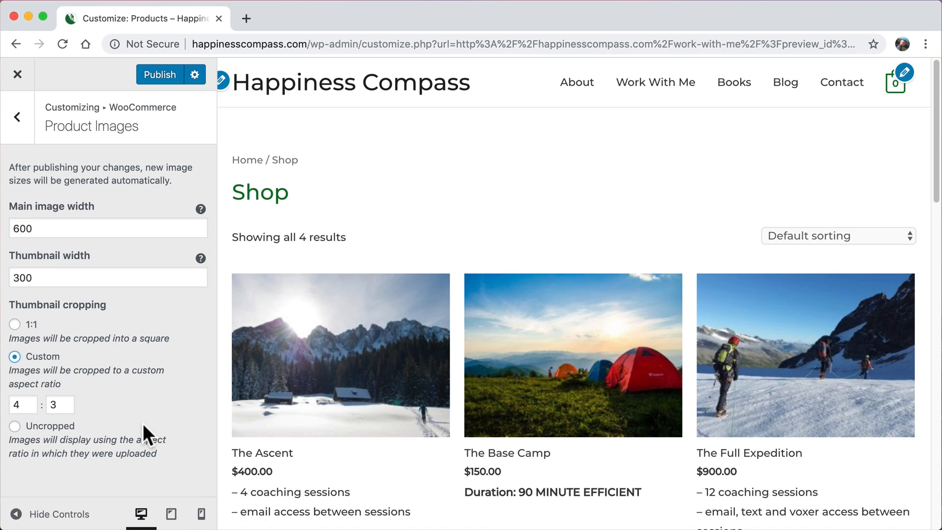
pyautogui.doubleClick(17, 405)
pyautogui.write('5')
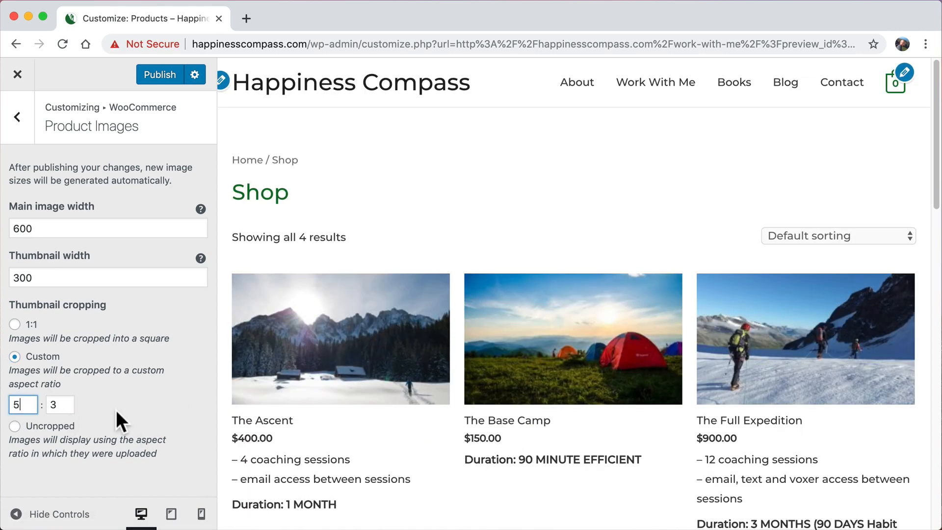
pyautogui.click(164, 73)
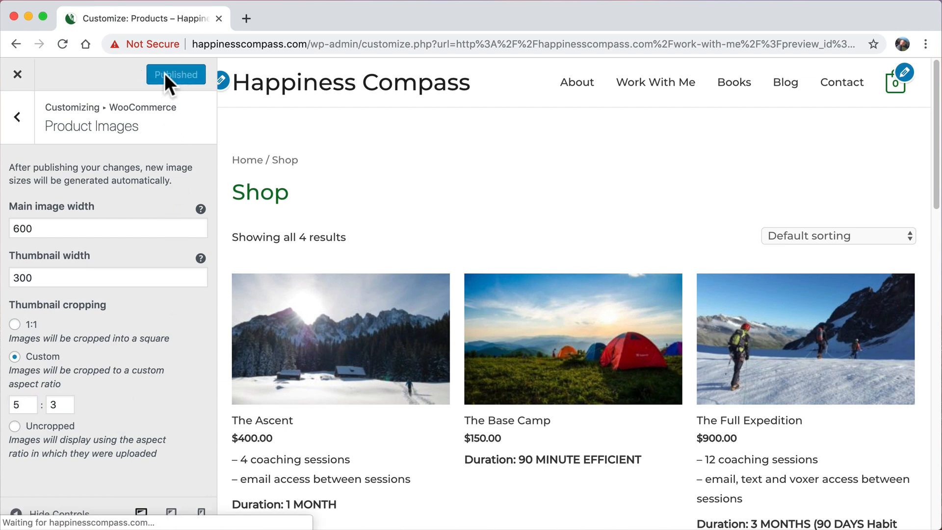
# Step: Close the Customizer and return to the admin Dashboard
pyautogui.click(24, 79)
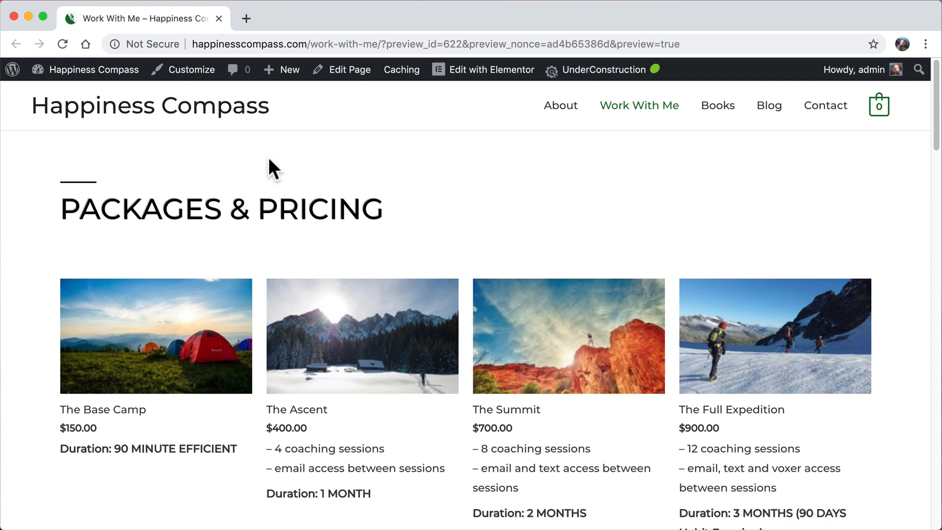
pyautogui.moveTo(115, 75)
pyautogui.click(64, 98)
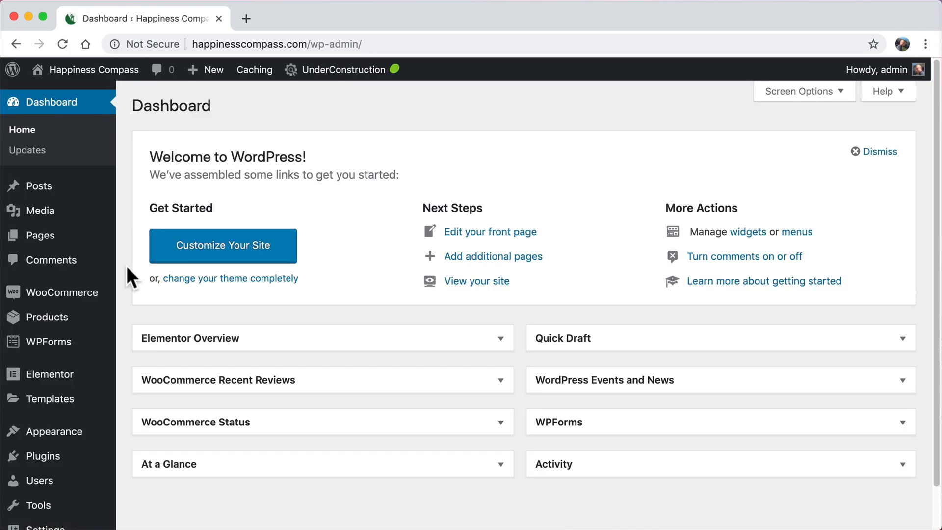
# Step: On Products > Categories, review the Parent category and Display type choices, leaving them unchanged
pyautogui.moveTo(69, 323)
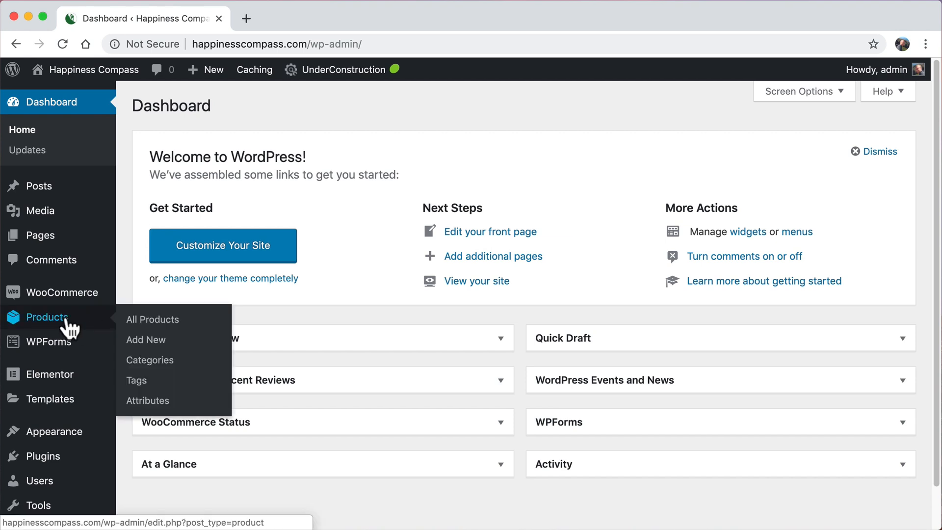
pyautogui.click(166, 363)
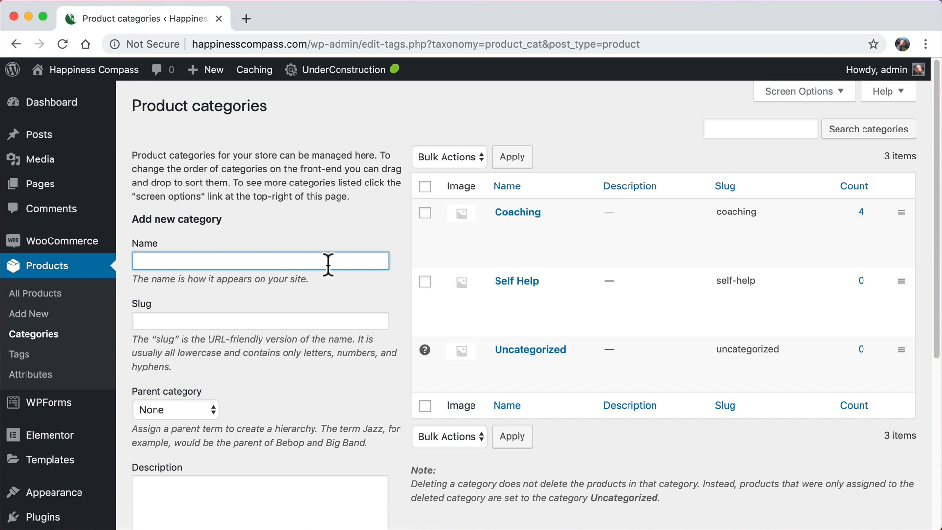
pyautogui.scroll(-5, 402, 319)
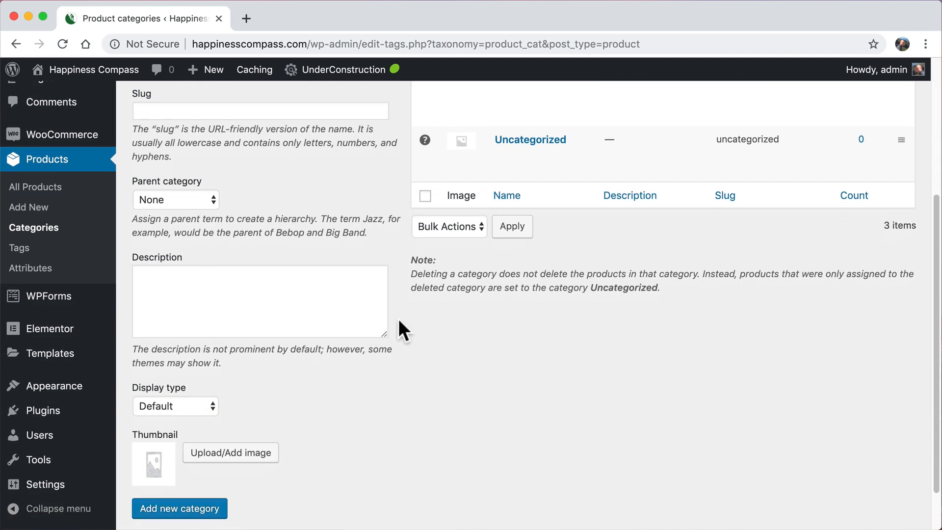
pyautogui.click(205, 198)
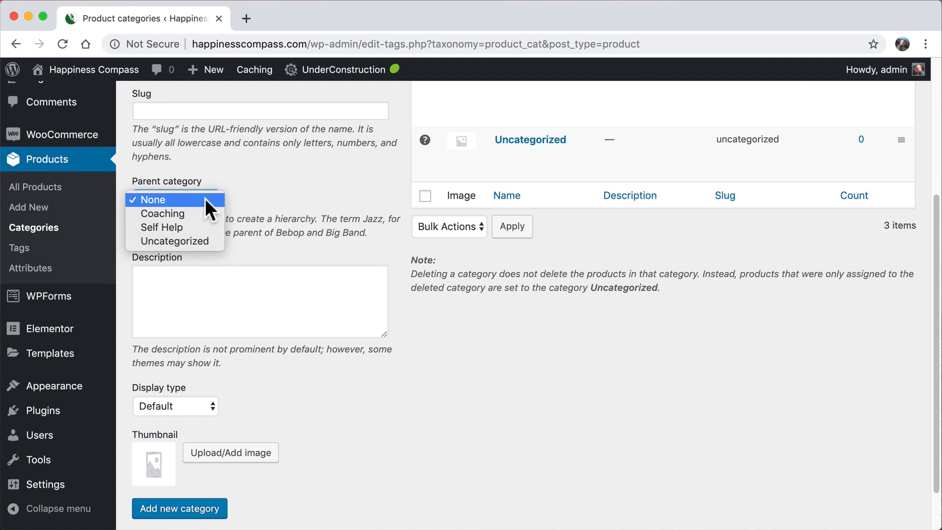
pyautogui.click(327, 200)
pyautogui.click(317, 297)
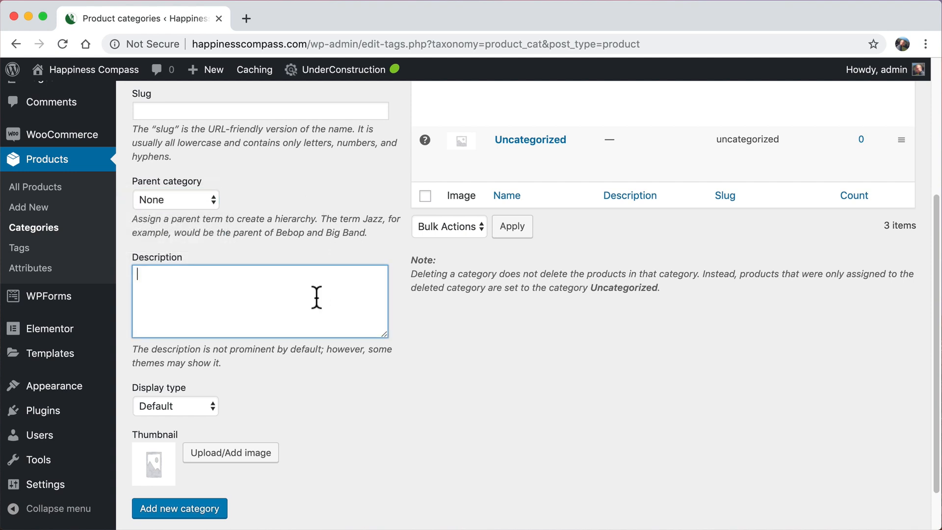
pyautogui.click(357, 390)
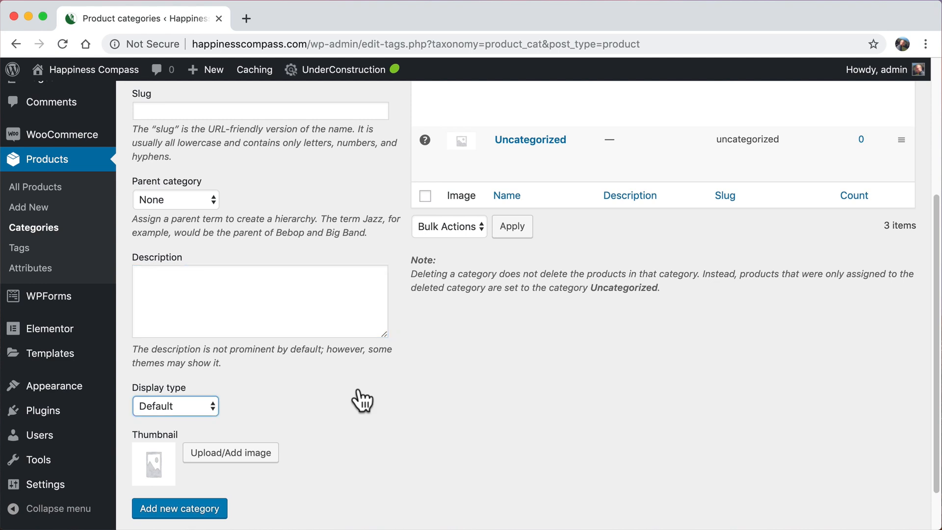
pyautogui.click(204, 410)
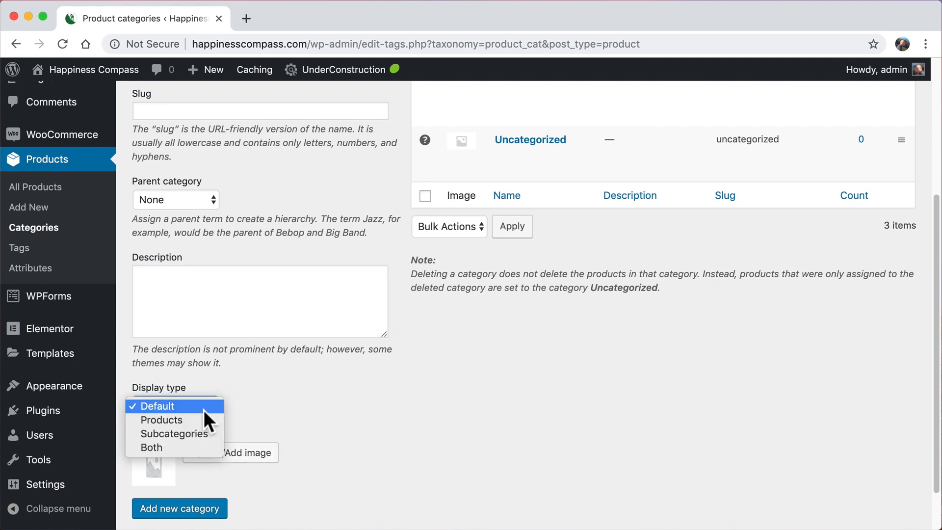
pyautogui.click(240, 497)
pyautogui.scroll(5, 399, 404)
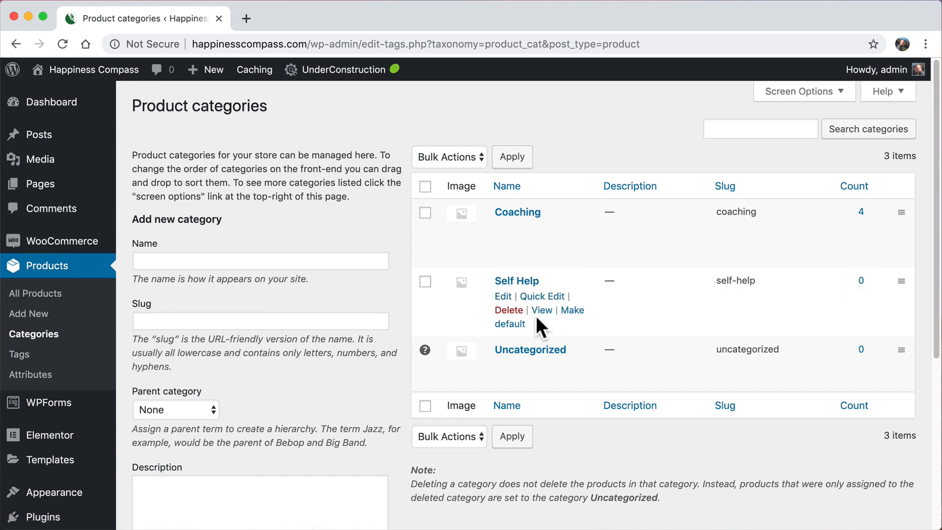
# Step: Delete the Self Help category, then go to the Pages list
pyautogui.click(510, 310)
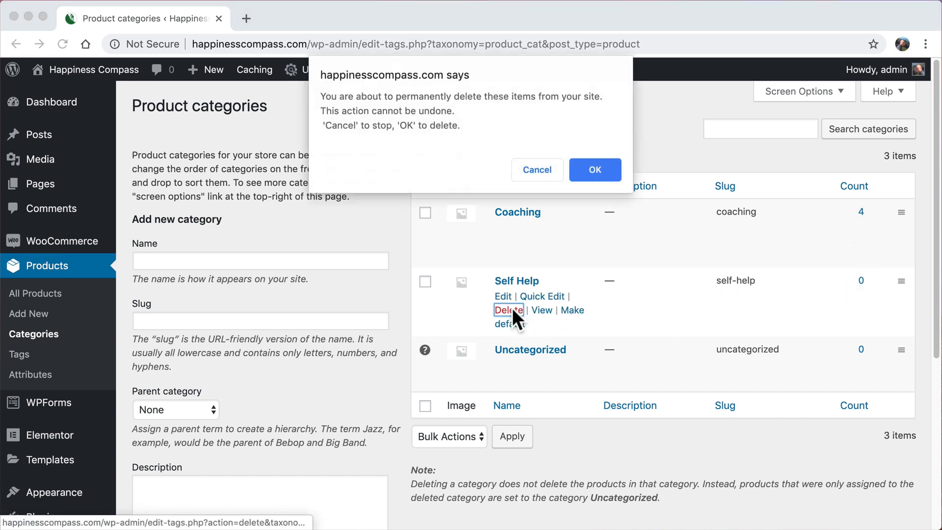
pyautogui.click(615, 170)
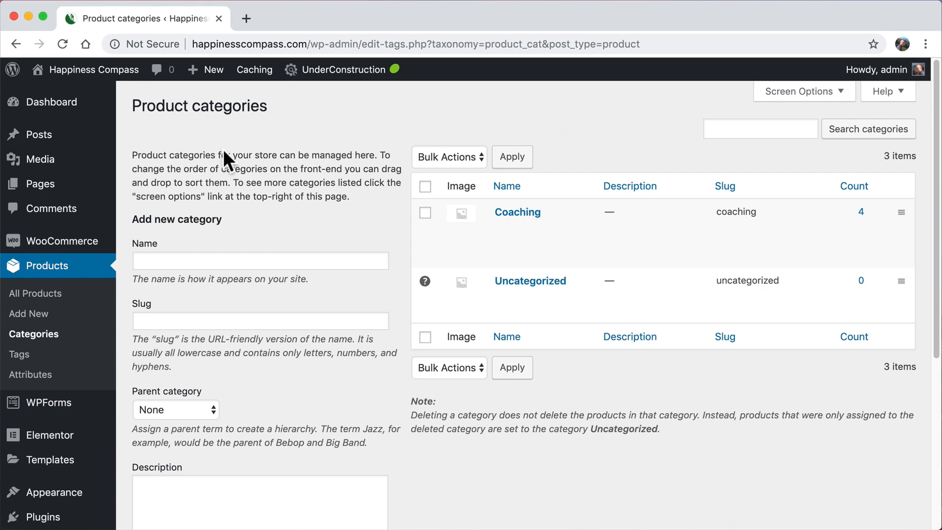
pyautogui.click(89, 192)
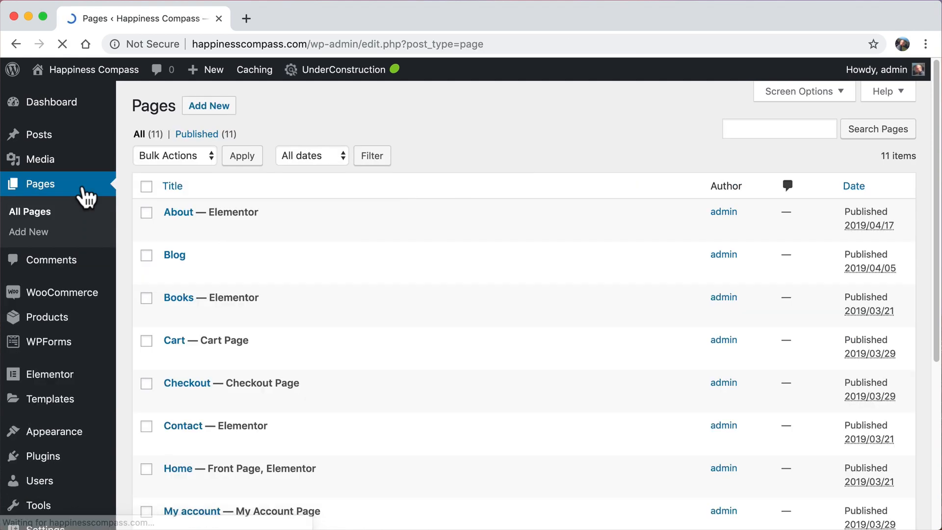
# Step: Open Quick Edit for the Shop page and cancel without changes
pyautogui.scroll(-5, 121, 219)
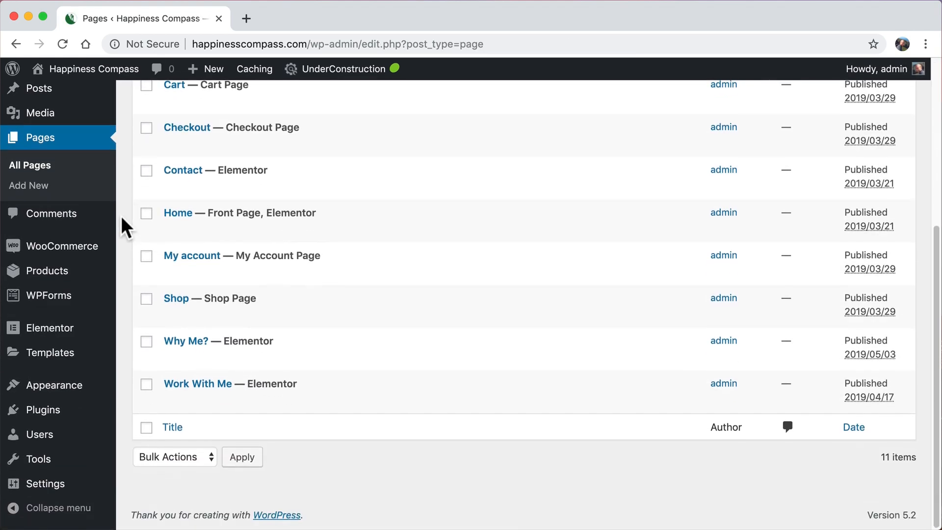
pyautogui.moveTo(185, 311)
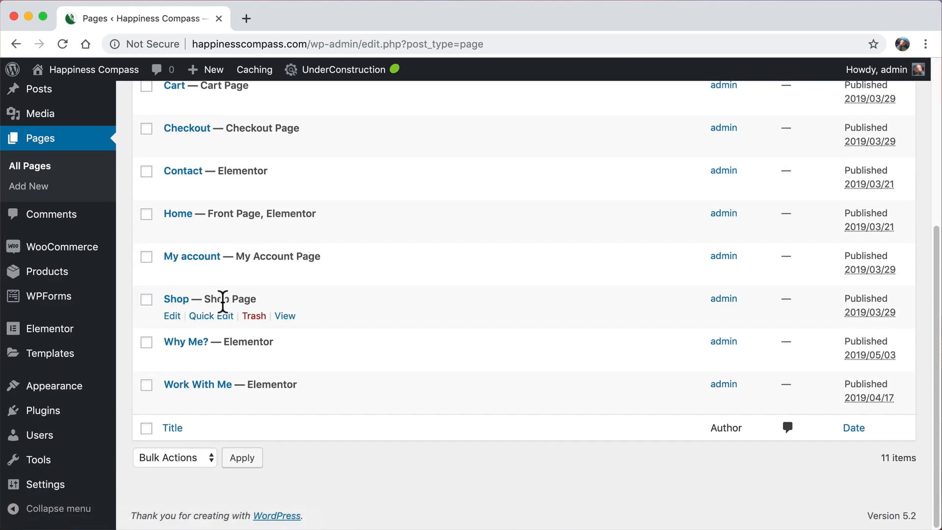
pyautogui.click(212, 316)
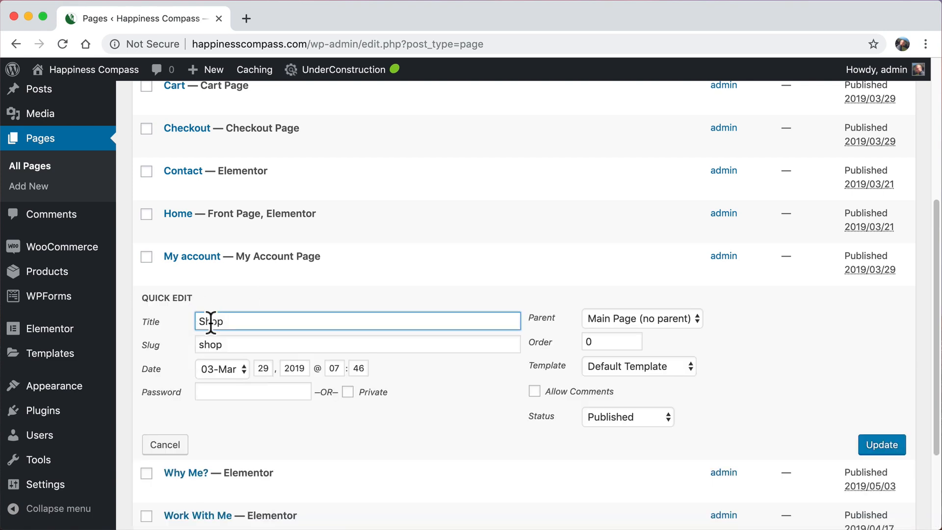
pyautogui.doubleClick(211, 323)
pyautogui.click(235, 322)
pyautogui.click(174, 445)
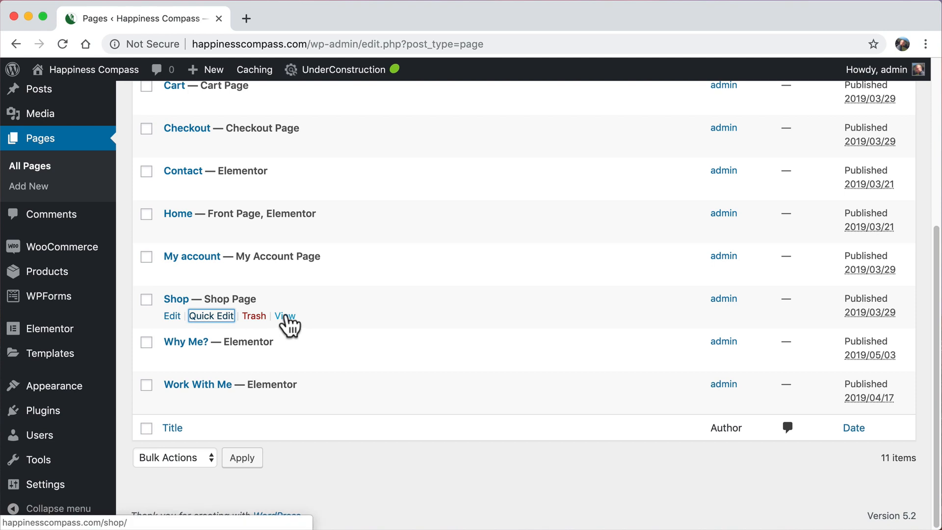
# Step: Visit the store's public Shop page showing the four coaching packages
pyautogui.moveTo(37, 73)
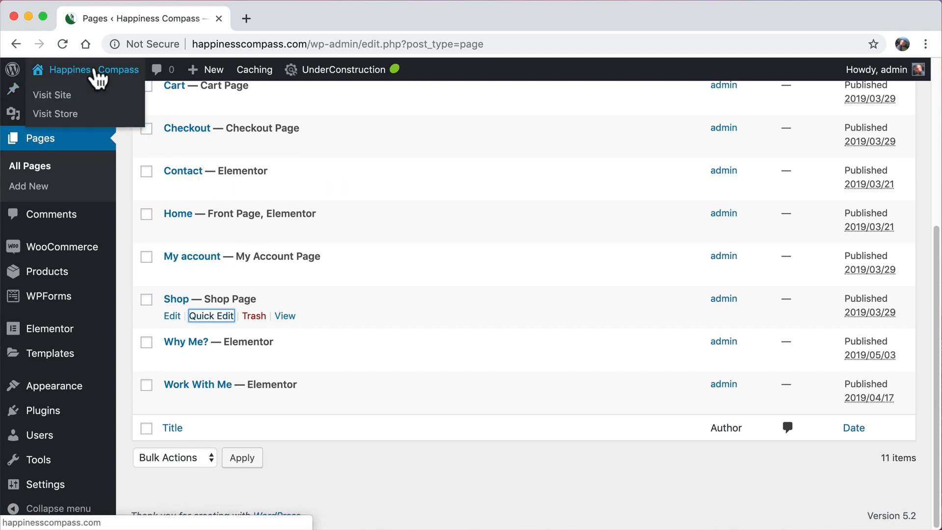
pyautogui.click(59, 117)
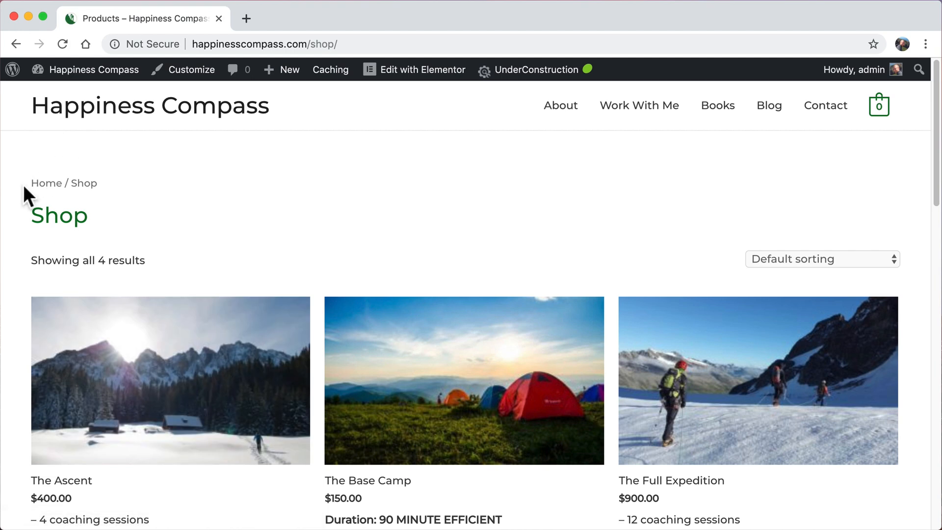
pyautogui.scroll(-10, 17, 191)
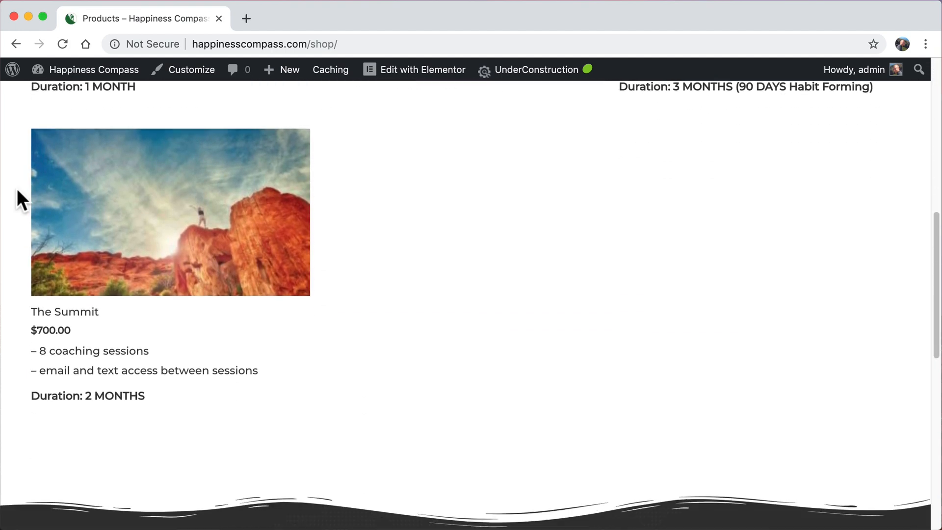
pyautogui.scroll(10, 17, 190)
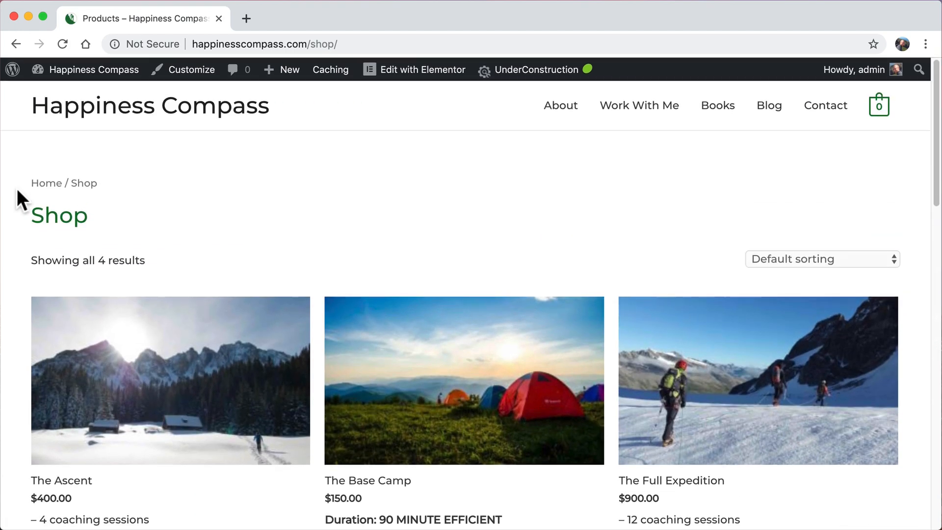
# Step: In Customizer Layout > WooCommerce > Shop, set the Shop Columns slider to 4
pyautogui.click(186, 74)
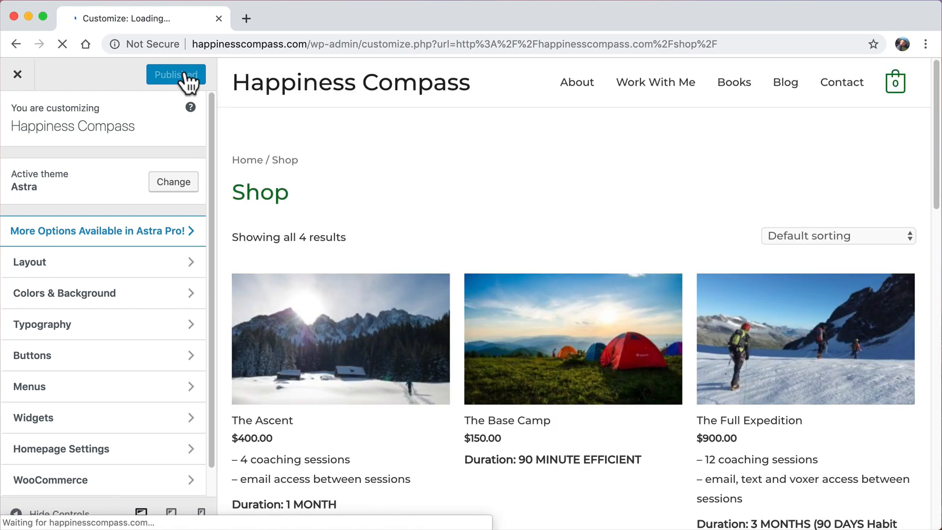
pyautogui.click(163, 263)
pyautogui.click(168, 326)
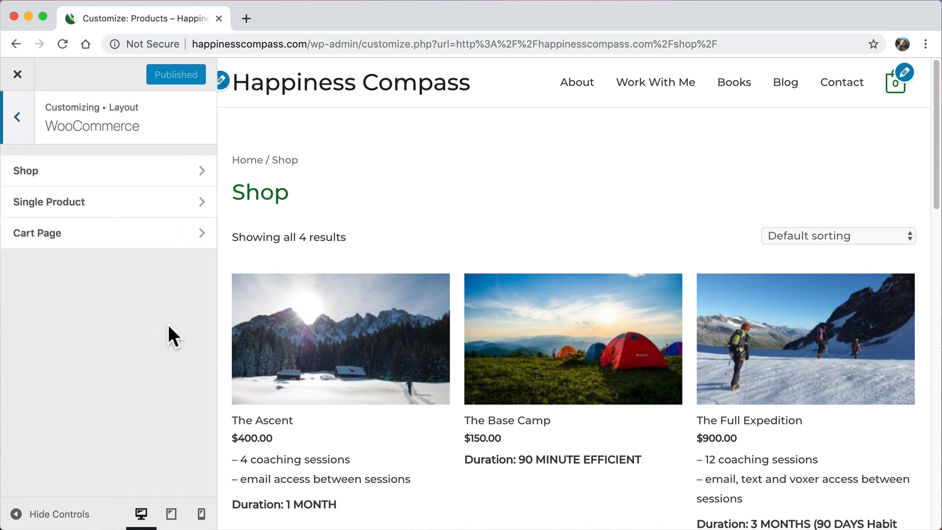
pyautogui.click(167, 173)
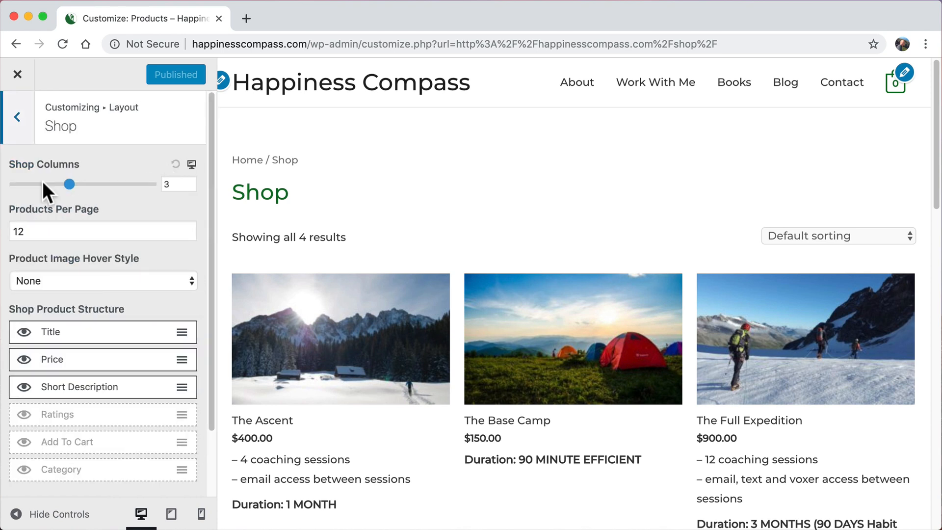
pyautogui.click(69, 180)
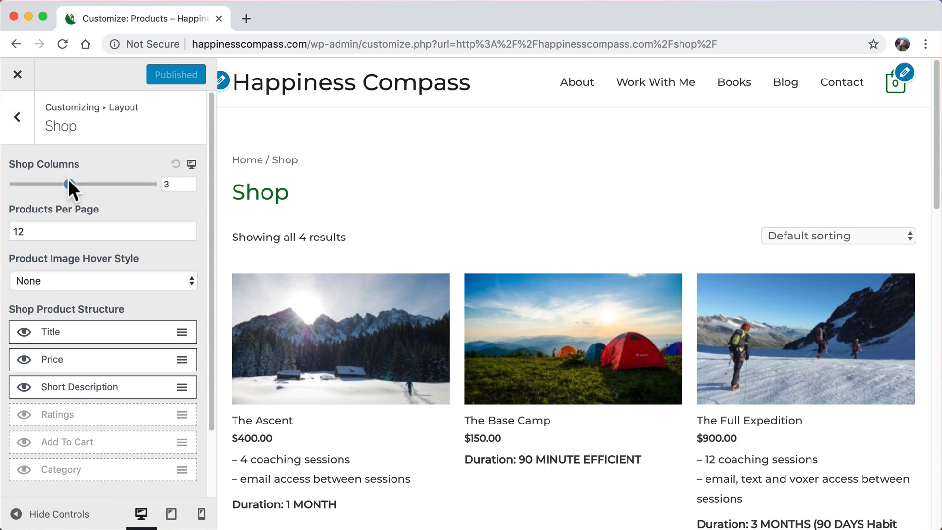
pyautogui.moveTo(69, 180); pyautogui.dragTo(52, 182)
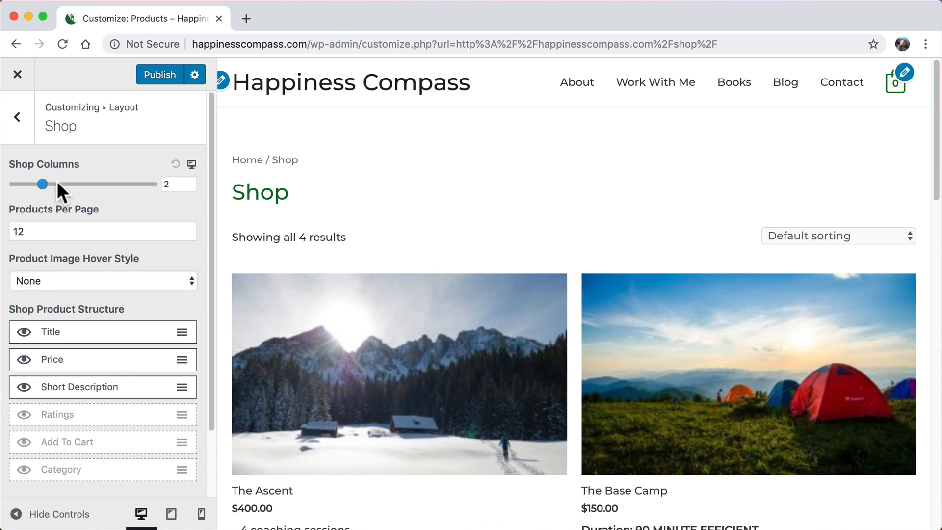
pyautogui.moveTo(57, 181); pyautogui.dragTo(94, 180)
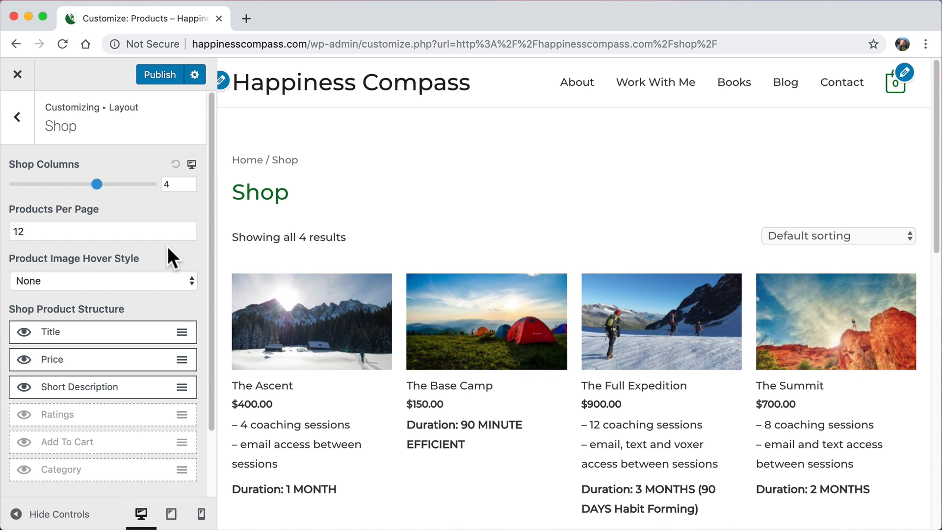
pyautogui.scroll(-3, 166, 246)
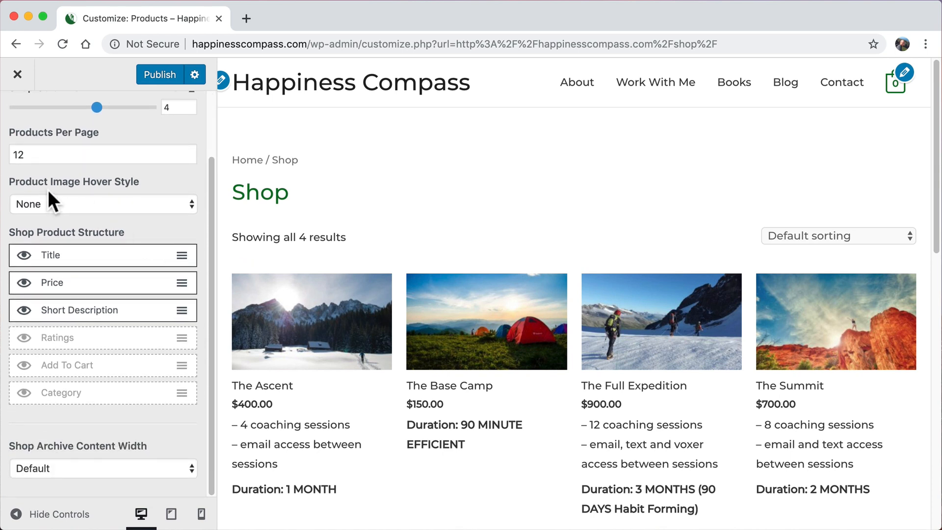
pyautogui.click(127, 204)
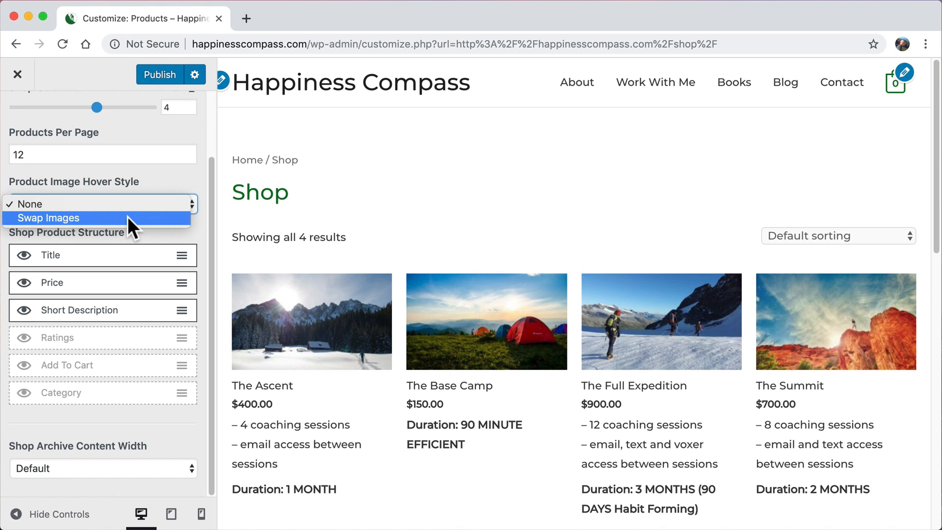
pyautogui.click(169, 178)
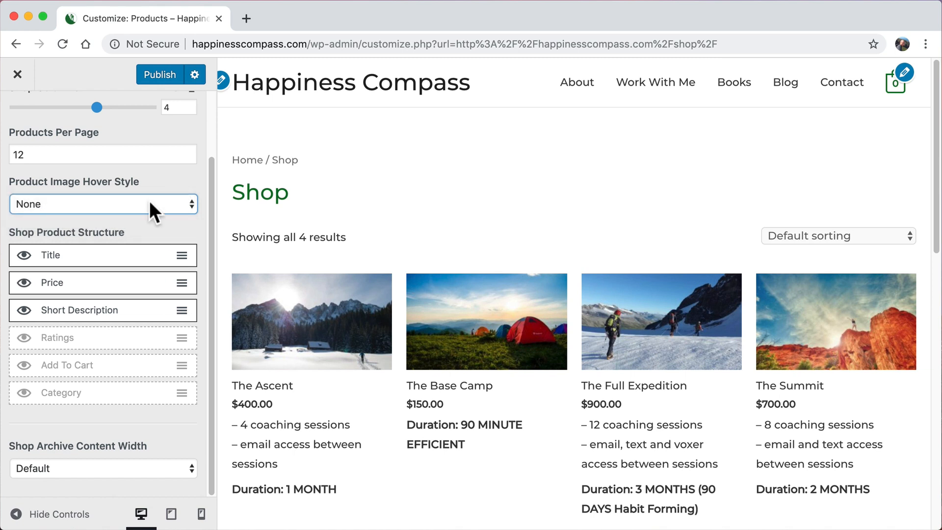
pyautogui.click(24, 256)
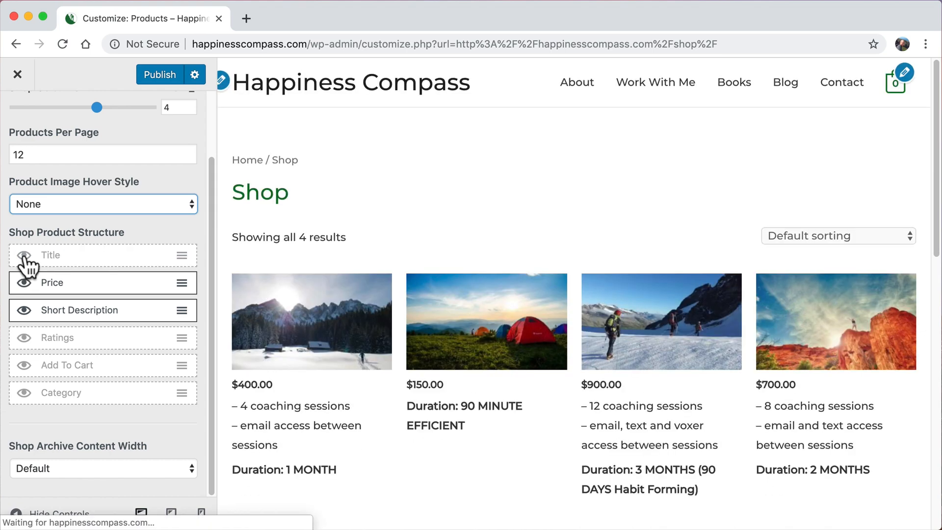
pyautogui.click(24, 256)
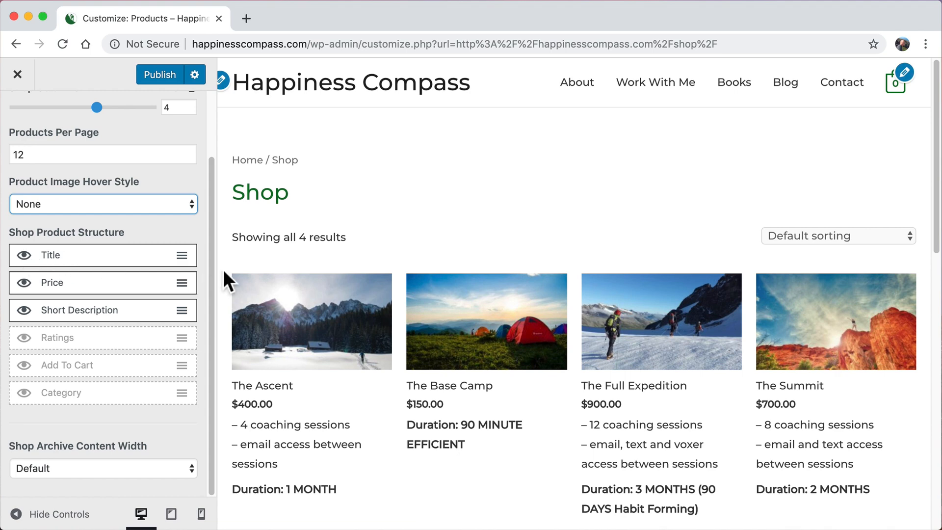
pyautogui.scroll(-2, 223, 269)
pyautogui.scroll(-2, 222, 269)
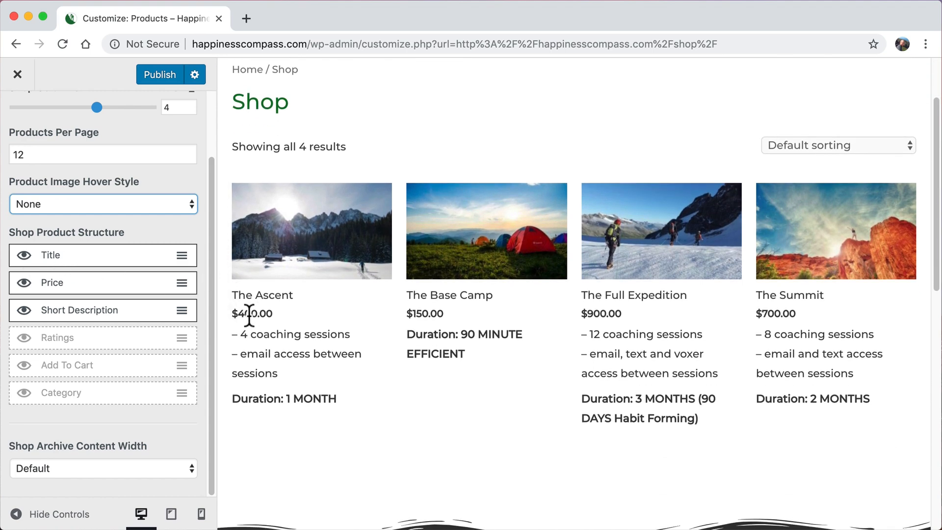
pyautogui.click(25, 310)
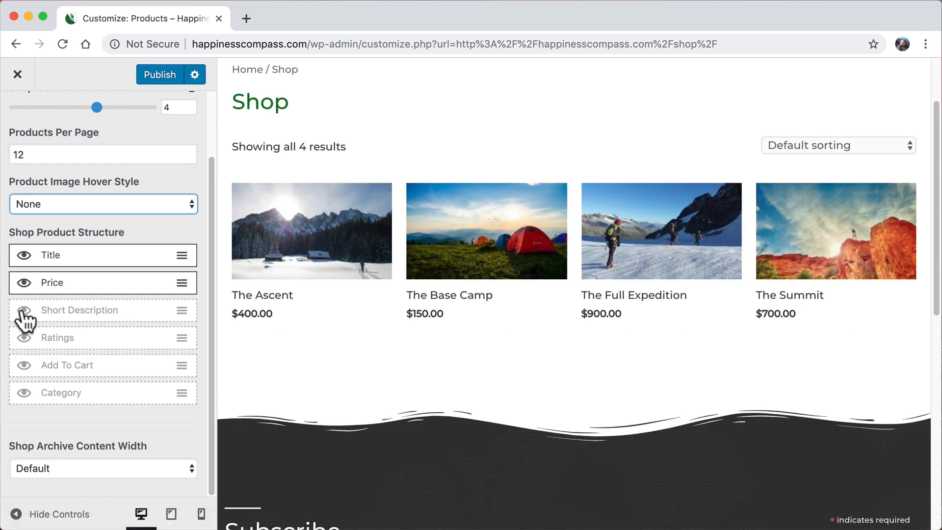
pyautogui.click(24, 314)
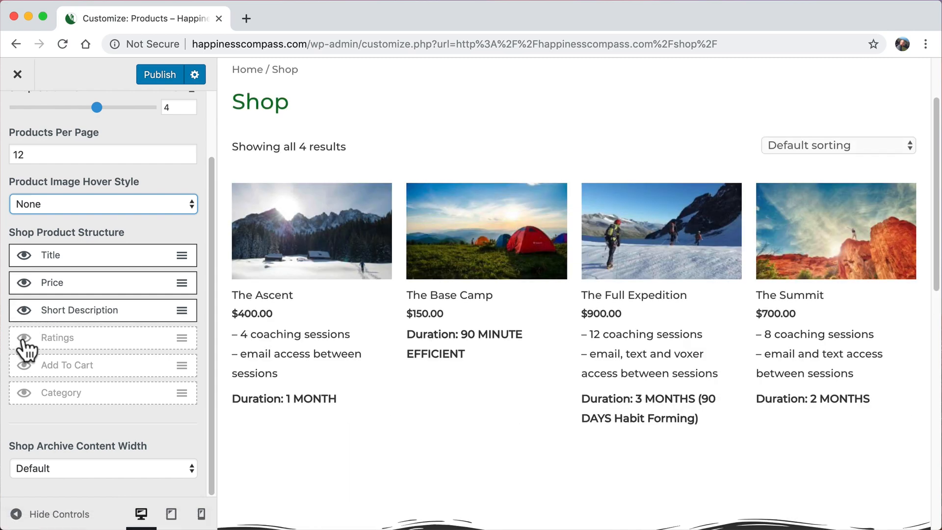
pyautogui.click(23, 338)
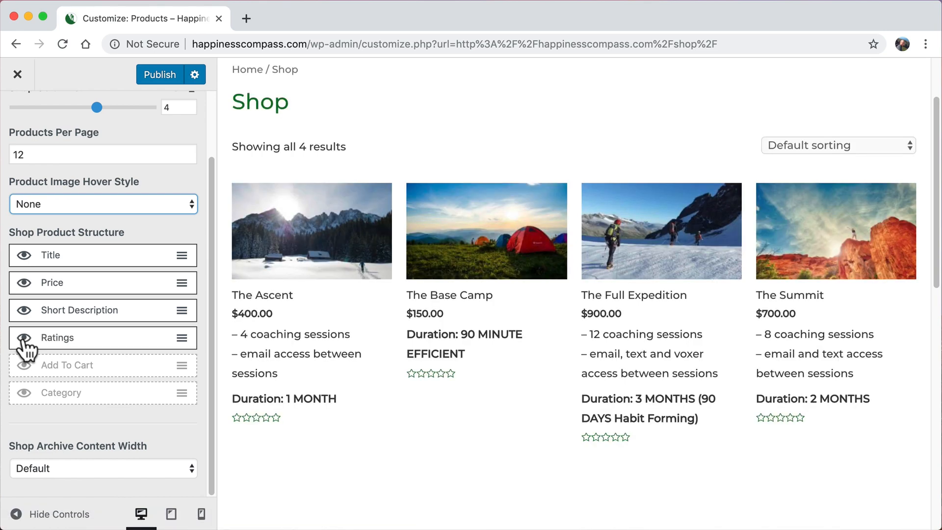
pyautogui.click(23, 338)
pyautogui.click(24, 366)
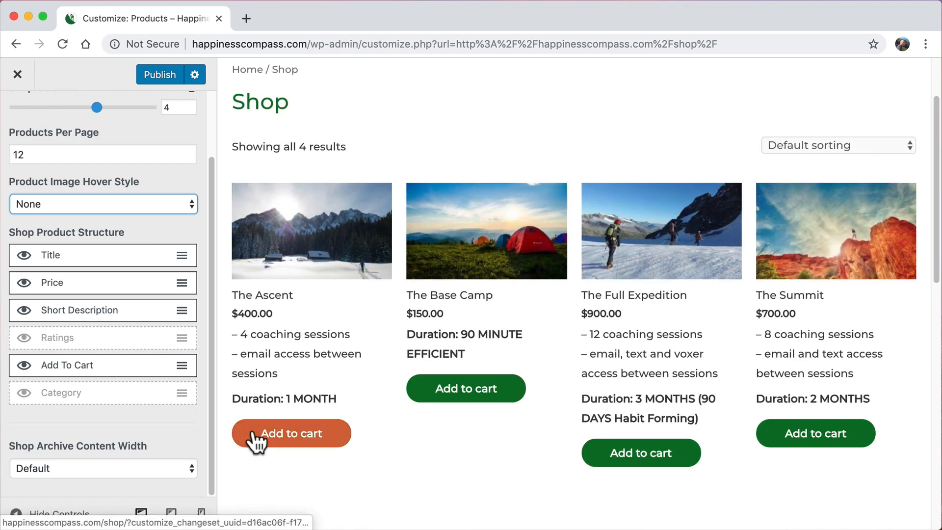
pyautogui.click(23, 366)
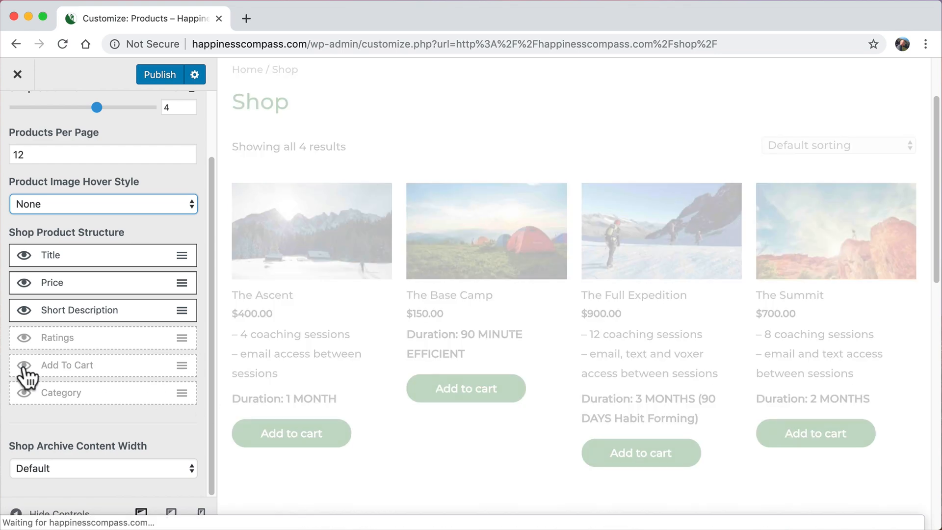
pyautogui.click(23, 393)
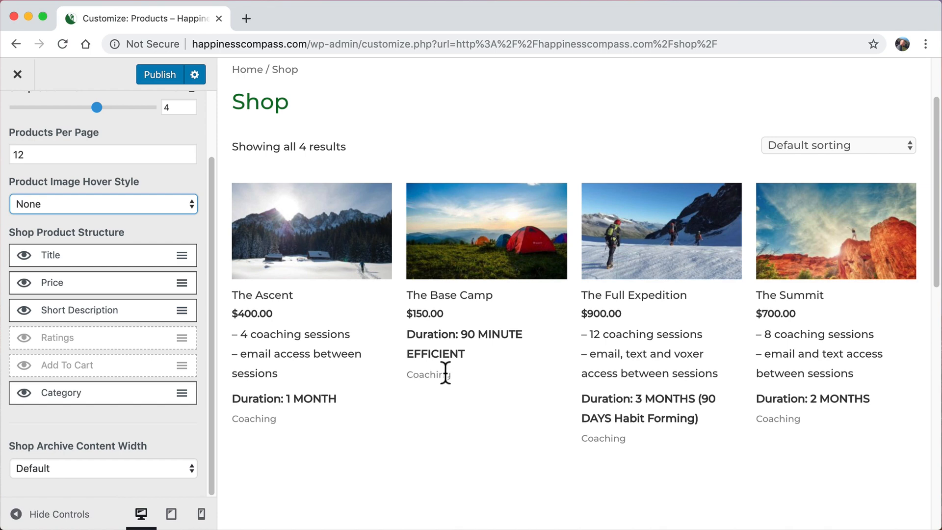
pyautogui.click(24, 393)
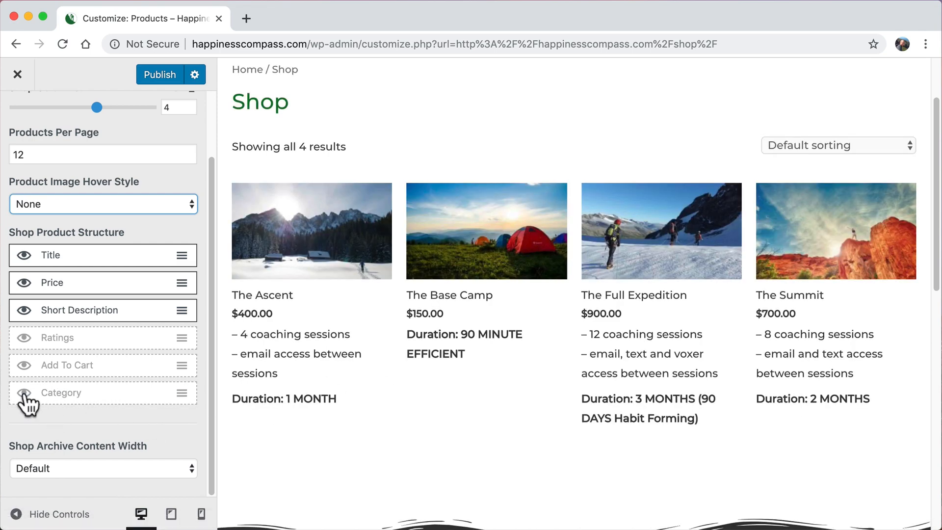
pyautogui.click(140, 468)
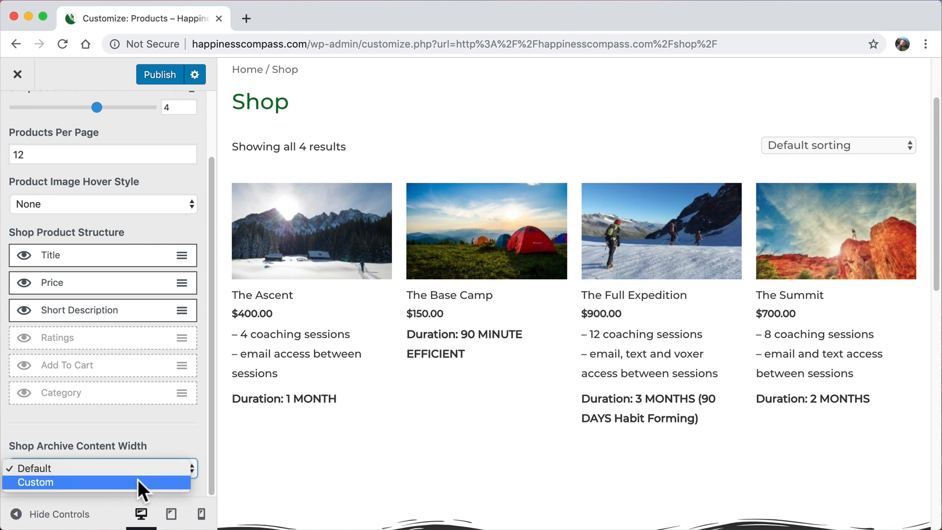
# Step: Set the shop content width to Custom and enter 1200
pyautogui.click(138, 480)
pyautogui.scroll(-2, 195, 435)
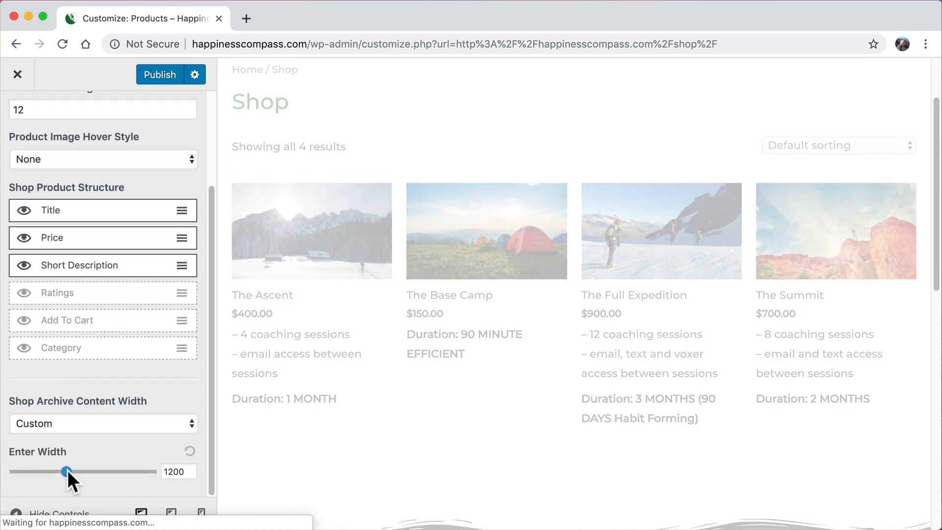
pyautogui.moveTo(67, 472); pyautogui.dragTo(17, 472)
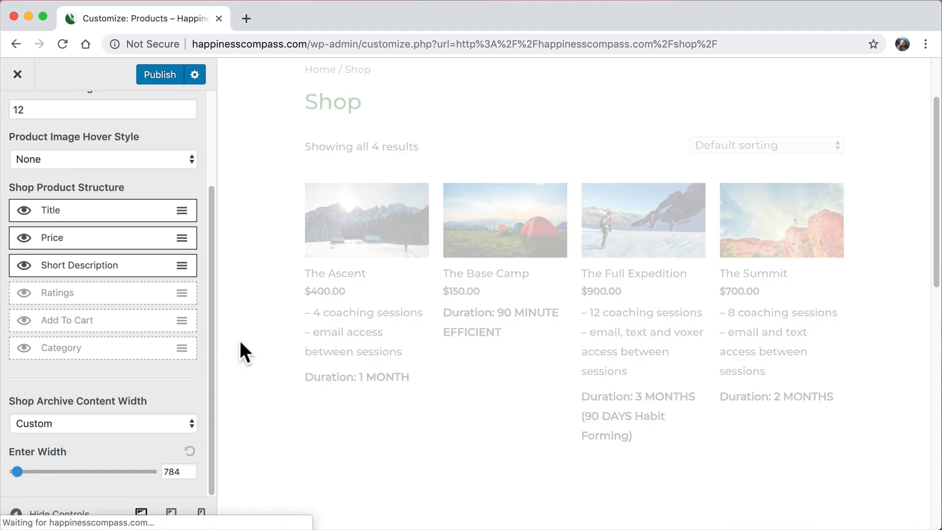
pyautogui.doubleClick(170, 470)
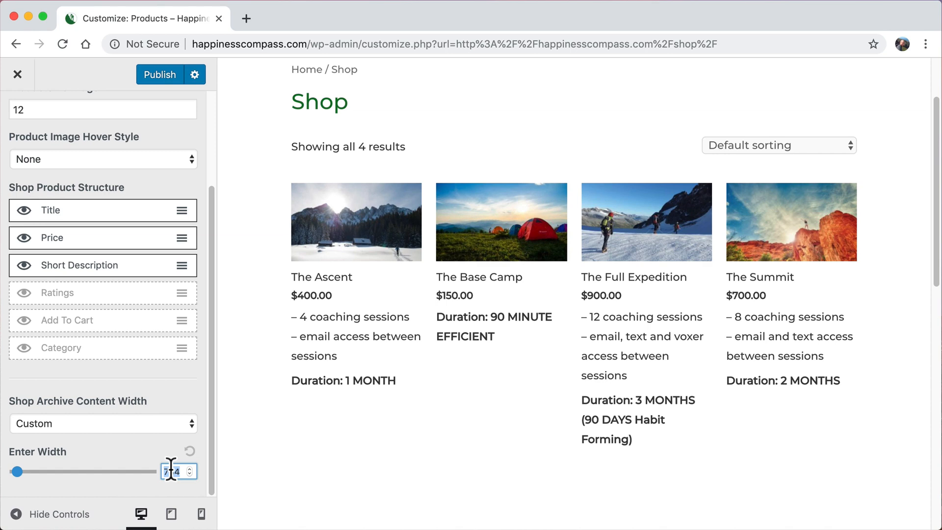
pyautogui.write('1200')
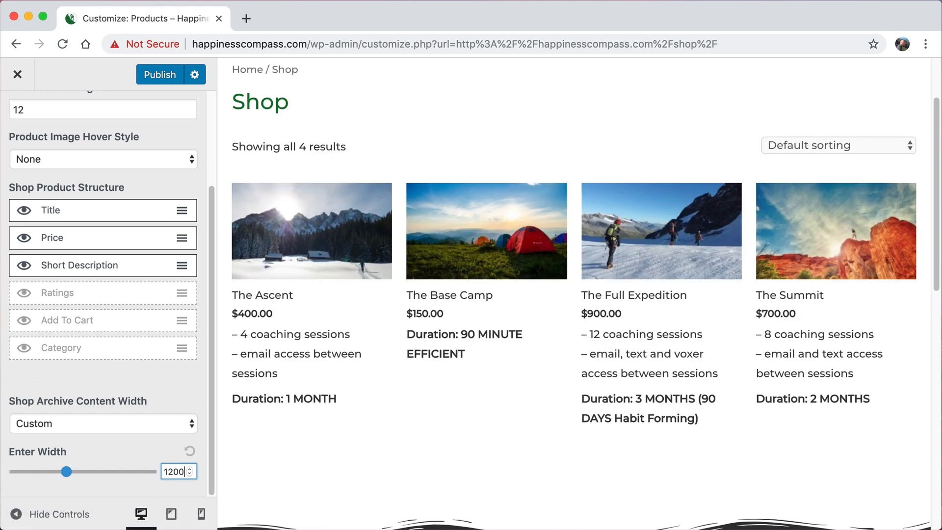
# Step: Revert the shop content width to Default and return to the WooCommerce layout sections
pyautogui.click(146, 423)
pyautogui.click(146, 411)
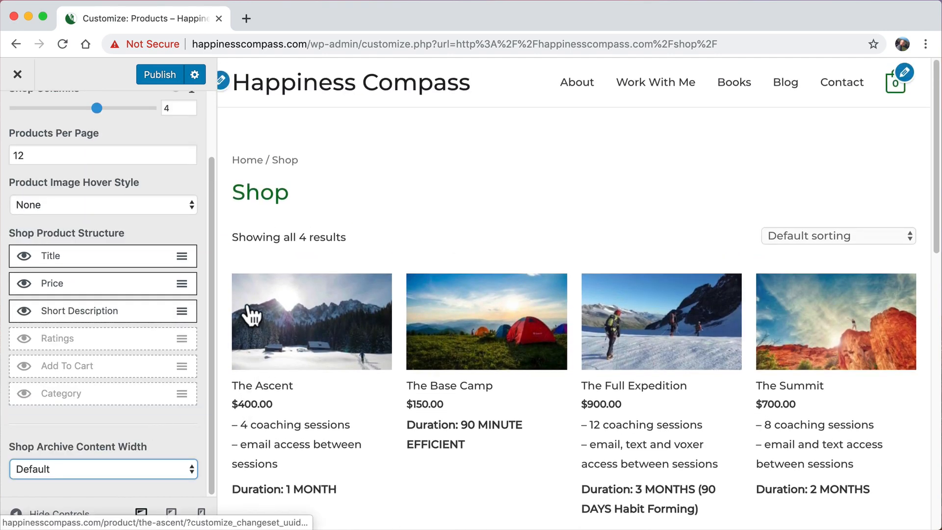
pyautogui.scroll(3, 152, 186)
pyautogui.click(21, 124)
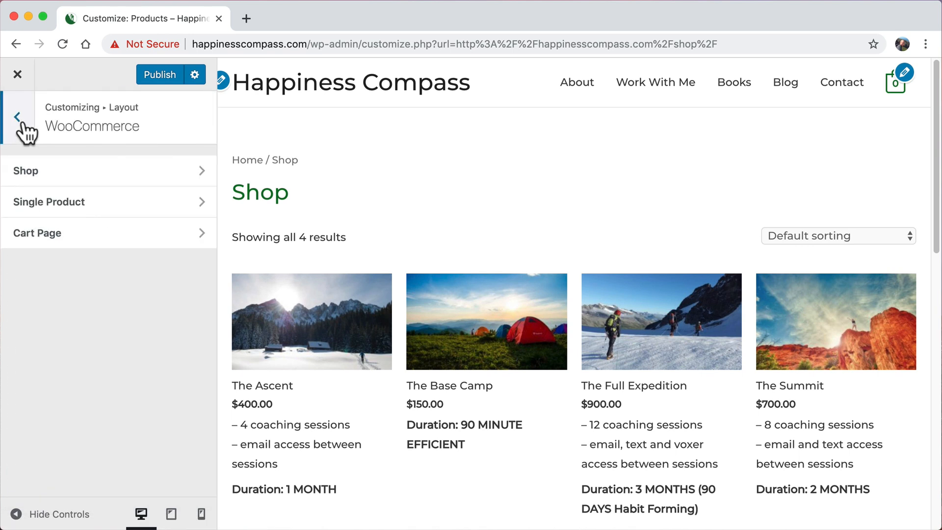
# Step: Navigate back to the root Customizer and open Menus > Main Menu
pyautogui.click(22, 124)
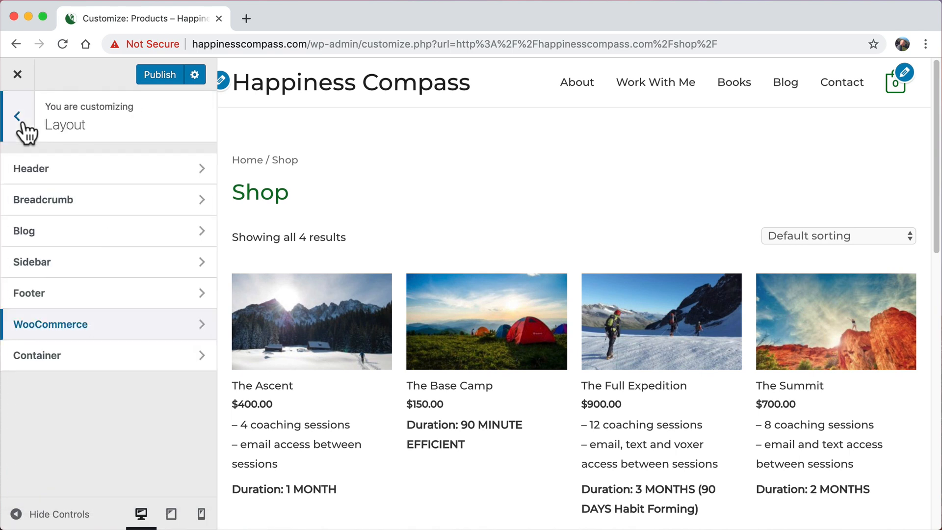
pyautogui.click(18, 118)
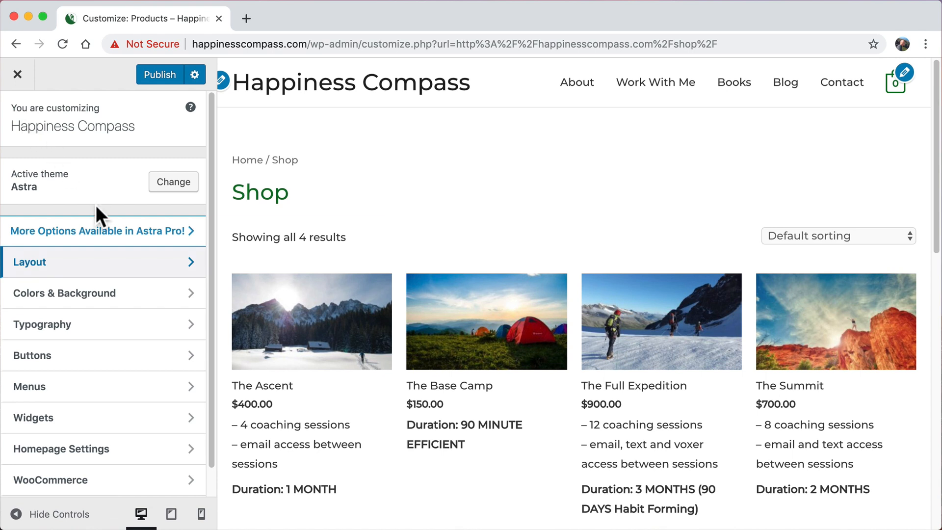
pyautogui.click(163, 386)
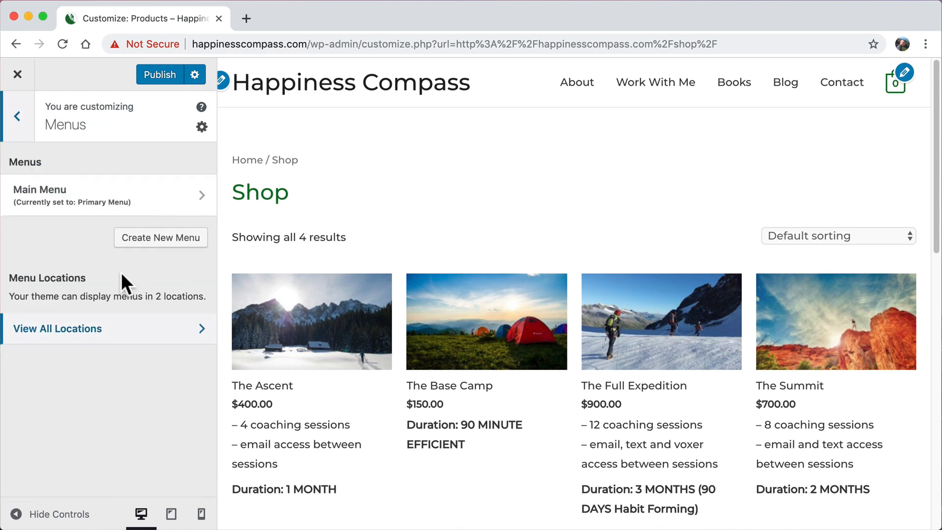
pyautogui.click(155, 196)
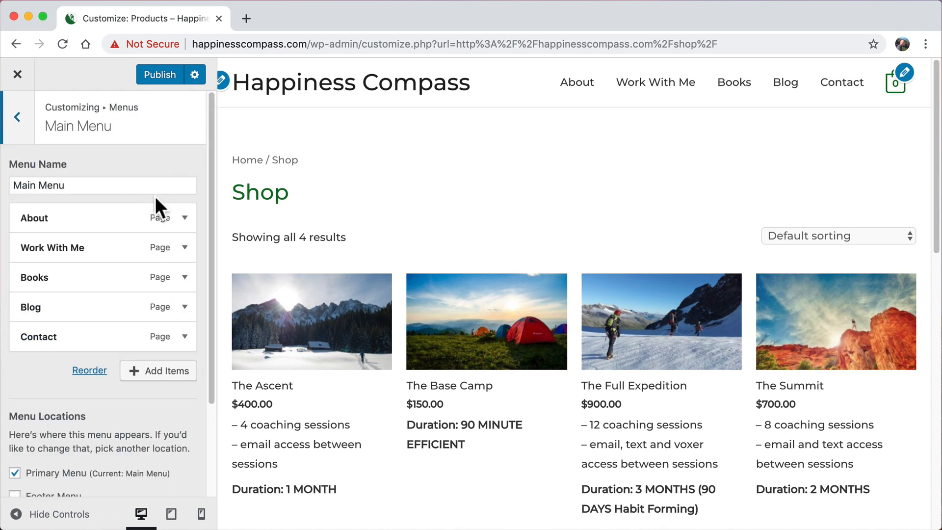
# Step: Add the Shop page to the end of the Main Menu and exit the Customizer
pyautogui.click(167, 377)
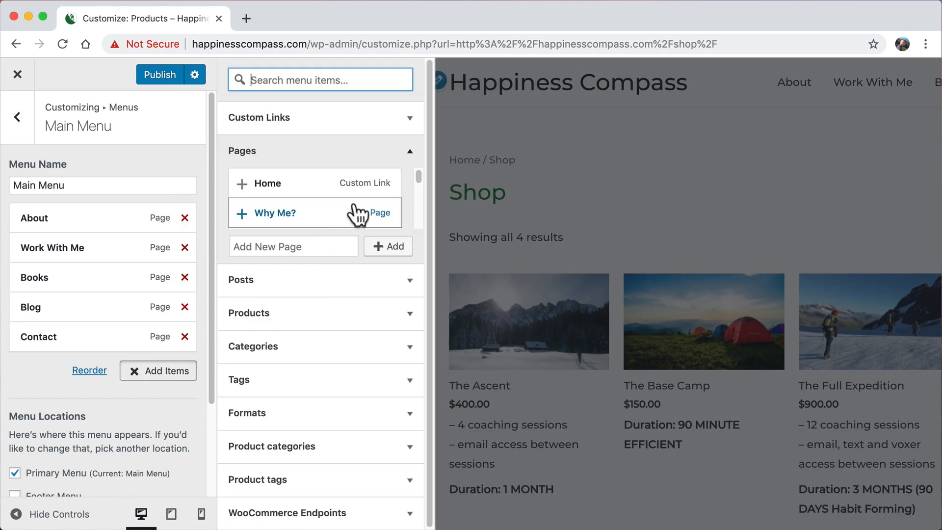
pyautogui.scroll(-3, 358, 211)
pyautogui.scroll(-5, 358, 212)
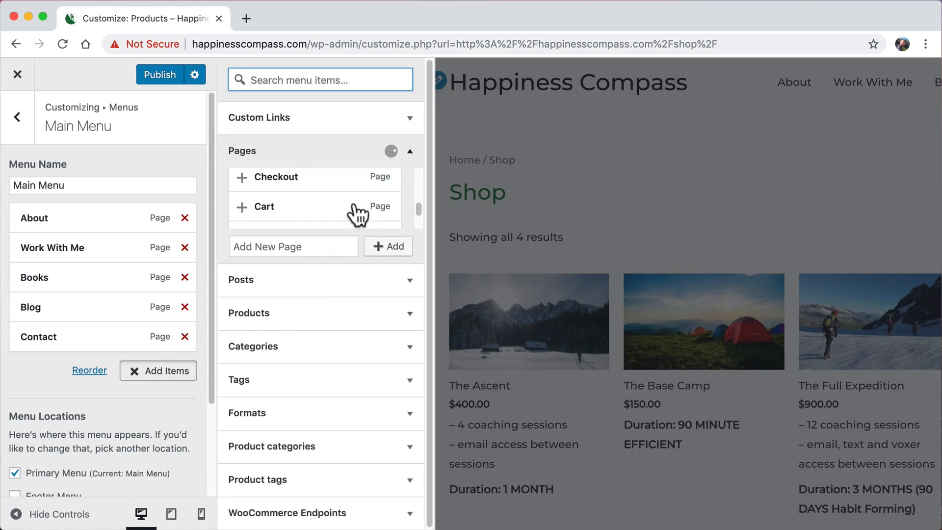
pyautogui.click(242, 196)
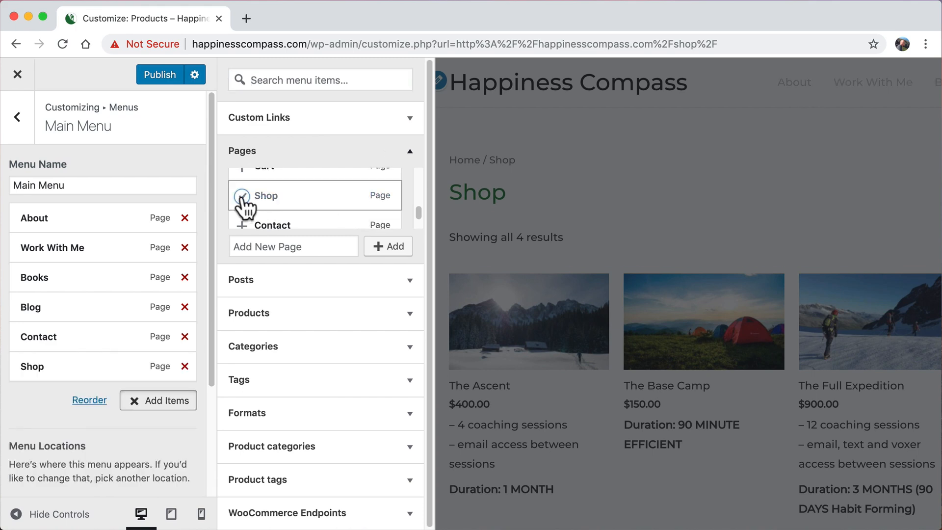
pyautogui.click(173, 405)
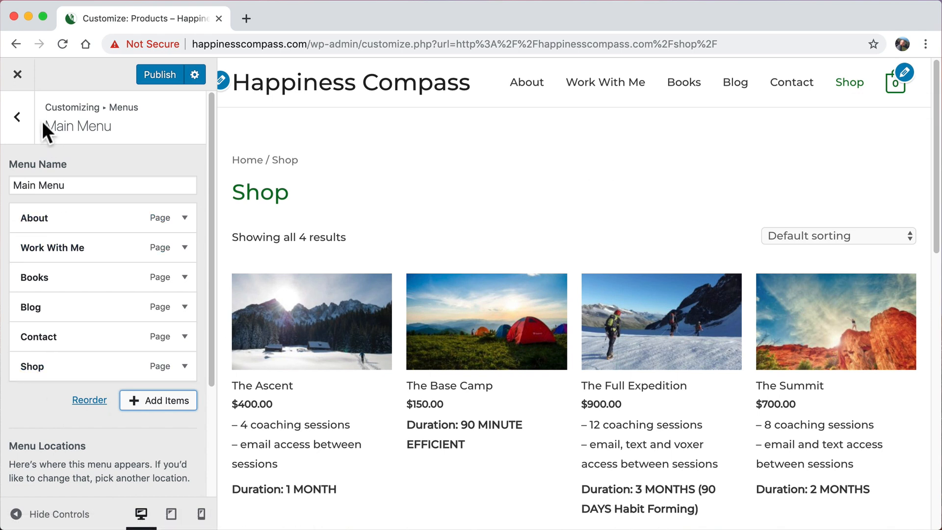
pyautogui.click(21, 76)
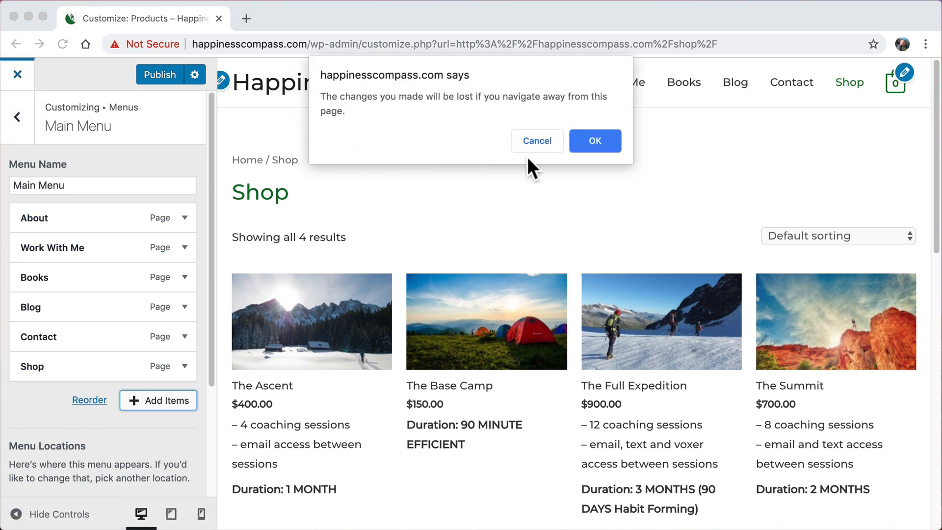
# Step: Confirm leaving the Customizer, discarding the unsaved Shop menu item
pyautogui.click(592, 144)
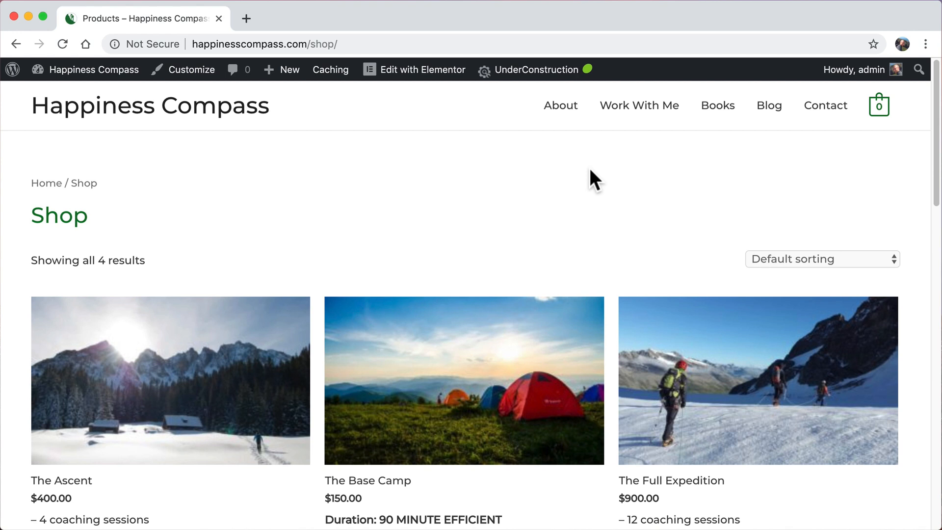
# Step: Open the PayPal method under WooCommerce Settings > Payments
pyautogui.moveTo(102, 78)
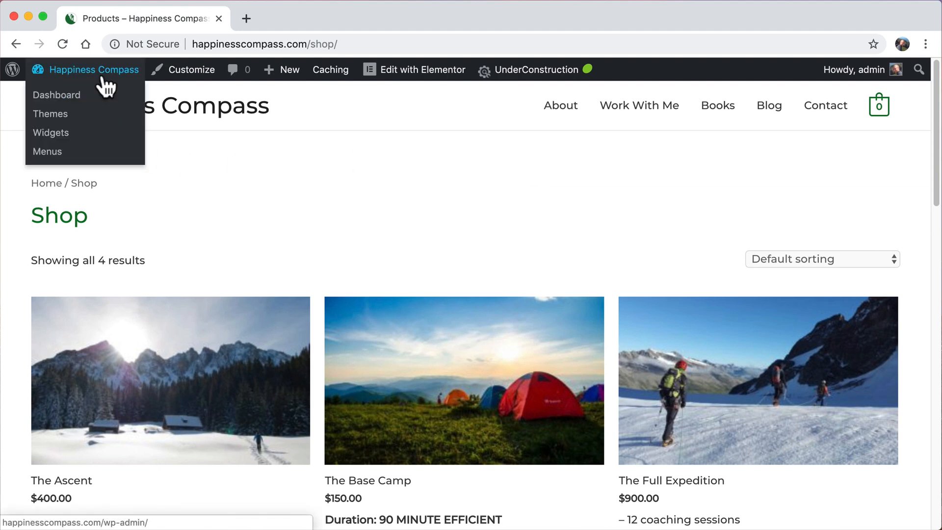
pyautogui.click(74, 103)
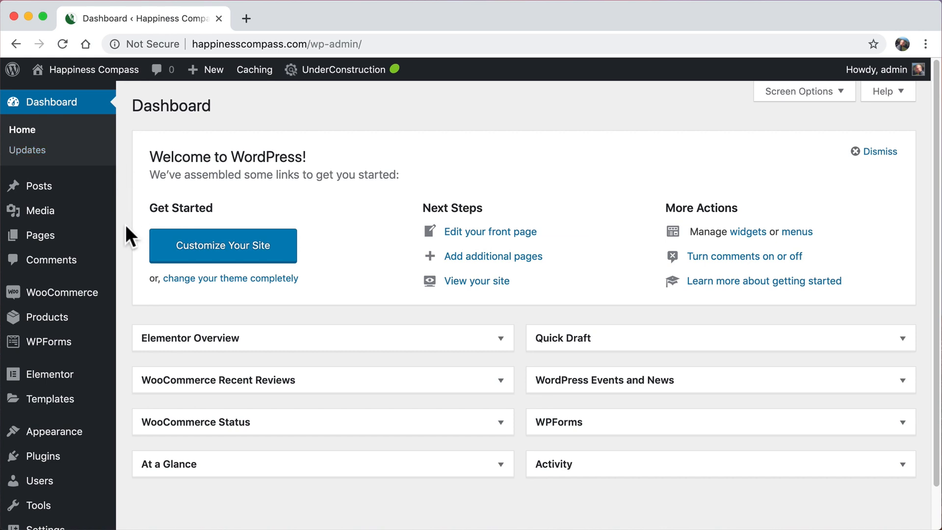
pyautogui.moveTo(88, 301)
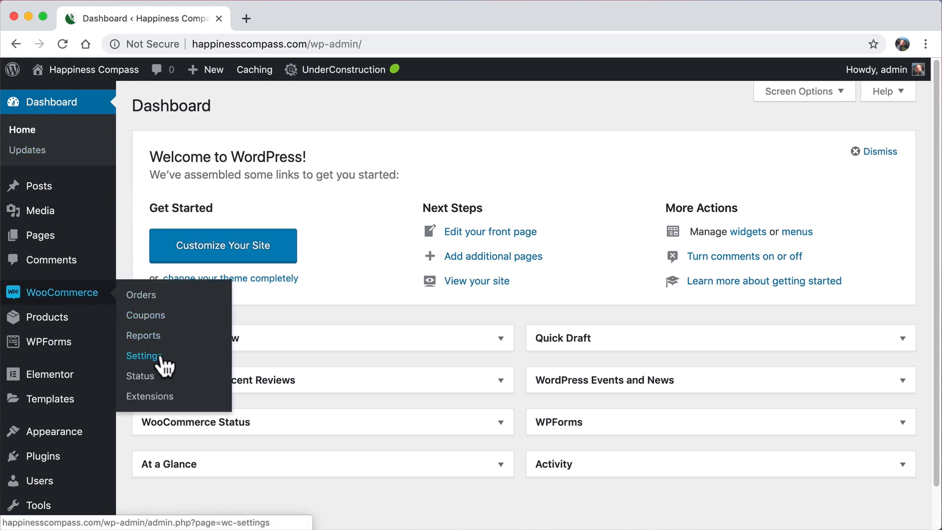
pyautogui.click(143, 356)
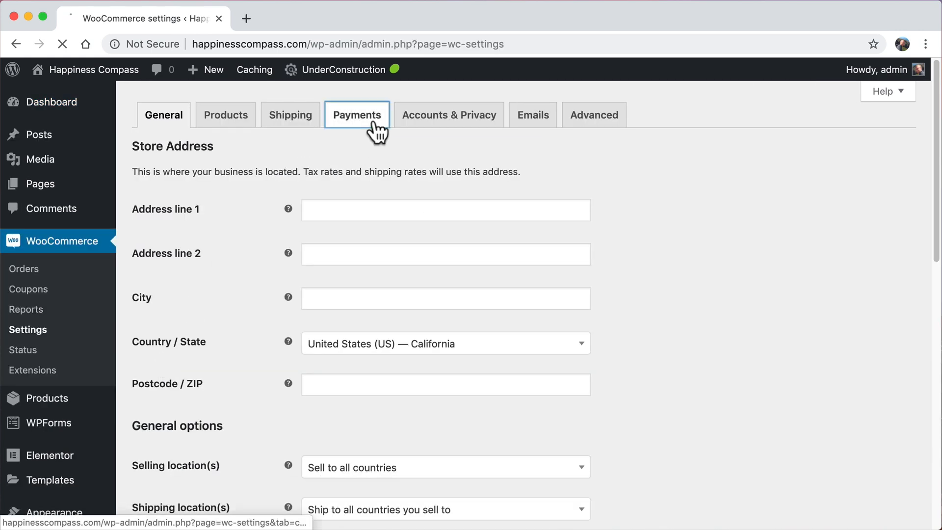
pyautogui.click(373, 126)
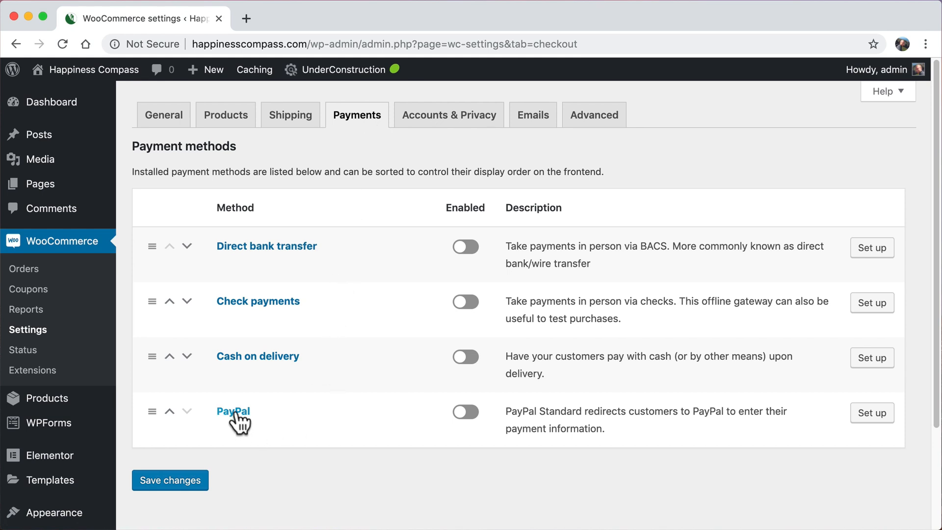
pyautogui.click(467, 413)
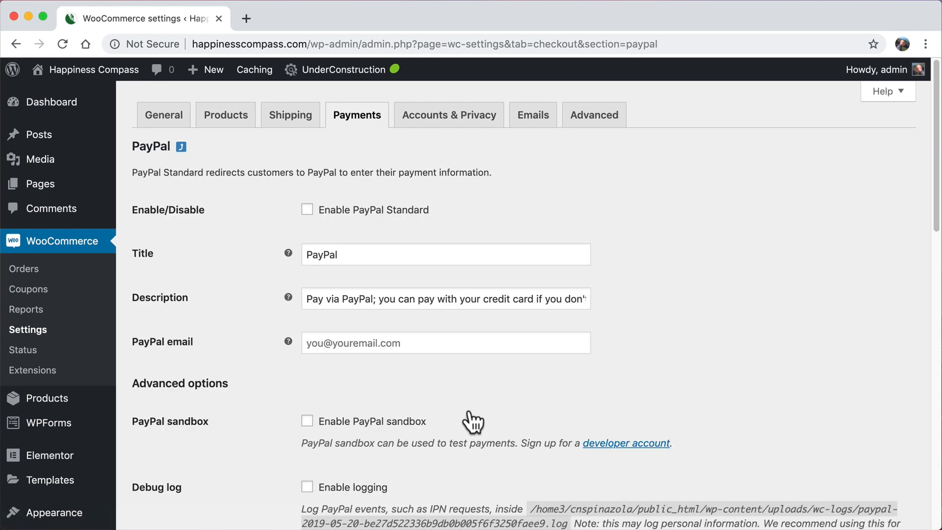
# Step: Enable PayPal Standard, enter the PayPal and receiver e-mail addresses, and save
pyautogui.click(306, 210)
pyautogui.click(361, 344)
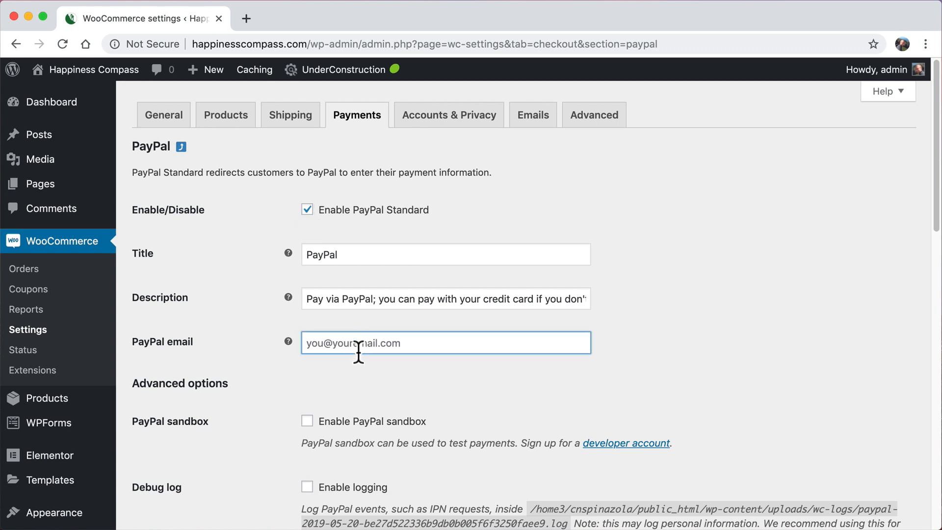
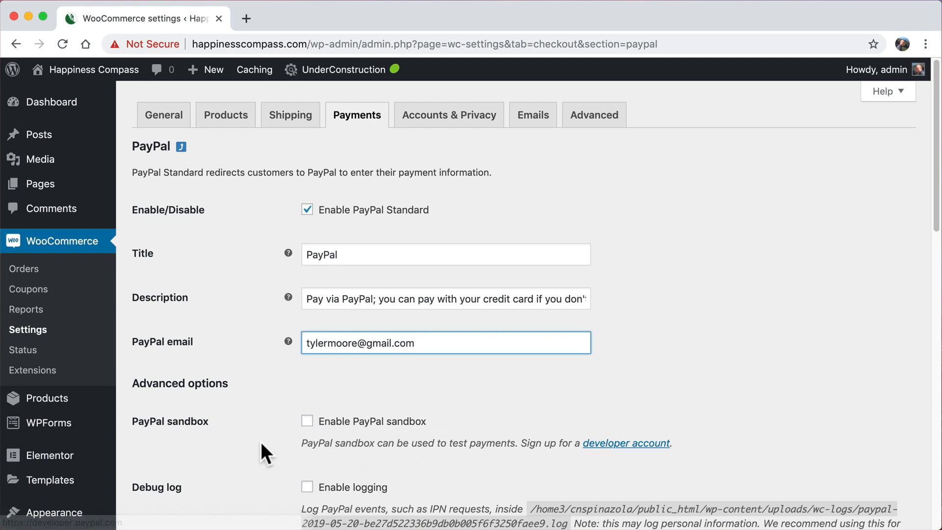
pyautogui.scroll(-3, 257, 444)
pyautogui.scroll(-8, 254, 434)
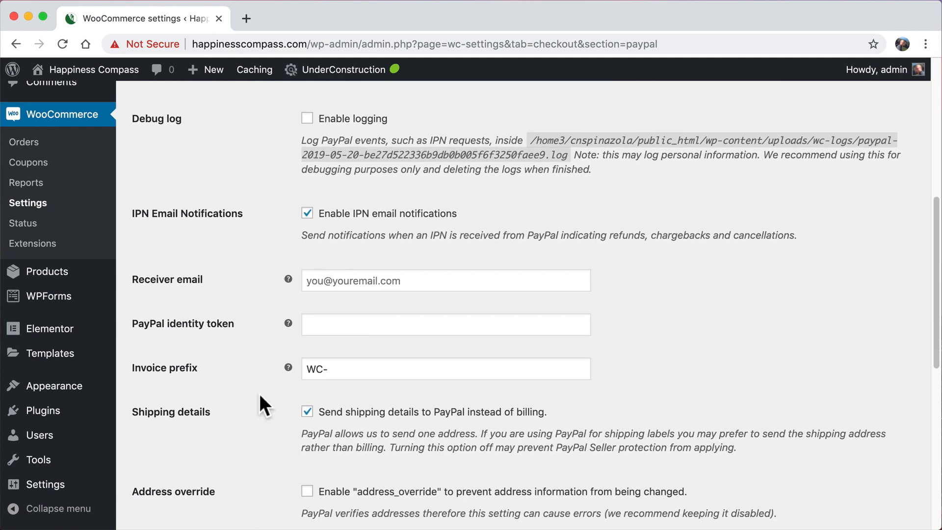
pyautogui.click(364, 278)
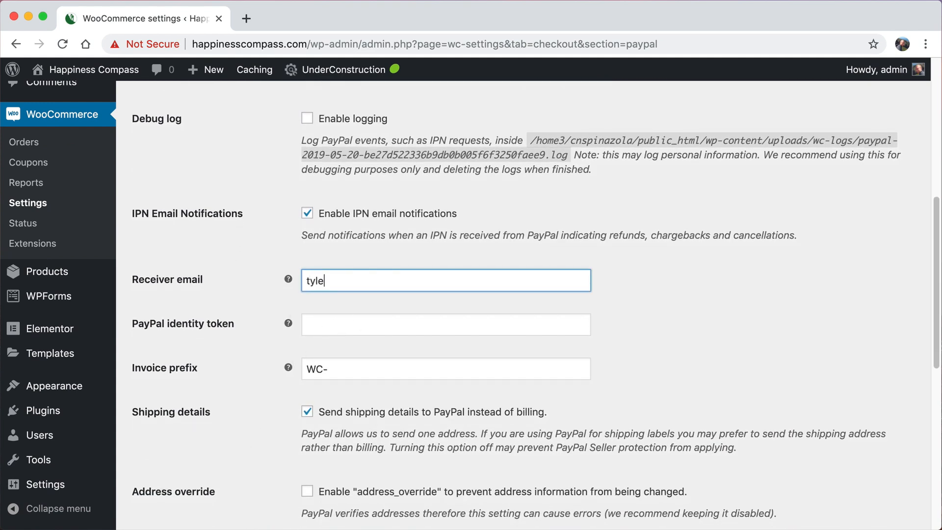
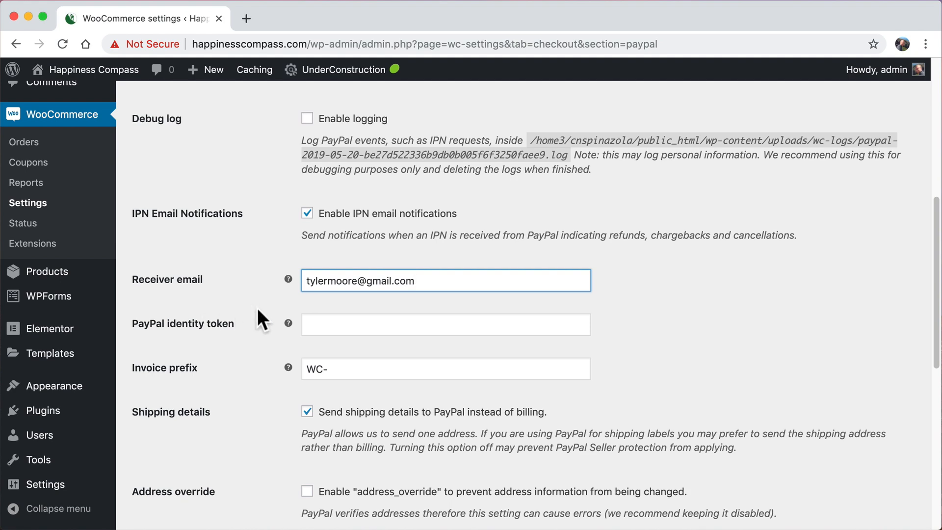
pyautogui.scroll(-12, 257, 309)
pyautogui.scroll(-1, 257, 310)
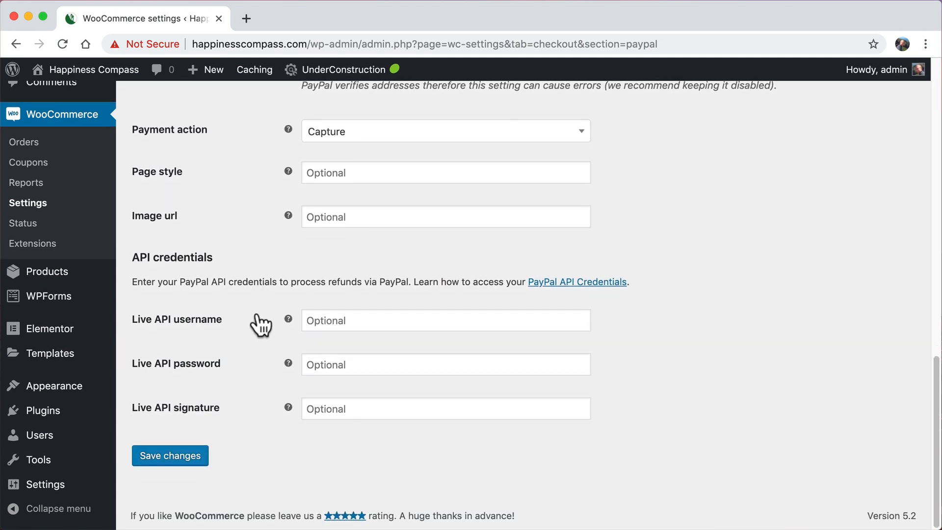
pyautogui.click(173, 457)
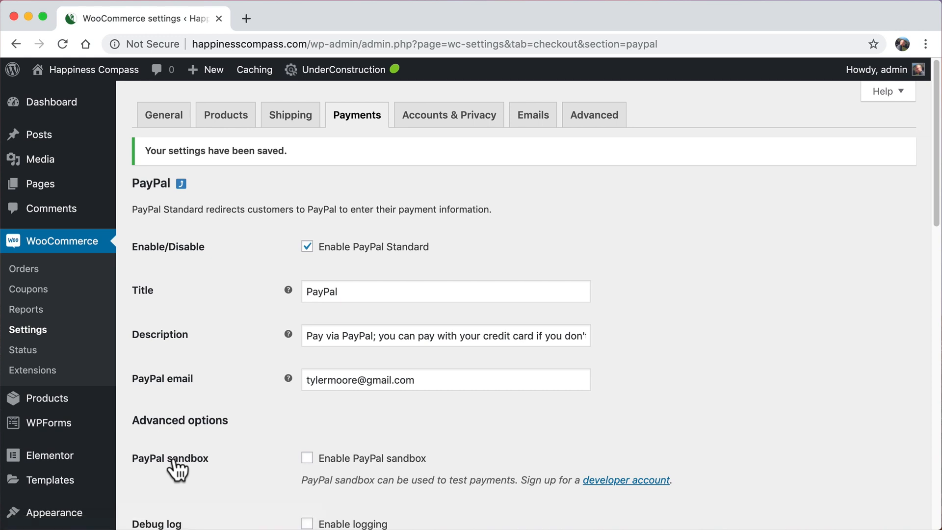
# Step: Add The Base Camp from the Work With Me page to the cart and go to checkout
pyautogui.click(93, 73)
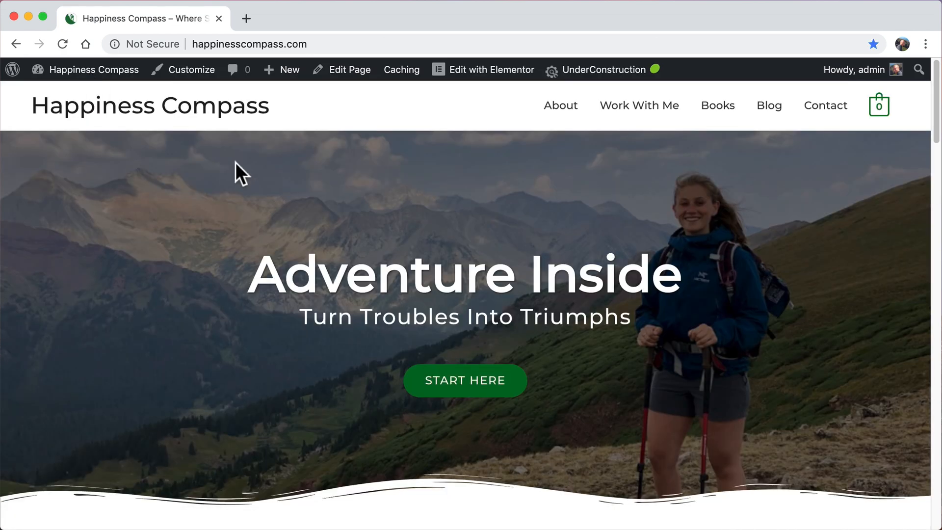
pyautogui.click(635, 110)
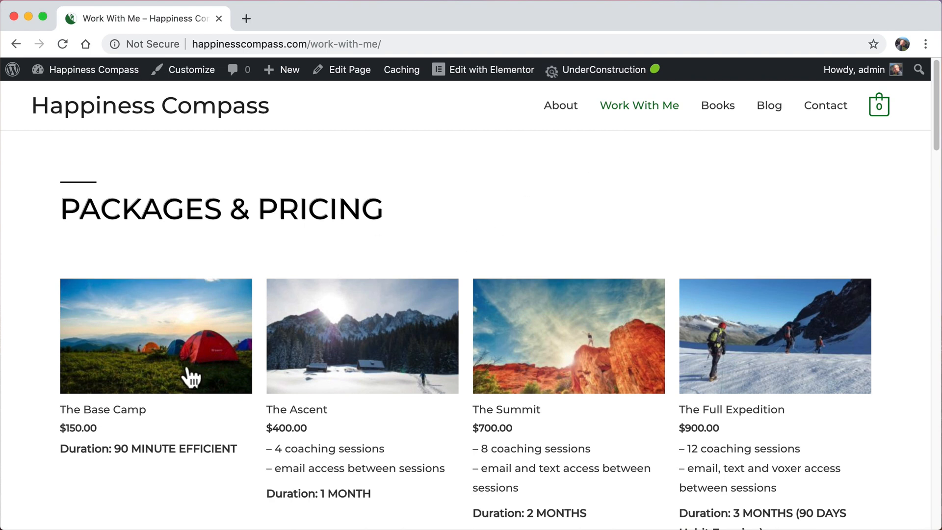
pyautogui.click(178, 378)
pyautogui.click(620, 328)
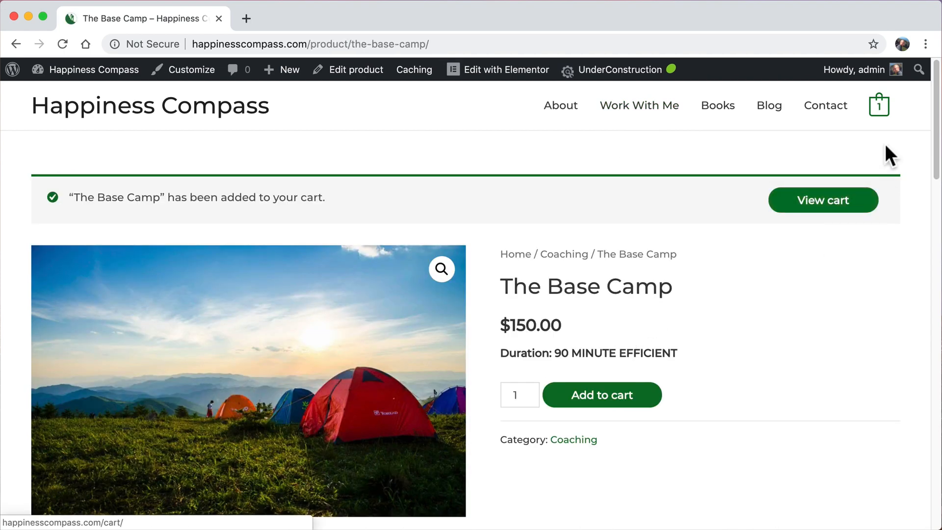
pyautogui.moveTo(880, 117)
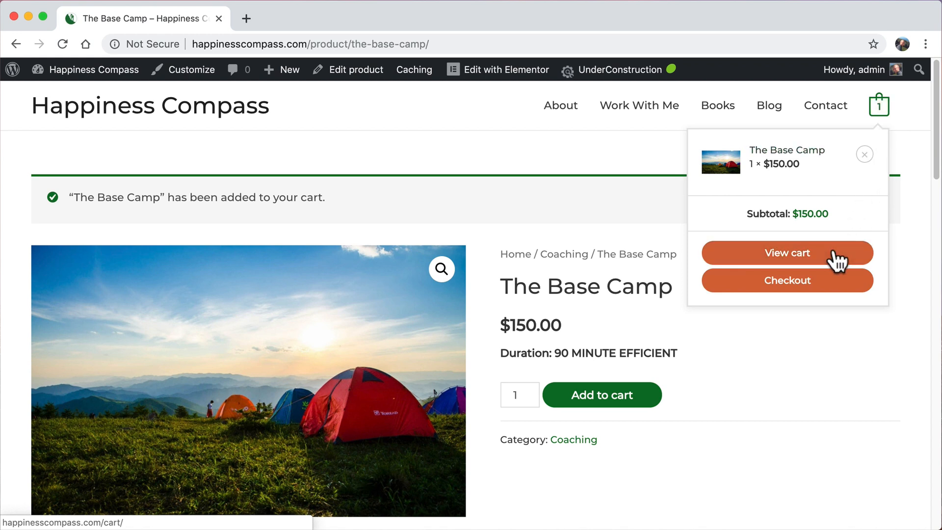
pyautogui.click(838, 259)
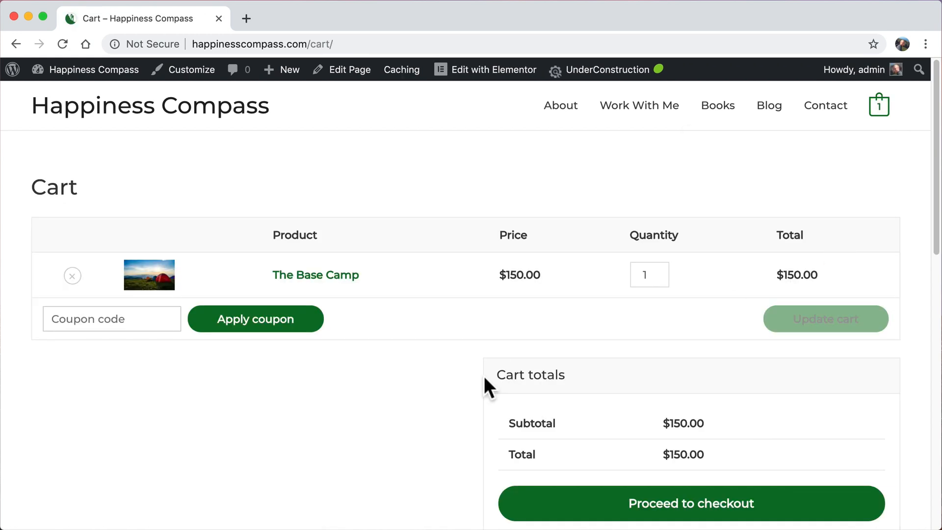
pyautogui.scroll(-2, 427, 390)
pyautogui.click(665, 434)
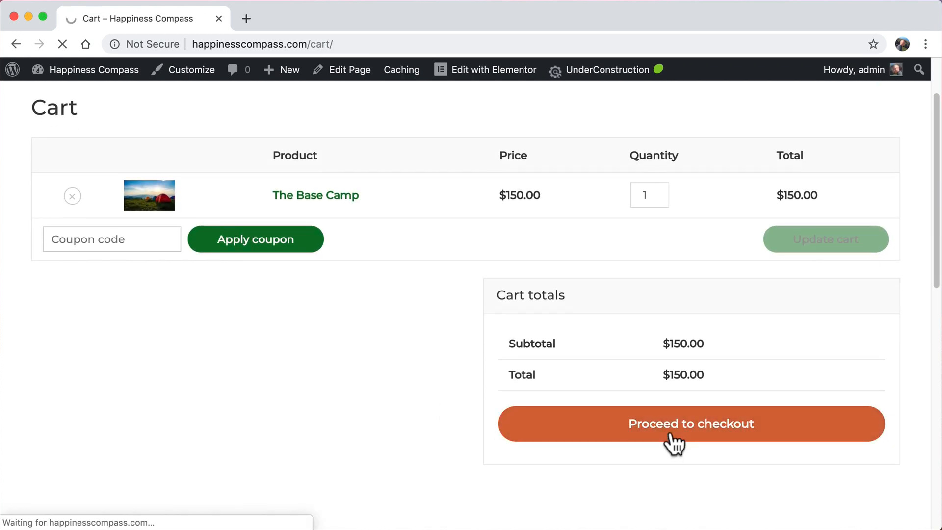
# Step: Enter the billing first name, company and street address
pyautogui.scroll(-6, 536, 379)
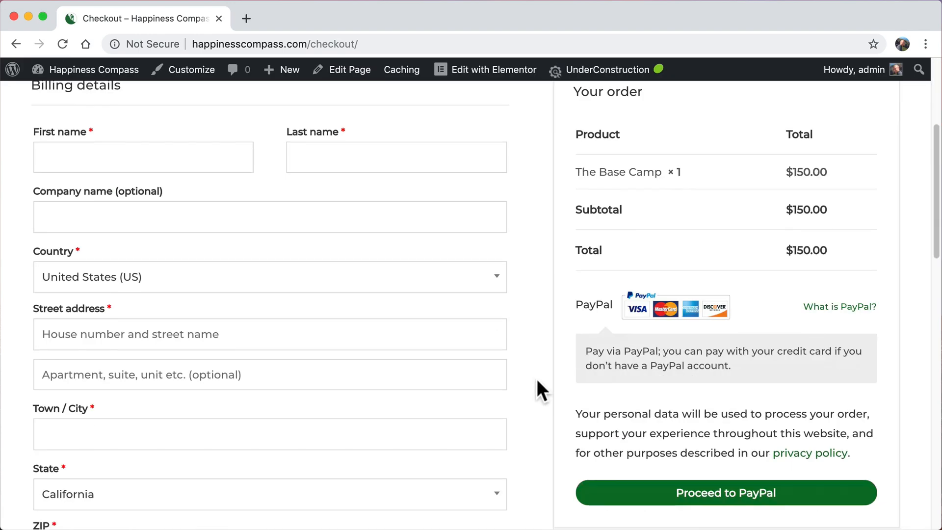
pyautogui.scroll(3, 537, 379)
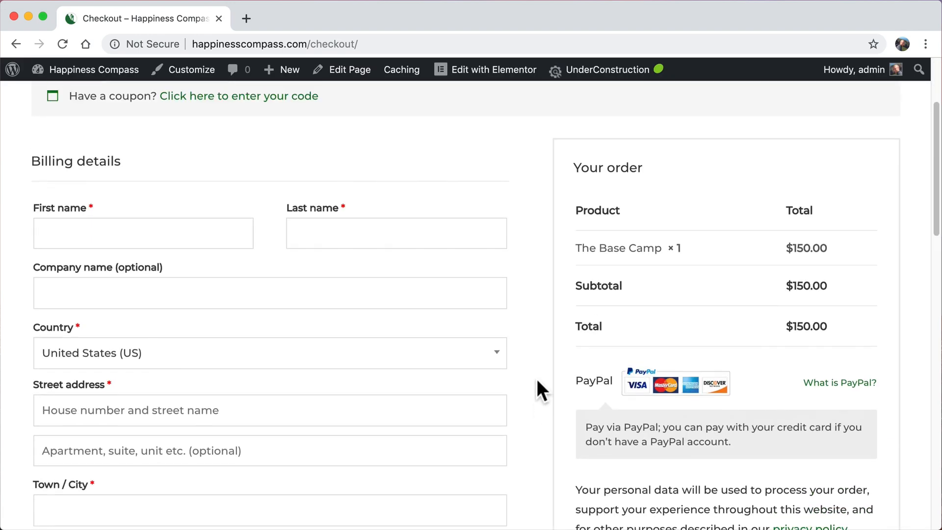
pyautogui.scroll(1, 536, 378)
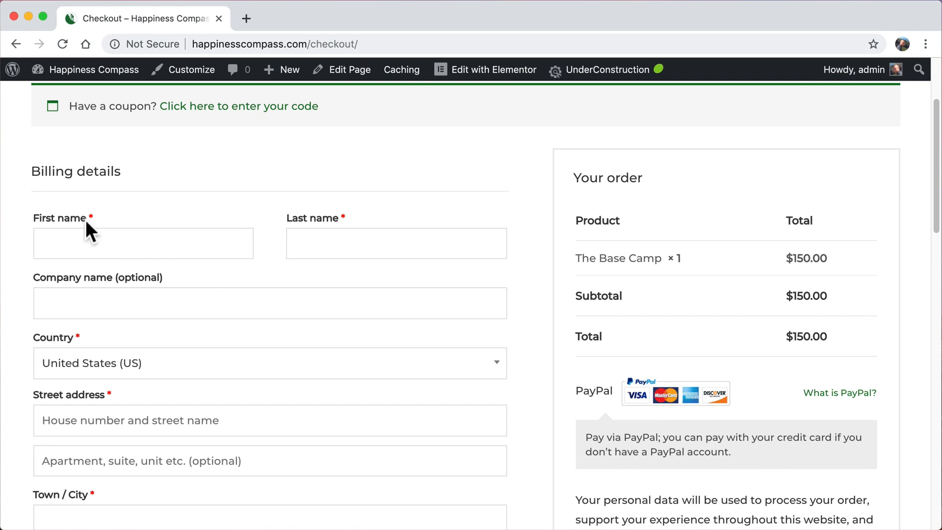
pyautogui.click(103, 249)
pyautogui.write('xyz')
pyautogui.press('Tab')
pyautogui.write('abx')
pyautogui.press('Tab')
pyautogui.write('xyz')
pyautogui.click(165, 419)
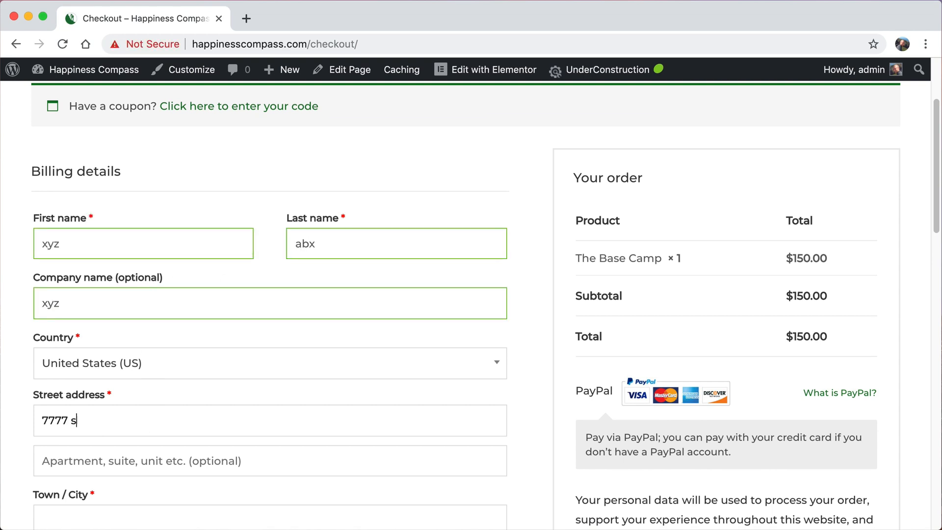
# Step: Fill in the billing city, ZIP code and phone number, then proceed to PayPal
pyautogui.scroll(-3, 166, 418)
pyautogui.click(218, 384)
pyautogui.write('Venice')
pyautogui.scroll(-3, 17, 439)
pyautogui.click(74, 366)
pyautogui.write('90038')
pyautogui.click(79, 423)
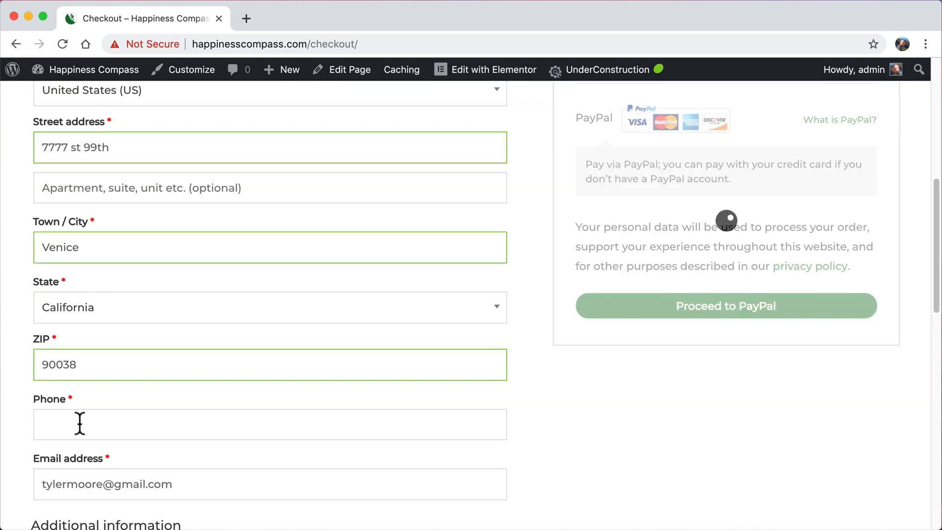
pyautogui.write('123498761')
pyautogui.scroll(-3, 131, 428)
pyautogui.scroll(3, 700, 303)
pyautogui.click(699, 304)
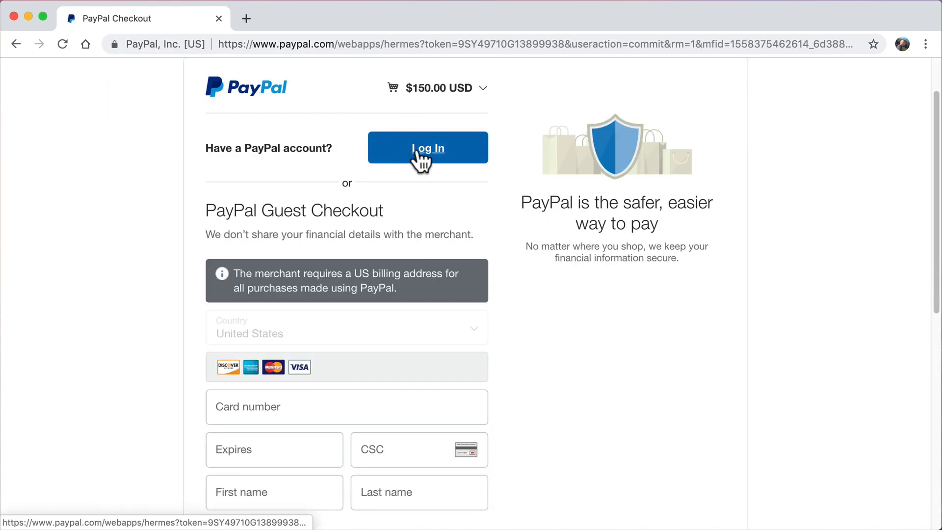
# Step: Abandon the $150.00 PayPal card entry and navigate back to happinesscompass.com
pyautogui.scroll(-5, 141, 289)
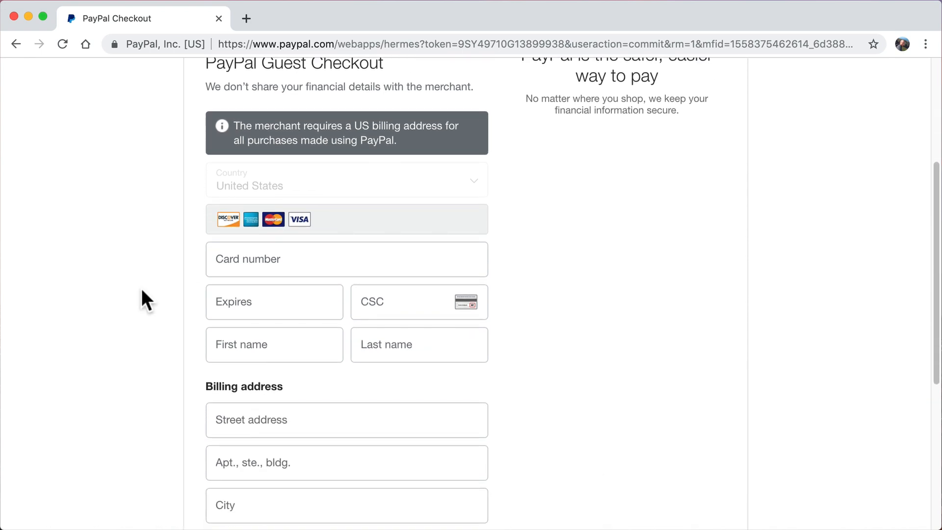
pyautogui.click(293, 248)
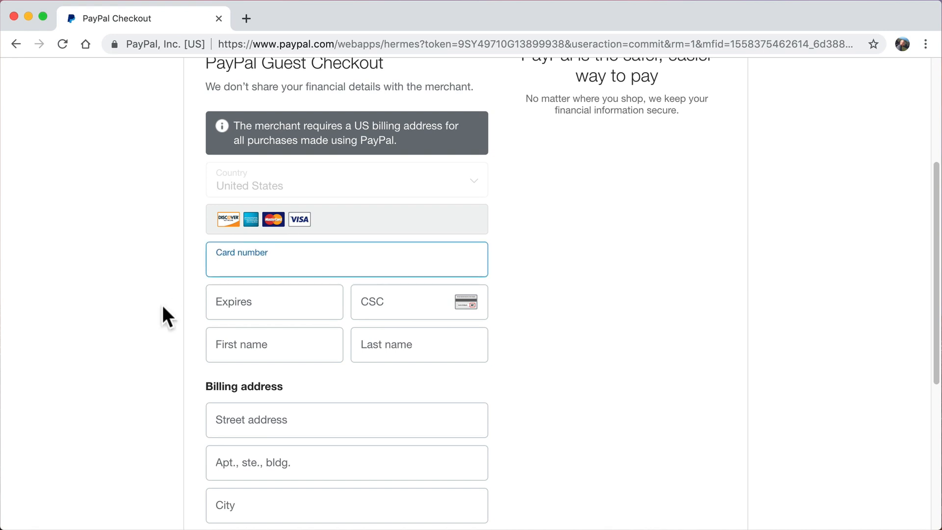
pyautogui.click(162, 305)
pyautogui.scroll(-6, 162, 304)
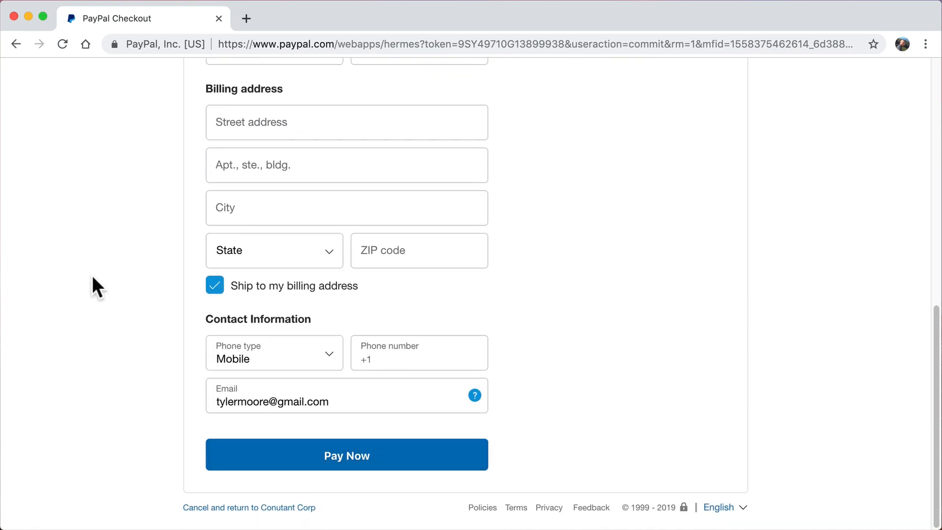
pyautogui.click(293, 43)
pyautogui.write('happ')
pyautogui.press('Return')
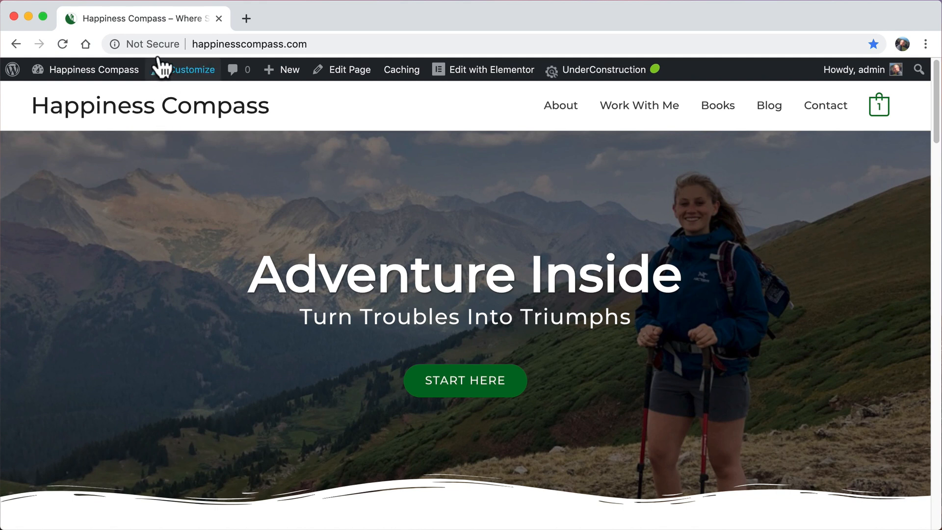
pyautogui.click(157, 44)
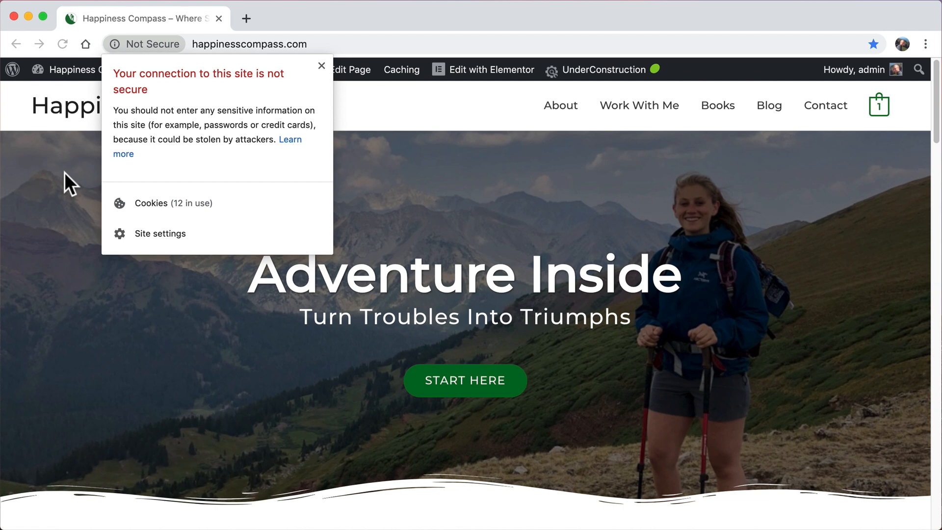
pyautogui.click(64, 172)
pyautogui.moveTo(99, 78)
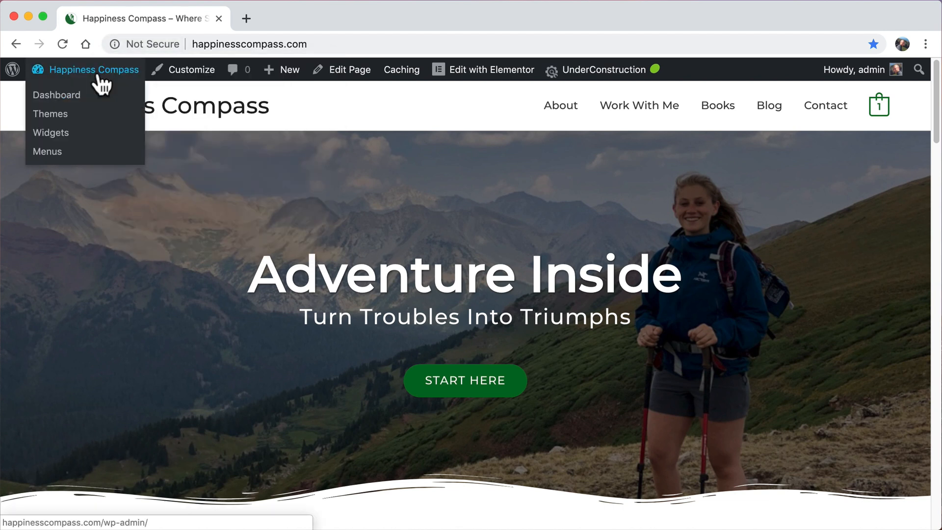
# Step: Search Add New plugins for 'SSL', then install and activate Really Simple SSL 3.1.5
pyautogui.click(74, 95)
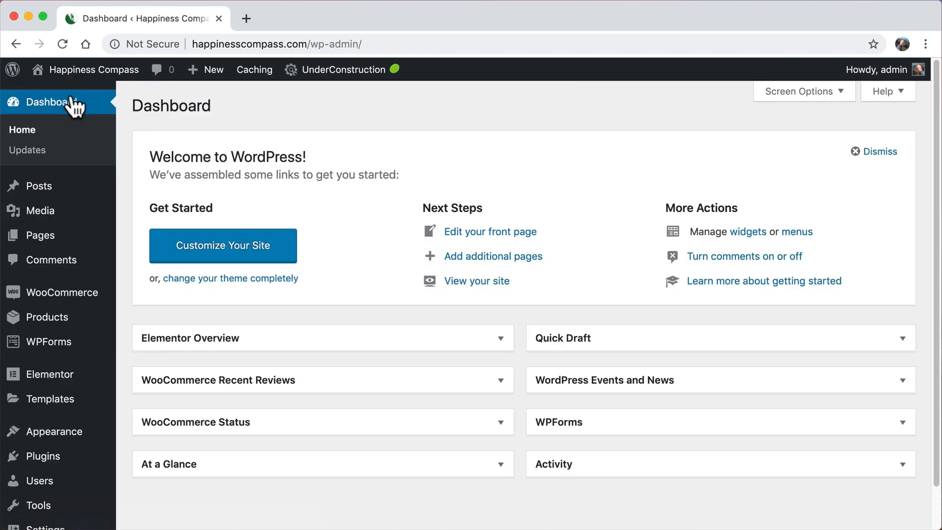
pyautogui.scroll(-2, 125, 241)
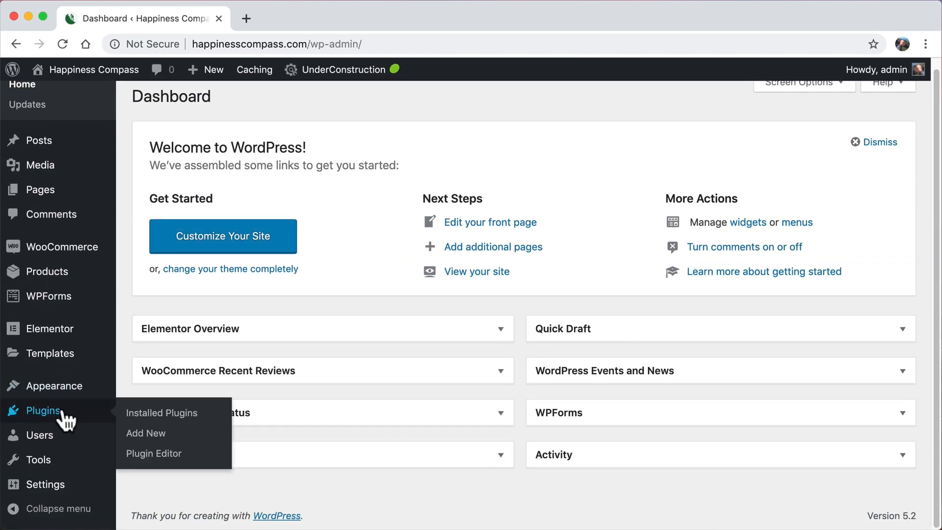
pyautogui.click(64, 417)
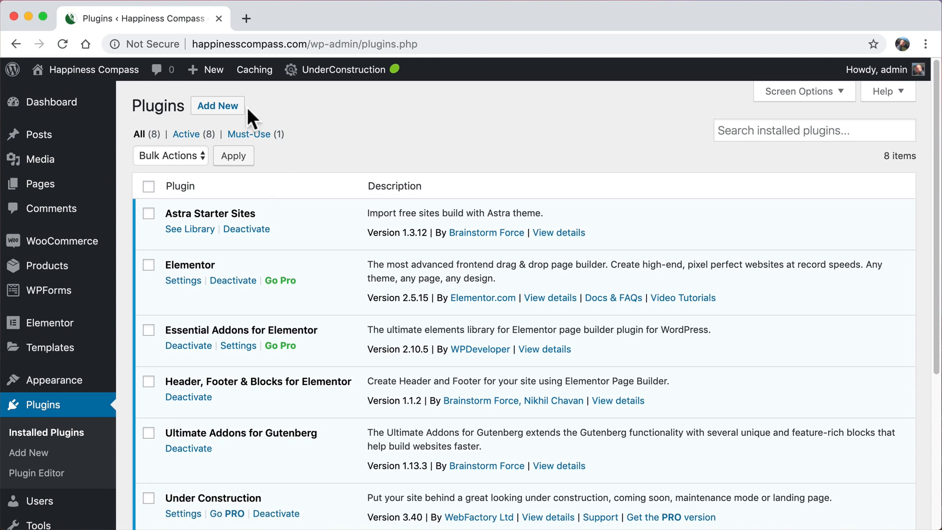
pyautogui.click(236, 109)
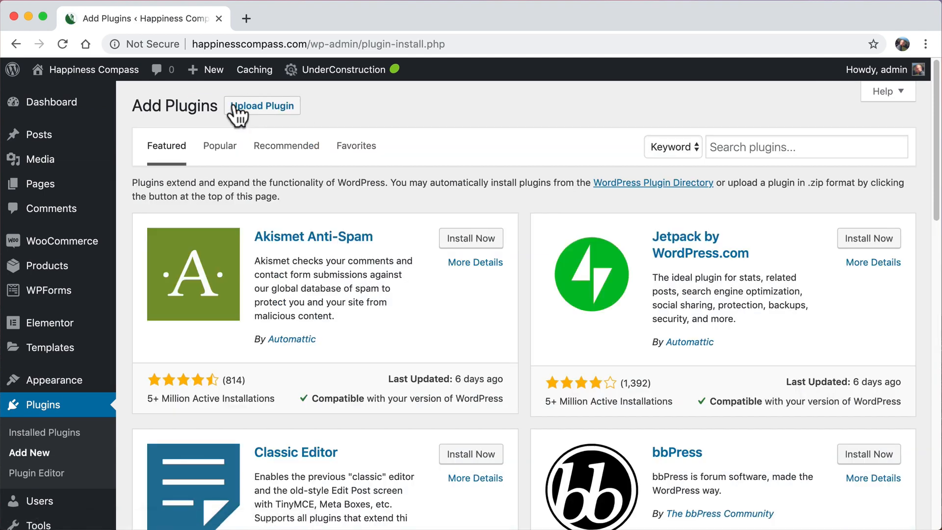
pyautogui.click(740, 145)
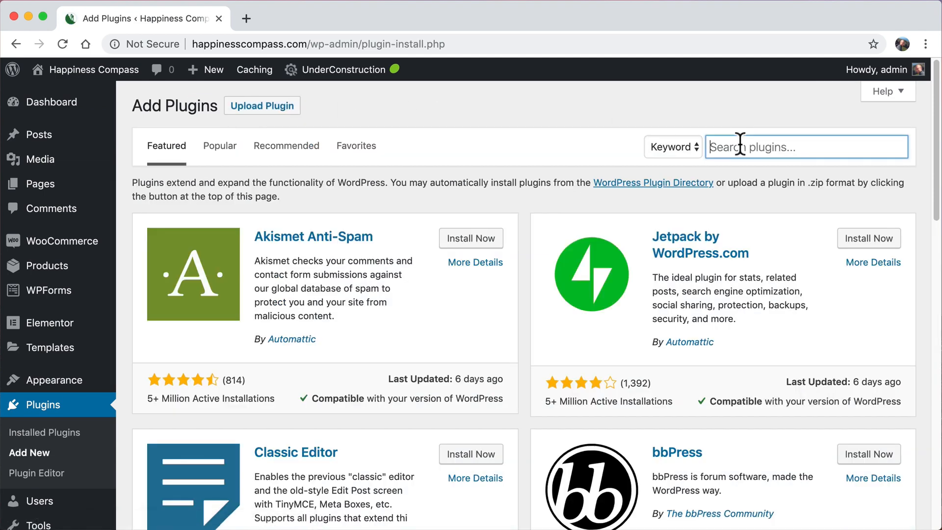
pyautogui.write('SSL')
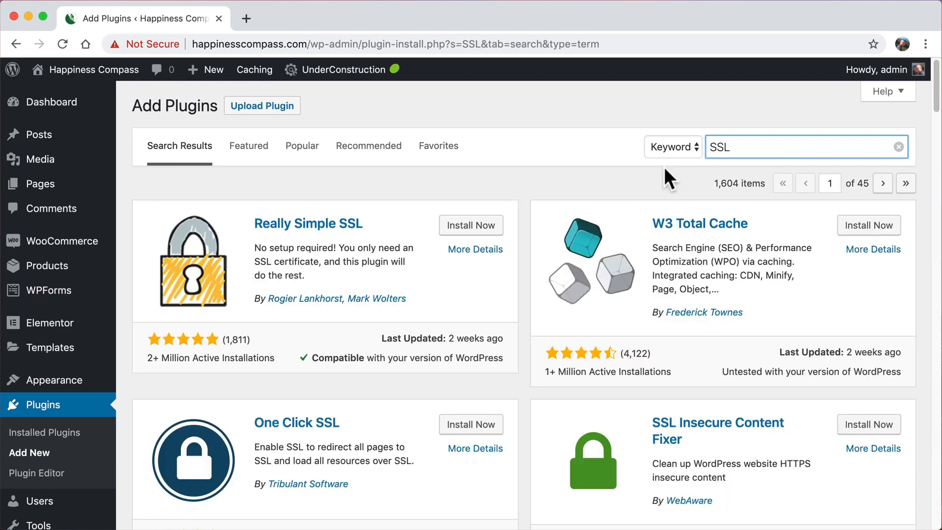
pyautogui.click(480, 229)
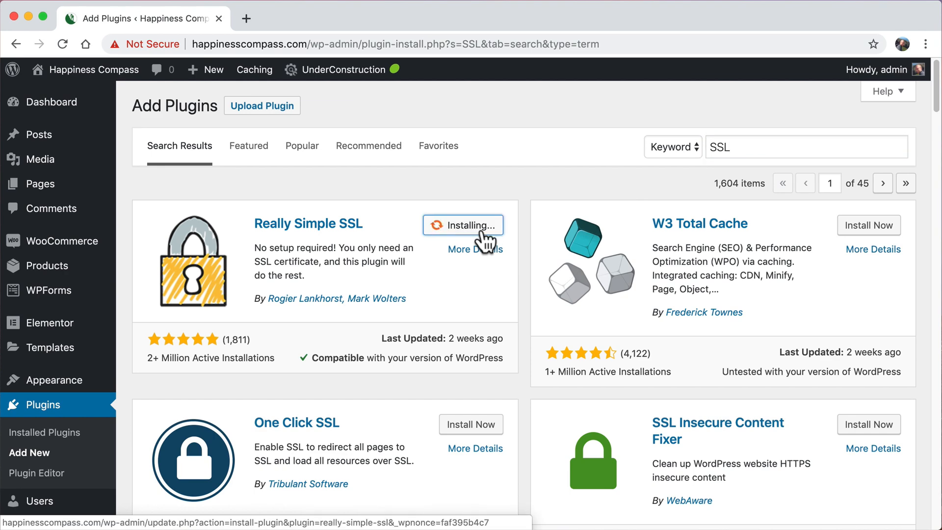
pyautogui.click(482, 233)
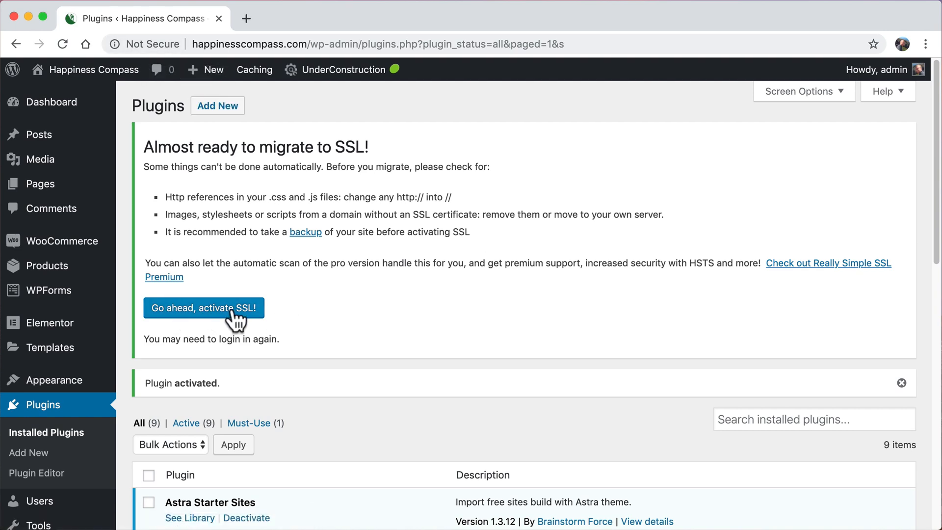
pyautogui.scroll(-10, 322, 323)
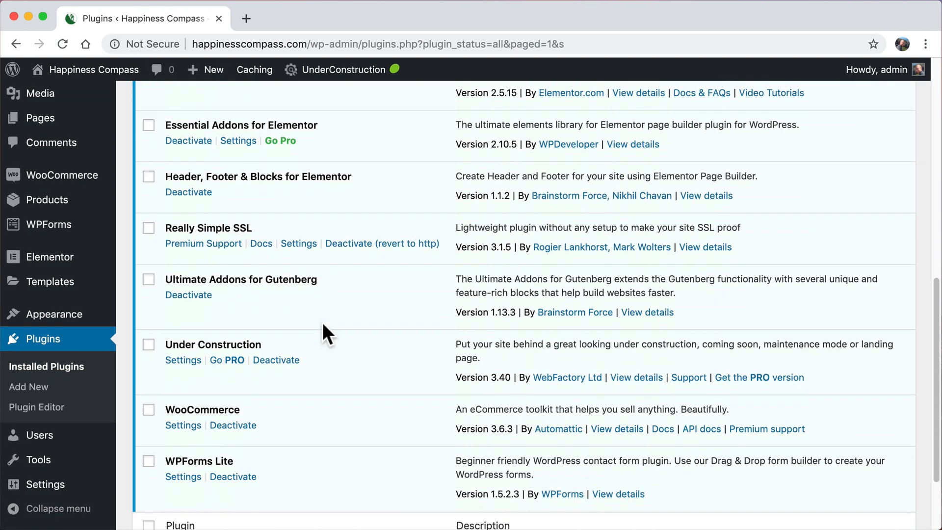
pyautogui.scroll(-1, 322, 322)
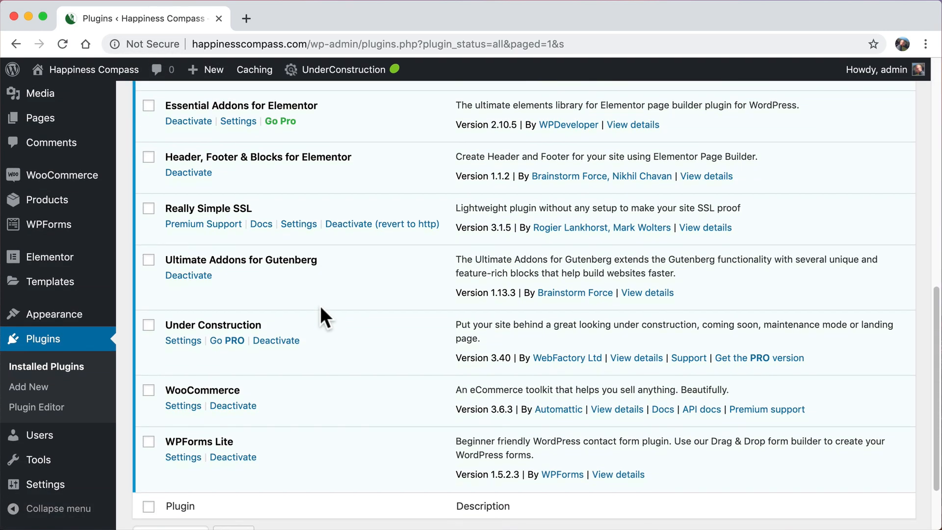
# Step: In Really Simple SSL settings, review the detected certificate and activate SSL site-wide
pyautogui.click(303, 226)
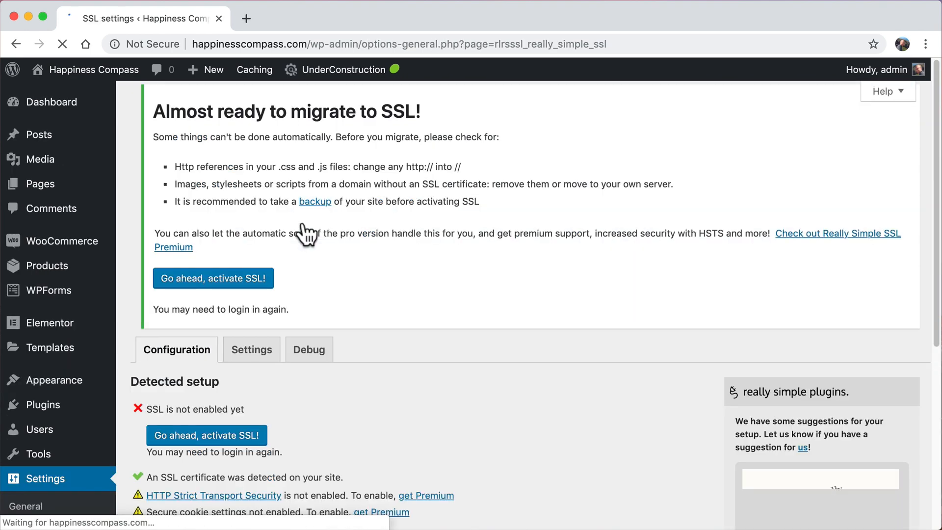
pyautogui.scroll(-2, 386, 319)
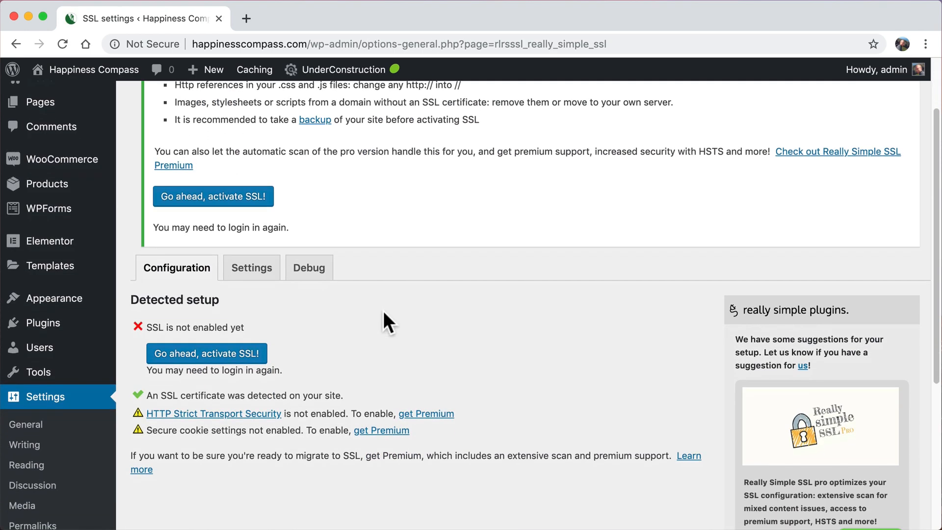
pyautogui.moveTo(149, 395); pyautogui.dragTo(364, 391)
pyautogui.click(398, 378)
pyautogui.click(206, 361)
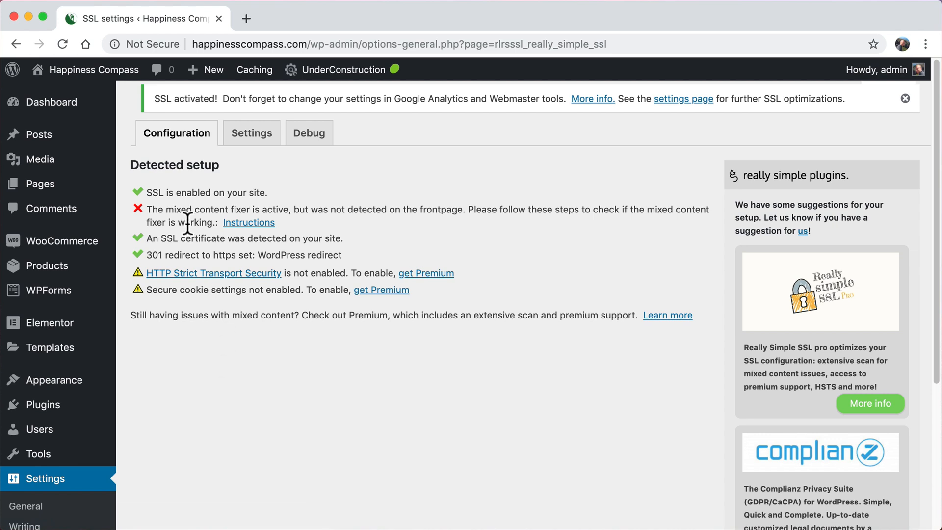
# Step: Visit the site over https, then load /wp-admin to reach the 'SSL activated!' Dashboard
pyautogui.moveTo(98, 74)
pyautogui.click(70, 94)
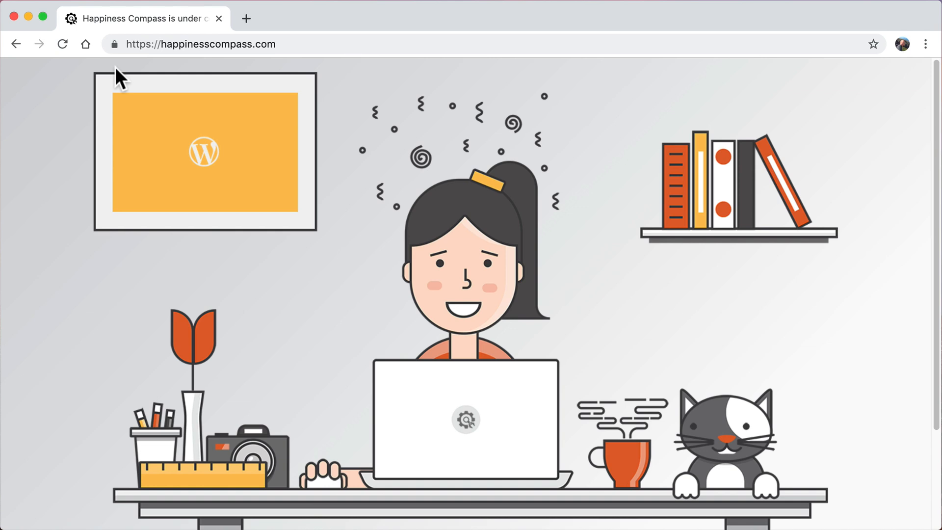
pyautogui.click(299, 44)
pyautogui.press('Right')
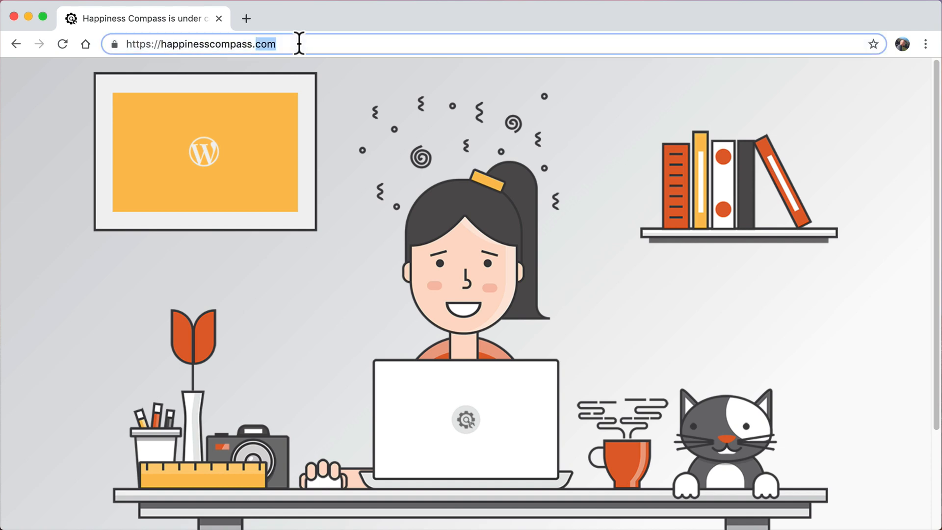
pyautogui.write('/')
pyautogui.write('wp-admin')
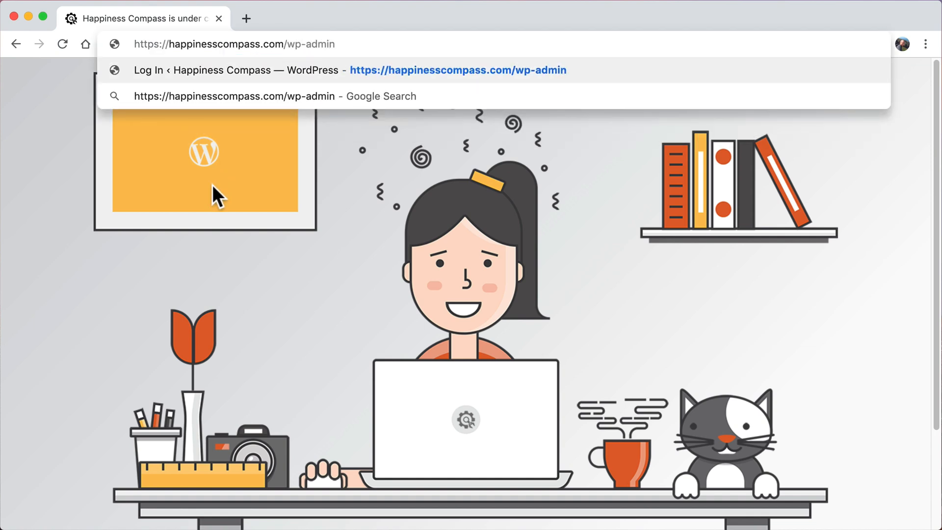
pyautogui.click(410, 72)
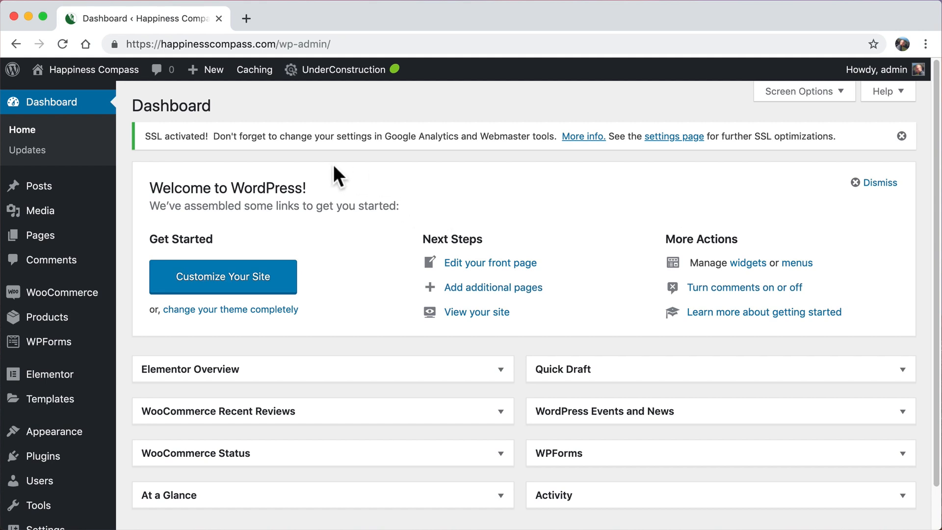
# Step: Check connection security on the homepage and Work With Me page, both still not fully secure
pyautogui.moveTo(79, 75)
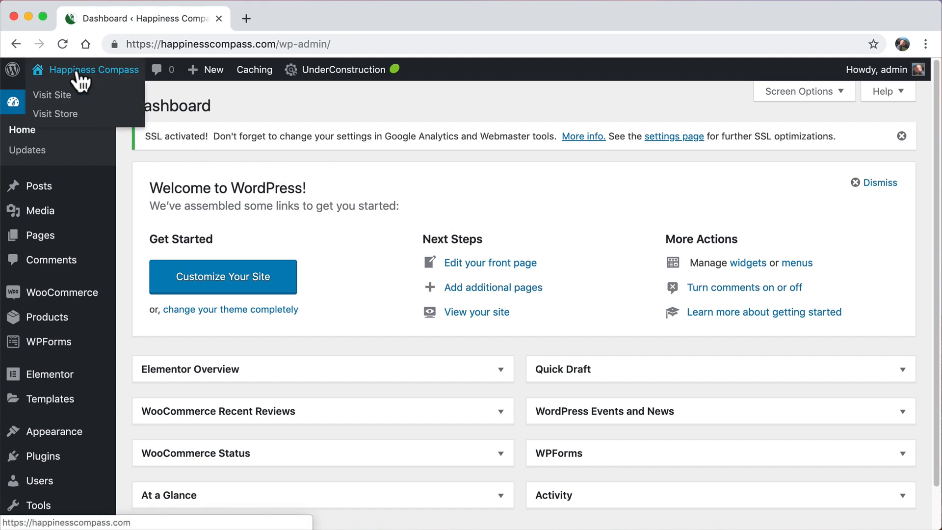
pyautogui.click(59, 96)
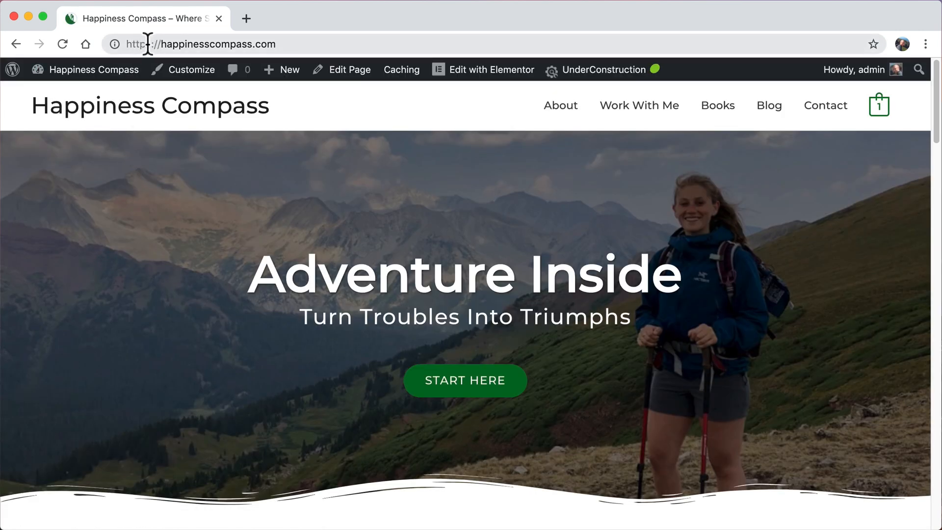
pyautogui.click(116, 42)
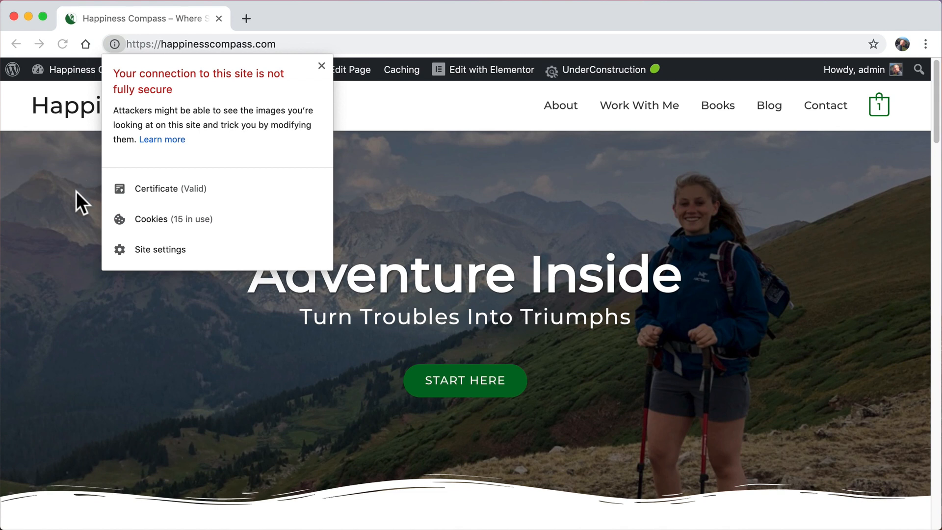
pyautogui.click(76, 190)
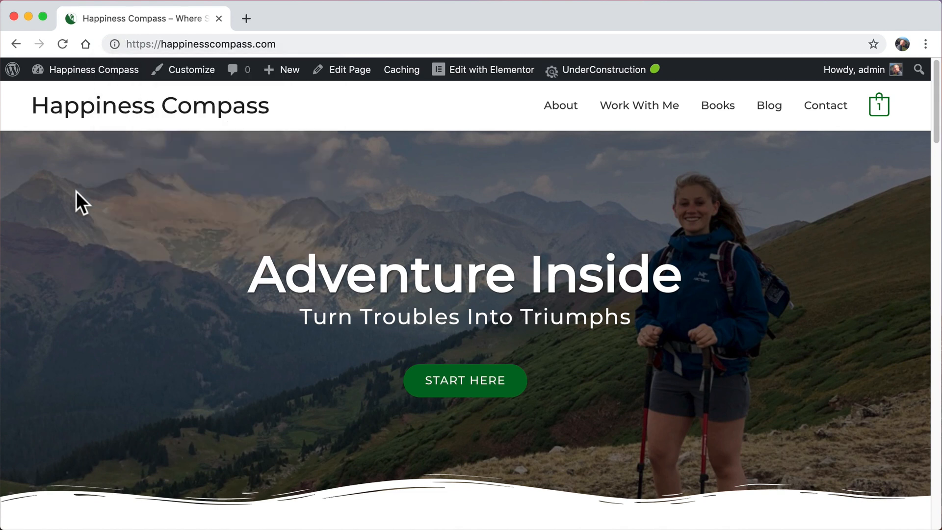
pyautogui.click(612, 117)
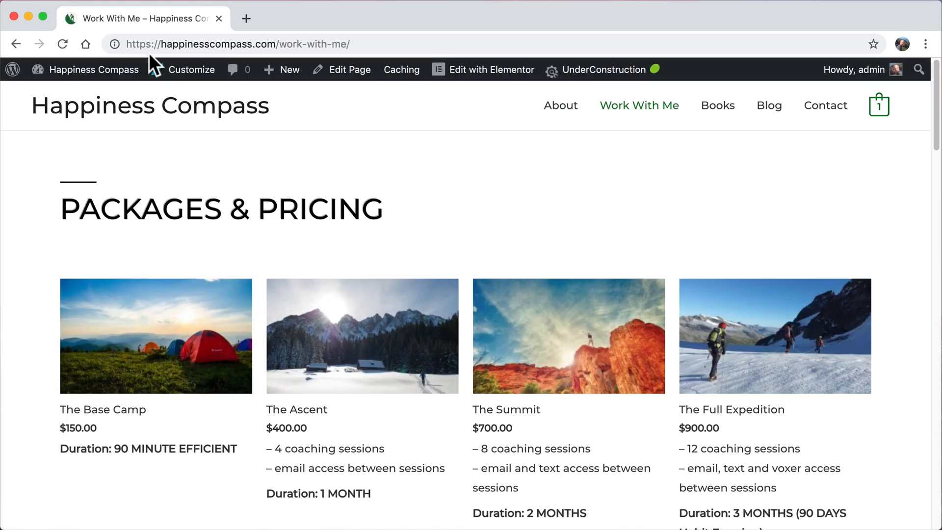
pyautogui.click(112, 44)
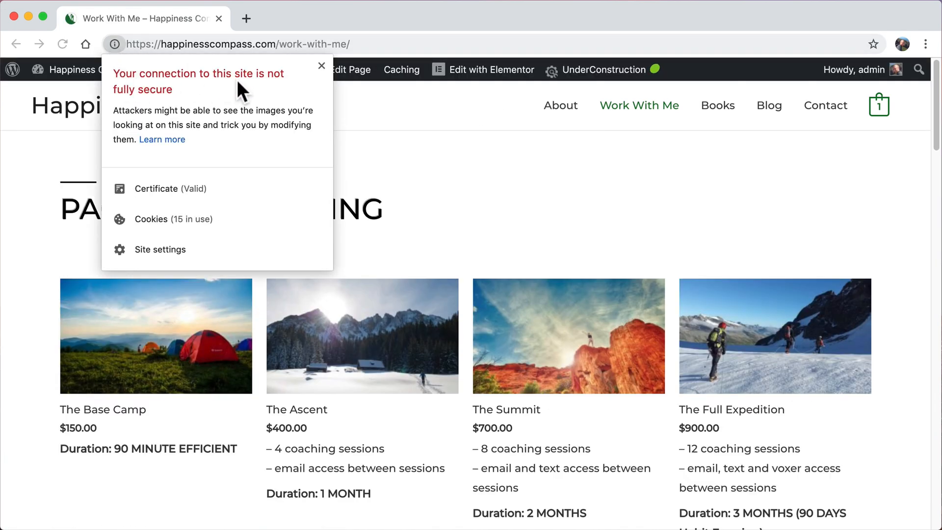
pyautogui.click(363, 162)
# Step: Return to the admin Dashboard and open Elementor > Tools
pyautogui.moveTo(116, 75)
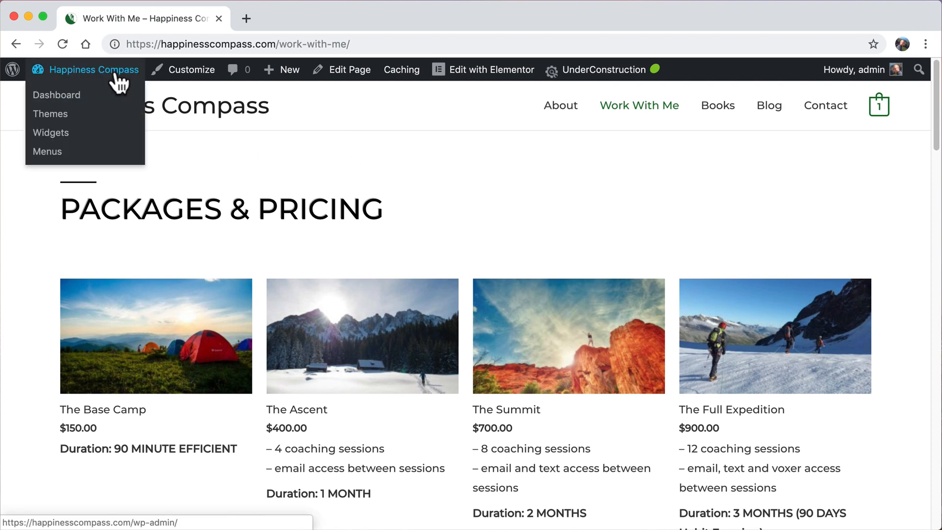
pyautogui.click(73, 97)
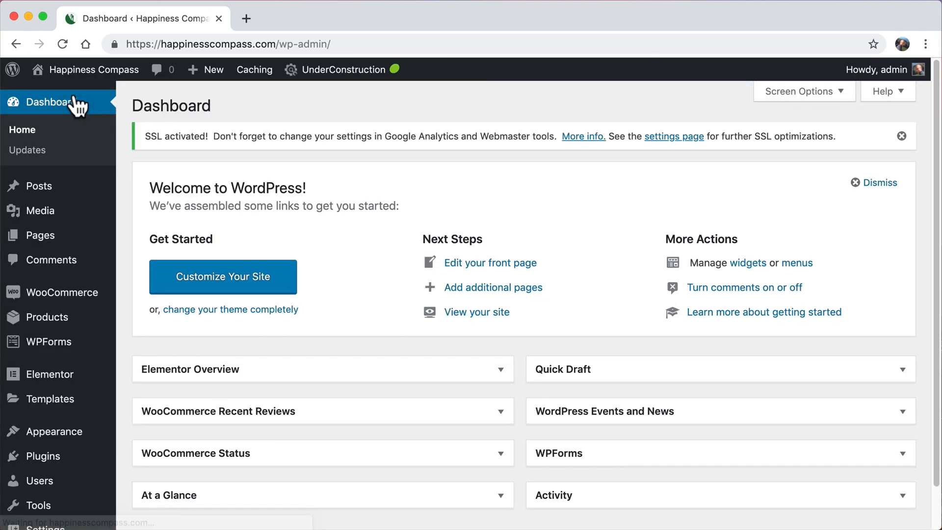
pyautogui.scroll(-2, 121, 146)
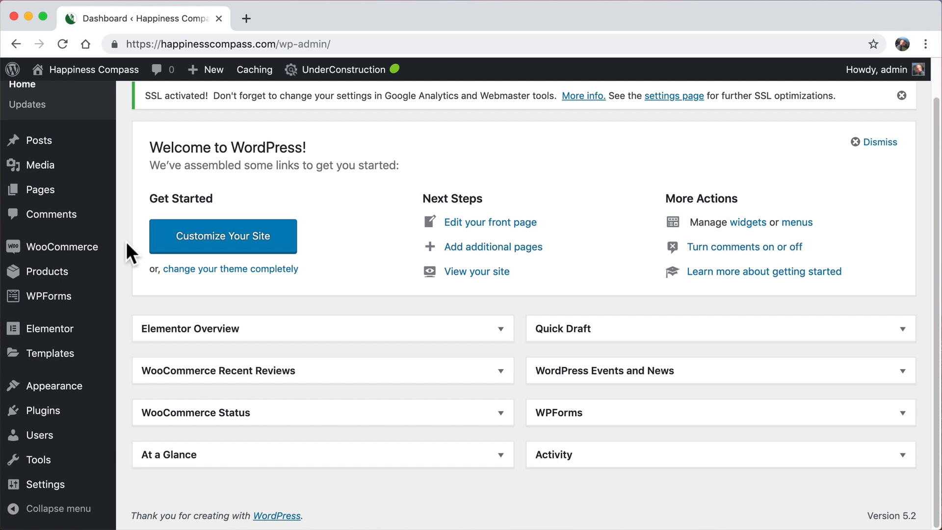
pyautogui.moveTo(85, 335)
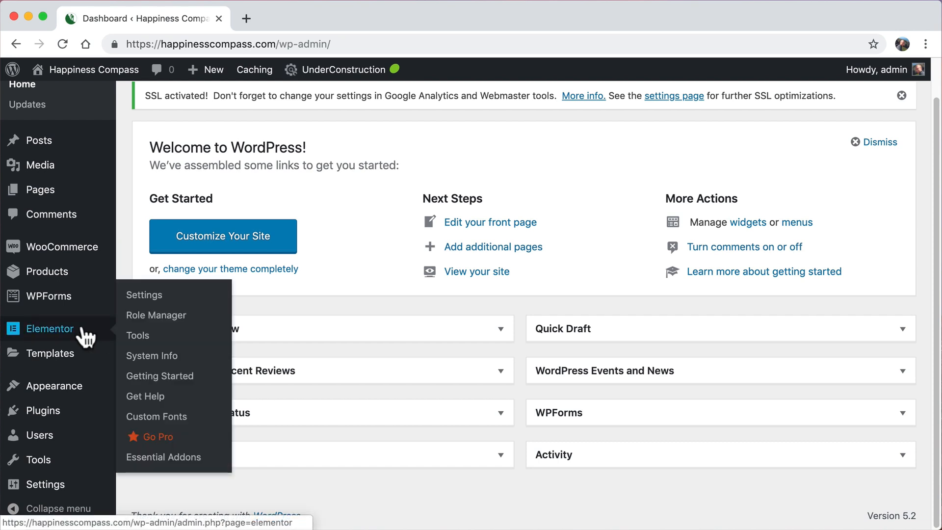
pyautogui.click(137, 338)
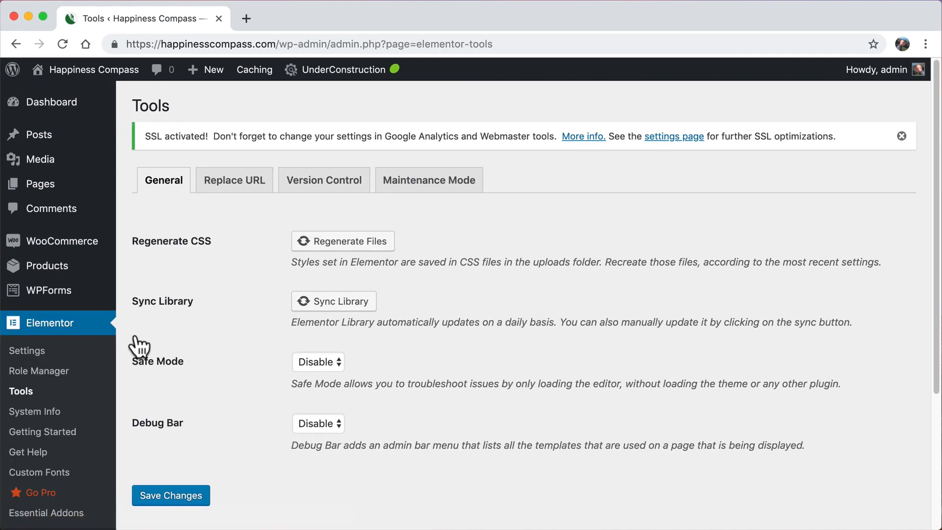
# Step: On the Replace URL tab, copy the site address and paste it into the new URL field
pyautogui.click(254, 193)
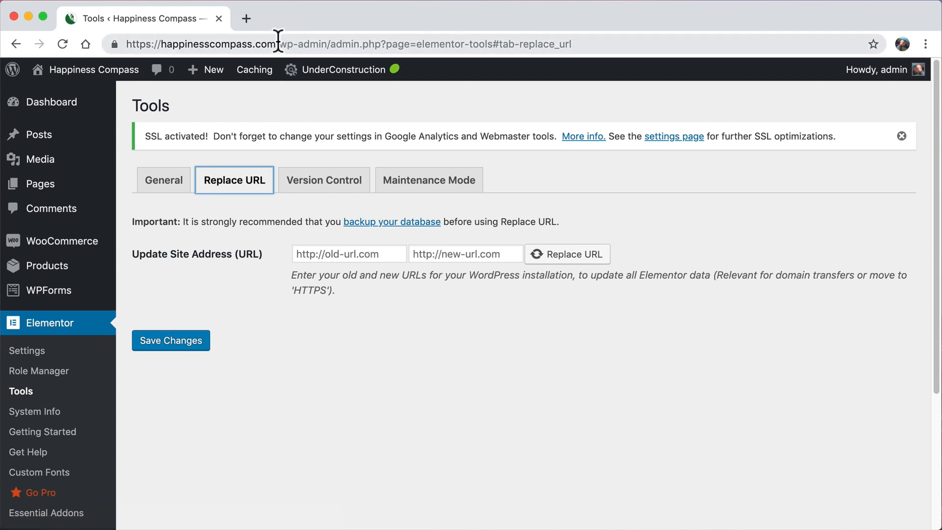
pyautogui.moveTo(277, 44); pyautogui.dragTo(126, 44)
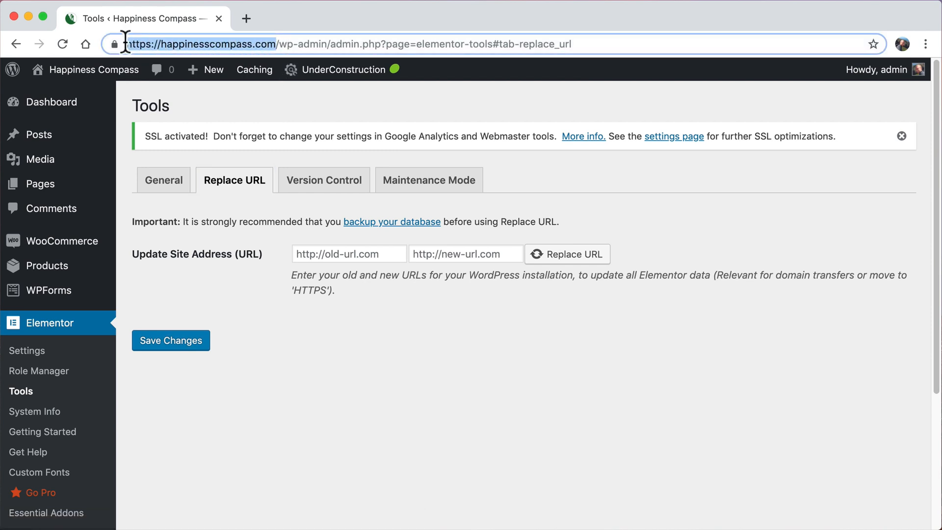
pyautogui.rightClick(125, 43)
pyautogui.click(169, 126)
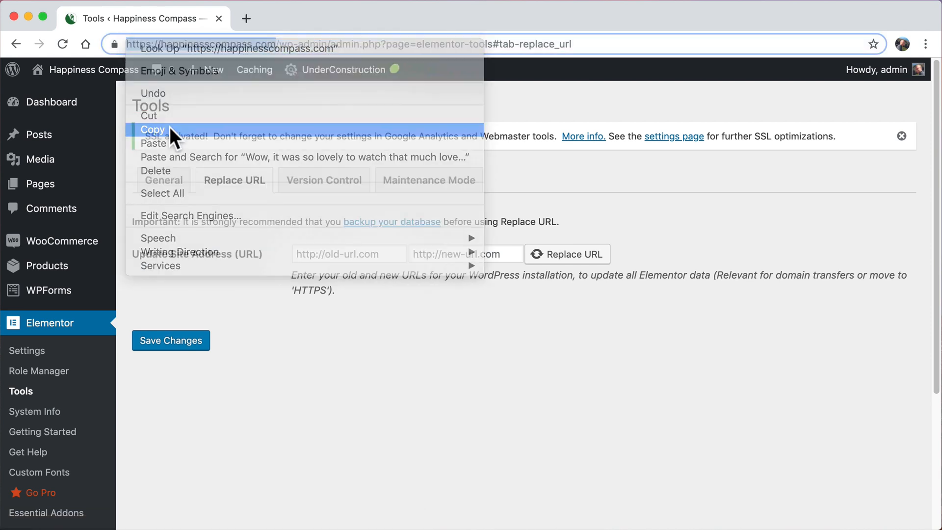
pyautogui.click(255, 267)
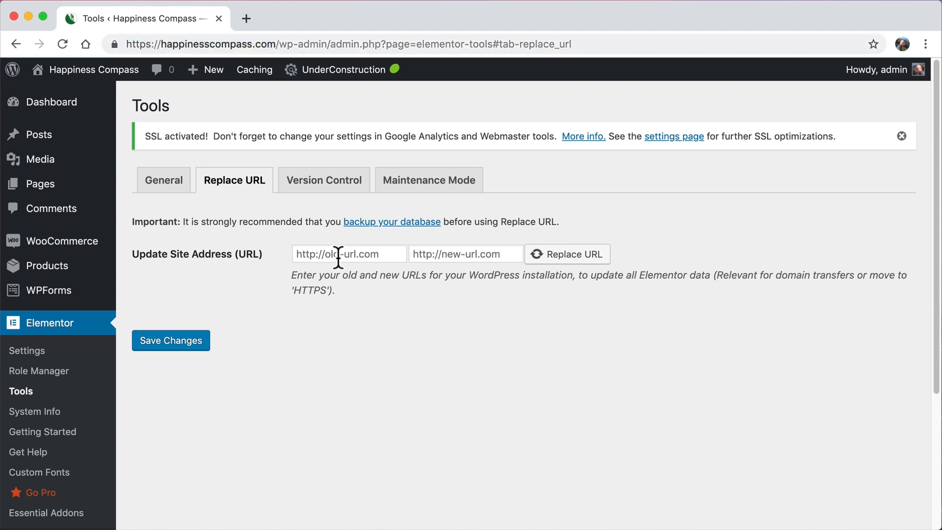
pyautogui.click(437, 254)
pyautogui.rightClick(436, 252)
pyautogui.click(481, 343)
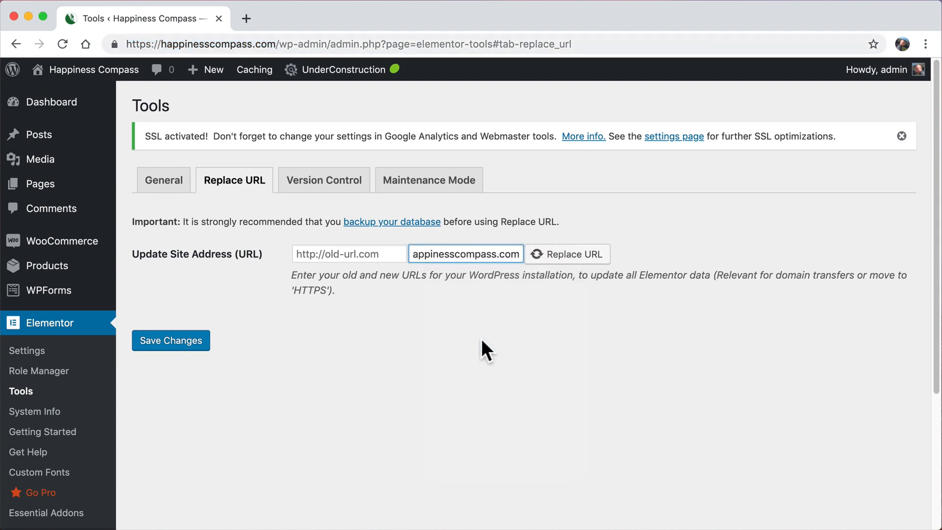
pyautogui.moveTo(467, 255); pyautogui.dragTo(408, 255)
pyautogui.click(448, 255)
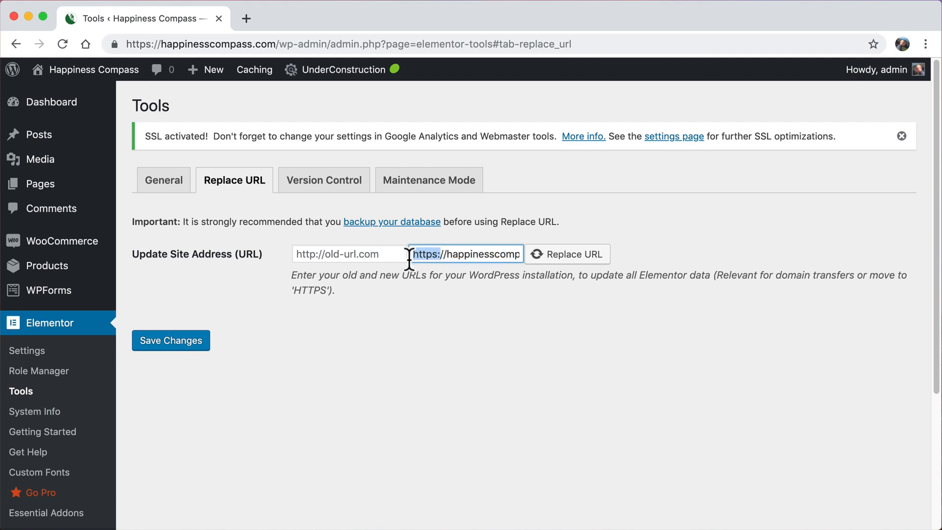
pyautogui.click(408, 283)
# Step: Paste the address into the old URL field, making old start http and new start https
pyautogui.click(334, 255)
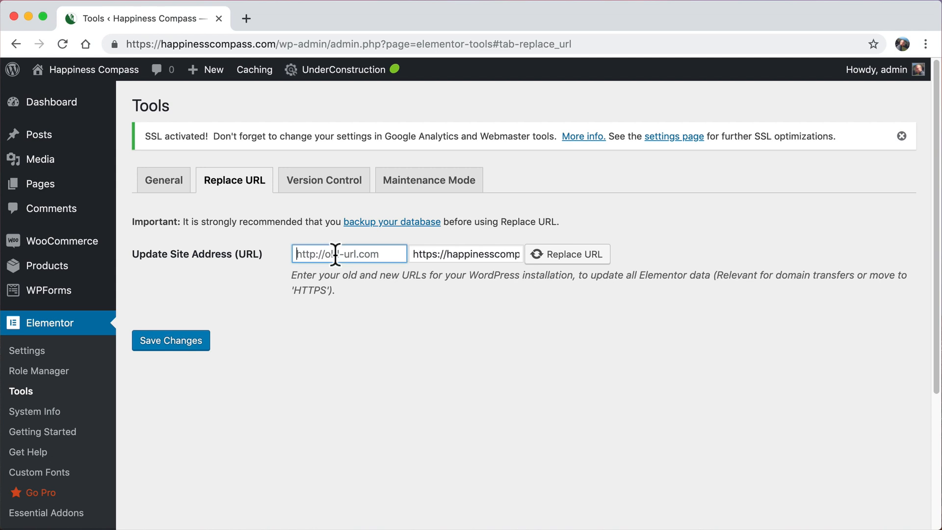
pyautogui.rightClick(335, 255)
pyautogui.click(376, 346)
pyautogui.moveTo(337, 253); pyautogui.dragTo(260, 255)
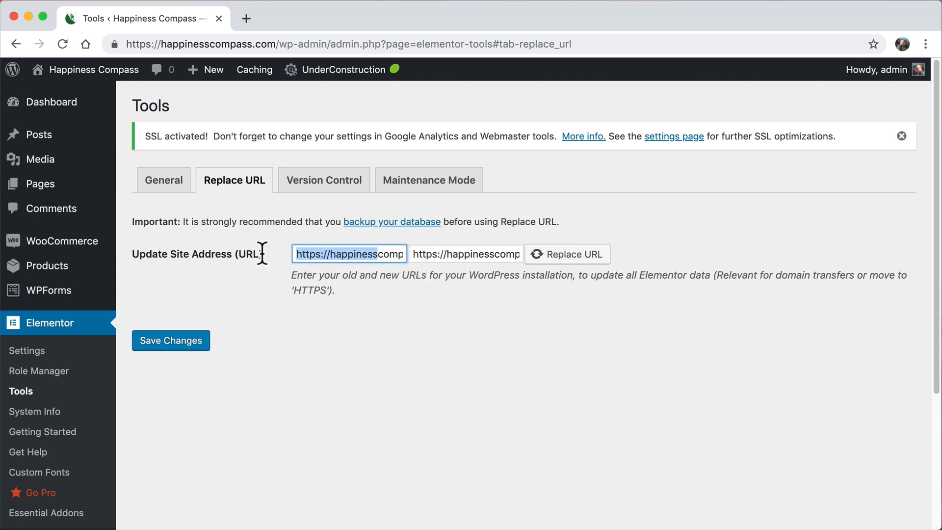
pyautogui.click(319, 254)
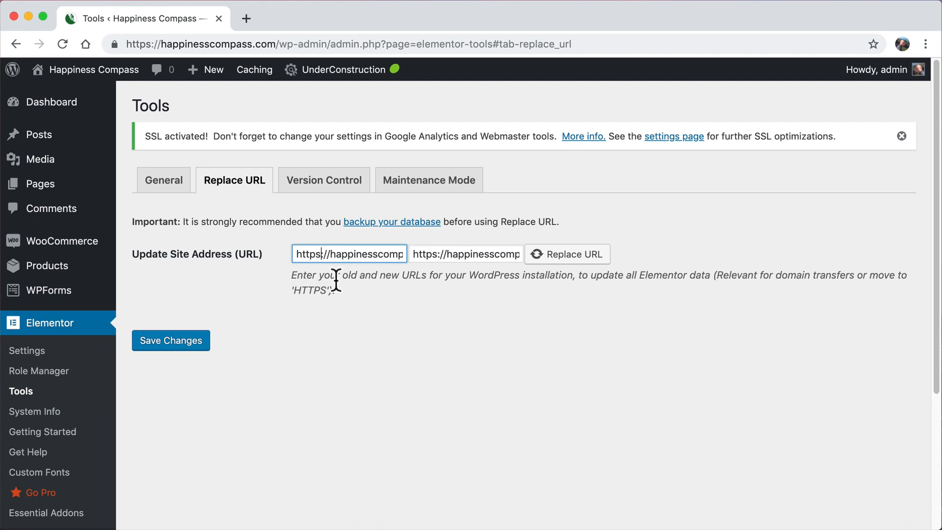
pyautogui.press('BackSpace')
pyautogui.moveTo(320, 253); pyautogui.dragTo(292, 253)
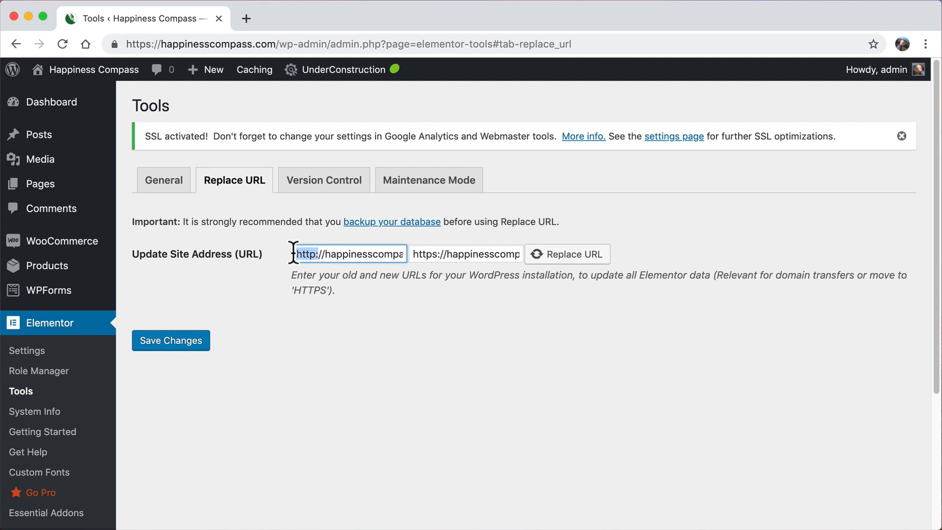
pyautogui.click(290, 290)
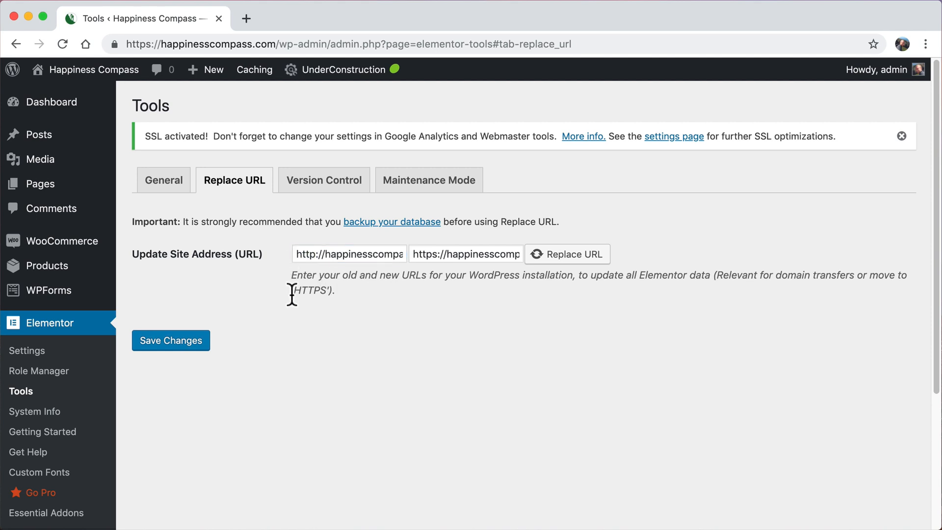
pyautogui.click(433, 255)
pyautogui.write('s')
# Step: Run Replace URL, acknowledge the 34 rows affected, and save changes
pyautogui.click(581, 267)
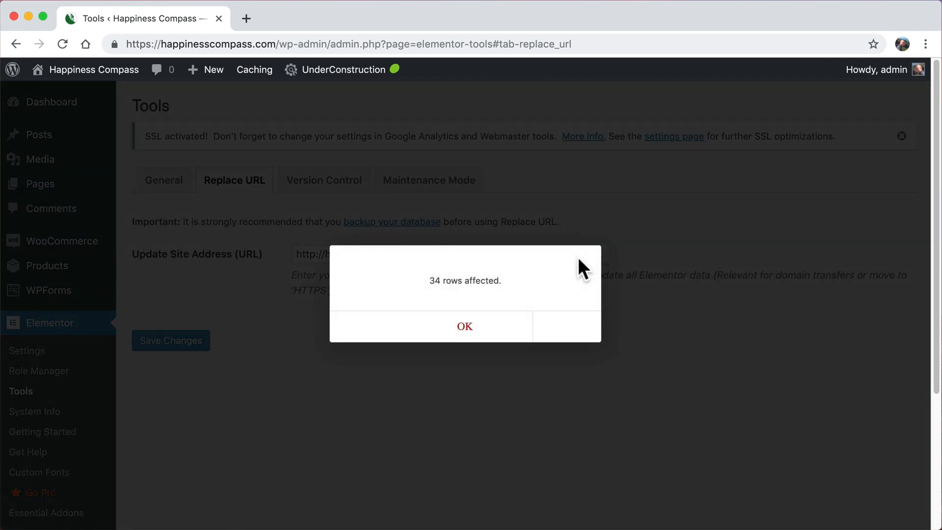
pyautogui.click(466, 327)
pyautogui.click(189, 349)
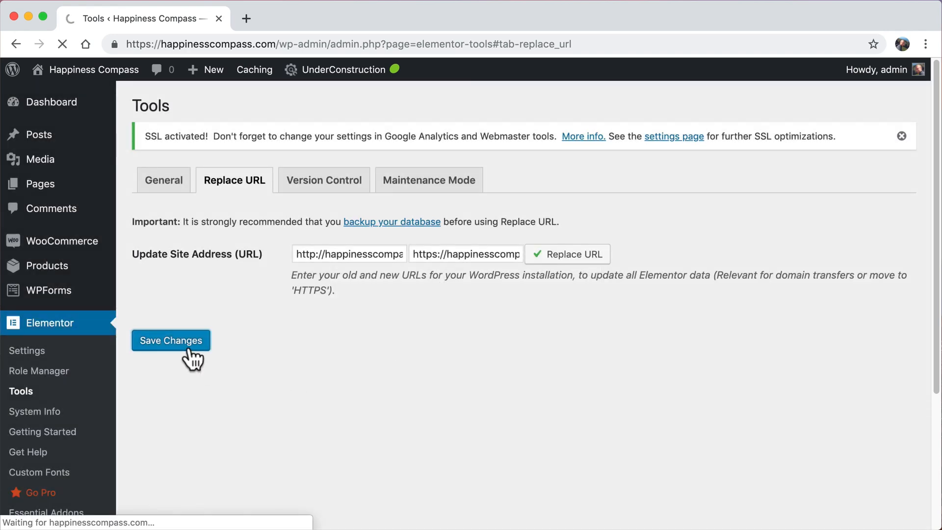
pyautogui.scroll(3, 239, 322)
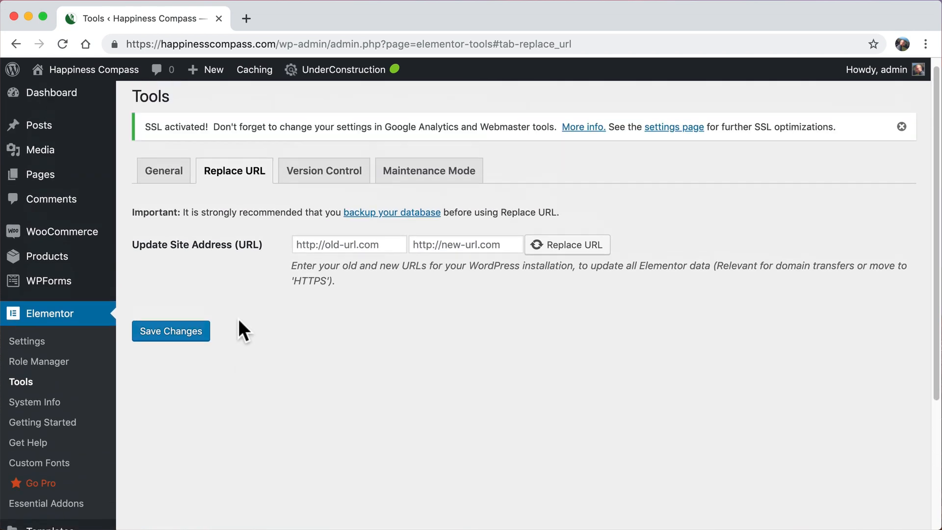
# Step: On Elementor's General tools tab, run Regenerate Files and Sync Library, then save
pyautogui.click(173, 177)
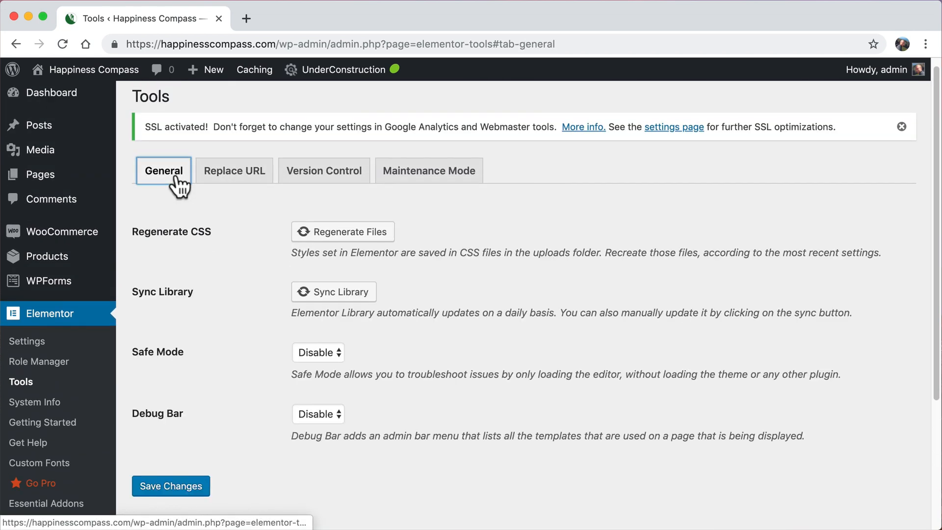
pyautogui.click(355, 239)
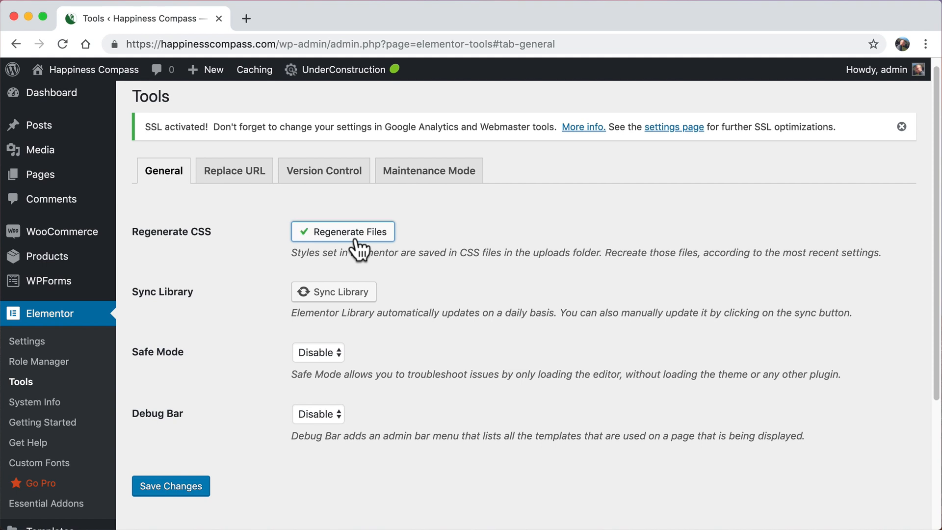
pyautogui.click(336, 300)
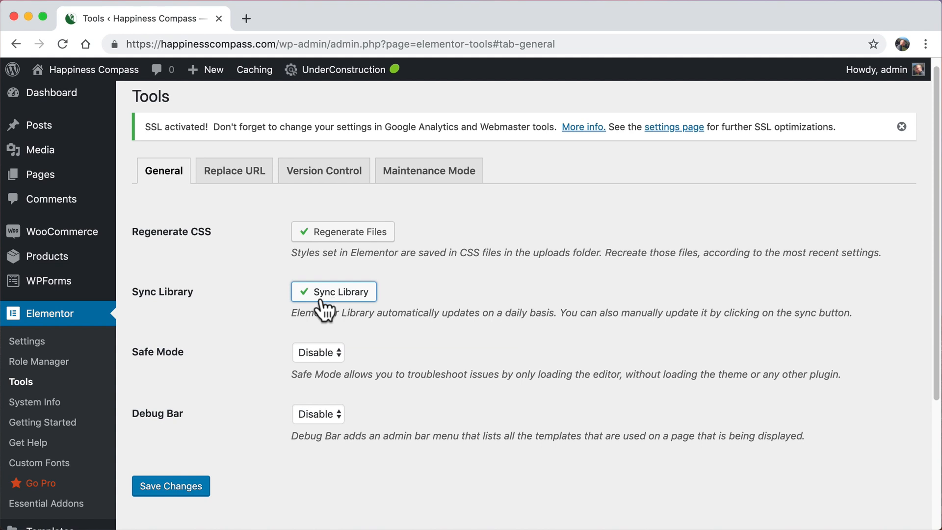
pyautogui.click(166, 492)
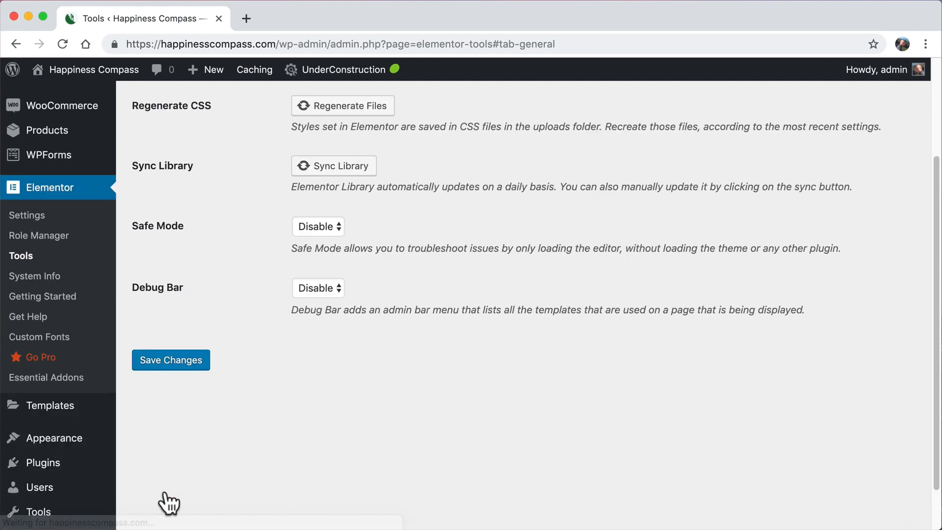
# Step: Visit the live site and check its connection security details
pyautogui.moveTo(95, 74)
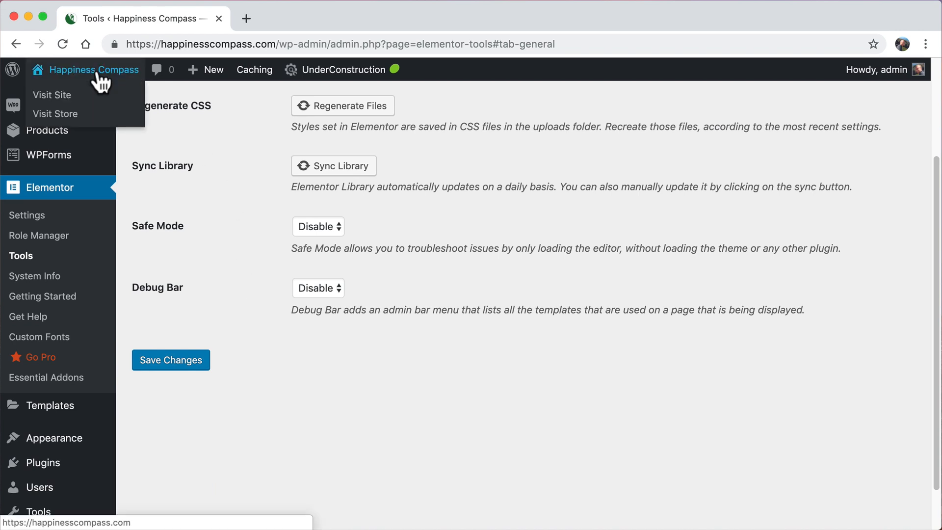
pyautogui.click(63, 95)
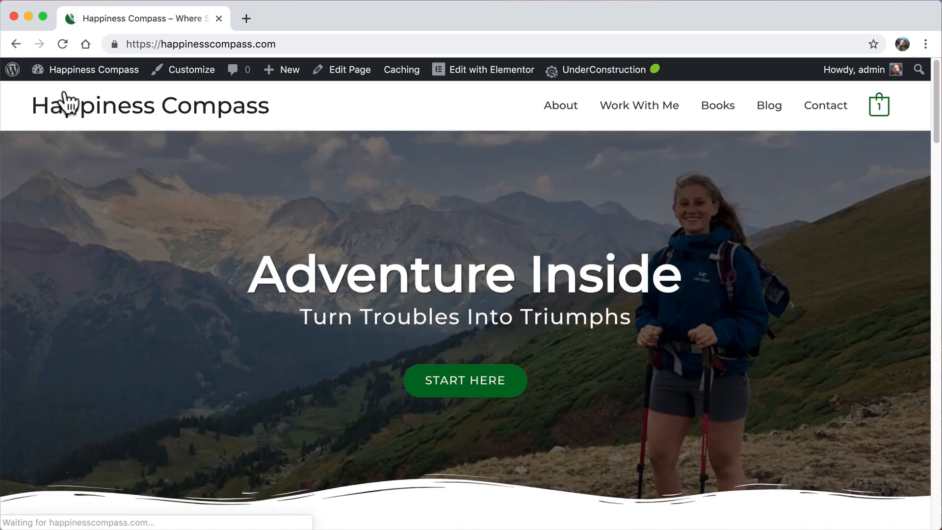
pyautogui.click(114, 44)
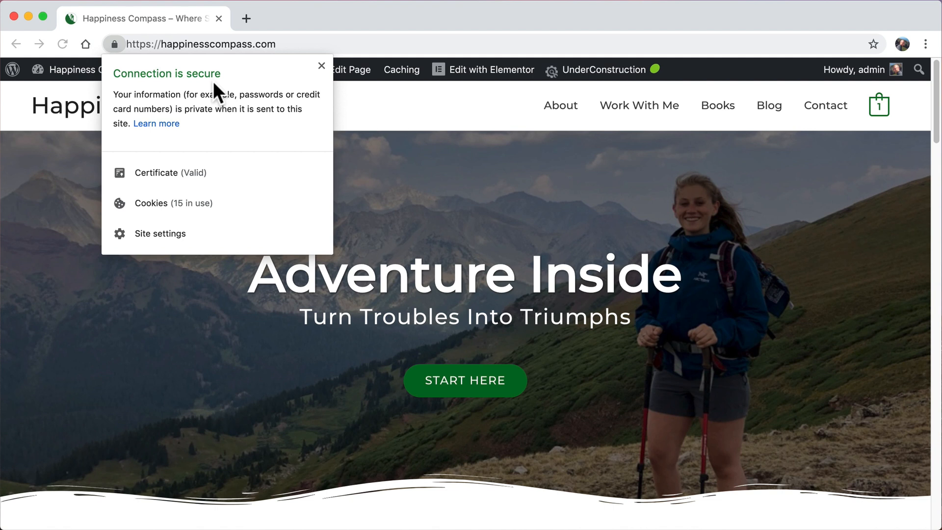
pyautogui.click(73, 217)
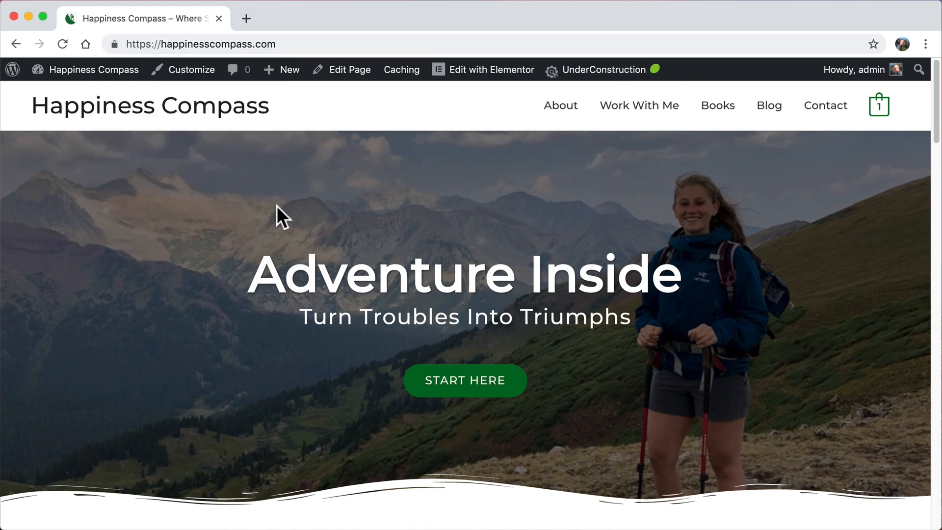
# Step: Browse the About, Work With Me, Books and Contact pages
pyautogui.click(558, 109)
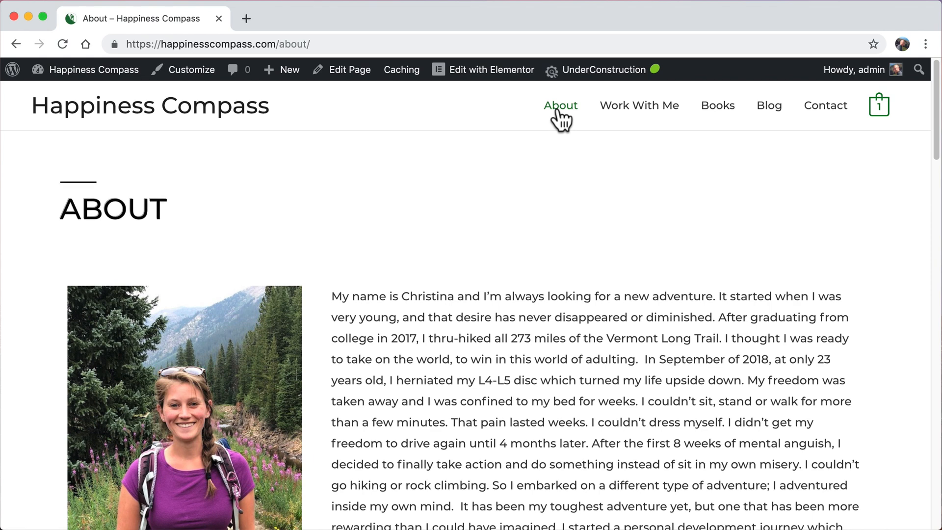
pyautogui.click(647, 116)
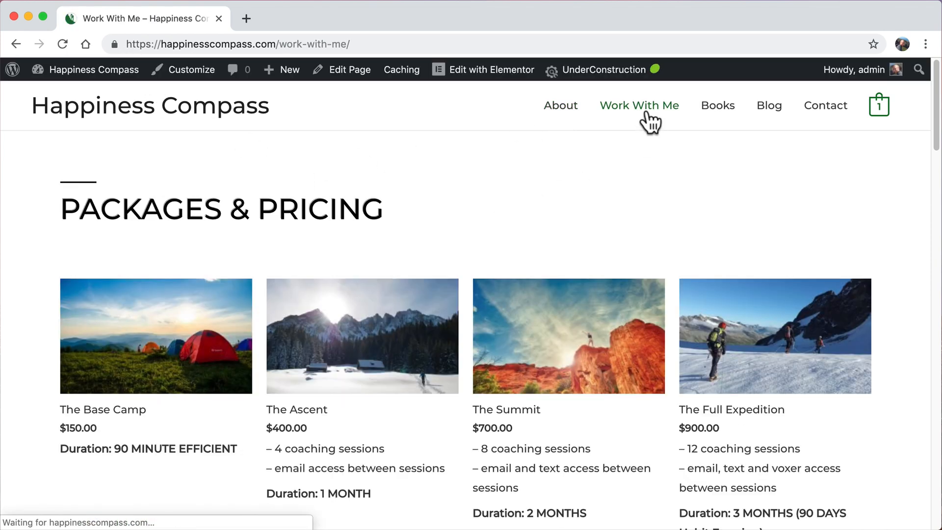
pyautogui.click(732, 117)
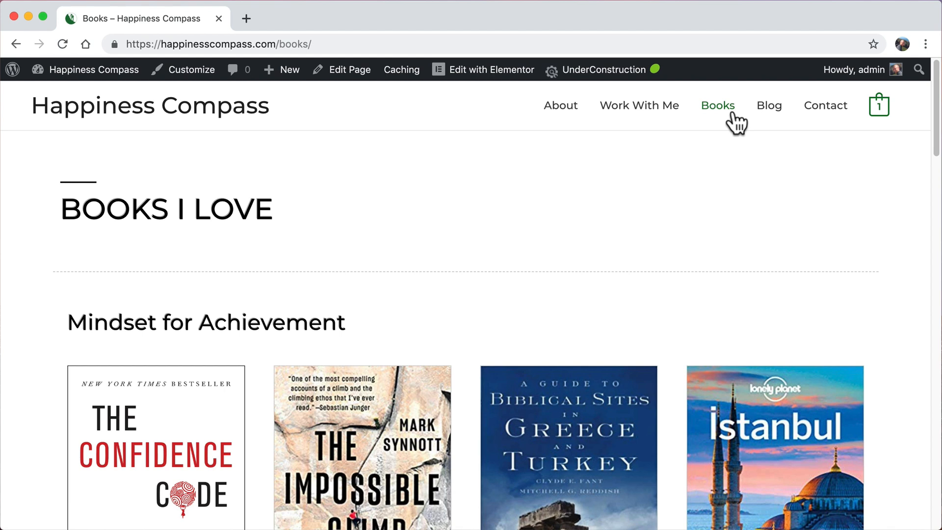
pyautogui.click(827, 111)
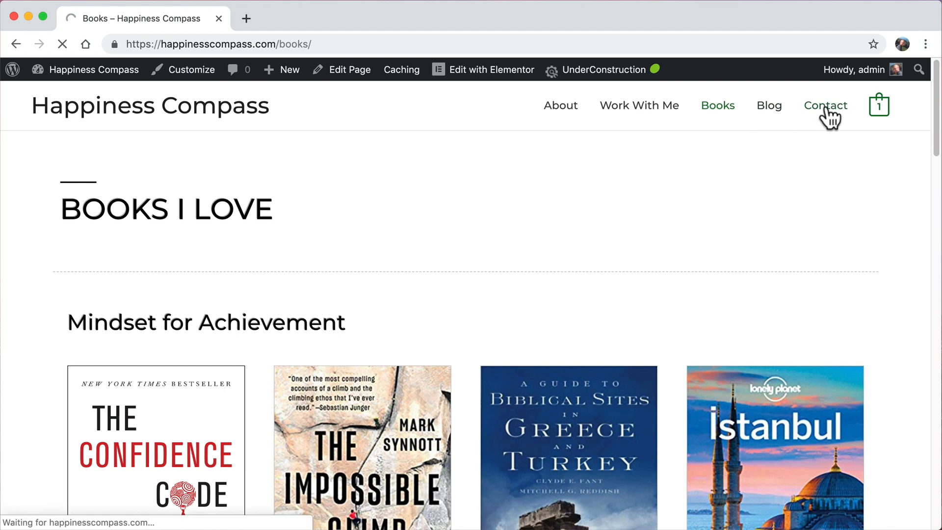
pyautogui.click(180, 119)
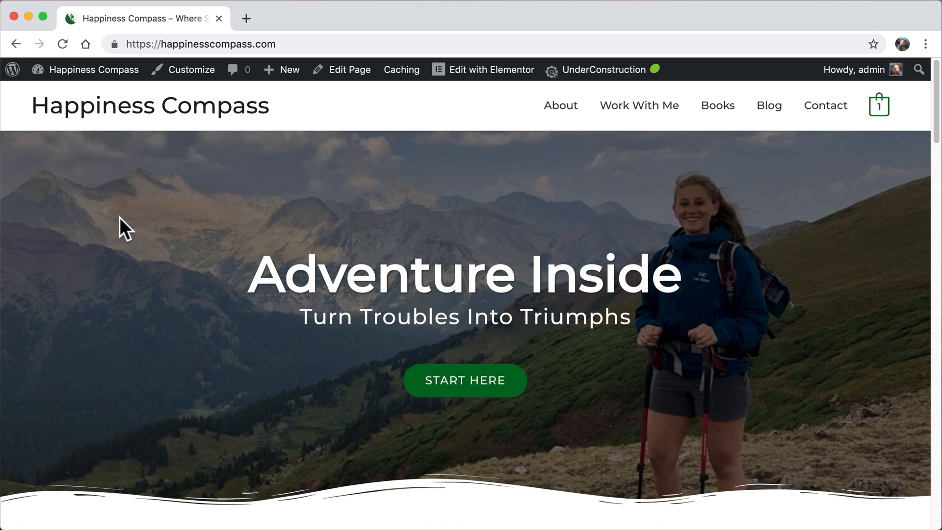
# Step: Go to the admin Dashboard and open the installed Plugins list, heading to Add New
pyautogui.moveTo(115, 72)
pyautogui.click(68, 96)
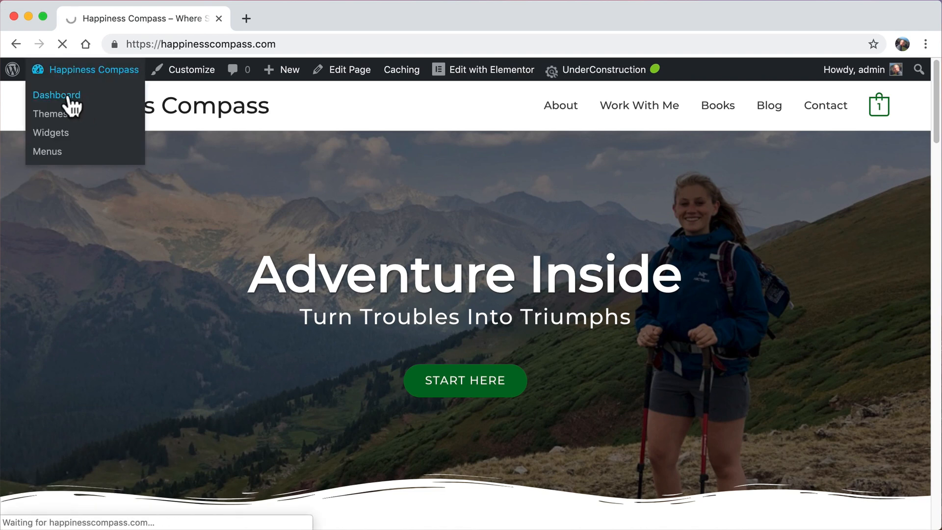
pyautogui.scroll(-2, 125, 167)
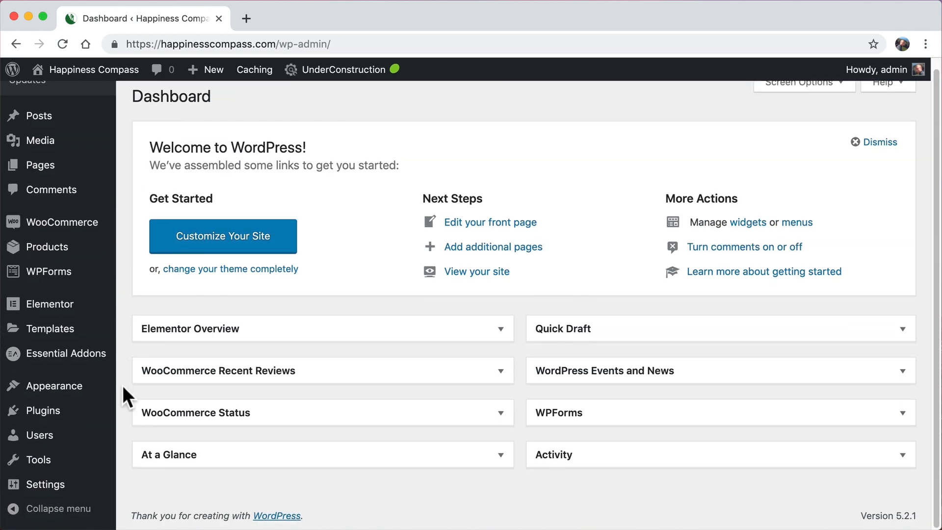
pyautogui.click(17, 416)
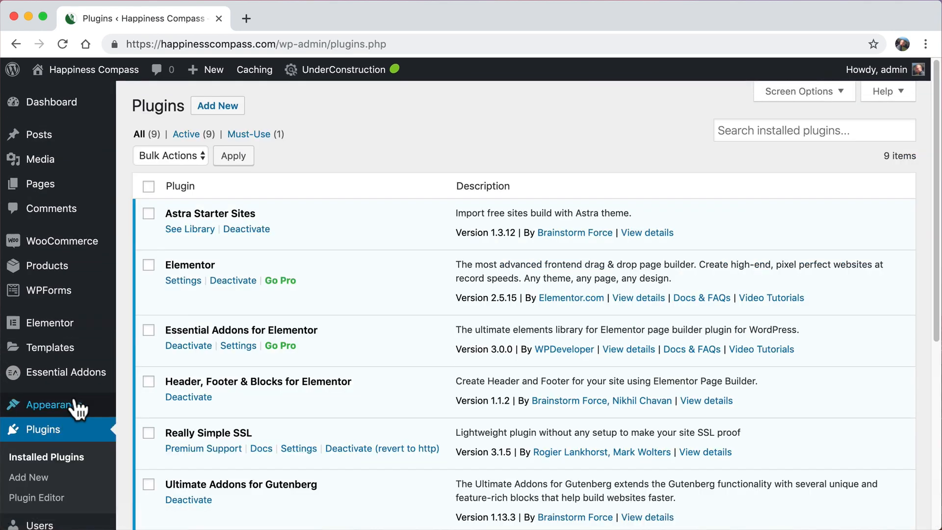
pyautogui.click(234, 109)
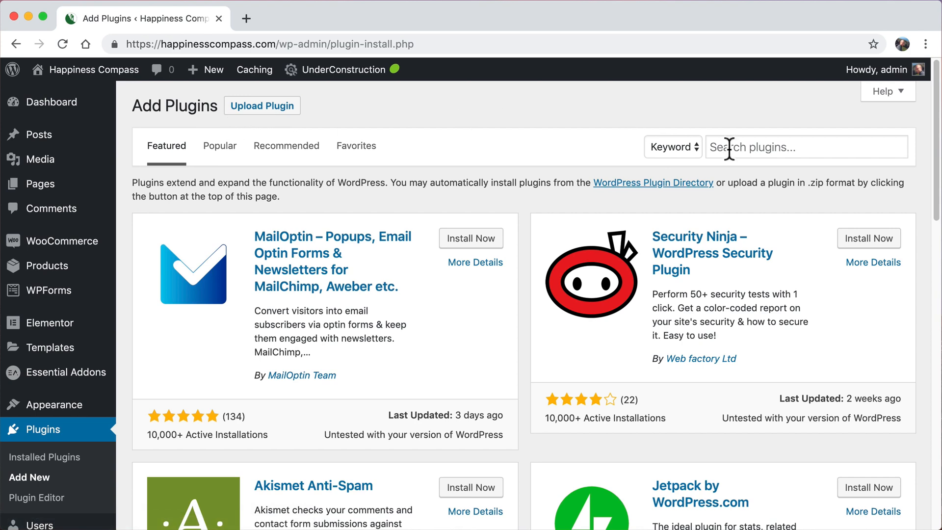
# Step: Search plugins for 'woocommerce stripe', then install and activate WooCommerce Stripe Payment Gateway
pyautogui.click(729, 147)
pyautogui.write('woocommerc')
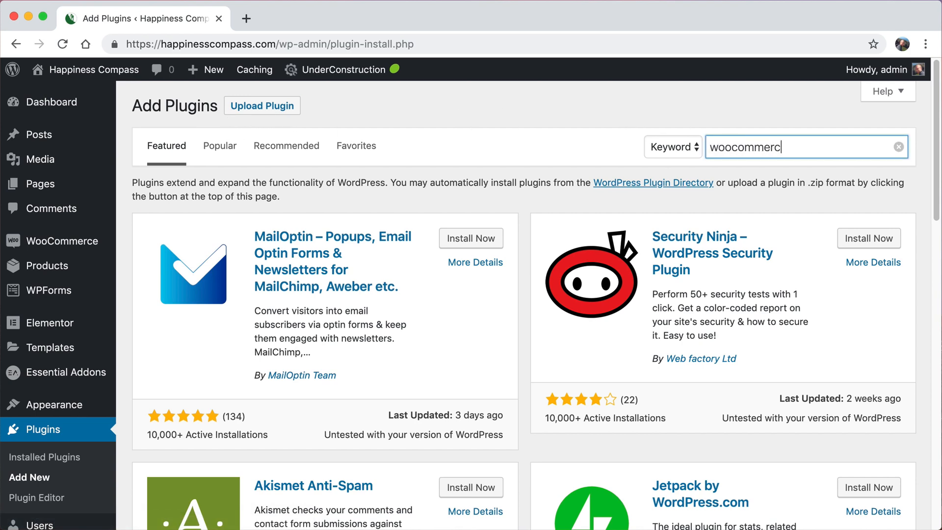
pyautogui.write('e stripe')
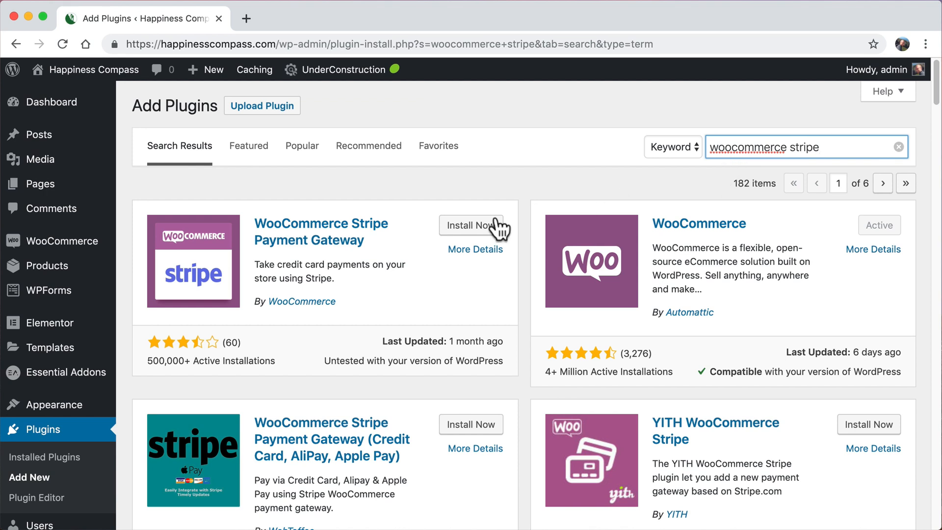
pyautogui.click(476, 233)
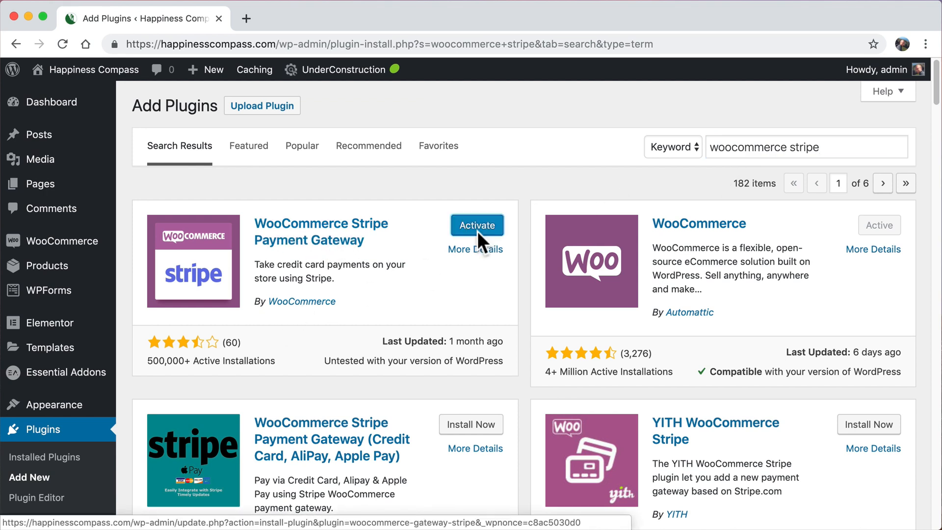
pyautogui.click(477, 231)
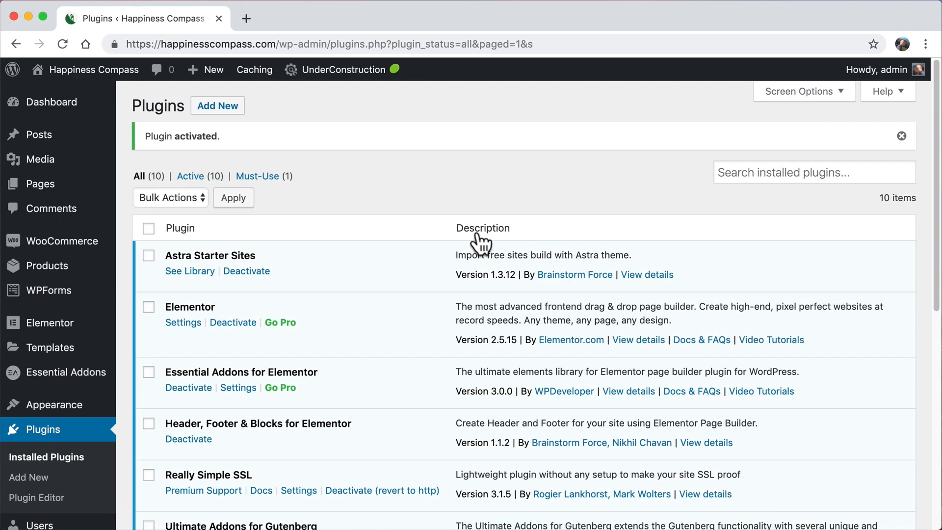
# Step: Go to WooCommerce Settings and review the Payments list of payment methods
pyautogui.moveTo(96, 245)
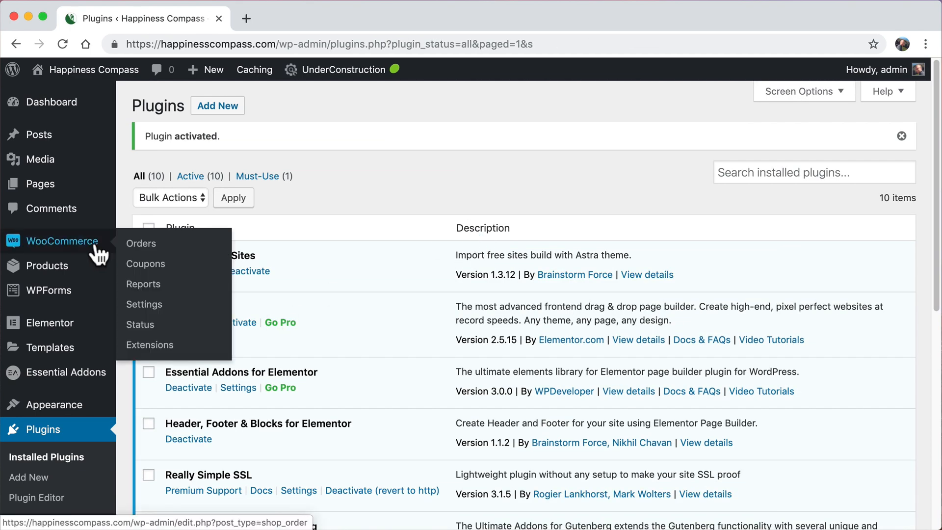
pyautogui.click(156, 310)
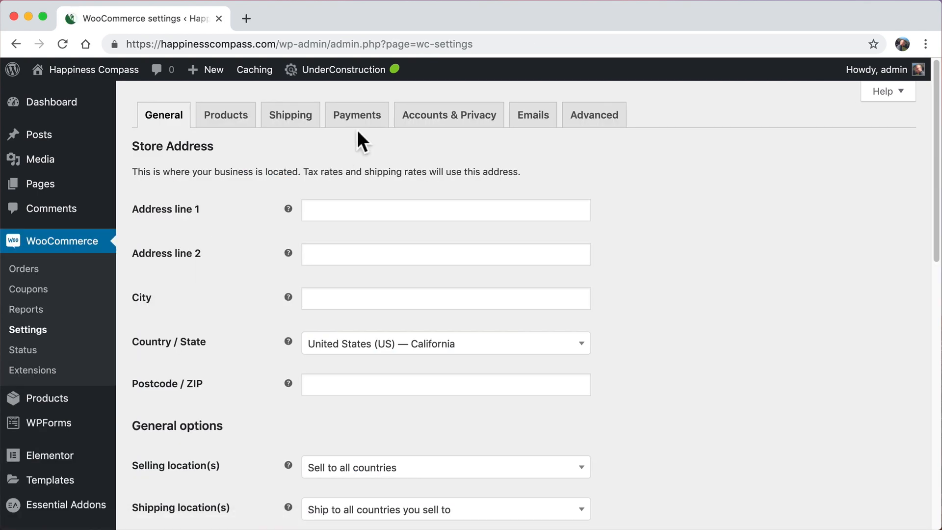
pyautogui.click(360, 127)
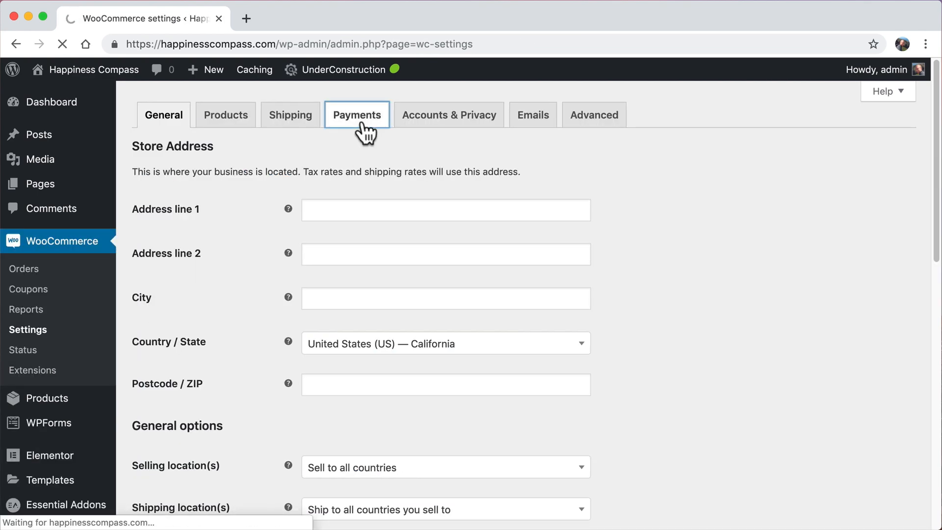
pyautogui.scroll(-3, 375, 247)
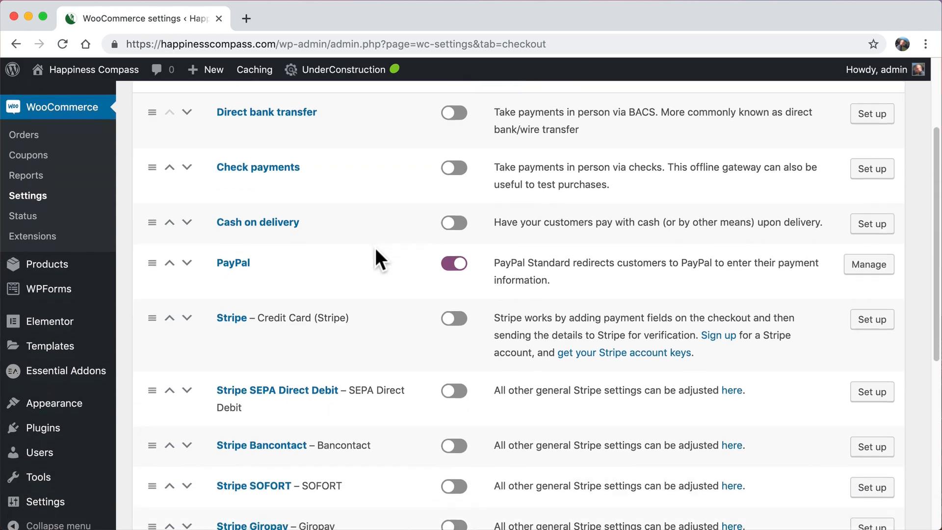
pyautogui.scroll(-4, 393, 309)
pyautogui.scroll(-2, 426, 320)
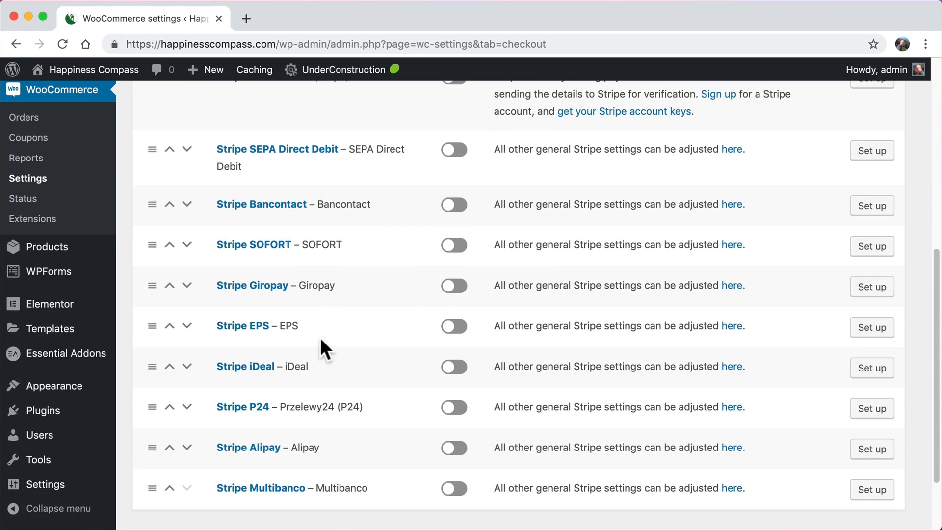
pyautogui.scroll(6, 385, 431)
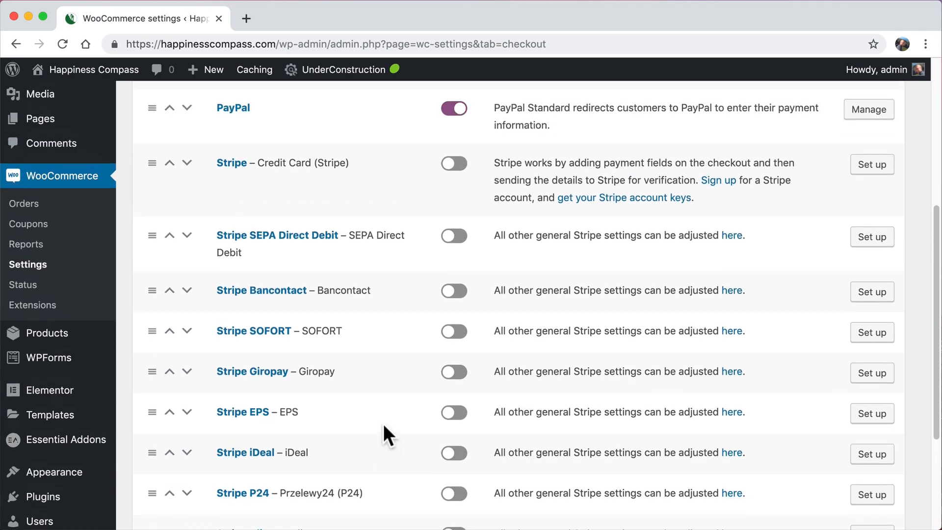
# Step: Turn PayPal off, turn Stripe credit card payments on, and open Stripe's settings
pyautogui.click(453, 216)
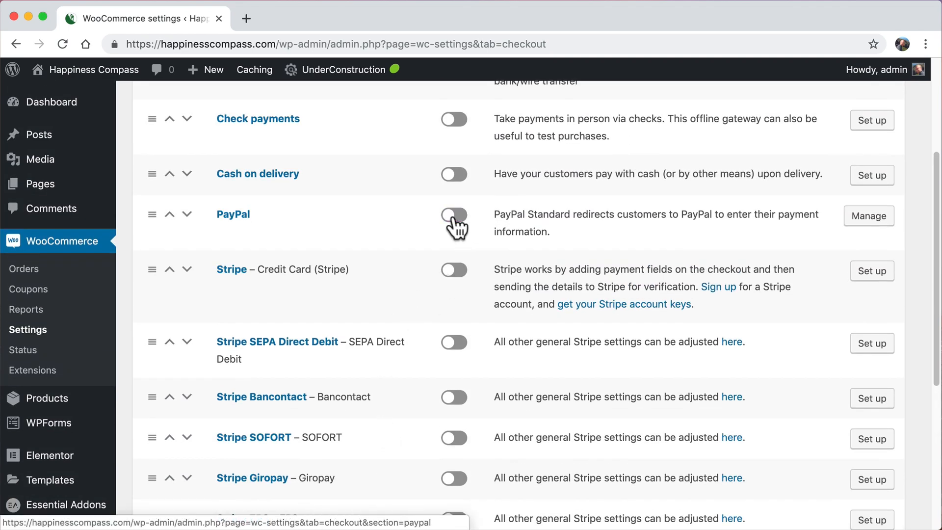
pyautogui.click(455, 272)
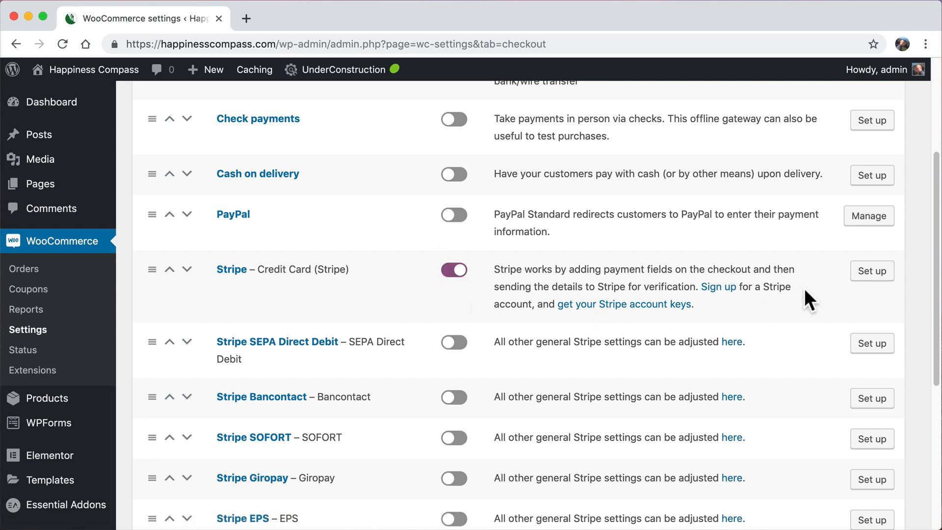
pyautogui.click(871, 275)
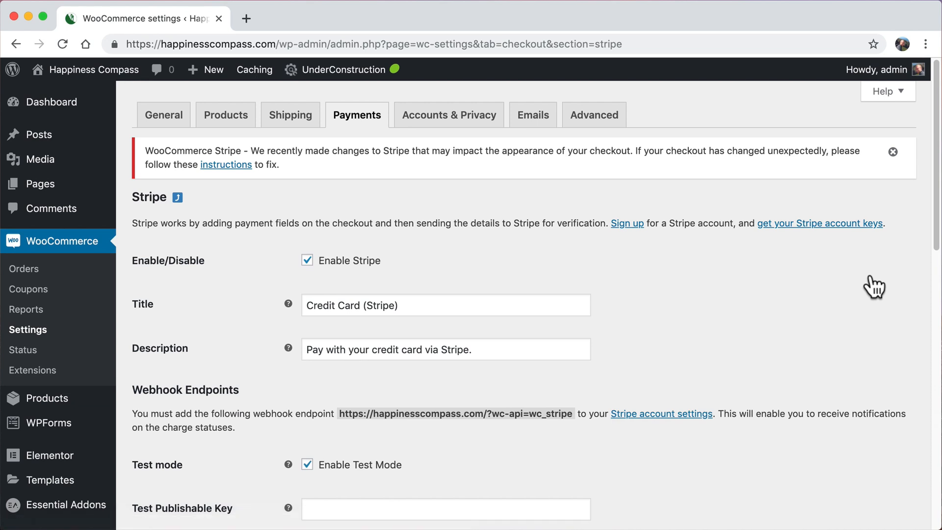
pyautogui.scroll(-5, 619, 338)
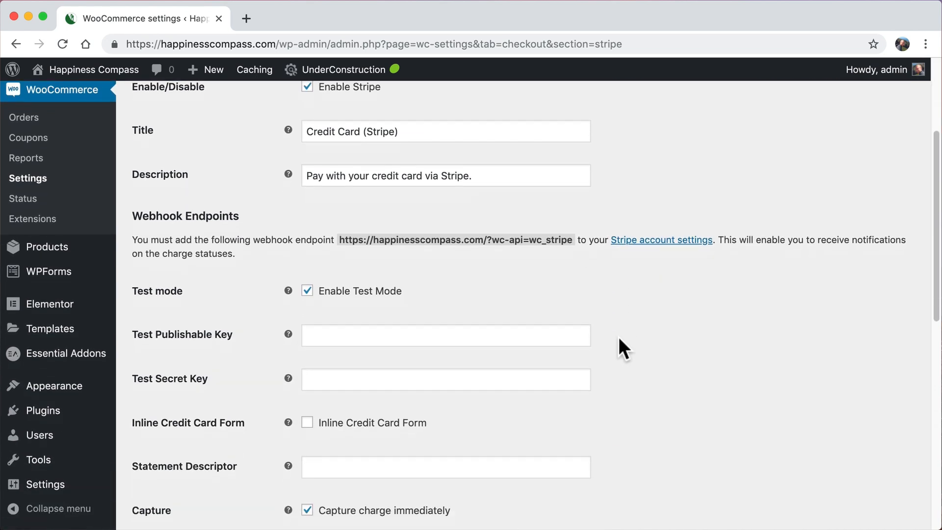
pyautogui.moveTo(288, 231)
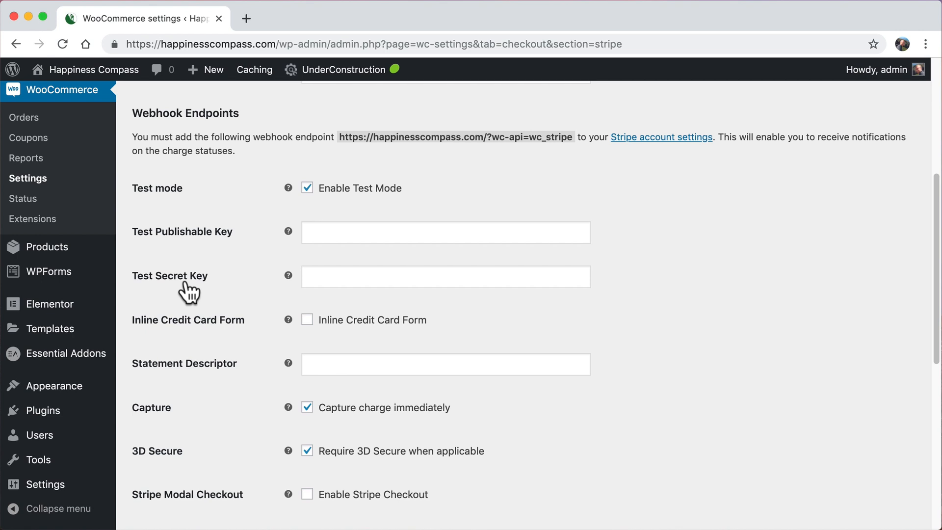
# Step: Load stripe.com in a new browser tab and go to the sign-in page
pyautogui.click(243, 21)
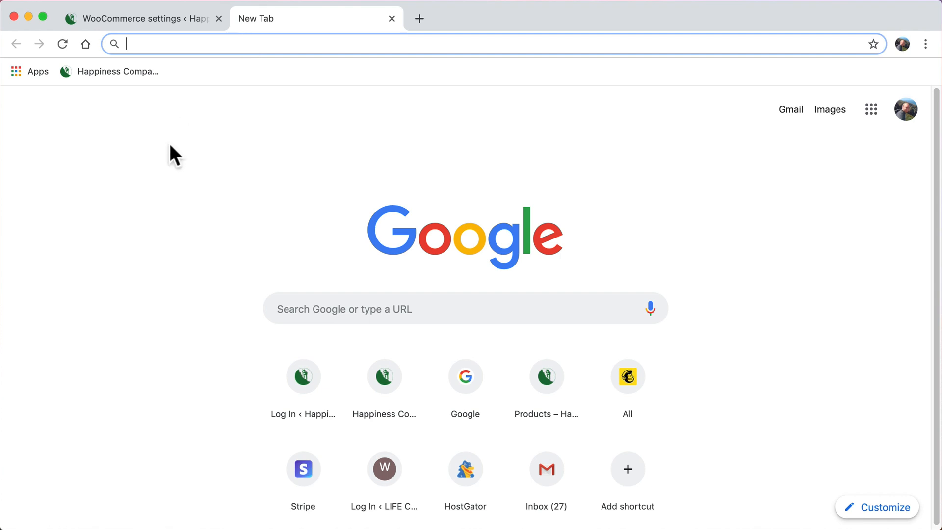
pyautogui.write('stripe.com')
pyautogui.press('Return')
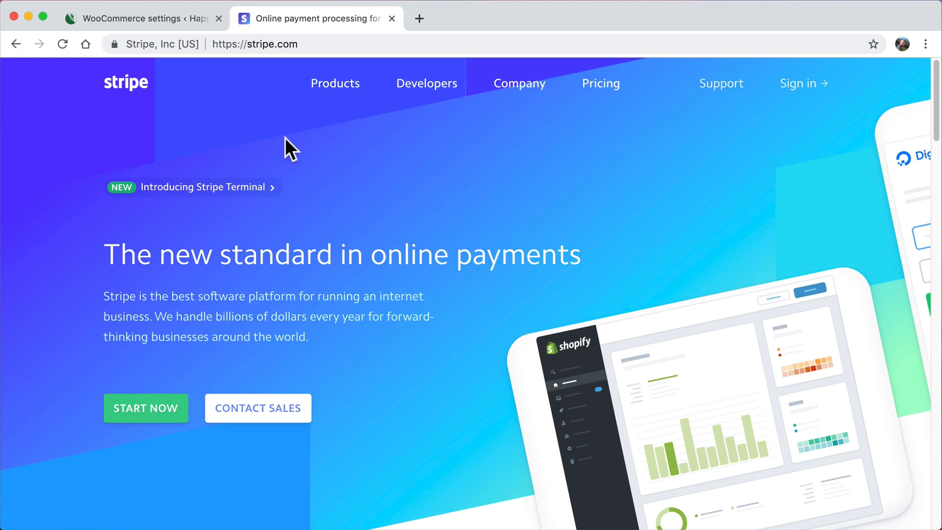
pyautogui.click(797, 84)
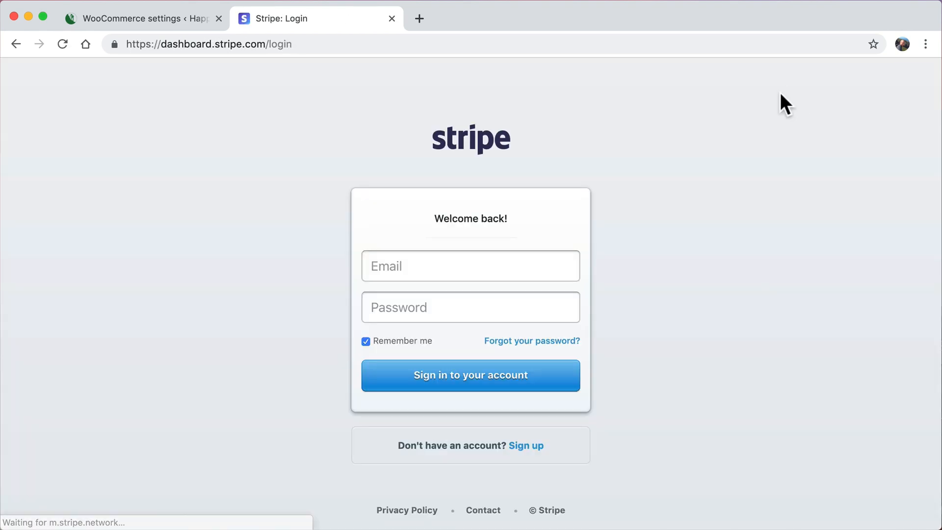
# Step: Sign in to Stripe with the saved e-mail, account password and SMS verification code
pyautogui.click(522, 265)
pyautogui.click(538, 300)
pyautogui.click(477, 314)
pyautogui.write('•••••')
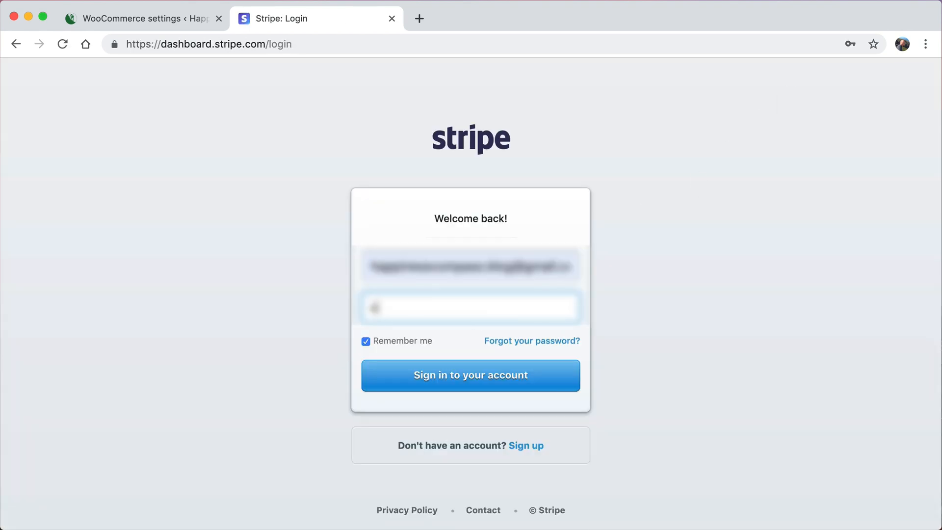
pyautogui.write('•••••••')
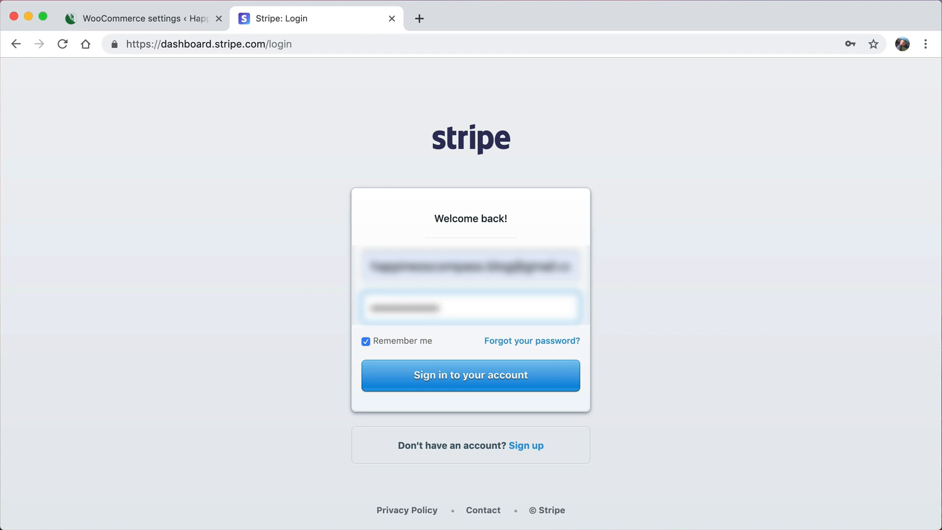
pyautogui.click(445, 383)
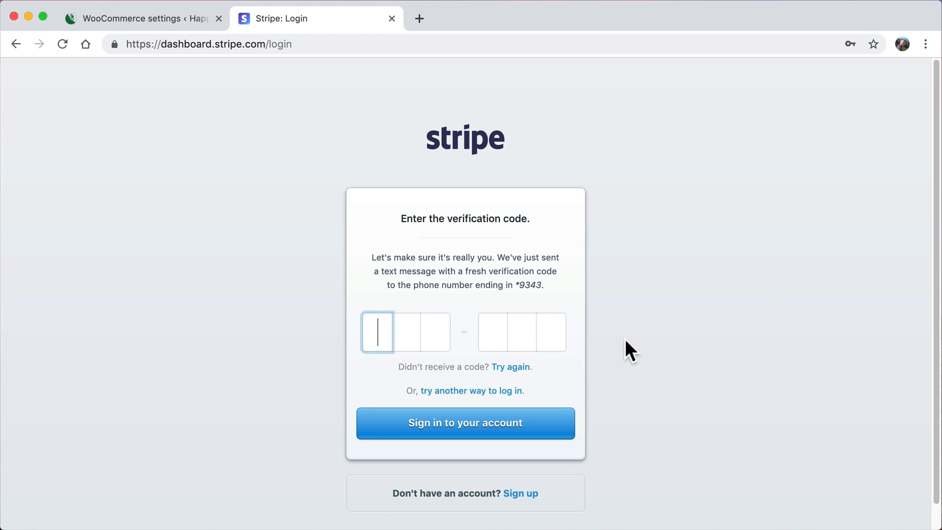
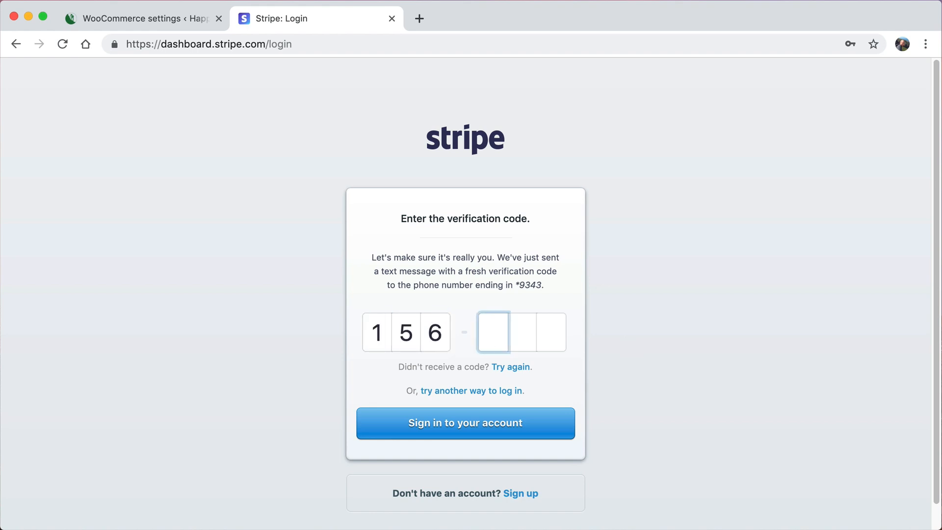
pyautogui.click(508, 428)
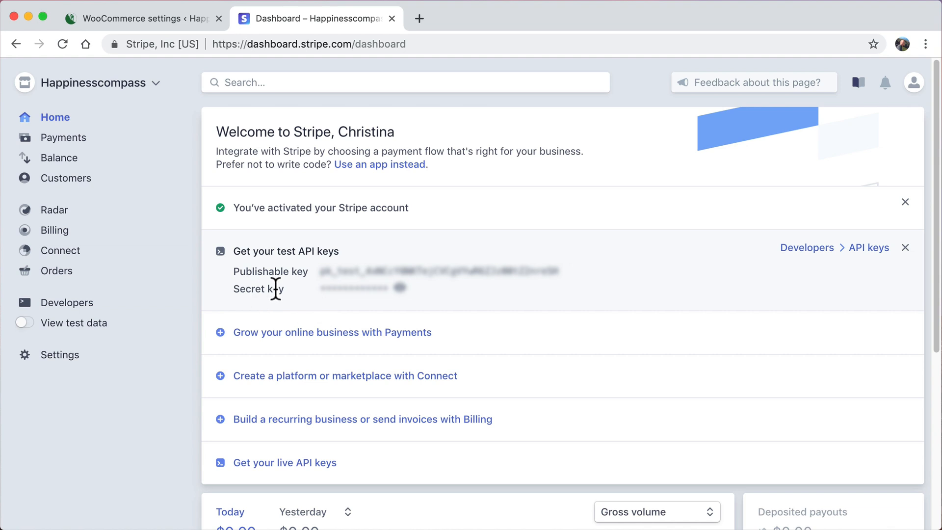
# Step: Copy the test publishable key and return to WooCommerce's Test Publishable Key field
pyautogui.click(380, 273)
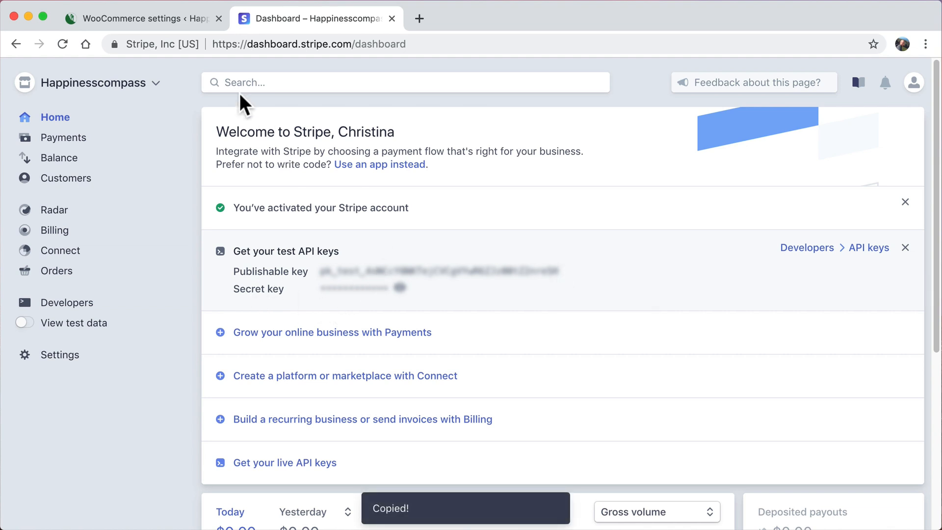
pyautogui.click(195, 19)
pyautogui.click(335, 234)
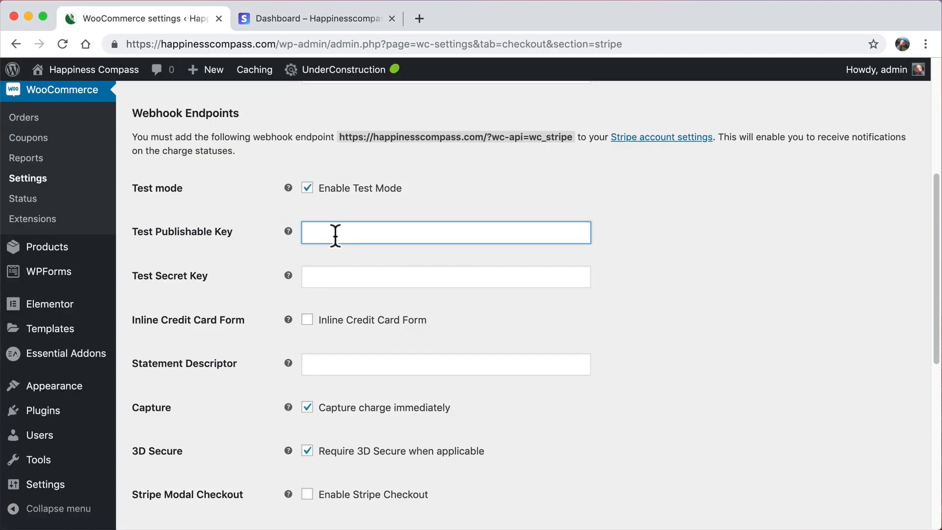
# Step: Paste the test publishable key, then copy Stripe's test secret key into Test Secret Key
pyautogui.rightClick(335, 234)
pyautogui.click(386, 364)
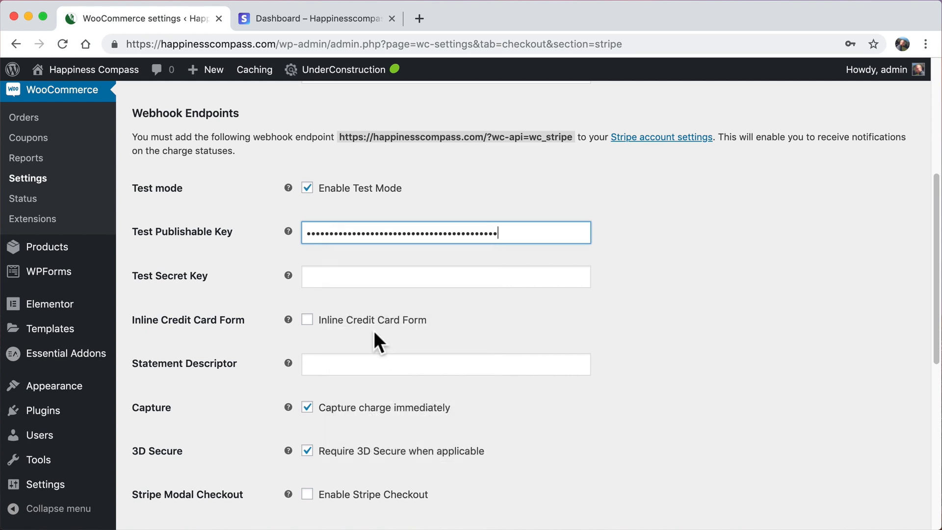
pyautogui.click(316, 18)
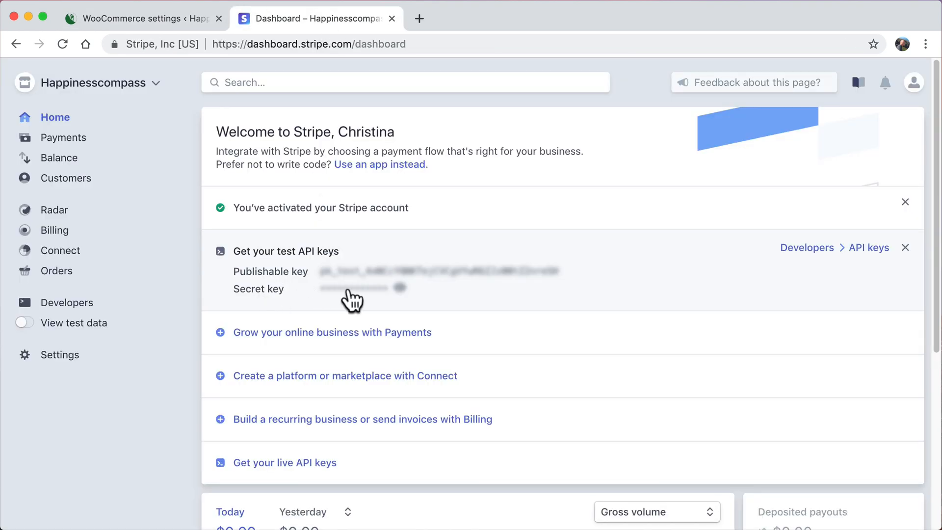
pyautogui.click(358, 288)
pyautogui.click(359, 289)
pyautogui.click(186, 19)
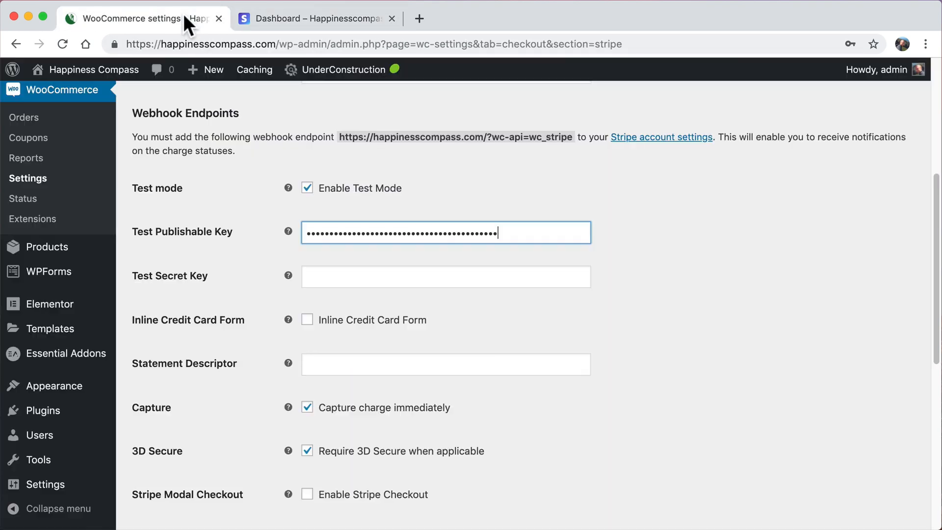
pyautogui.rightClick(352, 276)
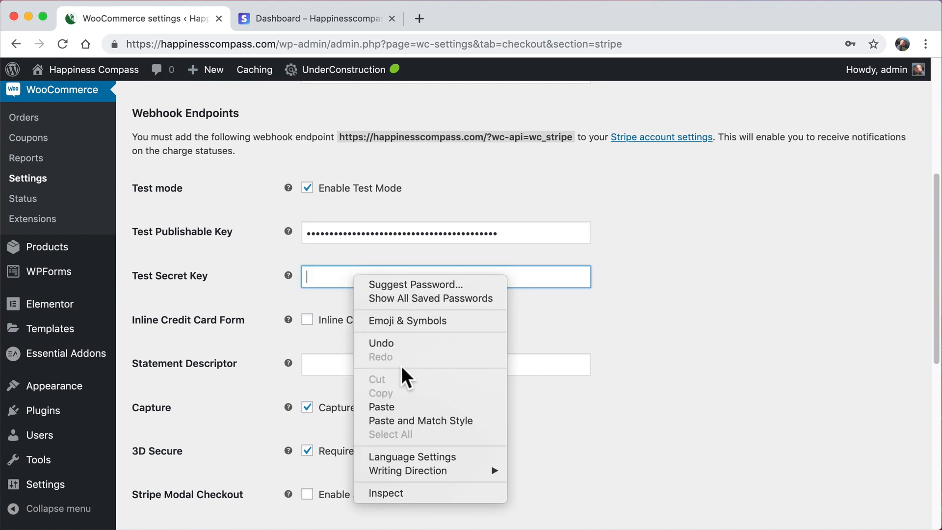
pyautogui.click(414, 408)
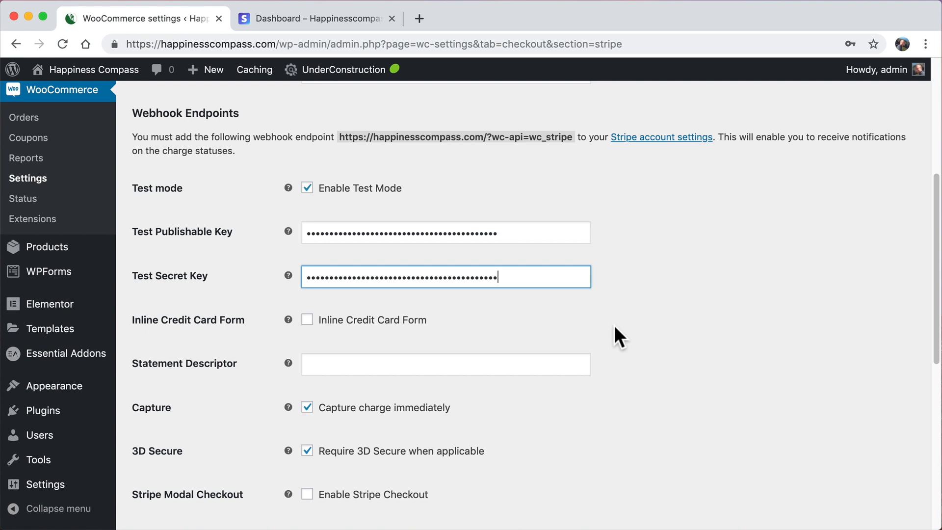
# Step: Uncheck Payment Request Buttons and save the Stripe settings
pyautogui.scroll(-8, 614, 325)
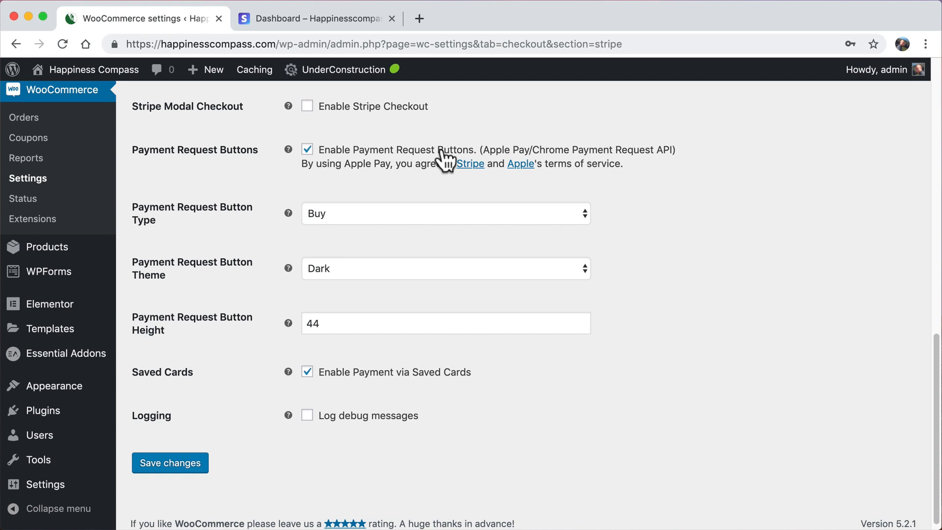
pyautogui.click(307, 149)
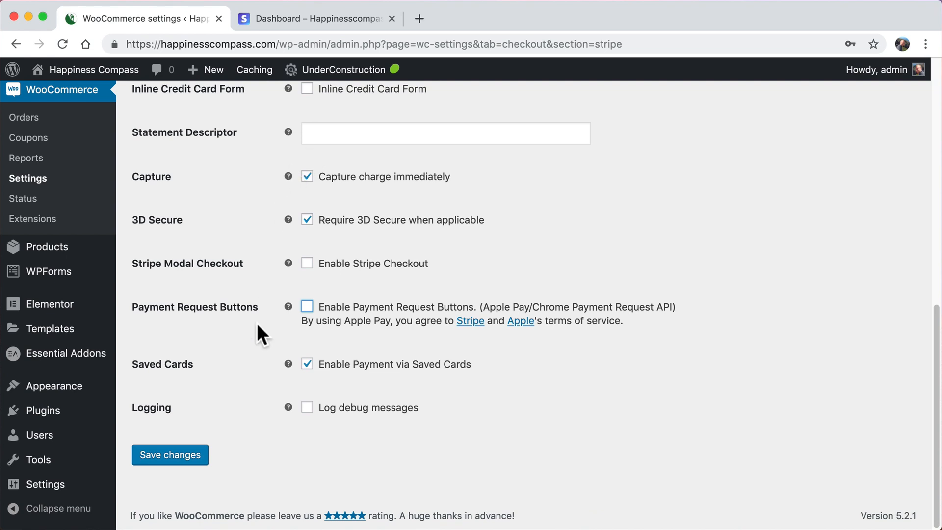
pyautogui.click(183, 460)
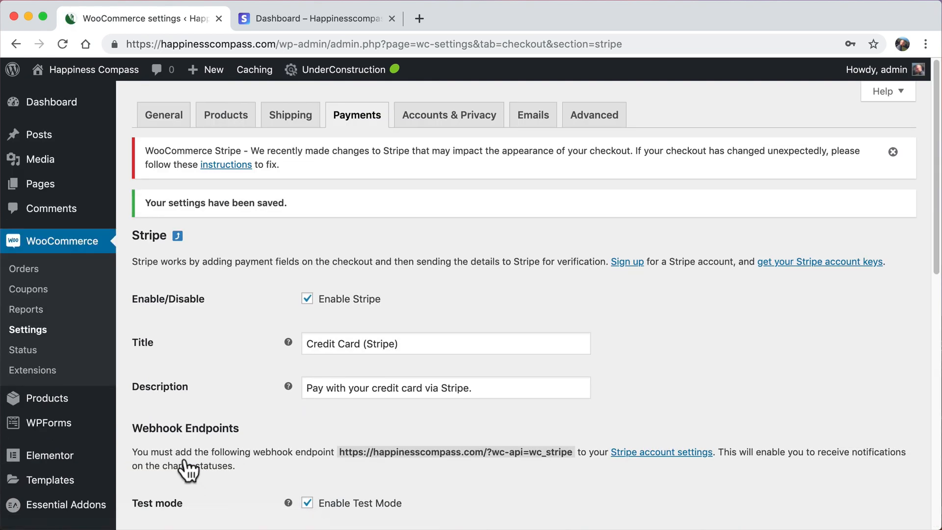
# Step: Visit the store's Work With Me page and add The Full Expedition to the cart
pyautogui.moveTo(93, 69)
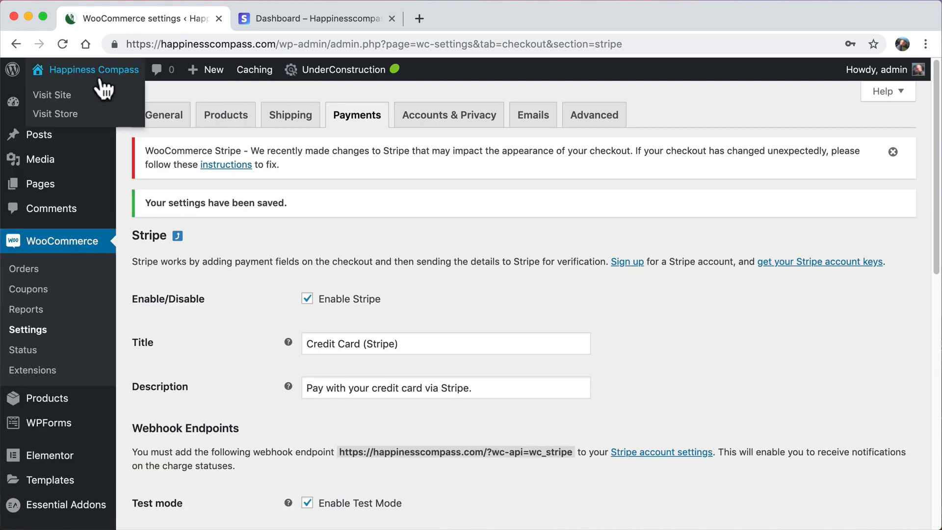
pyautogui.click(59, 95)
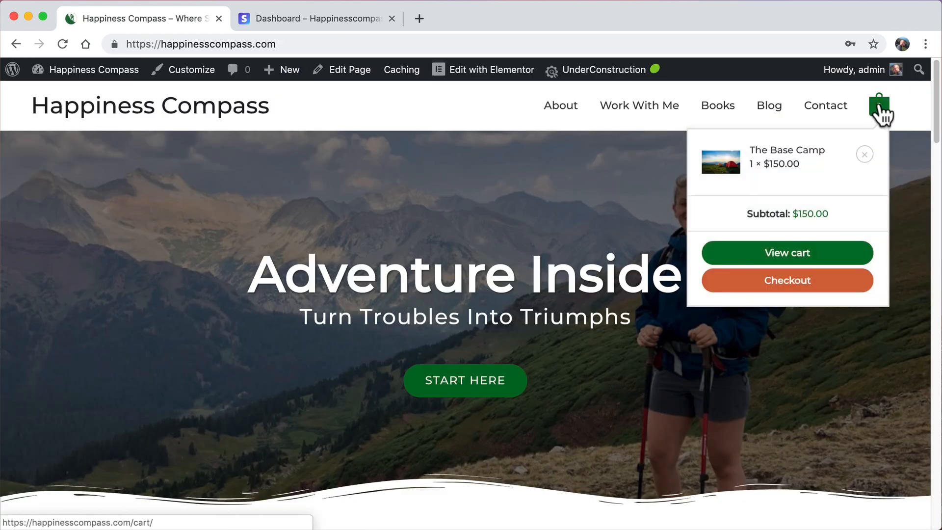
pyautogui.click(635, 116)
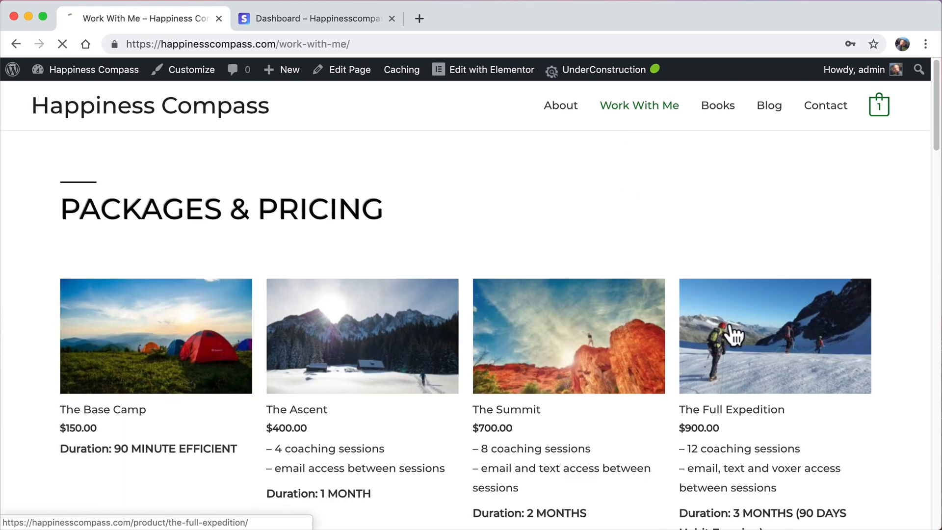
pyautogui.click(732, 334)
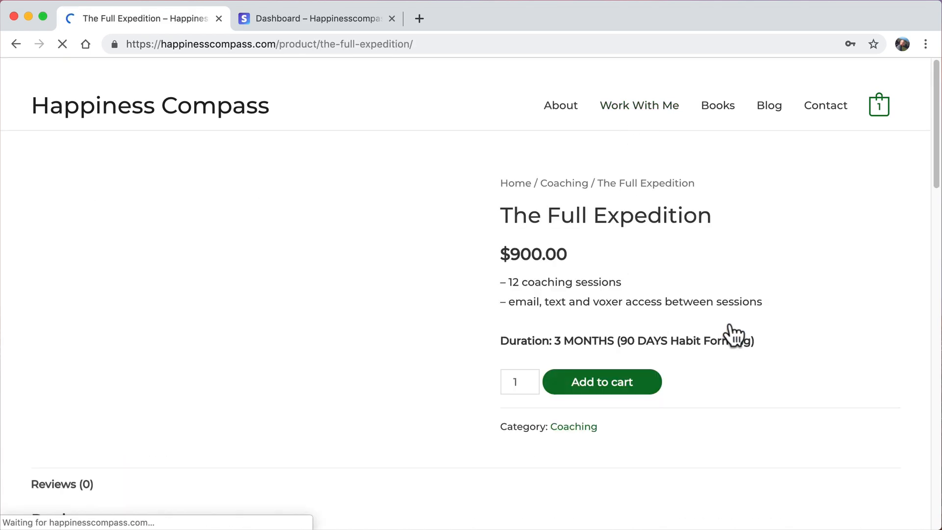
pyautogui.click(644, 387)
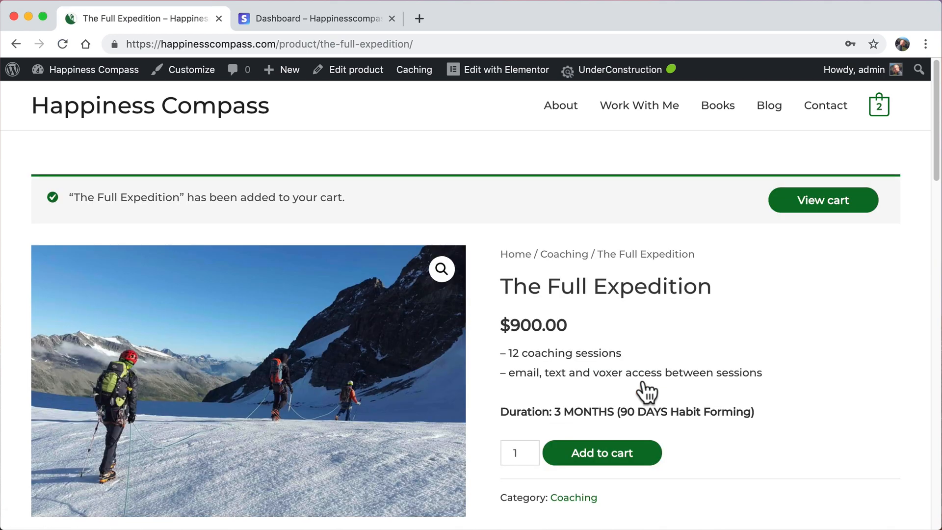
# Step: Open the cart showing the $1,050.00 total and proceed to checkout
pyautogui.moveTo(878, 120)
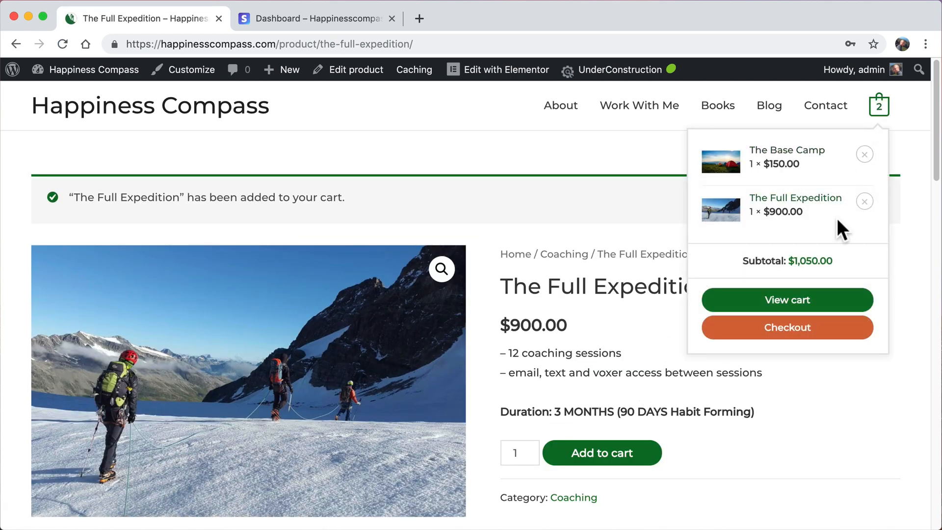
pyautogui.click(820, 305)
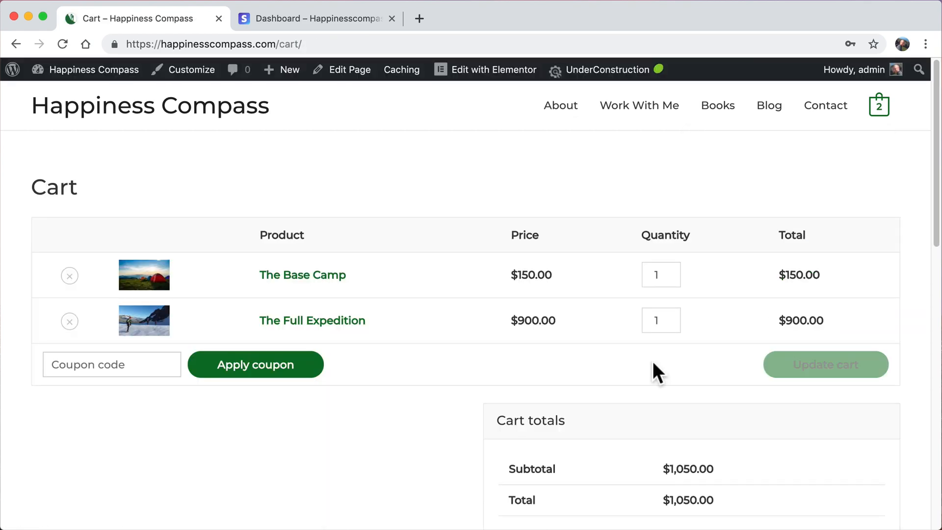
pyautogui.scroll(-3, 453, 420)
pyautogui.click(636, 458)
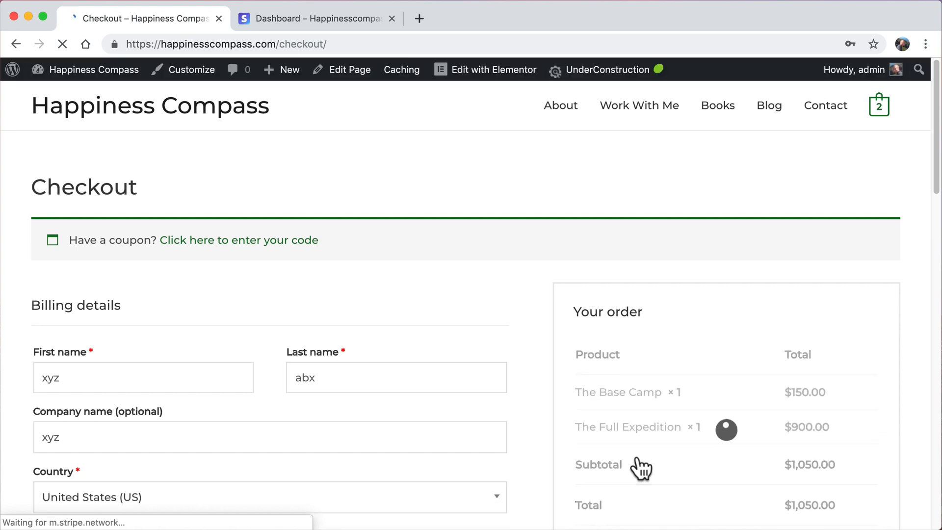
# Step: Copy the 4242 Stripe test card number from the description into Card Number
pyautogui.scroll(-8, 518, 413)
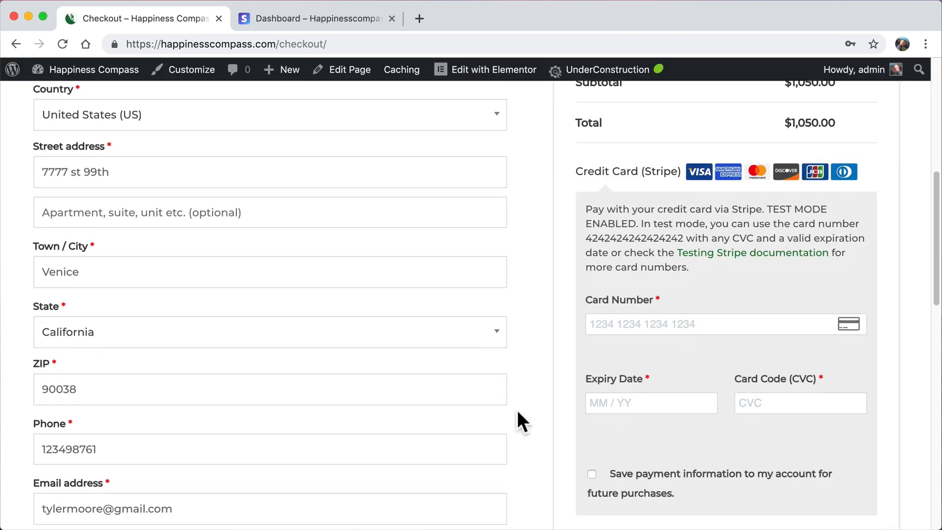
pyautogui.scroll(-1, 517, 410)
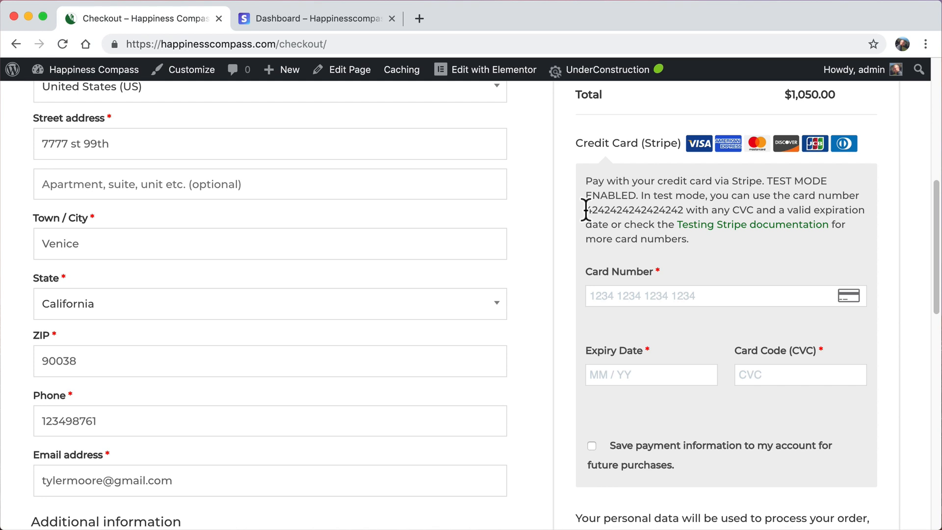
pyautogui.moveTo(586, 209); pyautogui.dragTo(681, 209)
pyautogui.rightClick(681, 206)
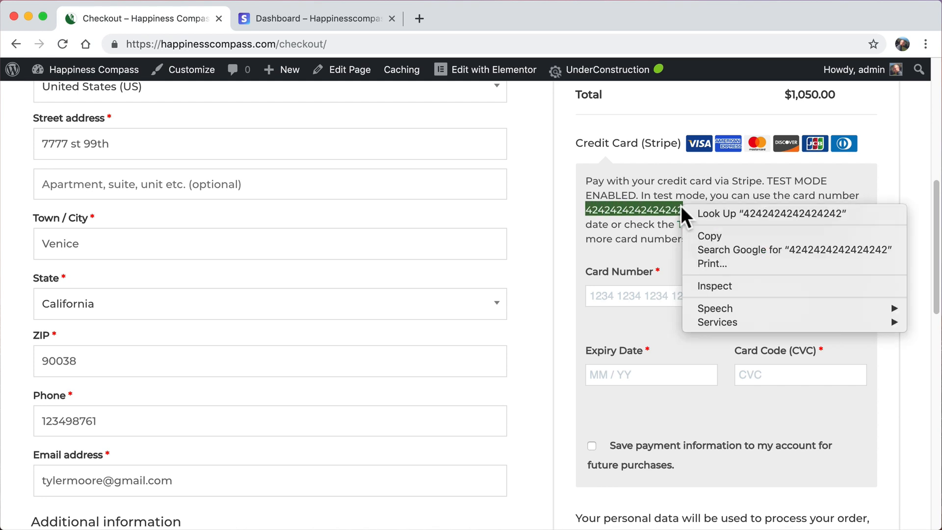
pyautogui.click(705, 234)
pyautogui.click(640, 295)
pyautogui.rightClick(643, 295)
pyautogui.click(669, 387)
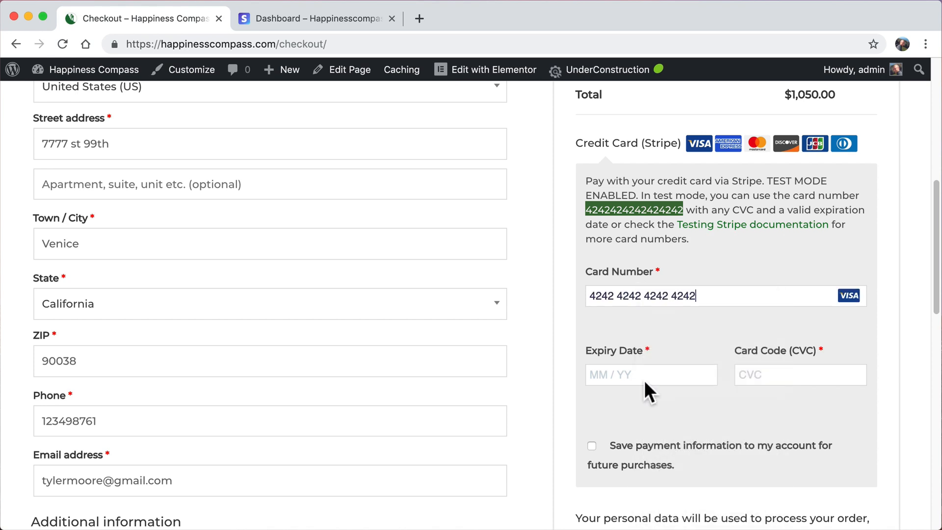
# Step: Enter expiry 05 / 22 and a security code, then place the order
pyautogui.click(617, 376)
pyautogui.write('0522')
pyautogui.click(766, 376)
pyautogui.write('876')
pyautogui.scroll(-5, 561, 413)
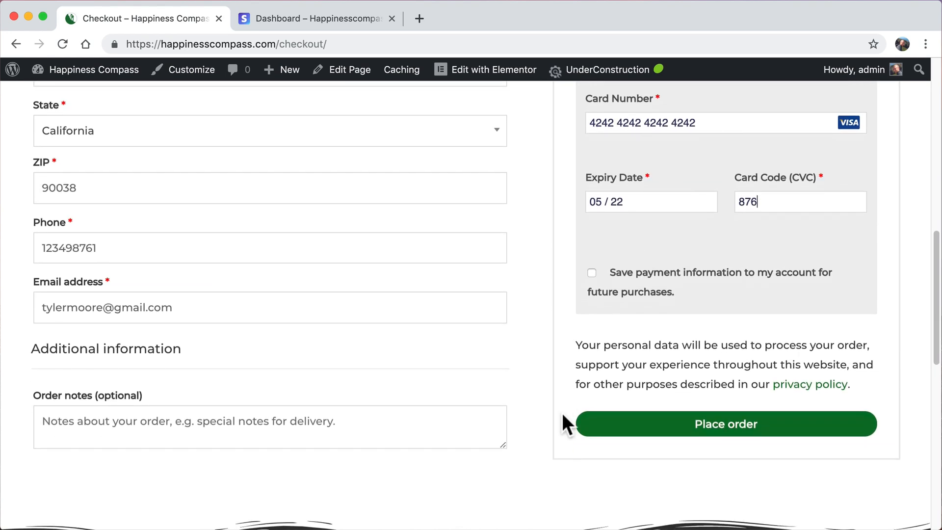
pyautogui.click(712, 425)
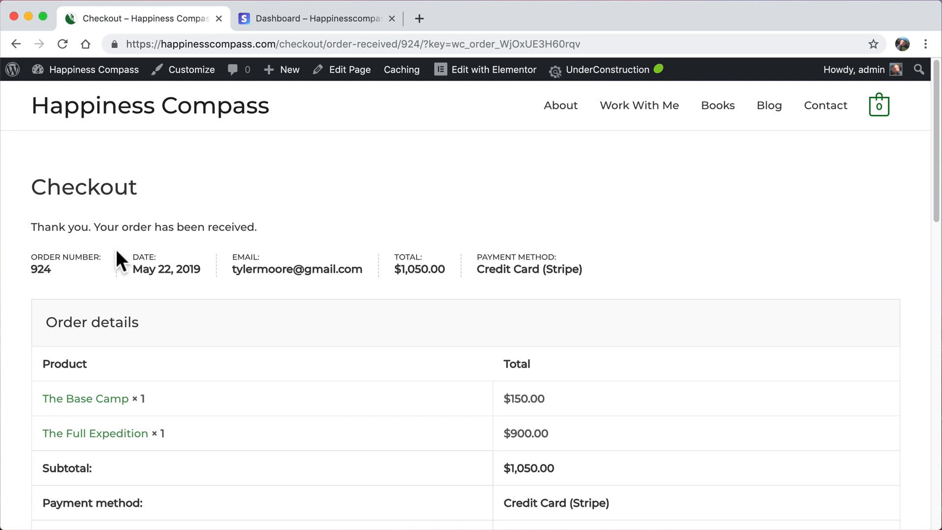
# Step: Scroll through order 924's details and billing address, then back to the top
pyautogui.scroll(-6, 16, 313)
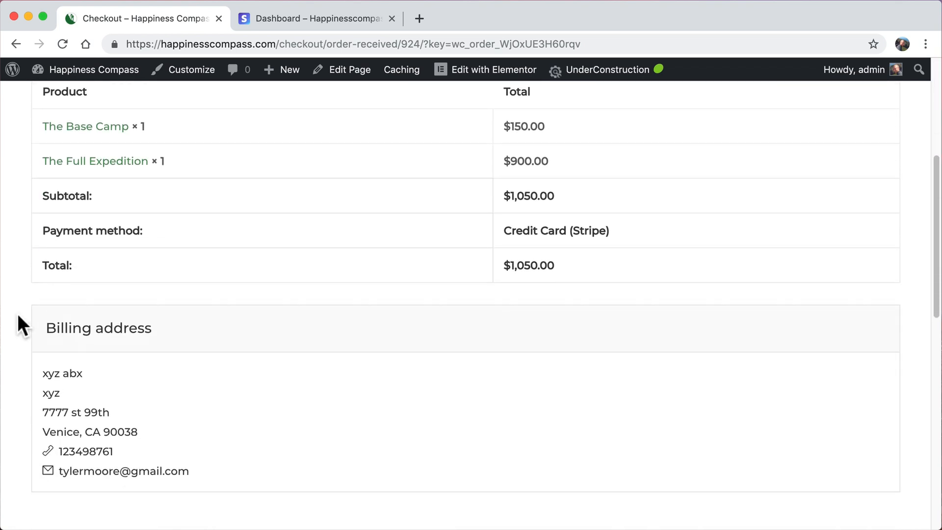
pyautogui.scroll(10, 16, 313)
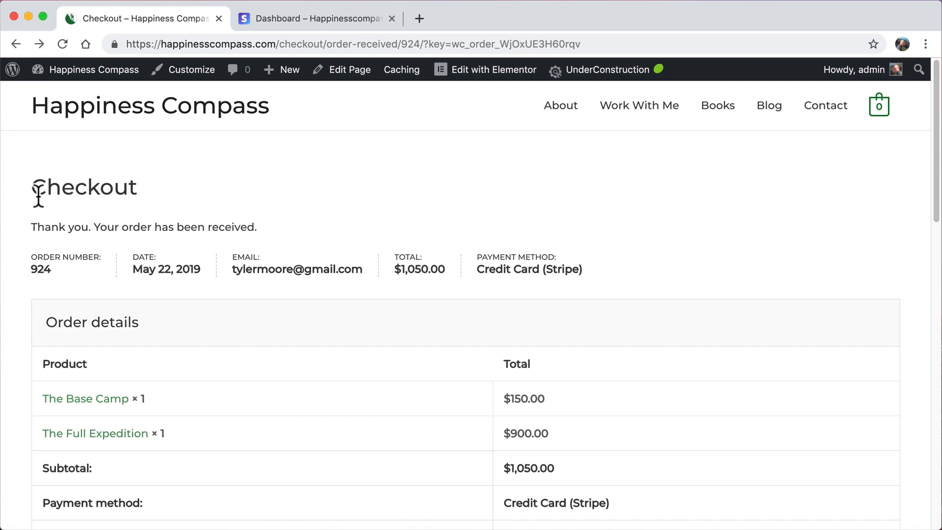
# Step: Return to the admin dashboard and open the WooCommerce orders list
pyautogui.moveTo(39, 71)
pyautogui.click(77, 97)
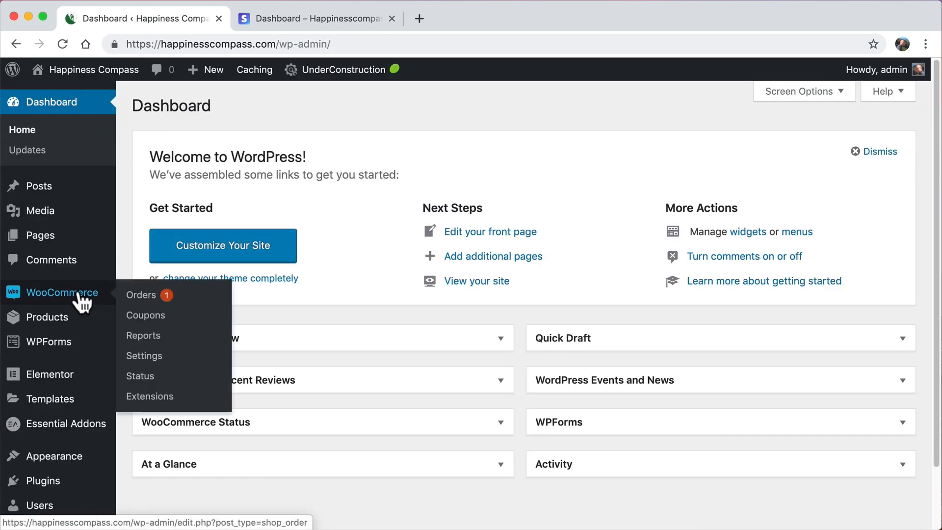
pyautogui.click(79, 294)
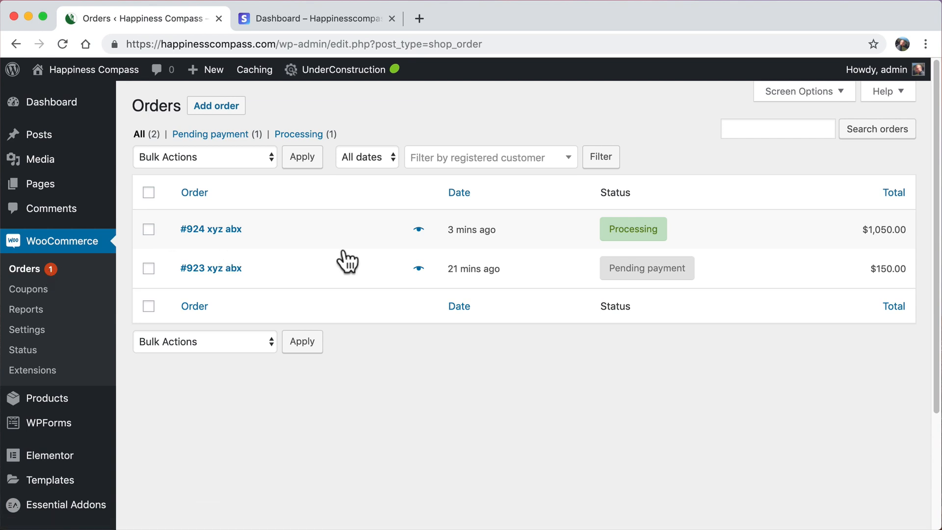
pyautogui.moveTo(617, 249)
pyautogui.moveTo(637, 279)
# Step: Preview order #924 ($1,050.00) and set its status to Completed
pyautogui.click(418, 229)
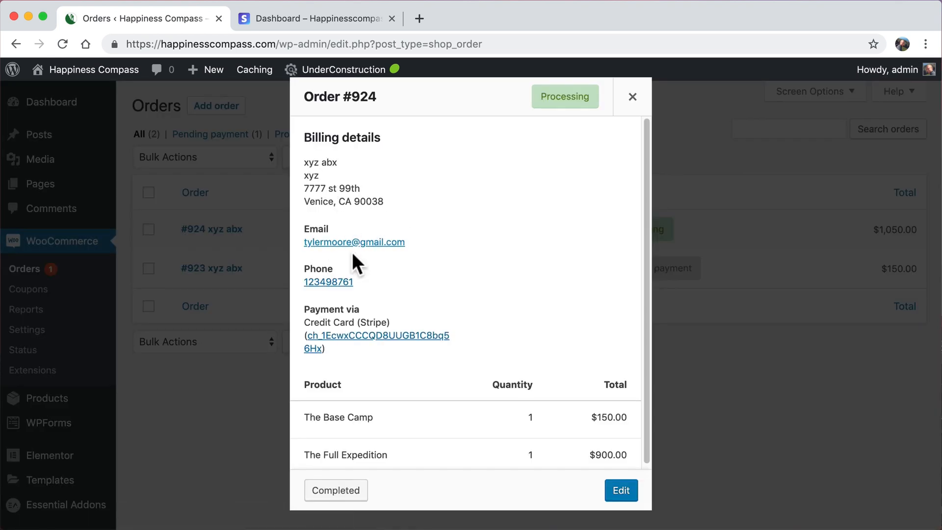
pyautogui.scroll(-1, 439, 341)
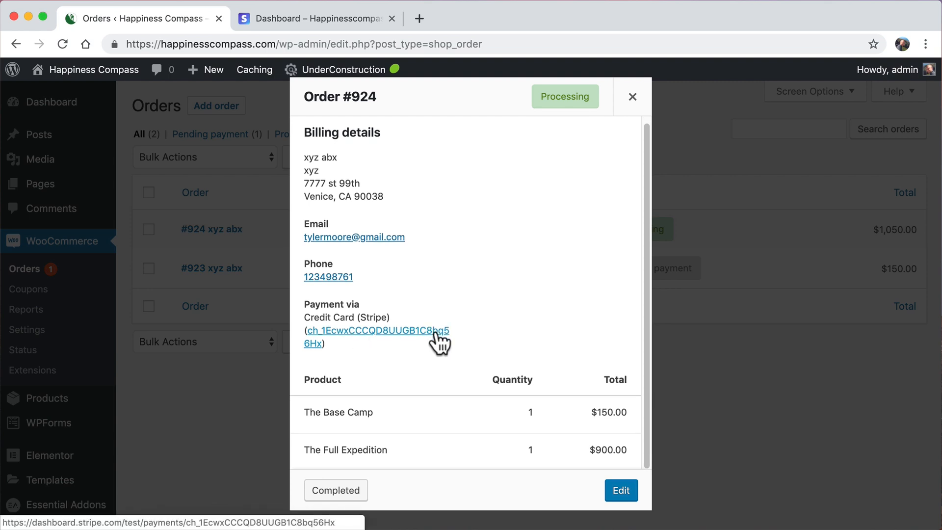
pyautogui.click(347, 497)
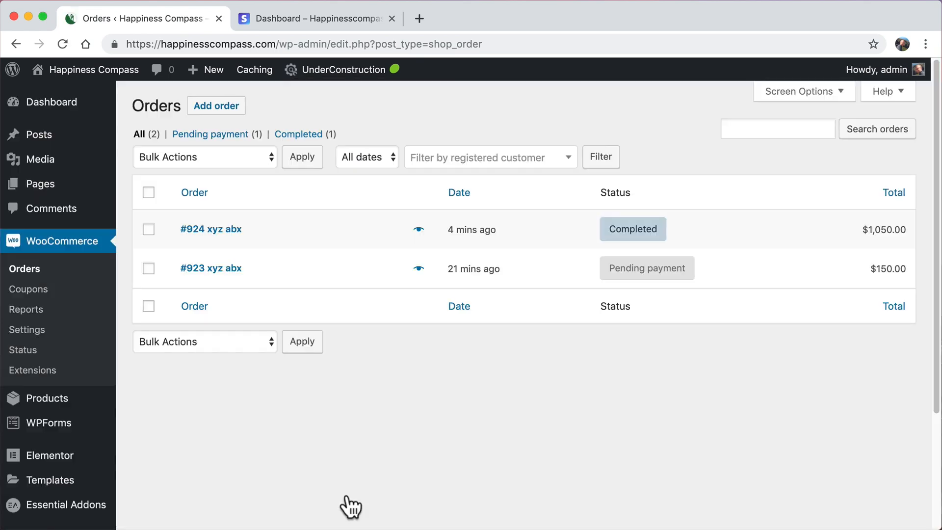
pyautogui.moveTo(651, 237)
# Step: Open Stripe's settings under WooCommerce Payments and untick Enable Test Mode
pyautogui.click(37, 335)
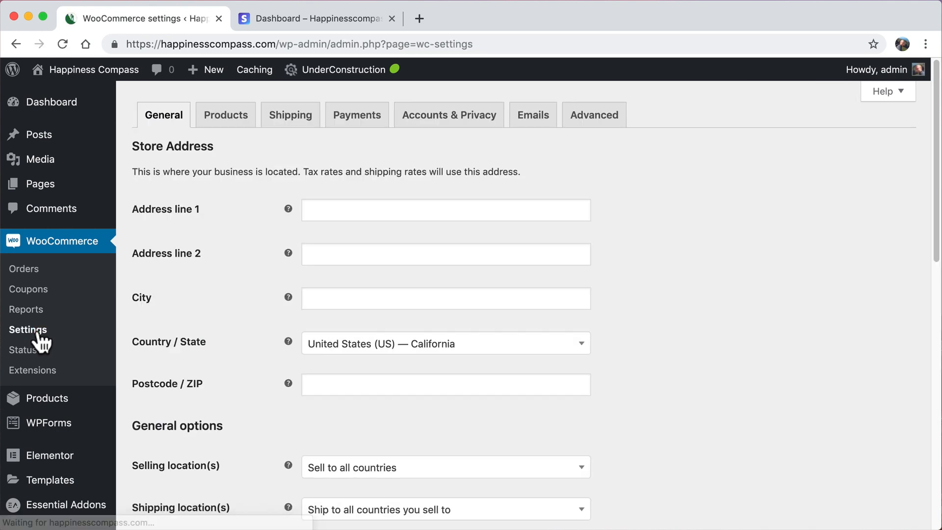
pyautogui.click(380, 126)
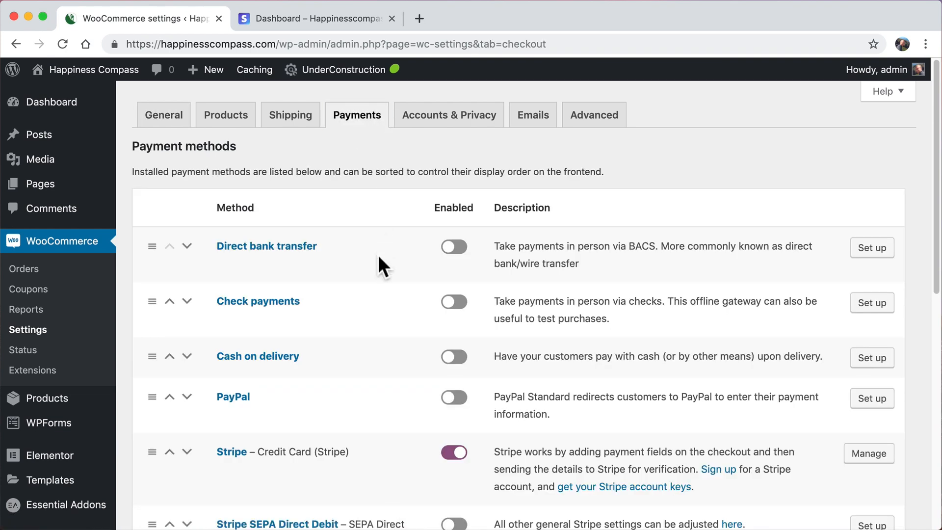
pyautogui.scroll(-3, 379, 414)
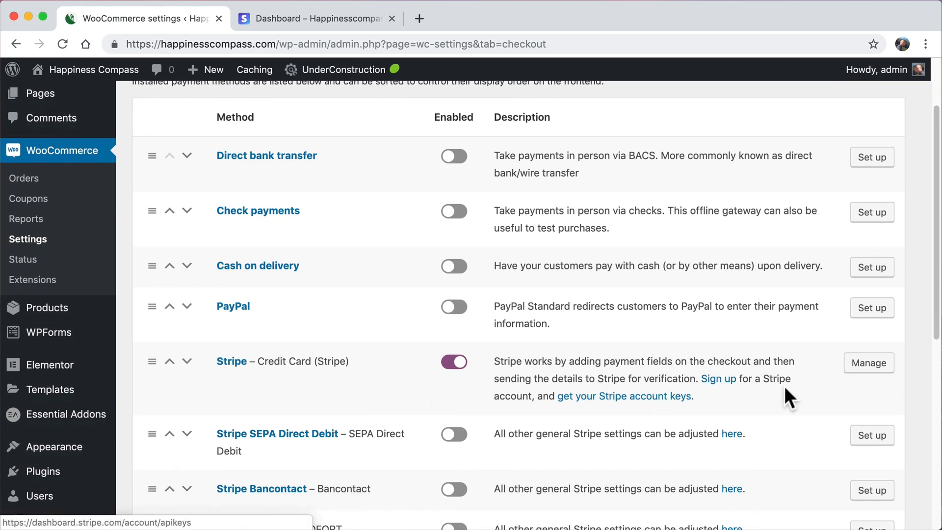
pyautogui.click(864, 369)
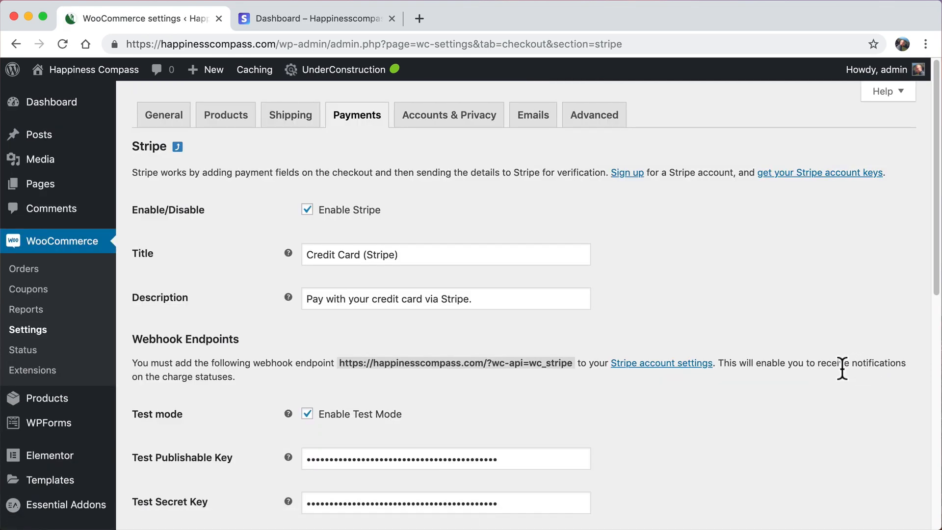
pyautogui.scroll(-3, 611, 400)
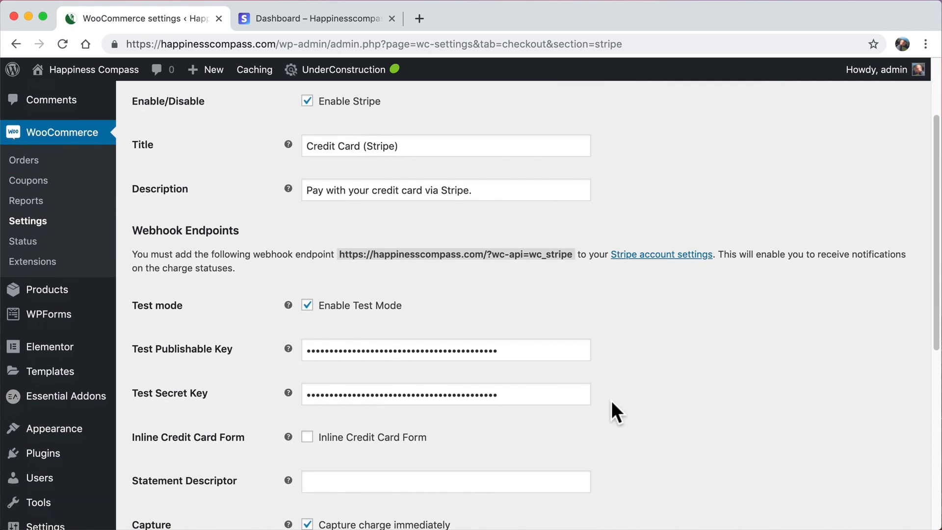
pyautogui.click(307, 307)
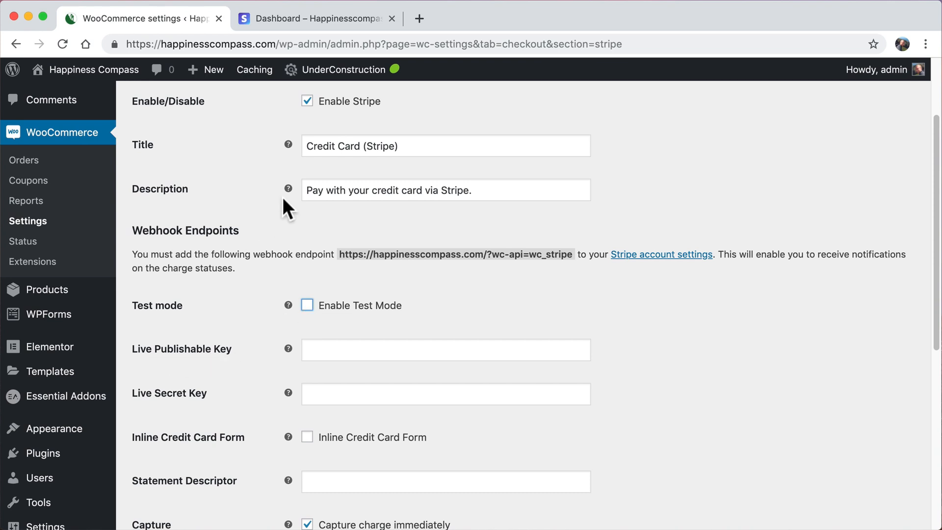
# Step: Reveal Stripe's live API keys and paste the live publishable key into WooCommerce
pyautogui.click(336, 20)
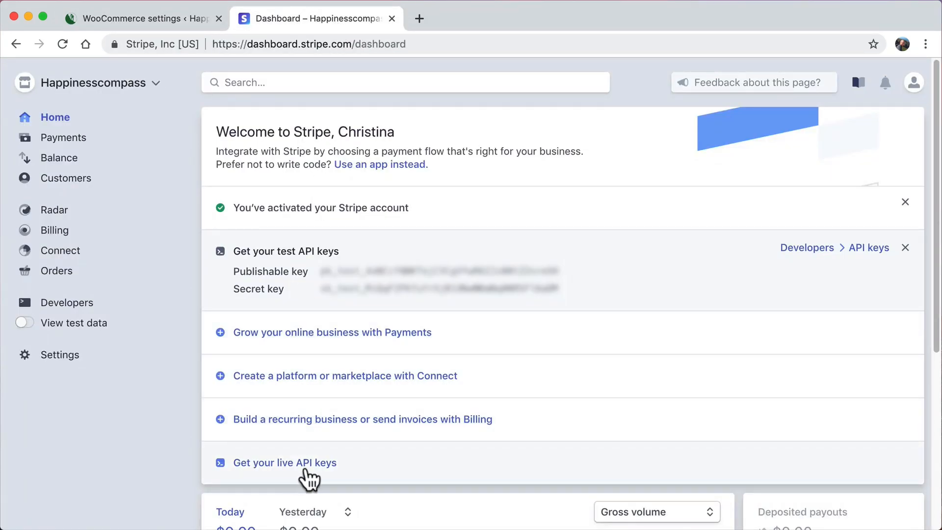
pyautogui.click(308, 471)
pyautogui.click(397, 445)
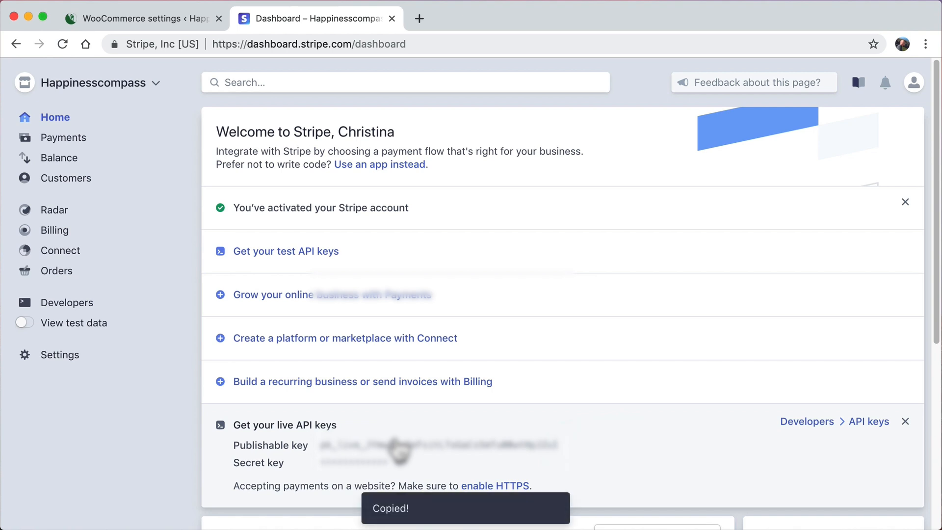
pyautogui.click(142, 18)
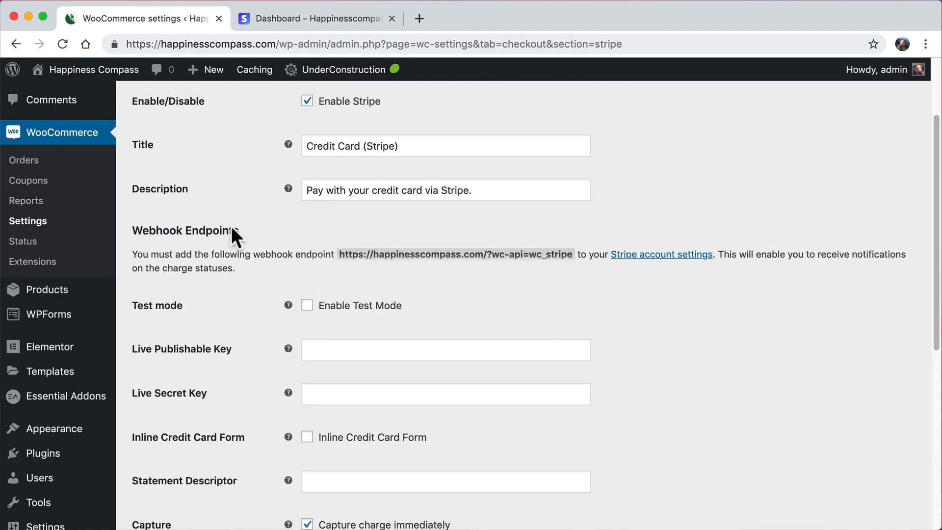
pyautogui.click(383, 349)
pyautogui.rightClick(384, 349)
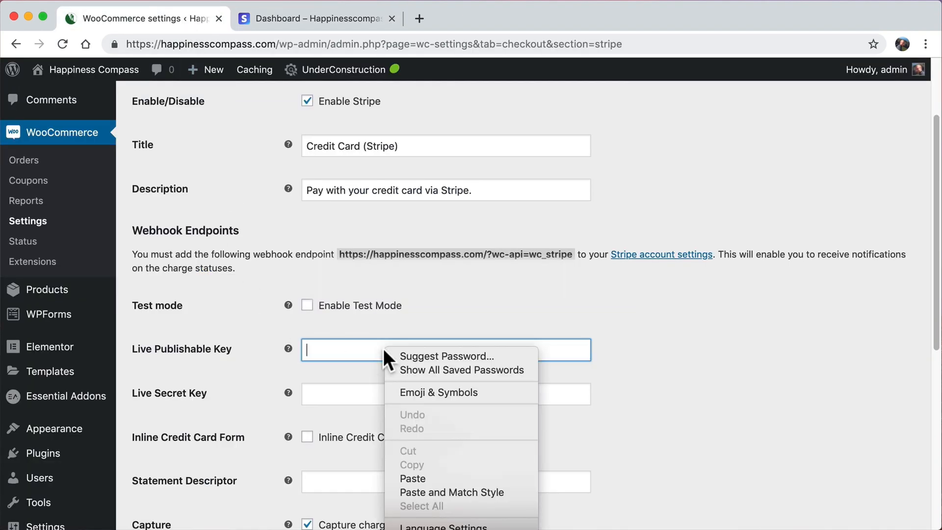
pyautogui.click(422, 477)
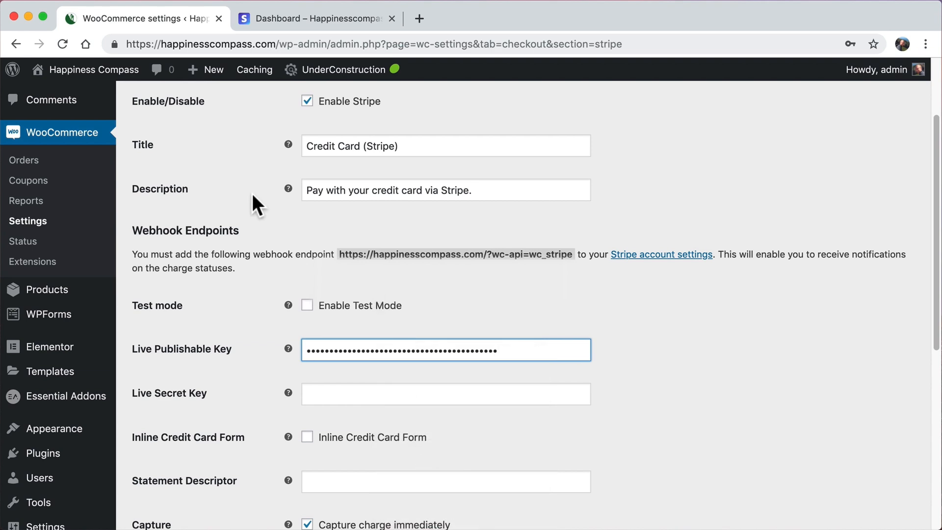
# Step: Copy the live secret key from Stripe into the Live Secret Key field
pyautogui.click(316, 18)
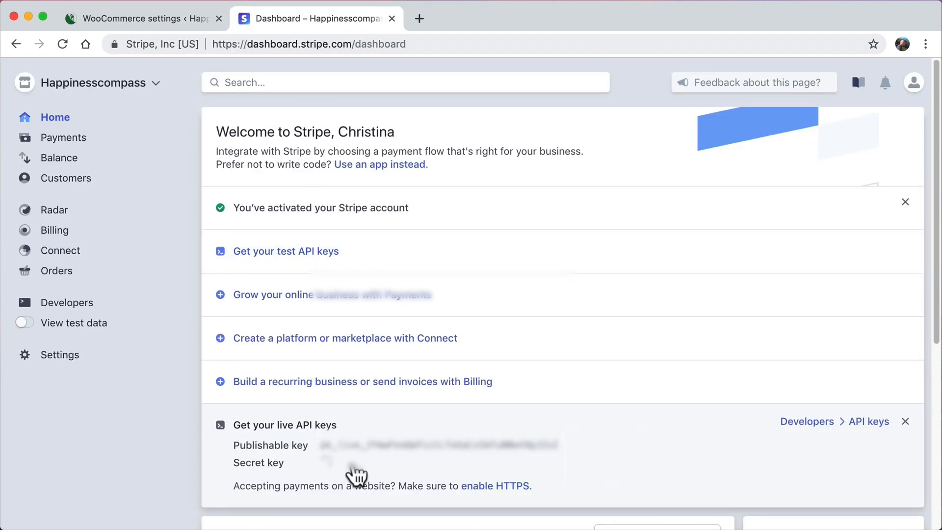
pyautogui.click(352, 464)
pyautogui.click(200, 22)
pyautogui.click(356, 395)
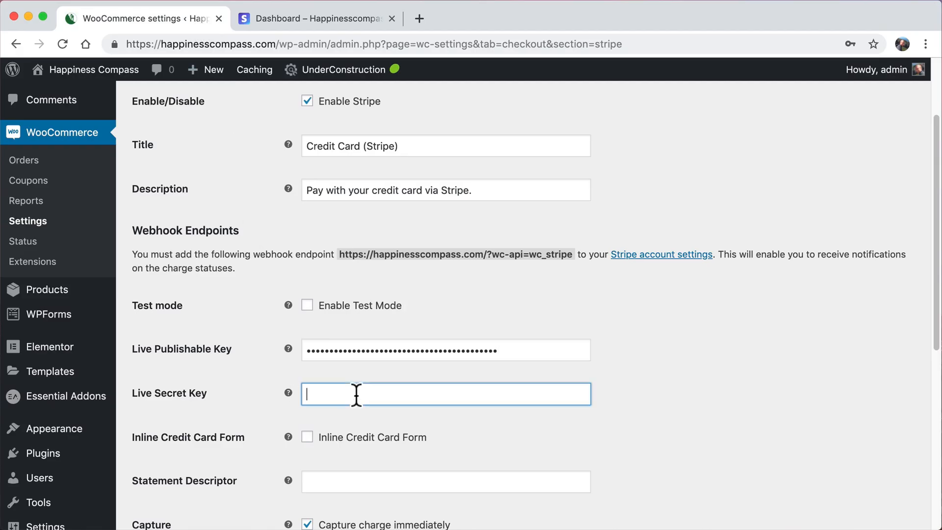
pyautogui.rightClick(356, 395)
pyautogui.click(400, 524)
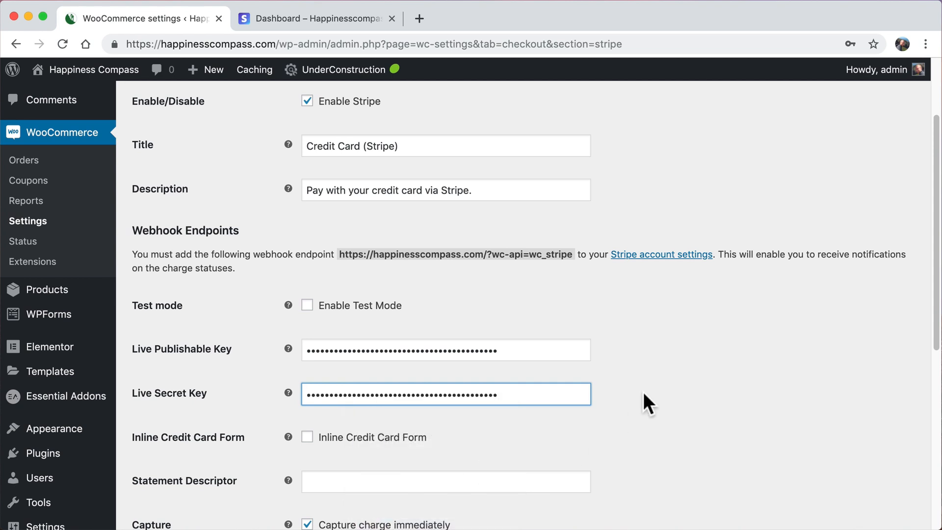
# Step: Save the Stripe settings and close the Stripe dashboard tab
pyautogui.scroll(-7, 643, 391)
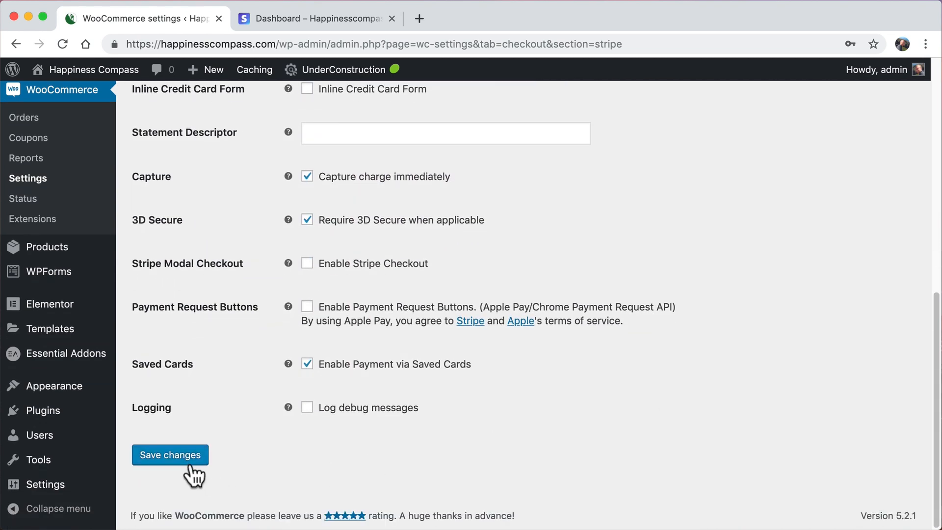
pyautogui.click(192, 472)
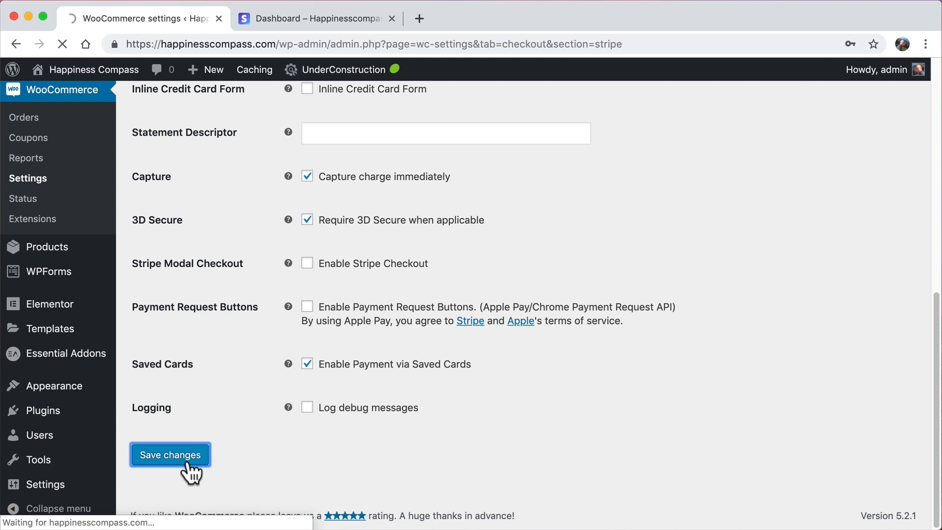
pyautogui.click(392, 18)
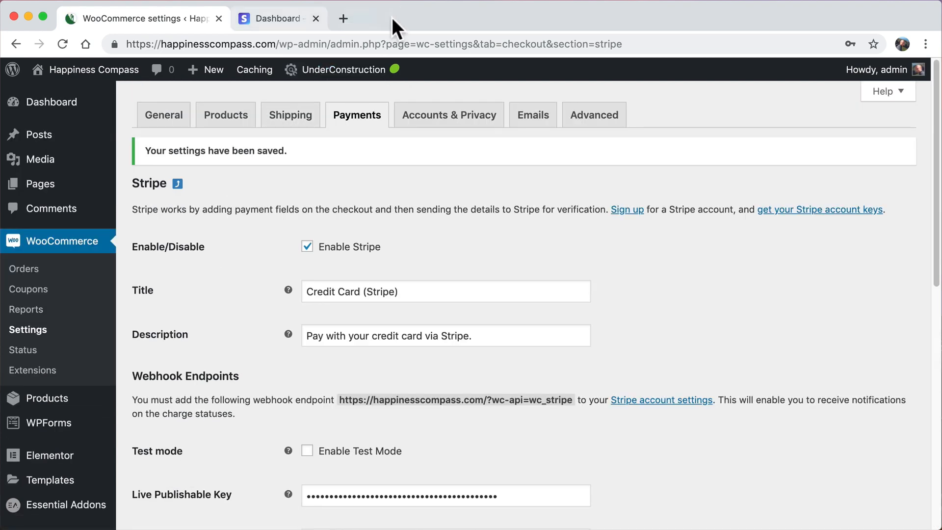
# Step: On the live storefront, add The Base Camp from the Work With Me page to the cart
pyautogui.moveTo(54, 74)
pyautogui.click(55, 96)
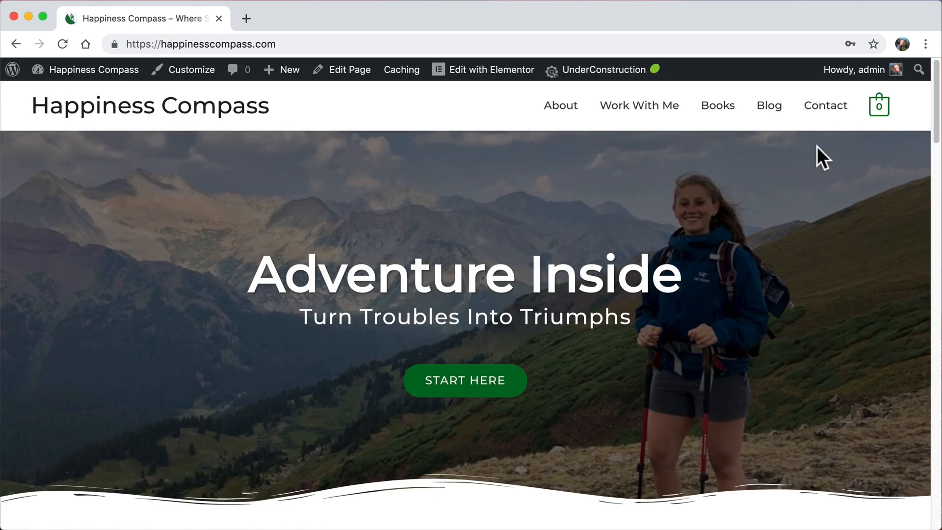
pyautogui.moveTo(877, 118)
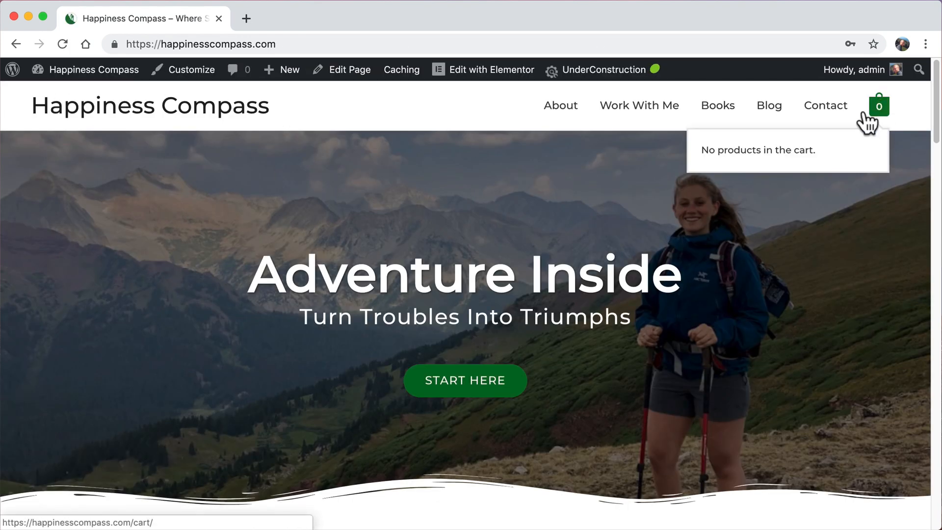
pyautogui.click(626, 112)
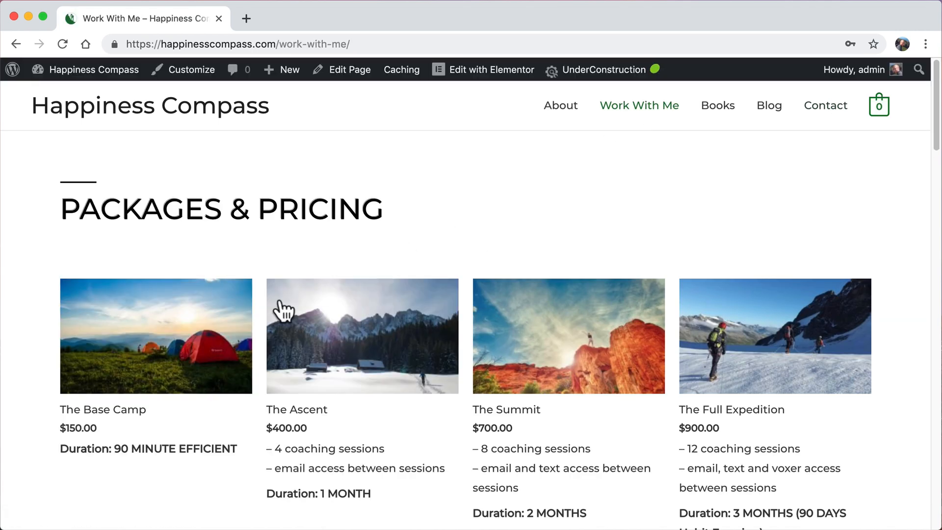
pyautogui.click(220, 350)
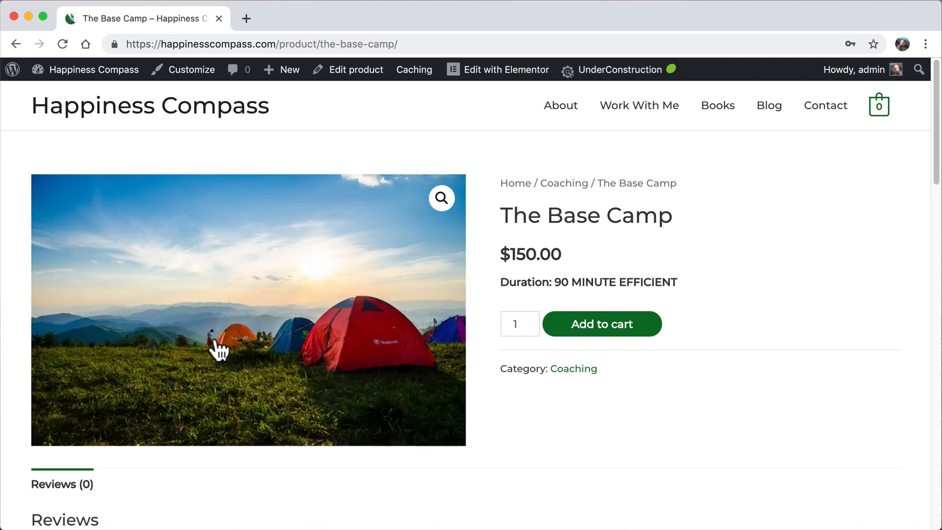
pyautogui.click(621, 332)
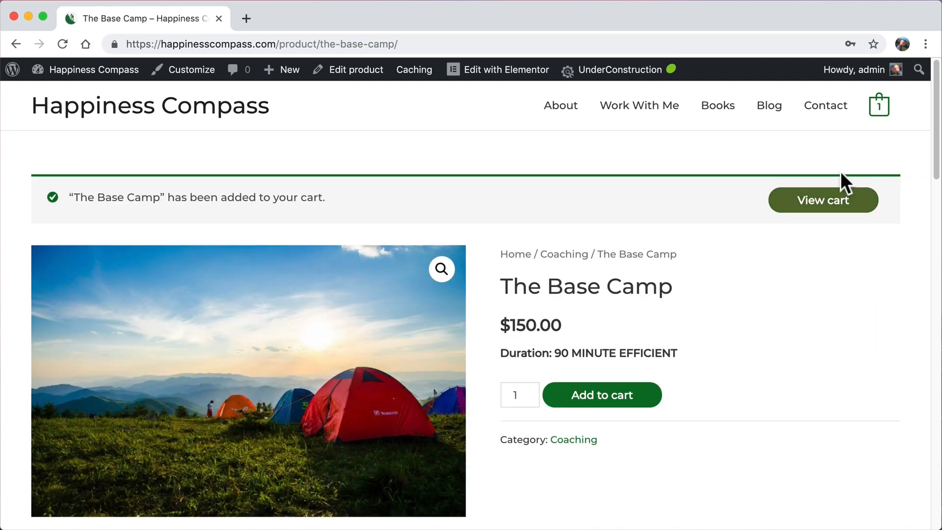
# Step: Go from the cart to checkout and try placing the $150.00 order with live Stripe card payment
pyautogui.moveTo(878, 105)
pyautogui.click(826, 254)
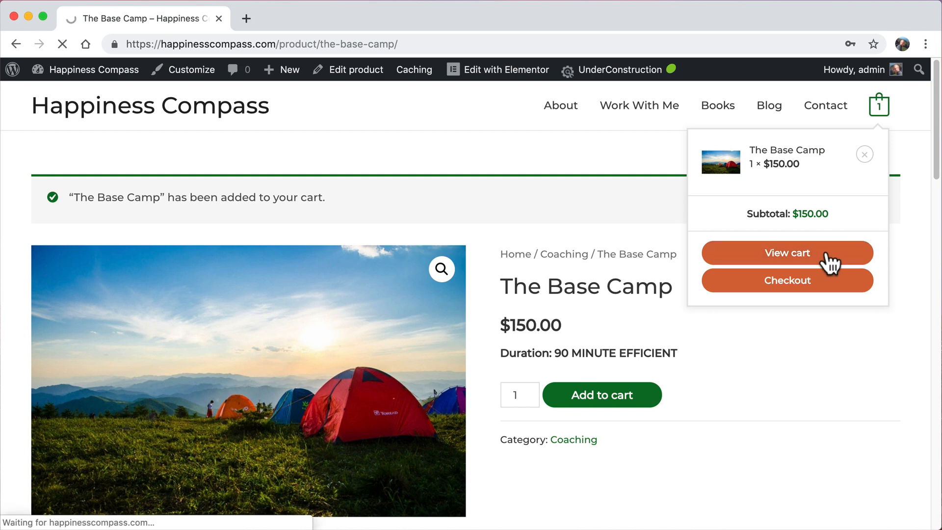
pyautogui.scroll(-3, 490, 407)
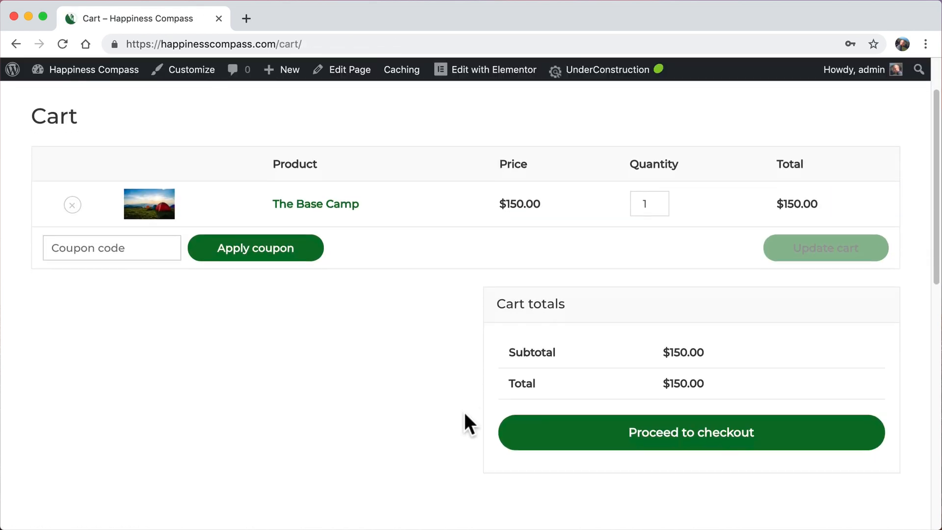
pyautogui.click(656, 432)
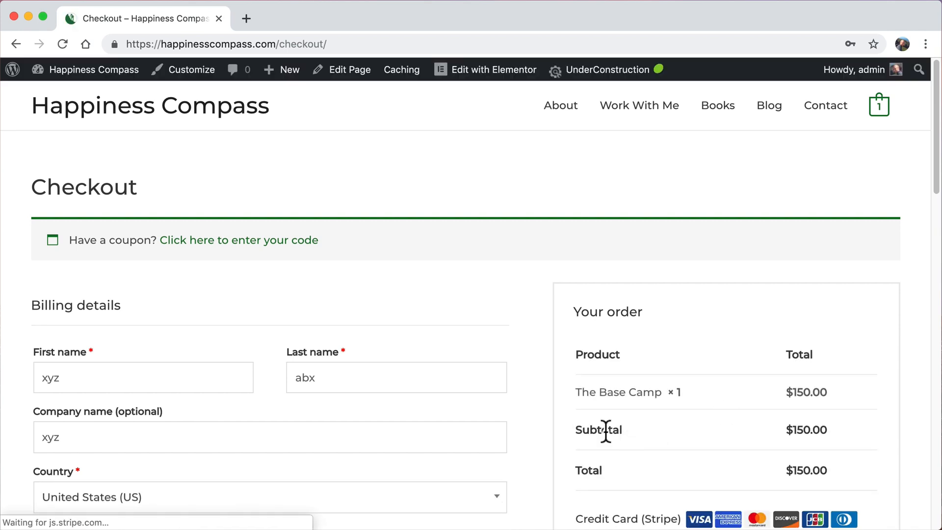
pyautogui.scroll(-3, 564, 431)
pyautogui.scroll(-5, 522, 433)
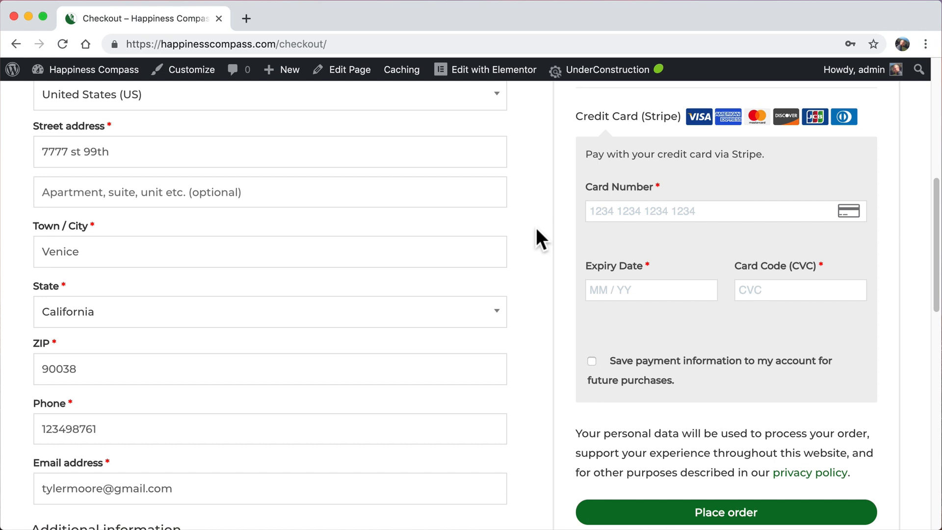
pyautogui.click(599, 505)
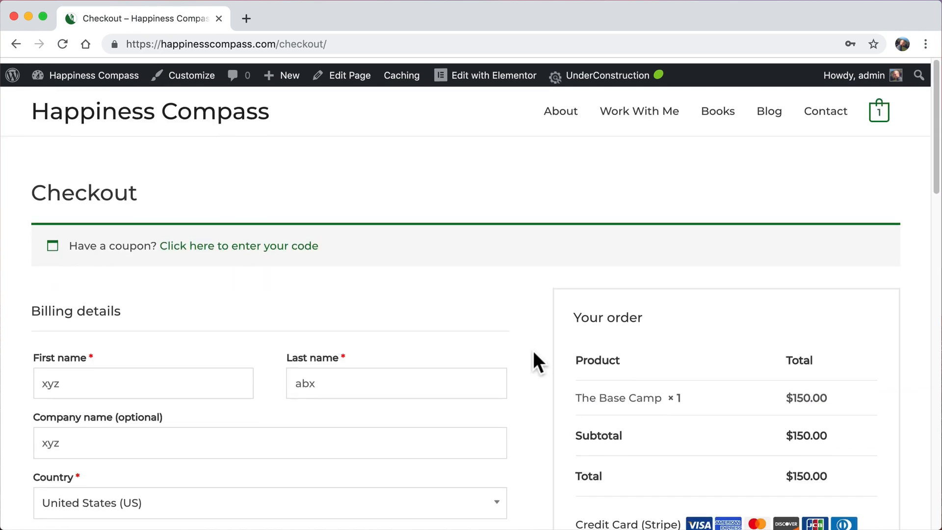
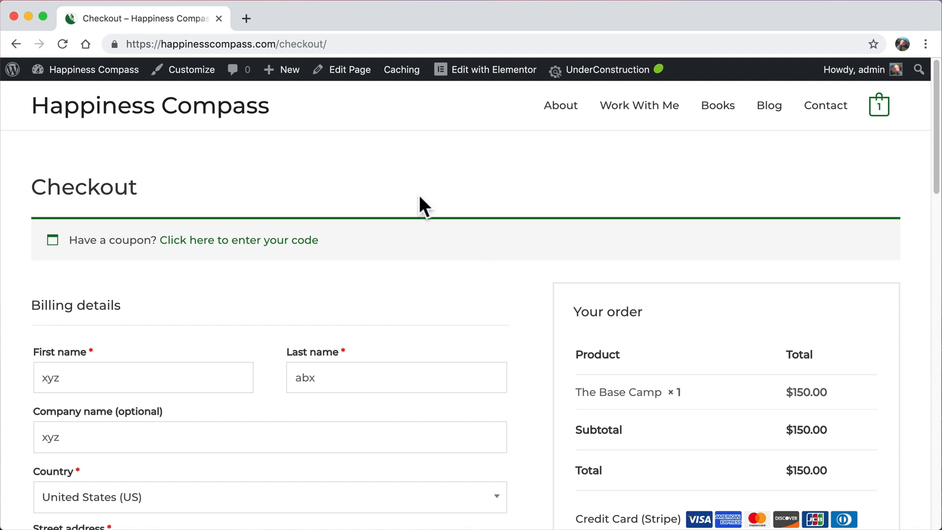
# Step: Open a new browser tab beside the WordPress checkout page
pyautogui.click(247, 19)
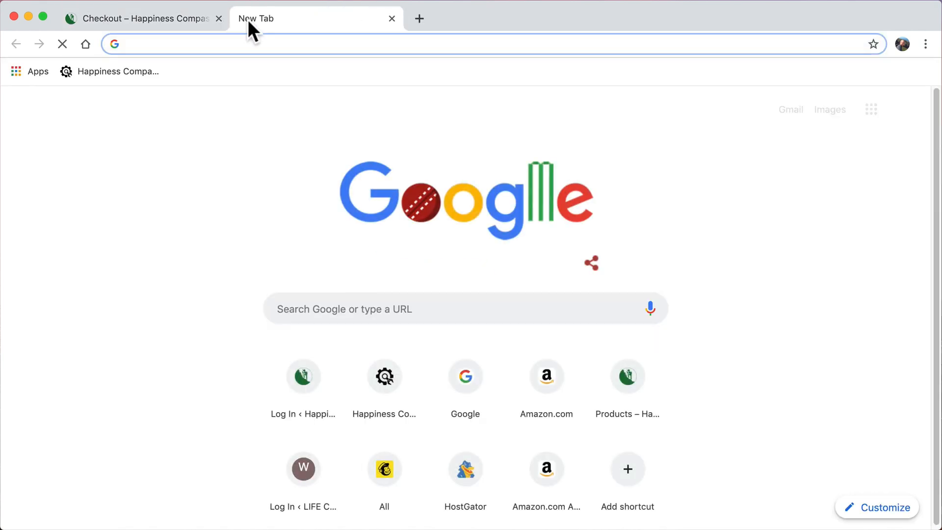
# Step: Go to amazon.com and follow the footer's Become an Affiliate link to Amazon Associates
pyautogui.write('ama')
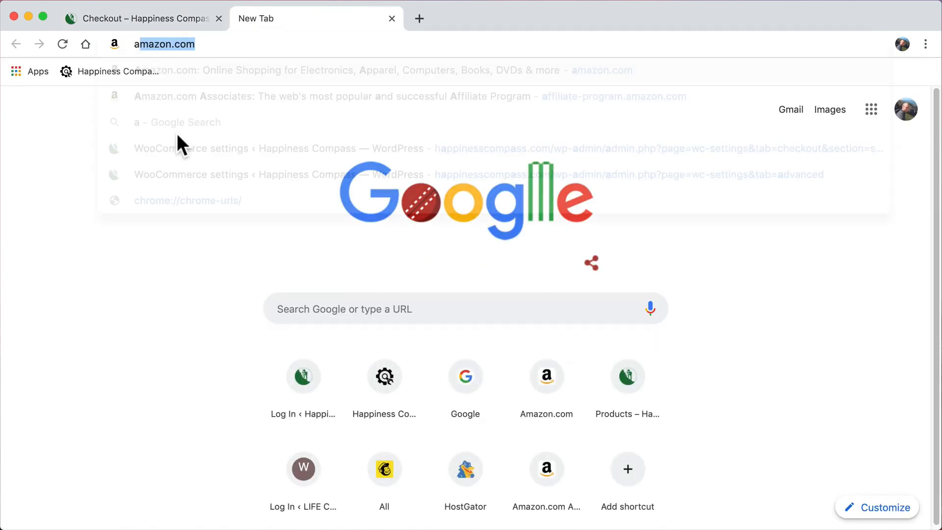
pyautogui.write('zon.com')
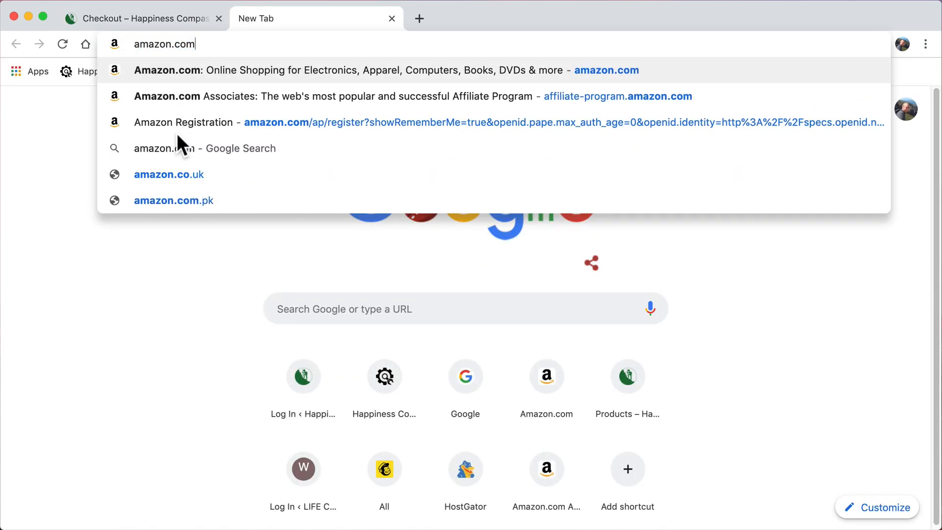
pyautogui.click(231, 72)
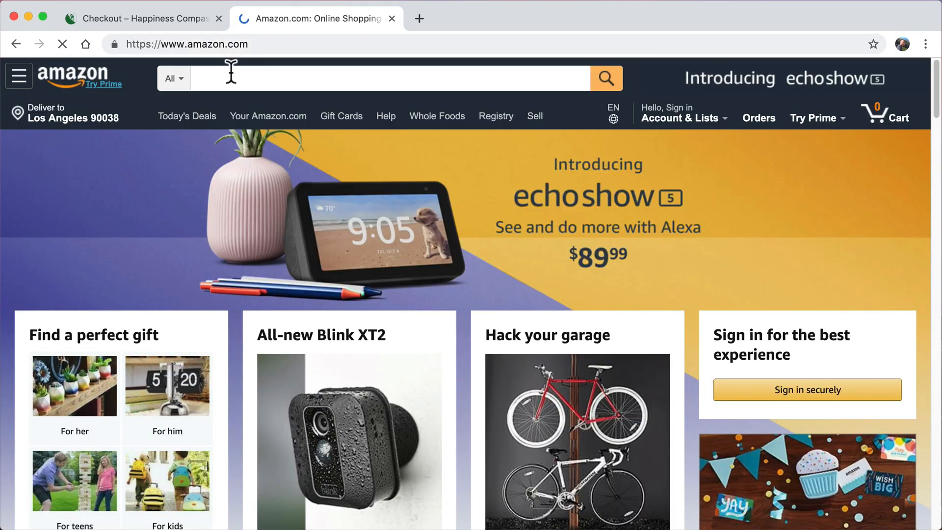
pyautogui.scroll(-15, 143, 244)
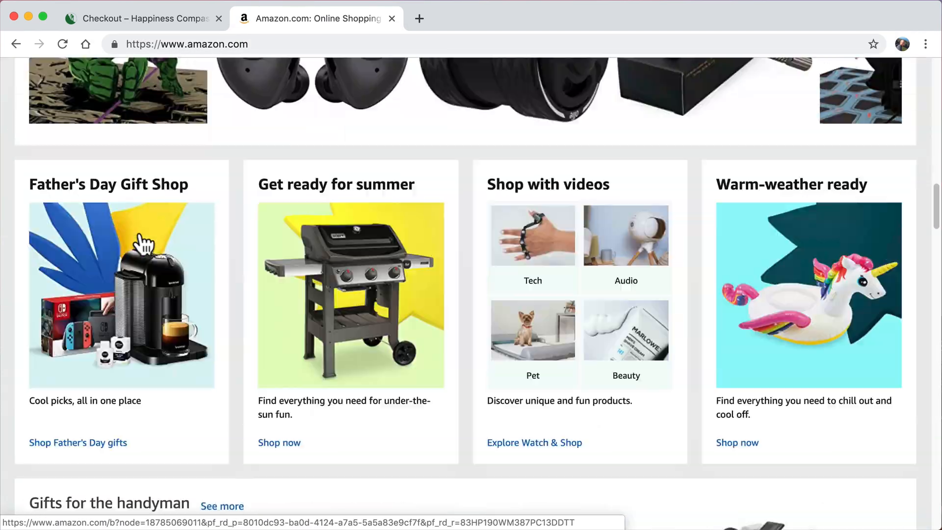
pyautogui.scroll(-20, 140, 244)
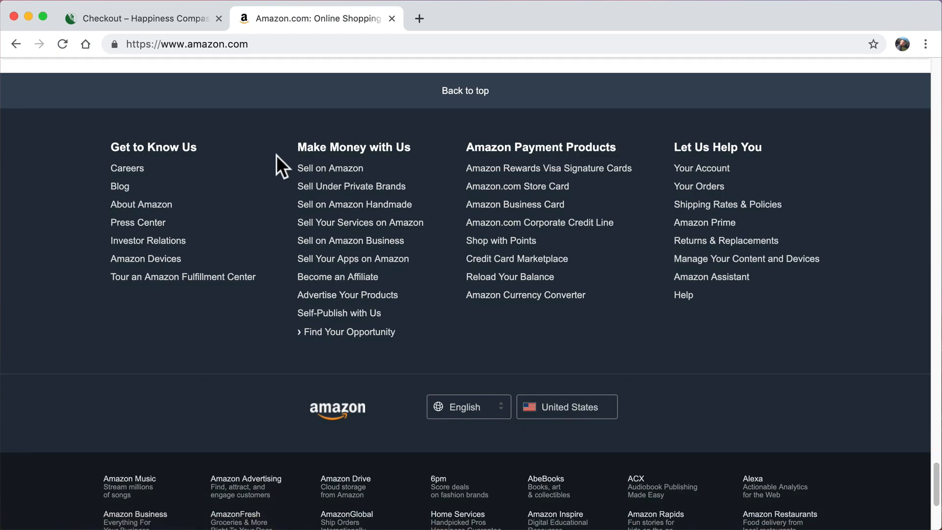
pyautogui.click(355, 278)
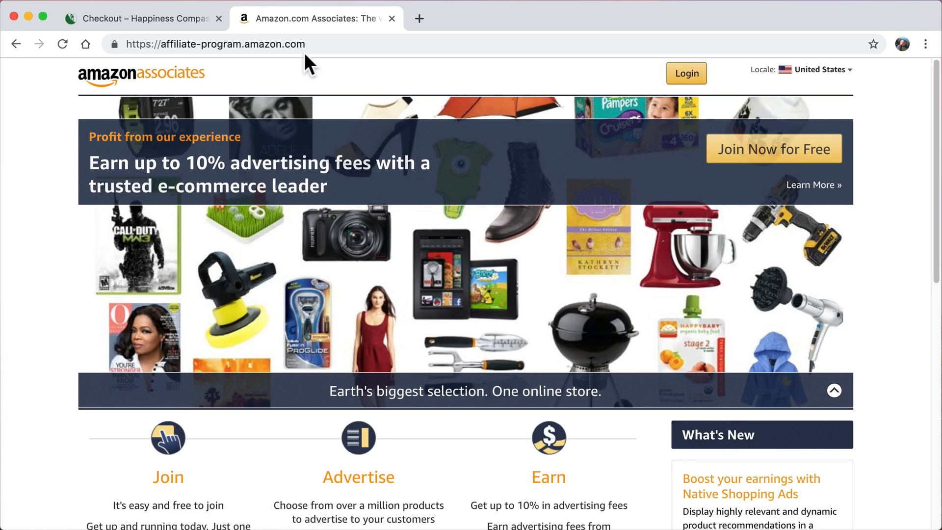
pyautogui.moveTo(305, 45); pyautogui.dragTo(127, 43)
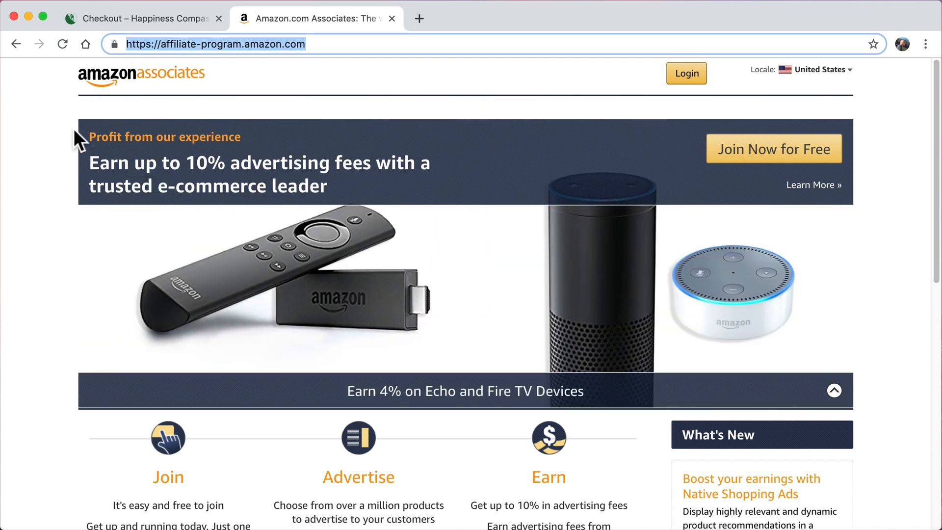
pyautogui.click(47, 154)
pyautogui.scroll(-3, 48, 154)
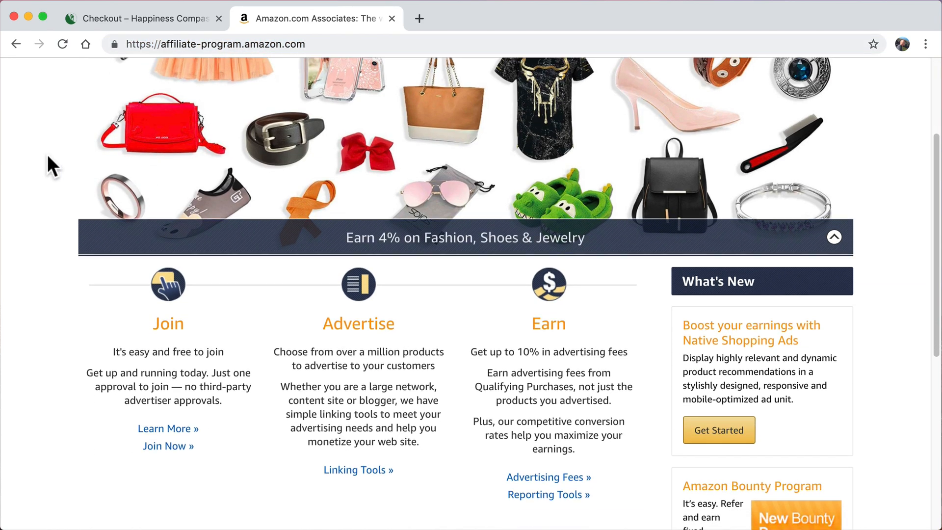
pyautogui.scroll(-1, 47, 154)
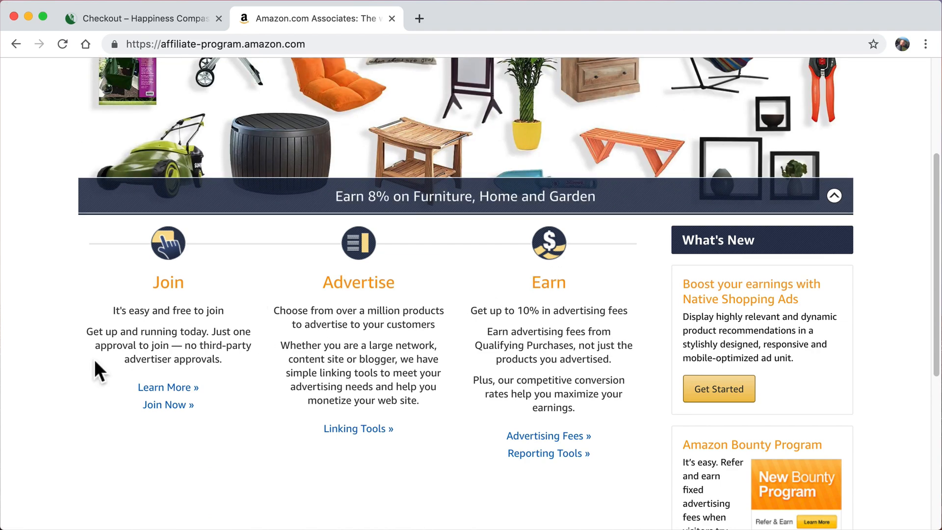
pyautogui.scroll(5, 290, 349)
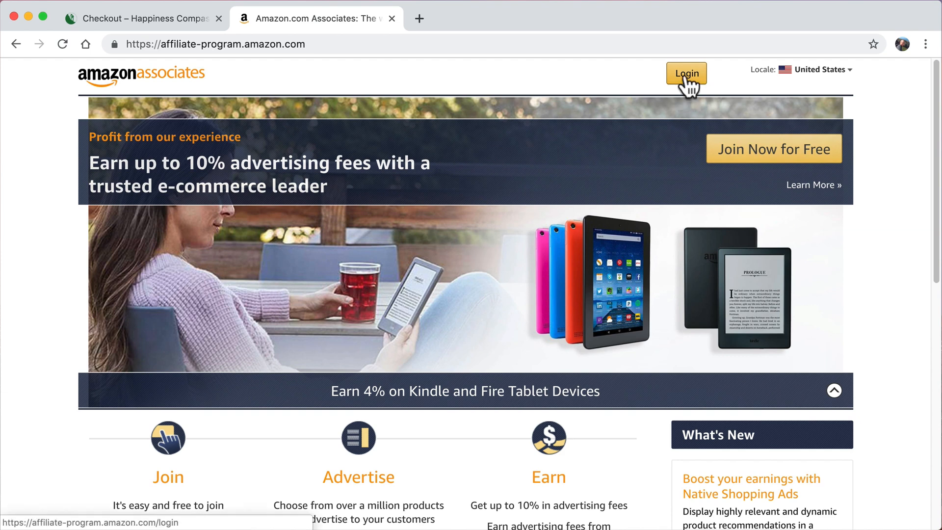
# Step: Join Amazon Associates by creating an Amazon account with the user's name, e-mail and password
pyautogui.click(777, 168)
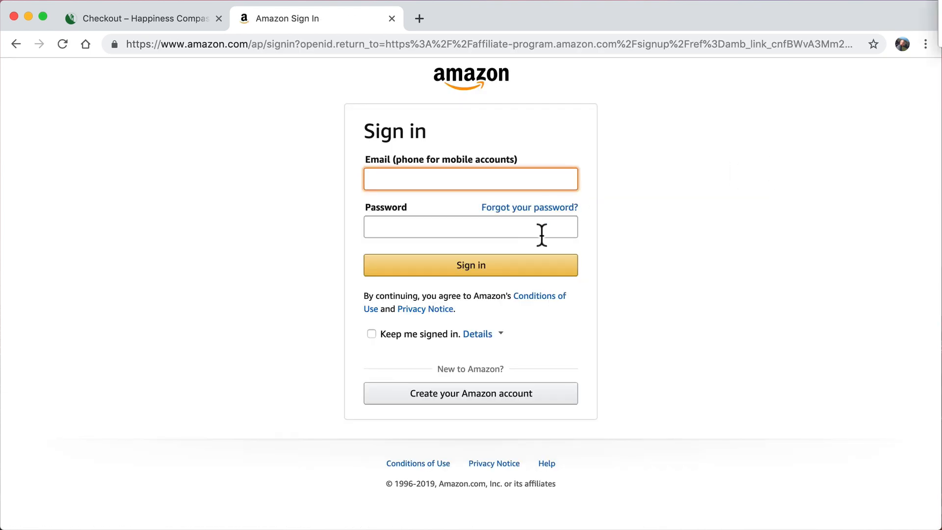
pyautogui.click(499, 394)
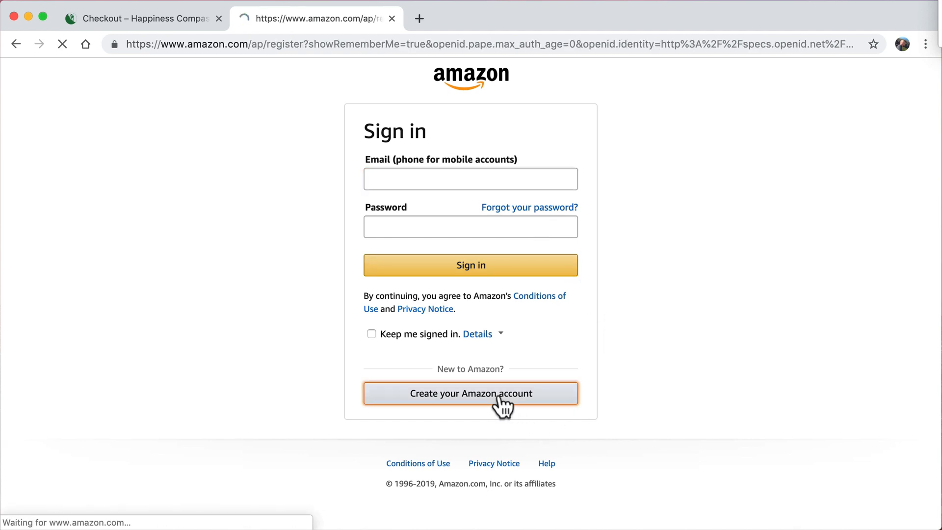
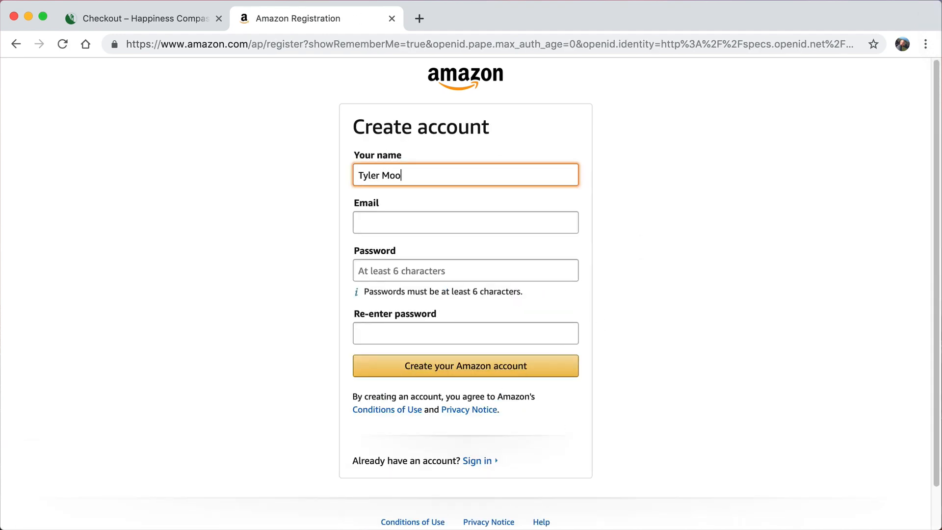
pyautogui.press('Tab')
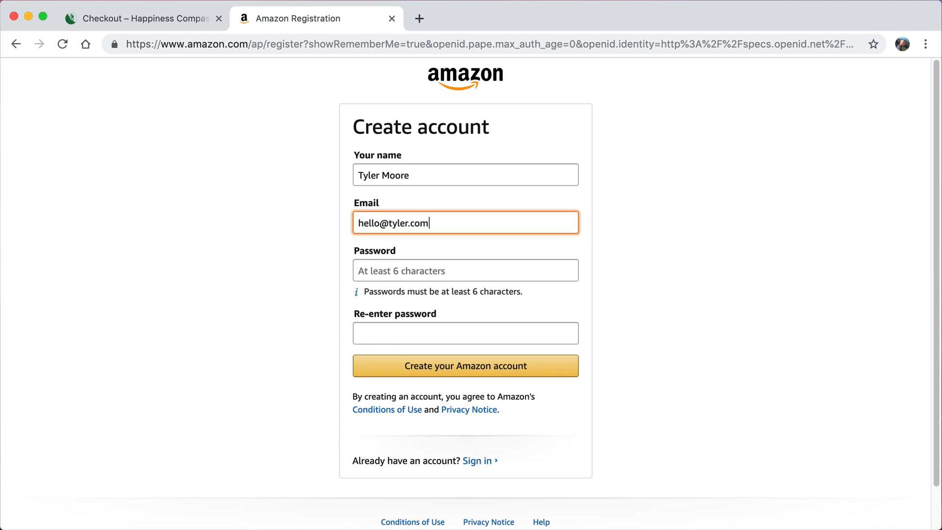
pyautogui.press('Tab')
pyautogui.write('••••••••••')
pyautogui.press('Tab')
pyautogui.write('•')
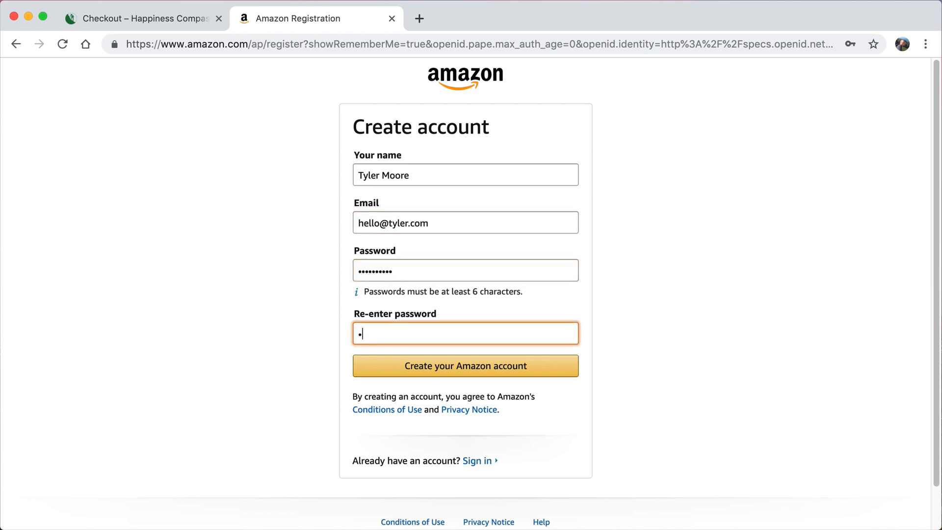
pyautogui.click(551, 371)
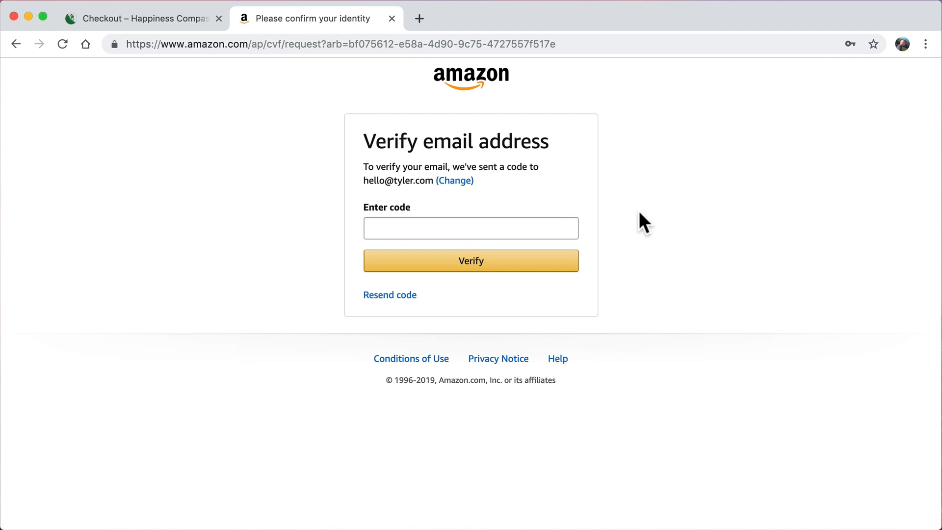
# Step: Verify the new account's e-mail using the code from the Amazon e-mail in Gmail
pyautogui.press('super+t')
pyautogui.write('gmail.com')
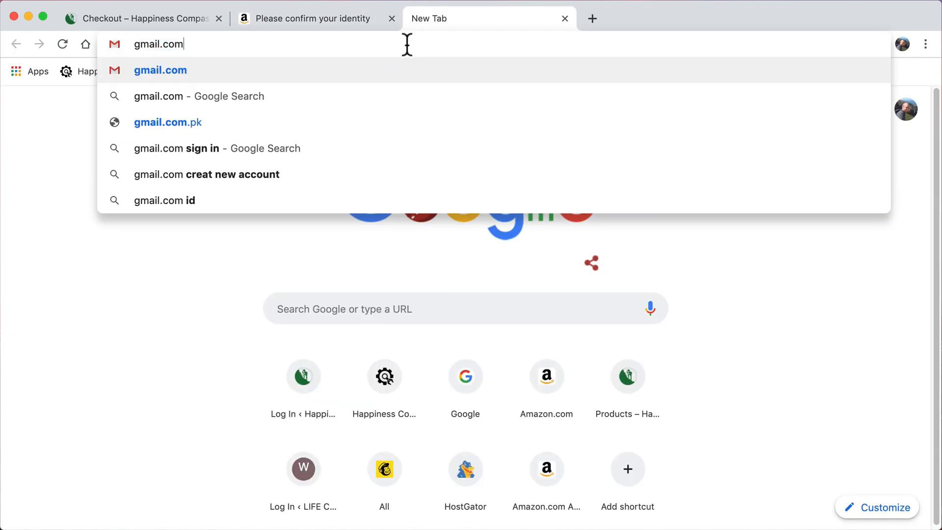
pyautogui.press('Return')
pyautogui.click(417, 153)
pyautogui.rightClick(399, 342)
pyautogui.click(419, 376)
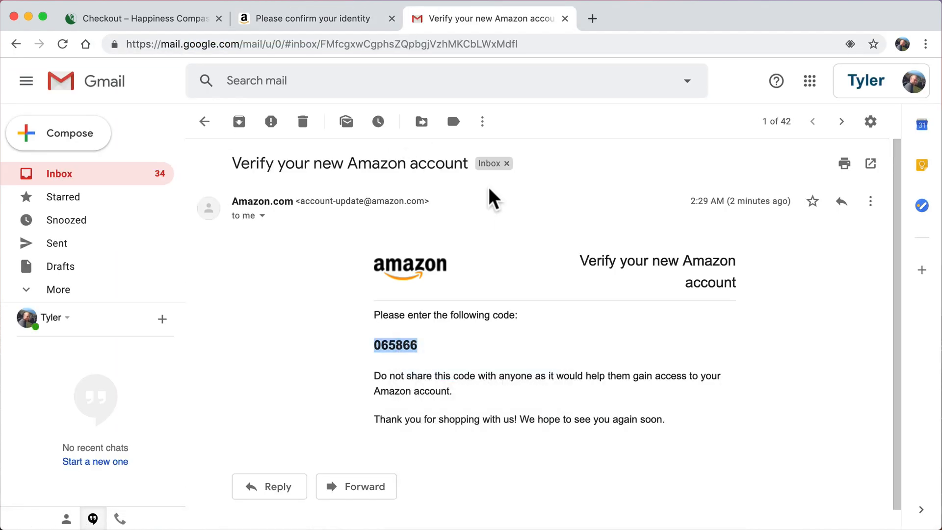
pyautogui.click(361, 19)
pyautogui.rightClick(410, 226)
pyautogui.click(438, 320)
pyautogui.click(513, 263)
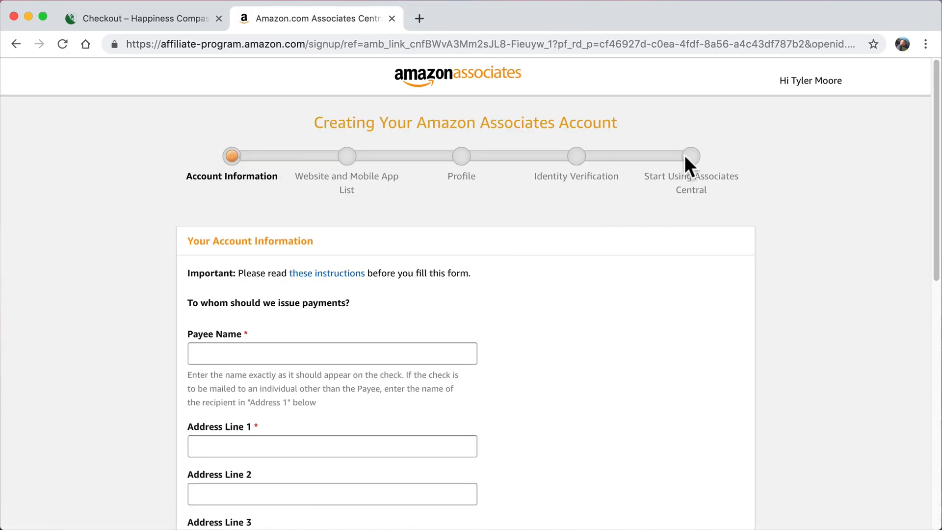
# Step: Fill in the payee's name, street address, city and ZIP code, and submit Account Information
pyautogui.scroll(-3, 476, 140)
pyautogui.click(309, 179)
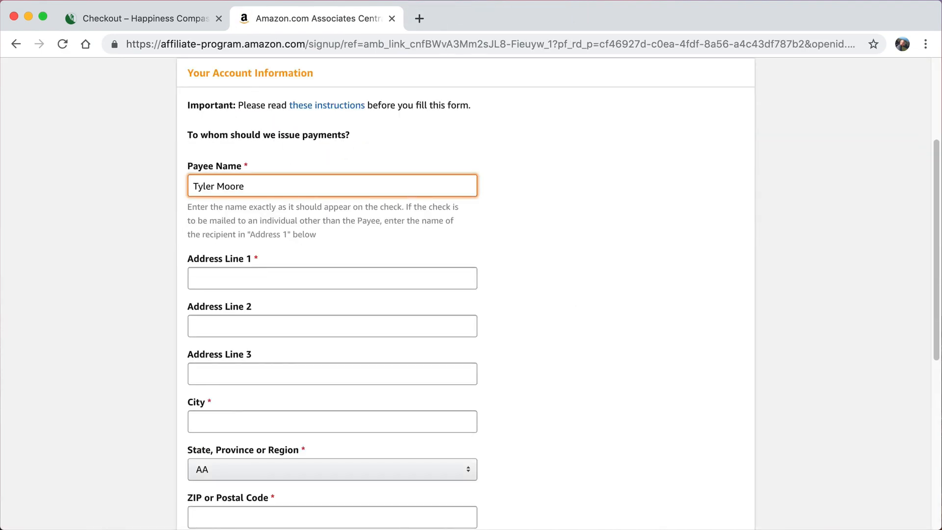
pyautogui.press('Tab')
pyautogui.scroll(-2, 513, 246)
pyautogui.press('Tab')
pyautogui.press('Tab')
pyautogui.press('Tab')
pyautogui.write('Malibu')
pyautogui.click(336, 384)
pyautogui.click(294, 240)
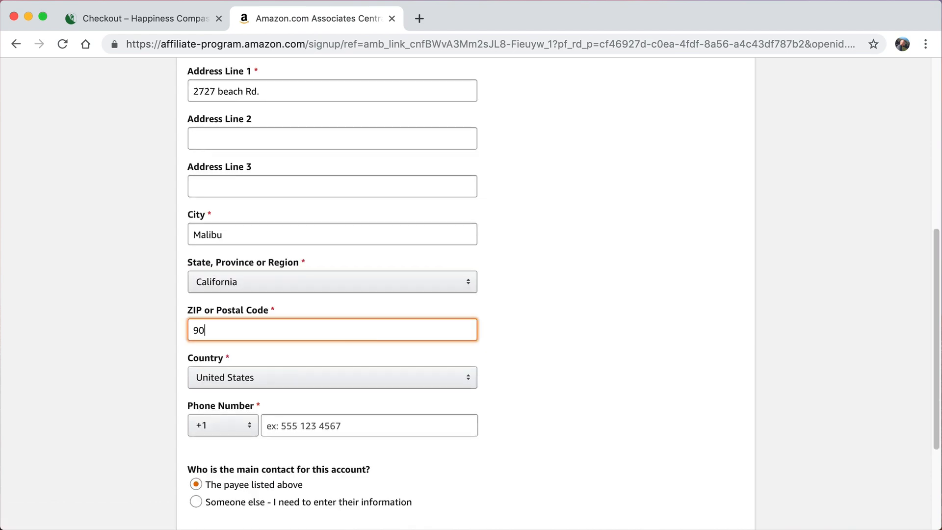
pyautogui.scroll(-2, 193, 375)
pyautogui.click(722, 470)
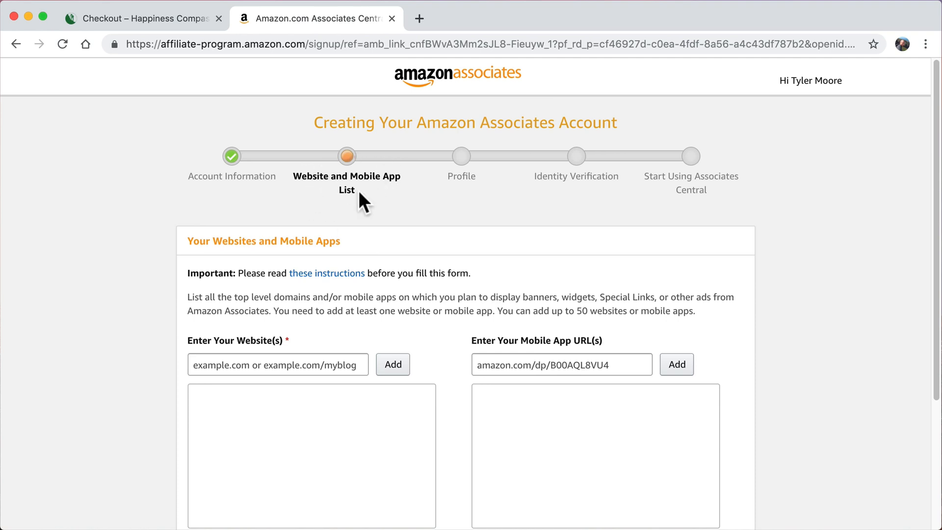
# Step: Add happinesscompass.com to the websites list and continue past the websites and apps step
pyautogui.scroll(-3, 447, 359)
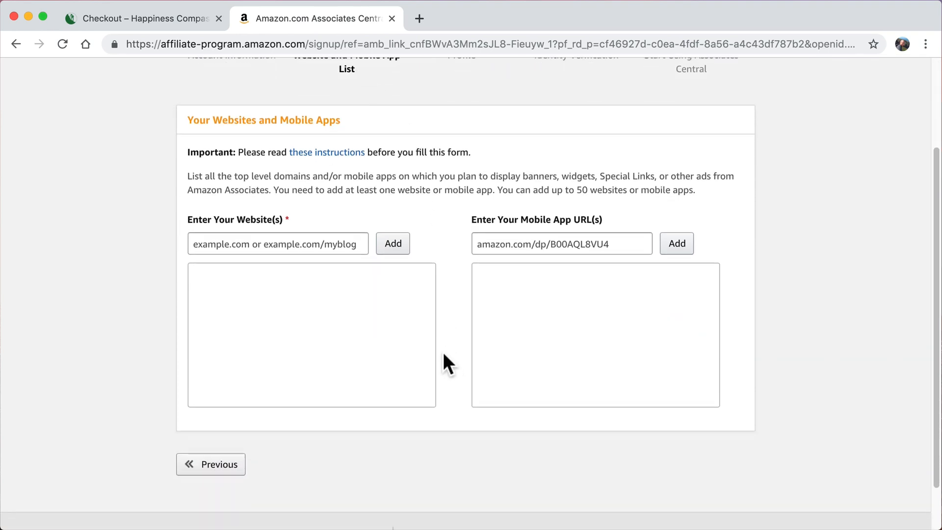
pyautogui.click(264, 244)
pyautogui.write('ha')
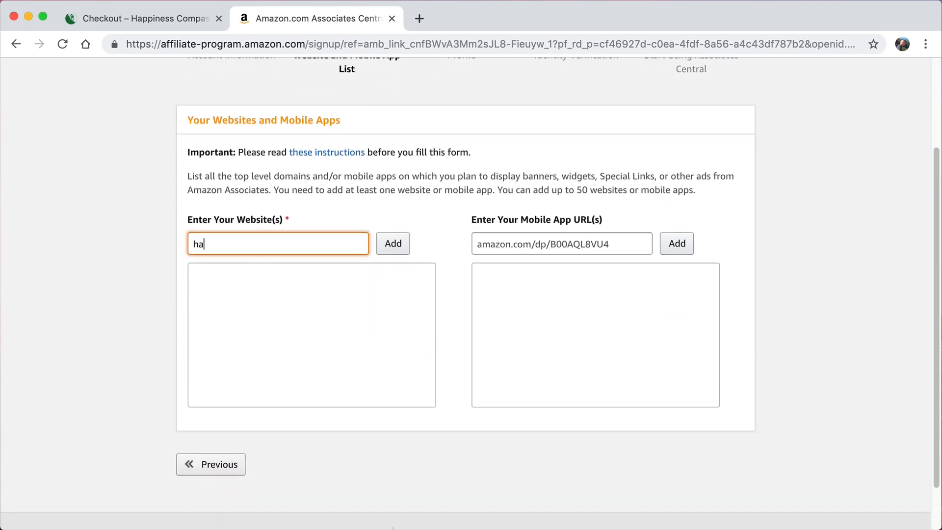
pyautogui.write('ppinesscompass.com')
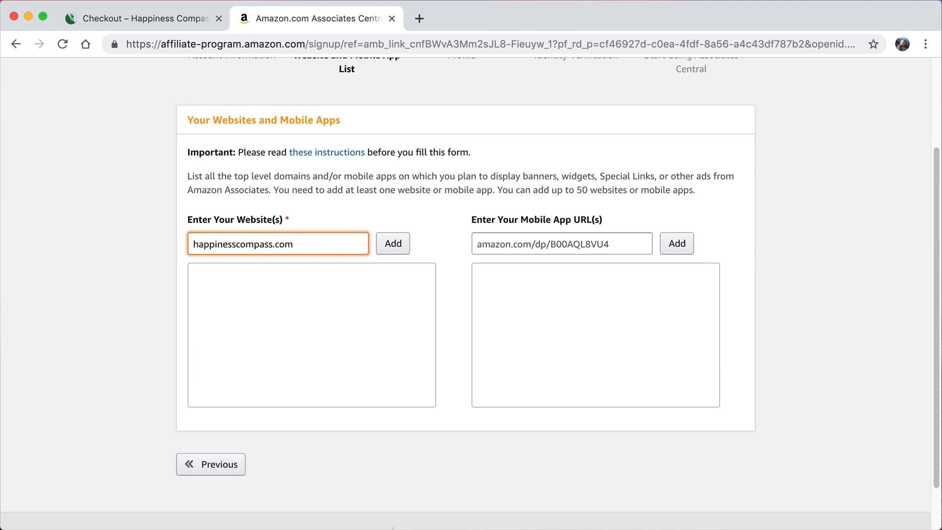
pyautogui.click(395, 245)
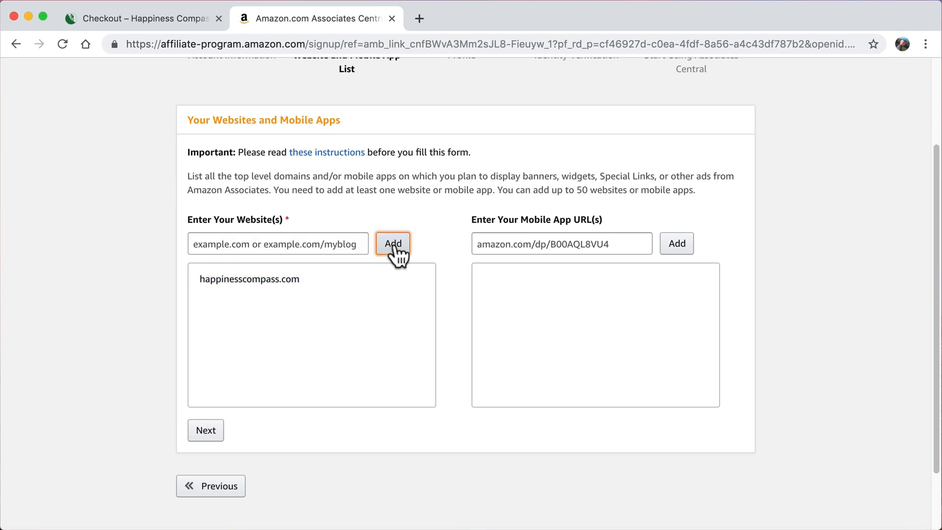
pyautogui.click(318, 239)
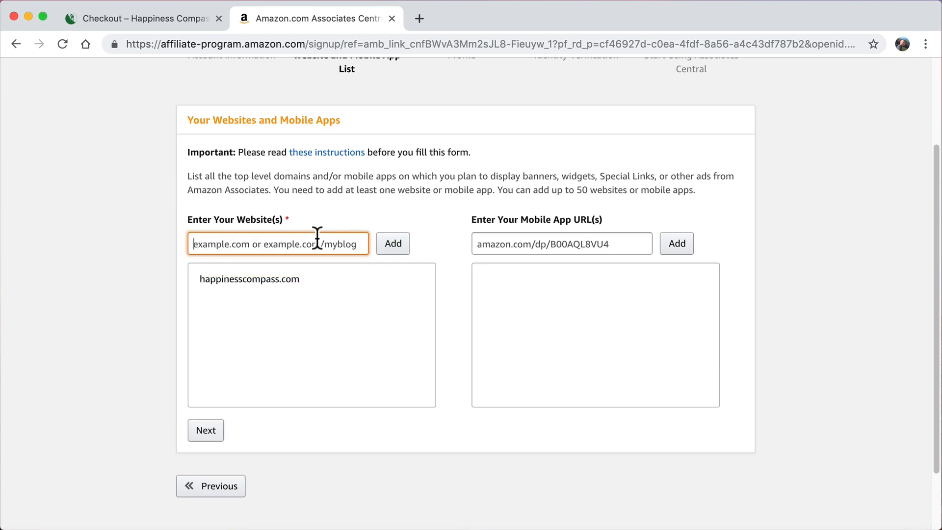
pyautogui.click(540, 245)
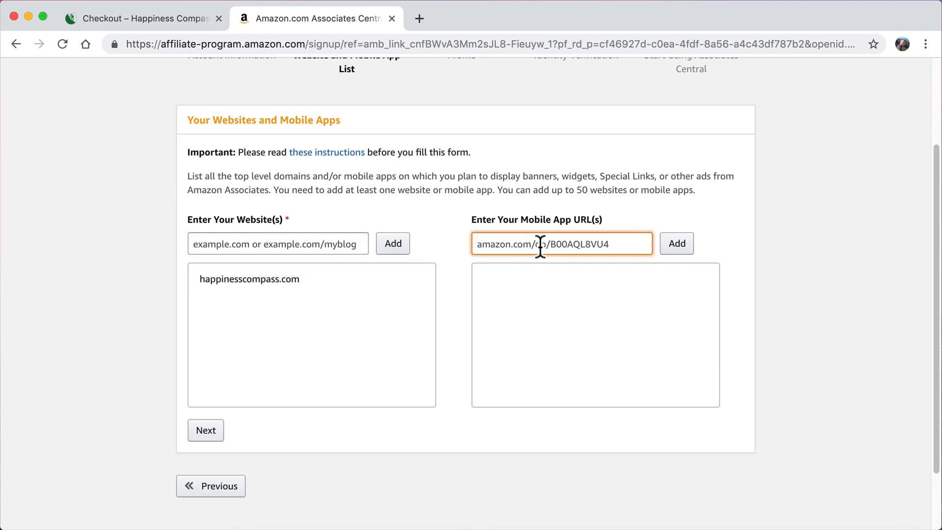
pyautogui.click(206, 436)
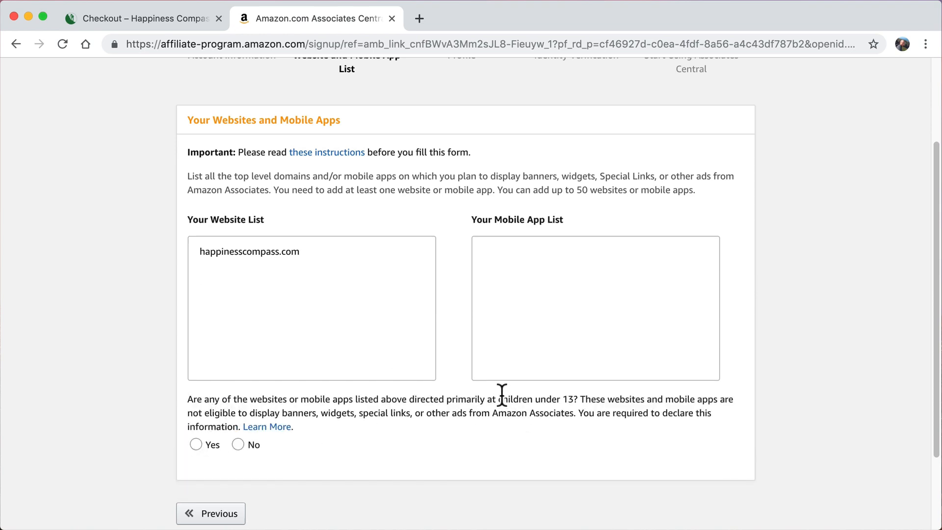
# Step: Answer No to the children-under-13 question and confirm
pyautogui.moveTo(502, 396); pyautogui.dragTo(576, 396)
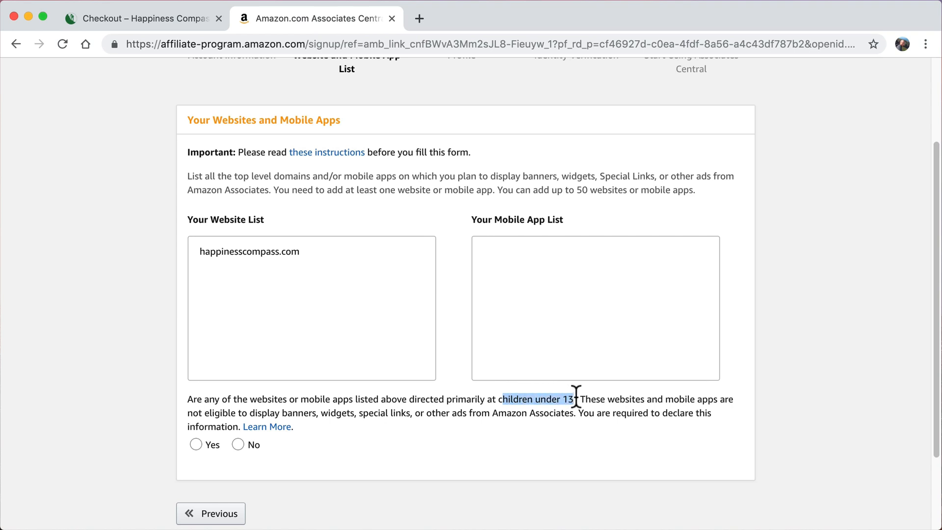
pyautogui.click(577, 415)
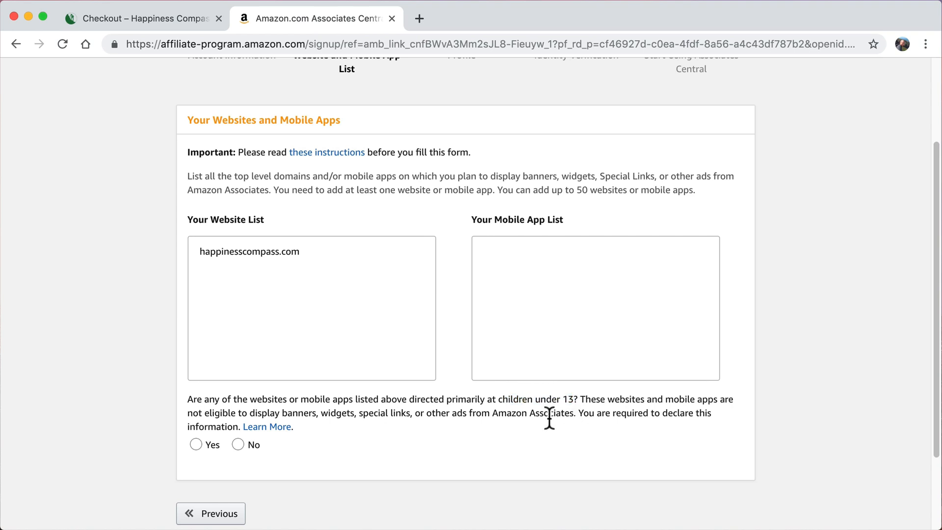
pyautogui.click(238, 444)
pyautogui.click(214, 483)
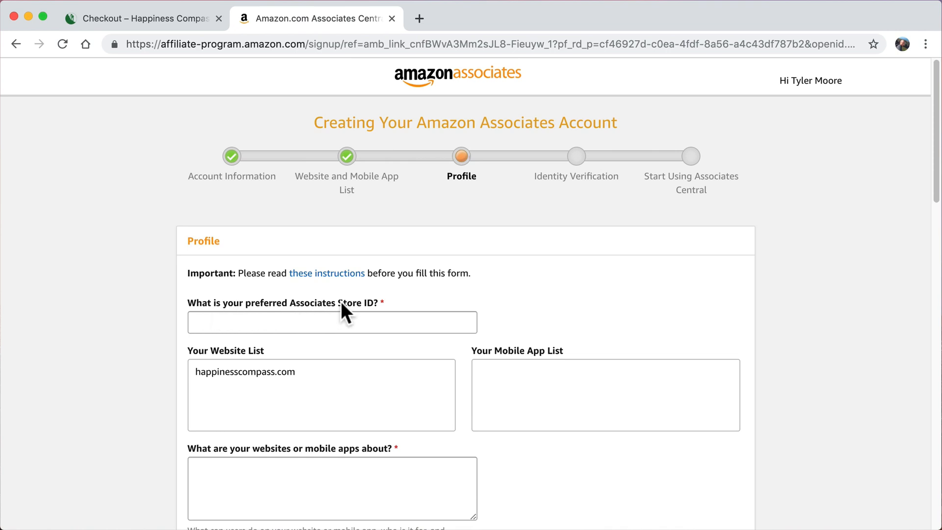
# Step: Enter a preferred Store ID and describe the website as 'Traveling'
pyautogui.click(298, 323)
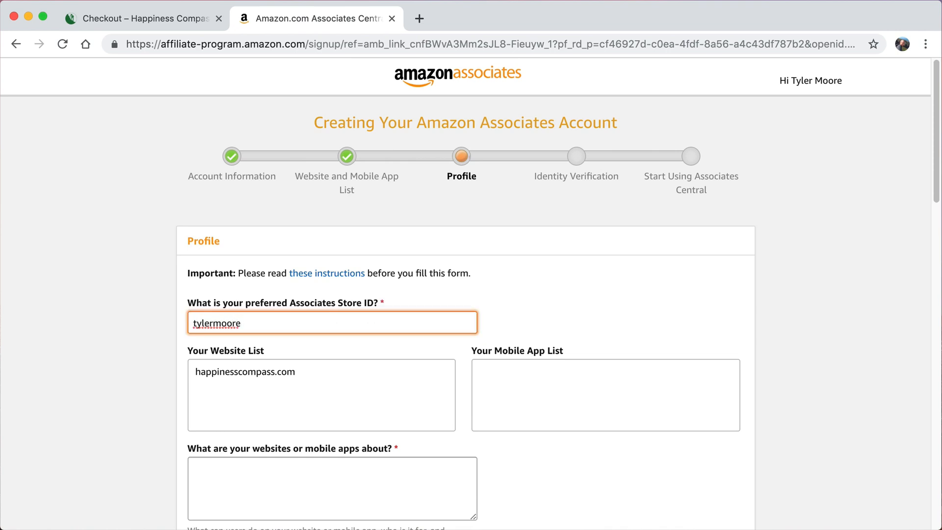
pyautogui.scroll(-3, 463, 357)
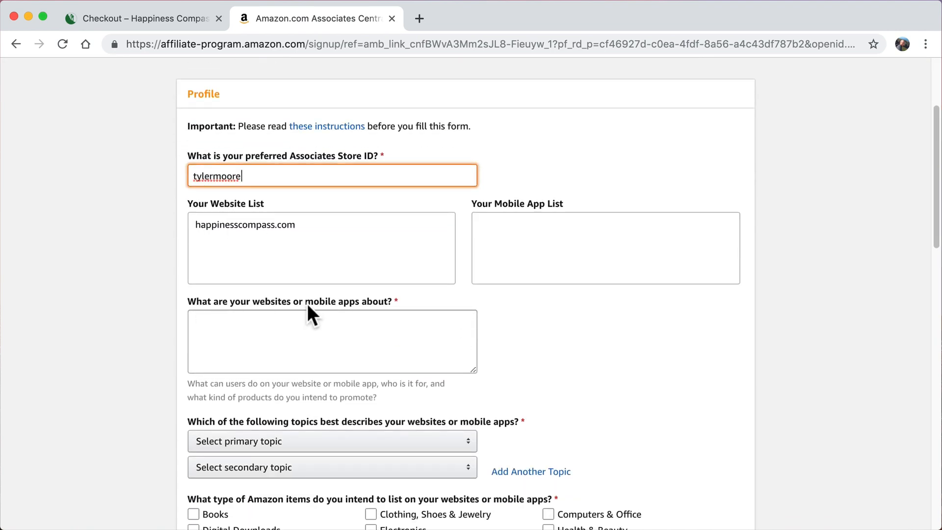
pyautogui.click(309, 317)
pyautogui.write('Traveling')
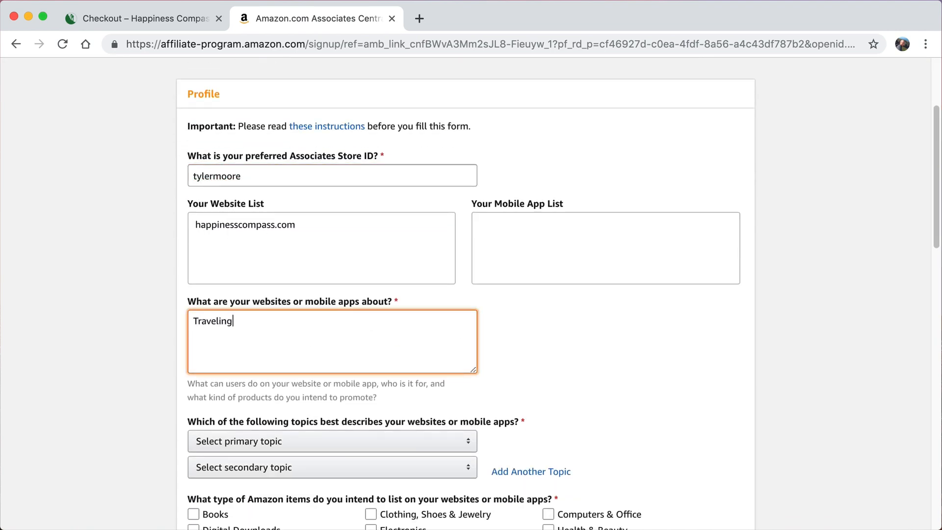
pyautogui.click(500, 331)
pyautogui.scroll(-2, 500, 332)
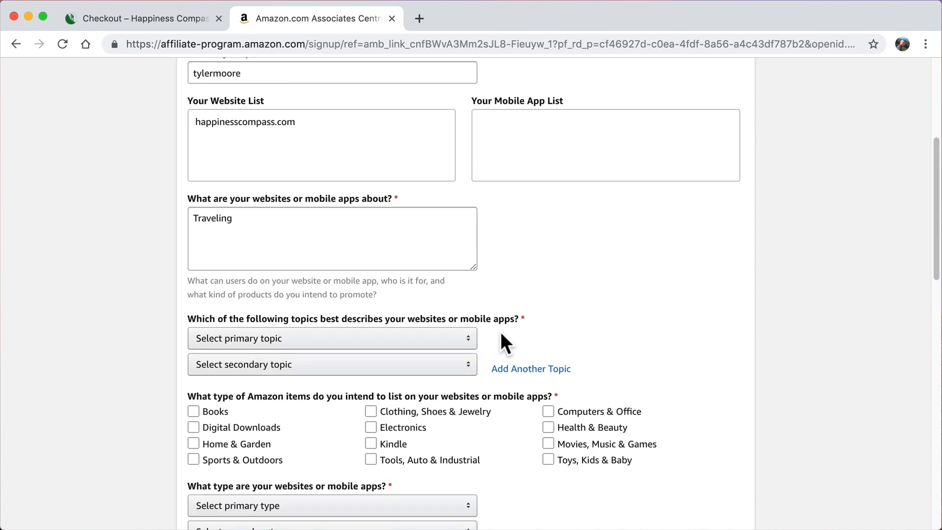
# Step: Choose Travel/Recreation and Other as topics, and mark Books as an item type to promote
pyautogui.click(365, 339)
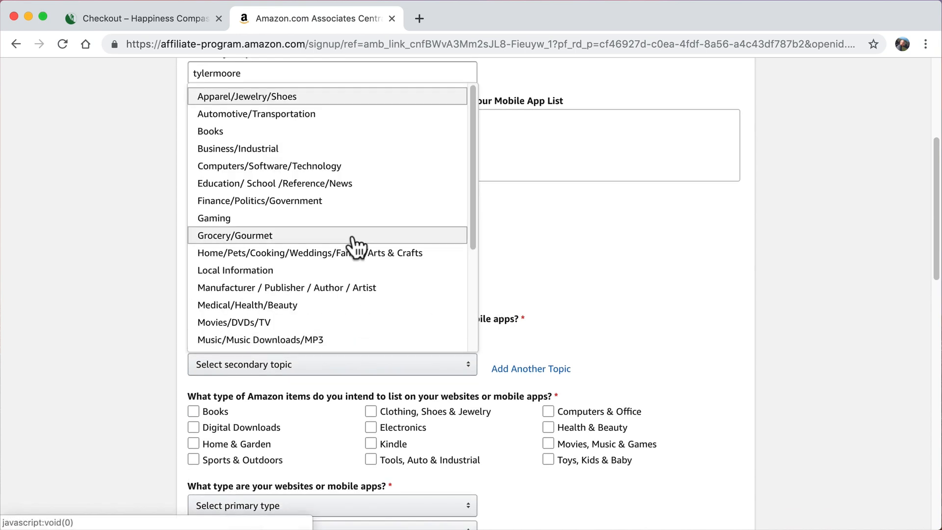
pyautogui.moveTo(472, 221); pyautogui.dragTo(475, 319)
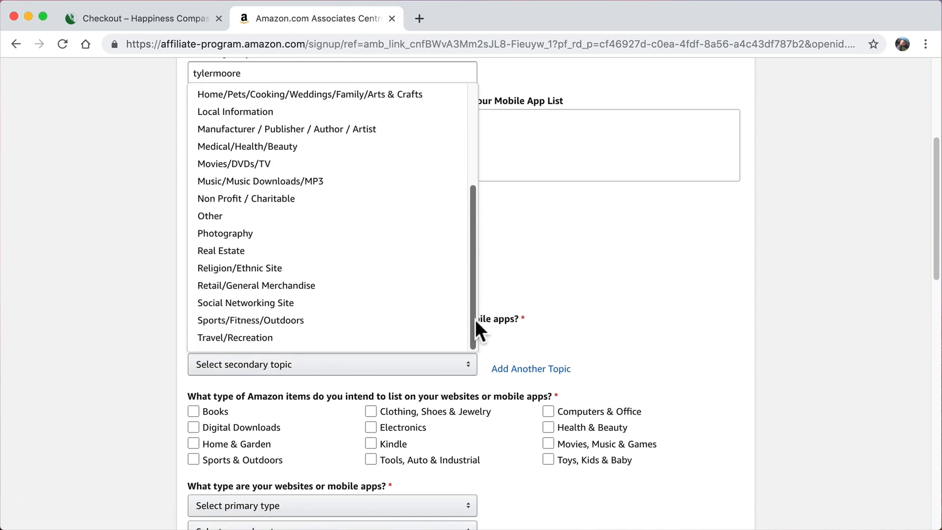
pyautogui.click(242, 337)
pyautogui.click(326, 368)
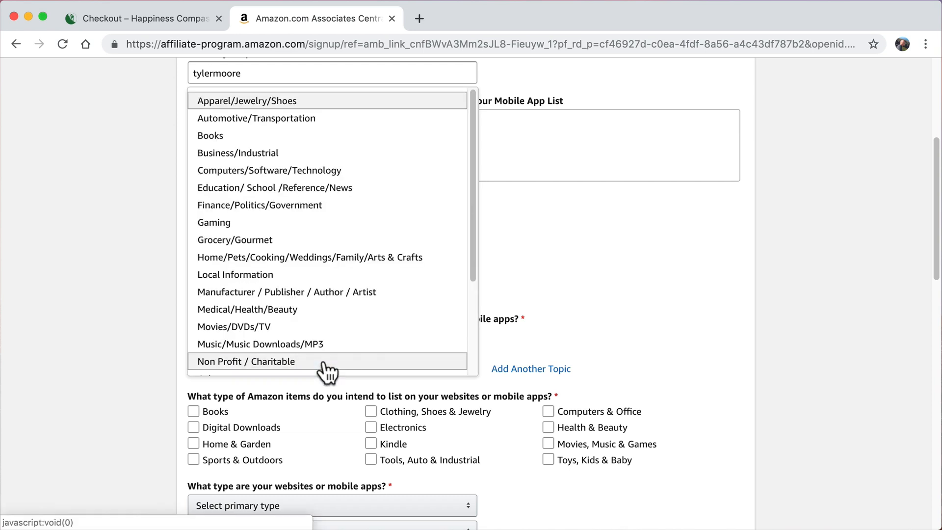
pyautogui.moveTo(472, 205); pyautogui.dragTo(471, 319)
pyautogui.click(312, 241)
pyautogui.scroll(-3, 515, 257)
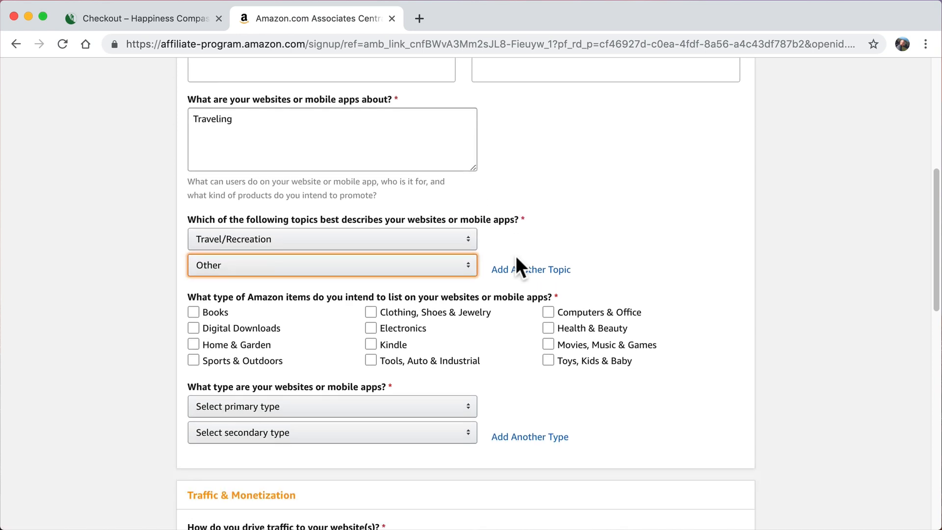
pyautogui.click(194, 312)
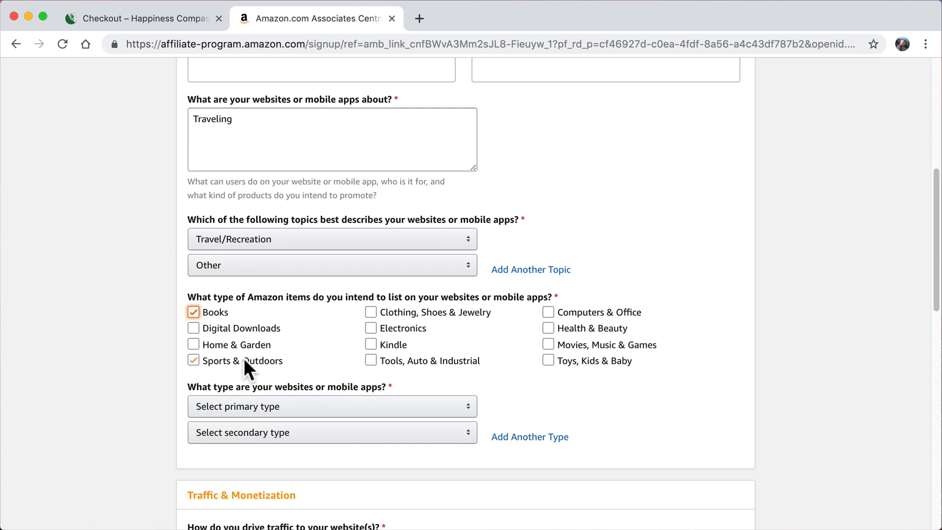
pyautogui.click(396, 343)
pyautogui.click(411, 317)
pyautogui.scroll(-2, 643, 368)
# Step: Set website type Content or Niche Website with Blog, and traffic sources Email, Social Networks, SEO
pyautogui.click(383, 351)
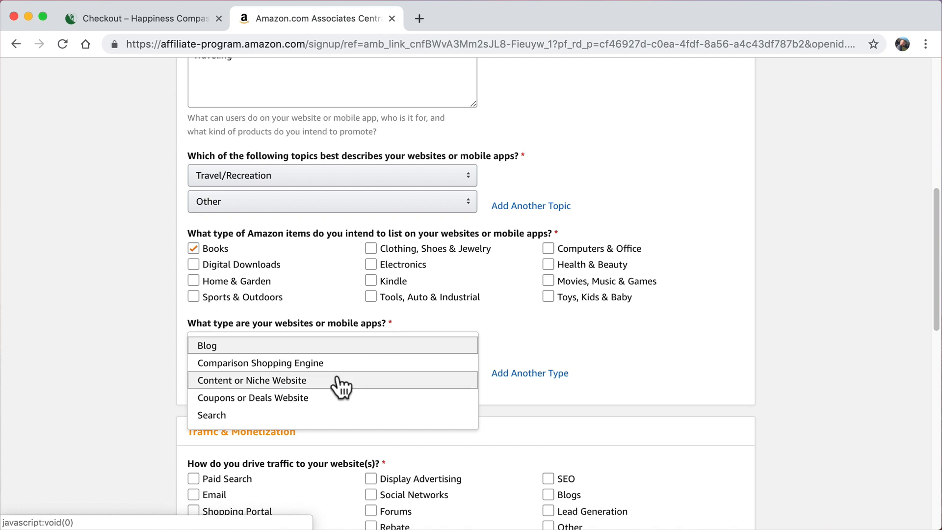
pyautogui.click(317, 380)
pyautogui.click(342, 373)
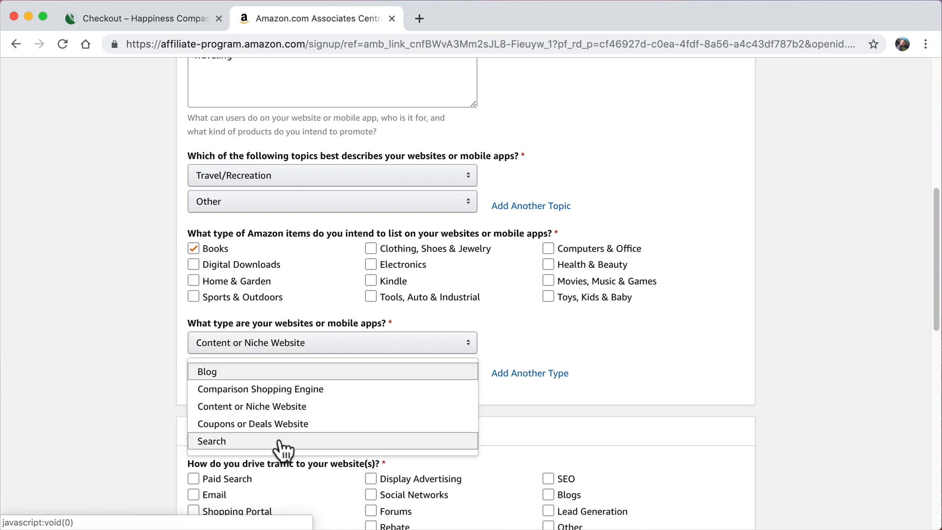
pyautogui.press('Escape')
pyautogui.scroll(-5, 138, 385)
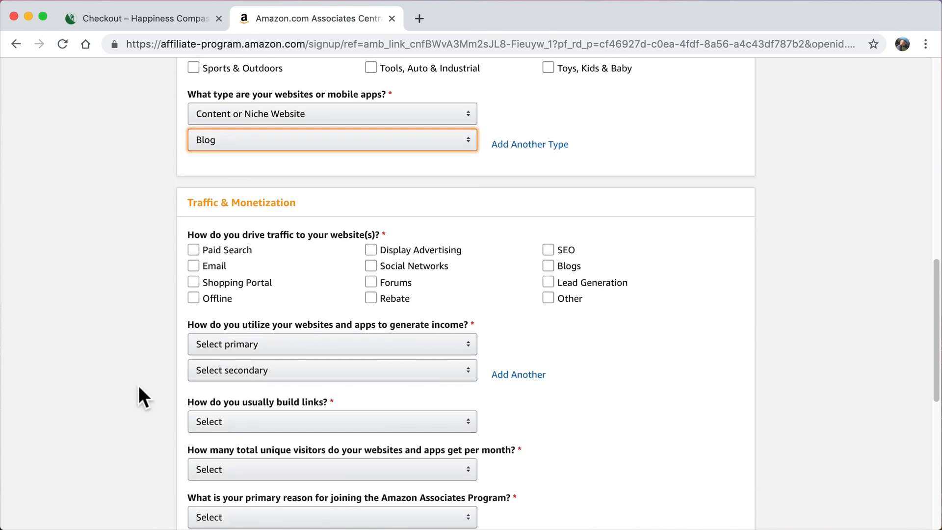
pyautogui.click(216, 267)
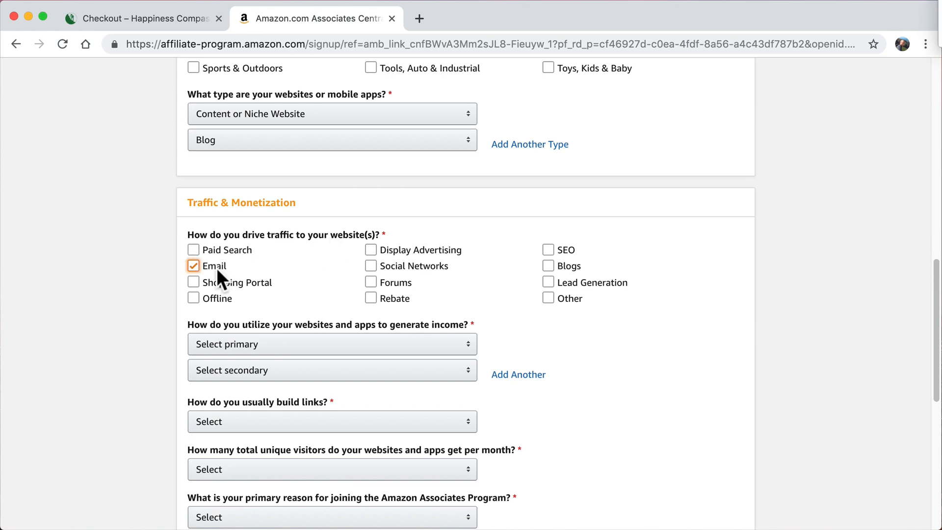
pyautogui.click(368, 267)
pyautogui.click(548, 250)
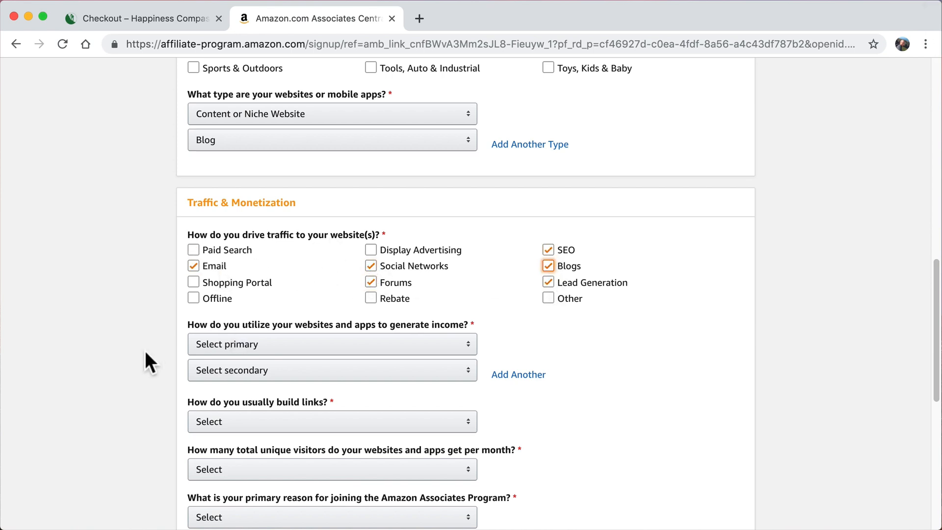
pyautogui.scroll(-3, 145, 350)
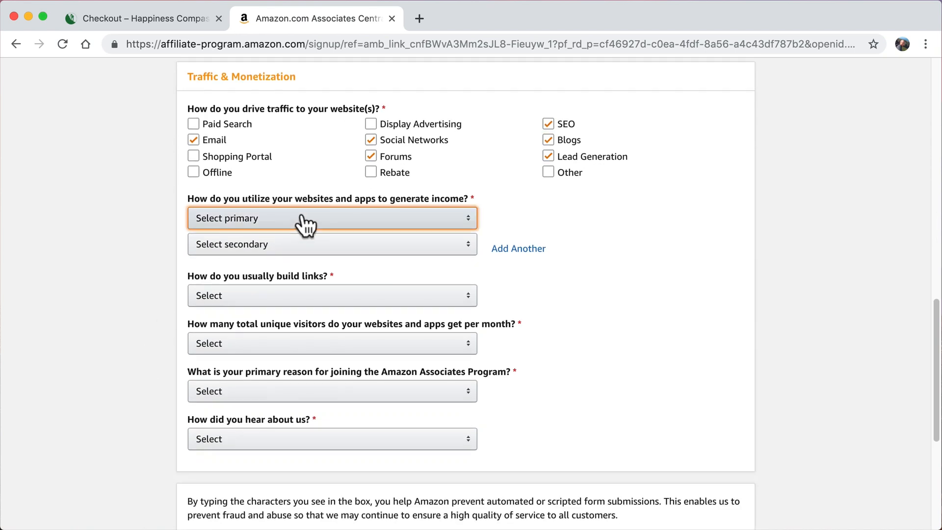
# Step: Choose Other Affiliate Programs and Display Advertising as income, and Blog Editor for building links
pyautogui.click(308, 220)
pyautogui.scroll(-1, 295, 300)
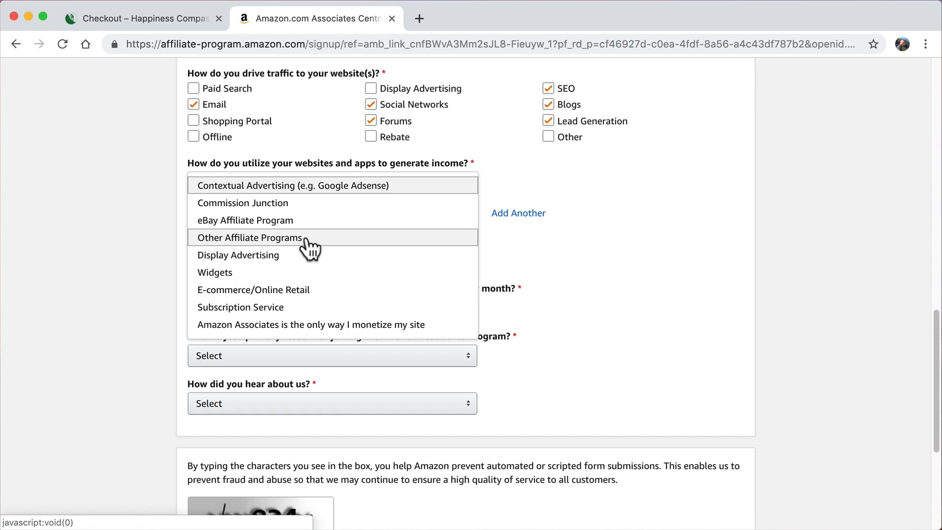
pyautogui.click(326, 238)
pyautogui.click(326, 216)
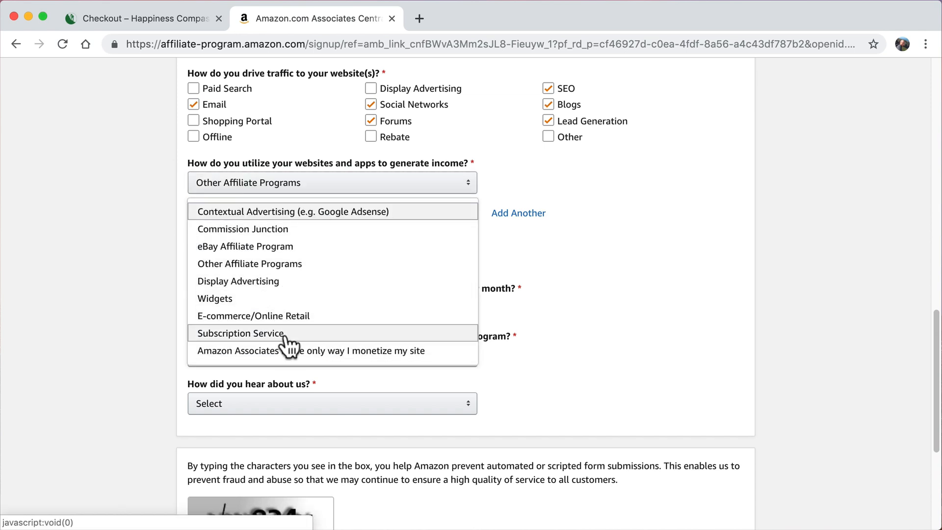
pyautogui.click(293, 279)
pyautogui.scroll(-1, 160, 276)
pyautogui.scroll(-1, 161, 279)
pyautogui.click(314, 234)
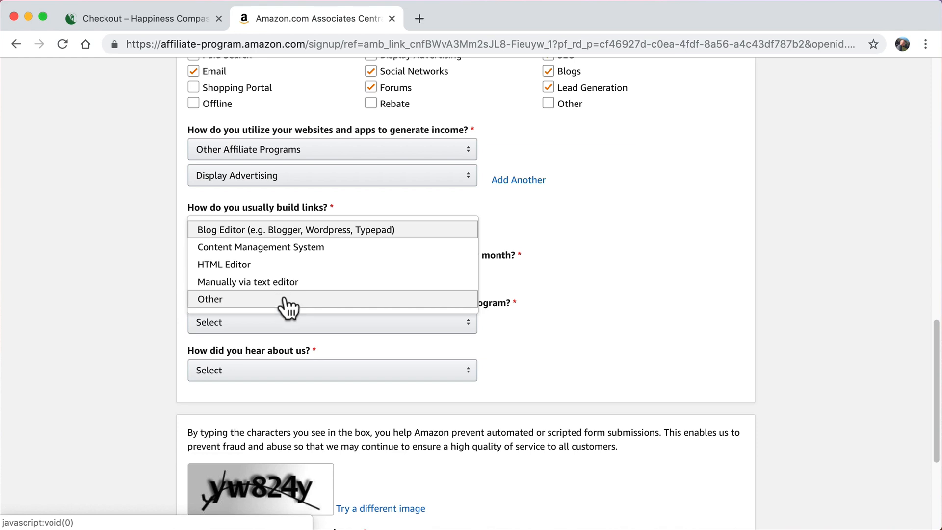
pyautogui.click(280, 230)
# Step: Pick 501 to 5,000 visitors, To monetize my site, From the Amazon.com Website; enter the captcha and submit
pyautogui.click(395, 275)
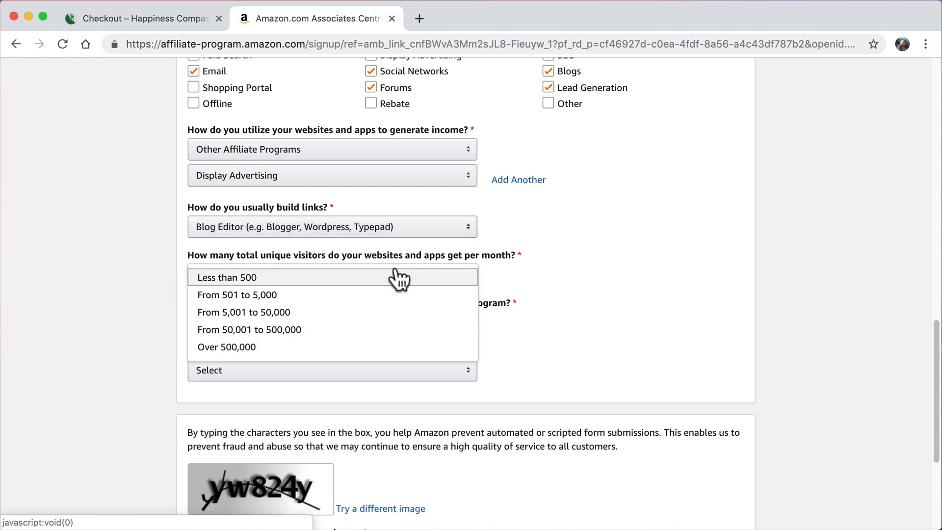
pyautogui.click(275, 300)
pyautogui.scroll(-3, 163, 308)
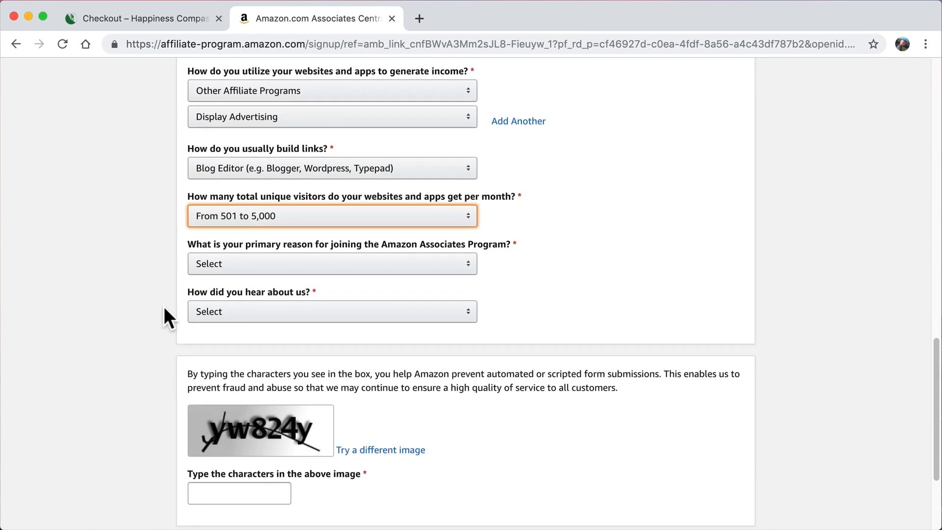
pyautogui.click(368, 264)
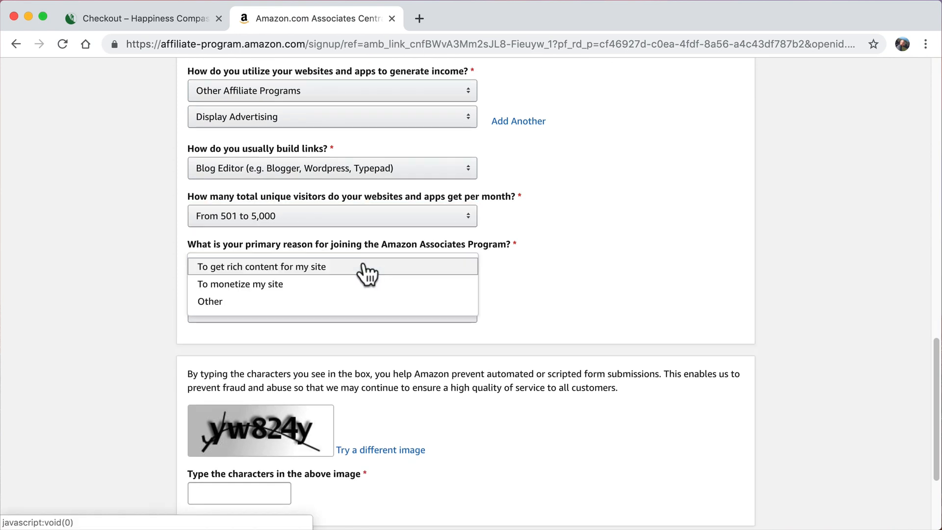
pyautogui.click(285, 285)
pyautogui.click(321, 313)
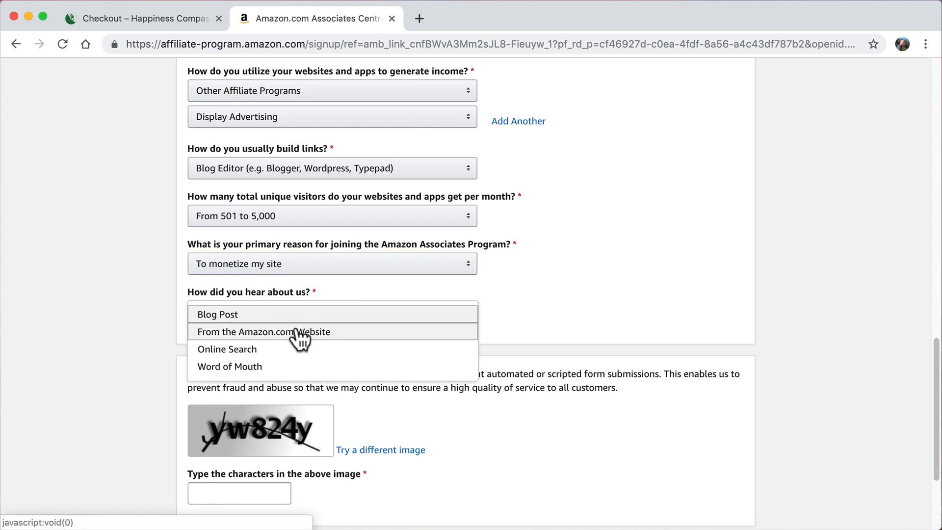
pyautogui.click(299, 332)
pyautogui.scroll(-2, 263, 295)
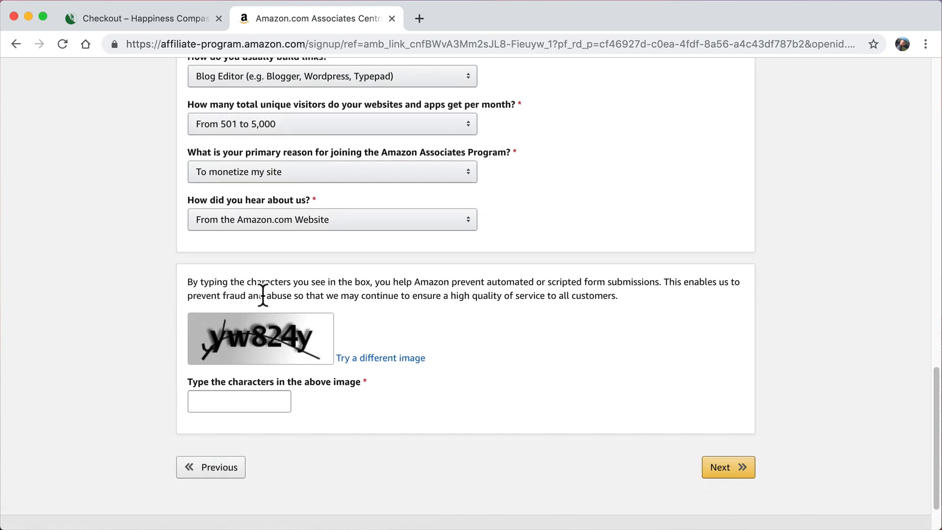
pyautogui.click(231, 397)
pyautogui.write('yw824')
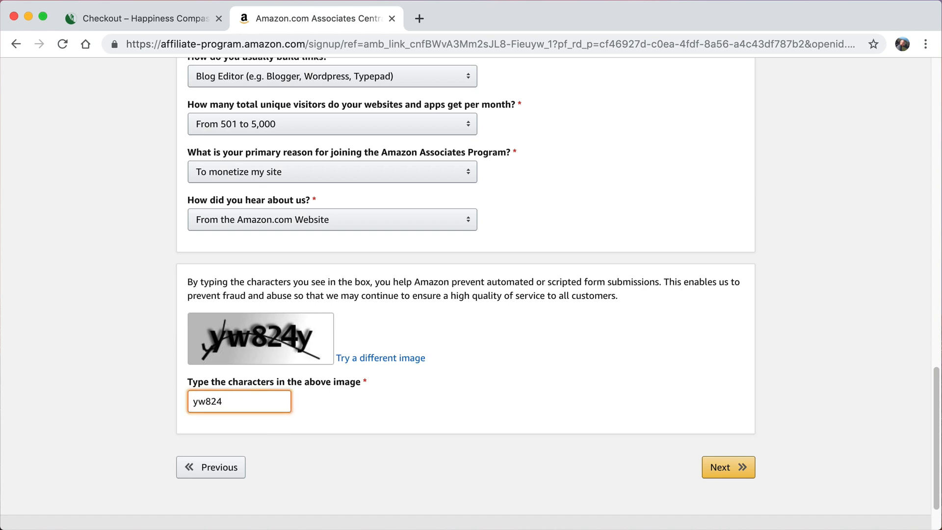
pyautogui.write('y')
pyautogui.click(729, 469)
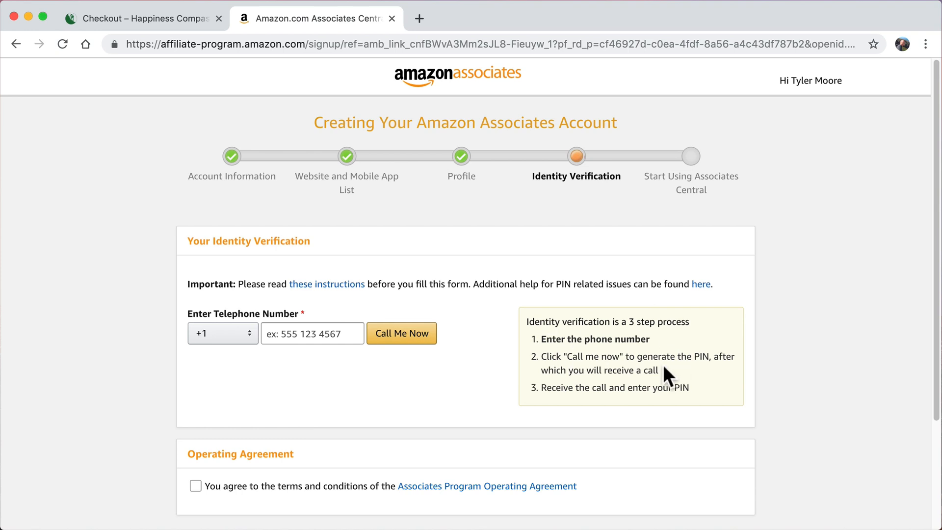
# Step: Verify identity with a phone number call and submit the associates application
pyautogui.click(309, 327)
pyautogui.write('••••••••••')
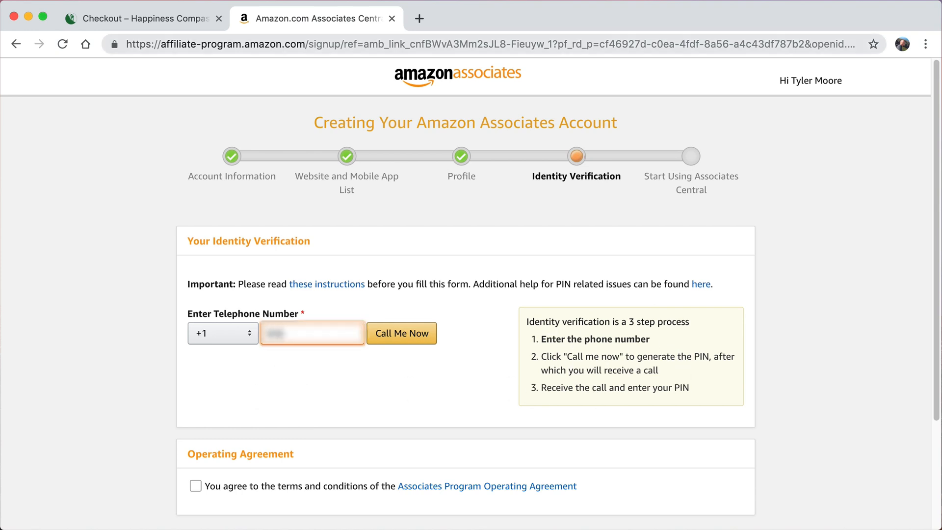
pyautogui.click(405, 337)
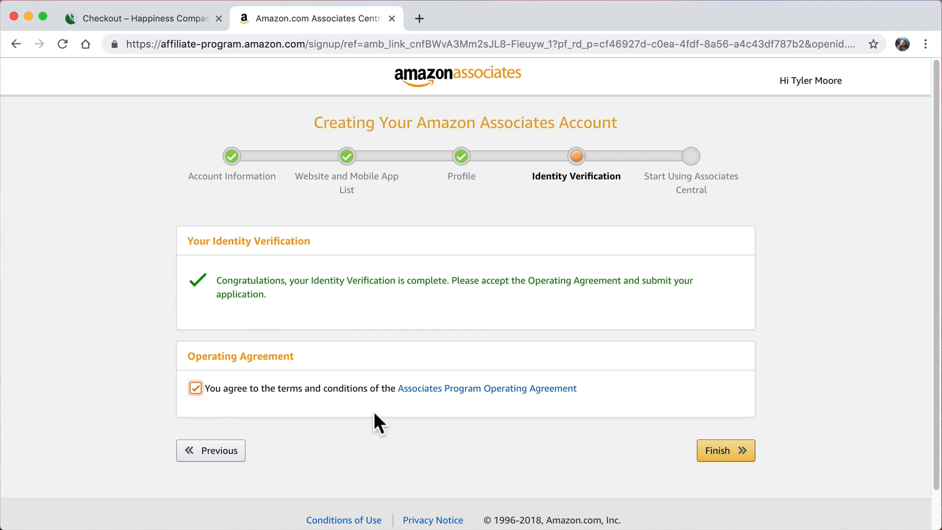
pyautogui.click(727, 456)
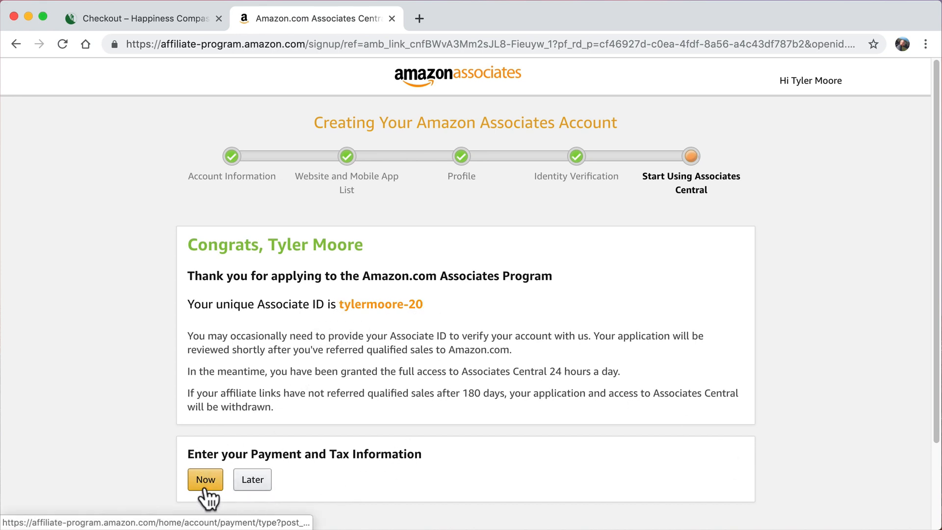
# Step: Copy the newly issued Associate ID and defer payment and tax details until later
pyautogui.scroll(-3, 777, 332)
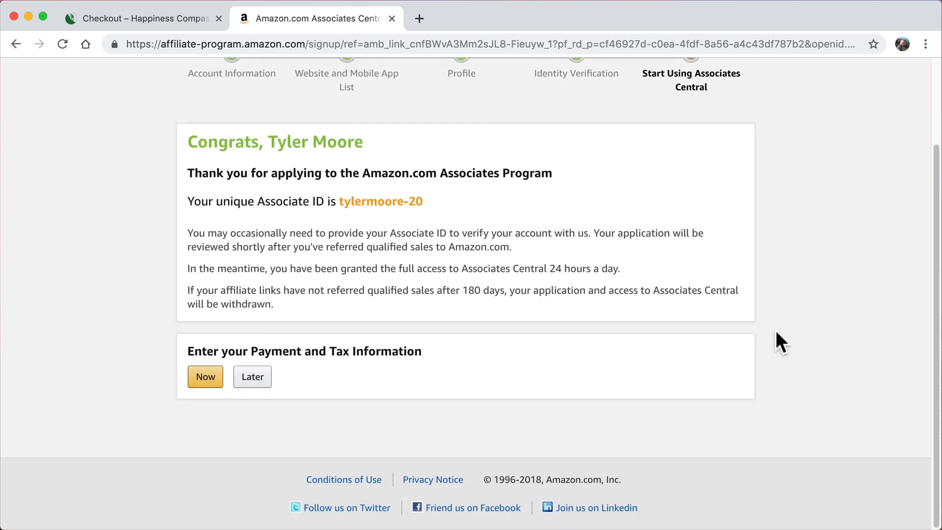
pyautogui.scroll(3, 776, 331)
pyautogui.moveTo(339, 303); pyautogui.dragTo(415, 302)
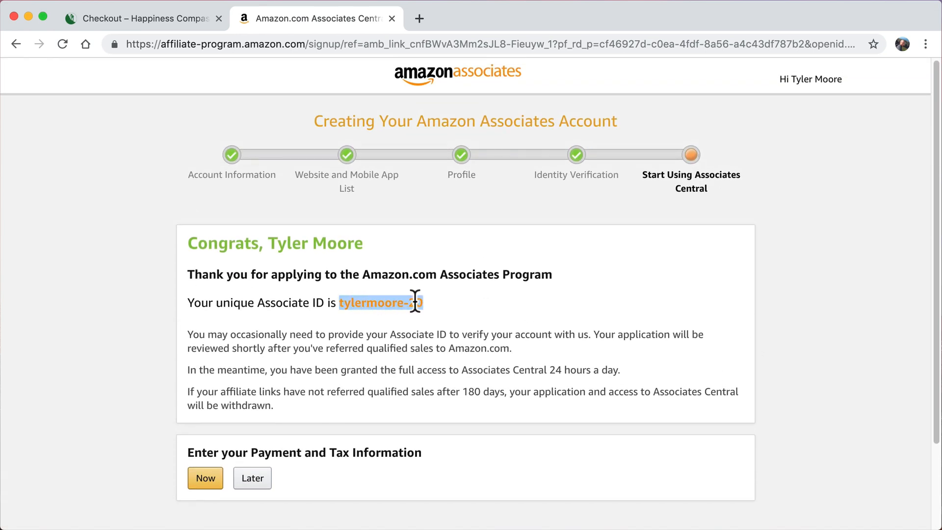
pyautogui.rightClick(408, 299)
pyautogui.click(433, 325)
pyautogui.click(255, 480)
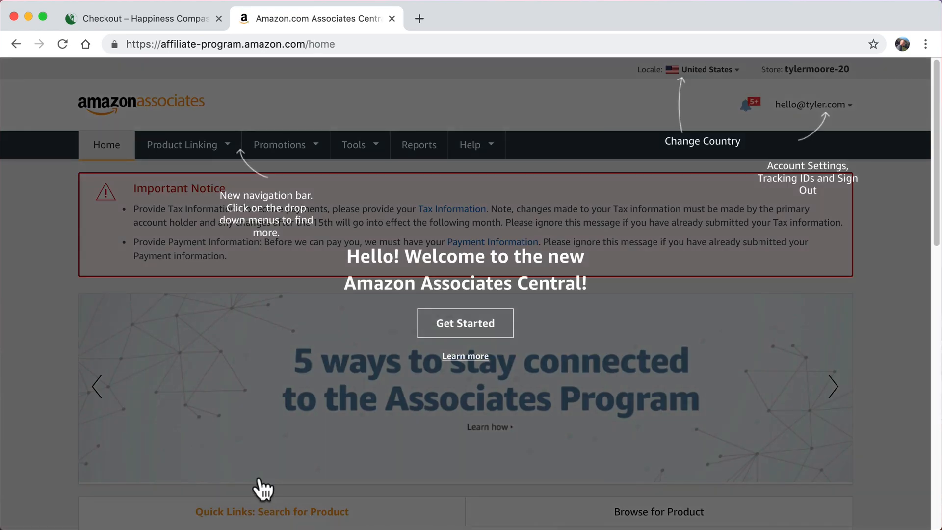
# Step: Dismiss the welcome tour and look over the dashboard, its Browse for Product and Quick Links search
pyautogui.click(459, 331)
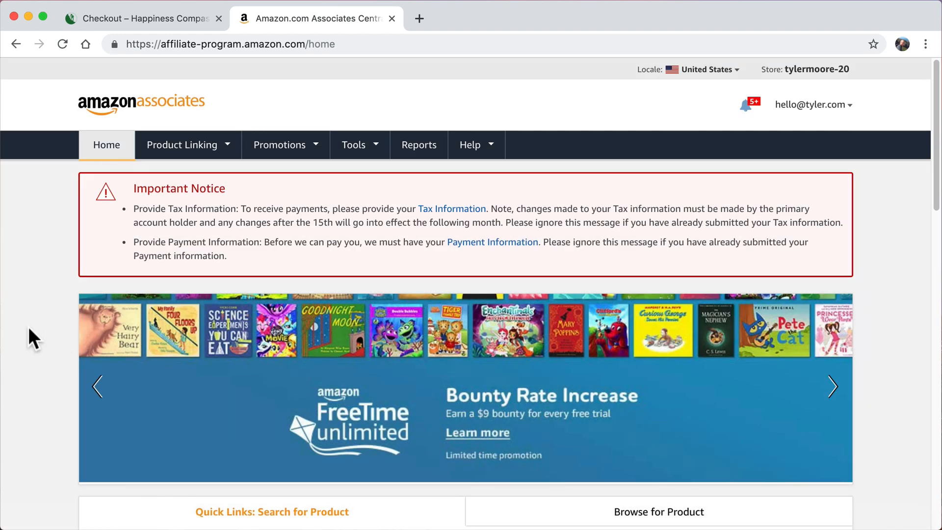
pyautogui.scroll(-5, 29, 330)
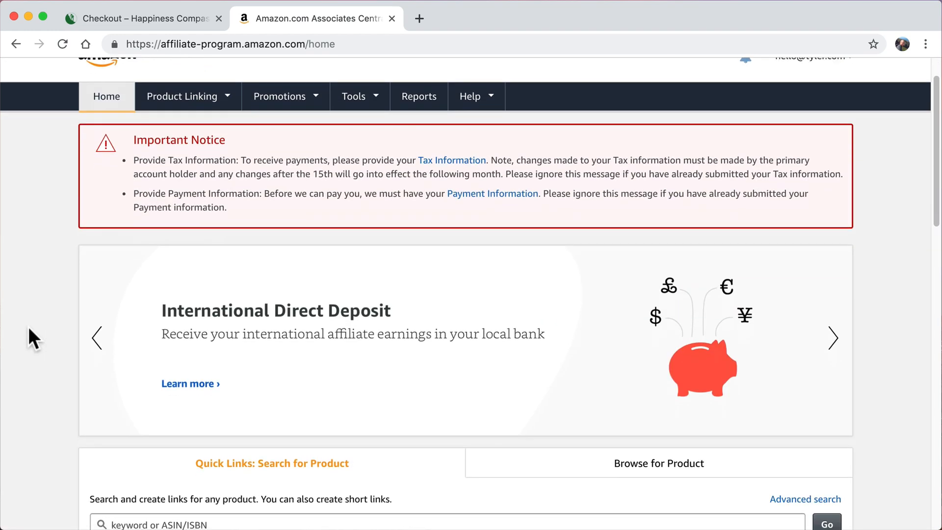
pyautogui.scroll(-4, 29, 329)
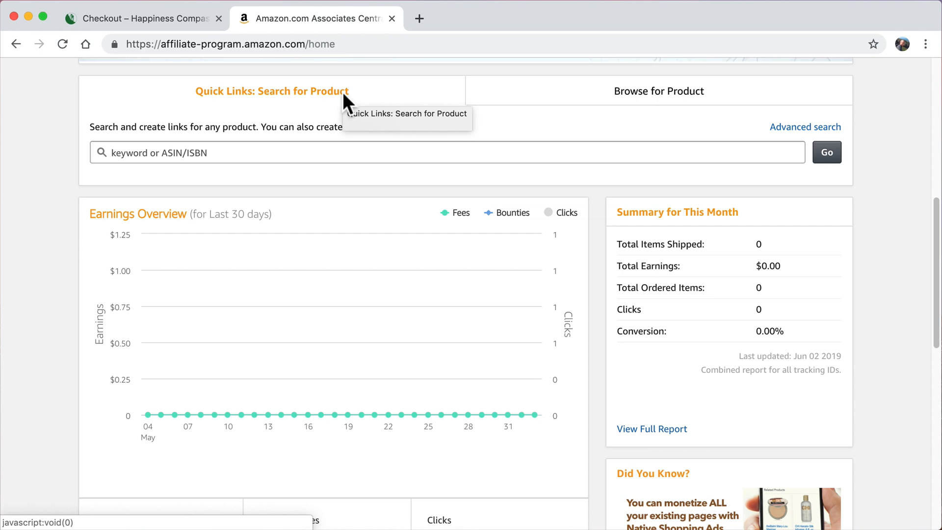
pyautogui.click(637, 106)
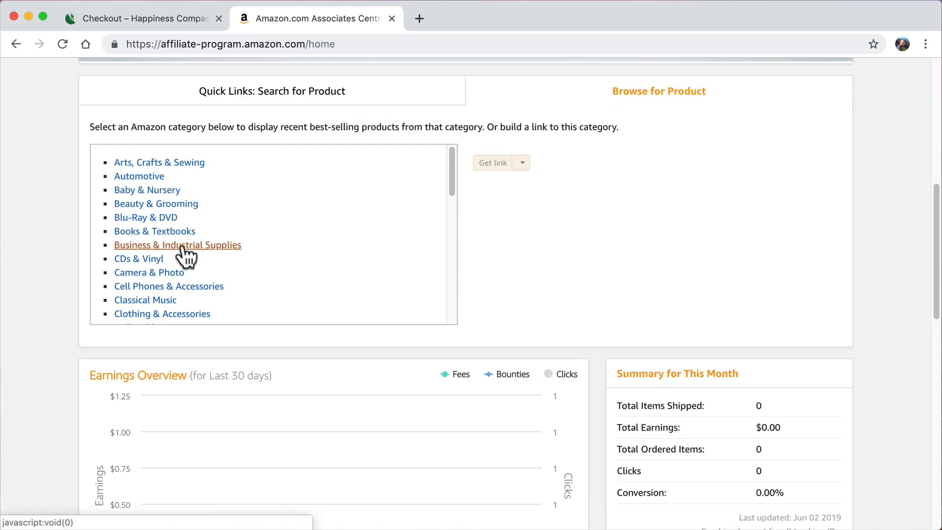
pyautogui.click(364, 102)
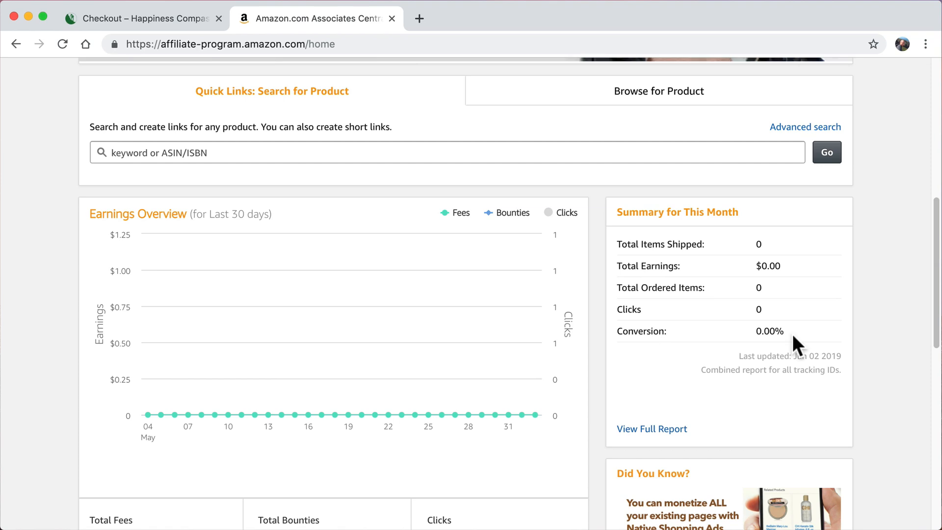
pyautogui.scroll(-3, 34, 351)
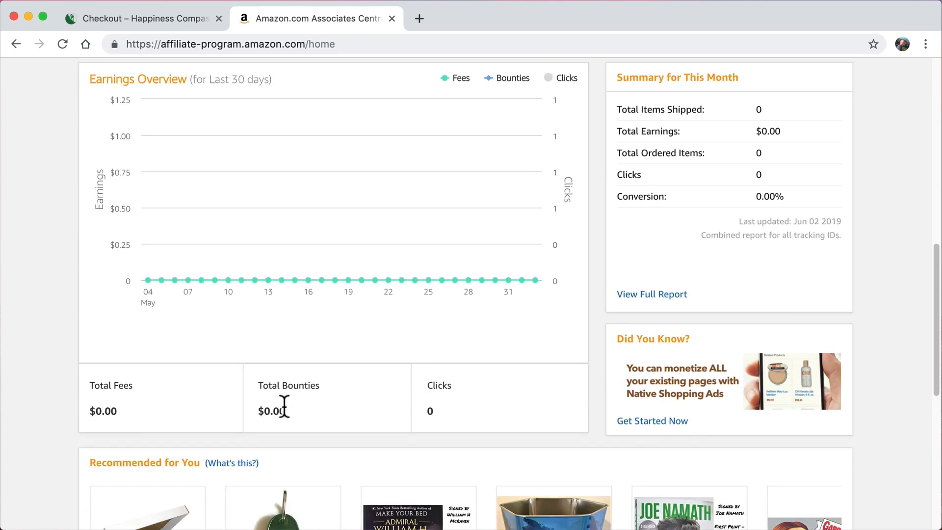
pyautogui.scroll(-4, 46, 406)
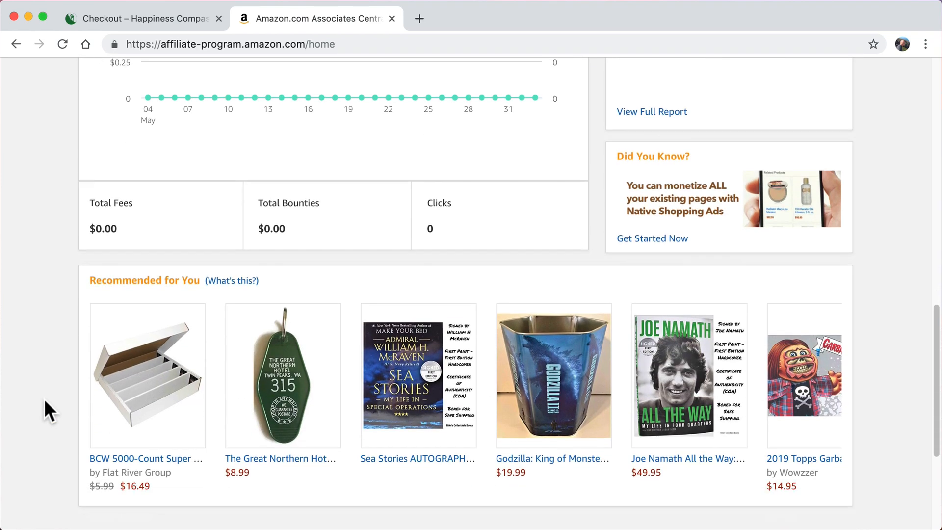
pyautogui.scroll(9, 54, 297)
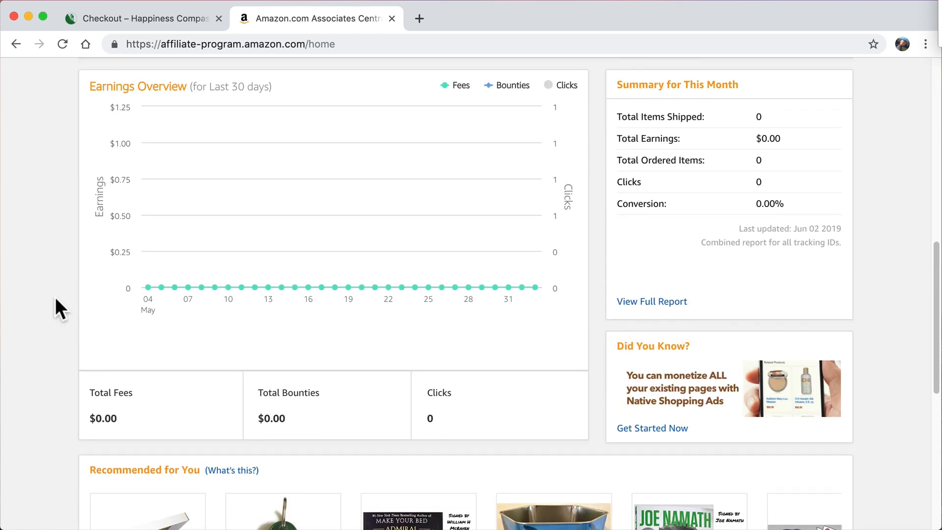
pyautogui.scroll(3, 55, 293)
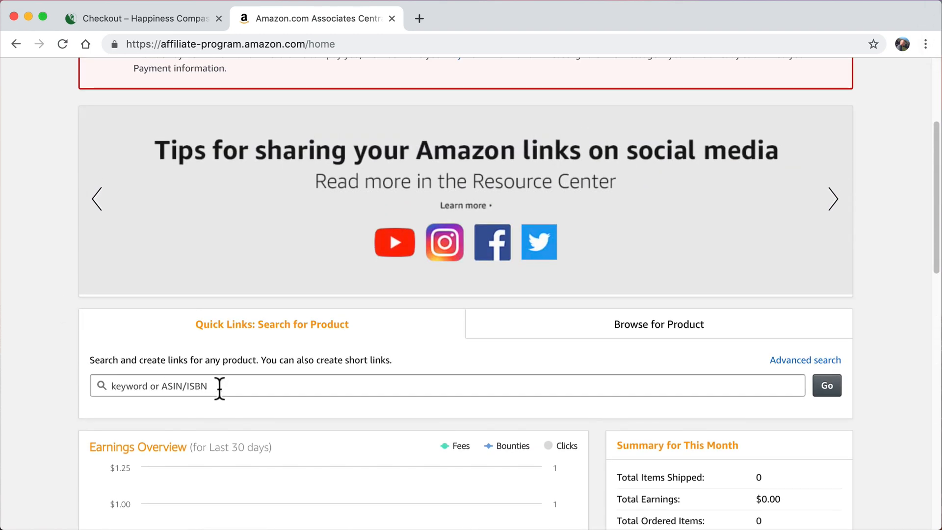
# Step: Search Quick Links for 'The Confidence Code' and get a link for the first book result
pyautogui.click(219, 386)
pyautogui.write('T')
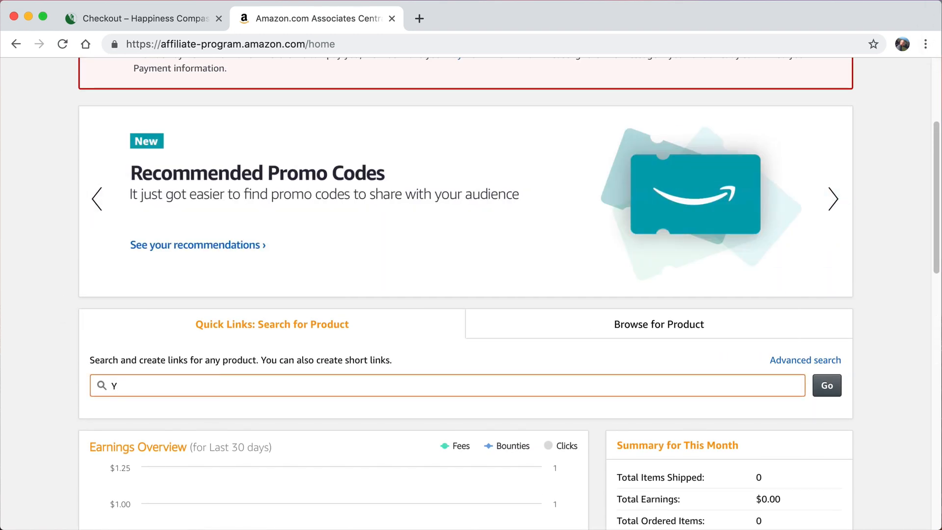
pyautogui.write('he C')
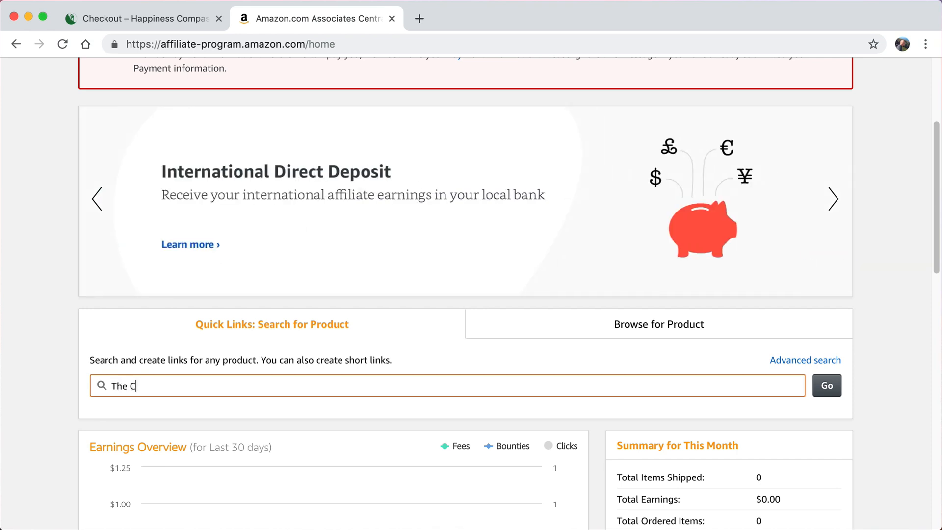
pyautogui.write('onfidence Code')
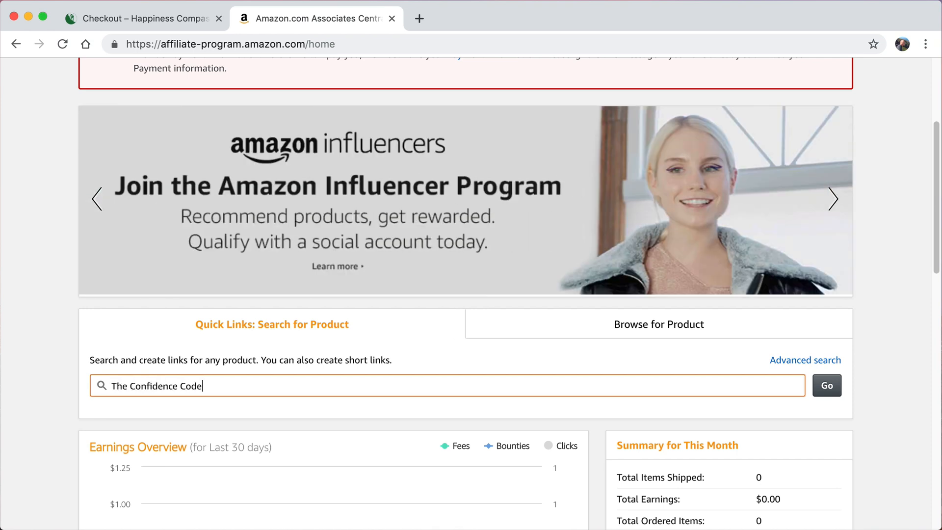
pyautogui.click(826, 385)
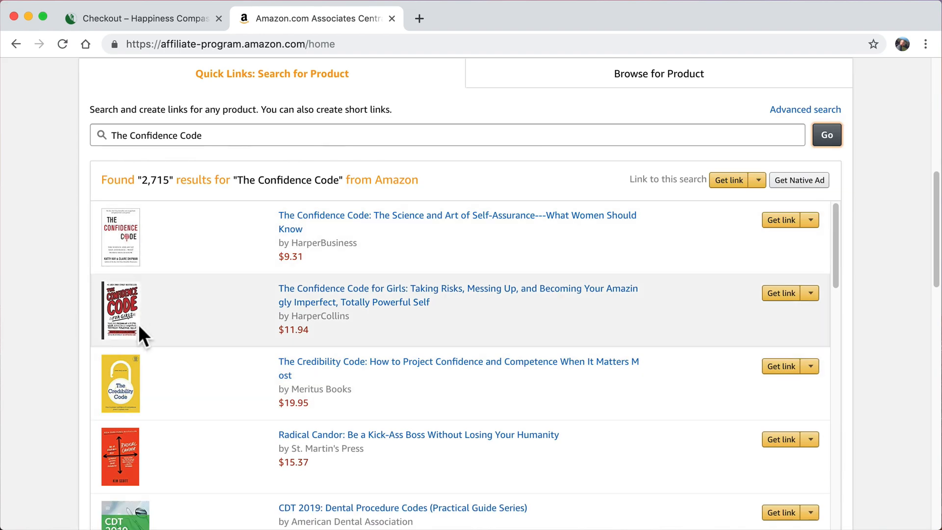
pyautogui.click(781, 222)
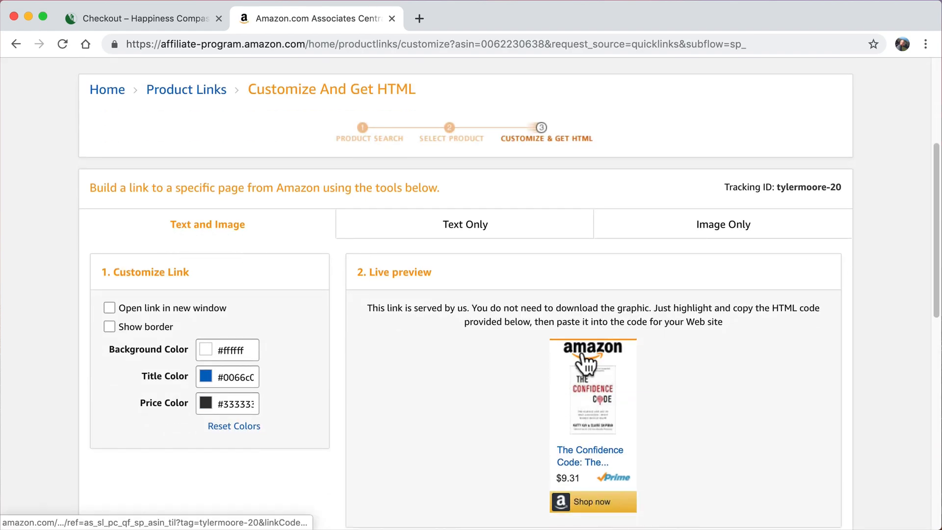
# Step: Restyle the product link with a green #4d9441 title and a red #ff0000 price
pyautogui.click(207, 350)
pyautogui.moveTo(205, 371); pyautogui.dragTo(124, 365)
pyautogui.click(127, 365)
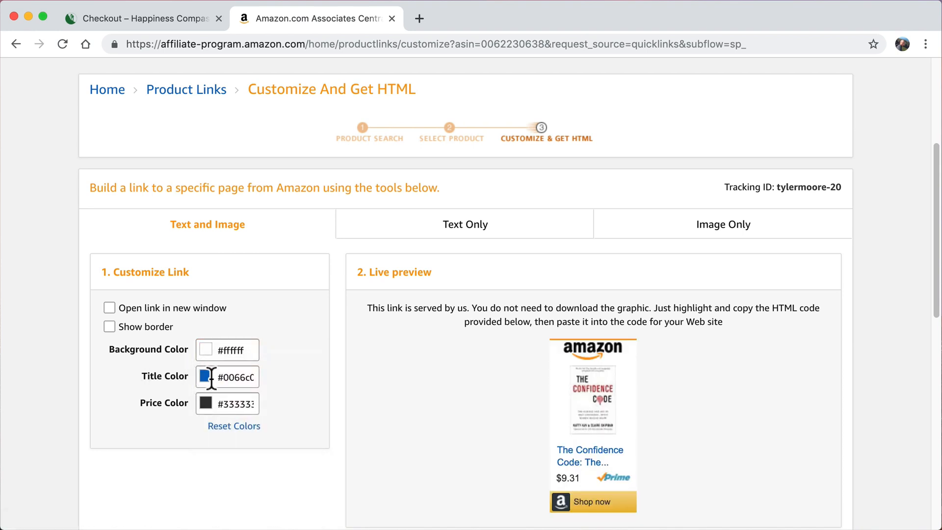
pyautogui.click(251, 384)
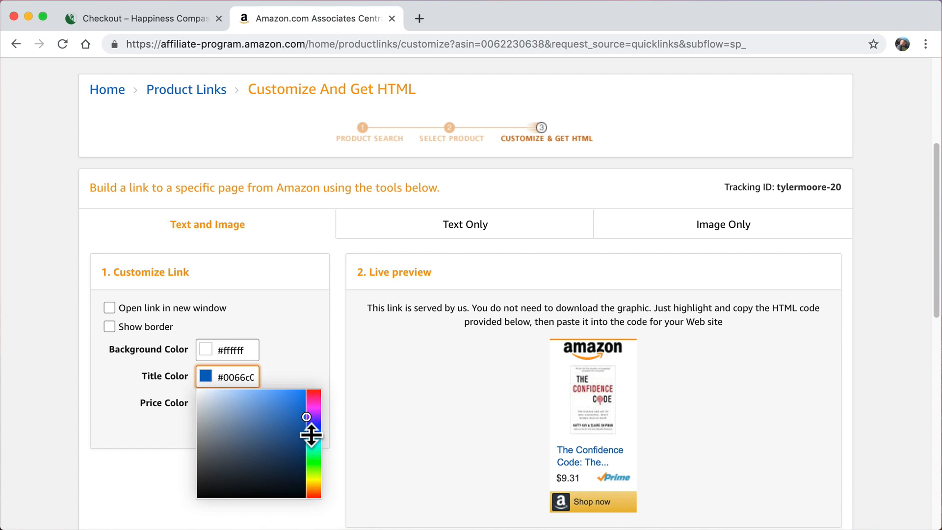
pyautogui.moveTo(311, 431); pyautogui.dragTo(312, 463)
pyautogui.click(251, 449)
pyautogui.moveTo(251, 449); pyautogui.dragTo(307, 390)
pyautogui.click(335, 370)
pyautogui.click(210, 404)
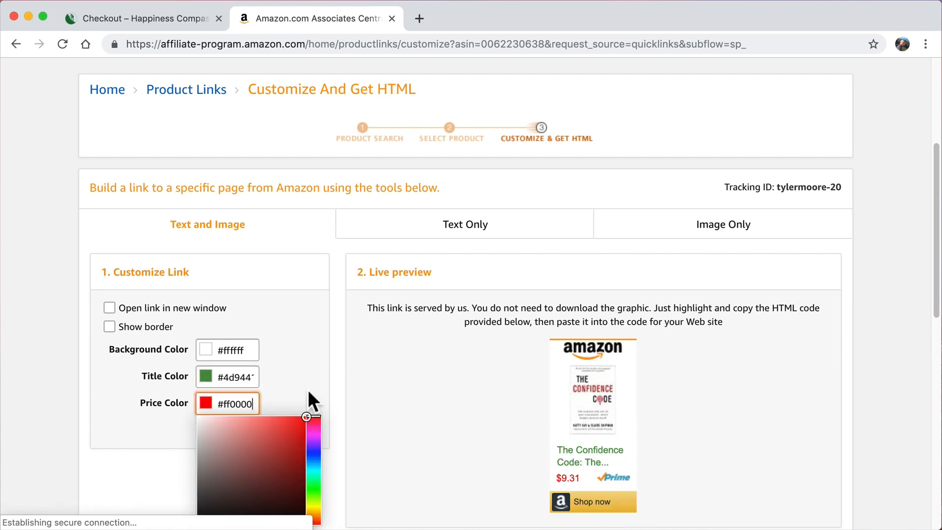
pyautogui.click(339, 374)
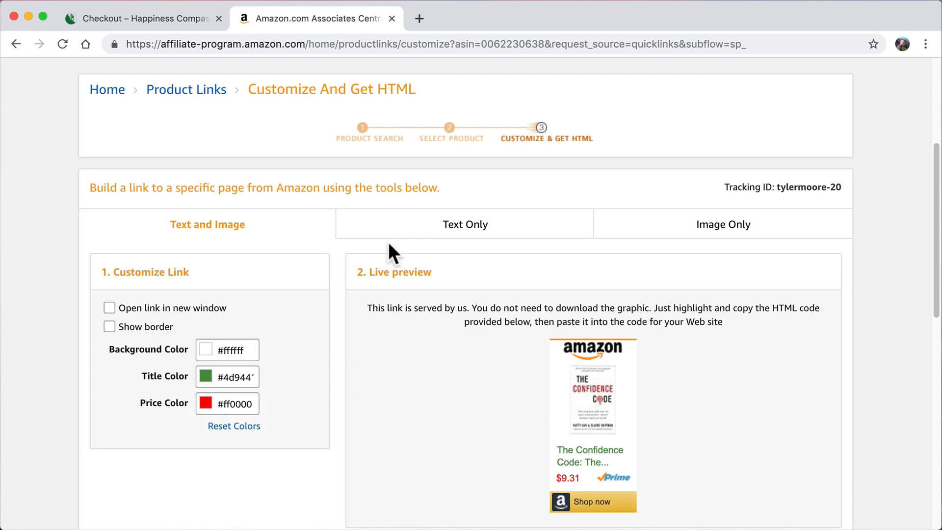
# Step: Switch to a Text Only link and review its HTML and its standard link URL
pyautogui.click(465, 228)
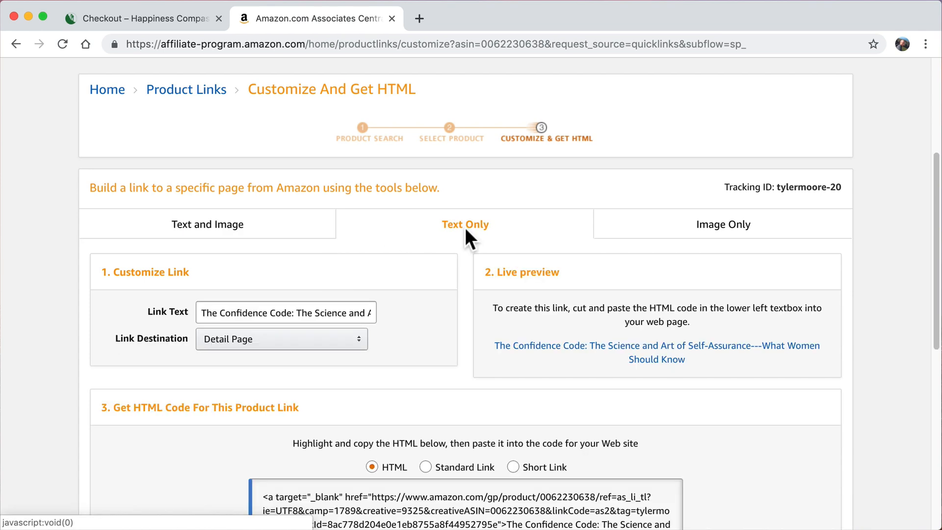
pyautogui.scroll(-3, 61, 327)
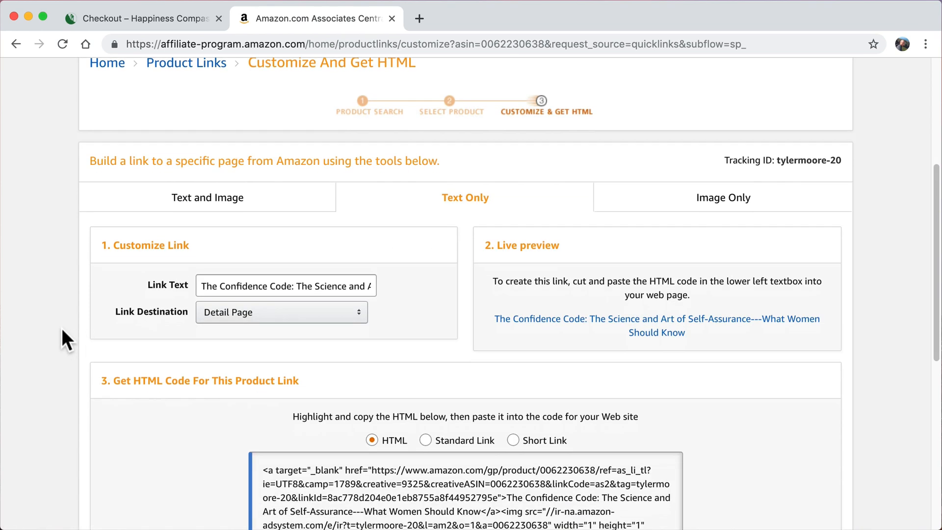
pyautogui.scroll(-1, 61, 327)
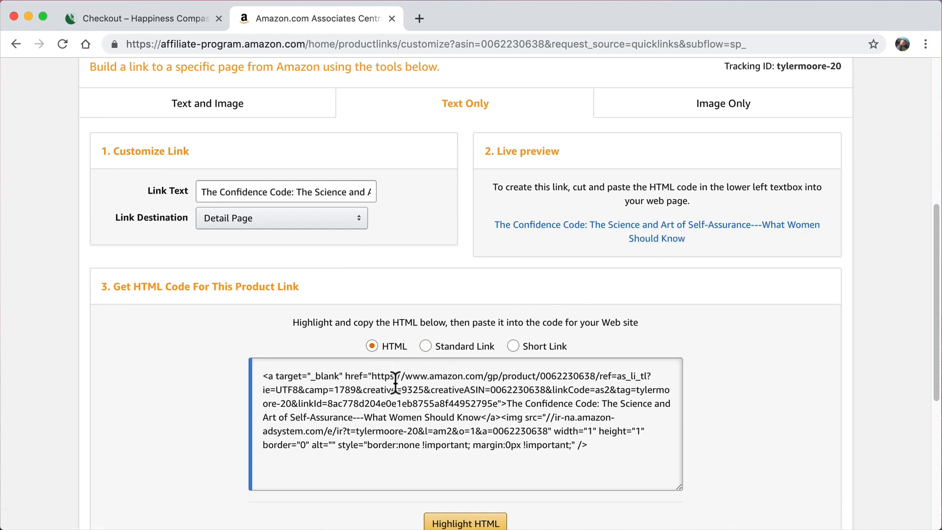
pyautogui.click(410, 416)
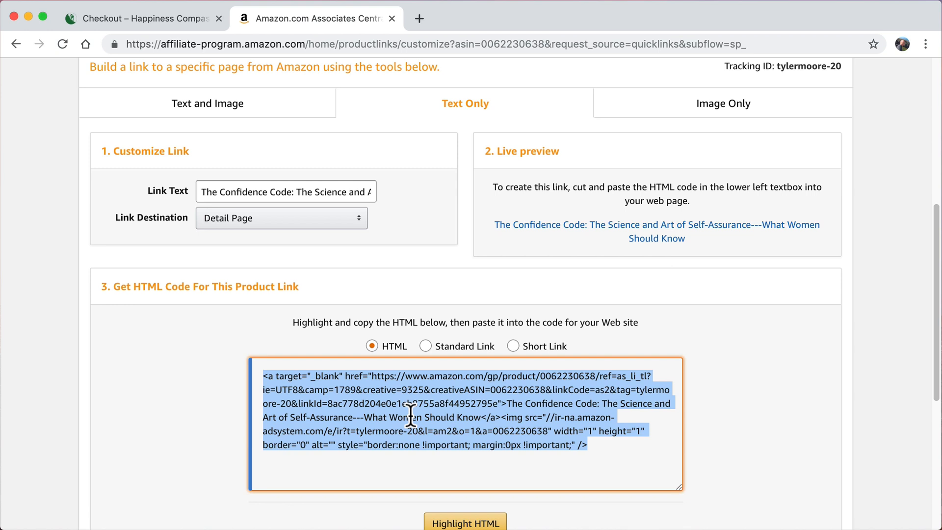
pyautogui.click(189, 392)
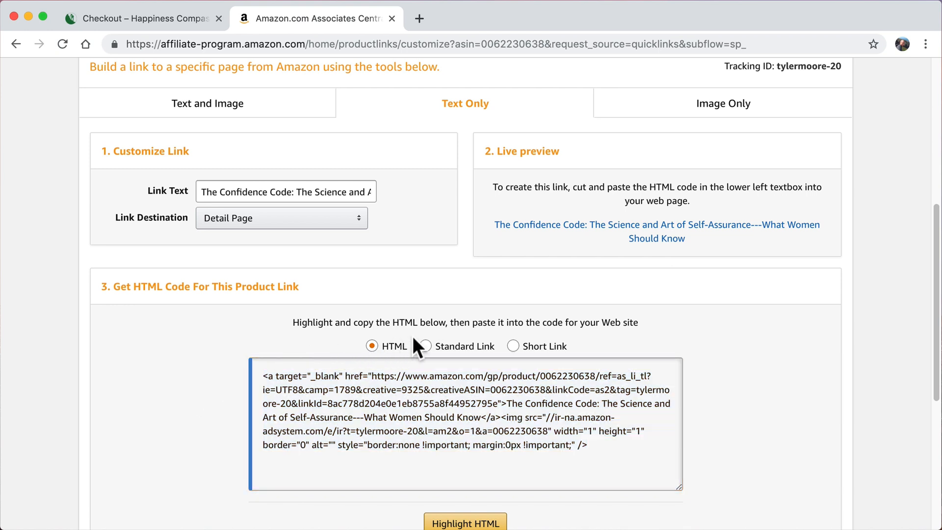
pyautogui.click(425, 345)
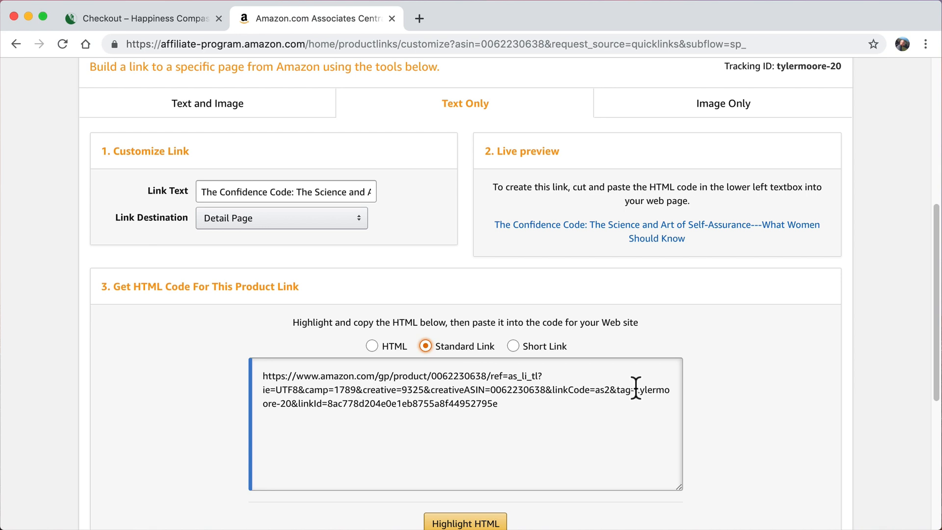
pyautogui.moveTo(635, 389); pyautogui.dragTo(293, 403)
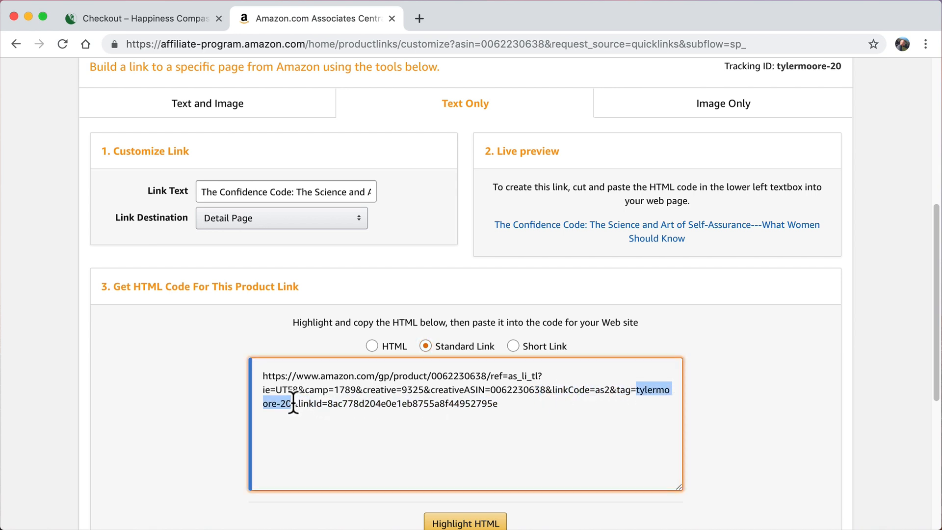
pyautogui.press('super+a')
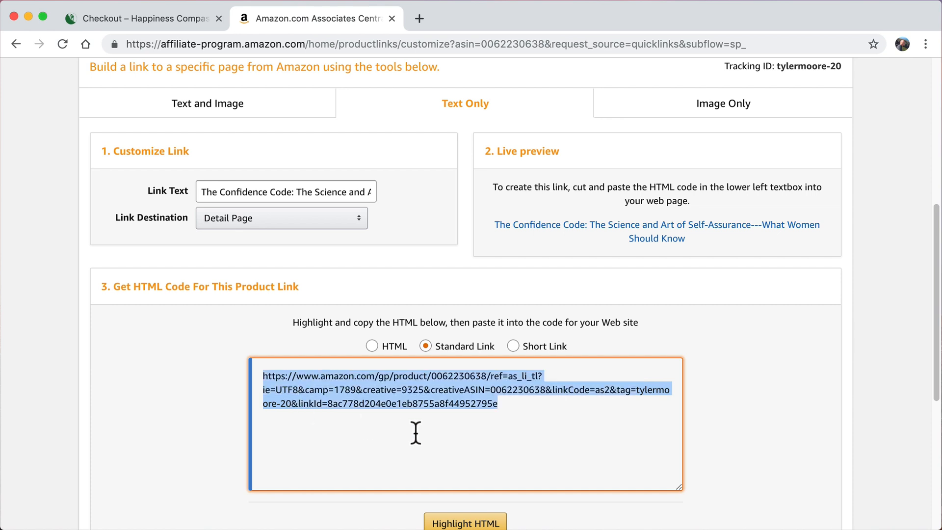
# Step: Choose the short link, then view and select the Image Only link HTML
pyautogui.click(546, 346)
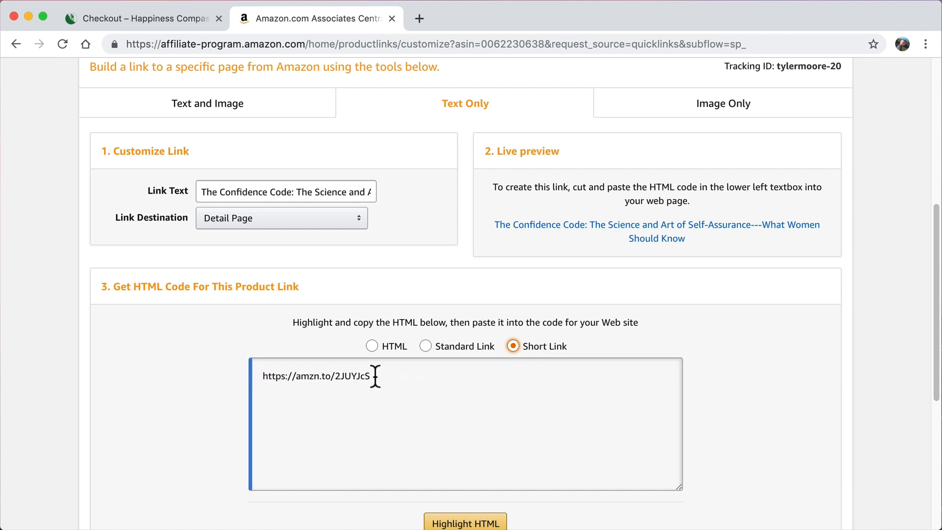
pyautogui.scroll(2, 658, 313)
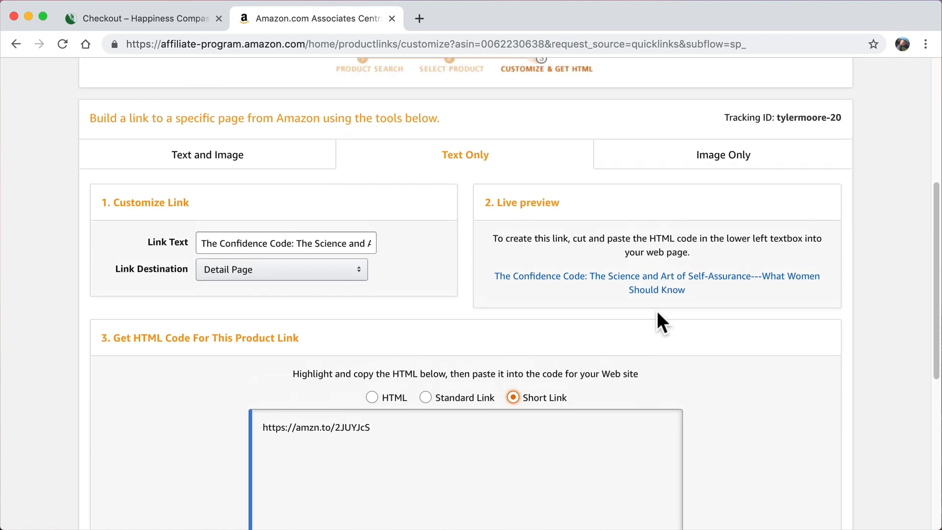
pyautogui.click(725, 164)
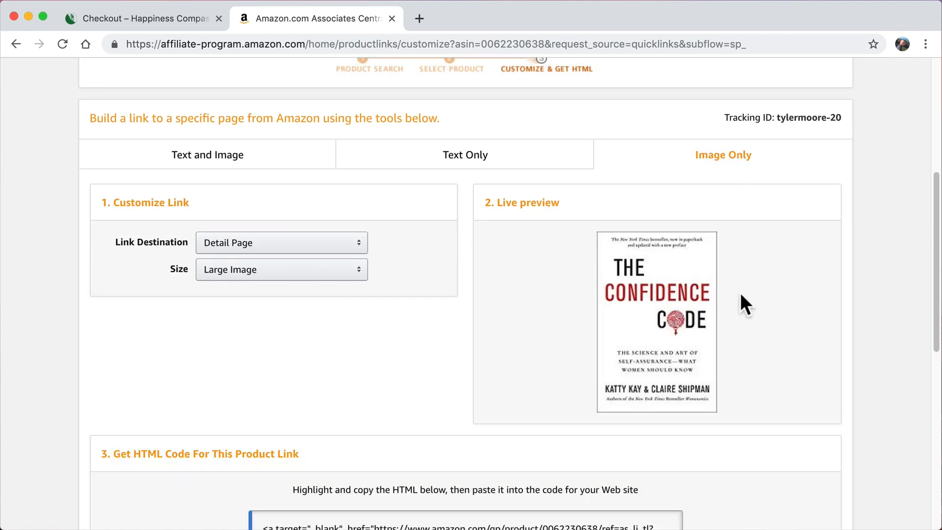
pyautogui.scroll(-2, 739, 292)
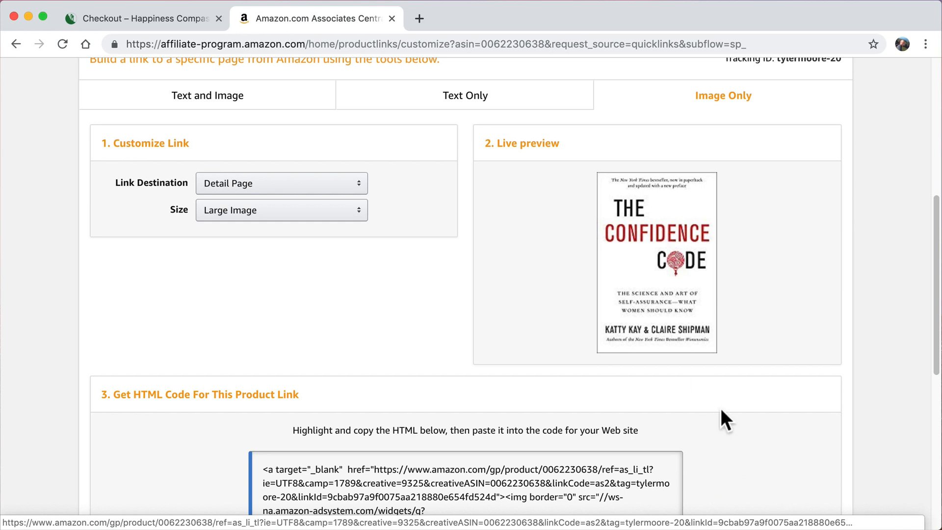
pyautogui.scroll(-4, 721, 411)
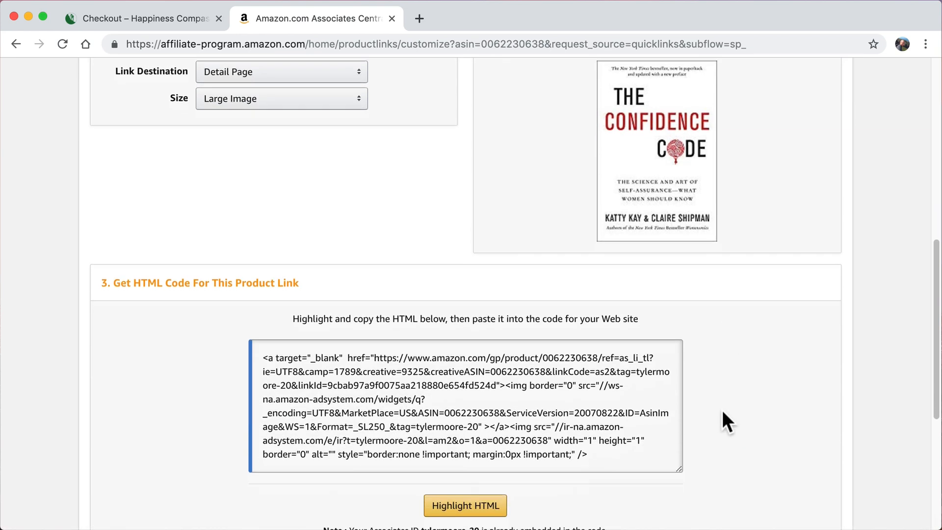
pyautogui.click(443, 436)
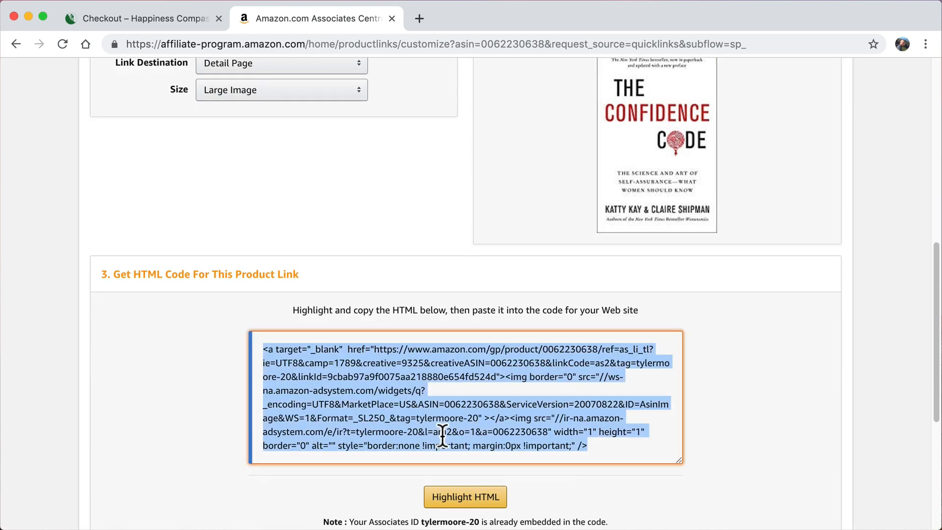
pyautogui.click(735, 357)
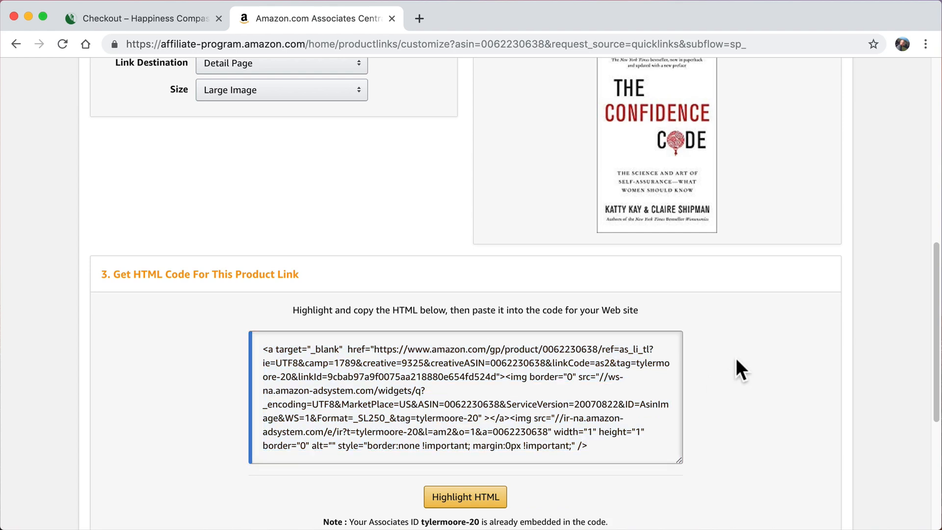
# Step: Return to the Happiness Compass checkout page
pyautogui.scroll(5, 735, 357)
pyautogui.scroll(3, 735, 359)
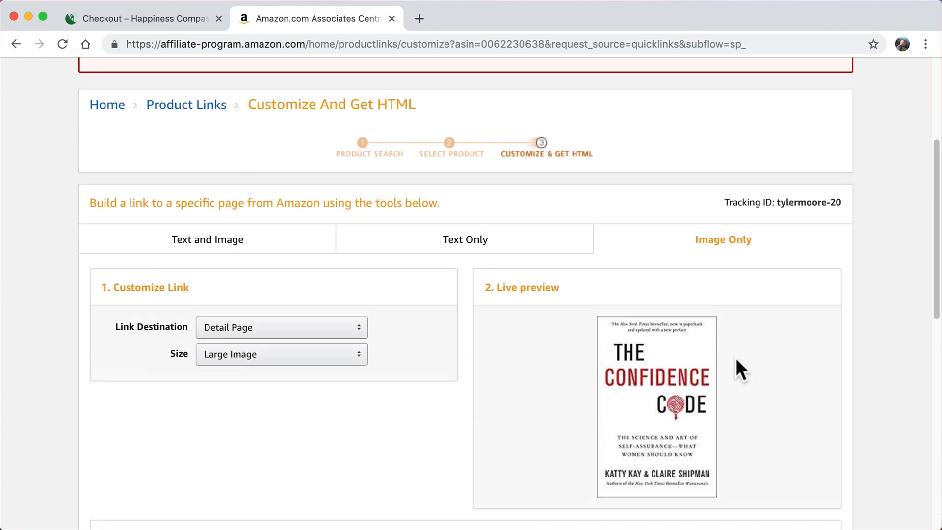
pyautogui.click(173, 22)
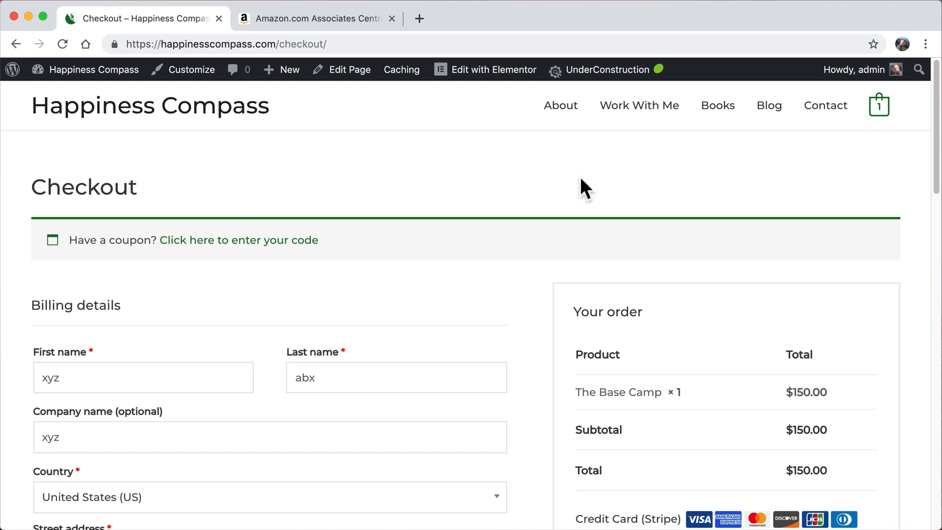
# Step: Check The Confidence Code cover on the Books page, then edit that image in Elementor
pyautogui.click(718, 105)
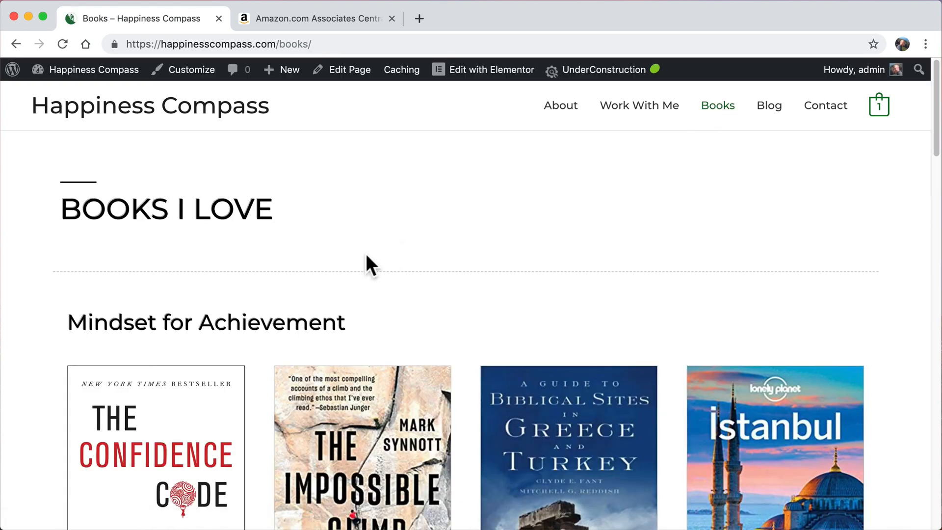
pyautogui.scroll(-3, 366, 253)
pyautogui.click(183, 352)
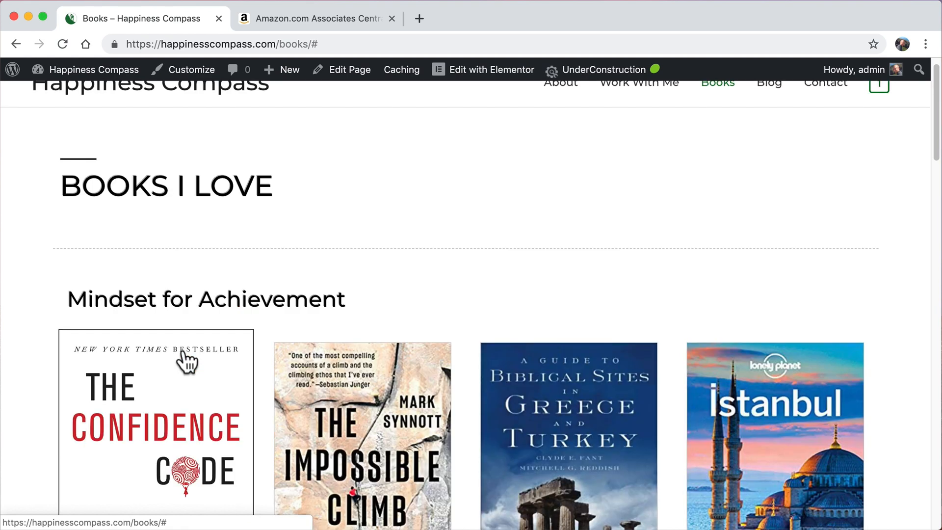
pyautogui.click(485, 75)
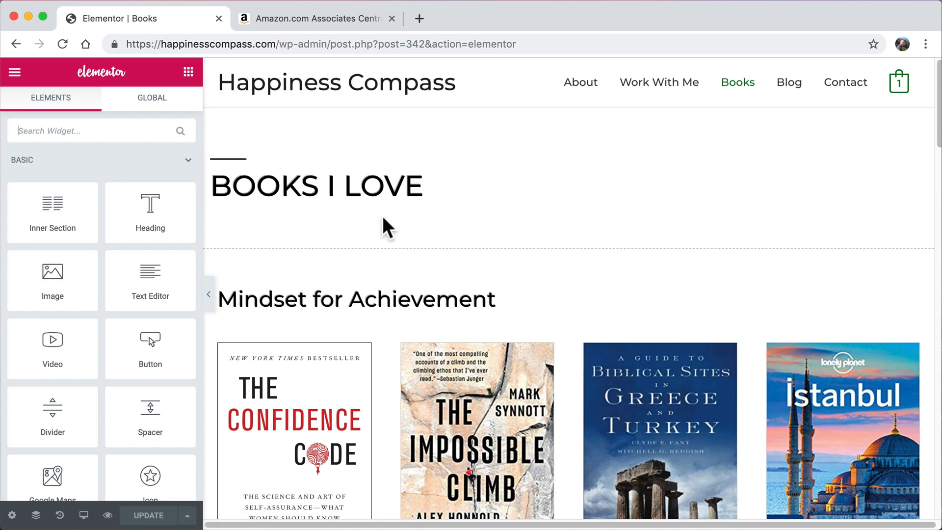
pyautogui.scroll(-5, 383, 218)
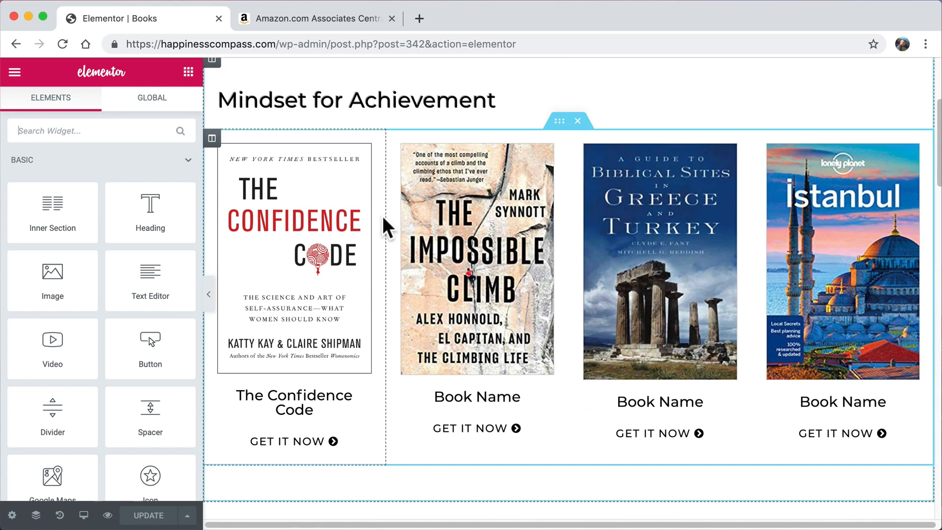
pyautogui.click(355, 161)
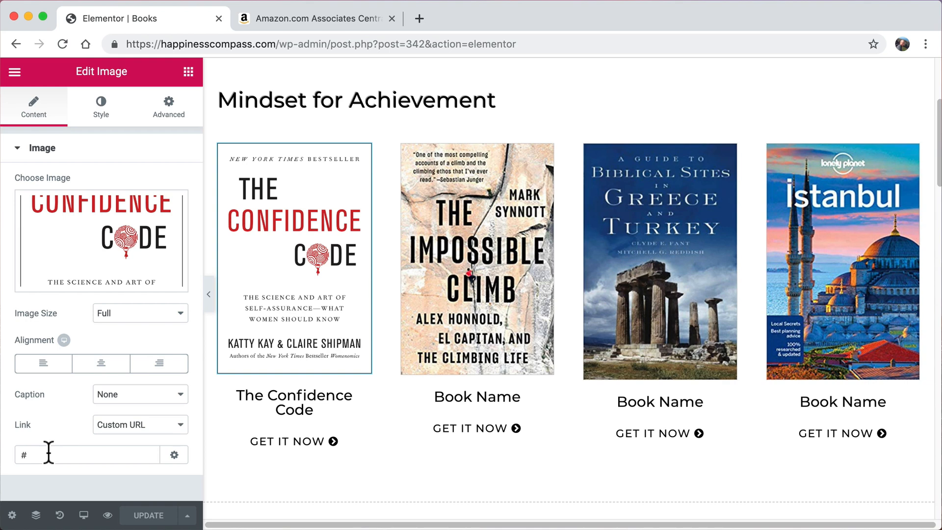
pyautogui.click(341, 16)
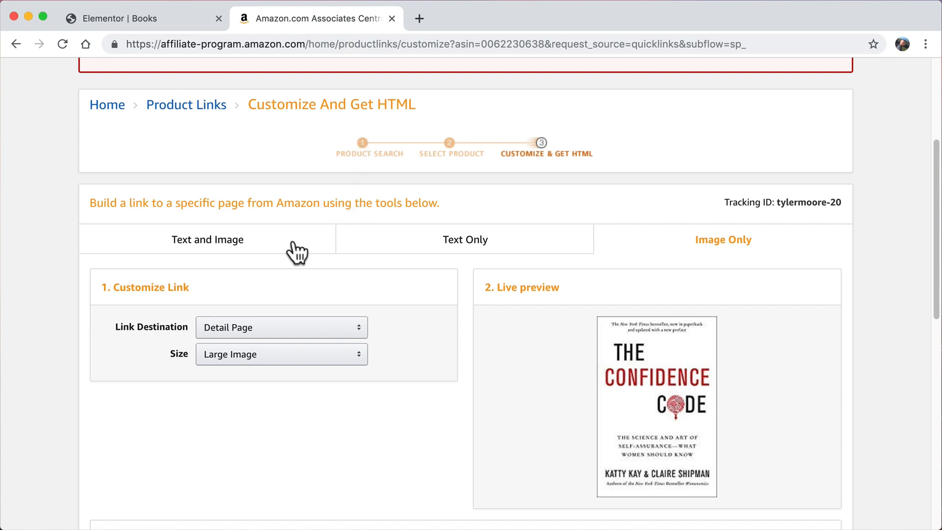
pyautogui.click(466, 254)
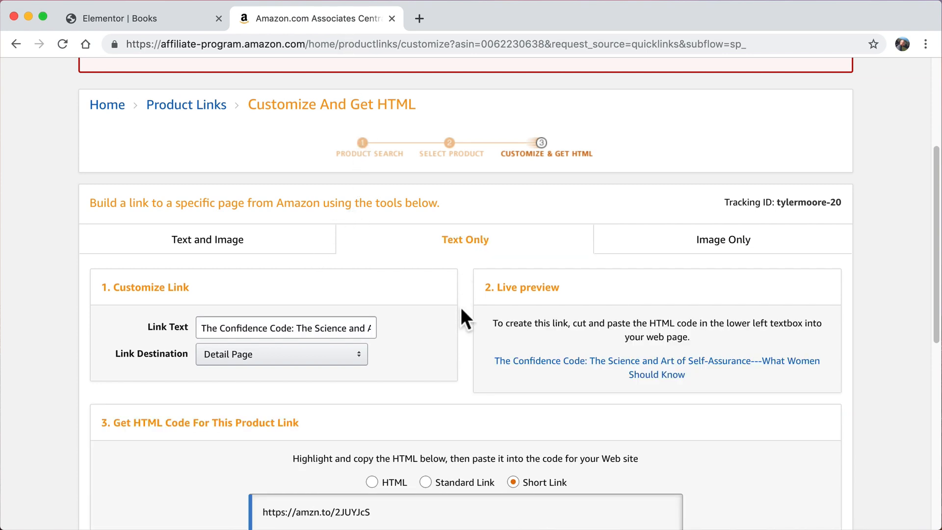
pyautogui.scroll(-2, 461, 309)
pyautogui.scroll(-3, 461, 307)
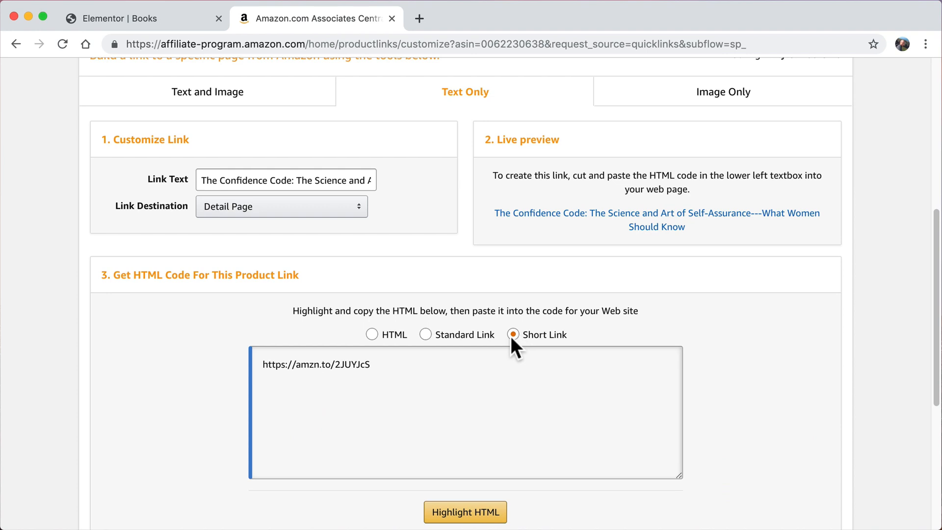
pyautogui.click(457, 335)
pyautogui.click(513, 335)
pyautogui.moveTo(388, 363); pyautogui.dragTo(260, 363)
pyautogui.rightClick(259, 363)
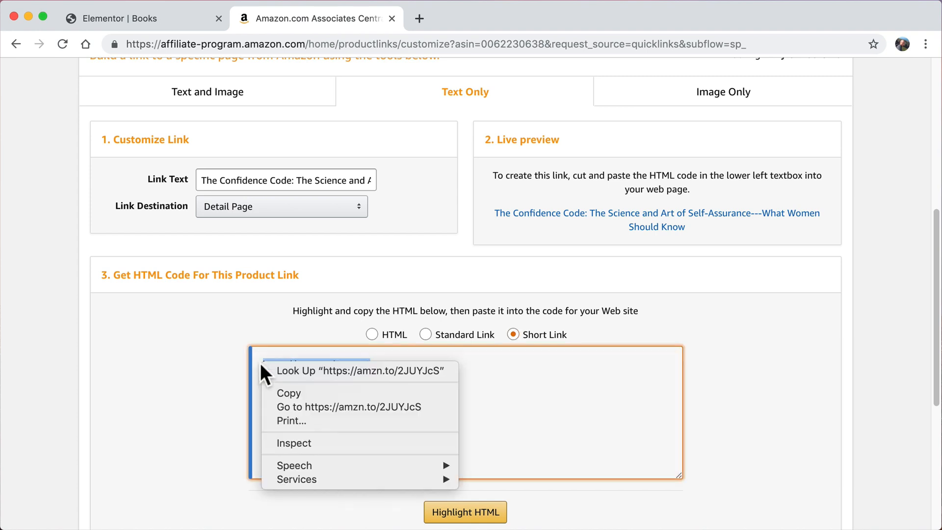
pyautogui.click(291, 393)
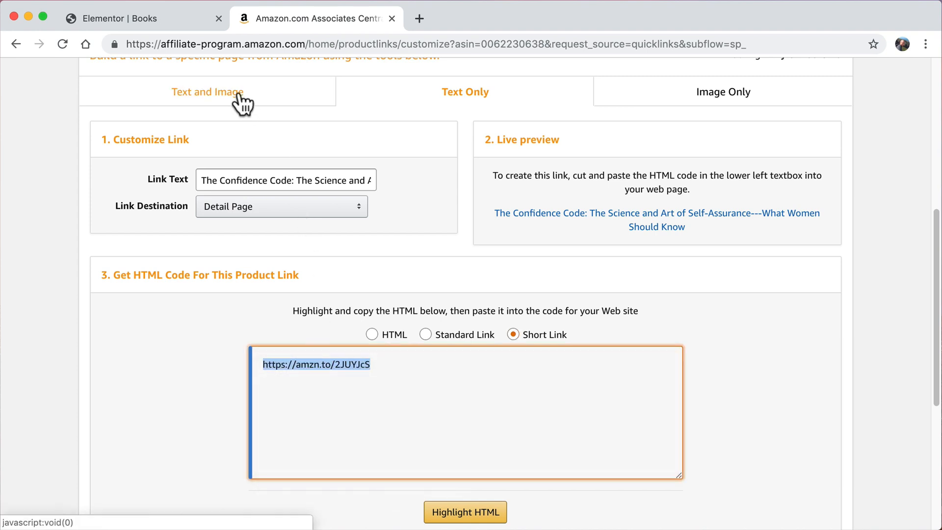
pyautogui.click(155, 20)
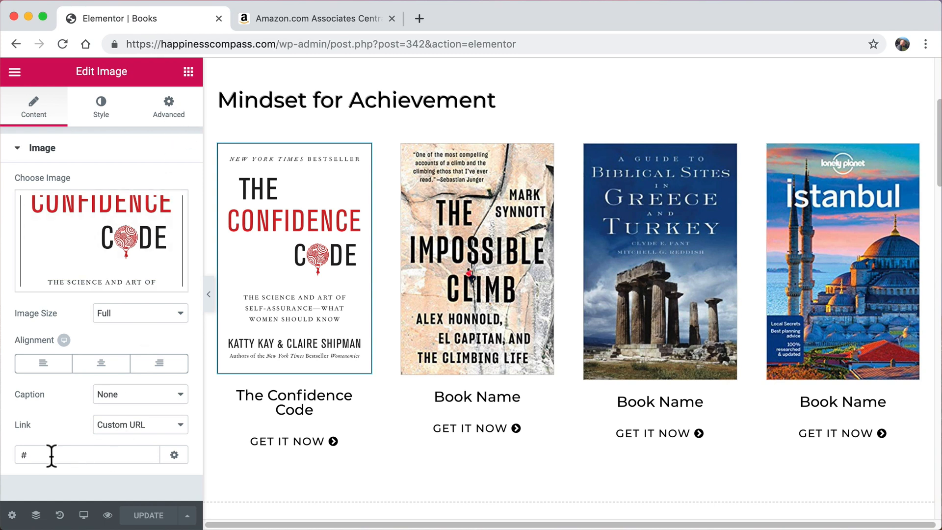
pyautogui.moveTo(51, 455); pyautogui.dragTo(21, 454)
pyautogui.rightClick(35, 455)
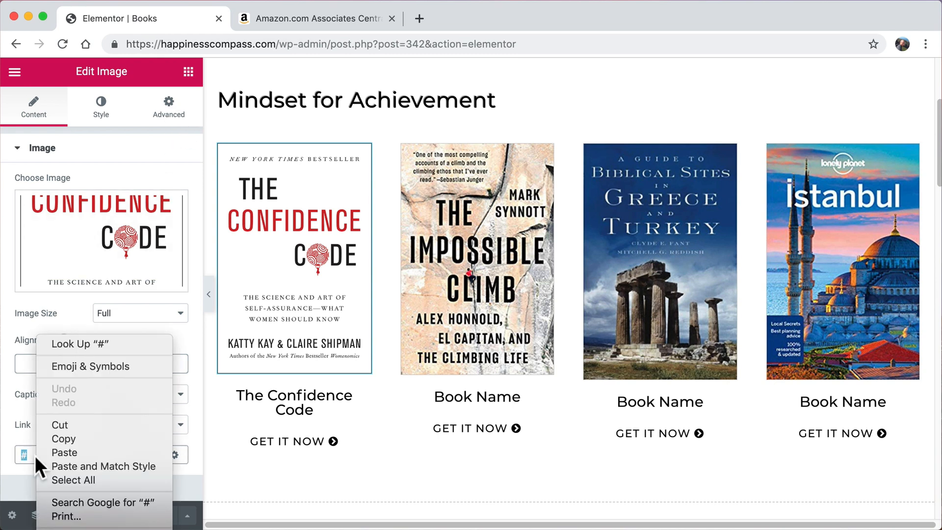
pyautogui.click(66, 448)
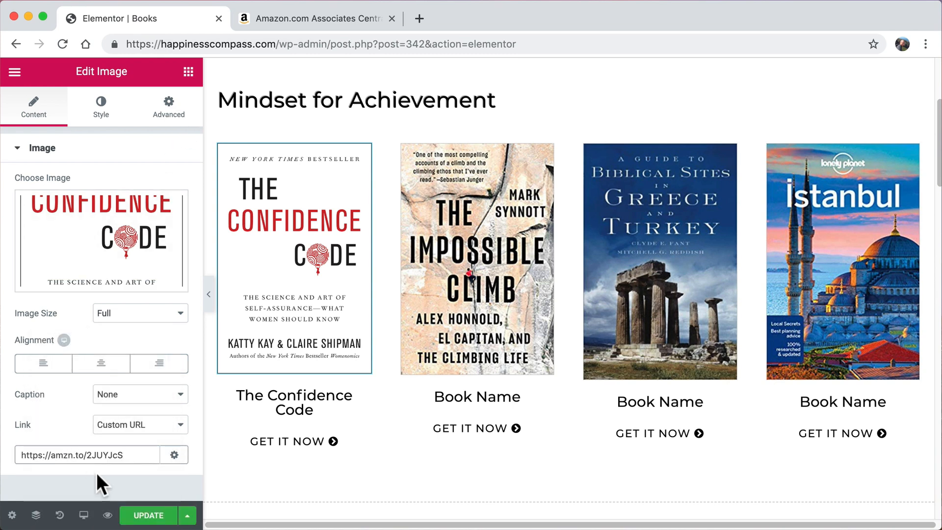
pyautogui.click(173, 456)
pyautogui.click(23, 478)
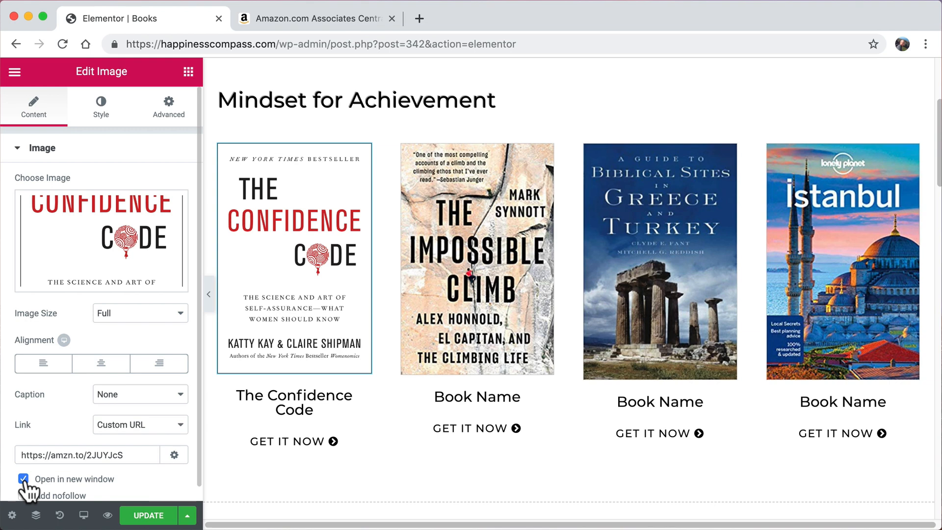
# Step: Give the GET IT NOW button the same new-window link, then update and preview the page
pyautogui.click(360, 393)
pyautogui.click(356, 440)
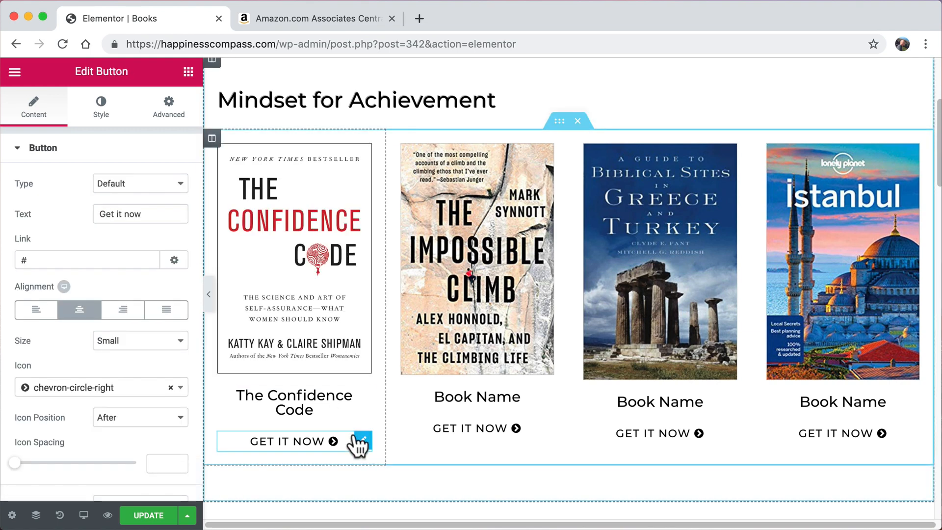
pyautogui.click(22, 260)
pyautogui.rightClick(22, 256)
pyautogui.click(72, 367)
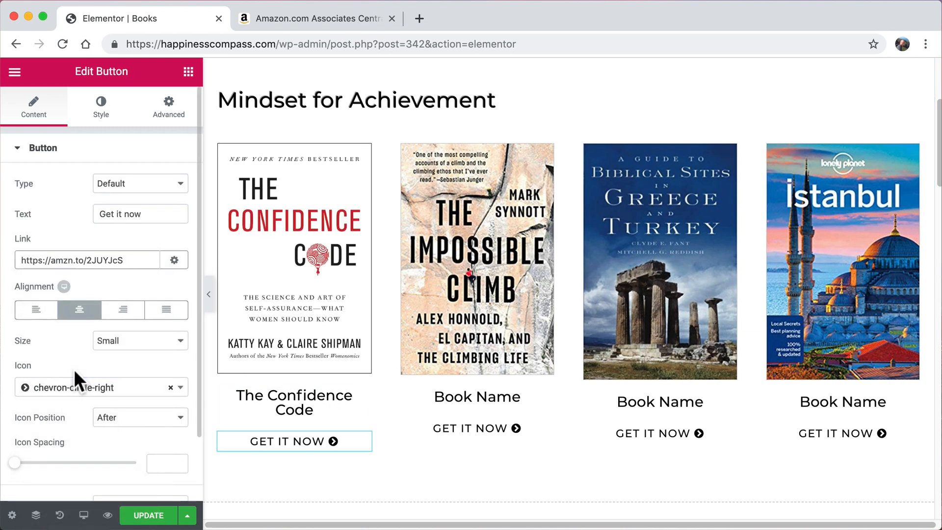
pyautogui.click(173, 260)
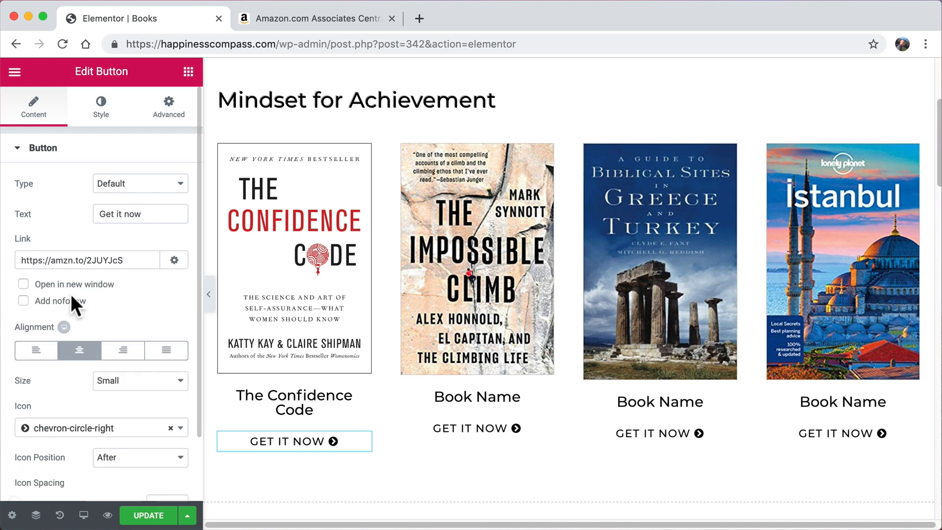
pyautogui.click(47, 286)
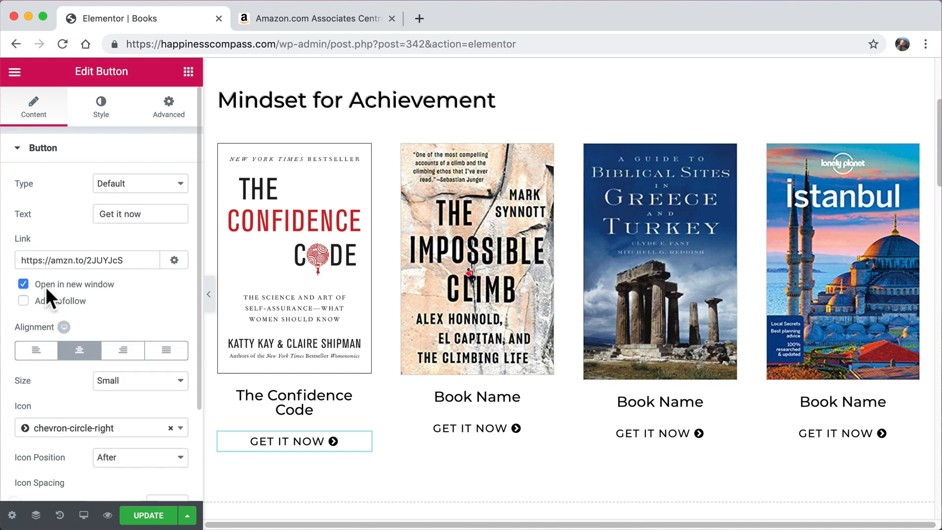
pyautogui.click(158, 518)
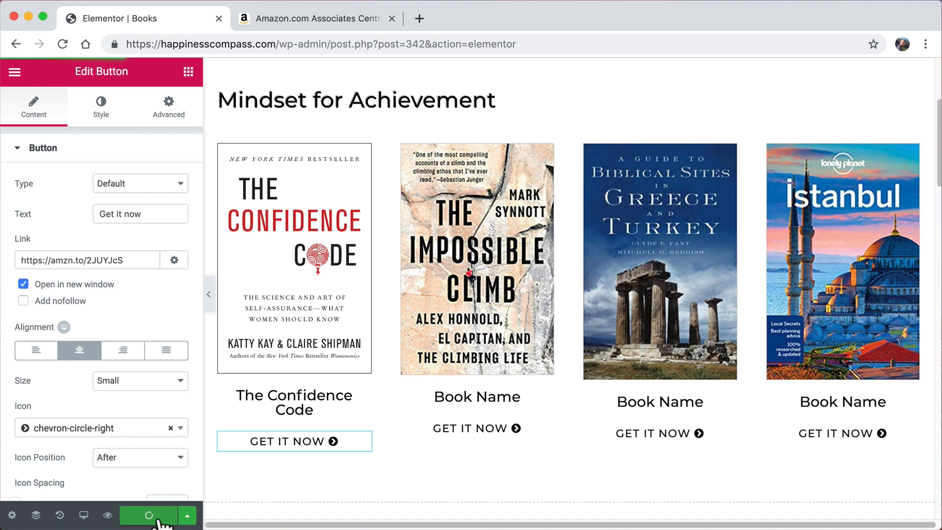
pyautogui.click(108, 515)
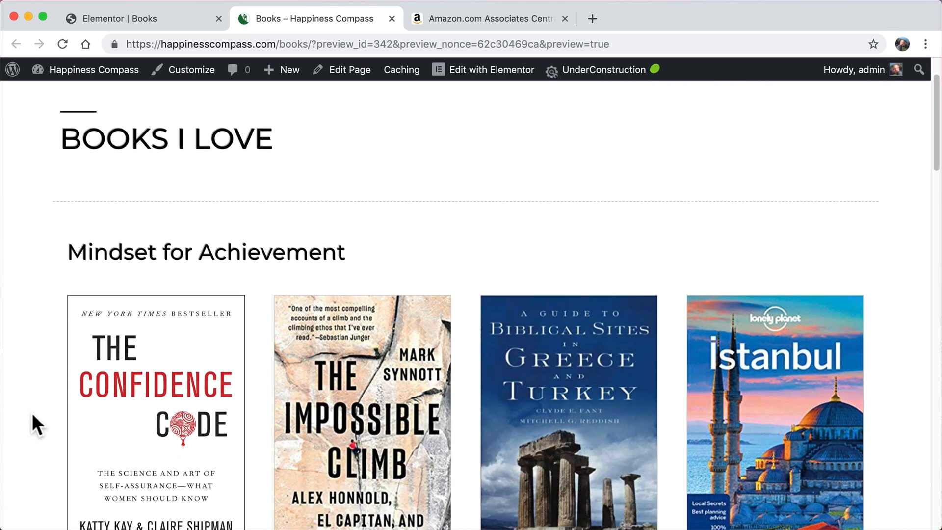
# Step: Test GET IT NOW on the Books preview, reaching the $9.31 Amazon paperback page
pyautogui.scroll(-3, 31, 413)
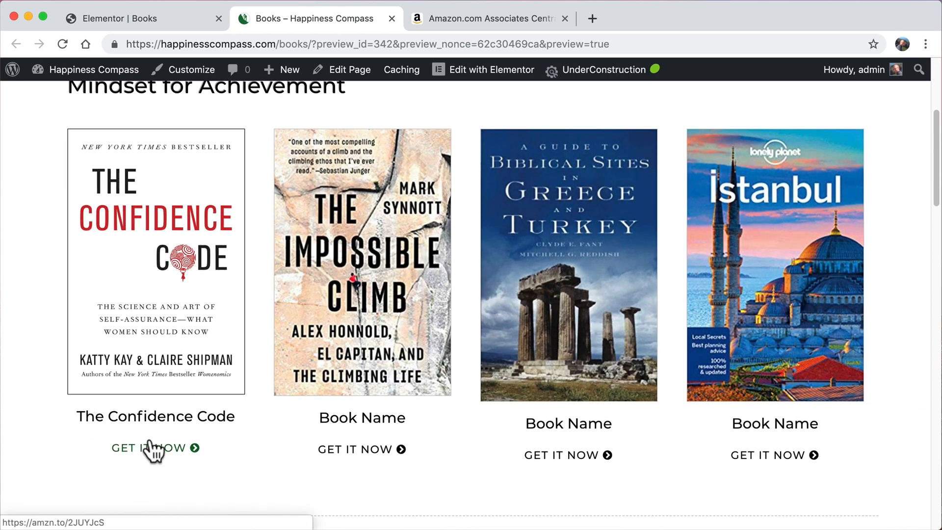
pyautogui.click(150, 447)
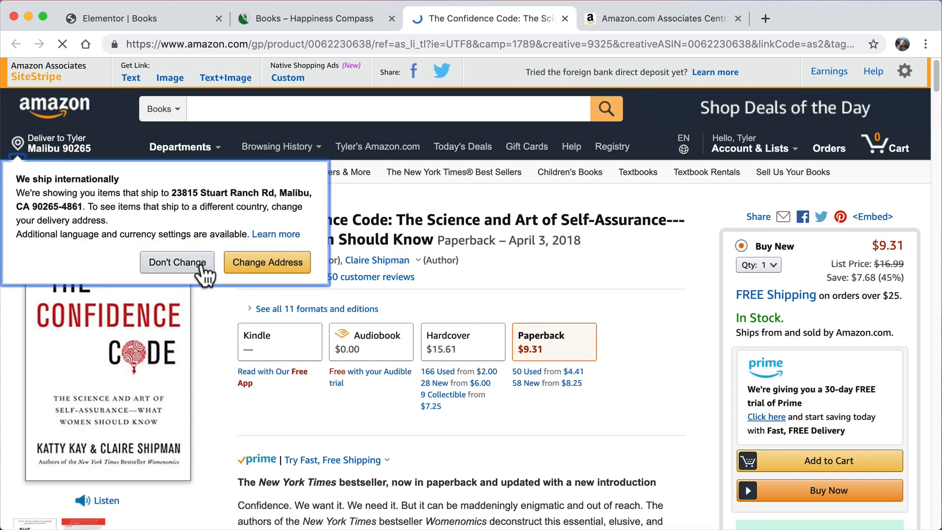
pyautogui.click(198, 263)
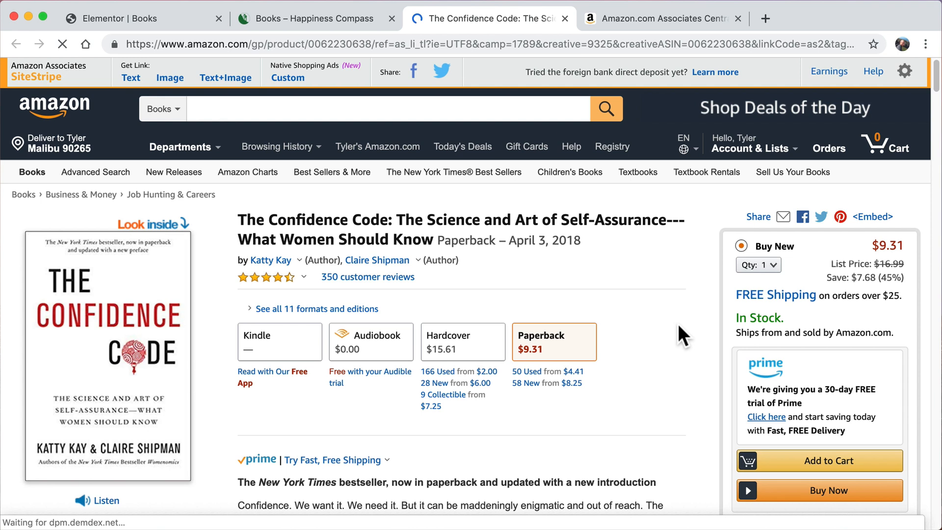
pyautogui.scroll(-3, 677, 323)
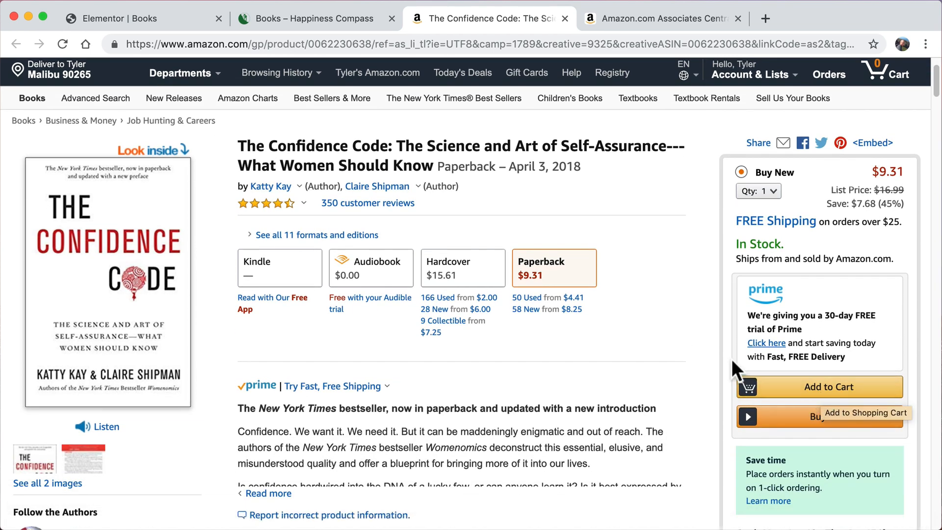
# Step: Close the Amazon and preview tabs and copy The Confidence Code's Text and Image ad code
pyautogui.click(565, 19)
pyautogui.click(392, 19)
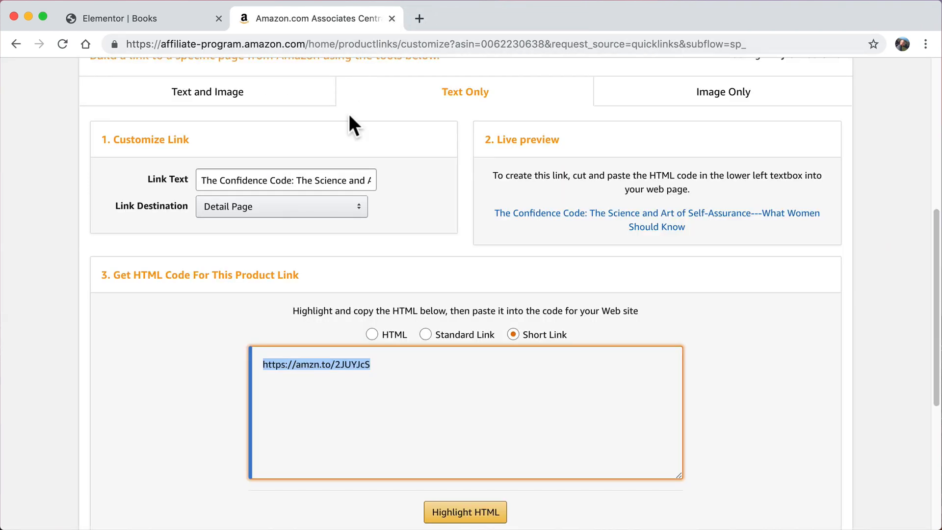
pyautogui.click(273, 143)
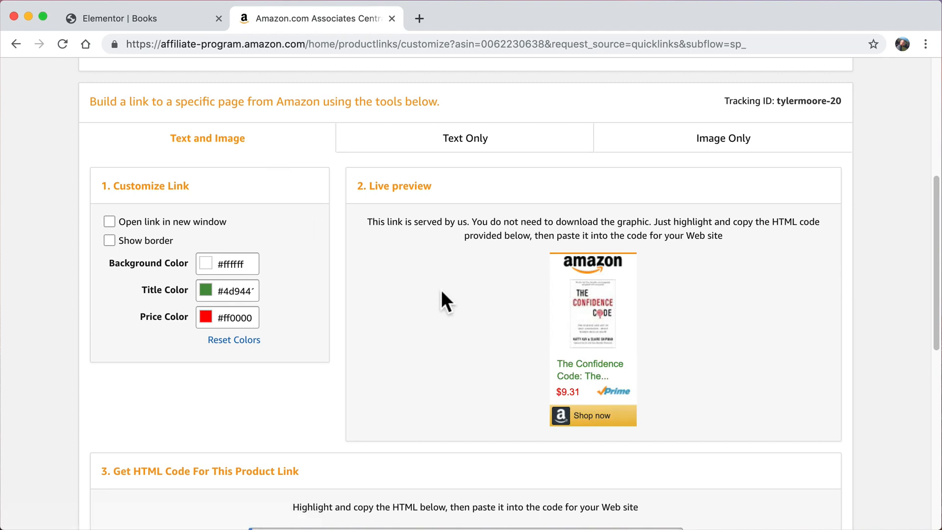
pyautogui.scroll(-5, 506, 309)
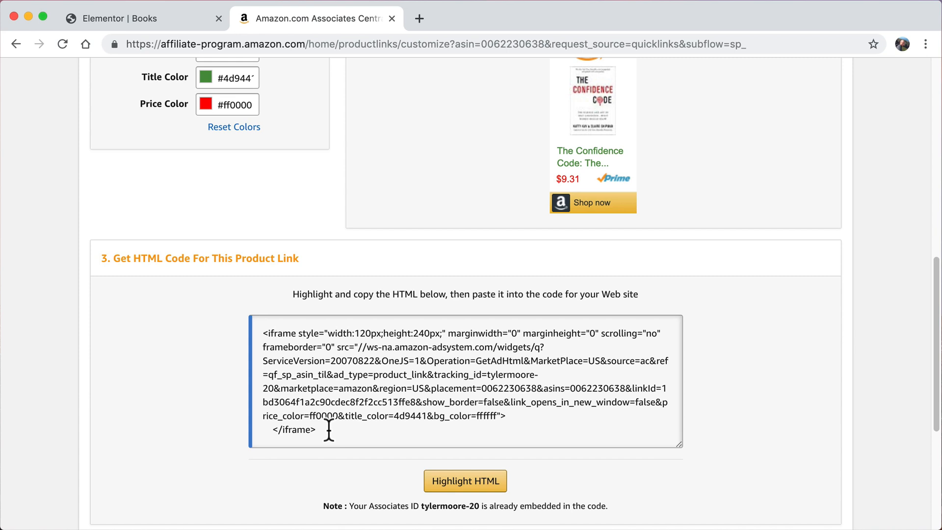
pyautogui.moveTo(329, 430); pyautogui.dragTo(264, 332)
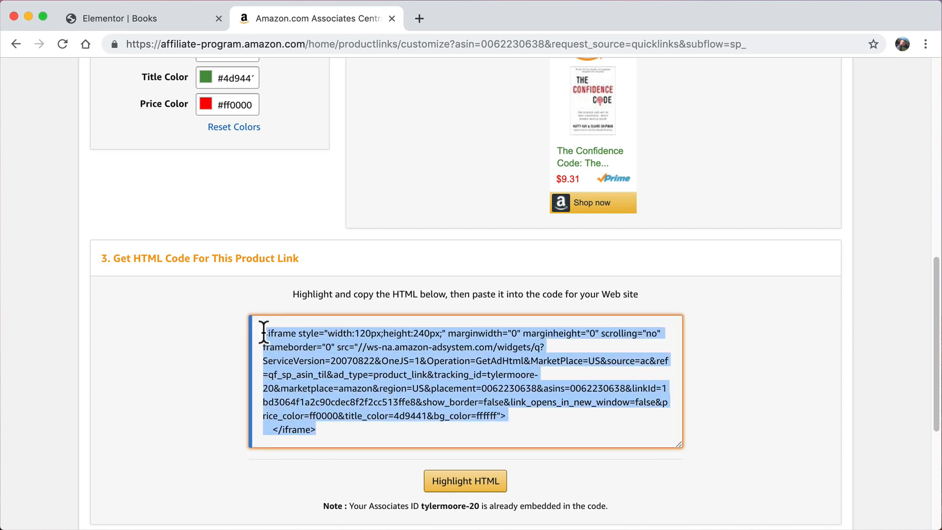
pyautogui.rightClick(263, 332)
pyautogui.click(294, 359)
pyautogui.click(163, 26)
# Step: Drop an HTML widget above The Confidence Code cover, paste the ad code, and preview it
pyautogui.click(188, 72)
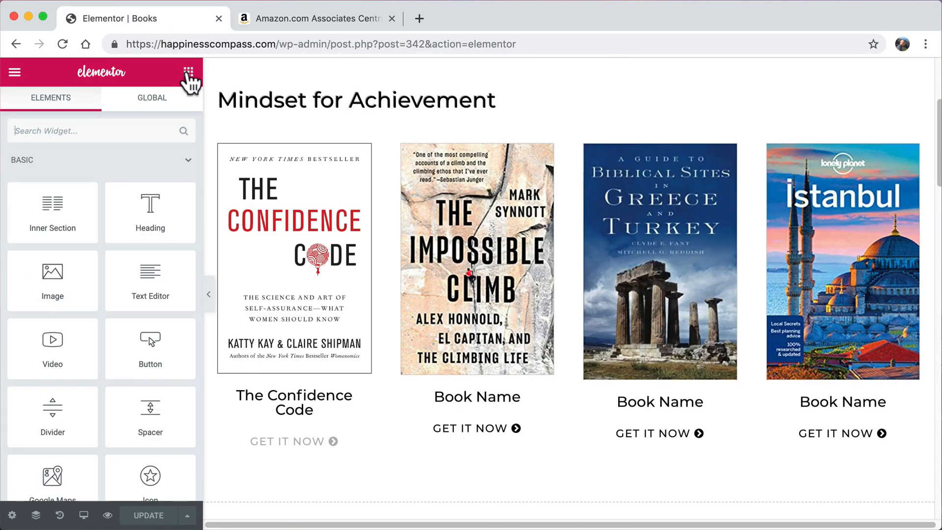
pyautogui.write('sh')
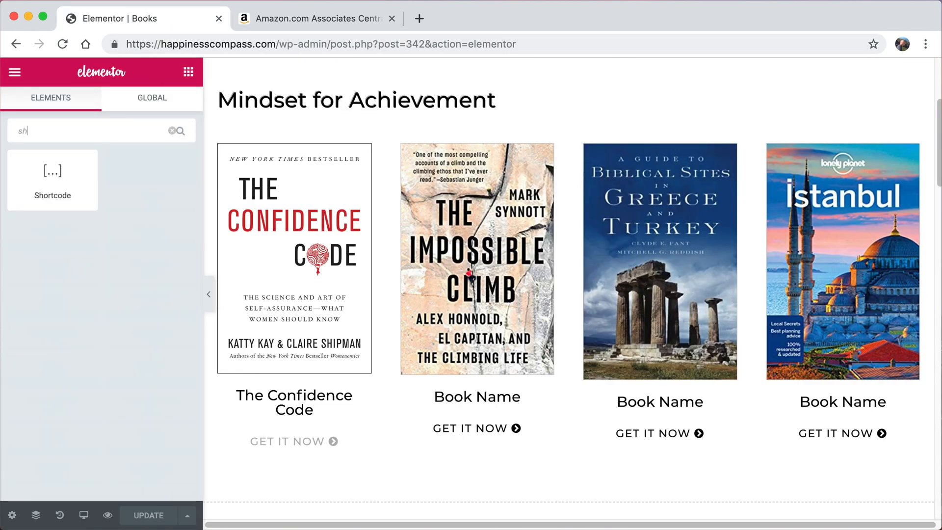
pyautogui.press('BackSpace')
pyautogui.press('BackSpace')
pyautogui.write('ht')
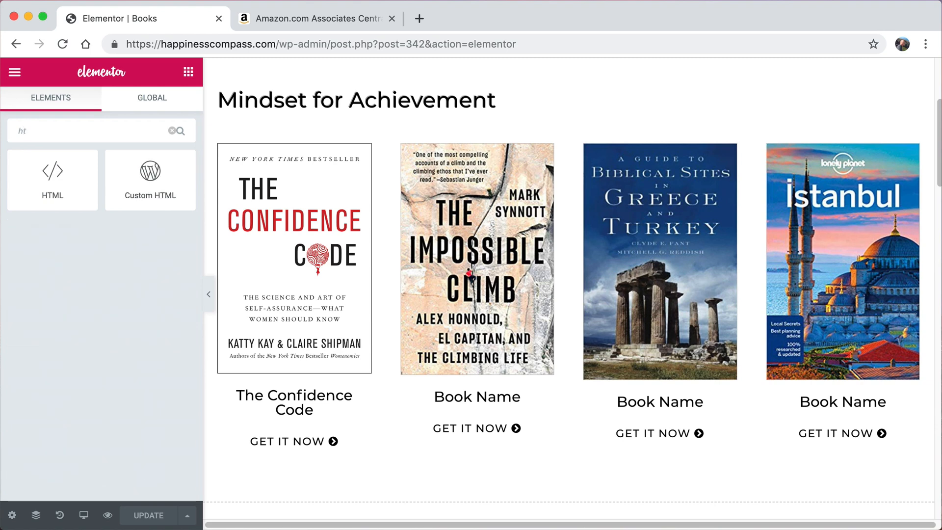
pyautogui.write('ml')
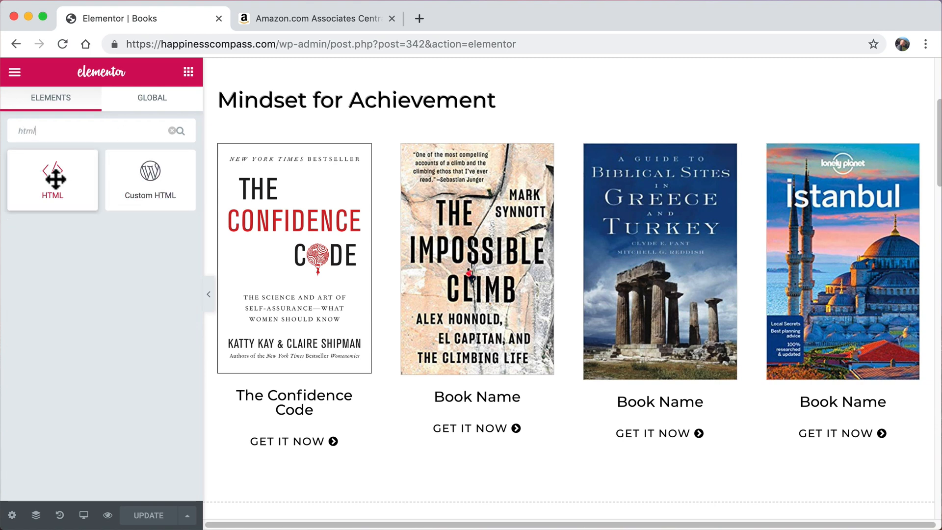
pyautogui.moveTo(55, 179); pyautogui.dragTo(289, 162)
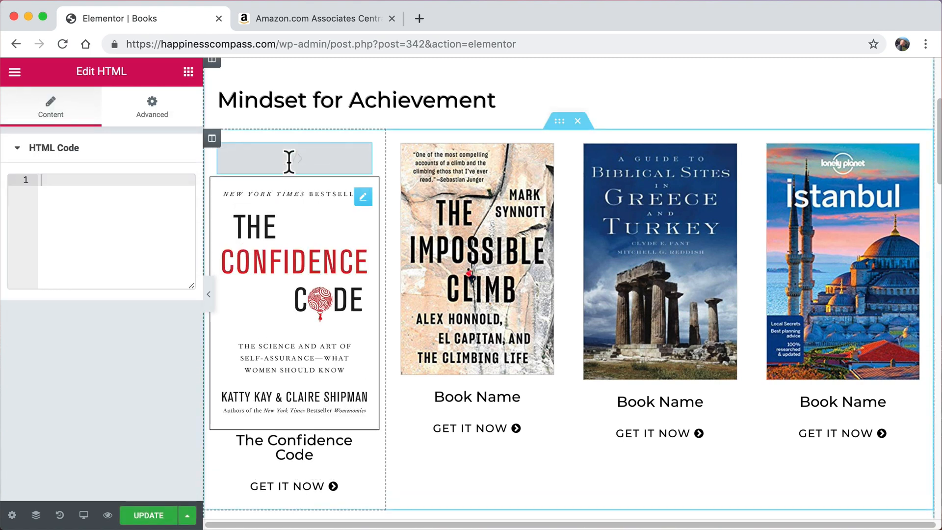
pyautogui.rightClick(85, 182)
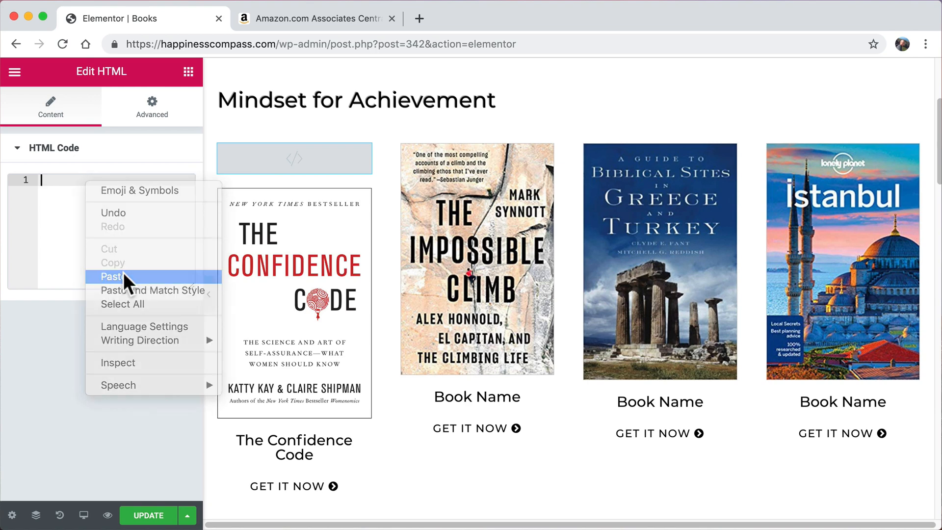
pyautogui.click(123, 276)
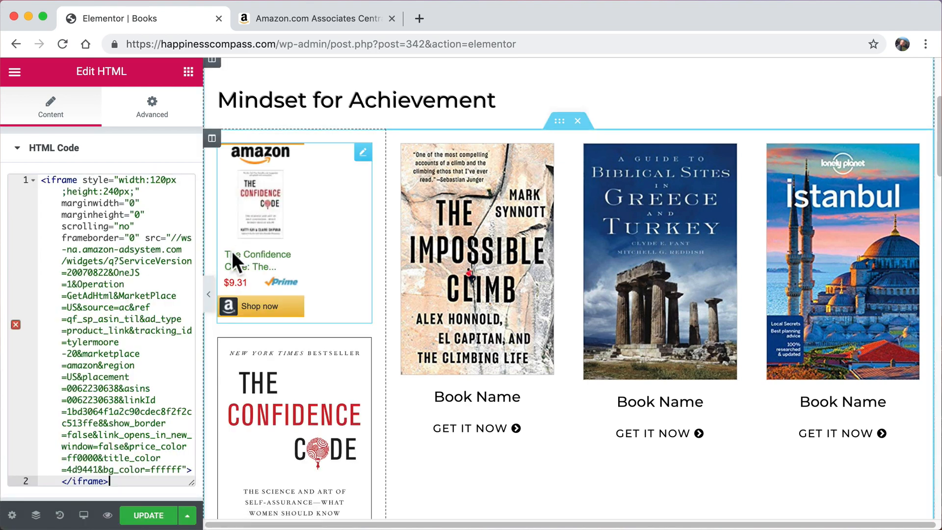
pyautogui.click(208, 295)
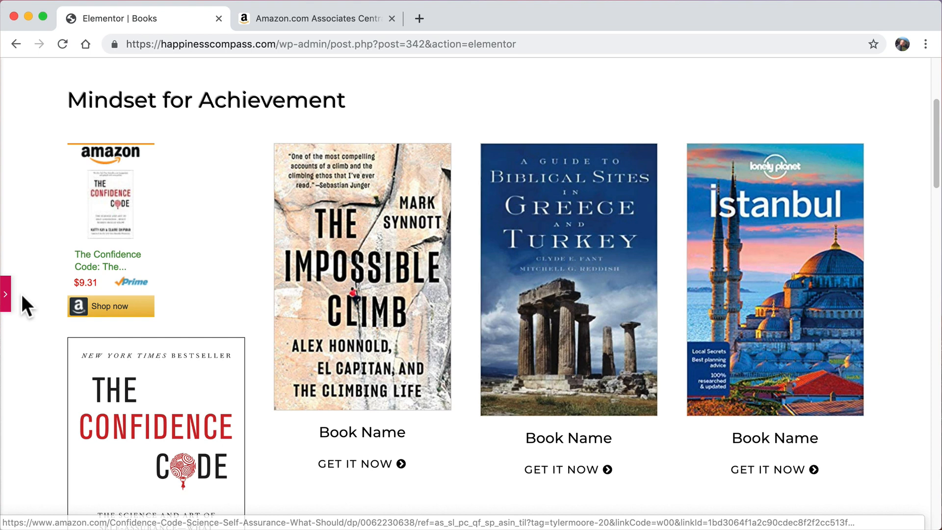
# Step: Delete all the ad code from the HTML widget
pyautogui.click(6, 293)
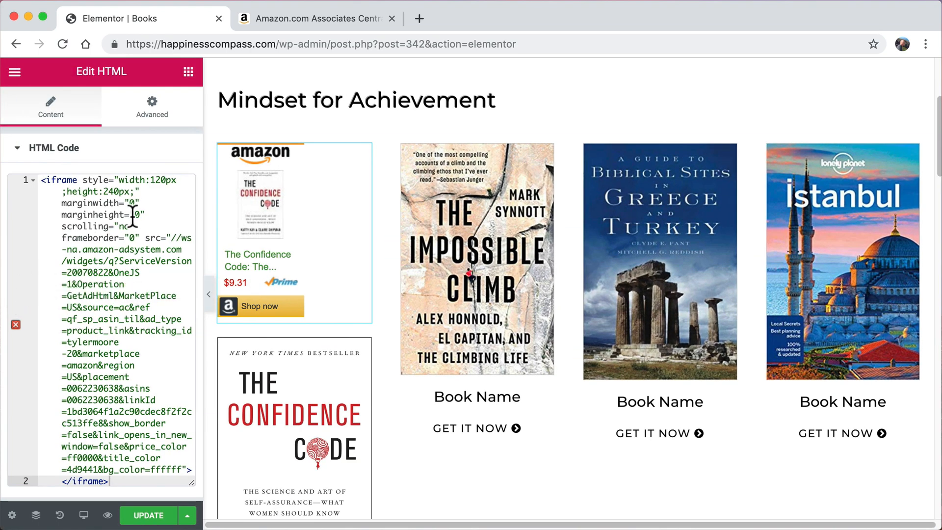
pyautogui.click(132, 215)
pyautogui.hotkey('ctrl', 'a')
pyautogui.press('BackSpace')
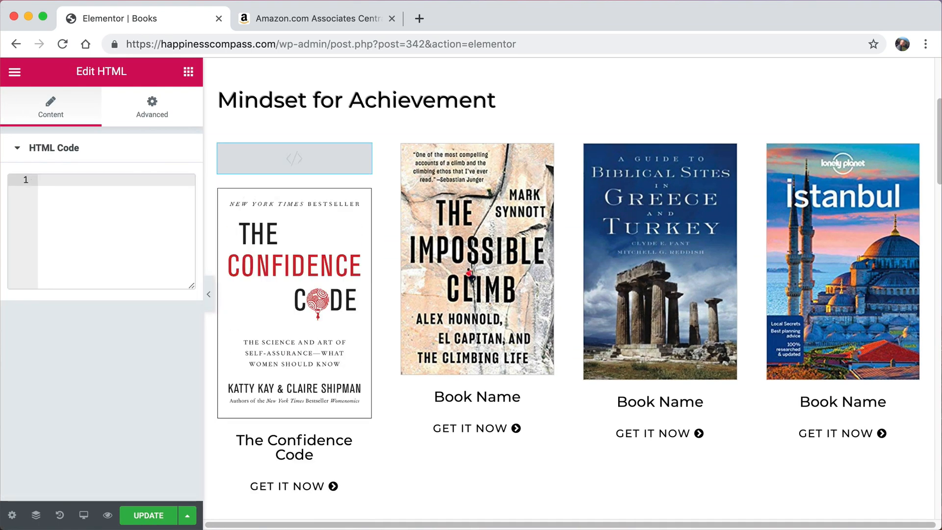
# Step: Copy The Confidence Code's Image Only link HTML from Associates Central
pyautogui.click(321, 18)
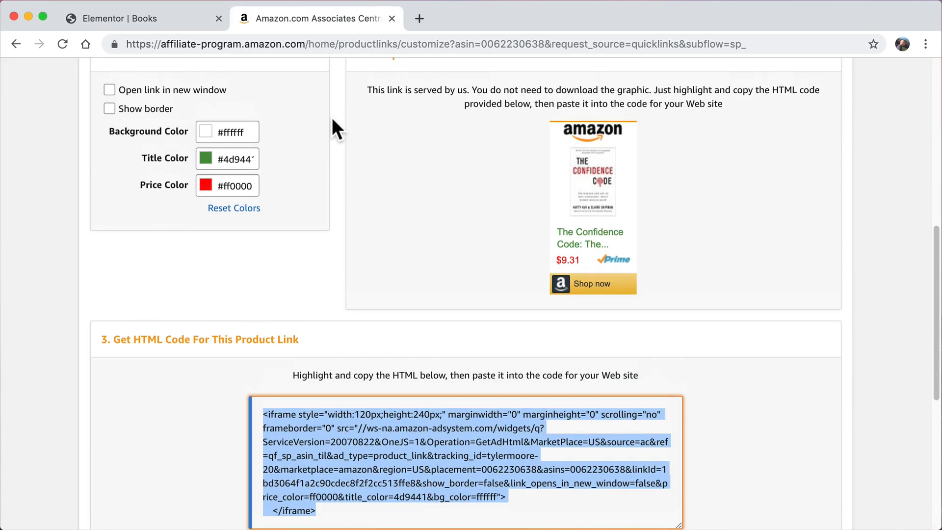
pyautogui.scroll(3, 332, 117)
pyautogui.click(650, 208)
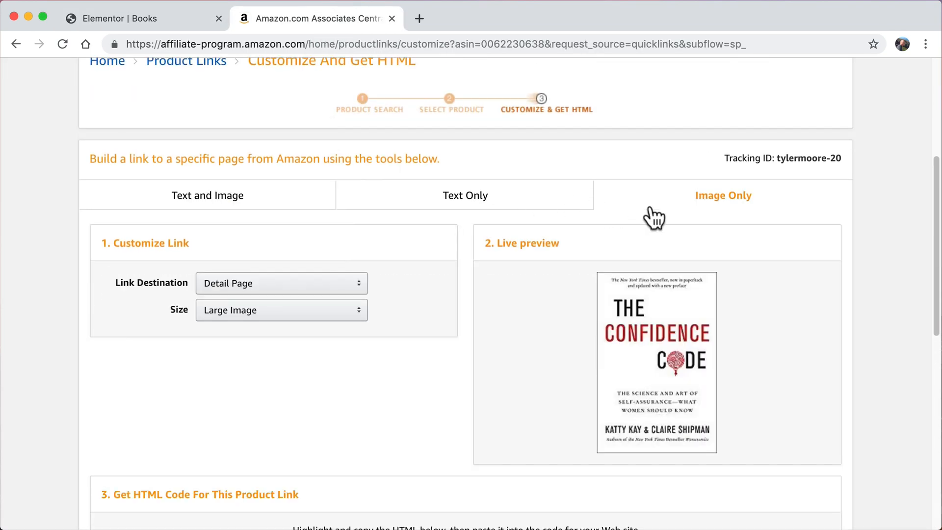
pyautogui.scroll(-5, 466, 336)
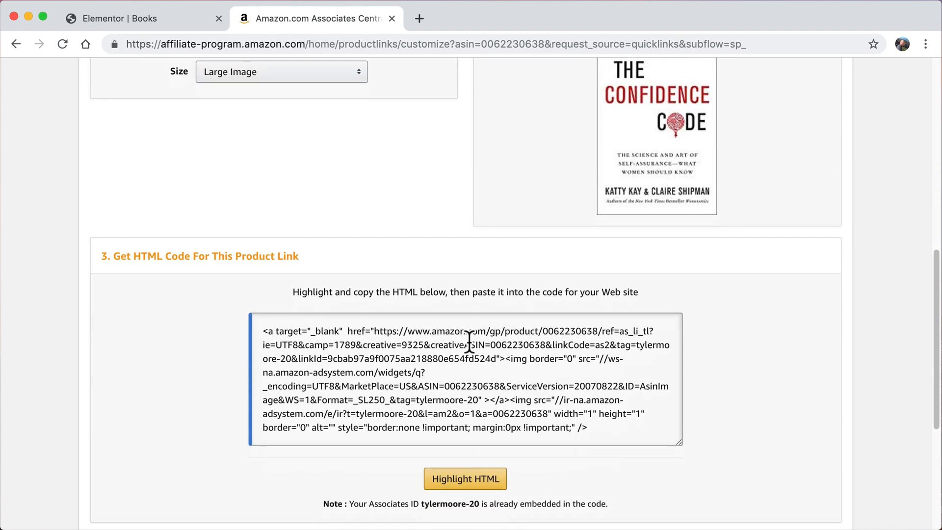
pyautogui.click(590, 423)
pyautogui.rightClick(542, 405)
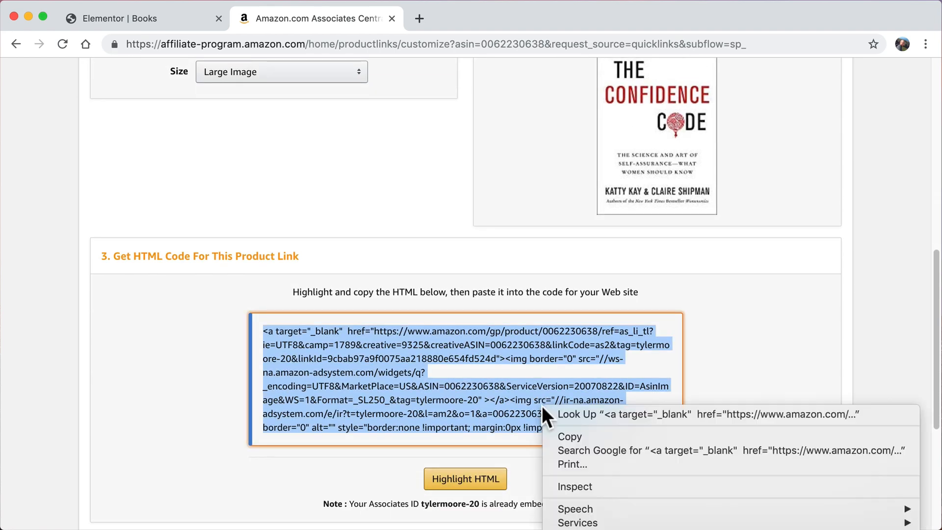
pyautogui.click(569, 435)
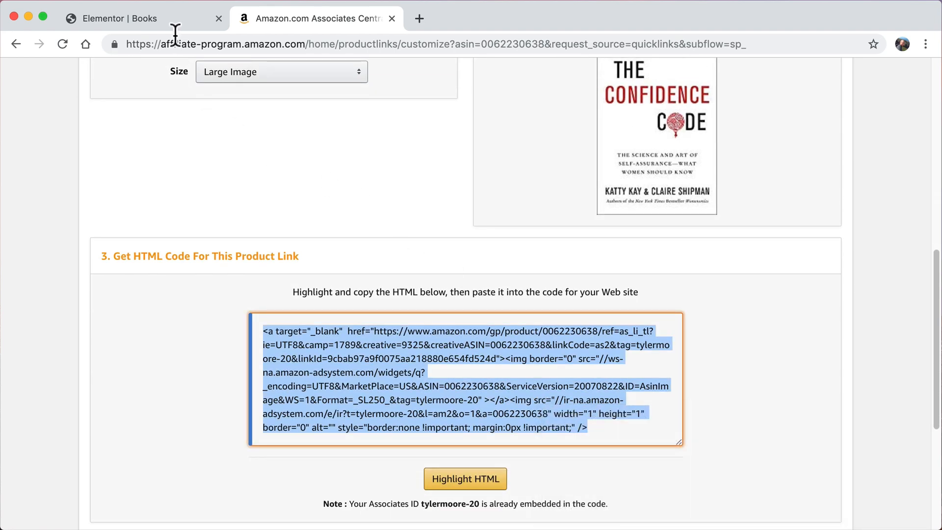
pyautogui.click(175, 19)
# Step: Paste the image code into the HTML widget, preview it, delete the widget, and save
pyautogui.rightClick(78, 177)
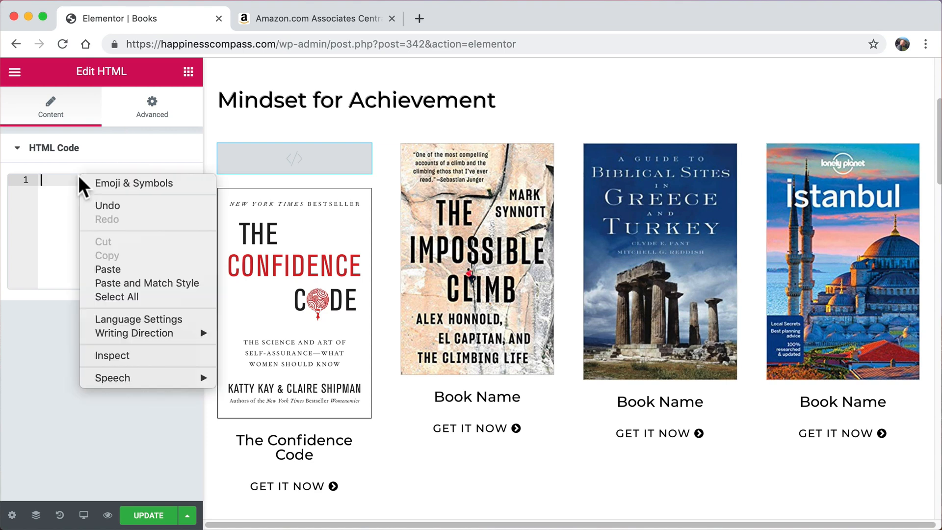
pyautogui.click(108, 268)
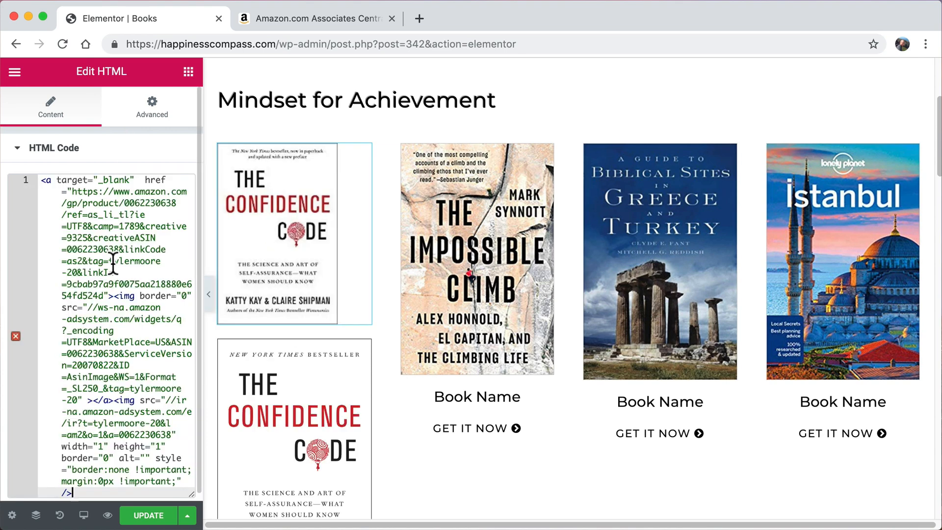
pyautogui.click(209, 294)
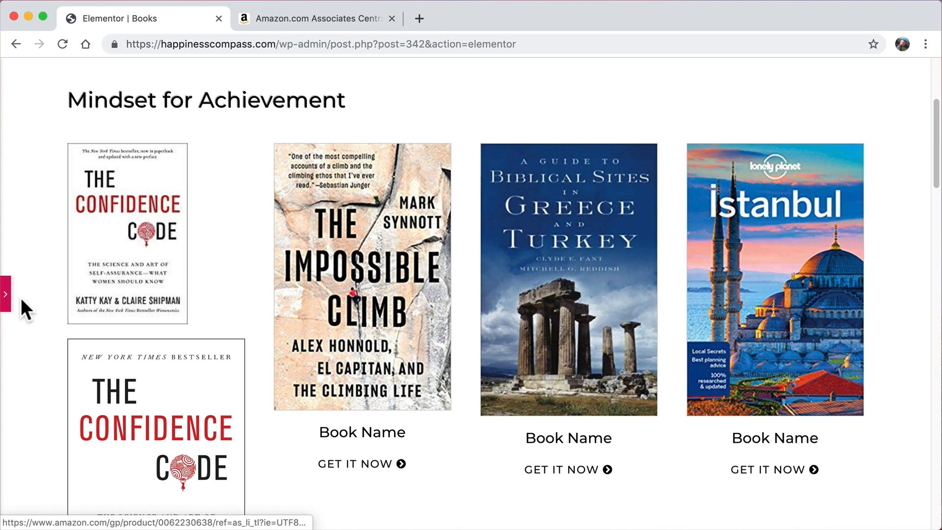
pyautogui.click(6, 294)
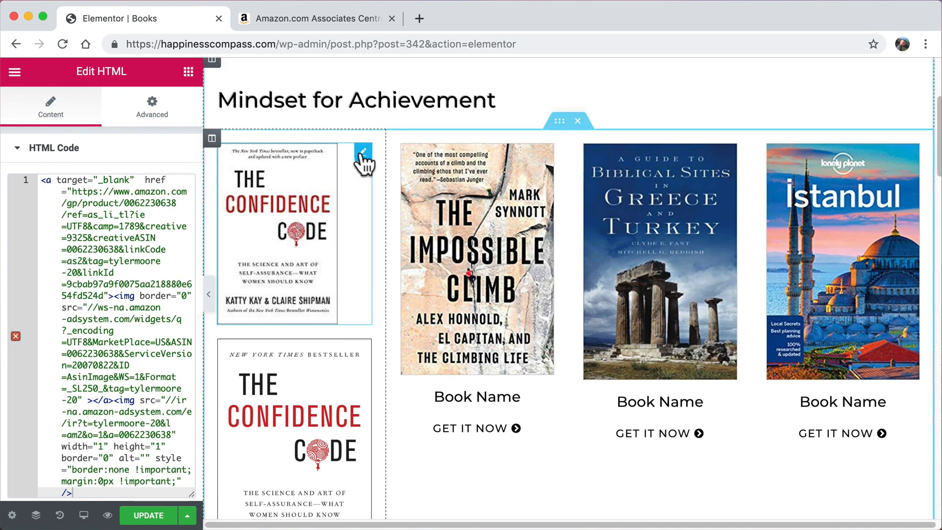
pyautogui.rightClick(363, 162)
pyautogui.click(397, 358)
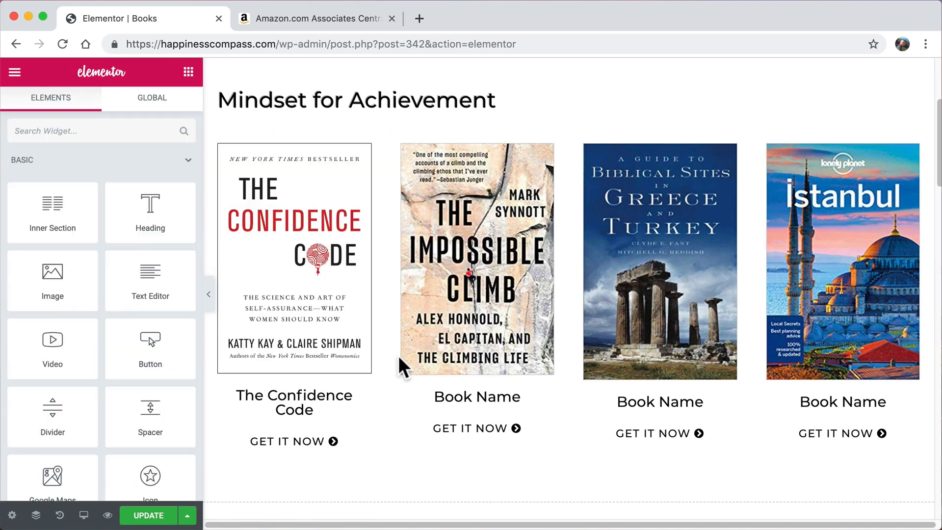
pyautogui.click(149, 515)
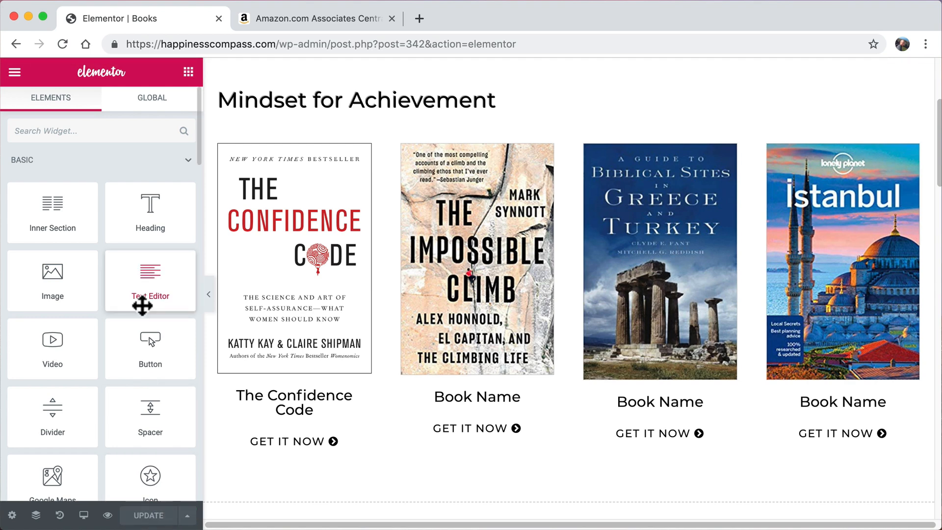
pyautogui.click(330, 17)
# Step: Go to Product Linking > Product Links and look over the Product Search page and menus
pyautogui.scroll(10, 74, 157)
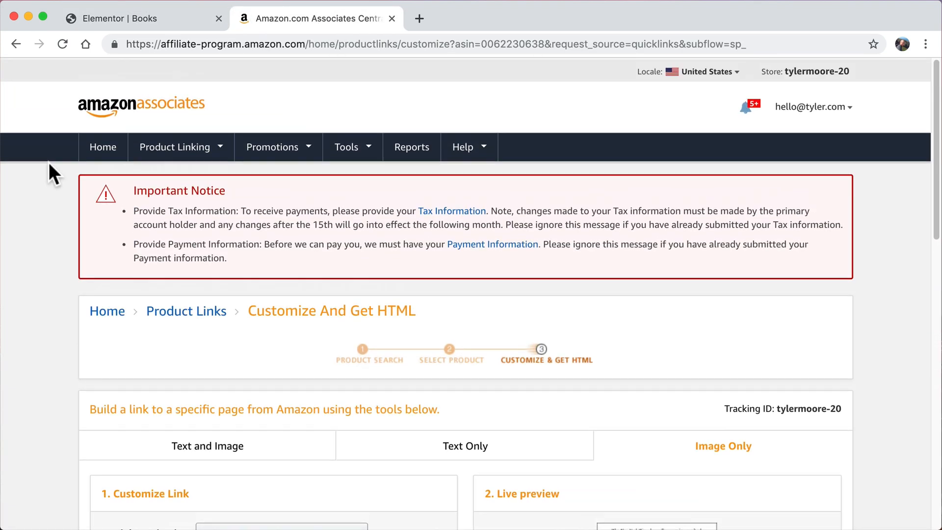
pyautogui.moveTo(193, 147)
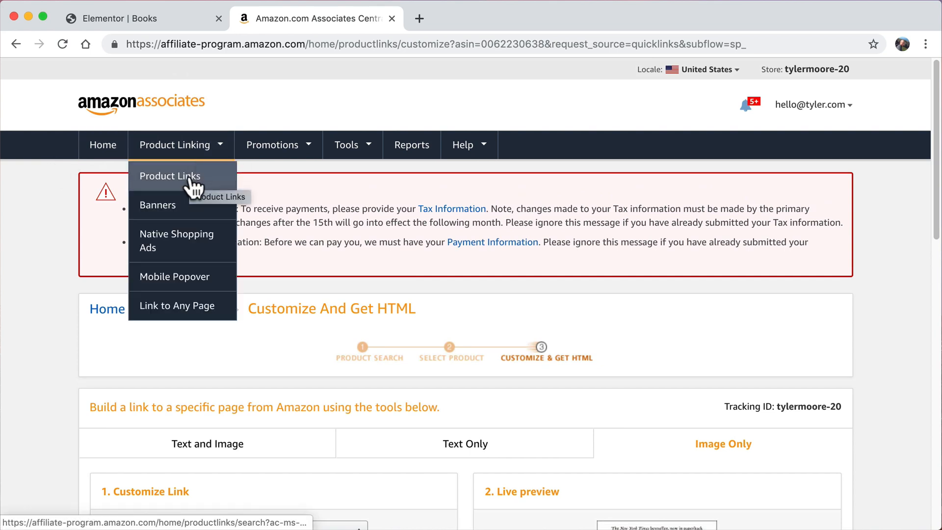
pyautogui.click(193, 181)
pyautogui.scroll(-5, 228, 326)
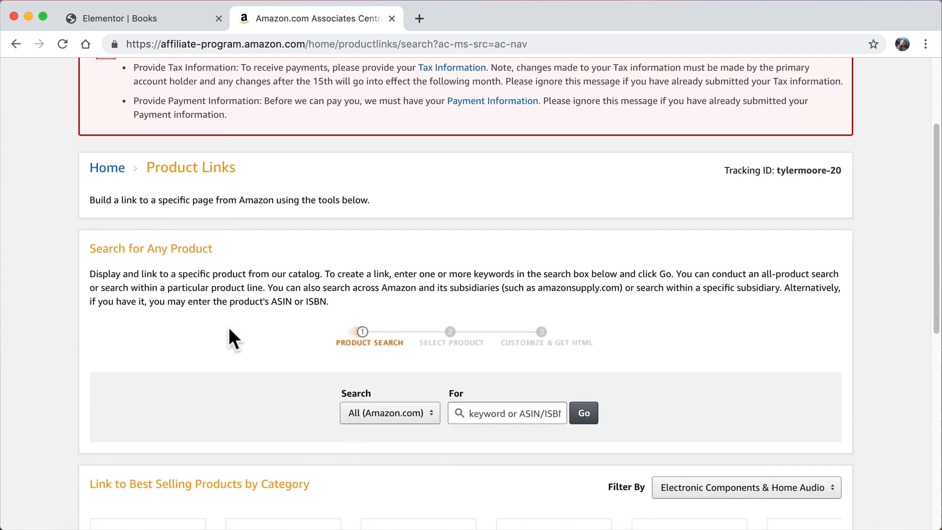
pyautogui.scroll(-8, 19, 317)
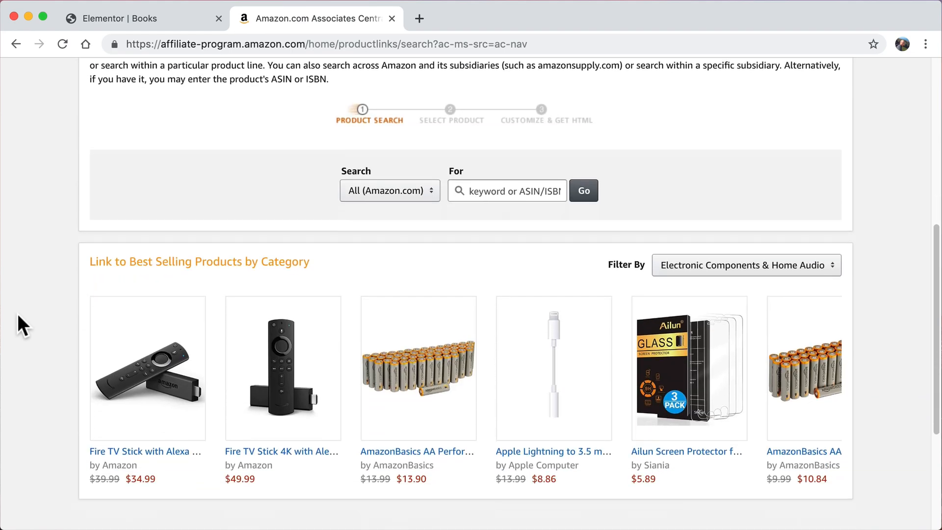
pyautogui.scroll(13, 48, 261)
pyautogui.moveTo(270, 153)
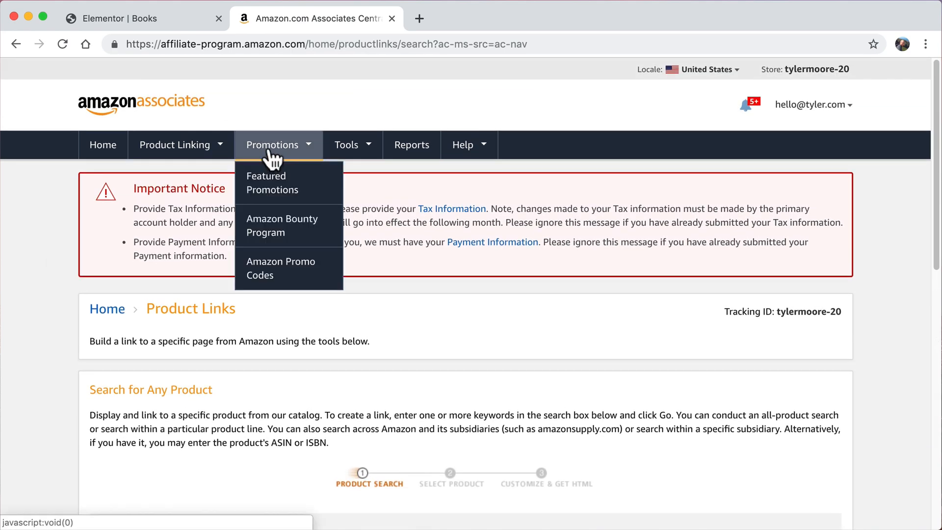
pyautogui.moveTo(344, 154)
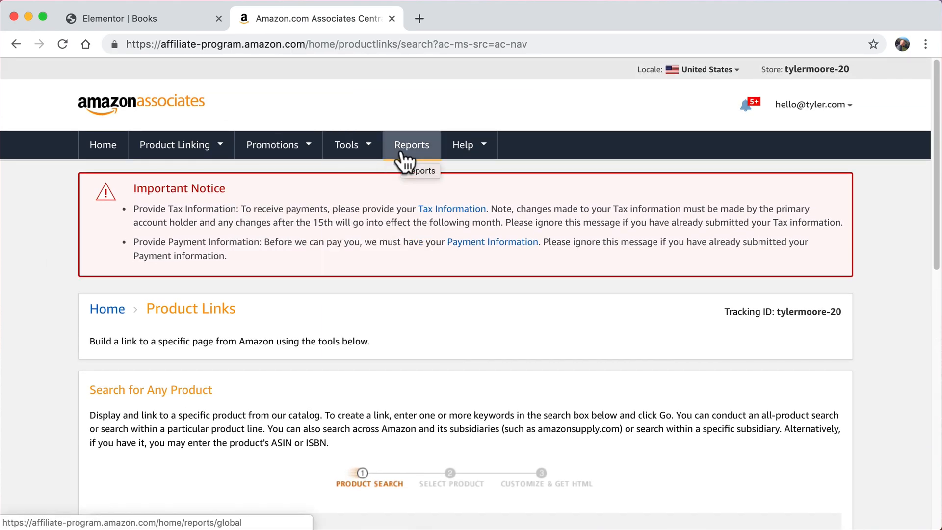
pyautogui.moveTo(466, 162)
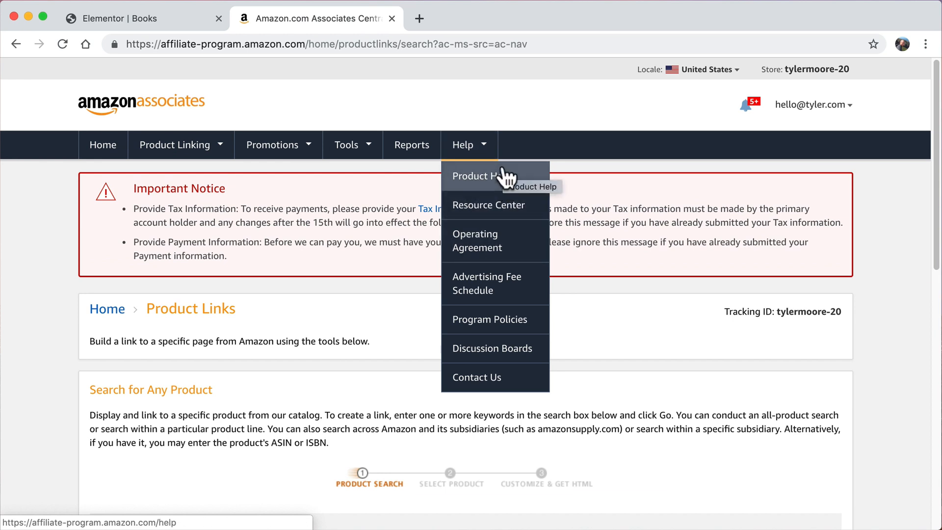
pyautogui.moveTo(847, 108)
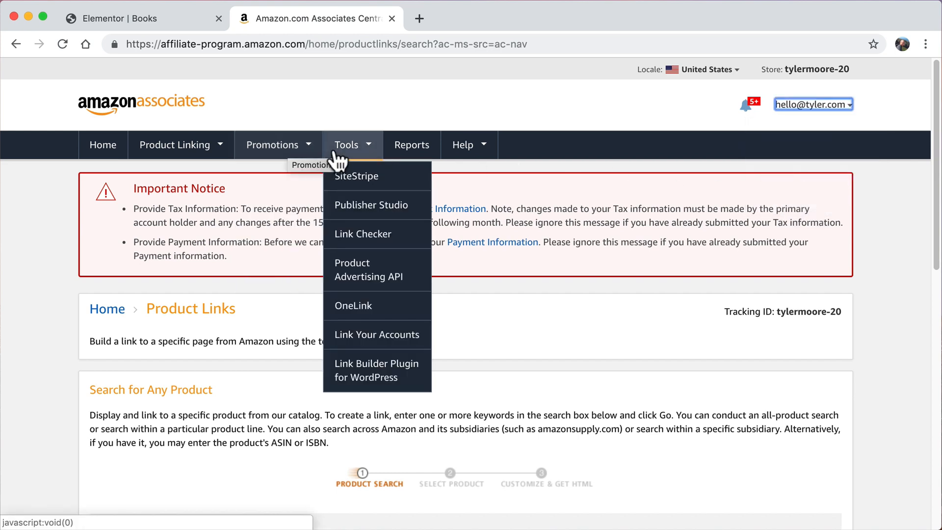
# Step: Search amazon.com for 'the confidence code' and open the book's product page
pyautogui.click(368, 44)
pyautogui.write('ama')
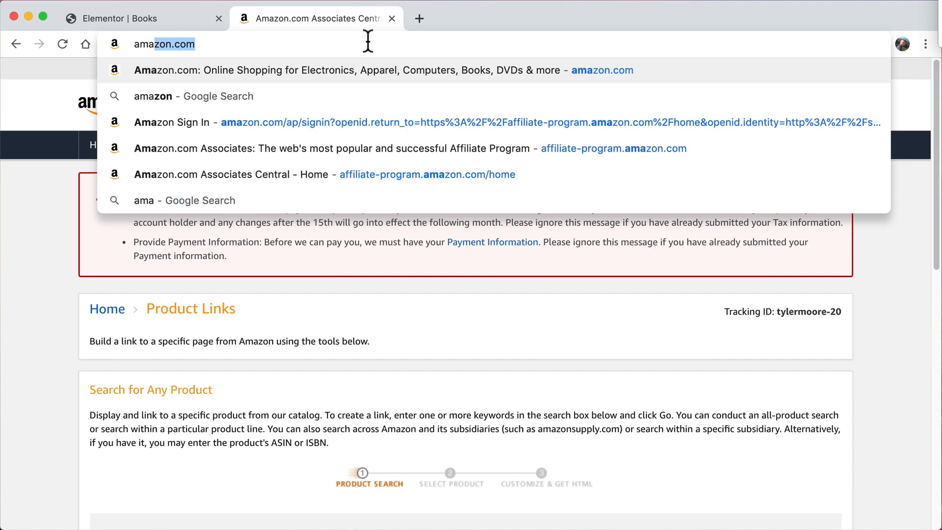
pyautogui.write('zon.com')
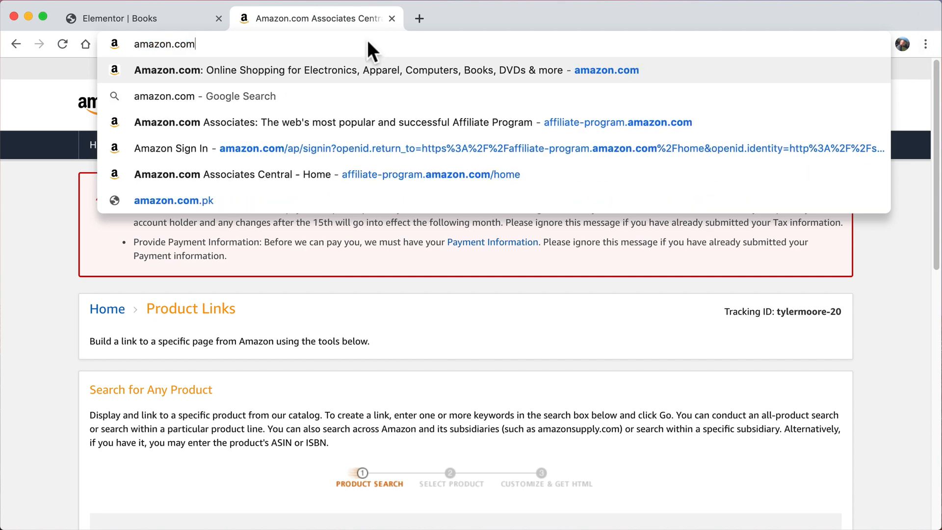
pyautogui.press('Return')
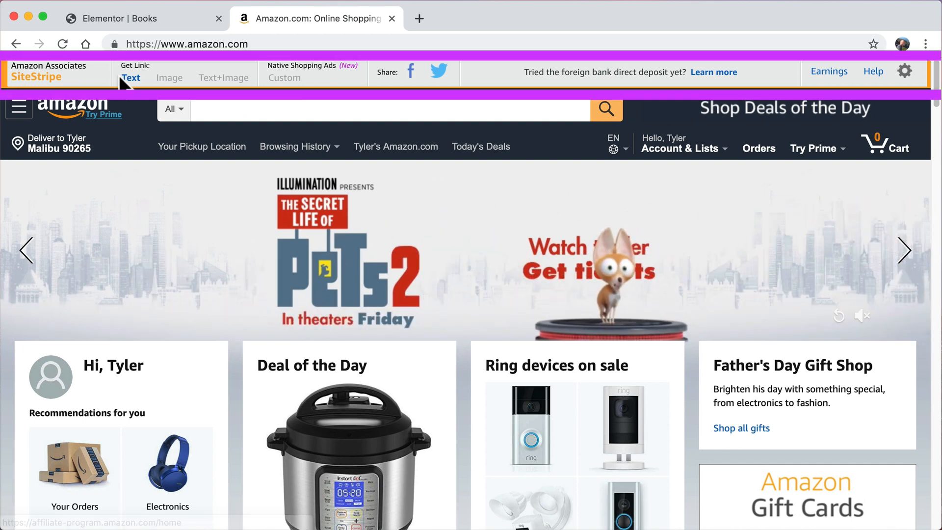
pyautogui.click(260, 109)
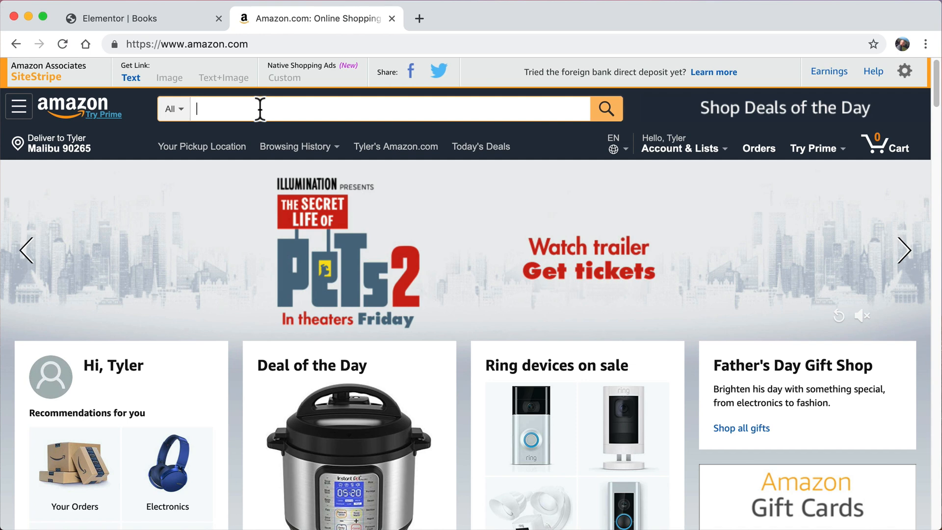
pyautogui.write('the confide')
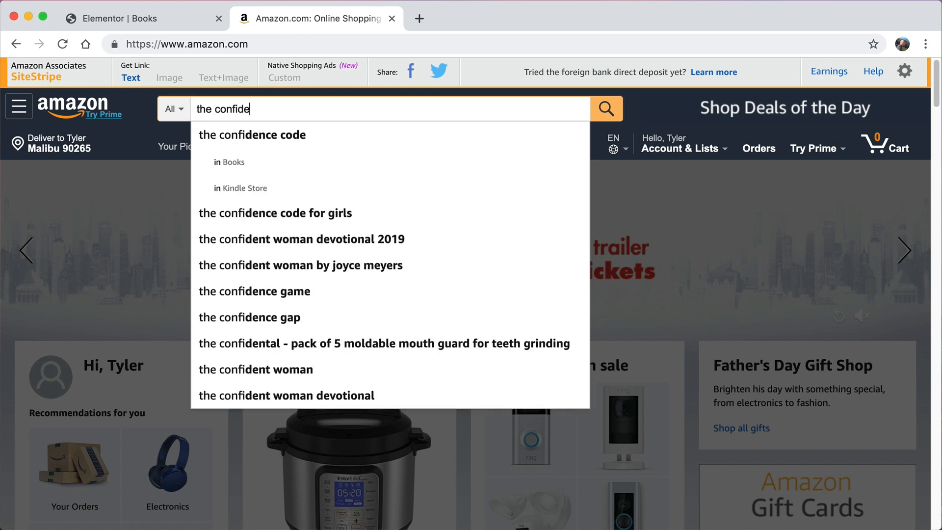
pyautogui.write('nce code')
pyautogui.click(297, 141)
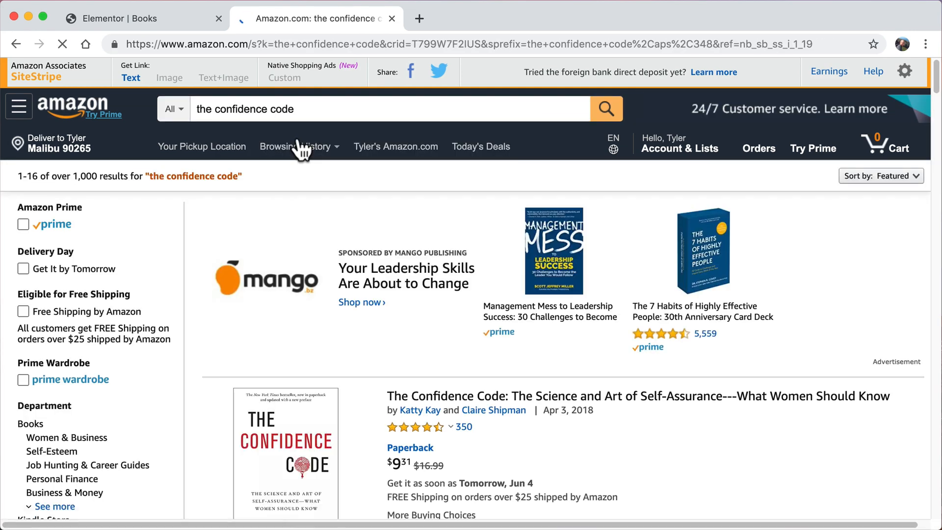
pyautogui.click(311, 444)
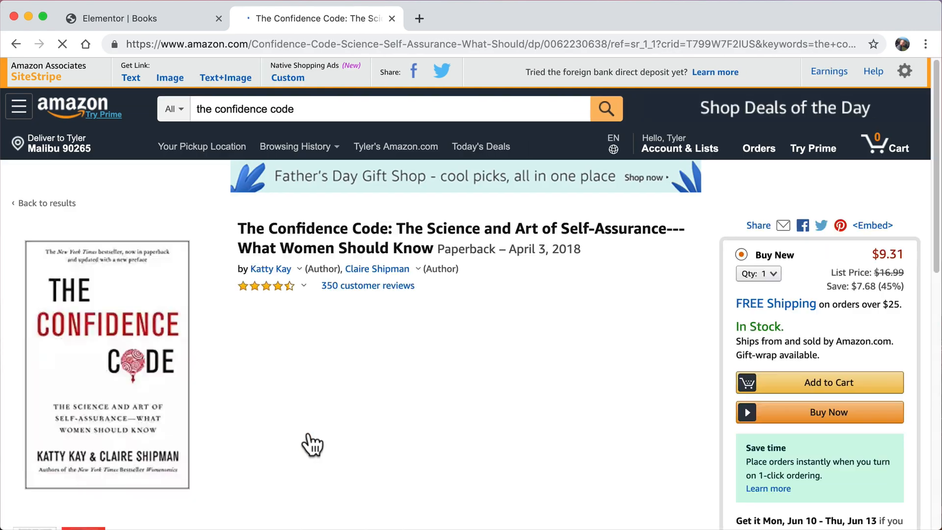
# Step: Generate a SiteStripe Text+Image link for the book, then open Earnings reports in a new tab
pyautogui.click(131, 78)
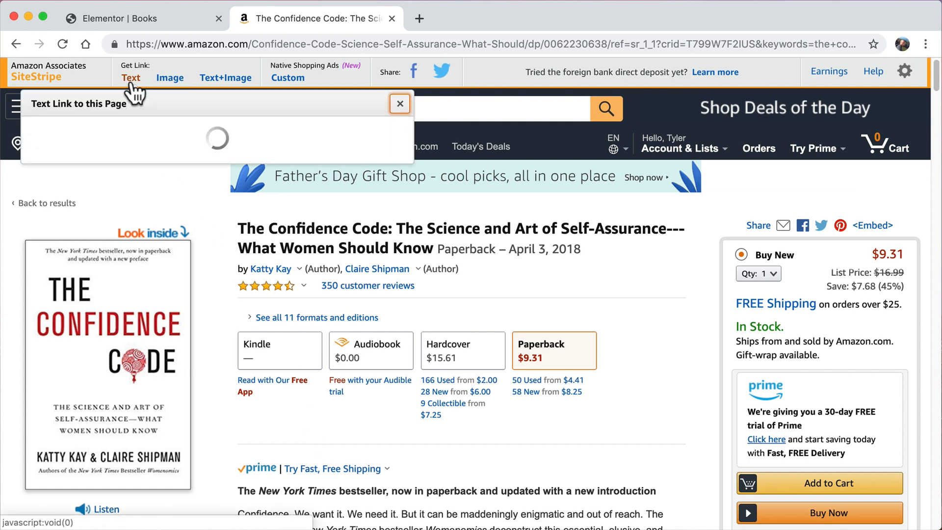
pyautogui.click(170, 76)
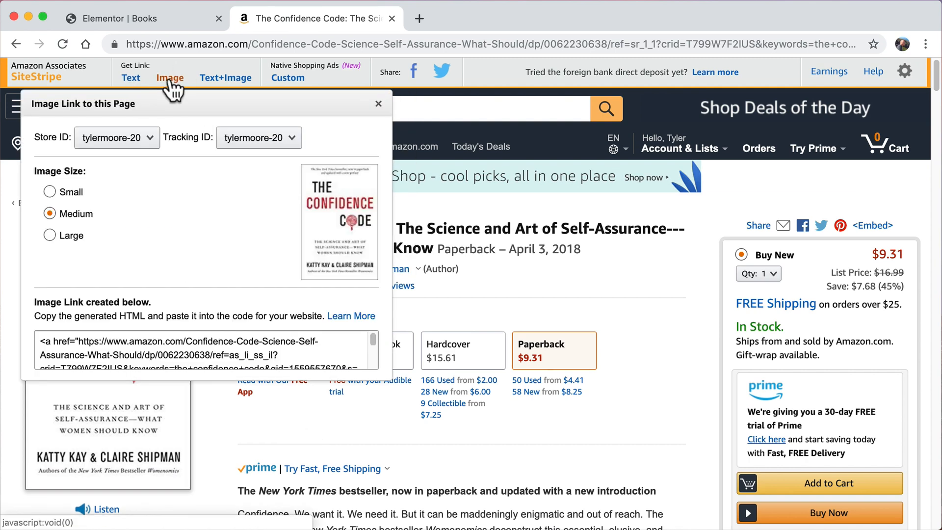
pyautogui.click(225, 78)
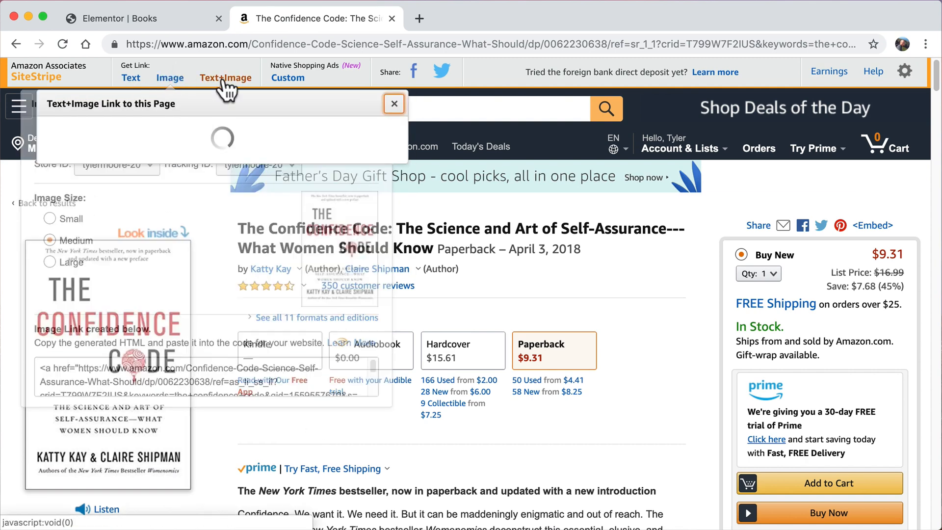
pyautogui.click(253, 405)
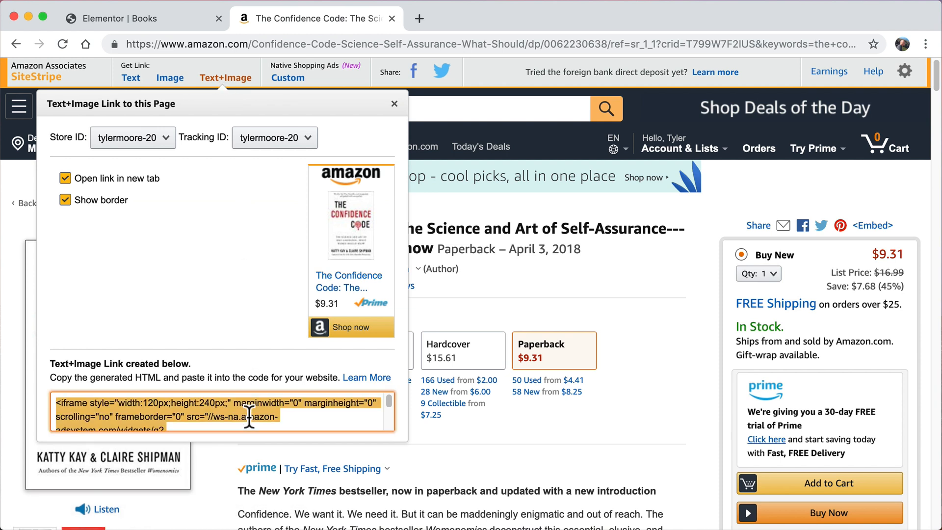
pyautogui.click(254, 378)
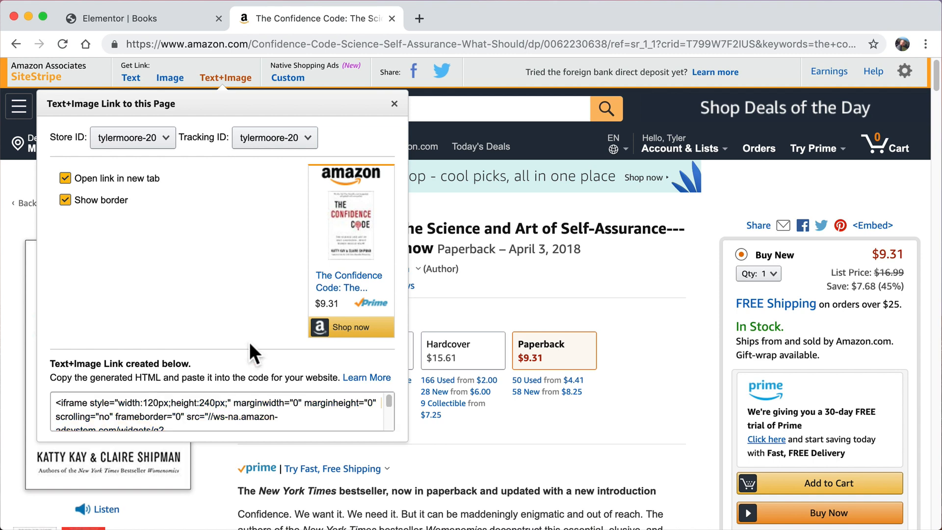
pyautogui.click(394, 104)
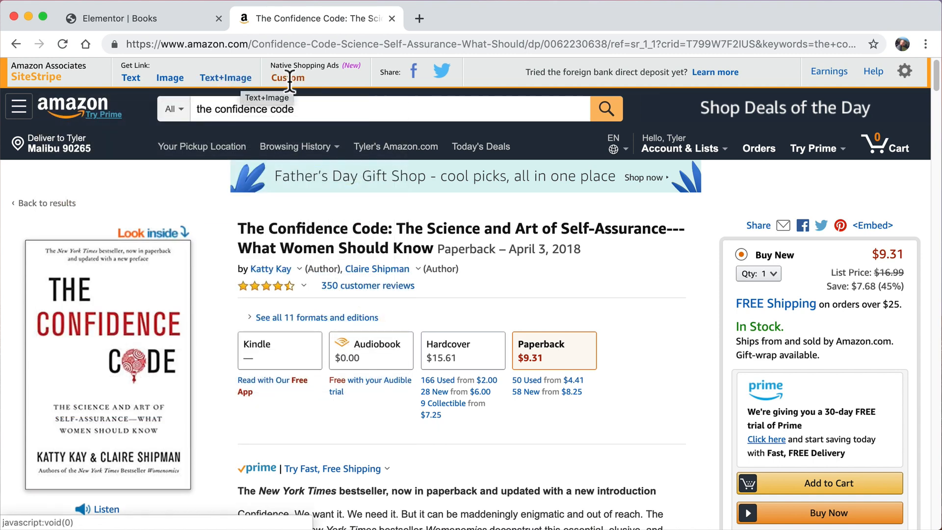
pyautogui.click(821, 73)
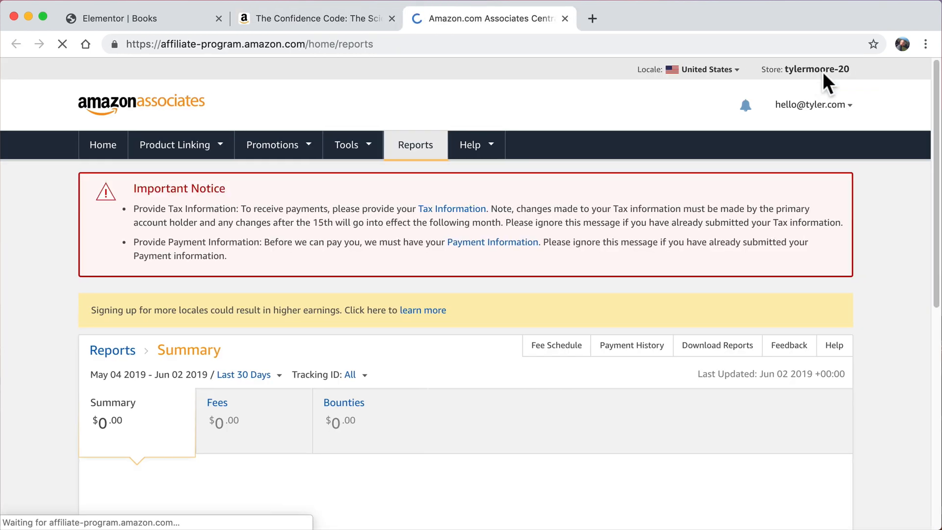
pyautogui.scroll(-5, 875, 213)
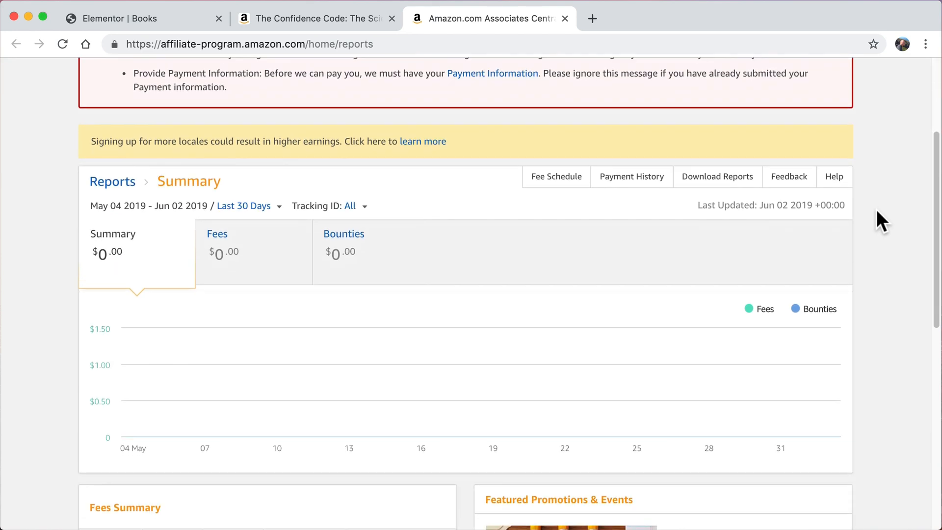
pyautogui.moveTo(355, 197)
pyautogui.scroll(-3, 51, 278)
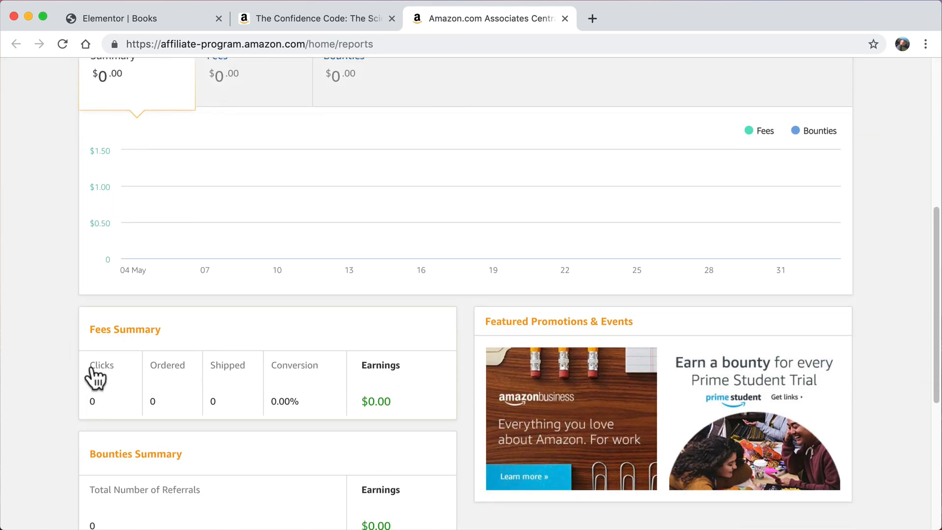
pyautogui.scroll(-3, 41, 342)
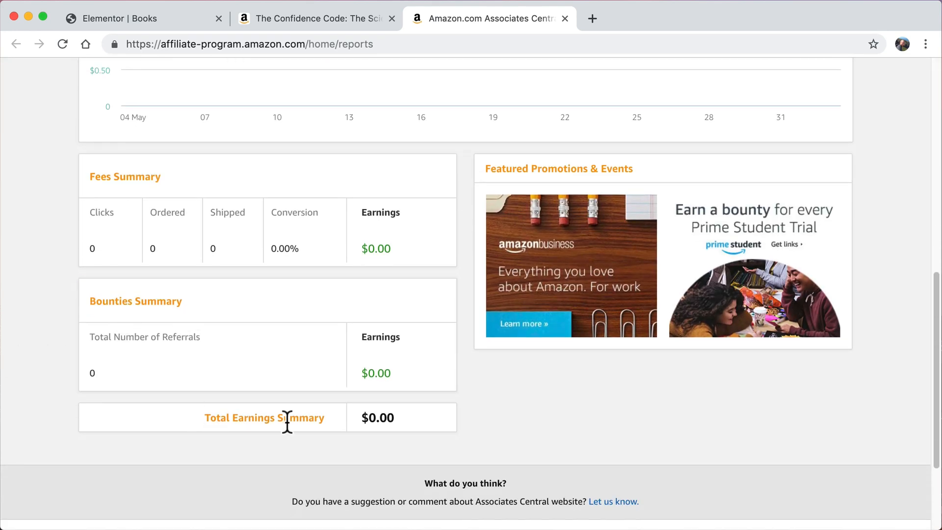
pyautogui.scroll(5, 69, 308)
pyautogui.scroll(6, 65, 304)
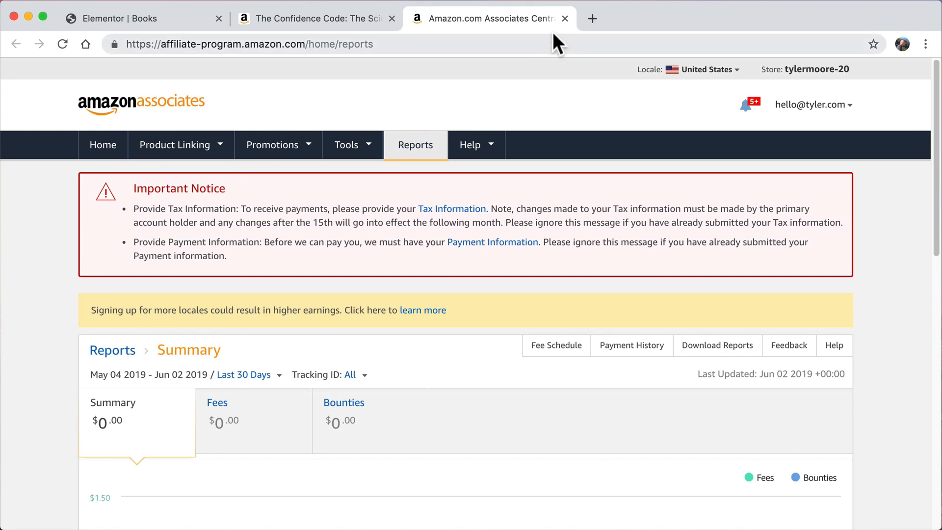
# Step: Close the Amazon Associates and Confidence Code tabs and load the happinesscompass.com homepage
pyautogui.click(565, 19)
pyautogui.click(392, 19)
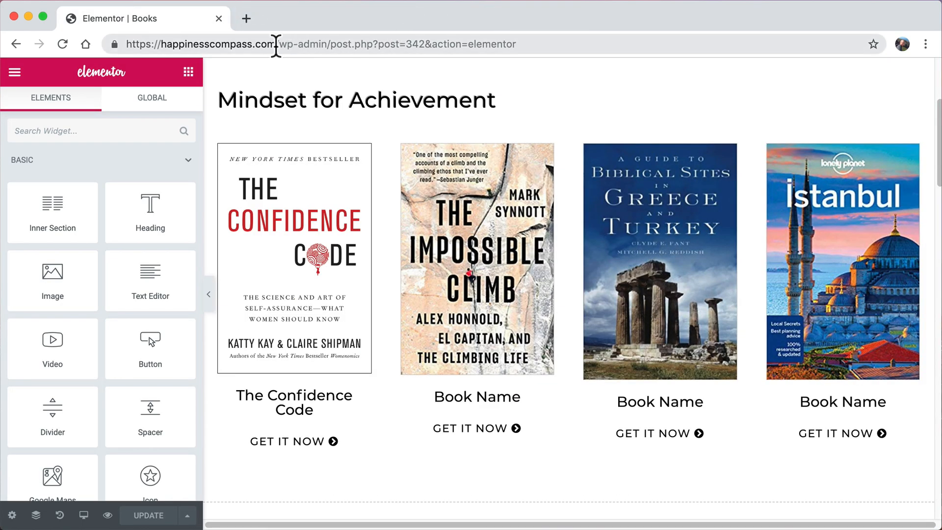
pyautogui.moveTo(276, 44); pyautogui.dragTo(531, 43)
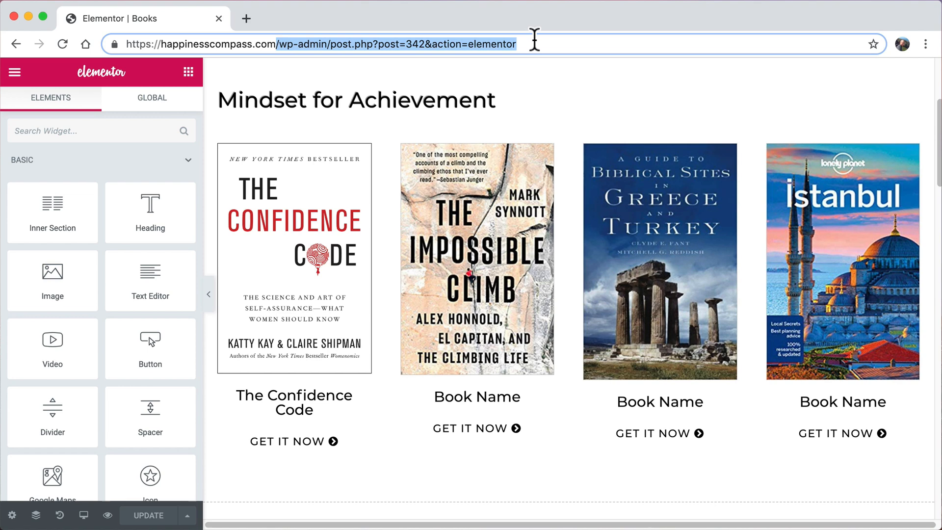
pyautogui.press('BackSpace')
pyautogui.press('Return')
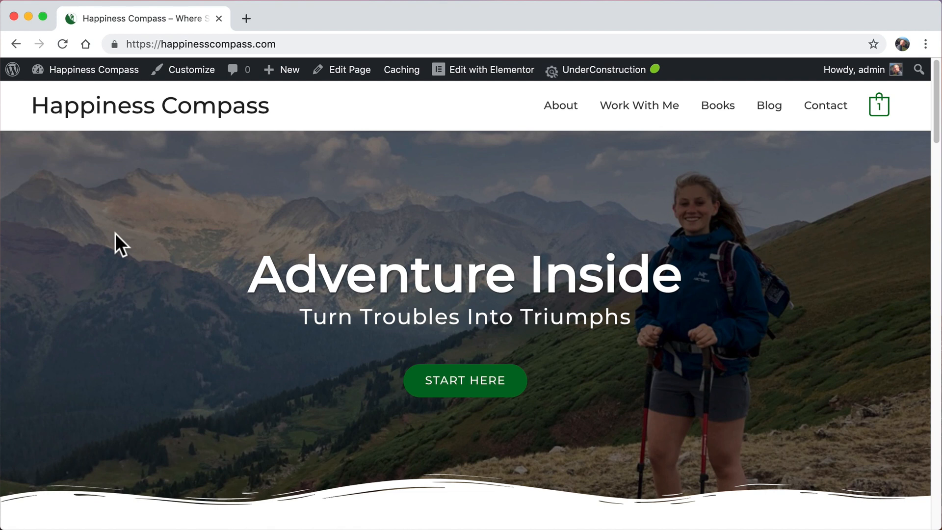
# Step: Go to analytics.google.com in a new tab, check the signed-in account, and start signing up
pyautogui.click(245, 20)
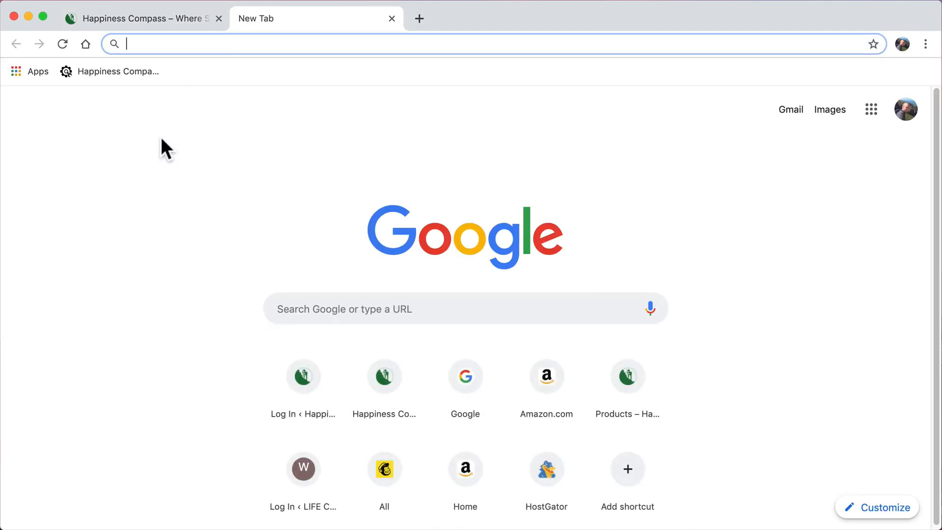
pyautogui.write('analytics.google.com')
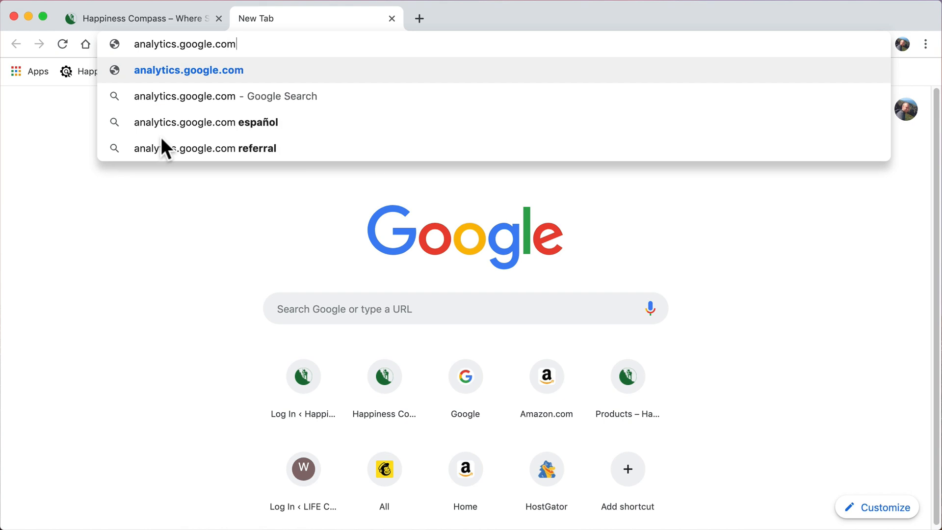
pyautogui.click(216, 69)
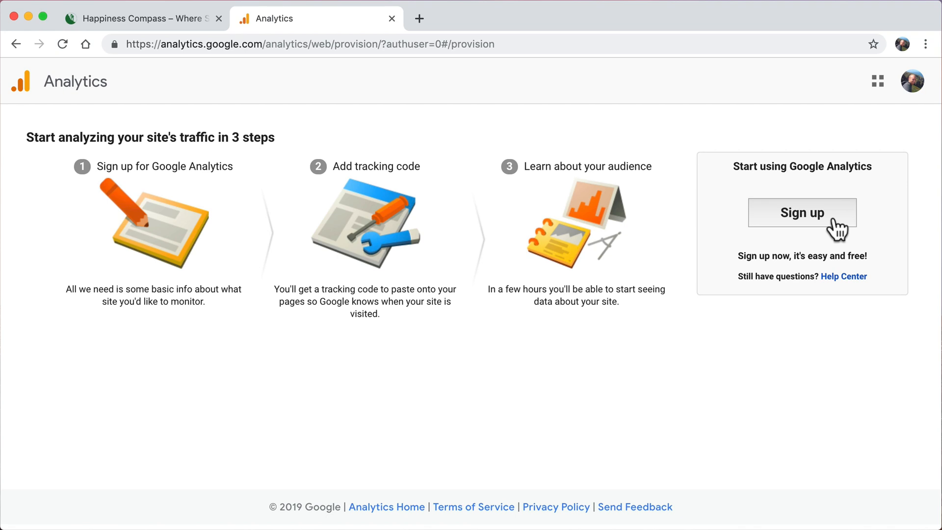
pyautogui.click(912, 81)
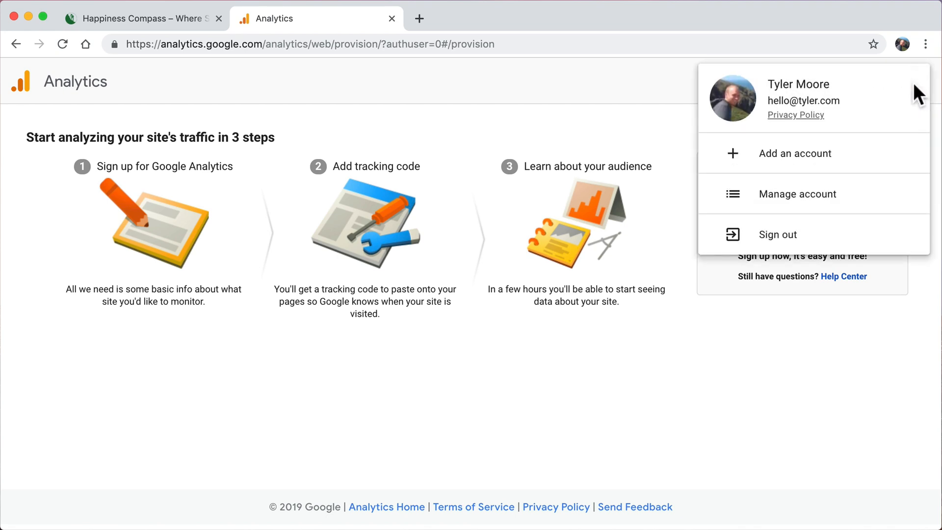
pyautogui.click(677, 108)
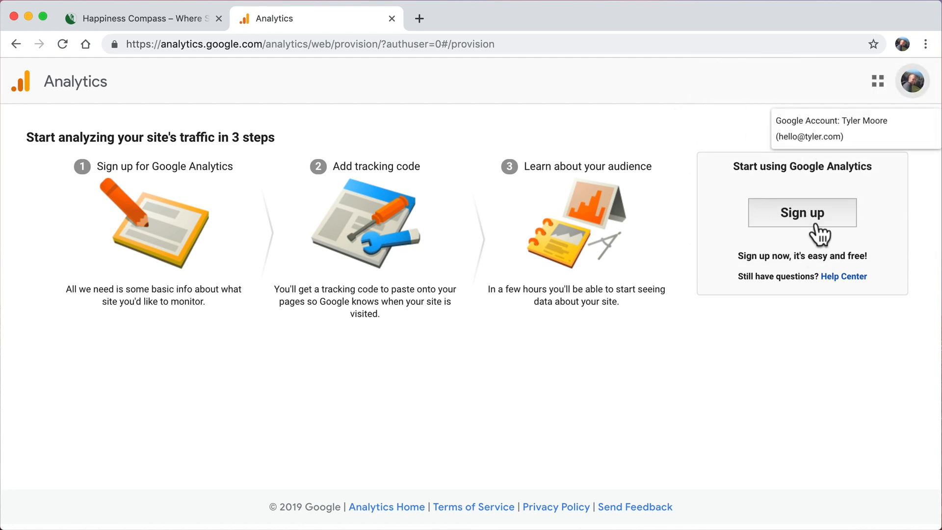
pyautogui.click(815, 223)
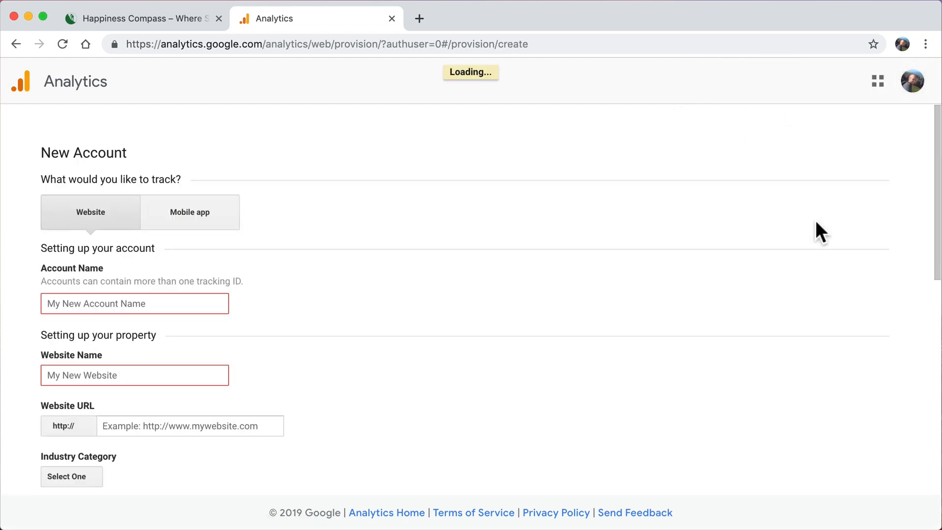
pyautogui.scroll(-5, 336, 260)
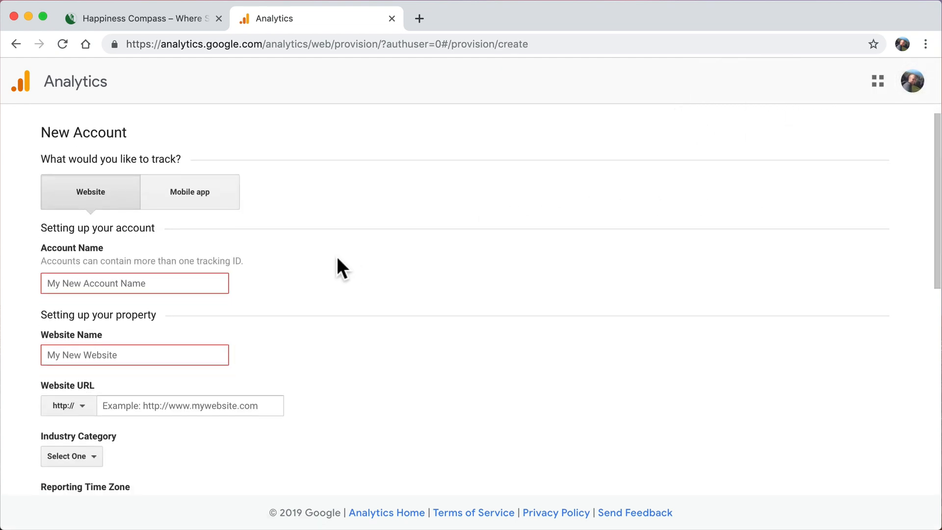
pyautogui.click(152, 194)
pyautogui.write('Happiness')
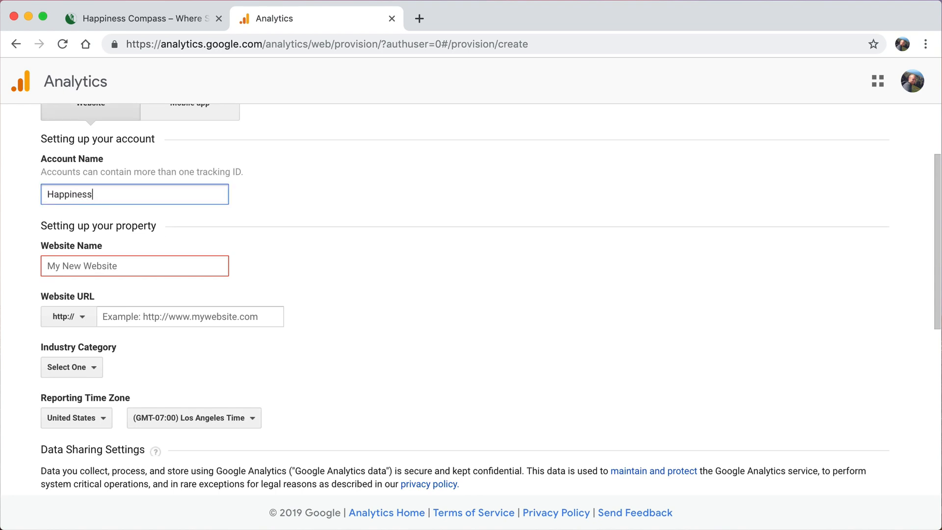
pyautogui.write('Compass')
pyautogui.click(117, 270)
pyautogui.write('Happiness Compass')
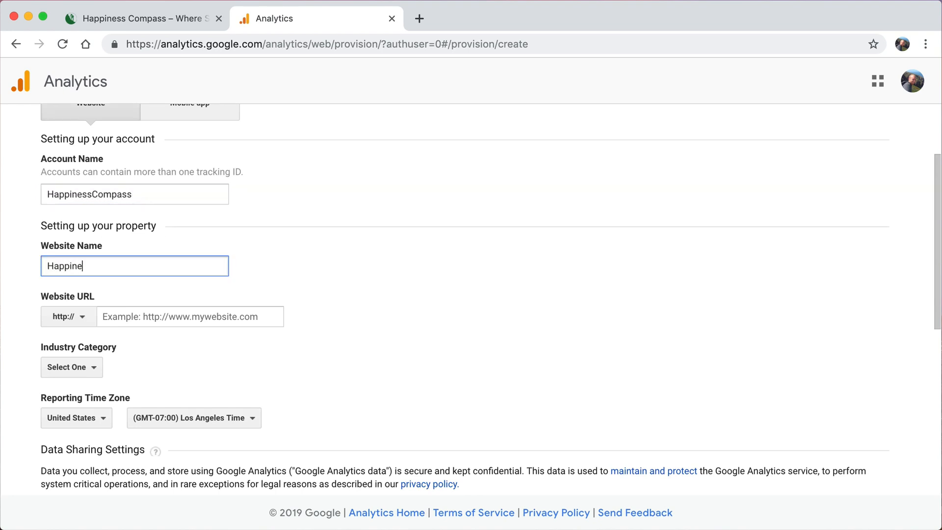
pyautogui.click(132, 318)
pyautogui.click(83, 319)
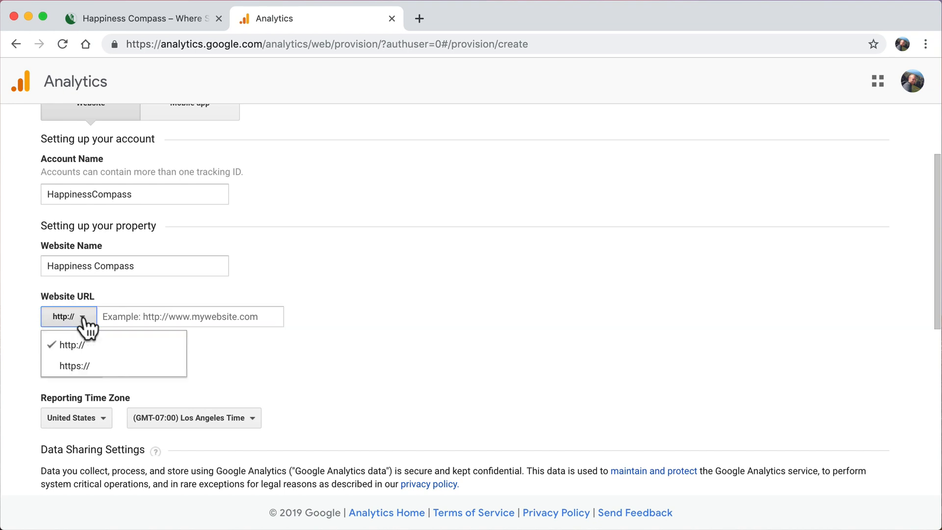
pyautogui.click(96, 371)
pyautogui.click(155, 318)
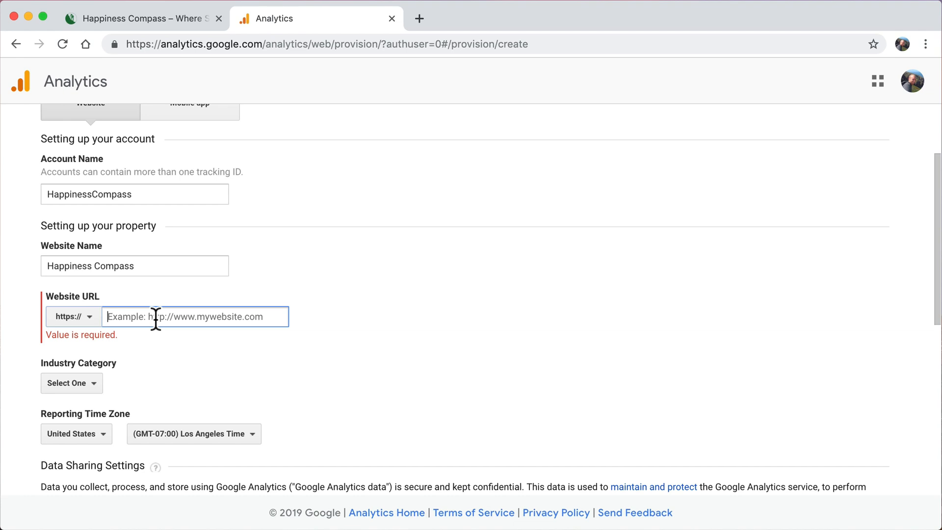
pyautogui.write('h')
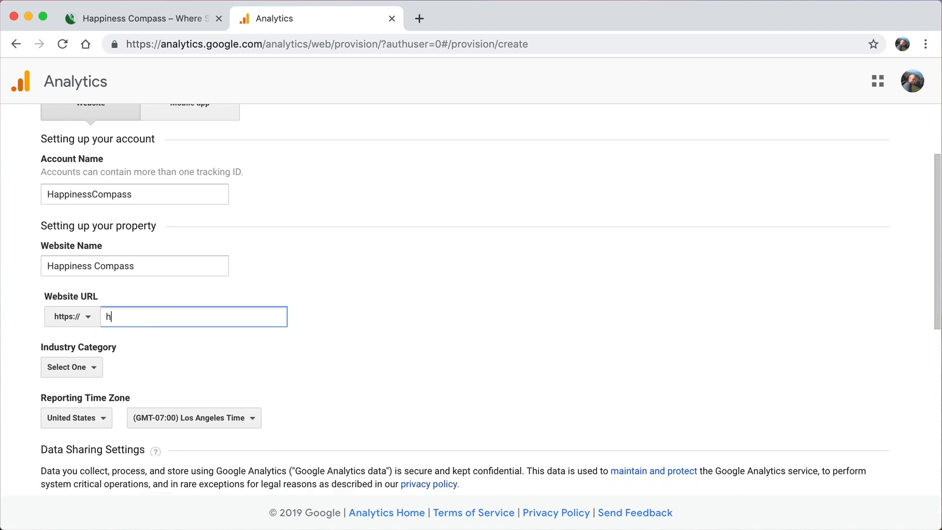
pyautogui.write('appinesscom')
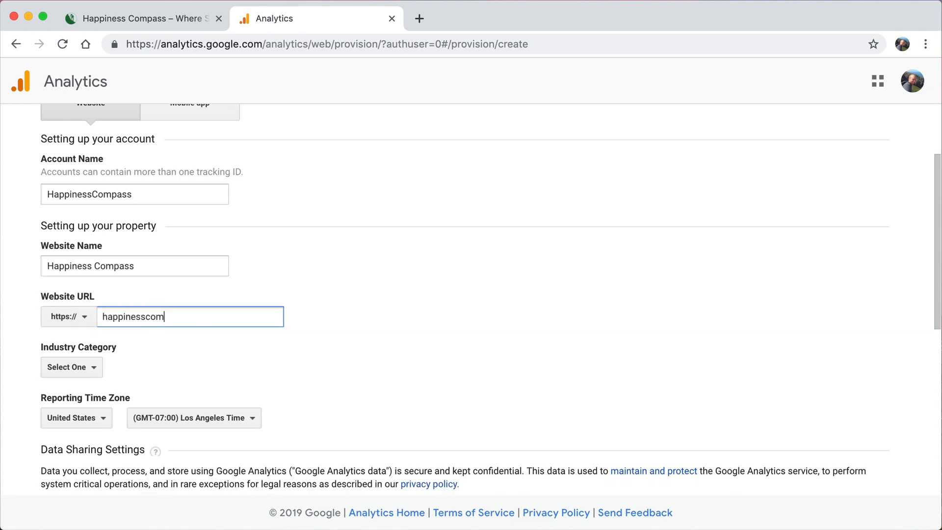
pyautogui.write('pass.com')
# Step: Set the industry category to Travel and request the tracking ID
pyautogui.scroll(-4, 274, 370)
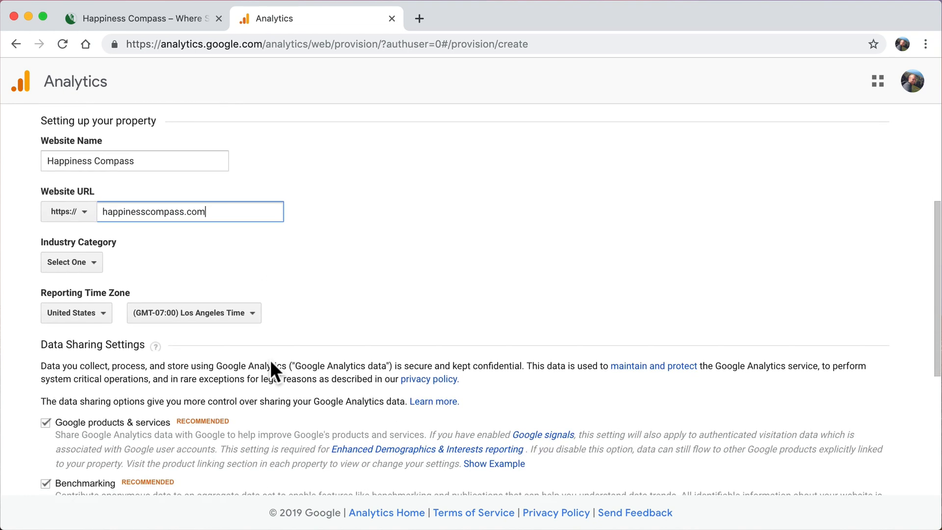
pyautogui.click(91, 241)
pyautogui.scroll(-5, 129, 329)
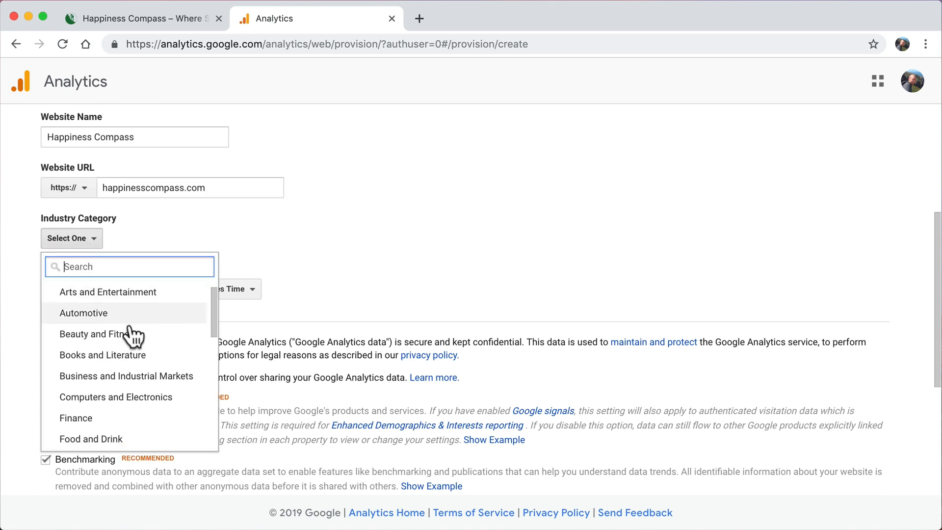
pyautogui.scroll(-4, 131, 334)
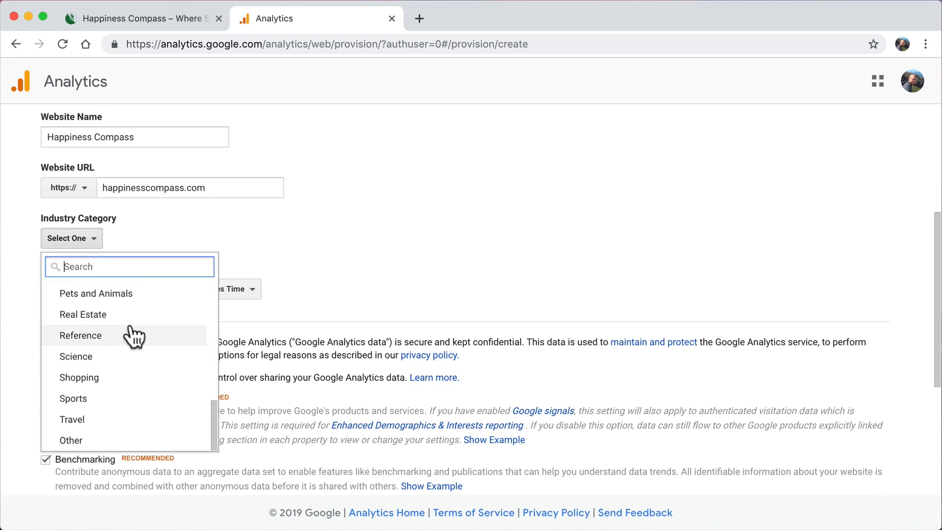
pyautogui.click(101, 430)
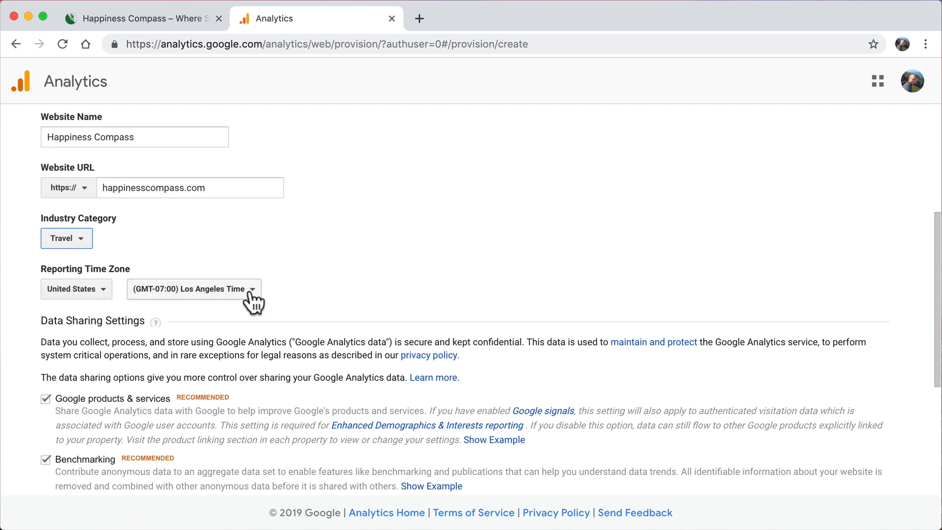
pyautogui.scroll(-5, 26, 343)
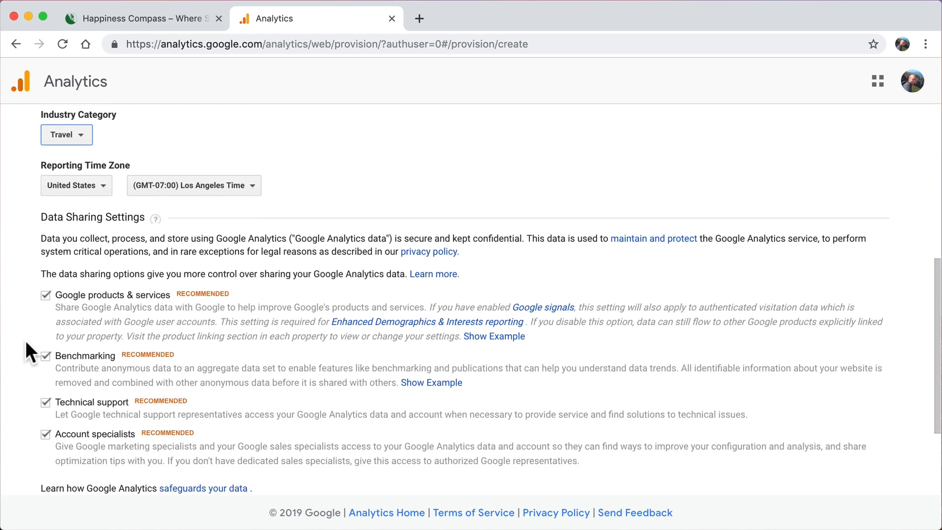
pyautogui.scroll(-1, 27, 328)
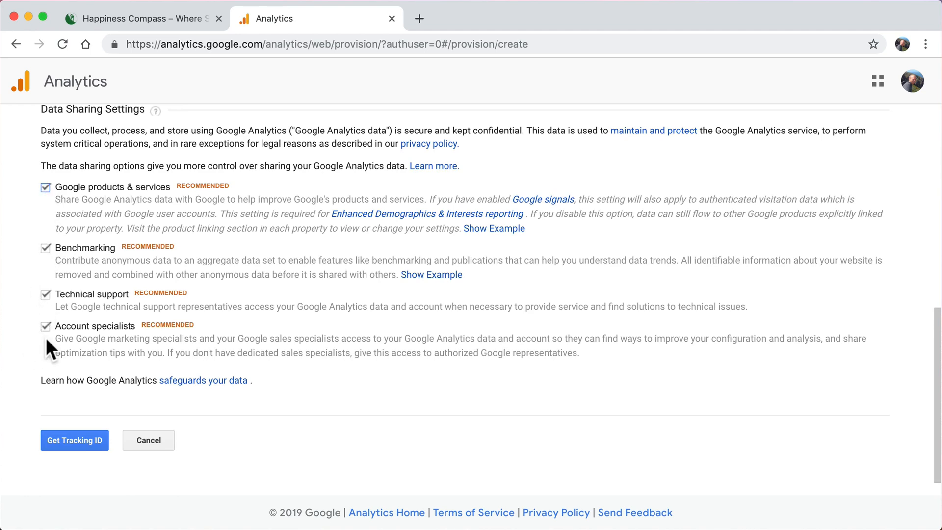
pyautogui.click(78, 446)
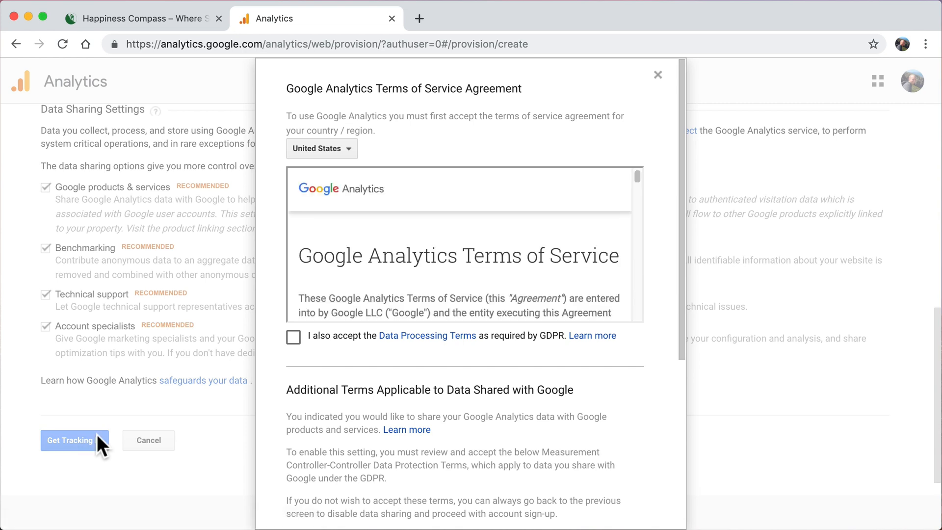
# Step: Tick the GDPR Data Processing and Controller-Controller terms boxes and accept the Terms of Service
pyautogui.click(294, 340)
pyautogui.scroll(-5, 358, 269)
pyautogui.scroll(6, 360, 272)
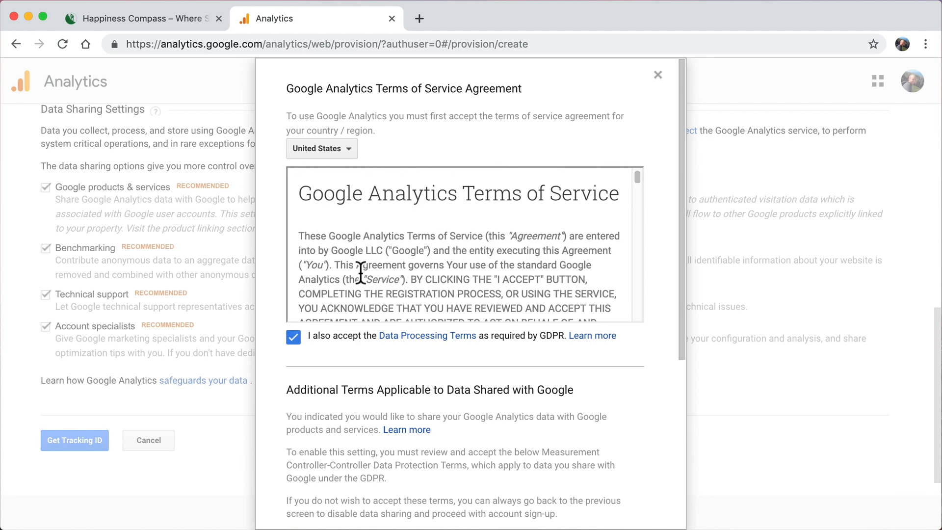
pyautogui.scroll(-5, 265, 289)
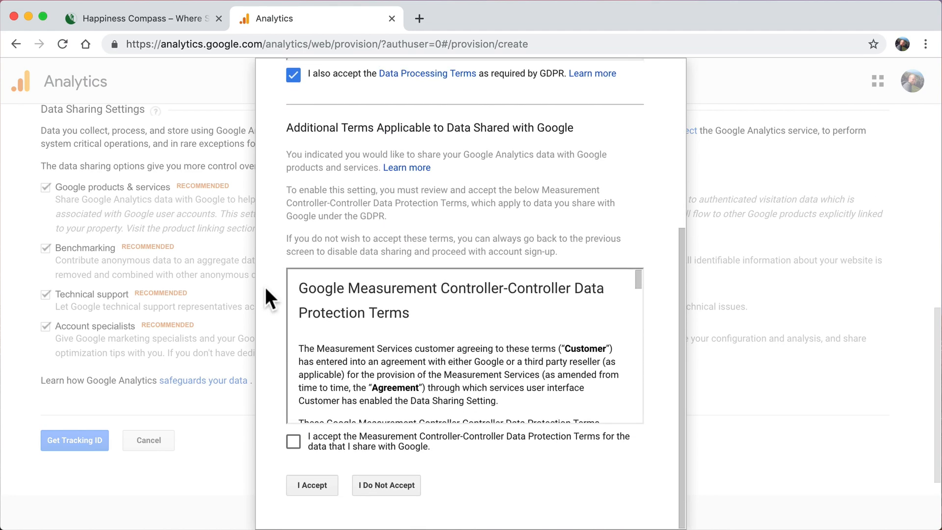
pyautogui.scroll(-5, 358, 372)
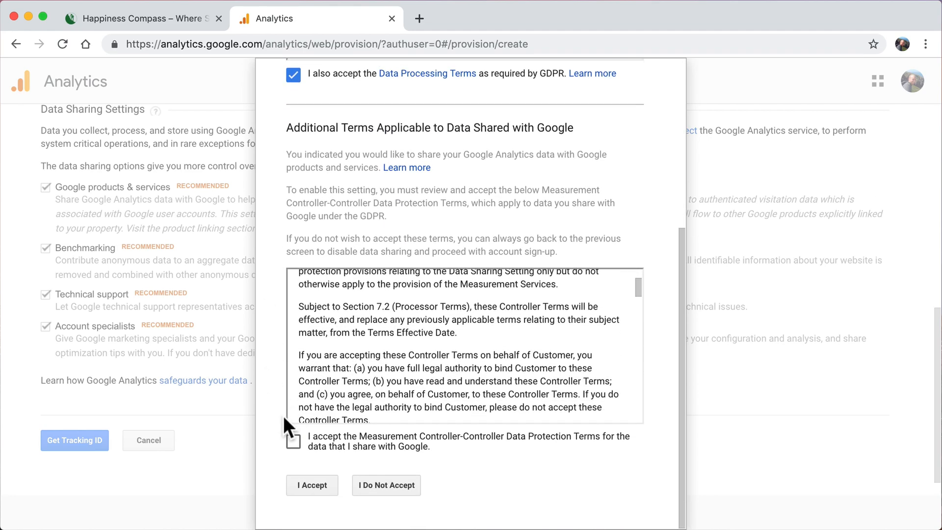
pyautogui.click(293, 440)
pyautogui.click(308, 490)
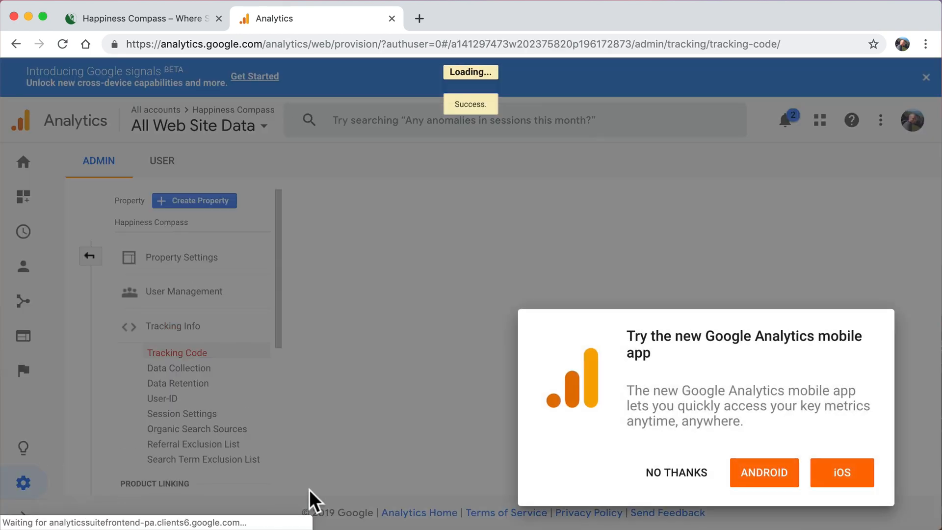
# Step: Dismiss the app promo and search tip, select the new tracking ID, then return to the Happiness Compass tab
pyautogui.click(667, 473)
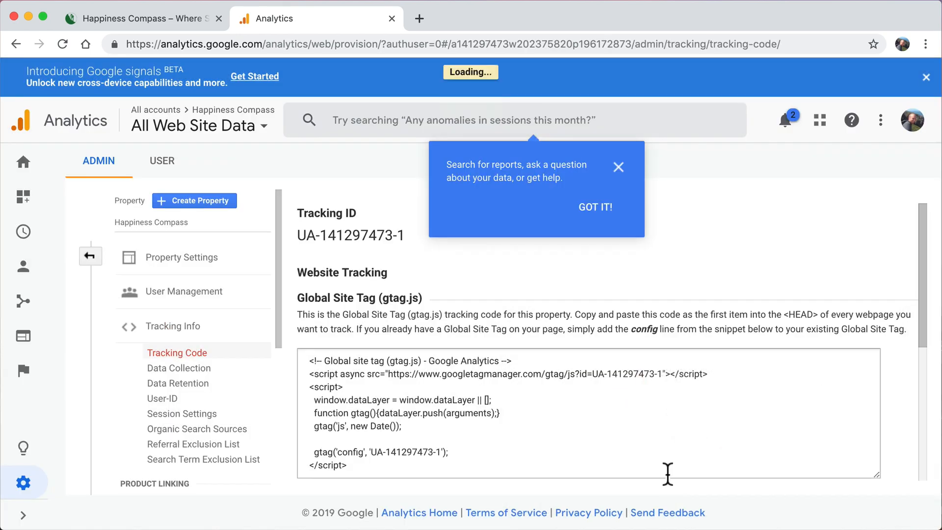
pyautogui.click(618, 167)
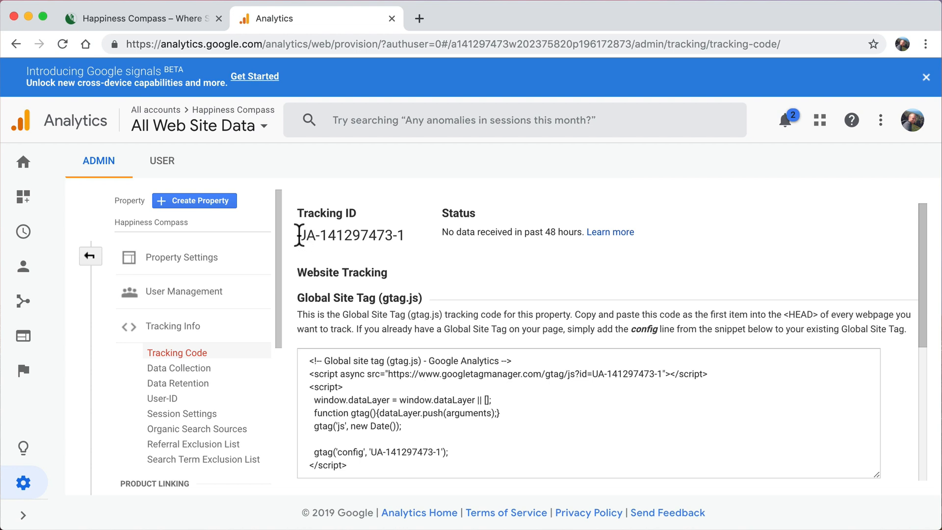
pyautogui.moveTo(296, 235); pyautogui.dragTo(411, 234)
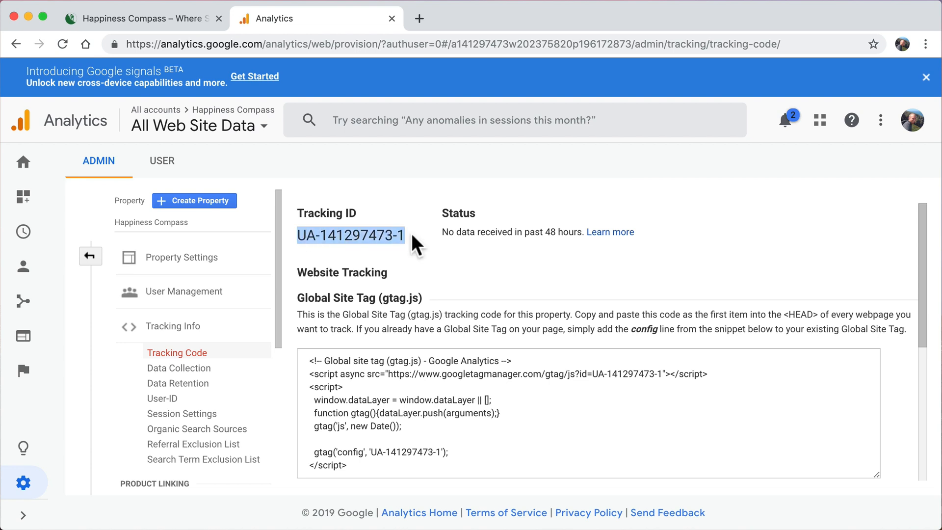
pyautogui.click(411, 233)
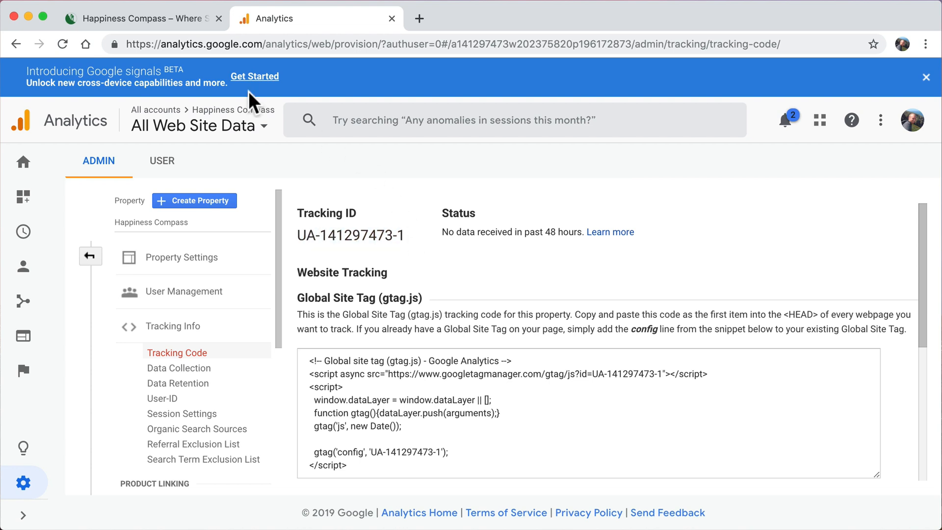
pyautogui.click(174, 22)
# Step: Go from the Dashboard through the installed Plugins list to the Add Plugins page
pyautogui.moveTo(119, 78)
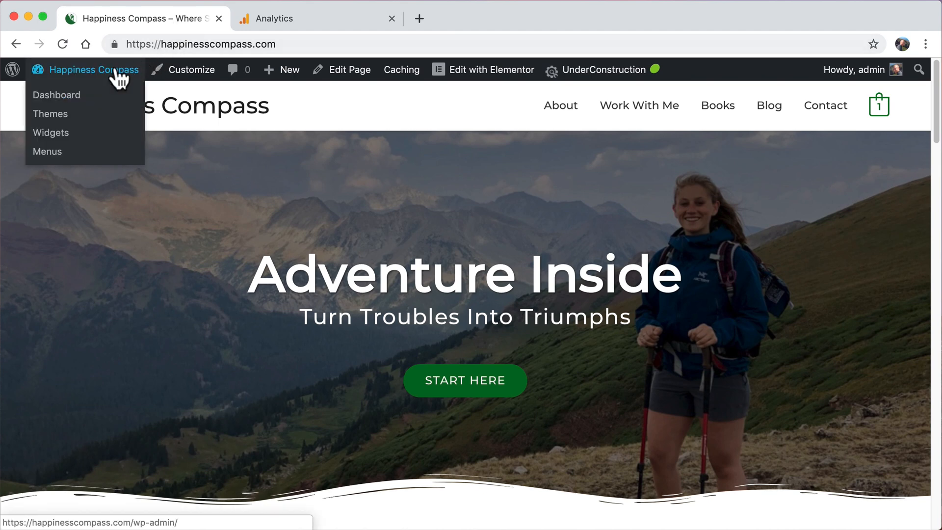
pyautogui.click(70, 98)
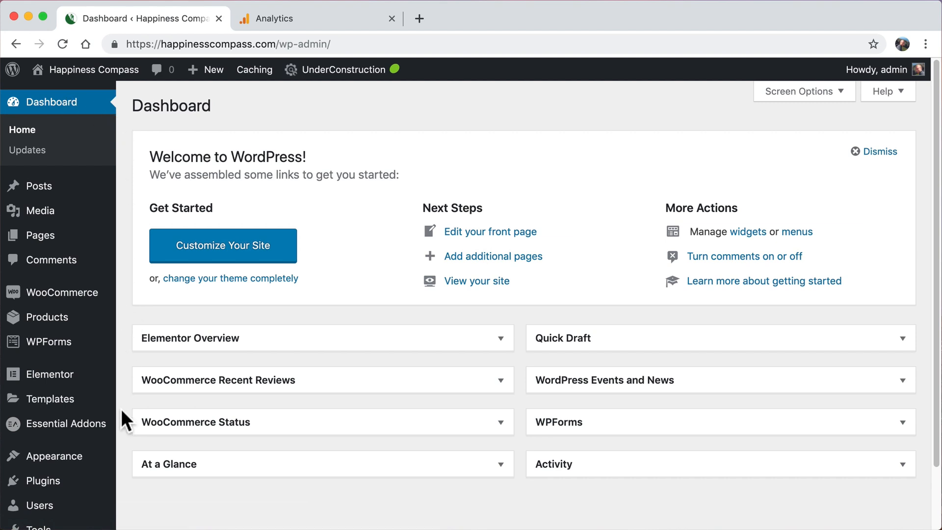
pyautogui.click(48, 485)
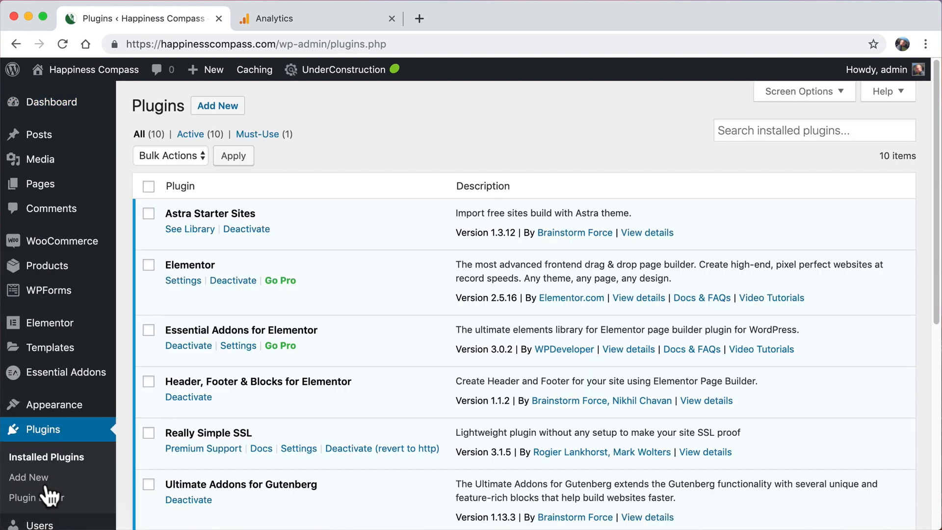
pyautogui.click(228, 110)
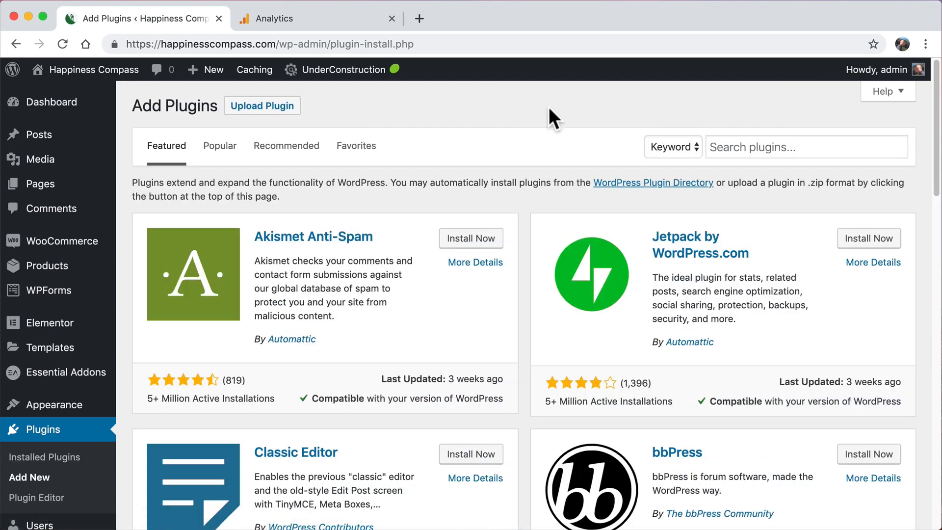
# Step: Search plugins for 'google analytics', then install and activate ExactMetrics' Google Analytics Dashboard for WP
pyautogui.click(735, 148)
pyautogui.write('google analyti')
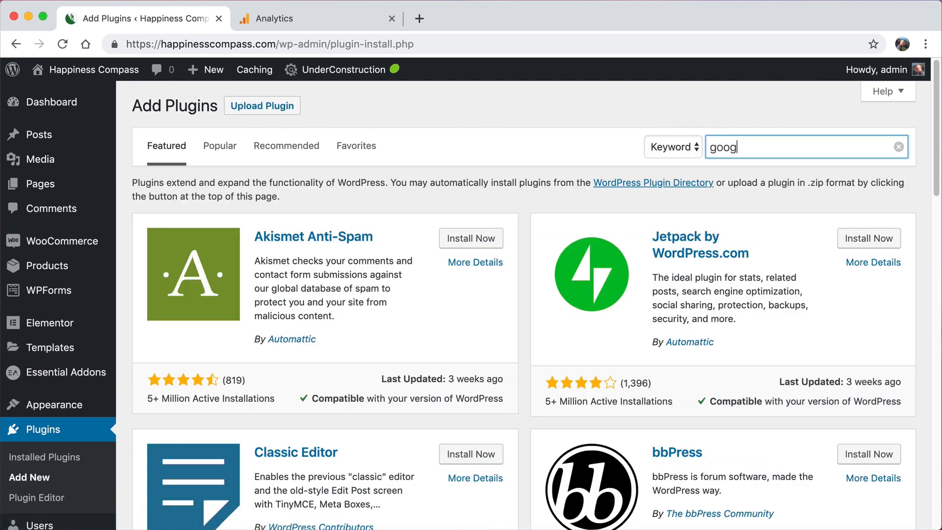
pyautogui.write('cs')
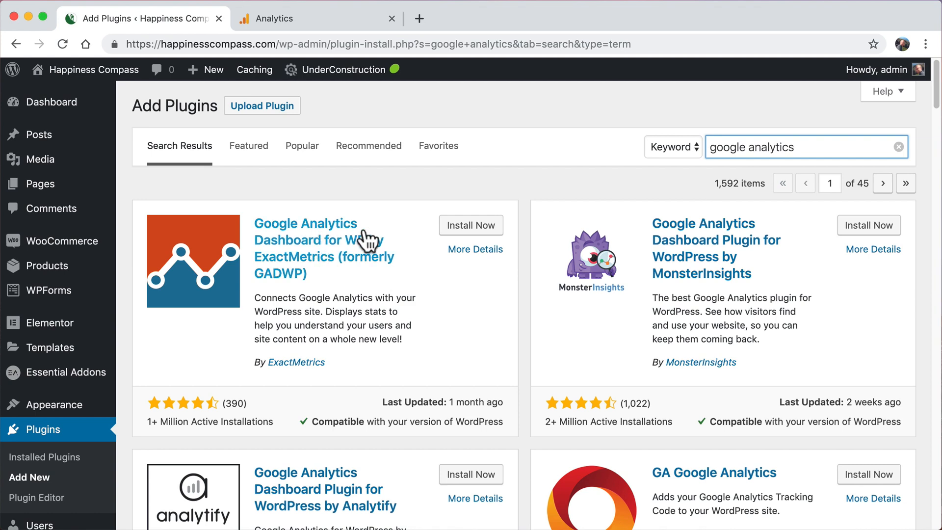
pyautogui.scroll(-5, 522, 268)
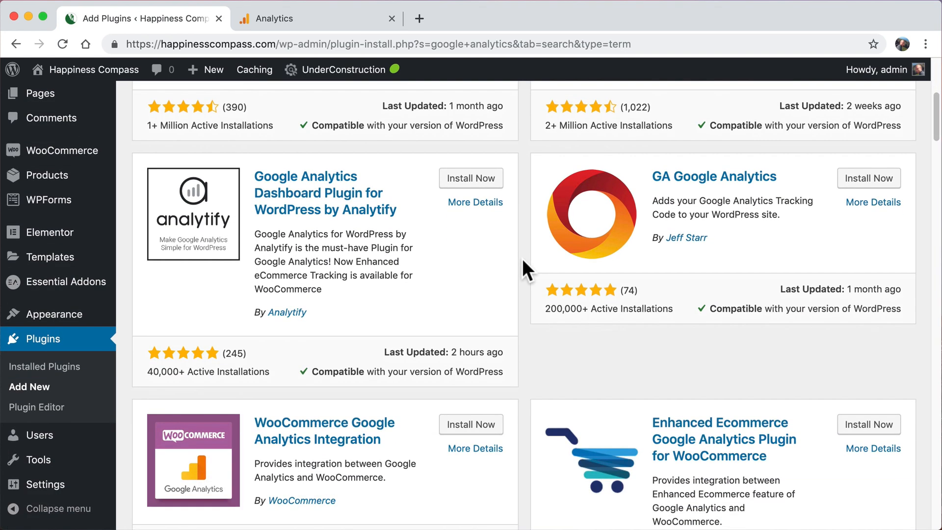
pyautogui.scroll(6, 522, 267)
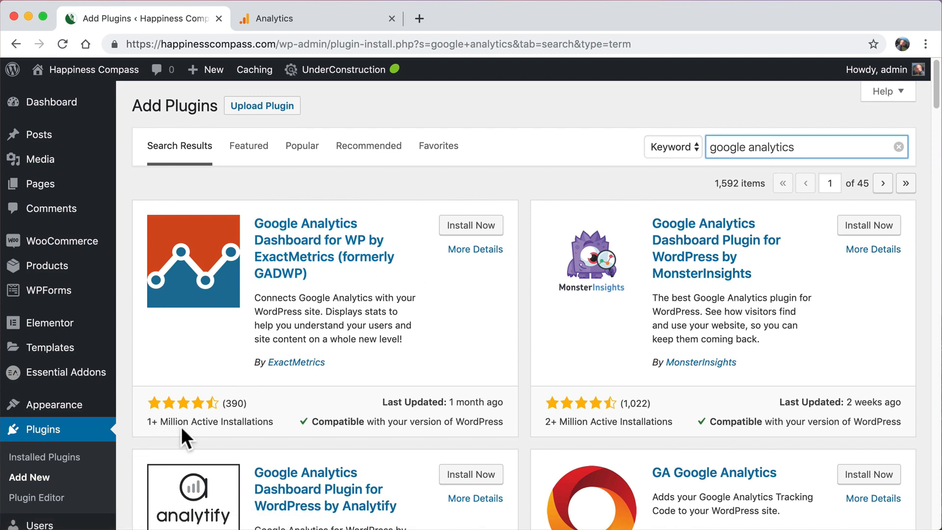
pyautogui.click(480, 231)
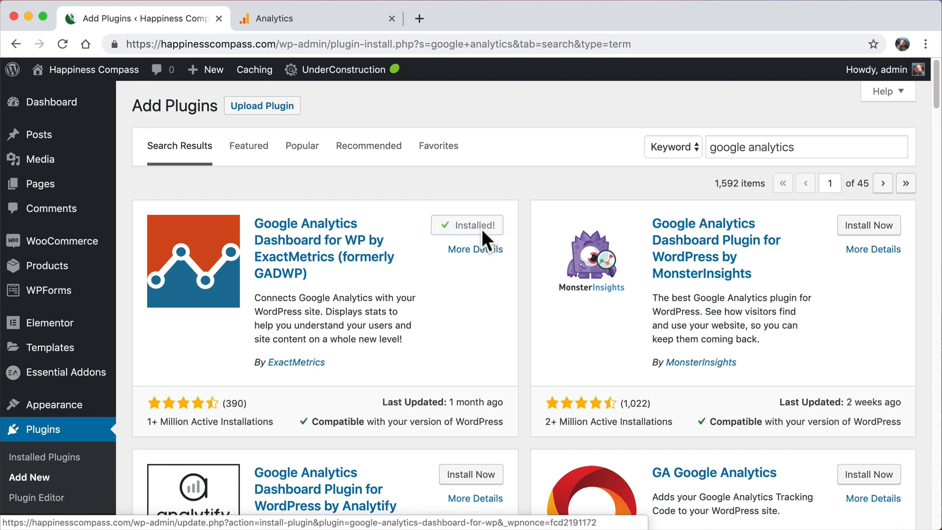
pyautogui.click(480, 230)
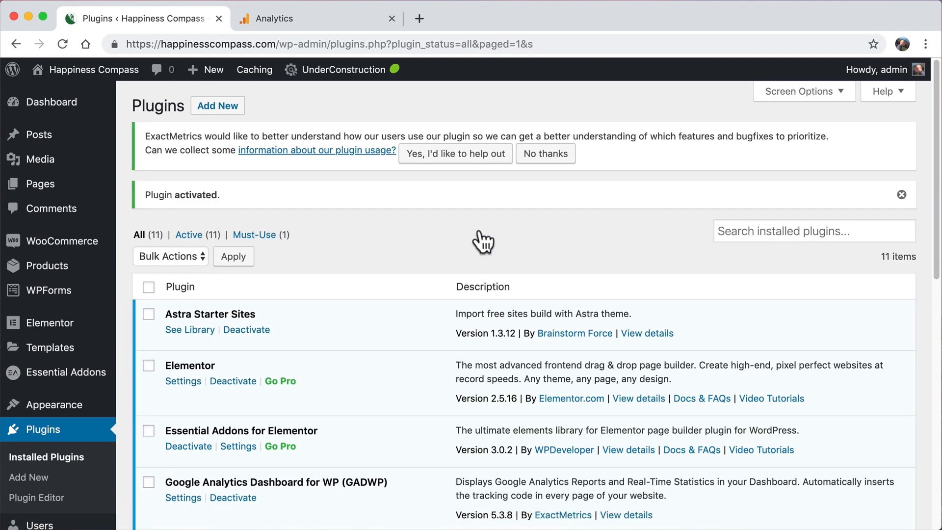
pyautogui.scroll(-5, 120, 259)
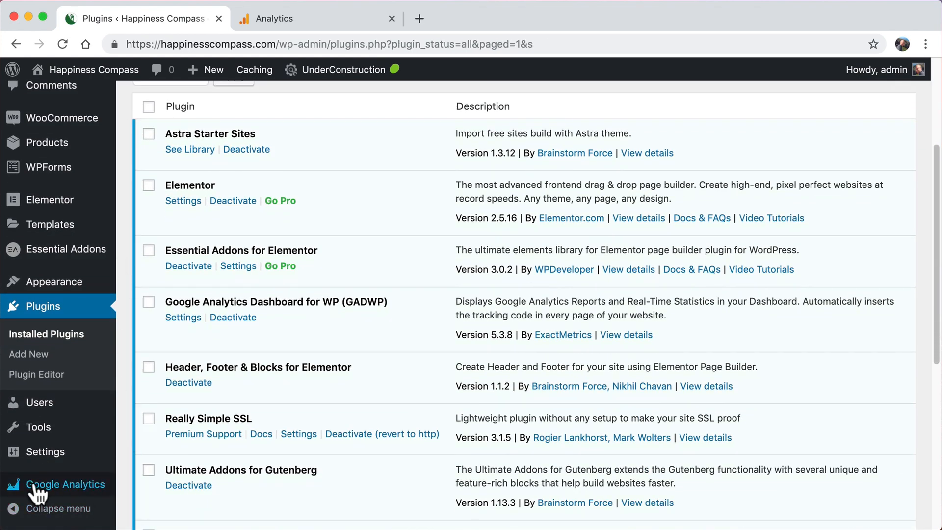
# Step: In the Google Analytics plugin settings, choose Authorize Plugin and follow the Get Access Code link
pyautogui.click(83, 487)
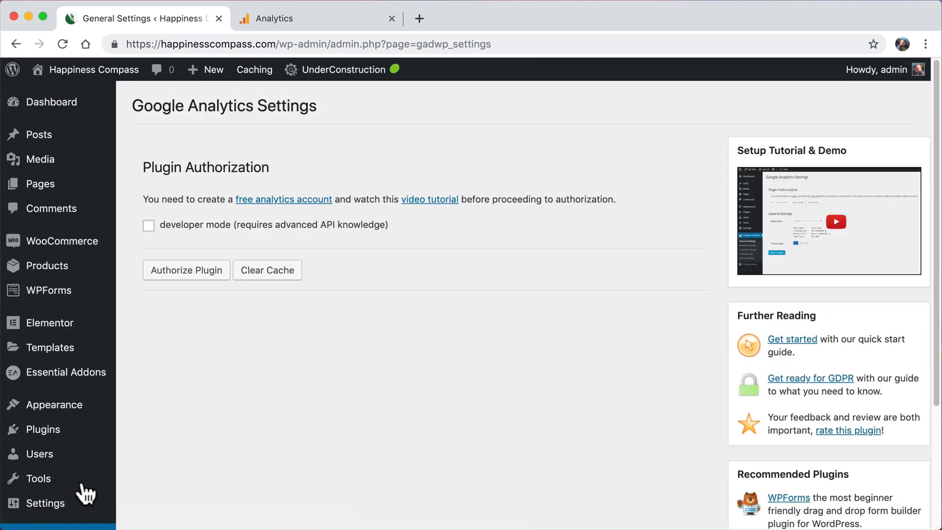
pyautogui.click(195, 276)
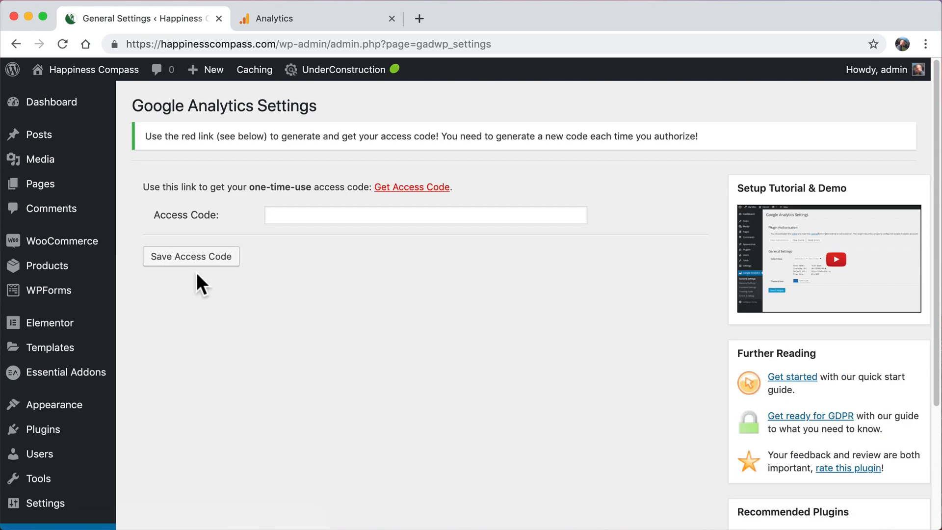
pyautogui.click(409, 188)
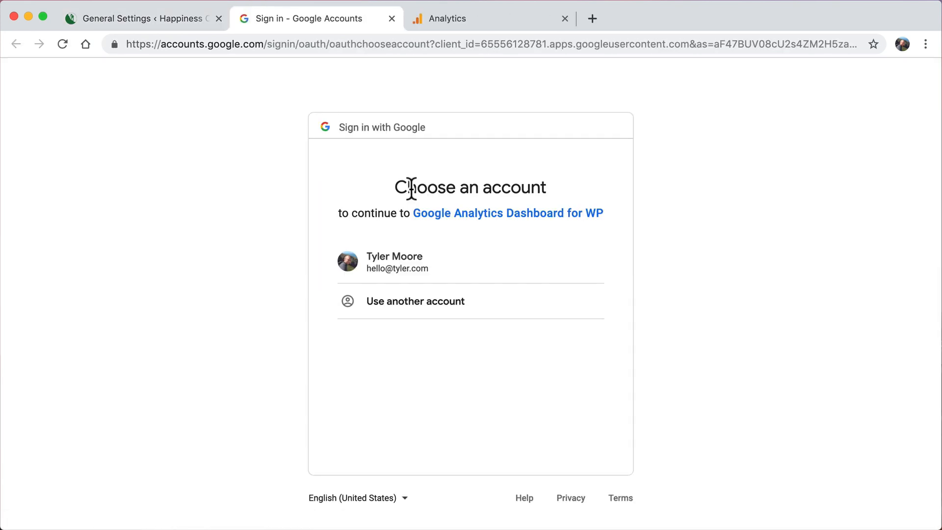
# Step: Pick the Google account, allow the plugin to view Analytics data, and copy the access code
pyautogui.click(425, 265)
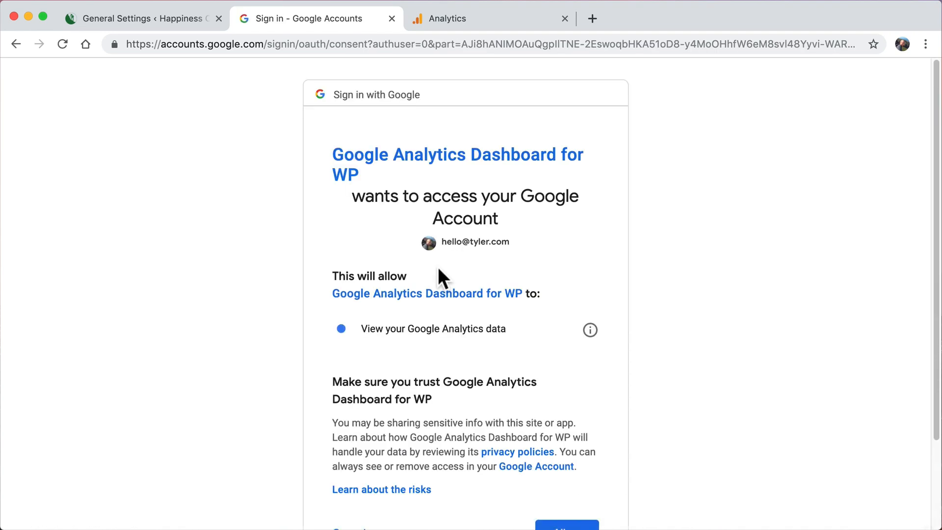
pyautogui.scroll(-3, 662, 261)
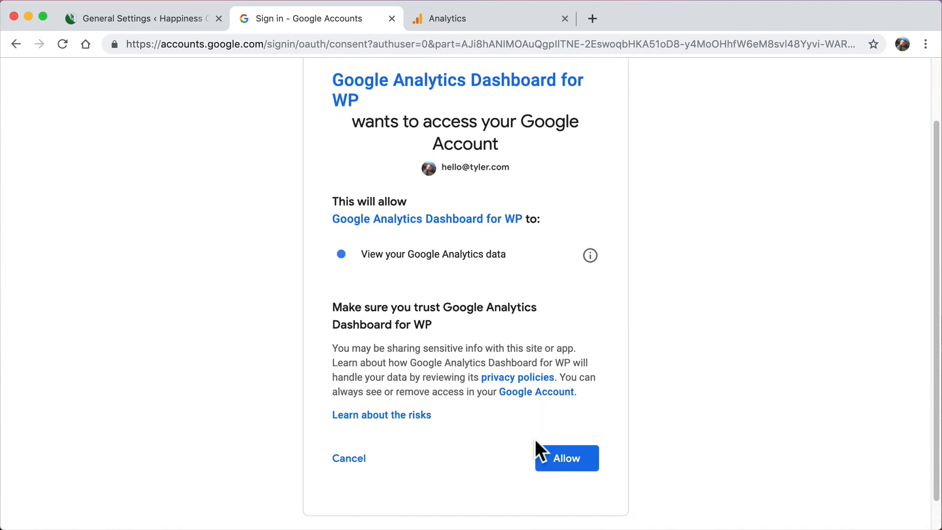
pyautogui.click(570, 463)
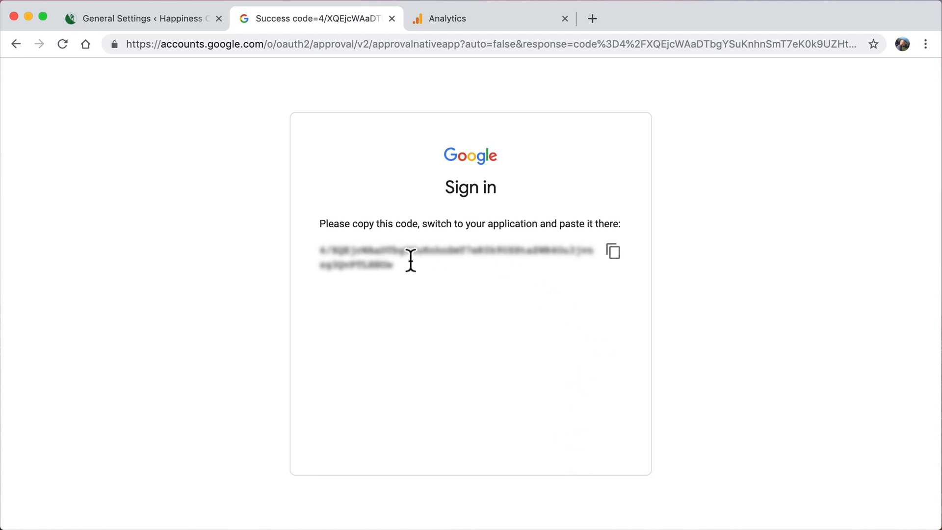
pyautogui.click(614, 252)
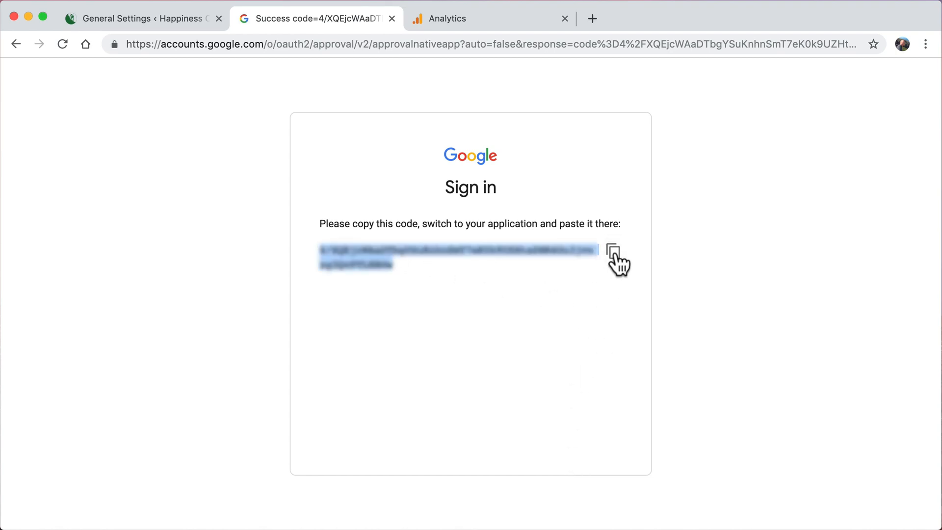
# Step: Paste the copied access code into the plugin's Access Code field and save it
pyautogui.click(168, 25)
pyautogui.click(302, 215)
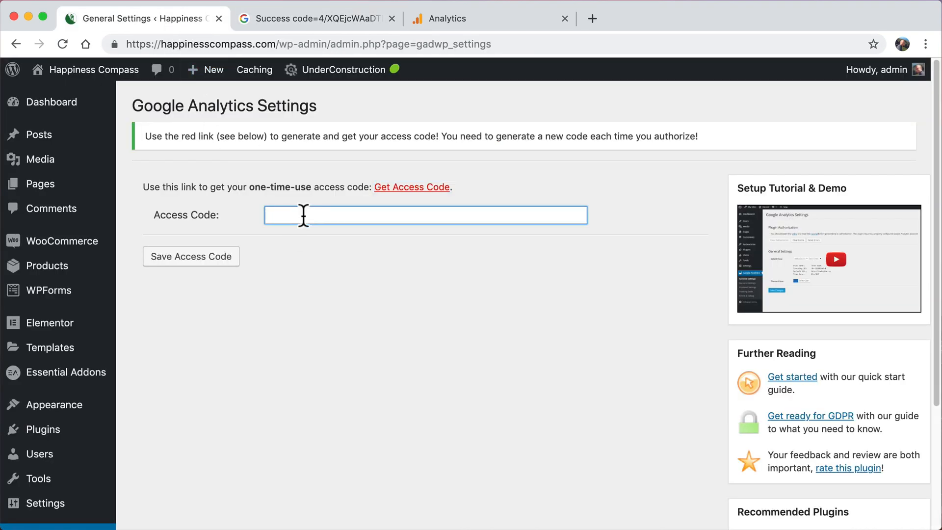
pyautogui.rightClick(302, 214)
pyautogui.click(337, 309)
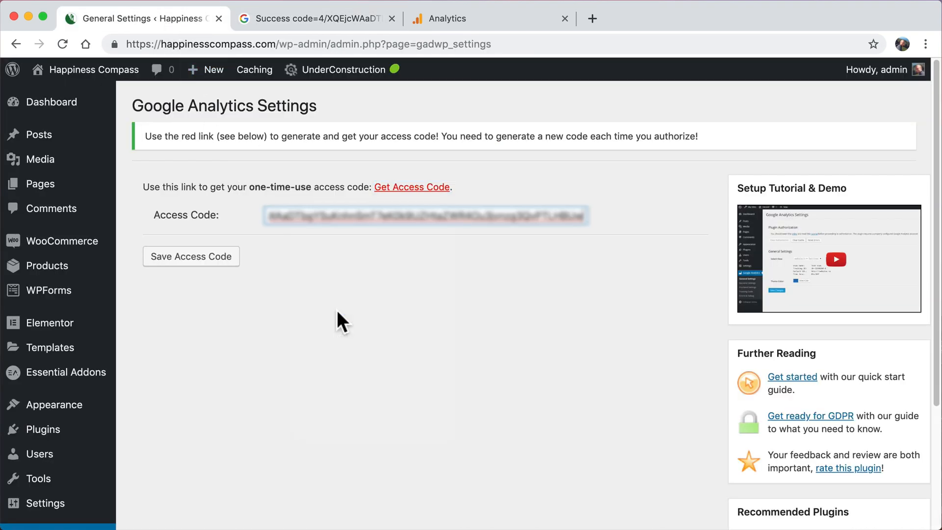
pyautogui.click(193, 258)
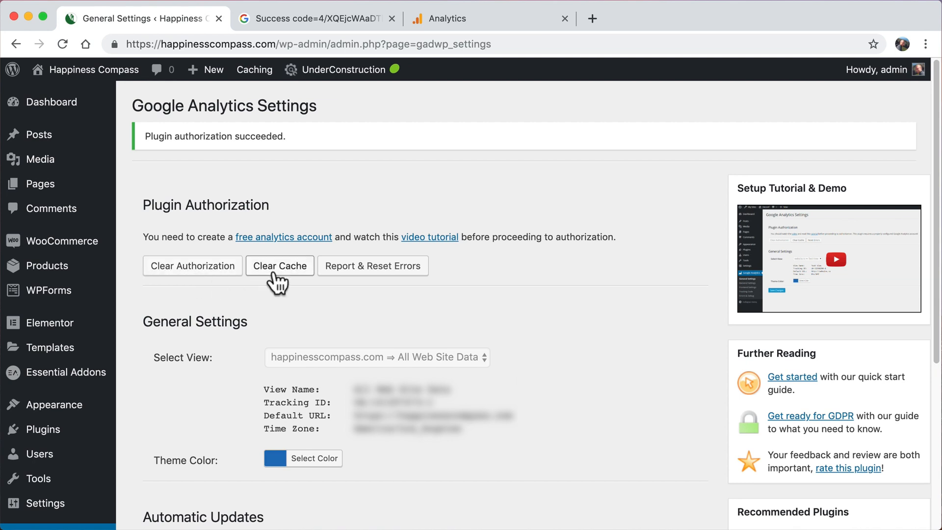
# Step: Save the plugin's general settings for the happinesscompass.com All Web Site Data view
pyautogui.scroll(-5, 154, 347)
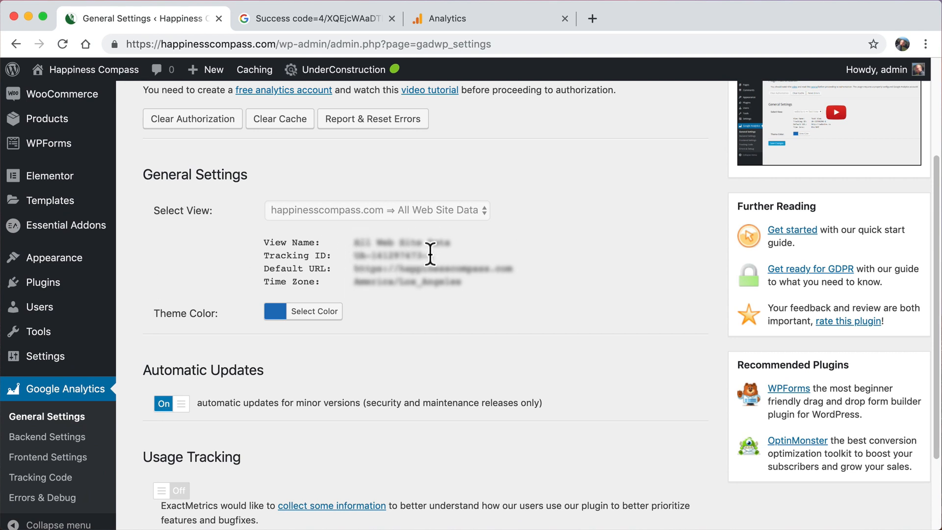
pyautogui.scroll(-4, 125, 277)
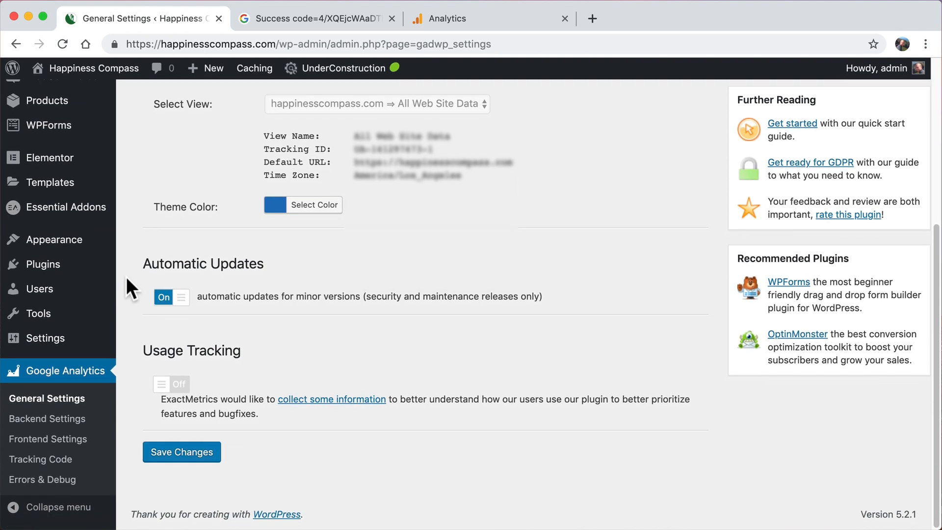
pyautogui.click(191, 458)
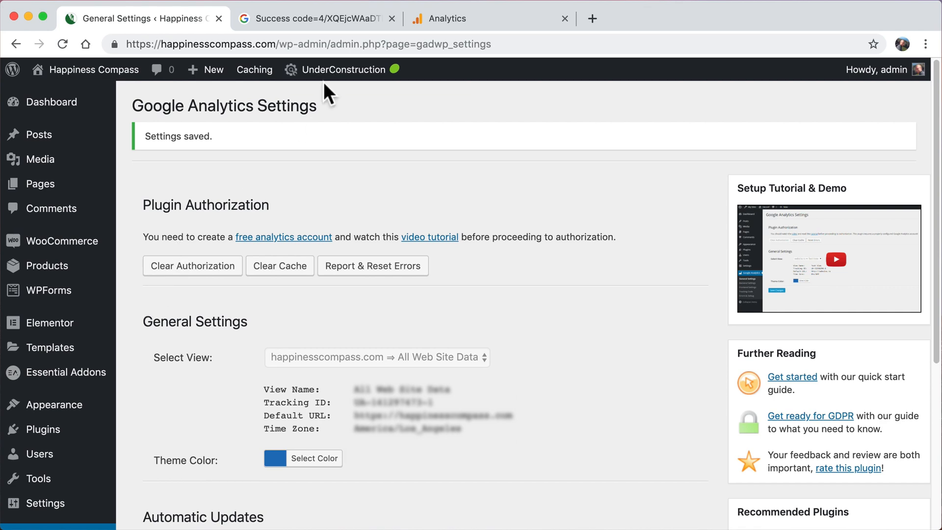
pyautogui.click(347, 19)
# Step: Close the access-code tab and review the Analytics home and Realtime overview
pyautogui.click(392, 19)
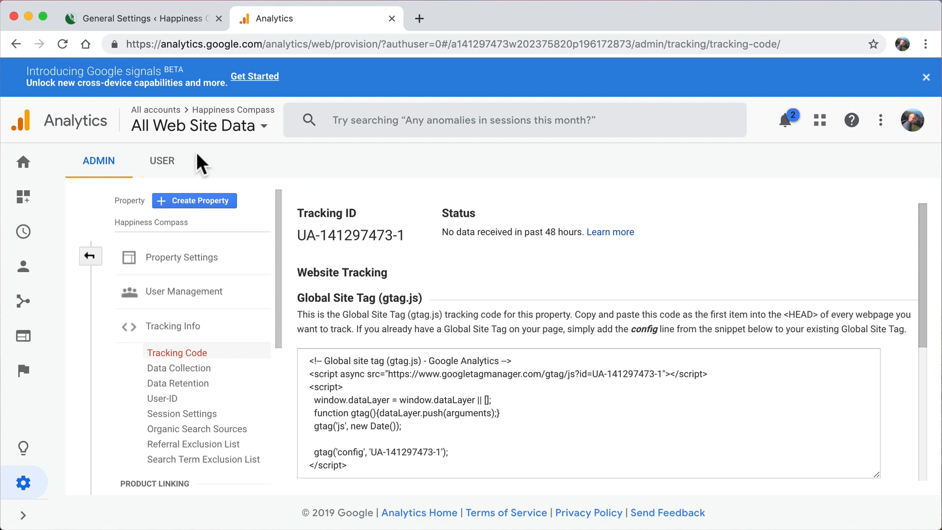
pyautogui.click(30, 163)
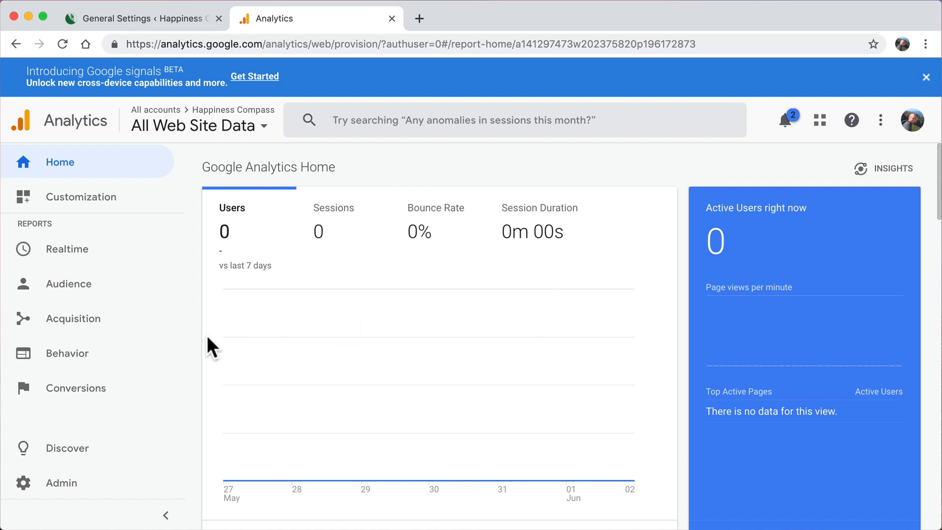
pyautogui.click(92, 258)
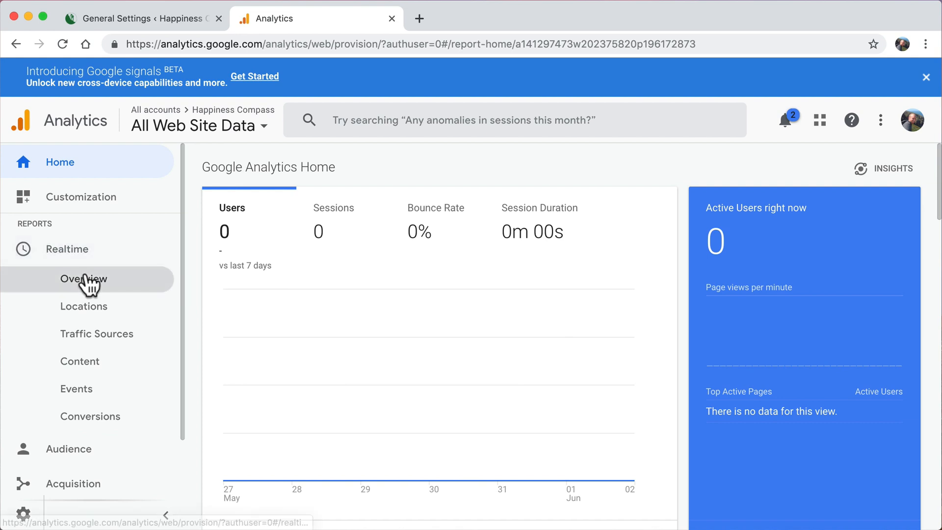
pyautogui.click(86, 279)
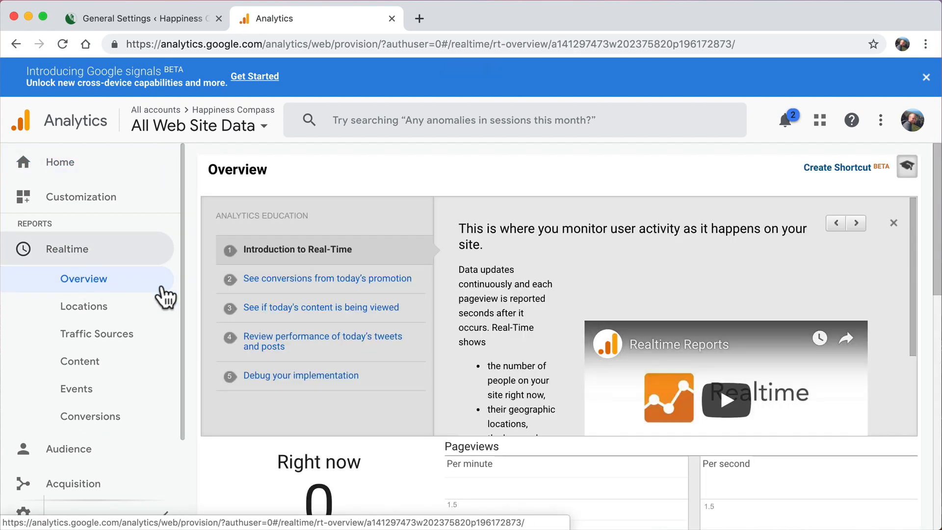
pyautogui.scroll(-5, 187, 296)
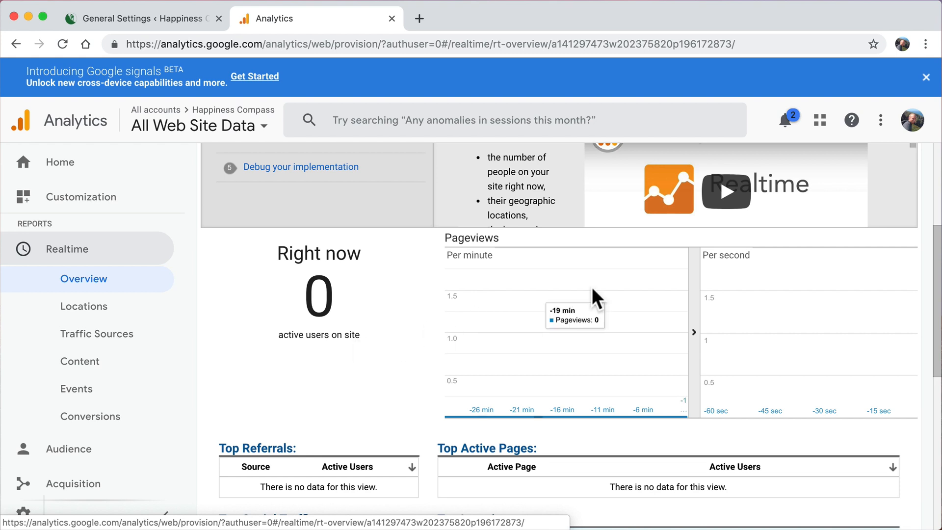
pyautogui.scroll(-7, 436, 350)
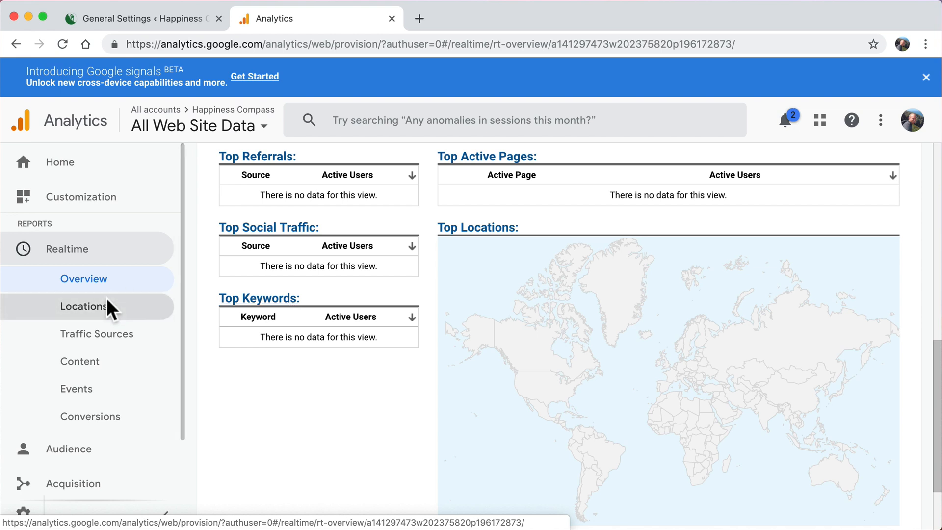
# Step: Check the Audience overview, which has no data yet, then close Google Analytics
pyautogui.click(81, 447)
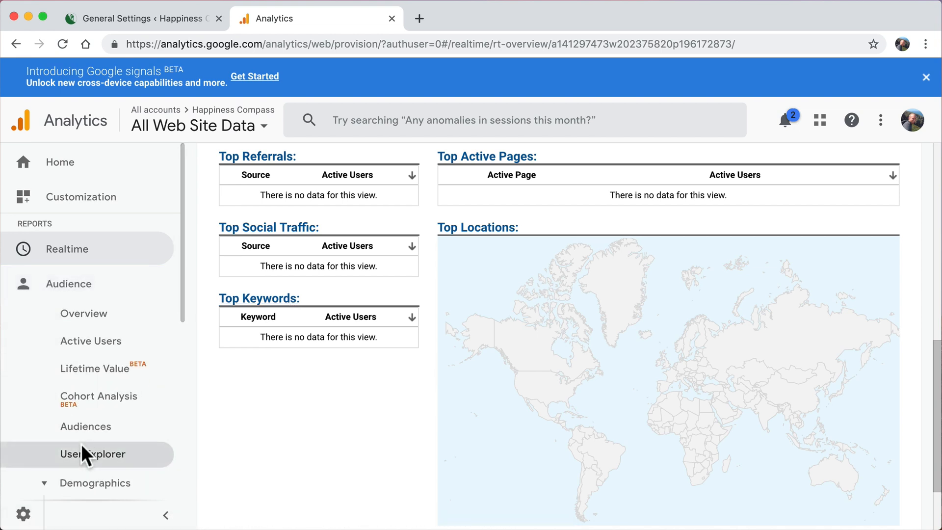
pyautogui.click(99, 319)
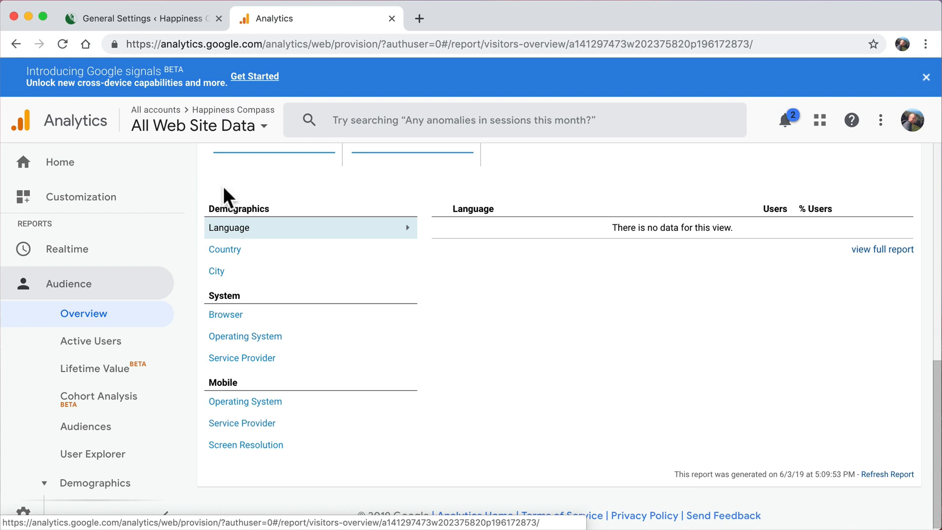
pyautogui.click(392, 19)
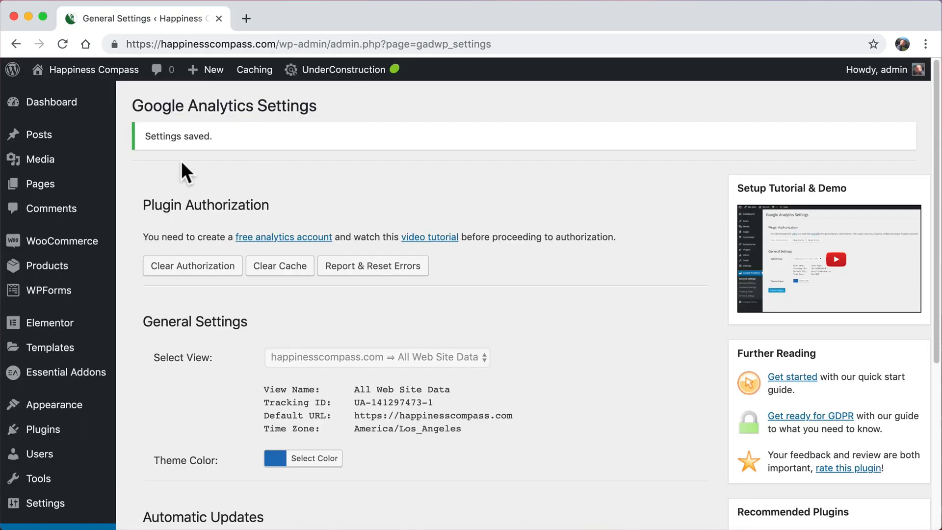
# Step: Scroll the WordPress dashboard to the Google Analytics widget, check its zero stats, and return to top
pyautogui.click(74, 105)
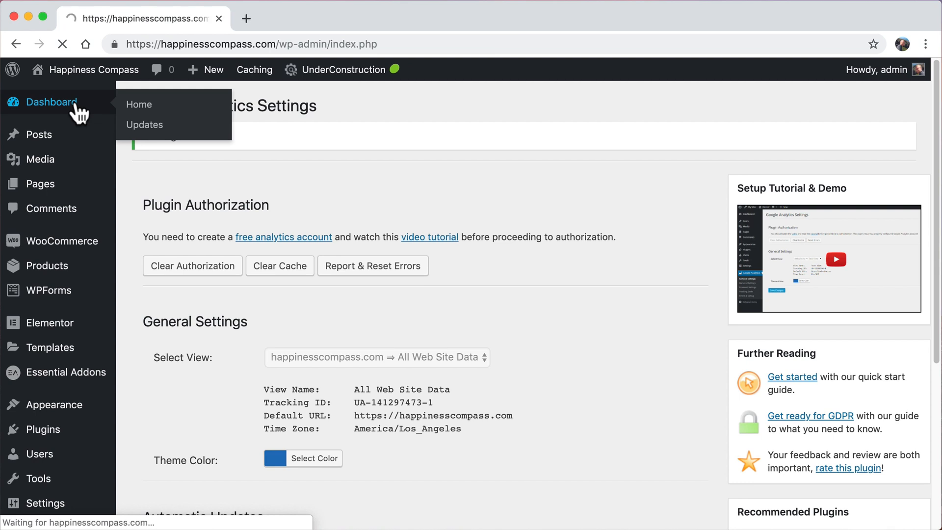
pyautogui.scroll(-6, 121, 184)
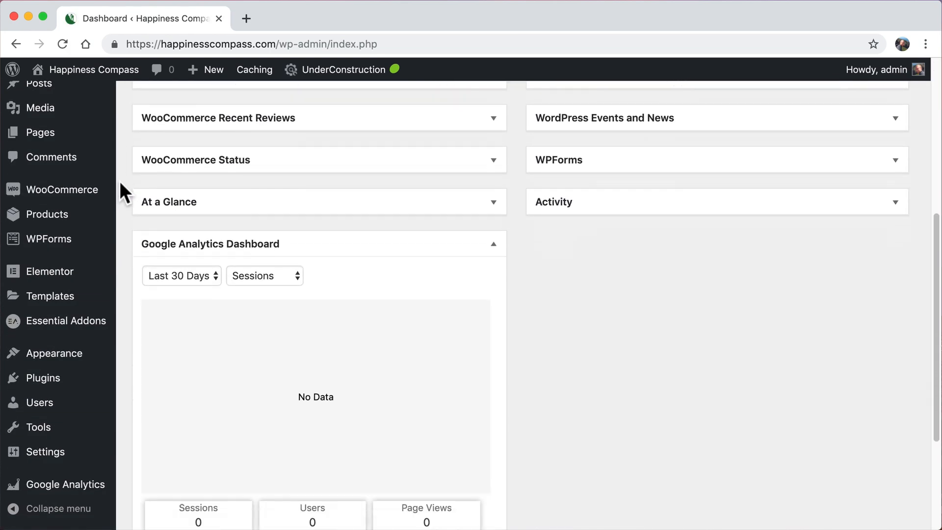
pyautogui.scroll(-3, 120, 180)
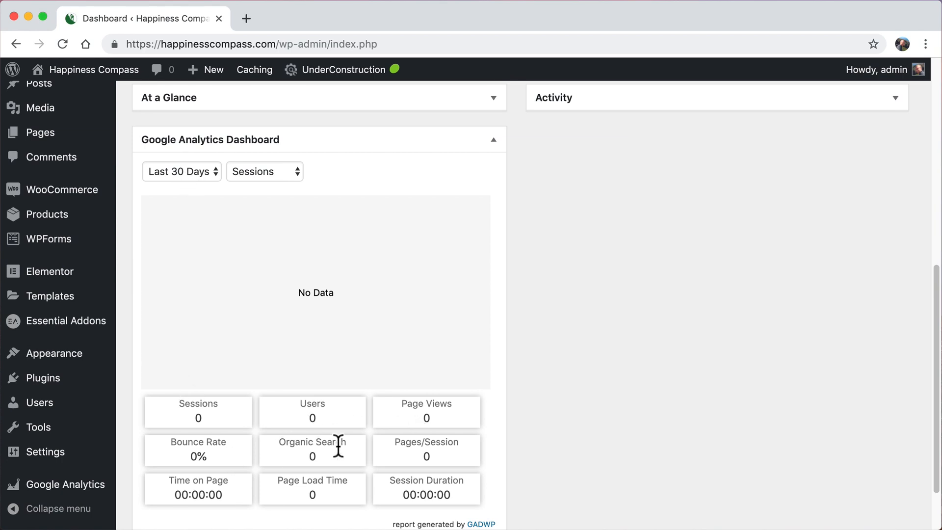
pyautogui.scroll(-1, 577, 449)
pyautogui.scroll(-2, 580, 459)
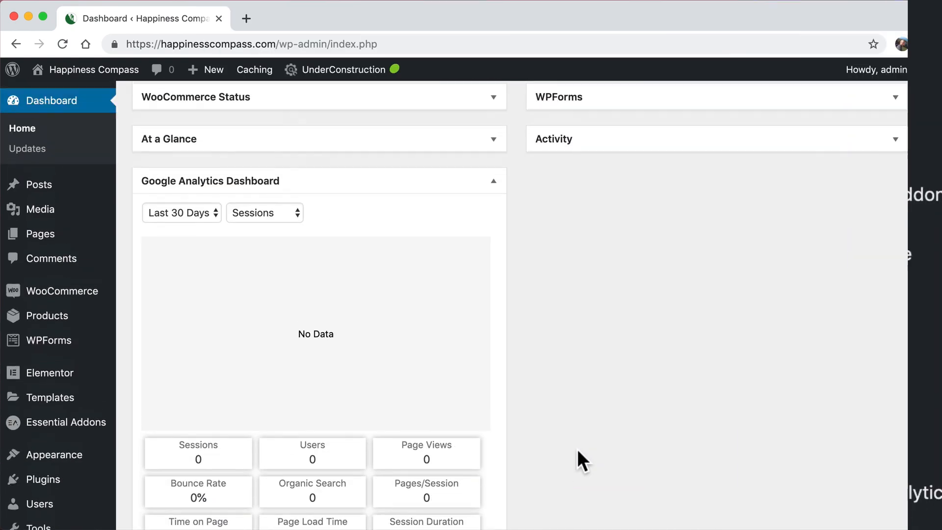
pyautogui.scroll(8, 578, 450)
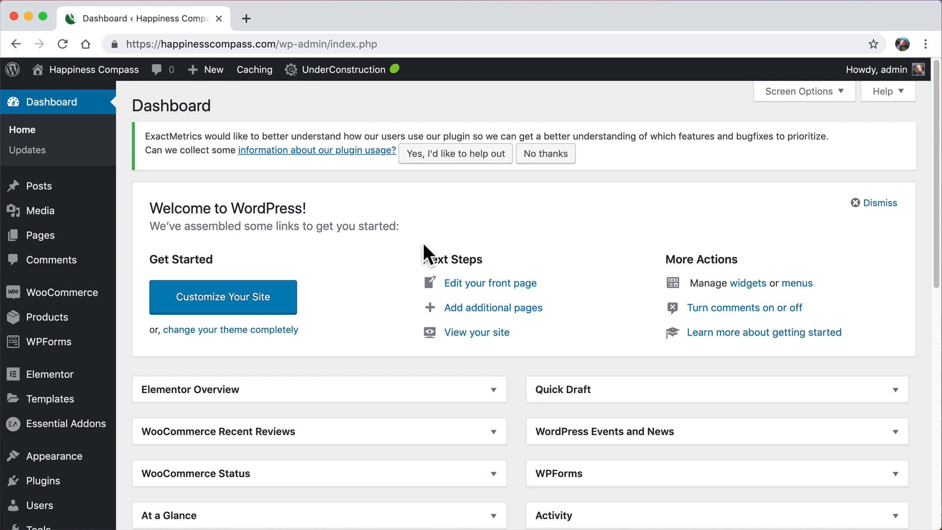
# Step: Decline ExactMetrics usage tracking, then find, install and activate the 'ewww image optimizer' plugin
pyautogui.click(547, 159)
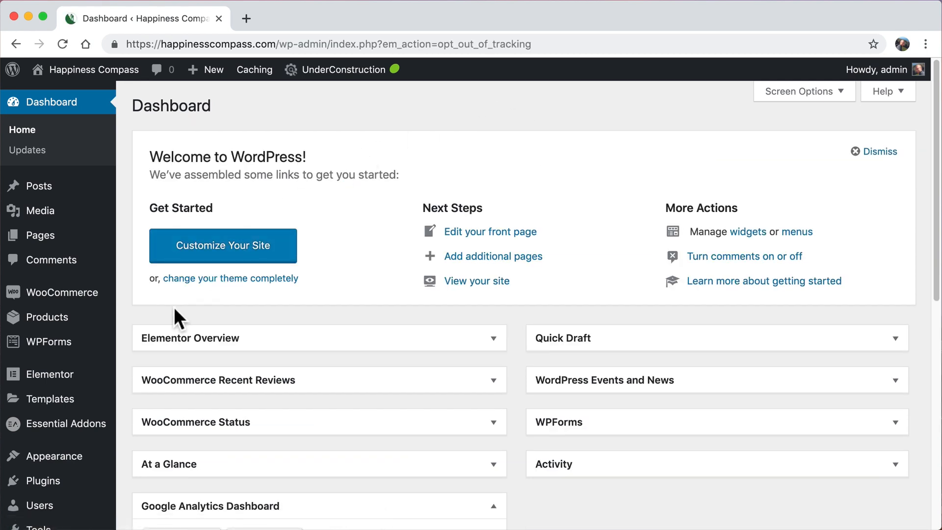
pyautogui.scroll(-5, 125, 319)
pyautogui.moveTo(54, 388)
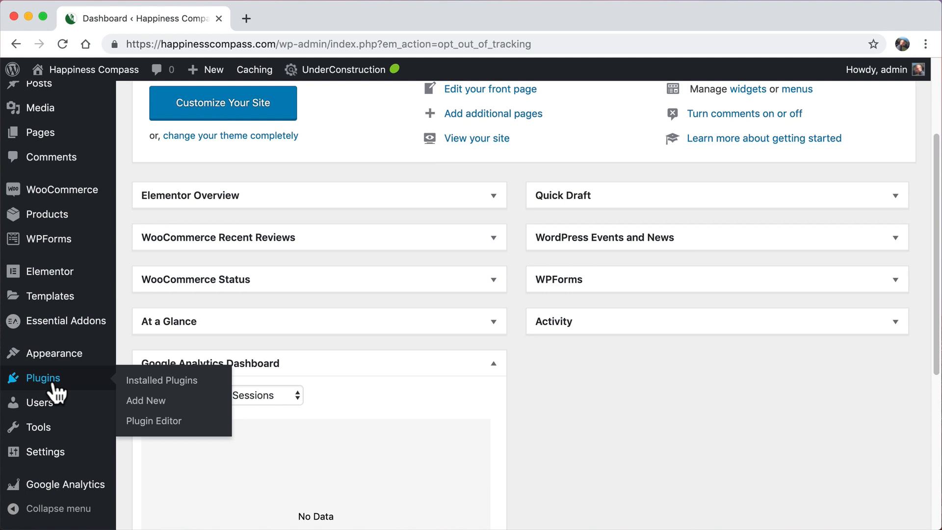
pyautogui.click(146, 401)
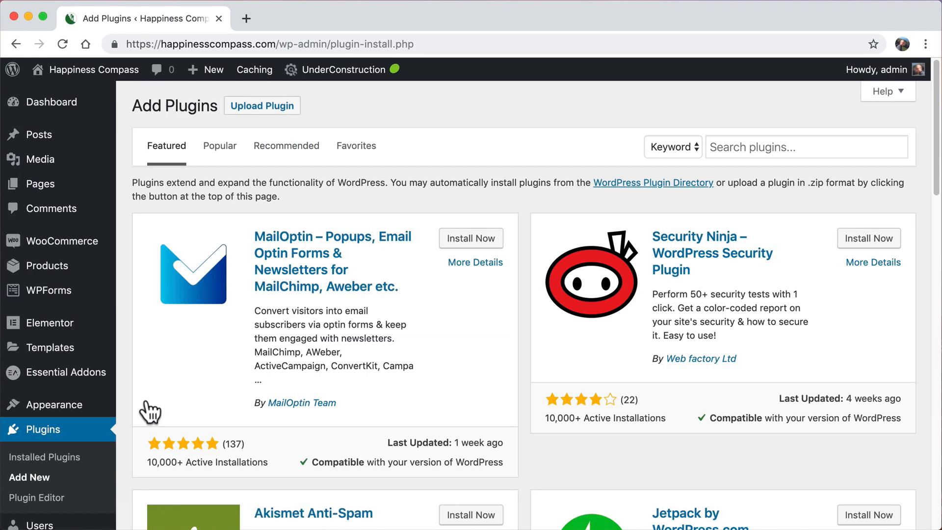
pyautogui.click(744, 147)
pyautogui.write('ewww image optimizer')
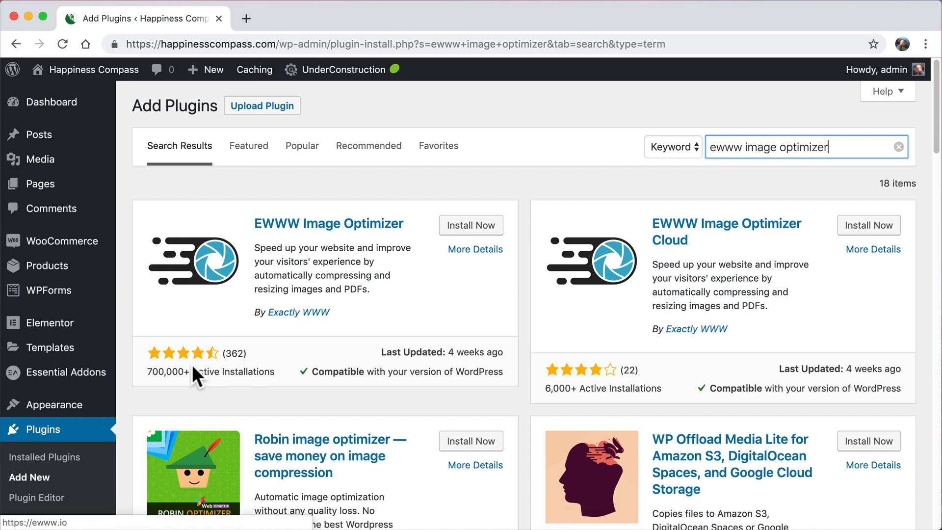
pyautogui.click(472, 229)
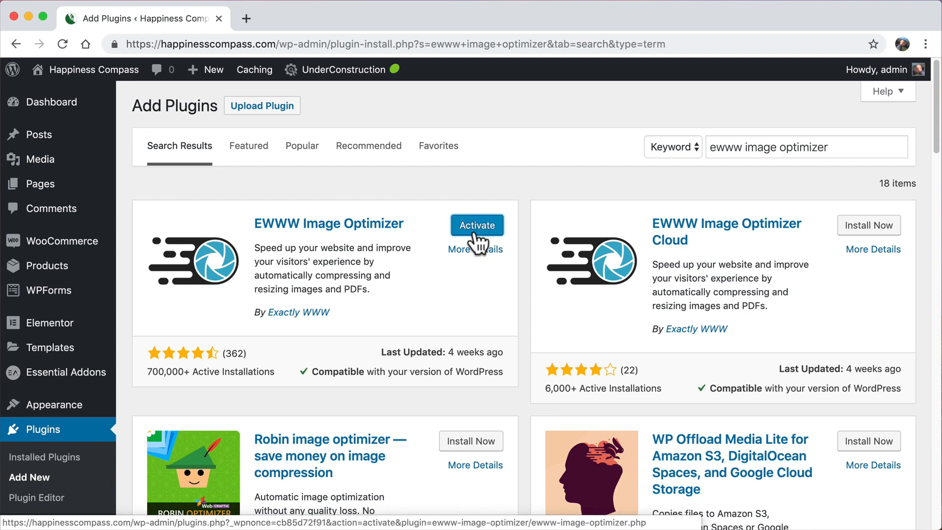
pyautogui.click(474, 234)
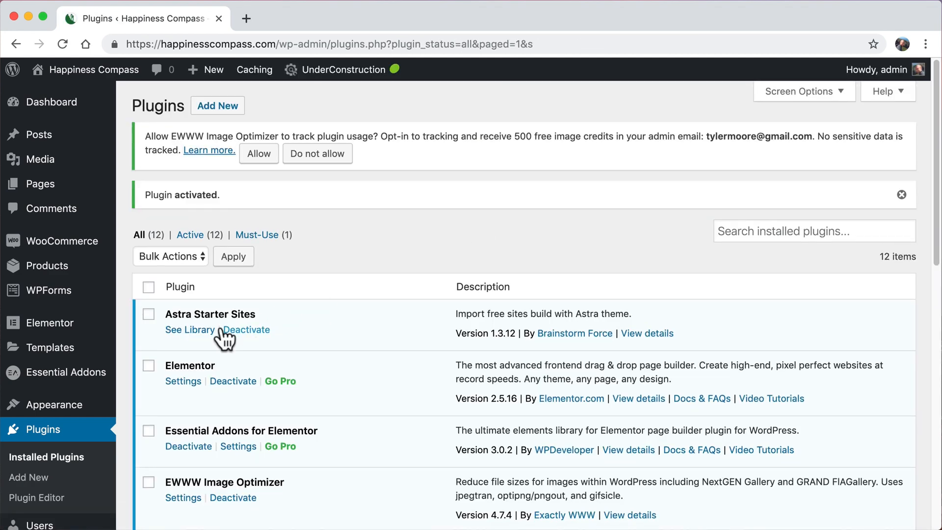
pyautogui.moveTo(127, 352)
pyautogui.scroll(-5, 122, 322)
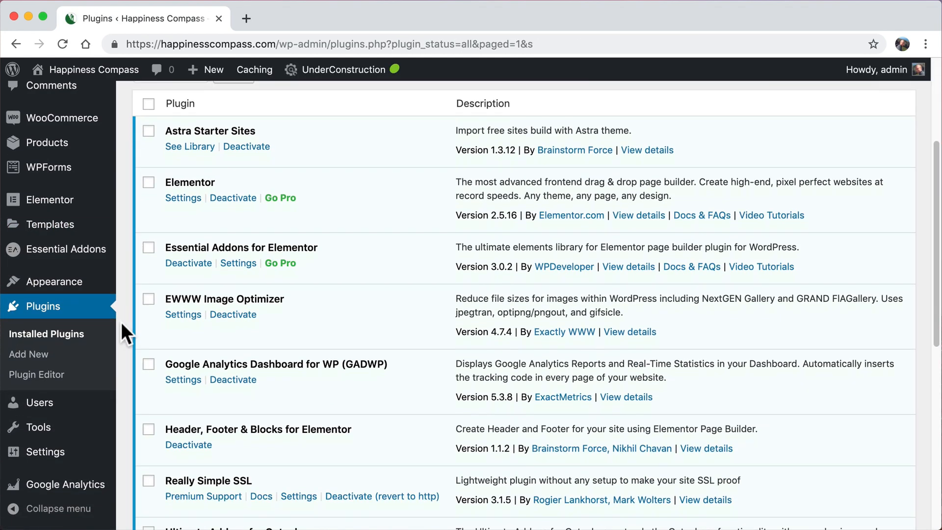
# Step: In Settings > EWWW Image Optimizer, review the JPG Optimization Level options and leave Pixel Perfect
pyautogui.moveTo(57, 466)
pyautogui.click(181, 493)
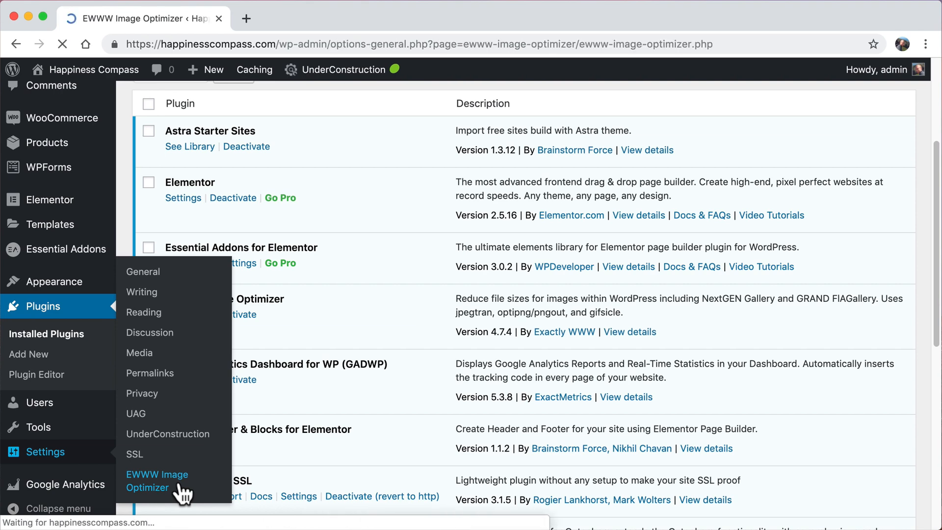
pyautogui.scroll(-8, 123, 372)
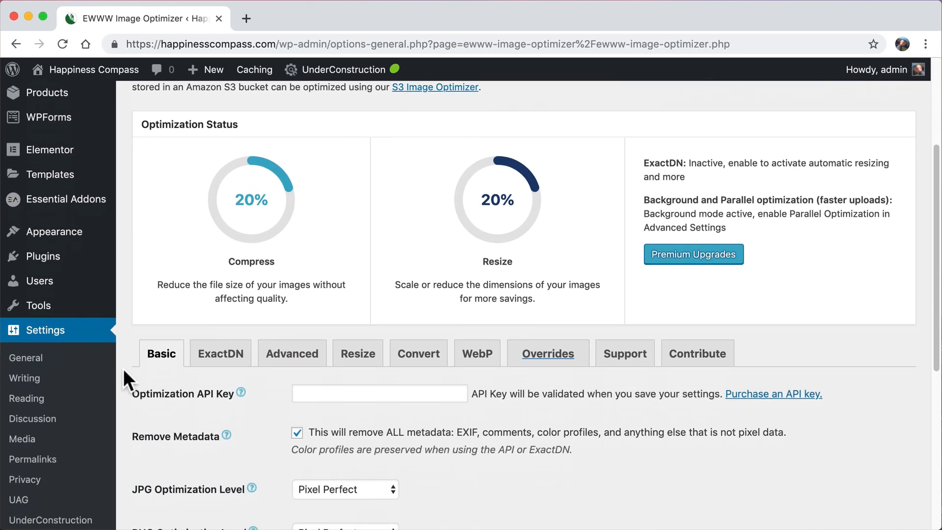
pyautogui.scroll(1, 122, 369)
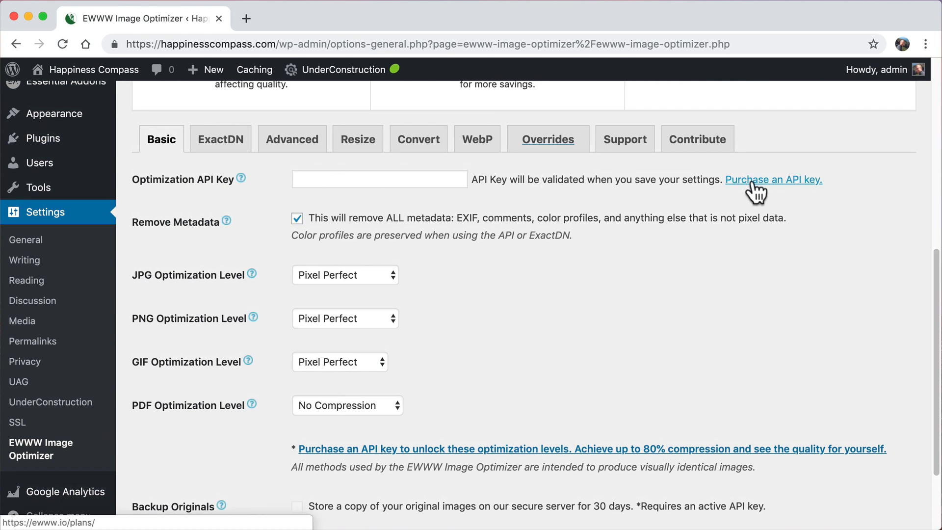
pyautogui.click(364, 273)
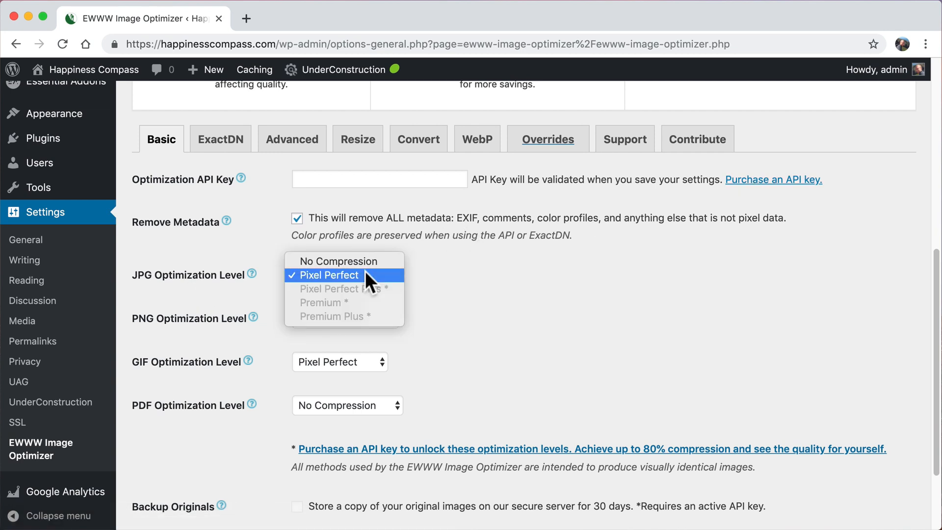
pyautogui.click(436, 254)
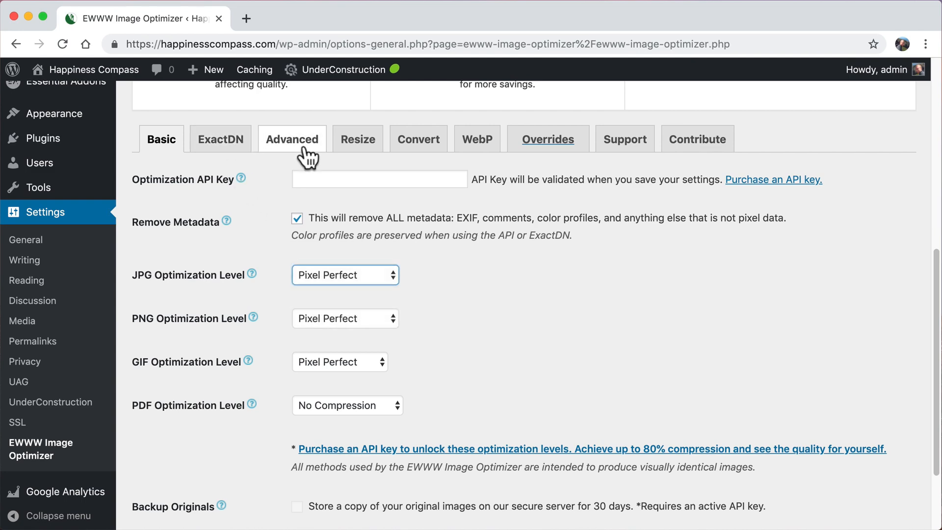
pyautogui.scroll(7, 183, 199)
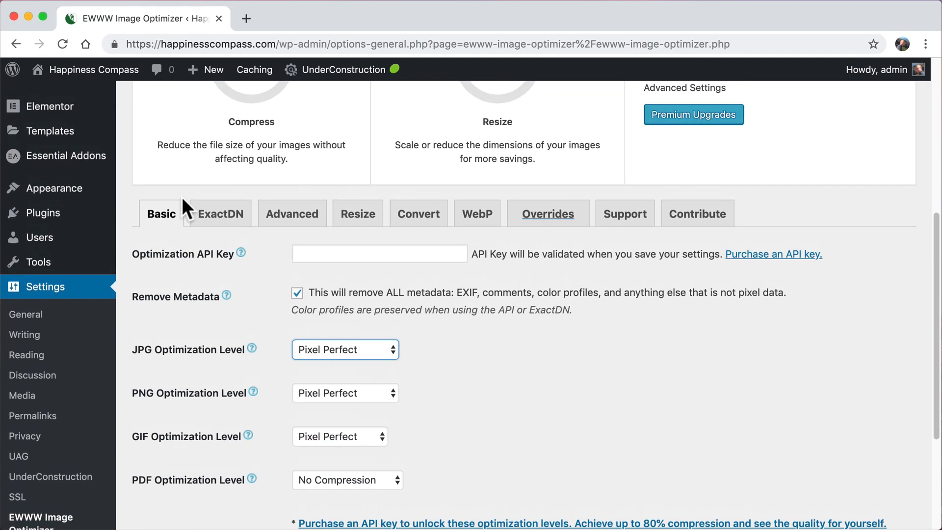
pyautogui.scroll(2, 182, 196)
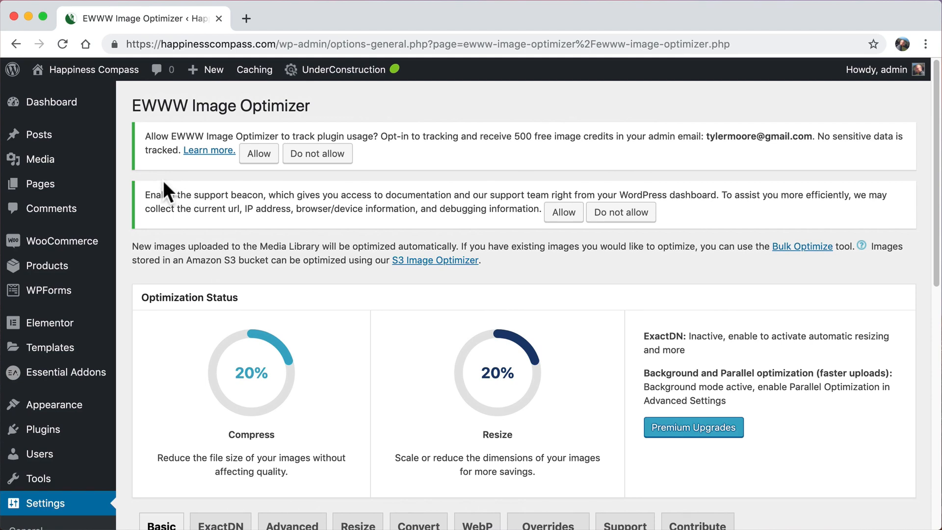
pyautogui.moveTo(78, 165)
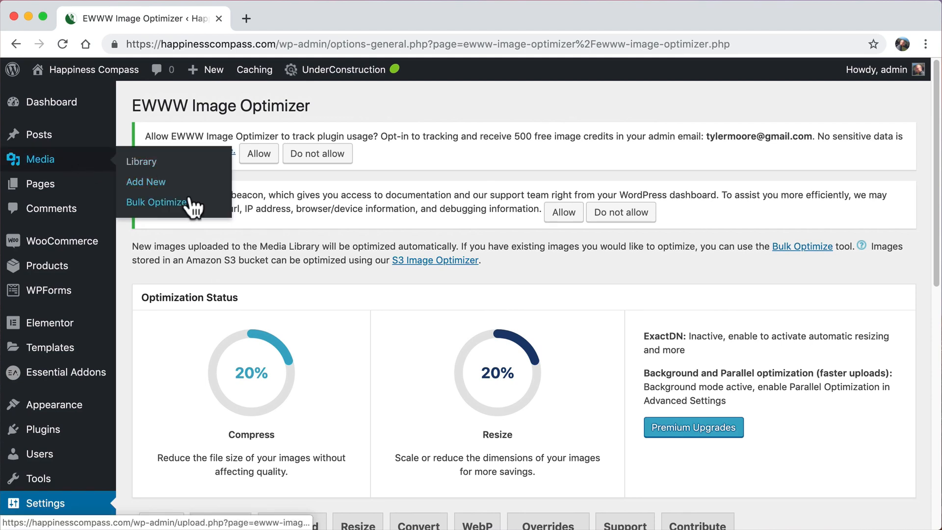
# Step: Open Media > Bulk Optimize, leaving Force re-optimize unchecked
pyautogui.click(156, 204)
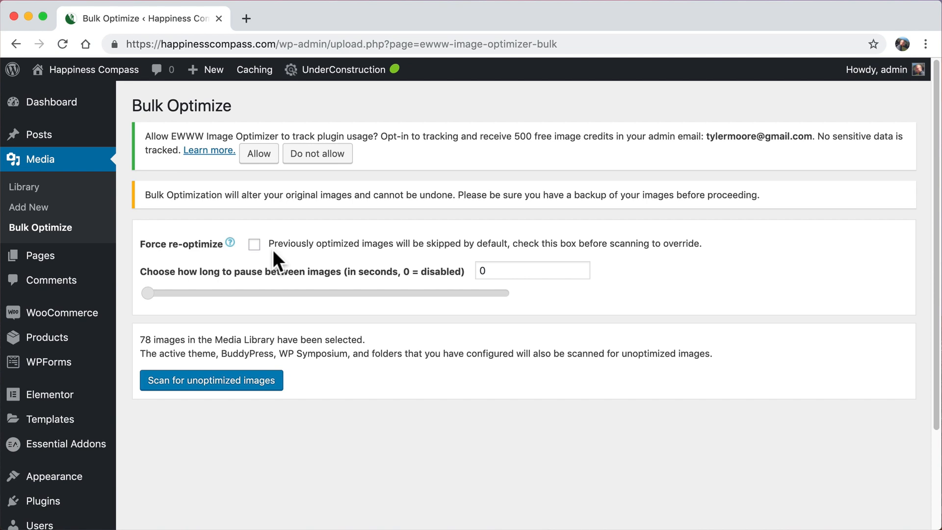
pyautogui.click(255, 244)
pyautogui.click(255, 244)
# Step: Set the pause between images to 0 seconds and scan, finding 426 images to optimize
pyautogui.click(488, 269)
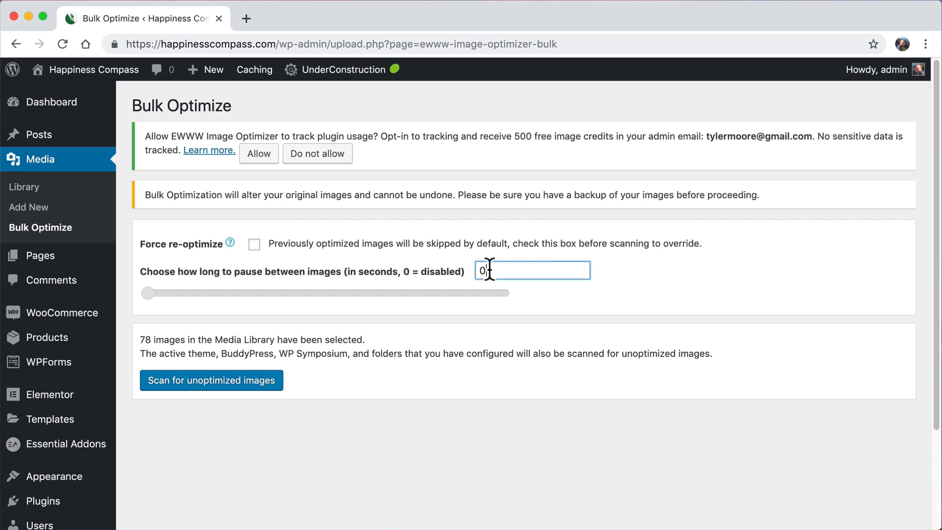
pyautogui.press('BackSpace')
pyautogui.write('1')
pyautogui.tripleClick(484, 268)
pyautogui.press('BackSpace')
pyautogui.write('0')
pyautogui.click(523, 293)
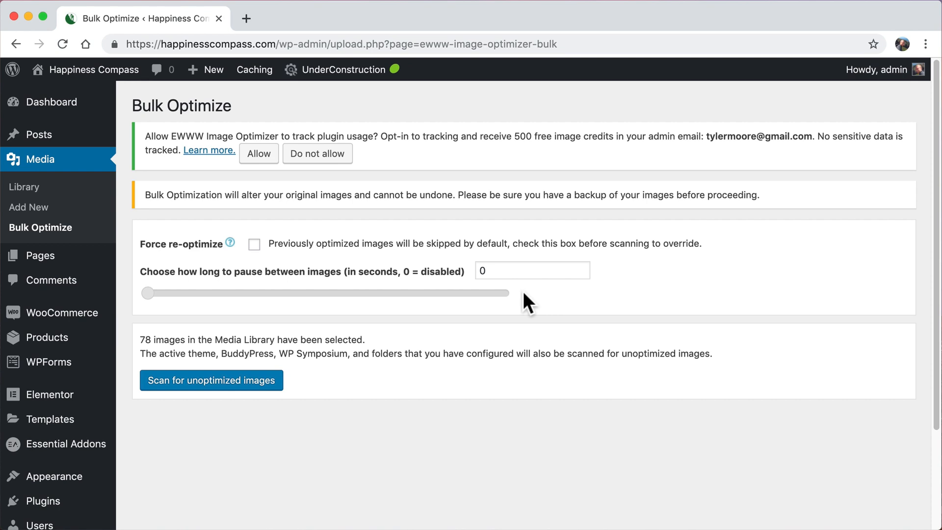
pyautogui.click(211, 385)
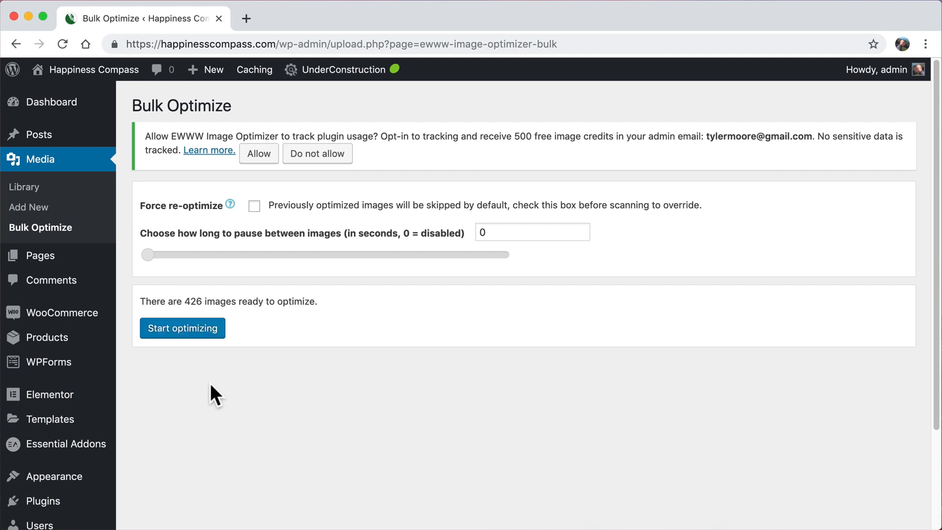
# Step: Optimize all 426 images to 426/426, then visit the Happiness Compass home page
pyautogui.click(185, 333)
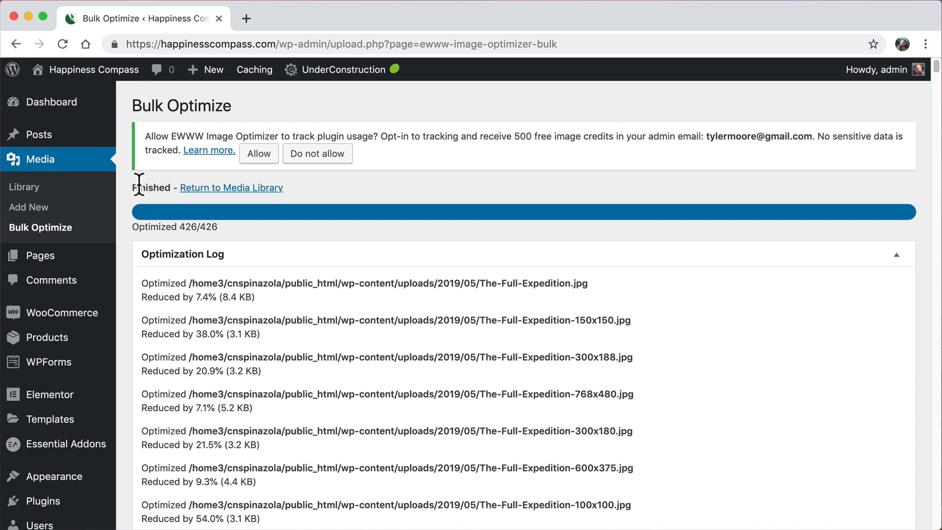
pyautogui.click(105, 74)
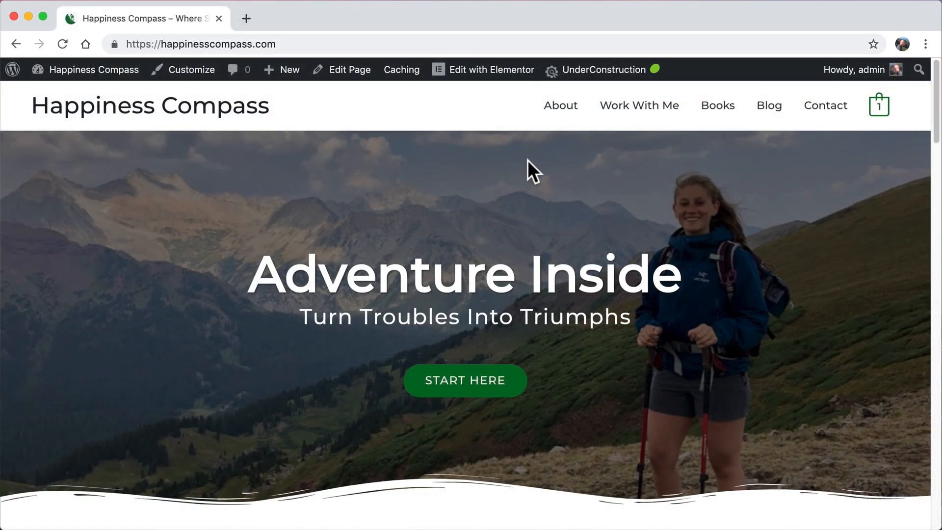
# Step: Set Under Construction Mode to OFF from the admin bar's UnderConstruction menu
pyautogui.moveTo(588, 84)
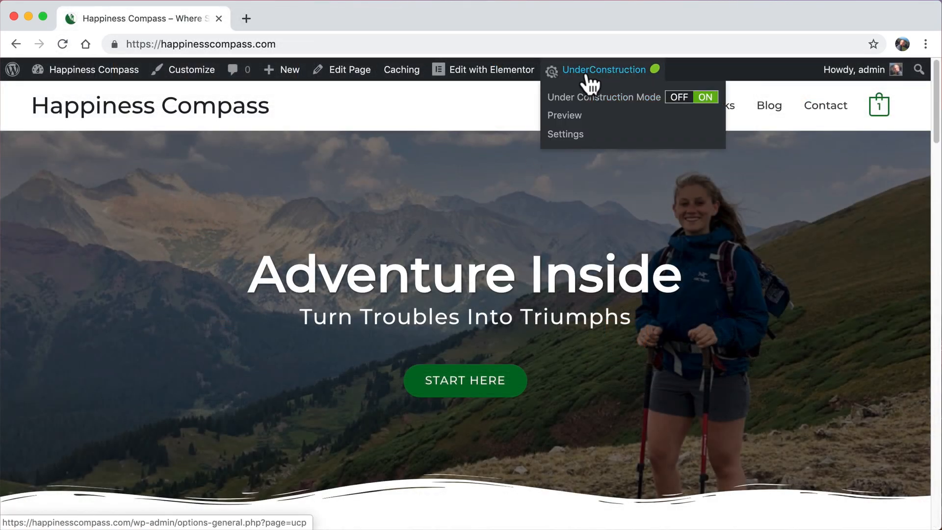
pyautogui.click(690, 100)
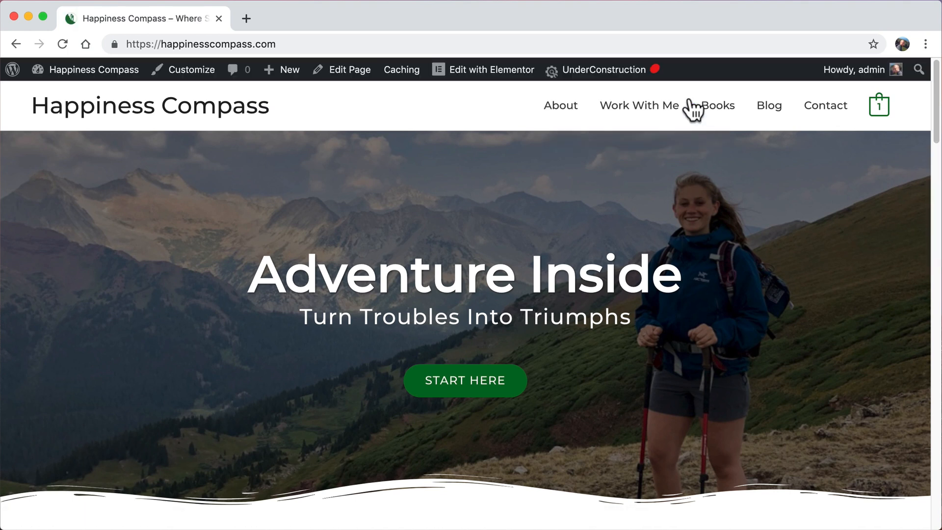
pyautogui.moveTo(619, 75)
# Step: Log out of the admin account and go back to the Happiness Compass home page
pyautogui.moveTo(871, 79)
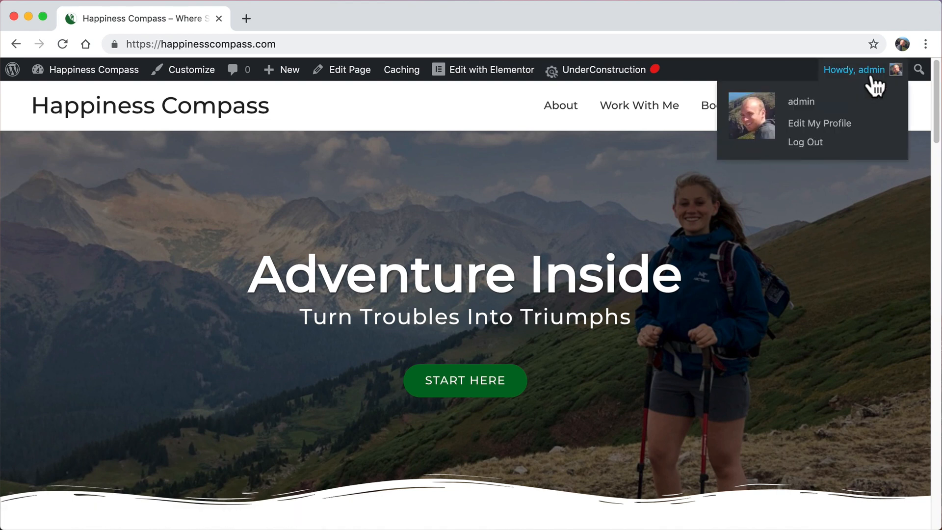
pyautogui.click(812, 147)
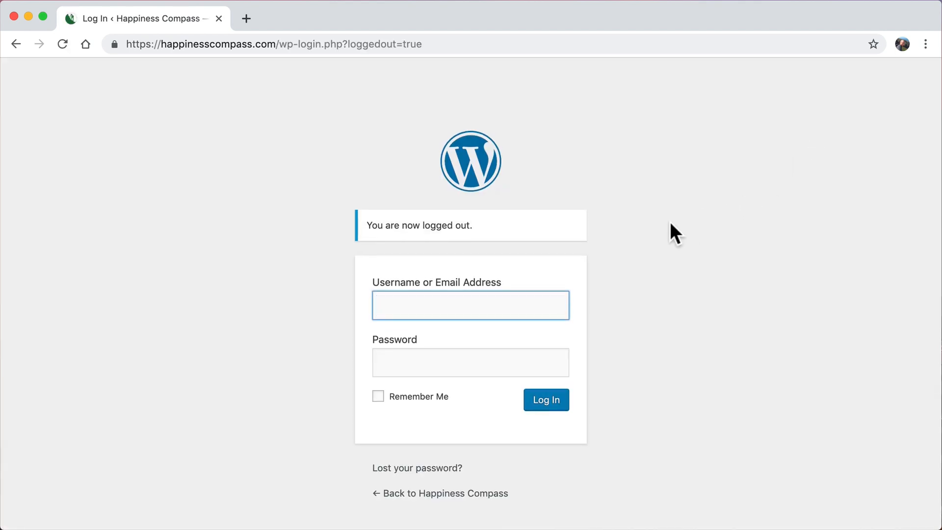
pyautogui.click(487, 496)
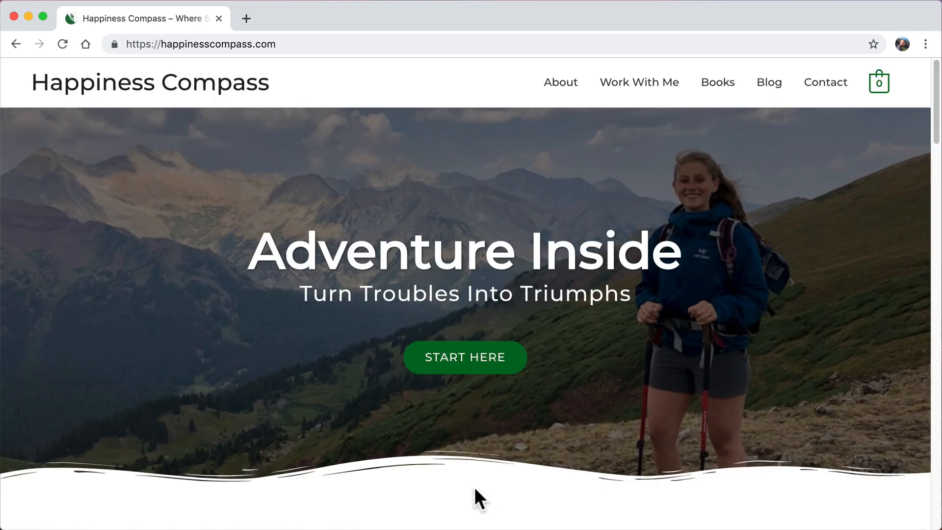